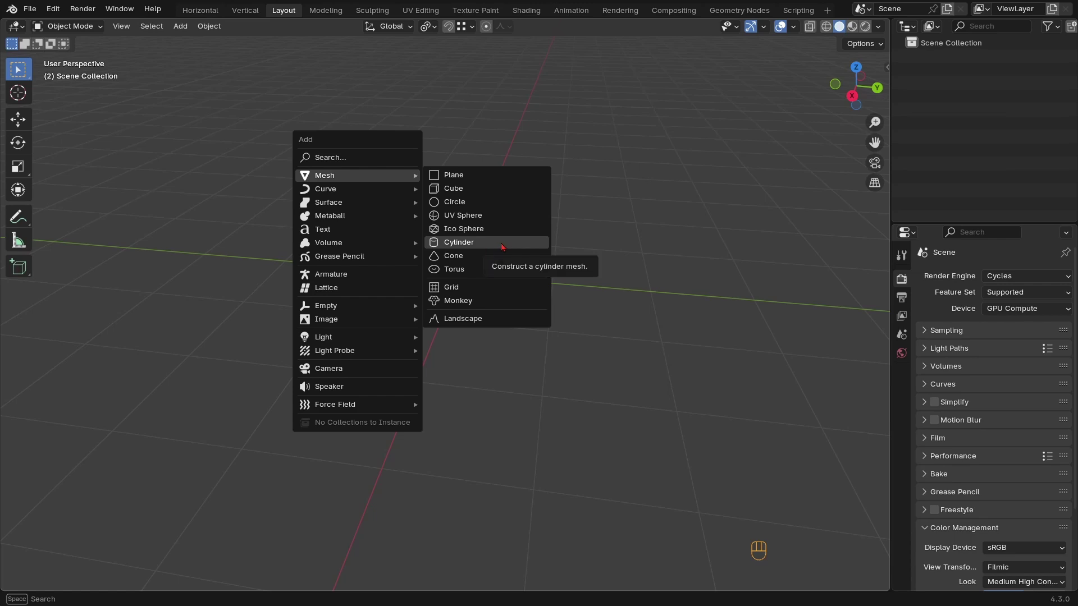
Add a cylinder mesh with 12 vertices
click(501, 247)
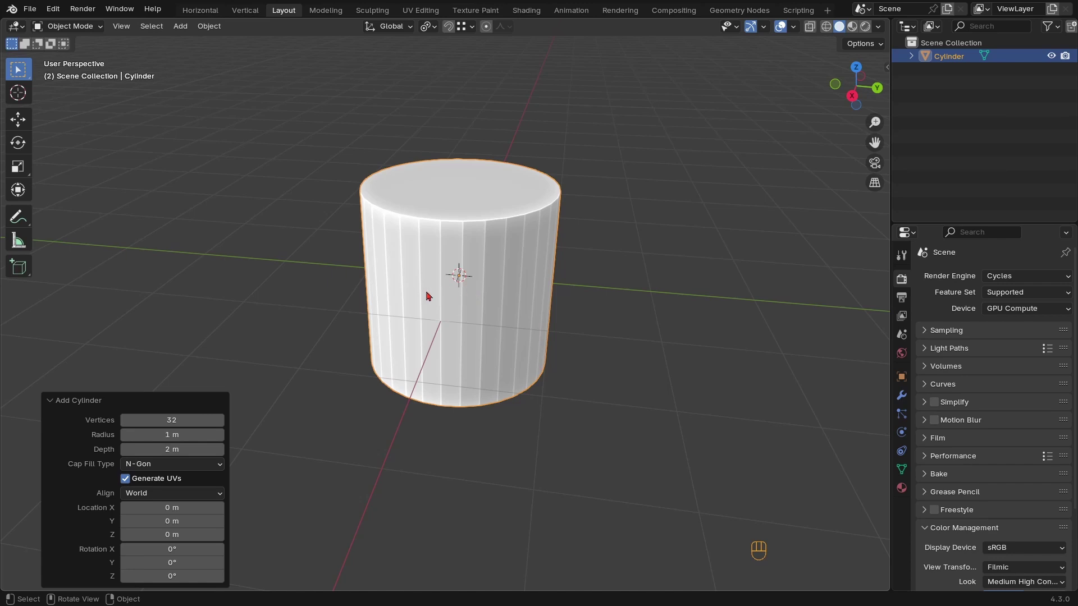
click(189, 418)
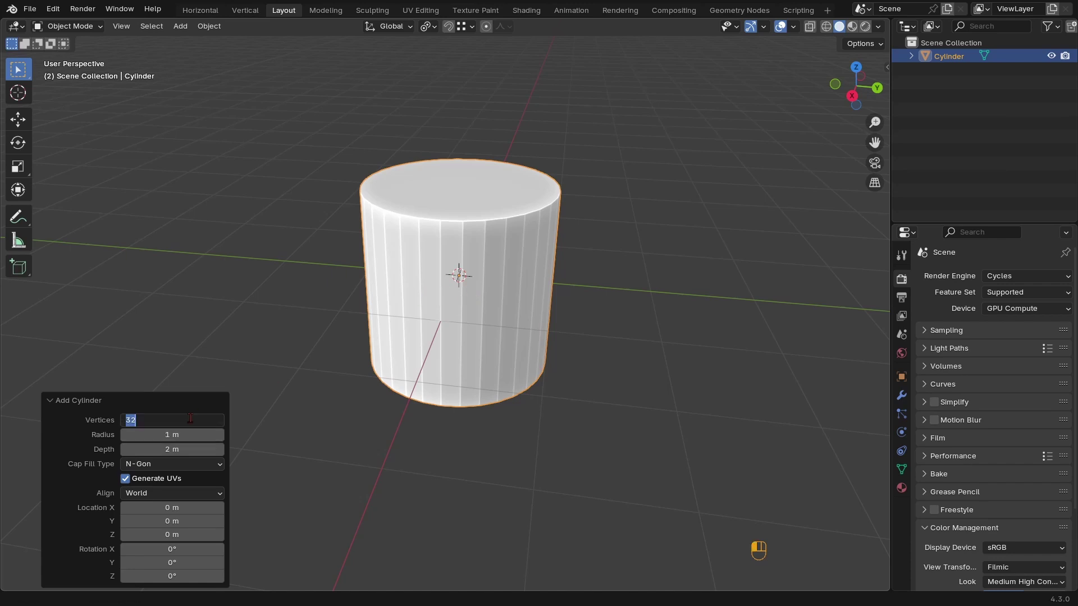
text(12)
key(Return)
Flatten the cylinder's mesh in Edit Mode by scaling it along global Z to about 0.292
middle_drag(435, 334, 484, 276)
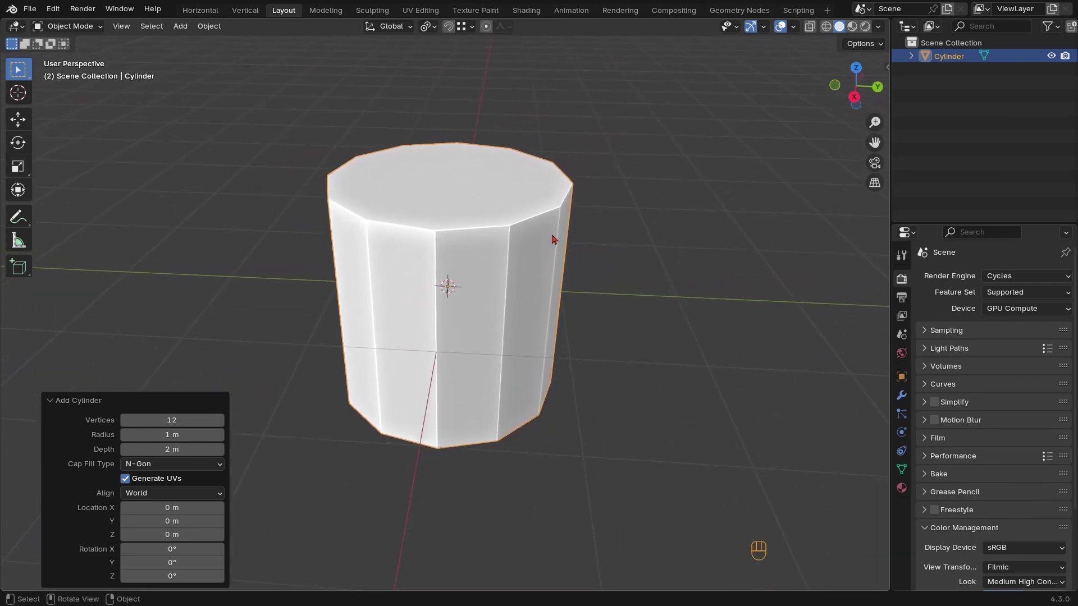
middle_drag(553, 240, 497, 139)
key(Tab)
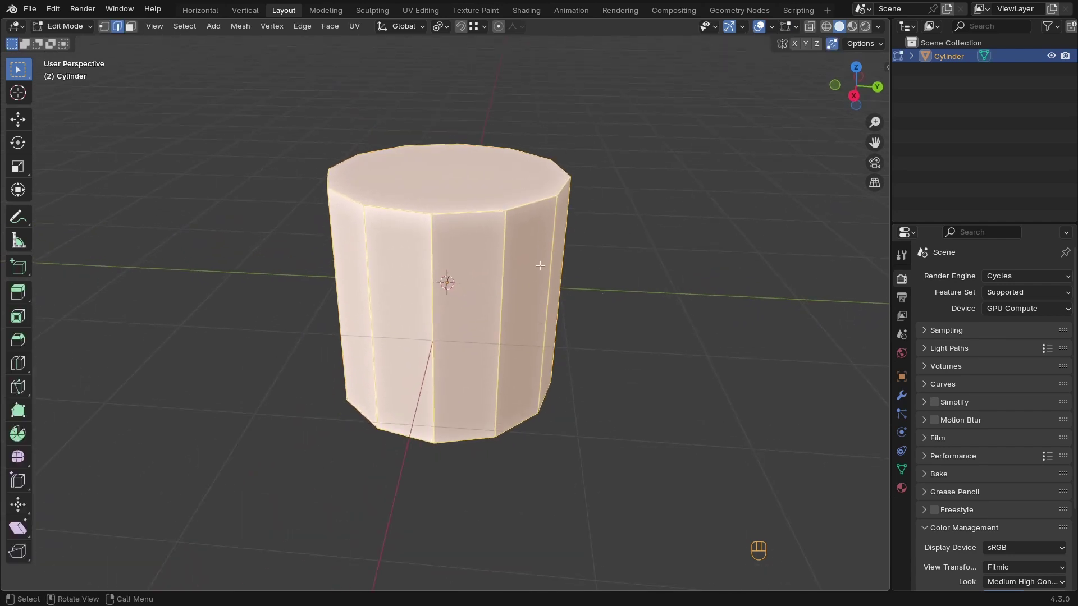
key(s)
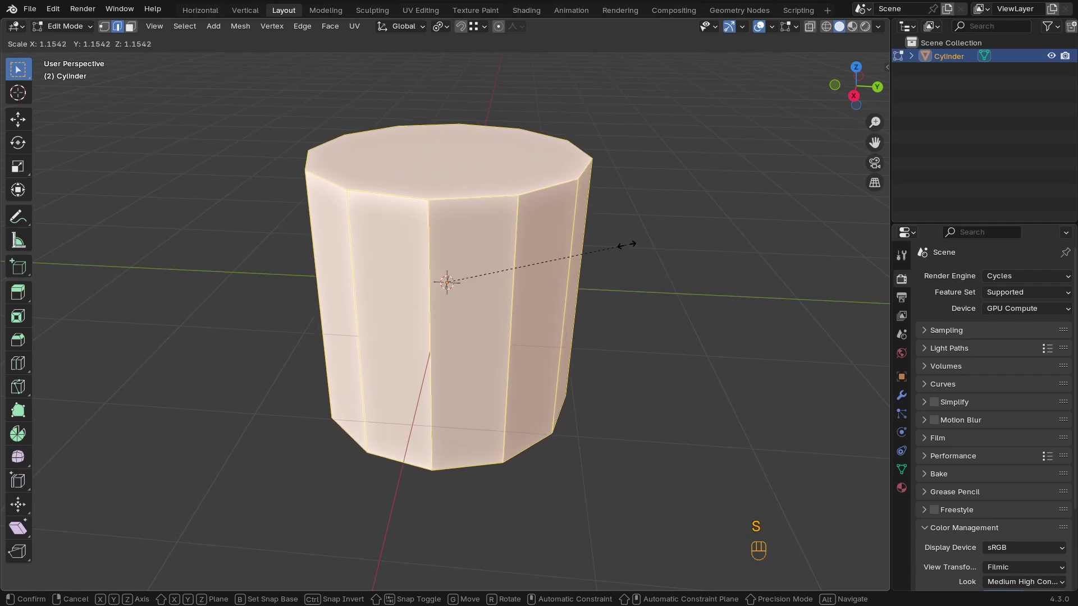
key(z)
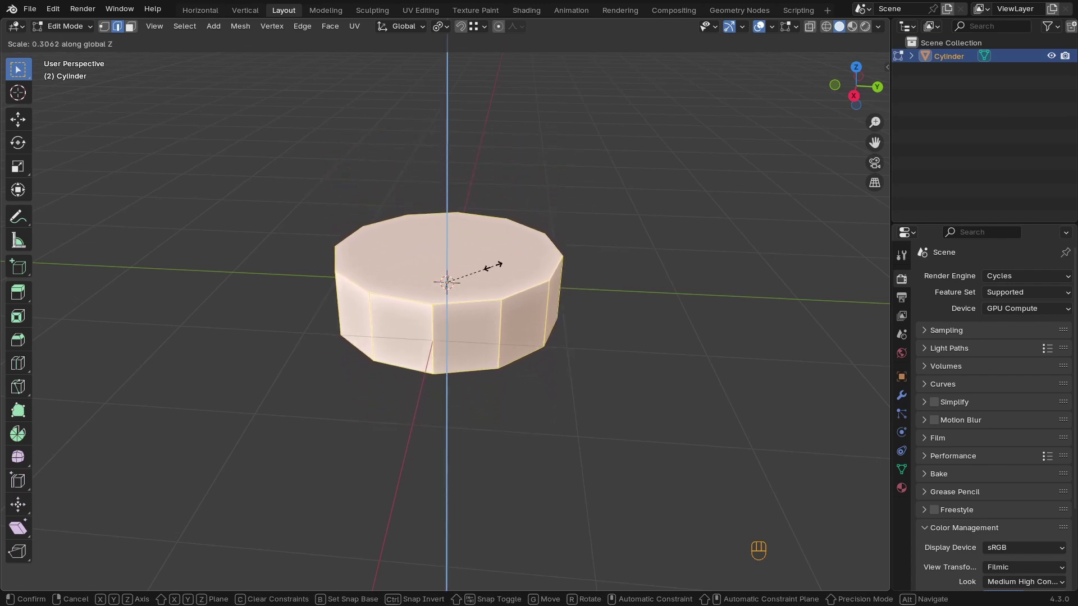
click(485, 270)
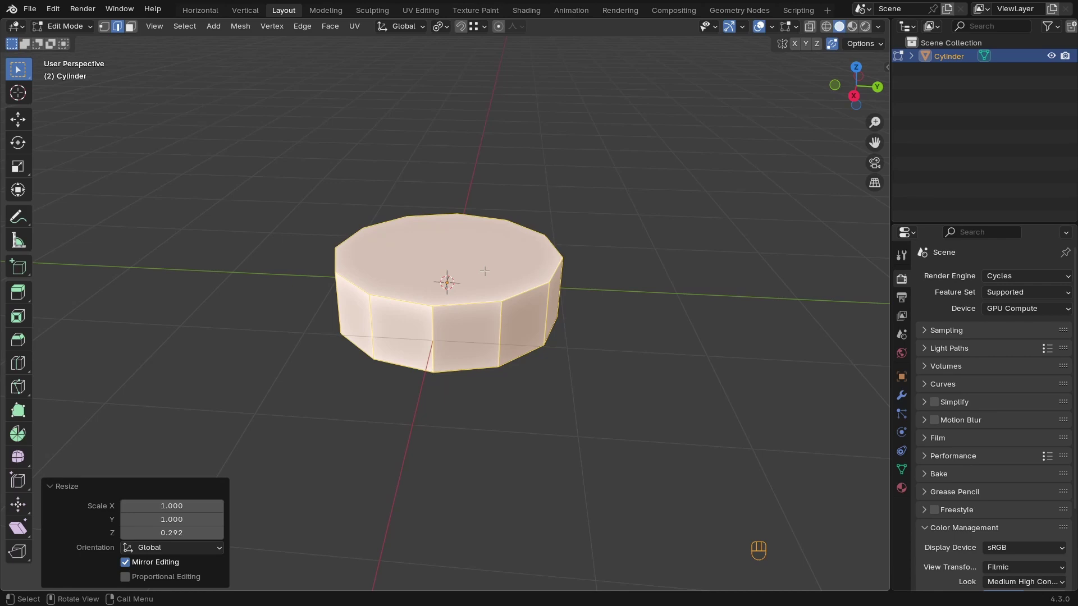
Examine the flattened cylinder in the orthographic views, finishing in the top view
key(KP_7)
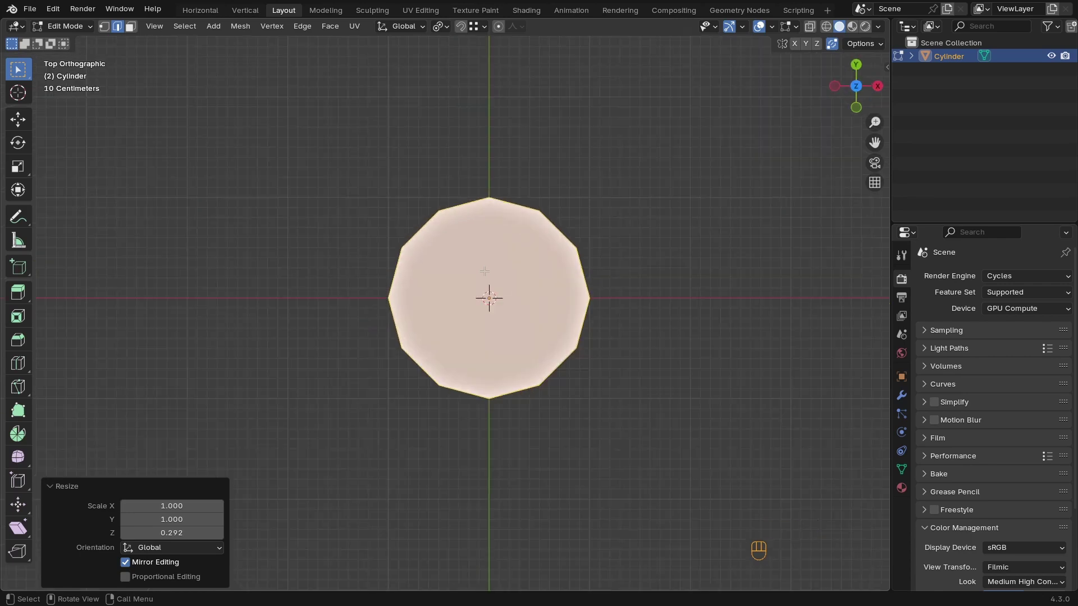
key(KP_1)
key(KP_3)
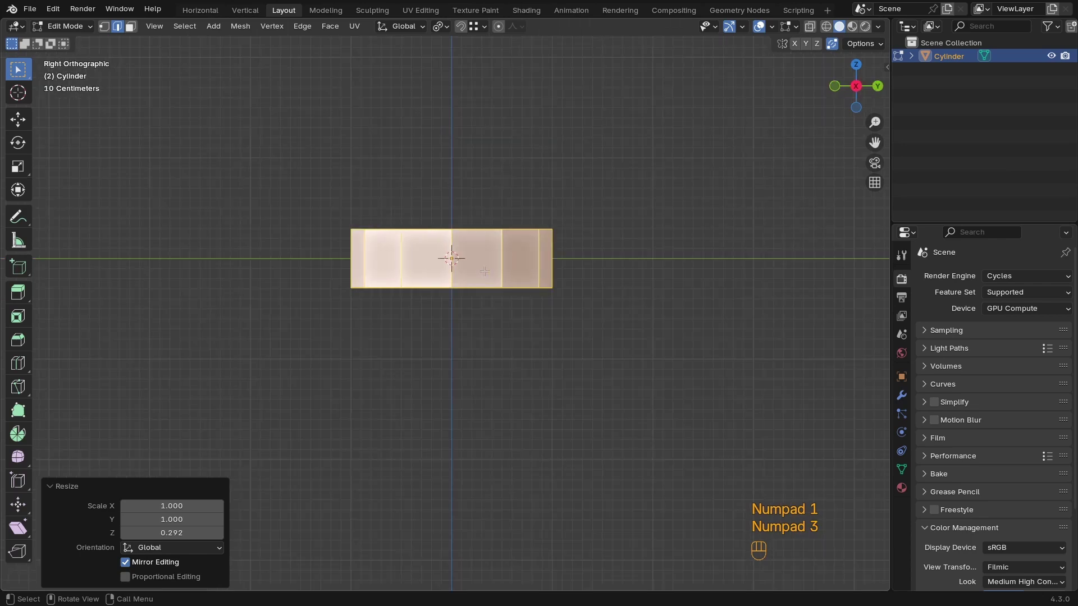
key(KP_7)
key(KP_9)
key(KP_7)
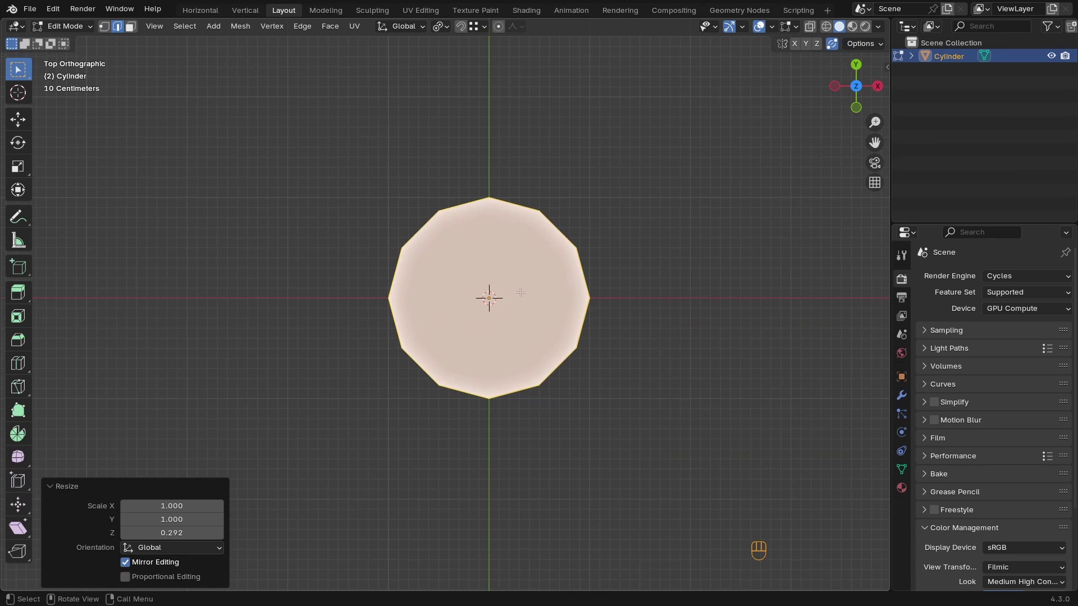
Clear the mesh selection and set the viewport to wireframe shading
key(alt+z)
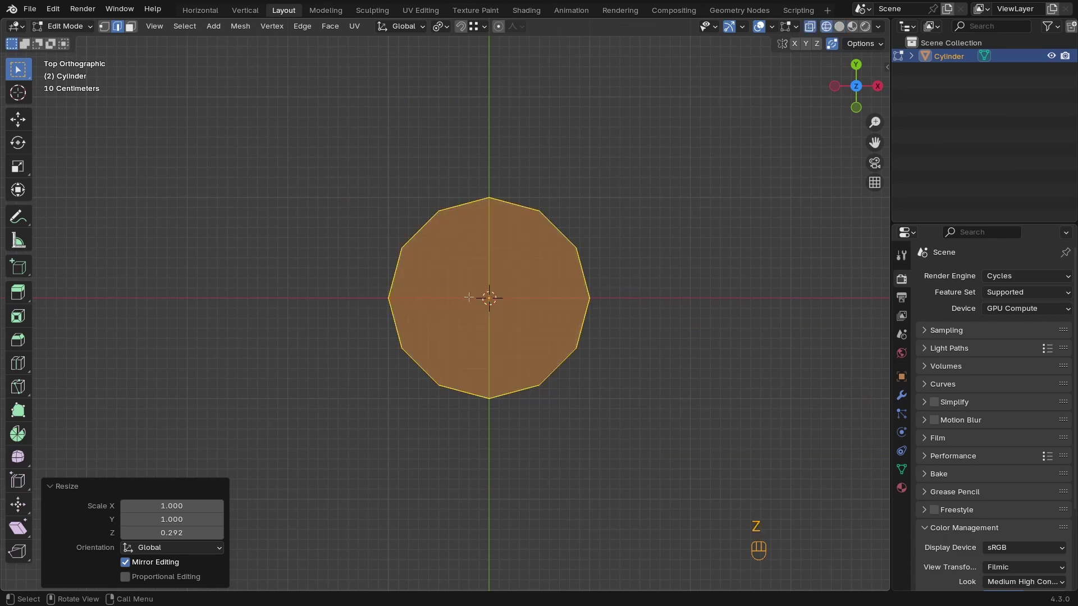
key(b)
drag(503, 281, 469, 312)
key(shift+z)
key(shift+z)
key(shift+z)
key(shift+z)
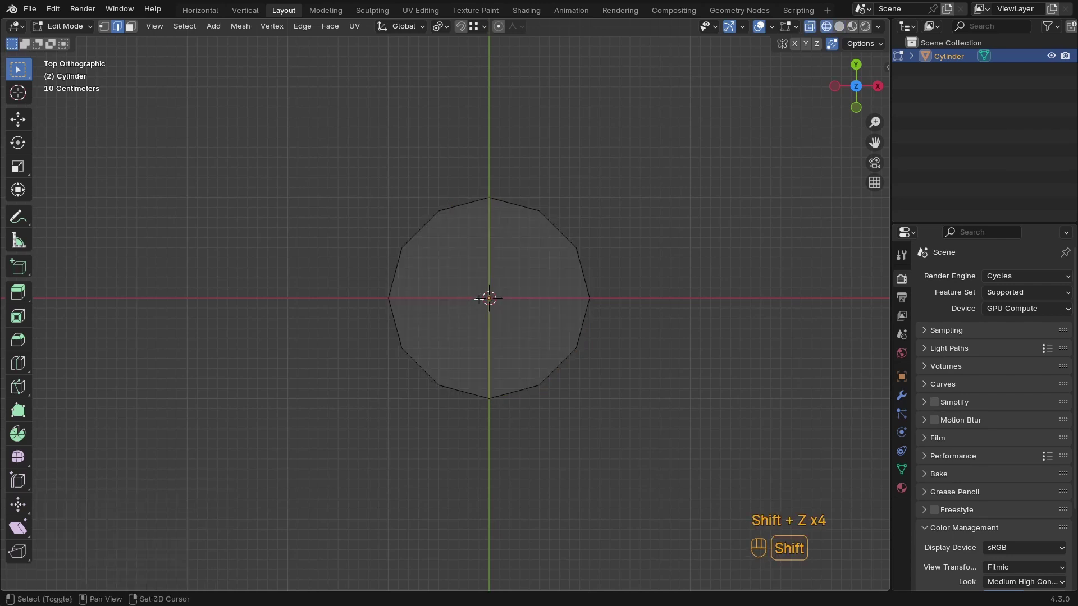
key(shift+z)
key(shift+z)
key(shift+z)
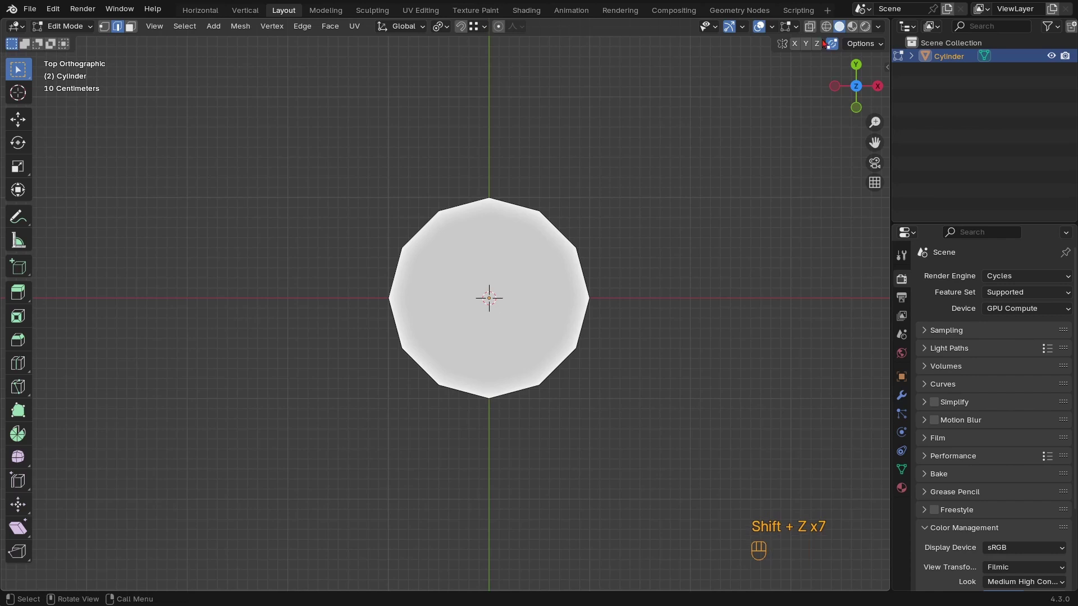
key(shift+z)
key(shift+z)
key(shift+z)
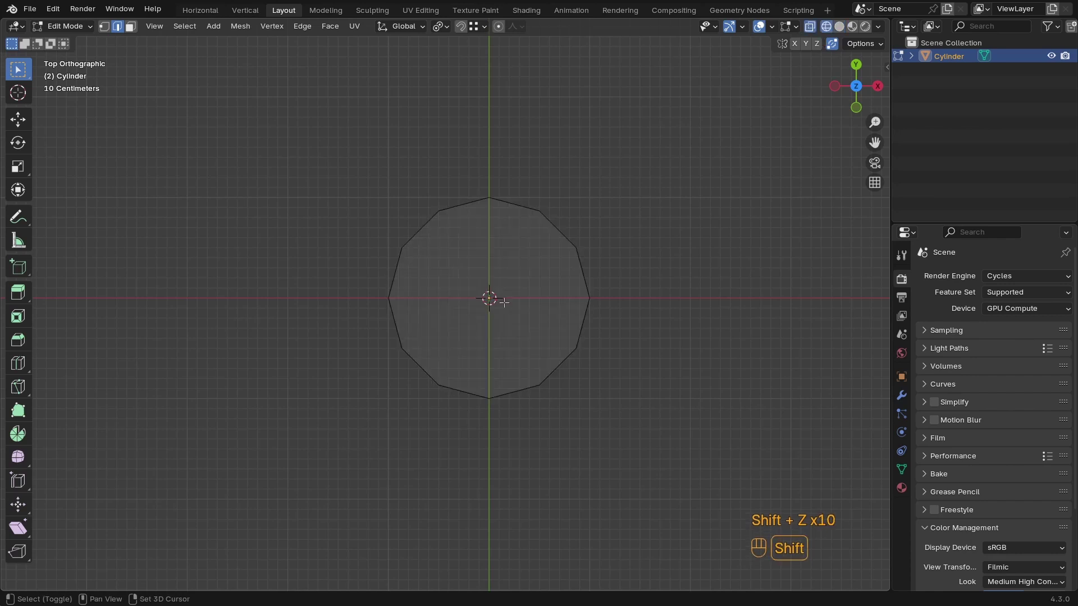
key(z)
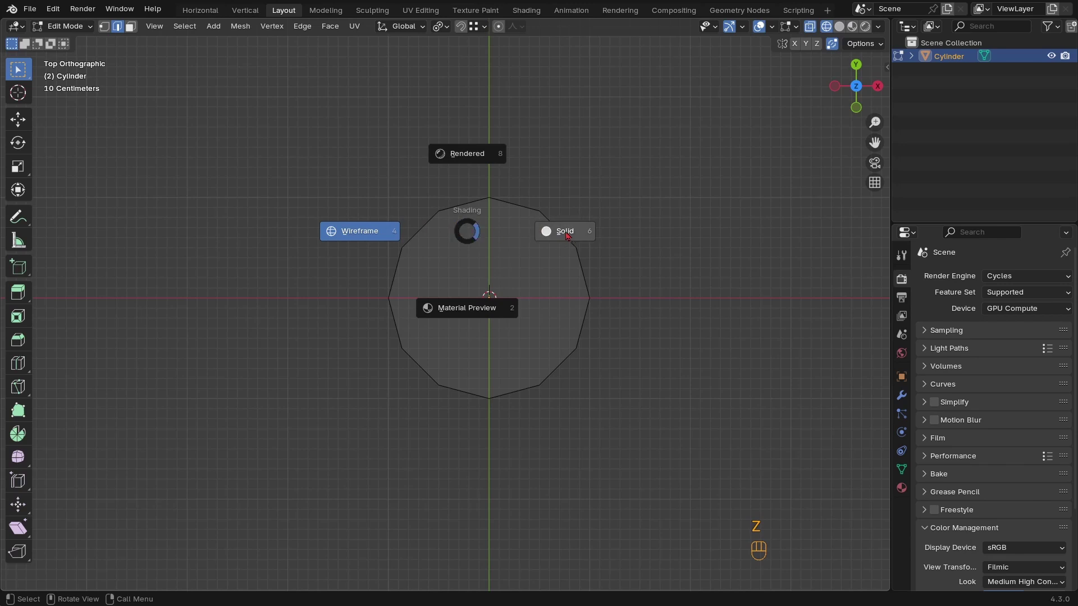
click(368, 230)
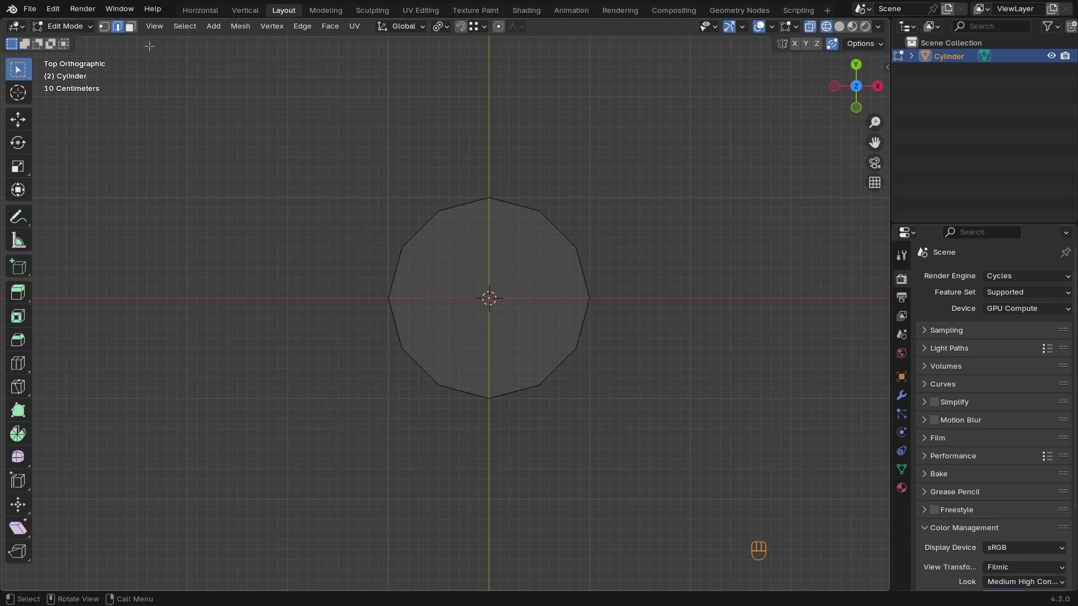
Select the cylinder's top and bottom faces through the mesh and inset them with a thickness of about 0.467 m
click(130, 30)
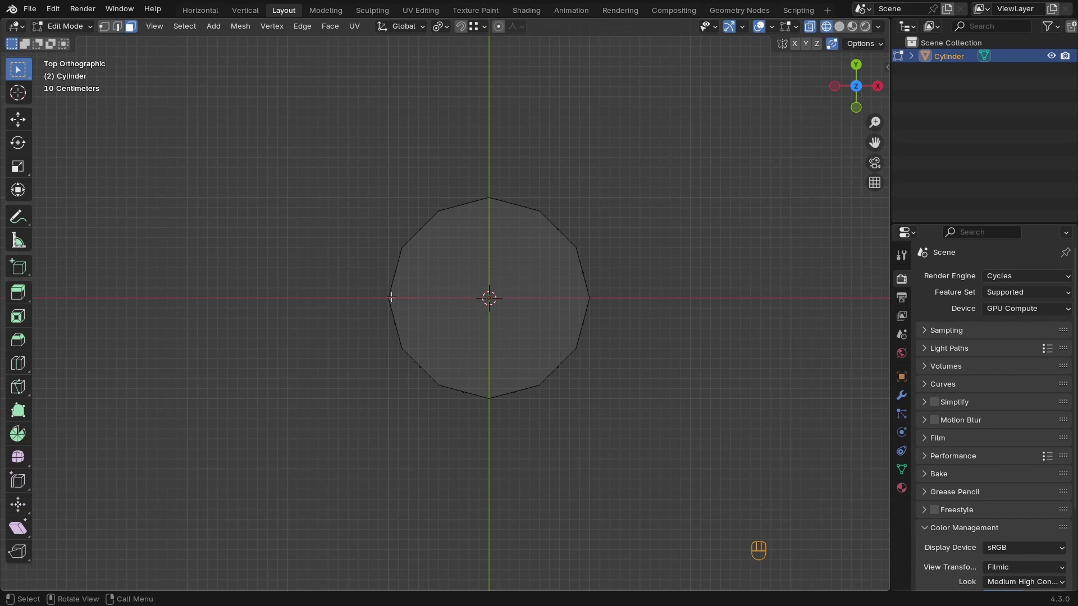
click(506, 274)
middle_drag(507, 274, 561, 294)
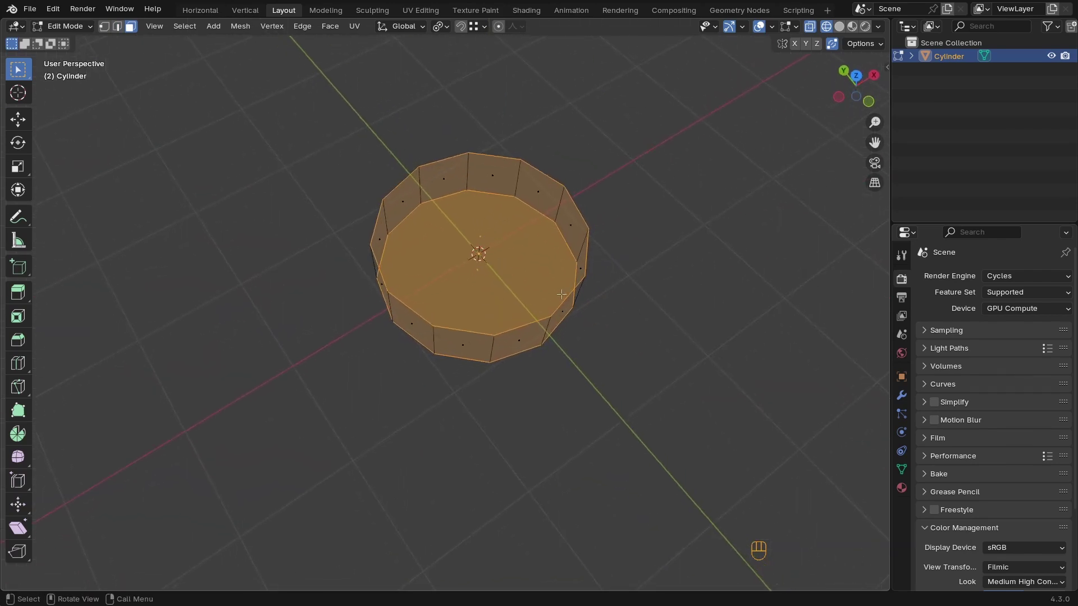
key(KP_7)
key(i)
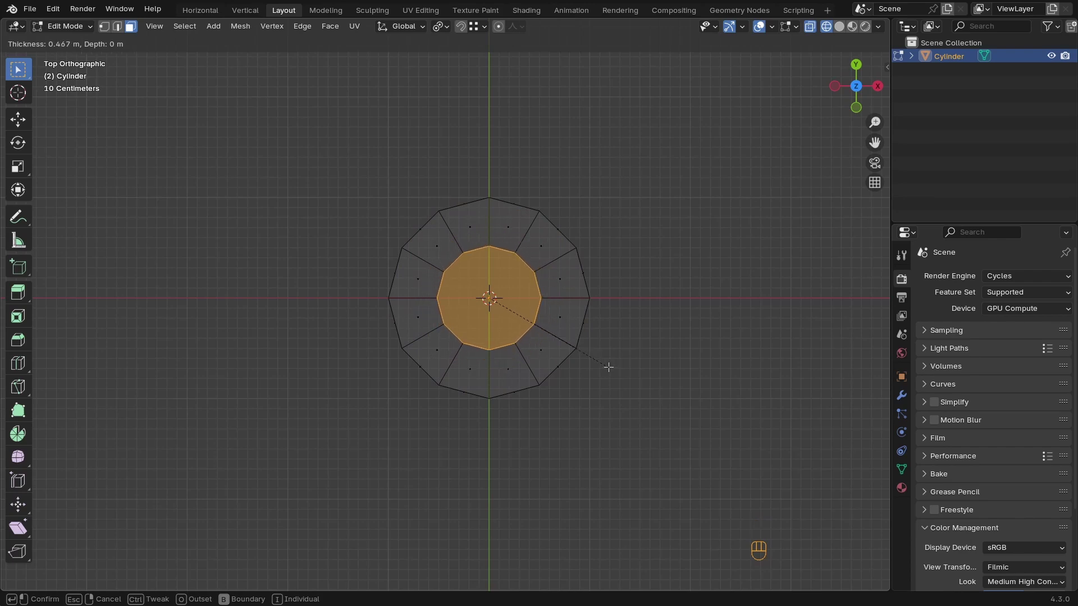
click(608, 367)
Switch the viewport back to solid shading, keeping the two inset faces selected
mouse_move(608, 368)
middle_down()
mouse_move(585, 320)
mouse_move(522, 292)
mouse_move(522, 360)
middle_up()
key(z)
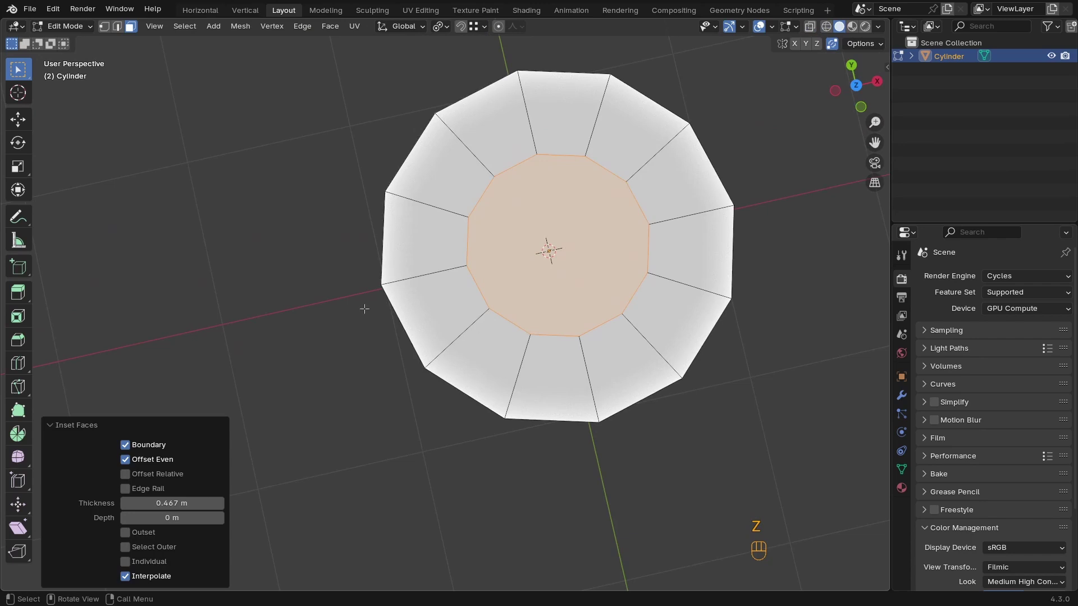
key(alt+a)
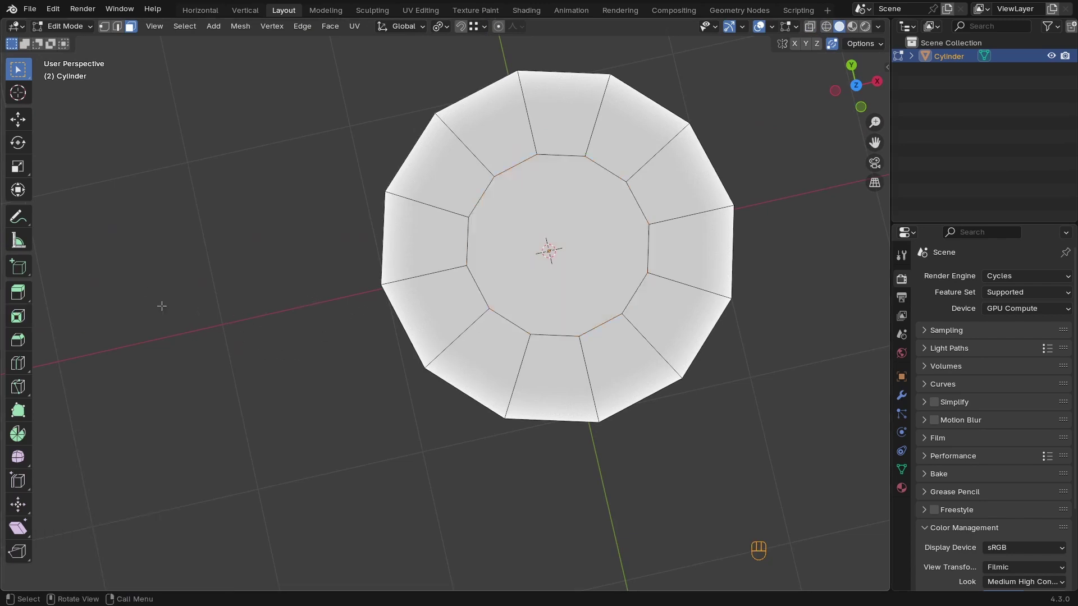
key(ctrl+z)
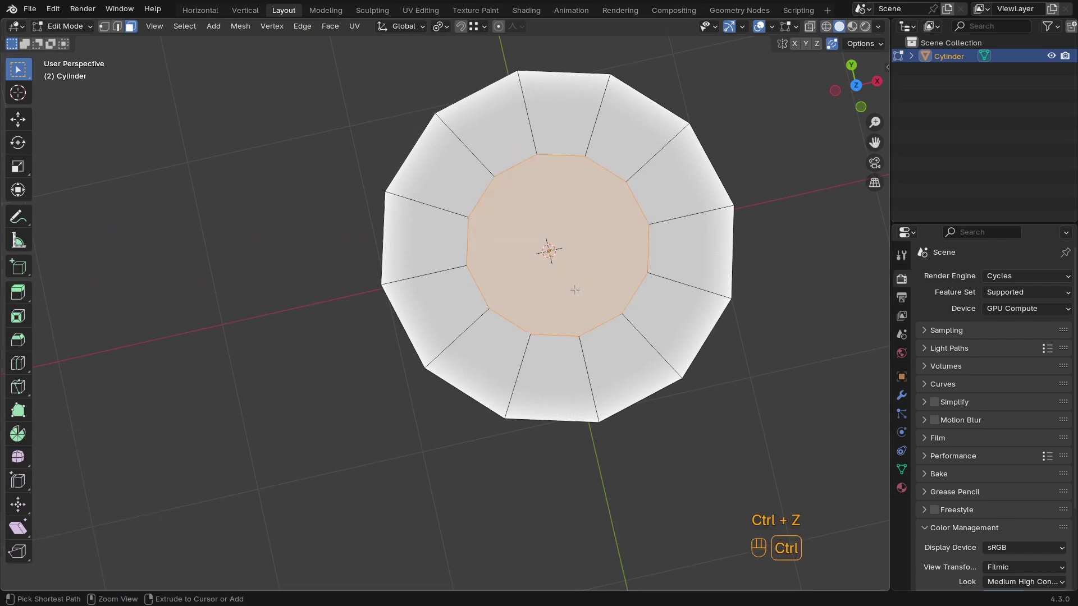
key(alt)
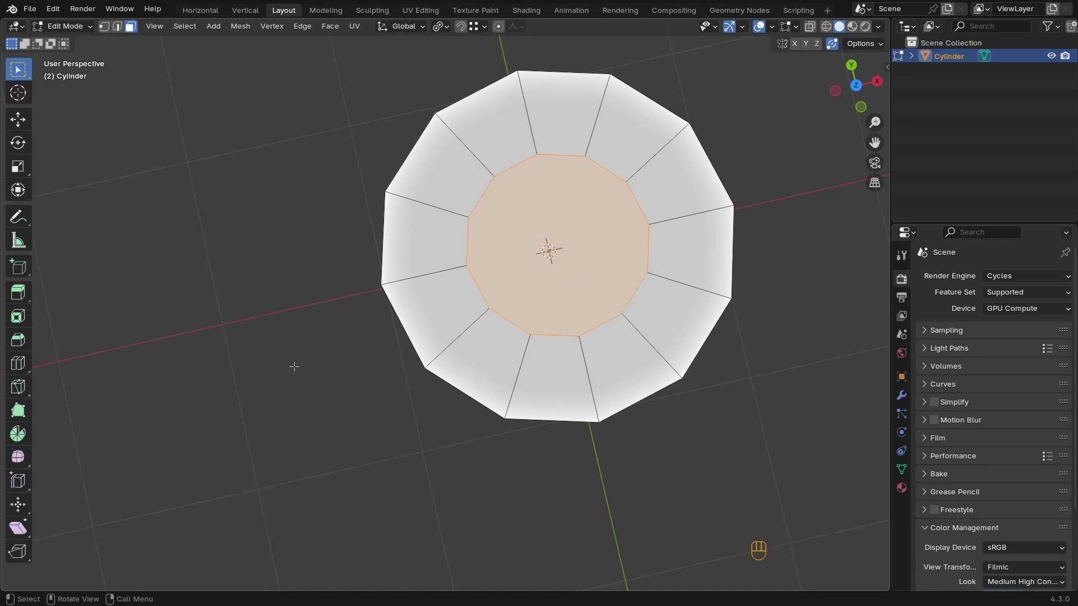
Recess the inset faces with Extrude Along Normals, using an offset of about -0.117 m
key(alt+e)
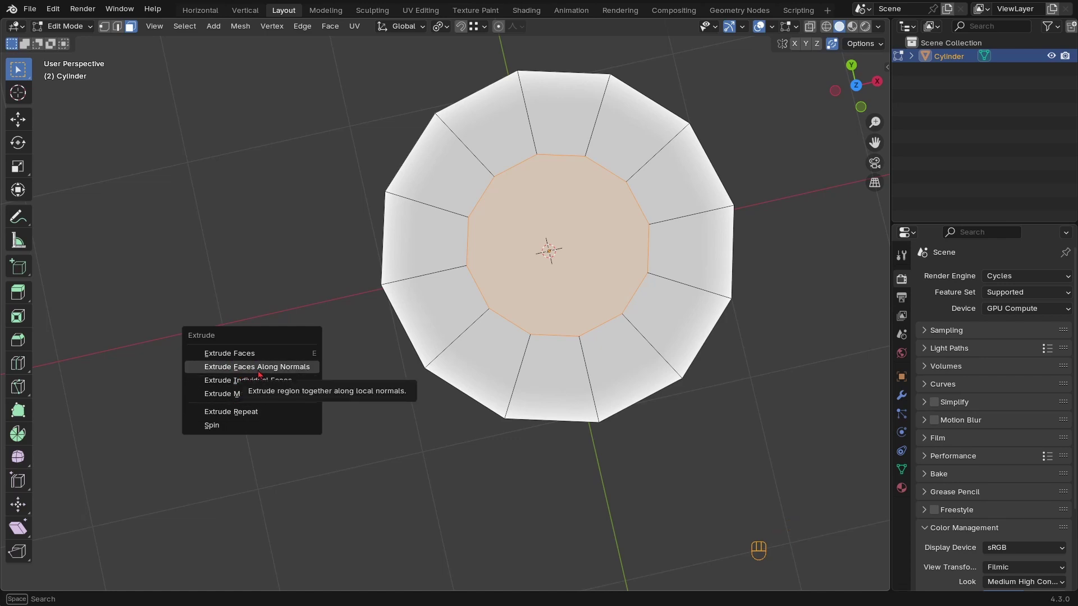
click(18, 292)
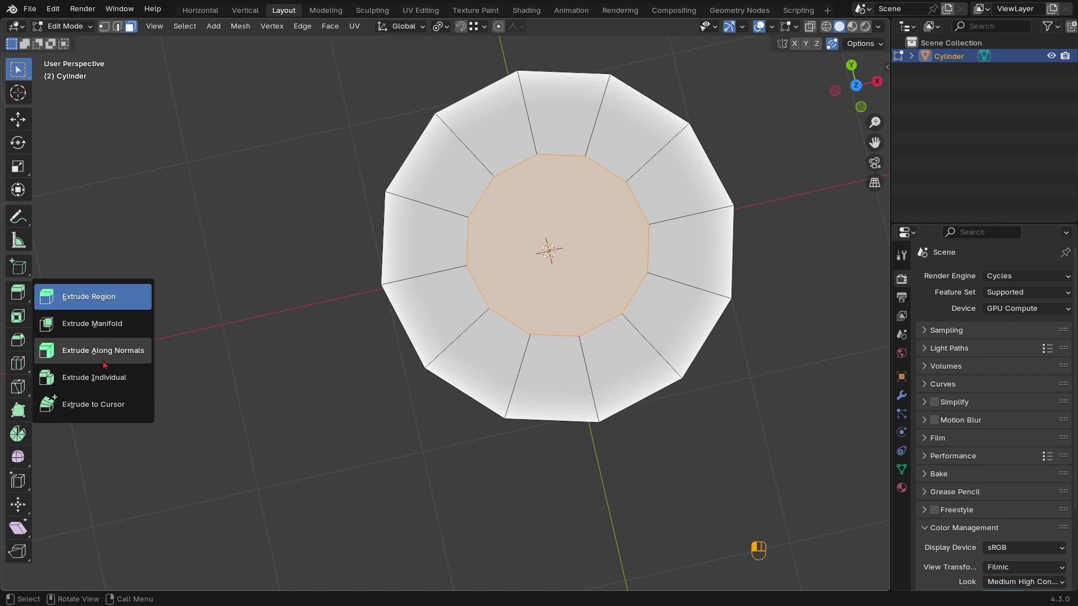
click(30, 304)
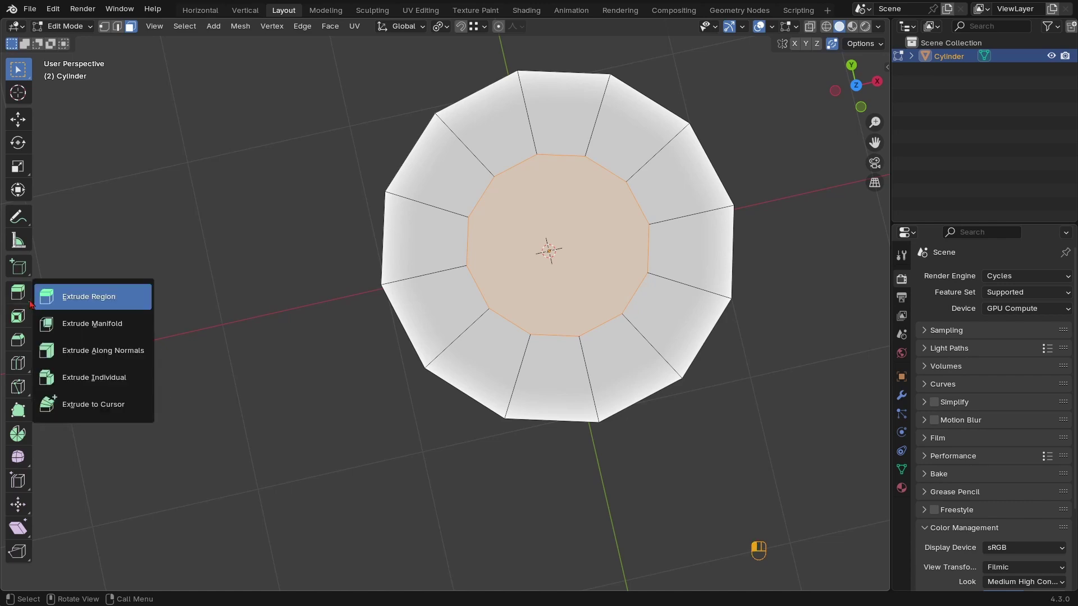
click(84, 355)
middle_drag(595, 427, 489, 339)
drag(456, 311, 634, 219)
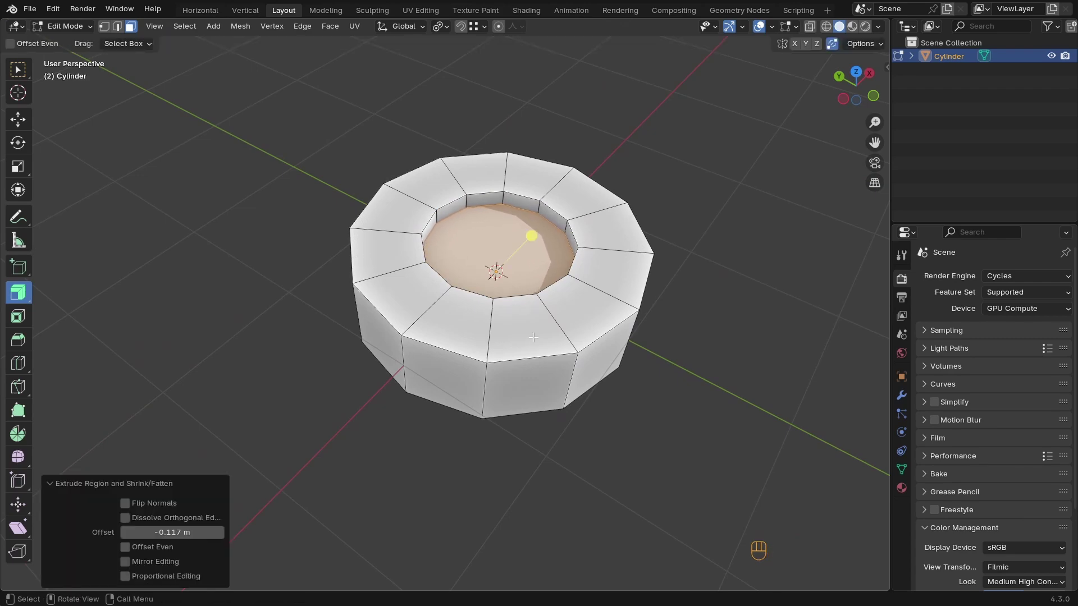
Return the recessed cylinder to Object Mode and view it from the side
middle_drag(635, 219, 416, 399)
key(Tab)
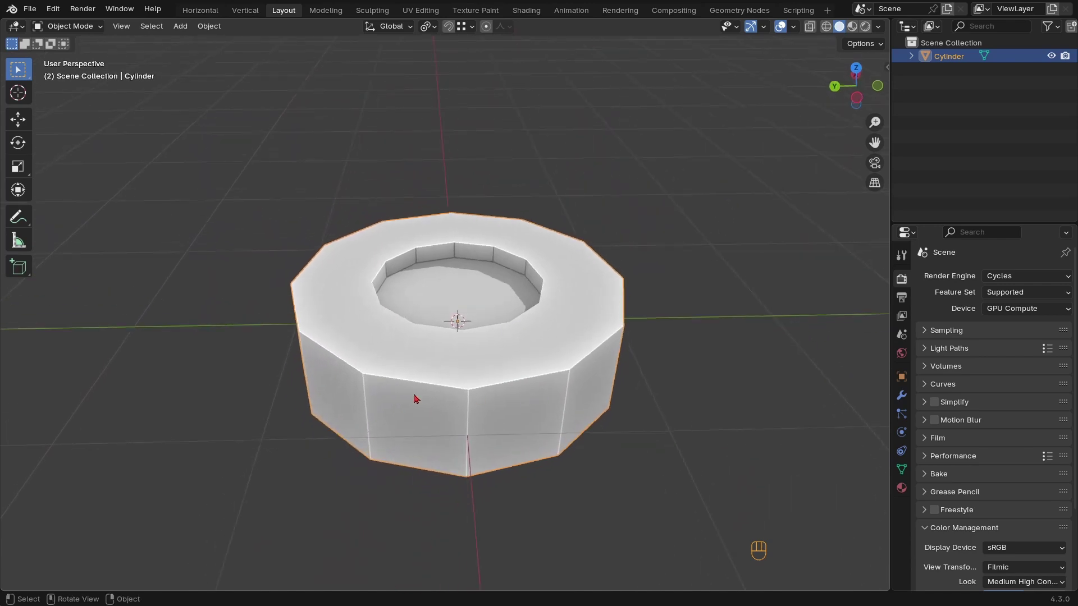
middle_drag(359, 418, 548, 401)
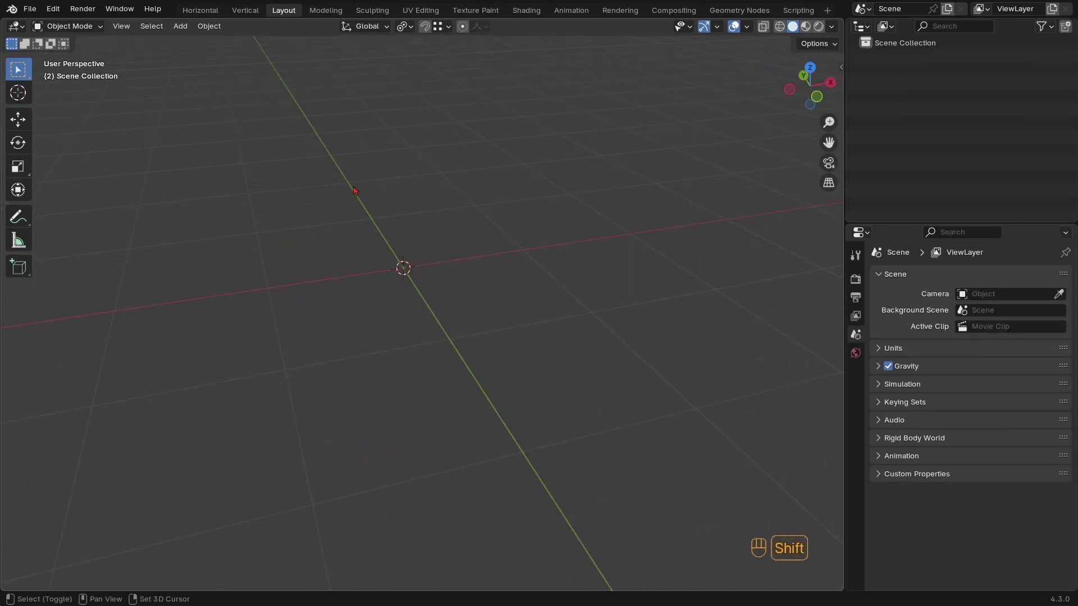
Add a cylinder mesh with 64 vertices to the empty scene
key(shift+a)
mouse_move(353, 191)
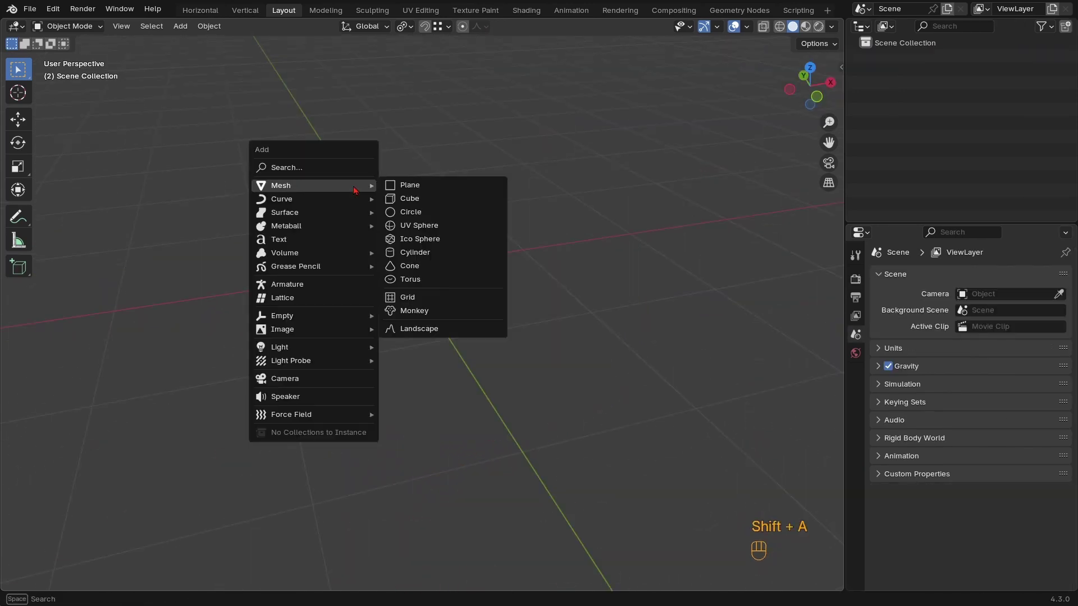
click(427, 256)
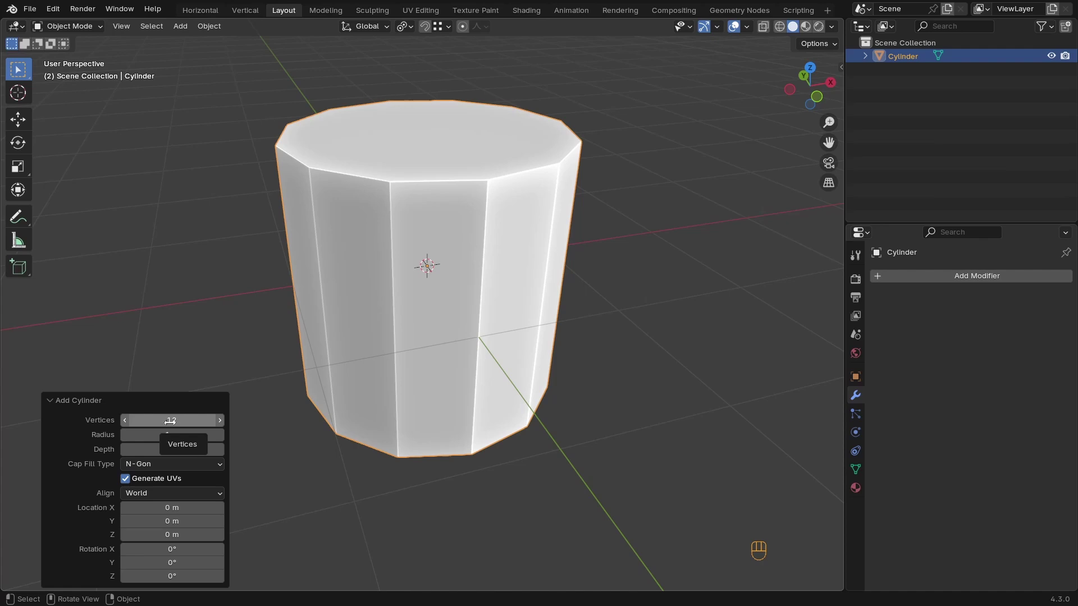
click(167, 420)
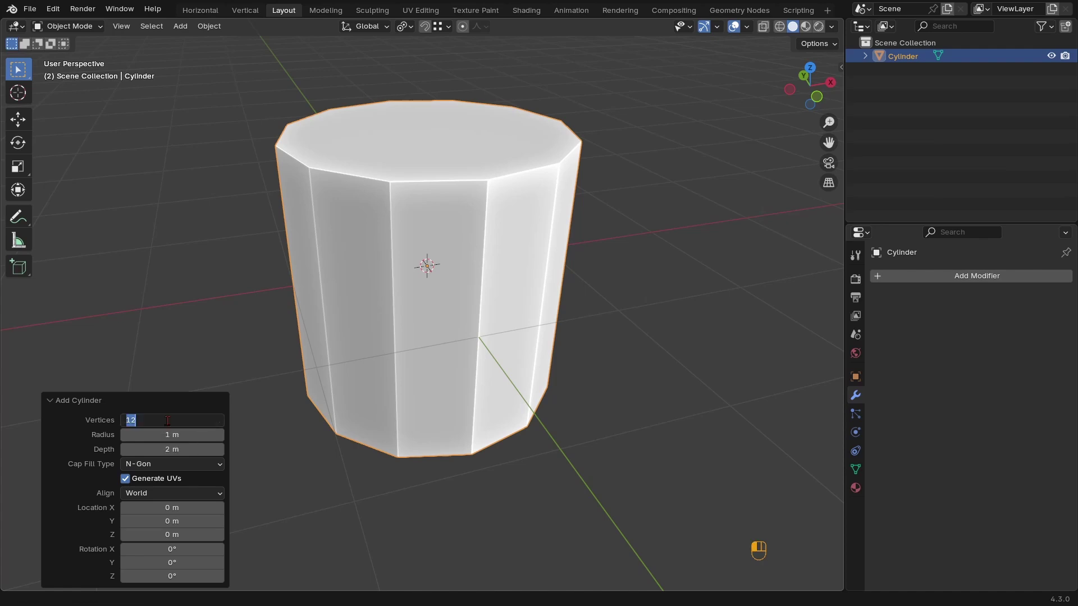
text(64)
key(Return)
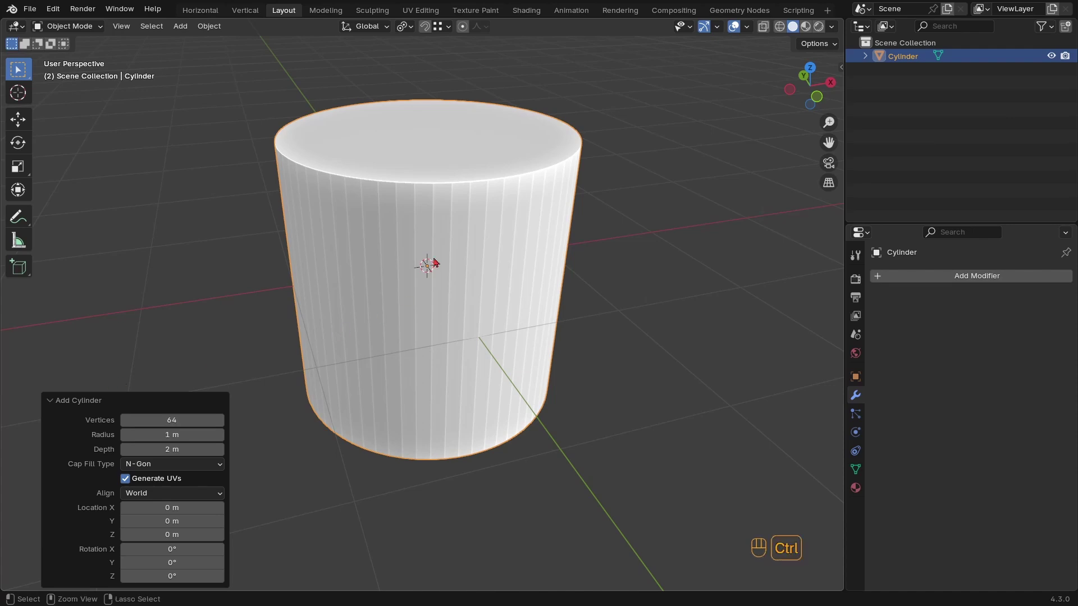
Flatten the cylinder's whole mesh in Edit Mode by scaling it along Z to about 0.314
ctrl+middle_drag(433, 262, 439, 312)
middle_drag(392, 340, 494, 318)
key(Tab)
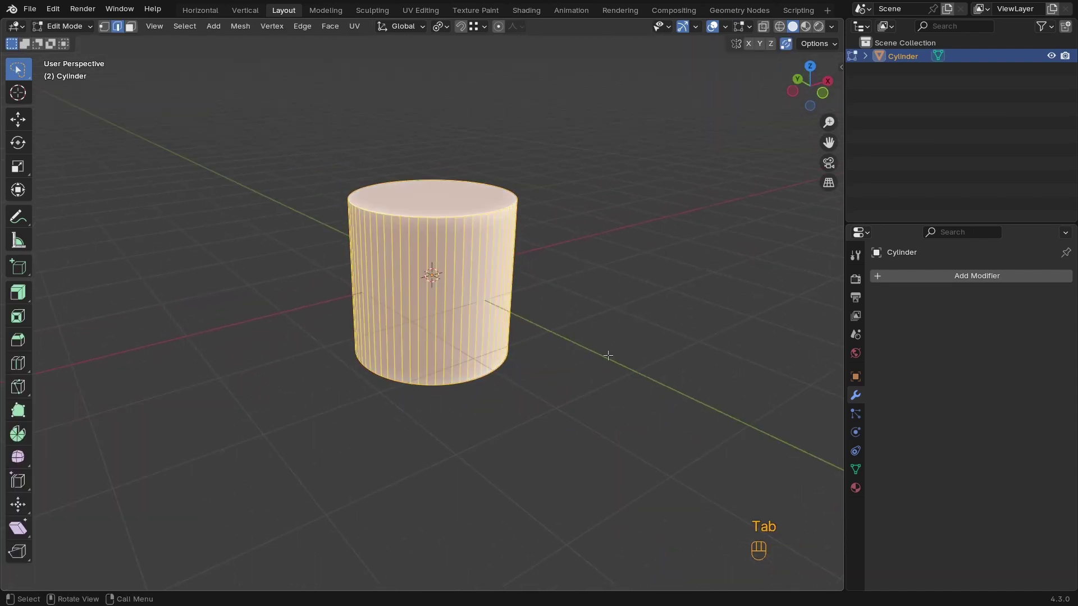
key(s)
key(z)
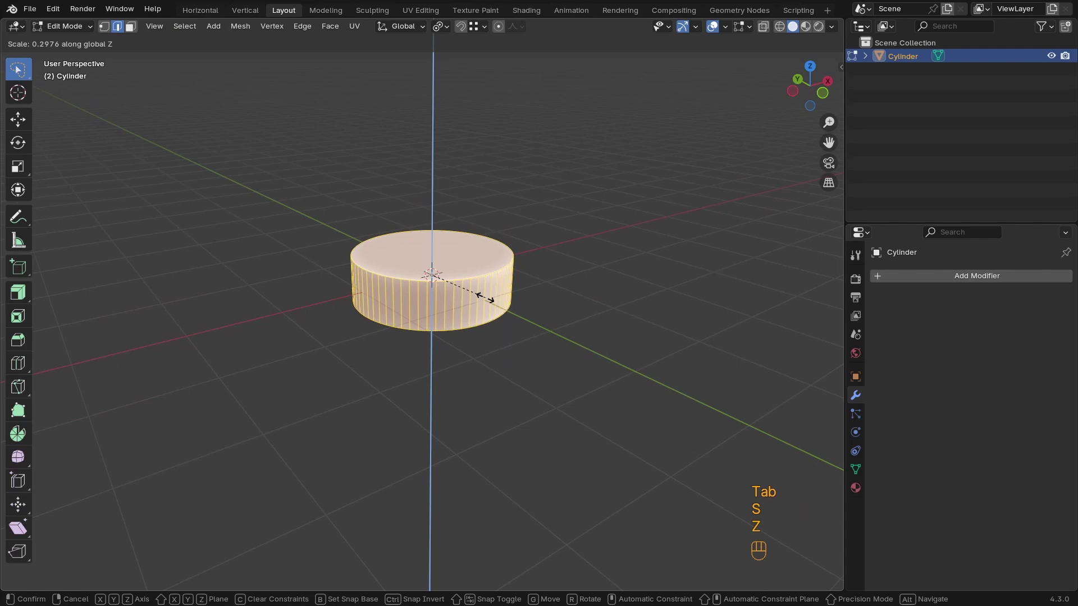
click(489, 296)
Show the cylinder in wireframe from the top and select its top and bottom faces in face select mode
key(KP_7)
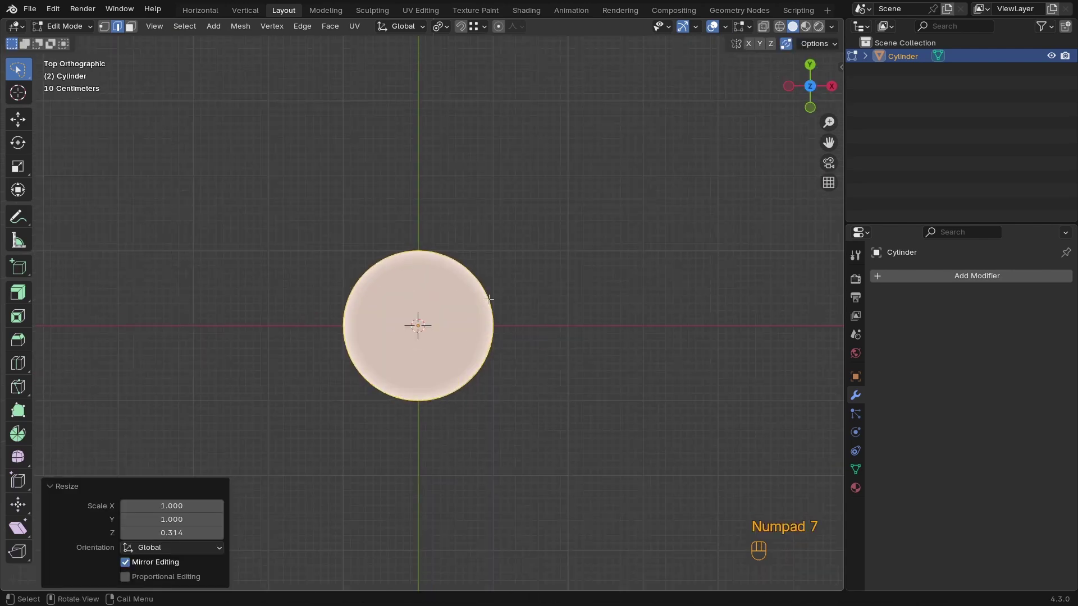
key(z)
scroll(457, 325, up, 3)
shift+middle_drag(457, 325, 498, 311)
key(3)
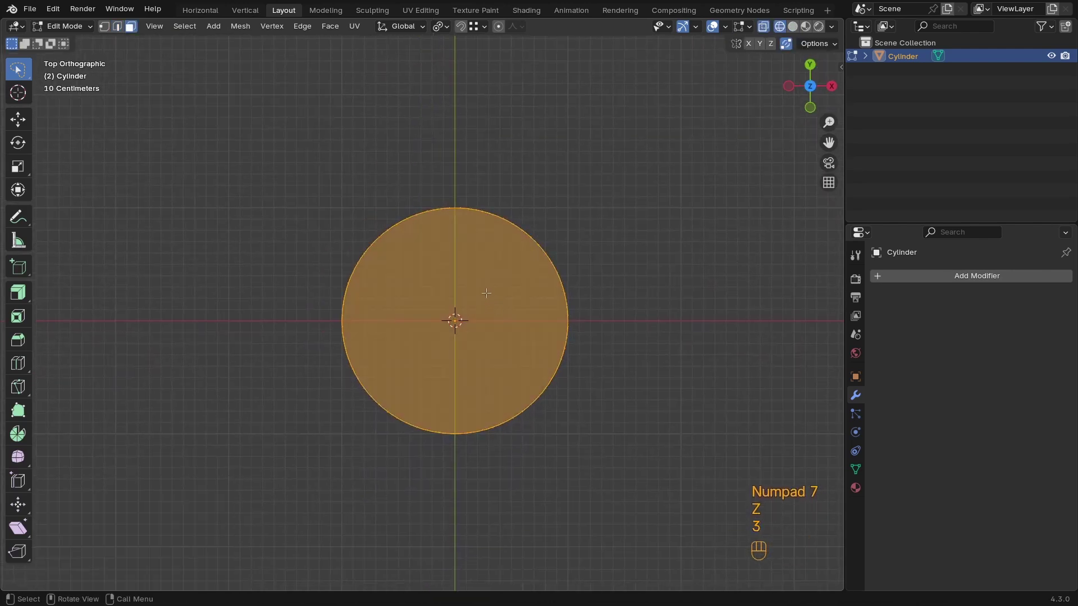
click(532, 376)
mouse_move(457, 359)
ctrl+right_down()
mouse_move(445, 265)
mouse_move(488, 344)
ctrl+right_up()
key(w)
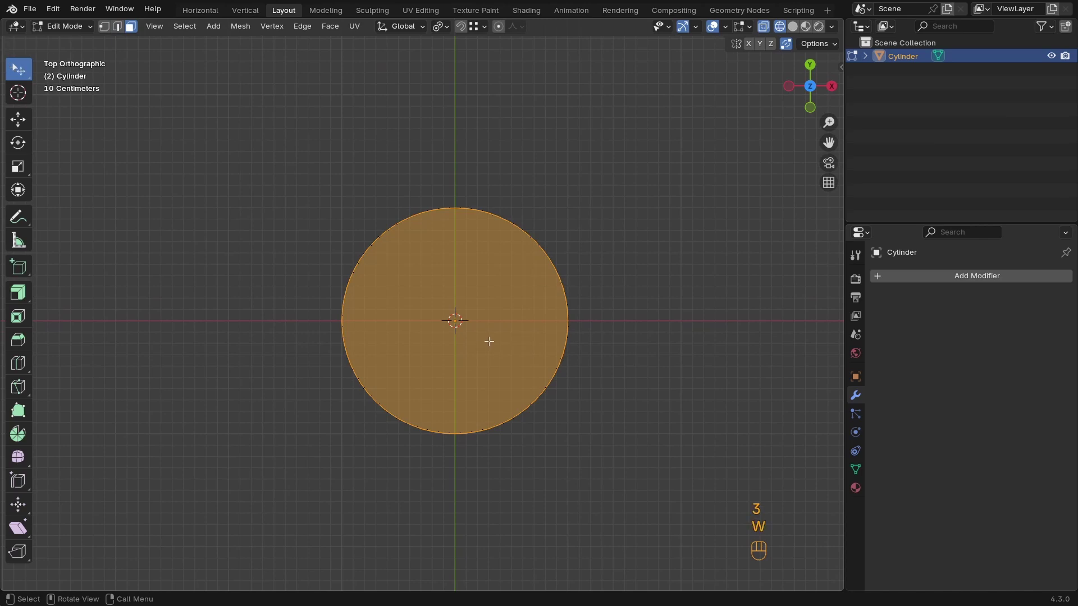
key(w)
drag(493, 300, 432, 360)
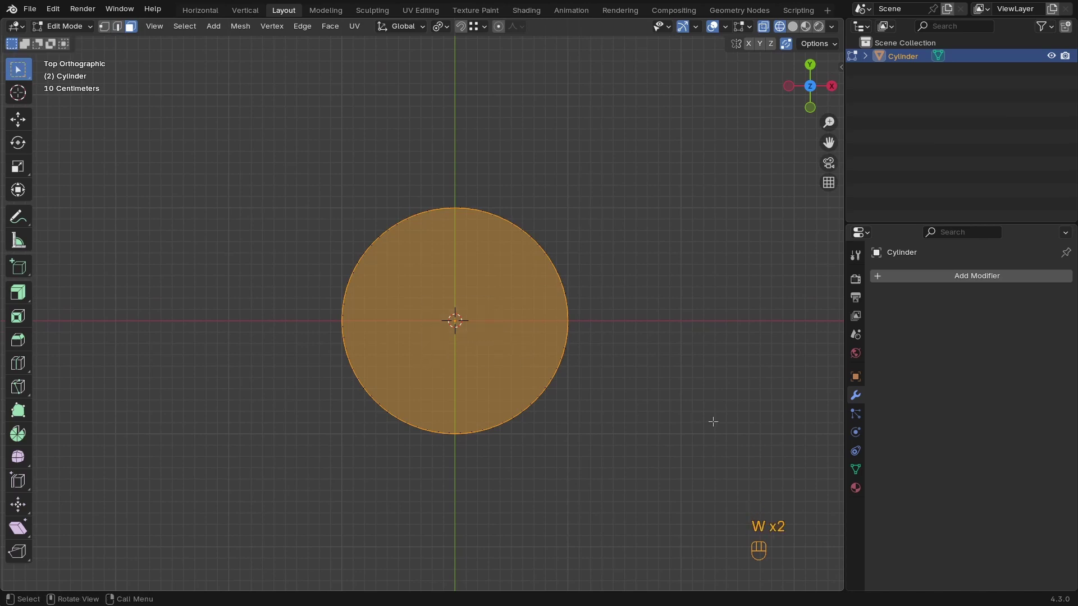
Inset the top and bottom faces by about 0.083 m and scale the inset faces to about 0.582
key(i)
click(702, 424)
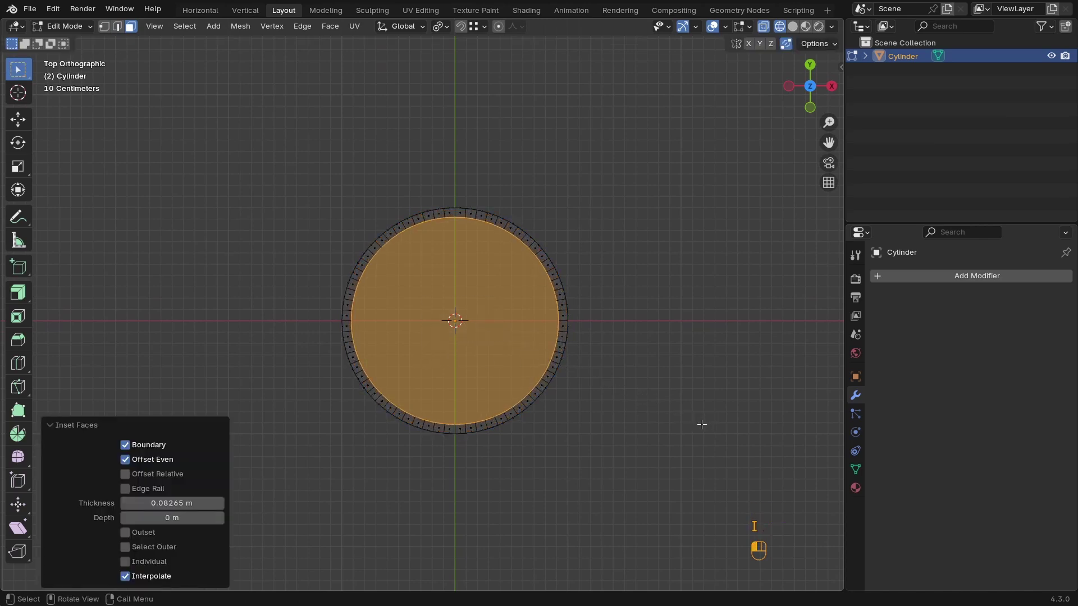
key(s)
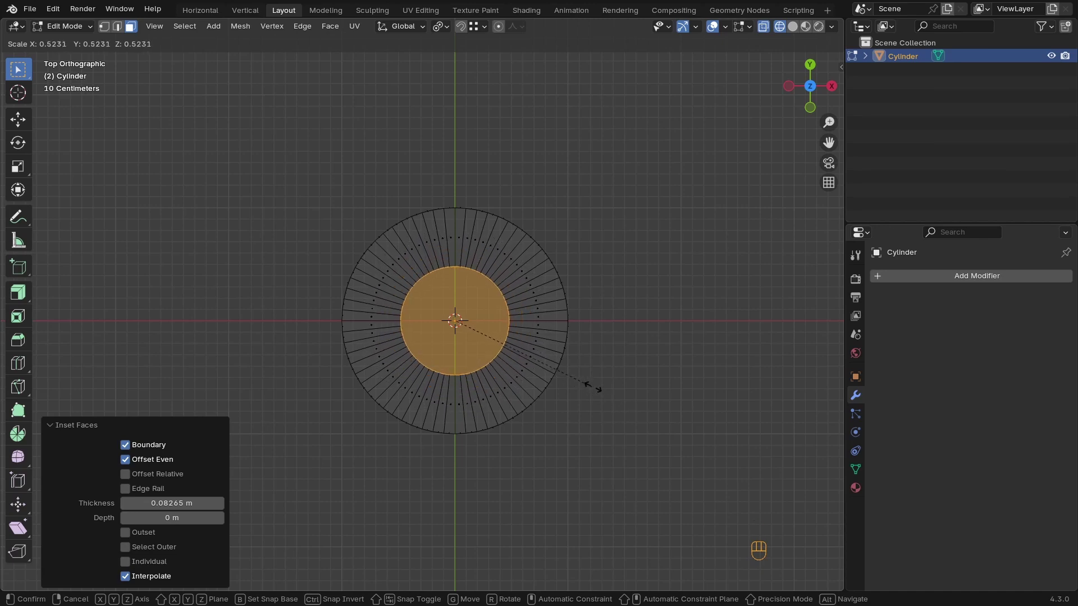
click(609, 392)
middle_drag(541, 413, 571, 330)
key(alt+e)
click(541, 329)
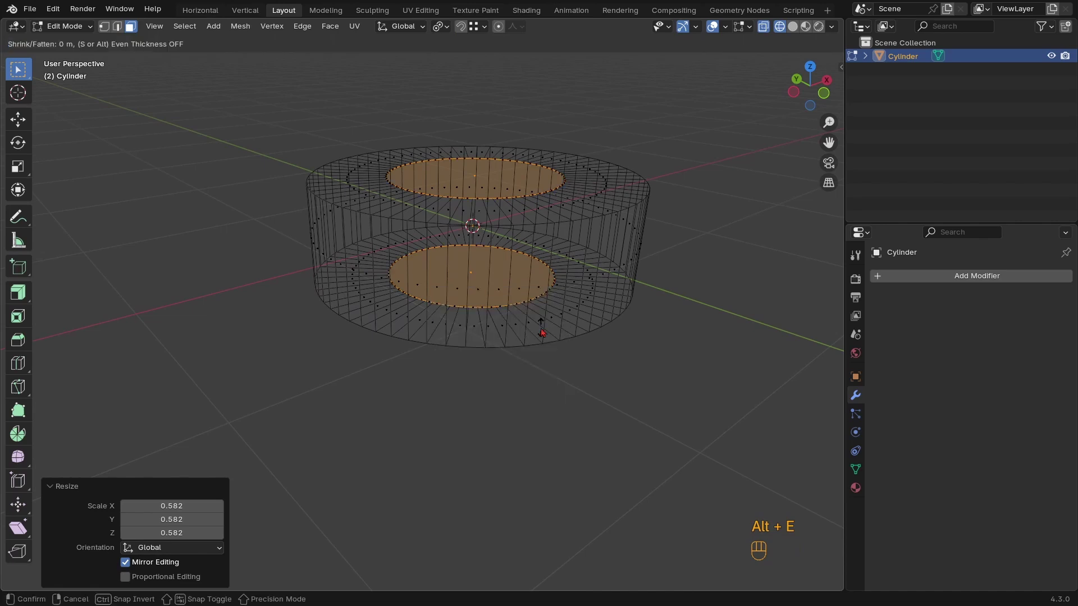
click(541, 331)
key(ctrl+z)
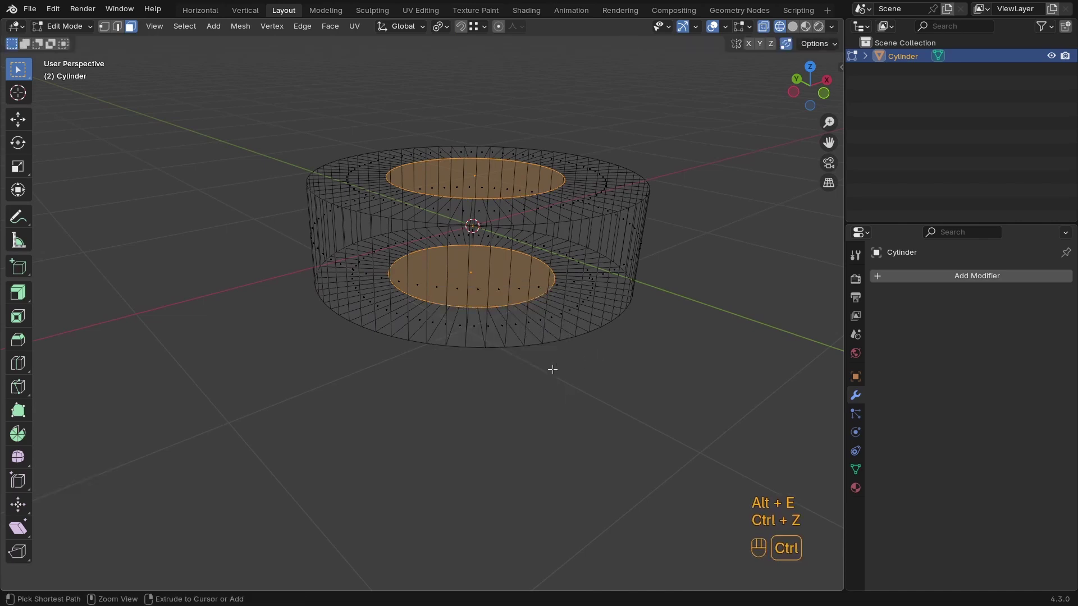
ctrl+middle_drag(552, 369, 578, 332)
key(ctrl+z)
key(ctrl+shift+z)
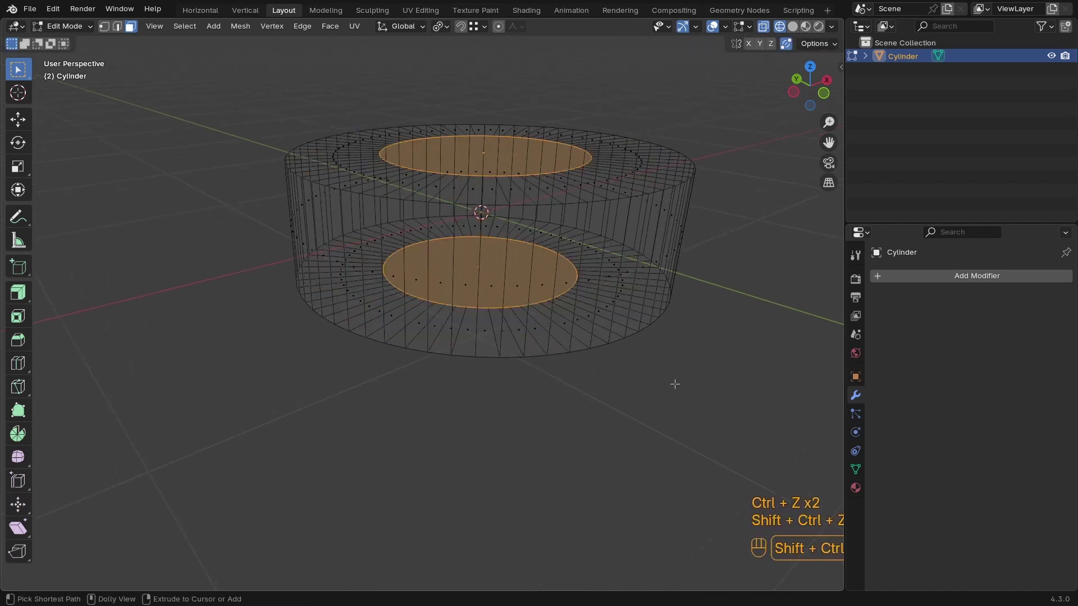
Recess both inset faces with Extrude Along Normals, using an offset of about -0.136 m
key(alt+e)
click(684, 399)
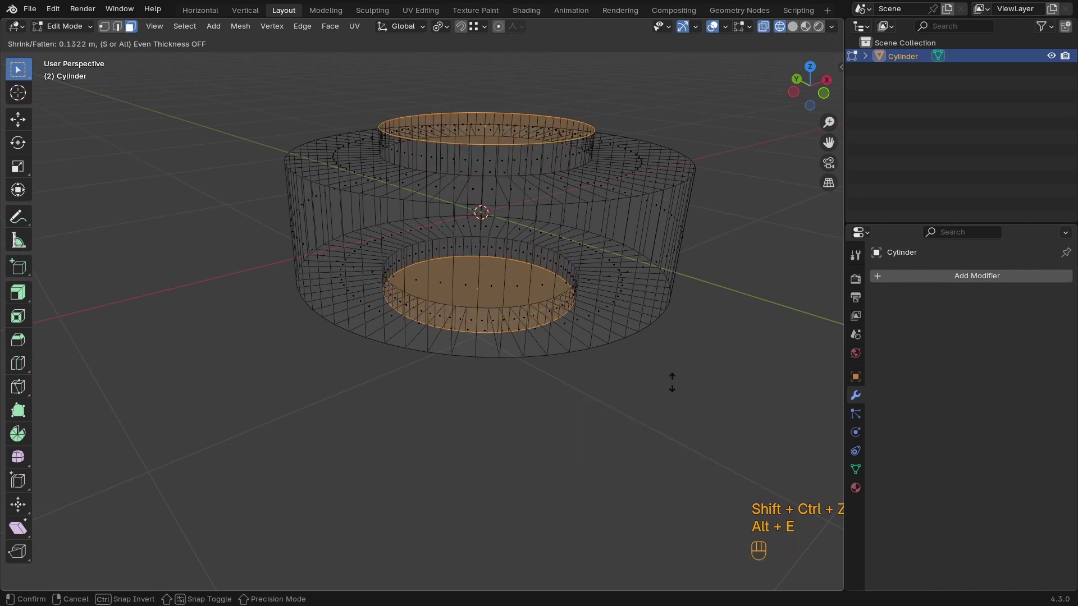
key(shift)
click(704, 427)
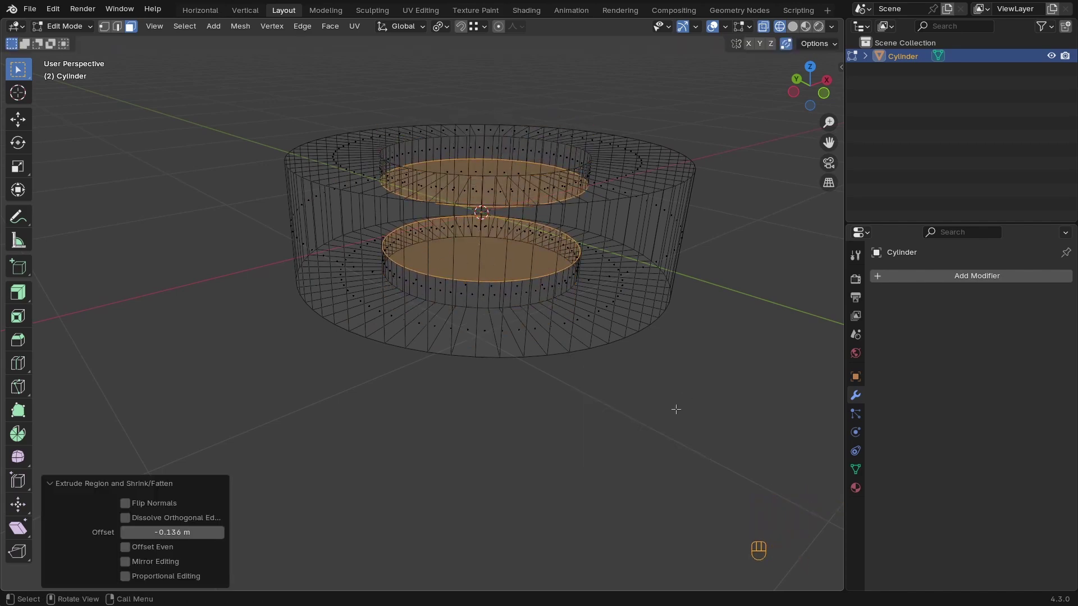
Return to Object Mode with solid shading and apply Shade Auto Smooth to the recessed cylinder
key(Tab)
key(z)
click(560, 298)
right_click(544, 357)
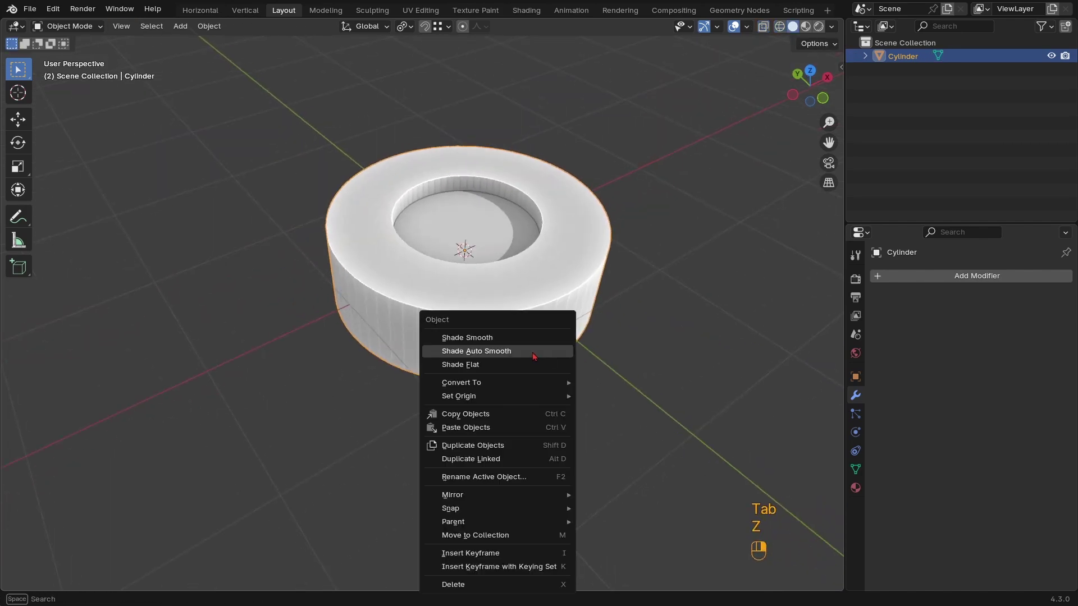
click(535, 351)
Switch the viewport to orthographic projection and rename the recessed cylinder object as Coin
scroll(534, 351, down, 3)
middle_drag(375, 353, 646, 354)
key(KP_5)
mouse_move(381, 335)
ctrl+middle_down()
mouse_move(438, 233)
mouse_move(401, 341)
ctrl+middle_up()
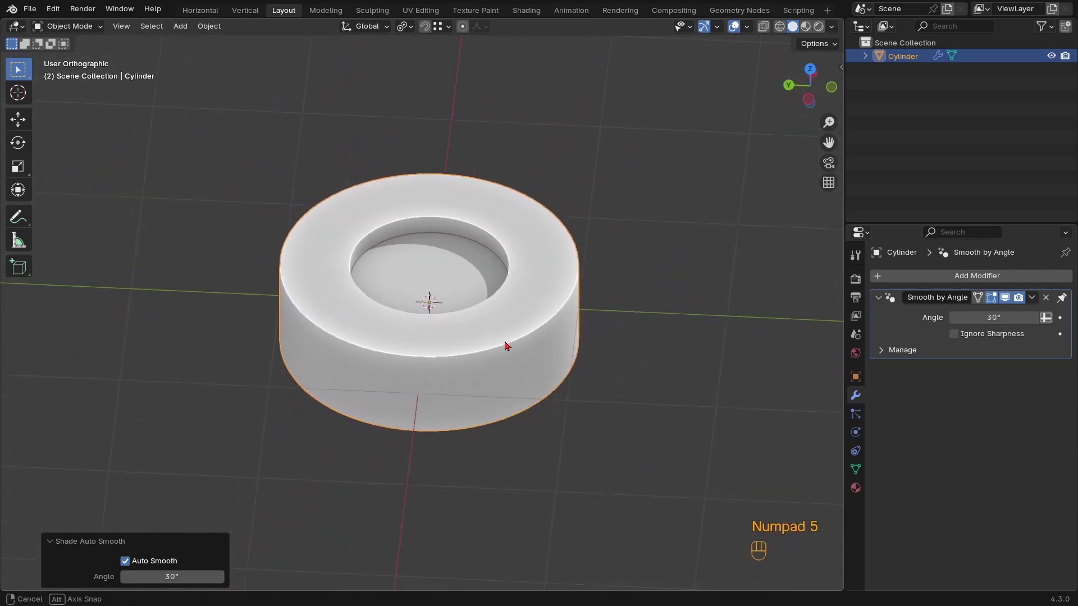
scroll(455, 319, up, 1)
key(F2)
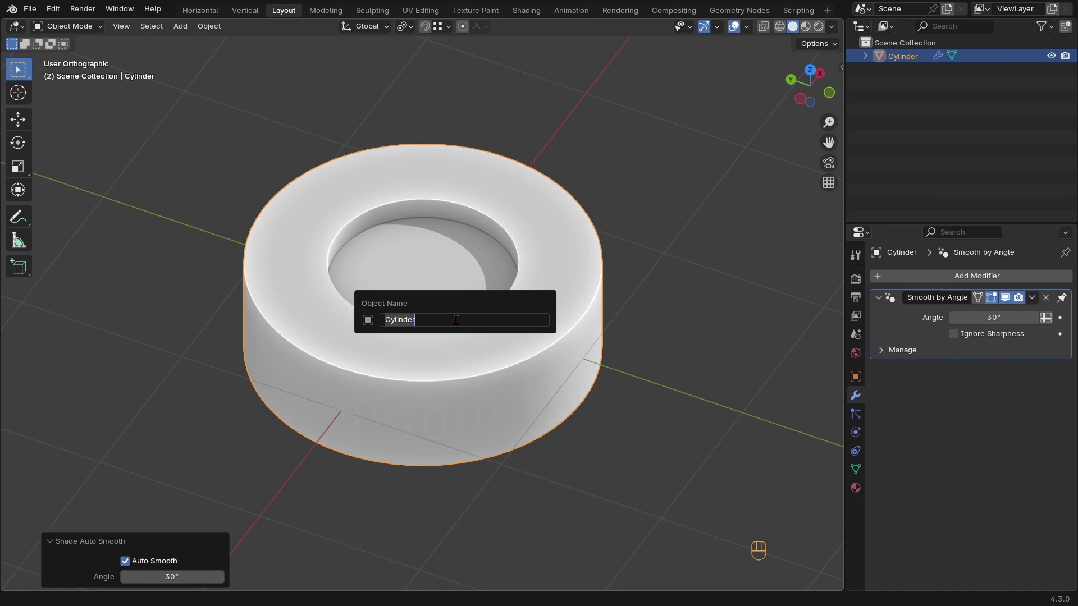
text(Coin)
key(Return)
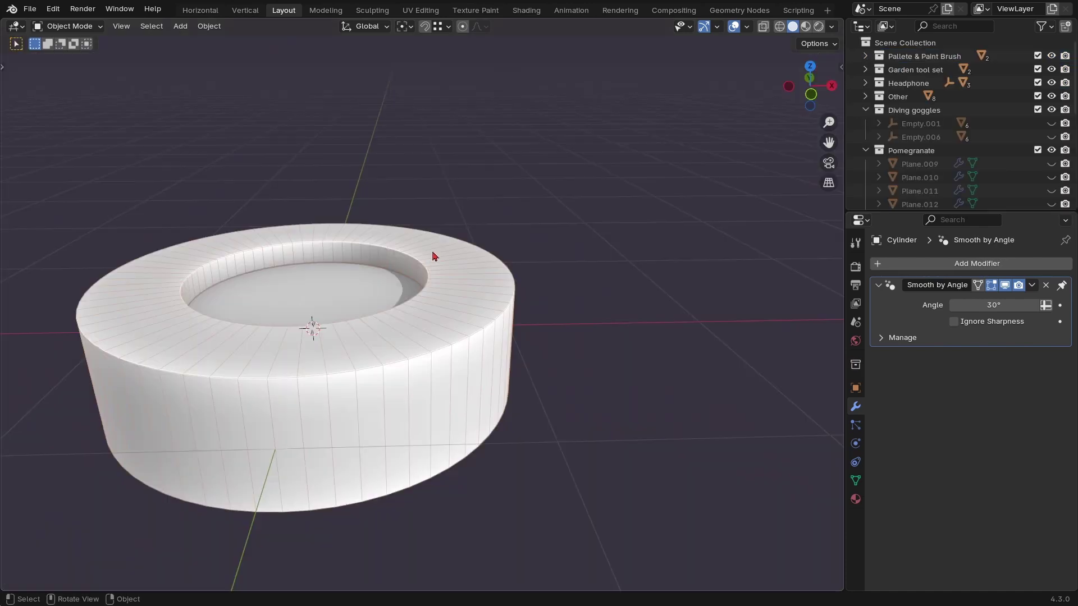
Add another cylinder mesh with 16 vertices to the scene containing the smooth recessed cylinder
scroll(432, 249, up, 2)
middle_drag(362, 289, 370, 250)
scroll(491, 287, down, 3)
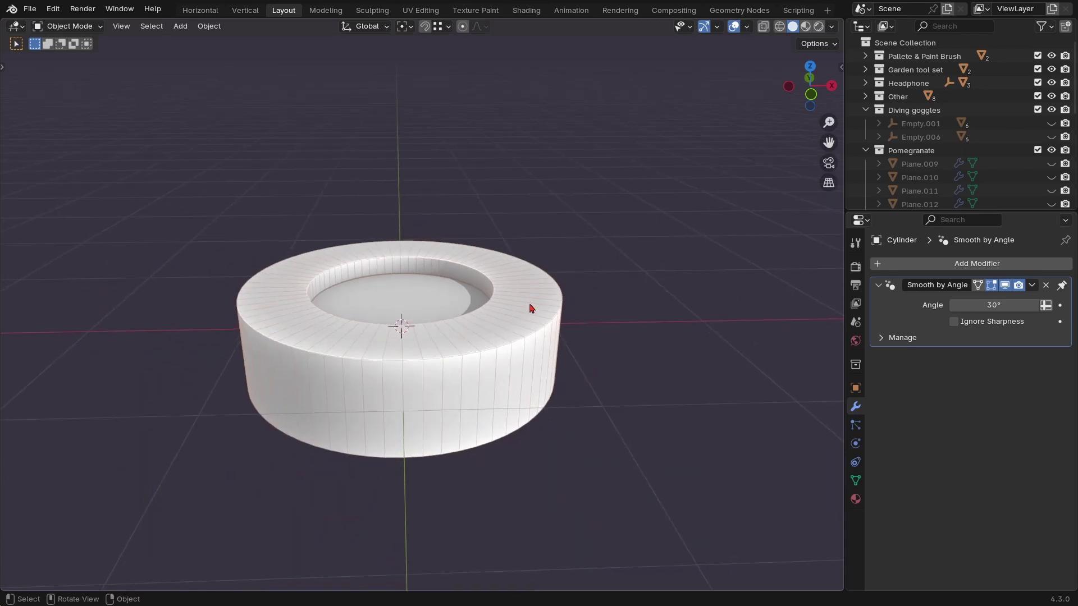
scroll(497, 279, down, 2)
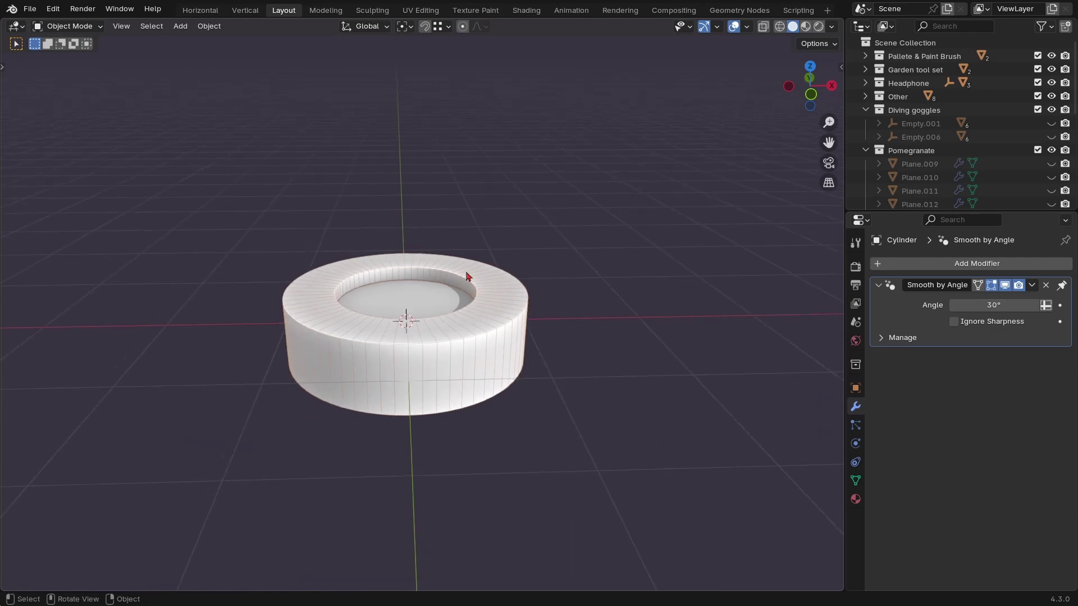
key(shift+a)
mouse_move(460, 244)
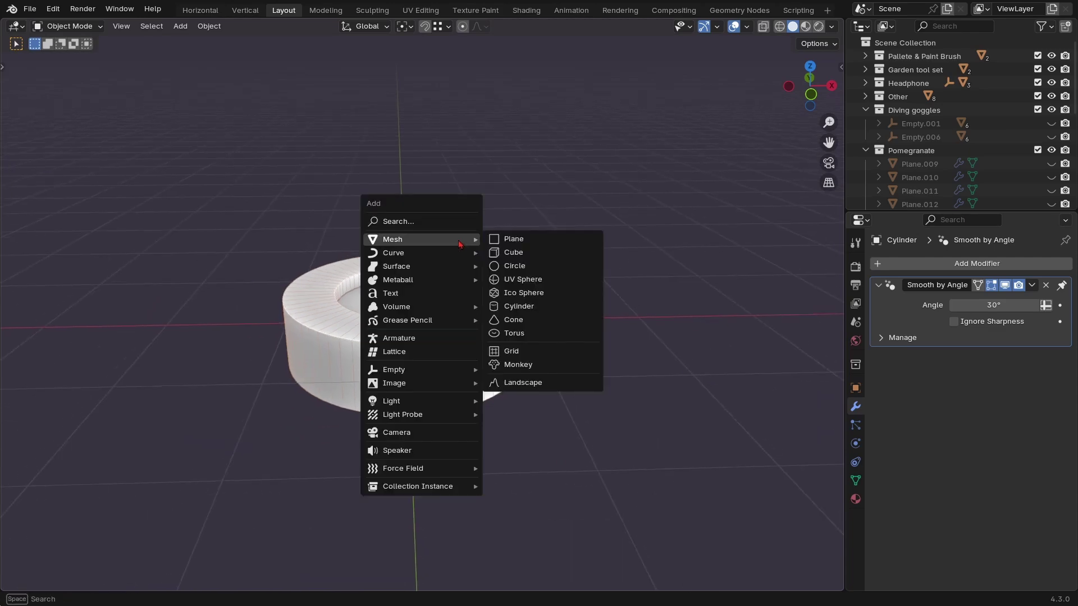
click(518, 306)
middle_drag(505, 314, 393, 336)
click(159, 420)
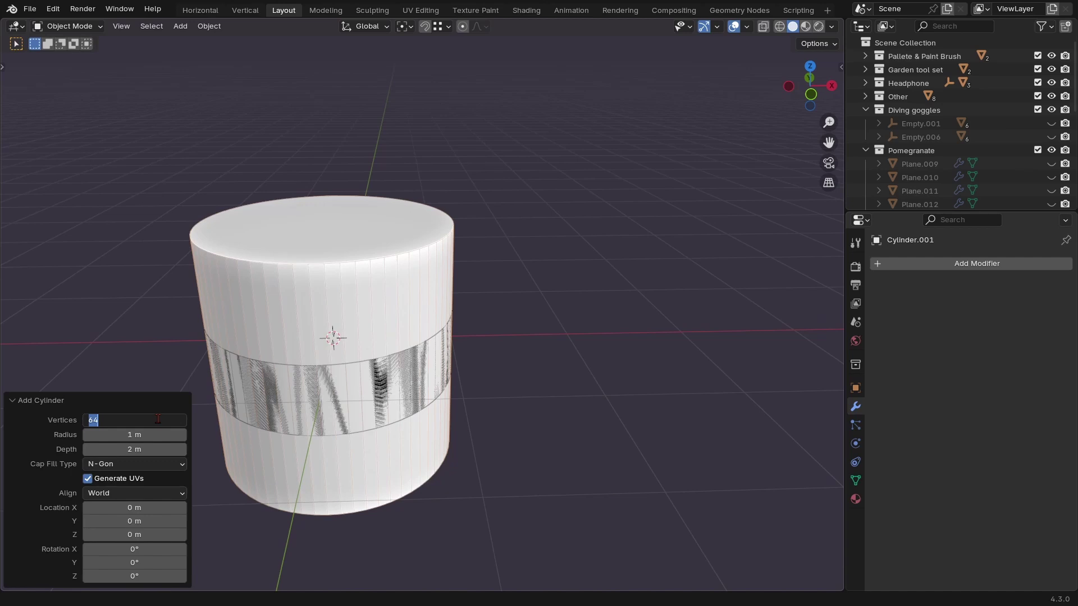
text(1)
key(Return)
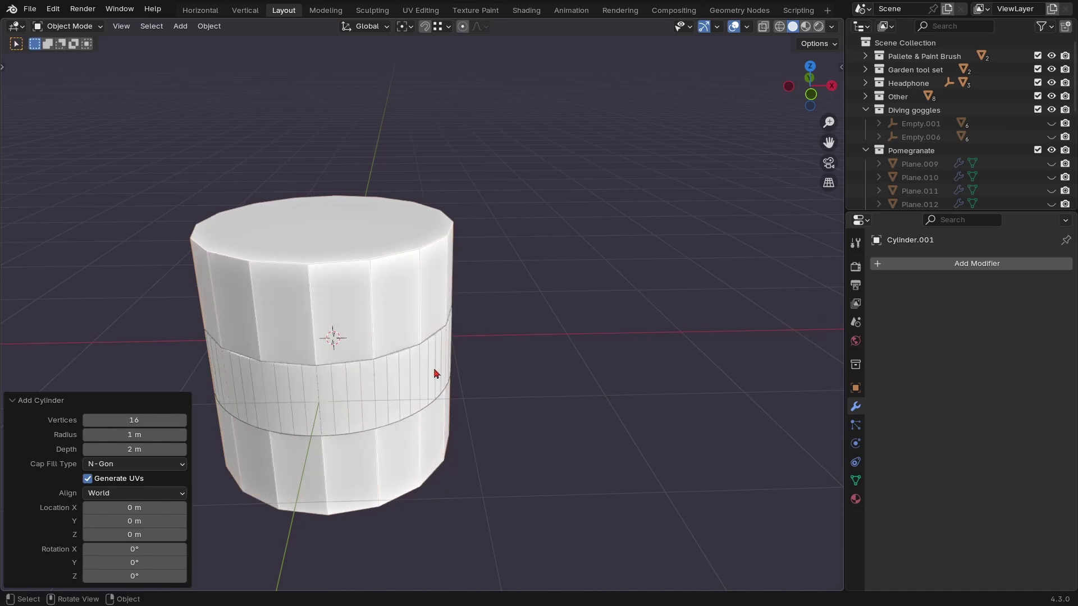
Move the 16-vertex cylinder about 2.5 m along X, beside the recessed cylinder
key(g)
key(x)
click(727, 375)
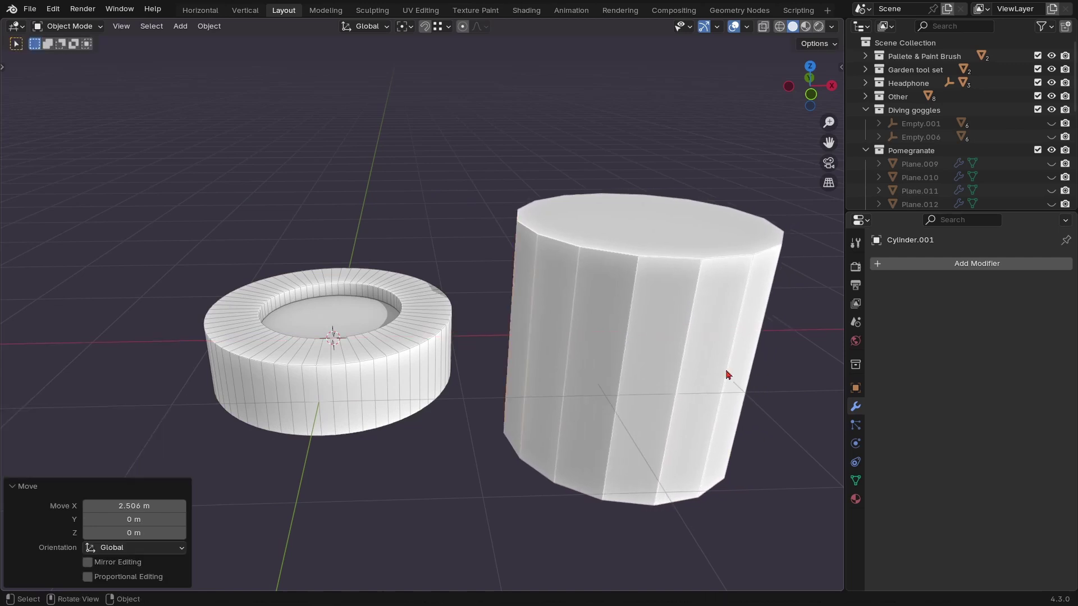
Flatten the 16-vertex cylinder's mesh in Edit Mode by scaling it along Z to about 0.306
middle_drag(727, 375, 745, 428)
key(Tab)
key(s)
key(z)
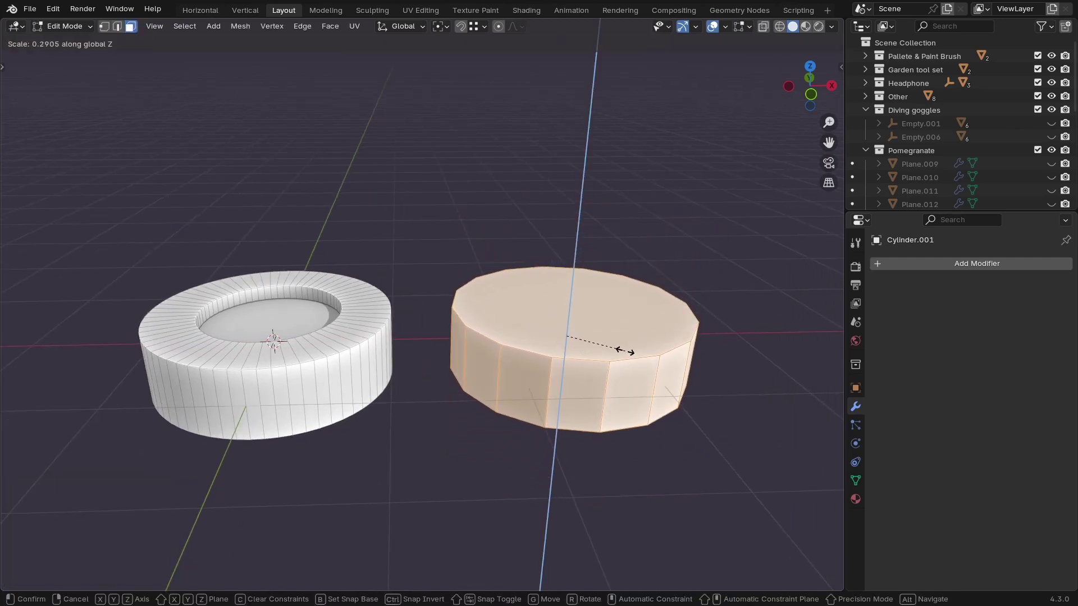
click(627, 353)
In wireframe top view, inset the 16-sided cylinder's faces by about 0.371 m and scale the inset faces to about 0.907
key(KP_7)
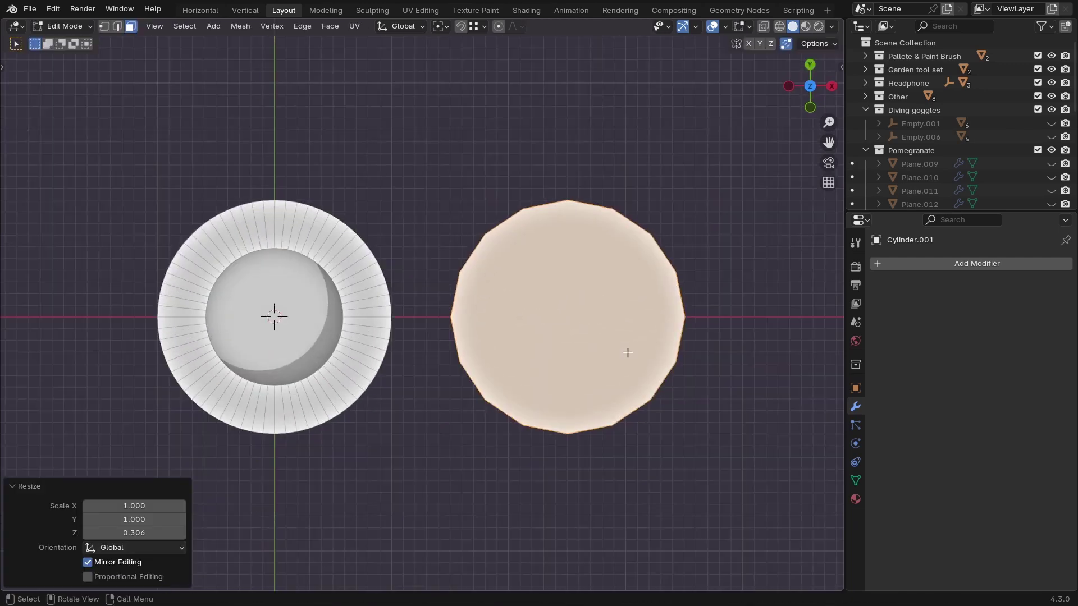
key(alt+z)
key(i)
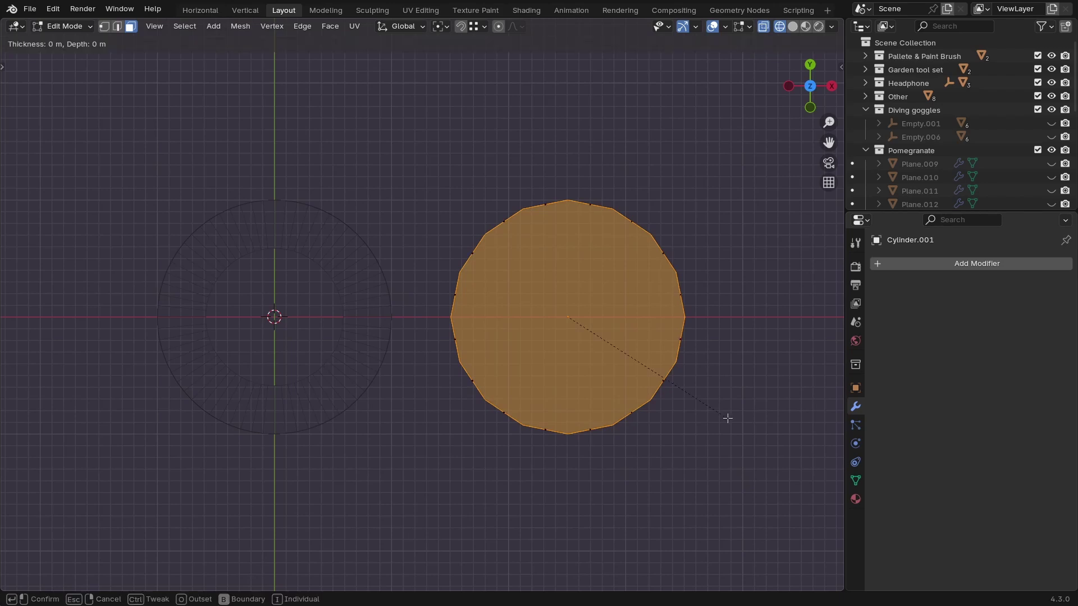
click(687, 400)
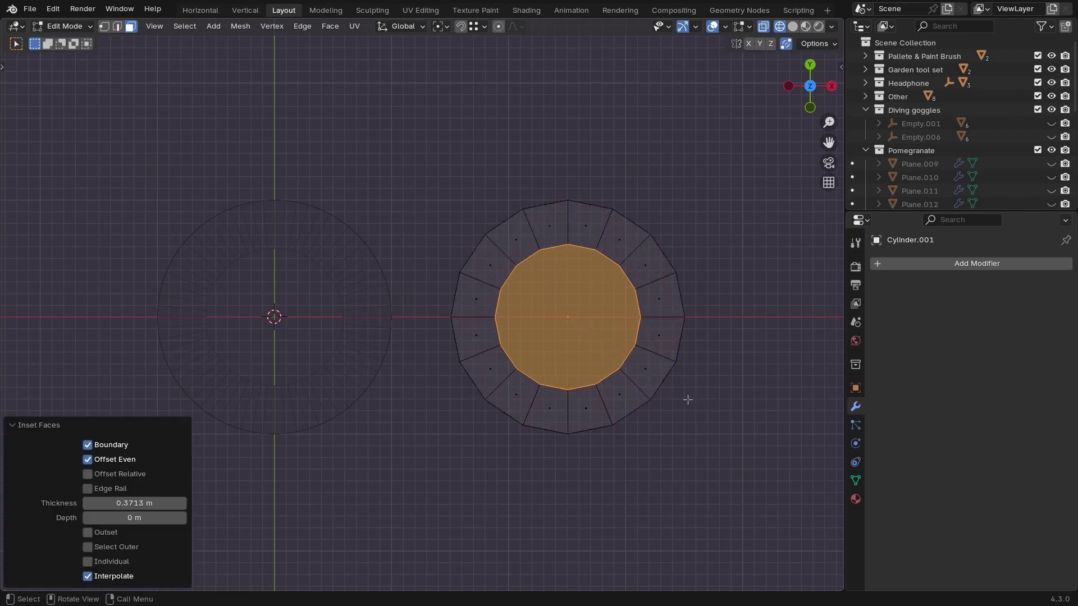
key(s)
click(727, 433)
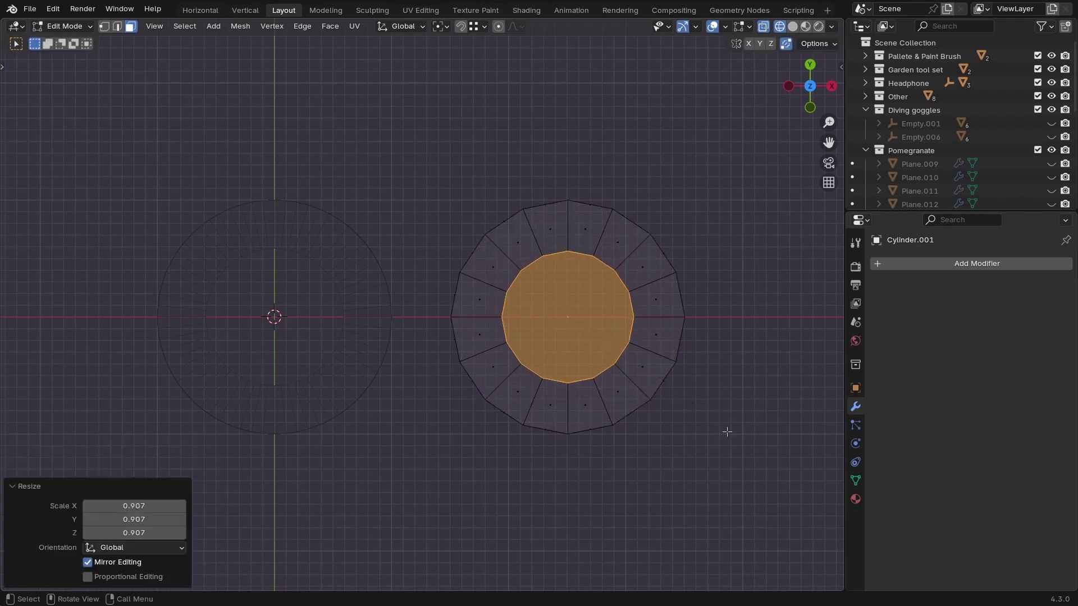
Recess the 16-sided cylinder's inset faces with Extrude Along Normals, using an offset of about -0.166 m
middle_drag(727, 433, 722, 320)
key(alt+e)
click(676, 405)
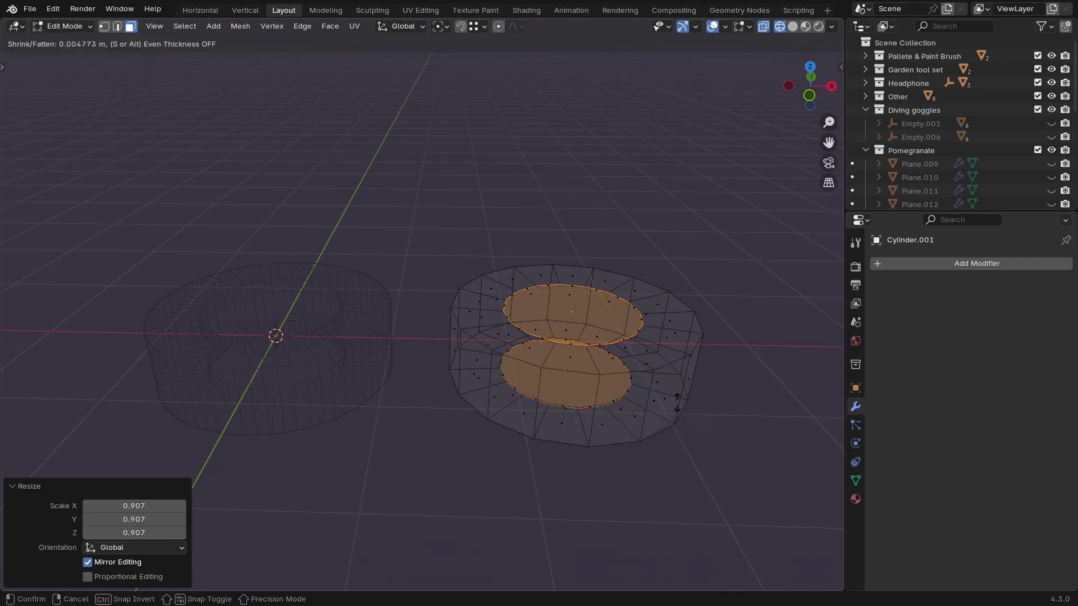
click(651, 503)
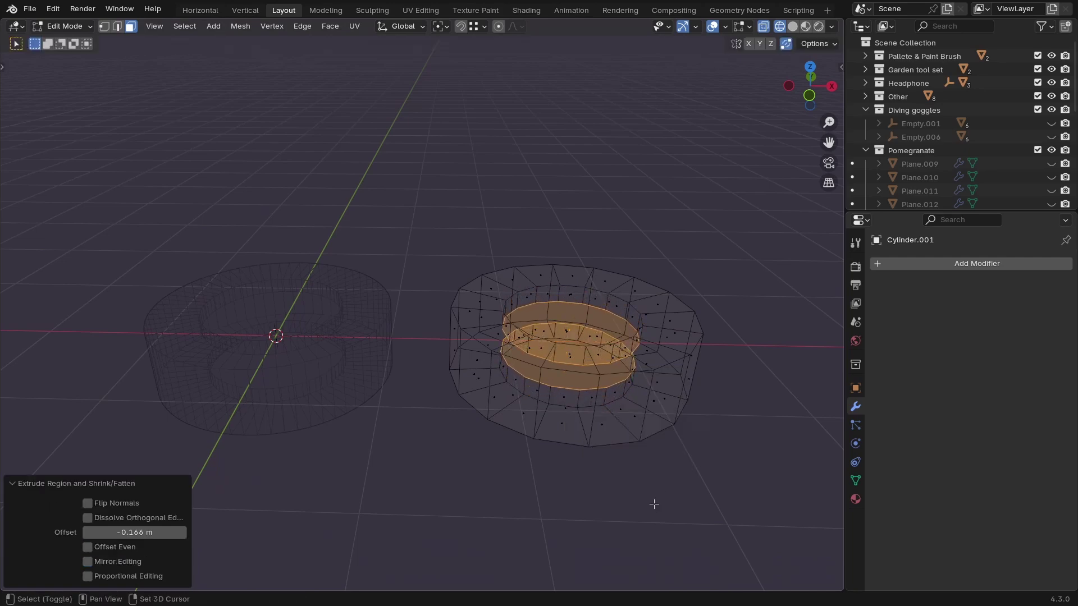
Return the 16-sided cylinder to Object Mode with solid shading and view it up close
key(Tab)
key(shift+z)
middle_drag(619, 368, 580, 342)
middle_drag(540, 388, 559, 338)
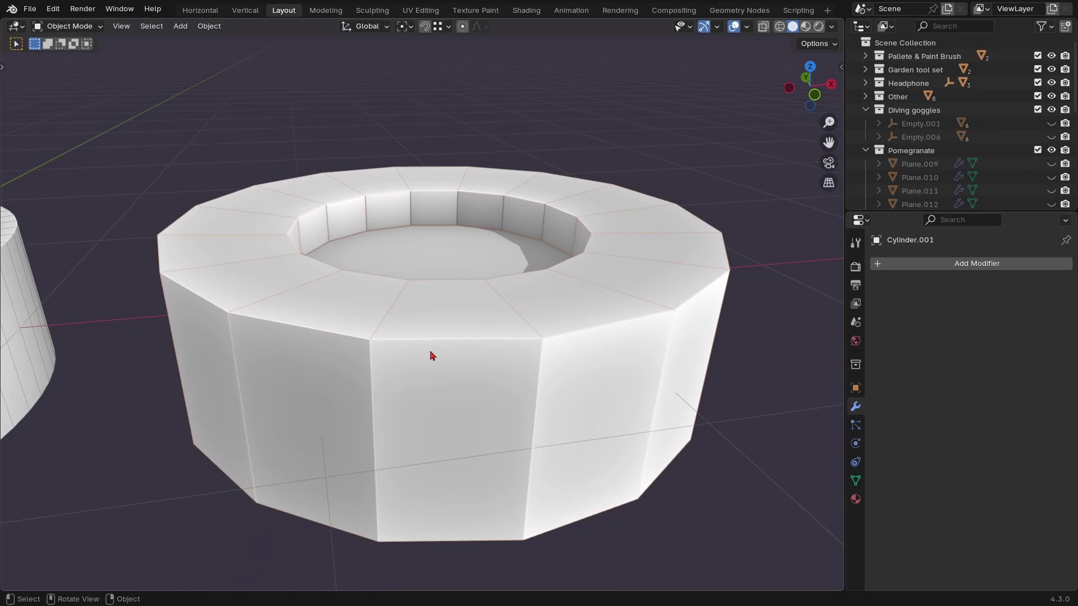
key(KP_4)
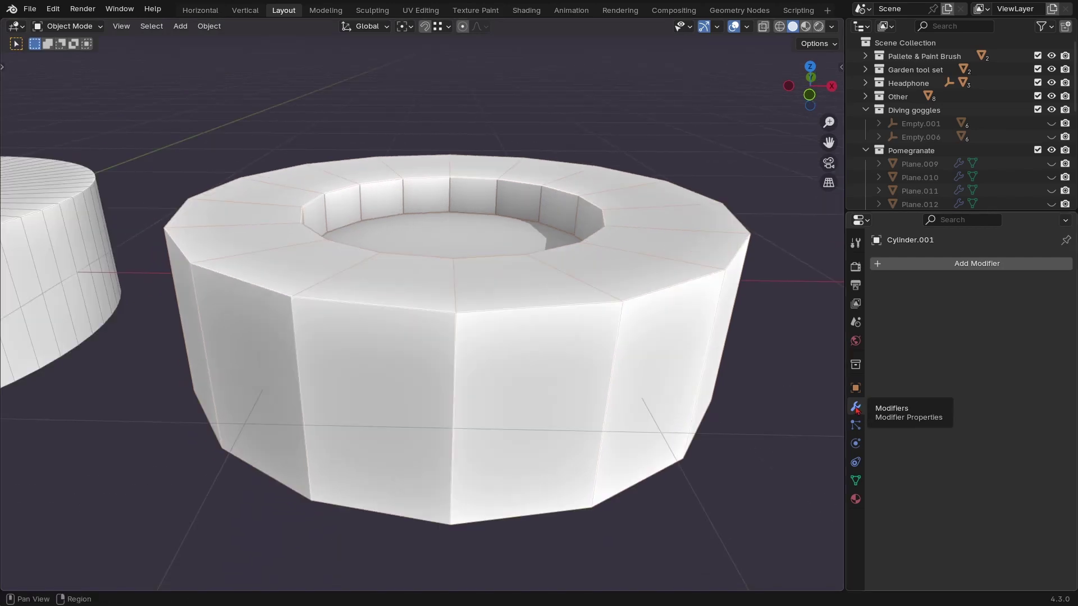
Add a Bevel modifier to the recessed 16-sided cylinder
click(988, 263)
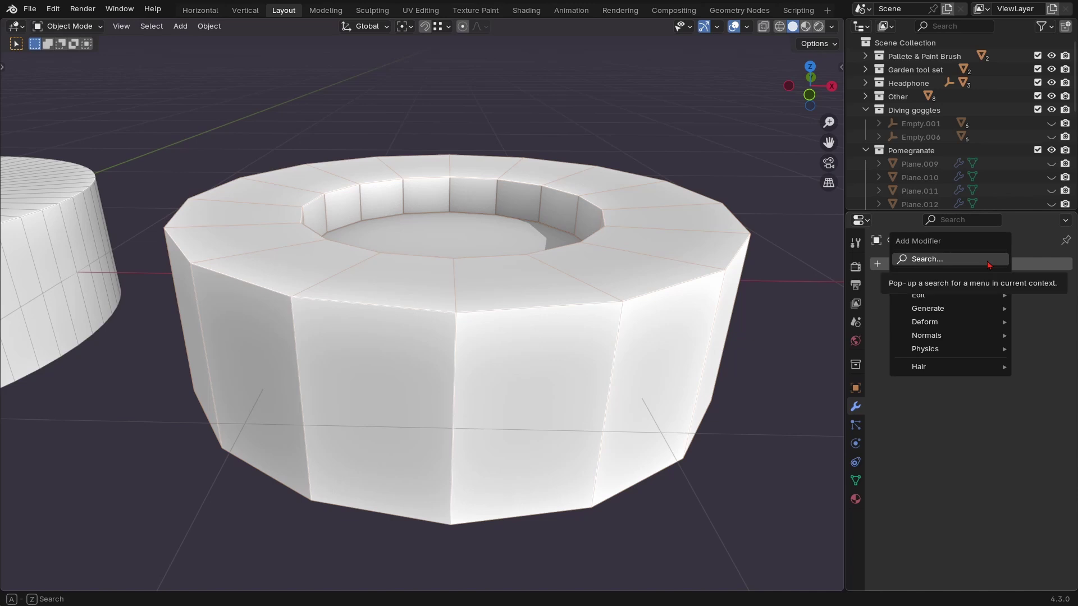
mouse_move(966, 315)
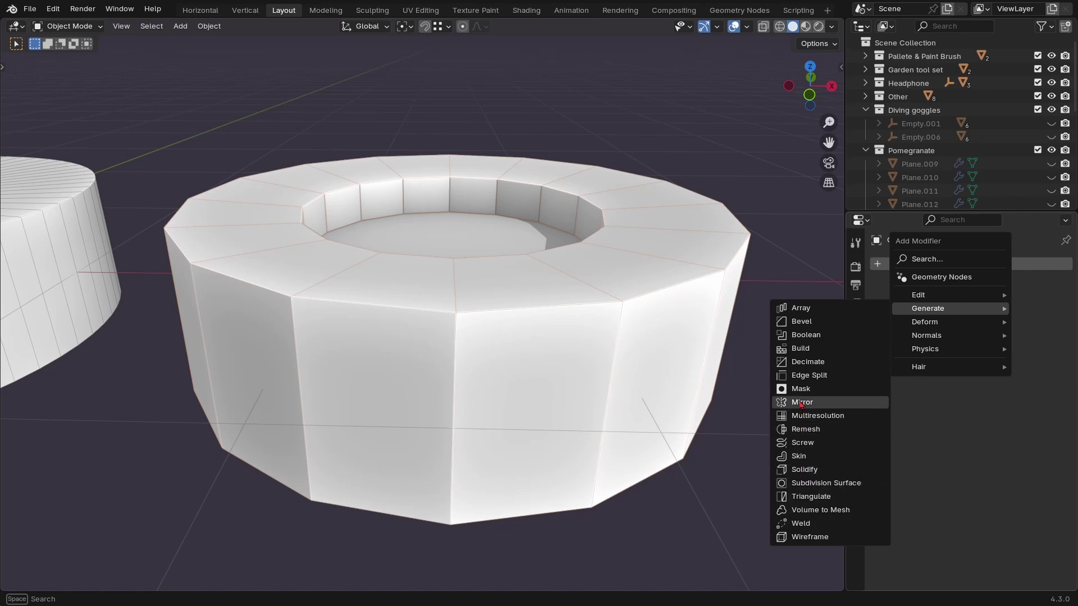
click(801, 323)
middle_drag(562, 293, 606, 337)
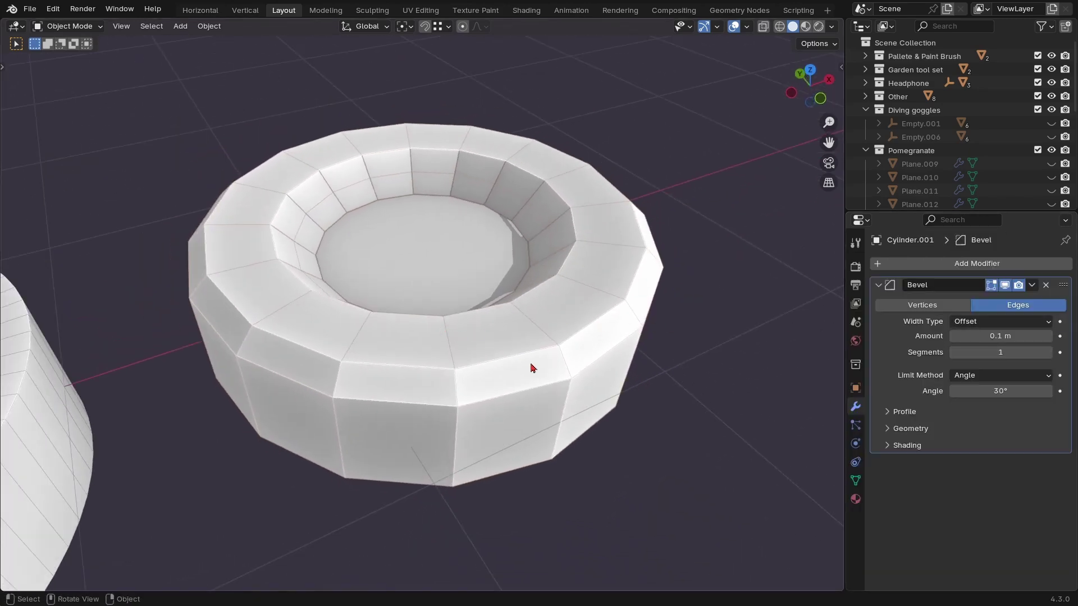
Try the Bevel modifier on the 16-sided cylinder with an amount of about 0.058 m and 4 segments
scroll(517, 365, up, 2)
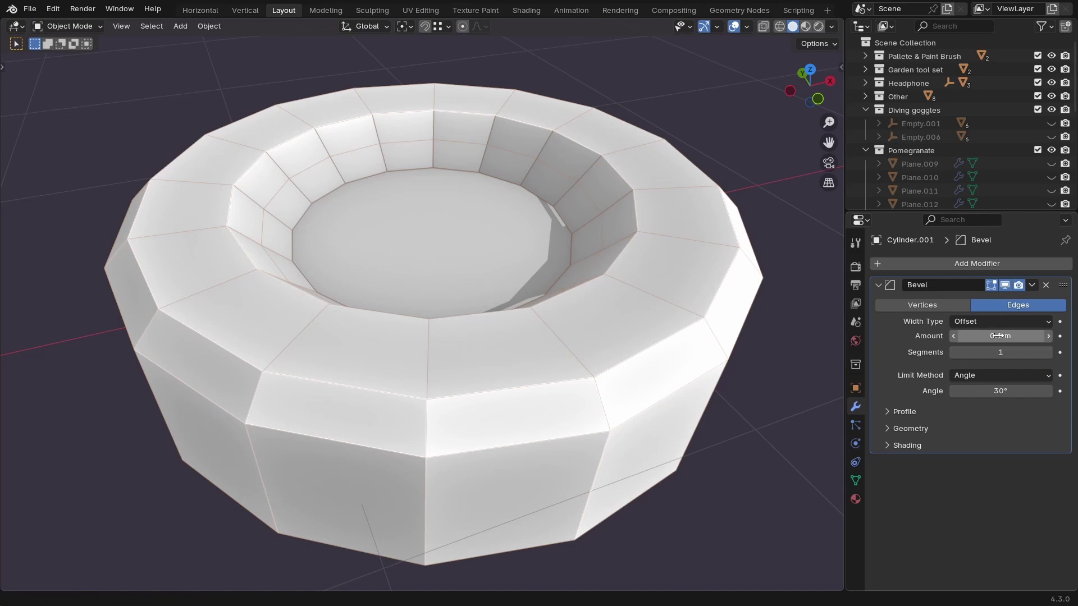
mouse_move(997, 335)
mouse_down()
mouse_move(1022, 336)
mouse_move(982, 336)
mouse_up()
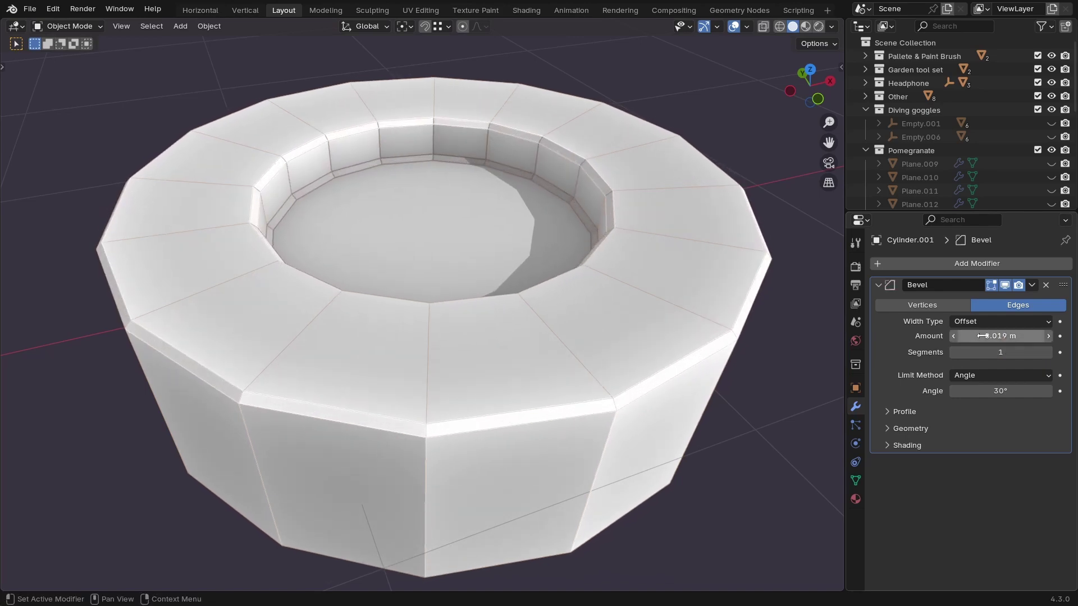
click(1047, 353)
click(1048, 353)
click(1048, 352)
drag(1000, 336, 1044, 336)
ctrl+middle_drag(427, 313, 436, 381)
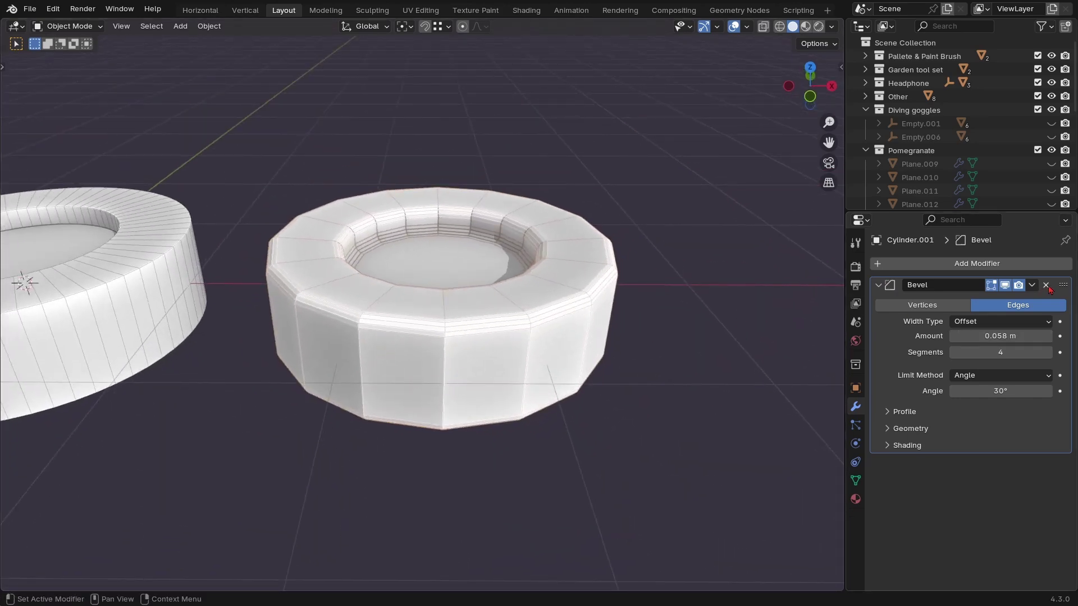
Replace the cylinder's Bevel modifier with a Subdivision Surface modifier at viewport level 2 and inspect the rounded shape
click(1046, 285)
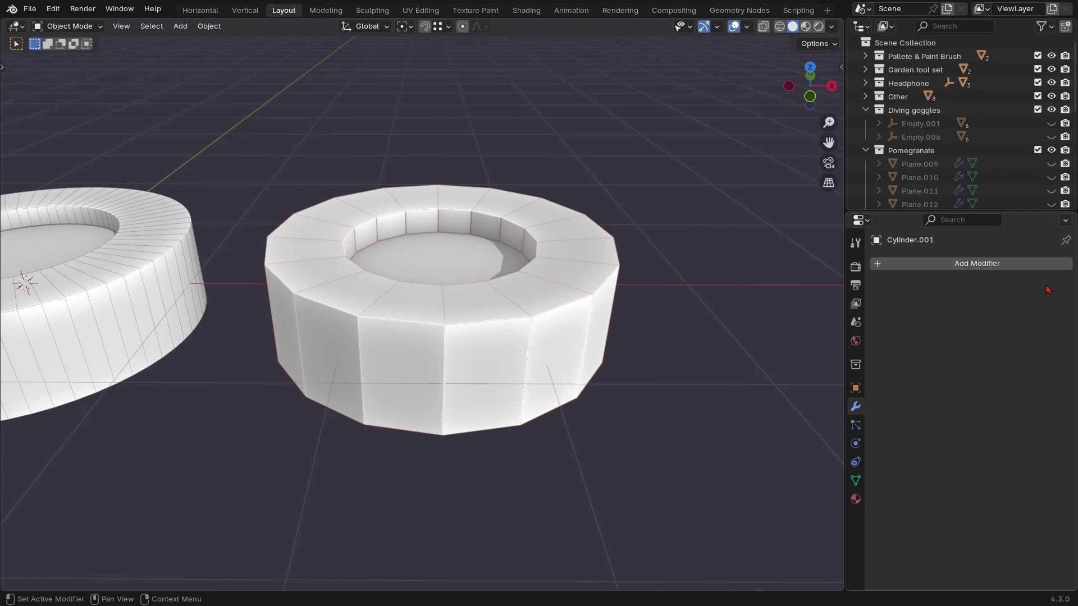
click(999, 264)
mouse_move(1002, 271)
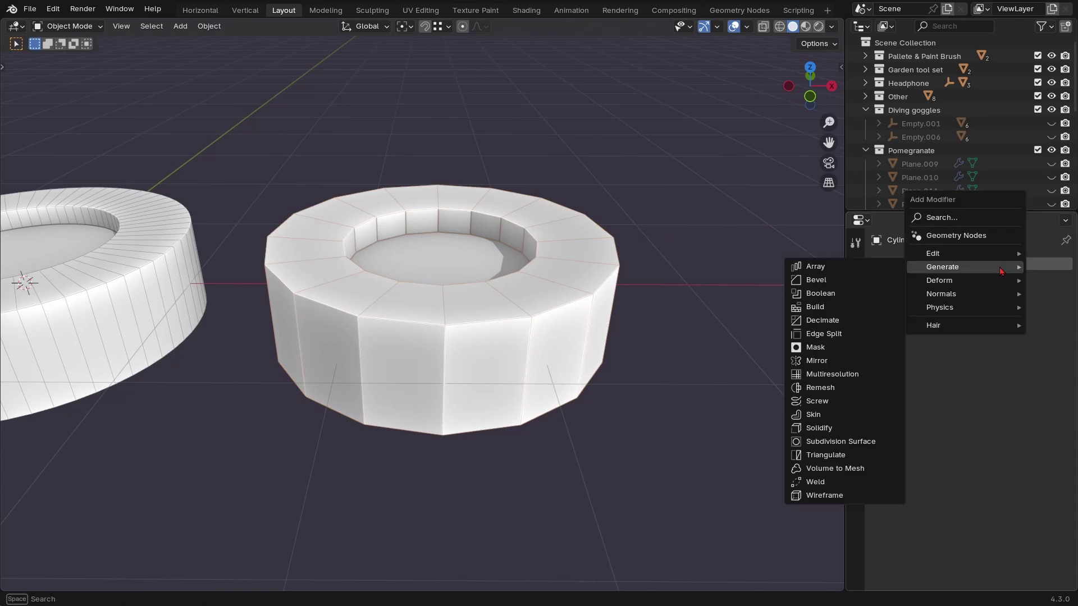
click(833, 442)
middle_drag(616, 335, 598, 353)
click(1048, 324)
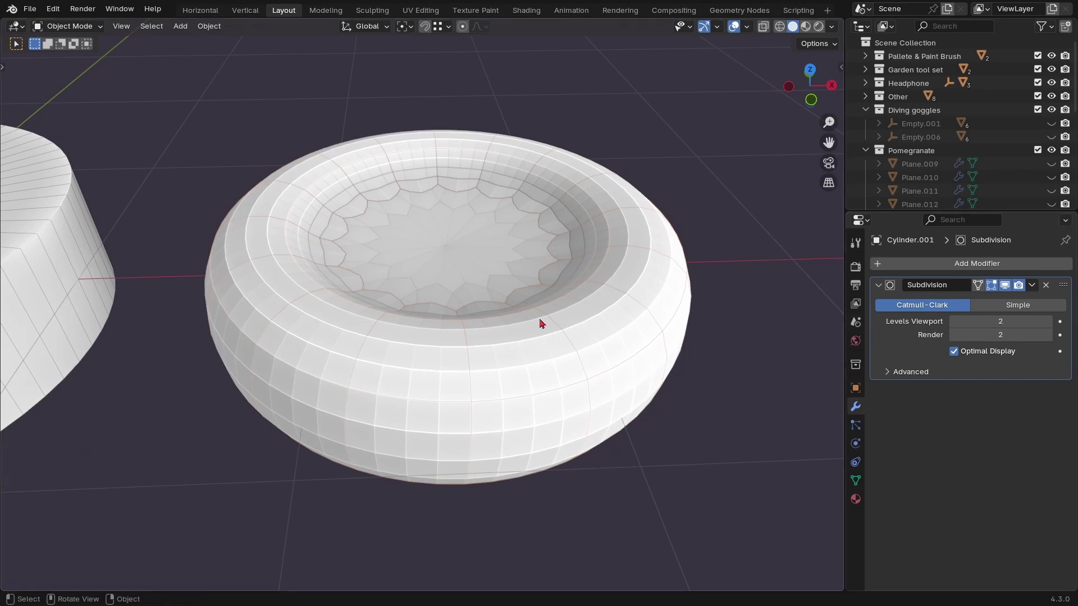
middle_drag(540, 324, 543, 257)
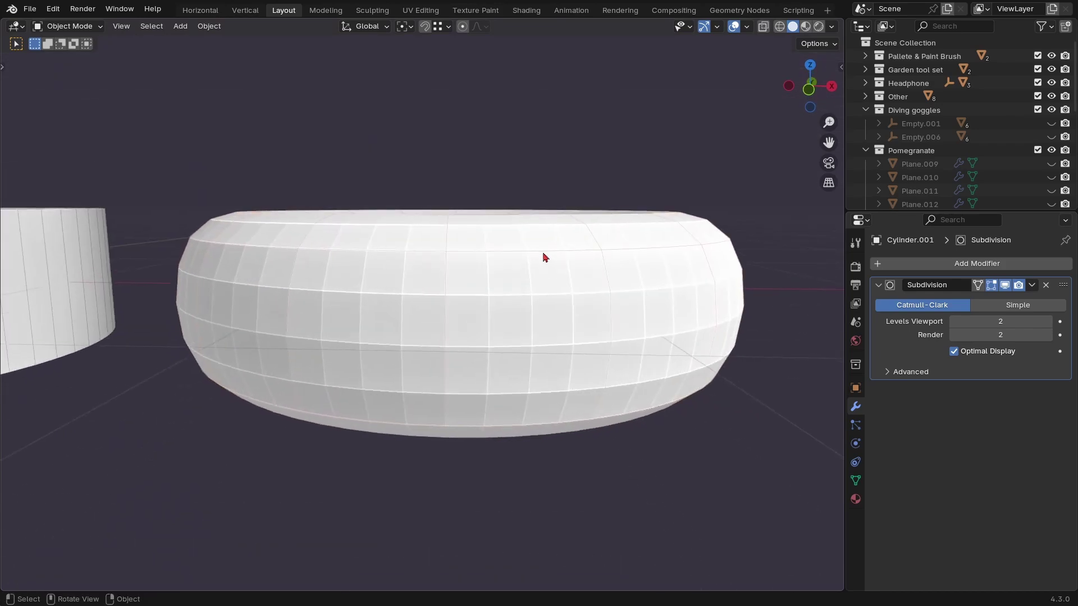
Hide the Subdivision modifier in the viewport and show the cylinder in Edit Mode as a front wireframe view
click(1008, 286)
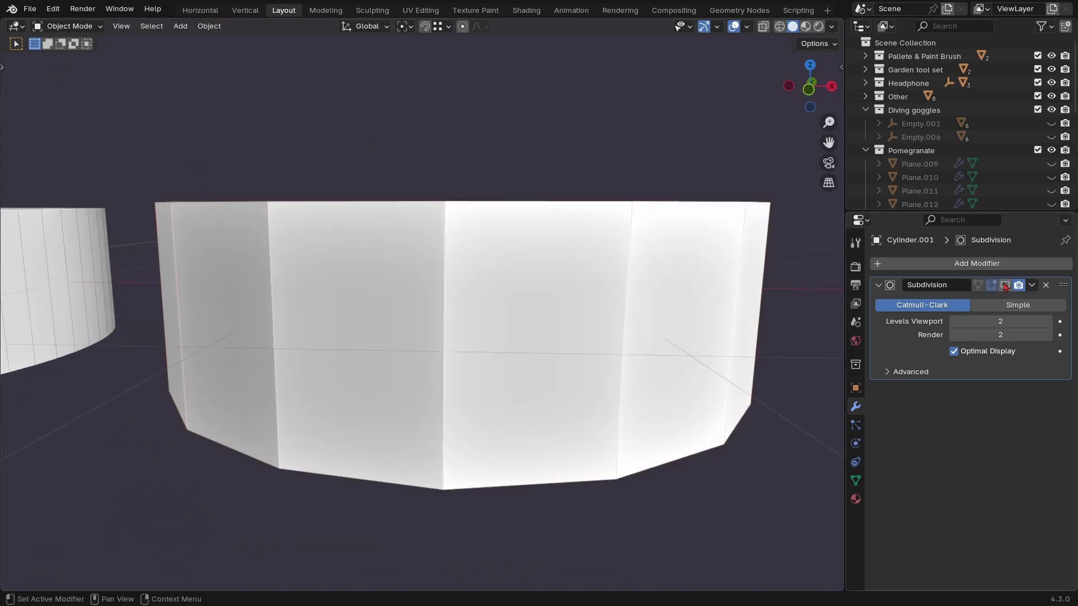
key(KP_1)
scroll(552, 395, down, 2)
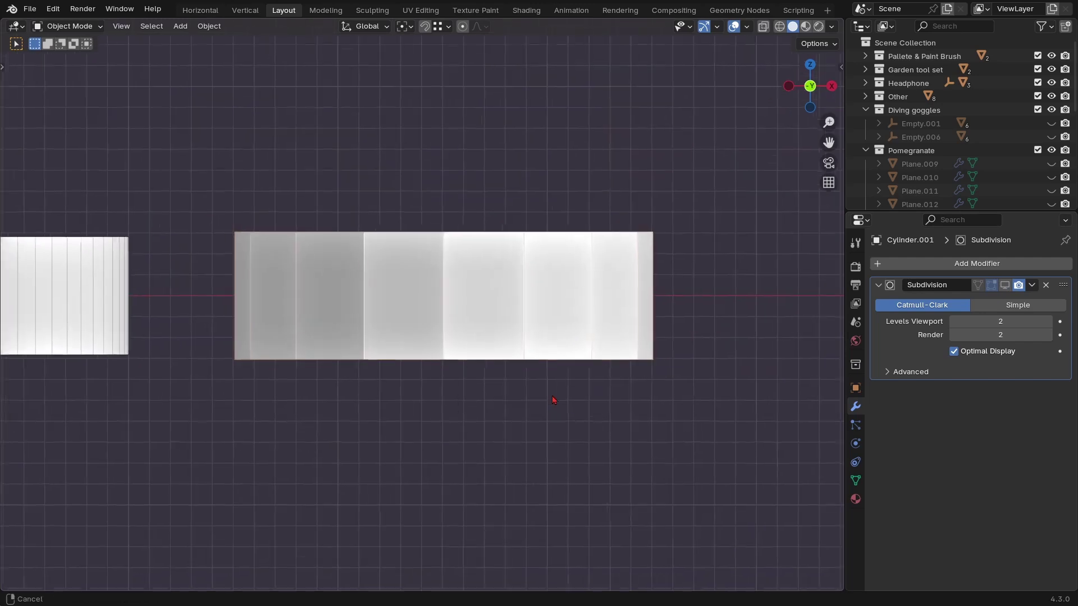
key(Tab)
key(z)
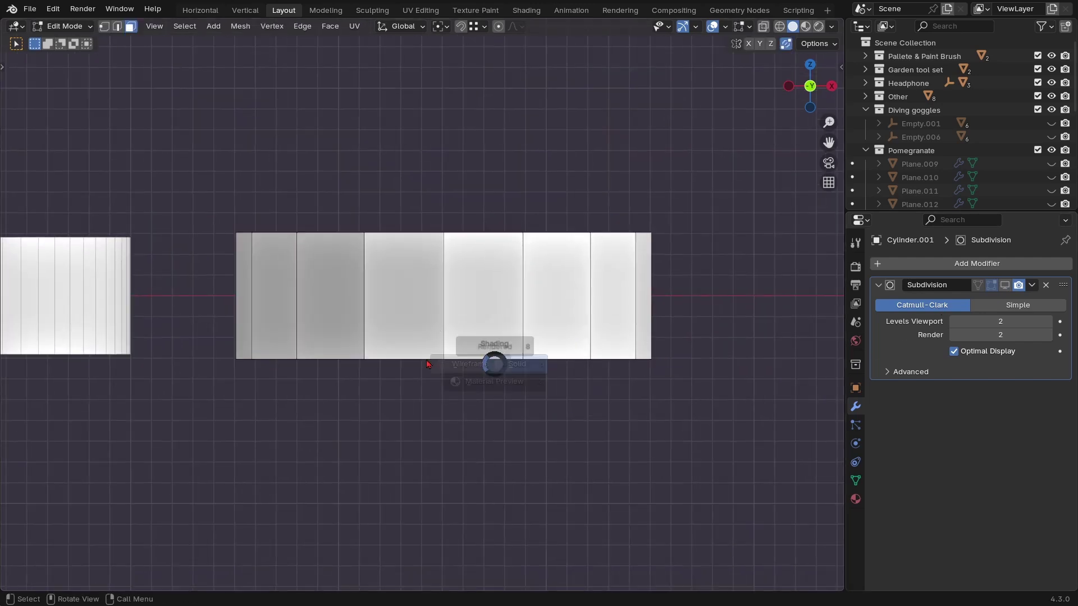
click(392, 322)
shift+middle_drag(414, 338, 456, 345)
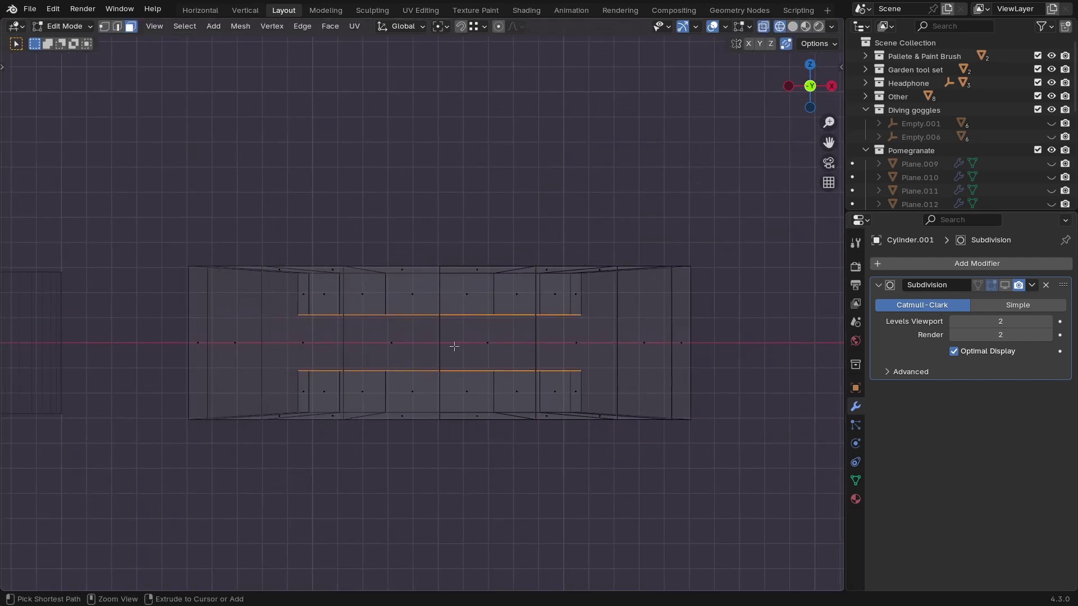
Cut one centred horizontal edge loop around the cylinder's outer side and show the viewport toolbar
key(ctrl+r)
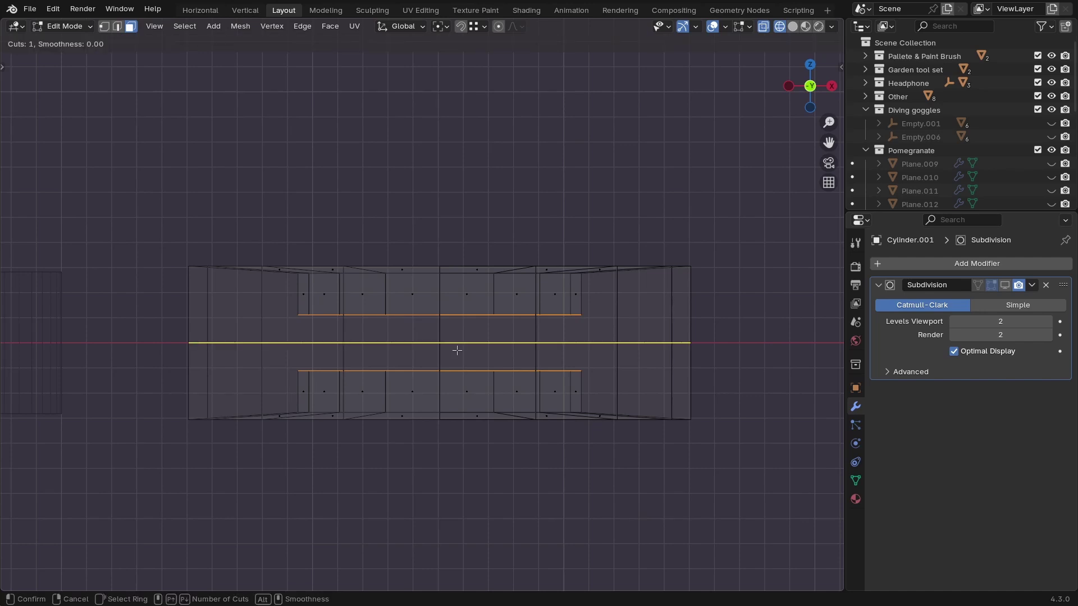
click(457, 349)
right_click(457, 349)
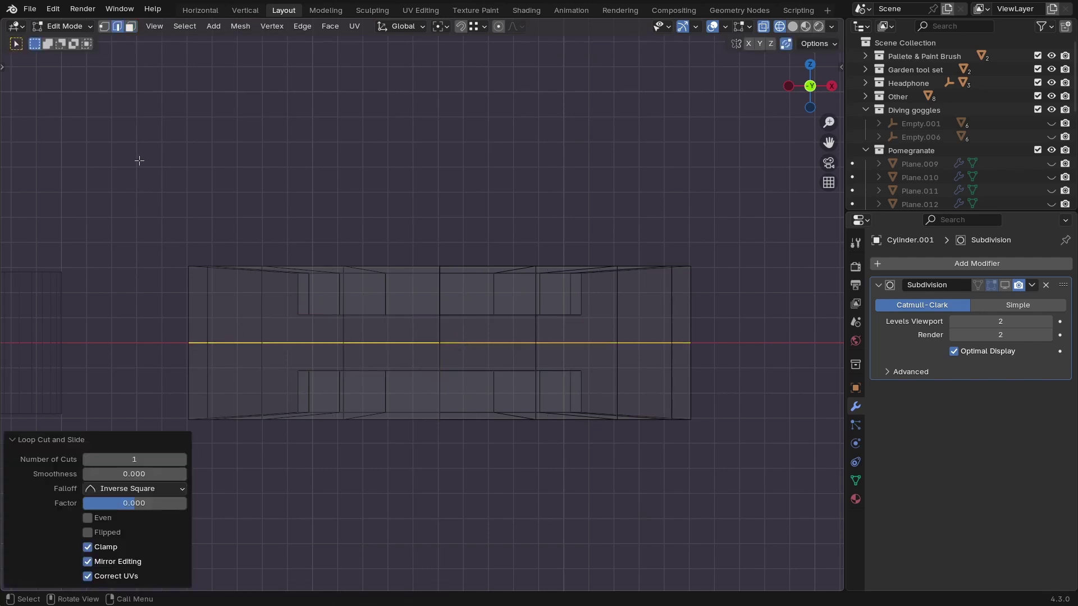
key(t)
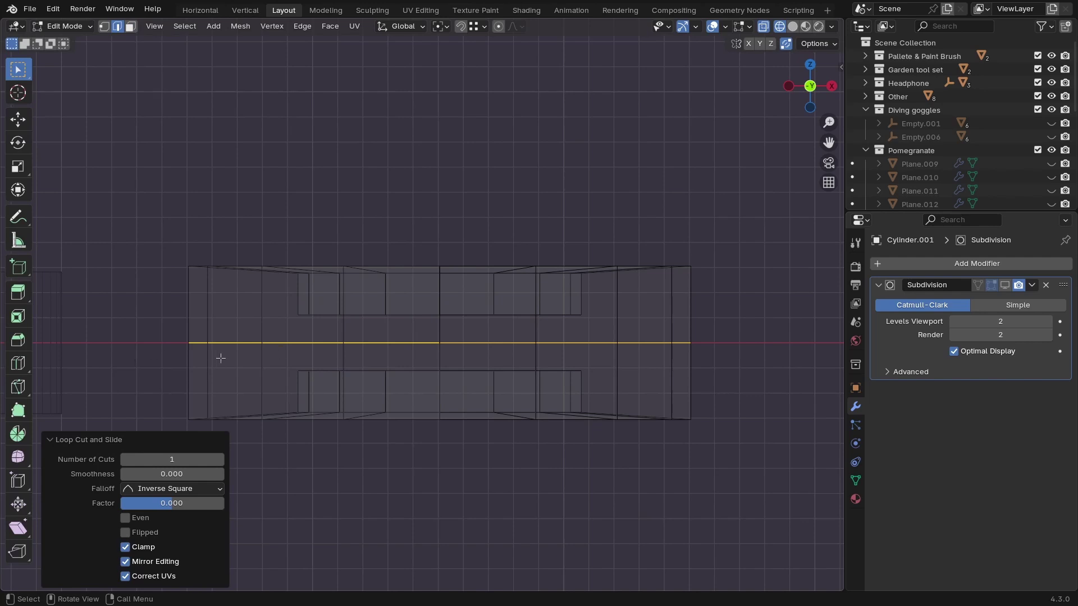
key(t)
key(t)
Bevel the middle edge loop with a 0.29 m width and 1 segment, and return to solid shading
alt+click(416, 344)
click(665, 354)
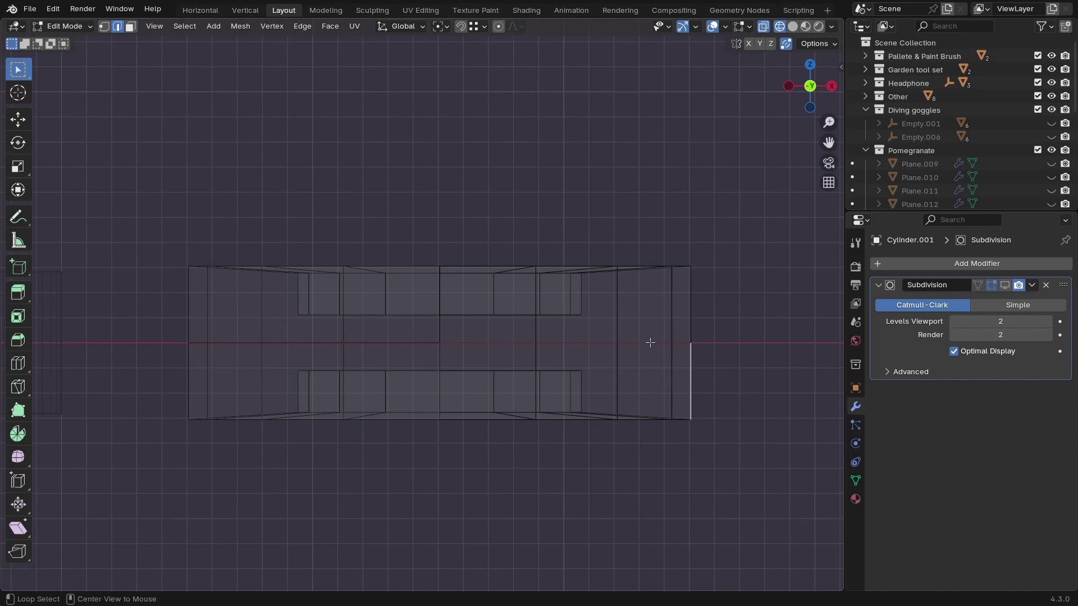
alt+click(651, 342)
middle_drag(651, 342, 671, 373)
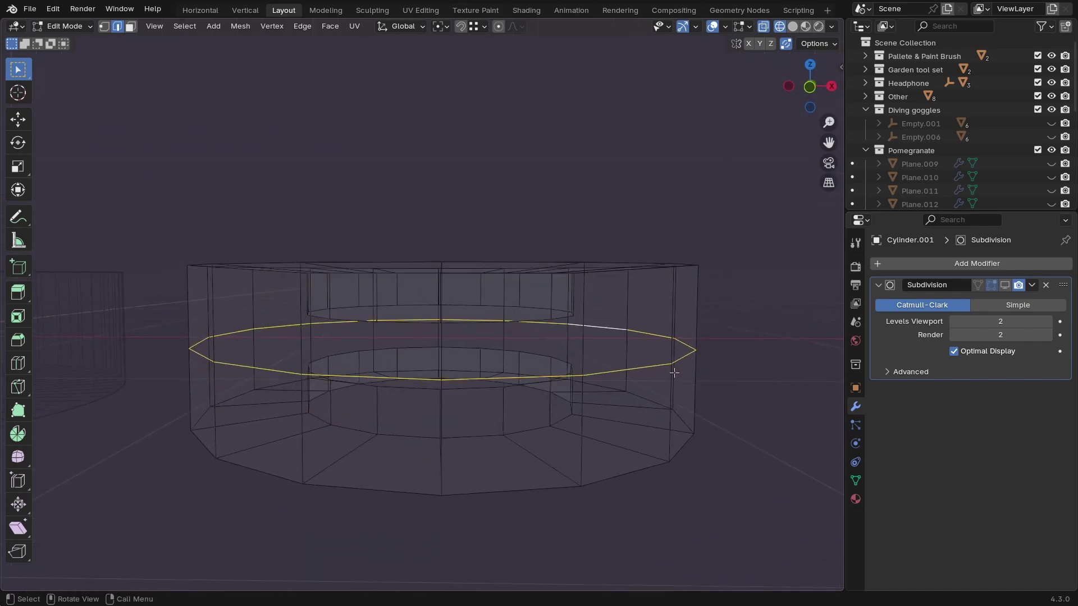
key(ctrl+b)
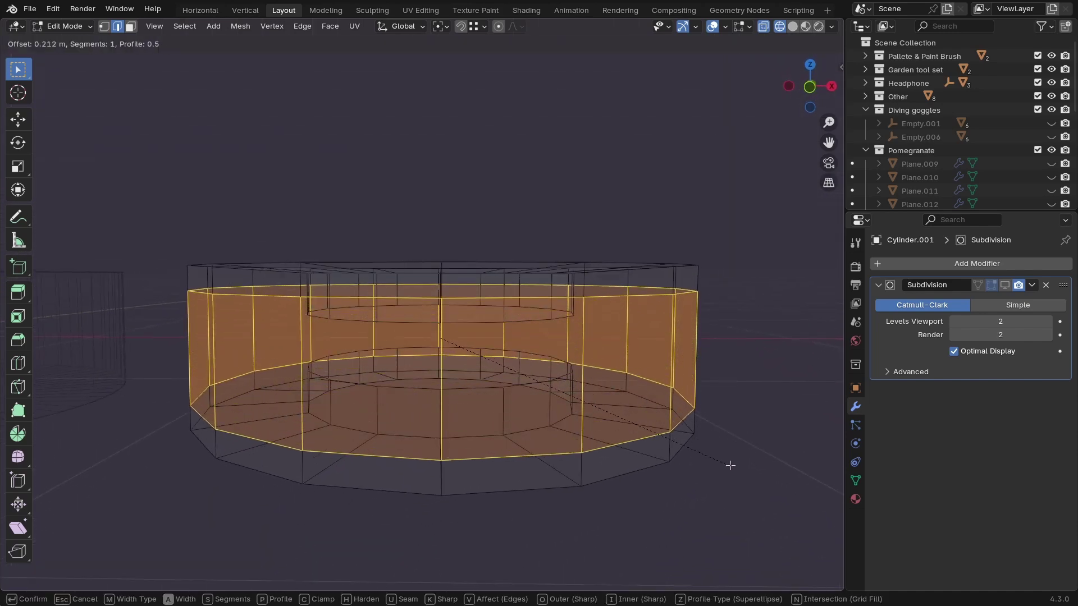
click(776, 538)
key(z)
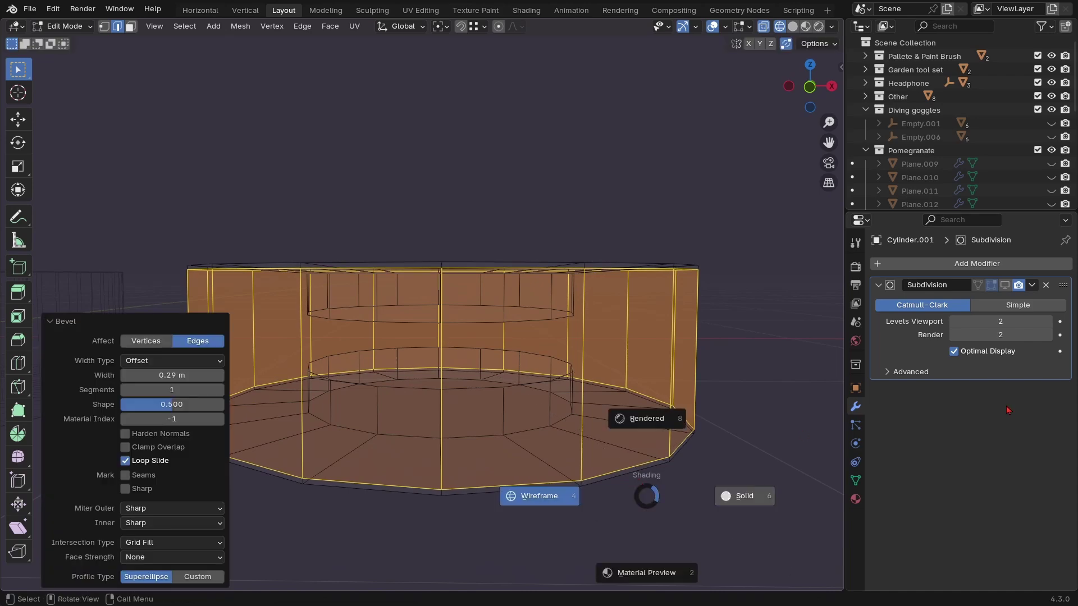
click(741, 493)
Examine the upper rim edge and the support loop just below it up close by selecting each loop
scroll(633, 371, up, 5)
middle_drag(633, 370, 546, 369)
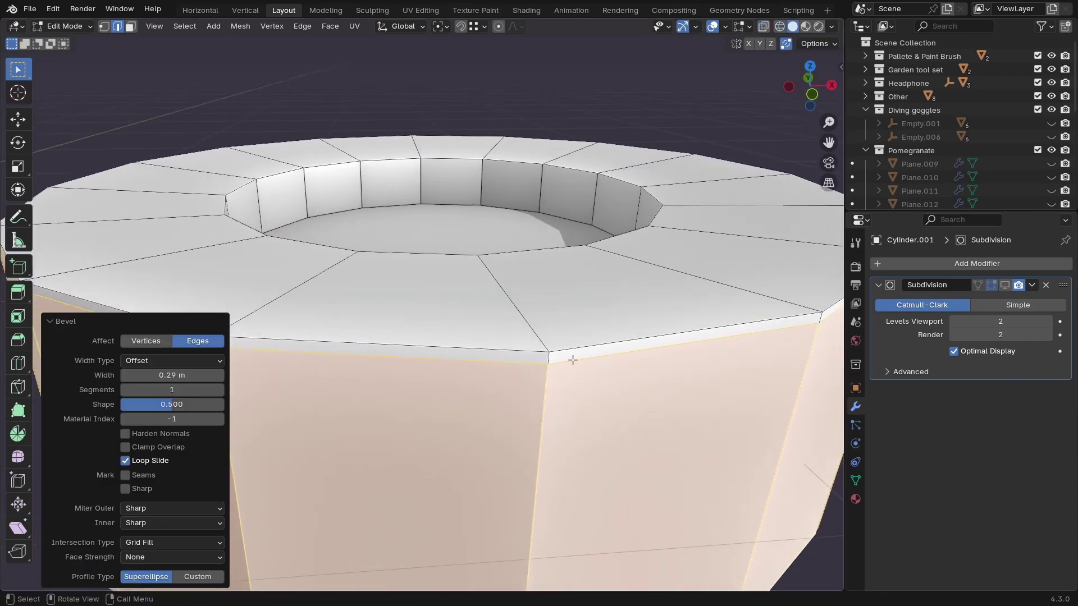
key(alt+a)
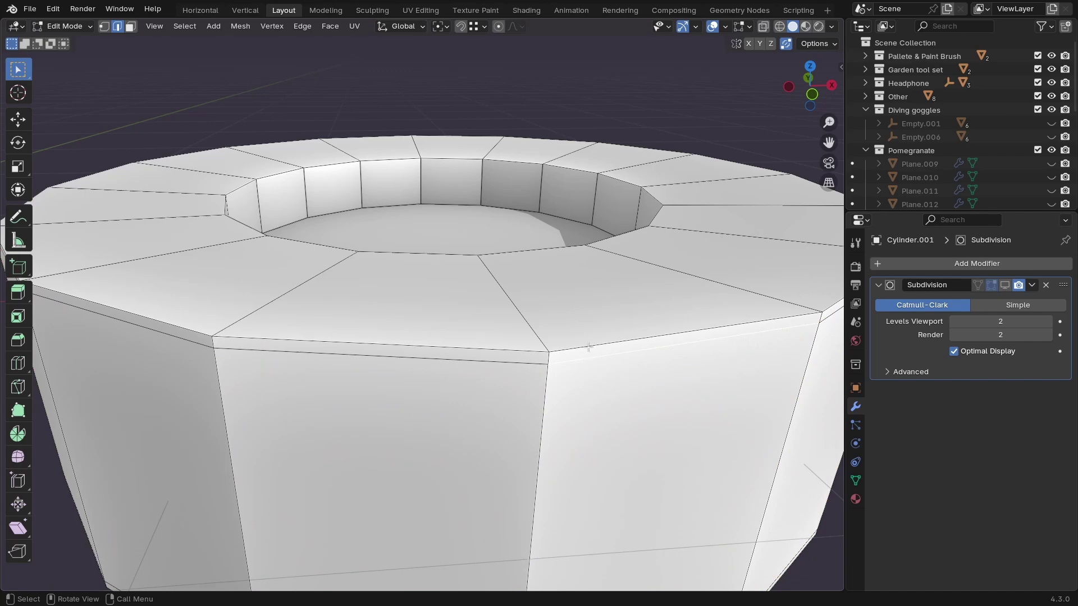
click(561, 349)
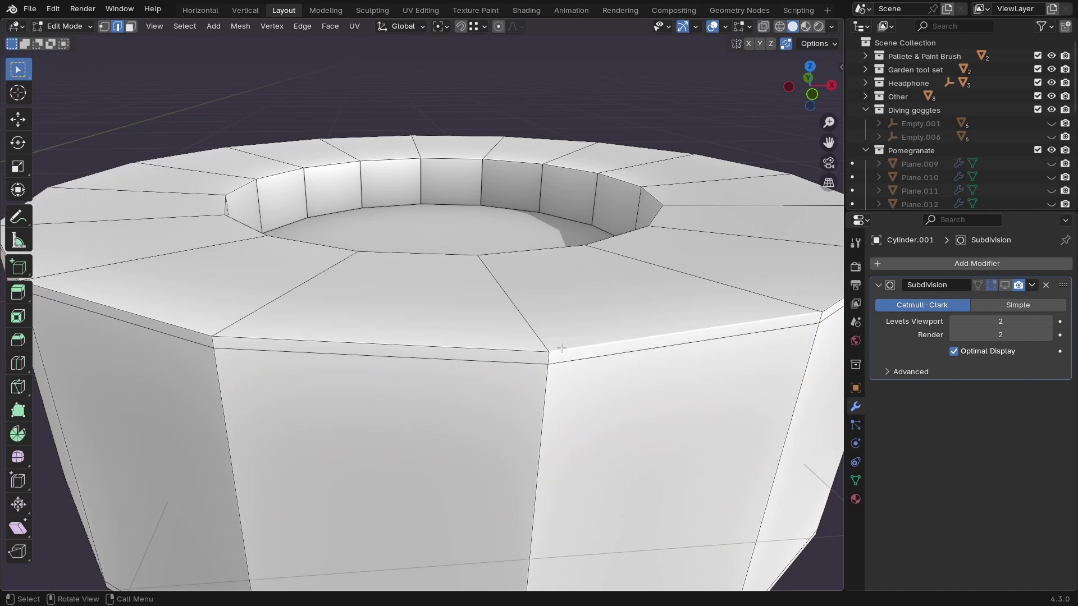
alt+click(587, 359)
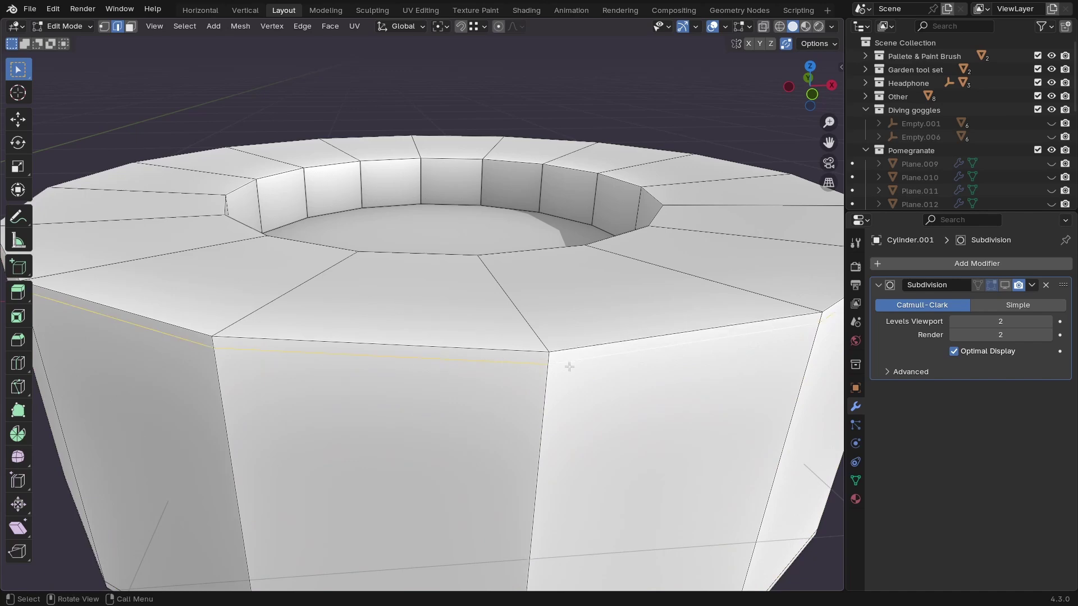
key(shift+z)
key(shift+z)
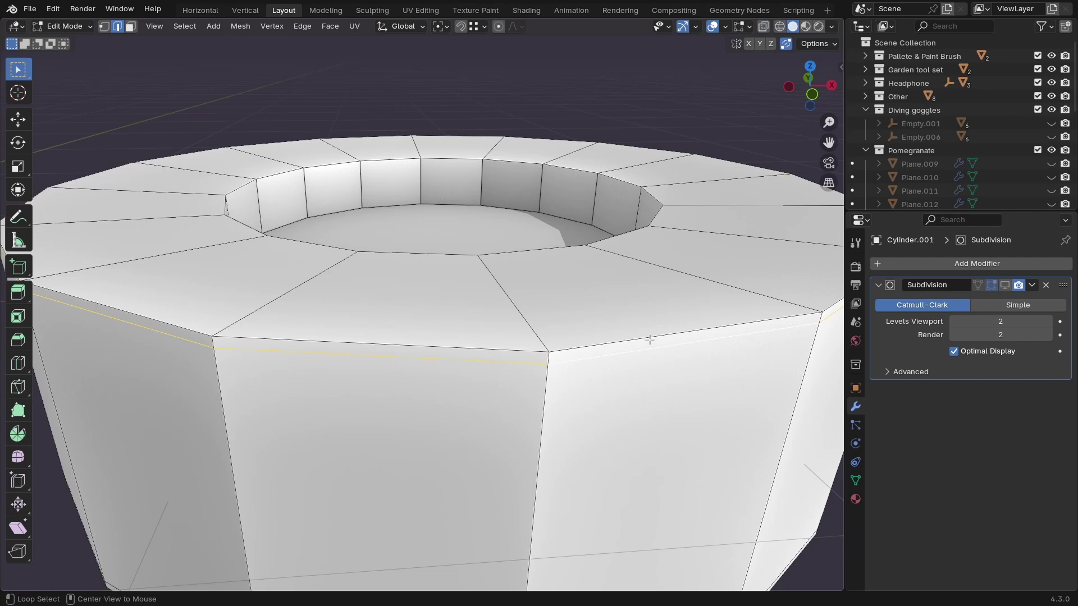
alt+click(635, 337)
Add one edge loop on the top ring close to the outer rim, with a slide factor of about -0.905
scroll(562, 343, down, 3)
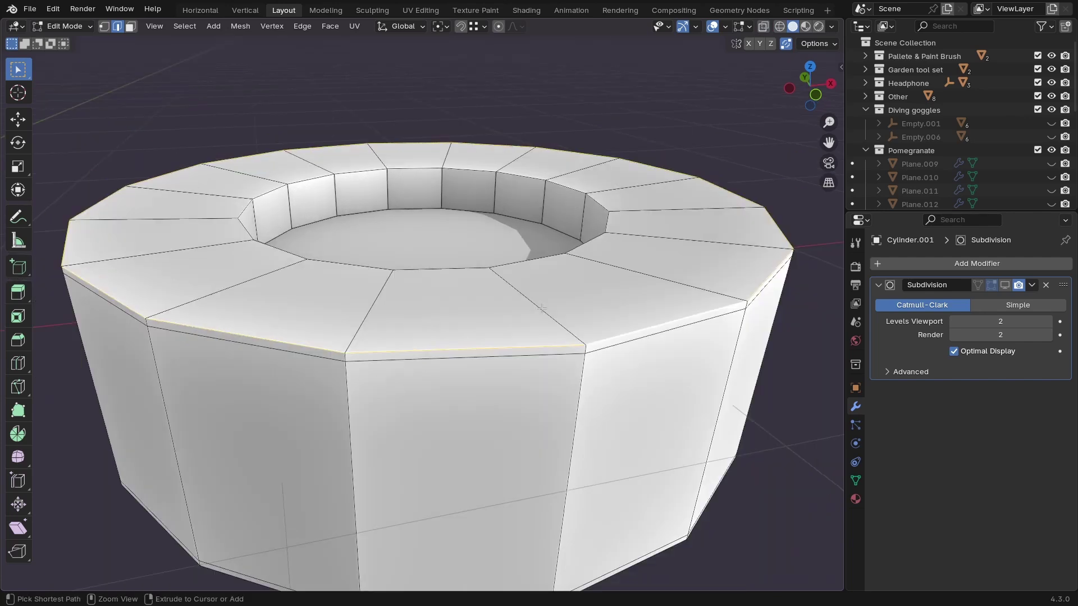
key(ctrl+r)
click(542, 308)
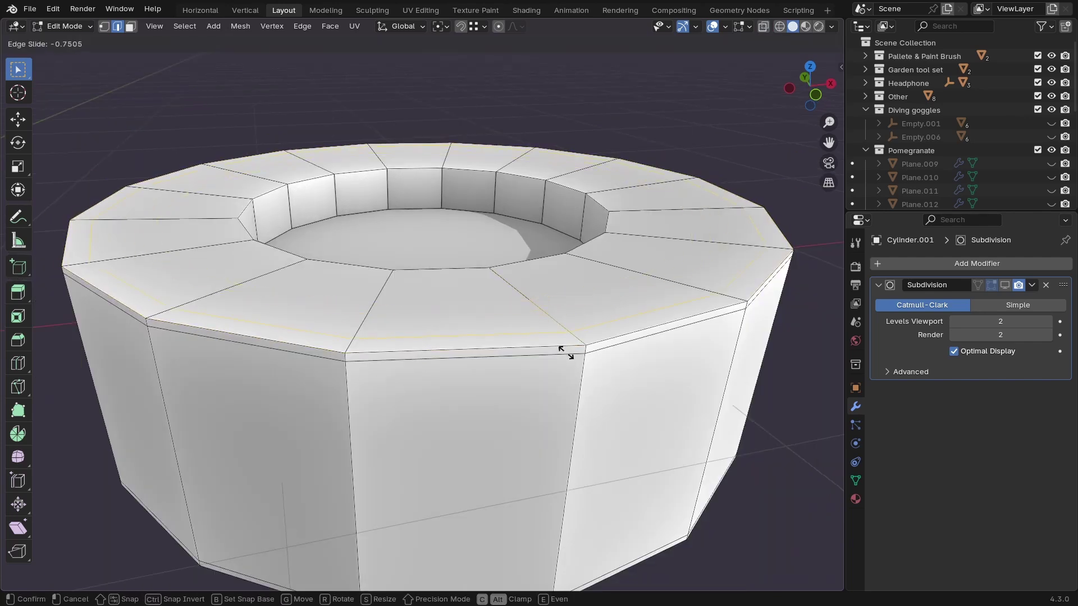
click(596, 376)
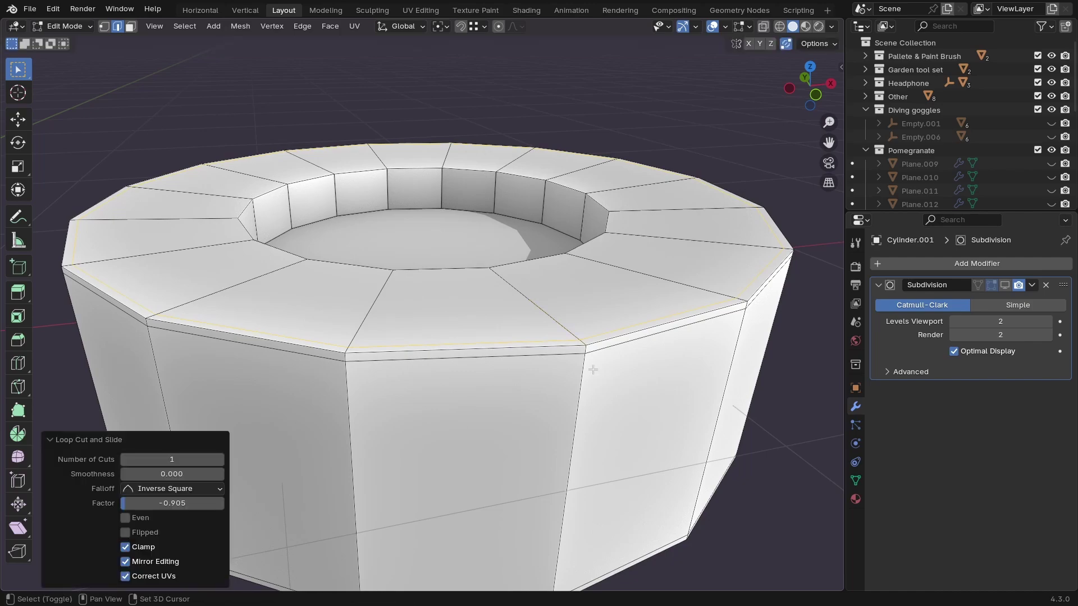
middle_drag(596, 376, 537, 284)
scroll(657, 399, up, 5)
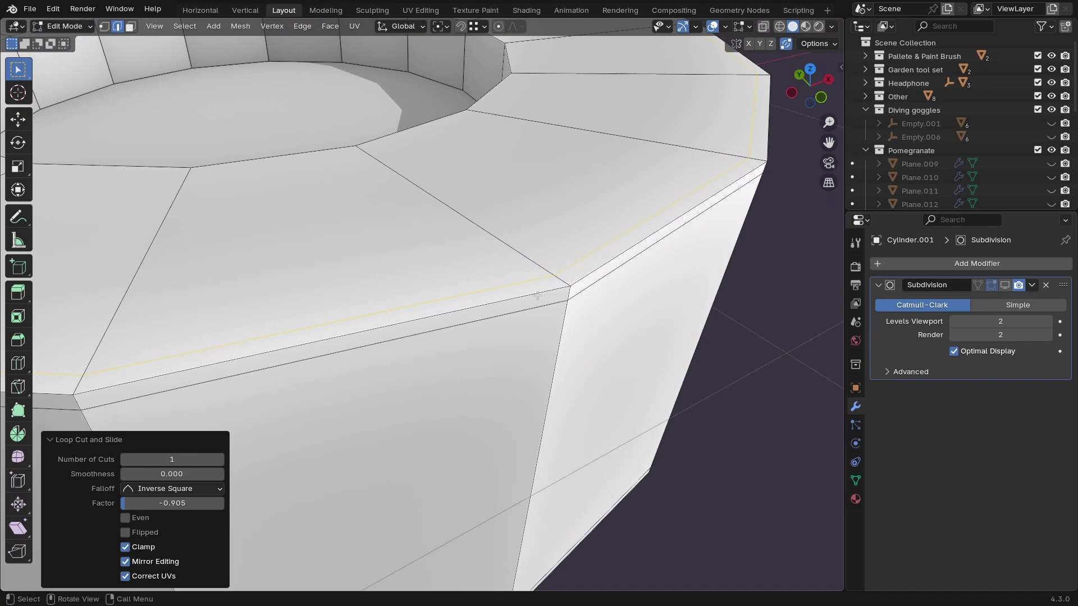
alt+click(476, 314)
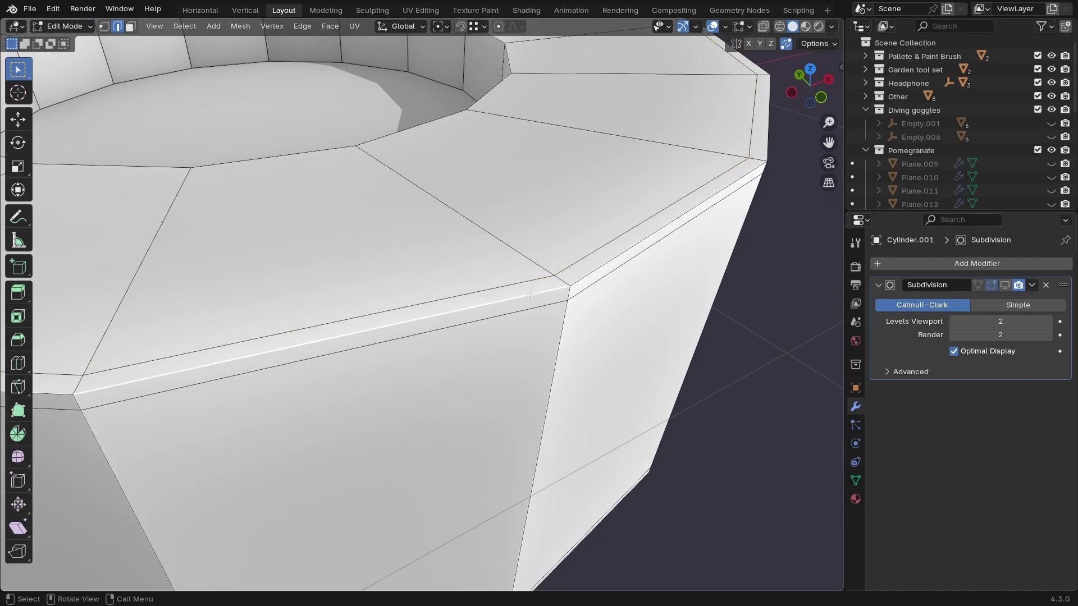
Show the Subdivision modifier in the viewport again and check the outer rim in Object Mode and Edit Mode
click(1005, 284)
ctrl+middle_drag(505, 314, 483, 365)
key(Tab)
scroll(440, 312, down, 3)
middle_drag(483, 365, 443, 326)
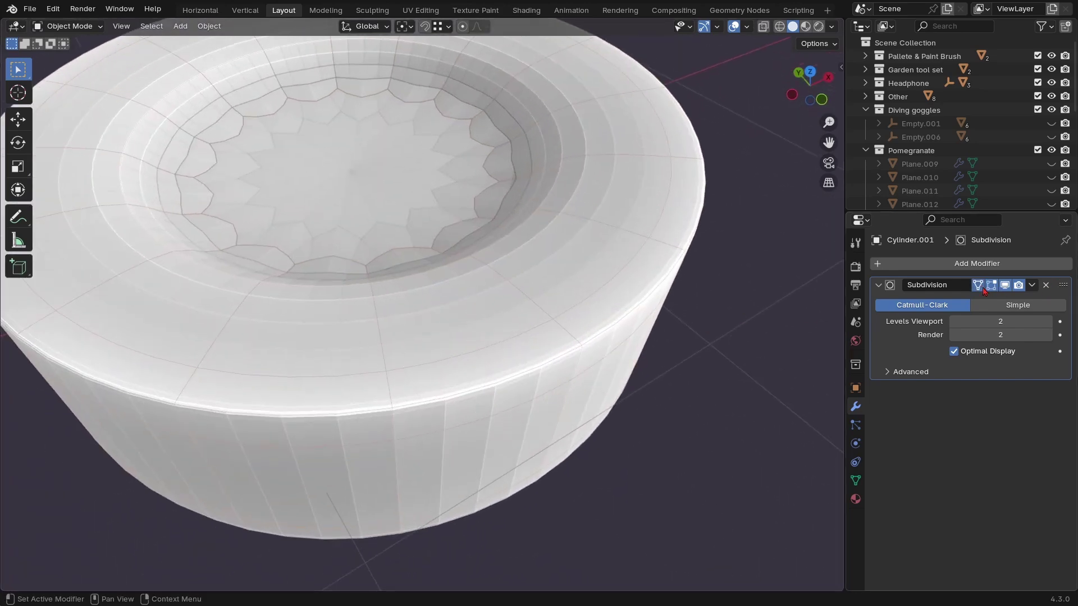
key(Tab)
middle_drag(558, 366, 563, 349)
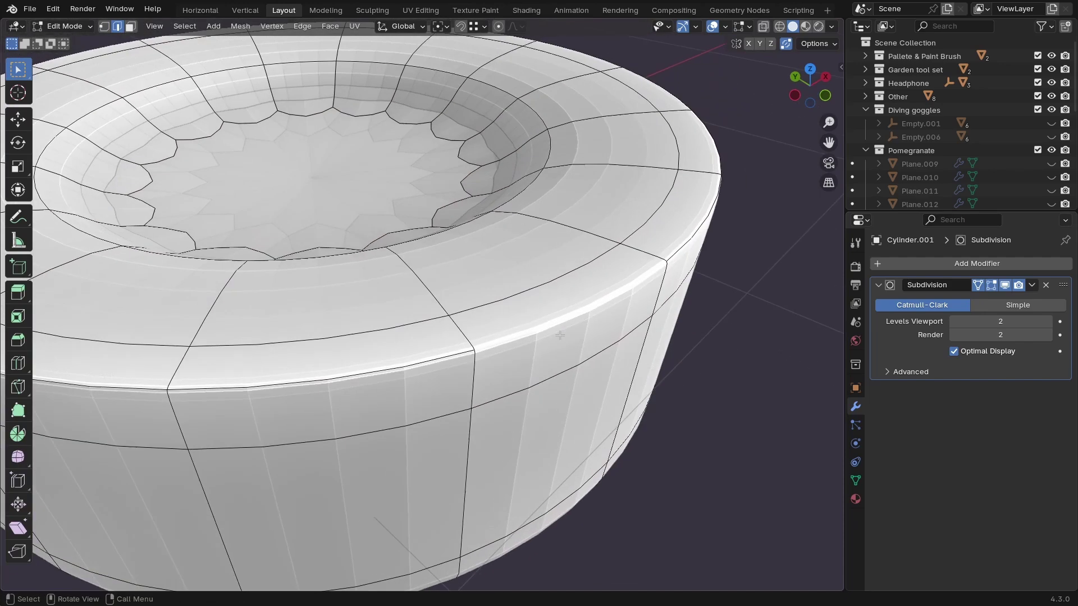
Hide the Subdivision in Edit Mode and slide the top ring's support loop toward the rim by a factor of about -0.686
click(993, 288)
scroll(637, 343, up, 3)
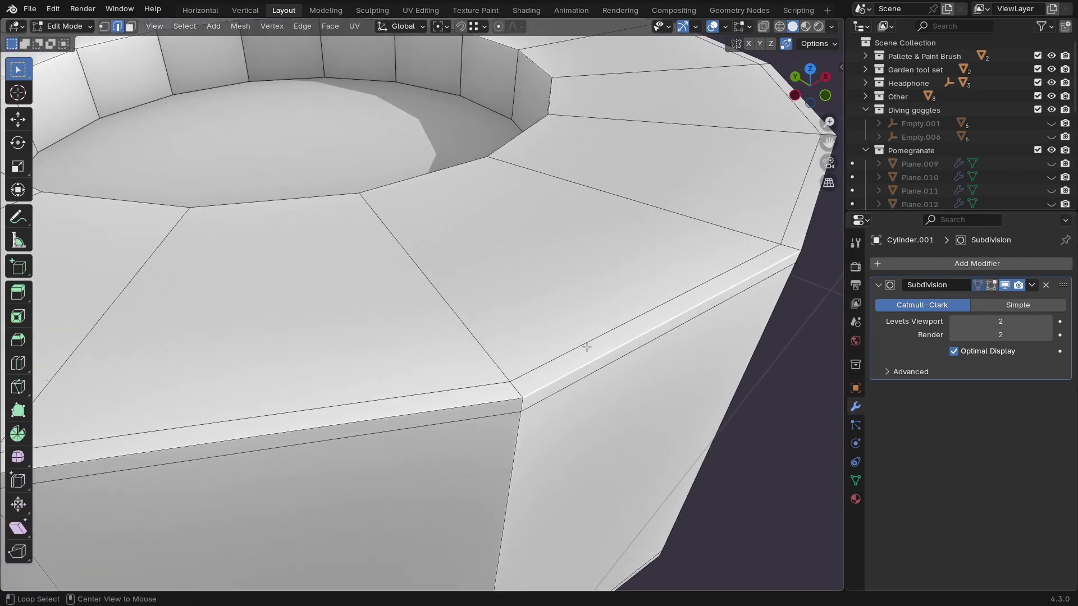
alt+click(637, 344)
key(g)
key(g)
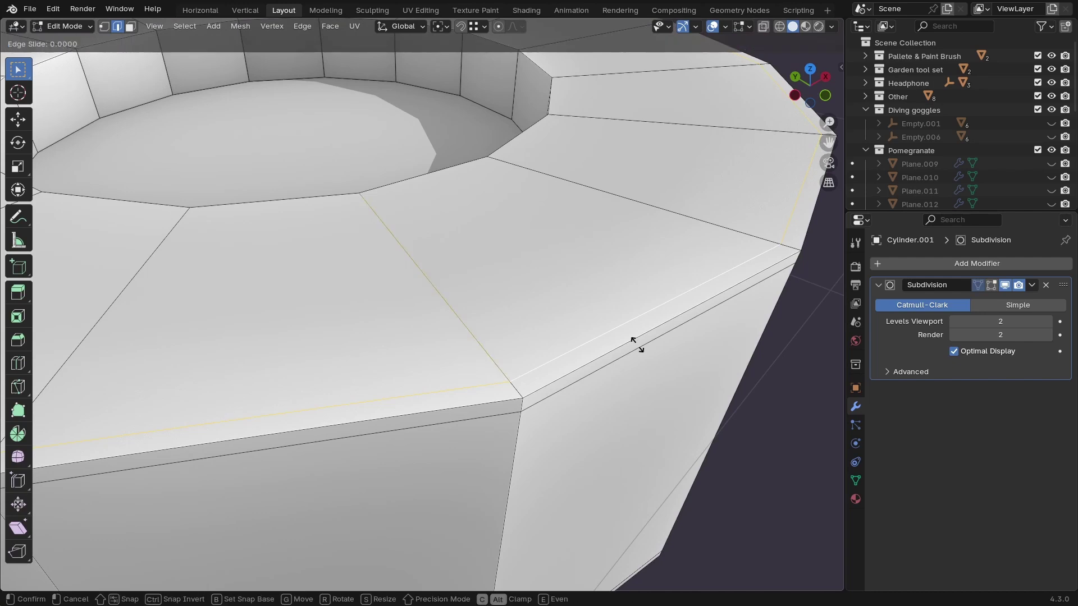
click(616, 355)
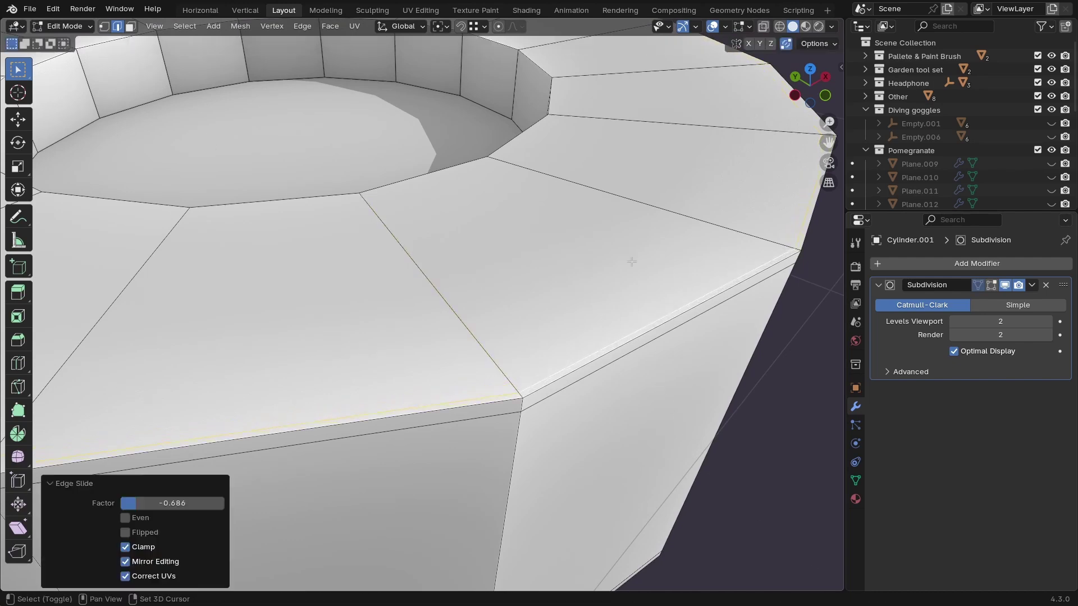
Slide the outer wall's upper support loop toward the top rim by a factor of about -0.66 and check the smoothed shape in Object Mode
alt+click(627, 406)
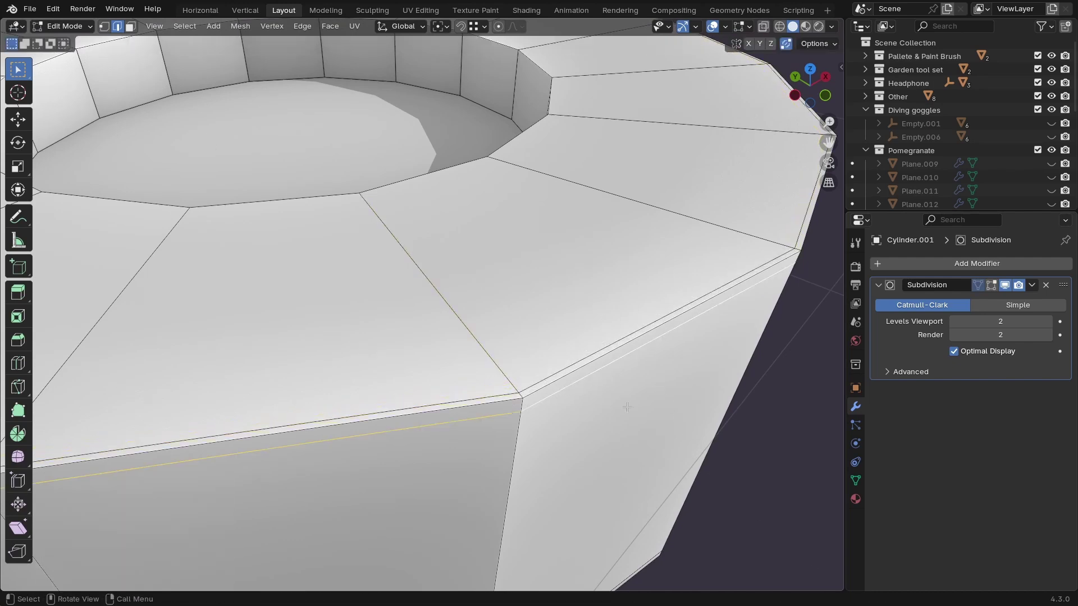
key(g)
key(g)
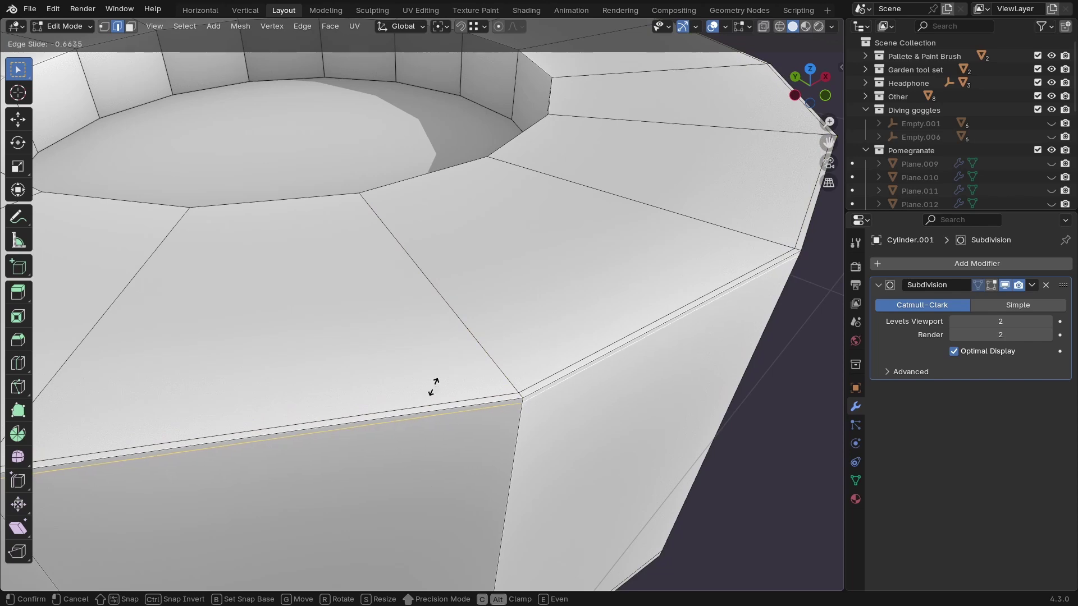
click(435, 386)
key(Tab)
scroll(551, 393, down, 5)
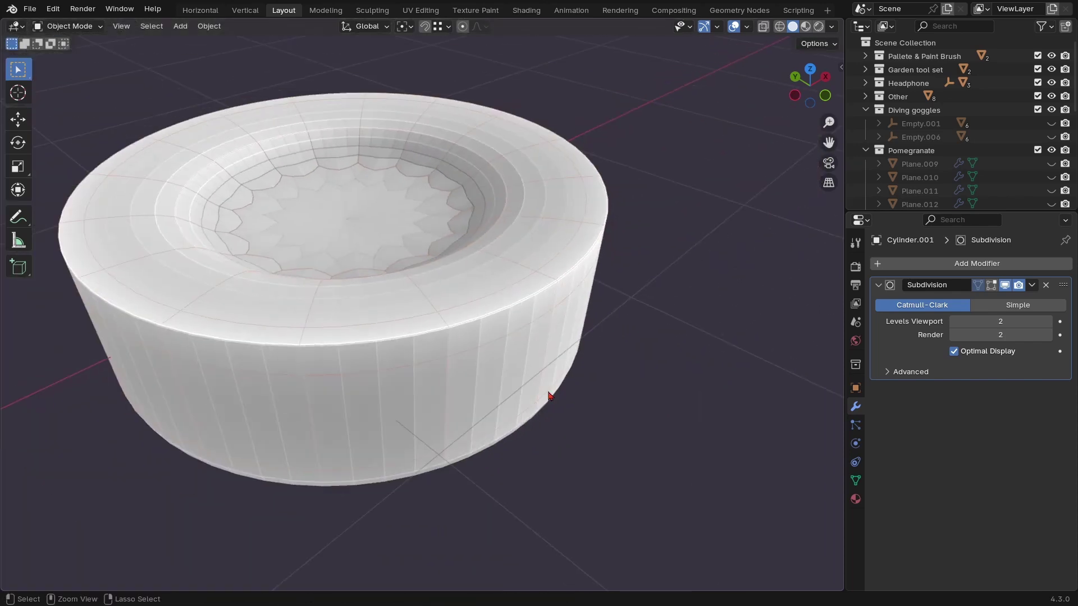
middle_drag(551, 393, 426, 333)
scroll(459, 358, up, 6)
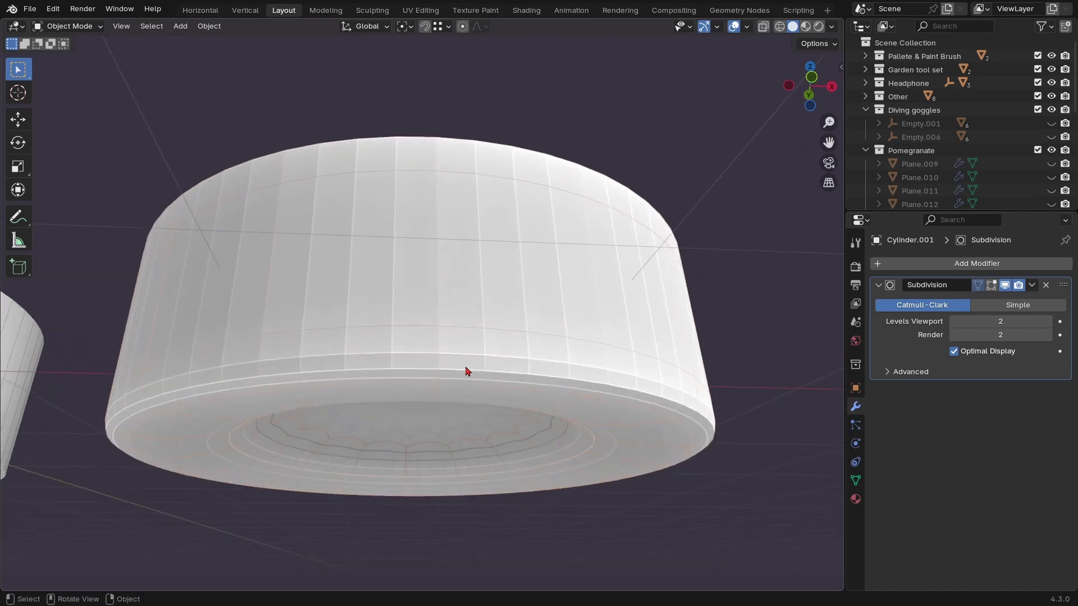
Hide the Subdivision in the viewport and slide the outer wall's lower support loop toward the bottom rim by a factor of about -0.493
click(1005, 284)
key(Tab)
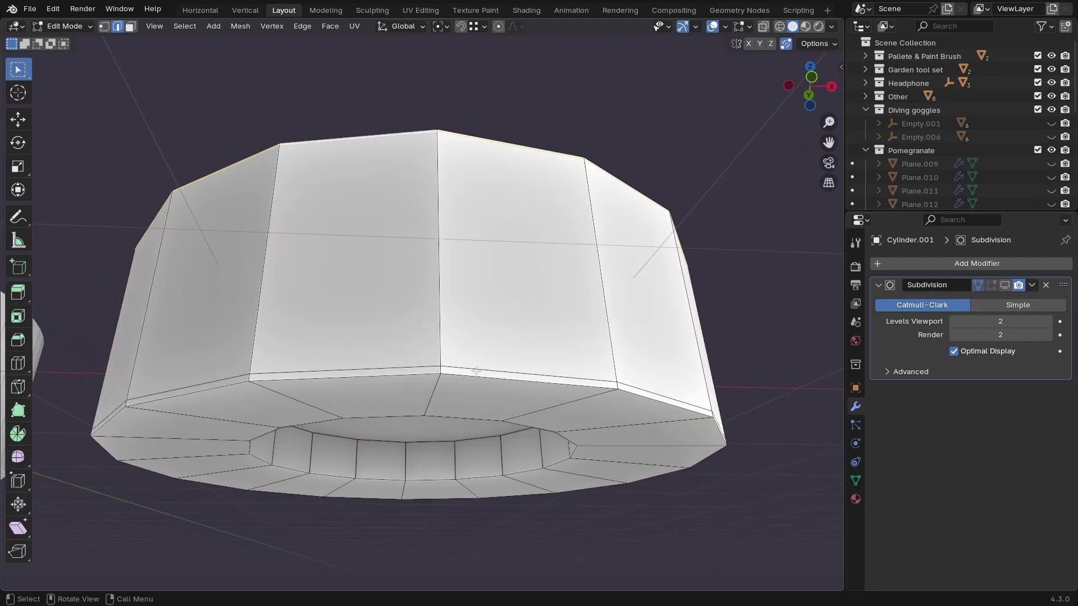
scroll(469, 375, up, 4)
alt+click(486, 429)
key(g)
key(g)
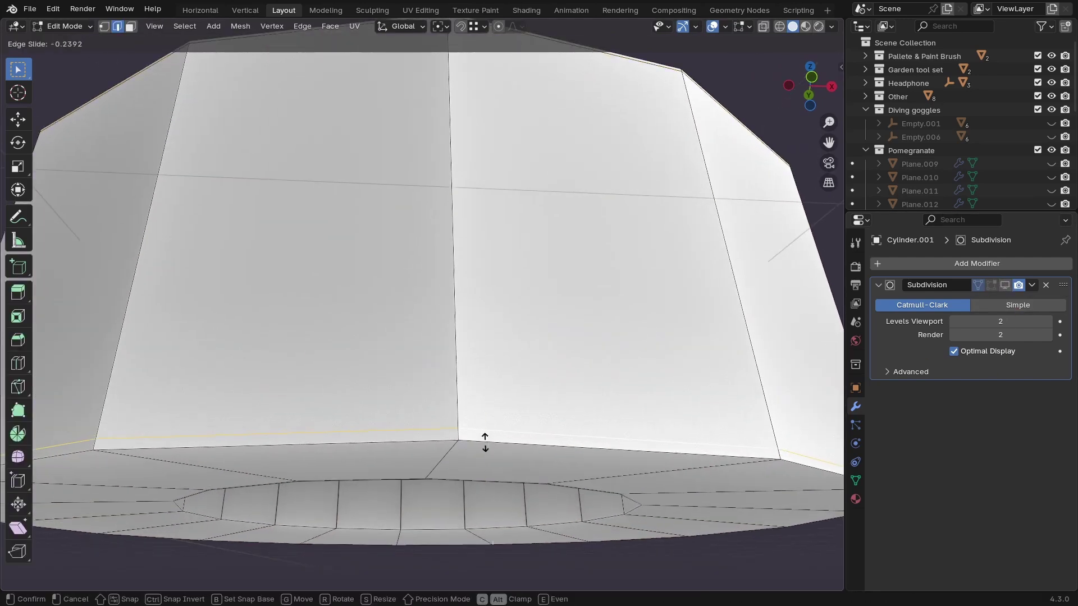
click(452, 566)
Add two edge loops on the underside ring: one near the outer rim (factor about -0.942) and one near the recess edge (about 0.933)
middle_drag(482, 426, 489, 358)
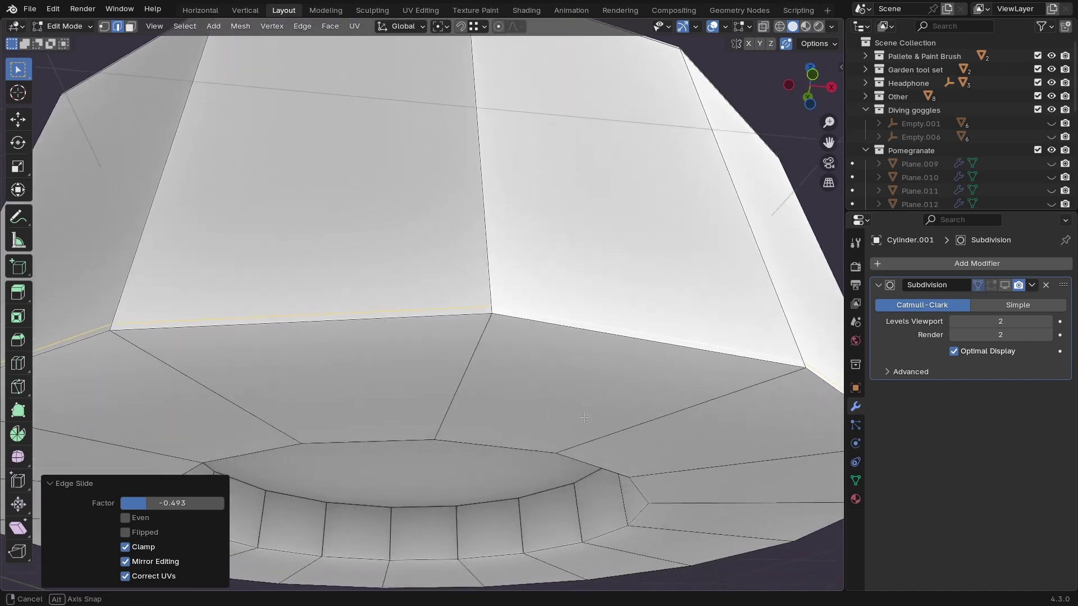
key(ctrl+r)
click(489, 358)
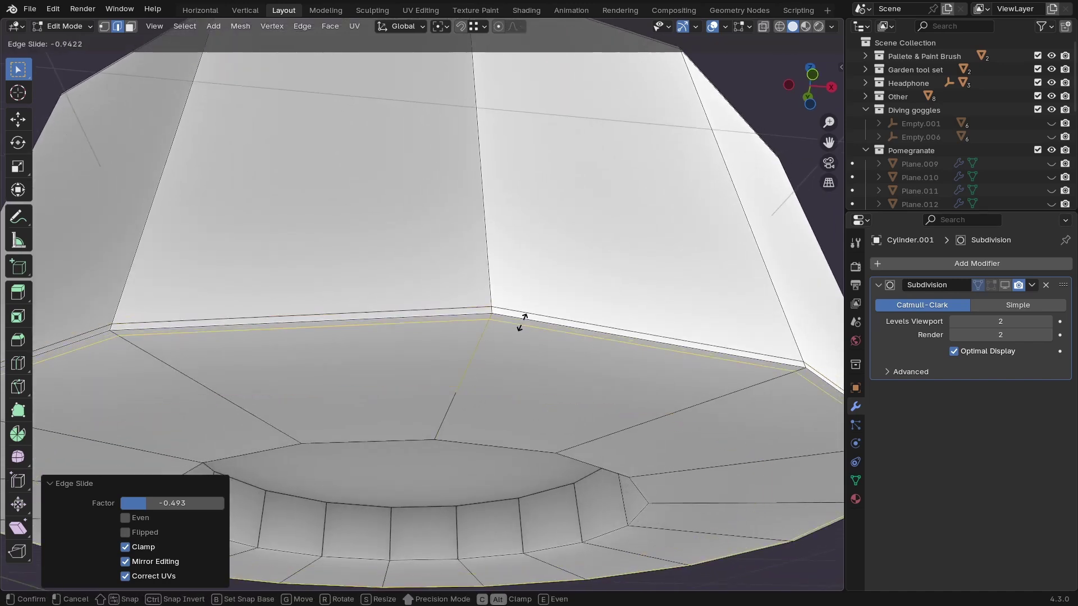
click(505, 352)
alt+click(471, 393)
key(g)
key(g)
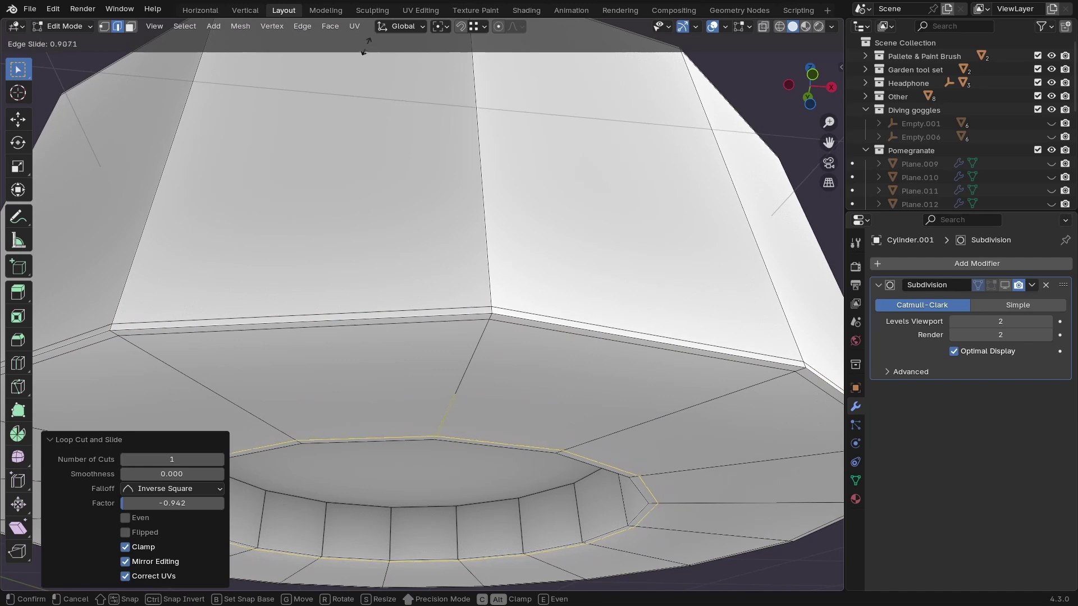
click(351, 56)
Add one edge loop on the top ring close to the recess edge, with a slide factor of about 0.950
middle_drag(494, 292, 502, 428)
click(603, 404)
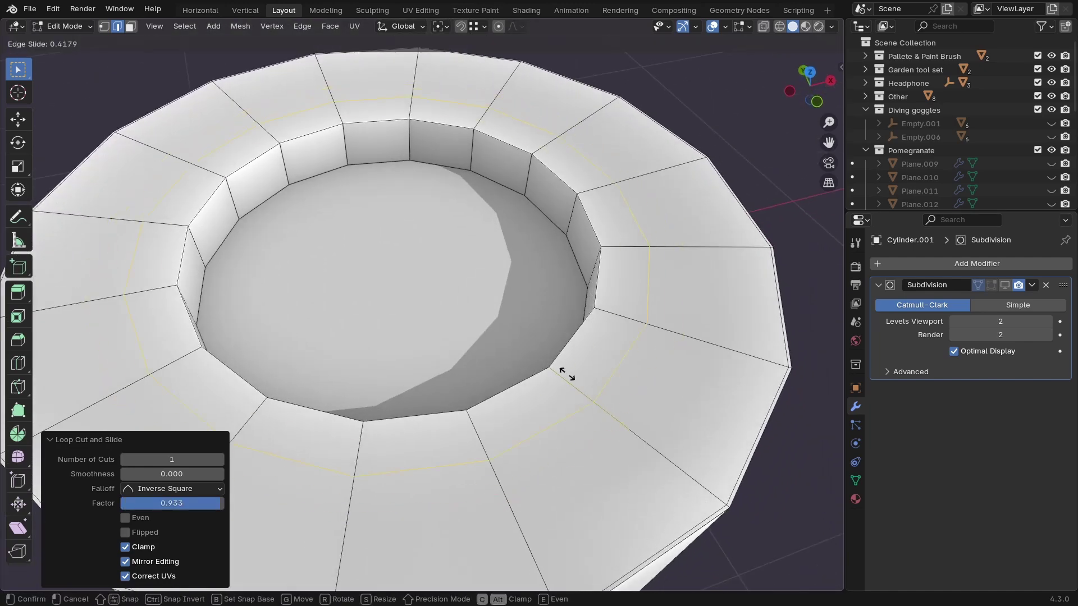
click(379, 279)
Add a centred edge loop around the top recess wall and bevel it to about 0.0769 m with one segment, forming two support loops
middle_drag(507, 220, 537, 206)
scroll(527, 247, up, 4)
middle_drag(531, 284, 543, 265)
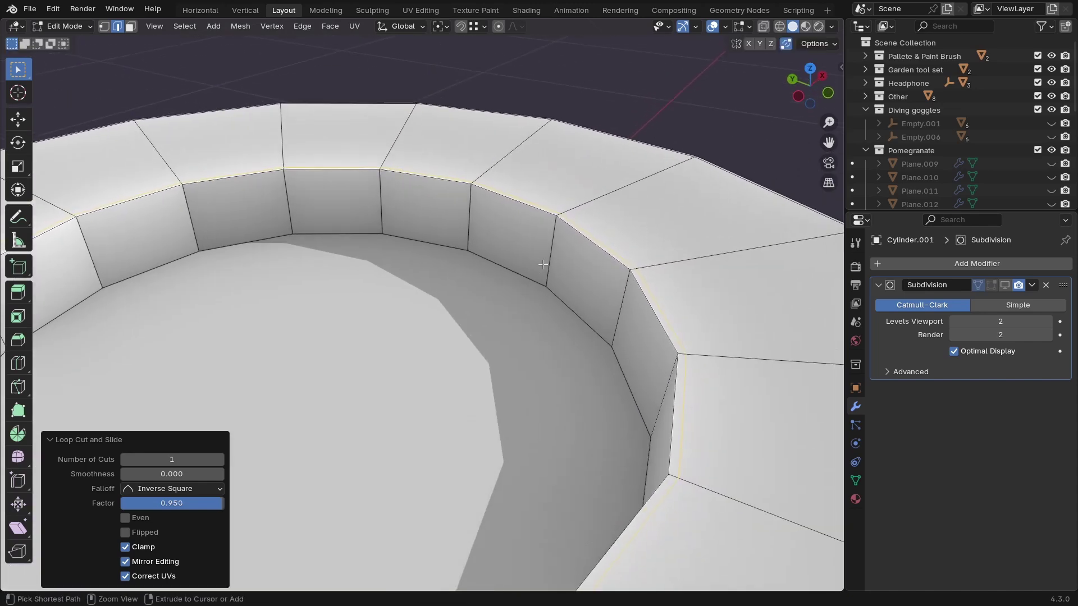
key(ctrl+r)
click(543, 265)
right_click(543, 264)
key(ctrl+b)
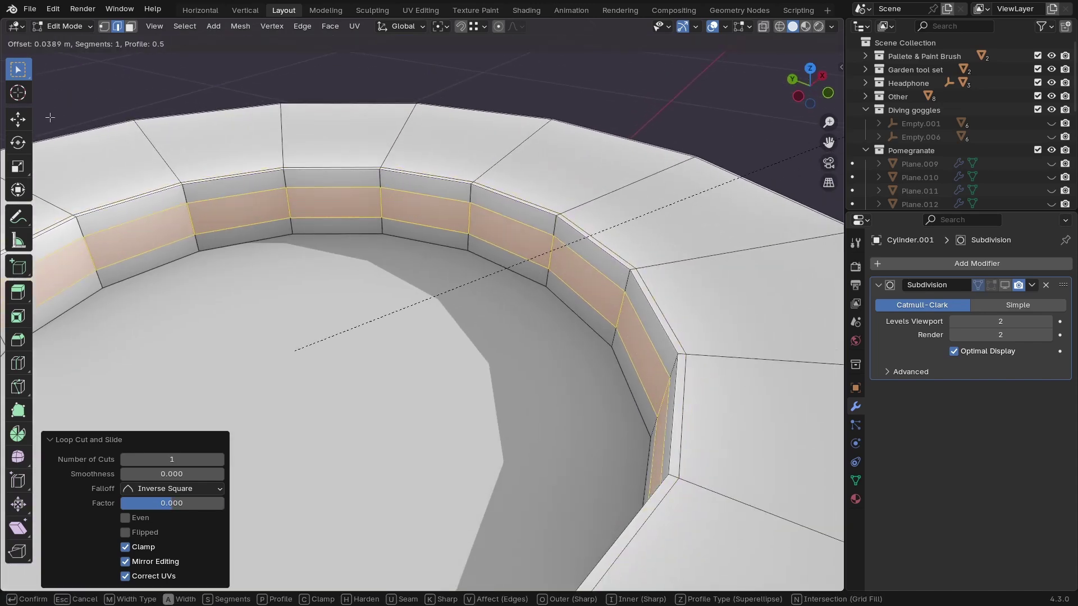
click(262, 52)
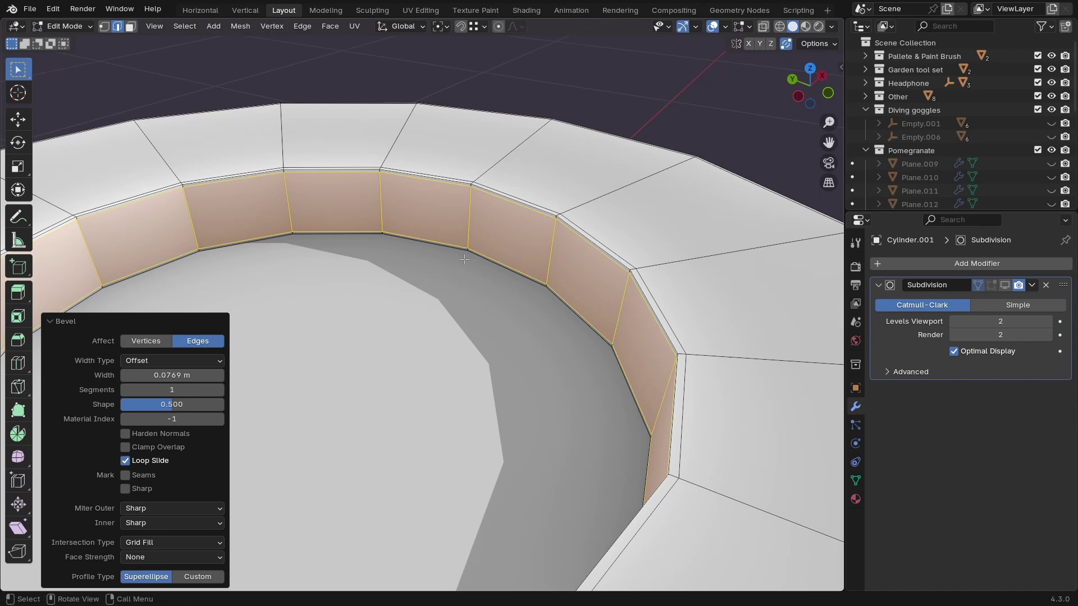
Add a centred edge loop around the underside recess wall and bevel it to about 0.0712 m with one segment
scroll(464, 259, down, 3)
middle_drag(465, 260, 579, 253)
key(ctrl+r)
click(560, 440)
right_click(618, 449)
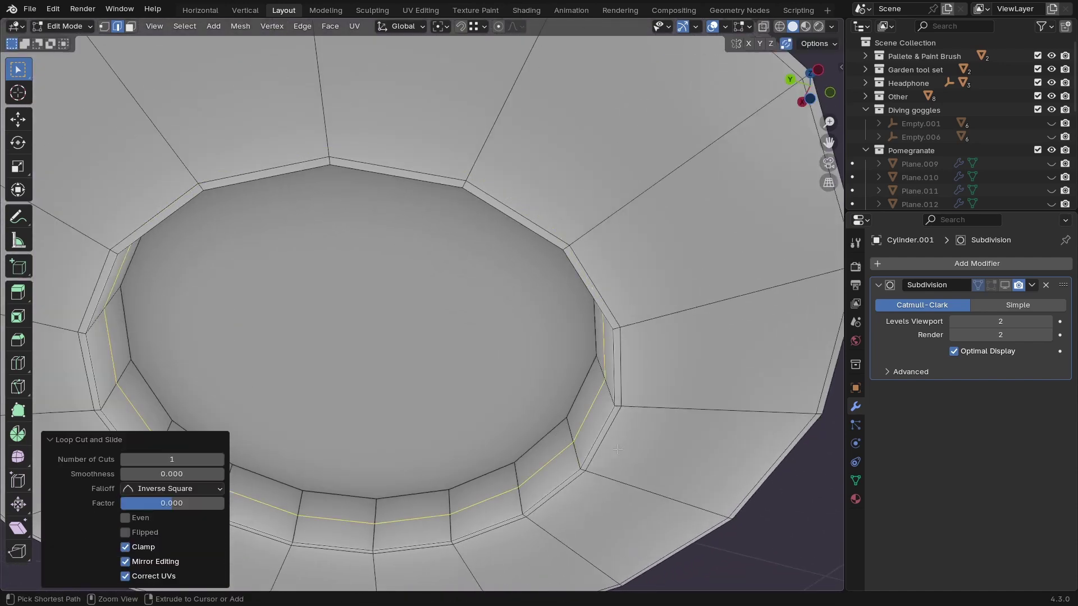
key(ctrl+g)
key(ctrl+b)
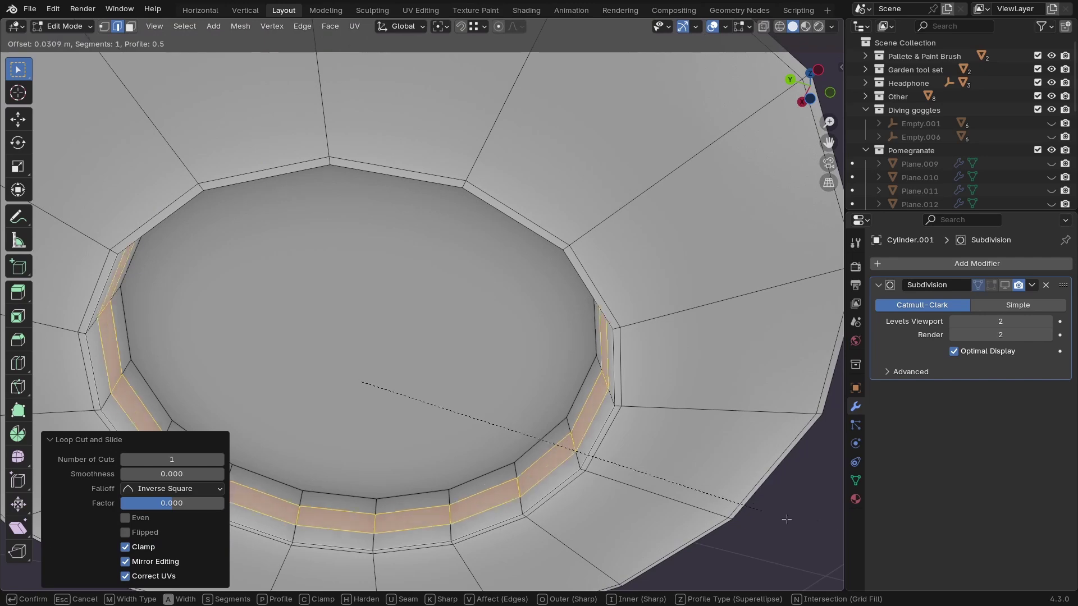
click(510, 369)
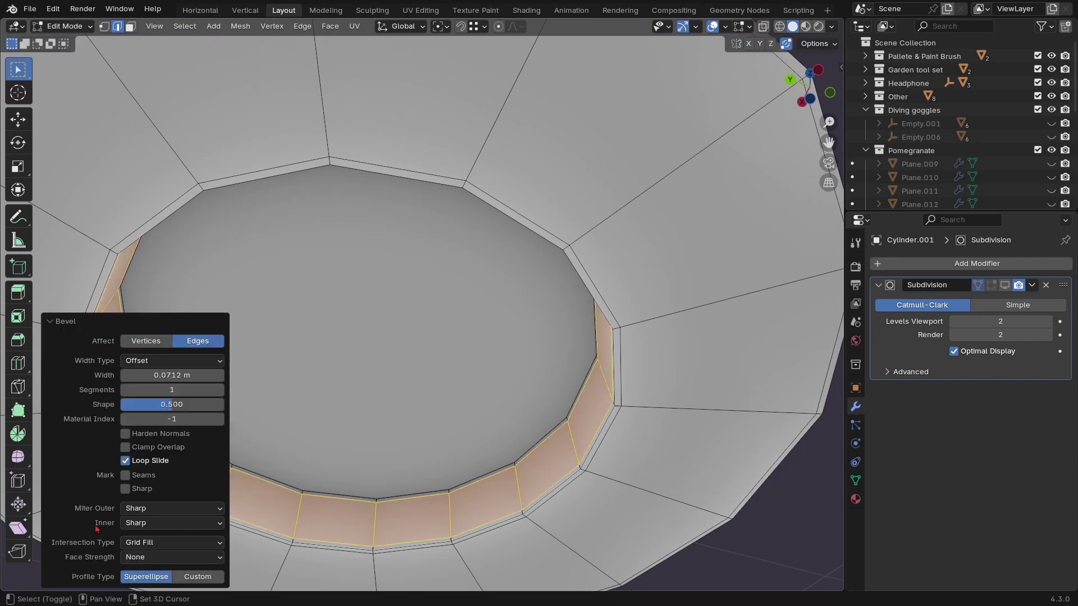
Inset the recess floor by about 0.0126 m in top wireframe view, and inset it again farther toward the centre
scroll(550, 410, down, 4)
middle_drag(550, 410, 530, 372)
key(KP_7)
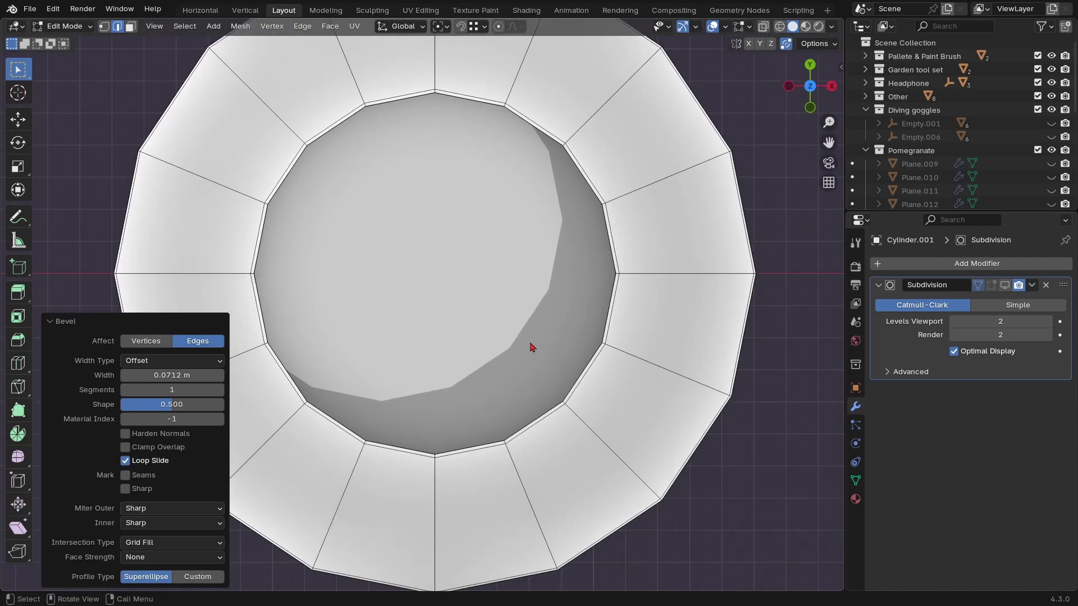
key(shift+z)
key(3)
click(443, 270)
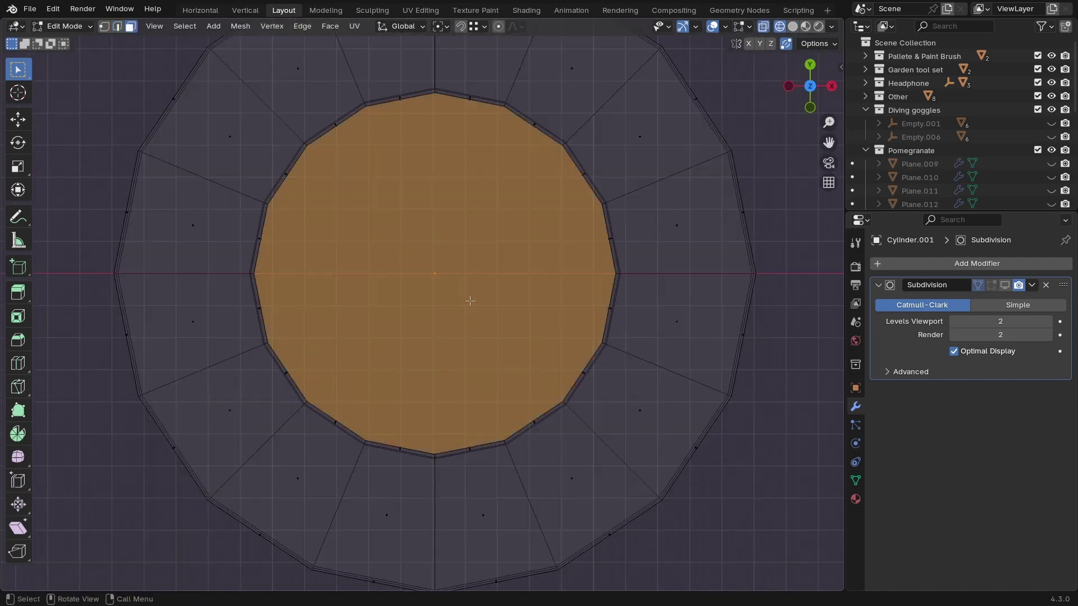
scroll(706, 372, up, 1)
key(i)
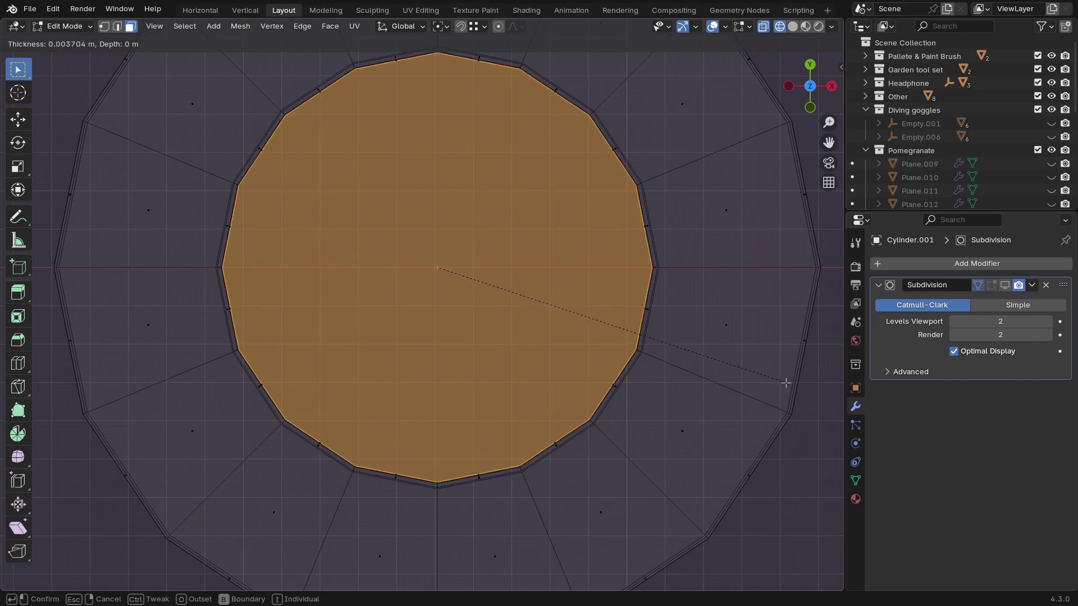
click(758, 385)
key(i)
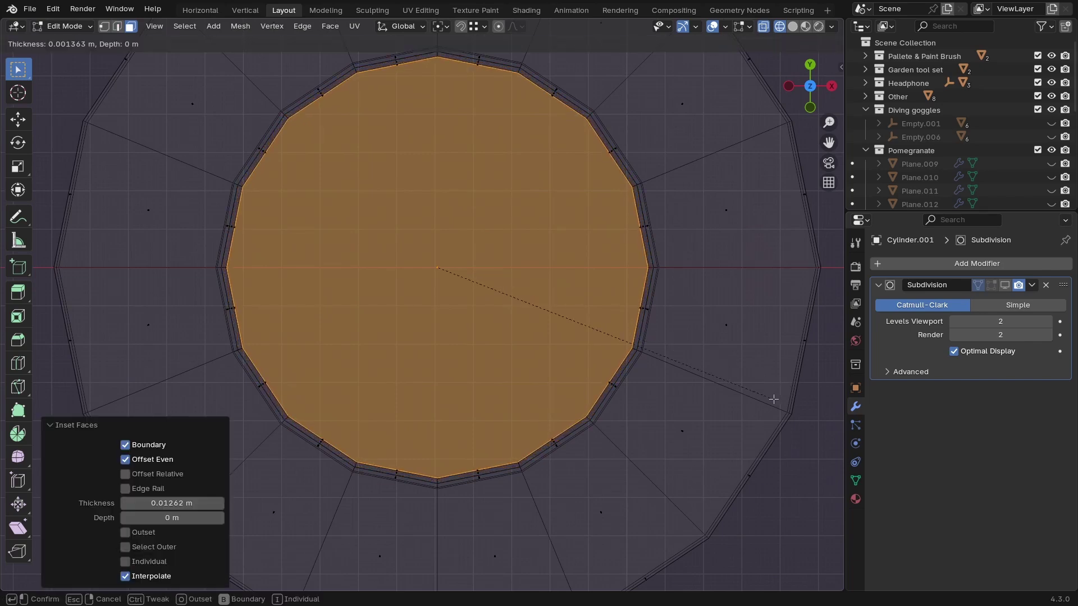
click(685, 376)
Return to solid Object Mode, show the Subdivision in the viewport again, and apply Shade Auto Smooth at 30° to the 16-vertex cylinder
key(Tab)
key(shift+z)
middle_drag(615, 334, 574, 417)
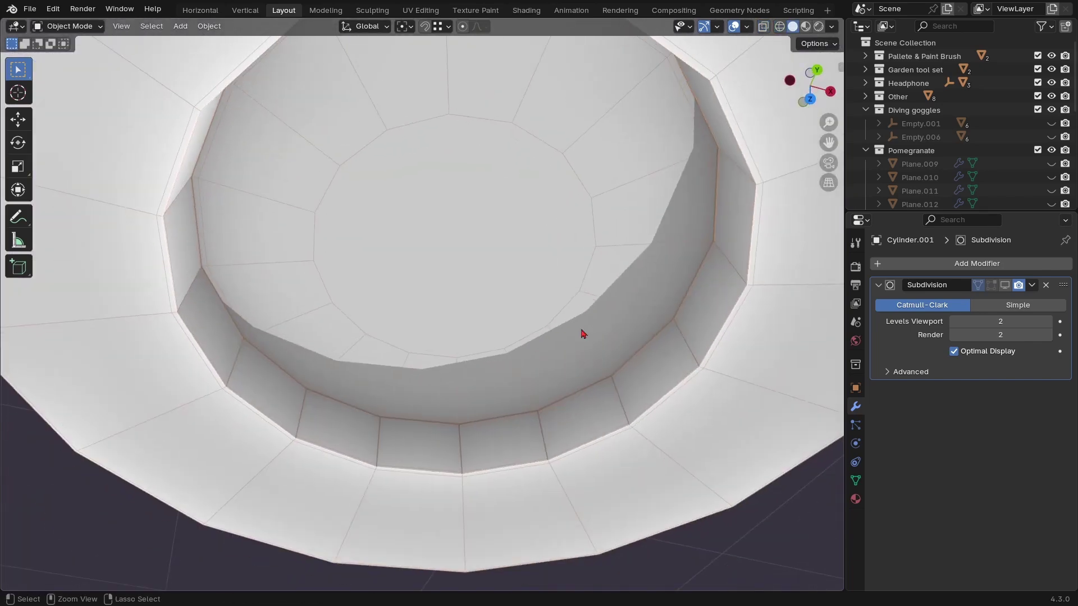
ctrl+middle_drag(582, 334, 567, 376)
middle_drag(567, 377, 519, 348)
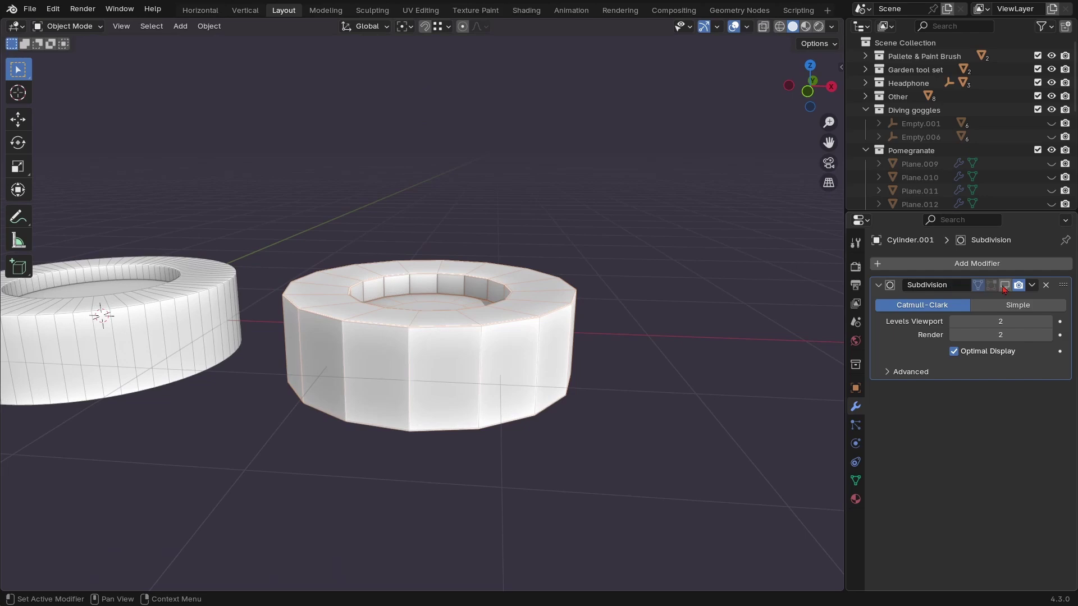
click(1004, 285)
scroll(419, 315, up, 2)
right_click(401, 402)
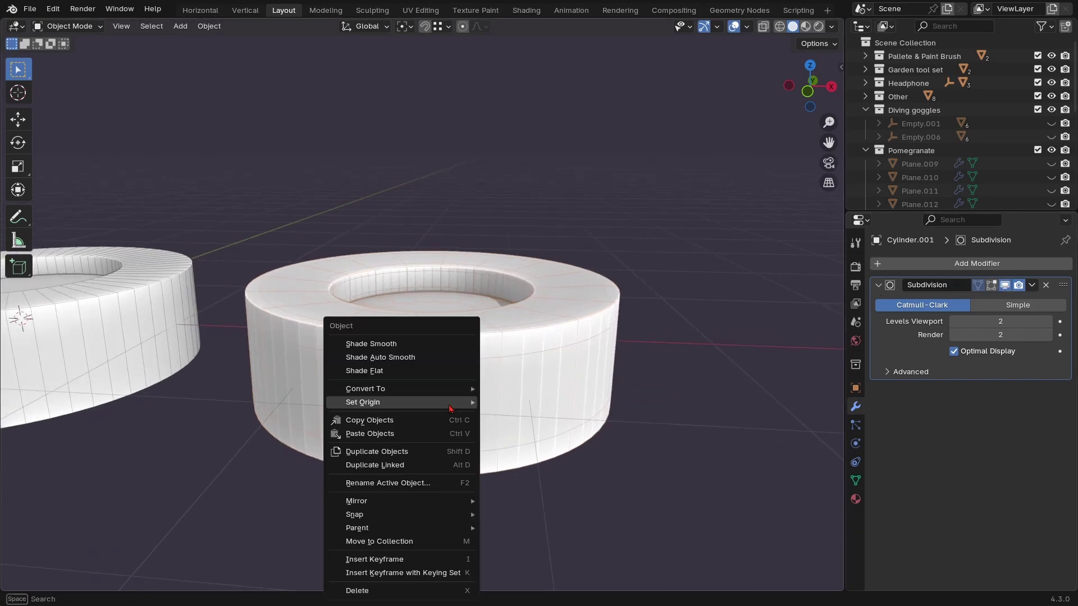
click(399, 360)
Hide the viewport overlays and compare the shading and edges of the two recessed cylinders from several angles
ctrl+middle_drag(512, 330, 481, 397)
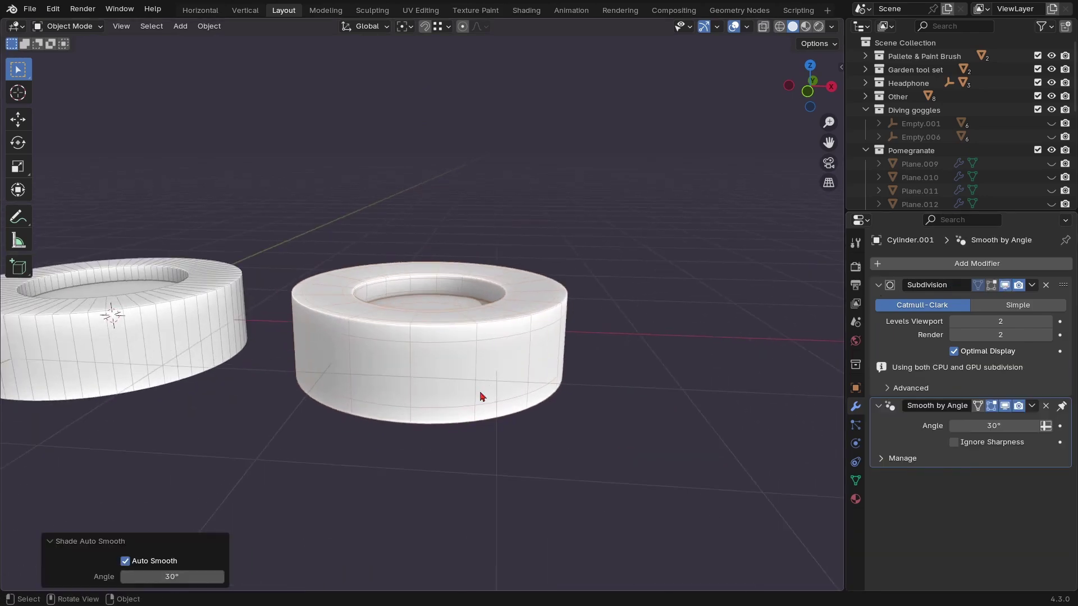
click(733, 27)
mouse_move(393, 284)
middle_down()
mouse_move(474, 264)
mouse_move(543, 408)
mouse_move(503, 377)
mouse_move(561, 377)
mouse_move(574, 314)
mouse_move(502, 341)
middle_up()
key(z)
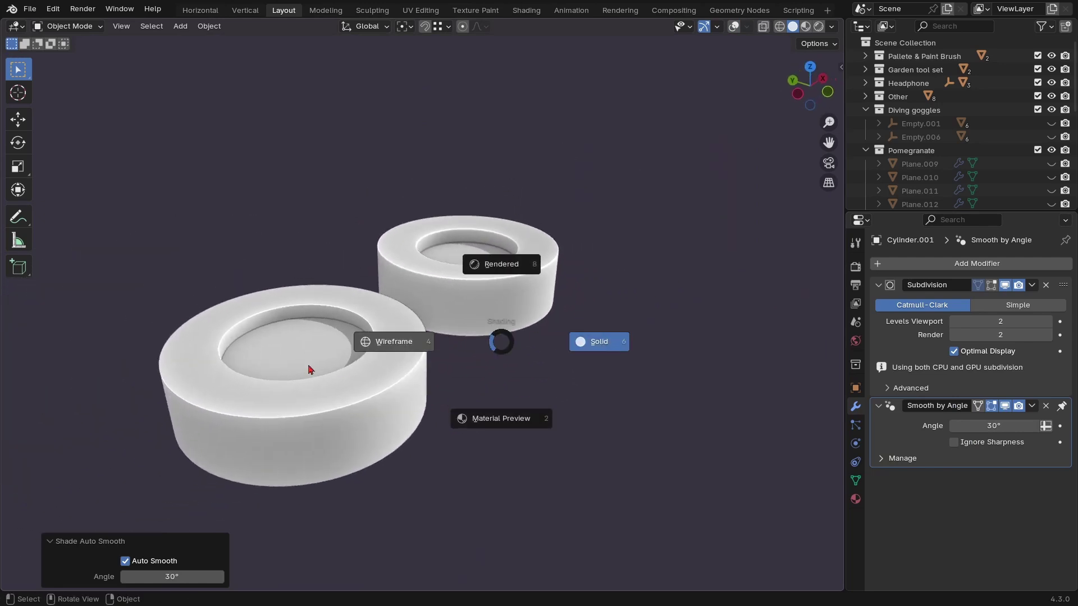
click(310, 368)
key(z)
click(664, 332)
mouse_move(664, 332)
middle_down()
mouse_move(456, 364)
mouse_move(561, 343)
mouse_move(543, 368)
mouse_move(534, 326)
middle_up()
middle_drag(585, 375, 481, 366)
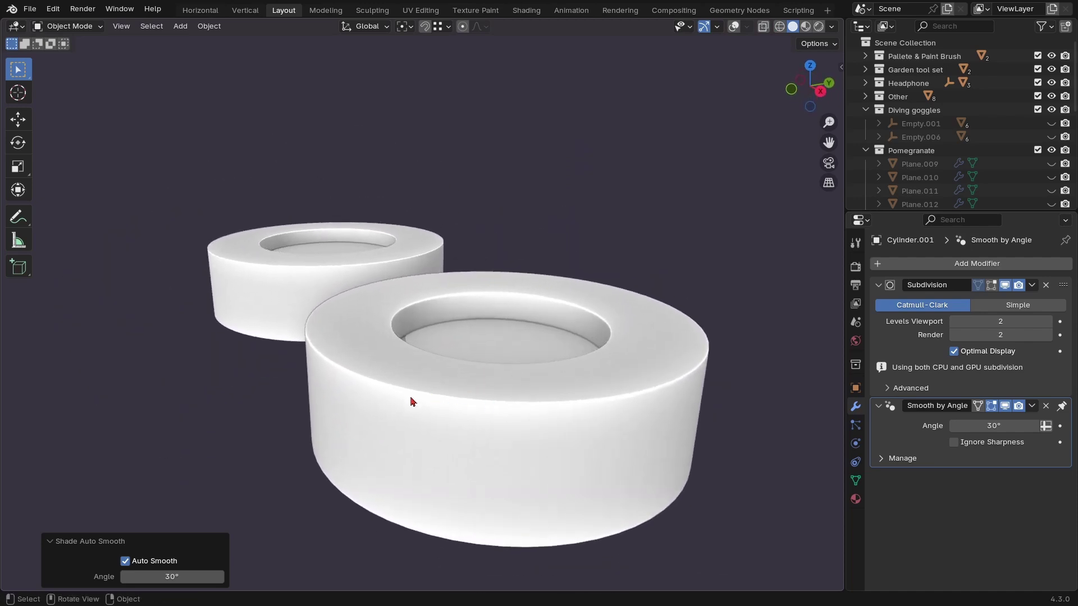
middle_drag(418, 388, 529, 410)
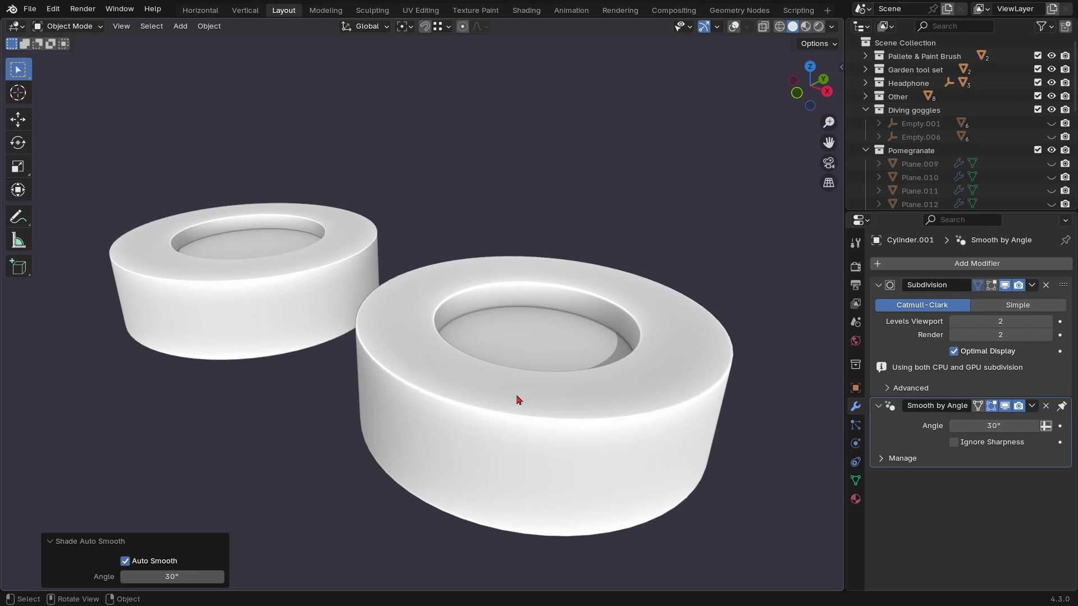
scroll(517, 378, up, 2)
scroll(521, 379, down, 2)
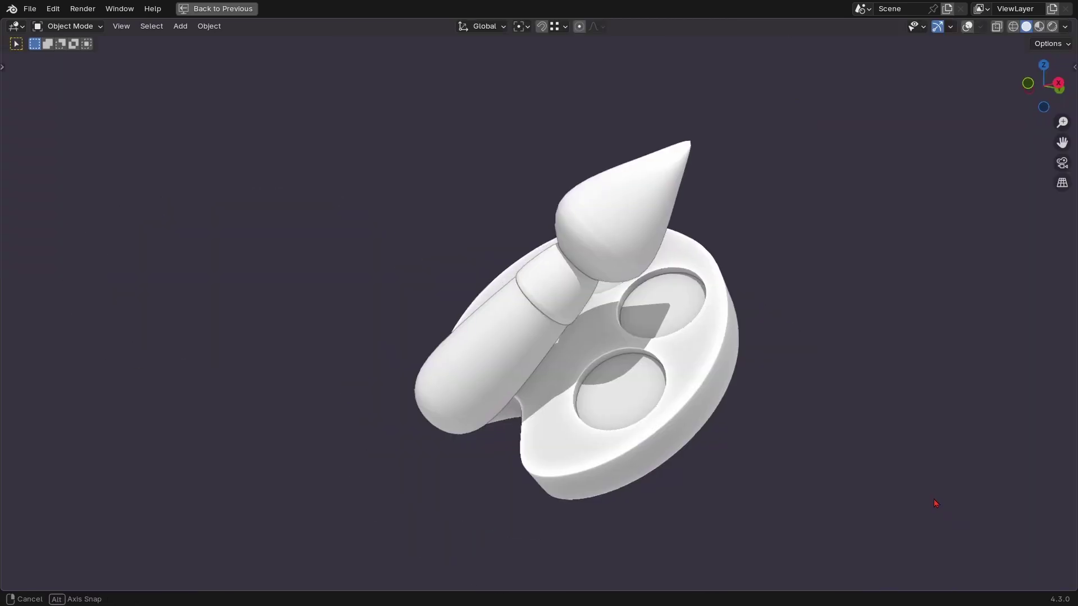
mouse_move(936, 503)
middle_down()
mouse_move(933, 489)
mouse_move(969, 496)
mouse_move(1024, 532)
middle_up()
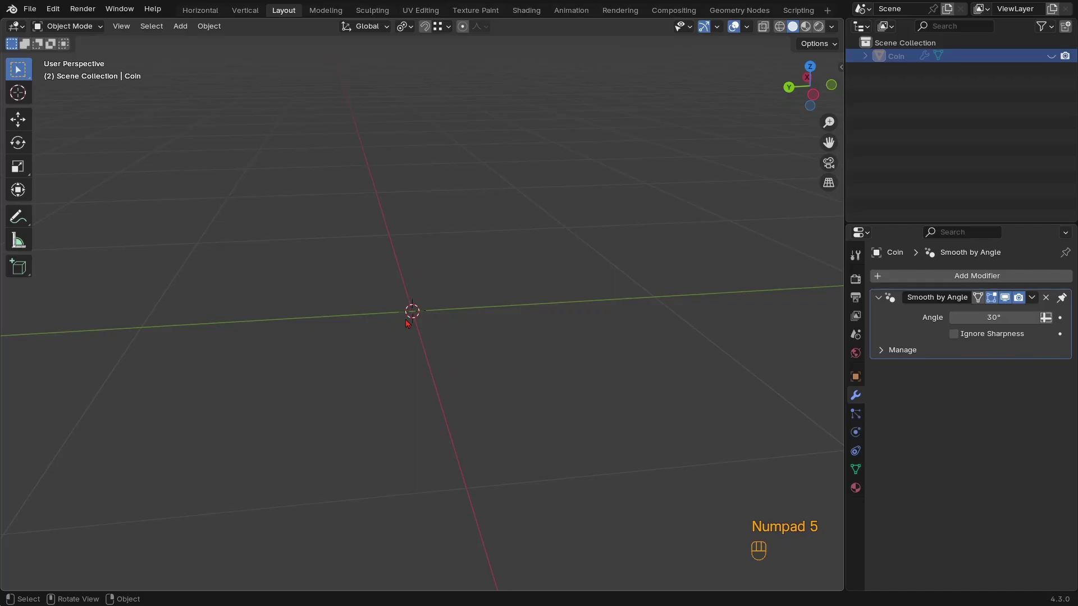
Add a mesh cylinder with 12 vertices, a 1 m radius and a 2 m depth at the world origin
key(shift+a)
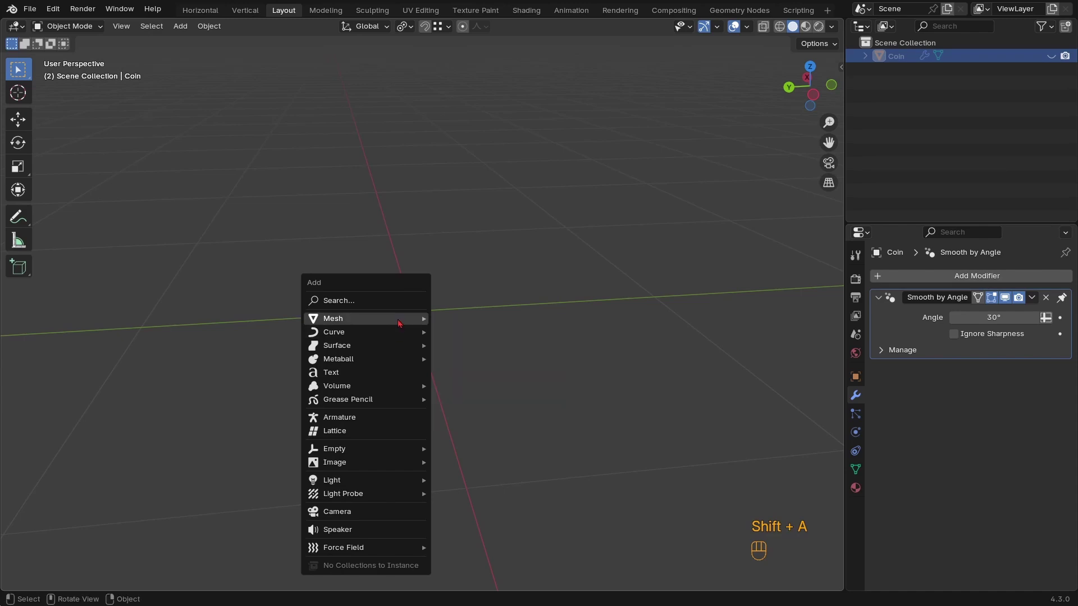
mouse_move(399, 323)
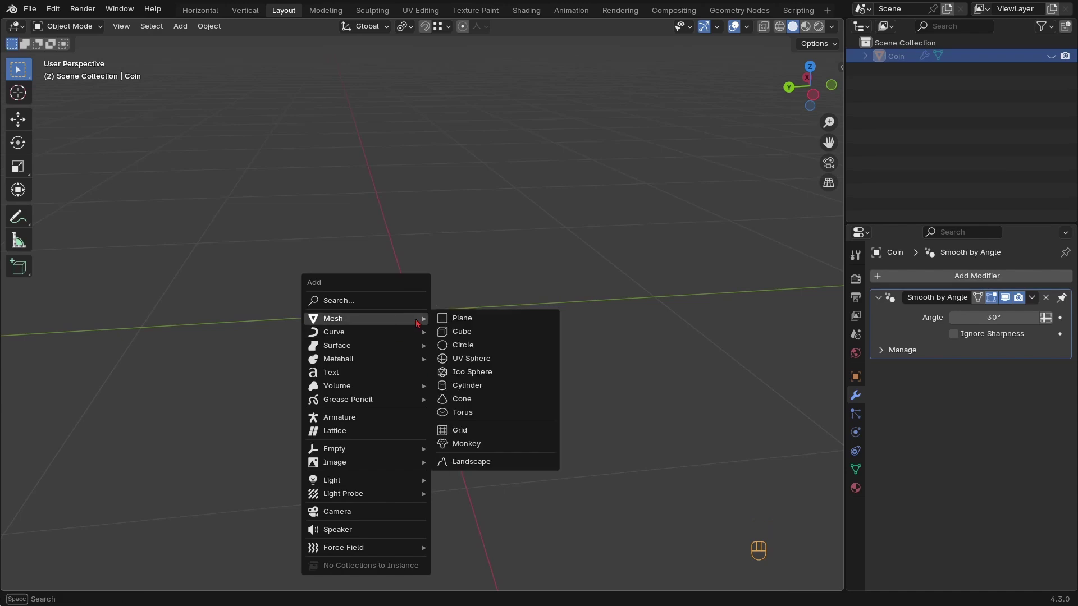
click(479, 393)
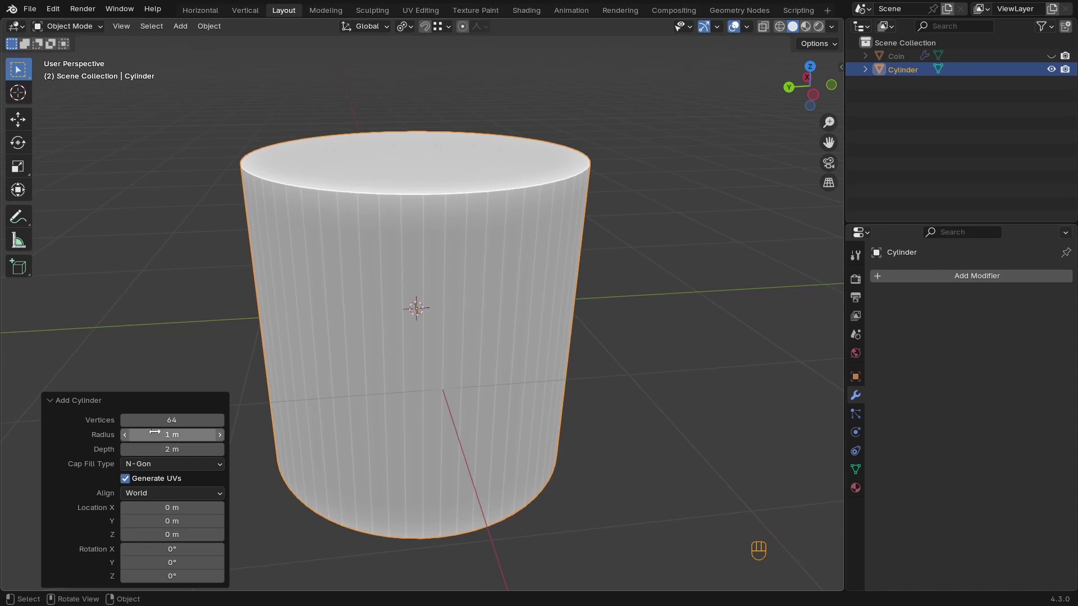
click(166, 421)
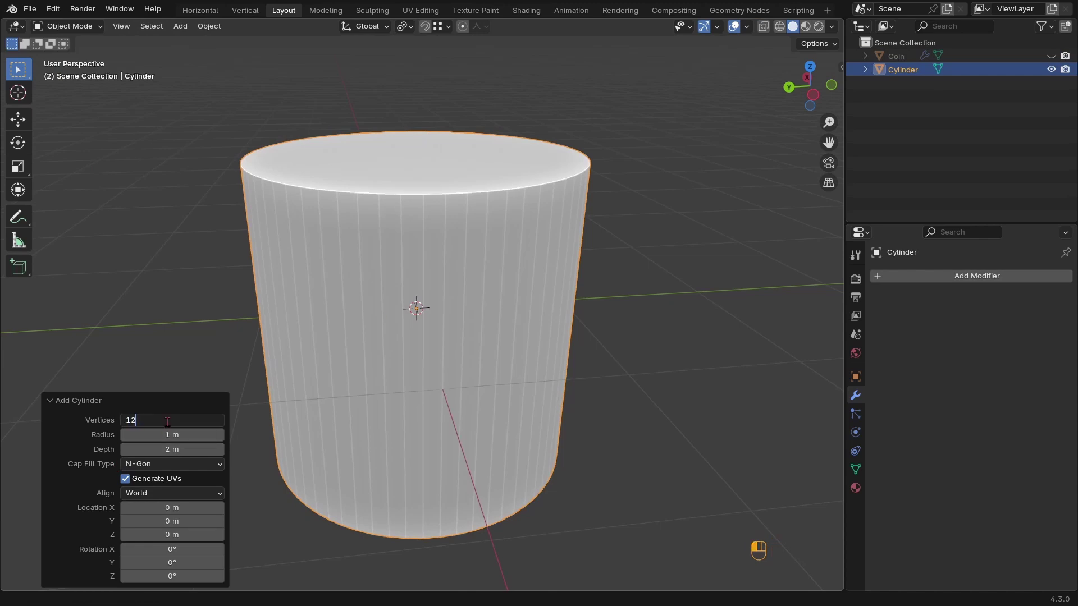
key(Return)
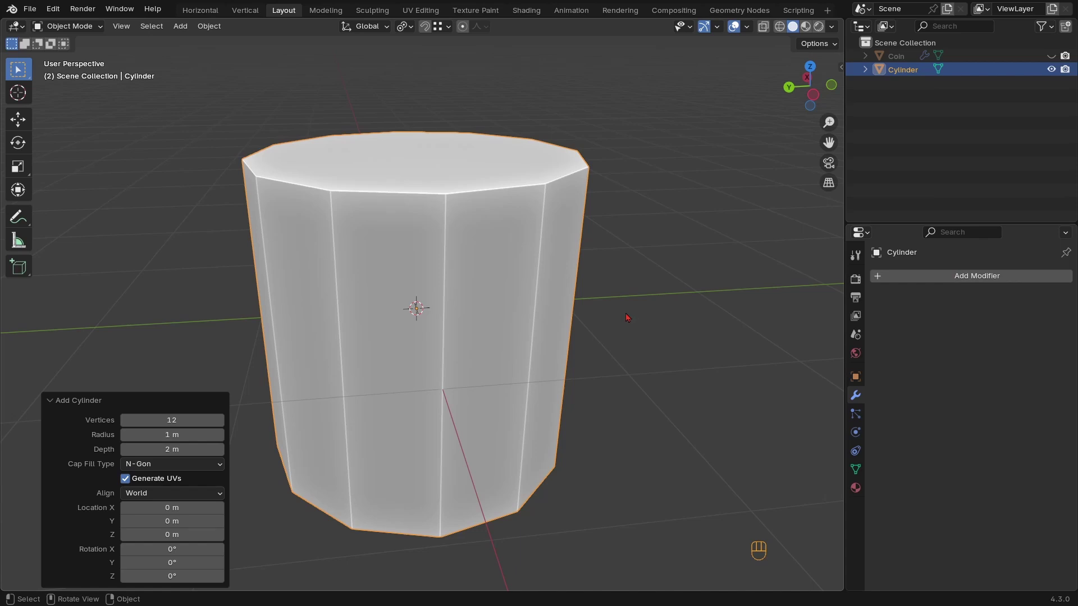
ctrl+middle_drag(627, 318, 601, 348)
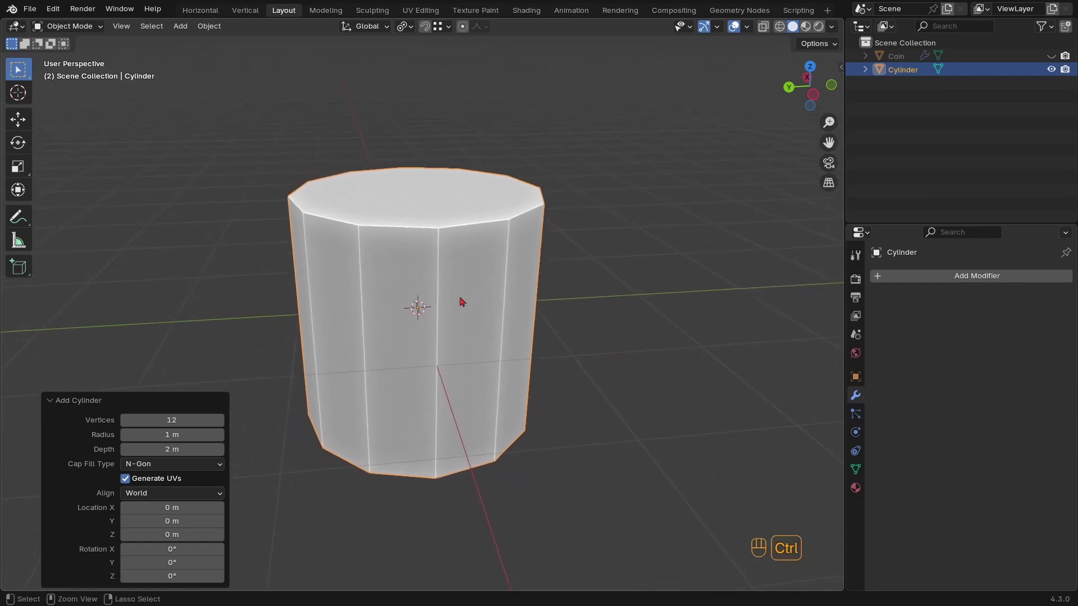
Select the cylinder's bottom face in Edit Mode and bevel its edges by about 0.346 m
ctrl+middle_drag(461, 302, 453, 306)
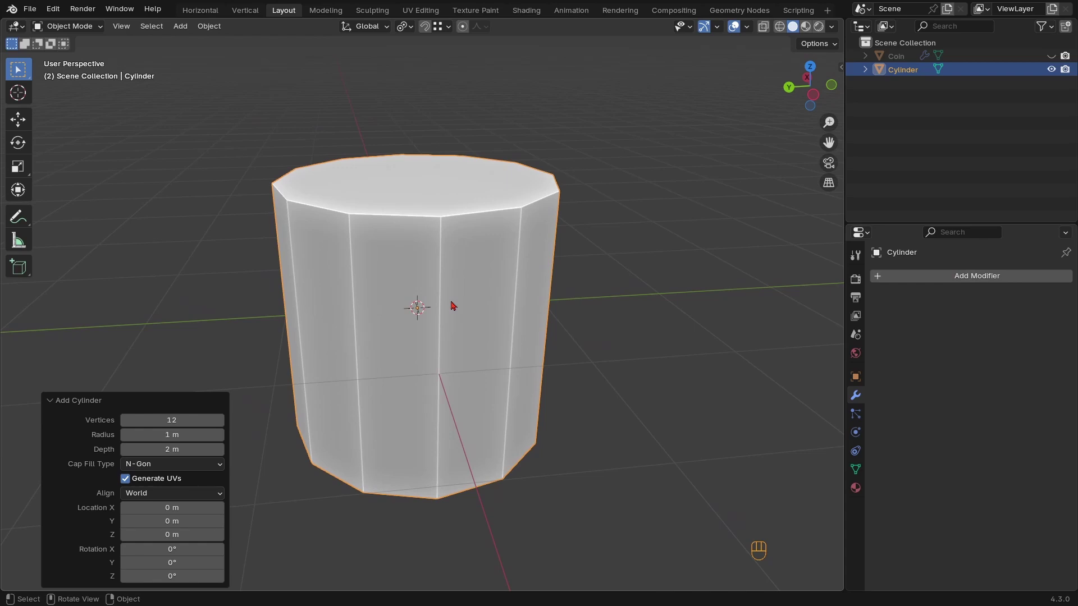
middle_drag(423, 339, 431, 277)
key(Tab)
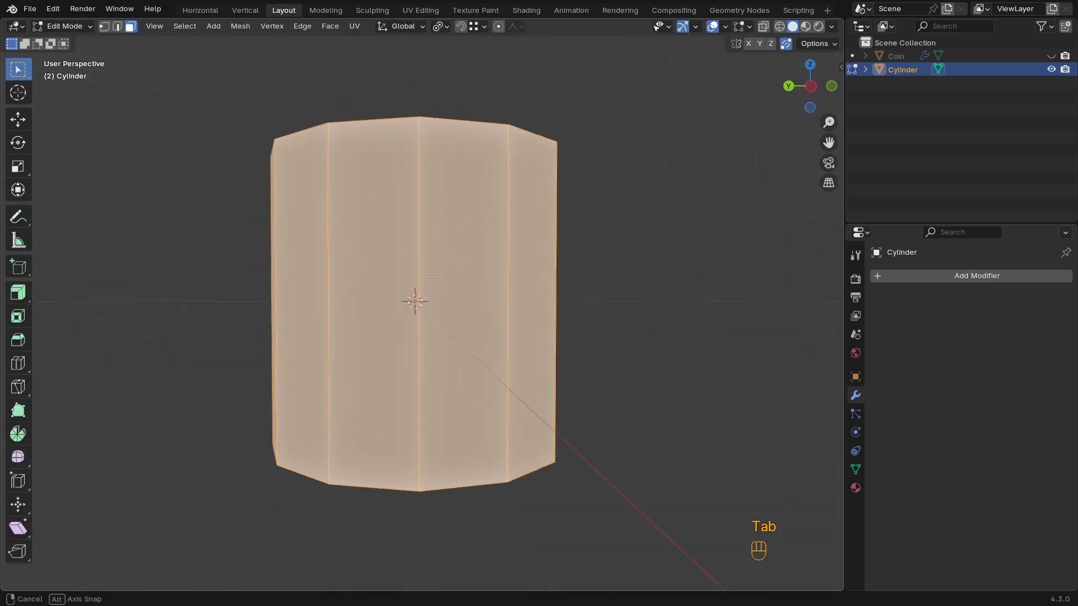
key(KP_1)
key(z)
click(361, 365)
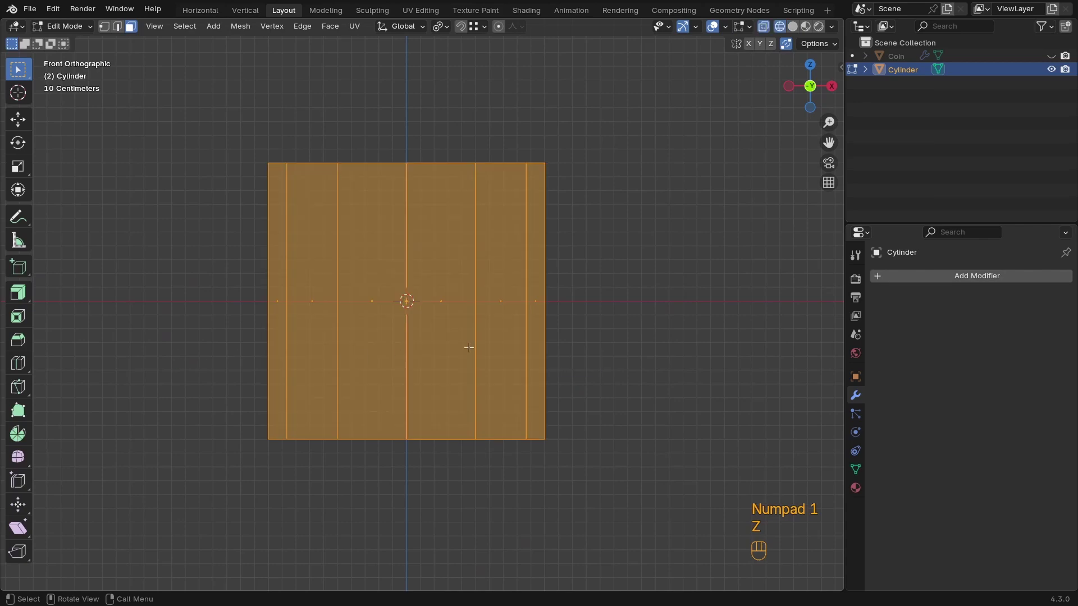
ctrl+middle_drag(430, 382, 462, 251)
middle_drag(413, 312, 420, 413)
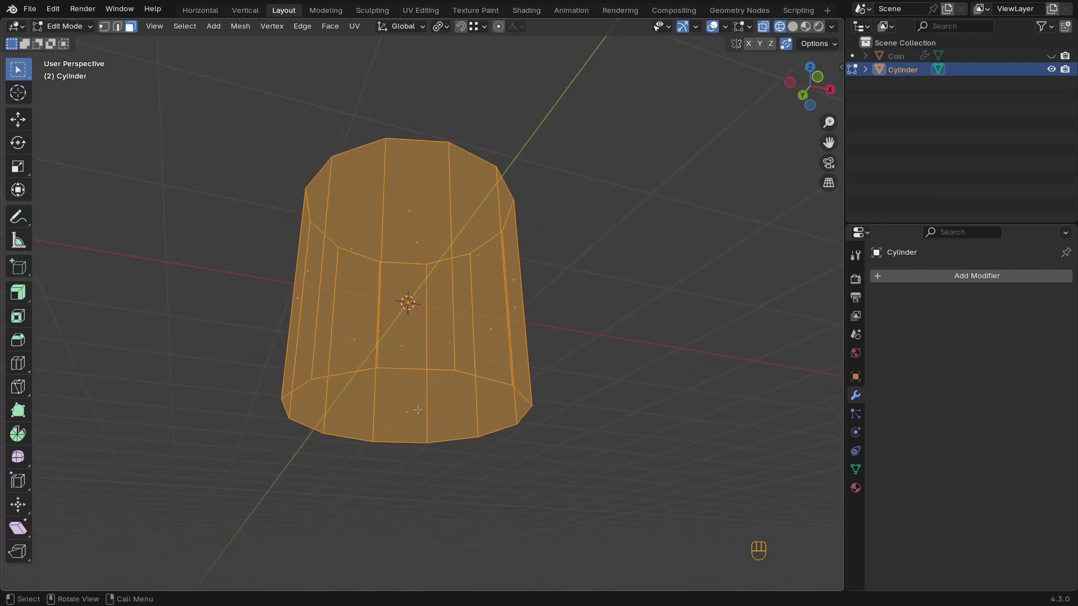
click(411, 410)
key(z)
click(546, 440)
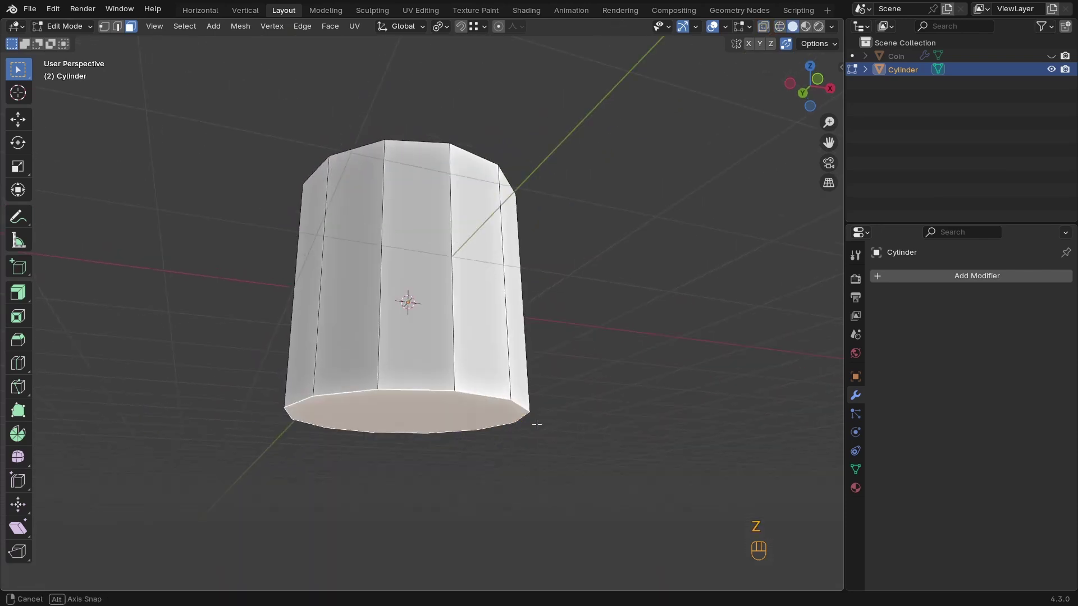
key(ctrl+b)
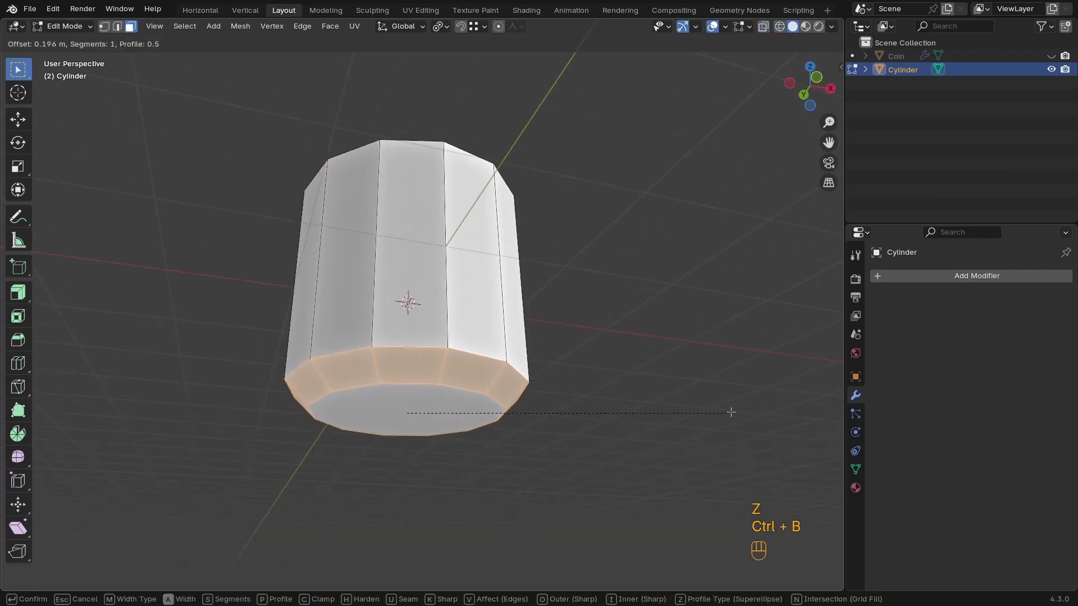
click(749, 395)
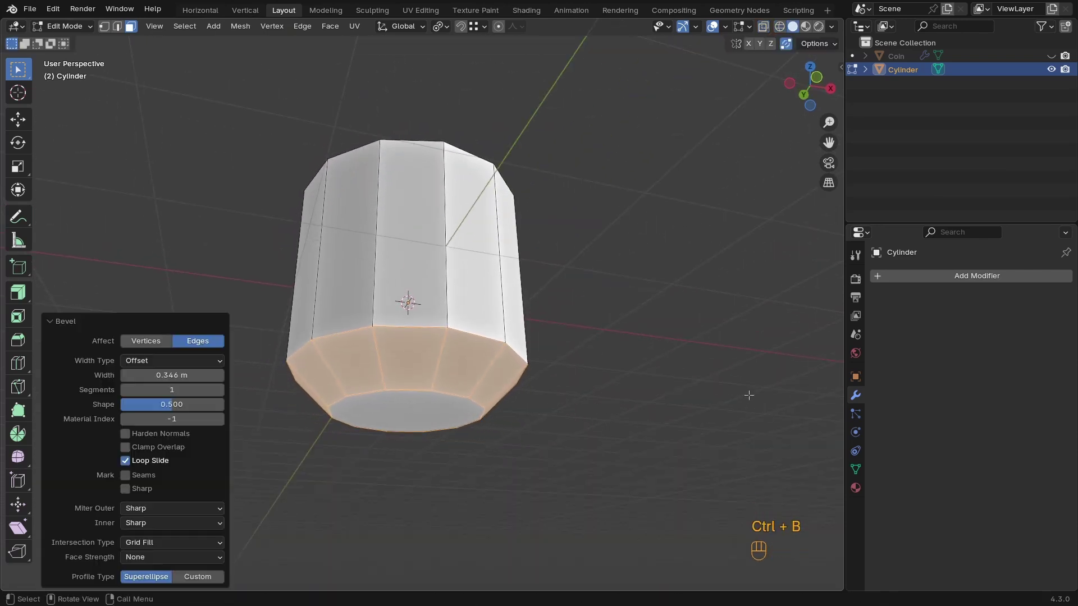
Set the bottom bevel to 3 segments and widen it to about 0.676 m
click(220, 390)
click(219, 390)
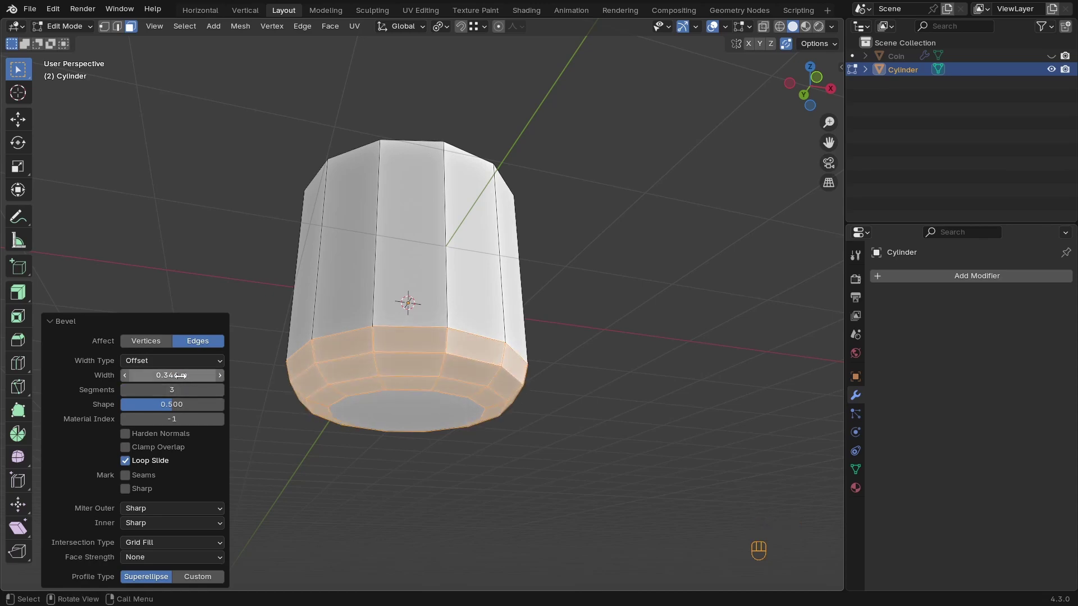
drag(172, 375, 223, 375)
In front wireframe view, scale the top face to about 0.817 and raise it about 1.89 m along Z
key(KP_1)
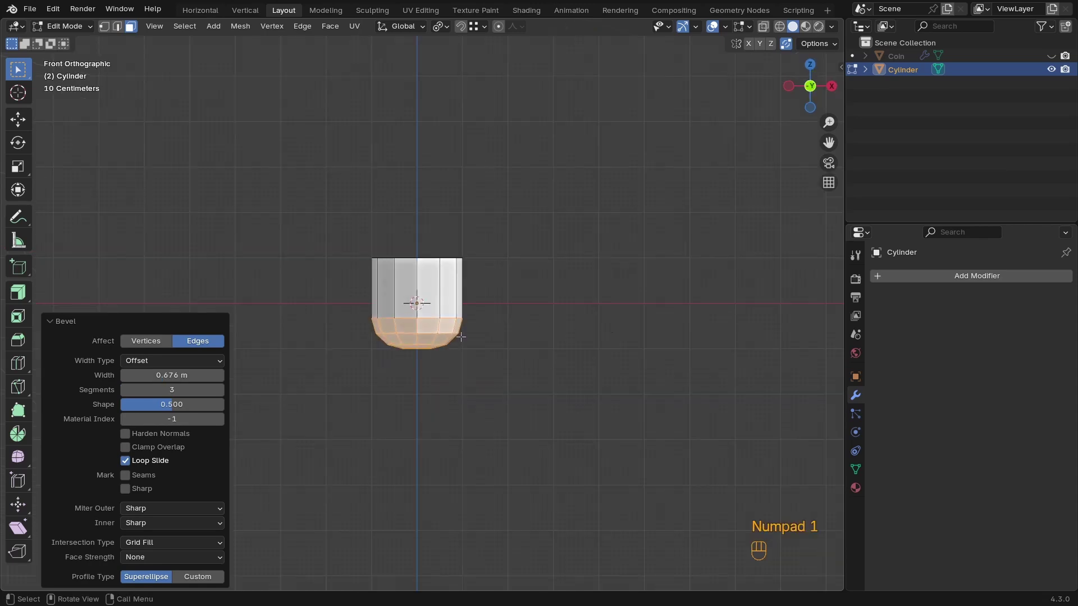
key(z)
click(471, 306)
drag(509, 261, 393, 307)
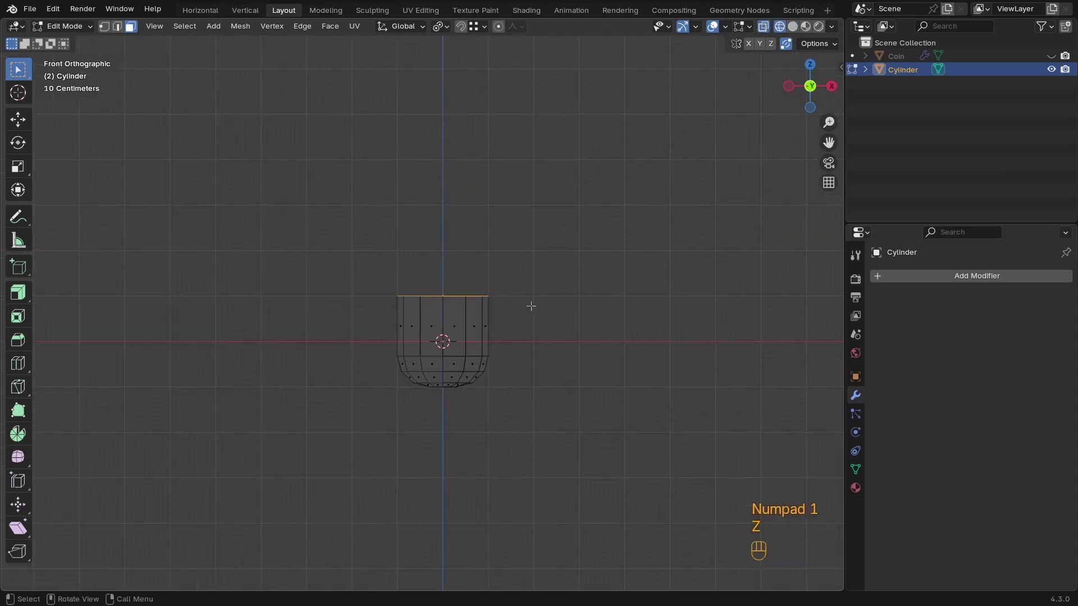
key(s)
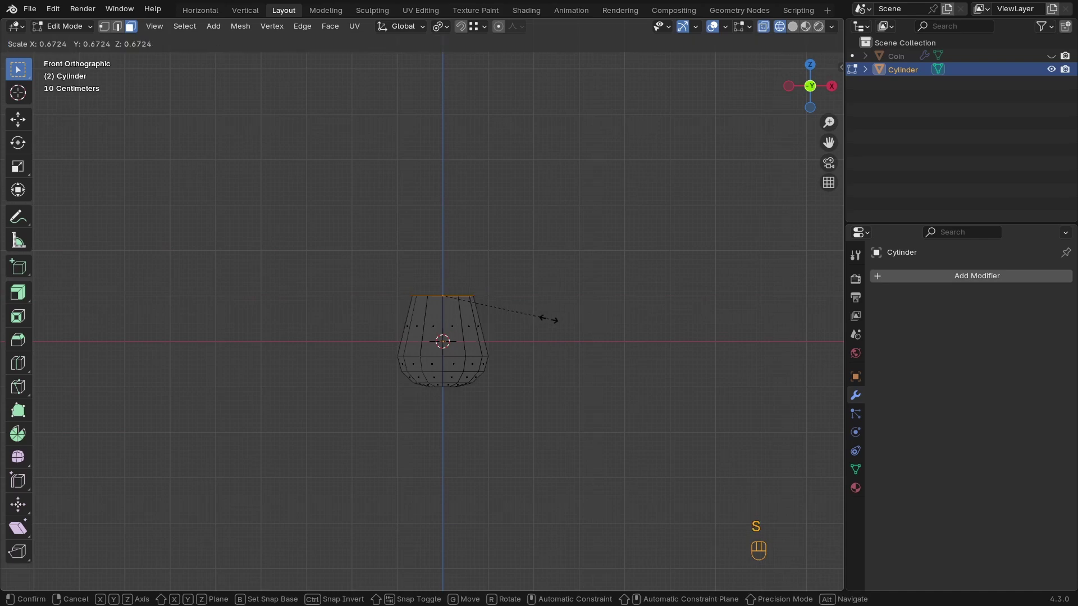
click(573, 320)
key(g)
key(z)
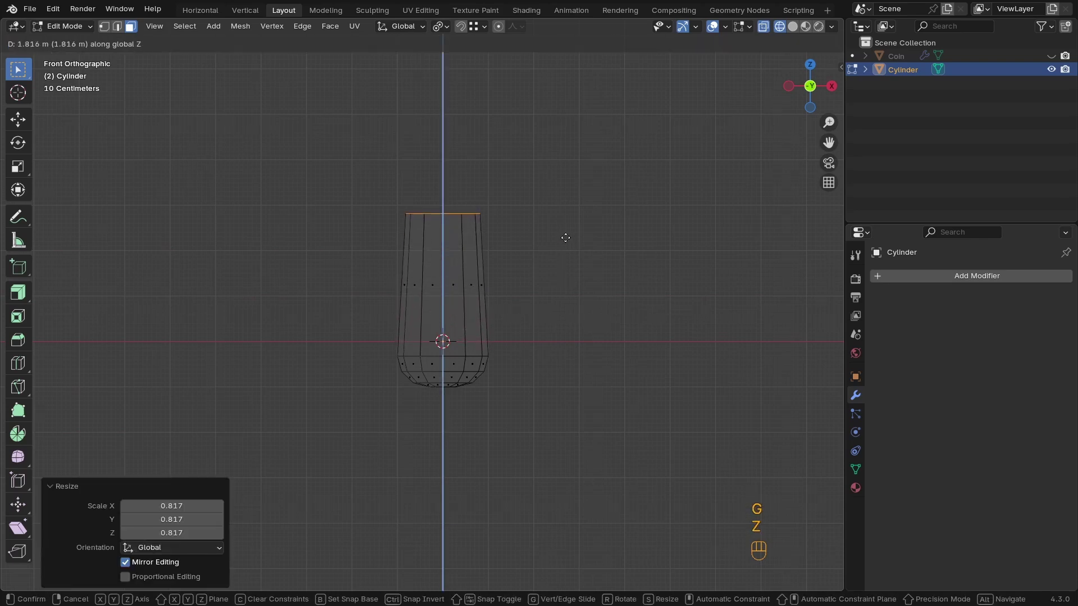
click(567, 234)
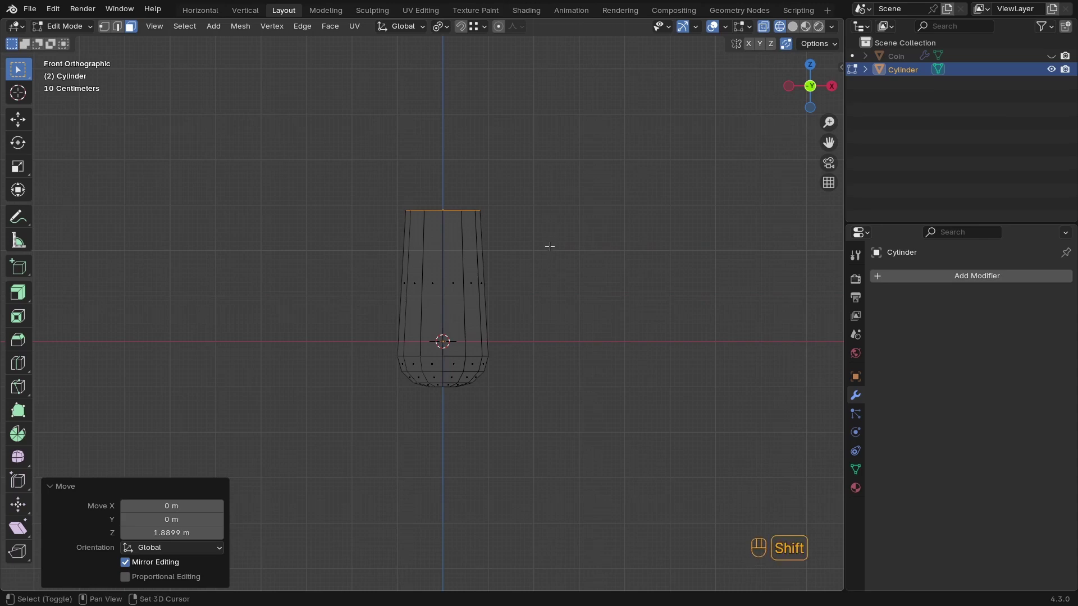
Scale the raised top face down slightly more, to about 0.974
shift+middle_drag(548, 245, 541, 329)
key(s)
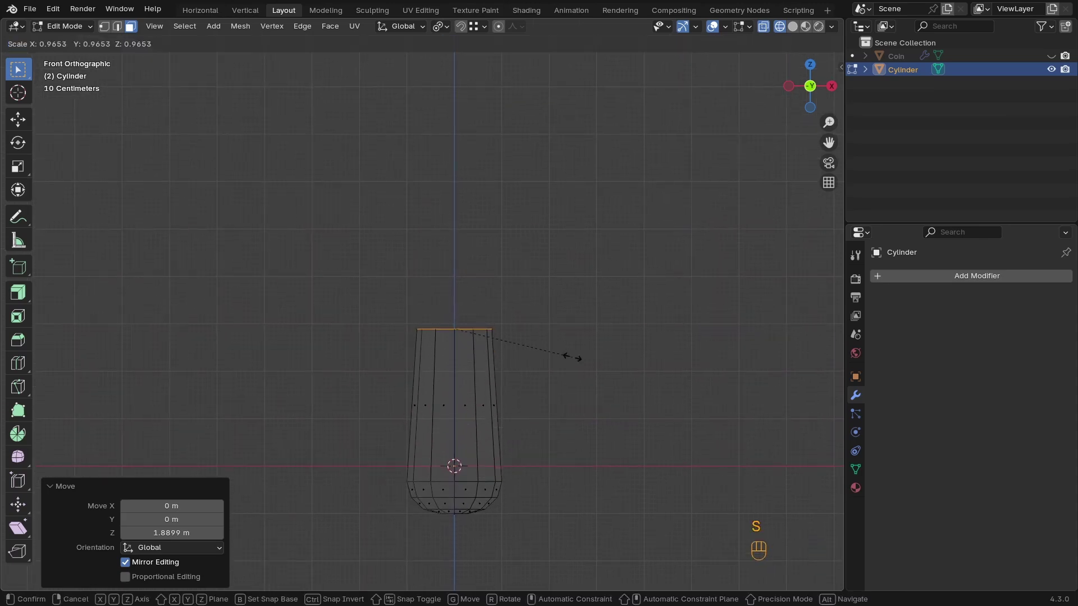
click(572, 357)
Extrude the top face upward about 0.95 m along Z and scale the new end inward to taper it
key(e)
key(z)
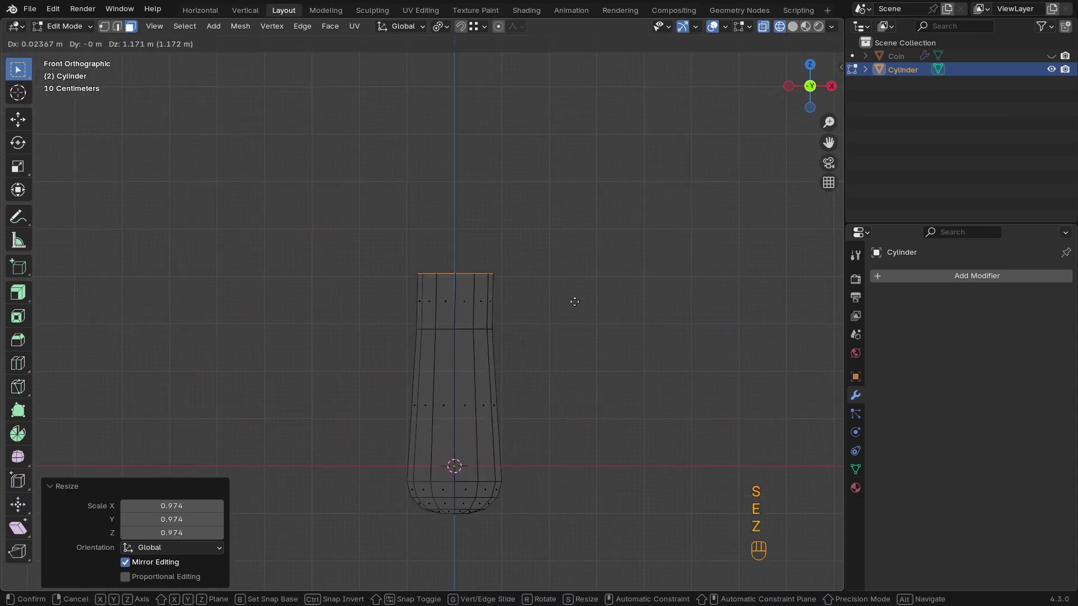
key(z)
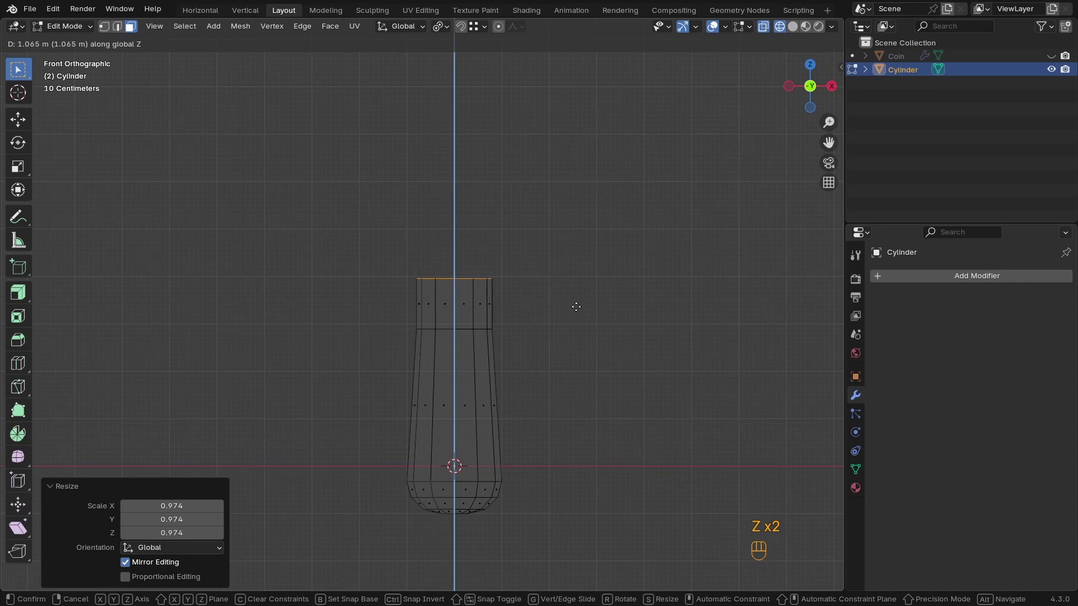
click(576, 312)
key(s)
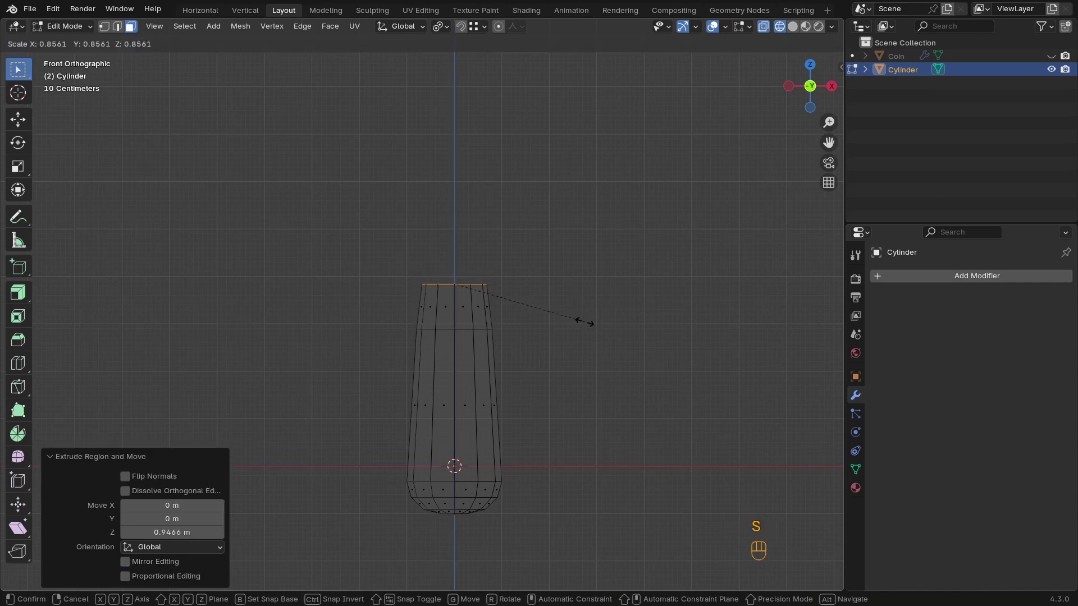
click(562, 315)
Add a level 2 Subdivision modifier to the tapered body and return to wireframe Edit Mode
mouse_move(499, 313)
shift+middle_down()
mouse_move(486, 380)
mouse_move(483, 359)
mouse_move(475, 367)
mouse_move(507, 361)
mouse_move(513, 382)
mouse_move(475, 362)
mouse_move(489, 336)
mouse_move(501, 402)
shift+middle_up()
key(Tab)
key(Delete)
scroll(489, 381, down, 2)
key(ctrl+2)
key(z)
key(Tab)
key(z)
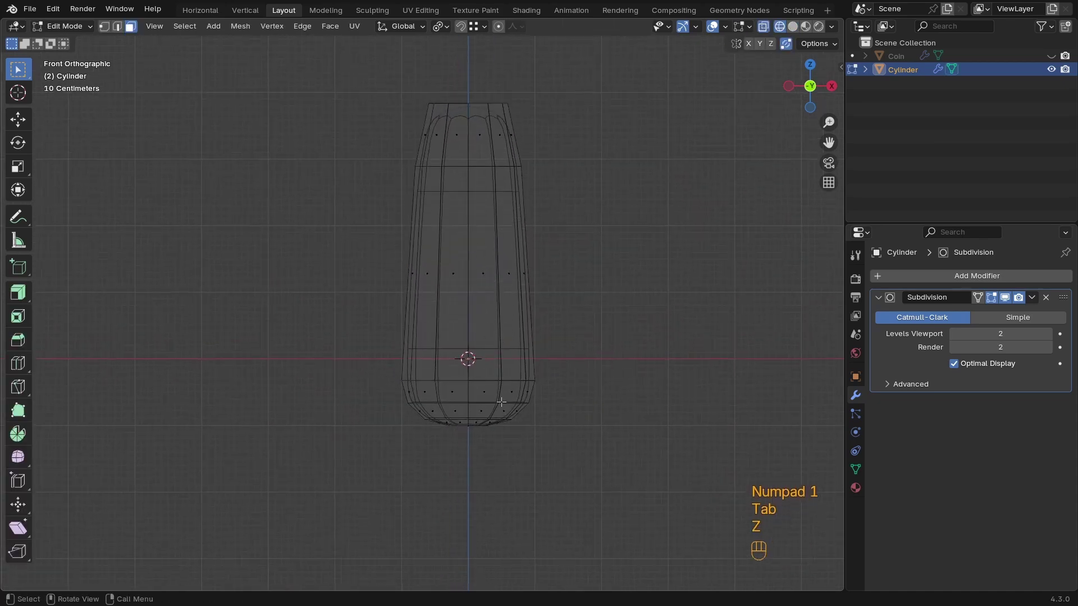
Slide the edge loop just above the rounded base upward along the body by a factor of about 0.1
key(2)
alt+click(487, 384)
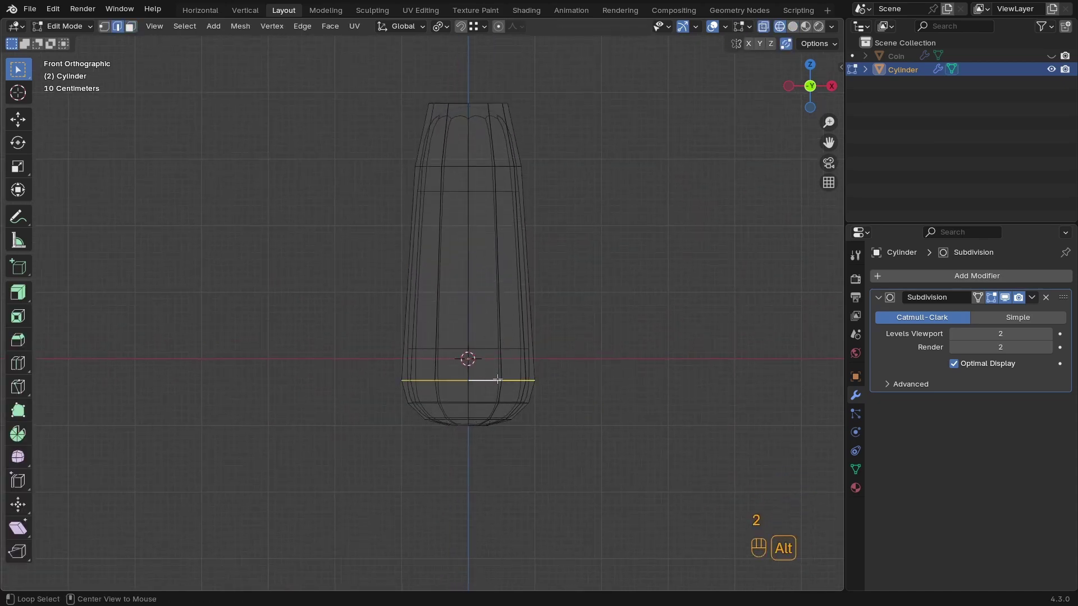
key(g)
key(g)
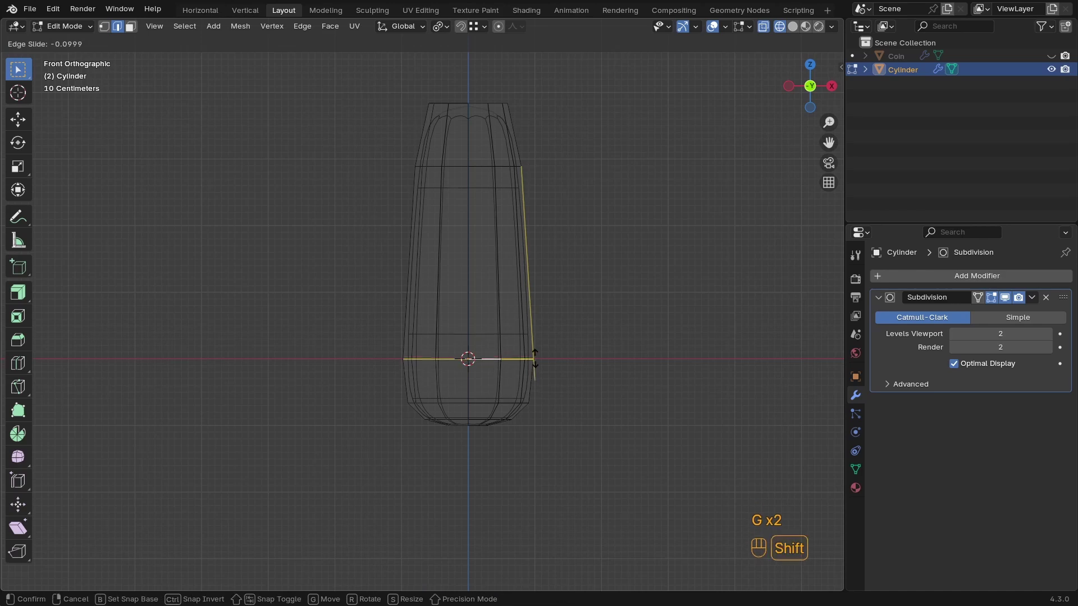
click(531, 382)
key(Tab)
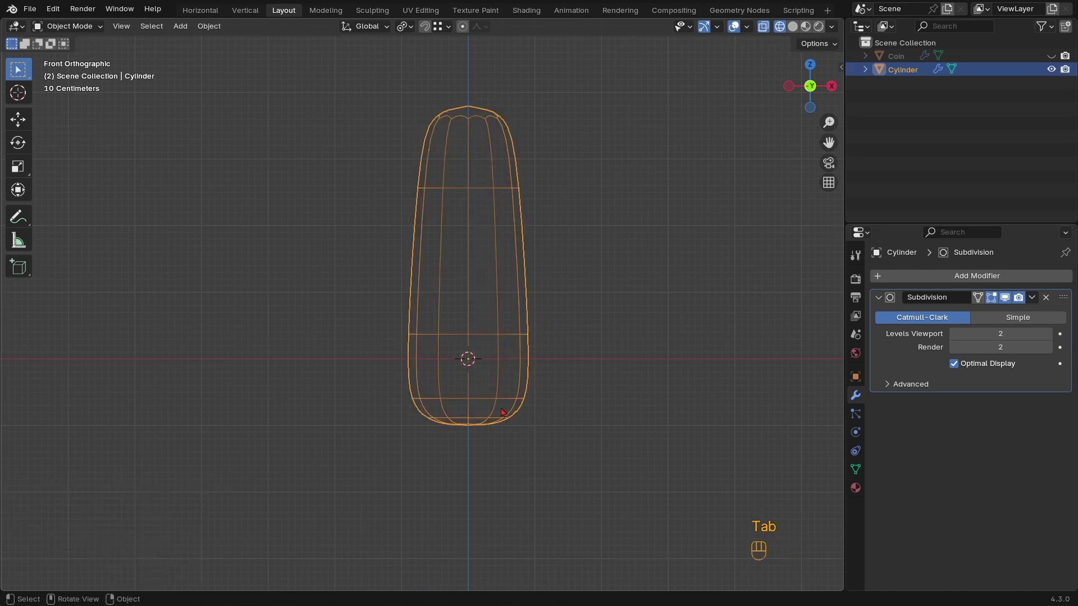
Scale the moved edge loop outward to about 1.03 and check the smoothed silhouette
key(Tab)
key(s)
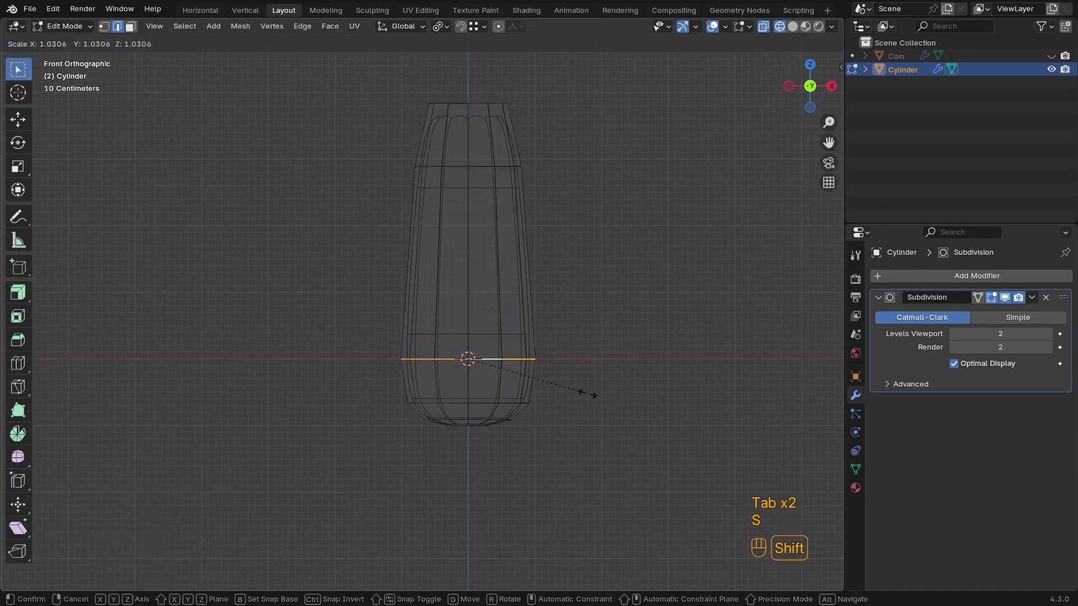
click(599, 402)
key(Tab)
key(Tab)
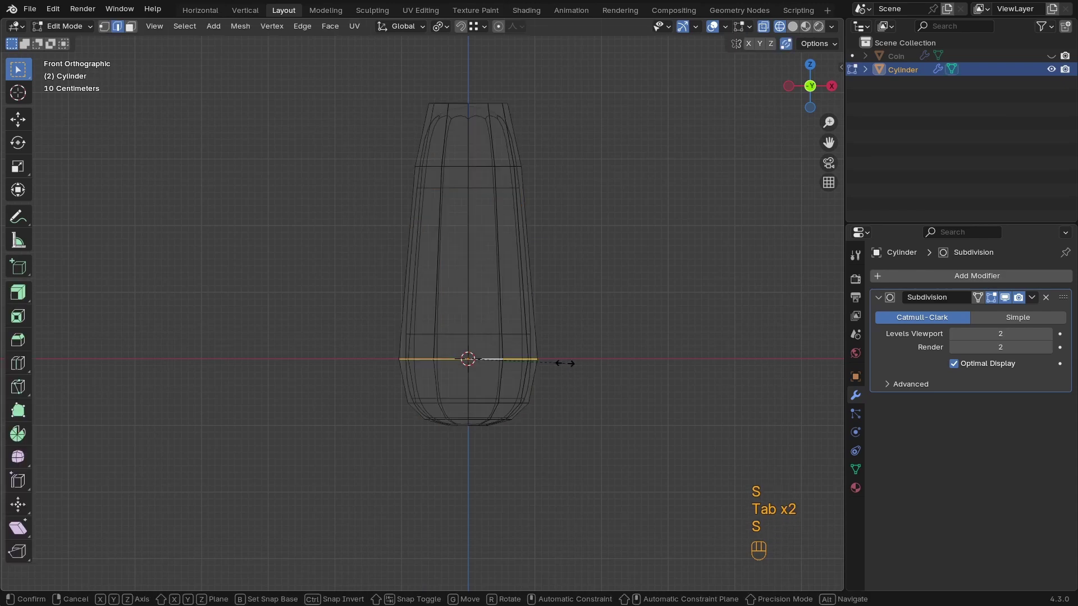
Reselect the horizontal edge loop at the origin's height and widen it further to about 1.08
alt+click(468, 339)
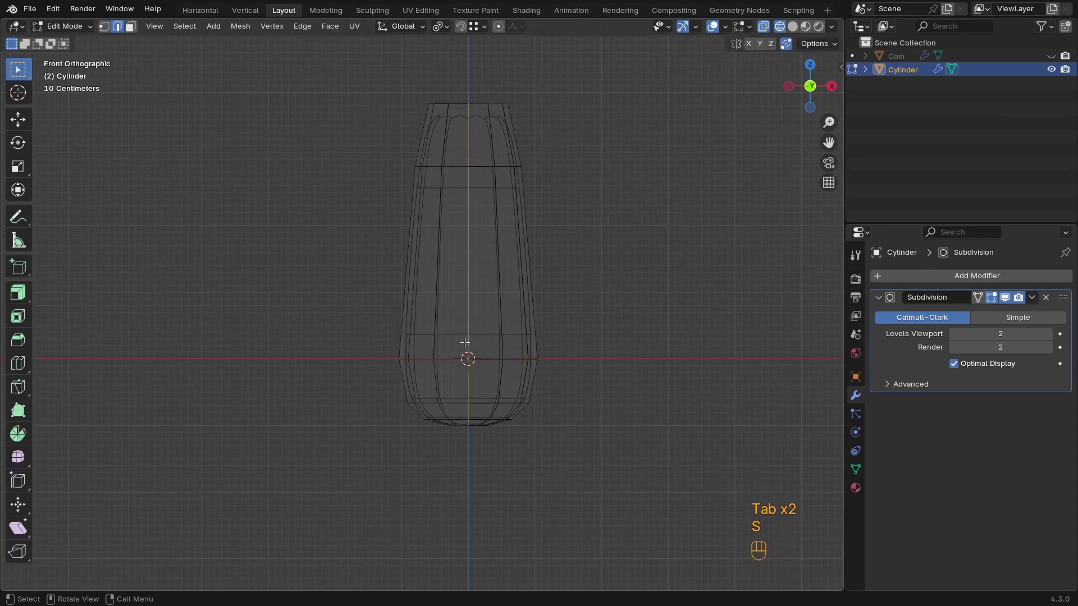
alt+click(498, 334)
alt+click(521, 358)
key(s)
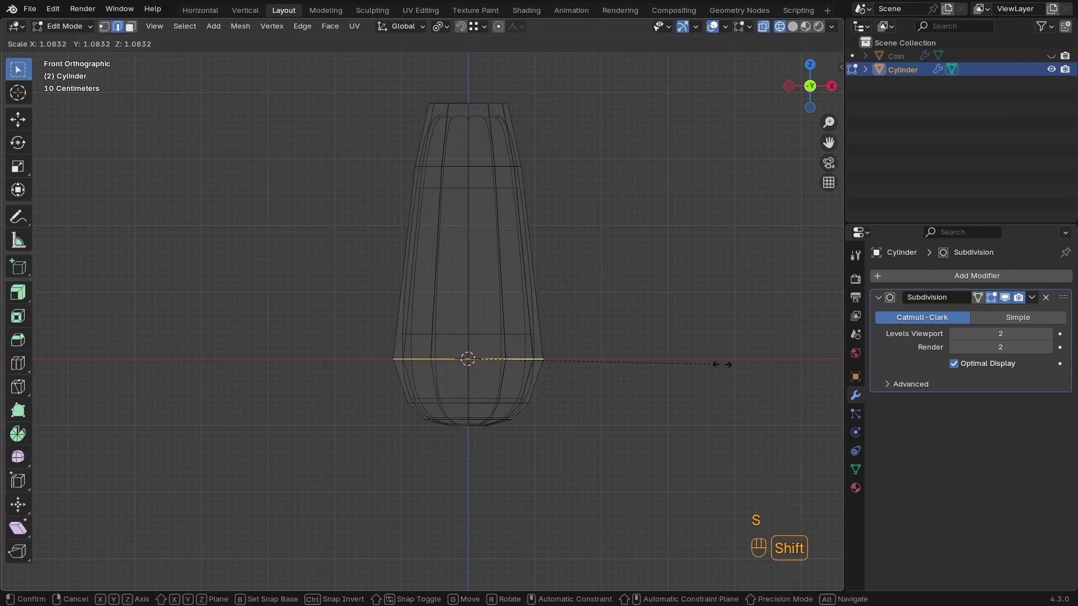
click(746, 362)
key(Tab)
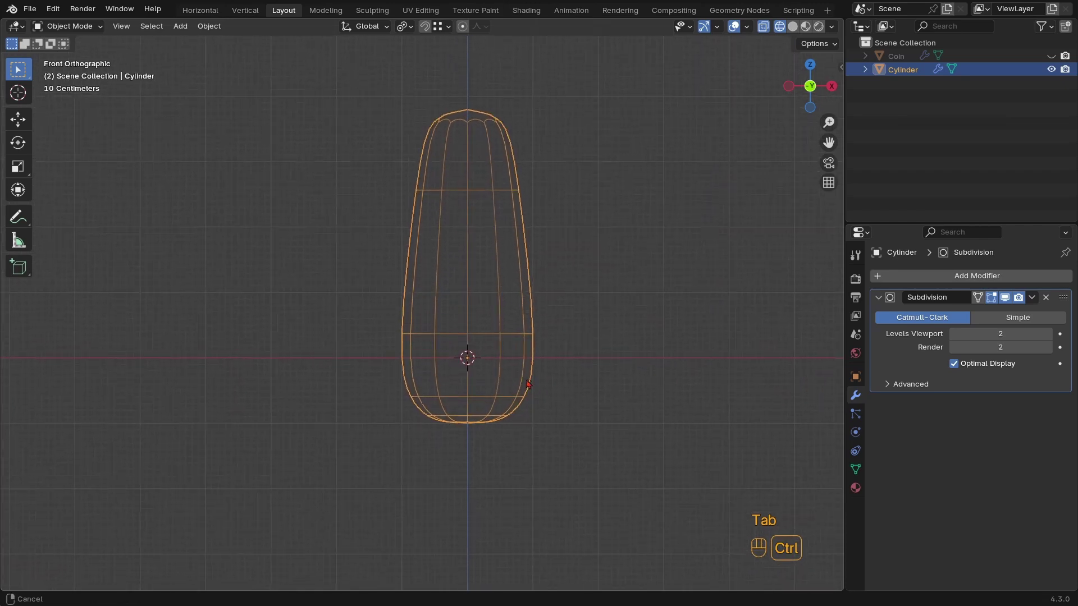
Duplicate the topmost ring of side faces in place and separate the copy into its own object
shift+middle_drag(524, 336, 494, 354)
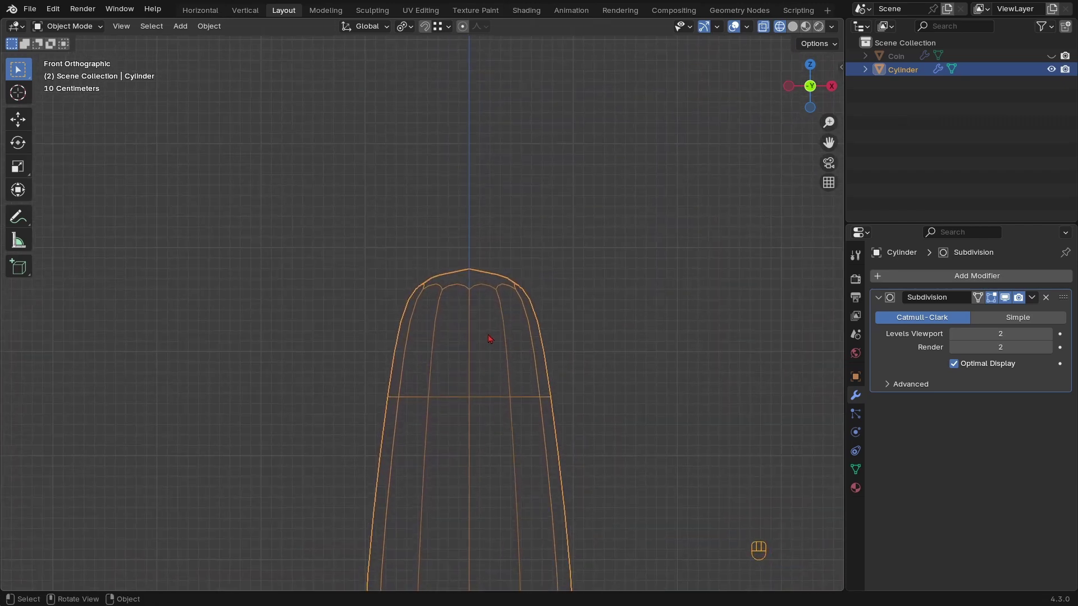
key(Tab)
key(2)
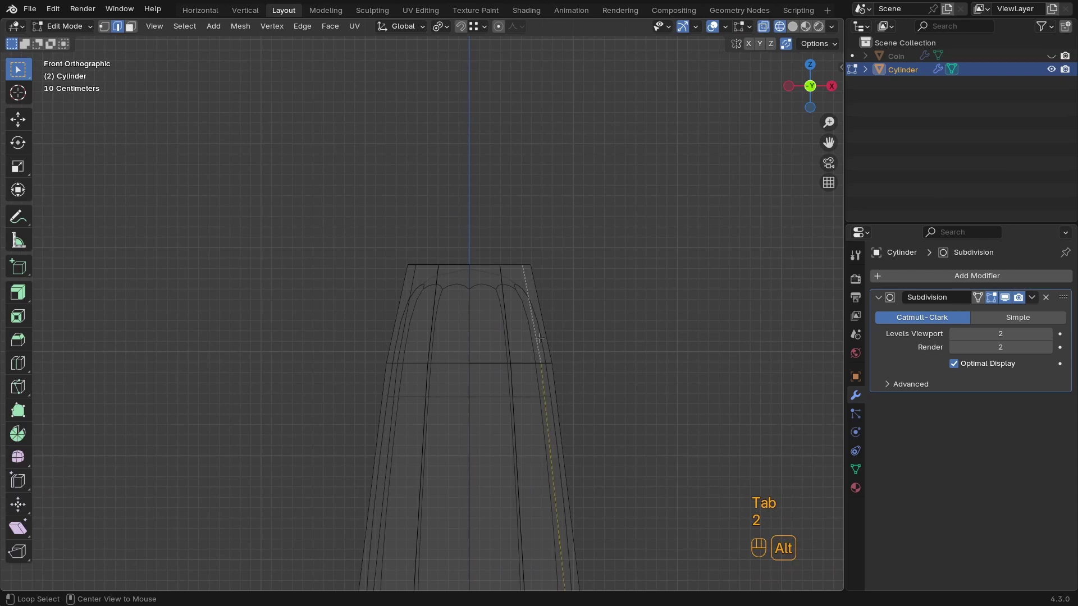
key(3)
alt+click(534, 323)
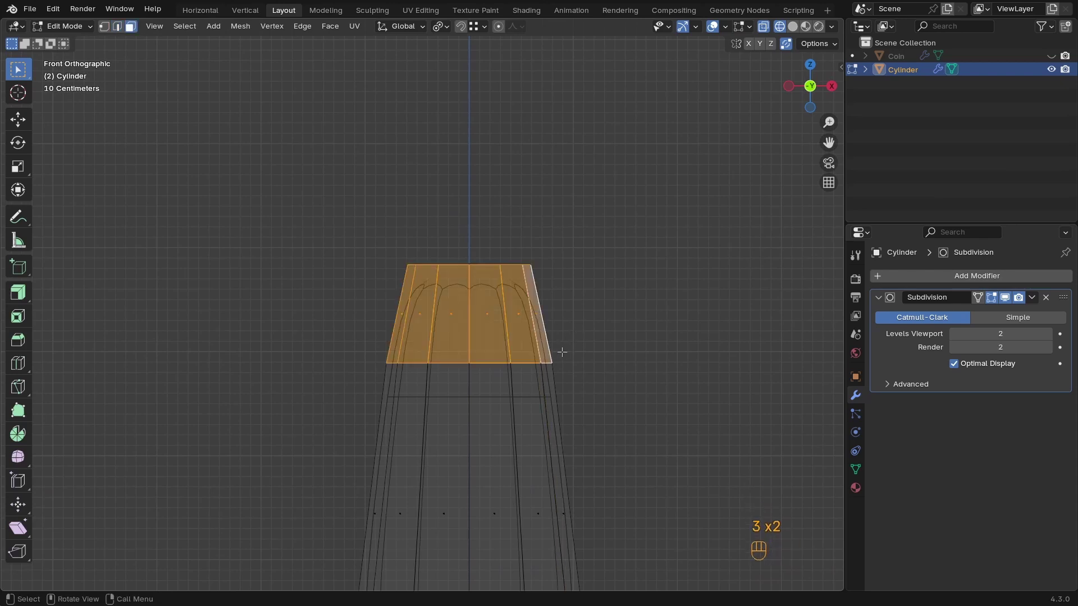
key(shift+d)
click(562, 349)
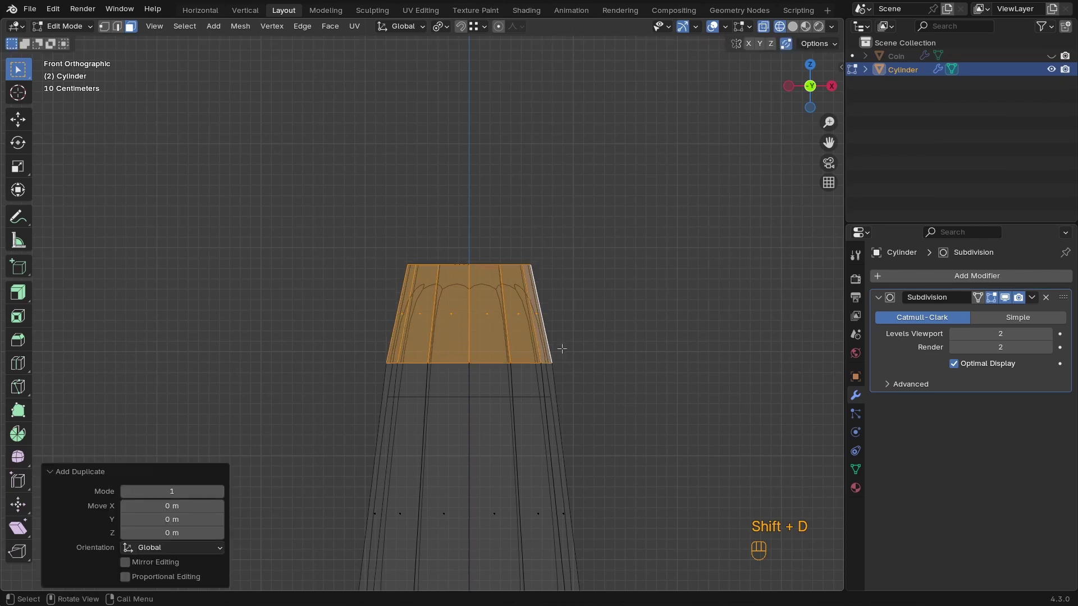
key(p)
click(561, 348)
key(Tab)
Add a Solidify modifier to the separated top band in solid view and collapse its Subdivision settings
click(512, 334)
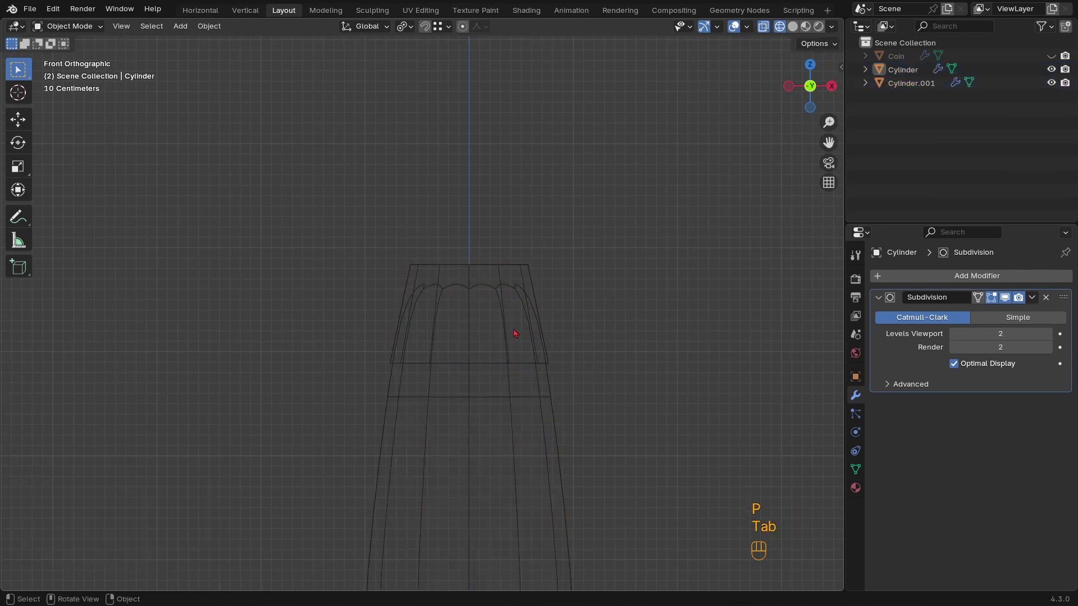
click(511, 355)
key(z)
click(595, 366)
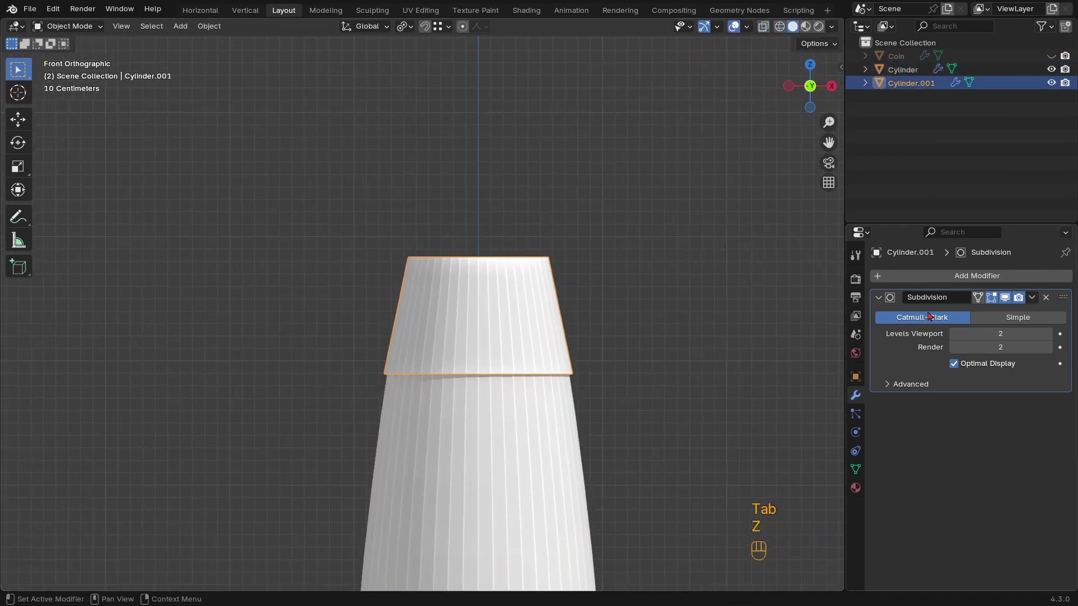
click(957, 275)
mouse_move(965, 280)
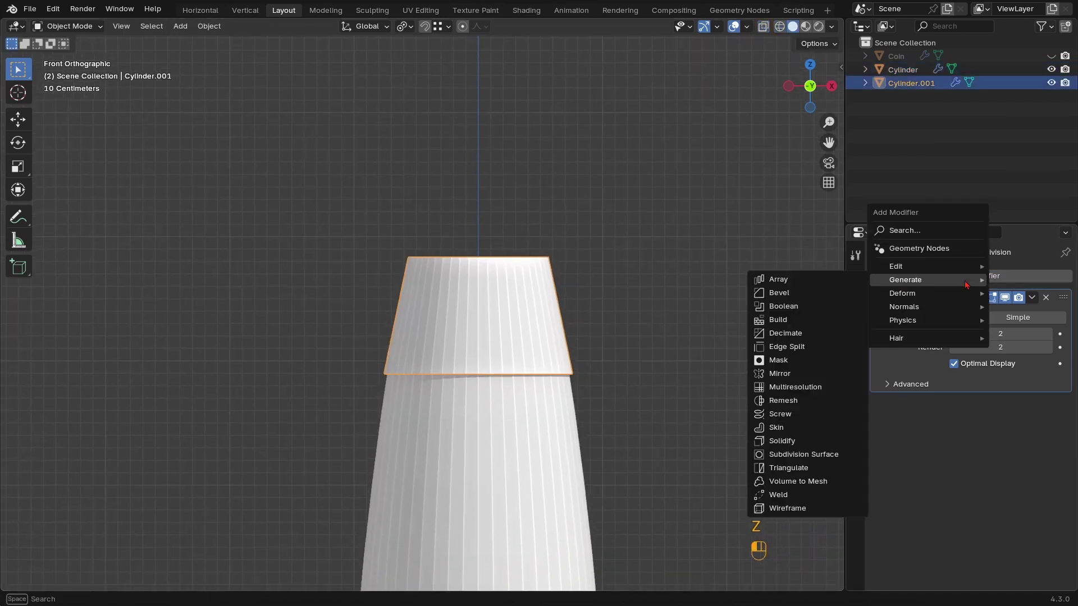
click(789, 442)
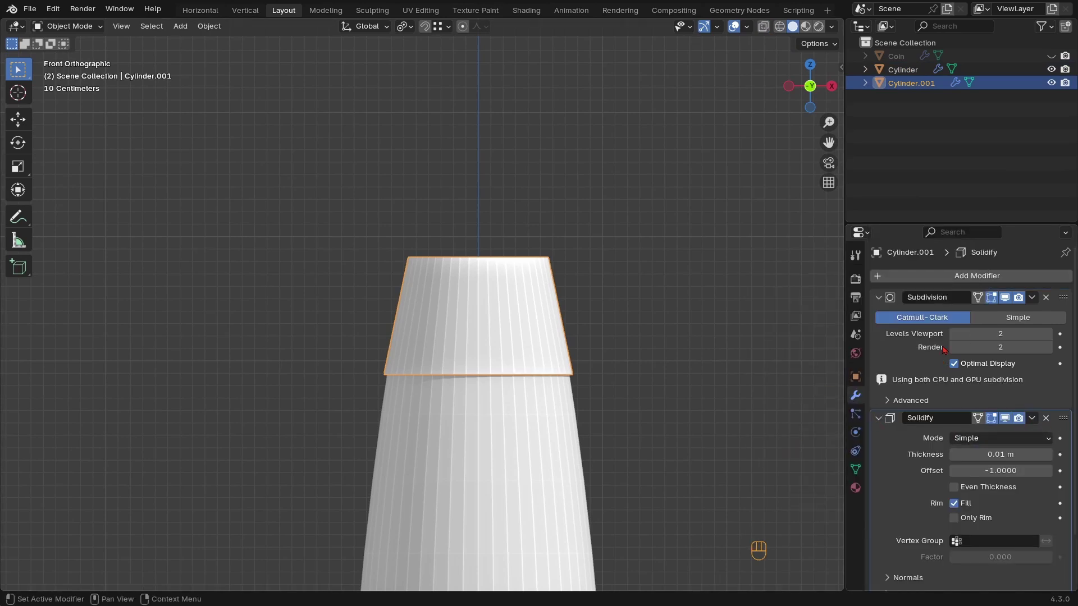
click(877, 297)
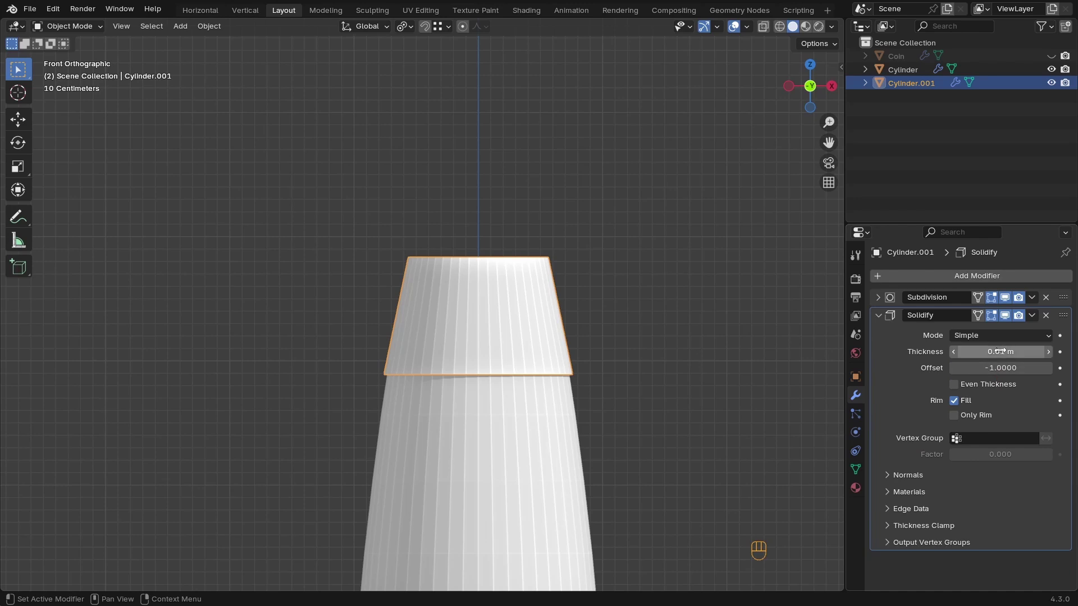
Set the top band's Solidify thickness to about -0.097 m and move that modifier above Subdivision
shift+drag(999, 352, 949, 351)
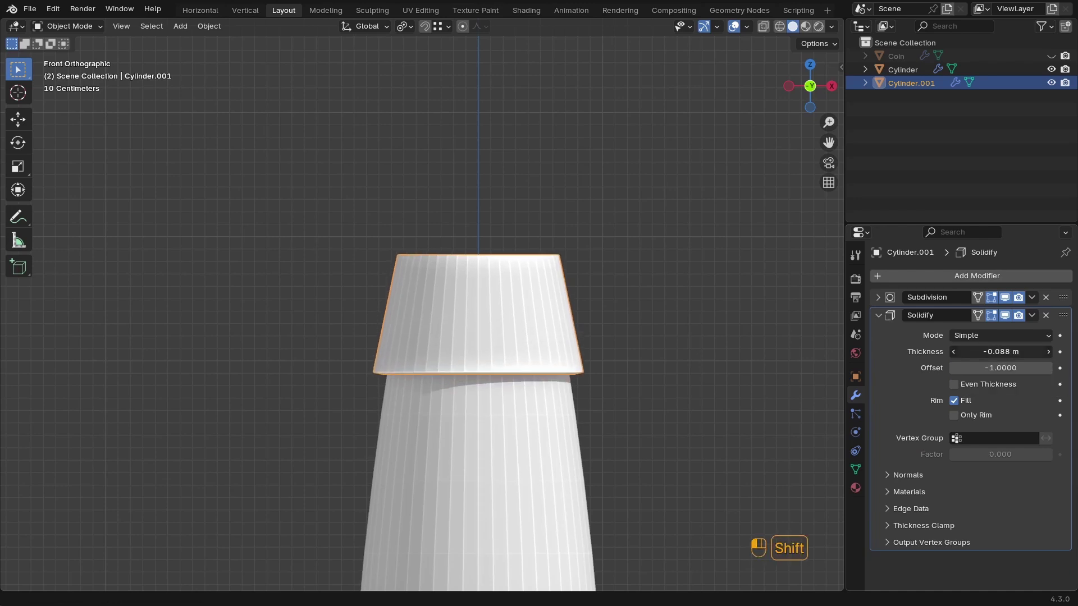
mouse_move(494, 360)
middle_down()
mouse_move(528, 279)
mouse_move(495, 379)
middle_up()
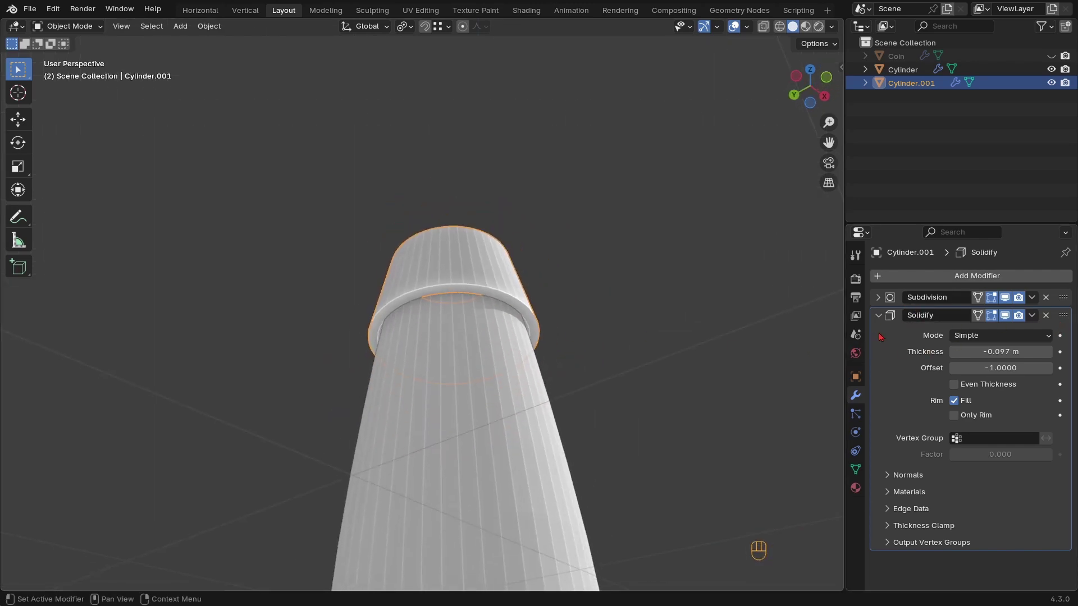
click(878, 316)
drag(1063, 316, 1061, 300)
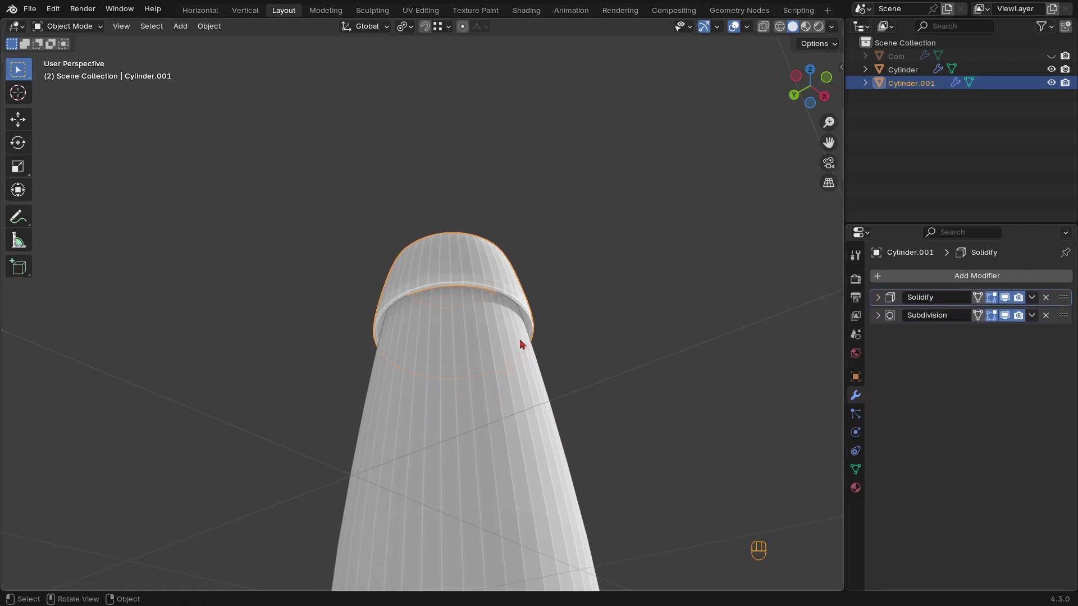
middle_drag(520, 344, 451, 411)
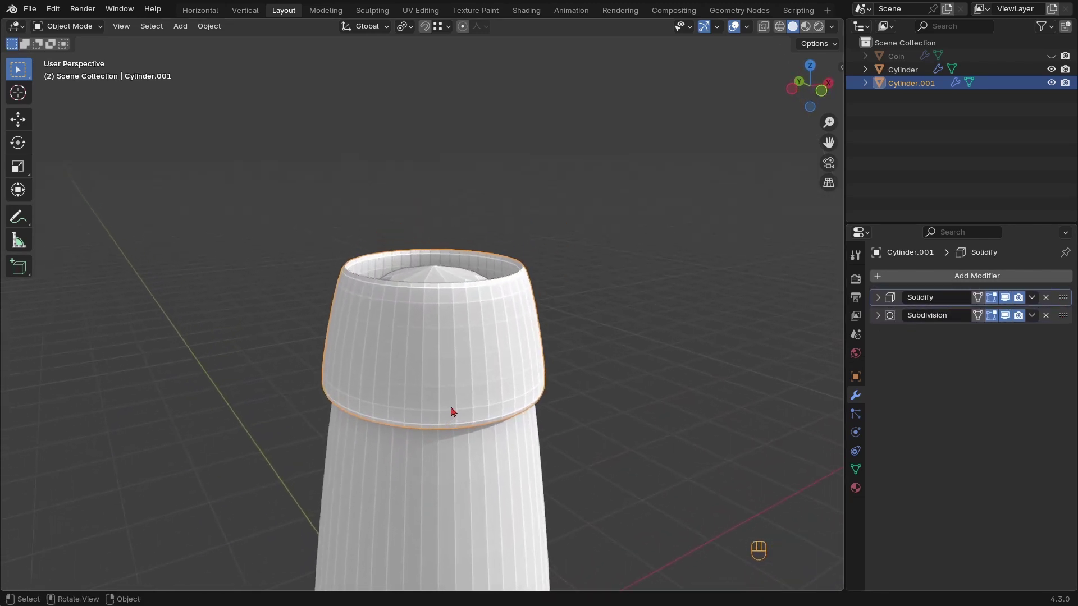
Compare the thickened band with its Subdivision modifier hidden and shown in the viewport
click(1005, 316)
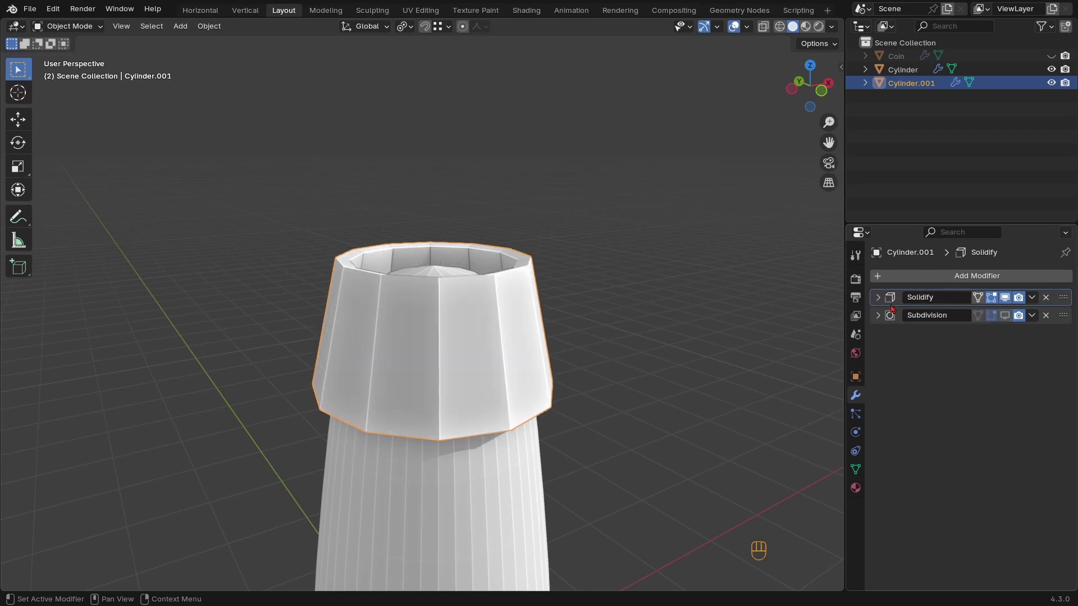
middle_drag(617, 344, 578, 307)
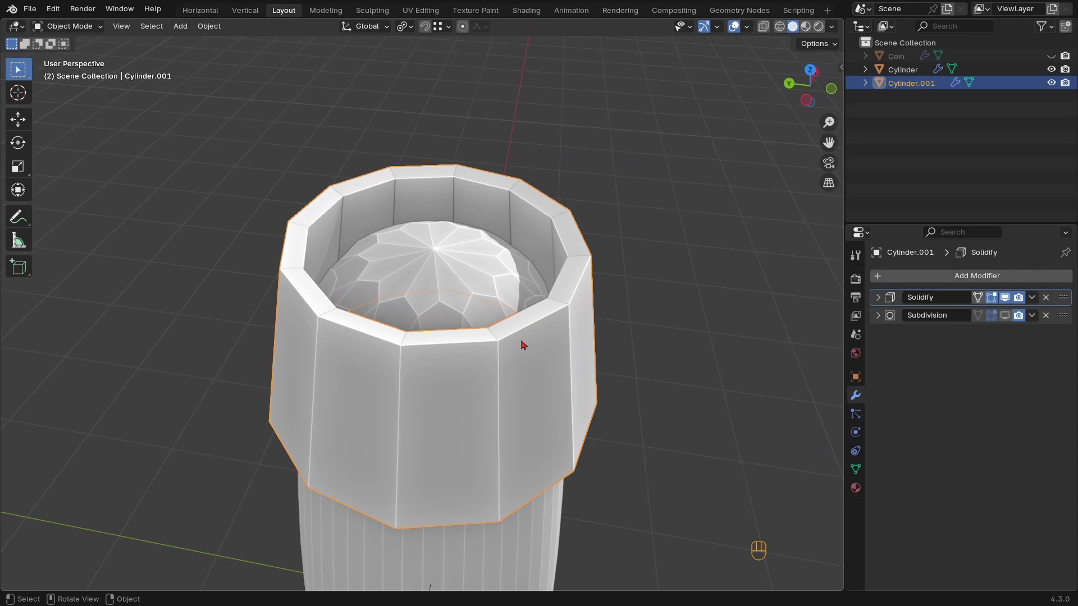
click(1004, 316)
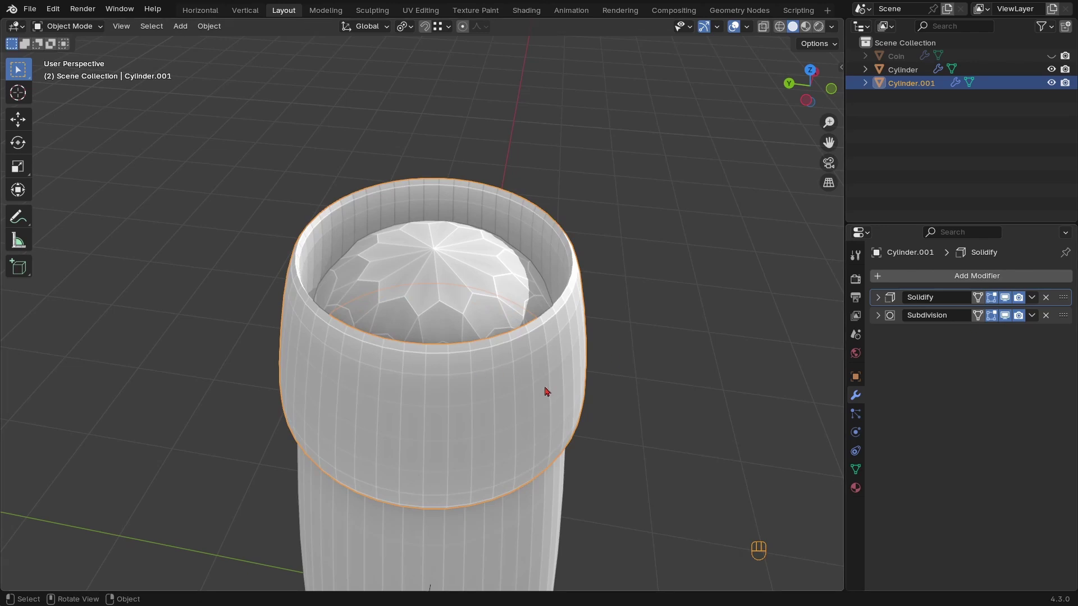
middle_drag(801, 344, 451, 376)
scroll(451, 376, up, 2)
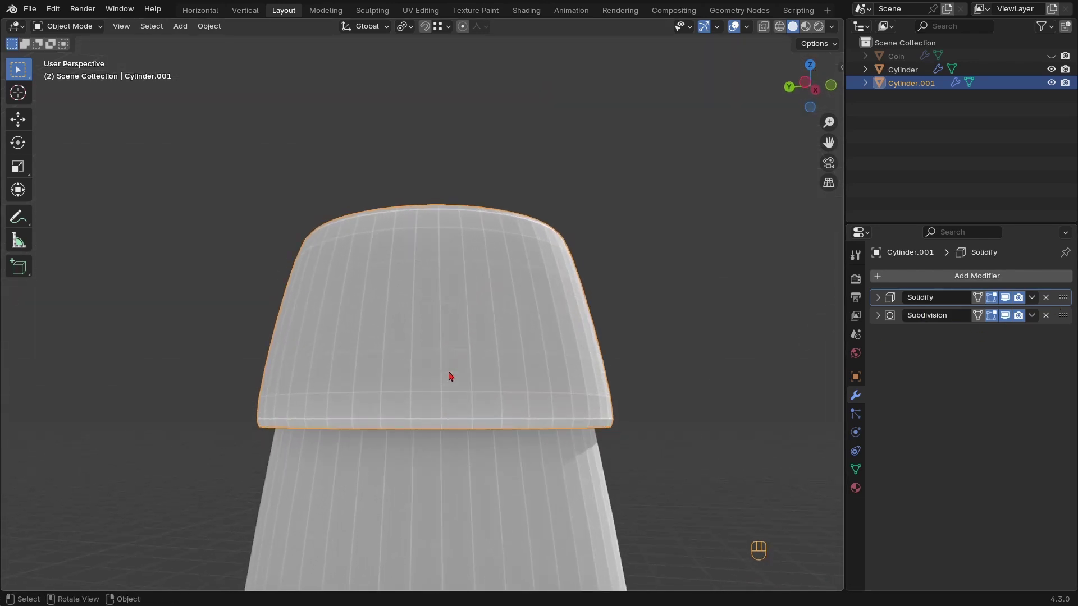
Edit the band's mesh from the front in wireframe and select all of it
key(KP_1)
key(Tab)
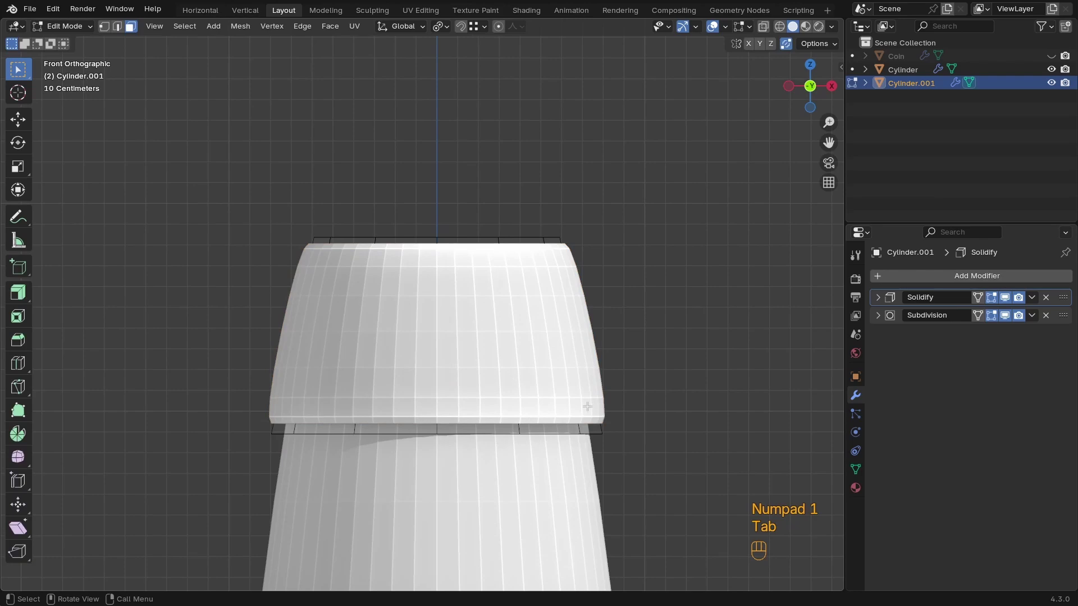
key(z)
key(a)
Try scaling the whole band mesh down uniformly to about 0.93 in solid view and undo it
key(s)
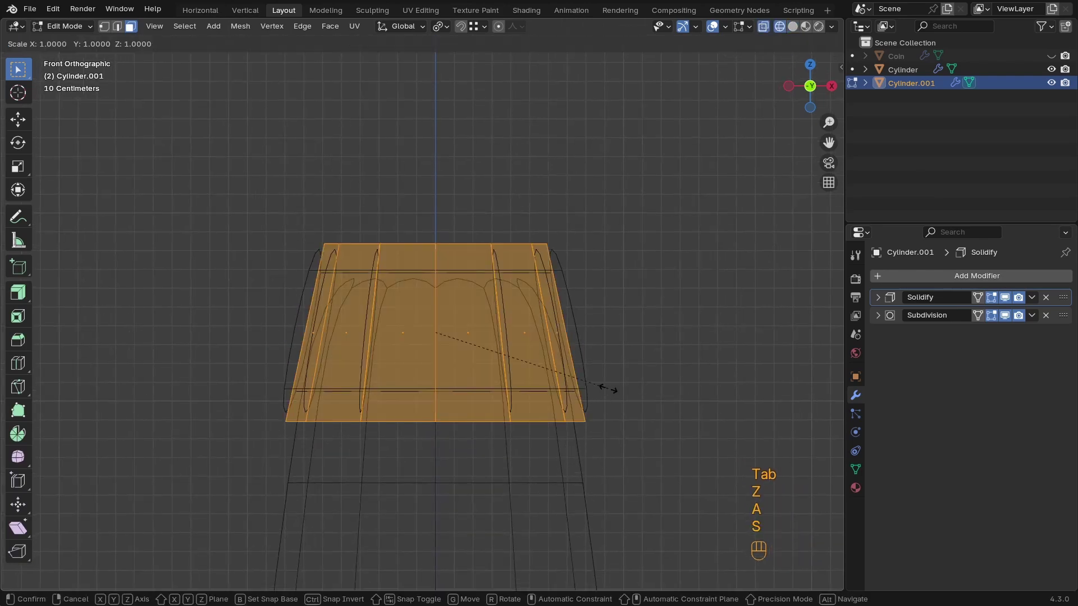
click(594, 385)
key(z)
click(618, 432)
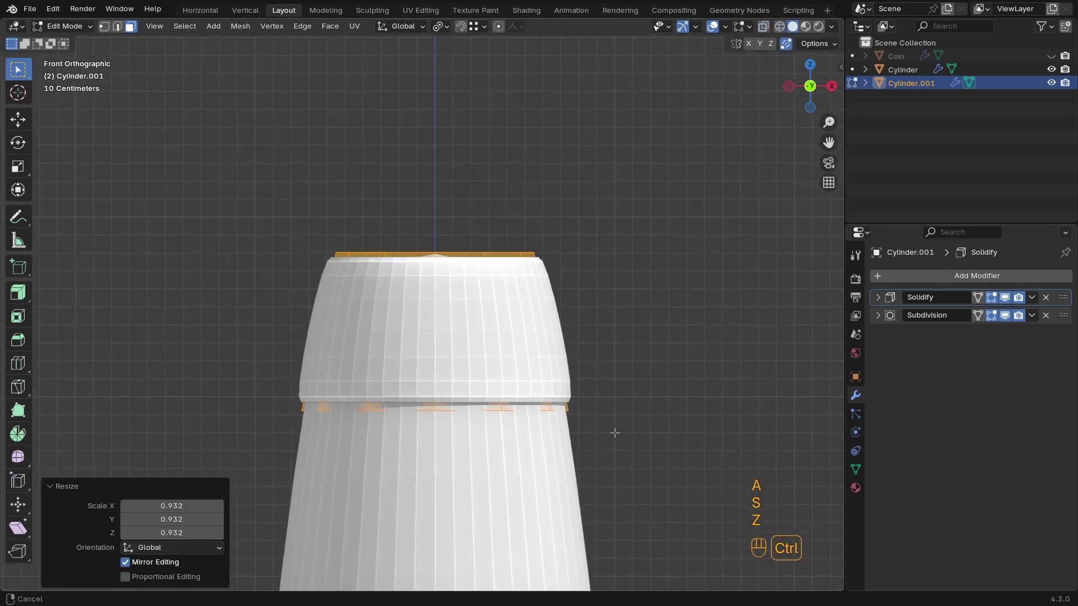
key(ctrl+z)
ctrl+middle_drag(621, 414, 576, 392)
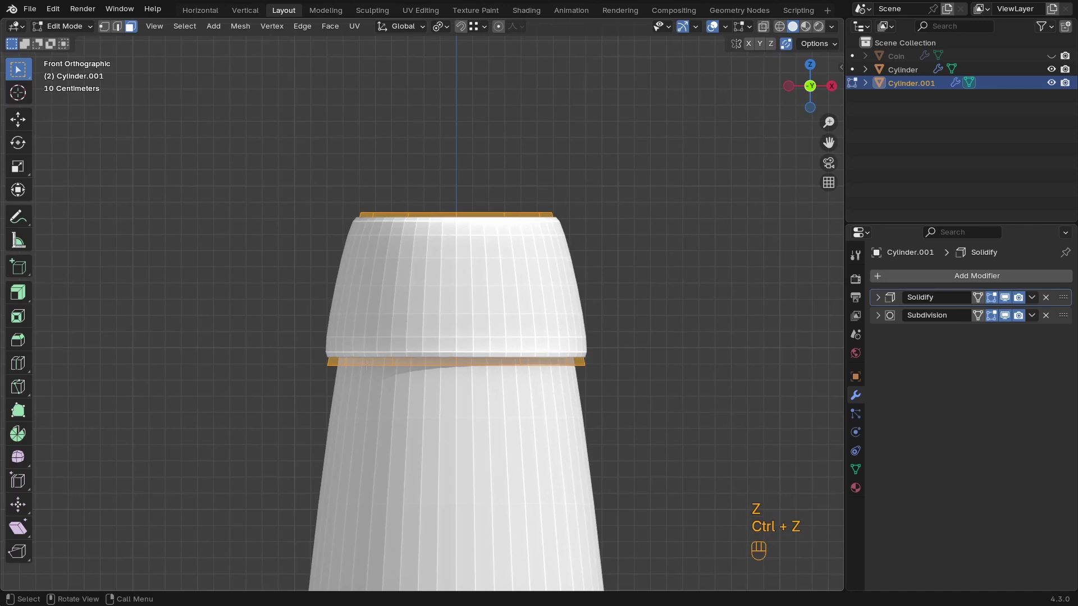
key(s)
right_click(667, 375)
key(s)
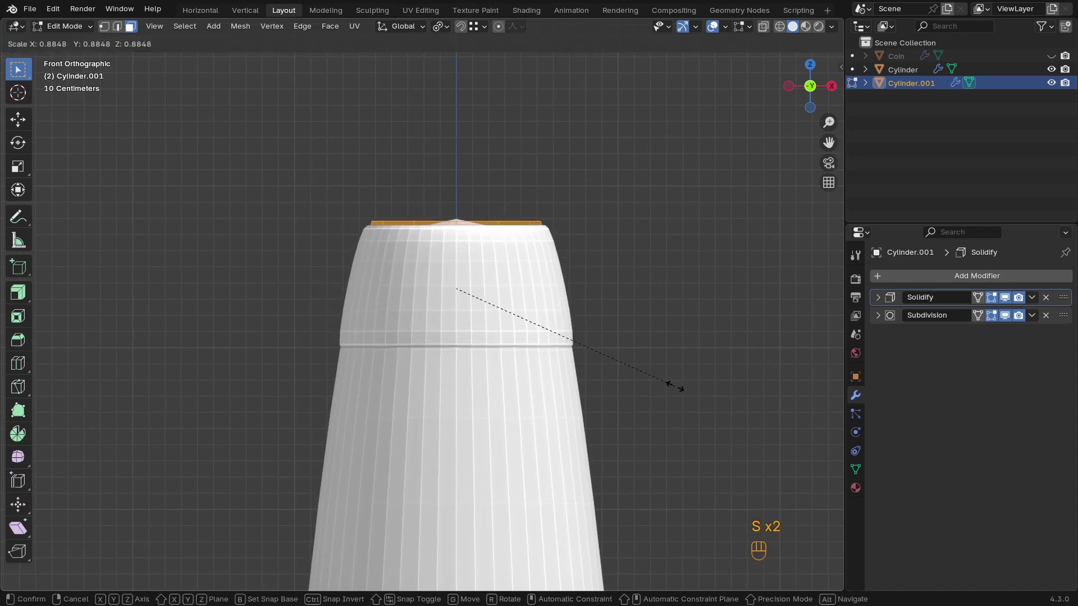
right_click(671, 385)
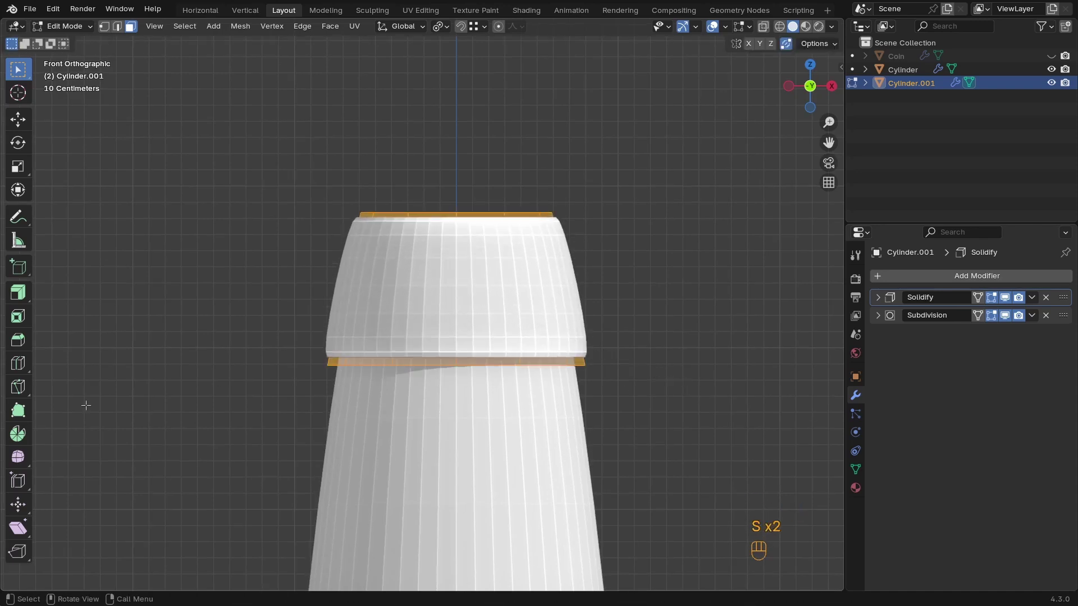
Shrink the whole selected band slightly along its normals with the Shrink/Fatten tool
click(18, 506)
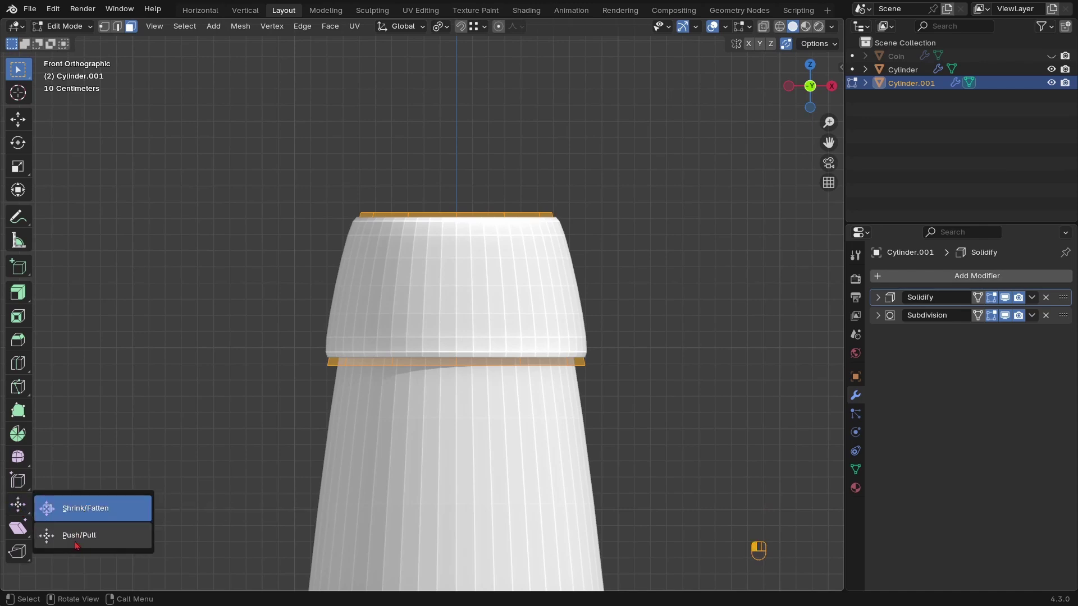
click(77, 511)
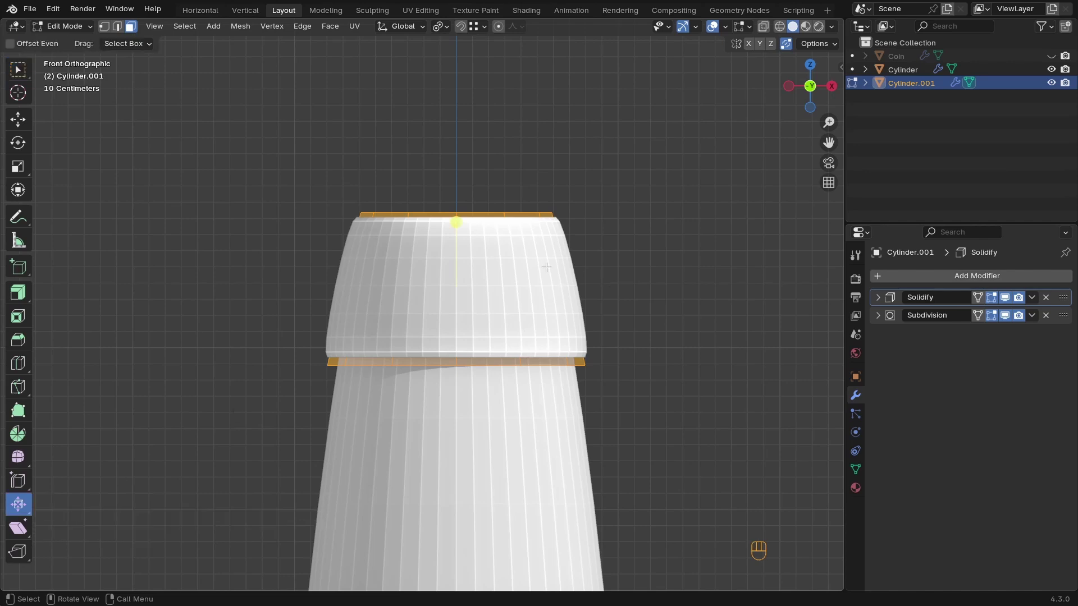
drag(460, 221, 466, 225)
key(Tab)
mouse_move(511, 391)
ctrl+middle_down()
mouse_move(503, 467)
mouse_move(539, 288)
mouse_move(524, 420)
ctrl+middle_up()
Select the band's top vertex ring in wireframe and raise it about 0.14 m along Z
key(Tab)
key(z)
click(286, 356)
drag(595, 292, 281, 362)
drag(623, 280, 248, 369)
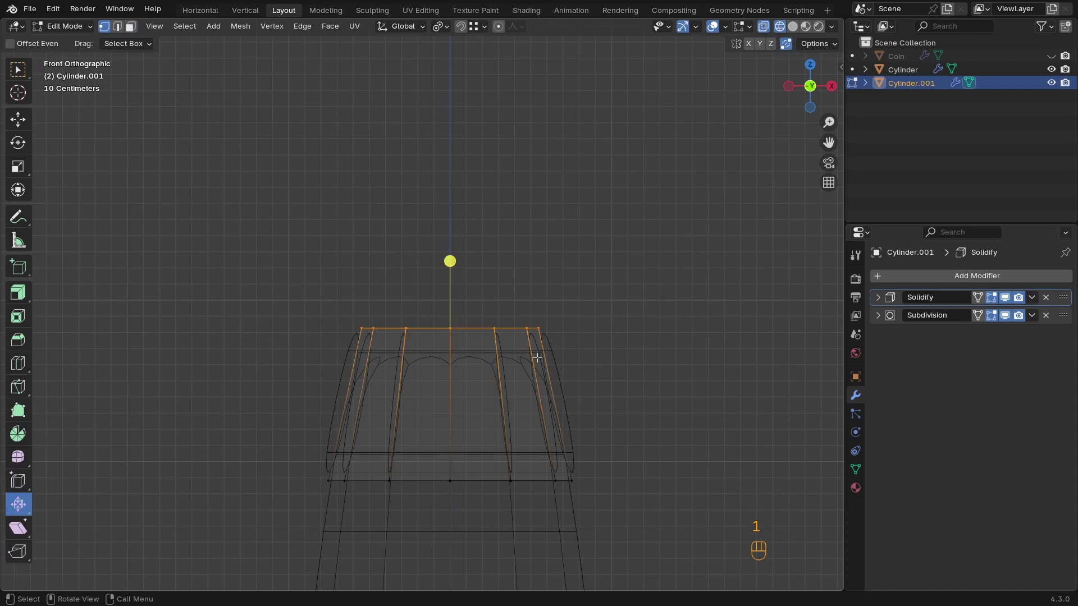
key(g)
key(z)
click(541, 317)
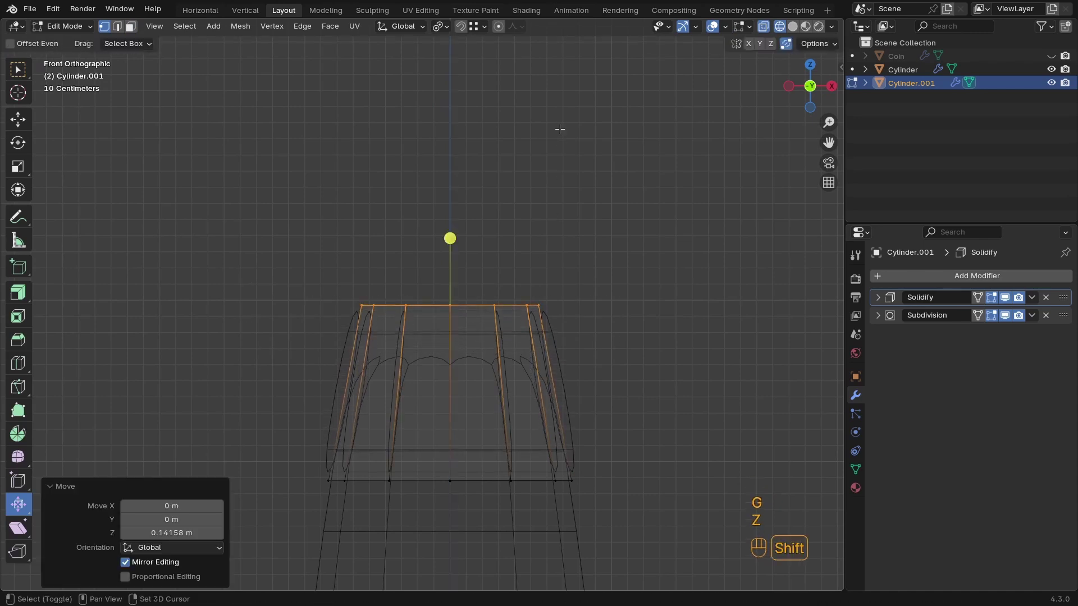
Scale the band's top vertex ring inward in solid view to narrow its upper opening
key(Tab)
key(z)
click(788, 361)
key(Tab)
key(s)
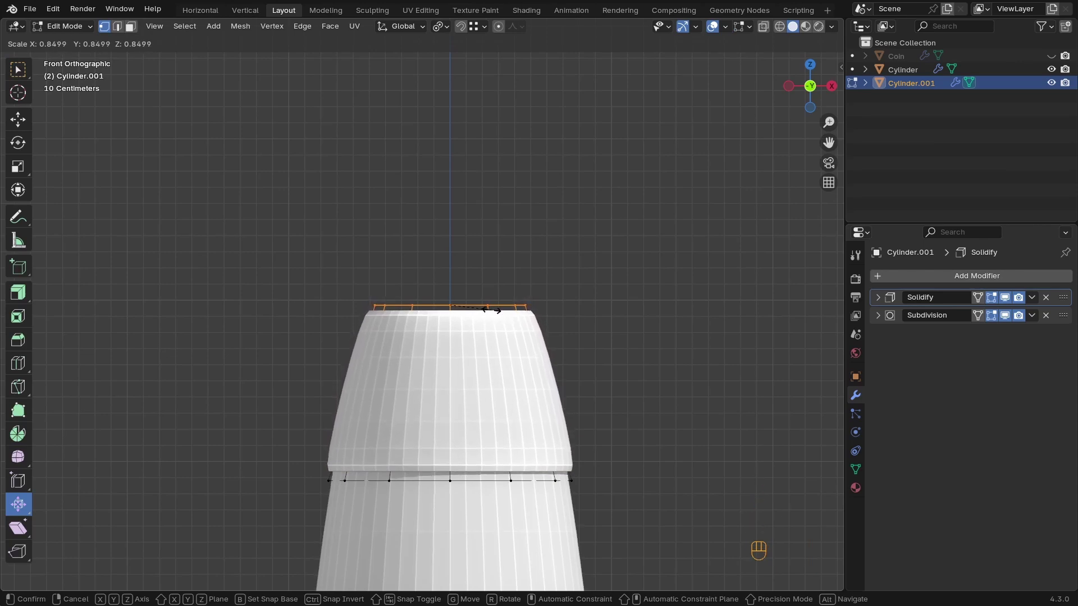
click(507, 321)
key(s)
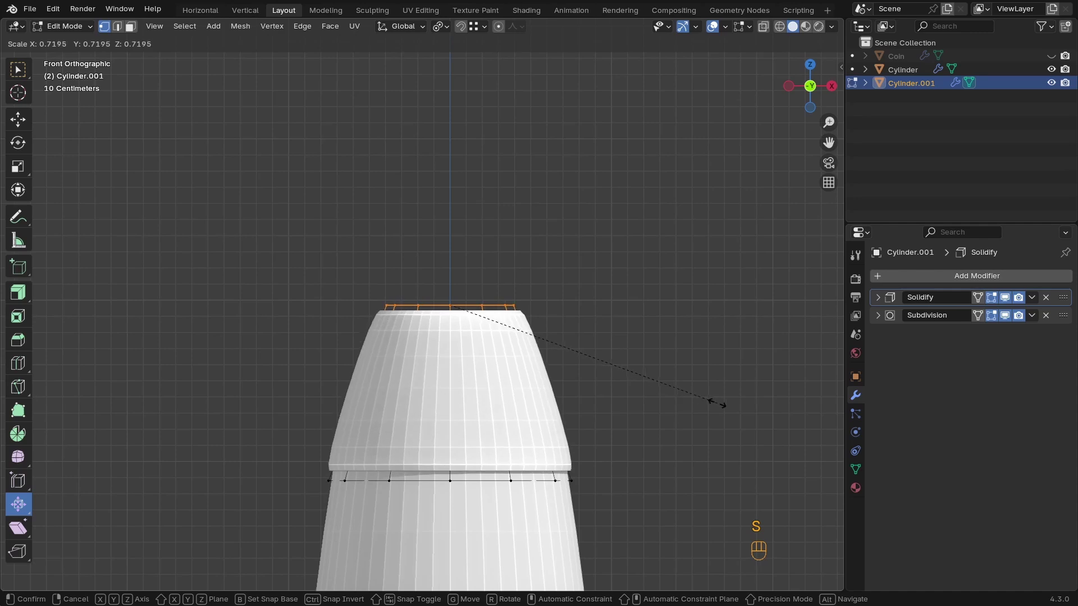
click(735, 407)
key(Tab)
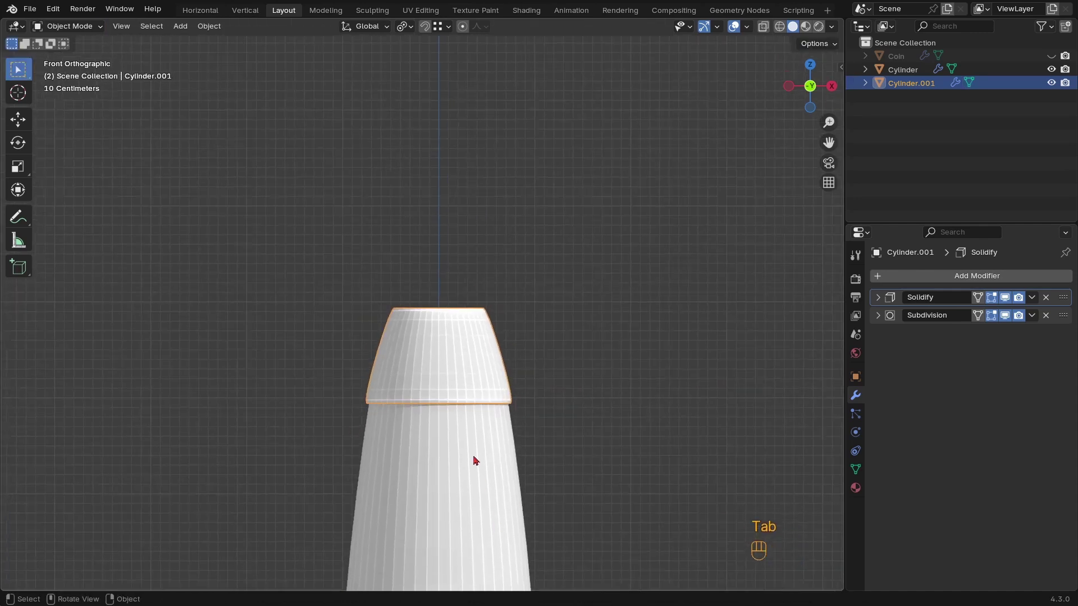
Try edge-sliding the main body's top vertex ring down toward the band's lower edge and view the shape
click(474, 457)
key(Tab)
key(z)
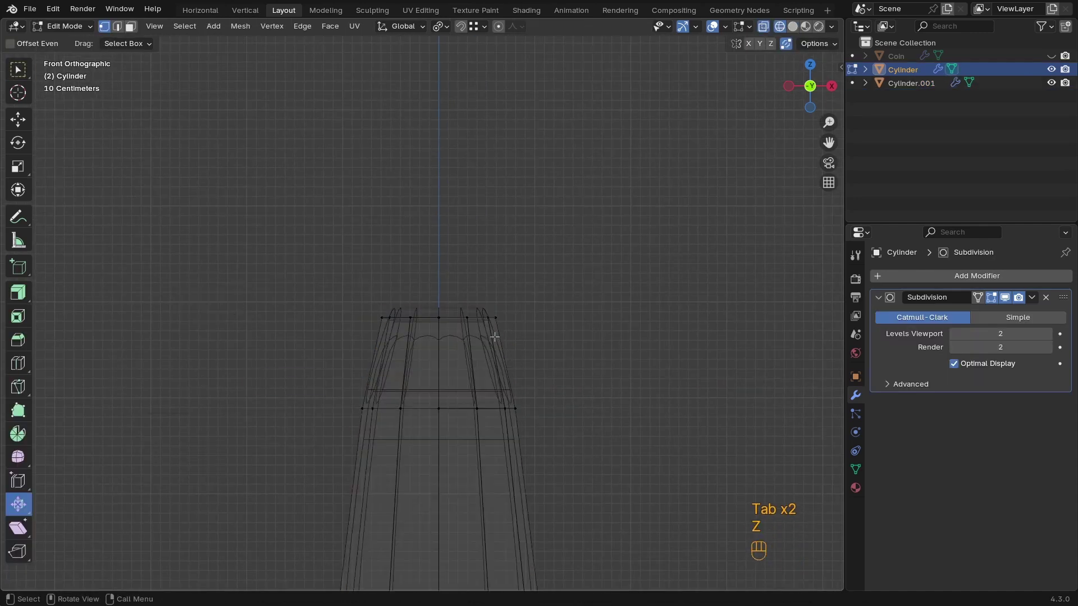
alt+click(452, 350)
key(g)
key(g)
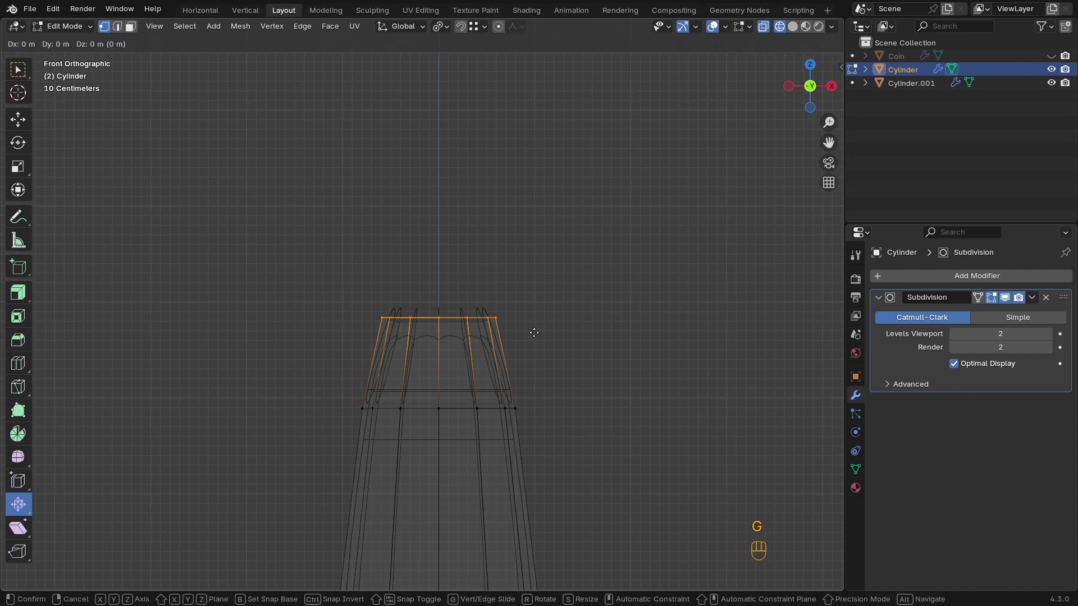
click(536, 391)
key(Tab)
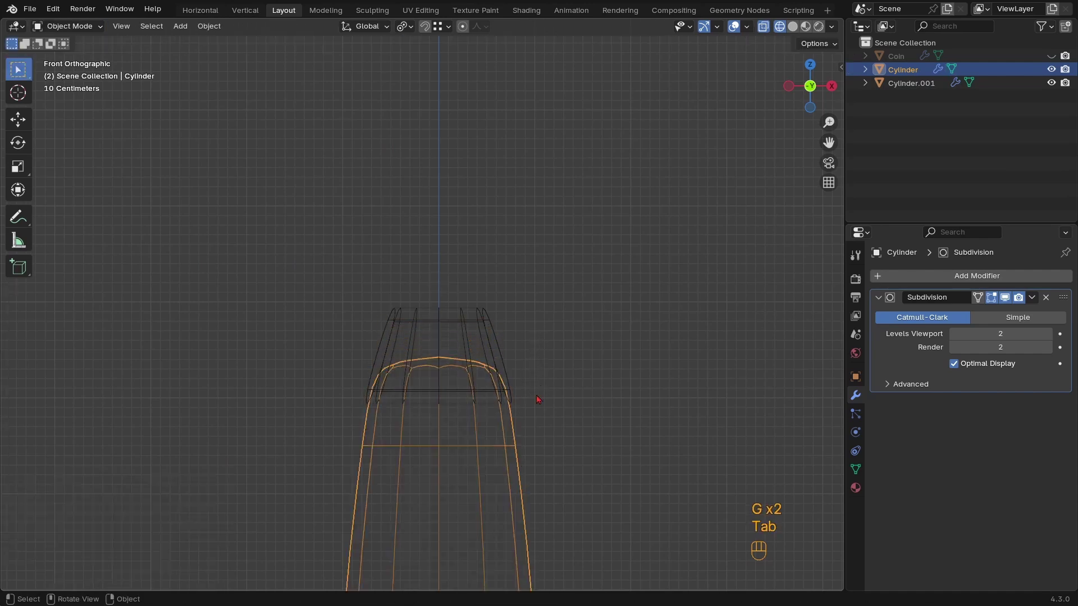
key(z)
middle_drag(449, 375, 626, 365)
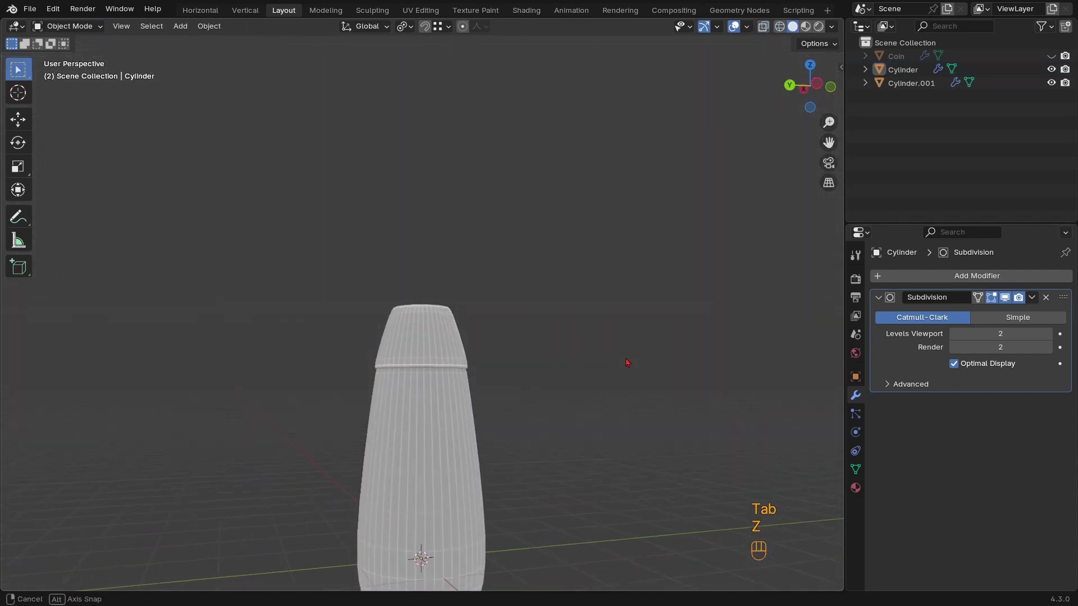
scroll(626, 366, up, 4)
Undo the edge slide of the main body's top ring and leave its mesh editing
key(ctrl+z)
key(ctrl+z)
key(ctrl+z)
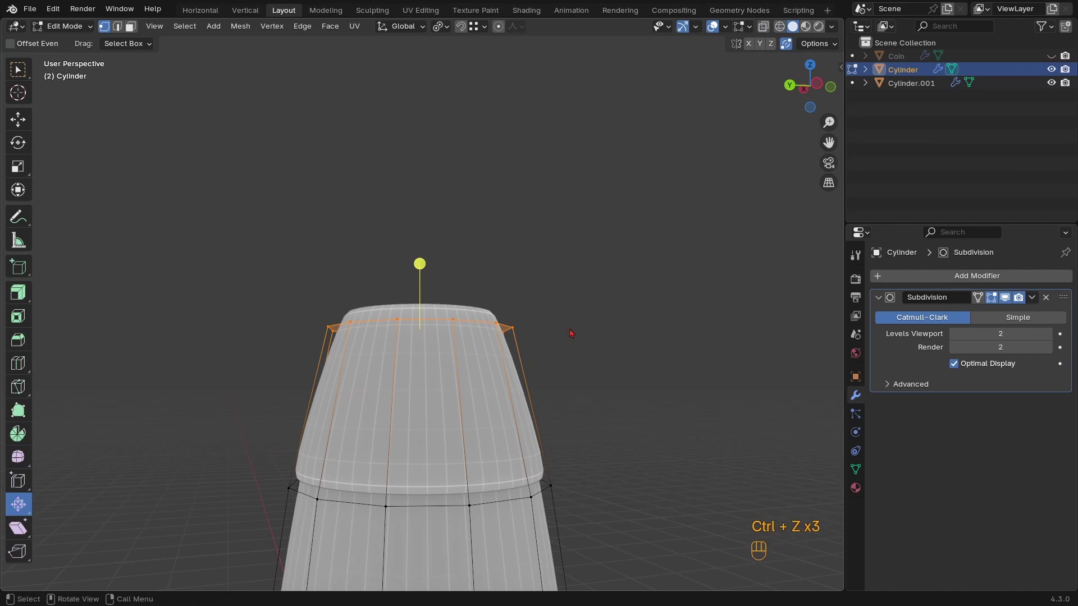
key(Tab)
Duplicate the band's topmost edge loop in place and separate the copy into its own object
middle_drag(541, 389, 494, 365)
key(KP_1)
click(483, 388)
shift+middle_drag(494, 365, 432, 357)
key(Tab)
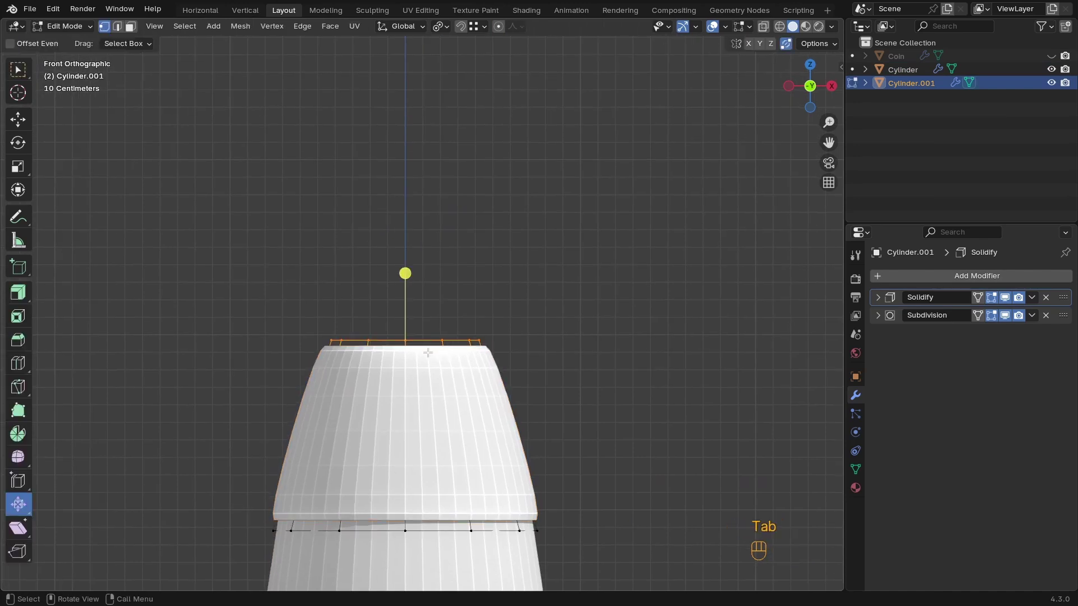
key(shift+d)
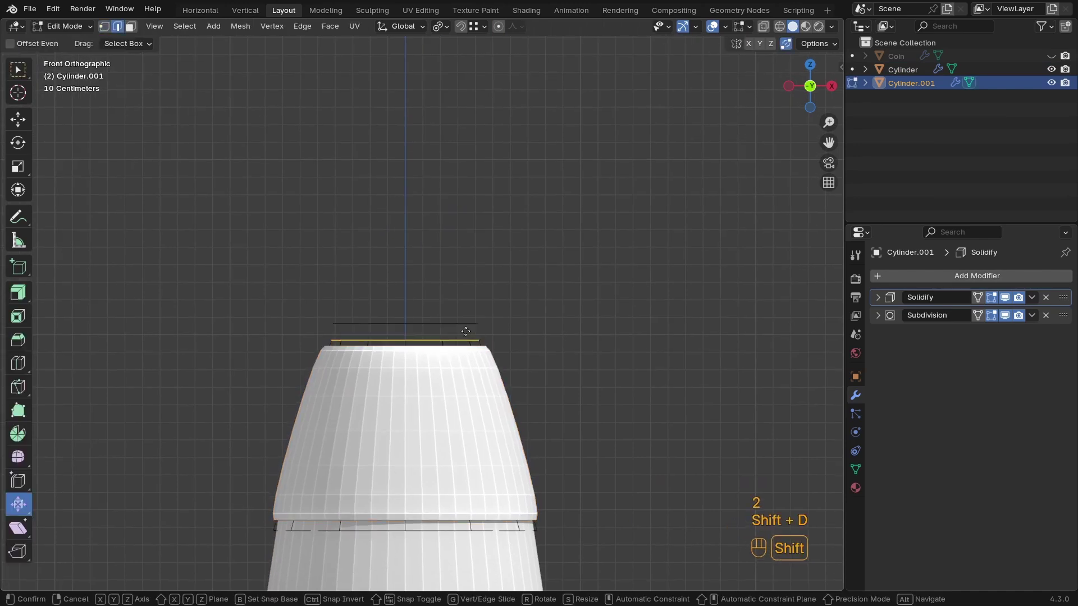
right_click(466, 316)
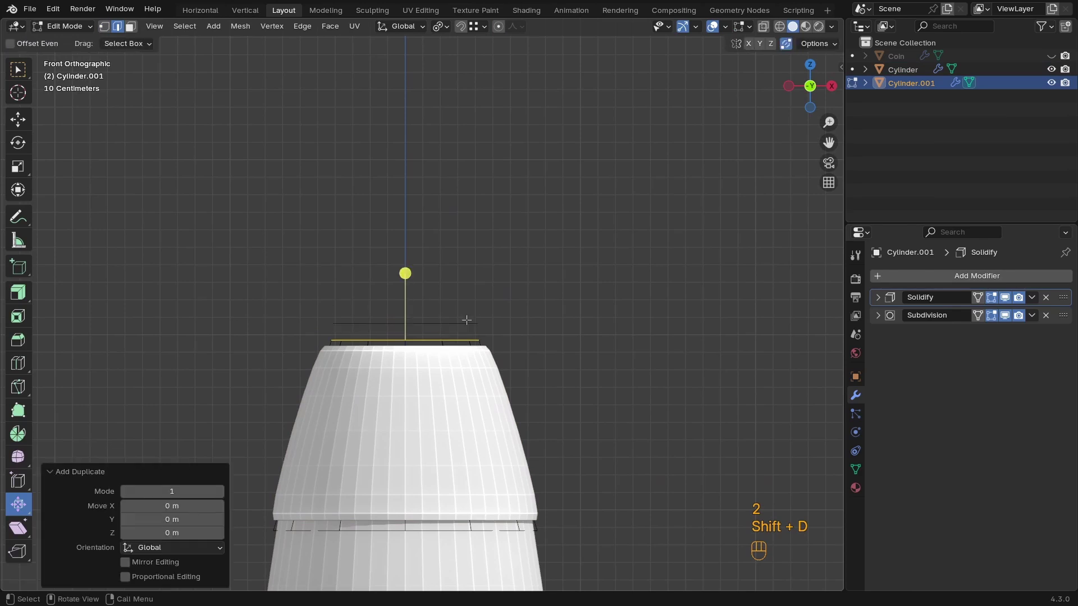
key(p)
click(467, 324)
key(Tab)
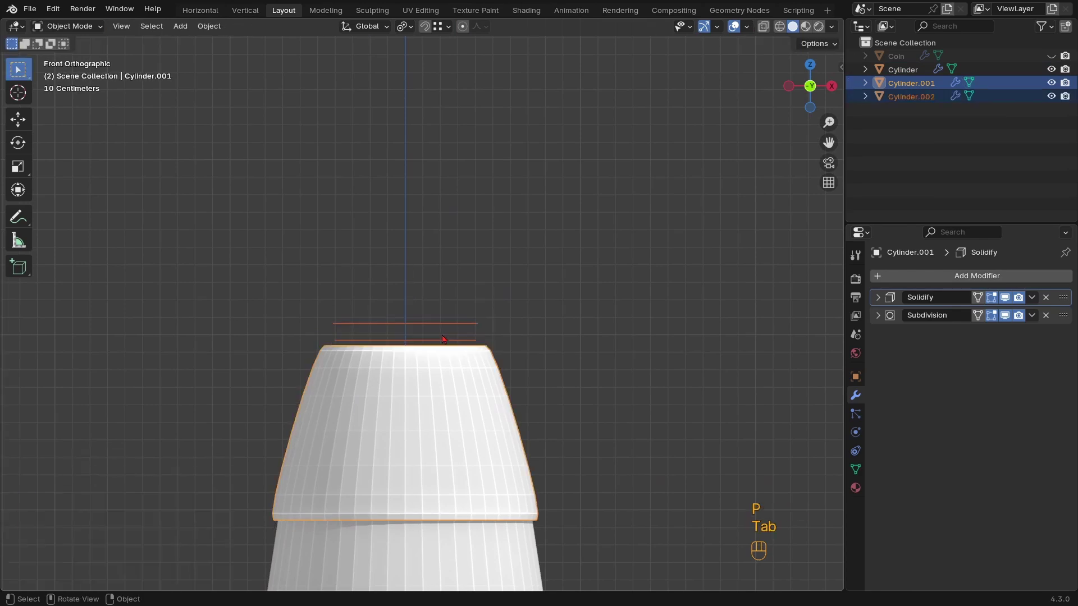
Select the separated edge loop object and remove its Solidify modifier
click(442, 324)
middle_drag(442, 324, 447, 365)
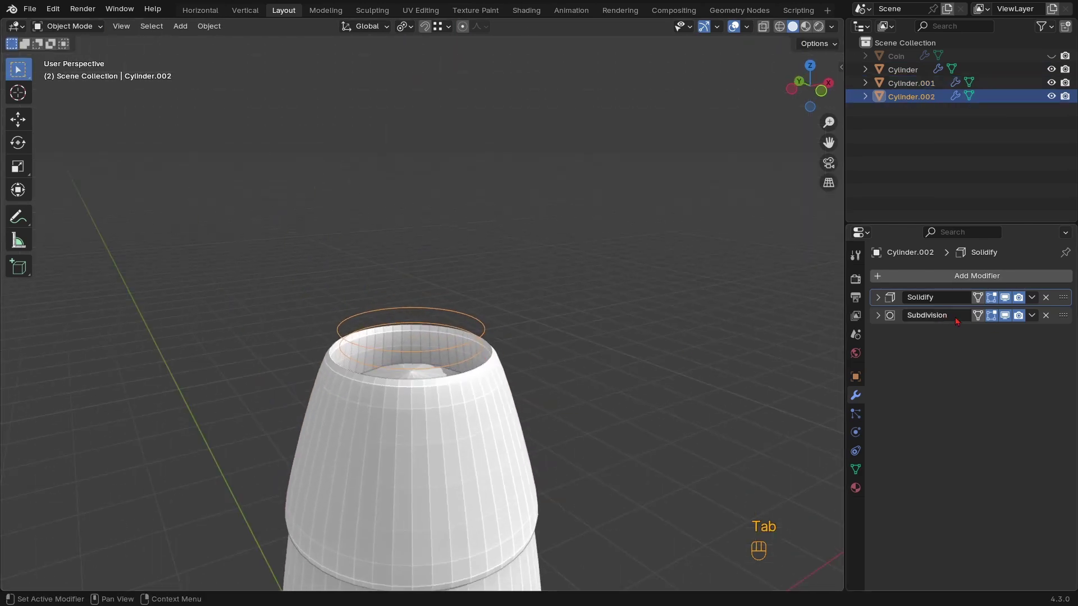
click(1046, 298)
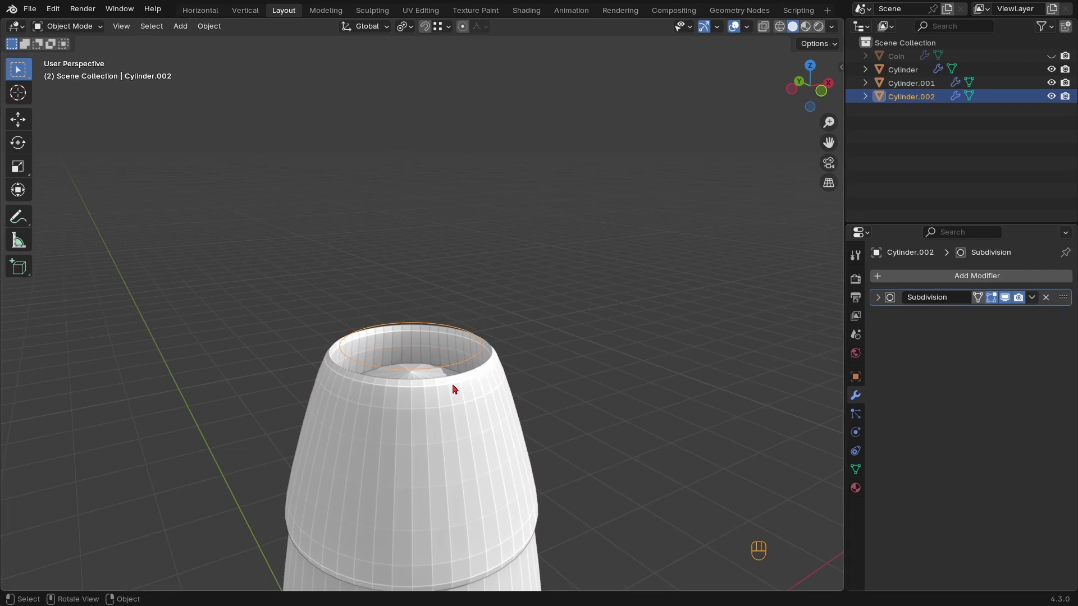
Fill the separated ring with a face and enlarge it to a scale of about 1.12
ctrl+middle_drag(464, 380, 377, 365)
key(Tab)
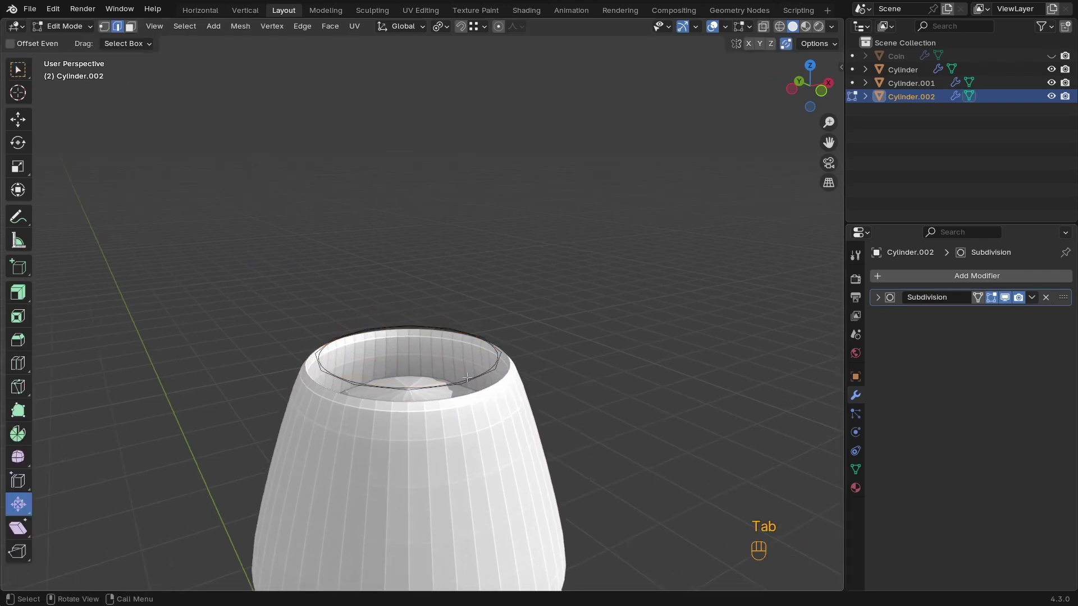
key(a)
mouse_move(467, 378)
ctrl+middle_down()
mouse_move(465, 368)
mouse_move(457, 388)
mouse_move(447, 381)
ctrl+middle_up()
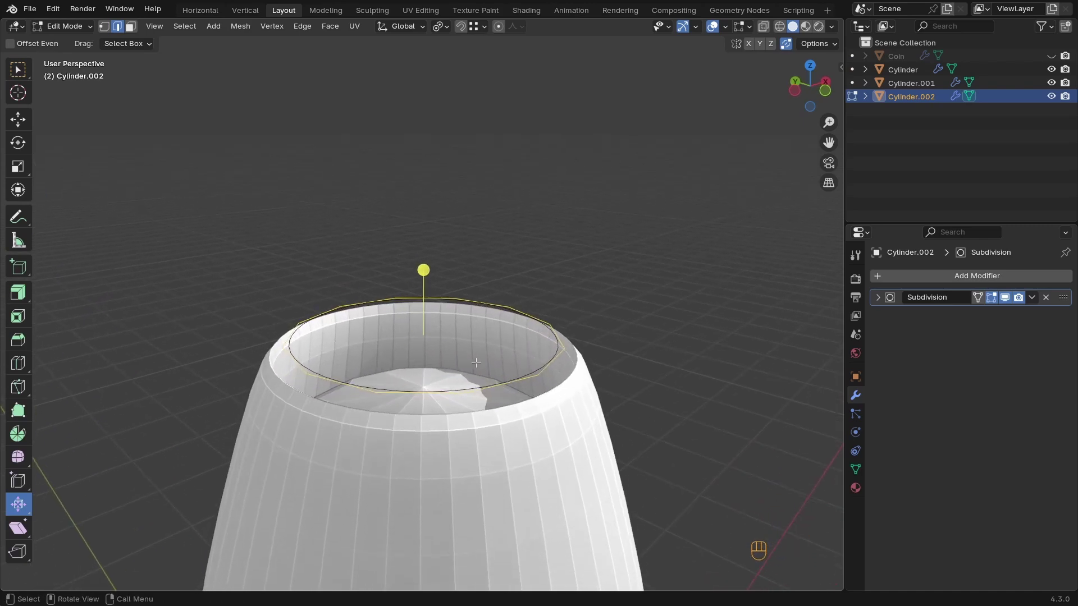
key(f)
key(s)
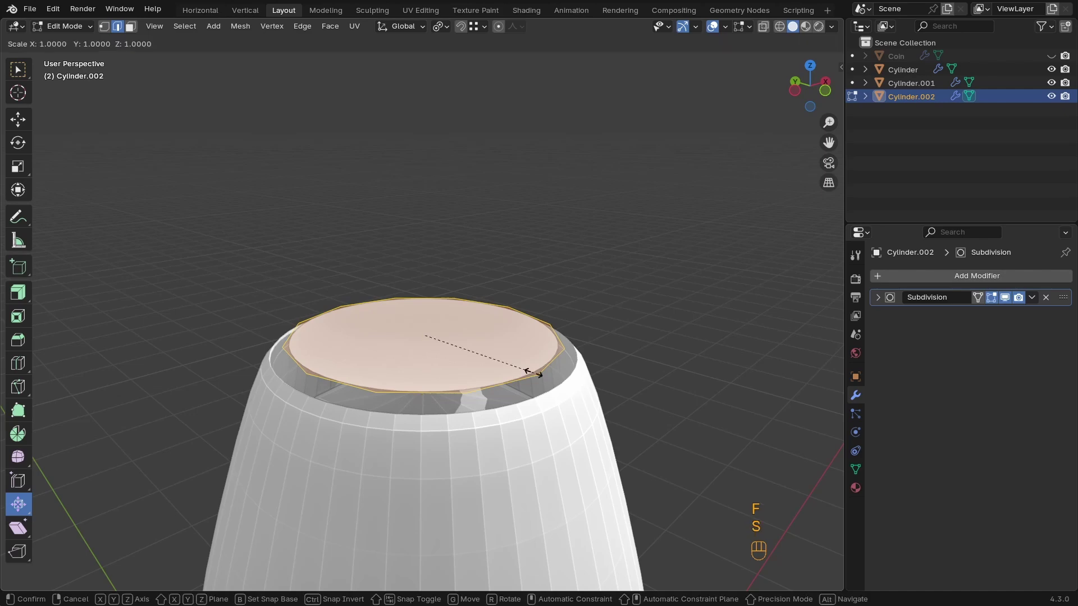
click(665, 427)
Lower the filled ring face about 0.09 m along Z so it sits inside the band's opening
key(g)
key(z)
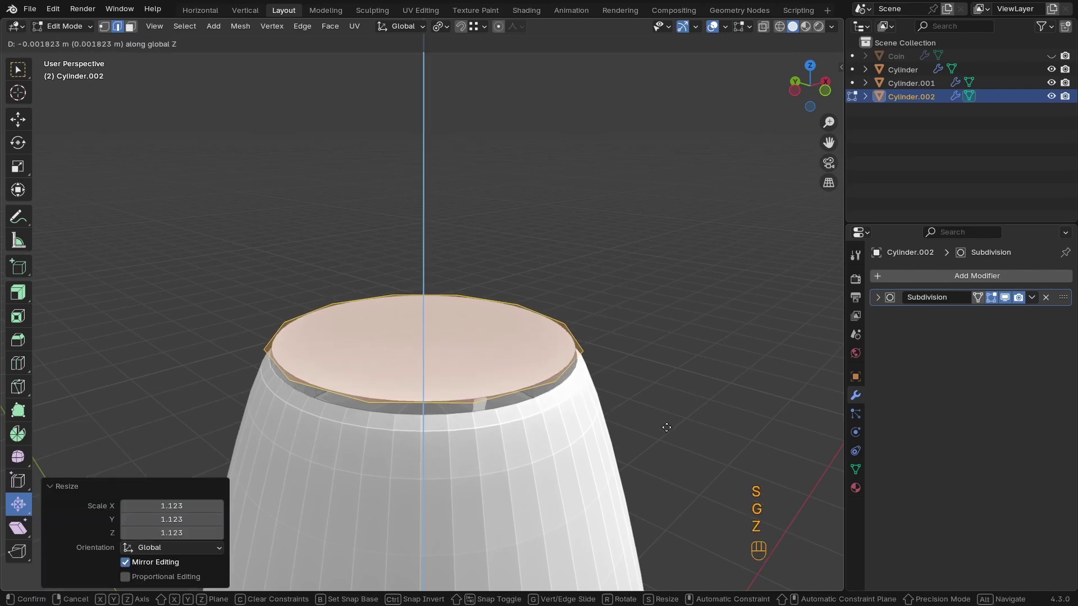
click(665, 455)
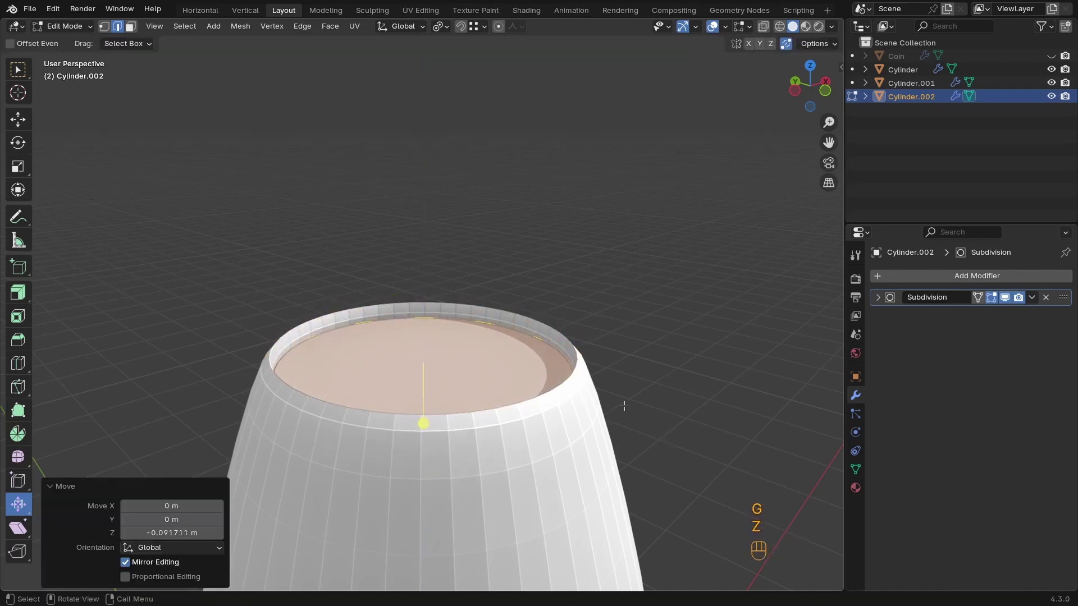
Extrude the face straight up about 2.3 m above the band, working in front wireframe view
key(KP_1)
ctrl+middle_drag(534, 135, 504, 364)
key(shift+z)
key(e)
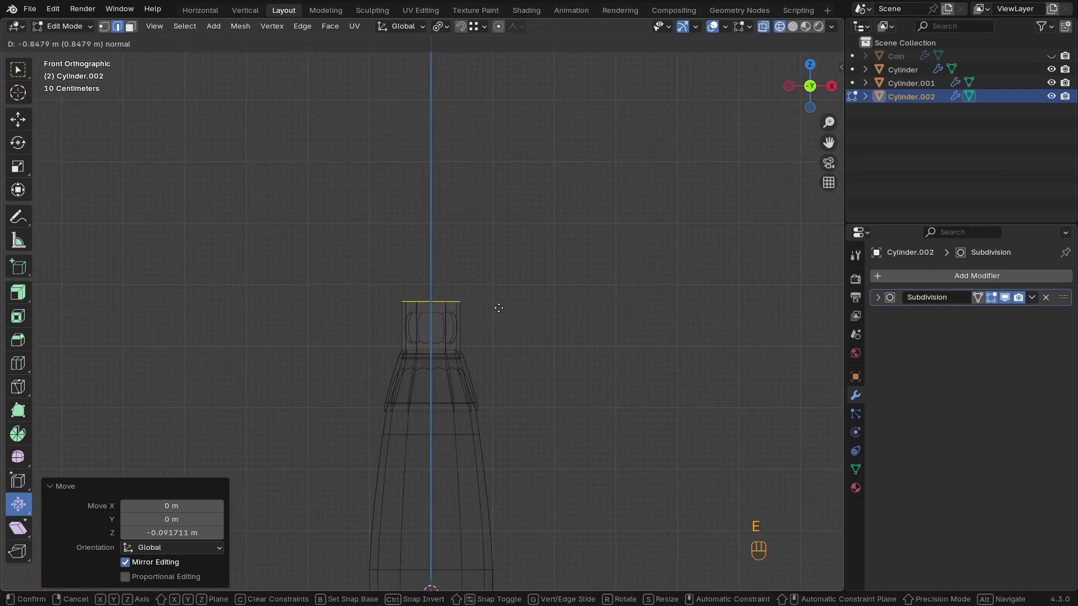
click(510, 220)
Add one horizontal loop cut around the middle of the extruded piece and scale it out by about 1.81
key(ctrl+r)
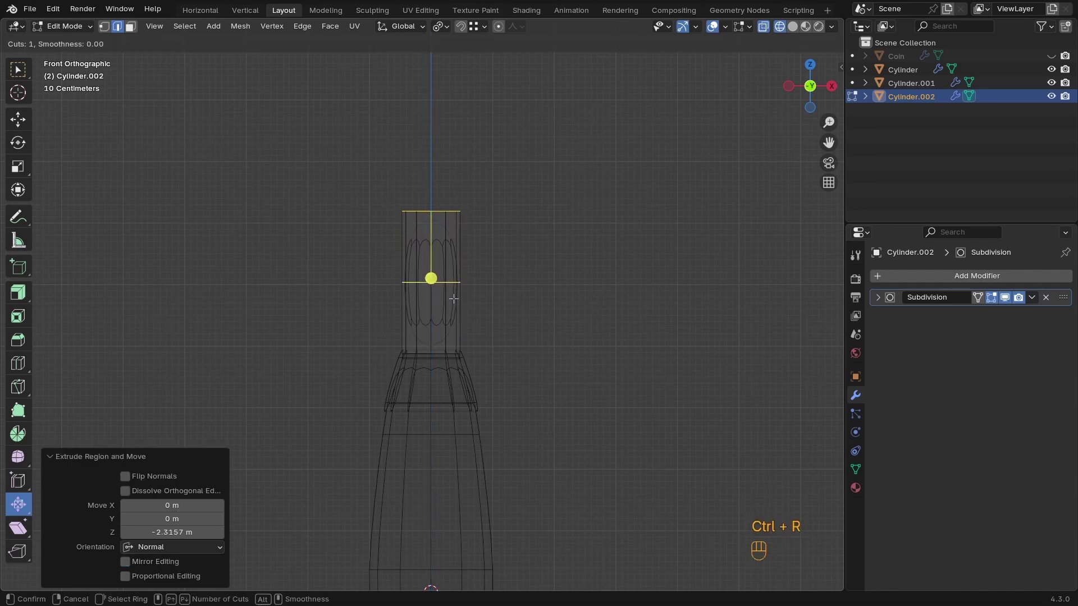
click(453, 299)
click(476, 289)
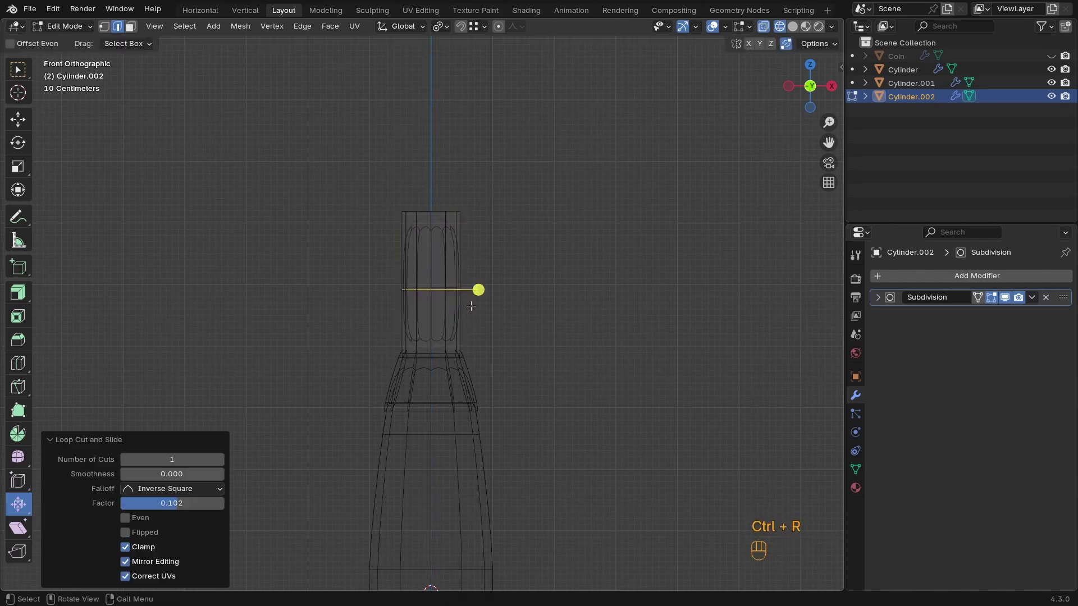
key(s)
click(522, 336)
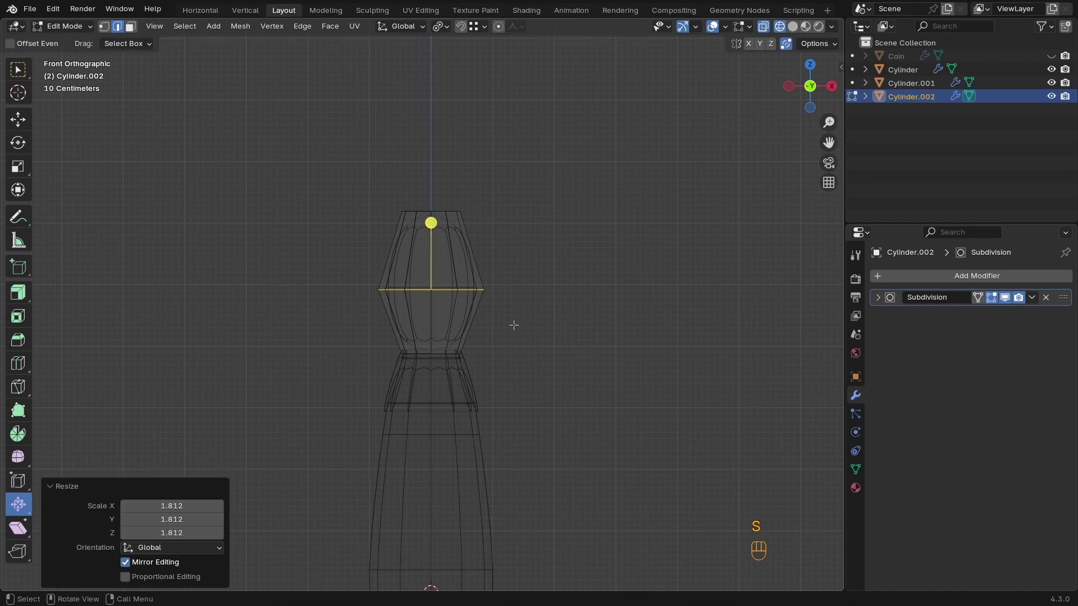
Slide the middle edge loop down by a factor of about 0.39 and widen it by about 1.29
key(g)
key(g)
click(514, 348)
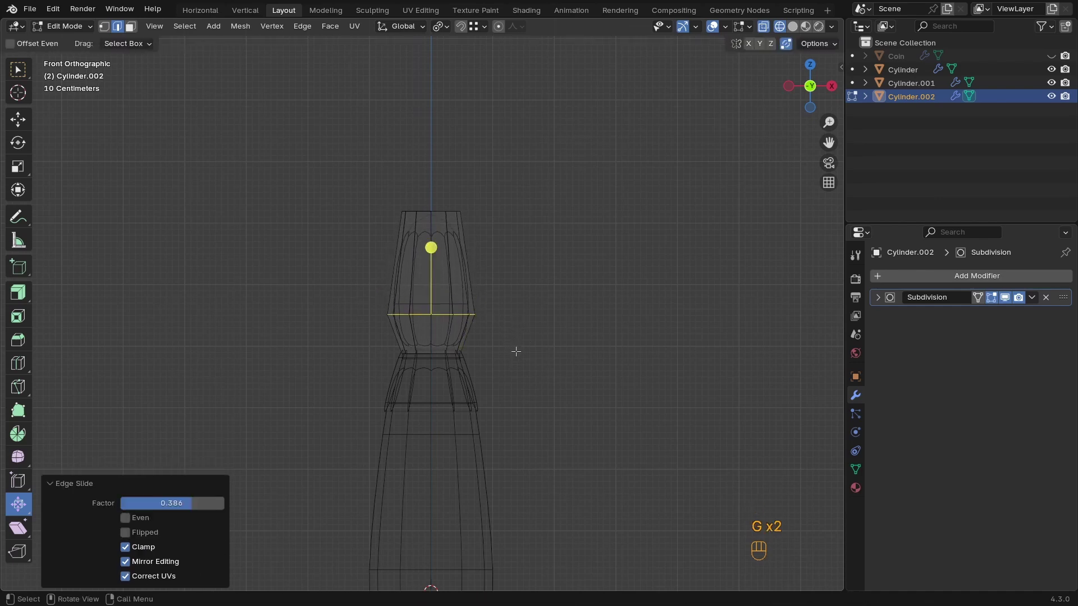
key(s)
click(540, 354)
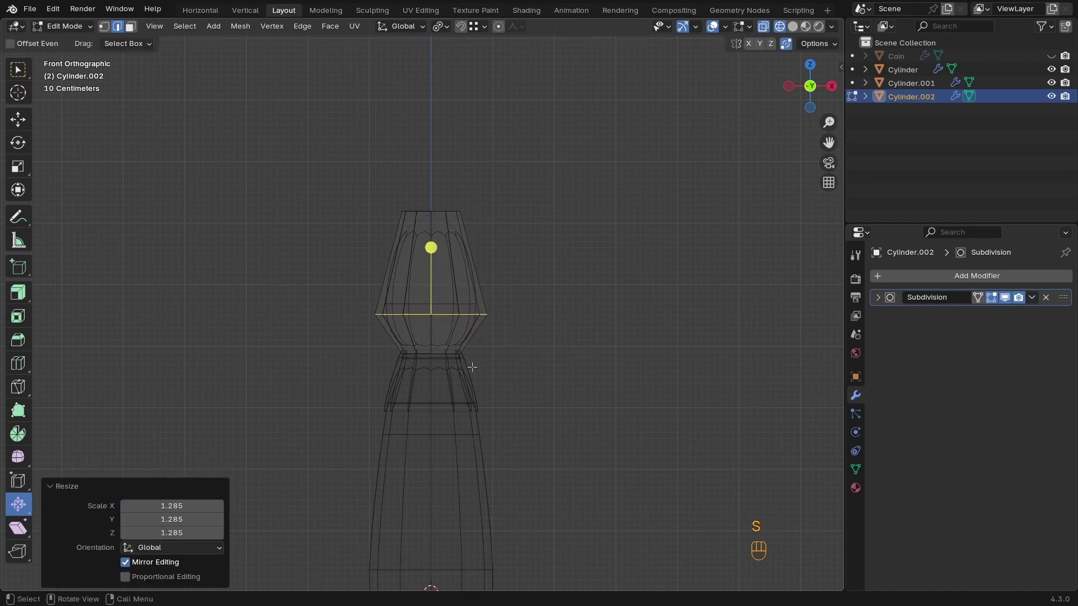
key(shift+z)
key(shift+z)
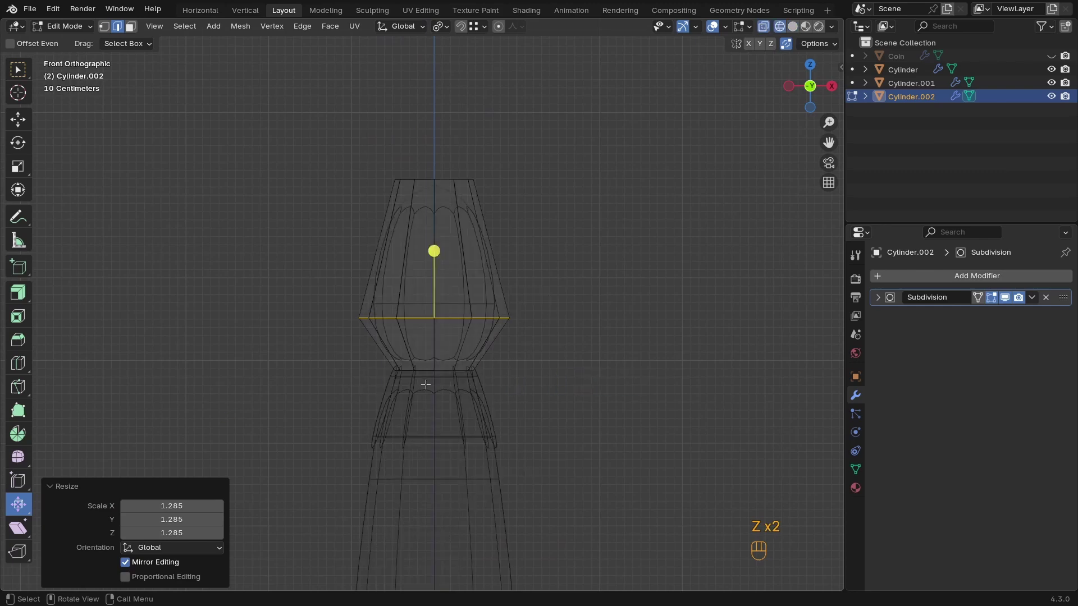
Select the tip piece's bottom face and inset it by about 0.3 m
key(3)
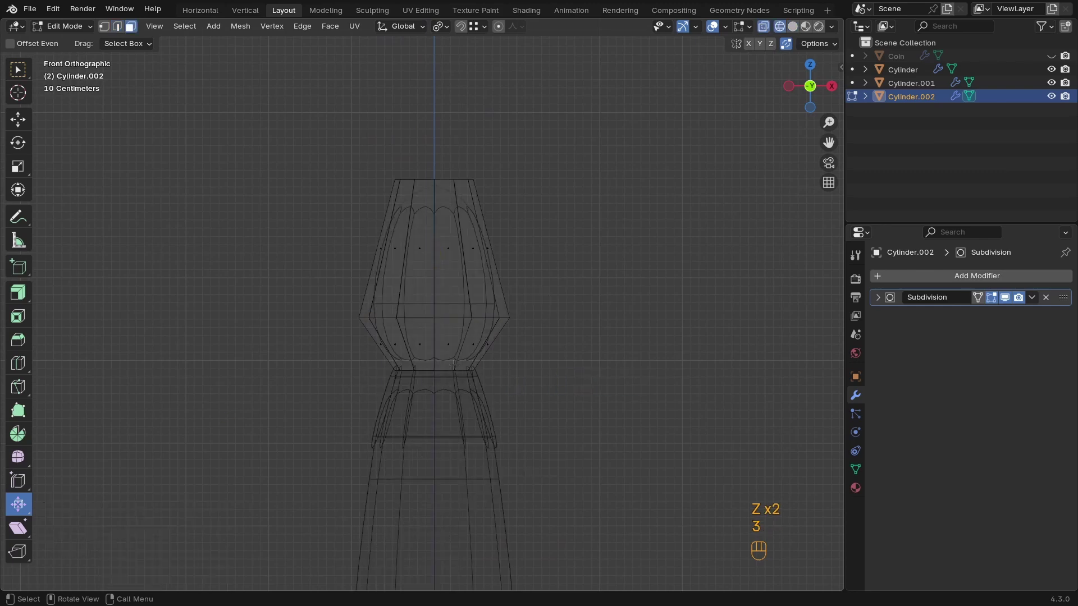
click(454, 364)
middle_drag(454, 364, 495, 341)
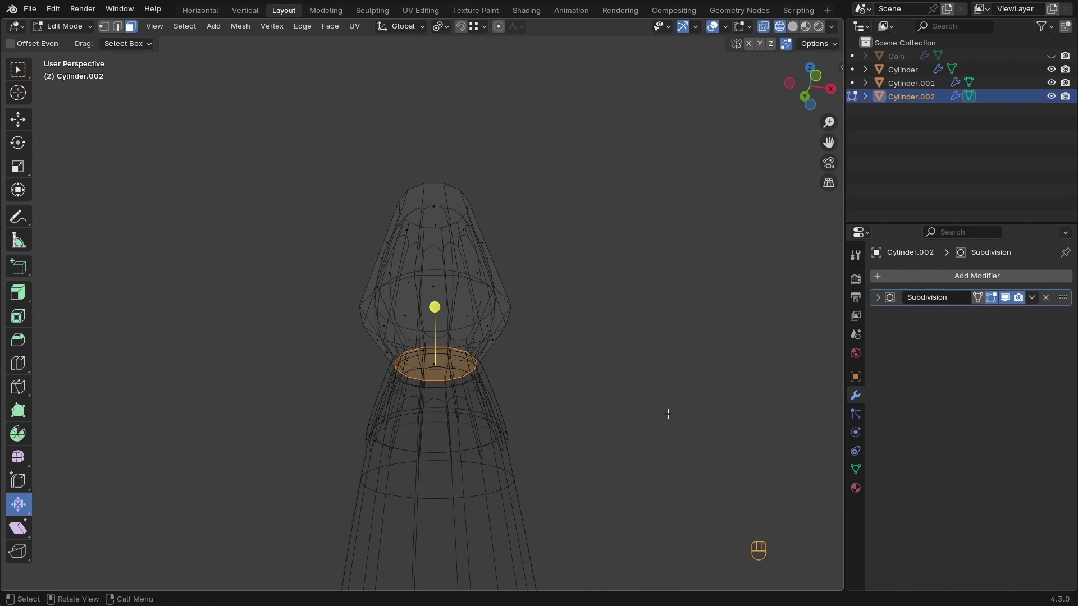
key(i)
click(641, 416)
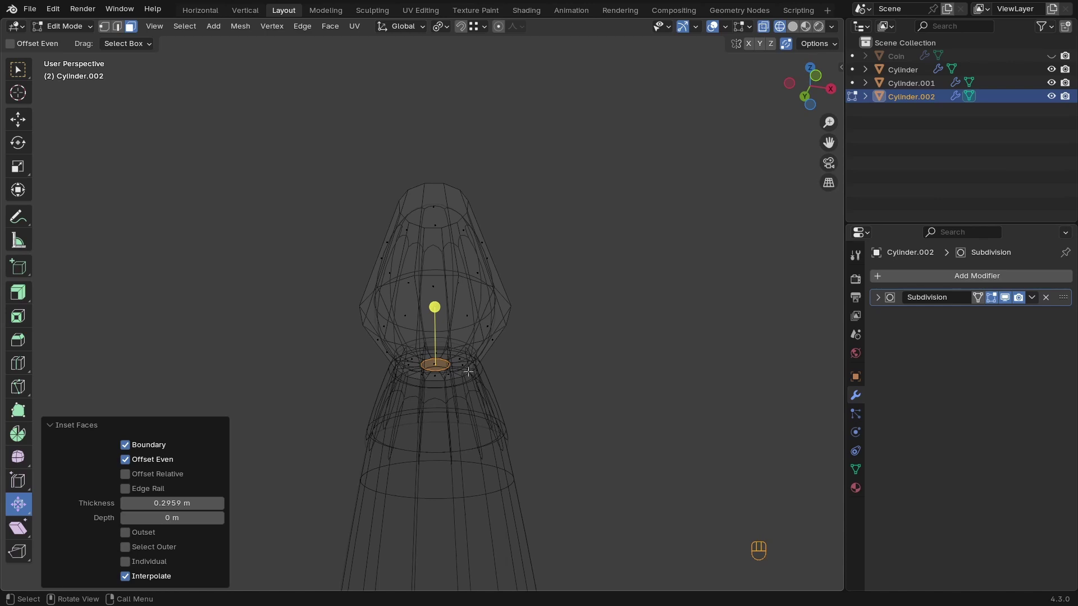
Move the inset bottom face down about 0.28 m along Z and view the piece solid in Object Mode
key(g)
key(z)
click(455, 403)
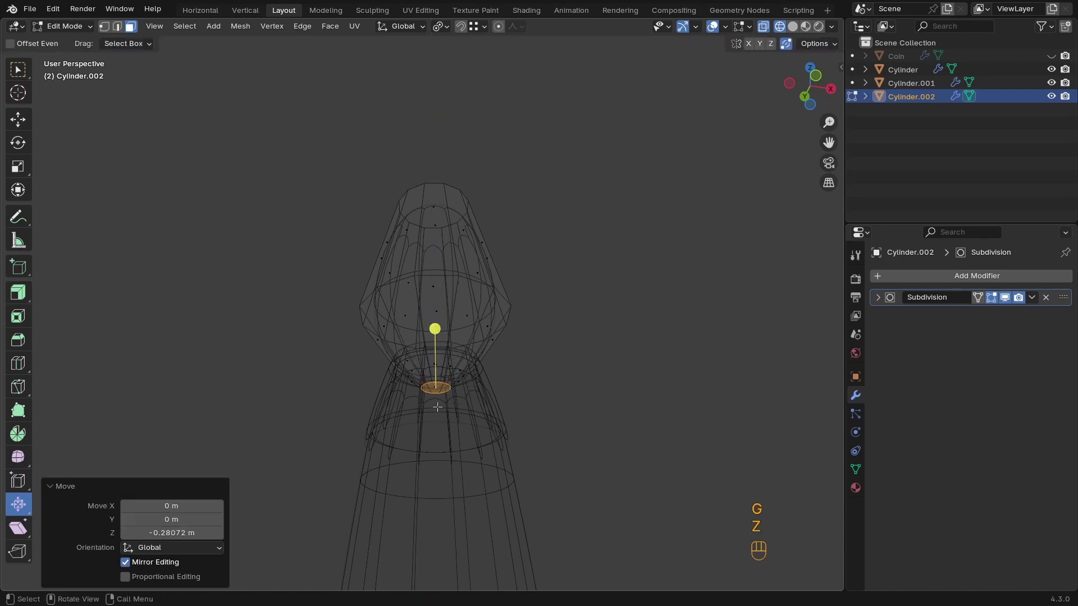
key(z)
key(z)
key(Tab)
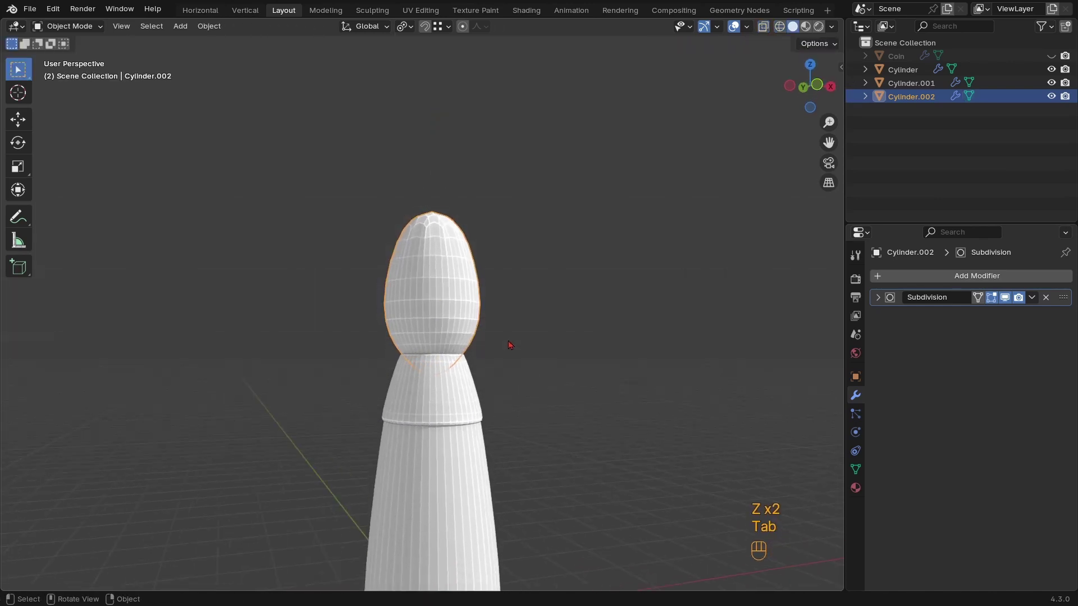
Raise the tip piece's inset bottom face slightly along Z to make its underside shallower
key(KP_1)
shift+middle_drag(483, 373, 489, 392)
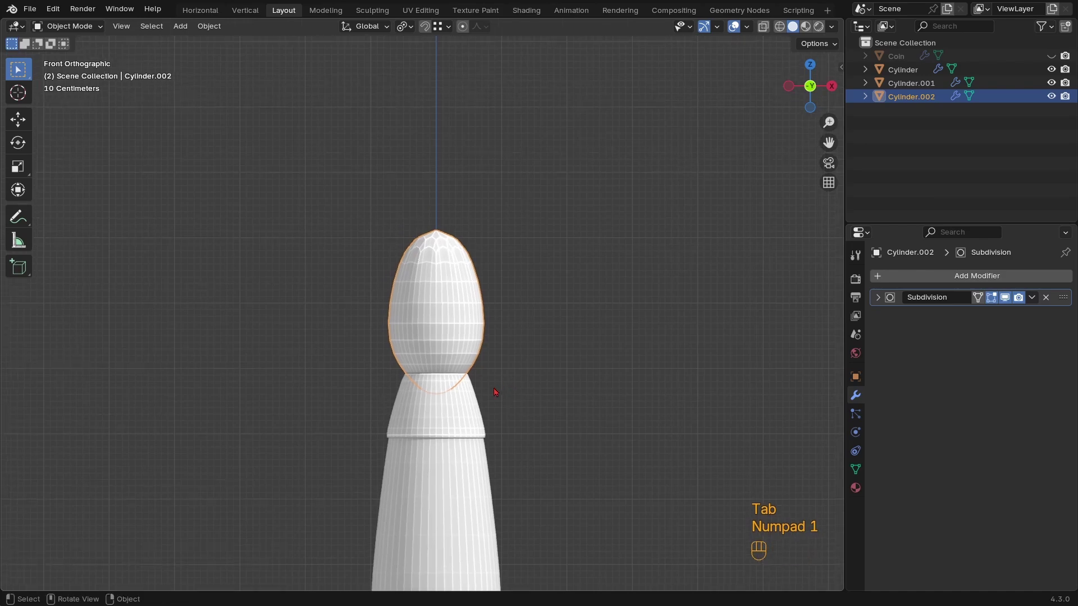
key(z)
key(Tab)
key(g)
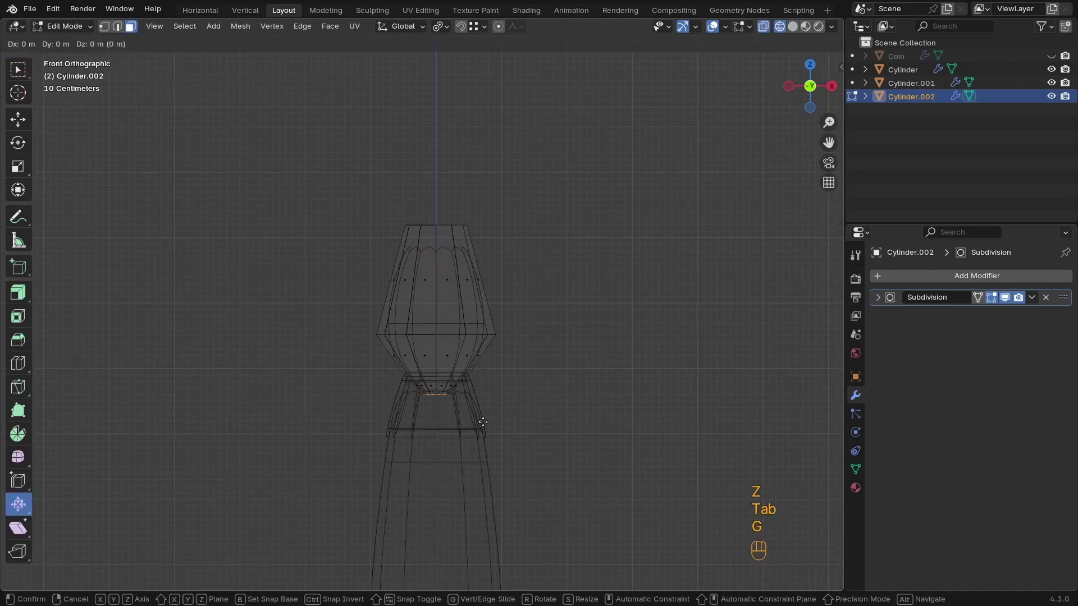
key(z)
click(499, 321)
key(Tab)
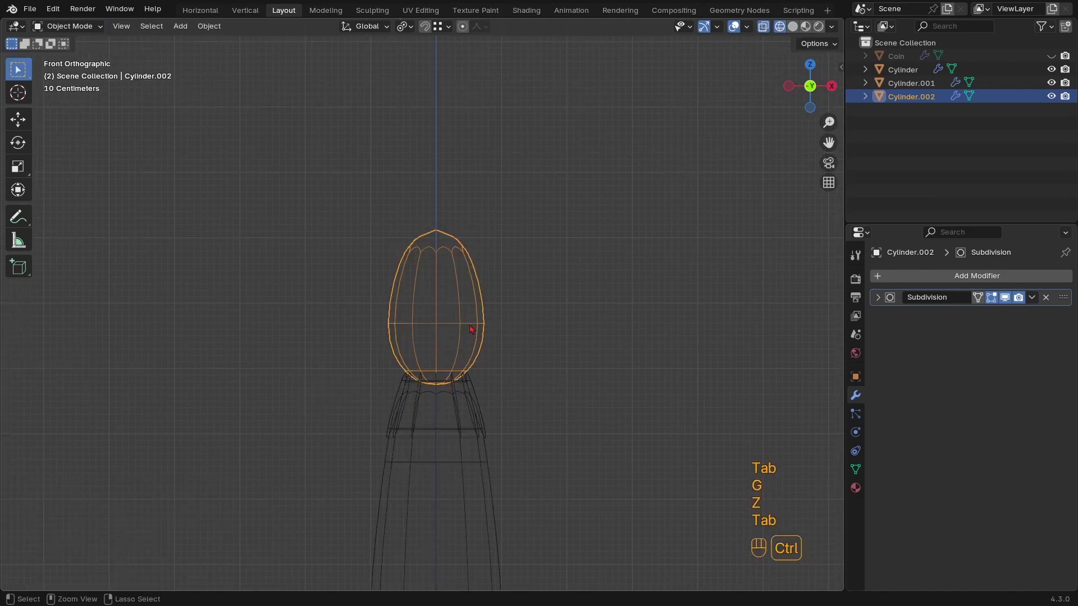
shift+middle_drag(499, 321, 484, 371)
Select the tip piece's widest edge loop and scale it out by about 1.3
key(Tab)
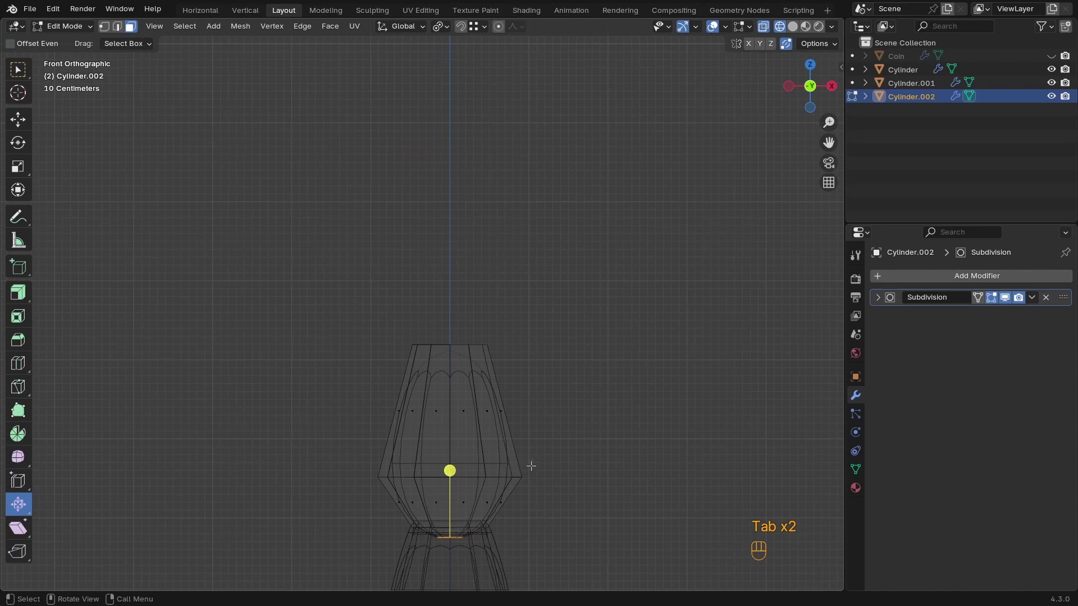
drag(567, 448, 303, 500)
key(s)
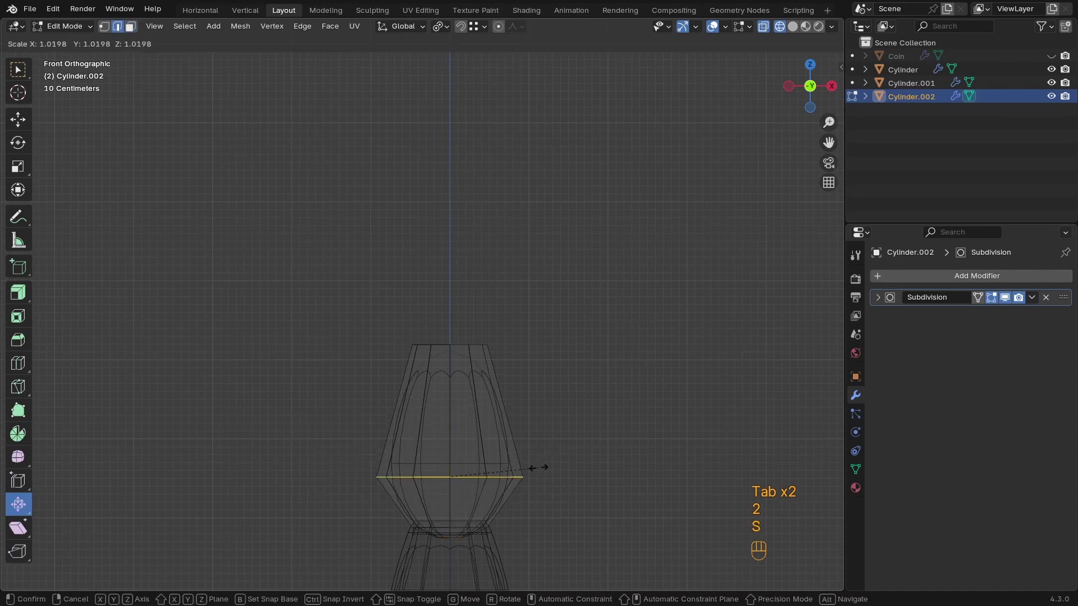
click(563, 466)
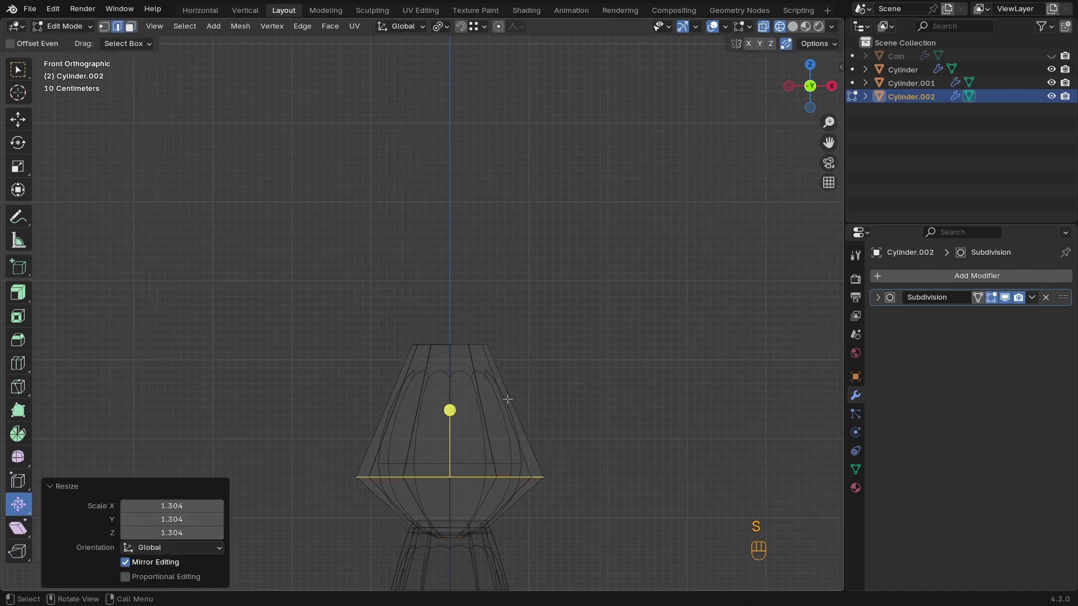
Extrude the tip piece's top ring upward about 1.08 m and shrink its end to a narrow point
drag(565, 307, 462, 347)
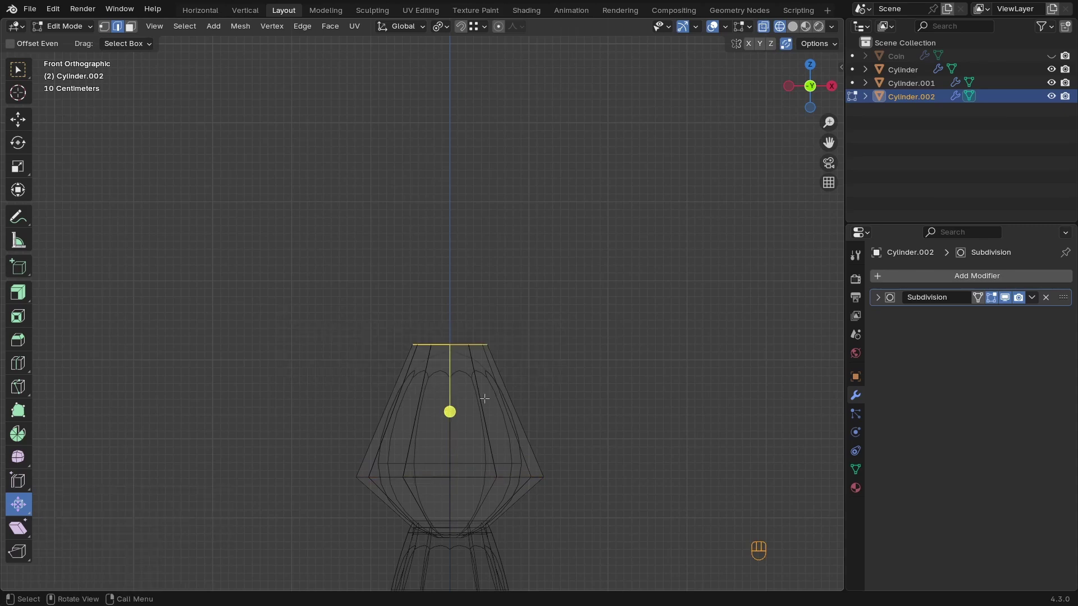
ctrl+middle_drag(481, 392, 491, 401)
key(e)
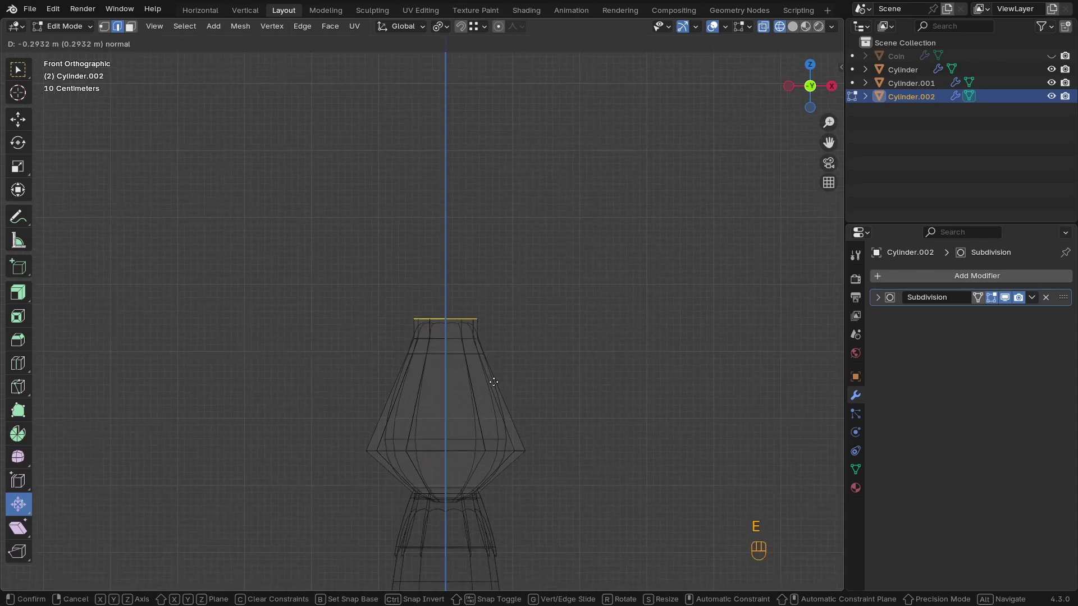
click(493, 330)
key(s)
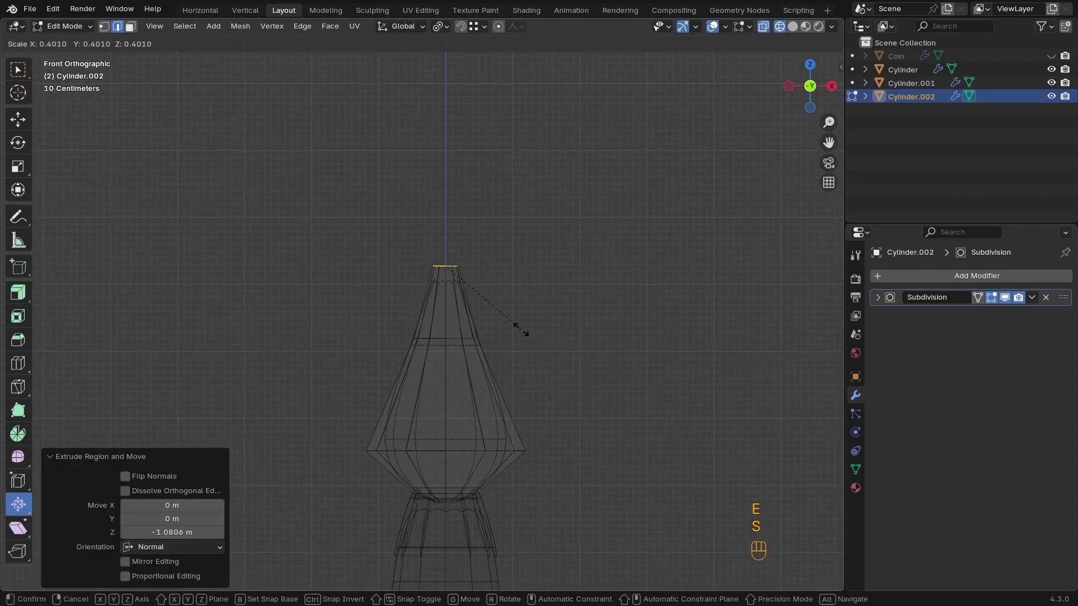
click(489, 306)
Return the tip piece to solid view in Object Mode and apply Shade Auto Smooth at 30°
key(z)
mouse_move(546, 353)
ctrl+middle_down()
mouse_move(447, 364)
mouse_move(458, 364)
ctrl+middle_up()
key(Tab)
key(KP_1)
right_click(460, 364)
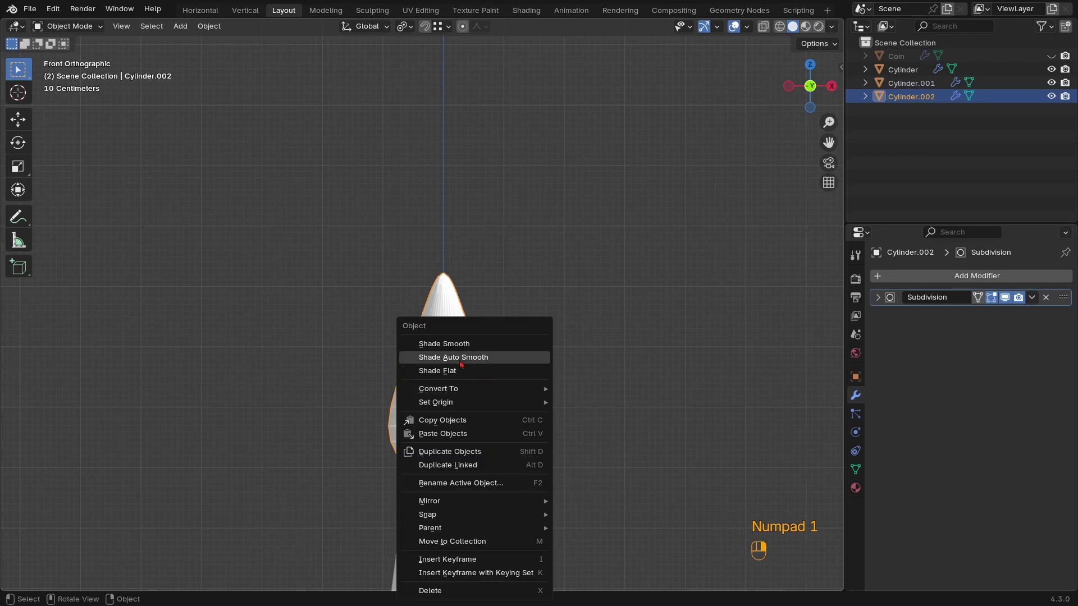
click(461, 364)
ctrl+middle_drag(570, 365, 533, 506)
scroll(579, 341, up, 4)
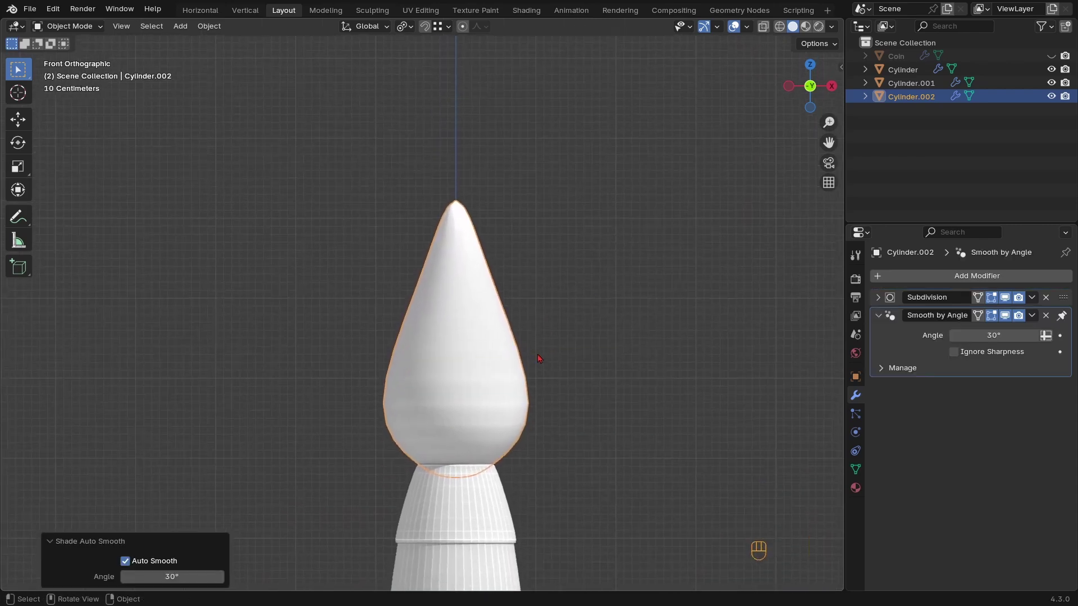
click(879, 299)
click(879, 300)
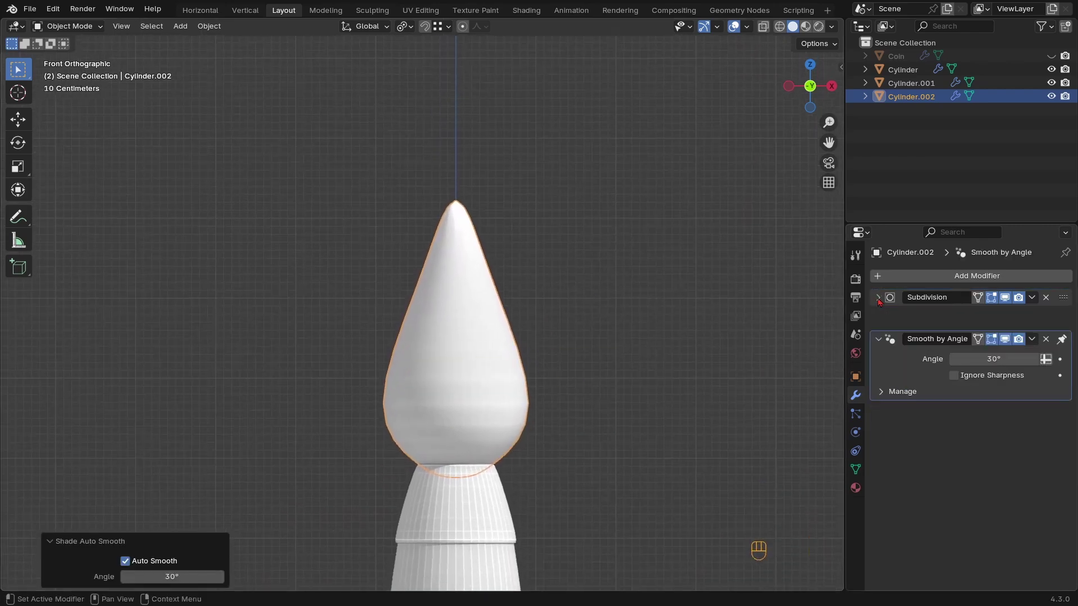
mouse_move(457, 418)
ctrl+middle_down()
mouse_move(445, 578)
mouse_move(486, 402)
mouse_move(453, 440)
ctrl+middle_up()
shift+scroll(483, 400, up, 1)
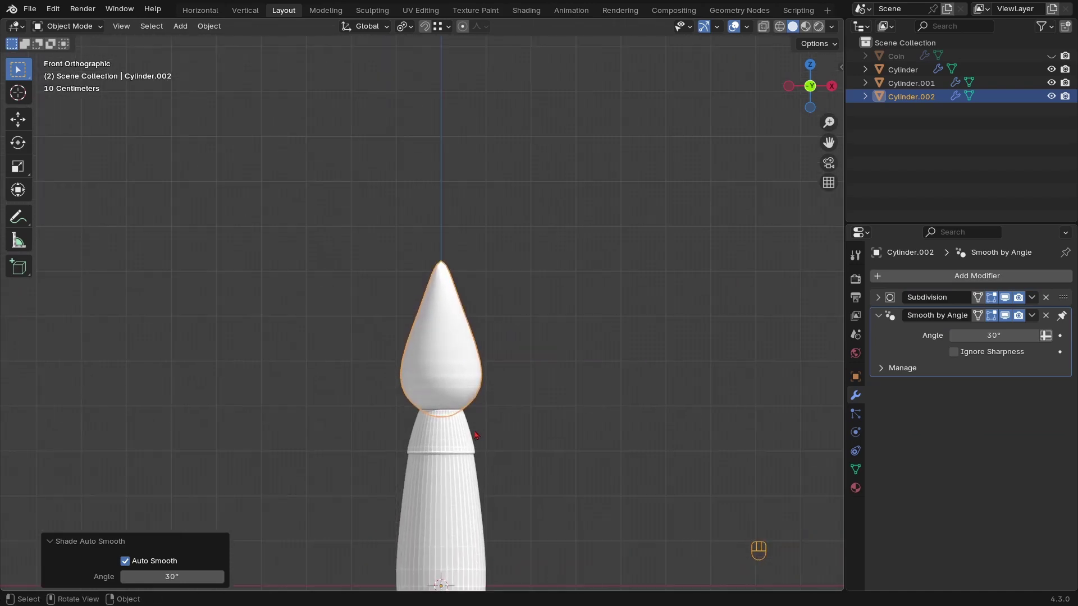
Widen the band's top edge loop slightly where it meets the tip piece, and return to solid view
click(453, 441)
key(Tab)
key(z)
click(476, 405)
drag(517, 396, 392, 423)
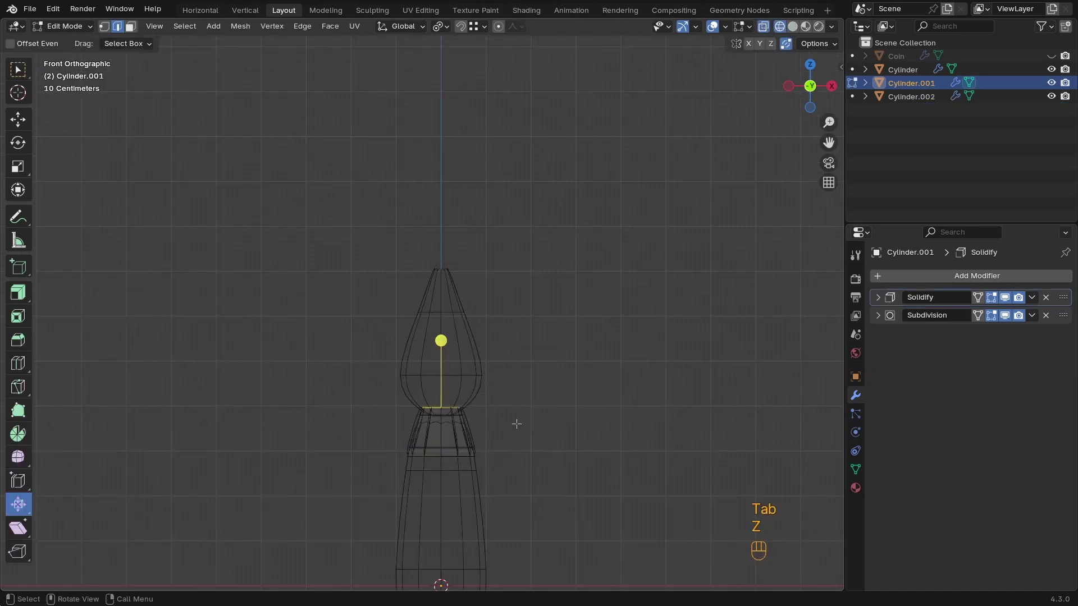
key(s)
click(537, 425)
key(Tab)
key(z)
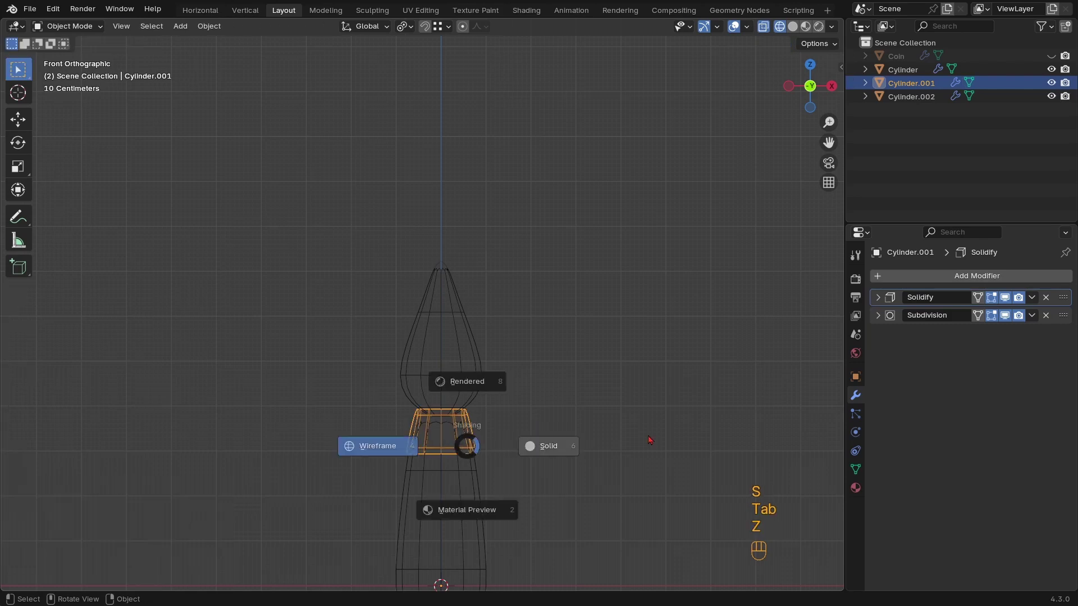
click(428, 444)
Set the band's Solidify thickness to about -0.168 m while viewing its lower edge
ctrl+middle_drag(428, 445, 472, 339)
click(510, 373)
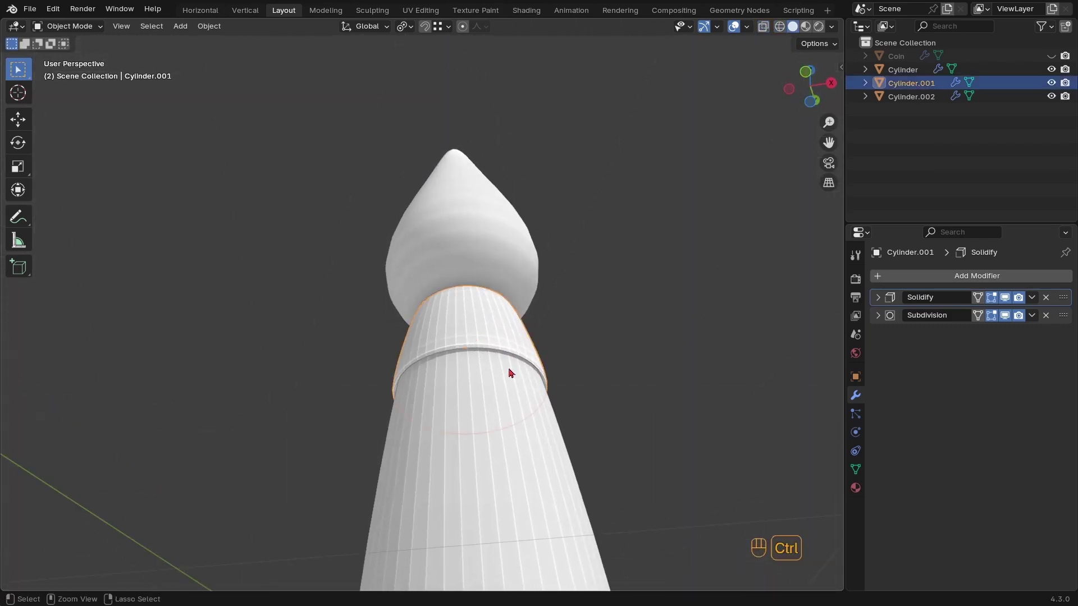
scroll(510, 373, up, 3)
click(878, 297)
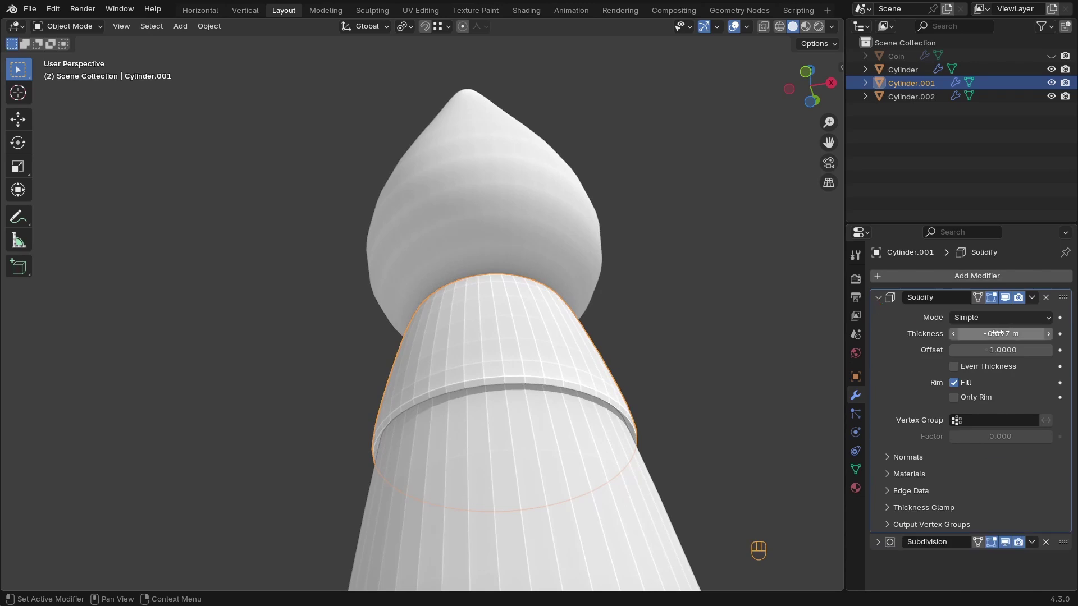
mouse_move(1000, 334)
shift+mouse_down()
mouse_move(1025, 334)
mouse_move(1014, 333)
shift+mouse_up()
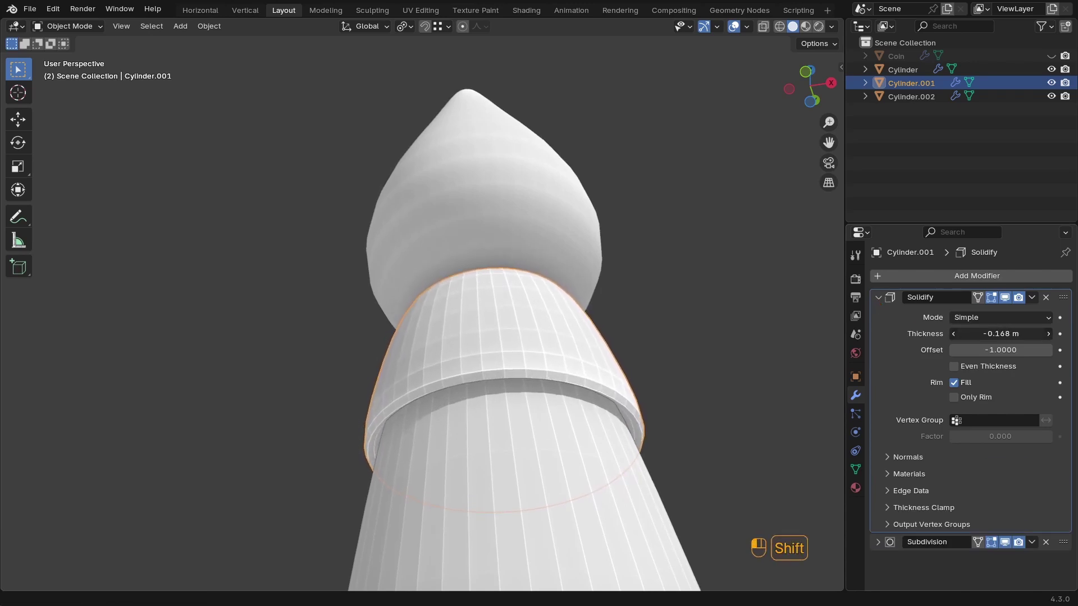
key(s)
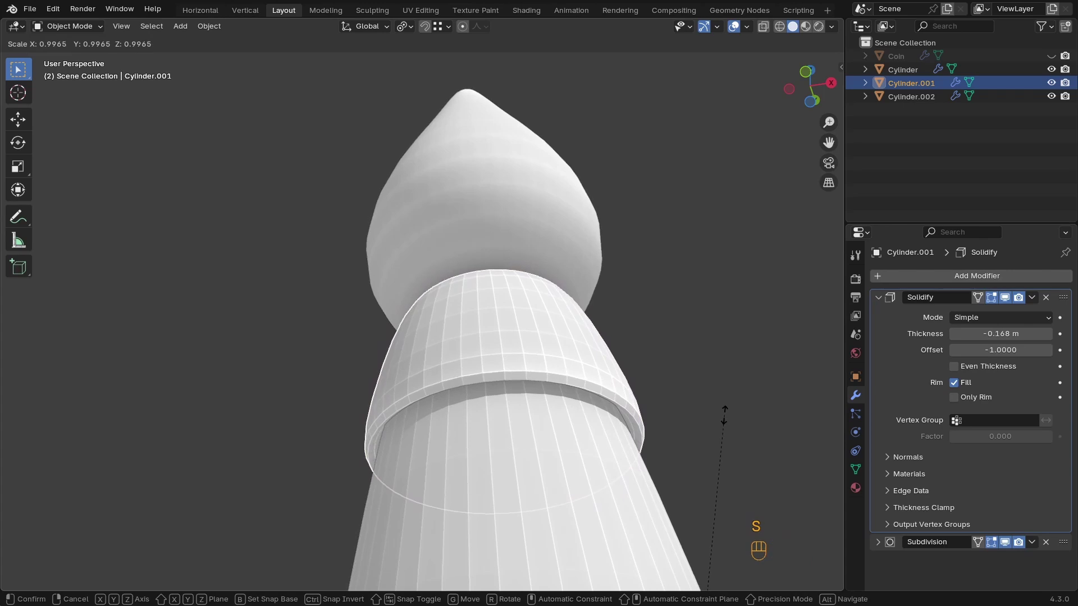
right_click(724, 405)
right_click(708, 408)
ctrl+middle_drag(623, 382, 475, 483)
key(g)
right_click(581, 445)
scroll(476, 483, up, 3)
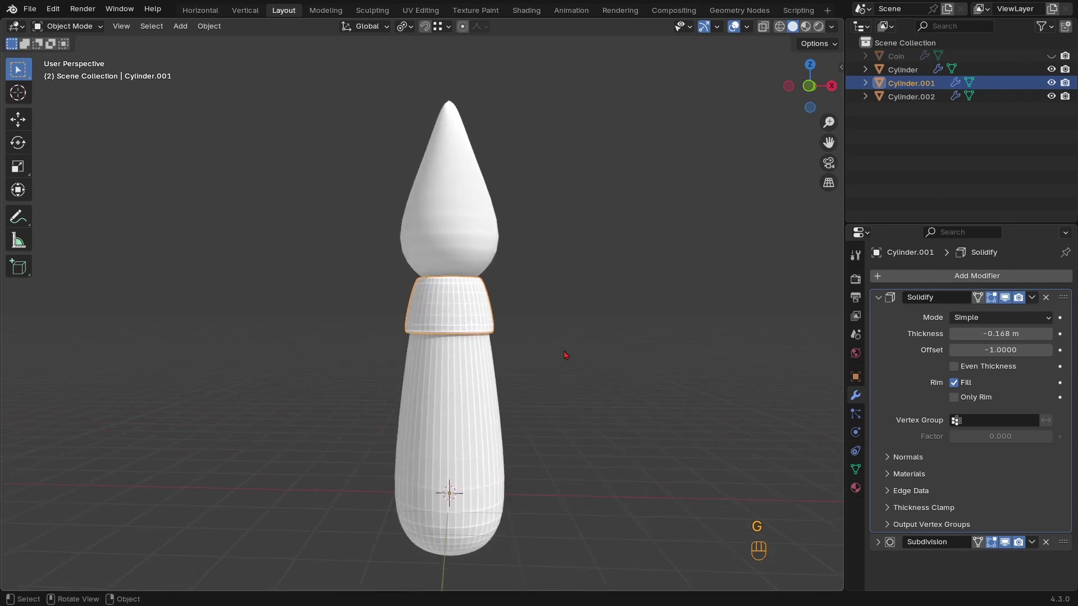
Set the band's origin to its own geometry
right_click(556, 341)
mouse_move(569, 381)
mouse_move(547, 393)
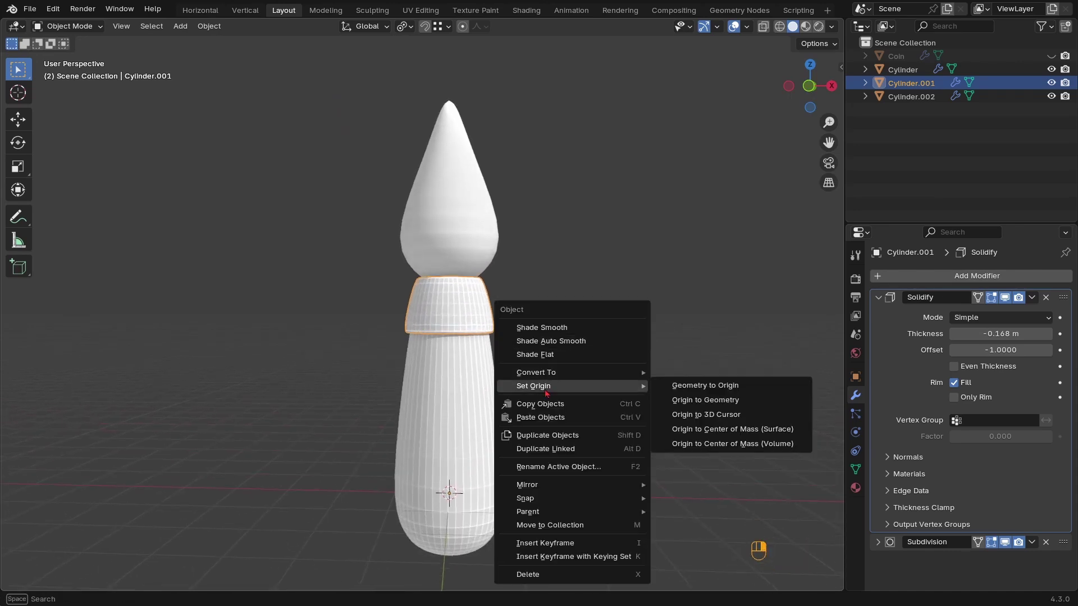
click(750, 403)
Scale the whole band up uniformly by about 1.04 around its own origin
key(s)
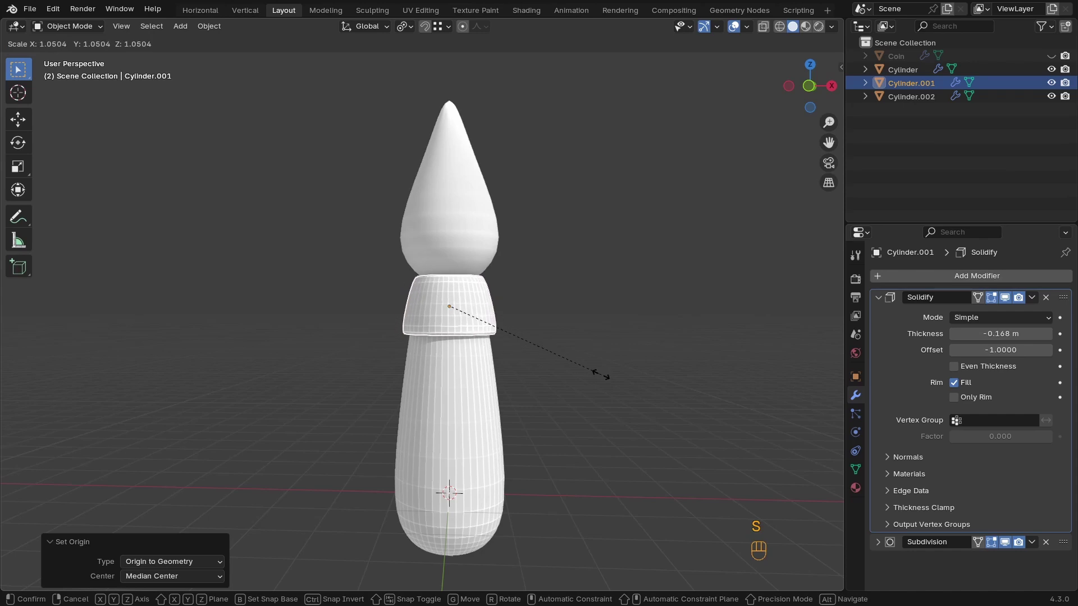
right_click(611, 383)
ctrl+middle_drag(611, 383, 579, 337)
key(s)
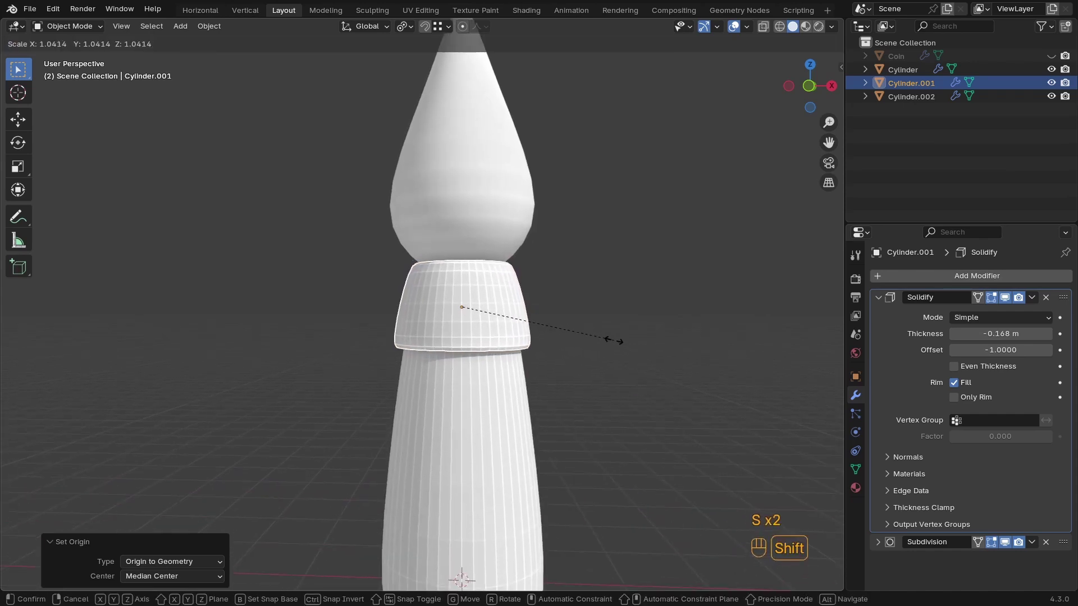
click(611, 352)
Lower the band's bottom edge loop about 0.12 m along Z in front wireframe view, then return to solid view in Object Mode
key(KP_1)
key(Tab)
key(z)
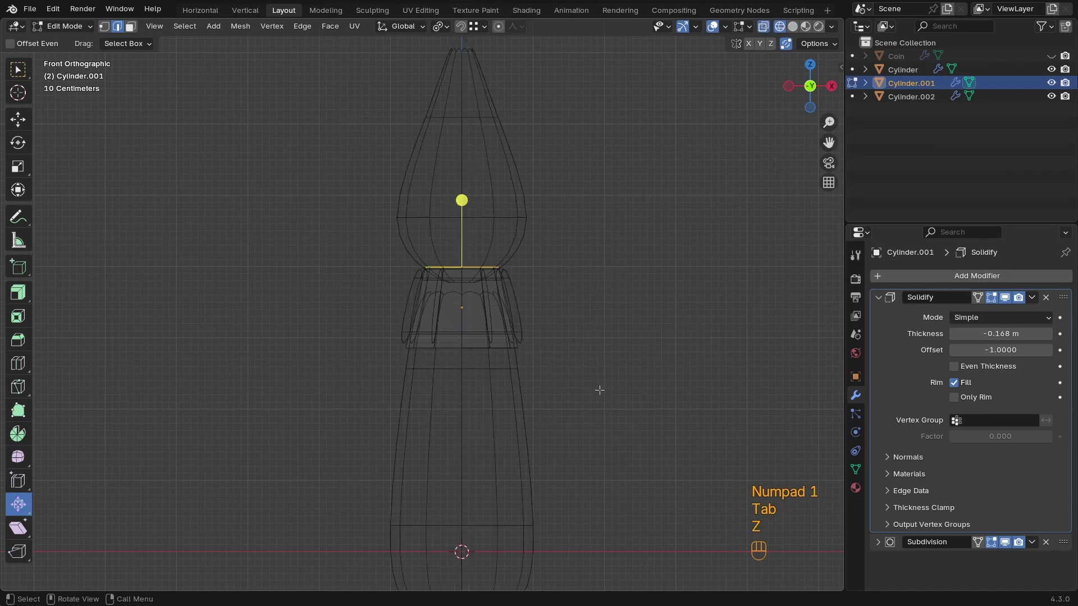
key(g)
key(z)
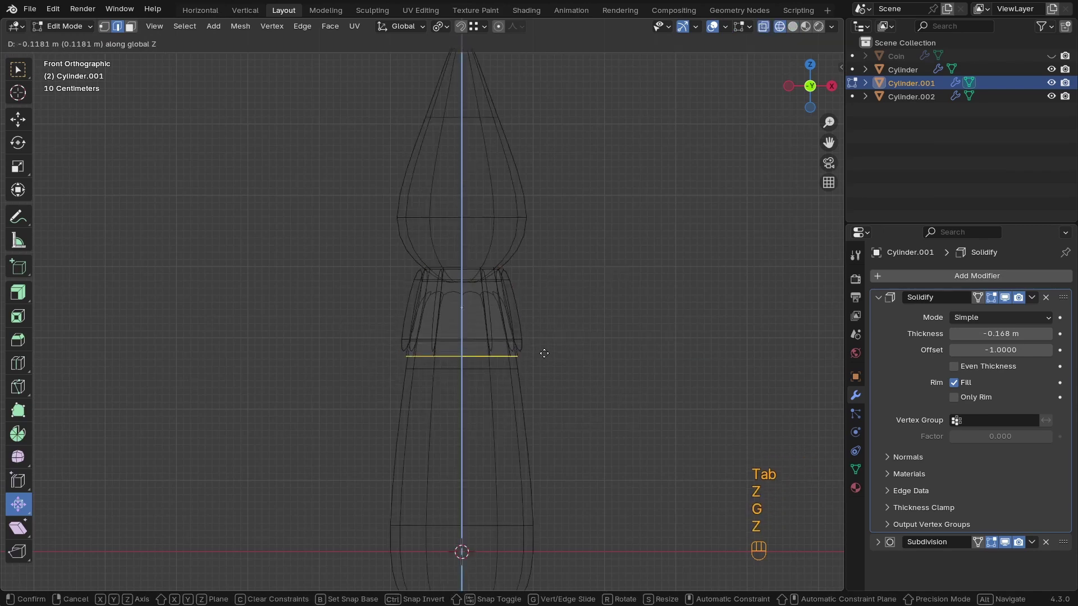
click(545, 358)
key(Tab)
key(z)
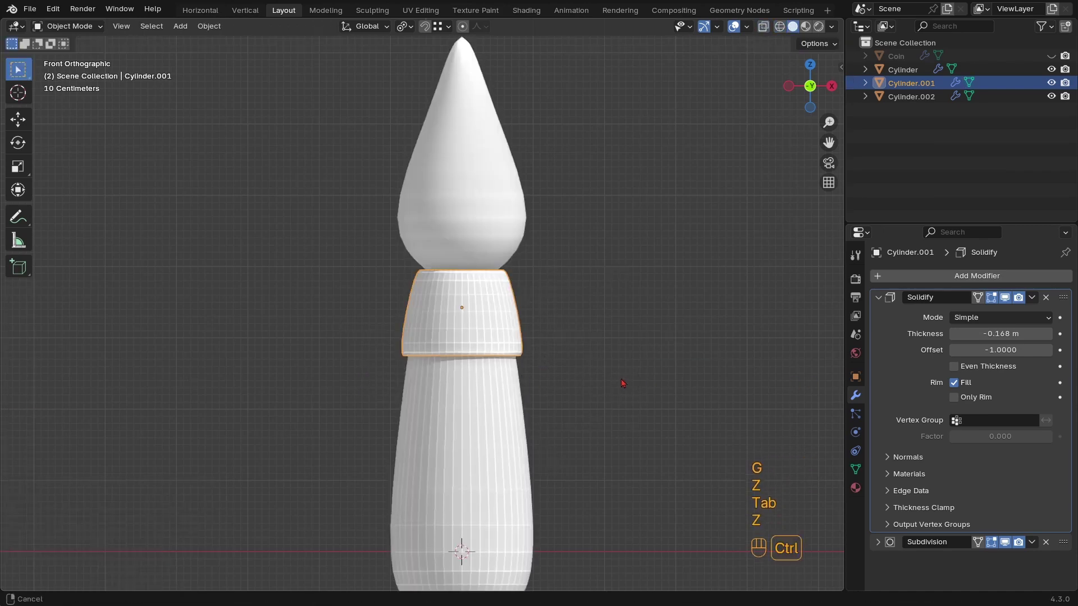
Scale the whole band down uniformly to 0.937 so it fits the body more closely
mouse_move(620, 383)
ctrl+middle_down()
mouse_move(642, 312)
mouse_move(701, 395)
ctrl+middle_up()
key(s)
key(shift)
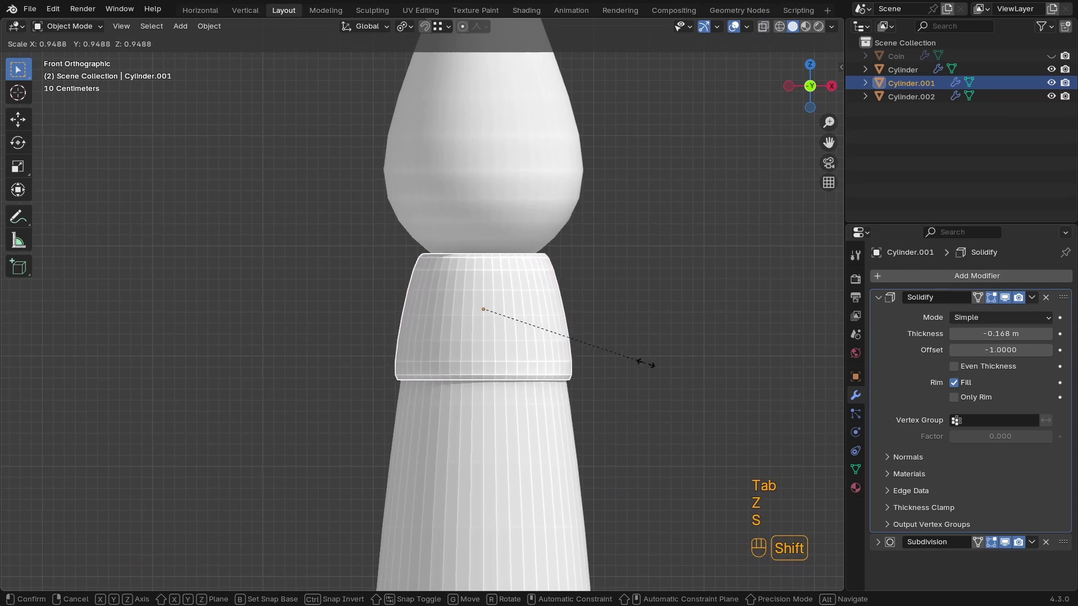
click(605, 339)
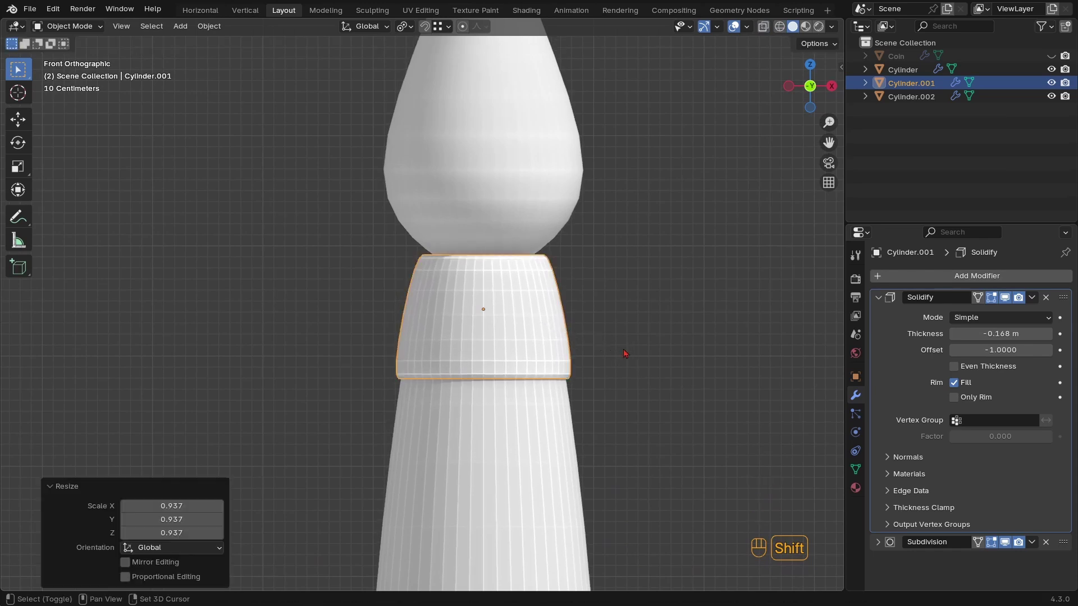
Select the tip piece and adjust its height slightly along Z where it meets the band's top opening
middle_drag(605, 339, 373, 267)
click(373, 267)
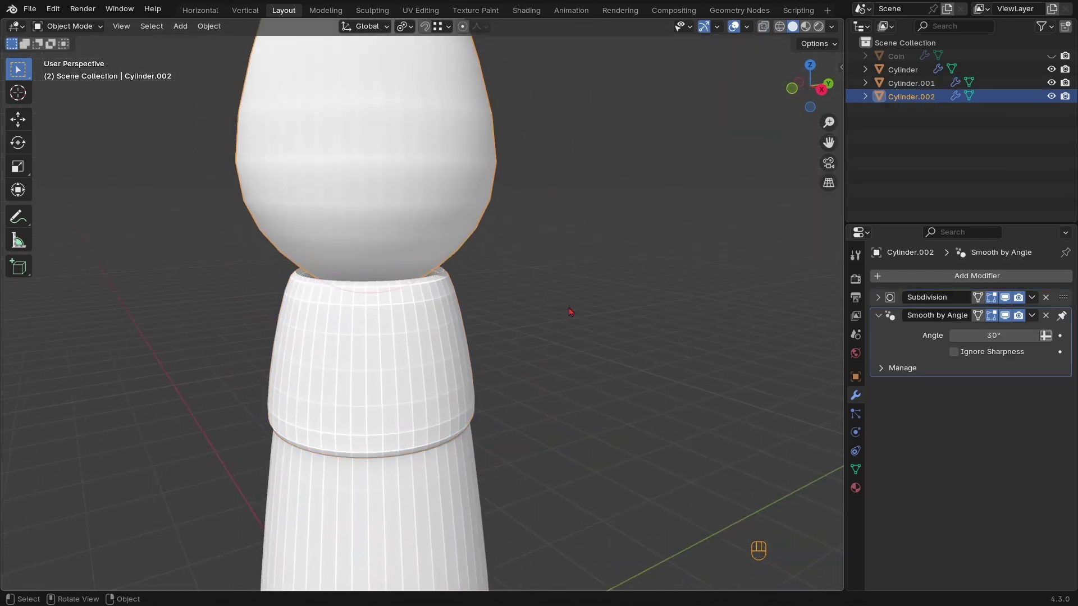
key(g)
key(z)
key(shift)
click(570, 317)
Widen the tip piece's widest edge loop in front wireframe view and return to Object Mode
mouse_move(571, 318)
ctrl+middle_down()
mouse_move(516, 382)
mouse_move(542, 351)
mouse_move(491, 312)
ctrl+middle_up()
key(KP_1)
key(Tab)
key(z)
click(191, 395)
alt+click(589, 336)
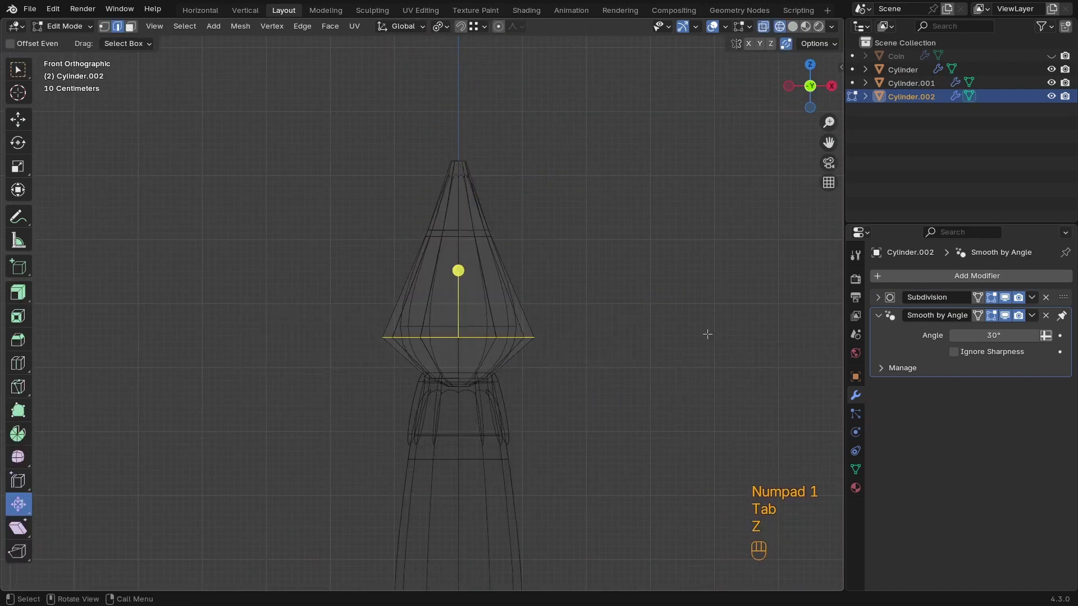
key(s)
click(759, 337)
key(Tab)
Inset the small top face of the tip piece by about 0.063 m in solid view
scroll(524, 388, down, 3)
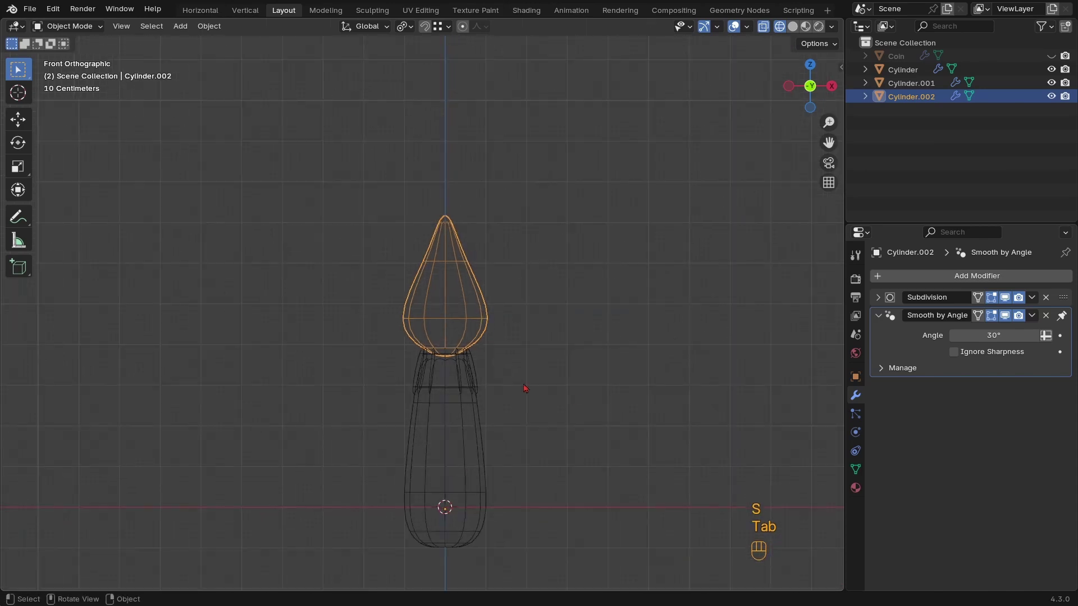
shift+middle_drag(522, 362, 528, 483)
ctrl+middle_drag(528, 483, 536, 315)
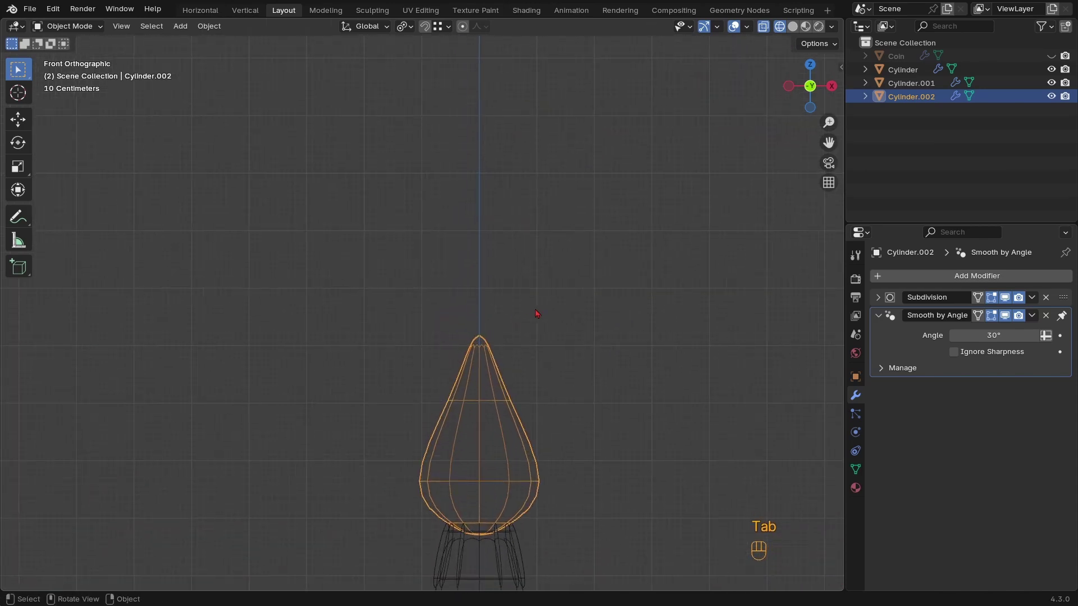
key(Tab)
alt+click(484, 336)
key(KP_Decimal)
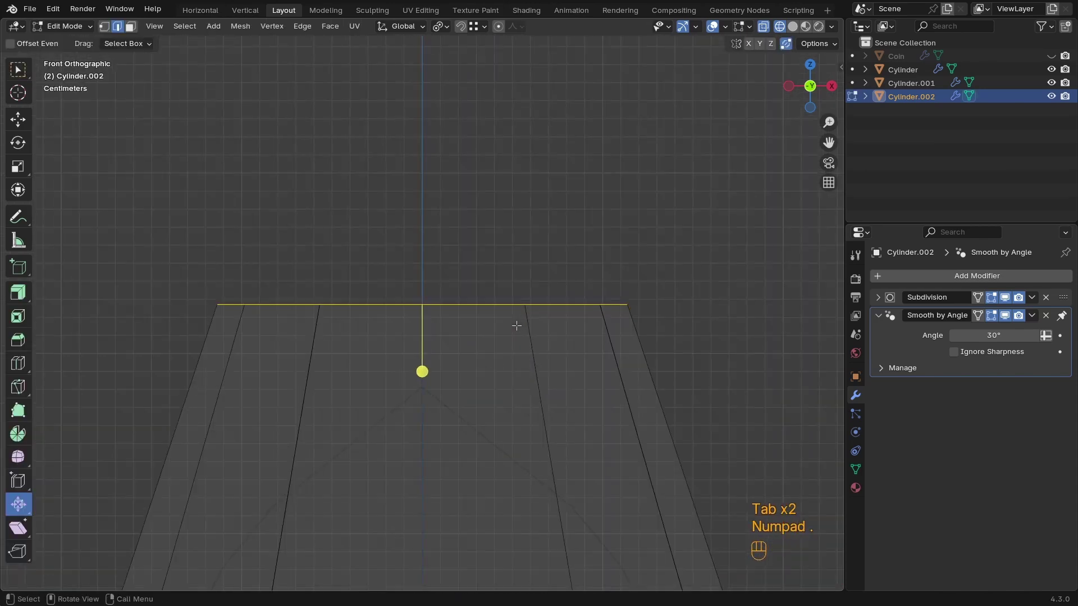
key(z)
mouse_move(491, 362)
ctrl+middle_down()
mouse_move(429, 389)
mouse_move(455, 415)
mouse_move(497, 431)
ctrl+middle_up()
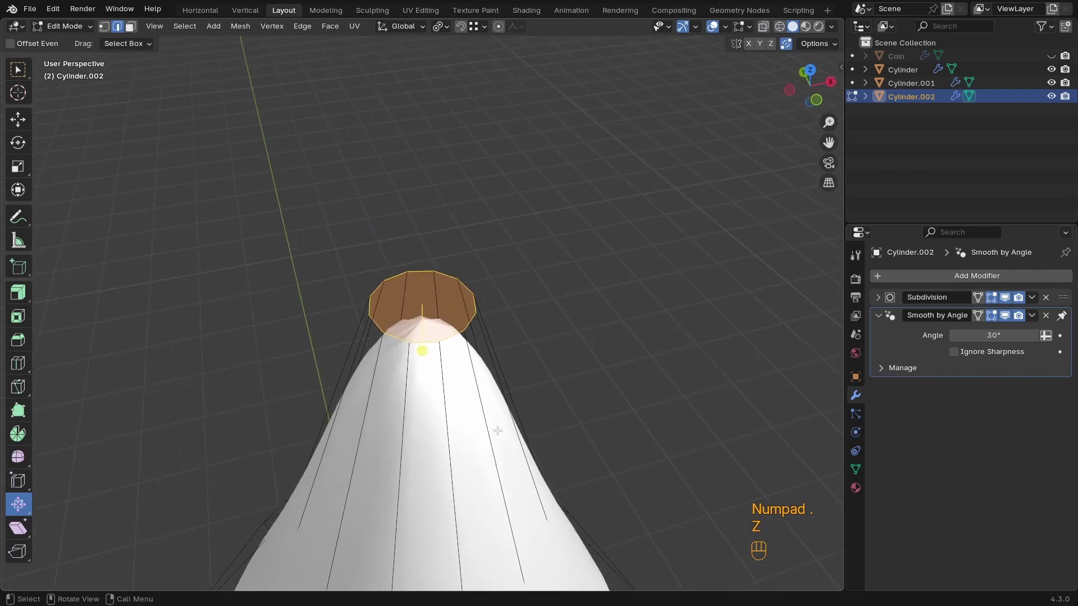
key(i)
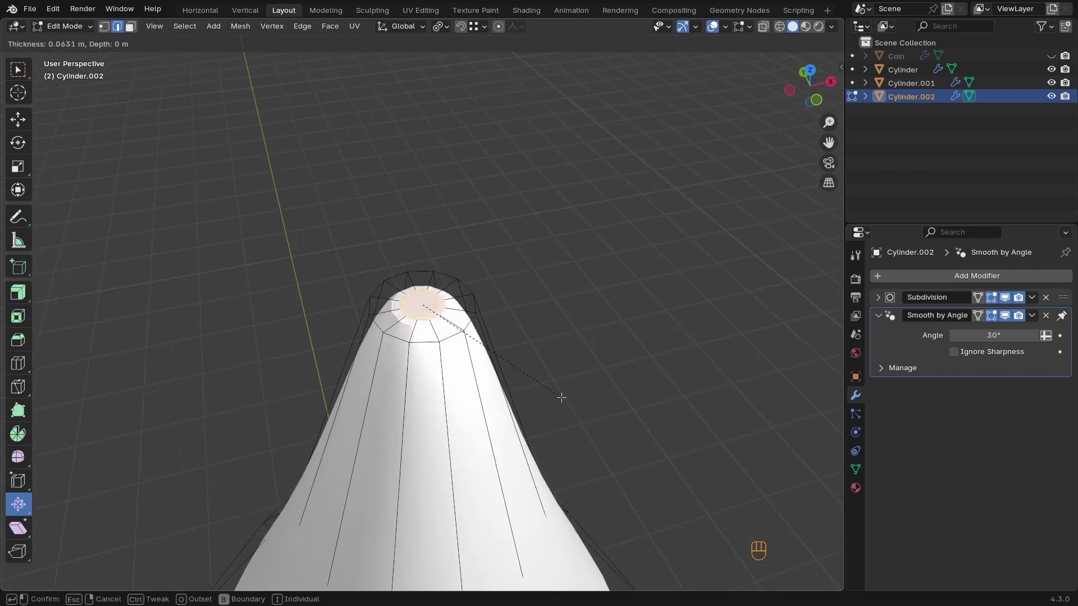
click(560, 397)
Slide the outer edge loop around the tip's inset face down toward the middle loop, with a factor of about -0.916
alt+click(453, 350)
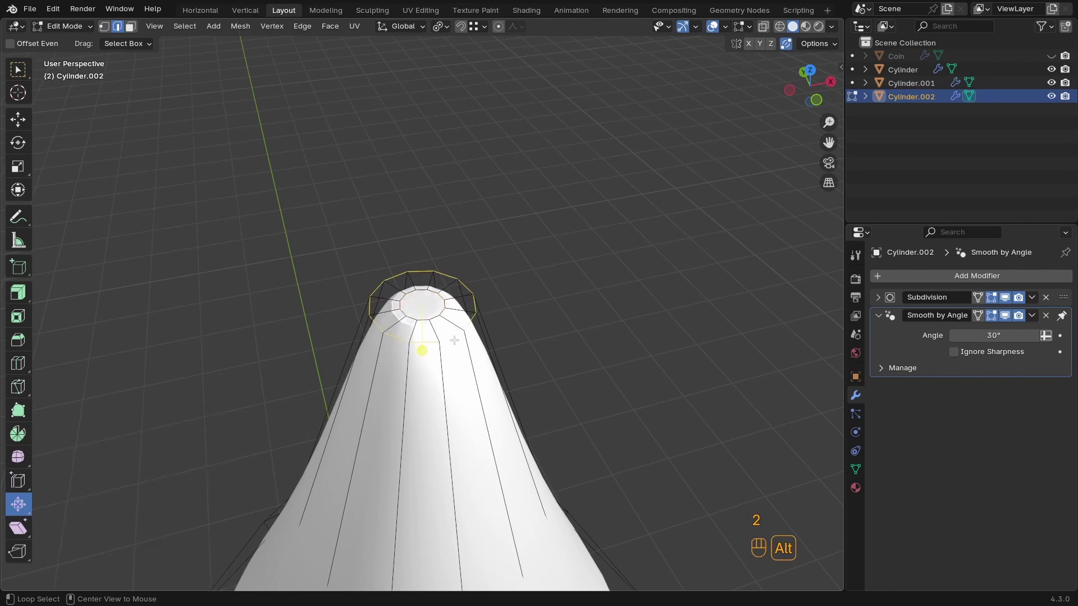
key(g)
key(g)
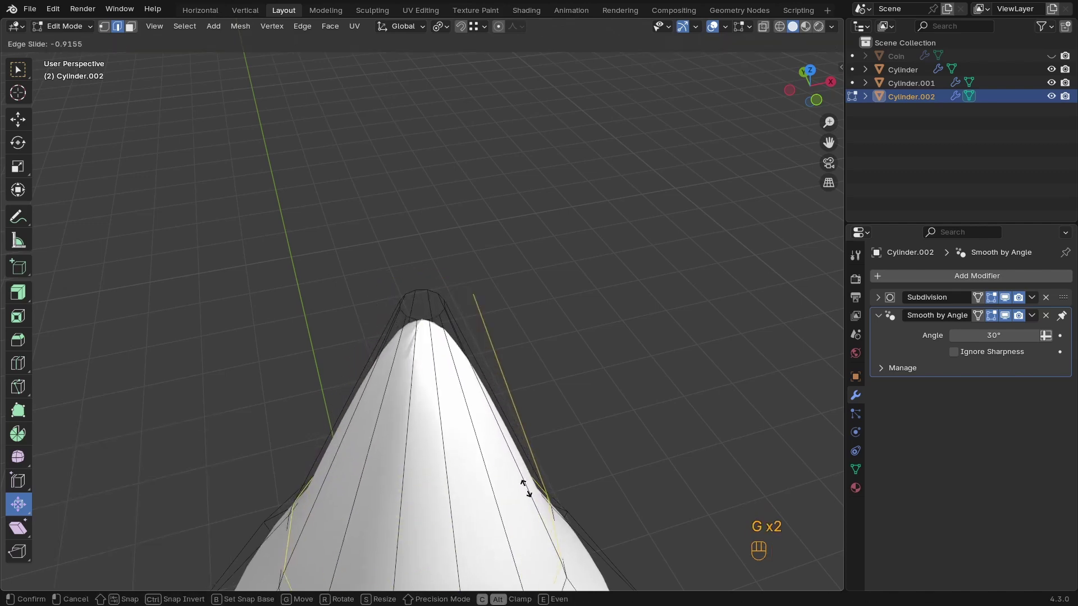
click(527, 488)
Slide the lower of the tip piece's two close middle loops down toward the widest loop, with a factor of about -0.31
middle_drag(527, 489, 445, 535)
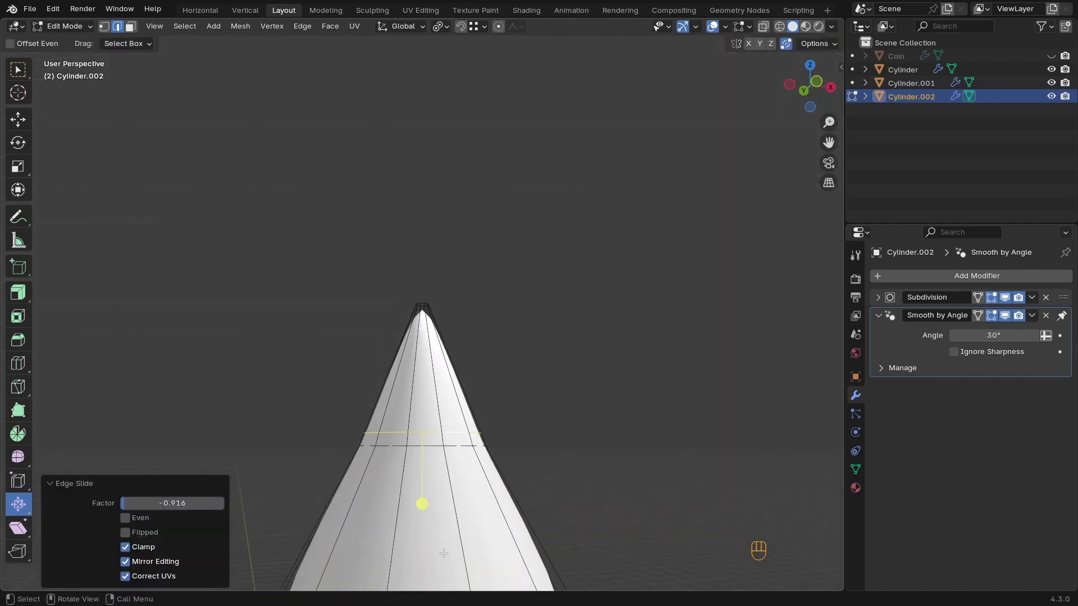
key(KP_Decimal)
key(KP_1)
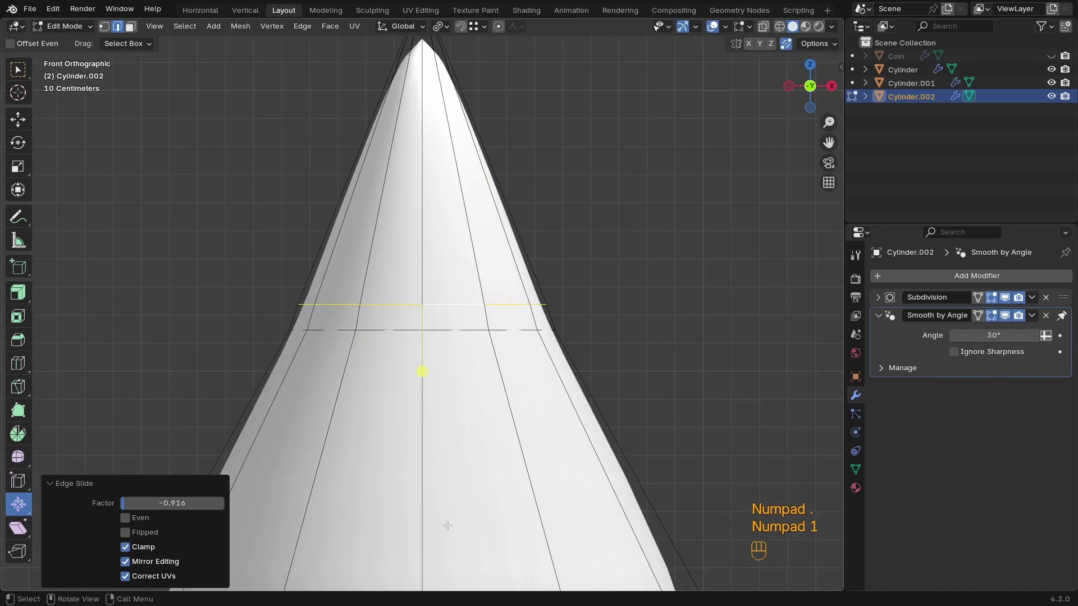
ctrl+middle_drag(440, 522, 462, 323)
alt+click(443, 323)
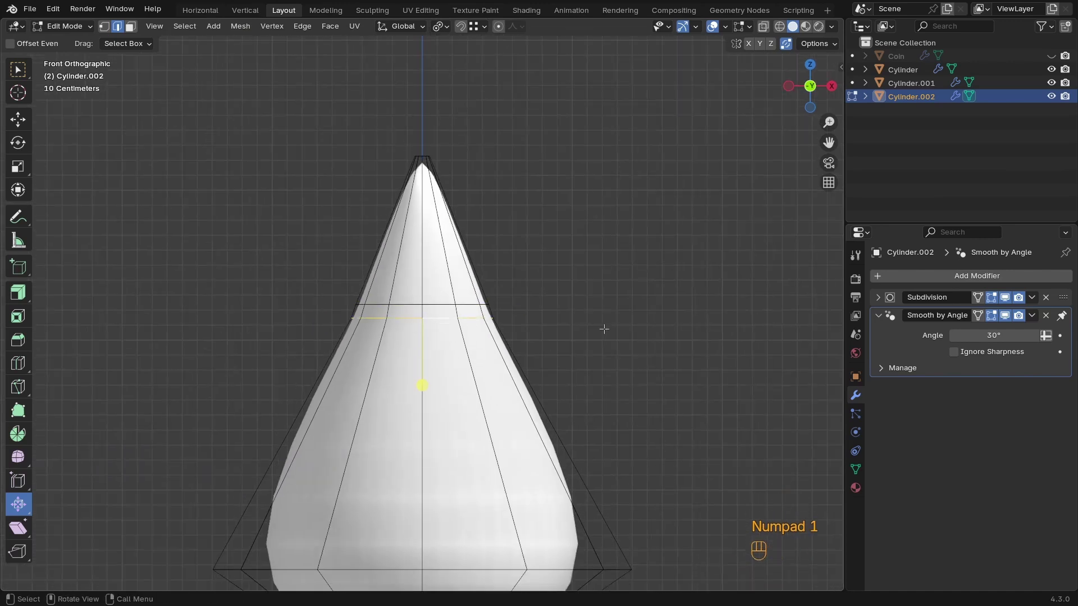
key(g)
key(g)
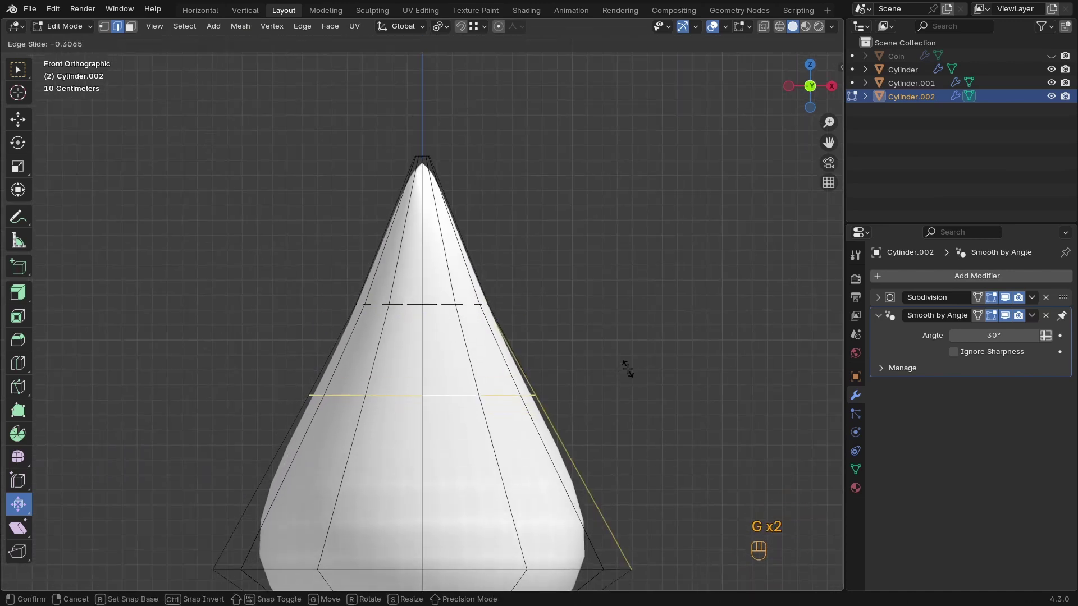
click(624, 369)
Scale the tip piece's upper middle loop to 1.047 and the loop below it to 1.219 for a fuller profile
alt+click(460, 304)
key(s)
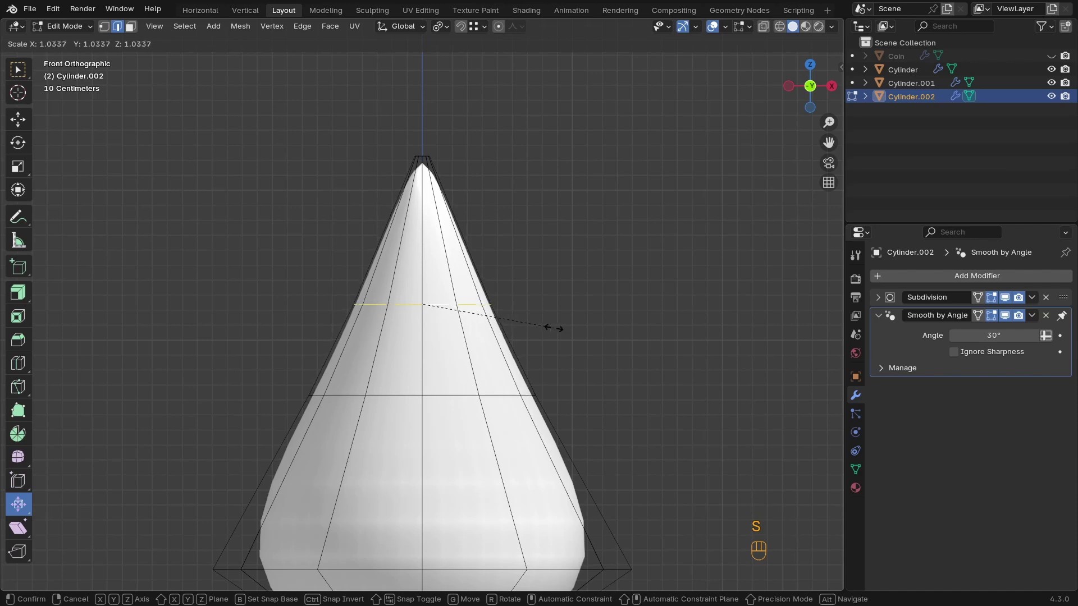
click(555, 328)
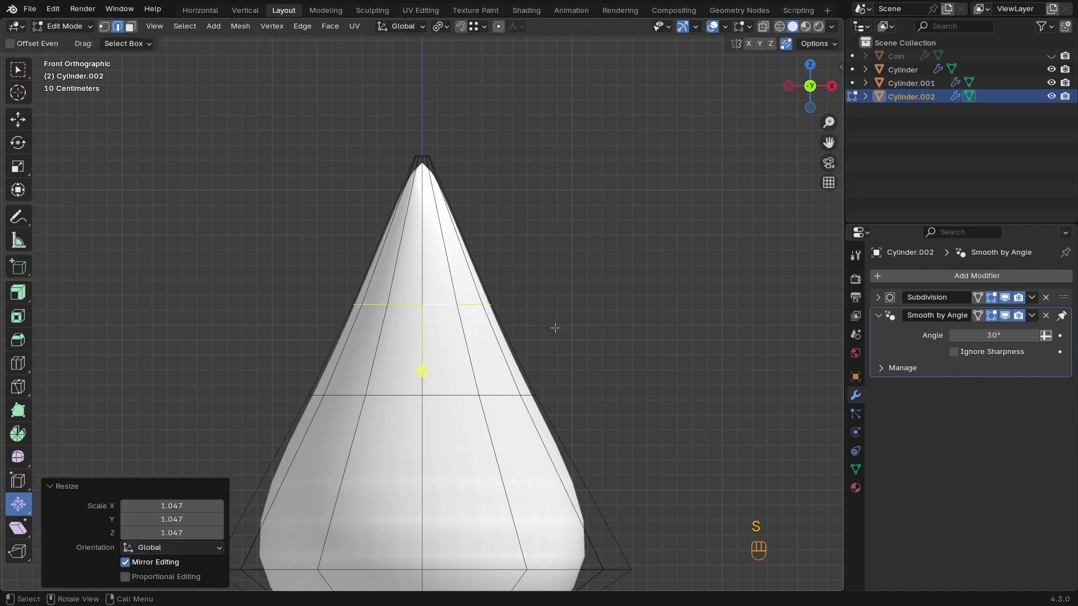
ctrl+middle_drag(555, 328, 524, 429)
alt+click(537, 344)
key(s)
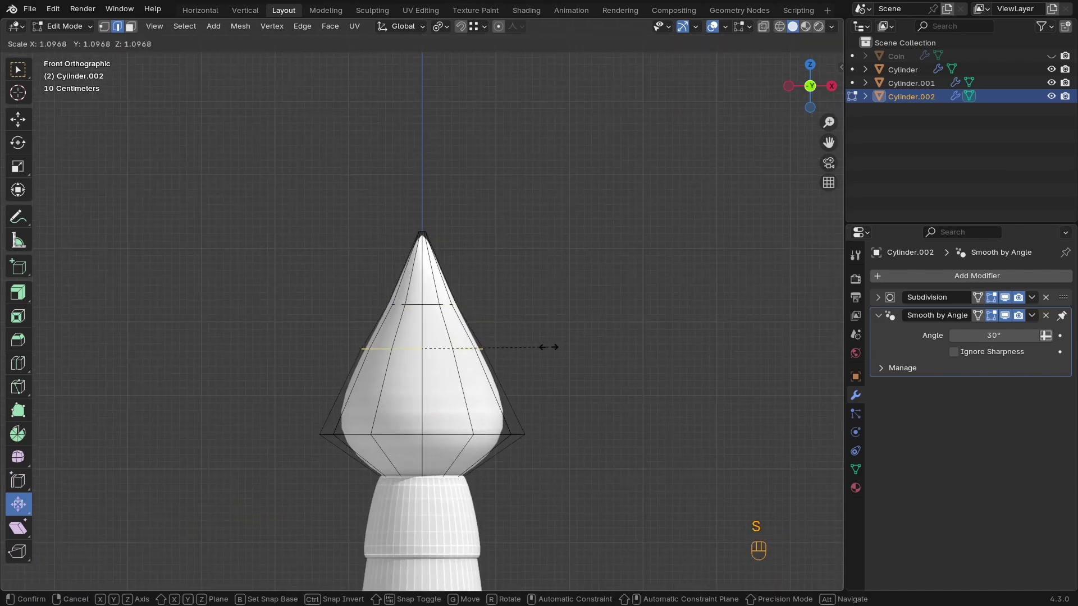
click(561, 346)
Widen the tip piece's upper middle loop further in wireframe, then return to solid view in Object Mode with nothing selected
key(shift+z)
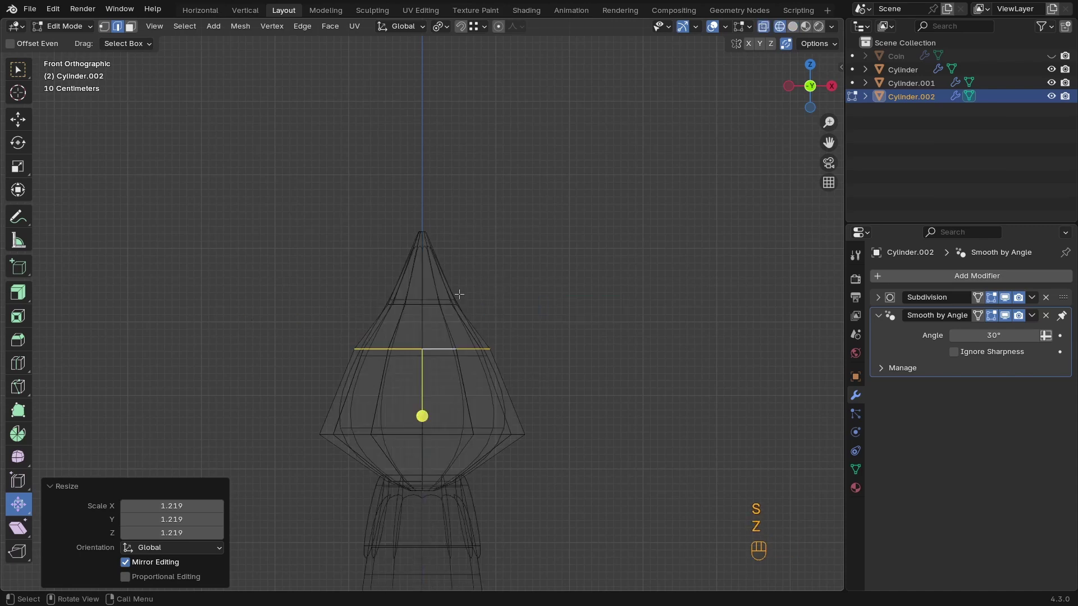
alt+click(455, 304)
key(s)
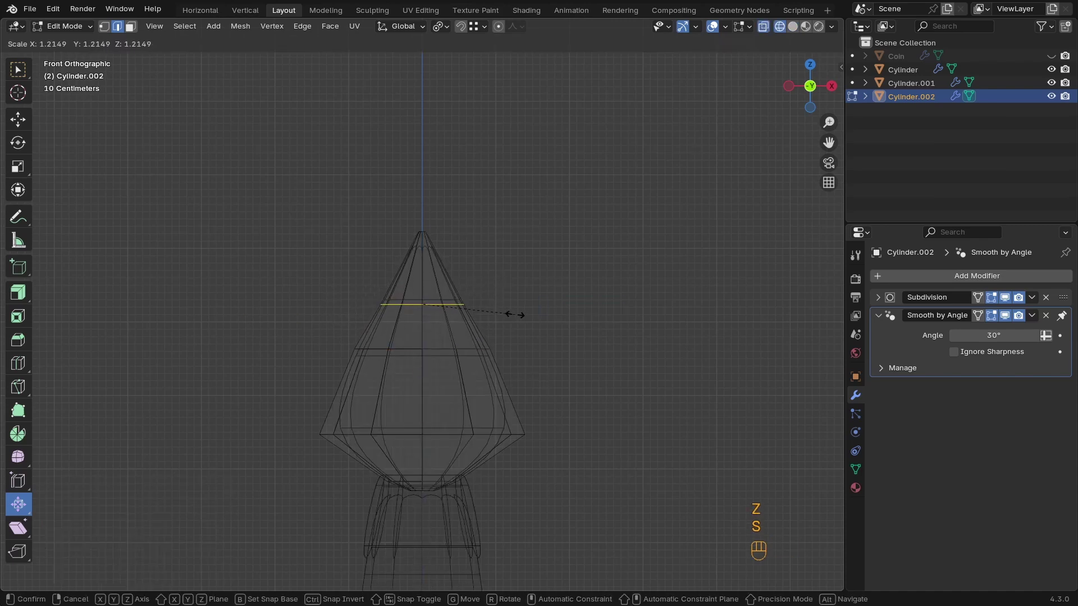
click(533, 323)
key(Tab)
key(z)
click(540, 402)
click(541, 402)
ctrl+middle_drag(540, 402, 480, 329)
scroll(480, 329, up, 1)
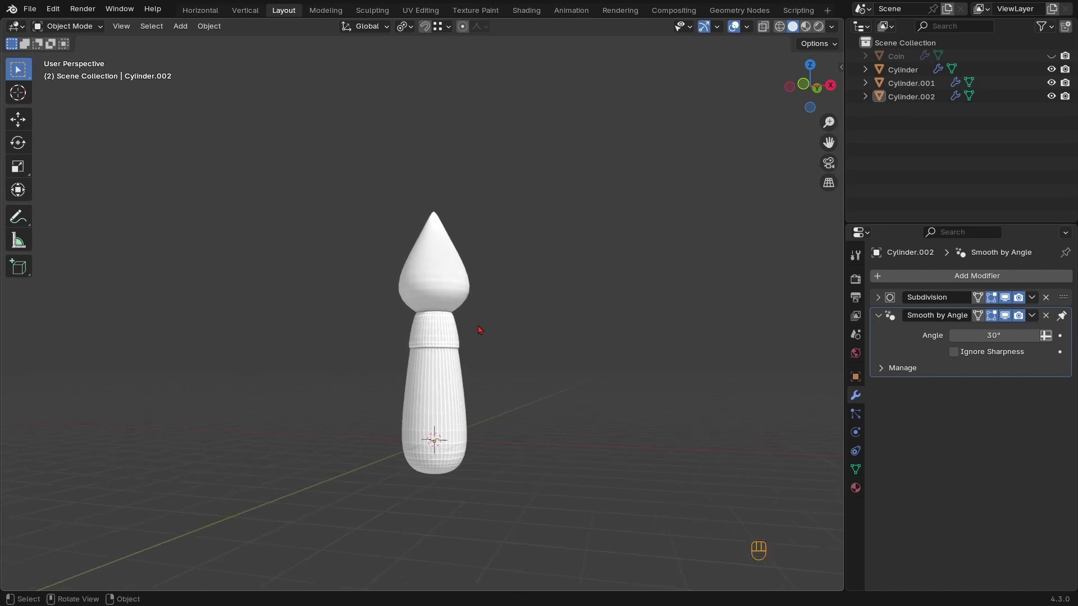
Save the project as DAY2.blend in the DAY2 folder
key(ctrl+s)
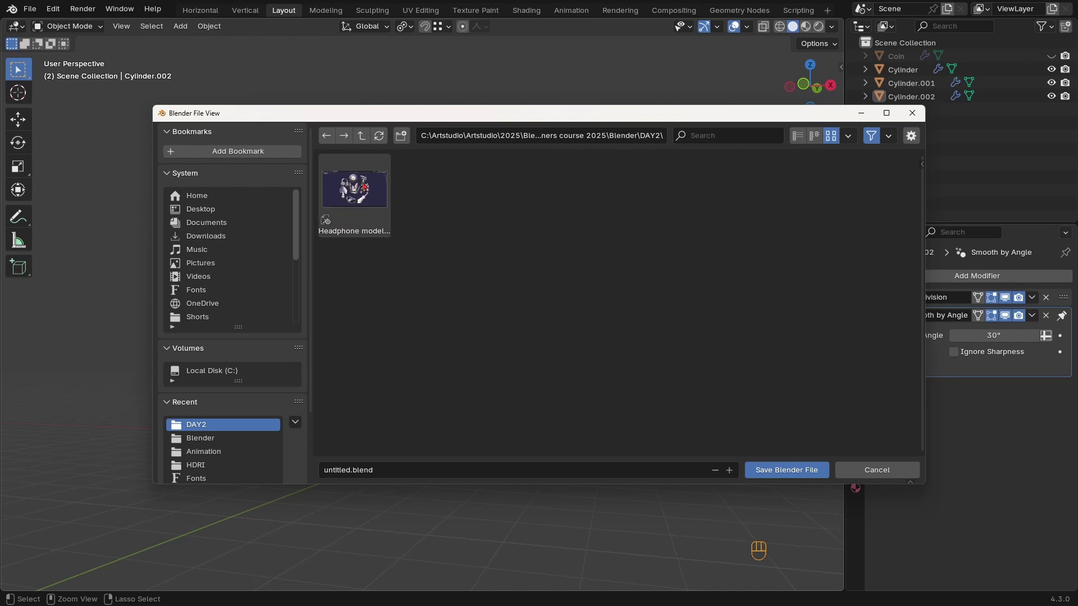
click(412, 466)
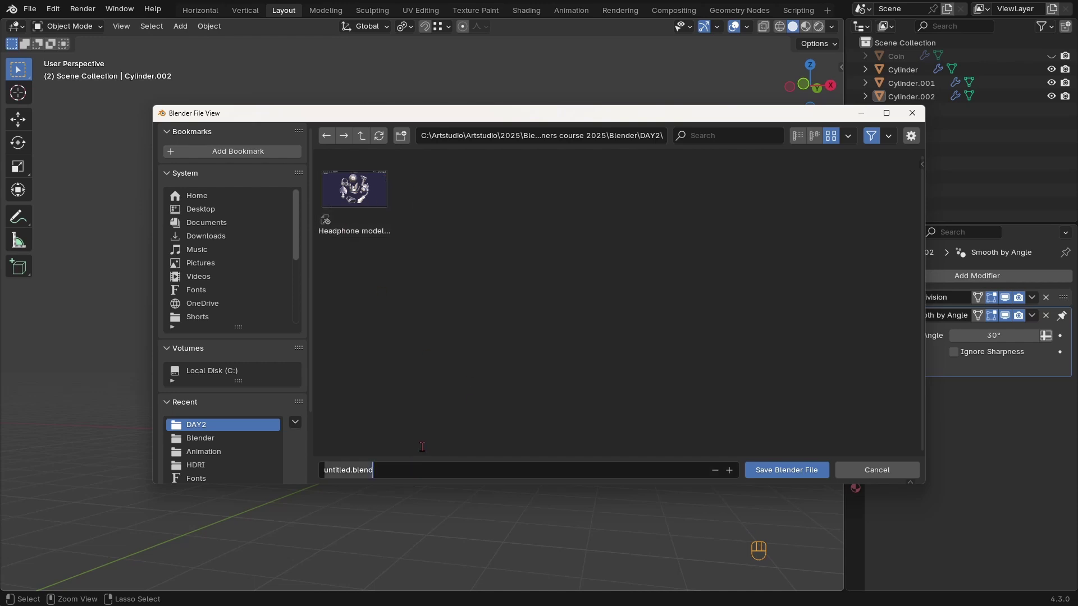
text(DAY2)
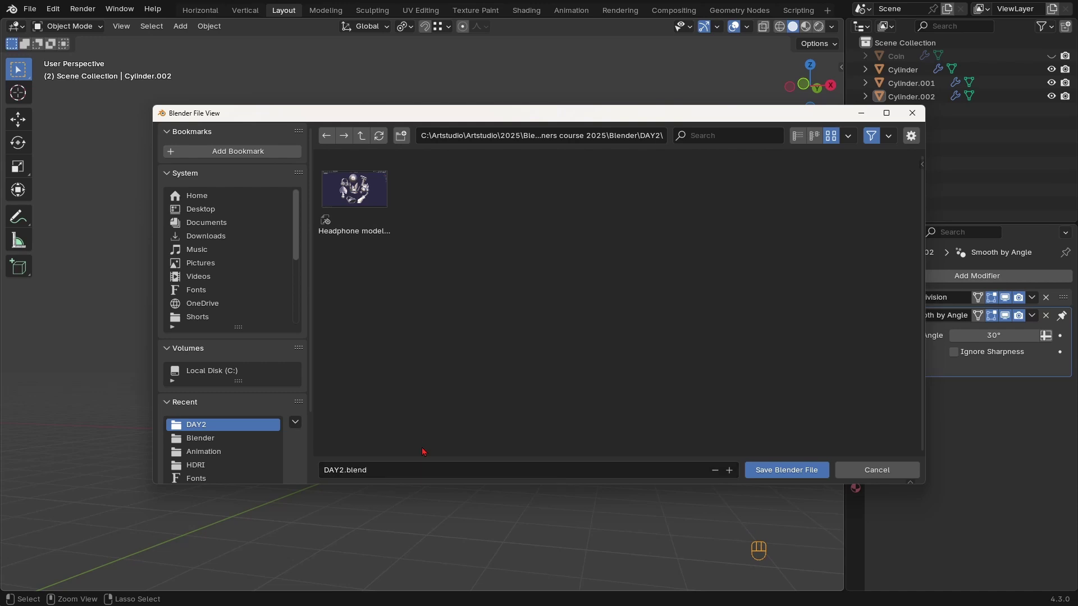
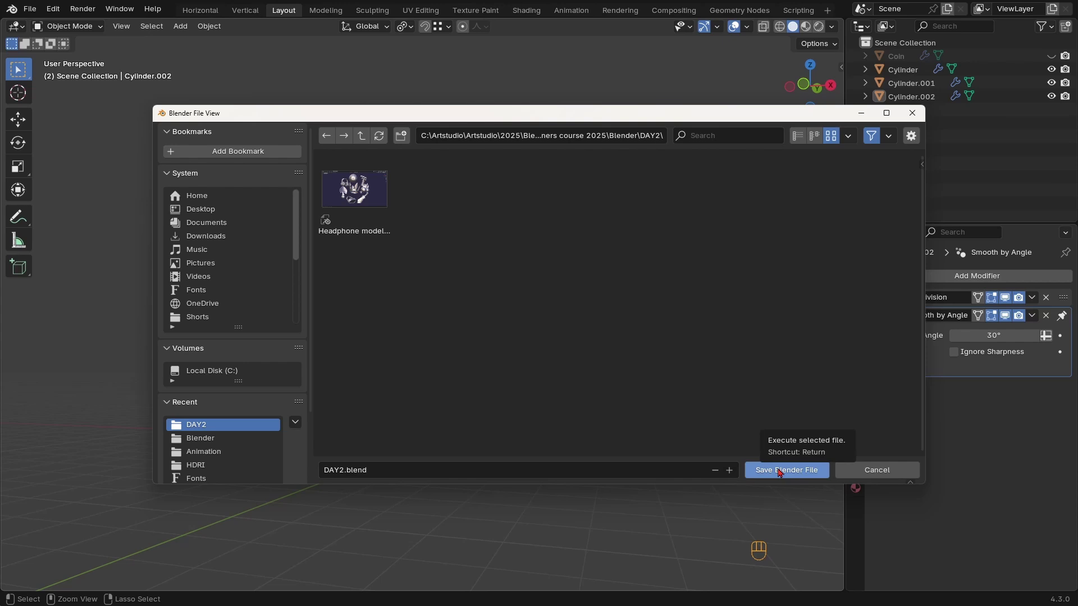
click(779, 470)
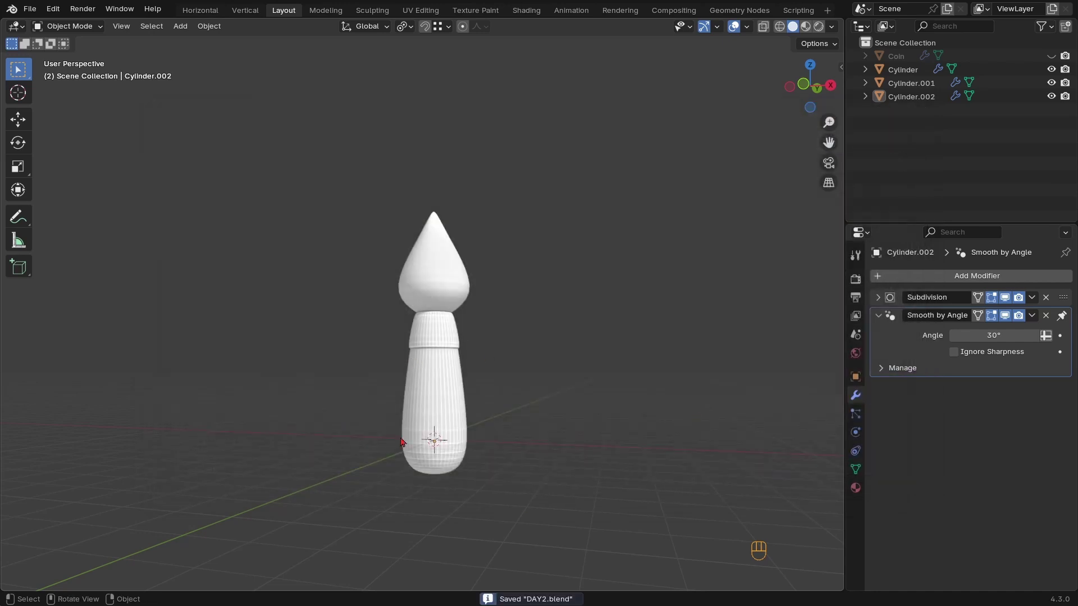
Apply Shade Auto Smooth to all three brush parts and save the project
ctrl+middle_drag(541, 185, 541, 139)
key(a)
right_click(519, 297)
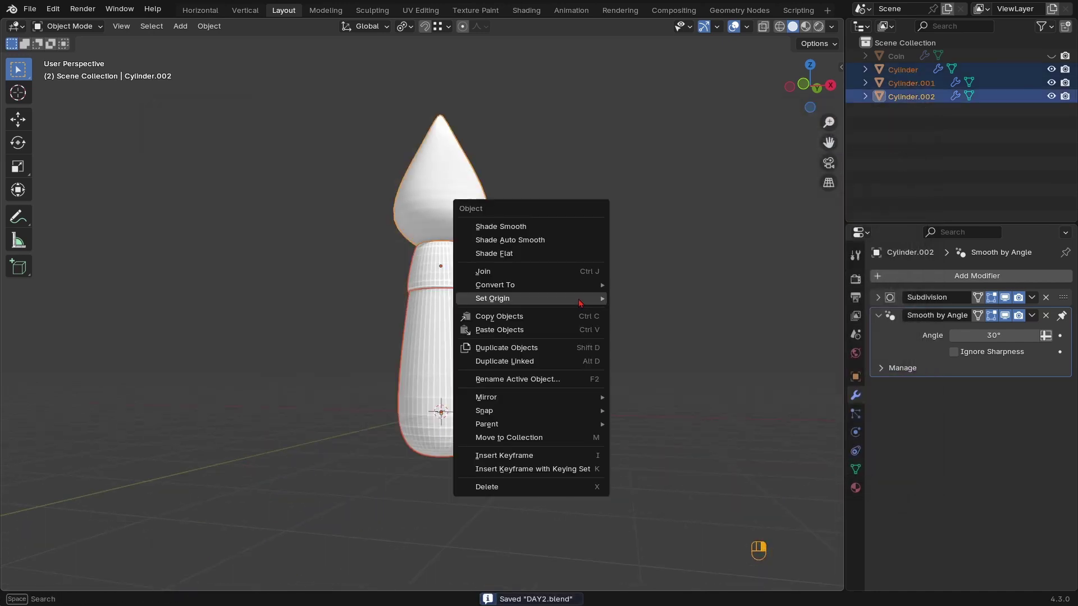
click(528, 240)
middle_drag(525, 343, 547, 347)
click(549, 348)
key(ctrl+s)
Move the three brush parts into a new collection named Paint Brush and exclude that collection from the view layer
scroll(488, 339, down, 2)
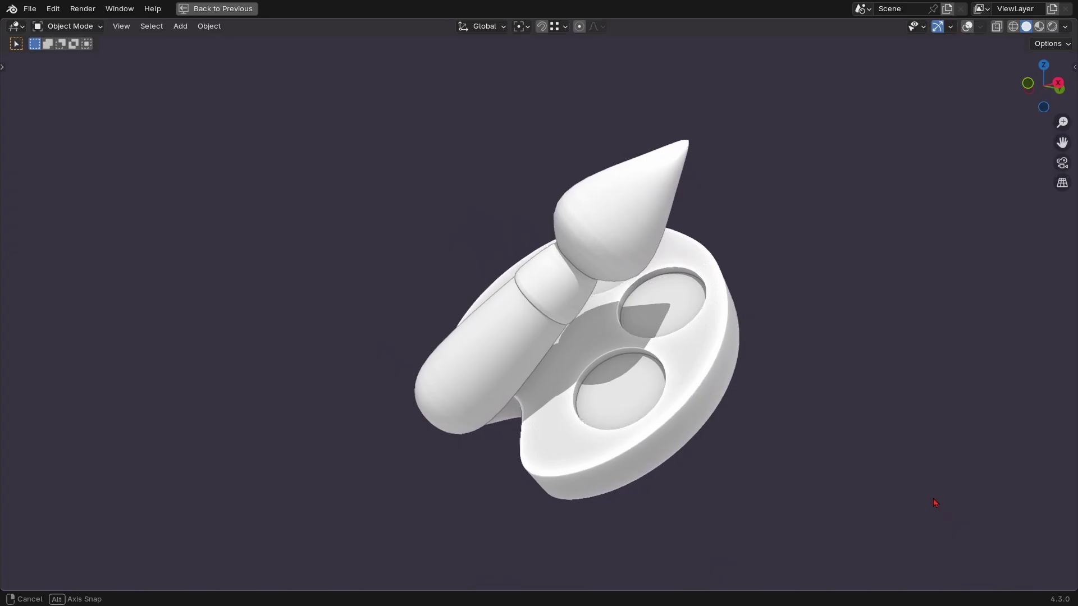
middle_drag(934, 501, 1023, 536)
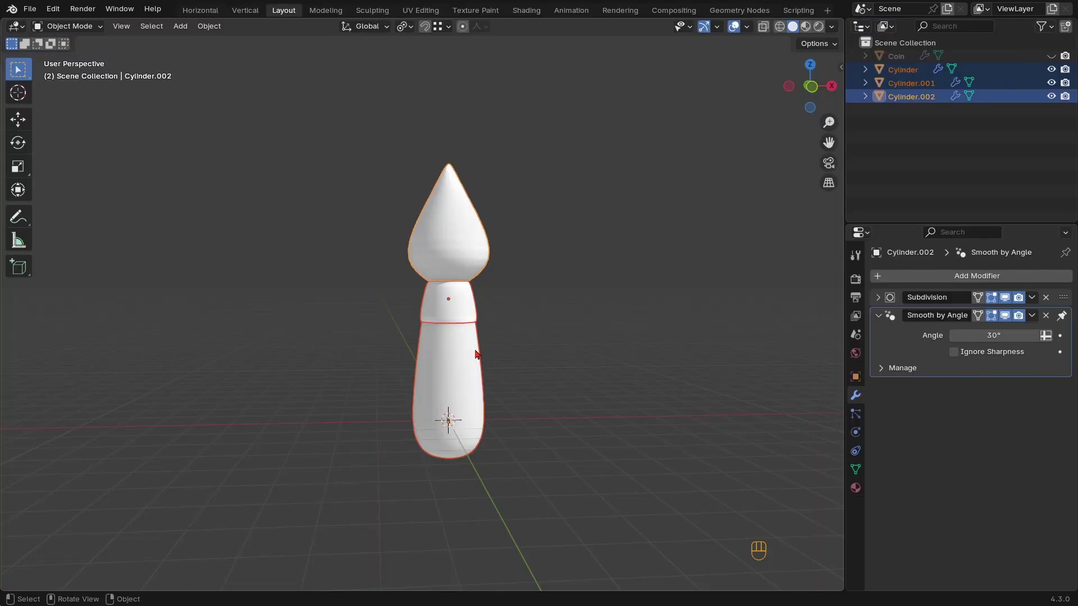
key(m)
click(486, 342)
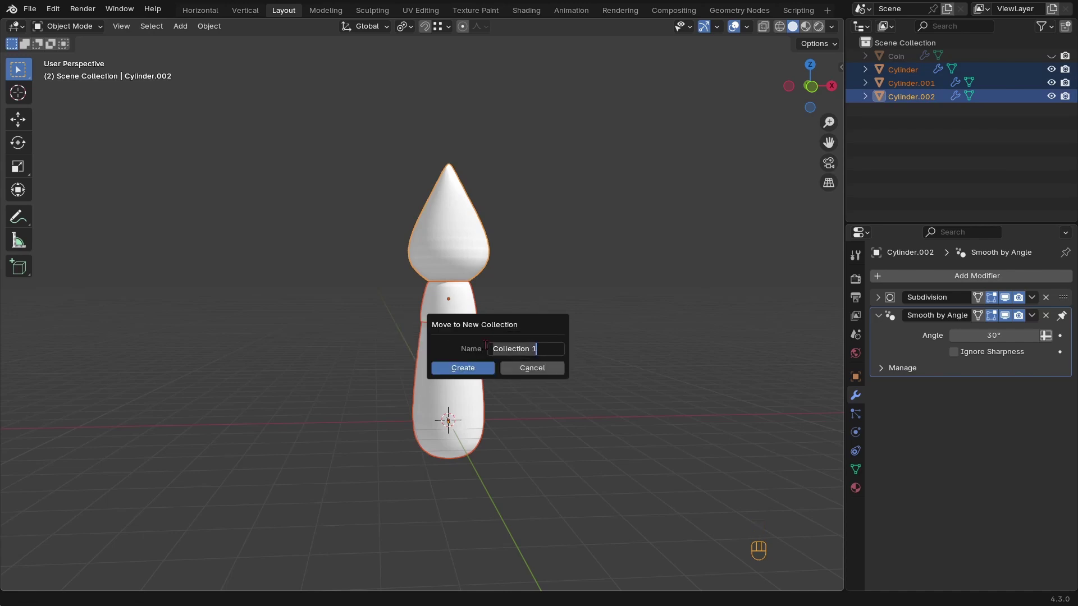
text(Paint Brush)
key(Return)
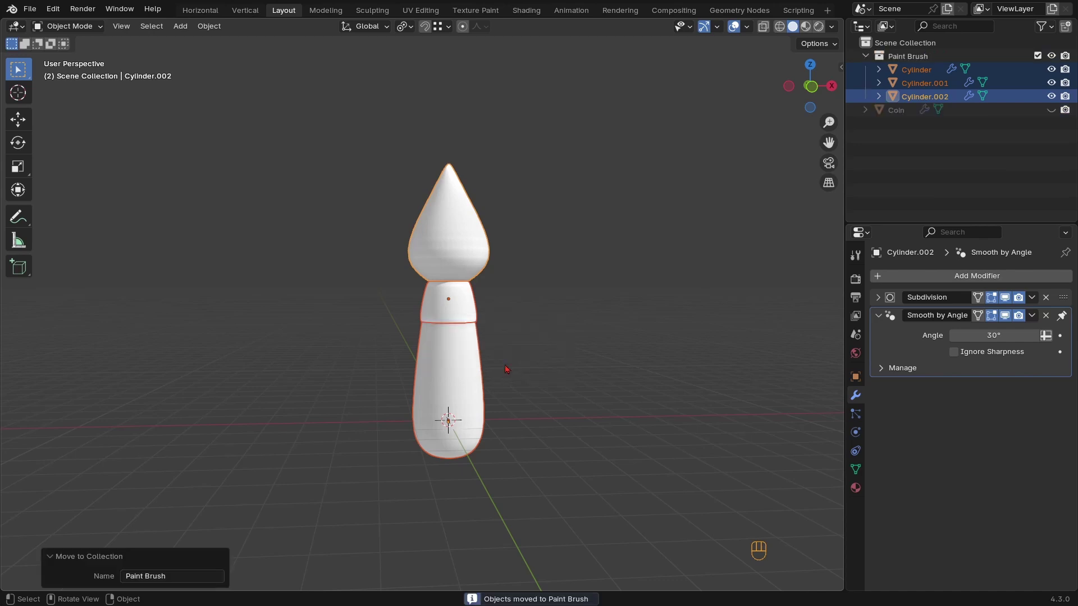
click(865, 56)
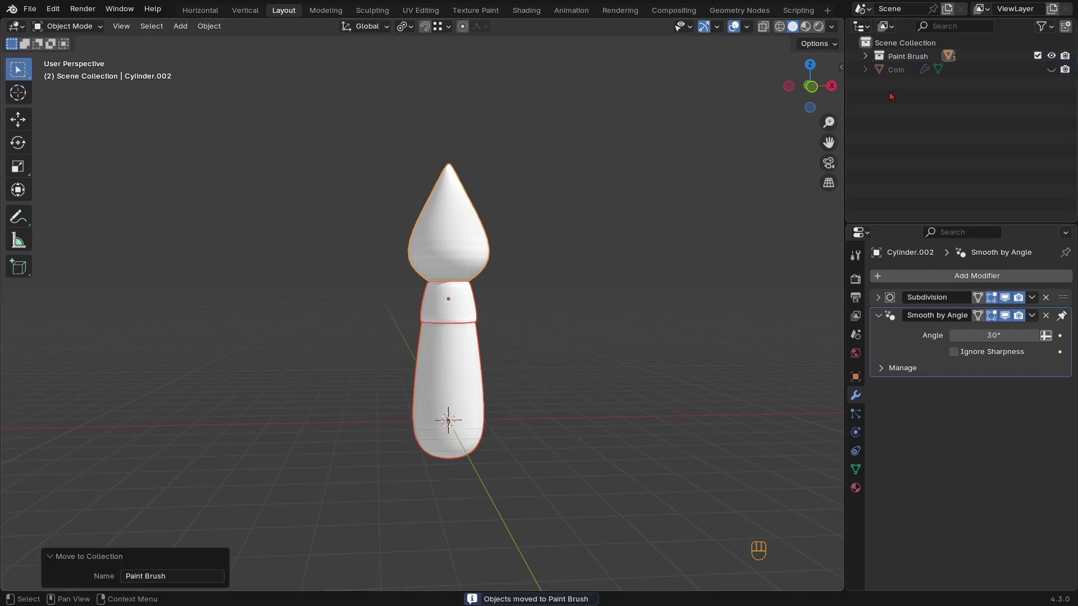
click(1038, 56)
Add a 2 m plane at the origin and open it in Edit Mode in a top wireframe view
middle_drag(560, 366, 489, 318)
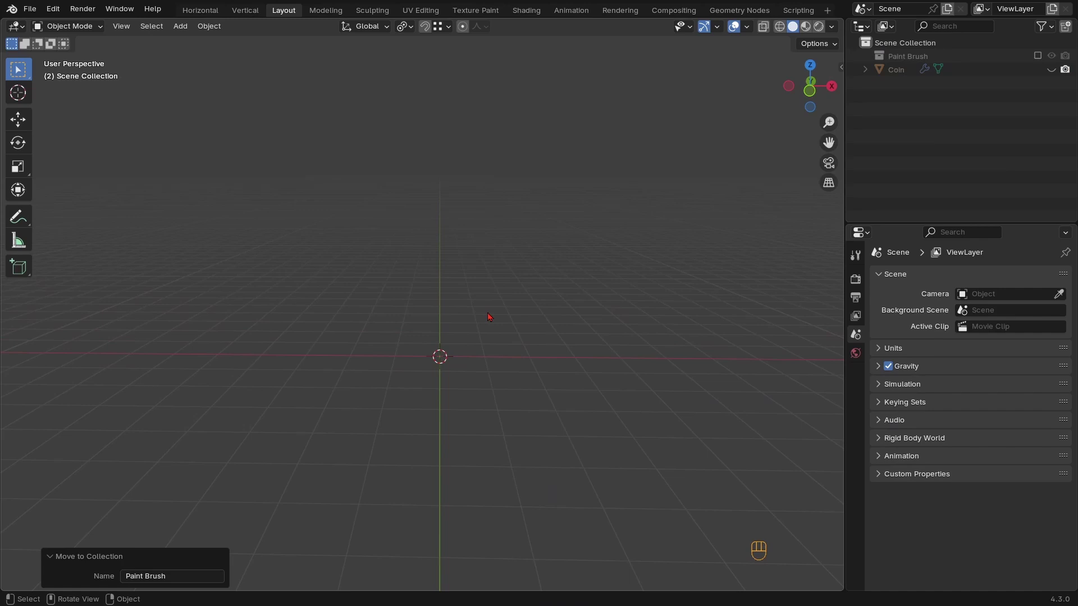
key(shift+a)
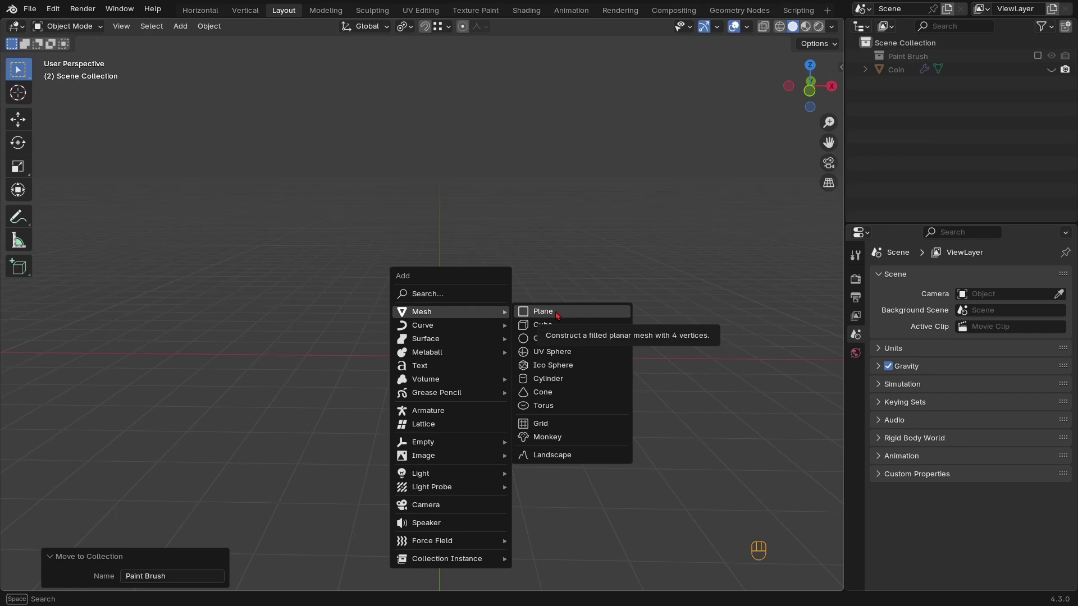
click(583, 313)
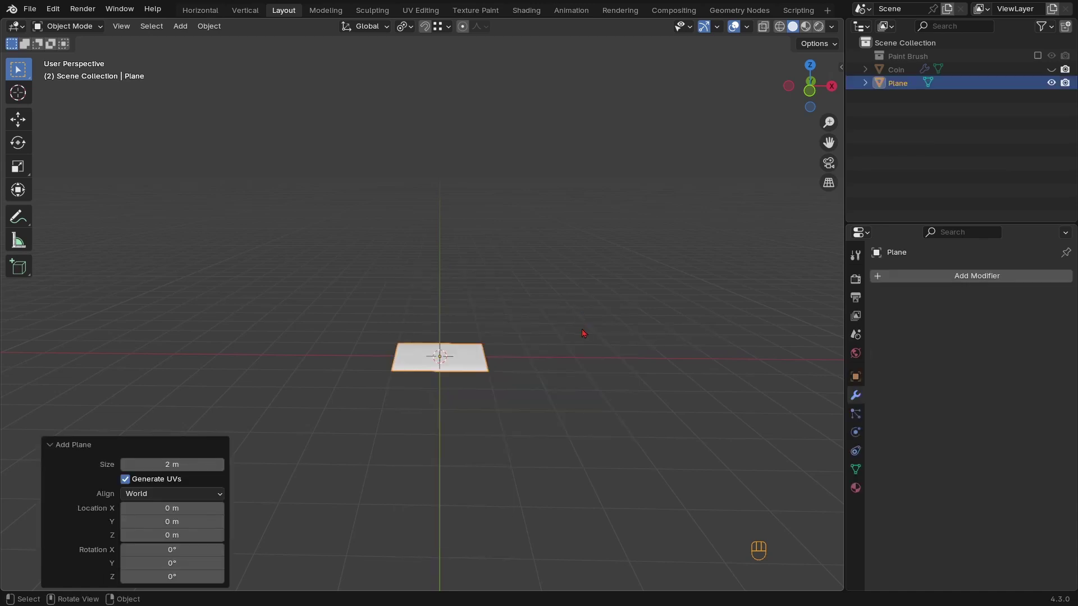
key(KP_7)
ctrl+middle_drag(638, 366, 541, 334)
key(Tab)
key(z)
click(660, 343)
Subdivide the whole plane twice with one cut each time, giving a four-by-four grid
right_click(550, 350)
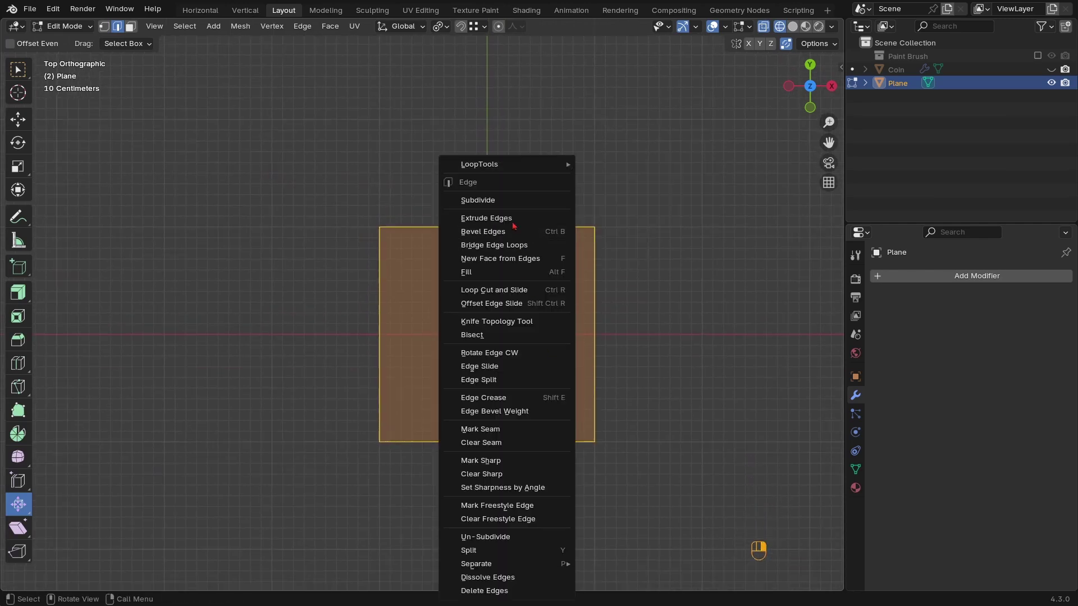
click(505, 197)
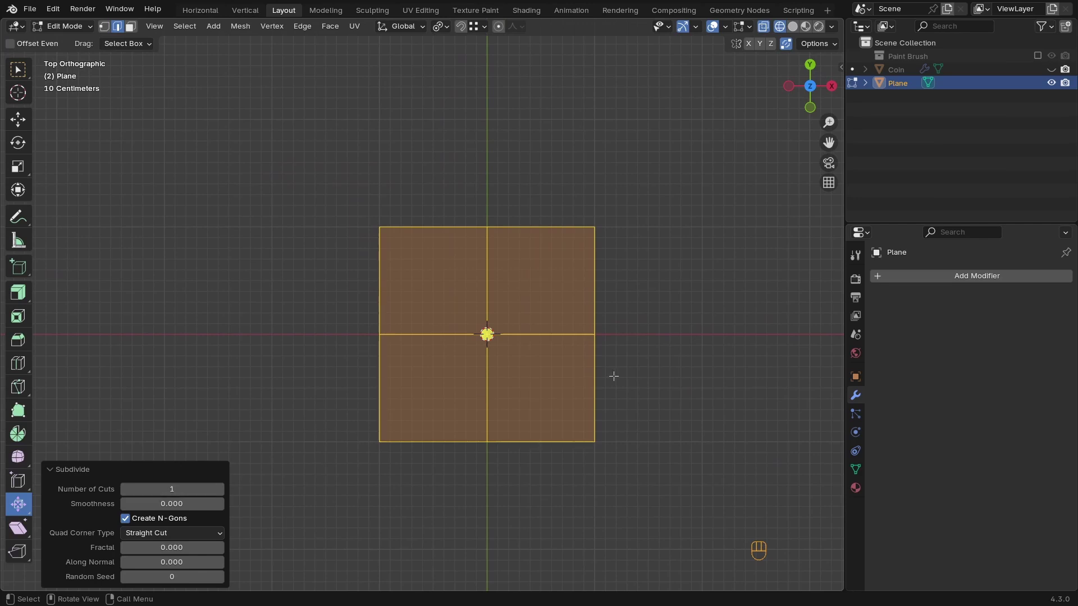
right_click(511, 365)
click(457, 201)
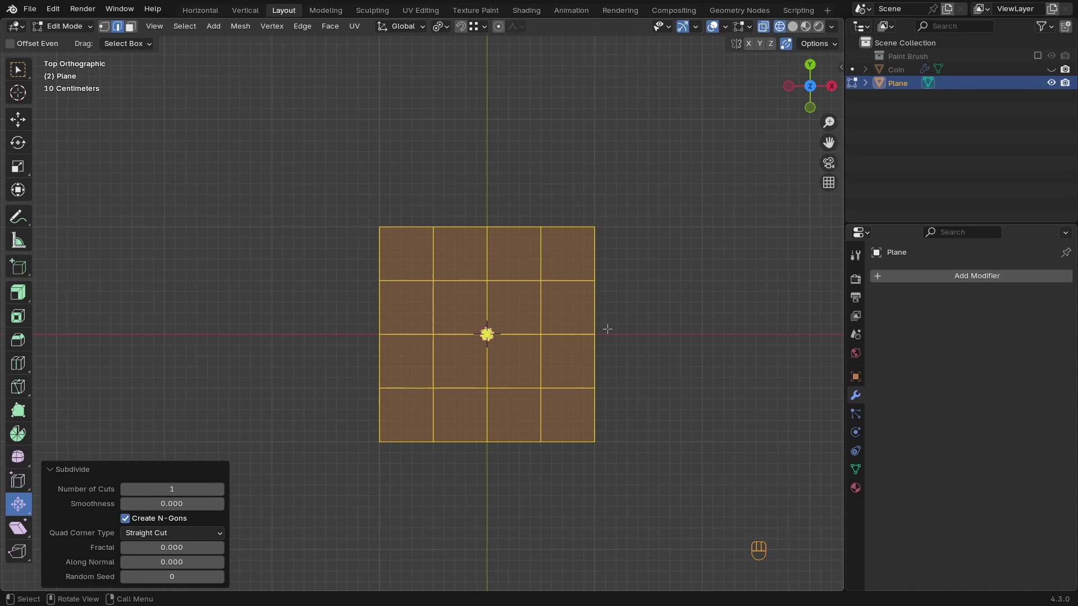
Move the plane's two upper corner vertices diagonally inward to round the top, shifting the +X one about 0.22 m in X
key(1)
ctrl+middle_drag(561, 294, 604, 264)
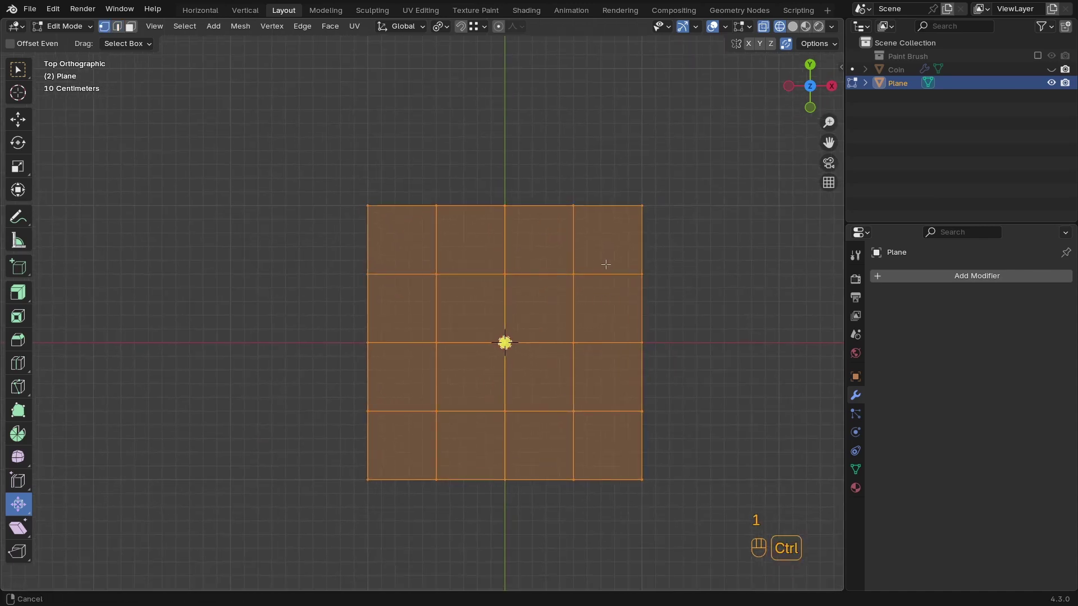
click(631, 225)
key(g)
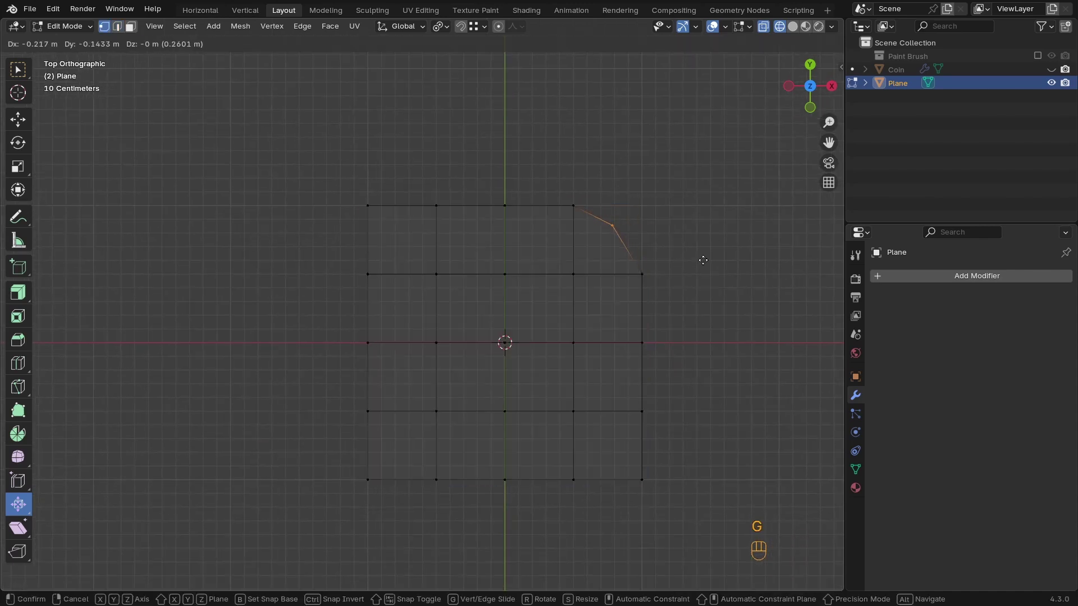
click(704, 261)
click(369, 206)
key(g)
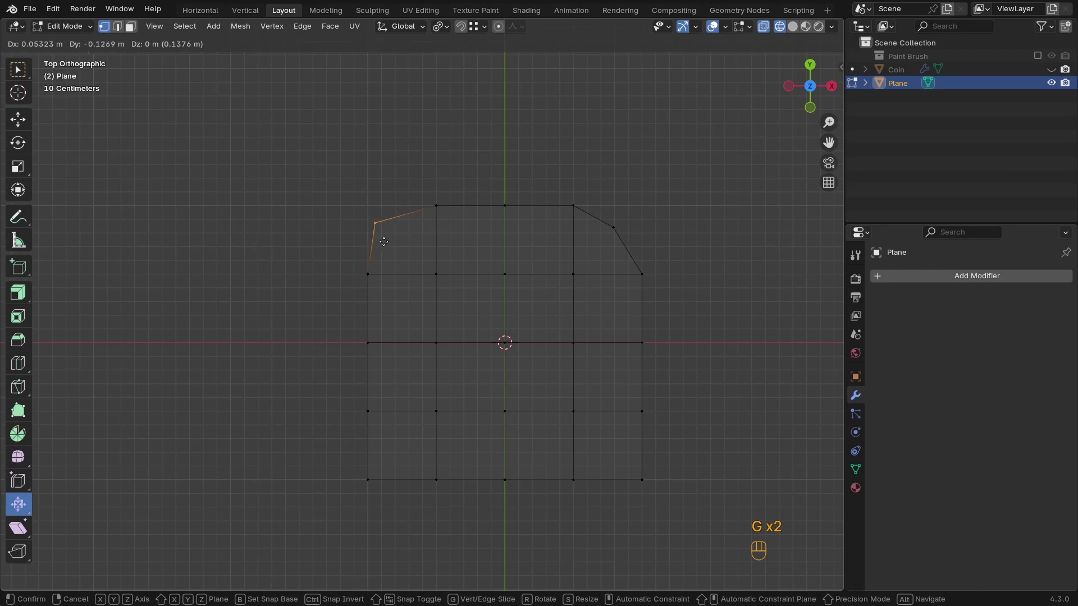
click(388, 239)
Raise the middle vertex of the plane's top edge about 0.07 m along Y
click(523, 199)
key(g)
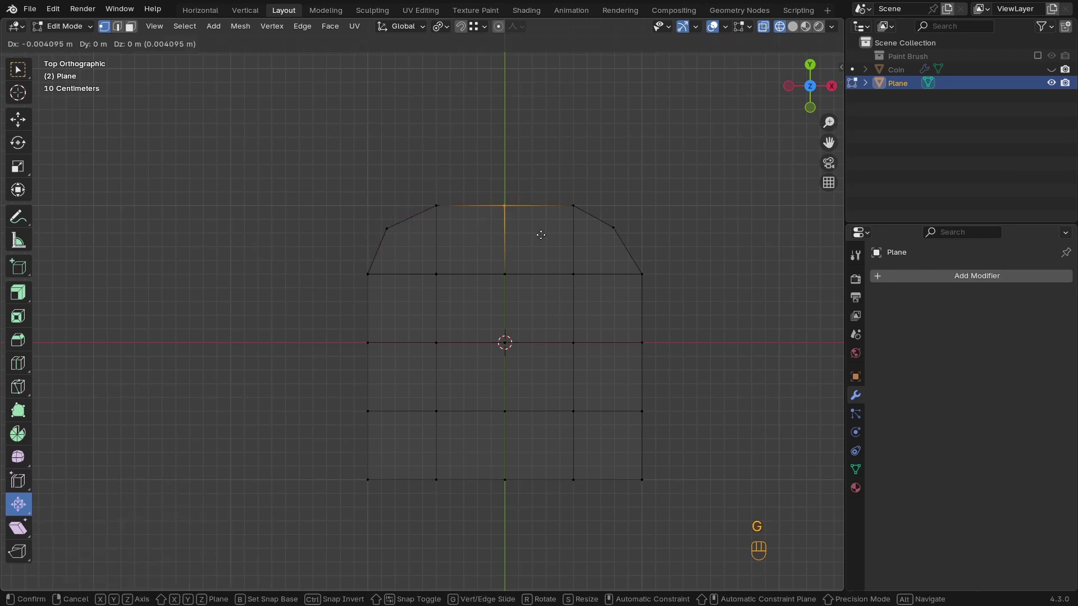
key(y)
click(540, 224)
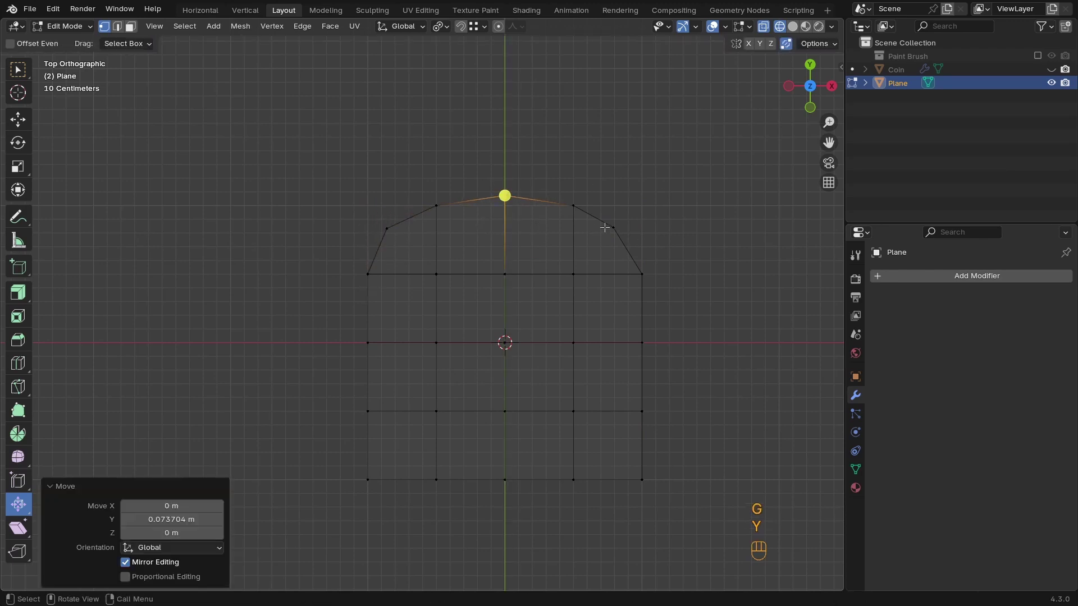
Move the plane's two bottom corner vertices up about 0.16 m along Y
drag(528, 480, 608, 521)
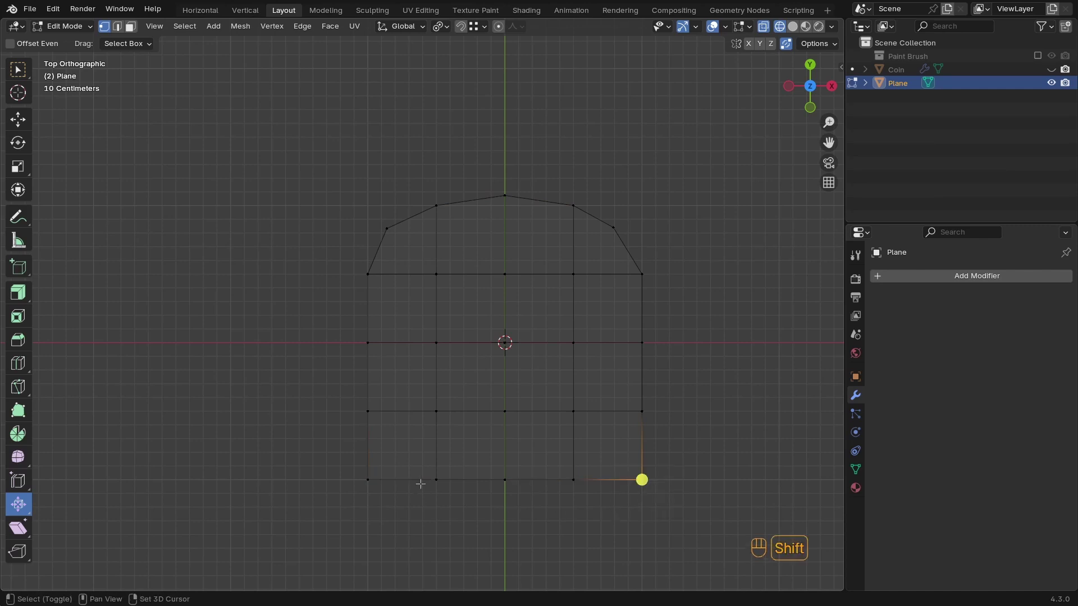
shift+drag(396, 464, 294, 514)
key(g)
key(y)
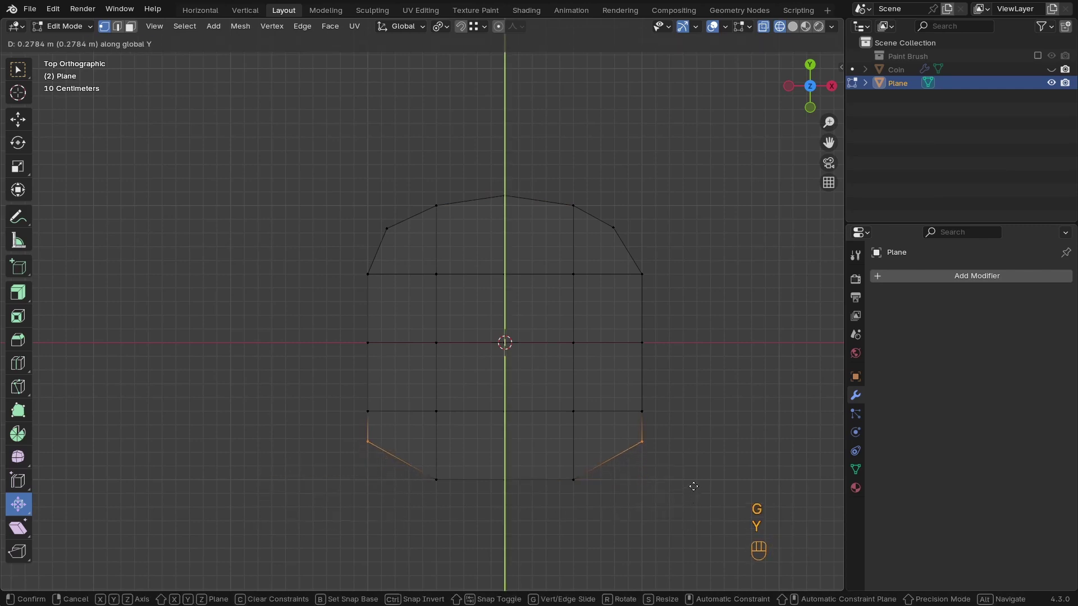
click(696, 501)
Change the pivot point to the selection's common center and scale the two bottom corner vertices inward to about 0.87
key(s)
right_click(696, 497)
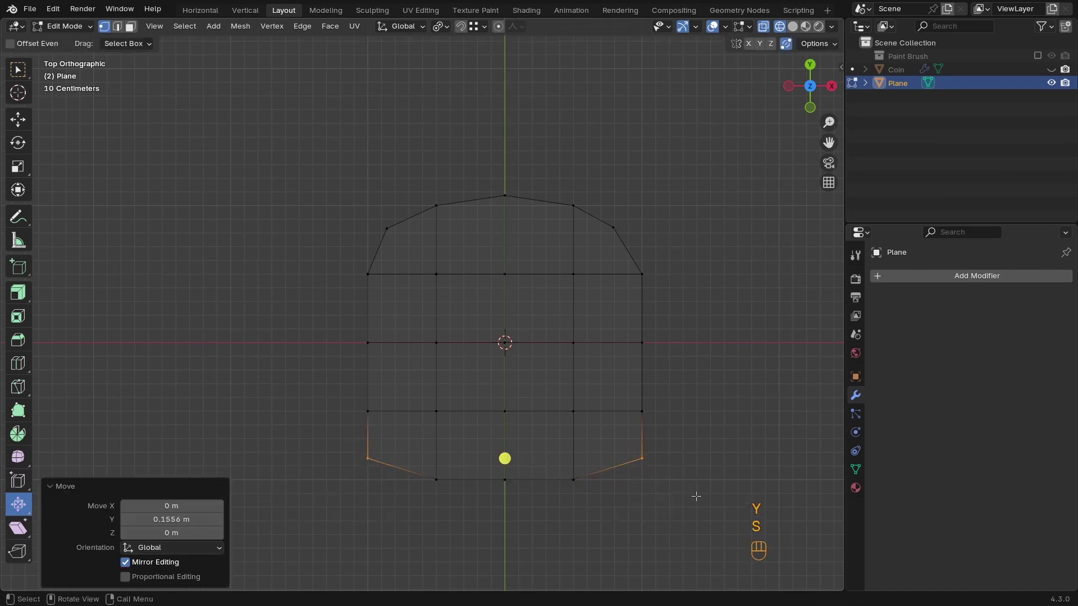
click(440, 26)
click(483, 59)
key(s)
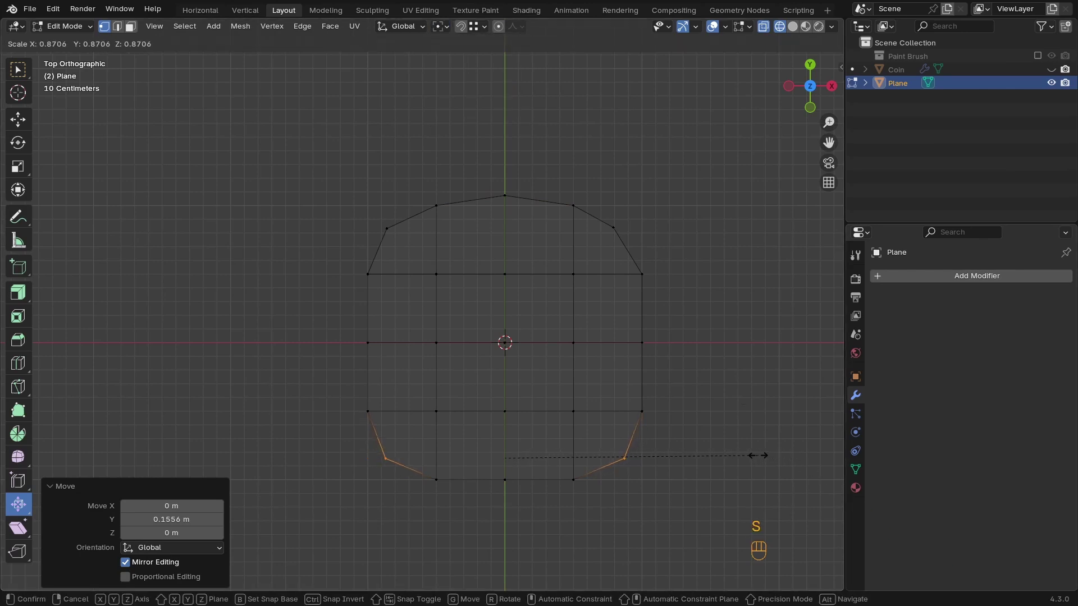
click(758, 455)
Widen the plane's middle vertex row to 1.143 along X and the row below it to about 1.08
drag(685, 320, 315, 355)
key(s)
key(x)
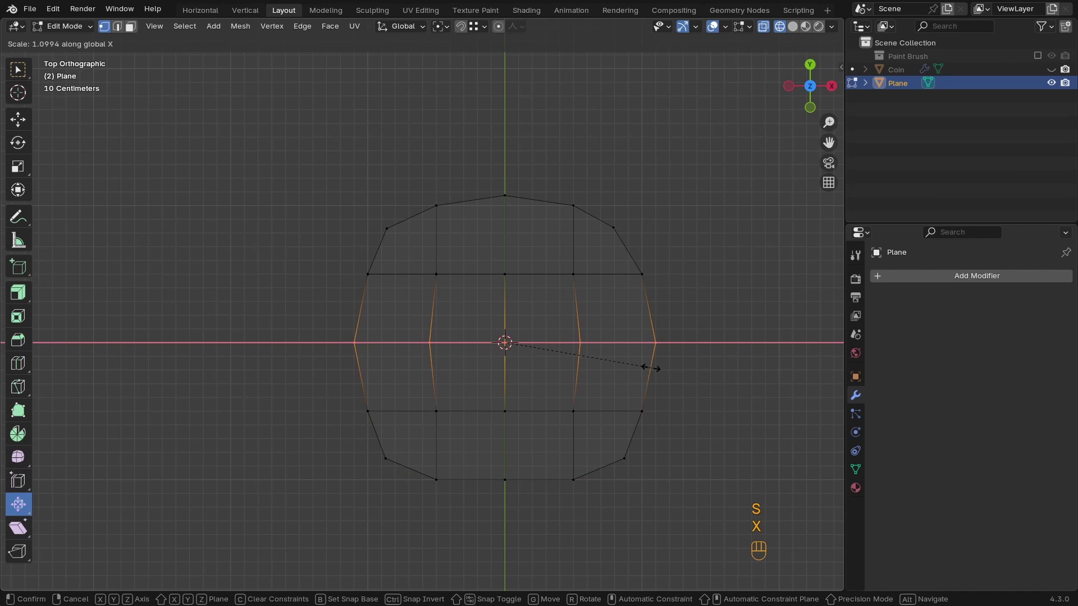
click(656, 369)
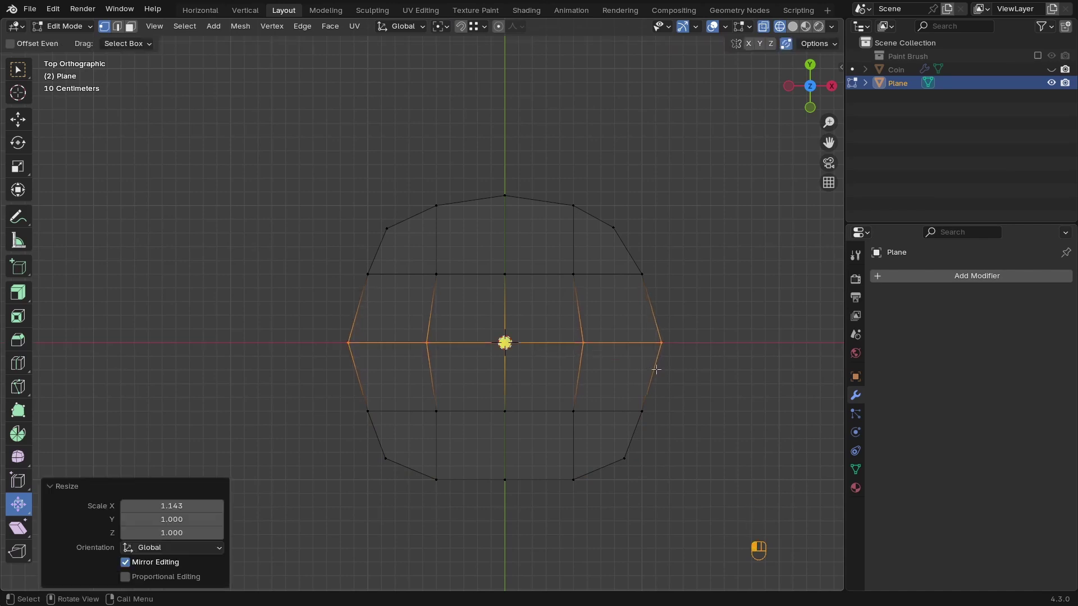
drag(662, 405, 336, 426)
key(s)
key(x)
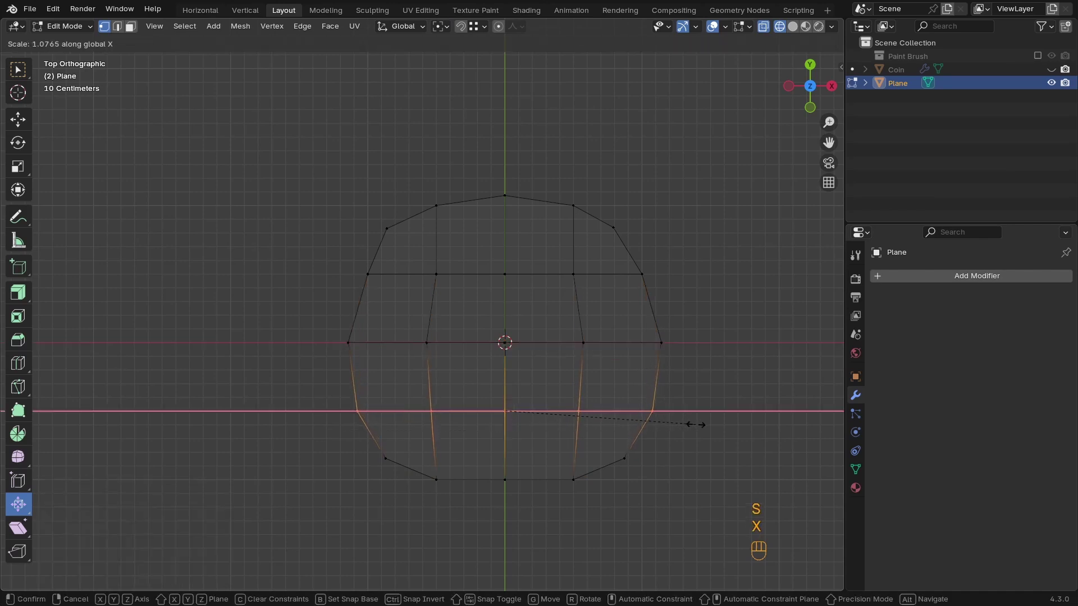
click(696, 424)
Scale the vertex row above the middle to 1.076 along X and lower it about 0.05 m along Y
drag(689, 253, 289, 292)
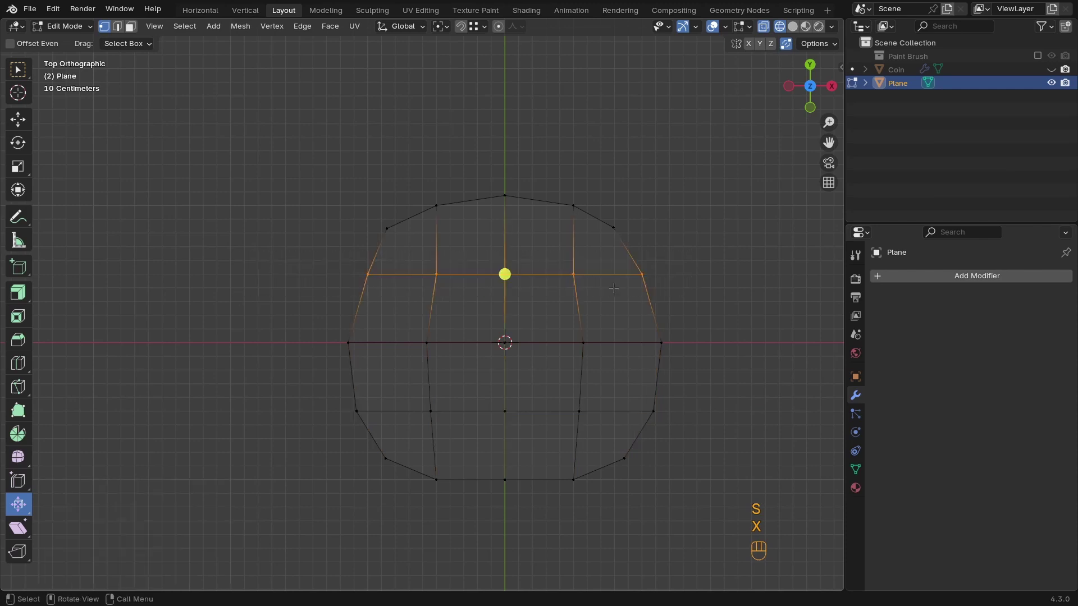
key(s)
key(x)
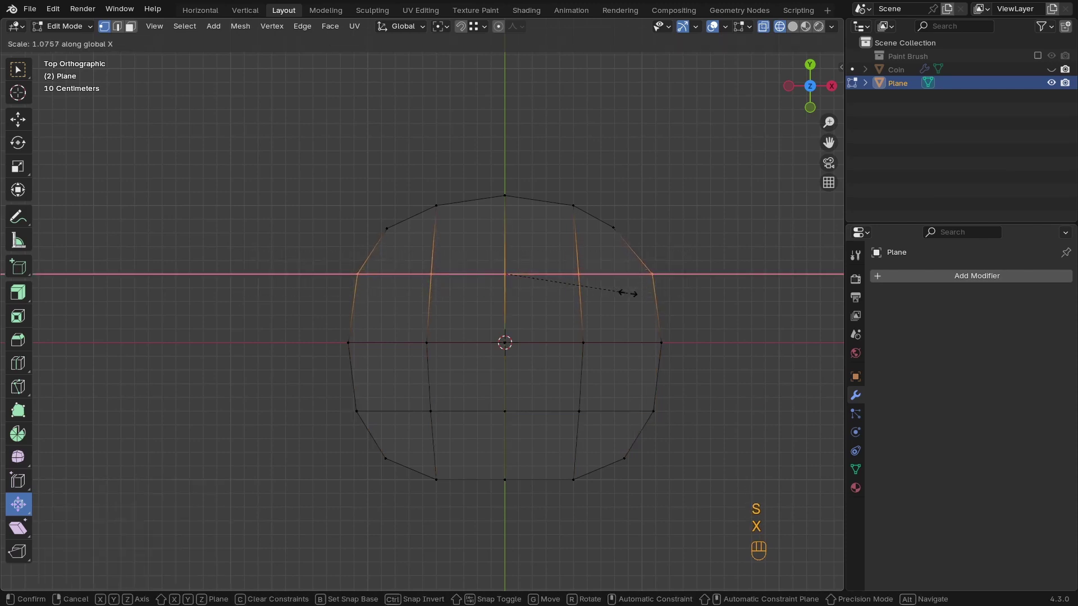
click(627, 293)
key(g)
key(y)
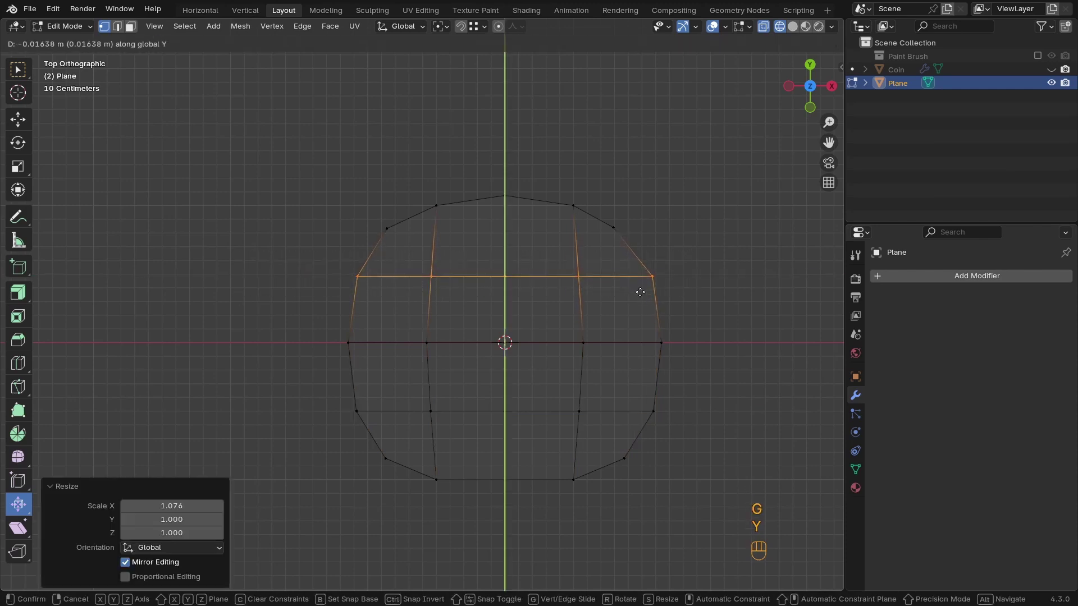
click(640, 296)
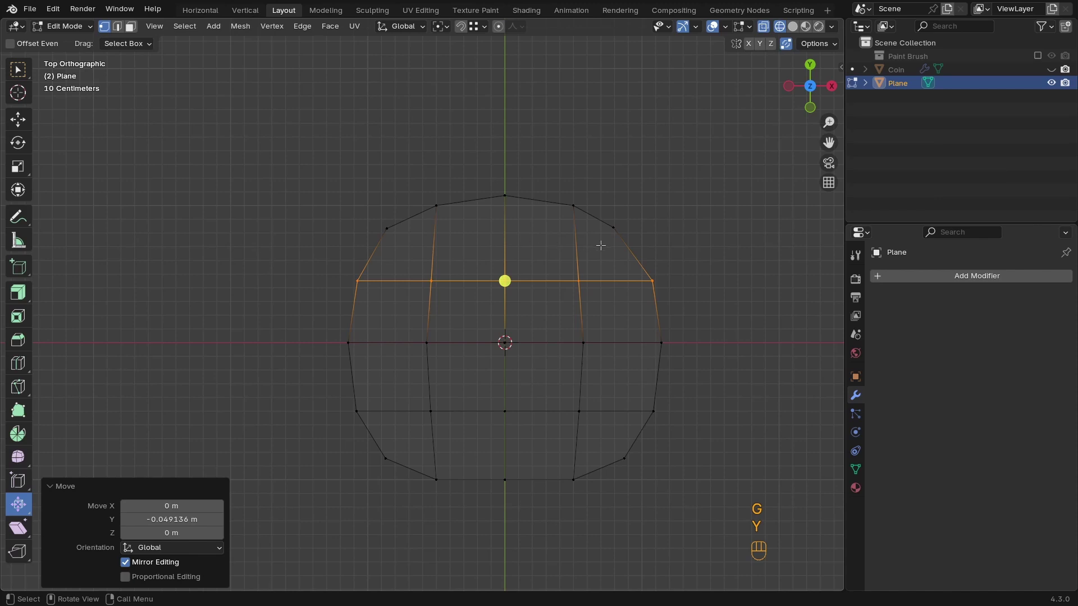
Notch the bottom edge by raising its middle vertex about 0.3 m along Y, and raise the vertex above it about 0.15 m
drag(460, 458, 526, 509)
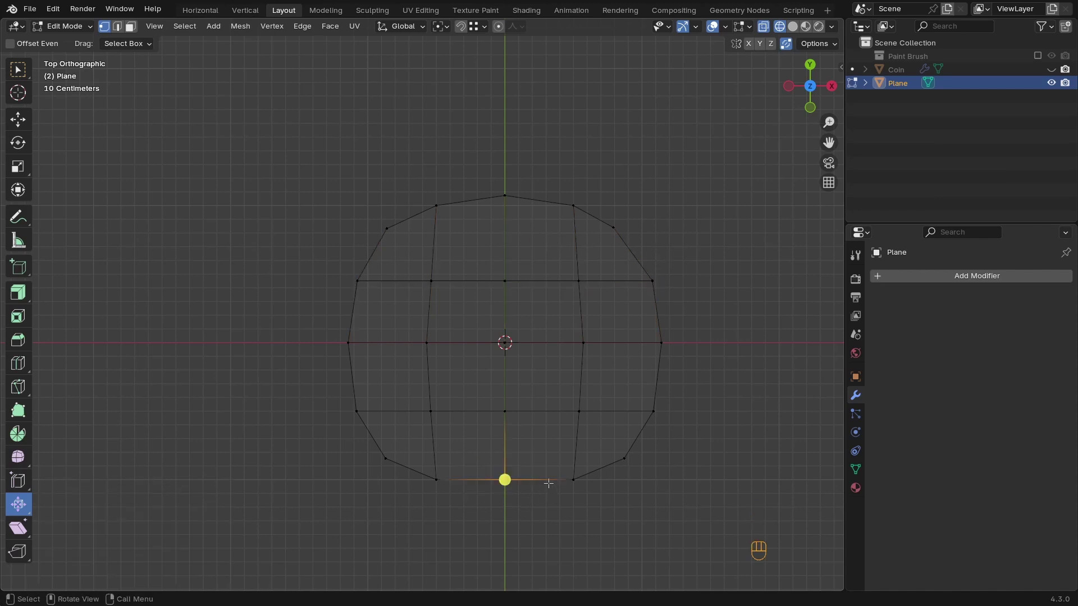
key(g)
key(y)
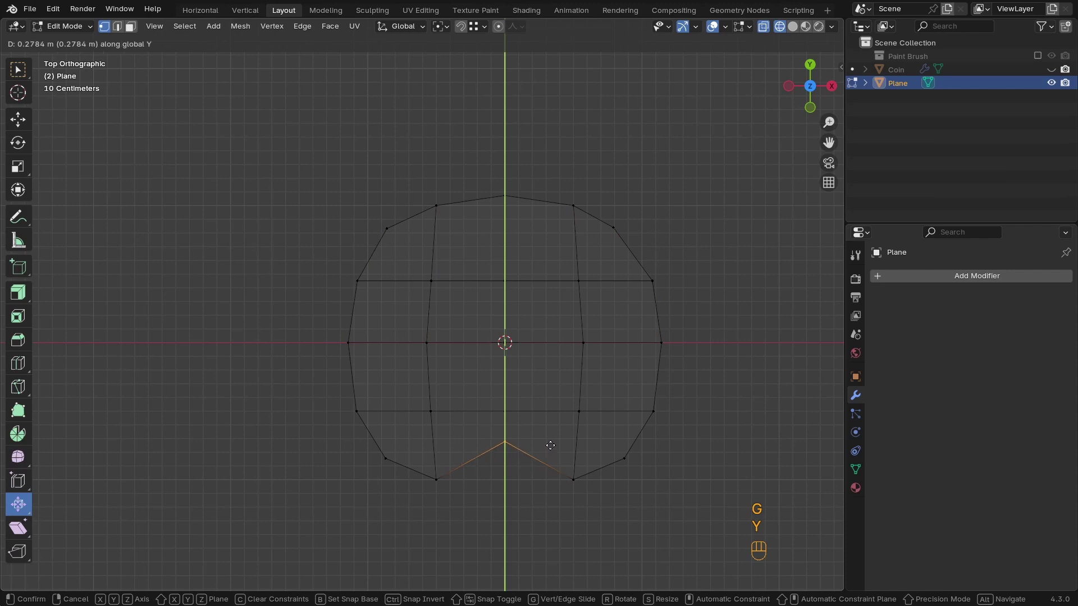
click(551, 439)
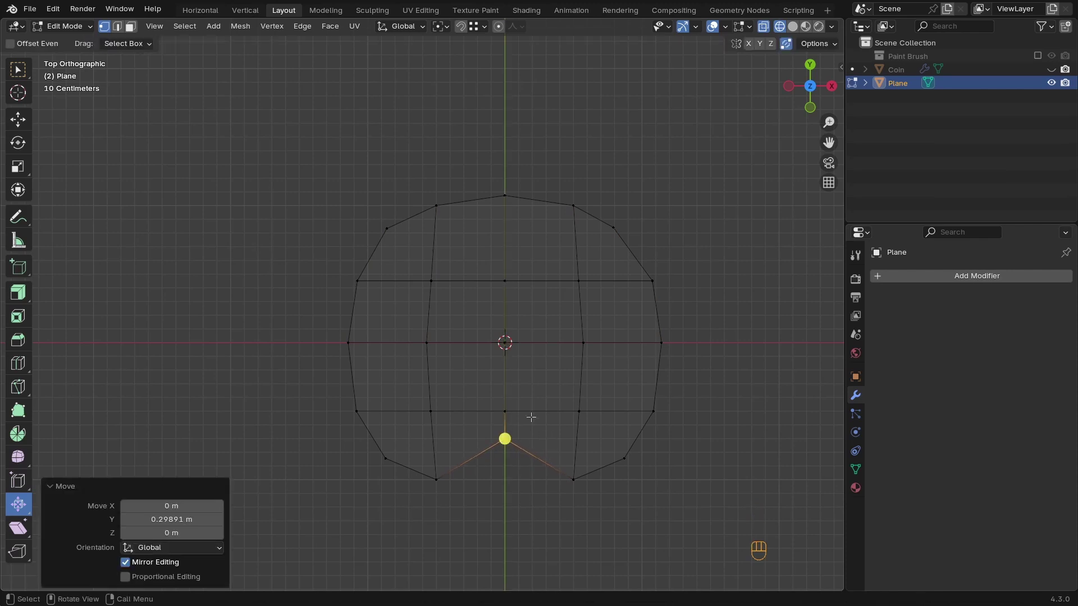
drag(515, 382, 482, 431)
key(g)
key(y)
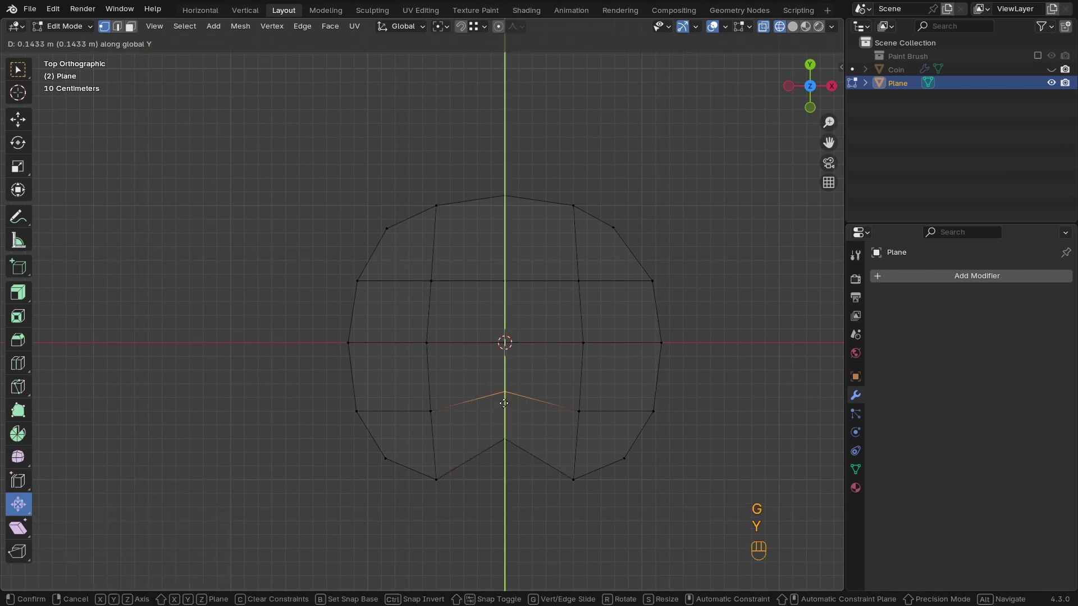
click(504, 400)
Raise the two remaining inner vertices of the central column slightly along Y to follow the notch
drag(527, 272, 484, 348)
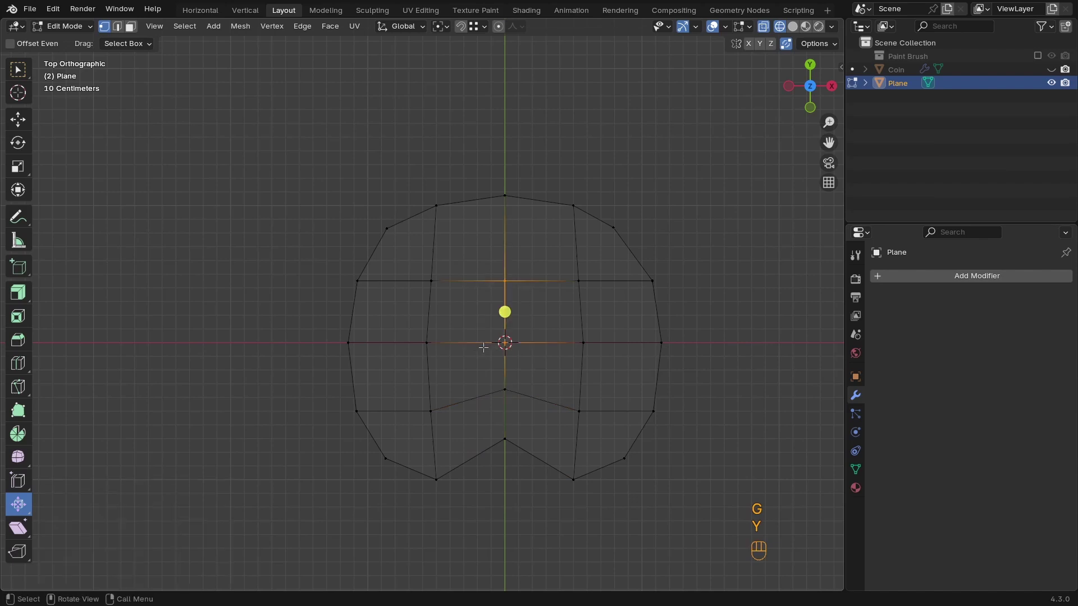
key(g)
key(y)
click(501, 346)
ctrl+middle_drag(500, 347, 445, 430)
key(Tab)
key(Tab)
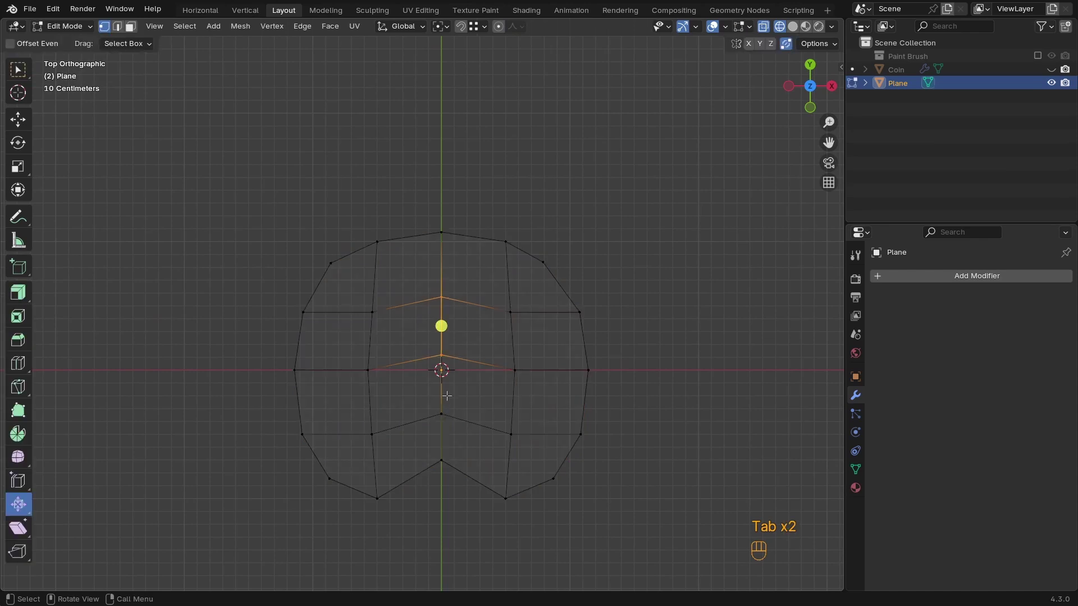
Bevel the central vertical edge loop with one segment and a width of about 0.153 m
alt+click(442, 393)
key(2)
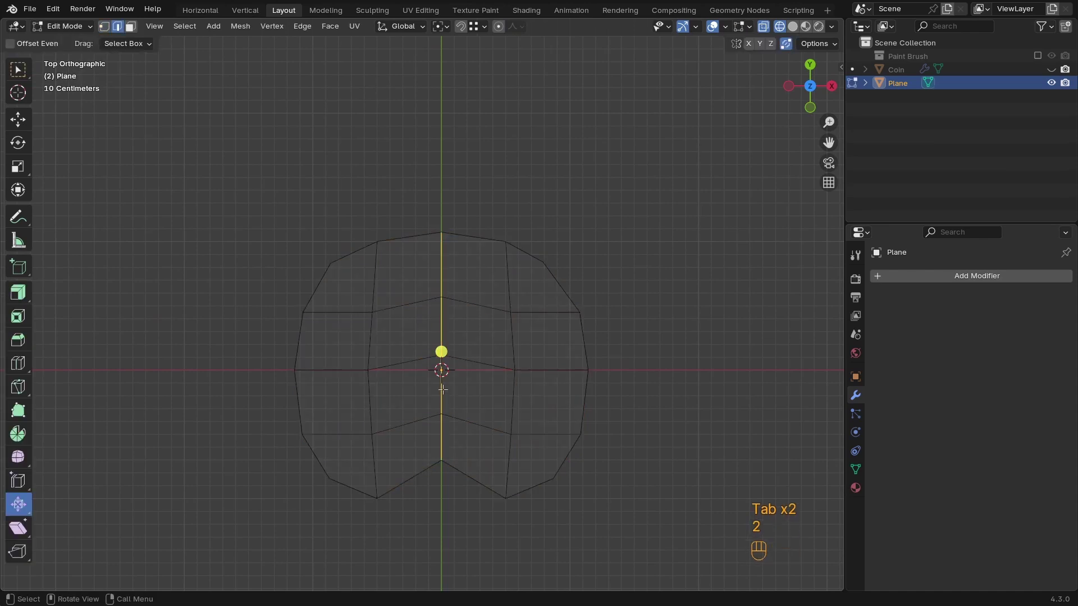
key(alt)
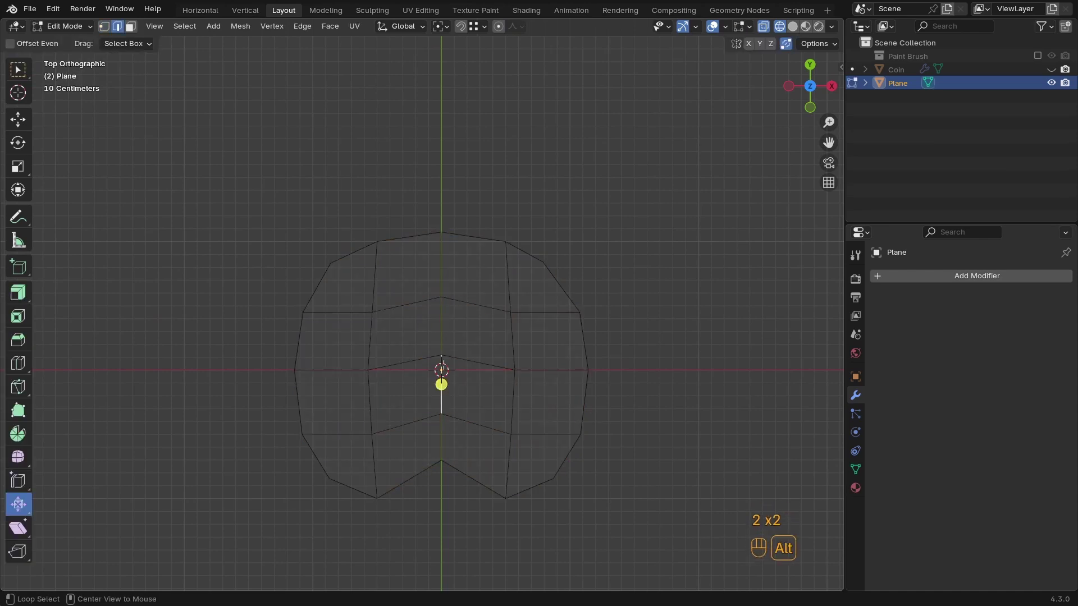
key(ctrl+b)
scroll(563, 380, up, 2)
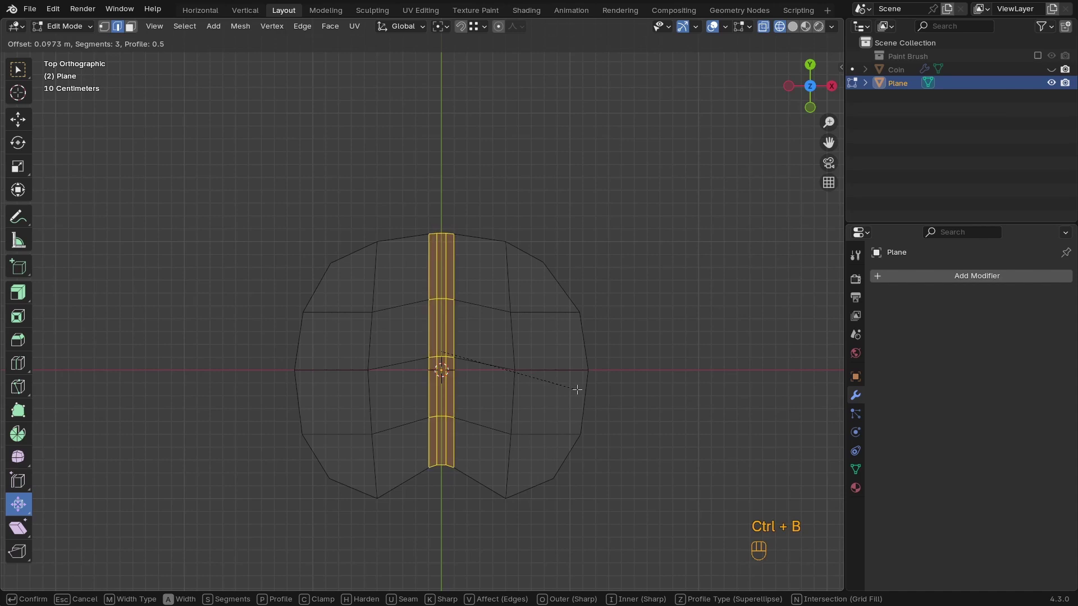
click(588, 397)
drag(169, 390, 162, 389)
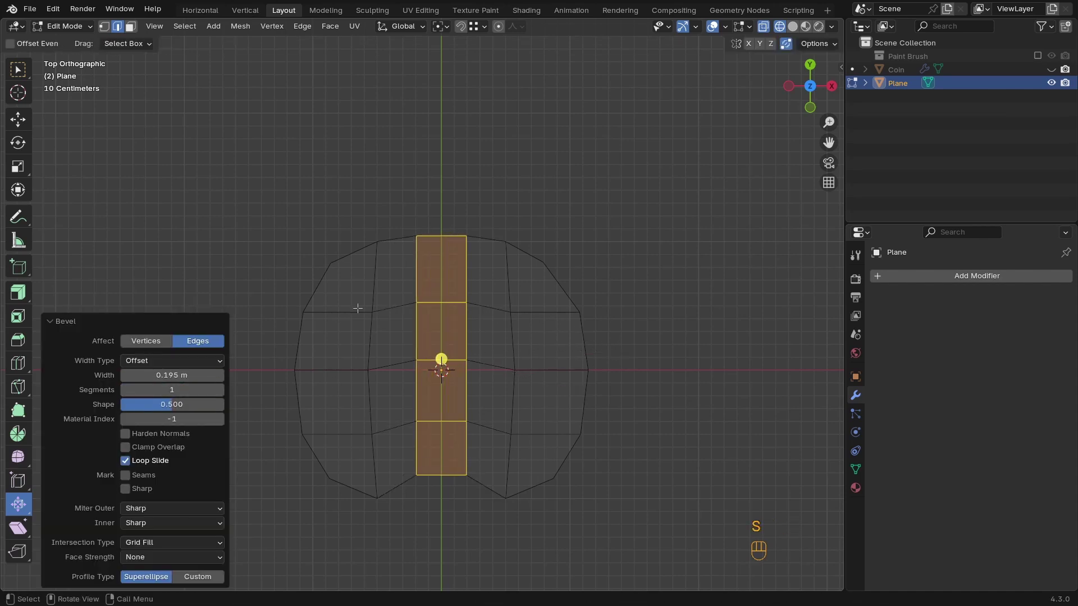
mouse_move(172, 375)
shift+mouse_down()
mouse_move(147, 375)
mouse_move(171, 375)
shift+mouse_up()
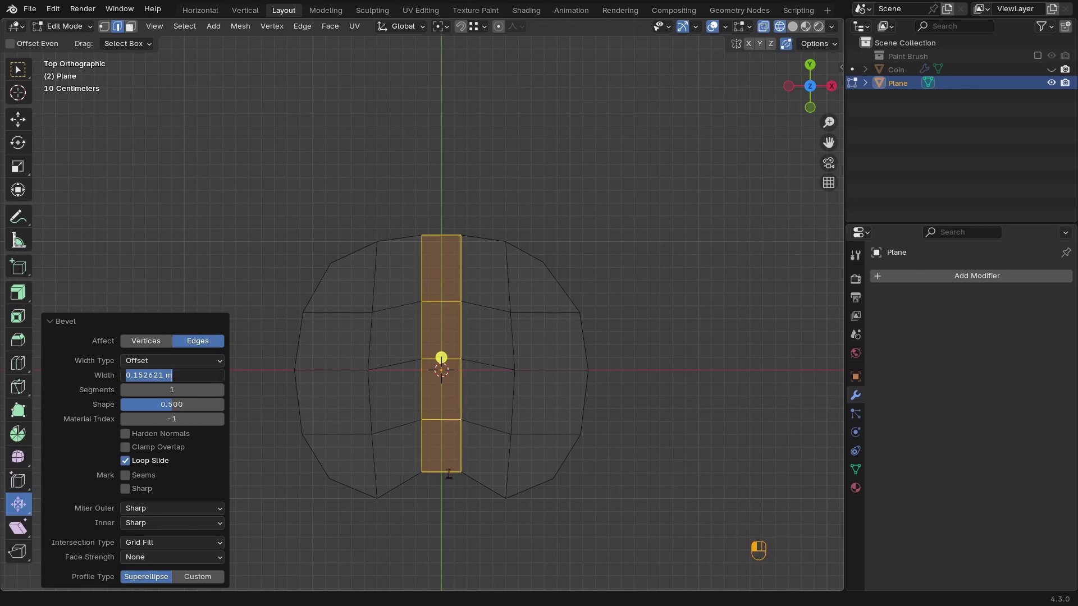
key(Return)
Deepen the notch by raising its four central vertices along Y and raising the two on the bottom edge further
key(1)
drag(380, 460, 474, 478)
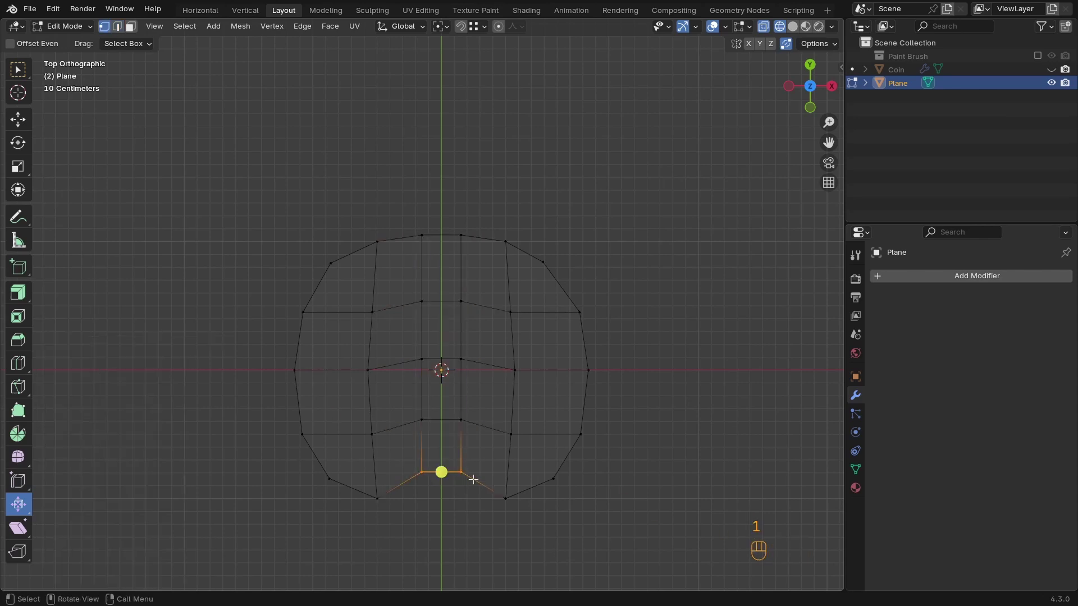
drag(485, 393, 395, 483)
key(g)
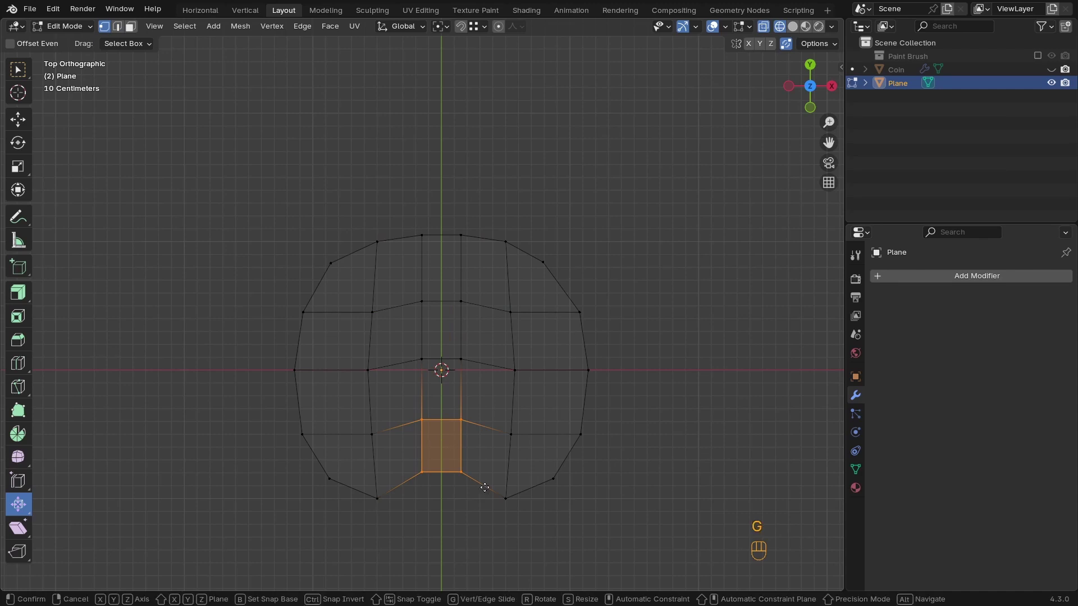
key(y)
click(484, 471)
drag(486, 441, 389, 479)
key(g)
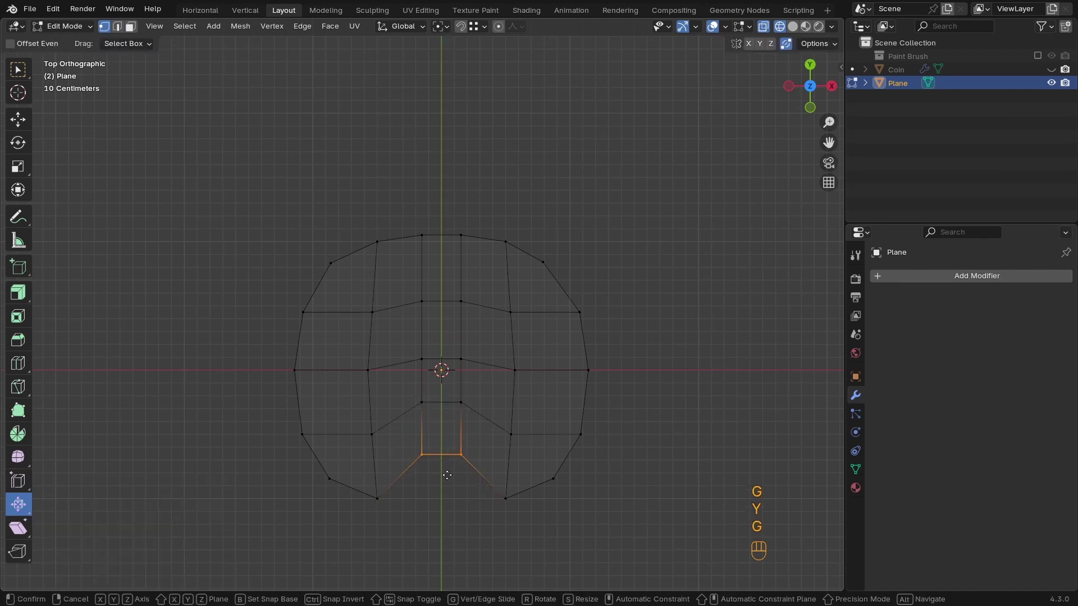
key(y)
click(447, 462)
Raise the two inner vertices flanking the notch along Y and spread them apart by 1.136 along X
drag(527, 416, 501, 448)
key(shift+ctrl+m)
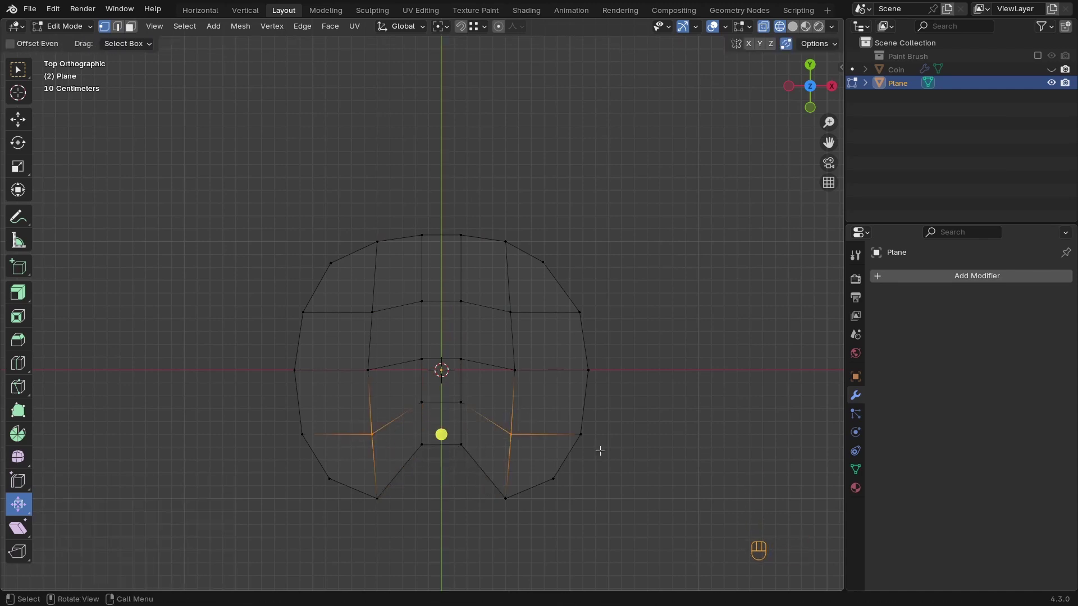
key(g)
key(y)
click(617, 427)
key(s)
key(x)
click(544, 483)
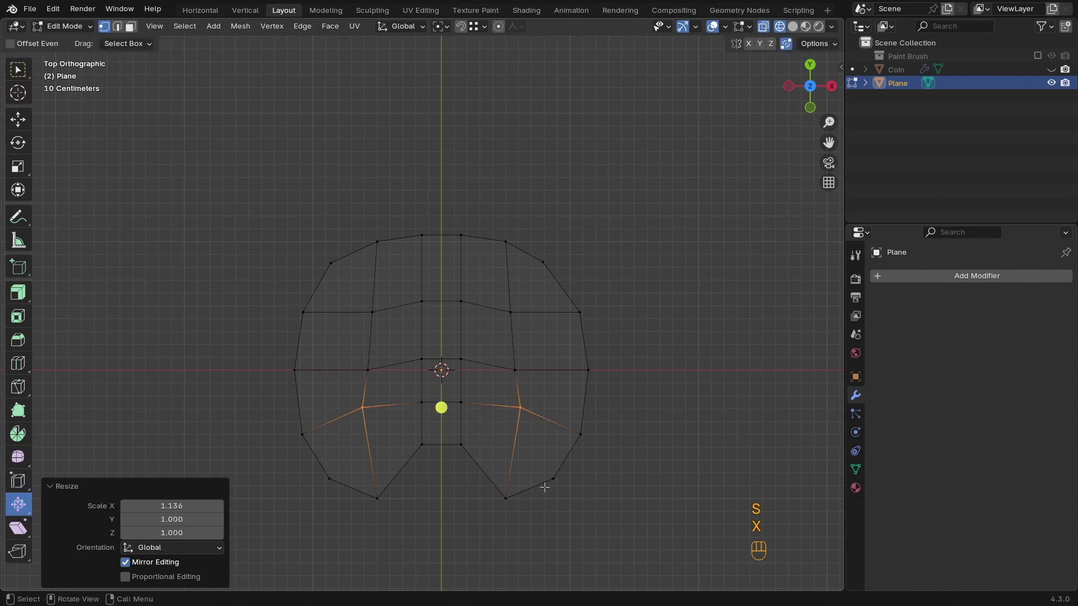
key(Tab)
key(Tab)
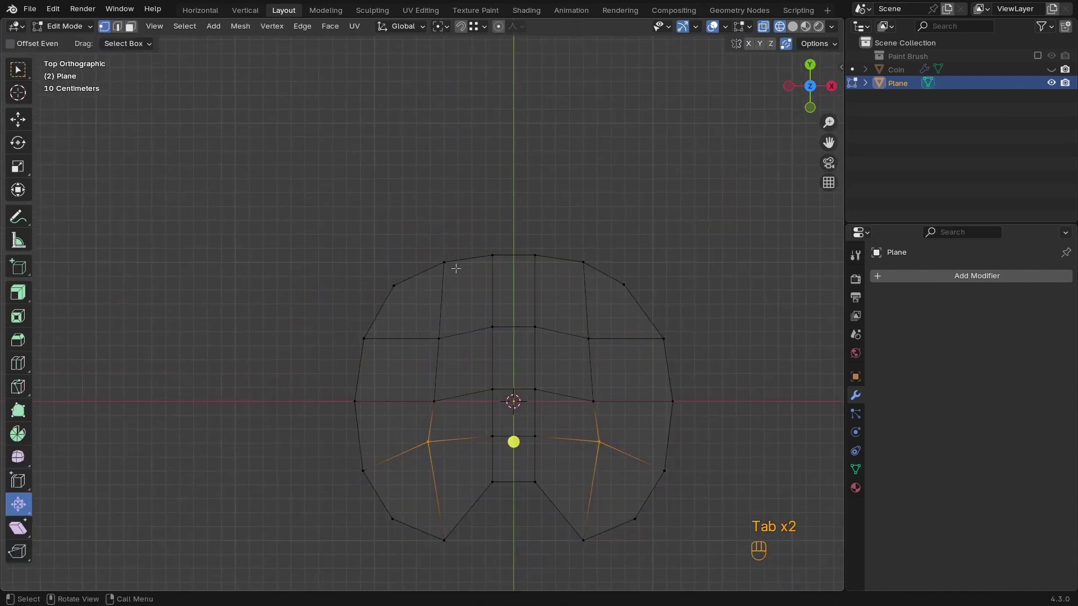
Add a Solidify modifier to the palette with a thickness of 0.3 m and show it in solid shading
key(Tab)
mouse_move(572, 337)
ctrl+middle_down()
mouse_move(566, 388)
mouse_move(574, 326)
ctrl+middle_up()
shift+middle_drag(572, 439, 510, 359)
key(Tab)
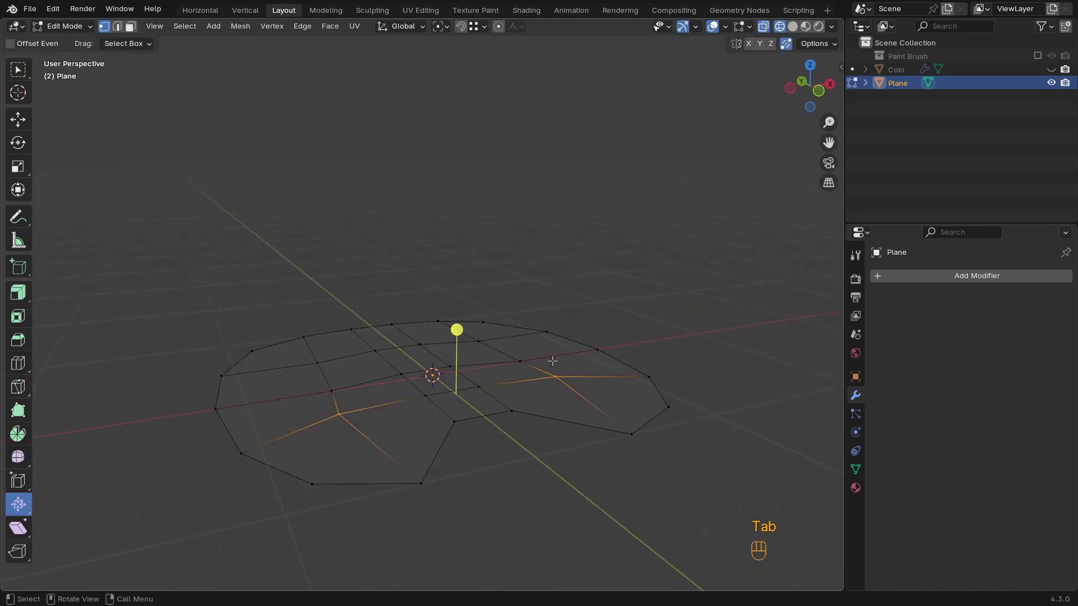
key(a)
click(975, 276)
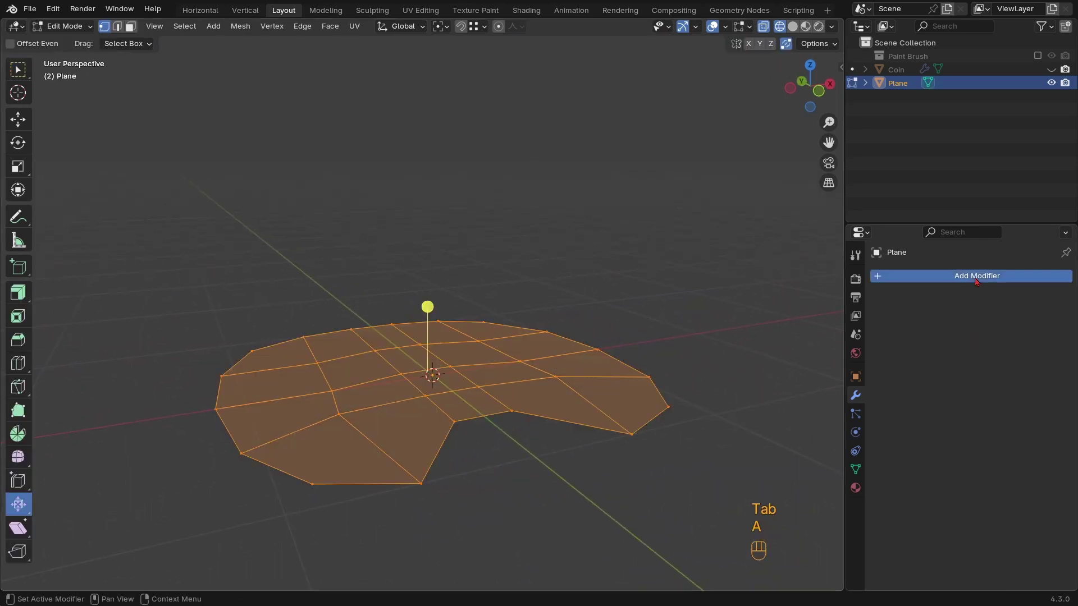
mouse_move(954, 277)
click(813, 441)
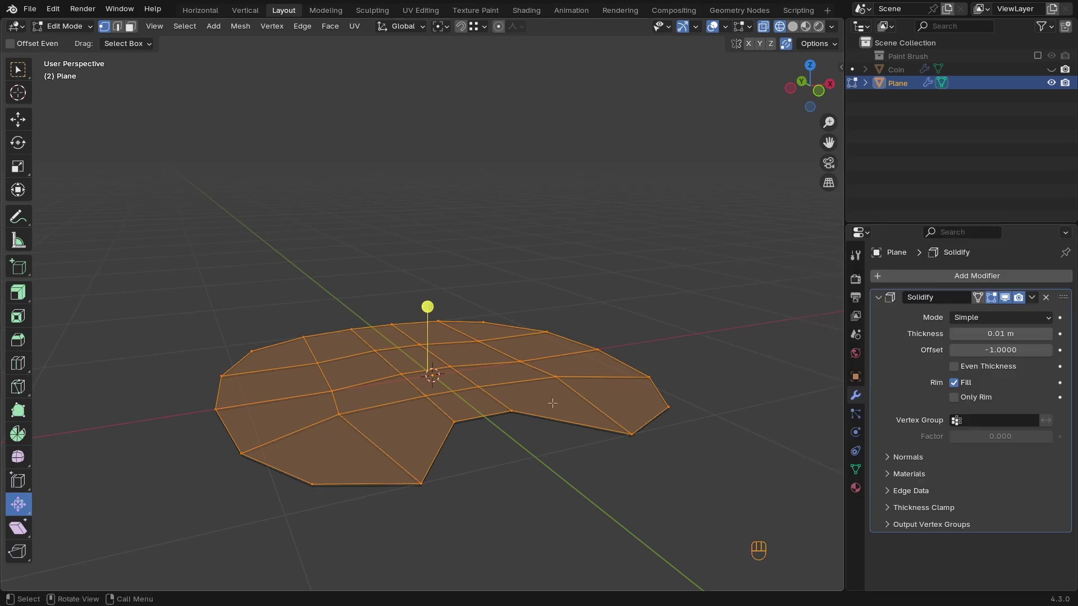
key(Tab)
key(z)
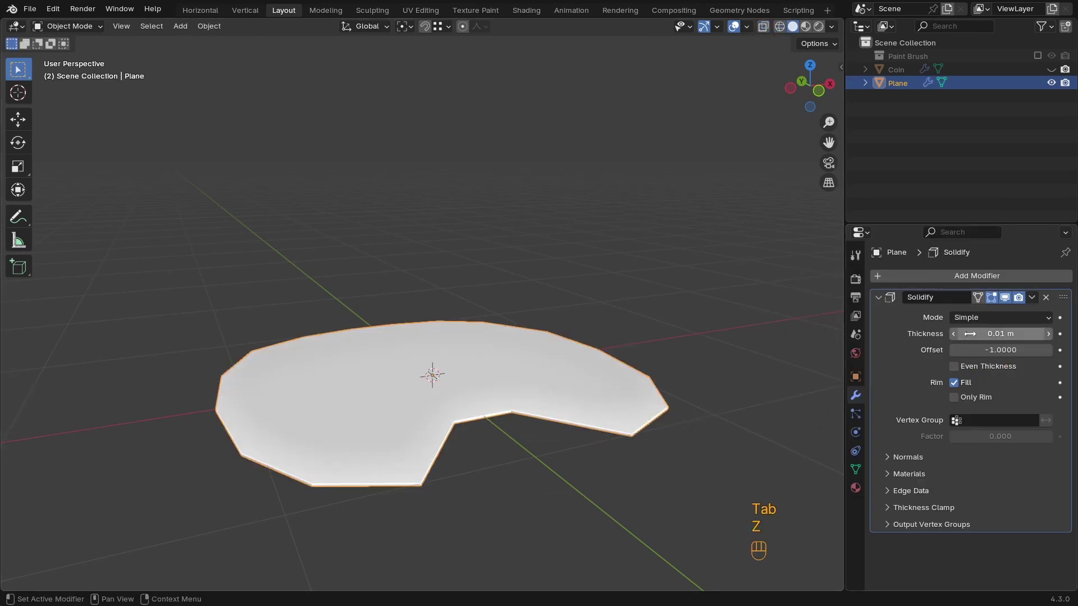
shift+drag(1000, 334, 1058, 334)
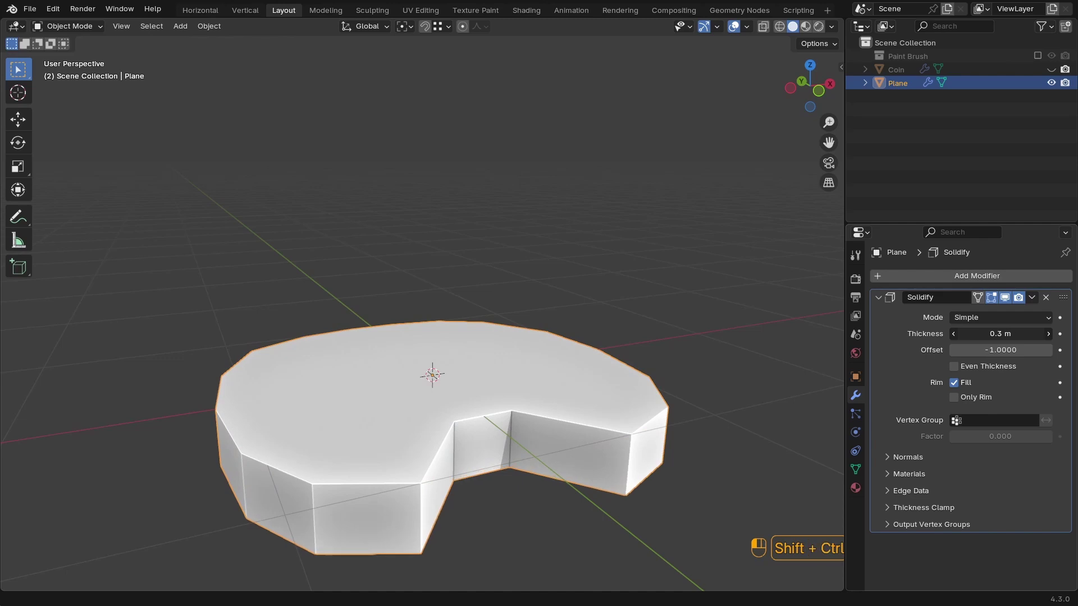
middle_drag(568, 404, 517, 365)
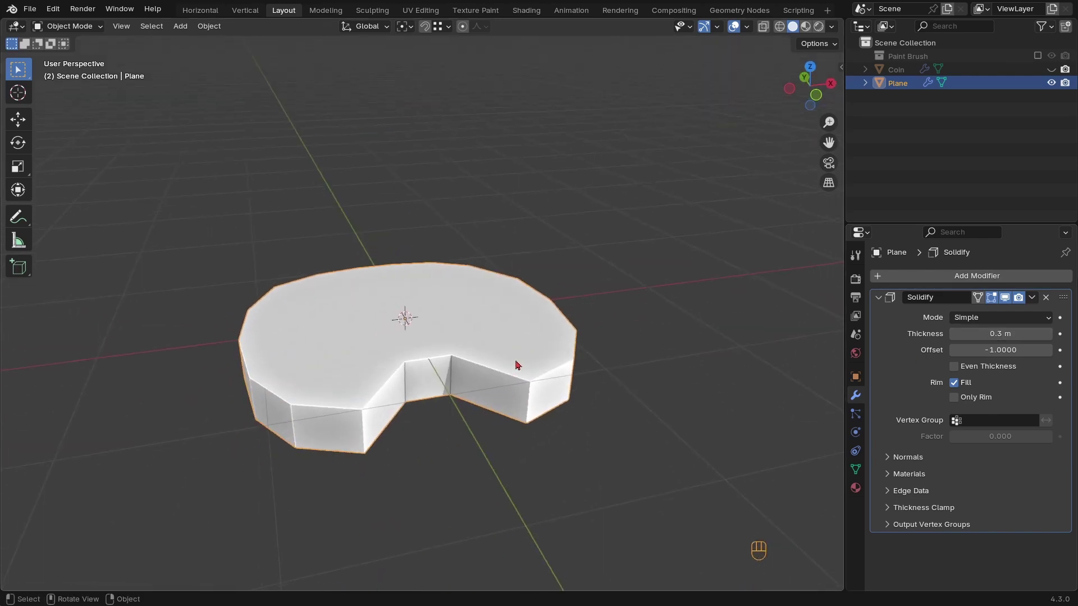
Add a level 2 Subdivision Surface modifier to the palette after the Solidify modifier
click(878, 297)
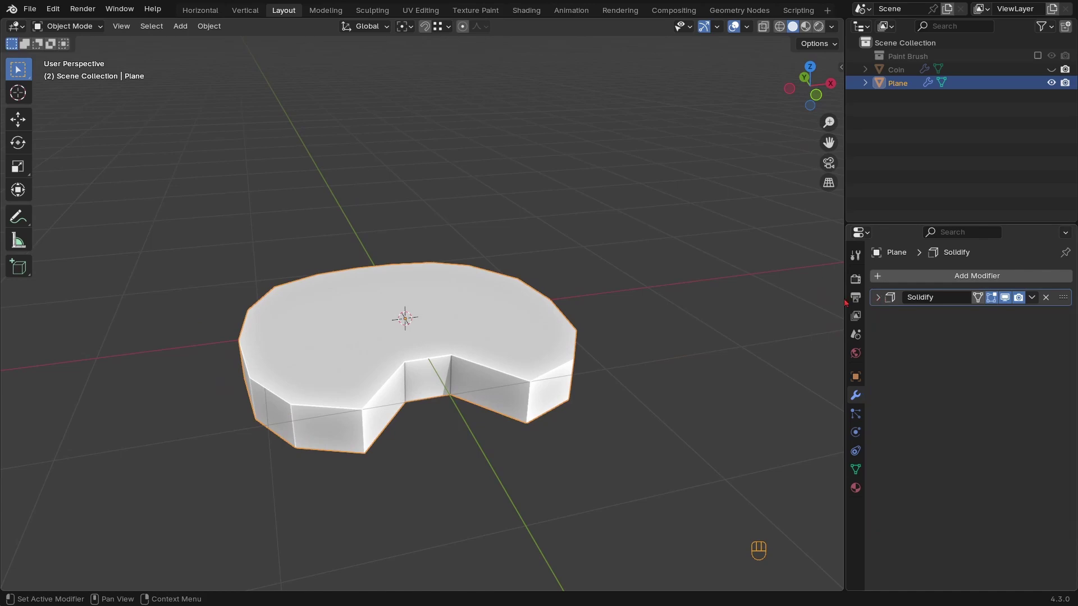
key(ctrl+2)
middle_drag(511, 298, 456, 413)
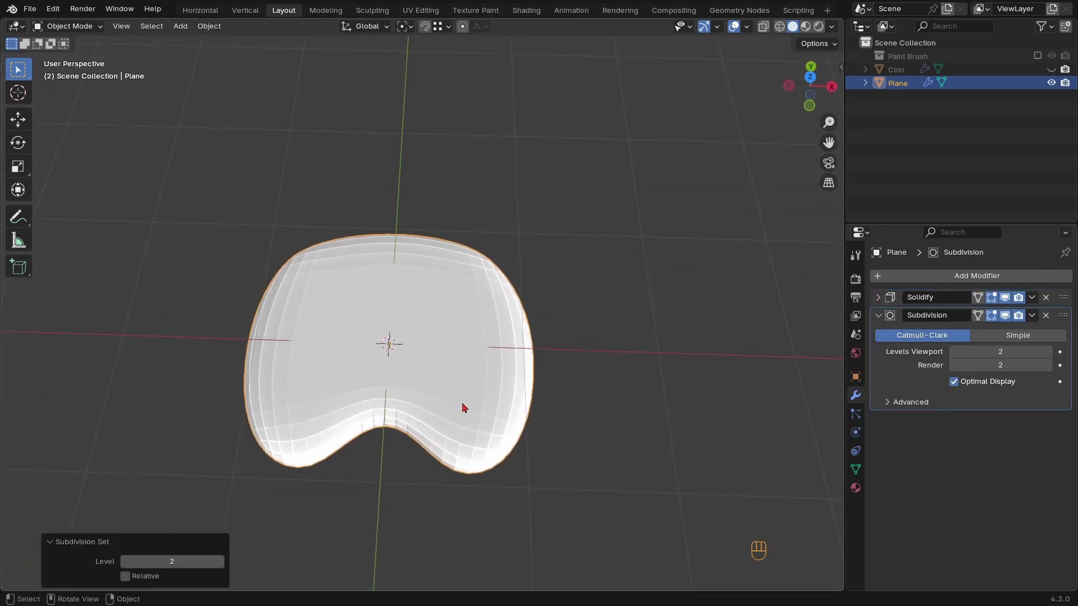
Switch to a top wireframe view, disable both modifiers' viewport display, and start editing the palette mesh
key(KP_7)
shift+middle_drag(464, 374, 522, 417)
key(z)
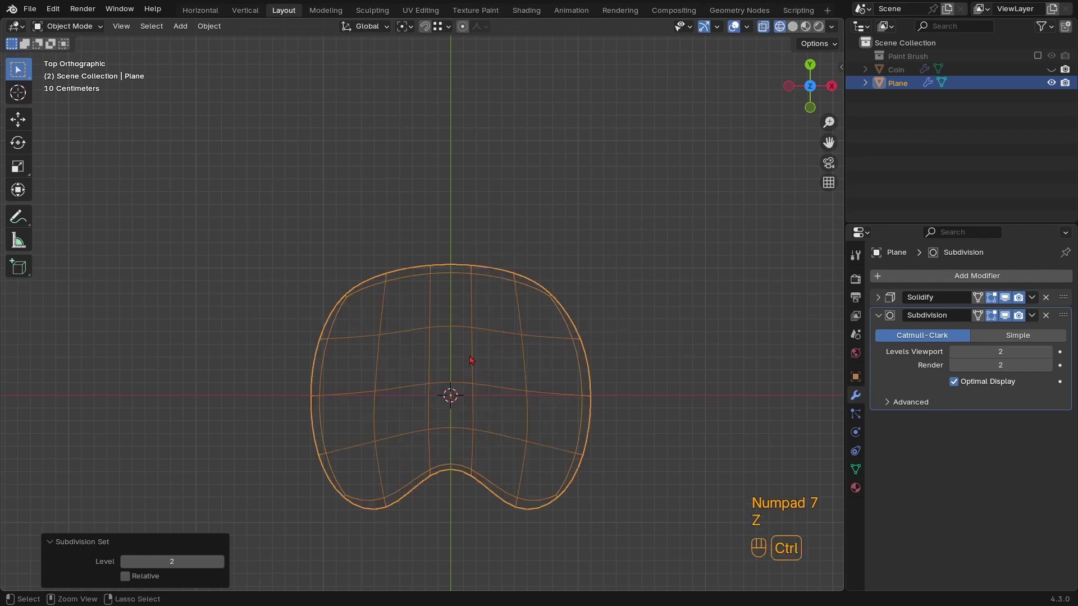
ctrl+middle_drag(469, 373, 501, 326)
shift+middle_drag(501, 326, 506, 296)
drag(1008, 298, 1006, 316)
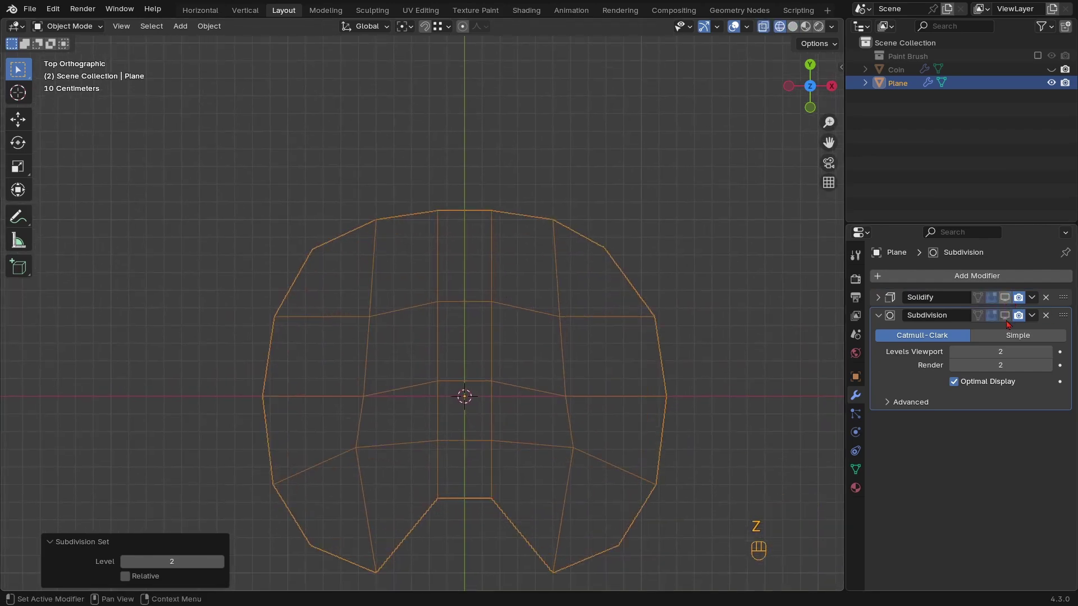
key(Tab)
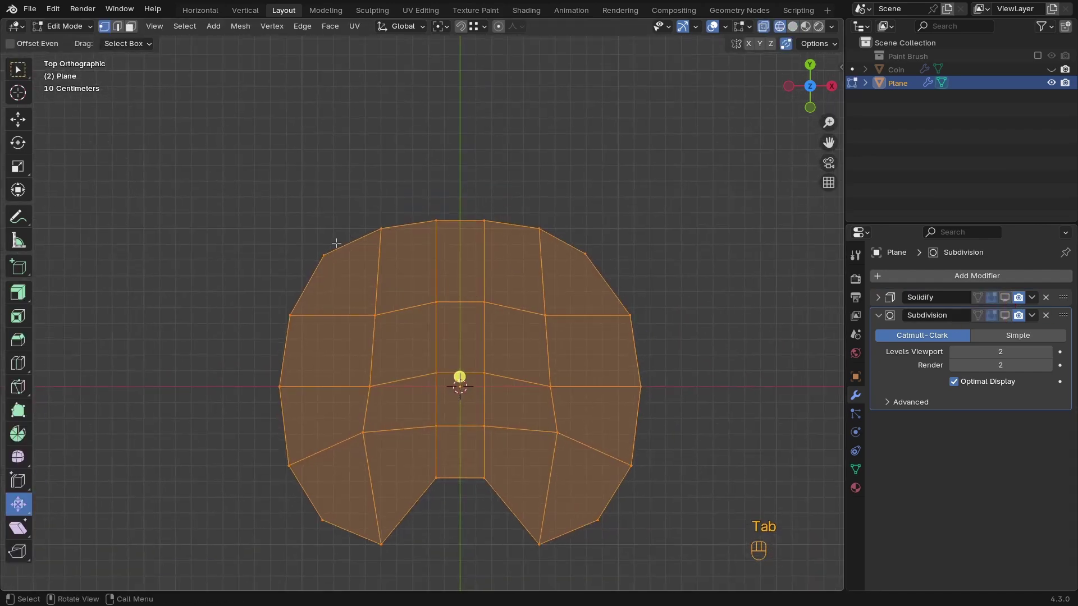
Try moving only the upper-left outline vertex about -0.05 m in X and -0.11 m in Y
click(324, 255)
key(g)
right_click(373, 259)
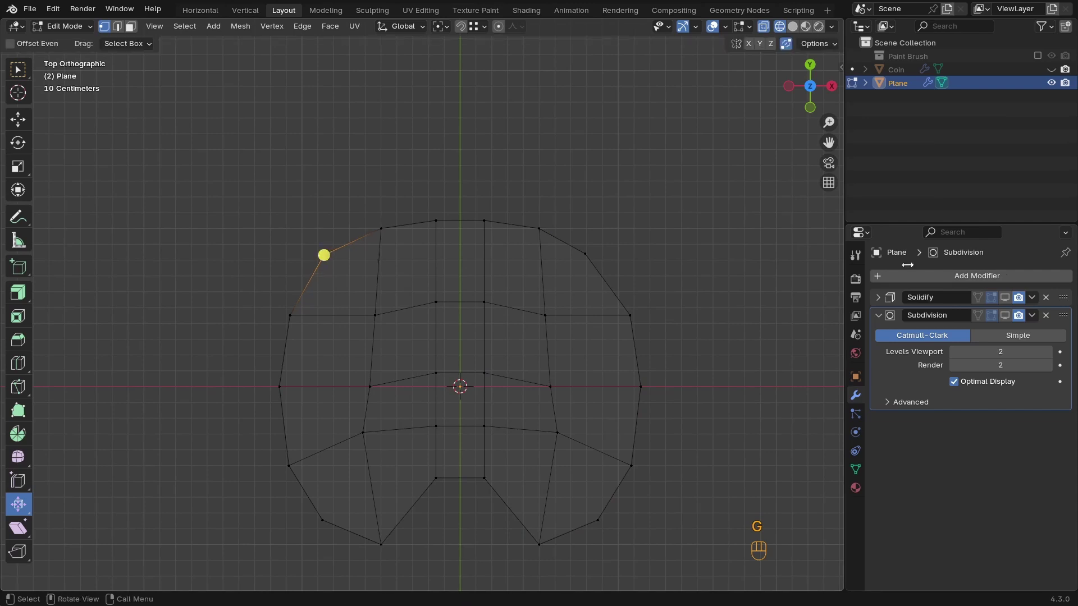
key(g)
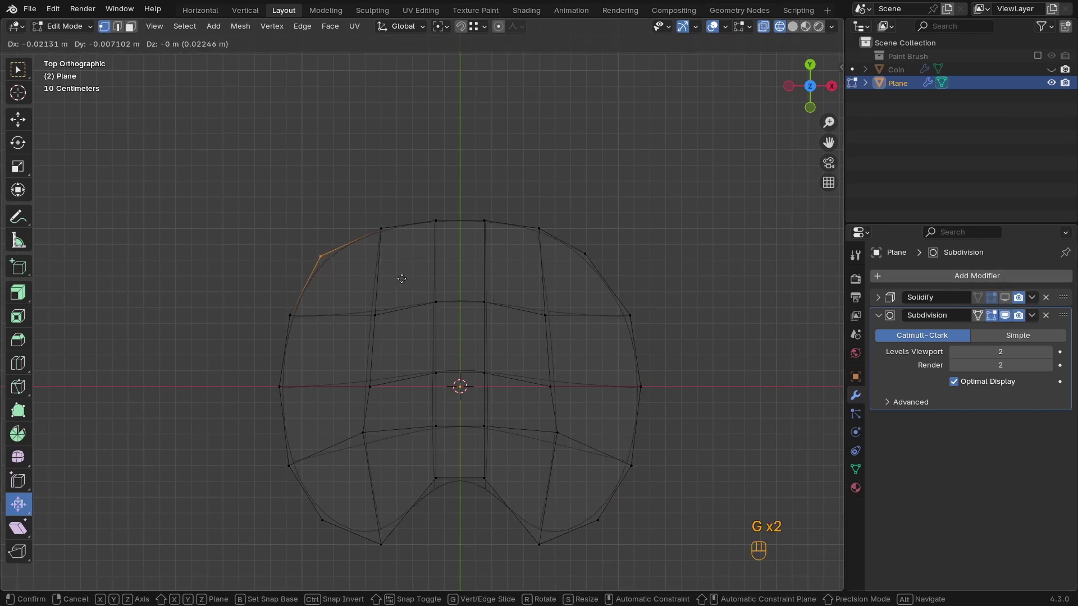
click(398, 292)
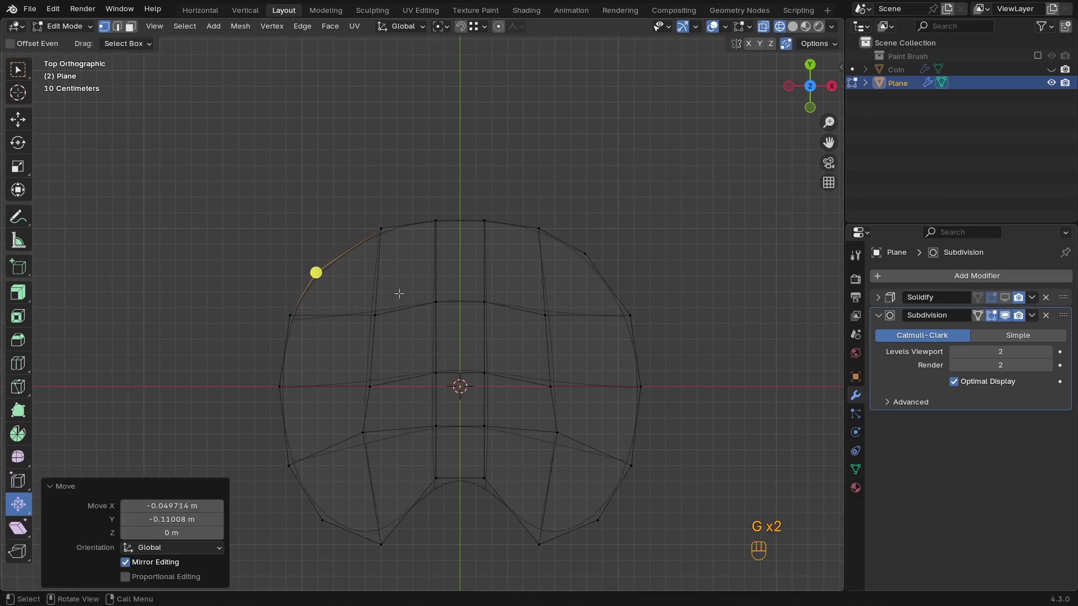
key(ctrl+z)
Lower both upper corner vertices of the outline about 0.17 m along Y and scale them apart by 1.203
shift+click(620, 247)
key(g)
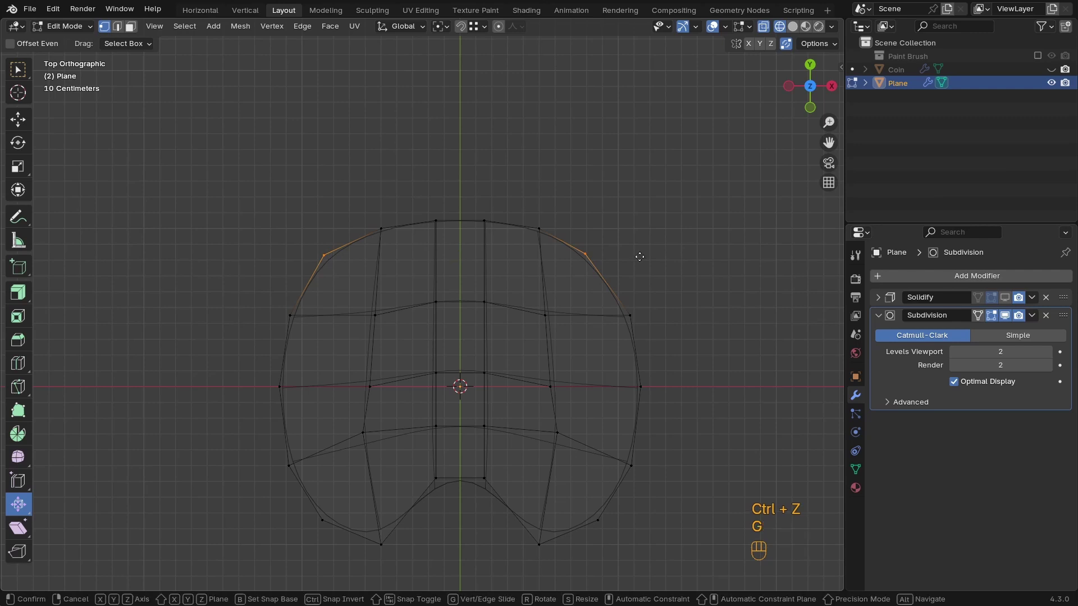
key(z)
key(y)
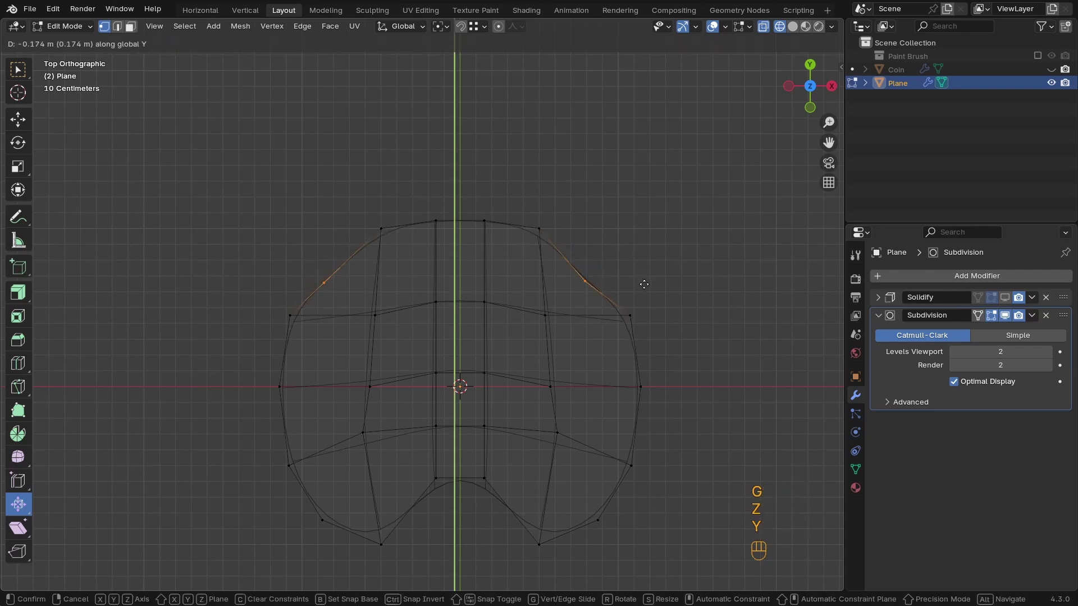
click(645, 287)
key(s)
click(683, 282)
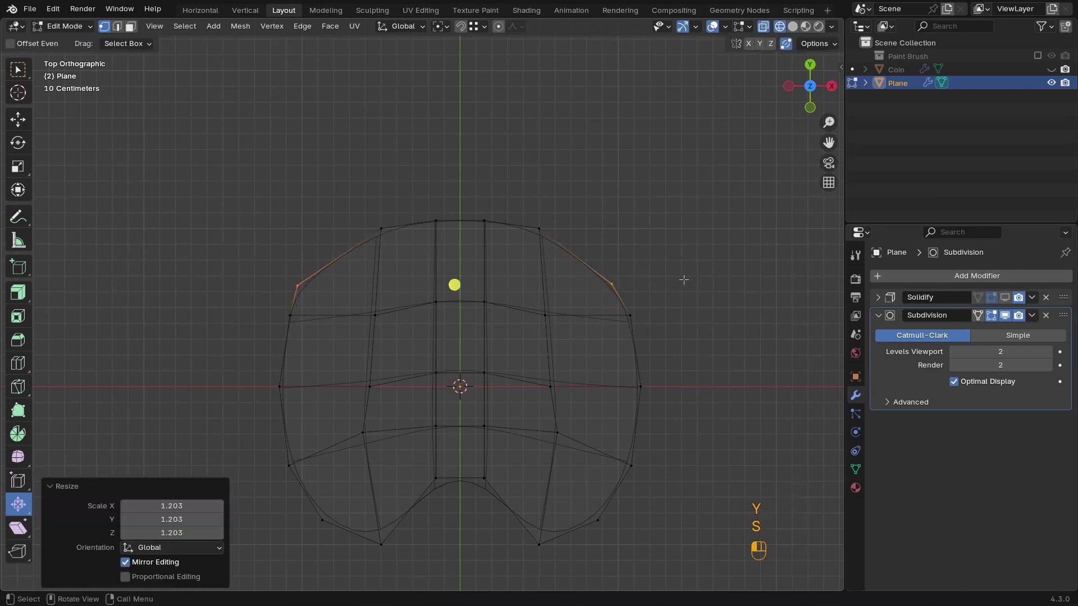
Raise the same two corner vertices about 0.117 m along Y and scale them inward to about 0.9
key(g)
key(y)
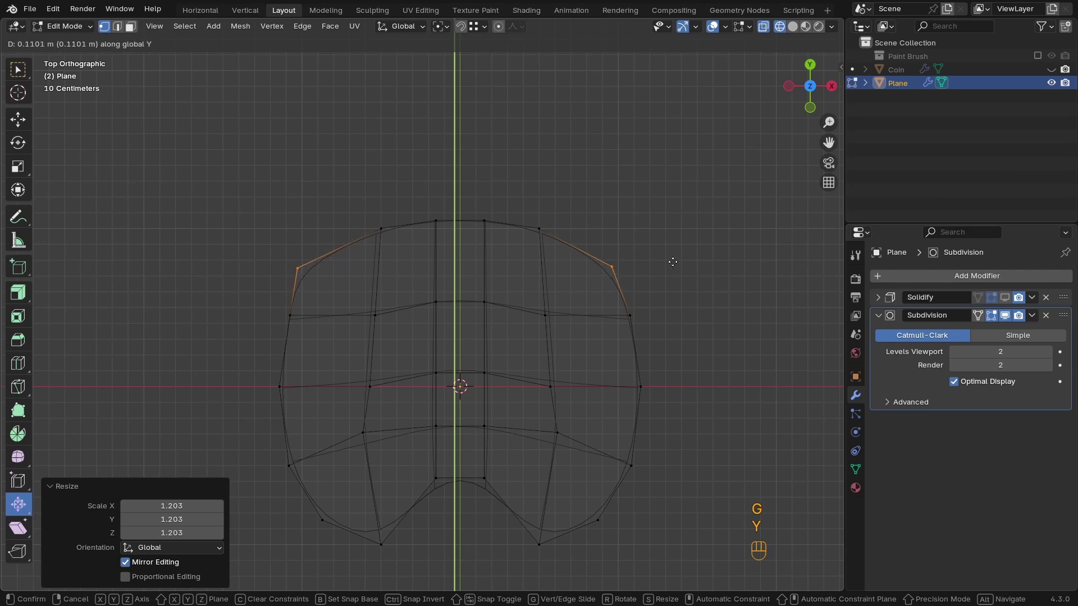
click(672, 263)
key(s)
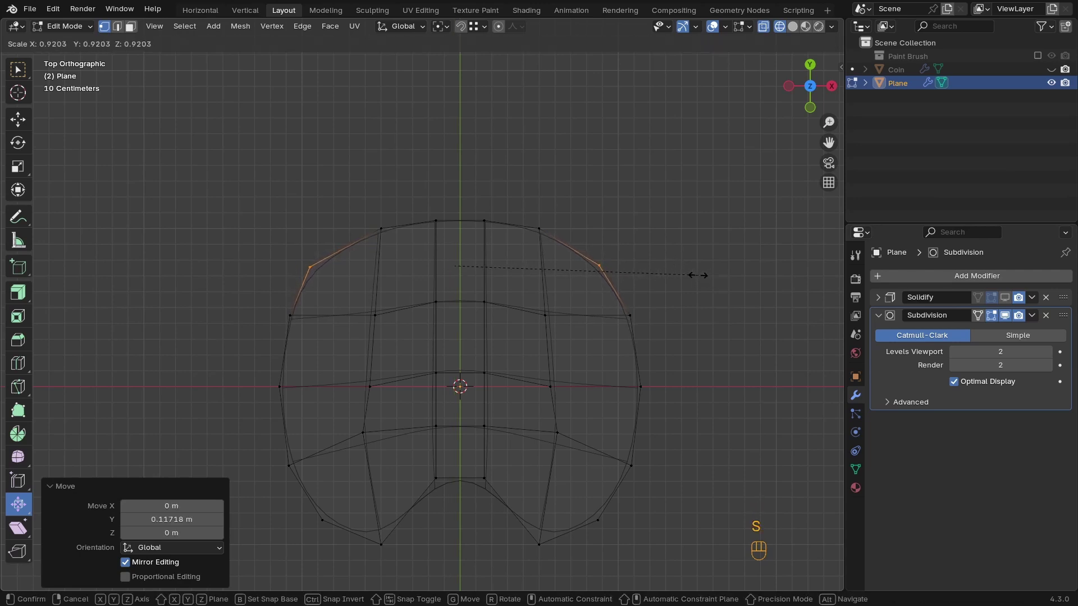
click(694, 274)
Scale the three outer side vertices on each side of the palette to about 1.07 along X
shift+click(634, 349)
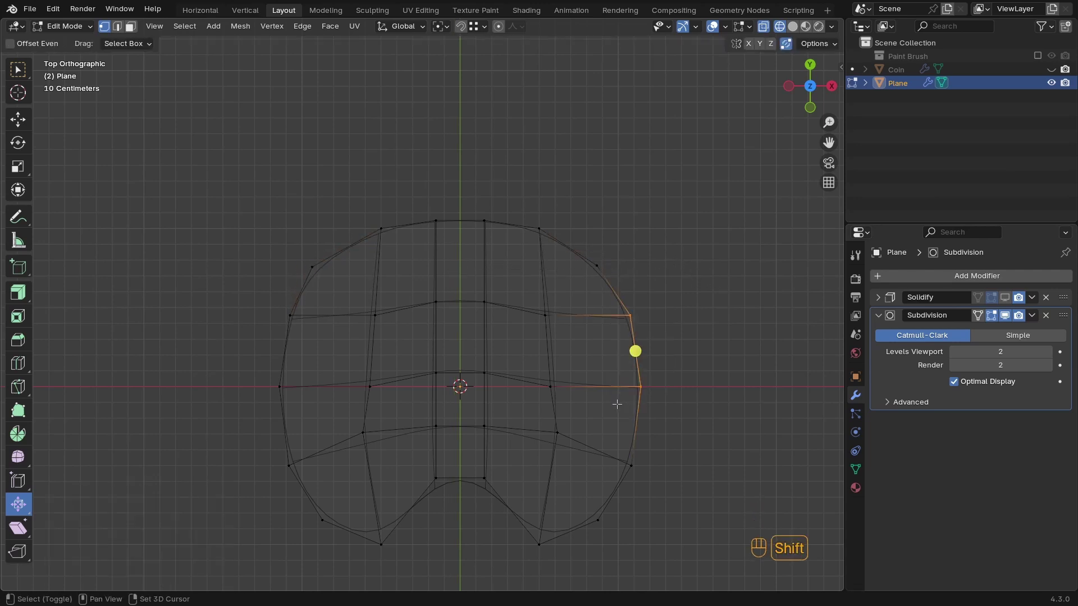
shift+click(640, 386)
key(s)
key(x)
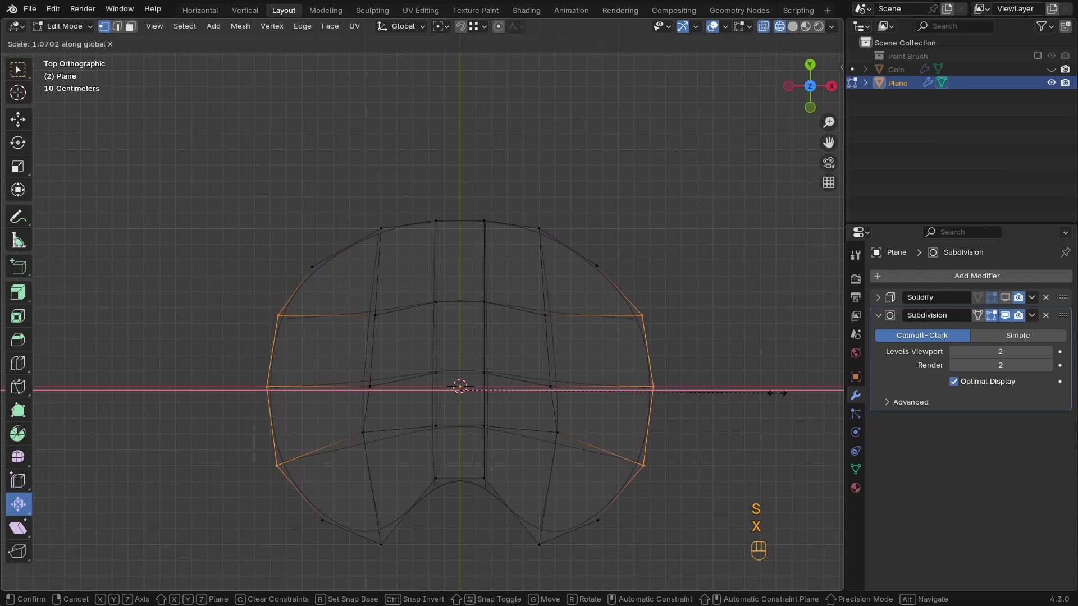
click(777, 393)
Spread the two outermost middle-row vertices slightly further apart along X to round the sides
click(653, 387)
shift+click(267, 386)
key(s)
key(x)
click(672, 385)
key(Tab)
scroll(619, 329, down, 2)
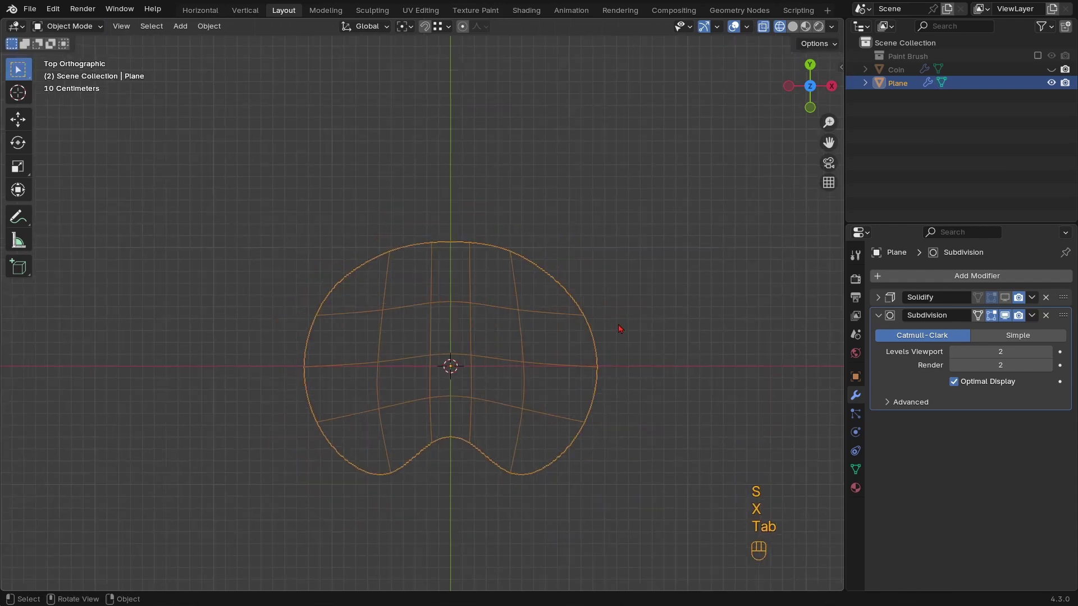
Narrow the whole palette mesh along X
key(Tab)
key(a)
key(s)
key(x)
click(606, 335)
key(Tab)
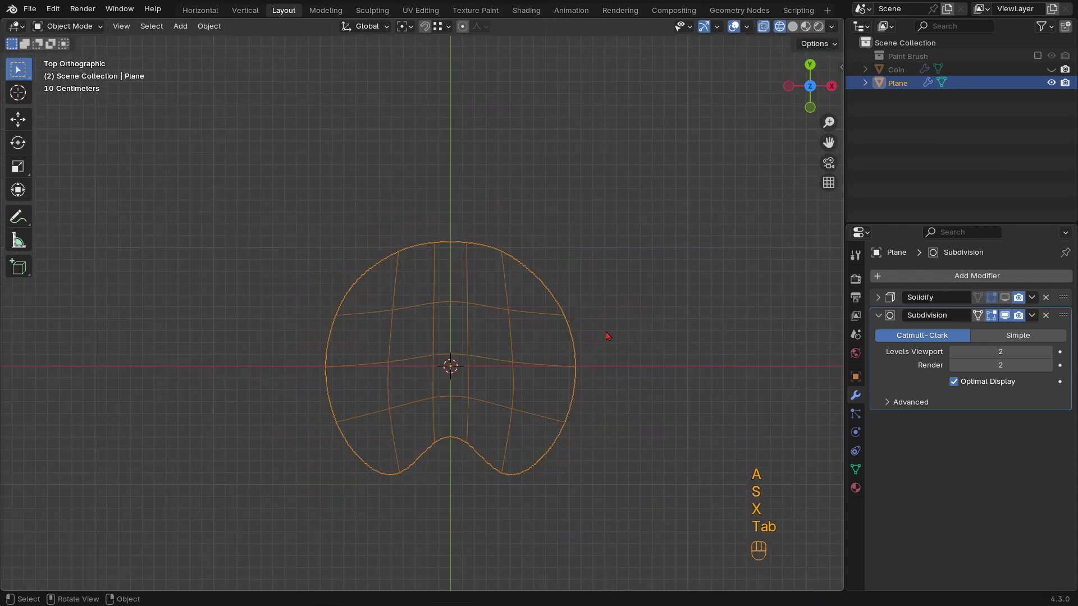
Re-enable the Solidify modifier's viewport display and view the palette in solid shading from an angle
click(1005, 297)
key(z)
mouse_move(550, 370)
middle_down()
mouse_move(565, 386)
mouse_move(464, 346)
mouse_move(527, 393)
middle_up()
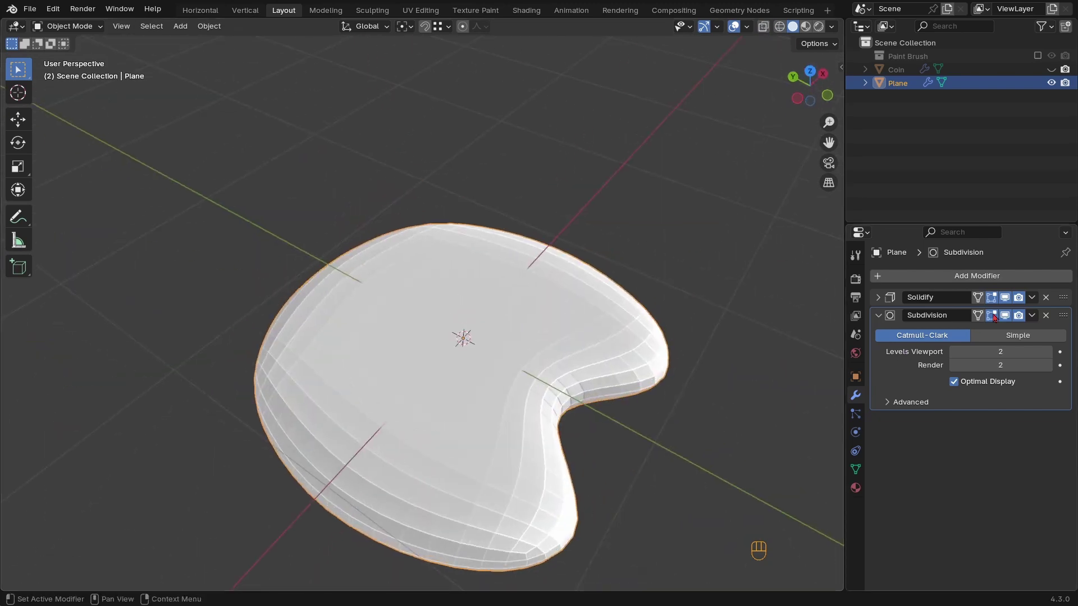
Apply the palette's Solidify modifier, keeping Subdivision as the only remaining modifier
key(n)
middle_drag(438, 337, 426, 376)
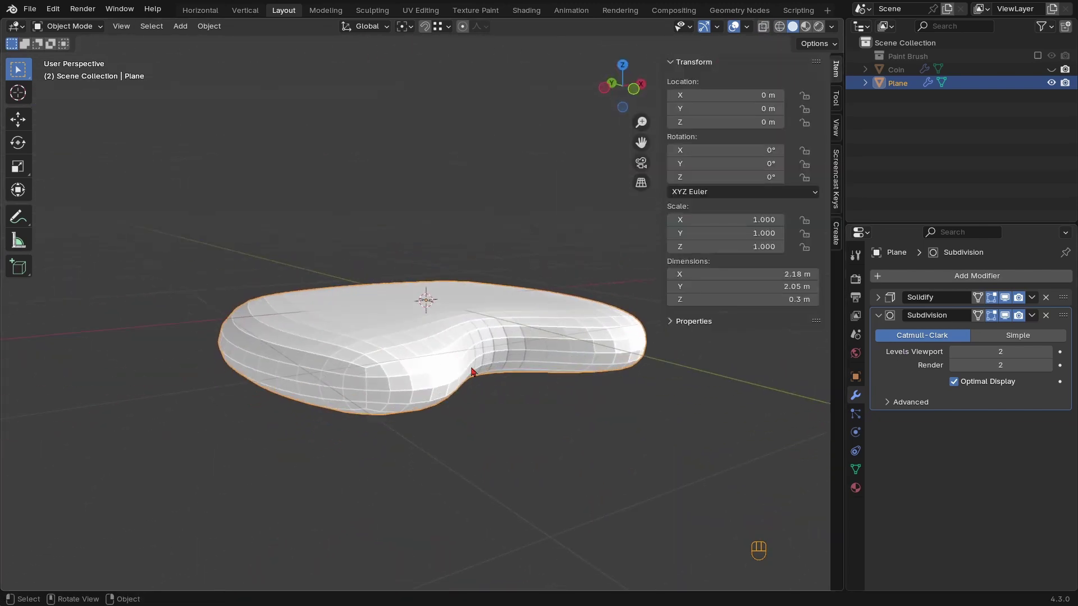
click(1033, 297)
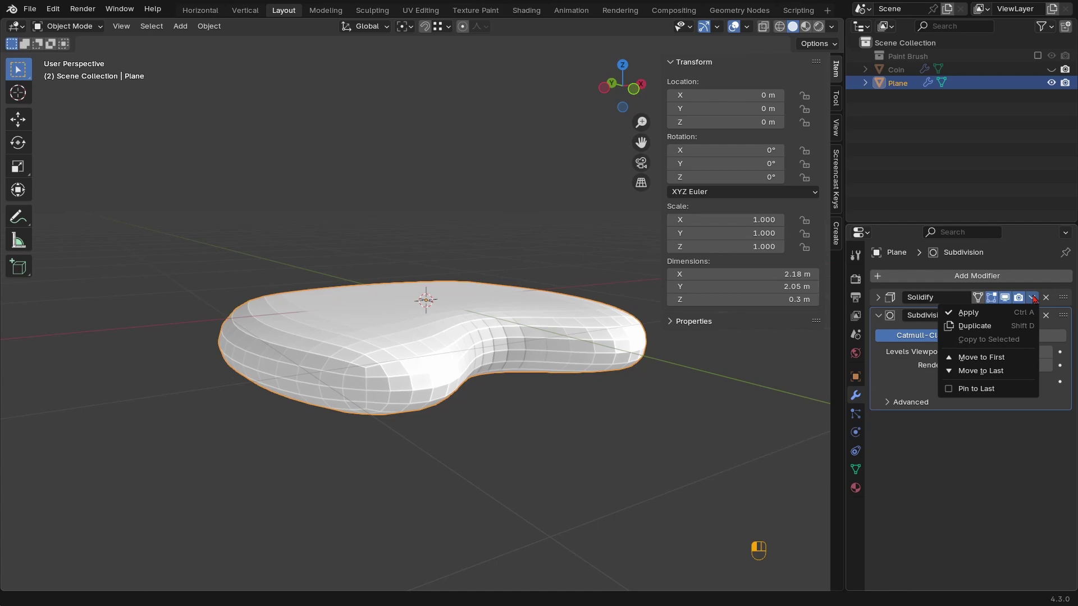
click(967, 313)
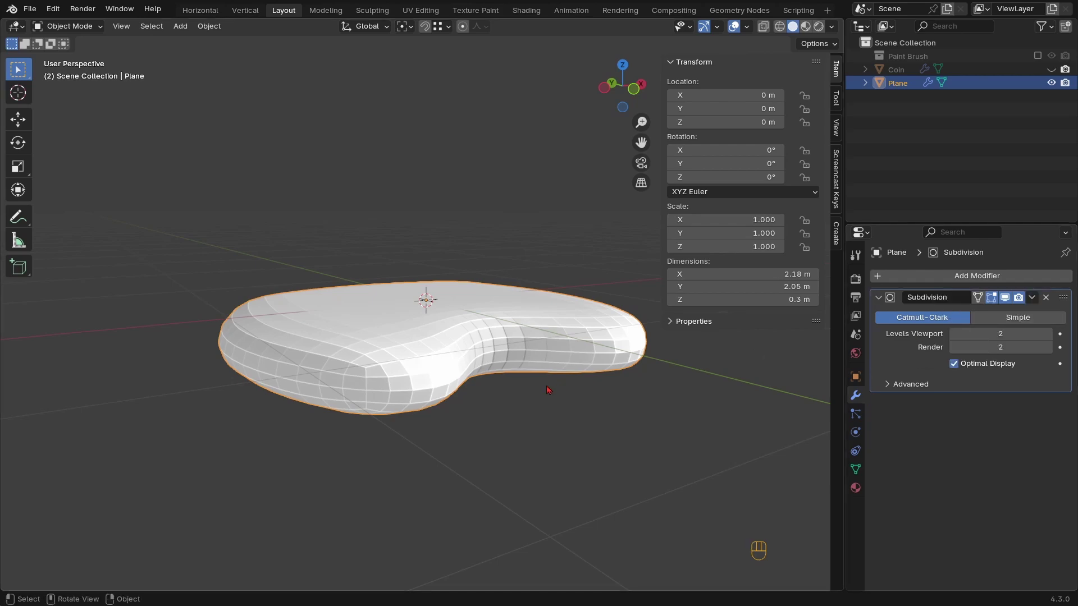
middle_drag(549, 390, 446, 385)
Add one centred loop cut around the palette's side wall and bevel it 0.131 m wide with one segment
key(Tab)
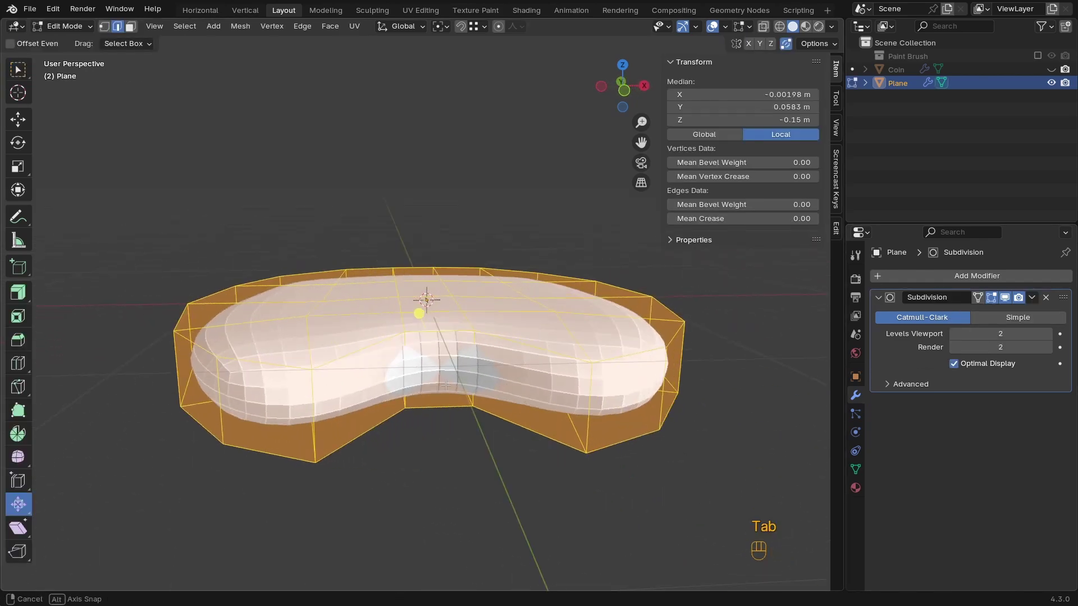
middle_drag(307, 380, 485, 328)
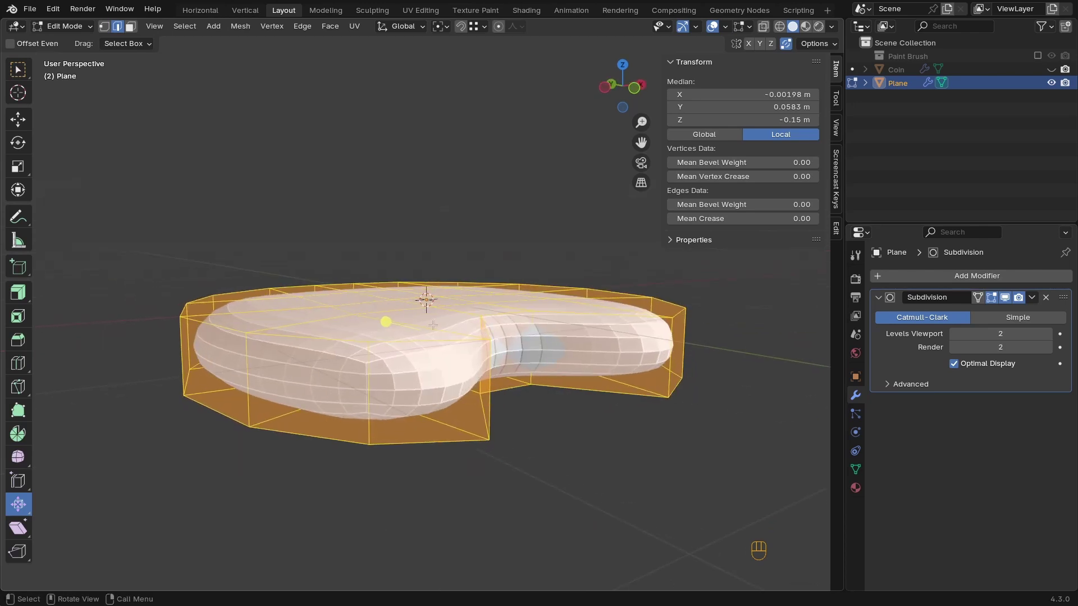
key(ctrl)
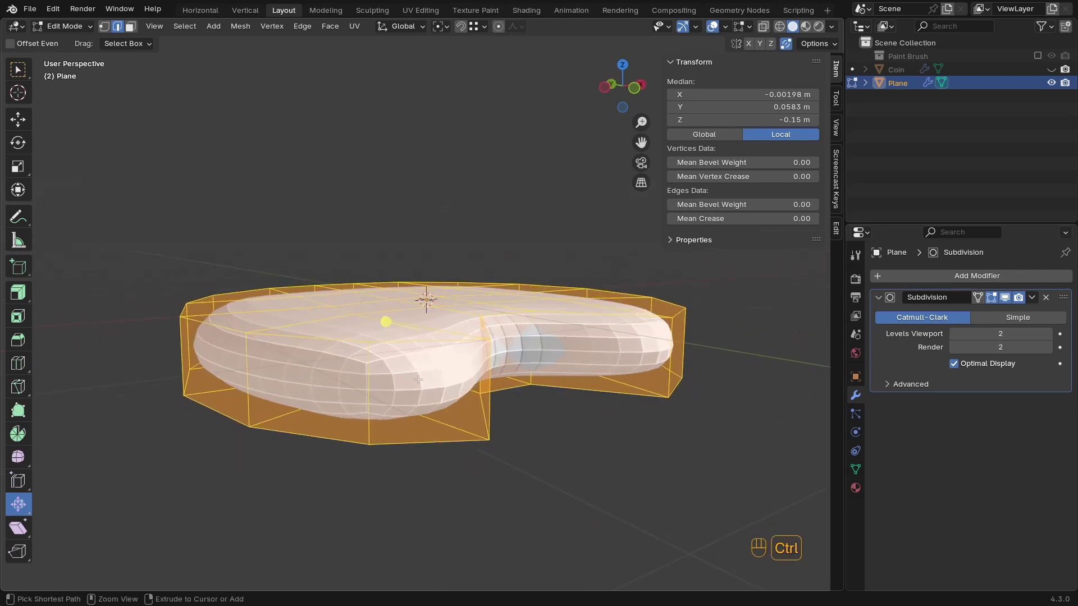
key(ctrl+r)
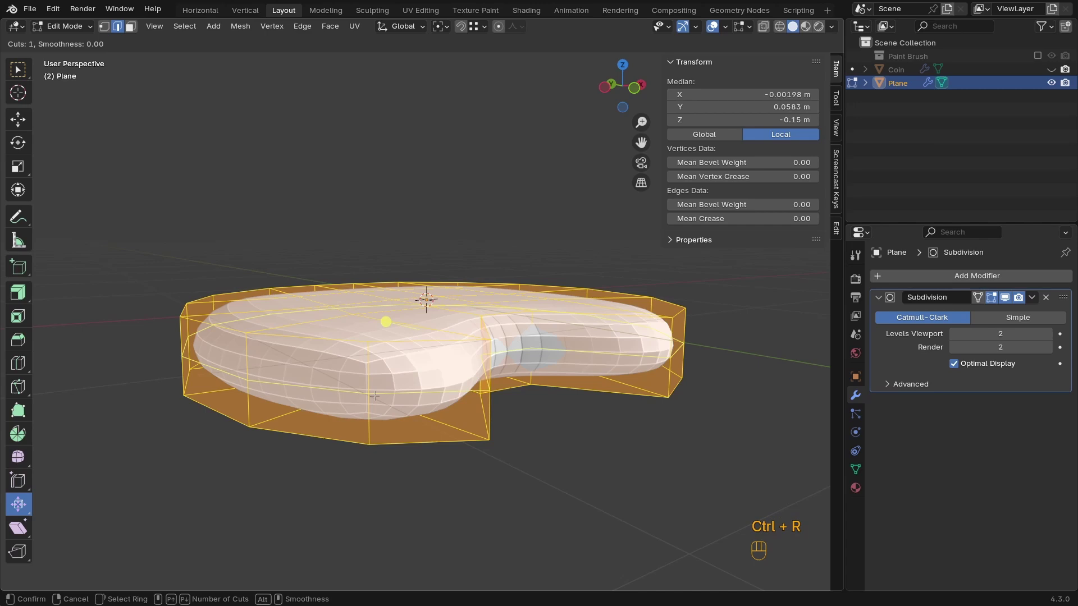
click(374, 396)
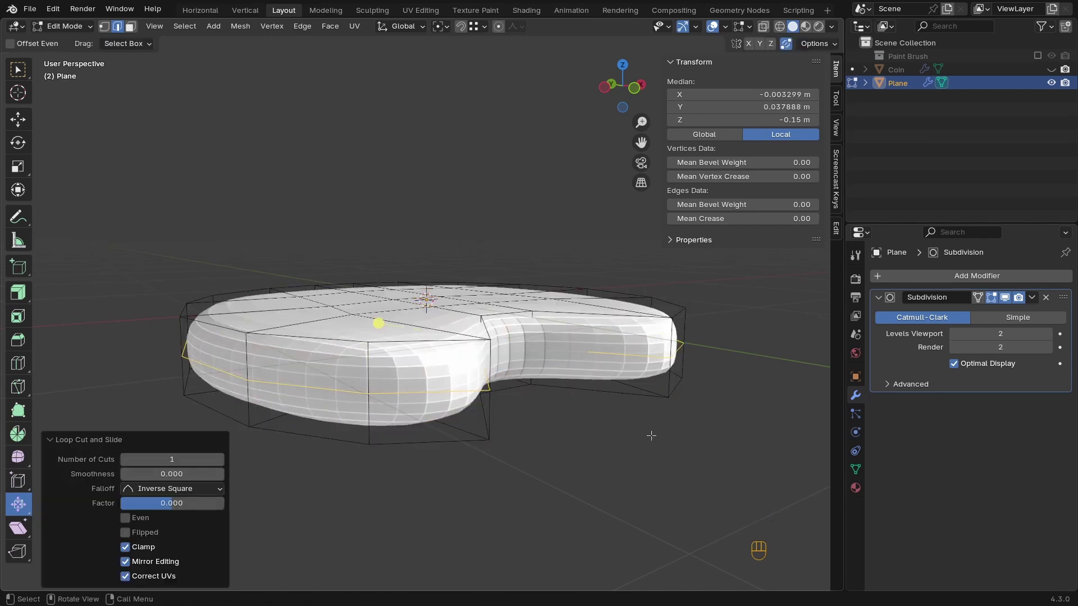
key(ctrl+b)
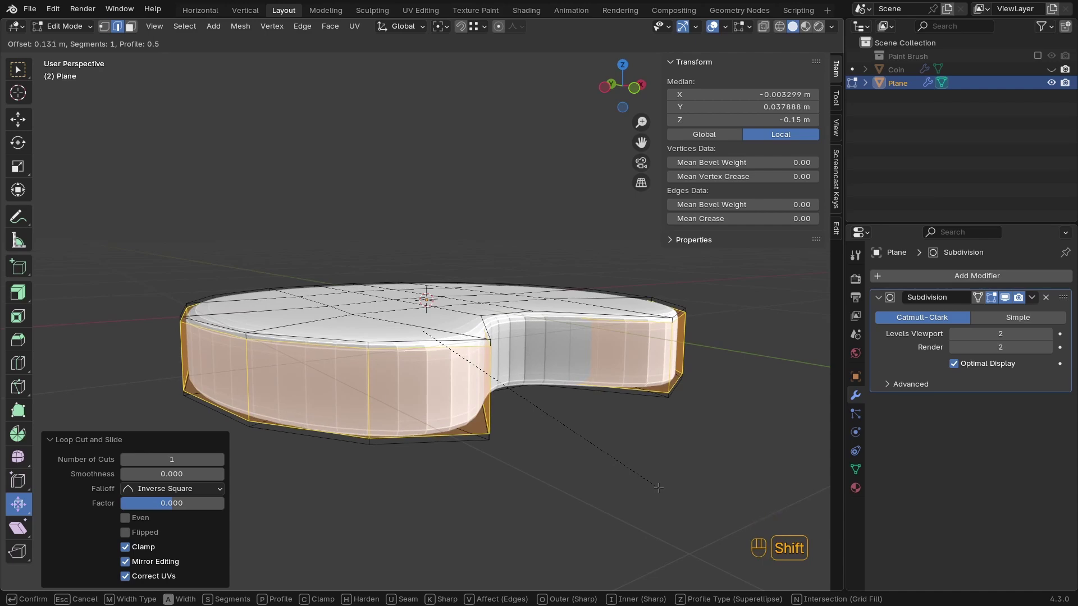
click(387, 322)
Turn off the Subdivision modifier's viewport display and switch to face selection in a wireframe top view
click(1005, 297)
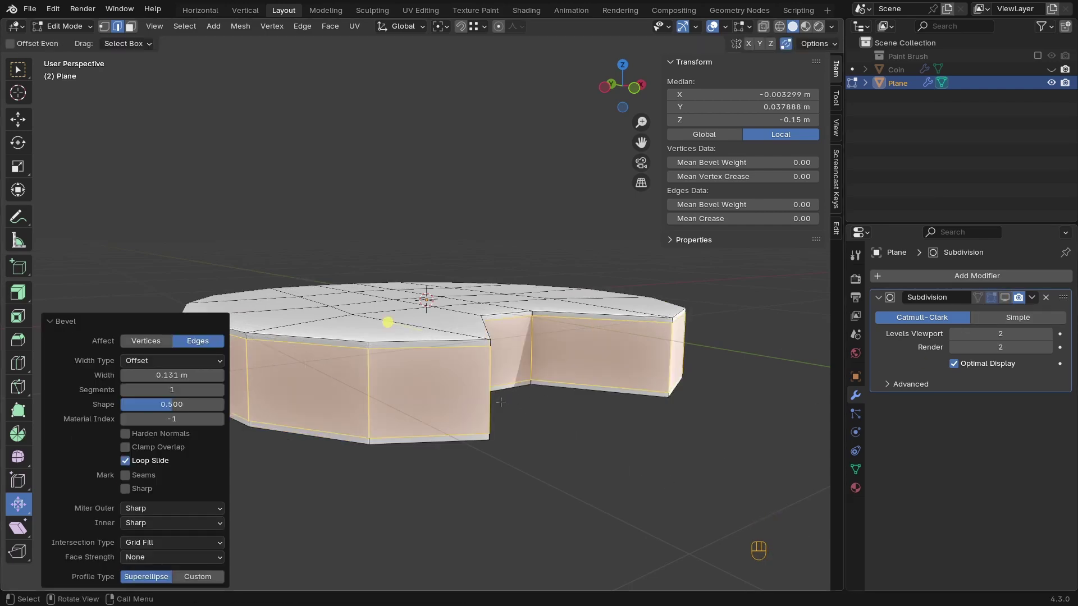
middle_drag(501, 402, 474, 447)
key(KP_7)
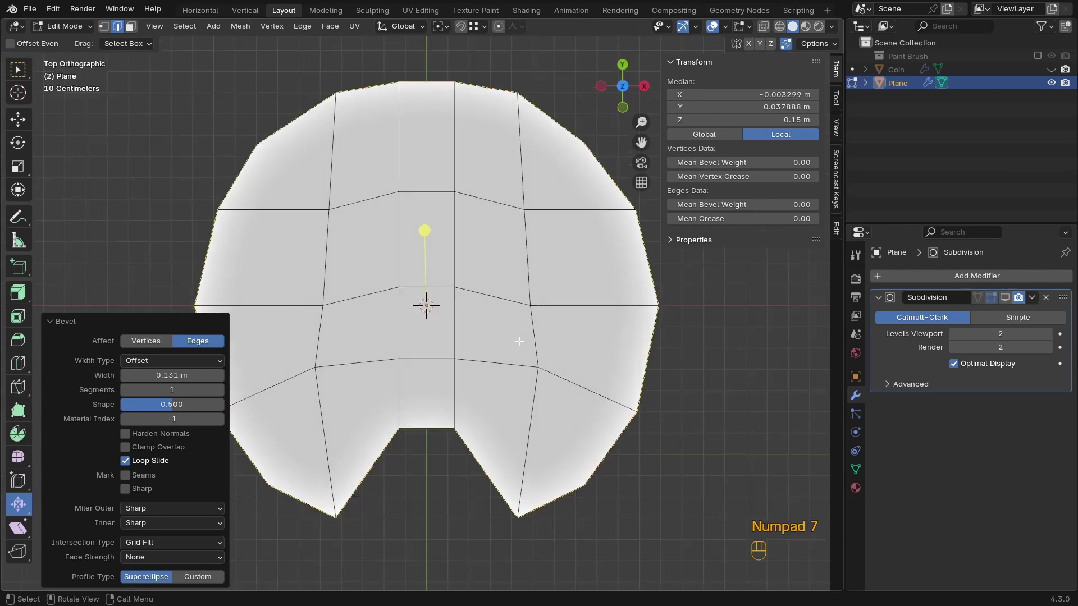
key(z)
key(3)
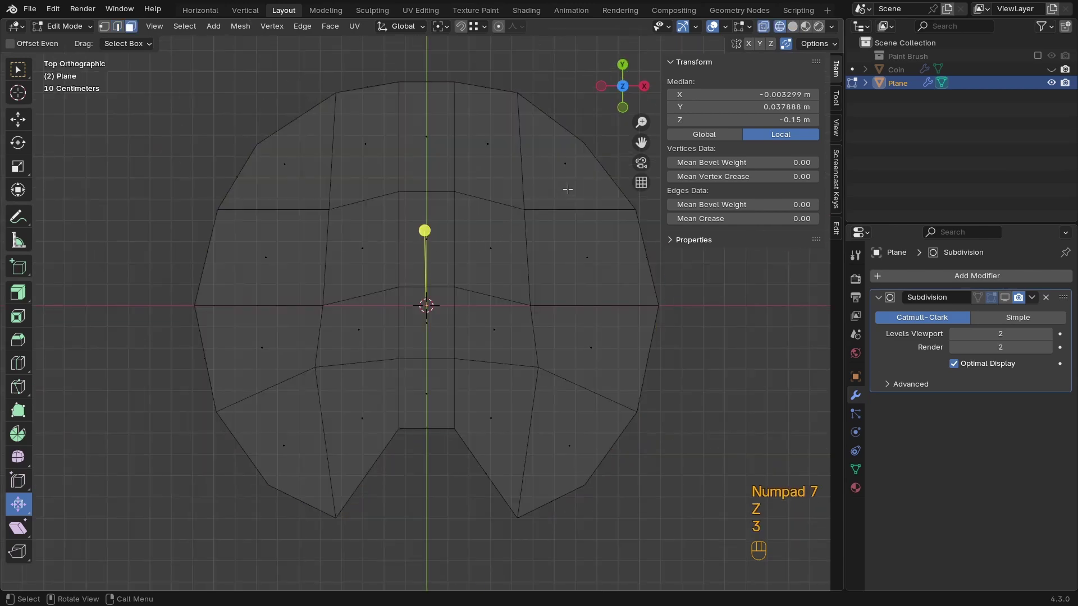
Select all palette faces except the wide side wall and the two narrow face loops above and below it
key(a)
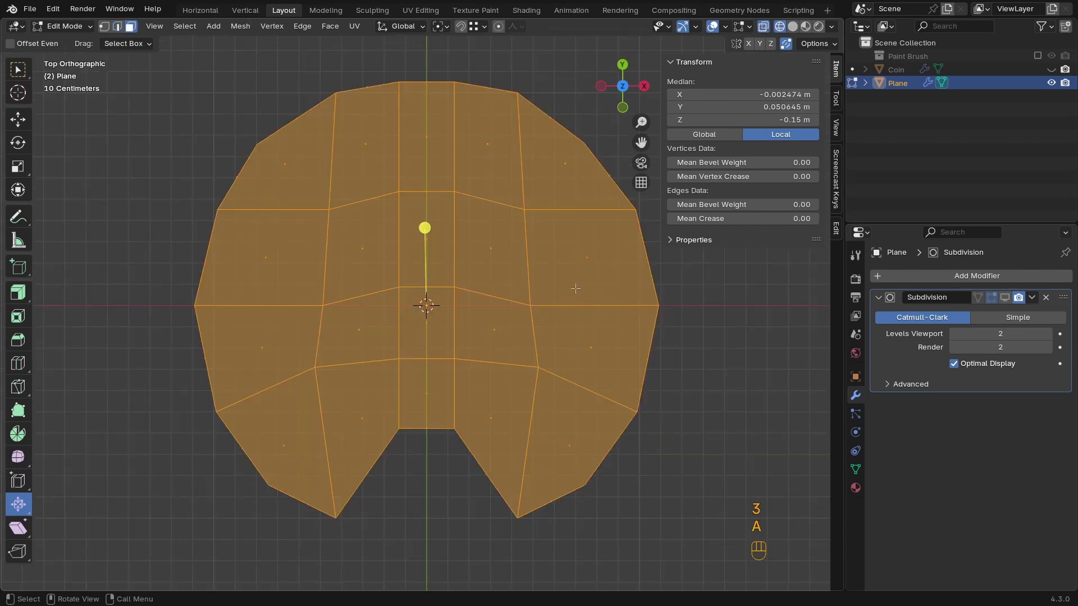
key(KP_1)
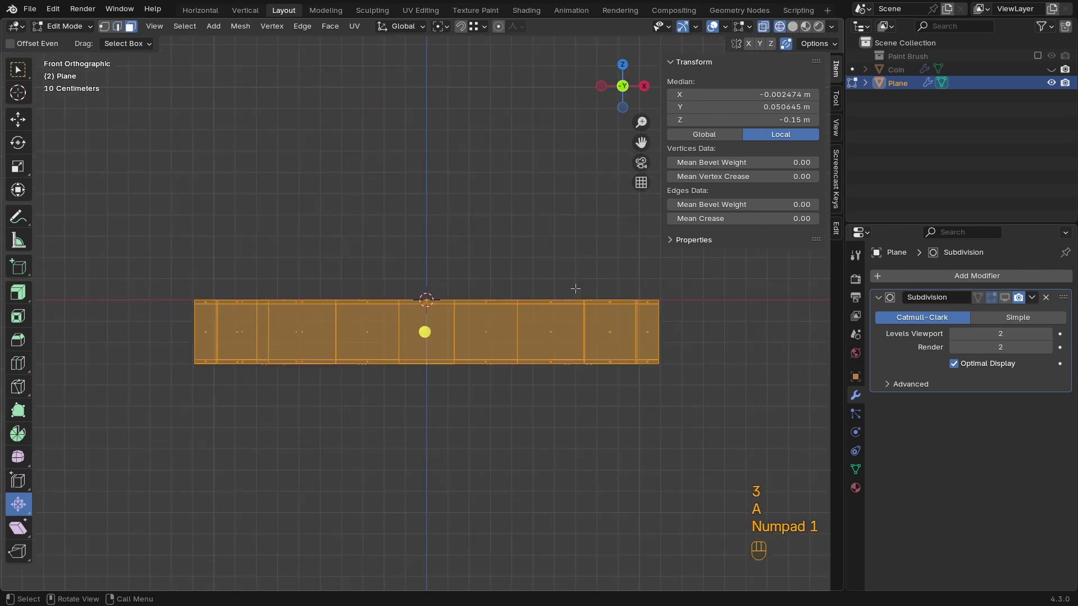
alt+shift+click(657, 332)
scroll(630, 311, up, 4)
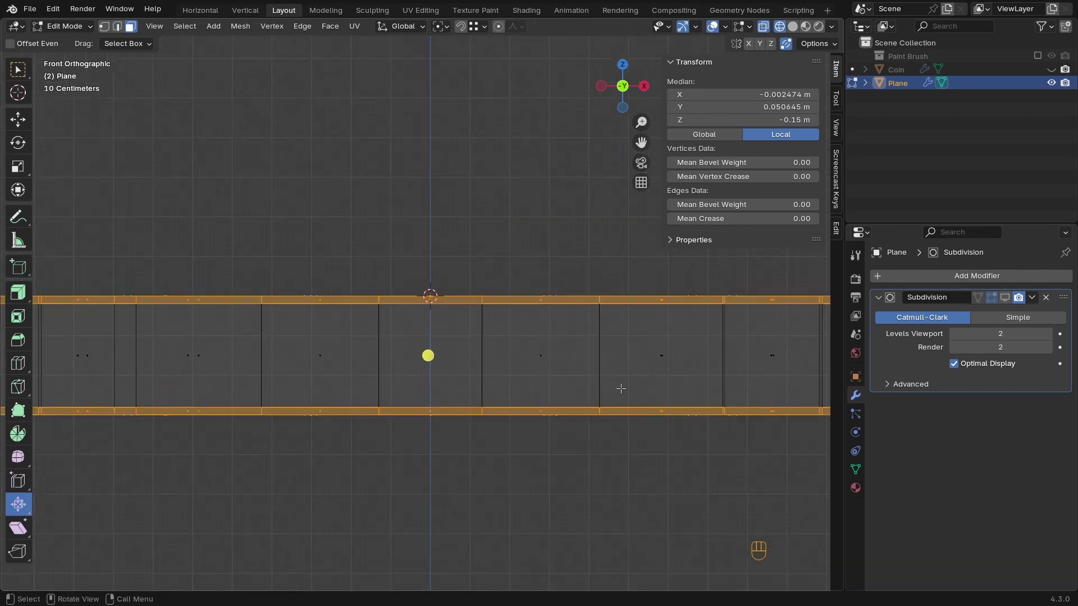
alt+shift+click(482, 412)
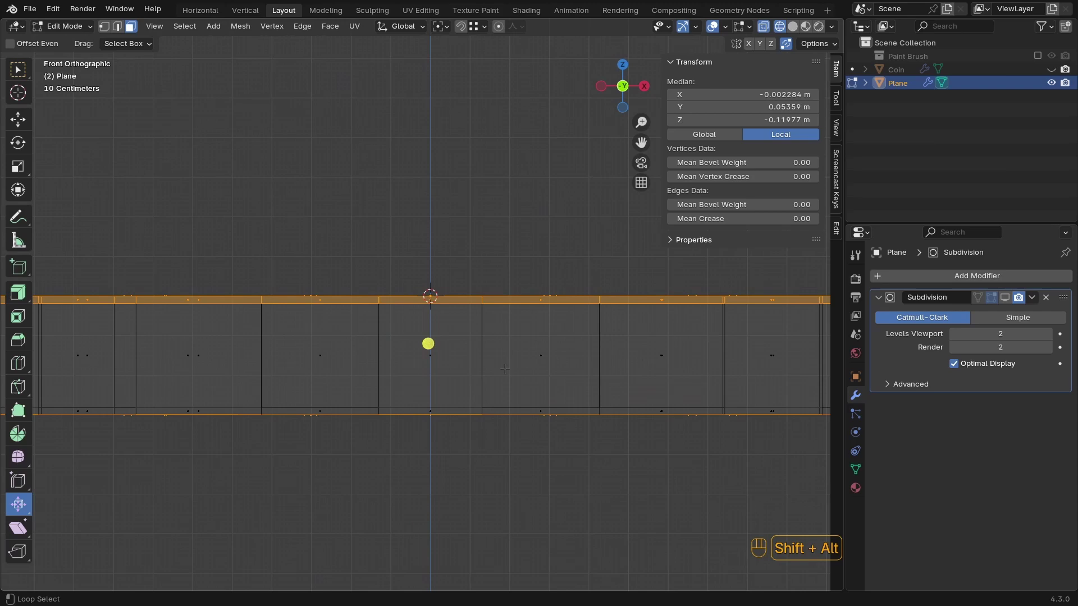
alt+shift+click(479, 300)
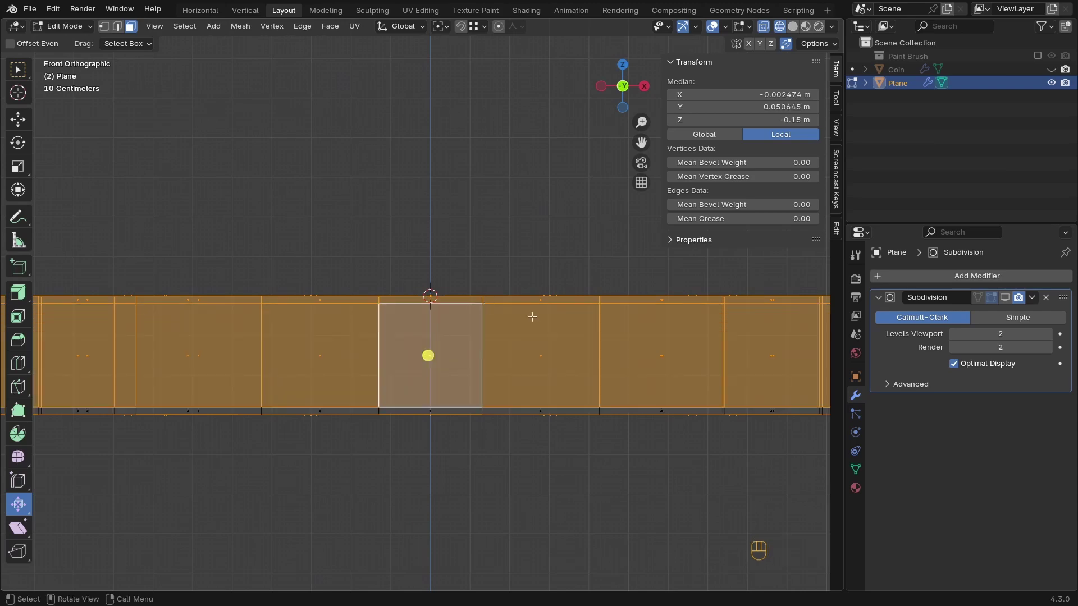
alt+shift+click(482, 300)
alt+shift+click(481, 329)
Inset the palette's top and bottom faces twice, first by about 0.022 m and again by about 0.05 m
mouse_move(482, 337)
ctrl+middle_down()
mouse_move(482, 348)
mouse_move(428, 347)
mouse_move(401, 361)
mouse_move(411, 371)
mouse_move(469, 364)
mouse_move(540, 321)
mouse_move(497, 301)
mouse_move(612, 426)
ctrl+middle_up()
key(z)
key(KP_7)
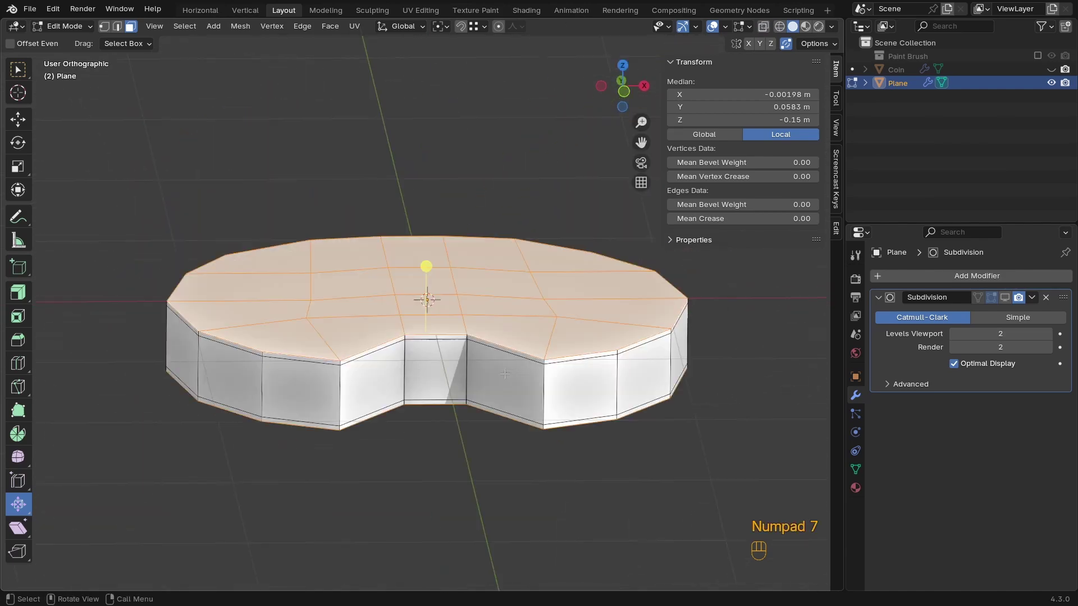
key(i)
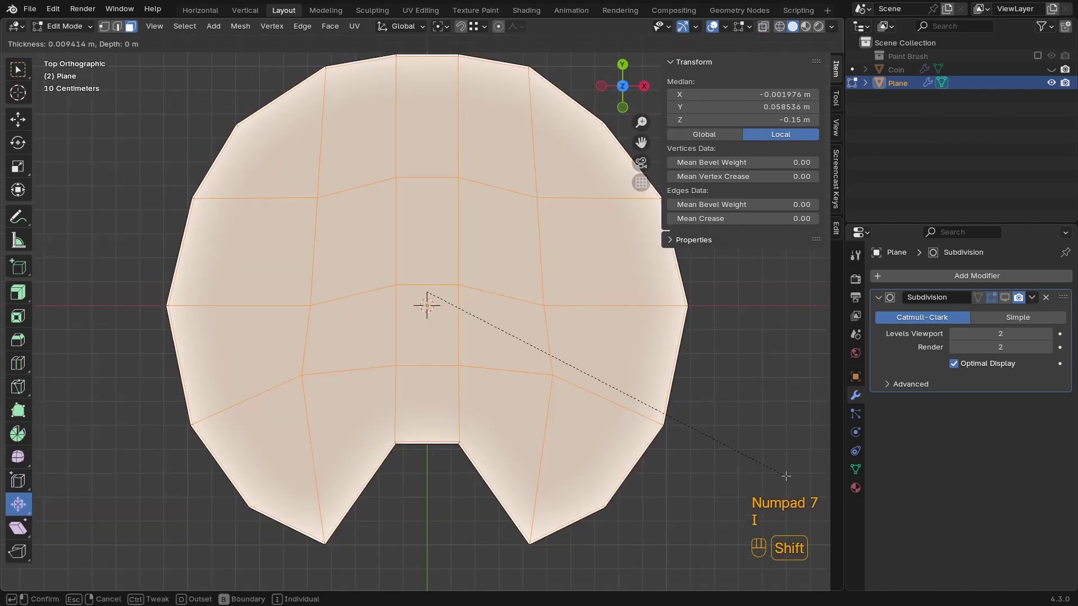
click(760, 461)
key(i)
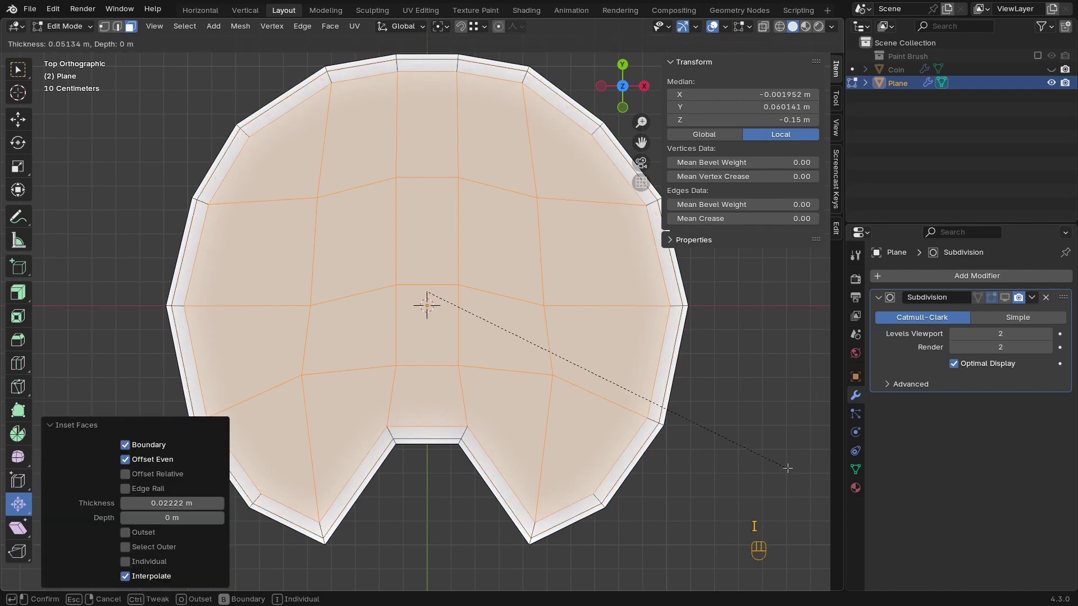
click(777, 458)
ctrl+middle_drag(651, 444, 479, 430)
Return to Object Mode, re-enable the Subdivision's viewport display and apply Shade Auto Smooth at 30° to the palette
key(Tab)
click(1005, 297)
right_click(527, 354)
click(465, 354)
Set the palette's Subdivision levels to 3 for both viewport and render
ctrl+scroll(1000, 333, up, 1)
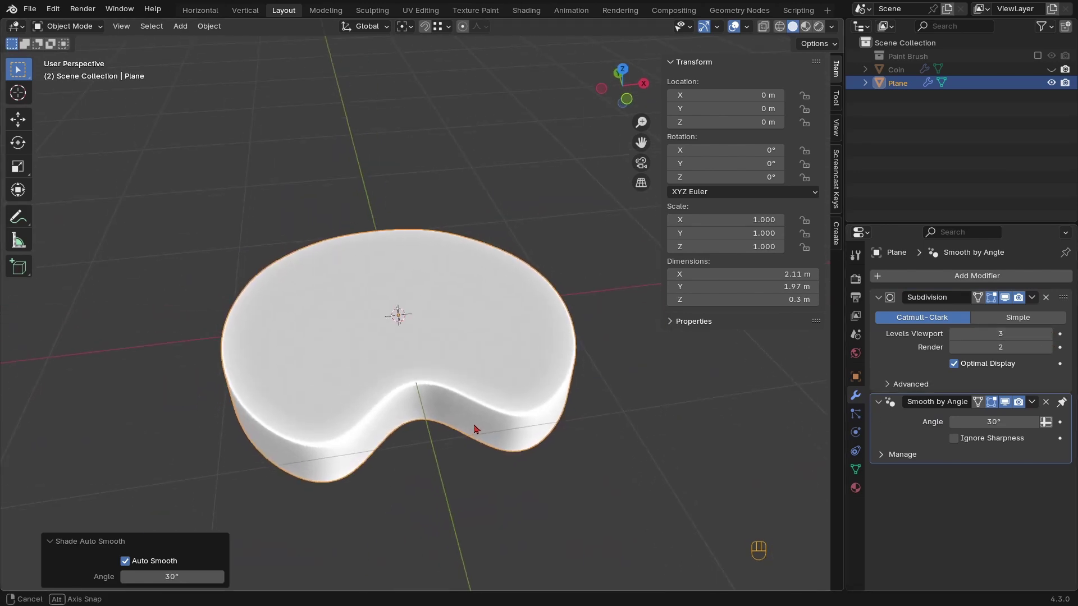
click(1047, 347)
middle_drag(409, 329, 493, 404)
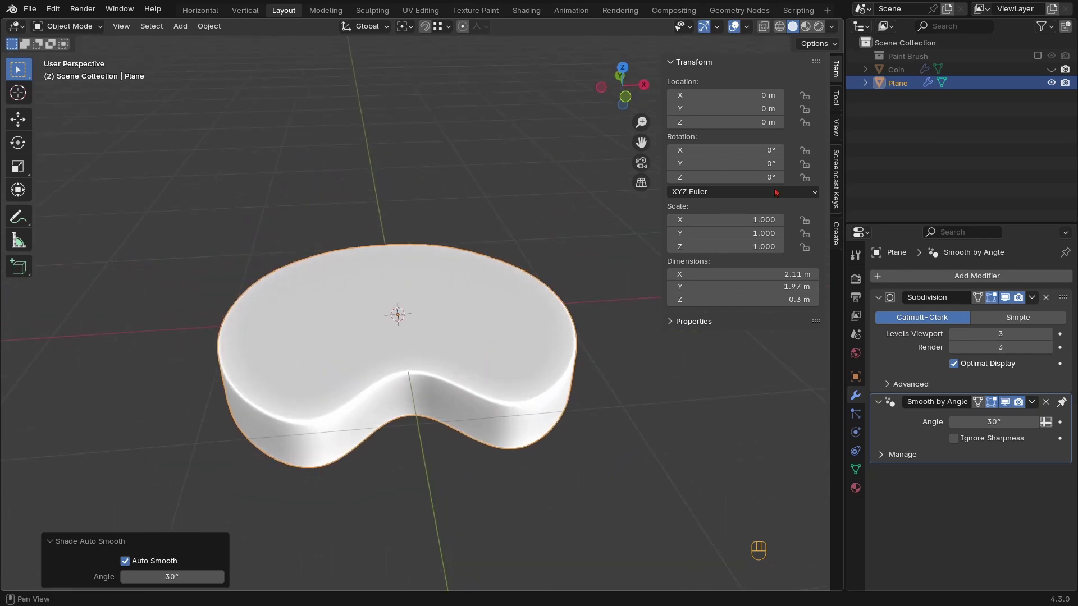
Include the Paint Brush collection in the scene again so the brush is shown with the palette
click(1037, 56)
mouse_move(418, 314)
ctrl+middle_down()
mouse_move(418, 348)
mouse_move(419, 314)
mouse_move(427, 337)
ctrl+middle_up()
click(488, 336)
Select all parts of the paint brush in wireframe view and scale them down uniformly to about 0.42
key(z)
click(488, 327)
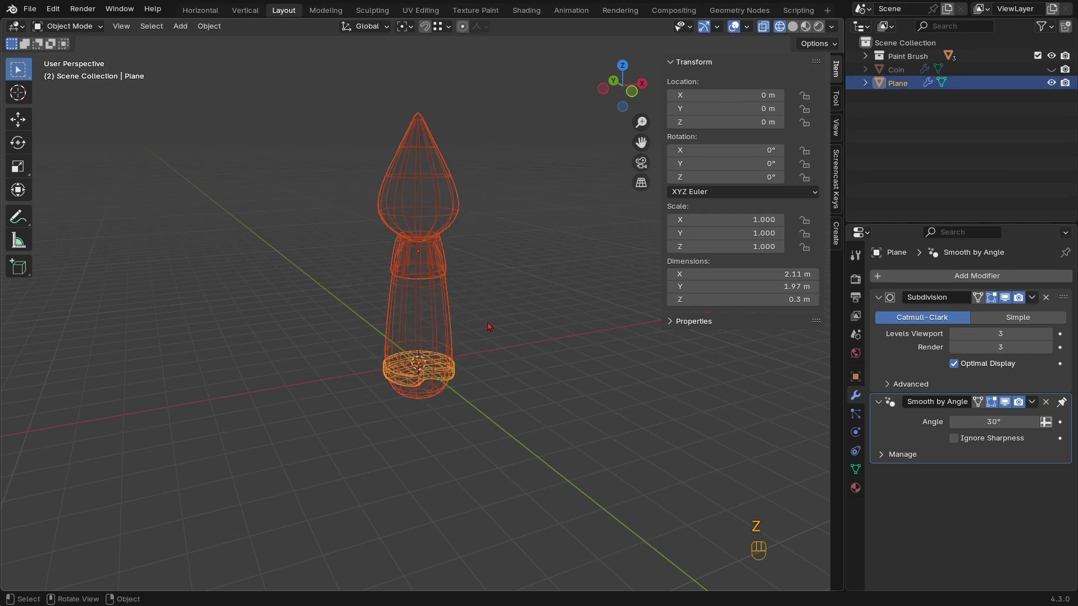
drag(467, 328, 332, 186)
key(s)
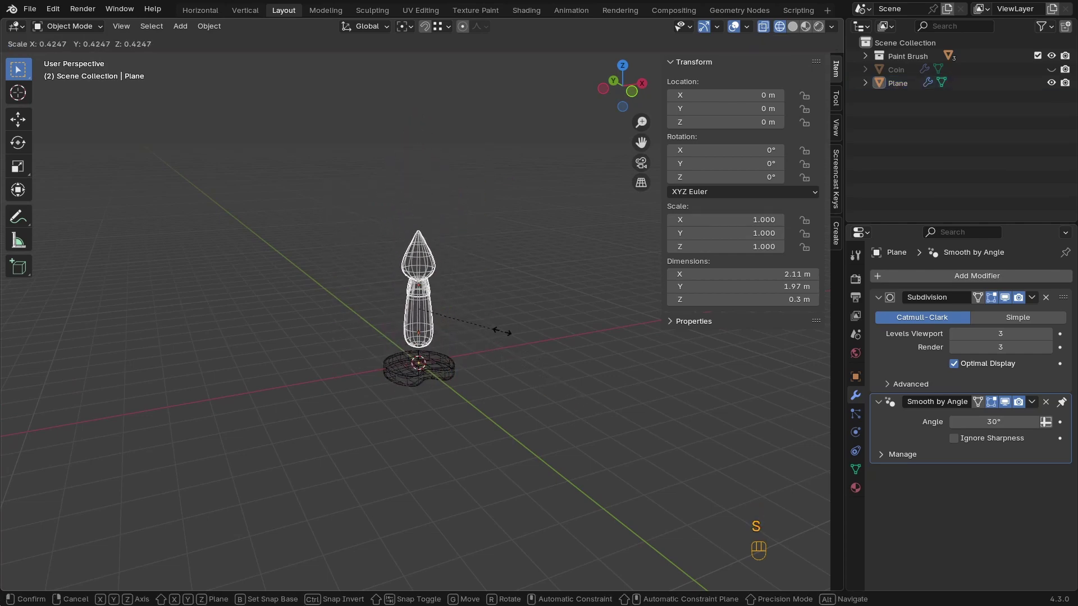
Scale the paint brush to 0.325 of its size and add a 2 m cube at the origin
click(483, 315)
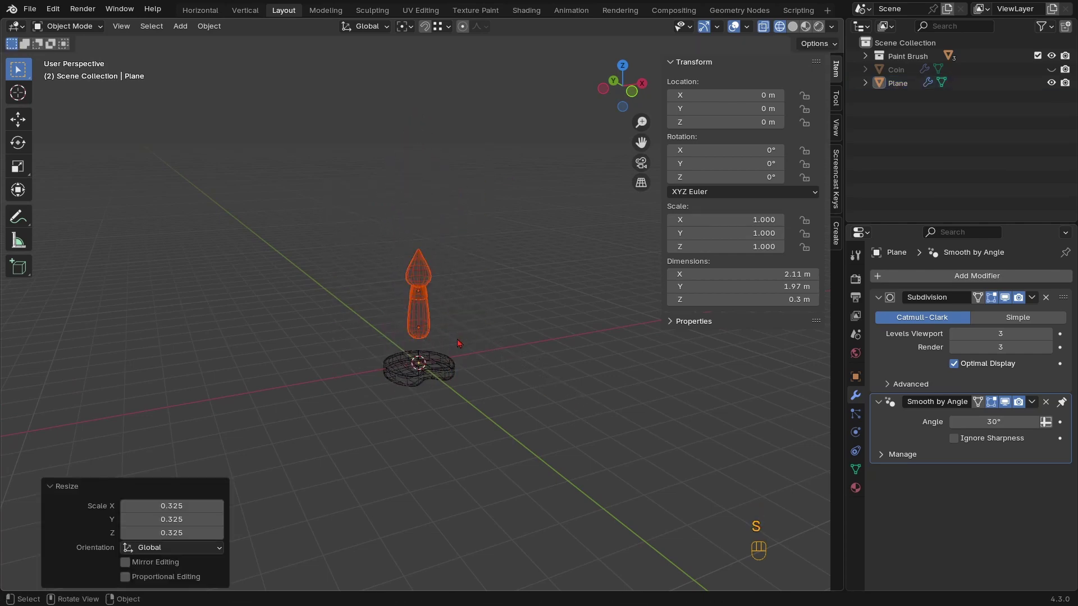
key(shift+a)
mouse_move(393, 344)
click(453, 358)
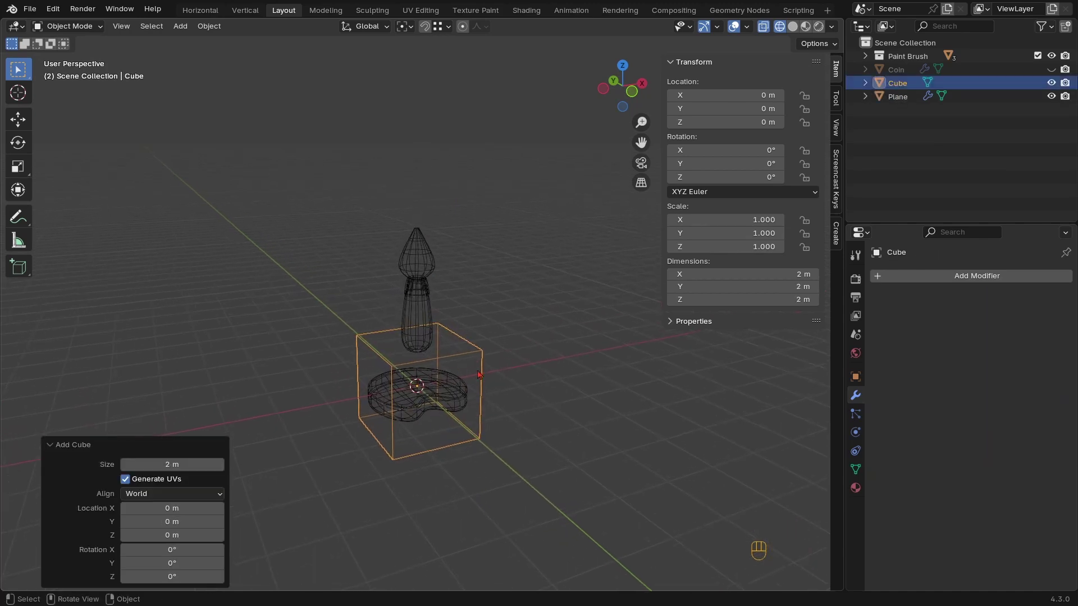
Select all parts of the paint brush above the cube
key(KP_7)
middle_drag(479, 373, 464, 273)
drag(408, 310, 408, 310)
key(r)
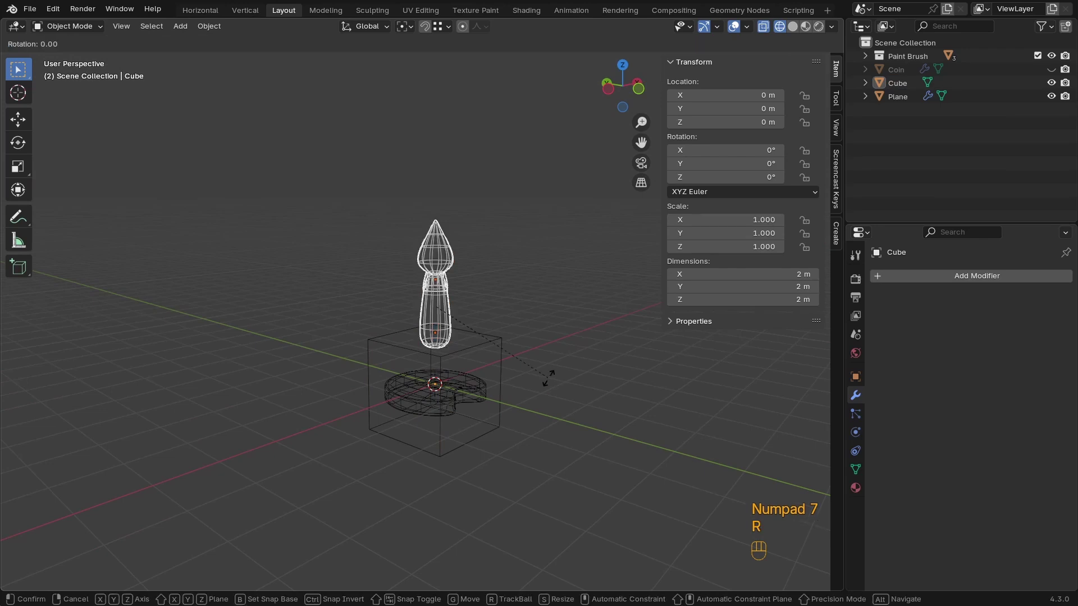
key(x)
right_click(548, 256)
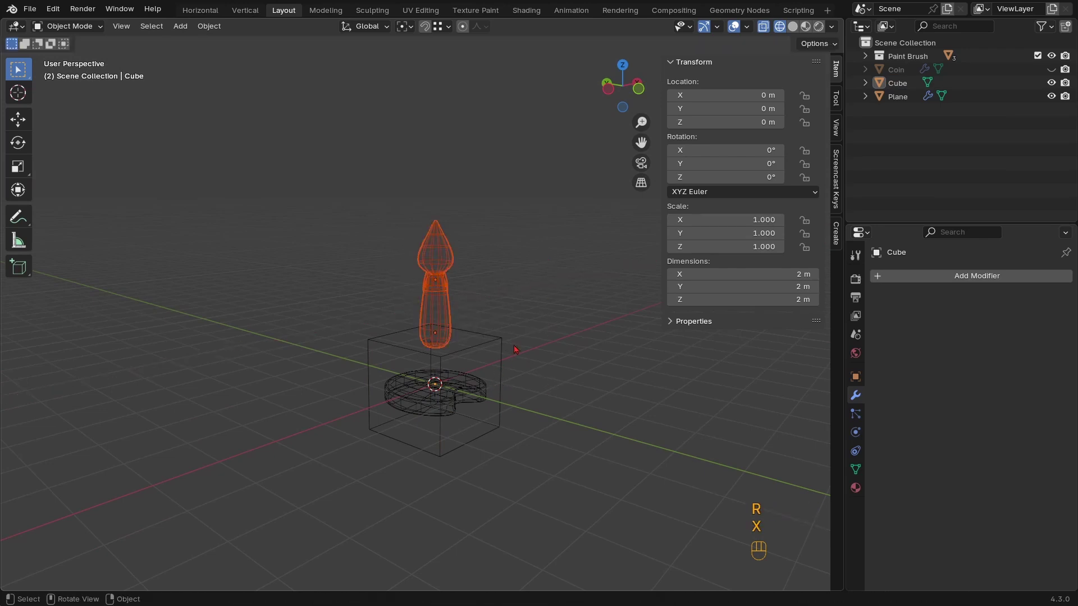
Move the paint brush down along Z by about 1.85 m, into the cube
key(g)
key(z)
click(534, 428)
key(g)
key(y)
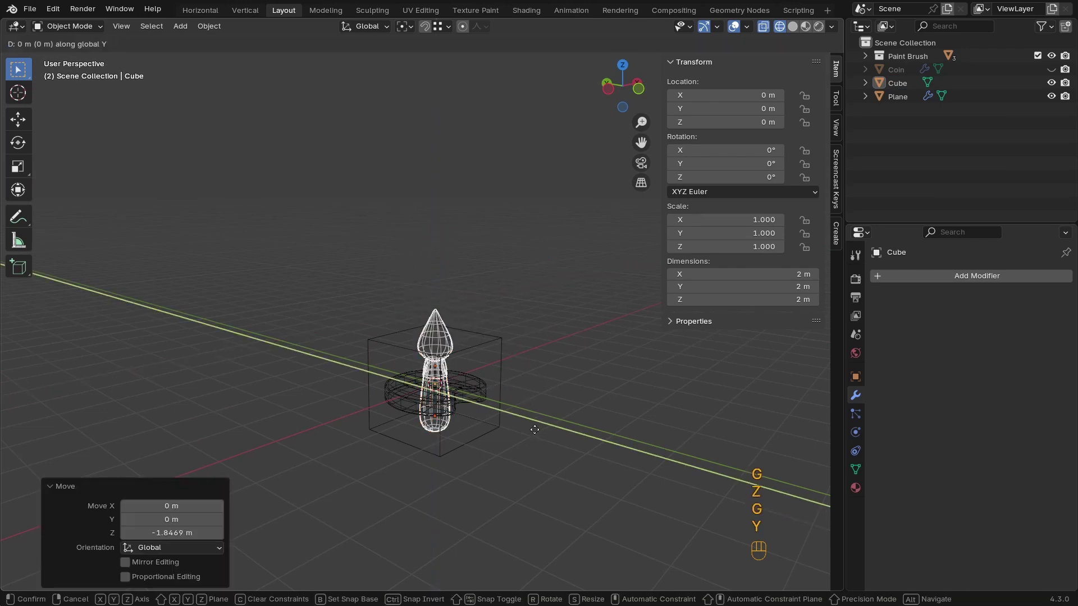
right_click(568, 440)
Delete the cube around the palette and switch the viewport to solid shading
mouse_move(569, 440)
middle_down()
mouse_move(466, 440)
mouse_move(445, 418)
mouse_move(559, 430)
middle_up()
click(460, 439)
key(Delete)
key(z)
click(490, 419)
shift+middle_drag(558, 429, 481, 346)
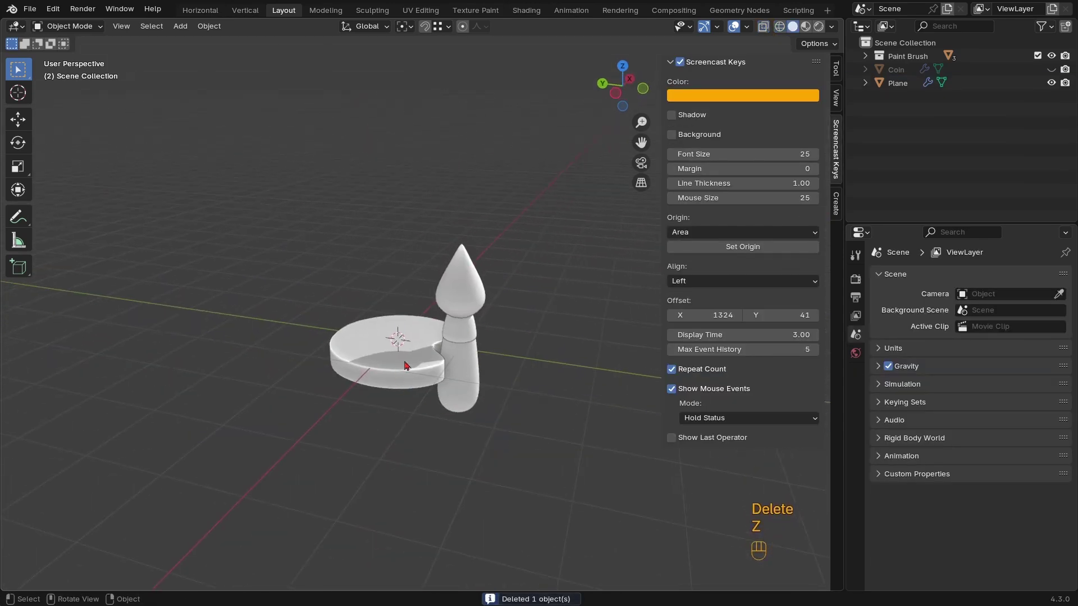
Try to tilt the palette freely with trackball rotation
click(439, 366)
key(r)
key(r)
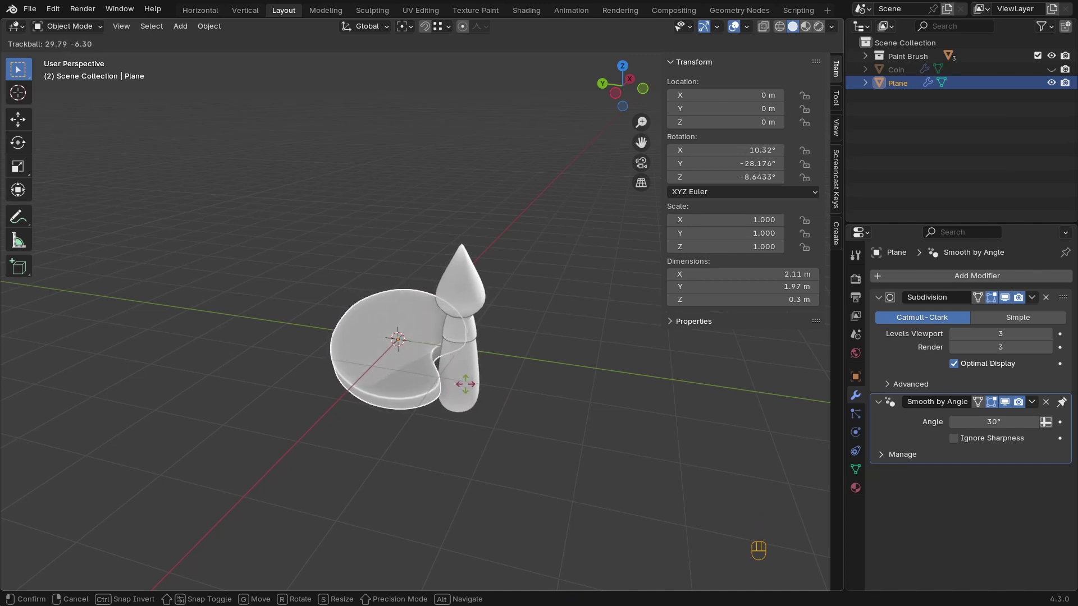
right_click(529, 328)
key(r)
key(r)
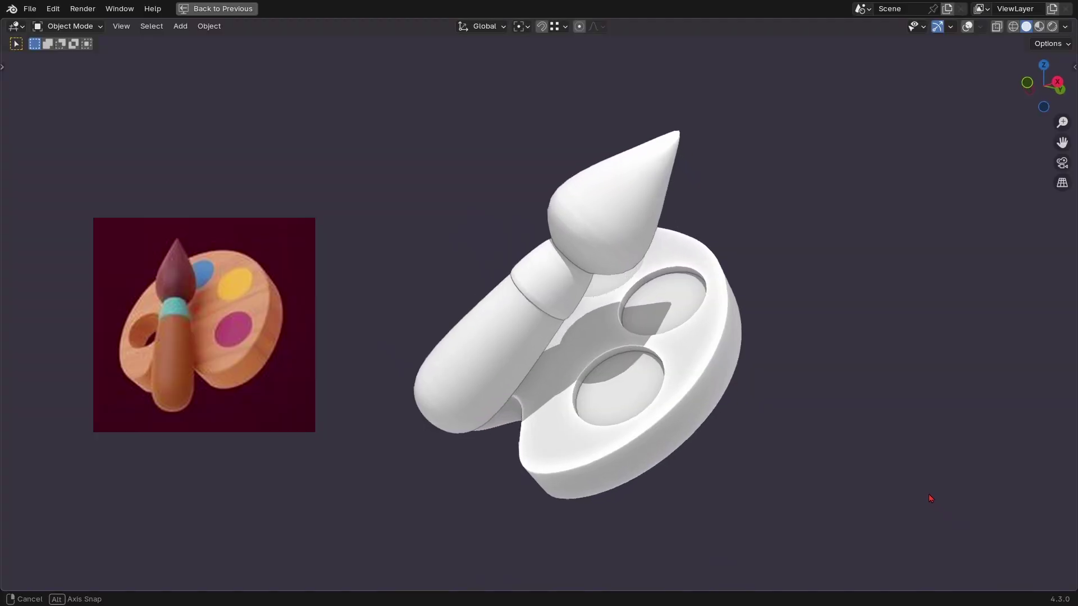
mouse_move(932, 498)
middle_down()
mouse_move(950, 487)
mouse_move(1072, 544)
mouse_move(22, 549)
mouse_move(219, 538)
mouse_move(481, 556)
mouse_move(565, 546)
middle_up()
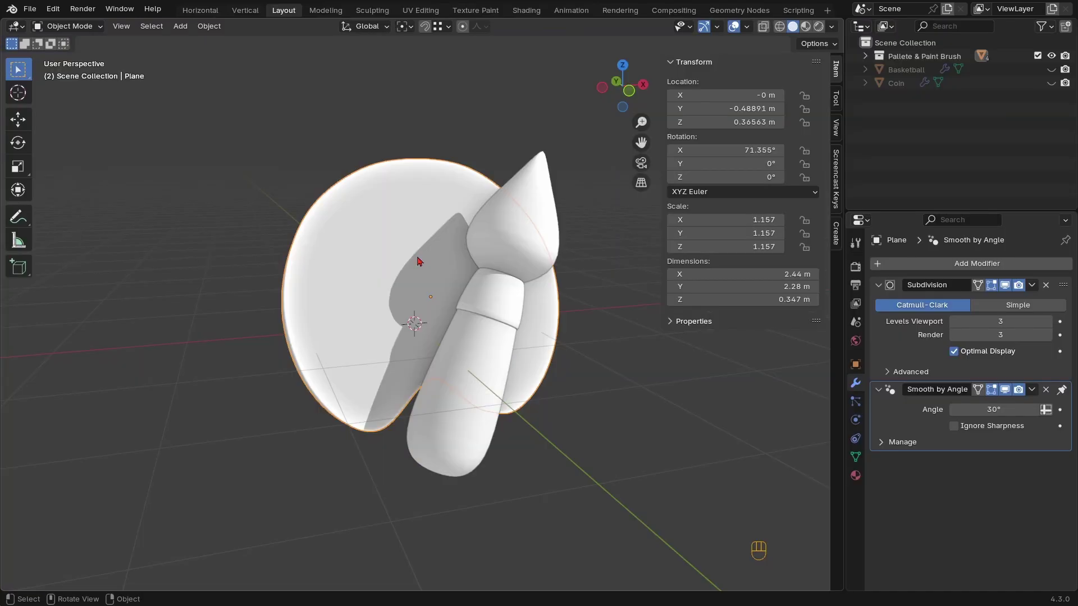
scroll(419, 261, down, 1)
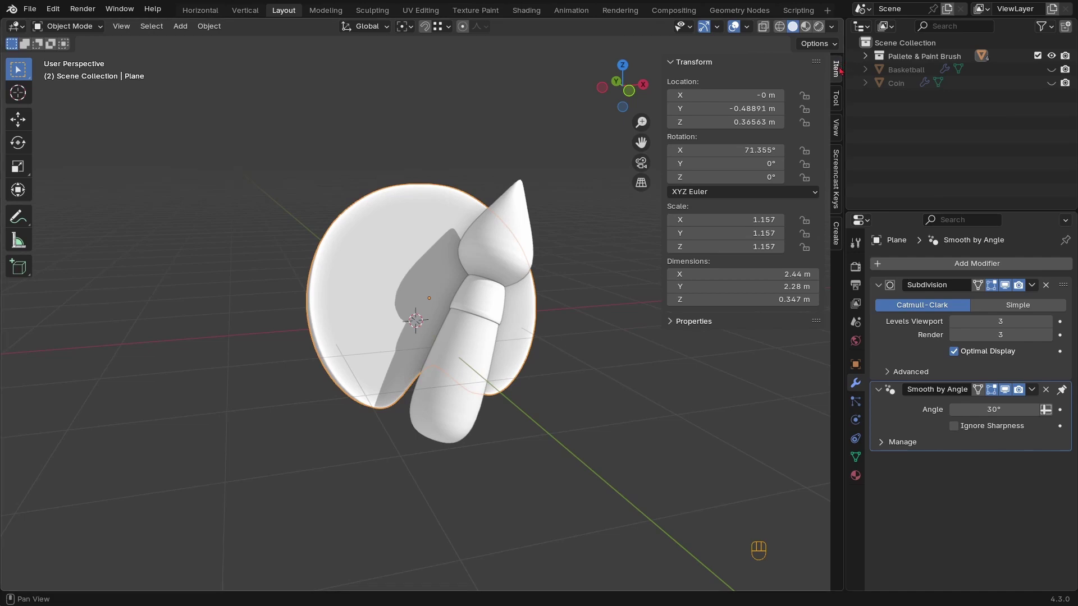
key(n)
key(n)
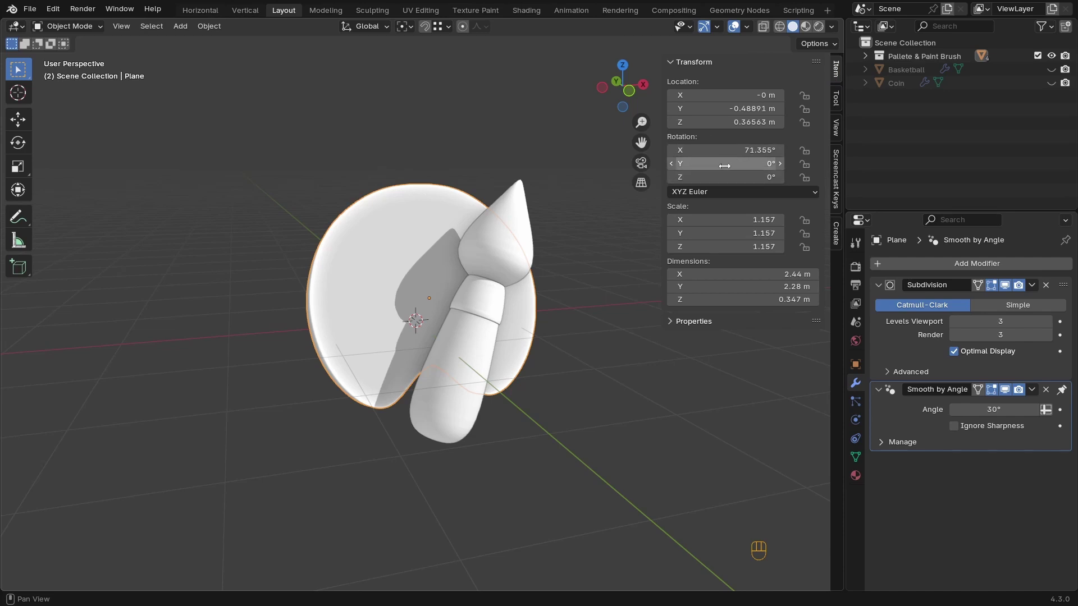
Reset the palette's rotation and location to zero so it lies flat at the origin
key(BackSpace)
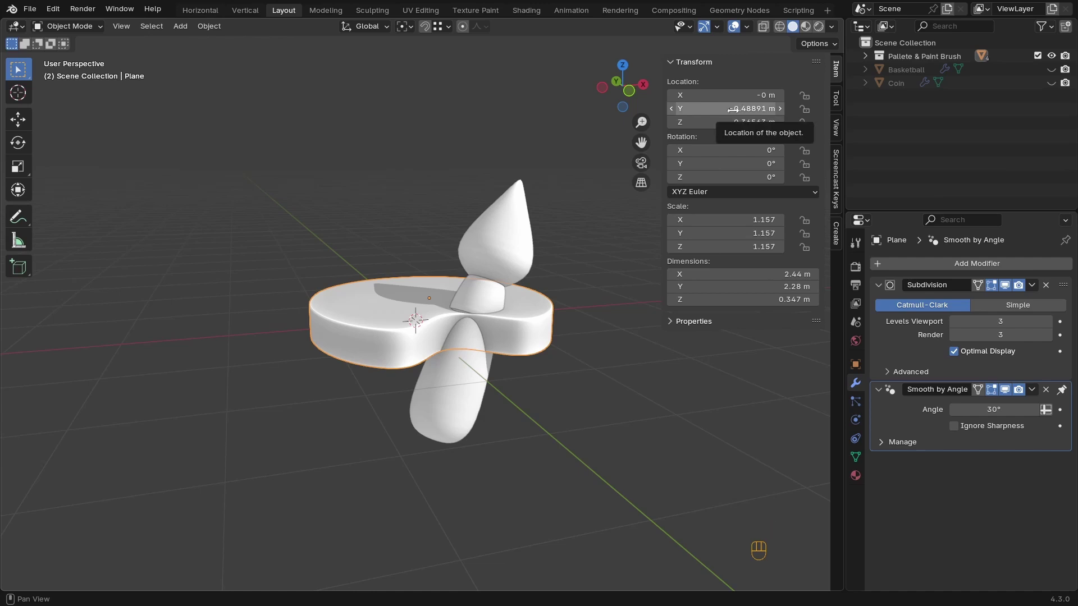
key(BackSpace)
middle_drag(440, 293, 756, 137)
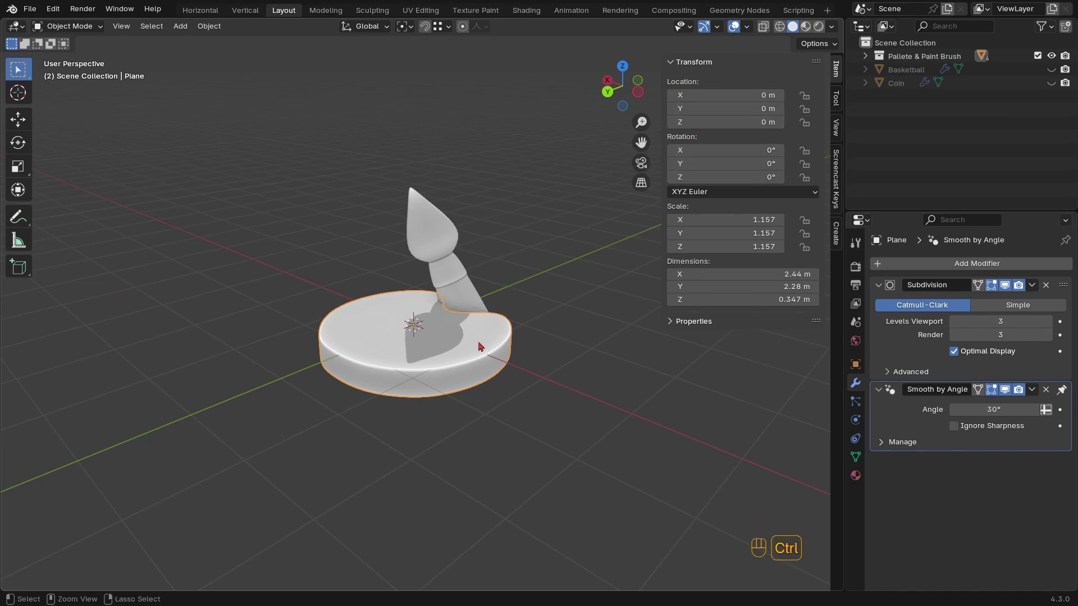
Add a cylinder with 64 vertices, 1 m radius and 2 m depth at the origin
mouse_move(480, 345)
ctrl+middle_down()
mouse_move(506, 309)
mouse_move(316, 310)
mouse_move(361, 300)
mouse_move(372, 318)
mouse_move(456, 337)
ctrl+middle_up()
key(shift+a)
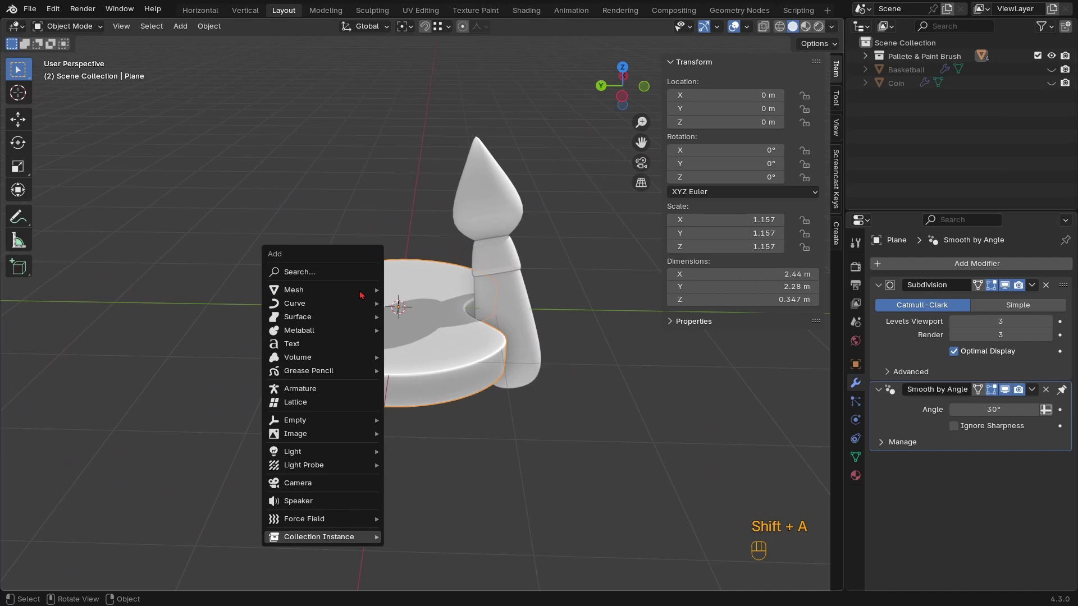
mouse_move(362, 292)
click(462, 359)
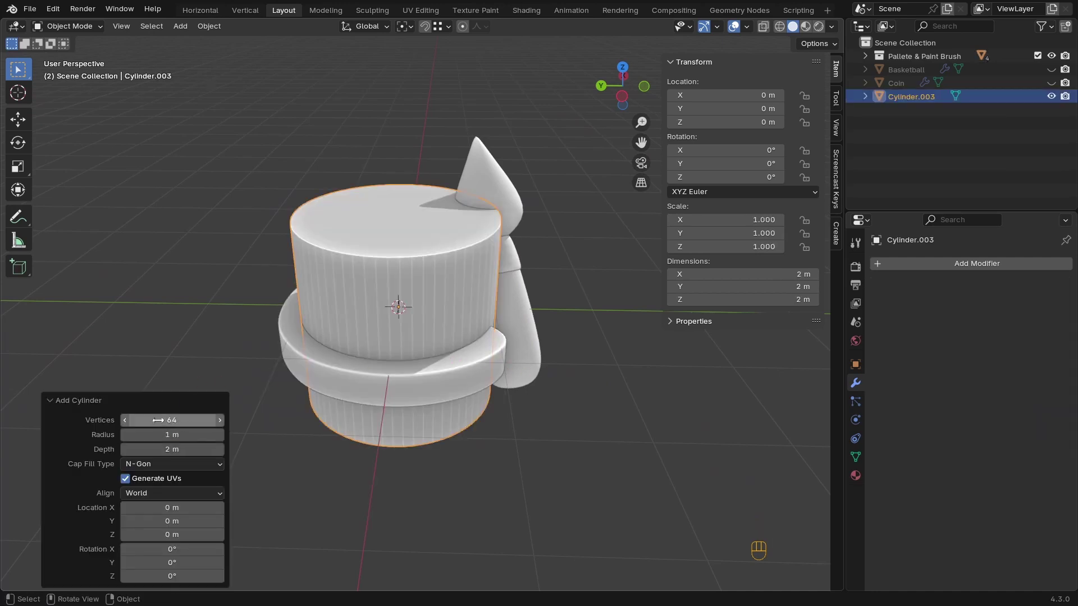
Scale the cylinder to 0.312 and, in top view, move it about -0.62 m in X and -0.44 m in Y
key(KP_7)
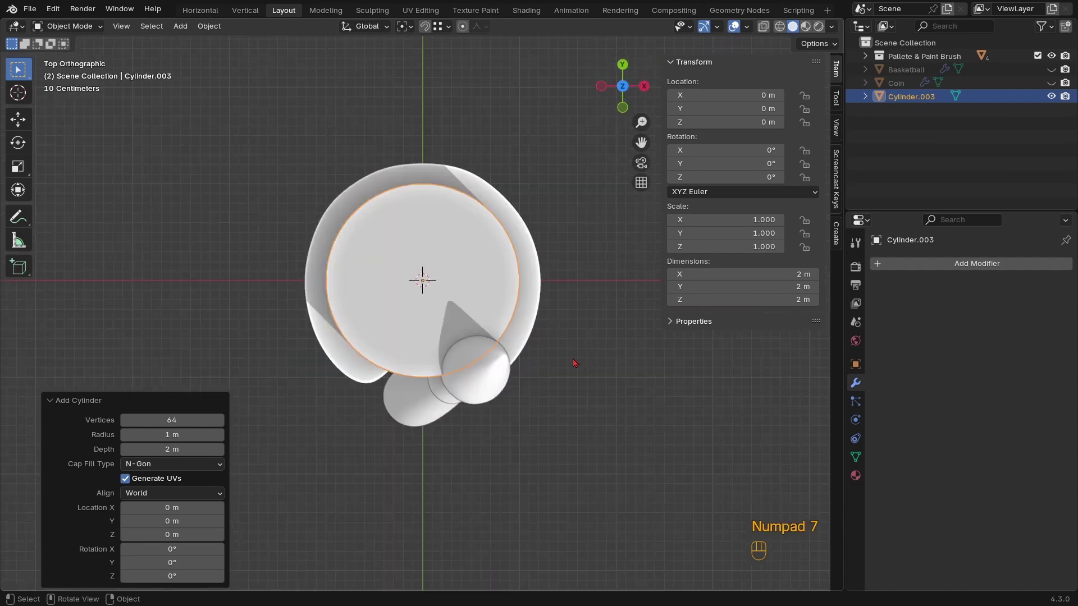
key(s)
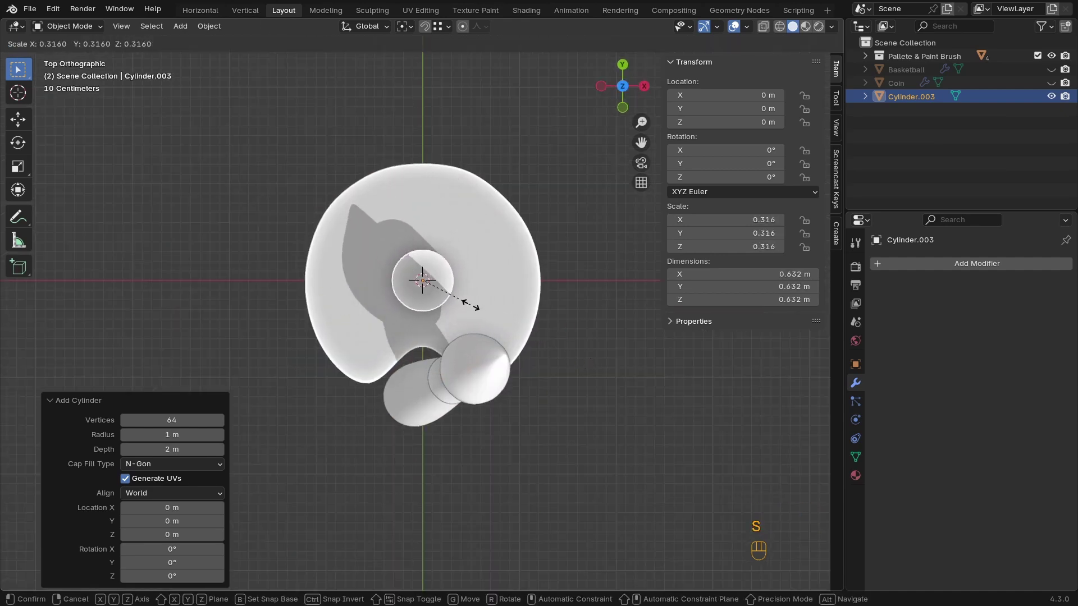
click(469, 305)
key(g)
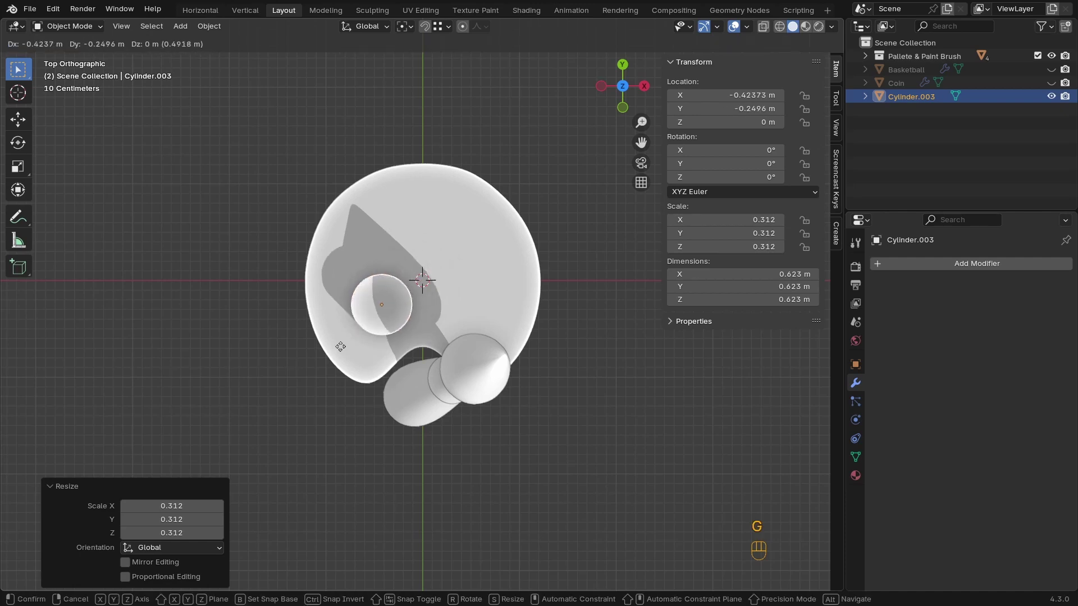
click(344, 380)
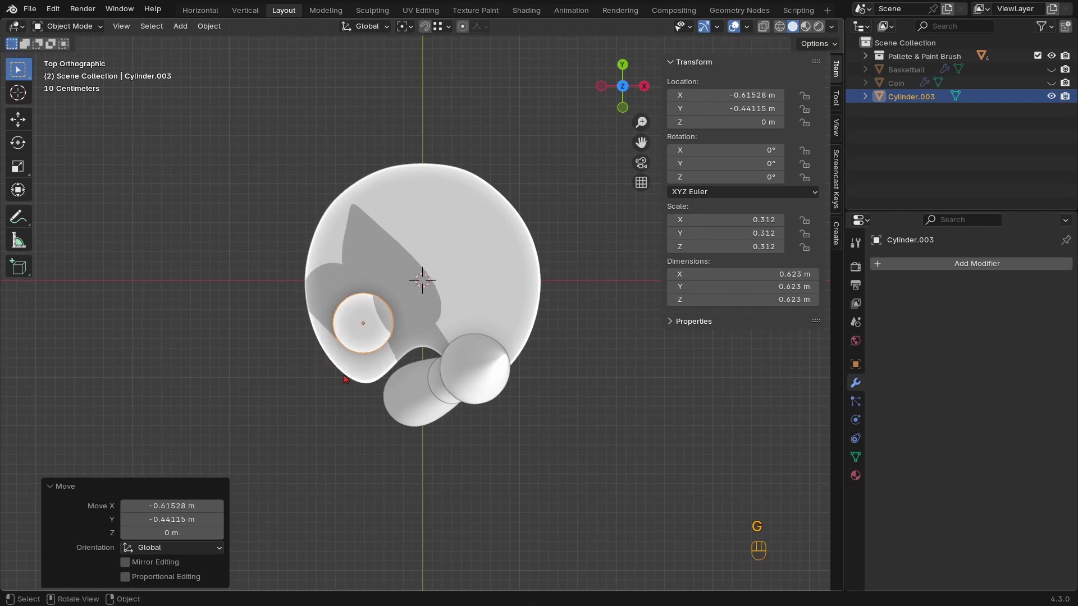
Enlarge the cylinder by a factor of 1.133 and nudge it about -0.035 m in X and -0.012 m in Y
key(s)
click(393, 387)
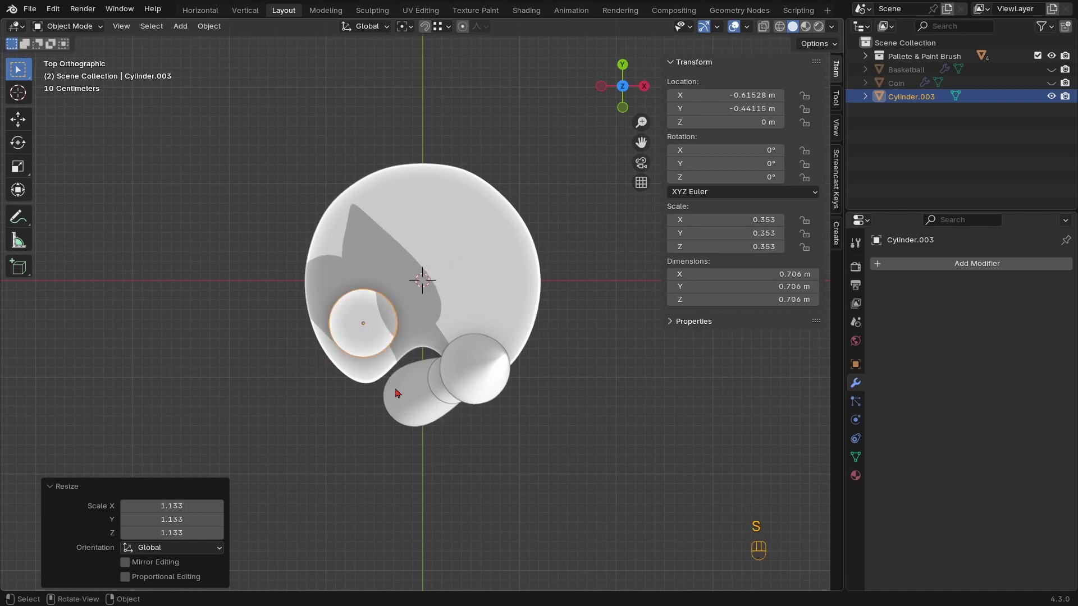
key(g)
click(395, 395)
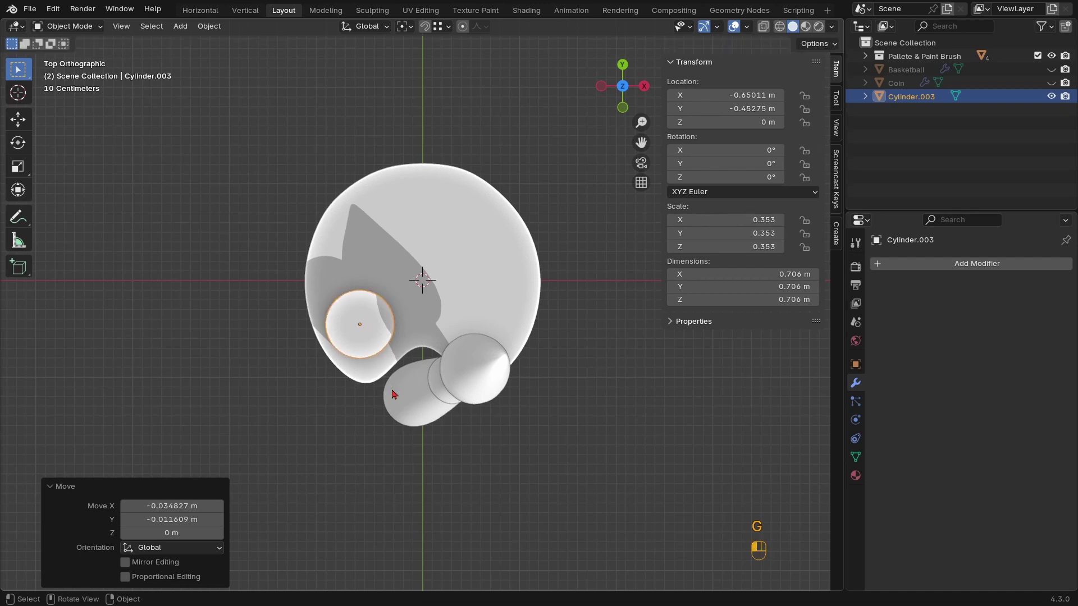
Lower the cylinder along Z by about 0.14 m so it passes through the palette
middle_drag(362, 369, 486, 351)
key(g)
key(z)
click(496, 291)
Turn off the palette's Subdivision modifier in the viewport and enable the wireframe overlay
click(510, 372)
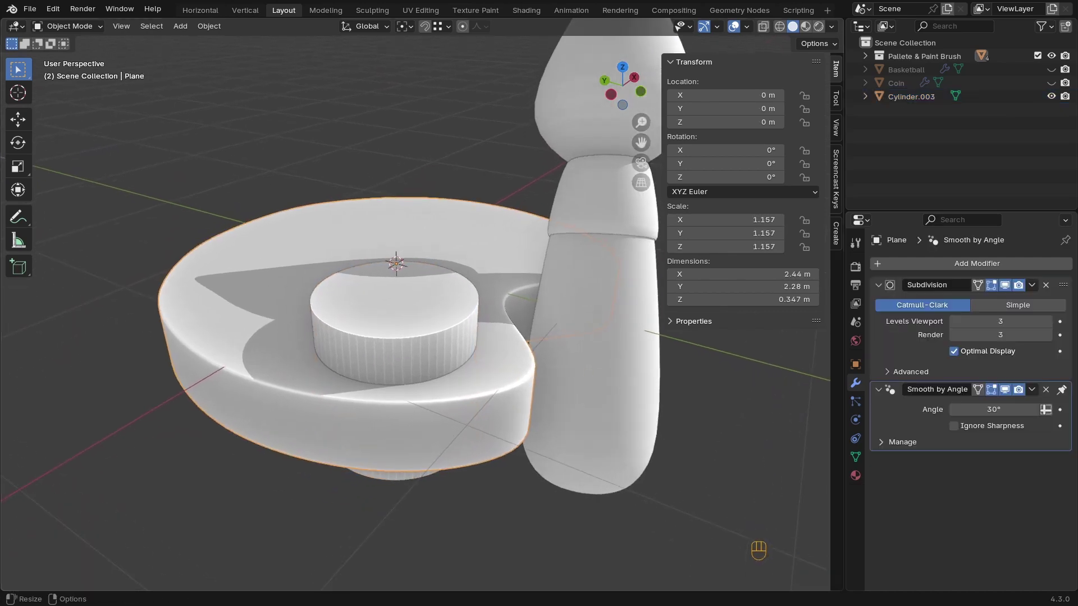
click(1005, 285)
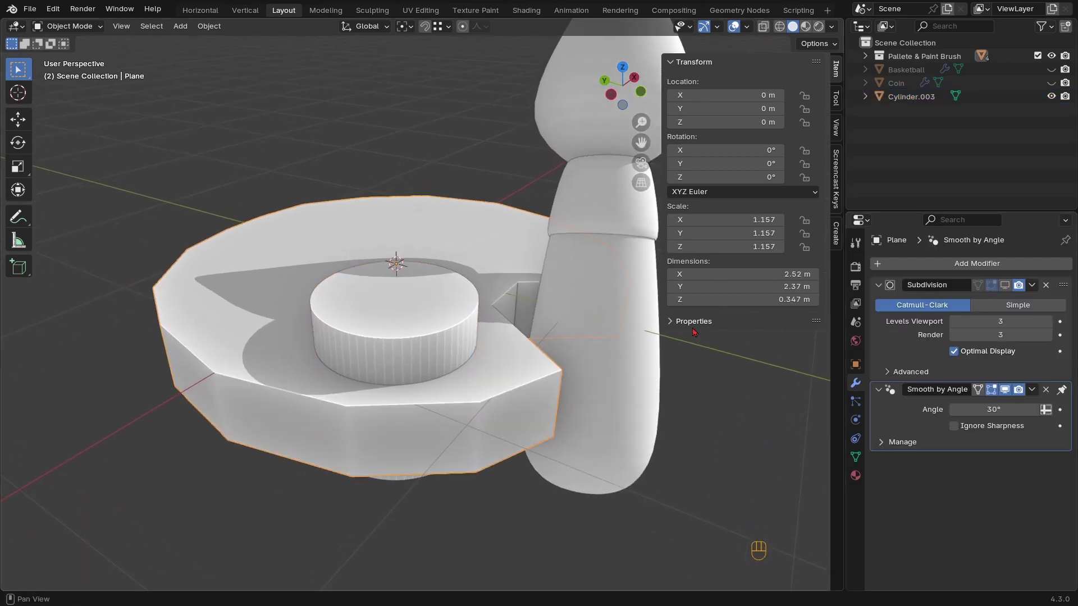
click(747, 26)
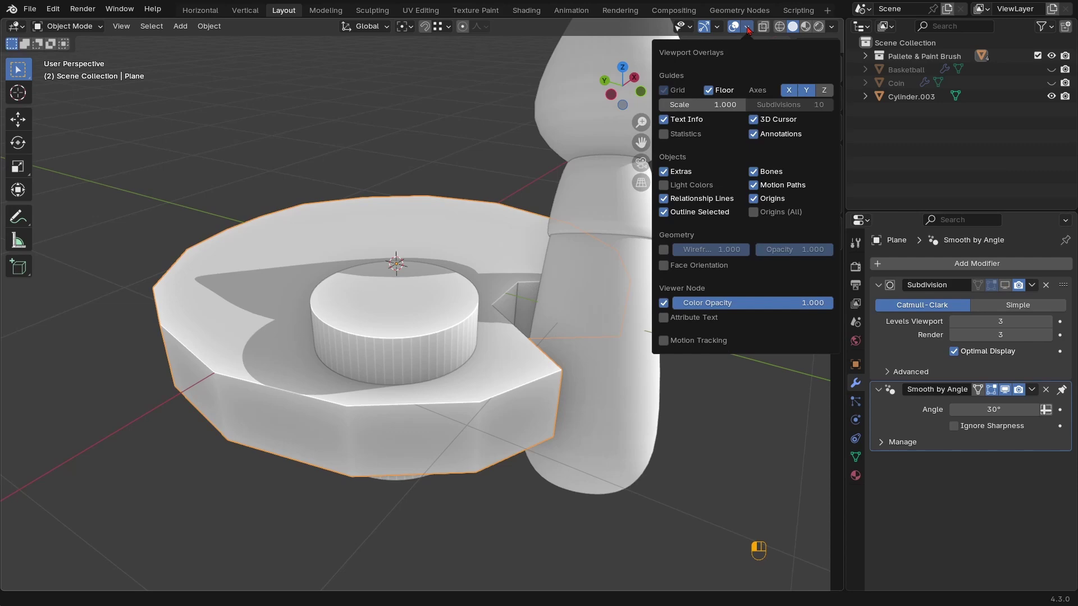
click(663, 249)
key(n)
middle_drag(385, 393, 387, 476)
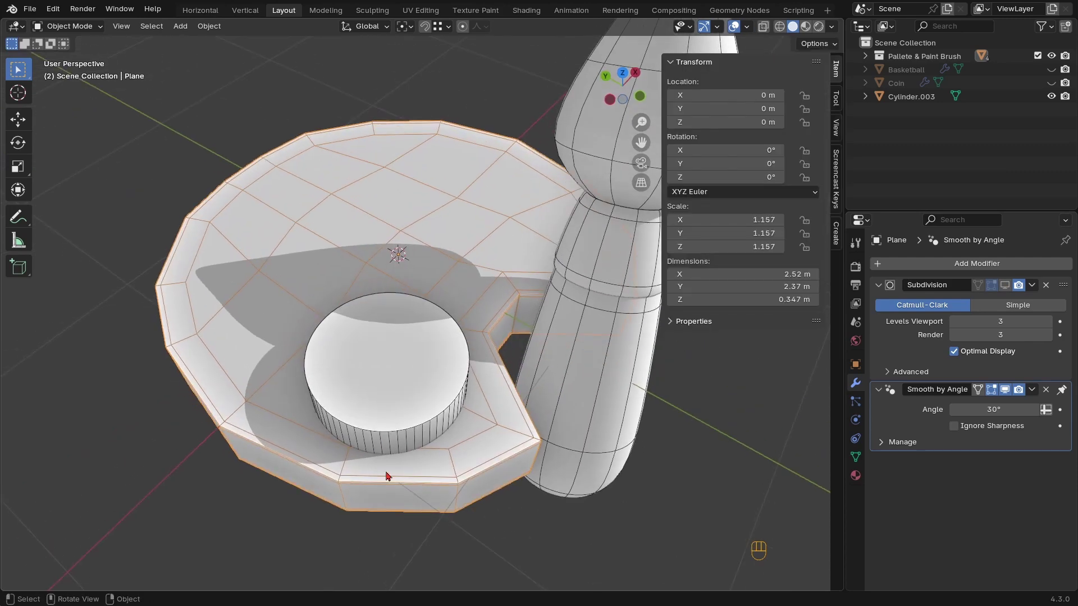
In top view, move the cylinder about 0.034 m in X and 0.053 m in Y toward the surrounding palette faces
key(KP_7)
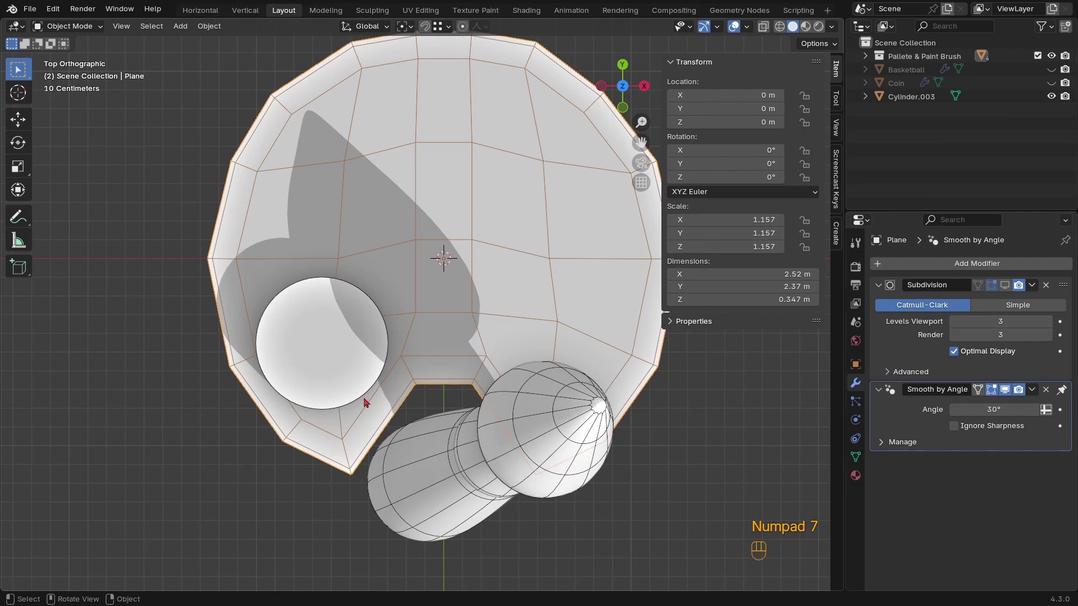
key(g)
right_click(362, 369)
click(362, 369)
key(g)
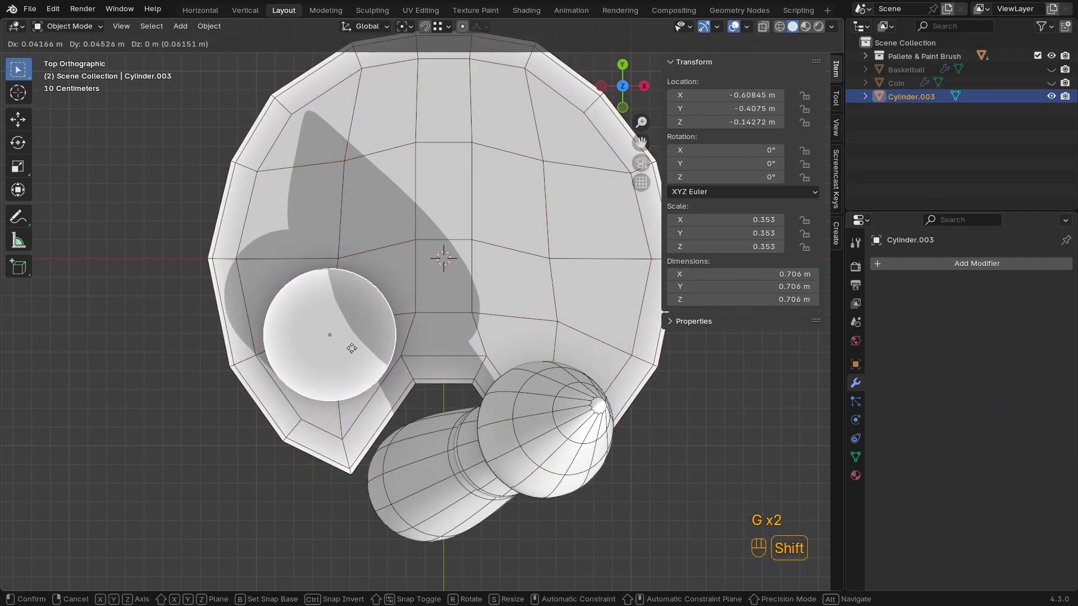
click(341, 338)
Fine-tune the cylinder's position against the palette's mesh lines to about X -0.617 m, Y -0.424 m
ctrl+middle_drag(356, 429, 368, 348)
shift+middle_drag(378, 412, 439, 357)
ctrl+middle_drag(427, 387, 427, 467)
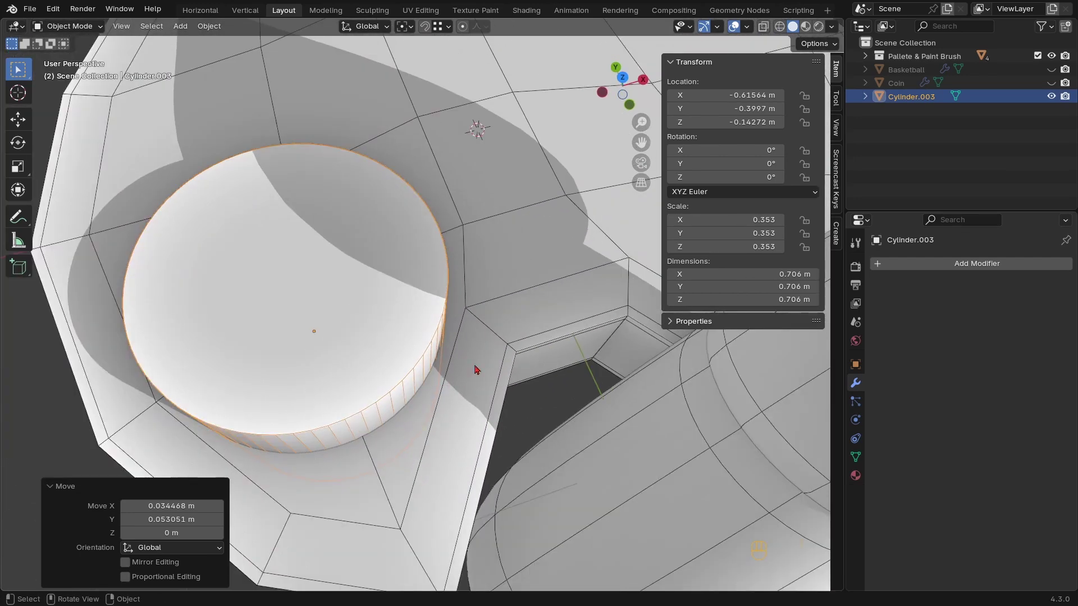
scroll(476, 370, down, 2)
scroll(426, 464, down, 5)
key(Tab)
key(KP_7)
ctrl+middle_drag(348, 365, 362, 340)
key(g)
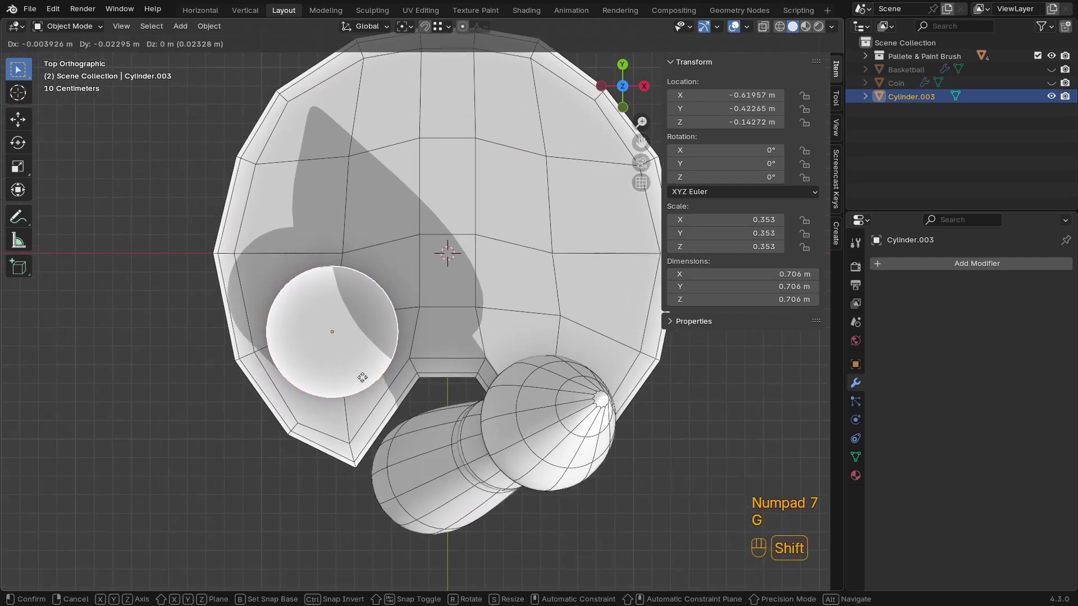
click(364, 378)
key(Tab)
key(Tab)
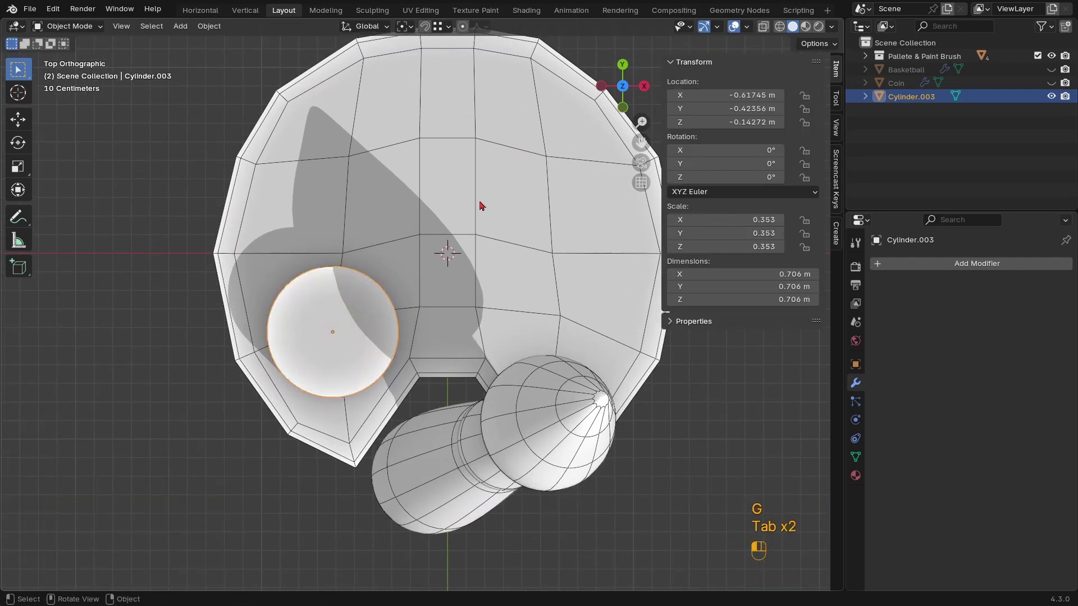
Turn the palette's Subdivision modifier back on in the viewport
click(482, 205)
click(1005, 284)
mouse_move(337, 271)
ctrl+middle_down()
mouse_move(346, 312)
mouse_move(488, 301)
mouse_move(456, 402)
ctrl+middle_up()
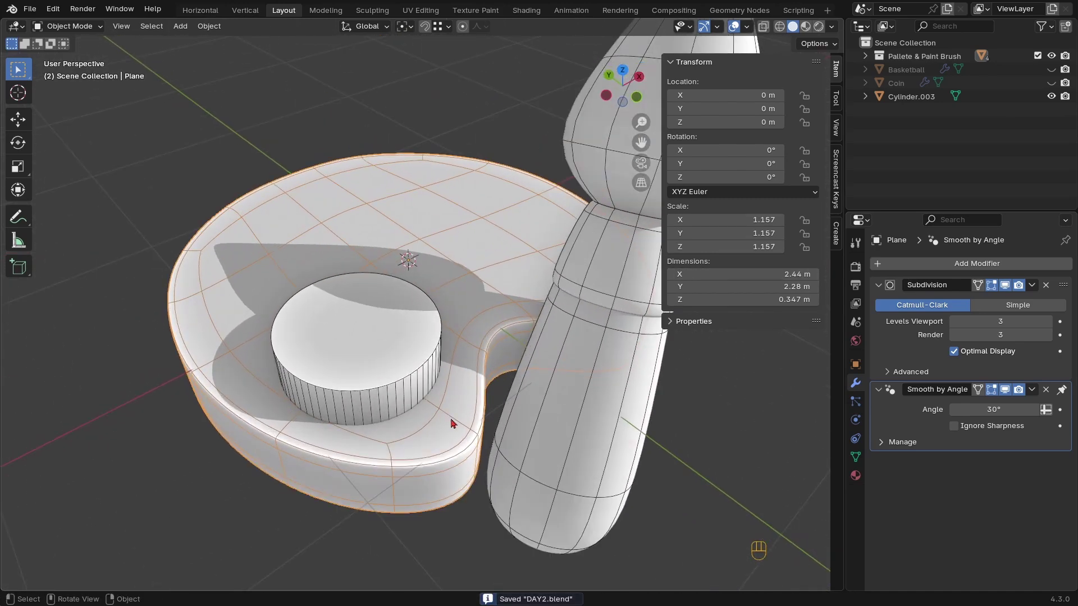
Add a Boolean modifier to the palette and collapse the Subdivision modifier's settings
click(993, 264)
mouse_move(992, 267)
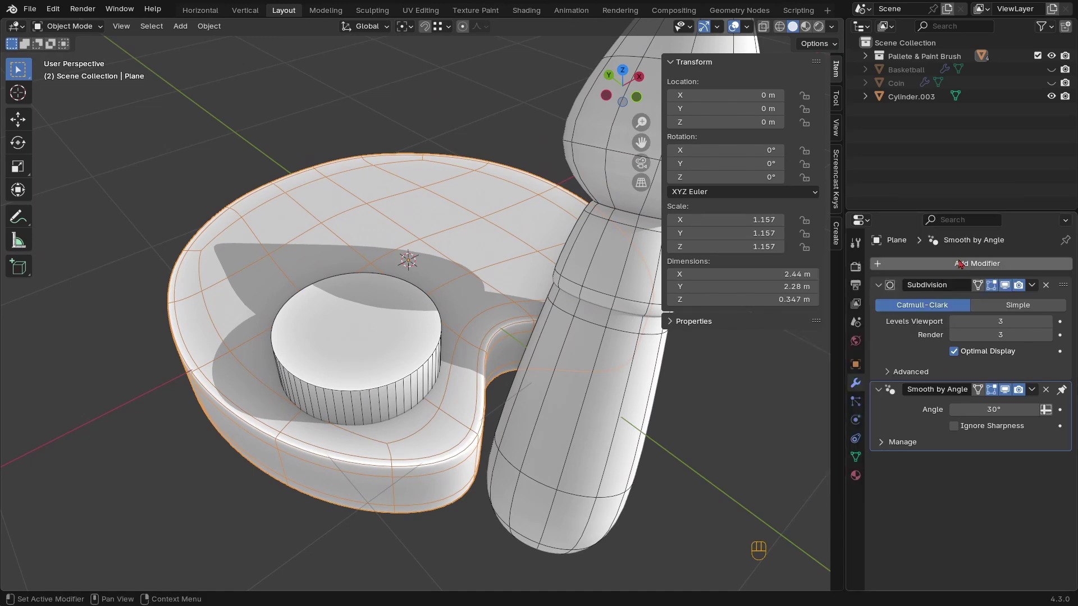
click(955, 263)
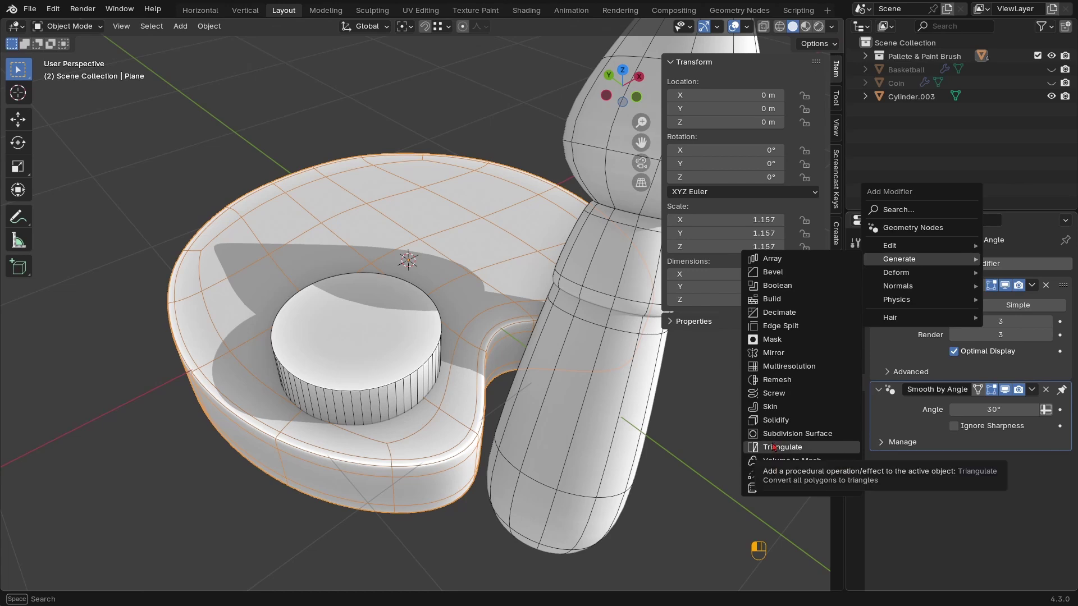
click(771, 287)
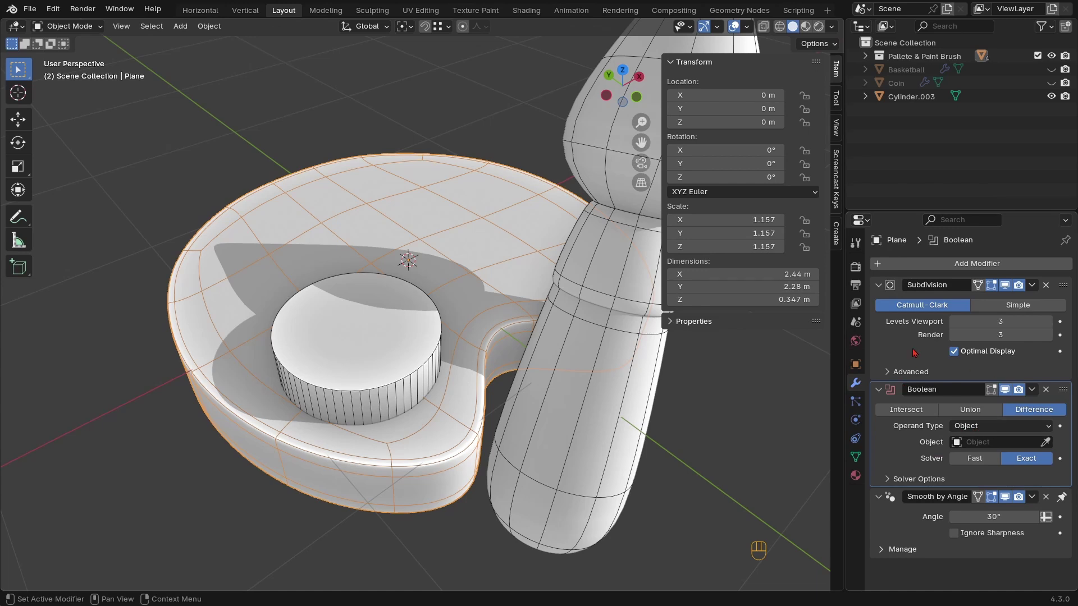
click(879, 285)
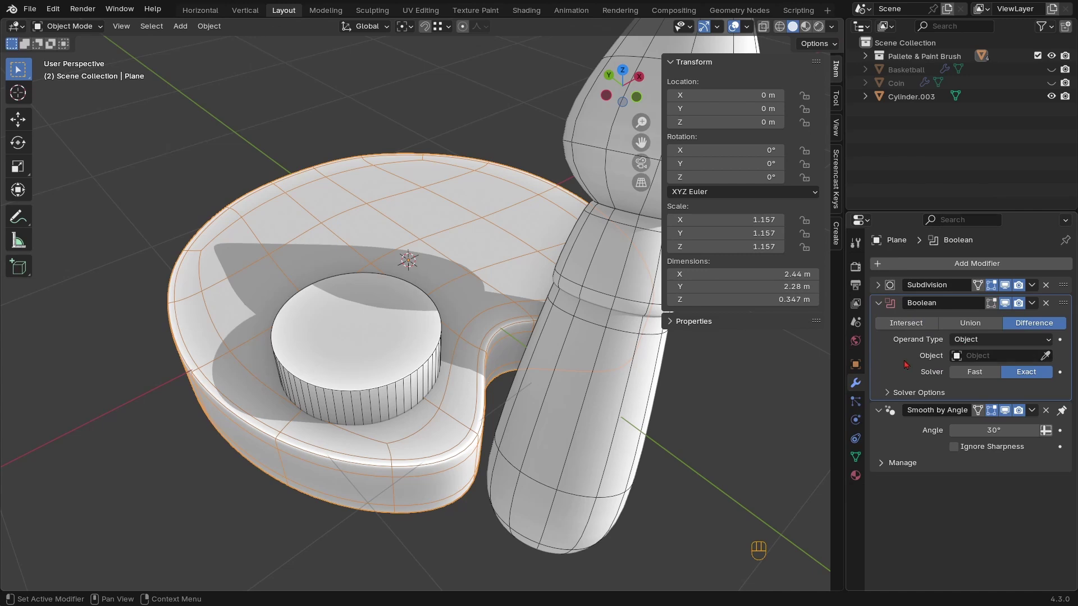
Assign the cylinder as the cutting object of the palette's Boolean Difference modifier
click(1045, 356)
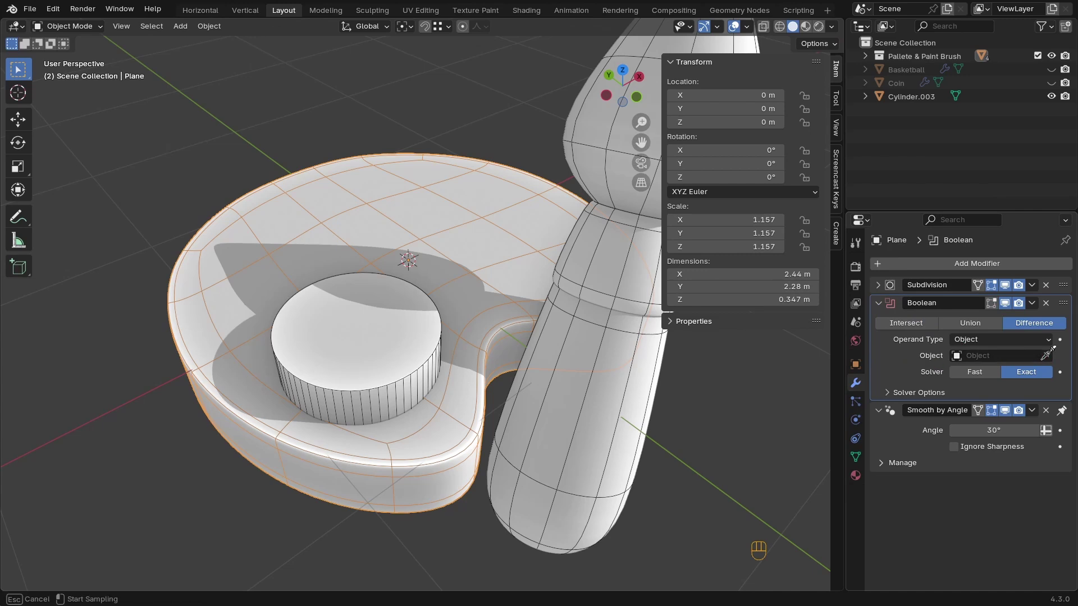
click(366, 343)
middle_drag(378, 362, 495, 336)
middle_drag(475, 397, 488, 380)
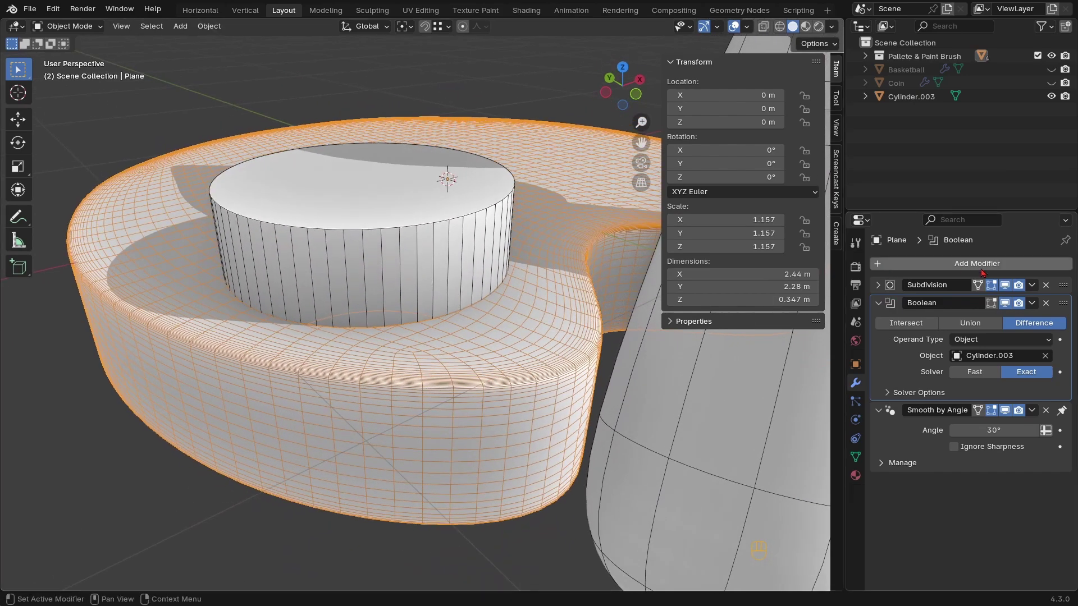
Try the palette's Boolean modifier above Subdivision, checking the hole in top-view wireframe, and move it back below Subdivision
drag(1065, 307, 1062, 279)
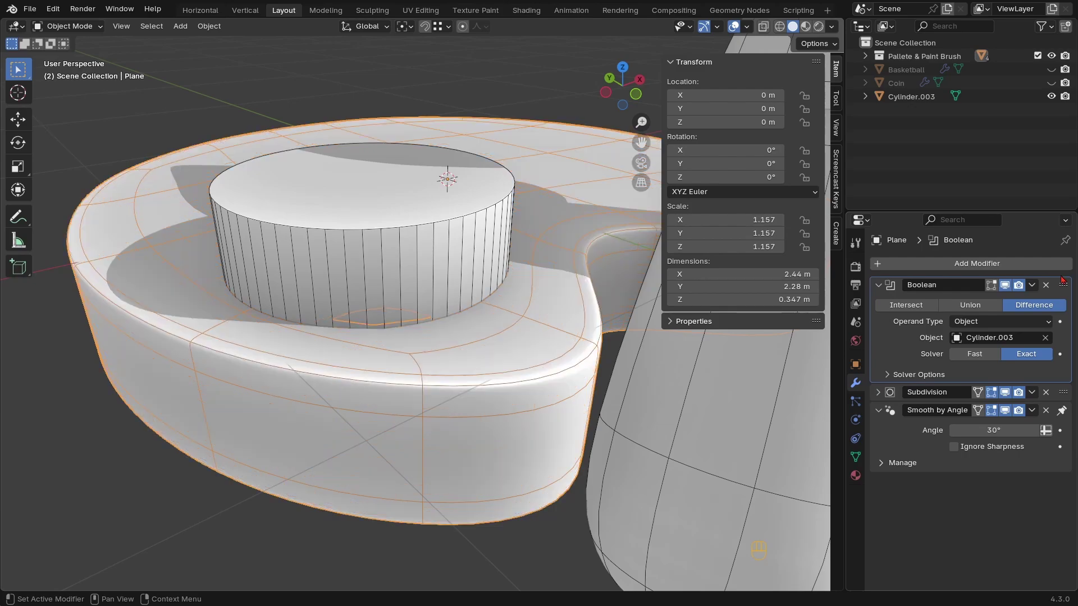
middle_drag(404, 343, 343, 403)
key(KP_7)
key(z)
drag(1057, 297, 888, 316)
Collapse the Boolean modifier's settings and return the viewport to solid shading
click(879, 303)
middle_drag(348, 404, 562, 407)
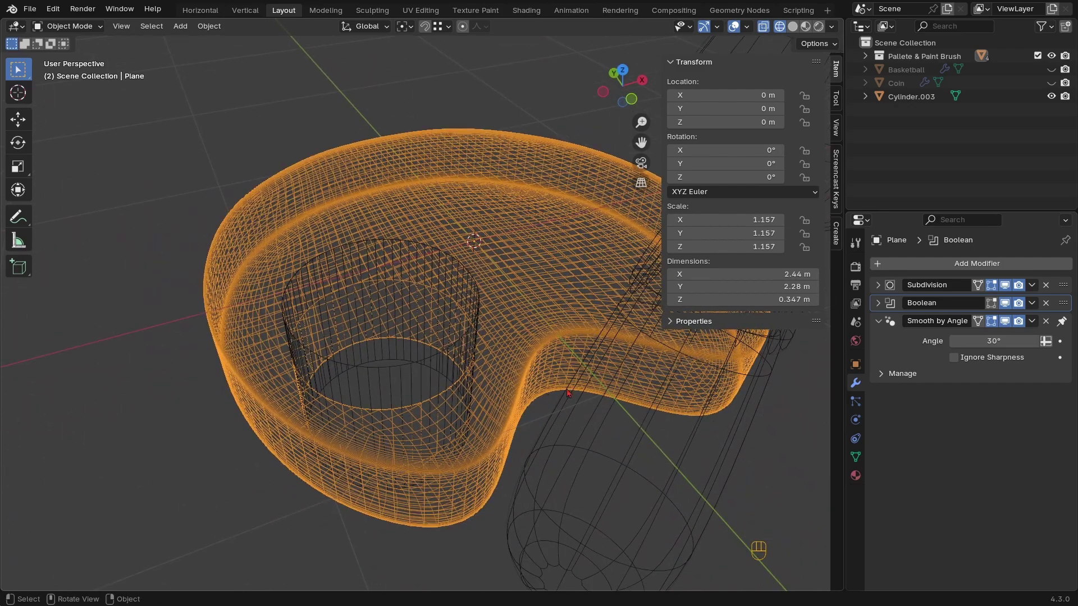
key(z)
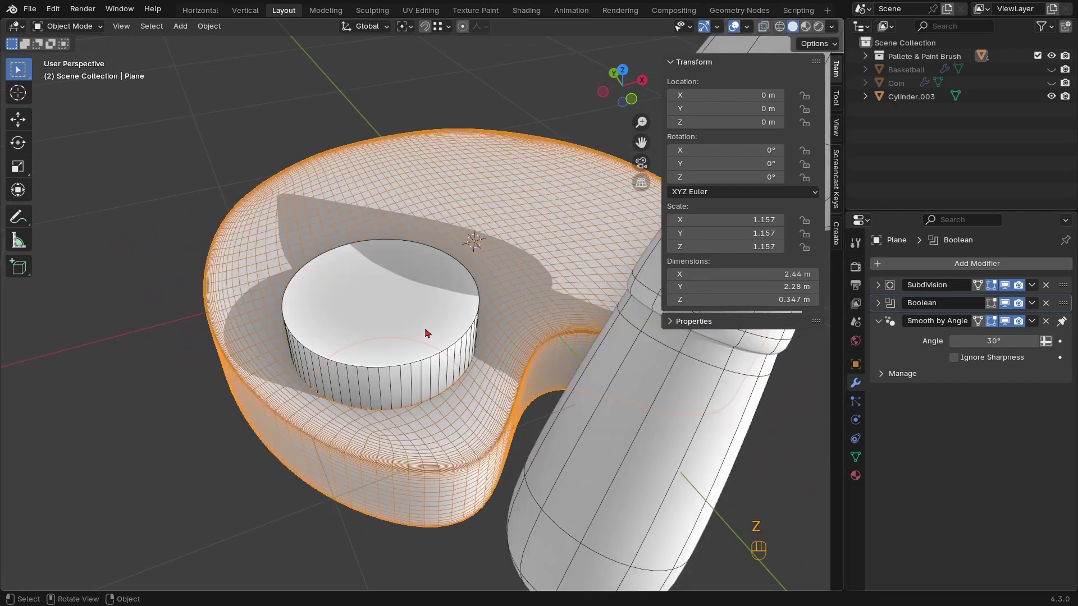
Set the cutter cylinder's viewport display type to Wire so the hole in the palette can be seen
click(425, 333)
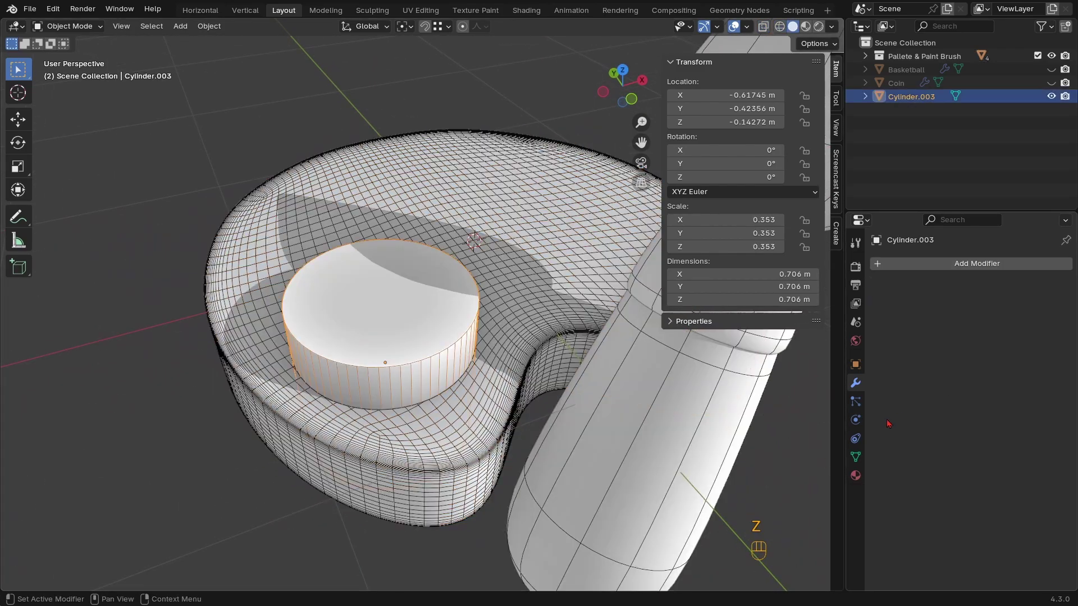
click(855, 366)
scroll(945, 375, down, 3)
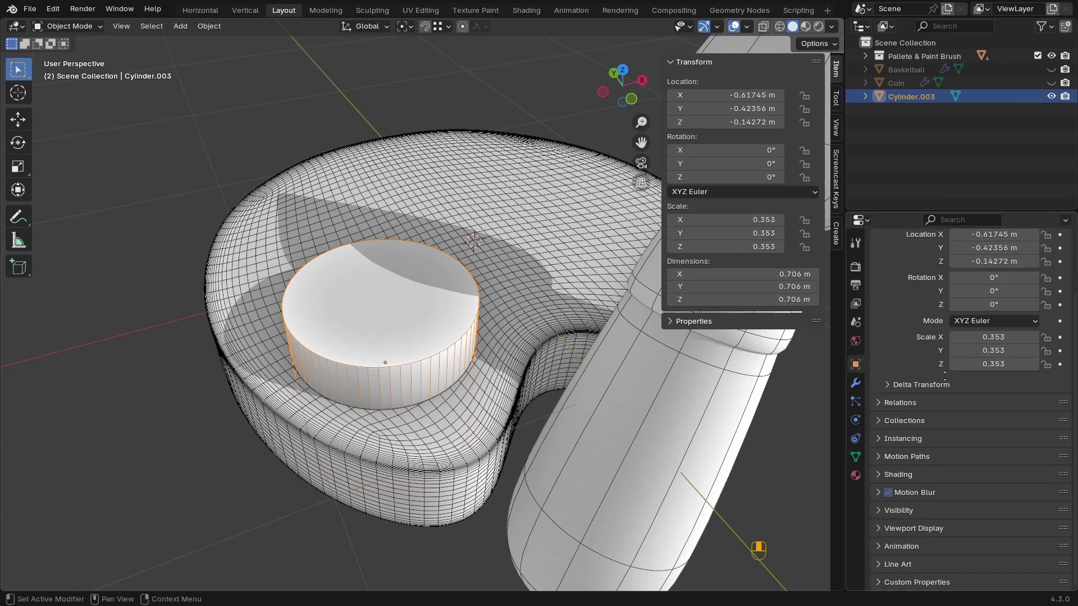
click(880, 529)
scroll(961, 404, down, 6)
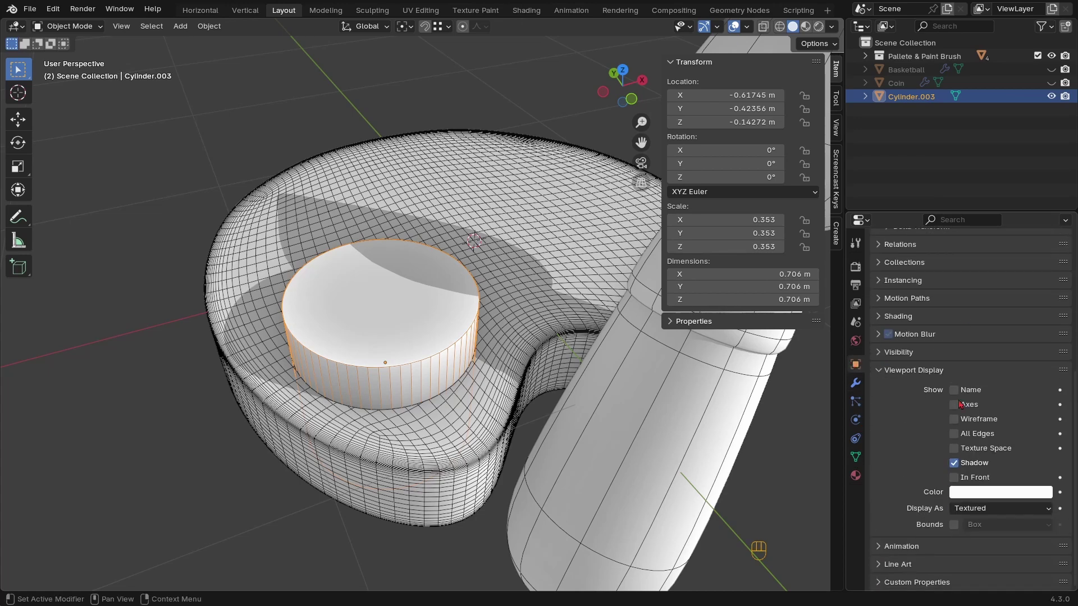
click(998, 509)
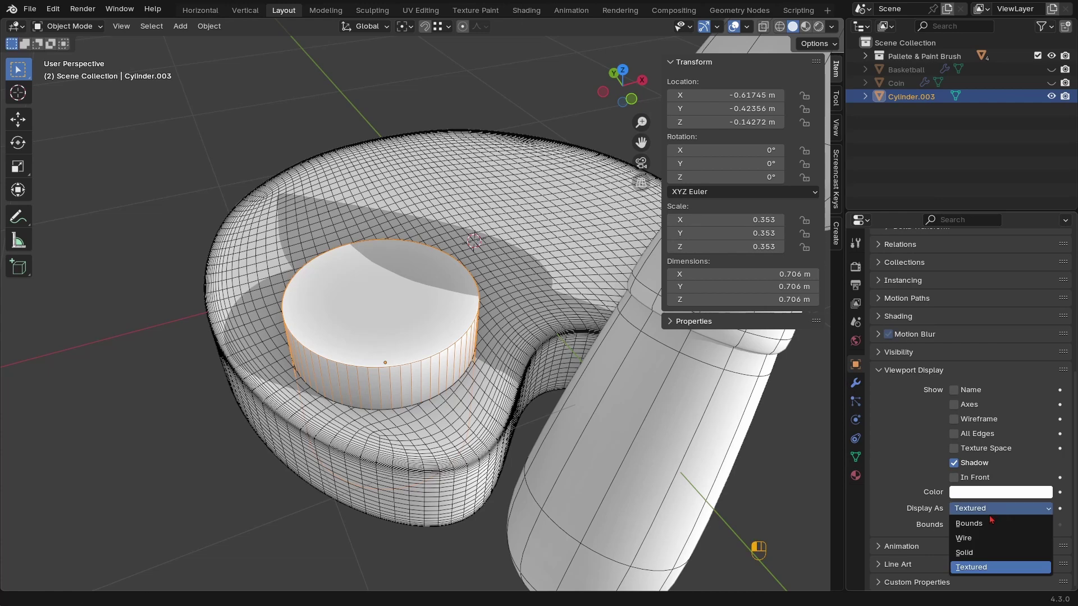
click(975, 540)
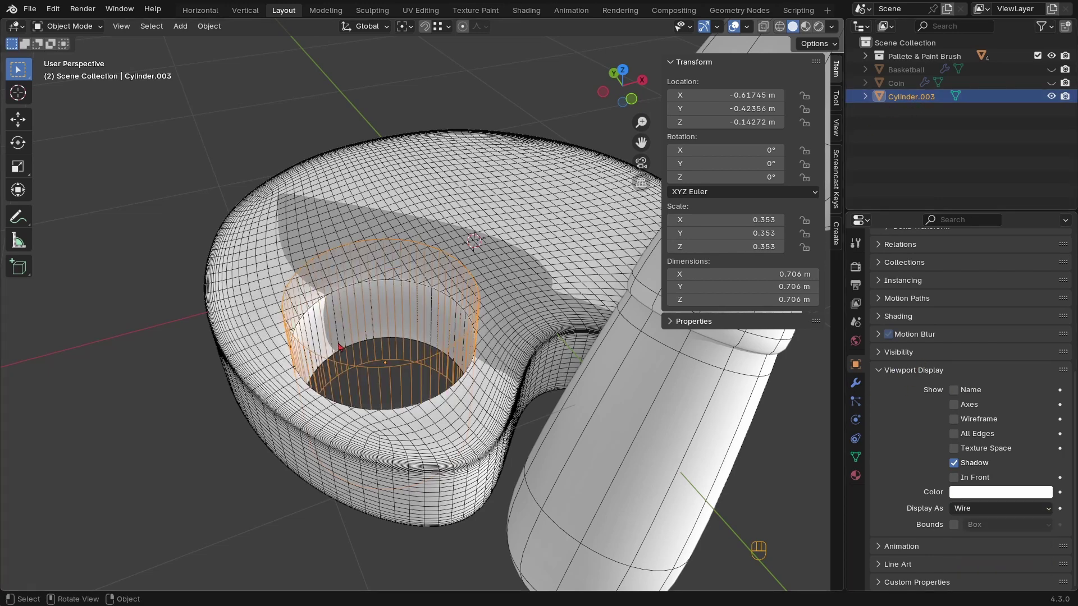
middle_drag(373, 353, 538, 452)
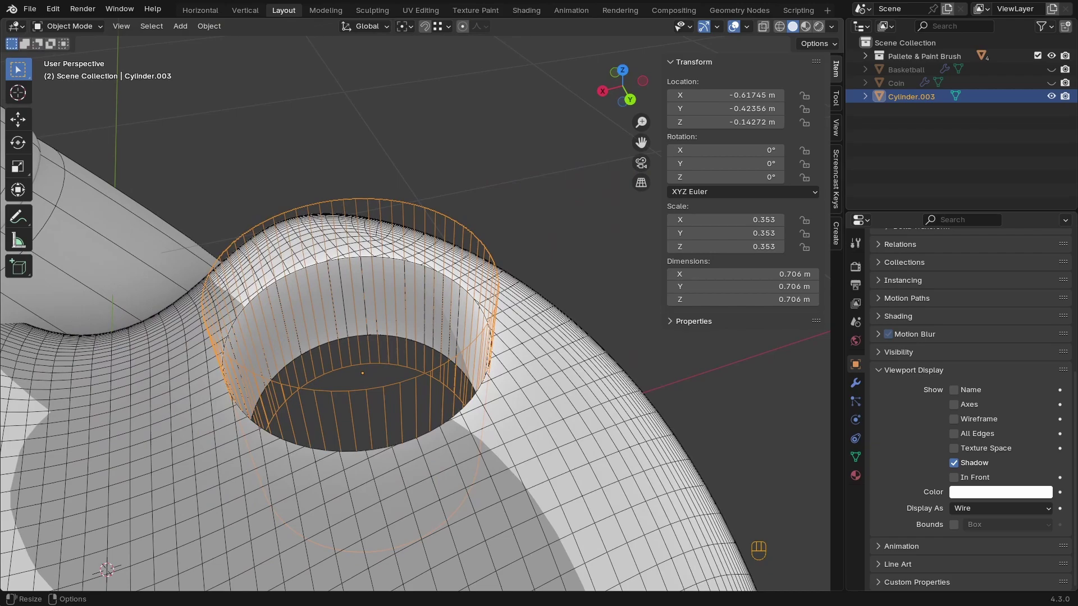
Set the palette's Subdivision levels to 3 in the viewport and 2 for render, then collapse the modifier
click(711, 379)
ctrl+middle_drag(522, 393, 457, 392)
scroll(494, 433, up, 3)
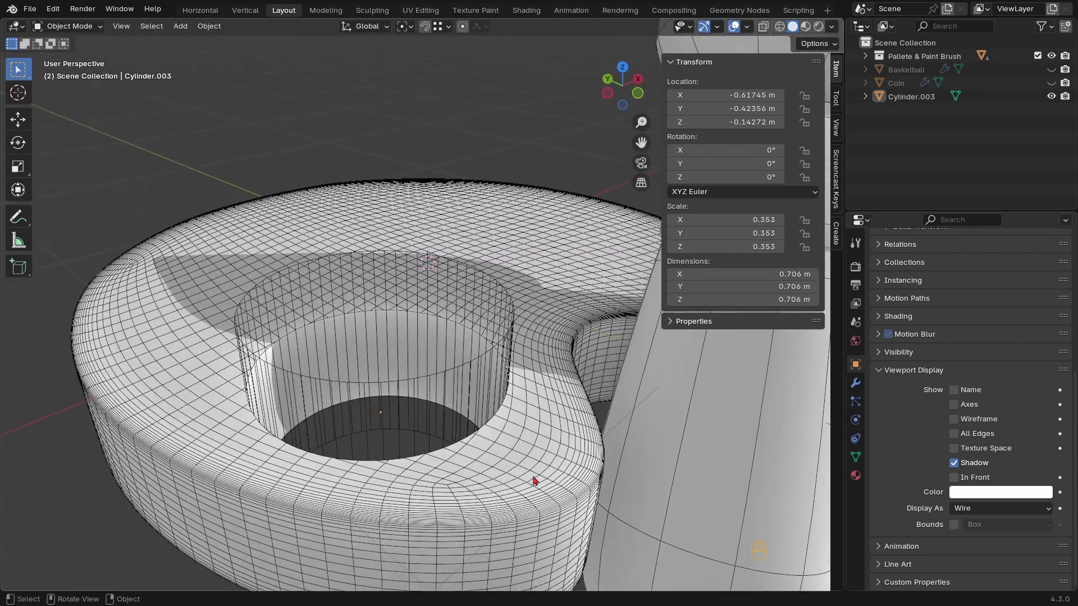
click(534, 476)
click(855, 384)
click(891, 286)
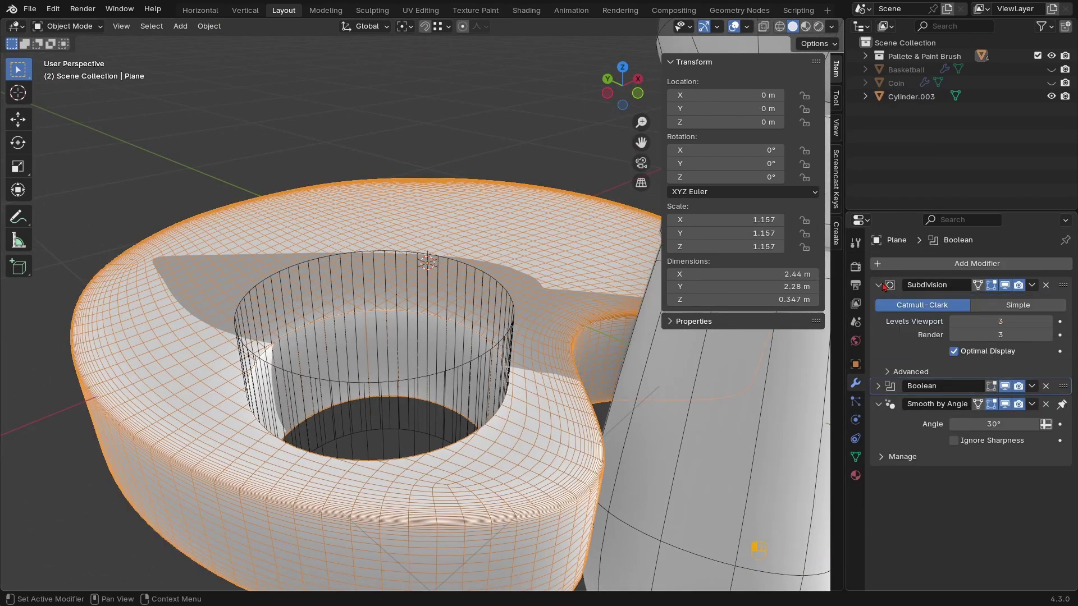
click(954, 321)
click(953, 336)
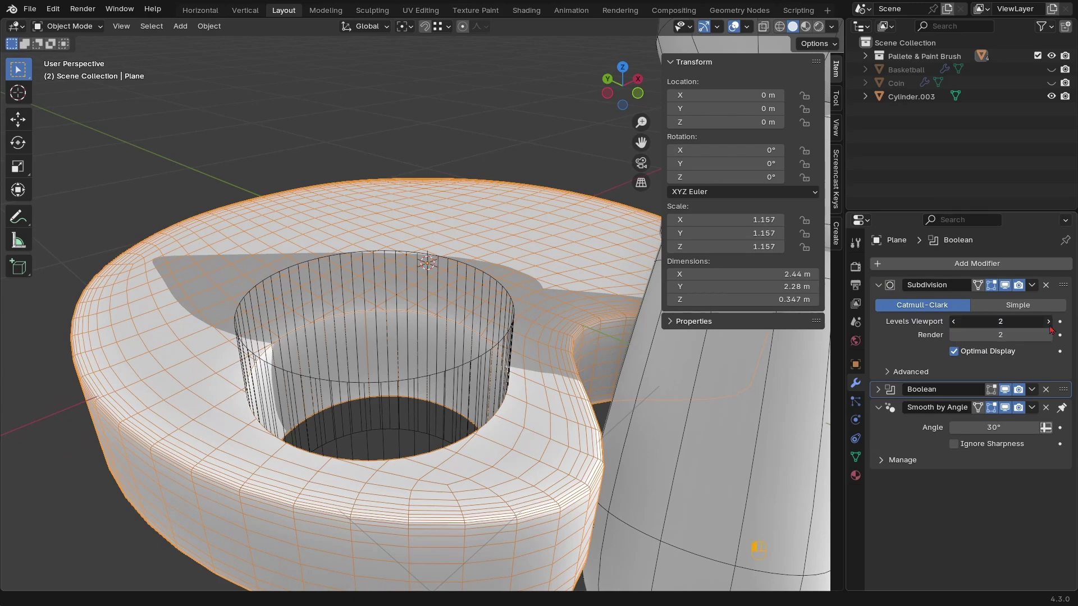
click(1044, 321)
click(878, 286)
Hide the viewport overlays and apply Shade Auto Smooth to the palette with a 30° angle
scroll(374, 374, down, 3)
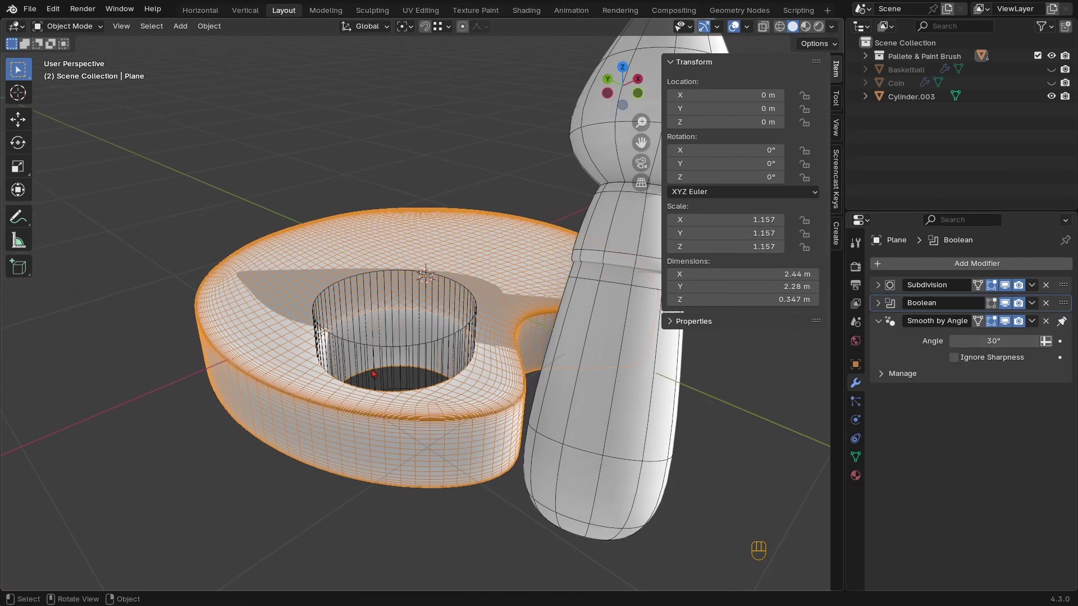
ctrl+middle_drag(408, 402, 543, 455)
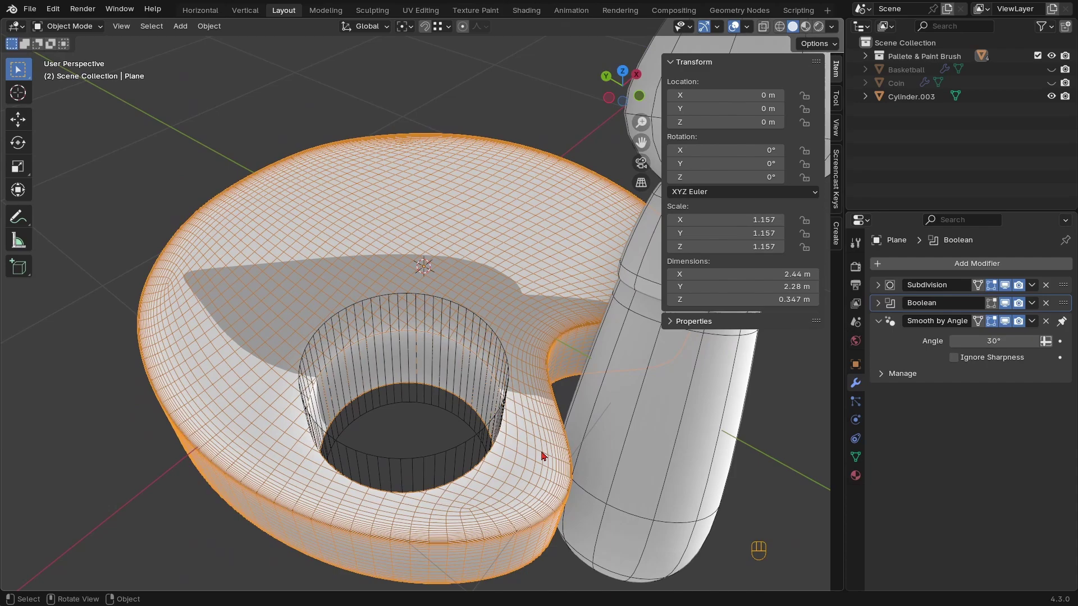
click(455, 332)
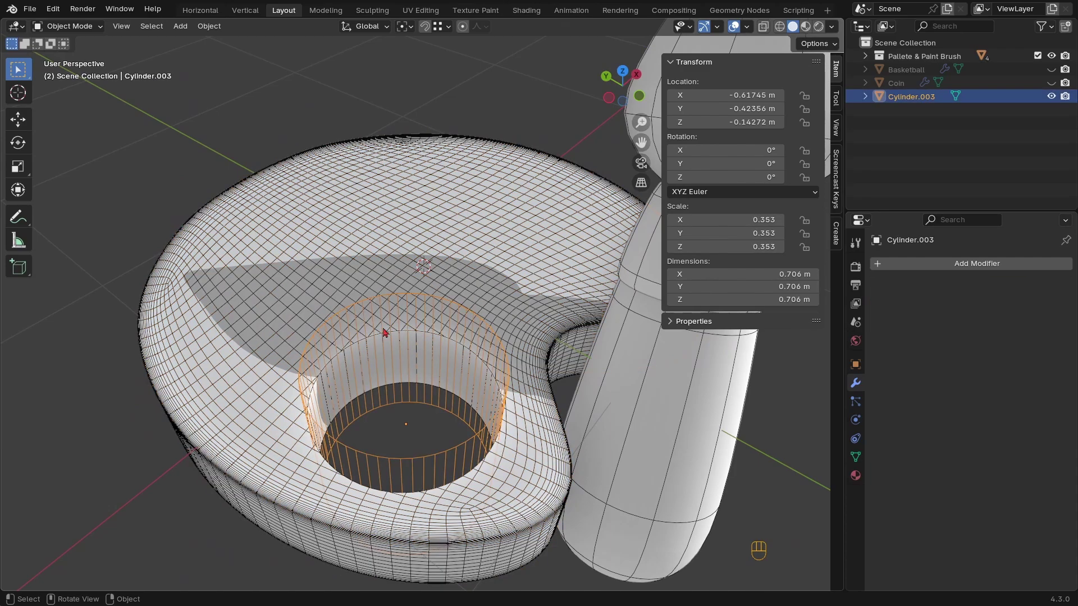
middle_drag(455, 331, 589, 253)
click(734, 27)
ctrl+middle_drag(337, 291, 331, 483)
click(414, 407)
right_click(405, 401)
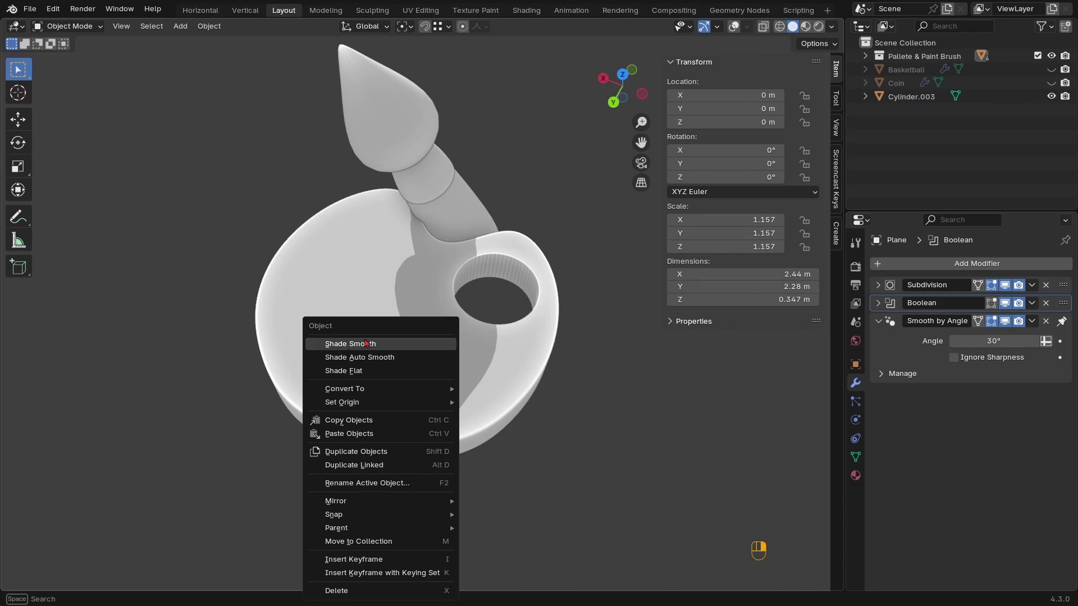
click(373, 358)
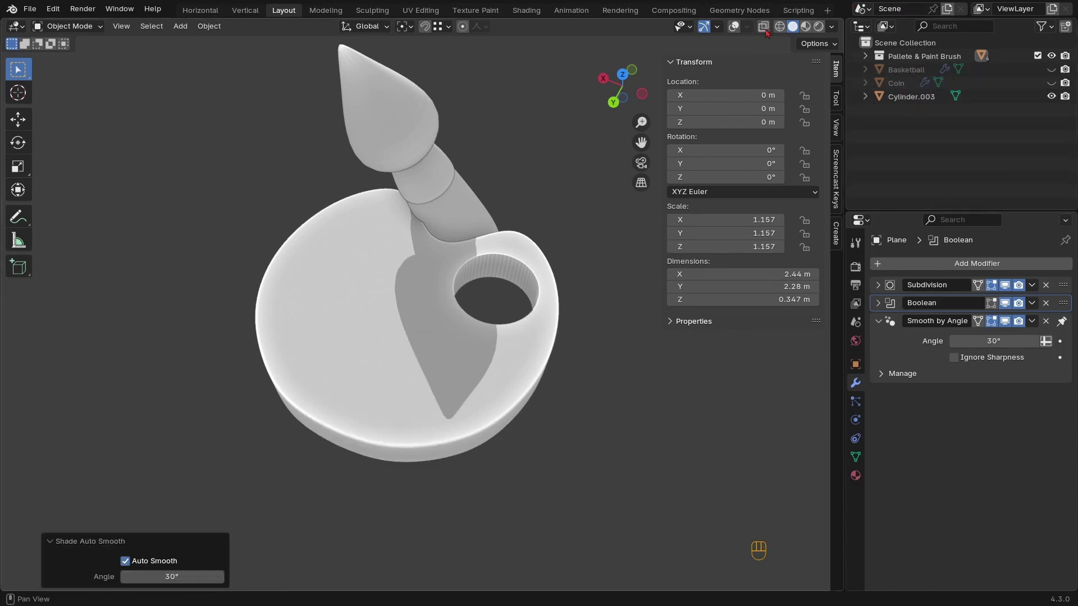
Select the cutter cylinder and apply Shade Auto Smooth with a 30° angle to smooth the hole's inner wall
click(734, 27)
click(910, 96)
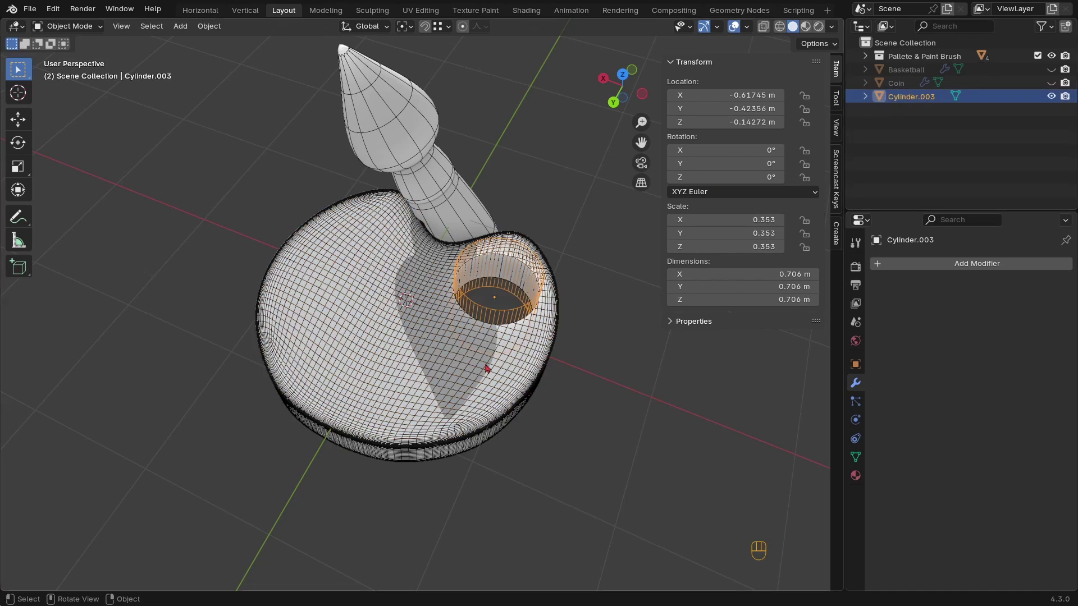
scroll(561, 302, up, 3)
key(shift+alt+z)
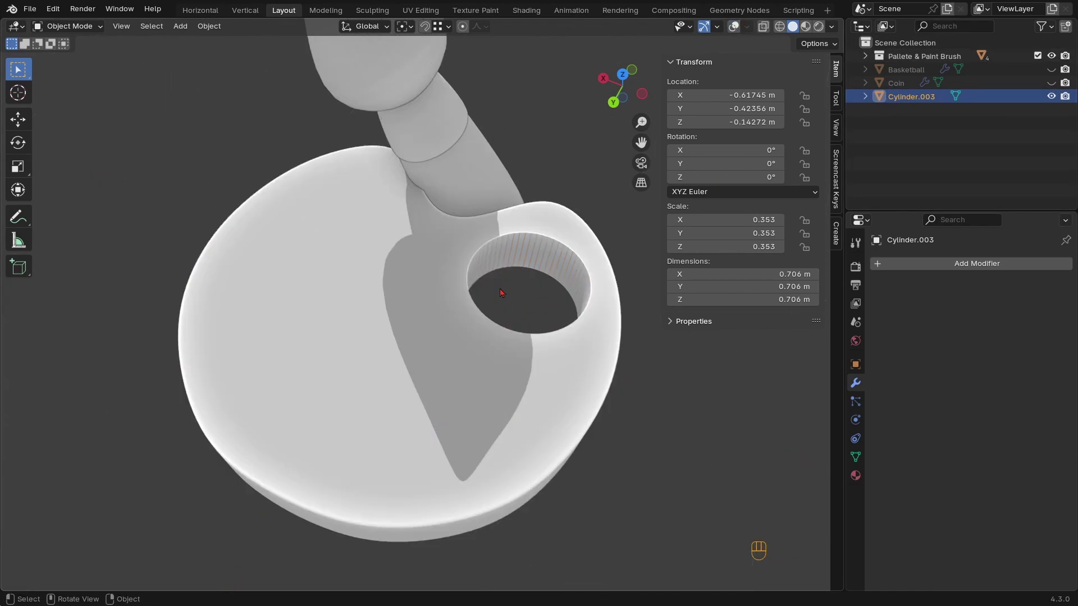
scroll(423, 330, up, 3)
ctrl+middle_drag(385, 399, 368, 380)
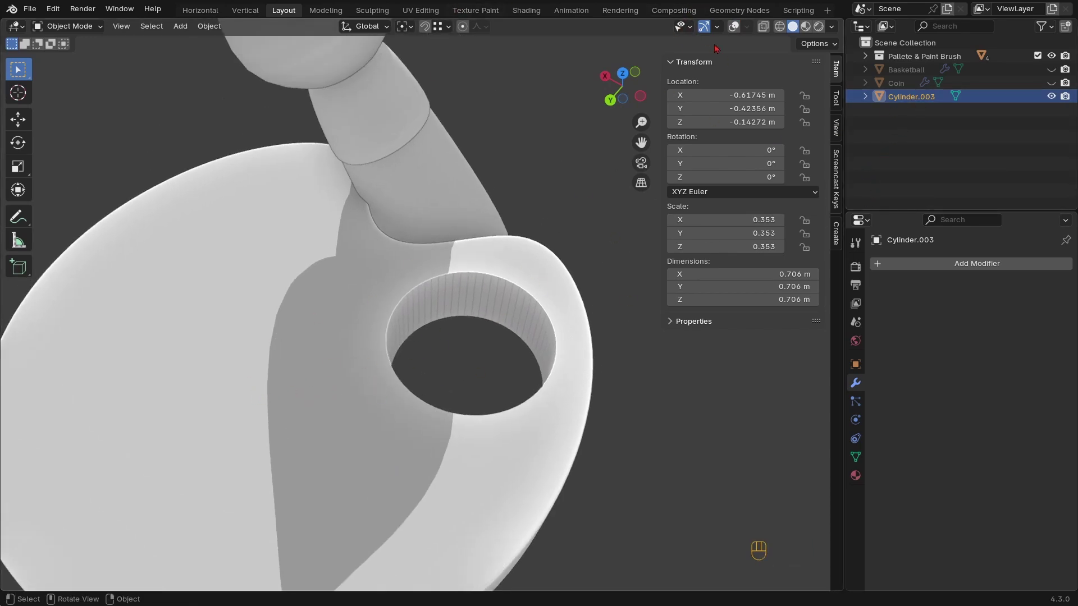
click(734, 27)
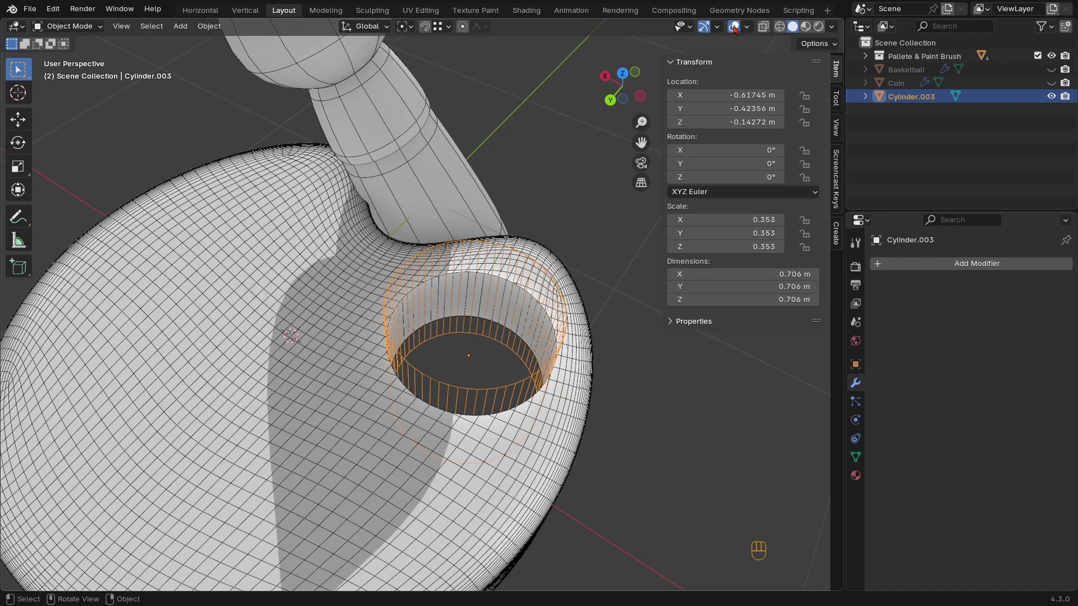
click(735, 27)
right_click(177, 291)
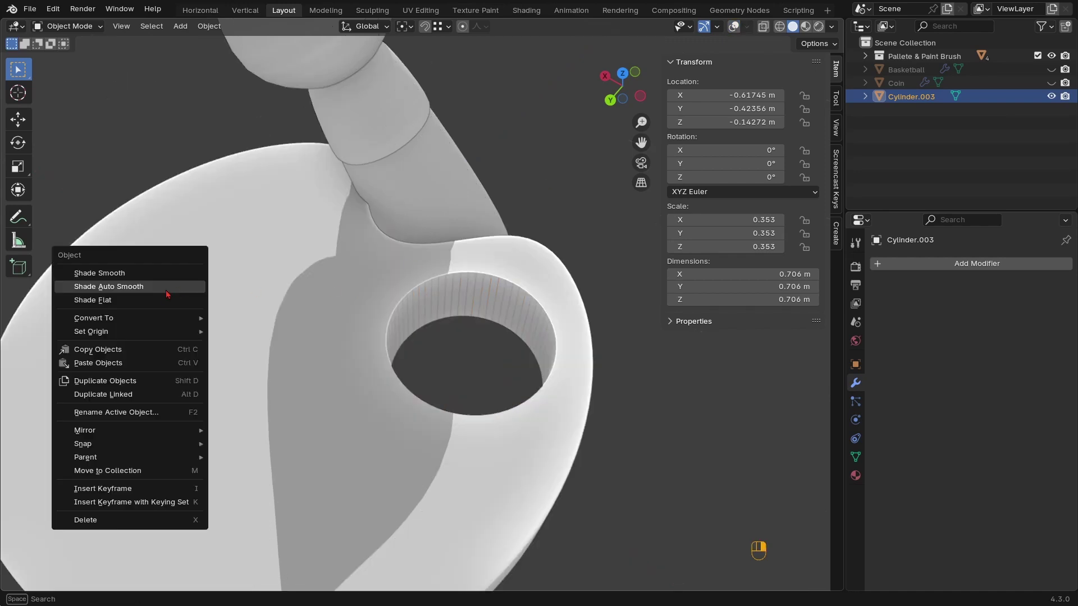
click(166, 287)
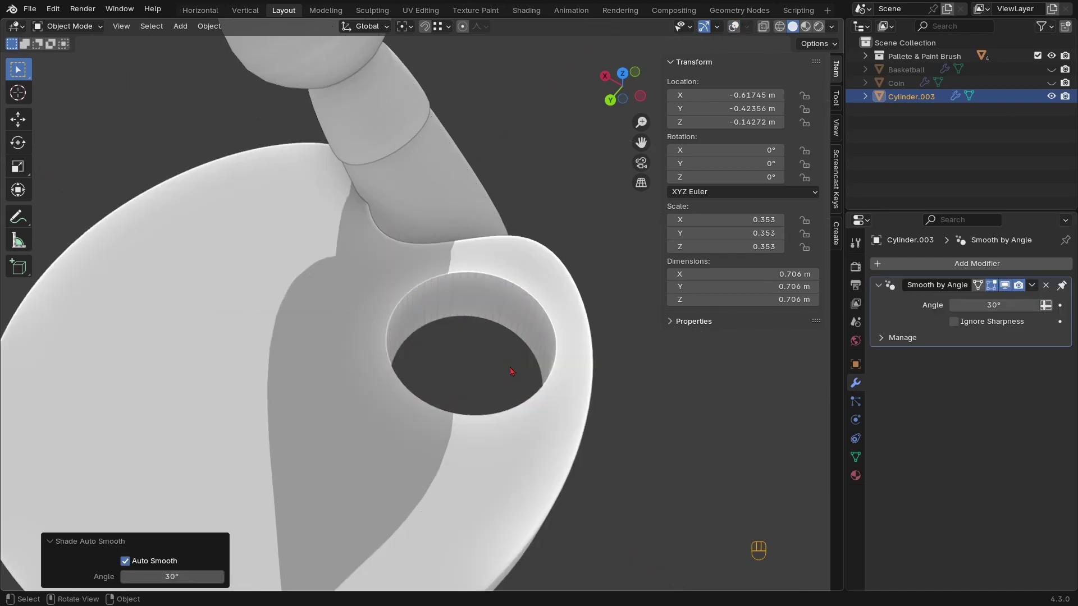
In Edit Mode, duplicate the whole cylinder mesh in top view and place the copy about 1.323 m in X and 0.218 m in Y away
mouse_move(449, 397)
middle_down()
mouse_move(608, 388)
mouse_move(567, 339)
mouse_move(368, 527)
mouse_move(337, 484)
mouse_move(431, 368)
mouse_move(532, 503)
mouse_move(577, 517)
mouse_move(632, 477)
mouse_move(409, 366)
mouse_move(493, 389)
mouse_move(471, 329)
mouse_move(496, 281)
mouse_move(467, 365)
mouse_move(476, 326)
mouse_move(447, 315)
mouse_move(467, 333)
middle_up()
key(KP_7)
key(Tab)
key(KP_7)
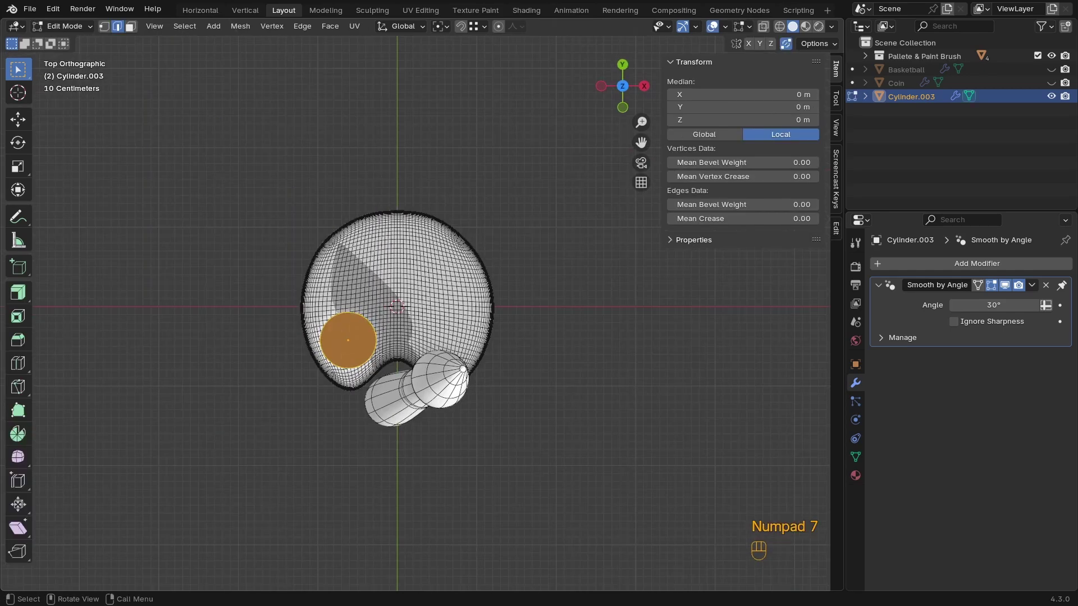
key(Tab)
key(Tab)
key(a)
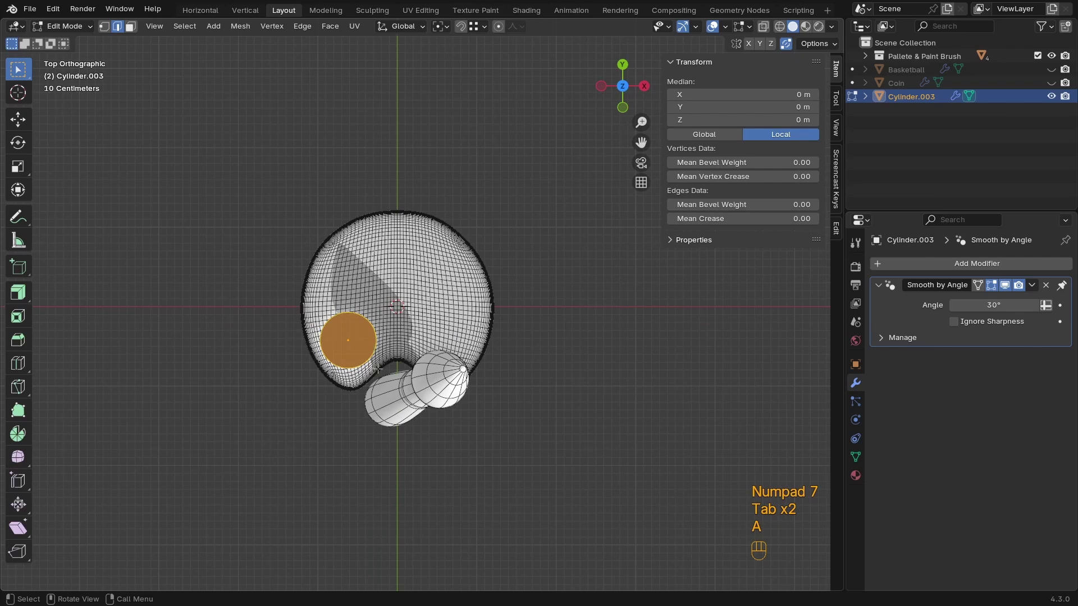
key(shift)
key(shift+d)
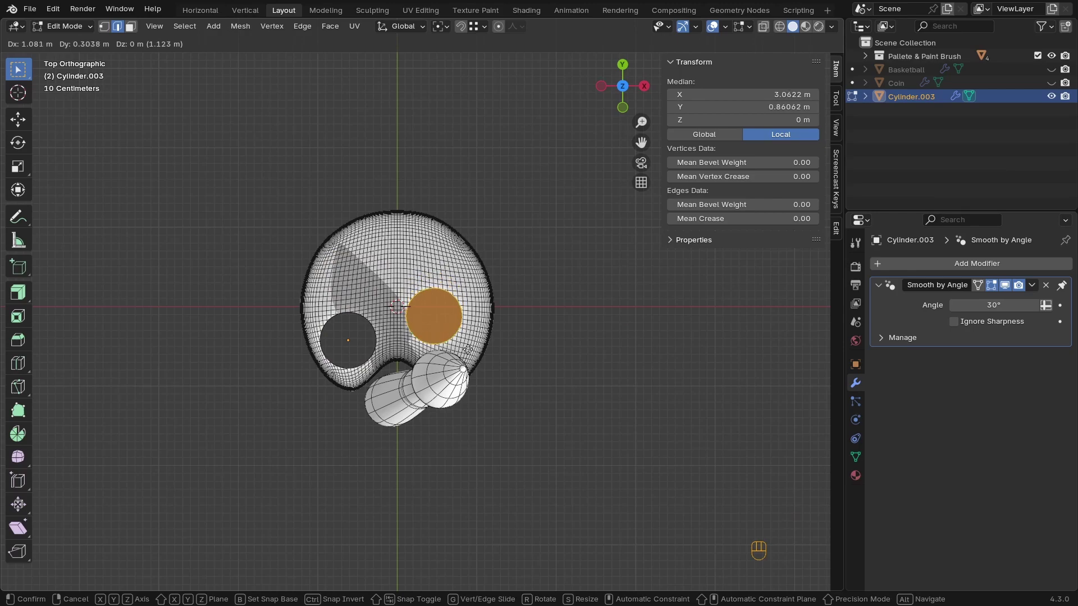
key(shift)
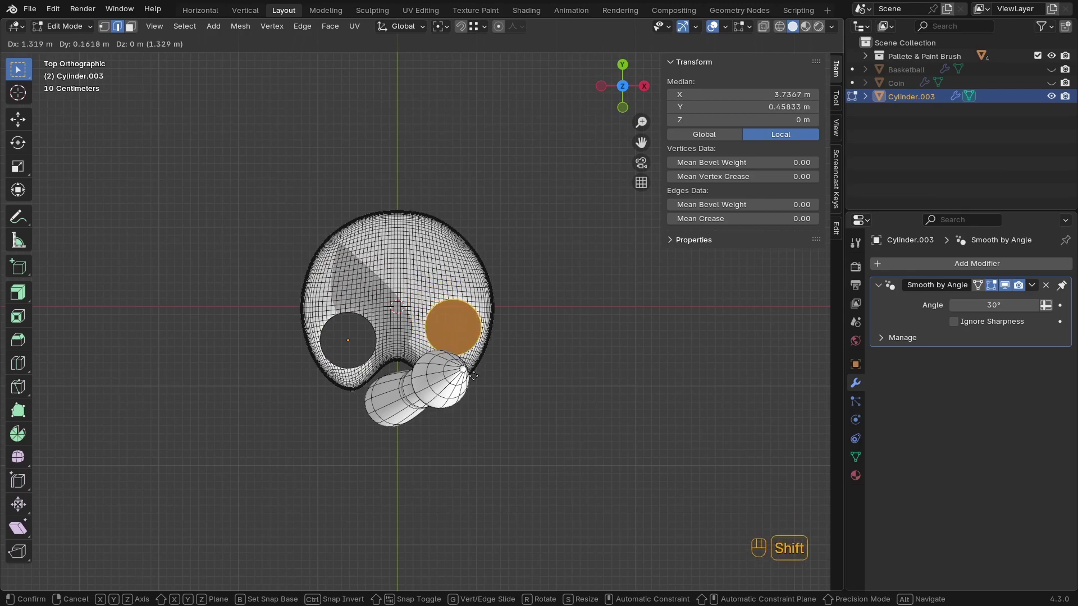
click(476, 325)
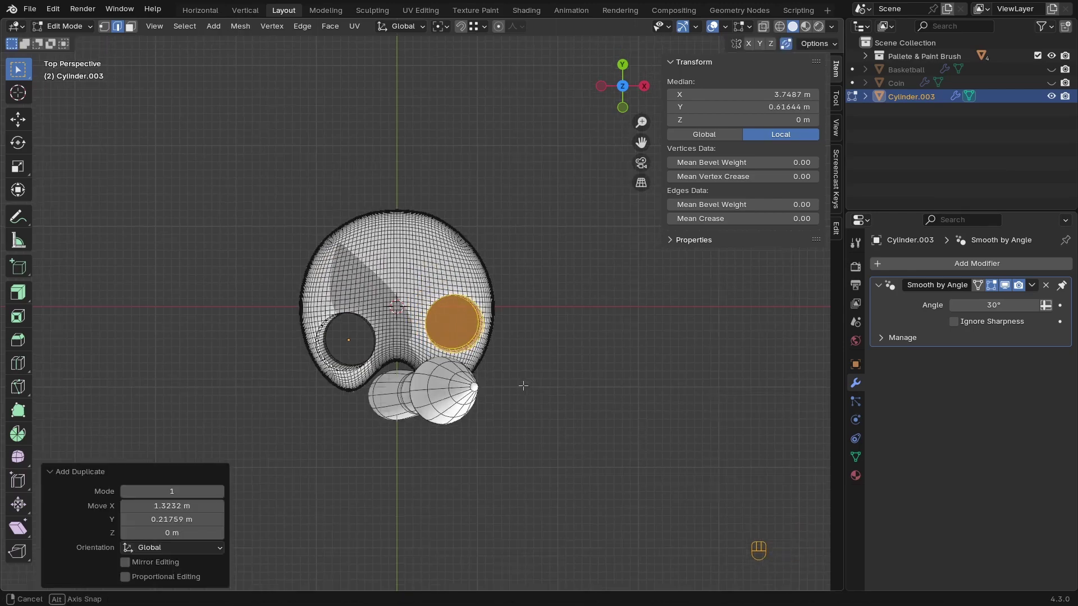
Raise the duplicated cylinder along Z to a local median height of about 1.22 m, so it cuts only a shallow recess, and leave Edit Mode
middle_drag(522, 380, 494, 314)
mouse_move(411, 425)
middle_down()
mouse_move(431, 417)
mouse_move(428, 430)
middle_up()
ctrl+middle_drag(428, 429, 492, 415)
middle_drag(418, 389, 481, 400)
key(g)
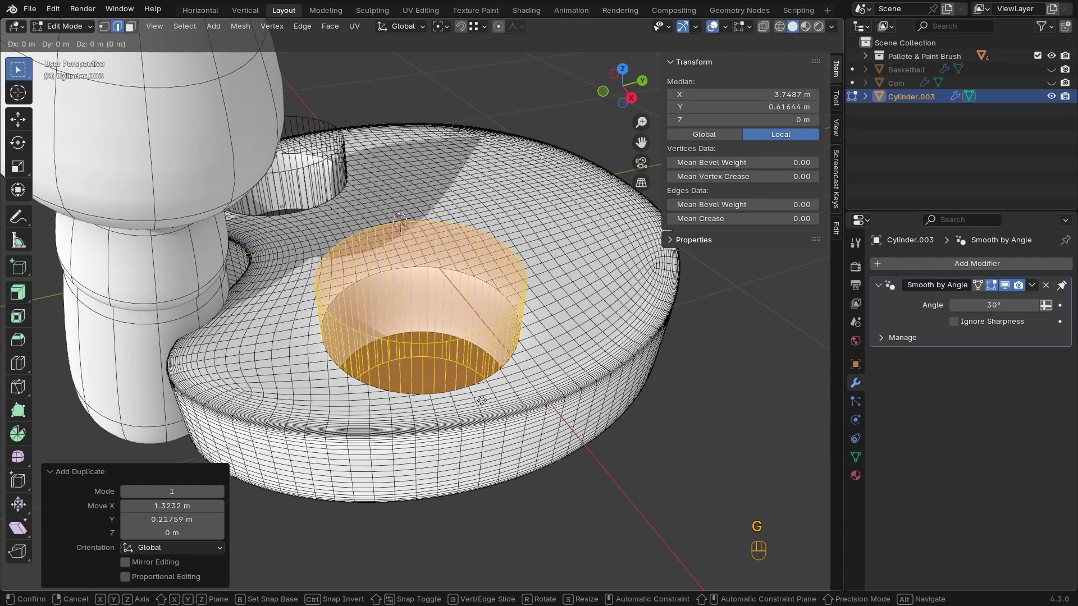
key(z)
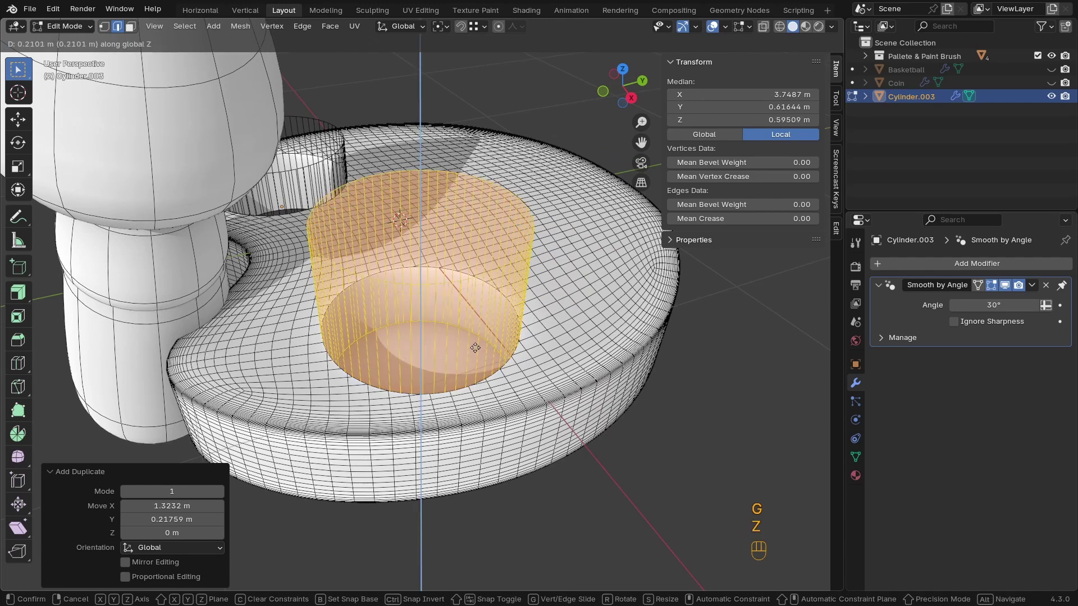
key(shift)
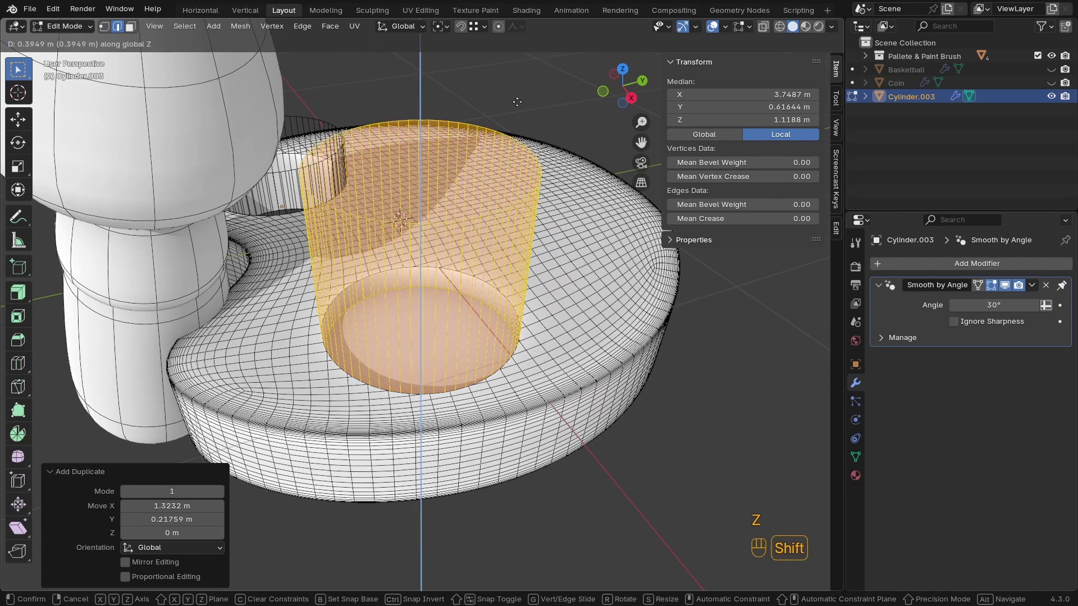
click(534, 38)
ctrl+middle_drag(403, 315, 523, 311)
key(Tab)
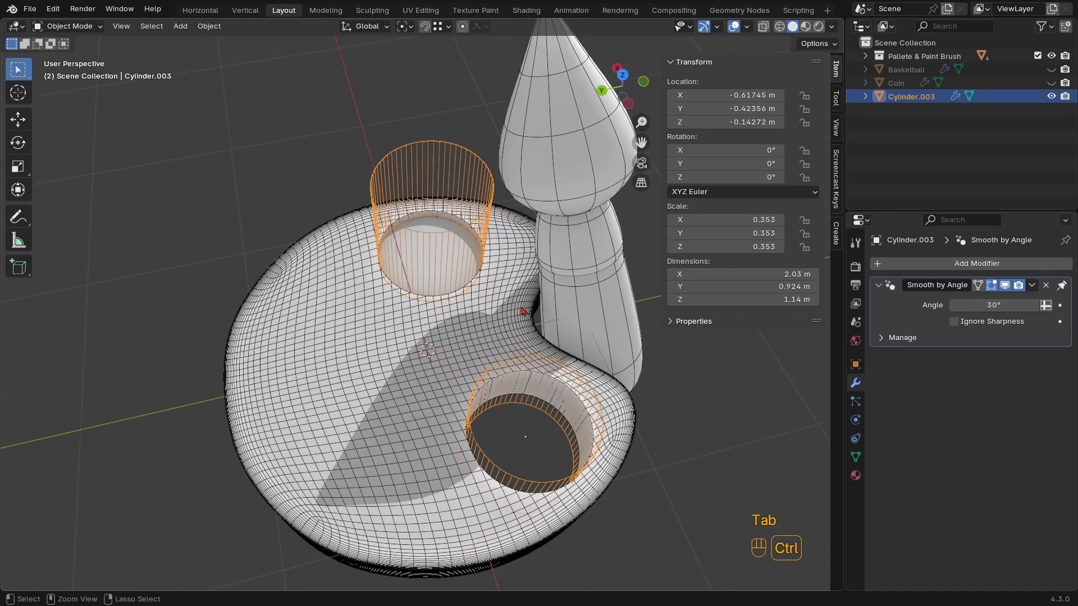
In Edit Mode, duplicate the raised well cylinder in top view and place the copy about -0.247 m in X and 0.763 m in Y away
key(KP_7)
key(Tab)
key(z)
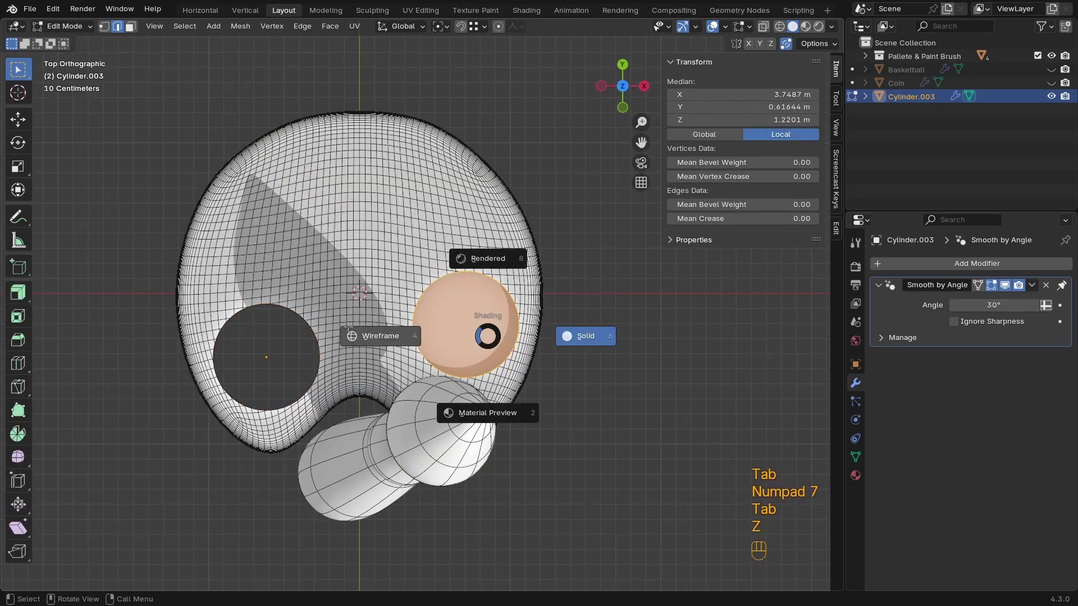
click(348, 329)
key(l)
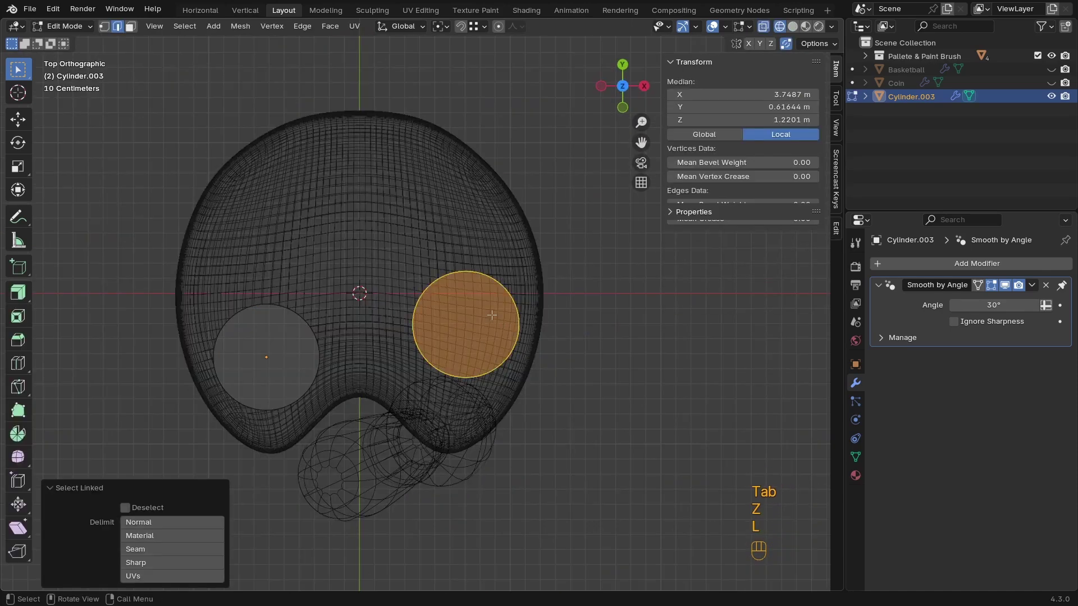
key(shift+d)
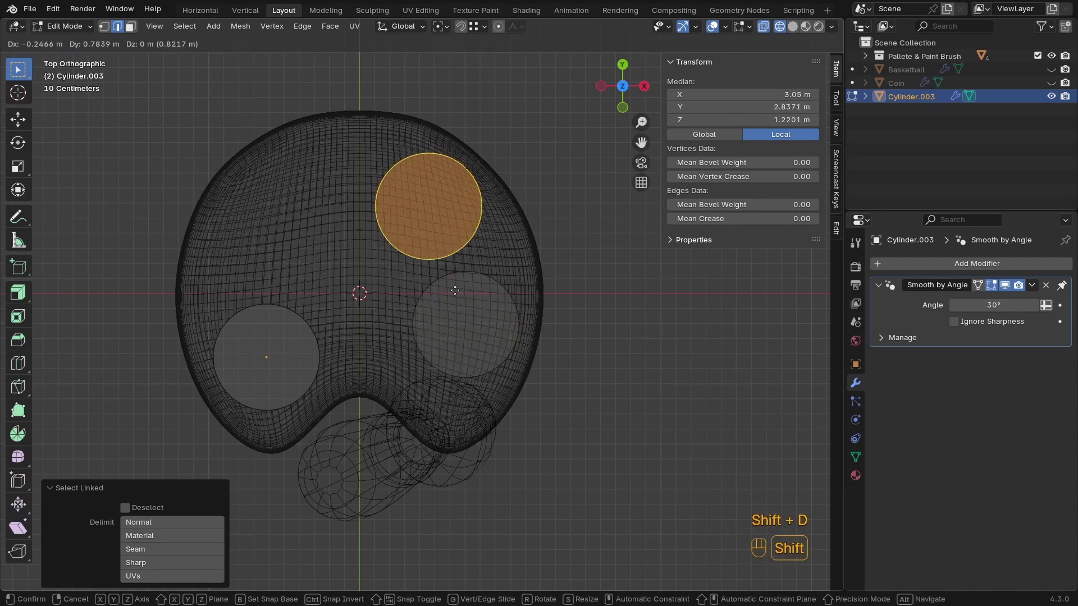
click(456, 317)
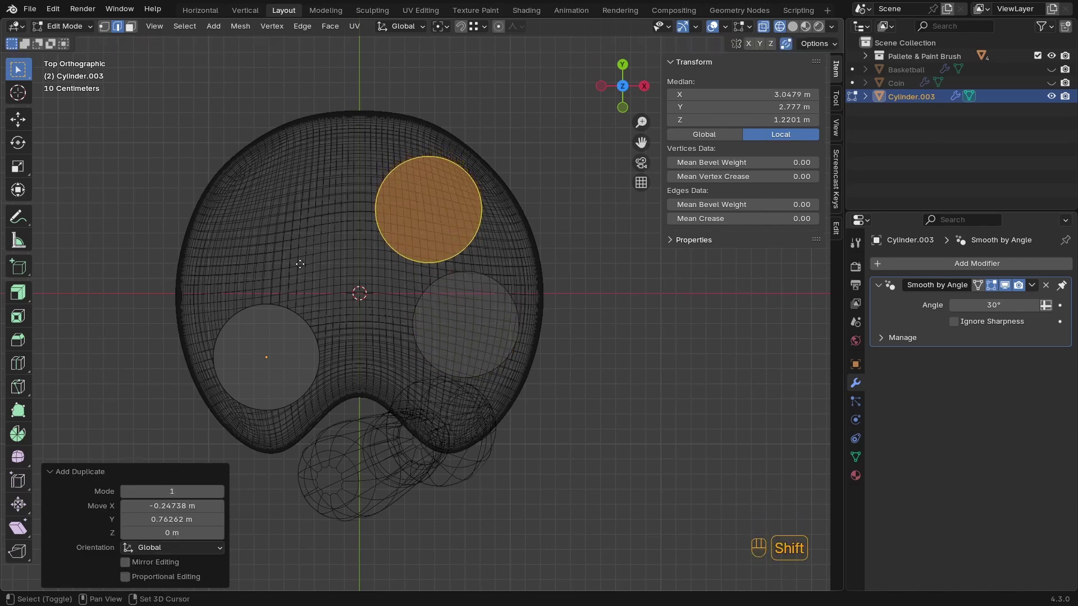
Duplicate that cylinder again, placing the third well cutter about 0.8 m away in negative X, leave Edit Mode and return to solid shading
key(shift+d)
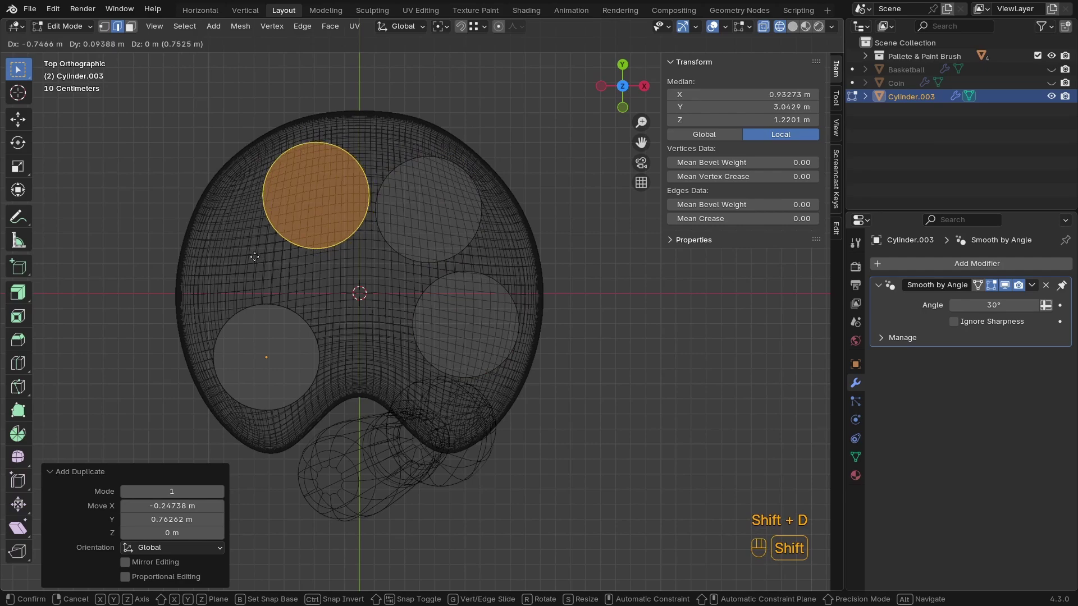
click(222, 229)
key(Tab)
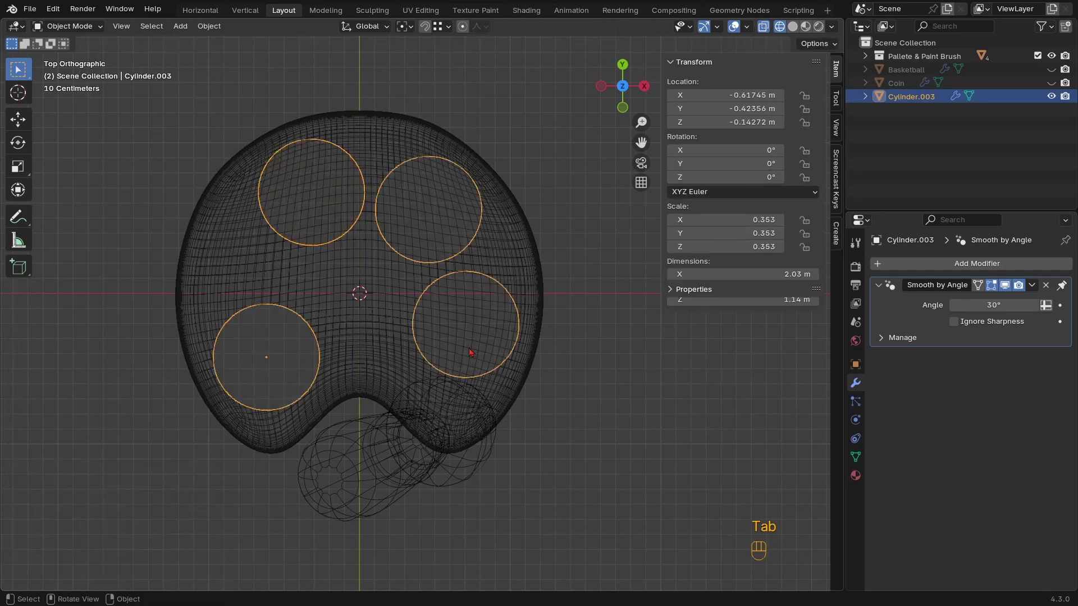
mouse_move(222, 230)
middle_down()
mouse_move(520, 347)
mouse_move(497, 351)
mouse_move(449, 318)
mouse_move(461, 376)
middle_up()
key(z)
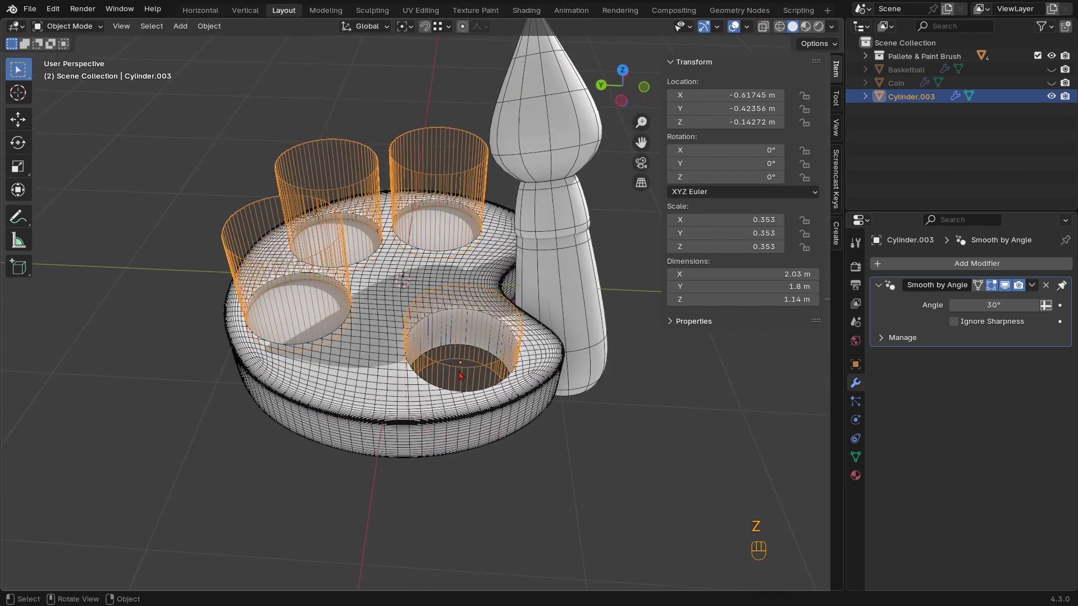
Try applying the palette's Boolean modifier, check the cut hole up close, and undo it
click(484, 408)
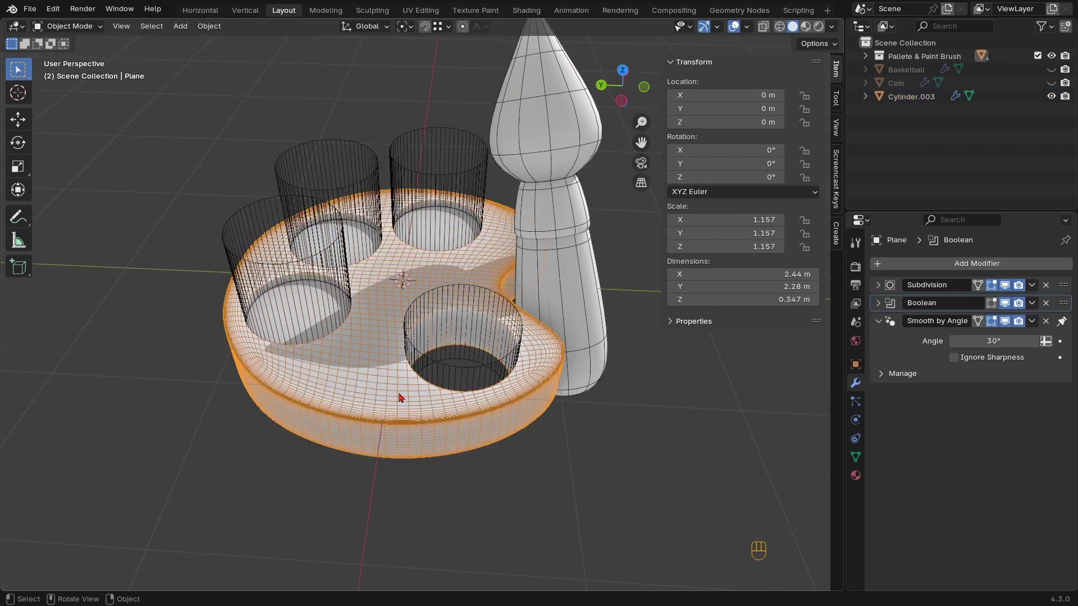
click(1031, 305)
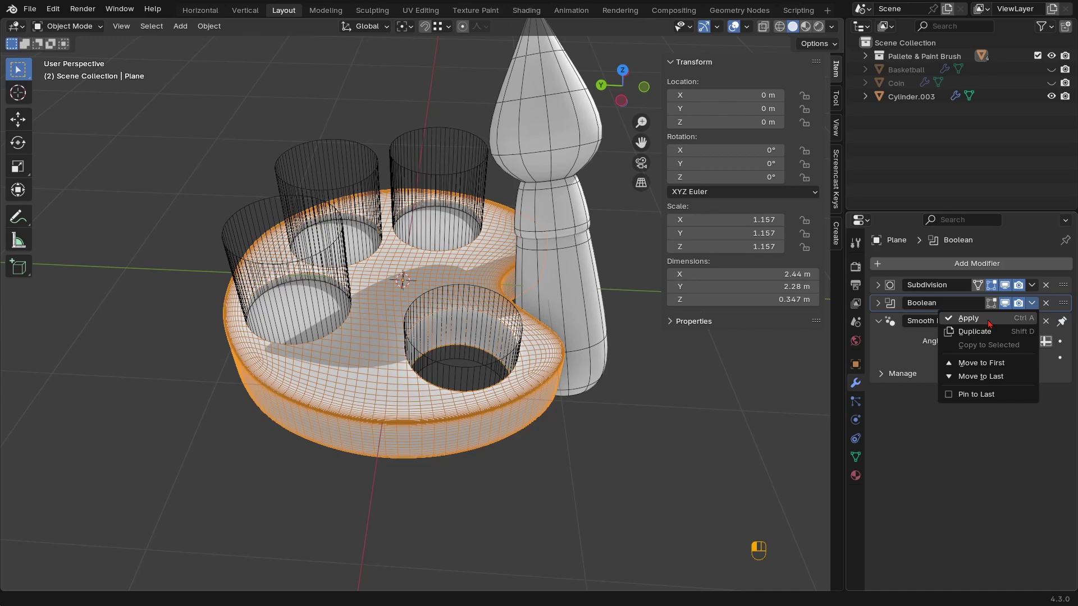
click(969, 318)
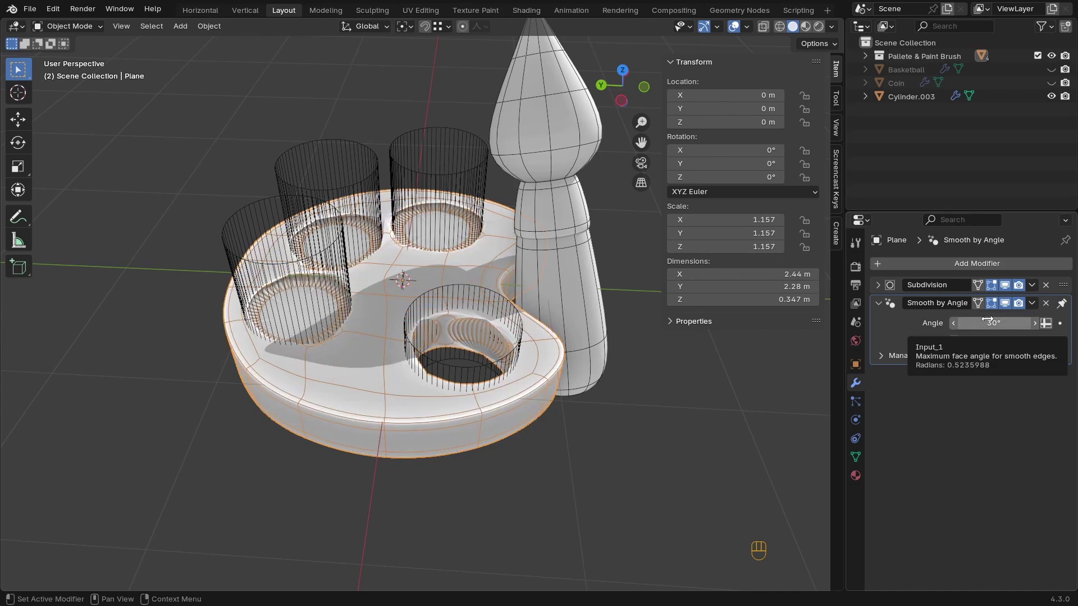
middle_drag(427, 359, 339, 373)
scroll(335, 311, up, 5)
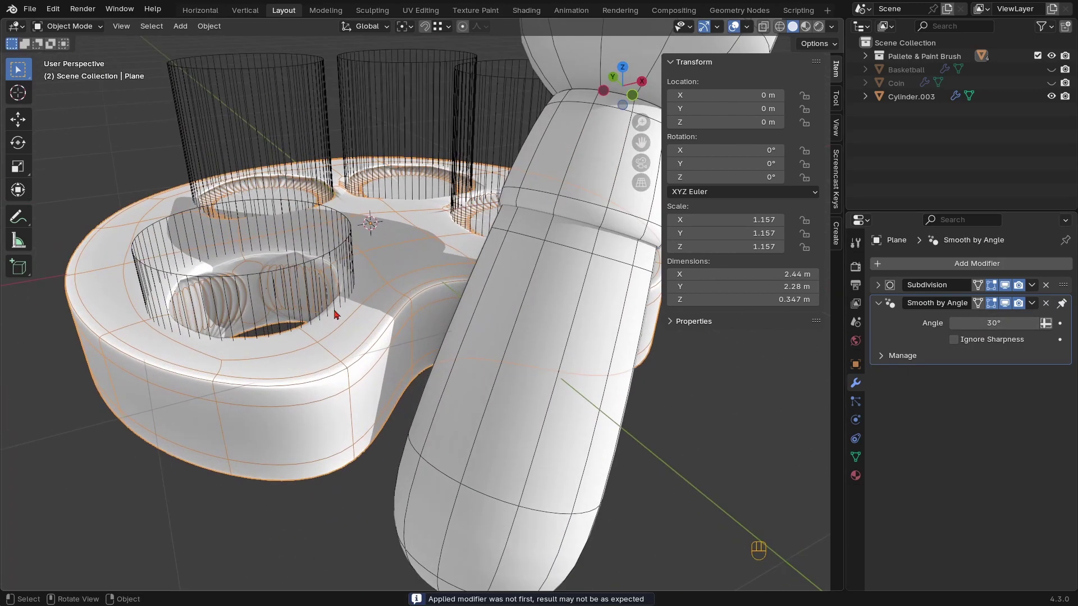
key(ctrl+z)
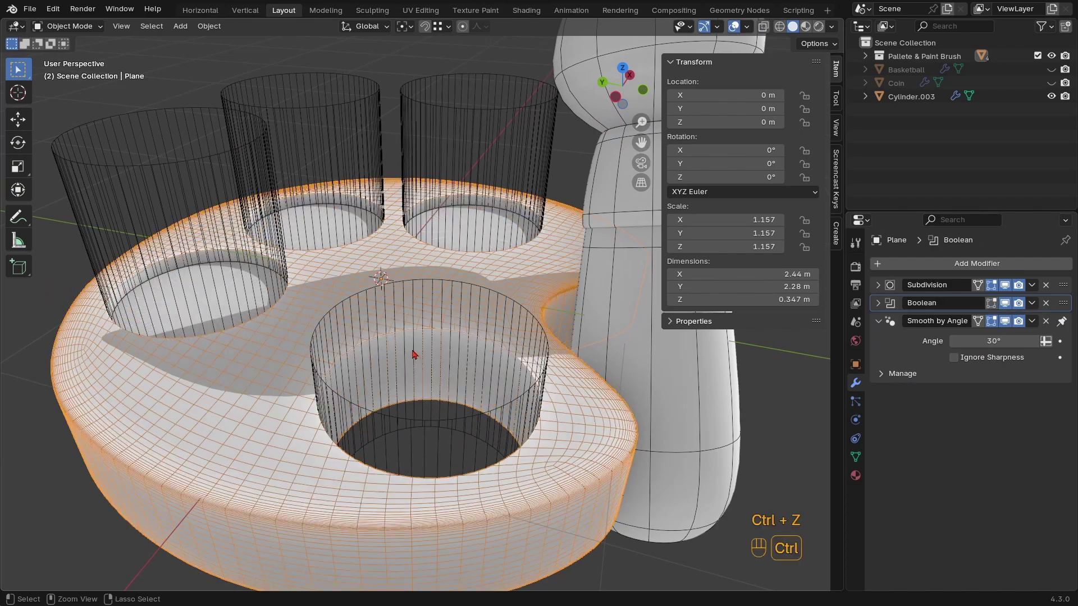
Examine the palette's hole and paint wells together with the brush from several angles
scroll(413, 354, down, 5)
middle_drag(464, 343, 480, 364)
scroll(427, 337, up, 4)
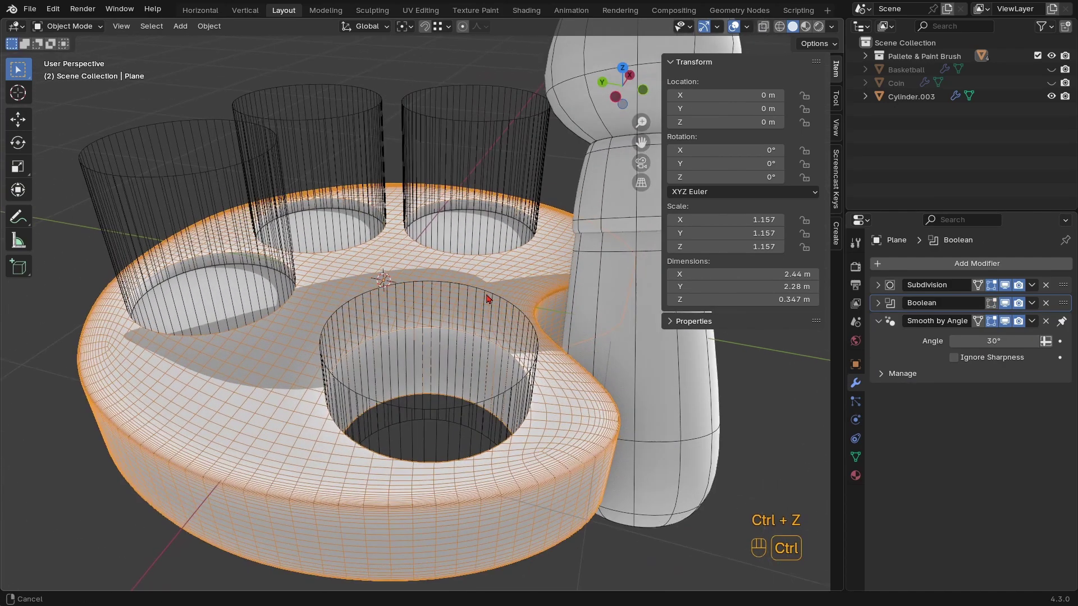
scroll(426, 336, down, 1)
scroll(403, 335, up, 2)
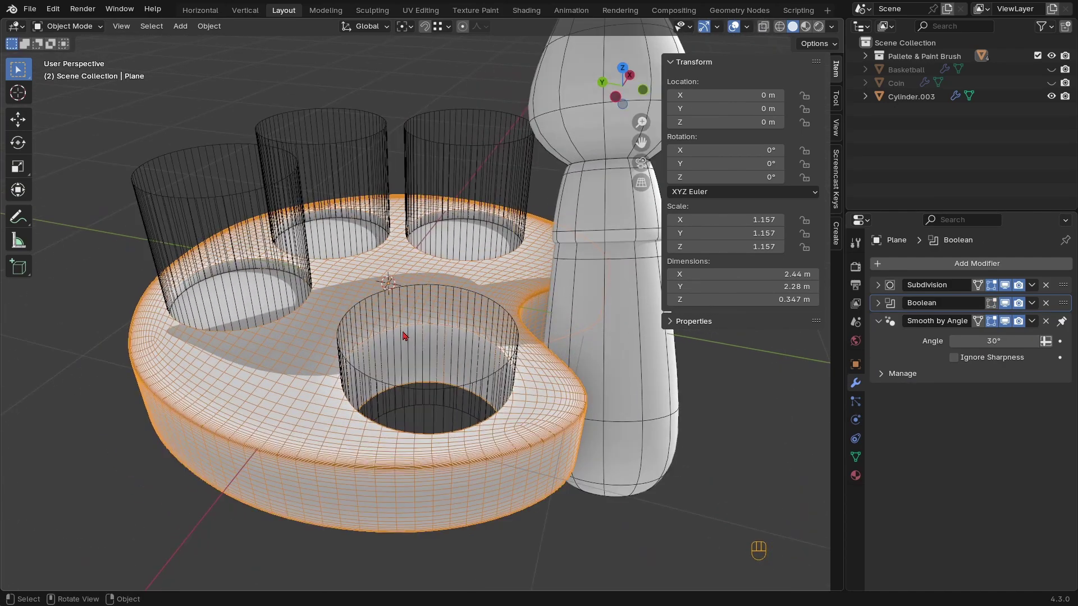
scroll(455, 412, down, 2)
click(586, 548)
middle_drag(585, 548, 416, 397)
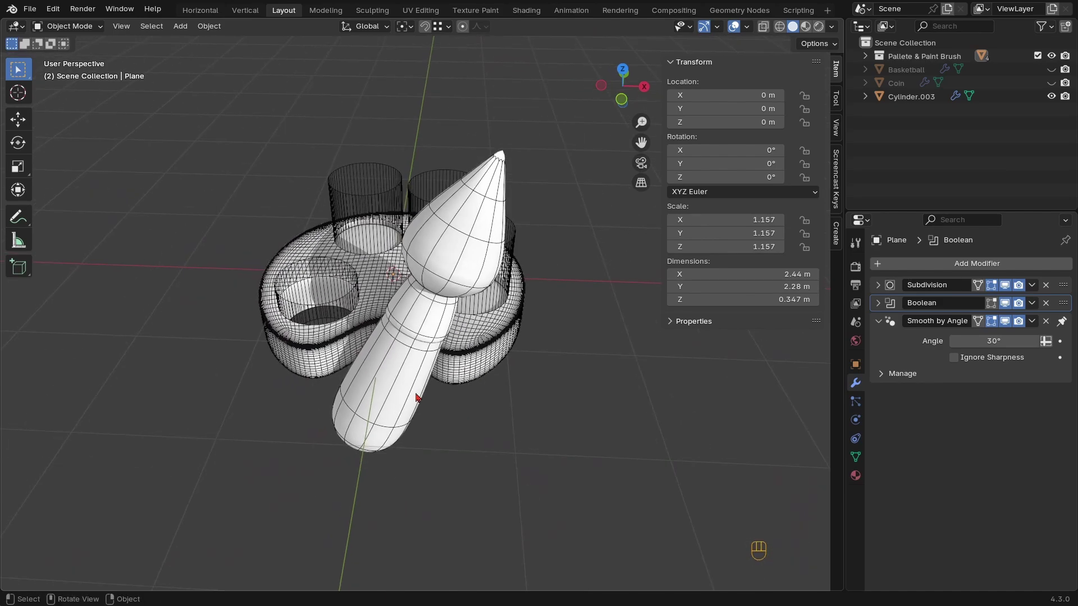
middle_drag(417, 339, 458, 305)
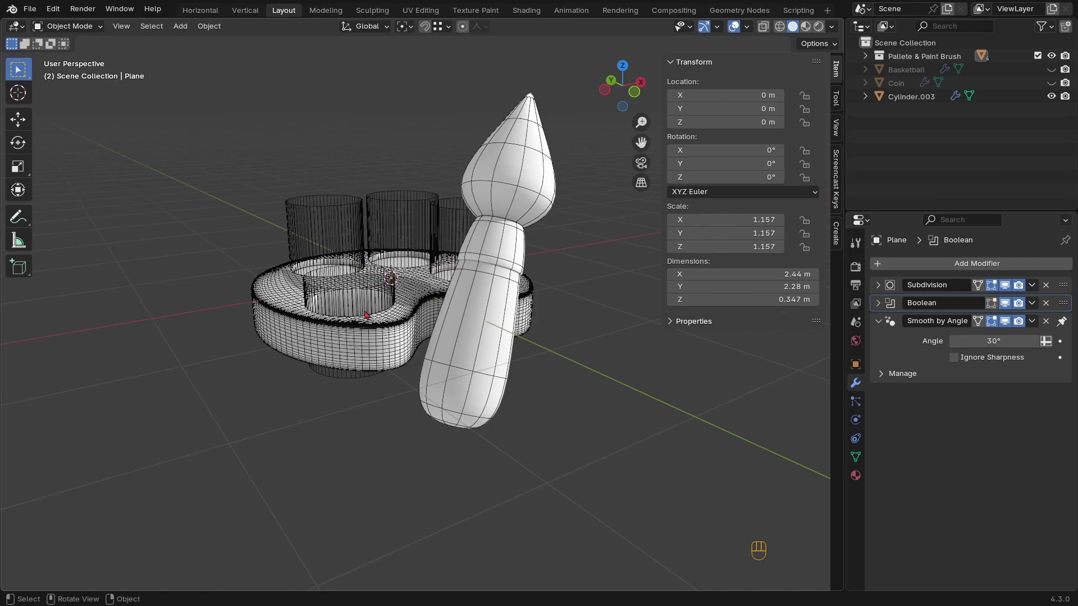
mouse_move(365, 315)
ctrl+middle_down()
mouse_move(385, 308)
mouse_move(499, 385)
ctrl+middle_up()
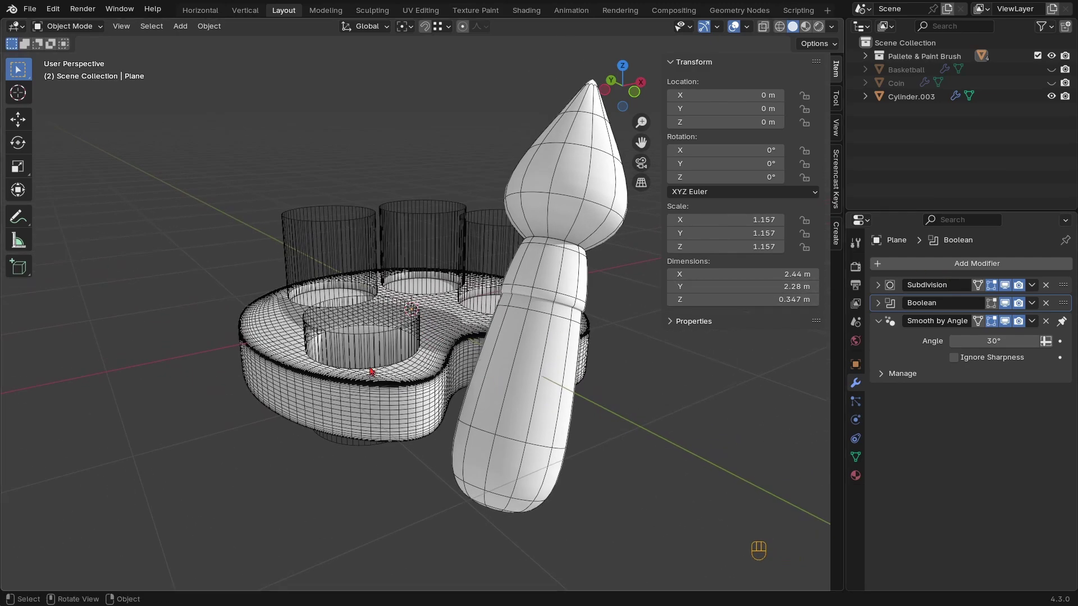
shift+middle_drag(371, 371, 365, 298)
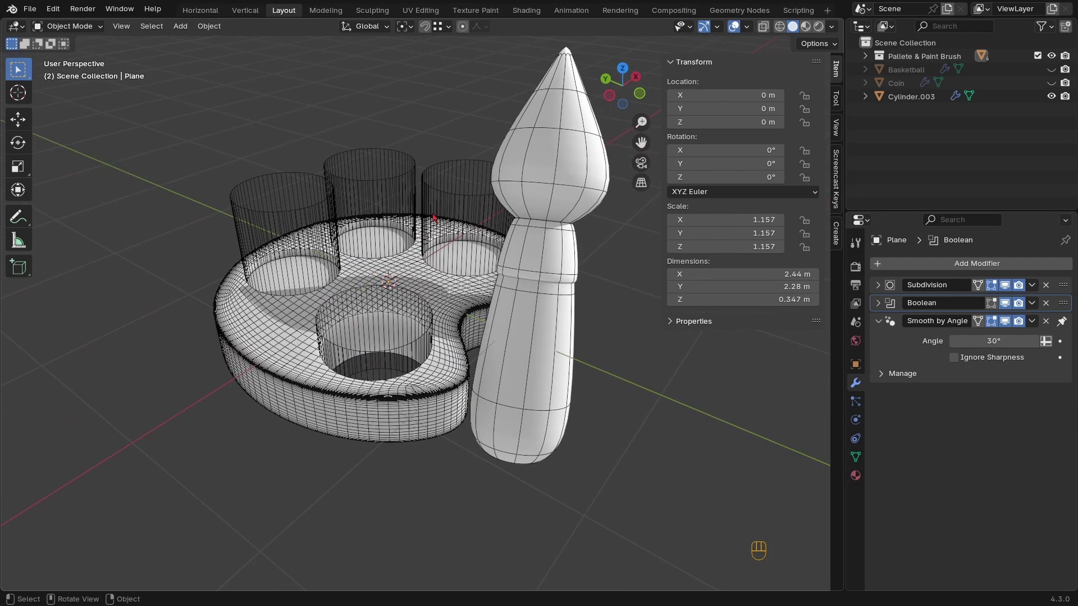
click(366, 358)
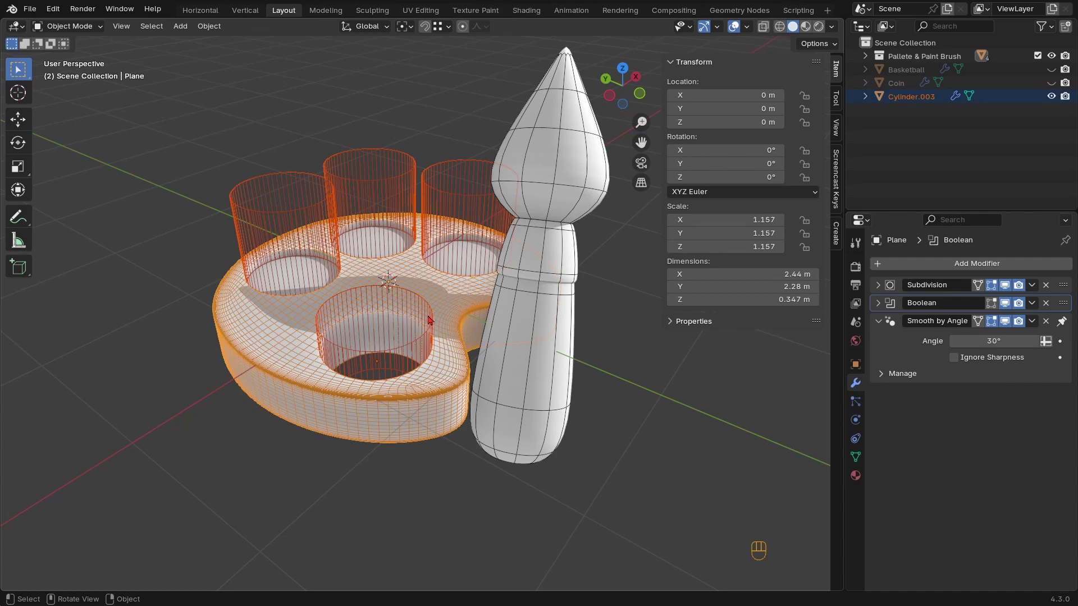
key(r)
key(x)
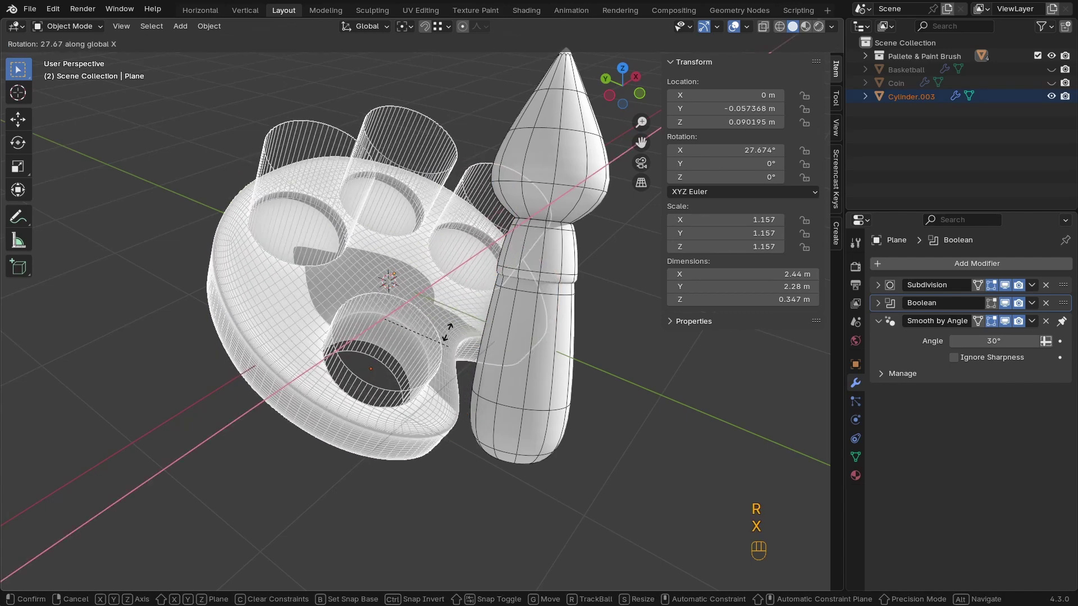
right_click(551, 279)
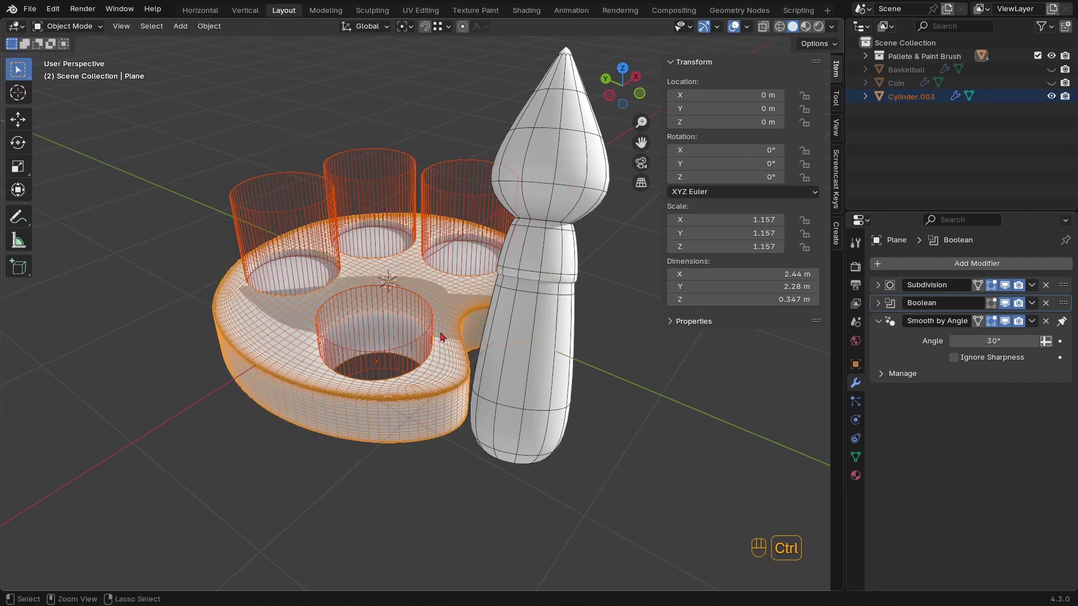
Move the Cylinder.003 cutter into the Pallete & Paint Brush collection and exclude that collection from the view layer
ctrl+middle_drag(538, 264, 448, 411)
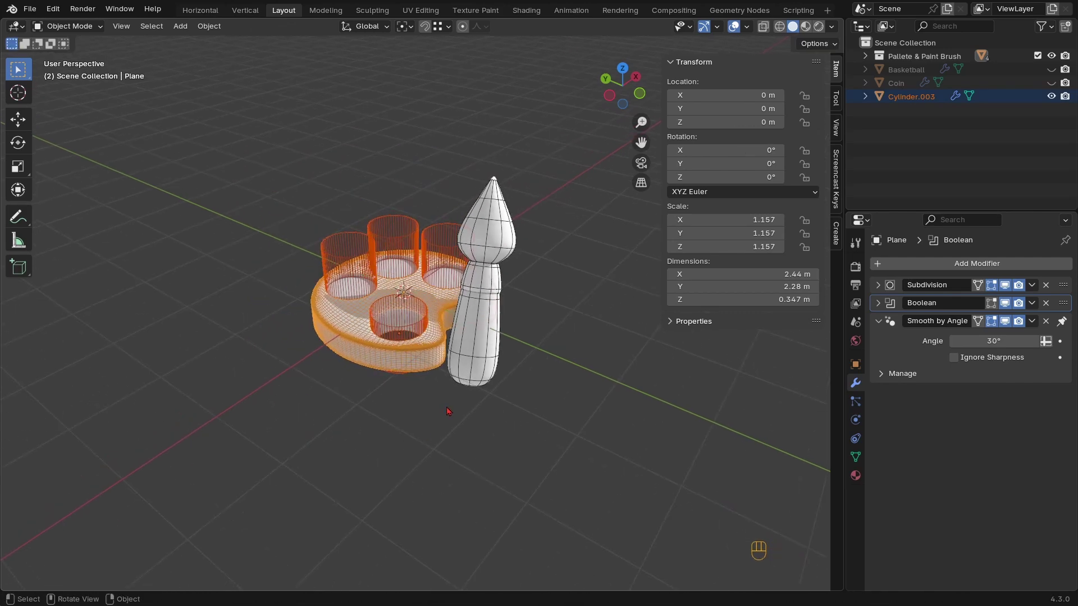
click(911, 96)
key(x)
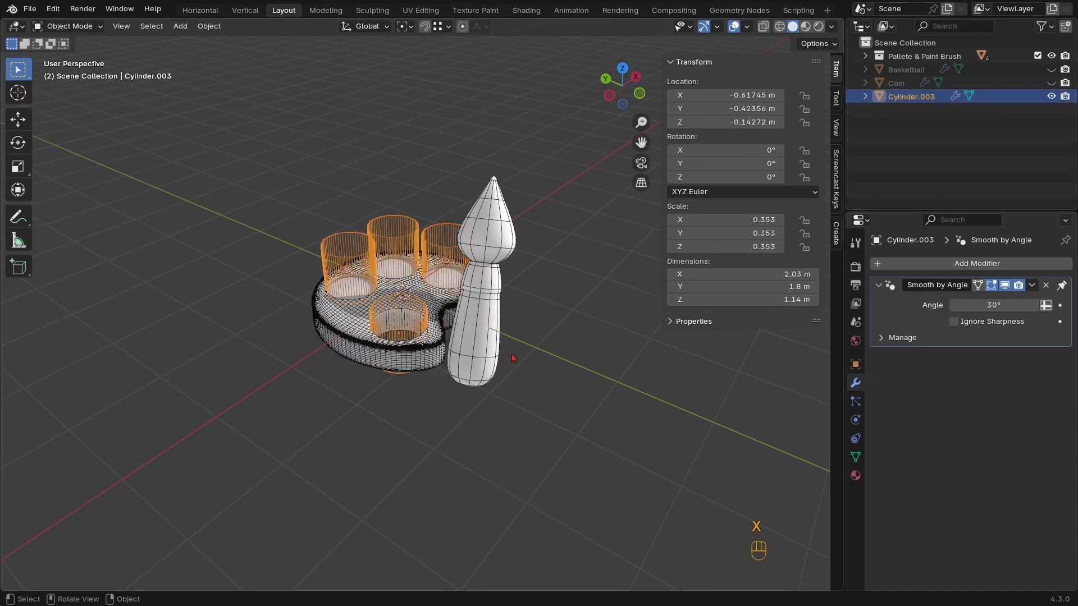
key(m)
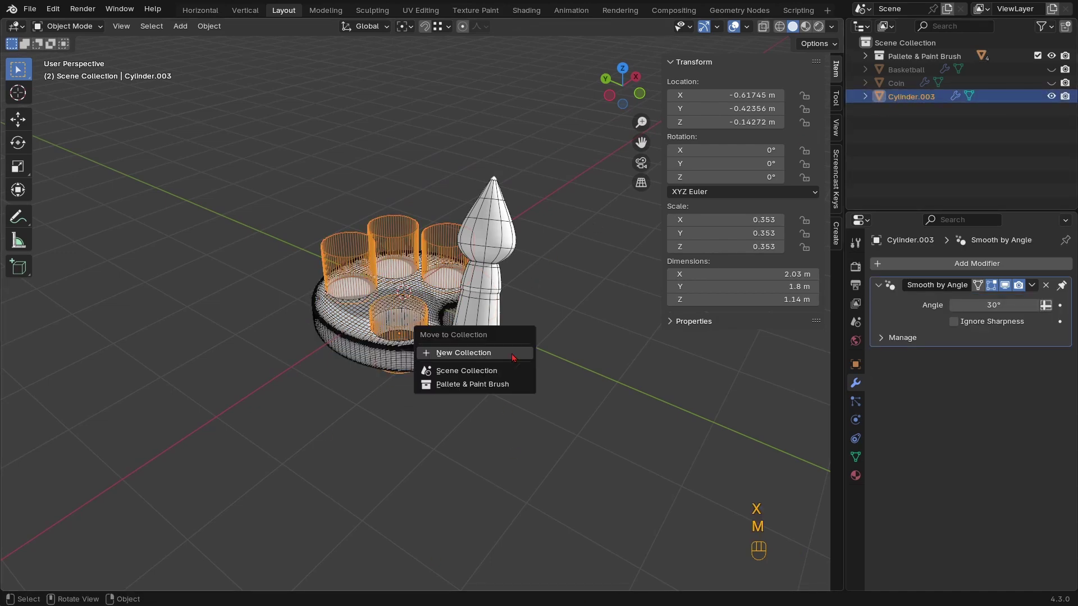
click(483, 385)
click(1037, 57)
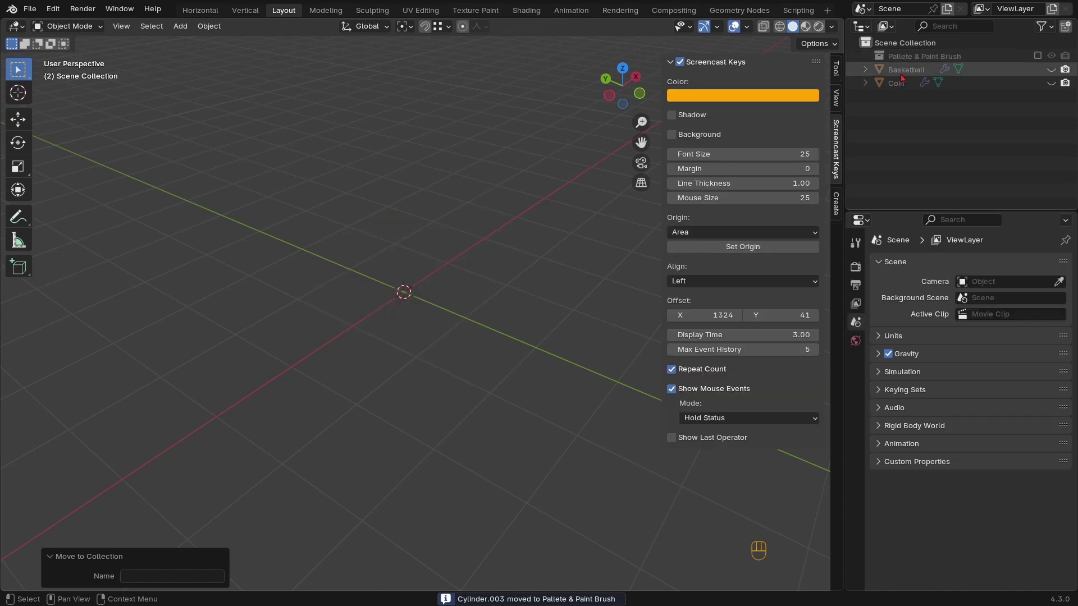
middle_drag(416, 314, 476, 319)
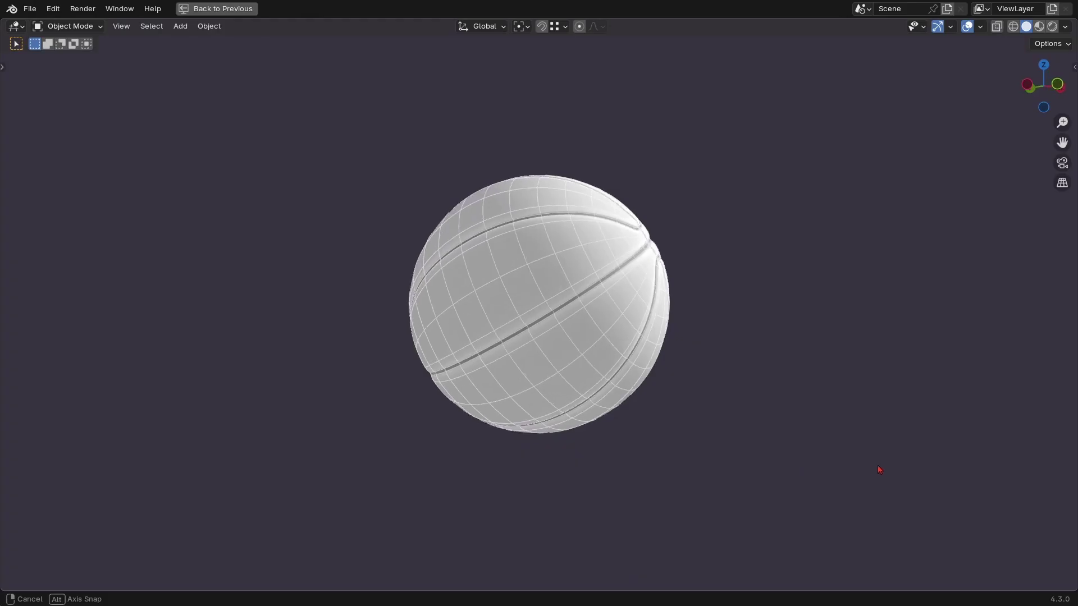
middle_drag(879, 469, 464, 477)
Add a UV sphere with 16 segments, 16 rings and a 1 m radius at the origin
key(shift+a)
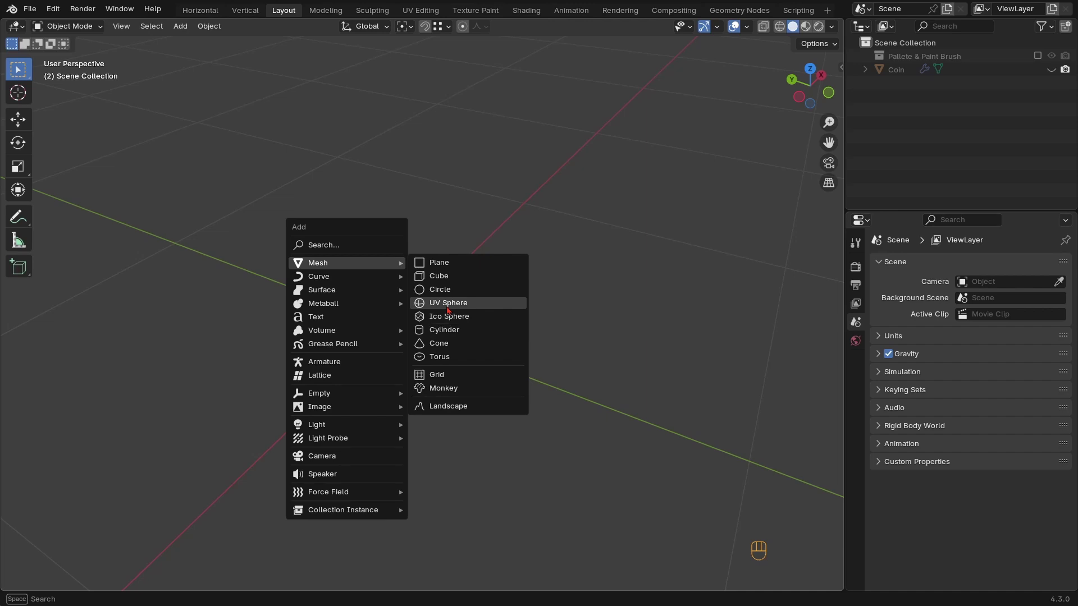
click(443, 303)
ctrl+middle_drag(532, 210, 471, 351)
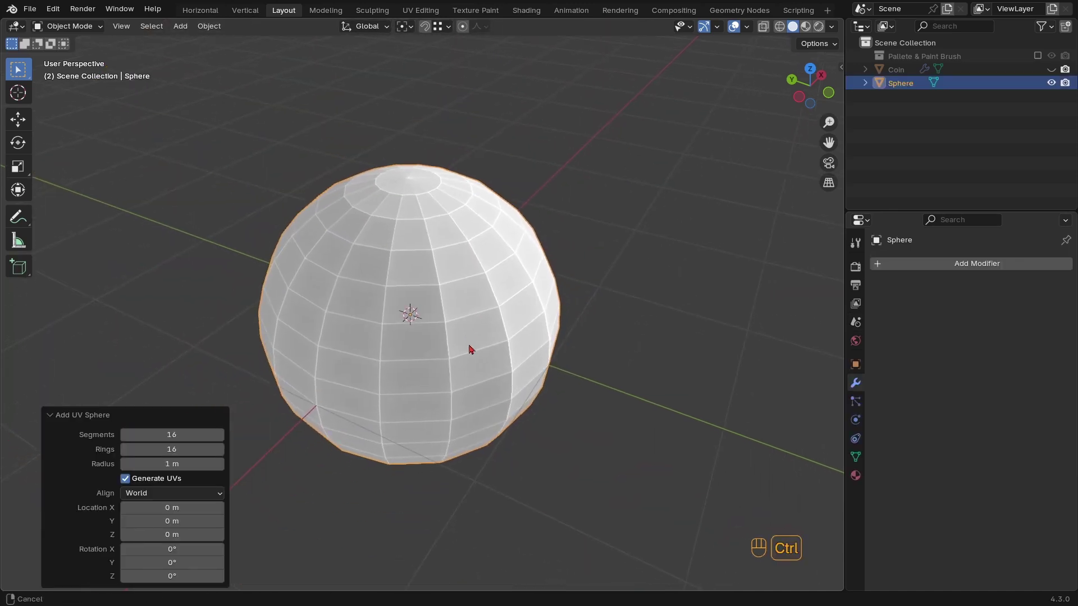
click(173, 435)
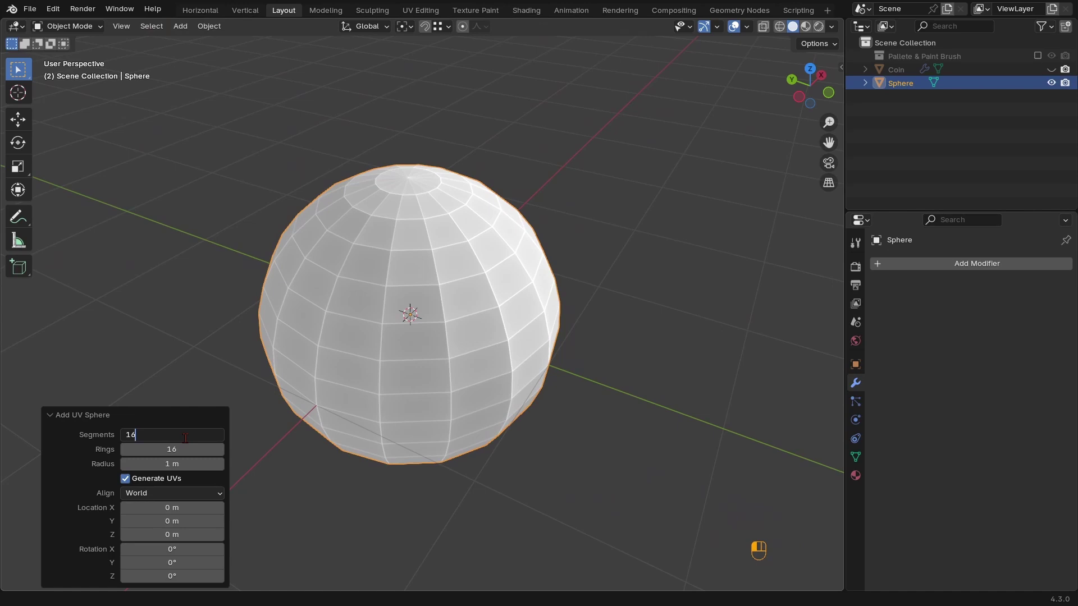
key(Return)
middle_drag(465, 348, 474, 298)
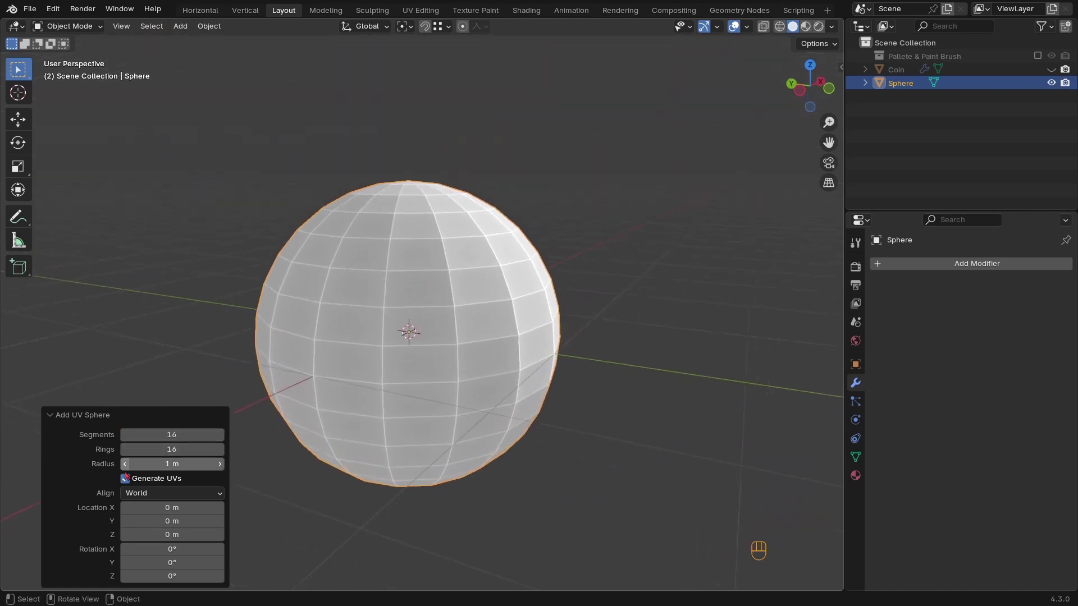
middle_drag(434, 380, 481, 359)
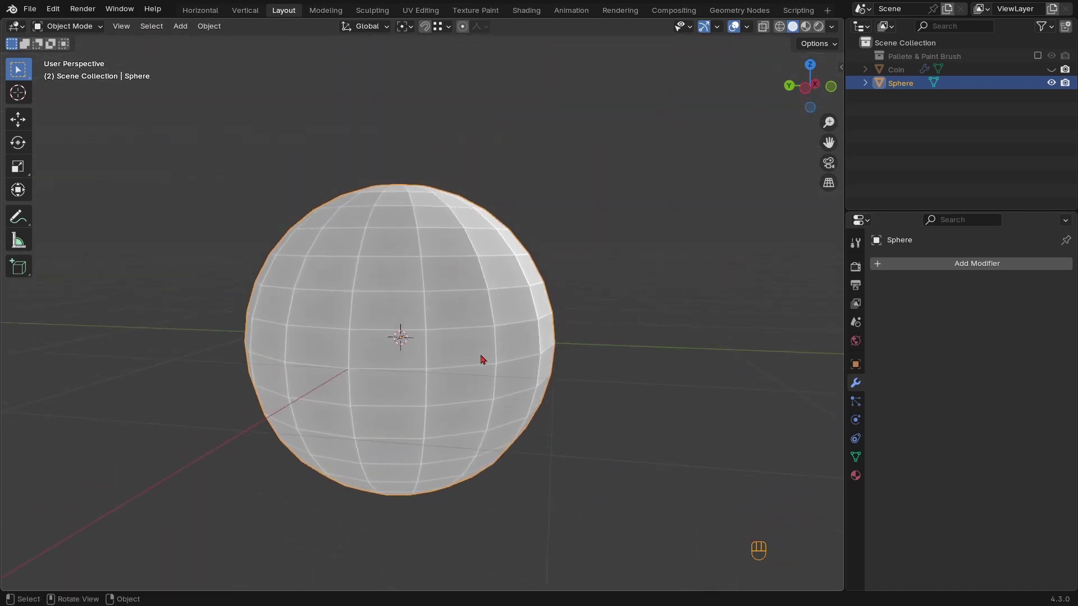
Delete all faces in the lower half of the sphere, leaving only the upper hemisphere
key(KP_1)
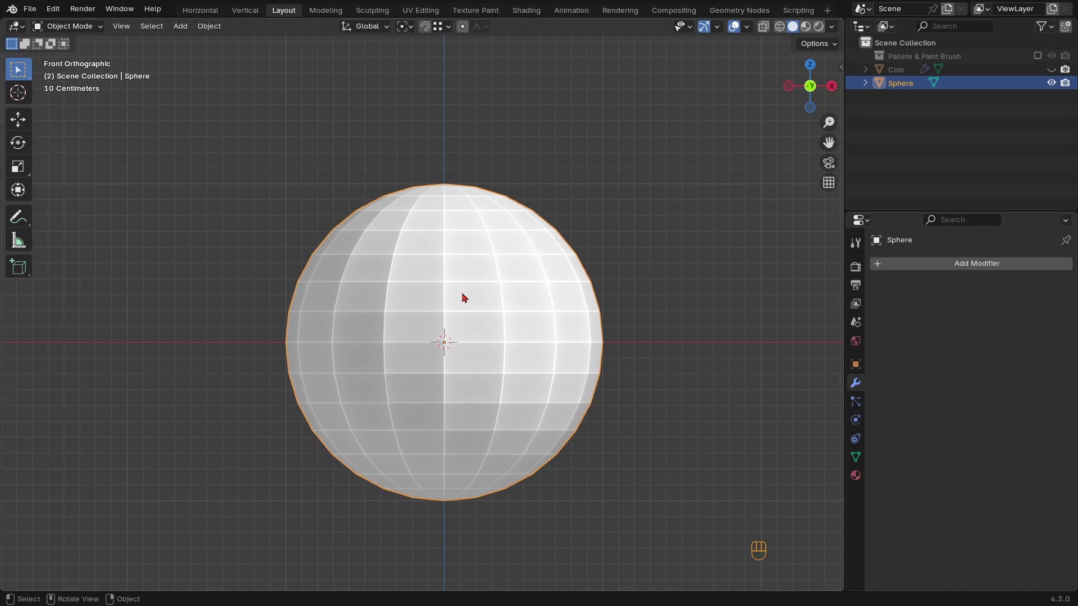
key(Tab)
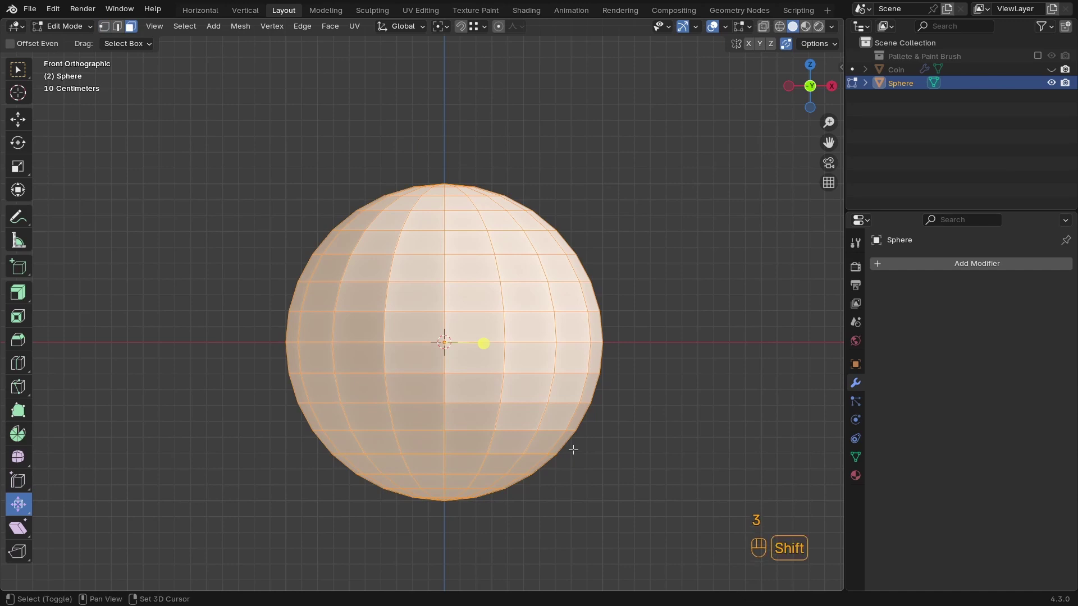
key(shift+z)
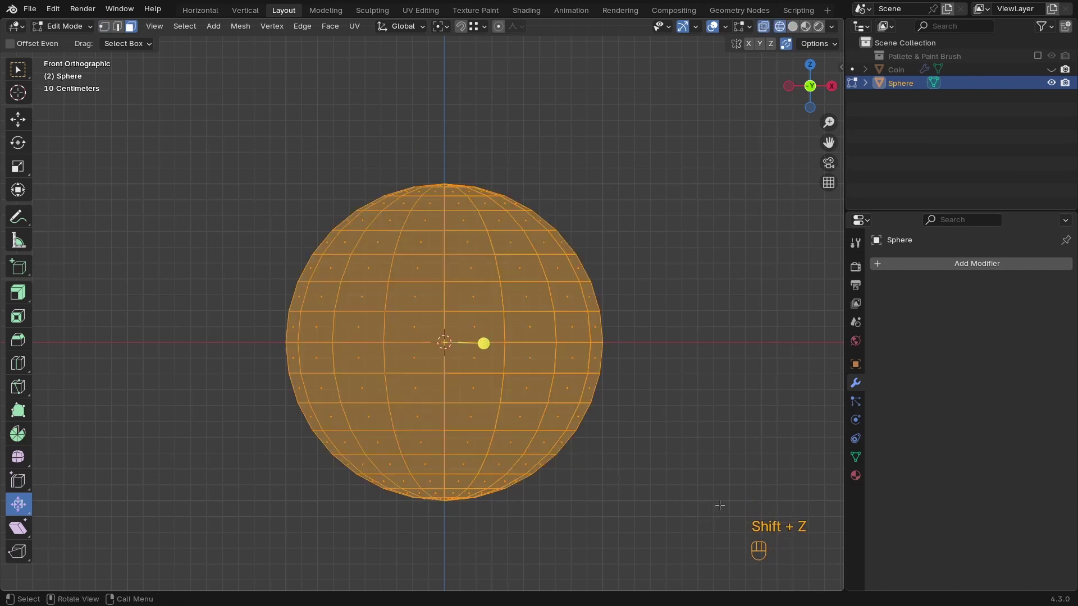
drag(719, 505, 133, 341)
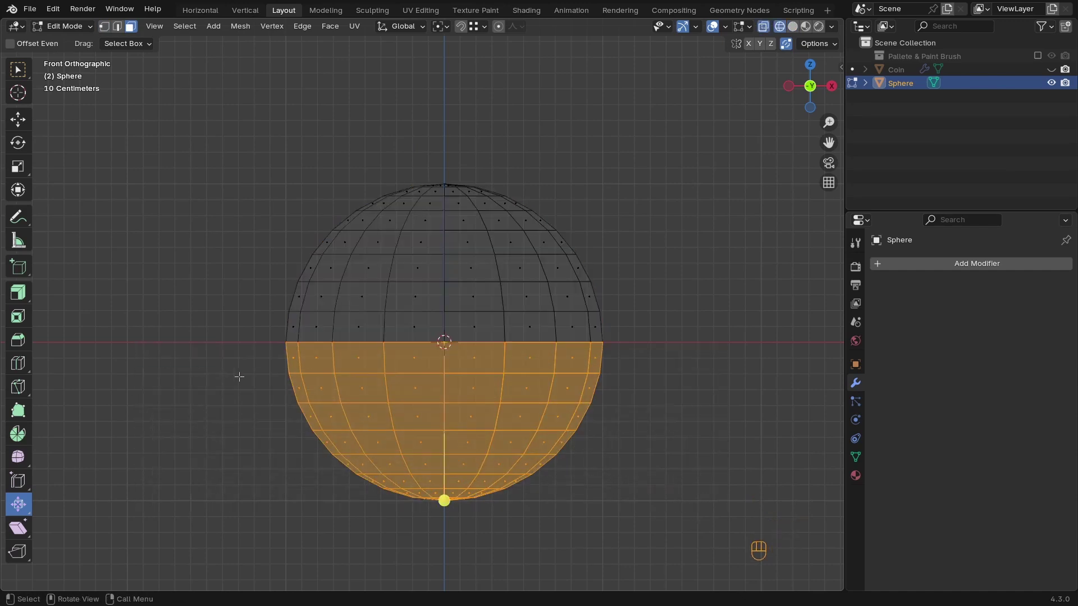
key(x)
click(239, 376)
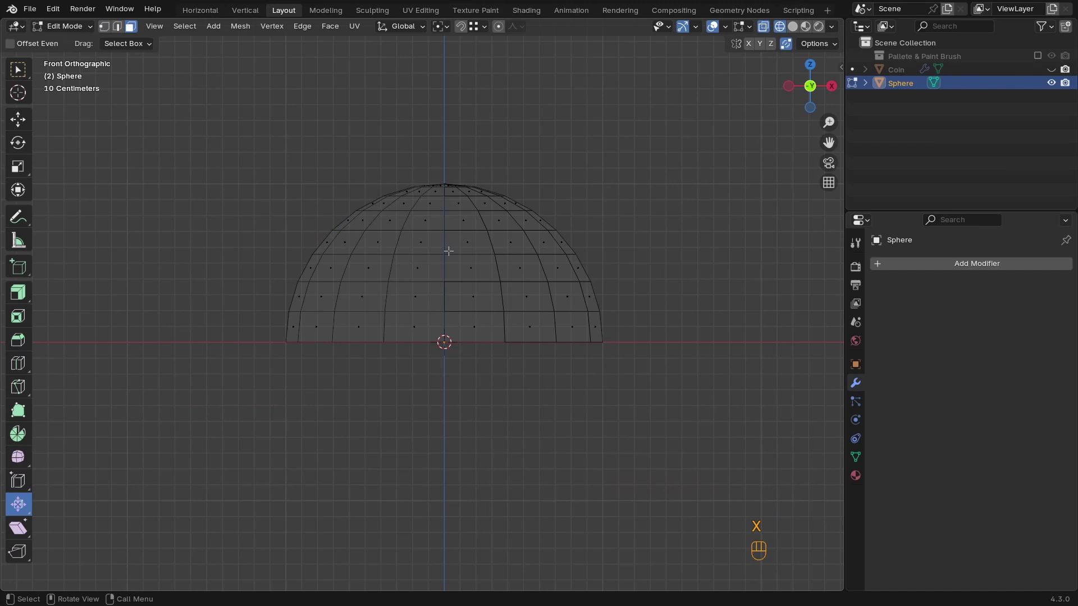
Delete the ring of triangular faces around the hemisphere's top pole
key(KP_7)
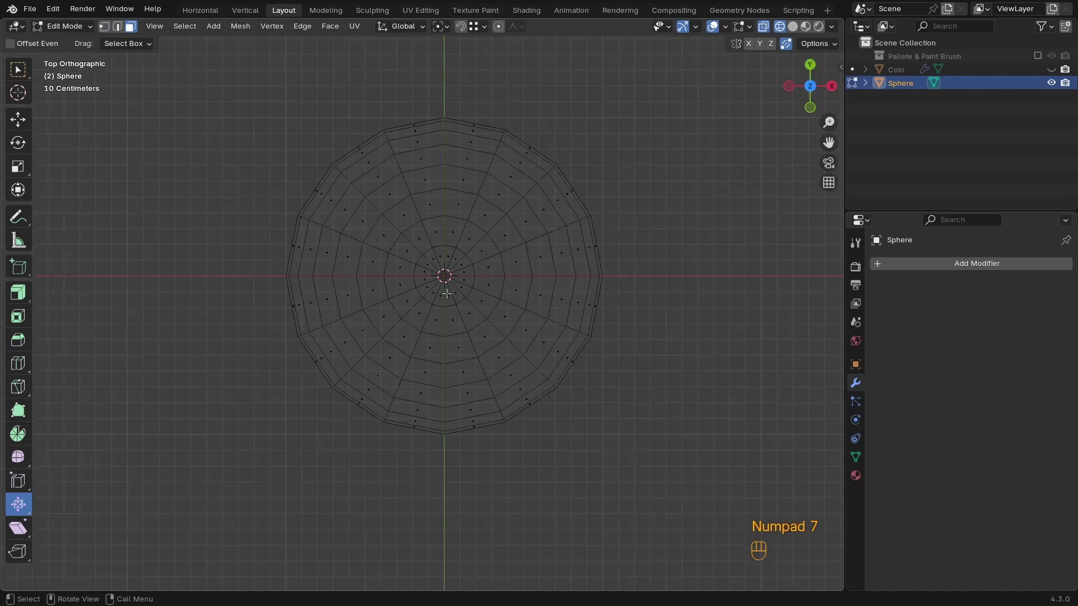
key(w)
key(w)
mouse_move(451, 280)
ctrl+middle_down()
mouse_move(457, 301)
mouse_move(472, 248)
ctrl+middle_up()
mouse_move(472, 248)
mouse_down()
mouse_move(434, 260)
mouse_move(449, 289)
mouse_move(474, 255)
mouse_move(465, 253)
mouse_up()
key(x)
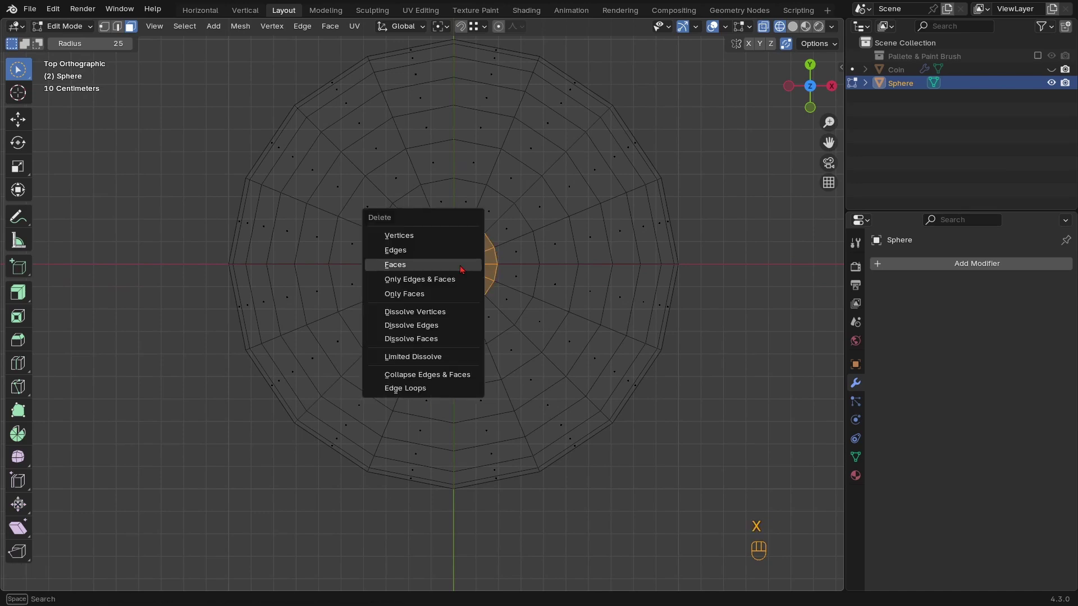
click(460, 265)
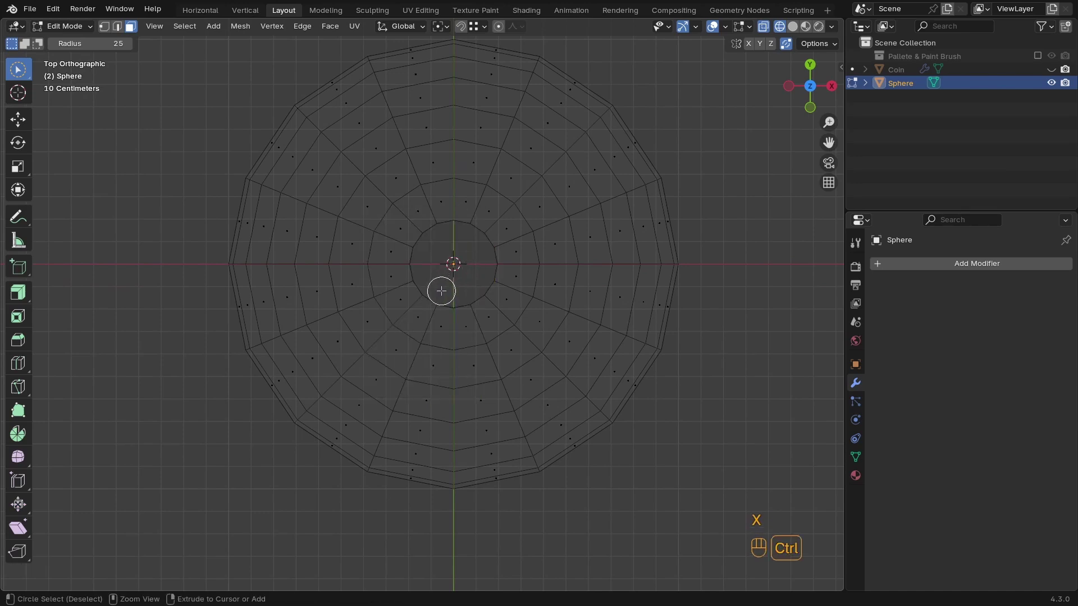
Bridge the two opposite side edge chains of the top hole, leaving its middle vertices on the Y axis unselected
ctrl+middle_drag(440, 291, 452, 290)
key(2)
key(w)
key(w)
key(w)
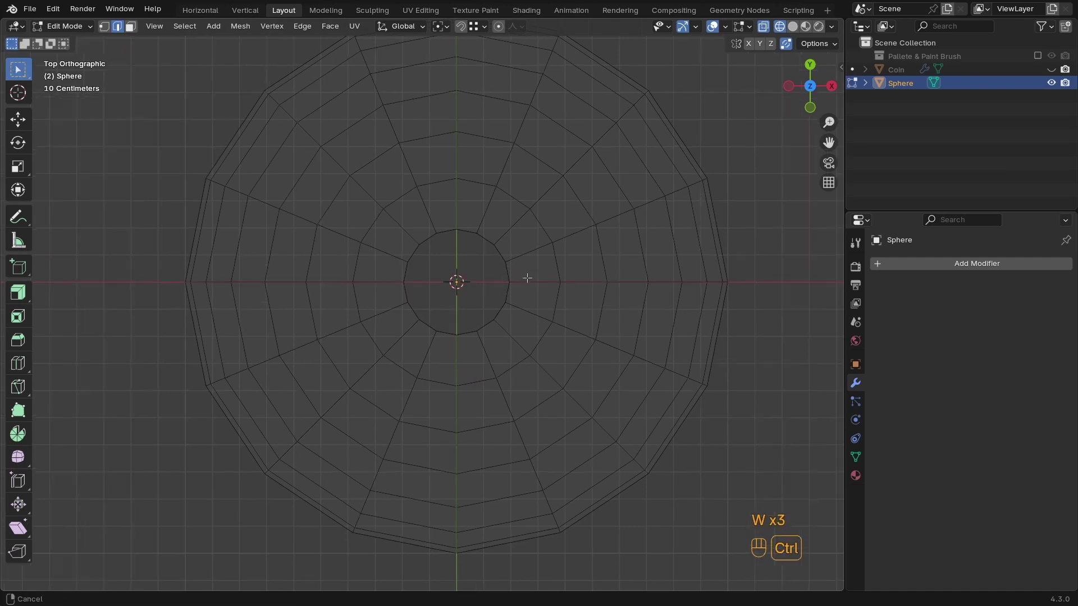
ctrl+middle_drag(528, 277, 530, 255)
alt+click(538, 262)
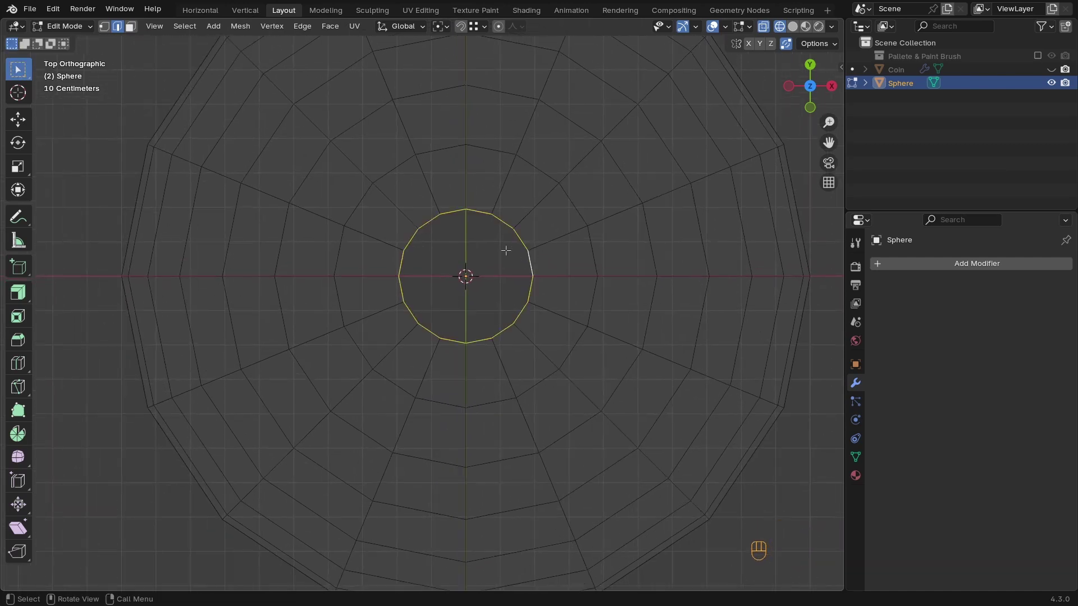
ctrl+middle_drag(503, 299, 470, 214)
shift+middle_drag(493, 250, 457, 301)
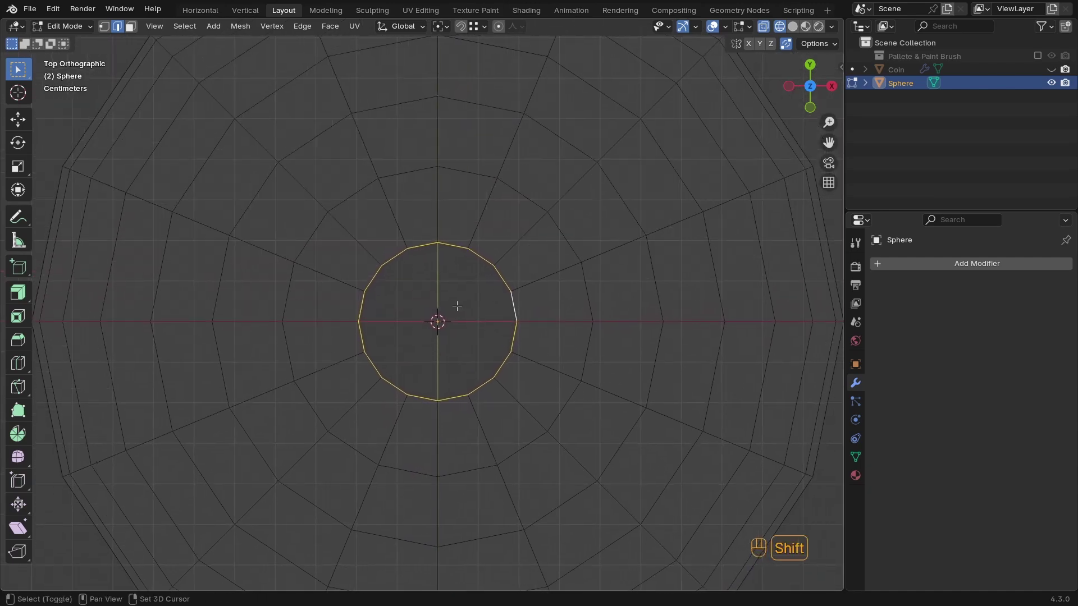
key(1)
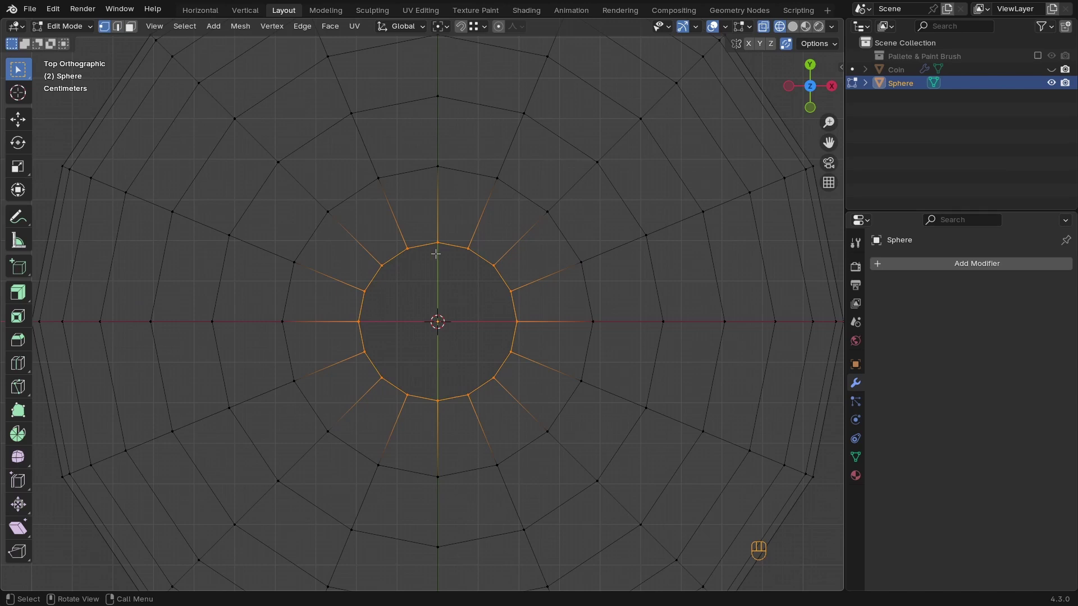
ctrl+drag(458, 215, 421, 417)
key(2)
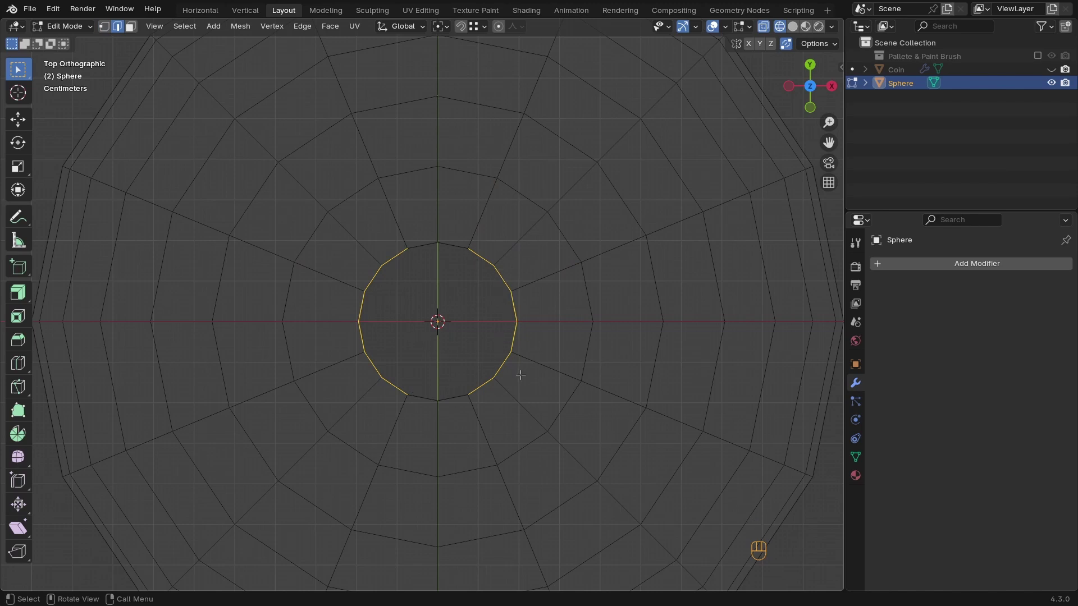
ctrl+middle_drag(520, 375, 503, 246)
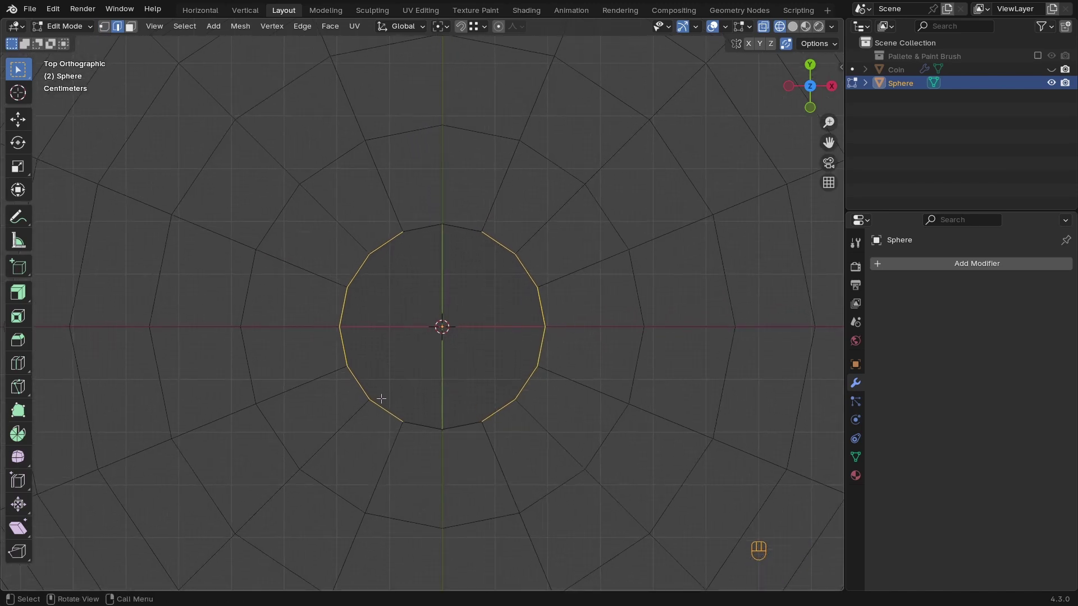
right_click(694, 215)
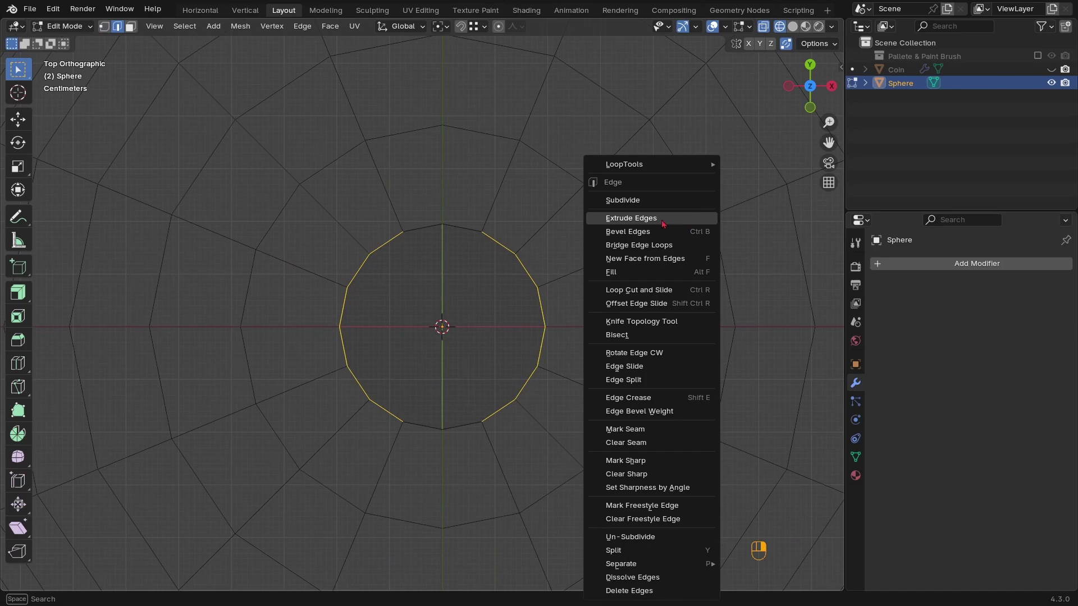
click(633, 251)
Add one centred loop cut across the bridged faces along the Y axis and switch to solid shading
ctrl+middle_drag(470, 355, 444, 330)
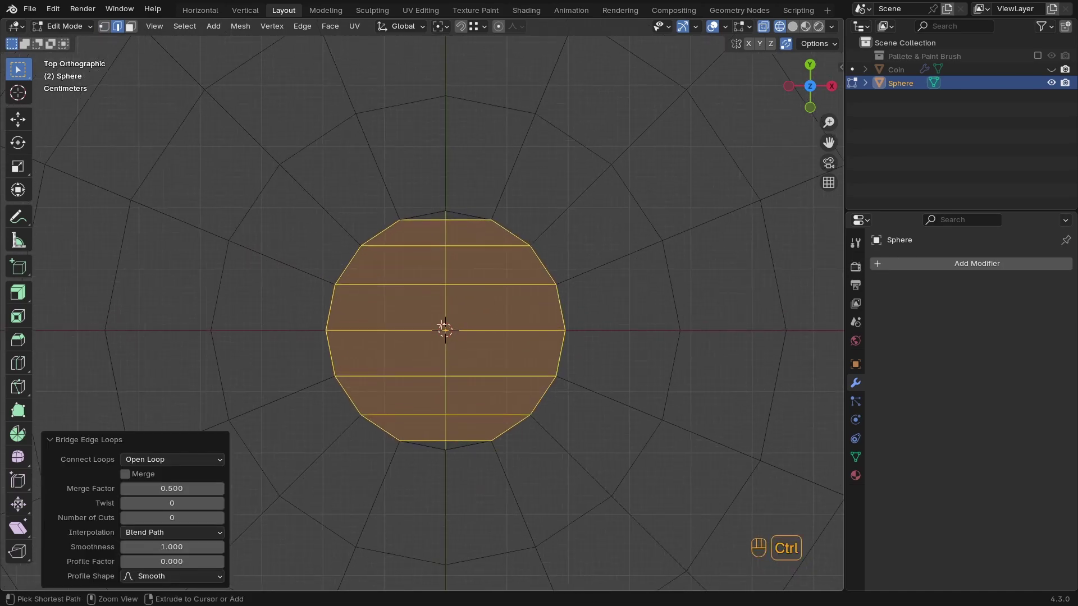
key(ctrl+r)
click(445, 330)
right_click(445, 330)
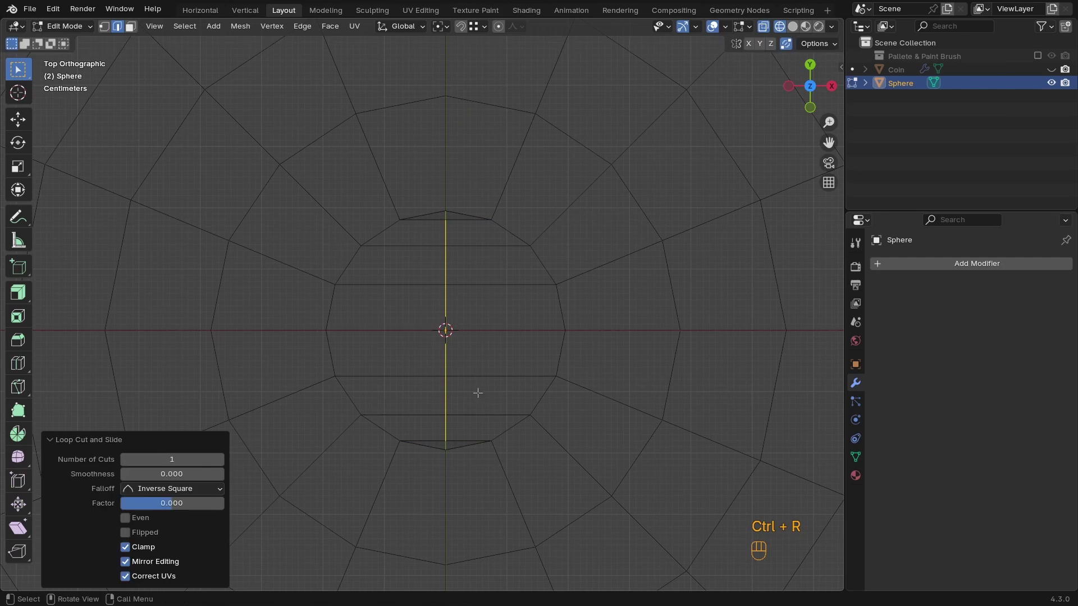
middle_drag(477, 392, 542, 330)
key(KP_Decimal)
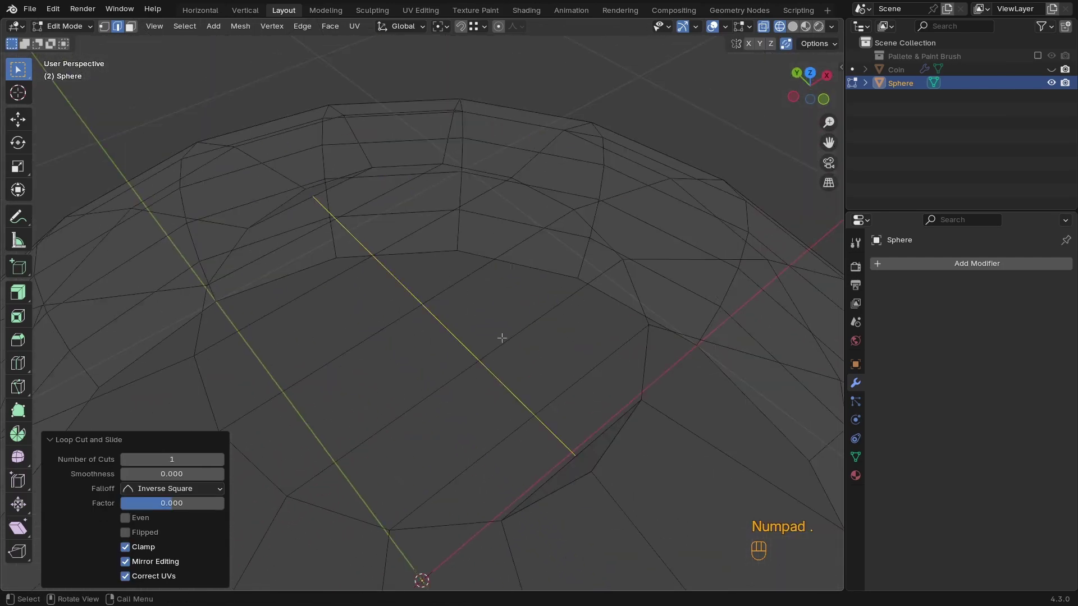
key(z)
Try joining the two middle vertices at the narrow gap on the cap's rim
mouse_move(455, 351)
ctrl+middle_down()
mouse_move(544, 375)
mouse_move(493, 349)
mouse_move(509, 369)
mouse_move(486, 400)
mouse_move(498, 401)
ctrl+middle_up()
key(1)
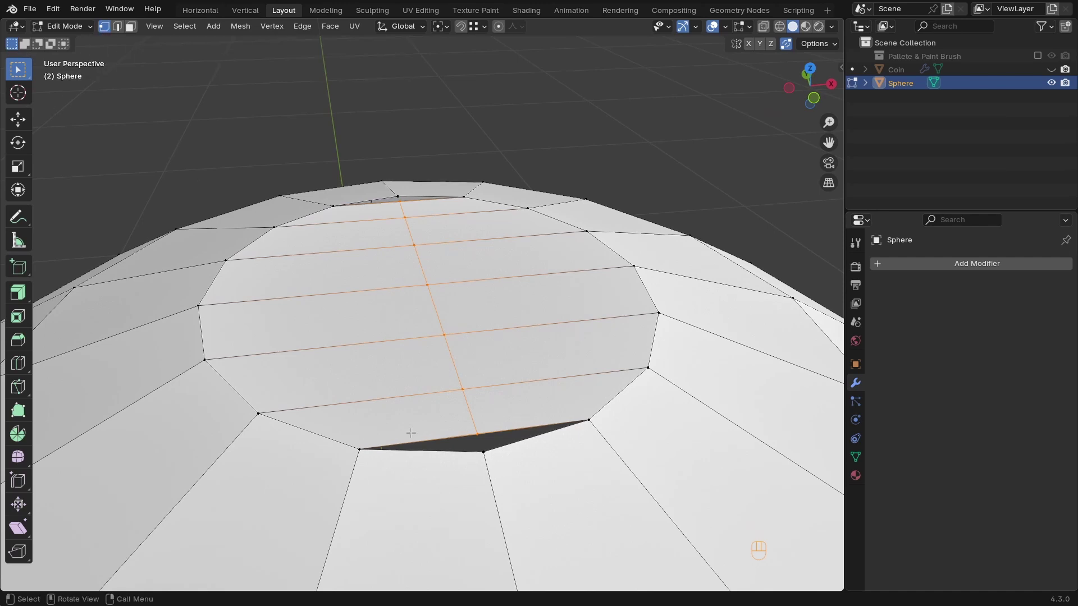
alt+click(457, 474)
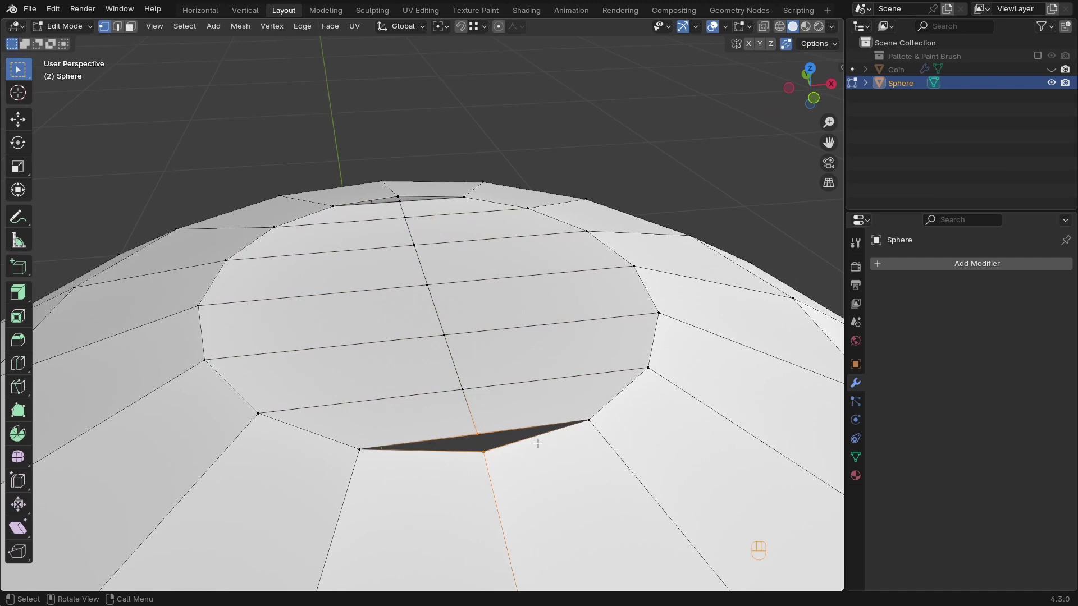
middle_drag(474, 373, 387, 427)
key(f)
key(2)
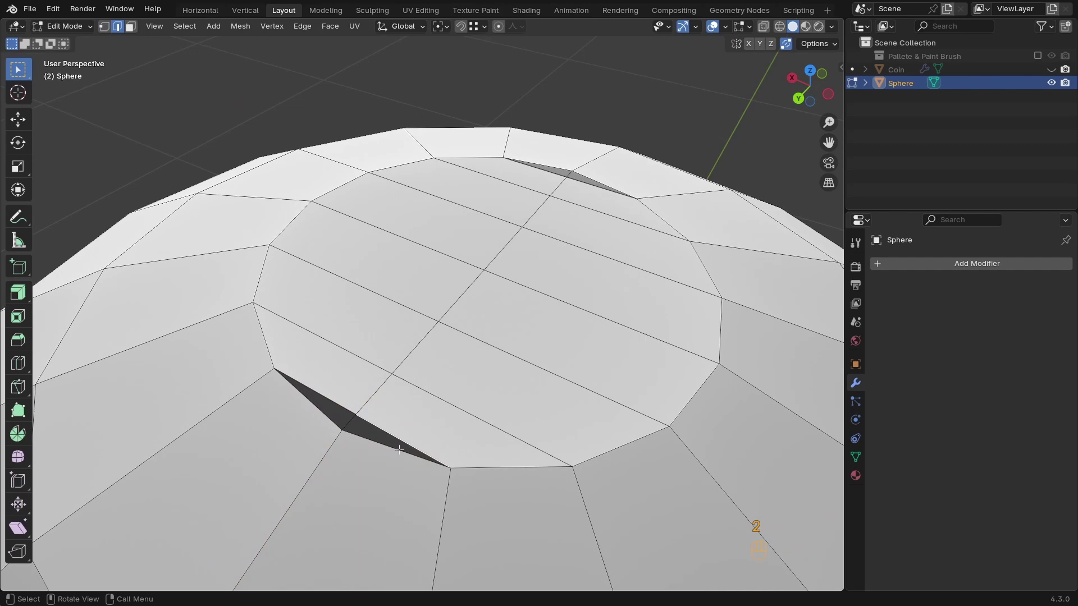
key(z)
key(z)
Fill the two narrow gaps at opposite ends of the cap with faces
key(f)
middle_drag(414, 425, 375, 431)
key(f)
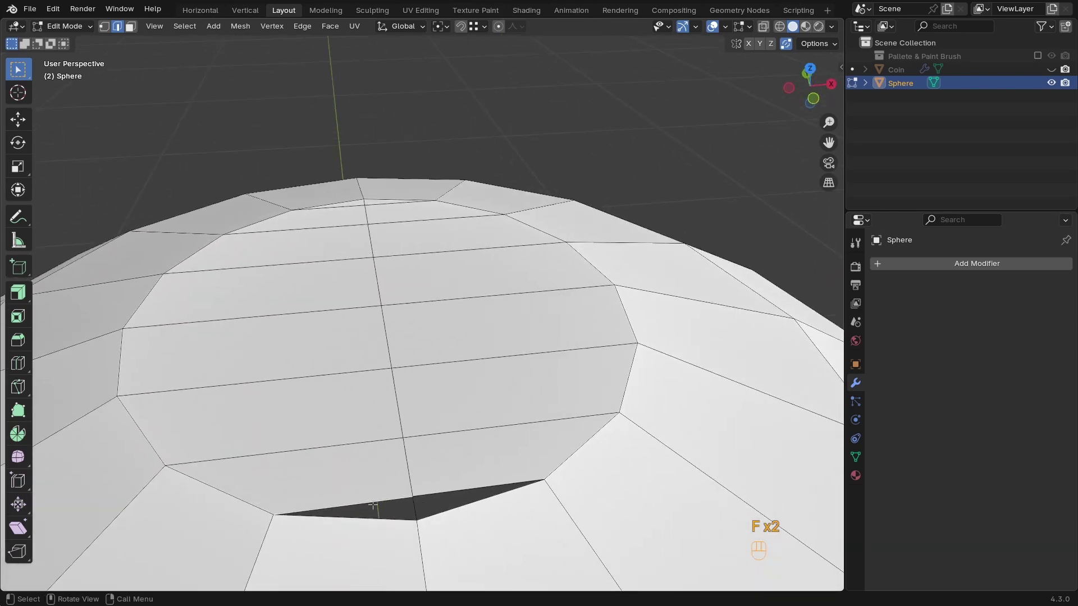
key(f)
key(f)
mouse_move(494, 375)
middle_down()
mouse_move(378, 452)
mouse_move(413, 472)
mouse_move(433, 519)
mouse_move(559, 350)
mouse_move(505, 393)
mouse_move(497, 361)
middle_up()
scroll(506, 393, down, 5)
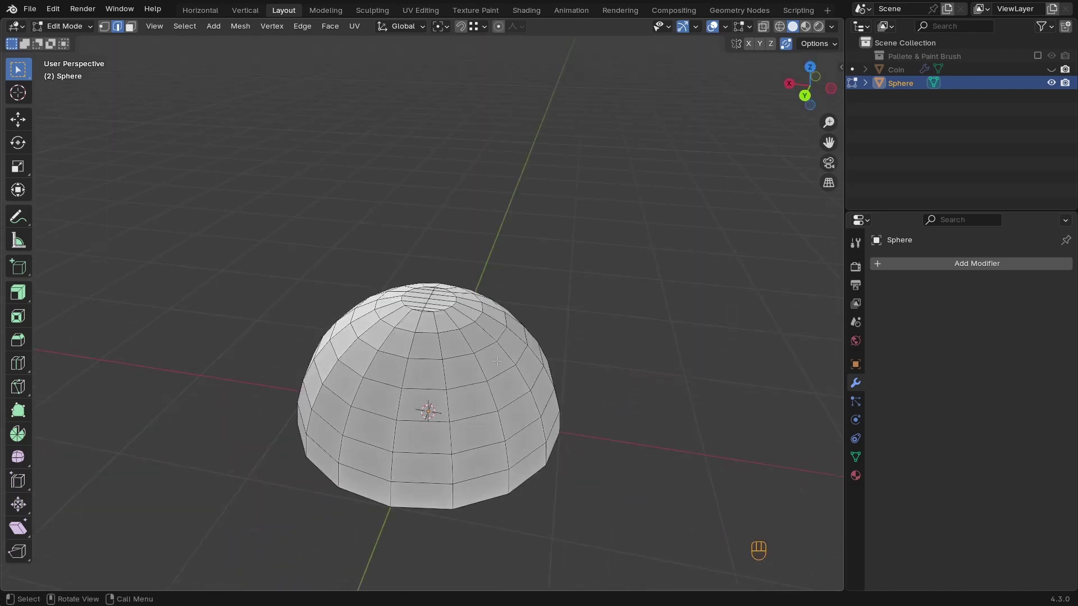
Add a Mirror modifier to the hemisphere on the Z axis only, with Clipping enabled
key(Tab)
click(980, 264)
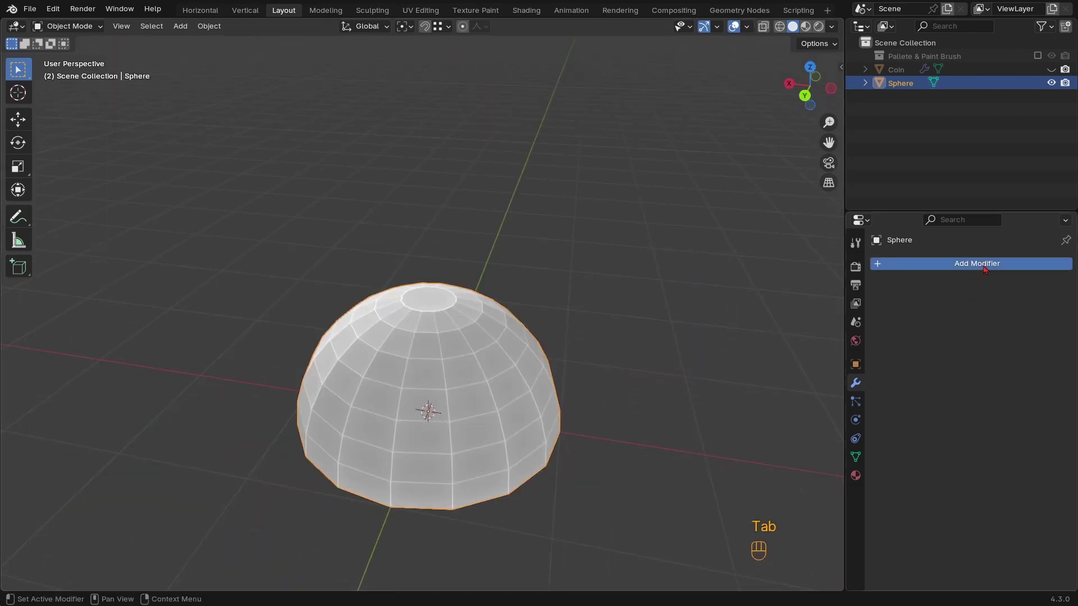
mouse_move(984, 270)
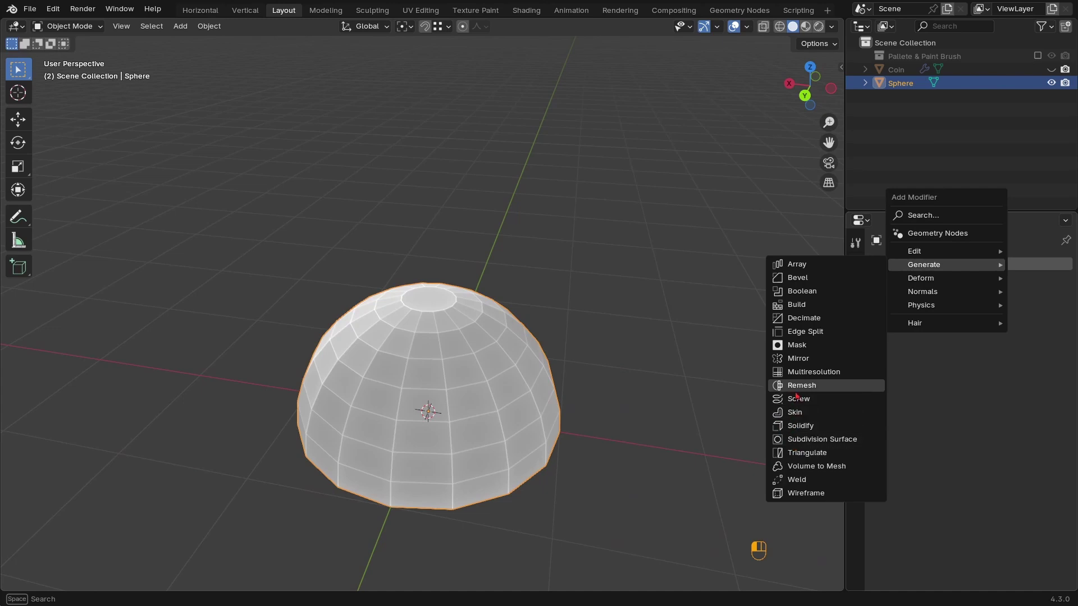
click(799, 359)
click(1038, 306)
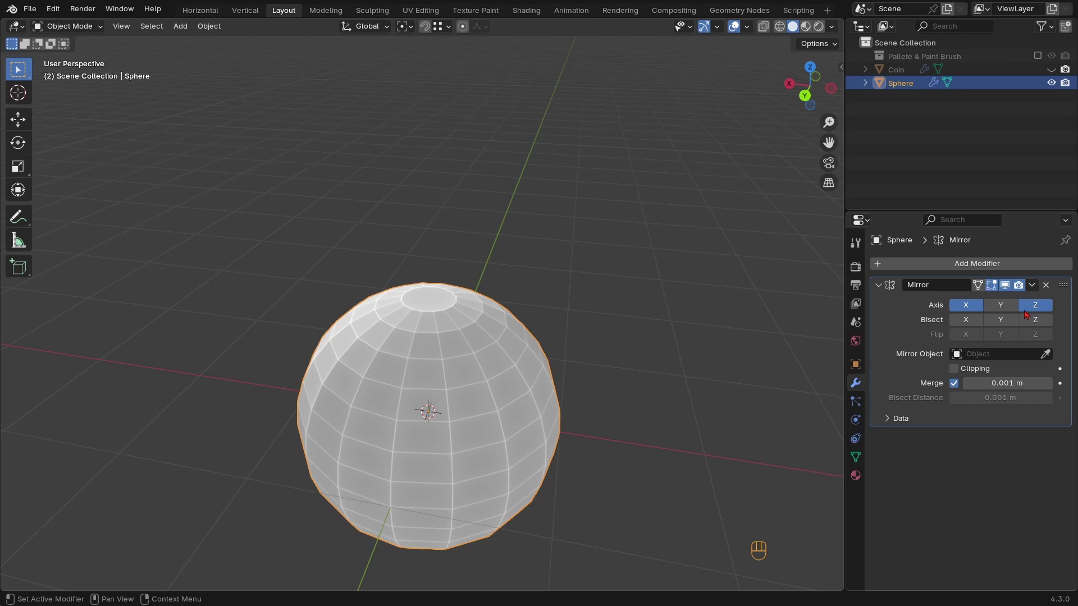
click(970, 313)
middle_drag(561, 427, 562, 339)
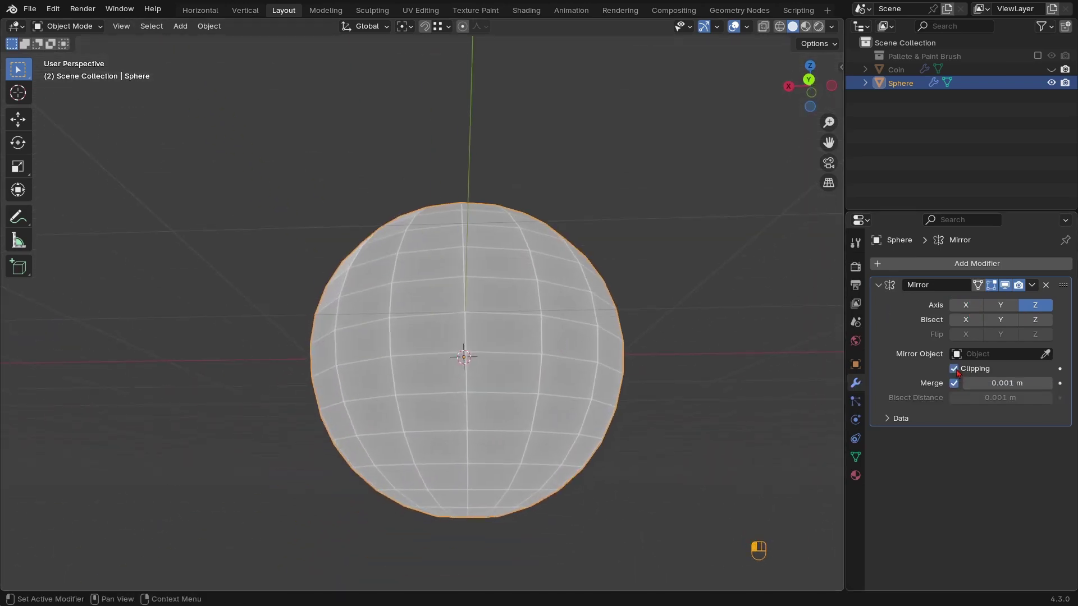
middle_drag(488, 365, 475, 408)
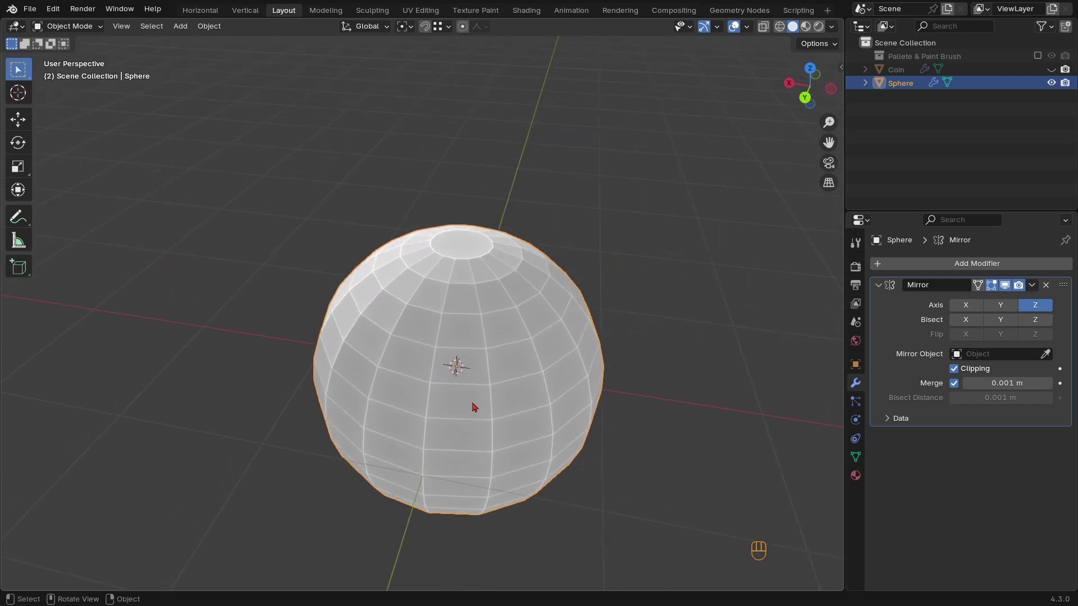
Bevel the two crossing centre edge loops and both diagonal seam loops with 3 segments and a 0.0348 m width
key(Tab)
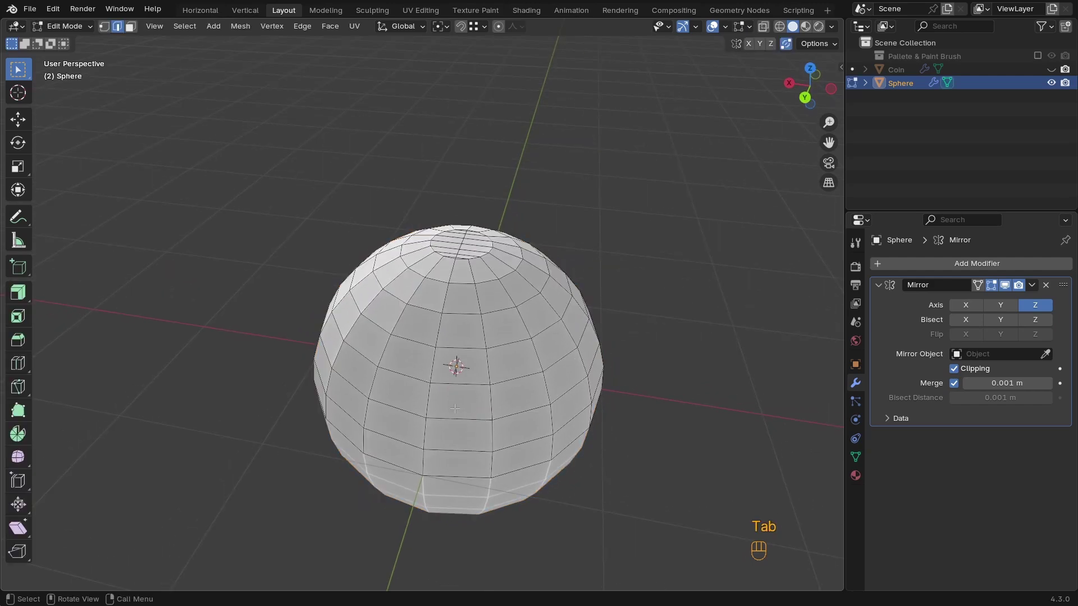
key(KP_7)
ctrl+middle_drag(454, 408, 423, 268)
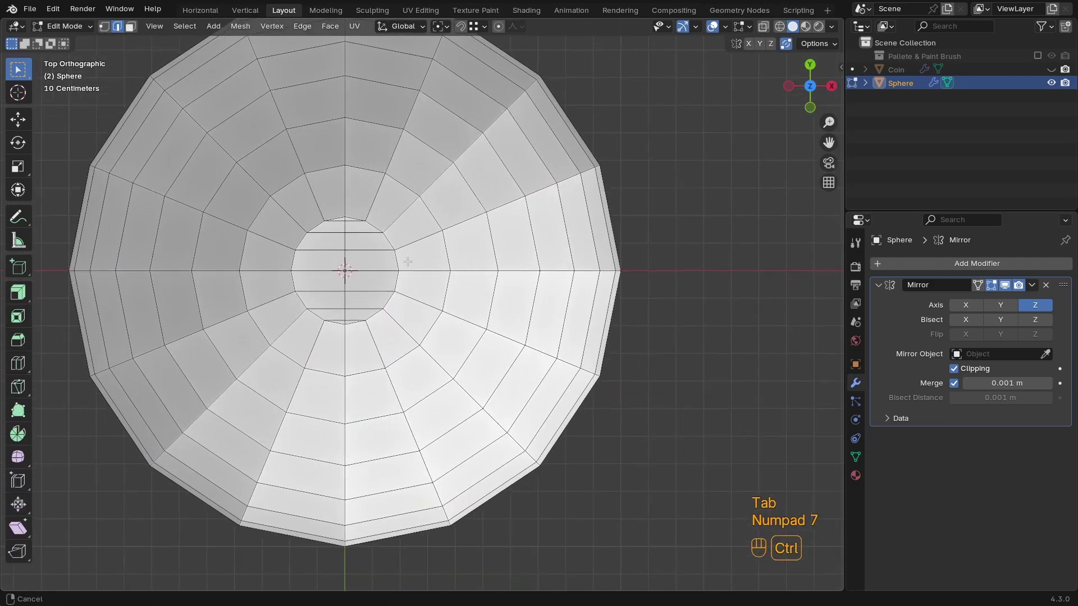
alt+click(423, 271)
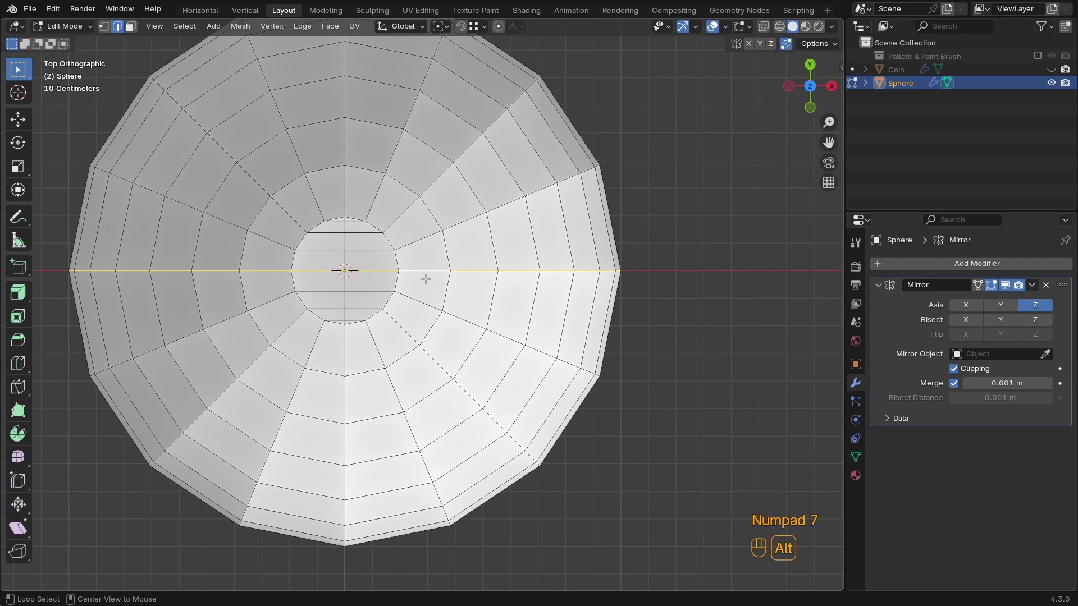
alt+shift+click(345, 342)
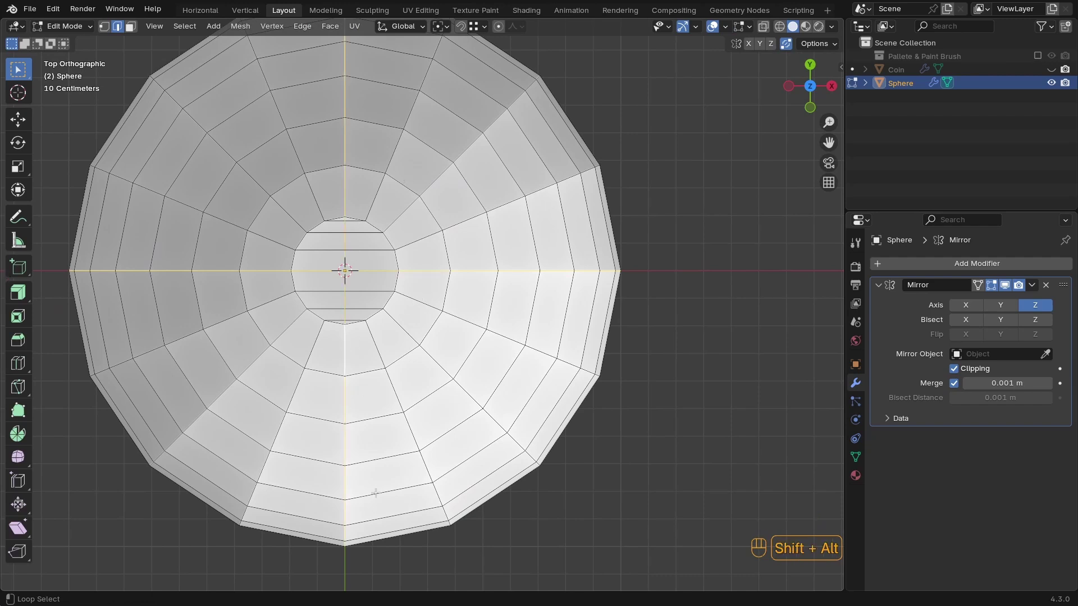
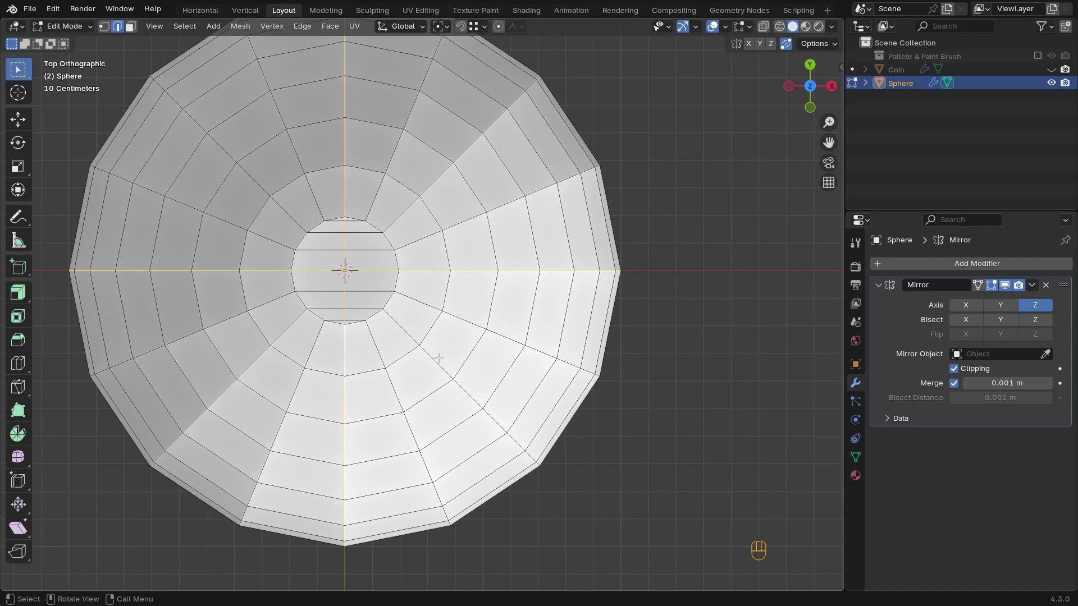
alt+shift+click(469, 370)
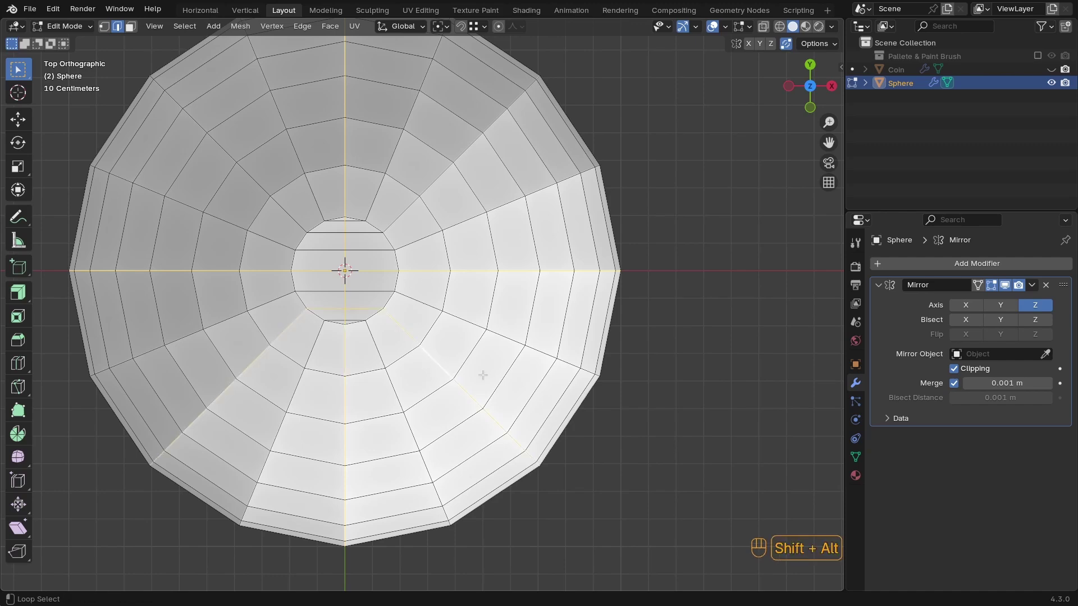
ctrl+middle_drag(432, 179, 438, 224)
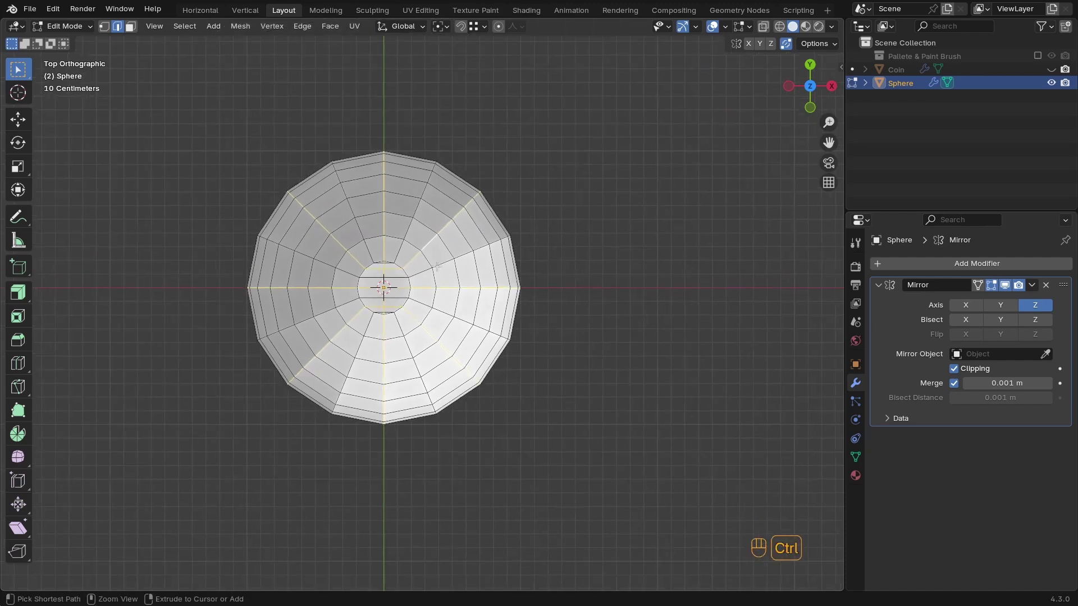
middle_drag(506, 219, 614, 233)
scroll(614, 234, up, 5)
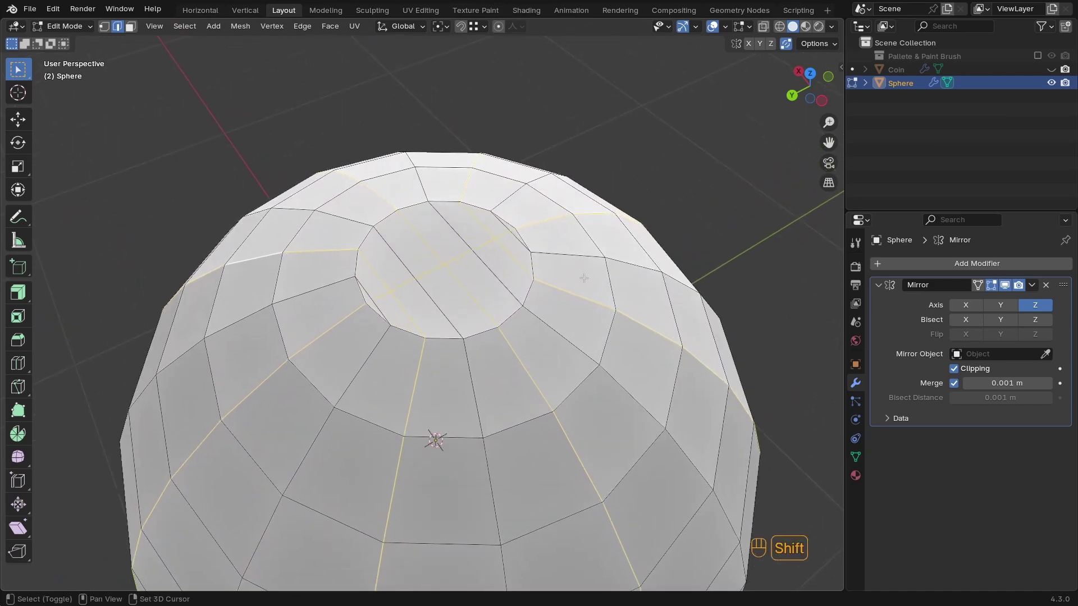
key(ctrl+b)
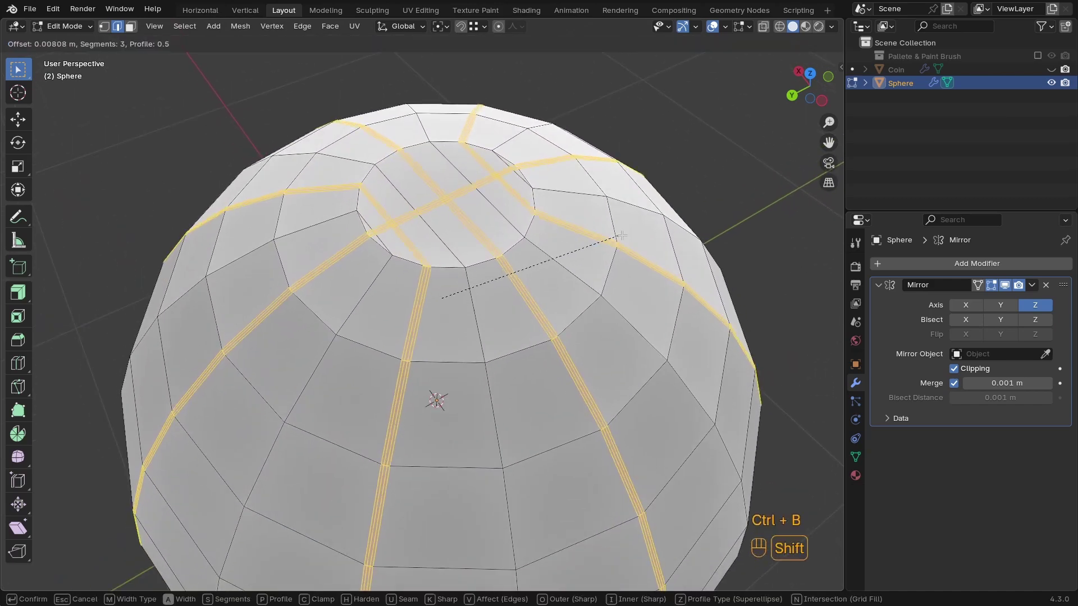
click(658, 231)
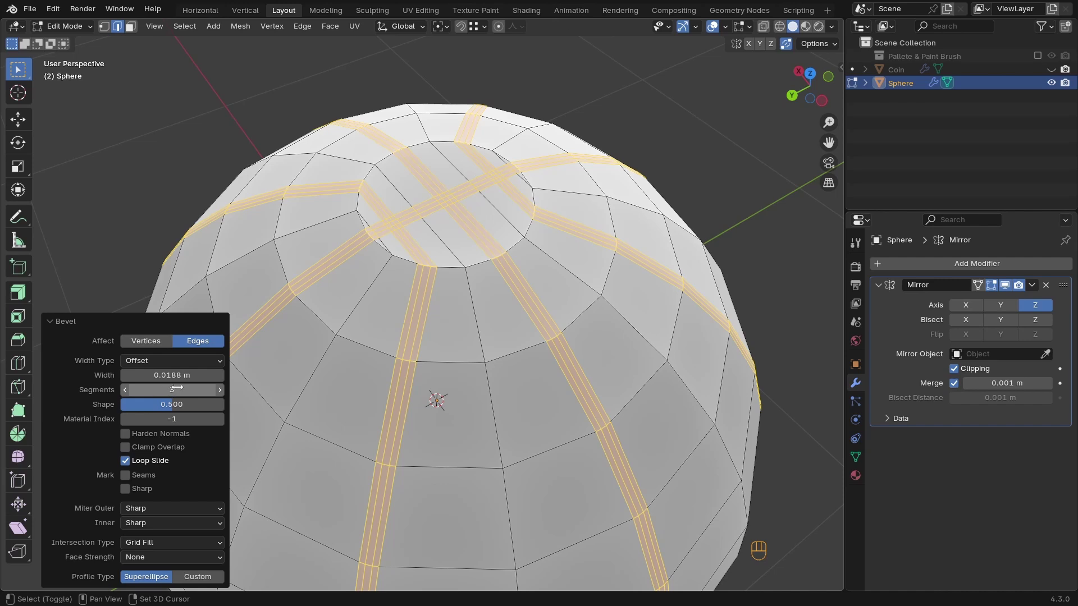
shift+drag(172, 375, 279, 375)
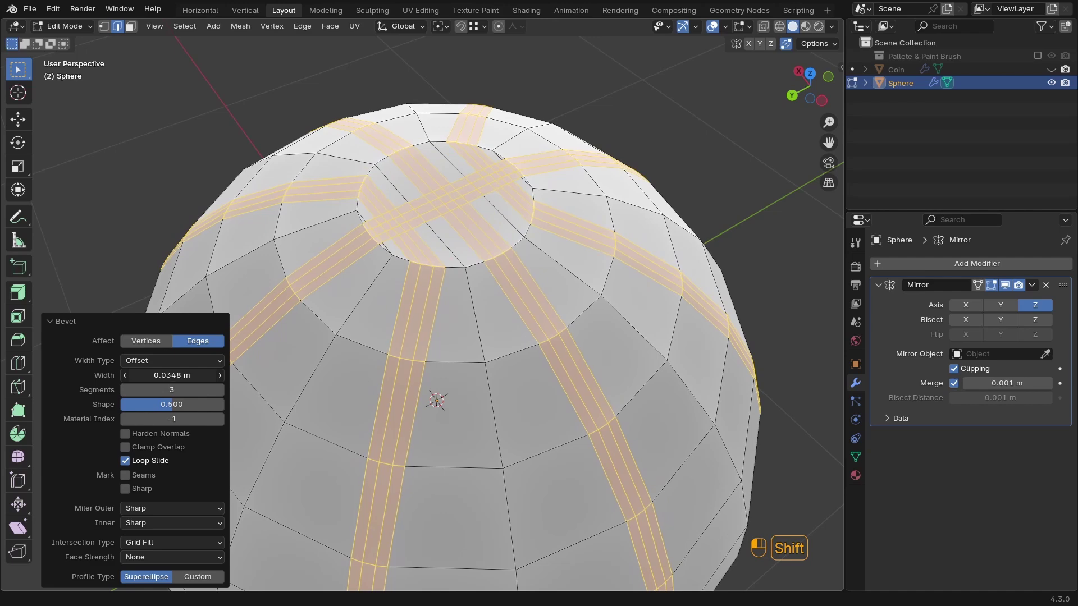
shift+drag(285, 374, 286, 375)
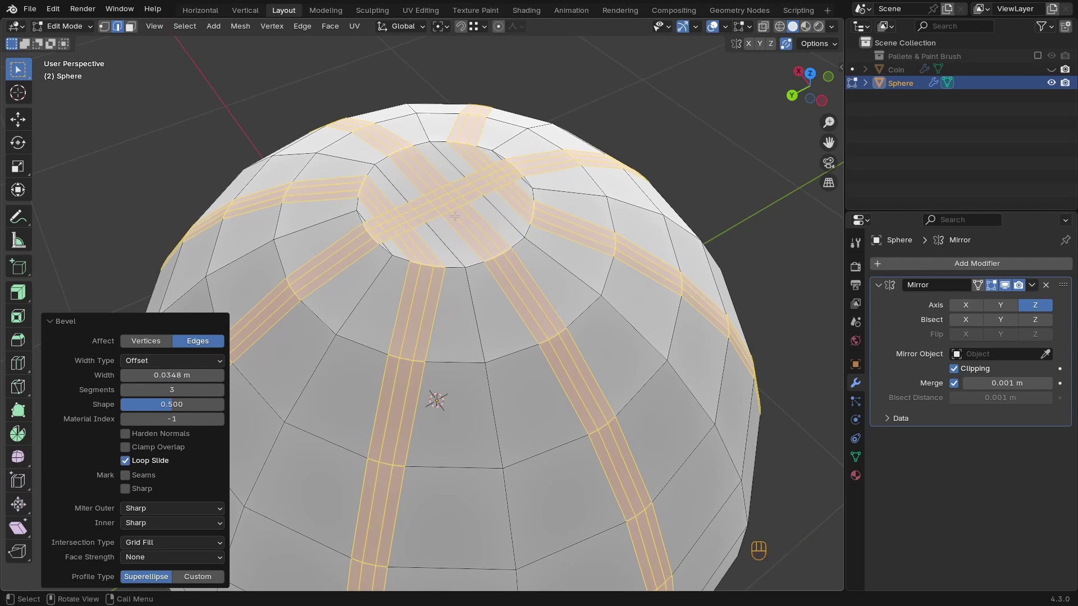
Scale the middle face loops of all the beveled seam bands inward to about 0.98 to form recessed grooves
key(3)
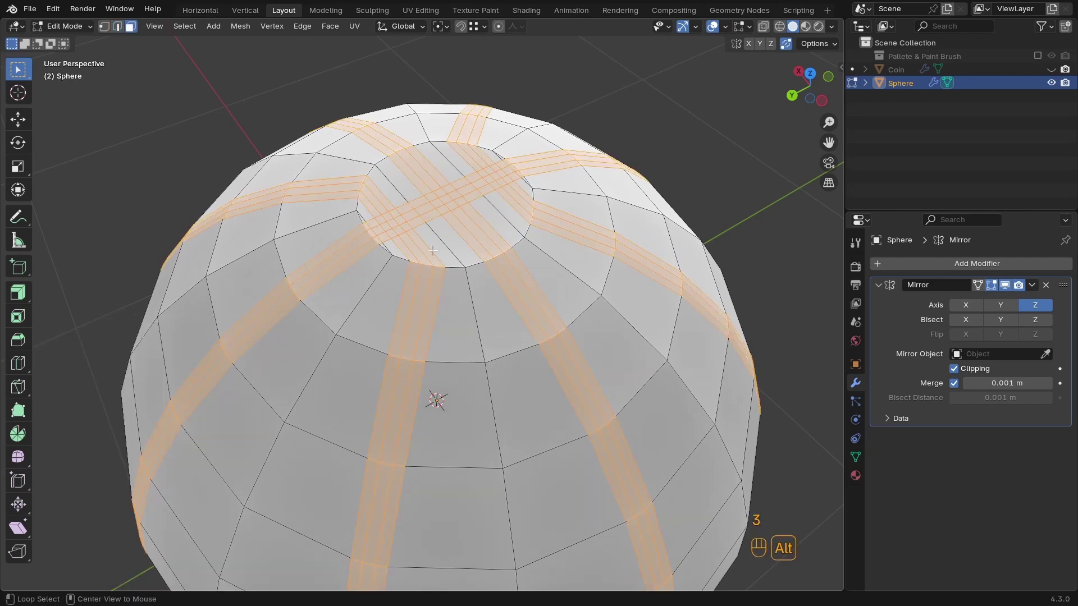
middle_drag(425, 268, 514, 261)
scroll(514, 261, up, 3)
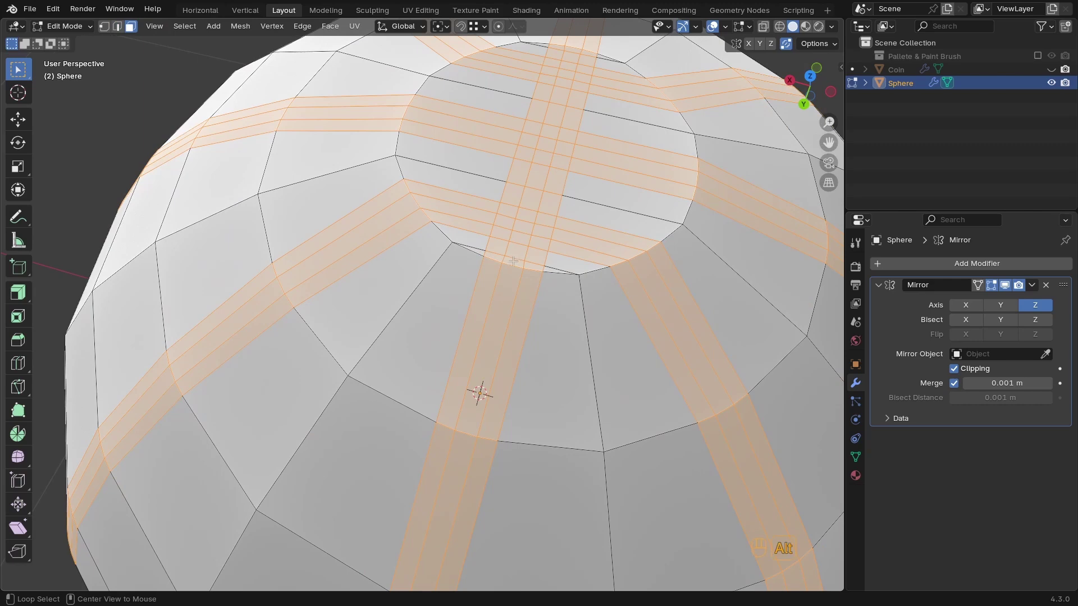
alt+click(514, 261)
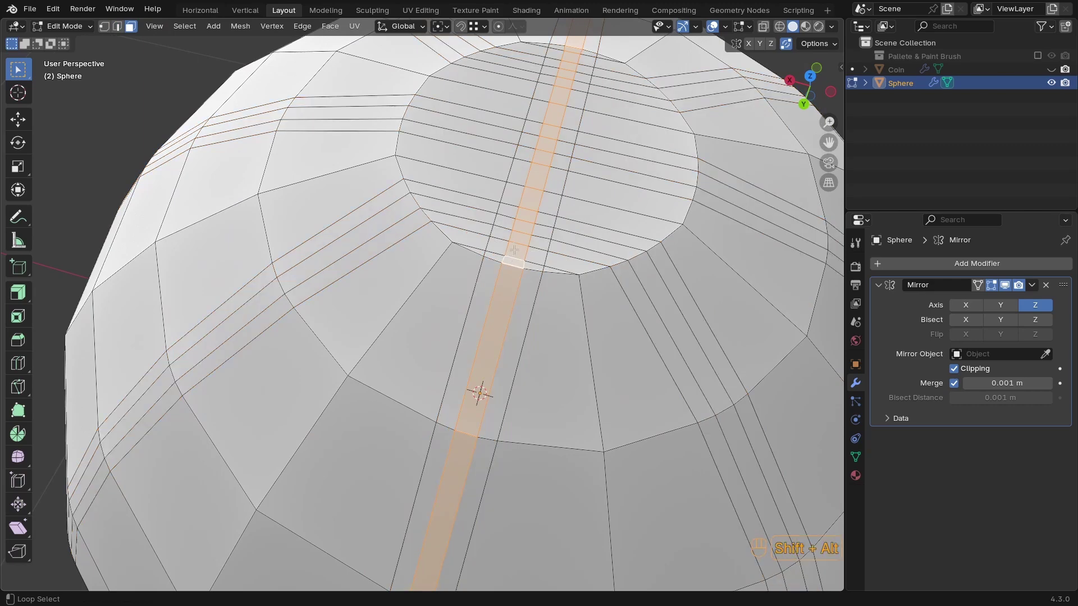
alt+shift+click(573, 148)
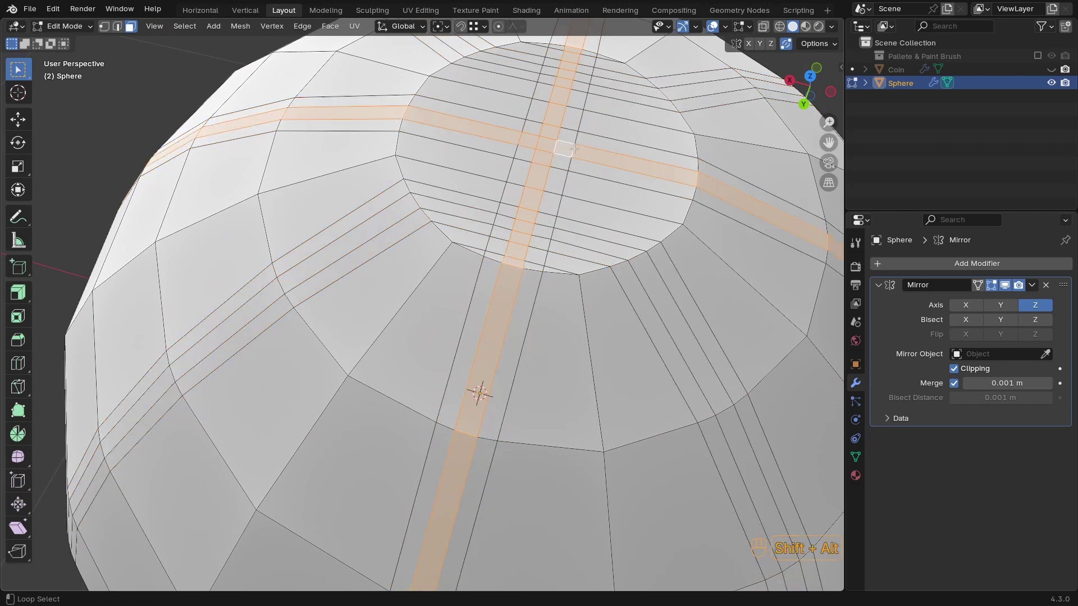
ctrl+middle_drag(649, 179, 528, 287)
alt+shift+click(524, 285)
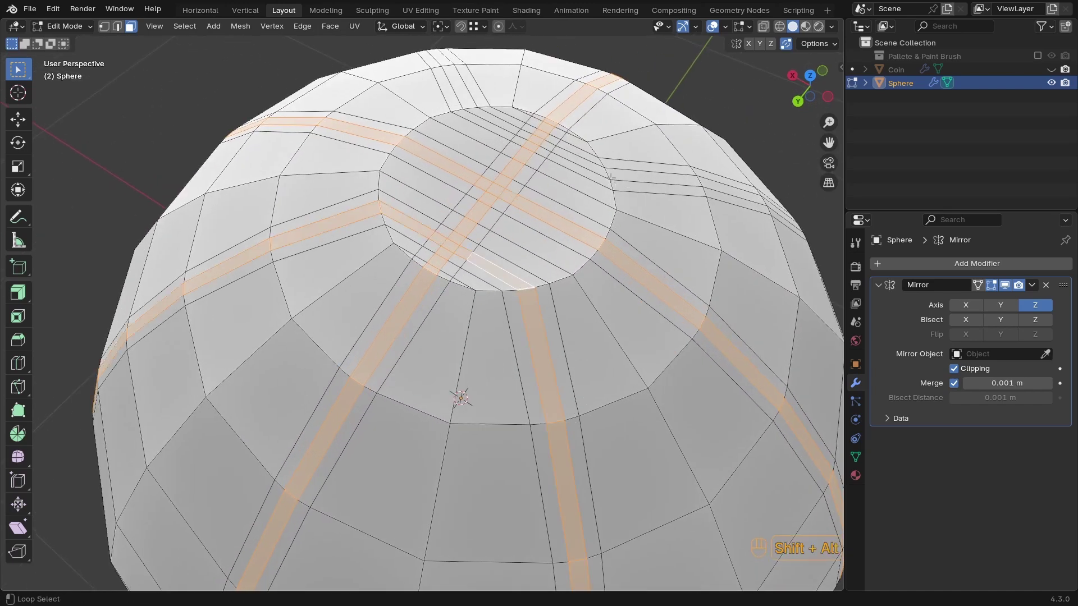
scroll(608, 169, down, 2)
middle_drag(608, 169, 477, 374)
scroll(583, 213, down, 5)
middle_drag(367, 348, 511, 309)
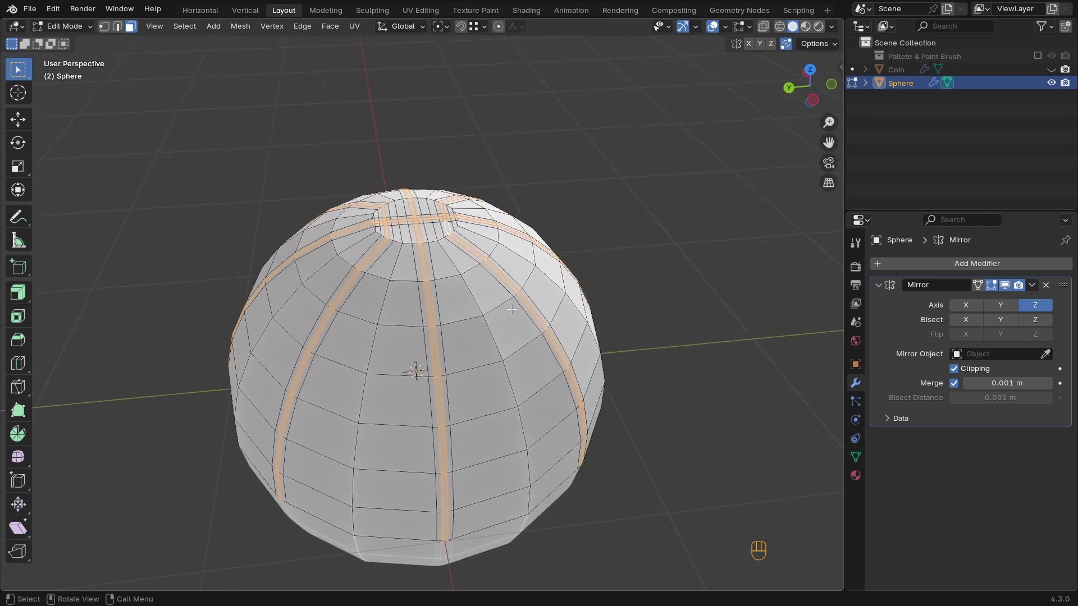
key(s)
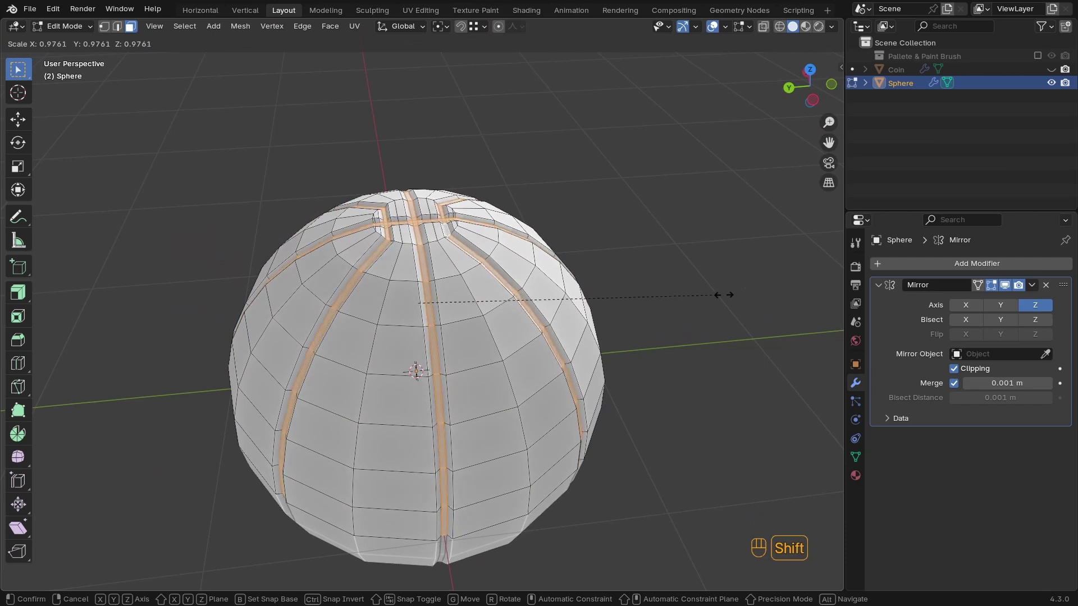
click(691, 292)
Examine the recessed grooves and the mirrored join from the front in wireframe, then return to solid shading
key(Tab)
middle_drag(638, 320, 440, 265)
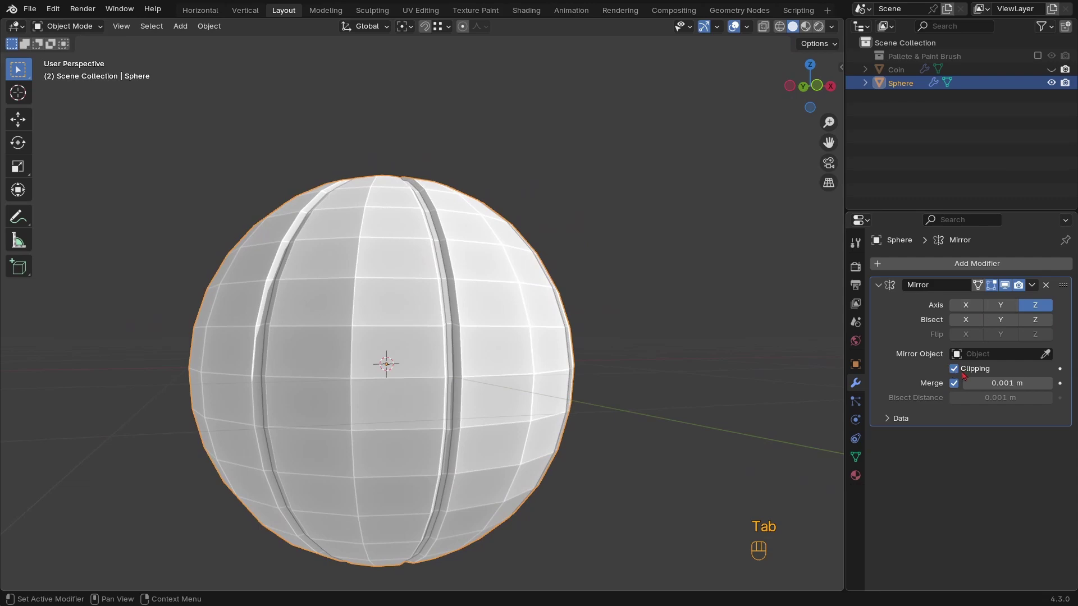
key(alt+z)
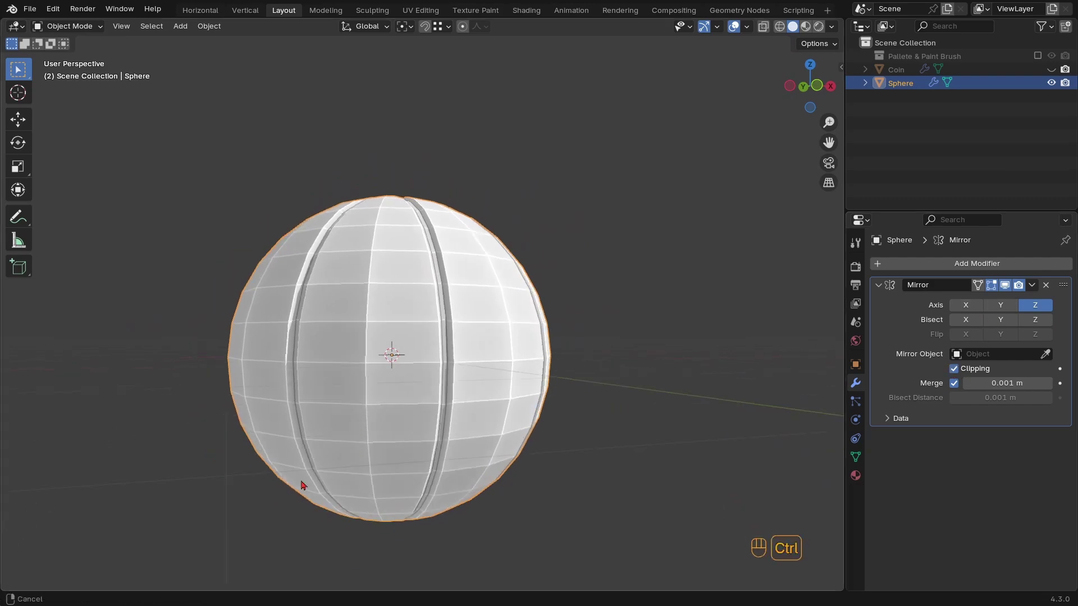
middle_drag(301, 481, 342, 424)
key(KP_1)
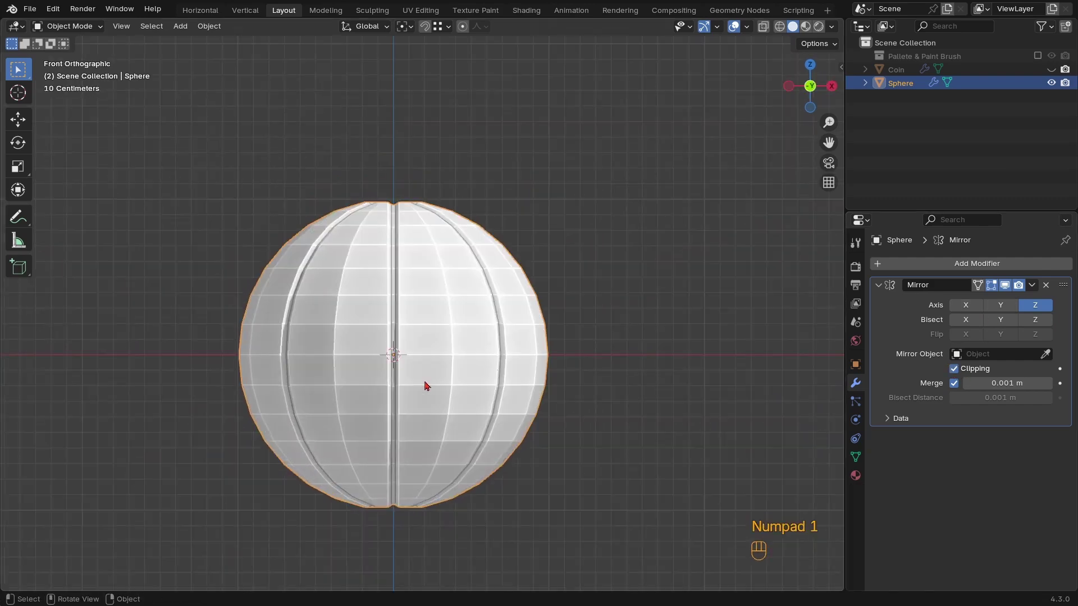
key(Tab)
key(z)
click(354, 385)
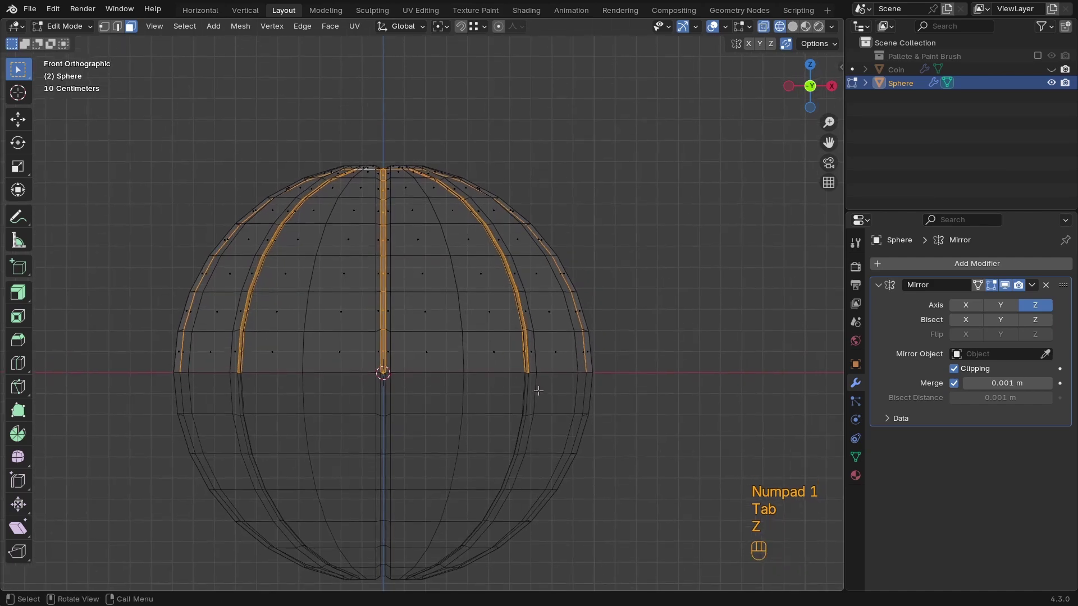
ctrl+middle_drag(538, 381, 520, 433)
key(Tab)
key(z)
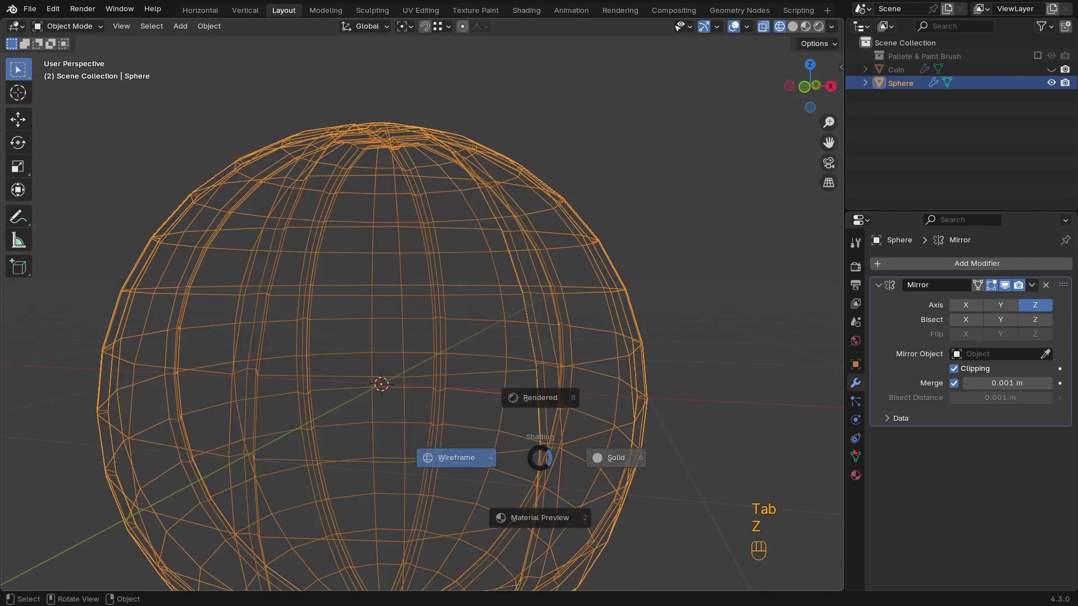
click(604, 457)
ctrl+middle_drag(603, 457, 456, 326)
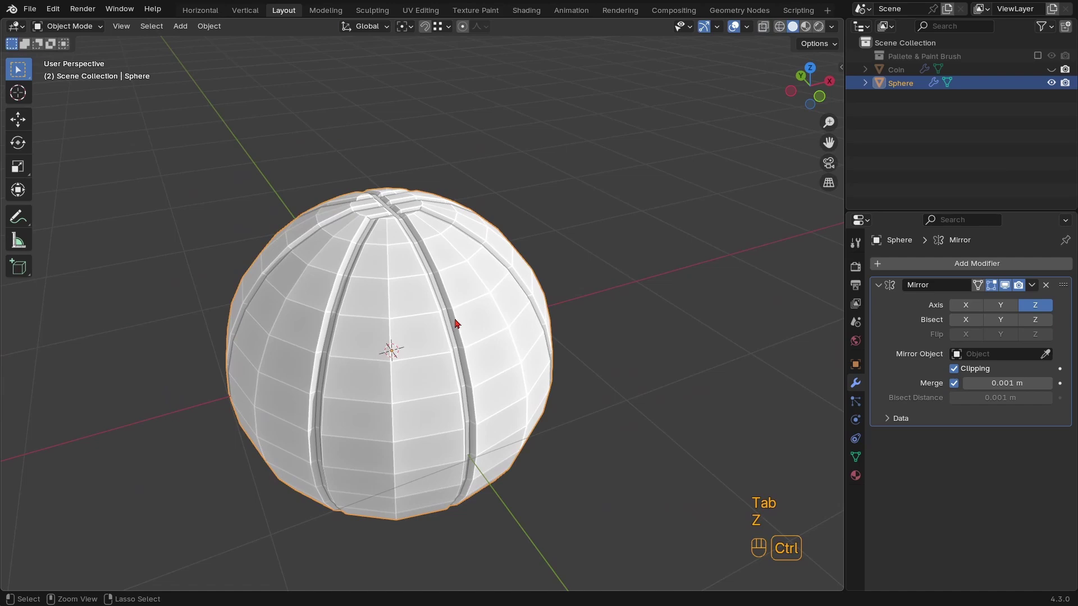
Add a Subdivision modifier with viewport and render levels of 3 and apply Shade Auto Smooth to the ball
key(ctrl+3)
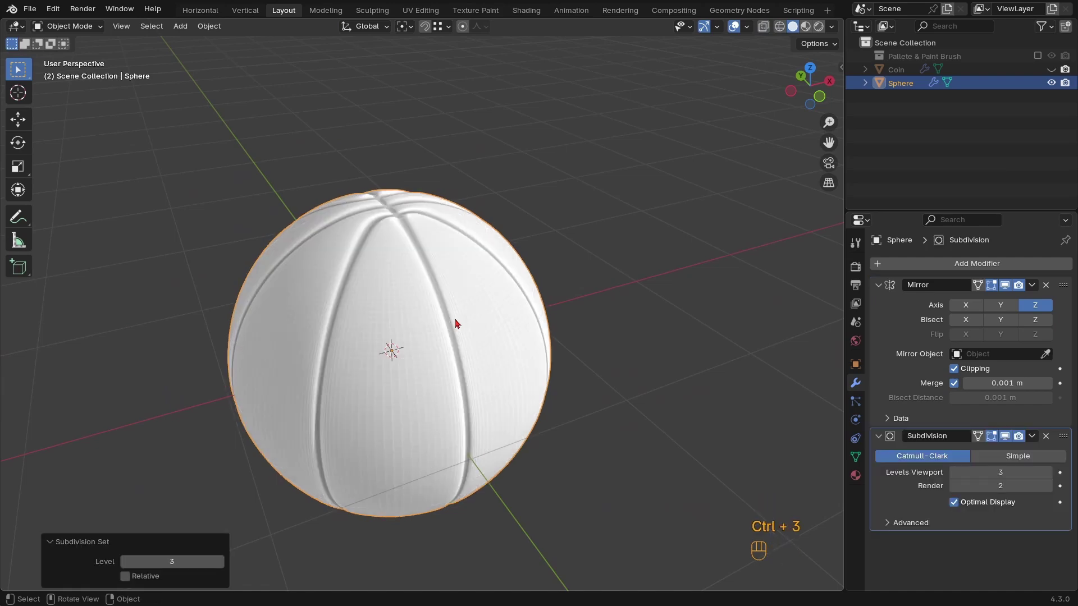
middle_drag(455, 324, 621, 352)
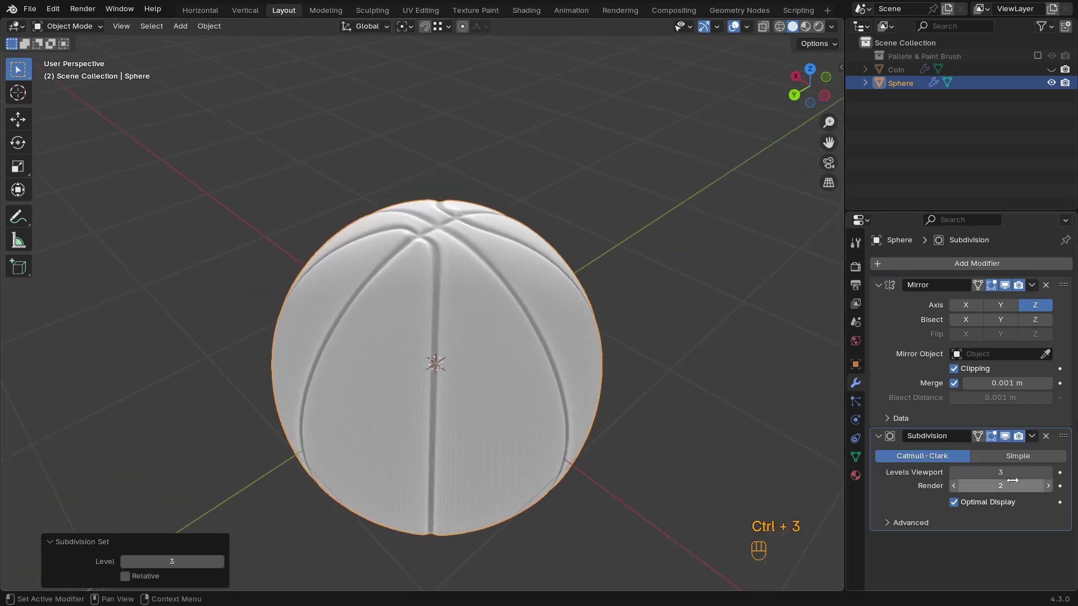
click(1048, 486)
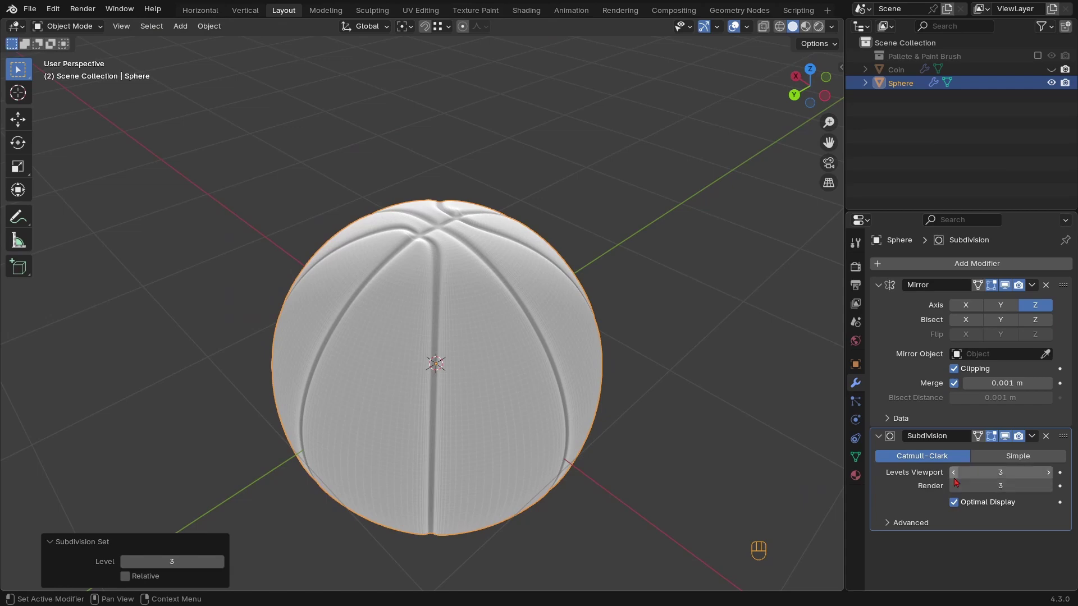
click(1047, 473)
scroll(506, 364, down, 1)
right_click(506, 364)
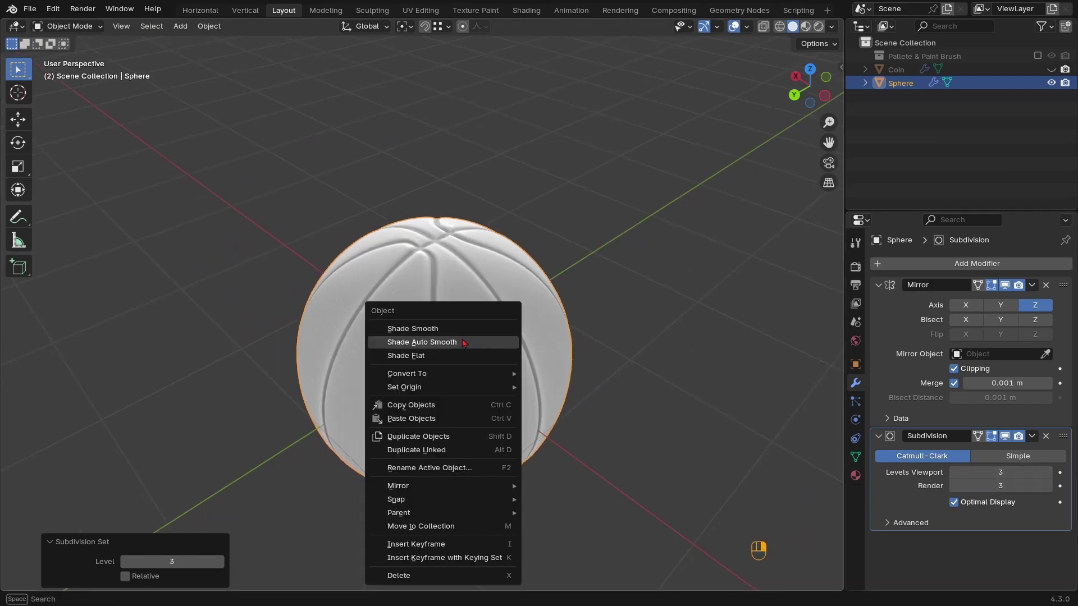
click(465, 343)
Preview the smoothed ball from different sides with a free trackball rotation
middle_drag(549, 344, 488, 320)
key(r)
key(r)
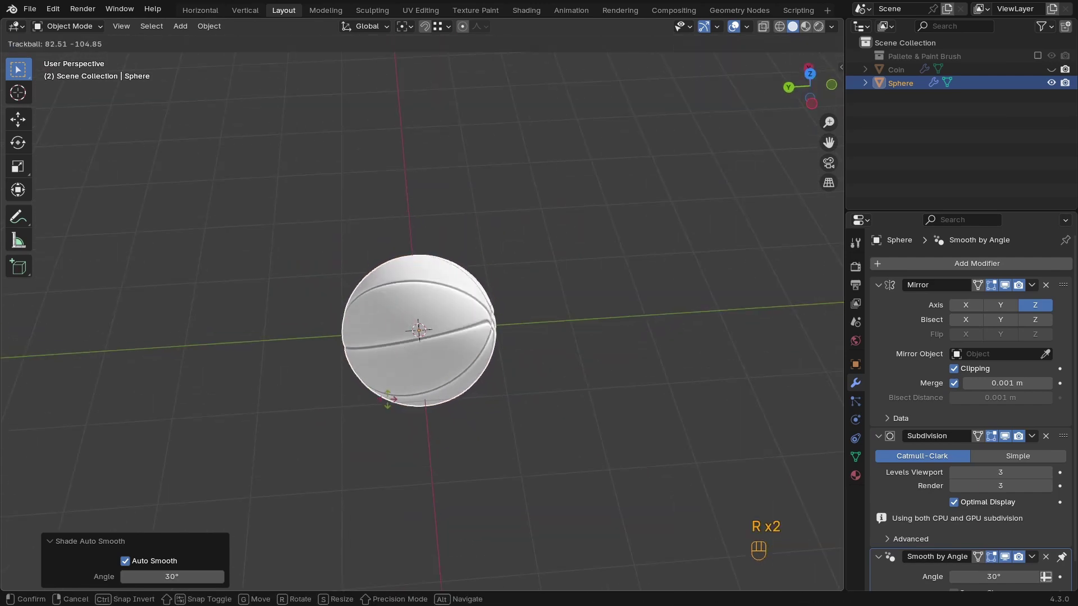
click(469, 288)
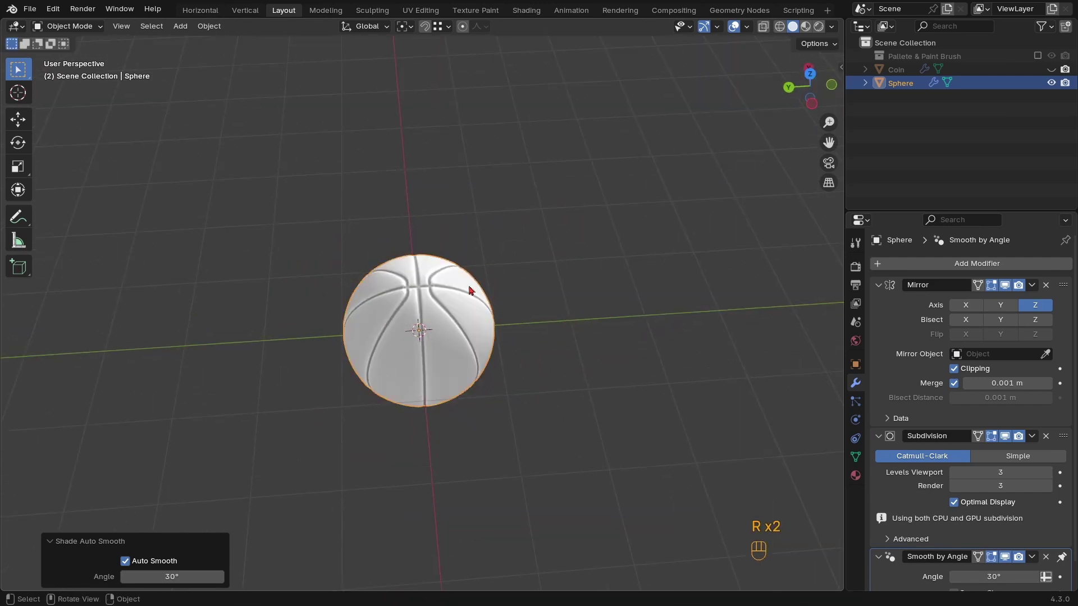
Rename the sphere object to Basketball and hide it in the viewport
scroll(488, 292, down, 2)
key(F2)
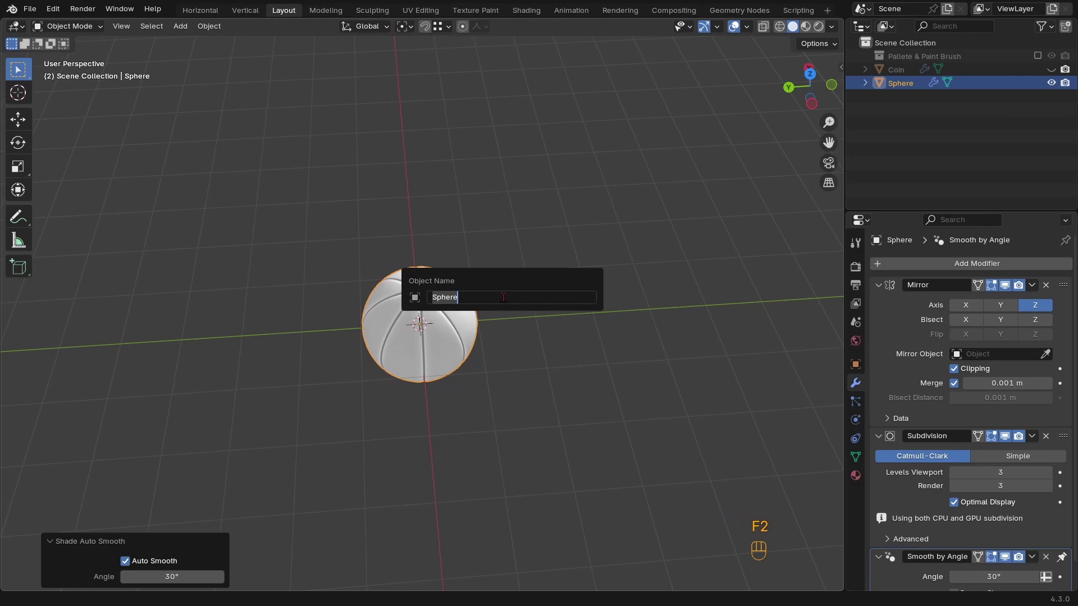
text(Basketball)
key(Return)
mouse_move(440, 264)
ctrl+middle_down()
mouse_move(443, 314)
mouse_move(510, 285)
mouse_move(501, 331)
mouse_move(409, 331)
mouse_move(467, 356)
mouse_move(483, 291)
mouse_move(448, 279)
ctrl+middle_up()
key(h)
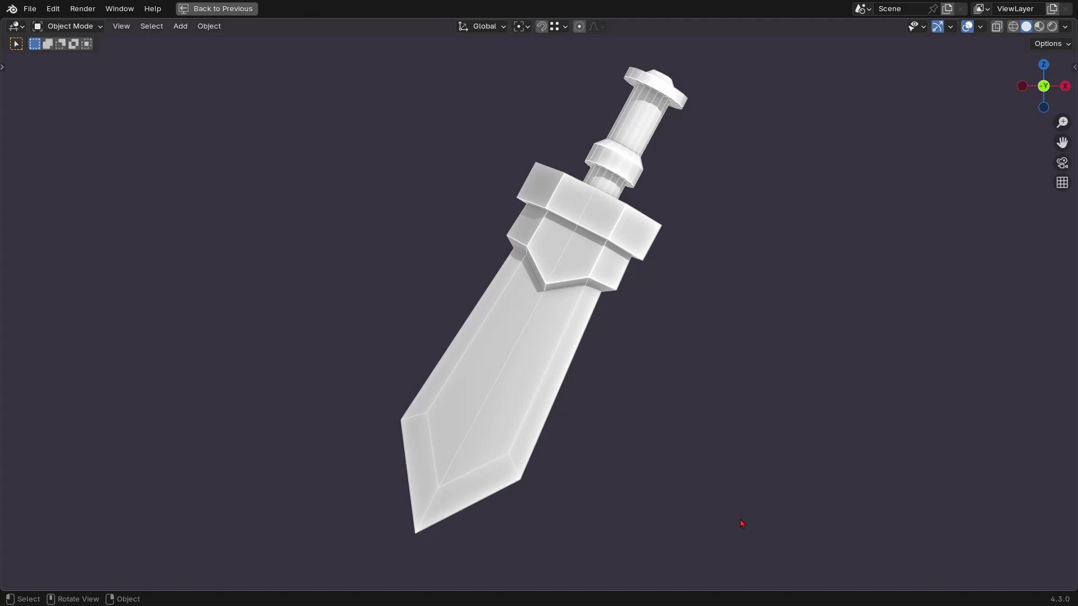
Add a 2 m cube at the world origin as the base of the next object
middle_drag(742, 524, 39, 453)
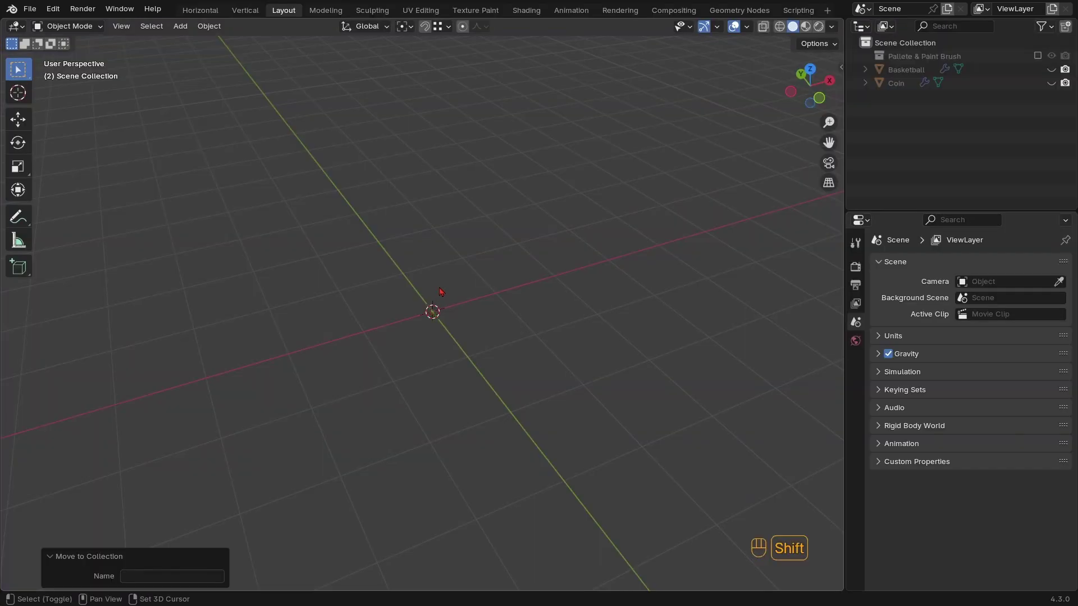
key(shift+a)
mouse_move(392, 286)
click(498, 304)
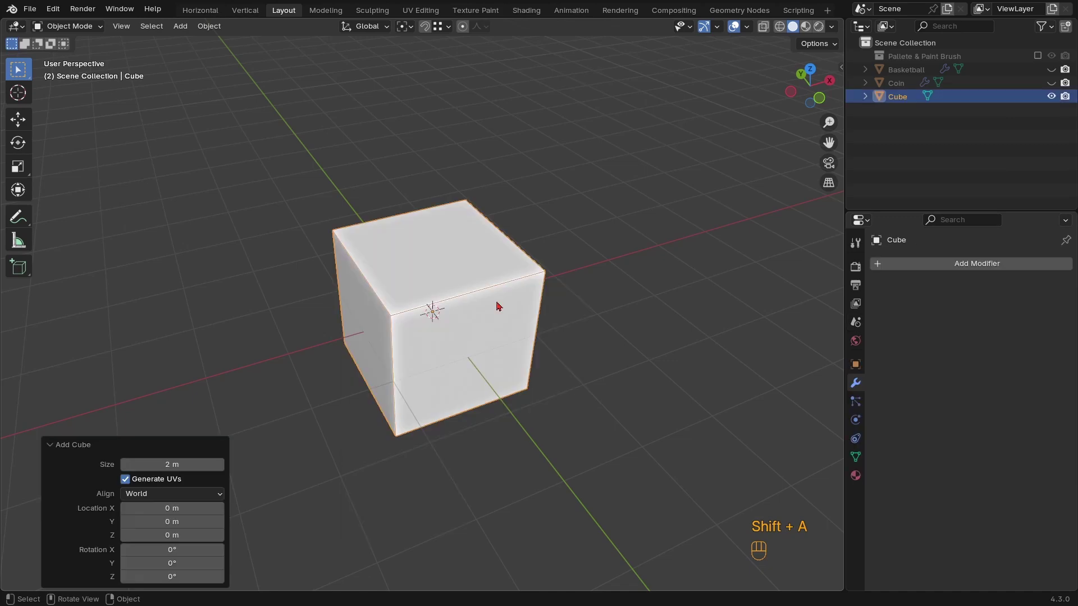
Flatten the cube's mesh along Z to about 0.166 of its height in Edit Mode
key(KP_7)
key(Tab)
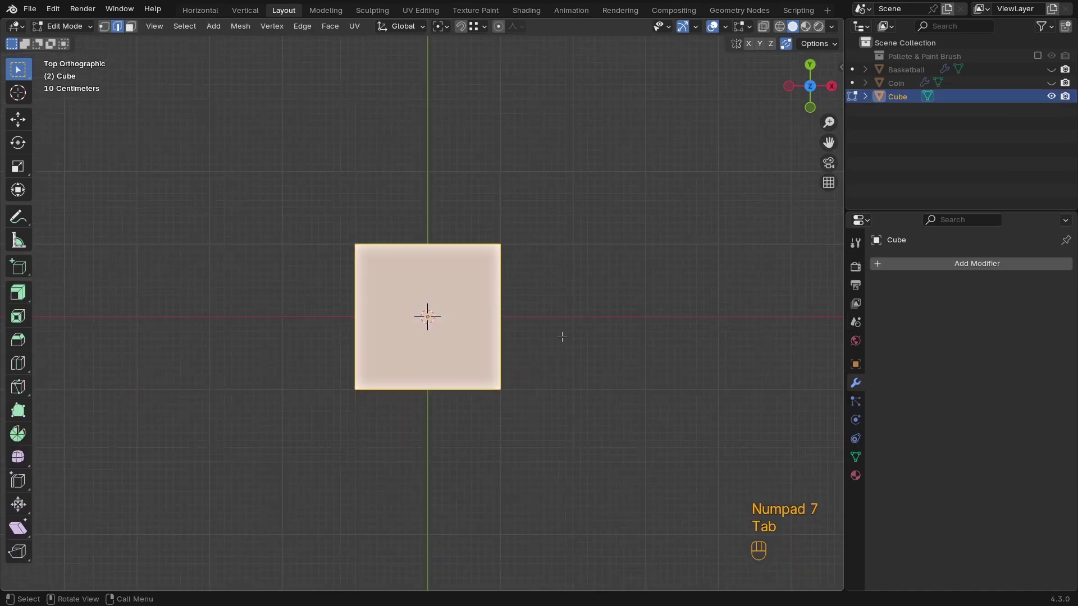
key(KP_1)
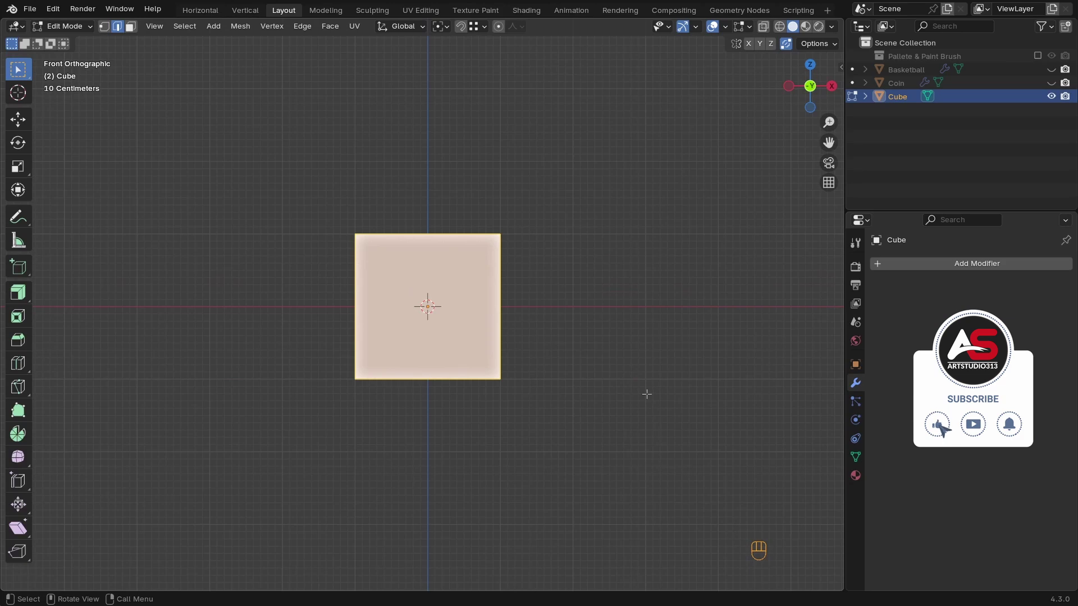
key(s)
key(z)
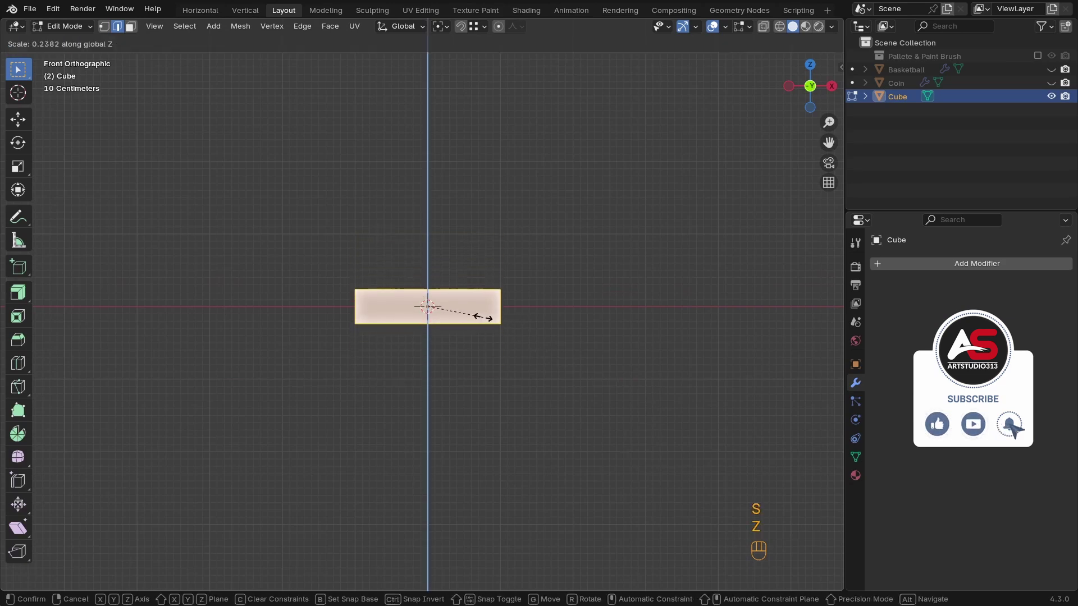
click(466, 316)
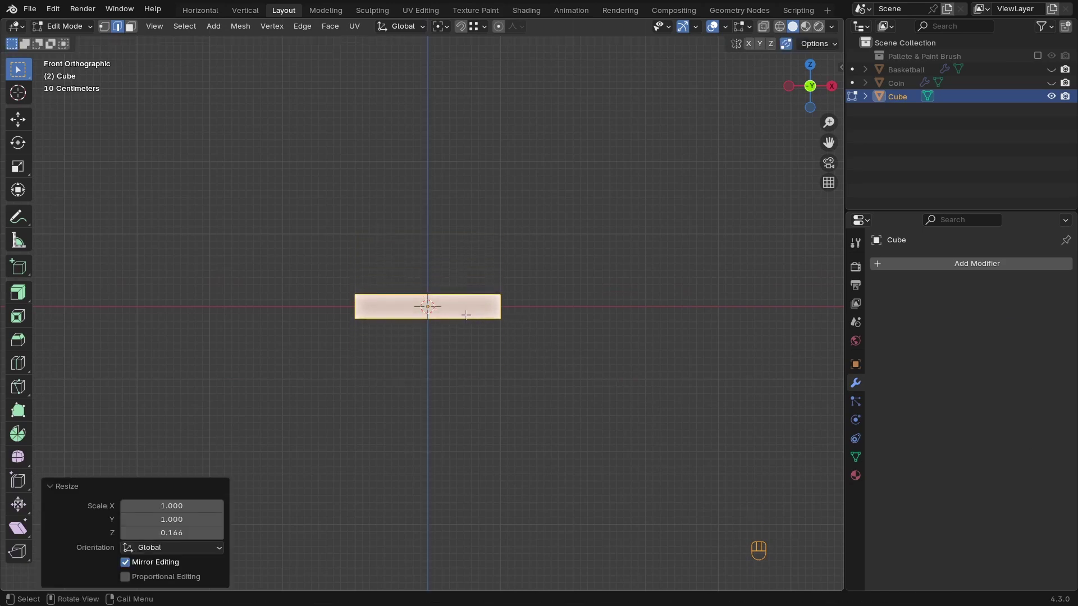
Show the mesh as wireframe and move the slab's +Y end edges about 2.02 m outward along Y
key(KP_7)
key(alt+z)
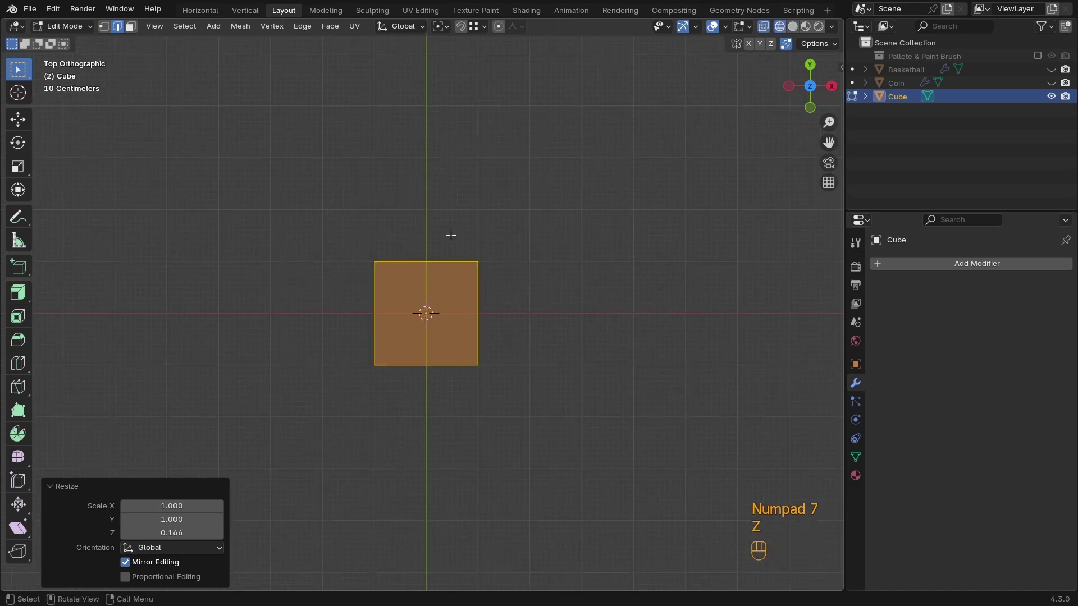
click(444, 262)
shift+middle_drag(489, 249, 524, 372)
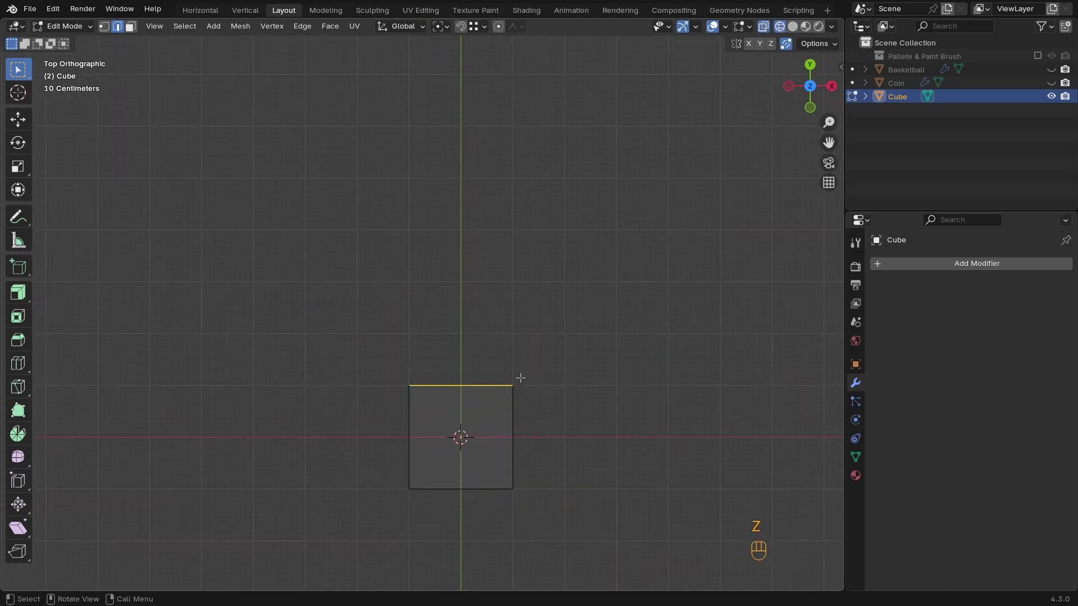
key(g)
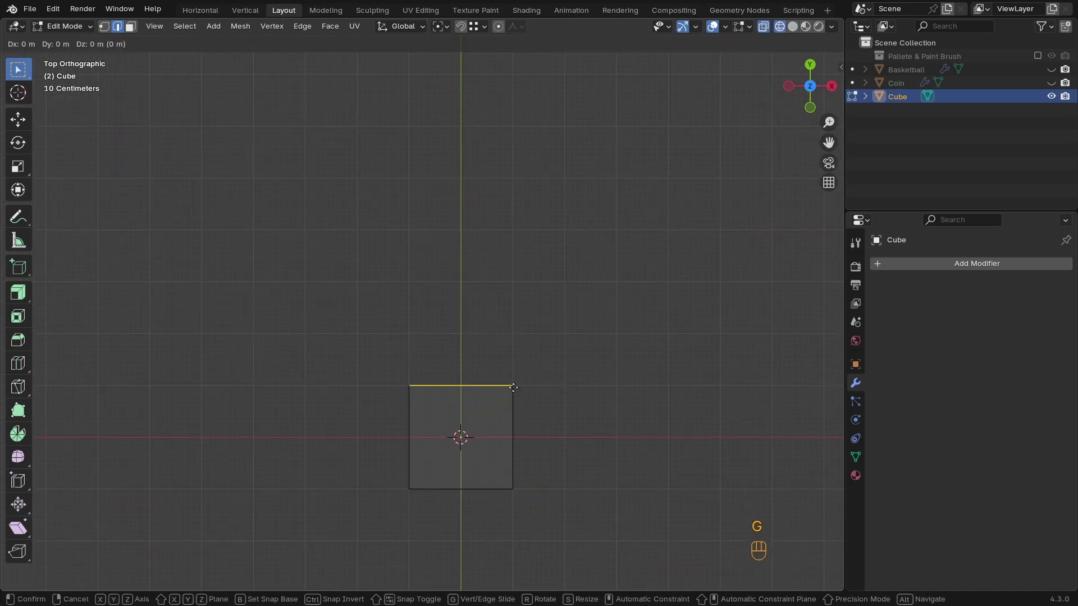
key(y)
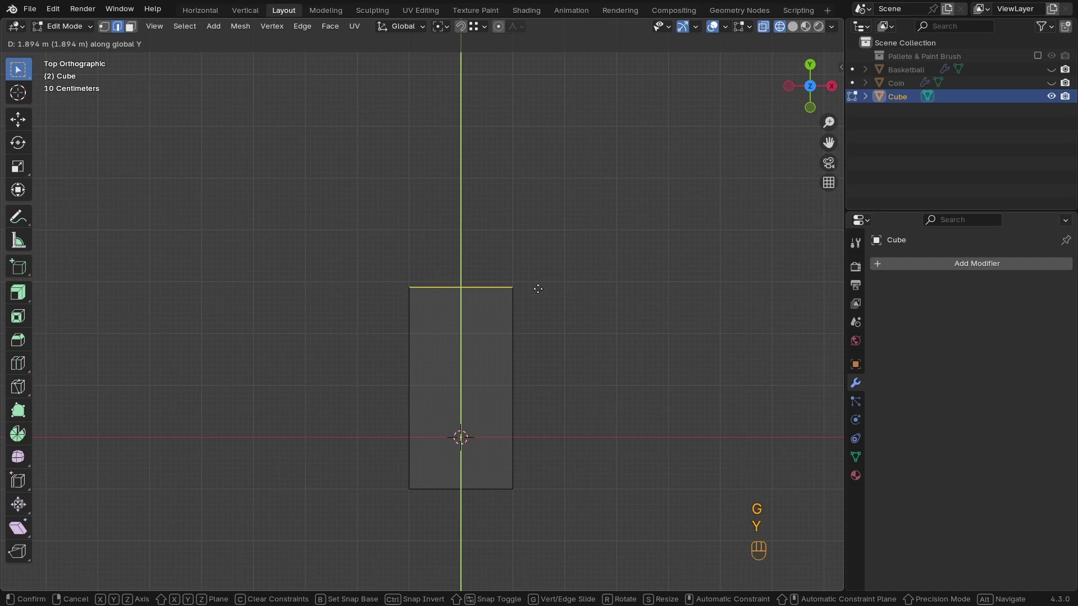
click(538, 281)
Cut one centred edge loop lengthwise through the slab, splitting it into two equal halves
shift+middle_drag(475, 386, 497, 282)
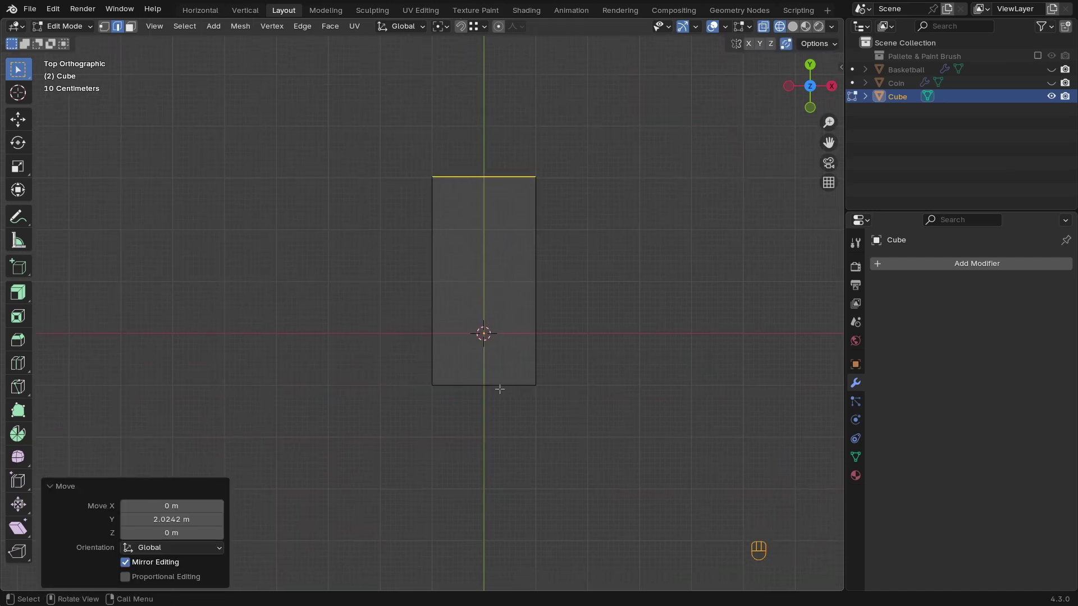
key(ctrl+r)
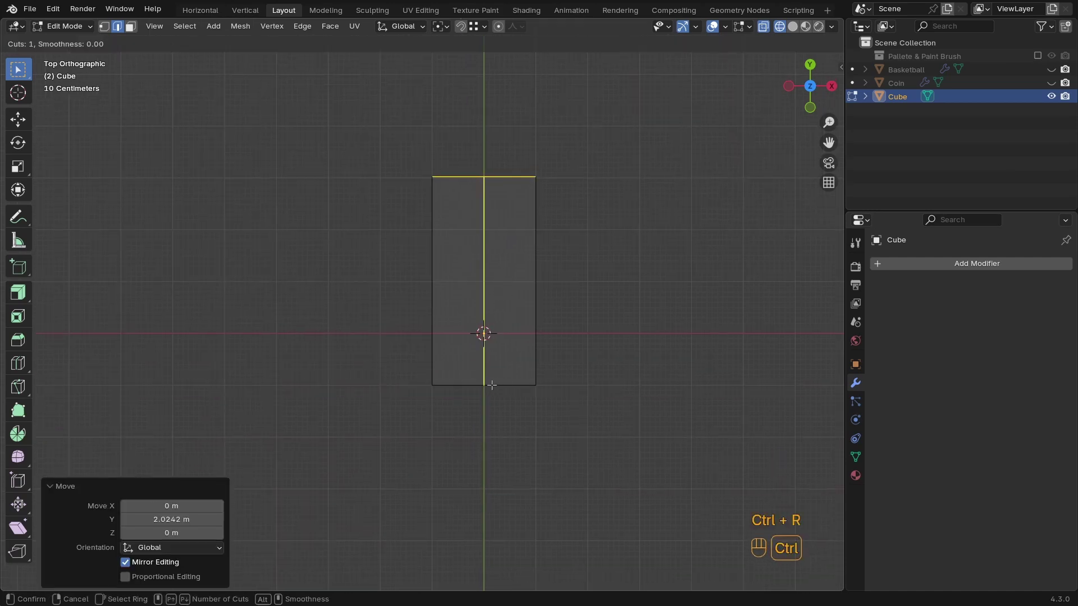
click(491, 385)
right_click(492, 385)
middle_drag(492, 385, 510, 289)
key(KP_7)
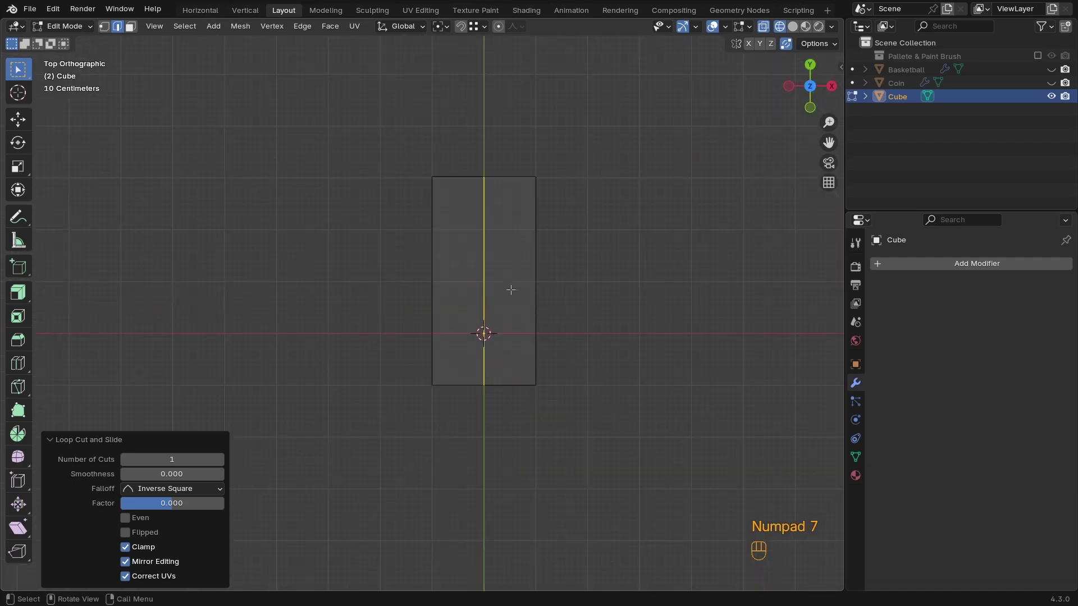
Narrow the vertices of the slab's +Y end to about 0.761 along X to taper the blade
key(1)
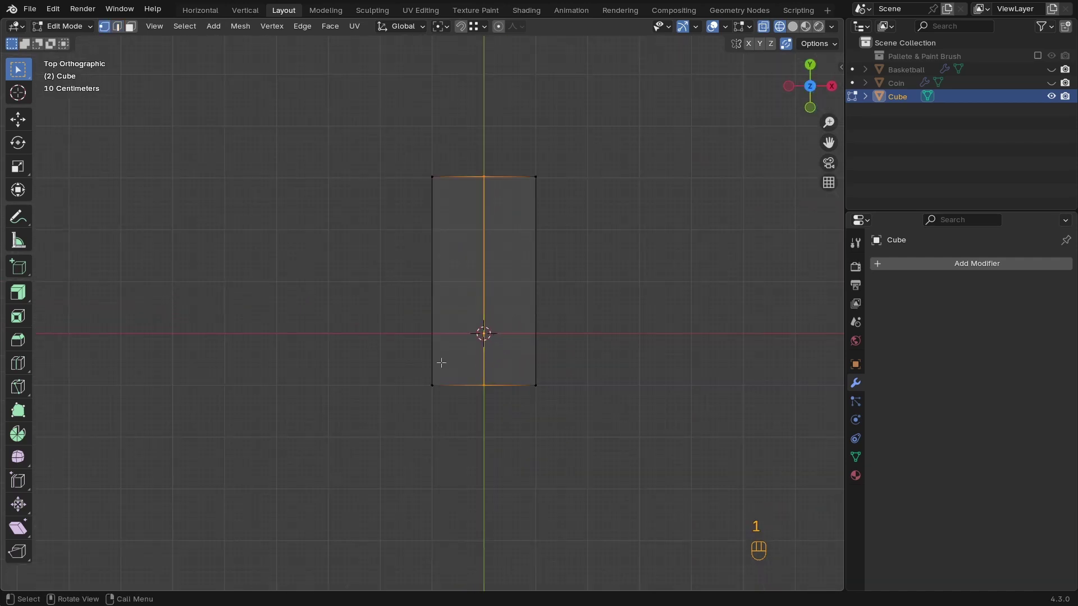
click(432, 385)
drag(606, 124, 364, 241)
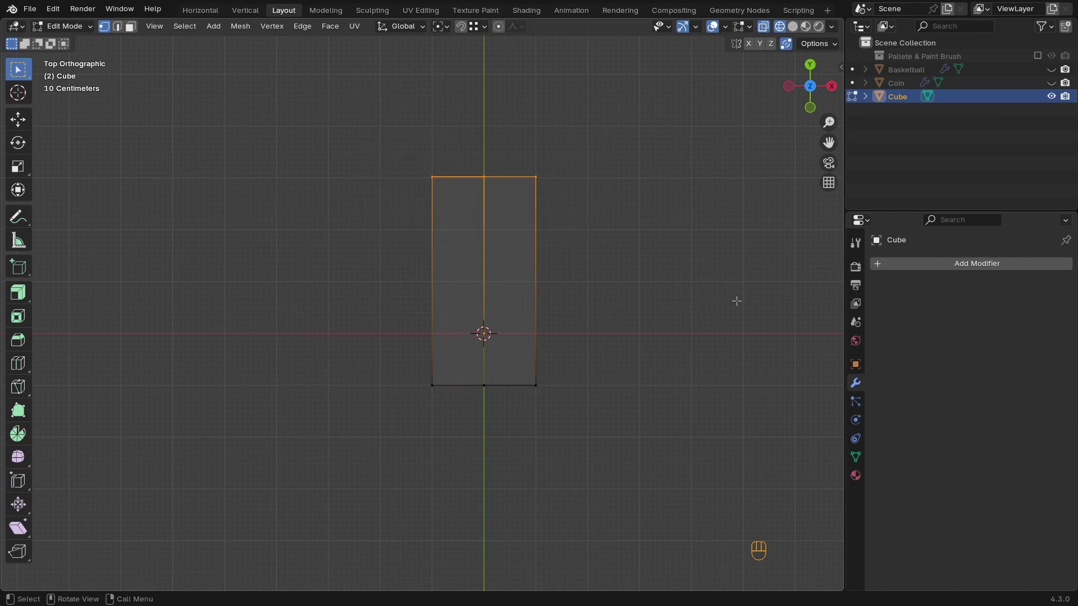
key(s)
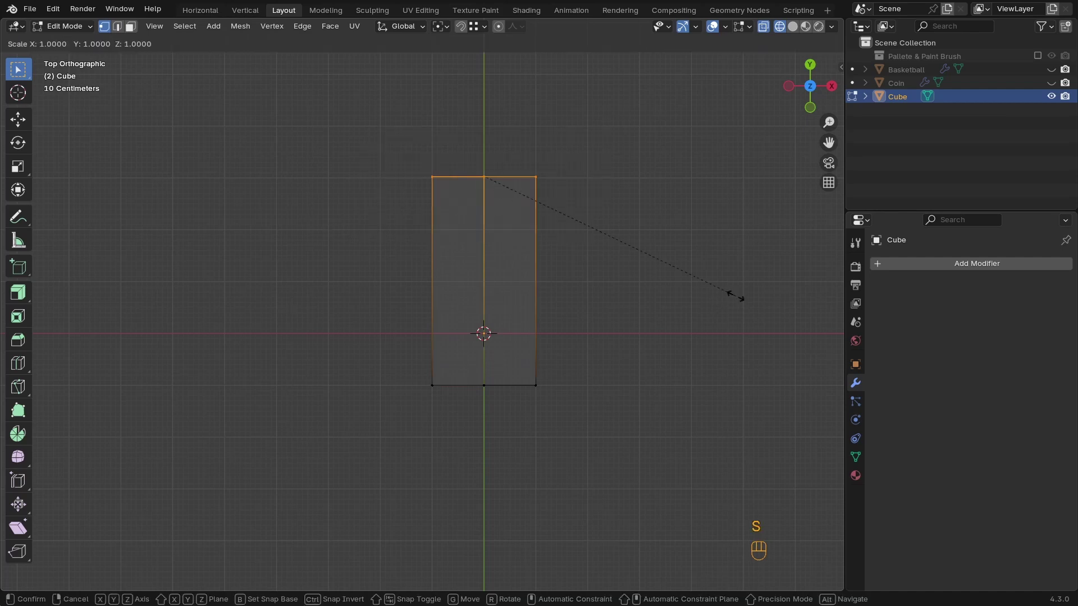
key(x)
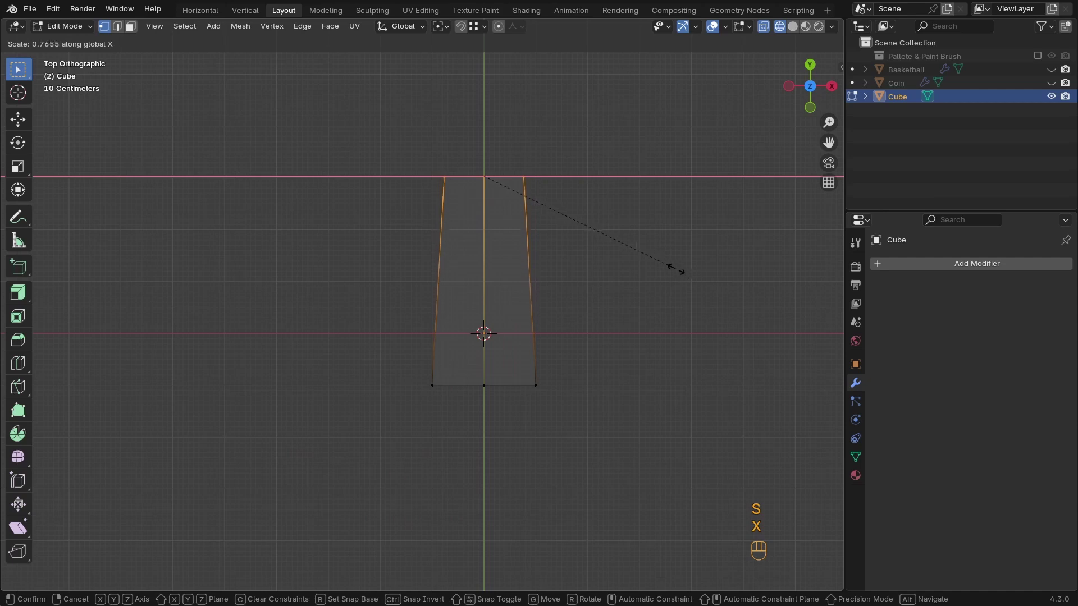
click(674, 268)
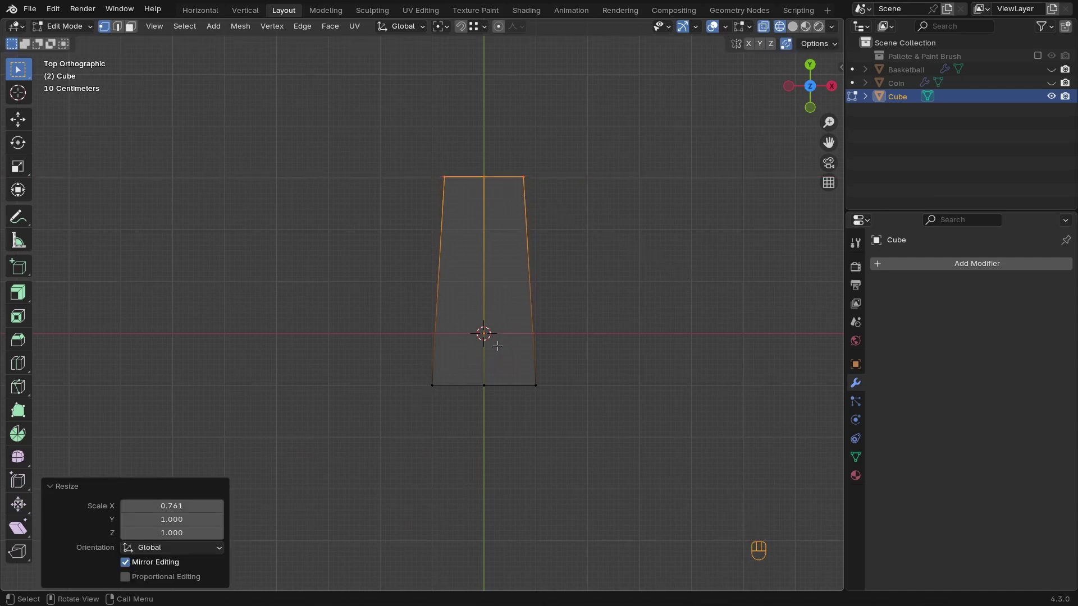
Move the middle vertices of the -Y end about 1.35 m outward along Y to form the blade's tip
click(487, 410)
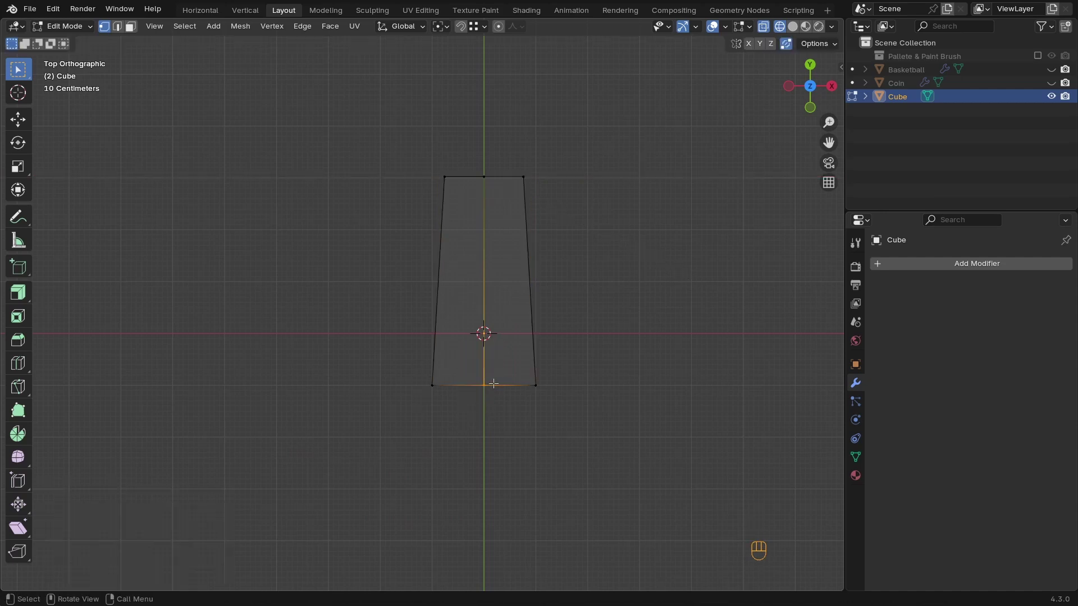
key(g)
key(y)
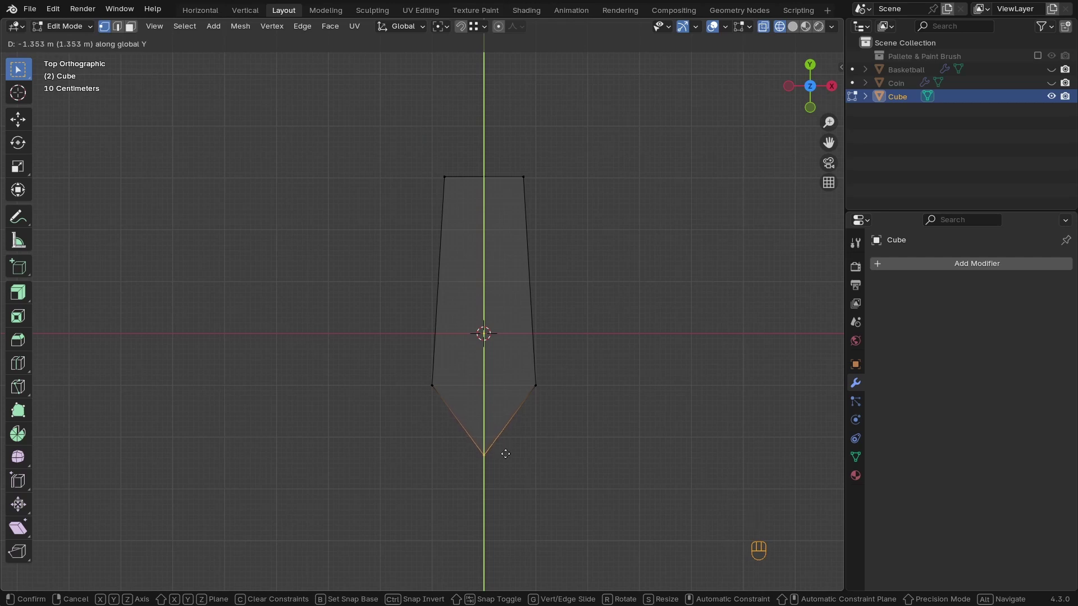
click(505, 453)
Narrow the blade's +Y end a little more, scaling its vertices by about 0.96 along X
drag(592, 147, 353, 209)
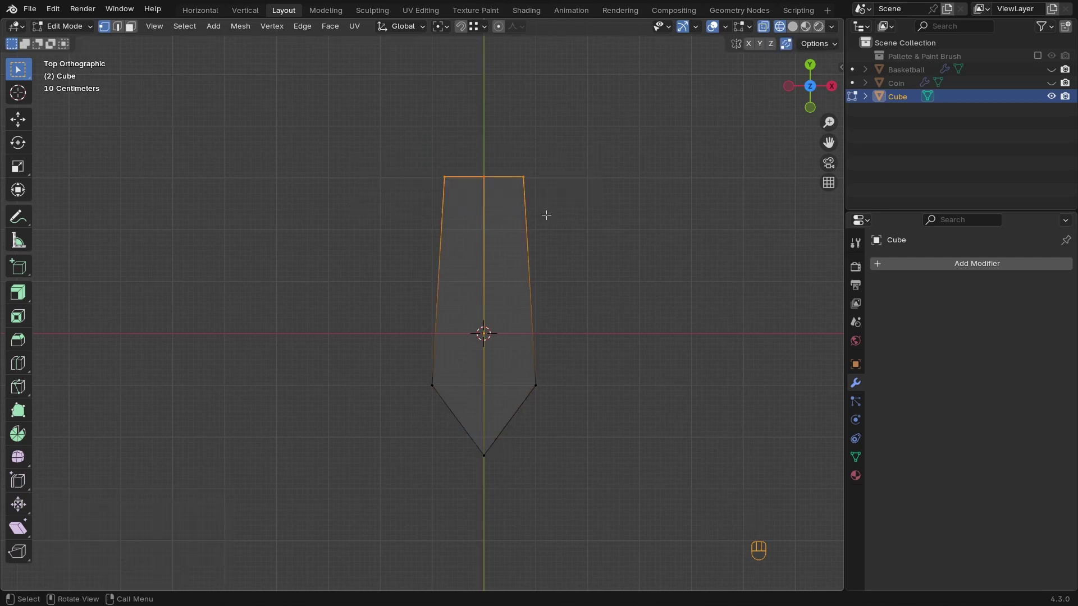
key(s)
key(x)
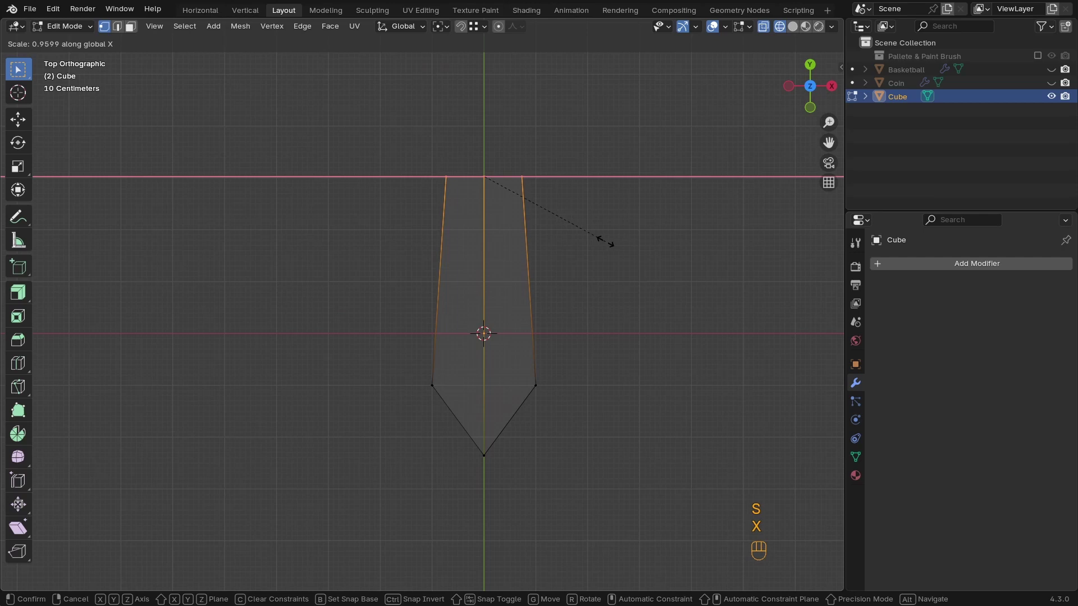
click(605, 241)
Select the two faces at the blade's +Y end and extrude them outward by about 0.67 m
click(469, 206)
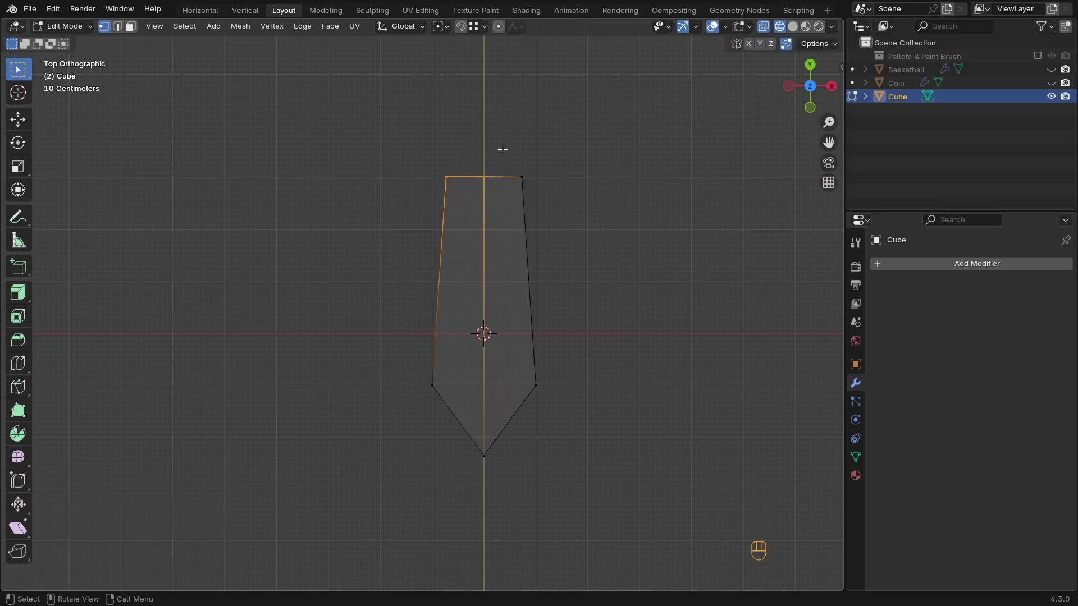
shift+click(540, 161)
shift+middle_drag(500, 211, 493, 248)
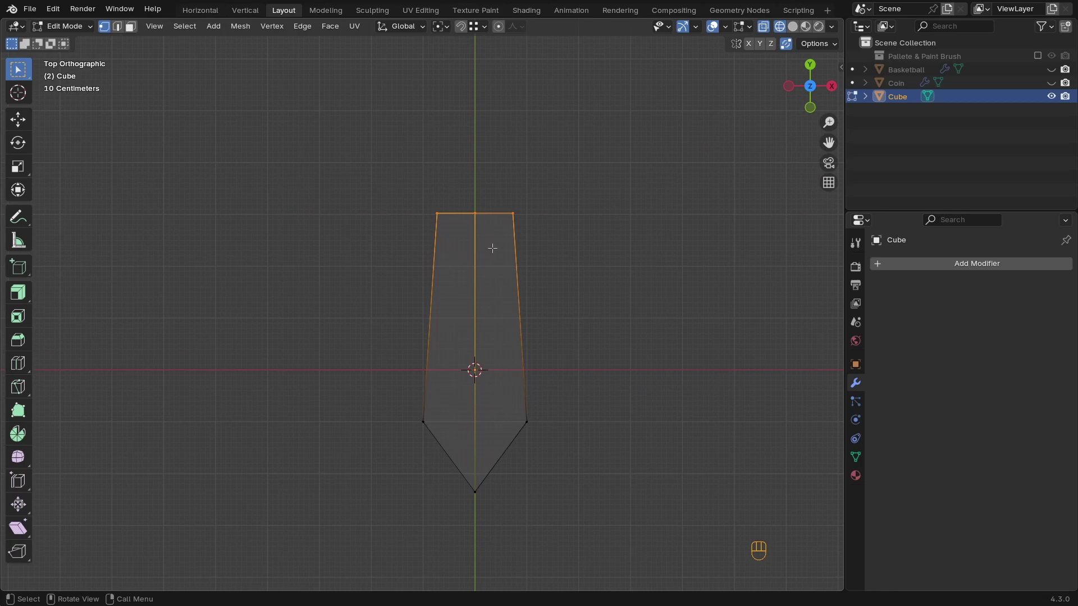
key(3)
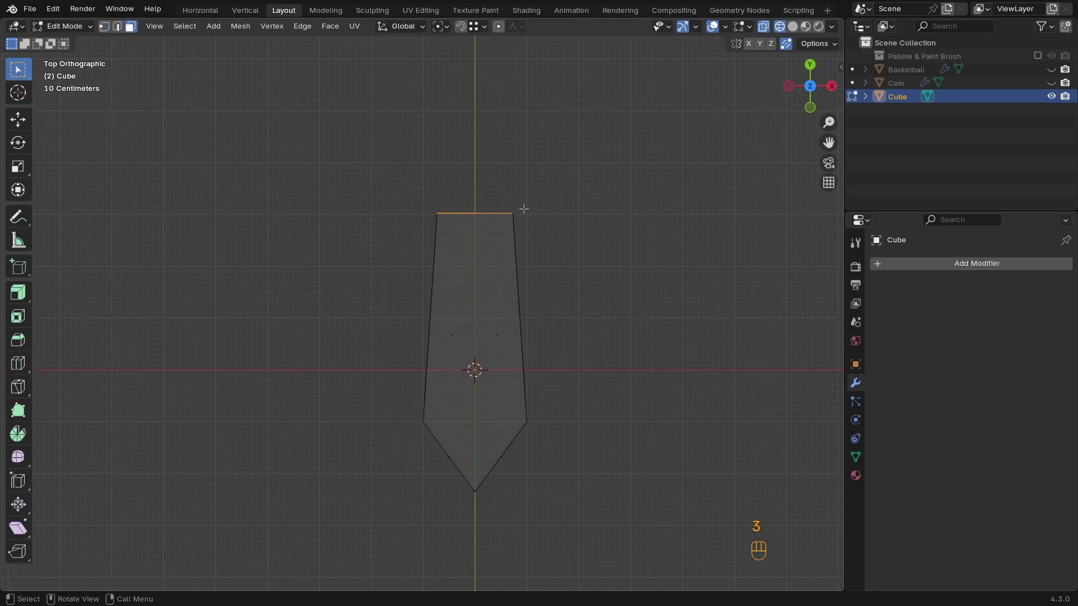
middle_drag(560, 254, 502, 462)
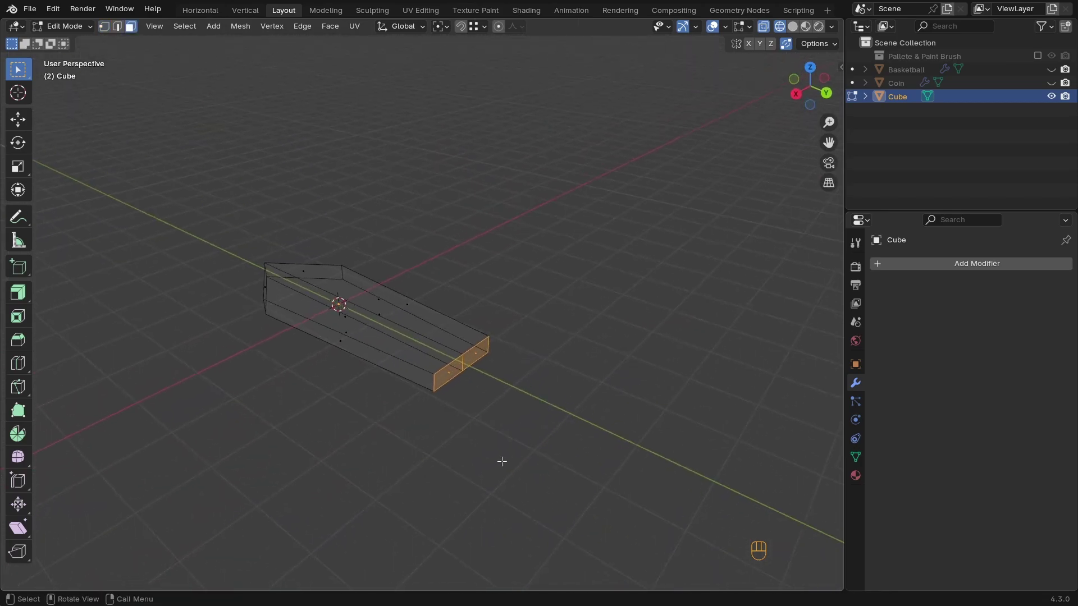
key(KP_7)
key(e)
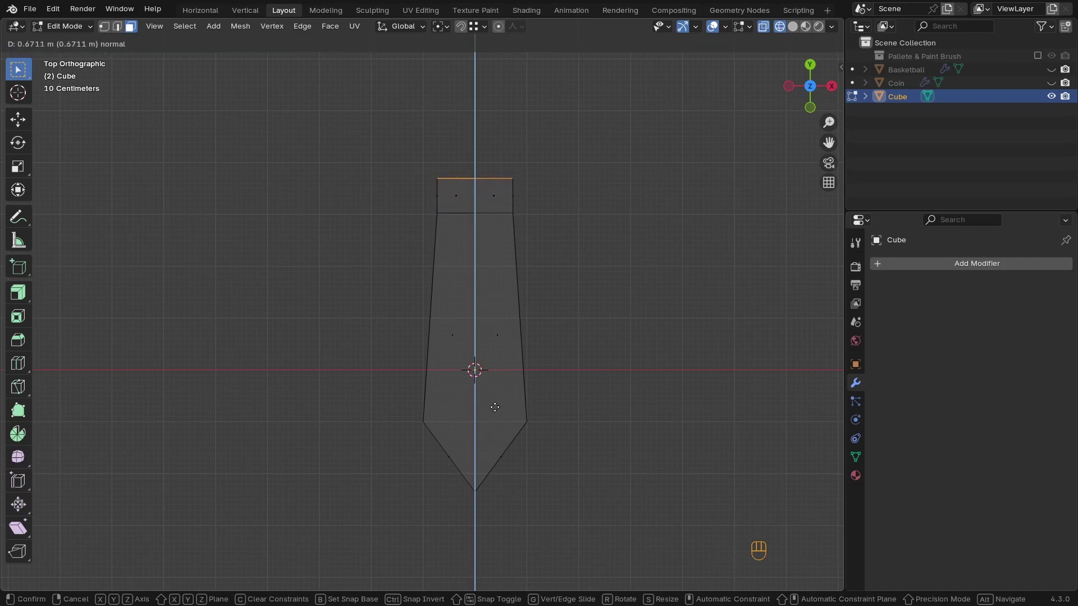
click(495, 407)
Scale the extruded end faces to about 0.931 along X to continue the taper, and return to Object Mode
key(s)
key(x)
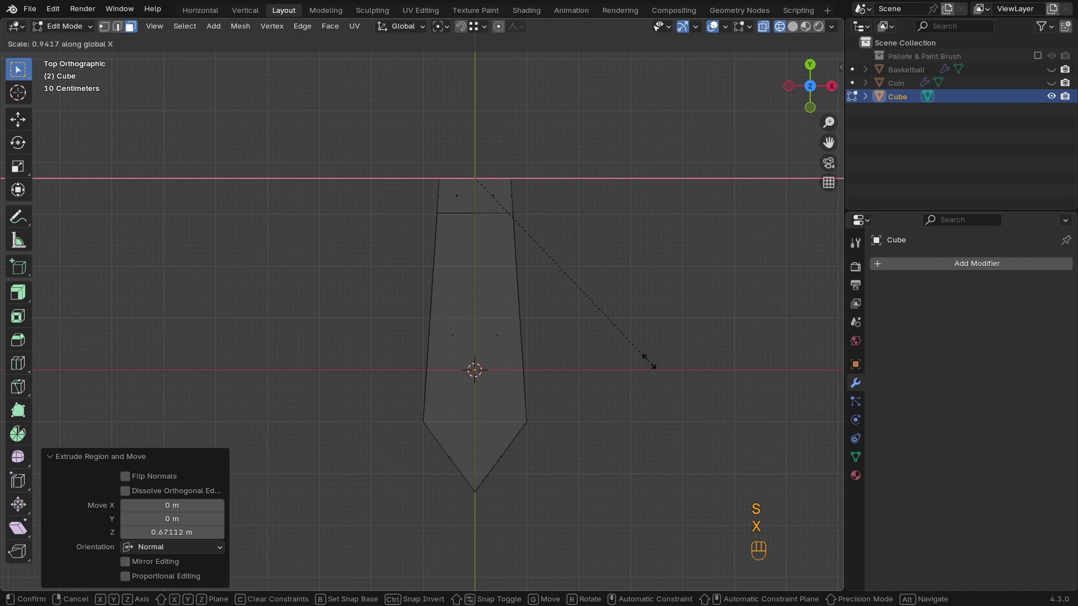
click(646, 360)
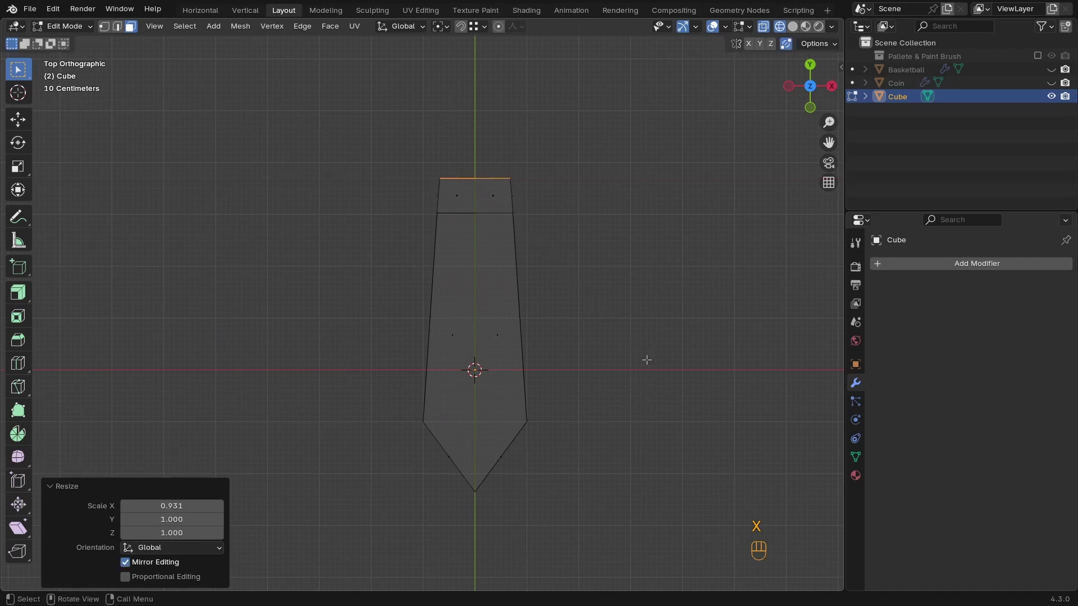
key(Tab)
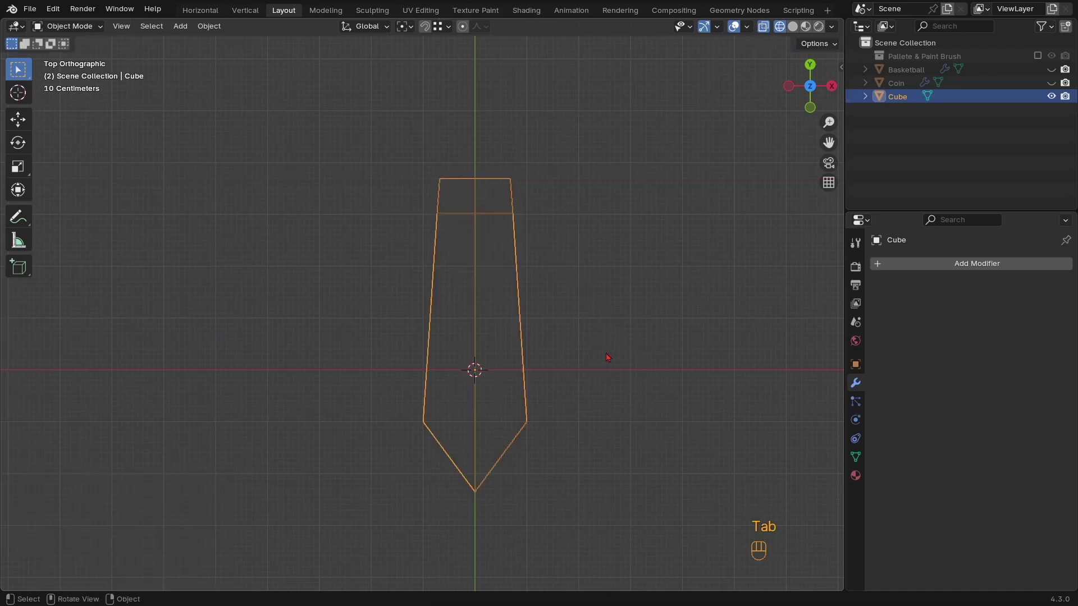
Switch to solid shading and cut one centred edge loop around the blade's sides at half its thickness
ctrl+middle_drag(547, 327, 551, 290)
shift+middle_drag(551, 290, 543, 263)
middle_drag(549, 320, 552, 224)
key(z)
click(623, 371)
mouse_move(623, 370)
middle_down()
mouse_move(561, 359)
mouse_move(550, 380)
mouse_move(505, 339)
mouse_move(455, 330)
mouse_move(443, 351)
mouse_move(460, 354)
mouse_move(443, 331)
middle_up()
key(Tab)
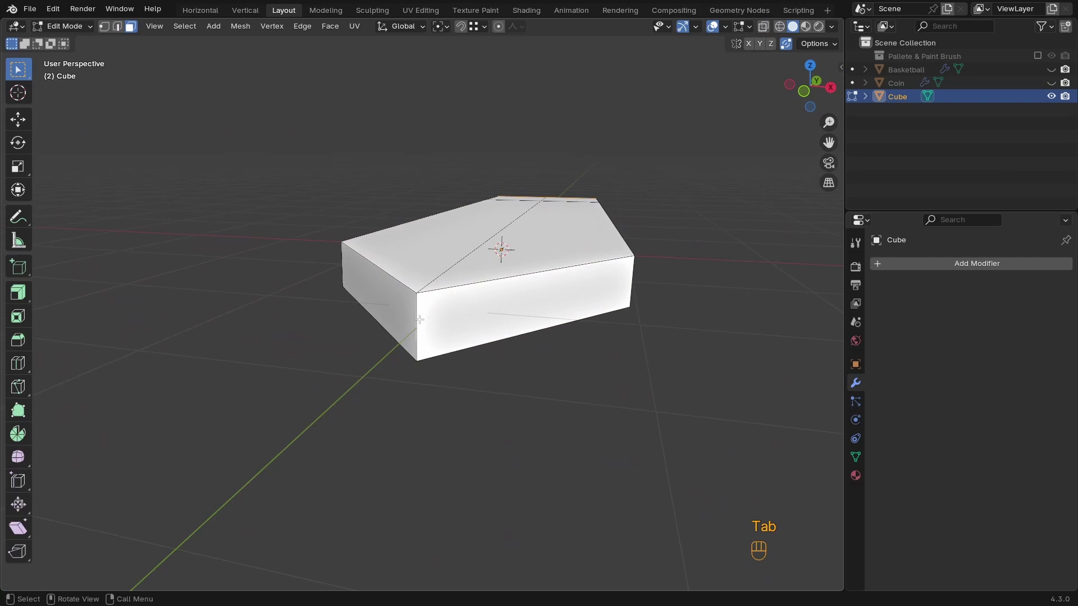
key(ctrl+r)
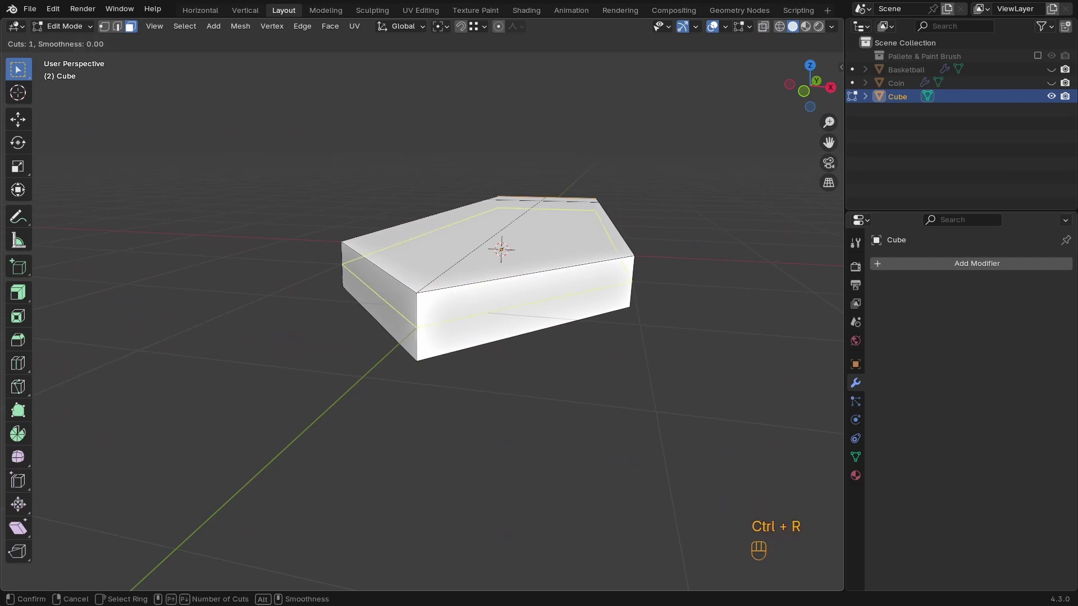
click(536, 353)
right_click(536, 353)
In top wireframe view, scale the new side loop up uniformly by about 1.224 to form the blade's cutting edge
key(KP_7)
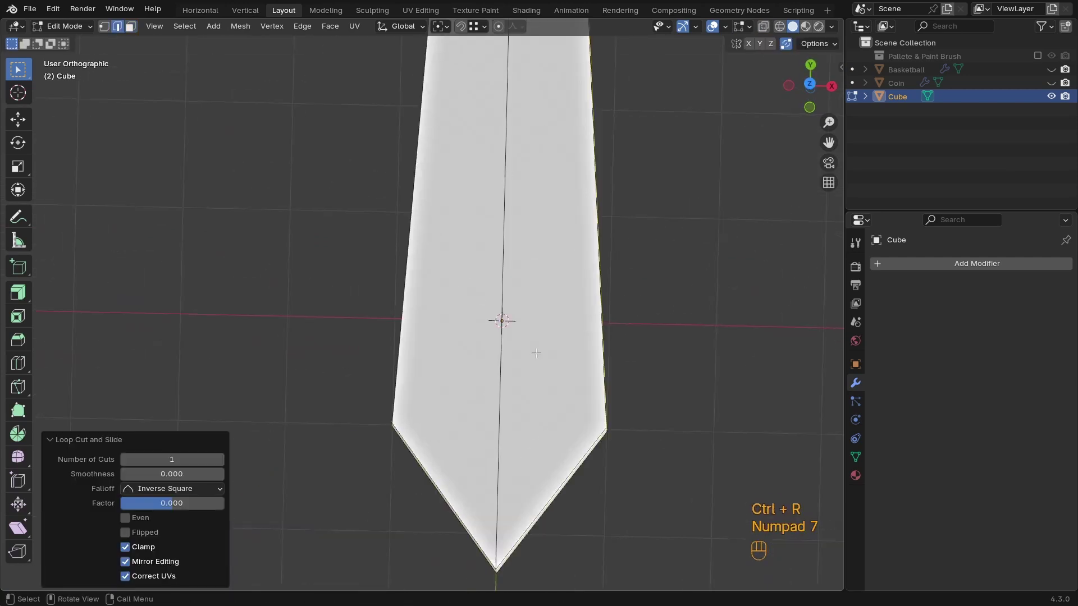
key(z)
key(s)
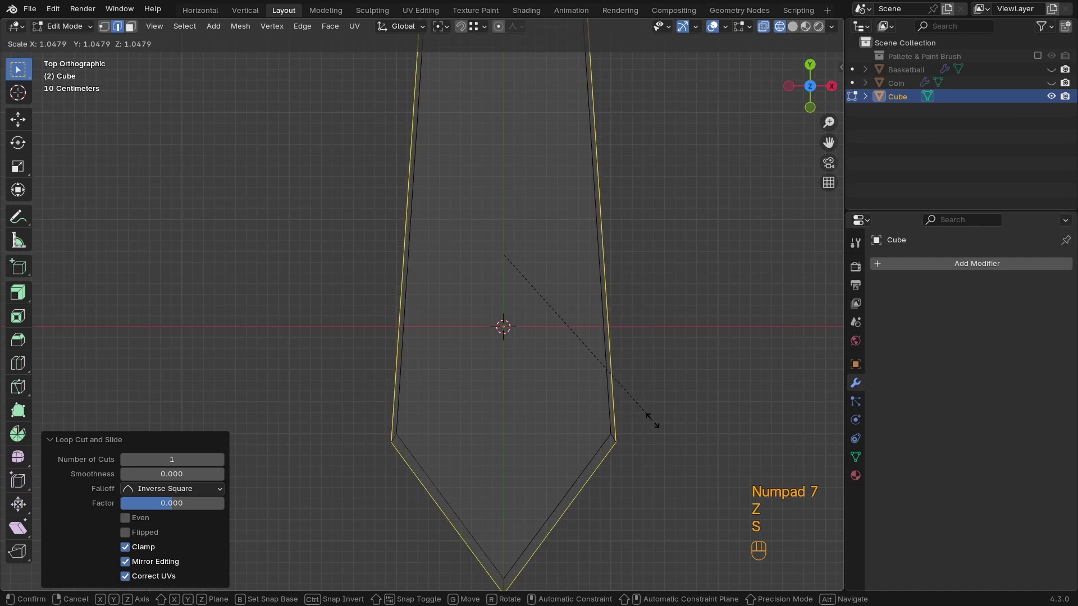
click(681, 440)
Widen the outer edge loop by about 1.196 along X for a broader bevel on both sides
ctrl+middle_drag(664, 330, 601, 394)
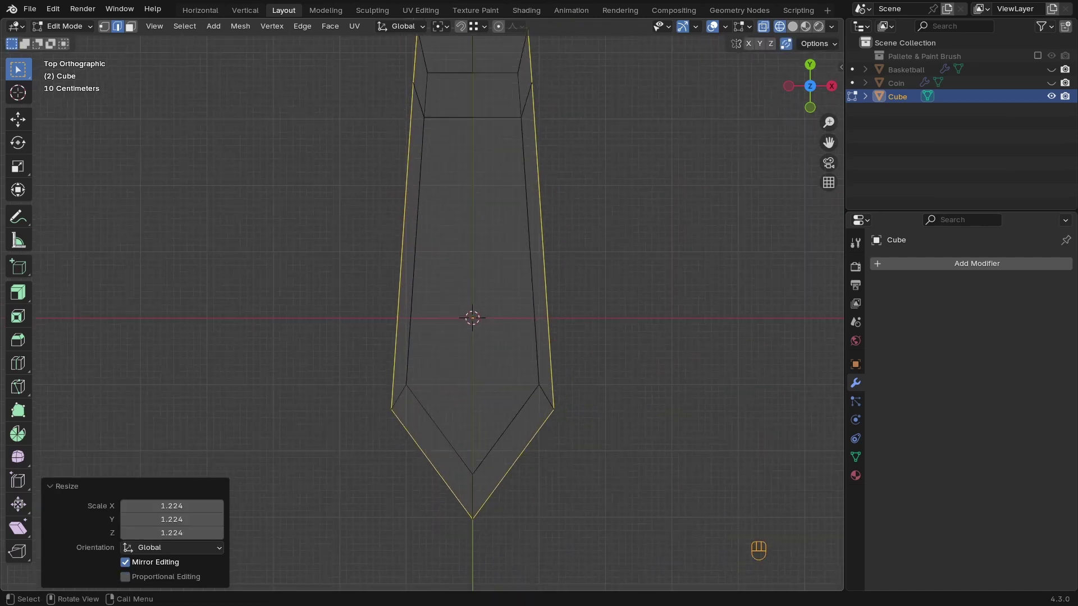
key(s)
key(x)
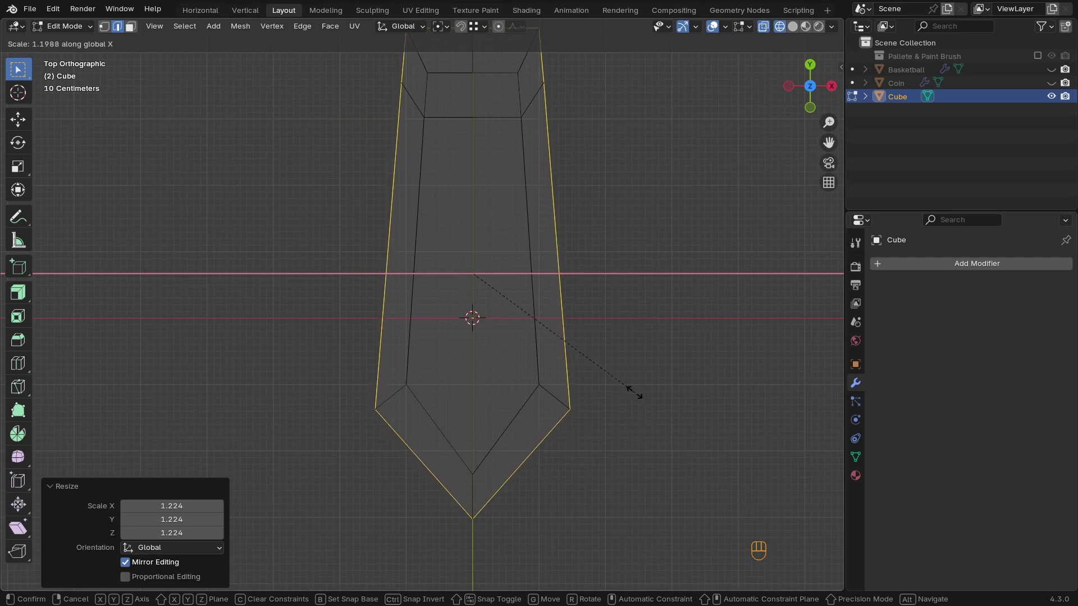
click(633, 393)
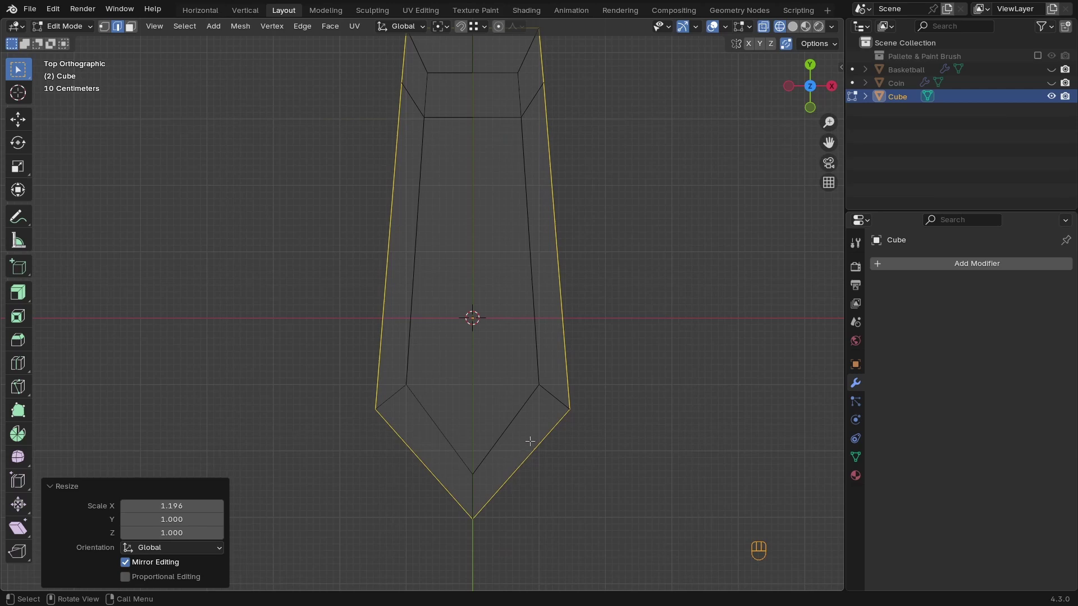
Move the outer vertex at the blade's pointed tip about 0.4 m along negative Y to sharpen the point
key(1)
click(508, 512)
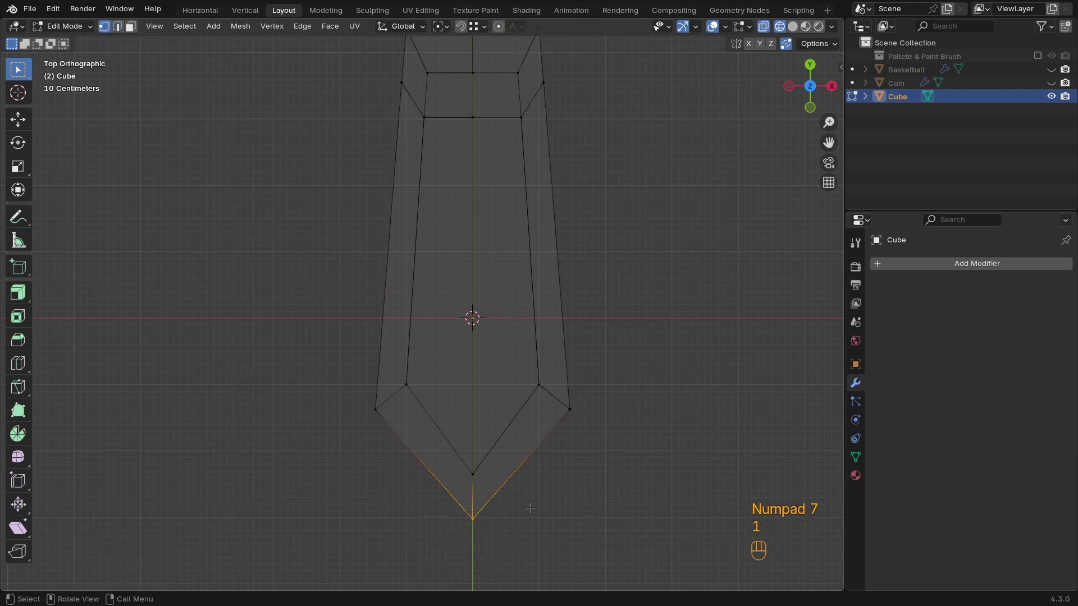
key(g)
key(y)
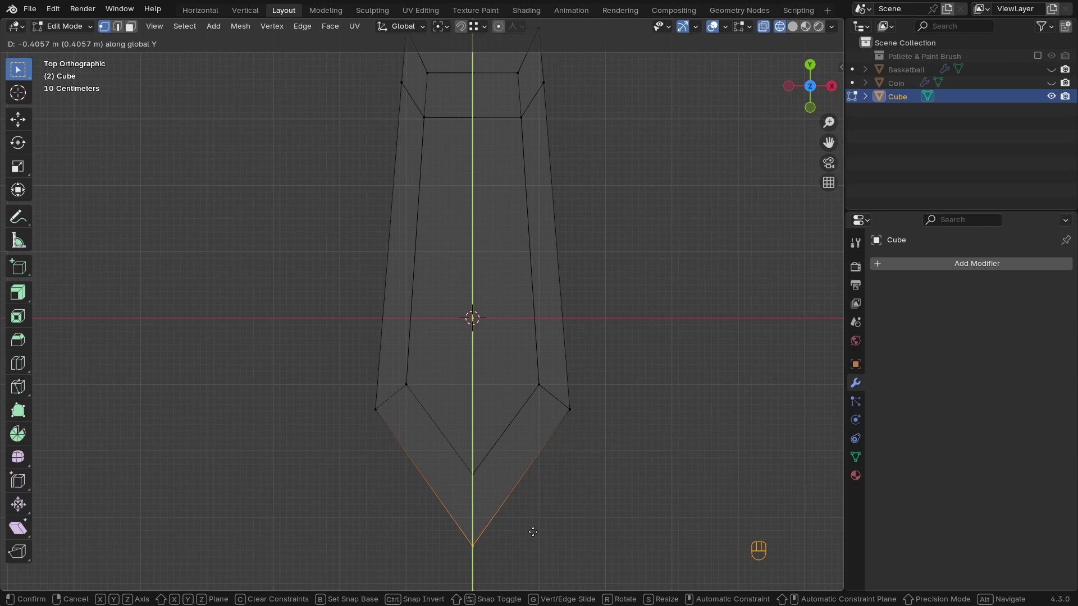
click(532, 531)
key(Tab)
scroll(505, 477, down, 4)
mouse_move(460, 365)
ctrl+middle_down()
mouse_move(447, 428)
mouse_move(427, 359)
mouse_move(378, 308)
mouse_move(440, 395)
mouse_move(376, 411)
mouse_move(393, 377)
mouse_move(495, 322)
ctrl+middle_up()
key(z)
In top wireframe view, select the faces at the blade's blunt end and flatten them by scaling to 0 along Y
key(Tab)
key(3)
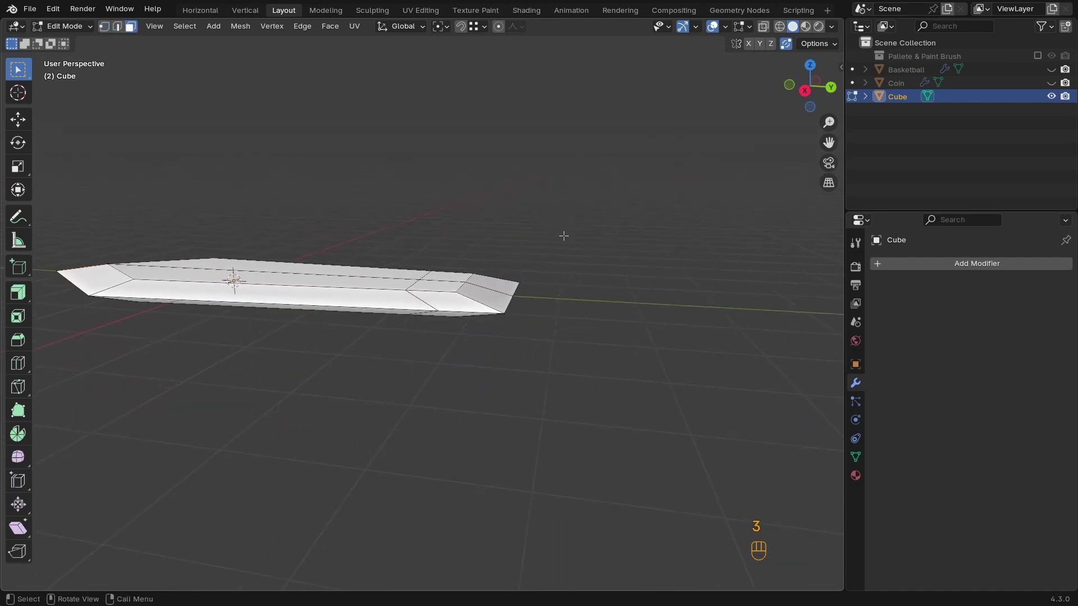
key(KP_7)
key(z)
click(560, 158)
drag(568, 162, 392, 247)
key(s)
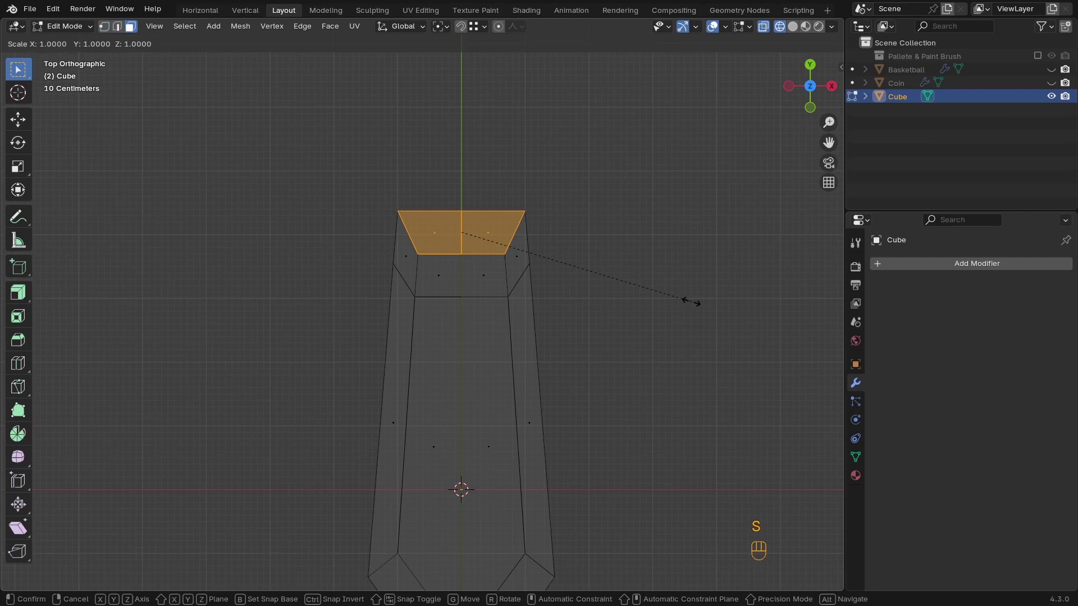
key(y)
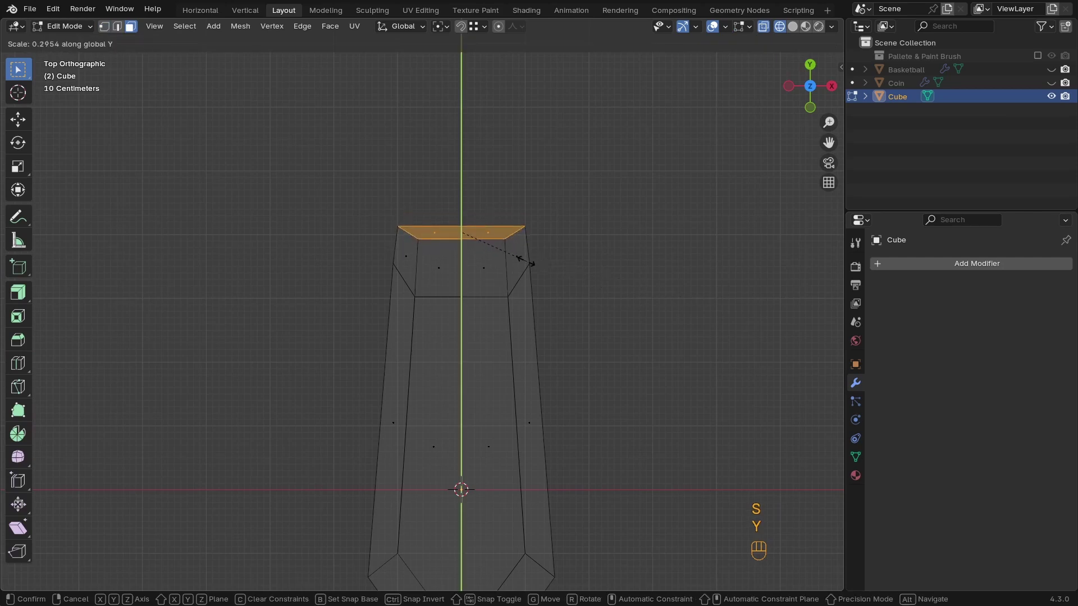
text(0)
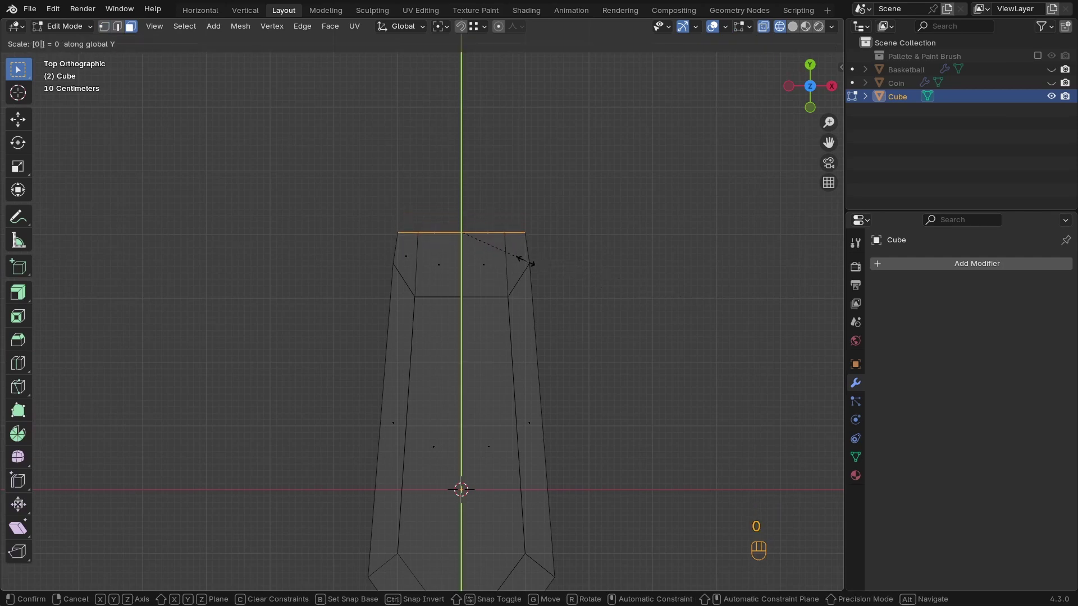
click(532, 264)
Switch to solid shading and reapply the 0 scale along Y to the blunt end faces, inspecting the flattened end
mouse_move(546, 267)
middle_down()
mouse_move(550, 380)
mouse_move(482, 309)
mouse_move(454, 353)
mouse_move(517, 370)
middle_up()
key(shift+z)
scroll(482, 309, up, 4)
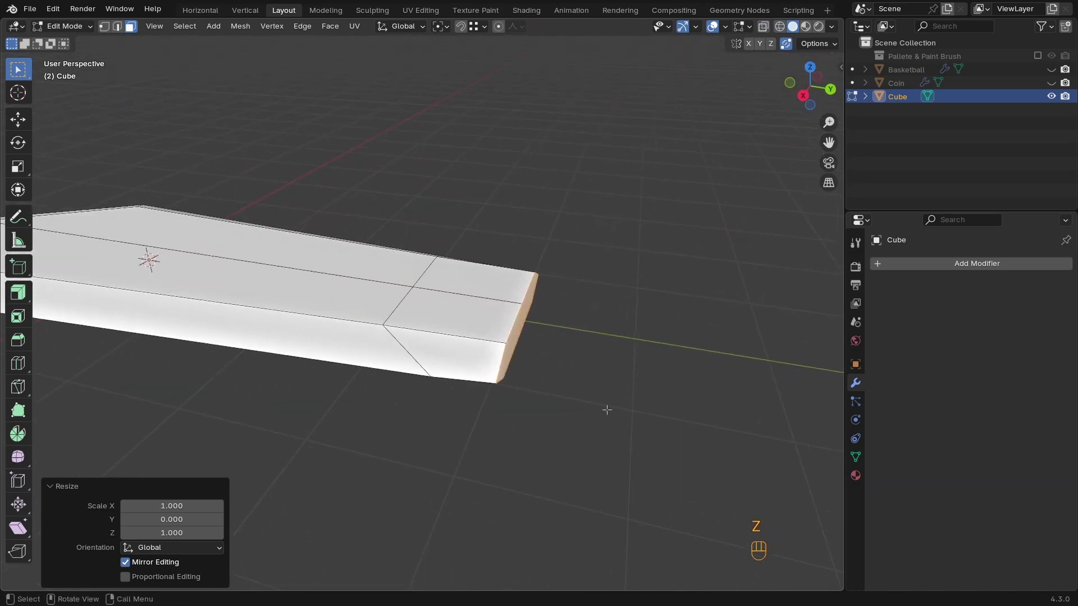
key(s)
key(x)
key(y)
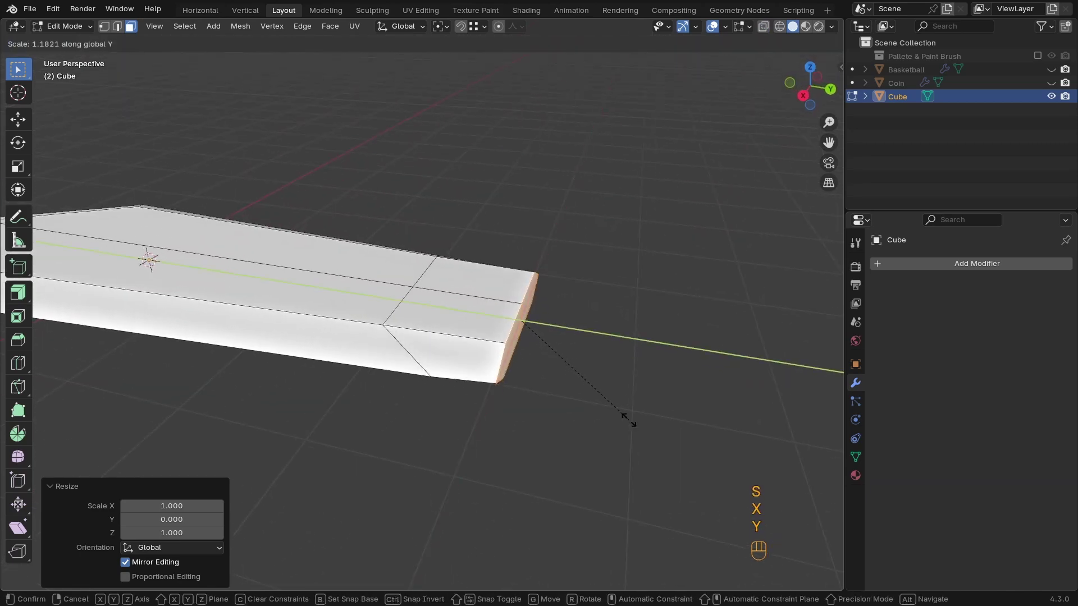
key(0)
click(544, 342)
middle_drag(544, 342, 442, 357)
middle_drag(624, 359, 582, 377)
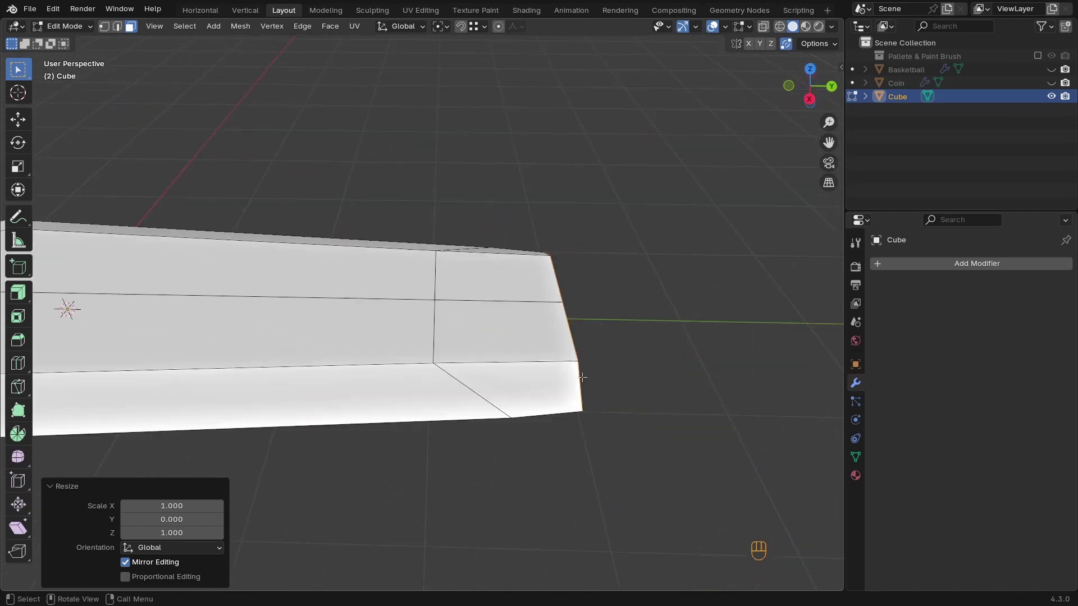
In top wireframe view, extrude the blunt end's band of faces along their normals by 0.193 m with Offset Even to form the guard
key(KP_7)
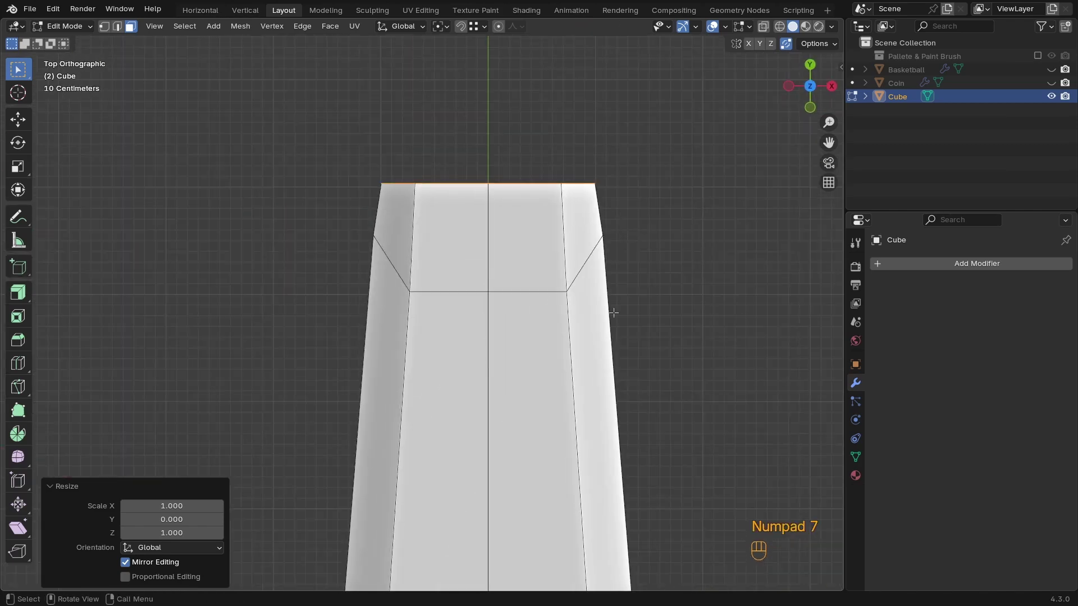
shift+scroll(562, 348, down, 1)
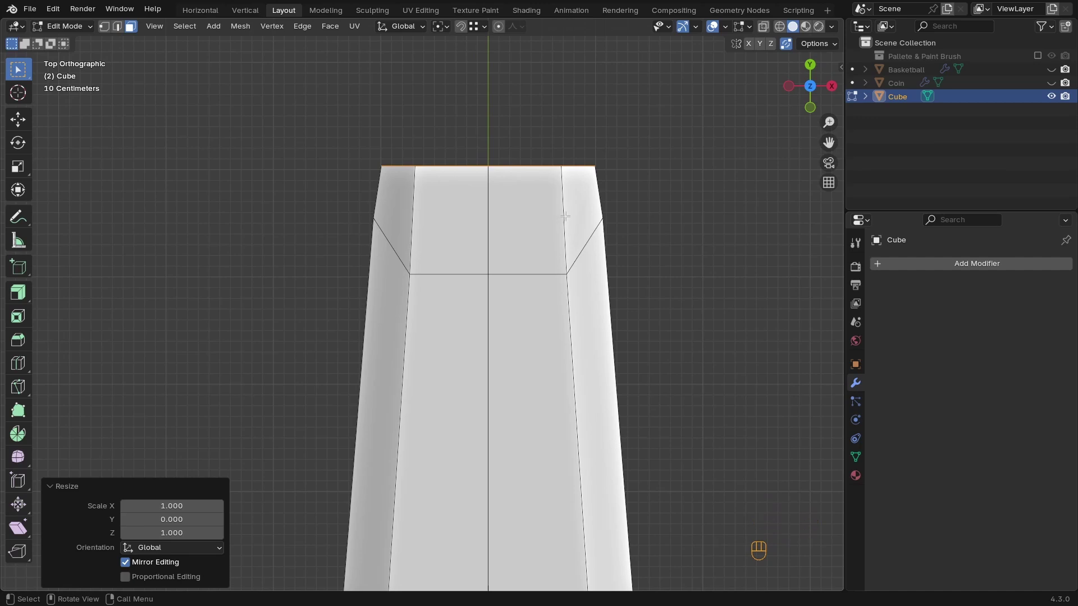
ctrl+middle_drag(531, 279, 548, 289)
key(1)
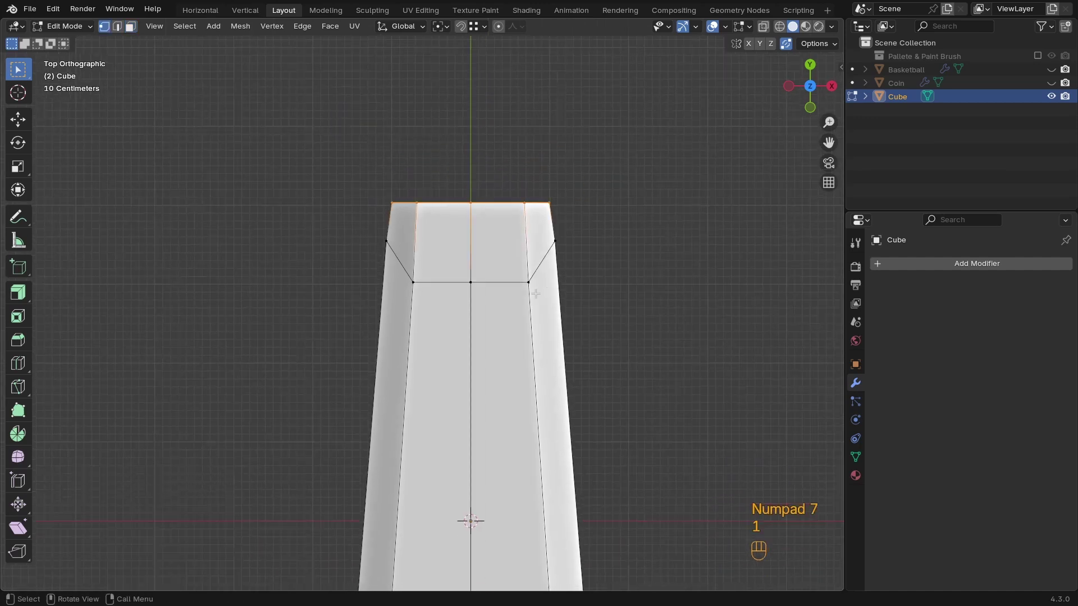
key(z)
key(3)
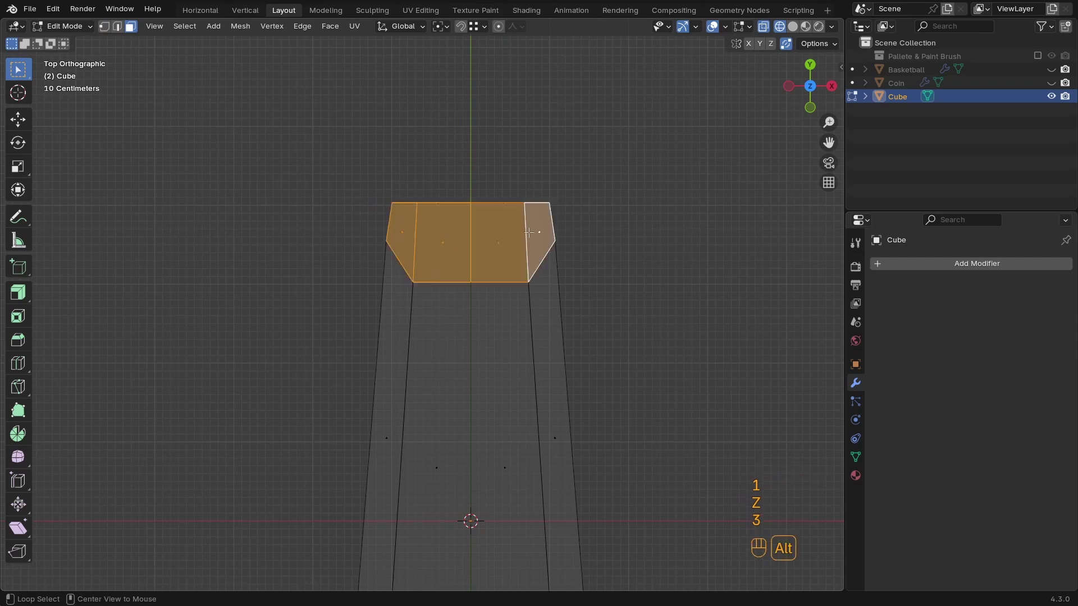
key(alt+e)
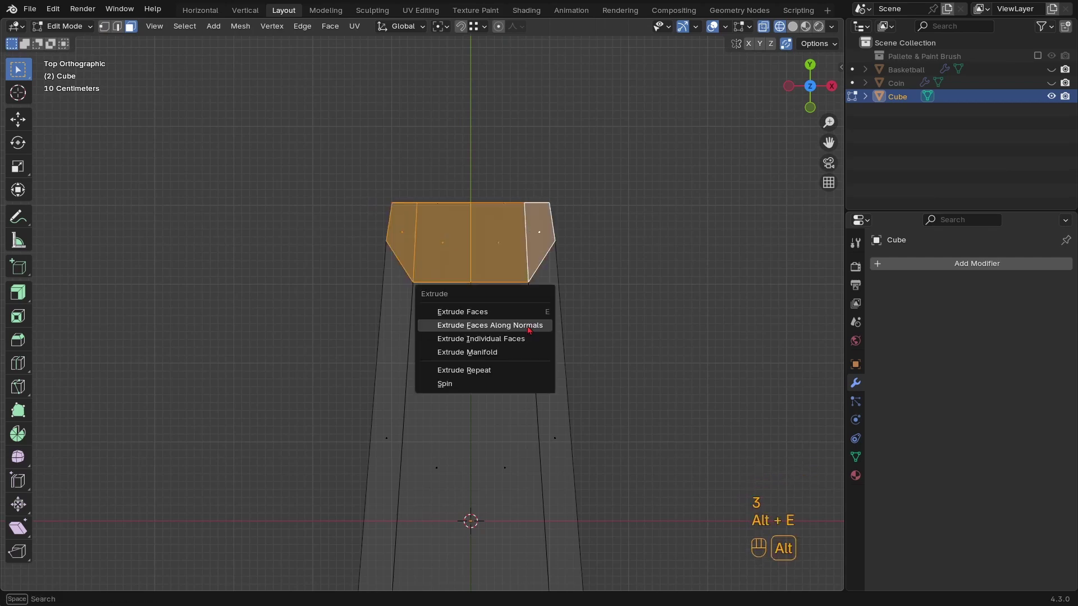
click(528, 322)
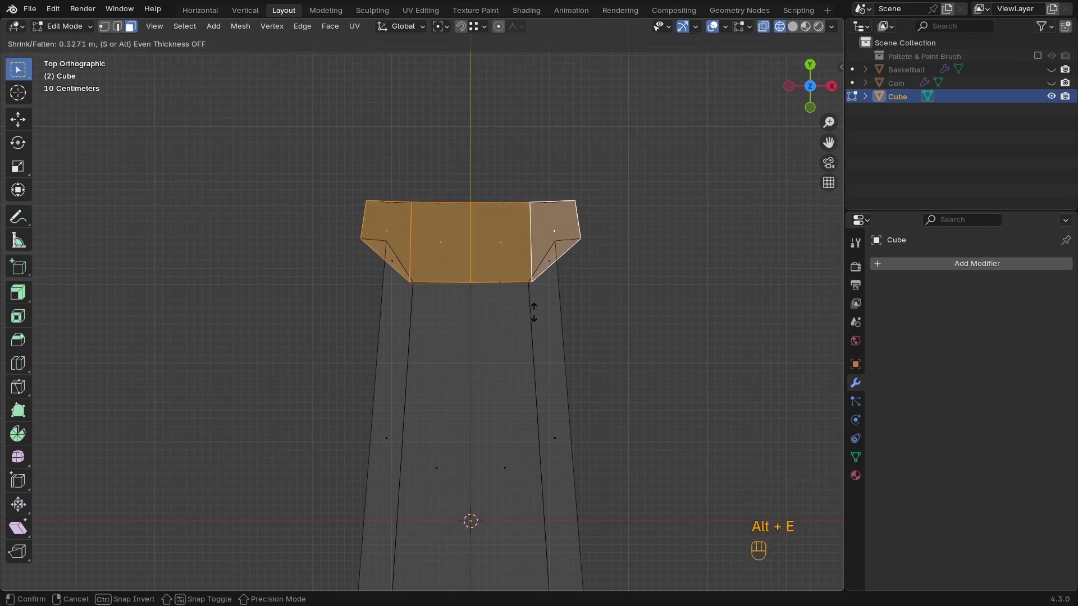
key(shift)
key(s)
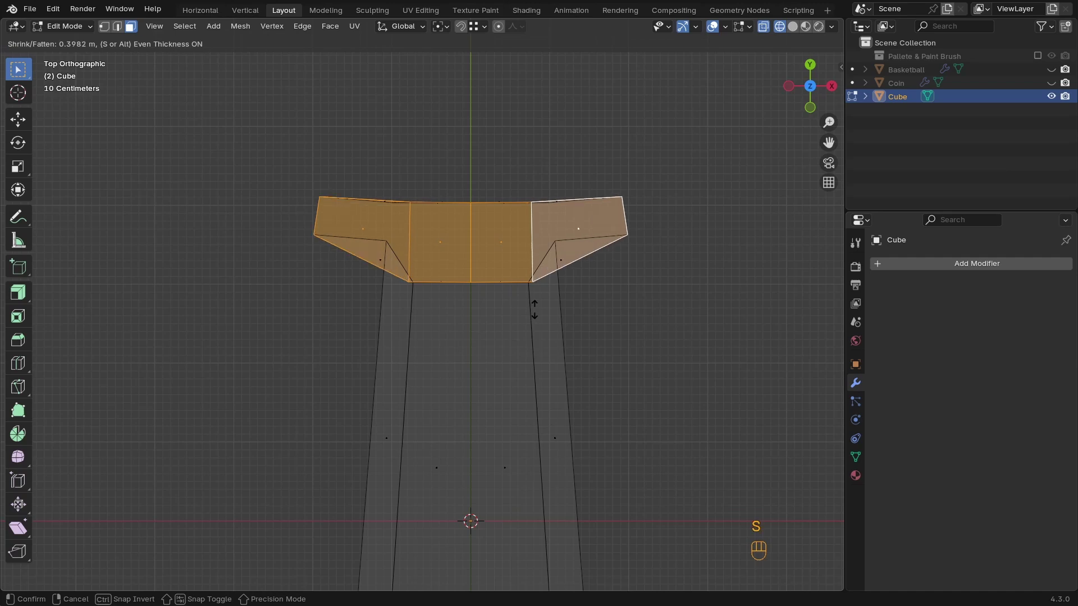
key(shift)
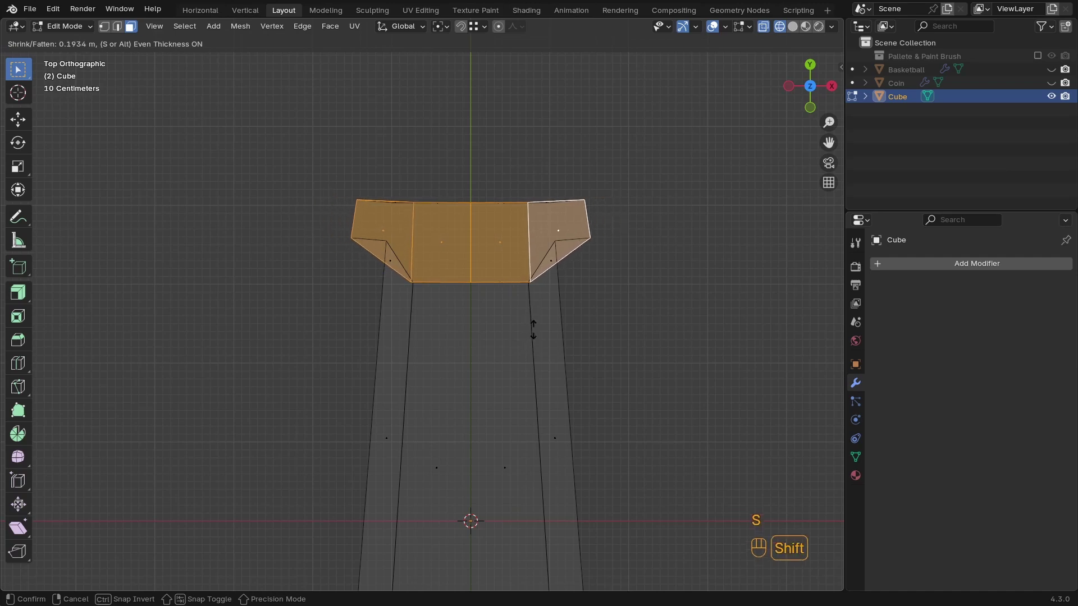
click(531, 329)
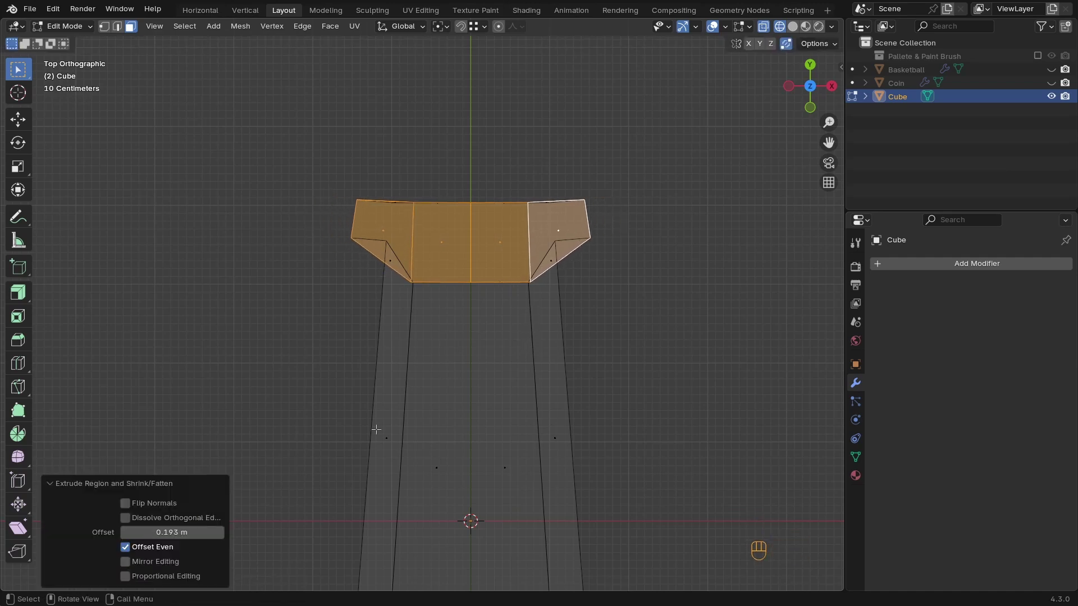
In solid shading, clear the selection and select the two blade-edge vertices tucked inside the guard on both sides
mouse_move(373, 428)
middle_down()
mouse_move(533, 301)
mouse_move(320, 360)
middle_up()
key(z)
click(501, 329)
mouse_move(500, 329)
middle_down()
mouse_move(433, 344)
mouse_move(411, 300)
mouse_move(620, 397)
mouse_move(598, 366)
middle_up()
key(1)
key(alt+a)
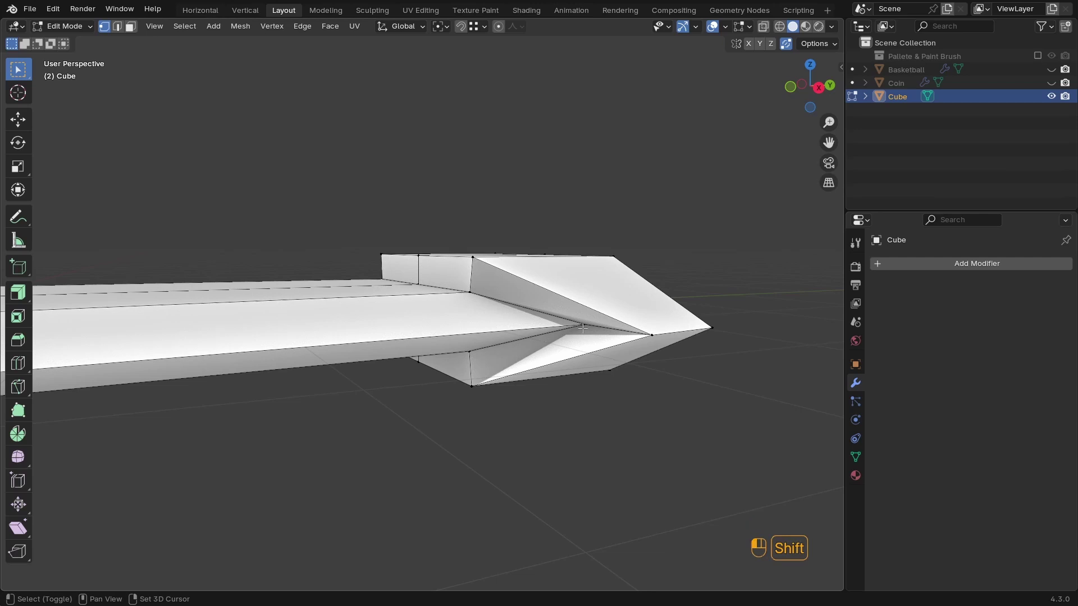
alt+shift+click(618, 338)
Try to move the two blade-edge vertices about 0.458 m along negative Y
key(g)
key(y)
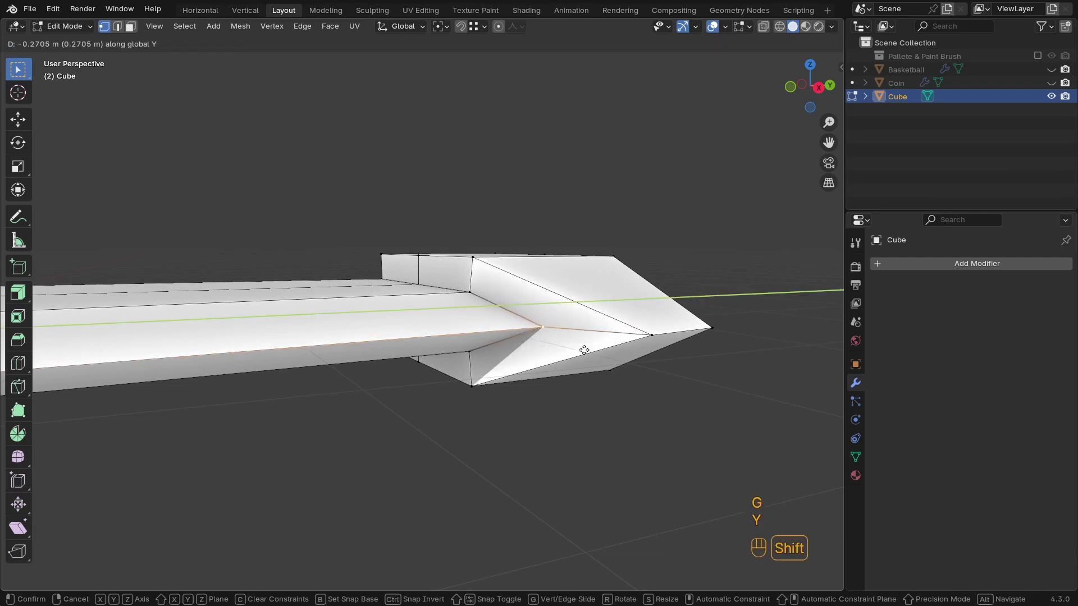
click(315, 374)
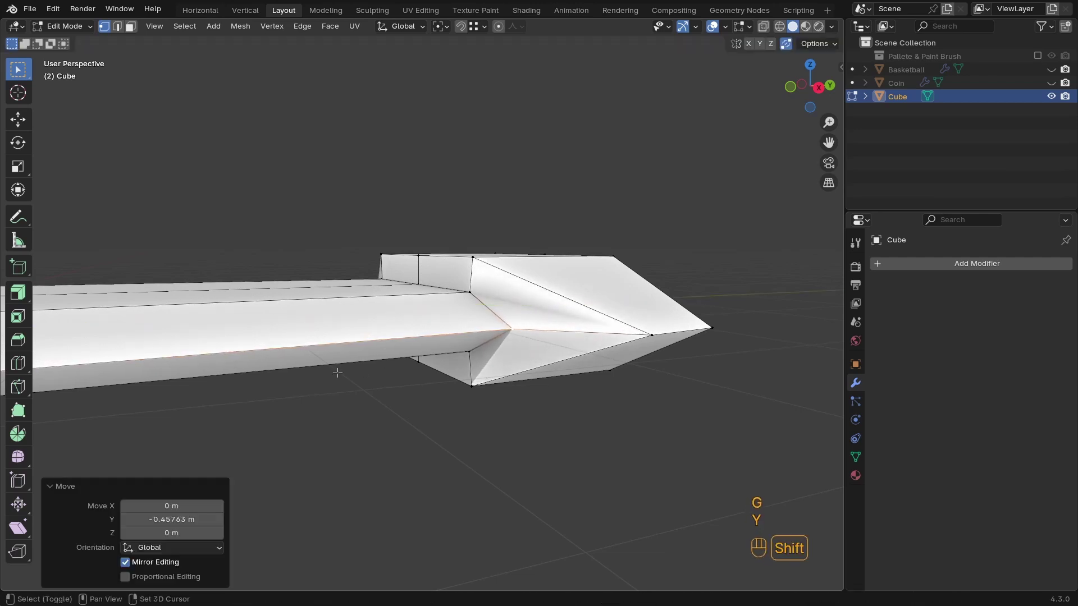
key(KP_7)
key(z)
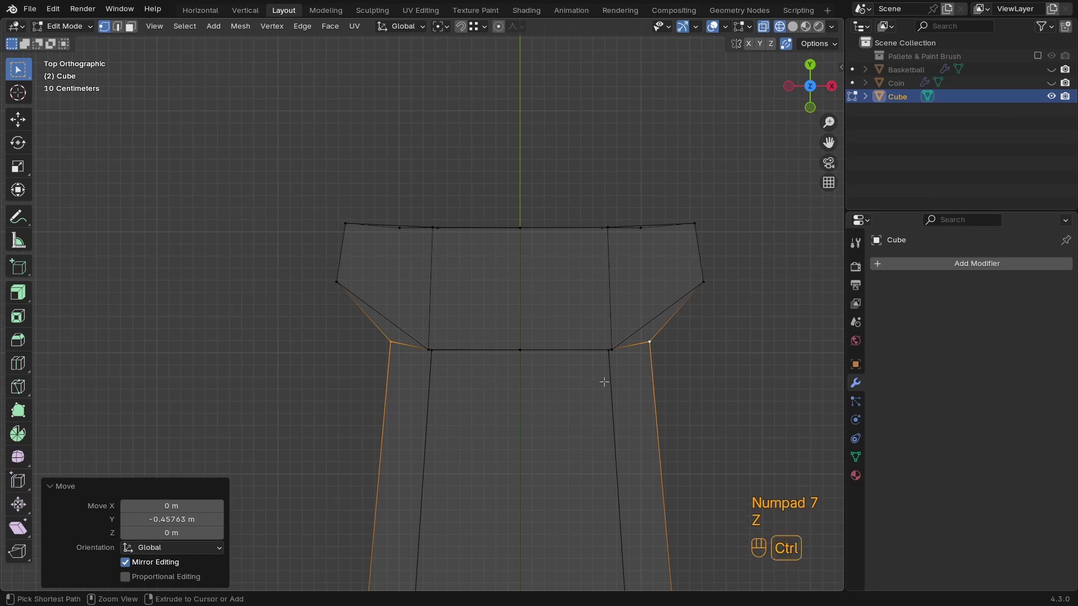
key(ctrl+z)
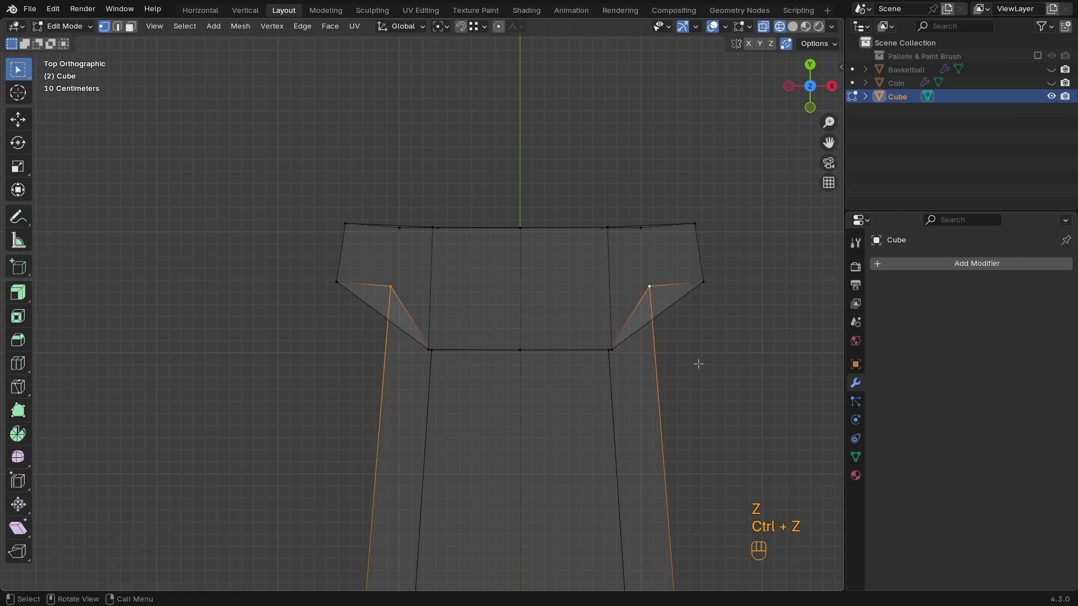
Move the two blade-edge vertices about 0.292 m along negative Y to meet the guard's slanted edge, and check in solid shading
key(g)
key(y)
key(shift)
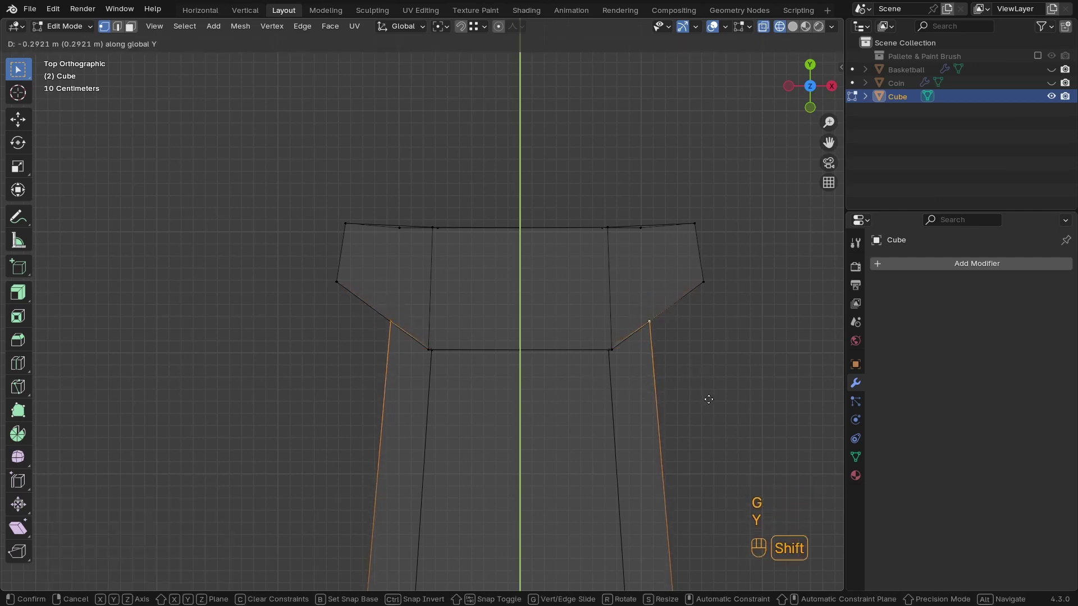
click(709, 399)
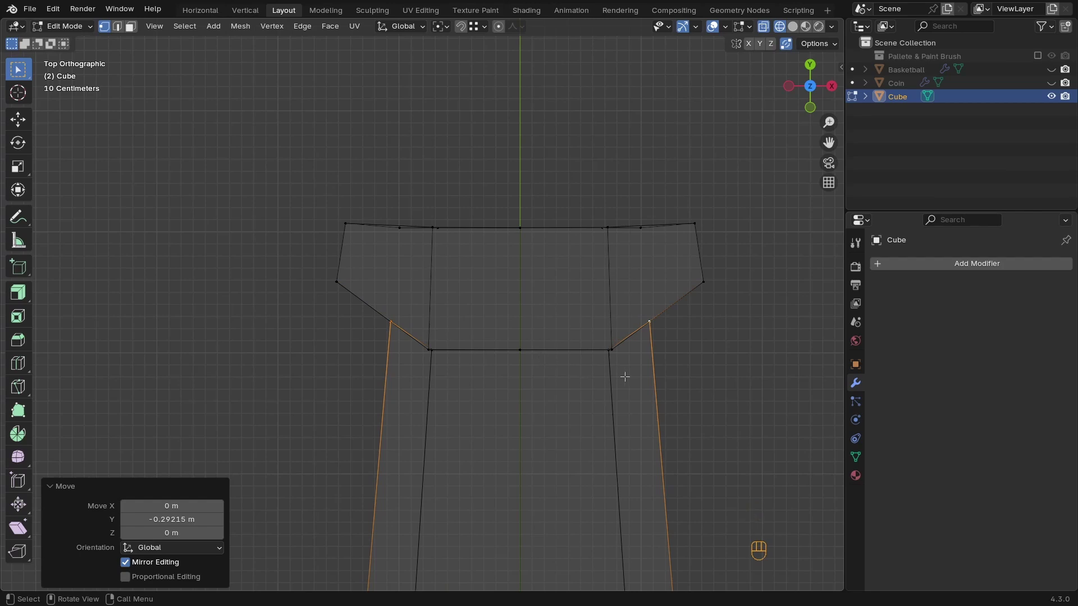
mouse_move(568, 383)
middle_down()
mouse_move(561, 320)
mouse_move(635, 445)
mouse_move(571, 392)
mouse_move(656, 430)
middle_up()
key(z)
key(KP_7)
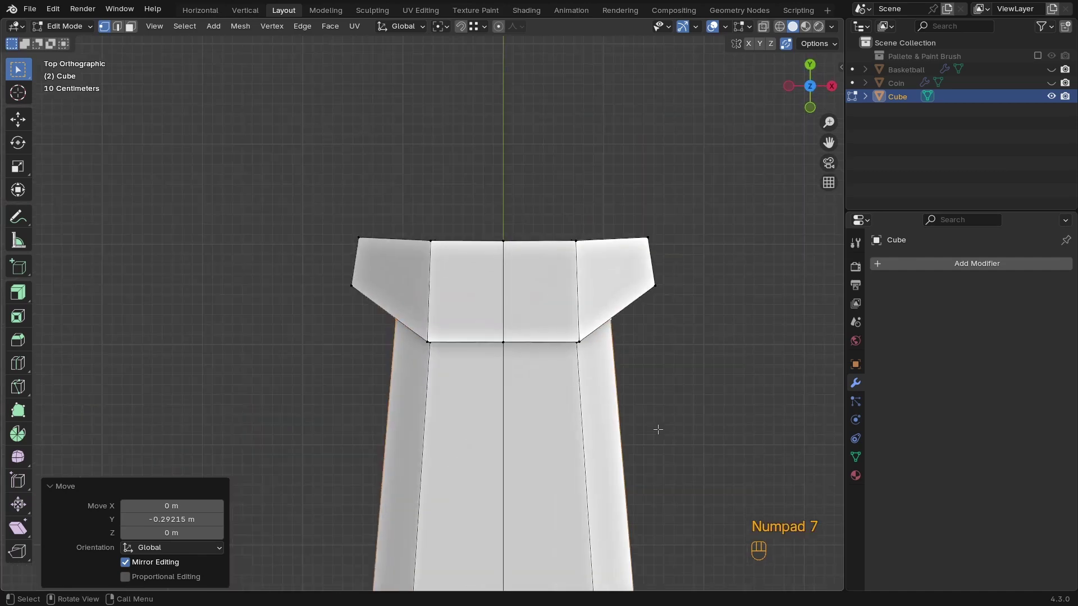
In wireframe, move the centre vertices of the guard's blade-side edge about 0.543 m along negative Y to form a point
key(z)
click(524, 321)
click(539, 339)
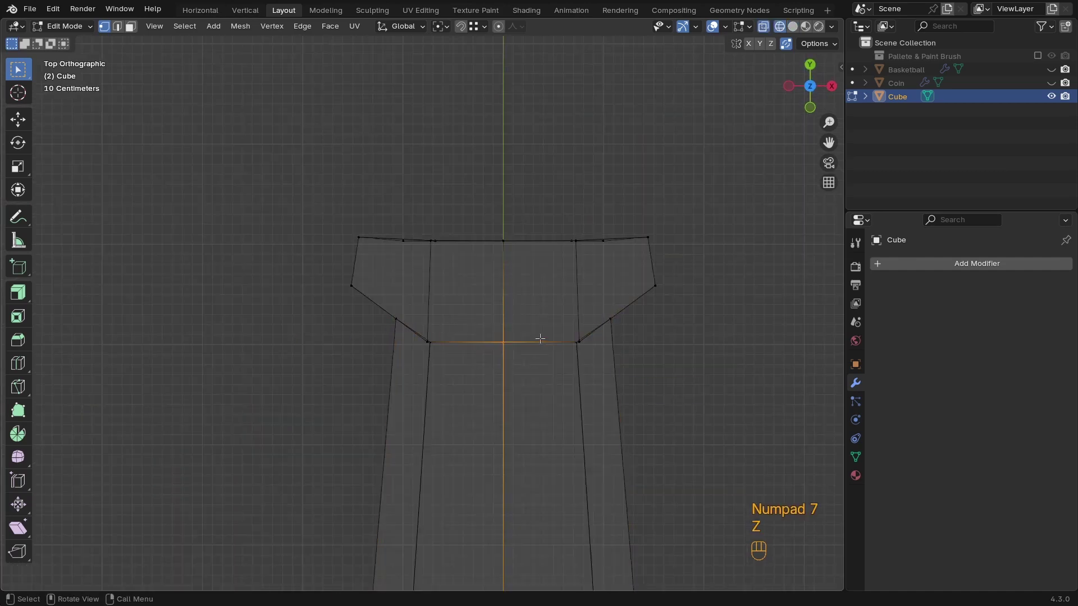
key(g)
key(y)
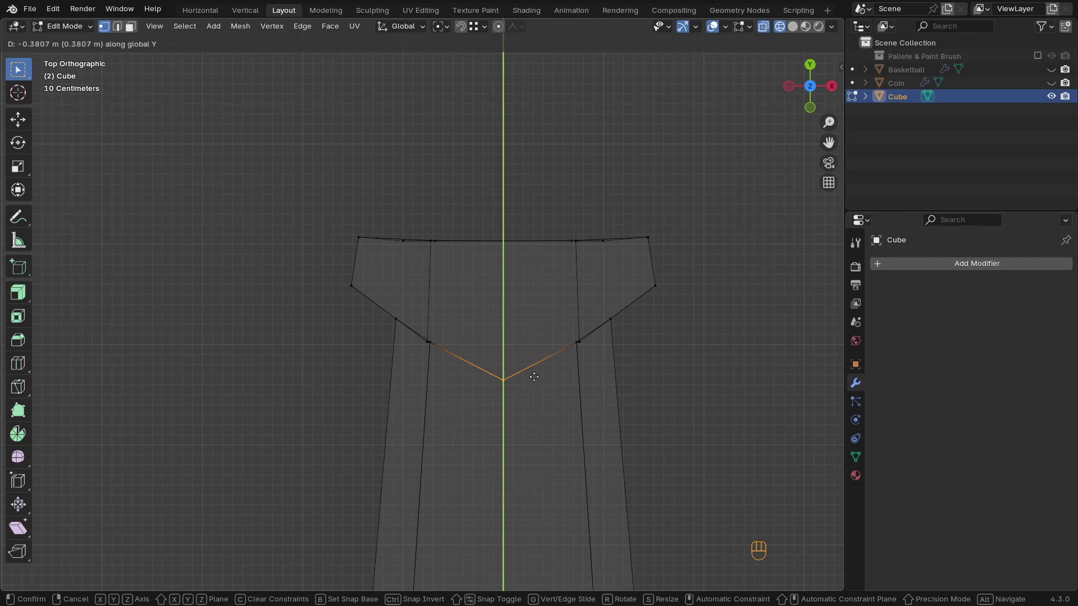
click(570, 367)
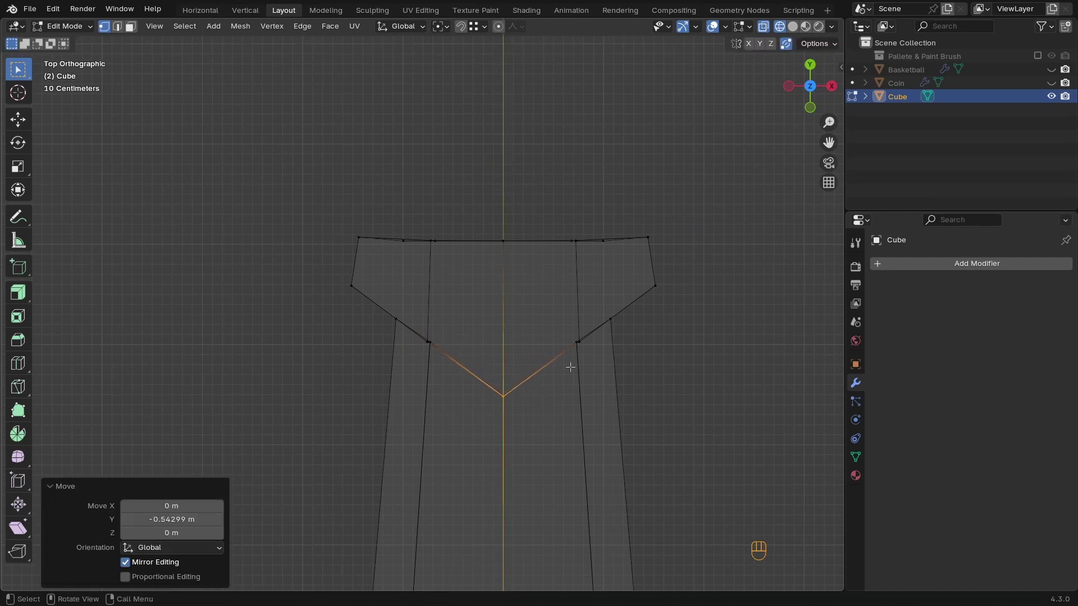
Move the guard's two outermost blade-side corner vertices about 0.487 m along negative Y to square off its ends
click(537, 296)
shift+click(355, 275)
shift+click(374, 302)
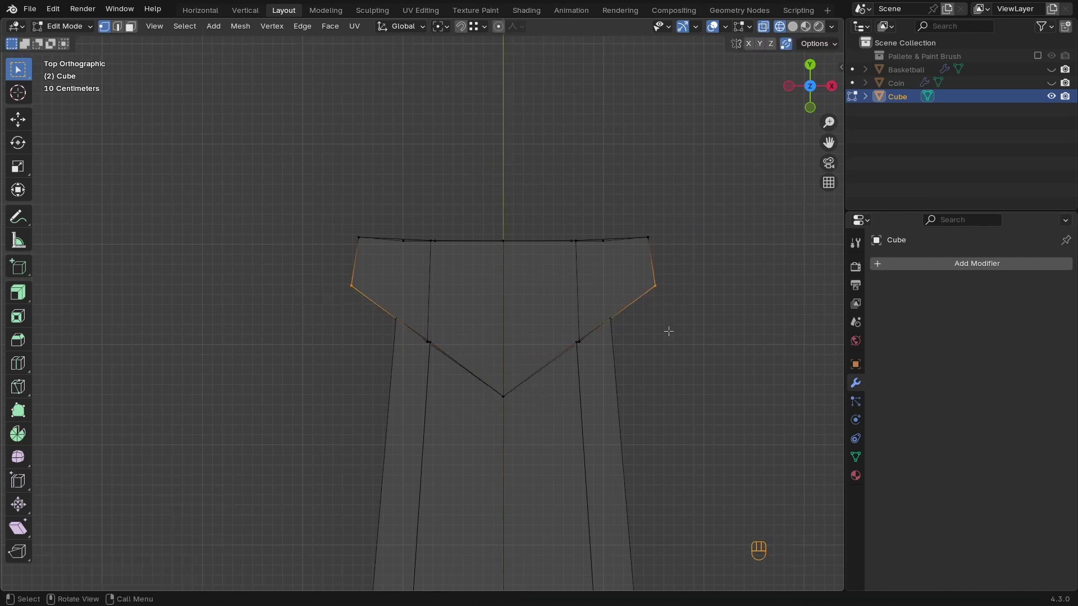
key(g)
key(y)
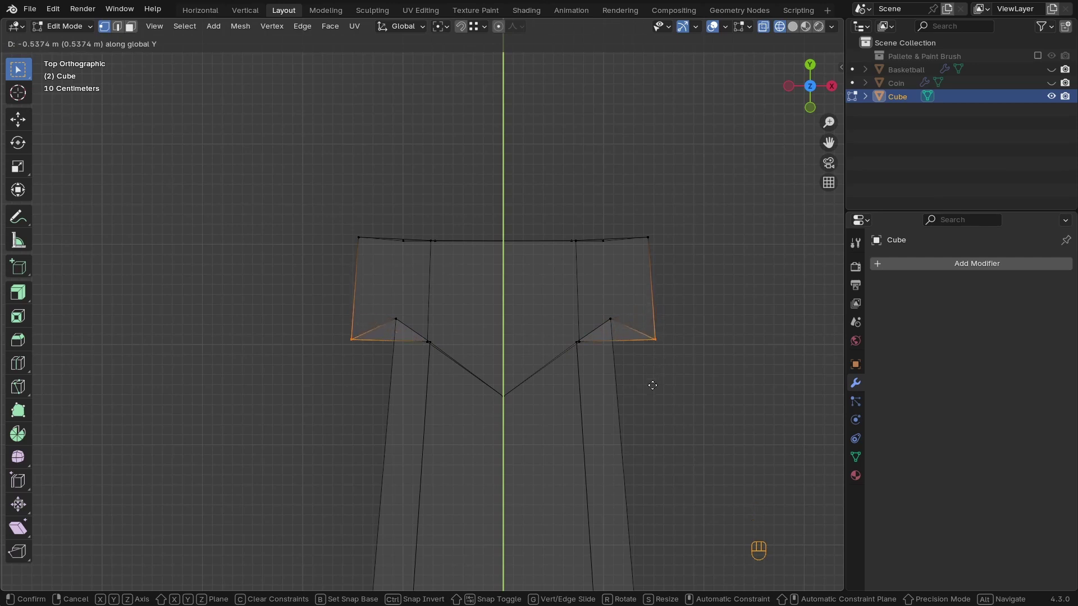
click(649, 381)
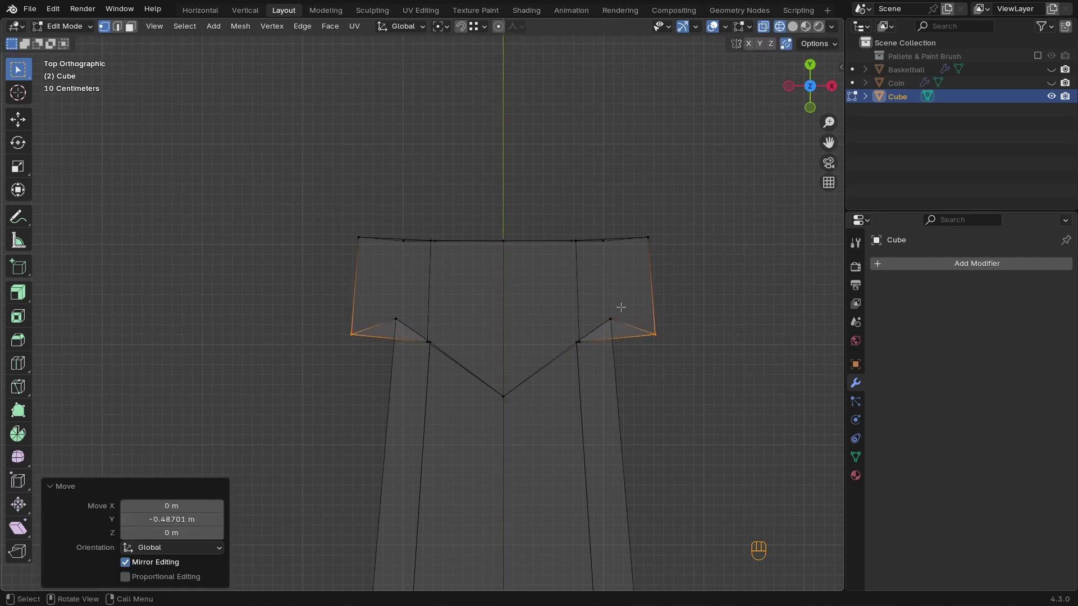
Move the two blade-edge vertices under the guard about 0.208 m along negative Y to meet its new edge, and return to solid shading
click(620, 307)
shift+click(397, 318)
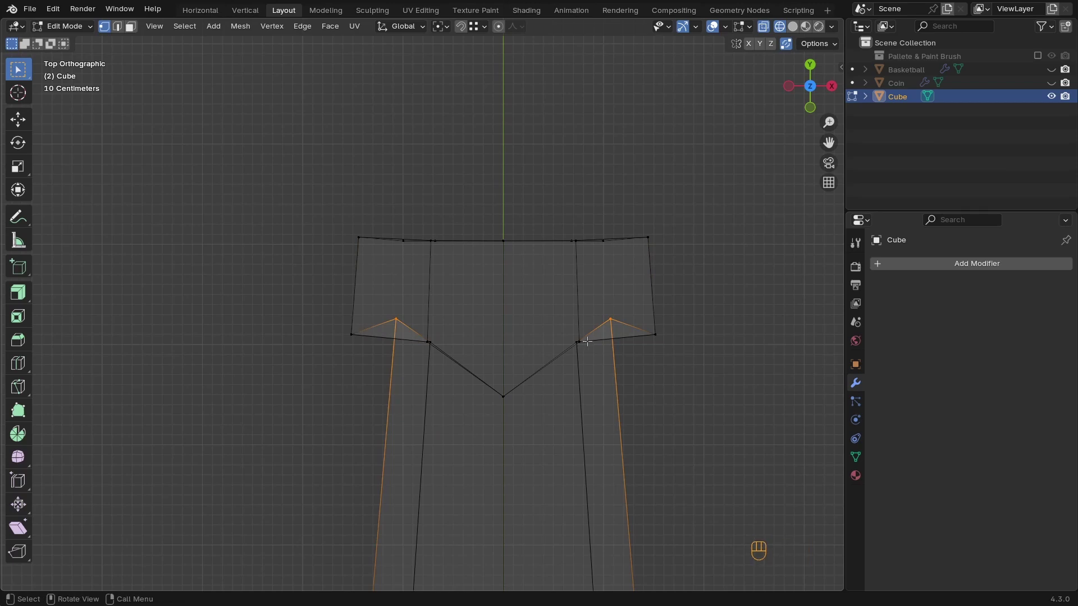
key(g)
key(y)
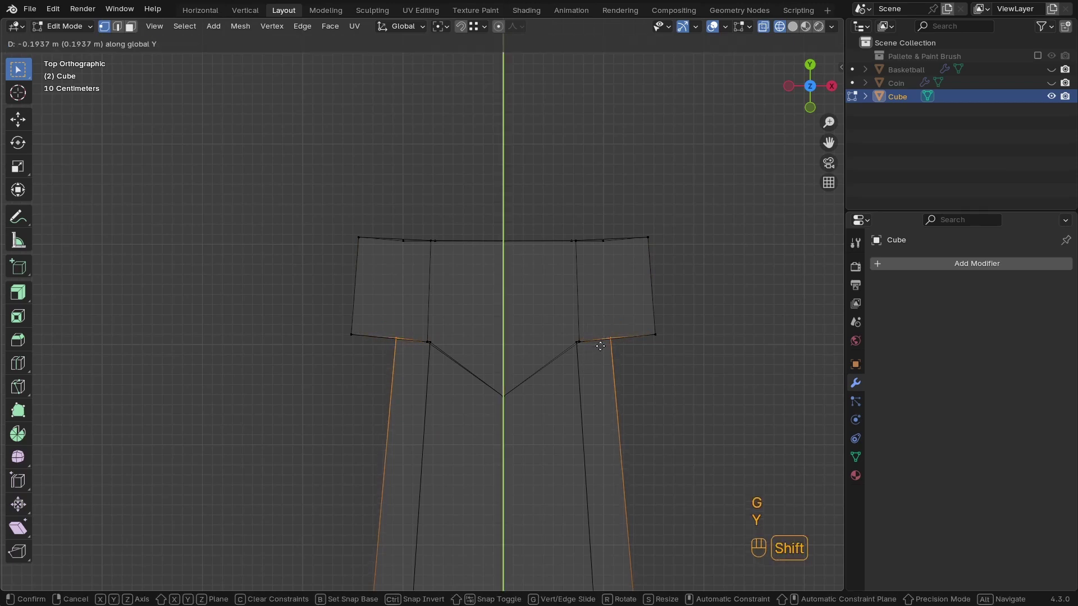
click(548, 389)
key(z)
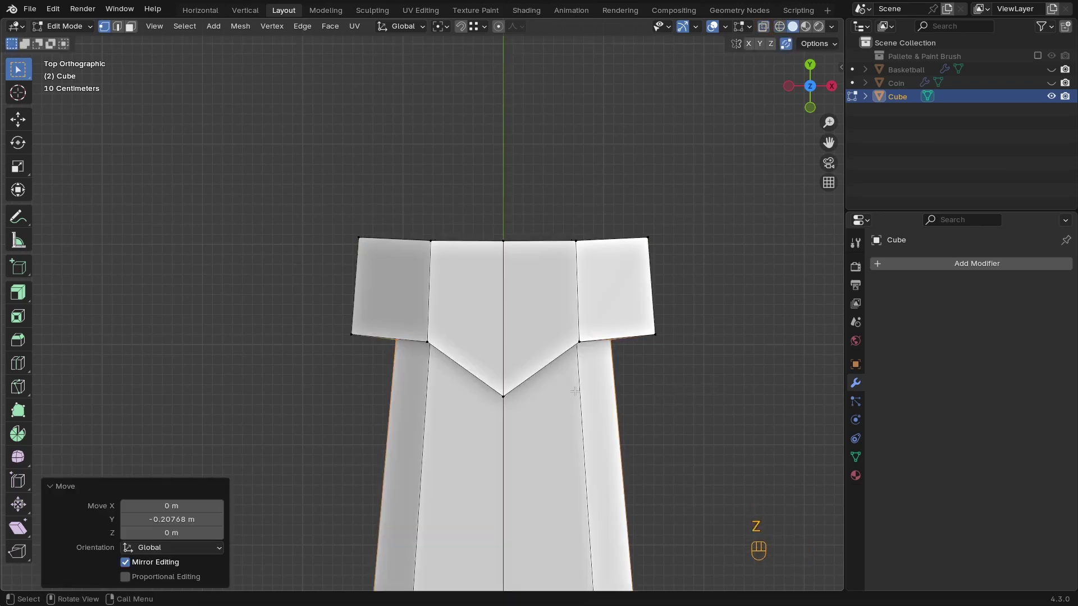
Select the guard's upper blade-side edge loop and move it about 0.127 m along positive Y to slope the guard's underside
middle_drag(575, 390, 452, 306)
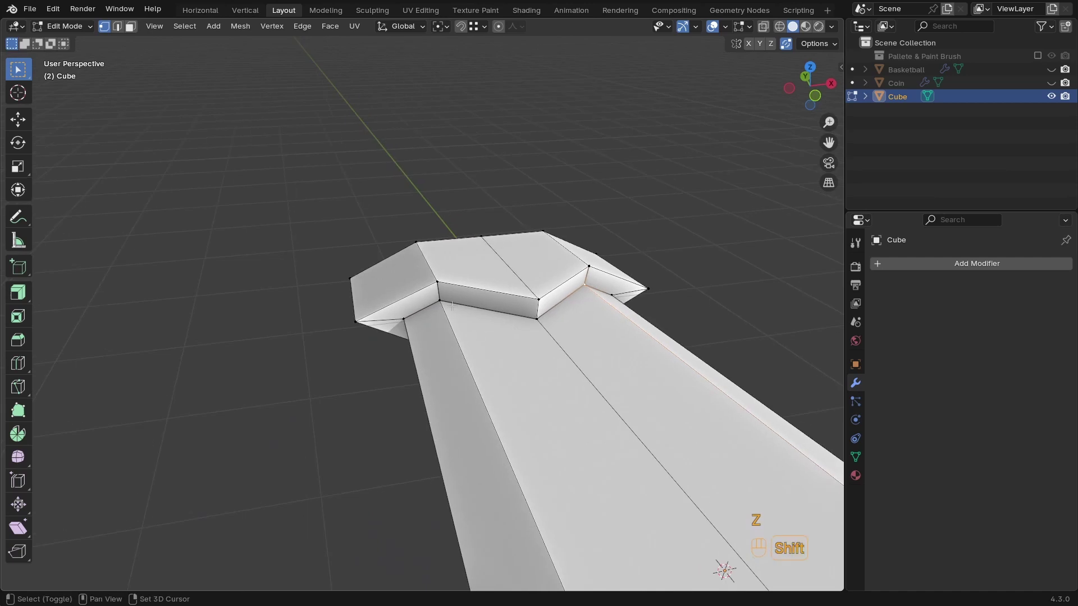
alt+shift+click(541, 324)
key(2)
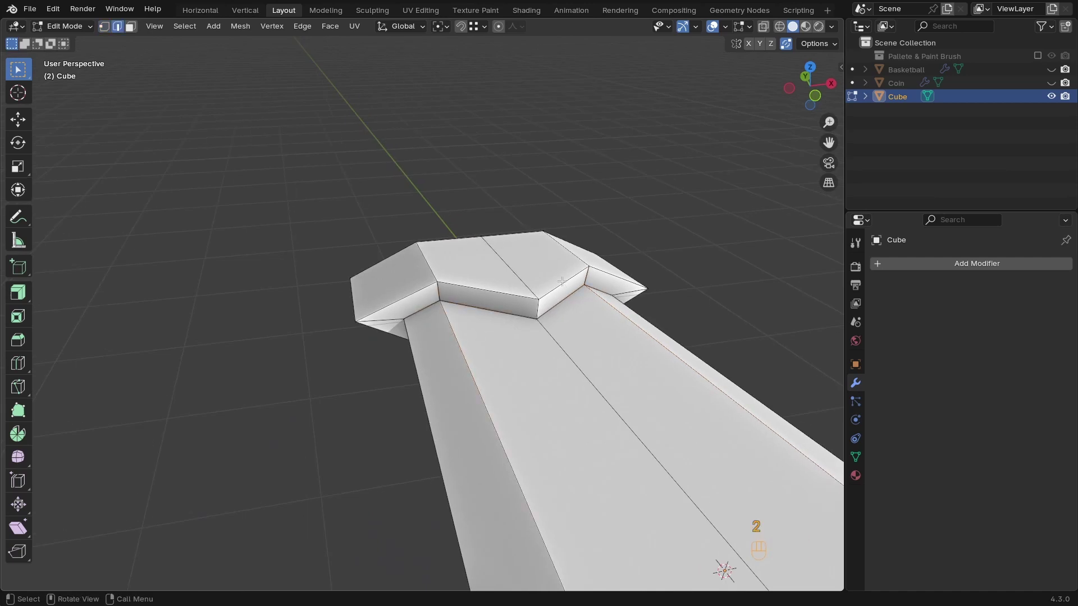
alt+shift+click(662, 295)
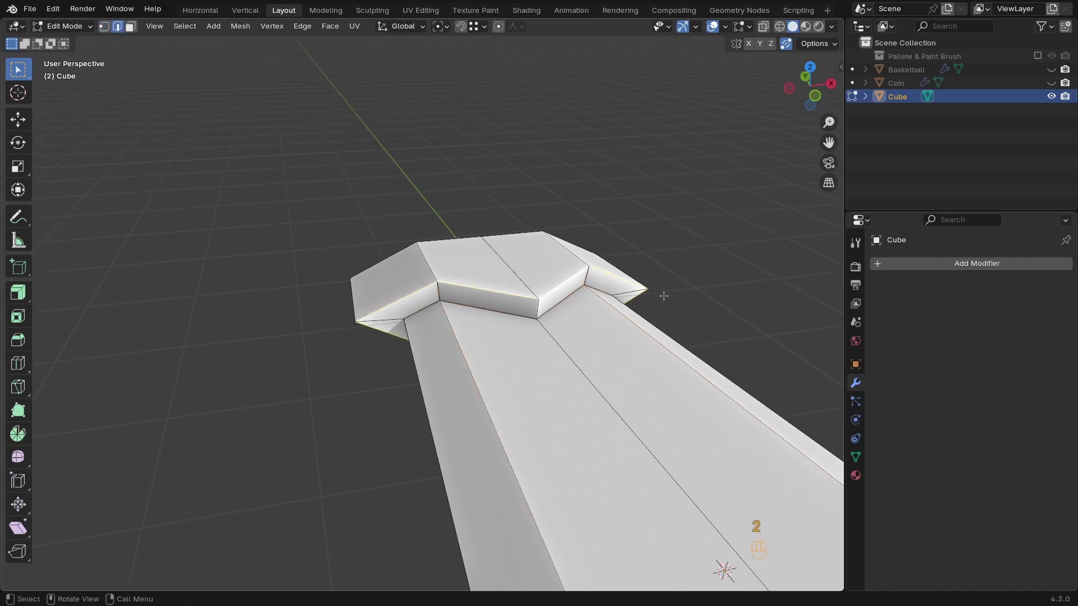
key(KP_7)
key(z)
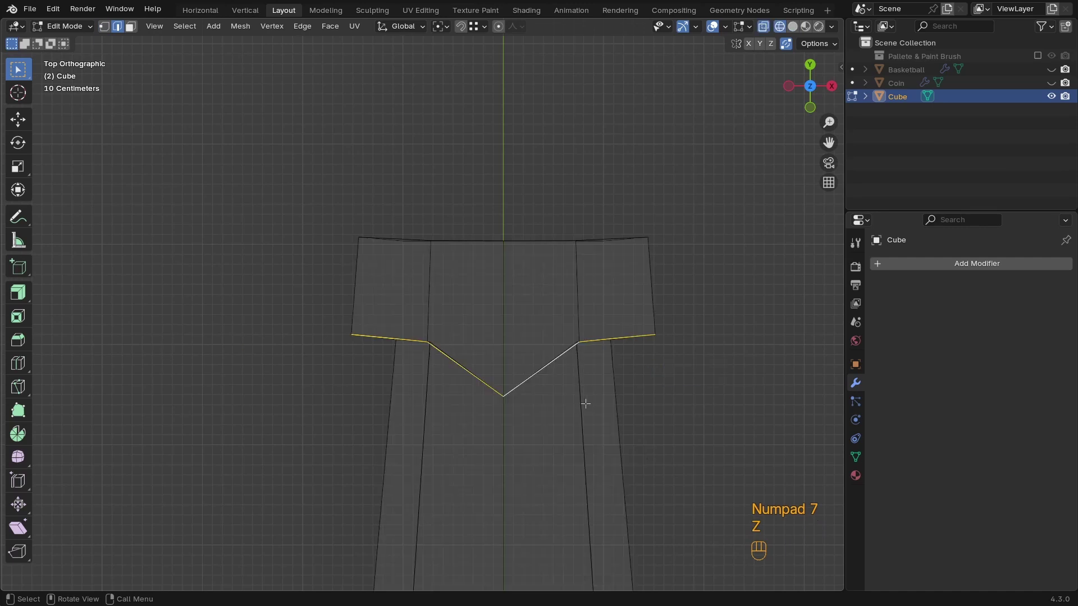
key(g)
key(y)
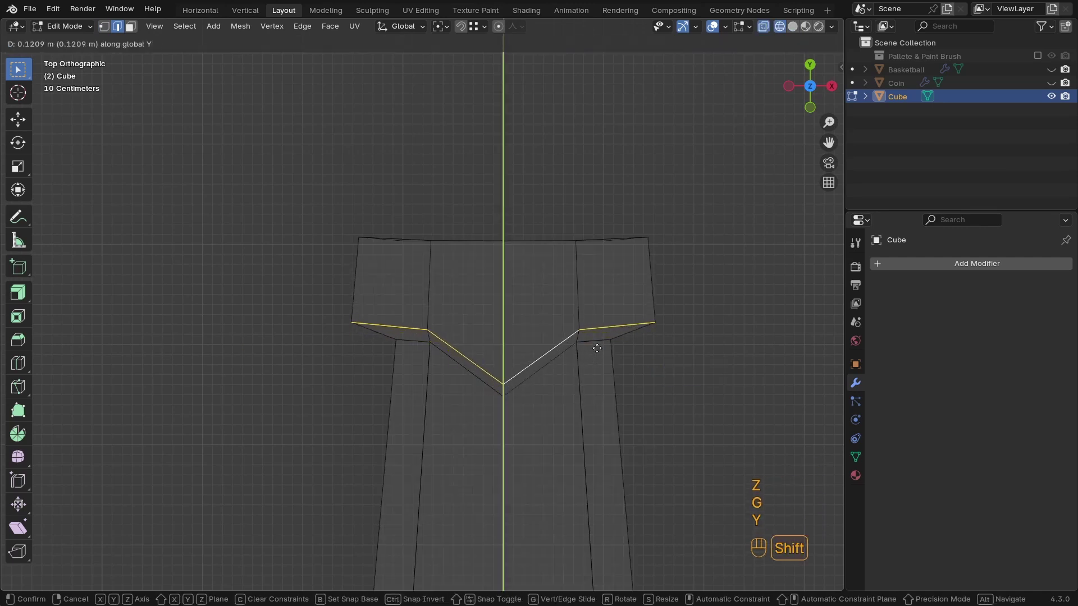
shift+click(598, 342)
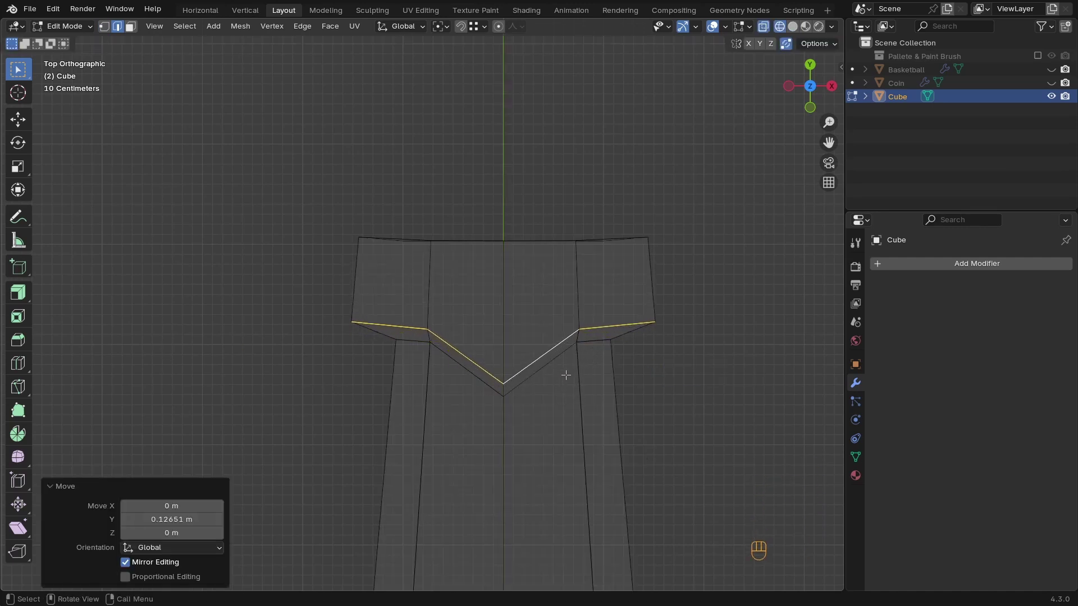
Inspect the guard's sloped blade-side edge in solid shading and Object Mode, in perspective and from the top
key(1)
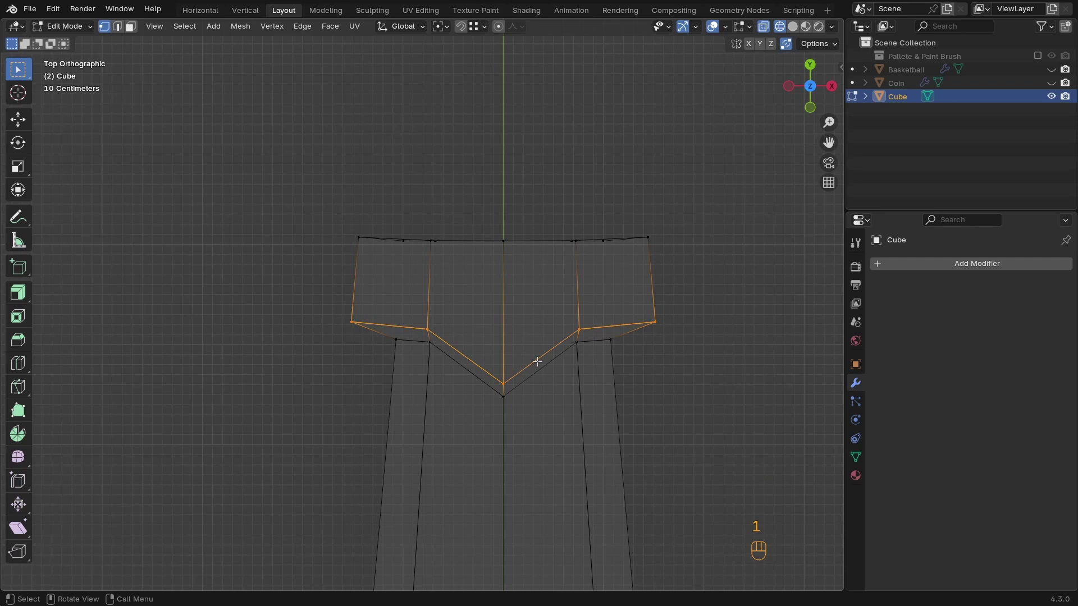
key(z)
click(621, 410)
key(Tab)
mouse_move(681, 429)
middle_down()
mouse_move(611, 317)
mouse_move(539, 437)
mouse_move(505, 306)
middle_up()
middle_drag(447, 323, 499, 384)
key(KP_7)
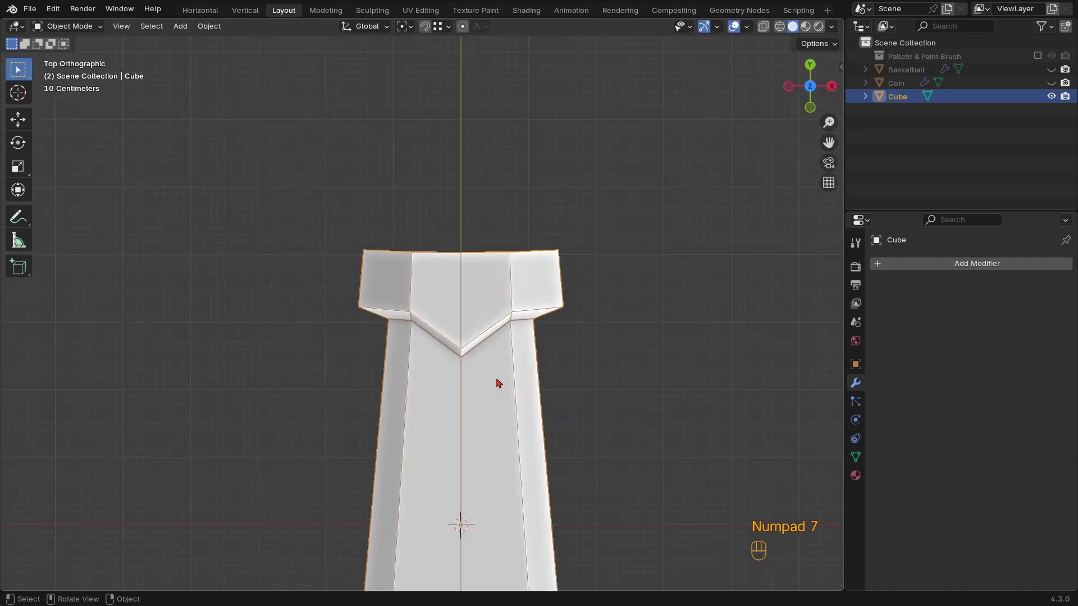
shift+scroll(497, 380, up, 3)
In wireframe, scale the guard's outermost vertices on both sides to about 0.9 along X to narrow the guard
key(Tab)
key(z)
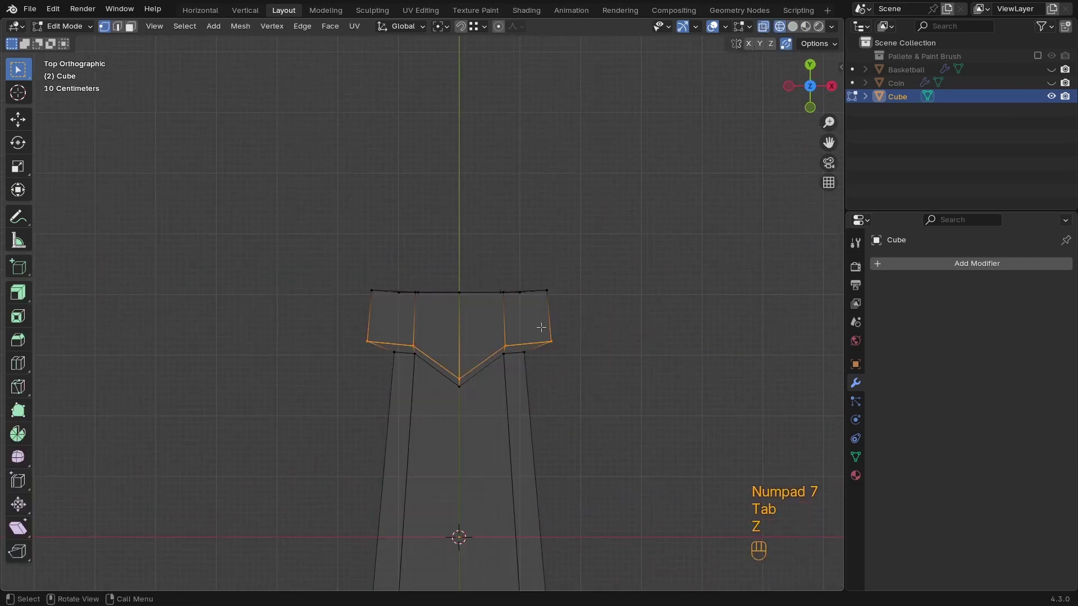
drag(577, 274, 542, 350)
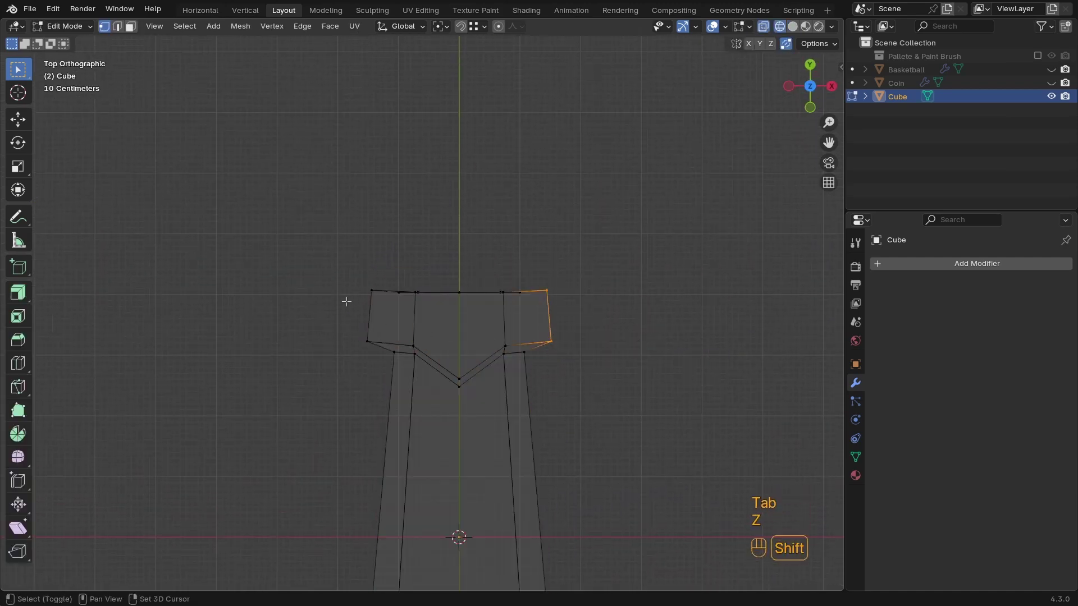
shift+drag(380, 264, 340, 361)
key(s)
key(x)
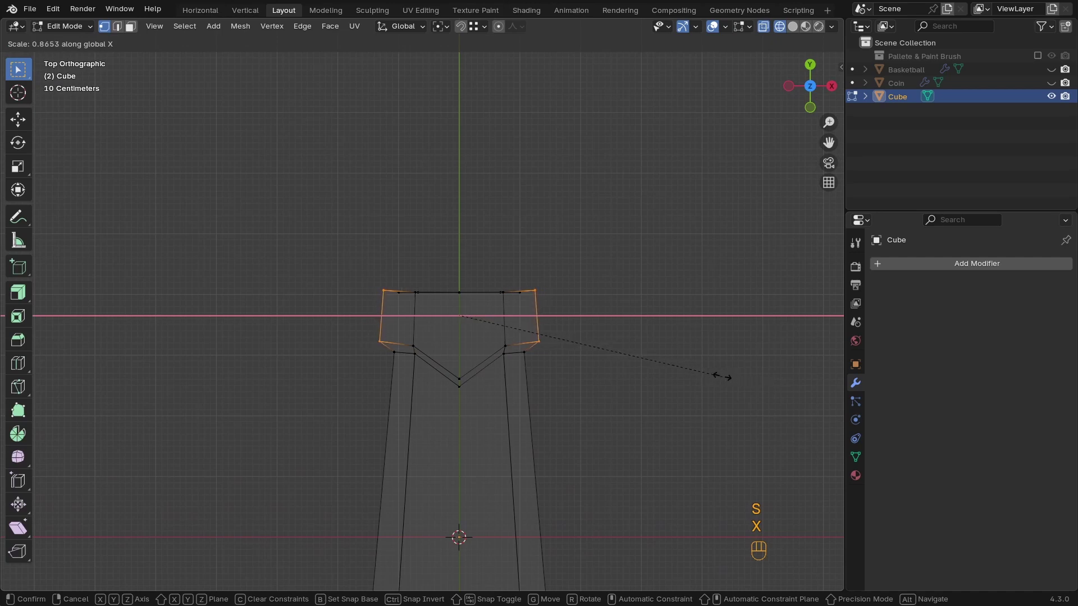
click(730, 373)
Flatten the guard's back edge by scaling all its vertices to 0 along Y
mouse_move(491, 332)
ctrl+middle_down()
mouse_move(513, 303)
mouse_move(508, 338)
ctrl+middle_up()
drag(649, 270, 289, 347)
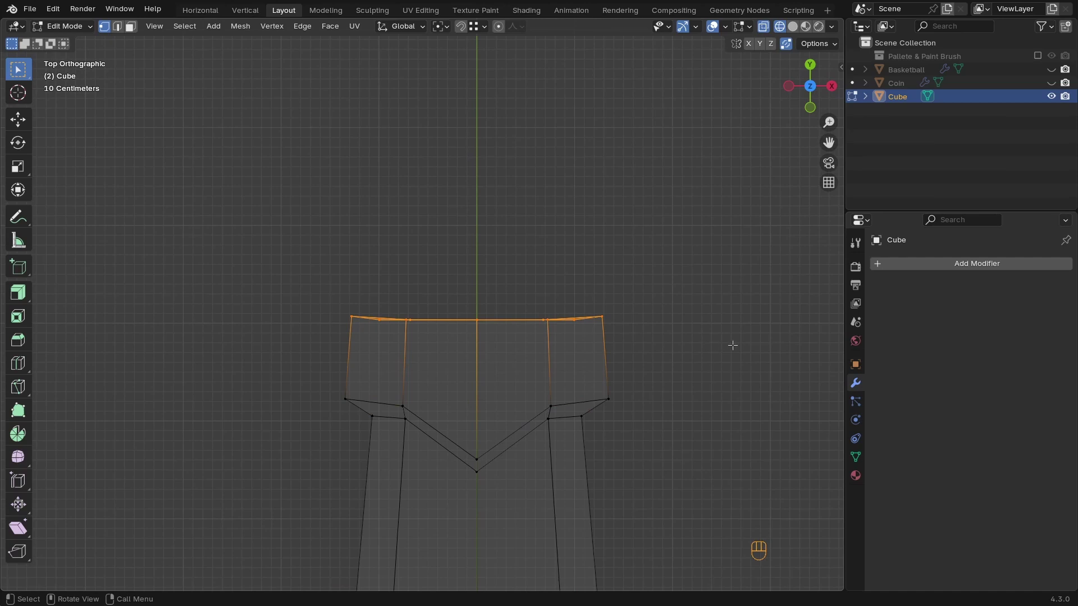
key(s)
key(y)
click(733, 346)
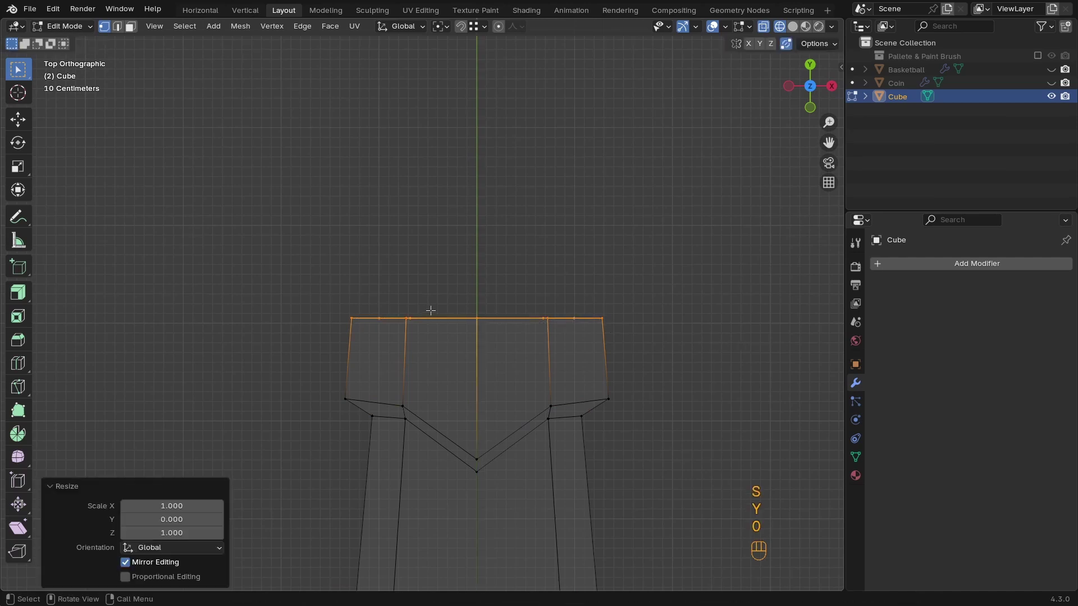
Extrude the guard's flattened back end about 0.86 m along positive Y
ctrl+scroll(543, 318, down, 2)
shift+scroll(543, 346, up, 3)
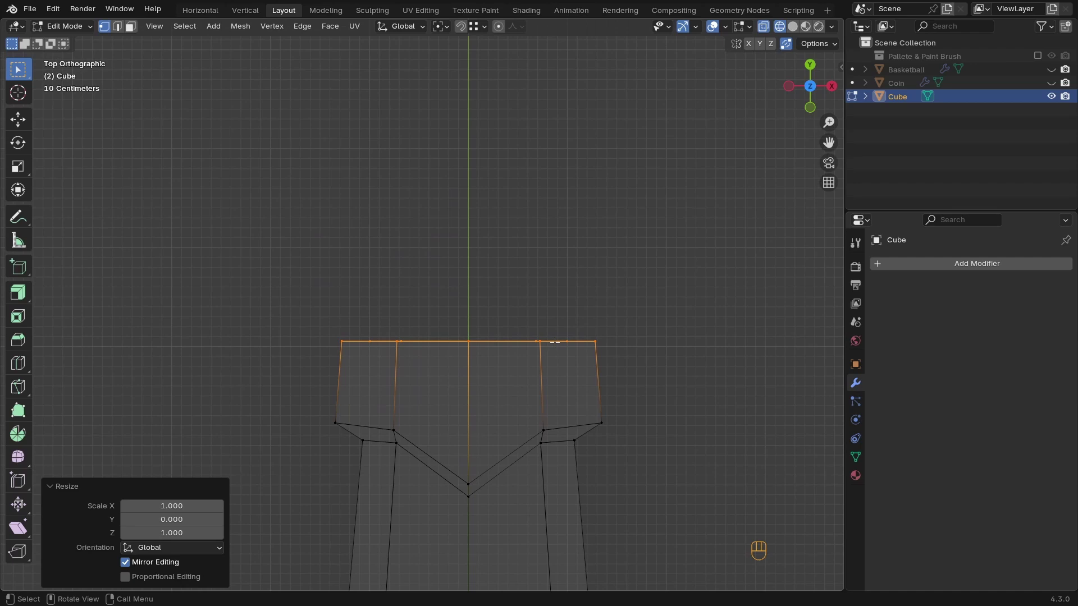
key(2)
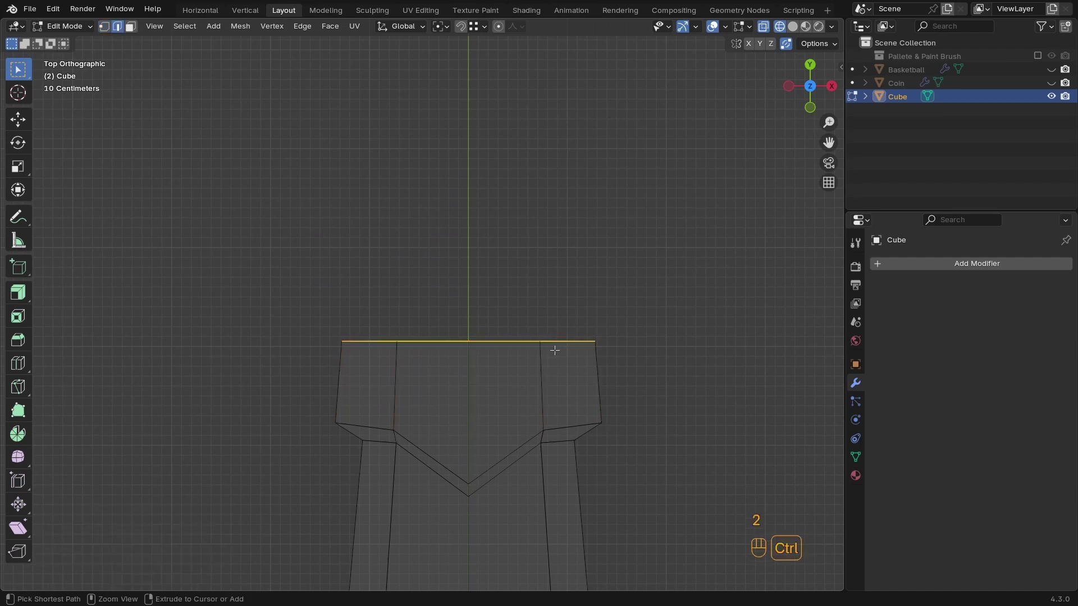
ctrl+middle_drag(555, 342, 560, 340)
key(e)
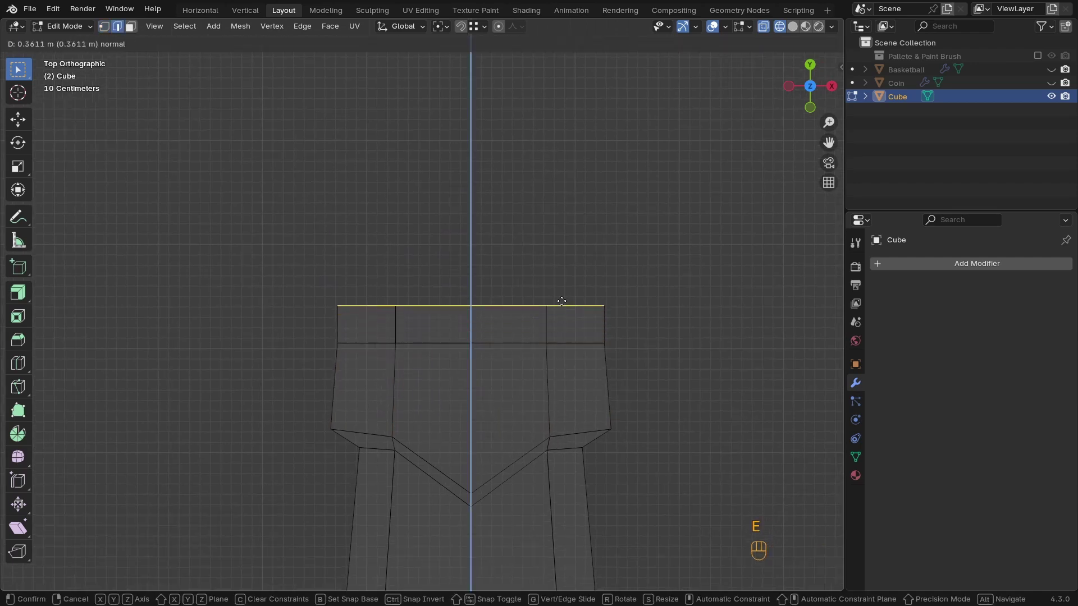
key(y)
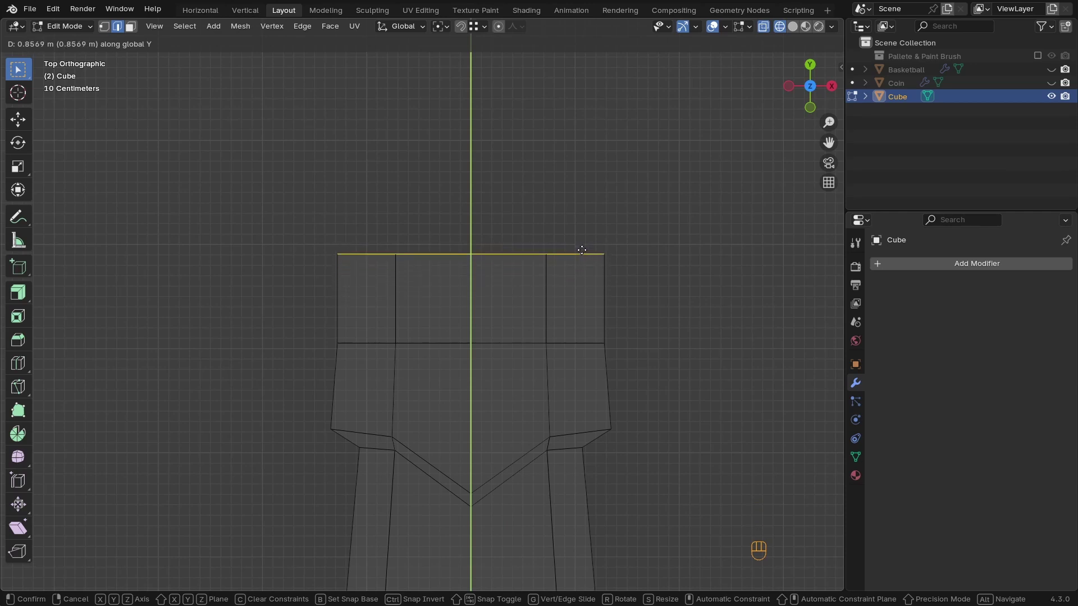
click(582, 252)
Extrude the new section's ring of faces outward along their normals by about 0.18 m with even thickness on
key(3)
alt+click(602, 307)
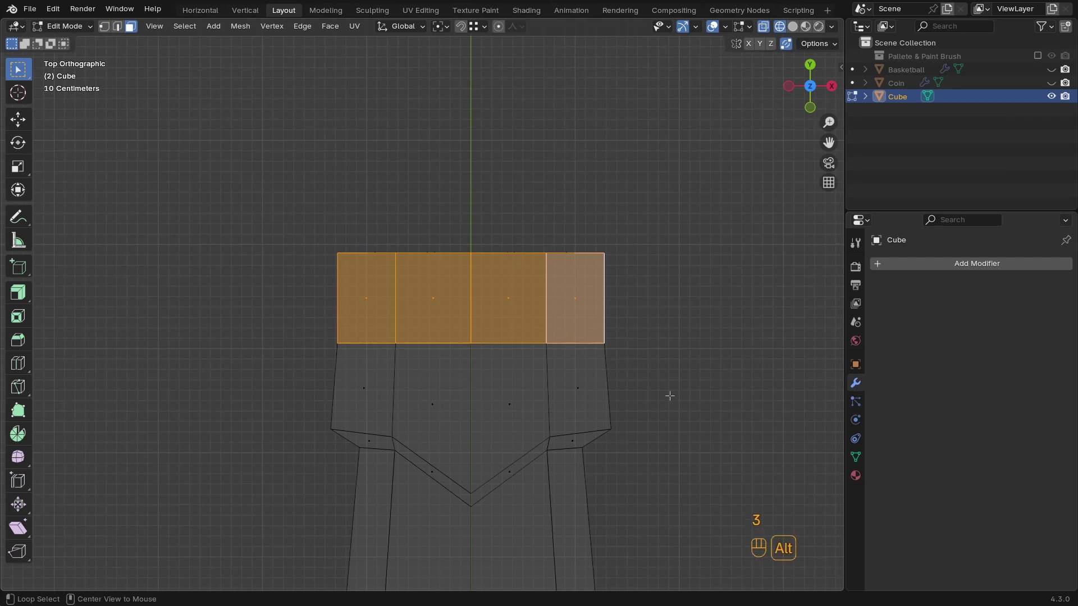
key(alt+e)
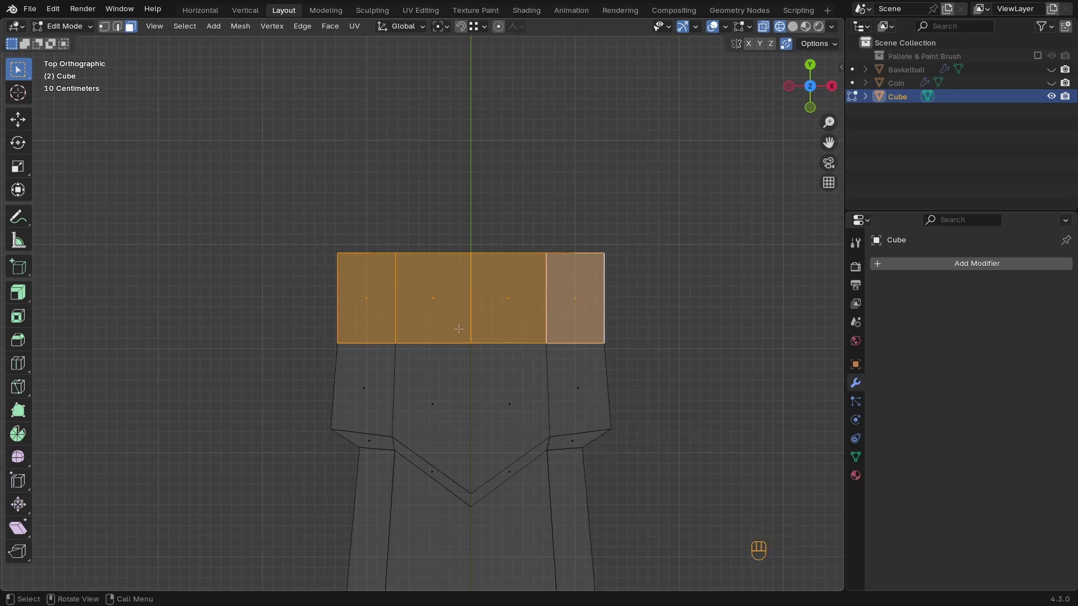
key(alt+e)
click(499, 328)
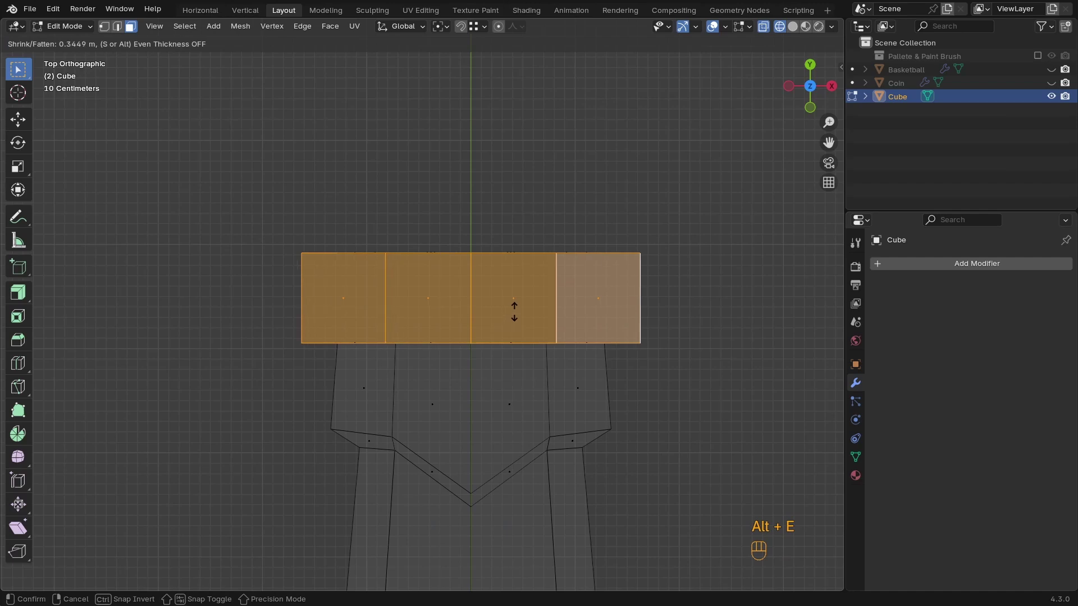
key(s)
key(shift)
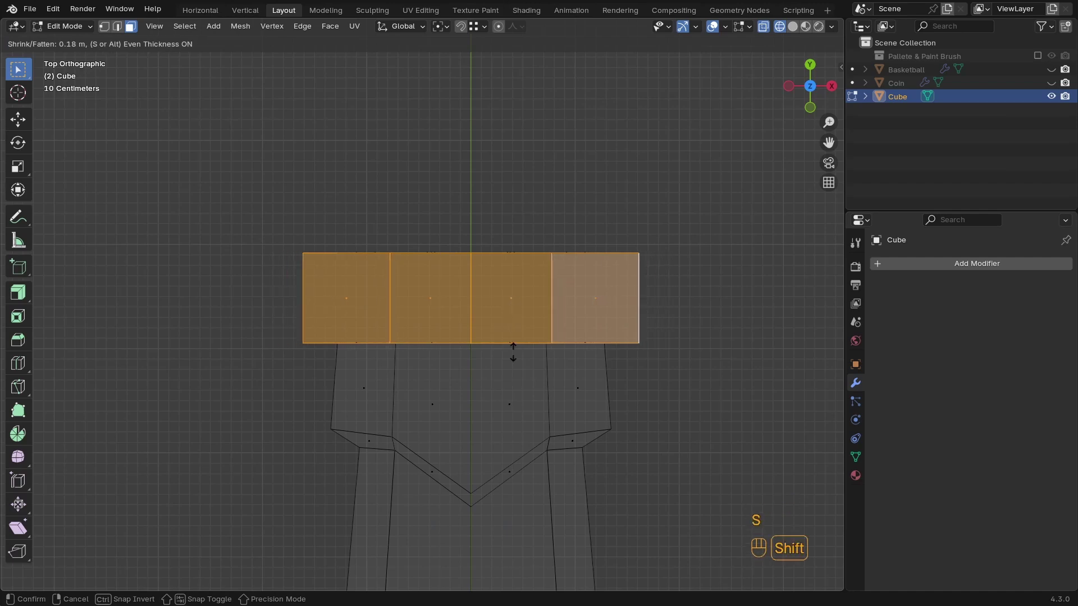
click(525, 371)
In solid shading, scale the inner hexagonal faces at the guard's back end down to 0.633
middle_drag(525, 371, 443, 258)
key(z)
scroll(518, 381, down, 2)
key(Tab)
ctrl+middle_drag(518, 380, 494, 432)
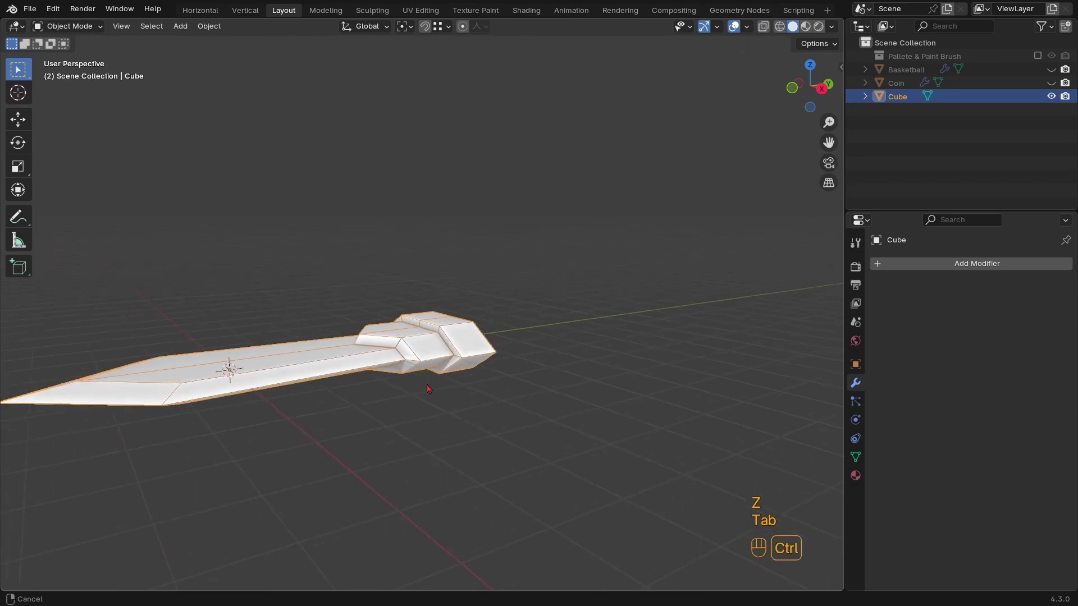
middle_drag(404, 365, 431, 383)
ctrl+middle_drag(431, 383, 441, 269)
key(Tab)
click(400, 282)
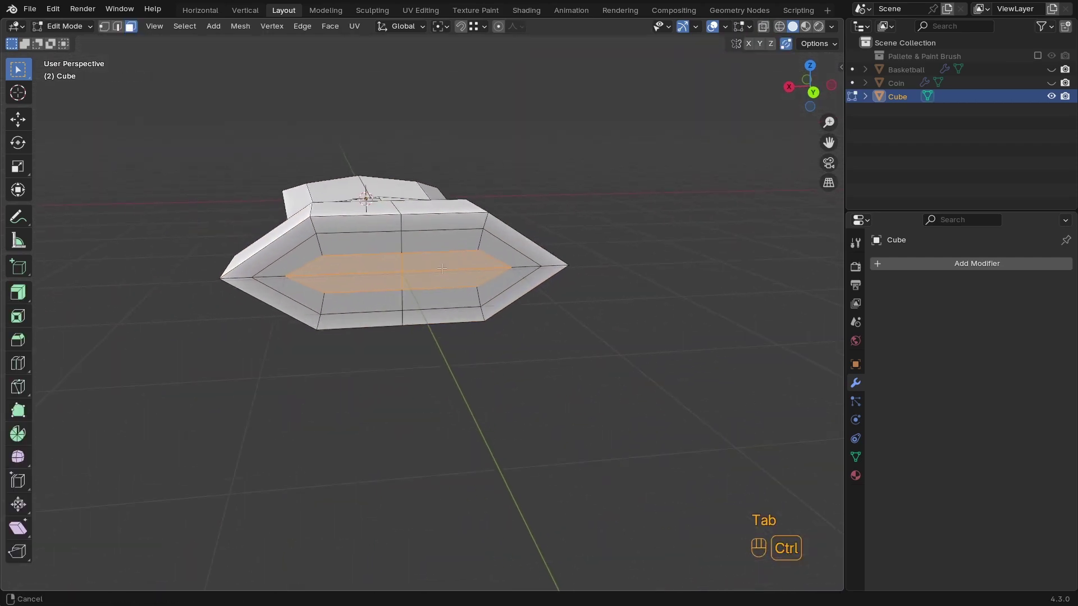
key(s)
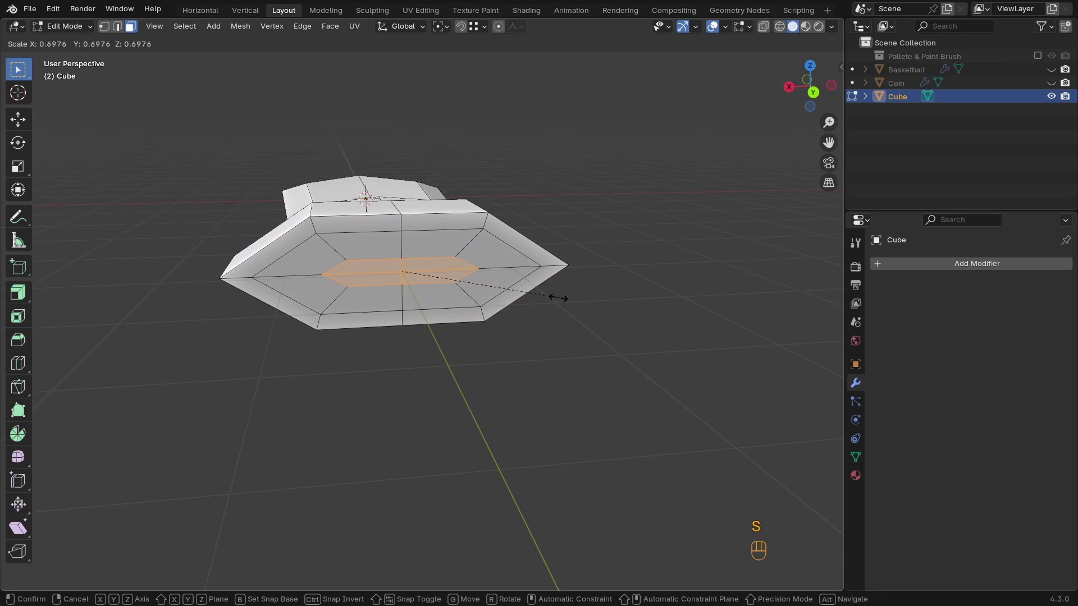
click(547, 296)
Stretch the inner hexagonal end faces to 2.547 along Z
key(s)
key(x)
key(y)
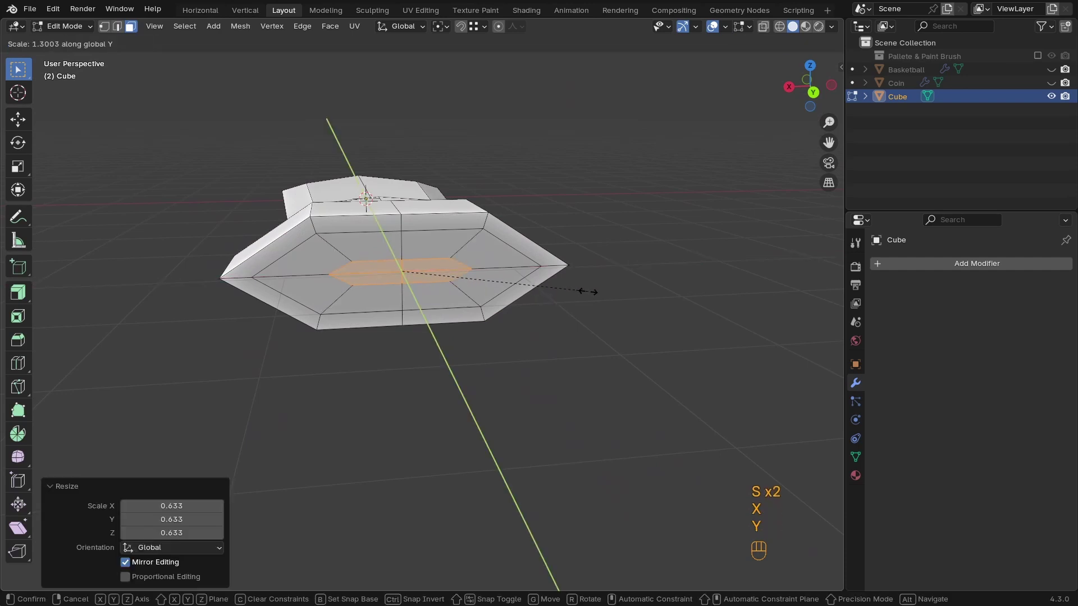
key(z)
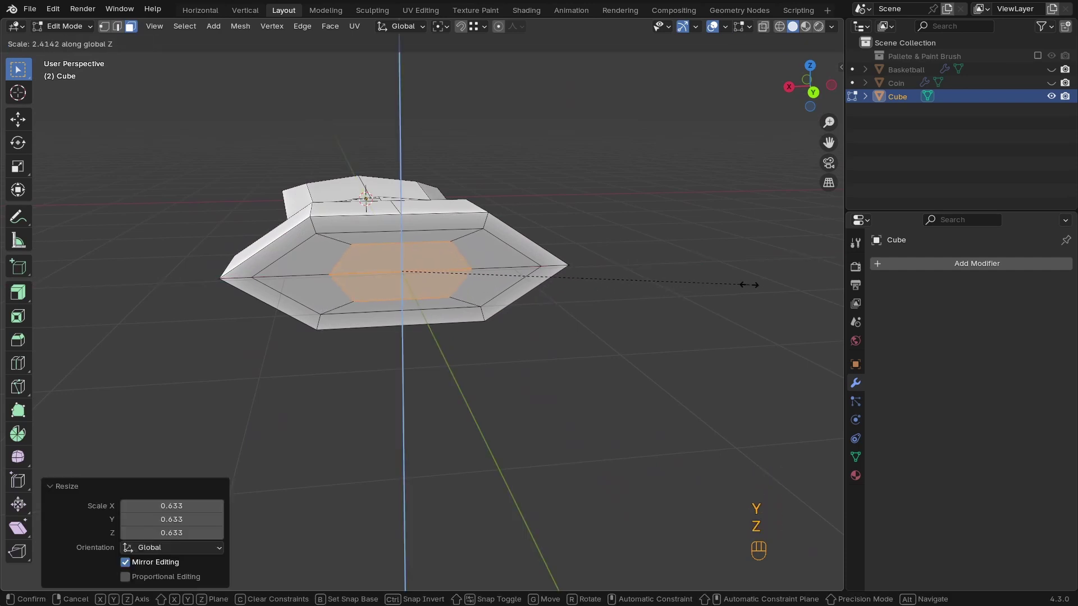
click(768, 284)
Select the upper and lower horizontal edges of the ring around the inner hexagon and scale them to 1.207 along Z
ctrl+middle_drag(449, 343, 421, 241)
shift+middle_drag(421, 241, 425, 288)
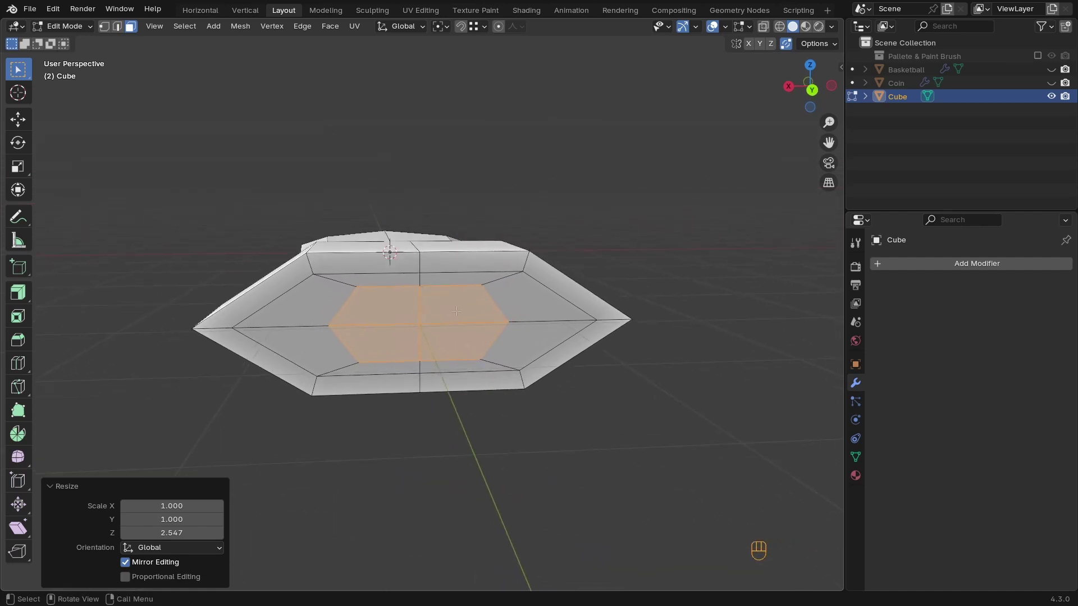
key(2)
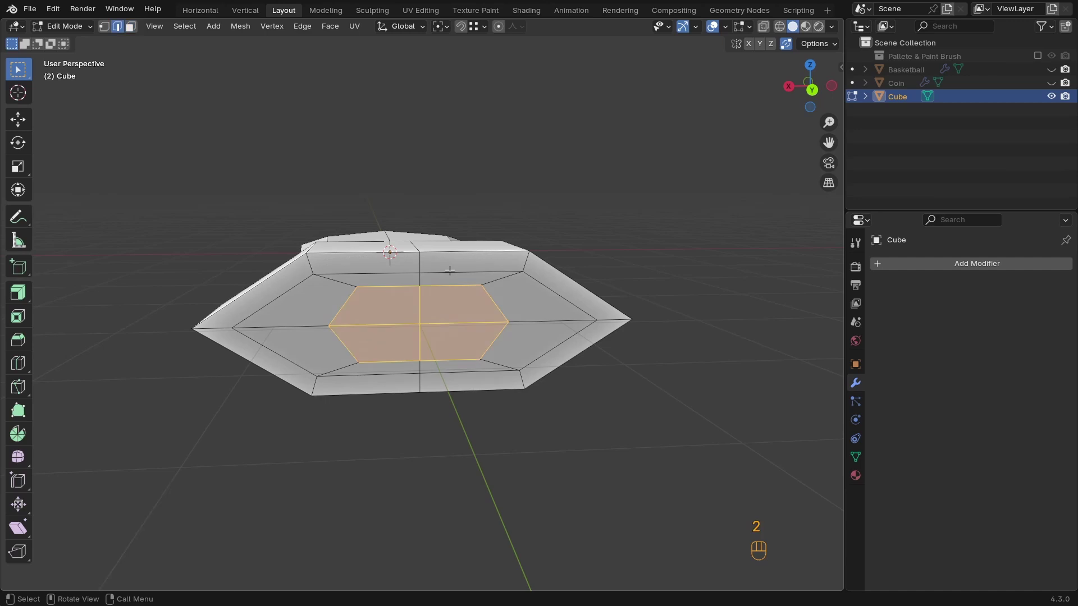
click(447, 274)
shift+click(415, 274)
shift+click(441, 371)
shift+click(368, 374)
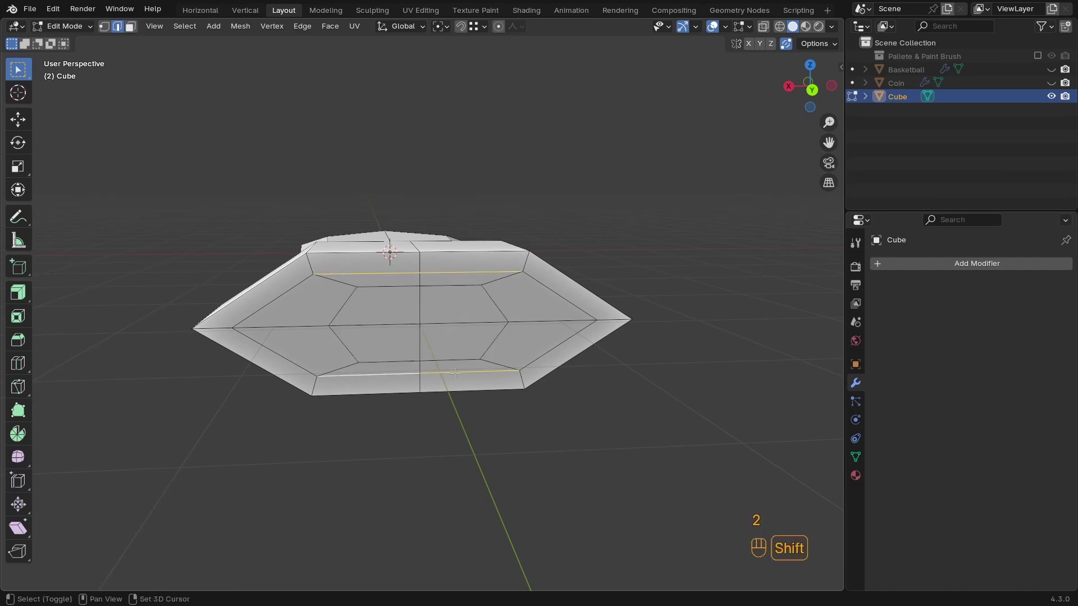
key(s)
key(z)
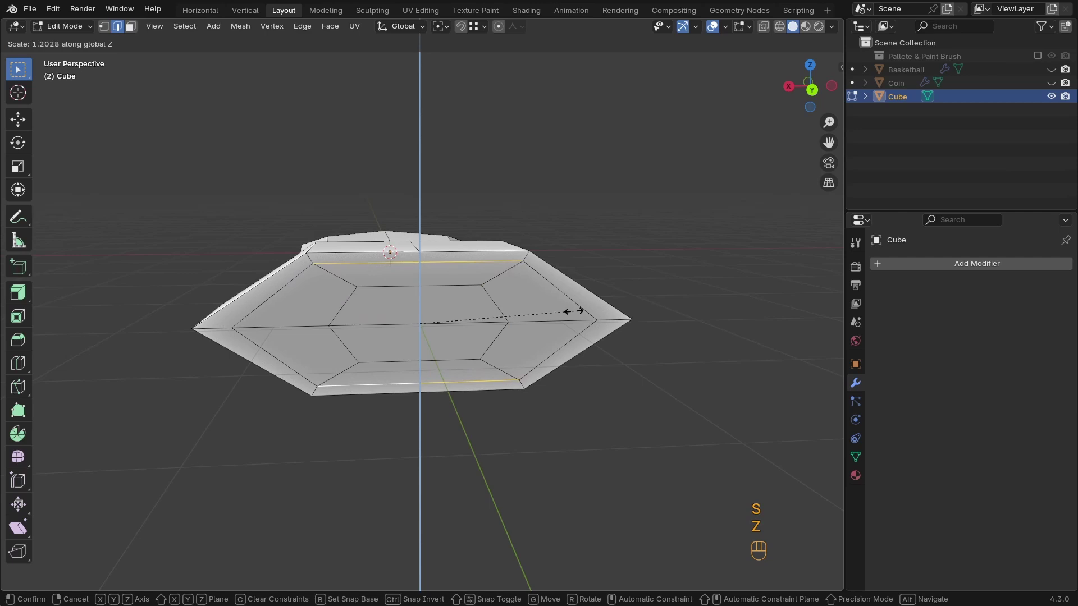
click(574, 311)
Scale the ring's selected upper and lower edges to 0.826 along X
key(s)
key(x)
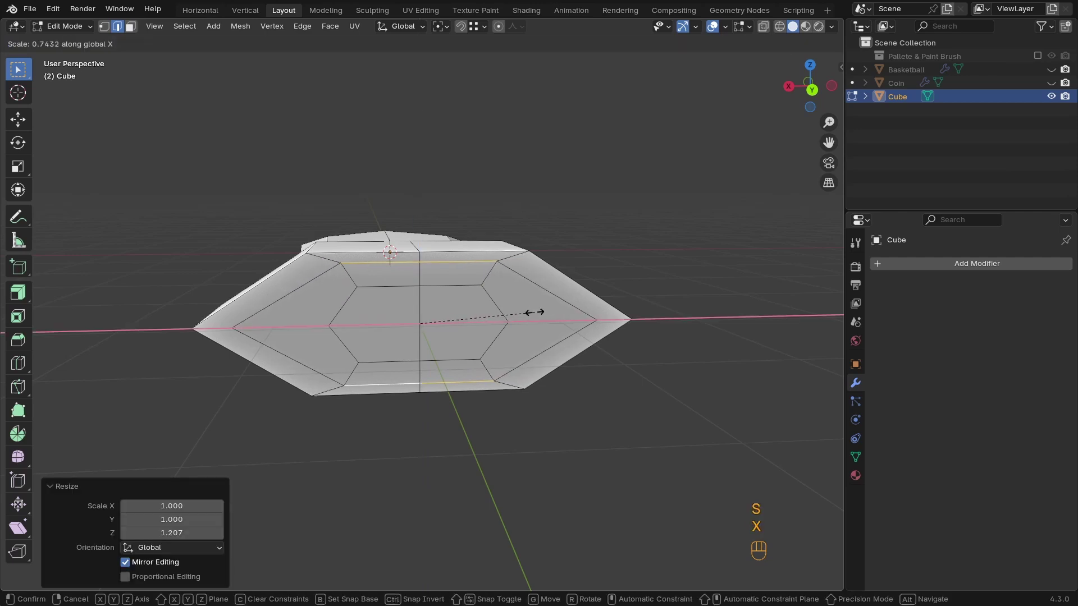
click(547, 312)
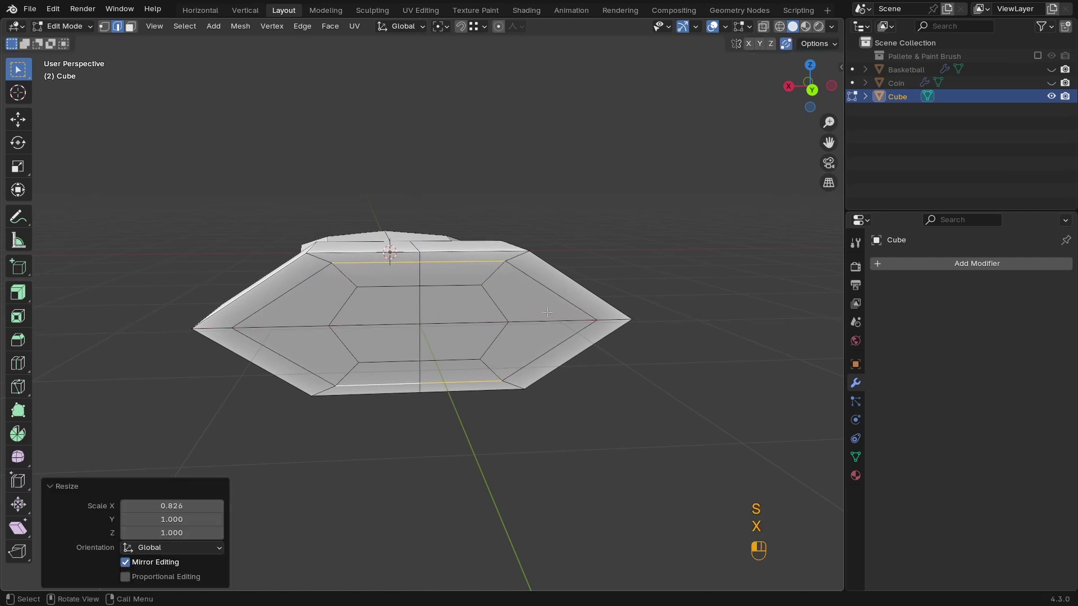
Select the four inner hexagonal faces at the guard's back end
key(3)
click(431, 326)
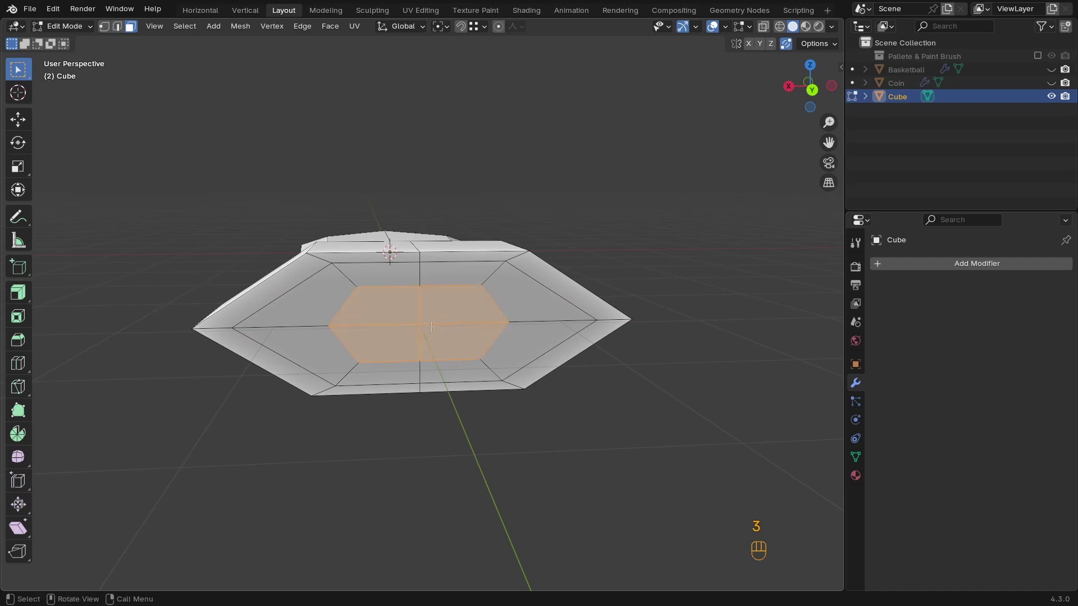
middle_drag(442, 342, 465, 319)
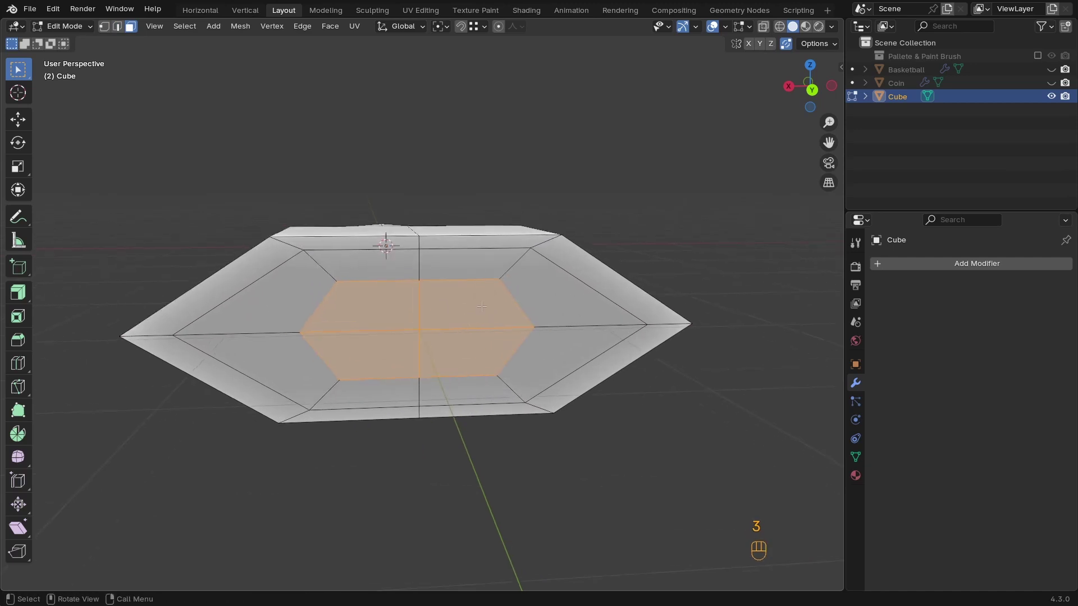
Try to round the selected inner faces with LoopTools Circle and scale them down to about 0.737
right_click(482, 307)
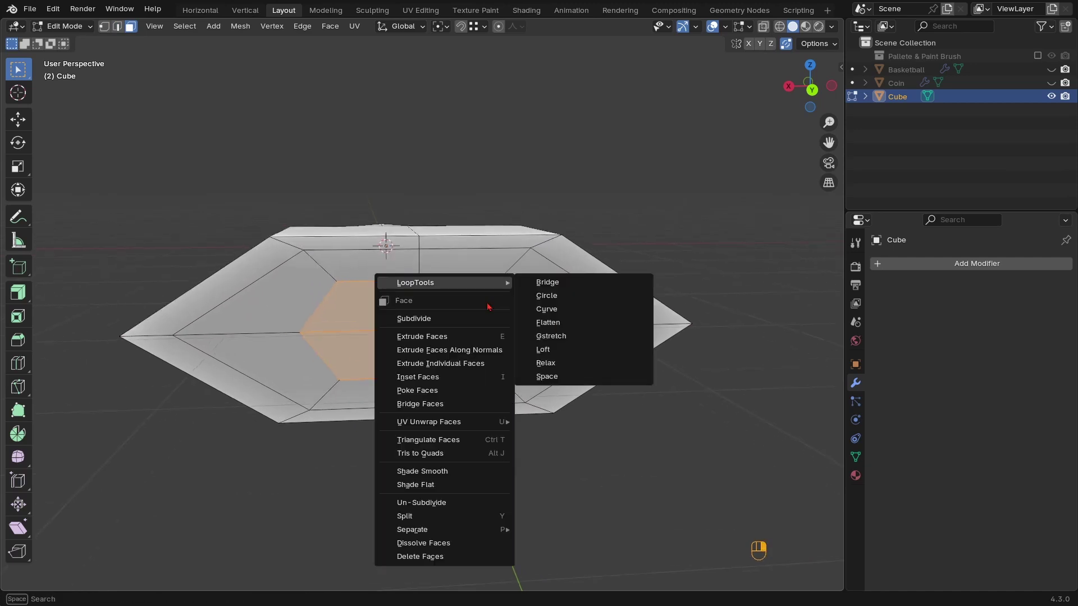
right_click(440, 293)
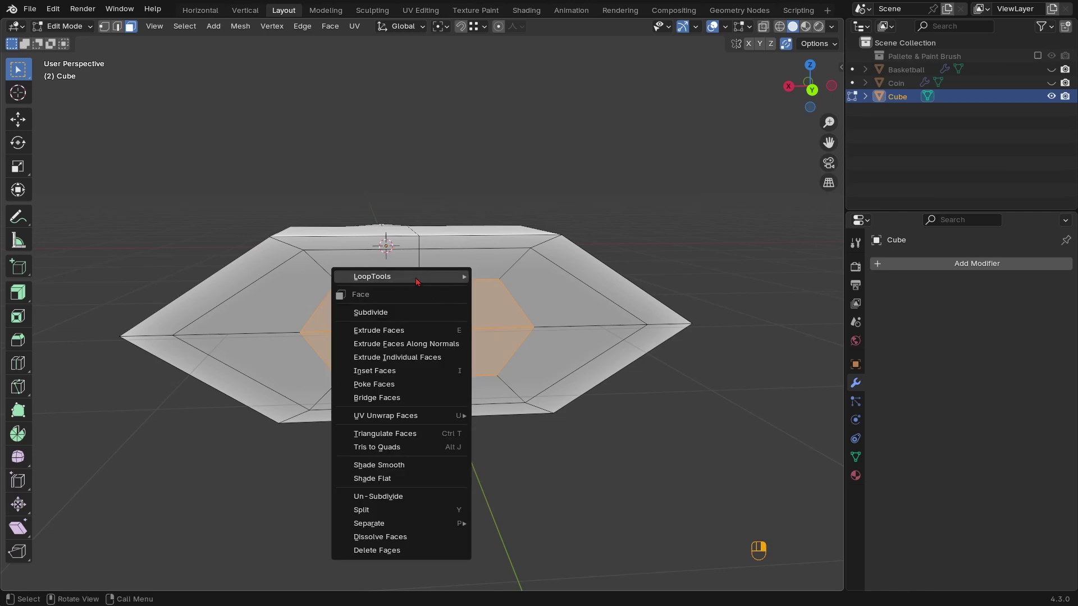
mouse_move(449, 276)
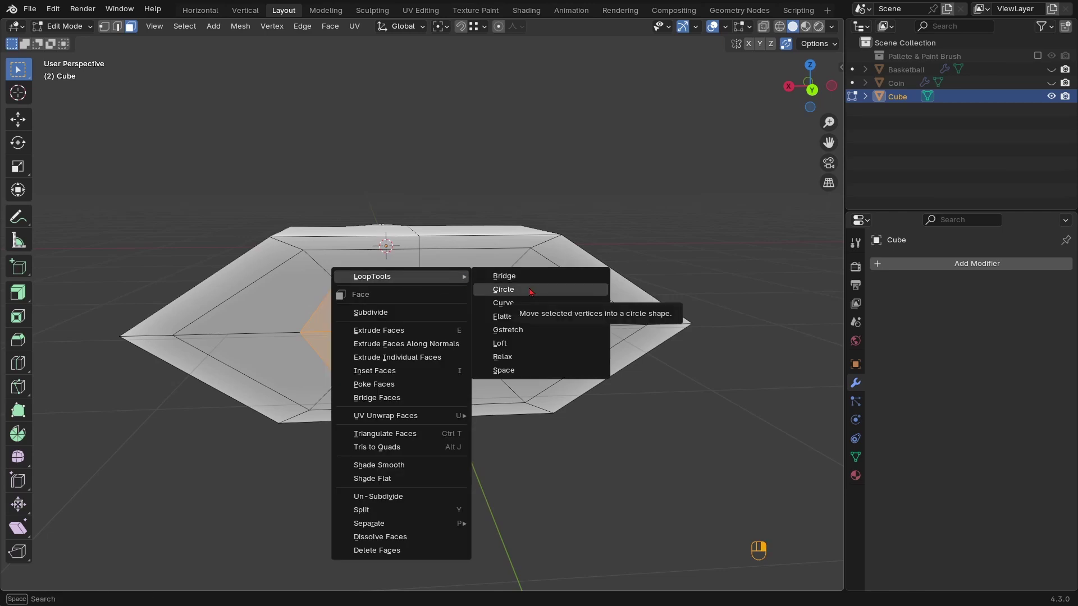
click(531, 291)
scroll(561, 323, down, 1)
key(s)
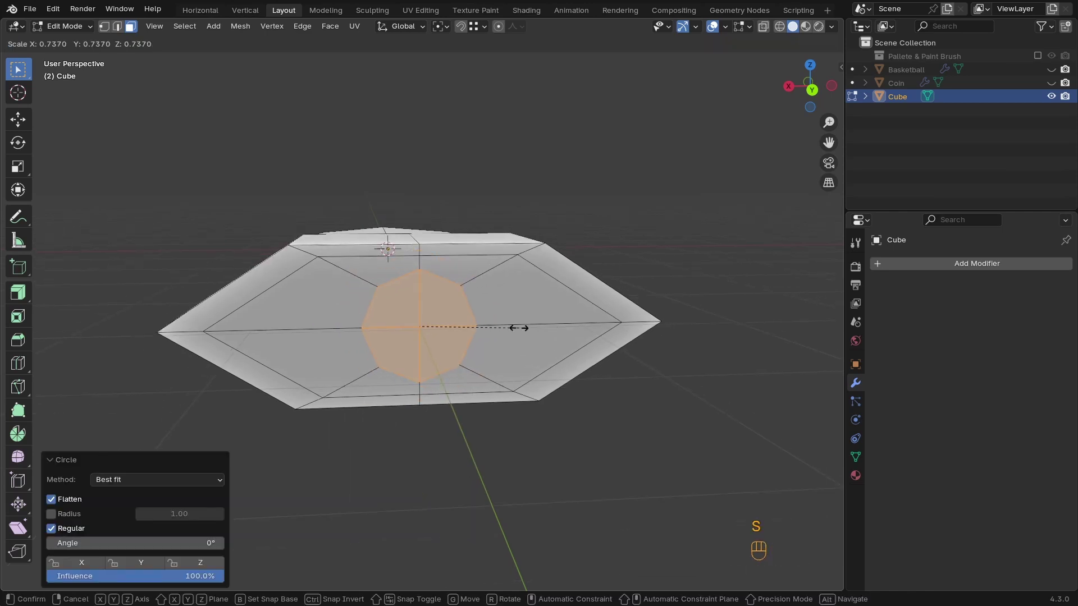
click(518, 328)
scroll(518, 328, down, 2)
key(ctrl+z)
middle_drag(519, 328, 505, 345)
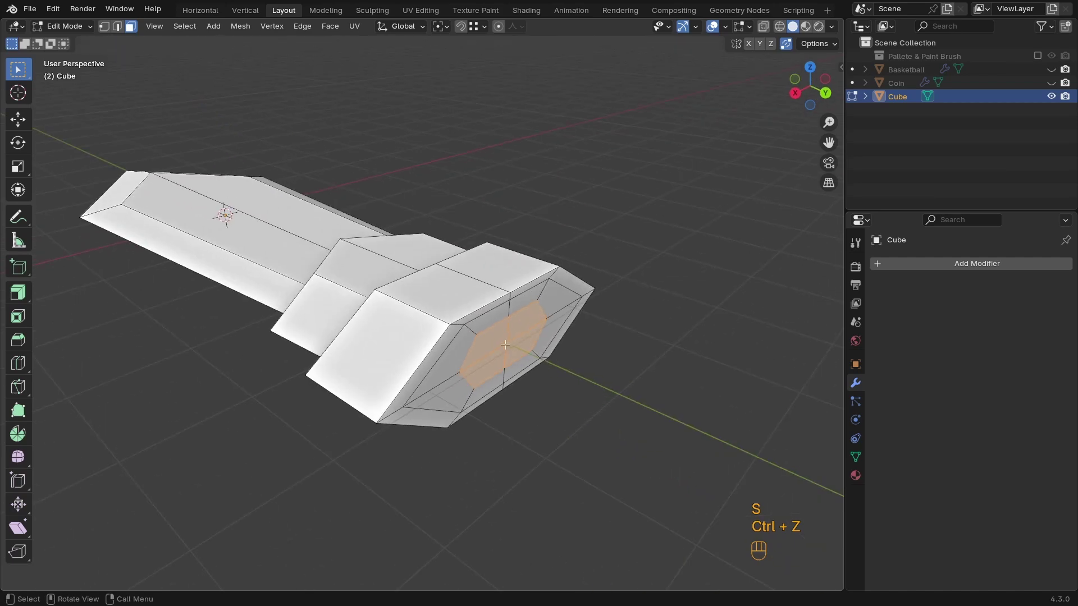
In Object Mode, open the add-on preferences and search the installed add-ons for "loo"
key(Tab)
click(53, 9)
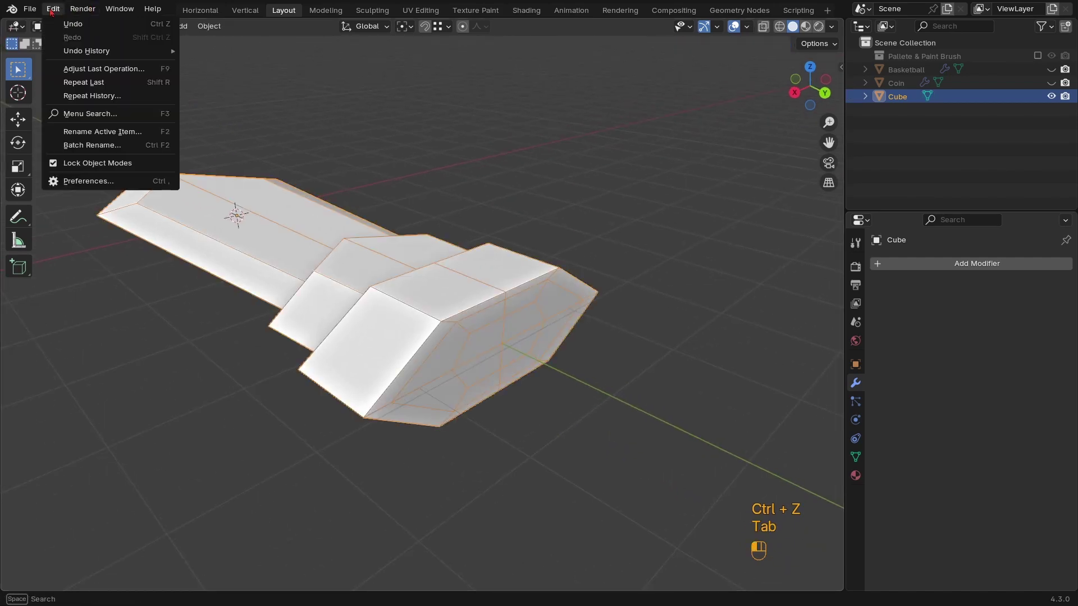
click(88, 180)
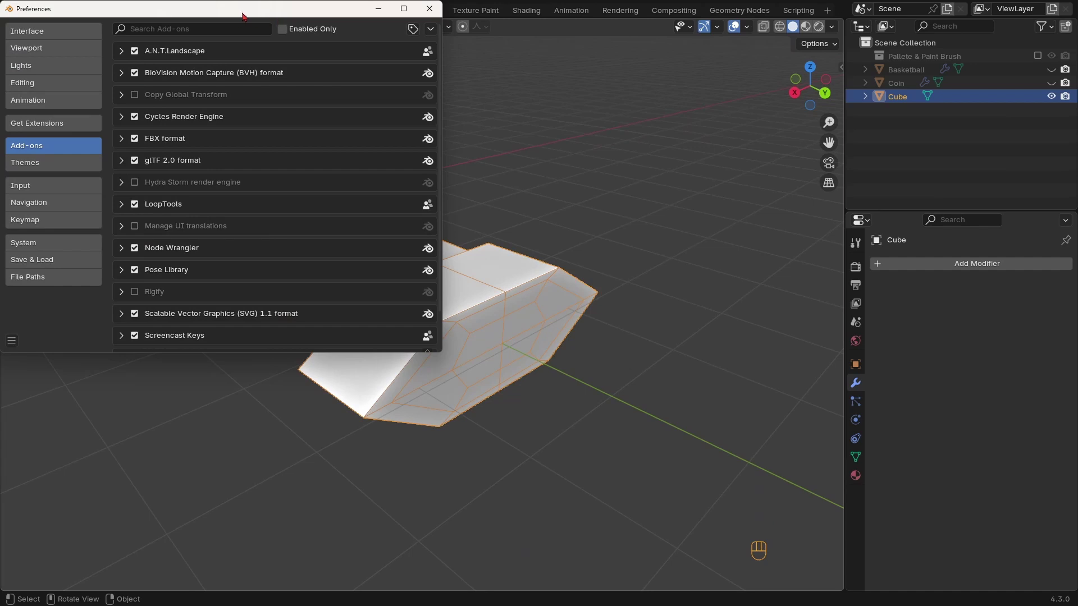
drag(242, 15, 315, 67)
click(316, 79)
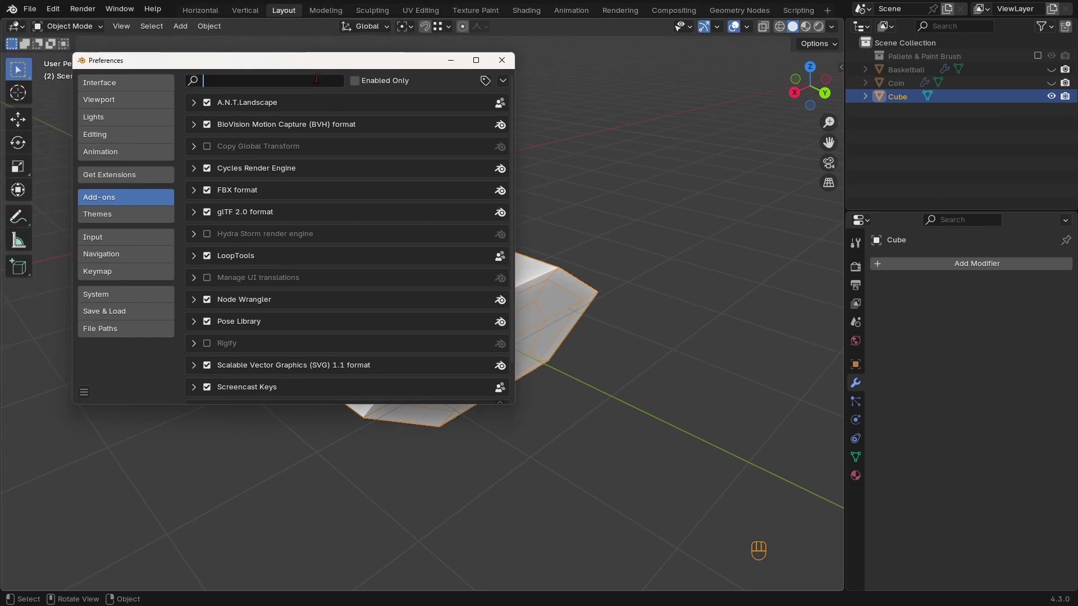
text(loo)
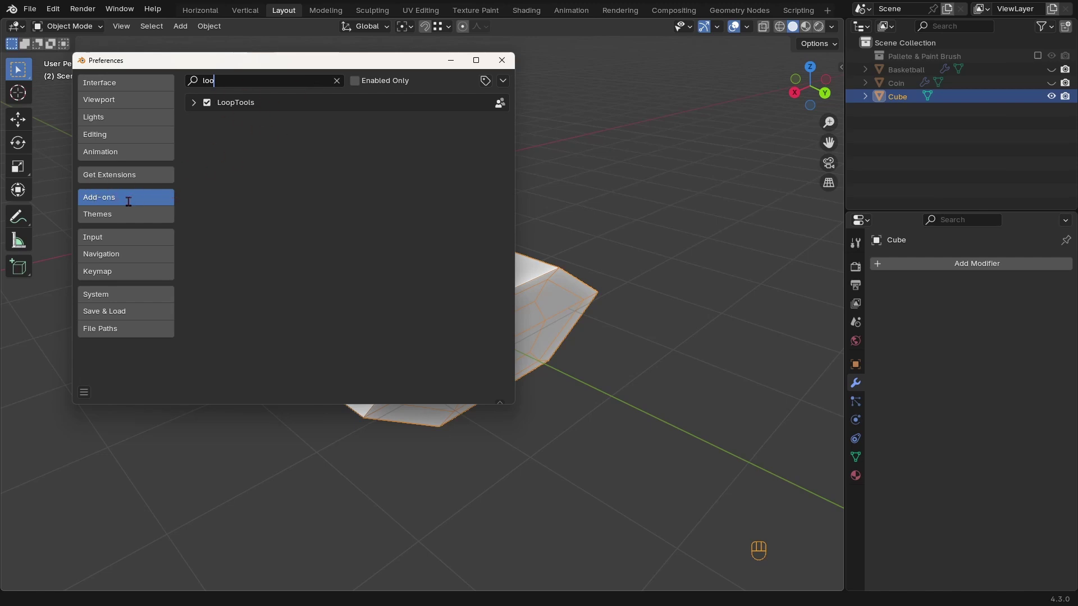
Search the available extensions in the preferences for "loo" to check for LoopTools
click(121, 179)
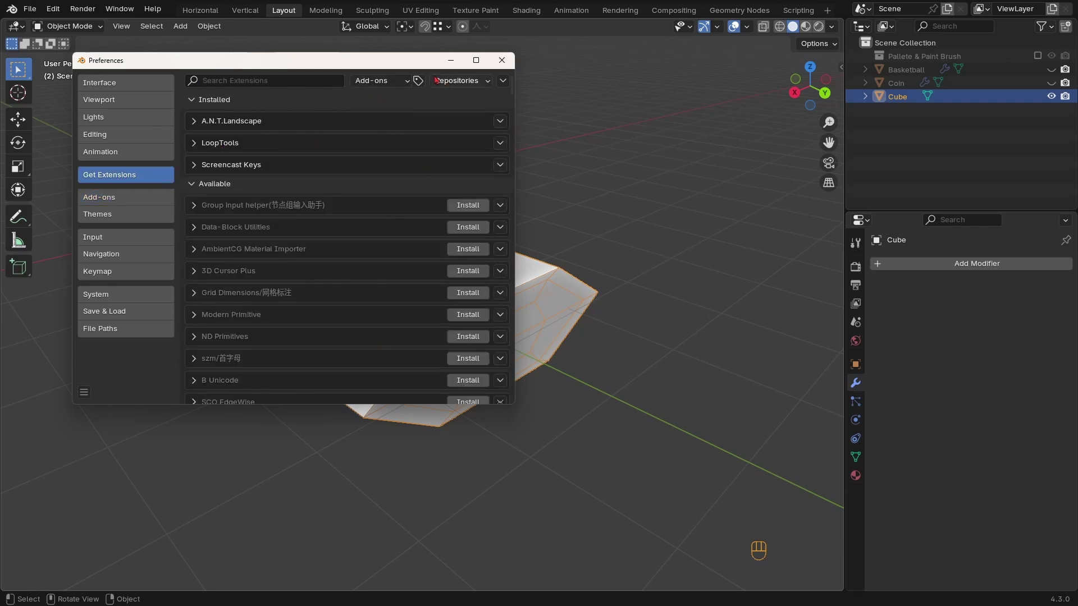
click(393, 82)
click(120, 199)
click(135, 175)
click(313, 80)
text(loo)
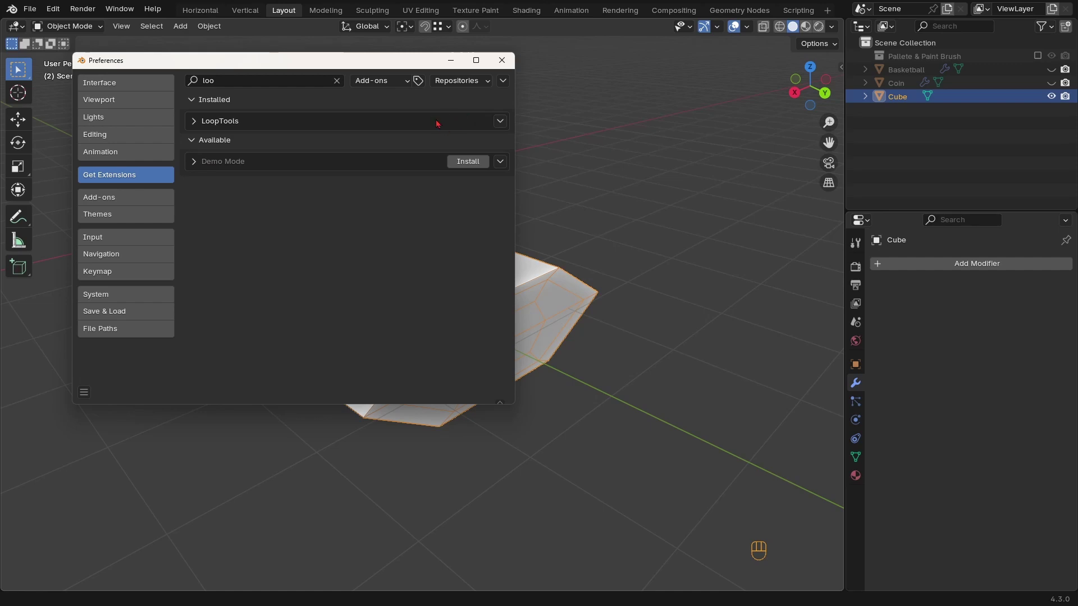
Return to the installed add-ons, save the preferences and close the Preferences window
click(126, 200)
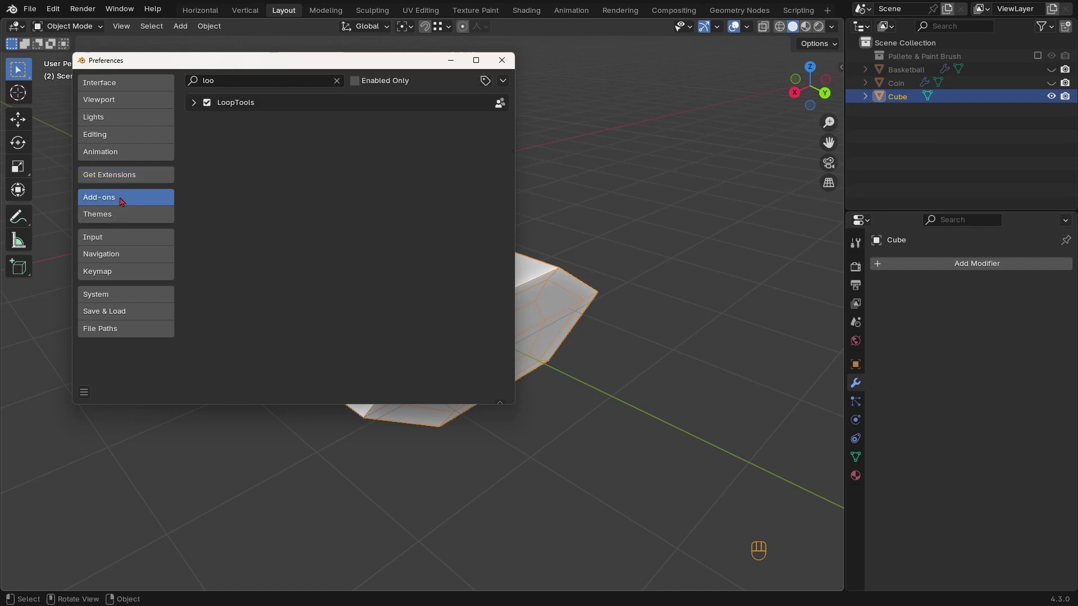
click(83, 392)
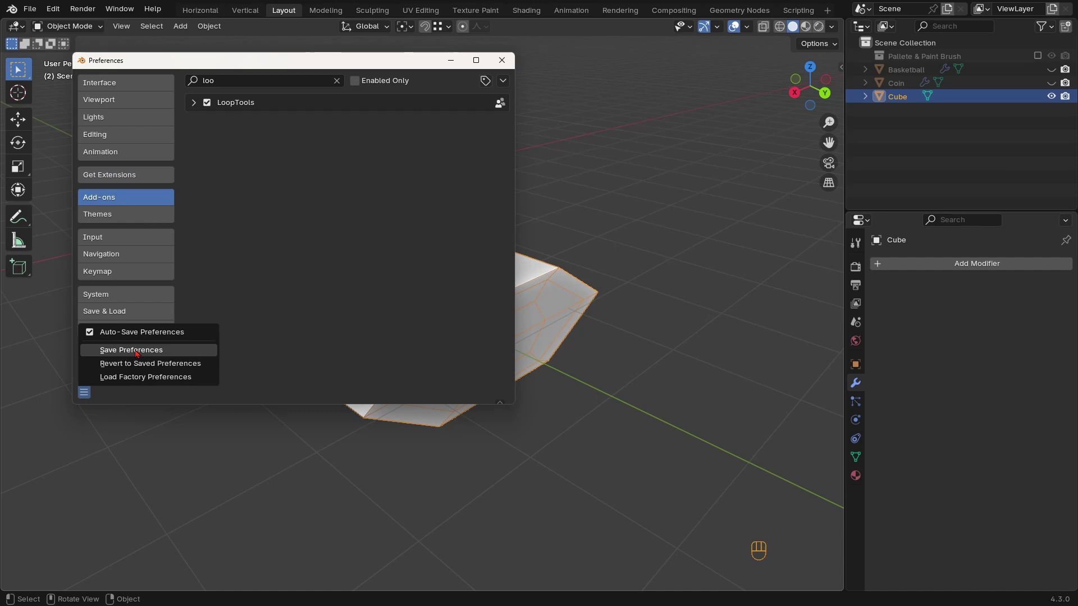
click(137, 351)
click(501, 60)
Back in Edit Mode, shape the selected hexagonal end faces into a circle with LoopTools
middle_drag(510, 296, 412, 306)
key(Tab)
scroll(508, 251, up, 3)
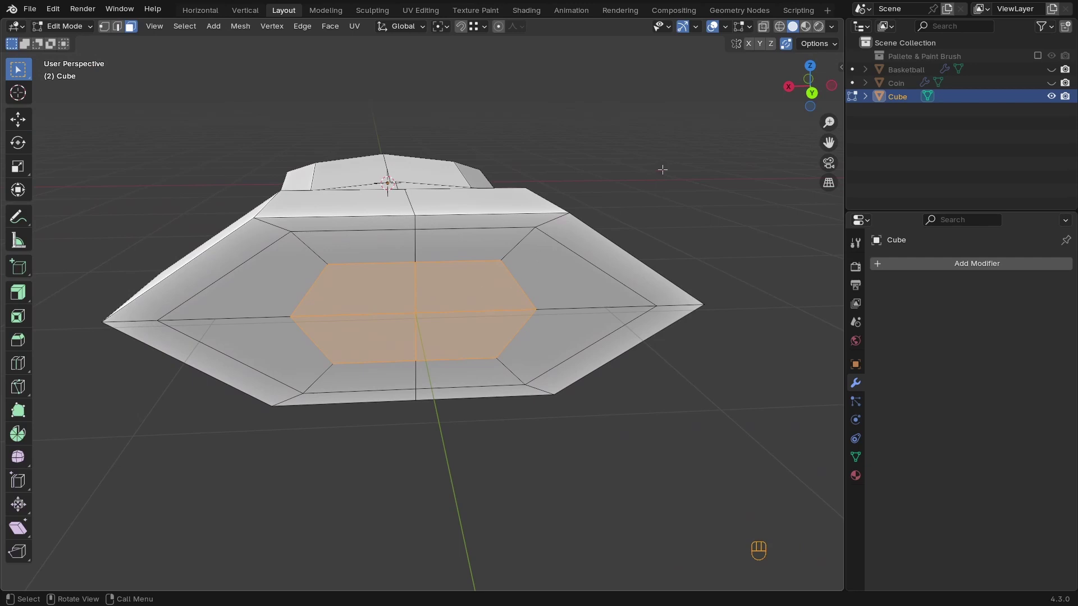
right_click(662, 152)
mouse_move(679, 150)
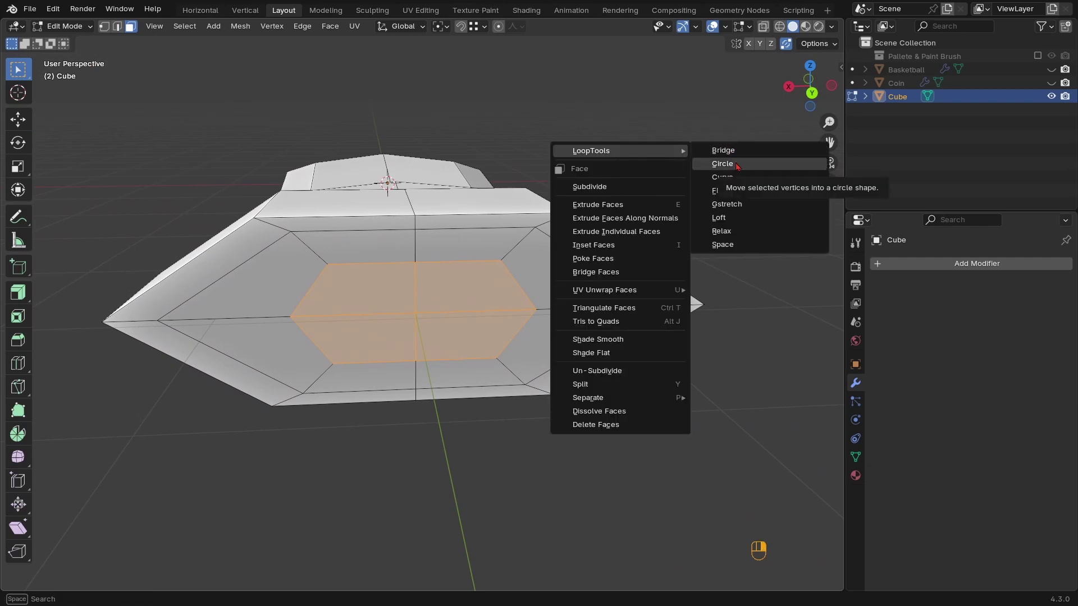
click(725, 164)
Scale the circular end faces down to 0.770, and enlarge them again by about 1.14
key(s)
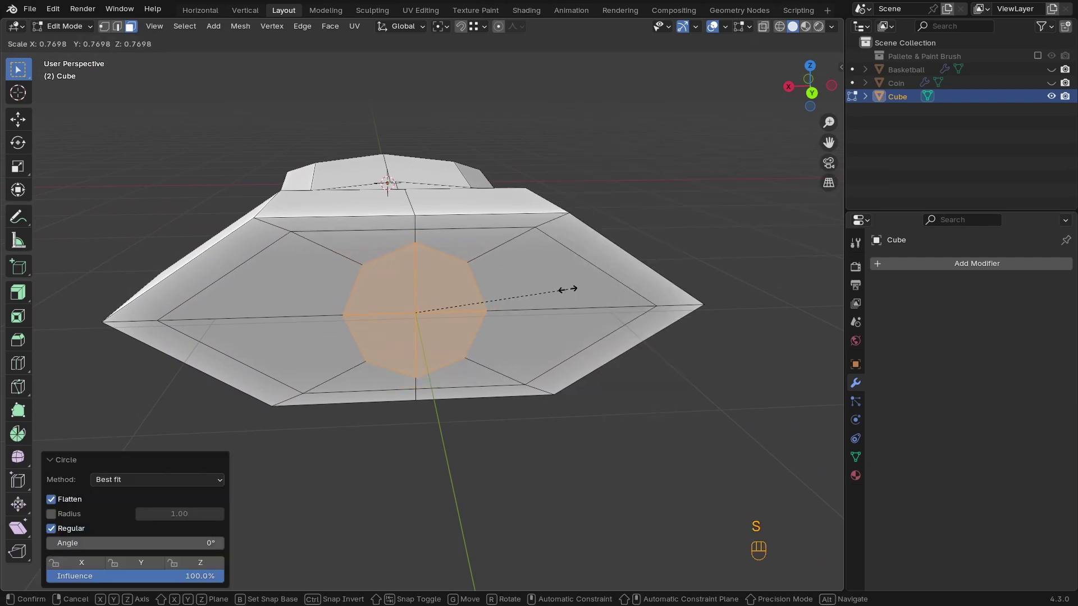
click(567, 290)
middle_drag(567, 289, 519, 321)
key(s)
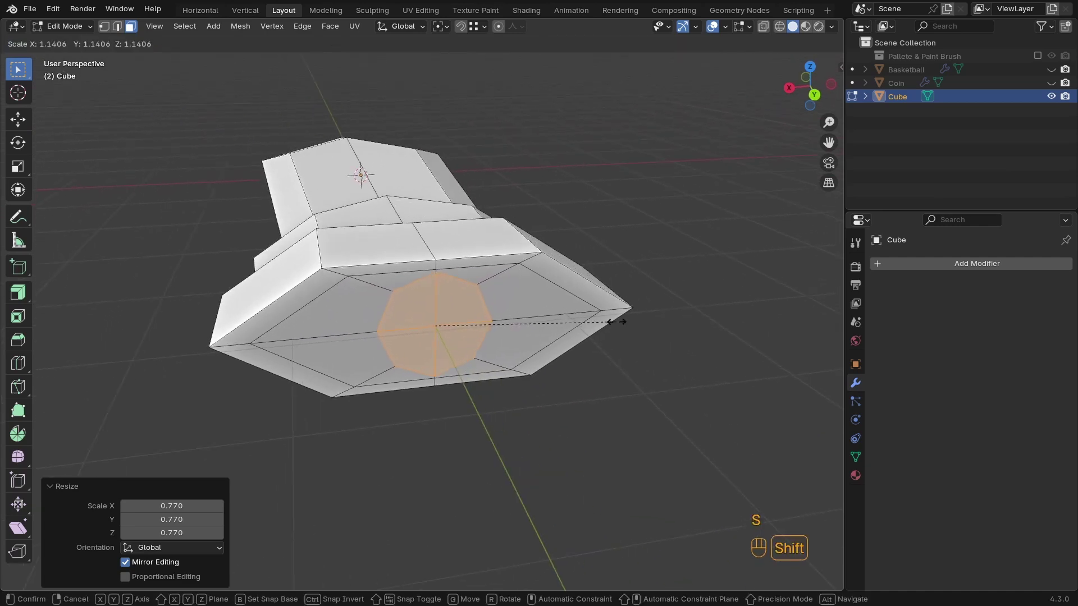
click(616, 322)
Subdivide the circular end faces with one cut and round them again with LoopTools Circle
middle_drag(617, 321, 694, 243)
right_click(591, 257)
click(584, 283)
right_click(694, 242)
mouse_move(662, 202)
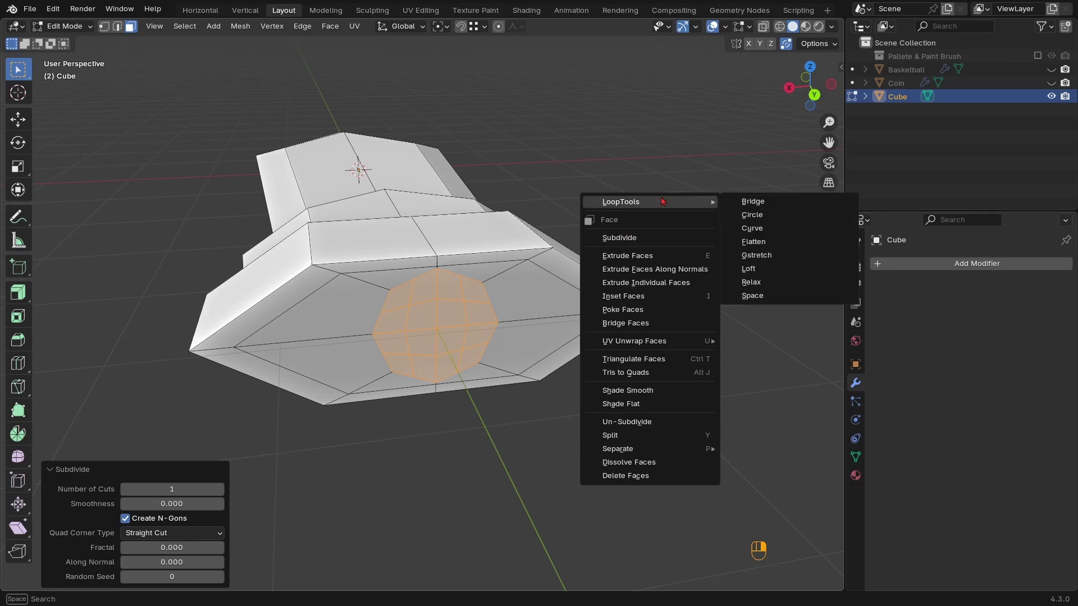
click(765, 216)
Scale the round end faces to 1.038 and extrude them 0.485 m out of the guard
ctrl+middle_drag(543, 303, 434, 324)
key(s)
click(476, 318)
key(e)
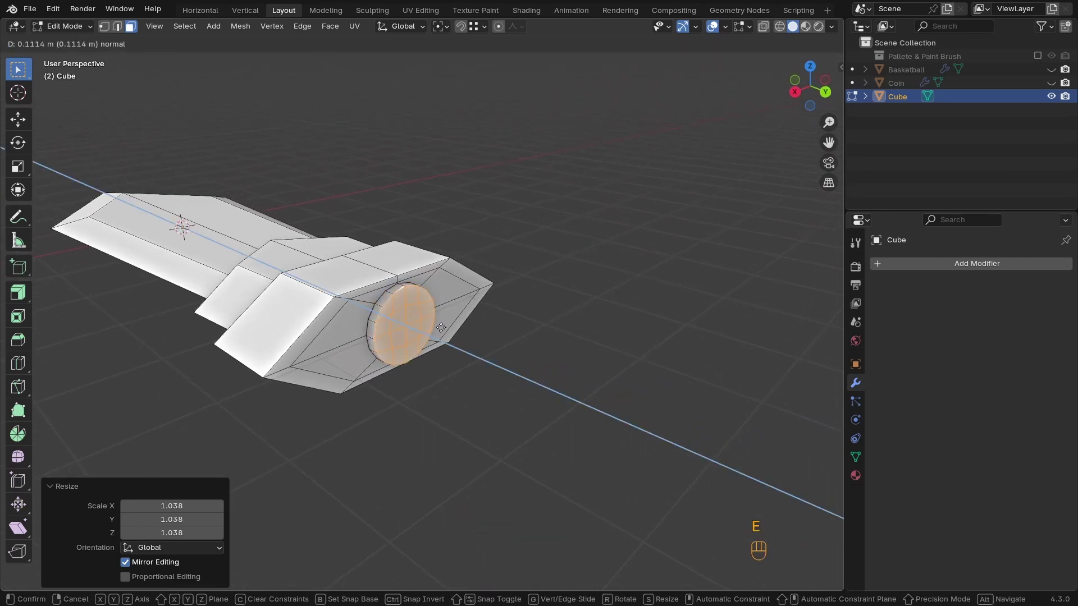
click(468, 338)
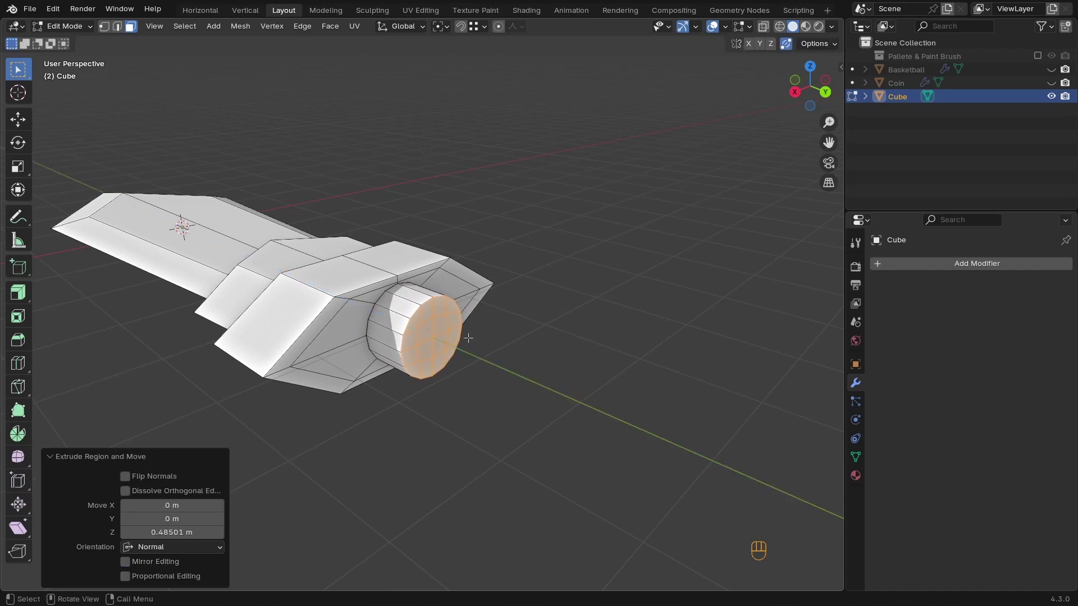
Extrude the round end faces about 0.41 m for a short section and another 1.58 m for the grip
key(e)
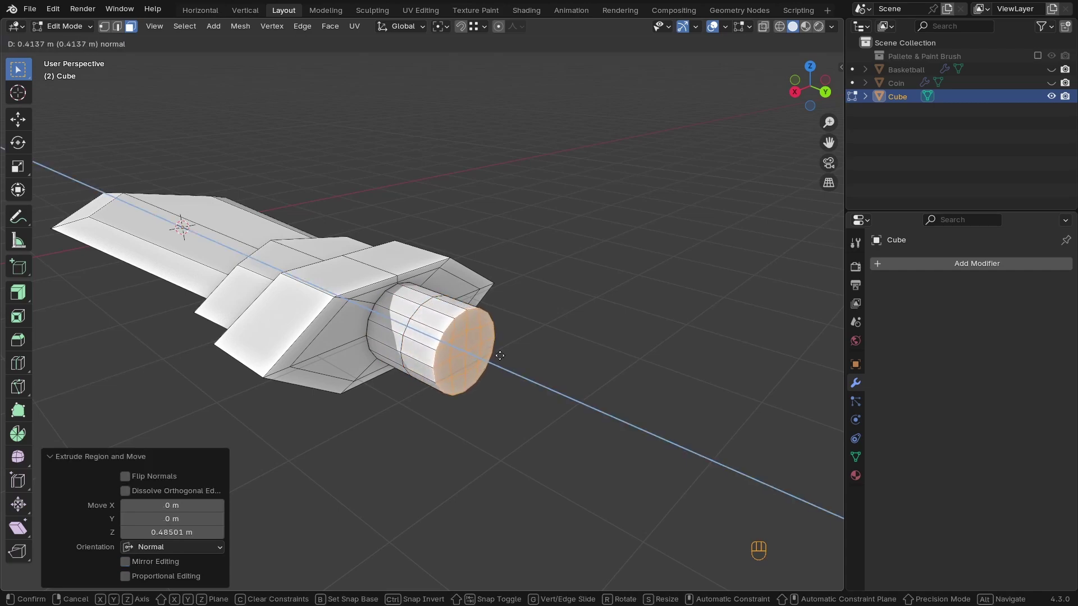
click(500, 355)
mouse_move(500, 355)
middle_down()
mouse_move(483, 356)
mouse_move(515, 356)
mouse_move(500, 348)
middle_up()
key(e)
click(446, 345)
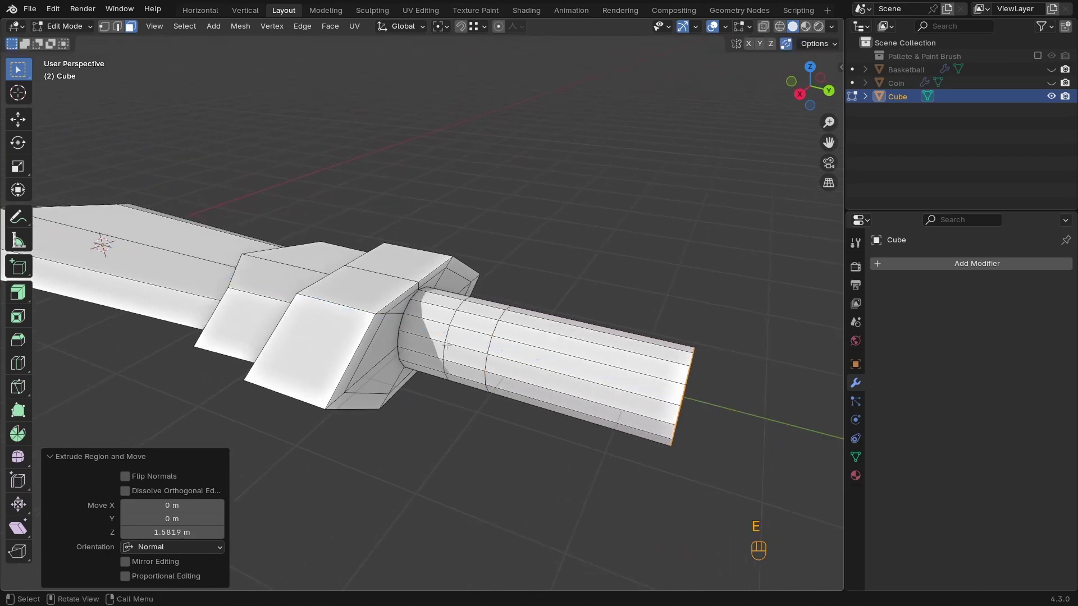
Select the face ring of the handle's short middle section and extrude it outward along normals into a collar
alt+click(447, 345)
key(alt+e)
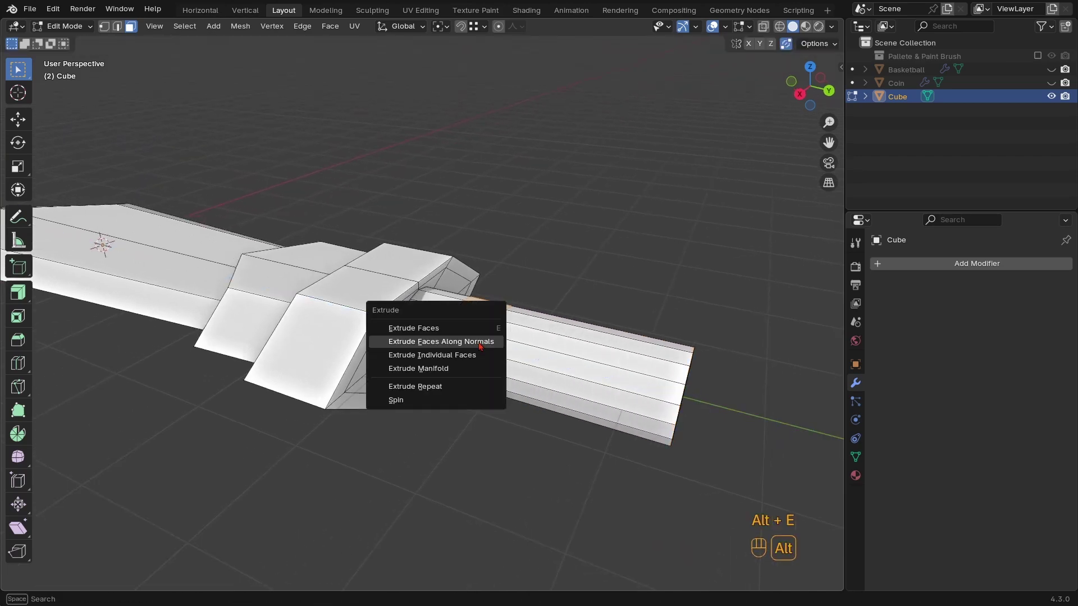
click(480, 341)
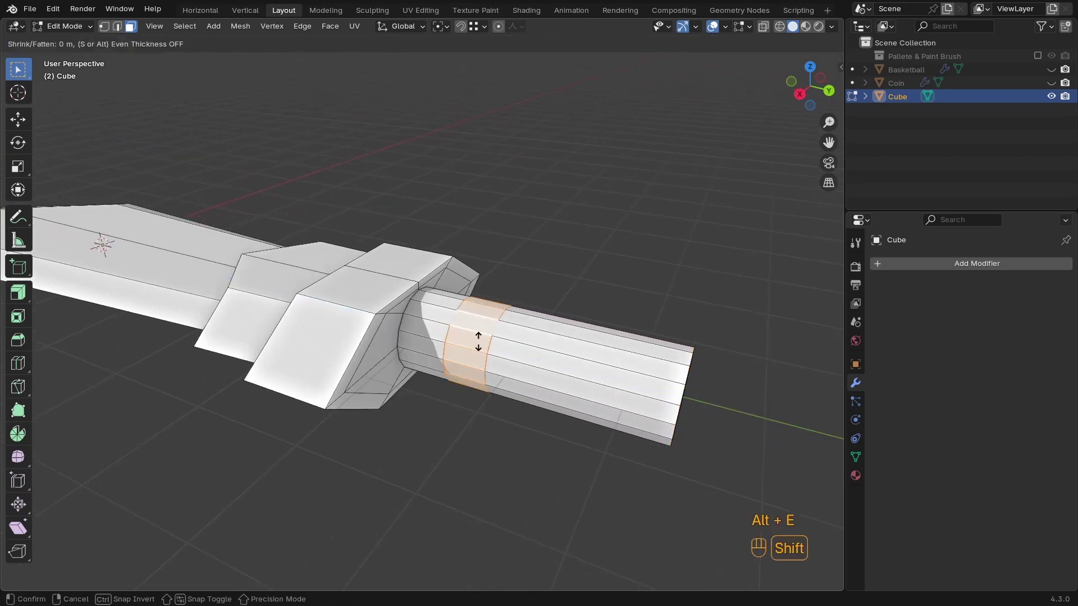
click(502, 246)
Move the edge loop where the collar's back side meets the grip 0.217 m along Y to taper the collar
middle_drag(503, 246, 435, 342)
alt+click(404, 340)
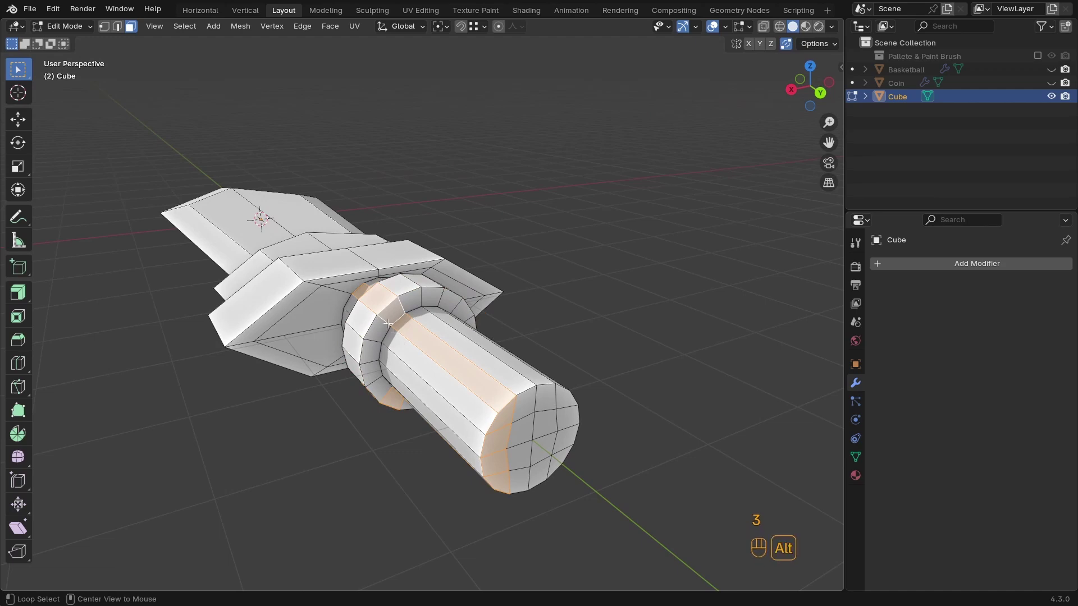
alt+click(394, 335)
scroll(371, 320, up, 2)
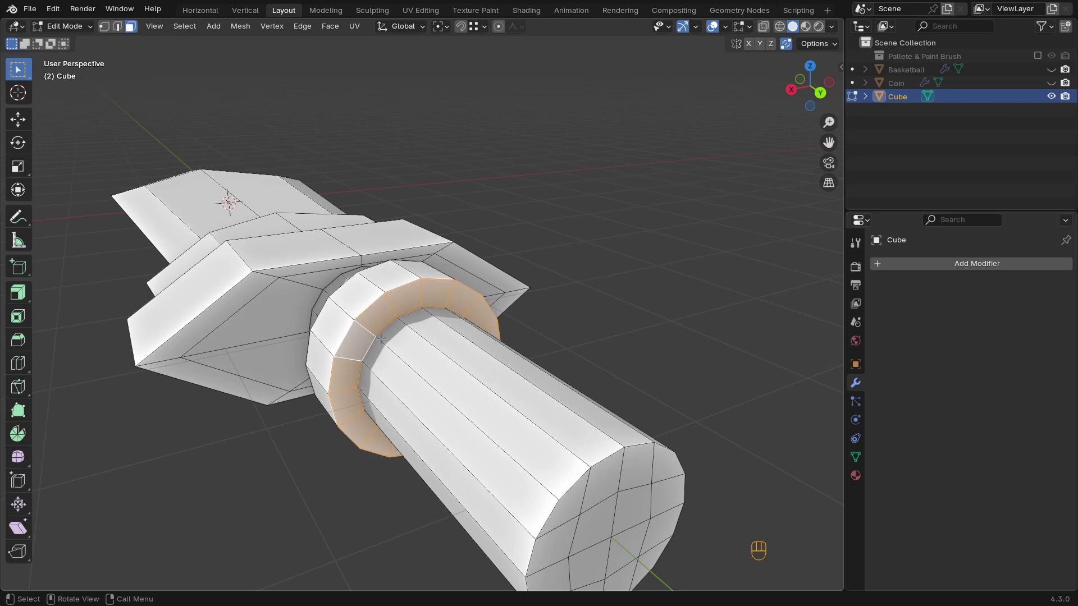
middle_drag(381, 339, 537, 371)
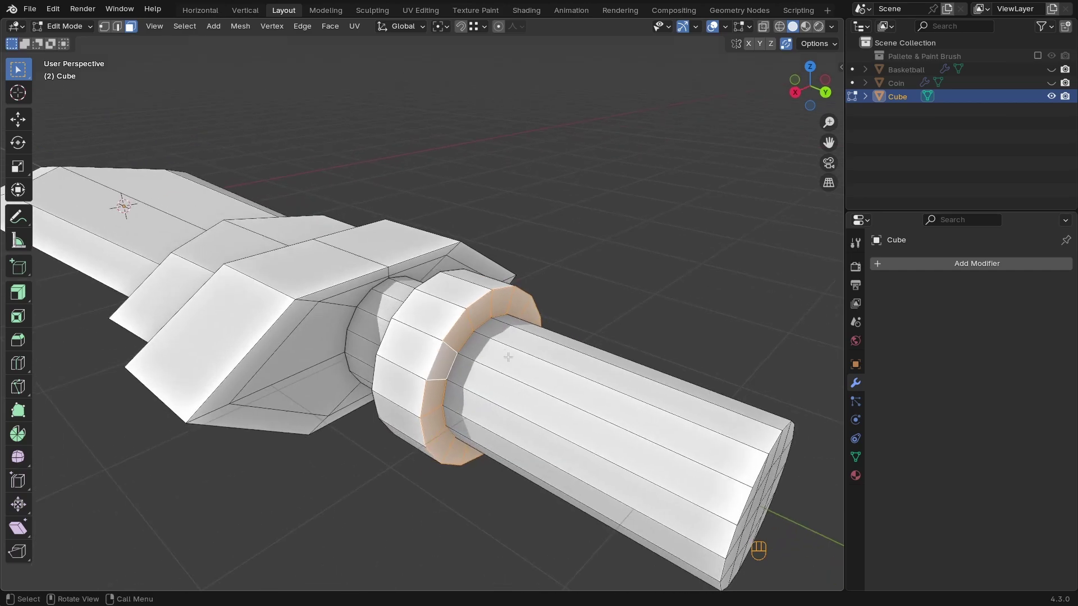
key(2)
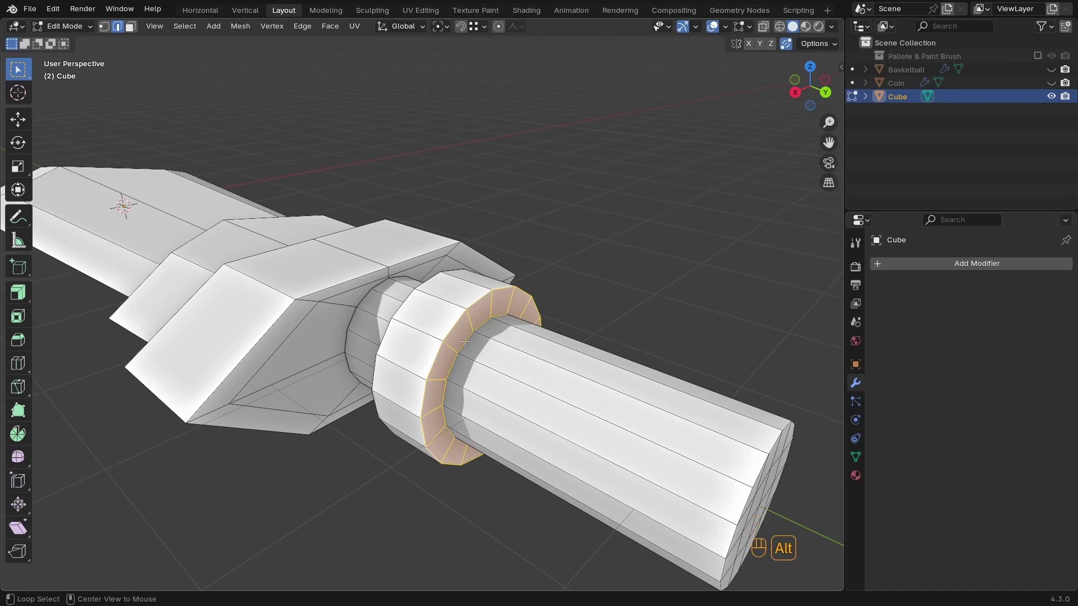
alt+click(467, 338)
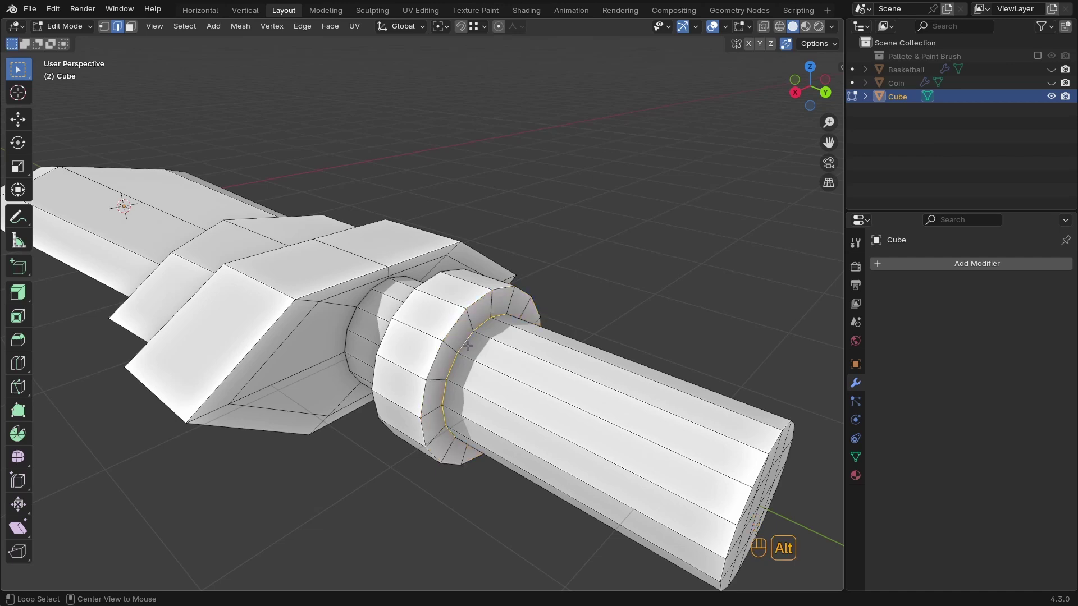
key(g)
key(y)
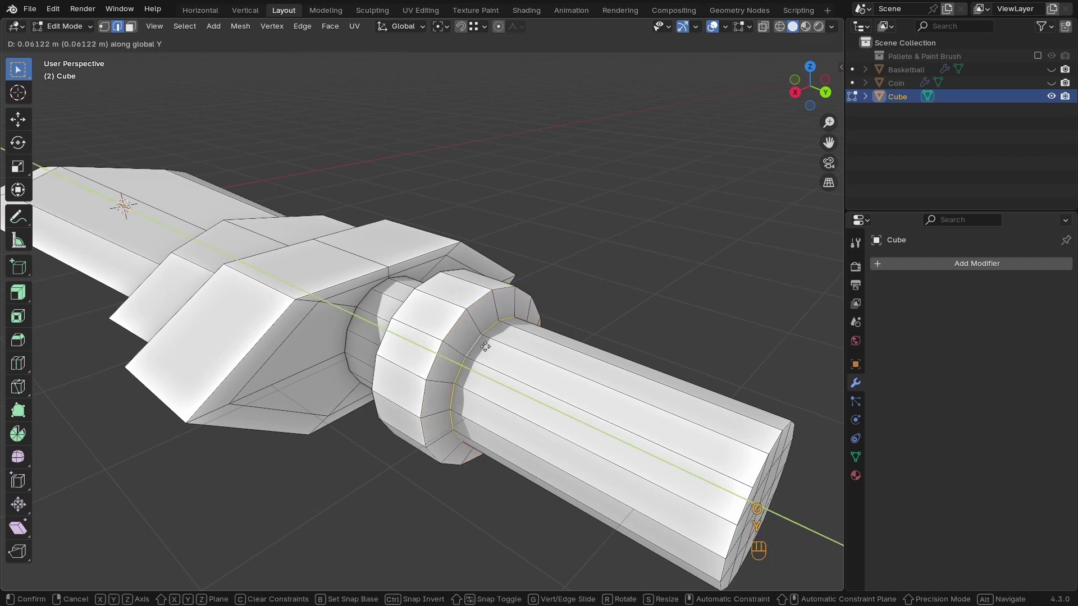
click(504, 355)
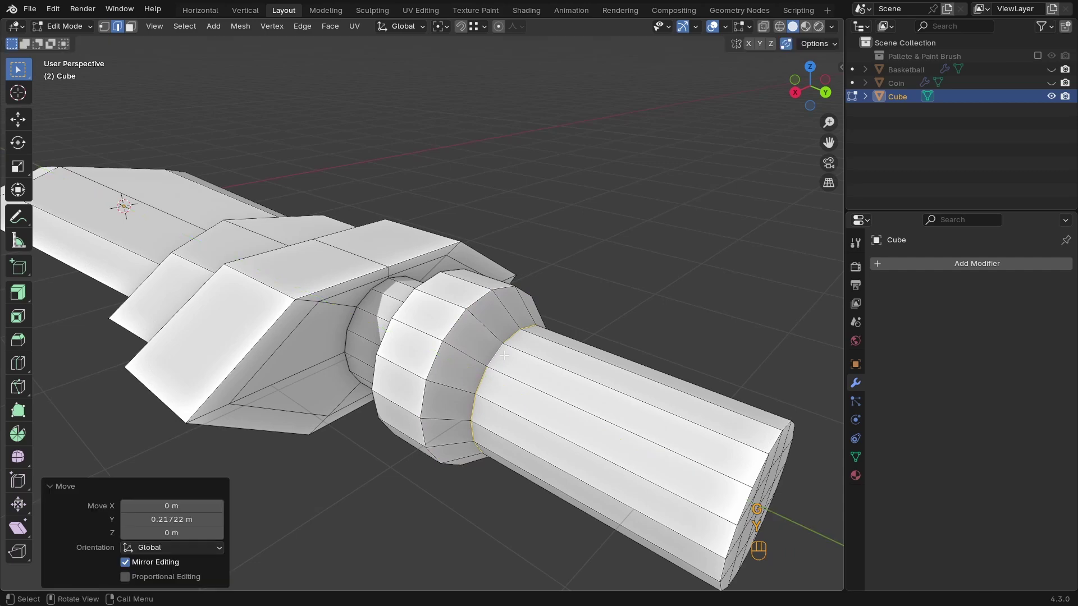
Select the end faces at the free end of the sword's grip and extrude them about 0.23 m
middle_drag(503, 354, 417, 405)
key(Tab)
scroll(552, 343, down, 5)
key(Tab)
shift+middle_drag(476, 396, 475, 357)
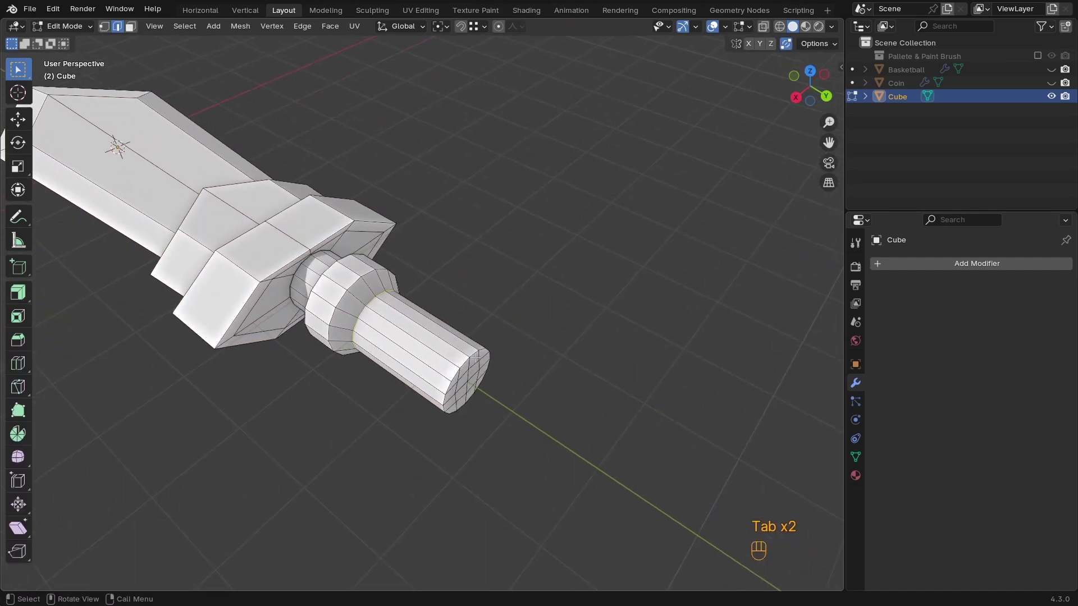
key(3)
key(z)
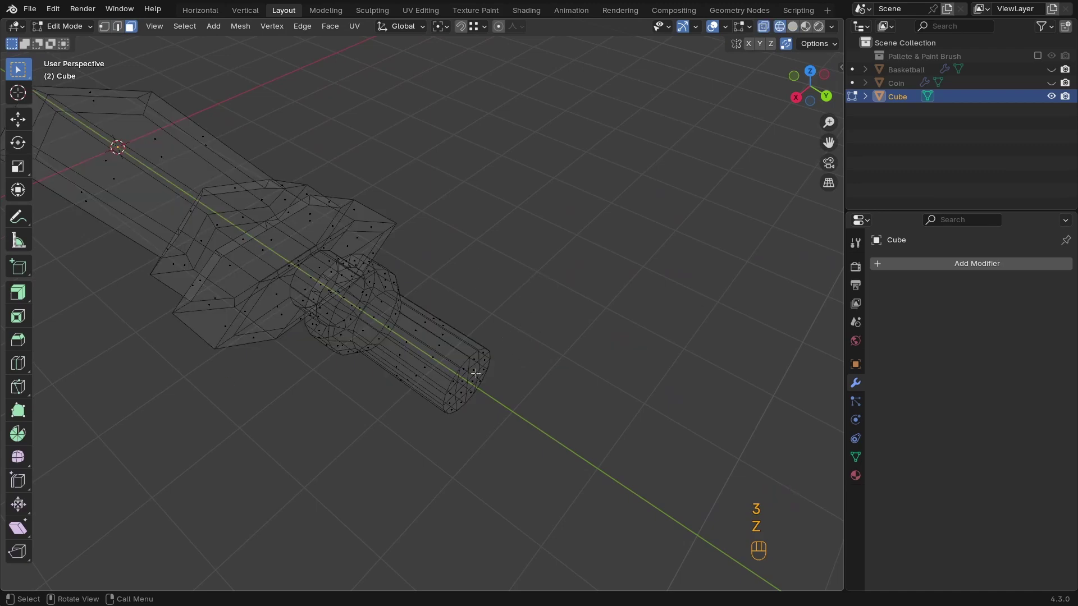
drag(522, 323, 421, 433)
middle_drag(457, 421, 492, 387)
key(KP_7)
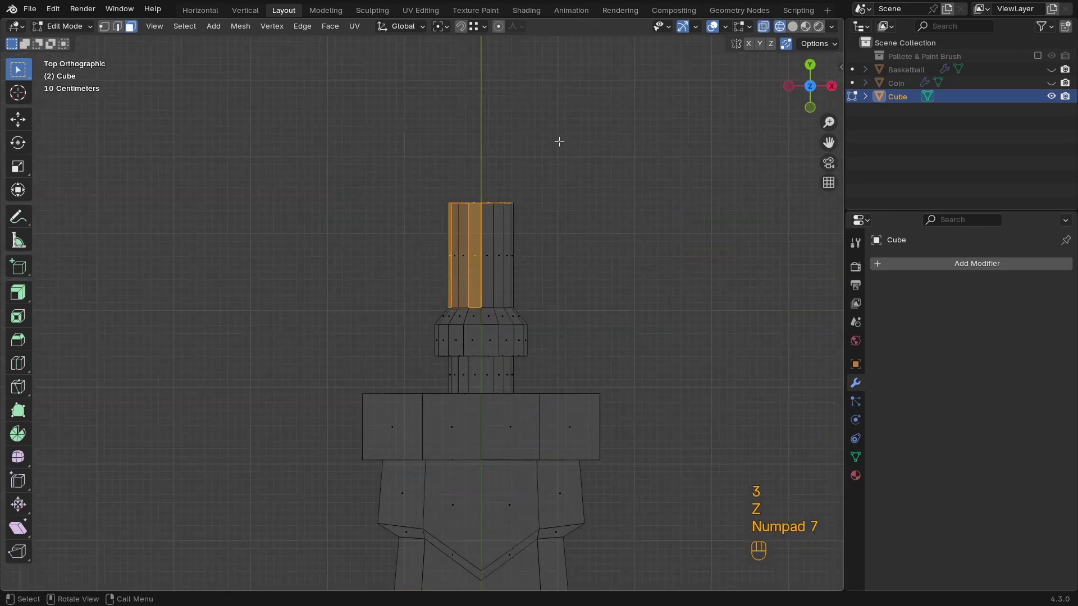
drag(557, 153, 423, 227)
shift+middle_drag(526, 247, 618, 317)
key(e)
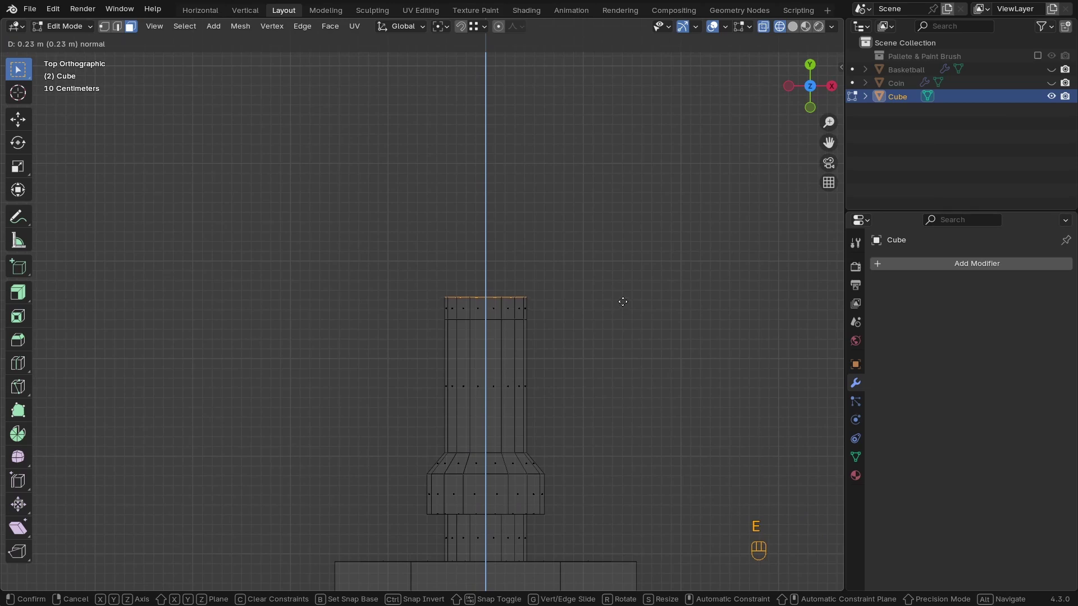
click(618, 302)
Select the face ring of the short end section and extrude it outward along normals into a pommel disc
alt+click(528, 313)
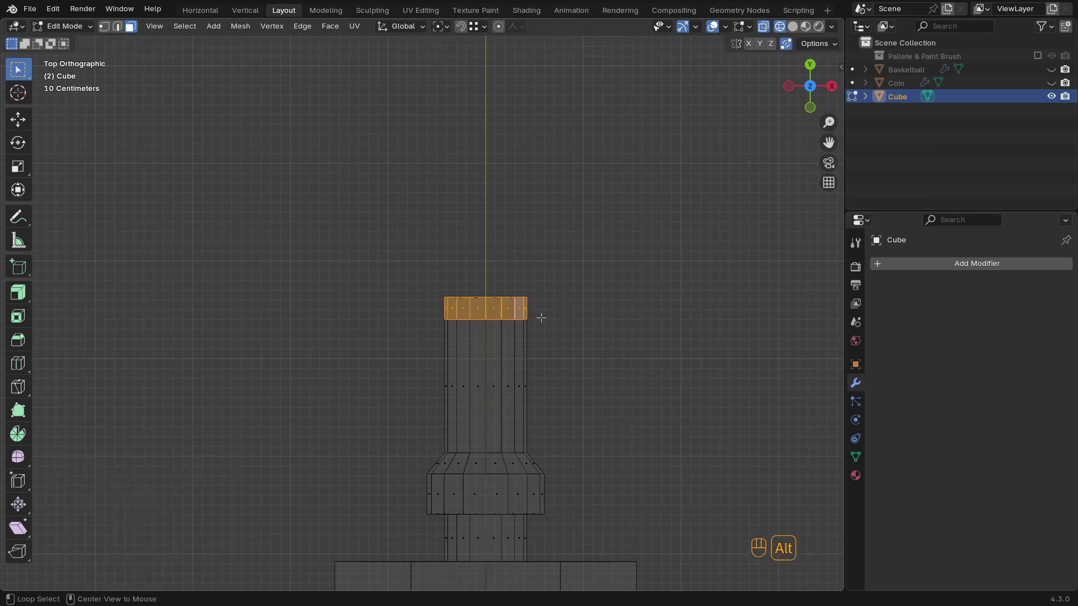
key(alt+e)
click(539, 314)
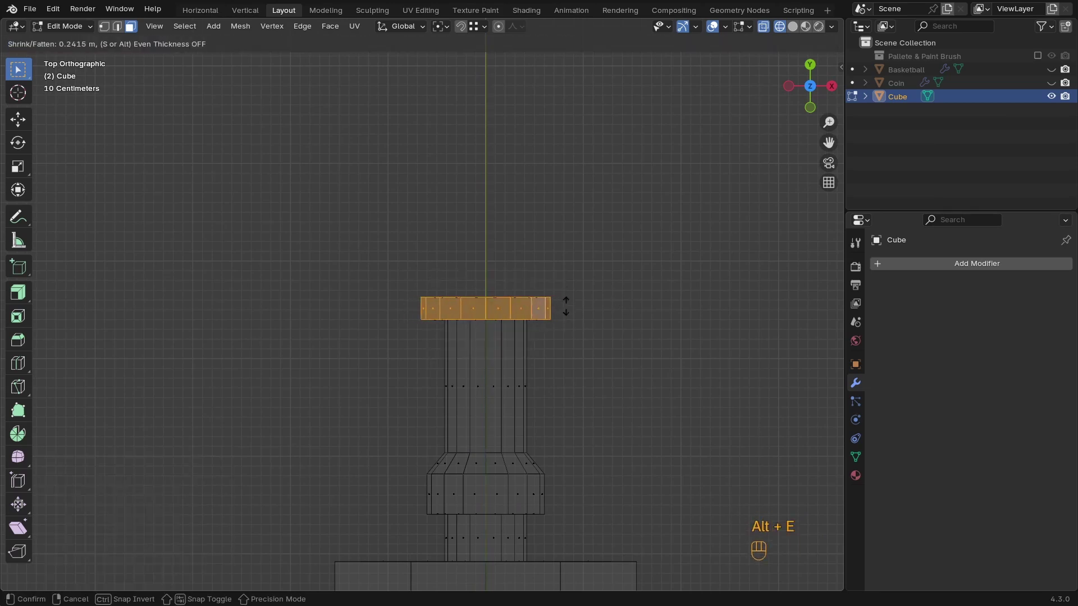
click(591, 279)
Move the centre faces of the pommel's end 0.201 m along Y into a raised tip and return to Object Mode
mouse_move(592, 279)
middle_down()
mouse_move(570, 366)
mouse_move(389, 264)
mouse_move(432, 334)
middle_up()
key(shift+z)
click(433, 335)
key(g)
key(y)
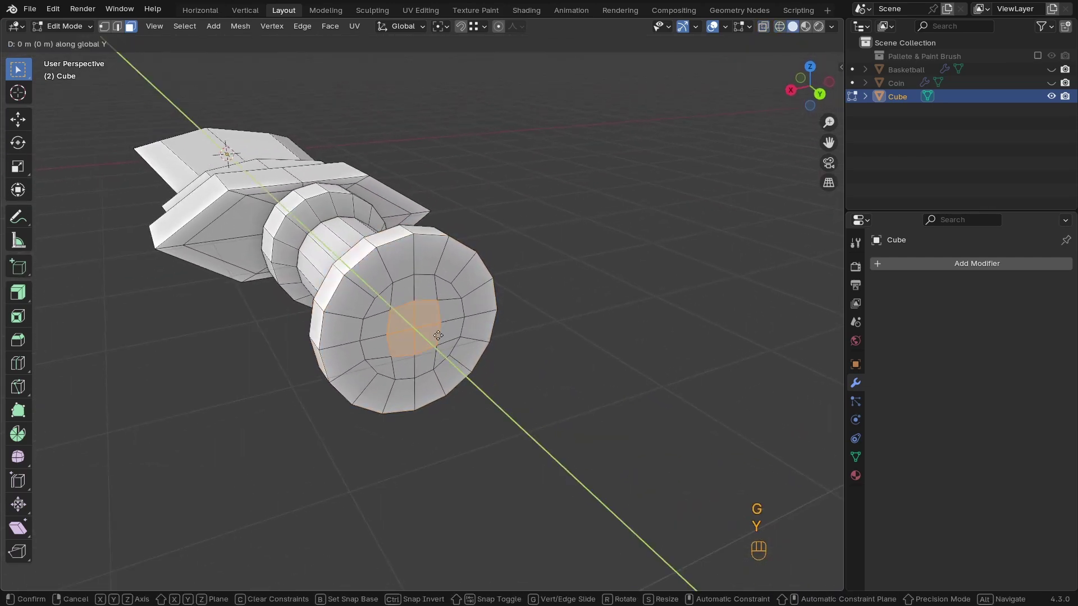
click(453, 344)
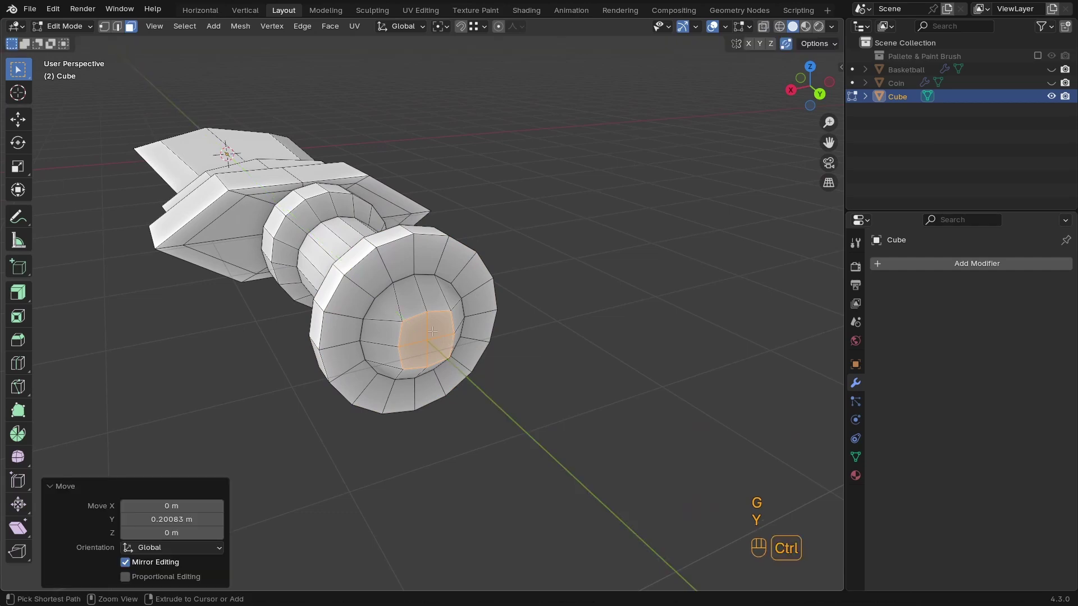
ctrl+middle_drag(452, 345, 435, 381)
middle_drag(435, 382, 487, 382)
key(Tab)
Set the viewport shading to MatCap lighting with the shiny metallic matcap that has a bright centre
scroll(391, 367, down, 3)
middle_drag(391, 367, 534, 310)
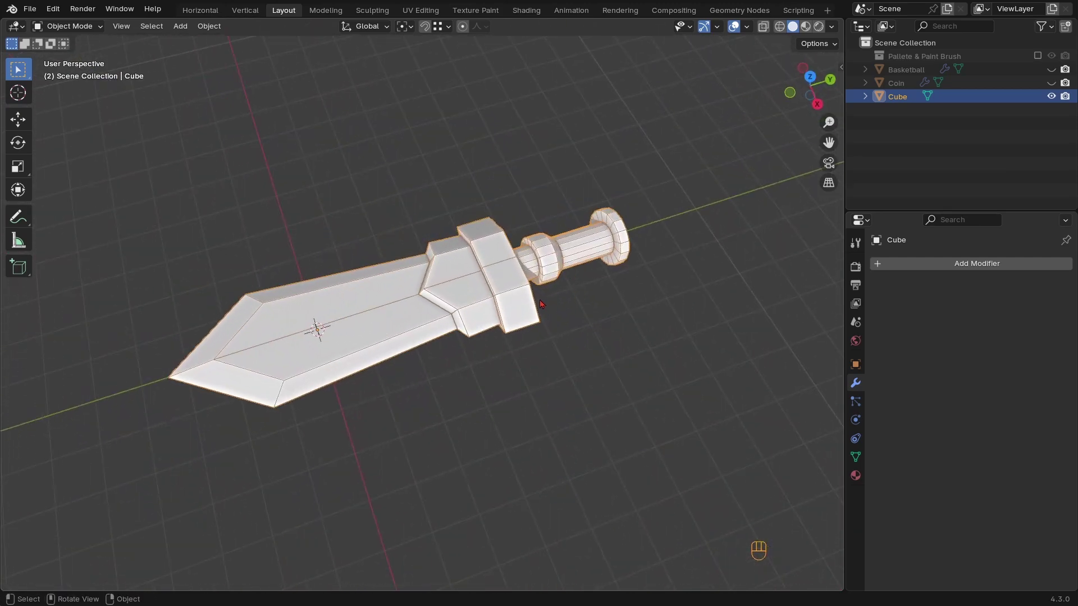
click(831, 27)
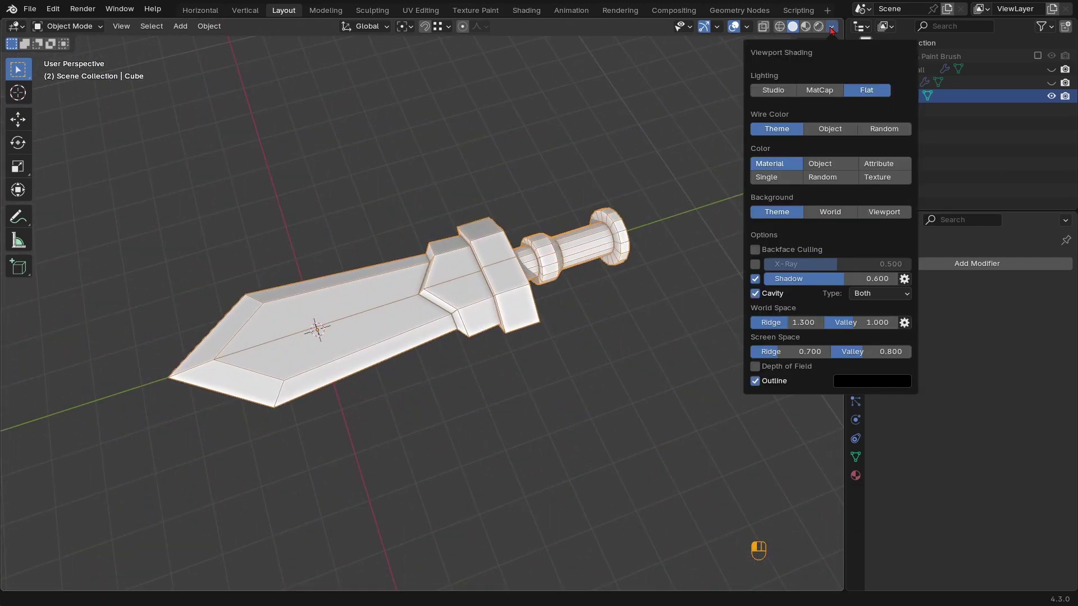
click(820, 91)
click(819, 122)
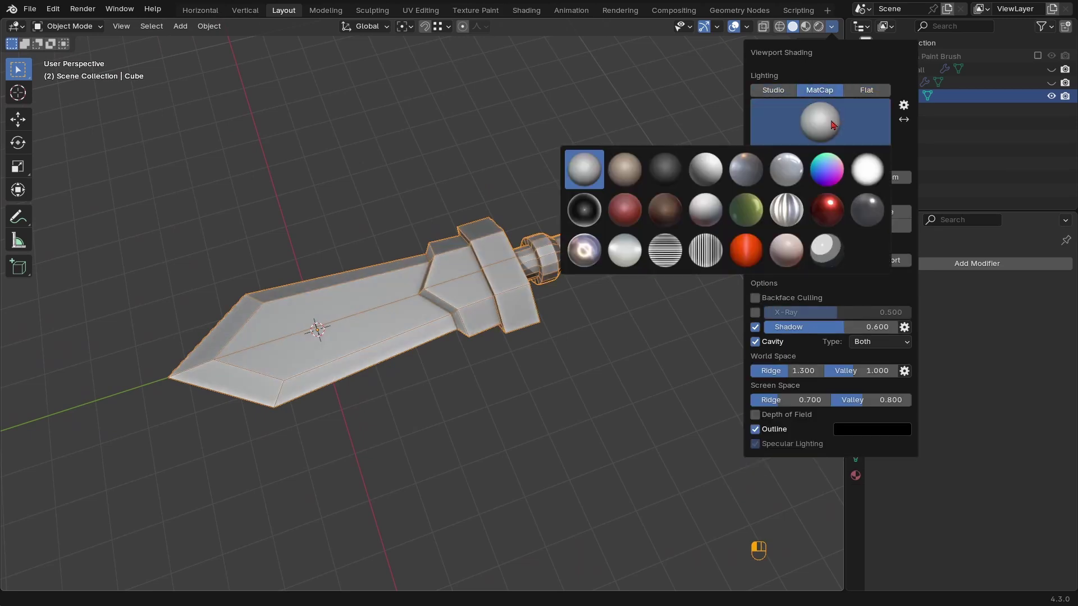
click(589, 264)
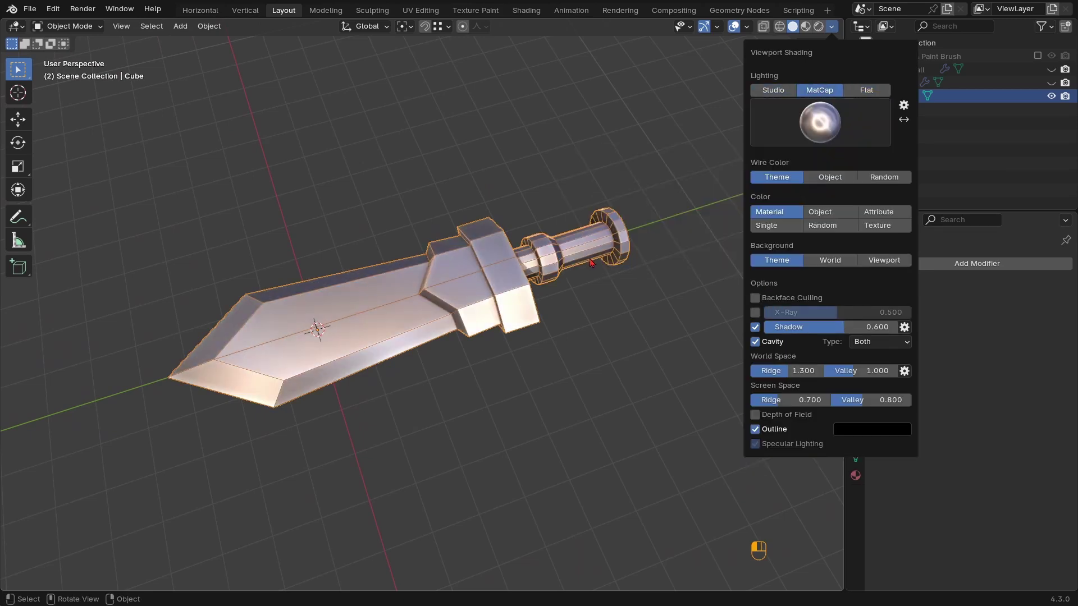
Set the viewport background to a custom dark purple colour and hide the viewport overlays
click(883, 262)
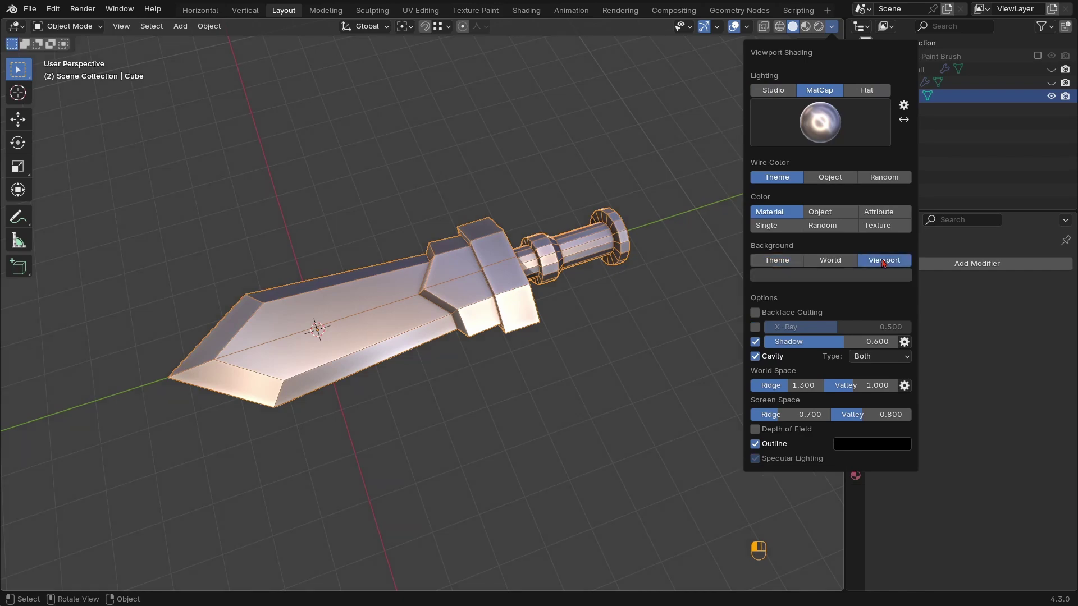
click(887, 276)
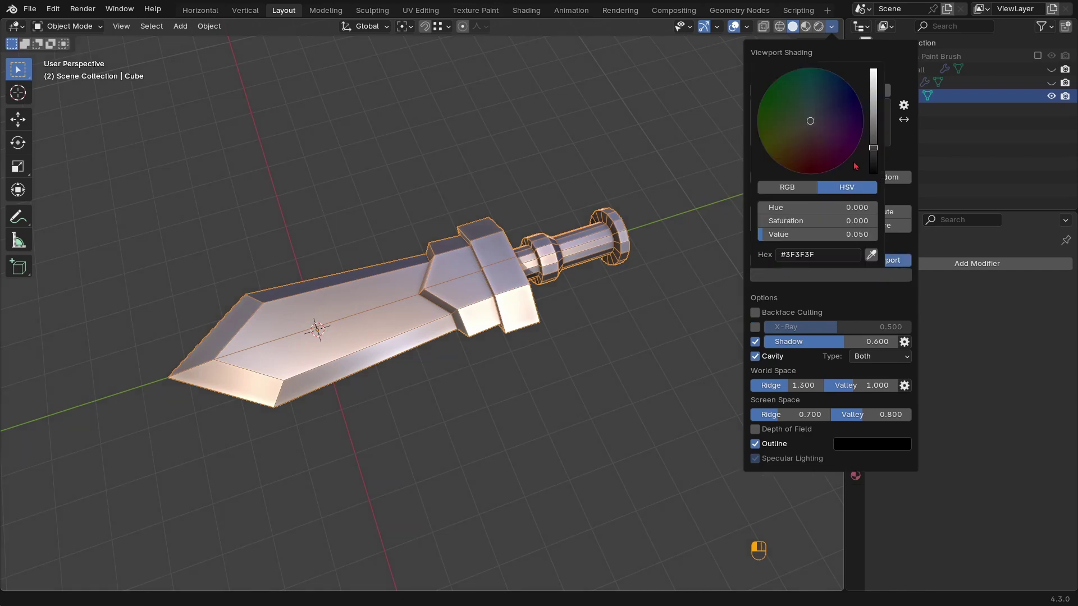
drag(826, 147, 823, 118)
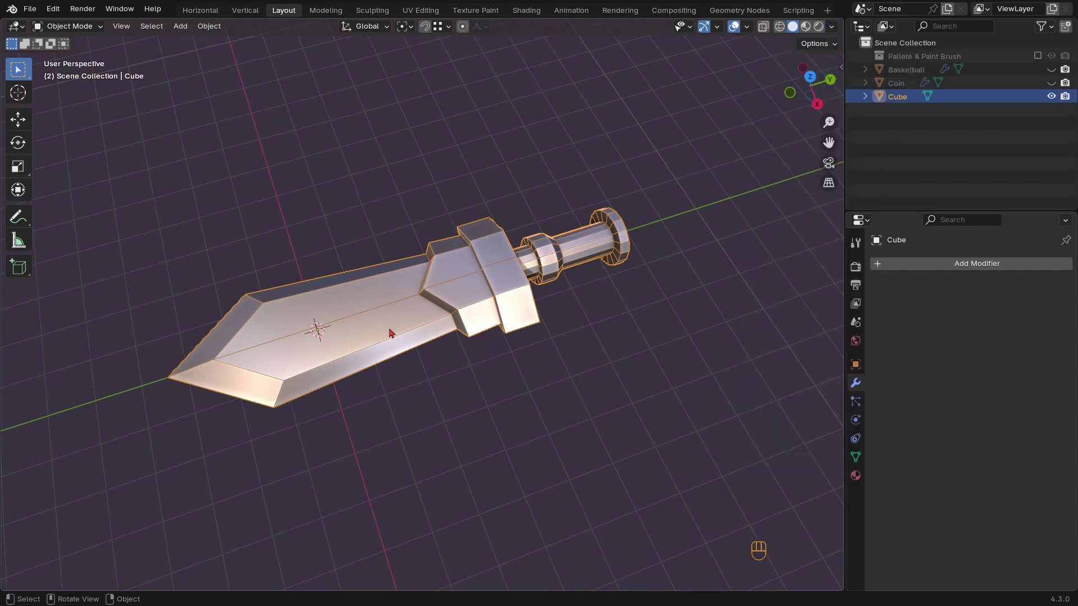
scroll(448, 289, up, 1)
click(741, 29)
middle_drag(550, 281, 273, 323)
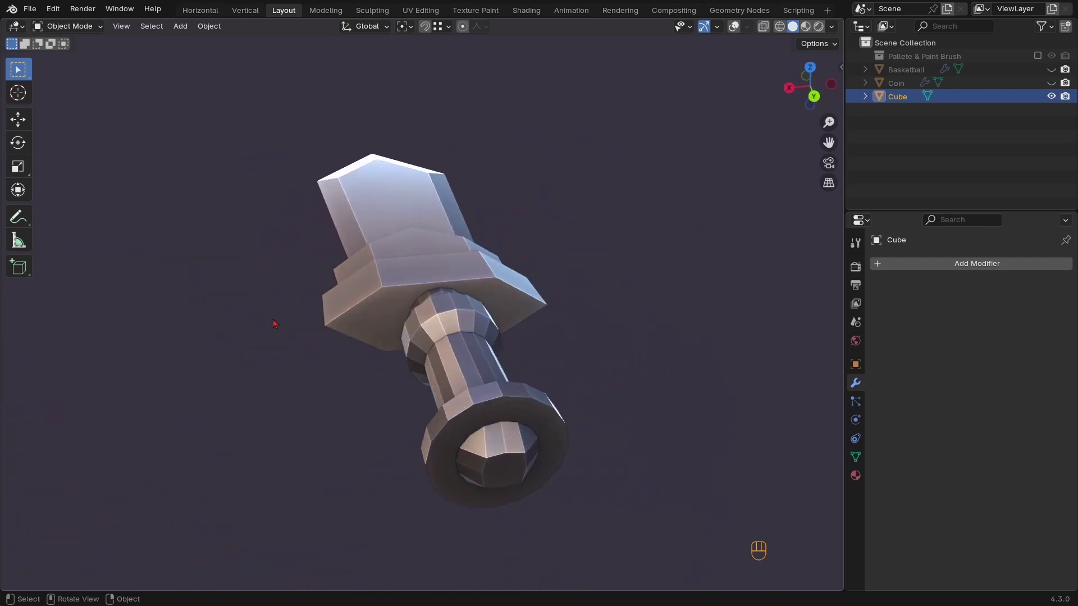
Shade the sword auto smooth with a 30° angle
right_click(455, 306)
click(454, 301)
middle_drag(534, 332, 493, 291)
Rename the object as Sword and hide it in the viewport
key(F2)
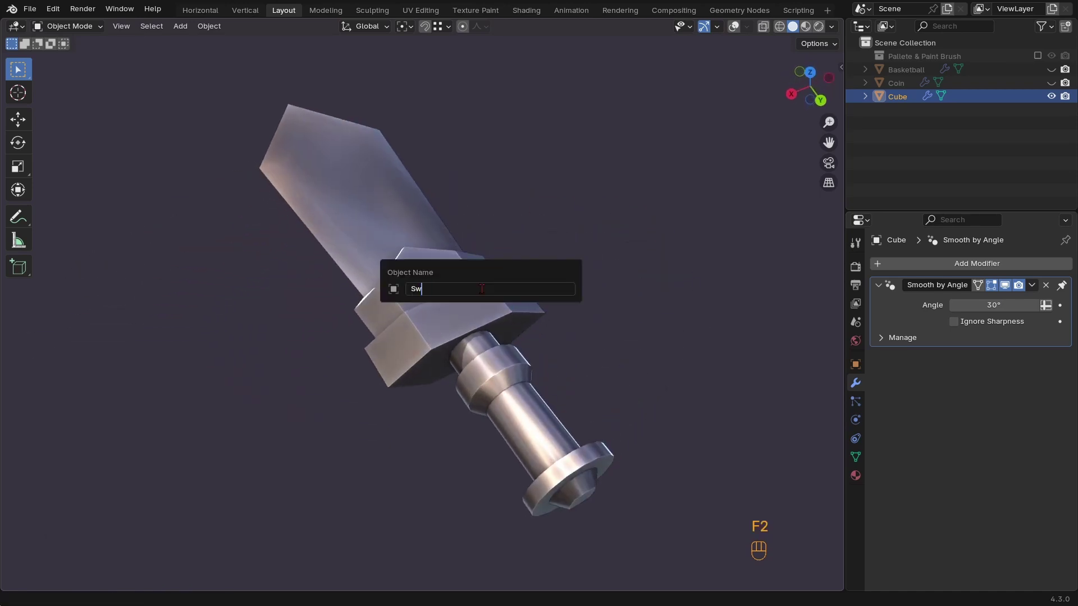
key(Return)
scroll(474, 298, down, 2)
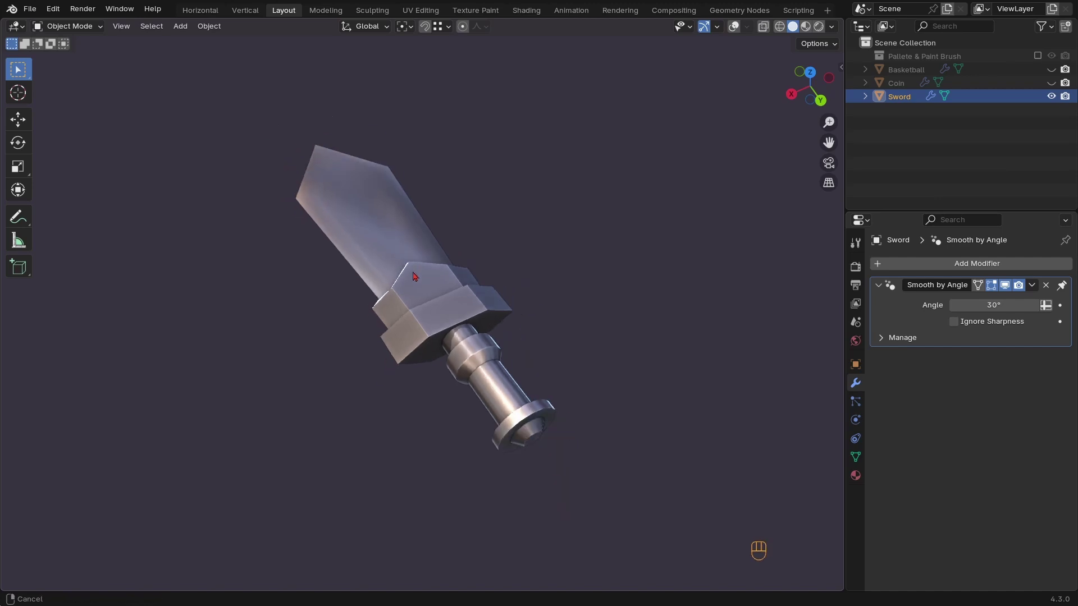
click(1051, 97)
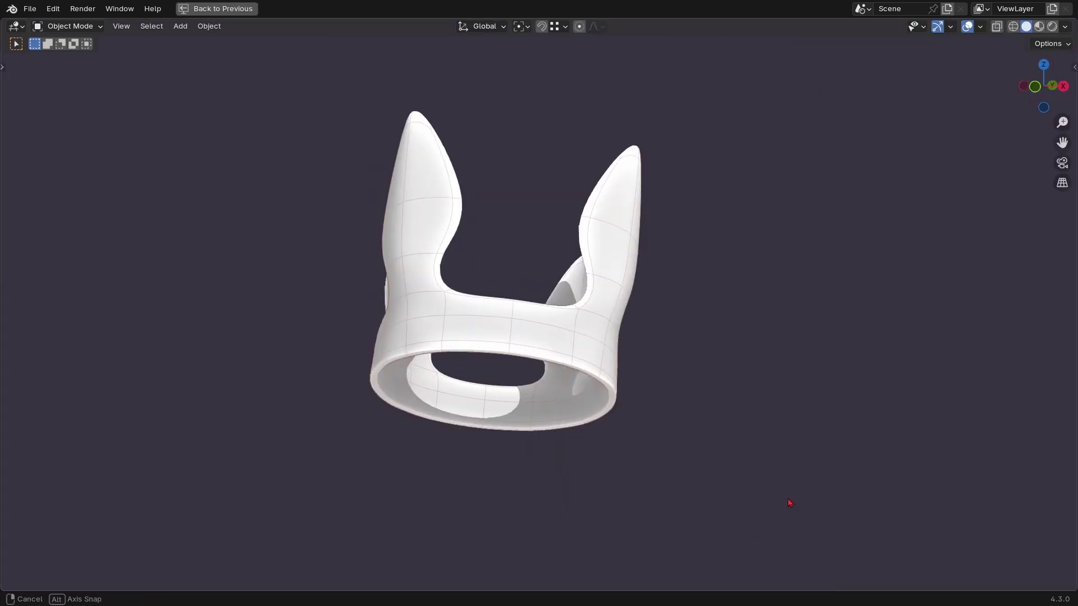
Add a 12-vertex cylinder with 1 m radius and 2 m depth at the world origin
middle_drag(787, 505, 490, 486)
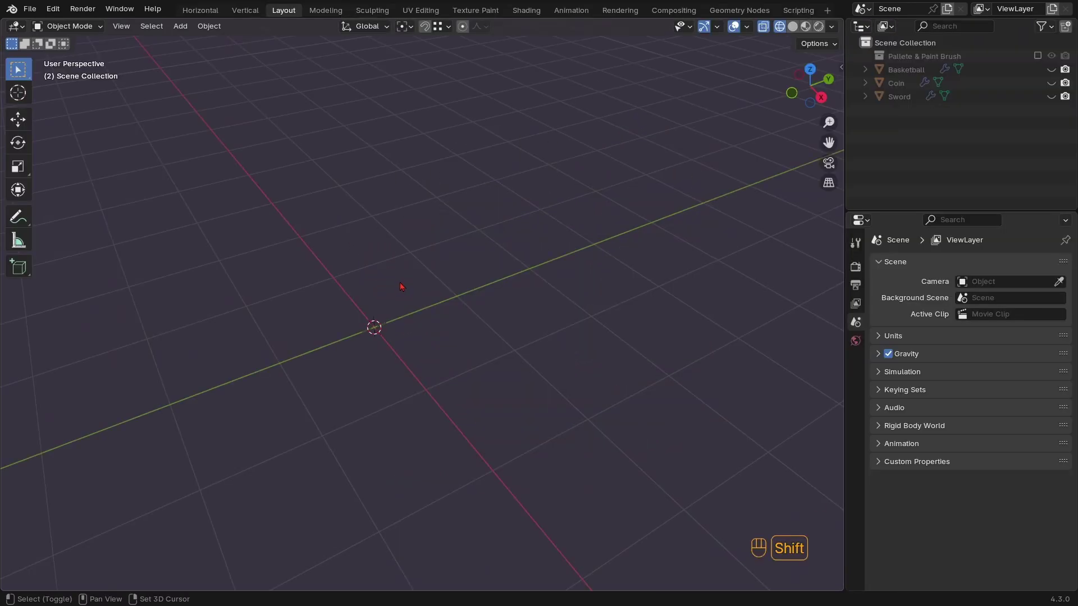
key(shift+a)
mouse_move(401, 286)
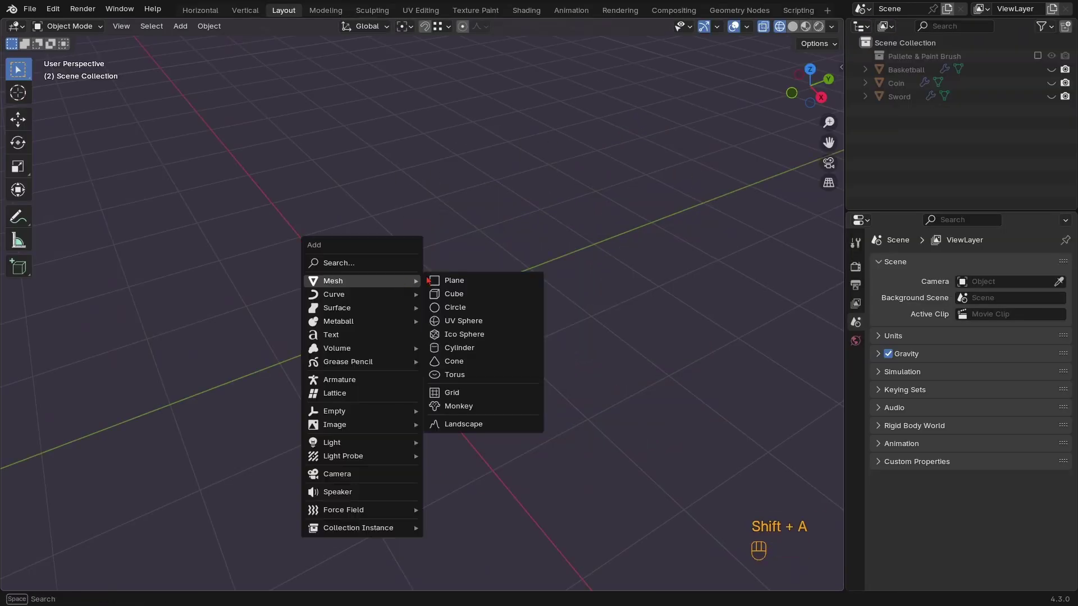
click(458, 348)
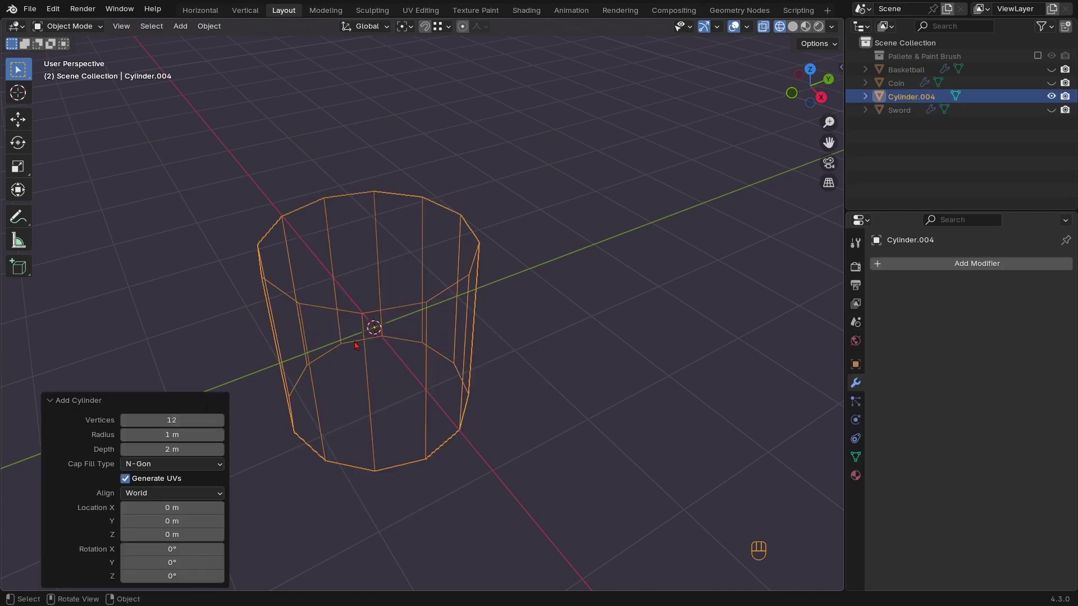
Delete the cylinder's top and bottom cap faces in Edit Mode, keeping its open side wall
shift+middle_drag(368, 337, 449, 312)
key(KP_7)
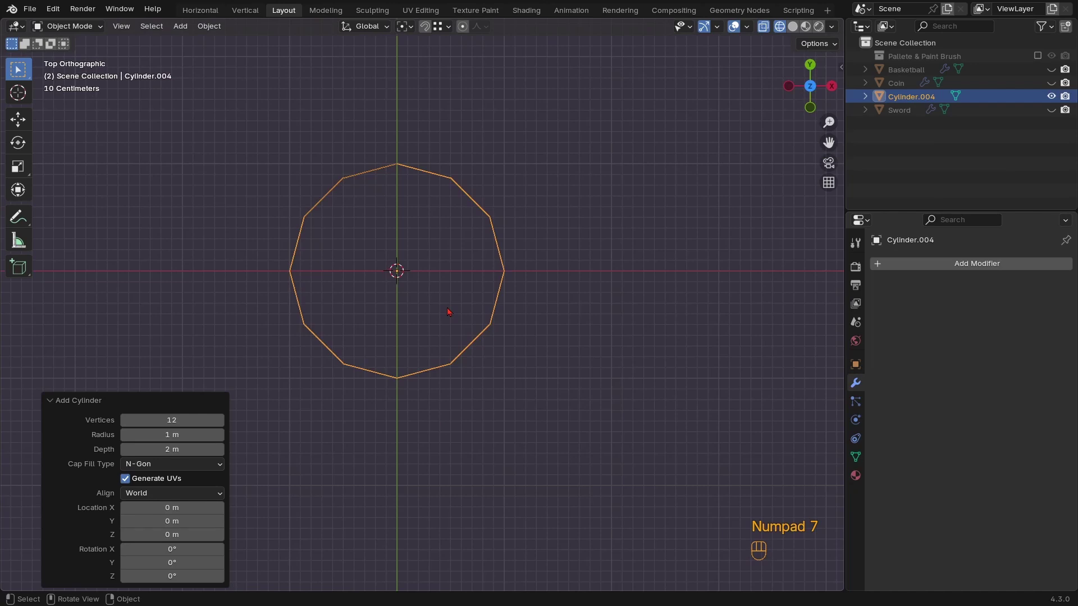
ctrl+middle_drag(457, 324, 502, 304)
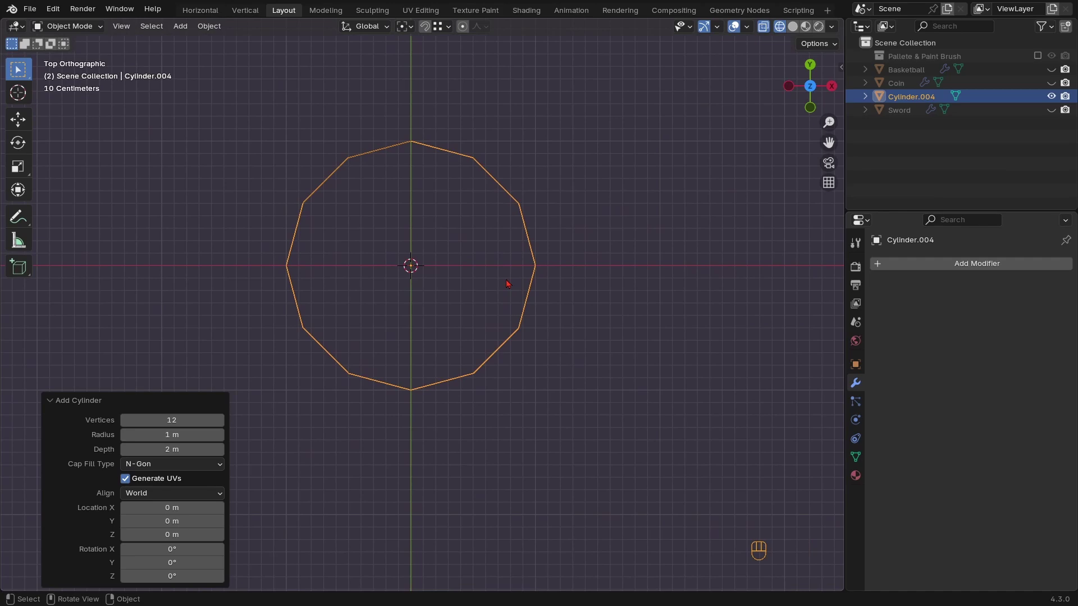
ctrl+middle_drag(507, 283, 518, 300)
key(Tab)
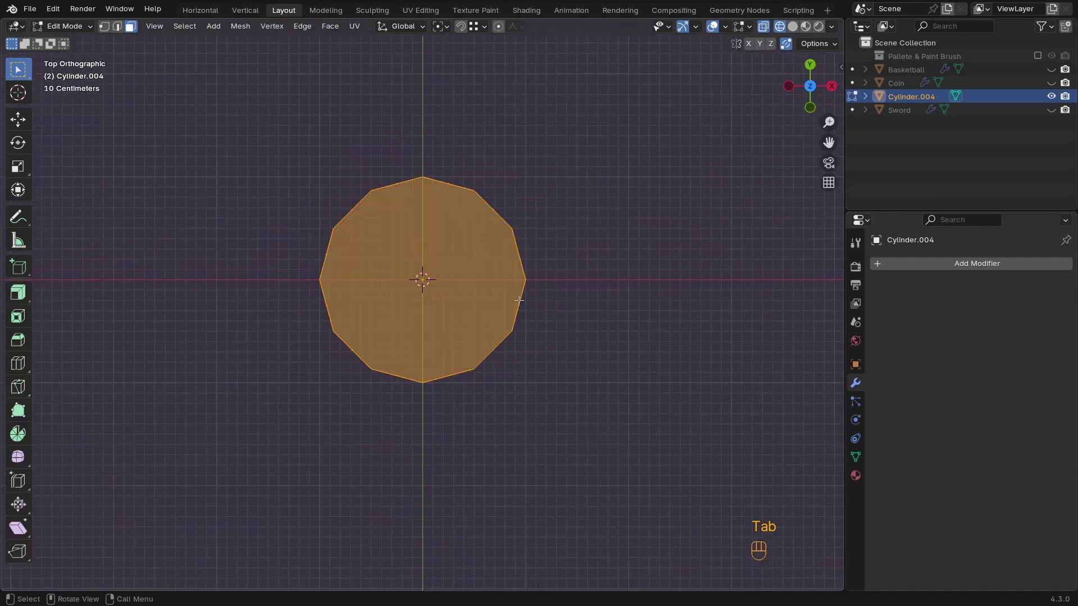
key(x)
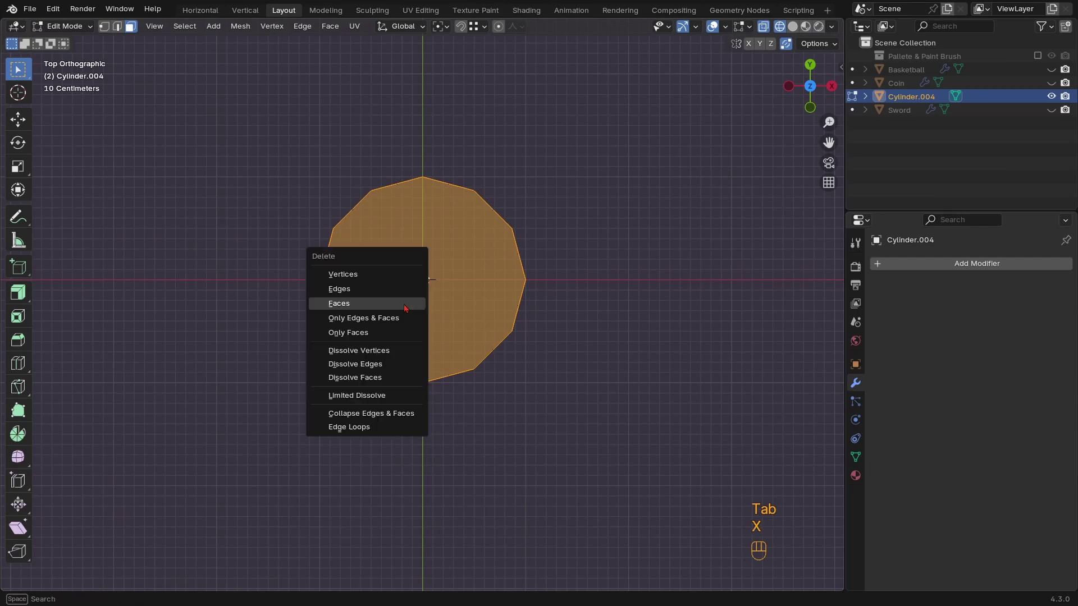
click(405, 308)
Delete all side faces except the three in the positive X, negative Y quarter of the cylinder
middle_drag(404, 301, 481, 226)
key(KP_7)
drag(637, 475, 417, 275)
middle_drag(553, 393, 529, 320)
key(ctrl+i)
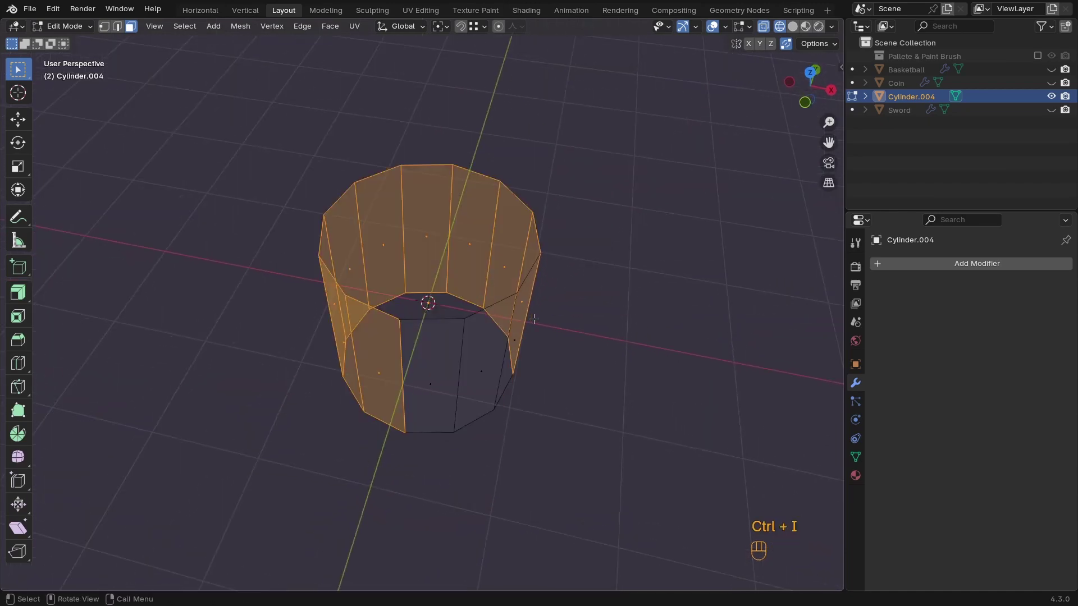
key(x)
click(533, 318)
Switch to solid display and scale the three remaining faces by 0.208 along Z into a low band
key(z)
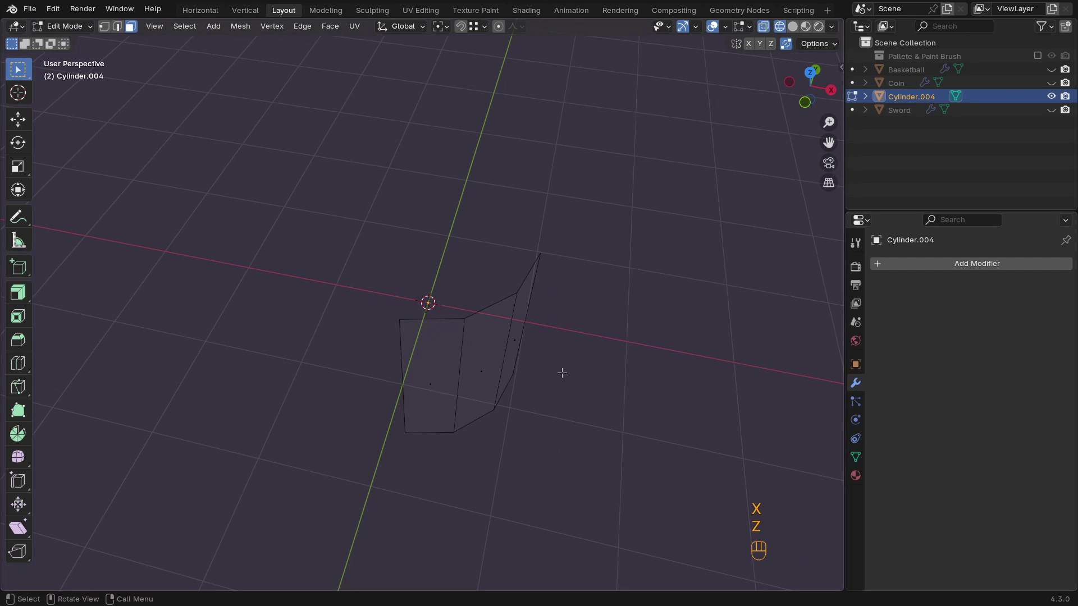
key(z)
key(a)
middle_drag(551, 306, 539, 286)
key(s)
key(z)
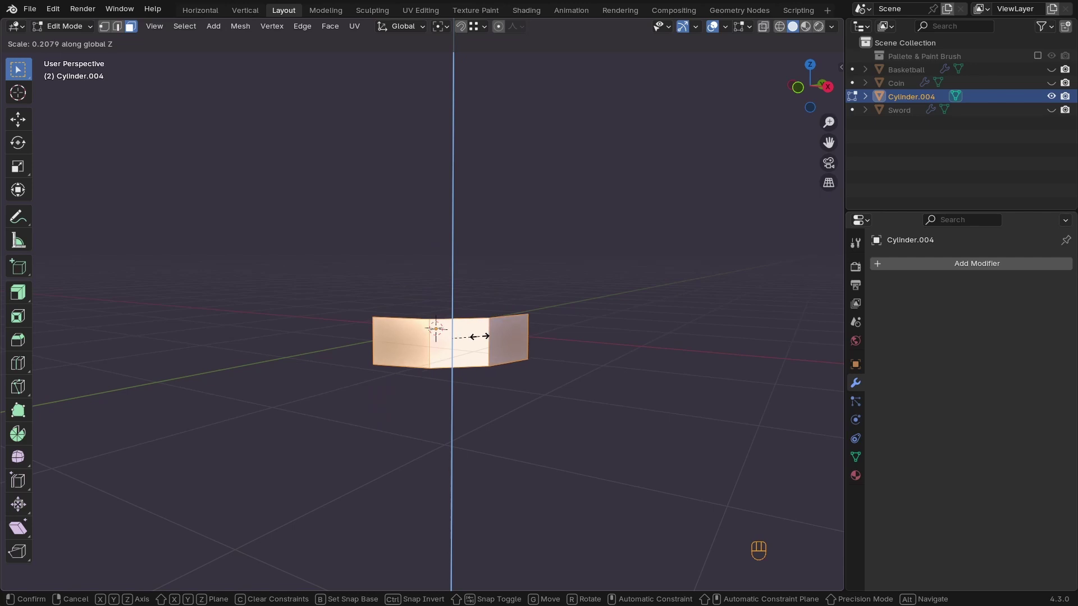
click(435, 328)
middle_drag(436, 329, 523, 333)
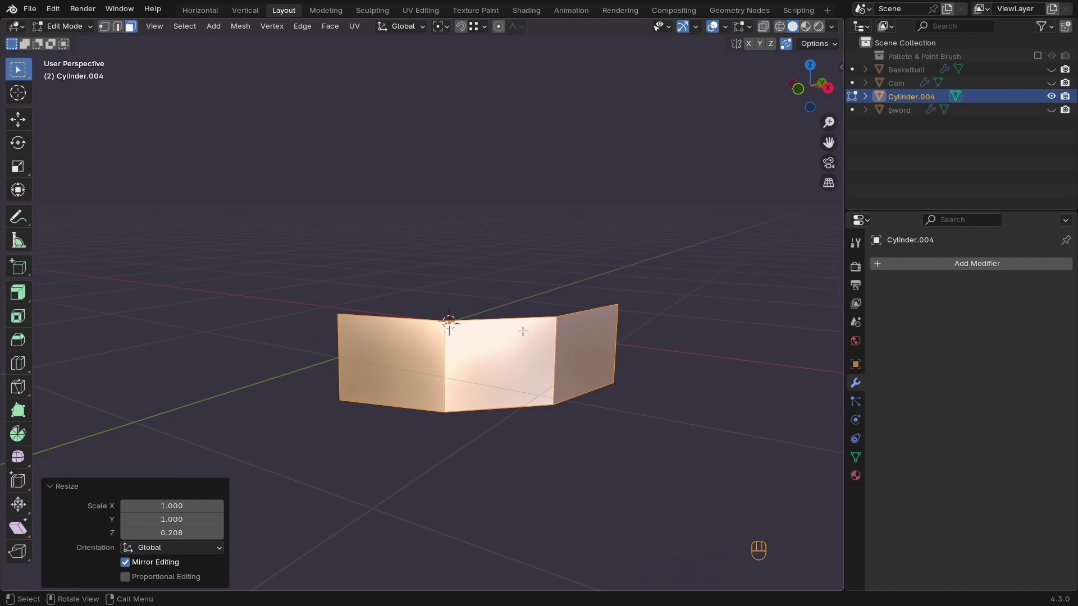
Extrude the upper edge of the band's middle face about 0.27 m along Z
key(2)
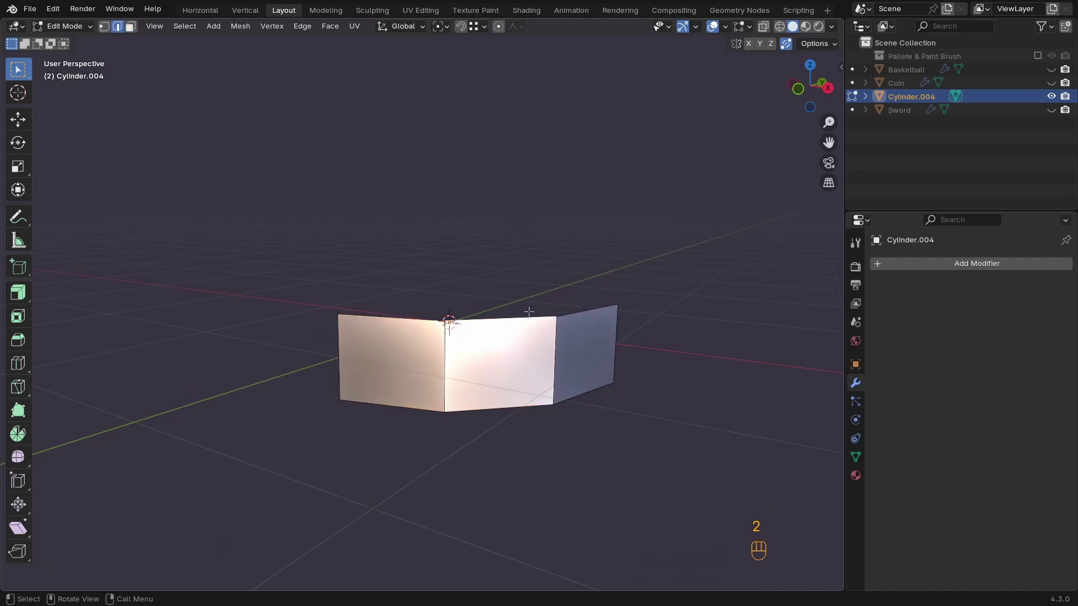
key(KP_1)
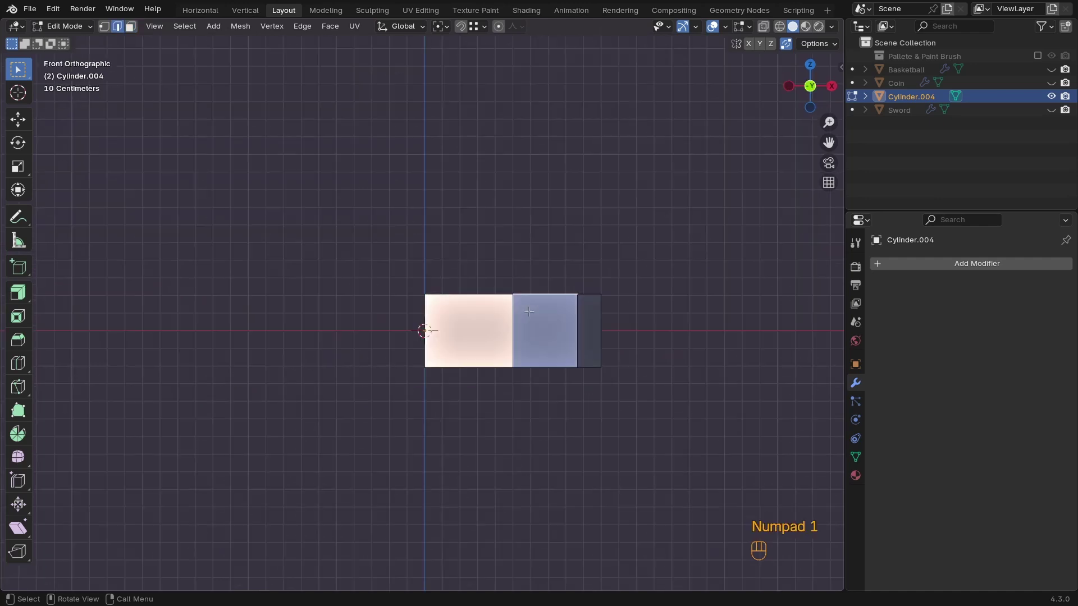
key(e)
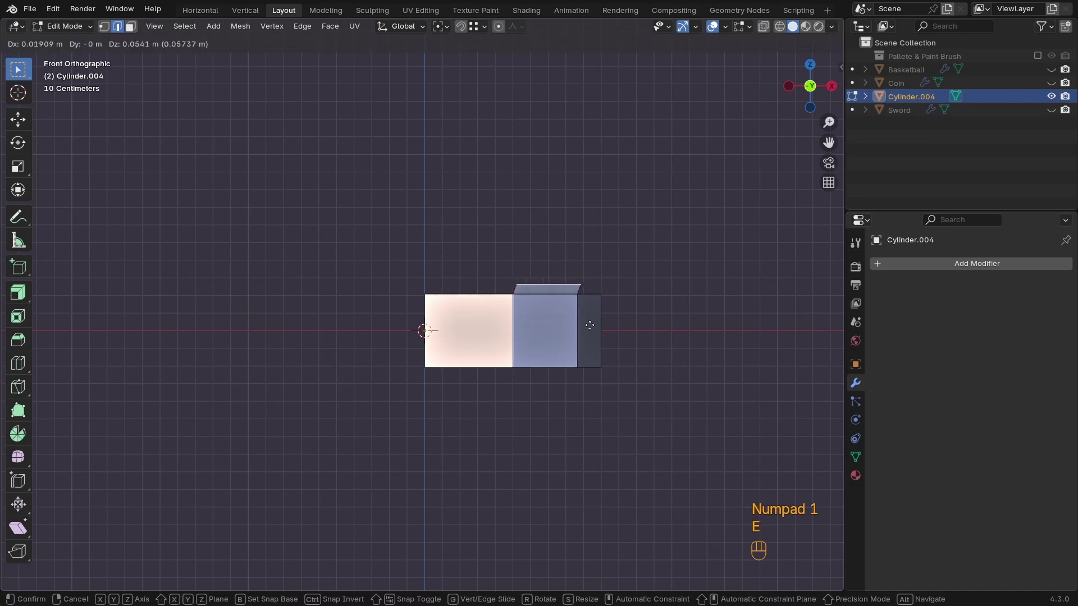
key(z)
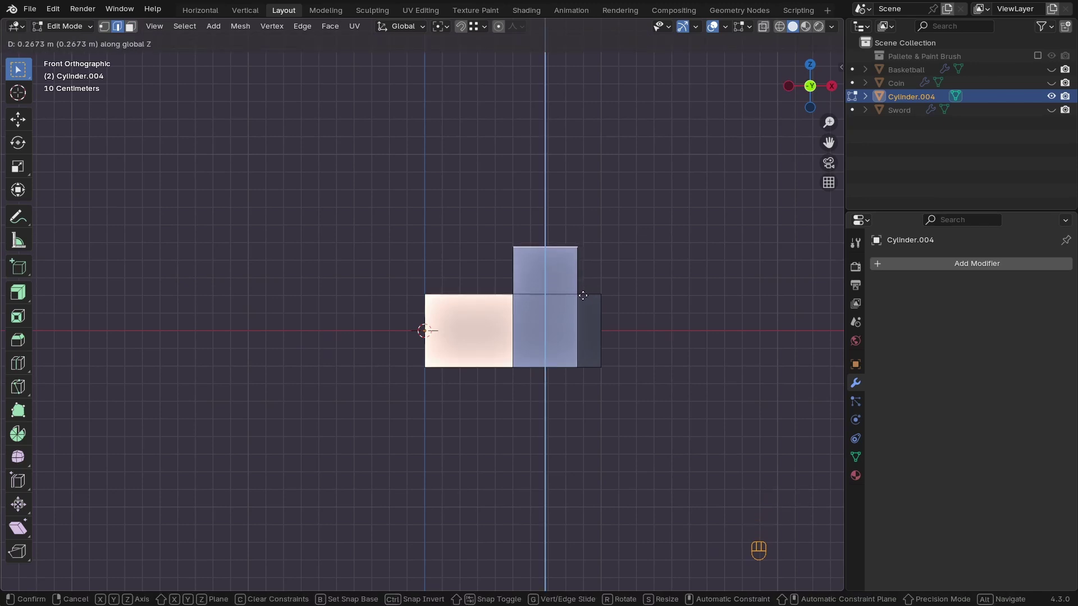
click(584, 295)
Extrude the column's upper edge about 0.33 m along Z and scale the new edge by about 2.14 into a flare
key(e)
key(z)
click(575, 240)
key(s)
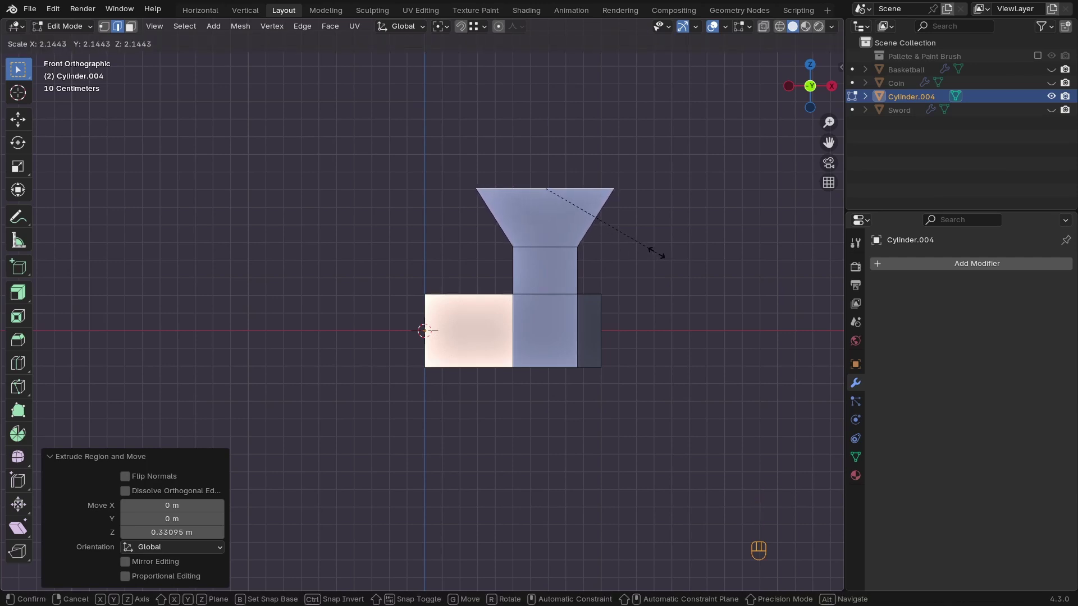
click(656, 252)
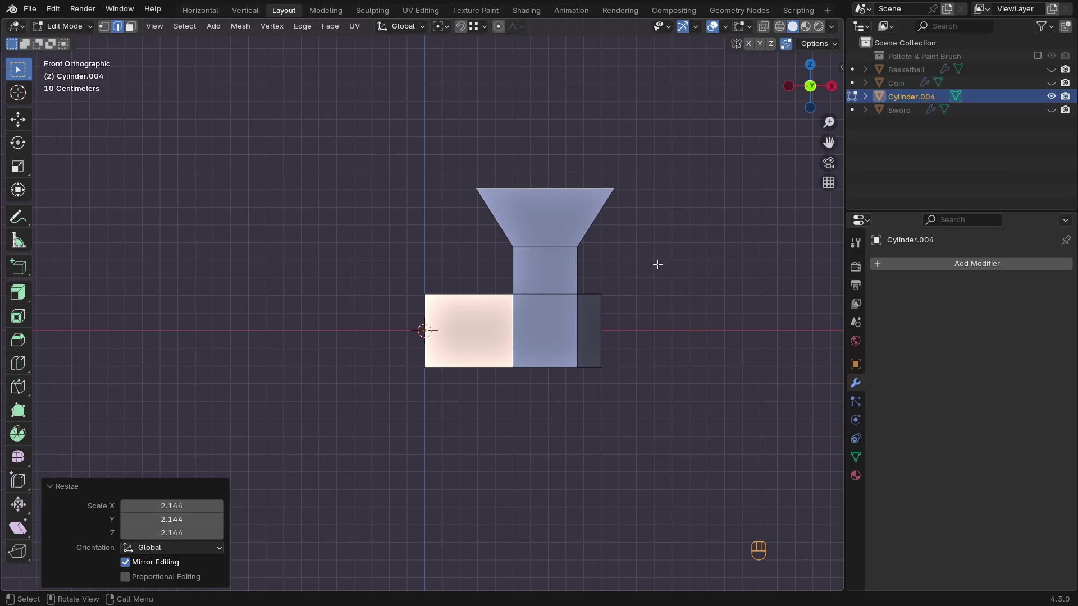
Extrude the flared upper edge about 0.6 m along Z and scale it to about 0.28 to form a tapered point
key(e)
key(z)
click(662, 173)
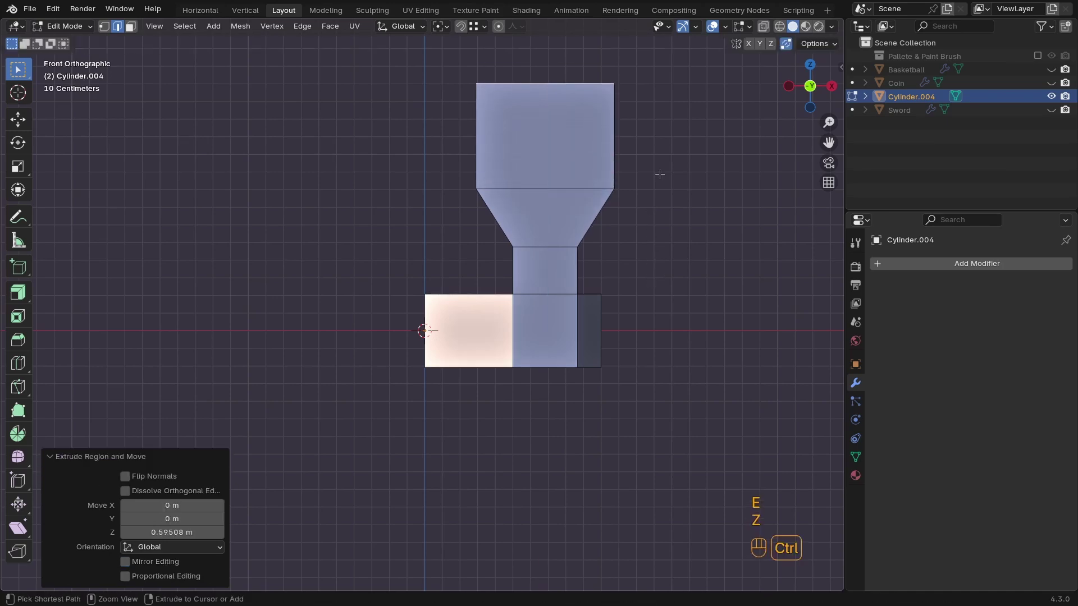
ctrl+middle_drag(662, 173, 591, 273)
shift+middle_drag(592, 272, 582, 378)
key(s)
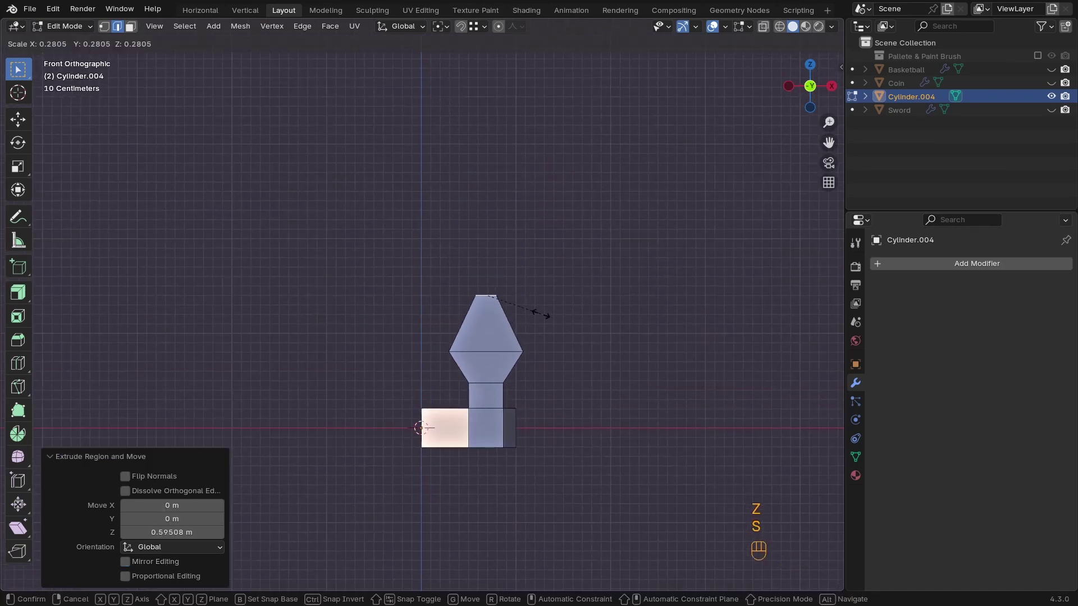
click(543, 315)
Raise the spike's narrow top edge about 0.34 m along Z and adjust its width by scaling
key(g)
key(z)
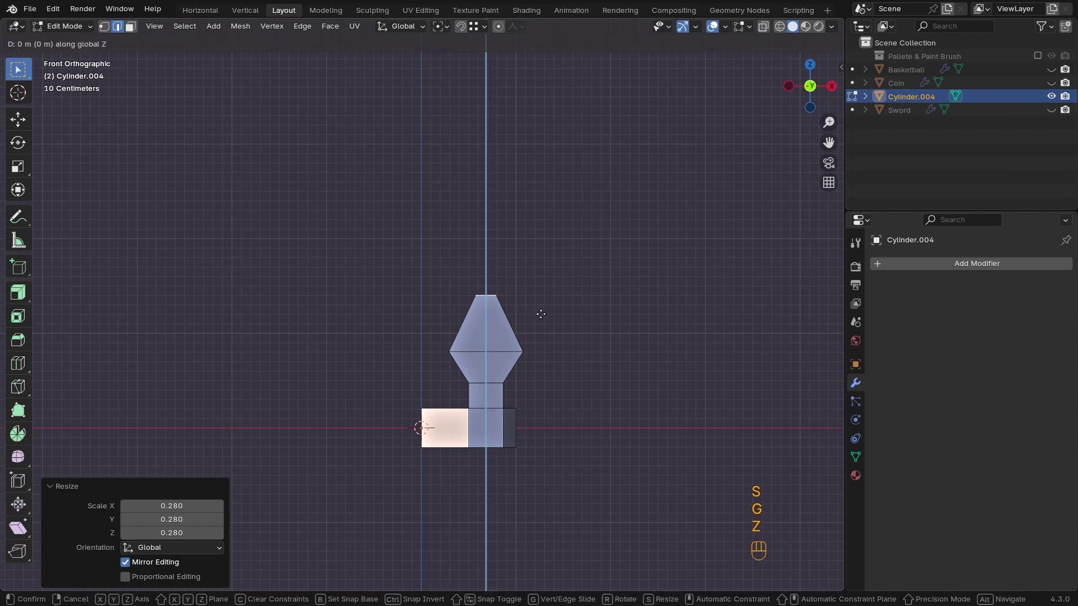
click(543, 278)
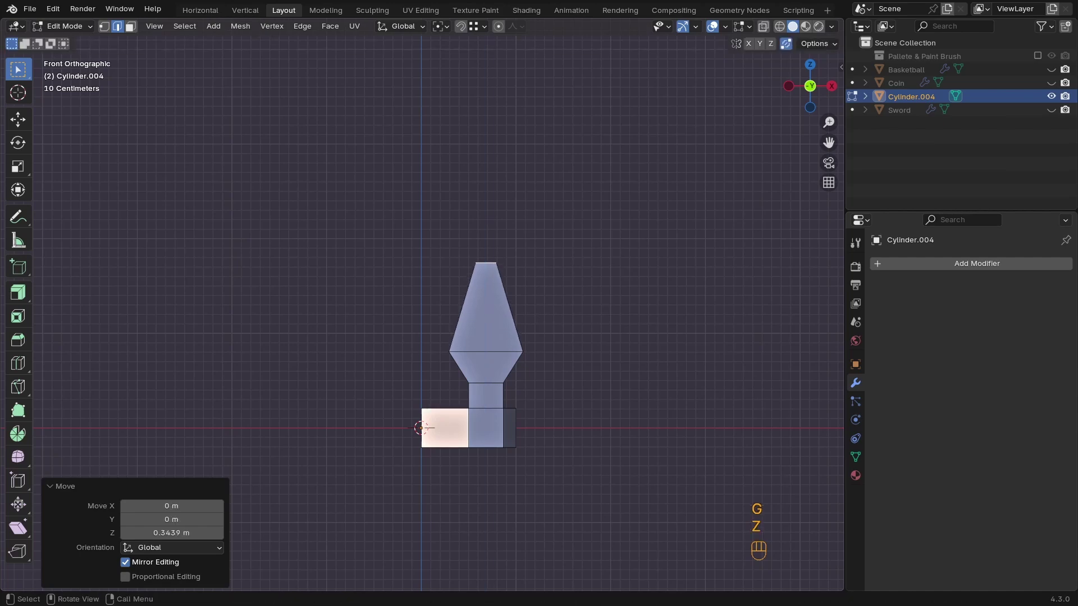
key(s)
click(564, 372)
key(Tab)
middle_drag(564, 373, 462, 501)
key(Tab)
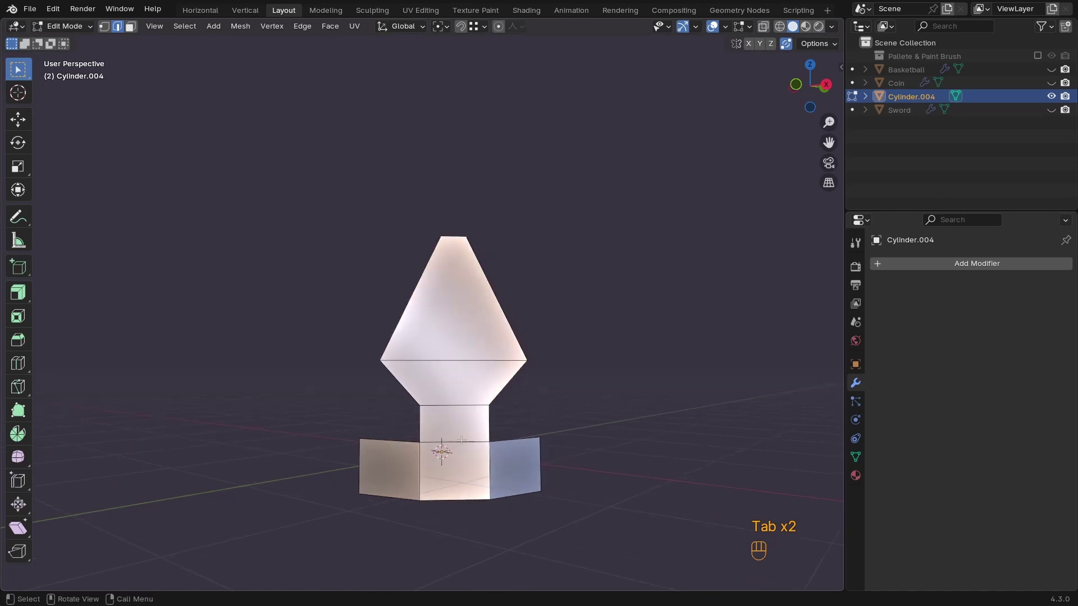
Add one centred vertical loop cut through the middle band face and the whole spike above it
key(ctrl+r)
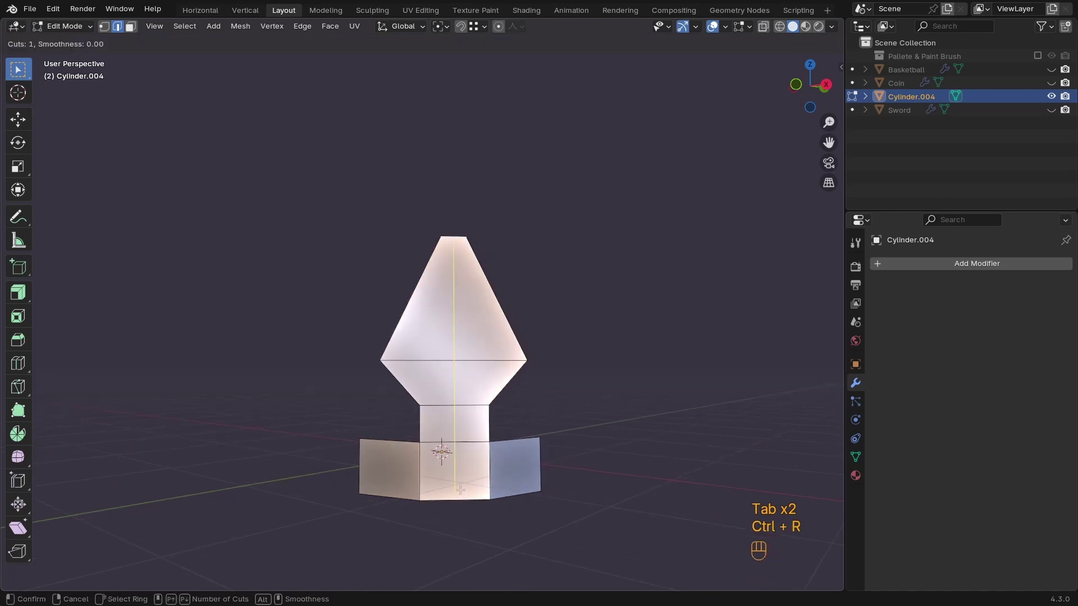
click(460, 490)
right_click(461, 490)
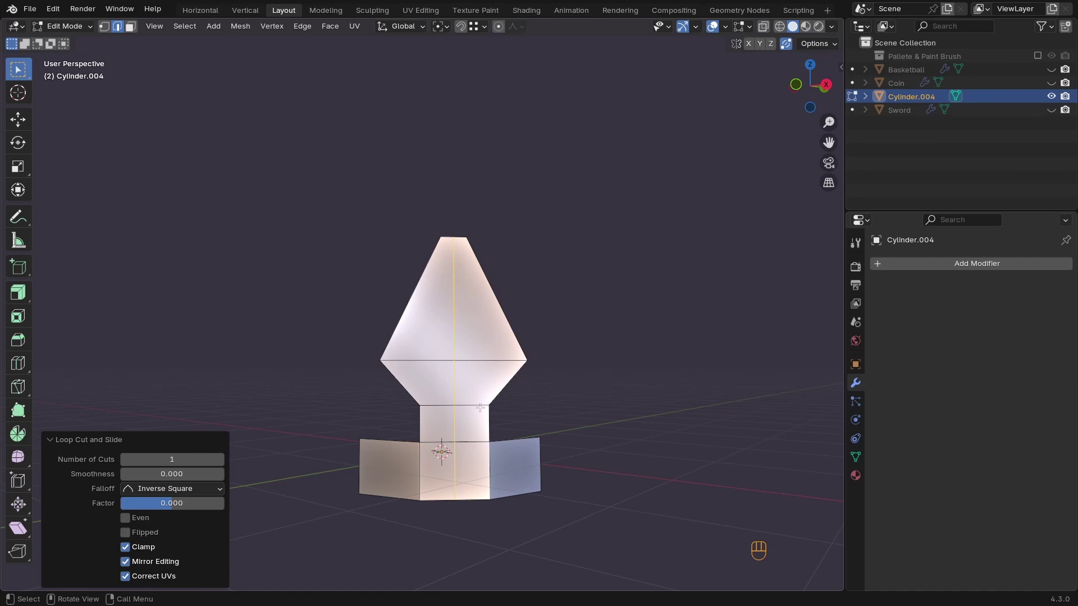
Select the spike's centre line above the neck in wireframe, and enable proportional editing with Smooth falloff
click(453, 378)
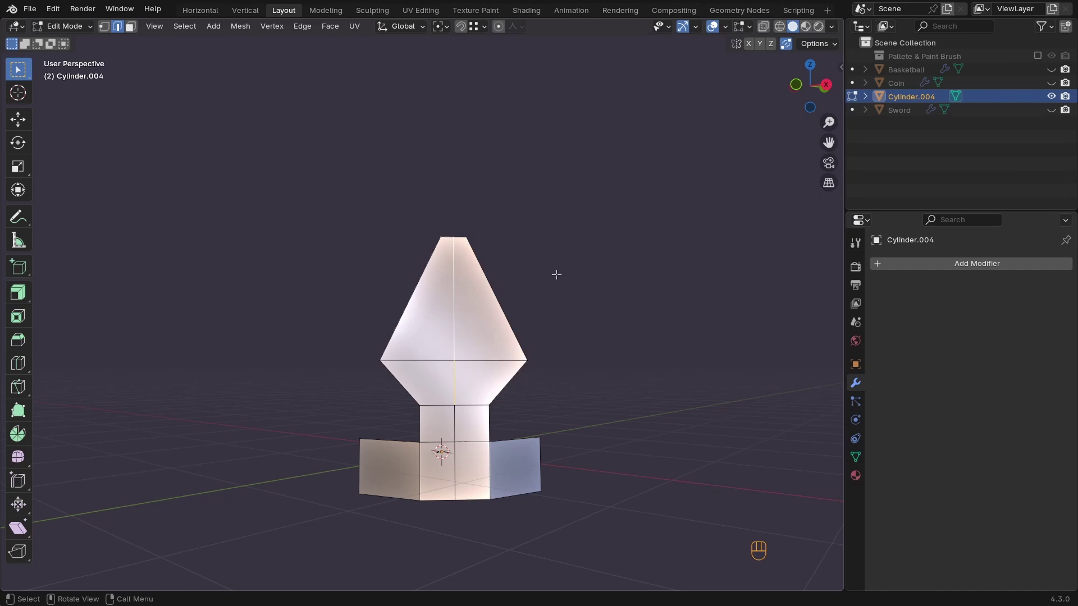
key(KP_7)
key(z)
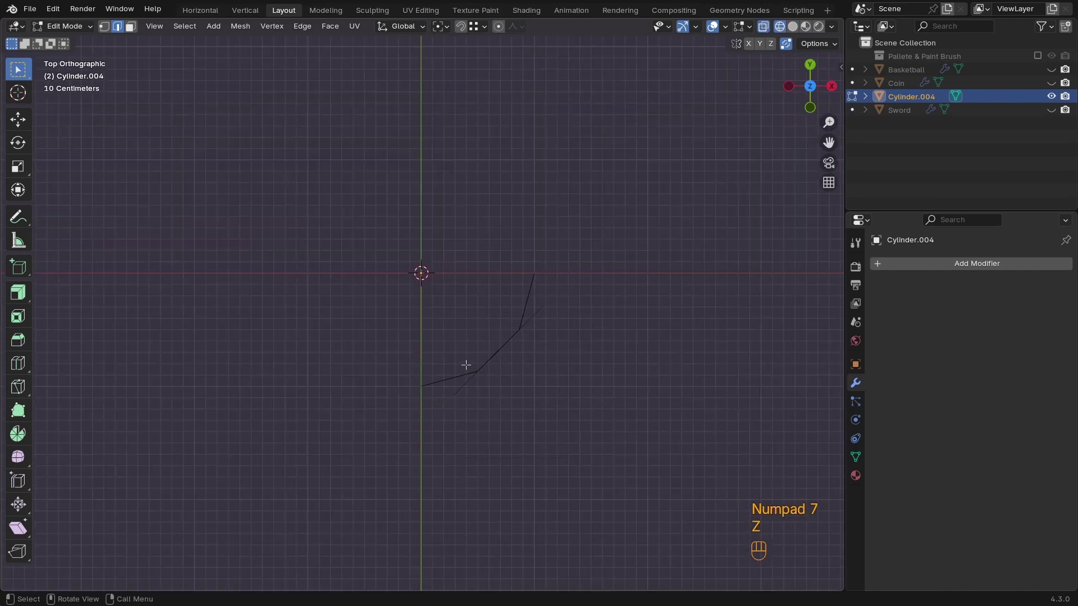
middle_drag(465, 365, 518, 321)
key(KP_7)
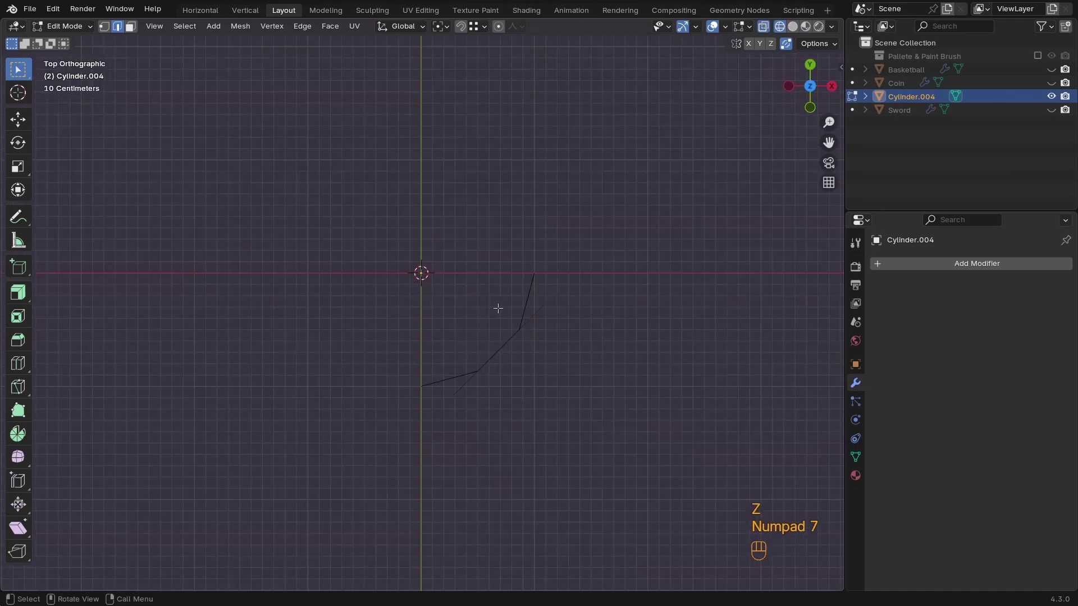
key(1)
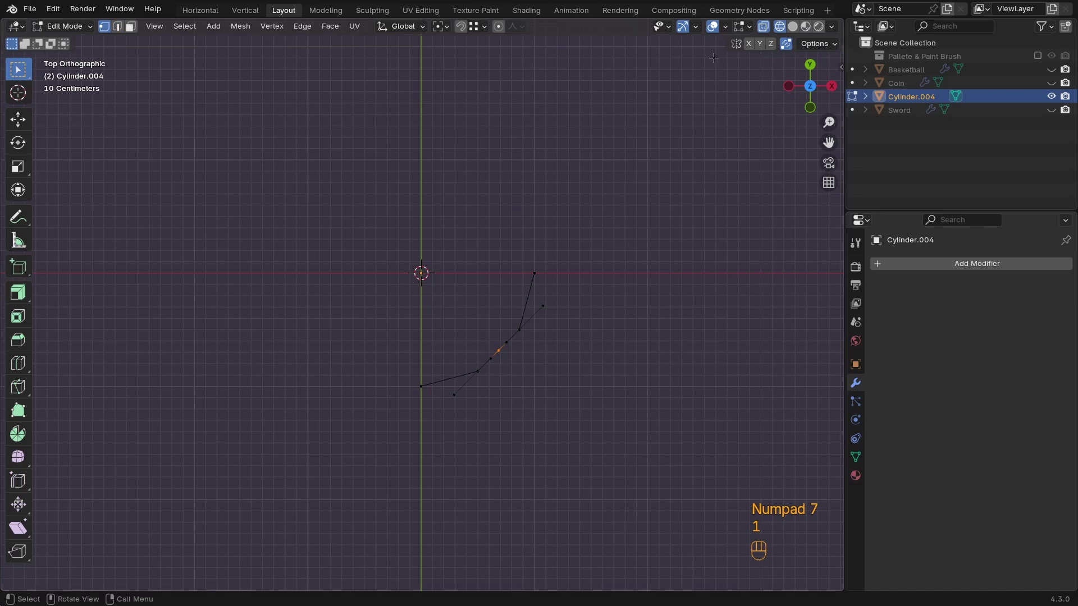
click(498, 26)
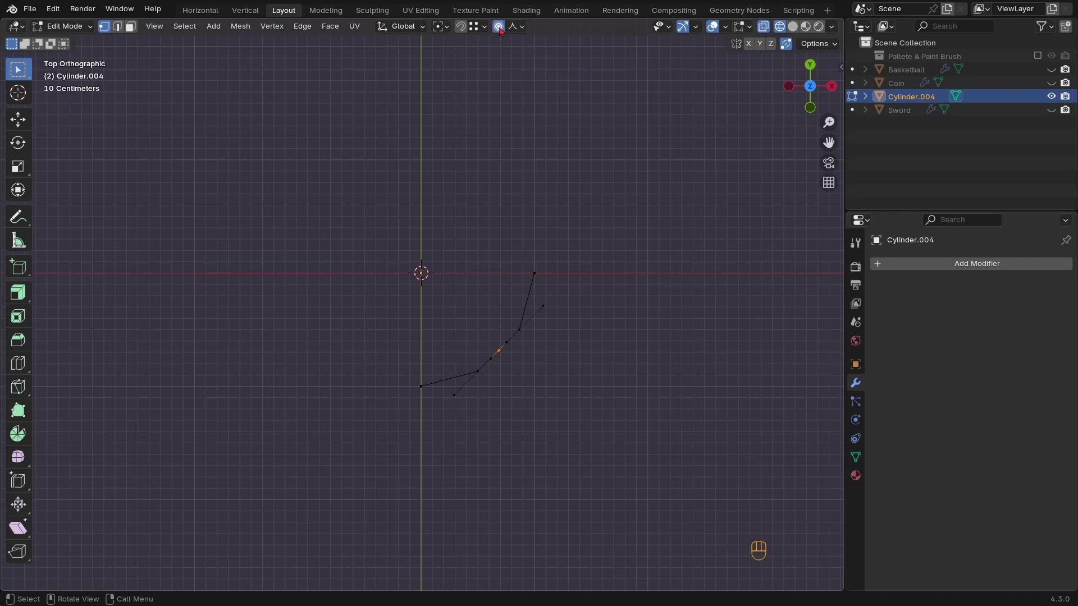
click(512, 28)
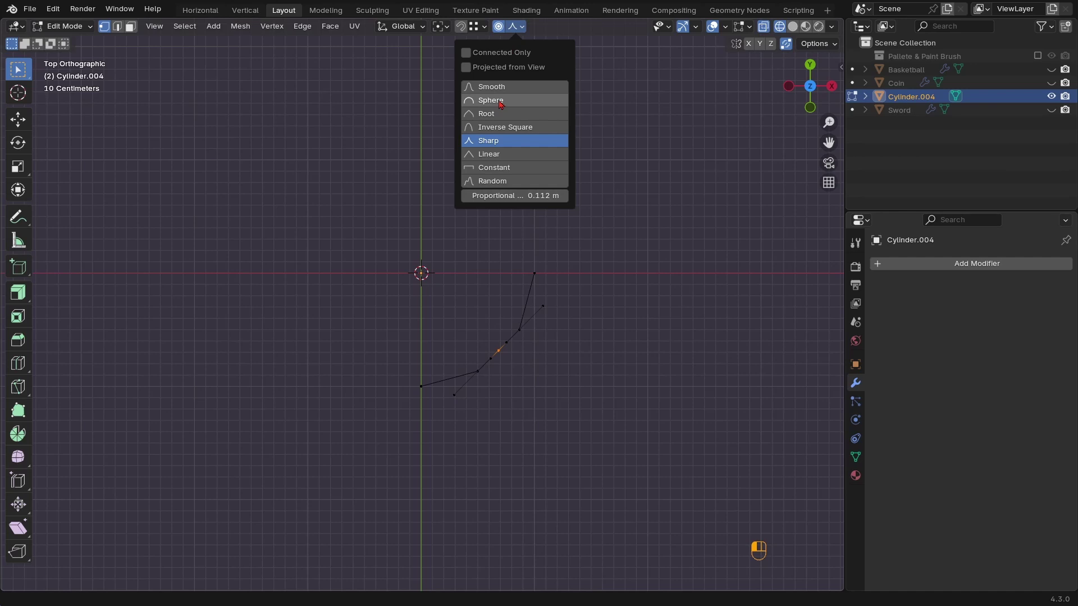
click(489, 87)
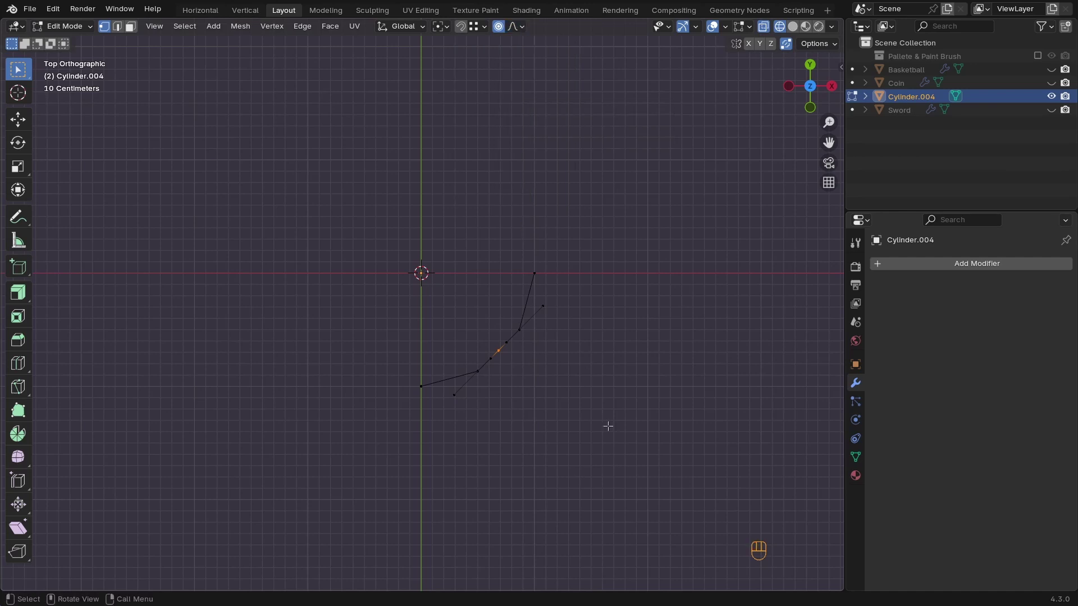
key(g)
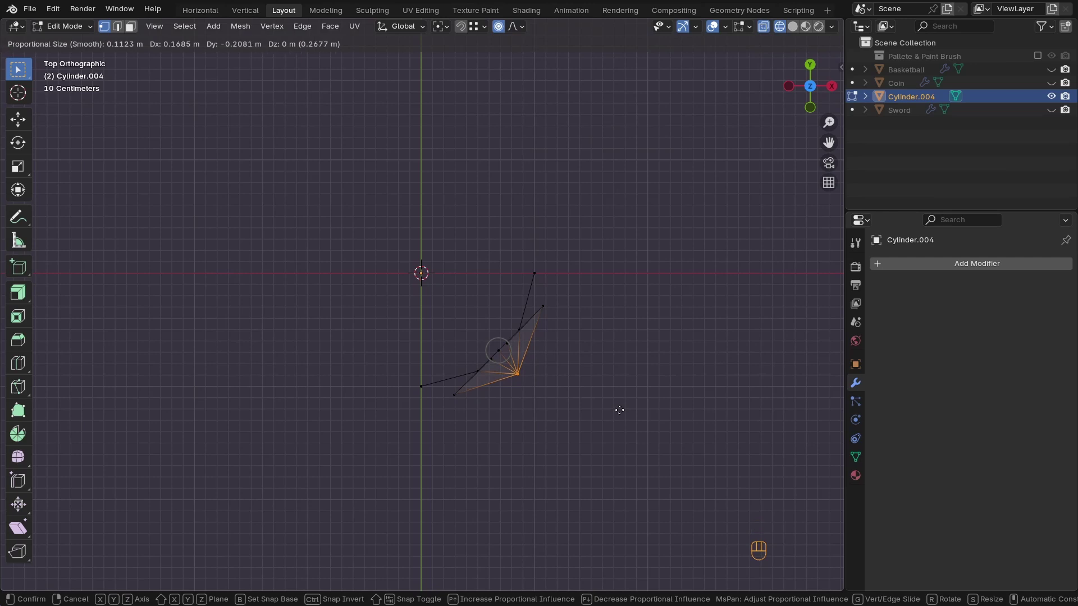
key(Escape)
Try a proportional size of 0.702 m while moving the spike's centre vertices about 0.18 m in X and -0.19 m in Y
click(514, 27)
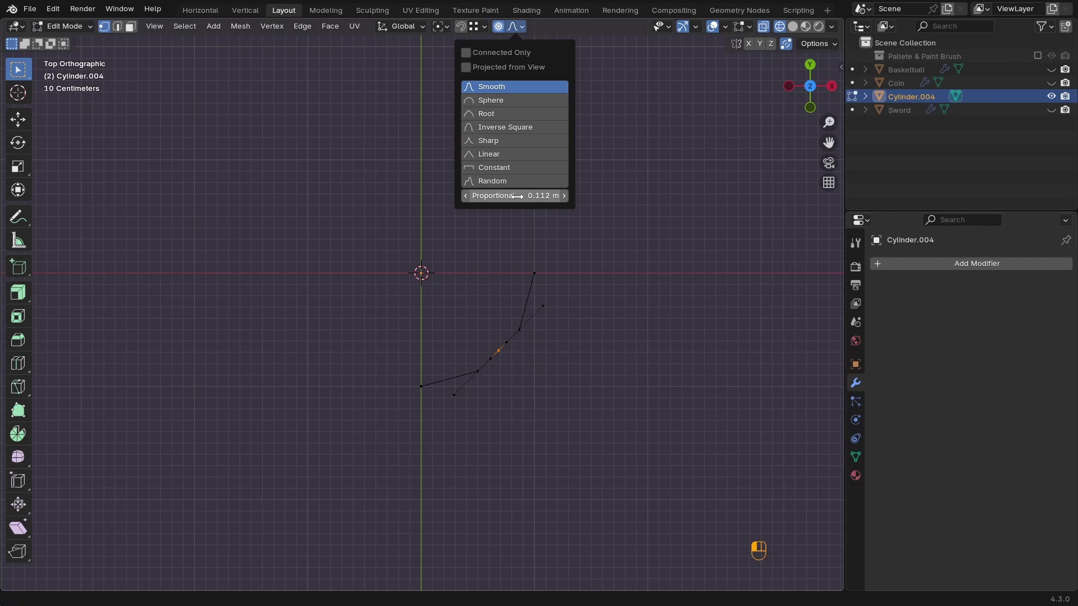
shift+drag(517, 196, 551, 196)
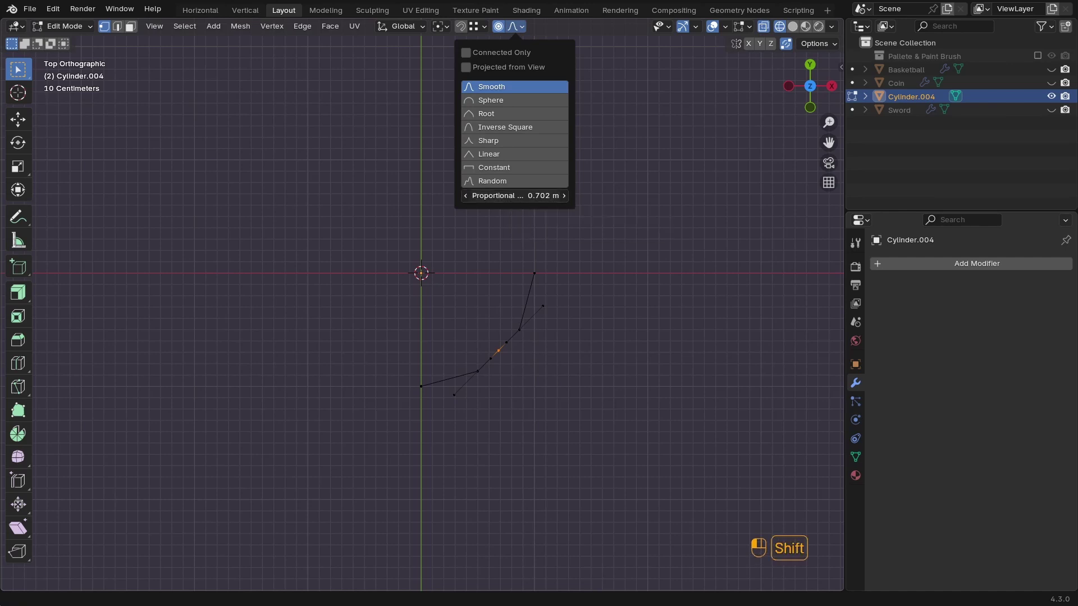
key(g)
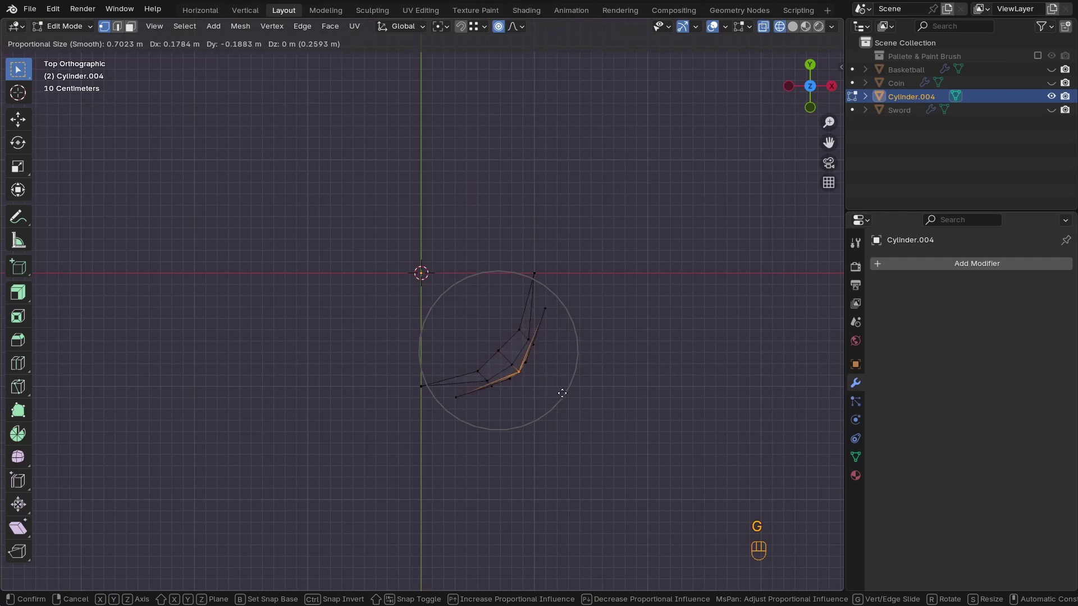
click(563, 392)
middle_drag(601, 404, 569, 365)
key(z)
click(624, 395)
mouse_move(633, 407)
middle_down()
mouse_move(683, 447)
mouse_move(609, 428)
mouse_move(511, 442)
mouse_move(621, 462)
mouse_move(613, 448)
middle_up()
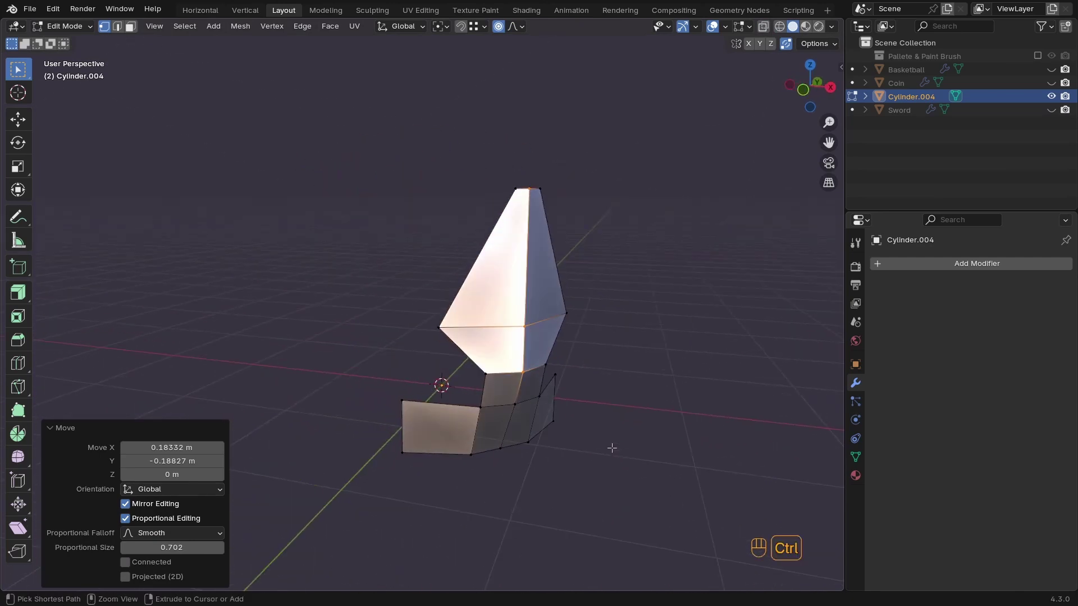
key(ctrl+z)
Try pulling the spike's centre vertices outward with Smooth proportional falloff and movement along Z locked
key(g)
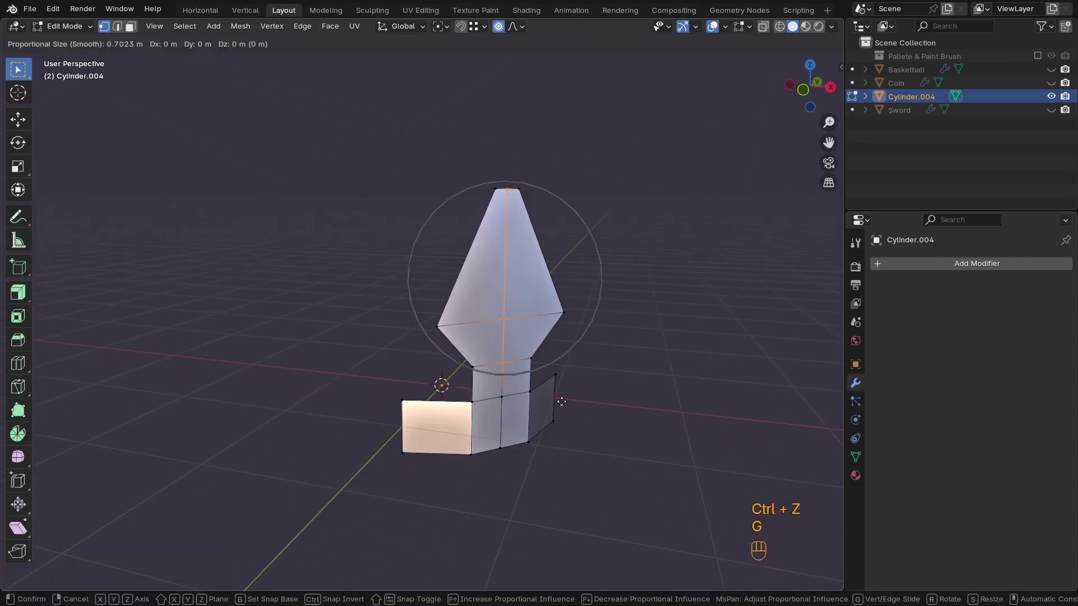
key(shift+z)
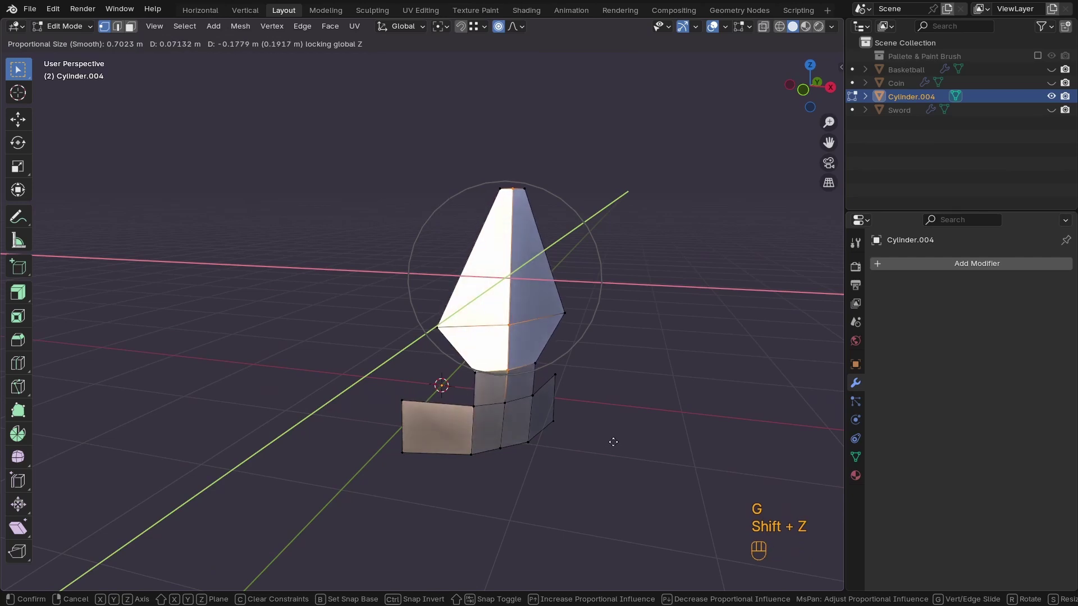
click(606, 415)
click(520, 28)
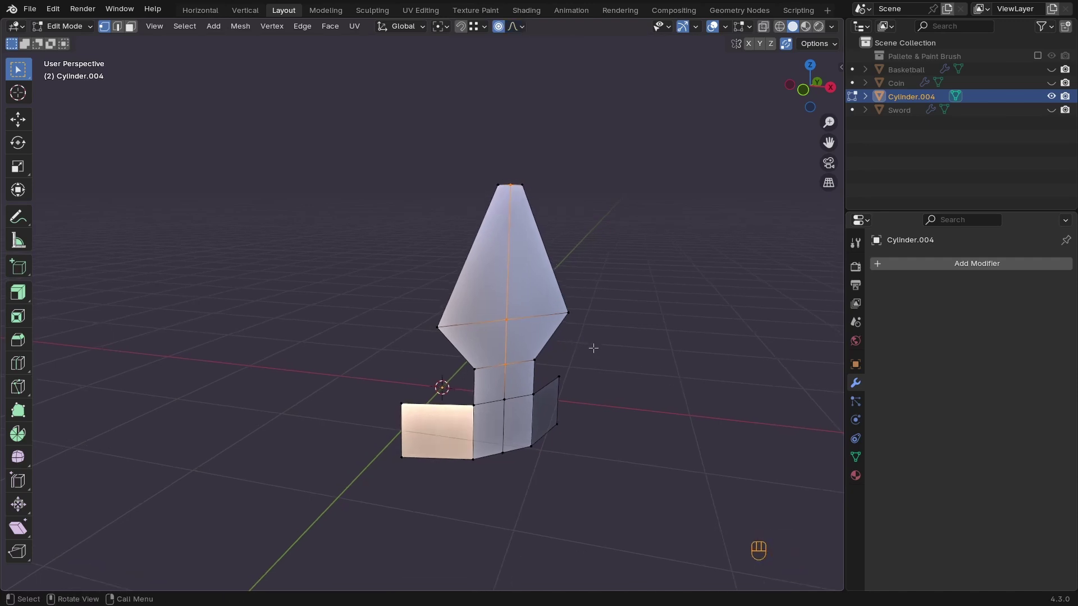
key(g)
key(shift+z)
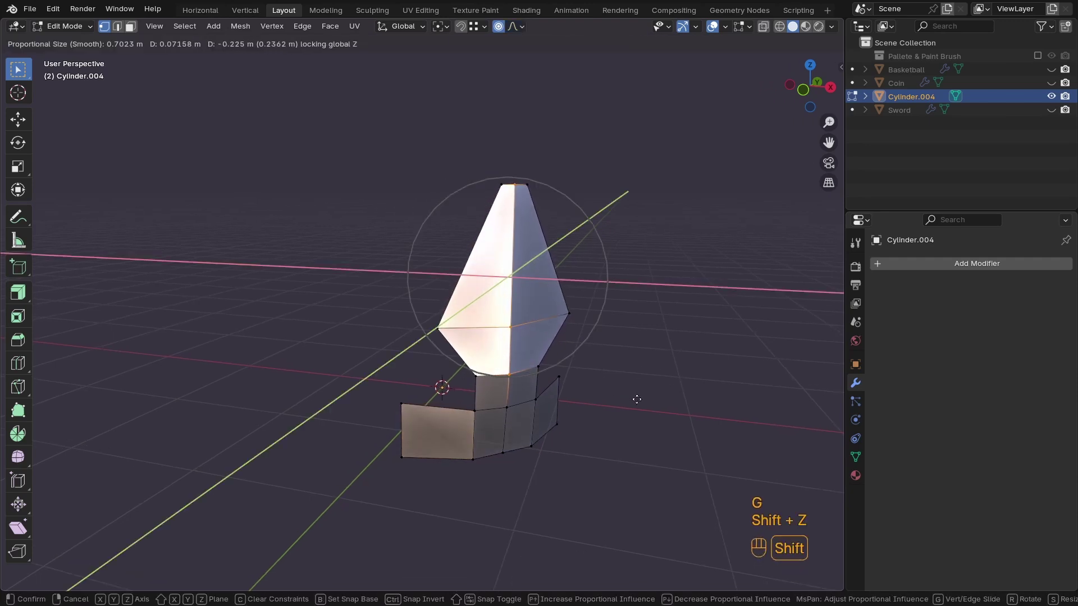
click(629, 394)
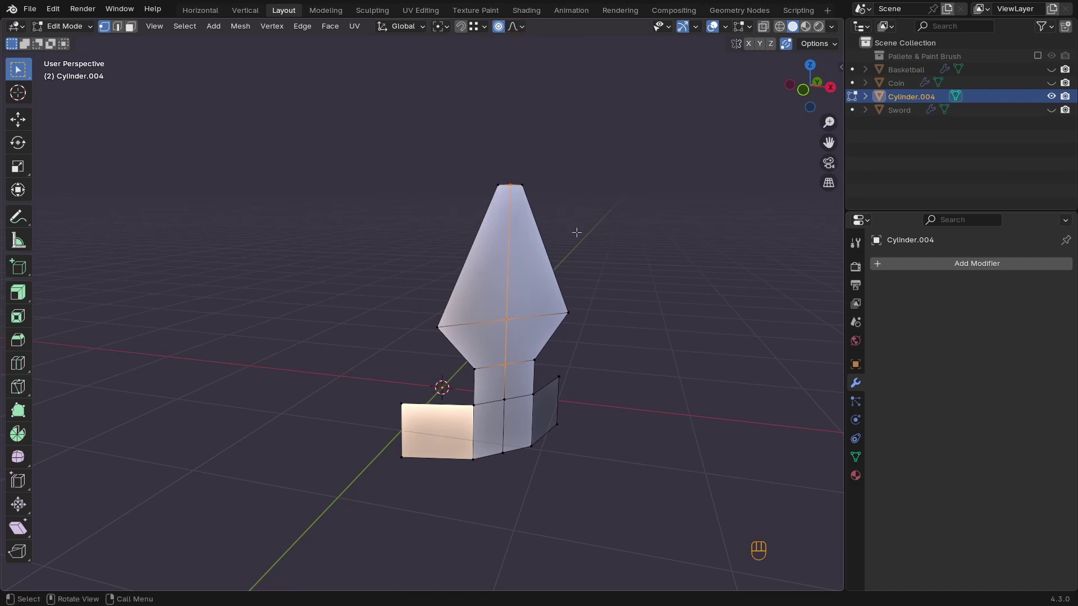
Set the proportional size to 0.392 m and move the spike's centre vertices about 0.24 m in X and -0.23 m in Y
click(514, 27)
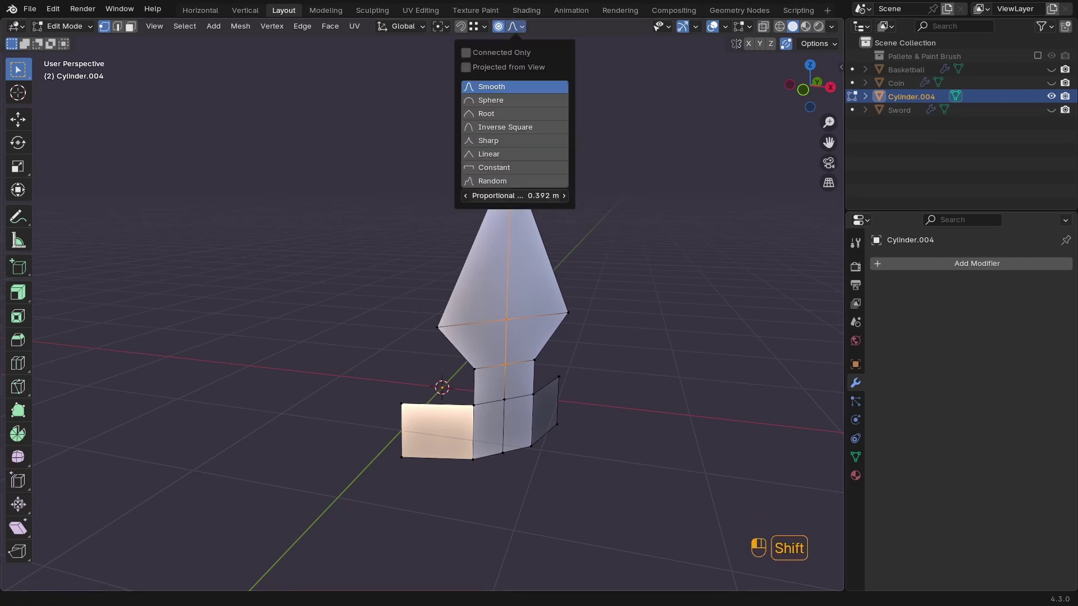
key(g)
key(shift+z)
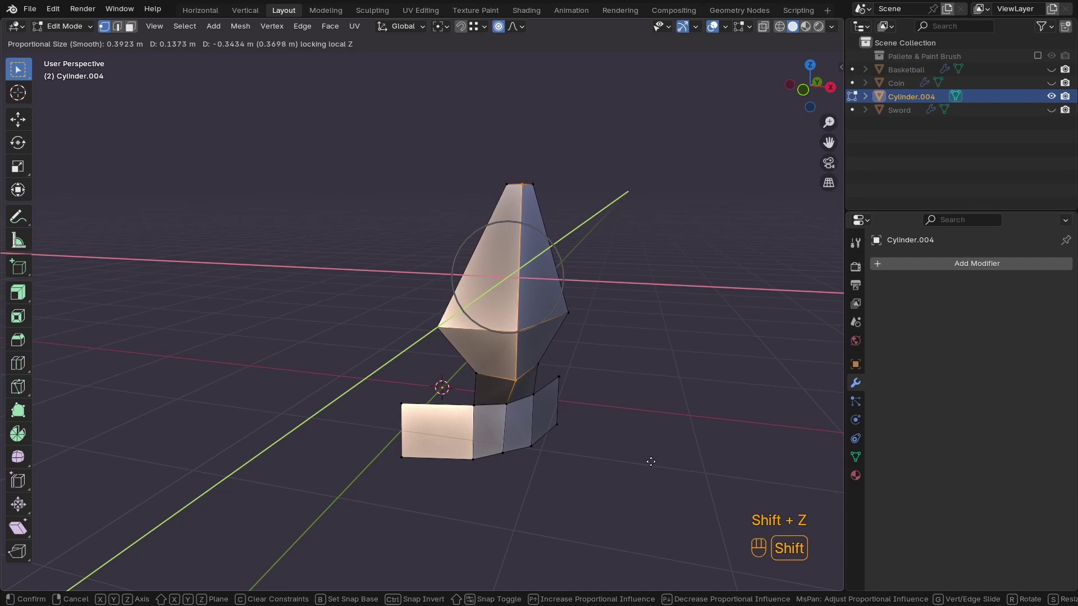
click(651, 460)
key(KP_7)
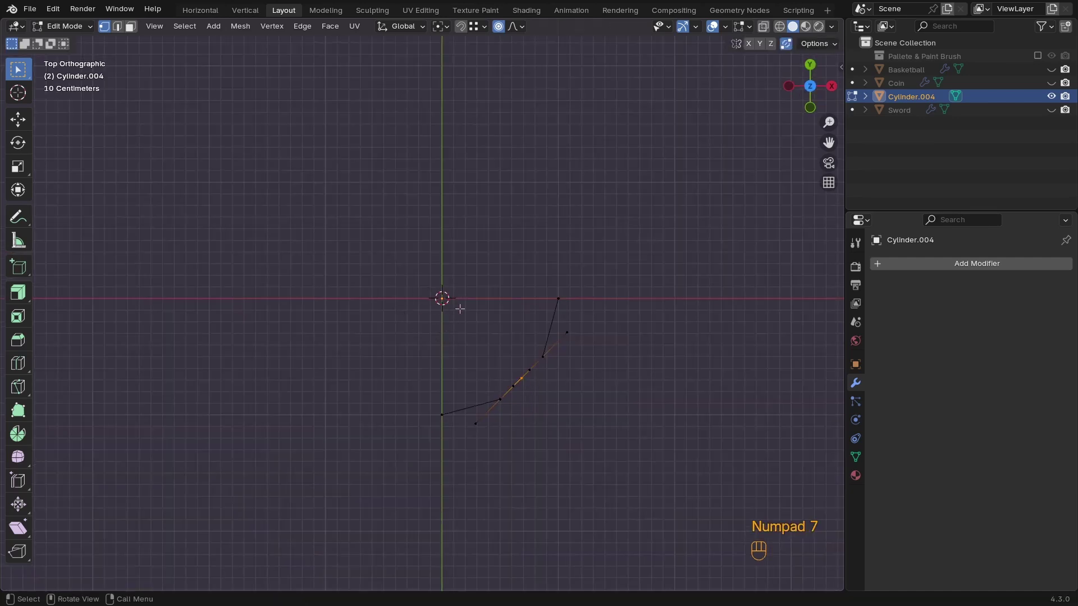
key(g)
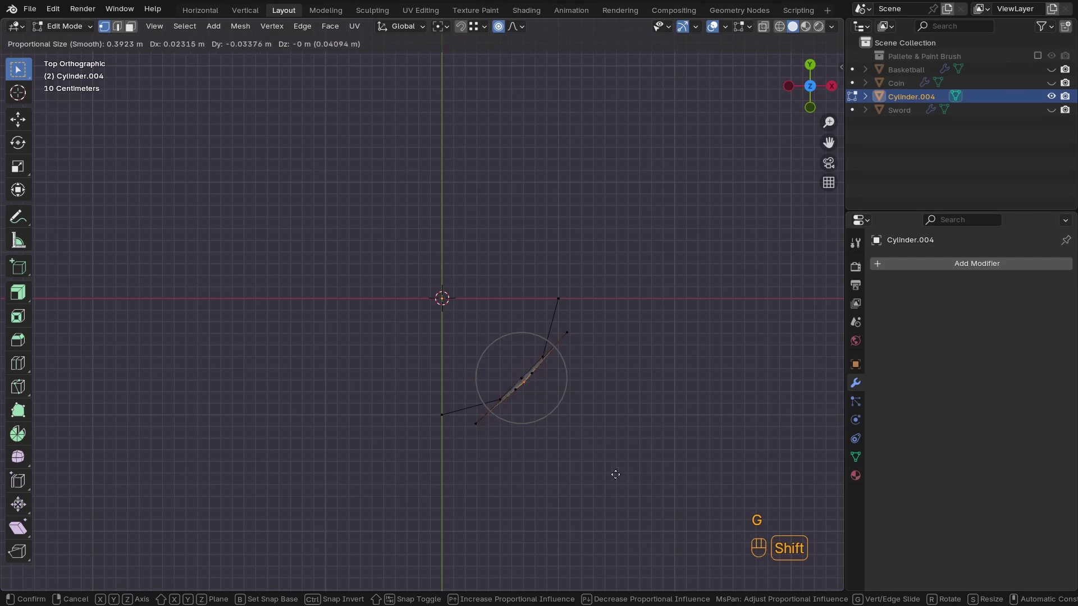
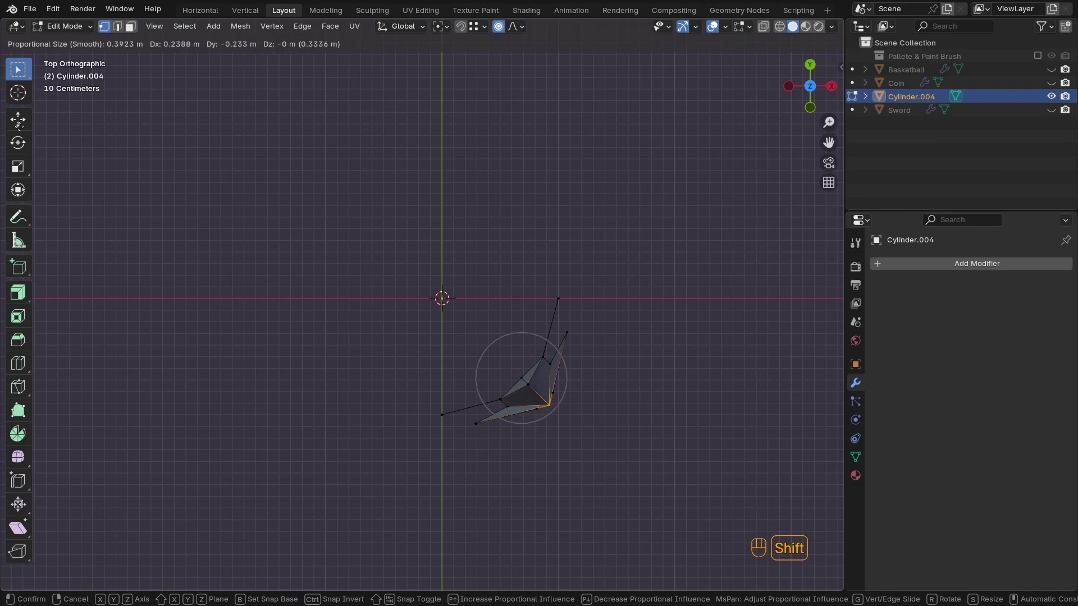
shift+click(550, 403)
key(Tab)
middle_drag(721, 378, 348, 333)
key(Tab)
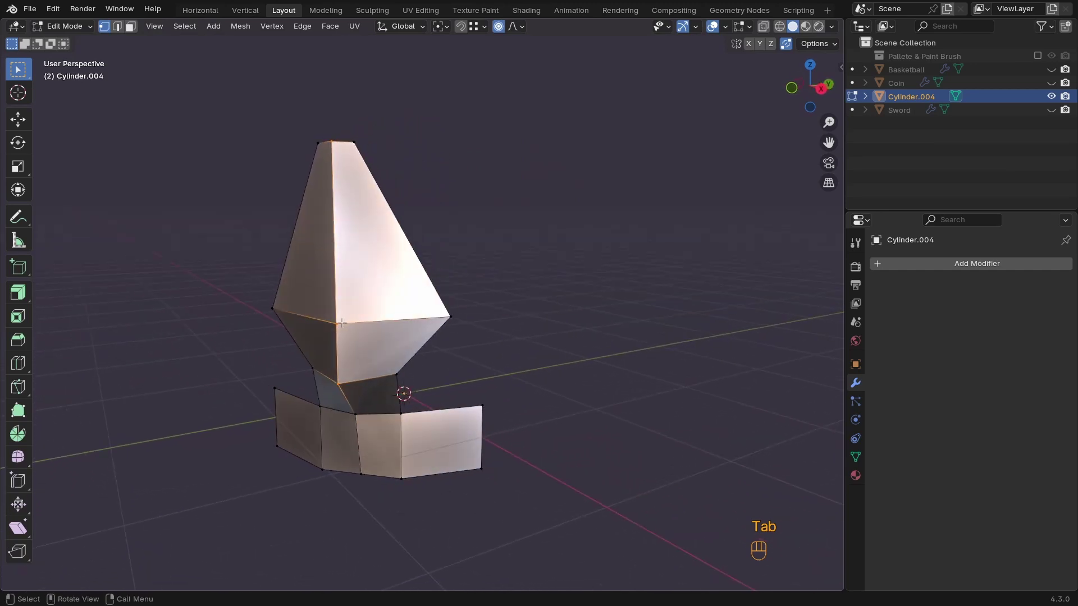
Turn off proportional editing and move the centre vertex at the top of the neck slightly inward in X and Y
middle_drag(343, 372, 519, 352)
key(KP_7)
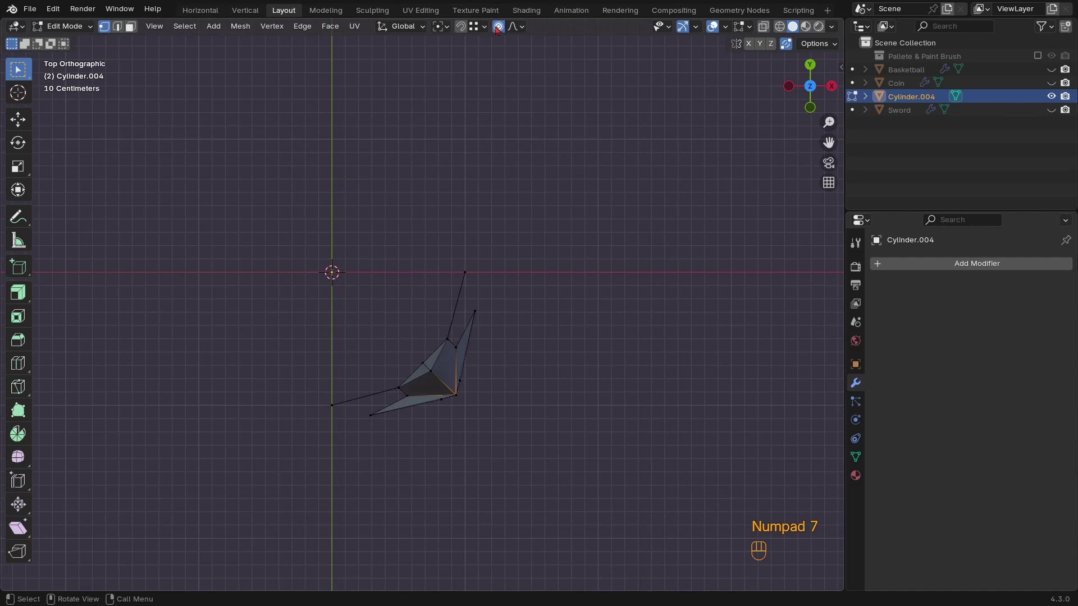
key(g)
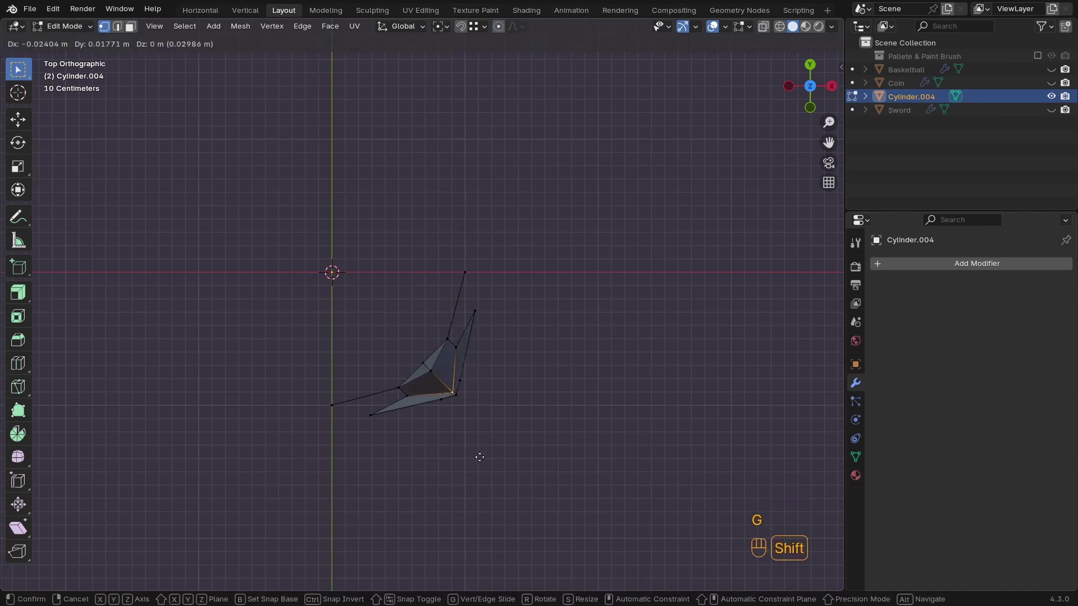
Place the moved inner corner edge of the crown quarter and return to Object Mode
click(403, 387)
key(Tab)
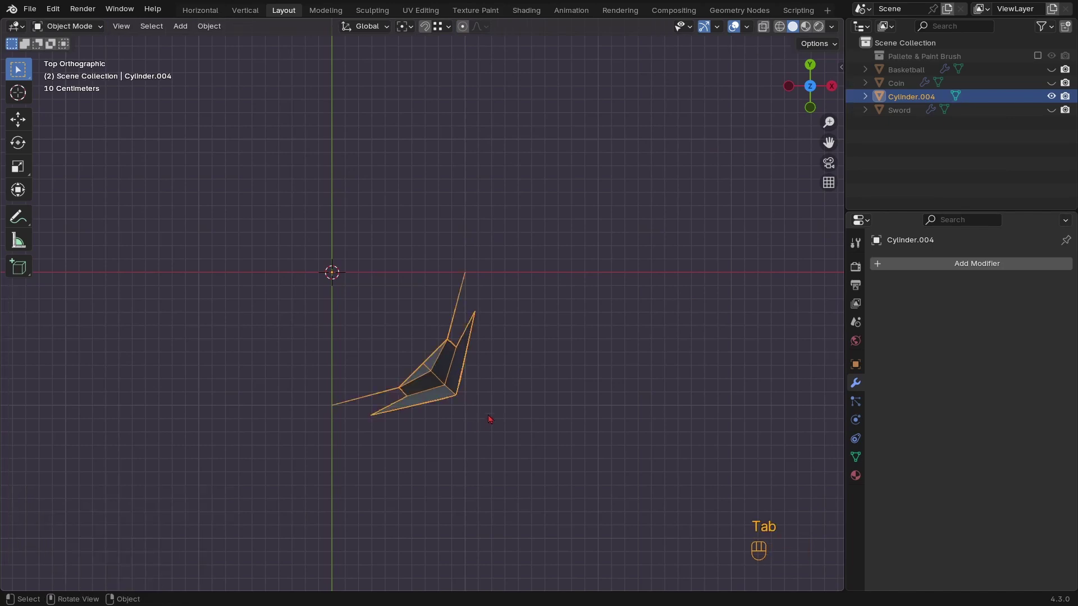
Add a Mirror modifier to the crown quarter on the X and Y axes with Clipping enabled
middle_drag(493, 414, 447, 354)
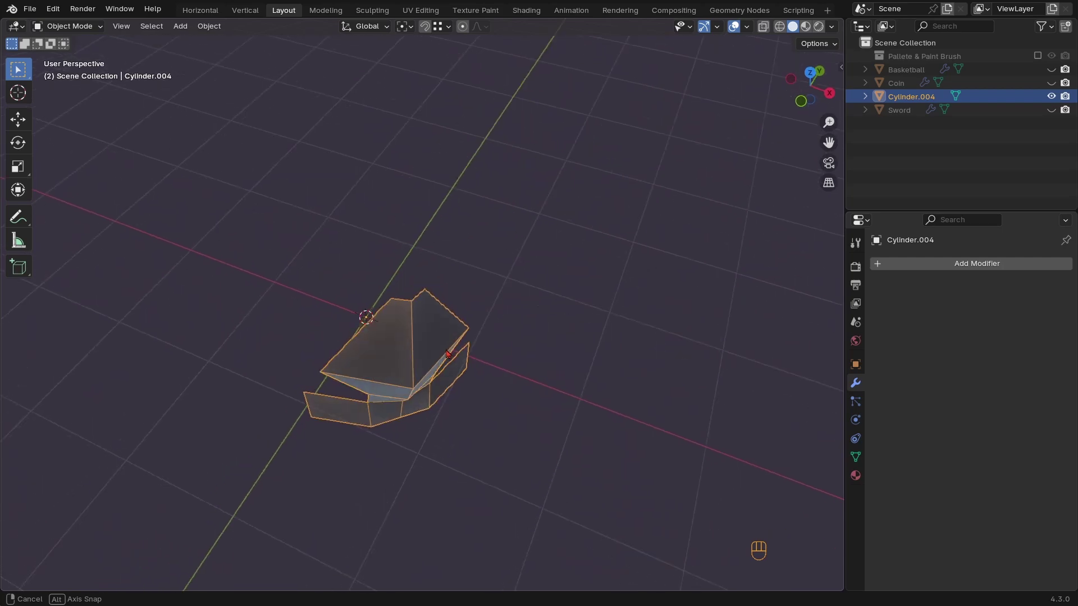
middle_drag(423, 310, 390, 380)
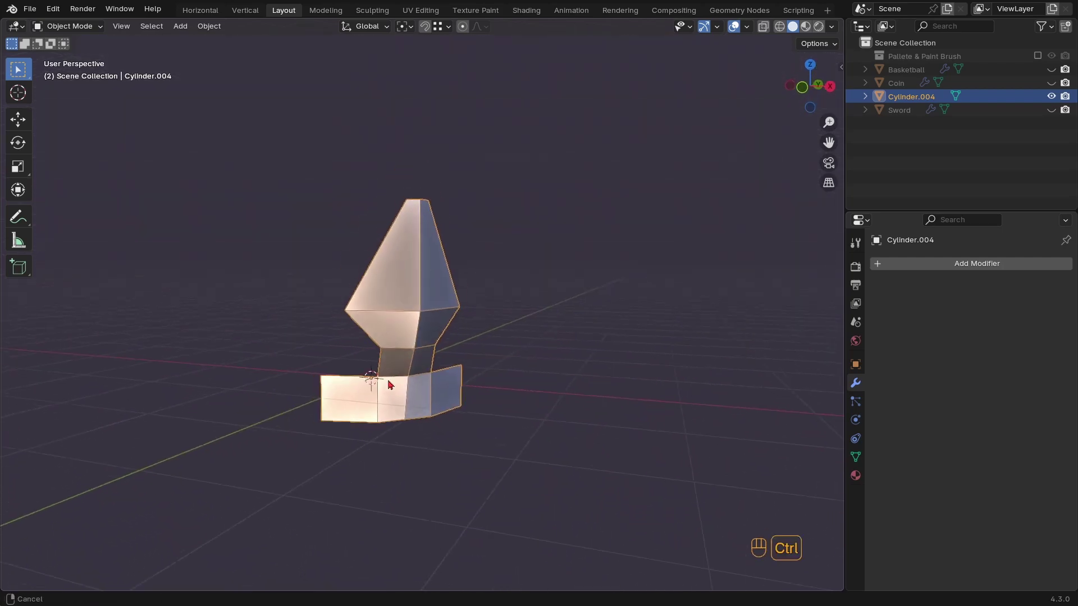
click(981, 263)
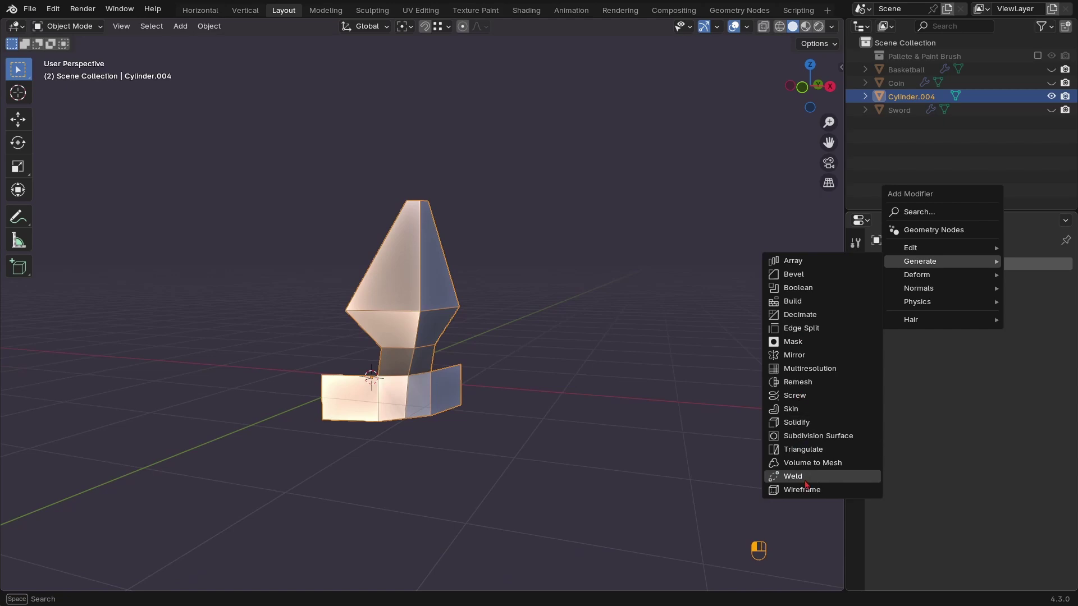
click(802, 354)
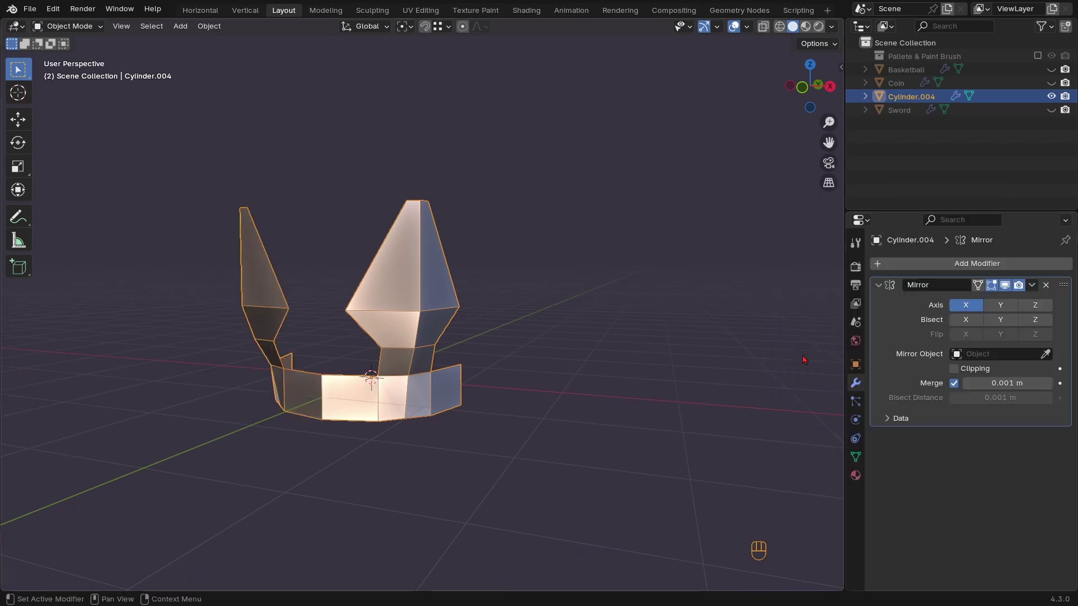
middle_drag(590, 370, 572, 380)
scroll(573, 380, up, 2)
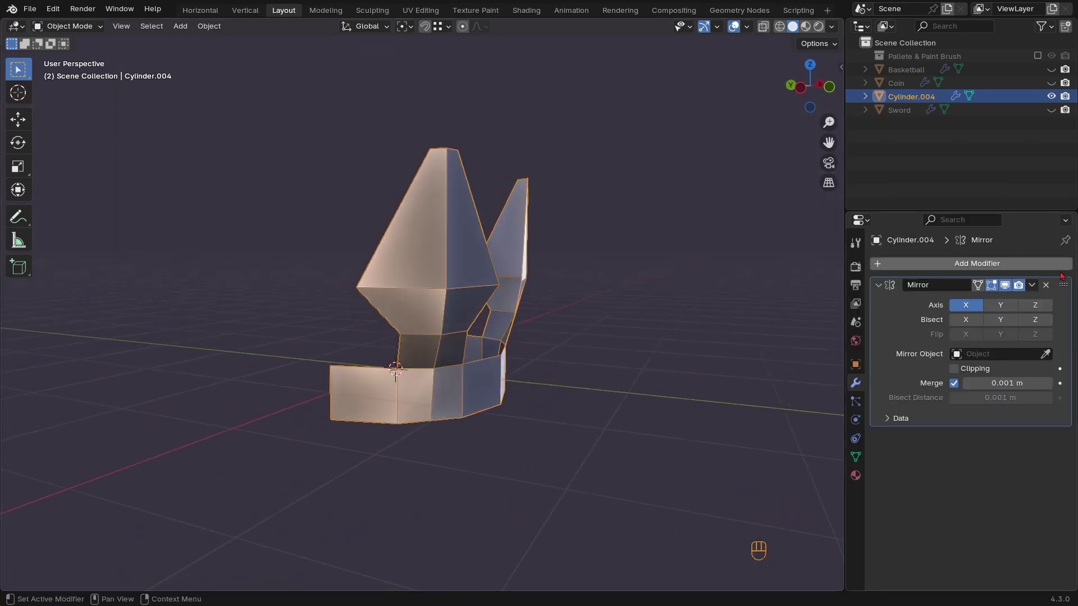
click(1003, 307)
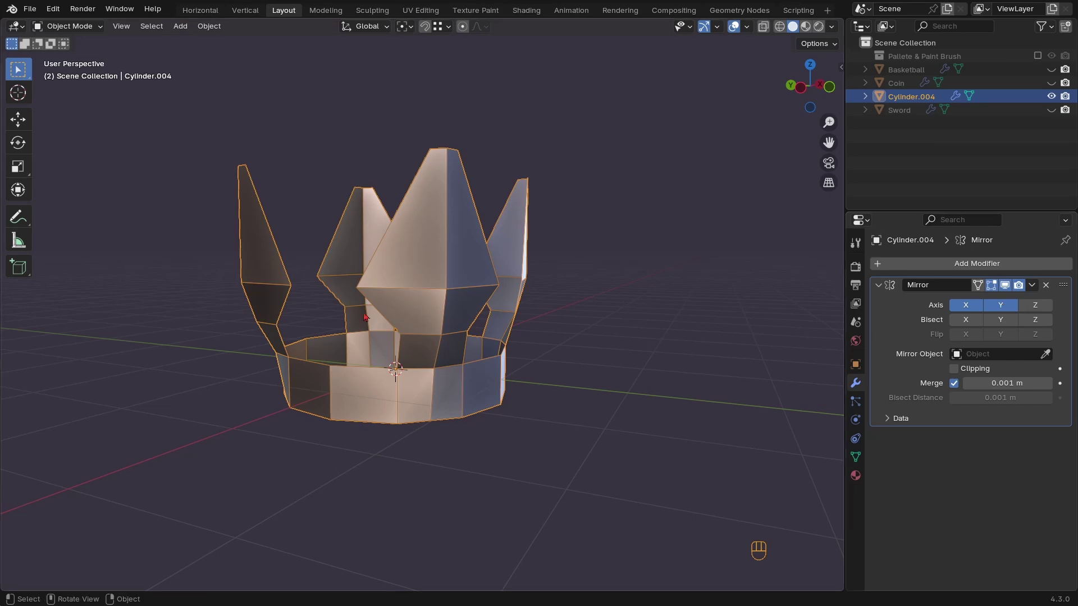
scroll(674, 409, down, 3)
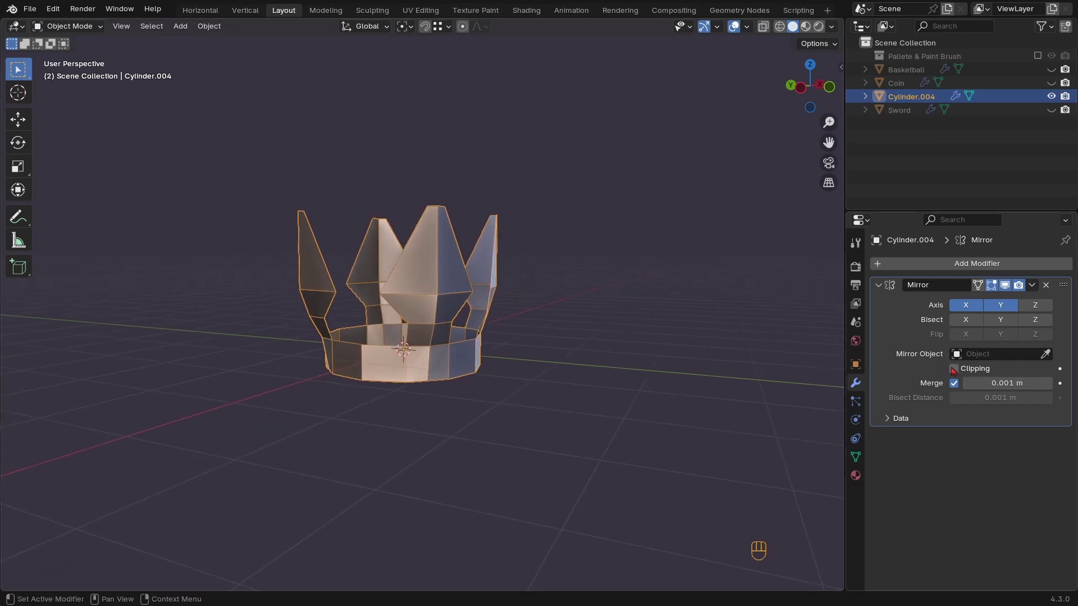
middle_drag(352, 379, 441, 380)
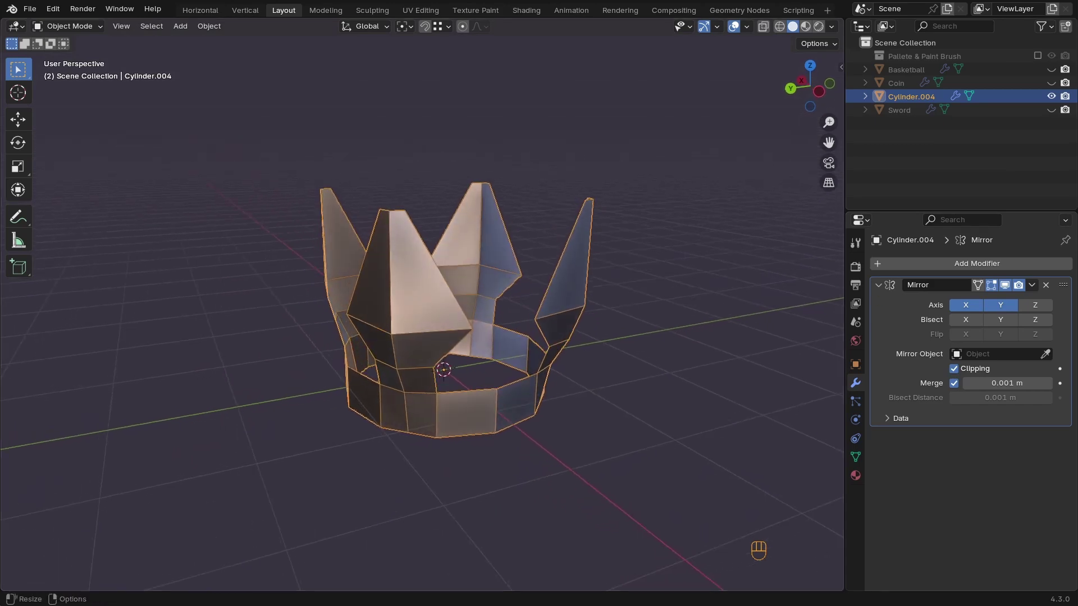
click(879, 285)
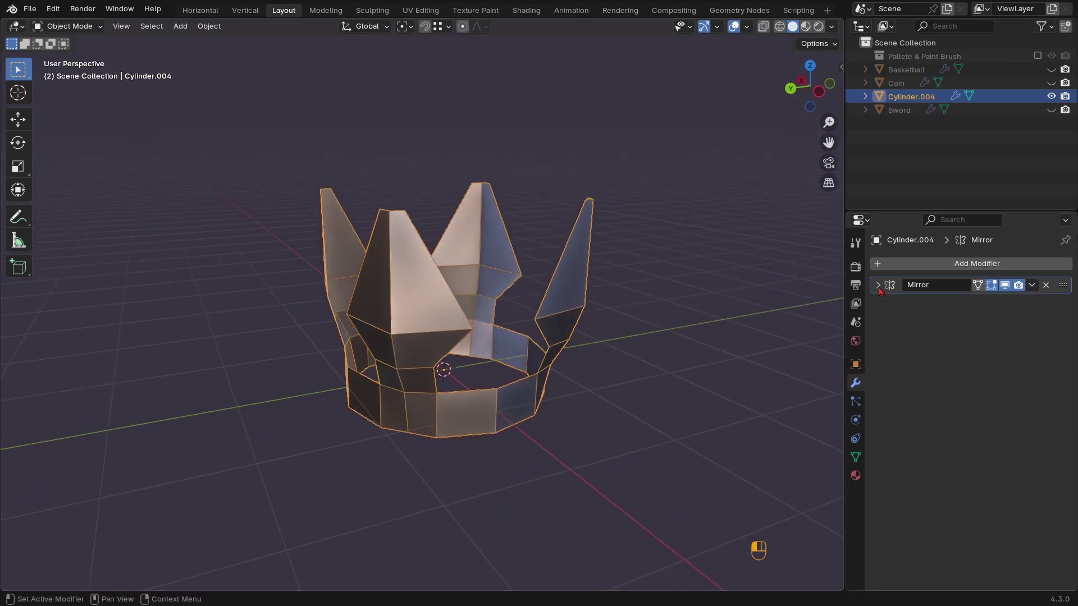
Add a Solidify modifier to the crown and set its thickness to 0.061 m
click(950, 268)
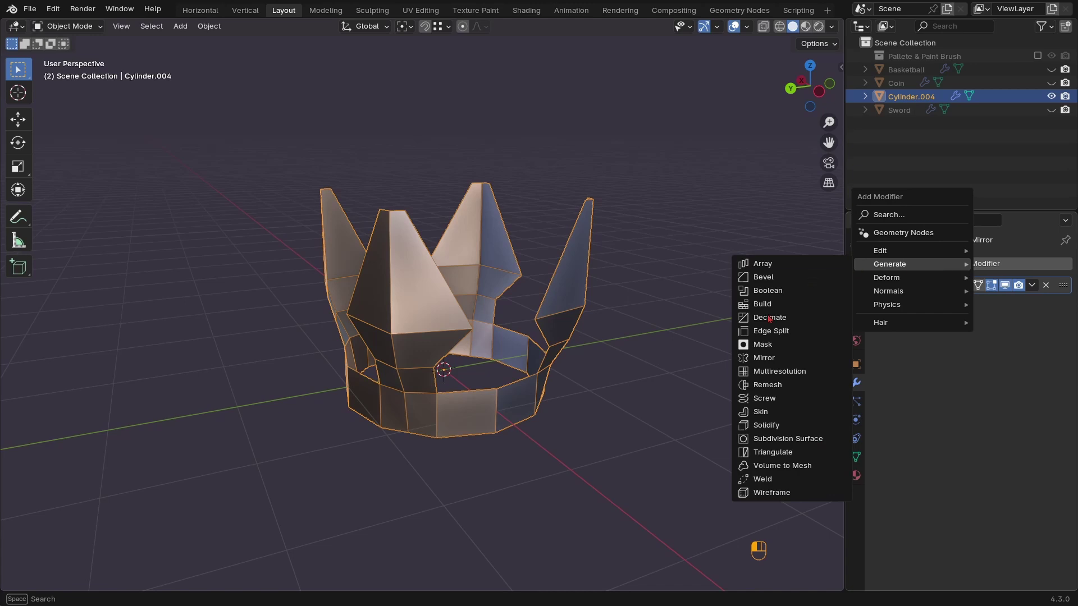
click(776, 425)
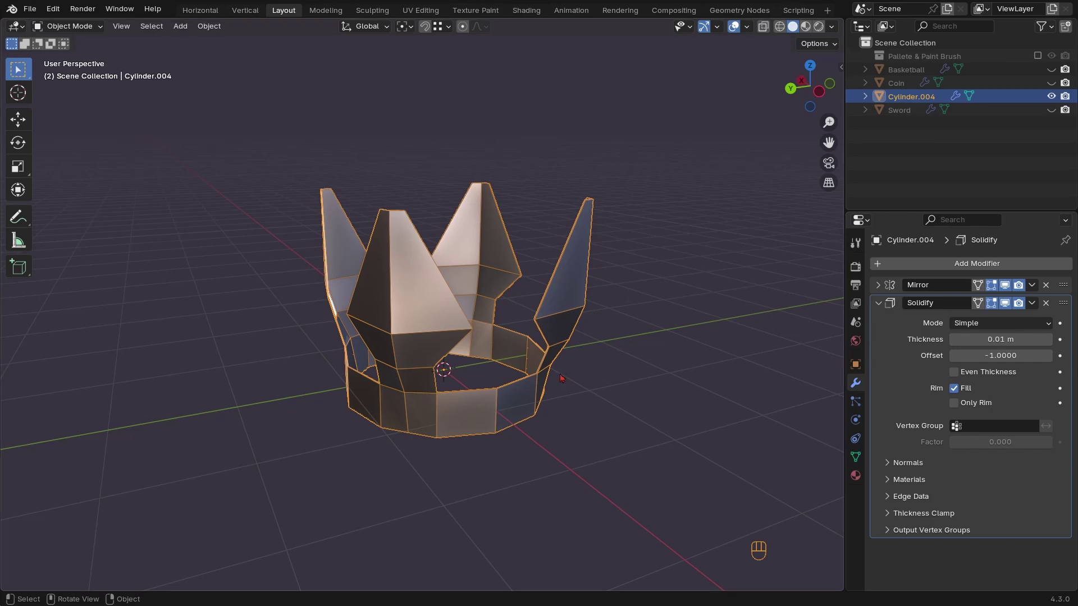
mouse_move(561, 379)
middle_down()
mouse_move(494, 308)
mouse_move(513, 308)
mouse_move(543, 368)
middle_up()
shift+drag(1000, 339, 1015, 339)
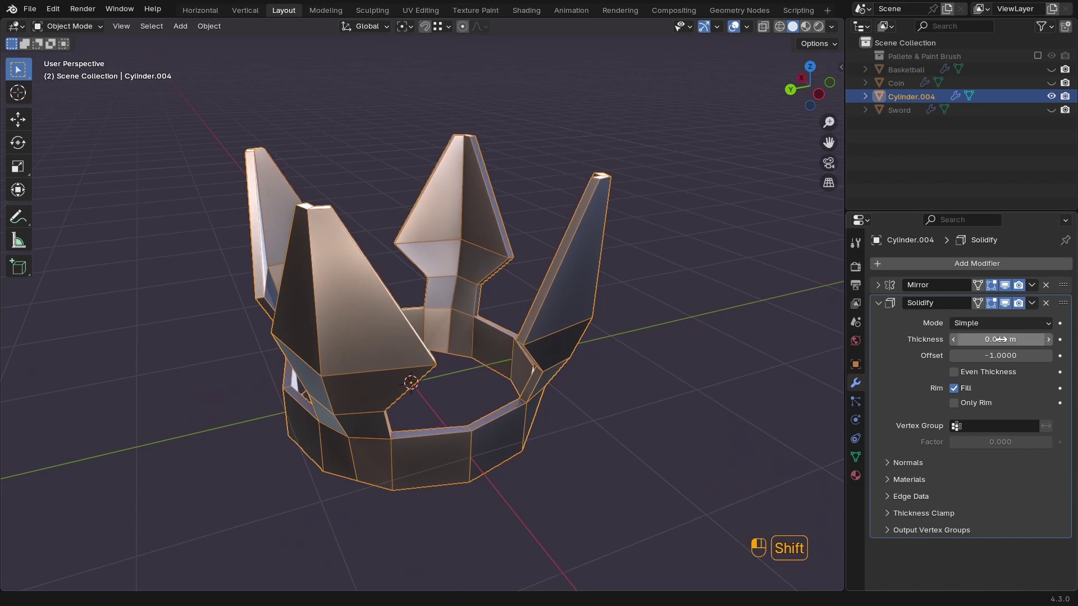
Add a level 2 Subdivision modifier to the crown and apply Shade Auto Smooth at 30°
middle_drag(556, 273, 565, 294)
key(ctrl+2)
right_click(565, 294)
click(530, 302)
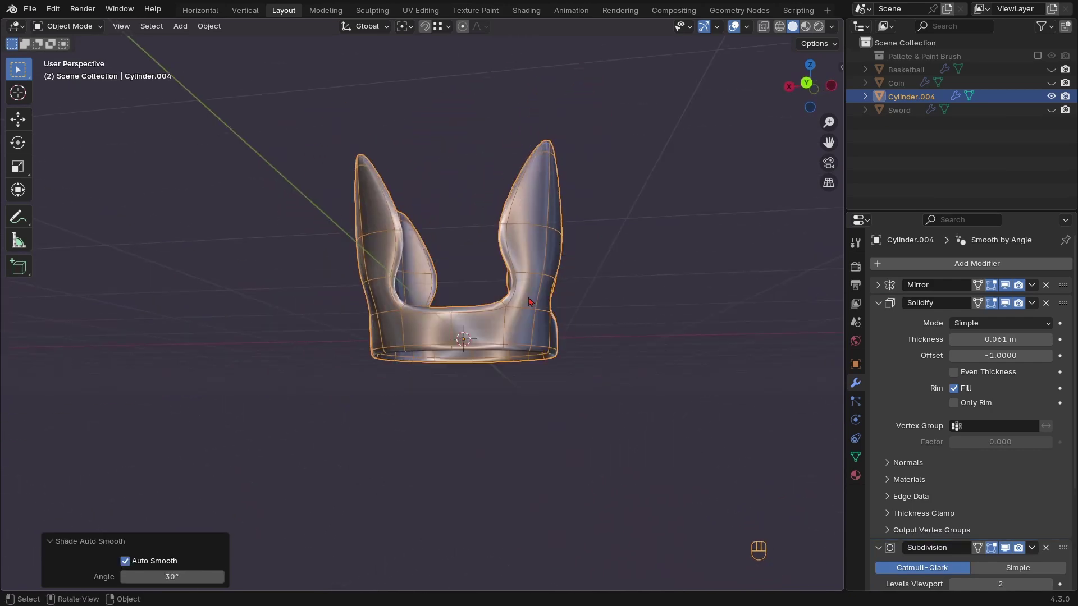
Hide the viewport overlays and set the viewport lighting to Flat to inspect the crown's shape
middle_drag(617, 389, 505, 376)
key(KP_7)
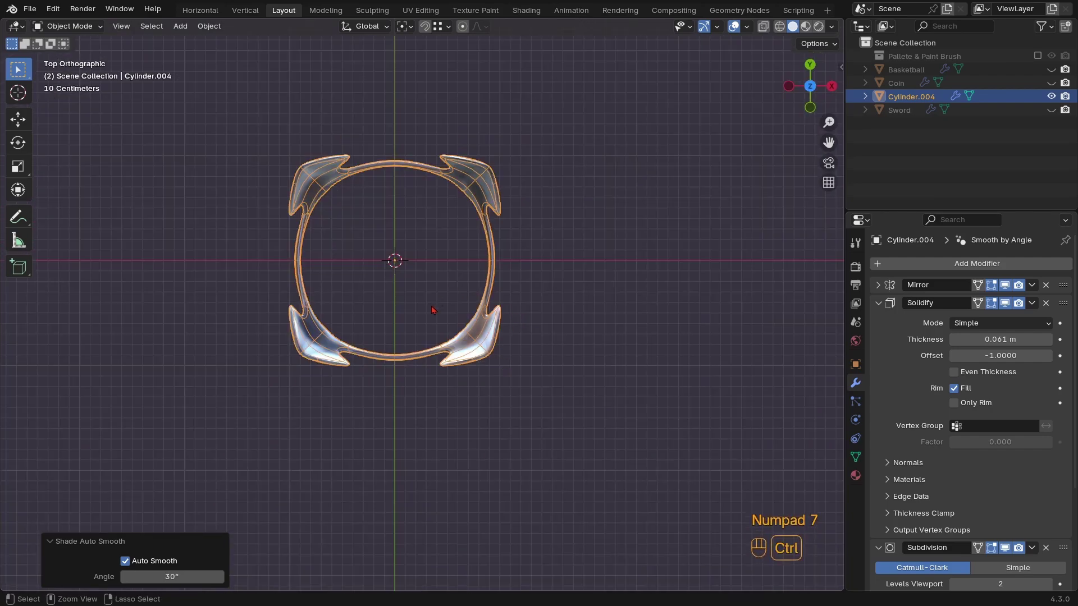
mouse_move(506, 313)
middle_down()
mouse_move(517, 359)
mouse_move(542, 379)
middle_up()
click(733, 25)
click(832, 26)
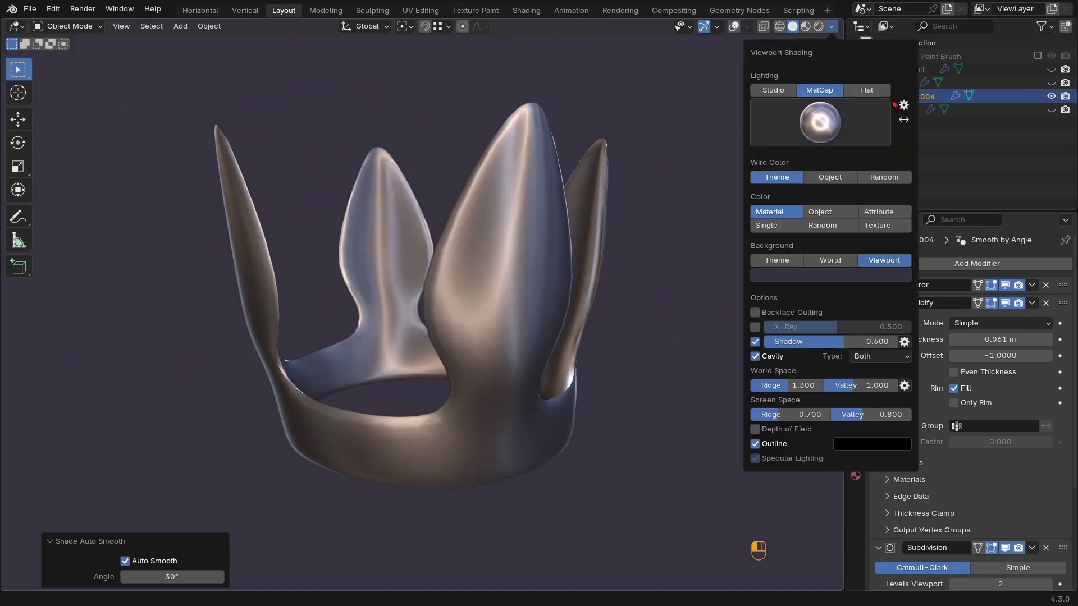
click(867, 91)
mouse_move(570, 265)
middle_down()
mouse_move(436, 310)
mouse_move(527, 260)
mouse_move(497, 212)
mouse_move(524, 385)
mouse_move(541, 413)
mouse_move(547, 406)
middle_up()
scroll(581, 331, up, 3)
ctrl+middle_drag(581, 331, 327, 339)
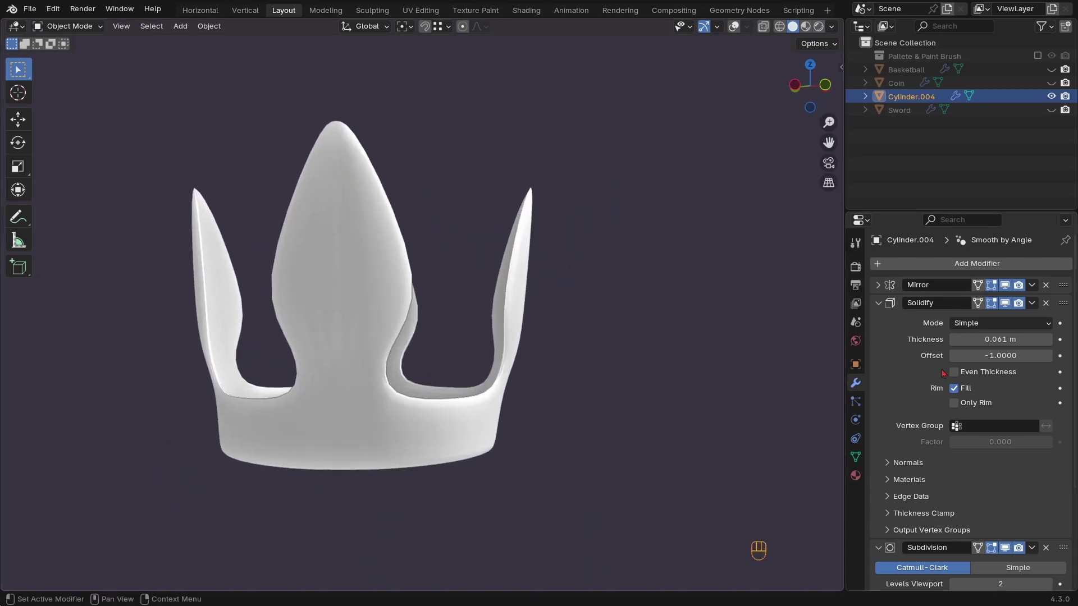
Collapse the Solidify settings and raise the Subdivision viewport and render levels to 3
click(878, 303)
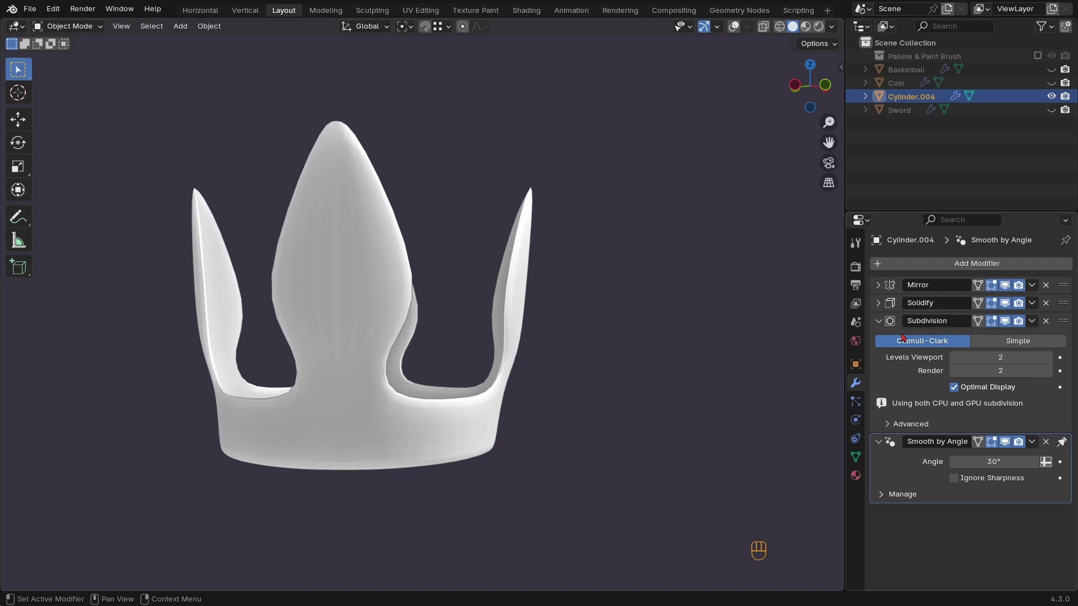
click(1047, 357)
click(1048, 370)
middle_drag(674, 356, 493, 359)
Show the overlays in Edit Mode and add one loop cut near the band's lower edge, slid to a factor of about 0.82
key(Tab)
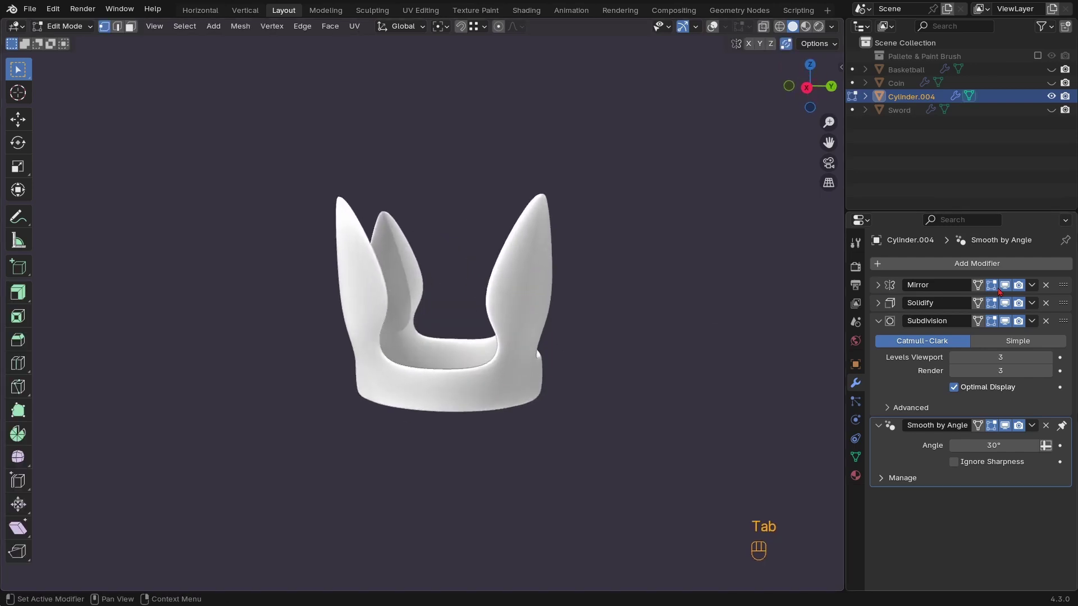
click(713, 28)
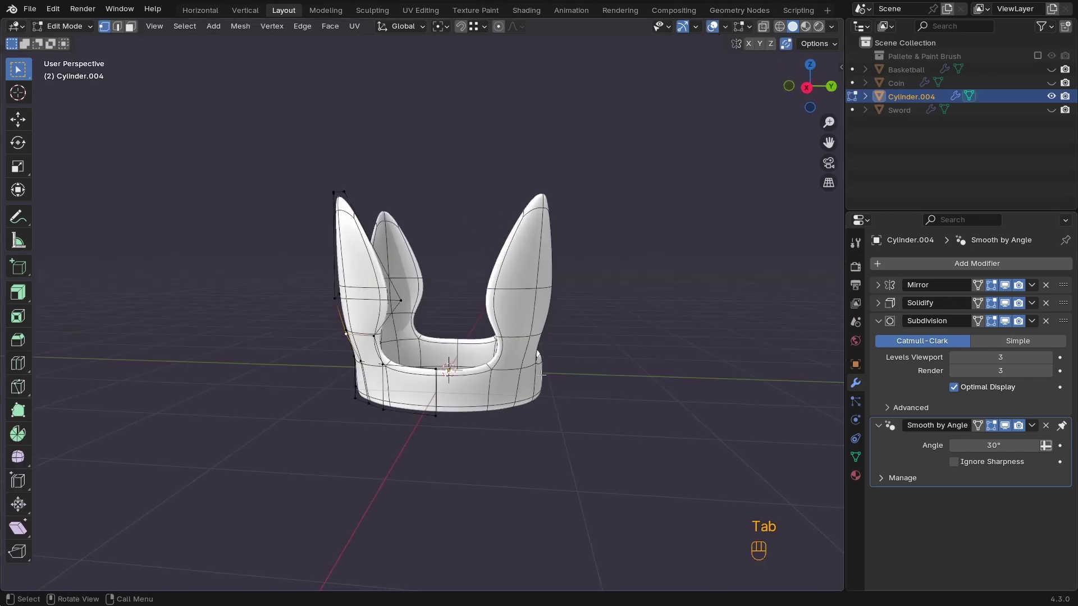
key(ctrl+r)
right_click(490, 399)
middle_drag(548, 396, 449, 403)
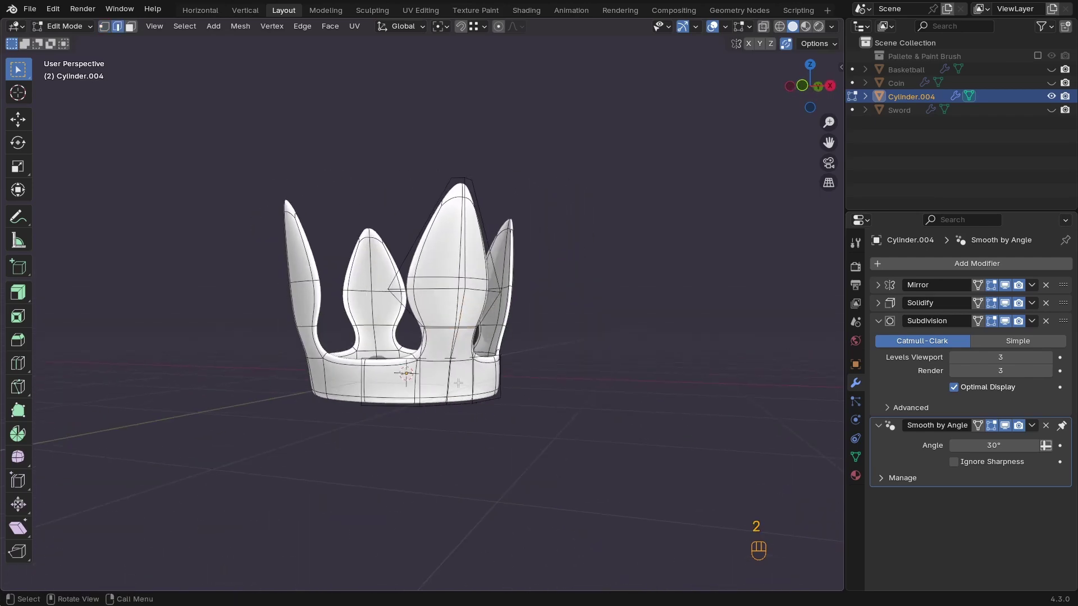
ctrl+middle_drag(470, 377, 488, 403)
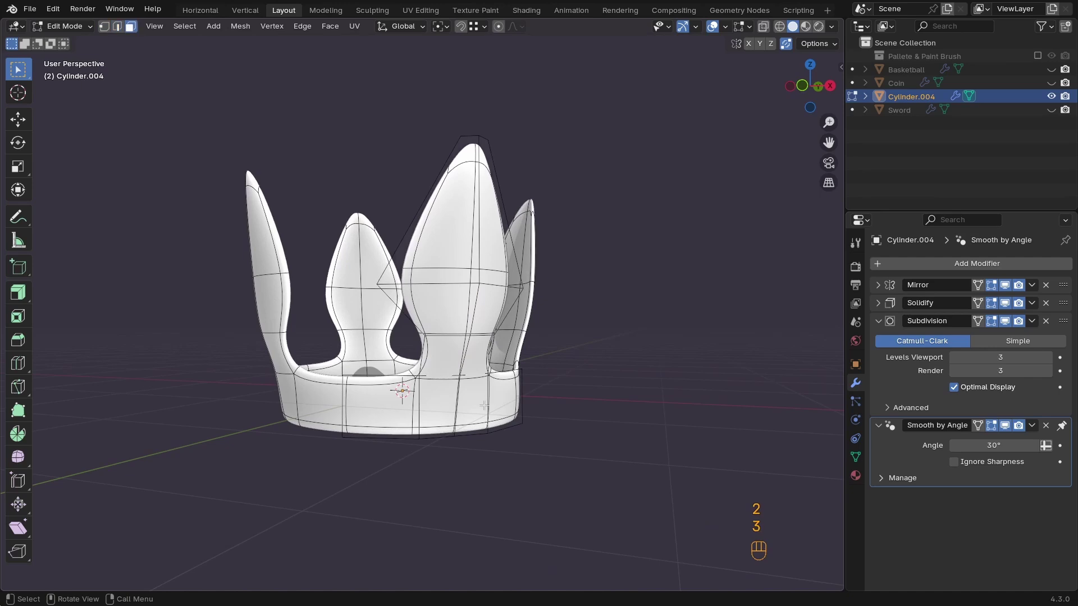
key(ctrl+r)
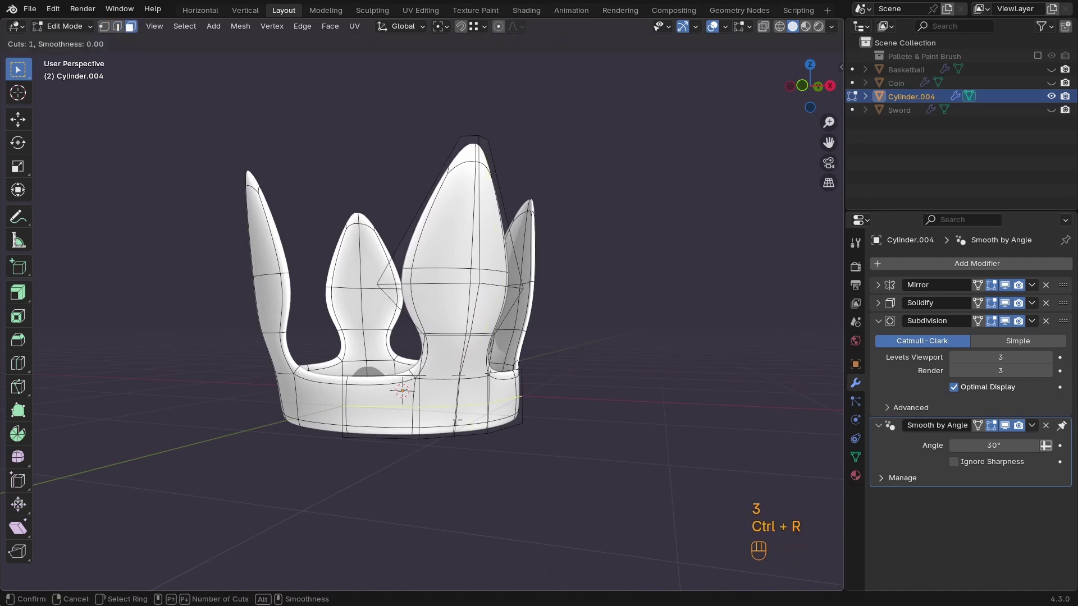
click(457, 419)
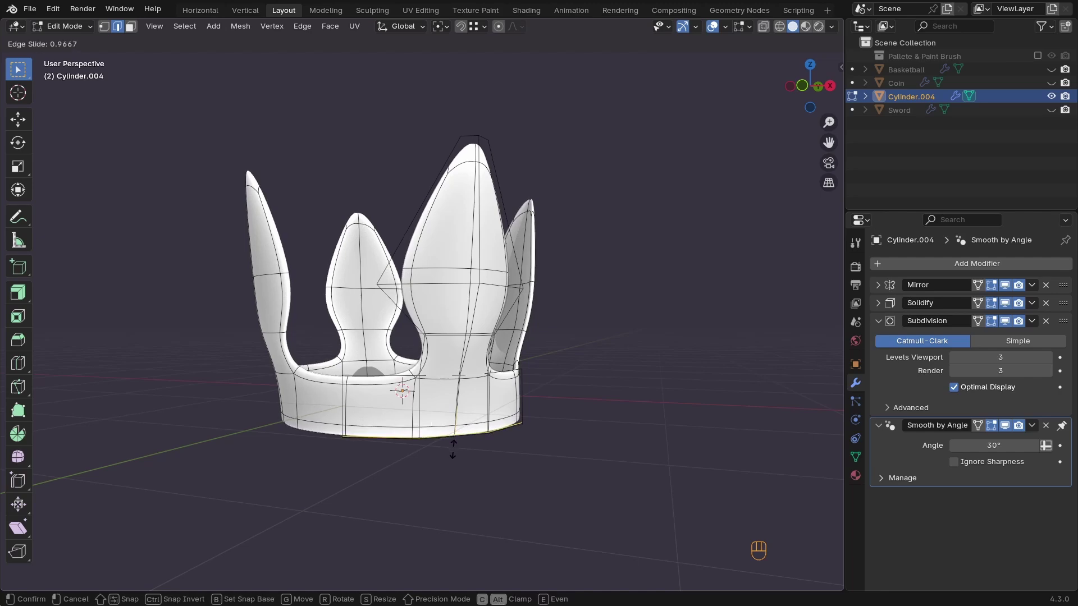
click(447, 444)
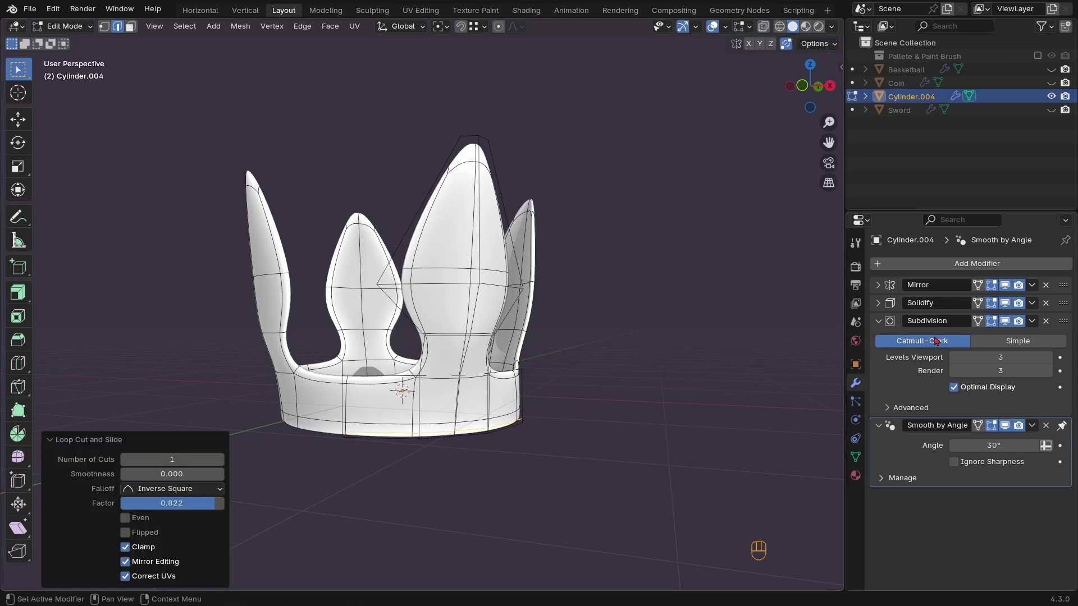
Add another loop cut around the middle of the crown's band, with the subdivision display switched off during the cut, and return to Object Mode
click(1004, 321)
middle_drag(488, 388, 456, 377)
key(ctrl+r)
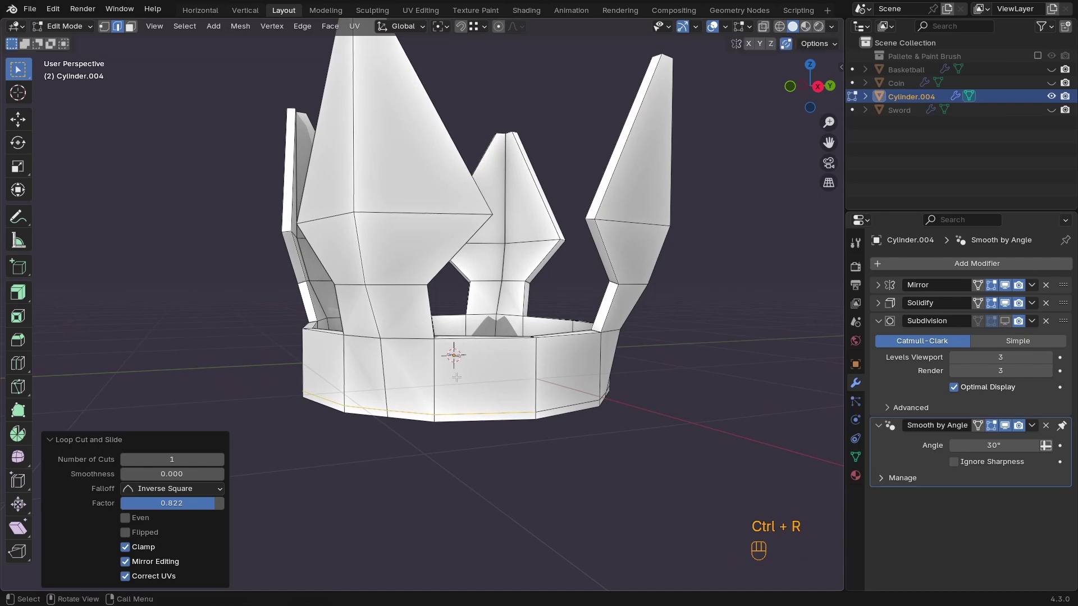
middle_drag(601, 377, 468, 381)
key(ctrl+r)
click(472, 380)
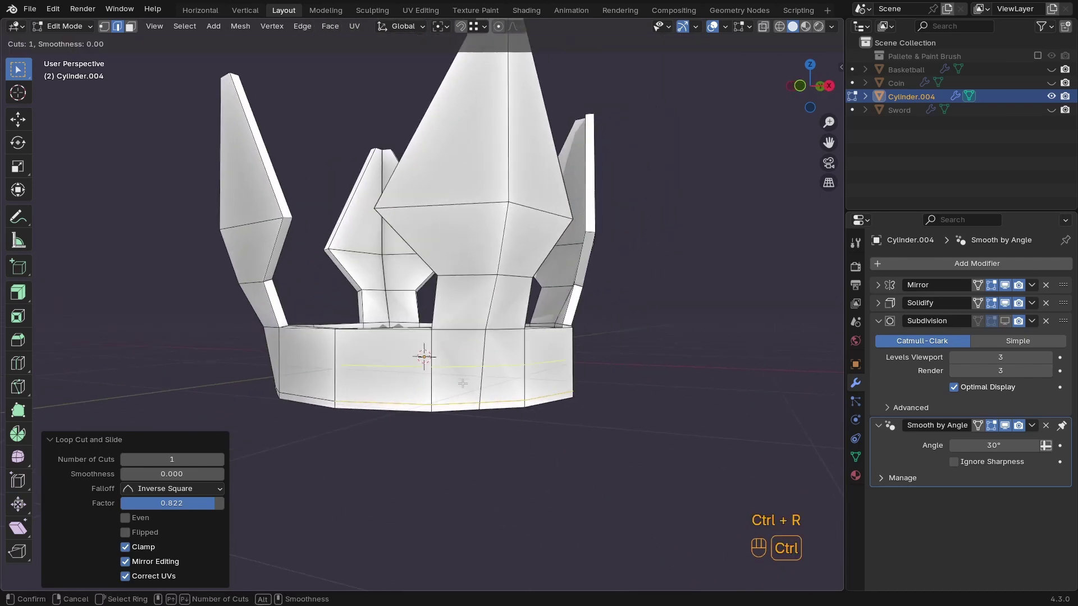
click(494, 368)
click(1006, 321)
key(Tab)
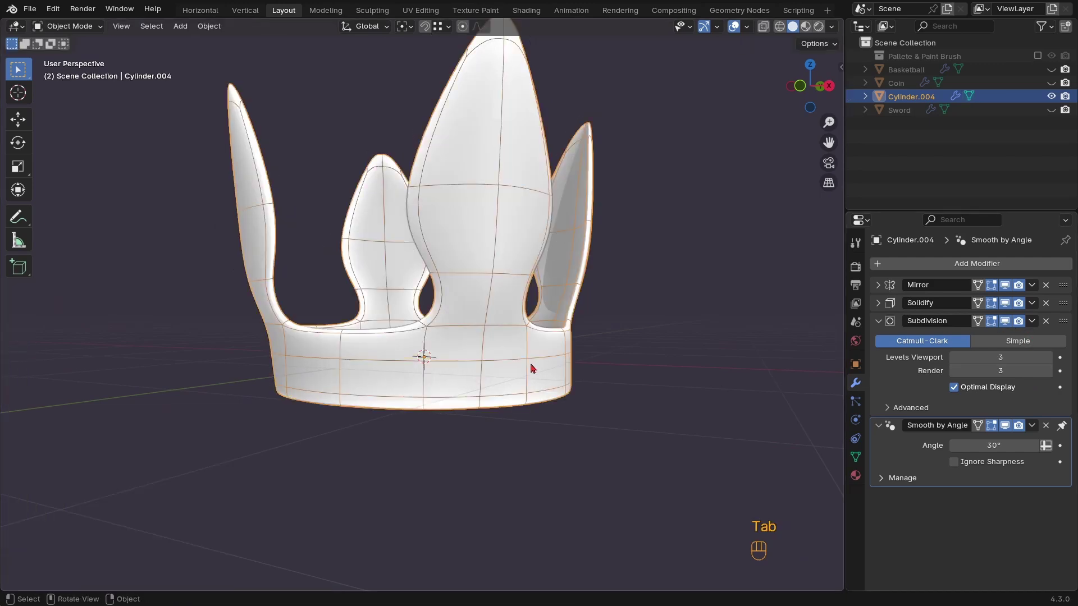
Rename the finished object as Crown and hide it in the viewport
ctrl+middle_drag(563, 302, 517, 396)
middle_drag(502, 360, 431, 337)
ctrl+middle_drag(548, 319, 526, 372)
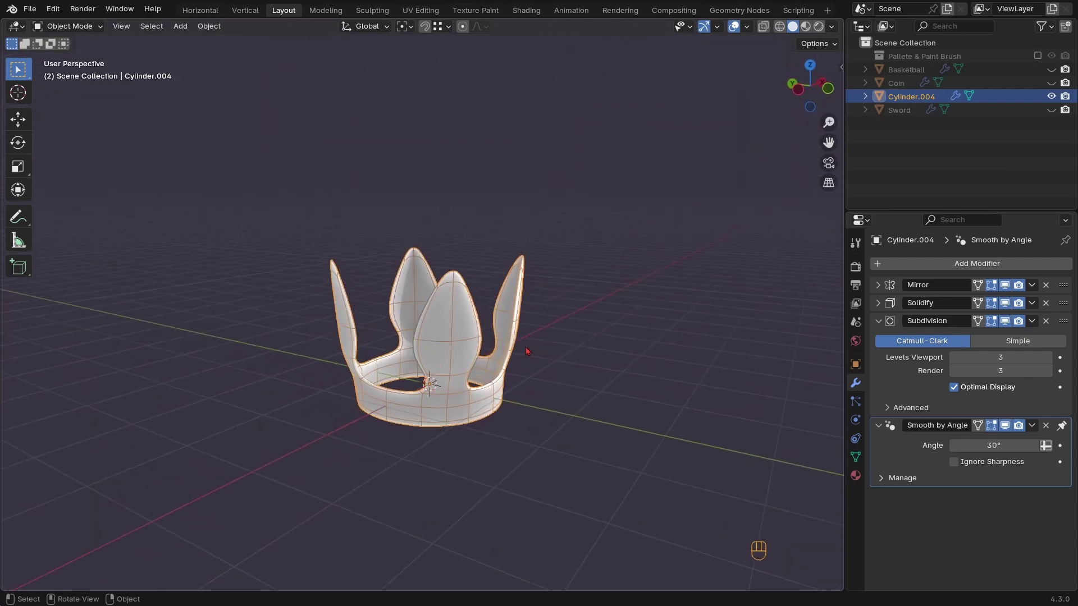
key(F2)
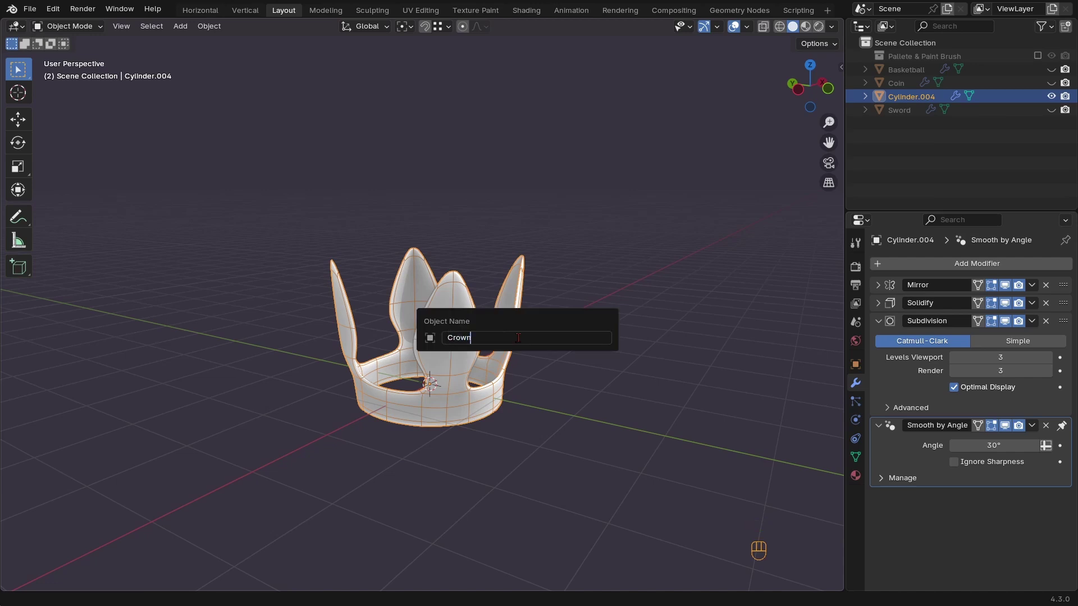
text(Crown)
key(Return)
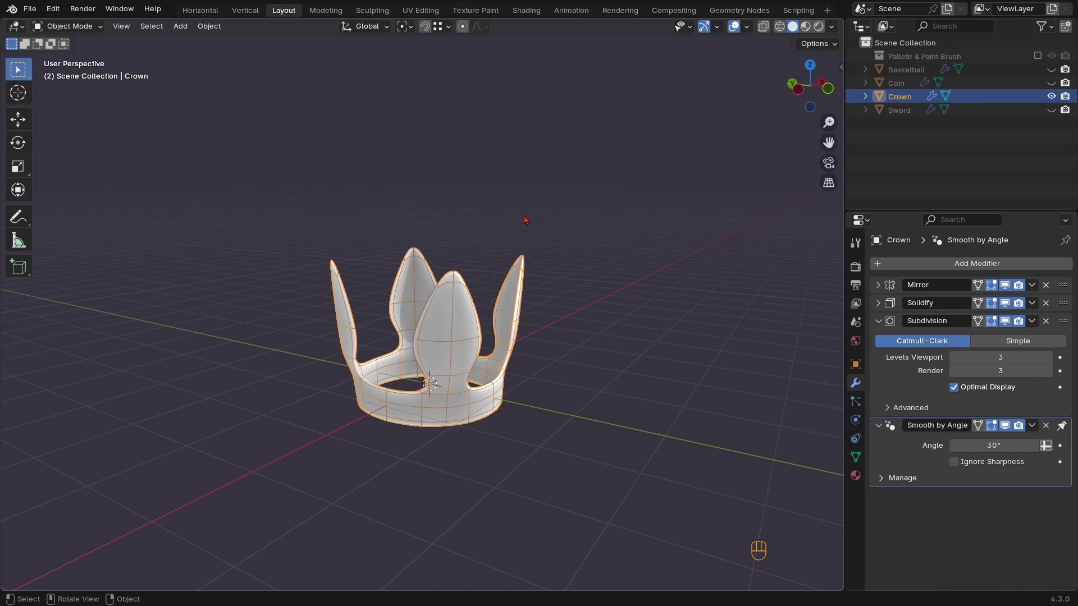
key(h)
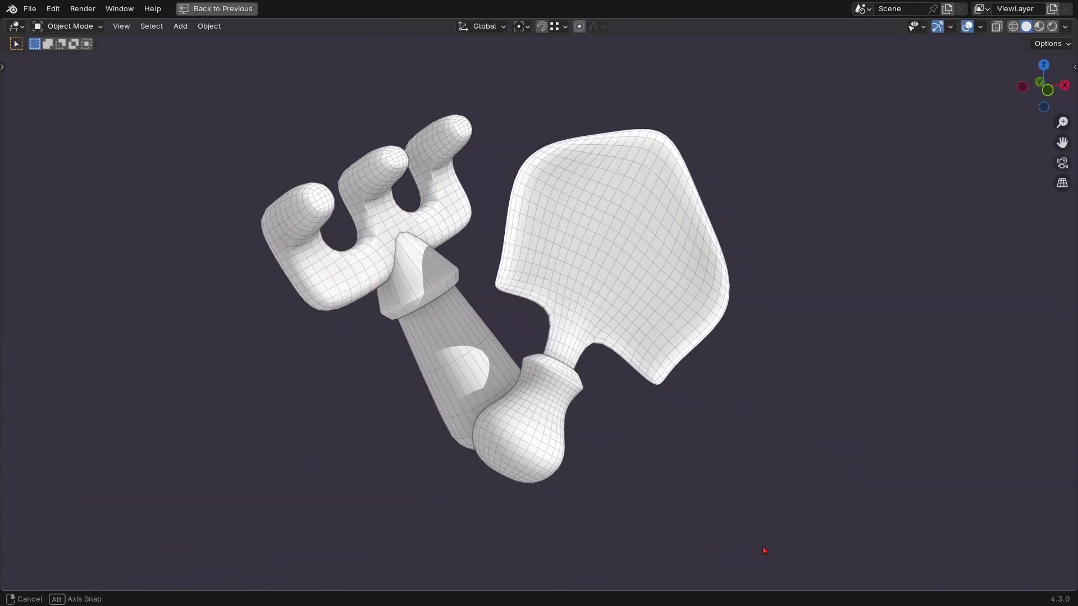
Add a 12-vertex cylinder with a 1 m radius and 2 m depth at the world origin
middle_drag(764, 551, 123, 505)
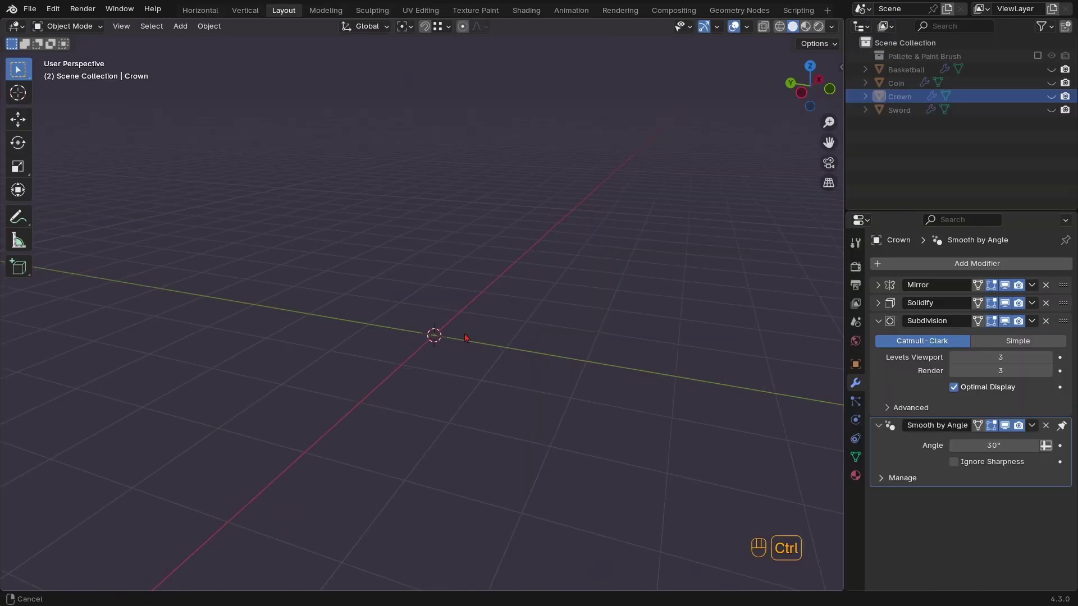
middle_drag(477, 329, 475, 322)
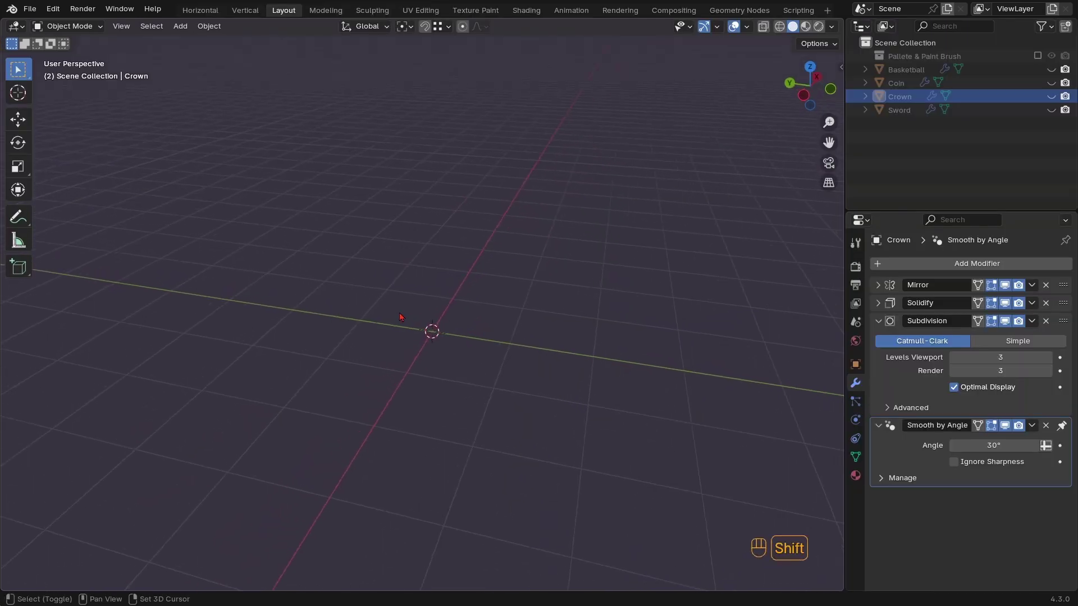
key(shift+a)
mouse_move(402, 316)
click(474, 378)
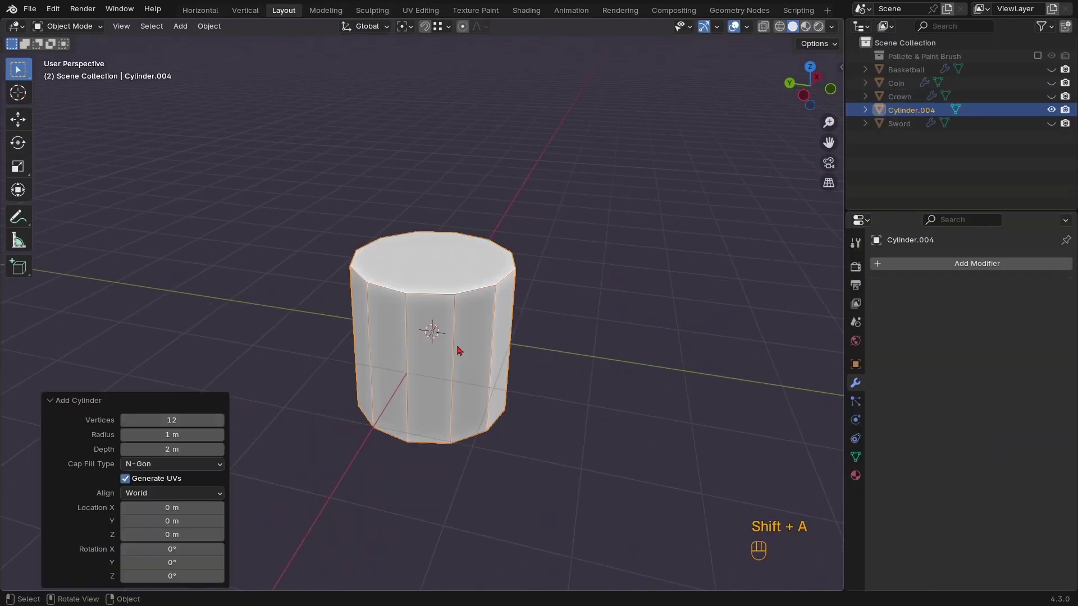
Set the new cylinder to 16 vertices and show it in Edit Mode as a wireframe from the front
click(172, 419)
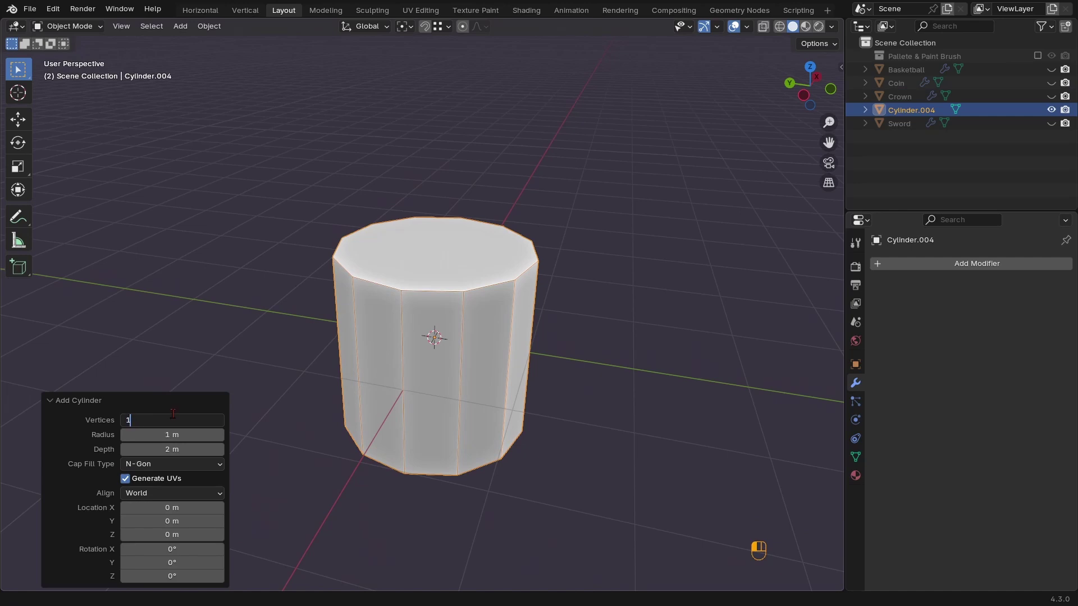
key(Return)
mouse_move(494, 361)
middle_down()
mouse_move(514, 337)
mouse_move(477, 368)
mouse_move(482, 357)
middle_up()
key(KP_1)
key(Tab)
key(z)
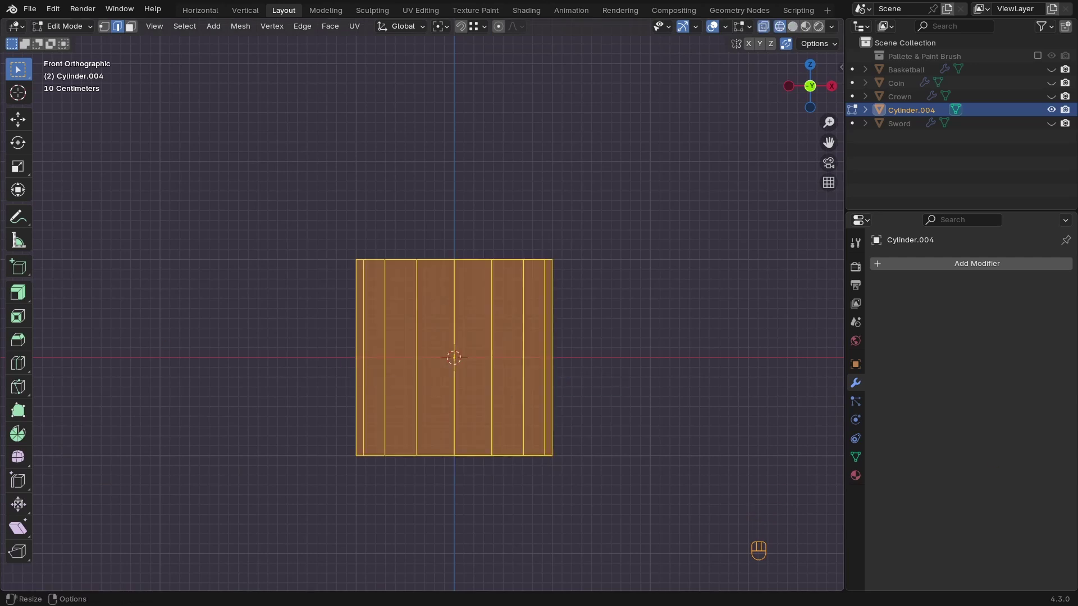
Bevel the cylinder's bottom edge loop with four segments, making the bevel wider than 0.51 m to round the base
click(454, 383)
drag(645, 424, 309, 502)
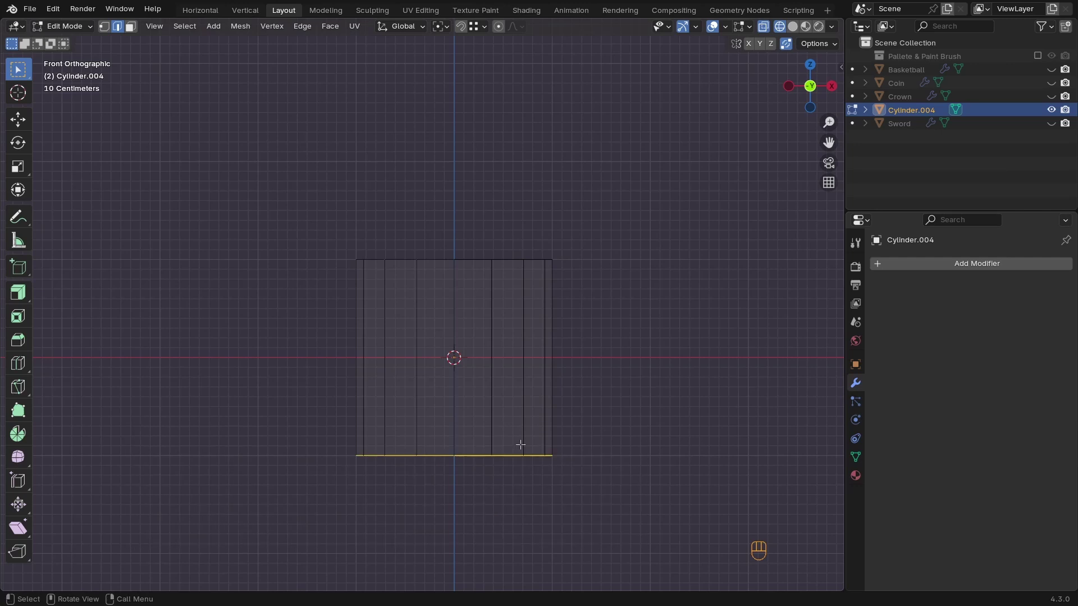
shift+middle_drag(514, 451, 517, 430)
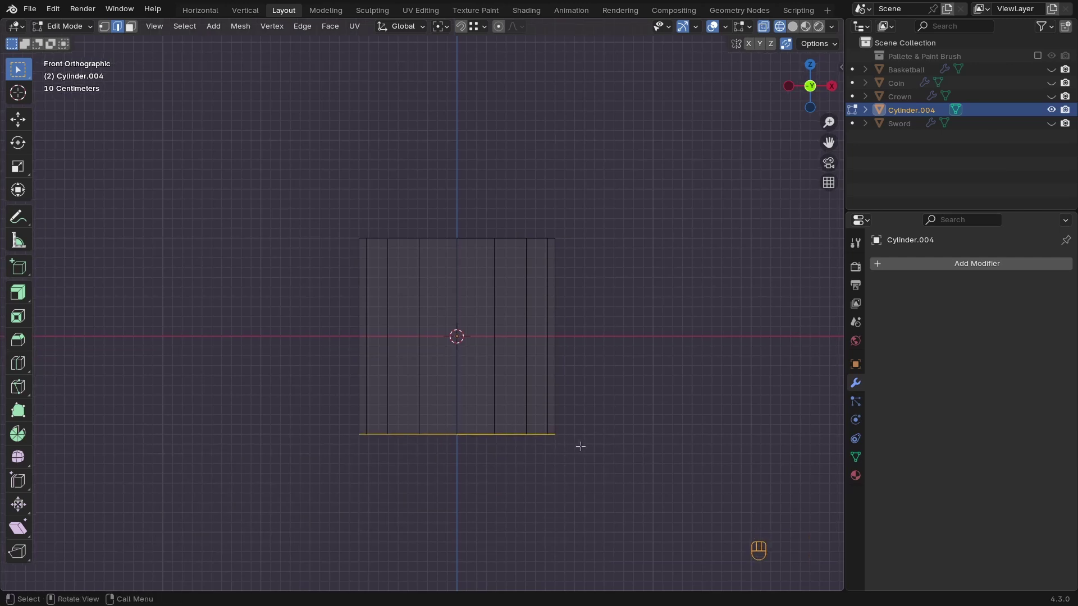
key(ctrl+b)
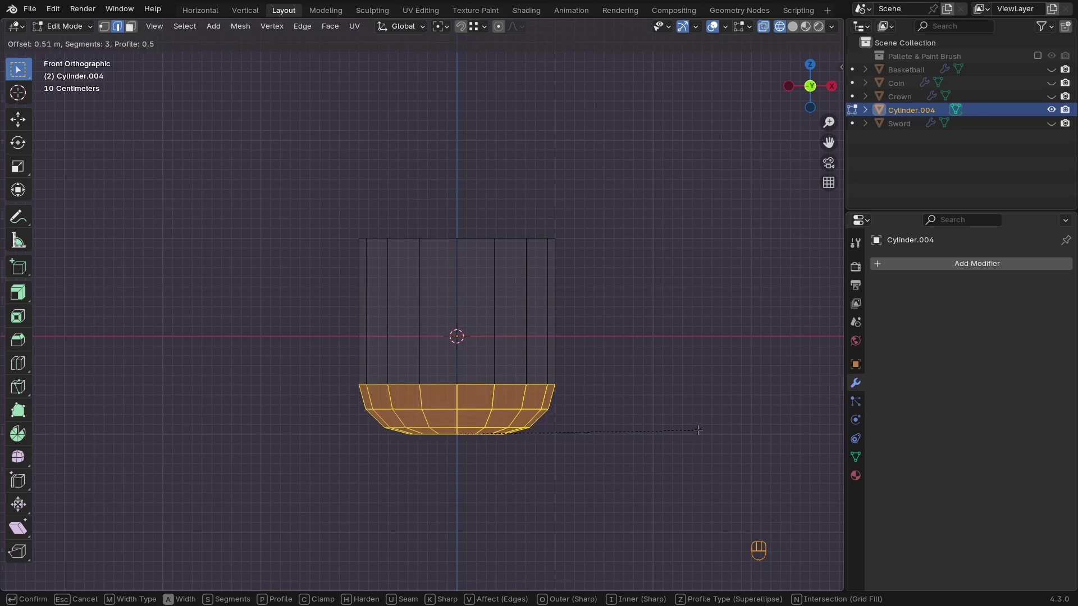
click(698, 430)
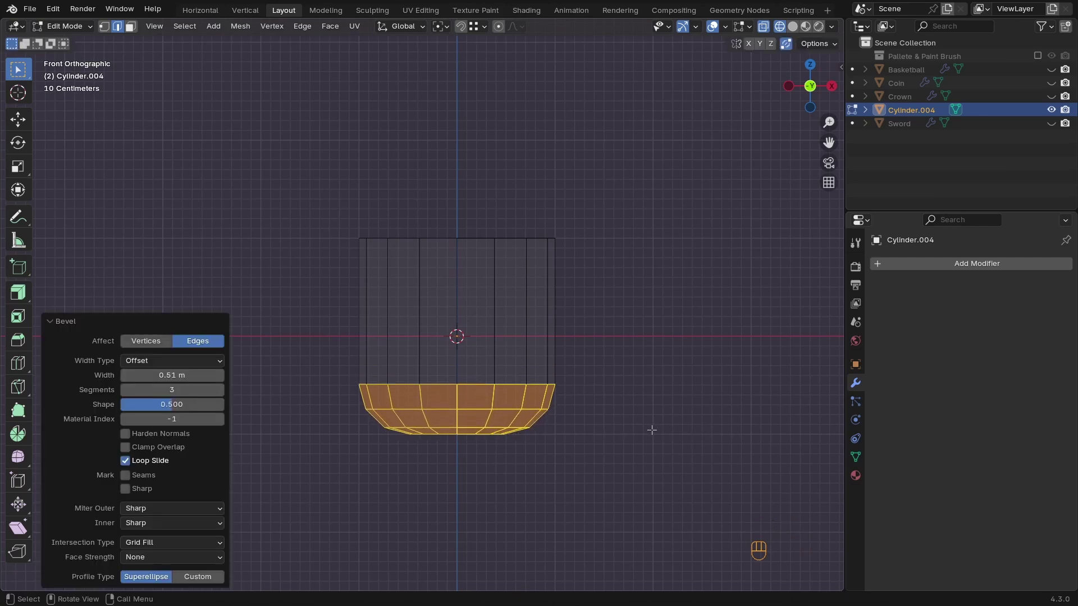
click(220, 389)
shift+drag(172, 375, 218, 375)
Scale the cylinder's top edge loop in to about 0.71 and lower it about 0.66 m along Z
alt+click(538, 239)
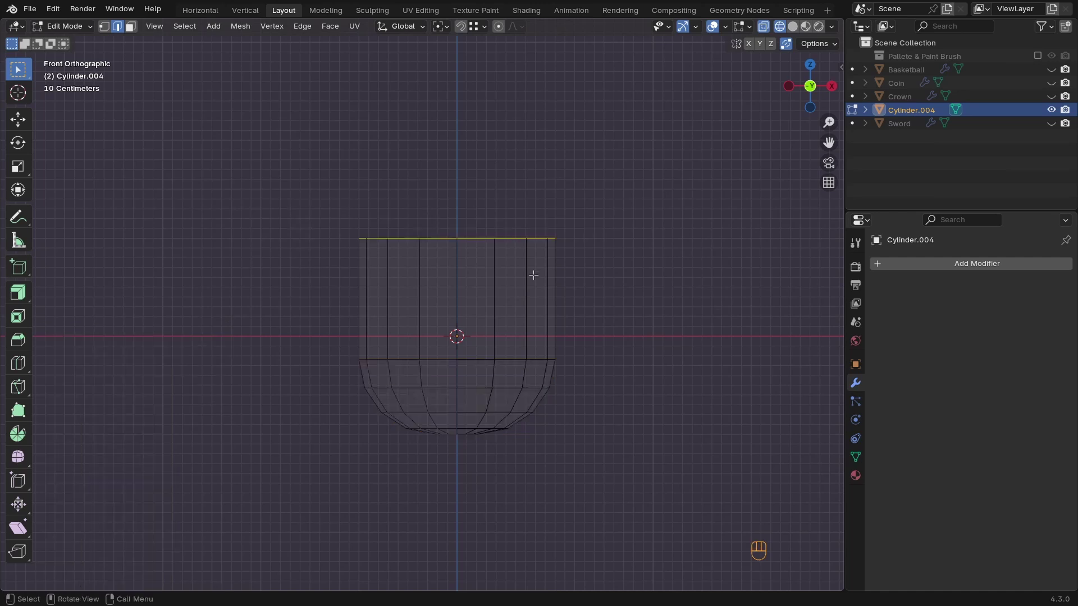
key(s)
click(636, 286)
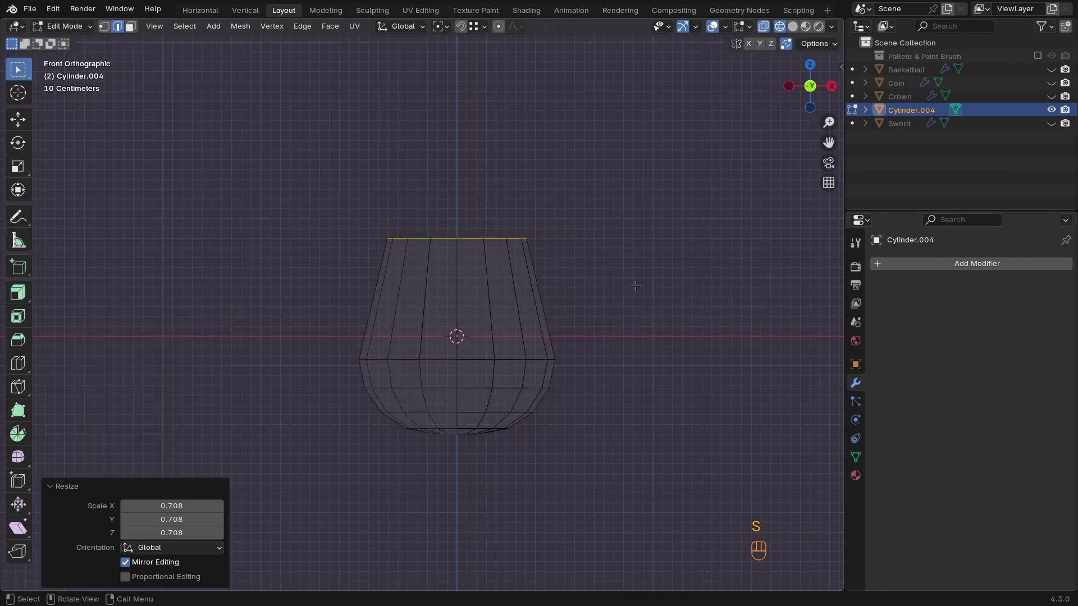
key(g)
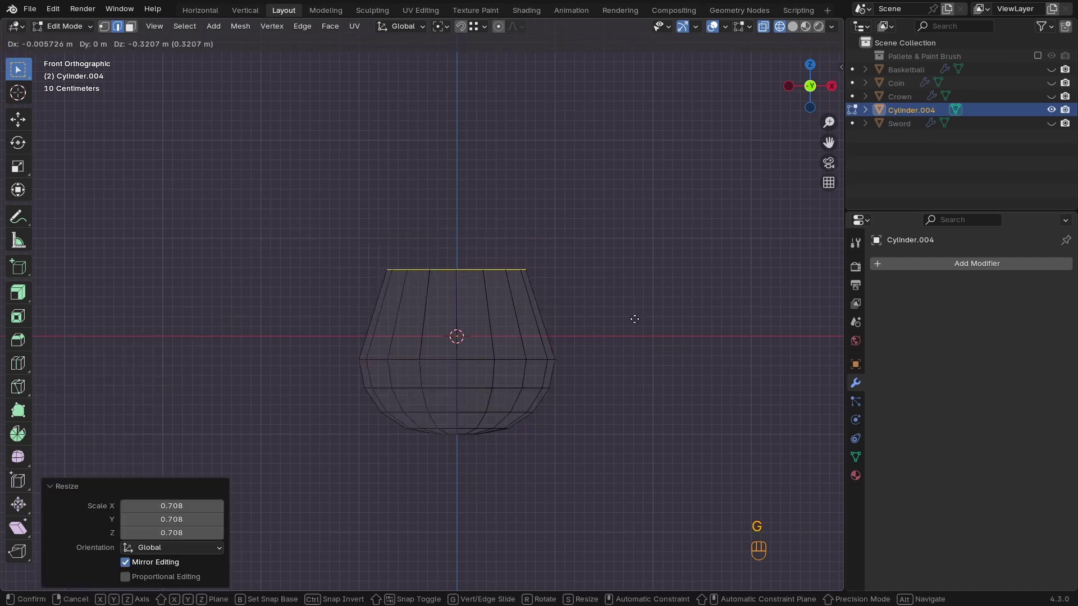
key(z)
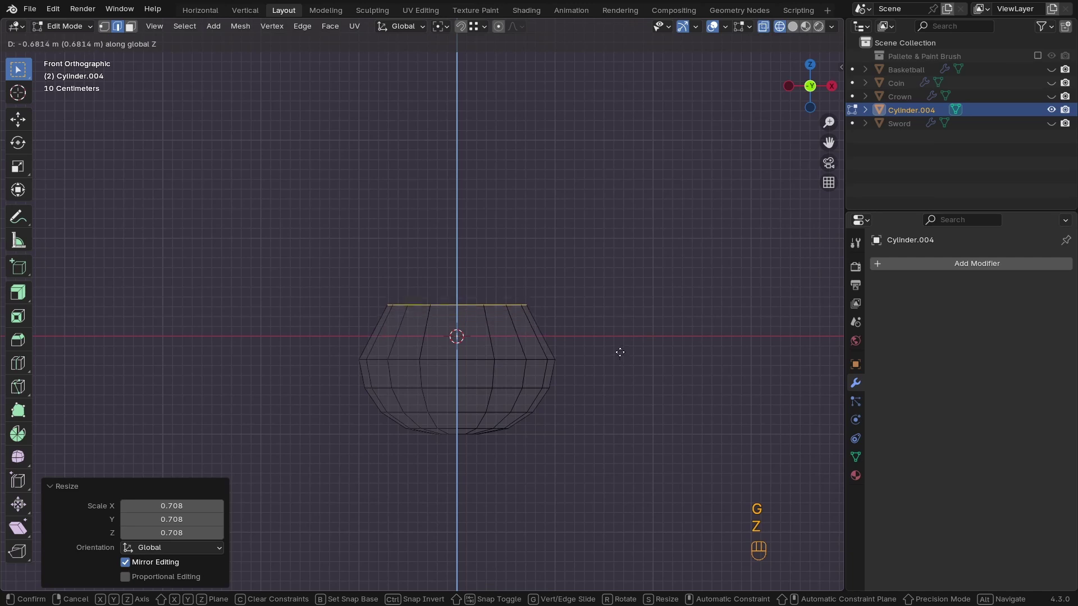
click(618, 351)
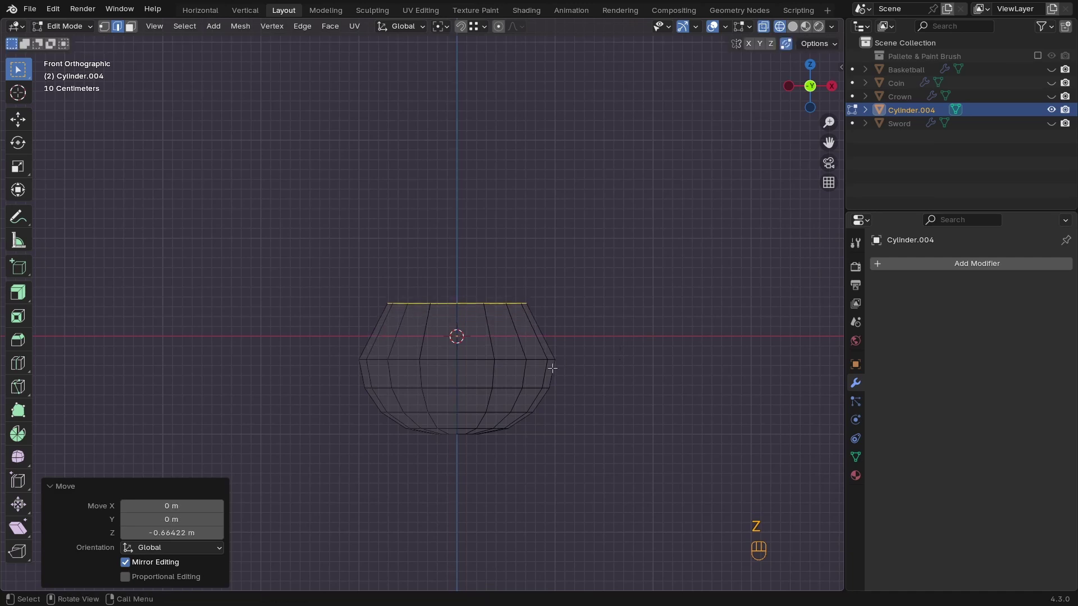
Add one loop cut midway up the tapered section below the top and scale it out slightly to round the shape
key(ctrl+r)
click(516, 331)
key(s)
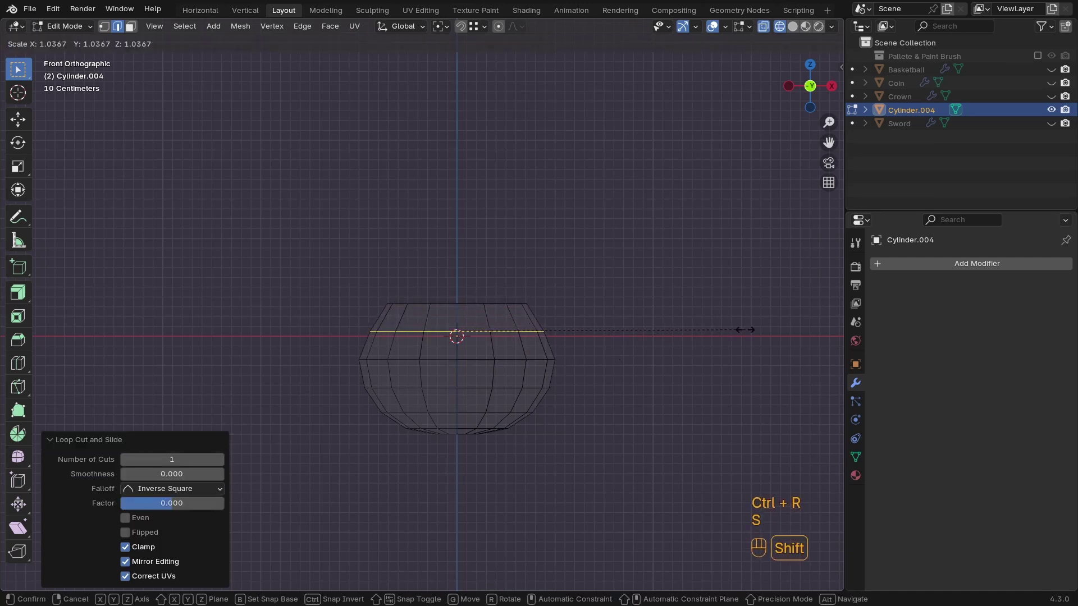
click(797, 328)
Extrude the top of the shape upward about 0.91 m to form a neck
drag(559, 287, 372, 315)
key(e)
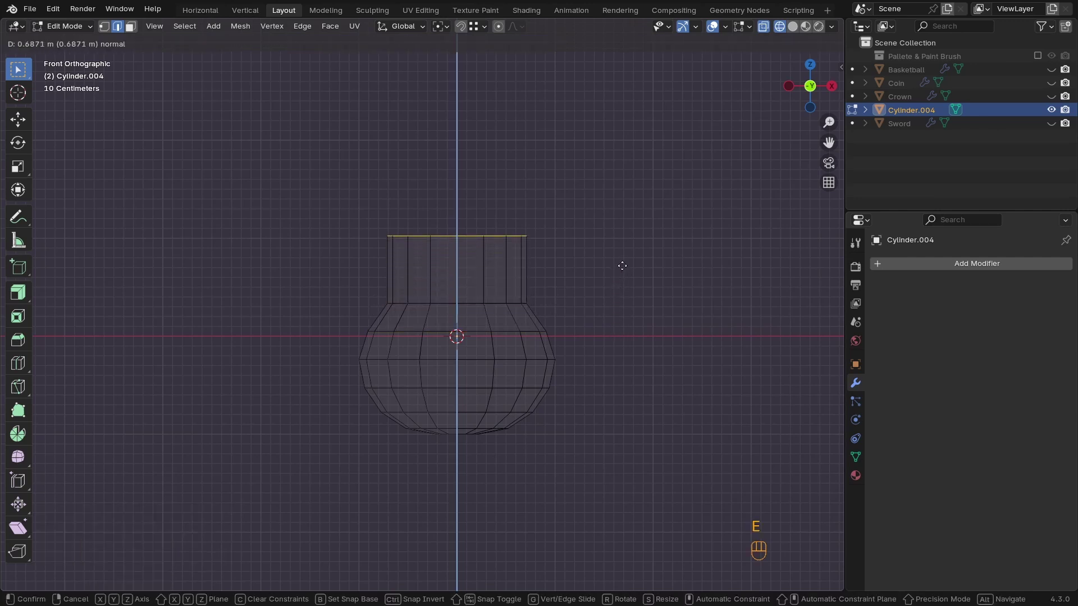
click(628, 243)
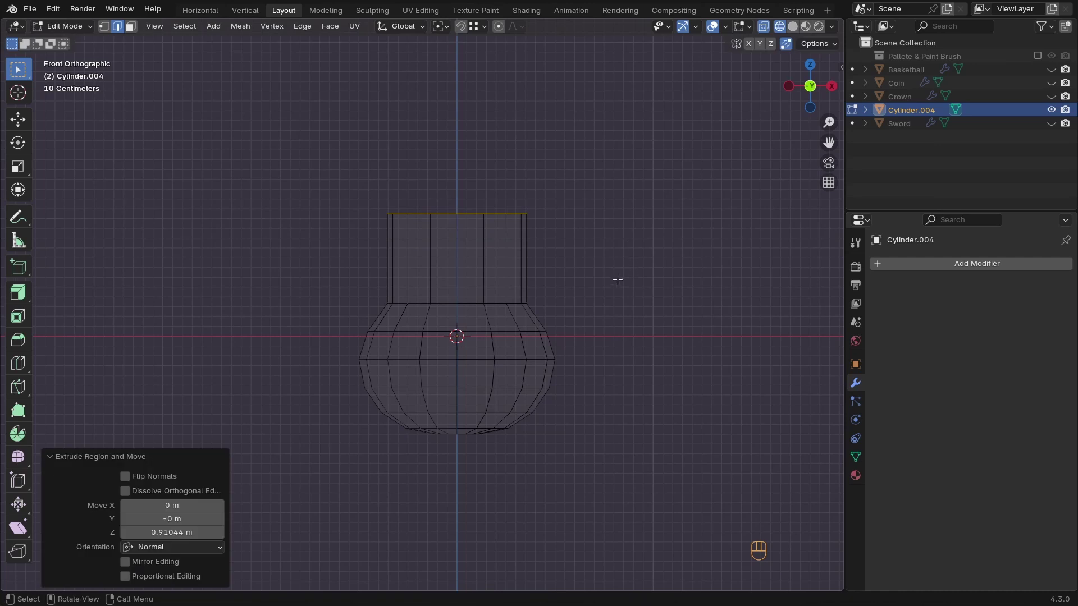
Add one centred loop cut around the neck and scale it in to about 0.86
key(ctrl+r)
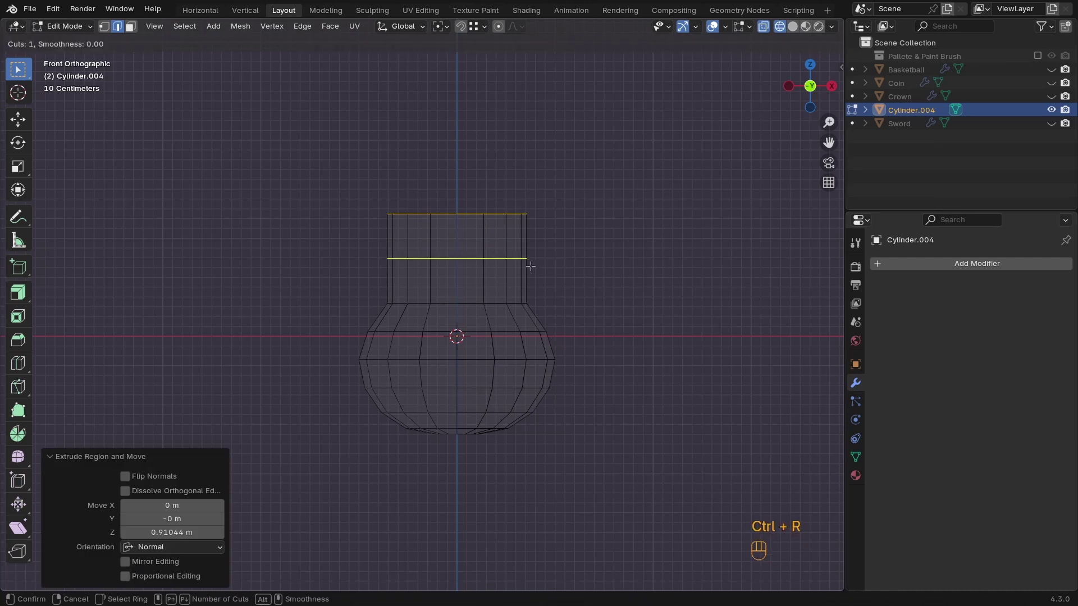
click(529, 260)
right_click(589, 305)
key(s)
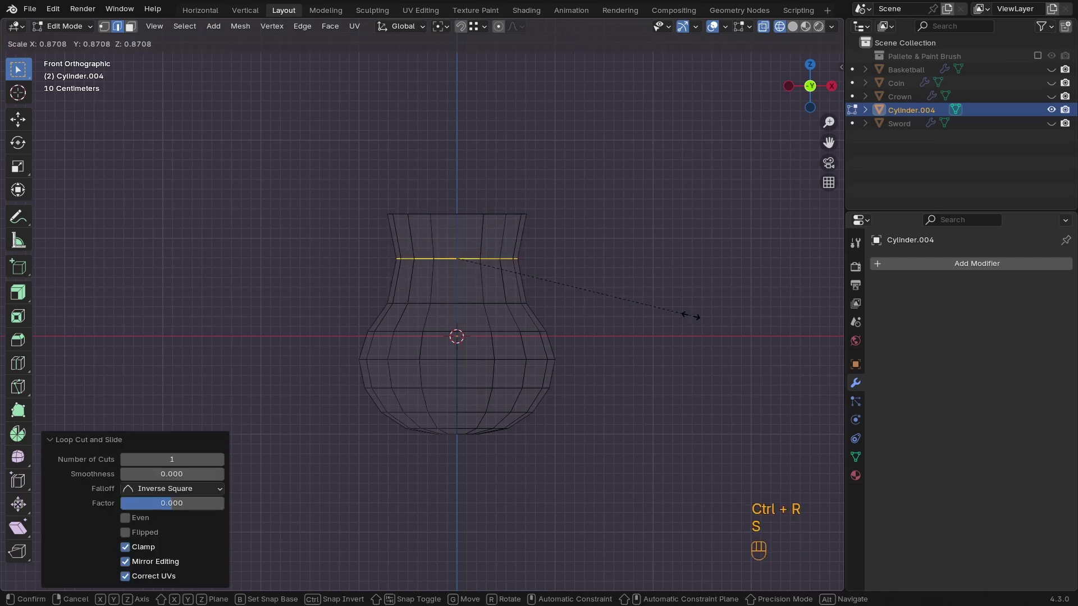
click(688, 315)
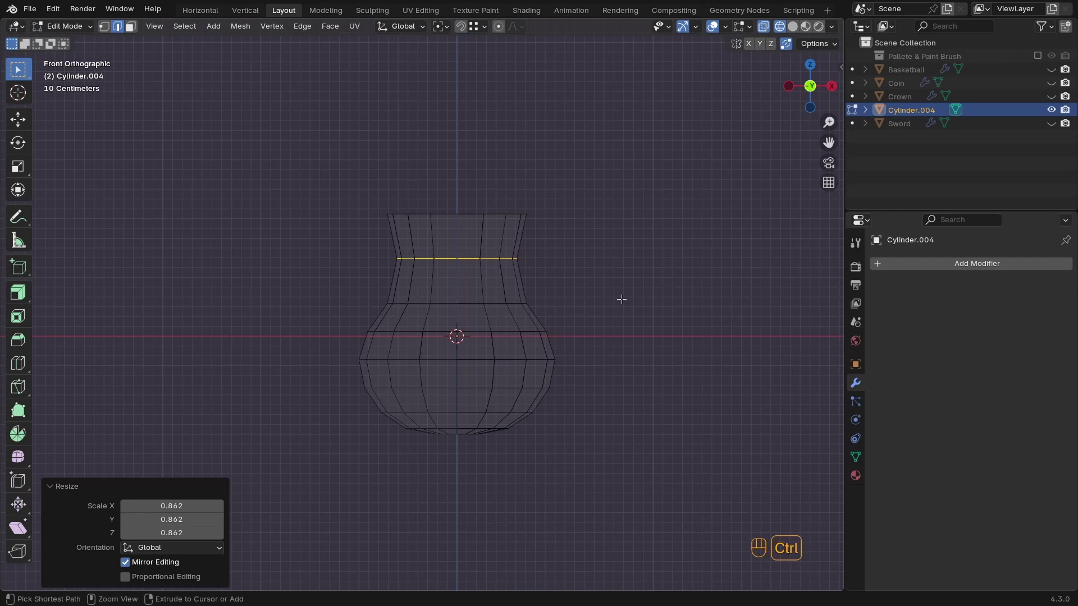
Try to bevel the neck's middle loop with two segments and a width of 0.208 m
key(ctrl+b)
click(633, 321)
click(164, 392)
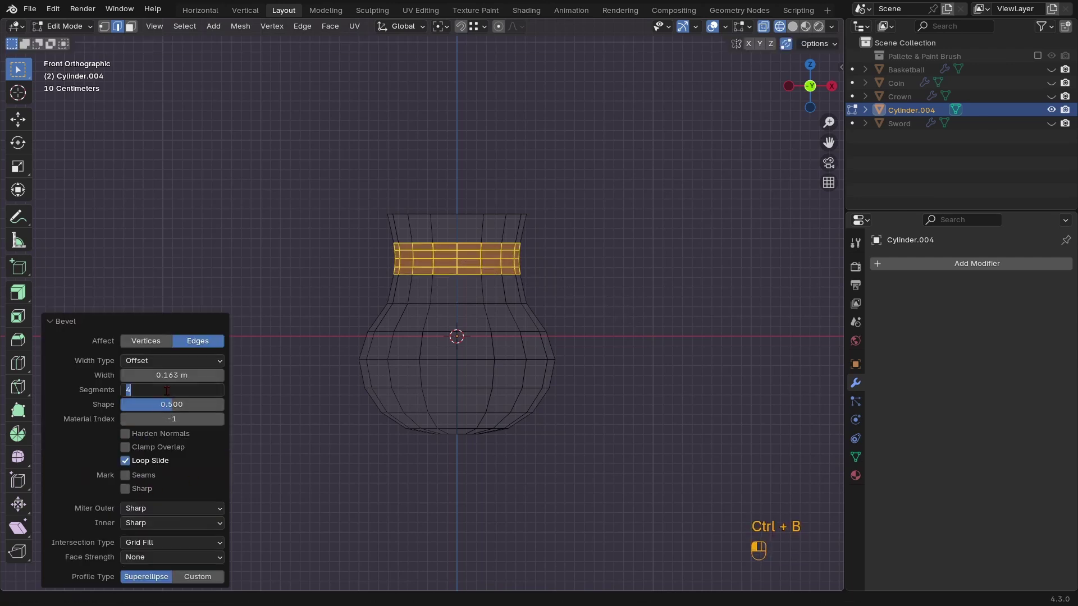
key(Return)
key(g)
key(g)
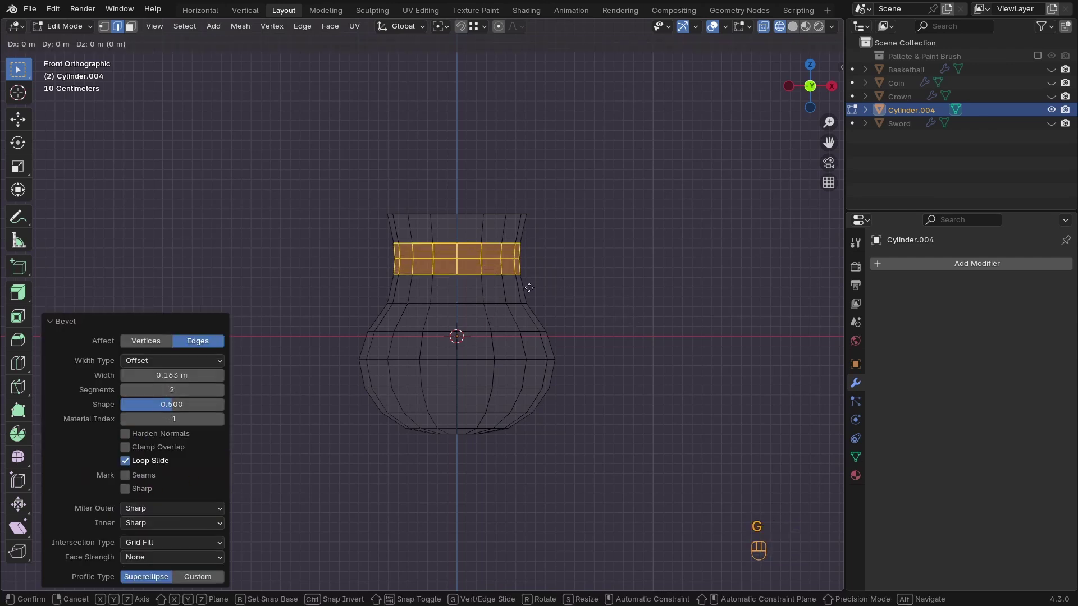
right_click(485, 306)
shift+drag(168, 375, 223, 363)
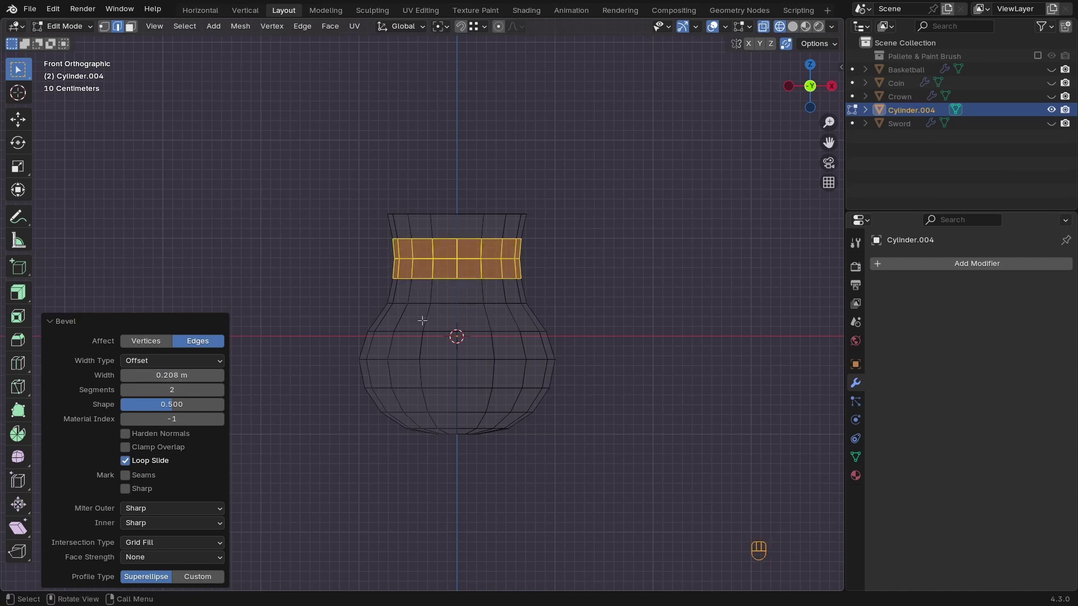
Undo the neck bevel so that the single middle loop is selected again
drag(549, 199, 353, 222)
shift+middle_drag(564, 224, 559, 262)
drag(581, 214, 336, 308)
key(ctrl+z)
key(ctrl+z)
key(ctrl+z)
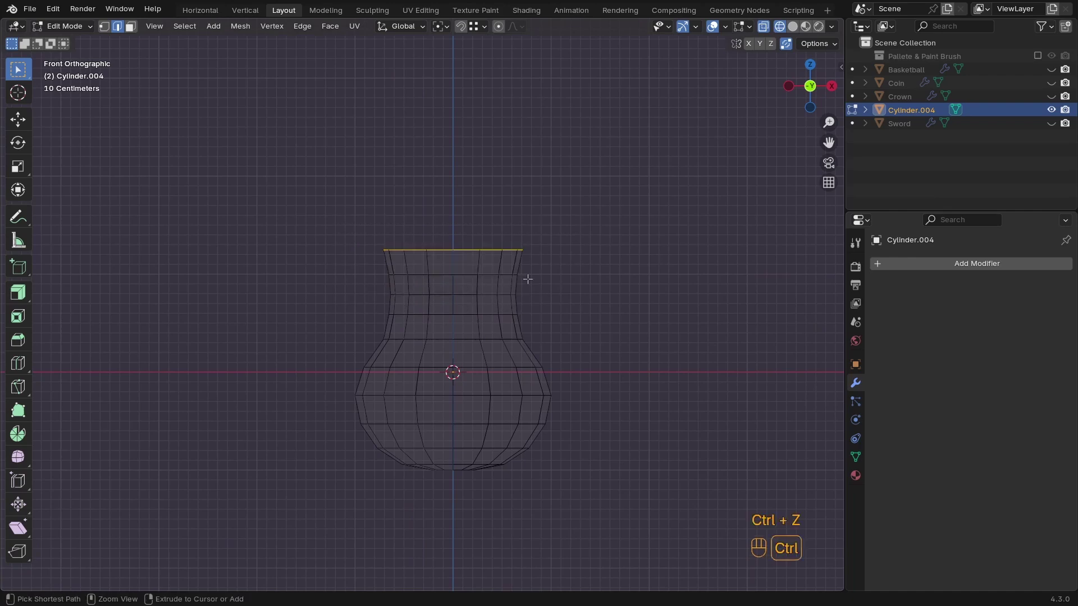
Scale the neck's middle loop in further to about 0.87 and bevel it with two segments
key(s)
click(618, 332)
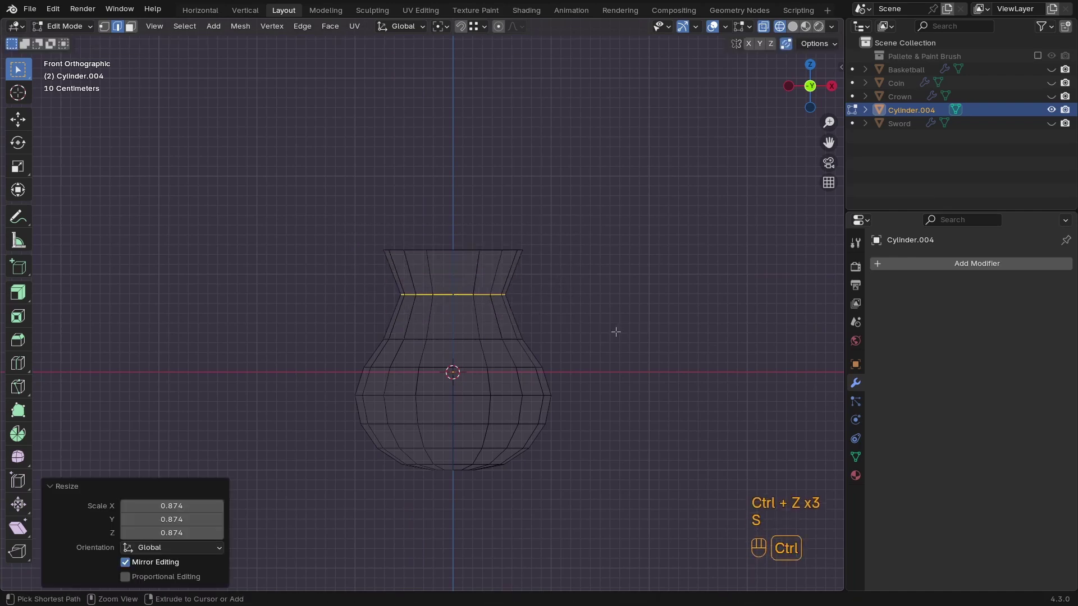
key(ctrl+b)
click(632, 351)
Extrude the top of the neck up about 0.24 m, taper it in to about 0.66 and return to Object Mode in front view
drag(552, 223, 362, 269)
mouse_move(551, 334)
shift+middle_down()
mouse_move(520, 344)
mouse_move(544, 333)
shift+middle_up()
key(e)
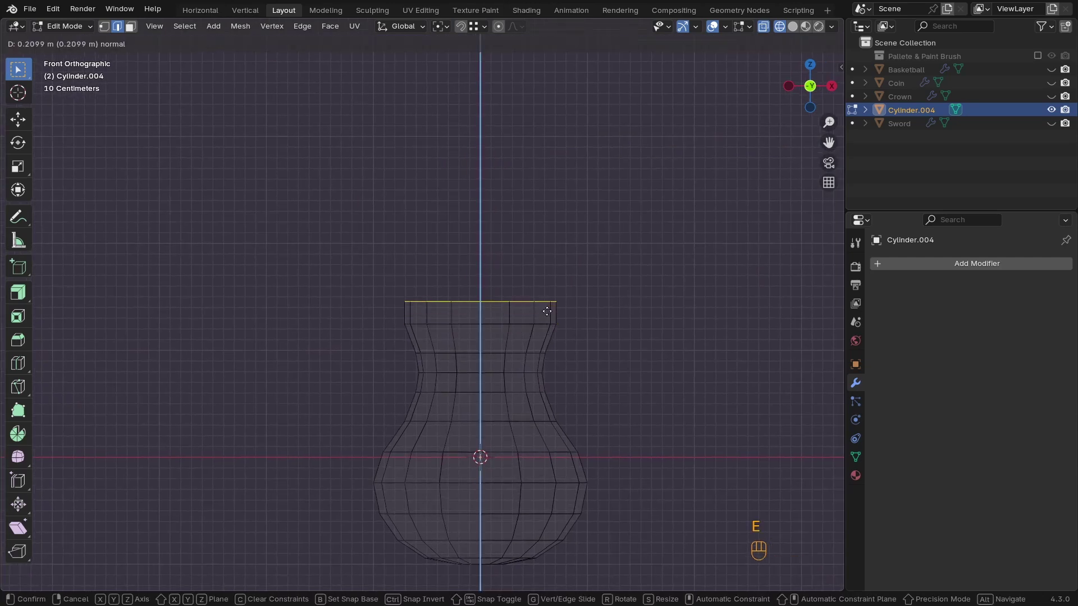
click(550, 311)
key(s)
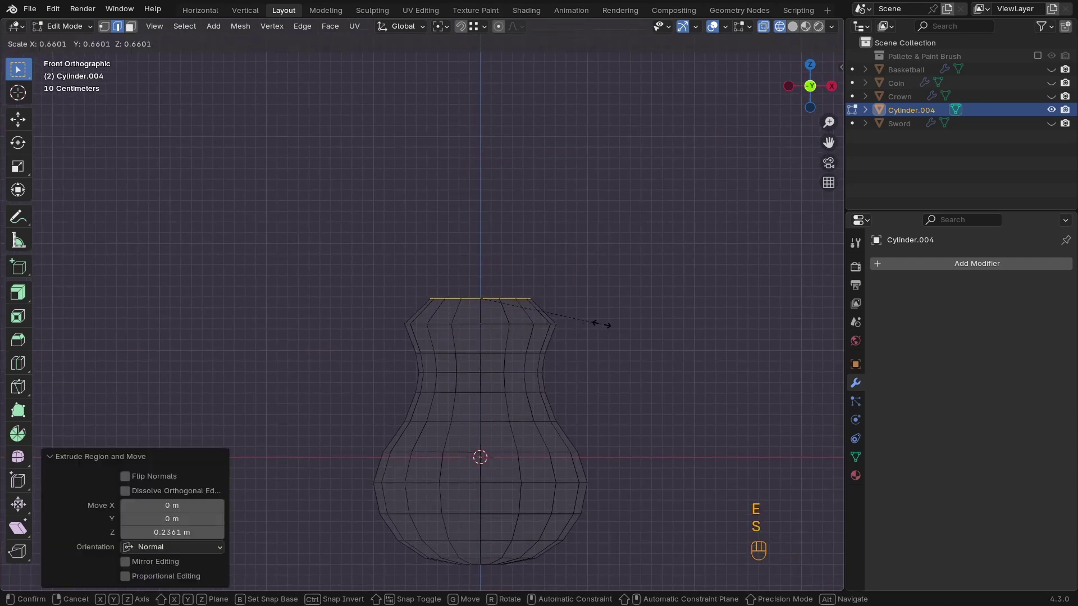
click(601, 324)
mouse_move(565, 315)
ctrl+middle_down()
mouse_move(483, 337)
mouse_move(561, 332)
mouse_move(555, 308)
mouse_move(534, 436)
mouse_move(519, 402)
ctrl+middle_up()
key(Tab)
key(z)
key(KP_1)
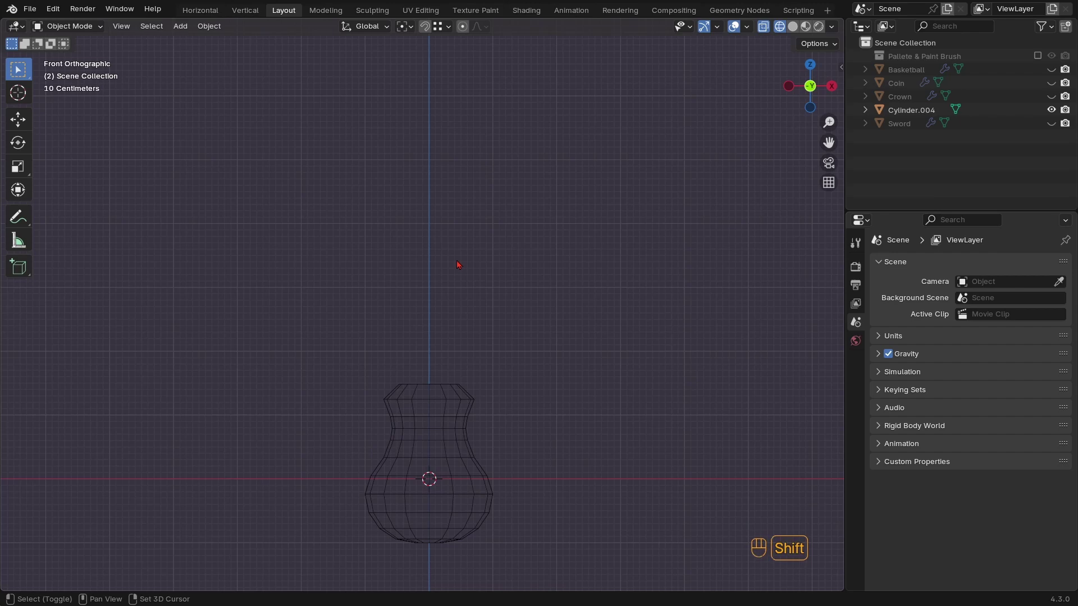
Add a 2 m plane at the world origin and raise it about 3 m along Z, above the handle
key(shift+a)
mouse_move(457, 261)
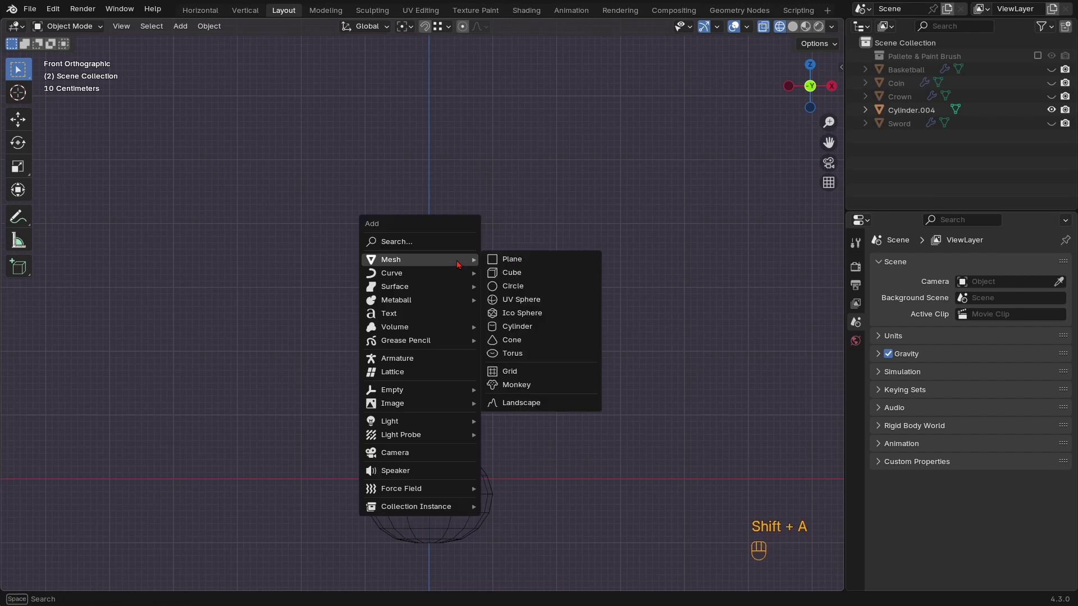
click(511, 259)
key(g)
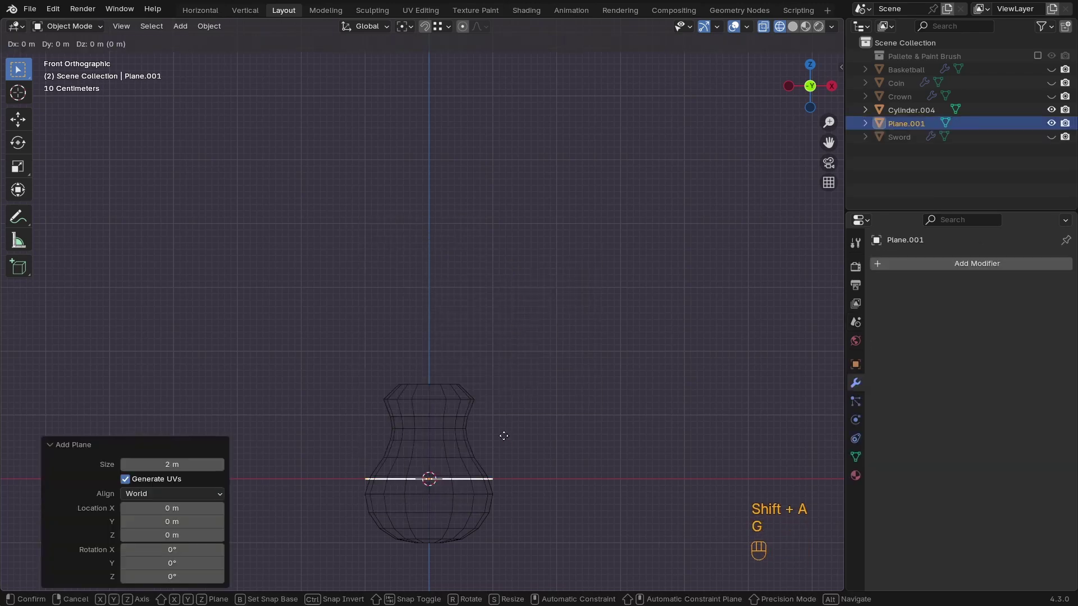
key(z)
click(536, 249)
Rotate the plane 90° about X and subdivide it with one cut in Edit Mode
key(r)
key(x)
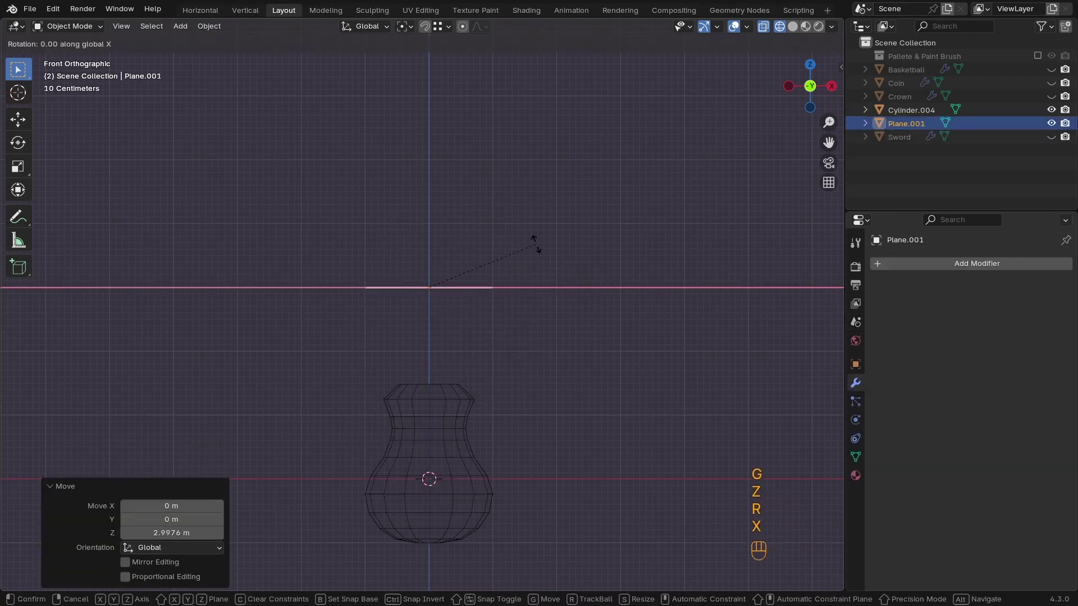
key(9)
key(0)
click(533, 244)
key(Tab)
right_click(461, 278)
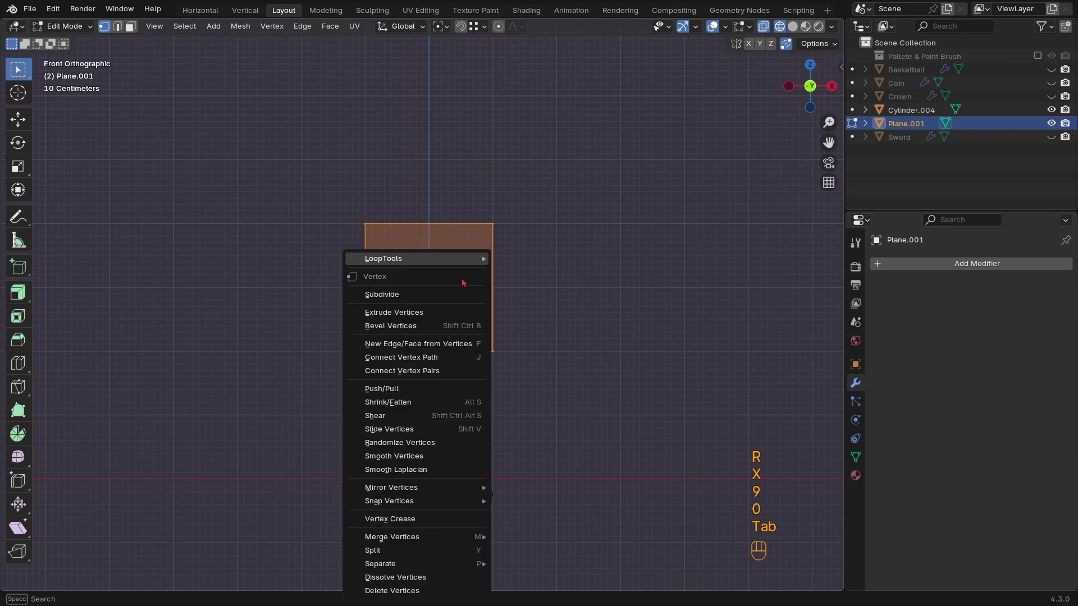
right_click(594, 241)
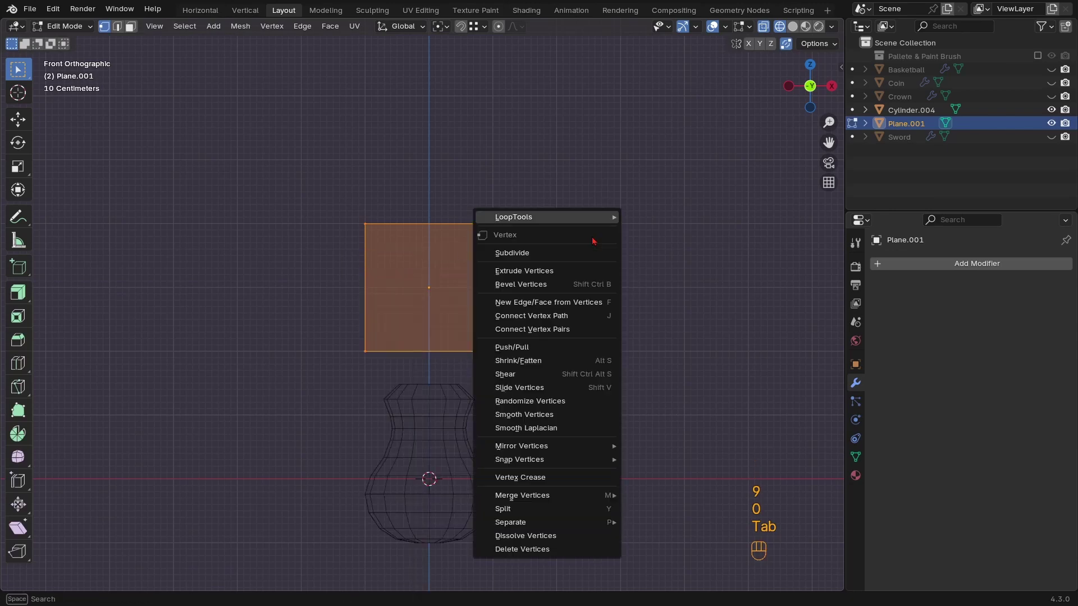
click(539, 253)
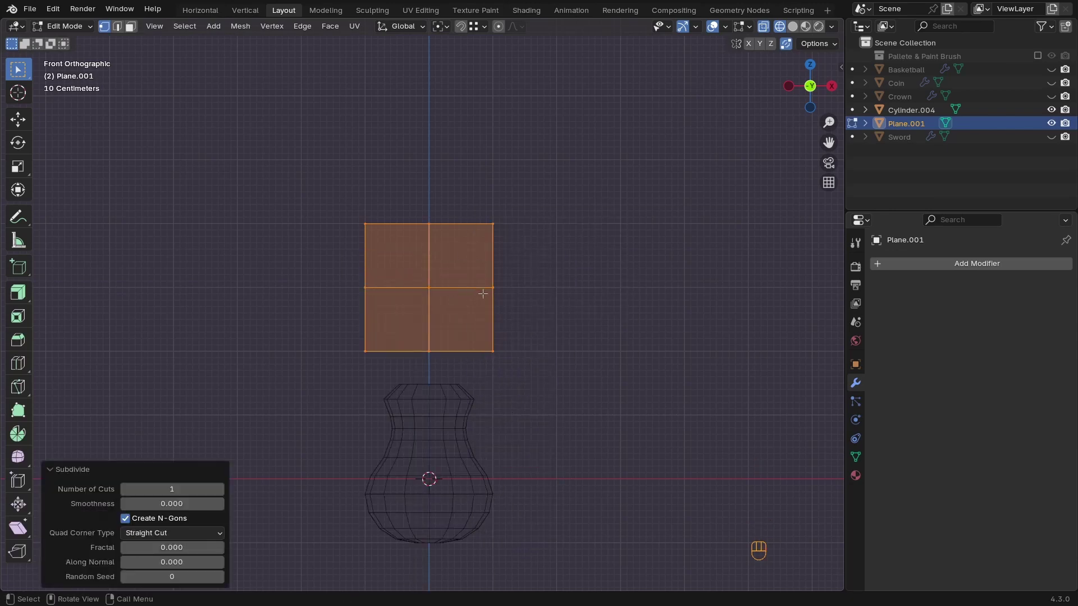
Raise the plane's top middle vertex about 1 m along Z to form a pointed tip
click(429, 224)
key(g)
key(z)
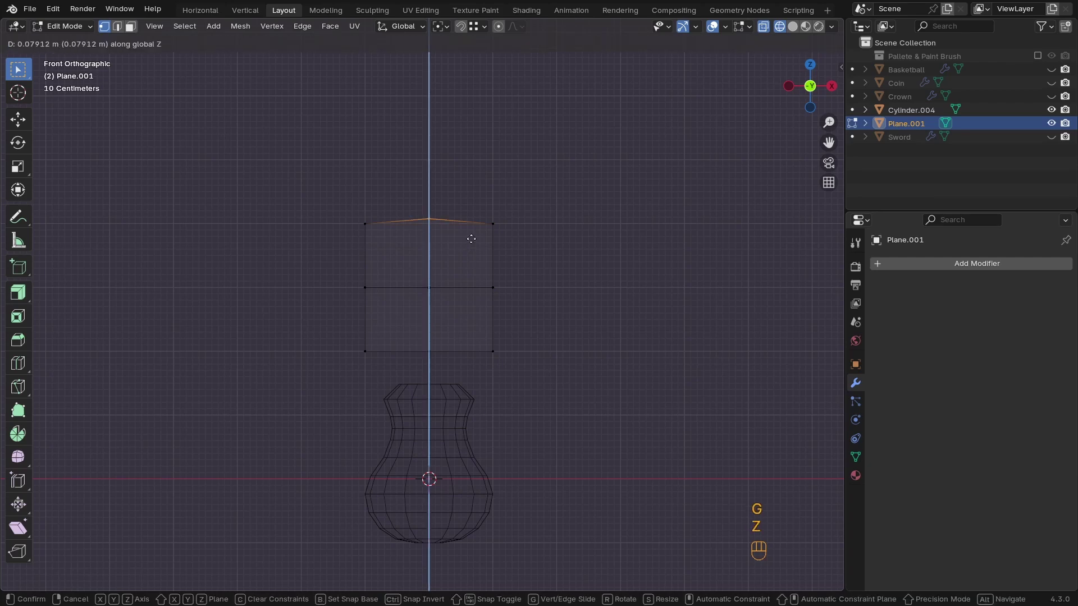
click(473, 200)
Widen the blade by scaling the vertices of both its outer sides to about 1.29 along X
drag(544, 216, 465, 372)
shift+drag(394, 208, 308, 388)
key(s)
key(x)
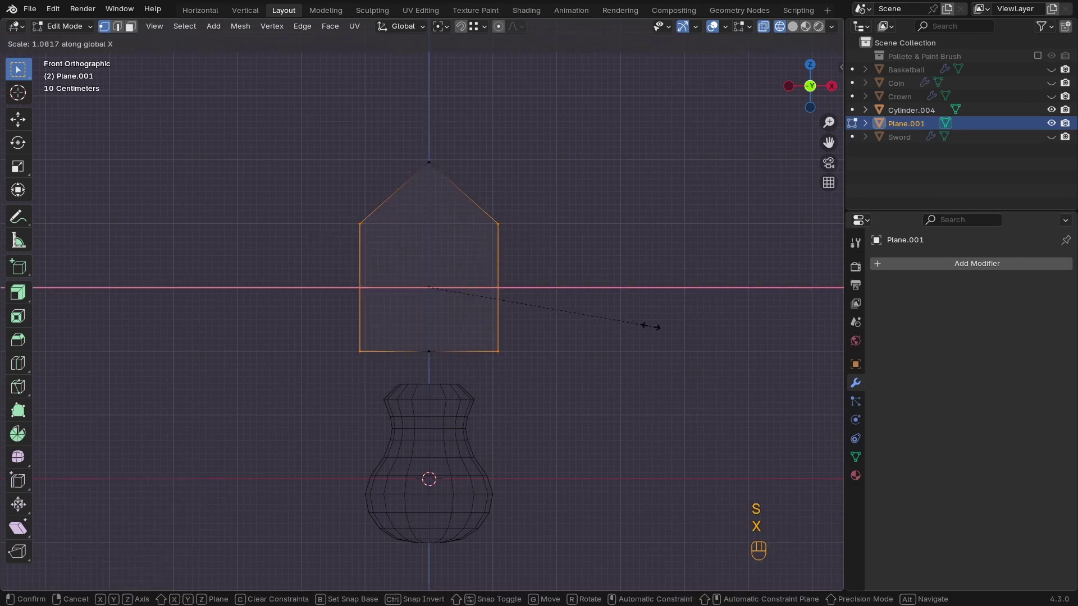
click(690, 320)
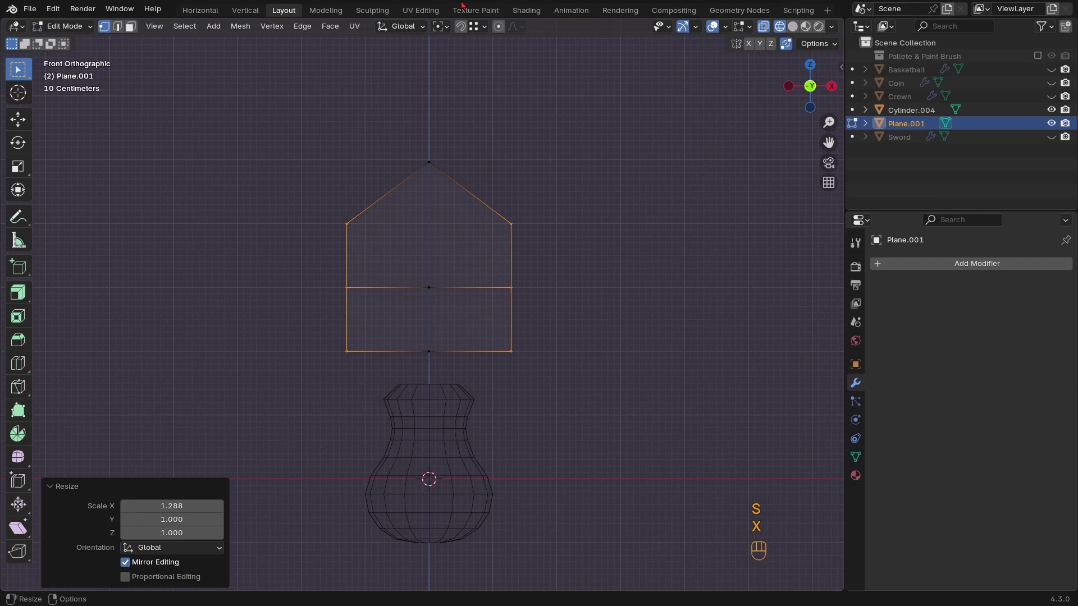
click(442, 27)
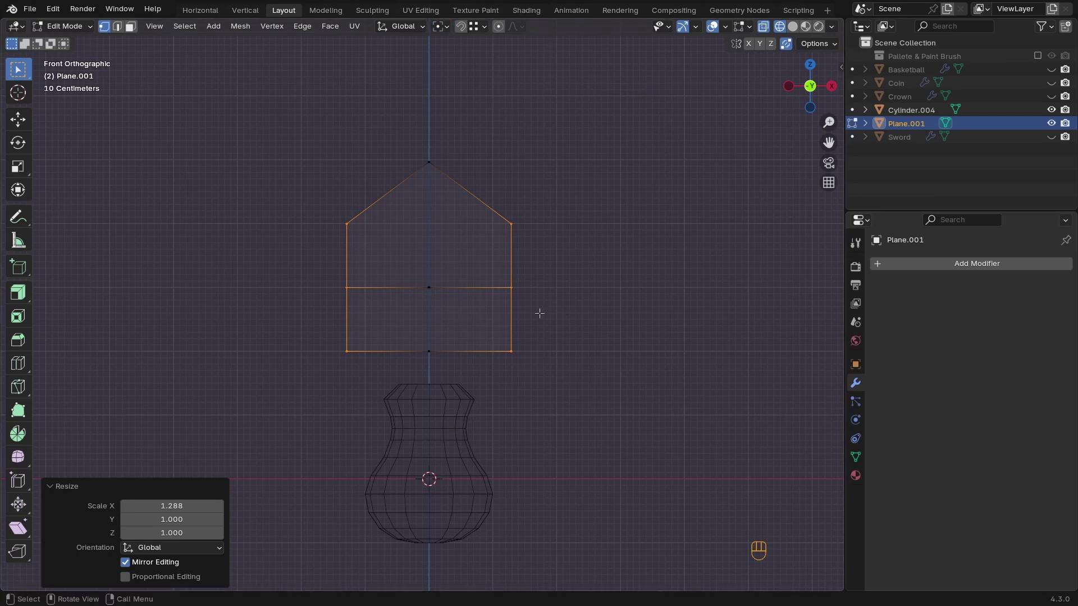
Add one centred loop cut across the lower half of the blade, leaving the cut unslid
drag(548, 270, 418, 303)
shift+drag(364, 276, 314, 312)
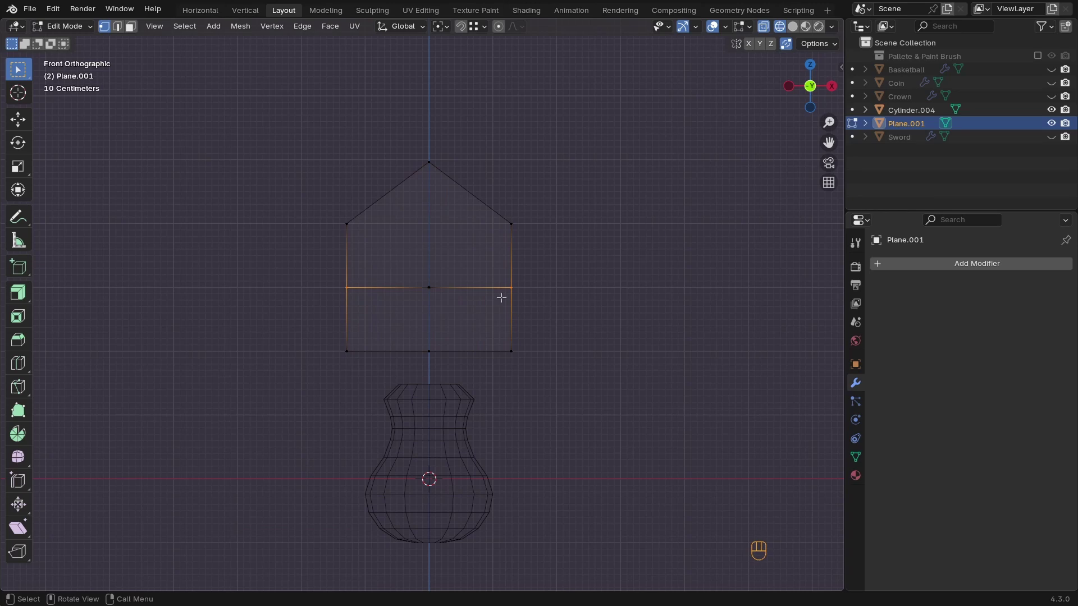
key(ctrl+r)
click(519, 321)
right_click(525, 331)
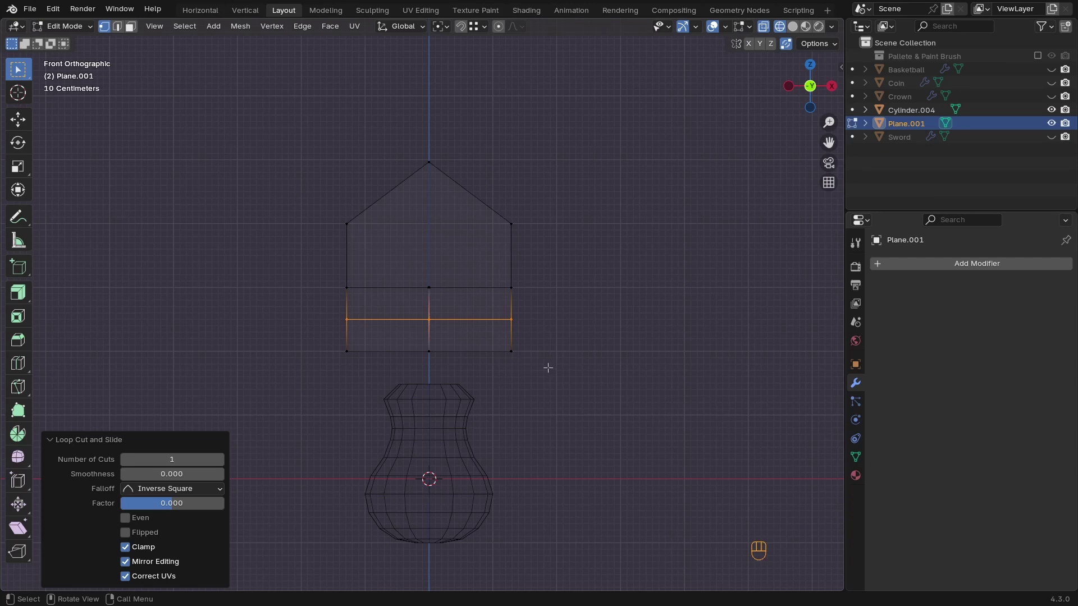
Raise the blade's bottom row of vertices about 0.2 m along Z
drag(526, 364, 310, 343)
key(g)
key(z)
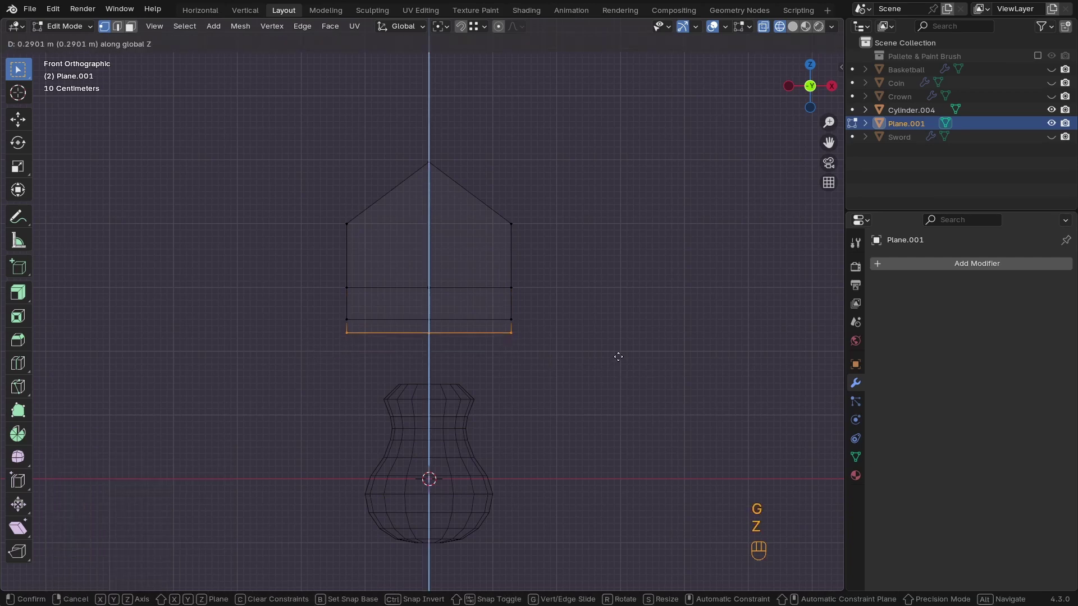
click(622, 359)
Lower the outer vertices of the two bottom rows about 0.4 m along Z on both sides of the blade
drag(558, 360, 426, 291)
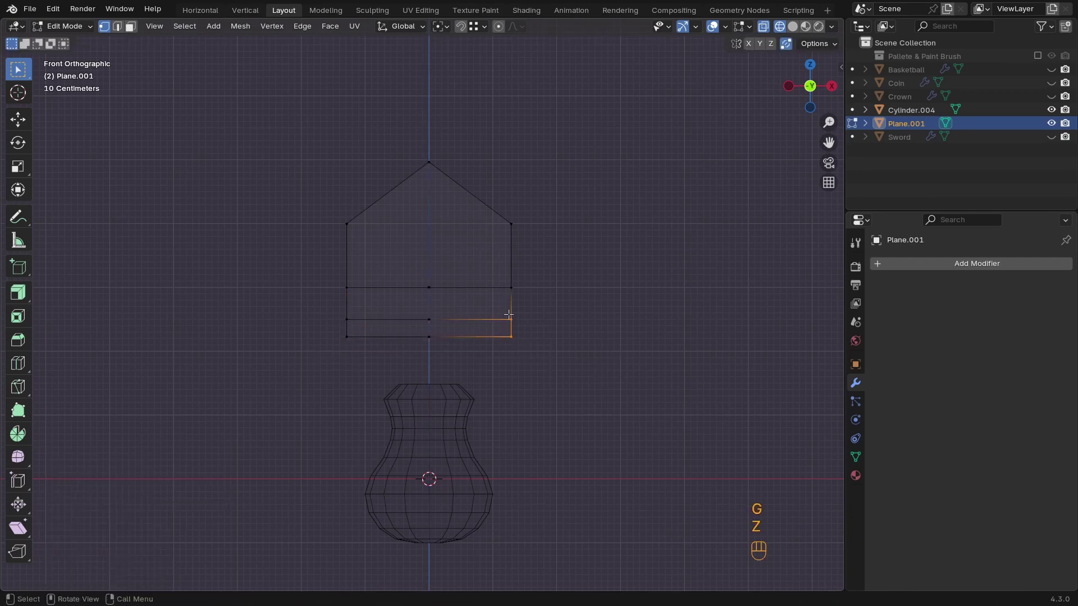
shift+drag(320, 349, 433, 291)
key(g)
key(z)
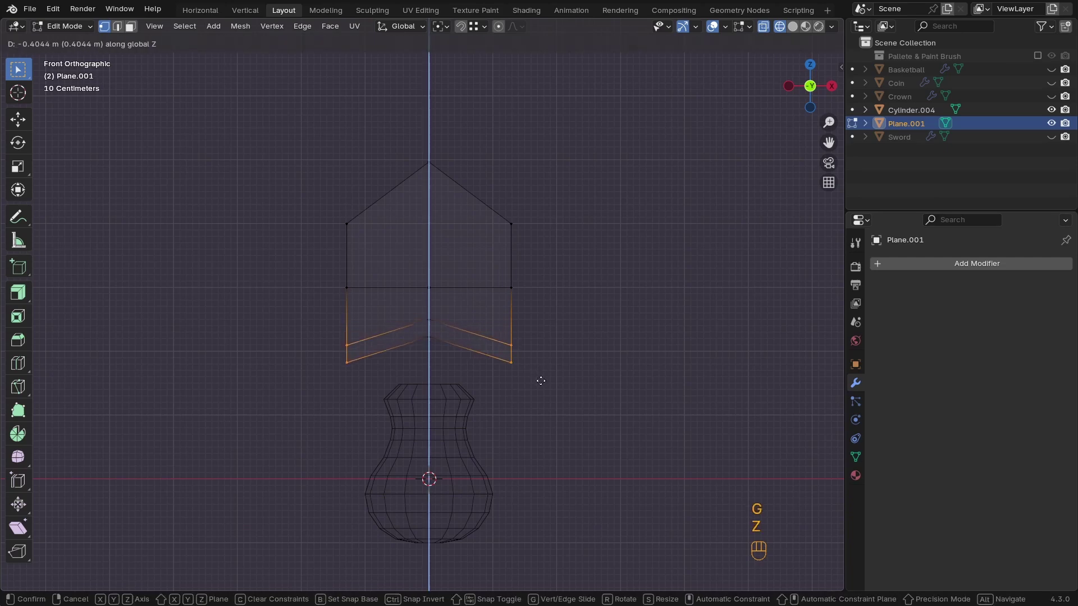
click(539, 378)
Flare the blade's two bottom corner vertices outward by scaling them to about 1.107 along X
drag(521, 375, 486, 353)
shift+click(358, 376)
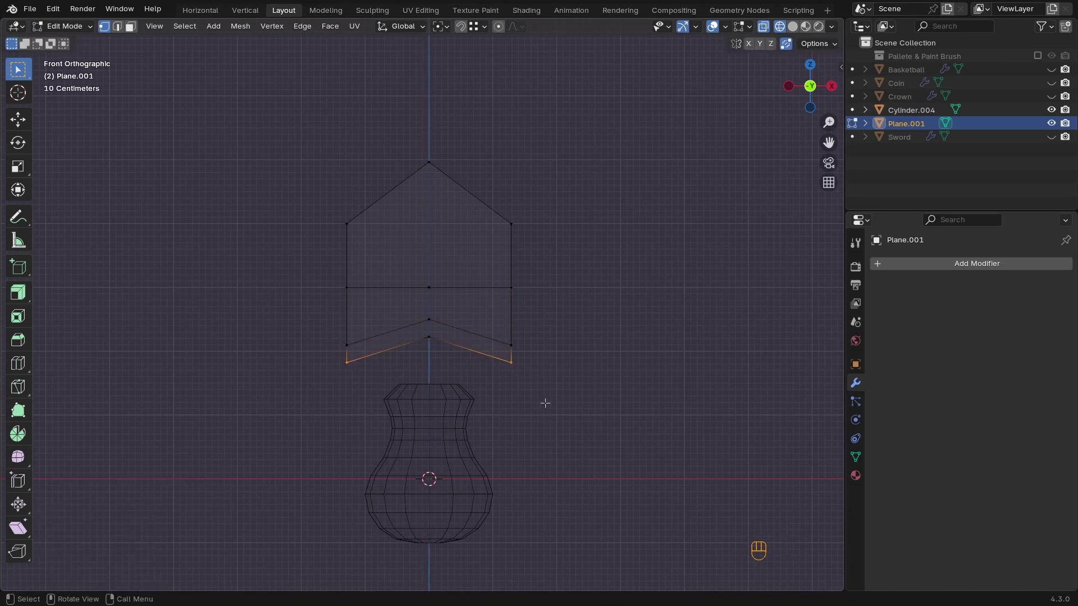
key(s)
key(x)
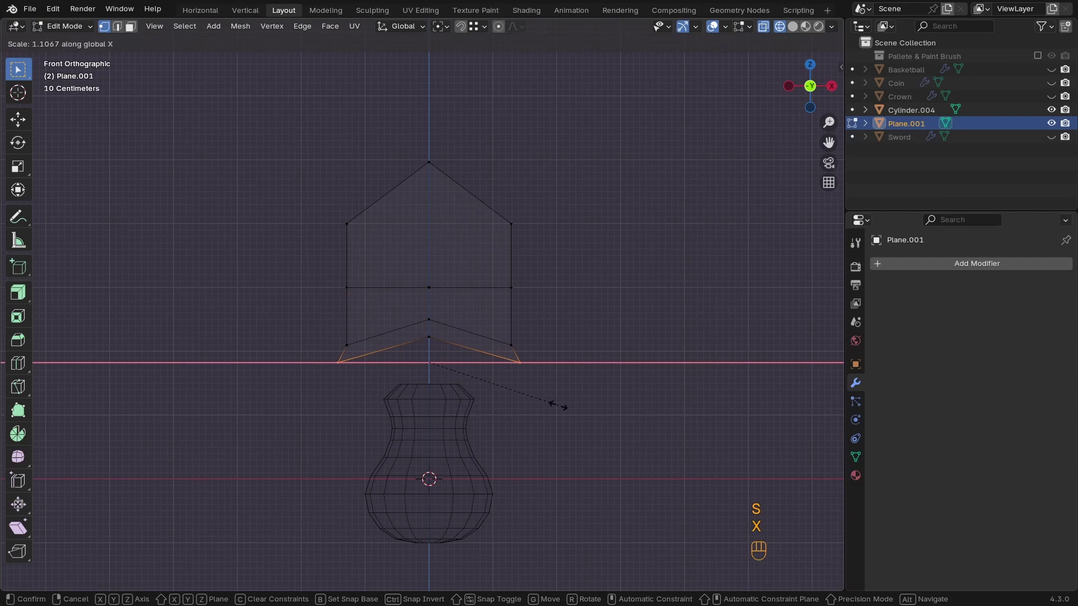
click(558, 405)
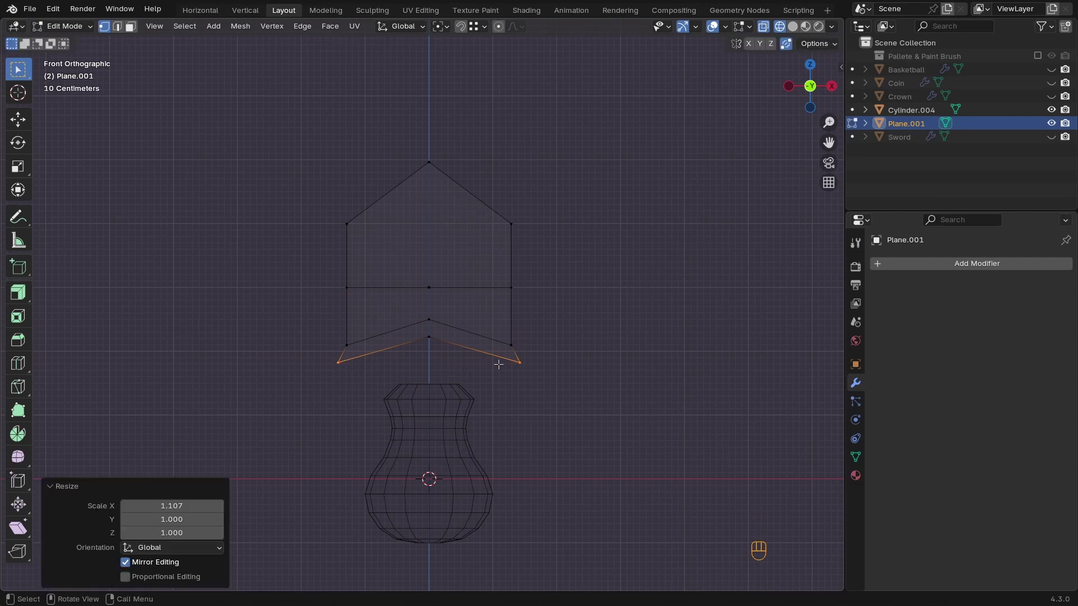
Widen the blade's middle row of vertices by scaling it to about 1.33 along X
click(511, 288)
shift+click(429, 288)
shift+click(347, 287)
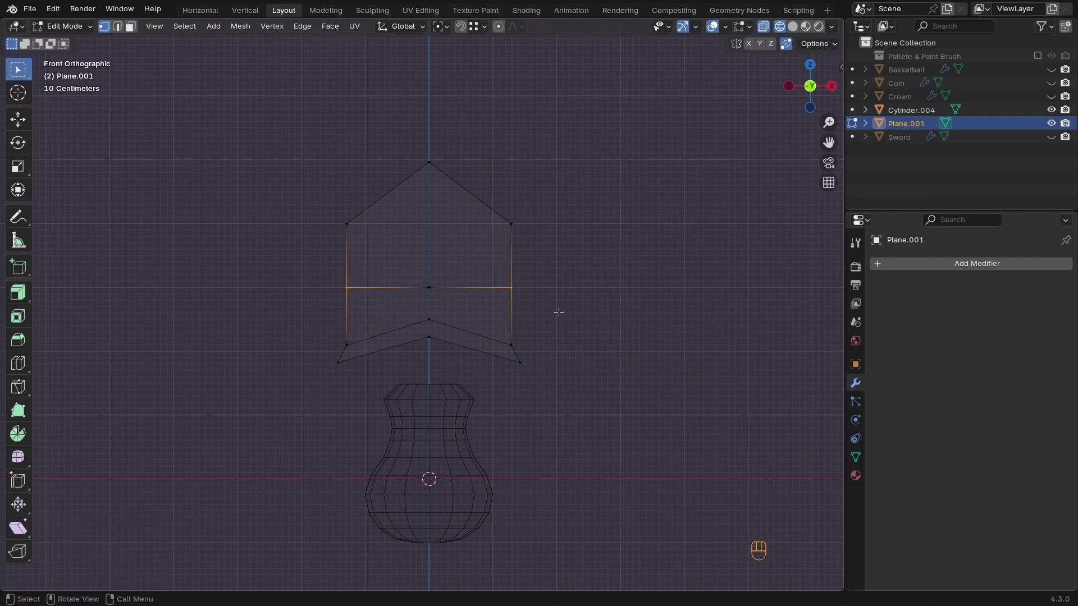
key(s)
key(x)
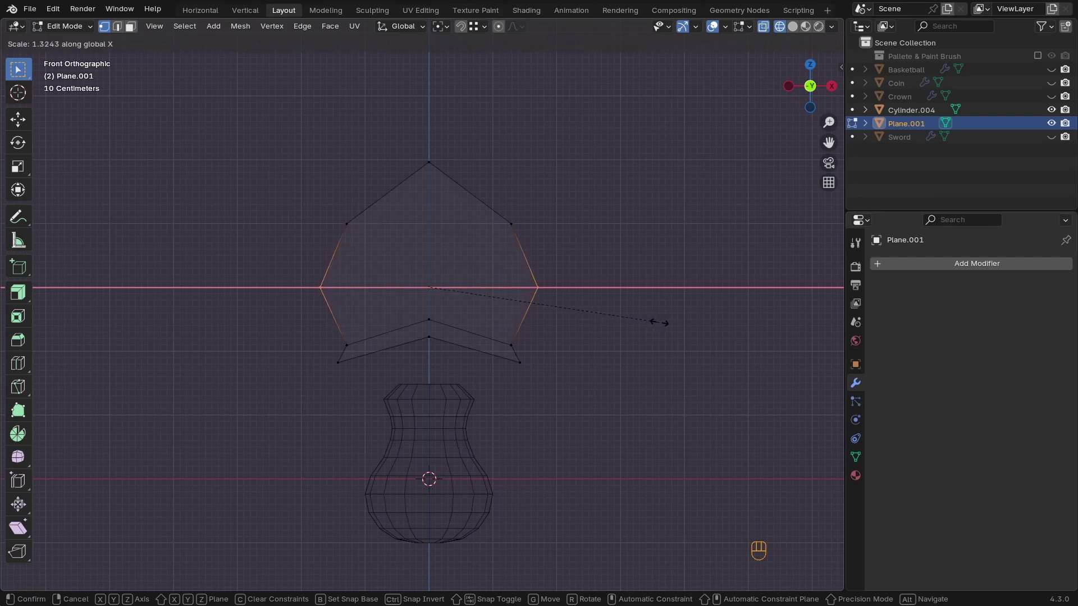
click(660, 323)
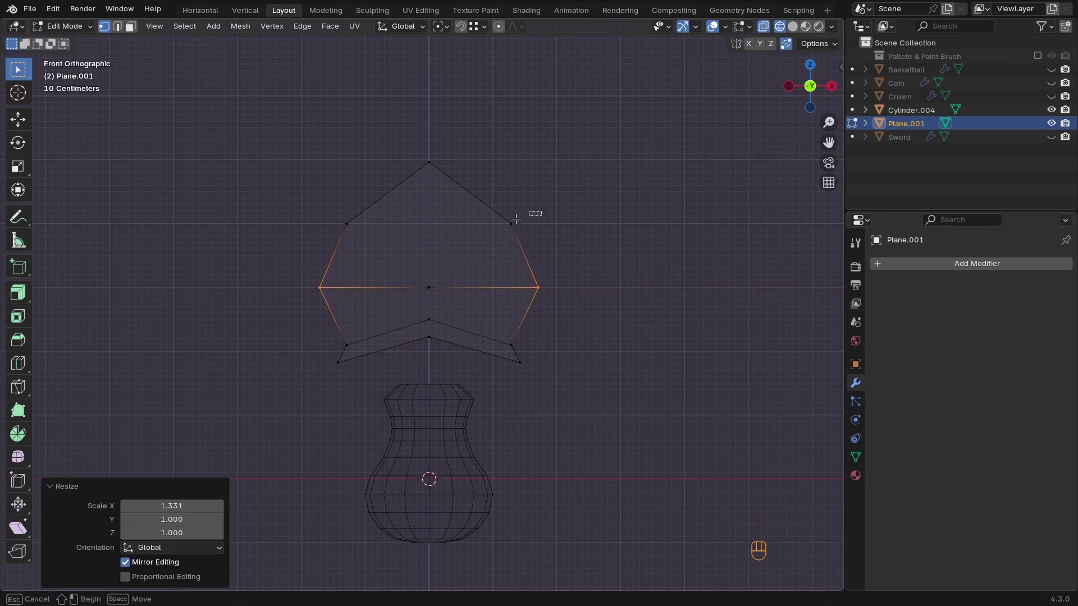
Narrow the blade's upper shoulders by scaling their two vertices to about 0.94
drag(534, 212, 298, 235)
key(s)
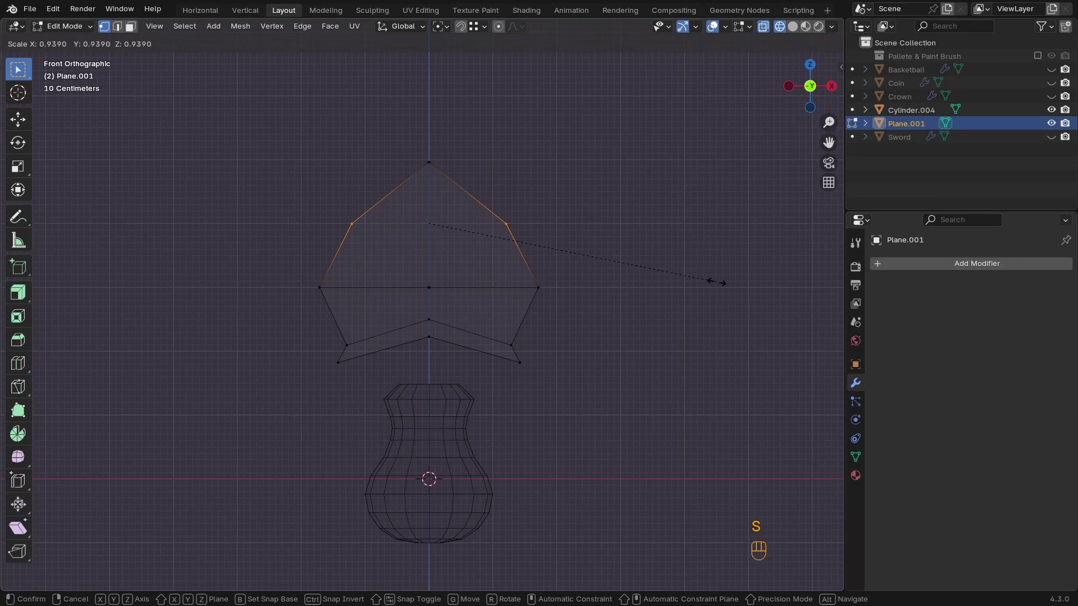
click(716, 282)
Lower the band formed by the two bottom rows about 0.38 m along Z, closer to the handle
scroll(580, 361, down, 2)
drag(540, 368, 325, 308)
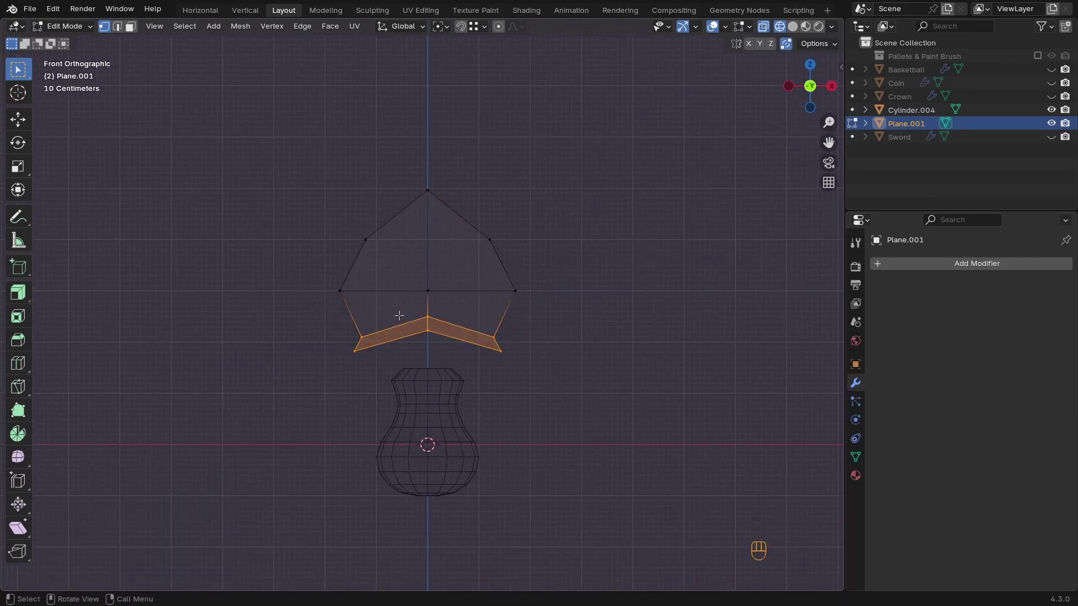
key(g)
key(z)
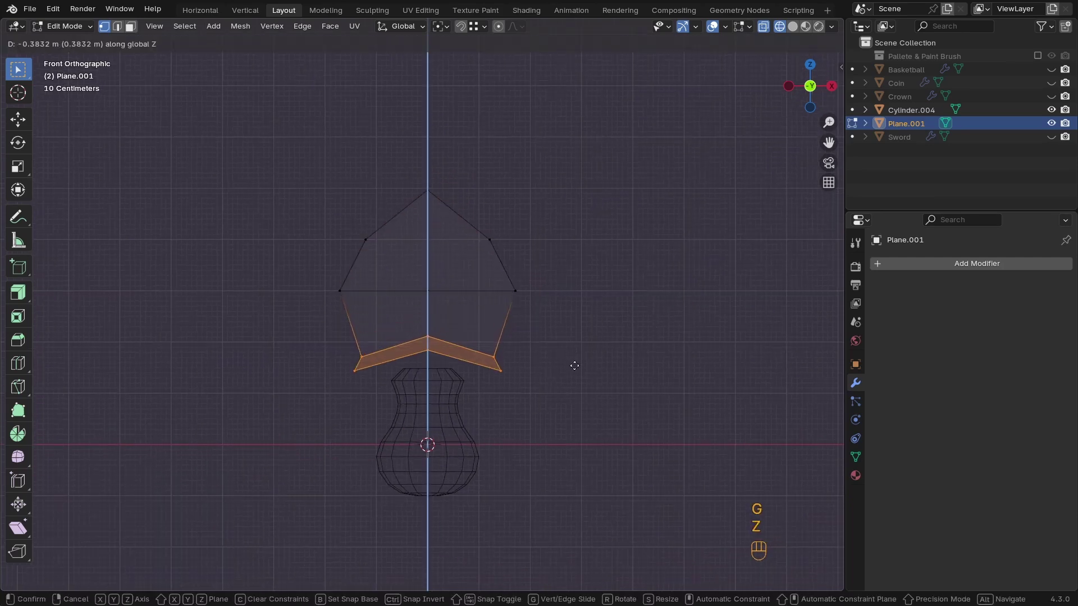
click(577, 365)
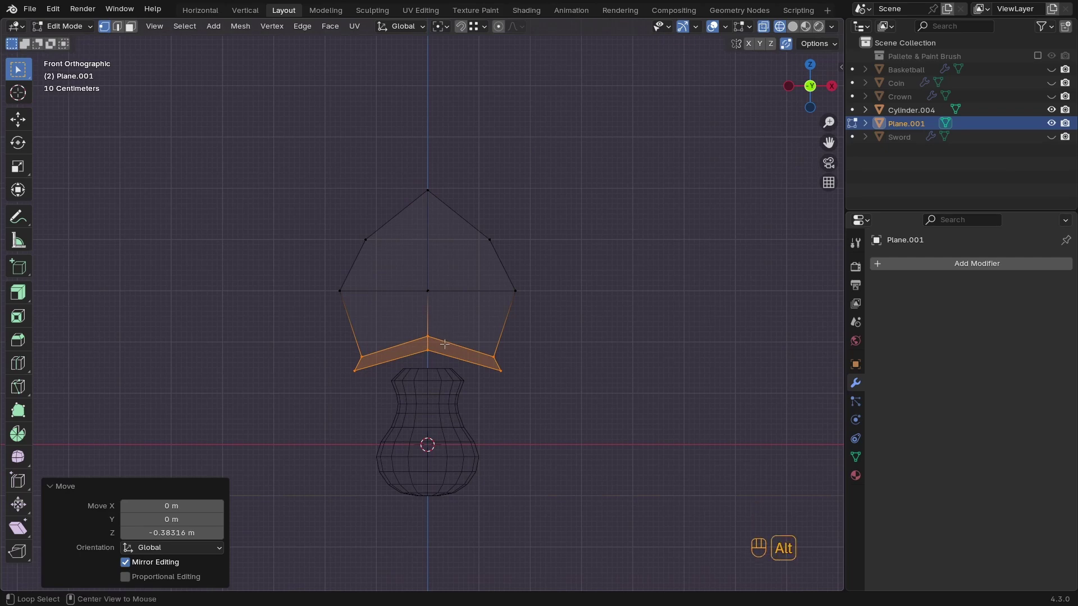
Raise the upper edge loop of the bottom band slightly along Z
alt+click(487, 348)
key(g)
key(z)
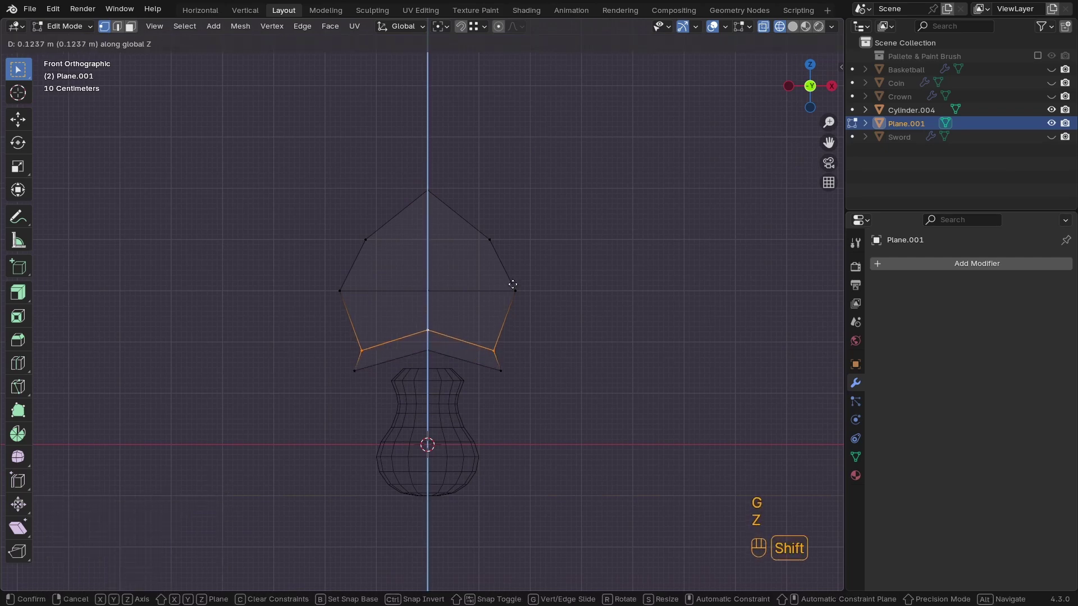
click(516, 274)
Bevel the blade's vertical centre edge loop with a width of about 0.568 m and 2 segments
ctrl+middle_drag(477, 320, 442, 348)
alt+click(438, 312)
key(2)
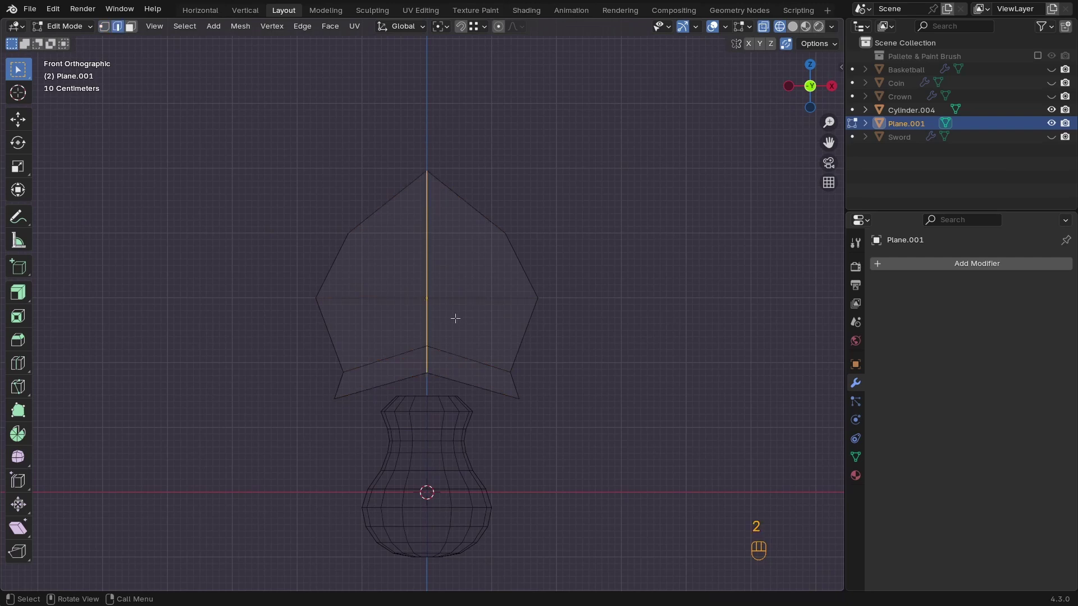
key(ctrl+b)
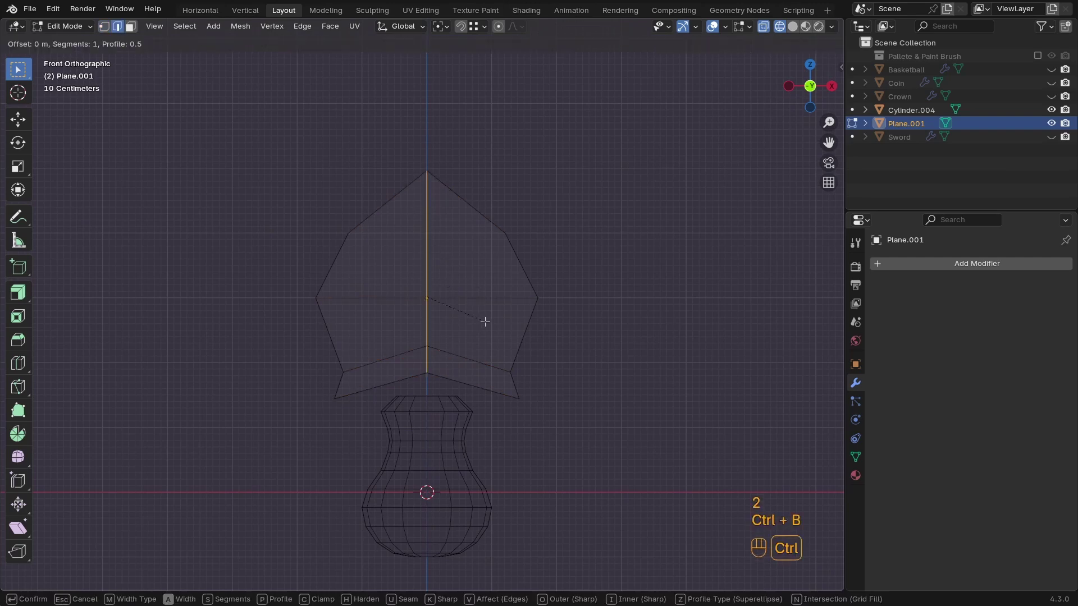
click(517, 334)
click(220, 390)
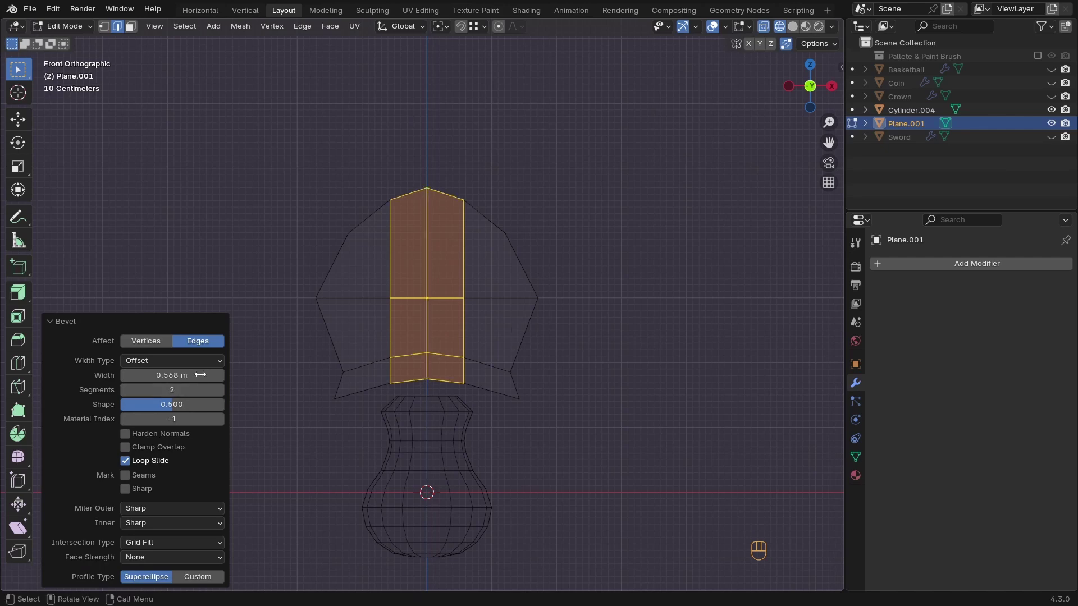
ctrl+middle_drag(440, 310, 441, 297)
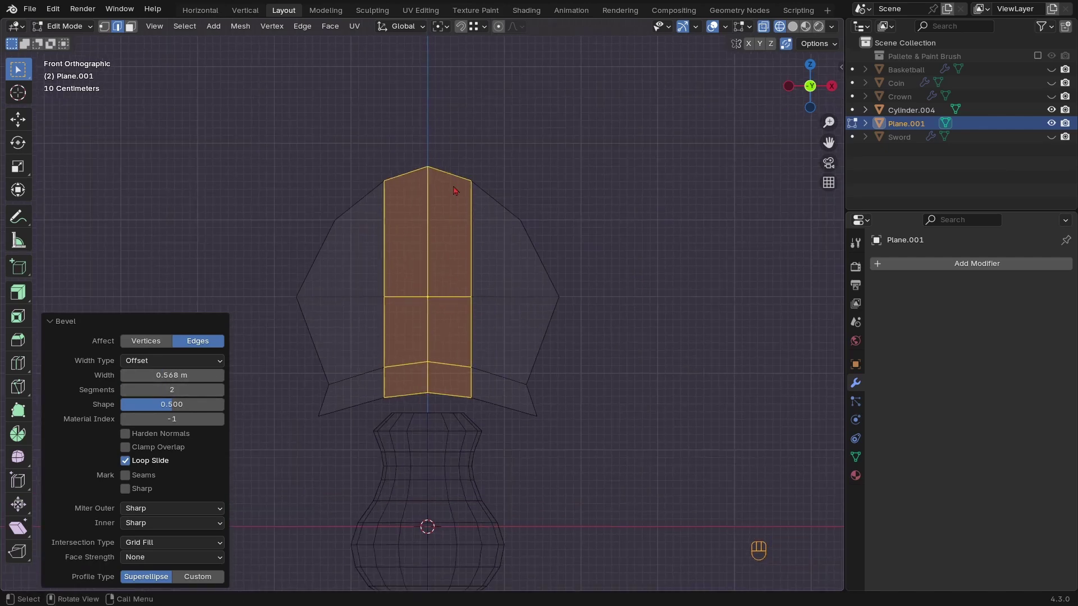
Raise the blade's tip vertex about 0.4 m along Z to sharpen the point
click(451, 173)
key(1)
drag(384, 137, 447, 187)
key(g)
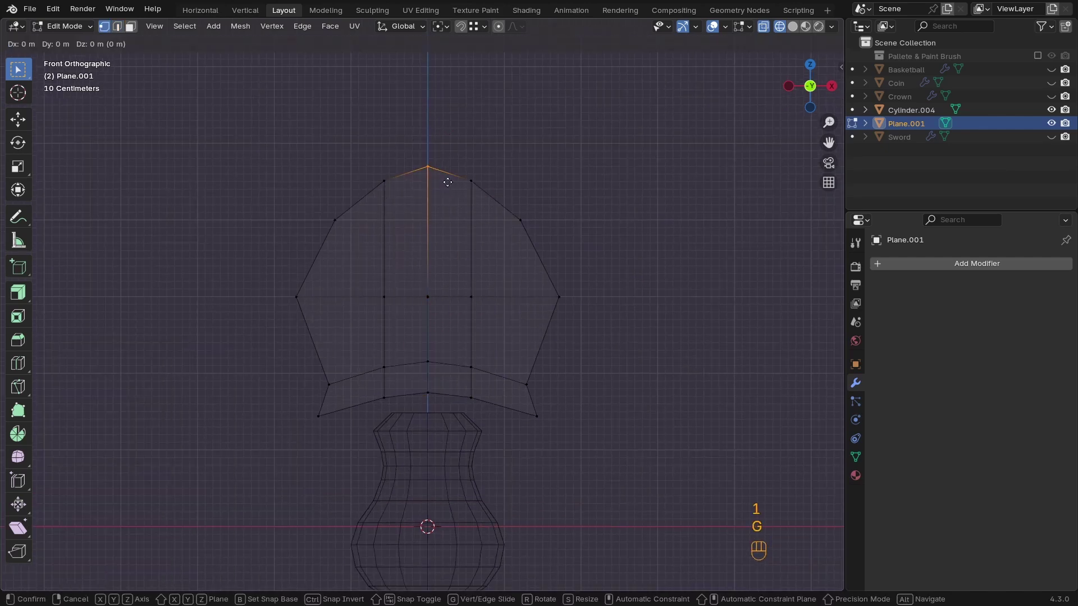
key(z)
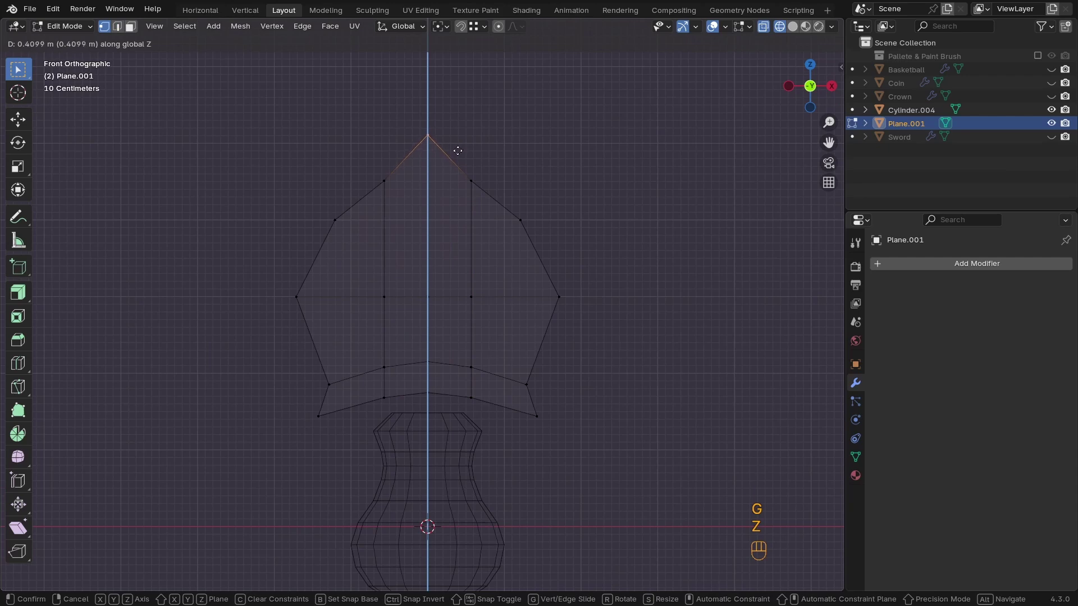
click(458, 152)
Raise the two vertices flanking the tip slightly along Z and scale them outward
drag(376, 163, 500, 196)
key(g)
key(z)
click(499, 186)
key(s)
click(513, 194)
Widen the entire blade by scaling it to about 1.11 along X
key(a)
key(s)
key(x)
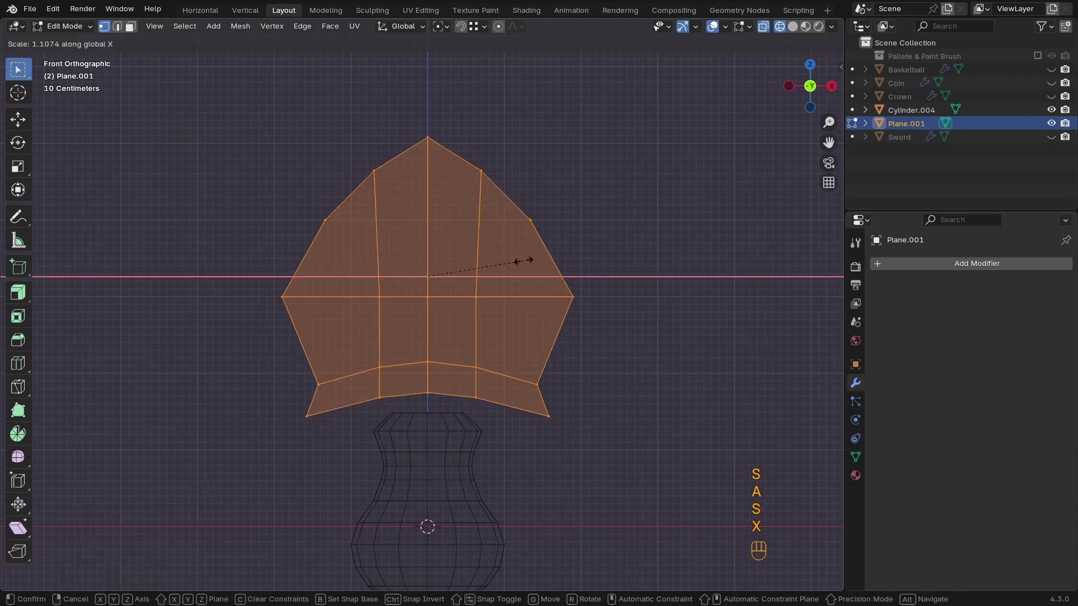
click(523, 261)
Add a centred loop cut across the blade's upper half and widen the new loop slightly along X
click(556, 255)
key(s)
key(x)
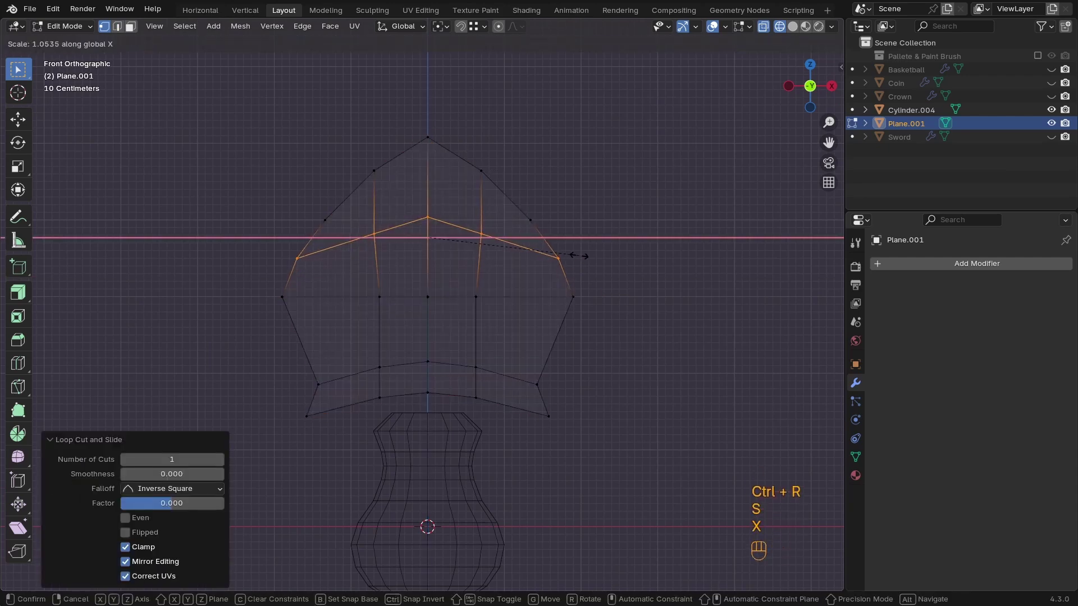
click(585, 256)
Scale the blade's two upper shoulder vertices outward to about 1.077 and raise them slightly along Z
click(325, 220)
shift+click(530, 220)
key(s)
click(562, 240)
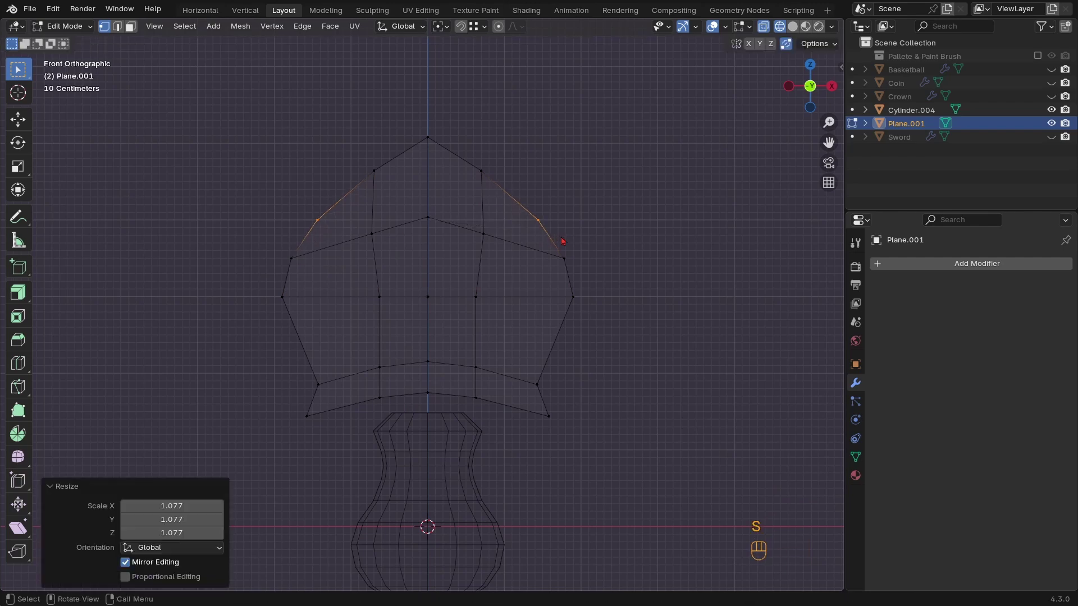
key(g)
key(z)
click(553, 231)
scroll(561, 319, down, 1)
Arch the blade's middle row upward by raising its inner vertices about 0.2 m along Z, with the centre vertex highest
click(553, 310)
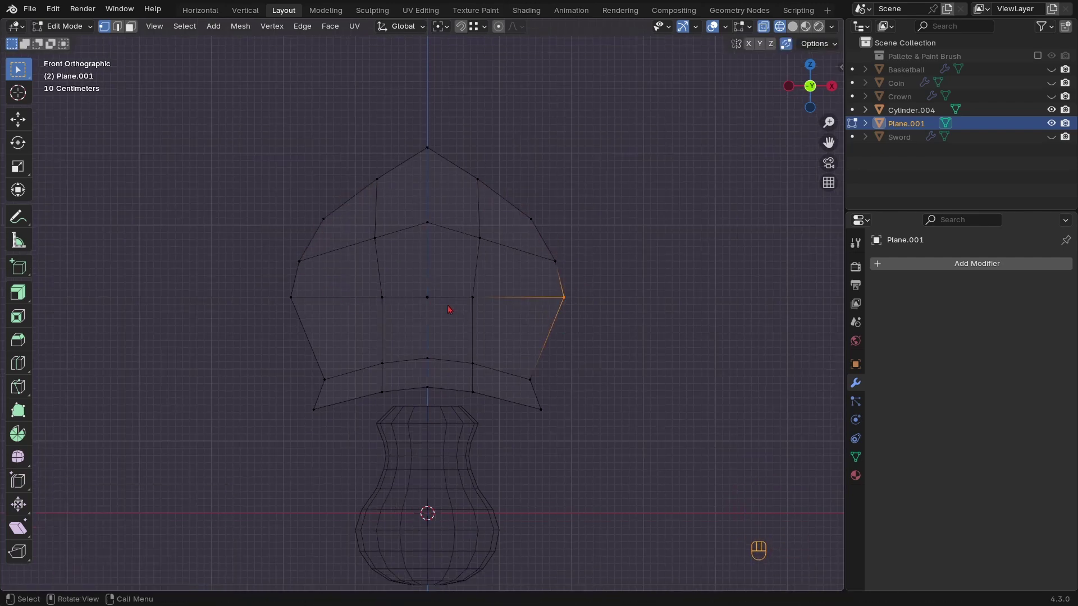
scroll(448, 306, down, 1)
drag(448, 263, 377, 295)
key(g)
key(z)
click(429, 283)
key(g)
key(z)
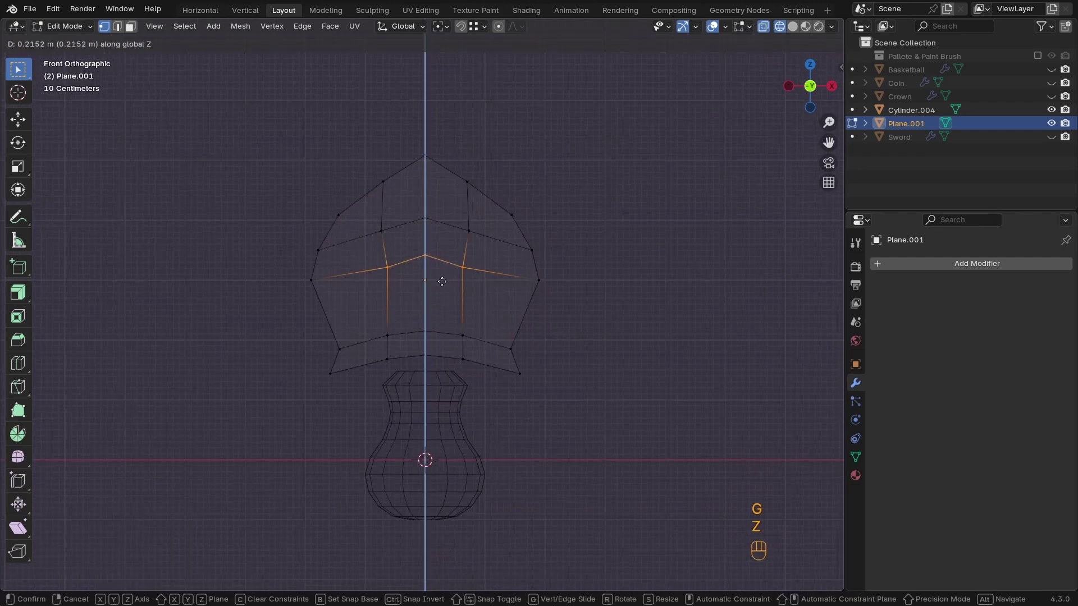
click(442, 282)
shift+middle_drag(456, 306, 468, 285)
drag(425, 289, 449, 333)
key(g)
key(y)
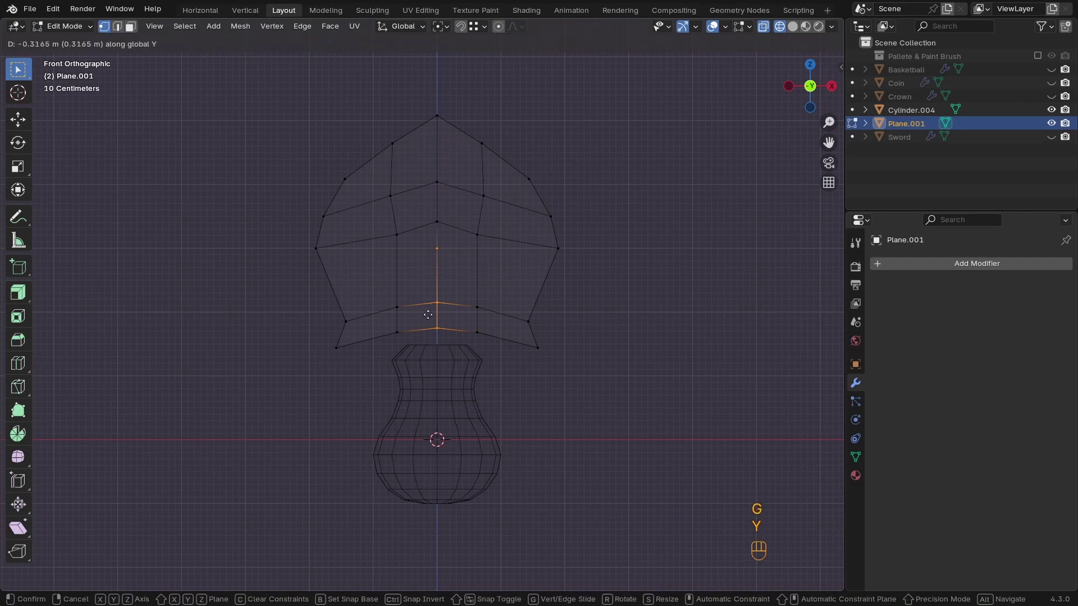
key(z)
right_click(431, 326)
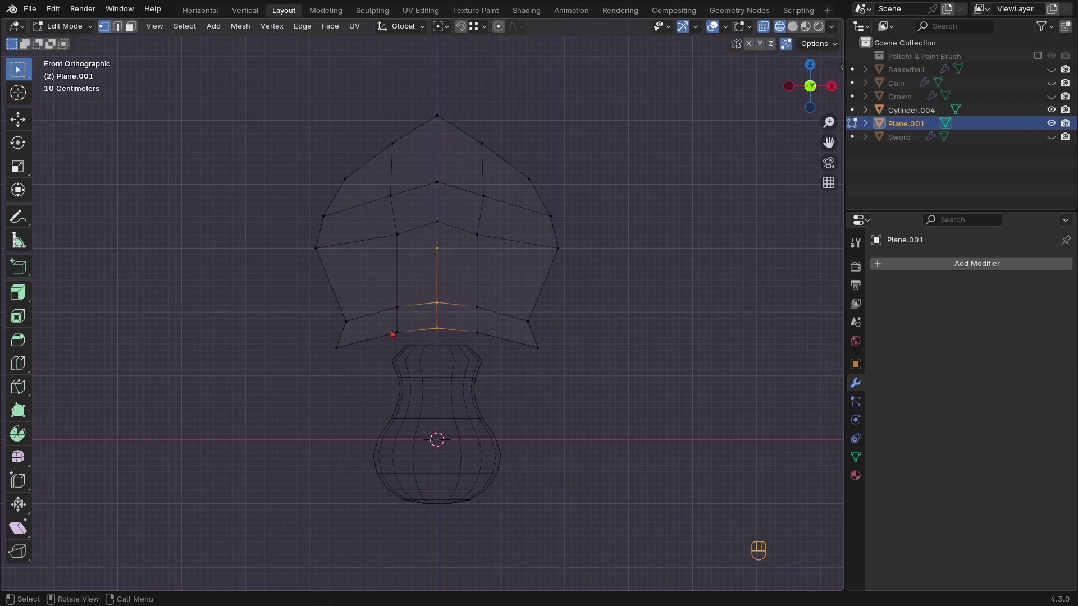
Add a centred vertical loop cut through the outer column of faces on each side of the blade
key(ctrl+r)
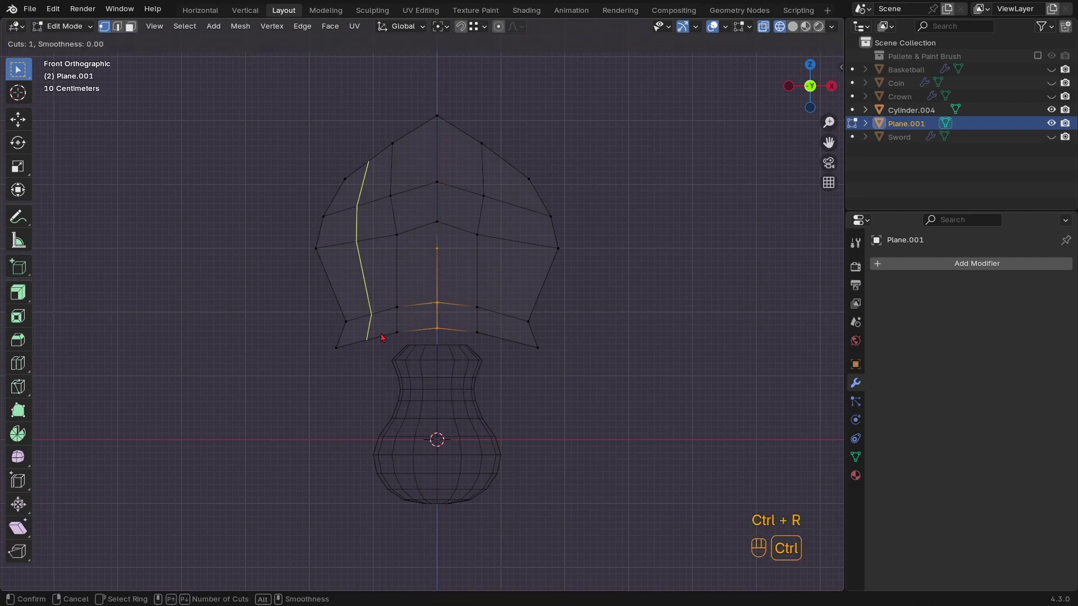
click(365, 340)
right_click(365, 340)
key(ctrl+r)
click(509, 338)
right_click(509, 337)
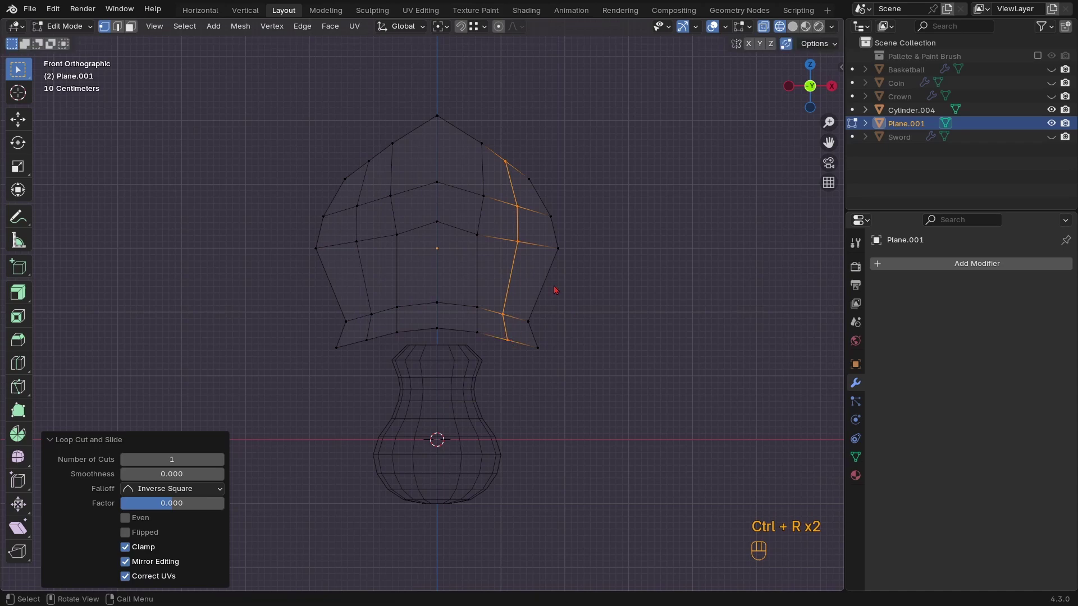
Lower the outermost vertices of the two bottom rows about 0.18 m along Z on both sides
drag(414, 291, 405, 336)
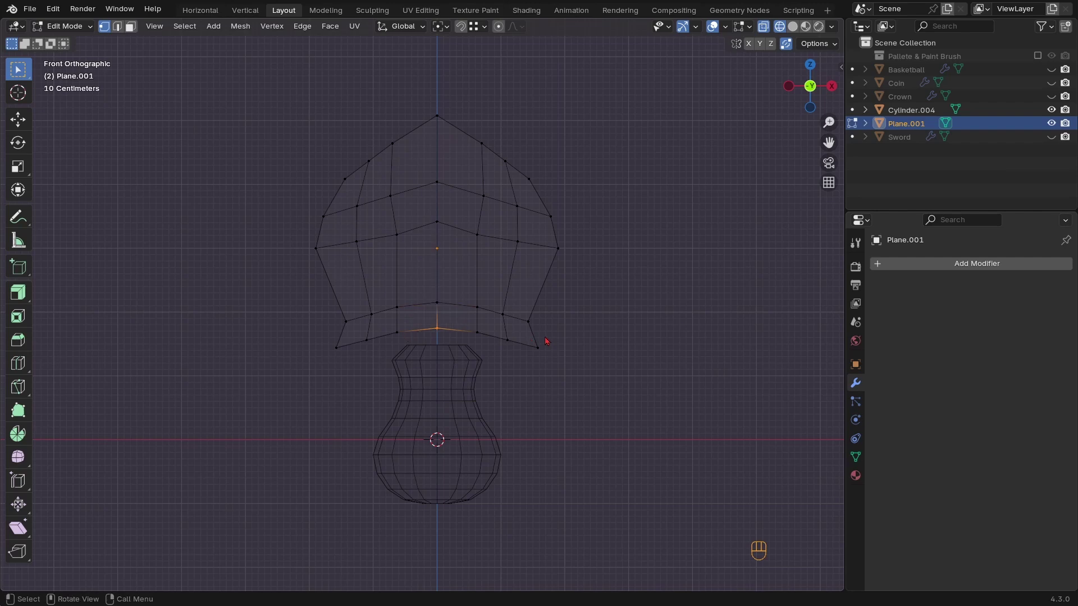
drag(553, 308, 517, 363)
shift+drag(349, 312, 313, 372)
key(g)
key(z)
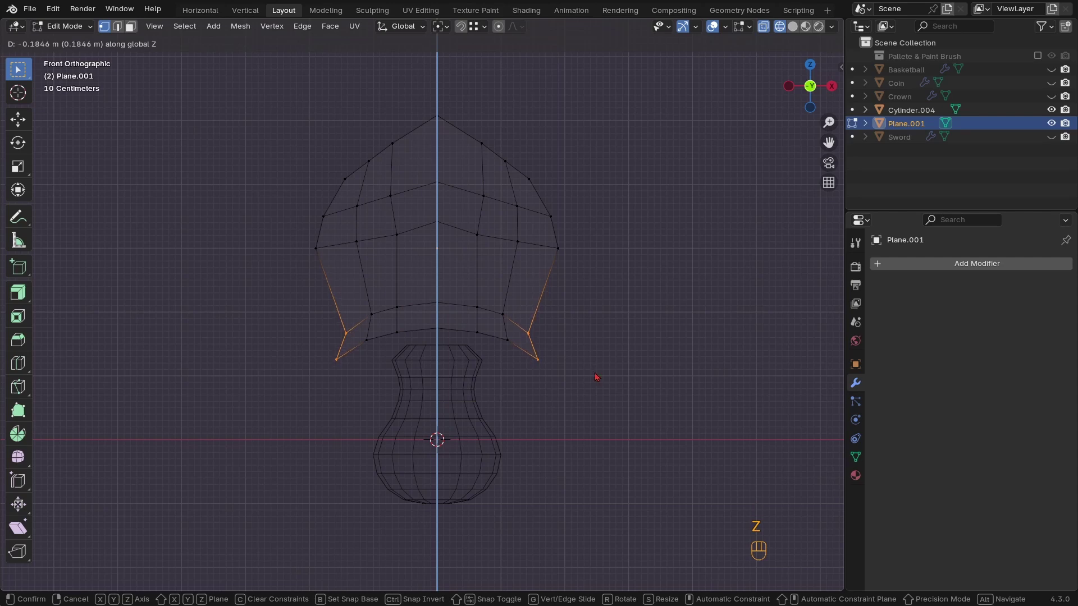
click(595, 378)
Lower the bottom-row vertices just inside the blade's outer corners about 0.09 m along Z on both sides
click(507, 341)
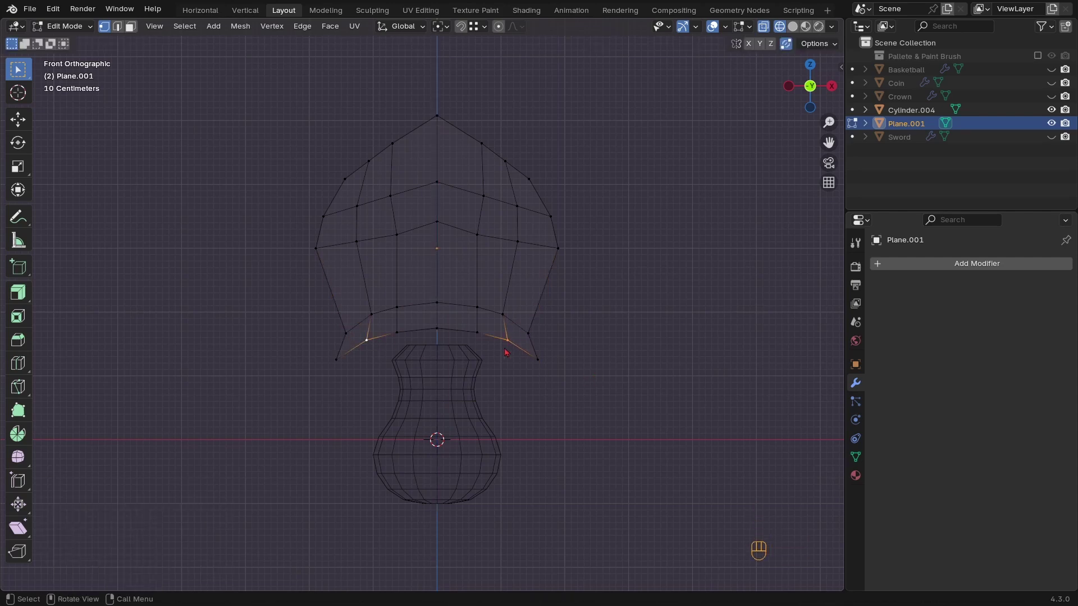
key(g)
key(z)
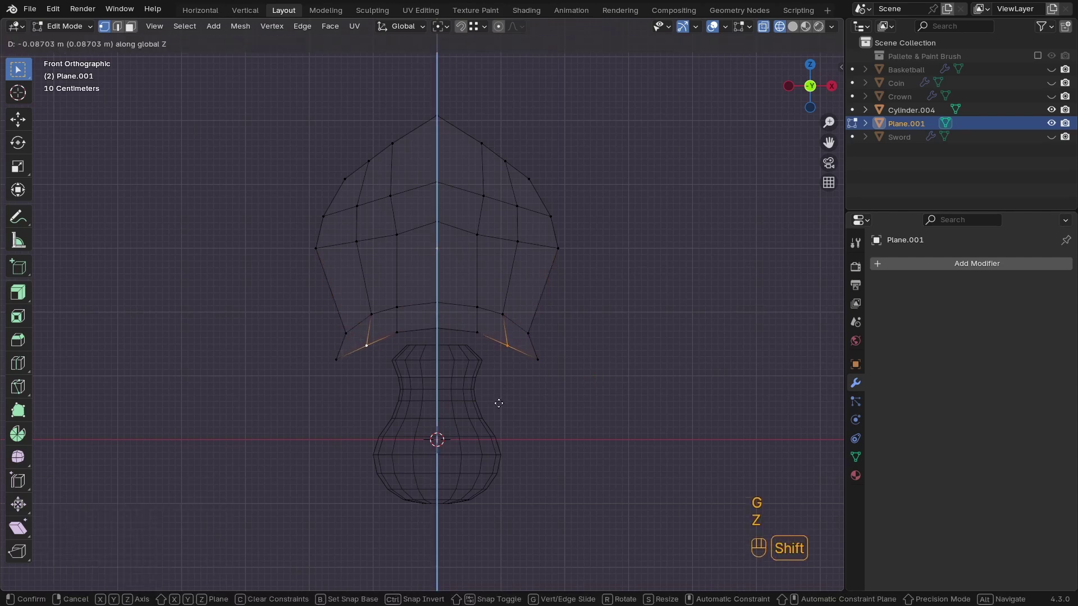
shift+click(498, 405)
Lower the blade's bottom centre vertex slightly along Z until it is level with its two neighbours
ctrl+middle_drag(493, 397, 449, 348)
click(447, 344)
key(g)
key(z)
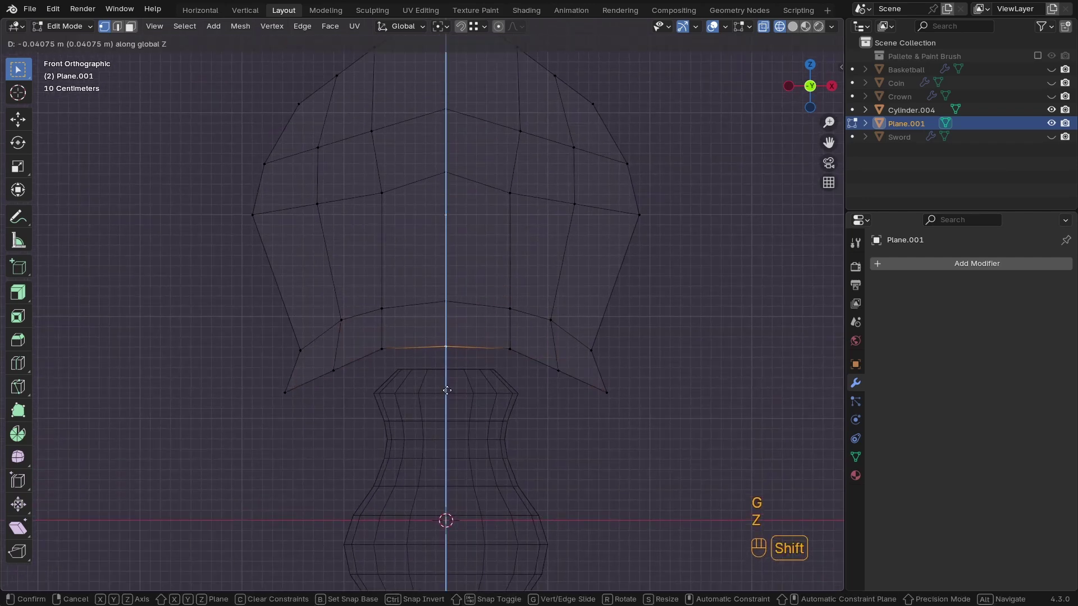
shift+click(443, 407)
Narrow the two centre edges of the blade's bottom row by scaling them to 0.652 along X
key(2)
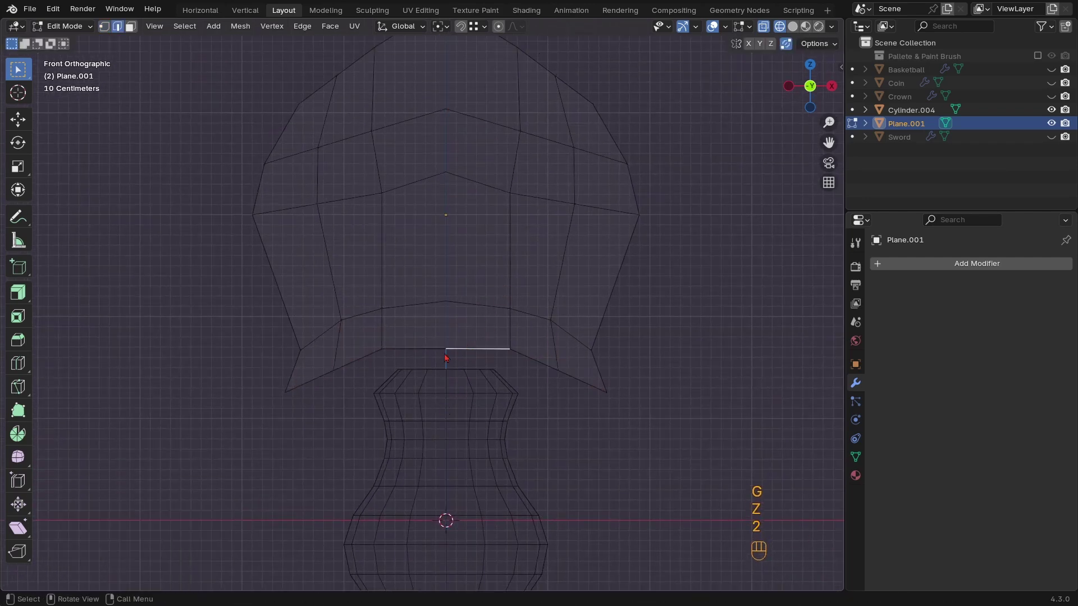
shift+click(445, 357)
key(s)
key(x)
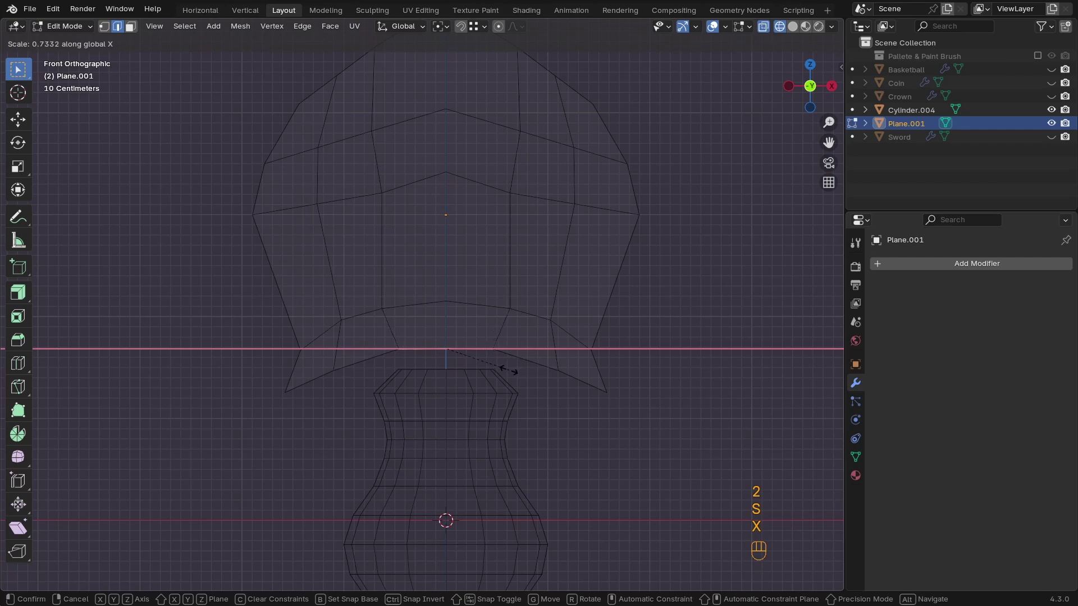
click(501, 371)
Extrude the narrowed bottom edges downward along Z to form a neck overlapping the handle
key(e)
key(z)
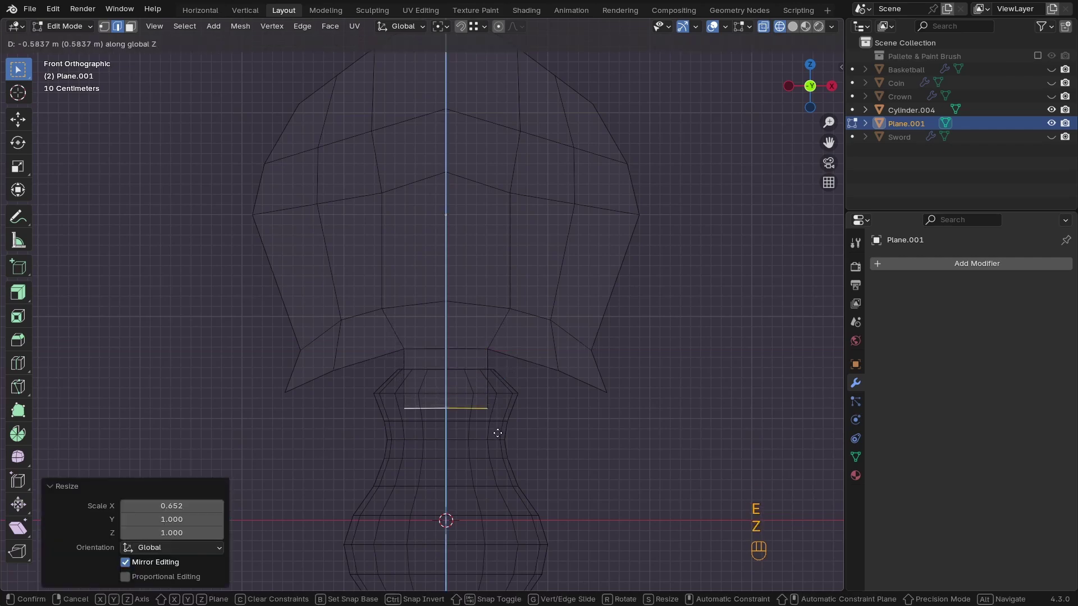
click(500, 463)
scroll(500, 460, down, 2)
Raise the whole blade object about 0.7 m along Z so its neck ends at the top of the handle
key(Tab)
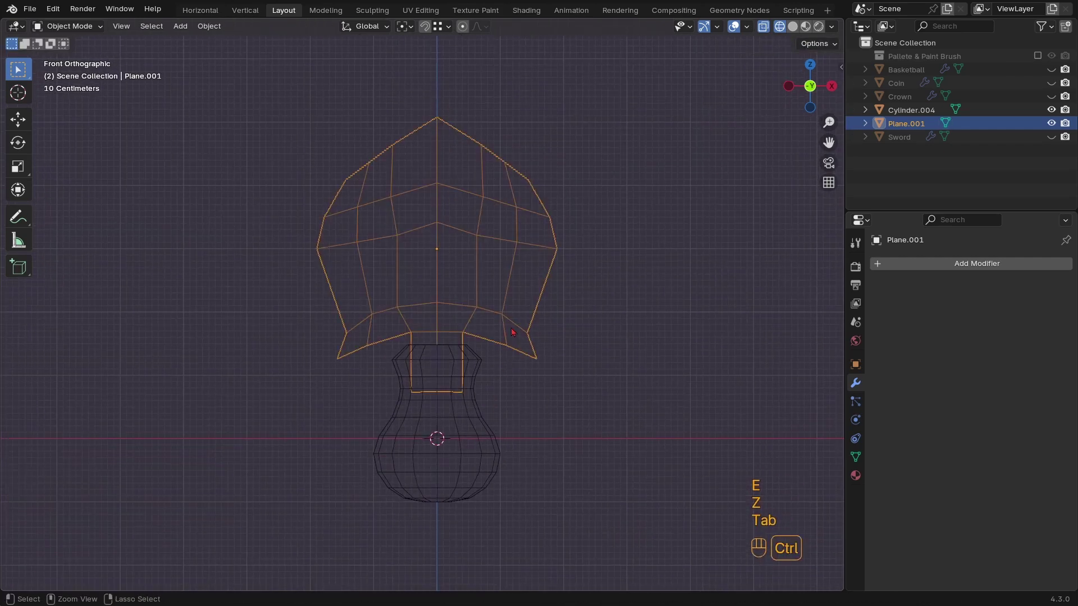
key(g)
key(z)
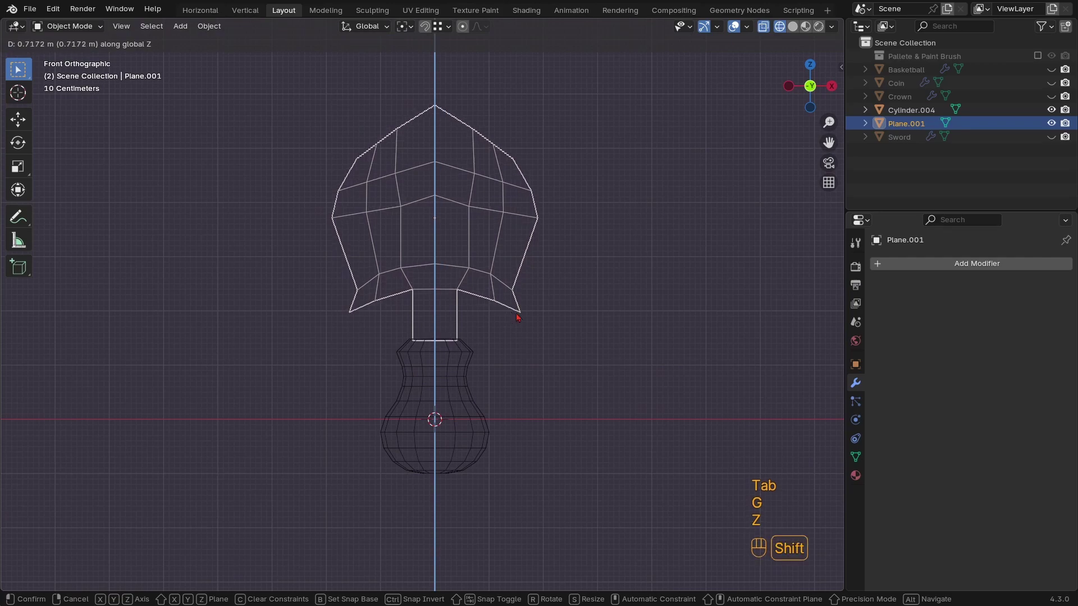
click(490, 352)
scroll(489, 353, up, 3)
scroll(535, 307, down, 1)
Lower the neck's bottom edges along Z so the neck extends into the handle
key(Tab)
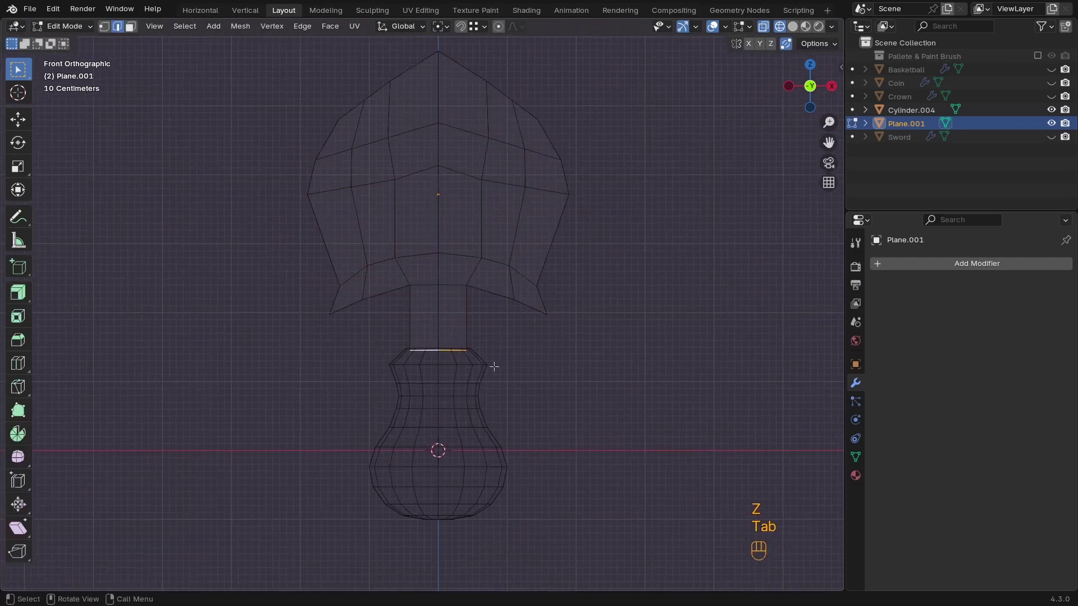
key(g)
key(z)
click(499, 393)
key(Tab)
Scale the whole blade object up uniformly to about 1.33
ctrl+middle_drag(499, 393, 499, 357)
key(Tab)
key(s)
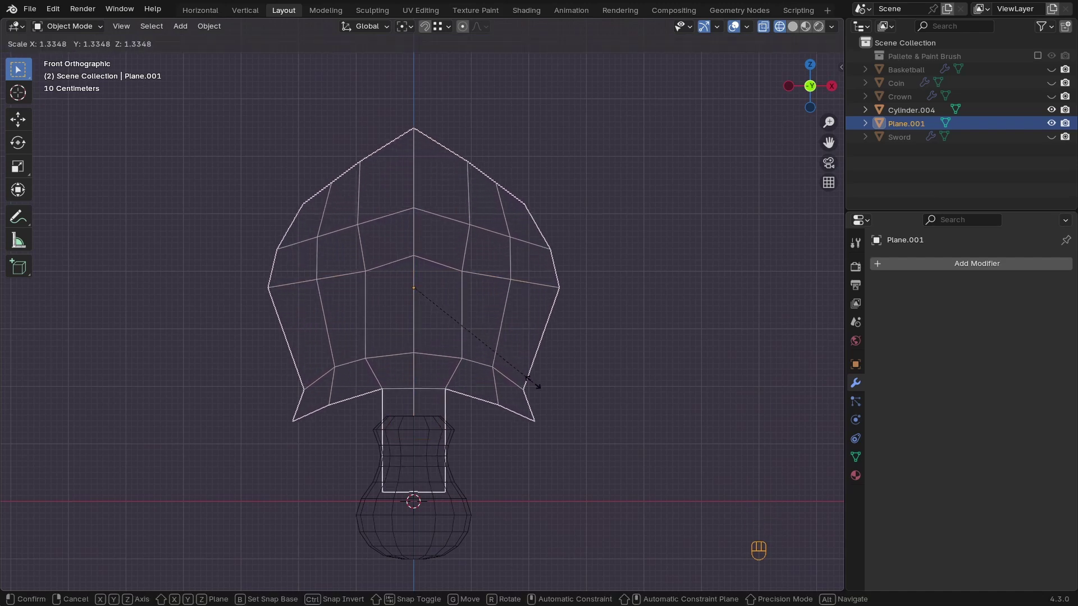
click(536, 386)
Narrow the neck's upper and lower edges to roughly two thirds of their width along X
ctrl+middle_drag(536, 386, 474, 418)
key(Tab)
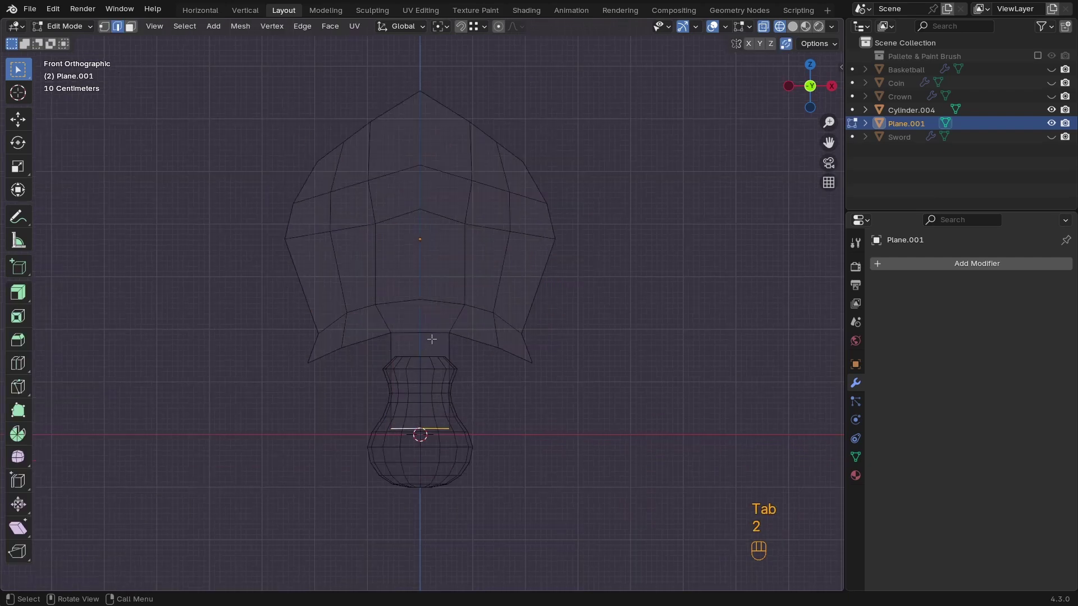
key(shift)
key(s)
key(x)
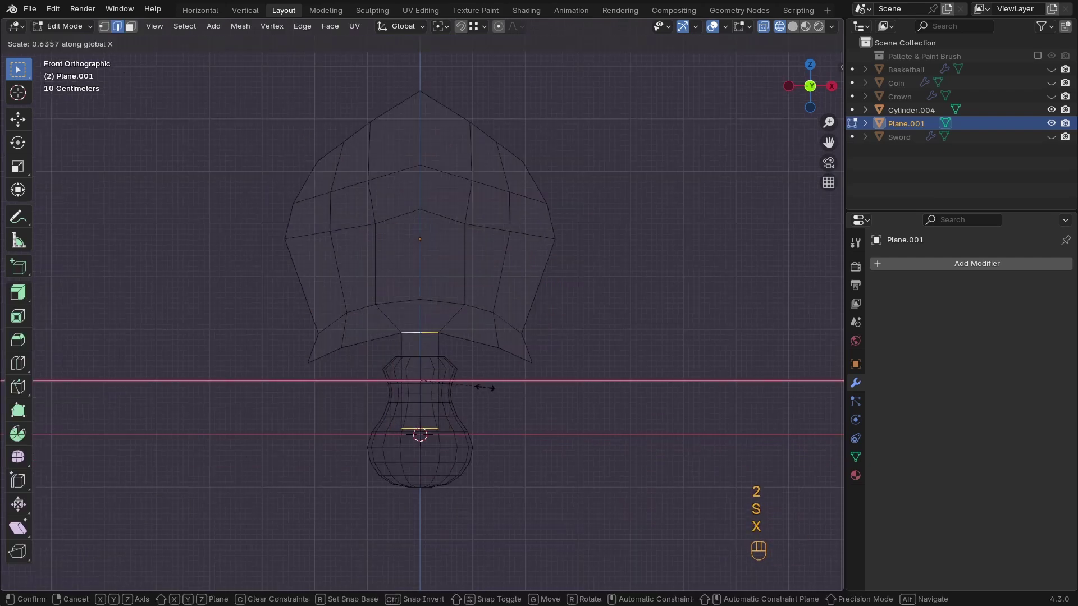
click(489, 387)
Shorten the neck by raising its bottom edges about 0.533 m along Z
drag(409, 406, 464, 443)
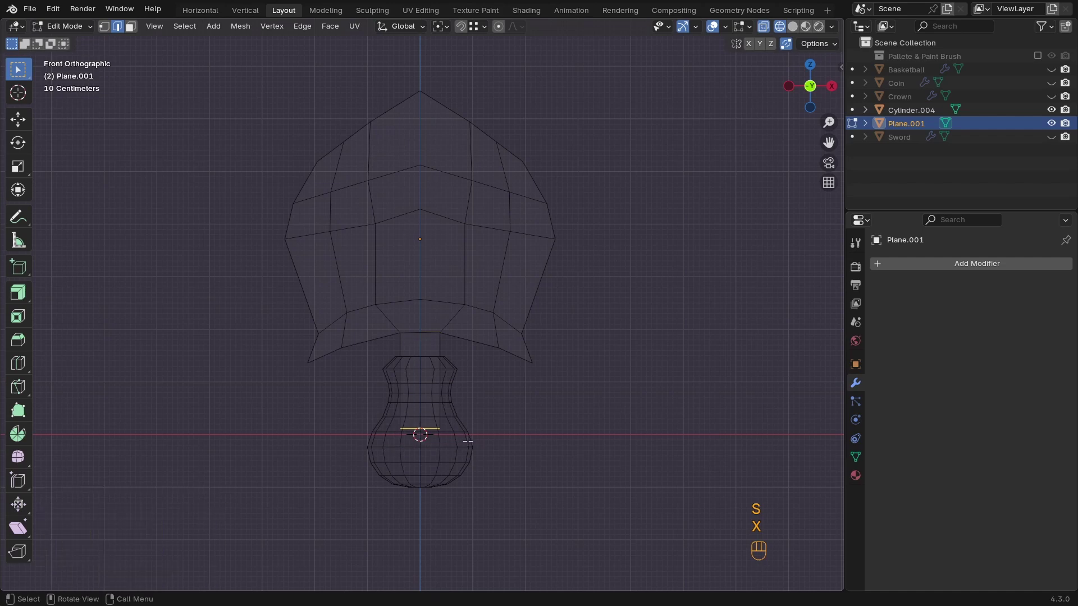
key(g)
key(z)
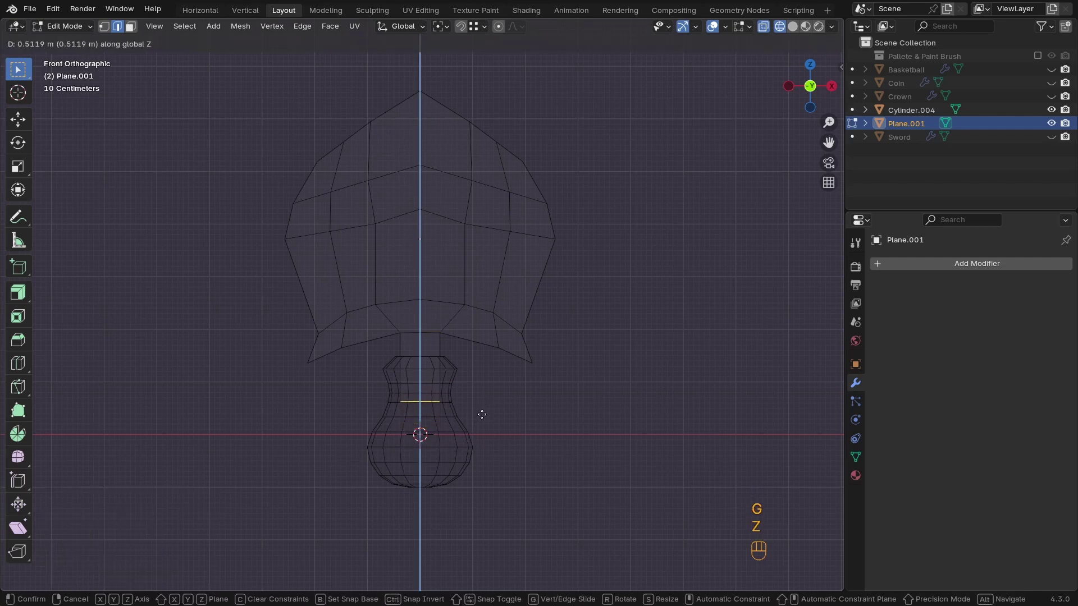
click(483, 413)
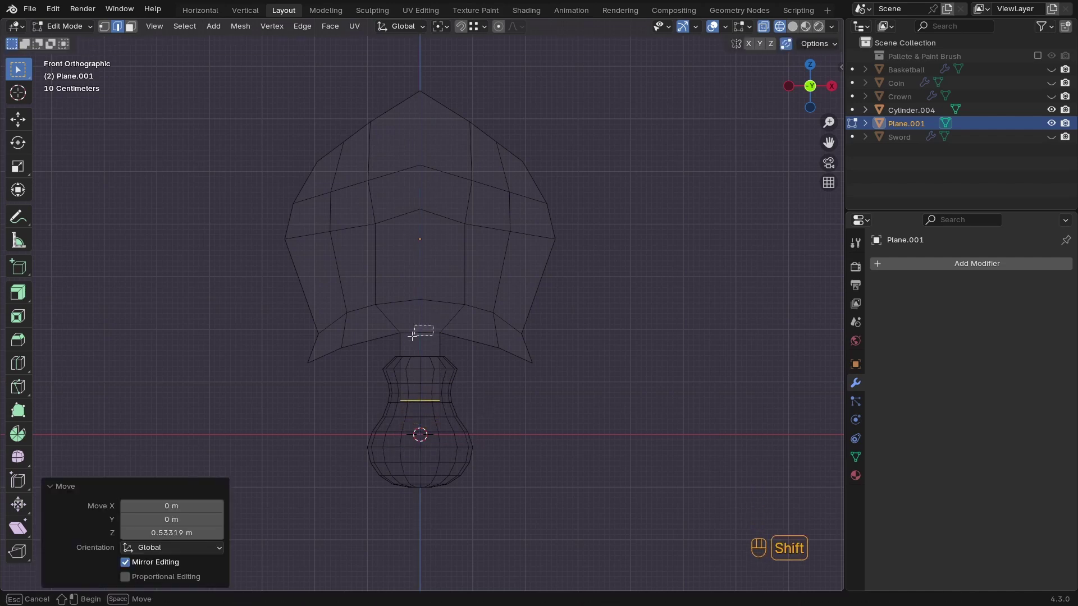
Widen the neck by scaling its upper and lower edges to about 1.13 along X
shift+drag(413, 336, 415, 335)
key(s)
right_click(471, 385)
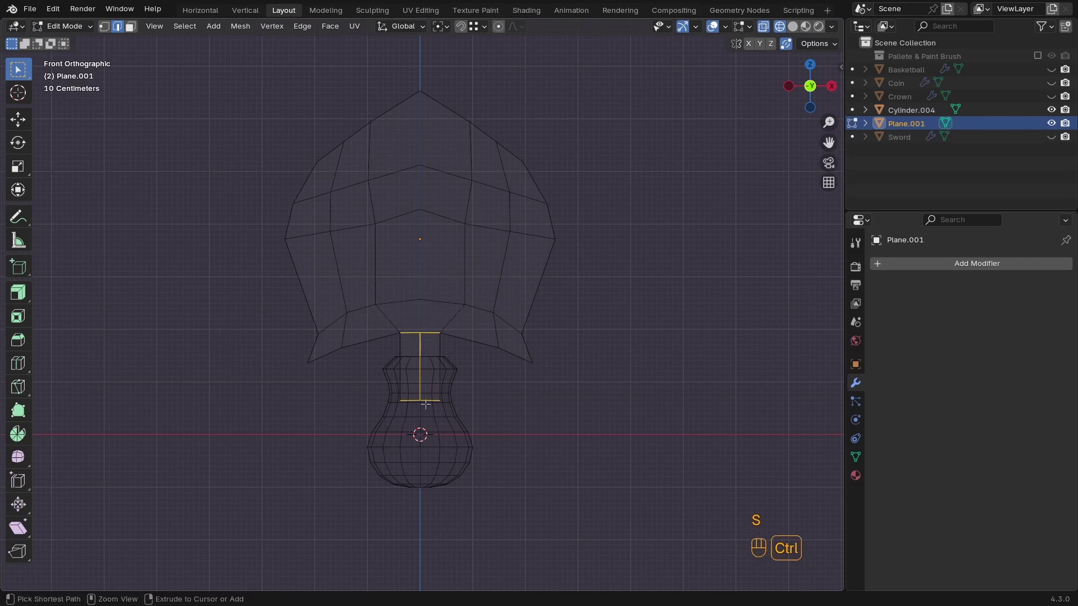
key(s)
key(x)
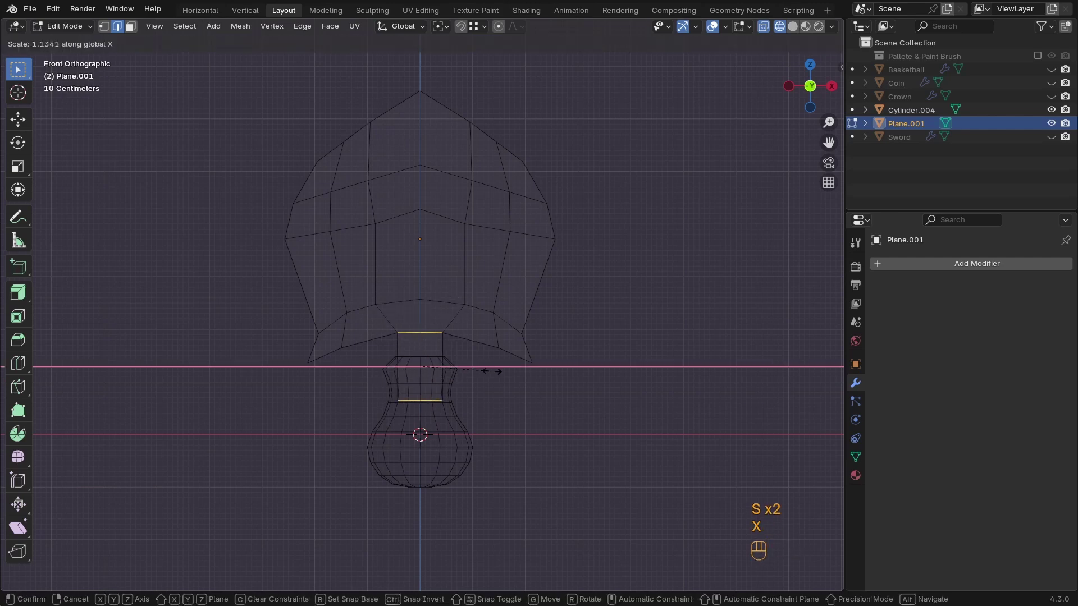
click(491, 372)
Raise the whole blade object about 0.555 m along Z above the handle
key(Tab)
key(g)
key(z)
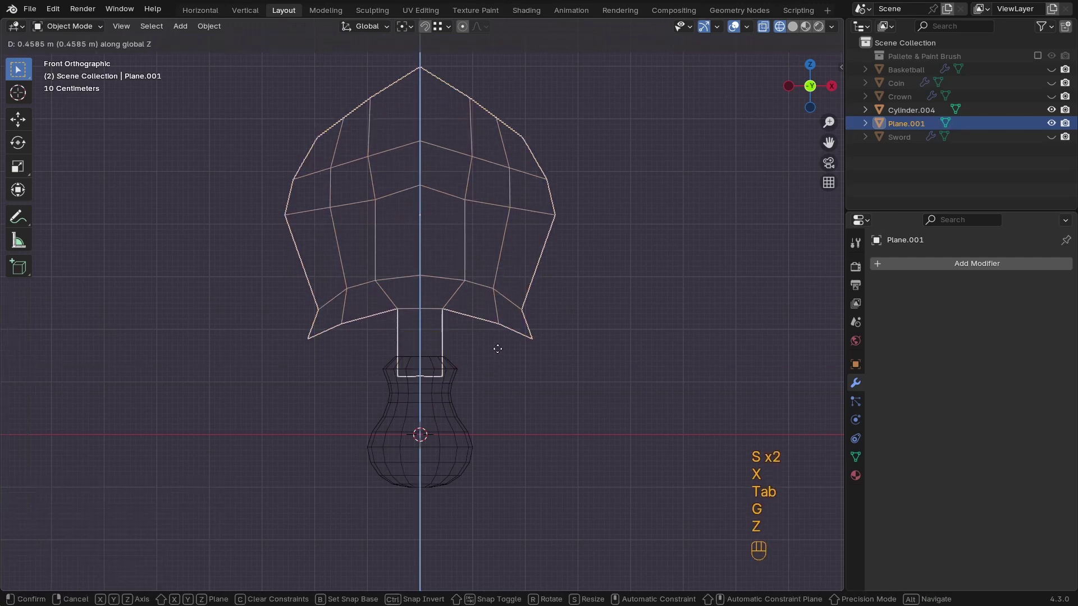
click(497, 349)
In solid front view, slide the blade's widest edge row downward by a factor of about 0.2 and scale it to about 1.16
middle_drag(502, 352, 472, 396)
key(z)
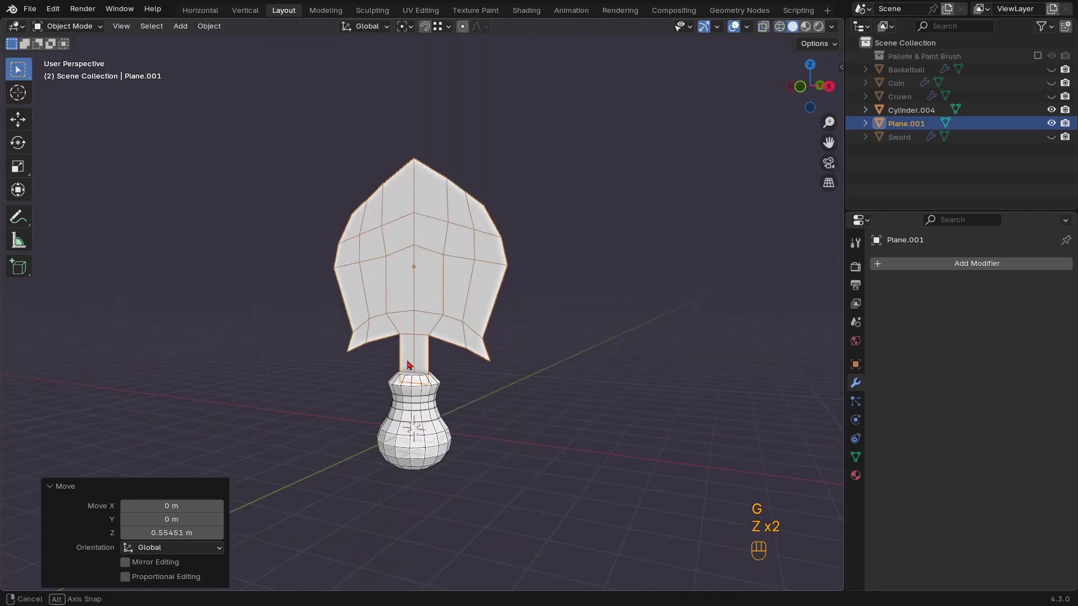
middle_drag(408, 365, 448, 370)
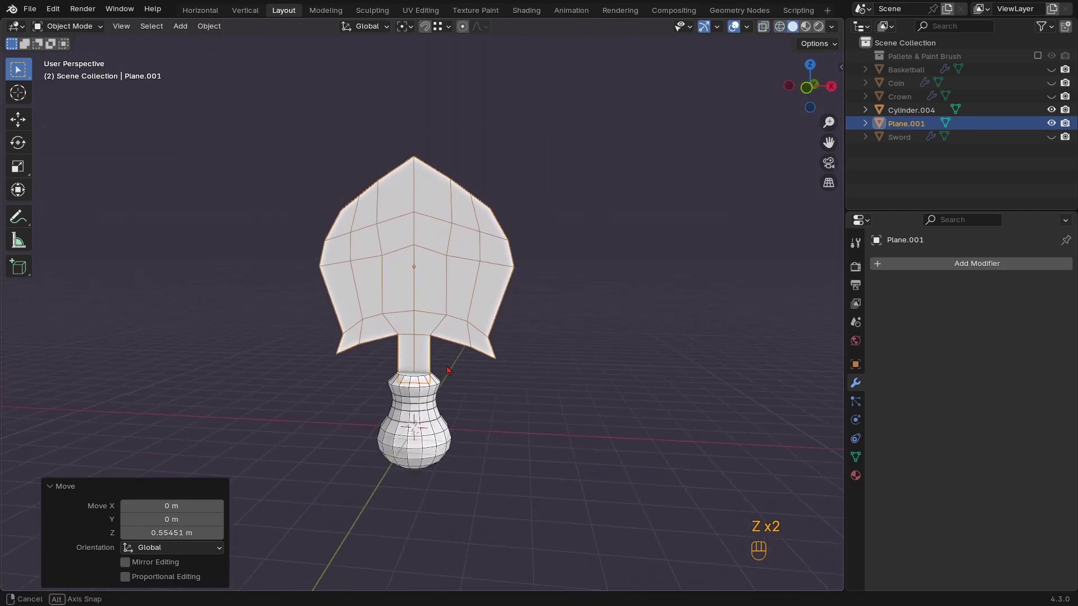
key(KP_1)
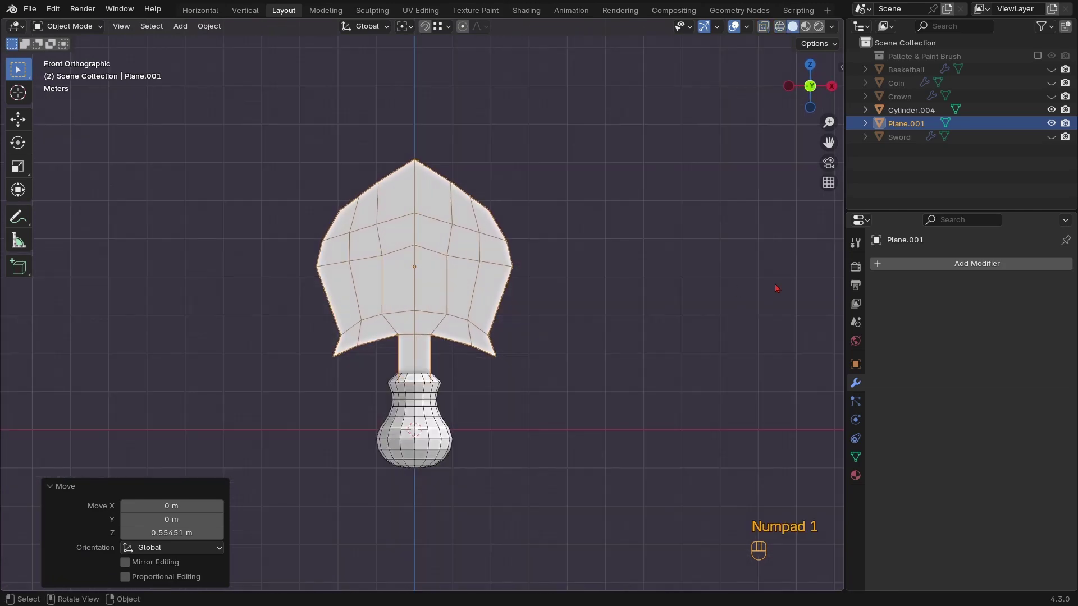
scroll(548, 325, up, 2)
shift+scroll(567, 337, up, 1)
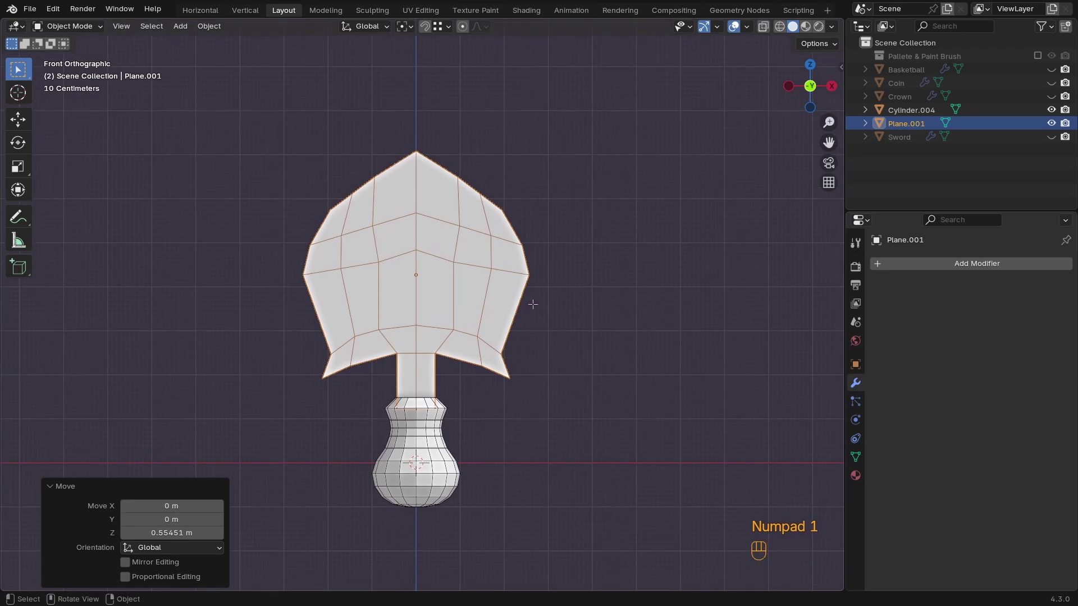
key(Tab)
key(g)
key(g)
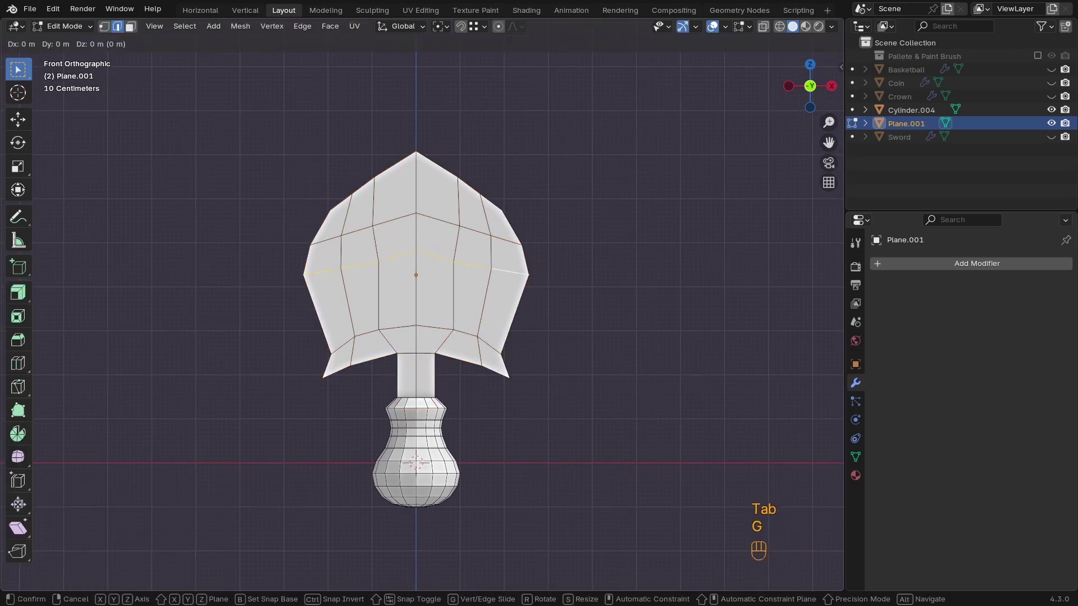
click(525, 289)
key(s)
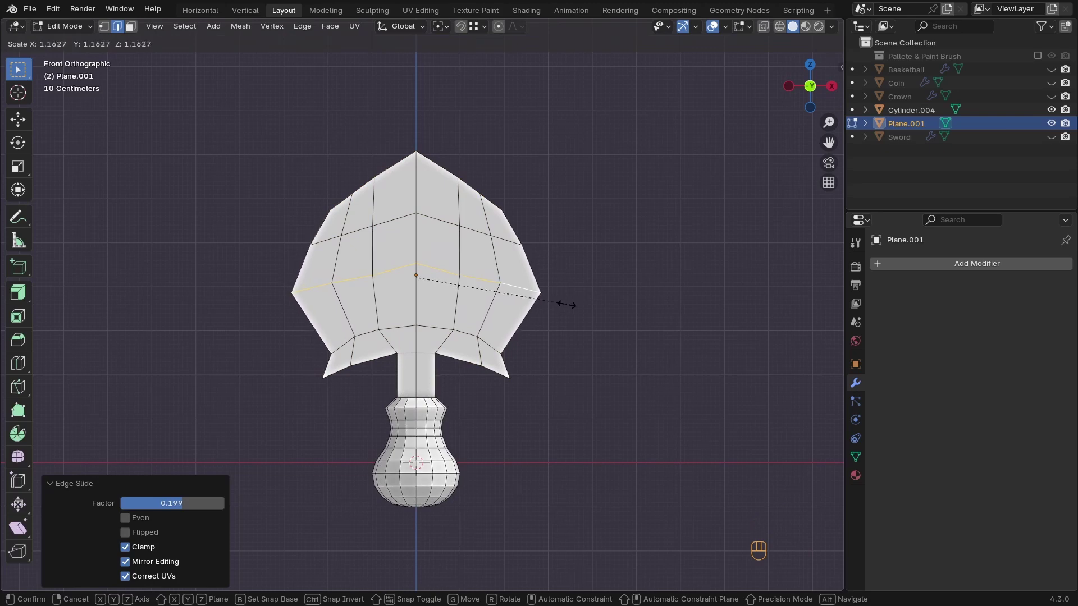
click(567, 305)
Slide the edge row above the widest one downward and scale it to 1.096 along X
key(ctrl+z)
key(s)
key(x)
click(524, 211)
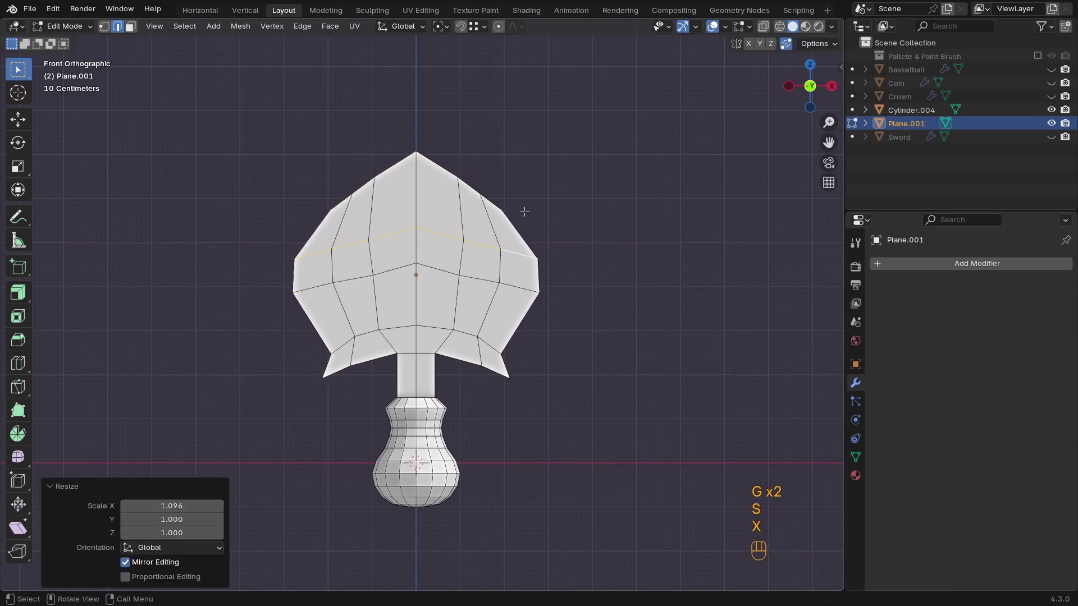
Slide the two outer shoulder vertices down the blade's outline by a factor of 0.421 and adjust their spread by scaling
key(1)
key(z)
drag(495, 198, 509, 217)
shift+drag(344, 206, 321, 220)
key(g)
key(g)
click(537, 273)
key(s)
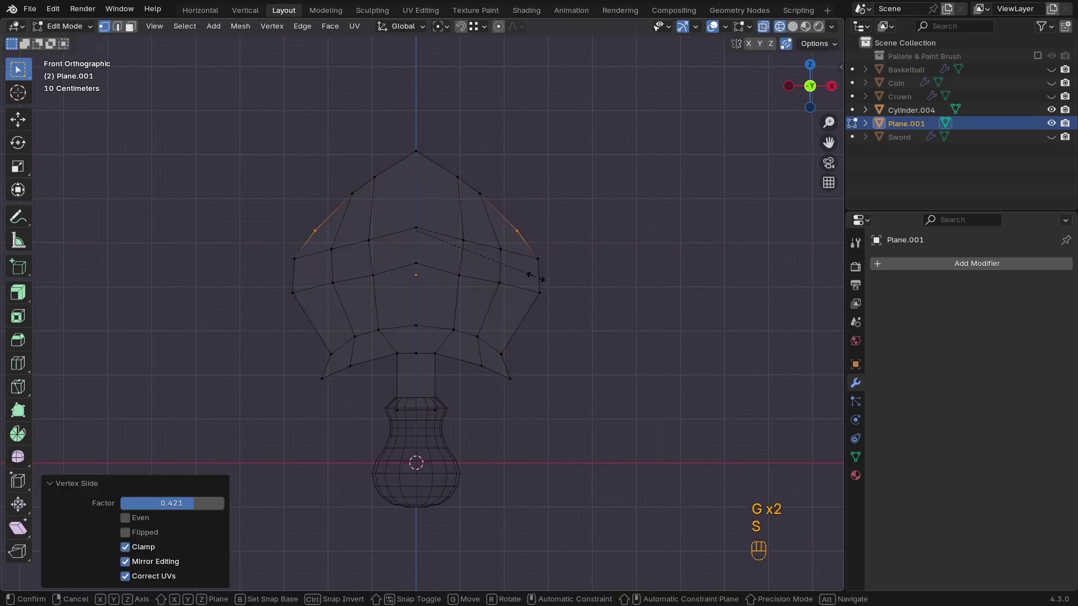
click(536, 276)
Raise the blade's tip vertex along Z to make the point sharper
click(416, 151)
key(g)
key(z)
click(468, 165)
Reshape the two vertices beside the tip: scale along X, slide by a factor of 0.232, and scale to about 1.04
drag(468, 166, 390, 194)
key(s)
key(x)
click(444, 188)
key(g)
key(g)
click(432, 182)
key(s)
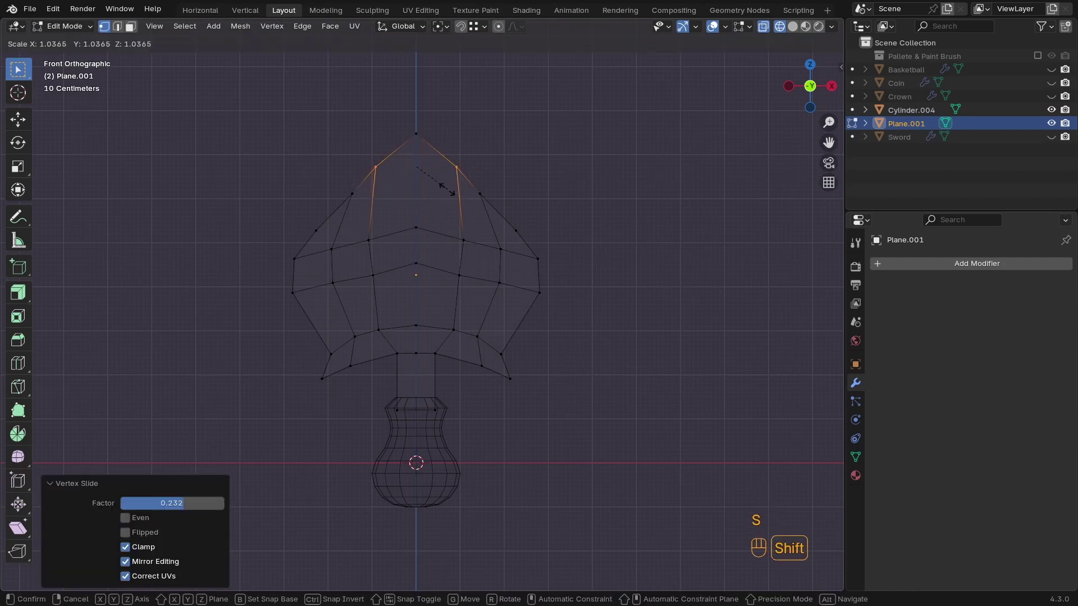
click(446, 188)
In solid view, select the blade's vertical centre edges and turn on proportional editing
key(Tab)
key(z)
scroll(453, 314, down, 2)
scroll(484, 306, up, 2)
mouse_move(484, 305)
middle_down()
mouse_move(226, 397)
mouse_move(460, 415)
mouse_move(498, 363)
mouse_move(471, 370)
mouse_move(449, 327)
mouse_move(428, 387)
mouse_move(460, 334)
mouse_move(449, 347)
mouse_move(440, 335)
mouse_move(399, 337)
mouse_move(443, 342)
mouse_move(437, 331)
middle_up()
key(Tab)
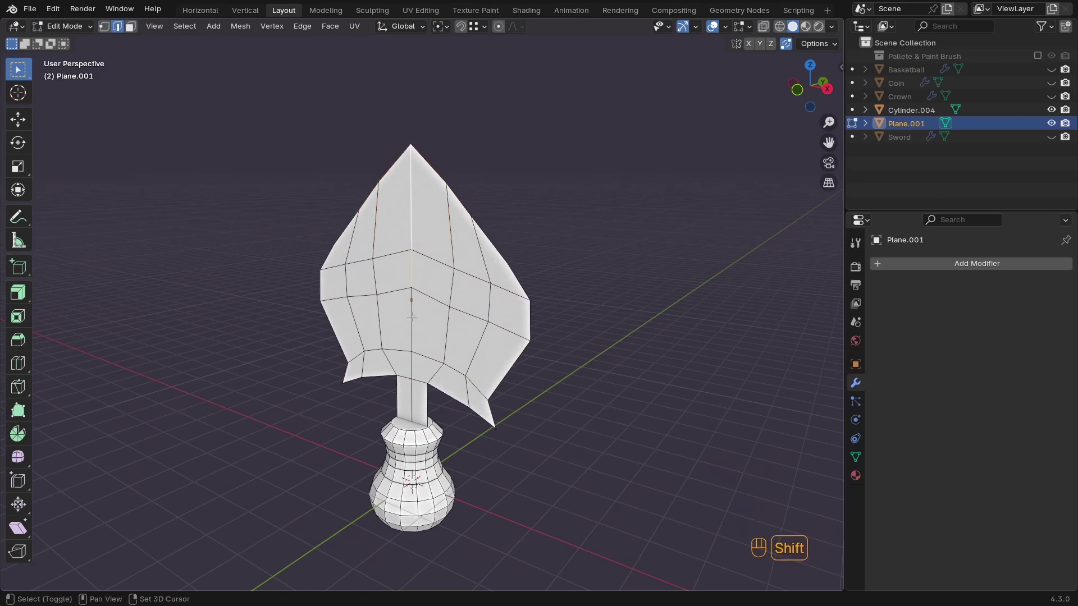
middle_drag(458, 329, 407, 334)
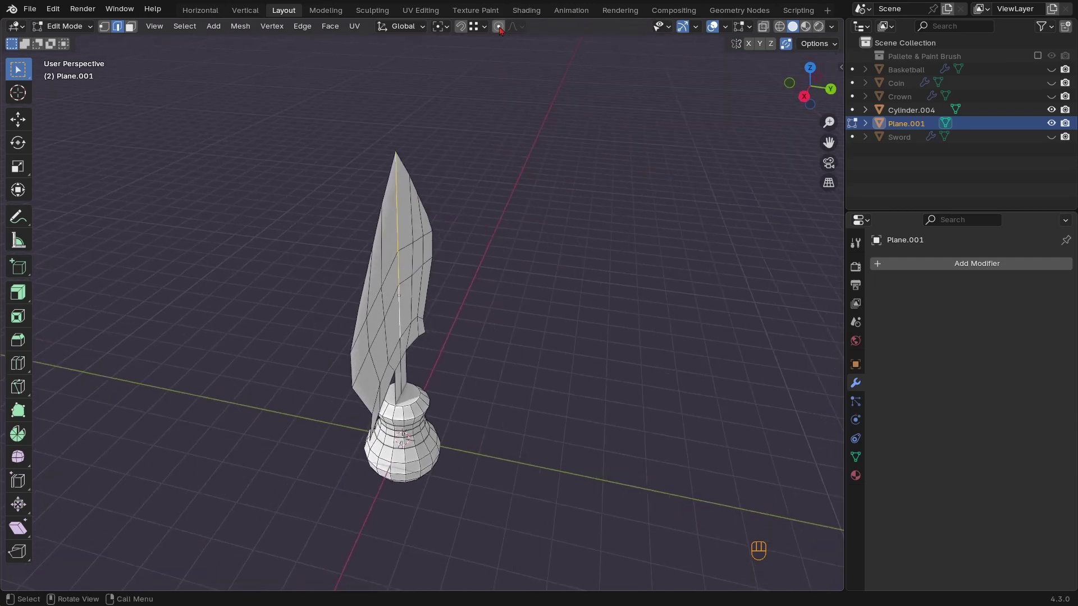
click(515, 28)
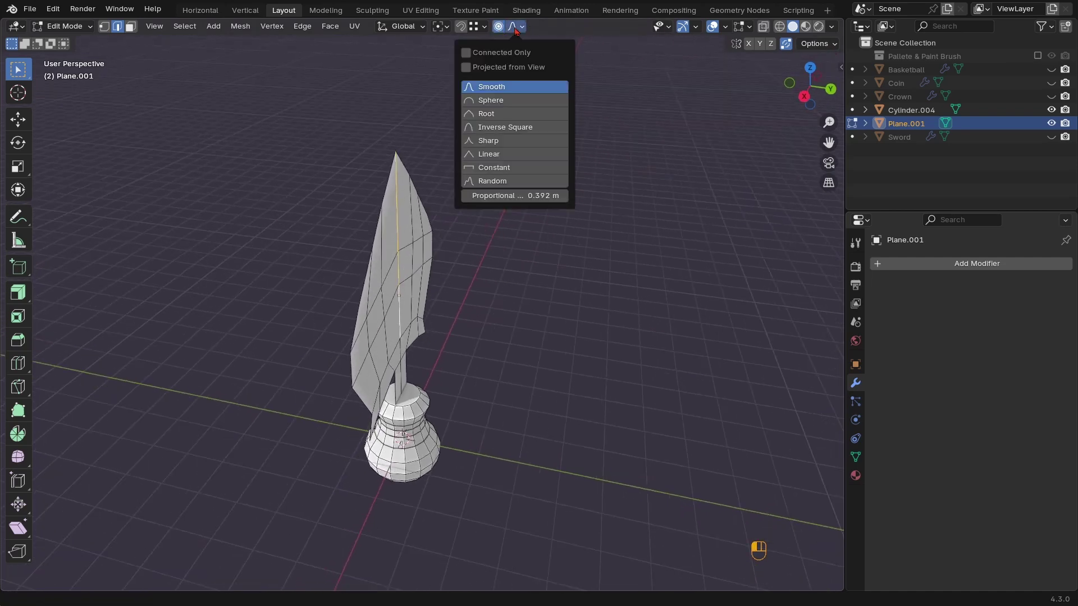
Try to move the centre edges along Y with Smooth falloff and a proportional size of 0.392 m
middle_drag(563, 303, 586, 307)
key(g)
key(y)
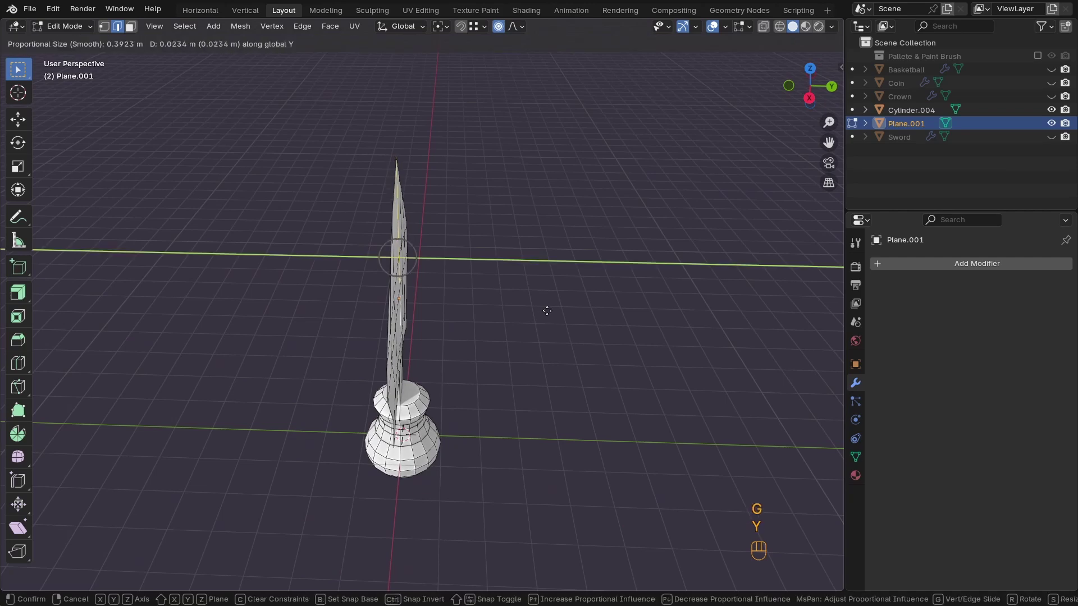
right_click(558, 313)
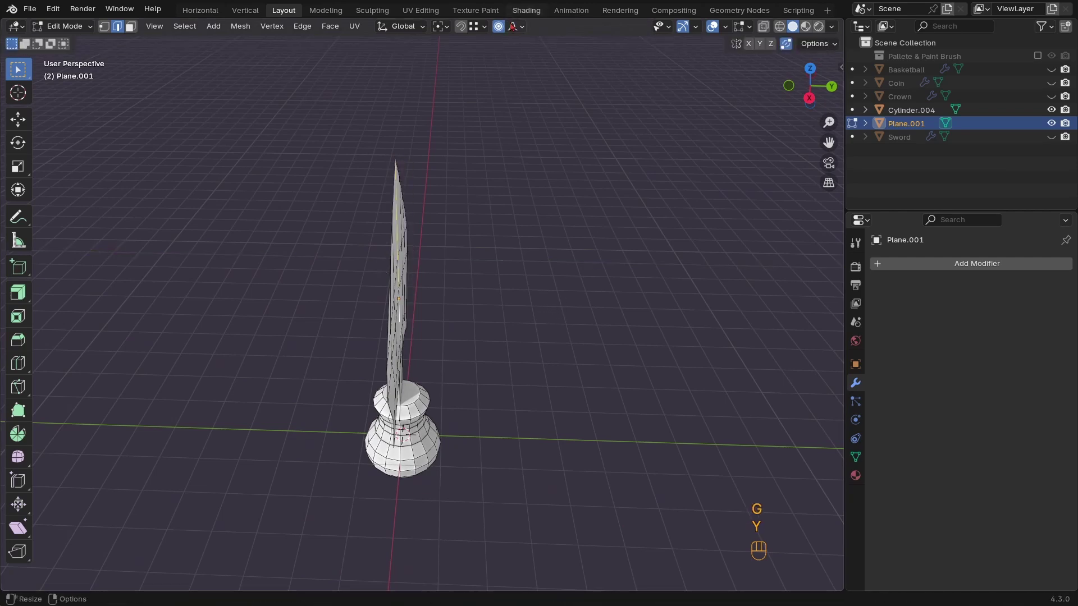
click(515, 26)
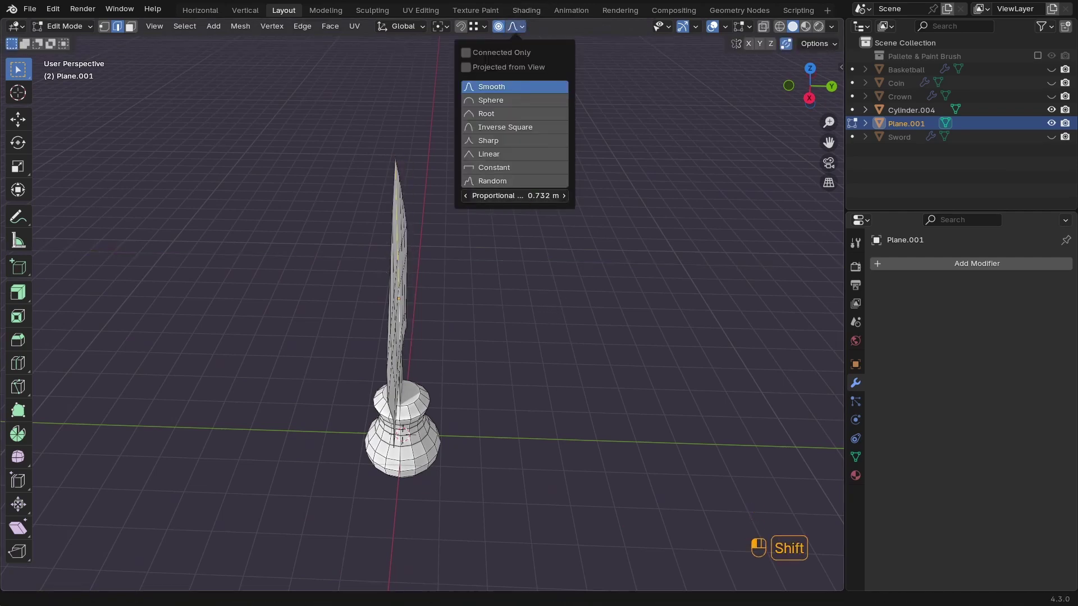
key(g)
key(y)
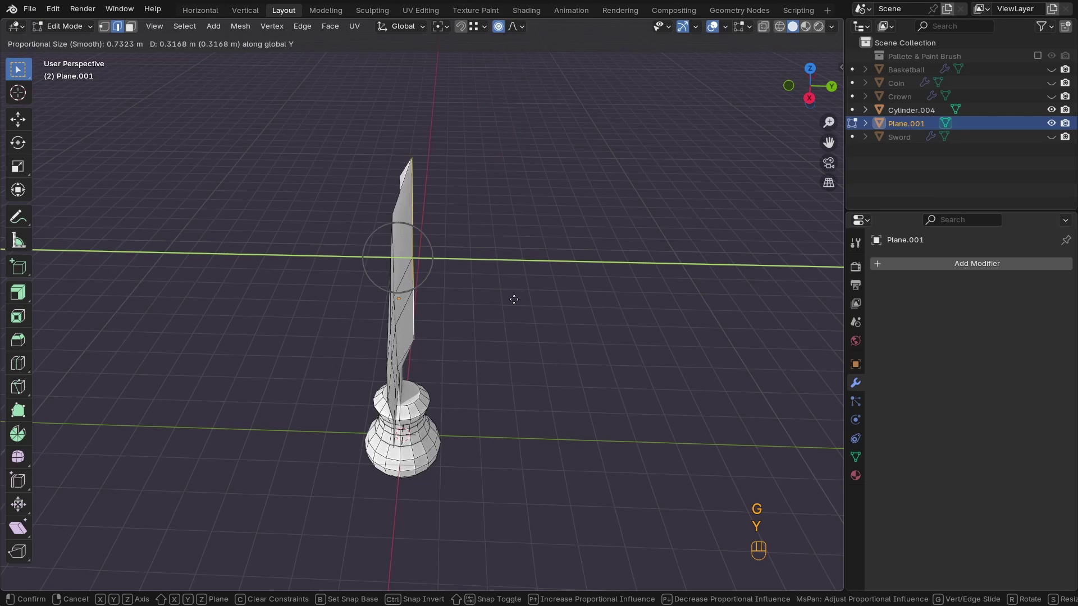
right_click(514, 300)
Move the blade's vertical centre edges about 0.468 m along Y using Smooth falloff and a proportional size of about 2.29 m
click(516, 27)
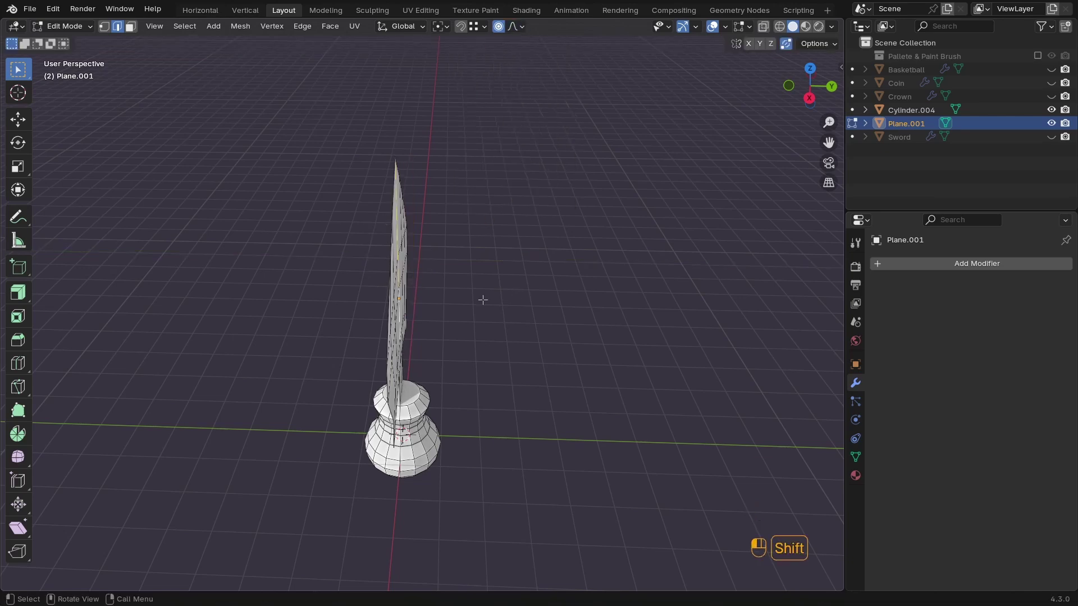
key(g)
key(y)
click(519, 367)
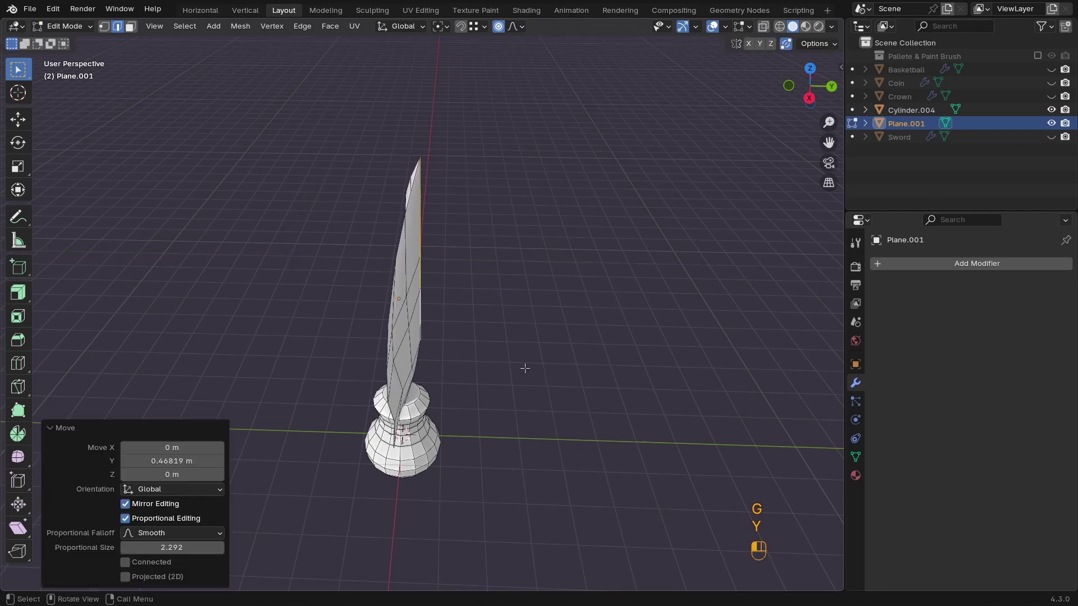
middle_drag(524, 368, 435, 334)
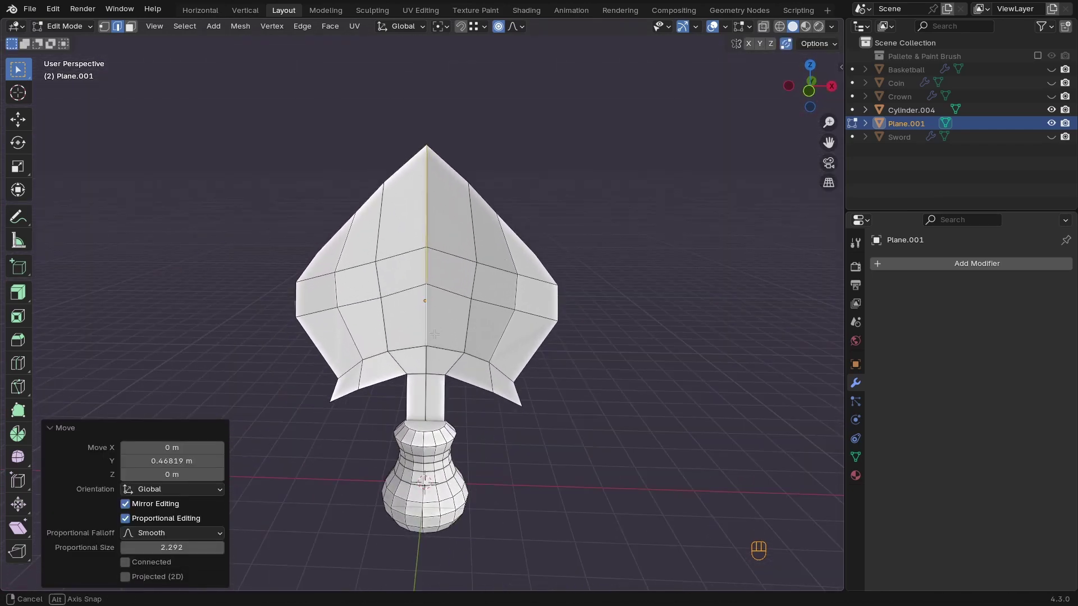
click(514, 29)
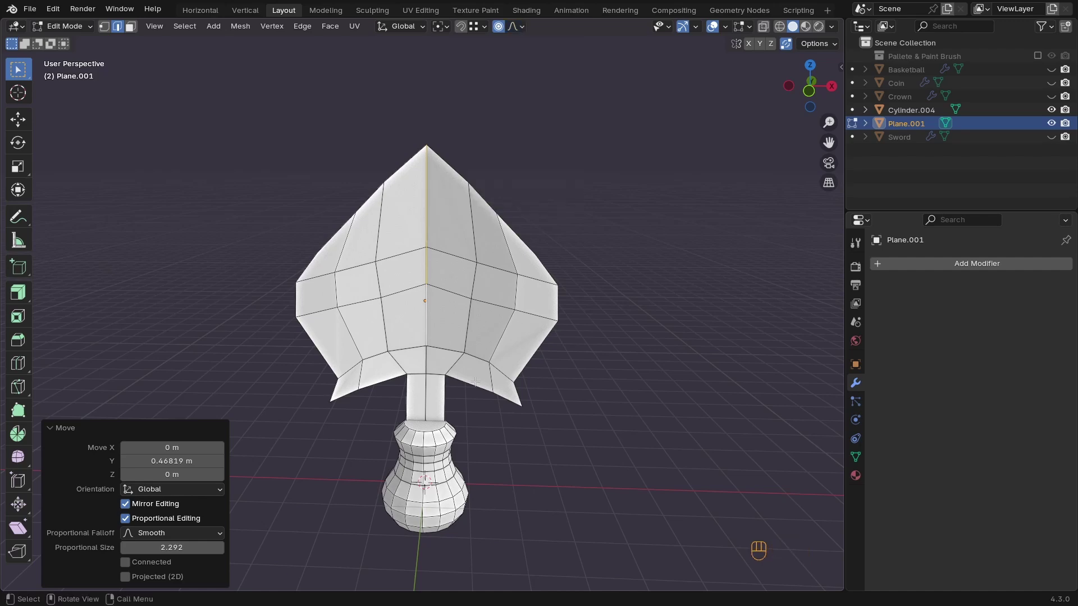
Select the blade's lower outer side edges in wireframe and move them about -0.41 m along Y with a proportional size of 0.302 m
middle_drag(499, 399, 544, 337)
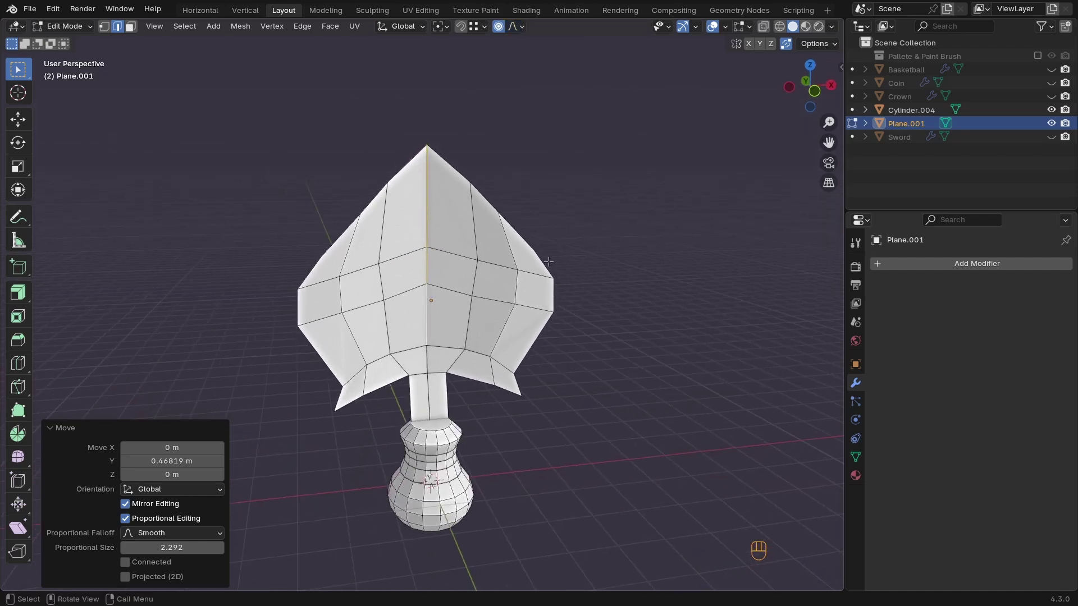
click(555, 289)
key(z)
key(4)
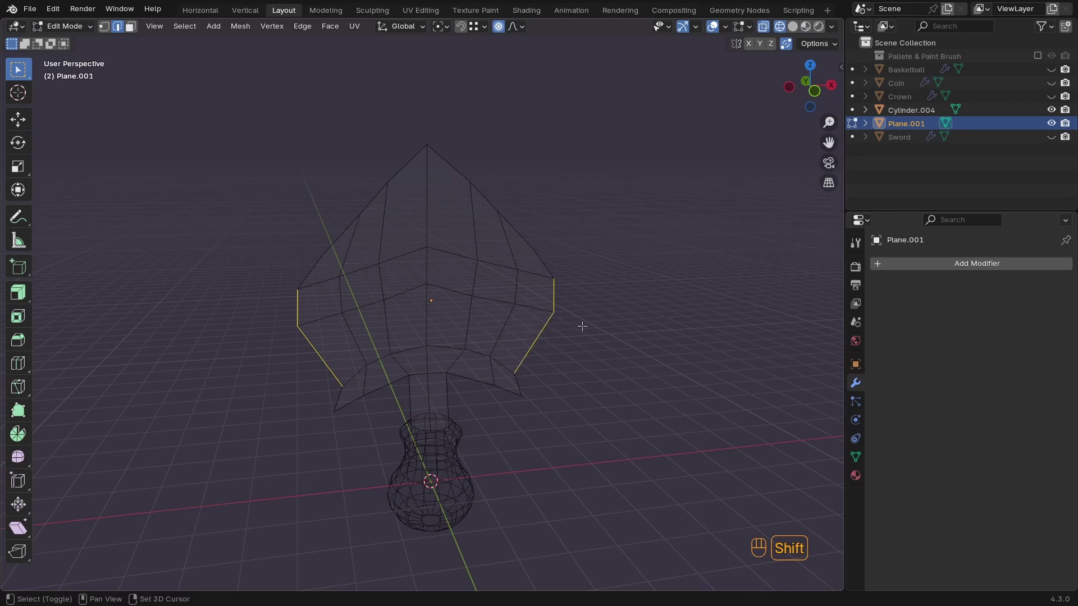
middle_drag(582, 326, 573, 359)
key(g)
key(y)
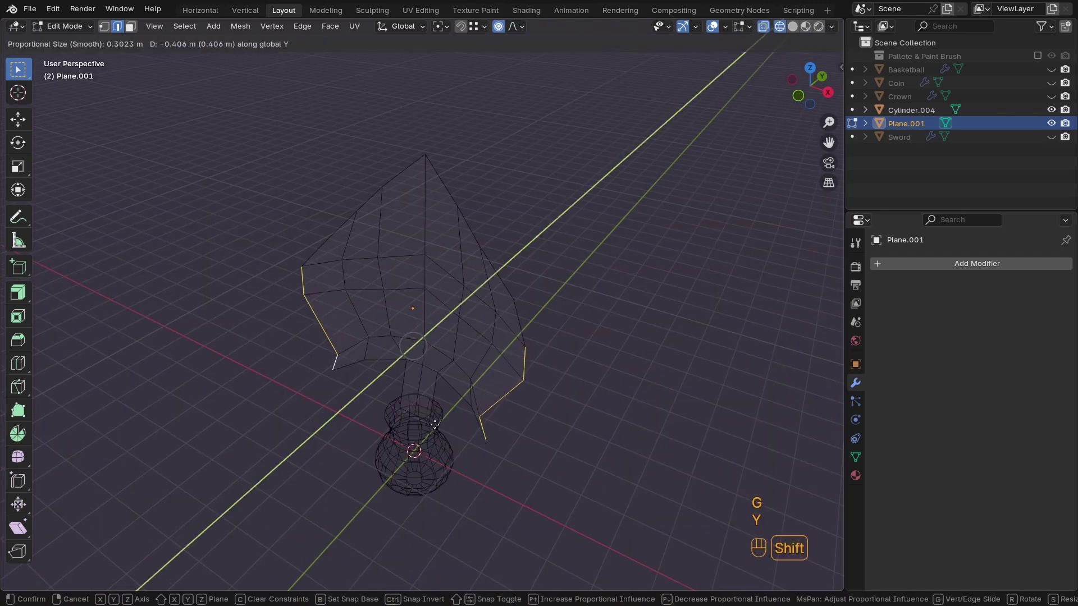
click(435, 425)
Scale the selected side edges to 0.257 along Y, and shift them along Y to even out the blade's curve
key(shift+z)
middle_drag(435, 425, 547, 337)
key(shift+z)
key(s)
key(y)
click(460, 316)
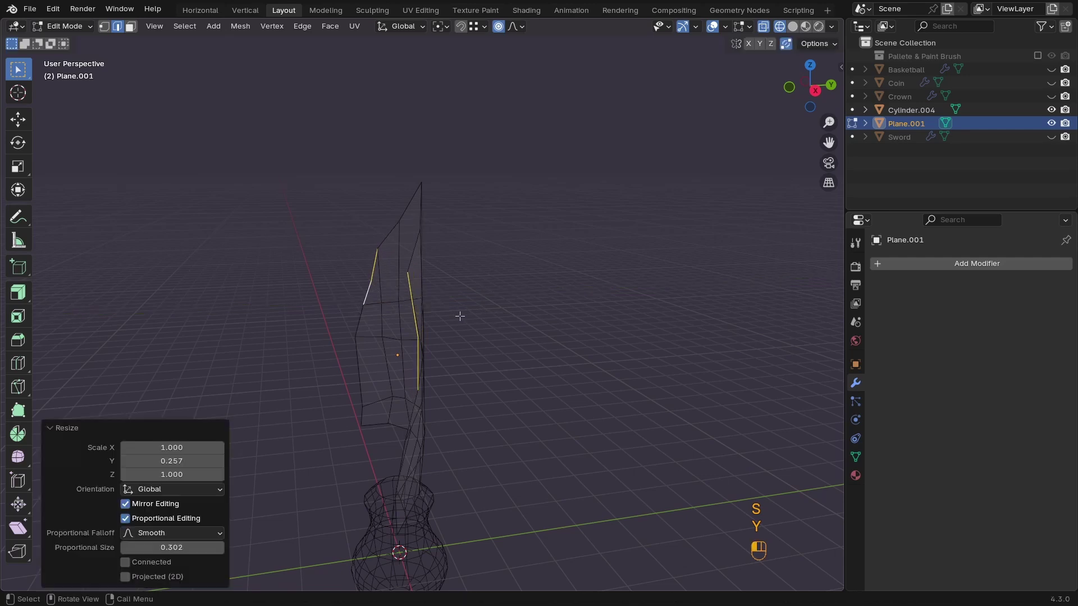
key(g)
key(y)
click(515, 330)
Select the two outer vertices just above the blade's lower corners and move them along Y
key(1)
click(396, 272)
shift+click(372, 247)
key(g)
key(y)
middle_drag(410, 365, 561, 332)
Scale the two selected outer vertices to 1.088 along X and adjust their position along Y
key(shift+z)
key(KP_1)
key(s)
key(x)
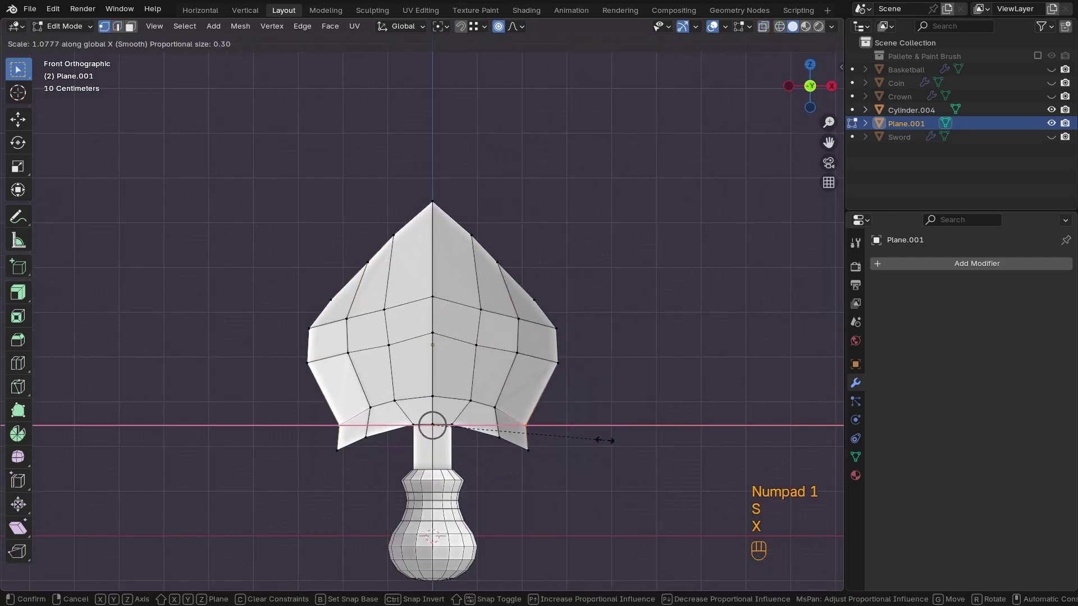
click(607, 439)
key(KP_3)
middle_drag(623, 436, 583, 391)
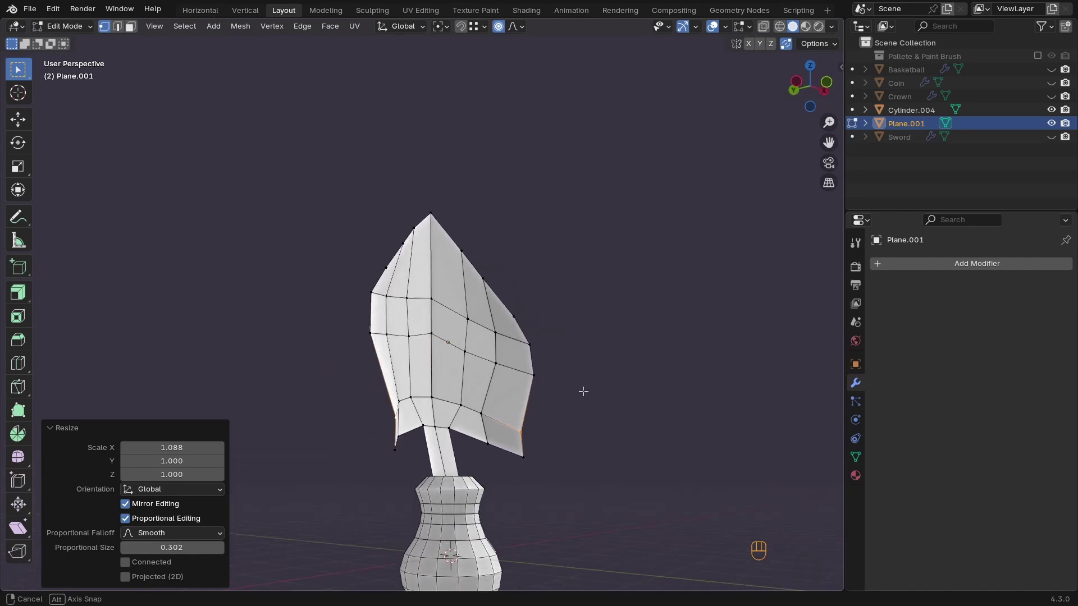
key(g)
key(y)
click(410, 409)
Select the vertical centre edge of the blade's neck and move it in the negative Y direction with proportional editing
key(Tab)
middle_drag(409, 409, 415, 404)
key(ctrl+KP_3)
scroll(539, 393, up, 5)
middle_drag(539, 393, 458, 402)
key(Tab)
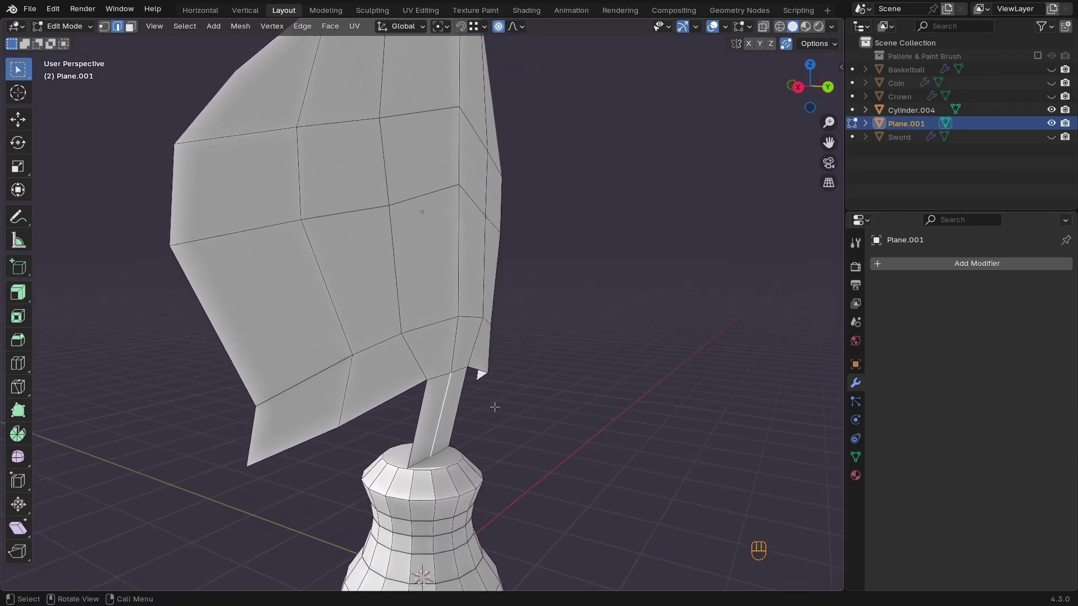
key(g)
key(y)
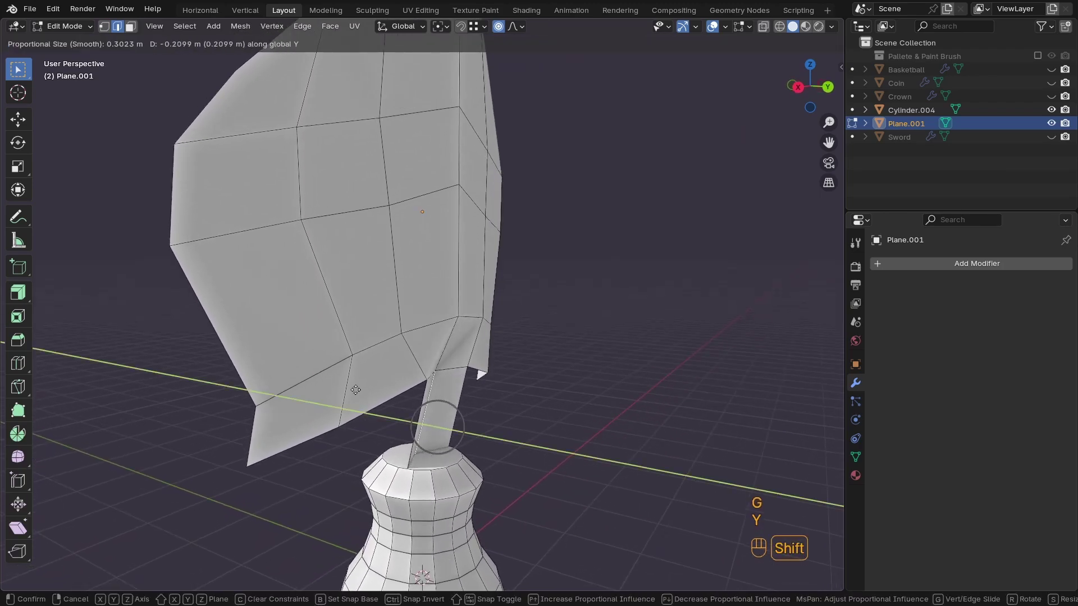
click(321, 381)
Inspect the blade's curvature and the transition into the neck from several angles
key(Tab)
middle_drag(466, 393, 442, 385)
key(Tab)
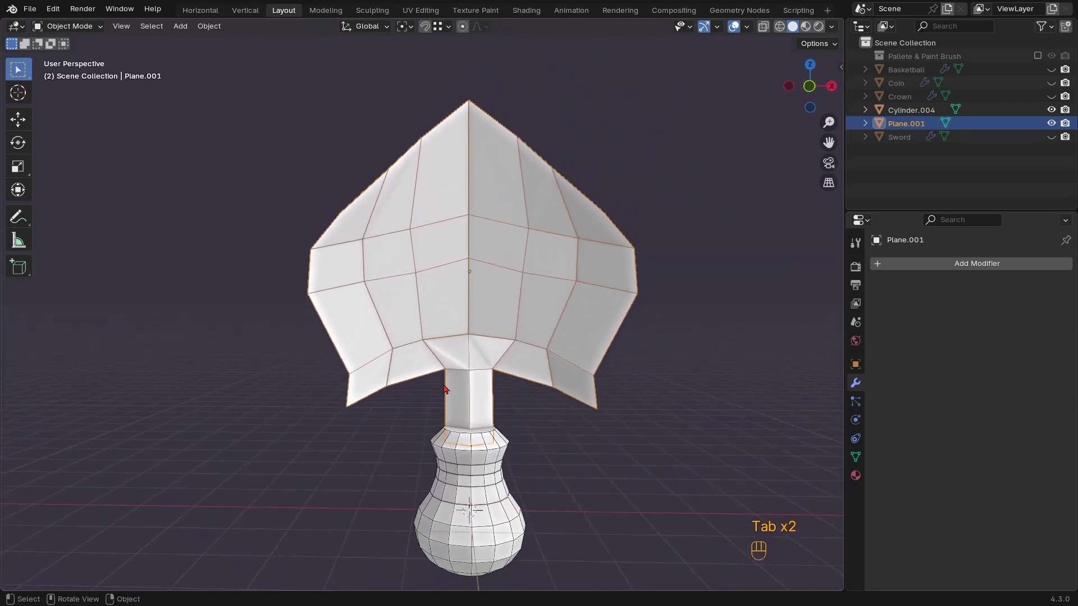
scroll(543, 391, up, 4)
middle_drag(543, 391, 494, 382)
scroll(508, 368, up, 2)
key(Tab)
key(Tab)
scroll(493, 351, down, 3)
Add a Solidify modifier to the blade and set its thickness to 0.053 m
click(986, 264)
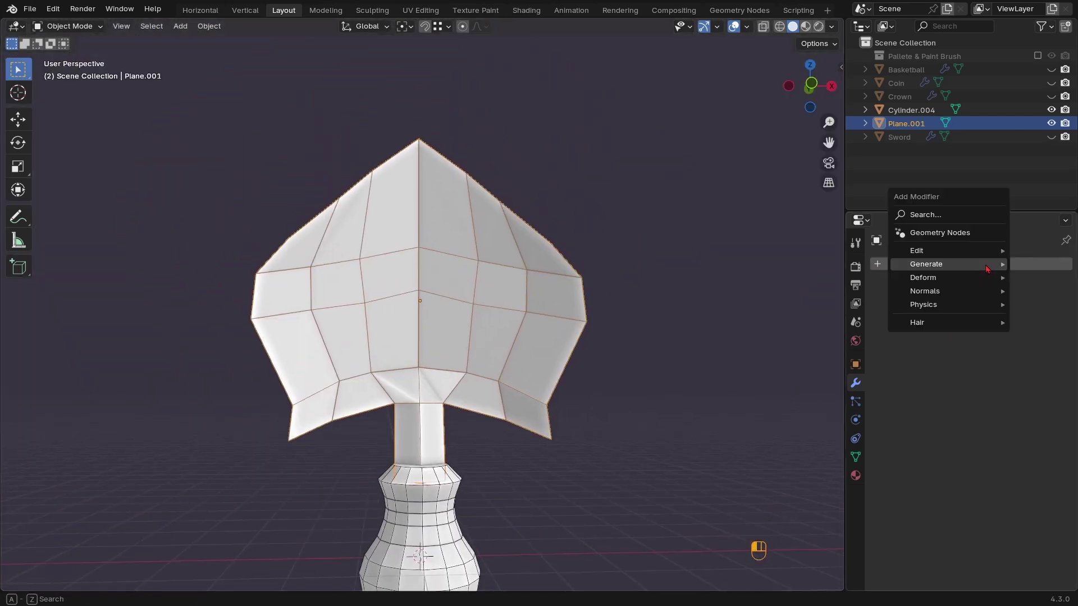
mouse_move(987, 269)
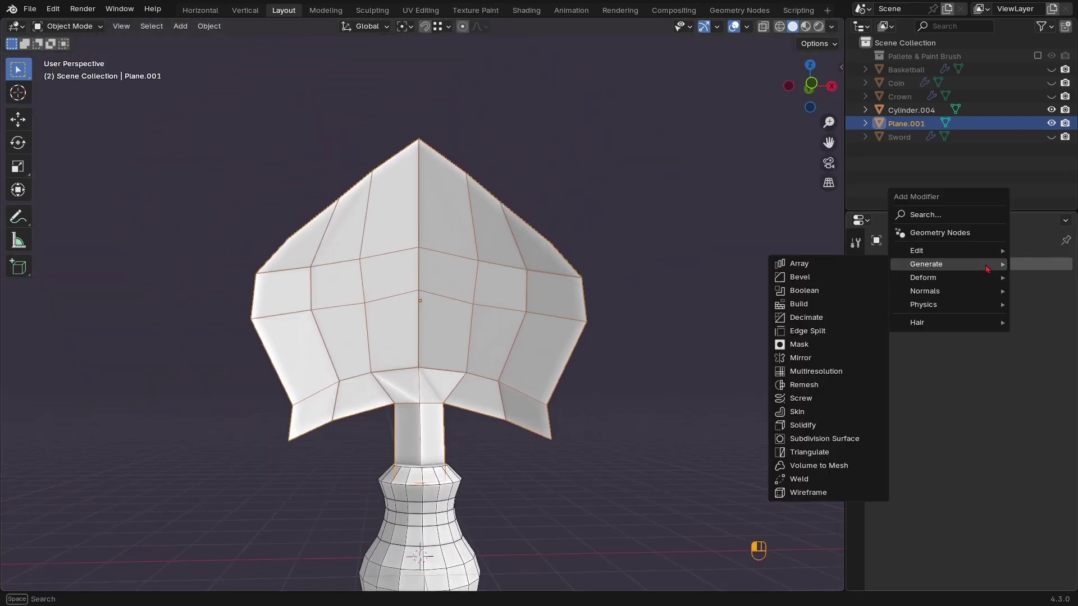
click(810, 425)
middle_drag(527, 332, 488, 377)
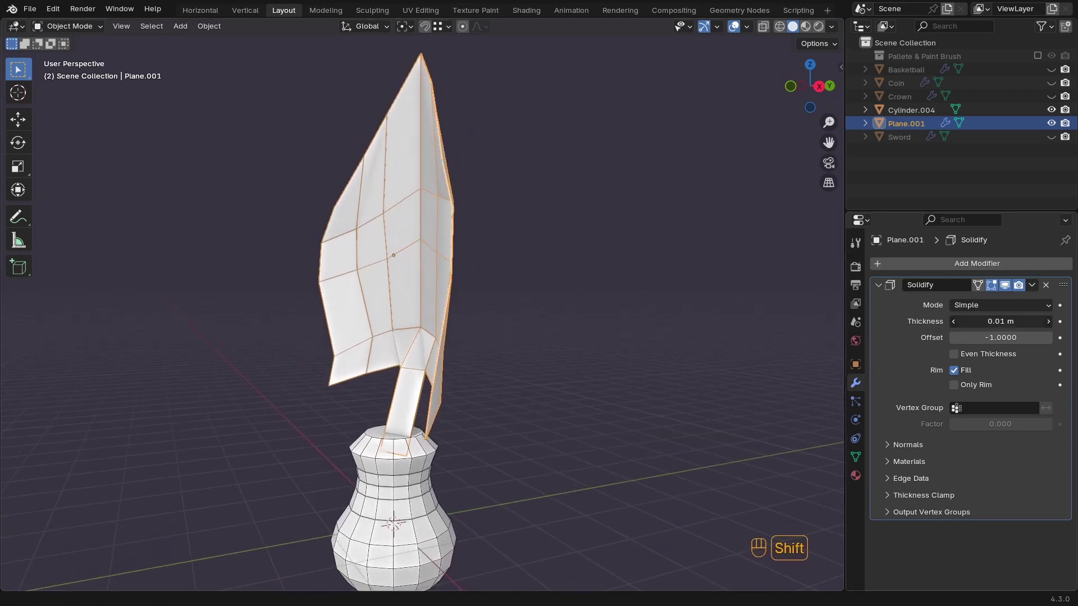
shift+drag(1000, 321, 1021, 321)
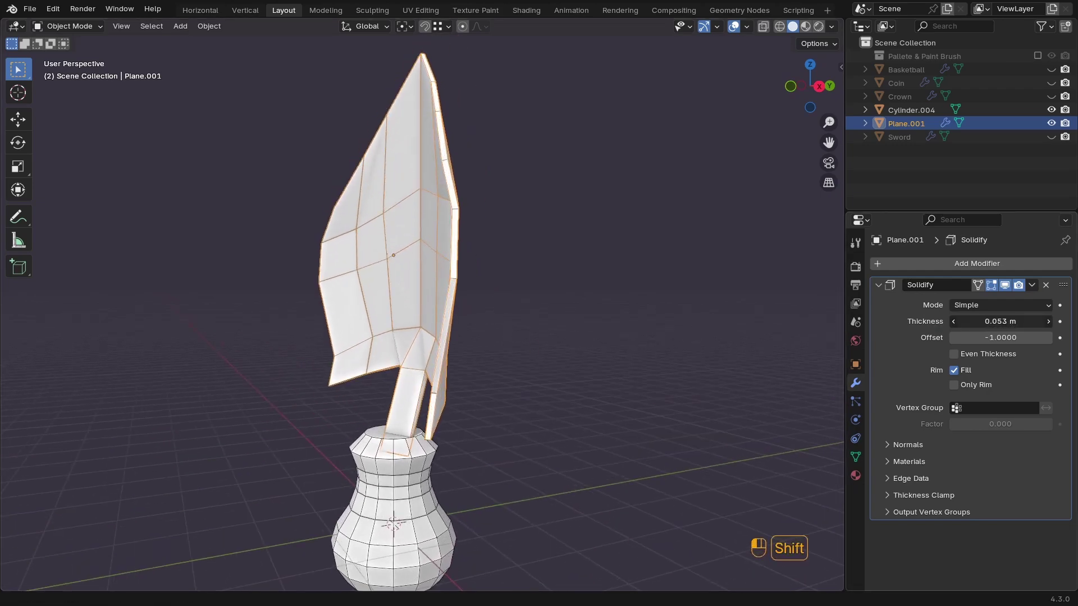
click(878, 285)
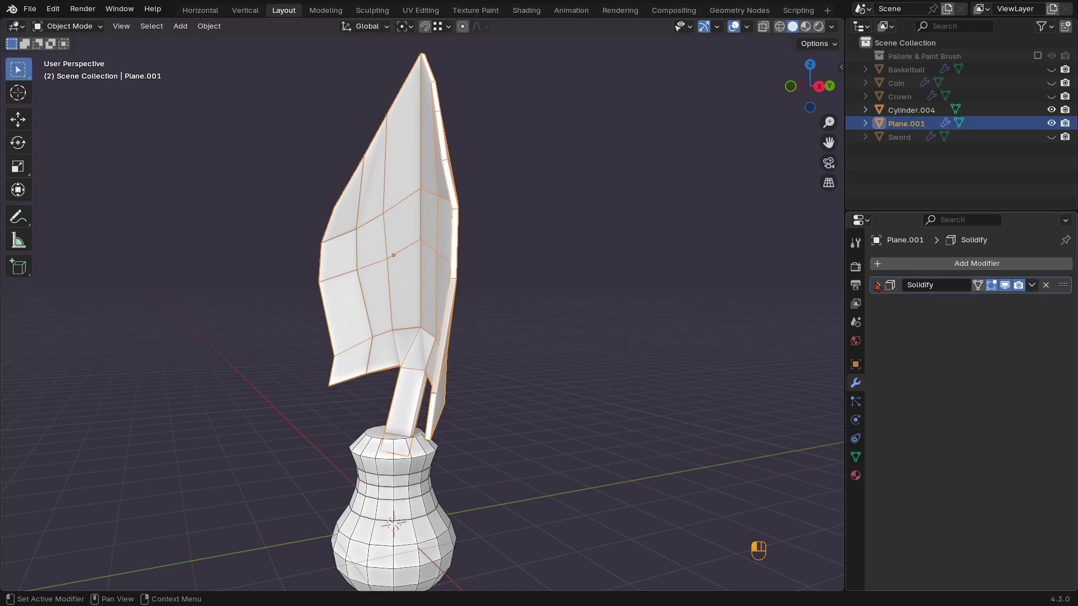
Add a level 2 Subdivision modifier to the blade and set the Solidify thickness to 0.124 m
key(ctrl+2)
middle_drag(558, 252, 553, 306)
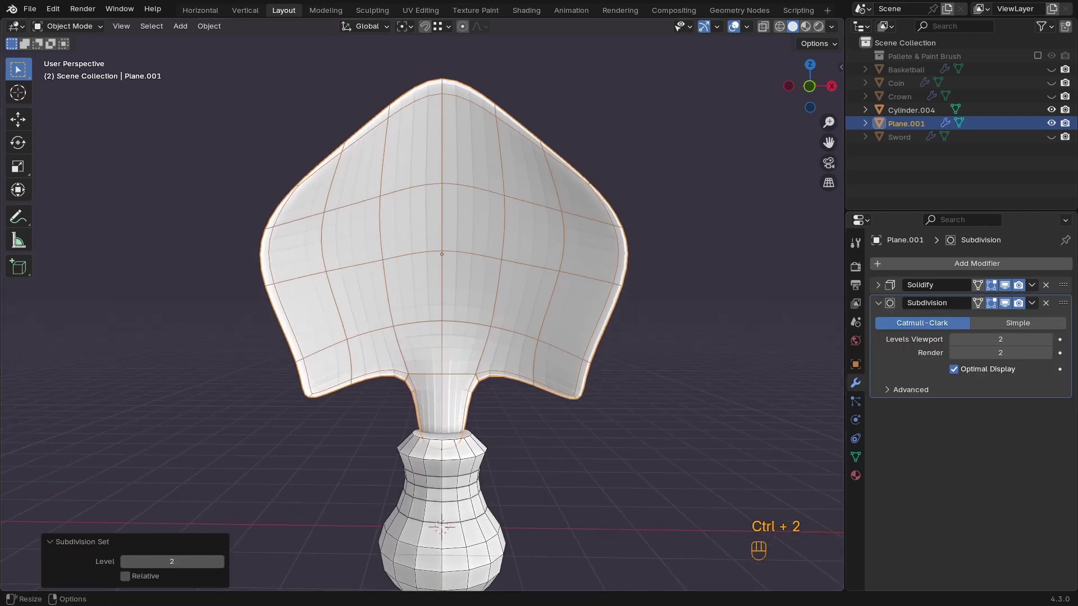
shift+drag(1004, 321, 989, 321)
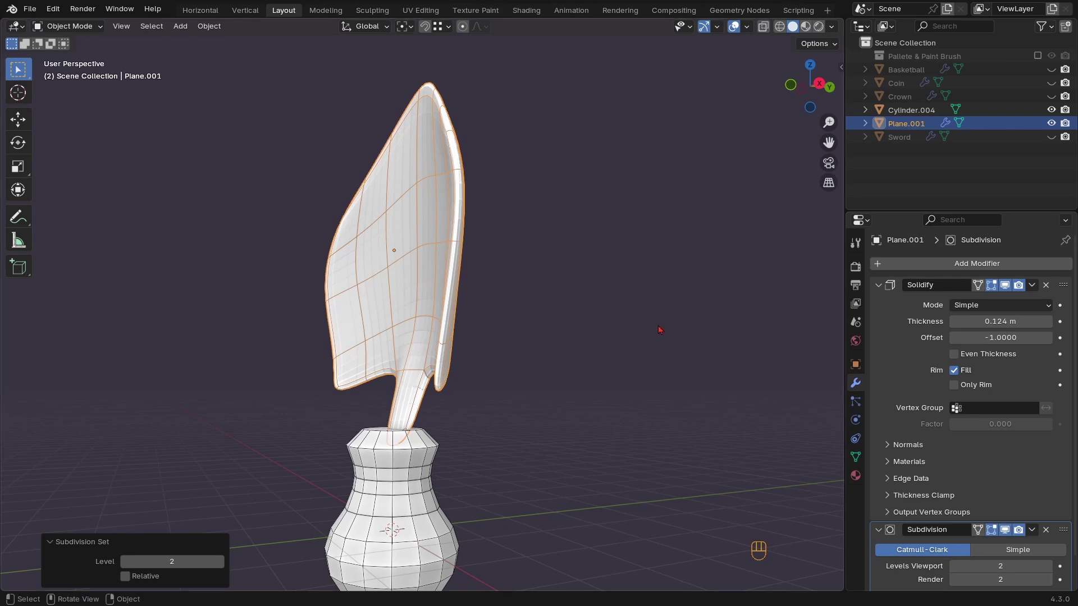
mouse_move(660, 329)
middle_down()
mouse_move(493, 337)
mouse_move(572, 355)
middle_up()
Extrude the bottom edges of the blade's neck downward along Z into the handle
key(KP_1)
key(Tab)
key(z)
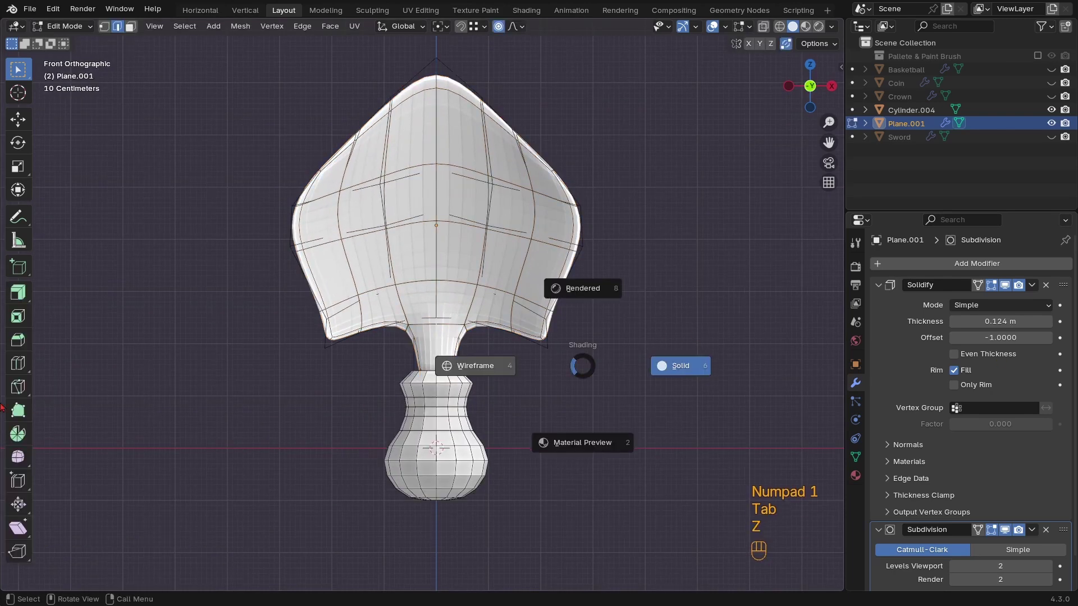
click(500, 414)
key(e)
key(z)
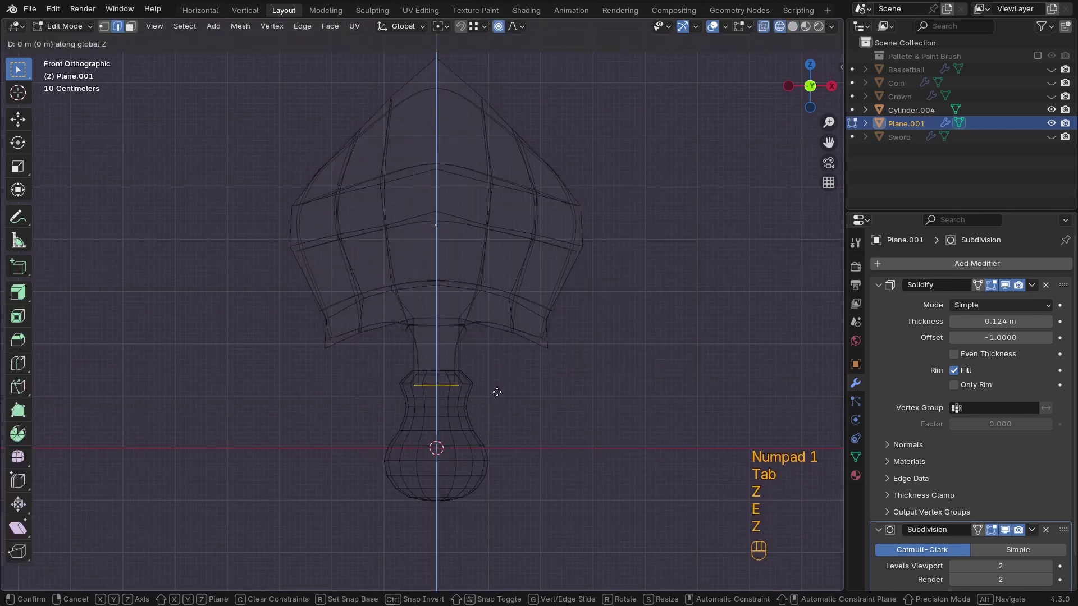
click(500, 399)
key(Tab)
key(z)
click(553, 414)
mouse_move(553, 413)
middle_down()
mouse_move(496, 420)
mouse_move(494, 405)
mouse_move(499, 418)
middle_up()
Apply Shade Auto Smooth to the handle and add a level 1 Subdivision modifier
click(493, 402)
right_click(415, 359)
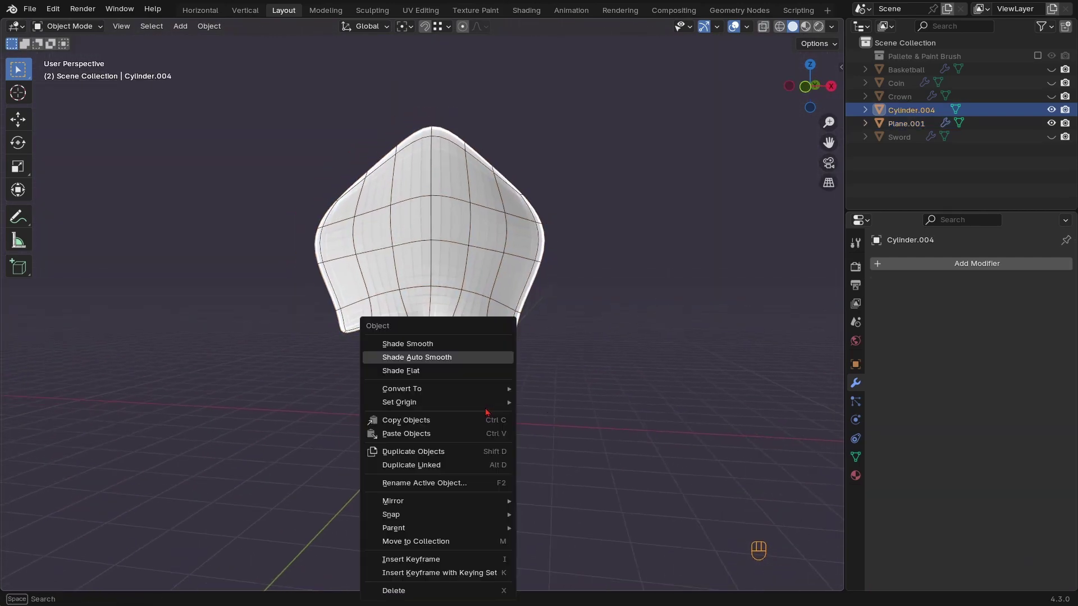
click(414, 359)
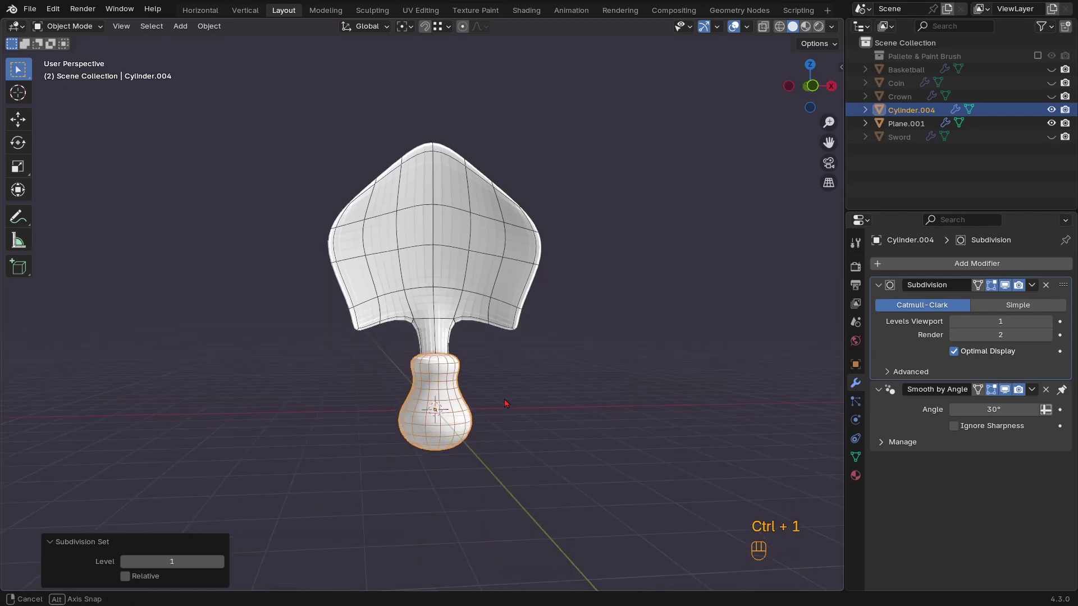
click(471, 412)
middle_drag(470, 411, 505, 376)
Inset the handle's top face to tighten its subdivided rim
click(470, 370)
key(Tab)
scroll(532, 382, up, 3)
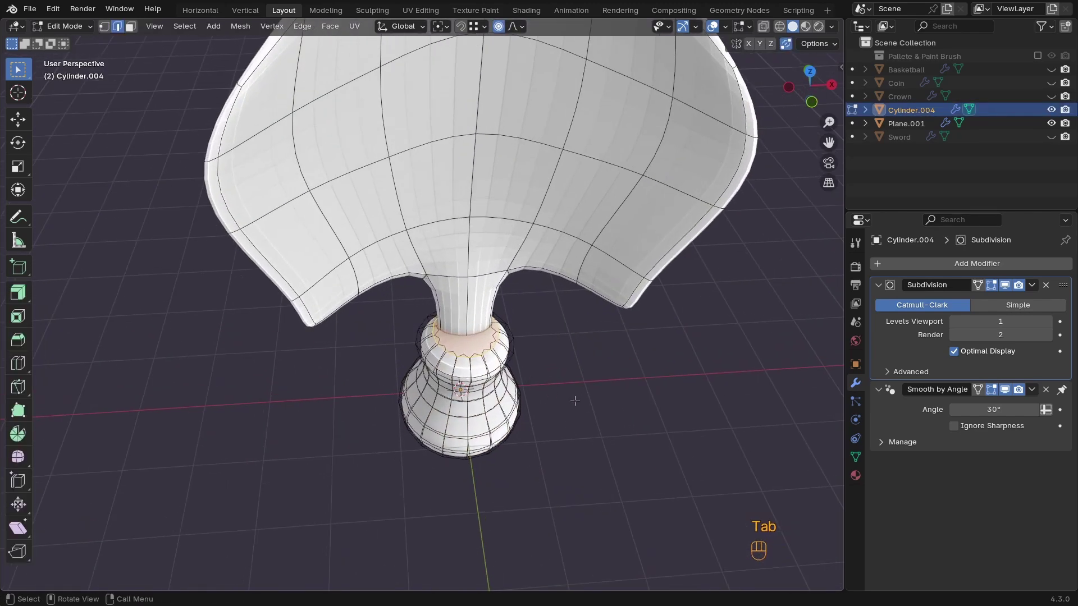
key(i)
key(Tab)
key(z)
ctrl+middle_drag(566, 401, 576, 328)
Hide the viewport overlays and apply Shade Auto Smooth to the blade
click(733, 27)
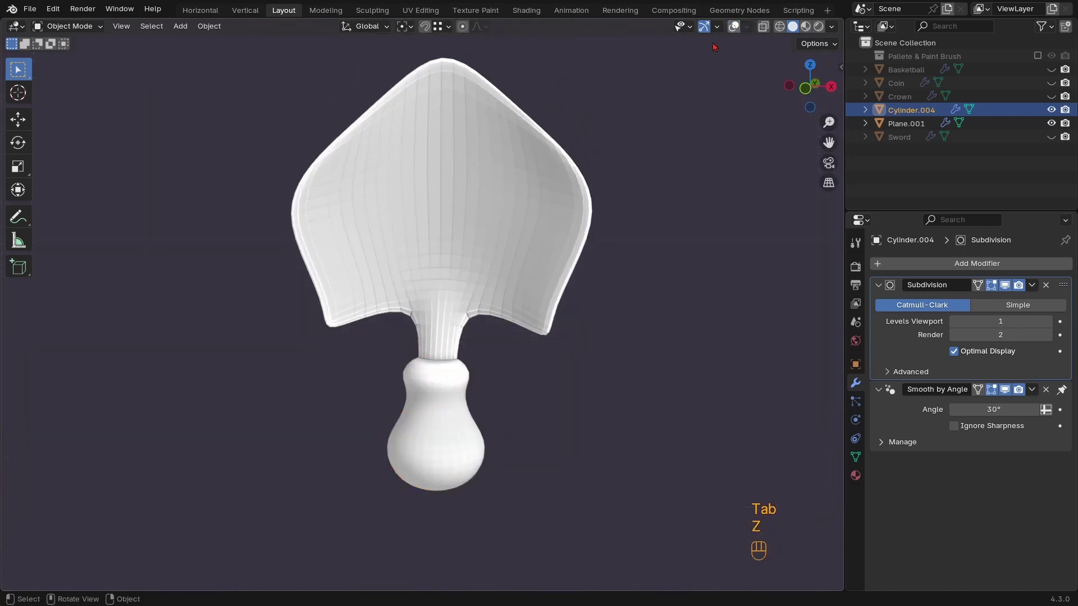
scroll(519, 345, down, 3)
middle_drag(517, 348, 479, 356)
click(429, 264)
right_click(428, 260)
click(393, 258)
Move the blade about -0.271 m along Y relative to the handle
key(g)
key(y)
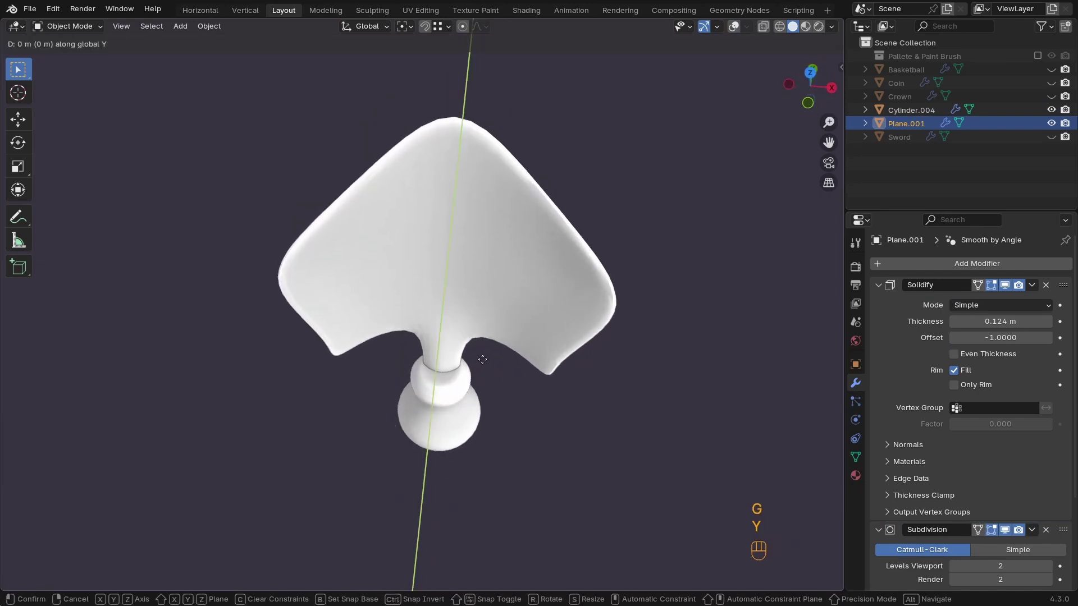
click(481, 491)
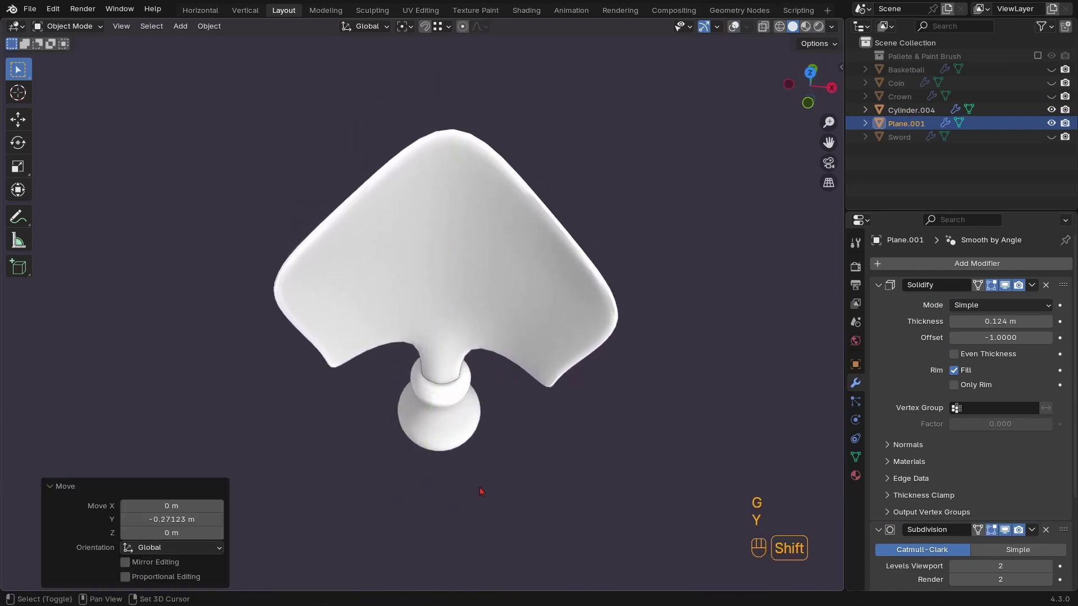
Move the blade about 0.132 m along Y to seat its neck in the handle, and save the file
middle_drag(481, 491, 690, 383)
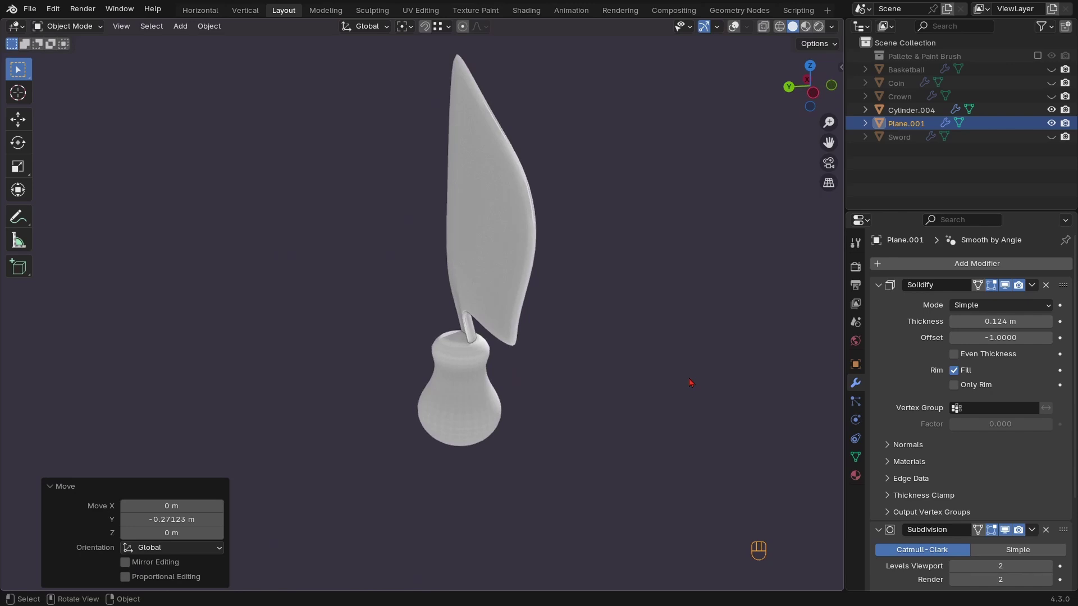
key(g)
key(y)
click(625, 373)
middle_drag(626, 373, 549, 341)
key(ctrl+s)
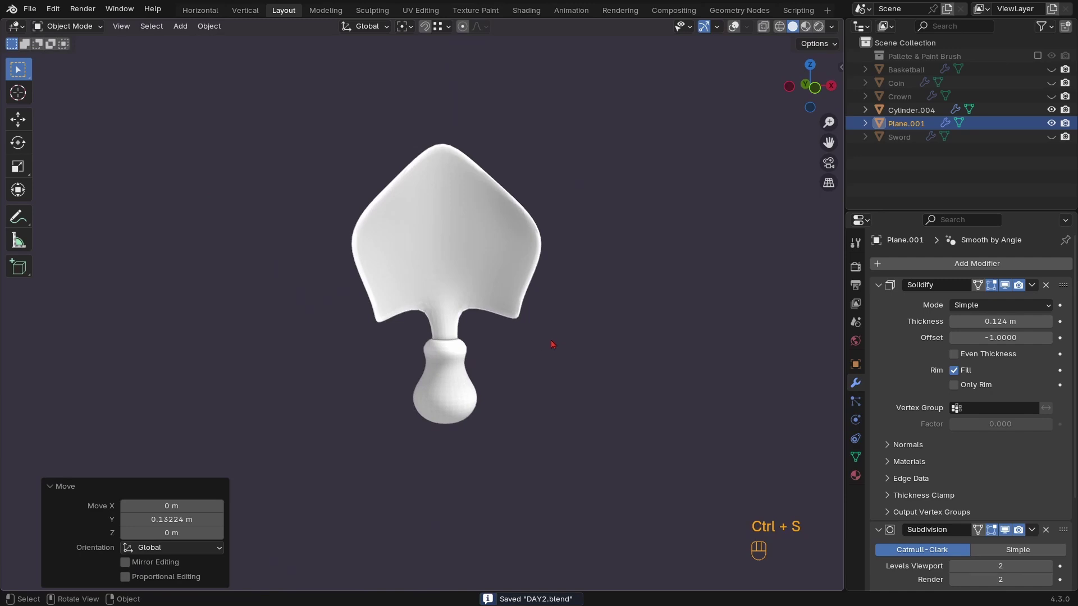
Move the trowel's blade and handle into a new collection named Garden tool set and collapse it in the outliner
middle_drag(553, 337, 510, 284)
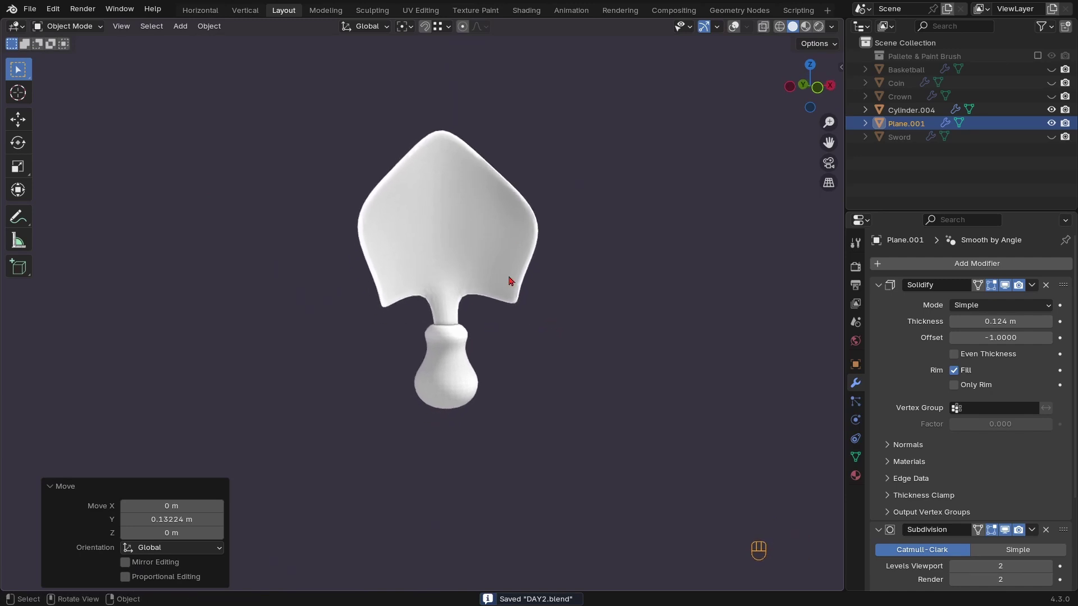
shift+click(447, 381)
key(m)
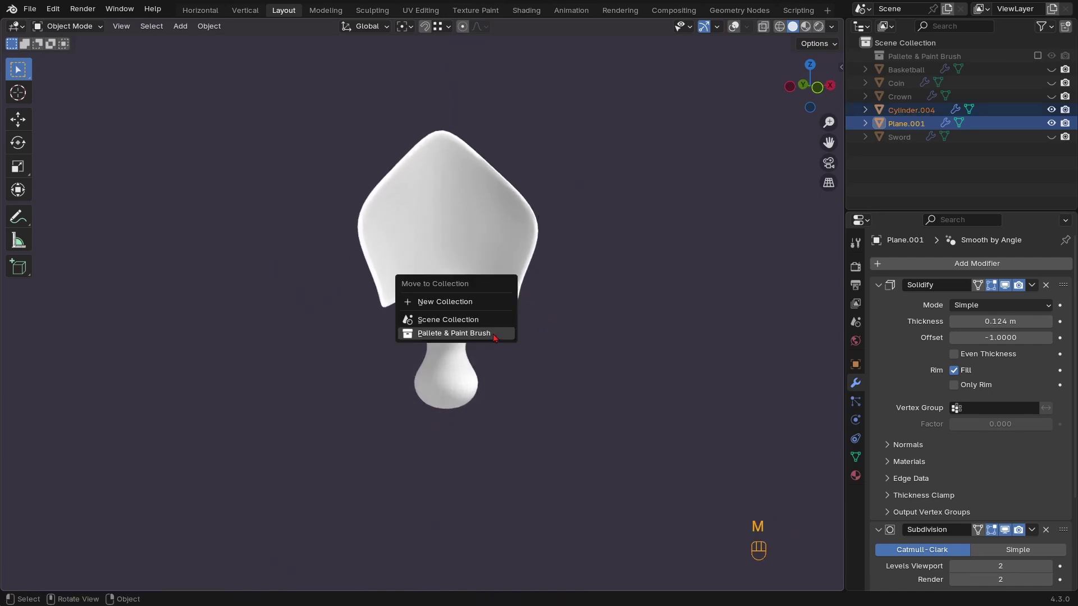
click(466, 304)
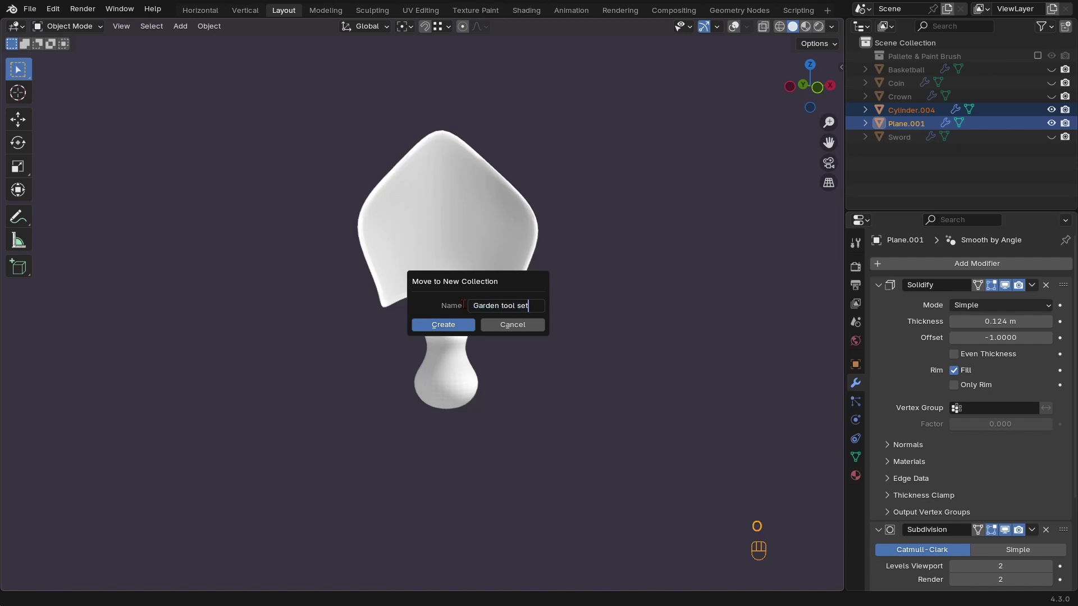
key(Return)
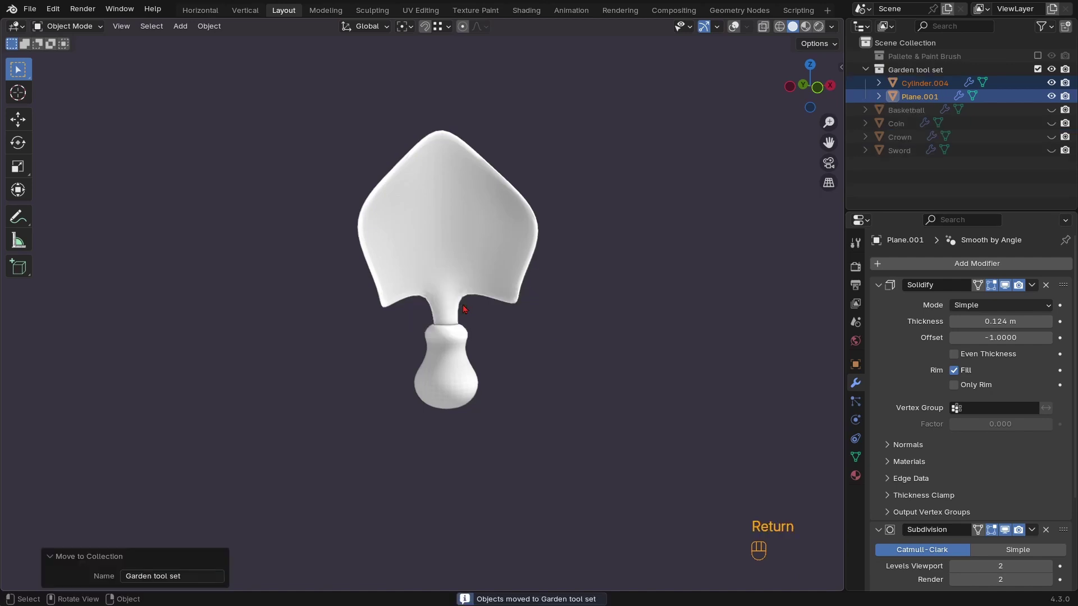
click(867, 70)
scroll(416, 281, down, 3)
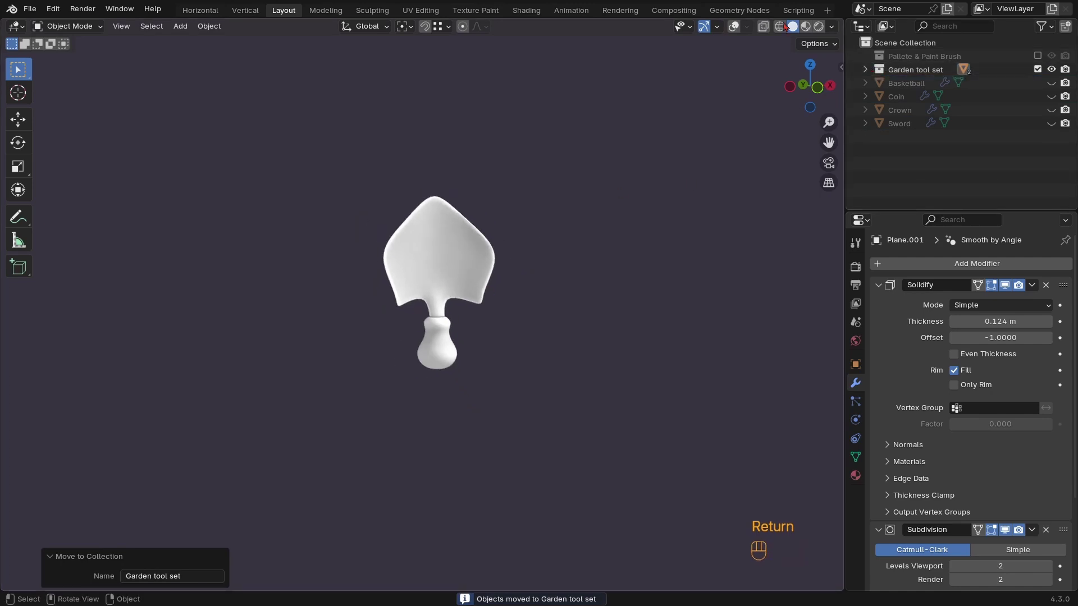
Turn the viewport overlays back on and hide the trowel's blade and handle
click(735, 27)
shift+middle_drag(432, 314, 437, 337)
key(h)
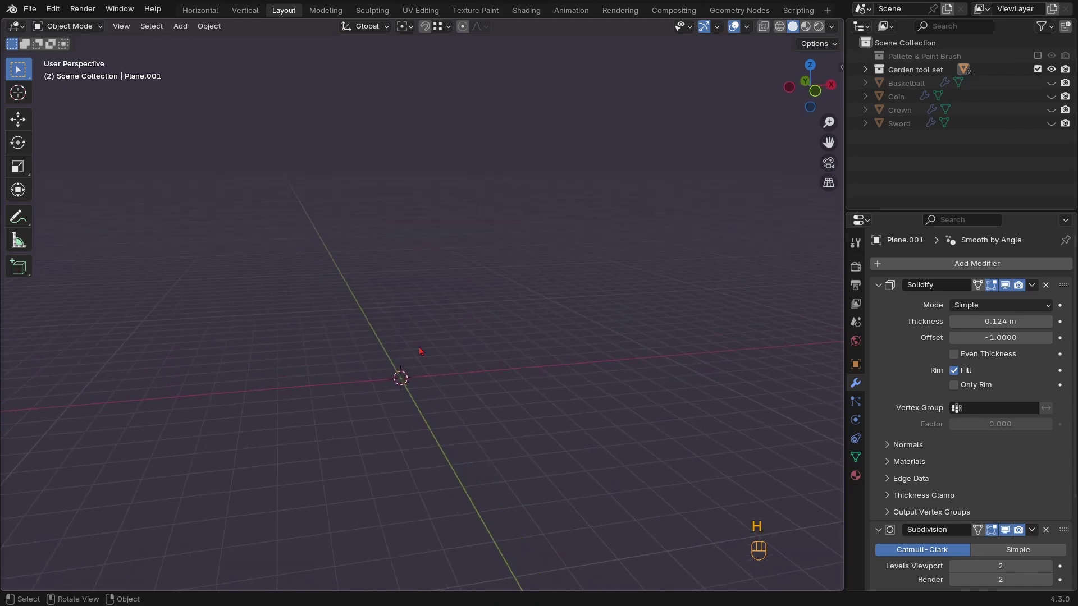
key(shift+a)
mouse_move(421, 345)
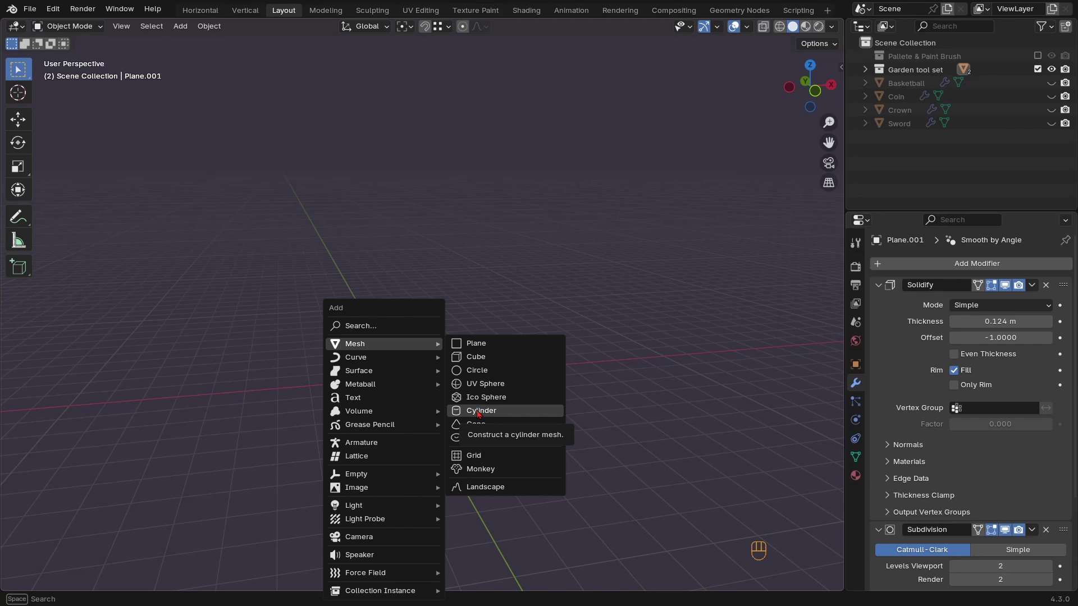
key(Escape)
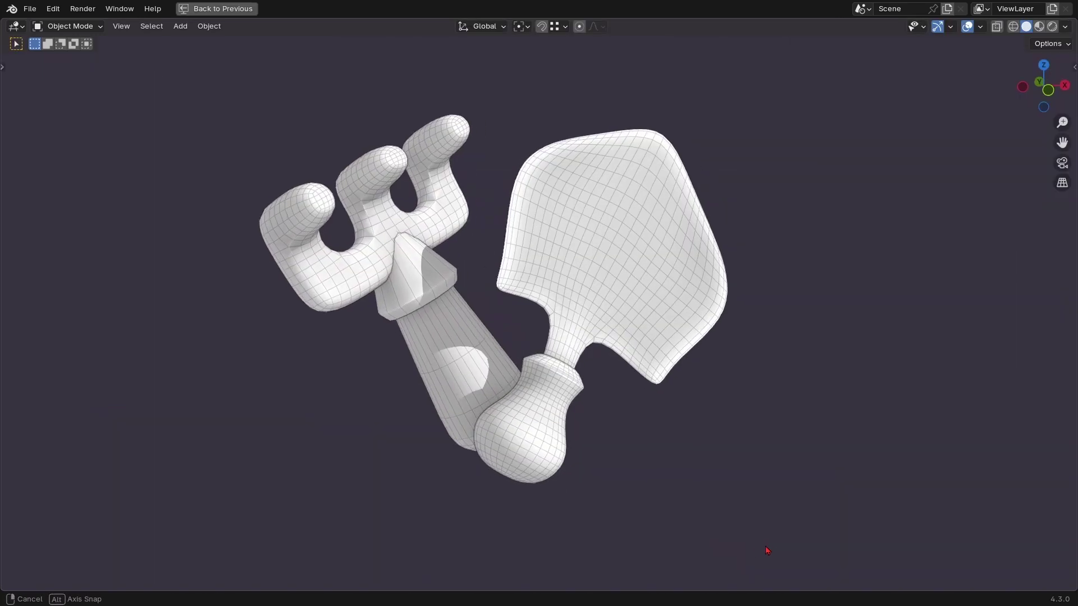
middle_drag(759, 548, 402, 516)
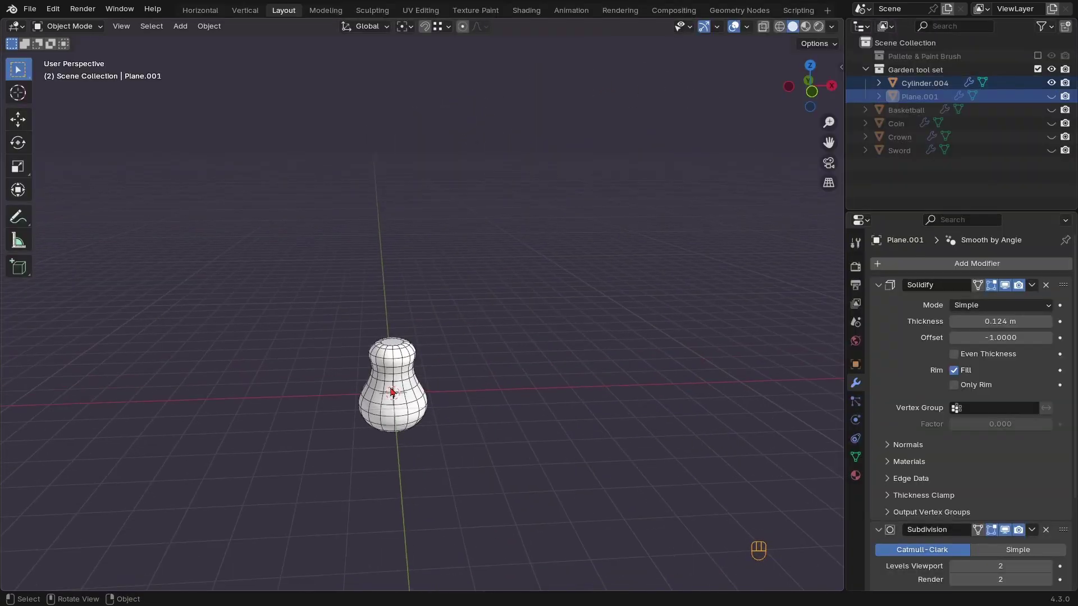
Duplicate the trowel handle in place and hide the original handle
click(392, 393)
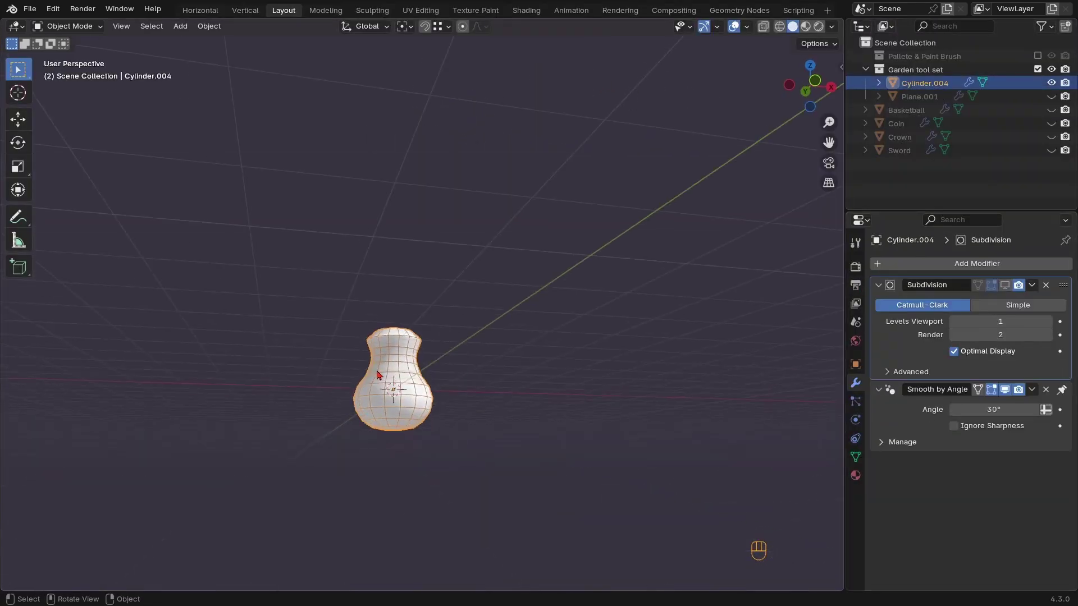
key(KP_1)
scroll(377, 375, up, 1)
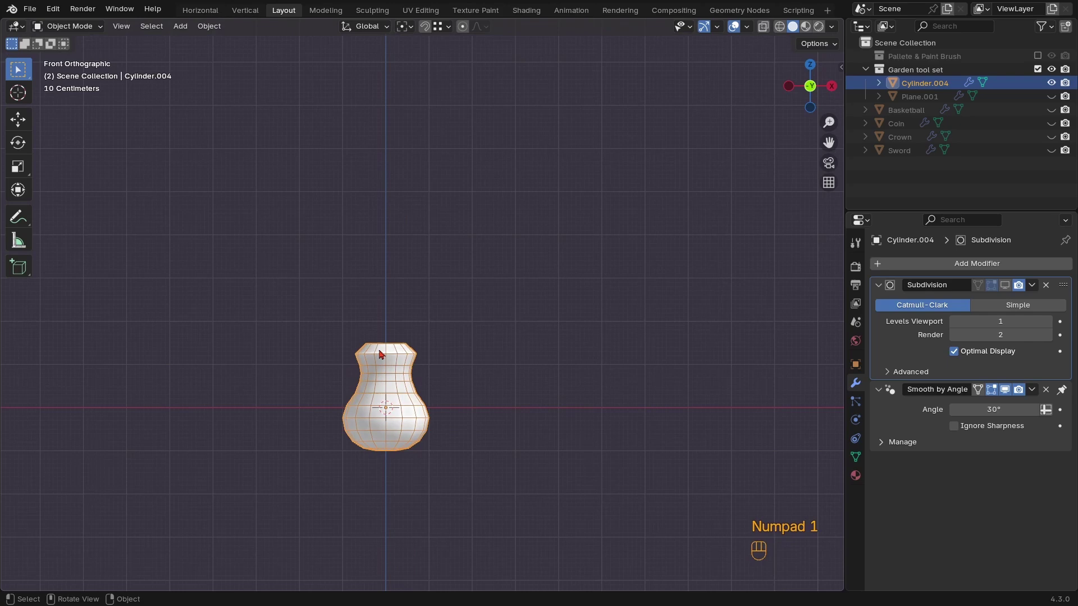
key(shift+d)
right_click(412, 364)
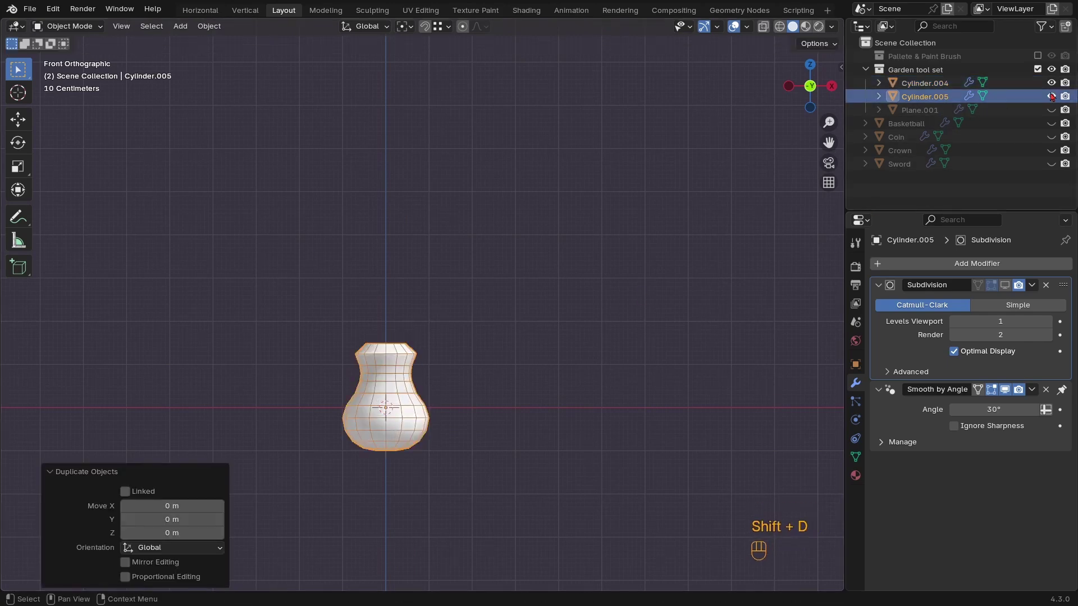
click(1051, 83)
Delete the upper faces of the duplicated handle in wireframe, keeping only its rounded bottom bowl
ctrl+middle_drag(374, 404, 444, 359)
key(Tab)
key(z)
click(423, 369)
key(z)
drag(508, 292, 362, 361)
key(3)
key(x)
click(502, 306)
drag(549, 356, 254, 373)
key(x)
click(378, 349)
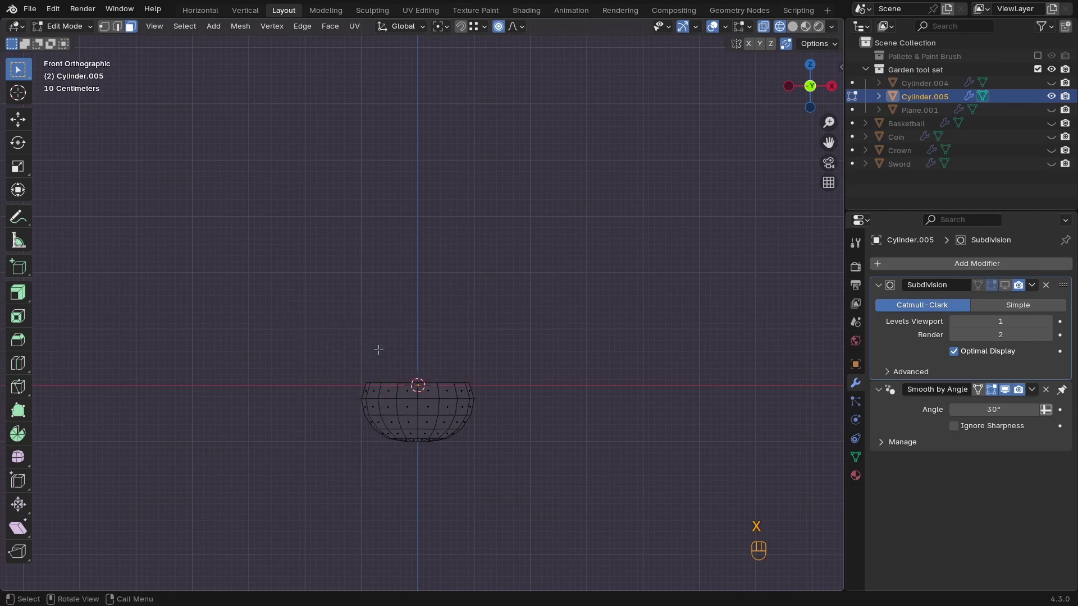
Raise the bowl's open edge loop about 2.74 m along Z to form a long handle
alt+click(432, 384)
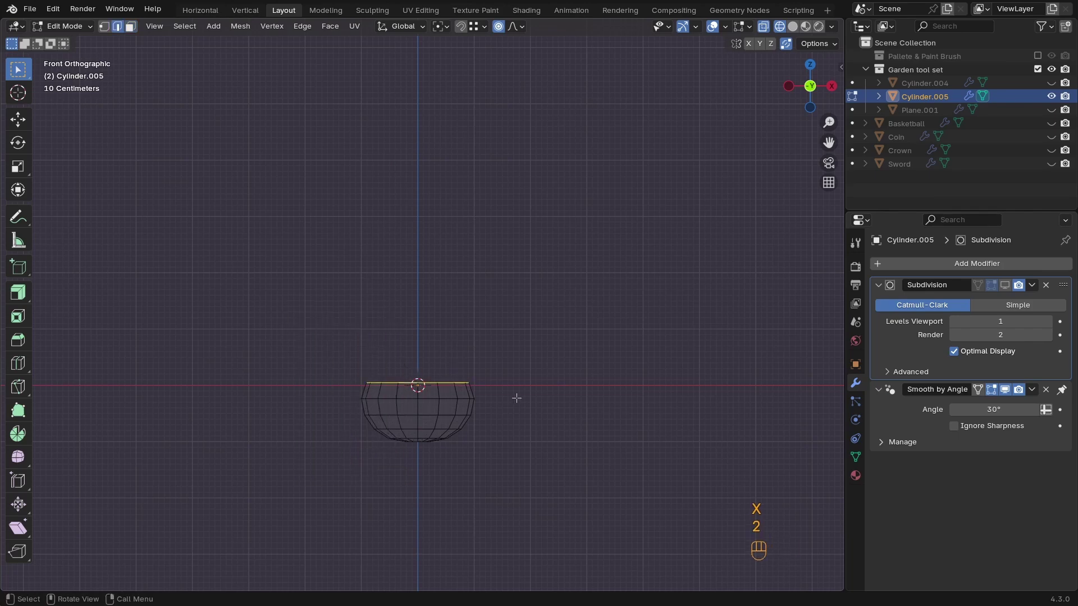
key(g)
key(z)
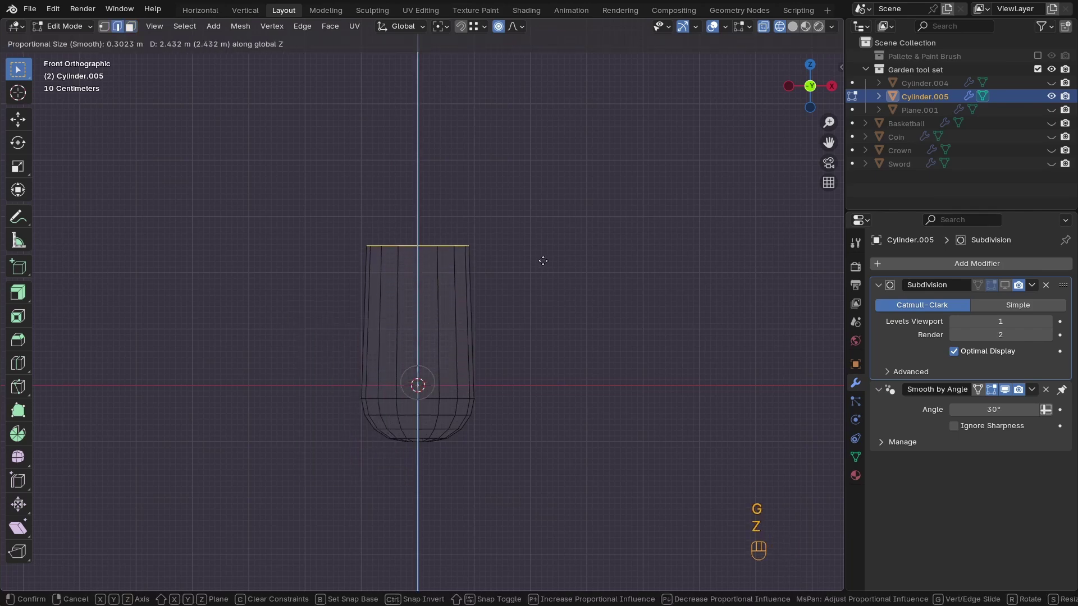
click(548, 258)
Turn off proportional editing, scale the handle's top edge loop to about 0.697 and lower it about 0.5 m along Z
key(s)
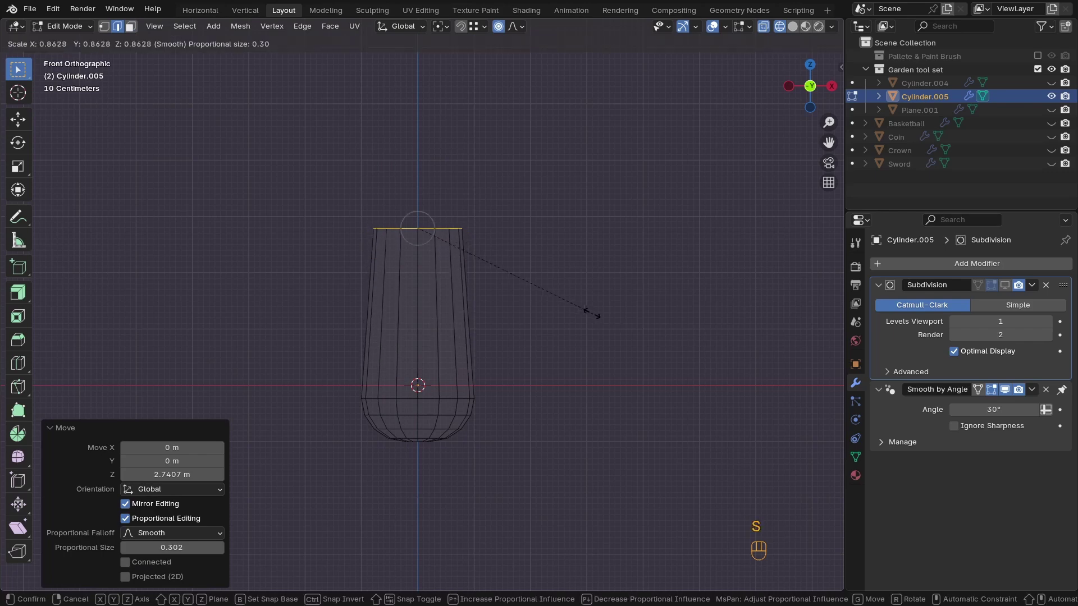
right_click(584, 308)
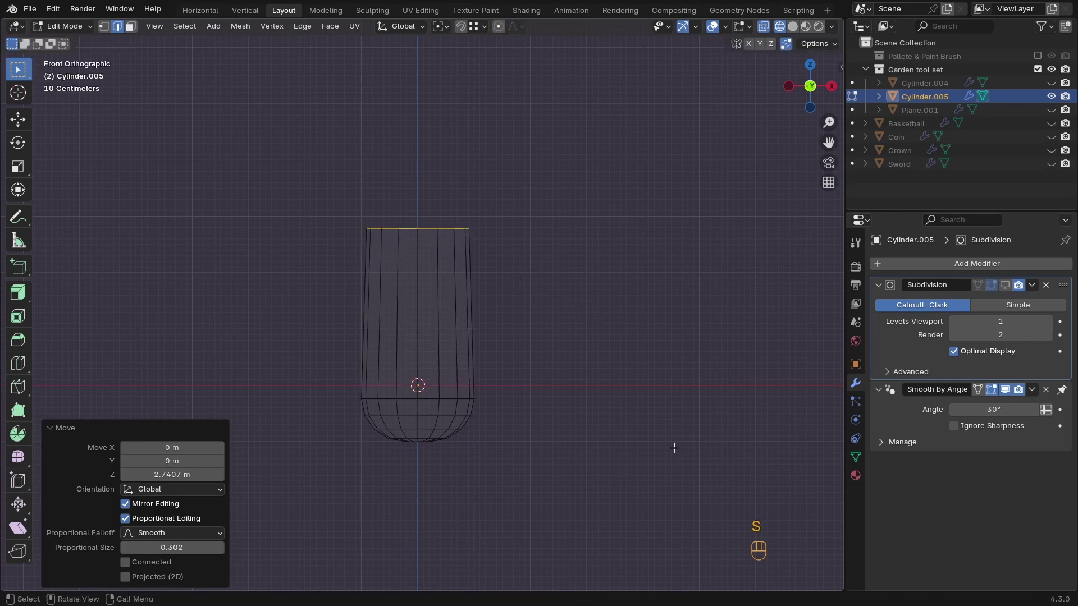
key(s)
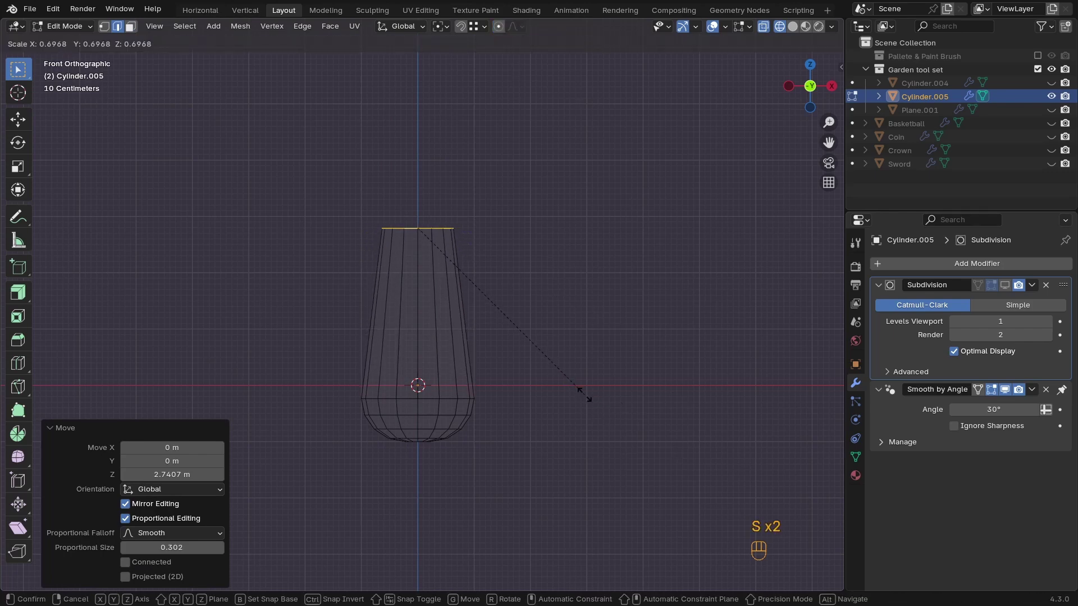
click(584, 394)
key(g)
key(z)
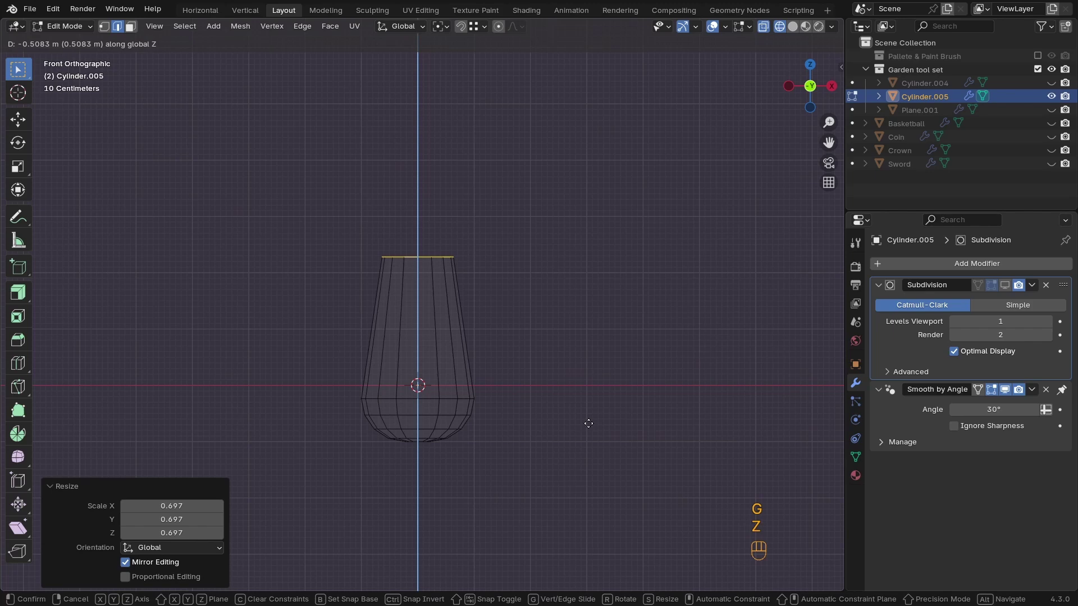
click(586, 420)
Switch to solid shading and fill the handle's open top edge loop with a face
shift+middle_drag(548, 361, 565, 392)
key(Tab)
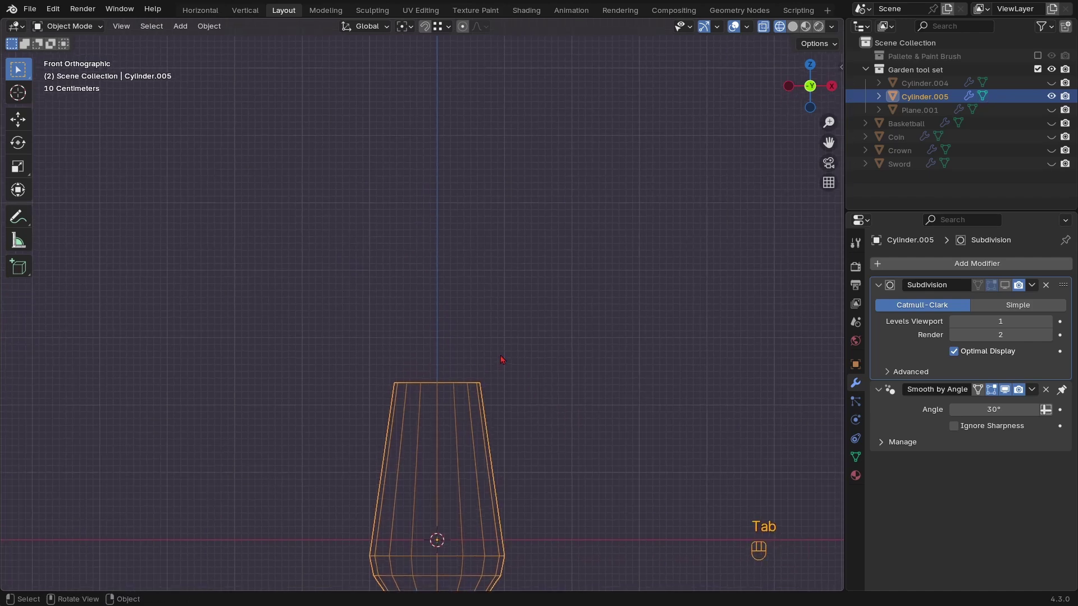
middle_drag(465, 379, 470, 397)
key(z)
click(455, 384)
key(Tab)
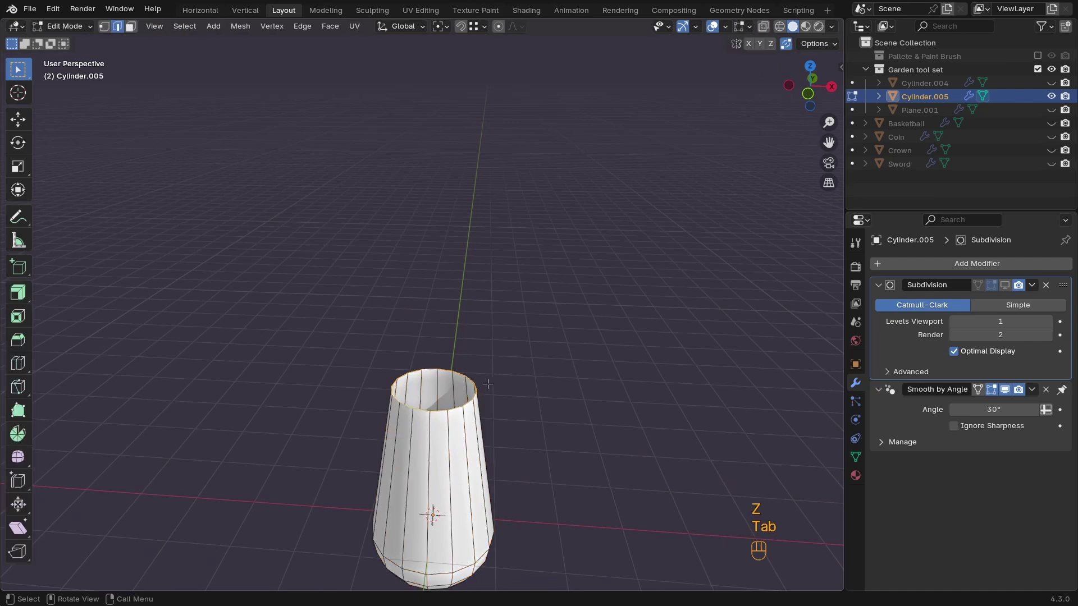
key(f)
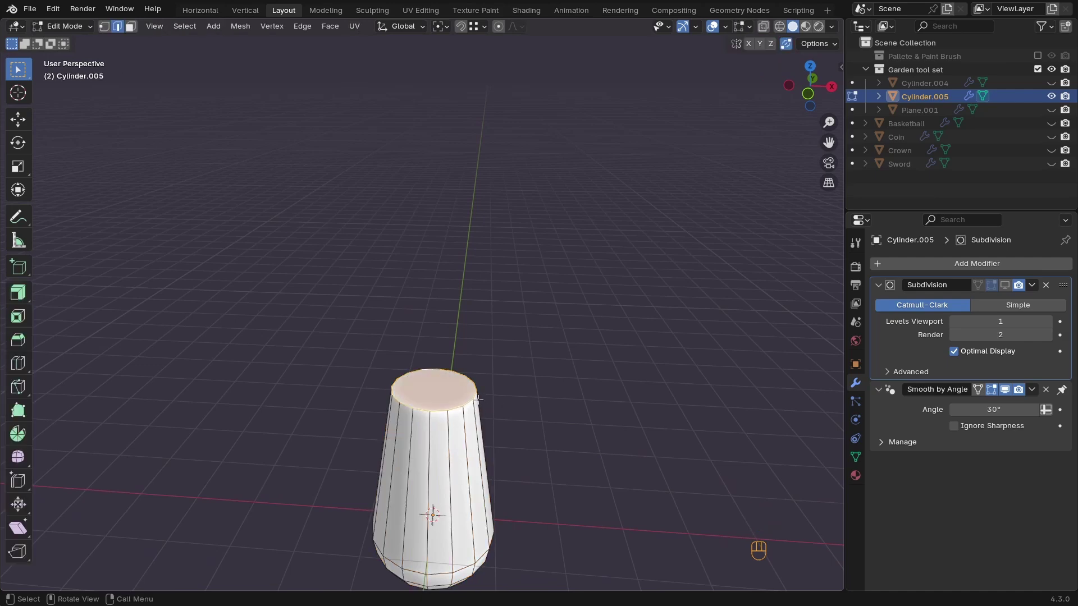
key(e)
key(z)
click(478, 390)
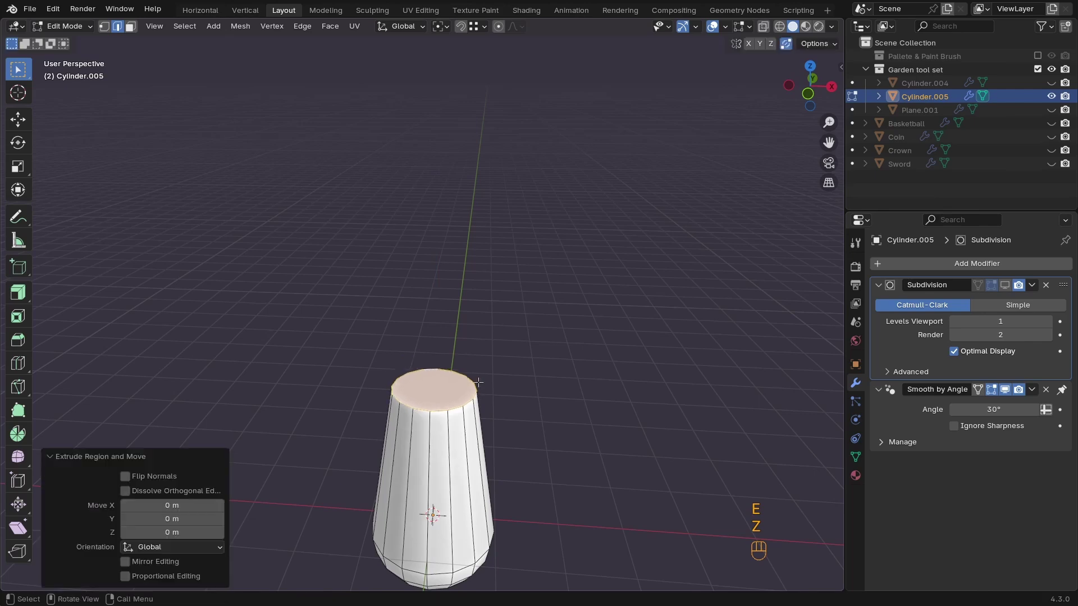
key(ctrl+z)
Snap the 3D cursor to the handle's top face and return to Object Mode
middle_drag(441, 377, 445, 358)
key(Tab)
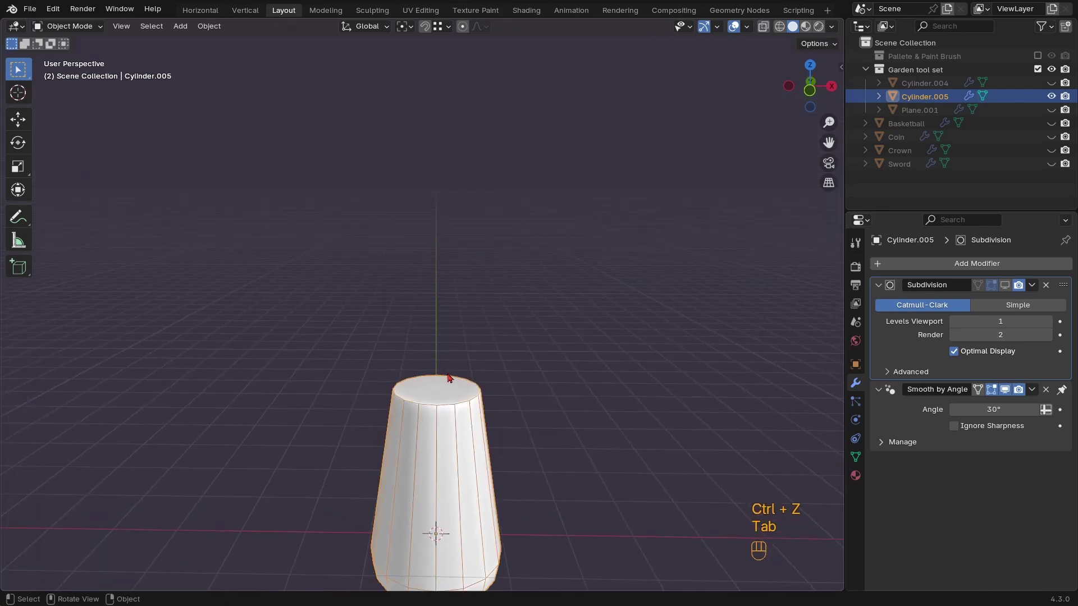
key(Tab)
key(shift+s)
key(Tab)
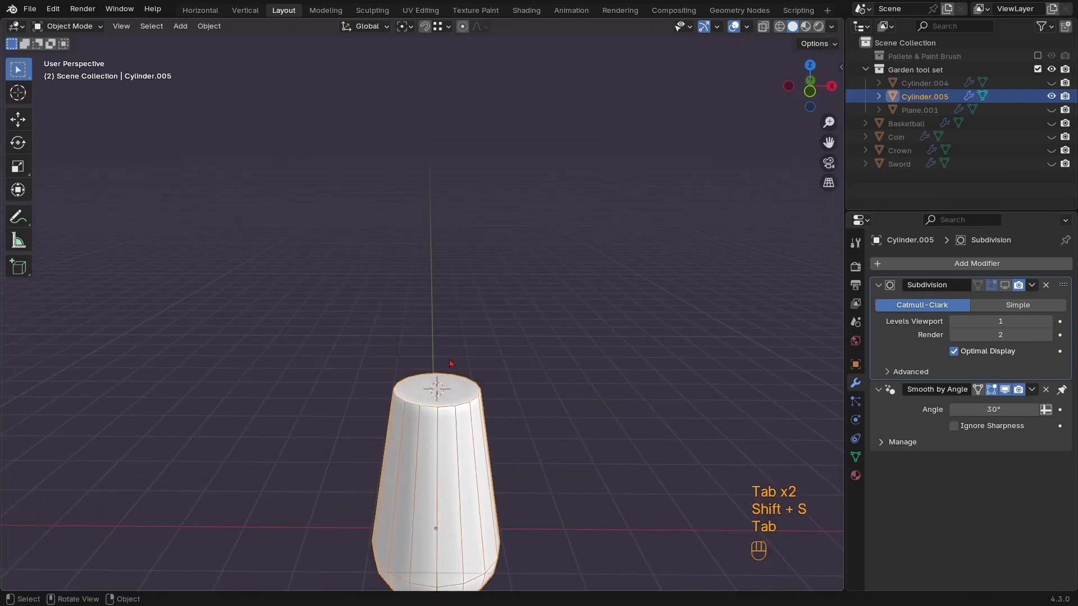
Add a cone with 16 vertices at the 3D cursor on top of the handle
middle_drag(451, 363, 393, 339)
key(shift+a)
mouse_move(376, 337)
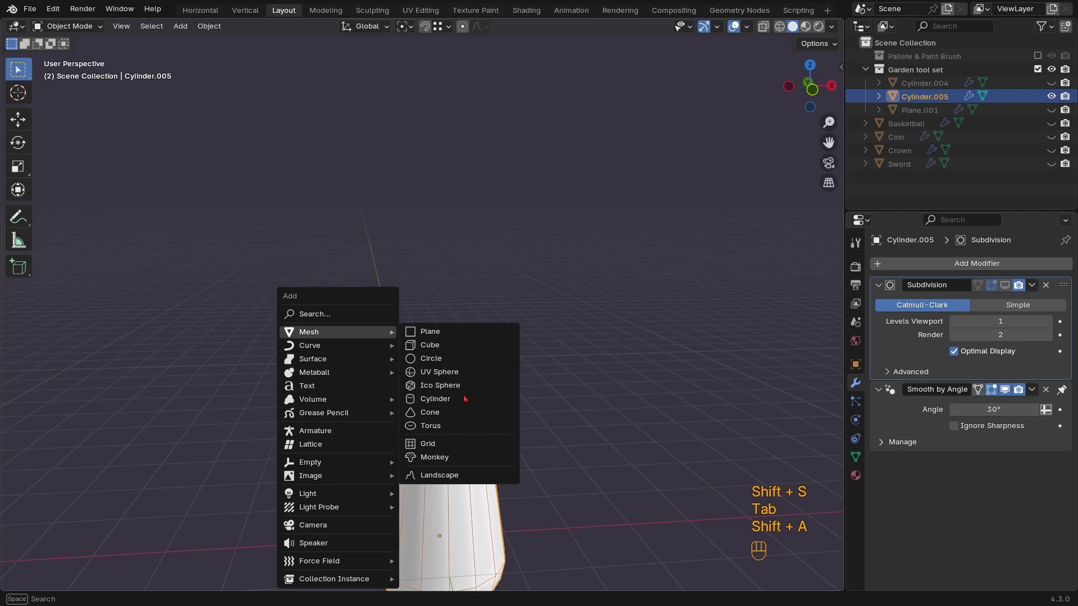
click(456, 412)
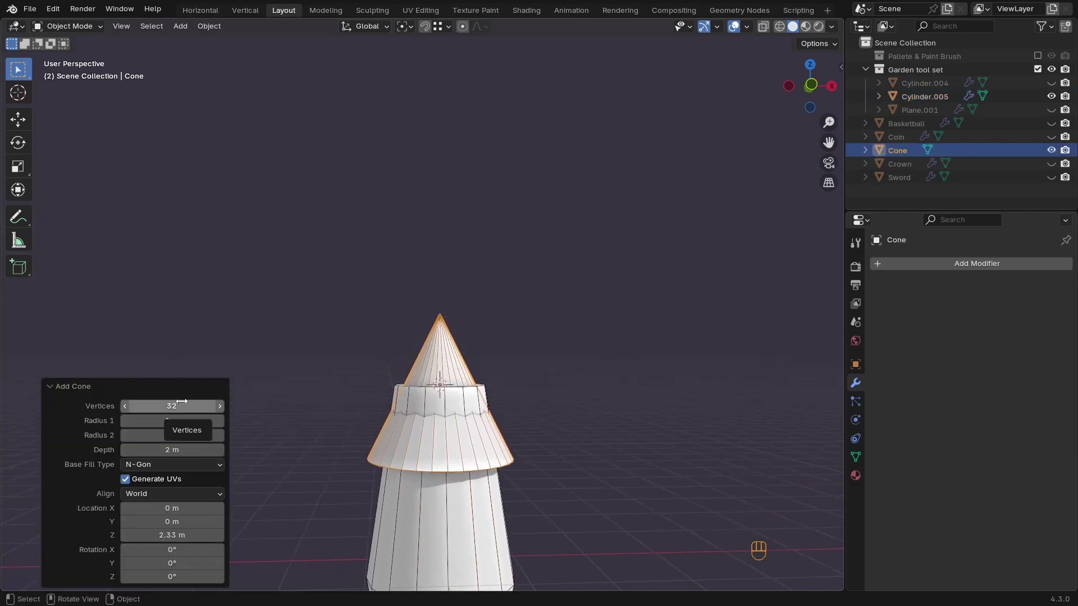
drag(181, 402, 182, 402)
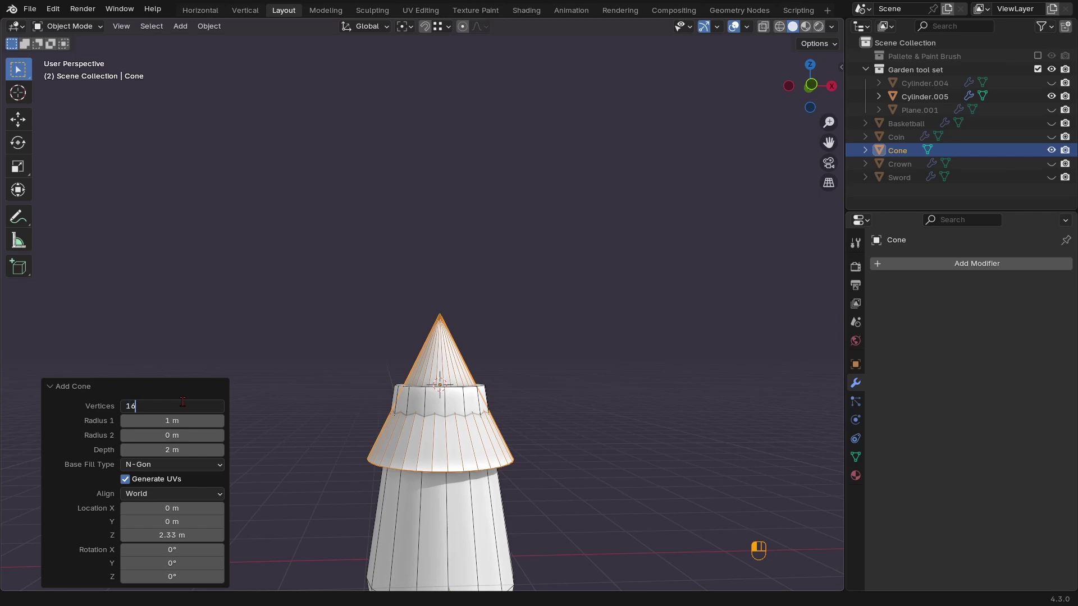
key(Return)
Move the cone about 1.1 m up along Z so its base sits near the handle's top
key(KP_1)
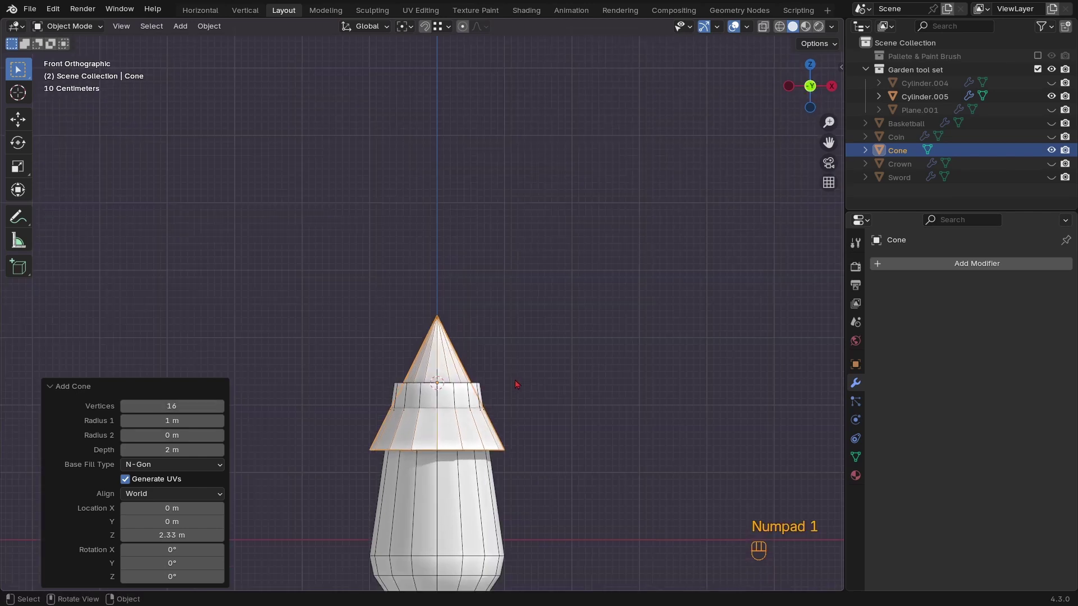
key(g)
key(z)
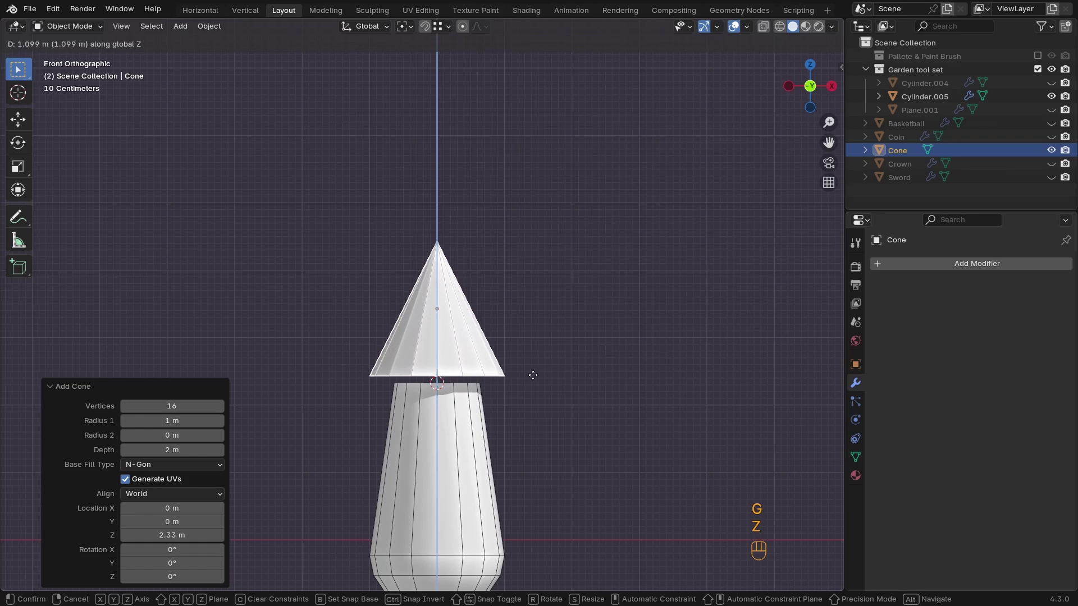
click(533, 373)
Extrude the cone's base face about 0.186 m downward and scale it in to form a tapered collar
middle_drag(532, 373, 500, 377)
key(Tab)
click(487, 360)
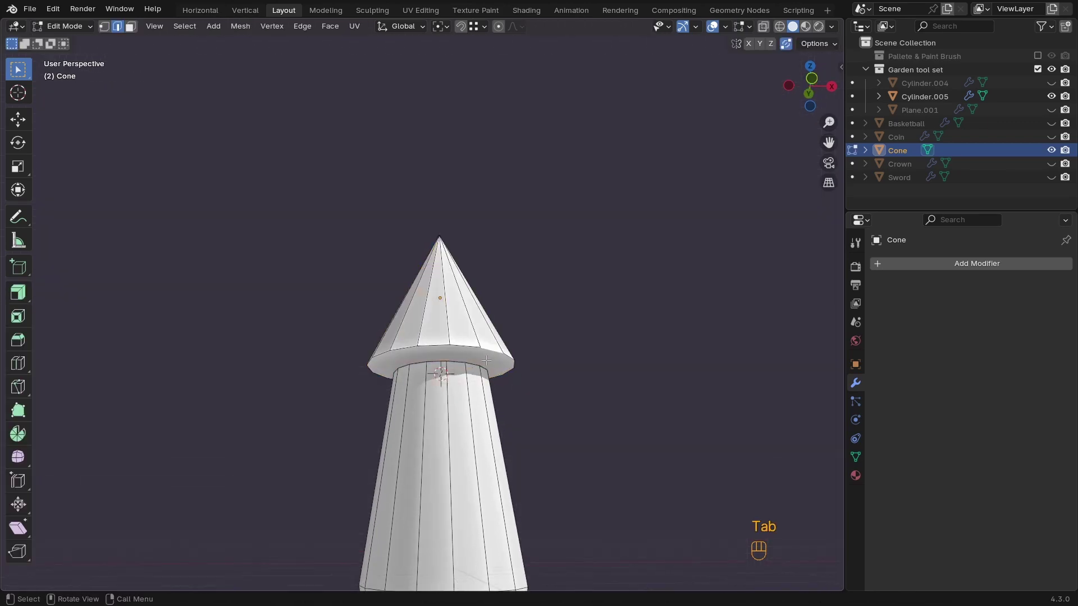
key(e)
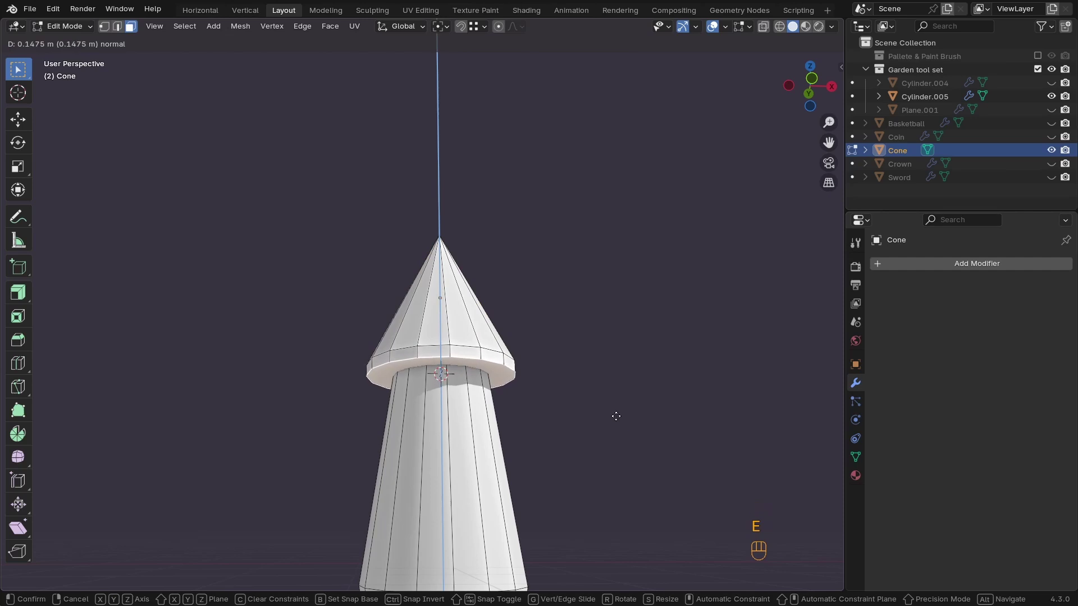
click(618, 423)
key(s)
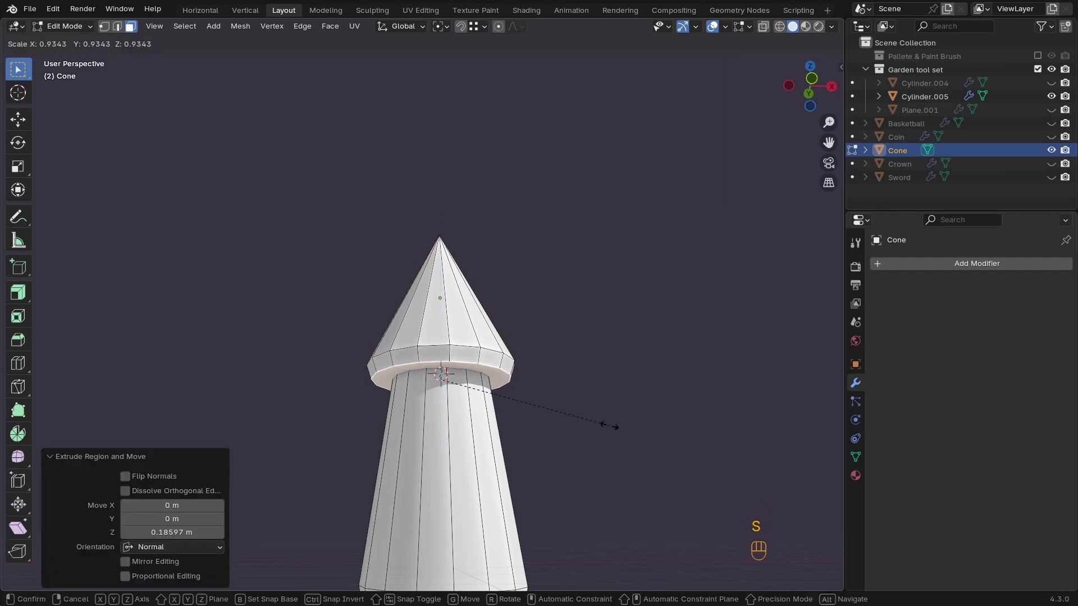
click(567, 404)
key(Tab)
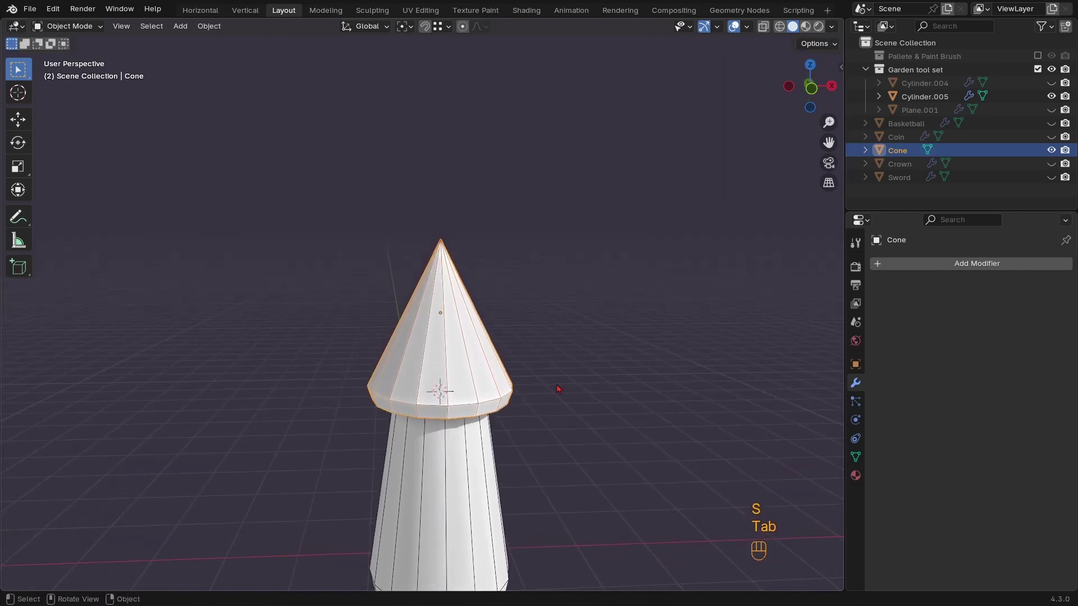
key(KP_1)
ctrl+middle_drag(558, 389, 505, 413)
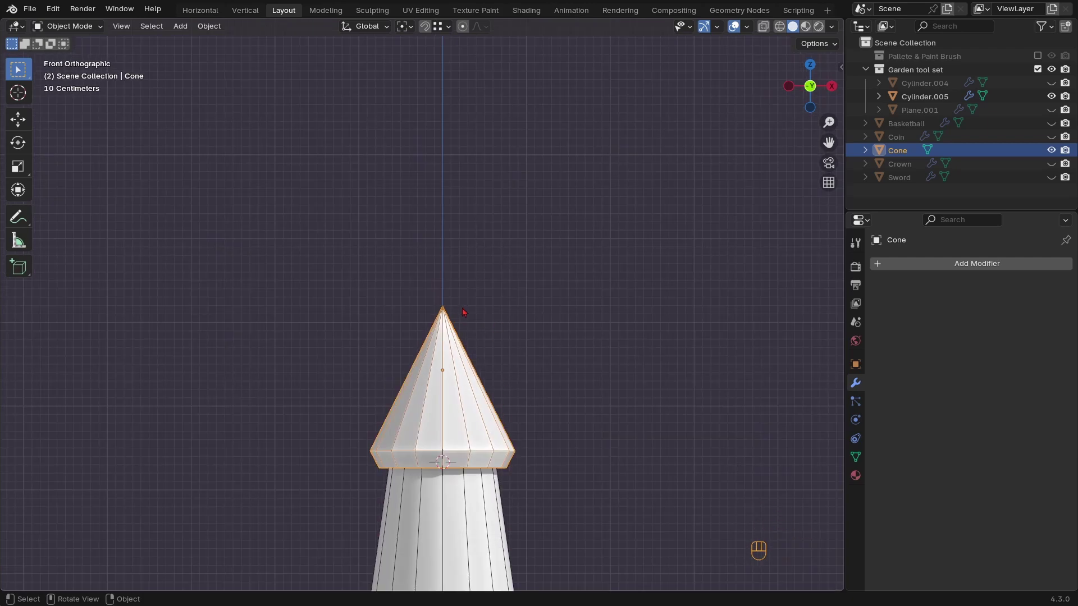
Add a plane at the 3D cursor and rotate it 90° about the X axis so it stands upright
key(shift+a)
mouse_move(474, 239)
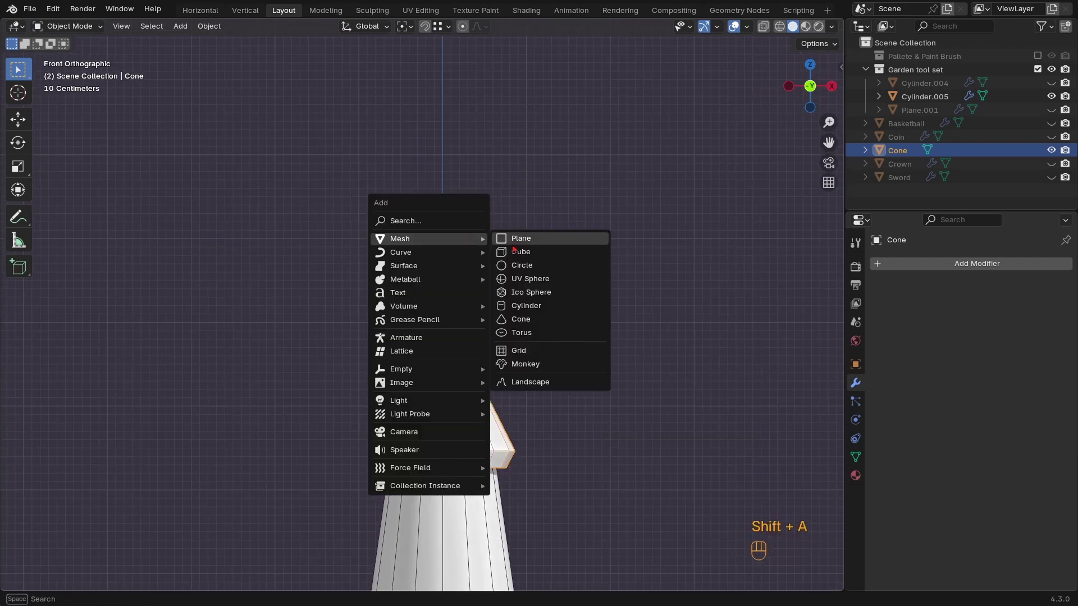
click(546, 239)
key(r)
key(x)
key(9)
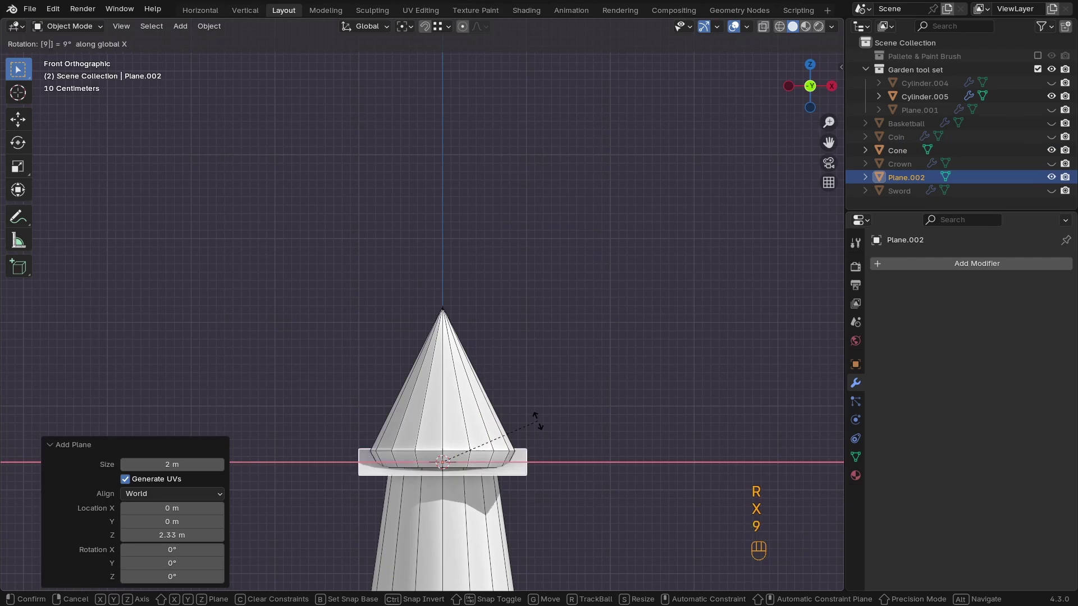
key(0)
click(538, 426)
Move the upright plane about 3.45 m up along Z so it sits above the cone's tip
key(g)
key(z)
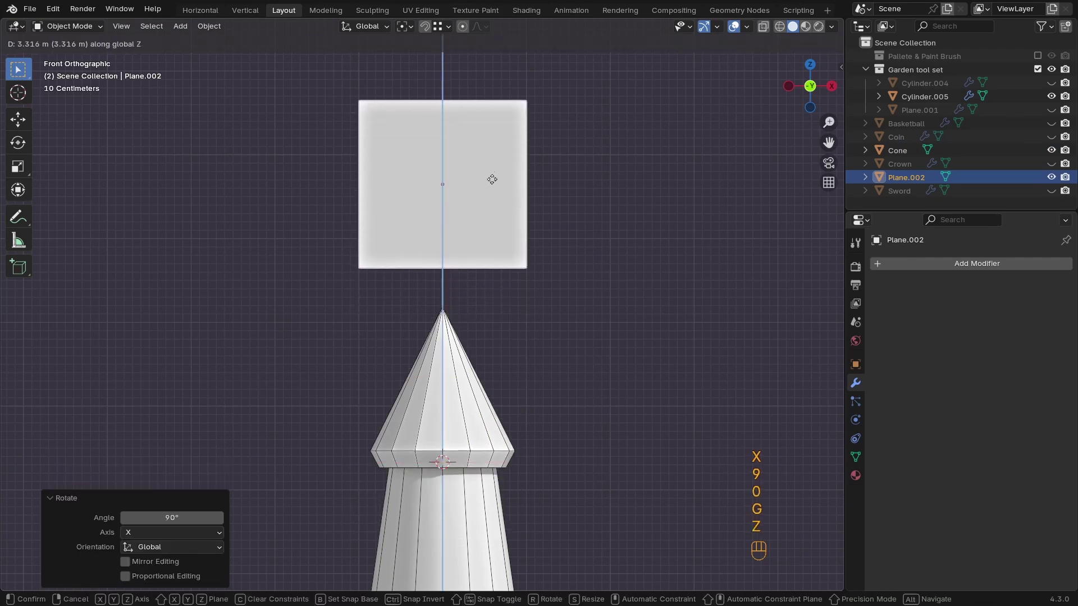
click(495, 180)
scroll(452, 408, down, 3)
ctrl+middle_drag(452, 408, 457, 372)
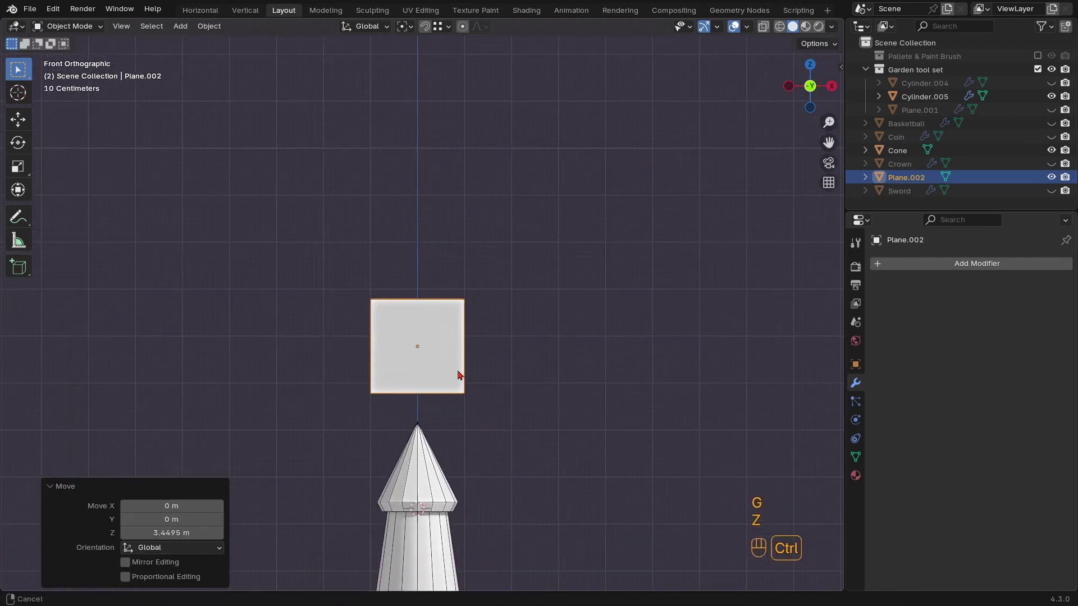
In Edit Mode, divide the plane into five vertical strips with a loop cut of 4 cuts
key(Tab)
key(a)
key(s)
right_click(516, 367)
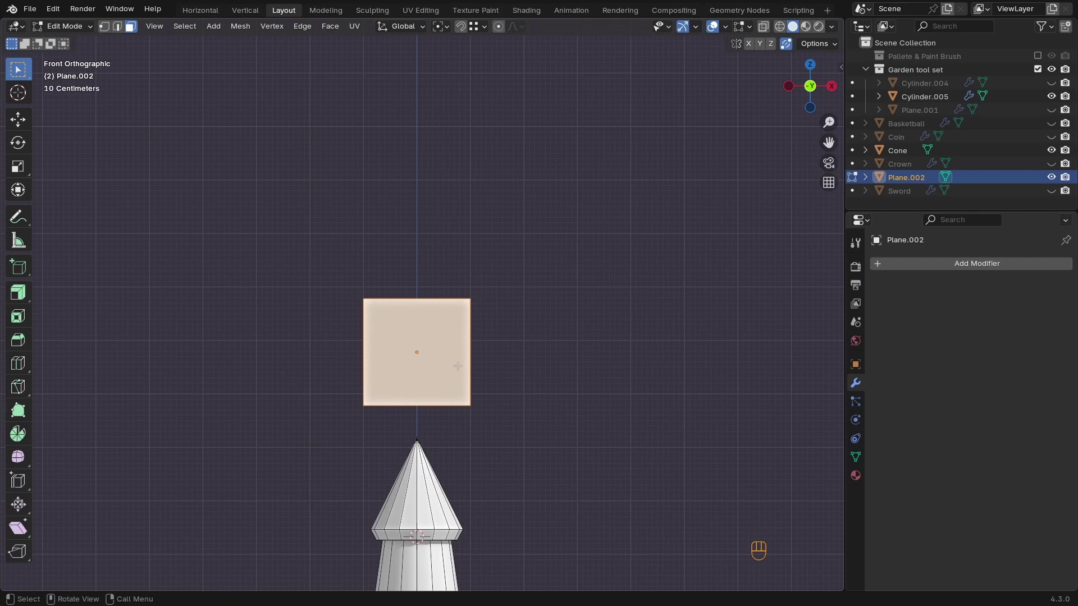
key(ctrl+r)
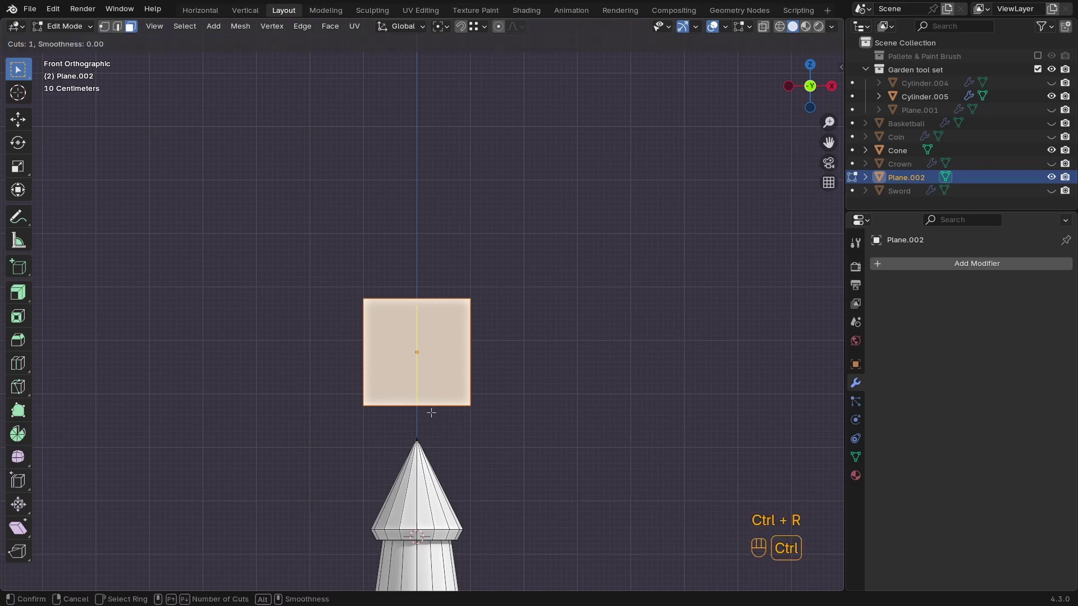
click(429, 413)
right_click(387, 409)
click(220, 460)
click(220, 460)
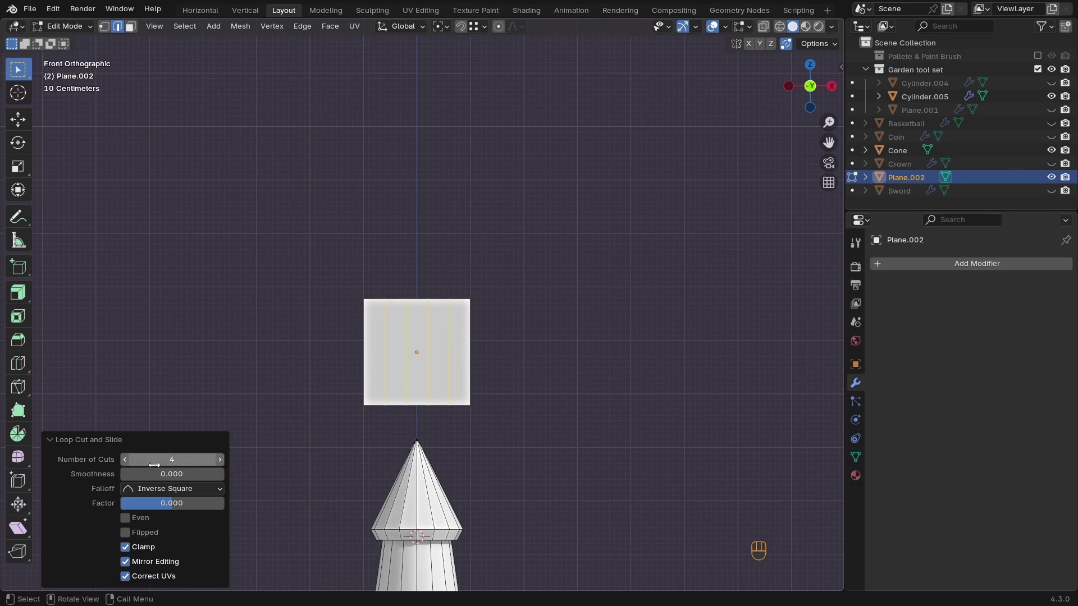
Scale the whole plane to about 0.198 along Z, and enlarge it uniformly by about 2.236 into a wide bar
key(a)
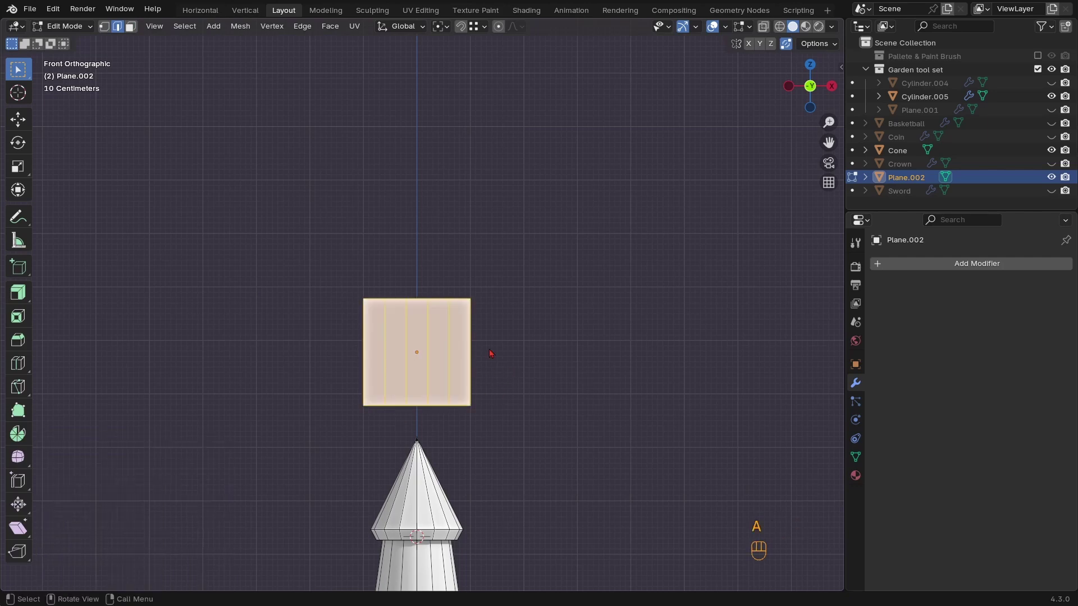
key(s)
key(z)
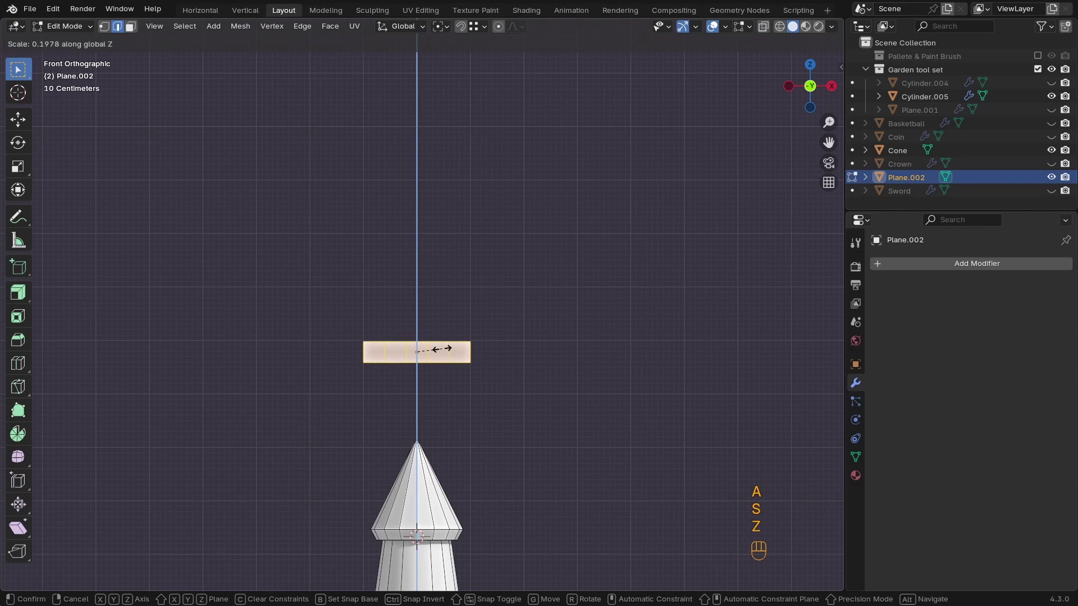
click(448, 348)
key(s)
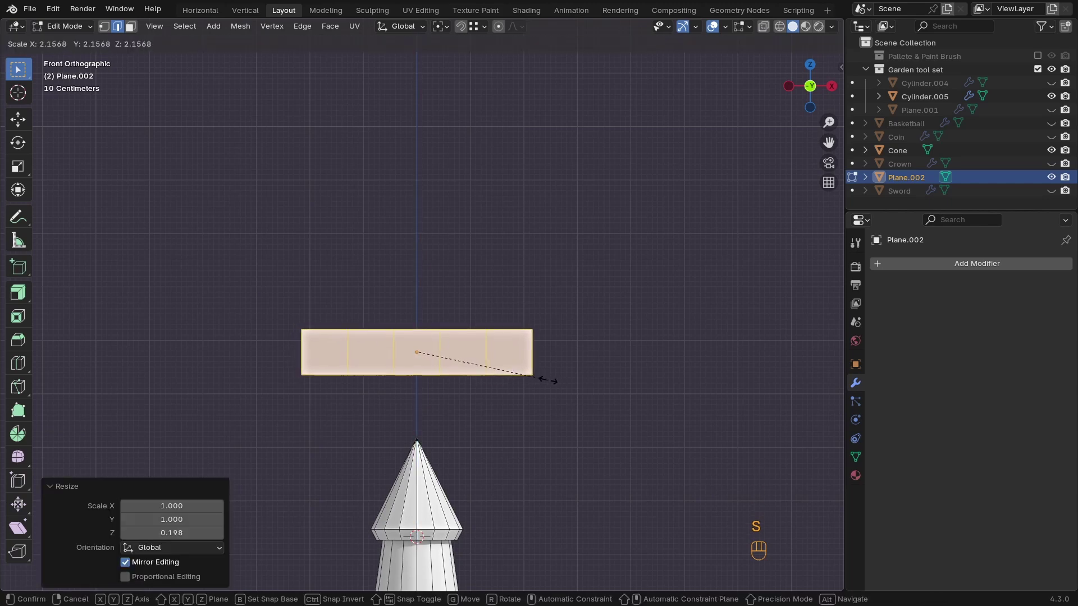
click(550, 380)
ctrl+middle_drag(494, 404, 511, 360)
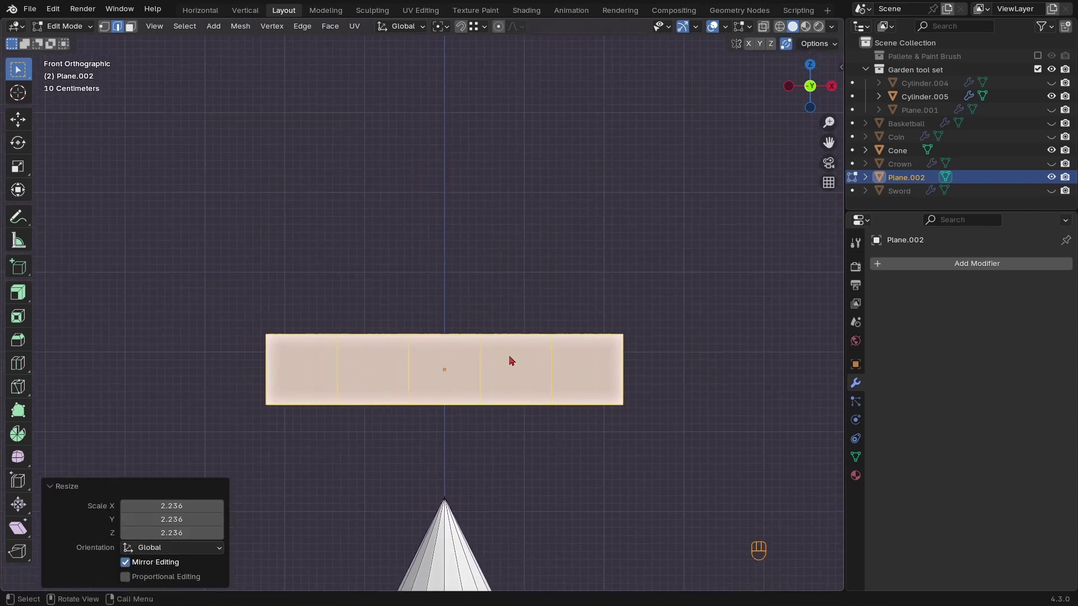
Extrude the bar's two outer and middle upper edges about 0.52 m up along Z to start three prongs
click(297, 335)
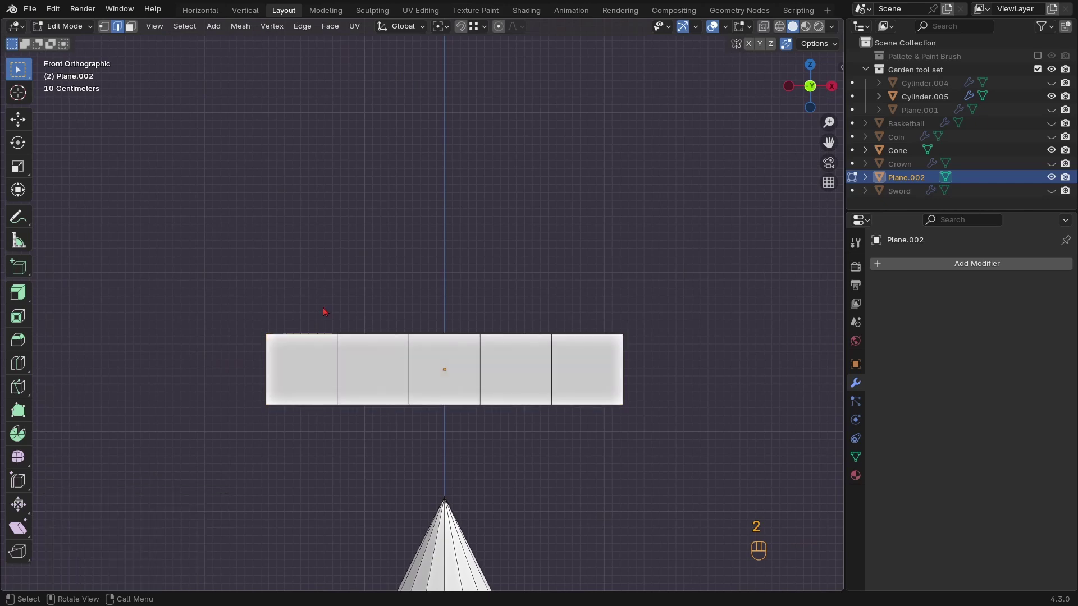
key(z)
key(shift+z)
shift+click(475, 334)
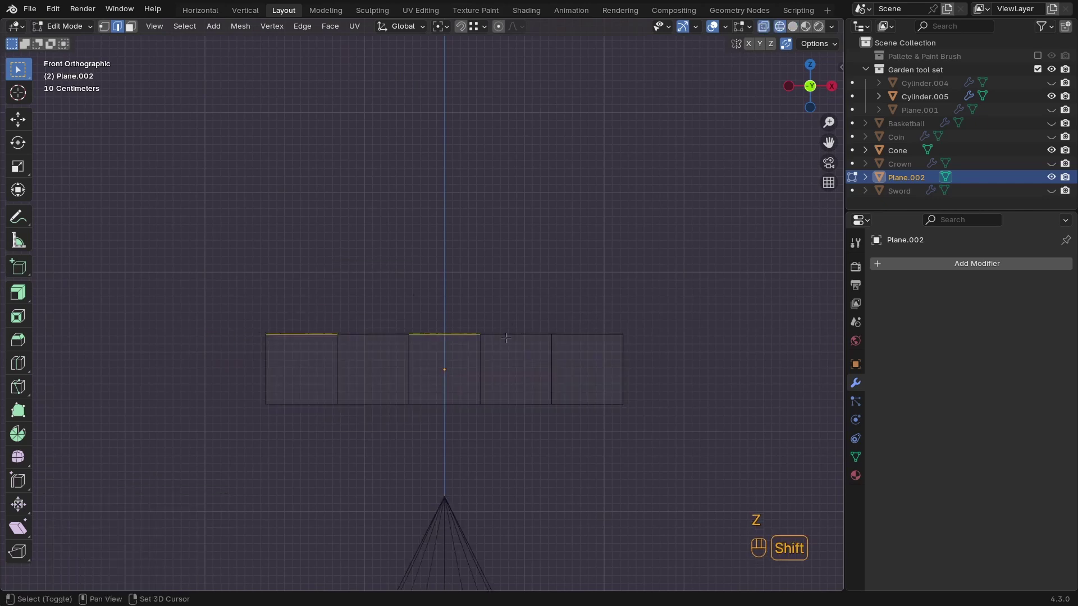
key(e)
key(z)
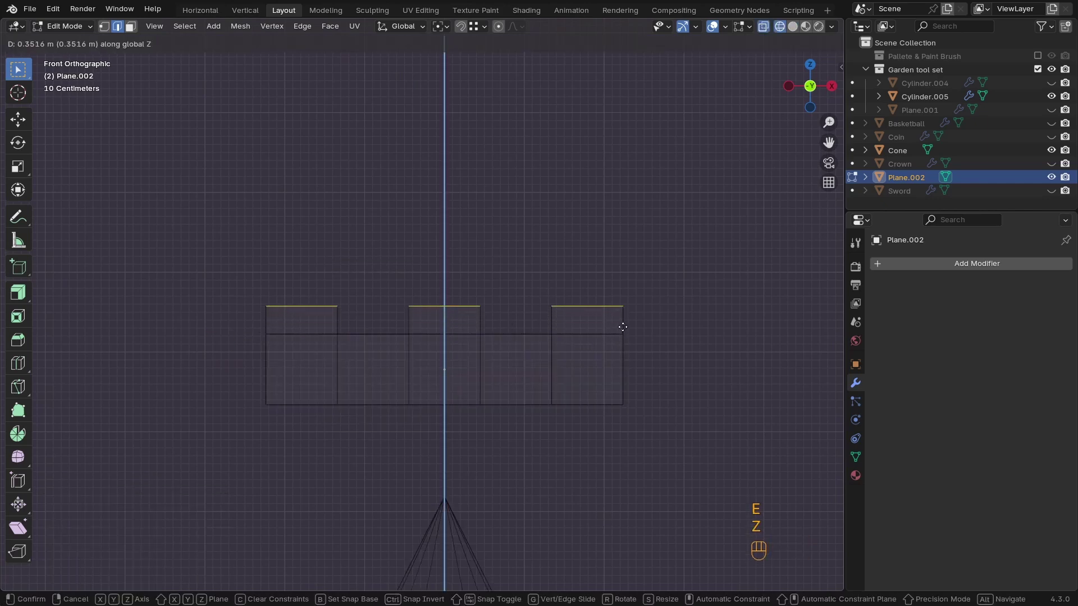
click(617, 303)
shift+middle_drag(616, 301, 597, 362)
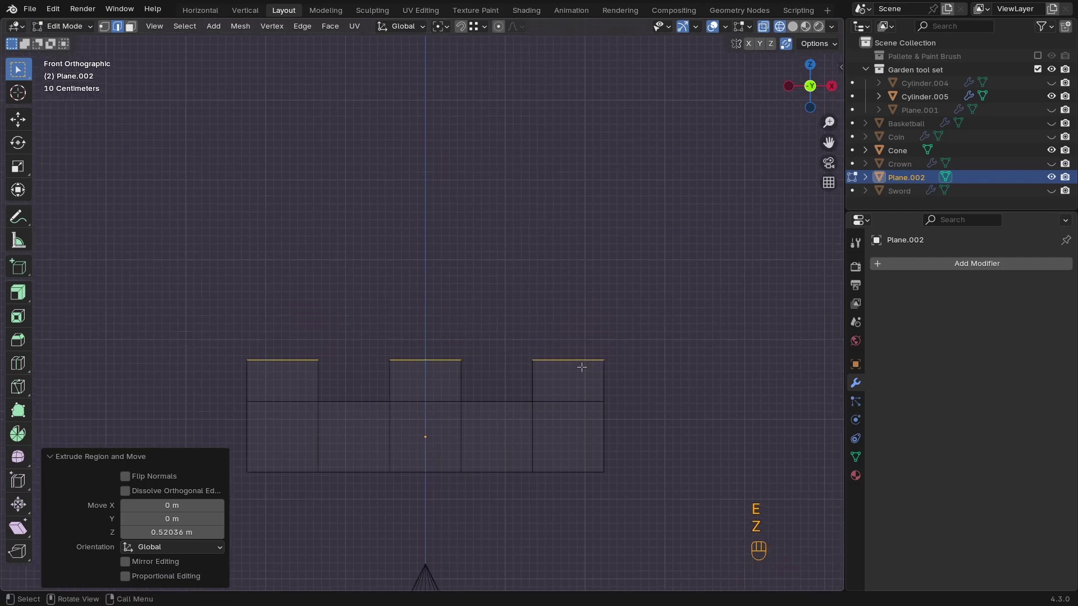
Extrude the three prongs' upper edges another 0.87 m or so up along Z, working in wireframe with circle selection
key(w)
key(z)
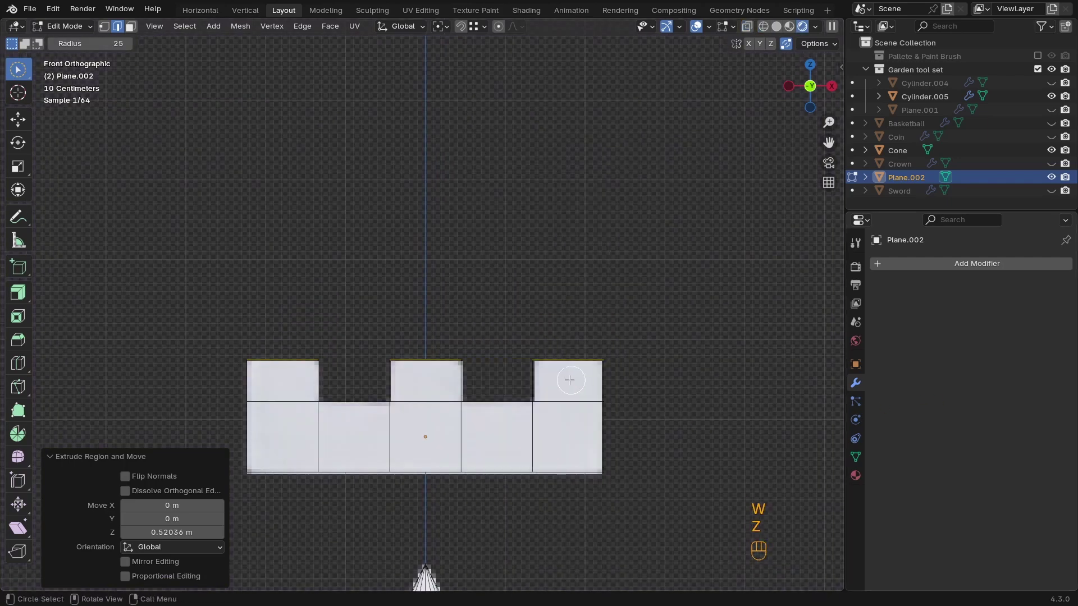
key(z)
click(609, 379)
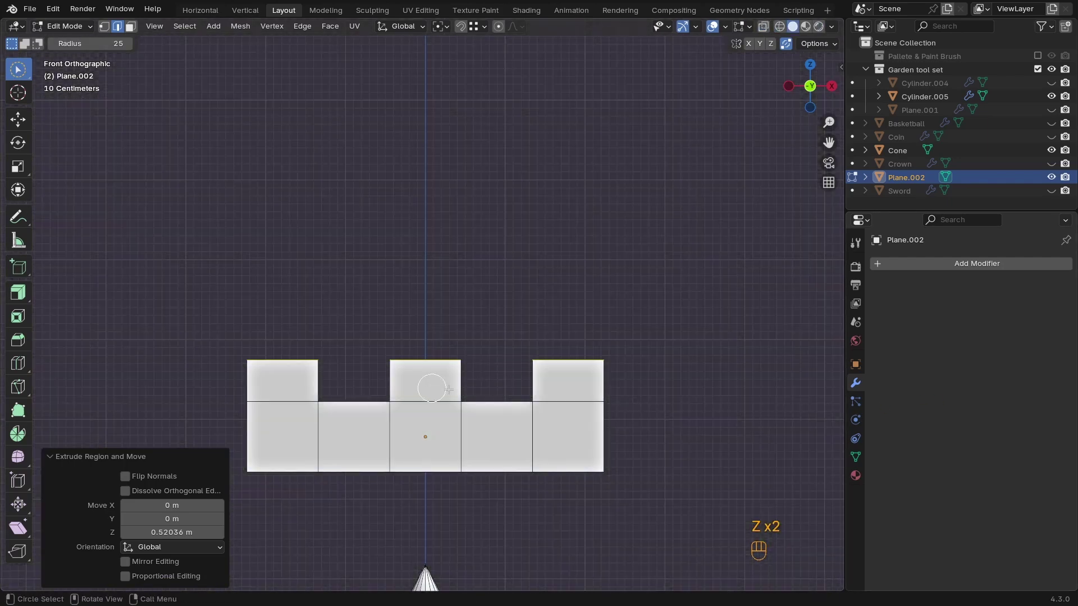
key(z)
click(585, 391)
key(e)
key(z)
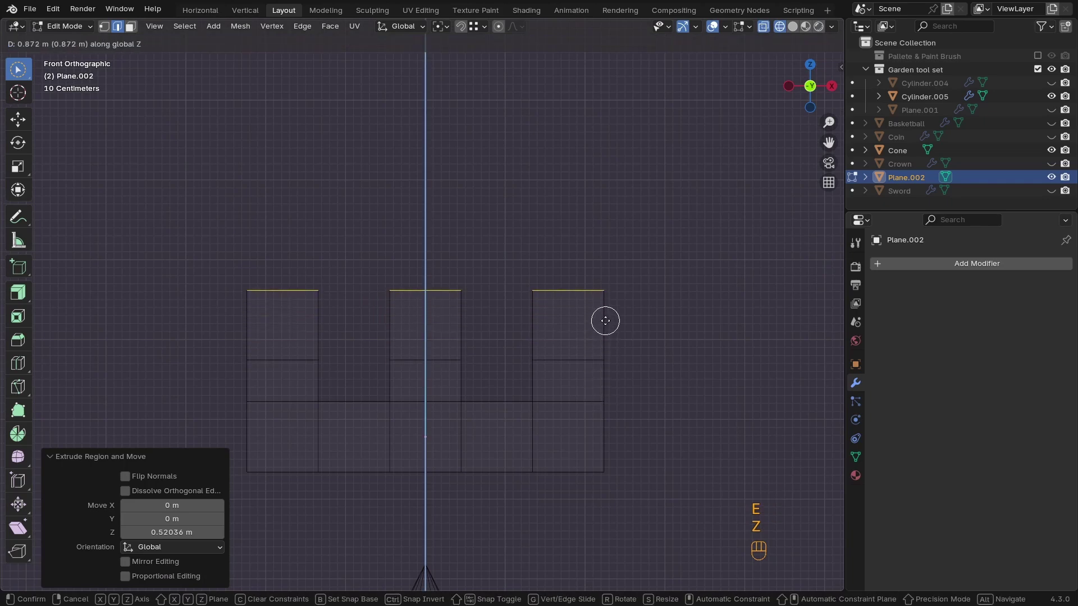
click(605, 321)
Nudge the bar's two lower corner vertices and the two lower middle vertices slightly to make the bottom outline irregular
key(1)
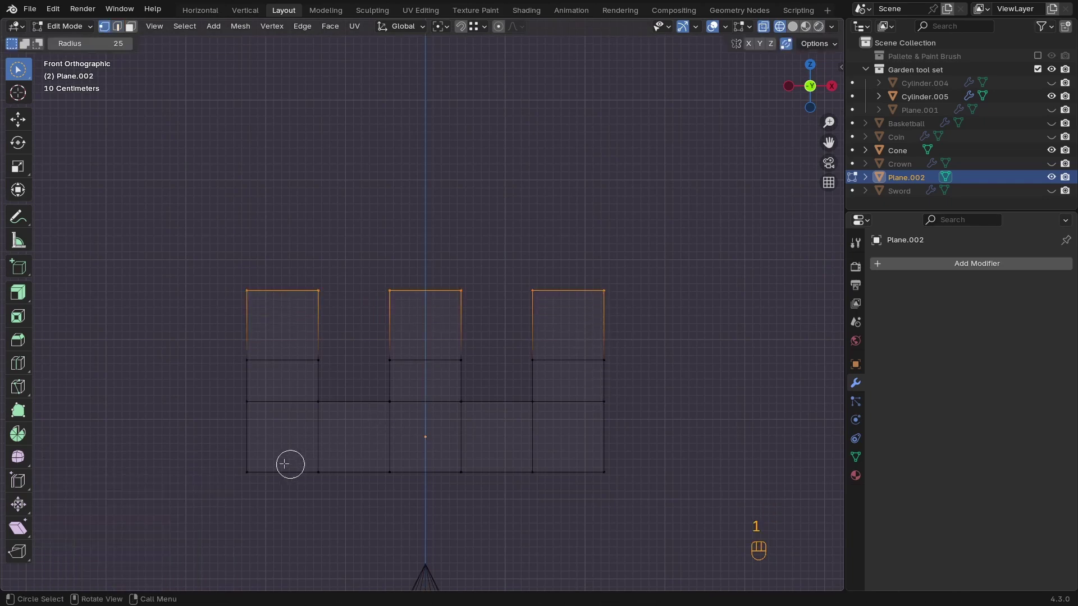
click(241, 466)
key(g)
click(330, 468)
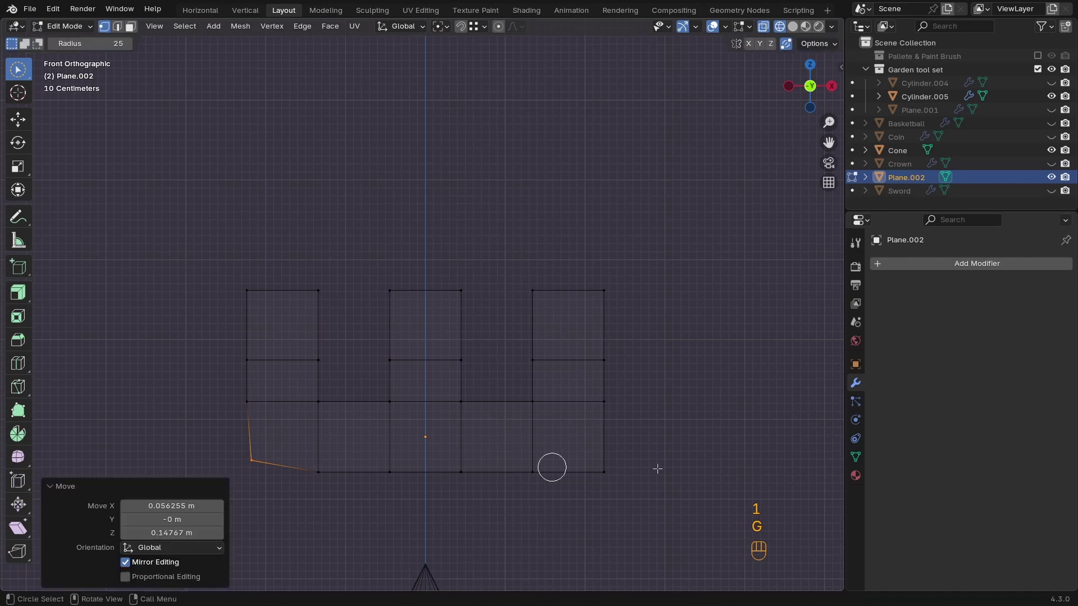
click(461, 472)
key(g)
click(466, 470)
click(390, 472)
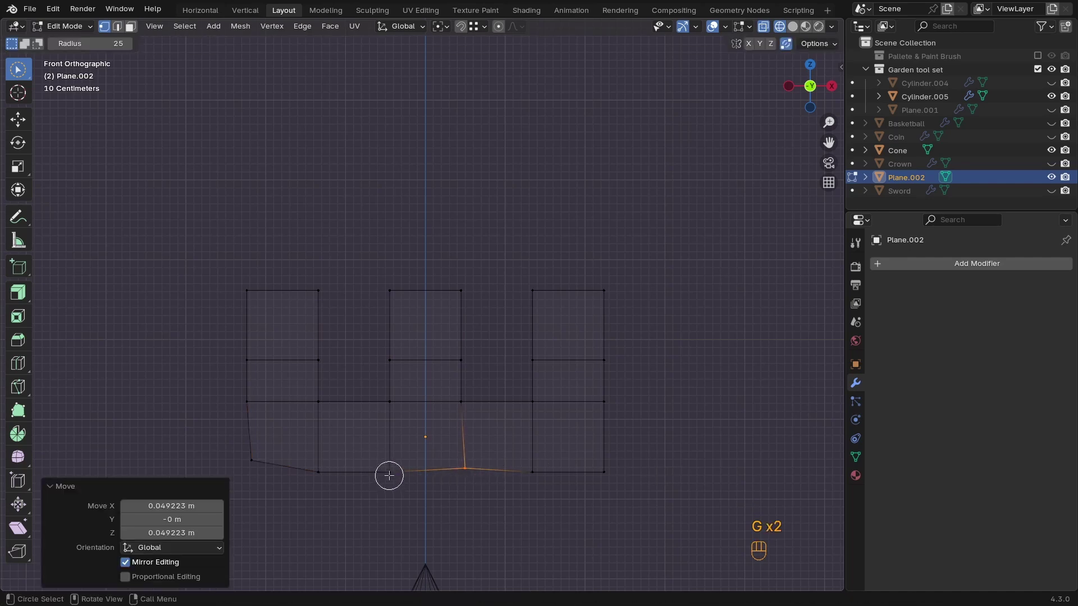
key(g)
click(400, 475)
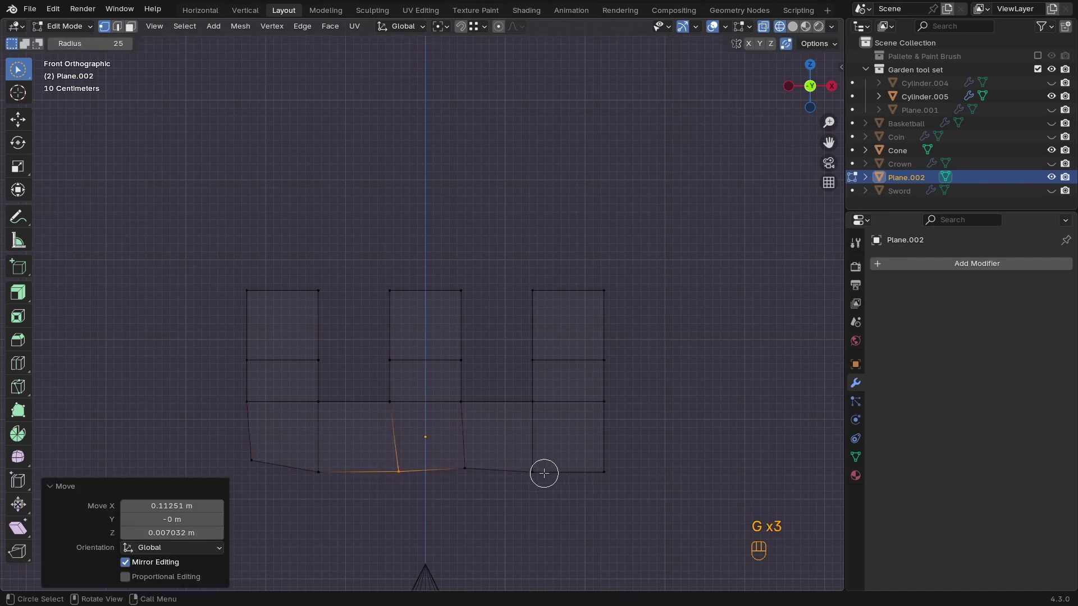
click(605, 471)
key(g)
click(605, 466)
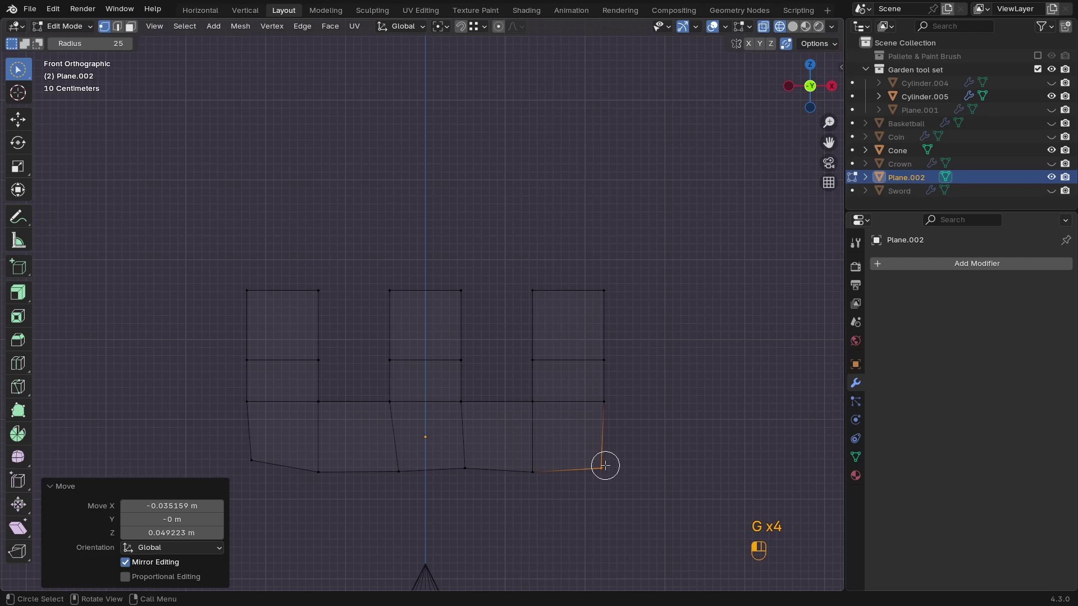
Shift the right prong's two outer side vertices slightly outward and its upper inner corner slightly down and inward
click(604, 361)
shift+click(601, 402)
key(g)
click(606, 397)
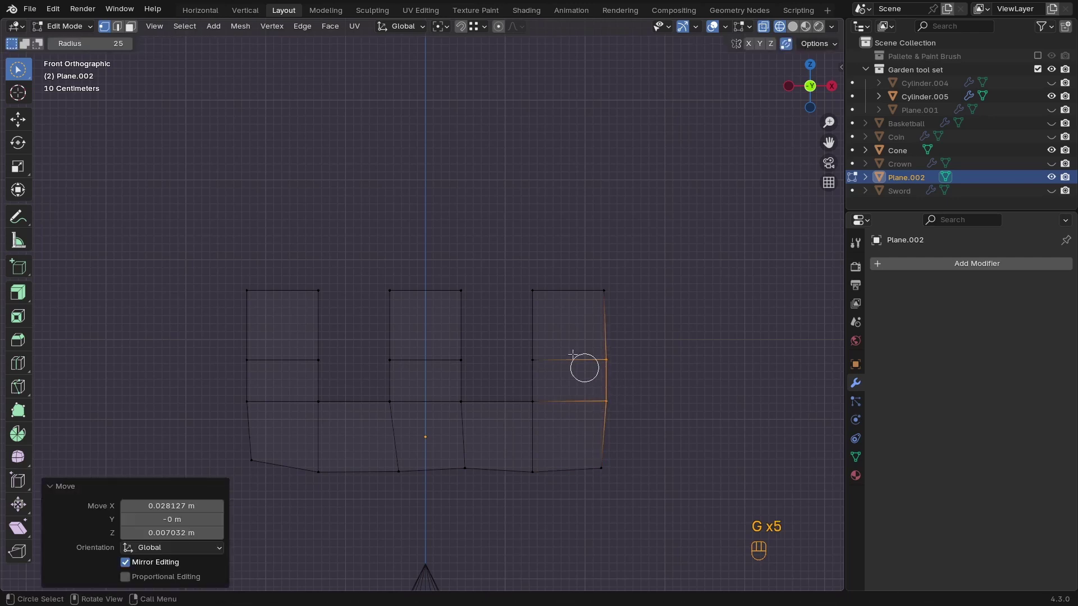
click(533, 291)
key(g)
click(564, 313)
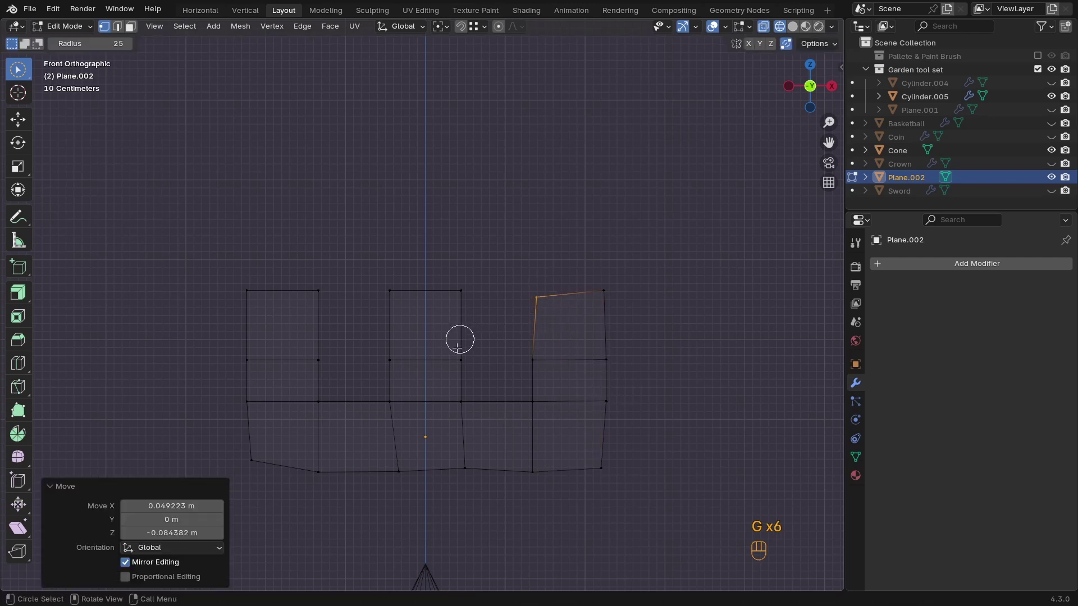
Nudge the two mid-height vertices of the middle prong, raising the left one by about 0.11 m or more
click(458, 357)
key(g)
click(458, 361)
click(392, 362)
key(g)
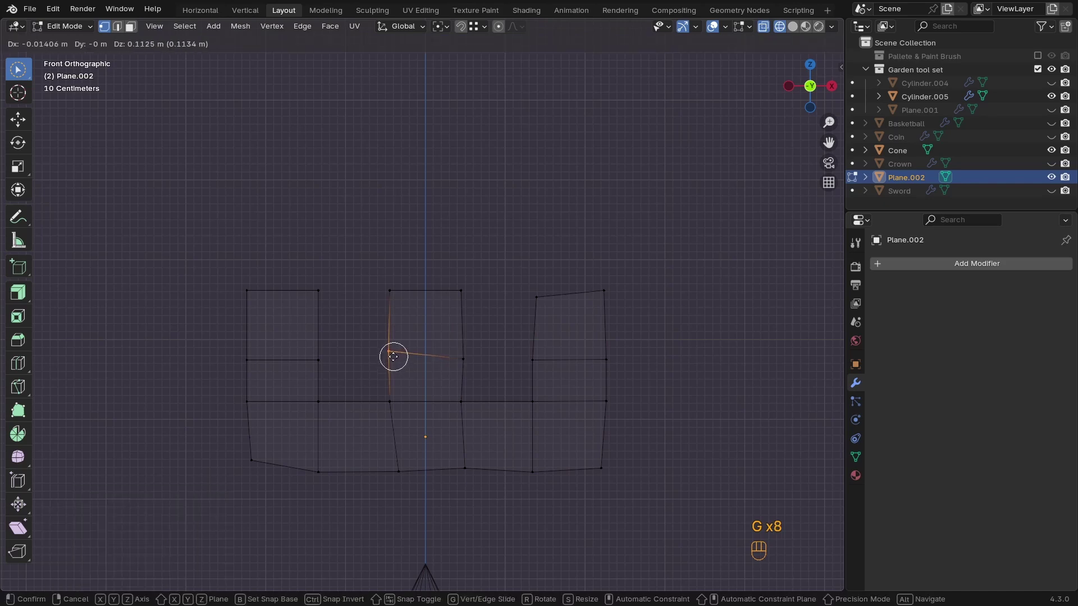
click(391, 354)
Move the four inner vertices at the base of the prongs sideways to widen each prong's root
click(318, 402)
key(g)
click(325, 399)
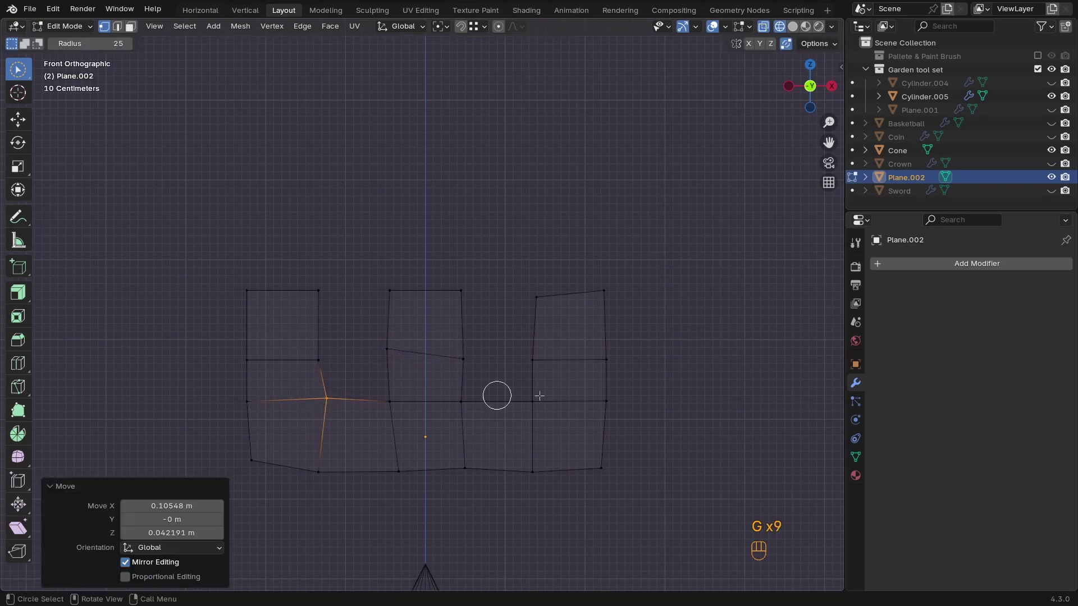
click(530, 402)
key(g)
click(524, 404)
click(465, 400)
key(g)
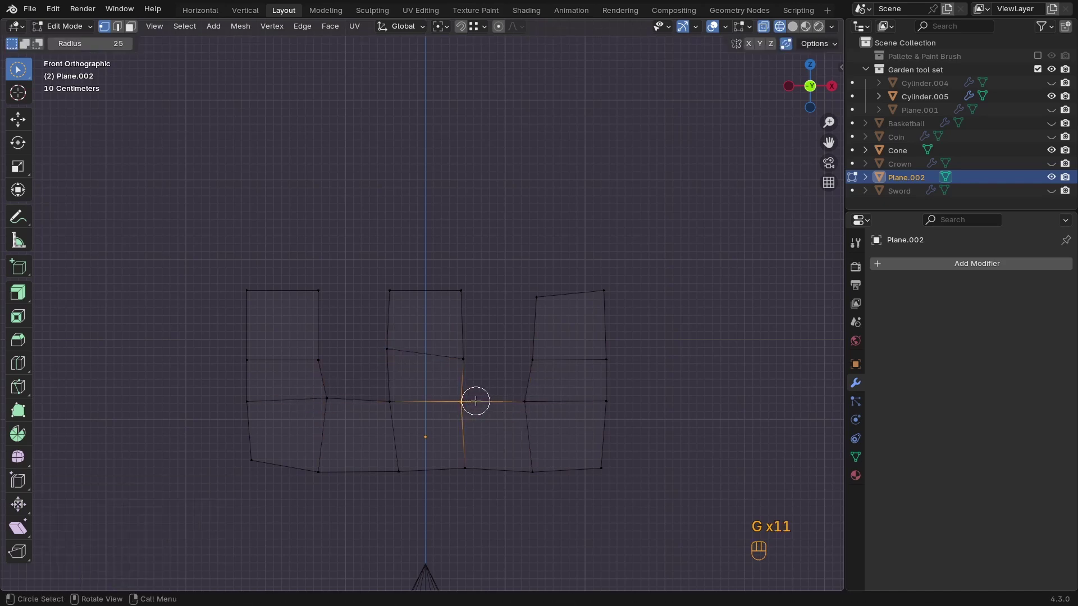
key(g)
click(464, 399)
click(400, 403)
key(g)
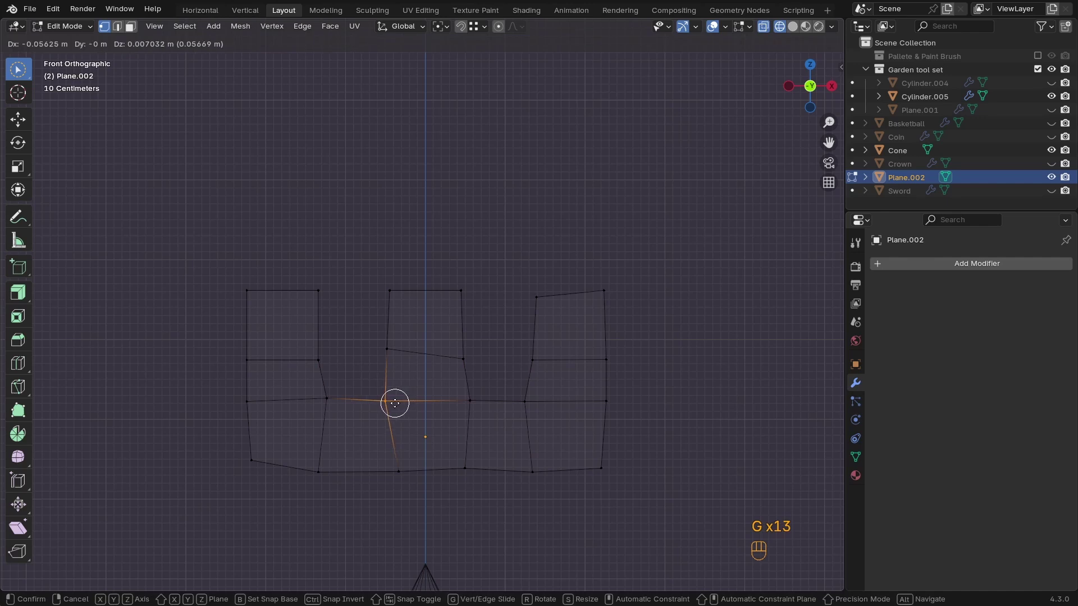
click(384, 401)
Lower the upper left corner vertices of the left and middle prongs slightly to slant their tips
click(245, 290)
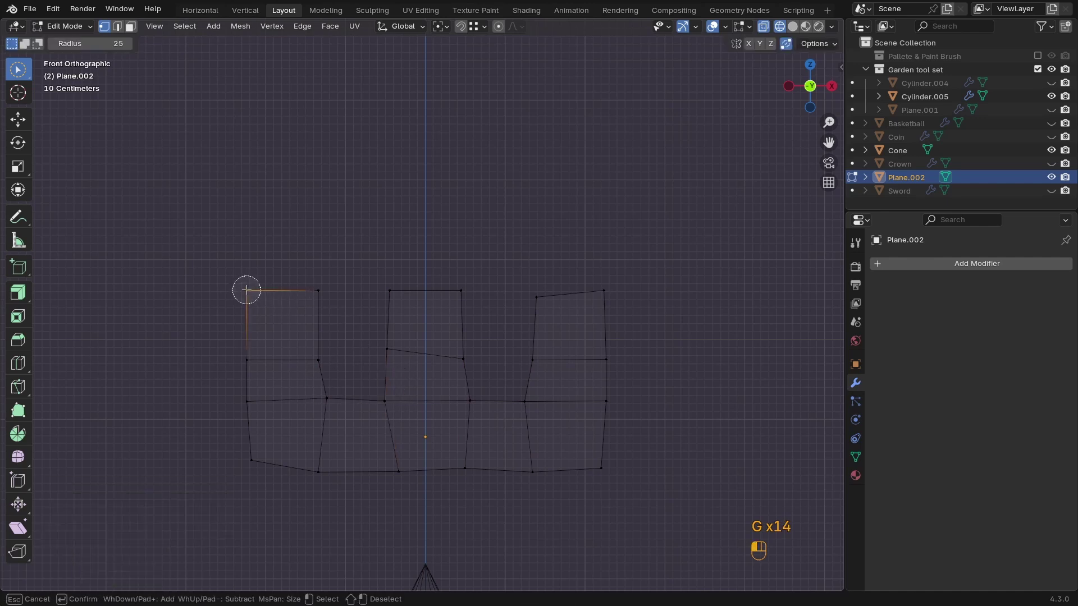
key(g)
click(275, 306)
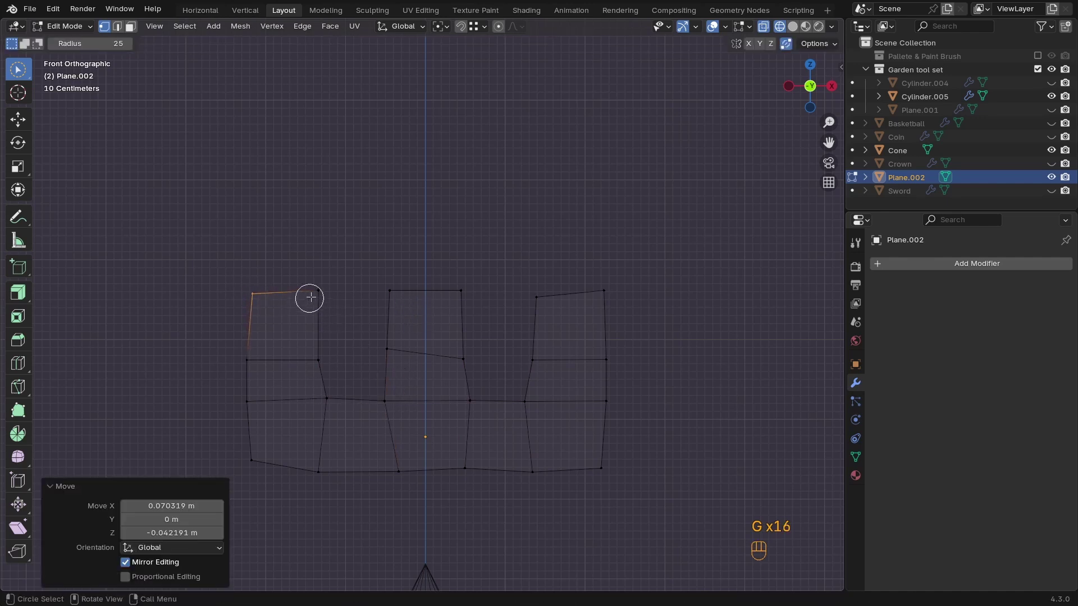
click(396, 292)
key(g)
click(399, 300)
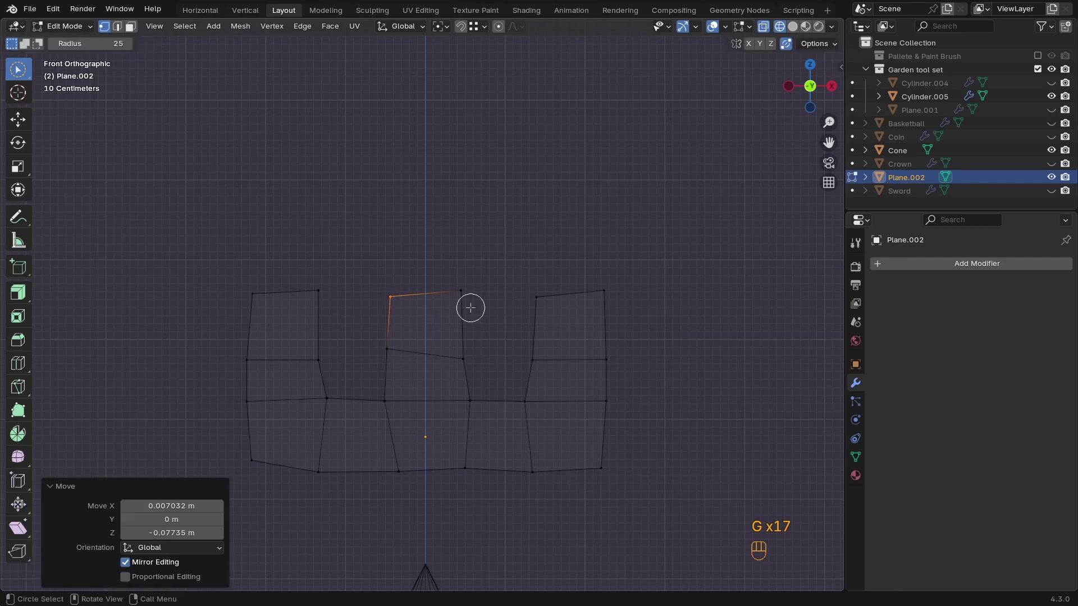
Extrude the entire fork shape about 0.77 m along its normal for thickness, restore solid shading and deselect everything
key(Tab)
scroll(542, 368, down, 3)
middle_drag(494, 441, 551, 403)
key(Tab)
key(a)
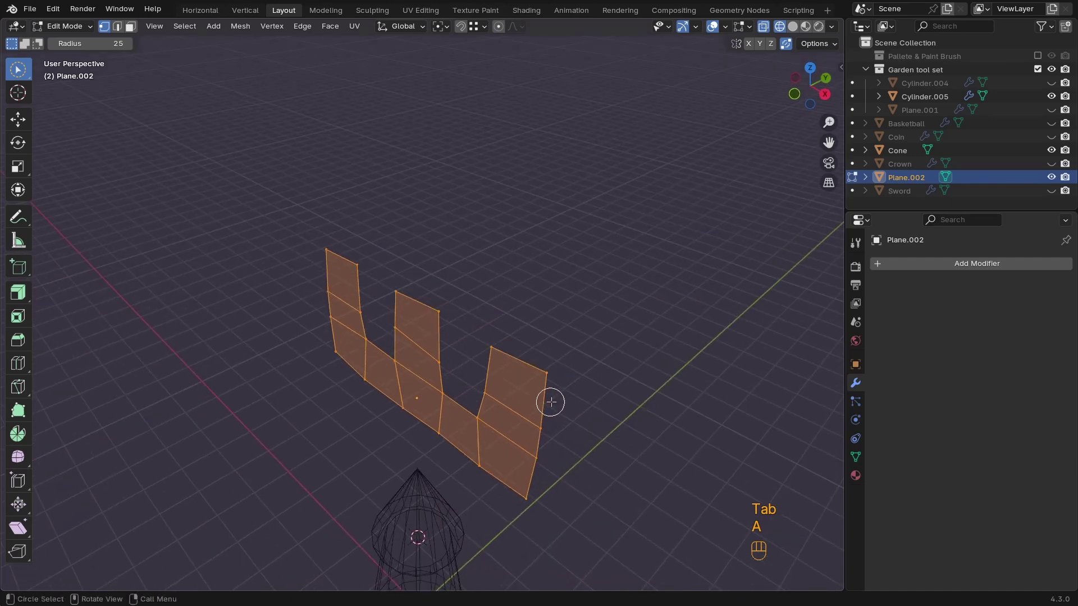
key(e)
click(539, 425)
key(z)
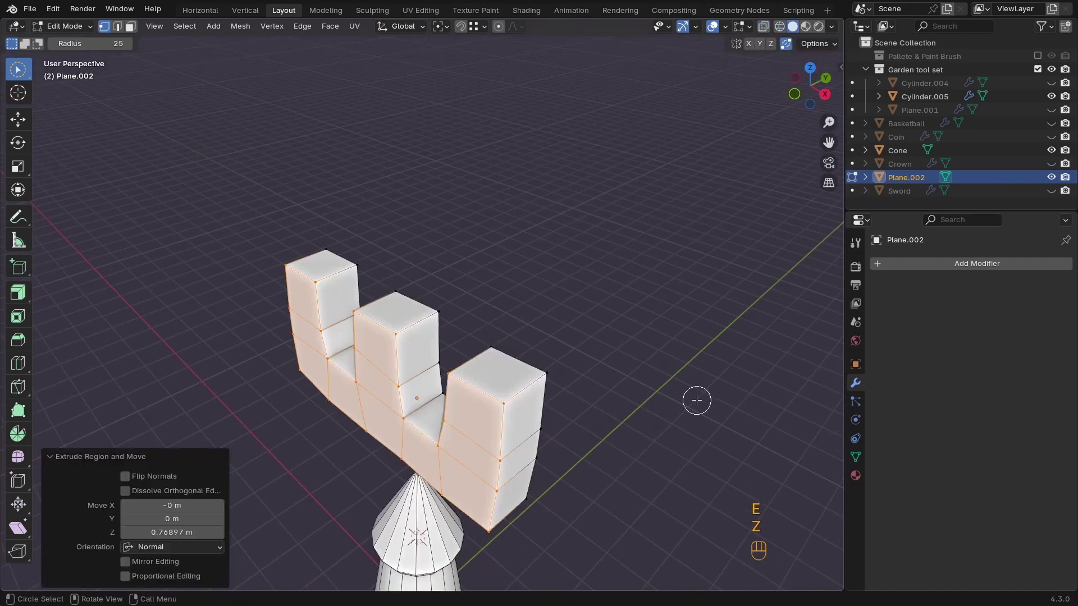
shift+middle_drag(512, 418, 548, 387)
key(alt+a)
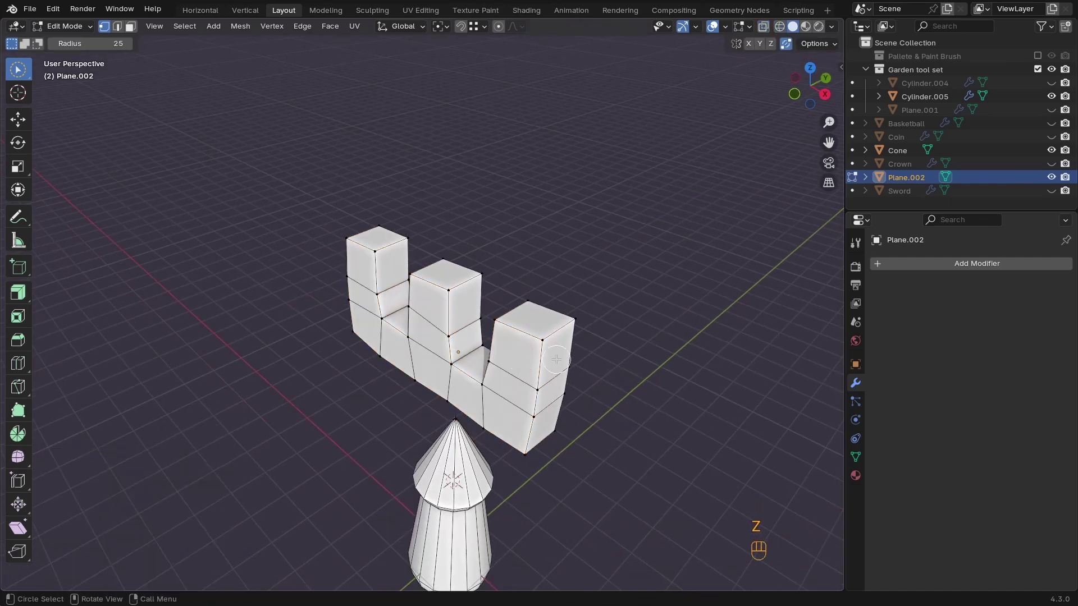
Extrude the upper front faces of the three prongs about 1.1 m outward, then pull them back about 0.43 m along Y
shift+drag(548, 362, 474, 335)
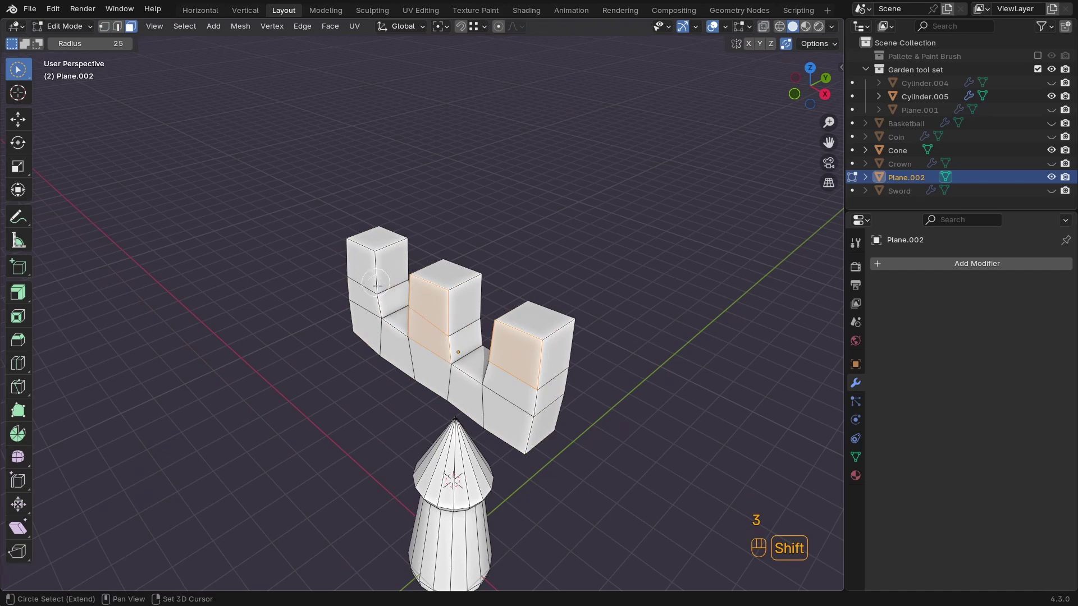
shift+click(358, 272)
middle_drag(522, 348, 542, 340)
key(w)
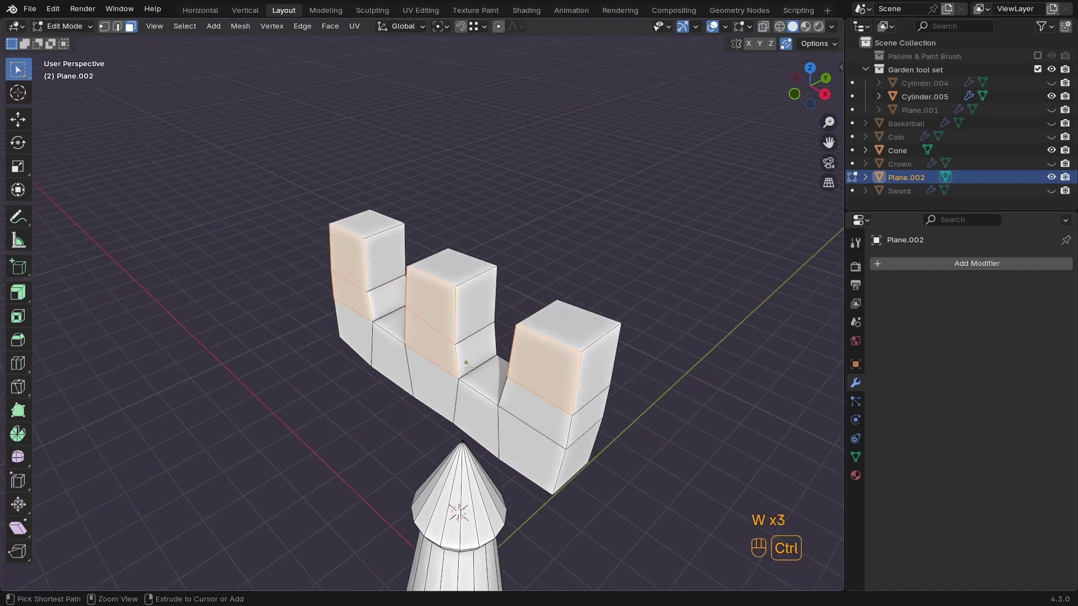
shift+middle_drag(617, 317, 621, 320)
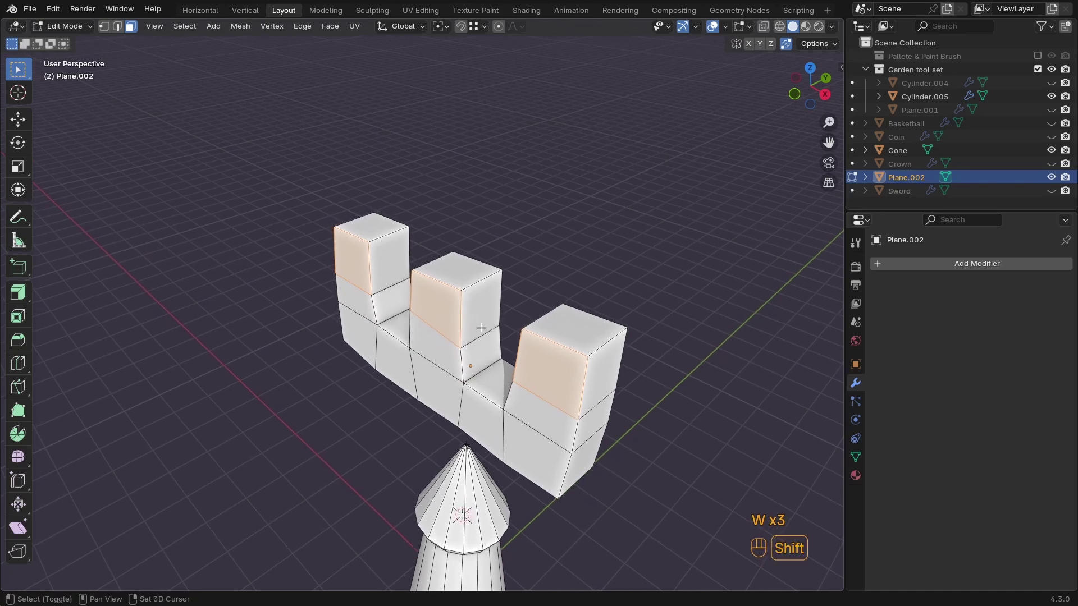
key(e)
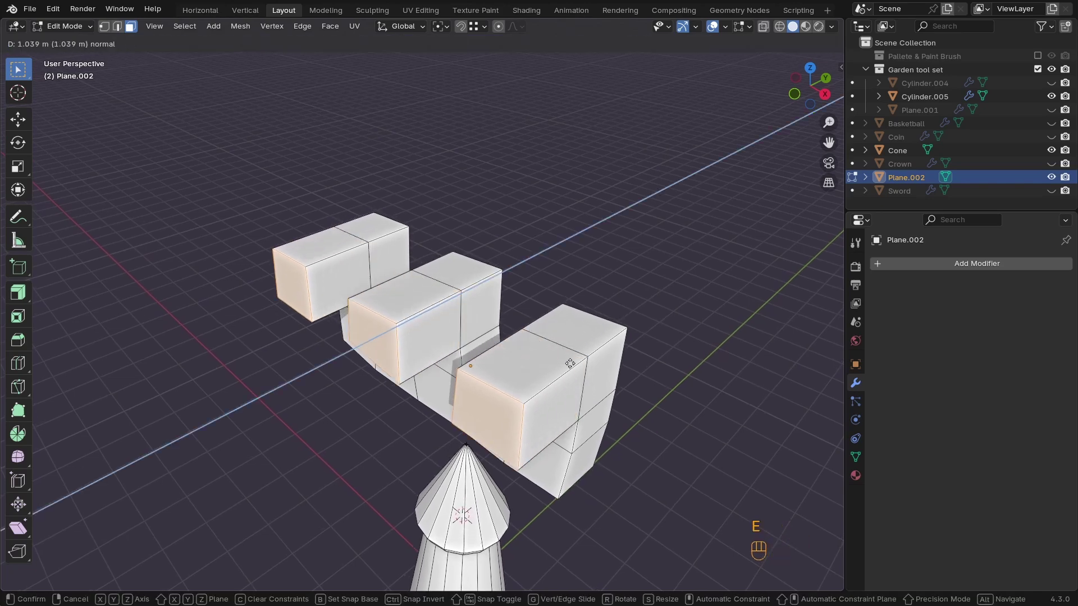
click(561, 379)
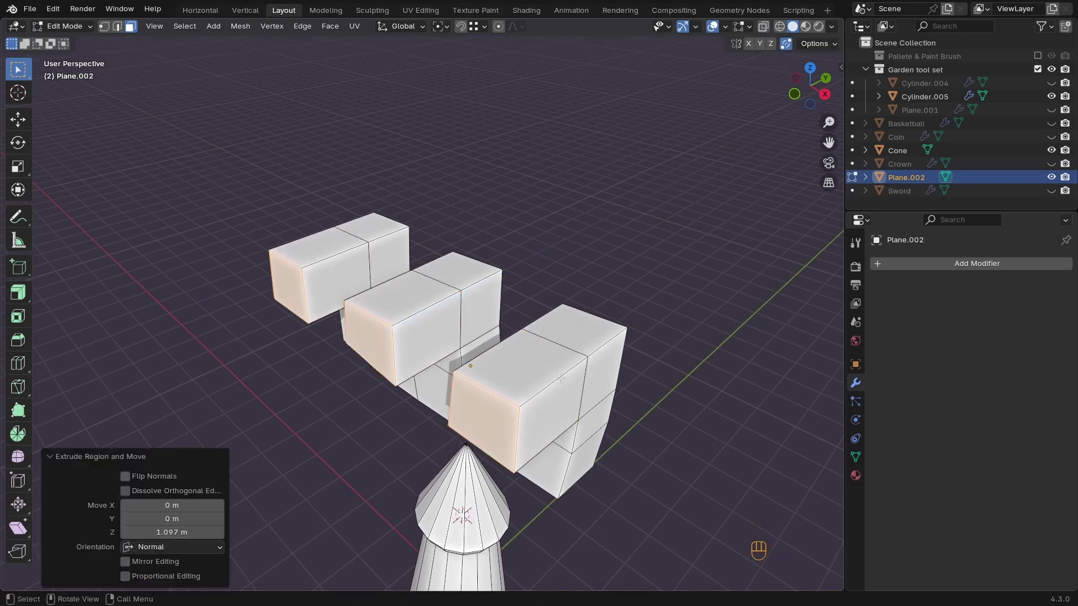
key(g)
key(y)
click(566, 395)
Extrude the prong end faces another 0.48 m or so and taper each about its individual origin to about 0.55 scale
key(e)
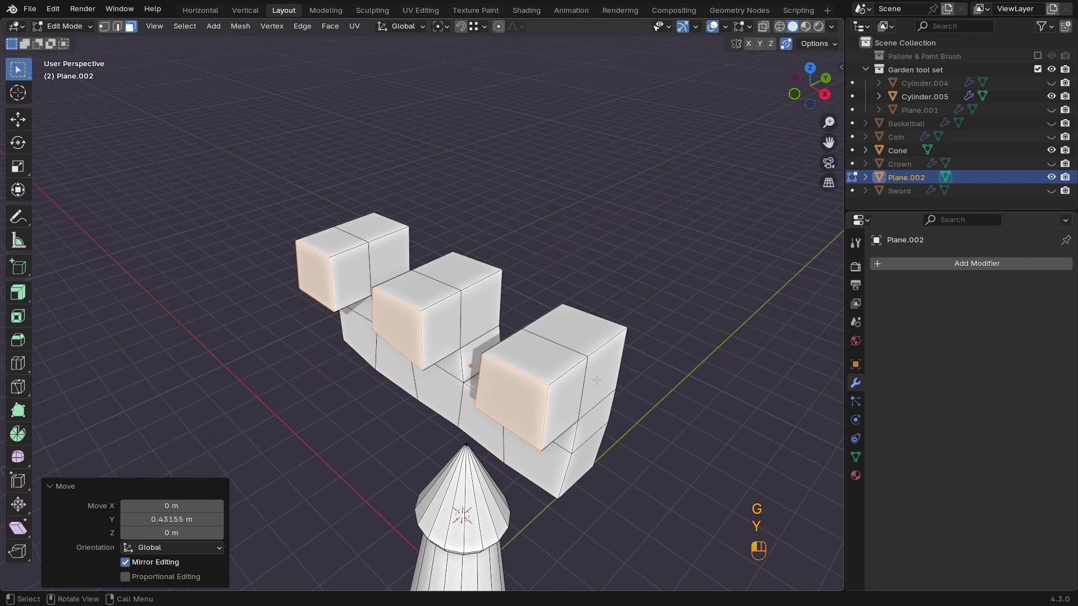
click(565, 398)
key(s)
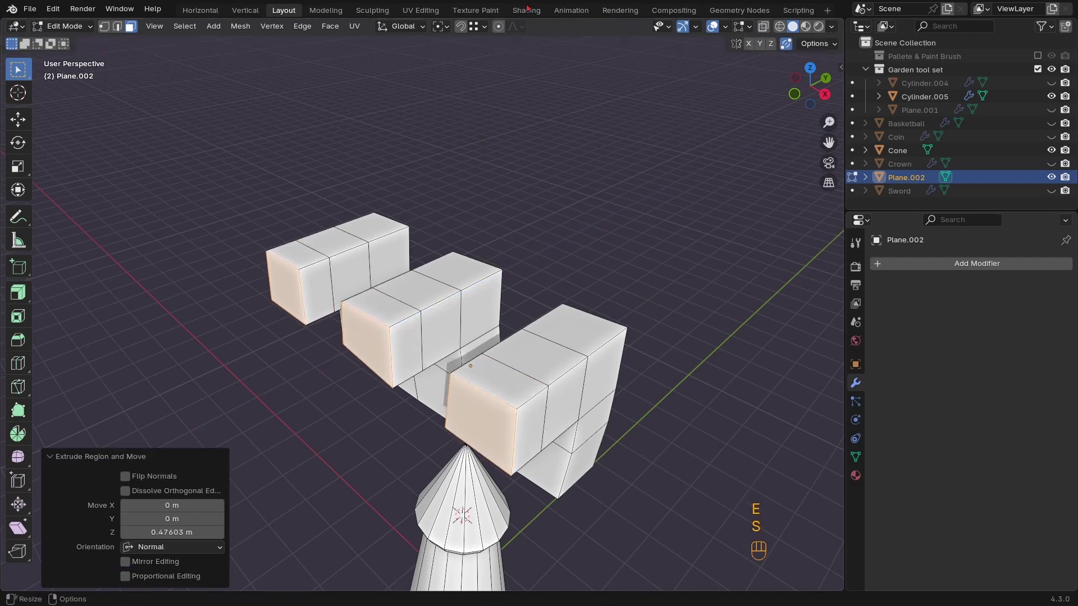
click(443, 28)
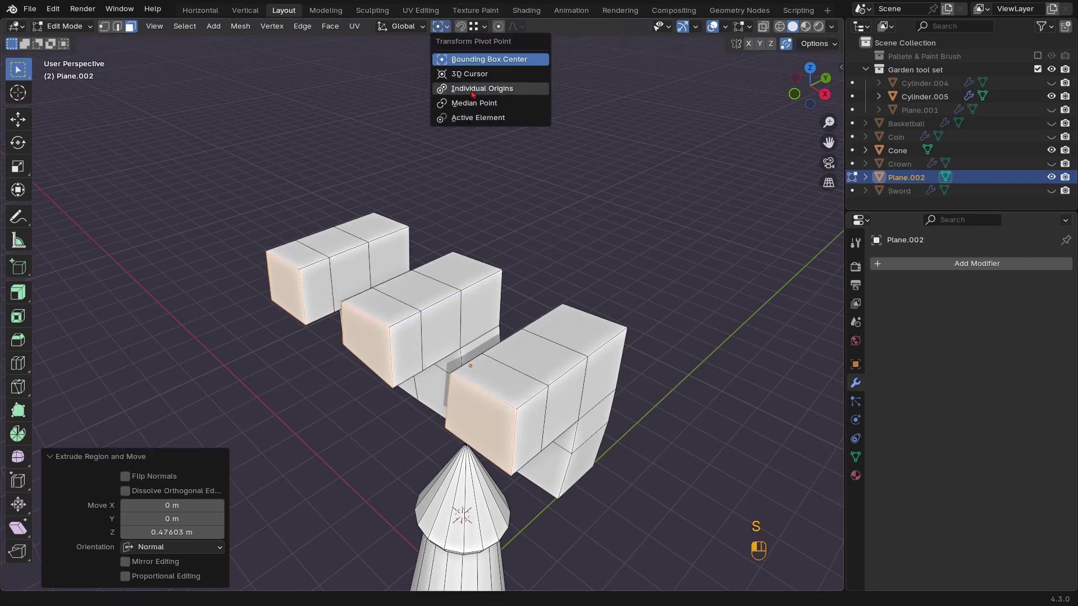
click(472, 93)
key(s)
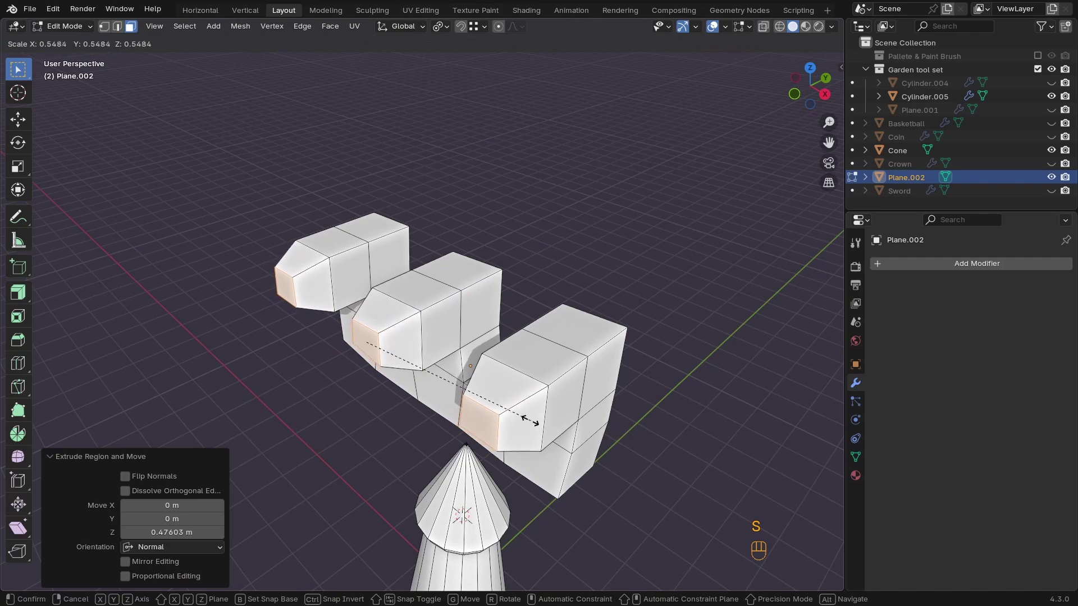
click(519, 416)
Scale the middle prong's tip face to about 0.84 and rotate it slightly in the front view
key(Tab)
middle_drag(520, 416, 474, 337)
key(KP_1)
key(Tab)
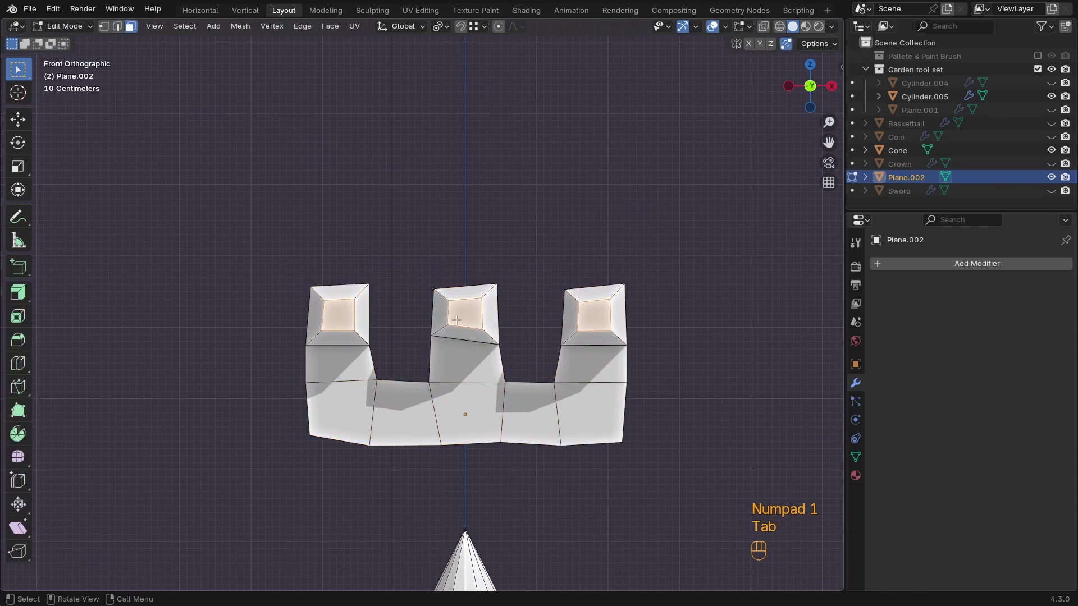
key(s)
click(541, 361)
key(r)
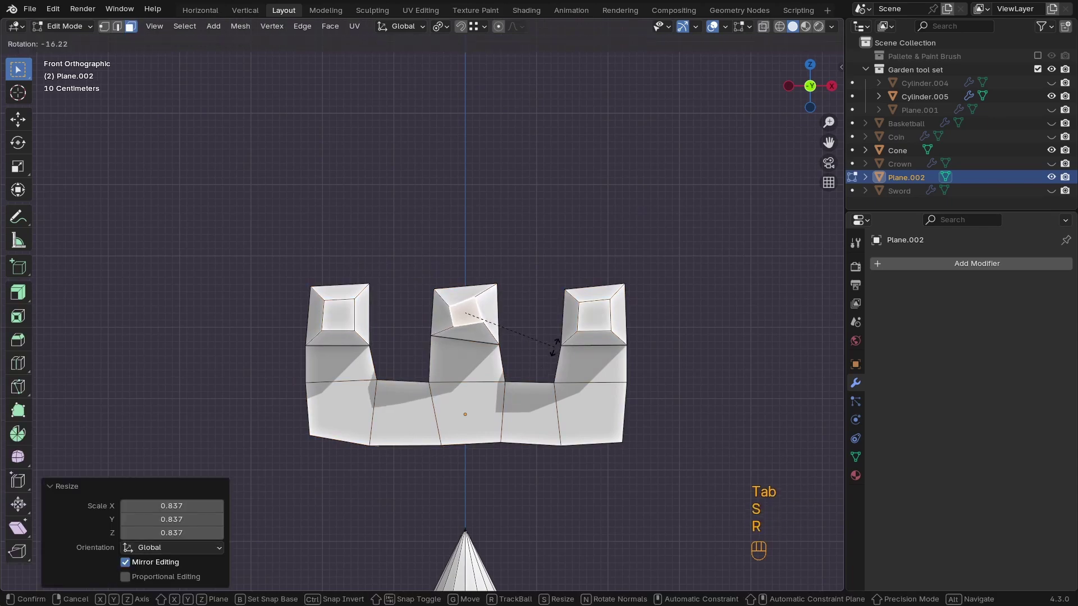
click(520, 373)
key(Tab)
Move the fork head down about 2.04 m along Z and about 0.35 m along Y to sit over the handle
ctrl+middle_drag(520, 373, 473, 370)
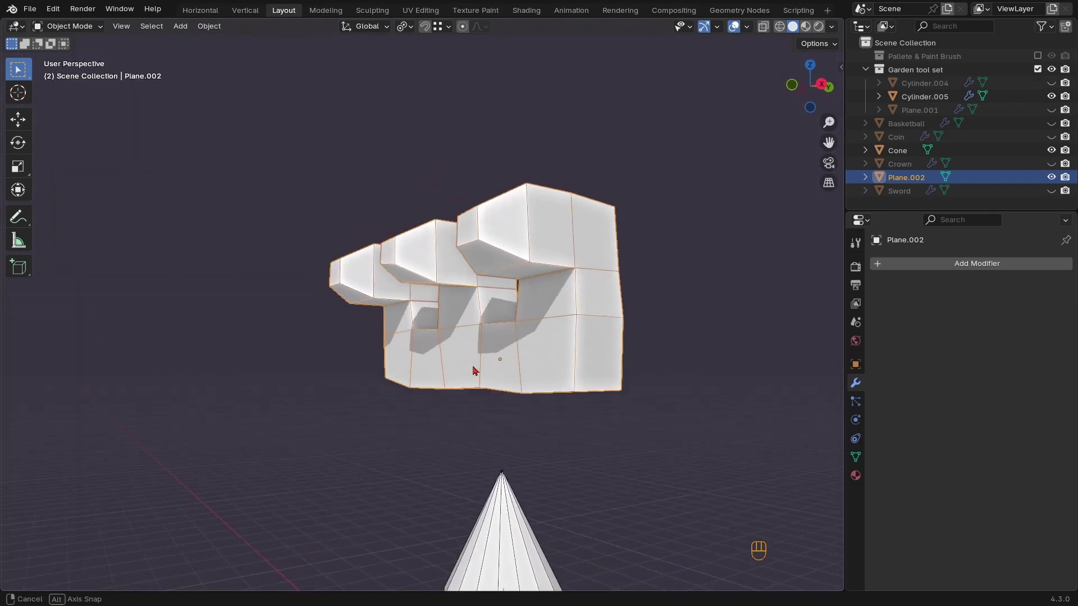
key(g)
key(z)
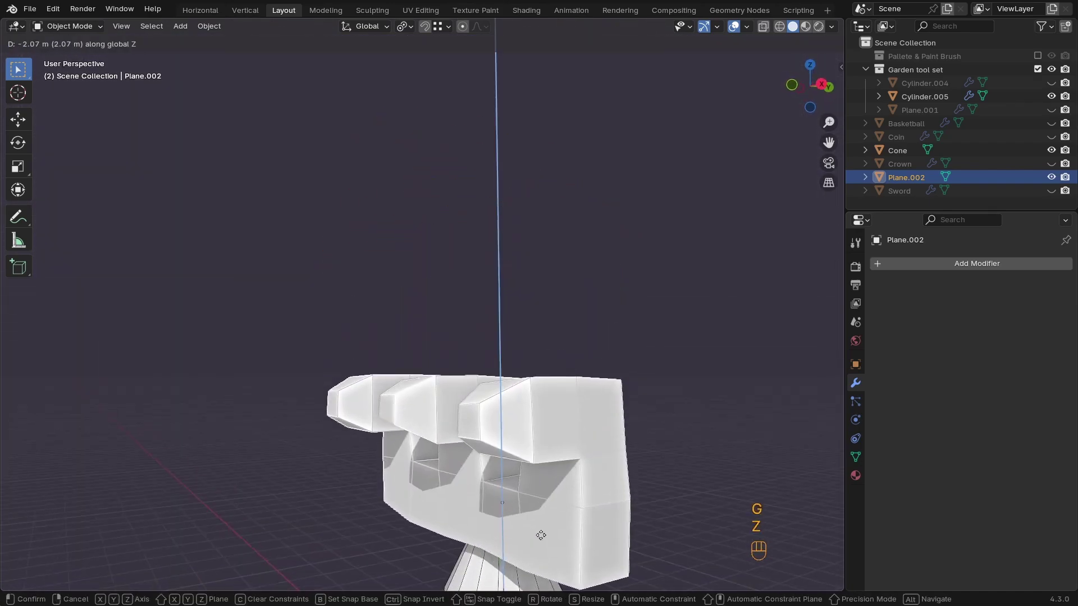
click(570, 533)
middle_drag(570, 534, 526, 440)
key(KP_7)
key(g)
key(y)
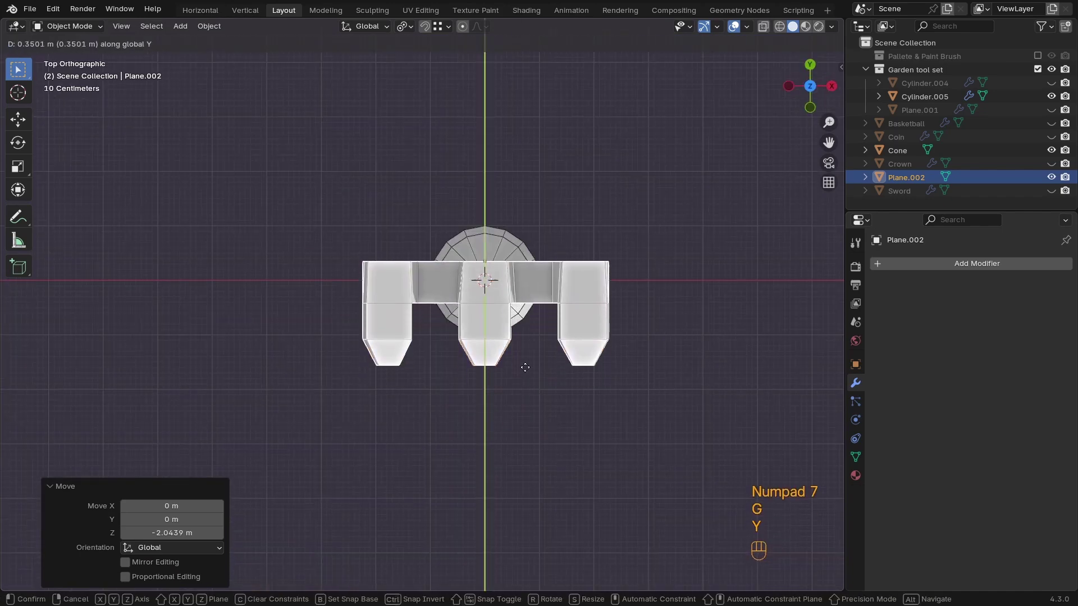
click(525, 365)
Lower the fork head slightly further along Z so its base overlaps the handle's cone
middle_drag(524, 365, 504, 370)
key(z)
click(503, 362)
key(z)
click(606, 294)
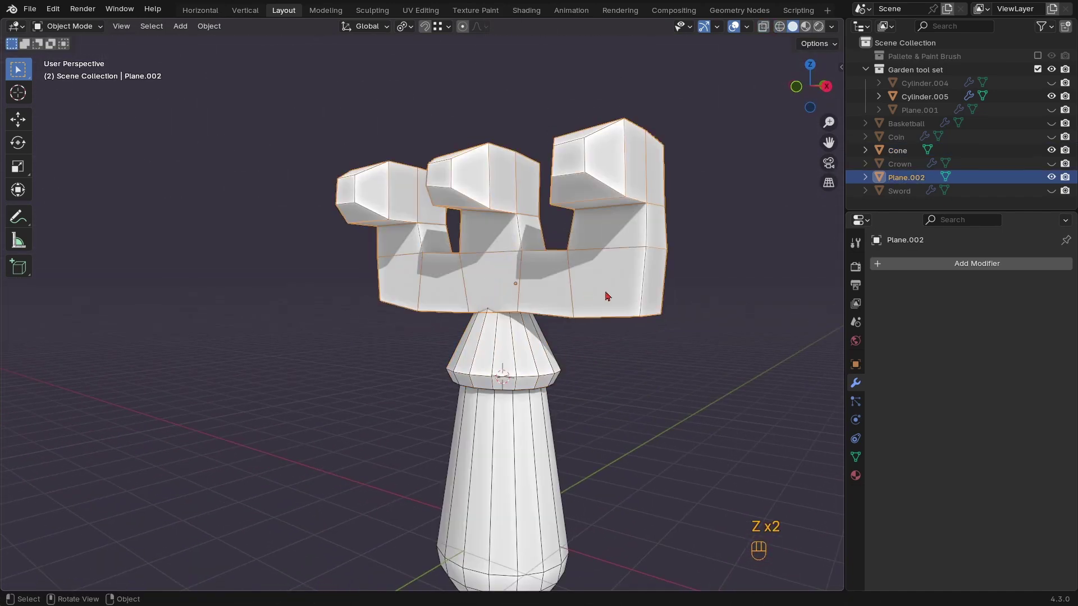
key(g)
key(z)
click(613, 320)
Delete the pointed upper faces of the cone on top of the handle
mouse_move(614, 337)
middle_down()
mouse_move(640, 382)
mouse_move(623, 348)
middle_up()
click(488, 355)
key(Tab)
key(z)
drag(412, 313, 584, 368)
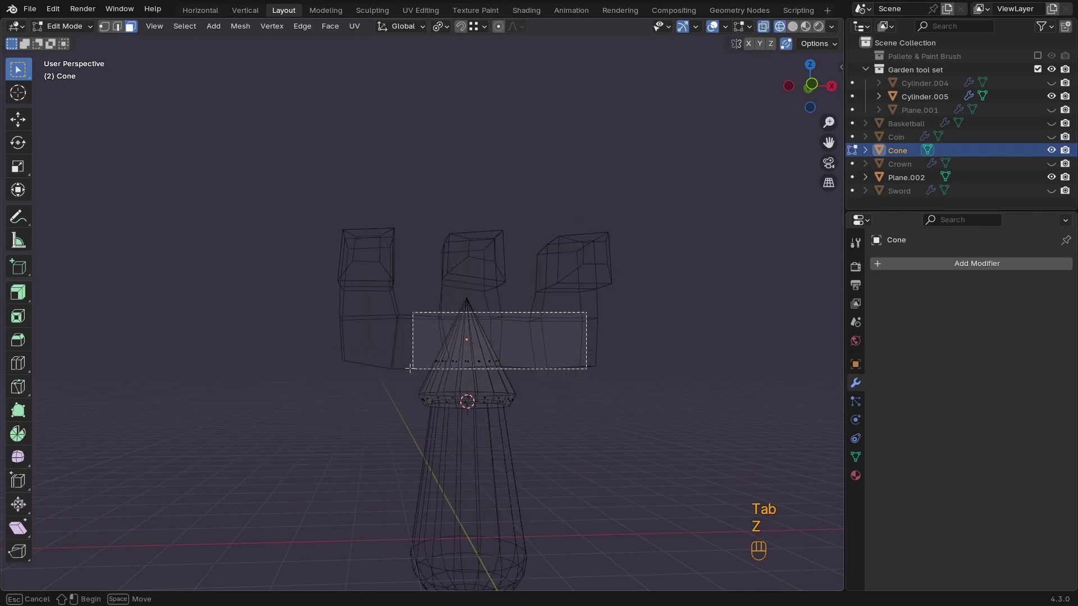
key(x)
click(523, 349)
Extrude the cone's open upper edge loop about 1.2 m along Z and scale it inward to form a tapered neck
key(z)
key(2)
alt+click(494, 401)
key(e)
key(z)
click(662, 343)
key(s)
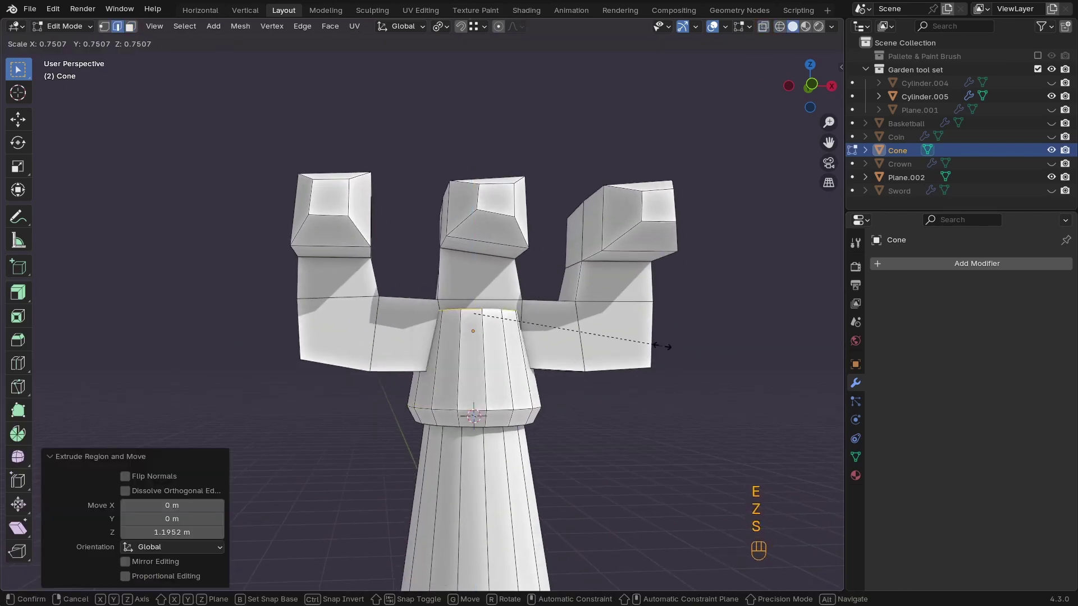
click(620, 338)
Fill the neck's open top with a face and inset it by about 0.14 m
middle_drag(621, 338, 486, 436)
key(f)
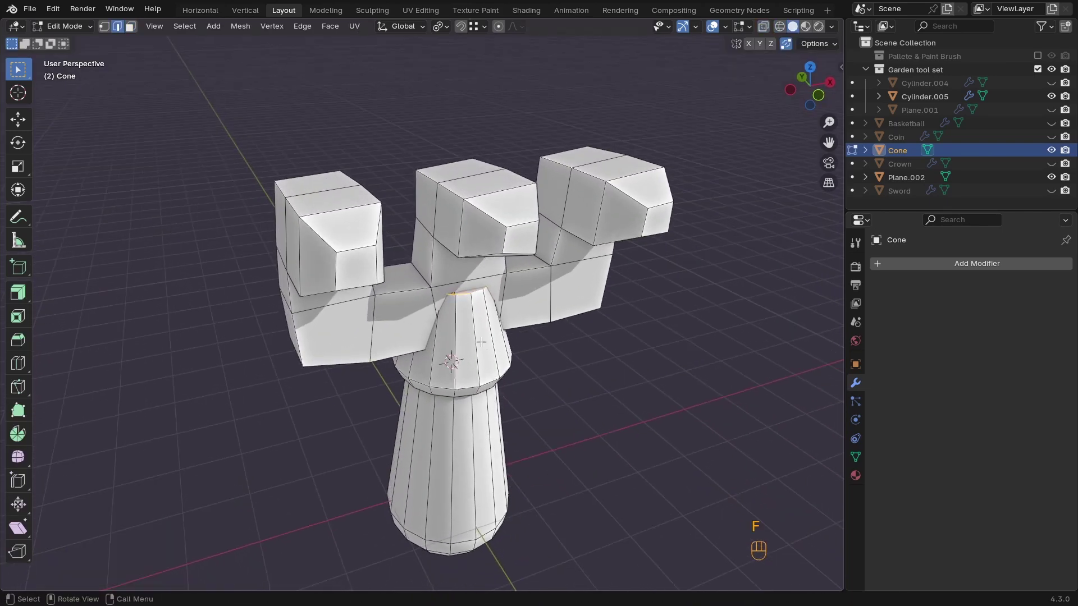
key(i)
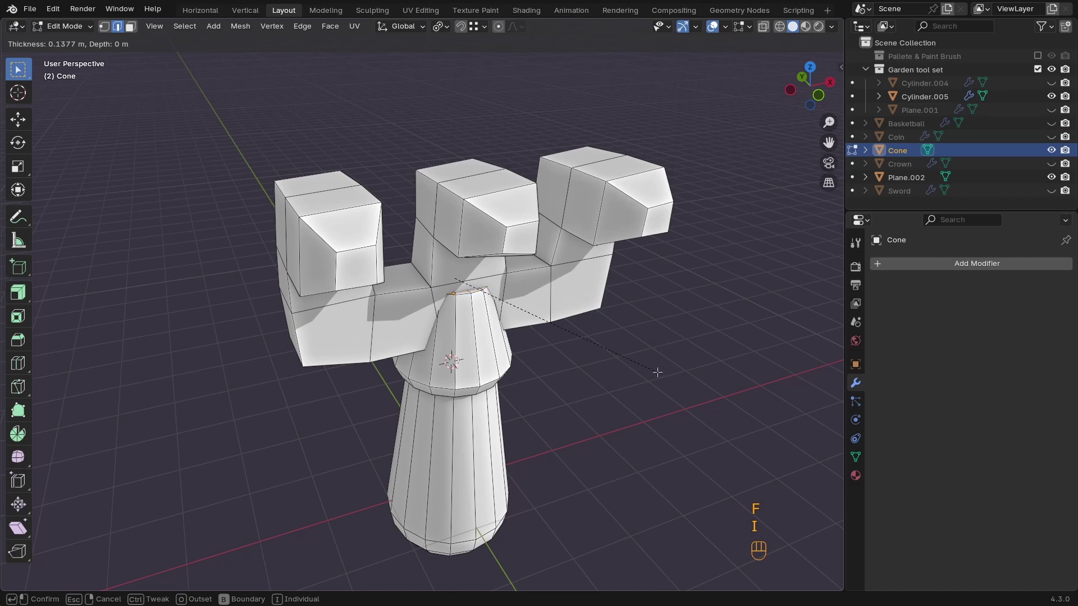
click(657, 373)
key(Tab)
Move all the hand fork parts into the Garden tool set collection
scroll(573, 384, down, 2)
click(573, 383)
middle_drag(573, 384, 517, 307)
middle_drag(540, 375, 393, 456)
key(a)
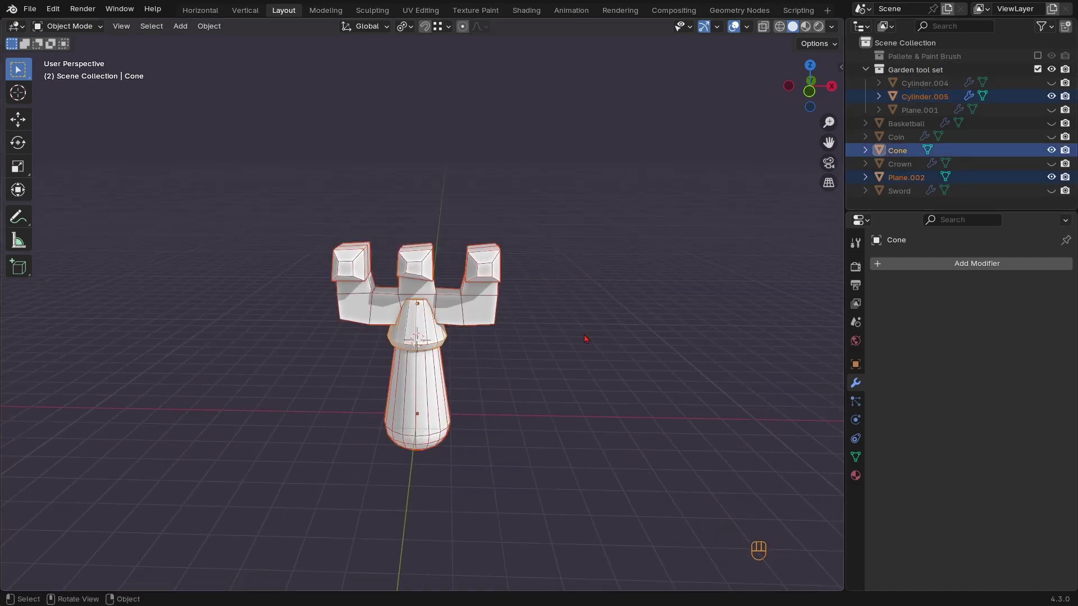
key(m)
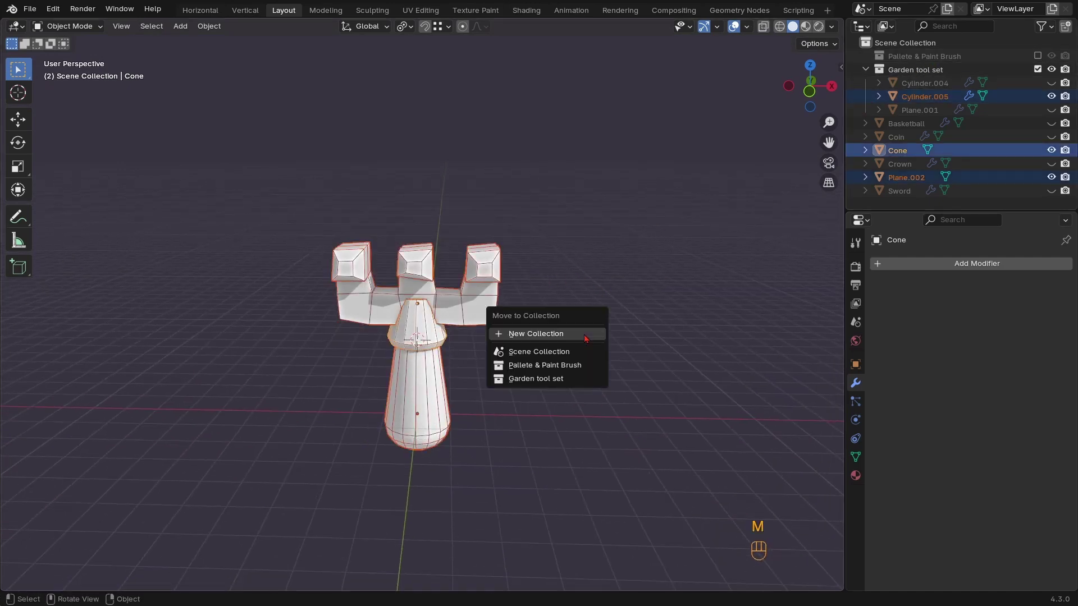
click(540, 379)
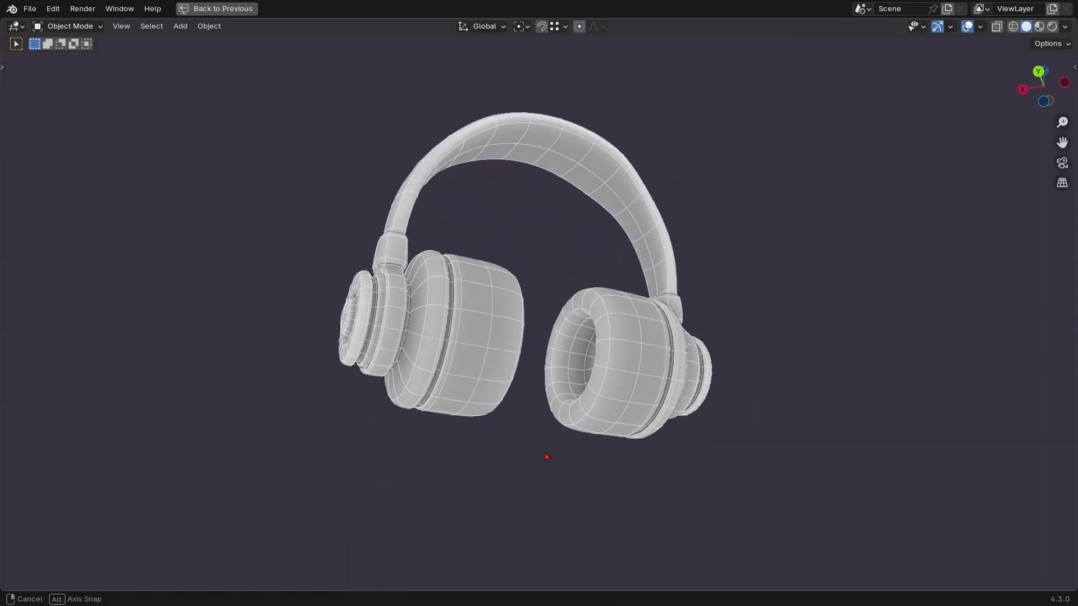
Inspect the headphones model from several sides and shift the hue of its single viewport color
middle_drag(544, 457, 578, 450)
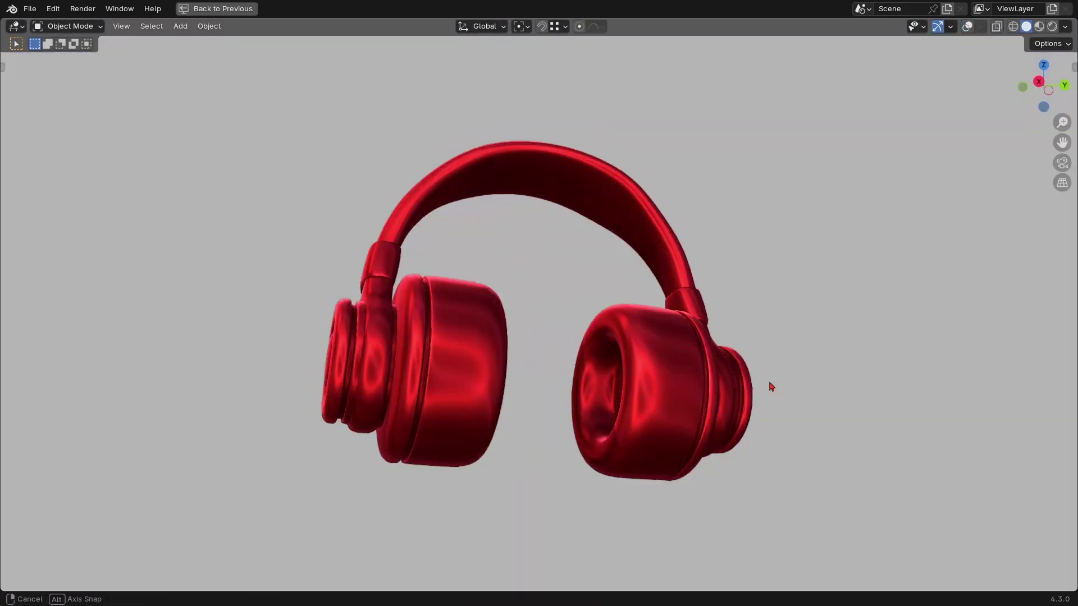
middle_drag(770, 385, 701, 393)
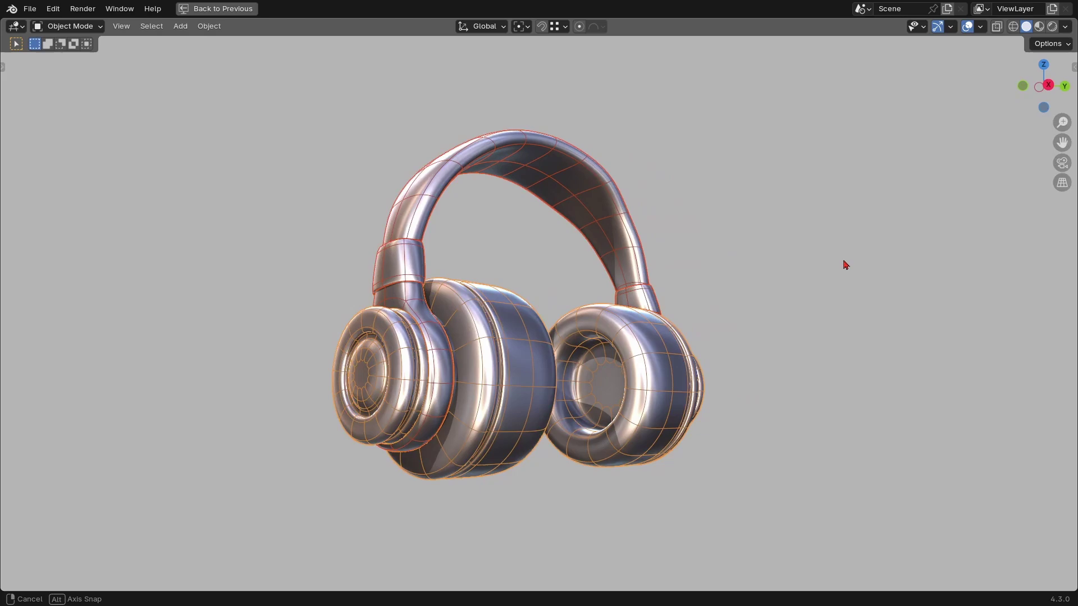
mouse_move(844, 264)
middle_down()
mouse_move(503, 264)
mouse_move(741, 269)
middle_up()
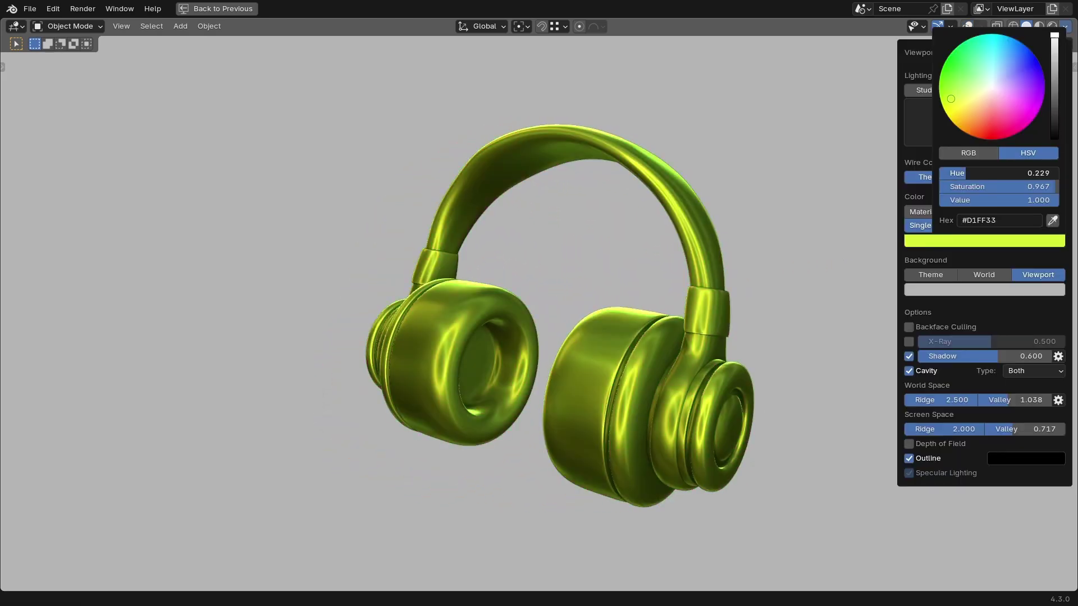
drag(968, 173, 1037, 173)
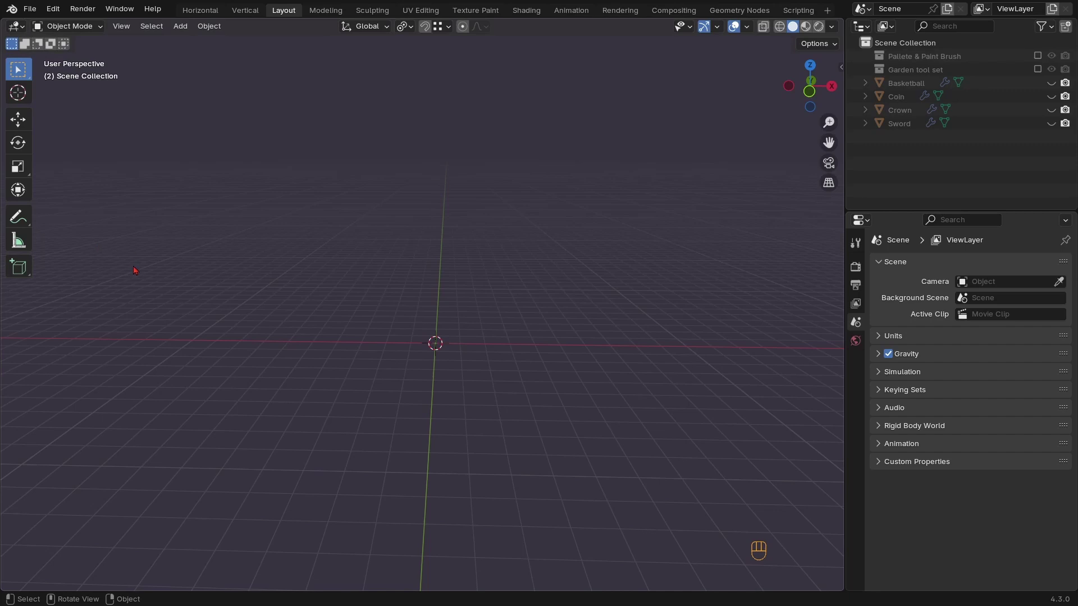
Add a 16-vertex cylinder with a 1 m radius and 2 m depth at the world origin
shift+middle_drag(430, 357, 469, 264)
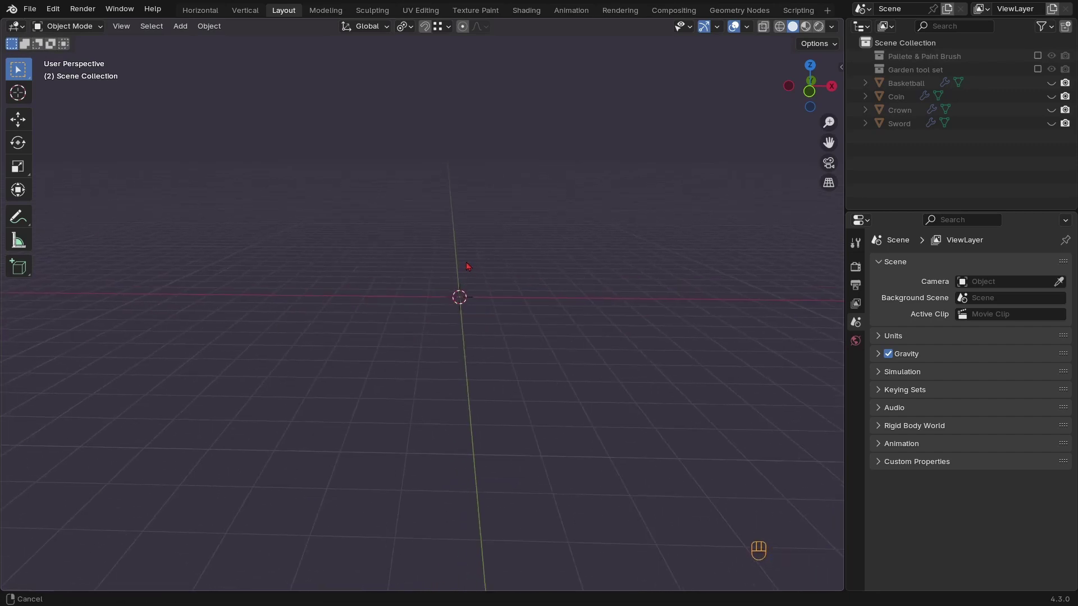
key(shift+a)
mouse_move(470, 256)
click(520, 324)
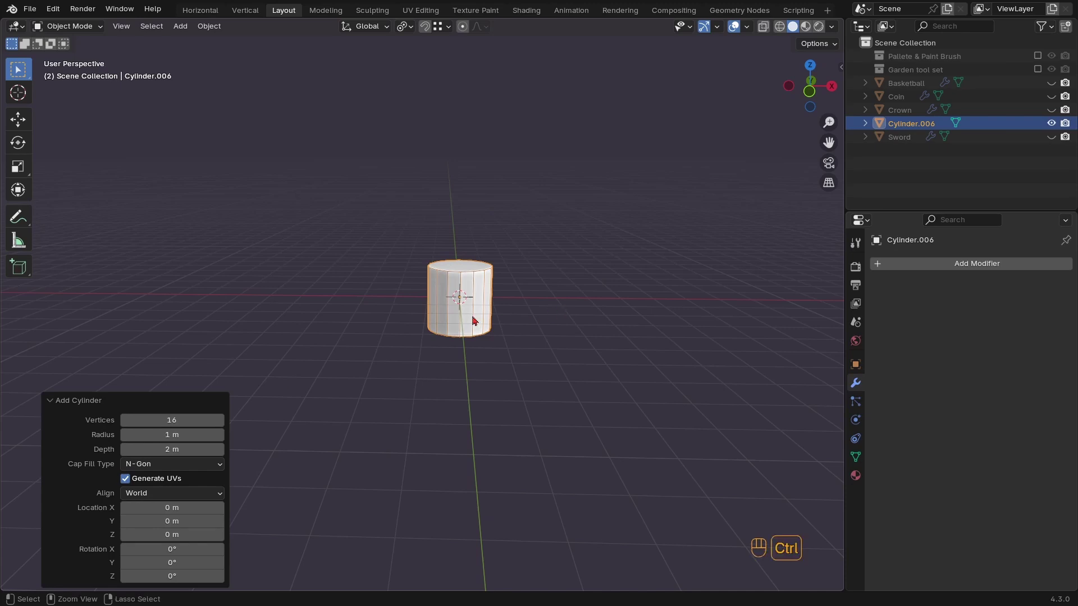
ctrl+middle_drag(472, 321, 538, 337)
Rotate the cylinder 90° about the X axis and 90° about the Z axis
key(r)
key(x)
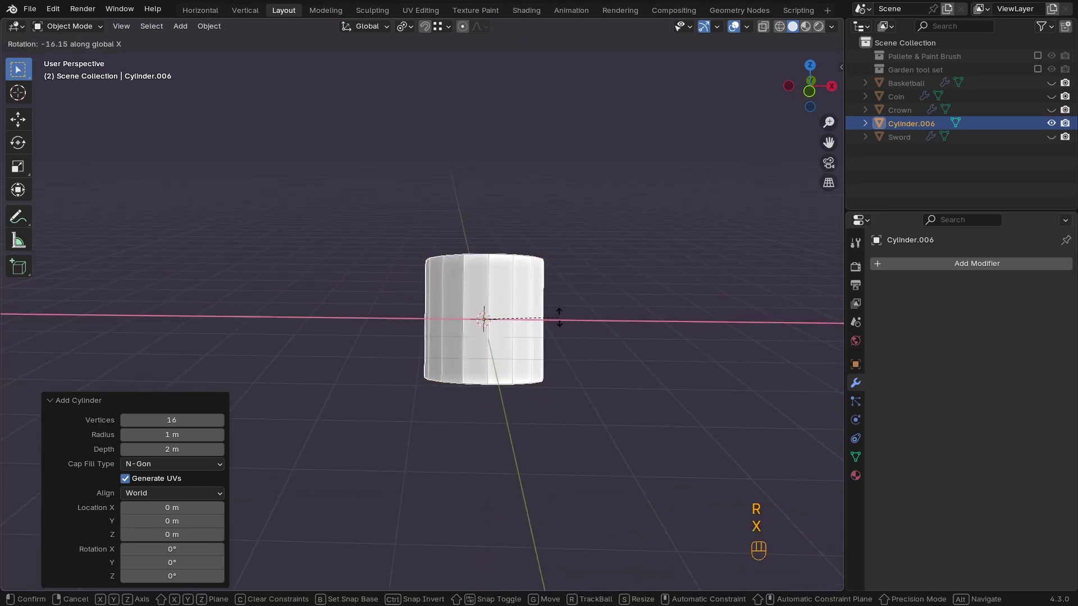
key(9)
key(0)
click(566, 338)
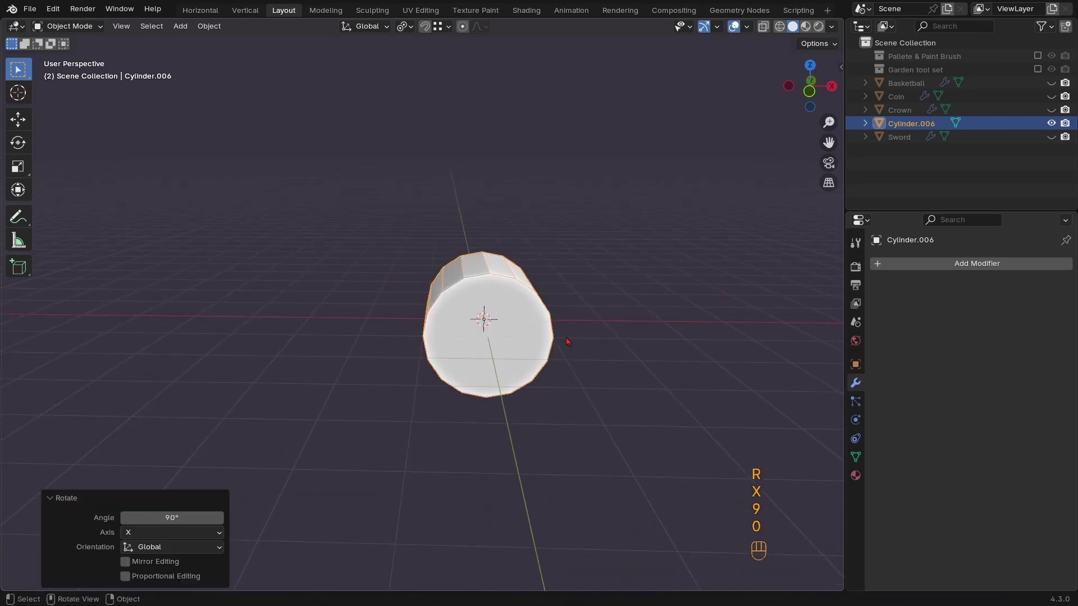
key(KP_3)
key(KP_1)
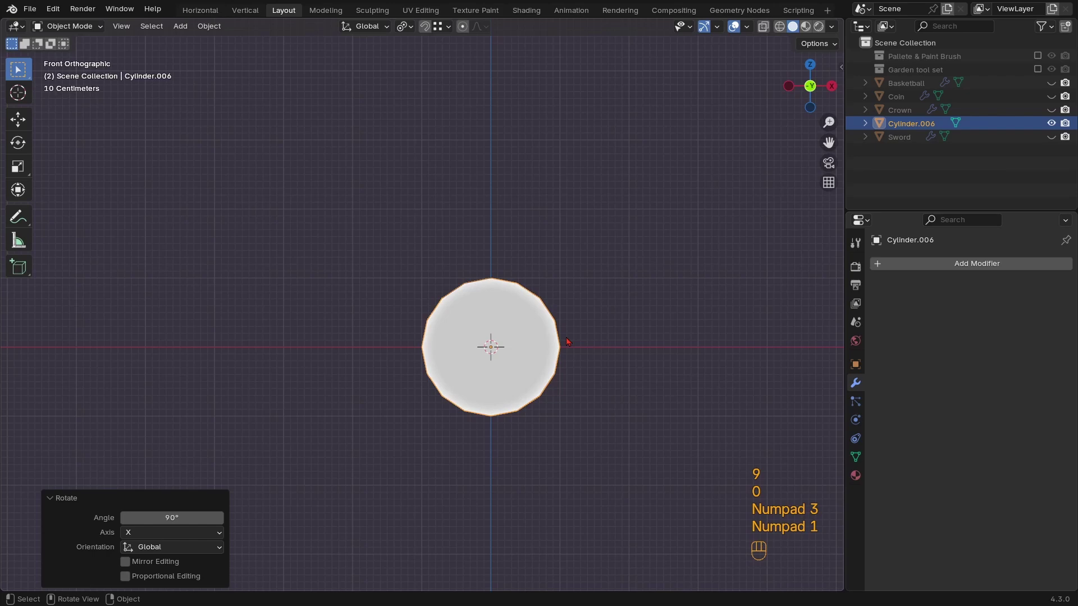
key(r)
key(z)
key(9)
key(0)
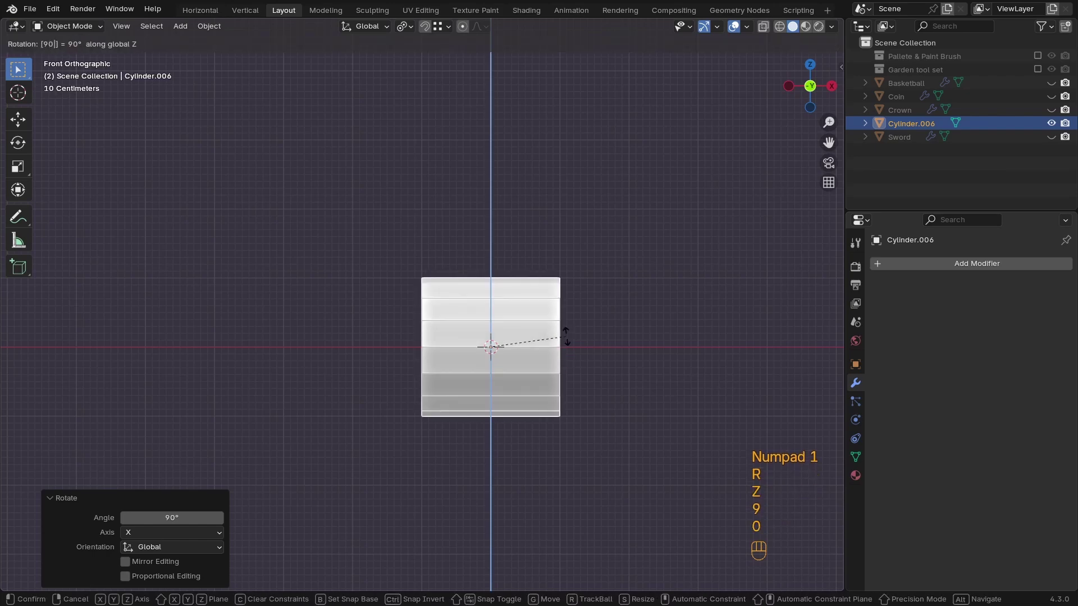
click(565, 337)
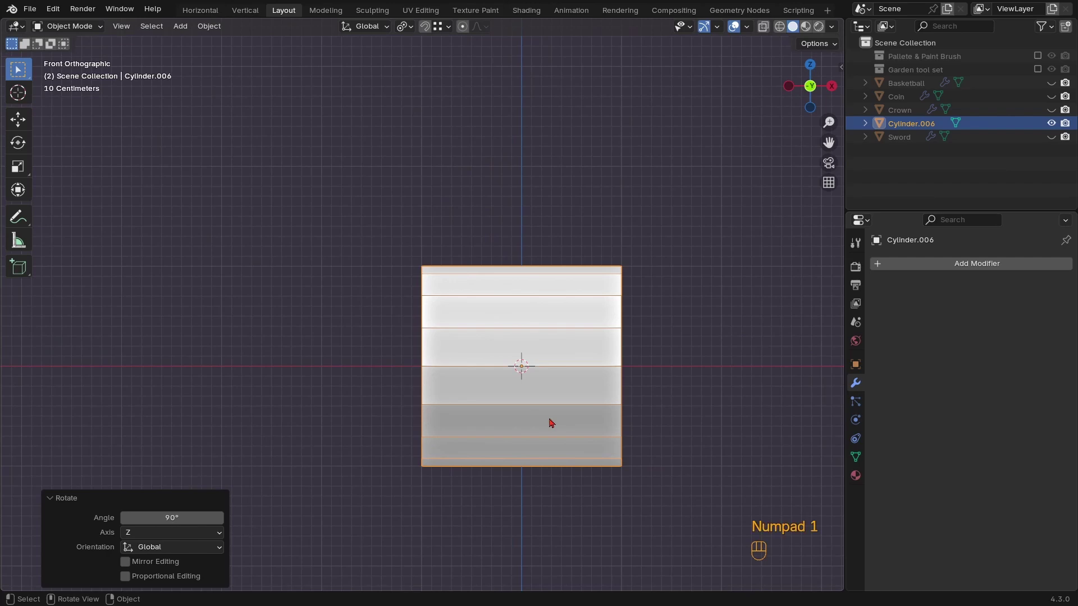
Inset the cylinder's end face on the negative X side by about 0.4 m
key(Tab)
key(z)
scroll(538, 393, down, 1)
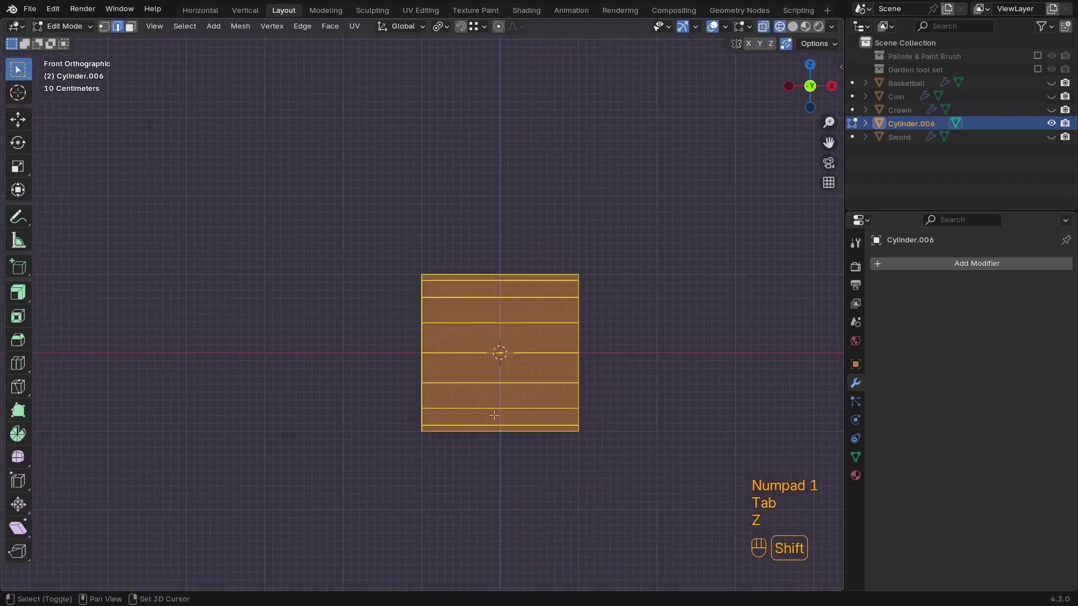
shift+middle_drag(540, 422, 514, 359)
ctrl+middle_drag(488, 300, 493, 243)
key(z)
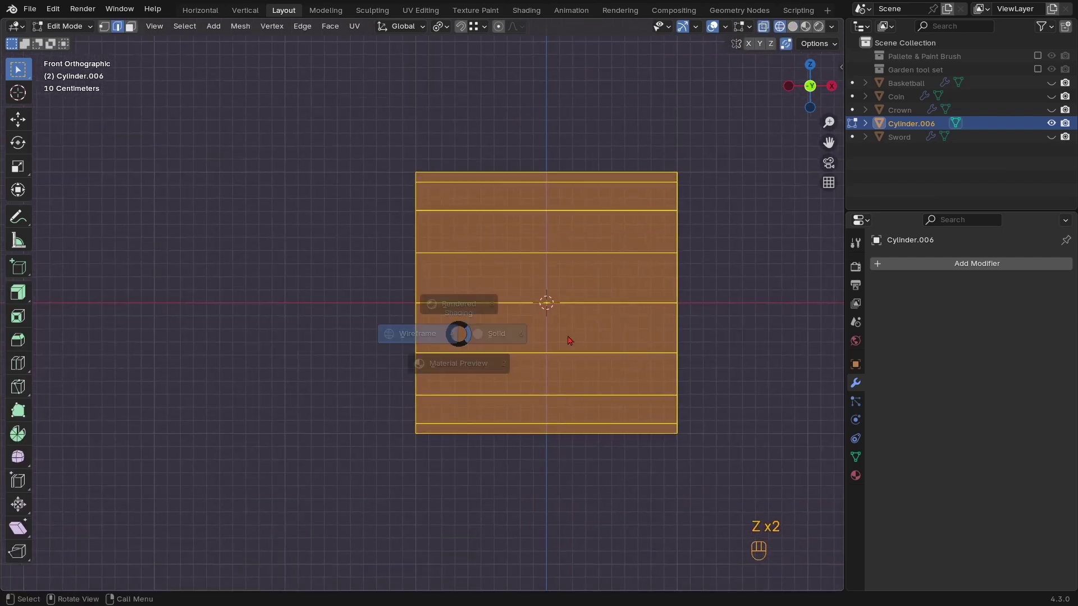
click(567, 339)
mouse_move(567, 339)
middle_down()
mouse_move(467, 288)
mouse_move(309, 313)
mouse_move(399, 320)
middle_up()
key(3)
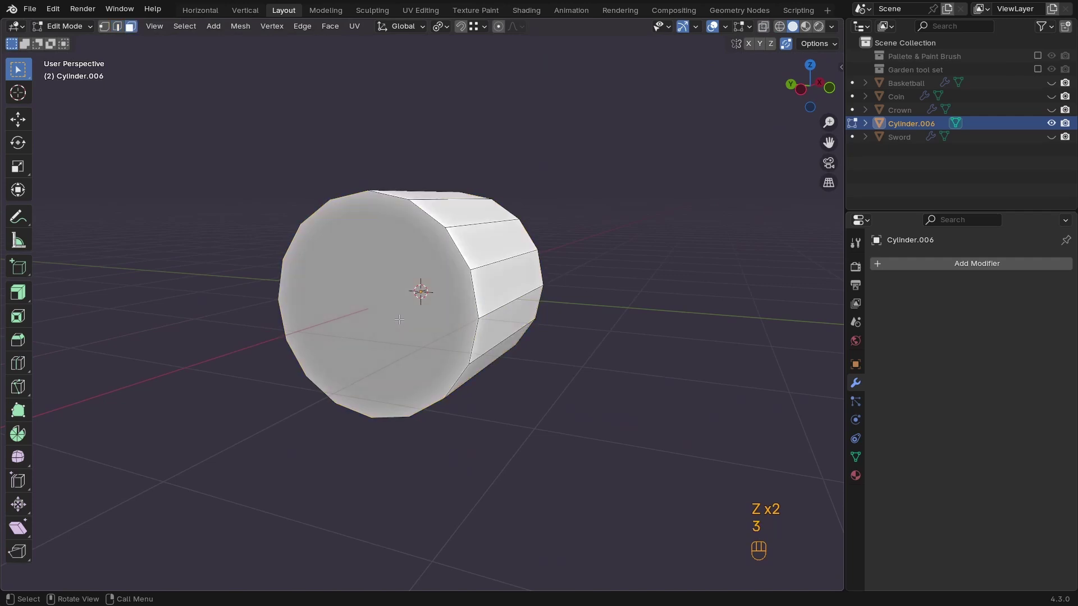
key(KP_Decimal)
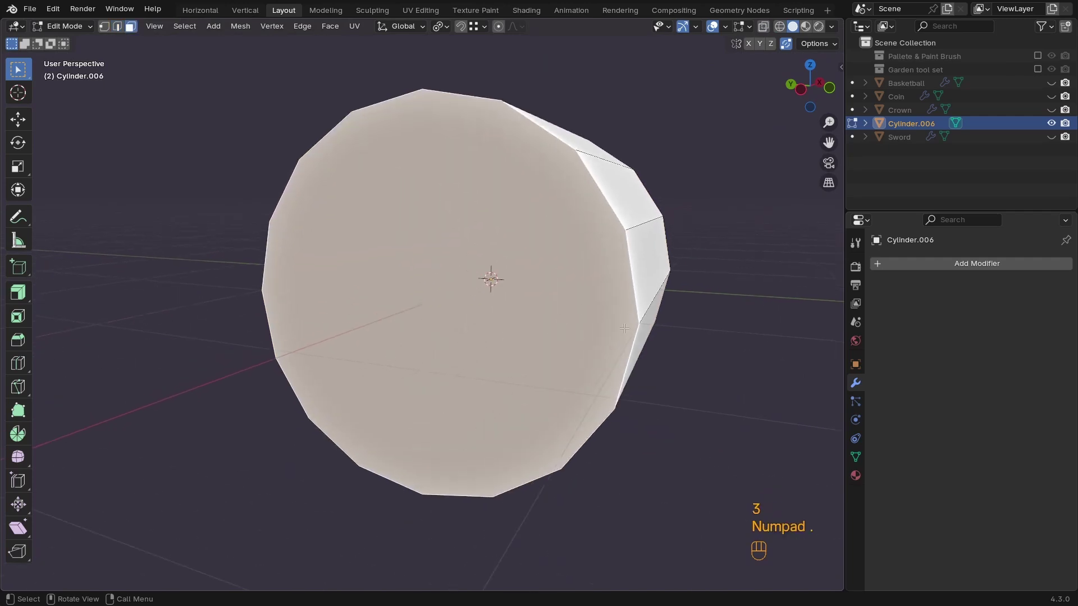
key(i)
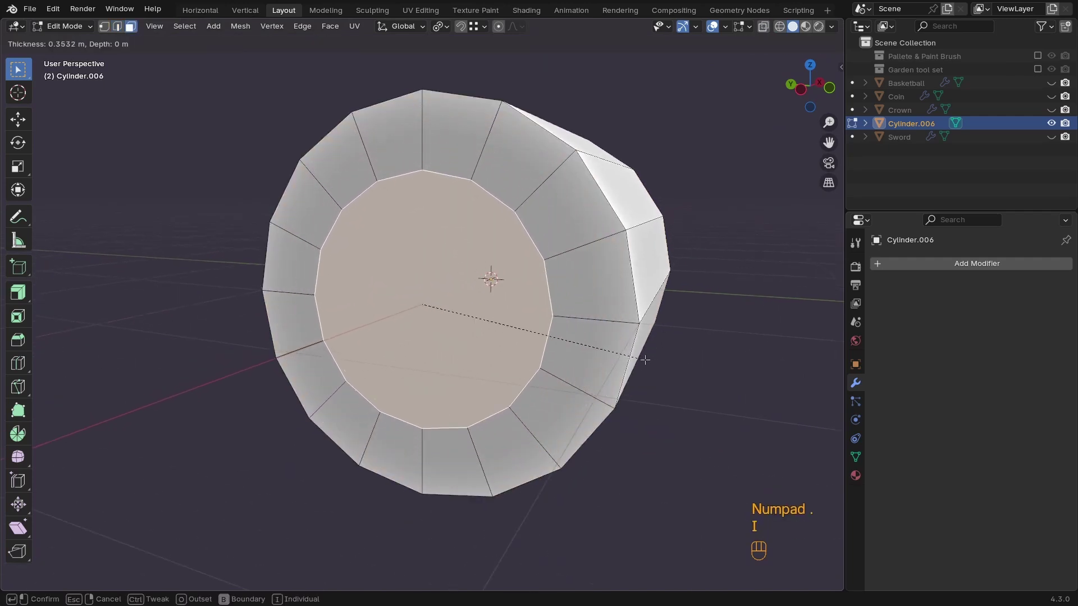
click(638, 363)
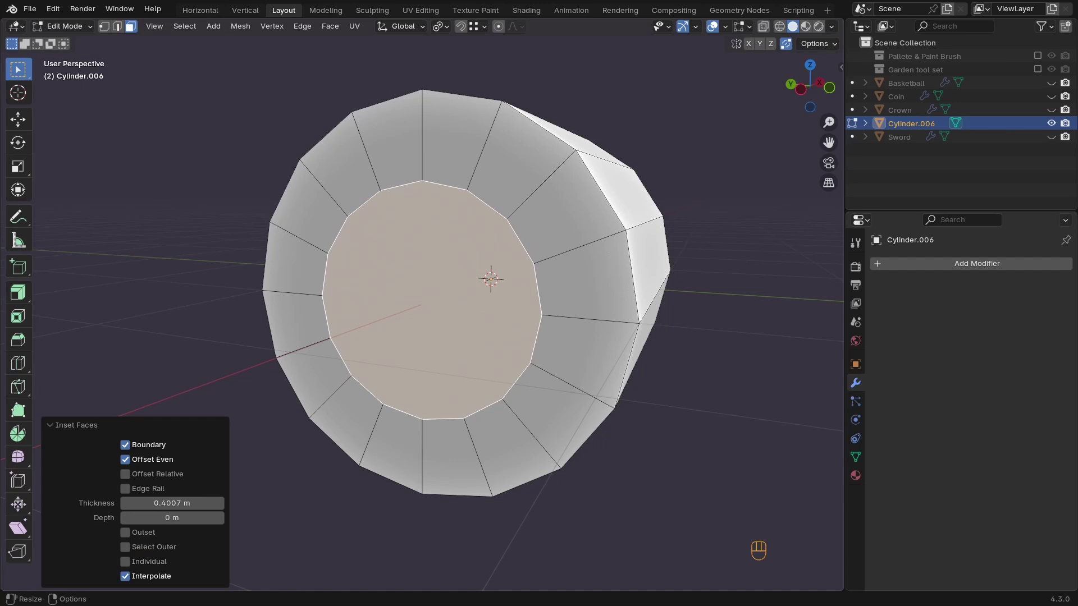
Extrude the inset face about 0.55 m into the cylinder and inset the recess floor by about 0.25 m
mouse_move(548, 328)
middle_down()
mouse_move(520, 327)
mouse_move(544, 337)
middle_up()
key(e)
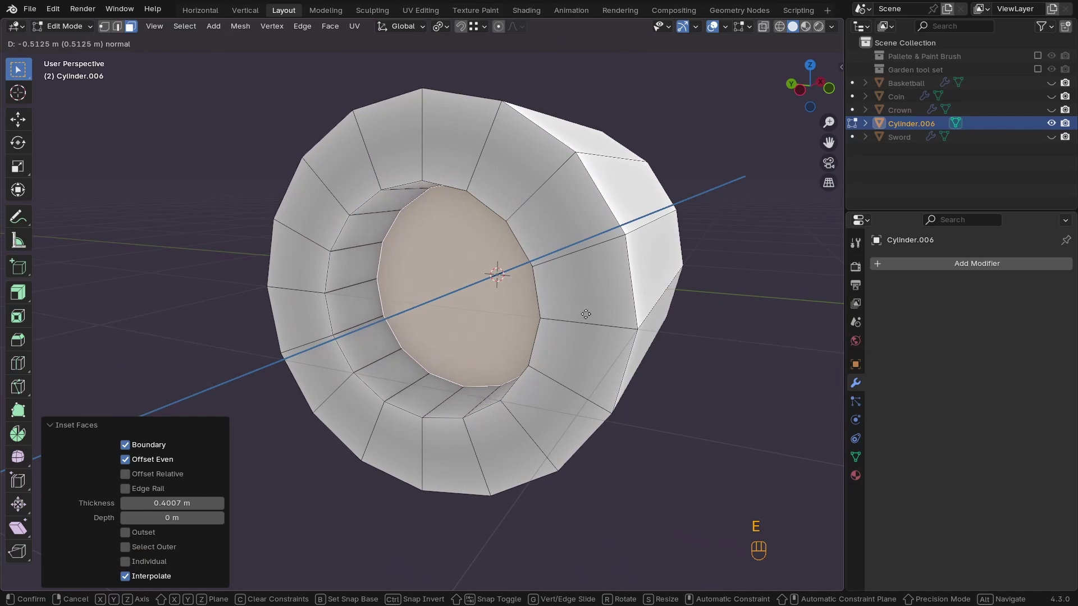
click(588, 312)
middle_drag(588, 312, 630, 337)
key(i)
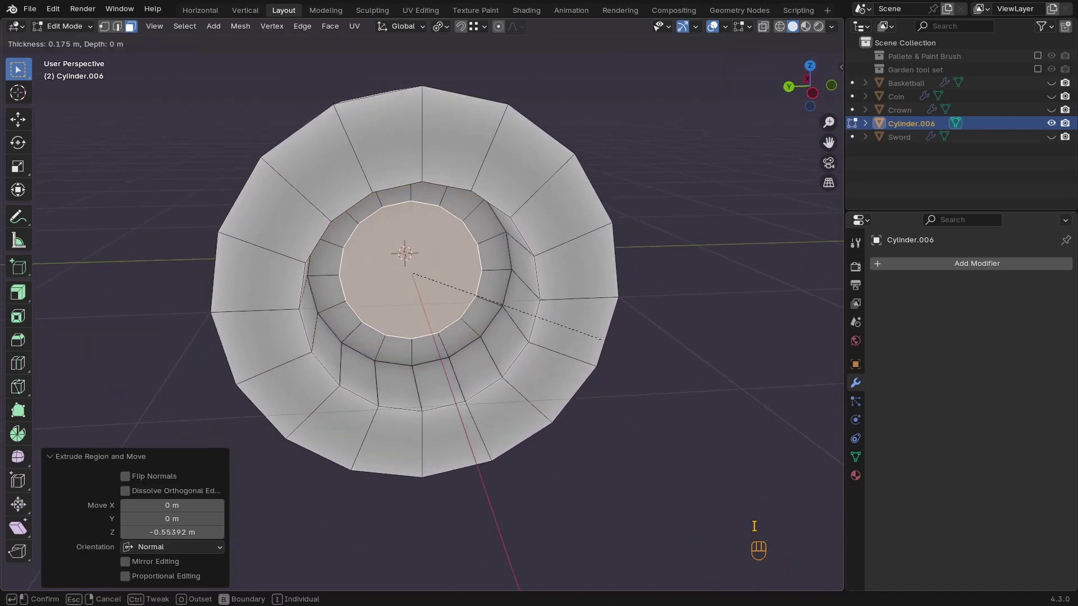
click(592, 339)
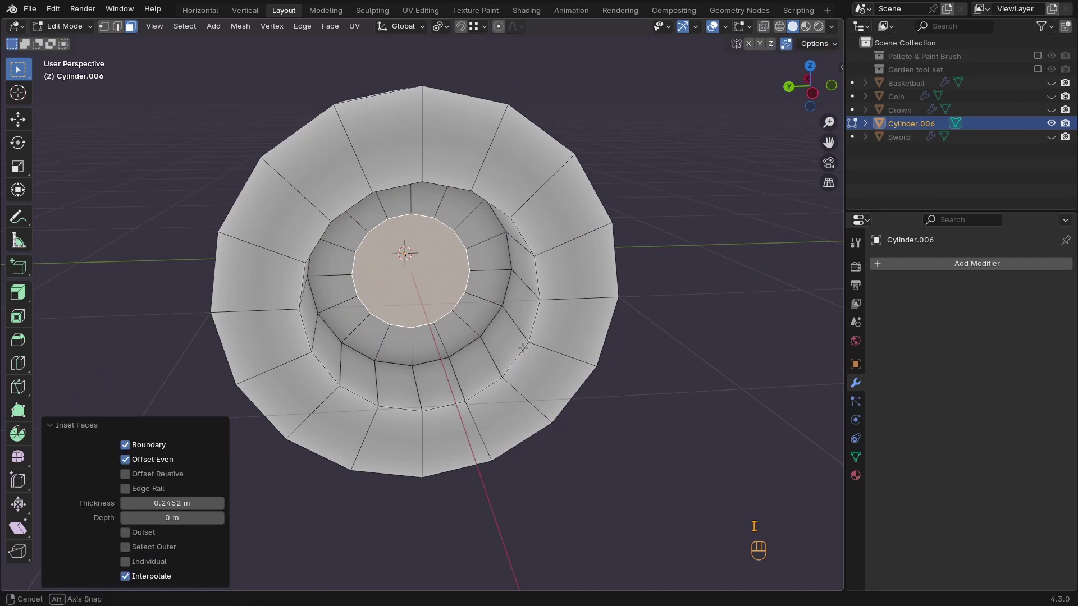
Add one centred loop cut around the inner wall of the recess
middle_drag(593, 339, 500, 320)
key(ctrl+r)
click(500, 320)
right_click(500, 319)
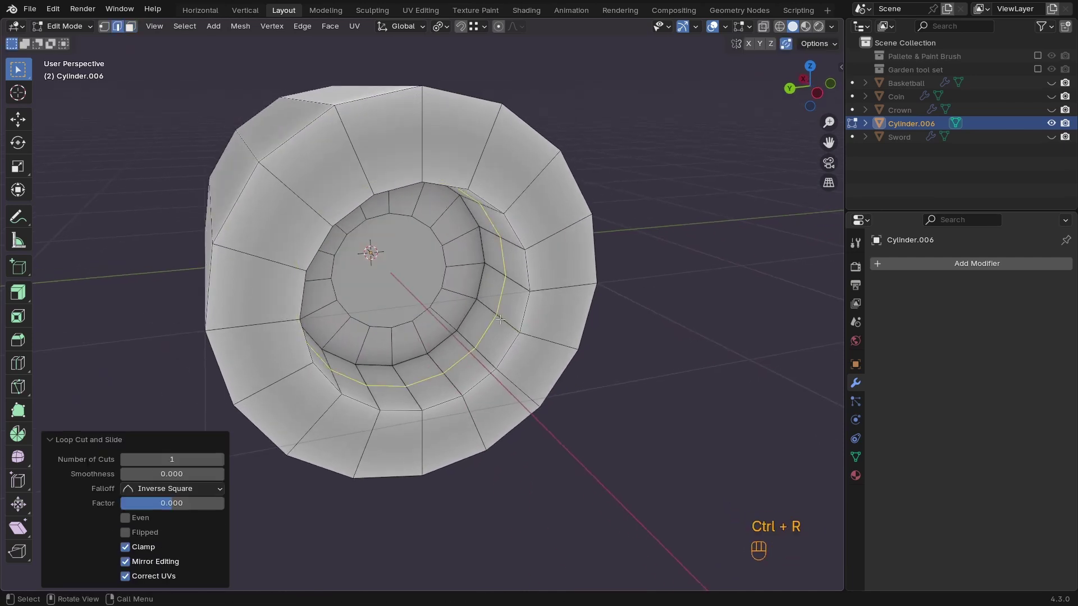
middle_drag(496, 344, 539, 310)
middle_drag(477, 330, 522, 326)
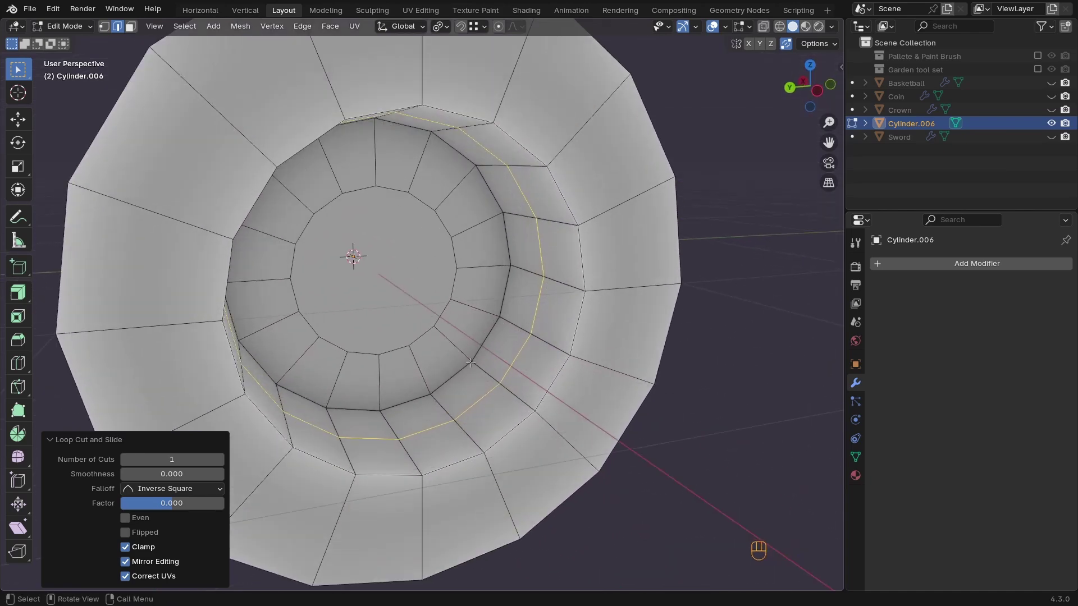
alt+click(422, 343)
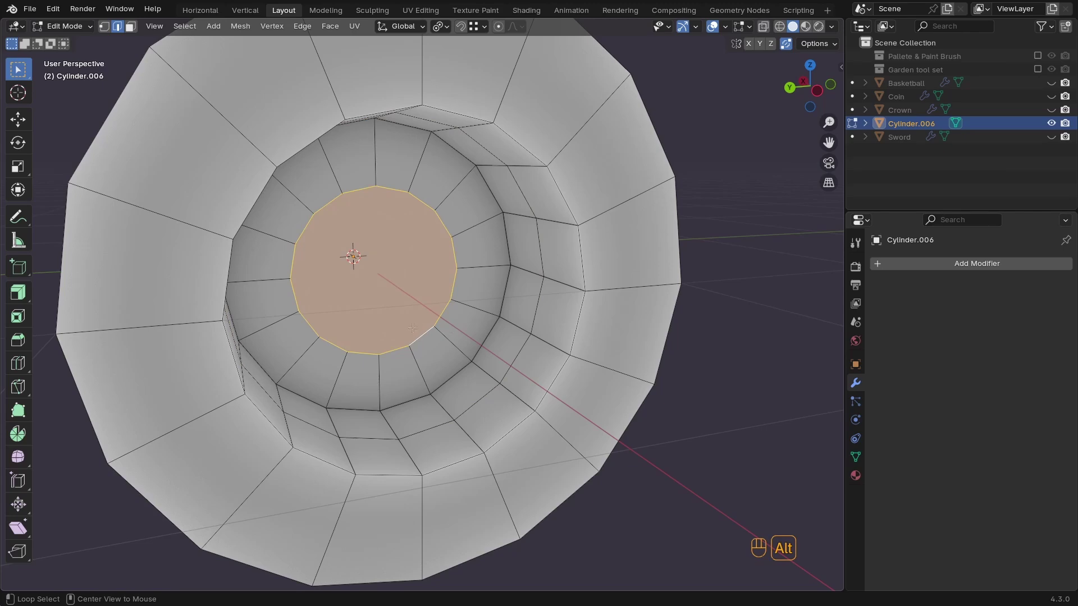
ctrl+middle_drag(459, 366, 492, 385)
alt+click(446, 330)
key(Tab)
key(KP_1)
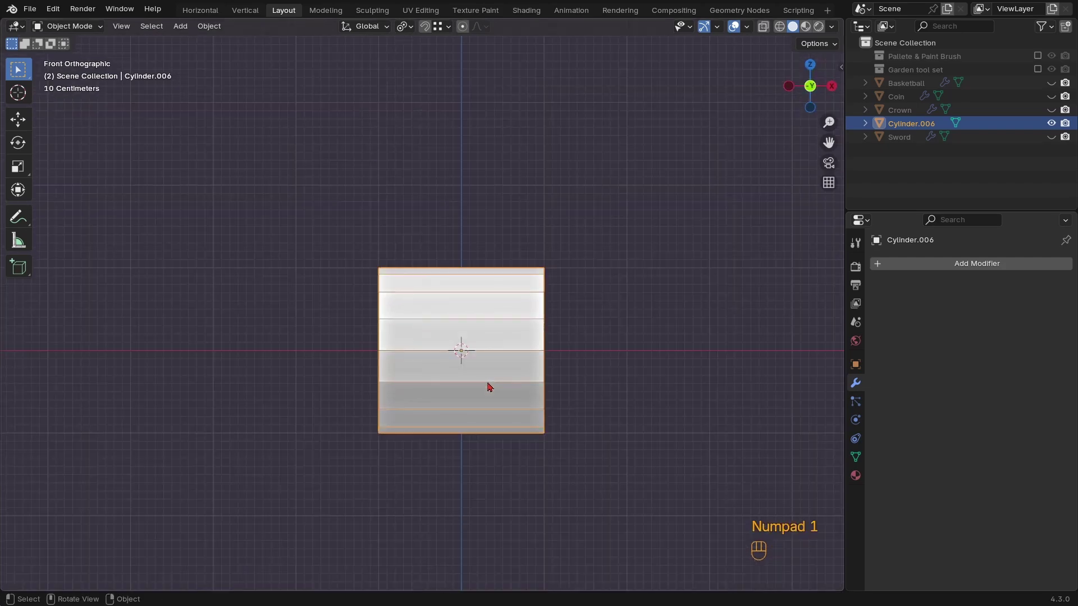
Shorten the cylinder by moving its closed end about 1.55 m along negative X, in two moves of about 1.07 m and 0.48 m
key(Tab)
key(z)
shift+middle_drag(524, 351, 513, 303)
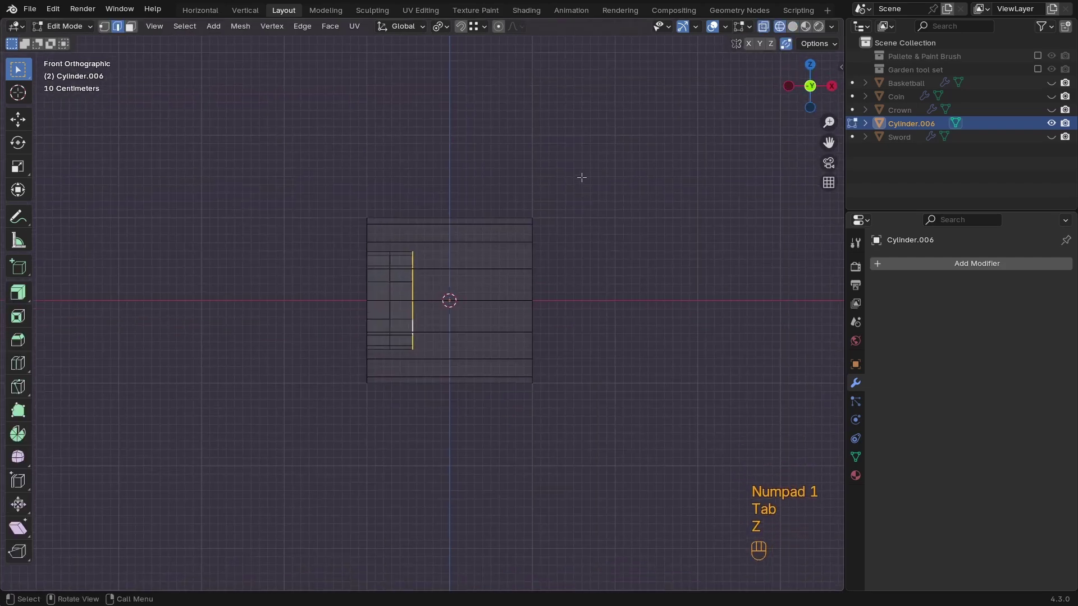
drag(578, 176, 489, 484)
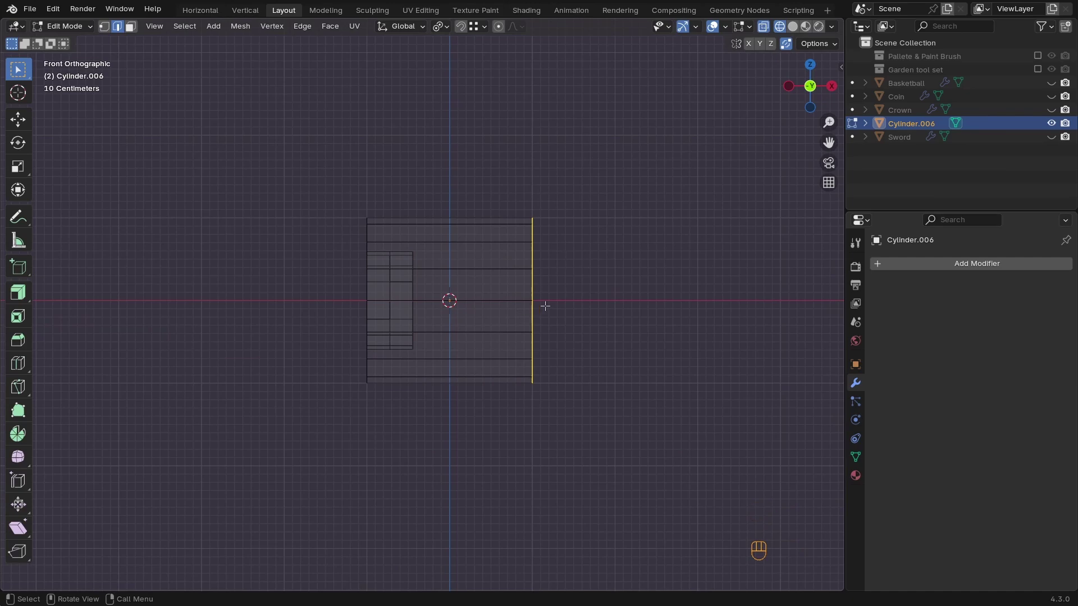
key(g)
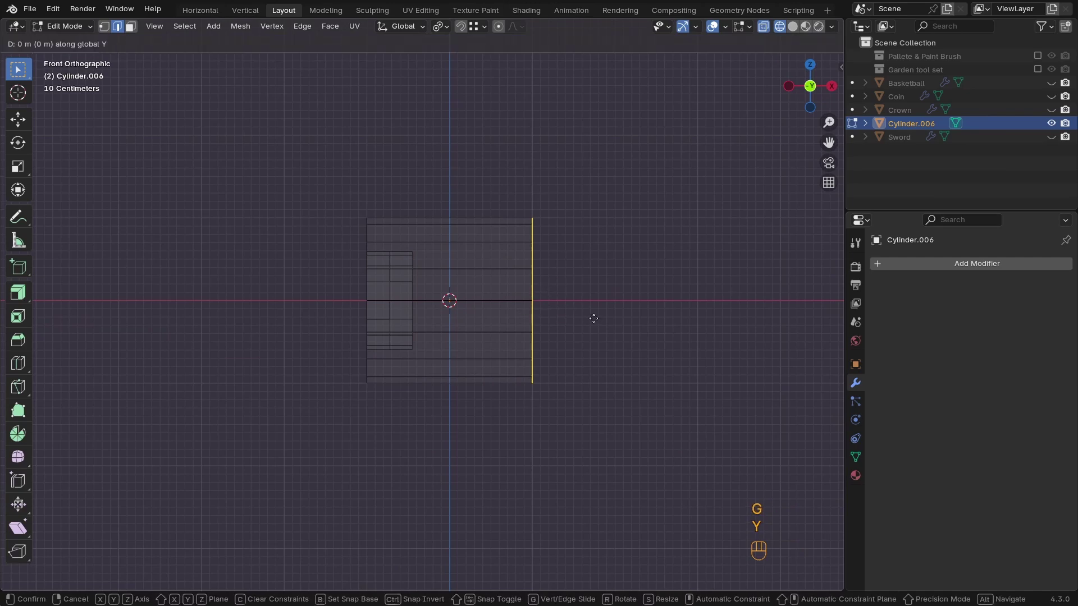
key(y)
key(x)
click(505, 326)
shift+middle_drag(473, 327, 475, 349)
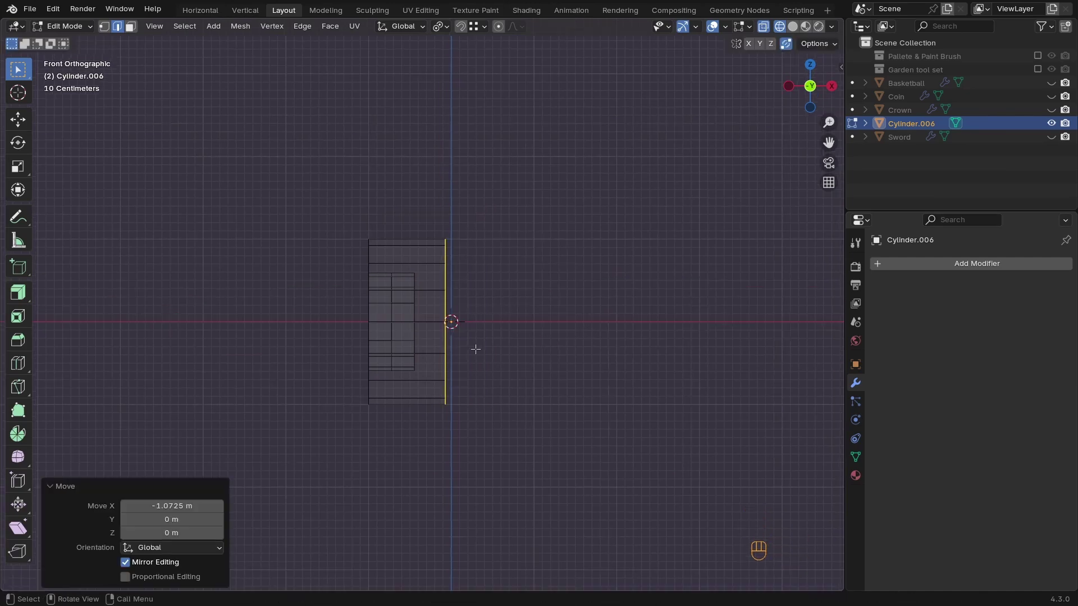
key(g)
key(x)
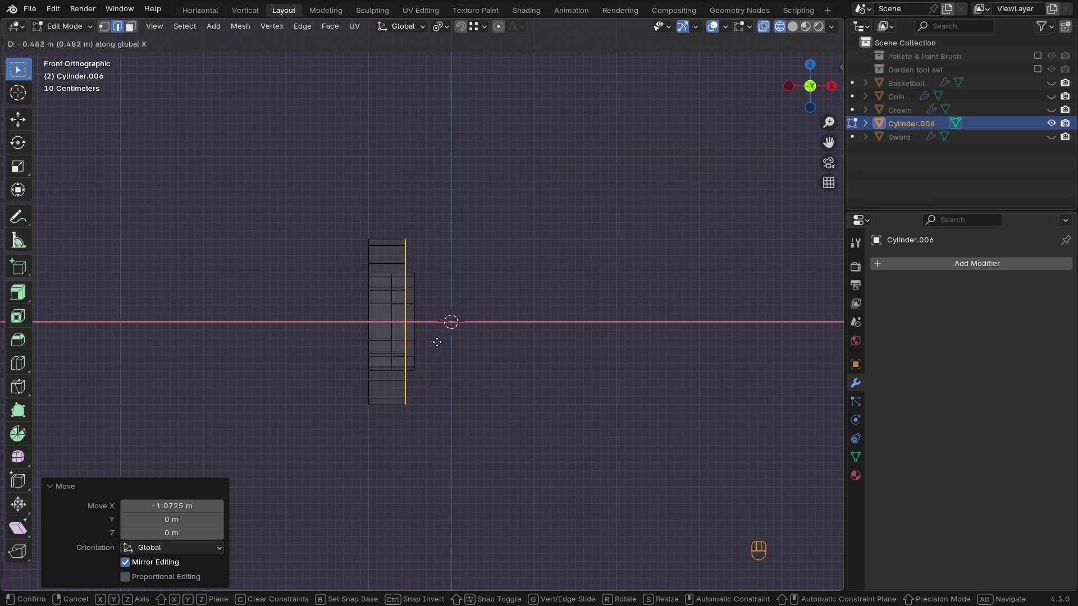
click(437, 342)
key(e)
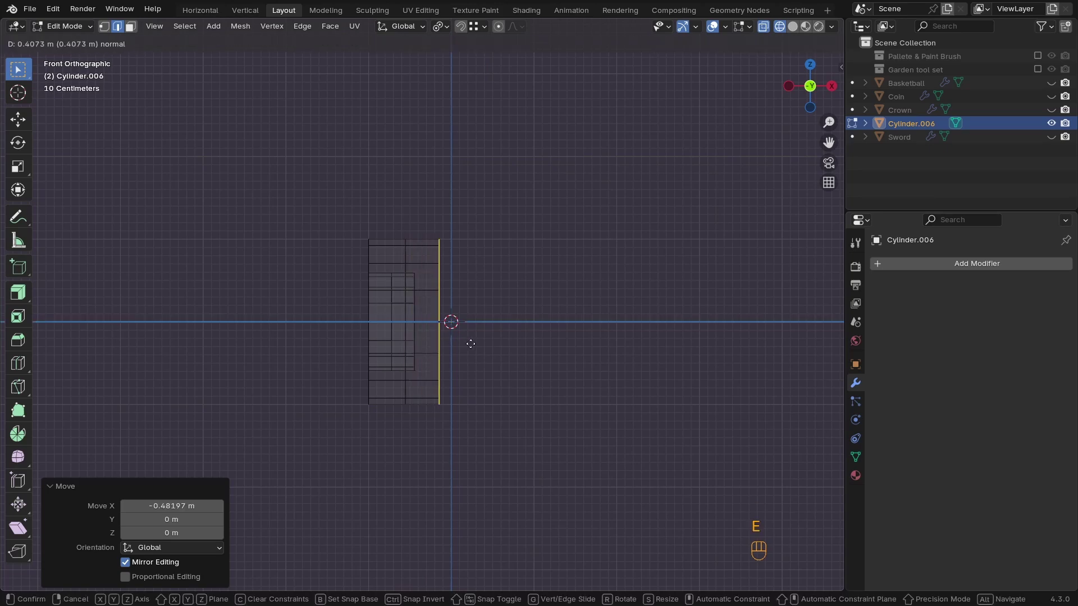
right_click(469, 343)
key(ctrl+z)
Nudge the closed end slightly along positive X and extrude it in three consecutive segments of about 0.43 m, 0.07 m and 0.26 m
key(g)
key(x)
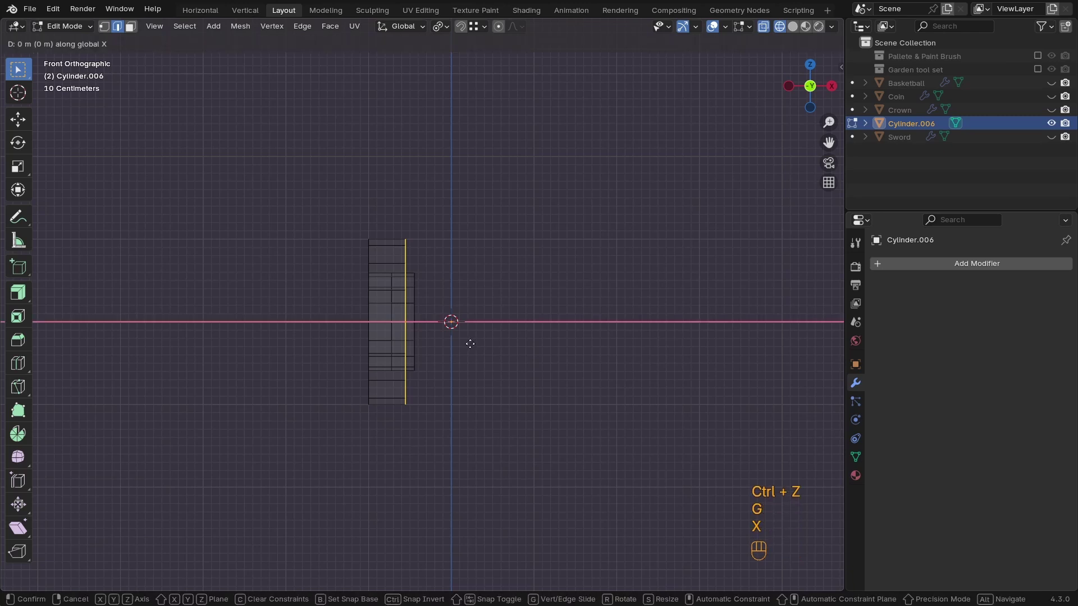
click(474, 344)
key(e)
click(506, 346)
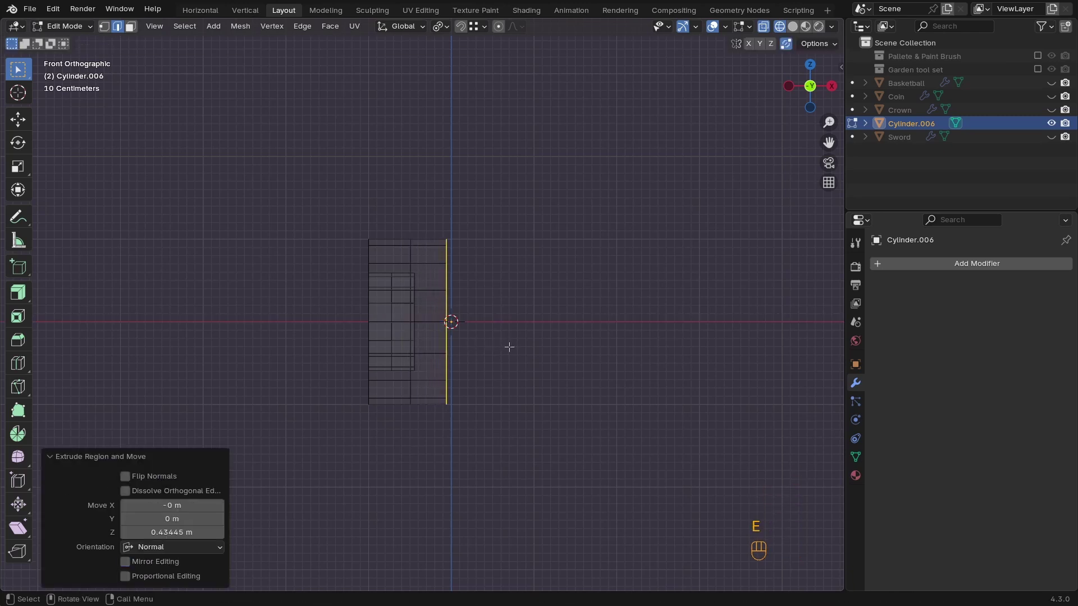
key(e)
click(516, 352)
key(e)
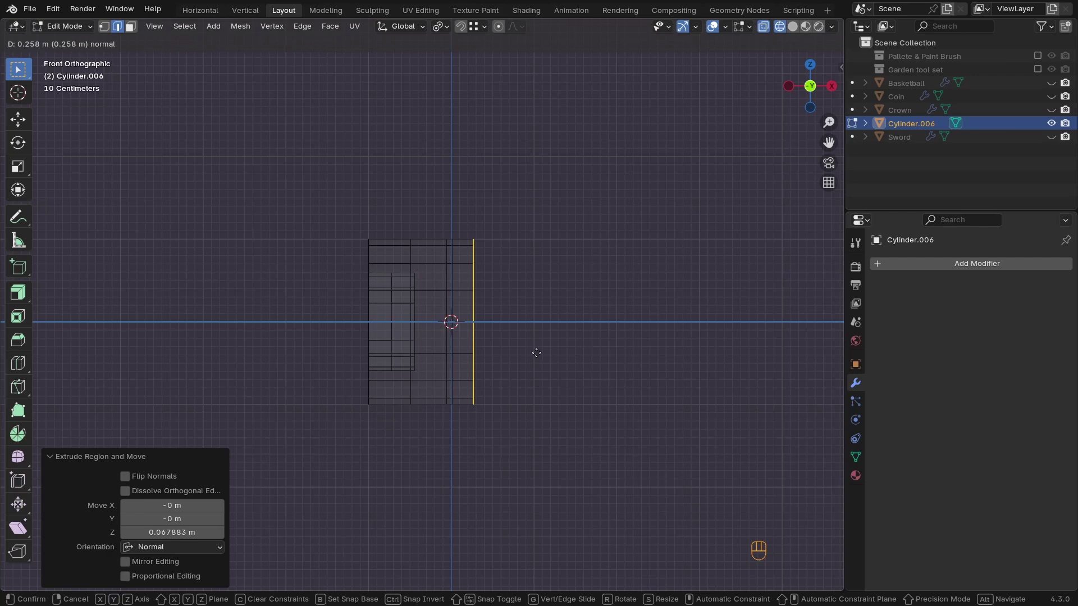
click(536, 353)
Extrude the narrow face loop around the cylinder about 0.07 m inward along its normals to form a groove
mouse_move(536, 354)
ctrl+middle_down()
mouse_move(473, 361)
mouse_move(497, 299)
ctrl+middle_up()
key(z)
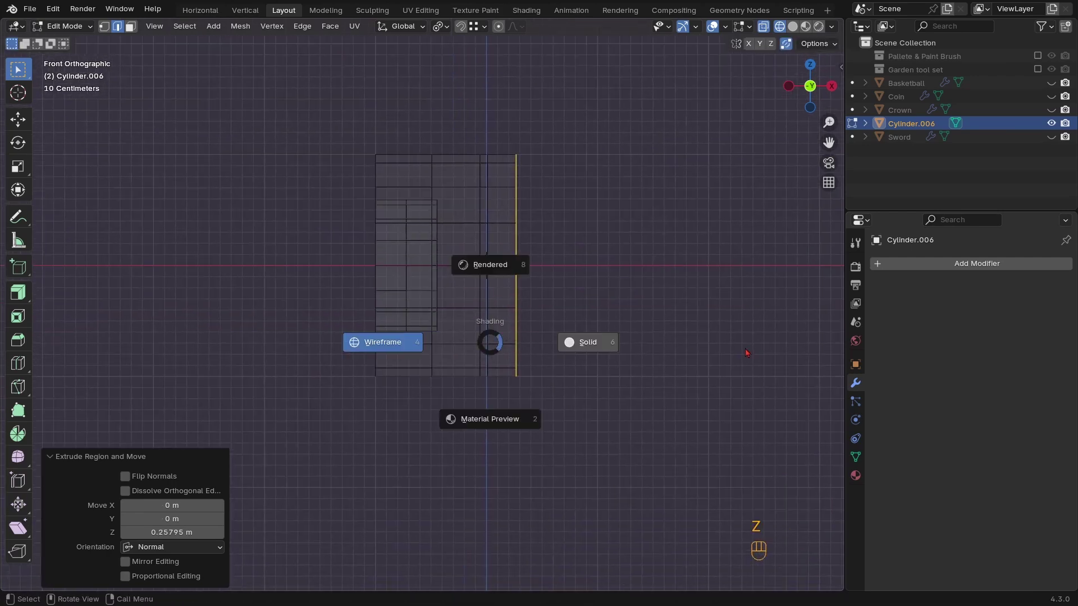
click(513, 337)
ctrl+middle_drag(512, 337, 513, 431)
shift+middle_drag(514, 431, 494, 312)
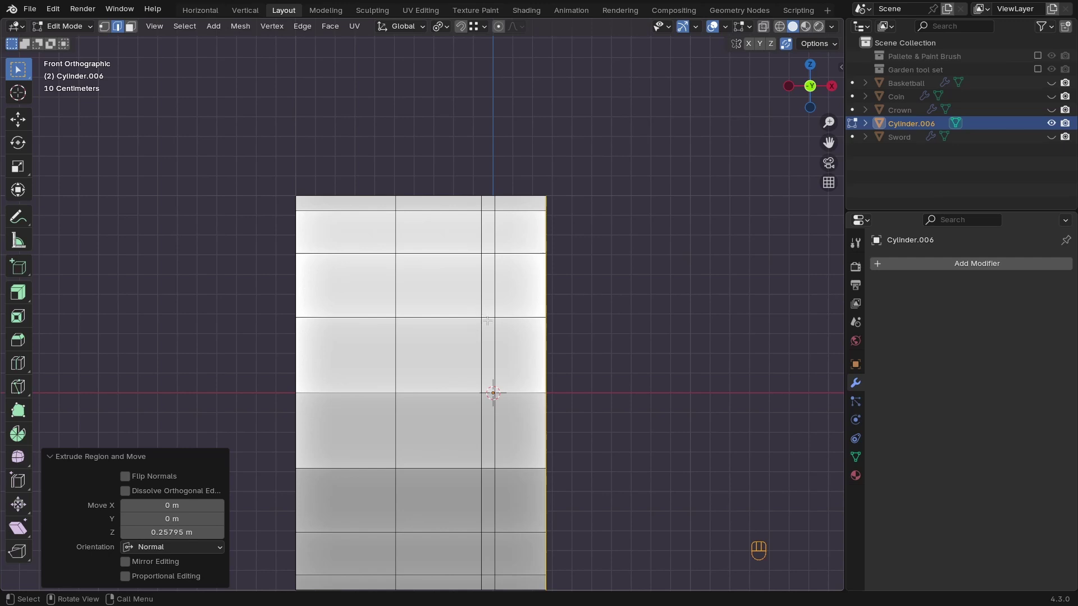
key(3)
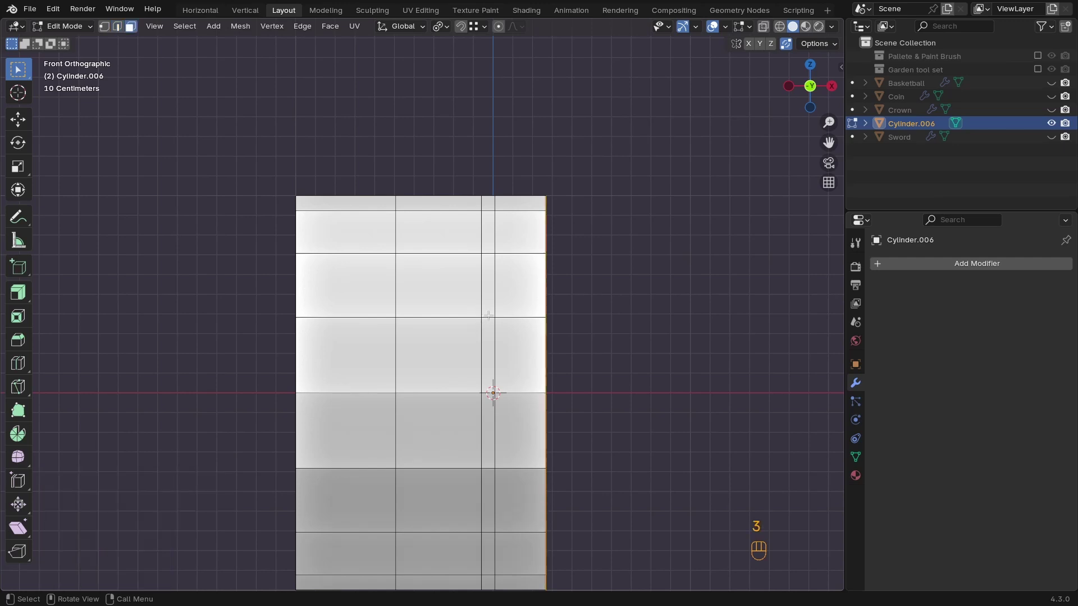
alt+click(487, 315)
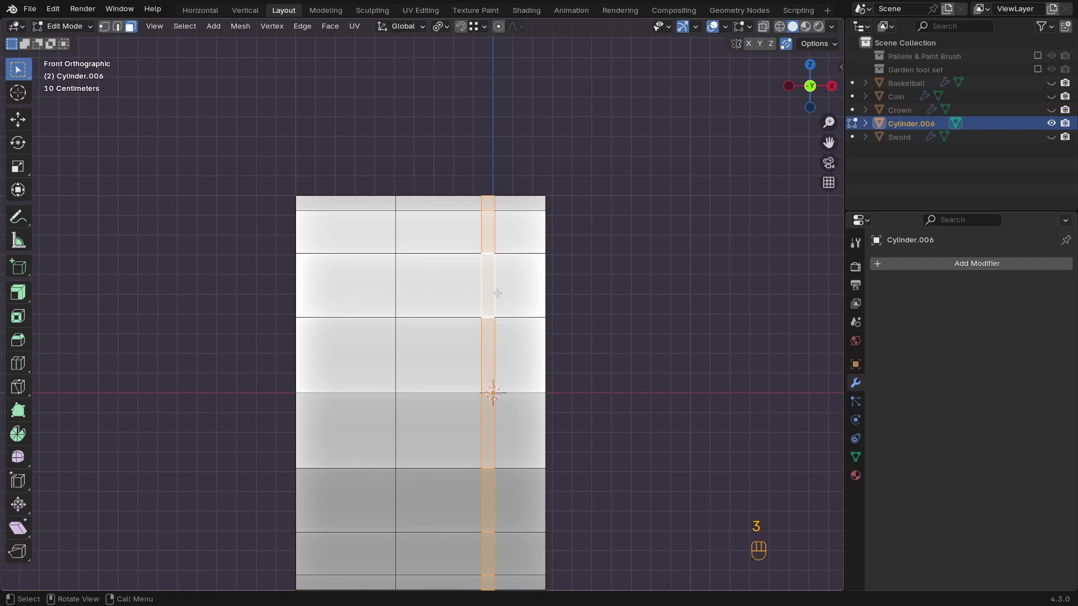
key(alt+e)
click(602, 472)
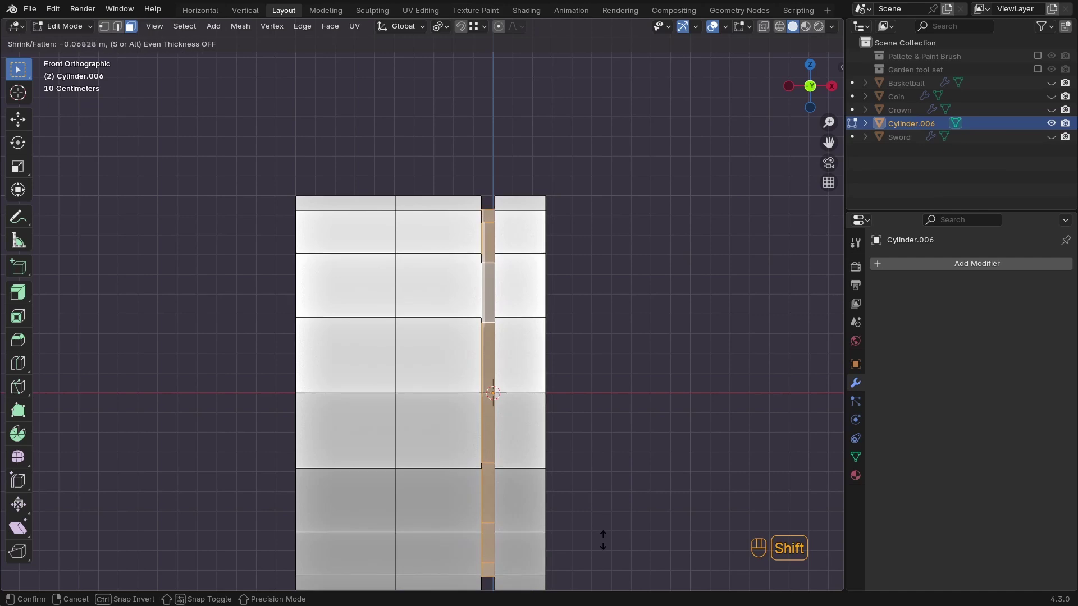
click(602, 536)
Inset the closed end face on the positive X side by about 0.31 m
ctrl+middle_drag(539, 292, 495, 321)
key(Tab)
middle_drag(508, 329, 451, 353)
key(Tab)
key(i)
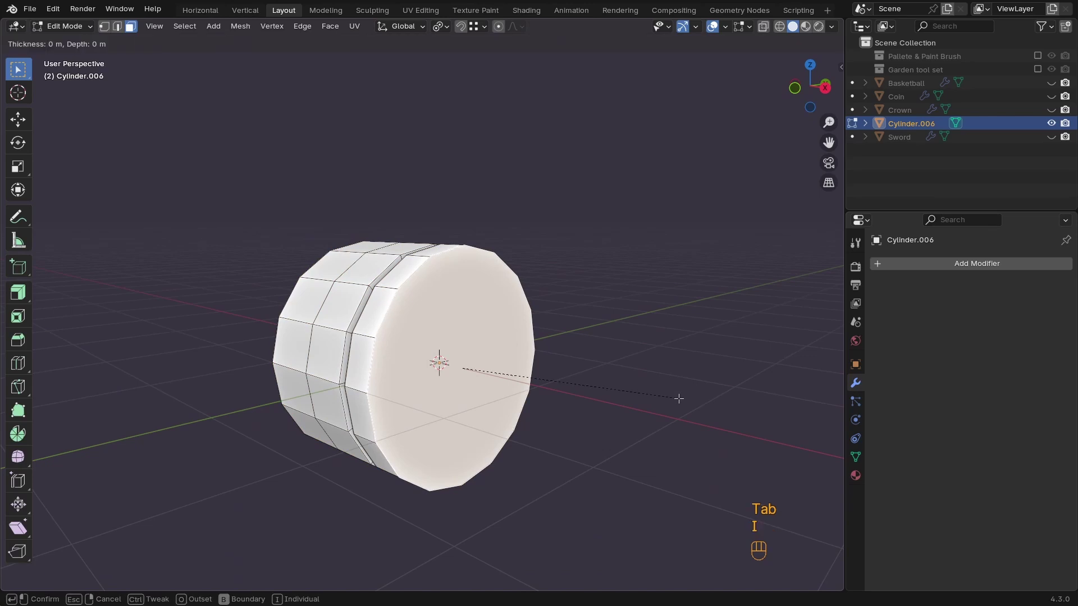
click(640, 404)
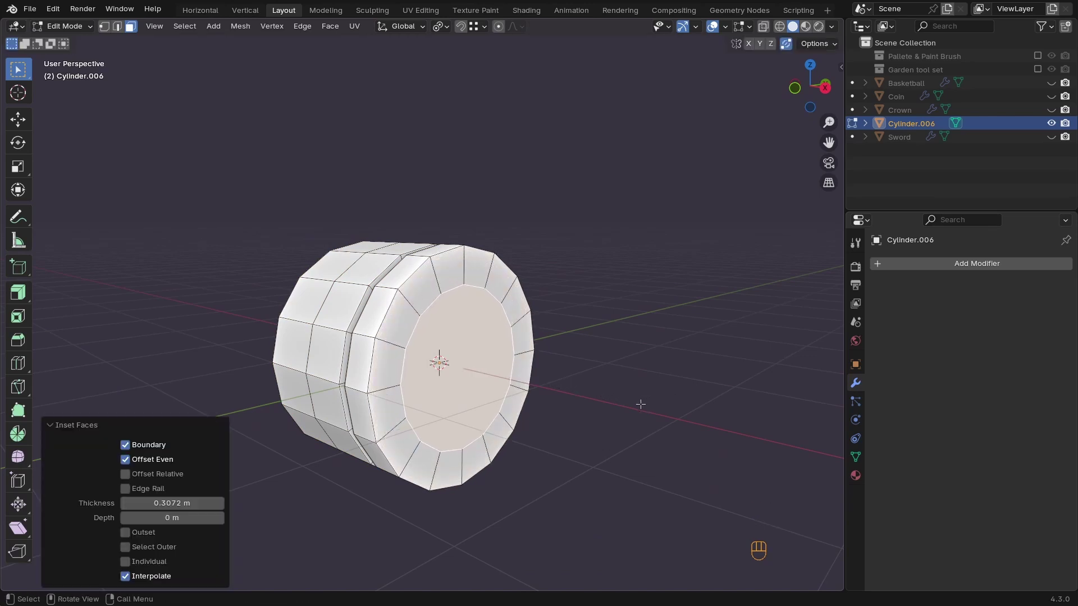
Move the inset end face about 0.08 m outward along the X axis to form a sloped rim
key(g)
key(y)
key(x)
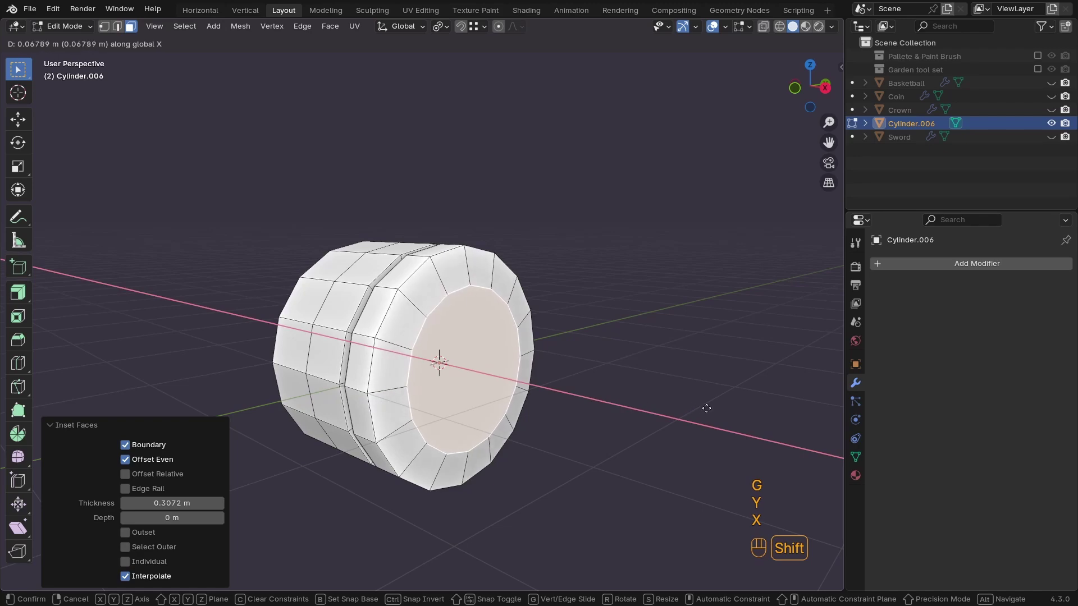
click(717, 409)
Extrude the inset end face about 0.57 m outward to form a narrower section
key(KP_1)
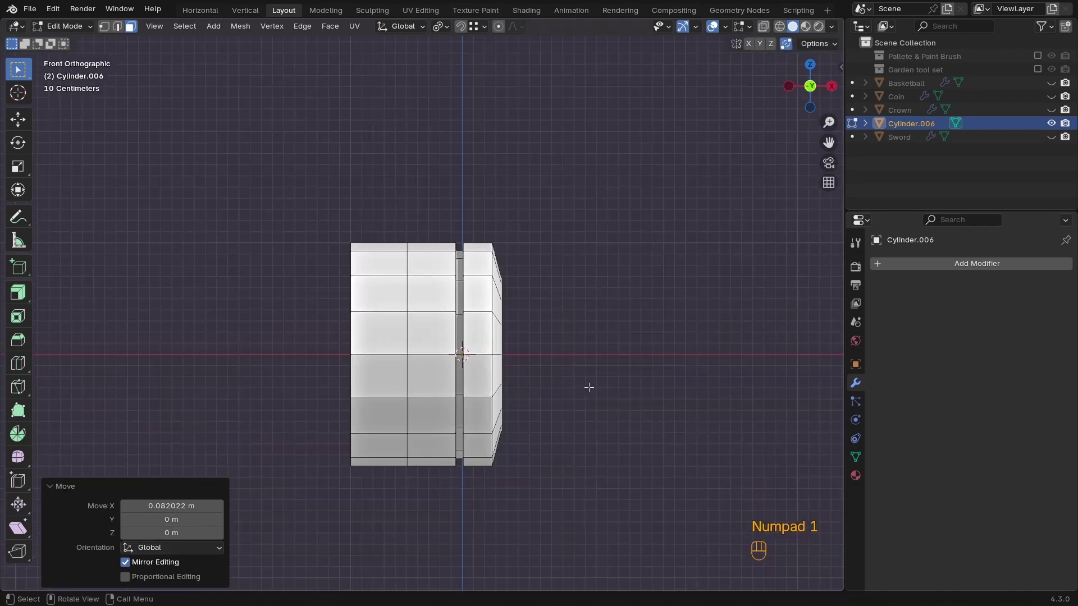
ctrl+middle_drag(584, 391, 556, 326)
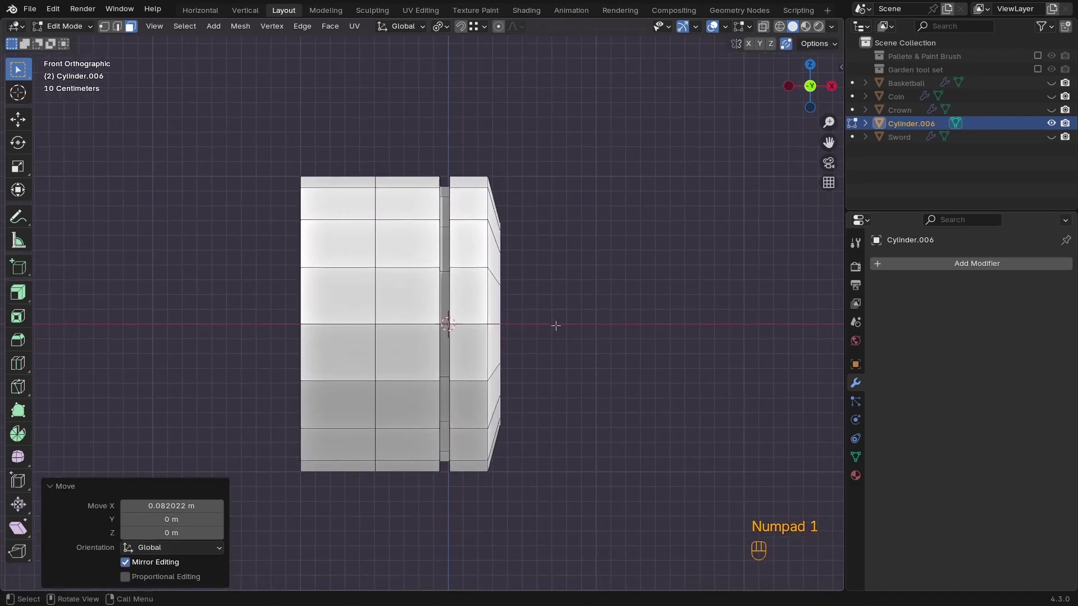
key(e)
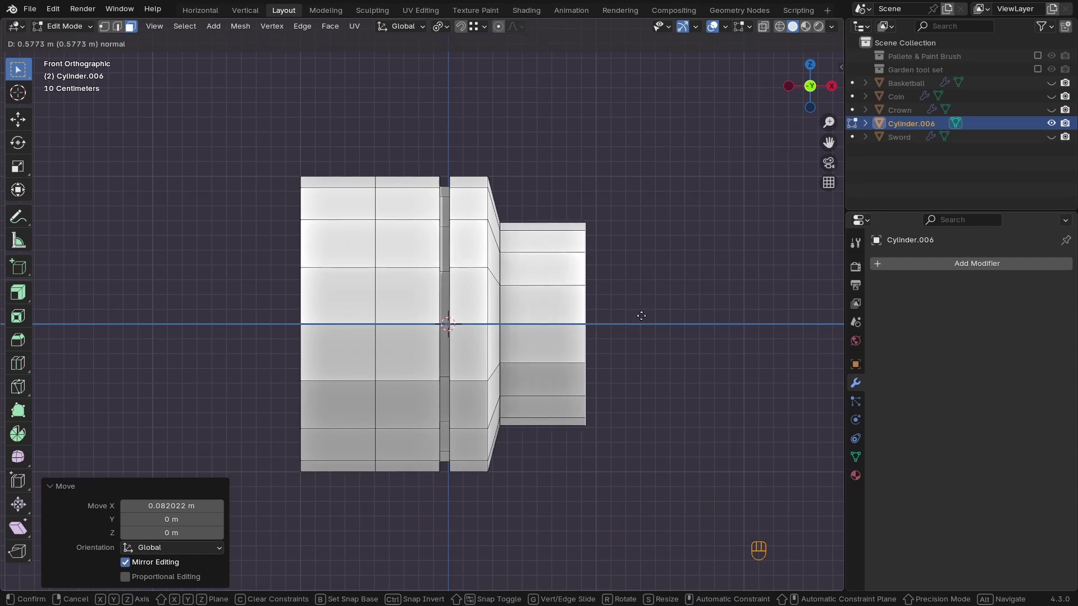
click(641, 316)
Inset the narrower section's end face about 0.05 m and scale the inset face to 0.931
key(i)
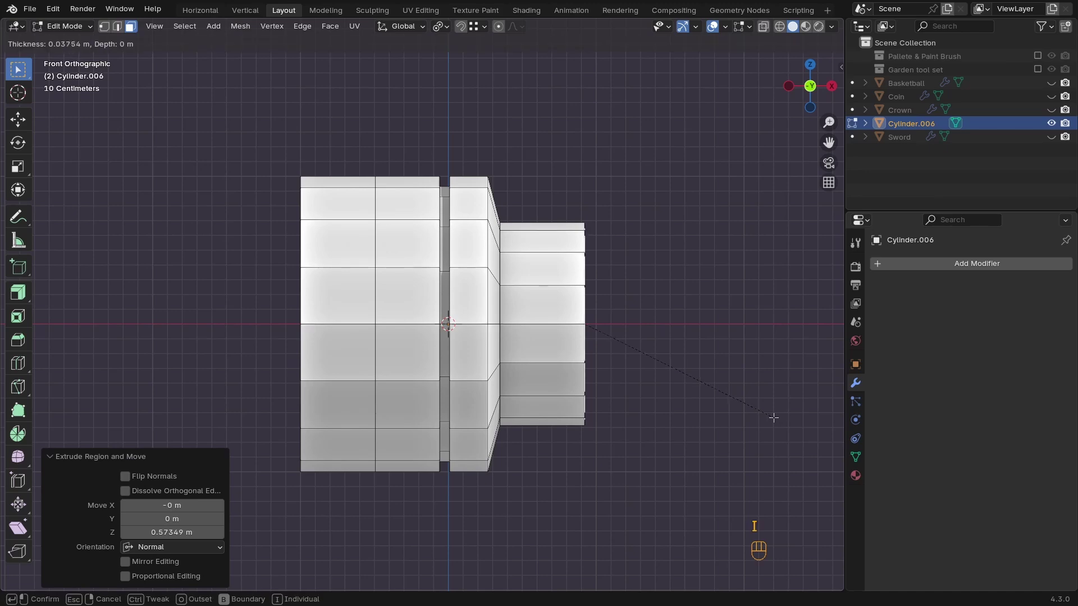
click(773, 417)
key(e)
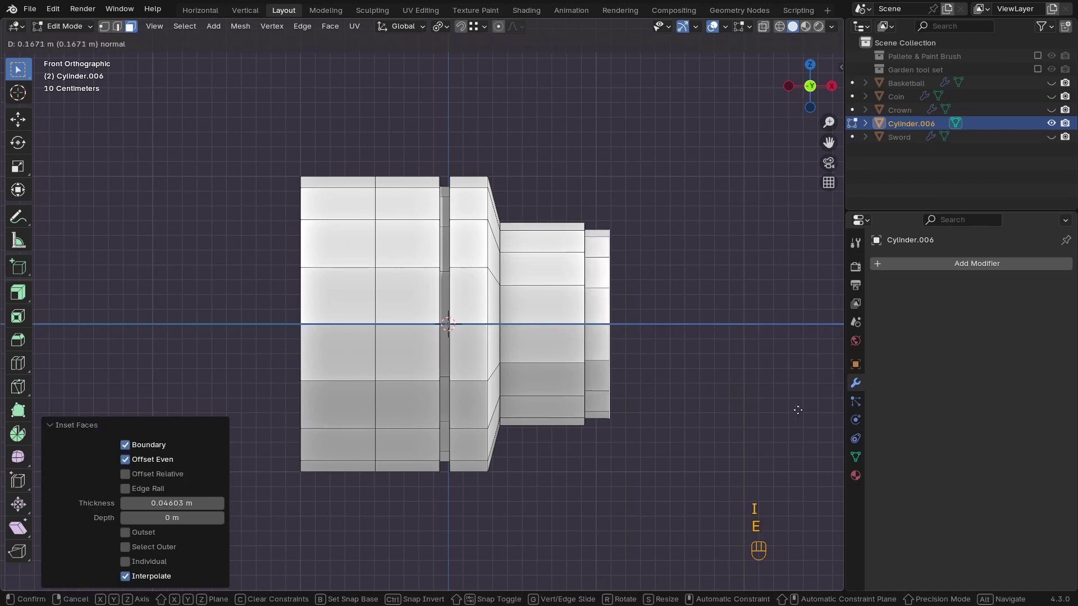
right_click(798, 410)
key(ctrl+z)
middle_drag(767, 410, 599, 389)
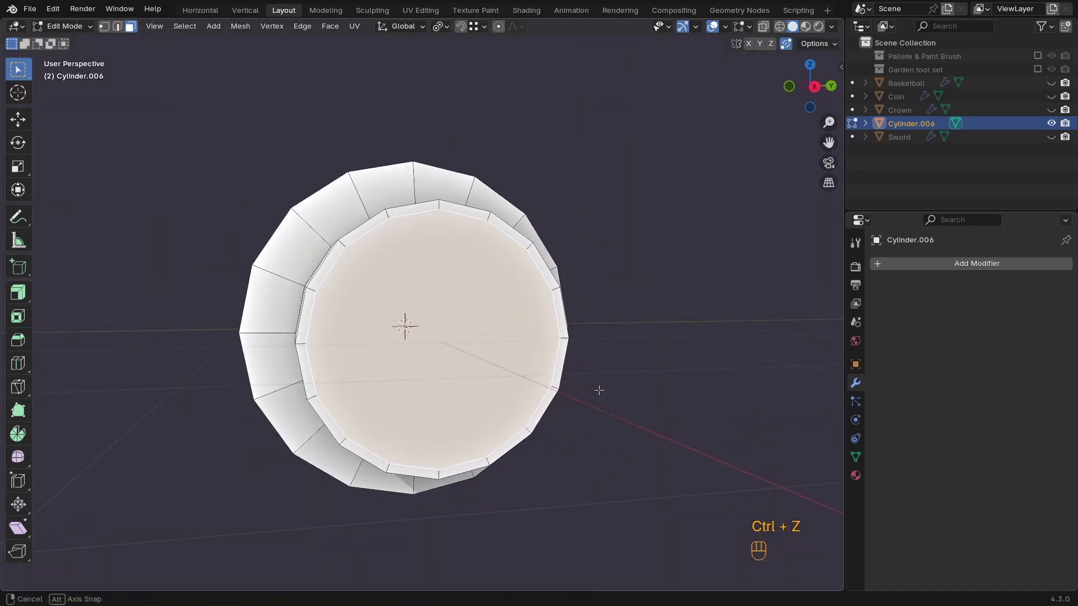
key(s)
click(598, 388)
Extrude the inset end face about 0.08 m outward, then extrude it again by about 0.17 m
key(KP_1)
key(e)
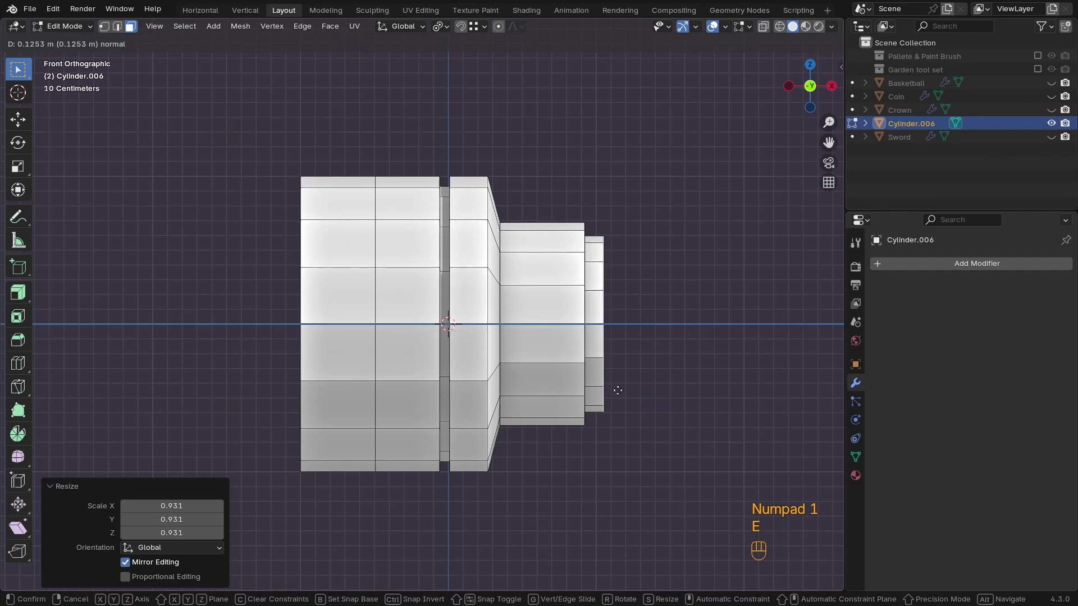
click(613, 392)
key(e)
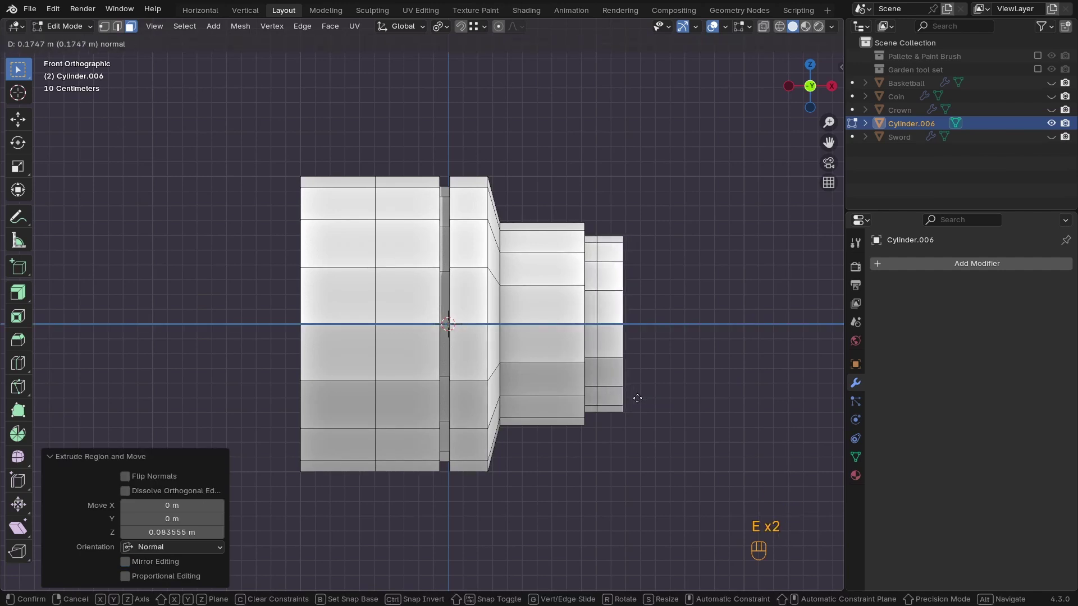
click(637, 399)
Move the two newly extruded end segments, including their base edge, about 0.13 m back toward the body along the X axis
key(alt+z)
drag(568, 191, 650, 436)
key(g)
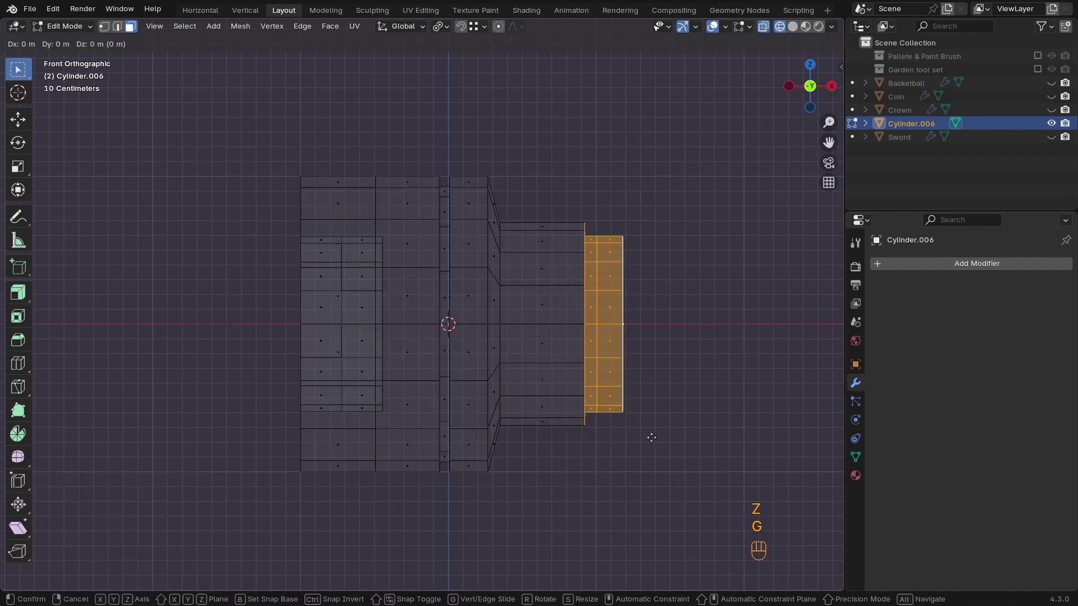
key(x)
click(630, 440)
key(alt+z)
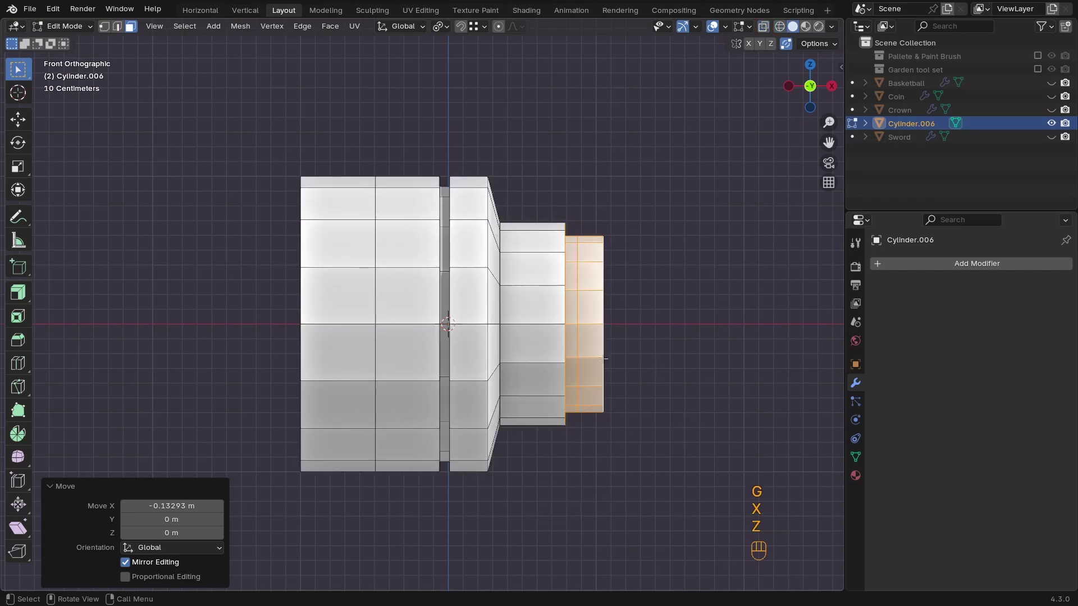
Extrude the outermost face loop around the end about 0.06 m outward along its normals to form a flange
alt+click(597, 329)
key(alt+e)
click(602, 365)
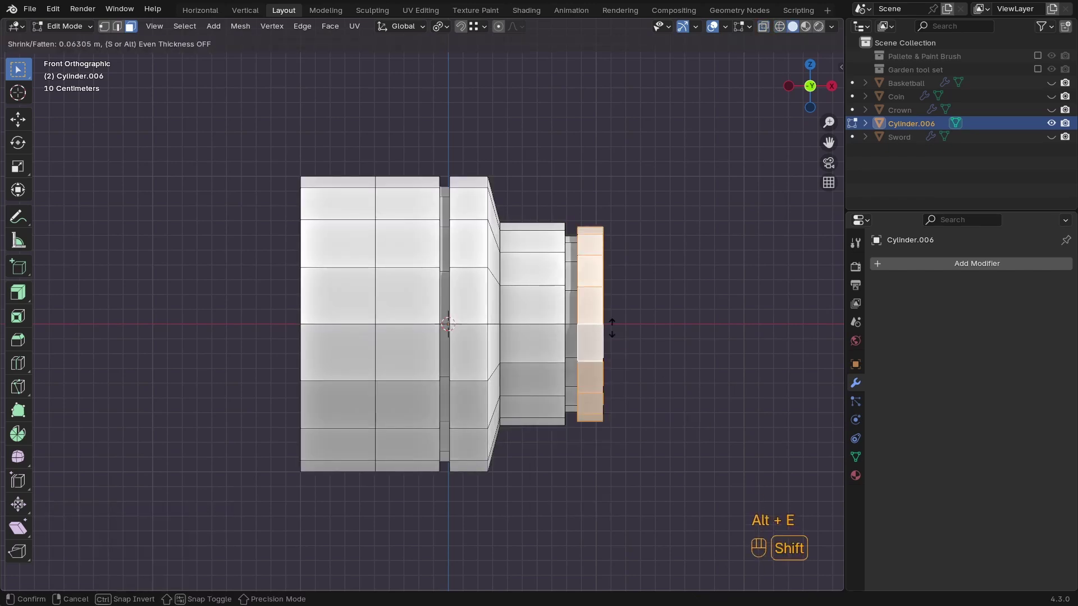
click(632, 289)
Try to move the flange's end face outward along the X axis
middle_drag(642, 397, 637, 402)
key(g)
key(y)
key(x)
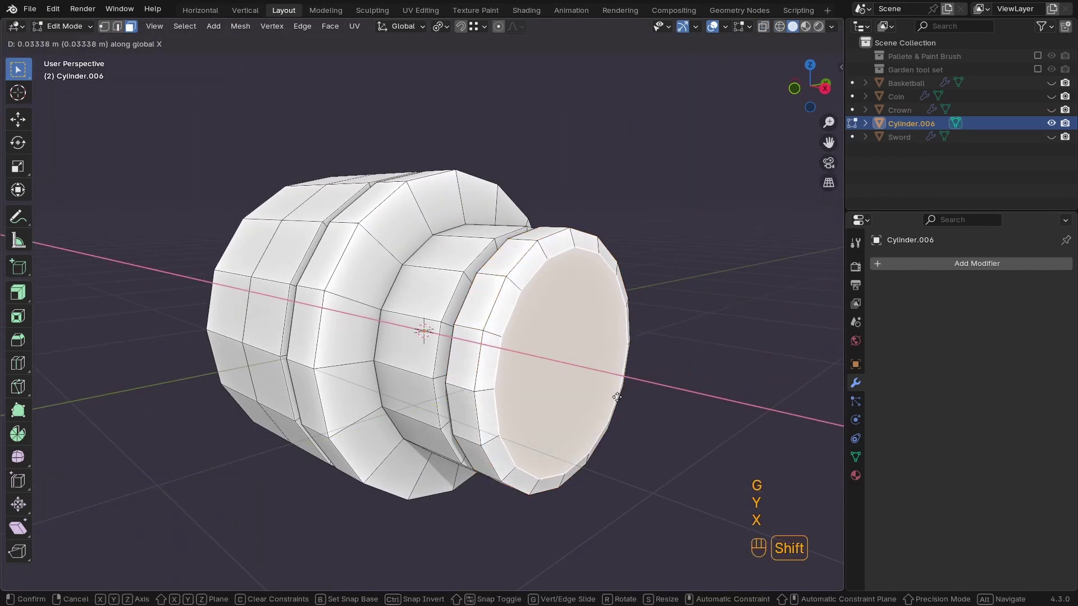
click(637, 401)
key(ctrl+z)
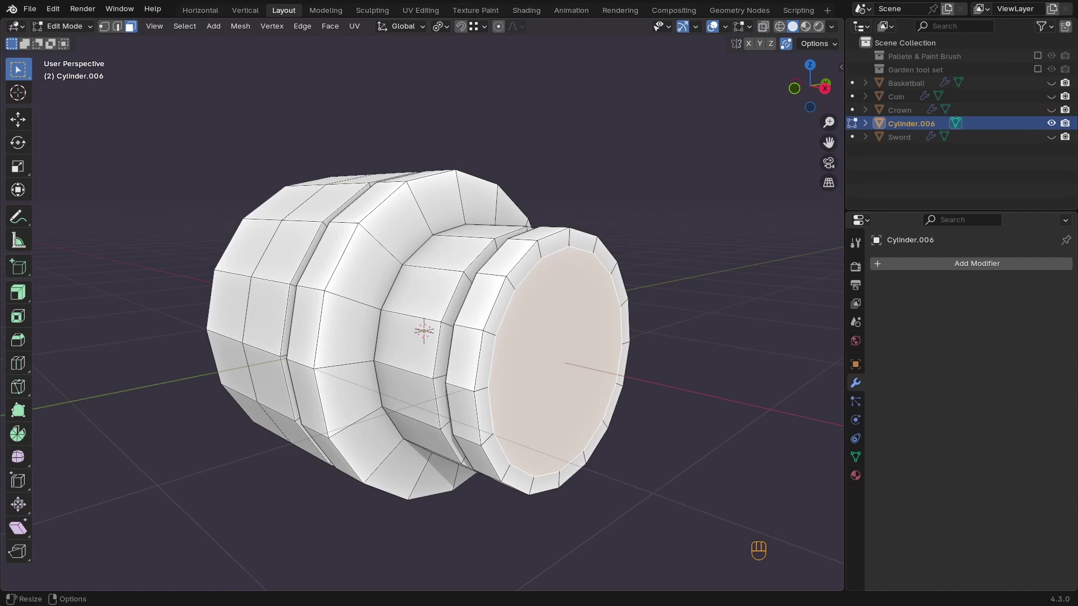
Scale the flange's end face to 0.637 and extrude it about 0.10 m inward to form a recess
middle_drag(662, 438, 708, 447)
key(s)
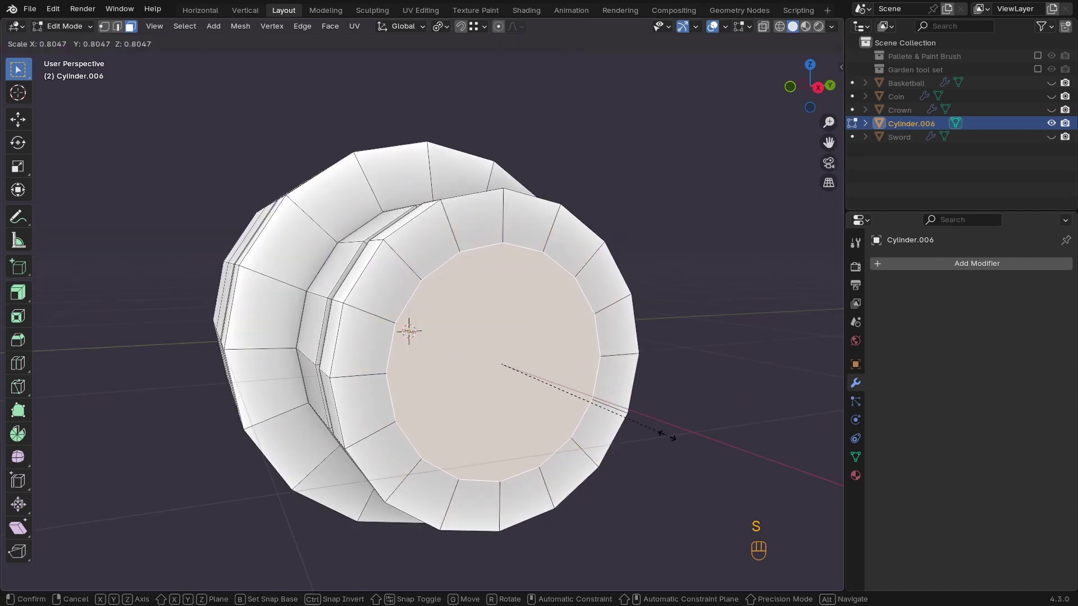
click(630, 426)
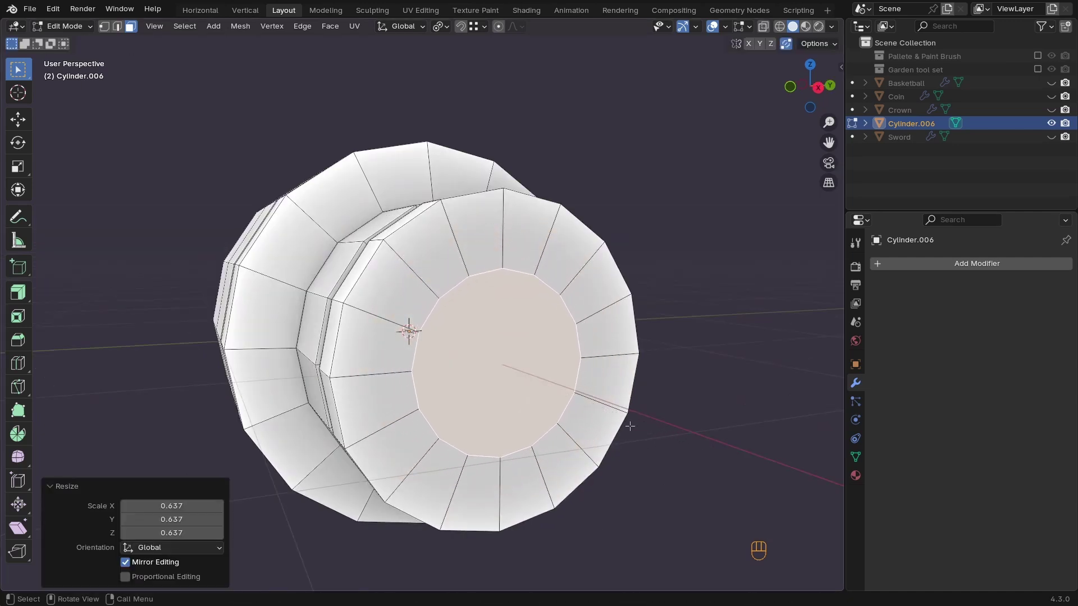
key(e)
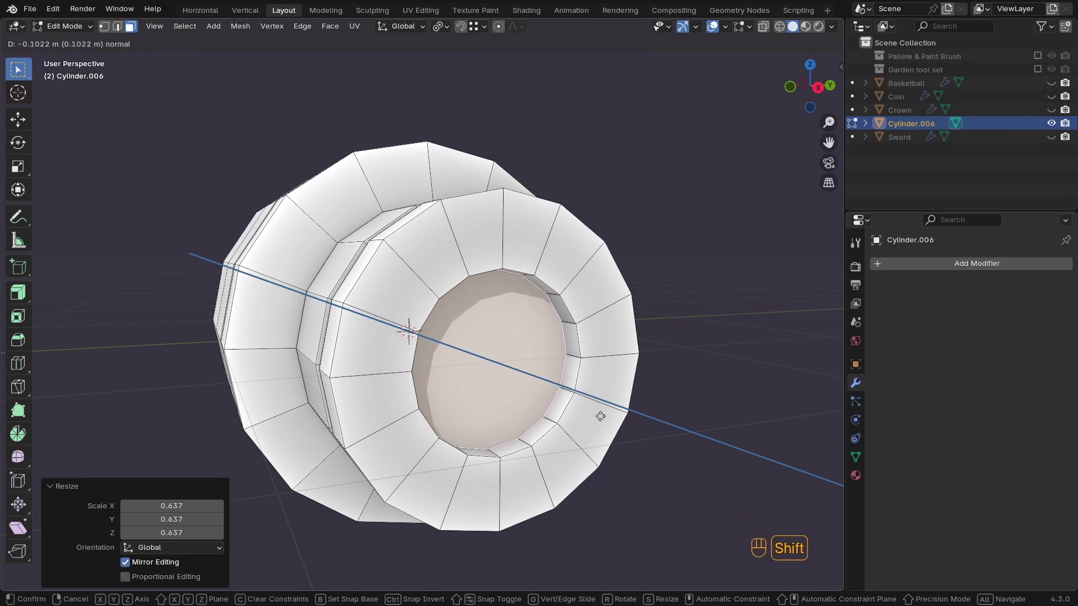
click(600, 415)
Inset the recess floor by 0.1 m and extrude it about 0.15 m outward to form a central boss
key(i)
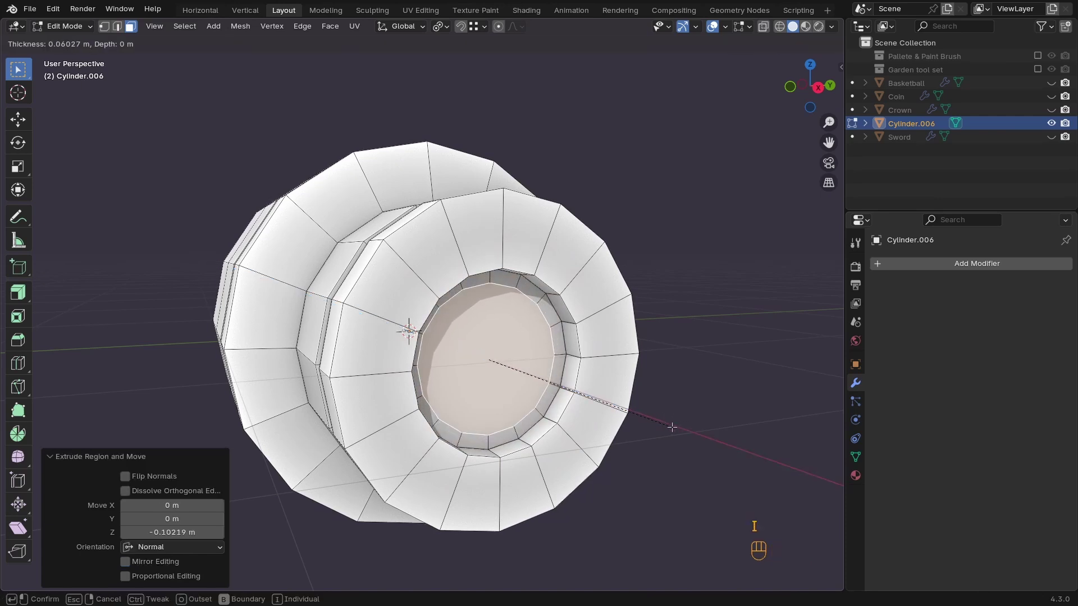
click(664, 427)
key(e)
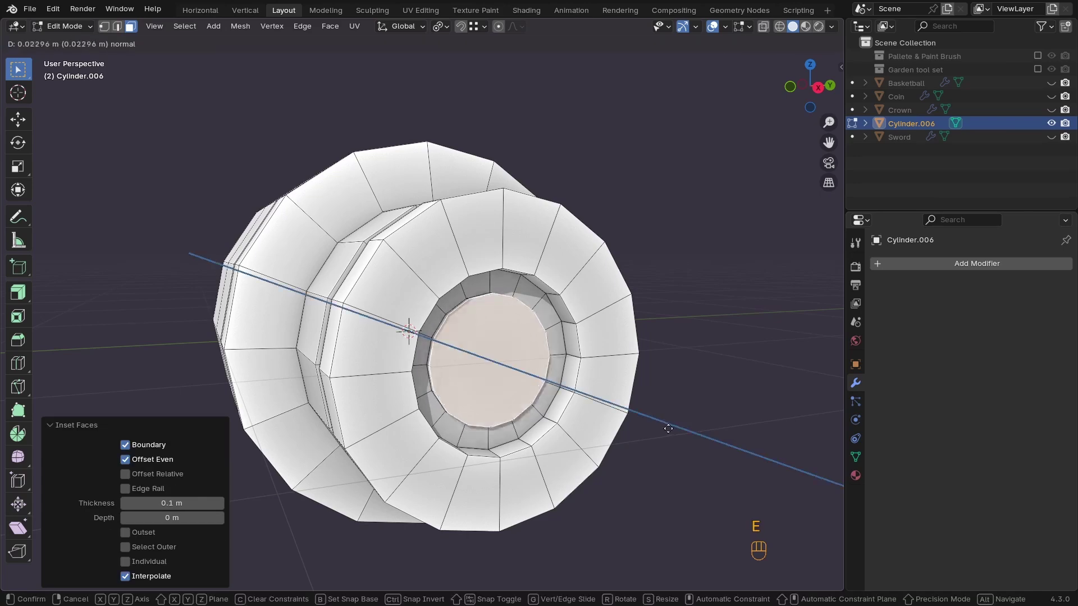
click(678, 432)
Add two concentric rings on the boss's end with insets of about 0.07 m and 0.08 m, scaling the centre face to 1.027
mouse_move(678, 433)
middle_down()
mouse_move(479, 444)
mouse_move(684, 426)
middle_up()
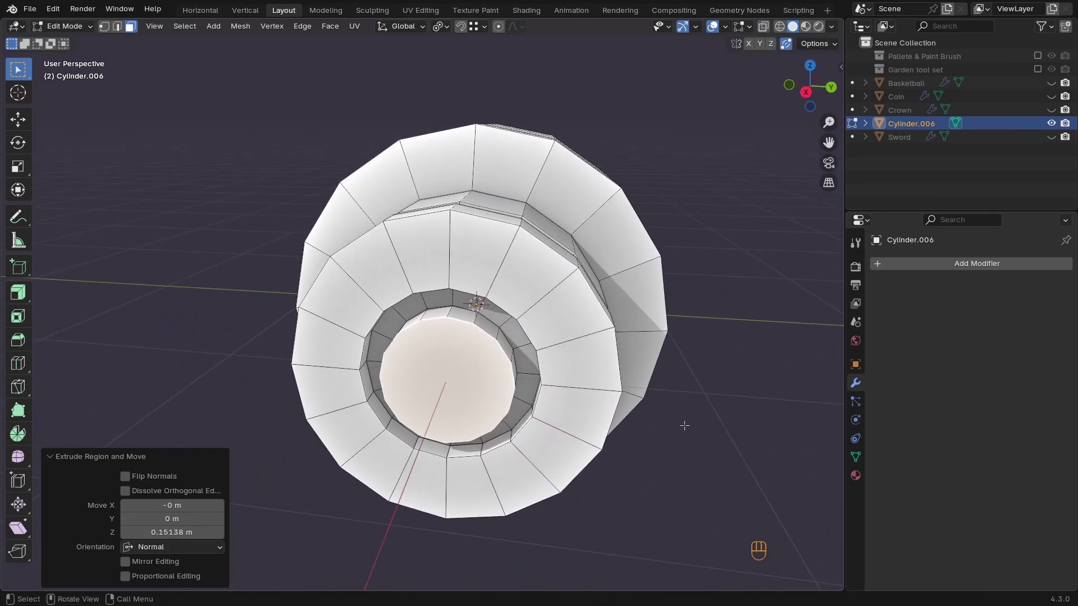
key(i)
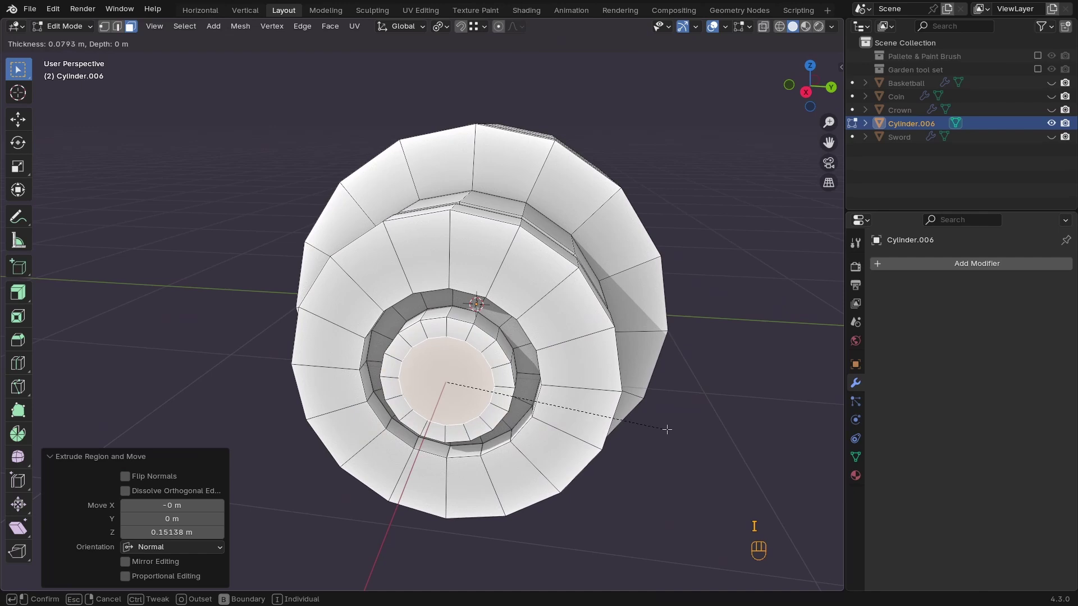
click(669, 429)
key(s)
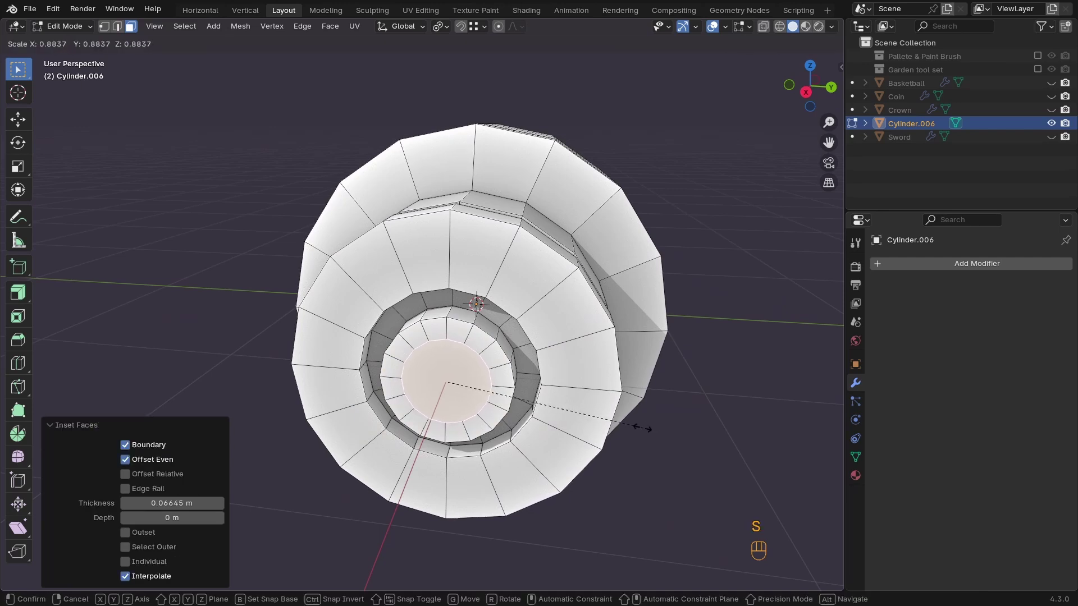
click(642, 429)
key(i)
click(635, 430)
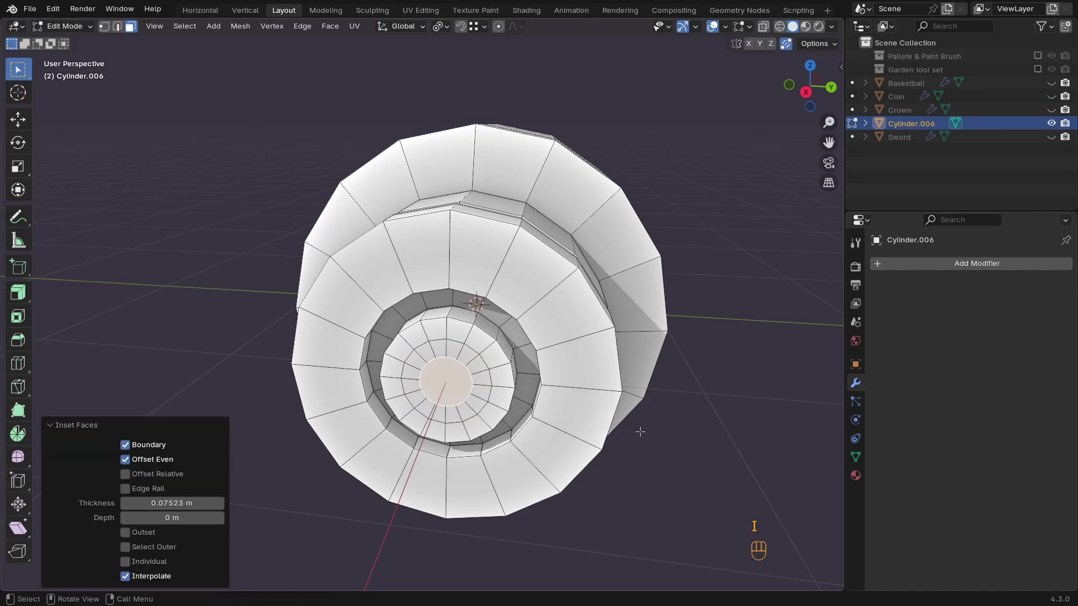
key(s)
click(645, 433)
Move the boss's centre face about 0.03 m outward along the X axis and finish editing the mesh
middle_drag(644, 433, 710, 421)
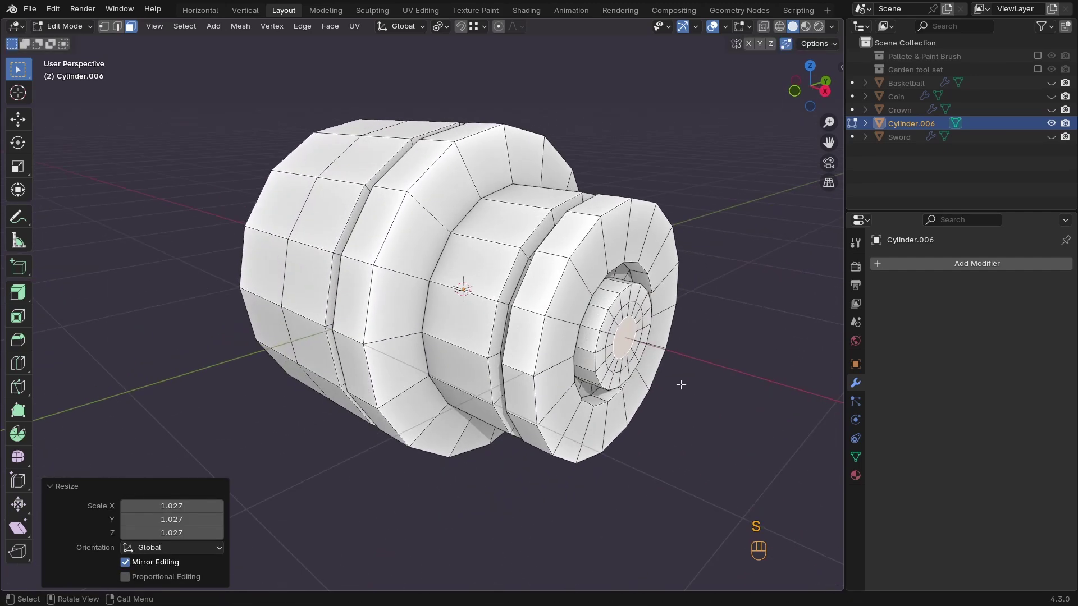
key(g)
key(y)
key(x)
click(687, 388)
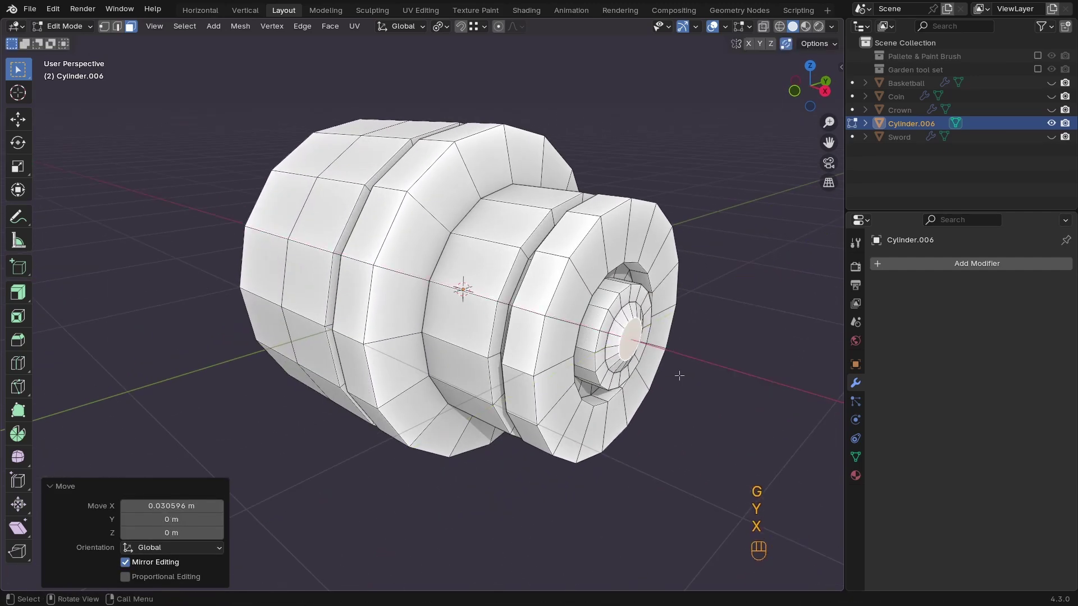
key(Tab)
middle_drag(687, 387, 501, 378)
scroll(522, 338, up, 2)
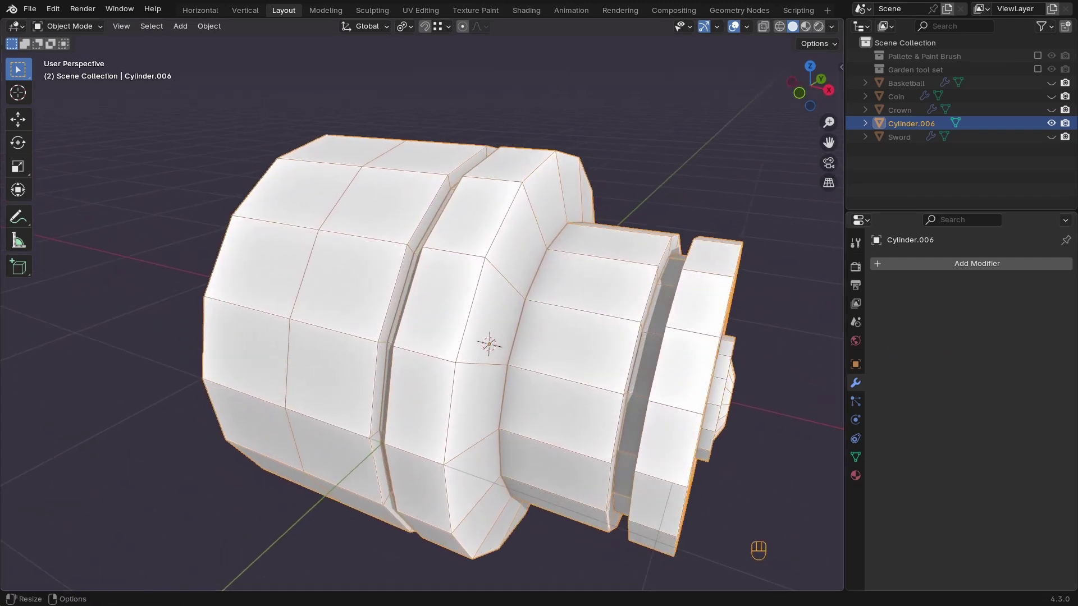
Add single centred loop cuts around the body, including one inside the groove behind the flange
middle_drag(522, 338, 753, 326)
scroll(643, 399, up, 3)
key(Tab)
key(ctrl+r)
click(586, 378)
key(ctrl+r)
click(752, 325)
right_click(752, 325)
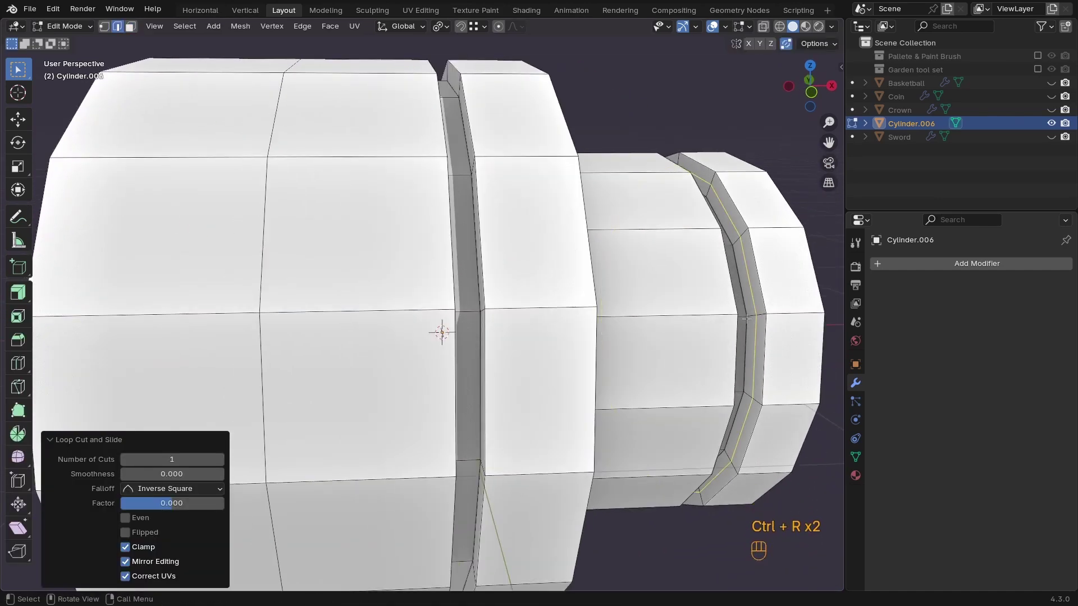
shift+middle_drag(531, 318, 441, 347)
key(ctrl+r)
click(550, 354)
right_click(551, 354)
key(ctrl+r)
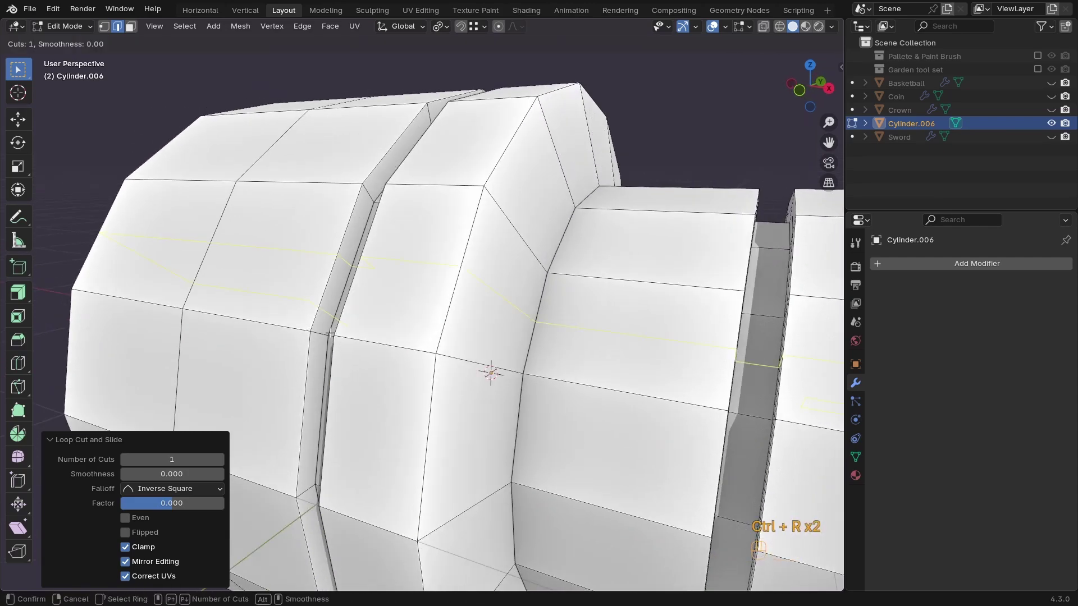
ctrl+middle_drag(321, 336, 474, 356)
Add a level 3 Subdivision modifier to the prop and turn off its viewport display
key(Tab)
key(ctrl+3)
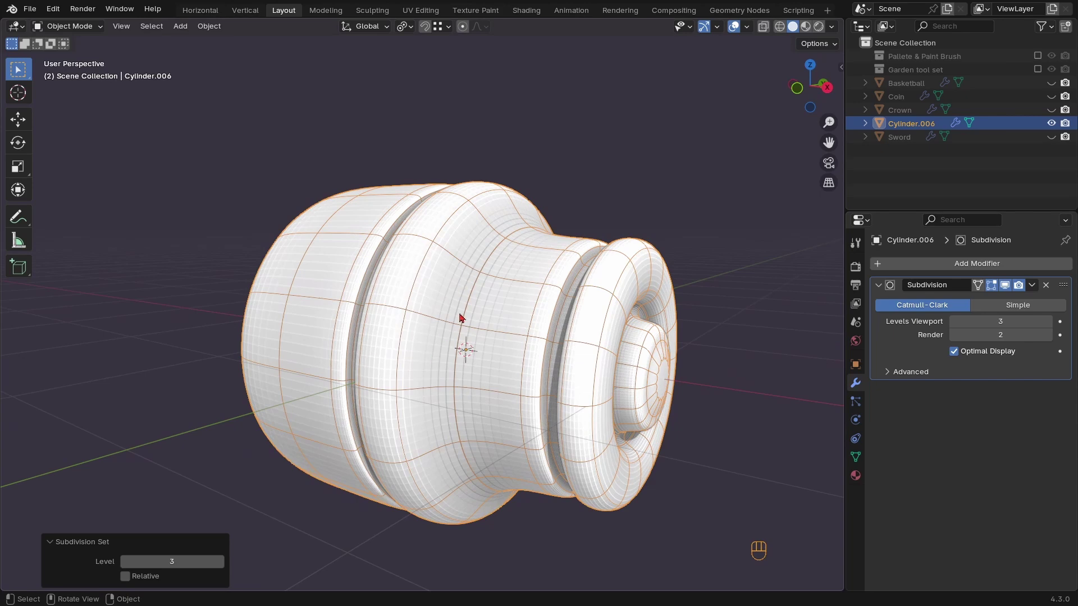
ctrl+middle_drag(459, 318, 455, 362)
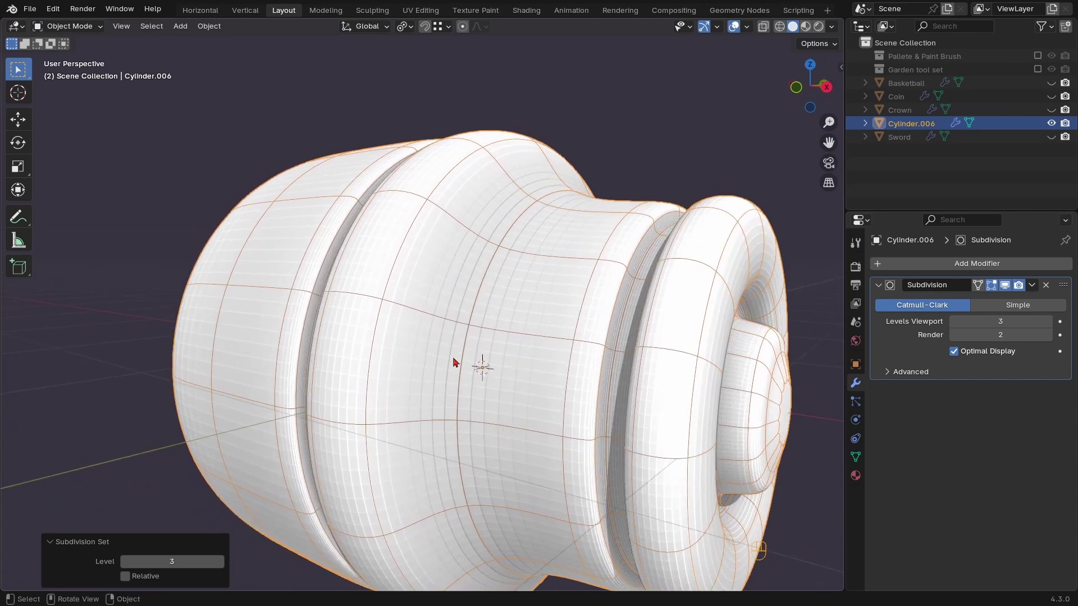
click(1005, 284)
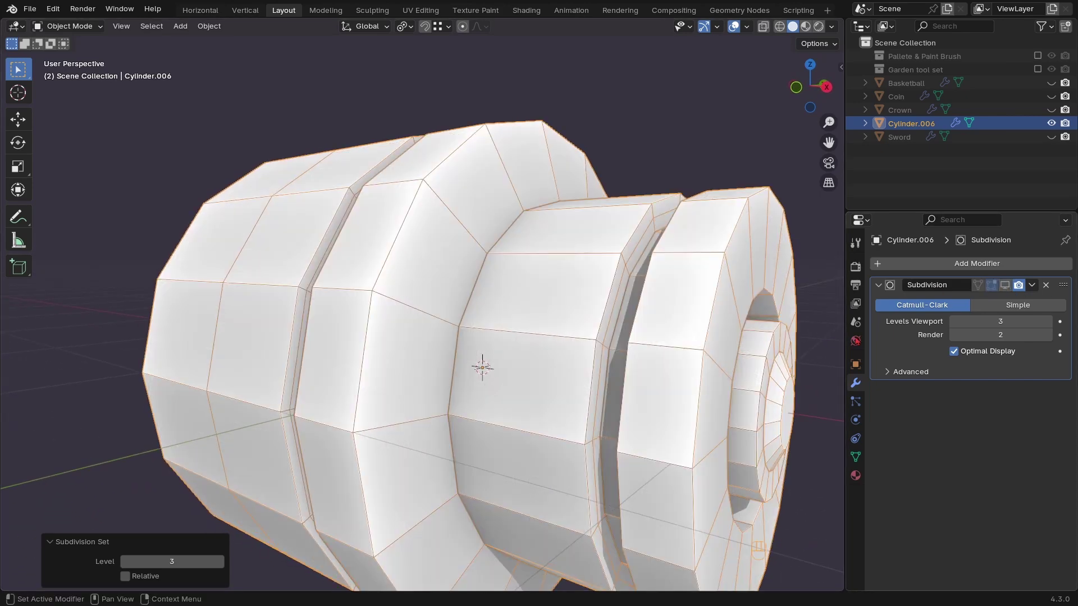
Separate the narrower section, together with its flange and central boss, from the wide body into its own object
ctrl+middle_drag(583, 359, 477, 348)
key(Tab)
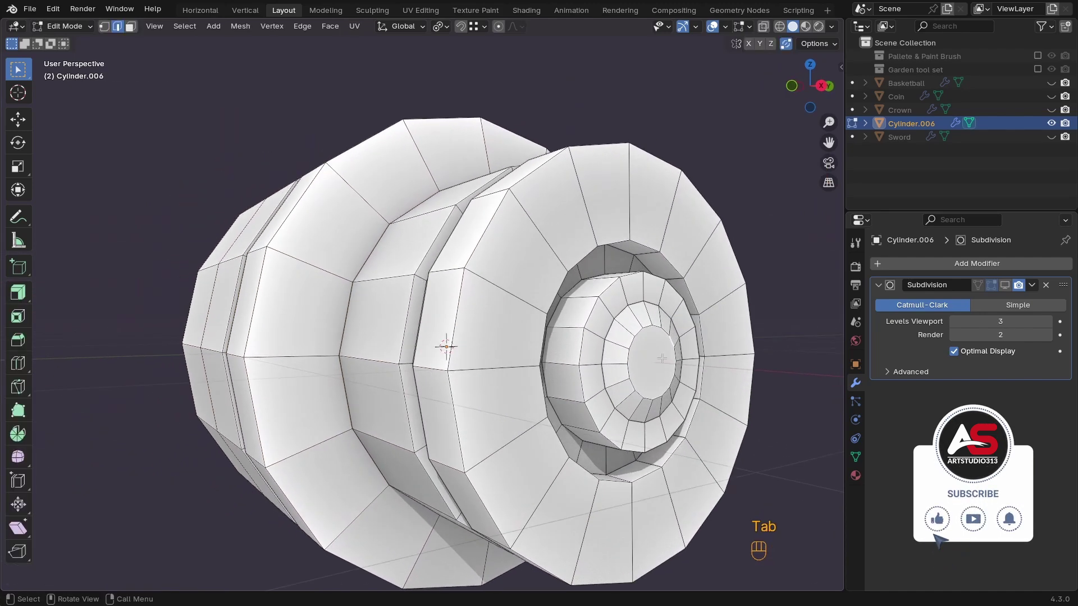
middle_drag(635, 366, 600, 402)
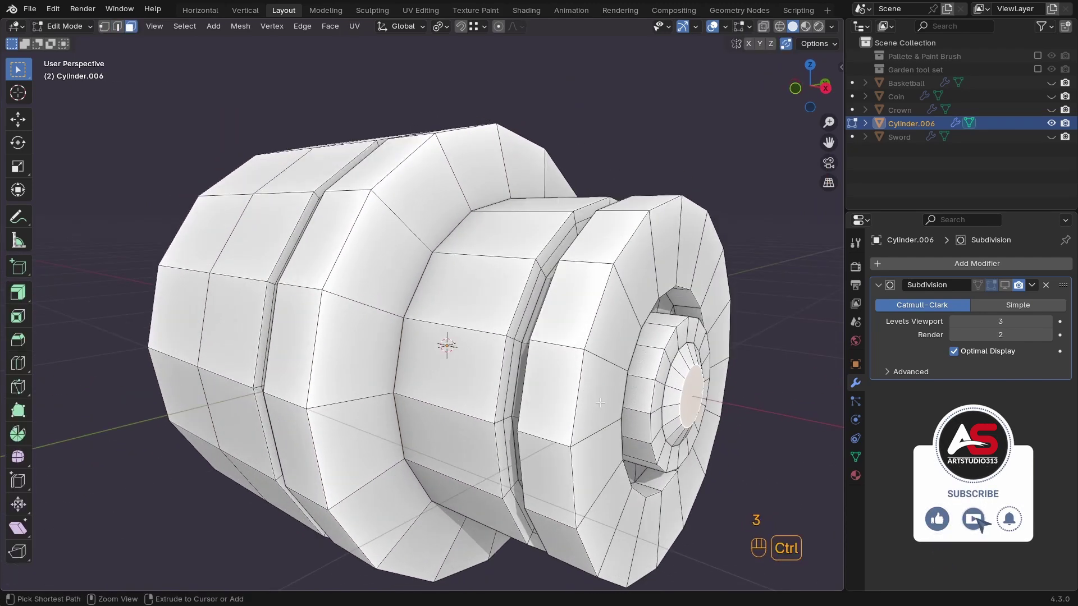
key(ctrl+KP_Add)
key(ctrl+KP_Add)
key(ctrl+KP_Add)
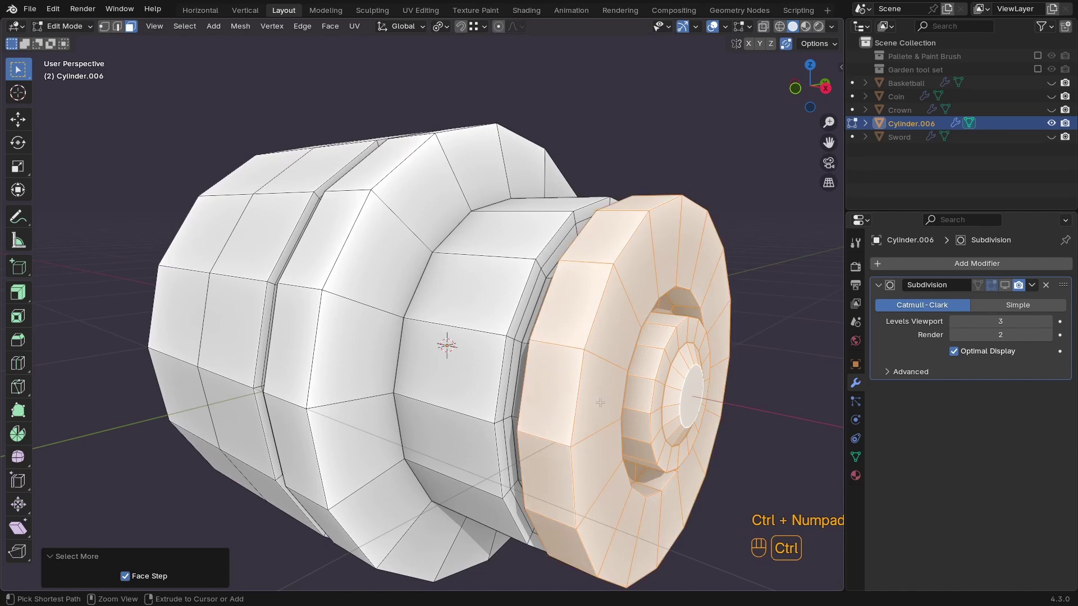
key(ctrl+KP_Add)
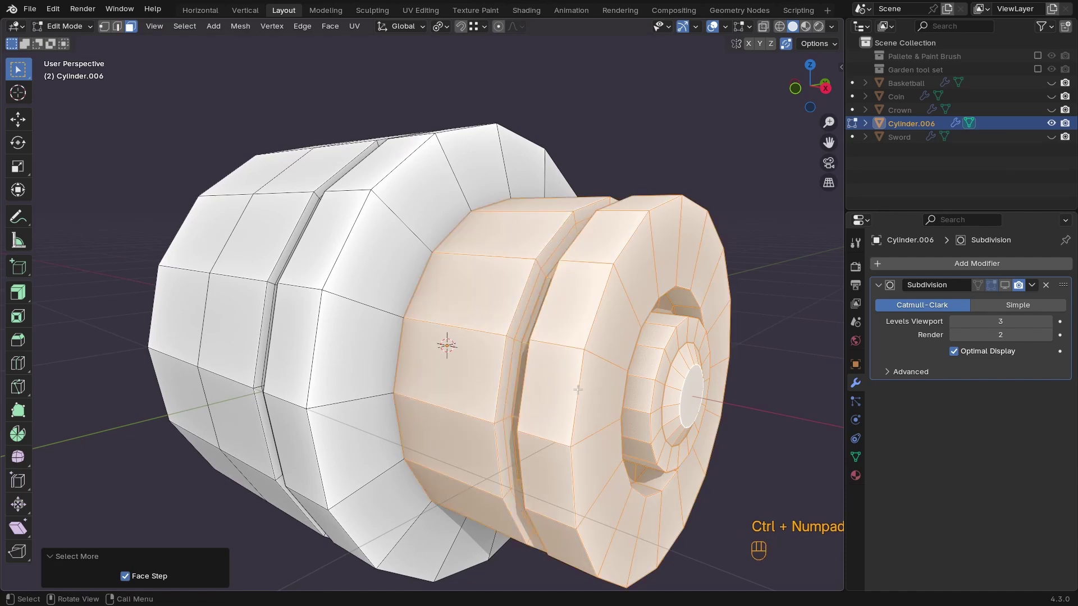
middle_drag(600, 403, 490, 340)
key(p)
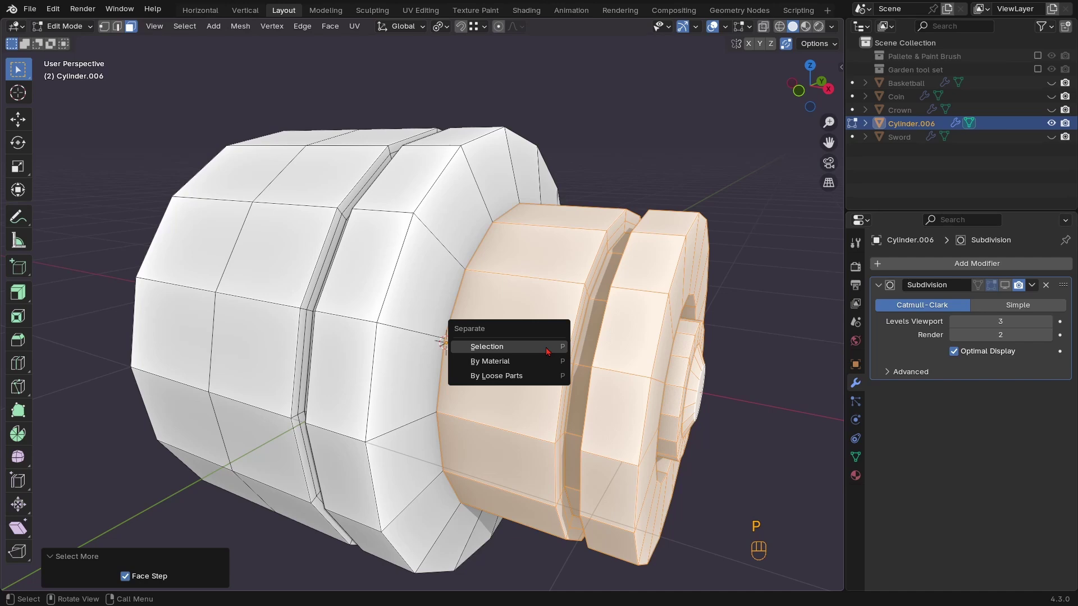
click(547, 347)
key(Tab)
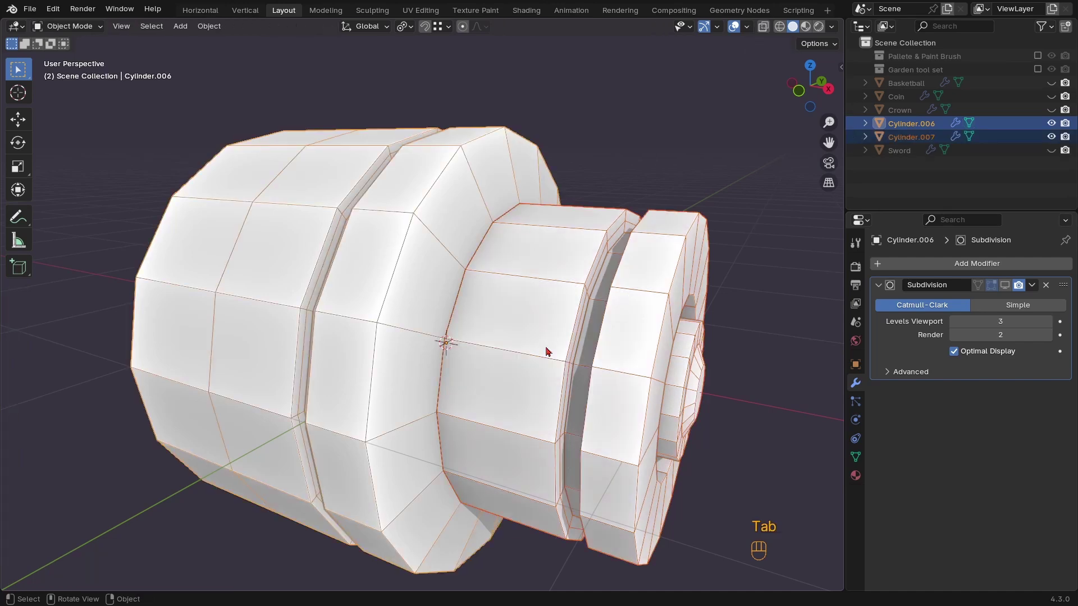
Turn the Subdivision modifier's viewport display back on for the separated narrower section and for the wide body
click(553, 353)
click(1005, 290)
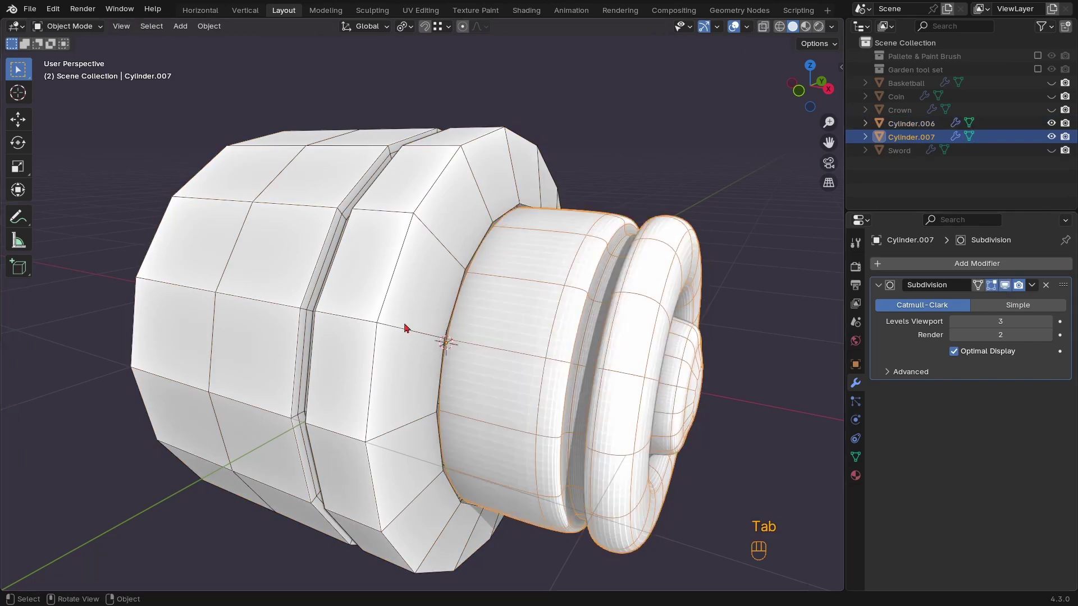
click(434, 302)
click(1005, 285)
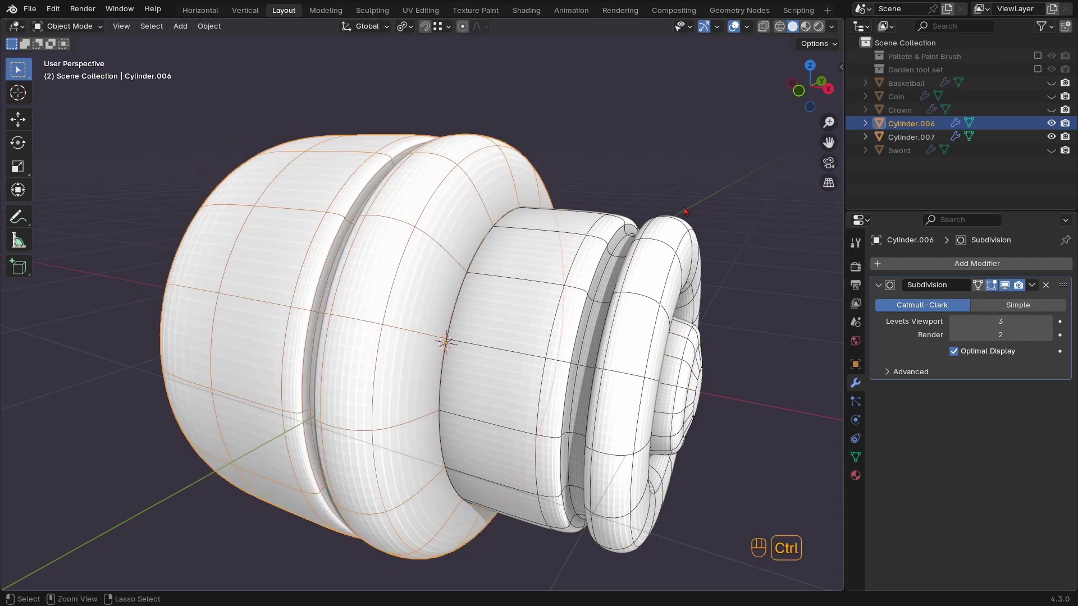
Isolate the wide body, turn off its Subdivision viewport display, and scale the open end's edge loop inward
scroll(449, 314, down, 3)
middle_drag(449, 314, 363, 298)
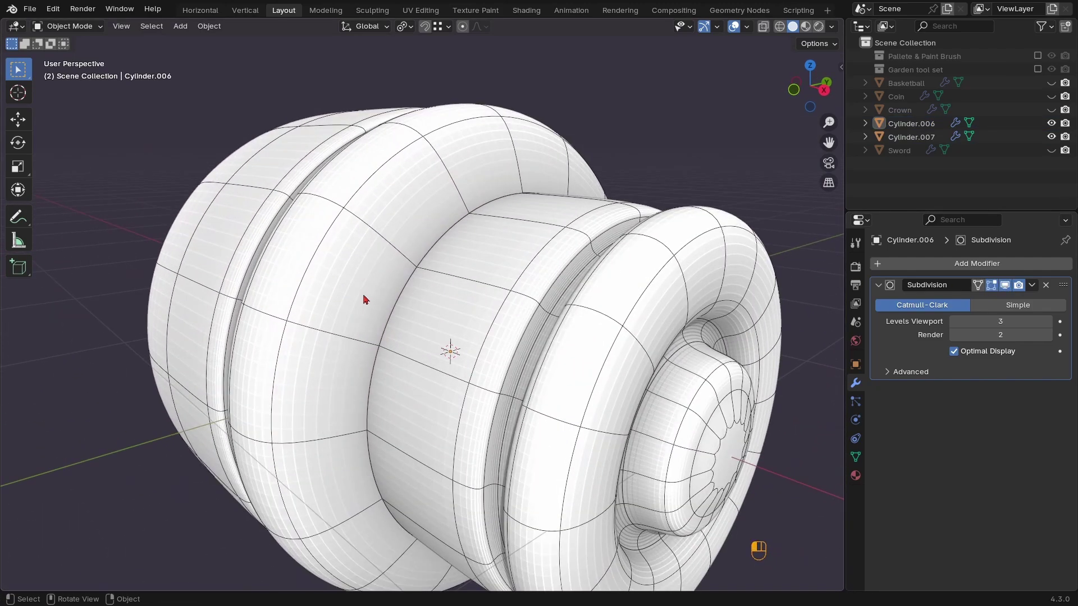
click(415, 299)
key(KP_Divide)
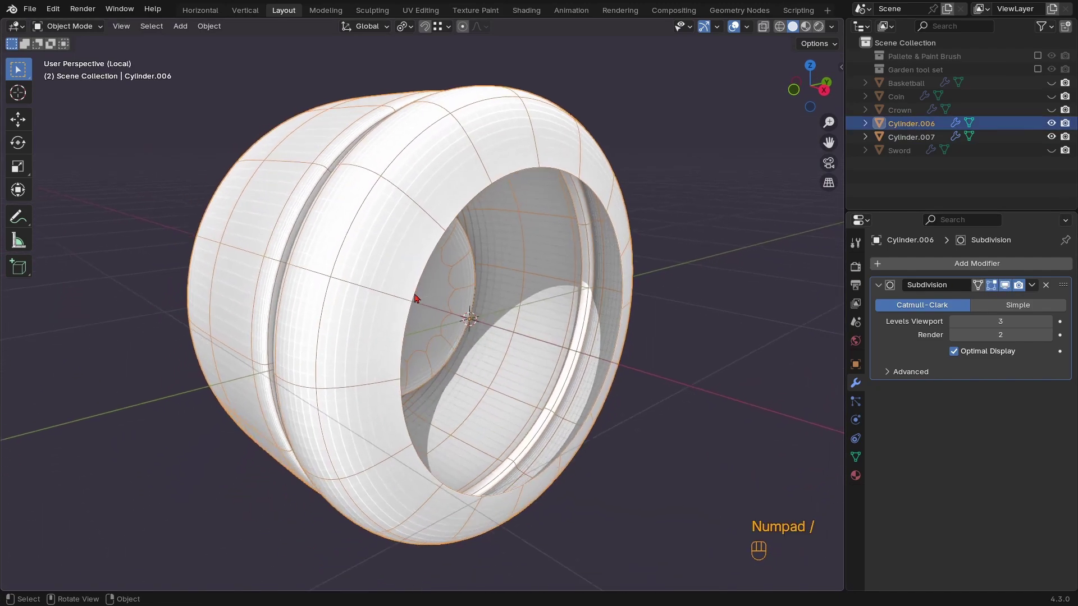
key(Tab)
key(2)
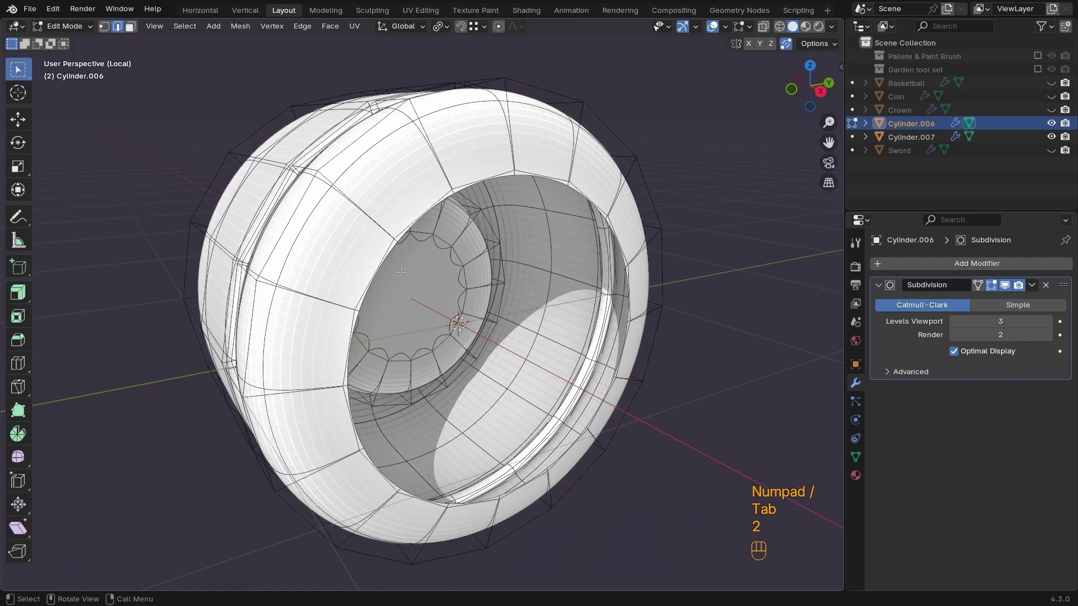
alt+click(435, 260)
click(1008, 287)
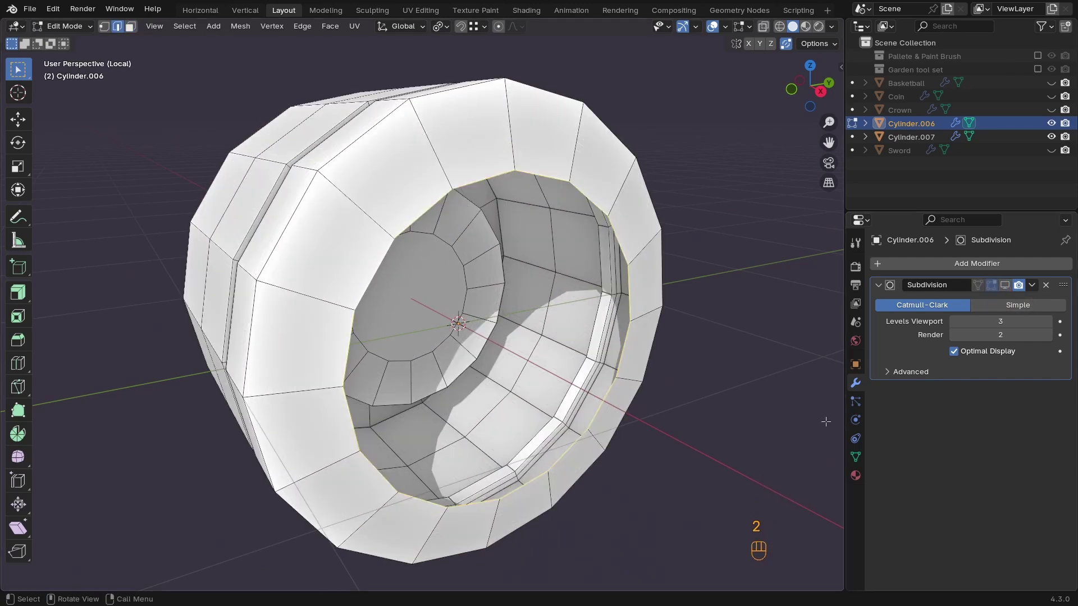
key(s)
click(762, 401)
Bring the other part back into view and turn the wide body's Subdivision viewport display back on
key(Tab)
middle_drag(762, 401, 488, 308)
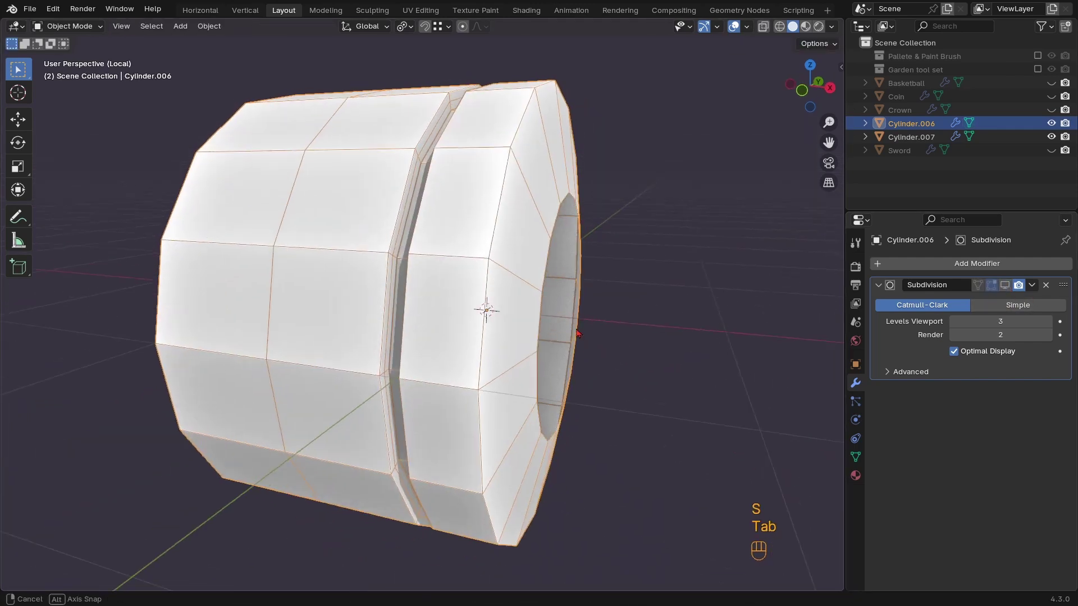
scroll(489, 308, down, 3)
key(KP_Divide)
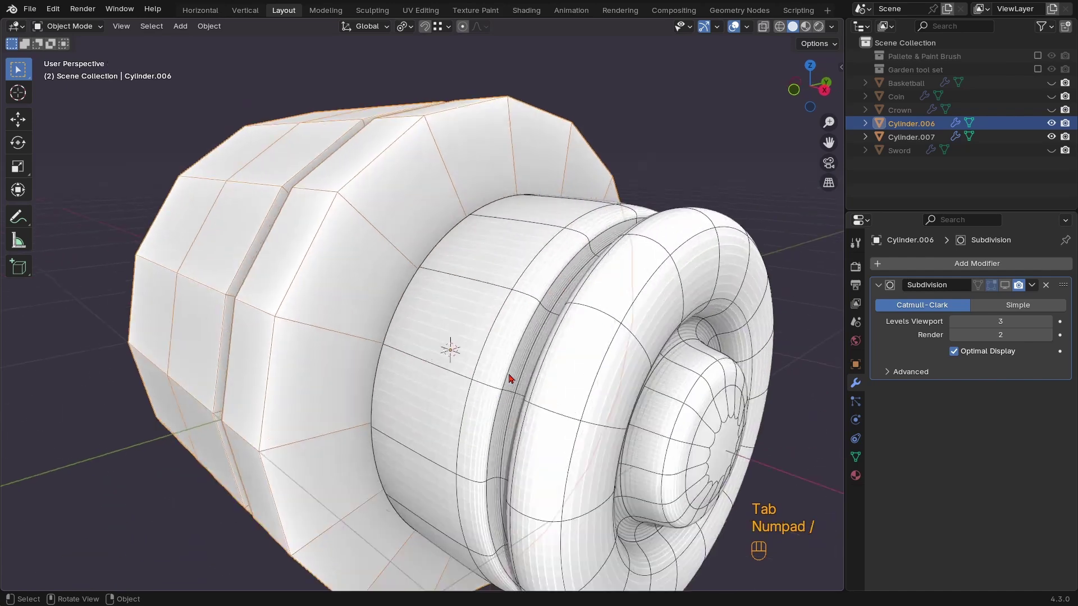
click(1012, 286)
Try joining the wide body and the narrower section into one object
scroll(449, 336, down, 5)
middle_drag(449, 336, 502, 336)
shift+click(526, 333)
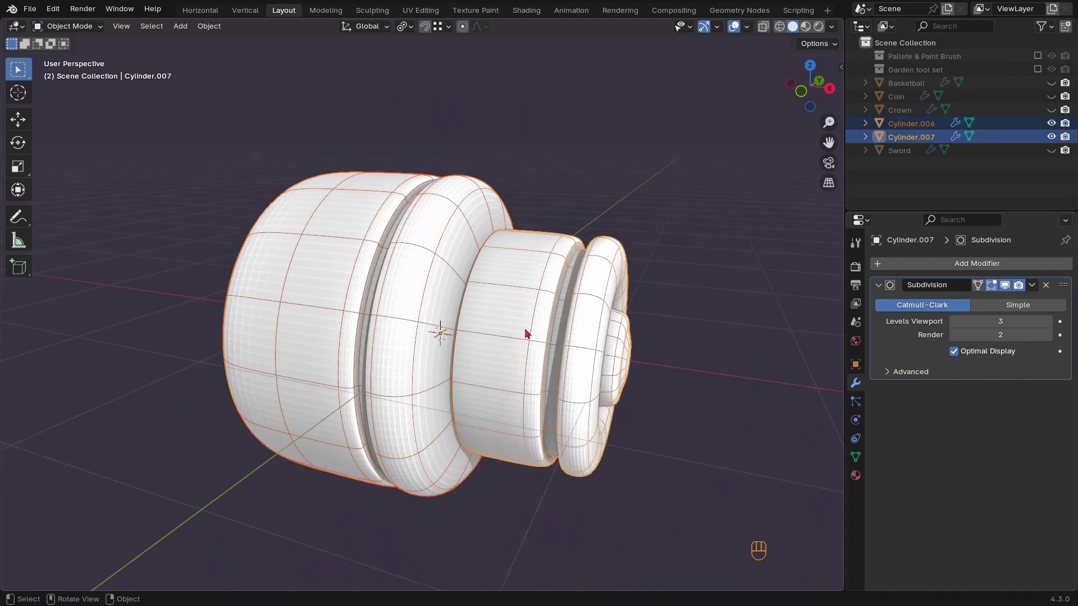
key(ctrl+j)
scroll(527, 333, up, 4)
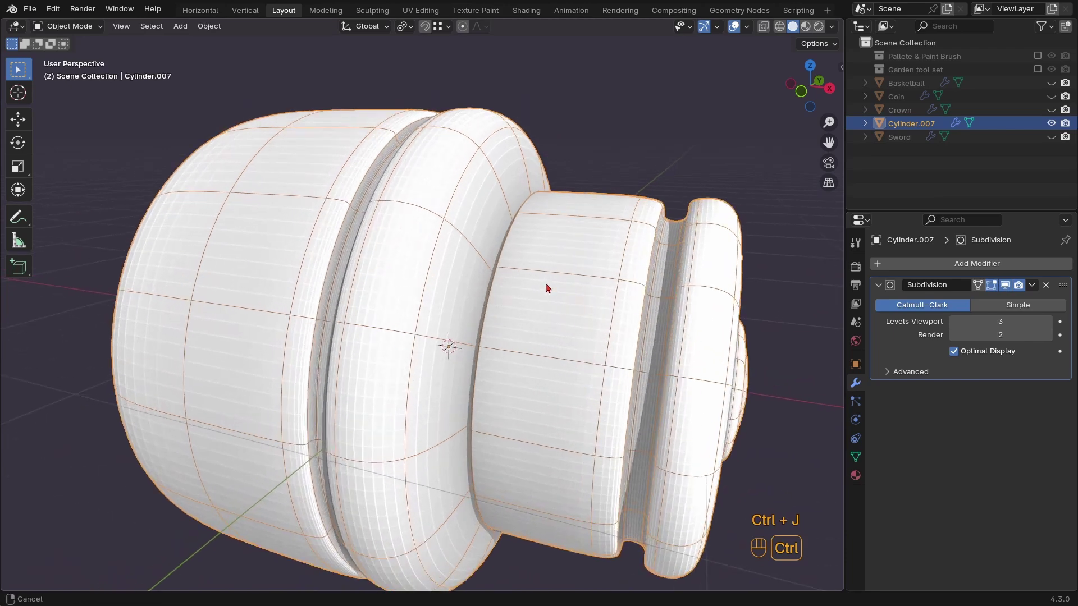
key(ctrl+z)
key(ctrl+z)
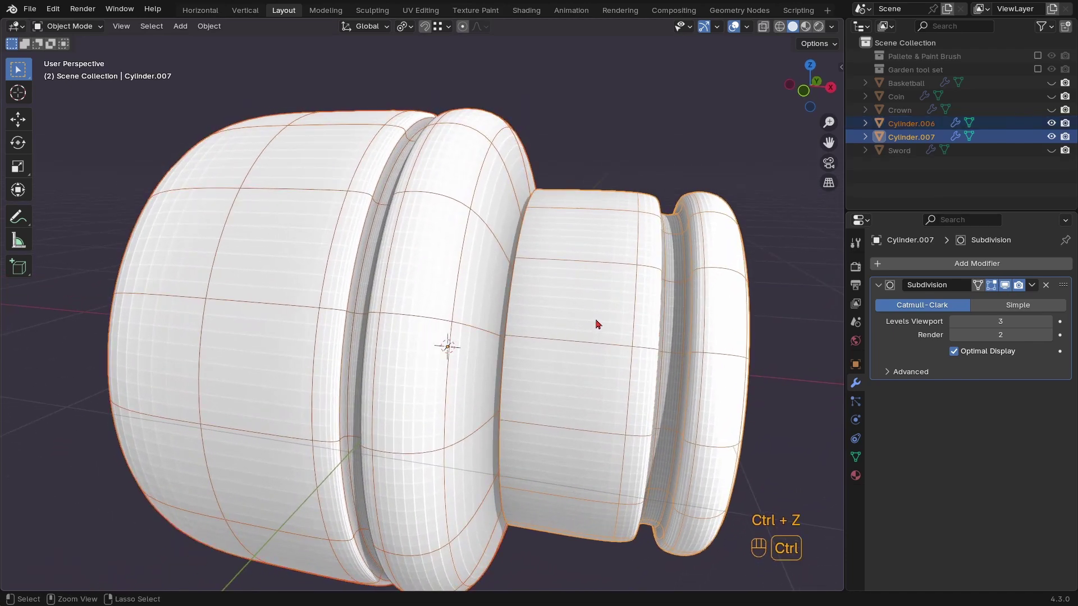
Isolate the narrower section and fill its open rear edge loop with a face
key(KP_Divide)
middle_drag(605, 340, 493, 334)
key(Tab)
key(2)
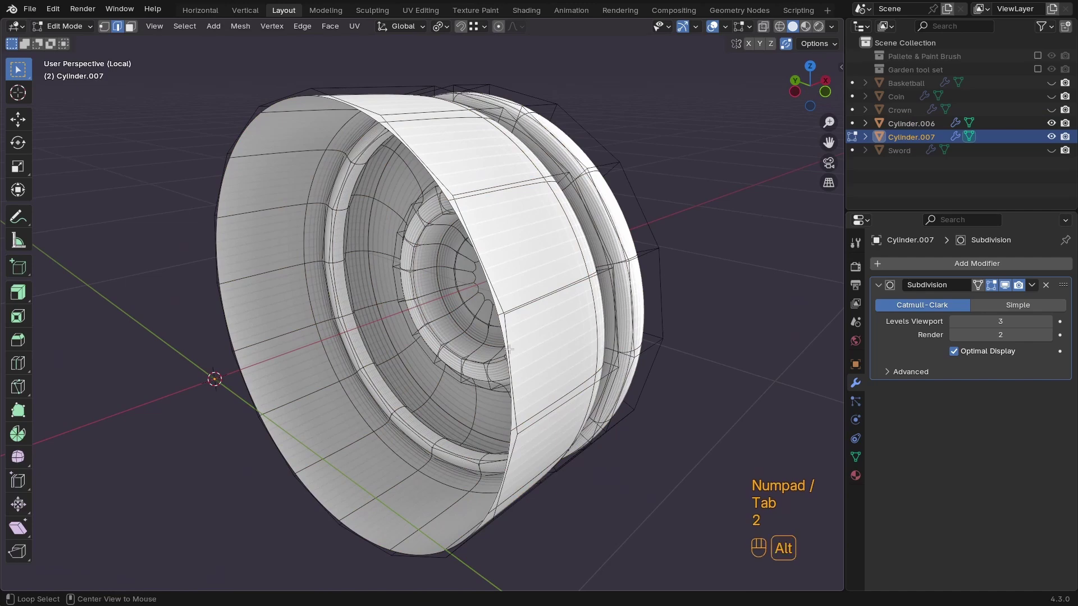
alt+click(509, 349)
key(f)
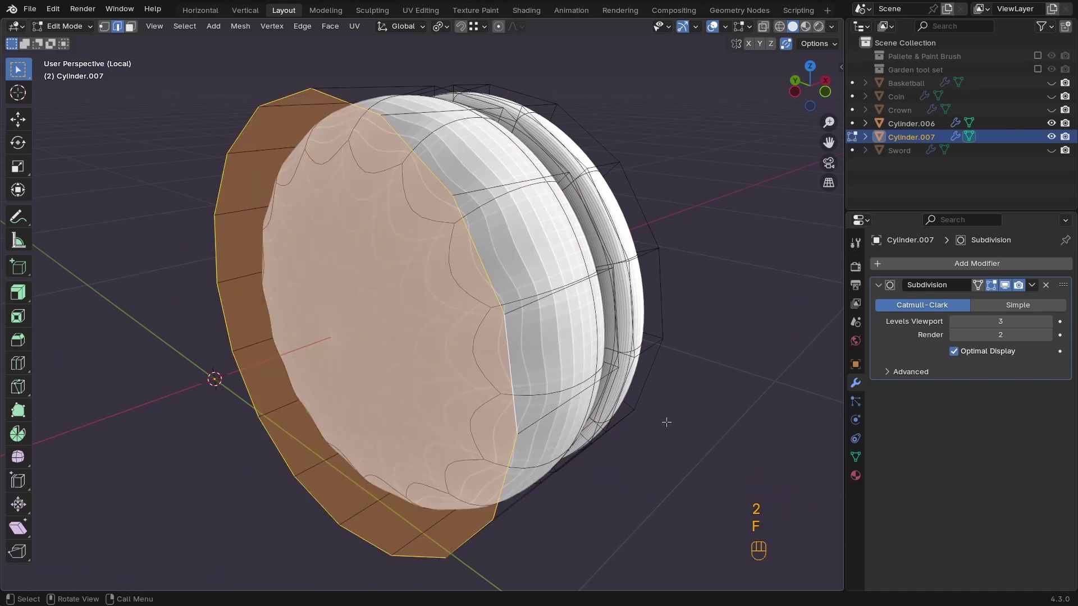
Inset the narrower section's rear cap face twice, the second time by about 0.077 m
click(666, 422)
key(3)
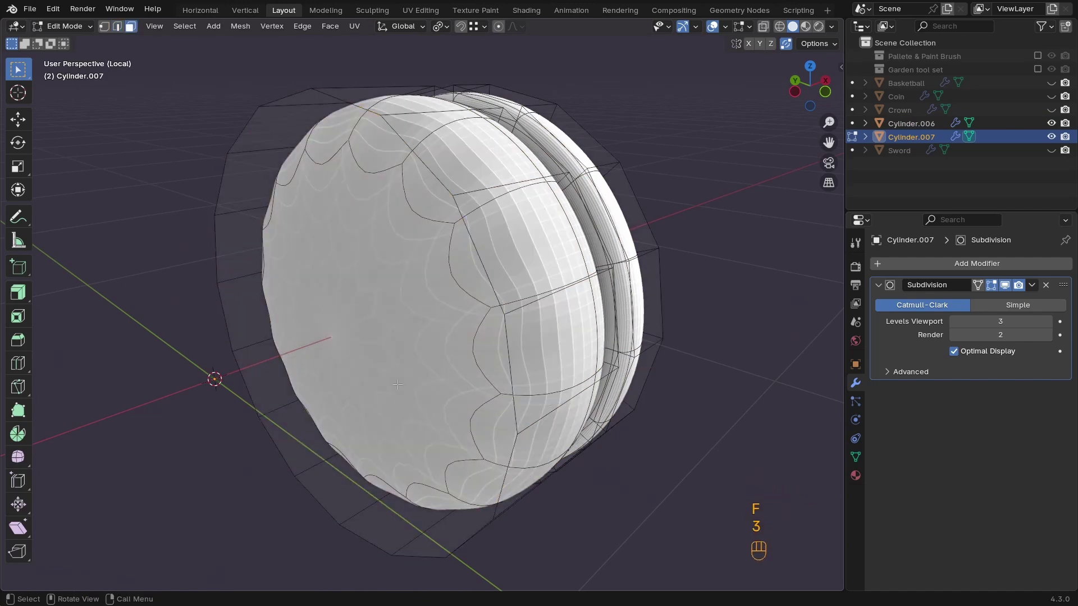
click(359, 336)
key(i)
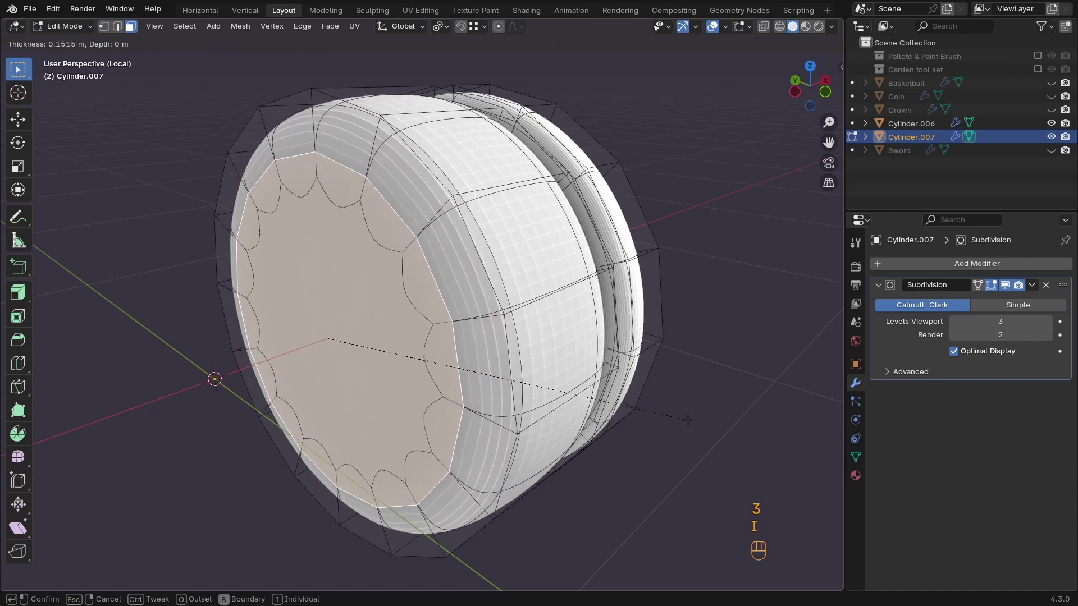
click(696, 421)
key(i)
click(698, 421)
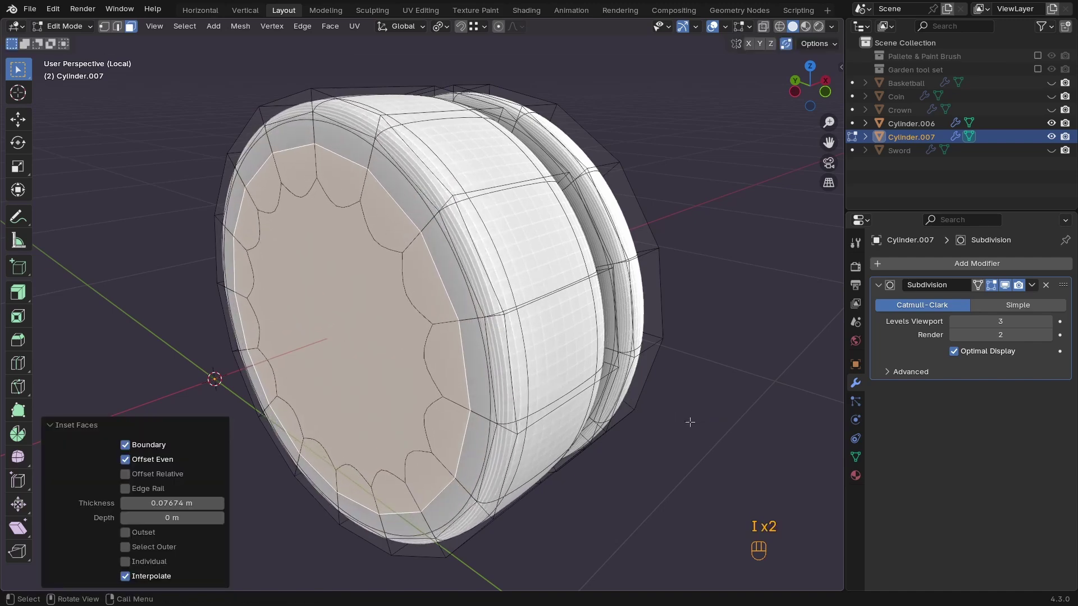
Delete the inner rear cap face and return from the isolated view to both parts
key(x)
click(305, 409)
key(Tab)
key(z)
click(741, 359)
mouse_move(499, 306)
ctrl+middle_down()
mouse_move(479, 380)
mouse_move(243, 375)
mouse_move(415, 331)
mouse_move(535, 469)
mouse_move(529, 495)
ctrl+middle_up()
key(KP_Divide)
In the top view, move the narrower section slightly along X into the wide body
click(535, 470)
click(556, 383)
key(KP_7)
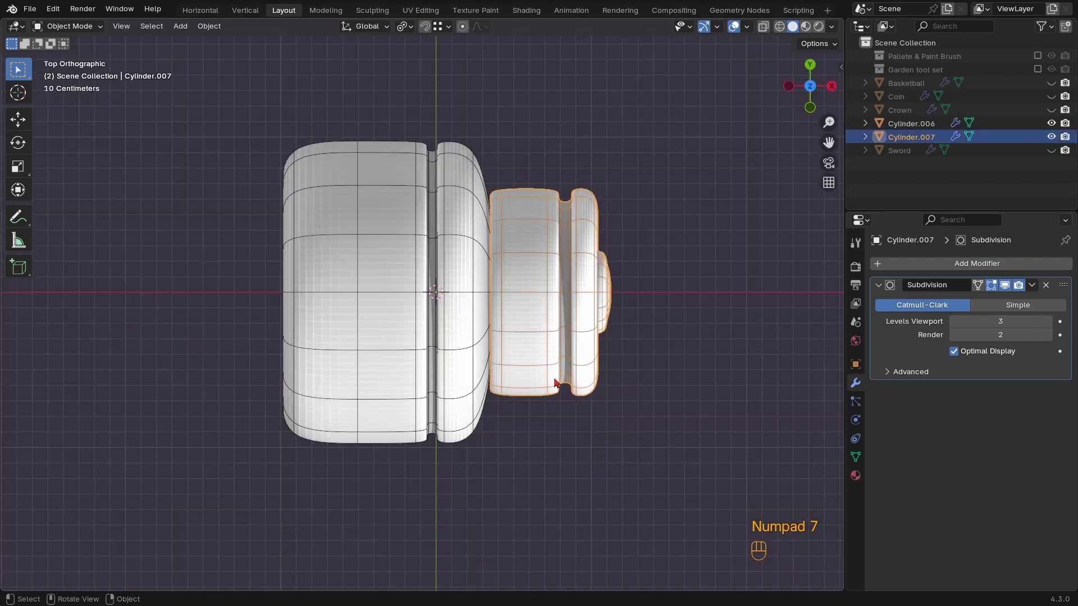
key(g)
key(x)
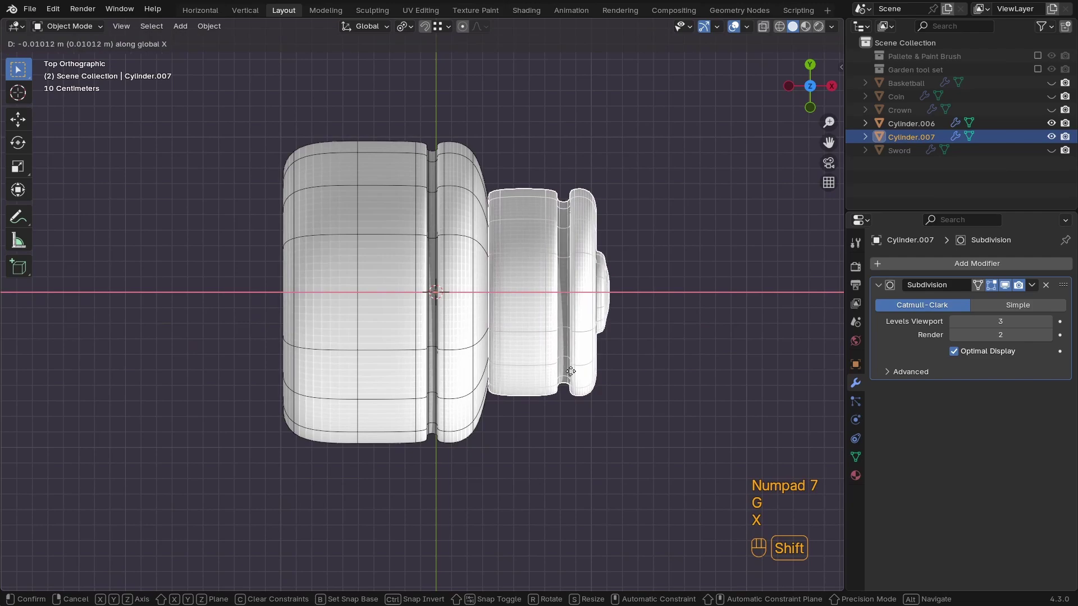
click(539, 432)
click(539, 433)
Turn off the narrower section's Subdivision viewport display and duplicate its ring of outer side faces in place
mouse_move(539, 433)
middle_down()
mouse_move(511, 279)
mouse_move(490, 305)
mouse_move(561, 309)
mouse_move(503, 305)
mouse_move(563, 313)
mouse_move(504, 318)
mouse_move(507, 341)
mouse_move(529, 303)
mouse_move(522, 315)
mouse_move(561, 342)
mouse_move(532, 320)
mouse_move(539, 292)
middle_up()
click(531, 313)
scroll(533, 297, up, 2)
key(Tab)
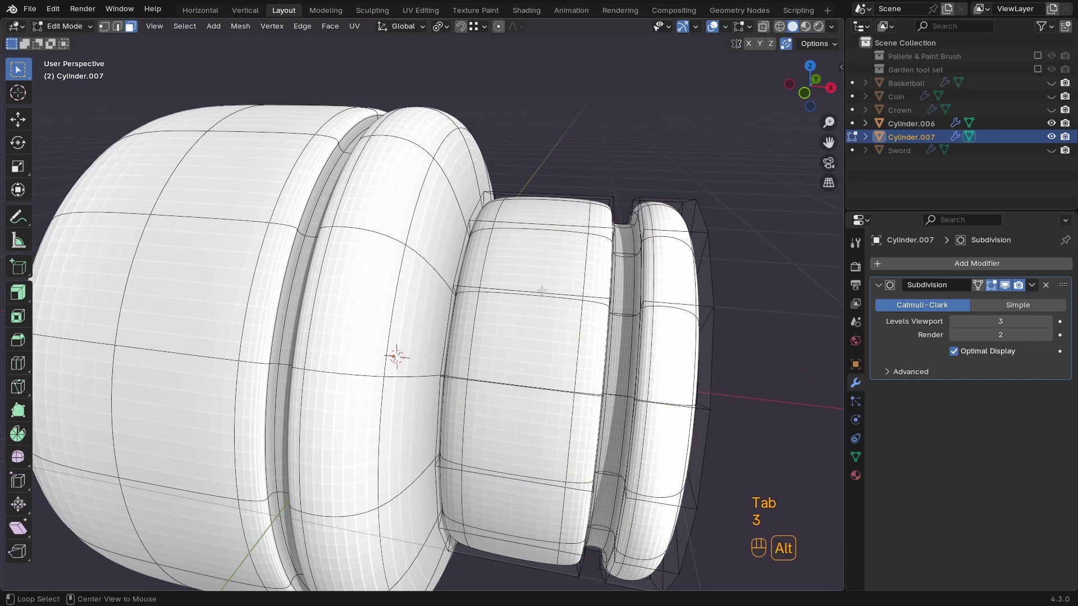
click(1005, 285)
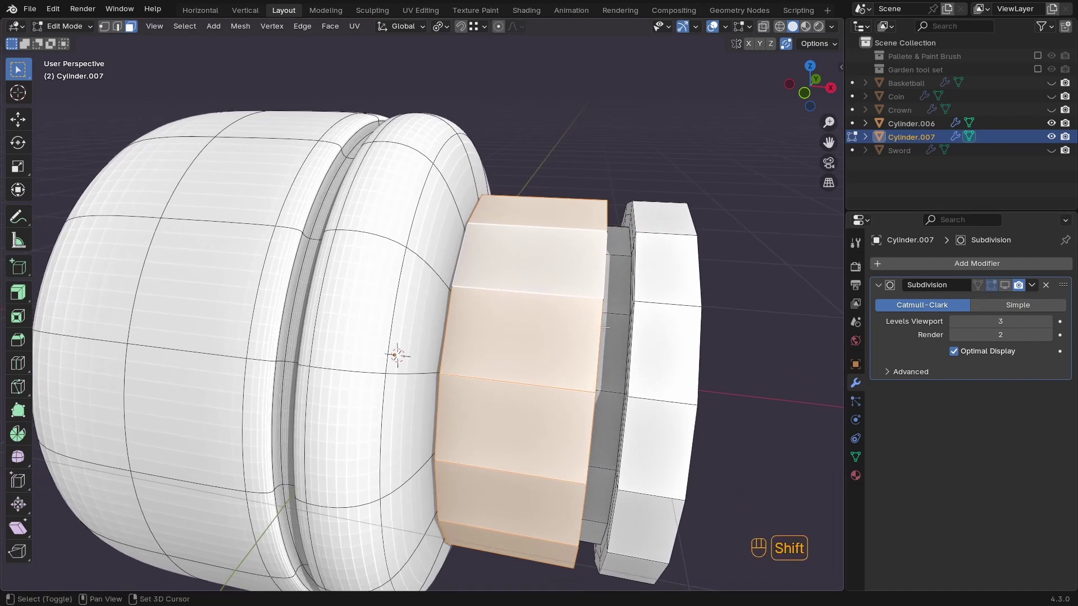
key(shift+d)
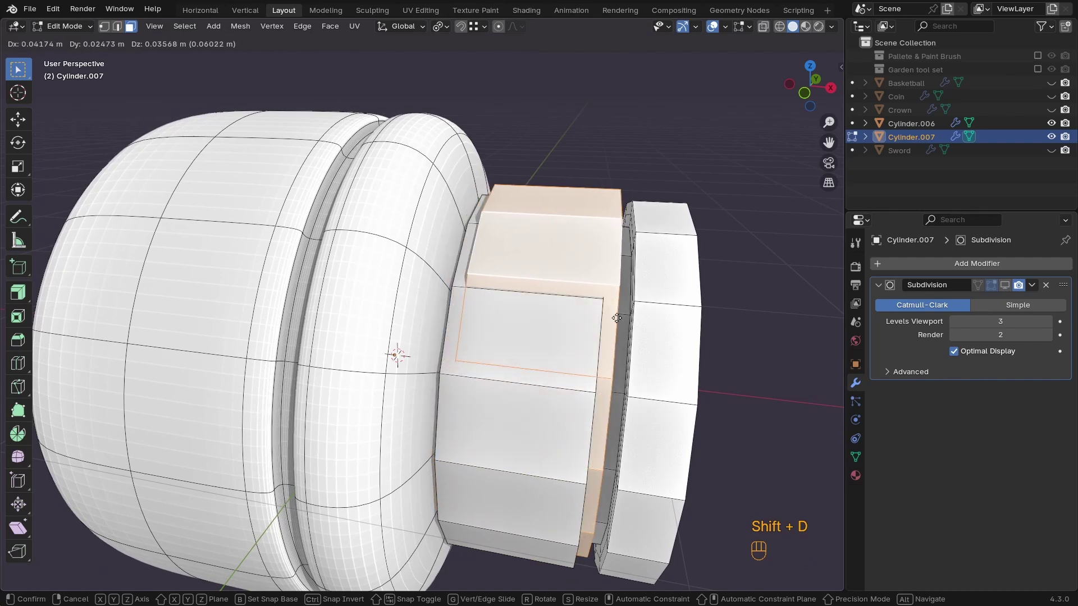
right_click(589, 316)
Scale the duplicated face ring to 0.761 along X
key(s)
key(x)
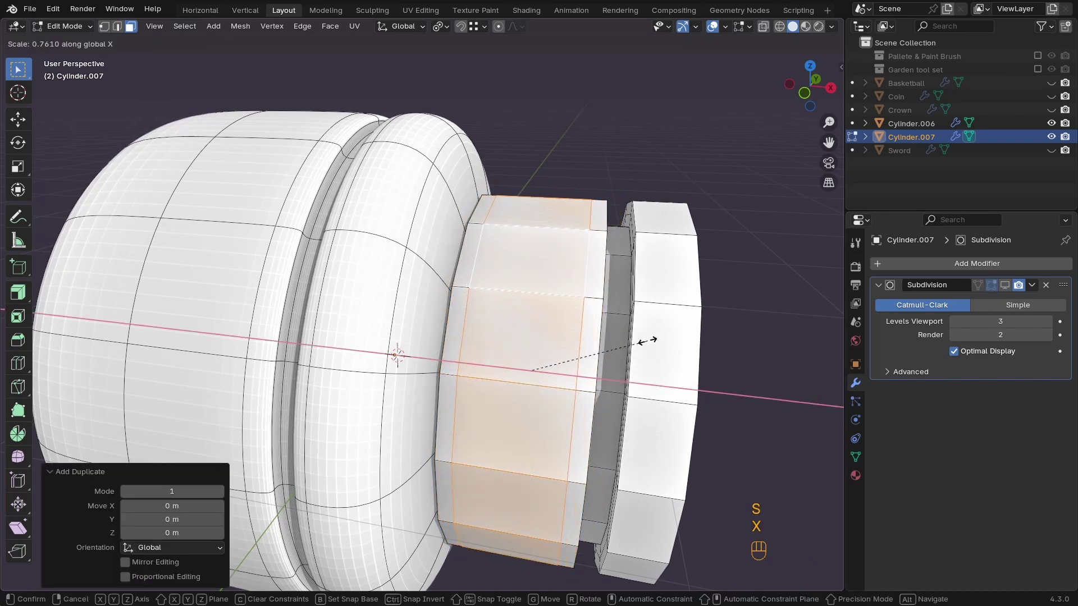
click(647, 340)
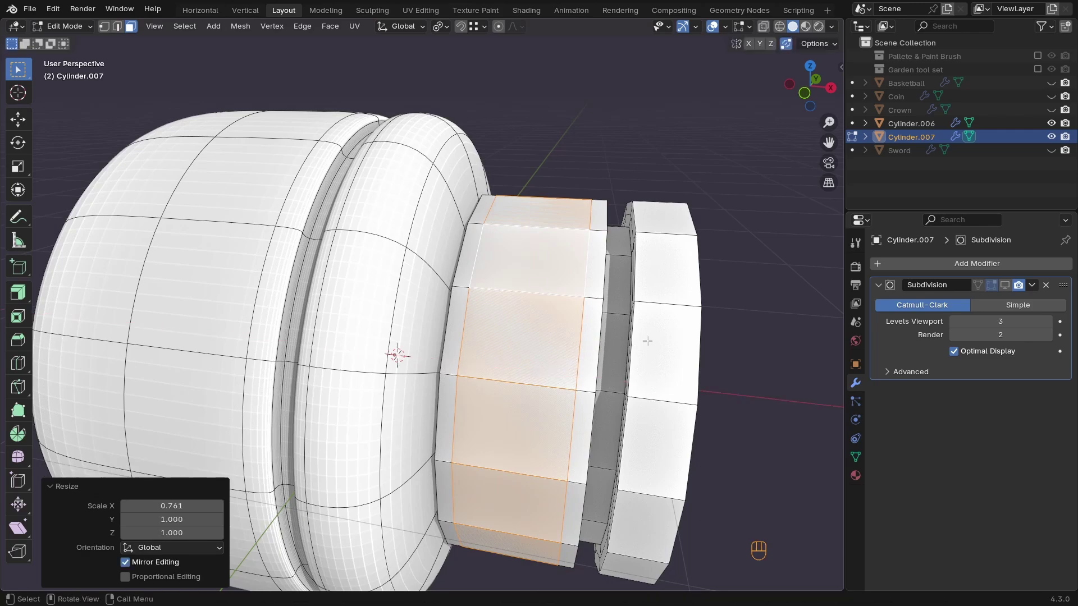
Extrude the duplicated face ring outward along its normals by 0.0895 m to form a raised band
middle_drag(583, 345, 511, 339)
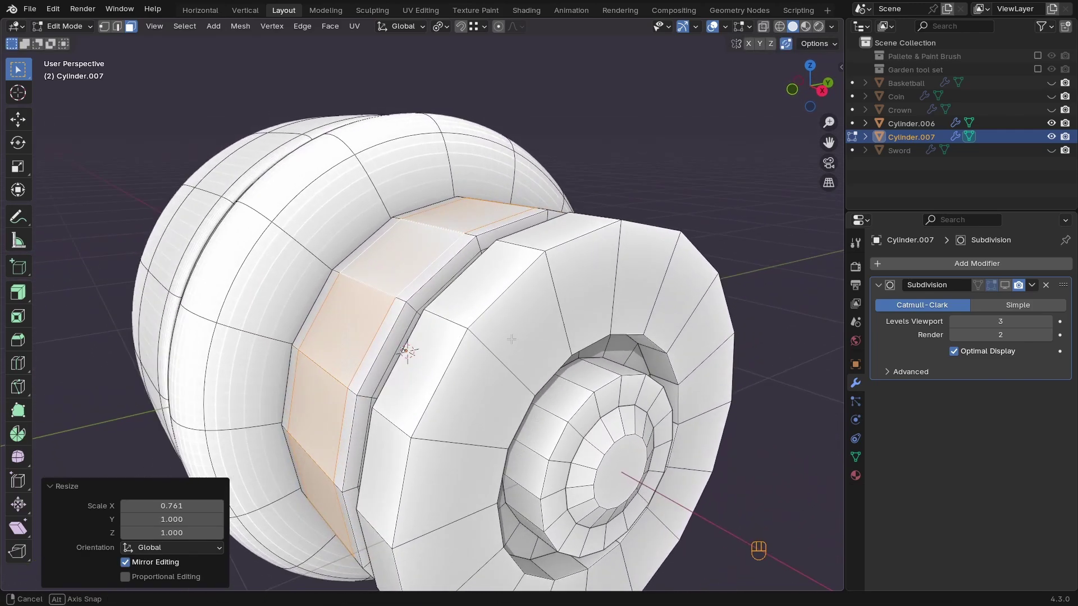
key(alt+e)
click(515, 335)
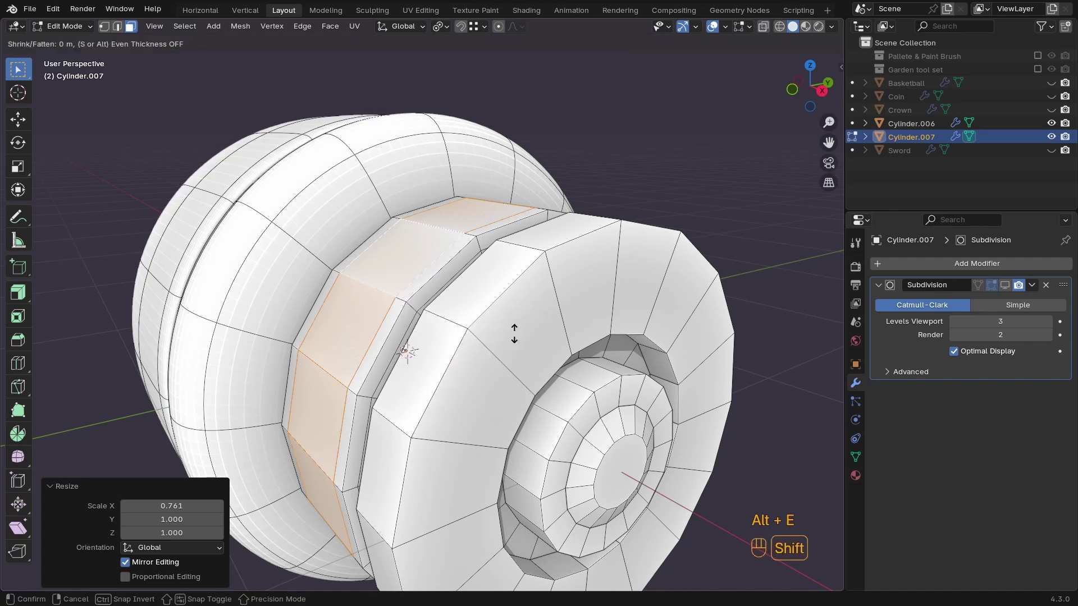
click(554, 200)
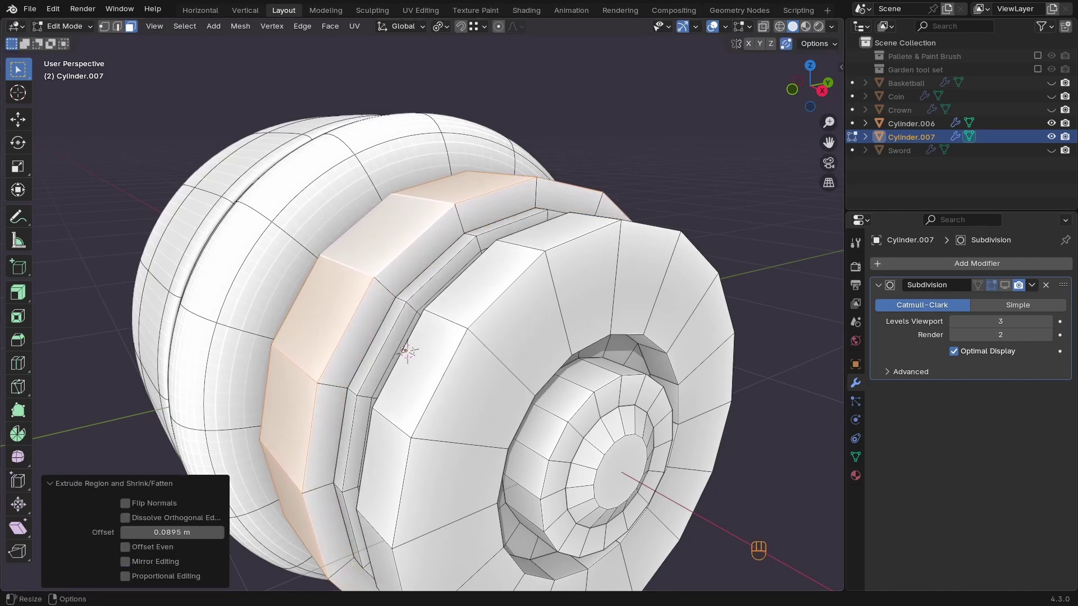
Select all linked geometry of the raised band around the narrower section and start moving it
ctrl+middle_drag(396, 366, 397, 387)
middle_drag(398, 387, 543, 326)
key(Tab)
ctrl+middle_drag(574, 287, 518, 331)
key(Tab)
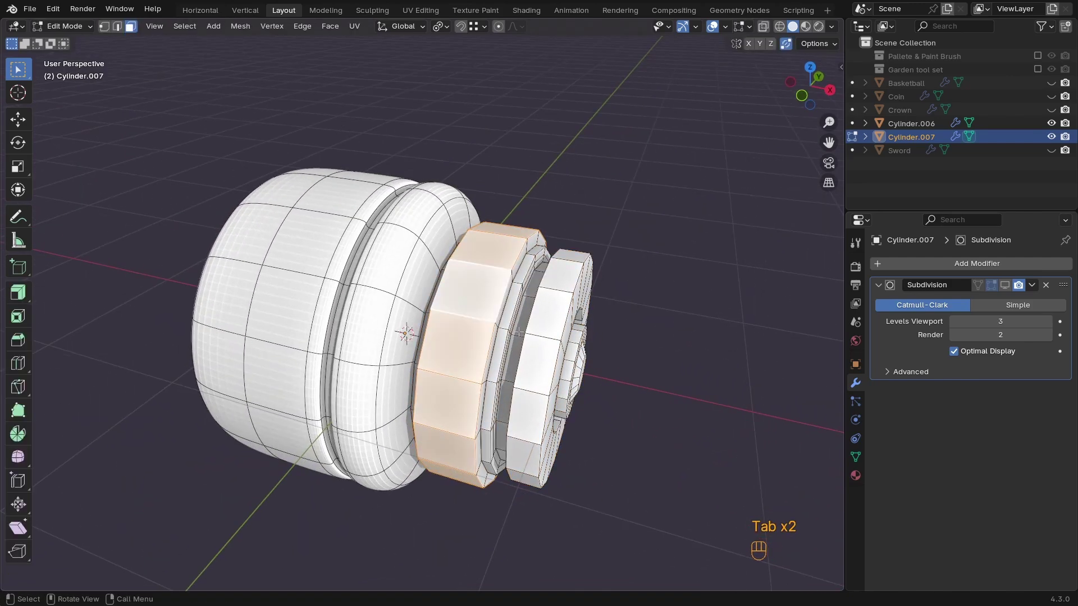
key(l)
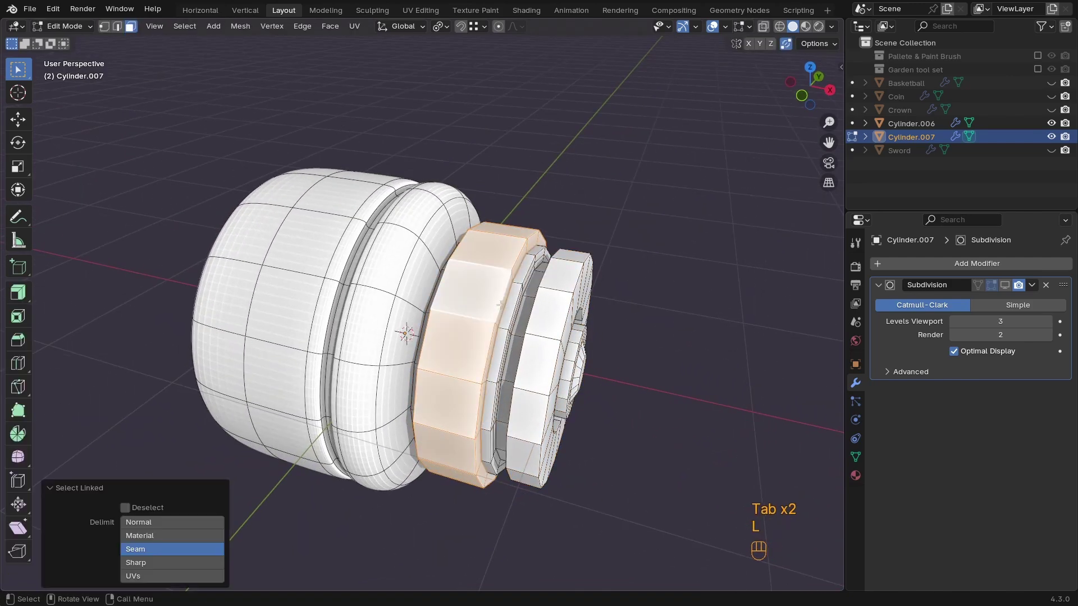
key(g)
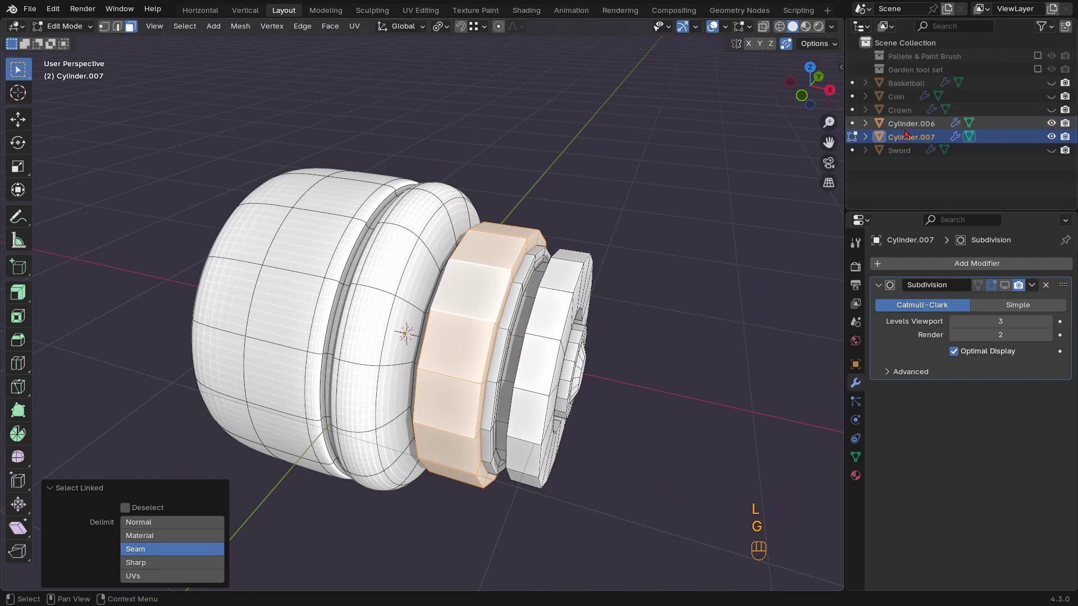
Undo the last linked selection and extrude the middle ring's two top faces about 0.4 m upward along global Z
middle_drag(623, 313, 458, 337)
key(ctrl+z)
key(e)
key(z)
key(z)
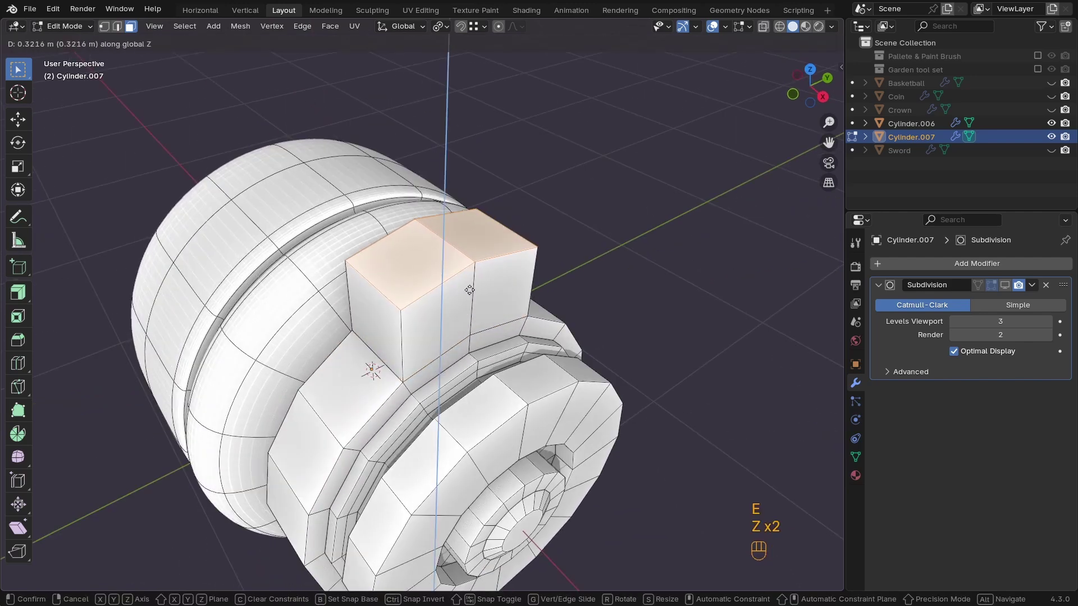
click(469, 271)
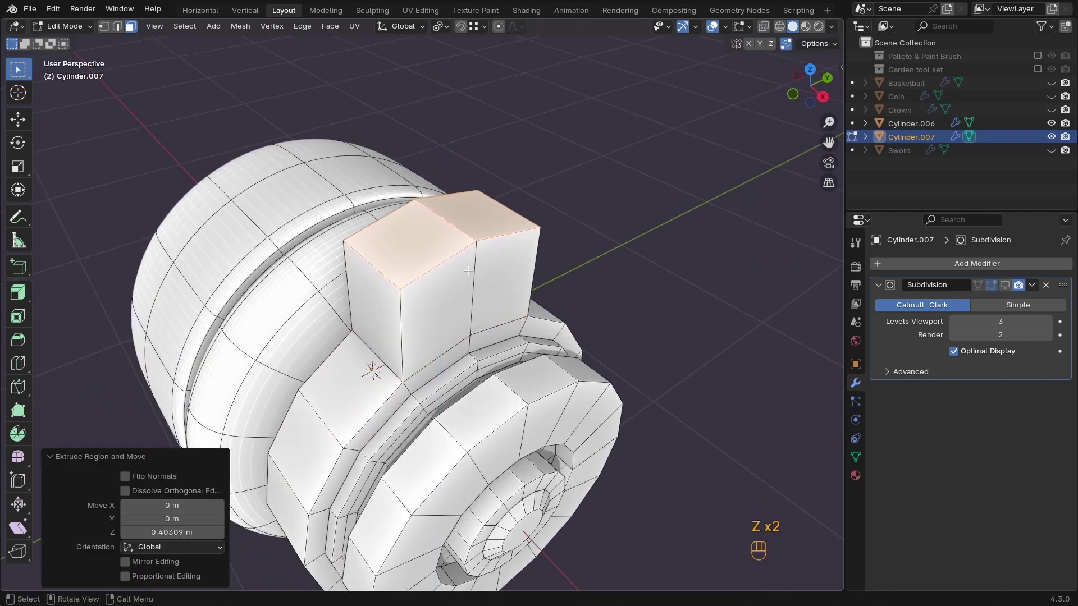
key(KP_3)
key(s)
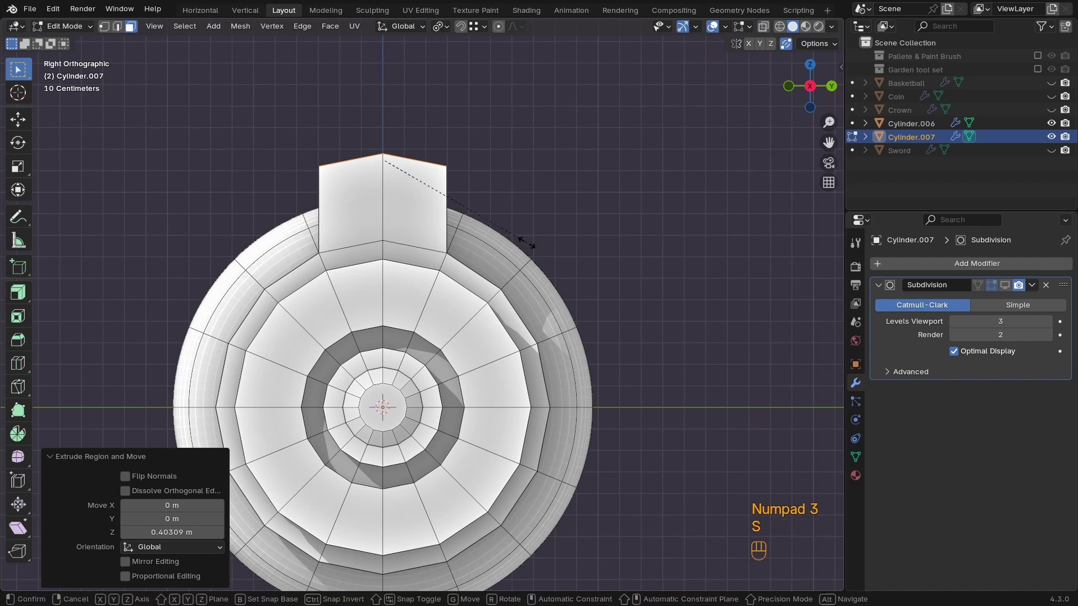
key(x)
key(y)
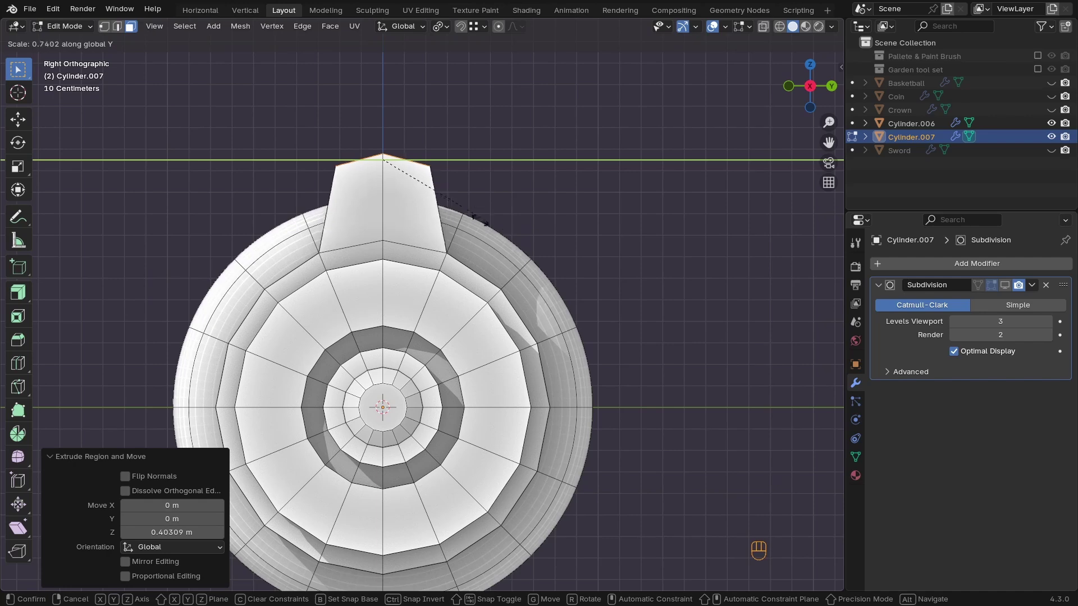
right_click(481, 236)
Taper the extruded block by scaling its top faces slightly narrower along global Y, and return to Object Mode
key(s)
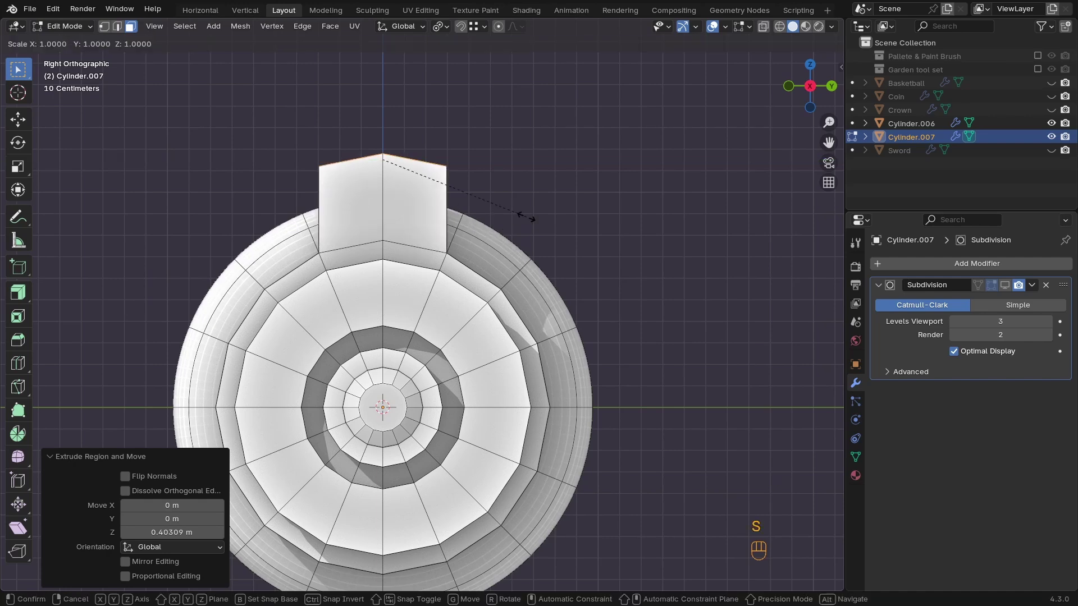
key(y)
click(509, 213)
key(Tab)
Join the large rounded cylinder with the ringed cylinder part into a single object
ctrl+middle_drag(514, 217, 487, 254)
shift+middle_drag(462, 297, 473, 241)
middle_drag(476, 272, 421, 331)
shift+middle_drag(421, 331, 363, 351)
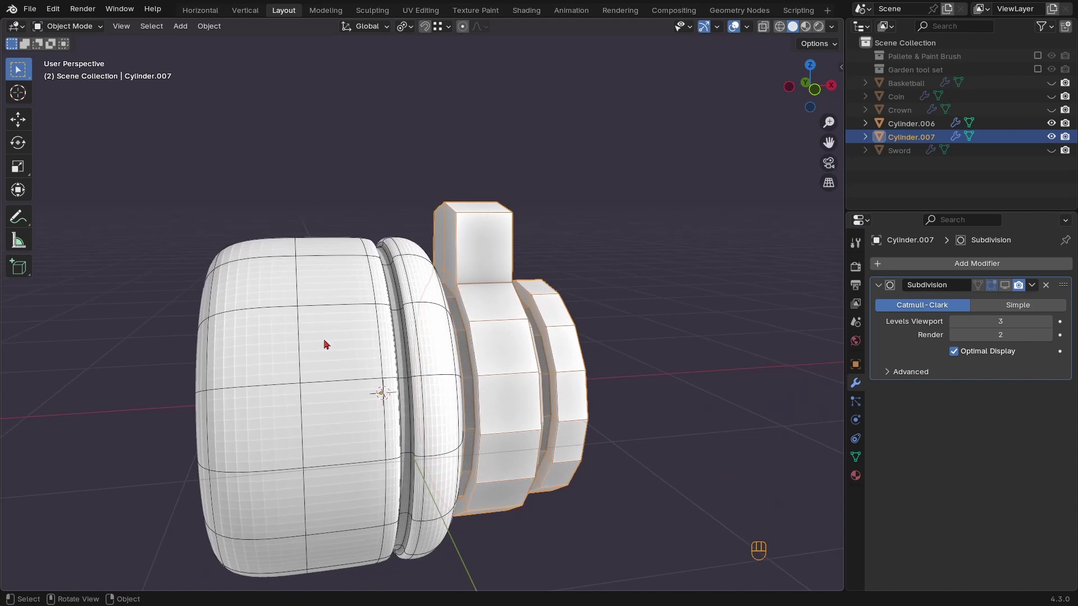
click(354, 351)
shift+click(507, 357)
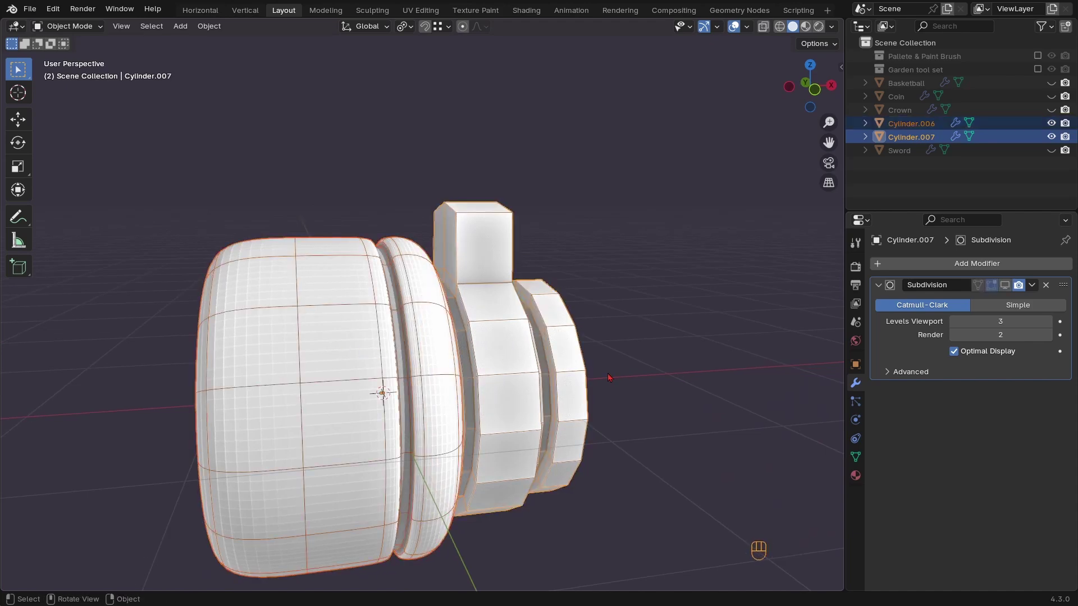
key(ctrl+j)
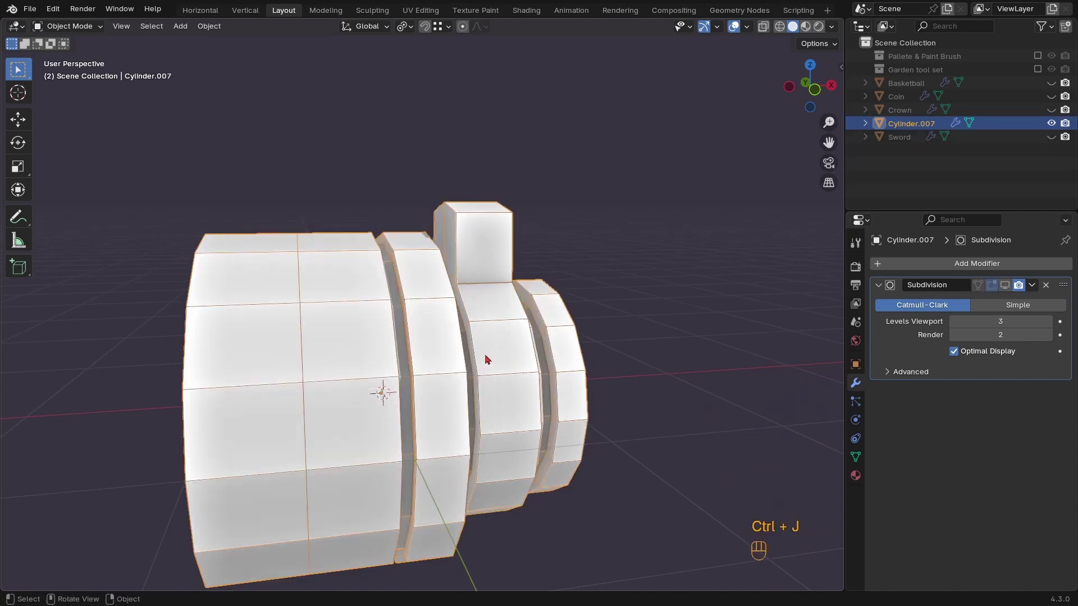
Preview the joined object with its Subdivision modifier shown in the viewport, and turn that display off again
middle_drag(486, 358, 425, 338)
scroll(425, 338, down, 2)
click(1004, 285)
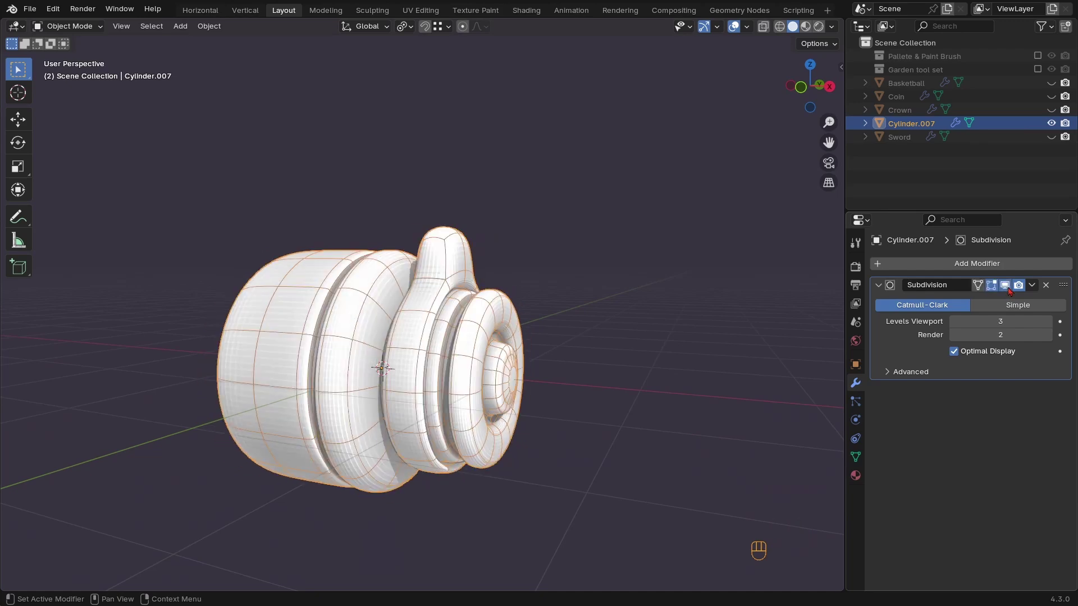
click(1005, 285)
Duplicate the block's two top faces in place, separate the copy into its own object, and return to Object Mode
scroll(409, 333, up, 1)
ctrl+middle_drag(409, 332, 483, 393)
shift+middle_drag(483, 393, 500, 334)
key(Tab)
key(shift+d)
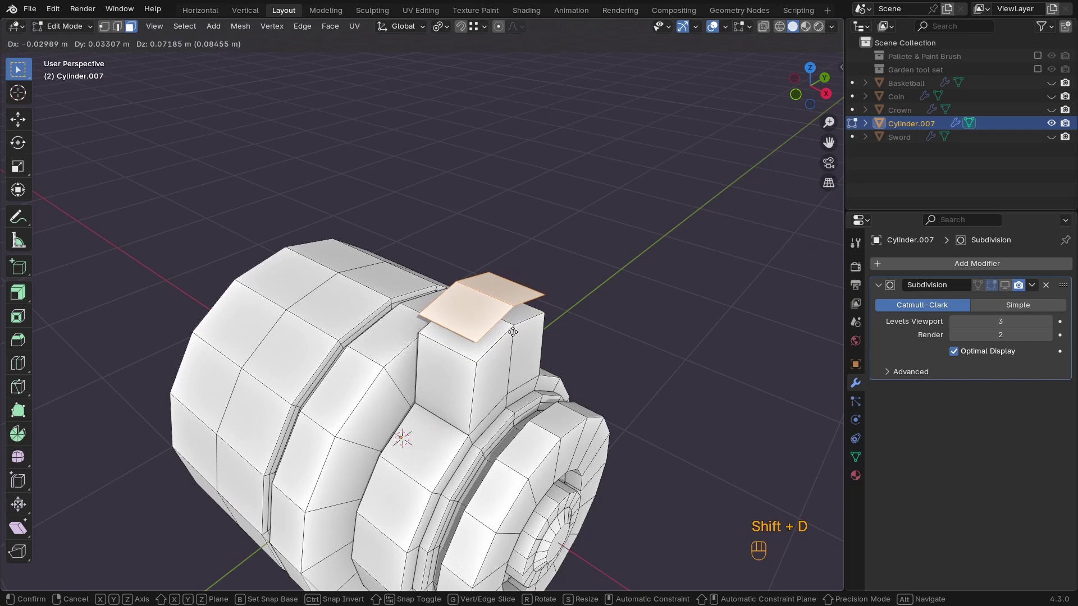
right_click(512, 329)
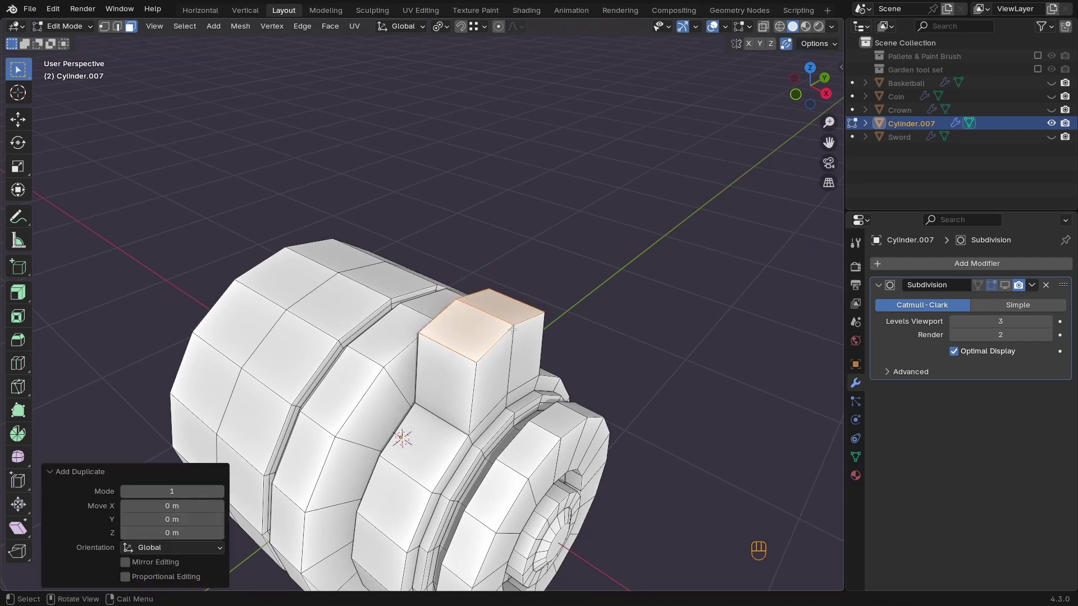
key(p)
click(512, 335)
key(Tab)
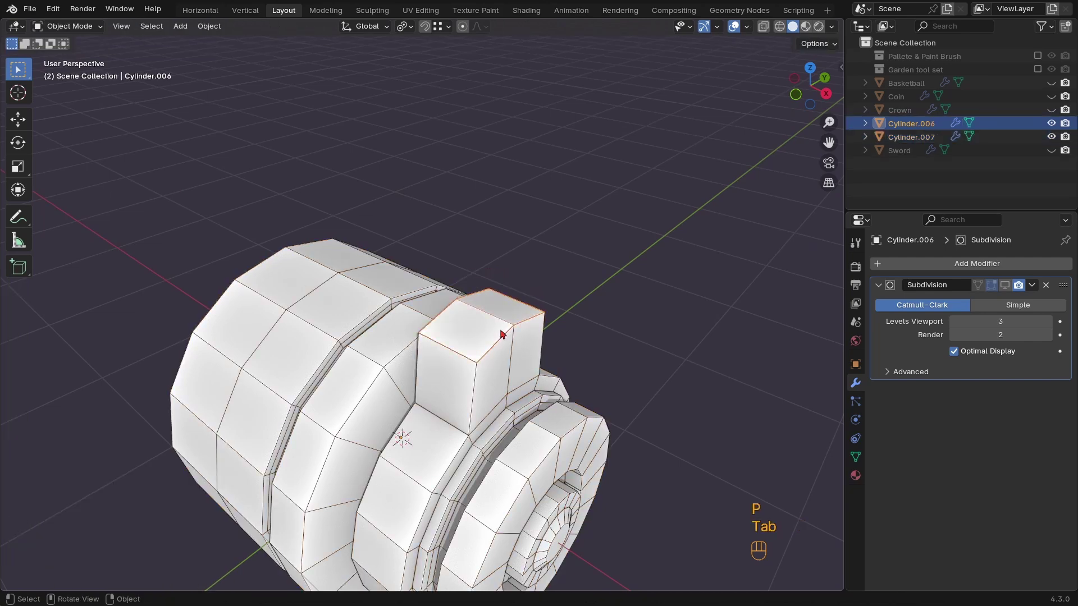
Add a Mirror modifier to the main cylinder object
ctrl+middle_drag(500, 336, 574, 347)
key(KP_1)
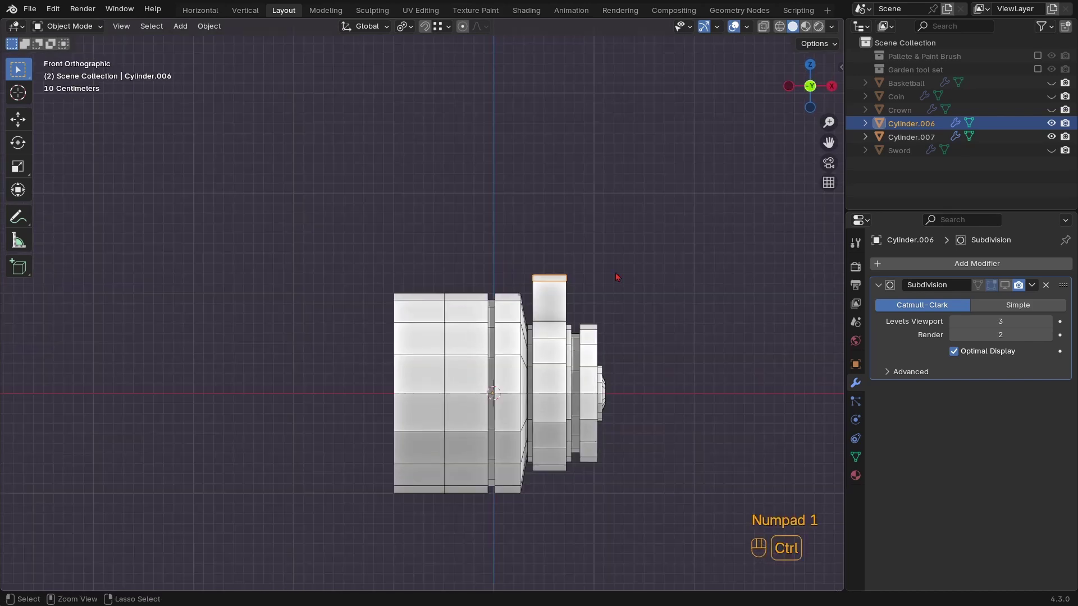
ctrl+middle_drag(620, 274, 585, 370)
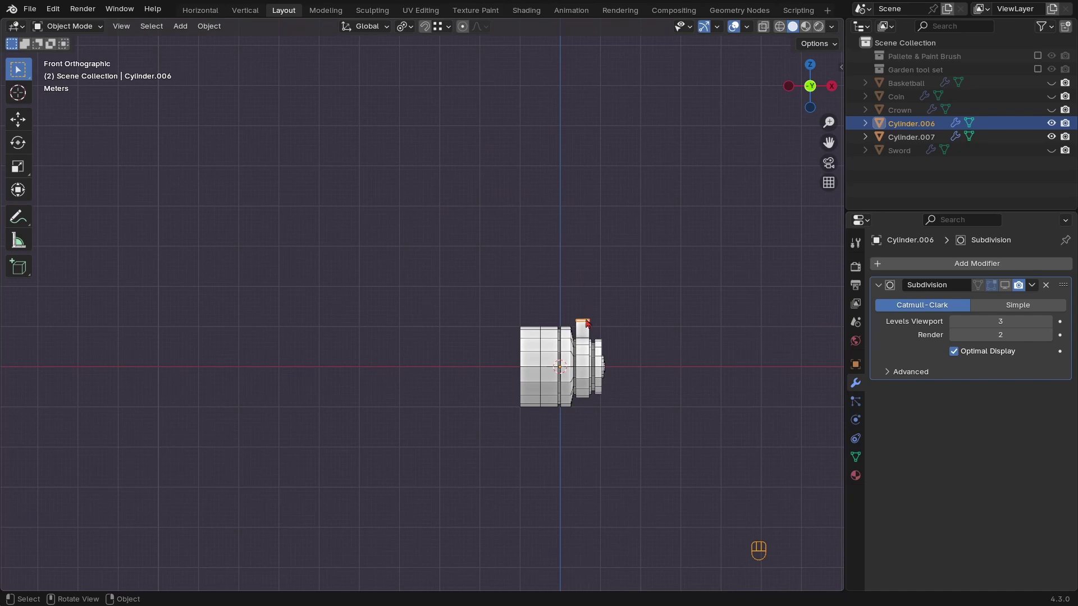
scroll(513, 373, up, 2)
click(581, 373)
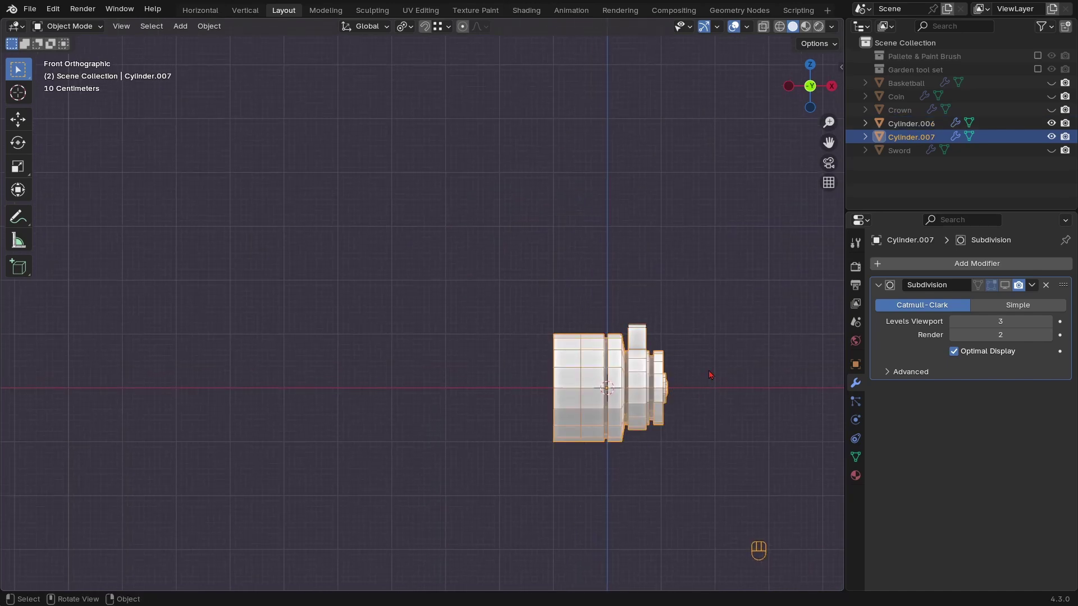
click(983, 264)
mouse_move(984, 269)
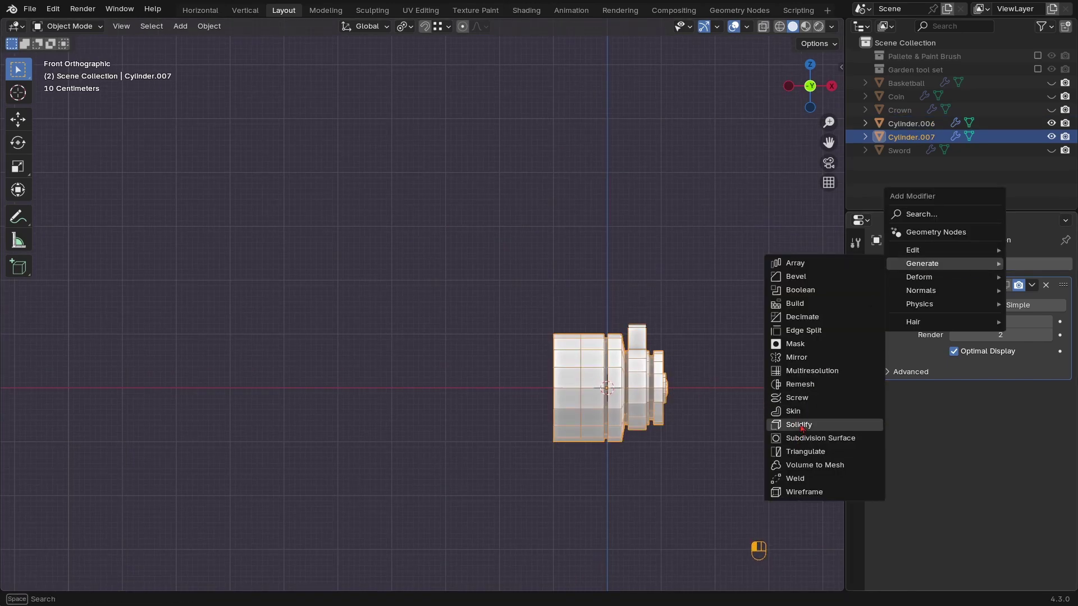
click(801, 357)
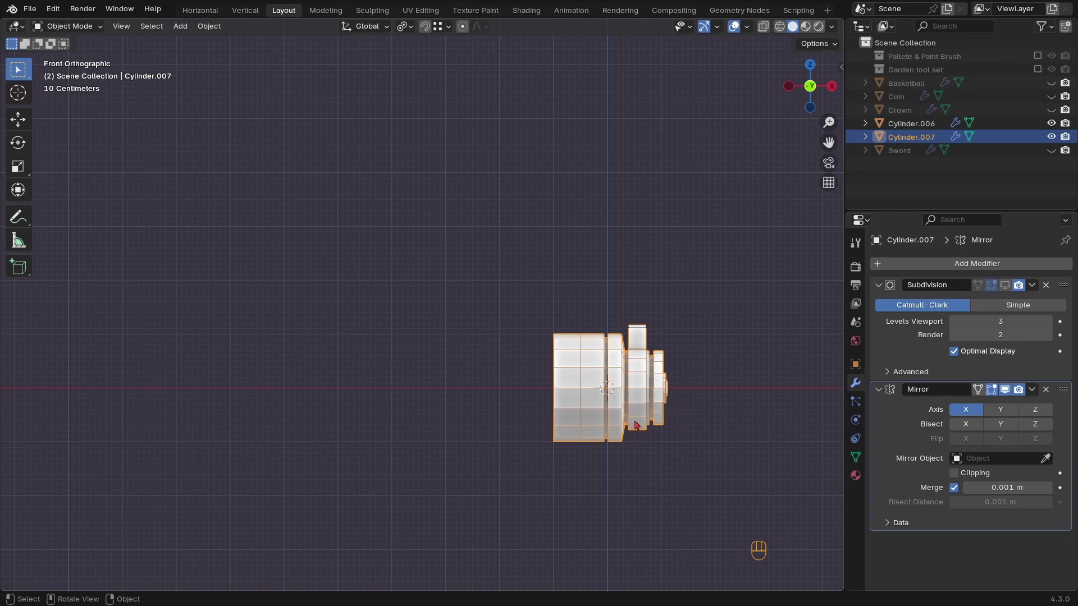
Add a cube-shaped empty and move it along X to about -2.12 m, beside the cylinder's open end
shift+middle_drag(580, 402, 538, 380)
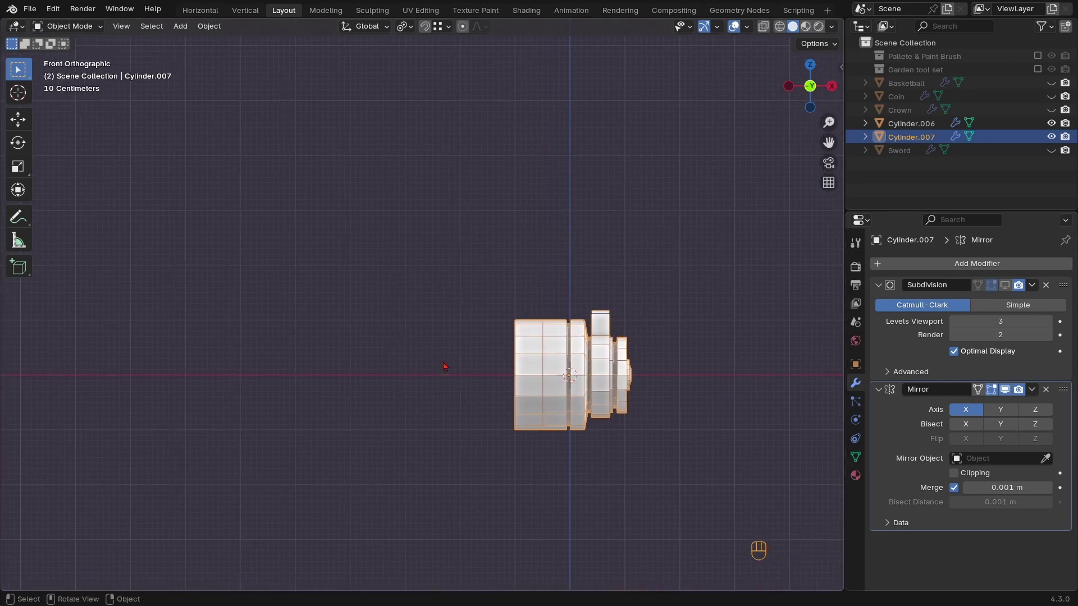
key(shift+a)
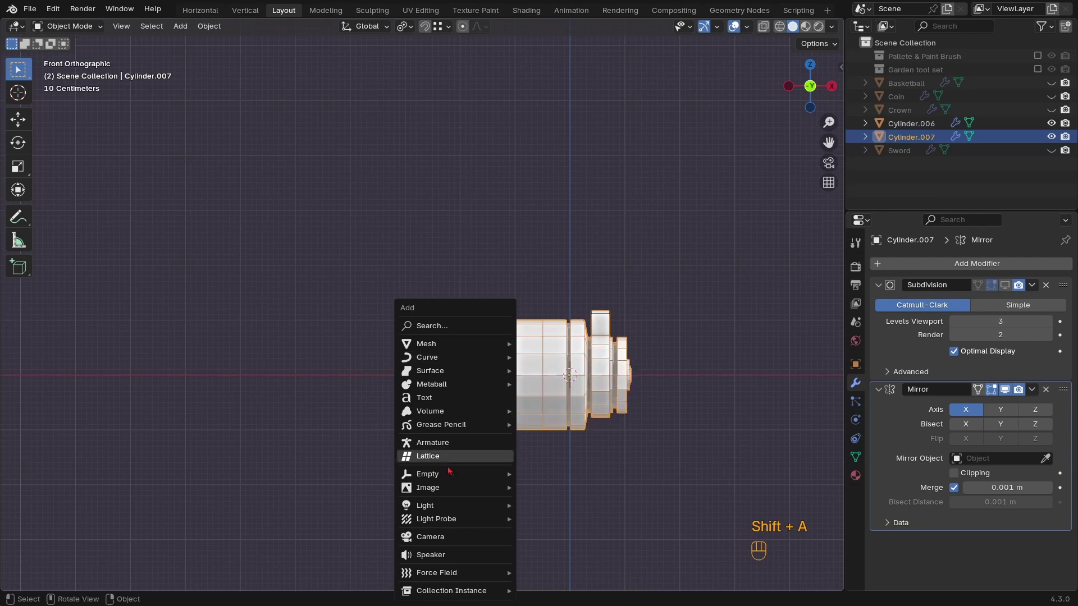
mouse_move(448, 478)
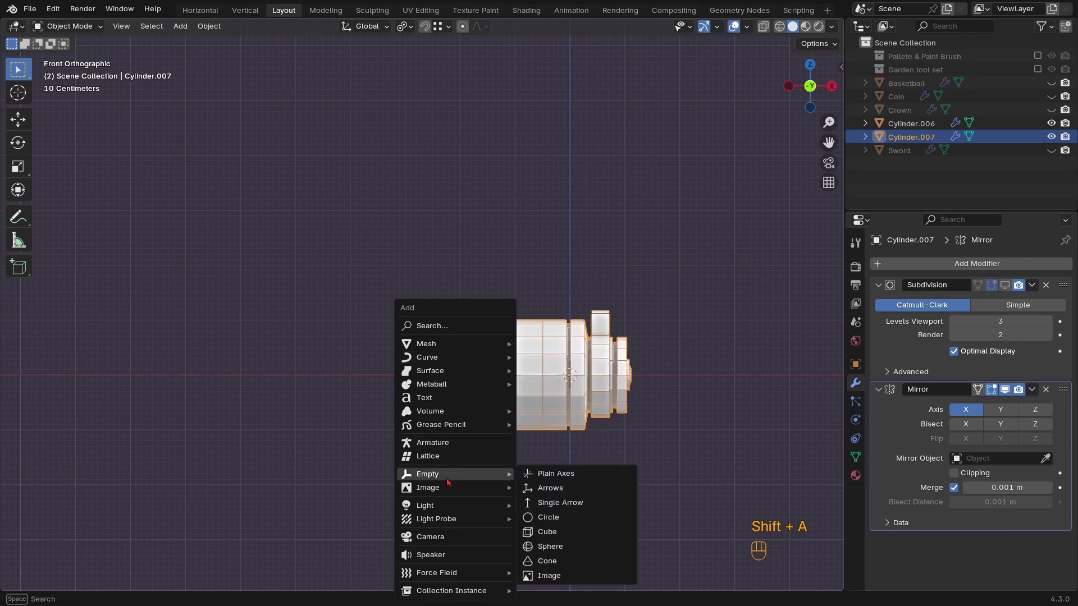
click(550, 533)
key(g)
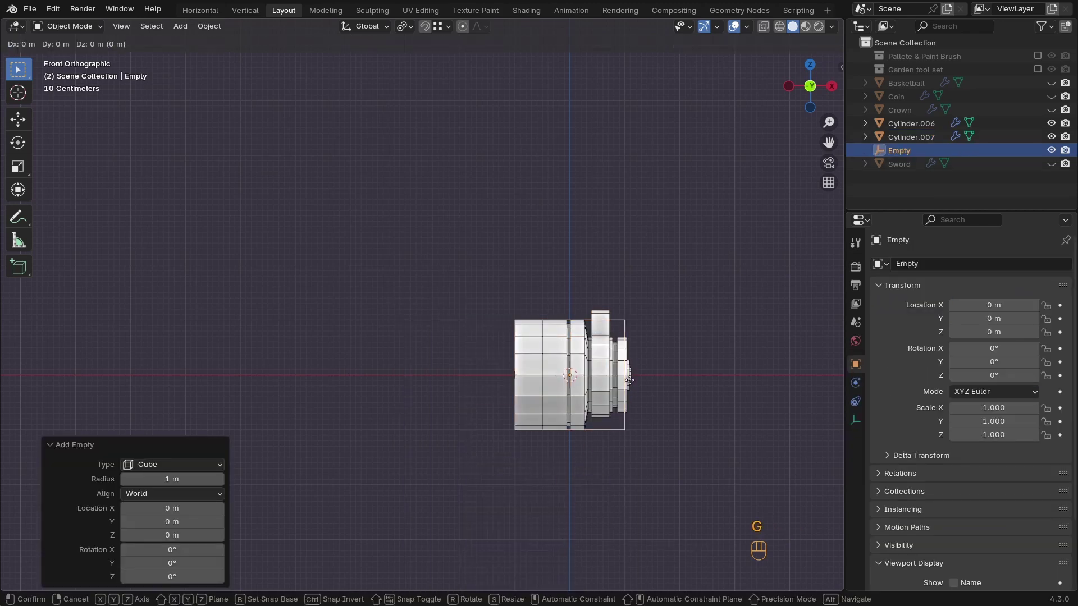
key(x)
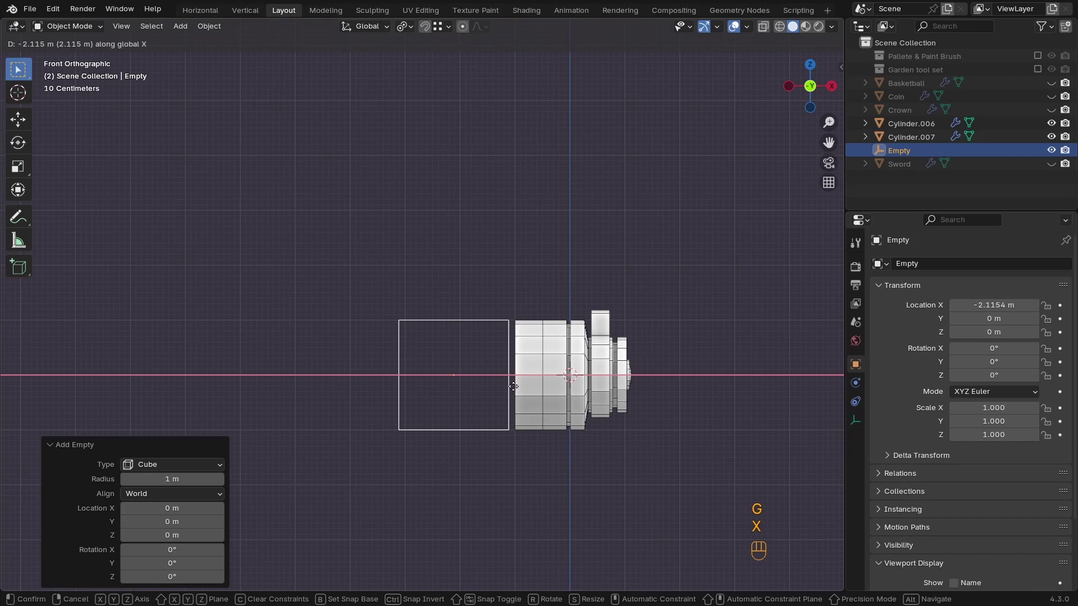
click(513, 386)
Scale the cube empty to about 0.533 along X
key(s)
key(x)
click(488, 386)
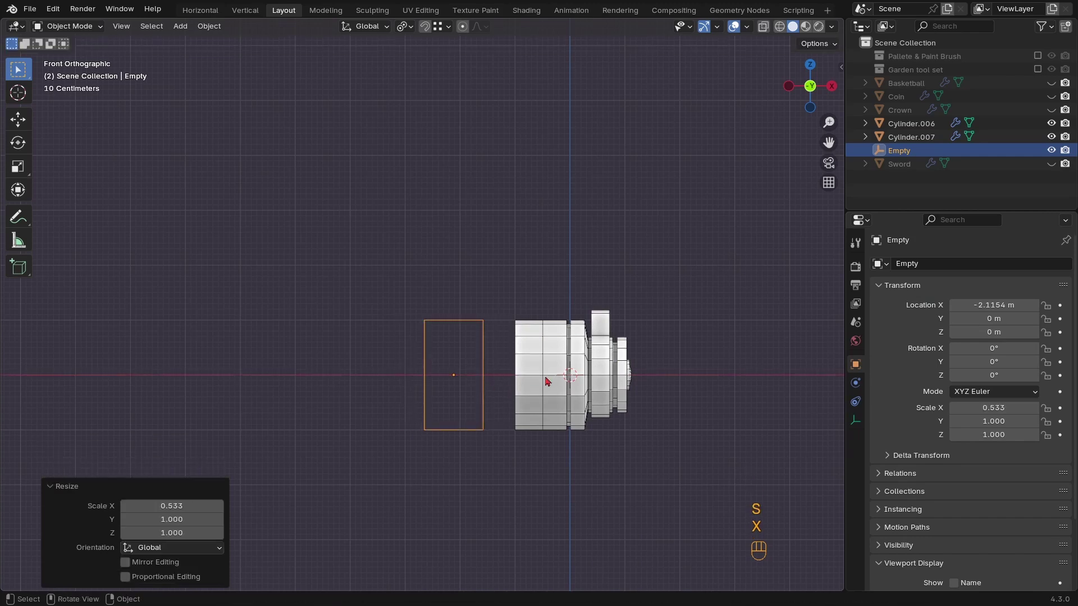
Use the cube empty as the cylinder's mirror object and enable its Subdivision modifier's viewport display
click(554, 381)
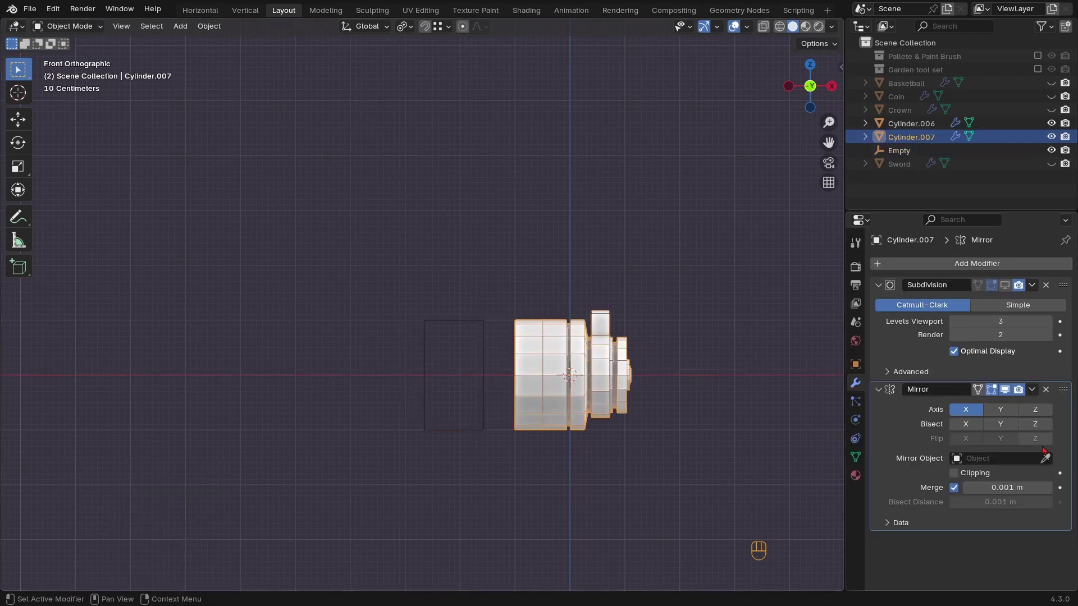
click(1045, 459)
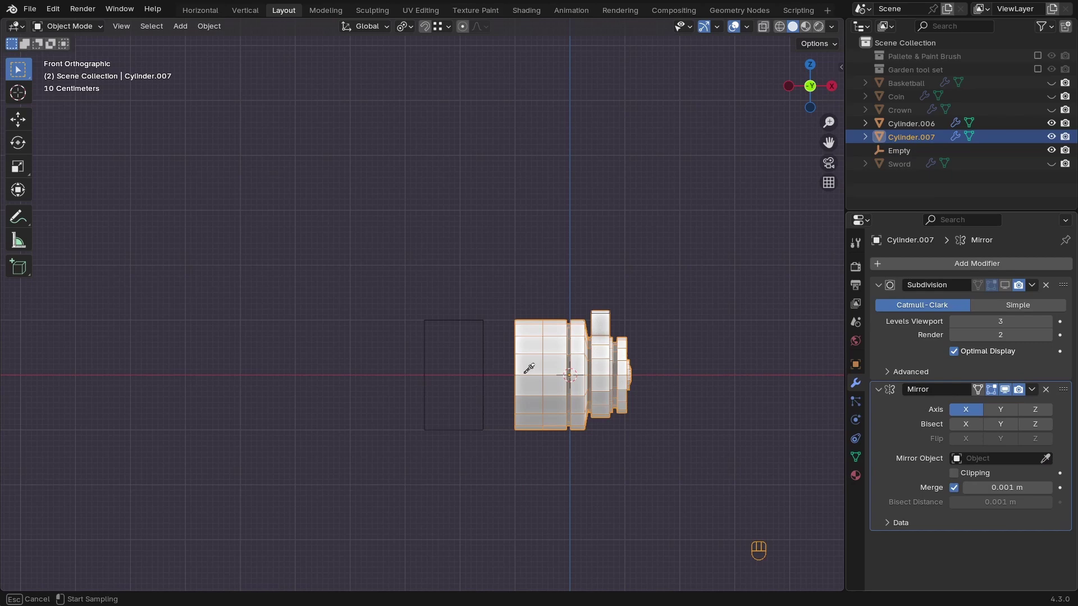
click(448, 327)
shift+middle_drag(447, 327, 594, 364)
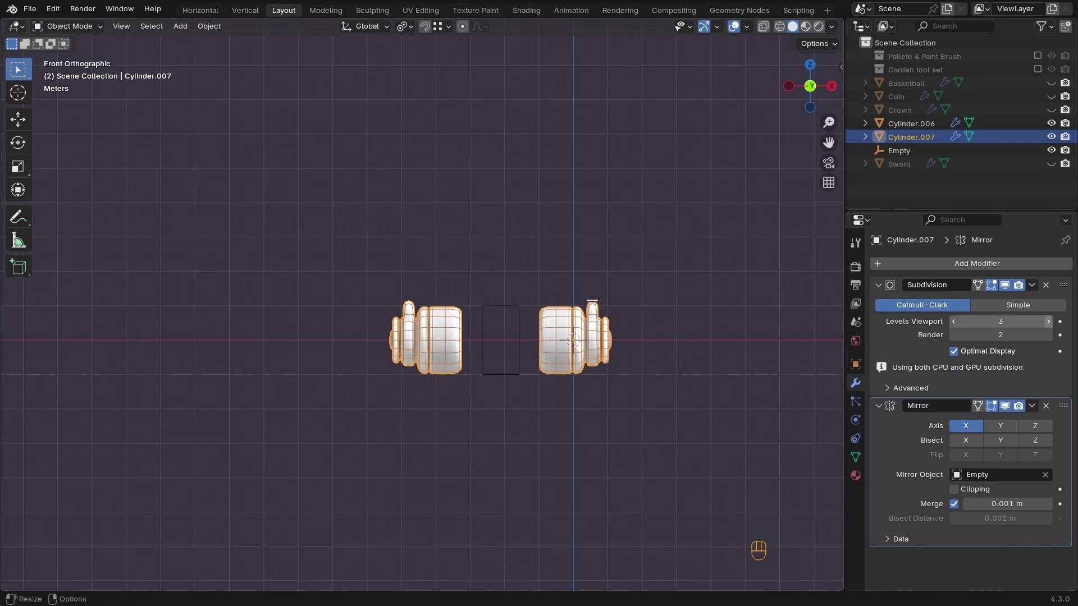
Bring the mirrored halves closer by moving the cube empty along X to about -1.81 m
scroll(508, 366, up, 1)
click(507, 366)
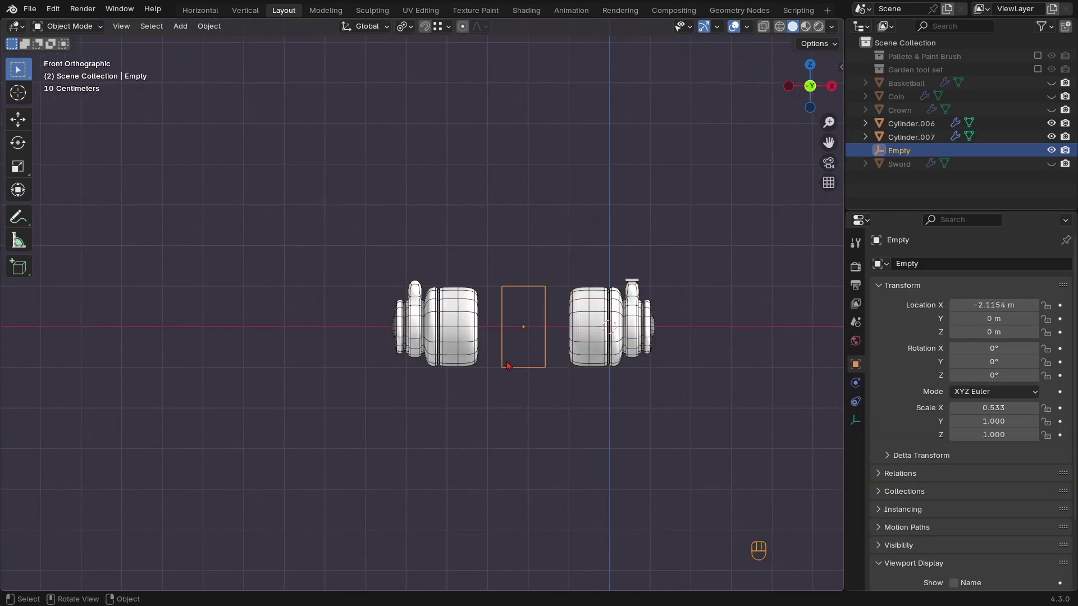
key(g)
key(x)
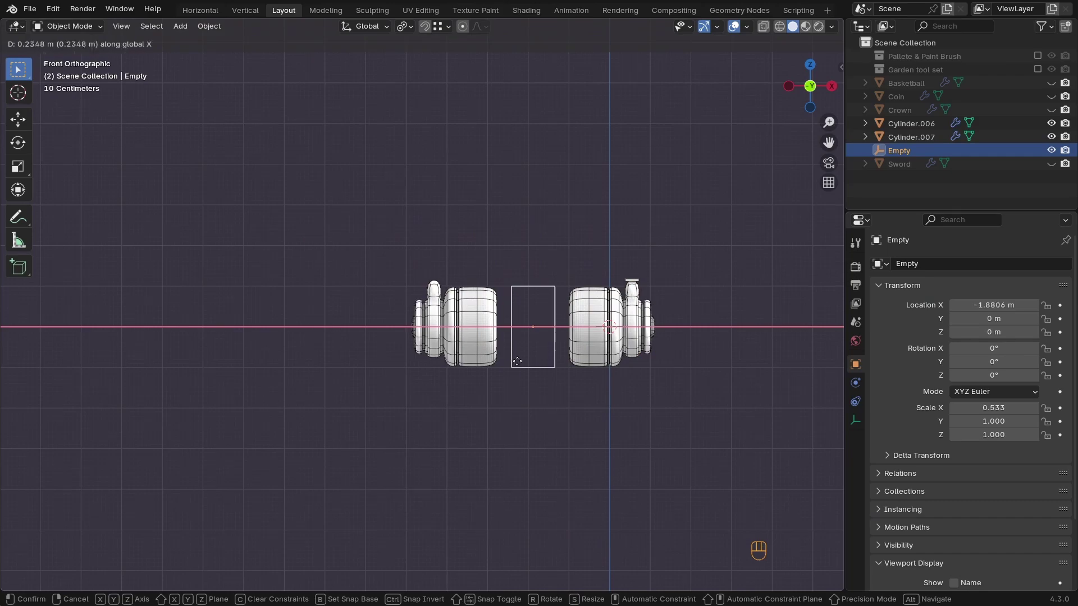
click(519, 362)
Select the entire mesh of the separated strip above the block in Edit Mode, and return to Object Mode
ctrl+middle_drag(519, 362, 617, 357)
click(647, 337)
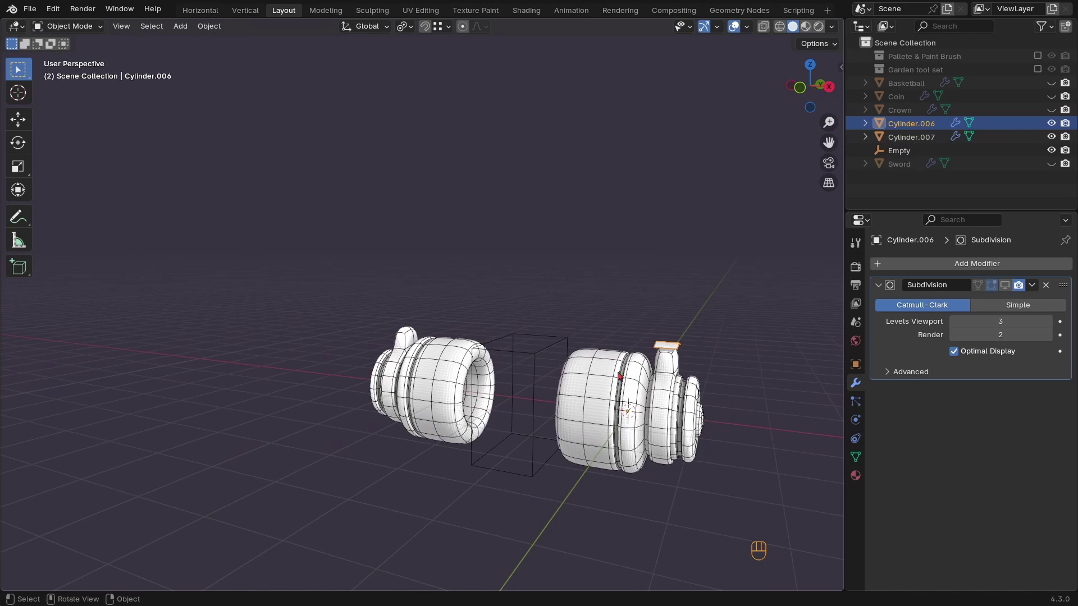
key(KP_1)
key(Tab)
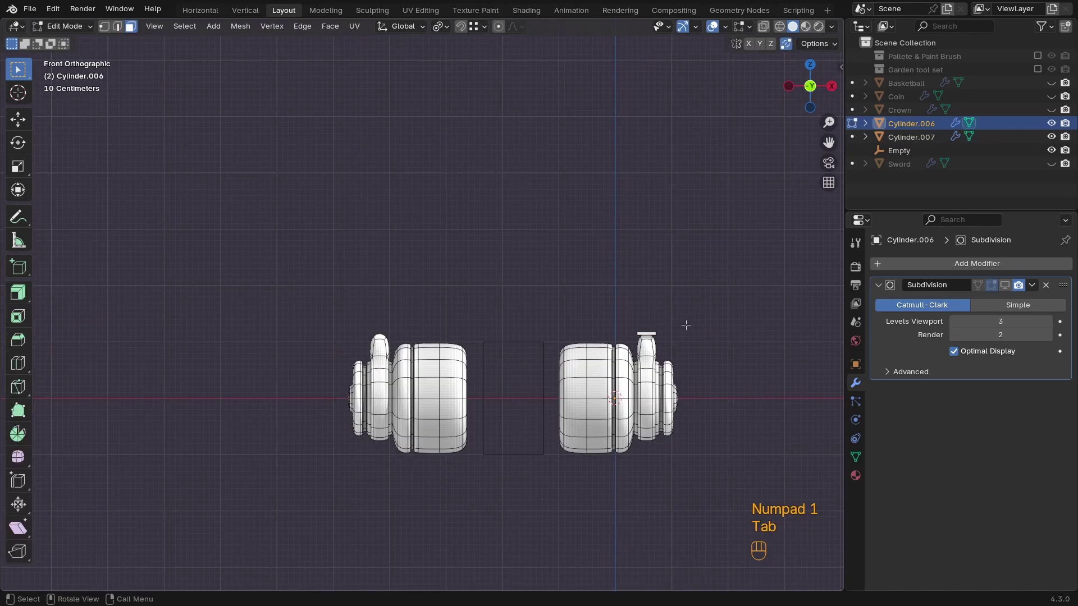
key(a)
key(Tab)
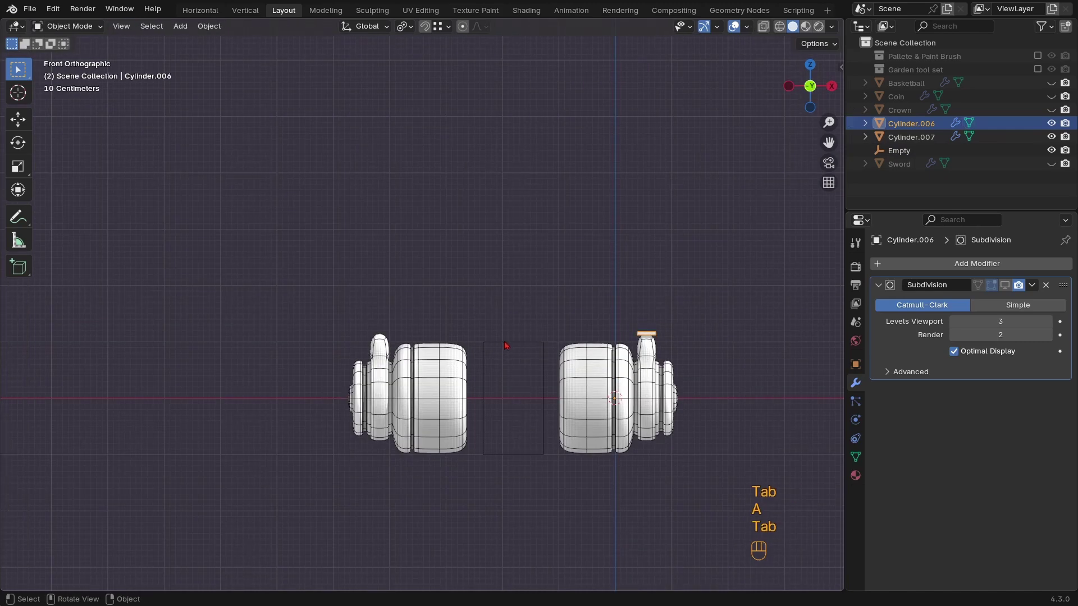
Snap the 3D cursor to the cube empty and select the separated strip object
click(528, 356)
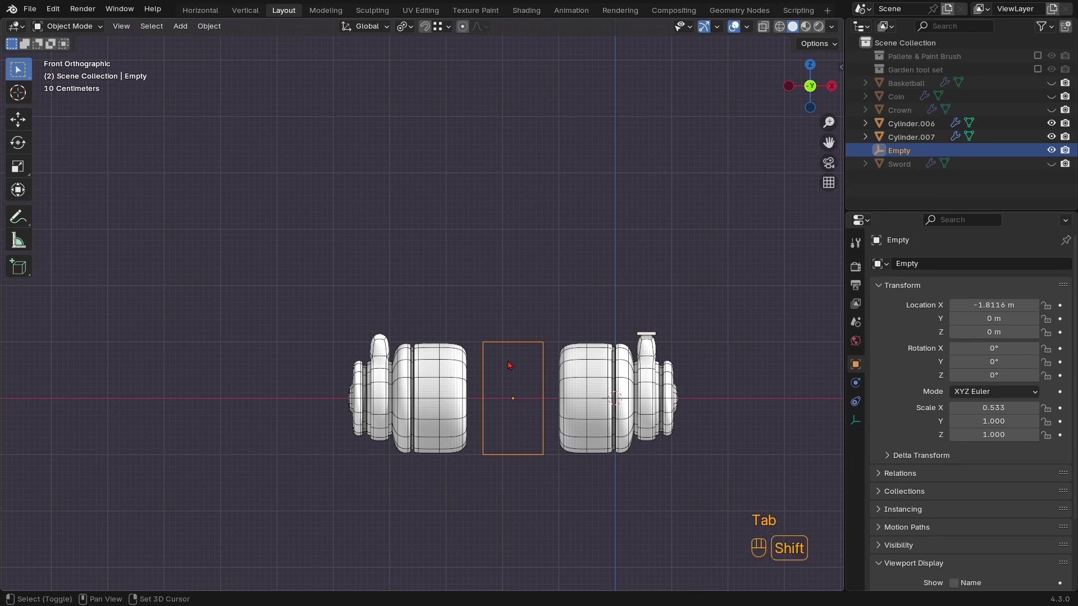
key(shift+s)
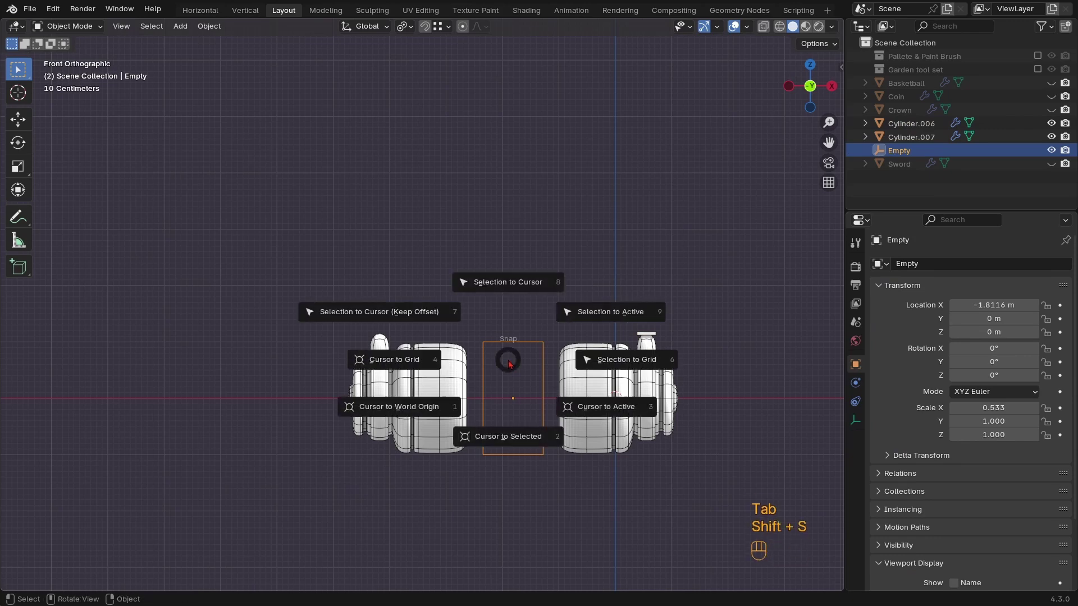
click(512, 444)
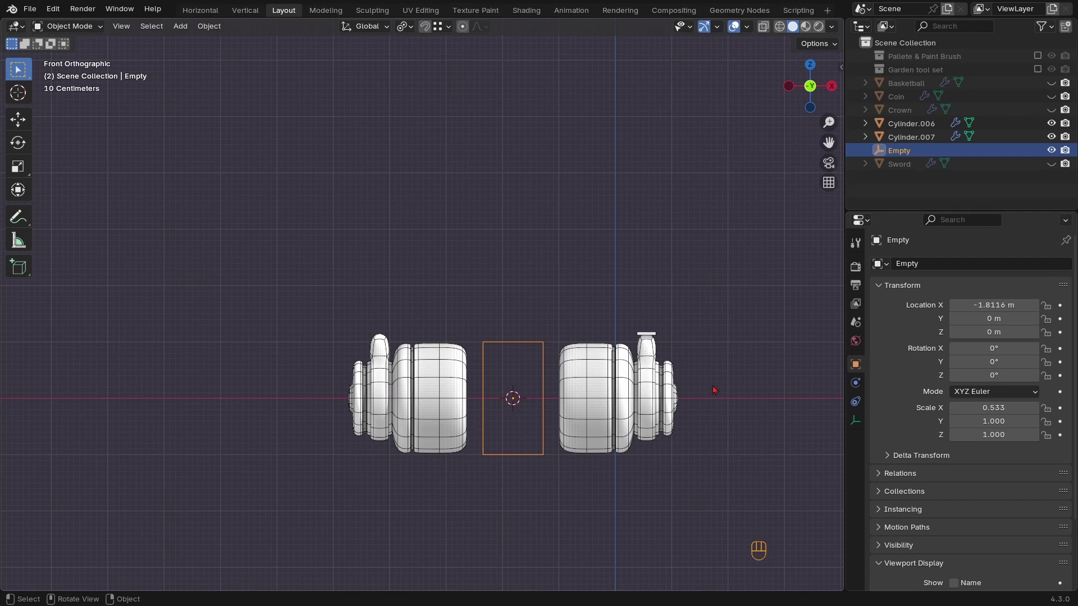
click(651, 339)
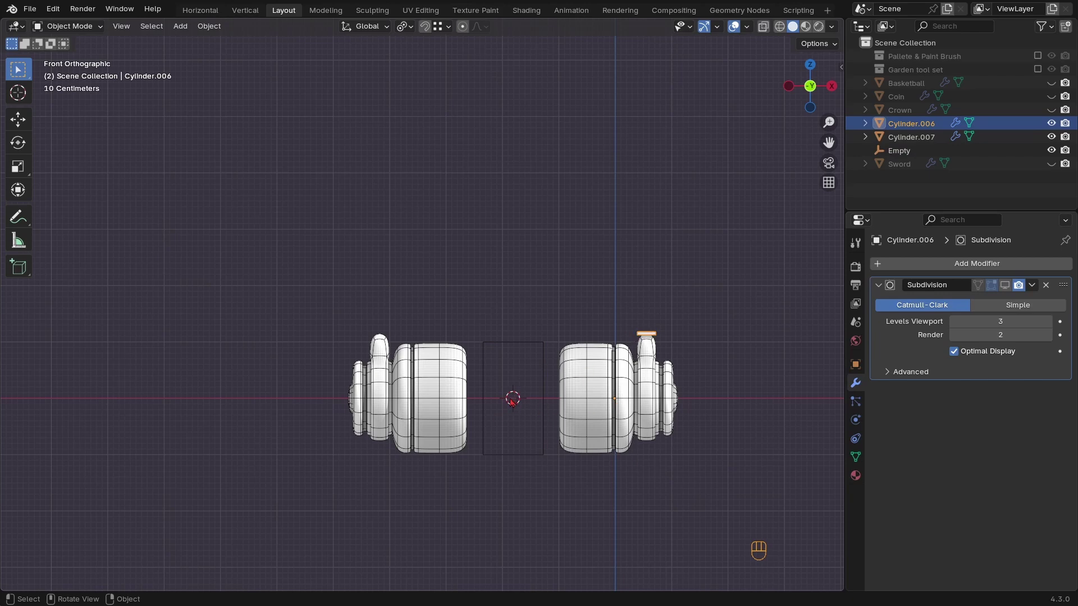
Select the strip's entire mesh in Edit Mode, activate the Spin tool on the Y axis, and try a spin around the 3D cursor
key(Tab)
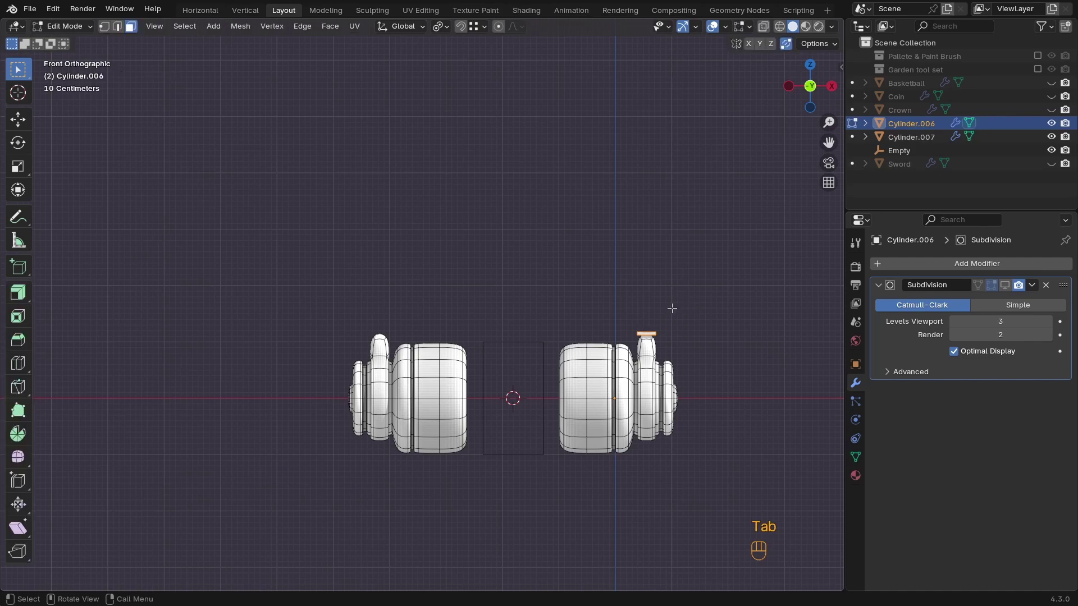
key(a)
middle_drag(666, 334, 569, 353)
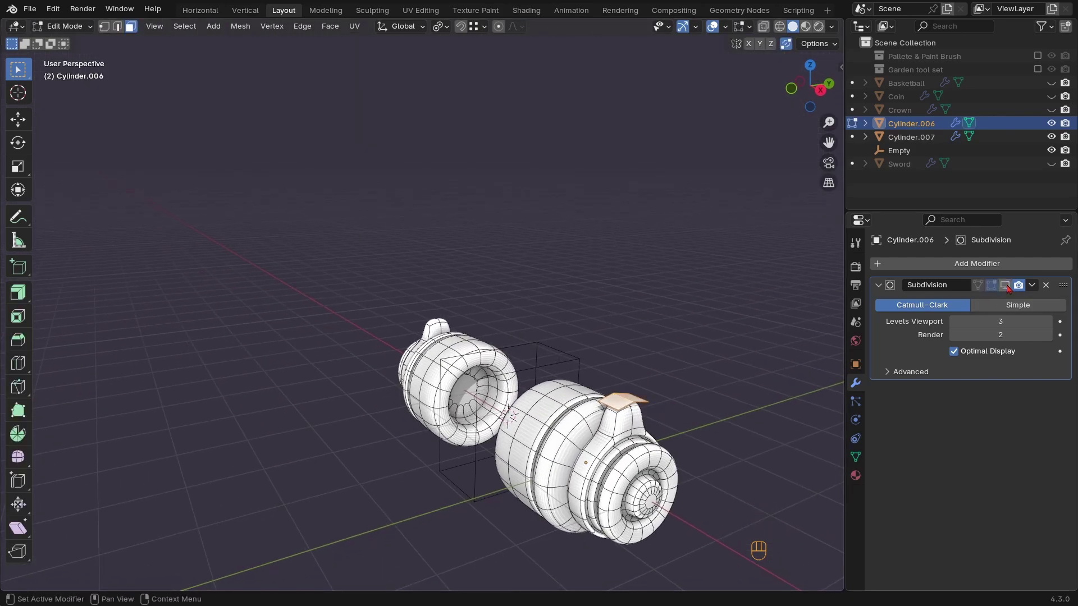
key(KP_1)
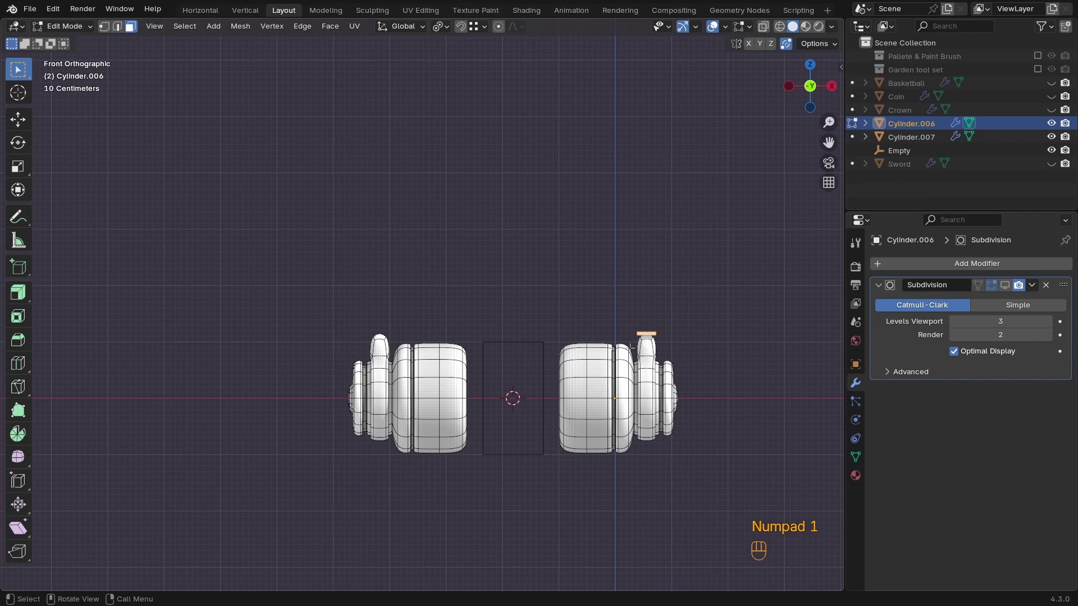
click(16, 435)
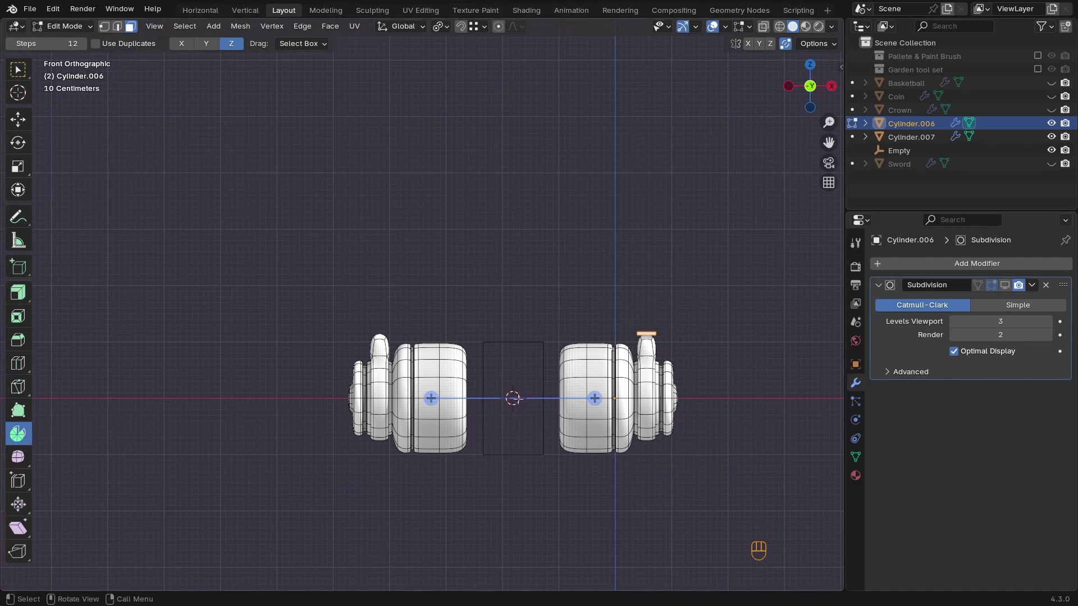
click(181, 45)
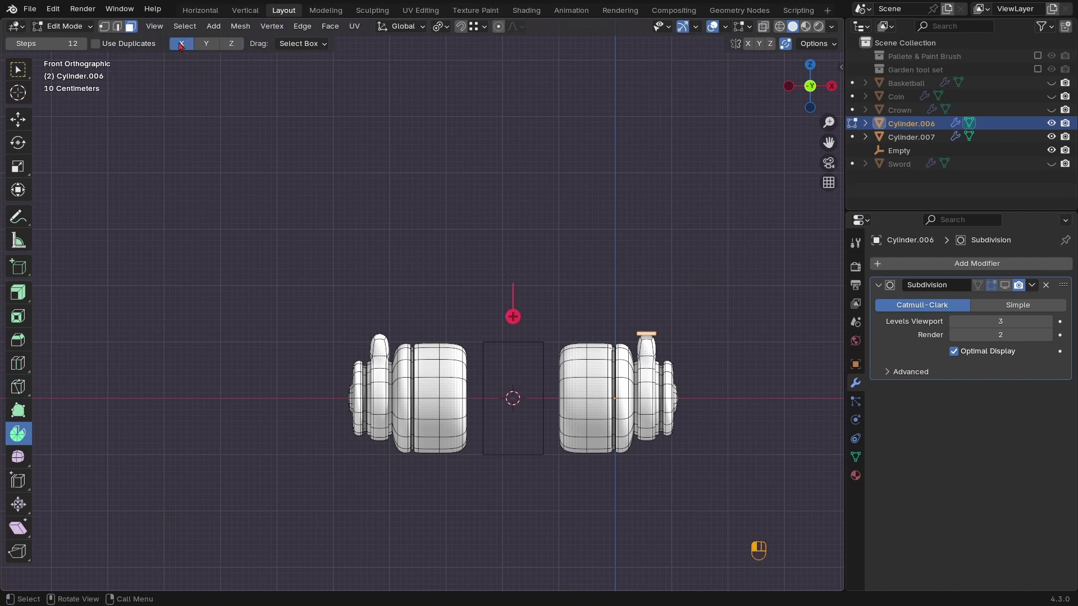
click(207, 45)
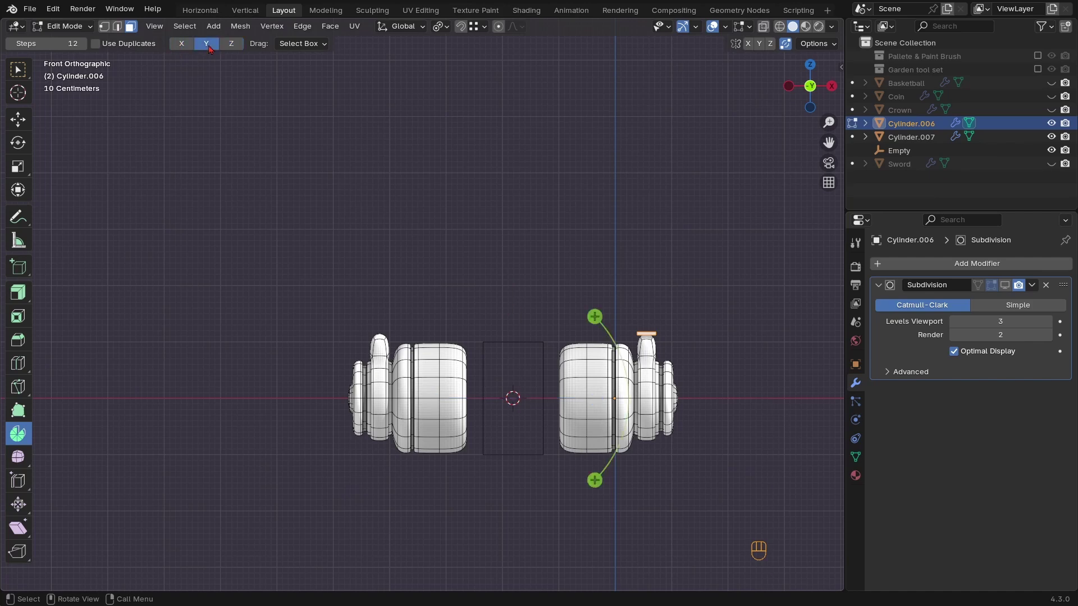
drag(595, 317, 363, 409)
key(ctrl+z)
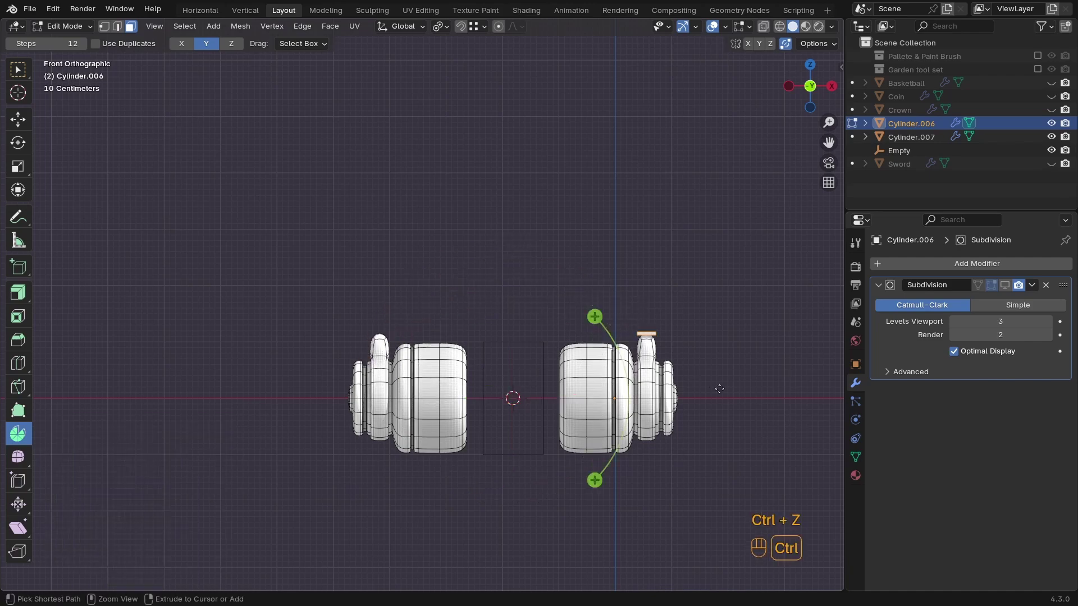
In wireframe shading, select the stray ring of vertices inside the right cup and delete its vertices
key(z)
click(571, 390)
scroll(672, 347, up, 1)
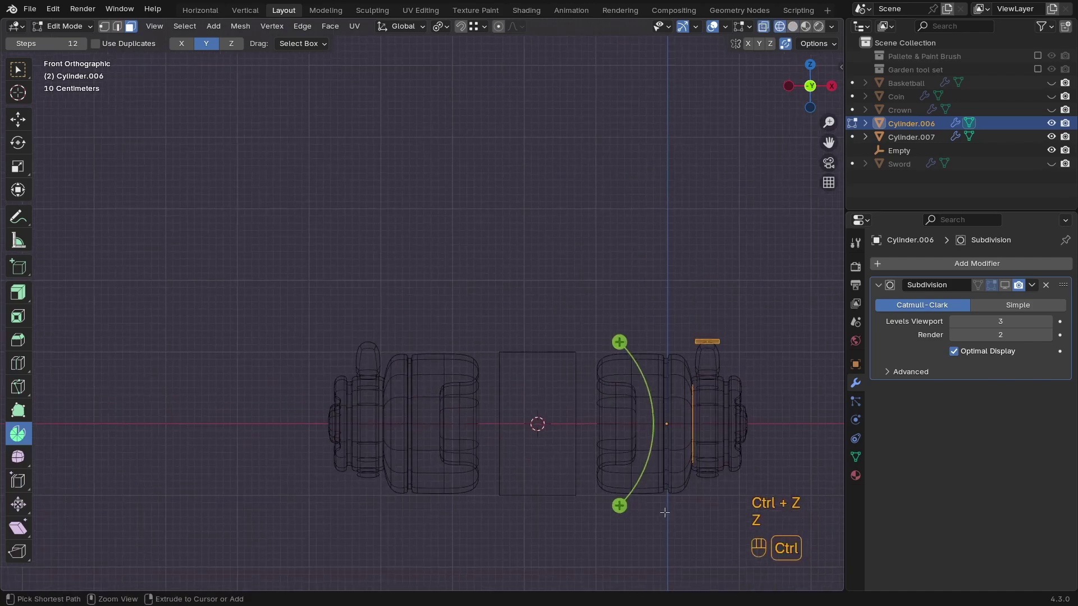
middle_drag(721, 415, 650, 388)
key(1)
drag(716, 483, 595, 364)
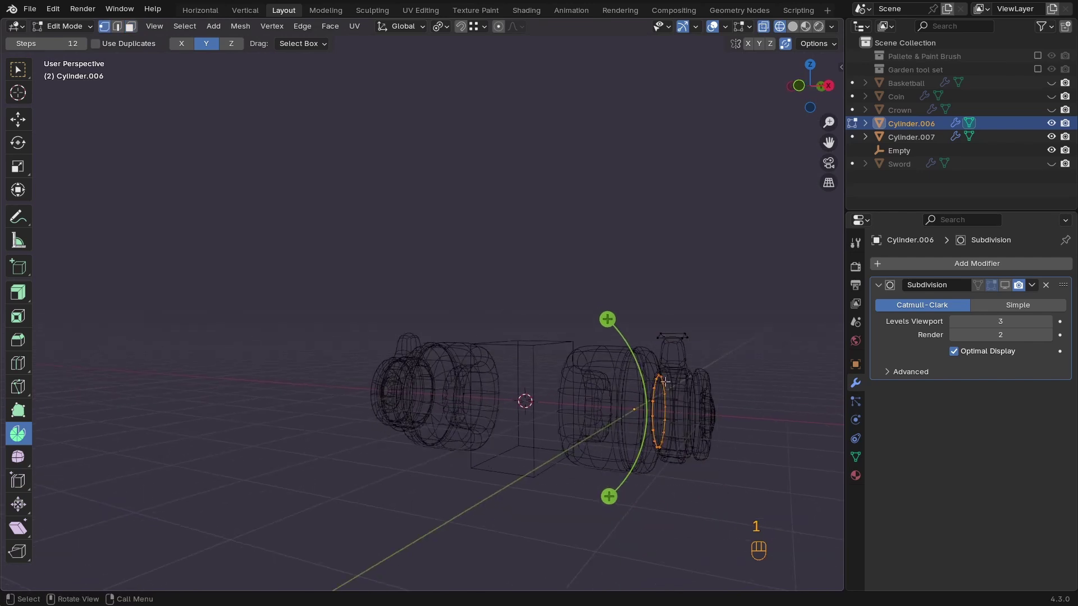
key(x)
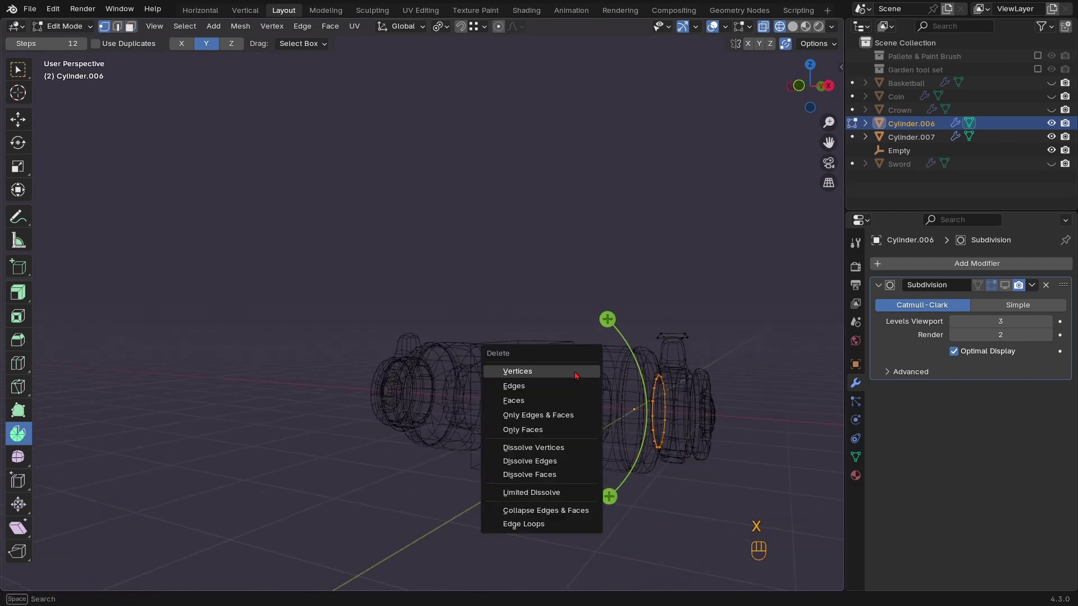
click(578, 371)
Spin the separated strip about the Y axis around the 3D cursor and set the spin angle to 180°
click(666, 355)
key(KP_1)
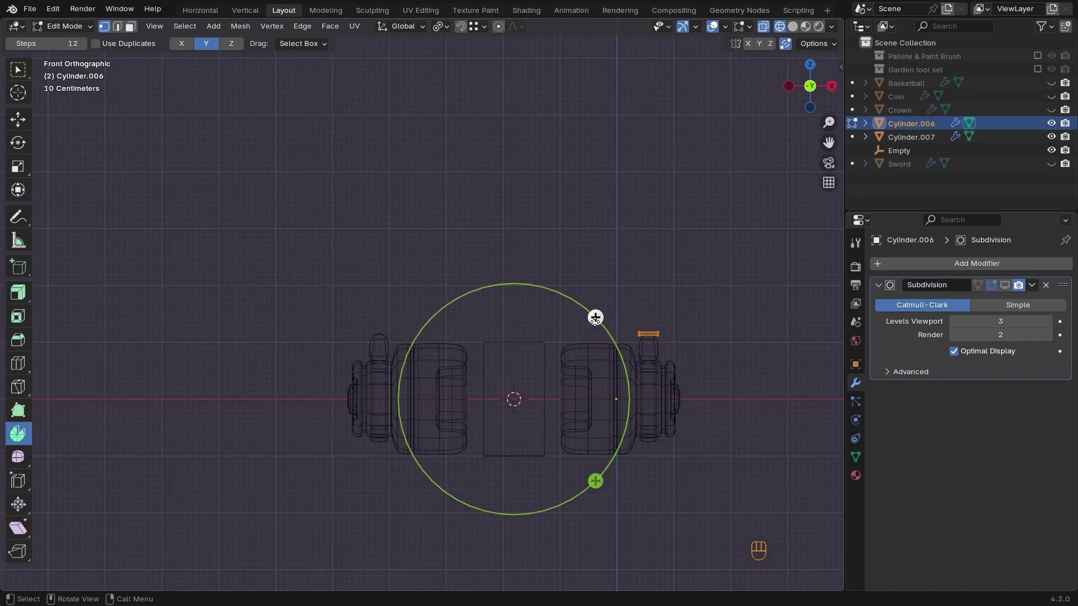
drag(595, 318, 414, 508)
click(176, 464)
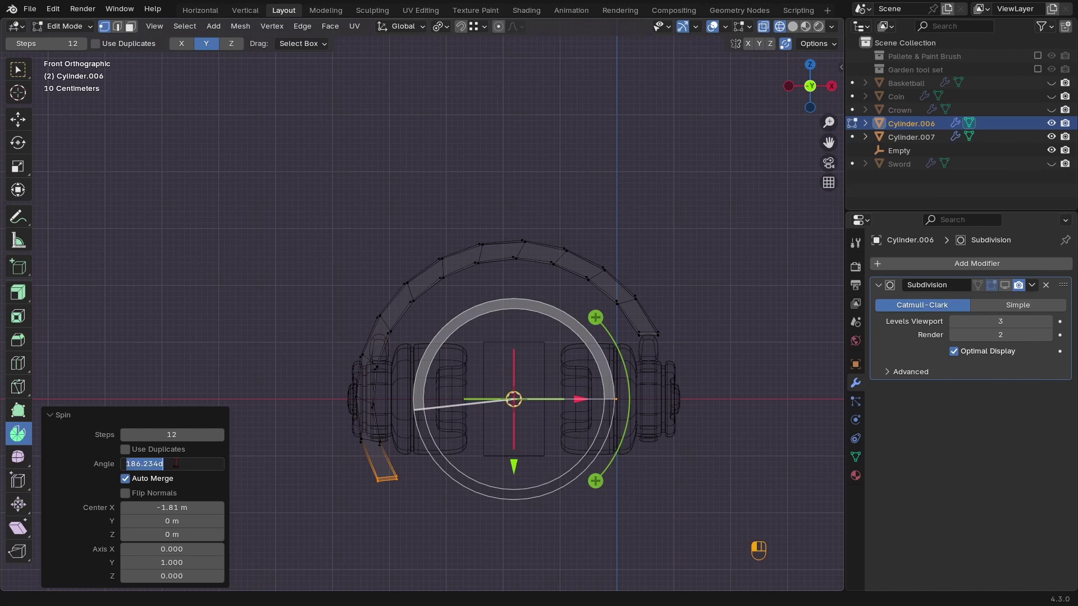
text(180)
key(Return)
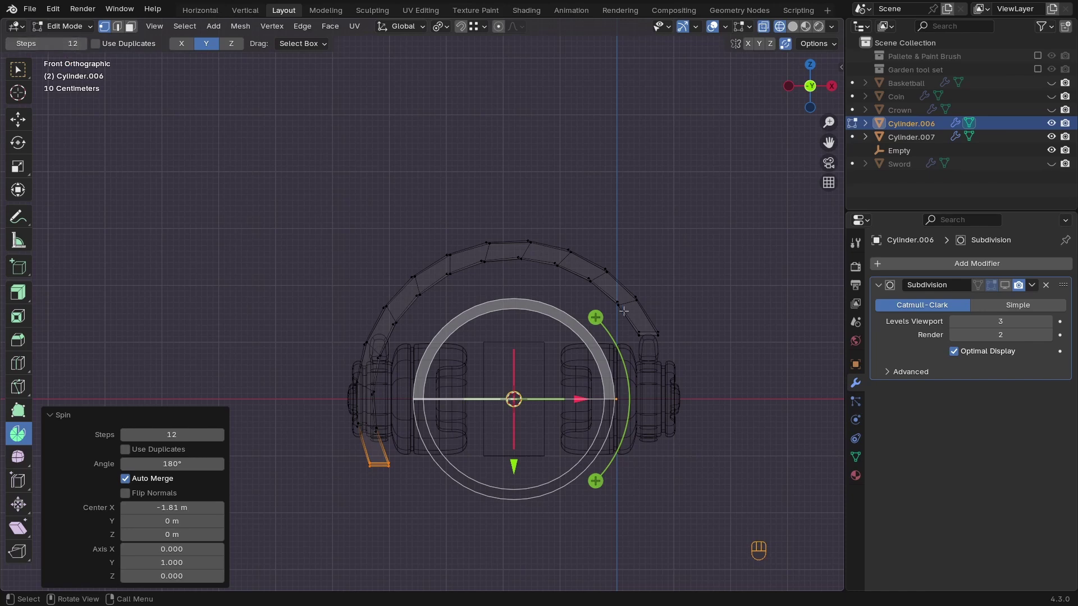
Return to Object Mode, enable the band's Subdivision modifier in the viewport, and switch to solid shading
key(Tab)
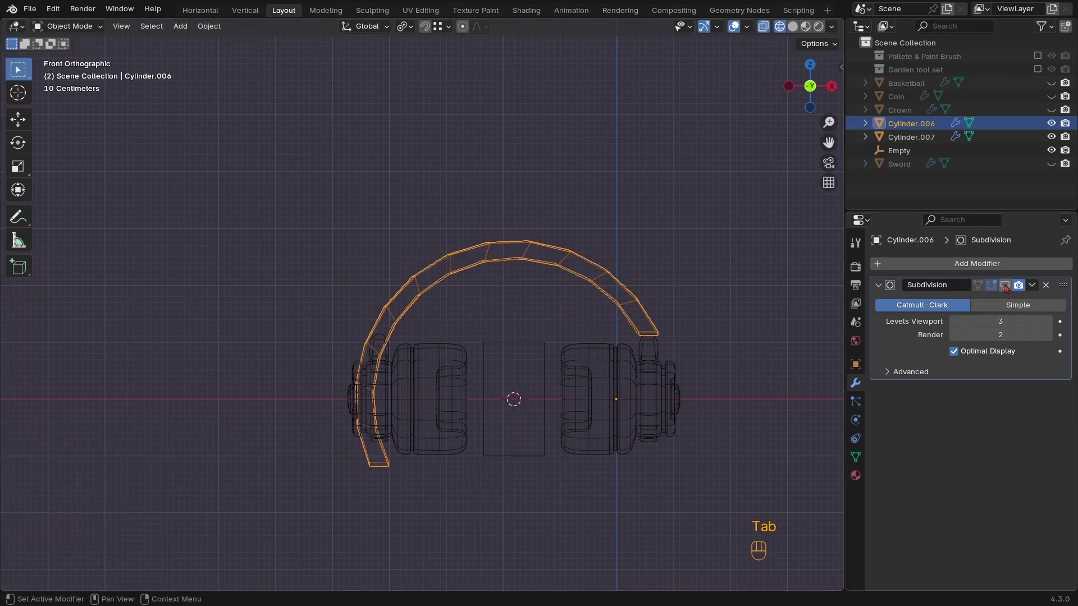
key(z)
click(487, 332)
mouse_move(488, 333)
middle_down()
mouse_move(395, 387)
mouse_move(432, 393)
mouse_move(564, 371)
middle_up()
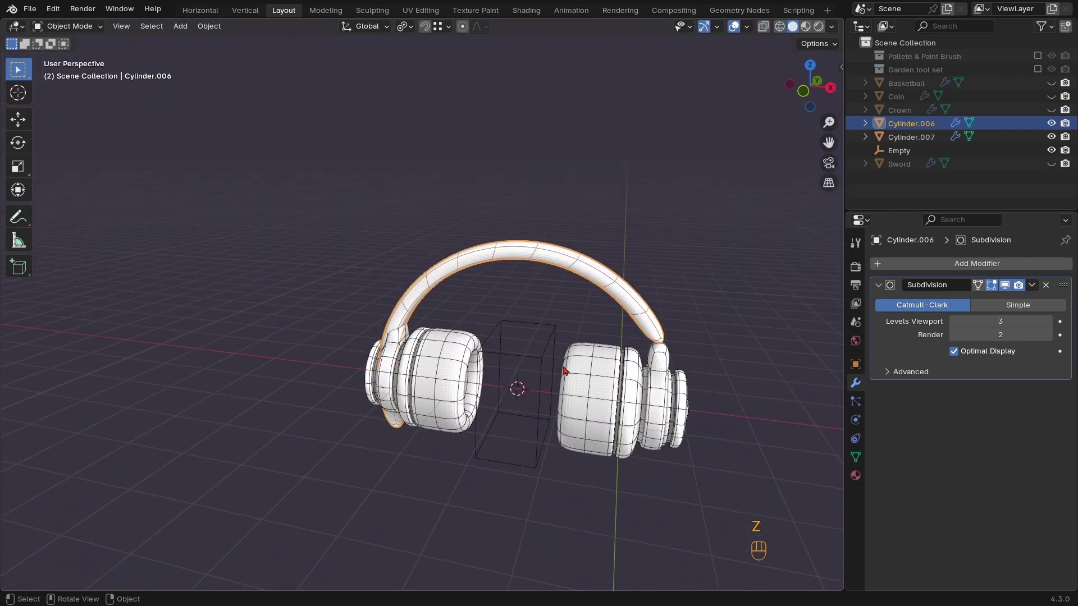
key(KP_1)
key(KP_3)
key(KP_1)
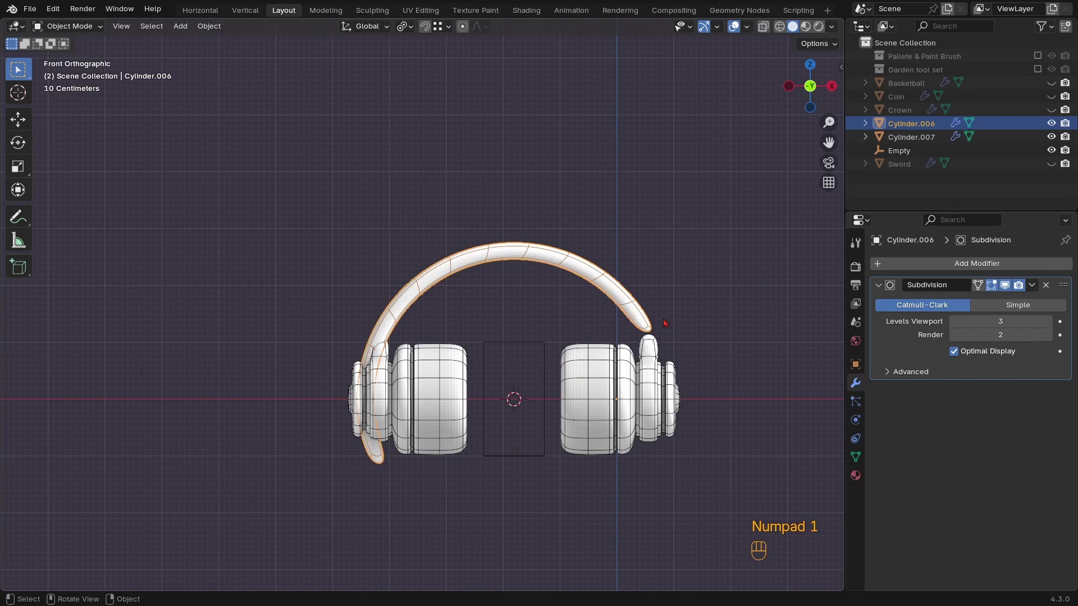
Set the band's origin to the 3D cursor
key(r)
right_click(692, 343)
right_click(573, 326)
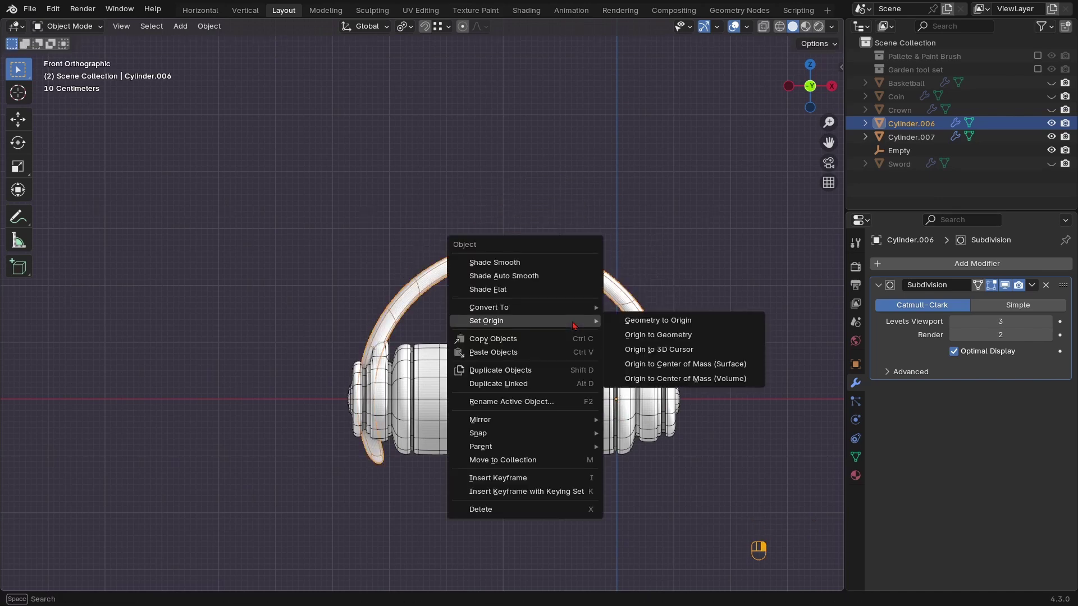
click(668, 350)
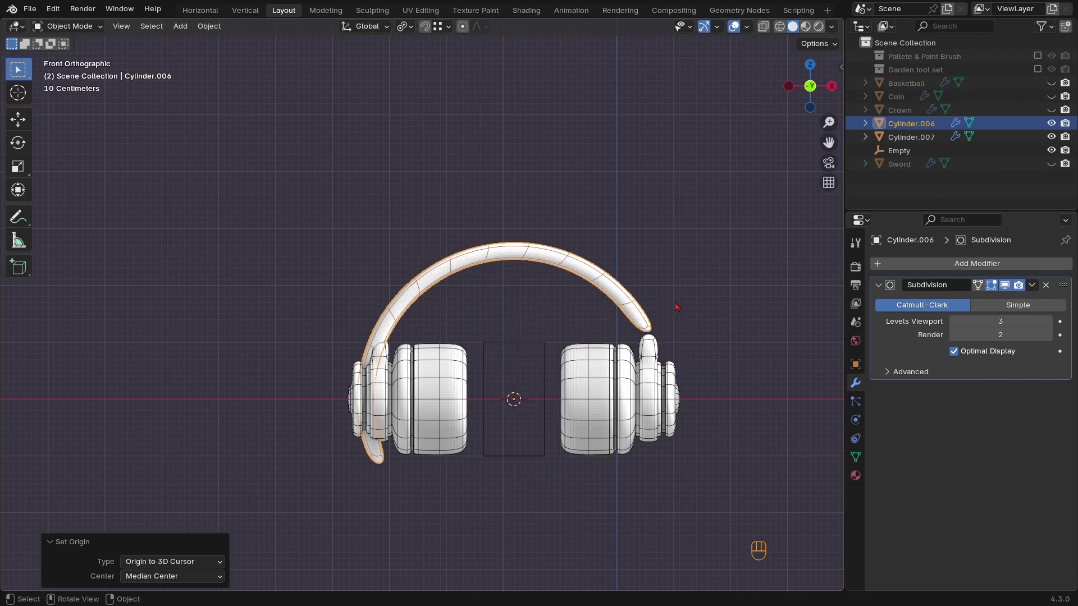
In wireframe shading, rotate the band about 25.9° in front view to level its two ends
key(r)
key(z)
key(r)
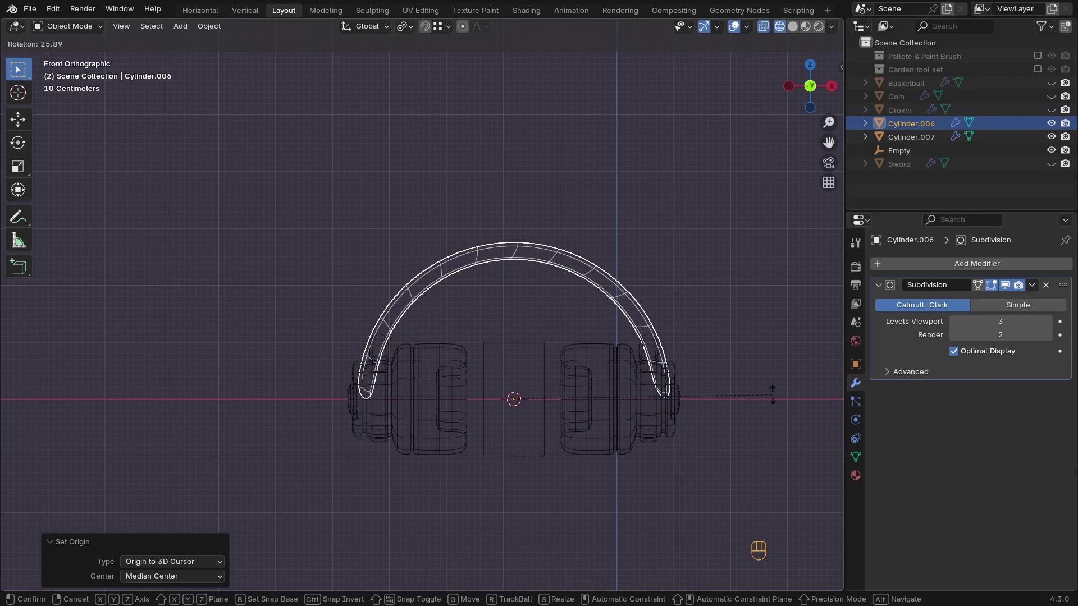
click(772, 396)
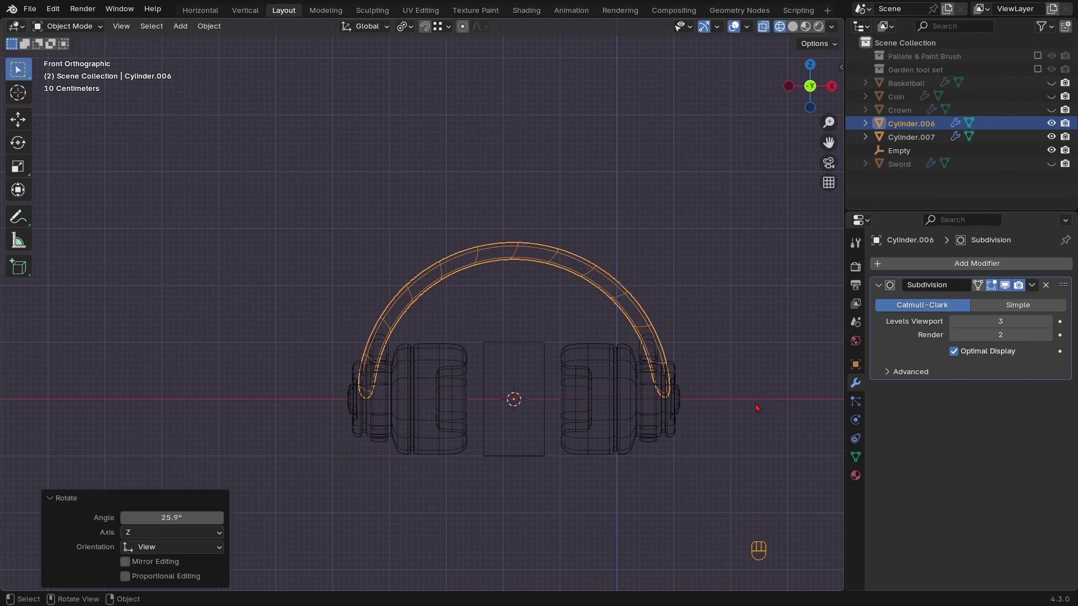
Move the band up about 1.32 m along Z and scale it uniformly to about 0.893
key(g)
key(z)
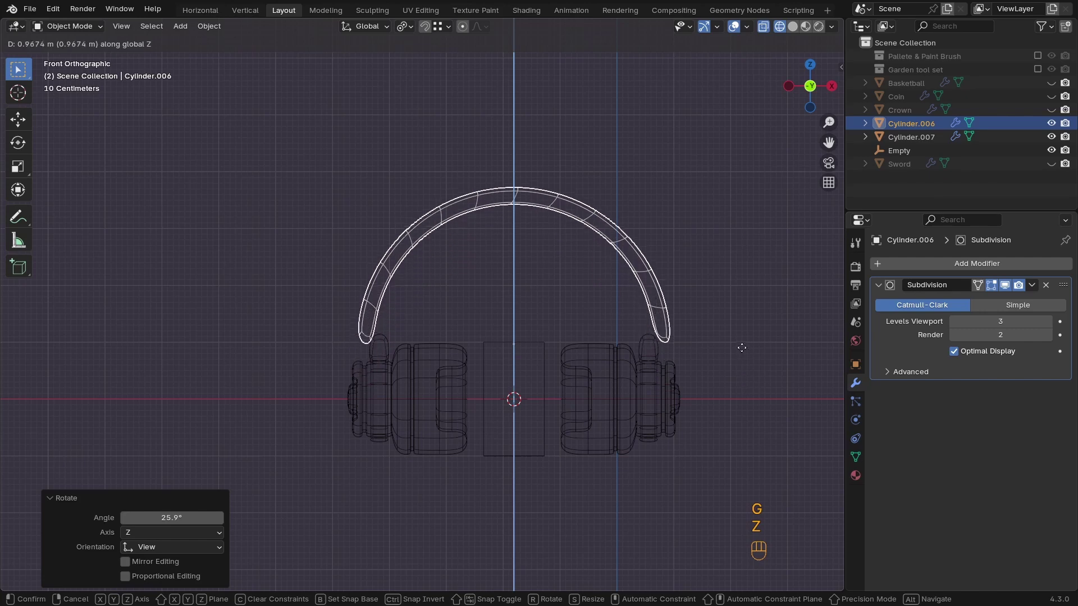
click(734, 325)
key(s)
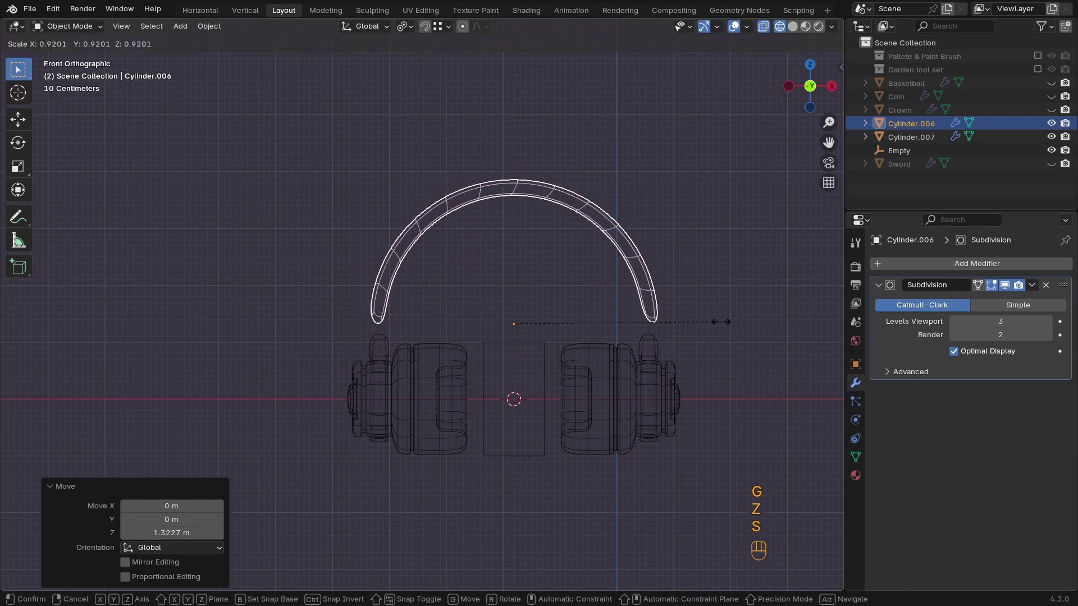
click(724, 321)
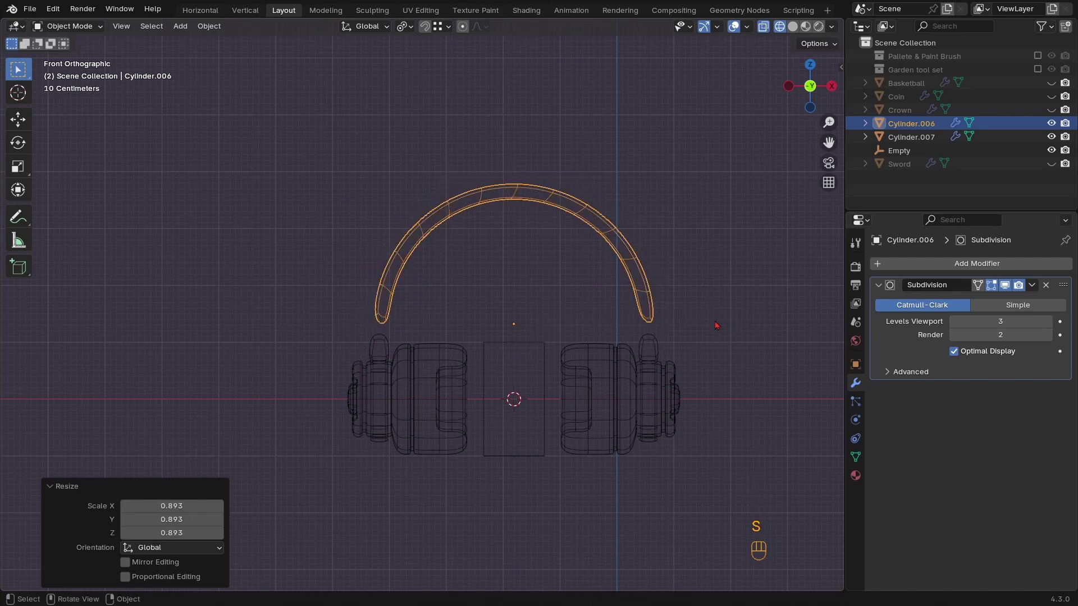
Select the band's right end in Edit Mode and try scaling it uniformly with Individual Origins as the pivot
scroll(662, 326, up, 3)
key(Tab)
key(z)
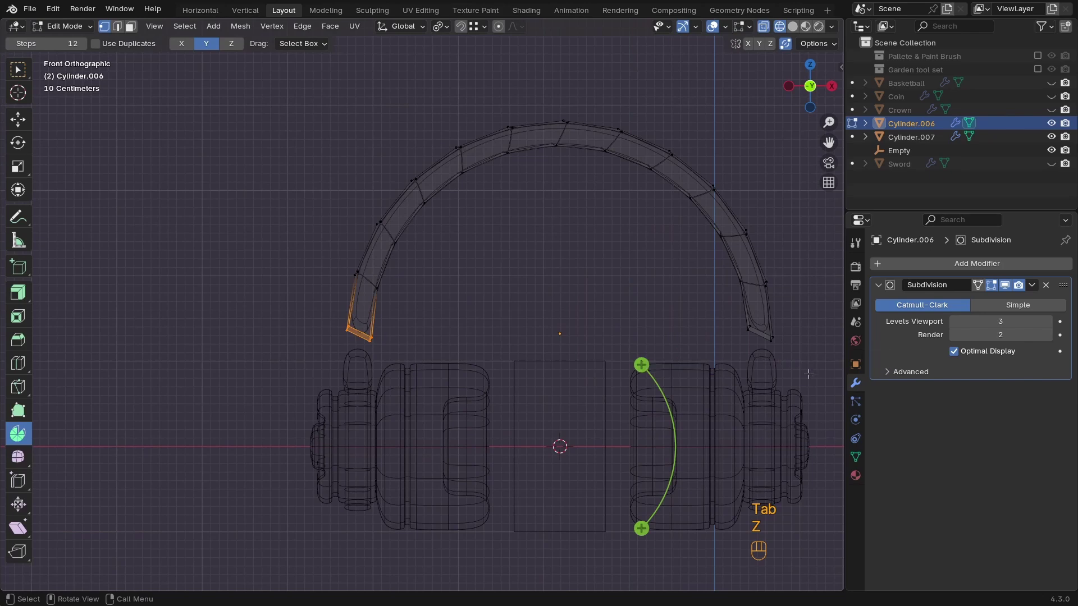
drag(824, 376, 707, 314)
key(s)
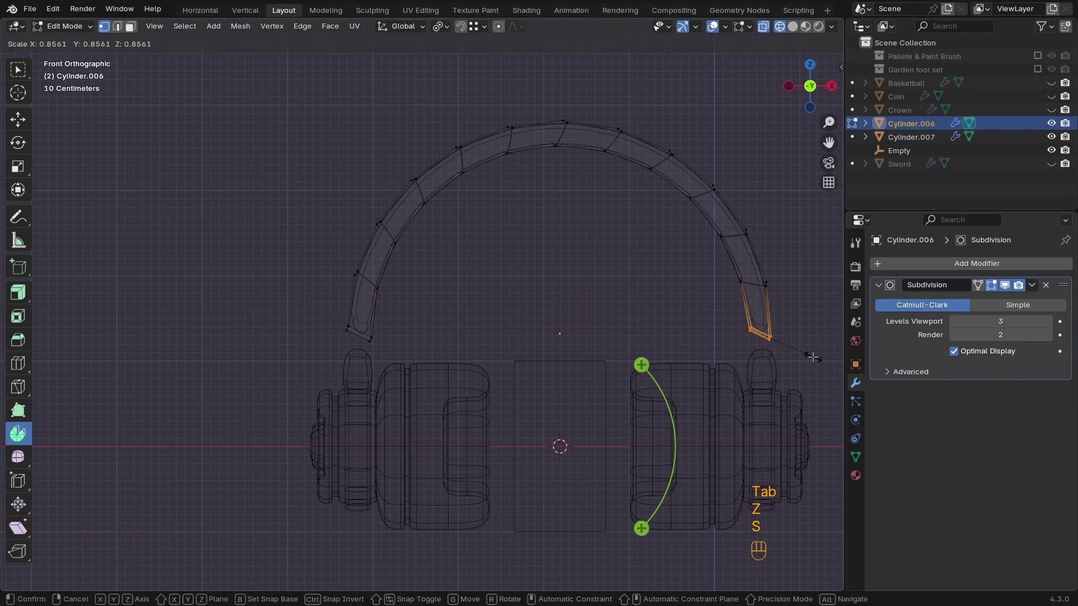
click(813, 357)
click(441, 27)
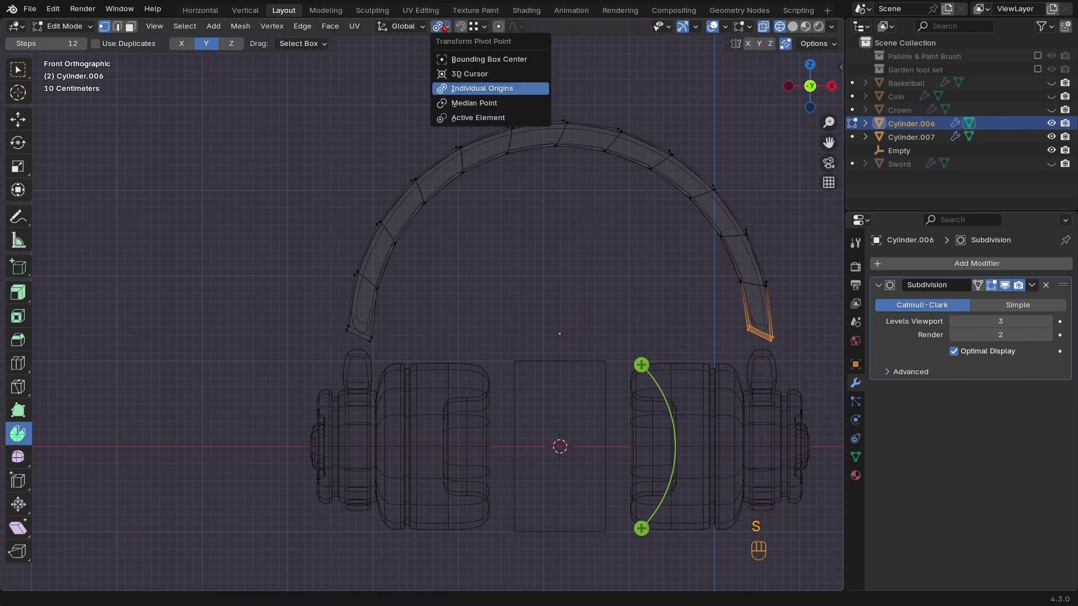
click(477, 89)
key(s)
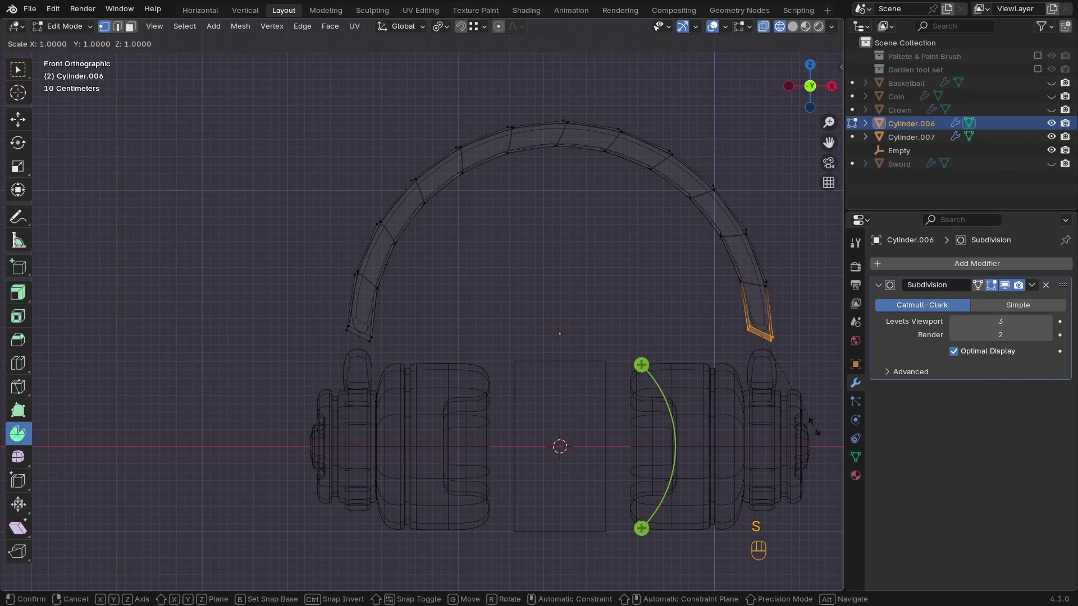
right_click(814, 426)
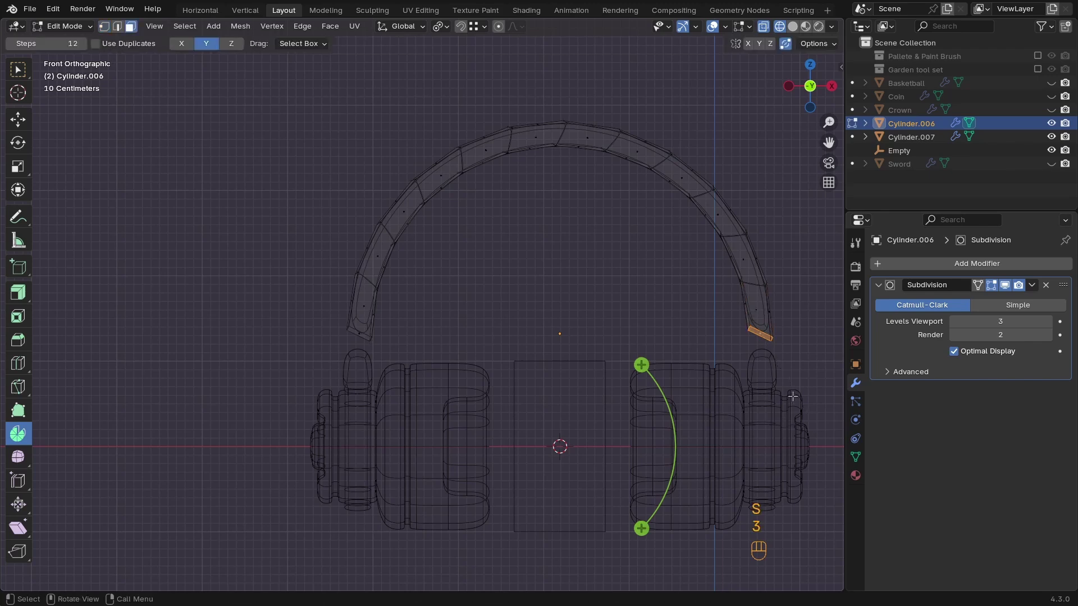
Flatten the band's right and left end faces by scaling each to 0 along Z
key(s)
key(x)
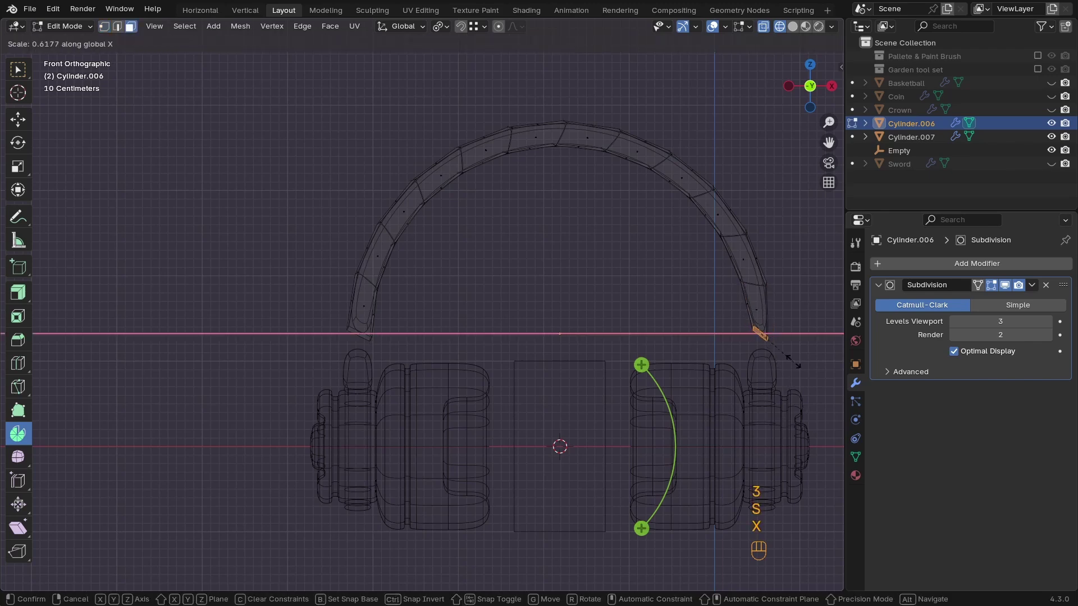
key(z)
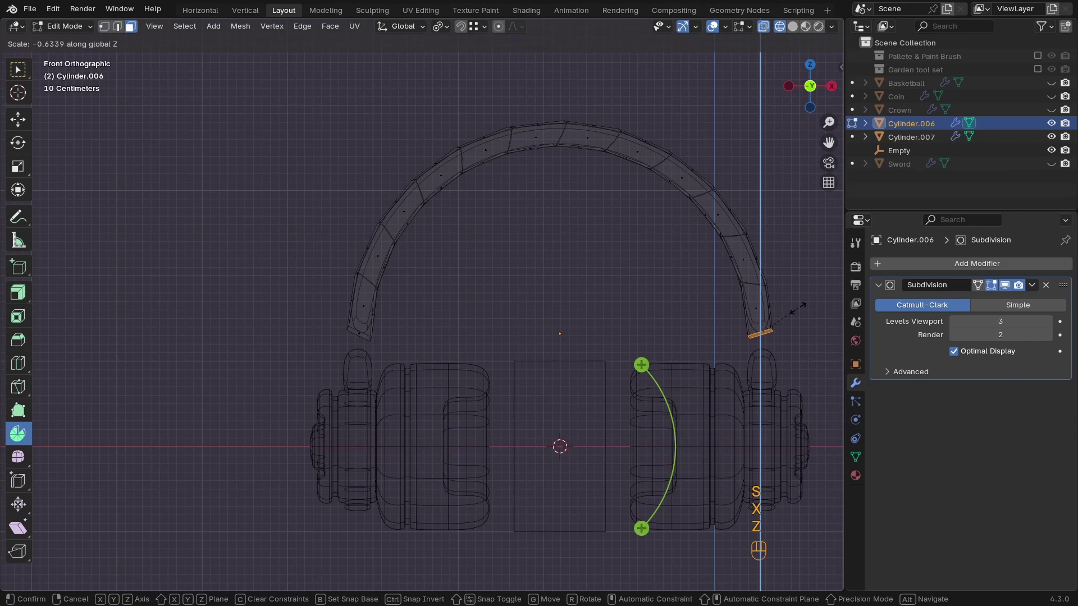
key(Return)
drag(421, 368, 324, 330)
key(s)
key(z)
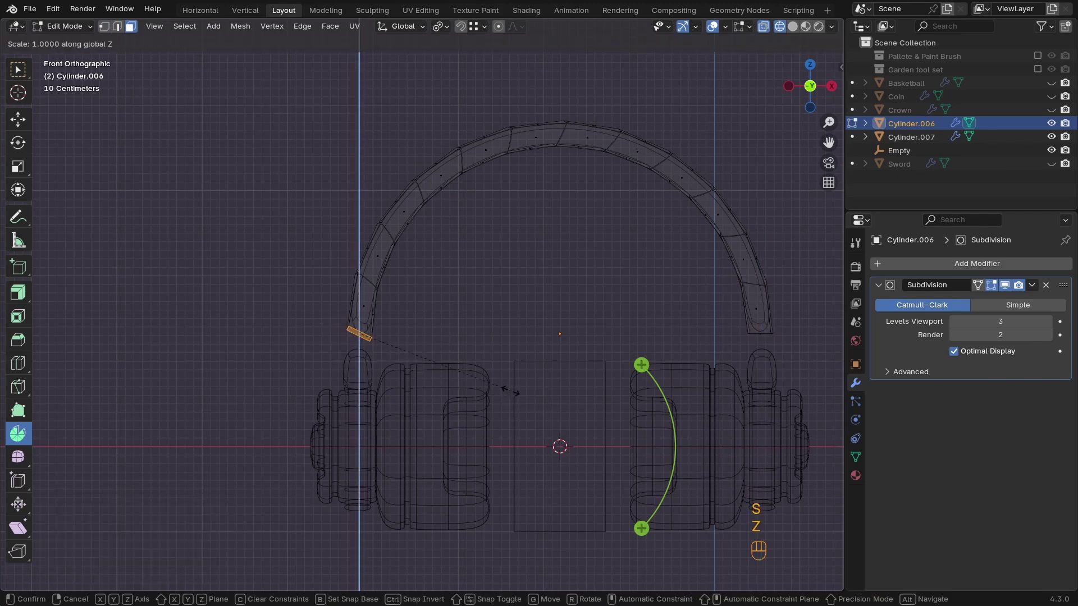
click(516, 392)
Select both flattened end faces and extrude them about 0.46 m downward along Z into the cups' mounts
shift+drag(695, 316, 794, 361)
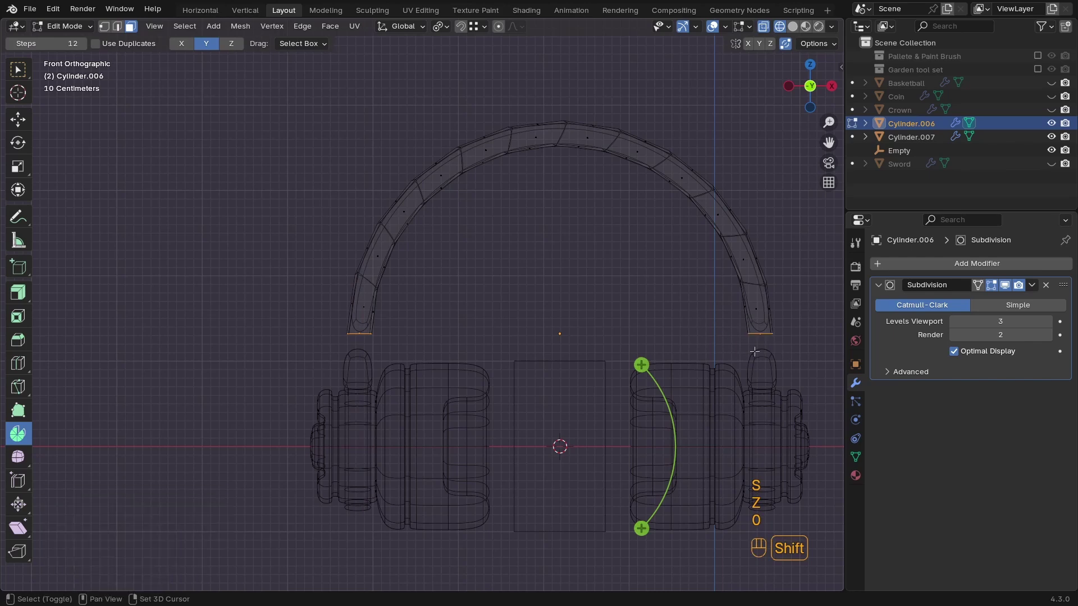
key(e)
key(z)
key(z)
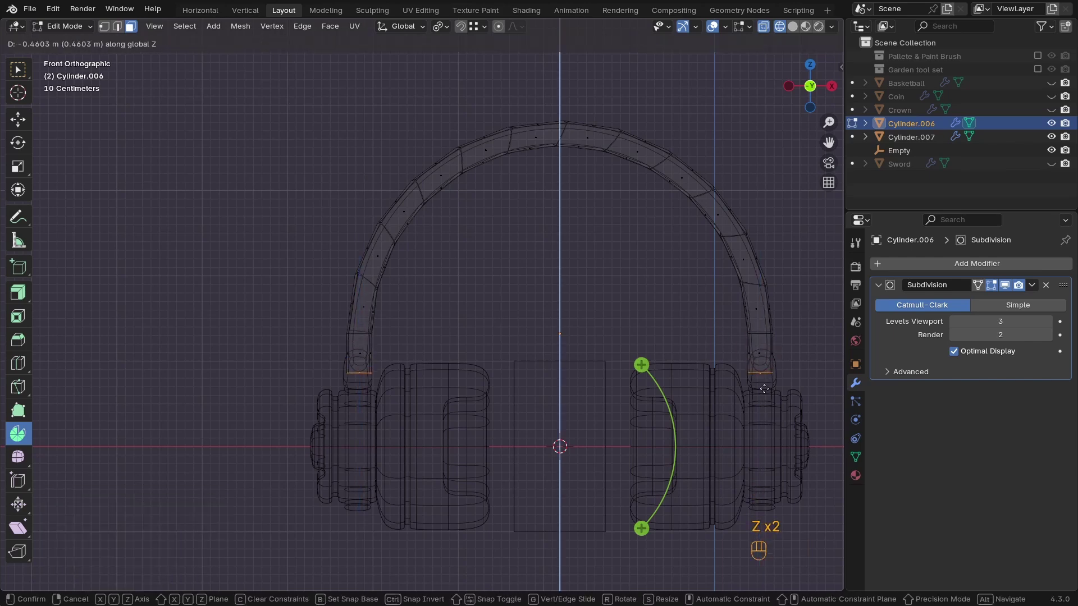
click(764, 389)
Return to Object Mode, switch to solid shading, and save the file
key(Tab)
key(z)
click(770, 387)
mouse_move(769, 365)
middle_down()
mouse_move(532, 435)
mouse_move(522, 409)
mouse_move(537, 385)
mouse_move(606, 375)
mouse_move(577, 366)
mouse_move(536, 390)
middle_up()
key(ctrl+s)
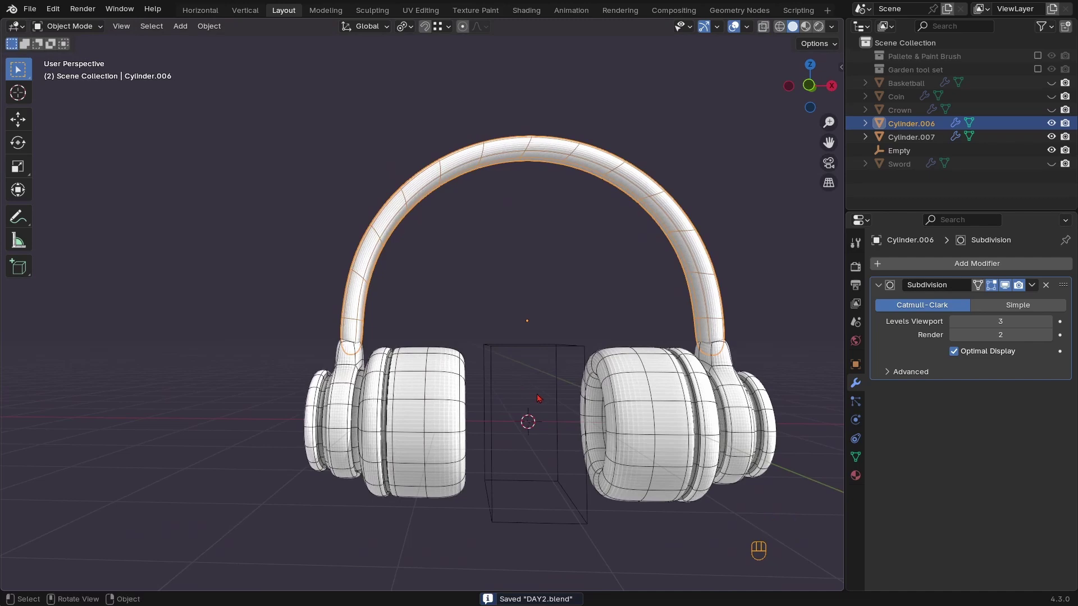
Scale the headband up very slightly in Object Mode and save the file
key(KP_1)
key(s)
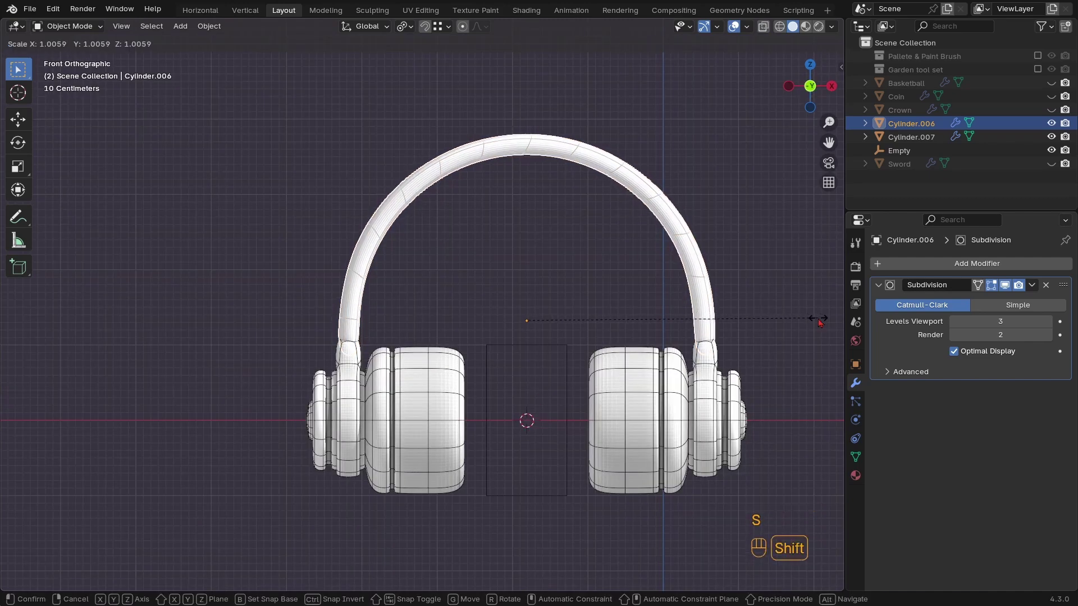
click(818, 321)
click(561, 287)
key(ctrl+s)
Turn off the headband's subdivision display and edit its mesh in top-view wireframe with the box selection tool
middle_drag(561, 286, 508, 346)
scroll(548, 306, up, 4)
scroll(548, 306, up, 1)
click(548, 284)
click(1005, 284)
key(KP_7)
key(Tab)
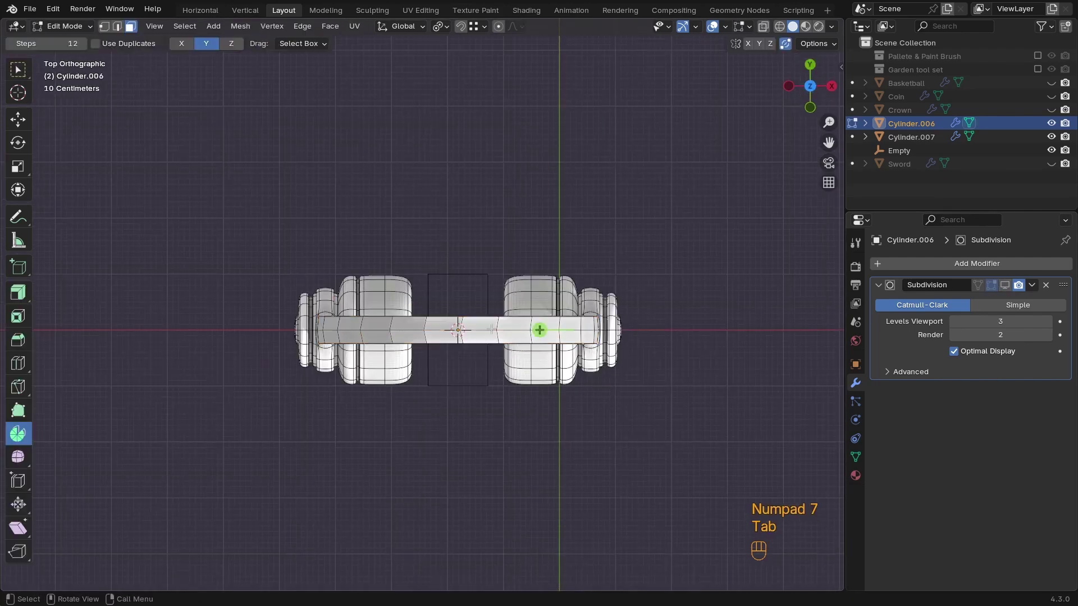
key(z)
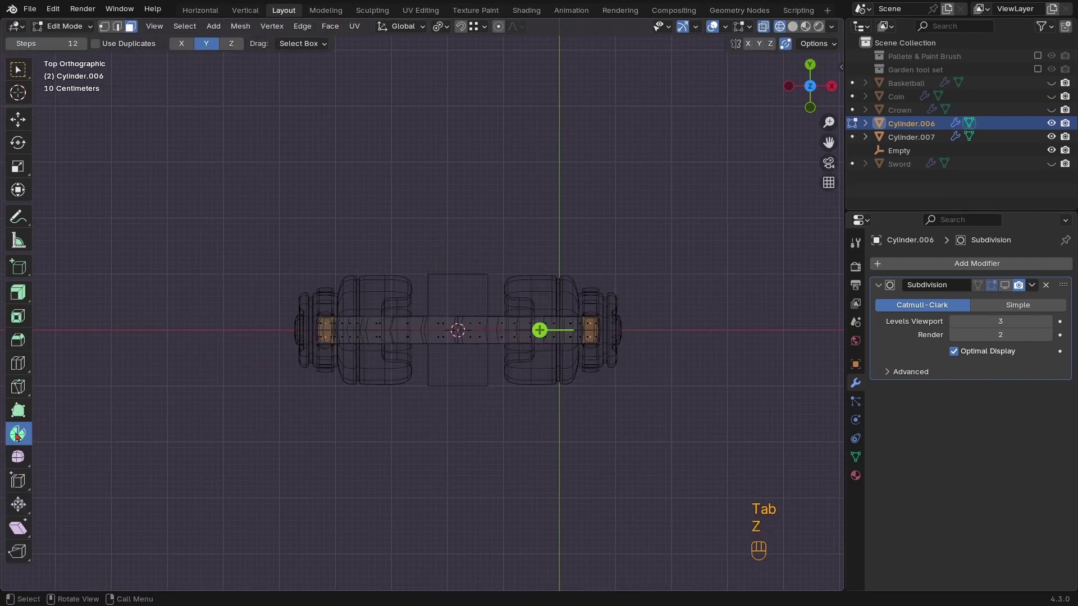
click(20, 69)
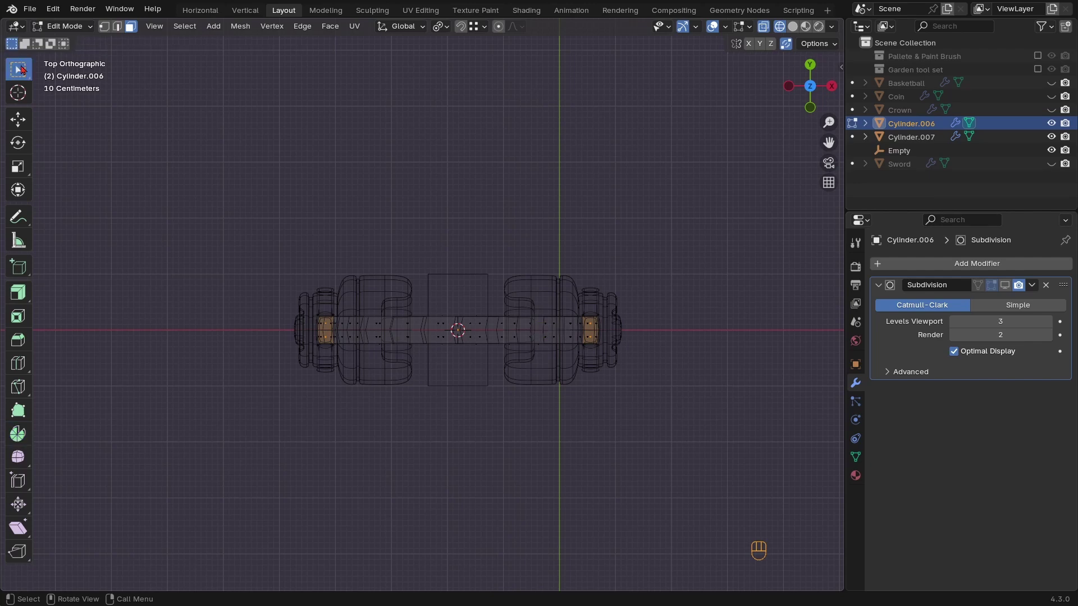
Select the headband's central segments, expand the selection once, and scale them to 2.152 along Y
drag(499, 287, 427, 373)
ctrl+middle_drag(477, 356, 495, 292)
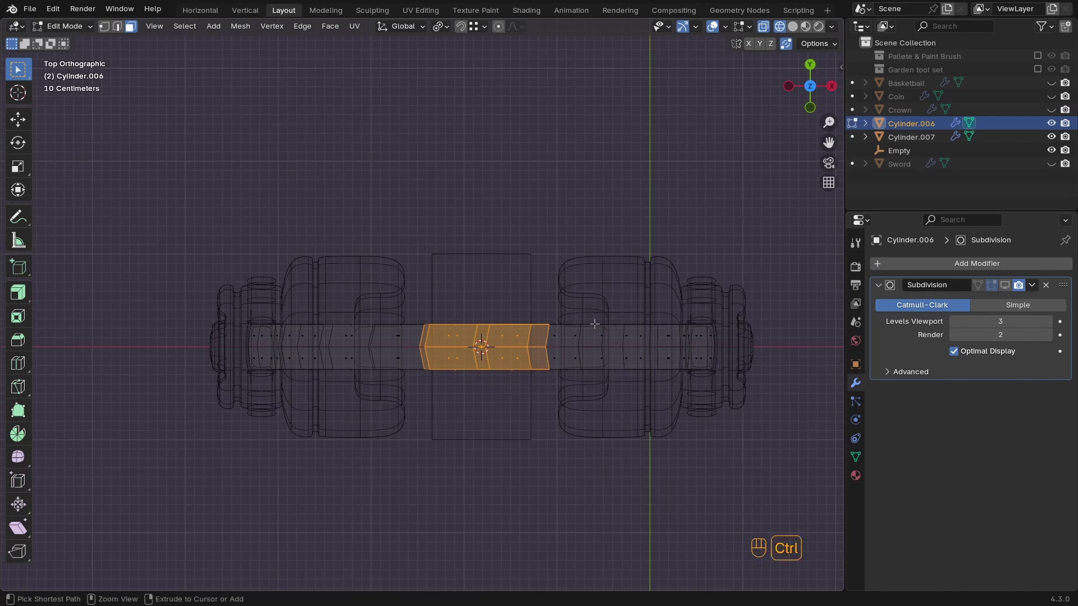
key(ctrl+KP_Add)
key(s)
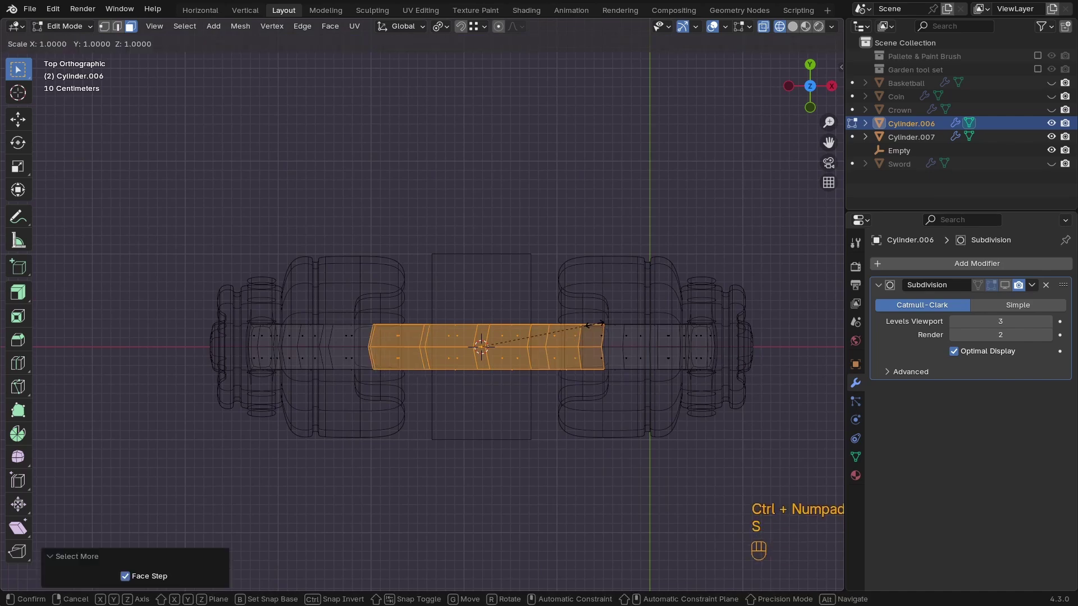
key(y)
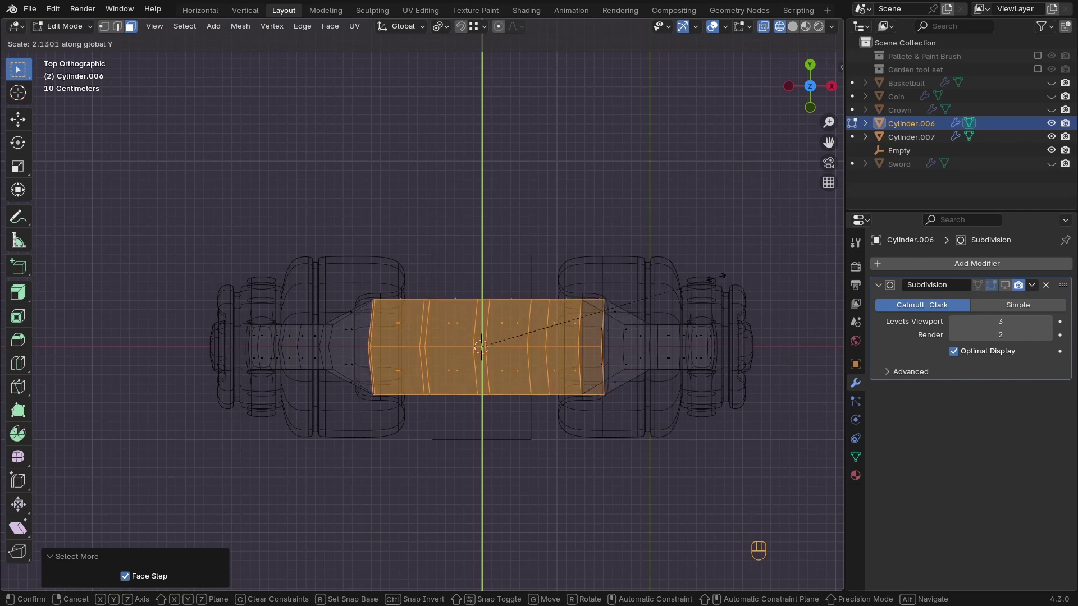
click(719, 276)
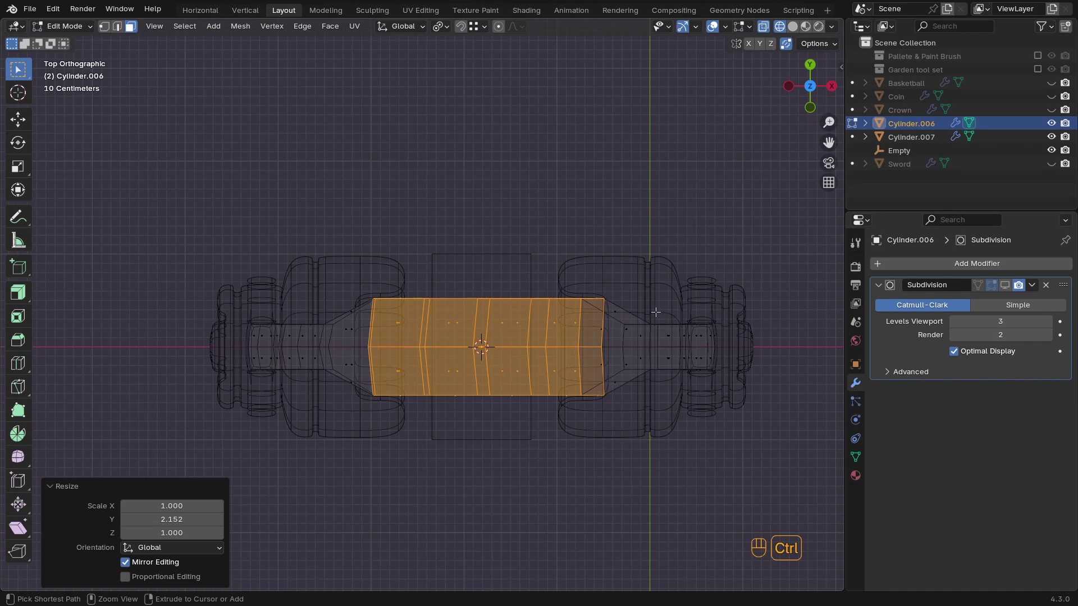
Expand the selection to the adjoining segments on both sides and scale it to 1.160 along Y
key(ctrl+KP_Add)
key(s)
key(x)
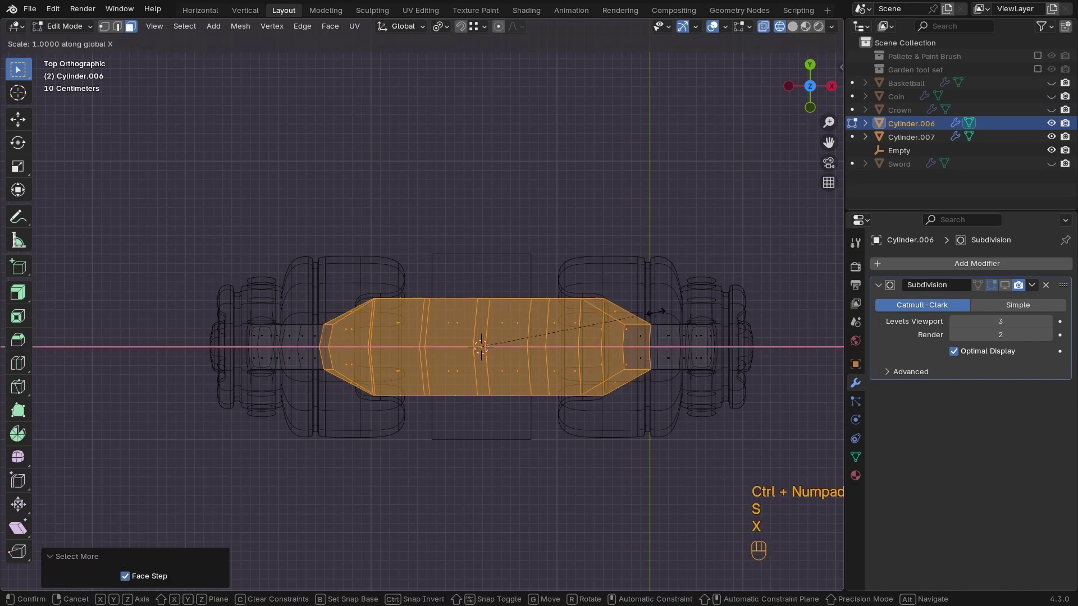
key(y)
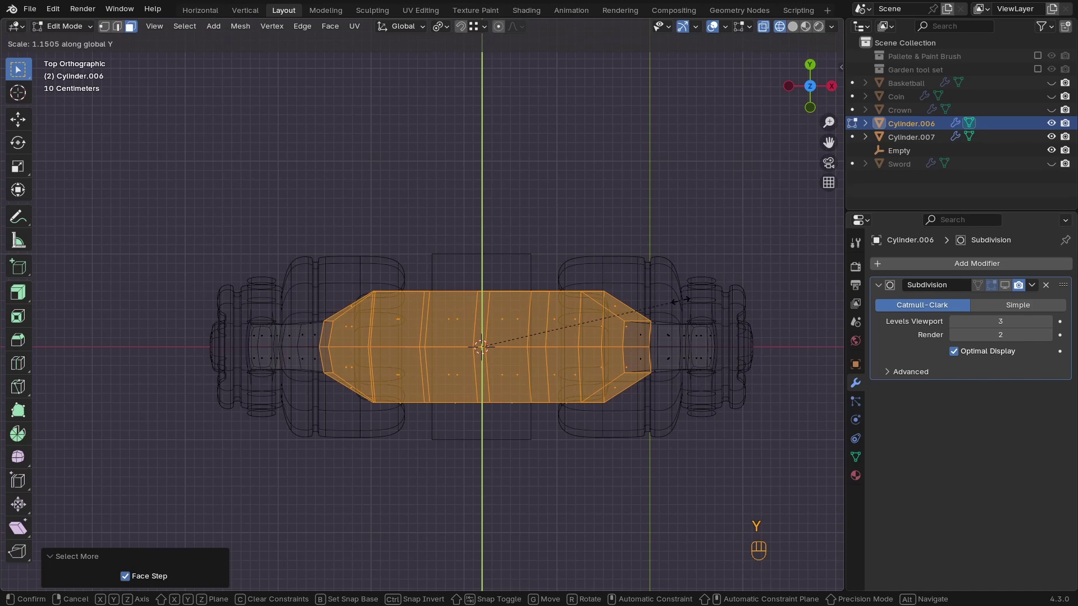
click(679, 301)
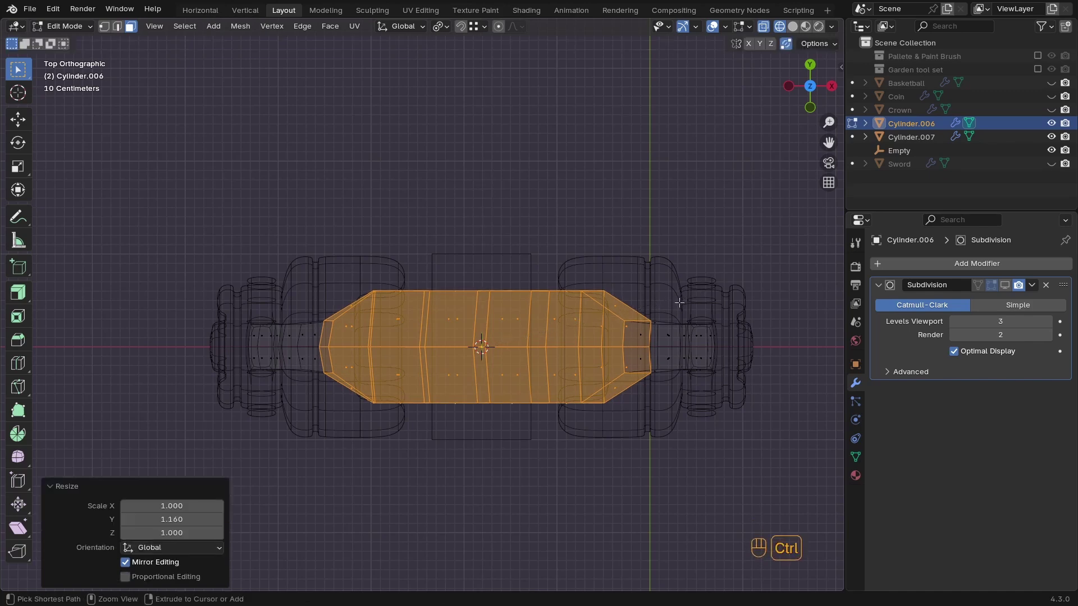
Grow the selection one more ring toward the ear cups and scale it to 1.192 along Y
key(ctrl+KP_Add)
key(s)
key(y)
key(shift)
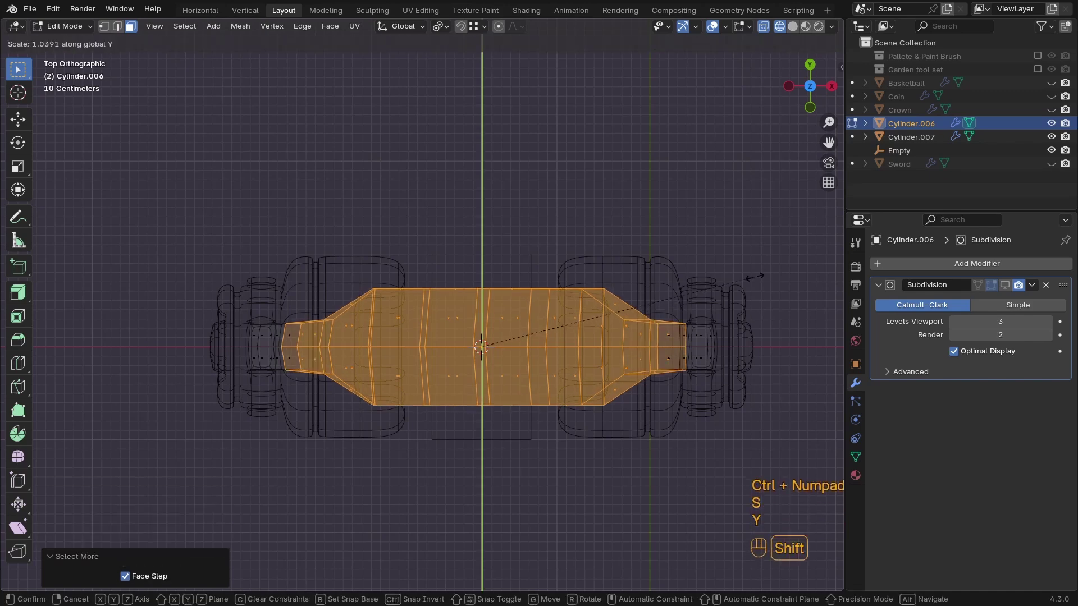
click(204, 180)
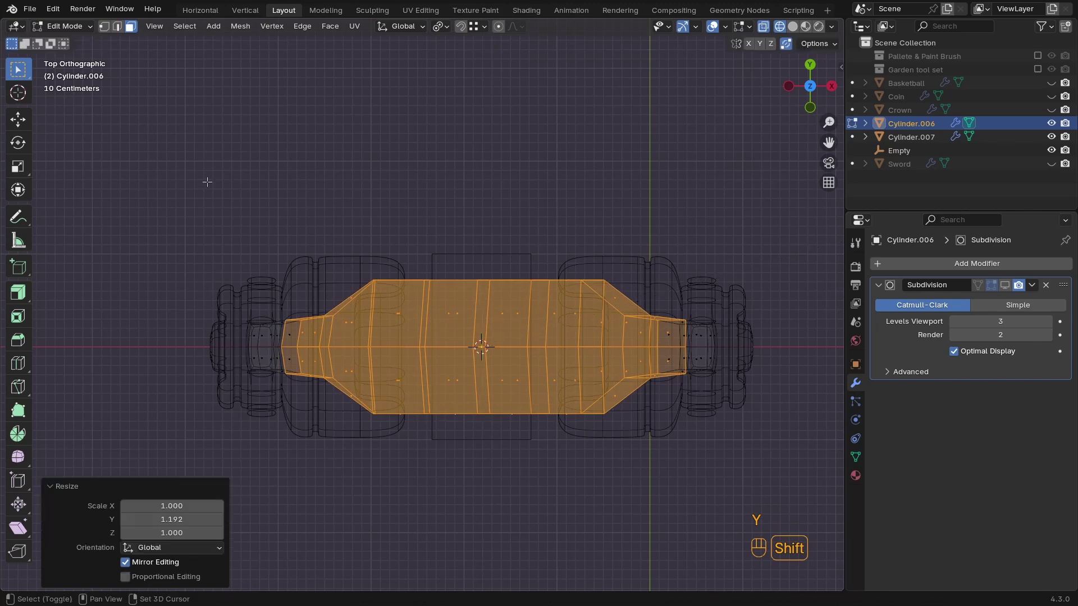
Reselect only the wide central section of the headband and scale it to 0.785 along Y
drag(540, 260, 443, 446)
key(ctrl+KP_Add)
key(ctrl+KP_Add)
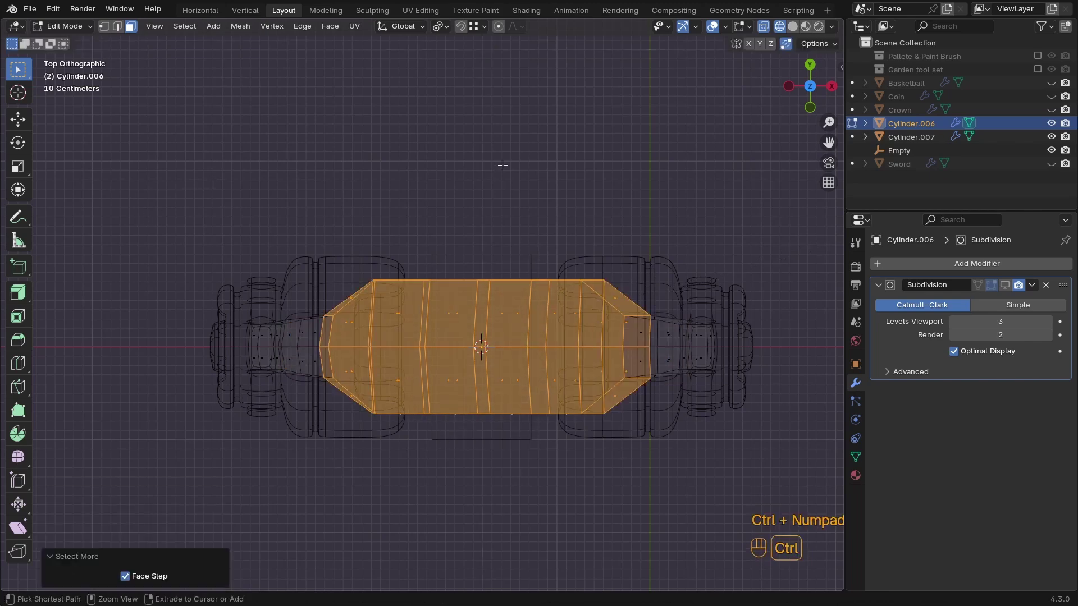
key(ctrl+KP_Subtract)
key(s)
key(x)
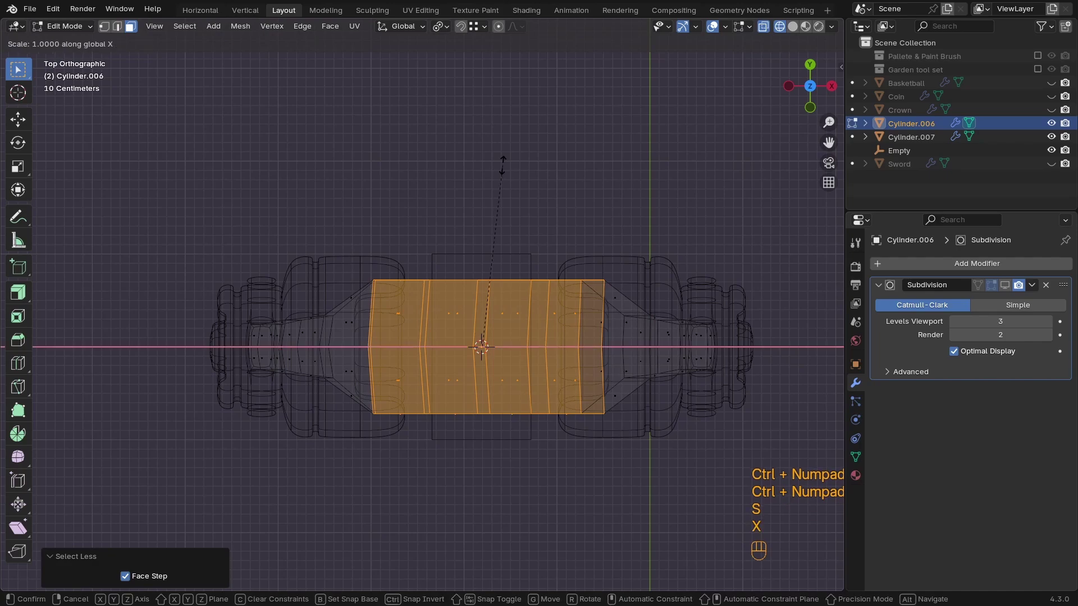
key(y)
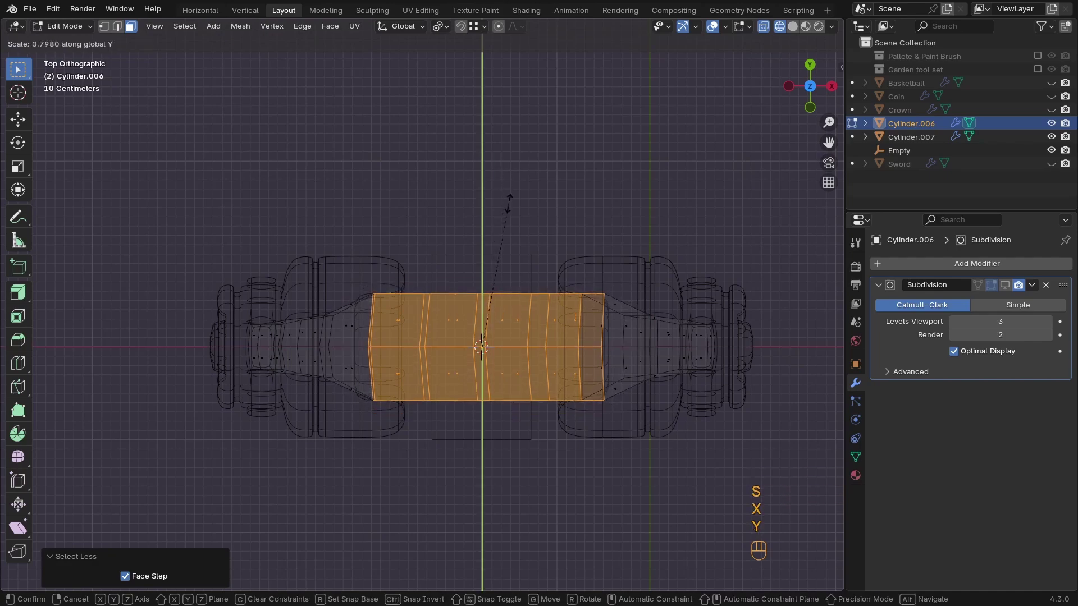
click(510, 206)
Switch to solid shading and narrow the headband's central section further to 0.941 along Y
key(z)
mouse_move(510, 206)
middle_down()
mouse_move(553, 313)
mouse_move(539, 314)
mouse_move(532, 366)
mouse_move(551, 339)
mouse_move(541, 363)
mouse_move(423, 325)
mouse_move(479, 342)
middle_up()
key(s)
key(y)
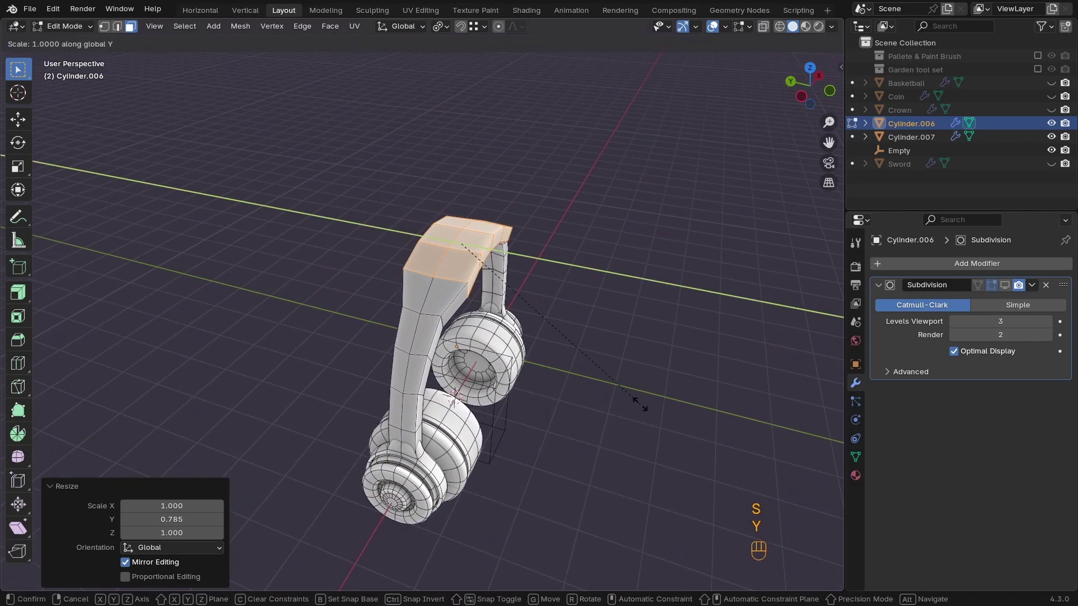
click(570, 345)
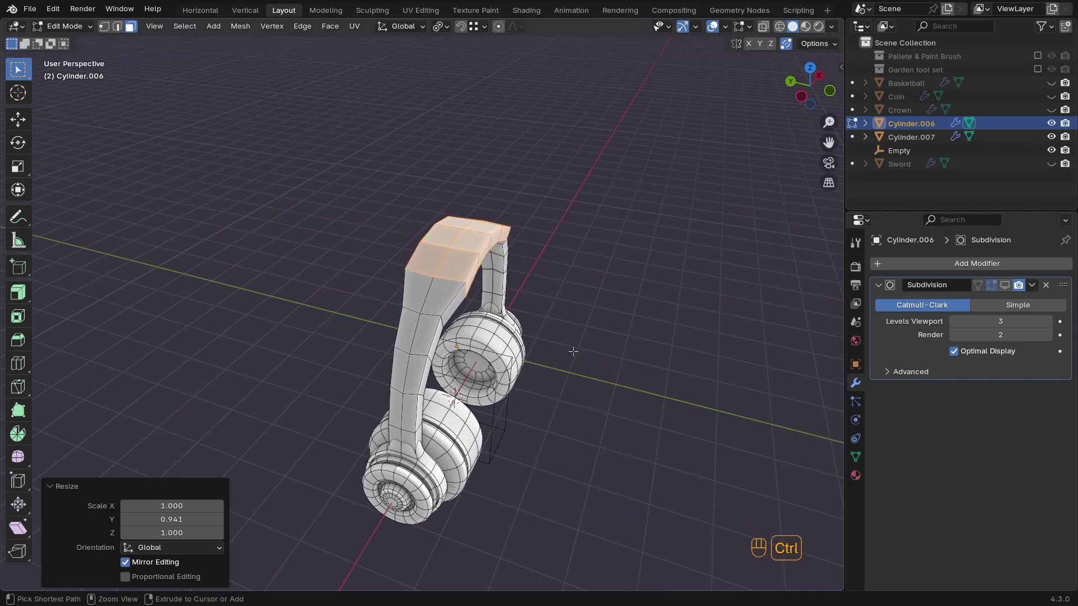
Extend the selection down the headband's sides, scale it to 1.396 along Y, and return to Object Mode
key(ctrl+KP_Add)
key(s)
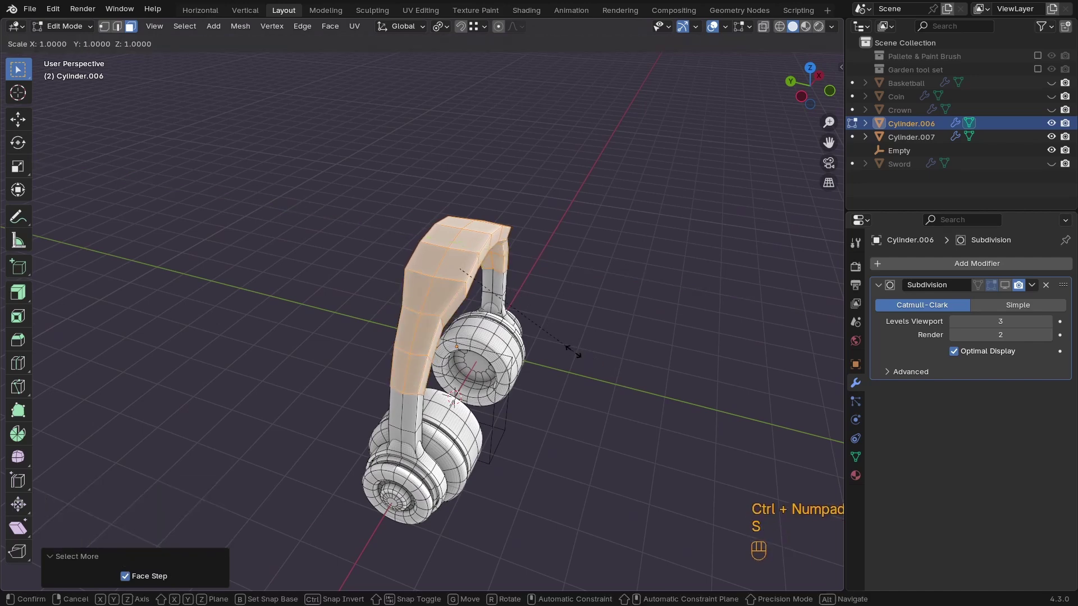
key(y)
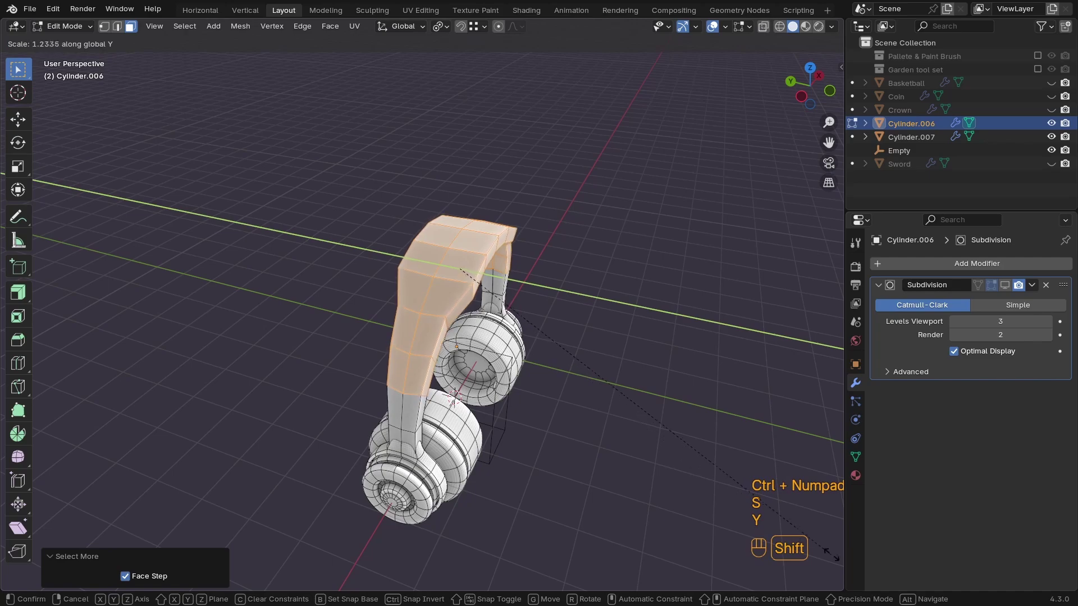
click(210, 64)
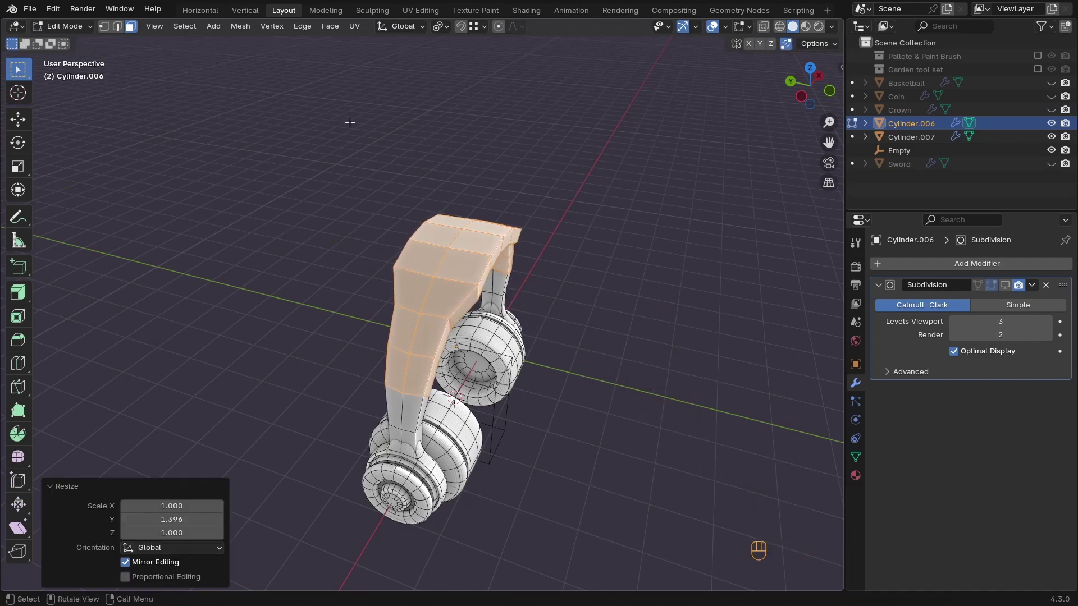
middle_drag(351, 121, 533, 342)
key(Tab)
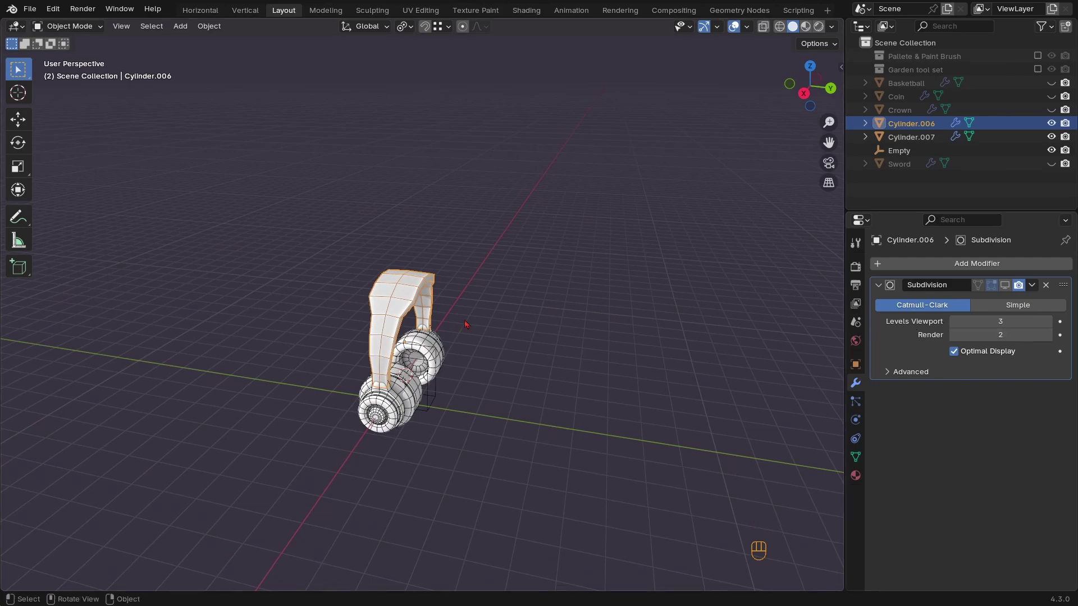
Widen only the headband's side segments along Y in Edit Mode by a factor of about 1.18 or slightly more
ctrl+middle_drag(465, 325, 400, 336)
scroll(449, 323, up, 2)
key(Tab)
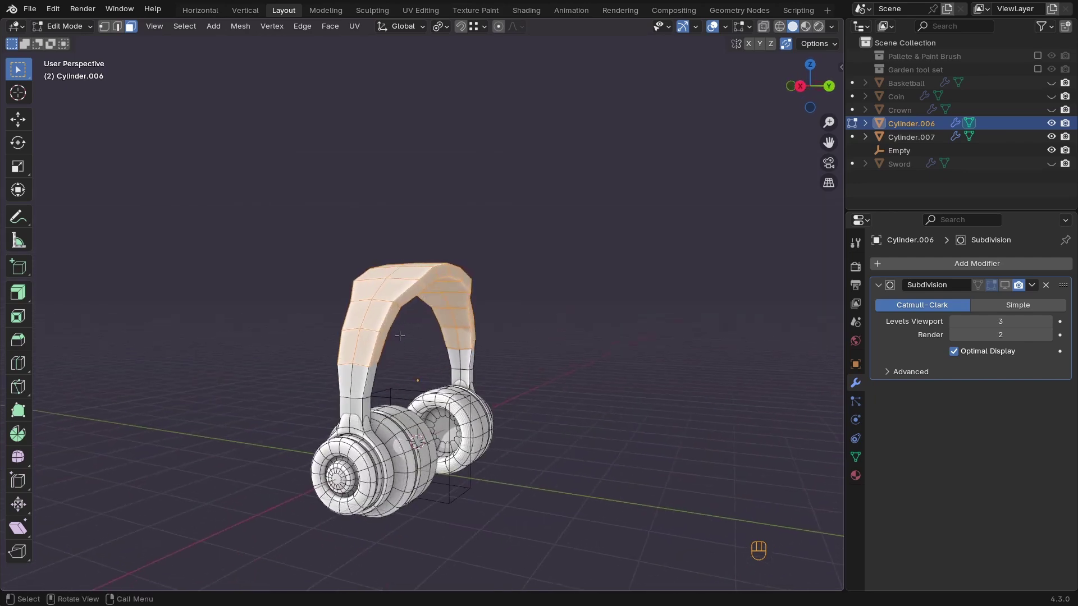
key(ctrl+KP_Add)
key(ctrl+KP_Add)
key(s)
key(y)
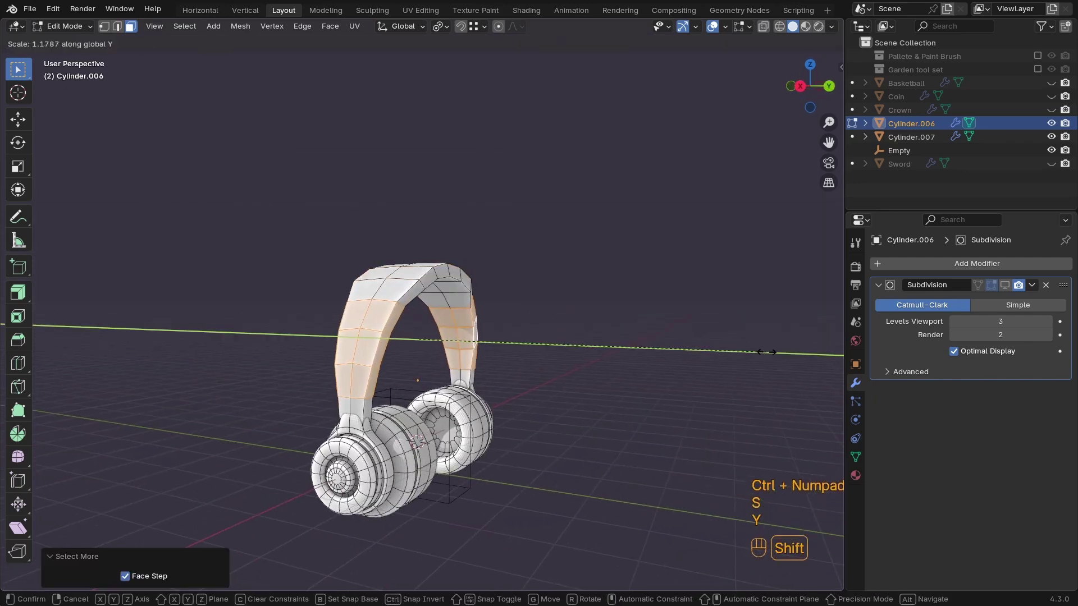
click(329, 310)
key(Tab)
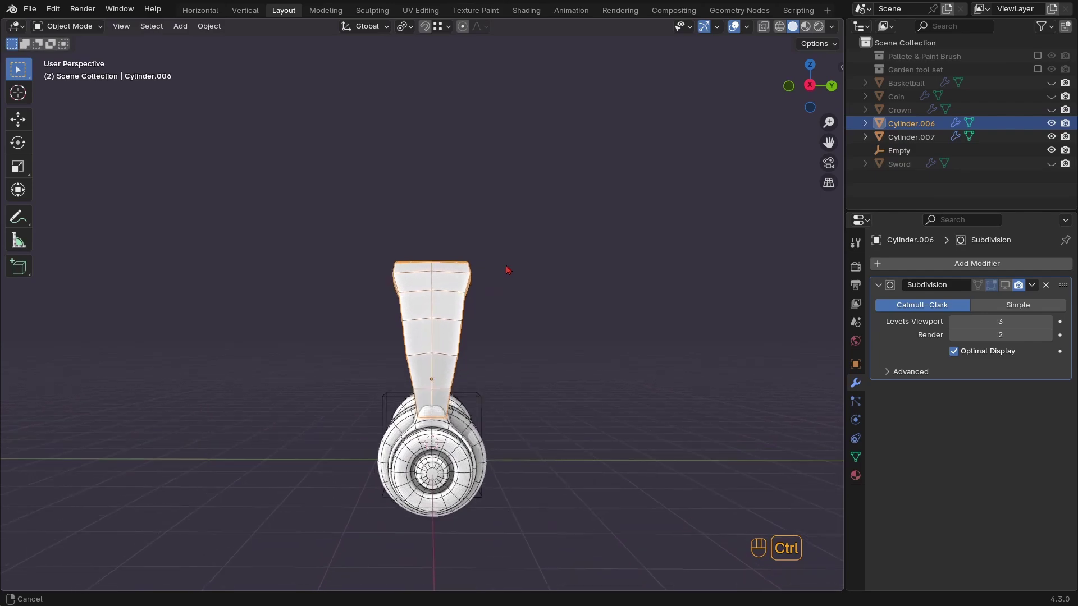
Scale the headband's side segments along Y once more, save the file, and turn the subdivision display back on
key(Tab)
middle_drag(506, 270, 494, 355)
key(s)
key(y)
click(704, 349)
key(Tab)
key(ctrl+s)
ctrl+middle_drag(494, 354, 450, 248)
click(1005, 285)
Select the face loop around the top of the ear cup's mount, duplicate it in place, and separate it into its own object
middle_drag(648, 306, 534, 340)
click(474, 356)
key(Tab)
alt+click(534, 340)
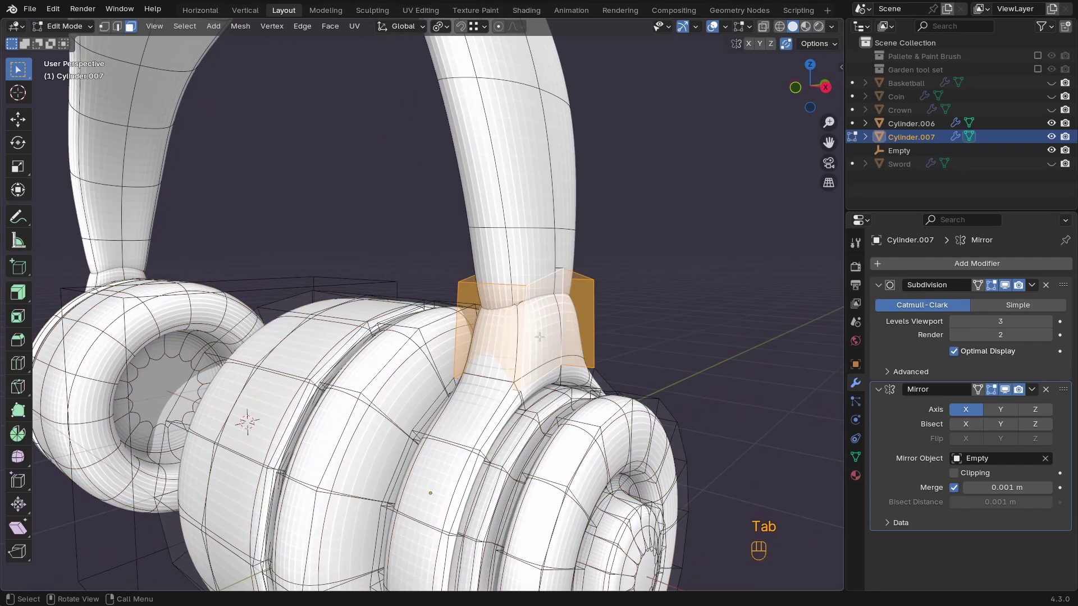
key(shift+d)
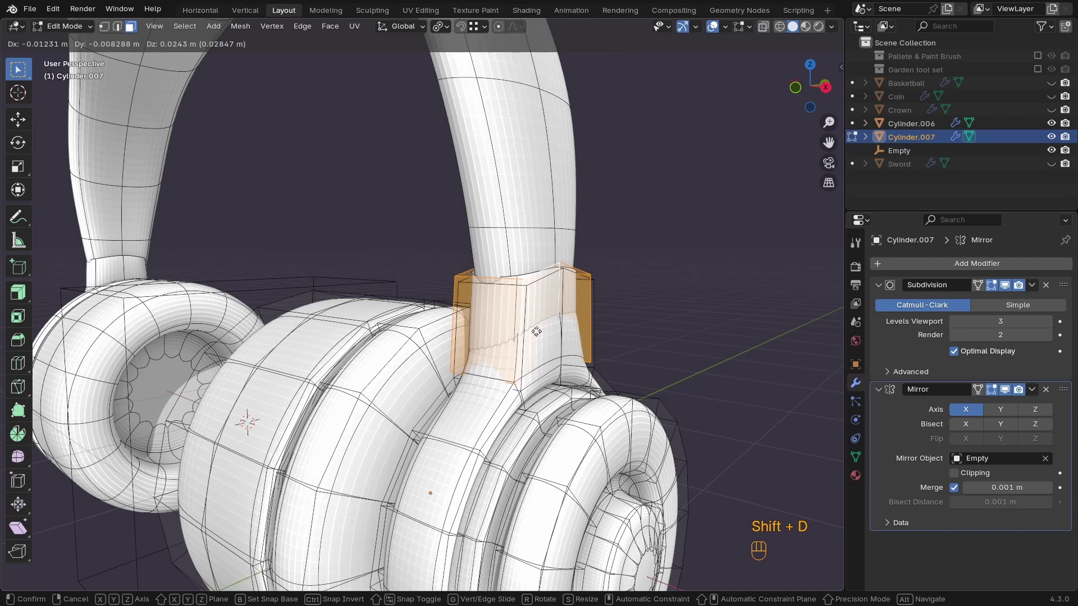
right_click(536, 331)
key(p)
click(536, 331)
key(Tab)
click(540, 326)
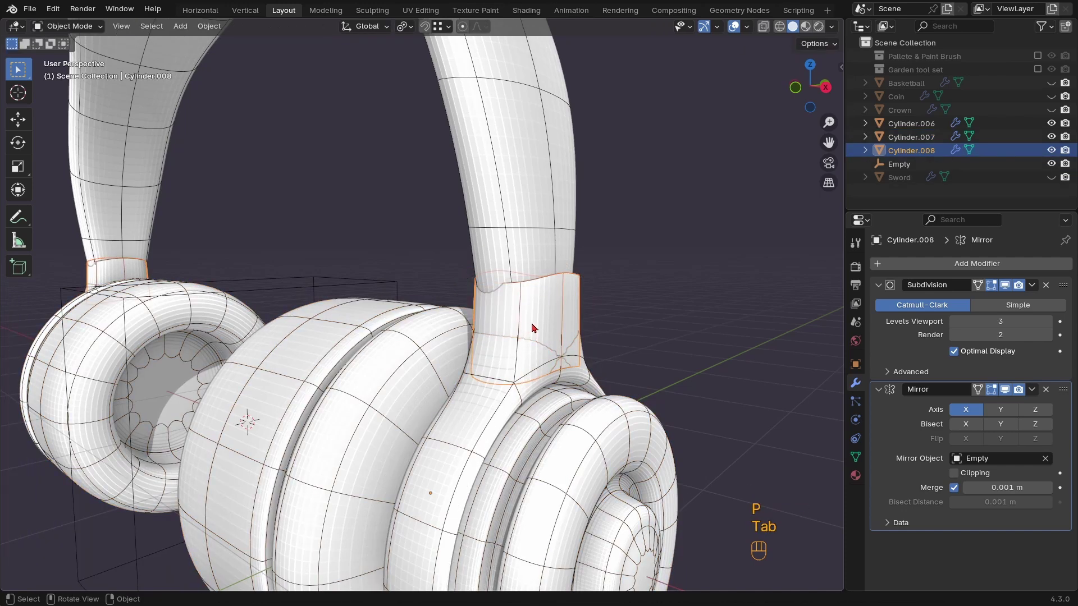
Thicken the separated collar by extruding all its faces along normals with an offset of 0.131 m
key(Tab)
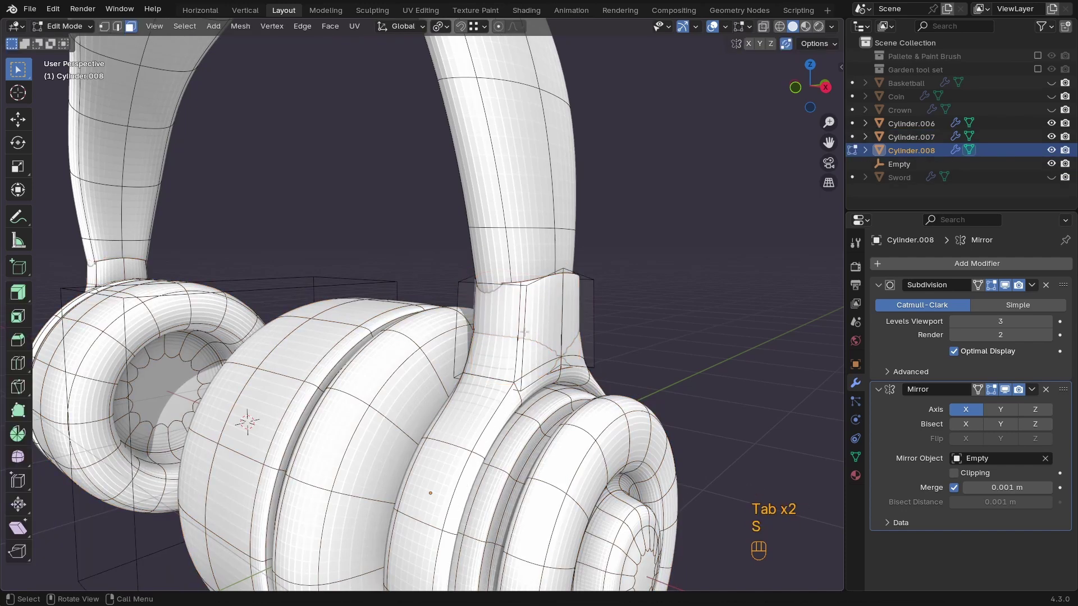
key(alt+e)
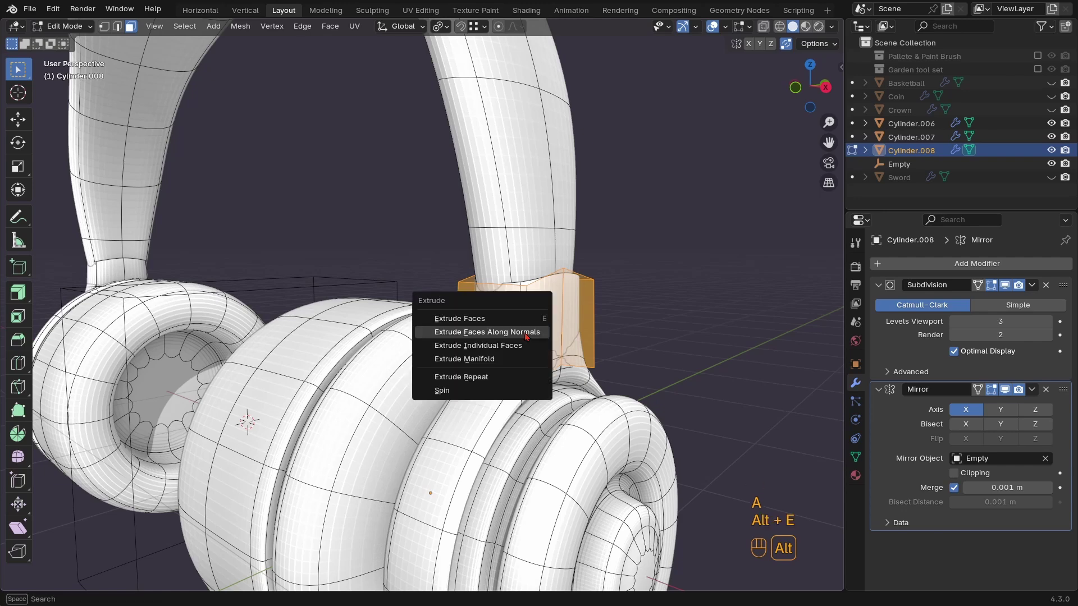
click(524, 332)
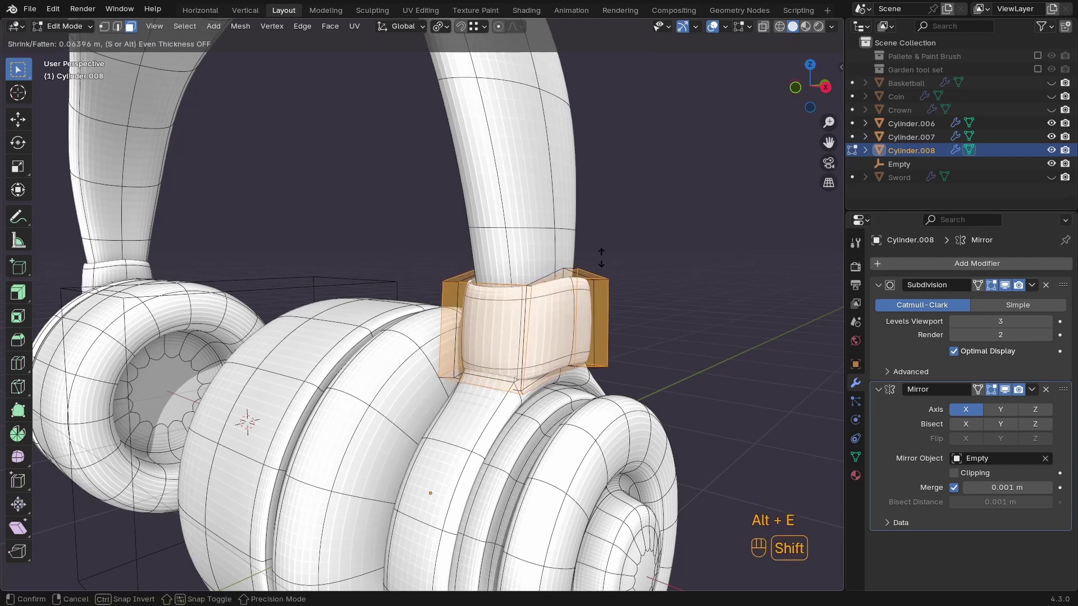
click(659, 184)
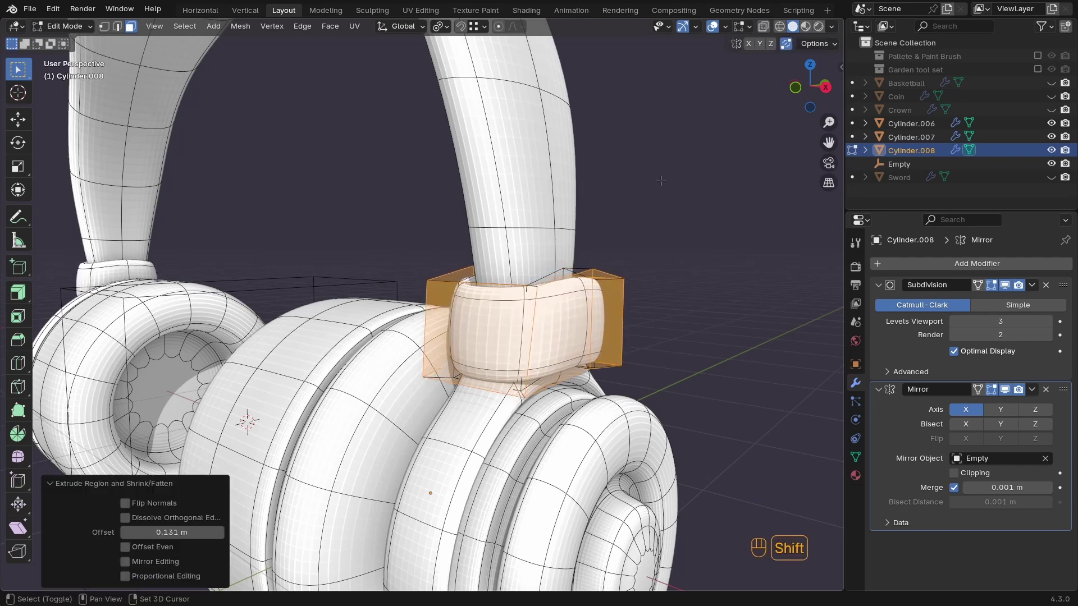
Select the collar's top faces in wireframe, move them up about 0.142 m along Z, and return to solid shading
key(z)
drag(654, 227, 415, 285)
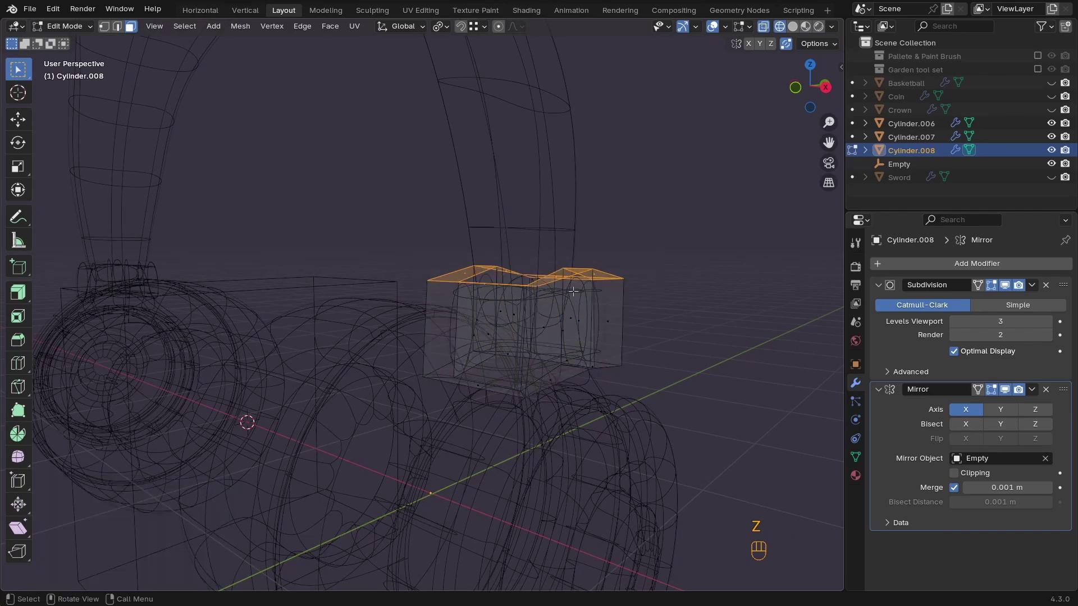
key(g)
key(z)
click(541, 308)
key(z)
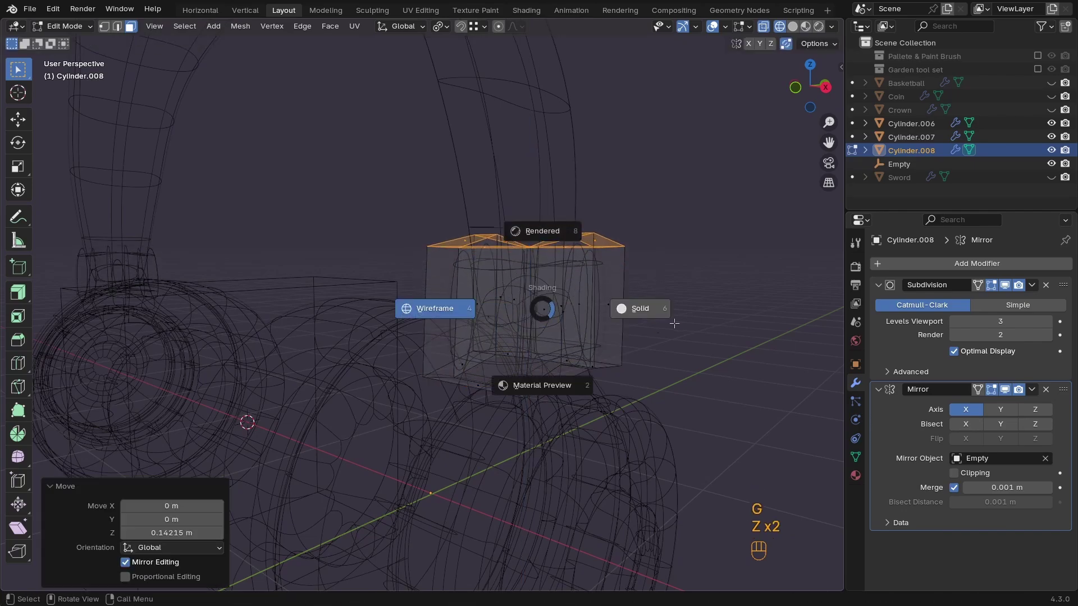
click(637, 308)
Select all of the collar's faces and narrow the collar along X by a scale factor of about 0.62
middle_drag(531, 321, 476, 313)
key(Tab)
key(Tab)
key(a)
middle_drag(519, 363, 625, 397)
key(s)
key(y)
key(x)
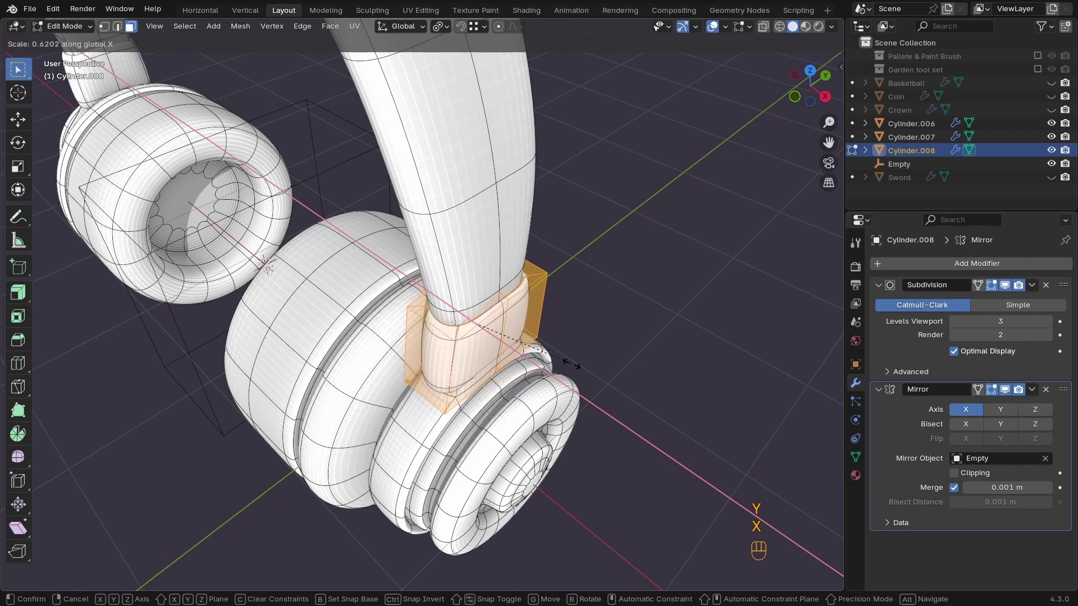
click(571, 364)
Fine-tune the collar's fit around the headband by rescaling it along X and shifting it along X
key(Tab)
mouse_move(571, 363)
middle_down()
mouse_move(583, 304)
mouse_move(601, 351)
mouse_move(588, 365)
middle_up()
key(Tab)
key(s)
key(x)
click(582, 305)
key(g)
key(x)
click(581, 306)
key(s)
key(x)
click(567, 313)
key(Tab)
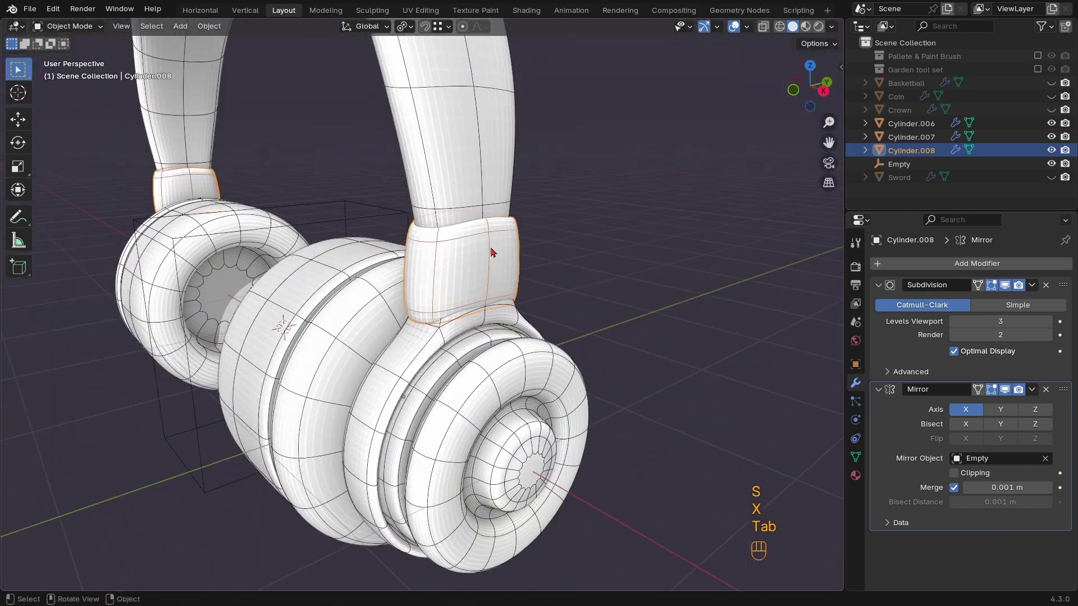
Select the whole collar mesh and move it slightly up along Z
key(Tab)
key(a)
key(g)
key(z)
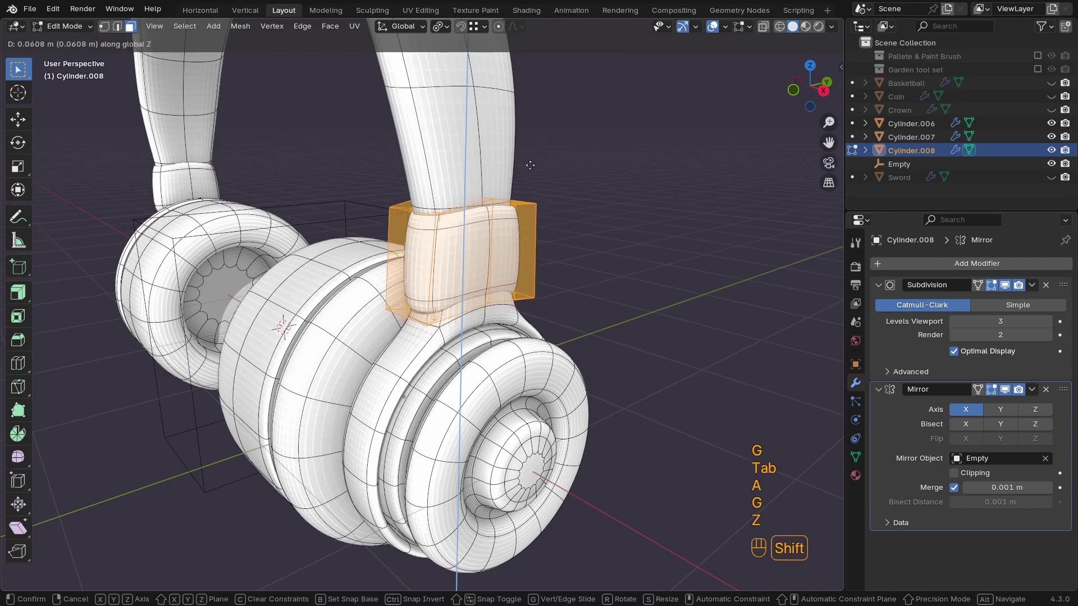
click(479, 350)
Select the collar's bottom faces in wireframe, scale them along X, and return to object mode in solid shading
key(shift+z)
drag(275, 283, 275, 284)
key(shift+z)
key(s)
key(x)
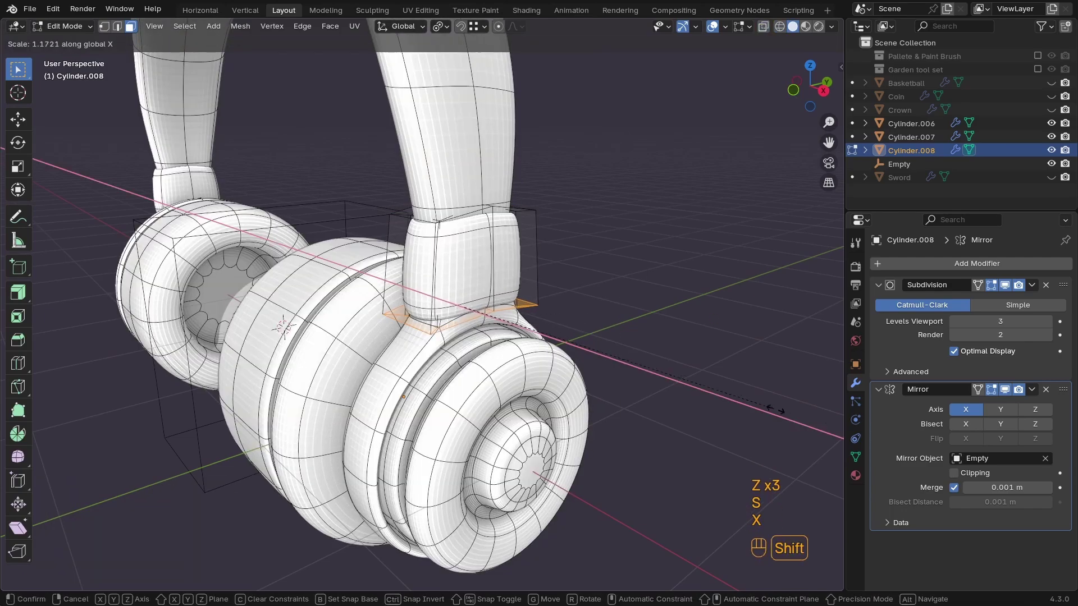
click(115, 433)
middle_drag(402, 416, 426, 381)
key(Tab)
Deselect the collar, frame the whole headphones, and hide the viewport overlays
scroll(626, 281, down, 3)
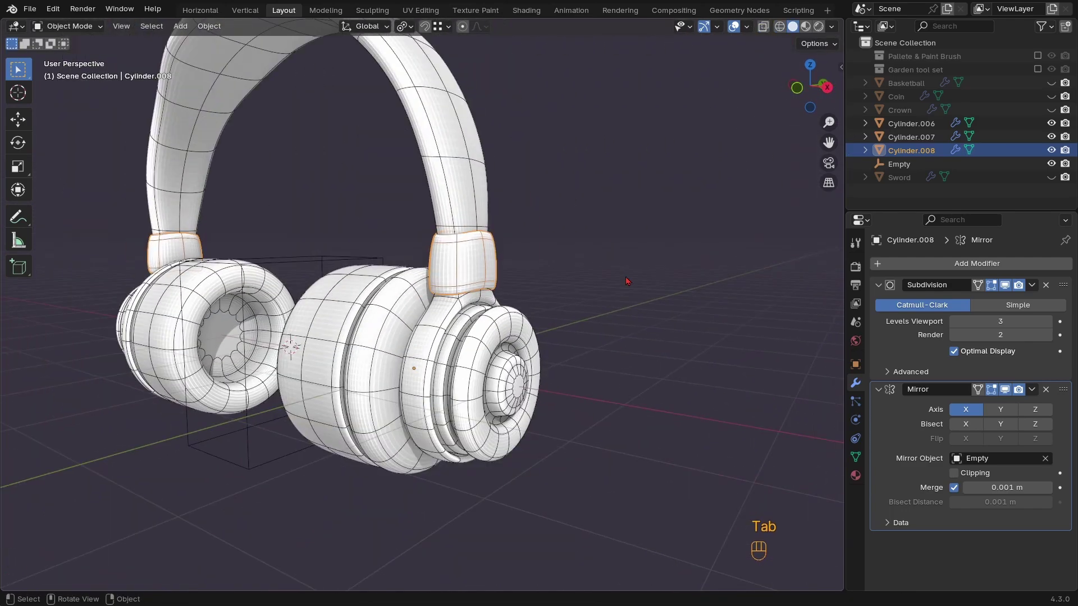
click(627, 282)
middle_drag(627, 282, 590, 383)
scroll(505, 365, down, 4)
middle_drag(268, 278, 623, 300)
scroll(548, 302, down, 2)
shift+middle_drag(547, 302, 543, 362)
ctrl+middle_drag(543, 362, 528, 289)
shift+middle_drag(524, 318, 451, 294)
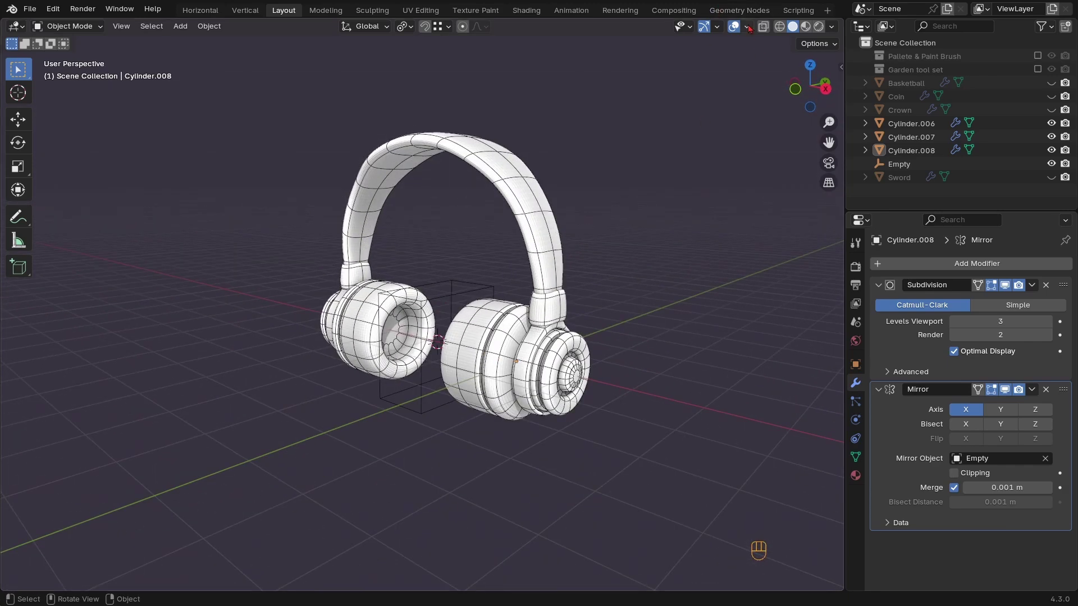
click(730, 29)
ctrl+middle_drag(646, 236, 524, 310)
Apply Shade Auto Smooth with a 30° angle to all the headphone objects and deselect them
key(a)
right_click(522, 310)
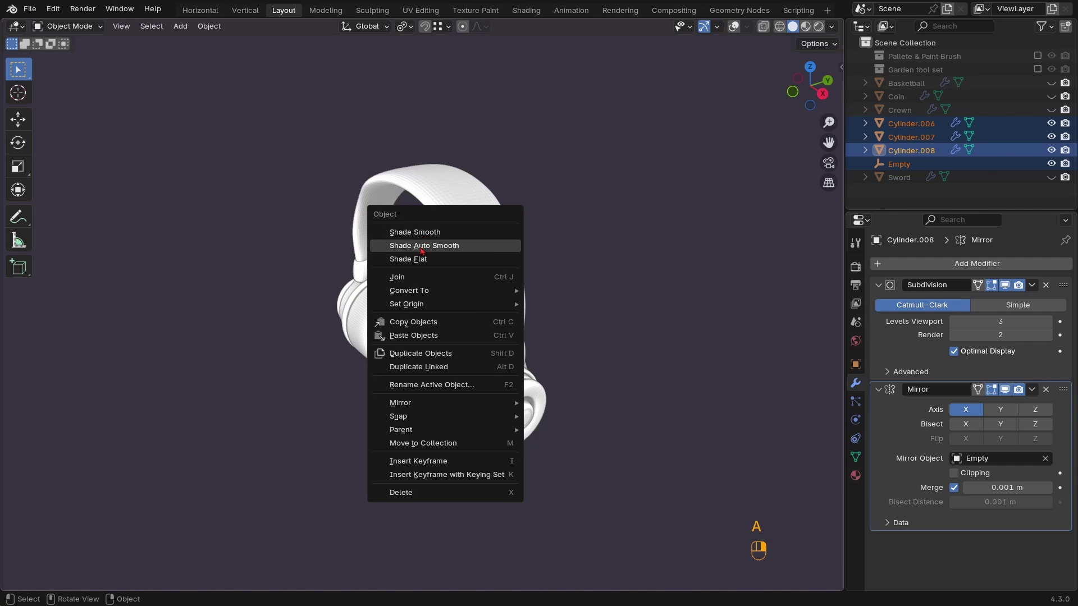
click(483, 244)
middle_drag(483, 243, 557, 219)
scroll(558, 218, up, 3)
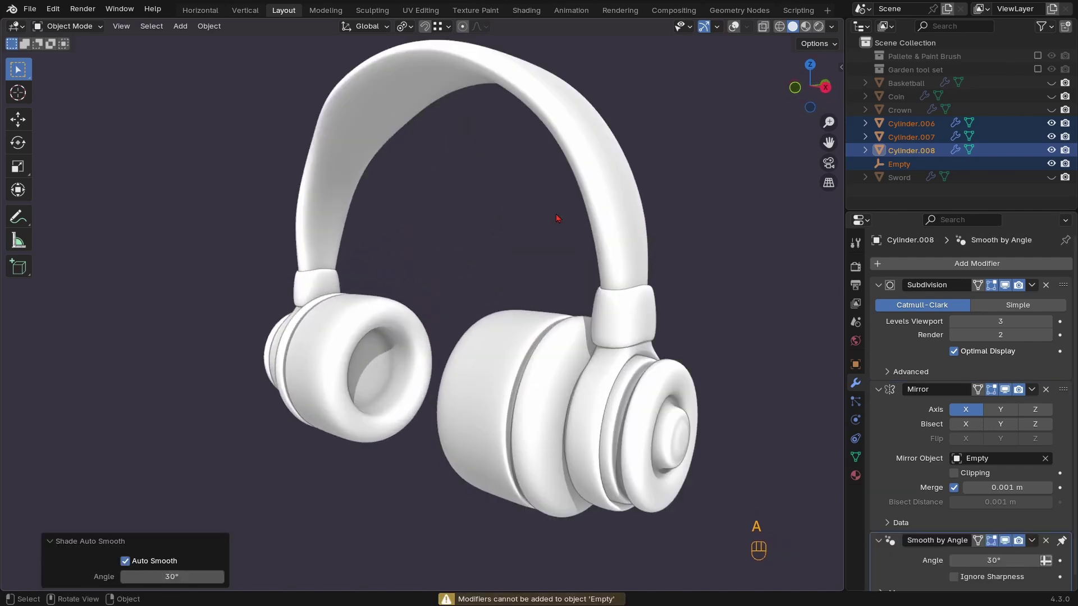
click(672, 268)
Switch the viewport lighting to MatCap, try the black-and-white and glossy grey spheres, and settle on the polished metal one
click(832, 27)
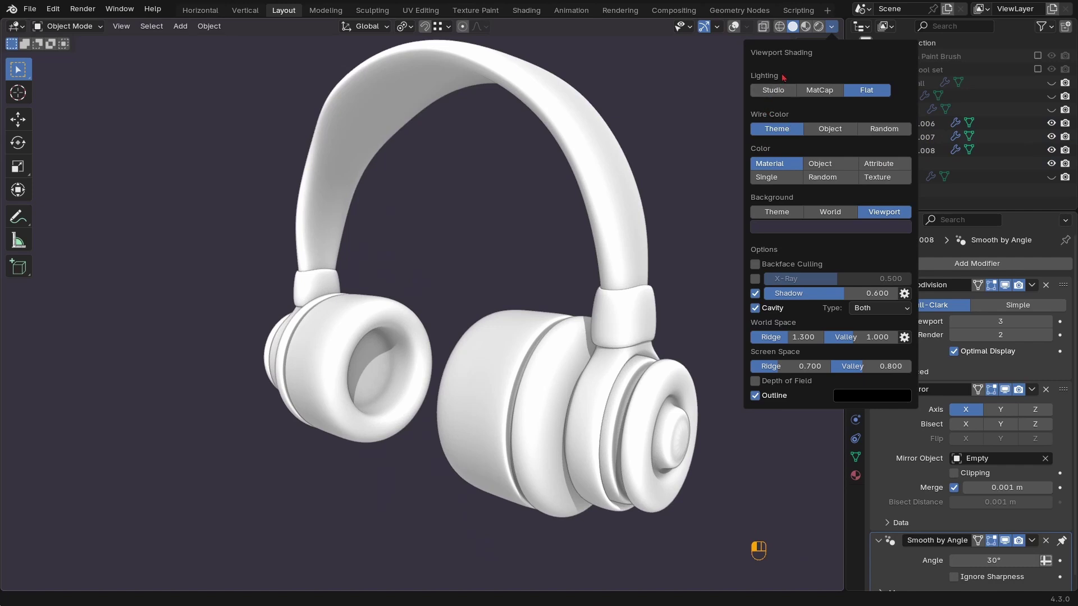
click(819, 90)
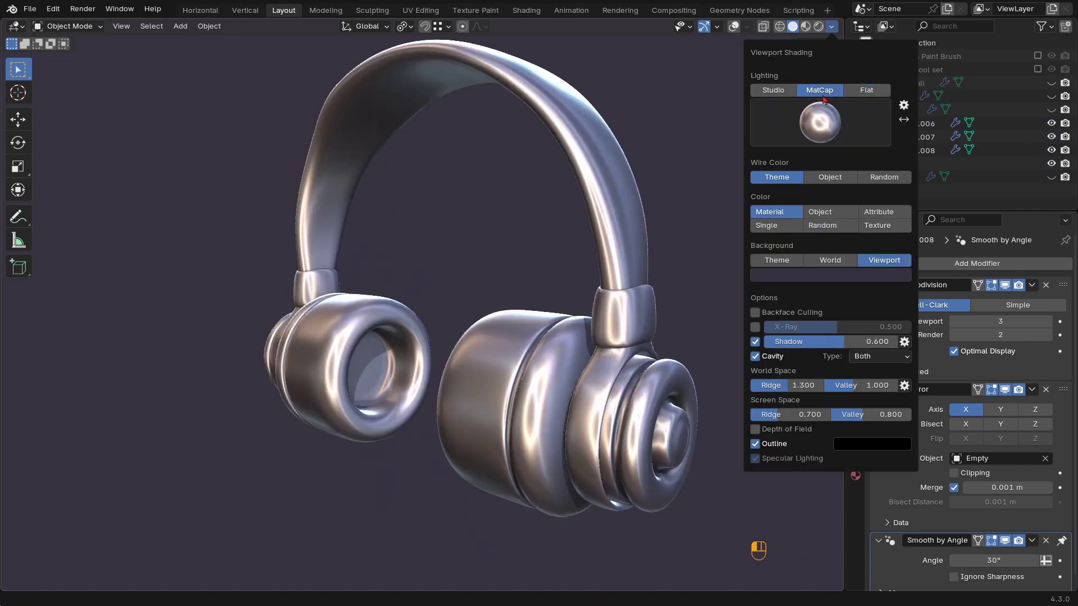
click(822, 134)
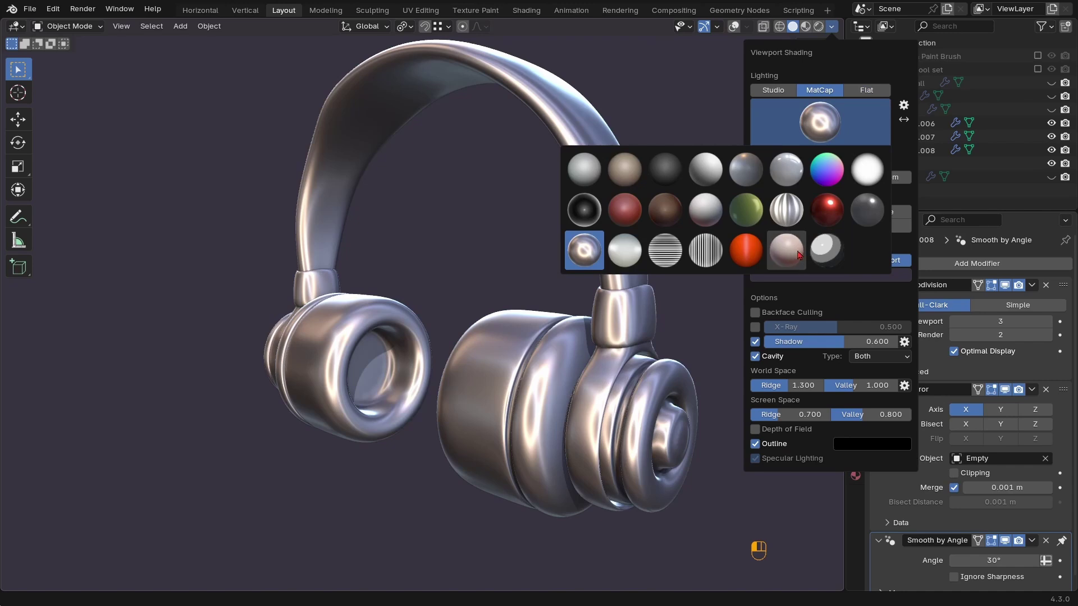
click(825, 249)
click(824, 112)
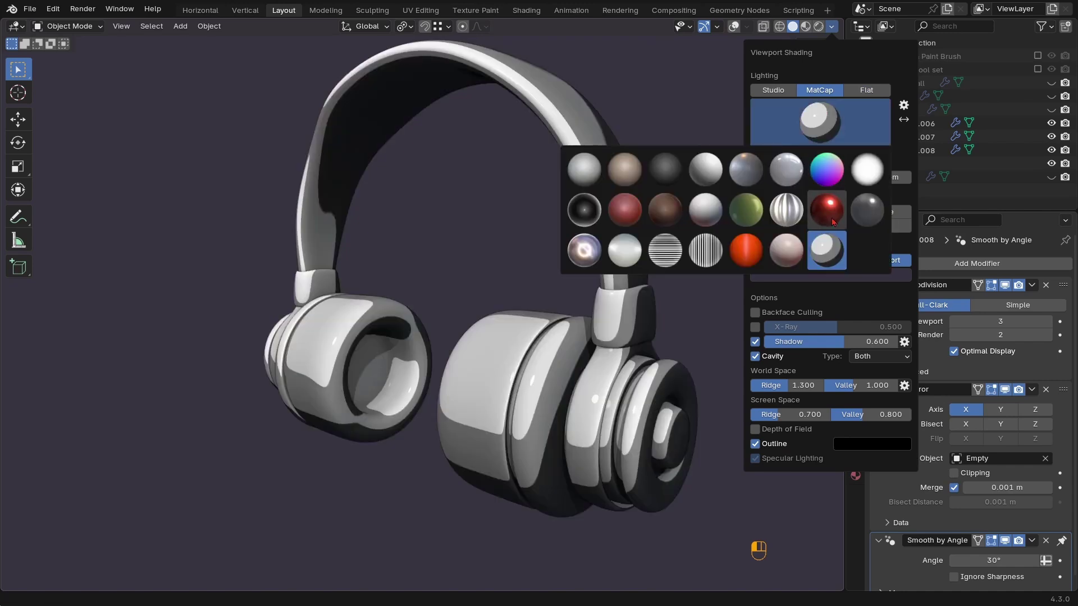
click(786, 170)
click(836, 137)
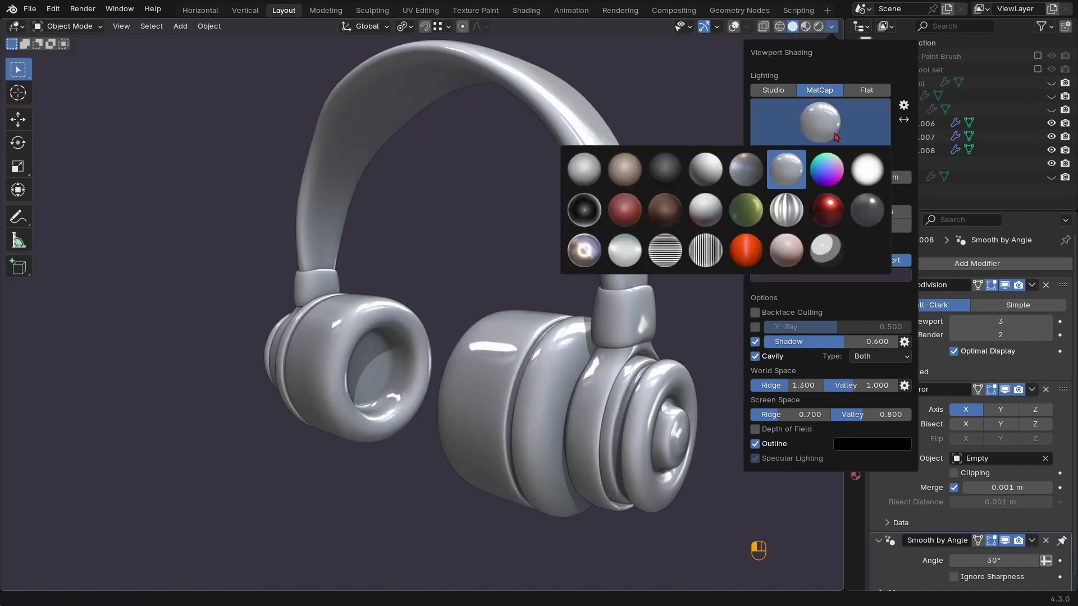
click(584, 255)
Select the ear cup's cushion section including its outer ring in front wireframe view and scale it uniformly by 1.171
mouse_move(477, 251)
middle_down()
mouse_move(549, 248)
mouse_move(543, 306)
middle_up()
mouse_move(543, 306)
middle_down()
mouse_move(491, 308)
mouse_move(514, 312)
middle_up()
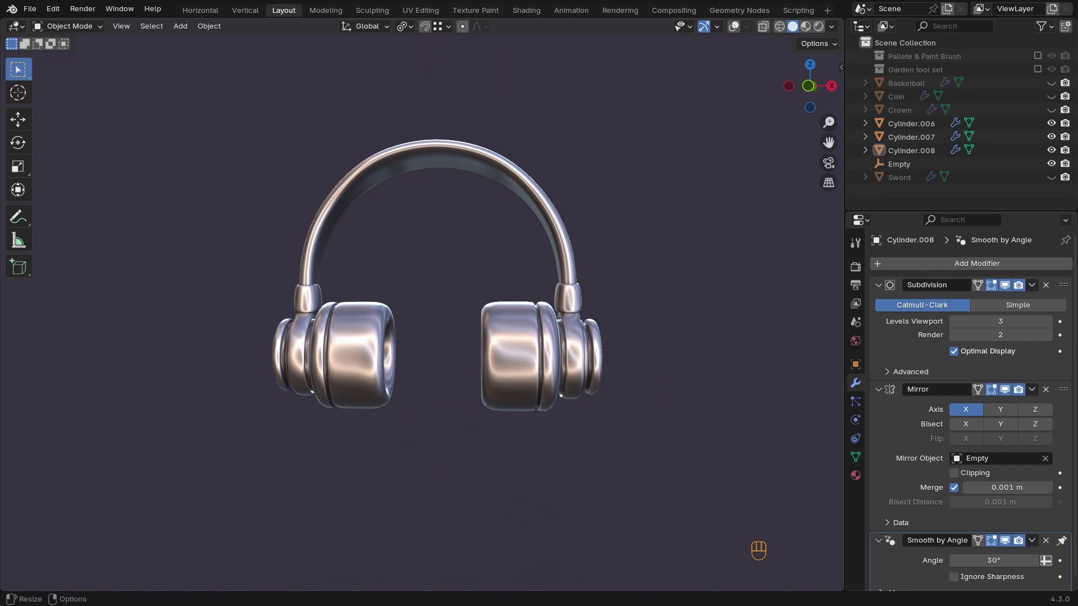
scroll(550, 372, up, 2)
click(524, 361)
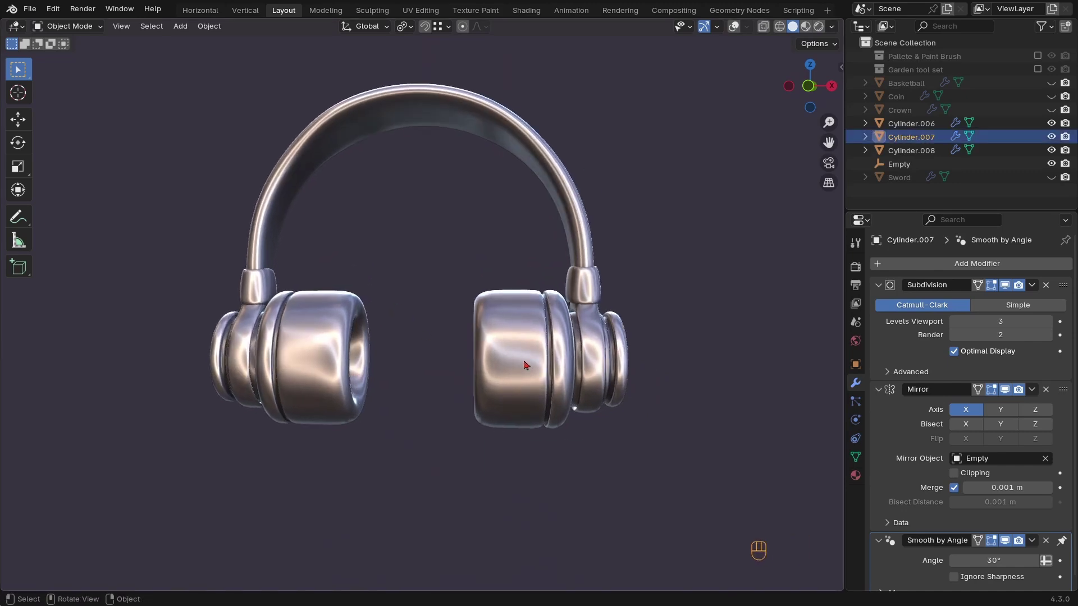
key(KP_1)
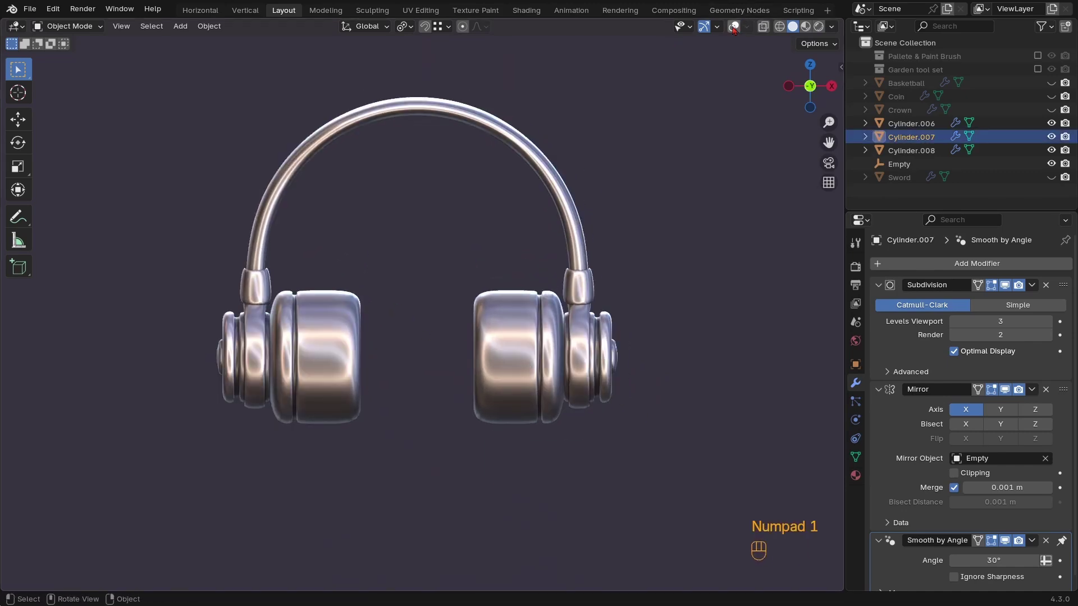
key(Tab)
key(z)
ctrl+middle_drag(494, 348, 505, 337)
shift+middle_drag(505, 337, 507, 335)
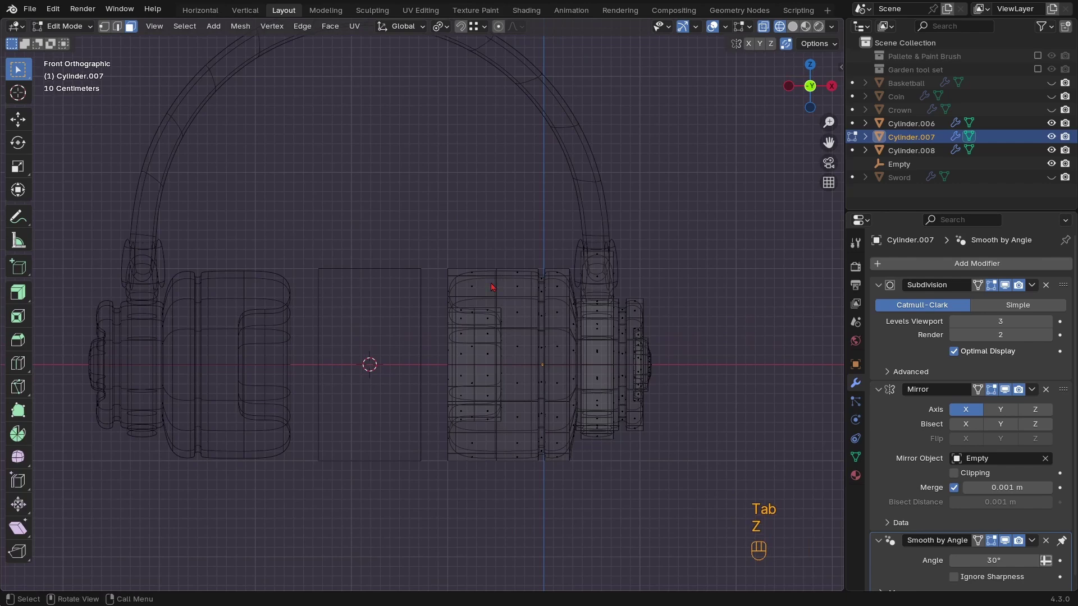
drag(398, 219, 539, 559)
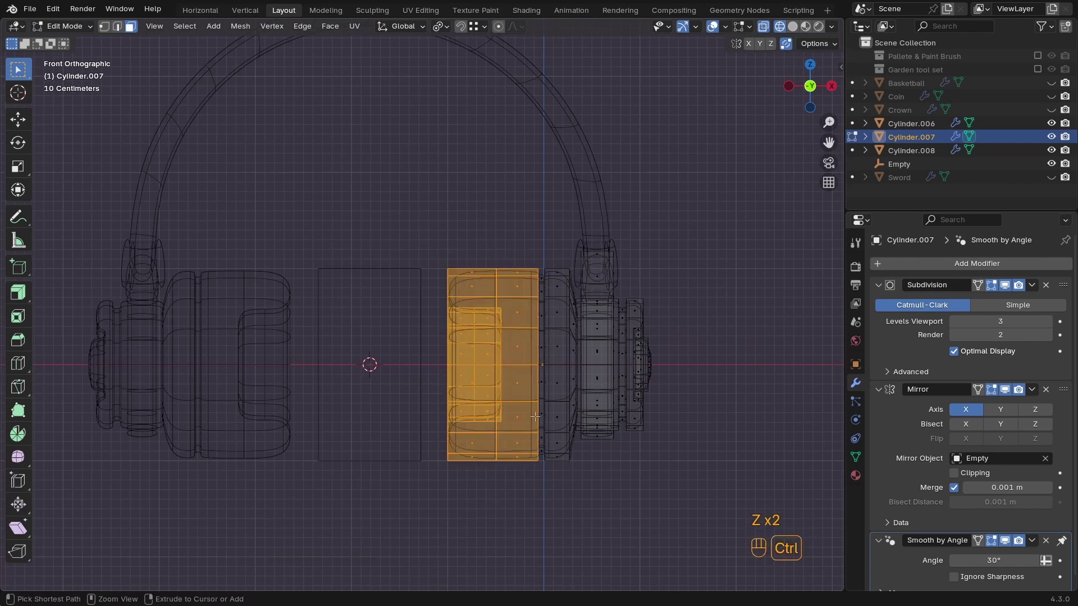
key(ctrl+KP_Add)
key(ctrl+KP_Add)
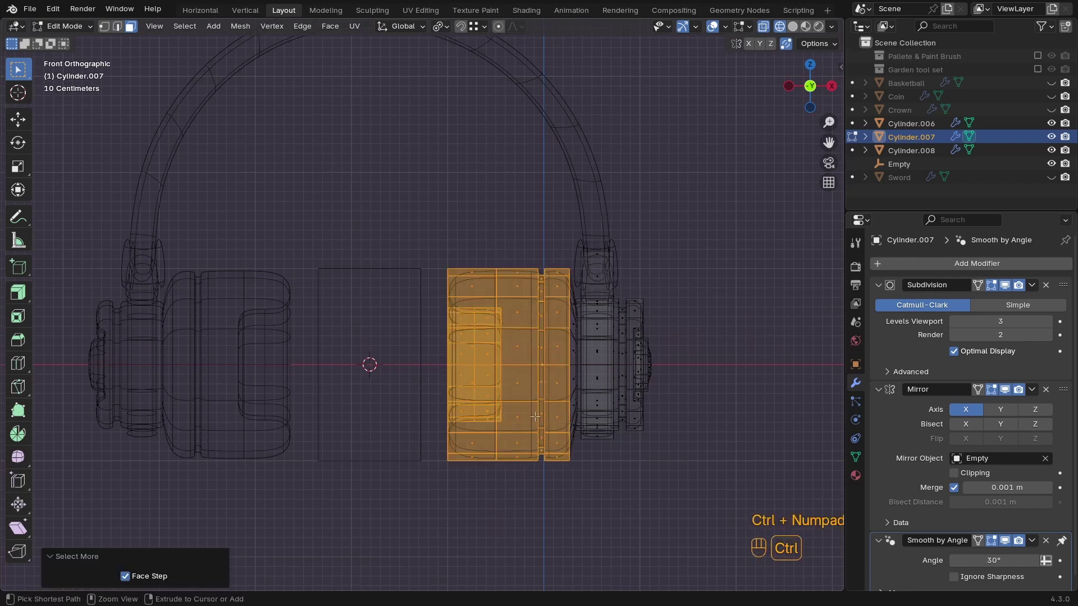
key(s)
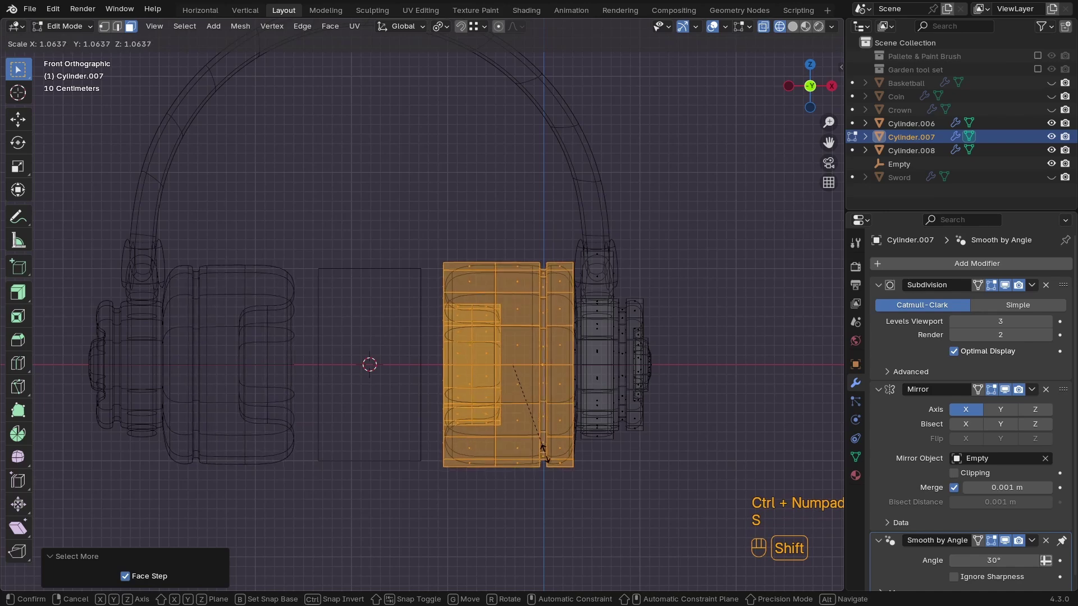
click(567, 496)
Move the enlarged cushion section inward along X, away from the ear cup's mount, and return to solid shading
key(g)
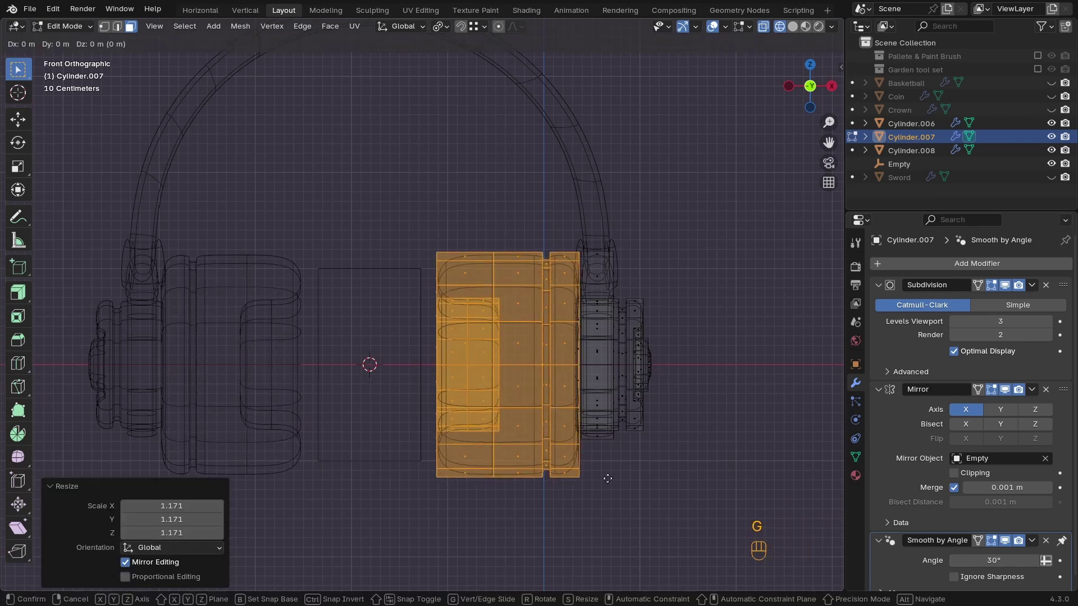
key(x)
click(500, 482)
key(Tab)
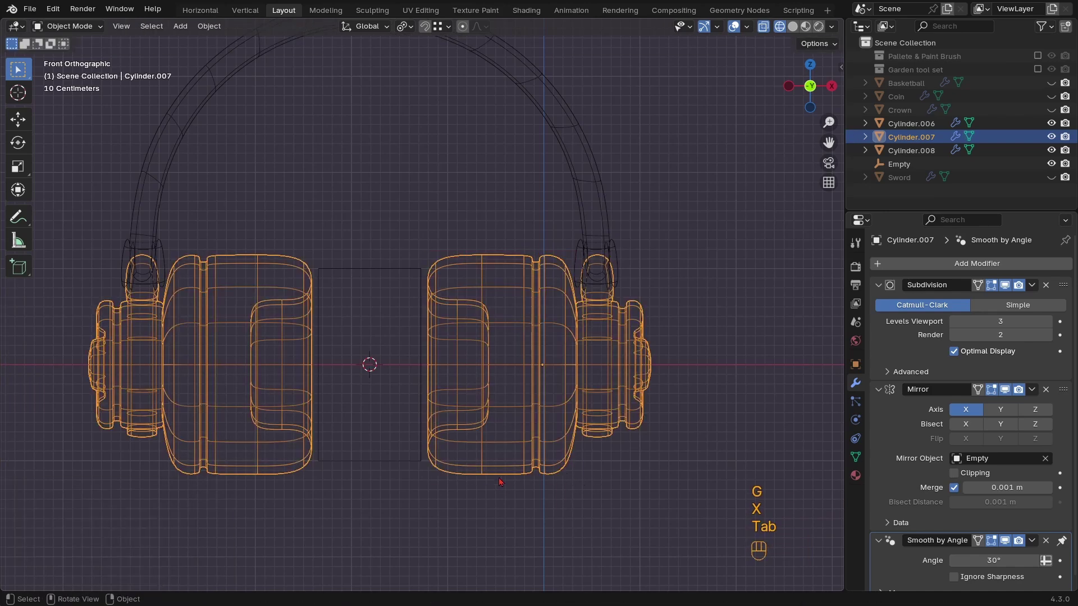
key(z)
mouse_move(500, 481)
middle_down()
mouse_move(501, 381)
mouse_move(550, 337)
mouse_move(590, 320)
mouse_move(565, 310)
mouse_move(548, 348)
mouse_move(607, 359)
mouse_move(517, 368)
mouse_move(475, 356)
mouse_move(512, 290)
mouse_move(555, 291)
middle_up()
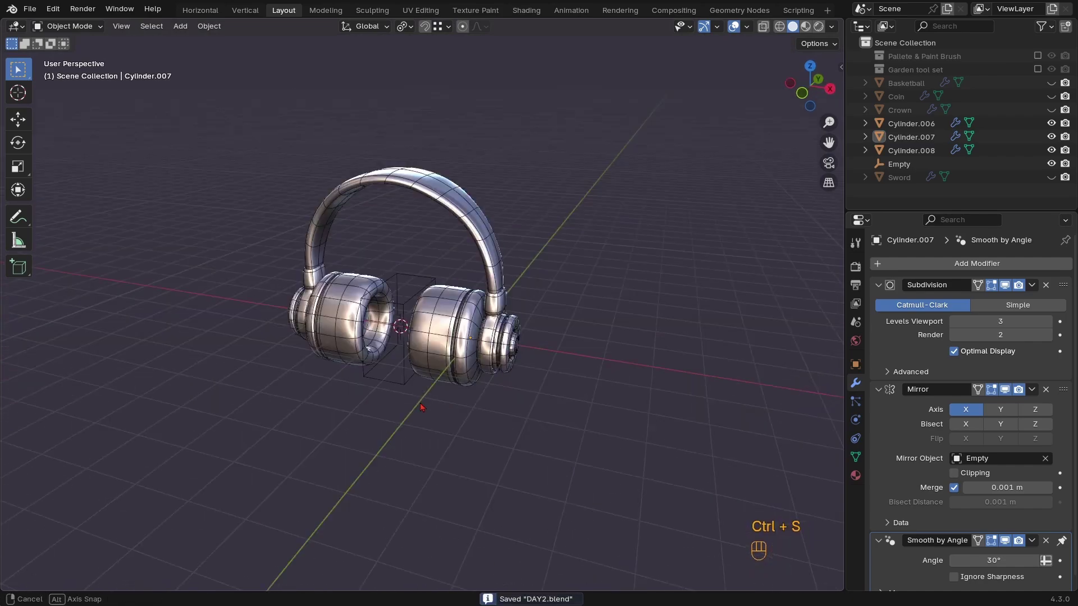
Hide the viewport overlays, save the file, and select all the headphone parts
middle_drag(617, 168, 711, 45)
click(734, 26)
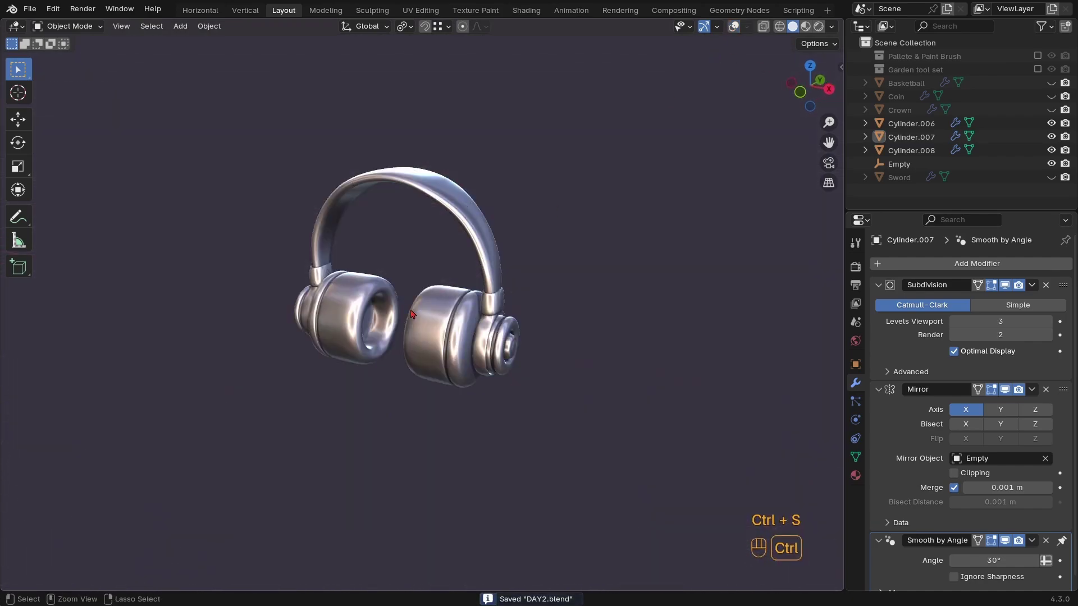
middle_drag(427, 270, 485, 256)
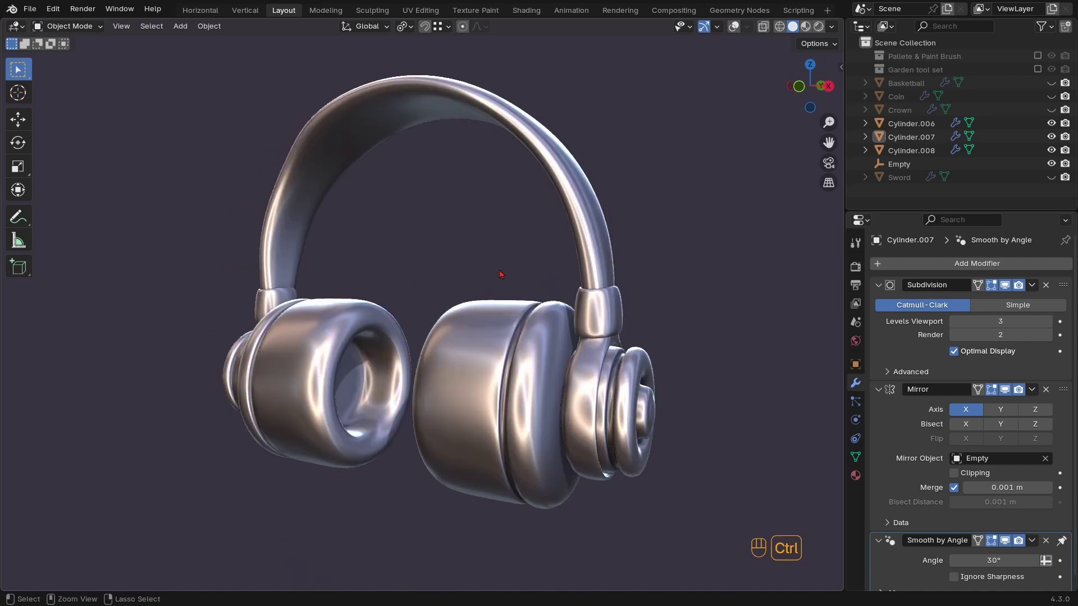
key(ctrl+s)
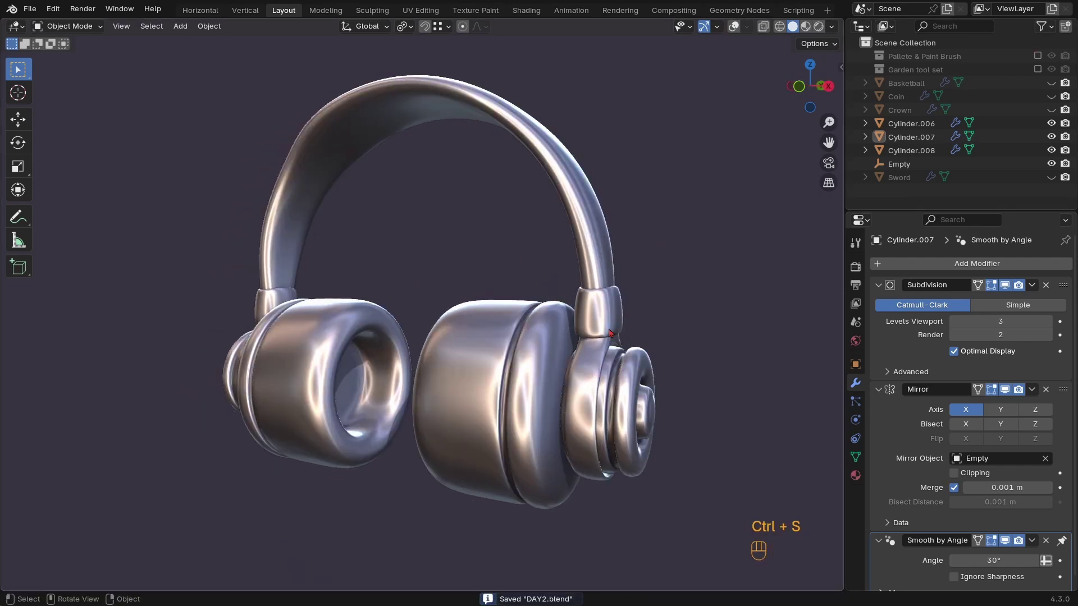
scroll(611, 333, down, 3)
drag(650, 226, 308, 445)
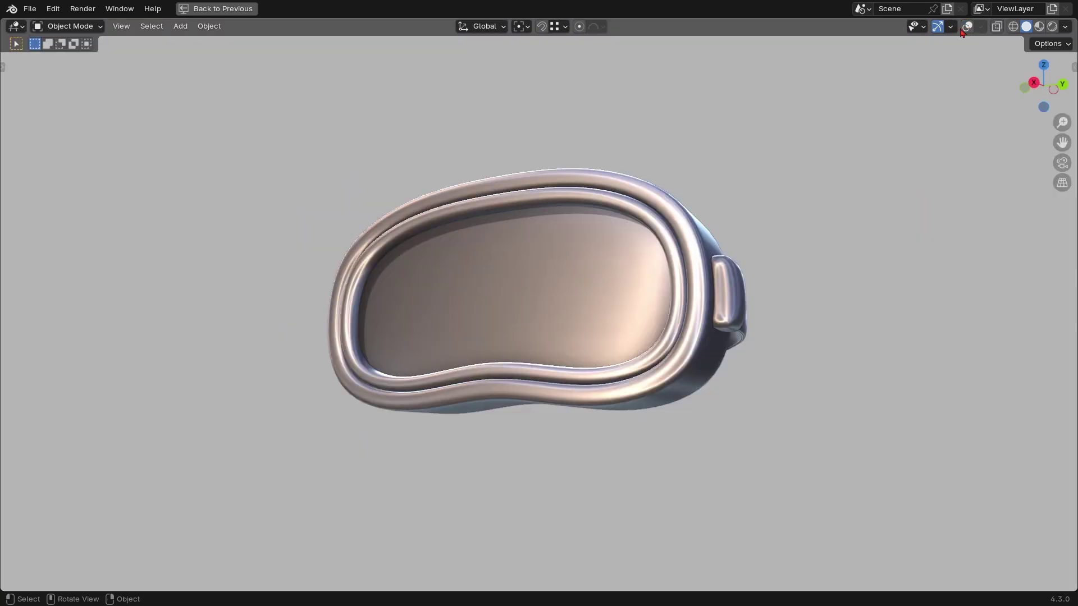
Show the overlays on the finished goggles model and trackball-rotate it to examine its frame, strap and topology
click(966, 28)
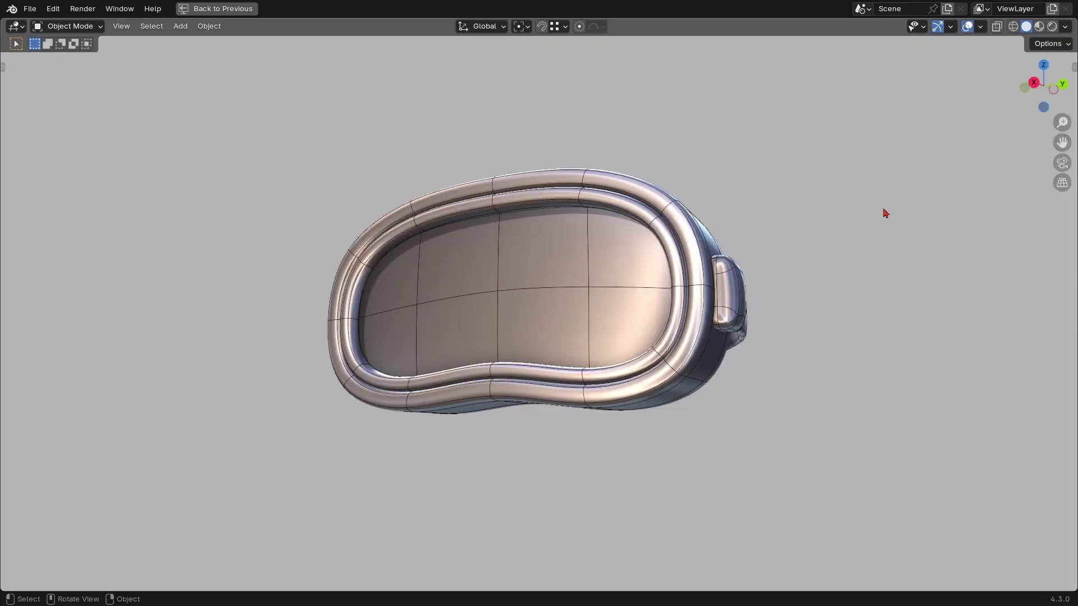
key(r)
key(r)
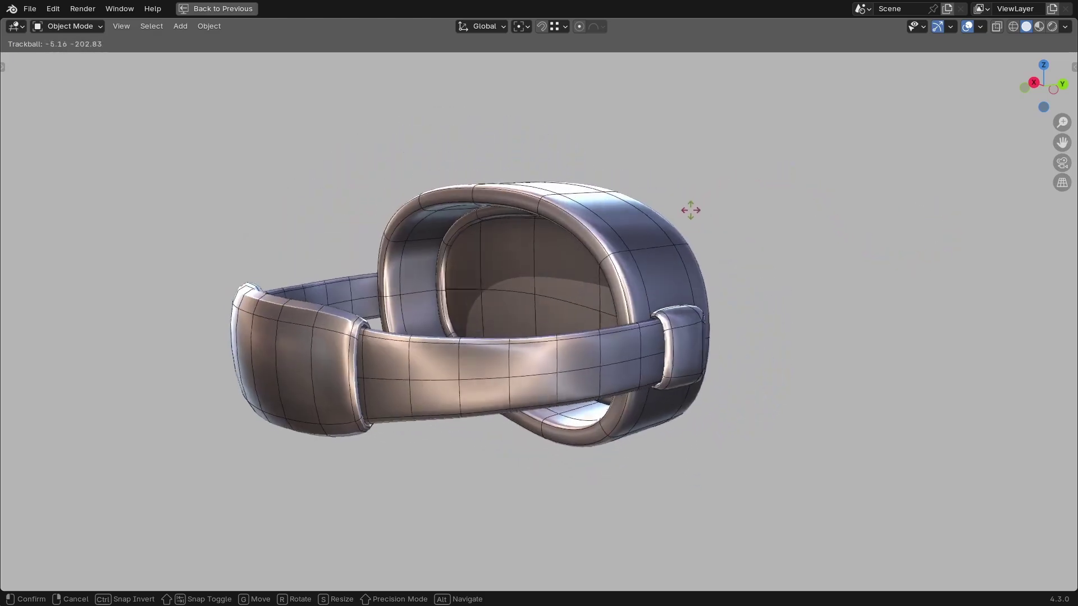
Add a 2 m plane at the origin, view it from the top, and start editing its edges
key(shift+a)
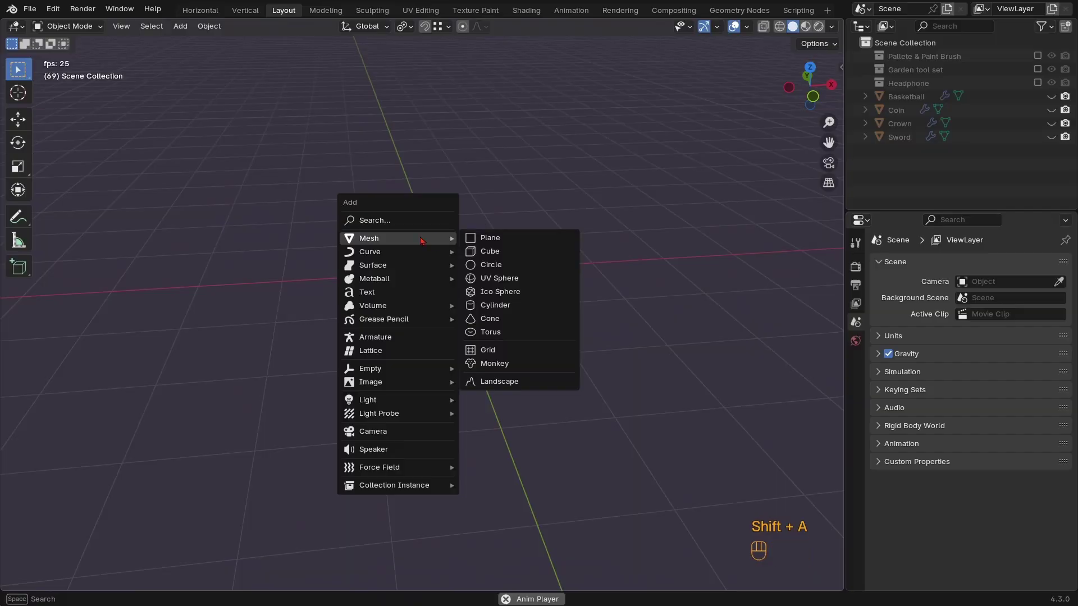
click(502, 241)
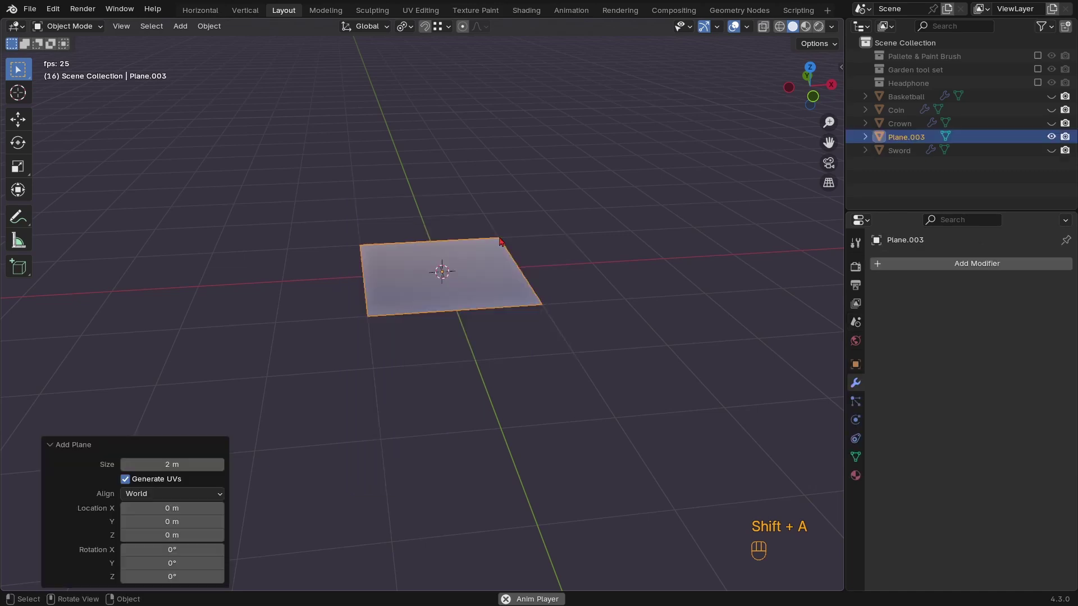
key(KP_7)
mouse_move(510, 289)
ctrl+middle_down()
mouse_move(493, 250)
mouse_move(517, 274)
ctrl+middle_up()
key(Tab)
key(2)
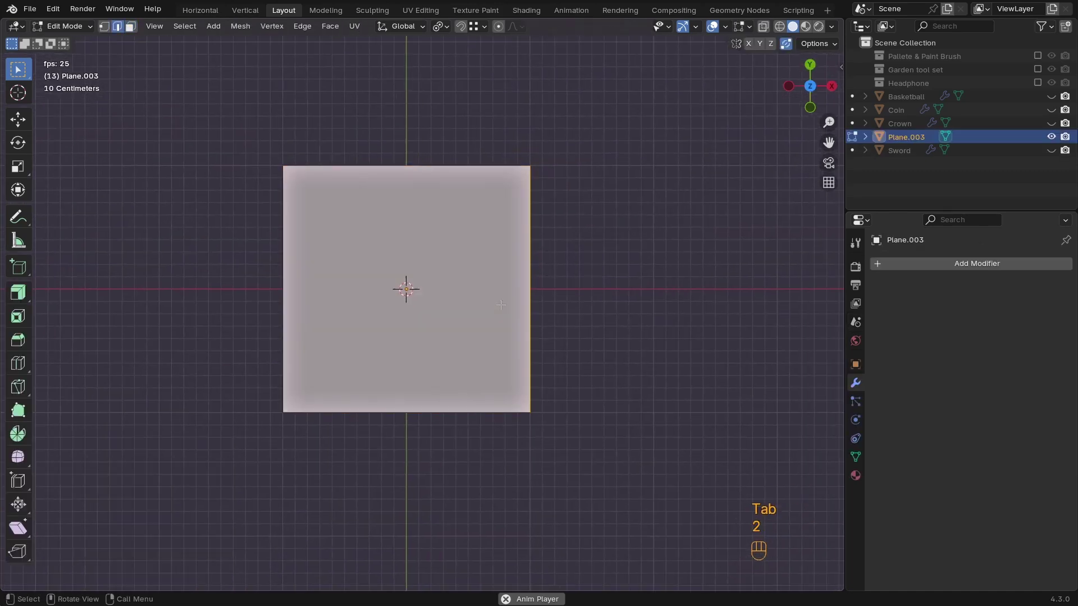
Extrude the plane's right edge 2 m along X in wireframe and return to solid shading
key(shift+z)
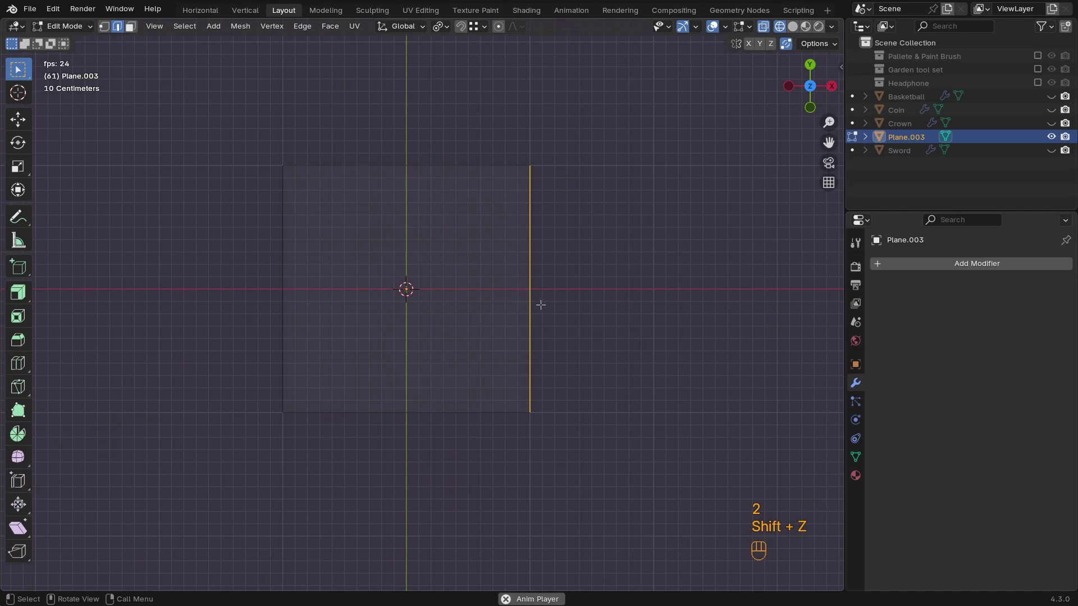
key(e)
key(x)
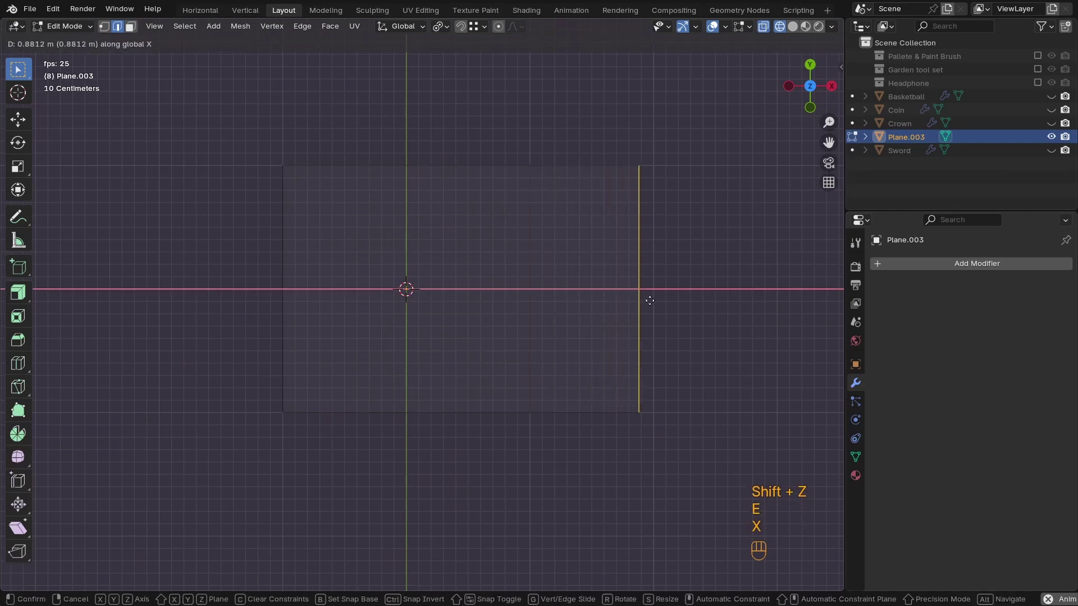
key(2)
click(649, 301)
scroll(650, 299, down, 3)
key(z)
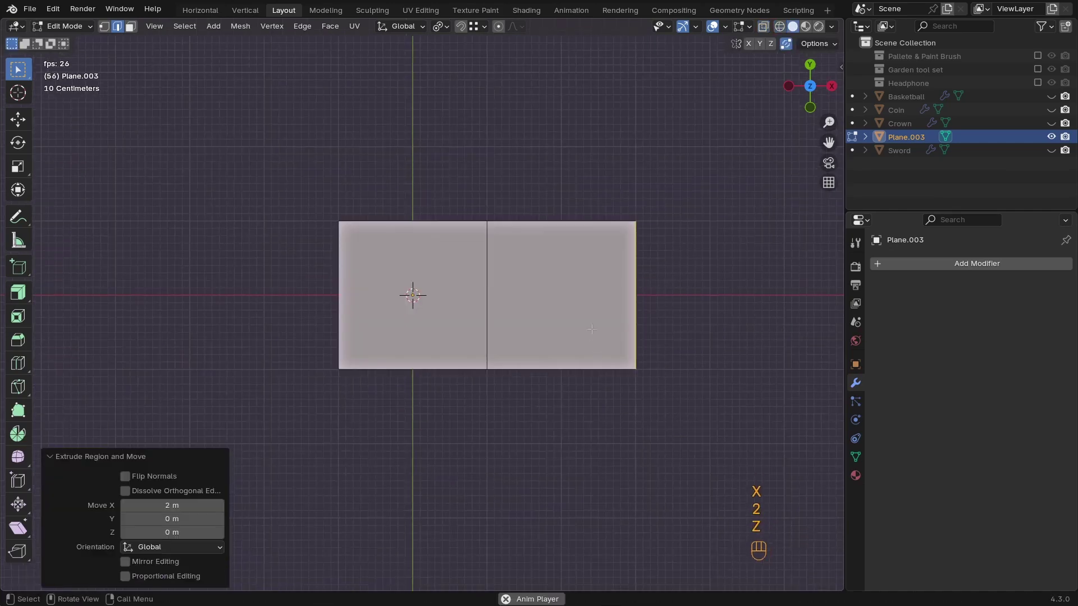
Subdivide all edges of the extended plane with 1 cut and return to the top view
middle_drag(592, 329, 556, 294)
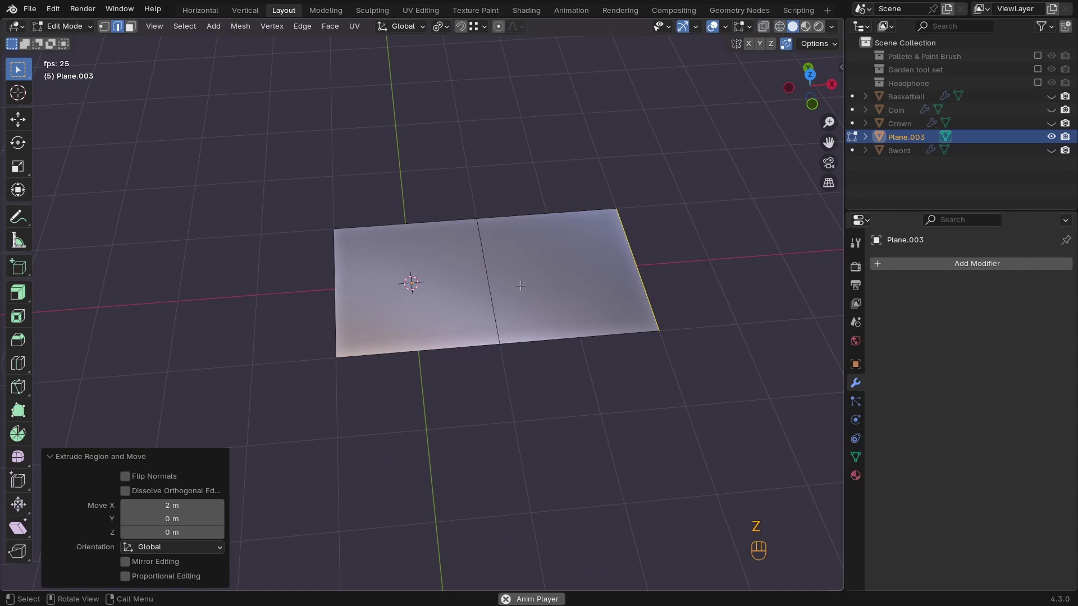
key(a)
right_click(548, 287)
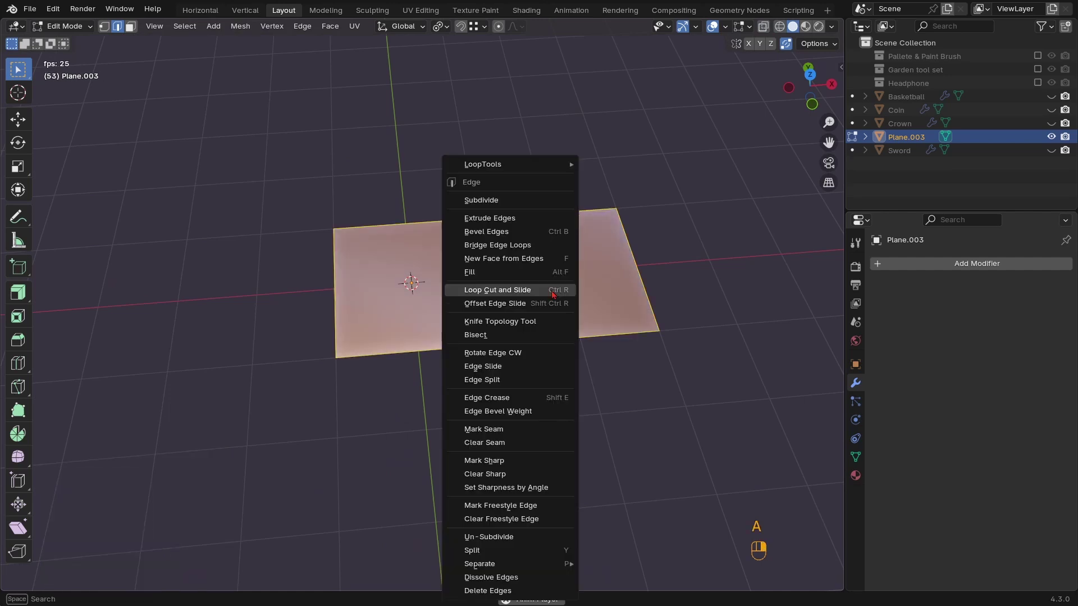
click(508, 199)
shift+middle_drag(505, 293, 504, 289)
key(KP_7)
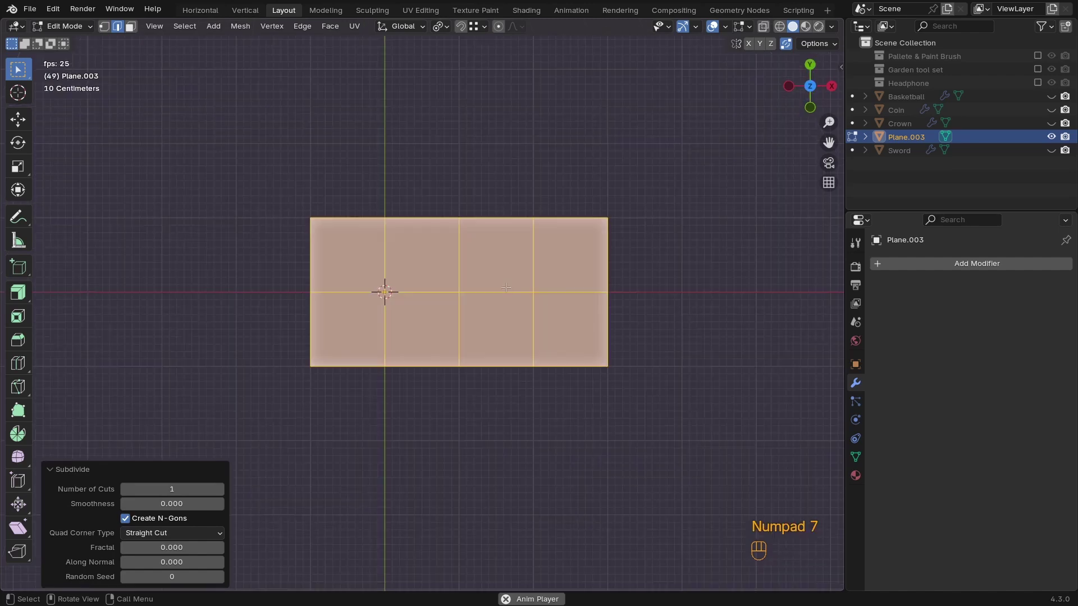
Scale the plane's two upper corner vertices inward to about 0.816, using Bounding Box Center as the pivot in wireframe
key(1)
click(607, 217)
key(z)
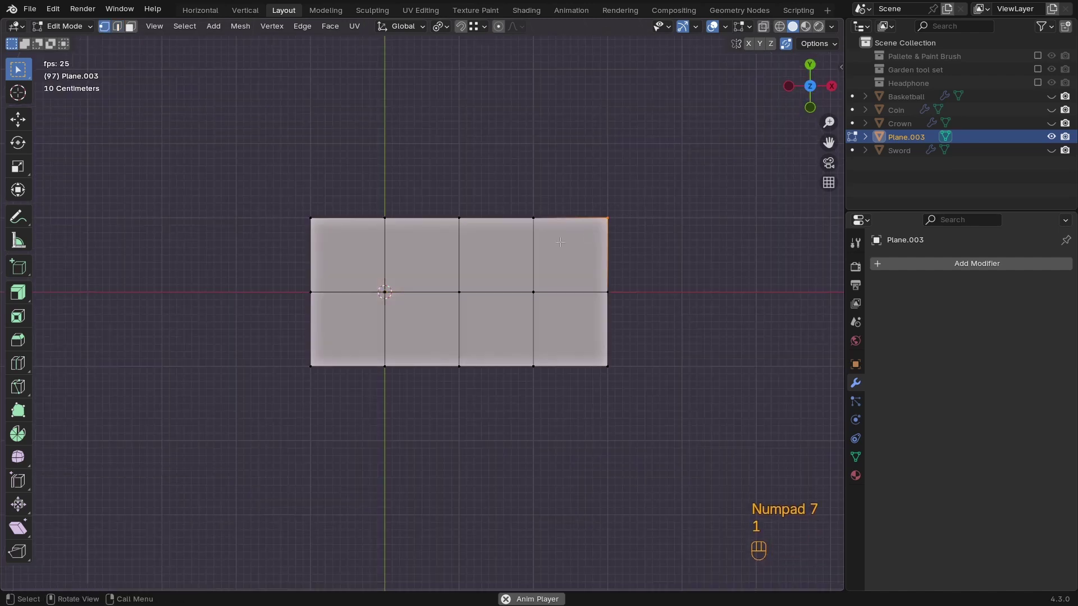
shift+click(289, 230)
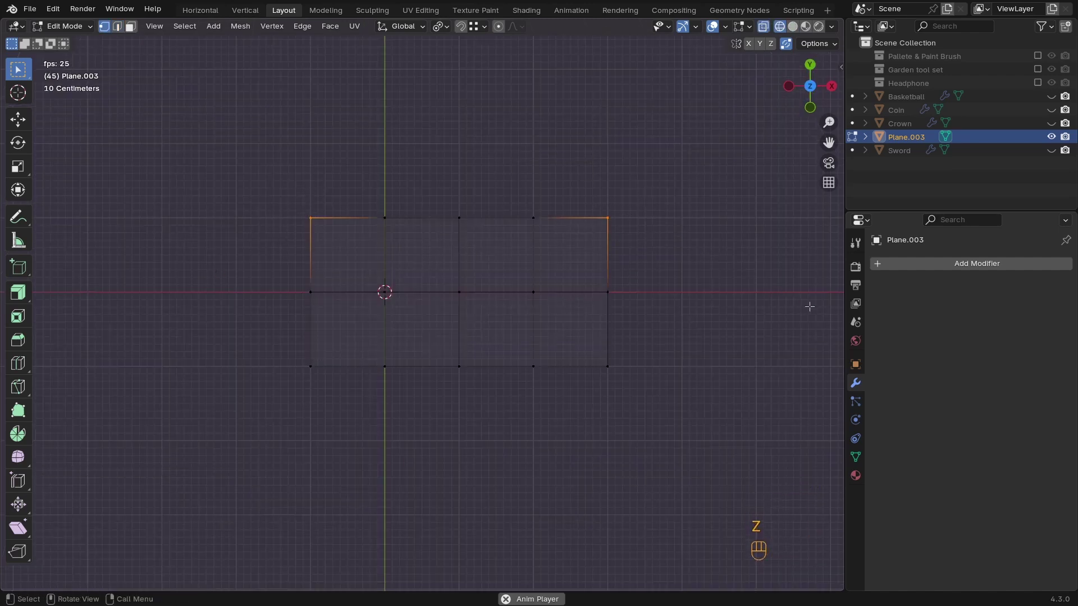
key(s)
click(725, 303)
click(440, 26)
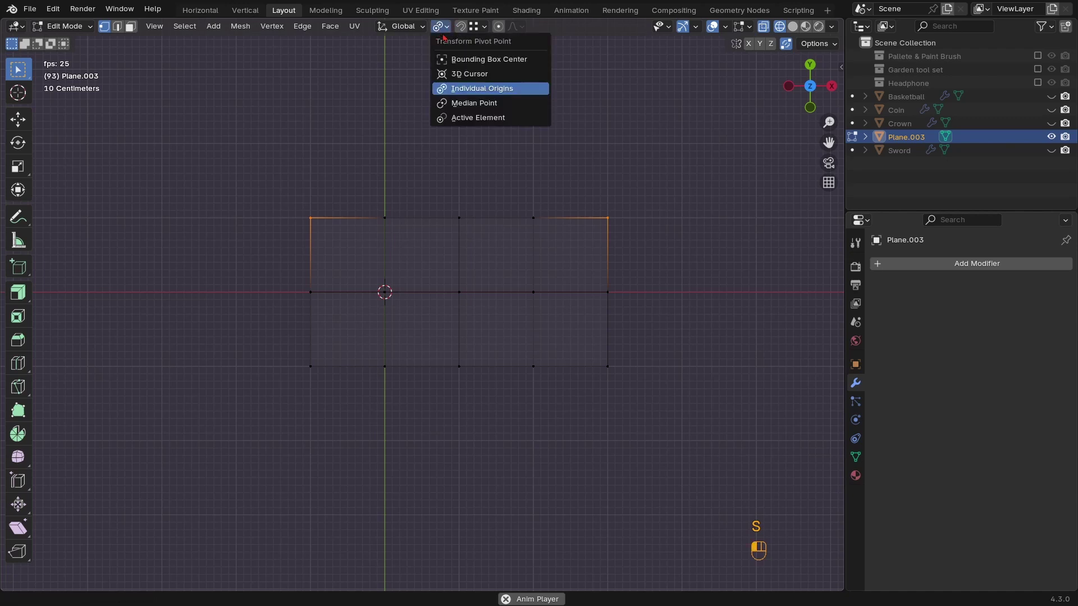
click(490, 64)
key(s)
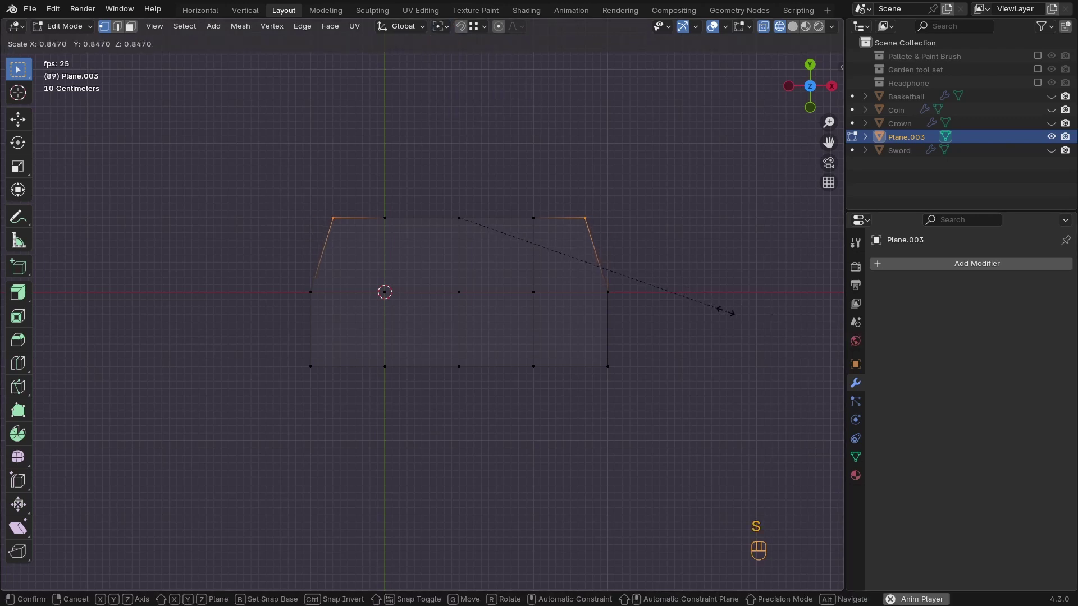
click(716, 308)
key(g)
key(z)
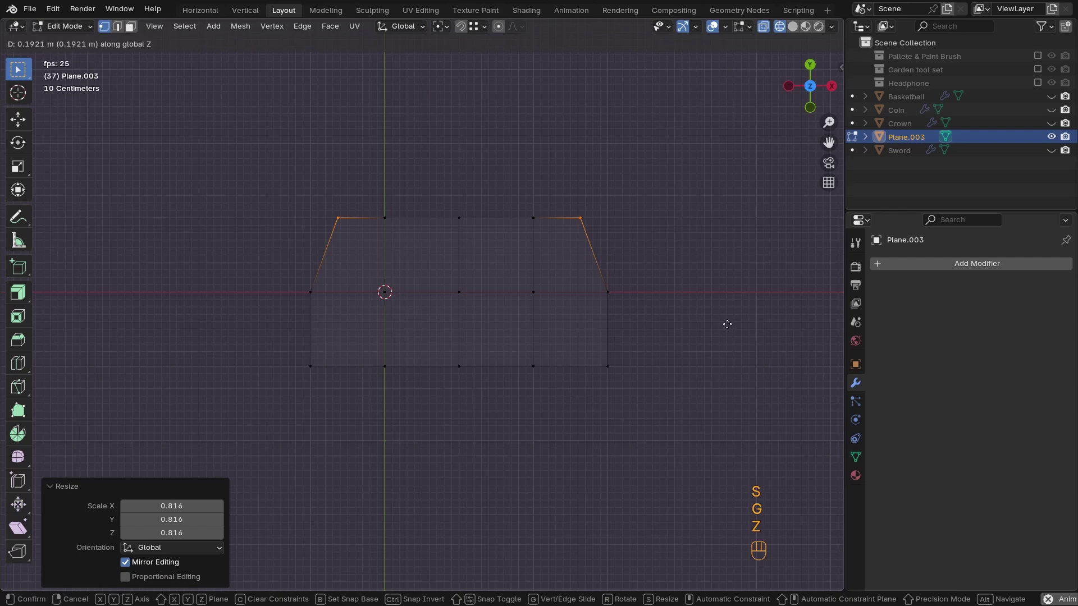
key(g)
key(y)
right_click(724, 340)
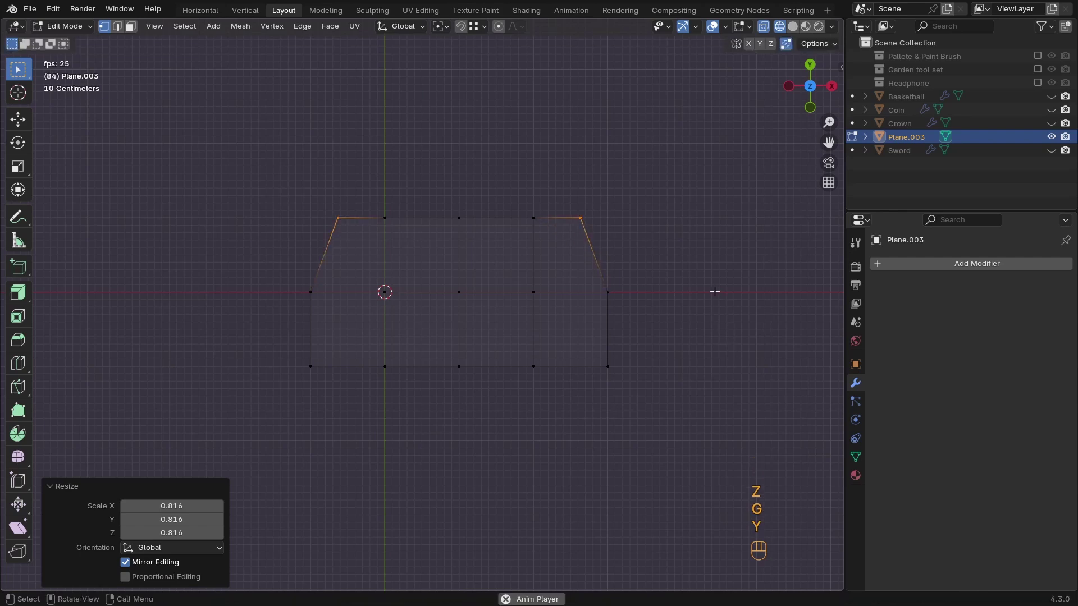
Lower the two upper corner vertices about 0.42 m along Y, scale them by 1.05, and raise them about 0.05 m
key(g)
key(y)
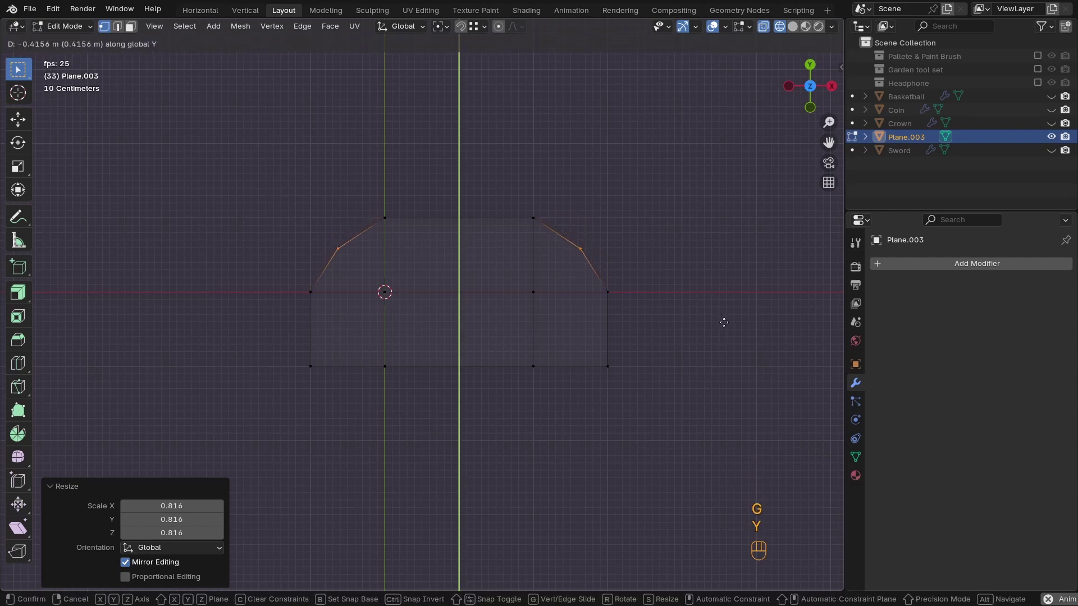
click(723, 322)
key(s)
click(738, 315)
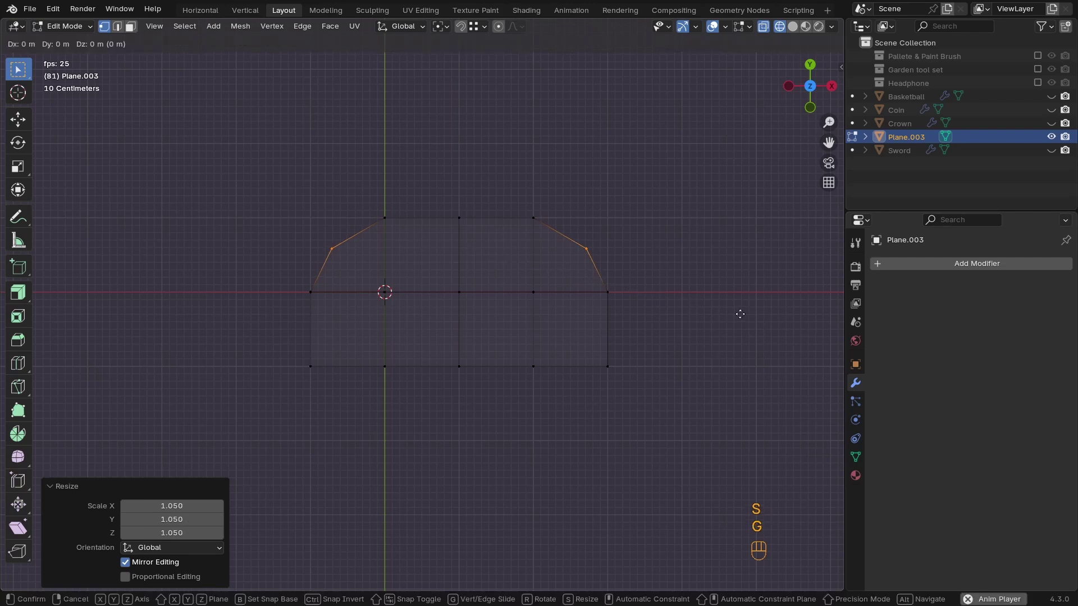
key(g)
key(y)
click(736, 310)
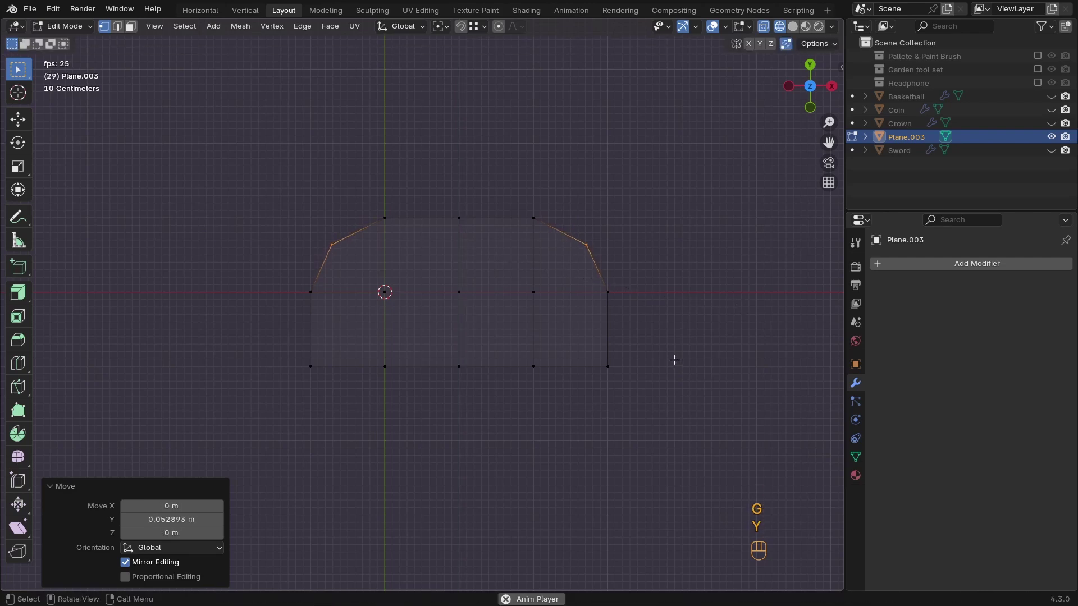
Round off the two lower corner vertices by scaling them to 0.87, raising them about 0.36 m along Y, and scaling them by 1.057
drag(640, 351, 586, 406)
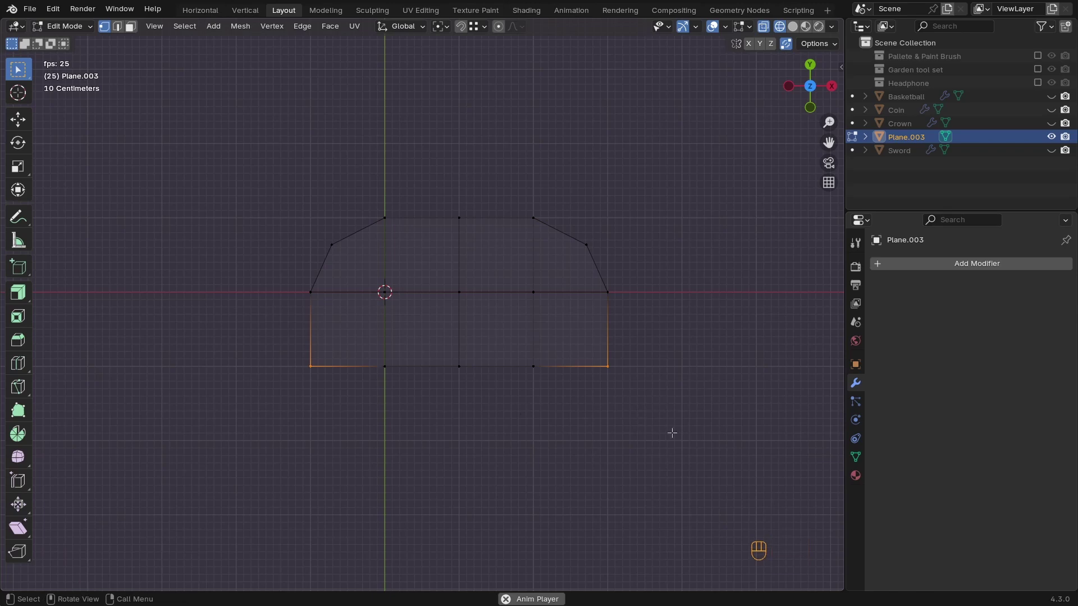
key(s)
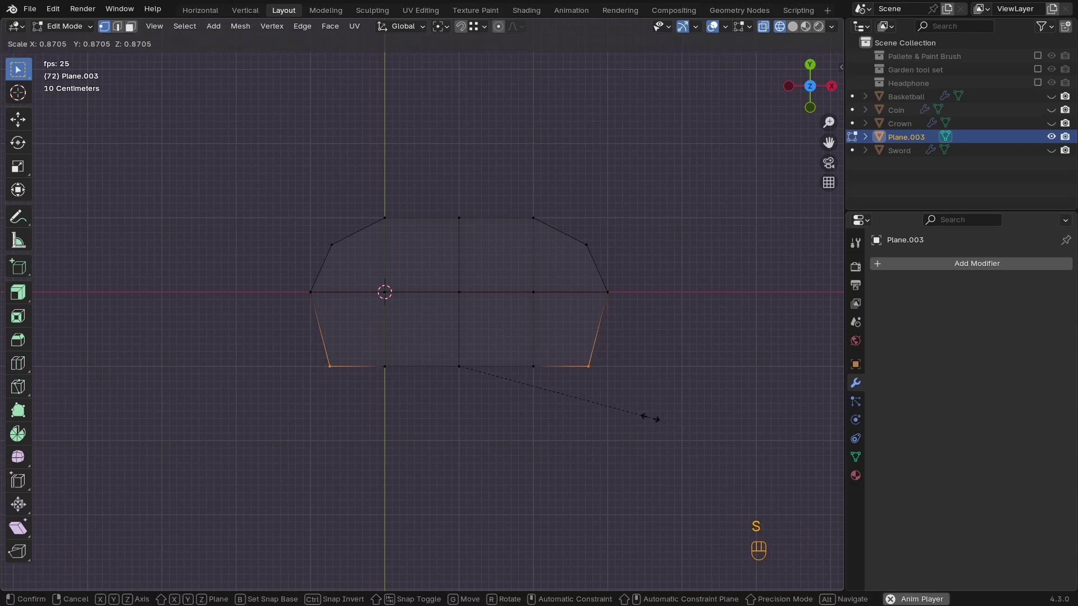
click(649, 417)
key(g)
key(y)
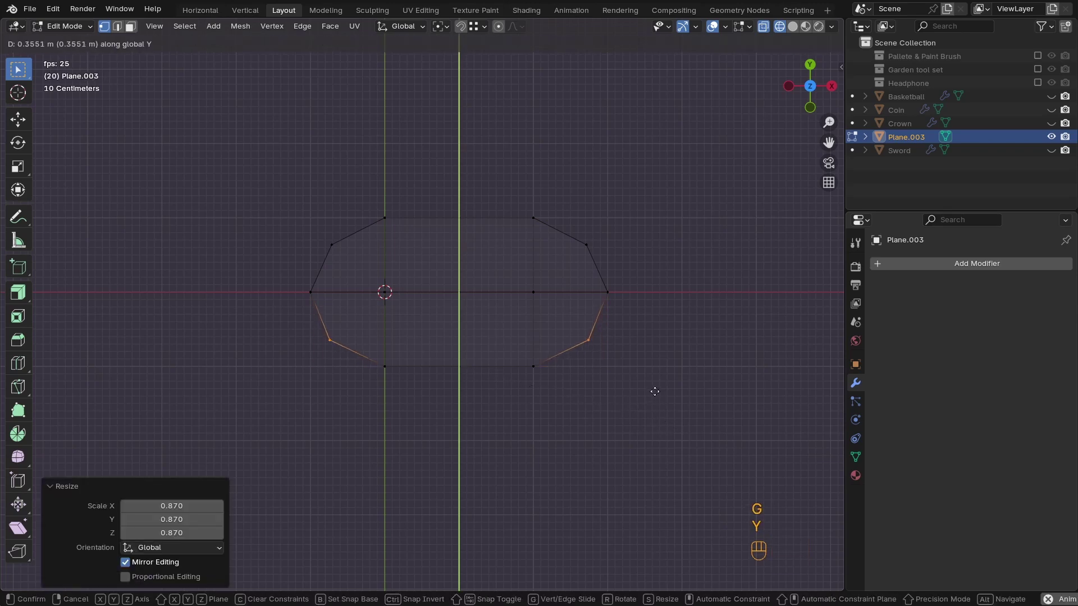
click(654, 392)
key(s)
click(666, 392)
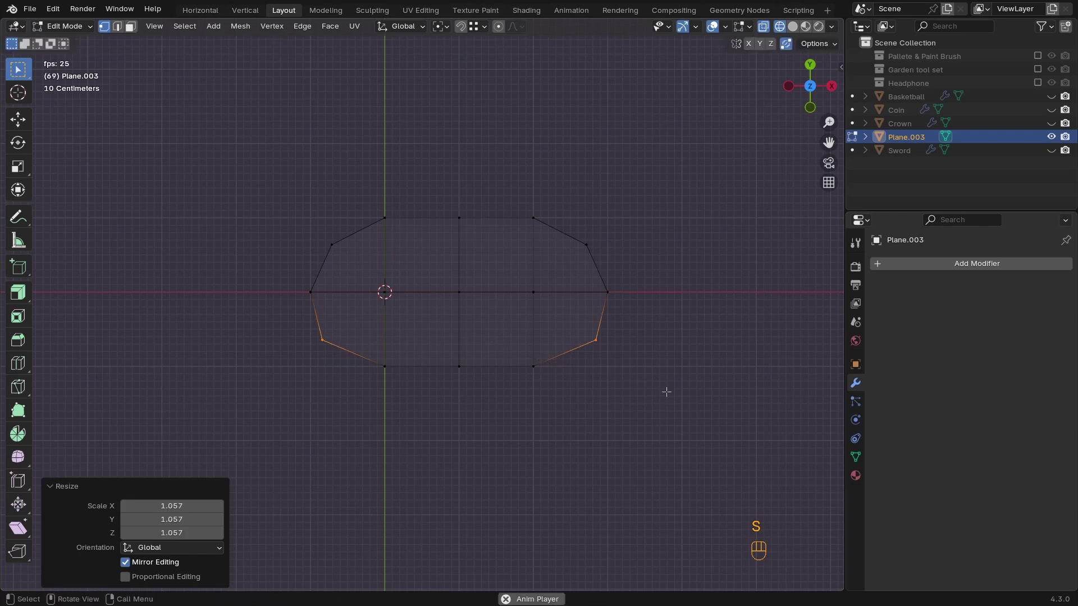
Scale the two upper corner vertices outward along X by about 1.066
click(569, 261)
shift+click(331, 245)
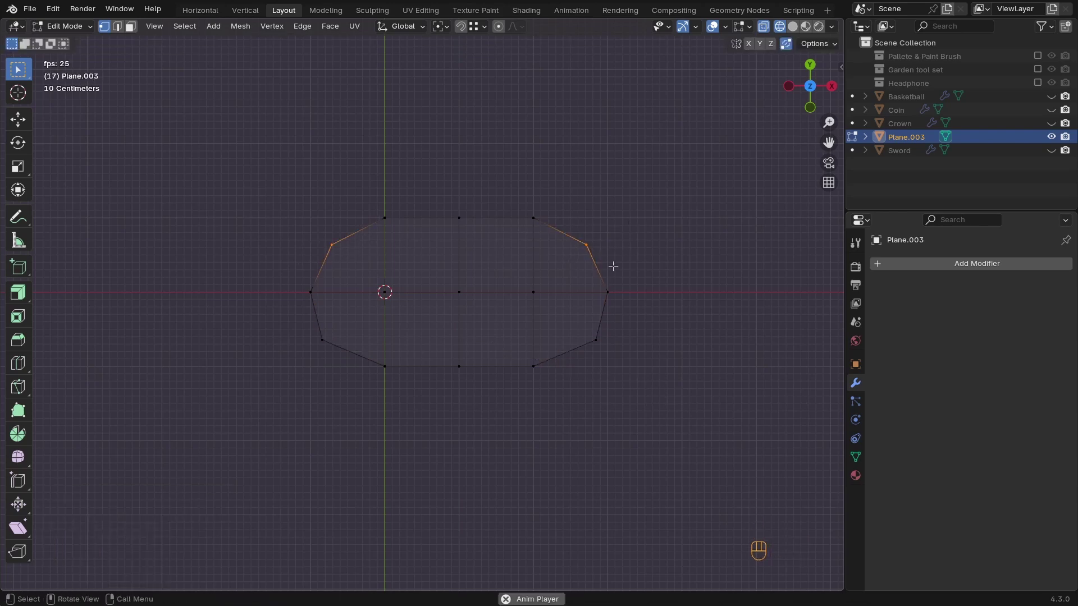
key(s)
key(x)
click(623, 269)
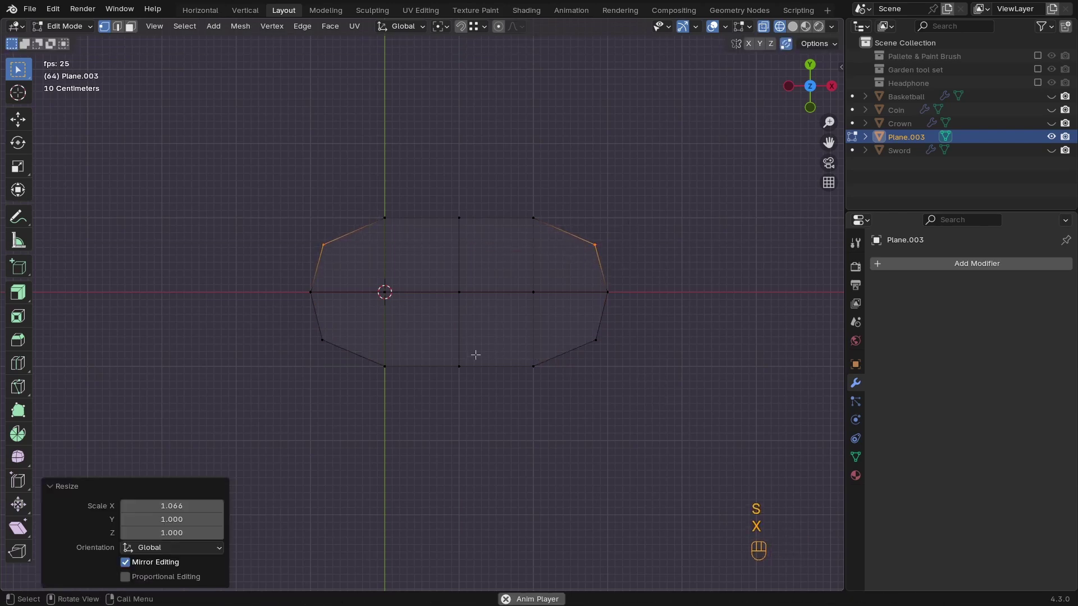
Raise the outline's lower middle vertex about 0.32 m along Y and the upper middle vertex about 0.11 m
click(454, 375)
key(g)
key(y)
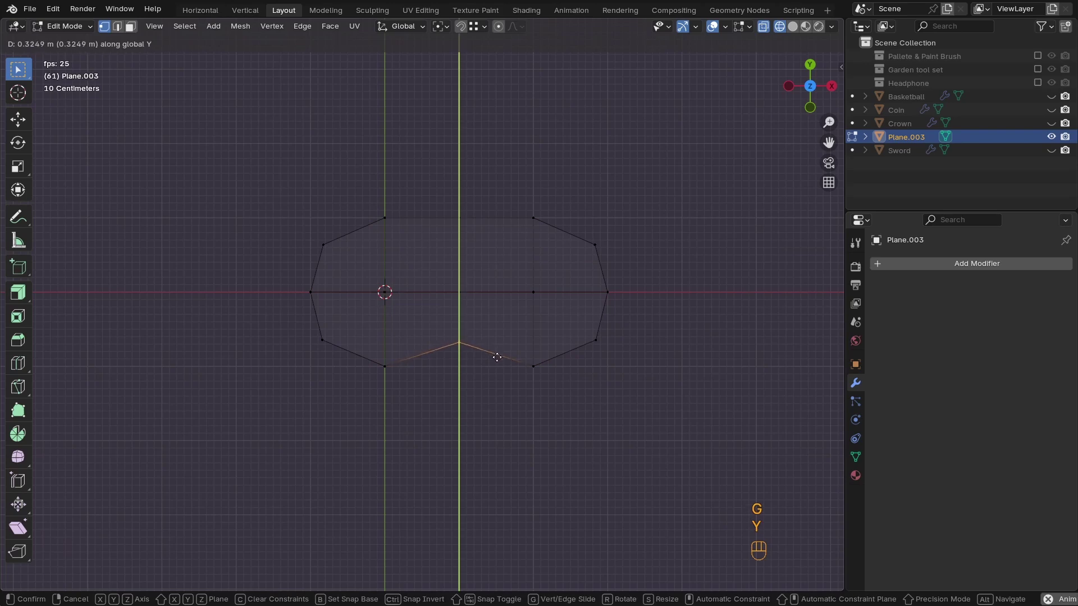
click(497, 358)
drag(477, 206, 438, 243)
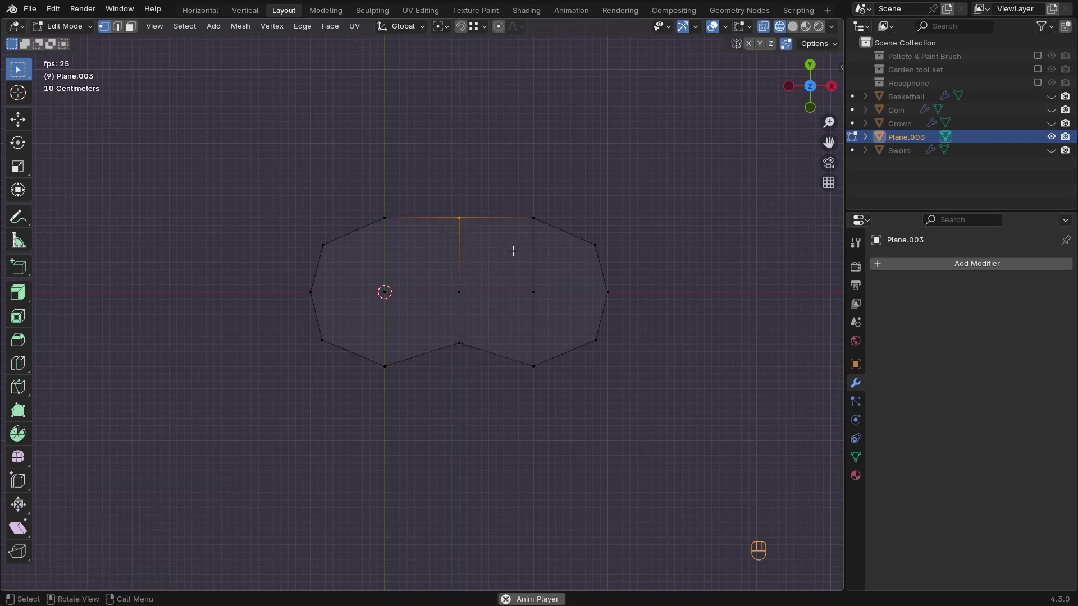
key(g)
key(y)
click(520, 170)
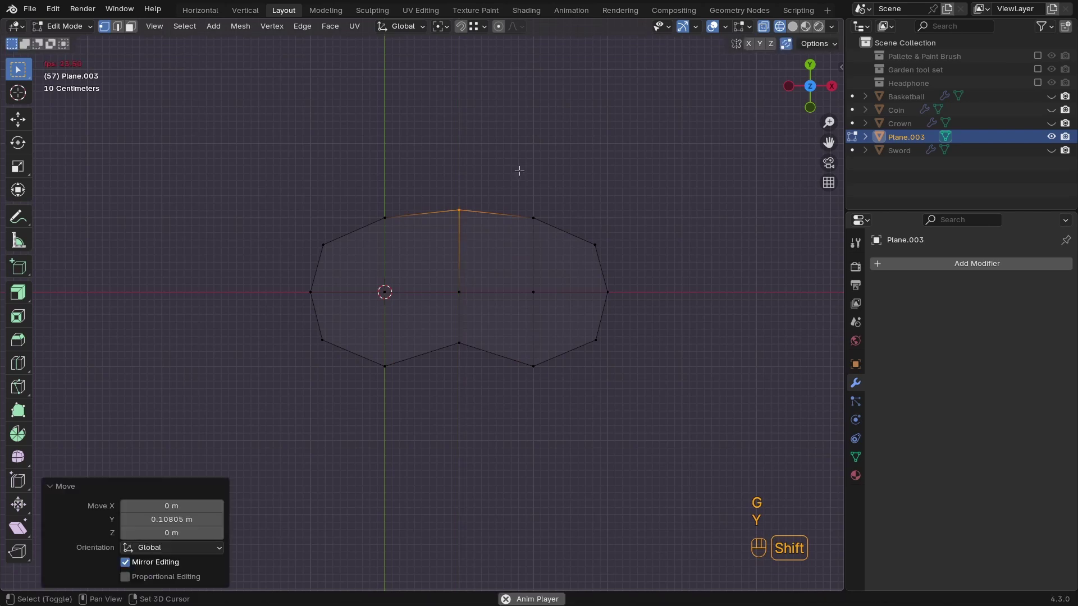
Switch to solid shading and extrude the whole goggles outline about 0.08 m along its normal
key(Tab)
mouse_move(566, 348)
ctrl+middle_down()
mouse_move(566, 328)
mouse_move(531, 355)
mouse_move(621, 264)
mouse_move(433, 317)
ctrl+middle_up()
key(z)
click(449, 279)
middle_drag(449, 279, 474, 310)
key(Tab)
key(a)
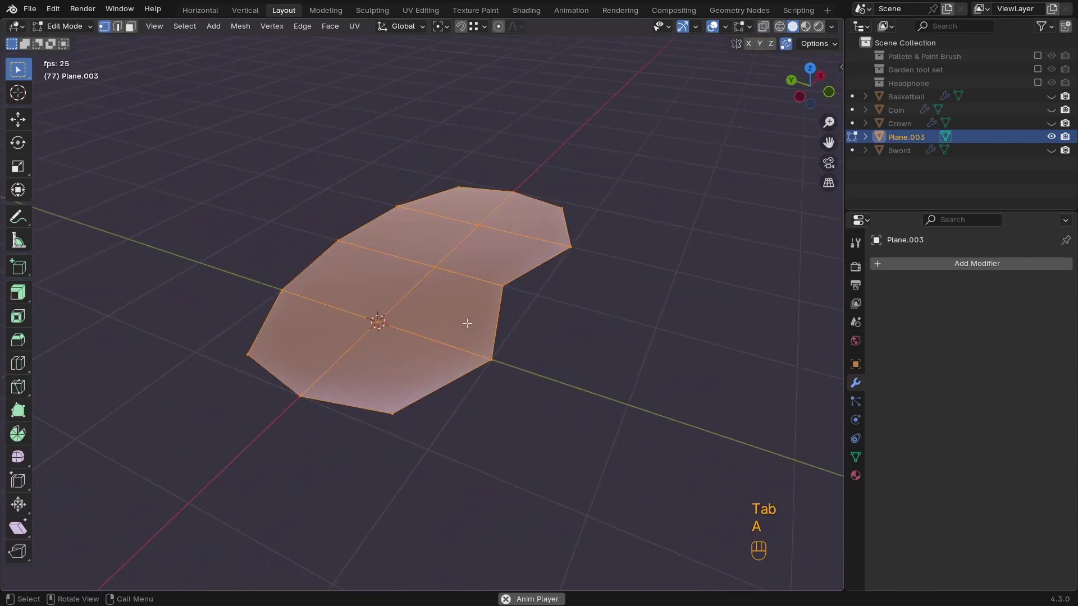
mouse_move(469, 323)
ctrl+middle_down()
mouse_move(438, 318)
mouse_move(474, 306)
ctrl+middle_up()
key(e)
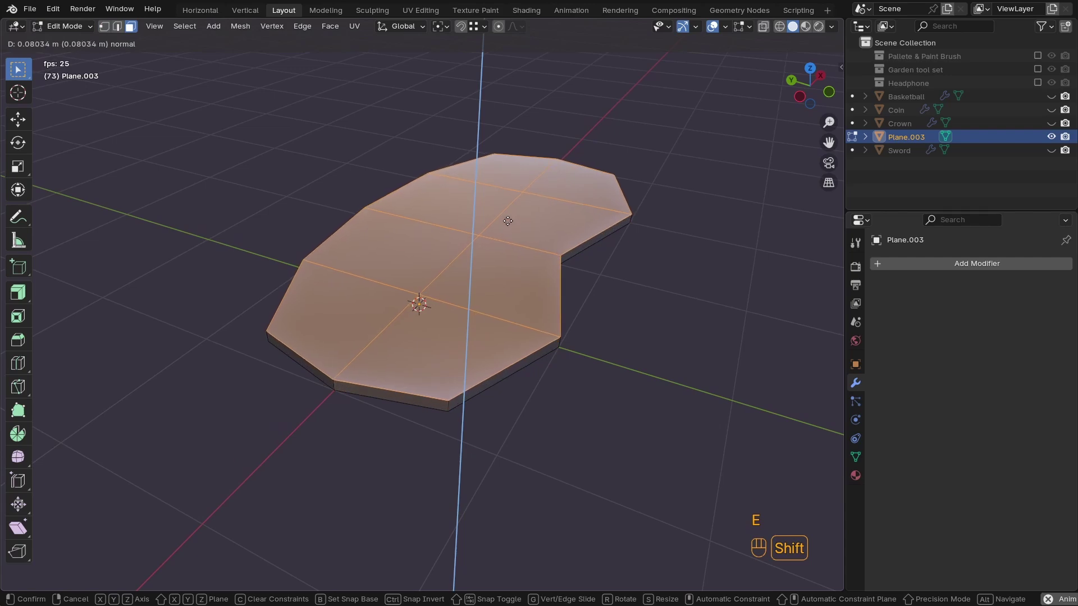
click(510, 253)
Leave mesh editing and add a level 2 Subdivision modifier to the goggles slab
middle_drag(511, 253, 473, 303)
key(Tab)
key(ctrl+2)
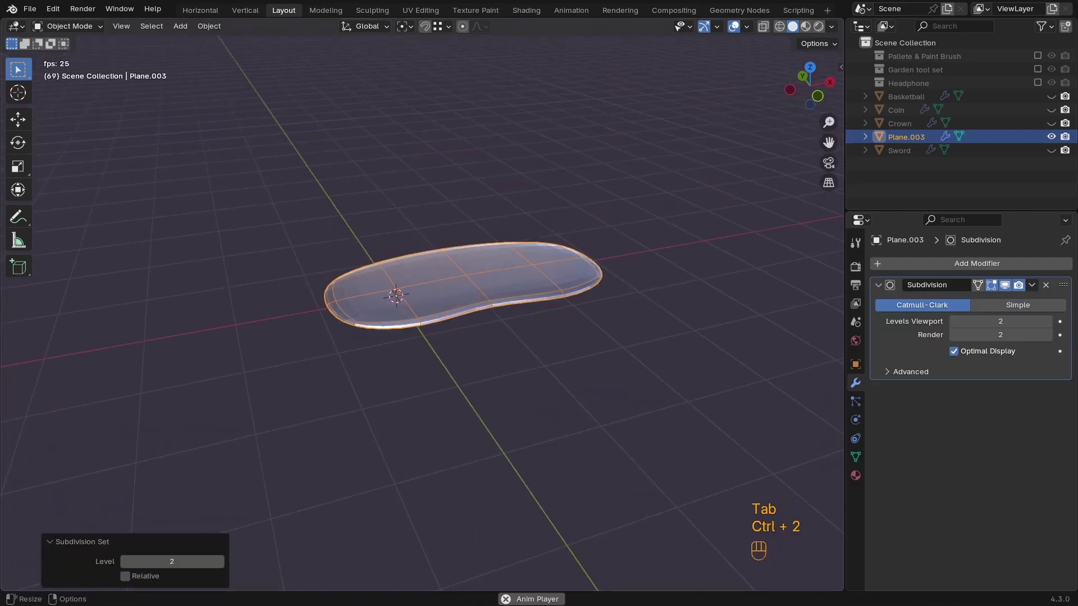
ctrl+middle_drag(443, 336, 505, 263)
Apply Shade Auto Smooth at 30° to the slab and turn off the Subdivision modifier's viewport display
right_click(466, 294)
click(456, 286)
click(1004, 284)
Rotate the goggles slab 90° around the X axis so it stands upright
ctrl+middle_drag(533, 326, 507, 302)
key(r)
key(x)
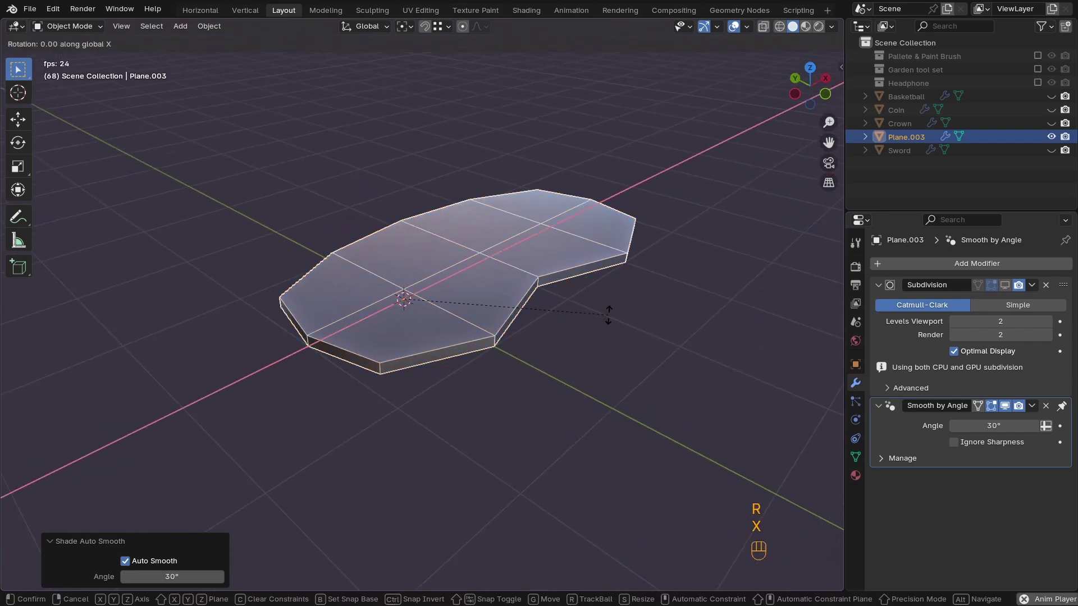
key(9)
key(0)
click(608, 315)
middle_drag(608, 314, 680, 318)
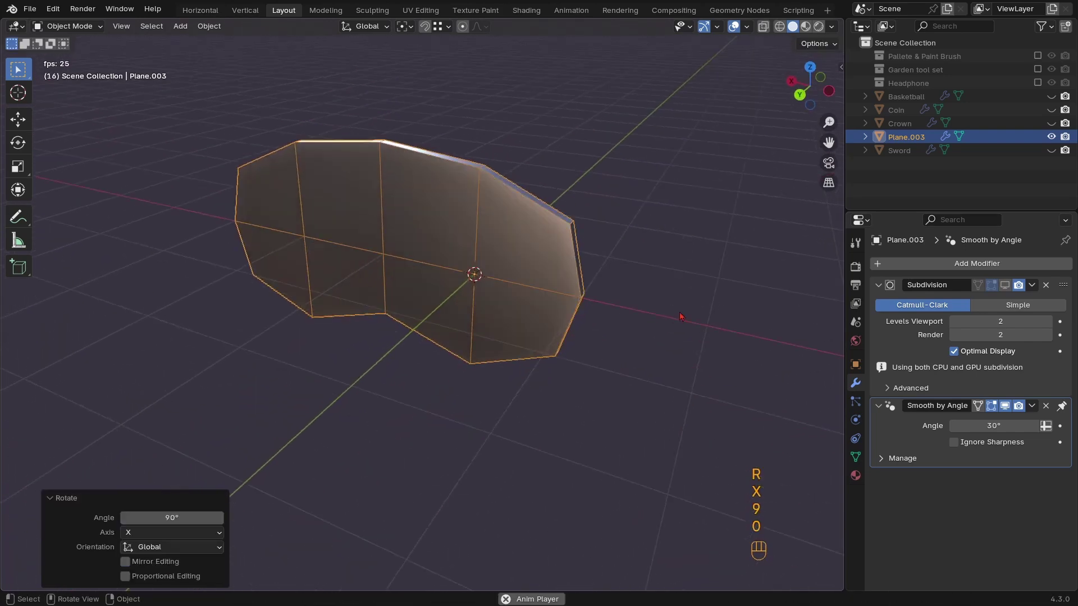
Set the upright slab's origin to its geometry
right_click(510, 273)
mouse_move(427, 308)
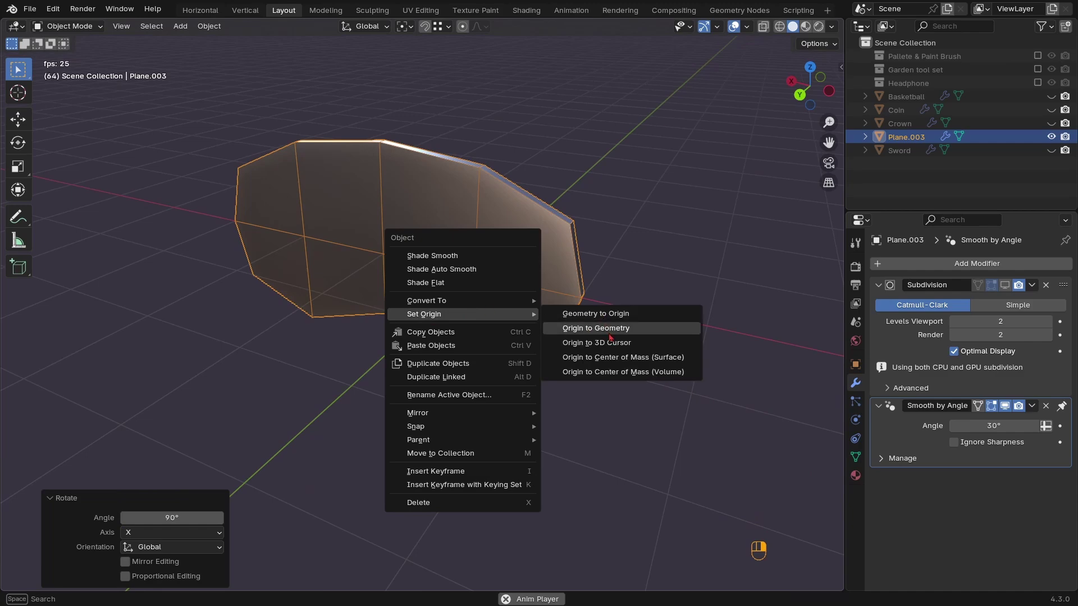
click(620, 332)
Select the loop of rim faces around the slab's edge and duplicate it in place
mouse_move(535, 328)
middle_down()
mouse_move(574, 316)
mouse_move(516, 321)
middle_up()
key(Tab)
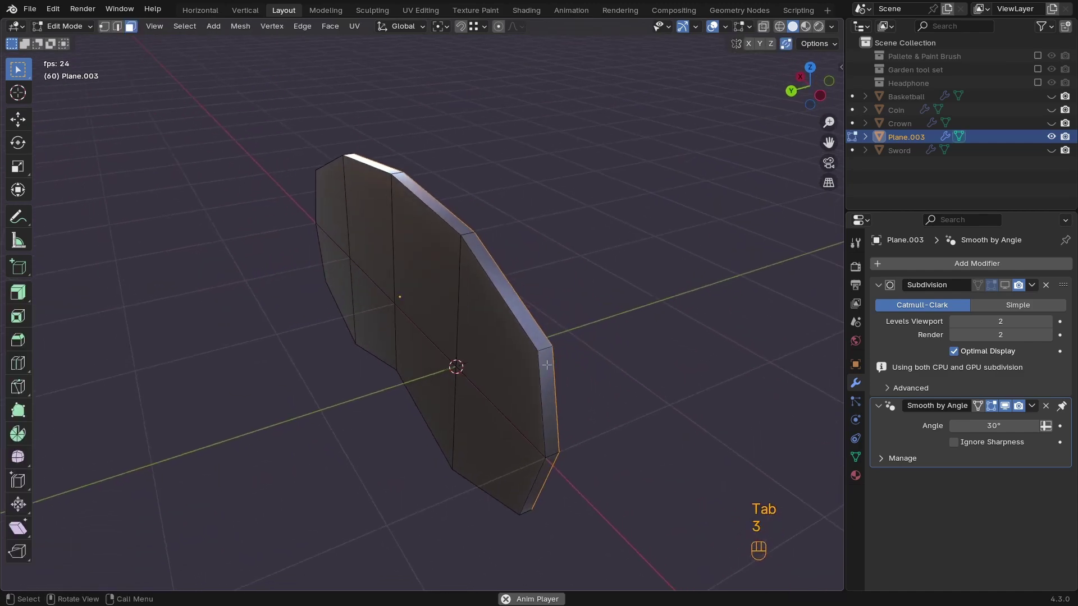
middle_drag(547, 365, 576, 357)
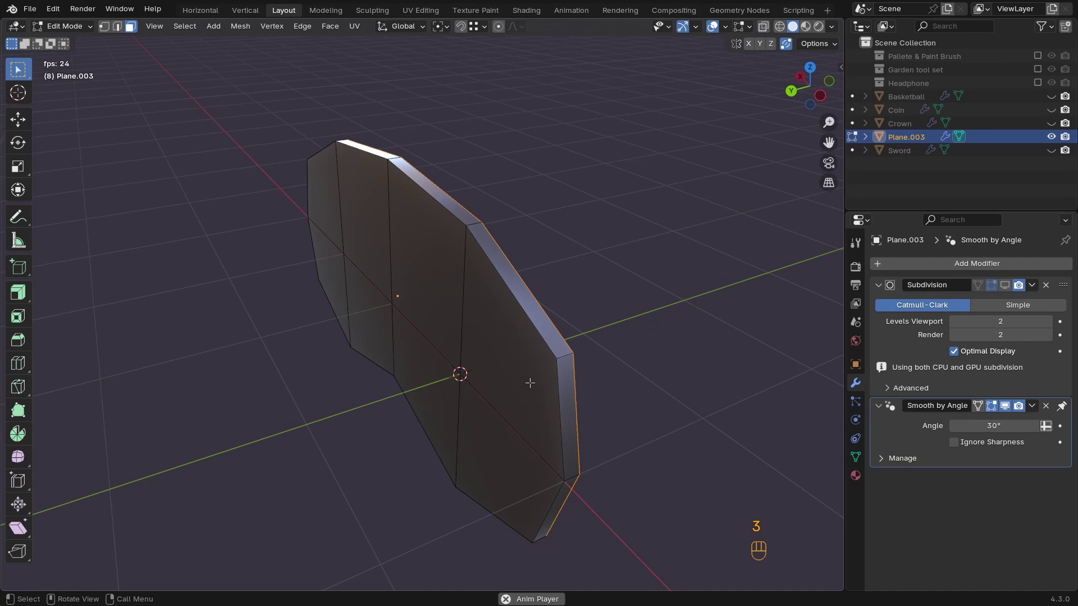
alt+click(566, 357)
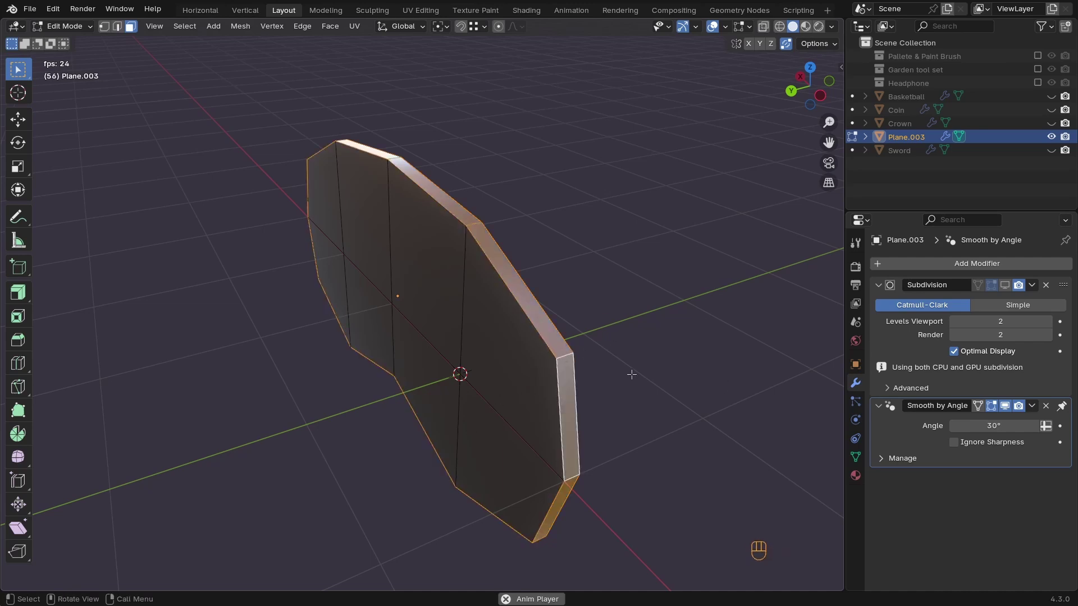
key(shift+d)
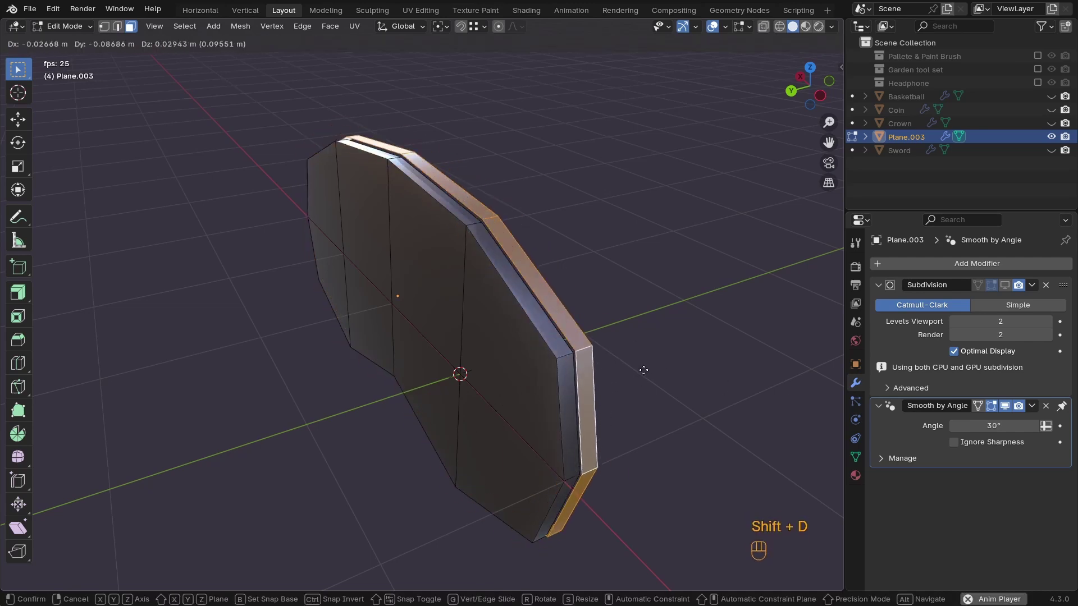
right_click(643, 370)
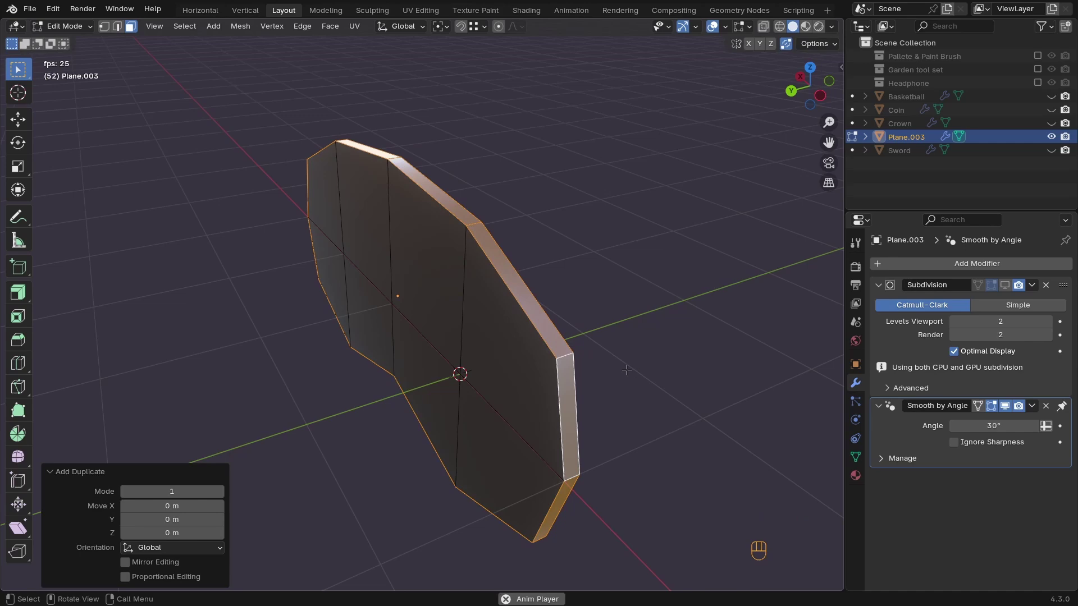
Move the duplicated rim's open edge loop about 0.73 m along Y to form a deep frame, then return to Object Mode
key(2)
alt+click(584, 366)
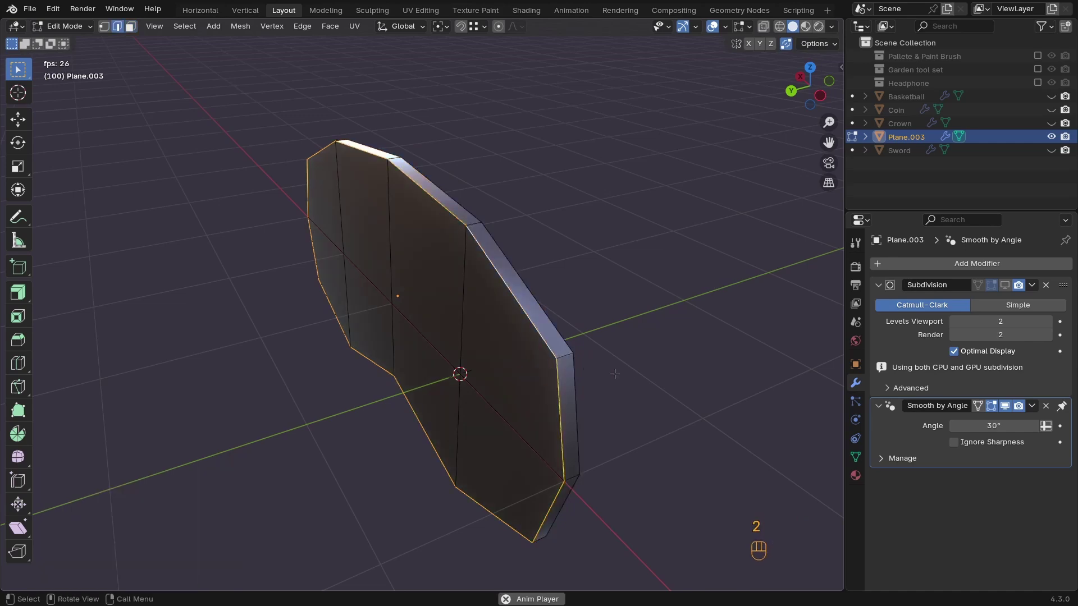
key(g)
key(y)
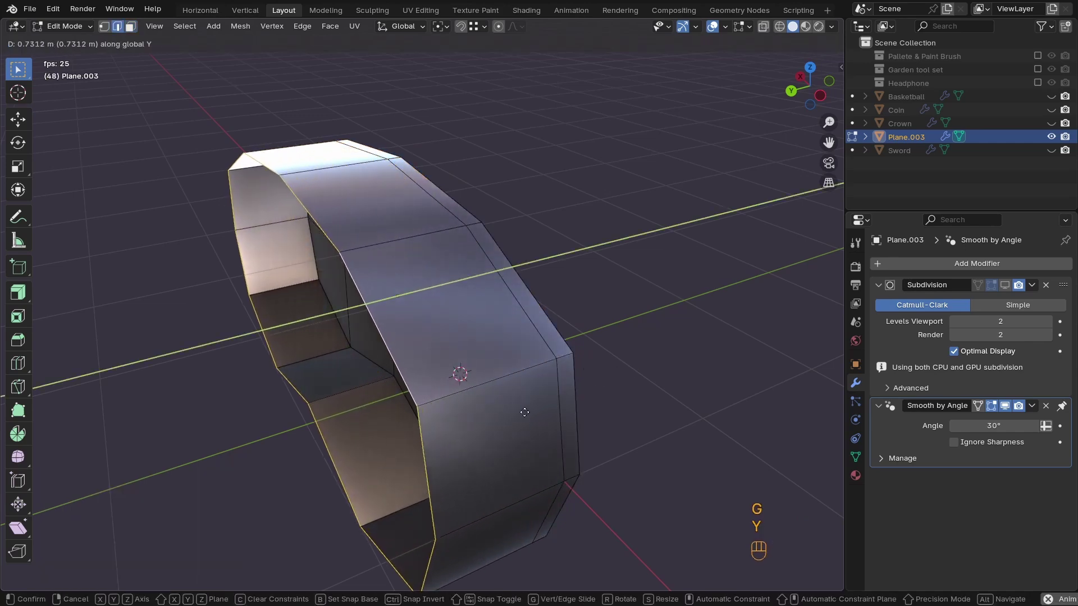
click(524, 412)
scroll(524, 413, down, 4)
middle_drag(524, 413, 505, 337)
key(Tab)
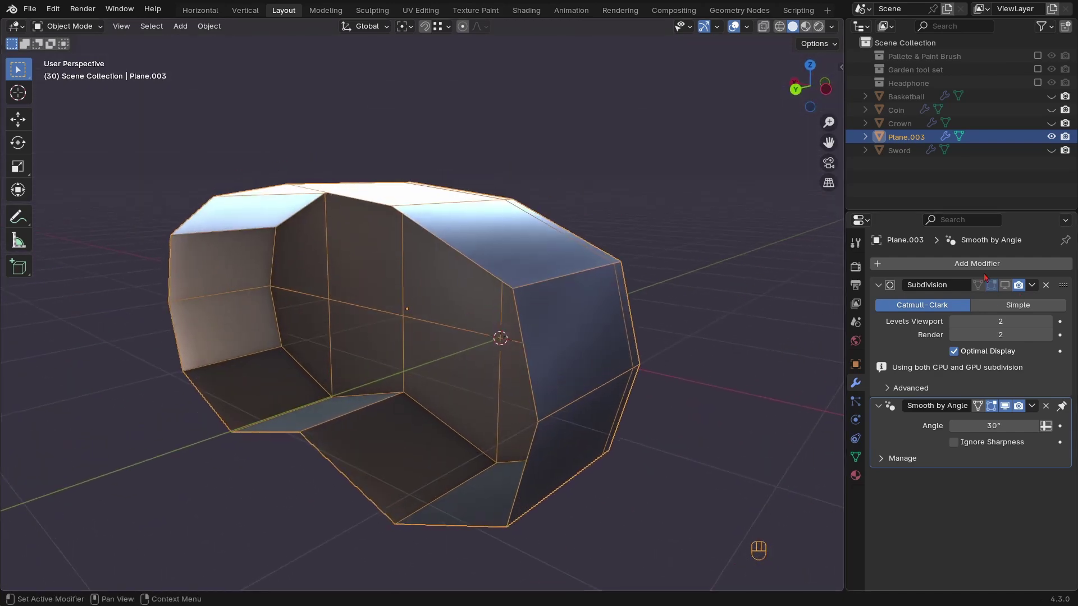
Add a Solidify modifier to the goggles, place it above Subdivision, and set its thickness to about -0.167 m
click(982, 264)
mouse_move(930, 263)
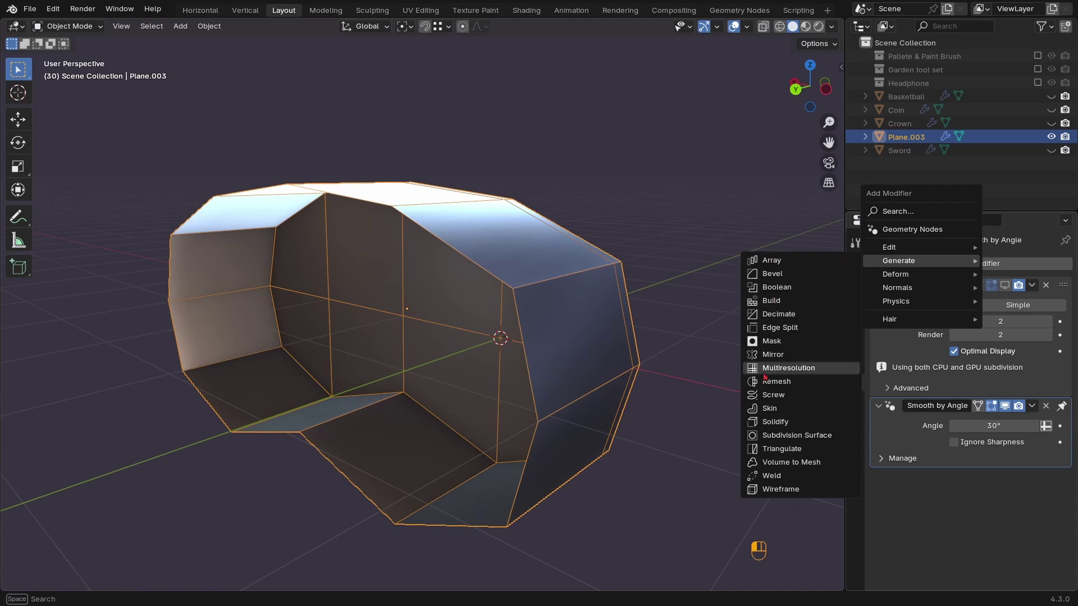
click(781, 423)
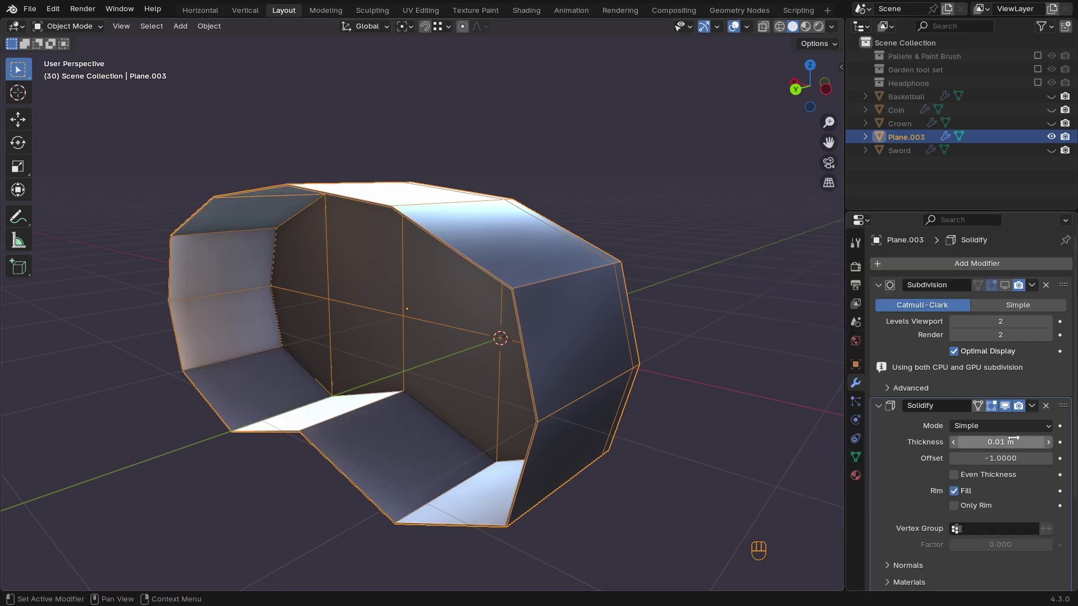
drag(1063, 407, 1064, 290)
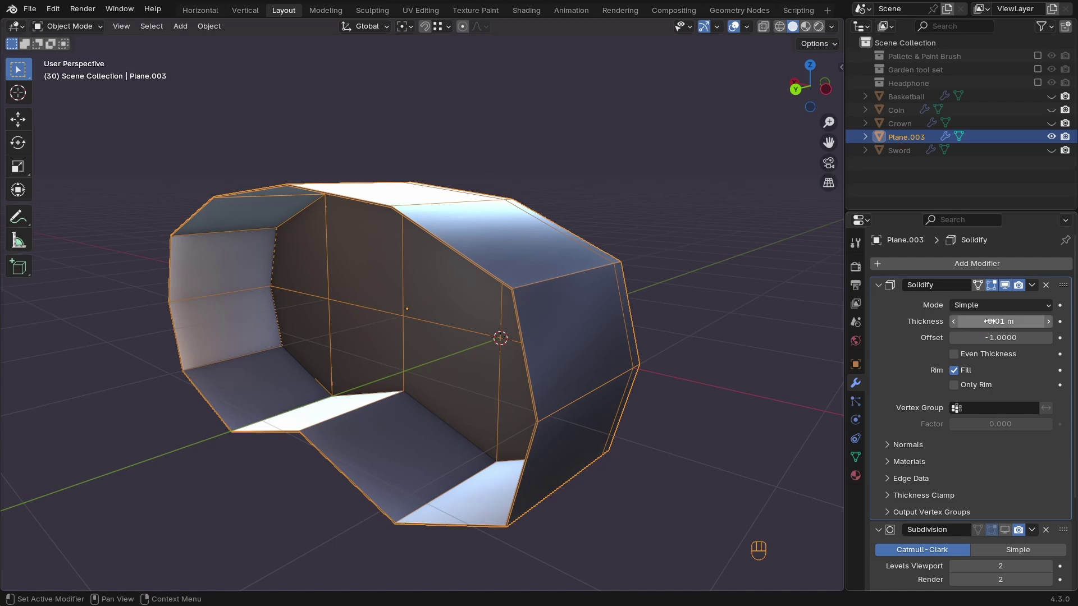
shift+drag(990, 322, 926, 321)
middle_drag(508, 224, 476, 224)
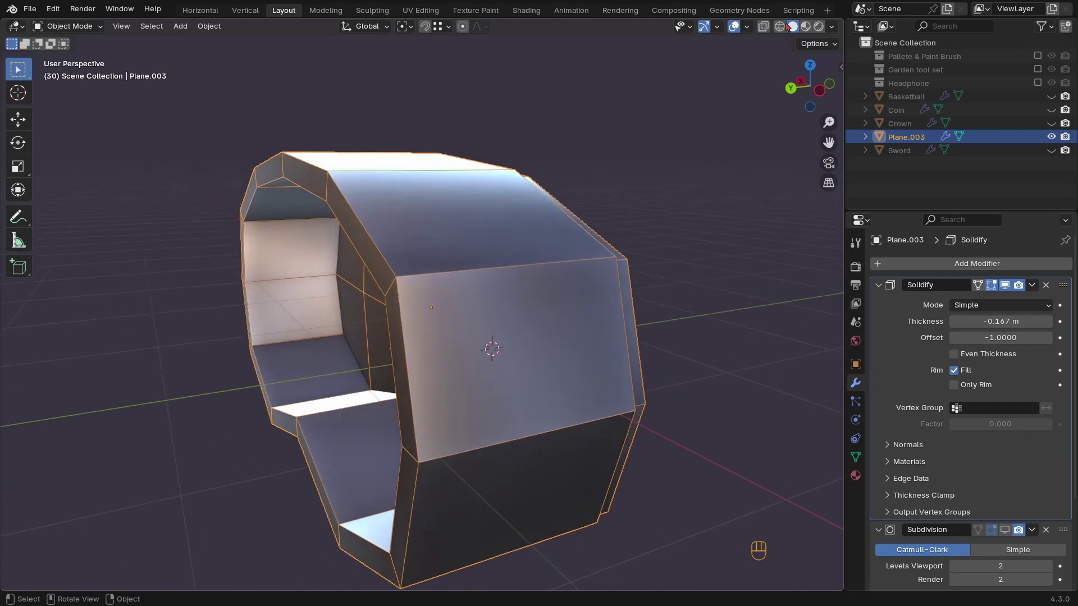
Inspect the goggles with the Face Orientation overlay, set the Solidify thickness to about -0.205 m, and turn the overlay off again
click(746, 28)
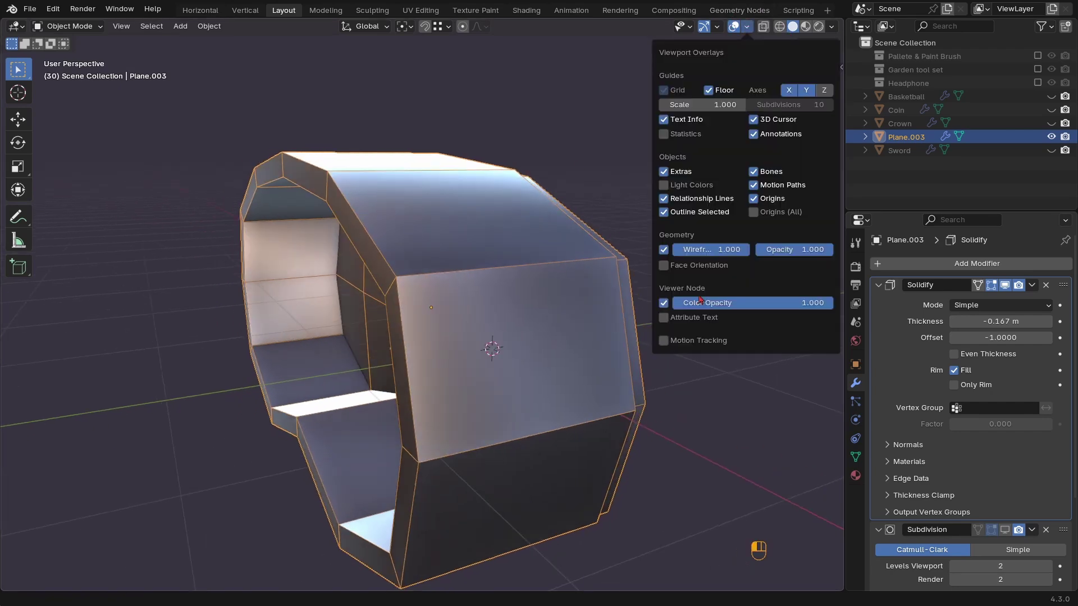
click(663, 265)
middle_drag(473, 301, 411, 328)
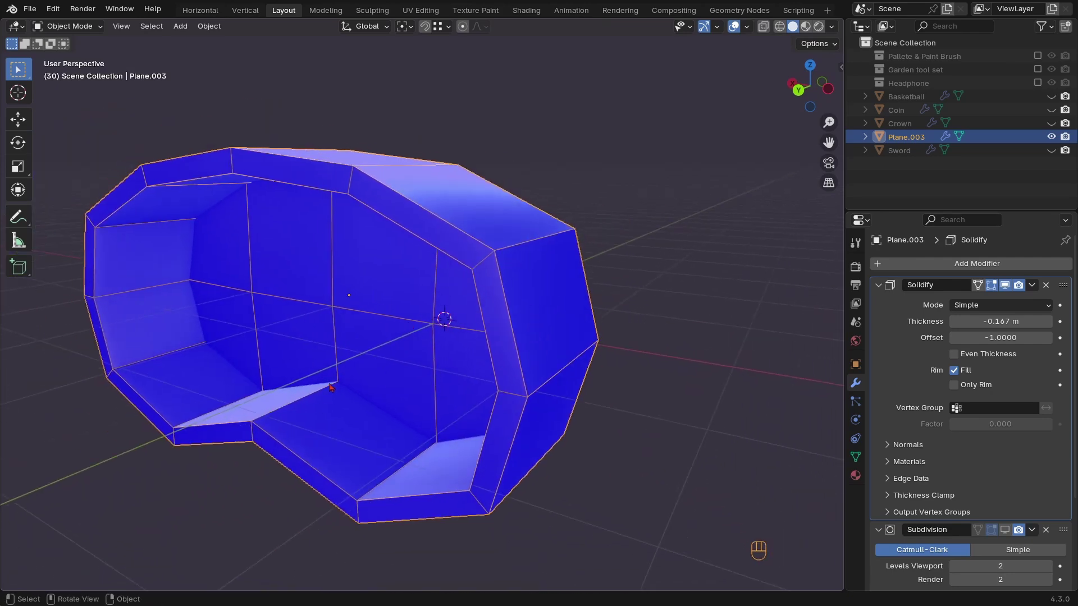
ctrl+middle_drag(387, 383, 501, 340)
ctrl+middle_drag(502, 340, 391, 387)
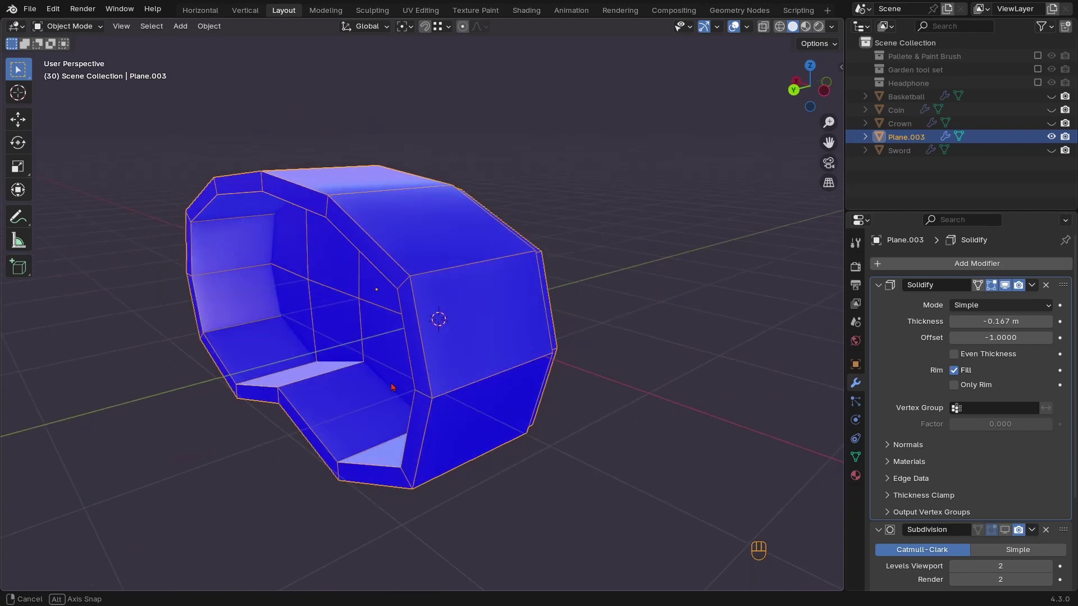
middle_drag(504, 271, 604, 286)
shift+drag(1005, 321, 982, 321)
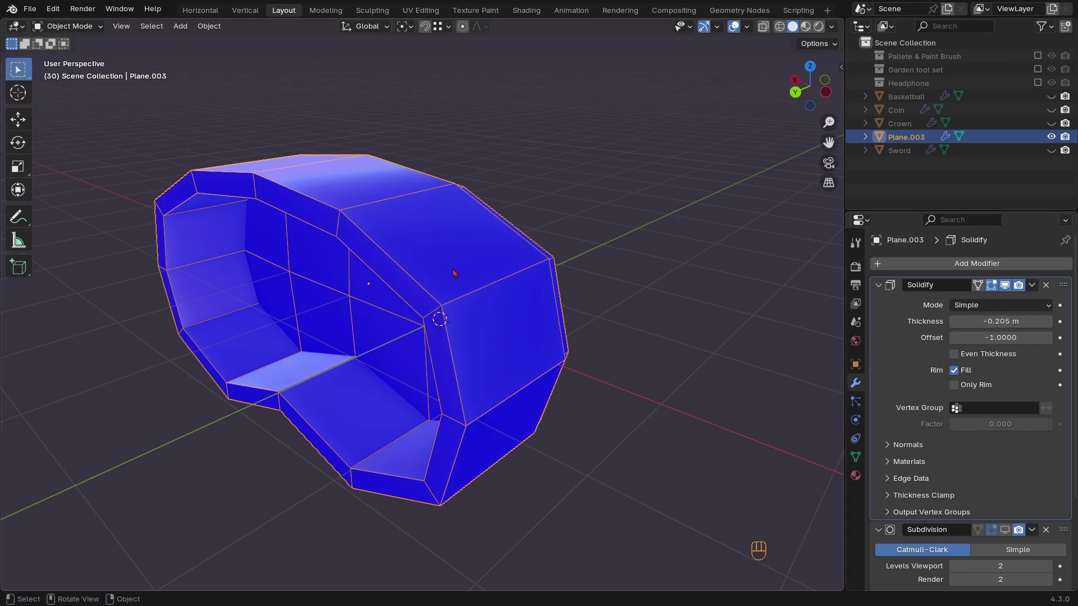
middle_drag(454, 274, 495, 222)
click(746, 26)
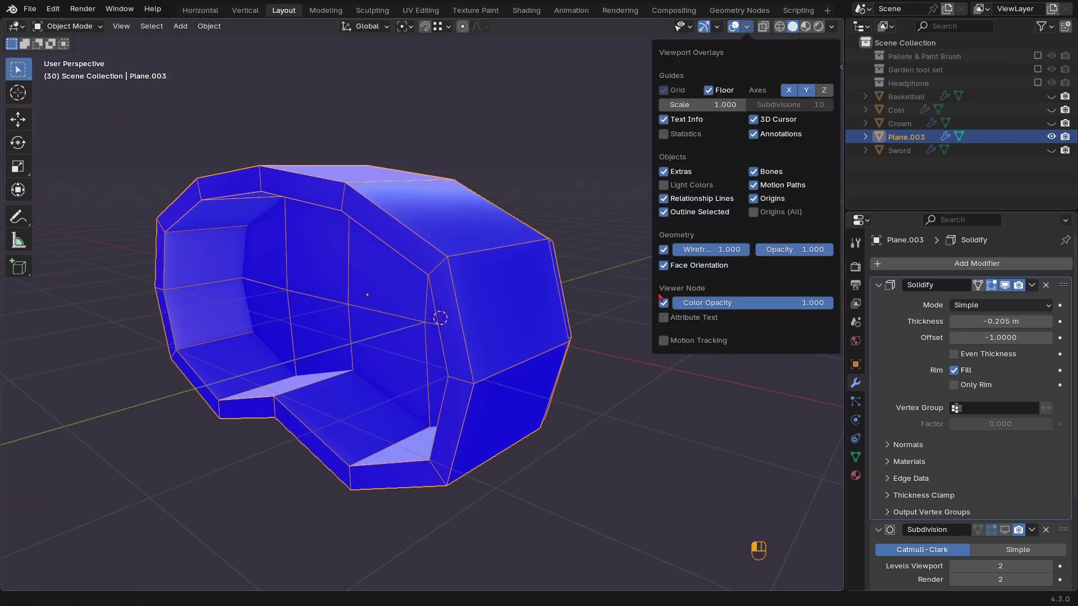
click(665, 270)
ctrl+middle_drag(534, 297, 387, 288)
Preview the Subdivision smoothing on the solidified goggles, then switch off the viewport display of both Subdivision and Solidify
click(896, 288)
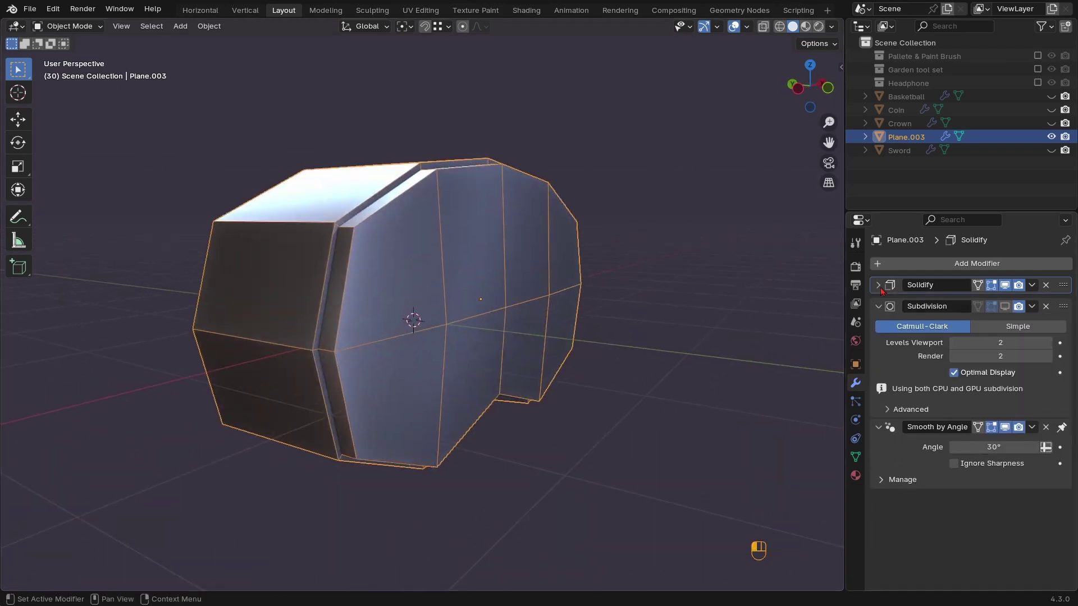
click(1005, 303)
middle_drag(442, 300, 483, 306)
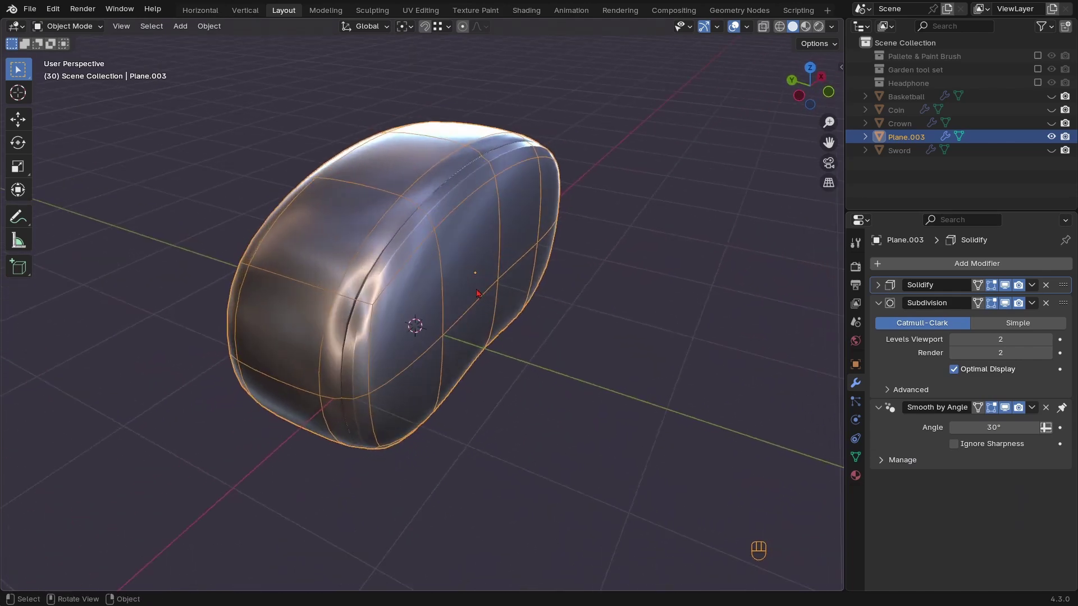
click(1004, 303)
click(1005, 285)
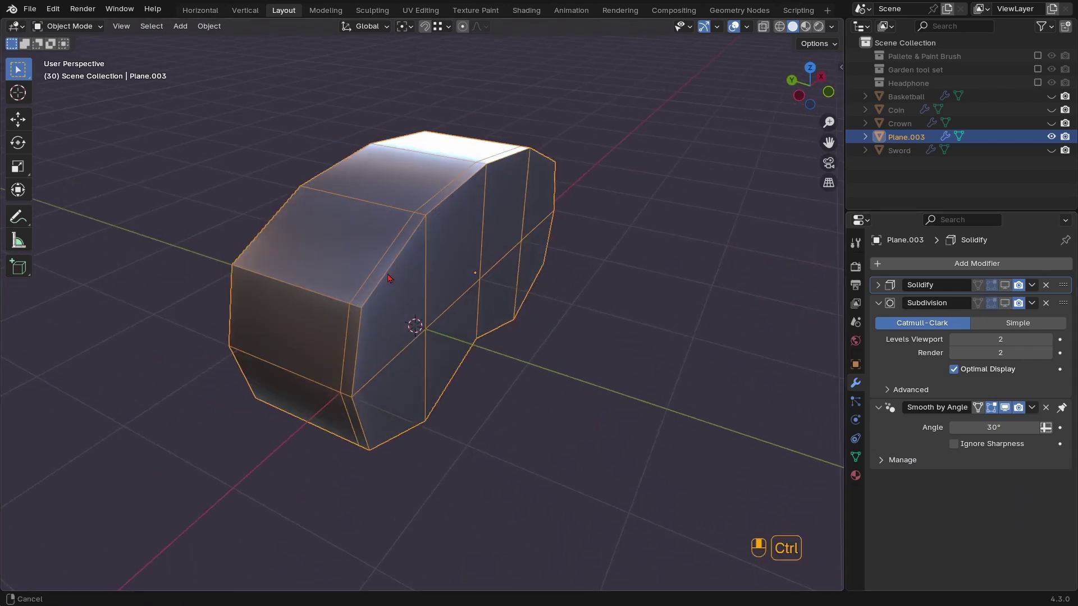
ctrl+middle_drag(389, 279, 393, 263)
In Edit Mode, display Solidify and Subdivision to examine the join between frame and lens, then switch both off
key(Tab)
key(Tab)
key(Tab)
click(1005, 285)
click(1005, 304)
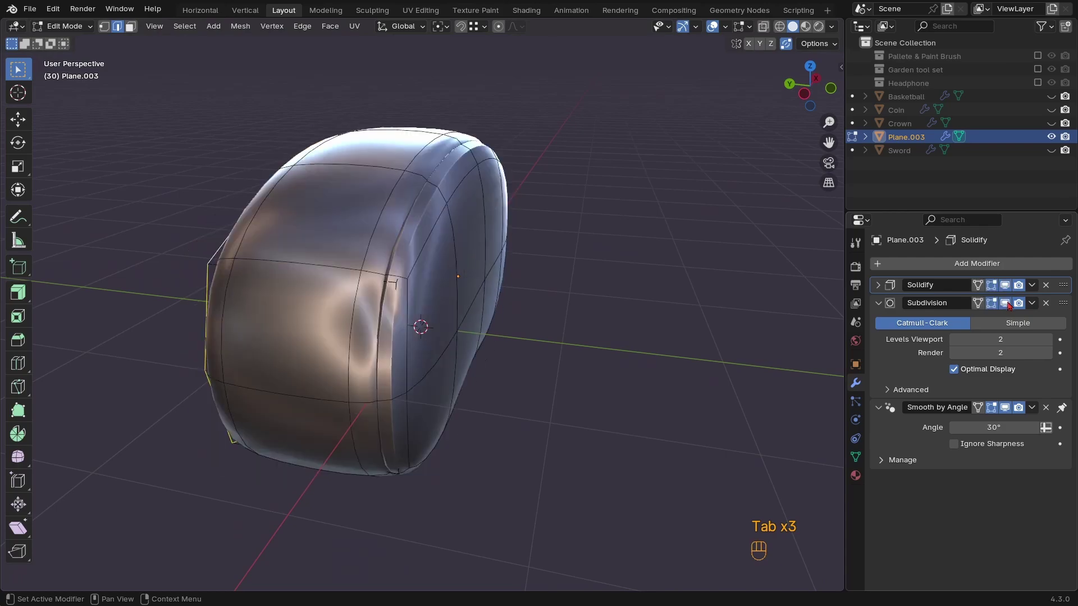
middle_drag(318, 289, 466, 263)
drag(1004, 286, 1006, 313)
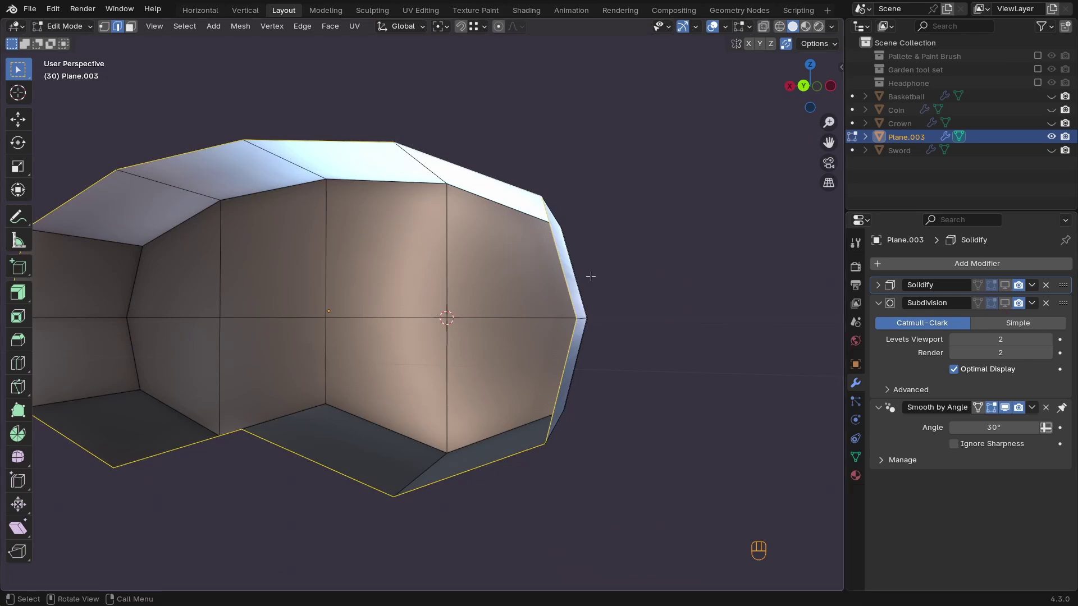
Separate the linked deep frame faces into their own object and remove the Solidify modifier from the remaining lens object
middle_drag(591, 276, 633, 295)
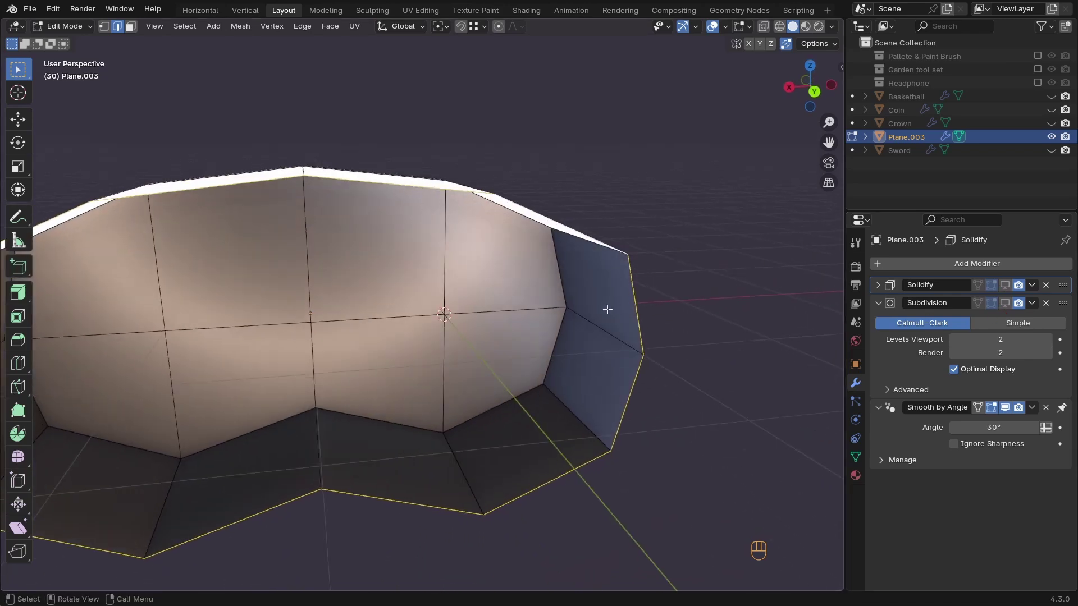
middle_drag(612, 334, 533, 333)
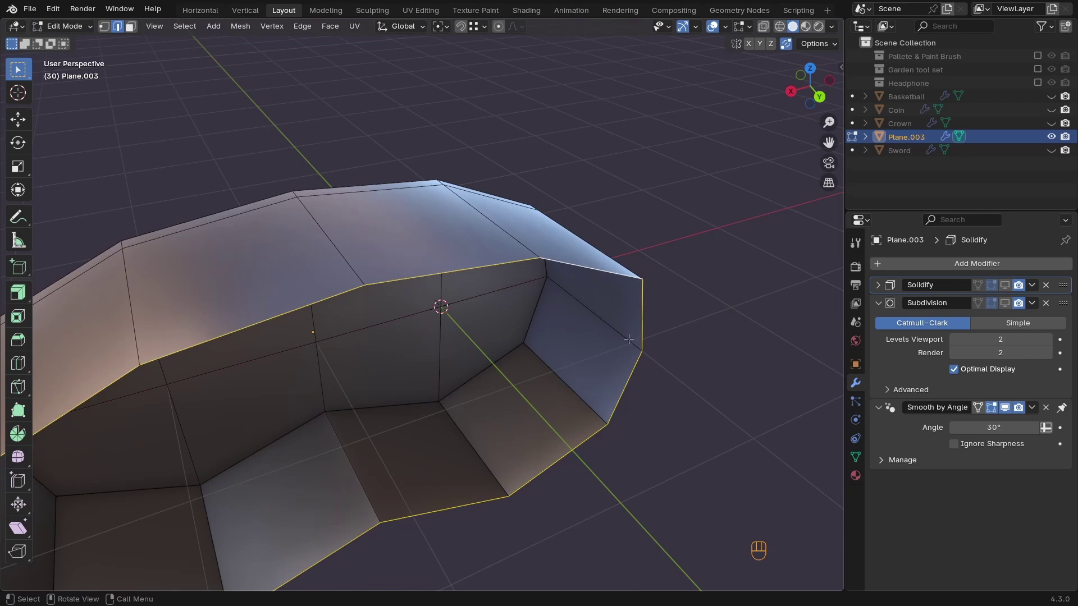
key(l)
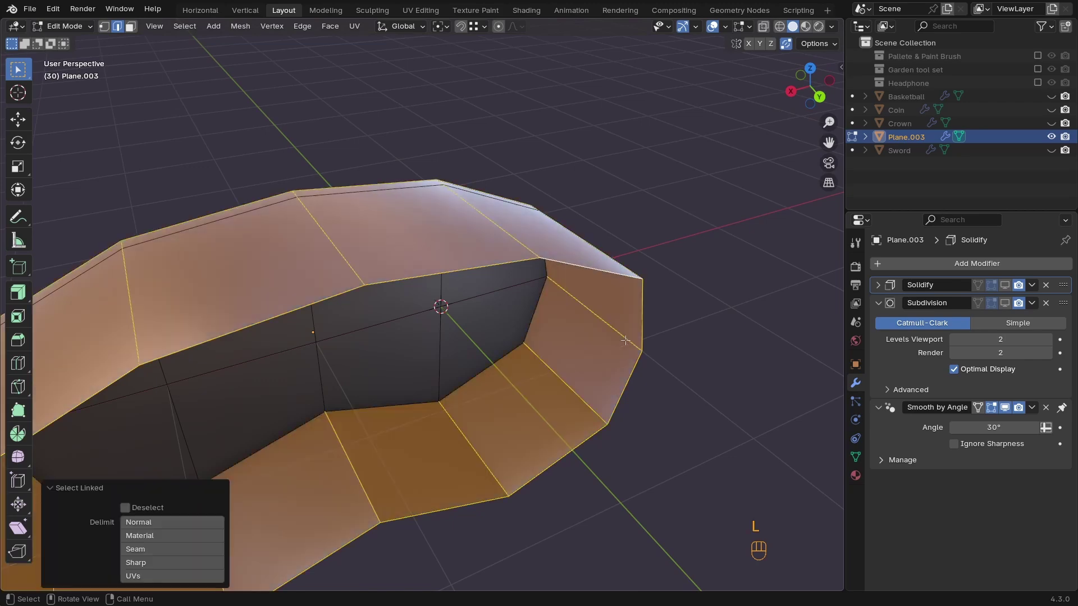
key(p)
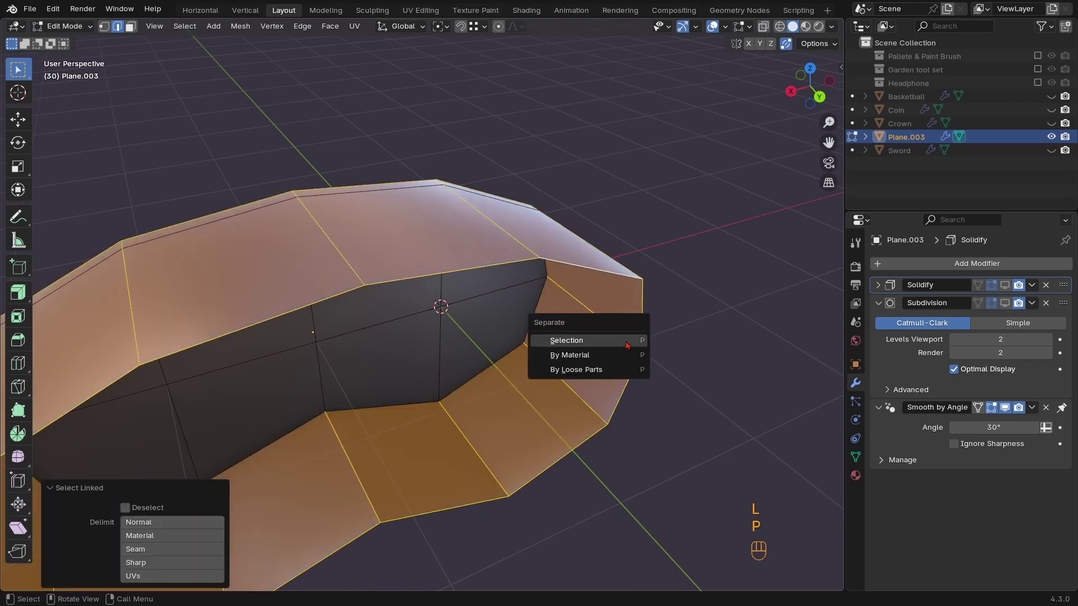
click(627, 344)
key(Tab)
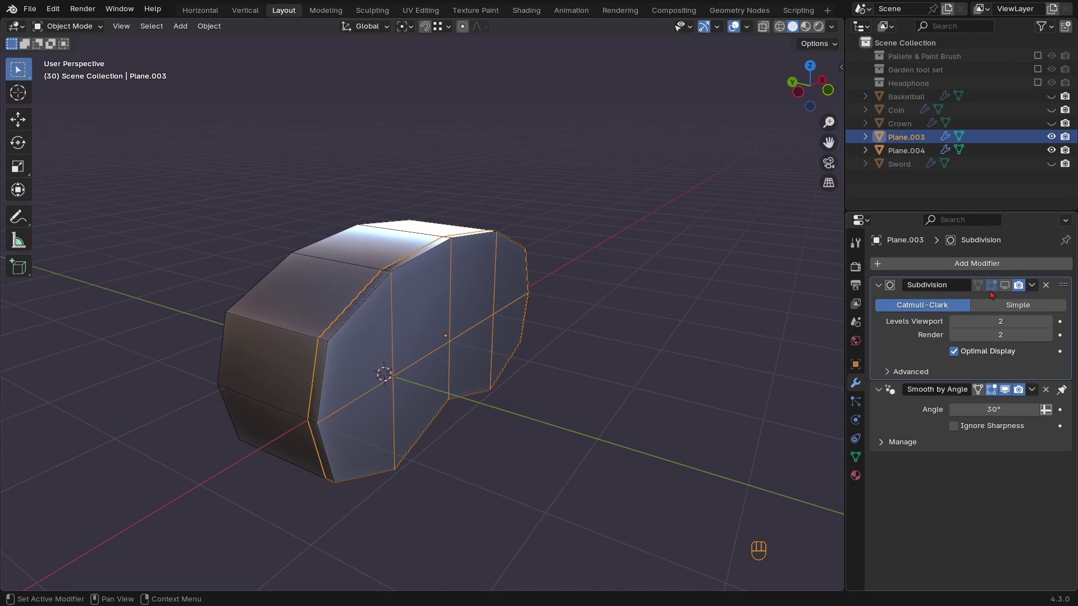
ctrl+middle_drag(416, 494, 392, 332)
click(292, 336)
key(Tab)
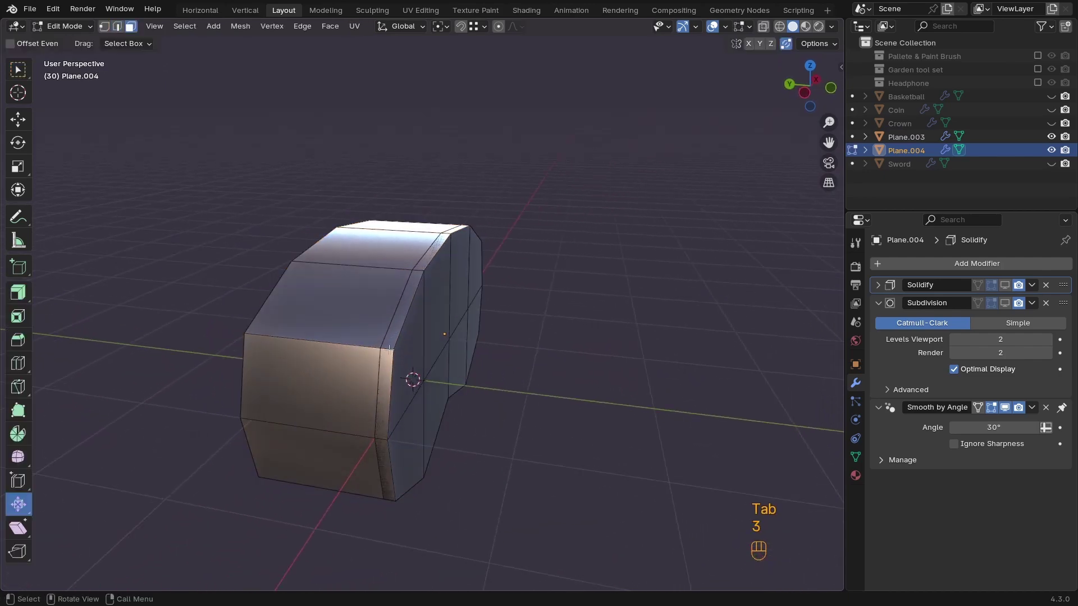
alt+click(411, 362)
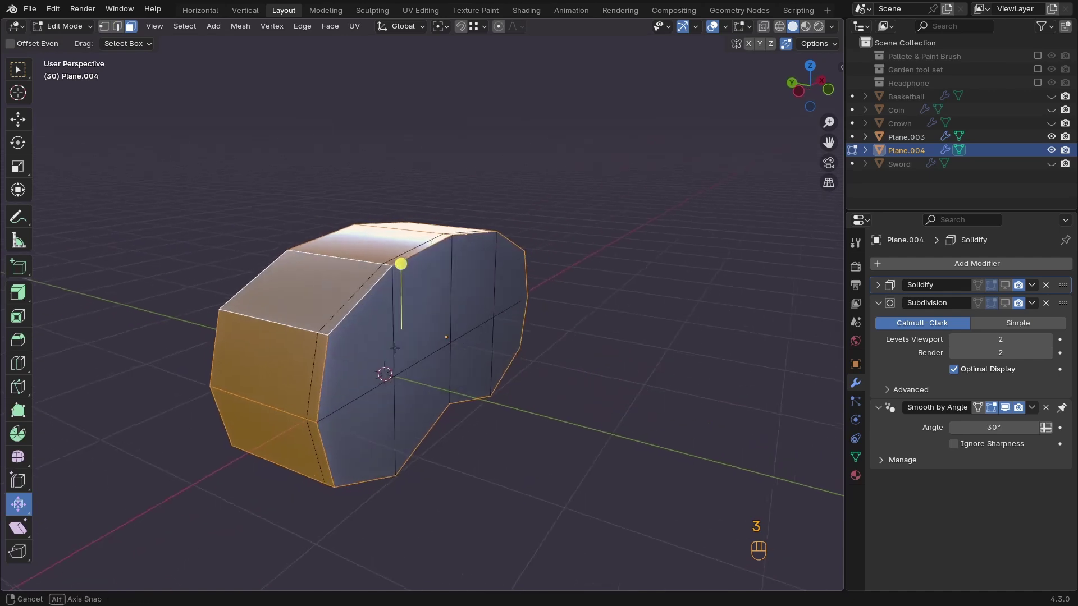
key(Tab)
Select the loop of rim faces around the lens slab, duplicate it in place, and separate the copy into its own object
click(404, 349)
key(Tab)
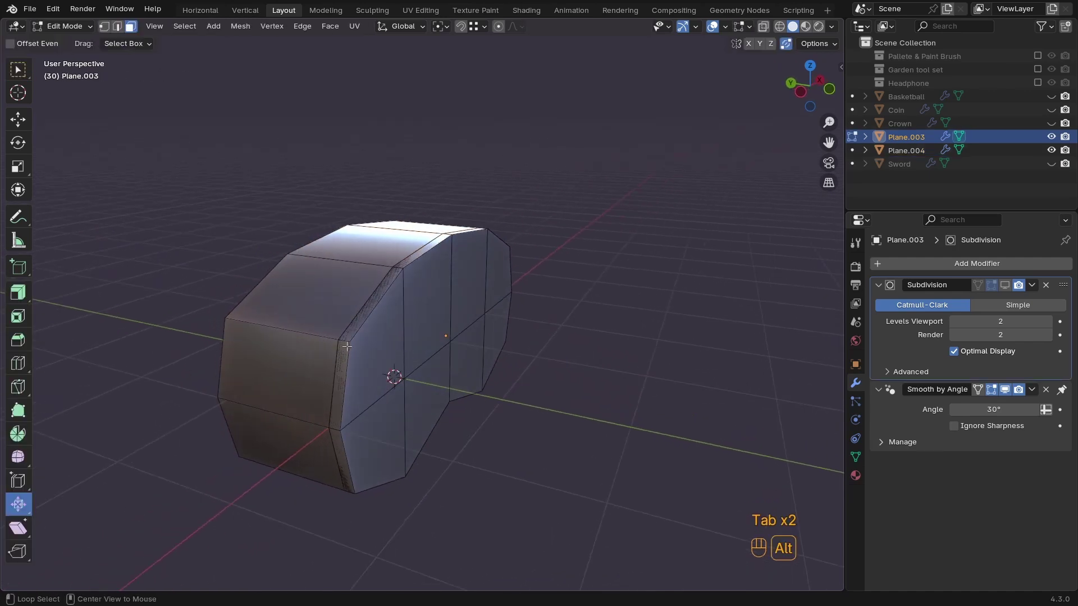
alt+click(343, 340)
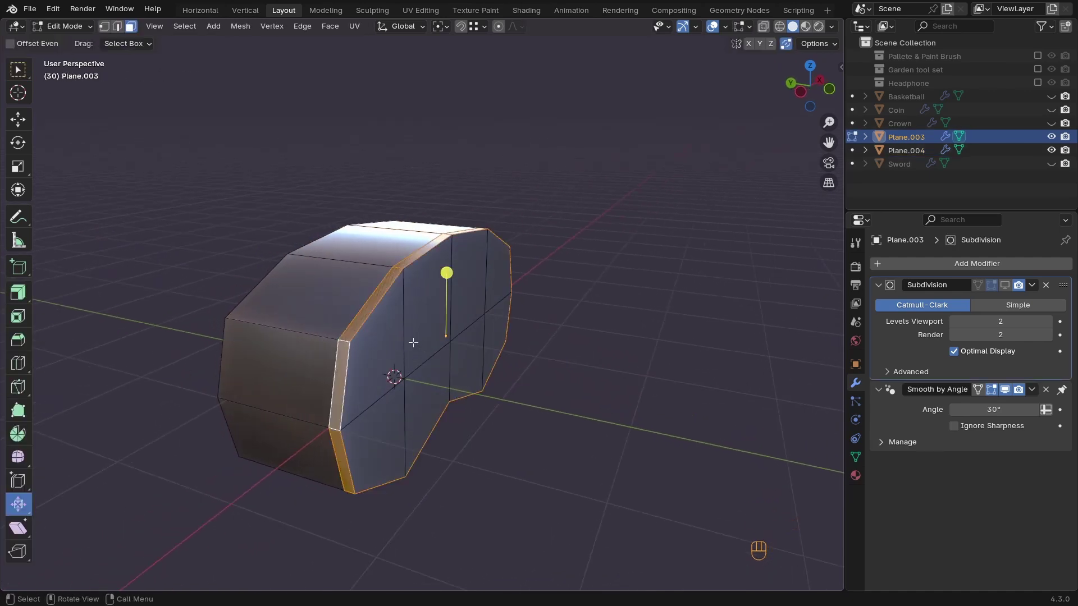
key(shift+d)
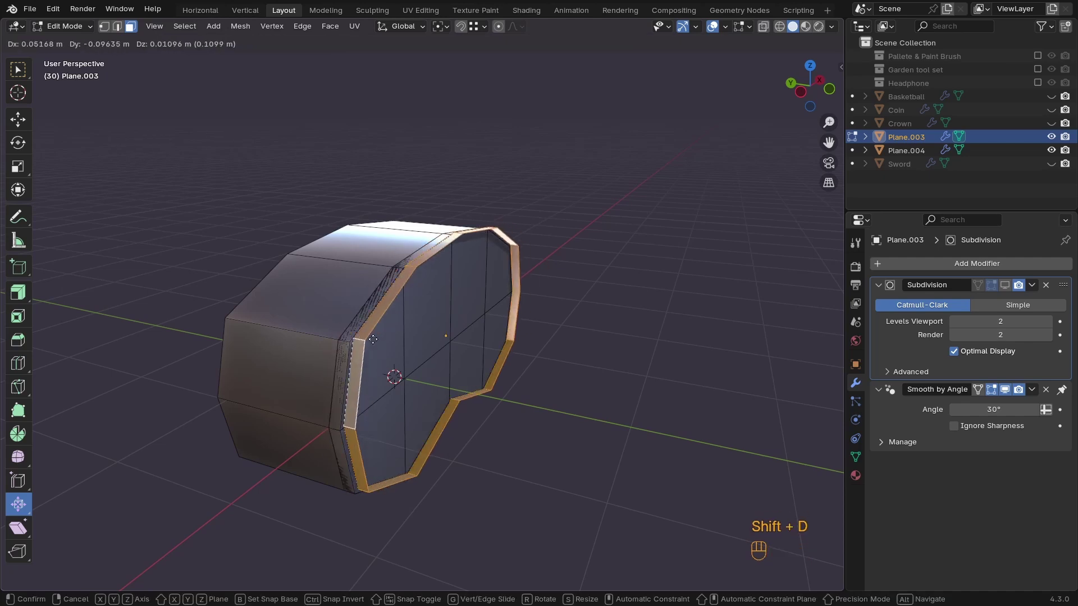
right_click(378, 337)
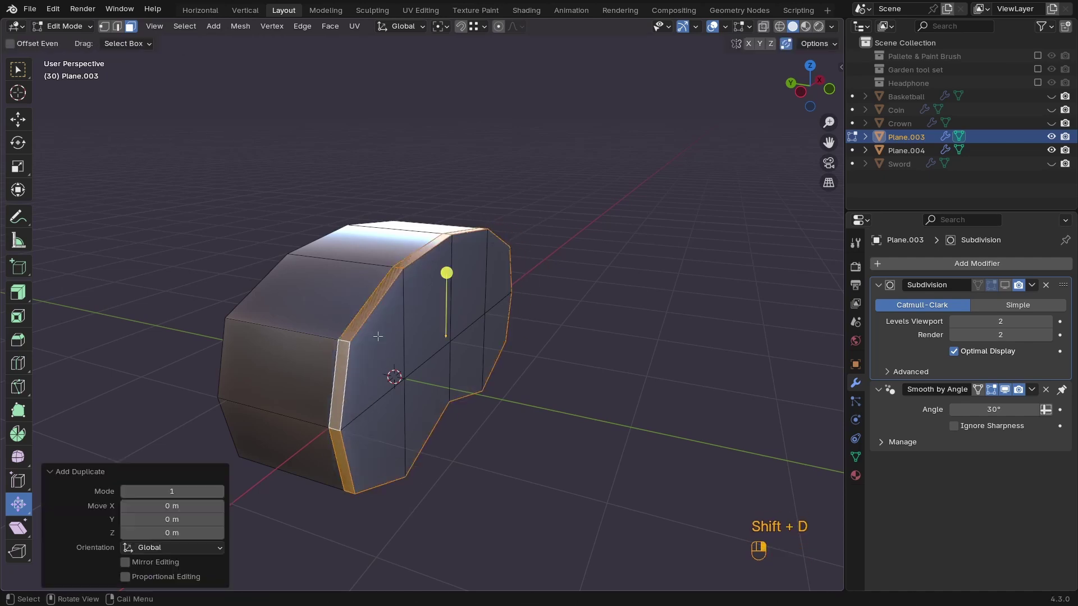
key(p)
click(378, 337)
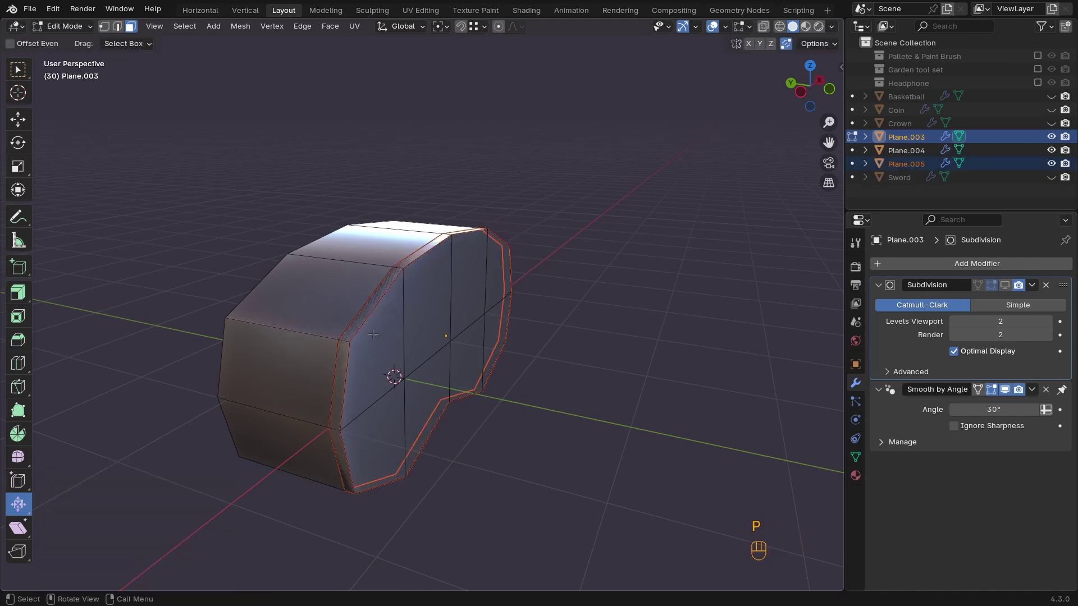
Hide the deep frame object in Object Mode and select the separated rim strip around the lens
key(Tab)
click(350, 342)
key(Tab)
key(Tab)
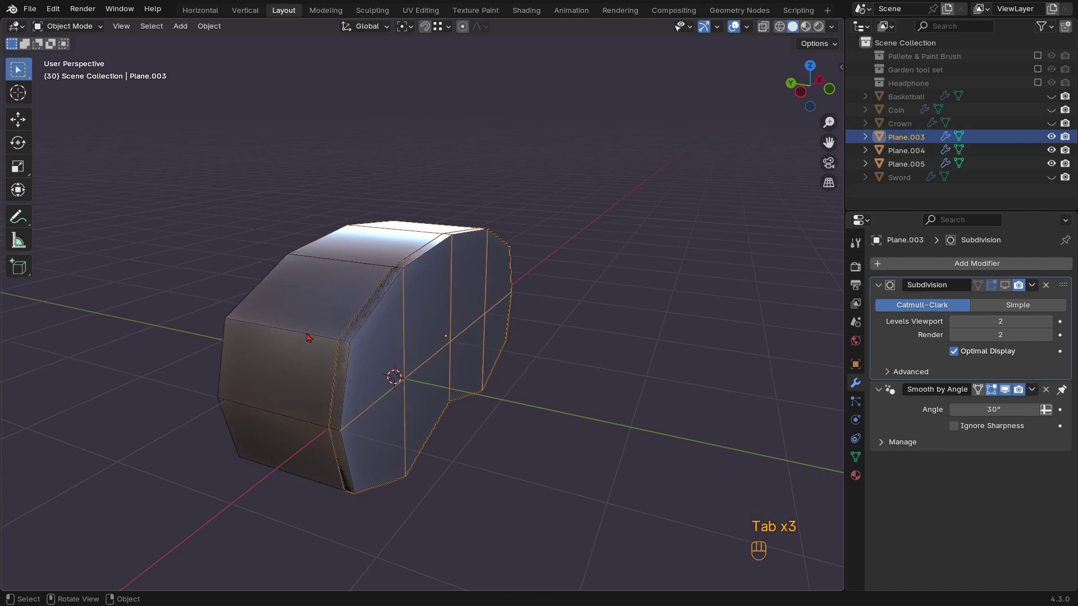
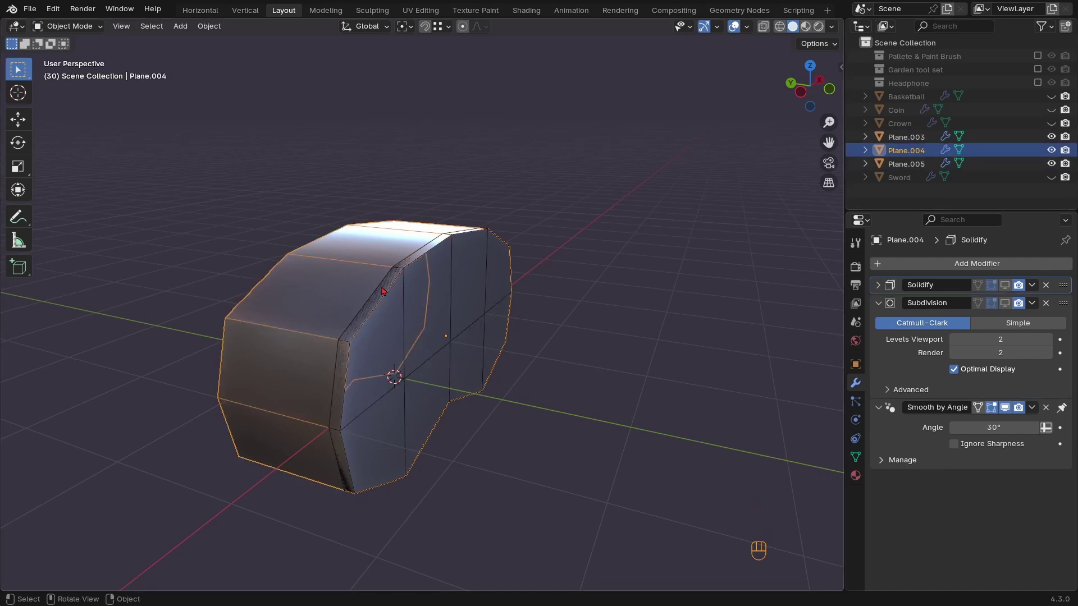
key(h)
click(347, 341)
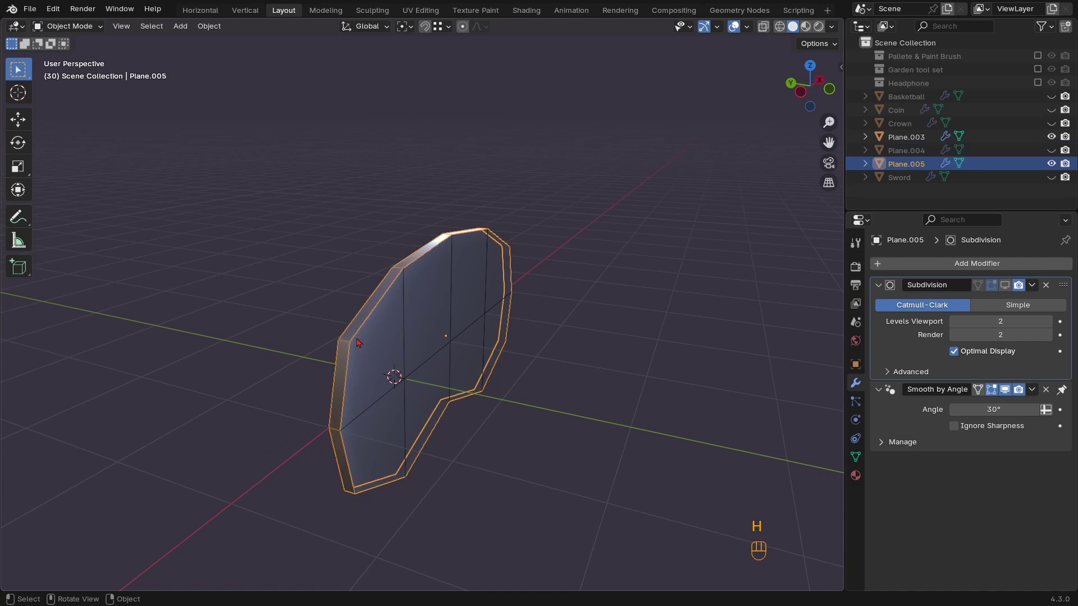
In Edit Mode, scale all of the rim strip's geometry by about 1.672 along the Y axis
key(g)
click(376, 330)
key(Tab)
key(a)
key(s)
key(x)
key(y)
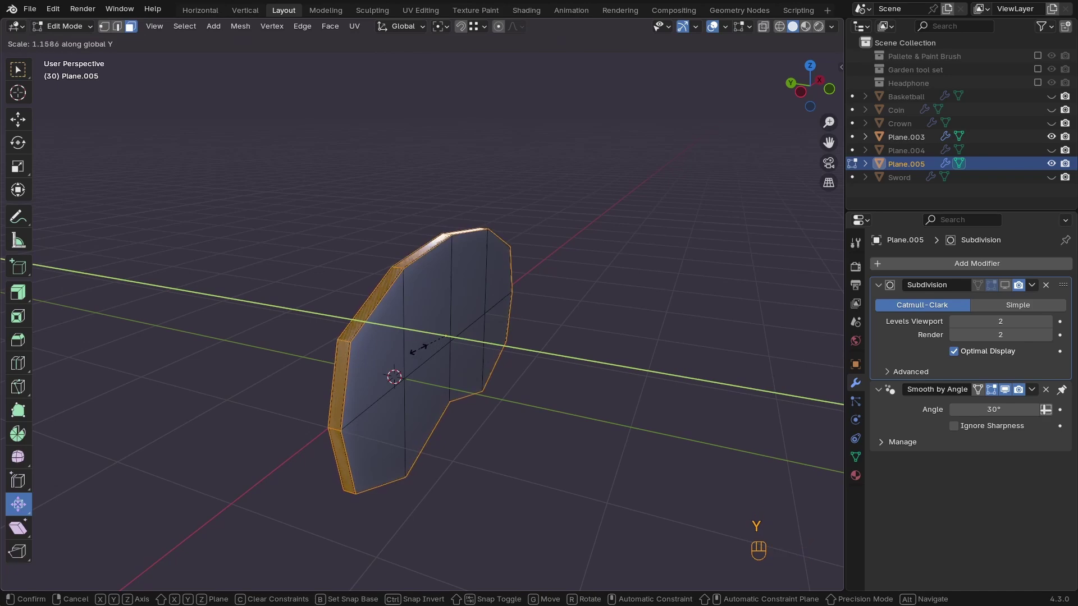
click(392, 345)
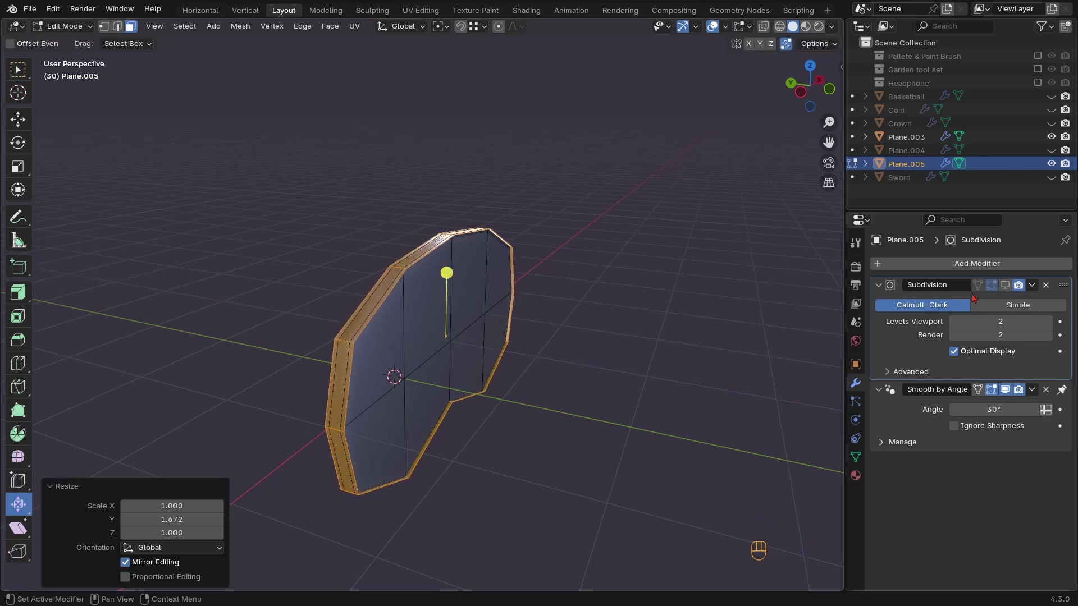
Add a Solidify modifier to the rim strip, adjust its thickness, and turn on its Subdivision display in the viewport
key(Tab)
click(954, 264)
mouse_move(948, 265)
click(817, 426)
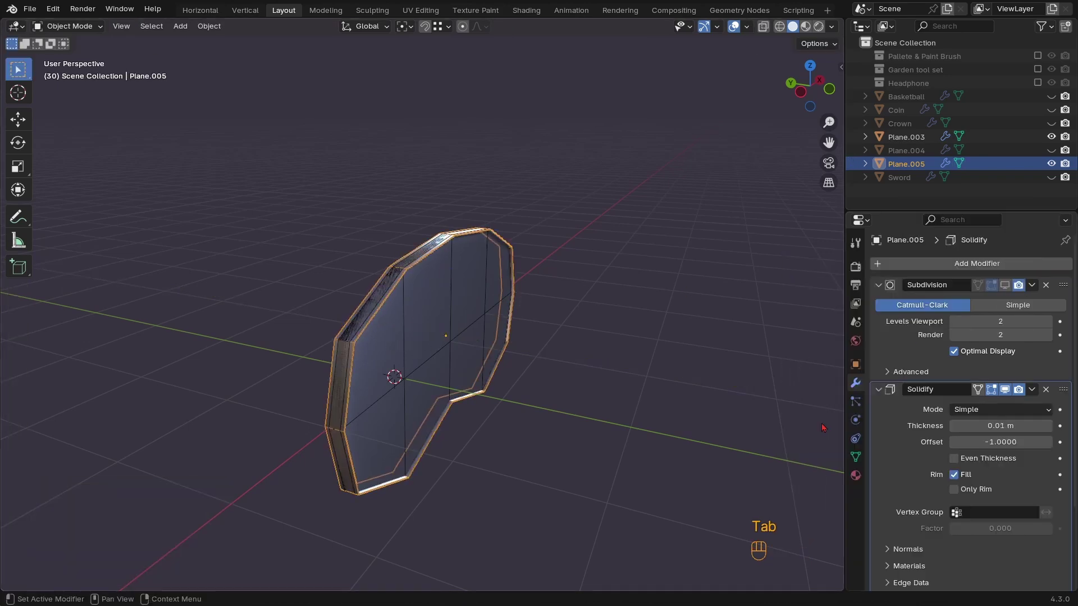
middle_drag(645, 393, 646, 365)
shift+drag(1000, 425, 1051, 425)
middle_drag(769, 346, 426, 368)
click(1005, 285)
Unhide the deep frame and view it together with the lens and its rim
key(h)
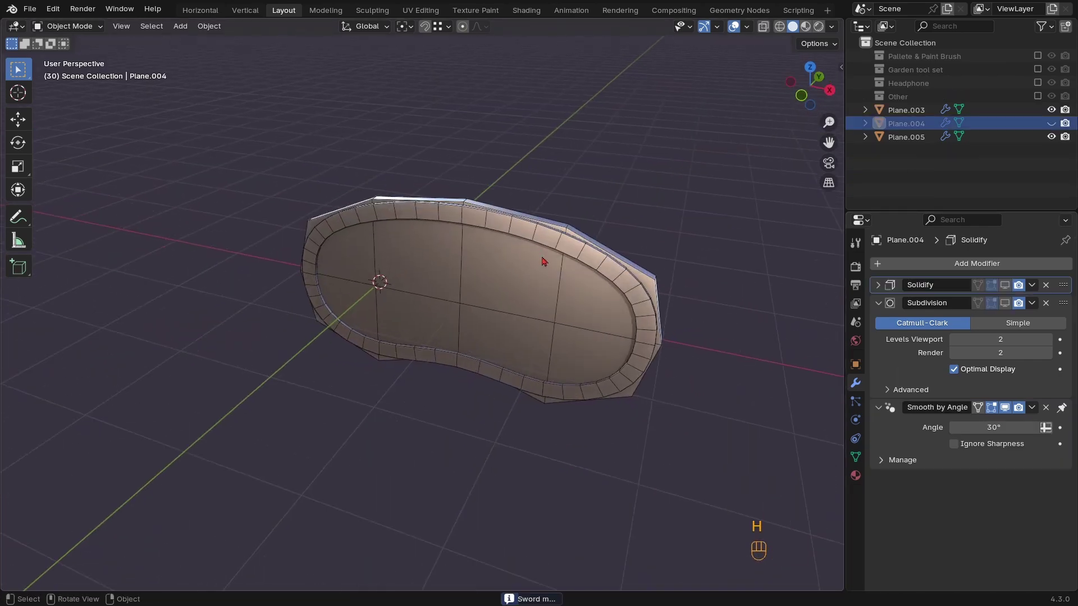
key(alt+h)
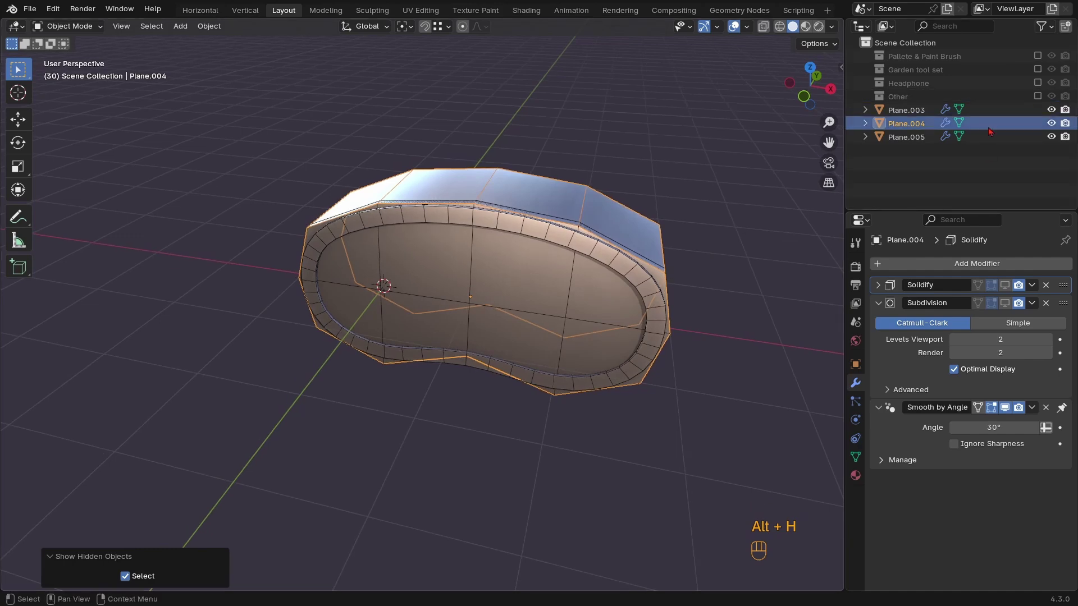
scroll(655, 246, up, 2)
middle_drag(656, 246, 435, 235)
scroll(434, 238, down, 2)
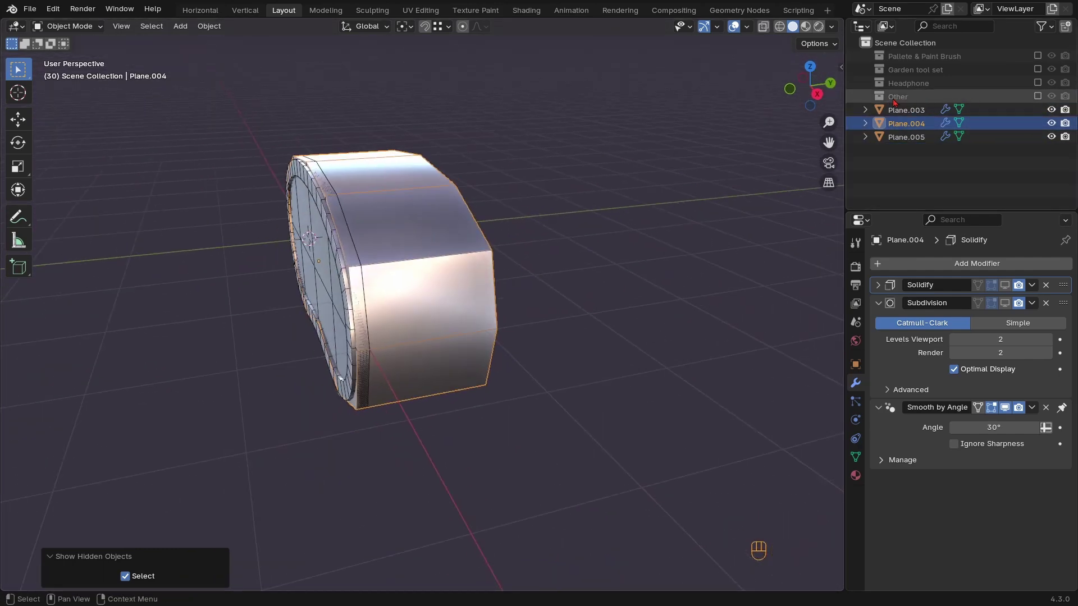
Turn on the viewport display of the deep frame's Solidify and Subdivision modifiers and of the lens's Subdivision modifier
ctrl+middle_drag(438, 292, 636, 275)
click(1005, 285)
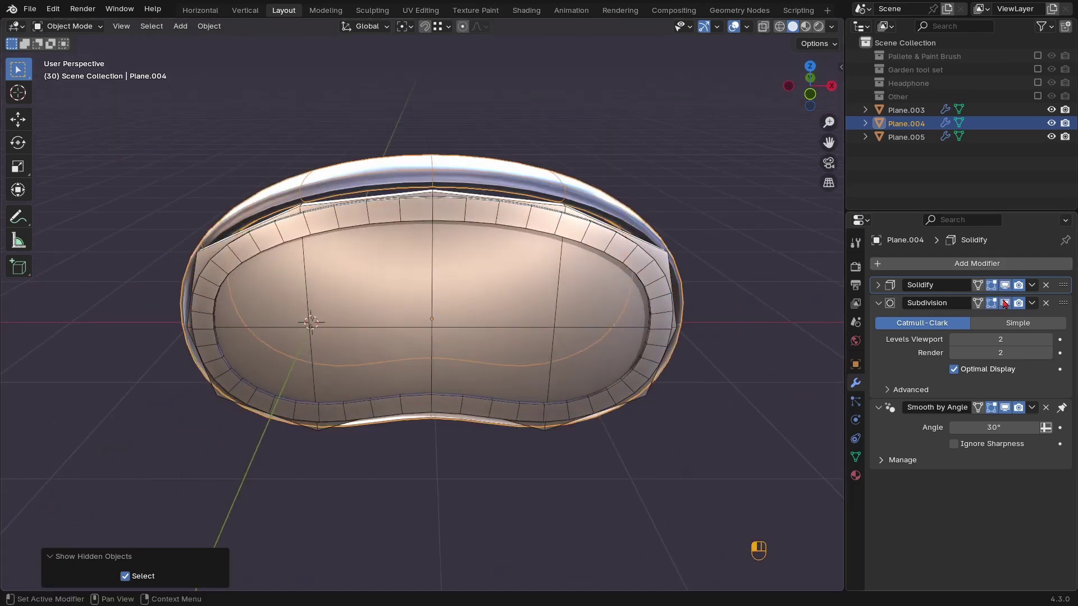
ctrl+middle_drag(556, 284, 494, 263)
click(434, 270)
click(1005, 286)
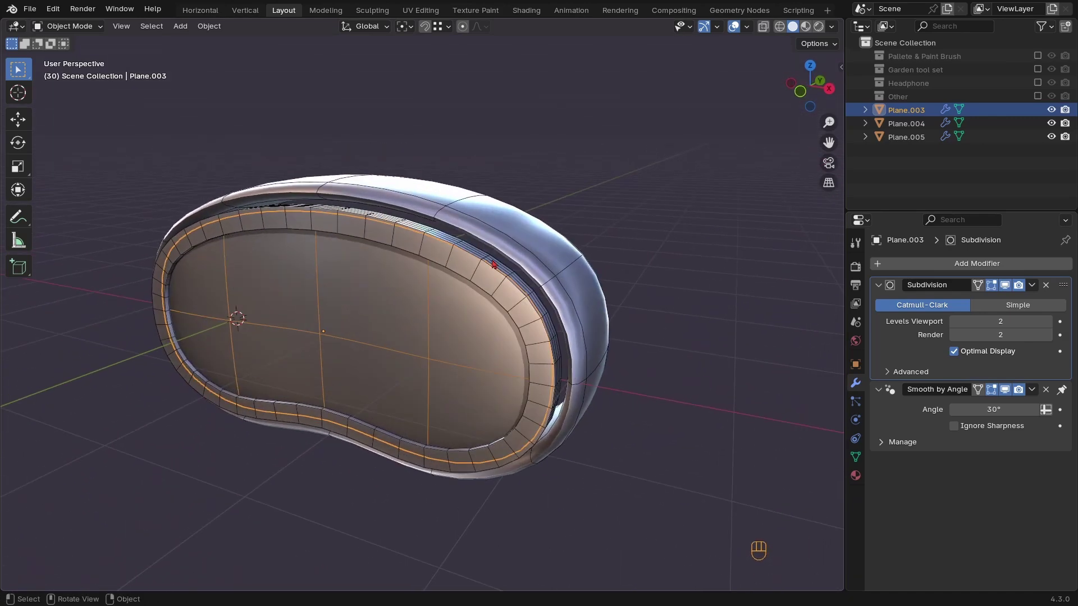
click(493, 263)
key(s)
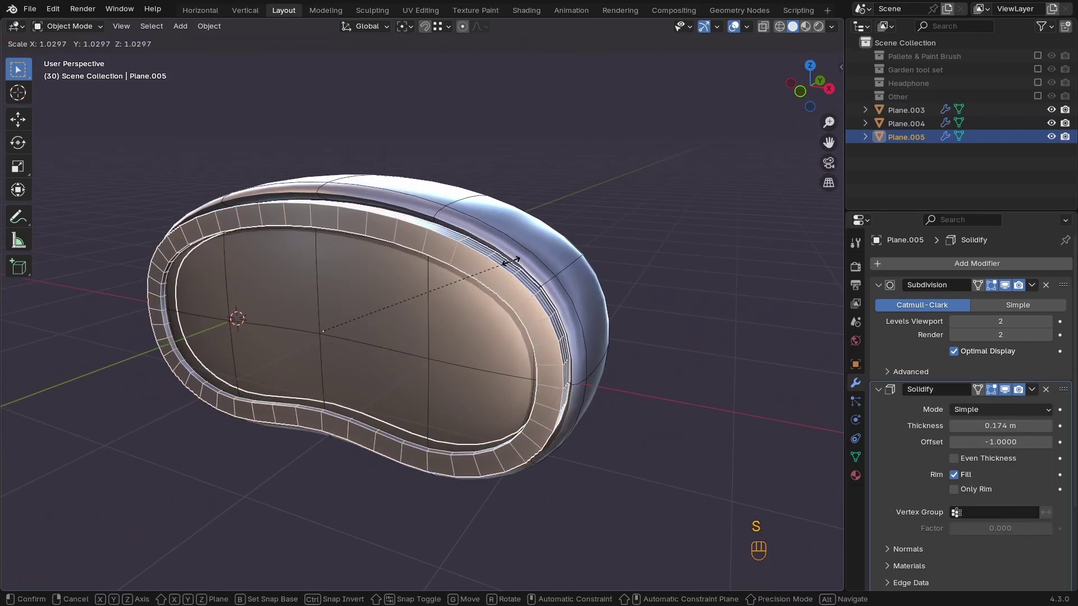
click(512, 265)
In Edit Mode, scale the deep frame's selected geometry in front view to fit just outside the lens rim
click(536, 265)
key(Tab)
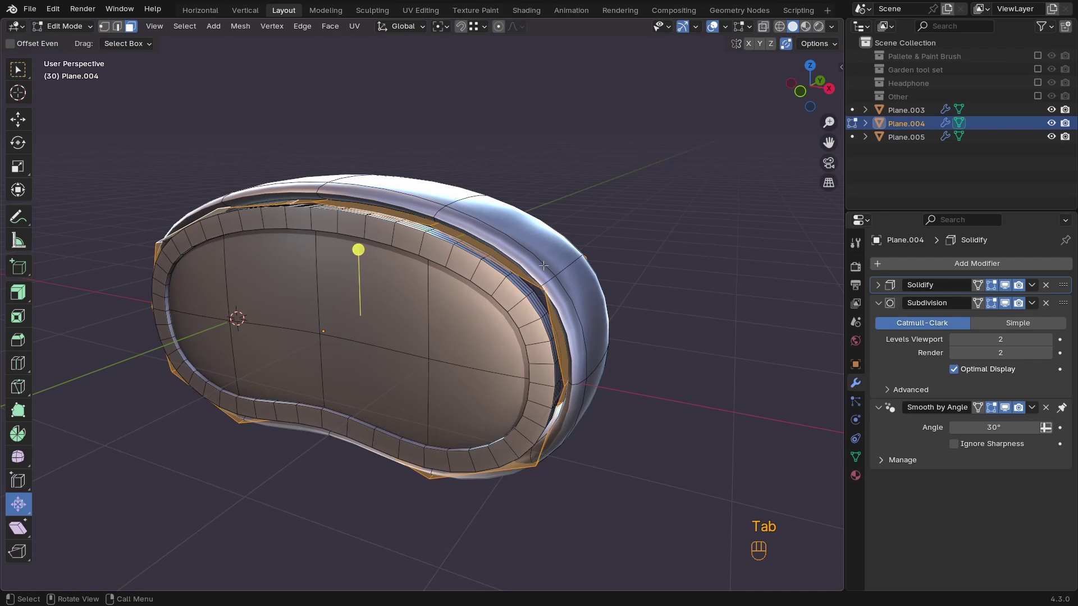
key(KP_1)
key(s)
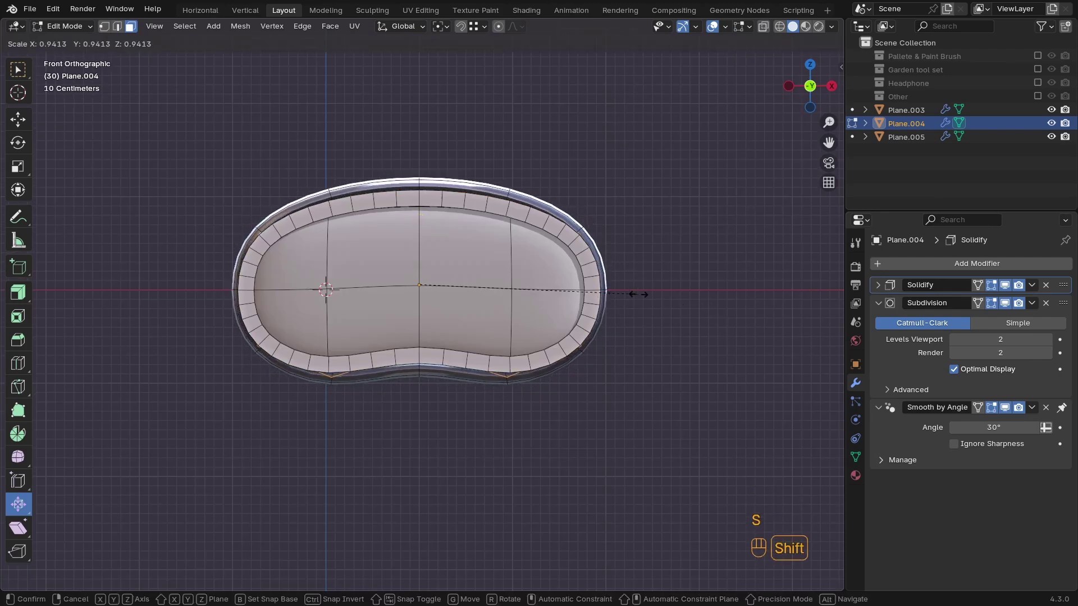
click(666, 296)
key(Tab)
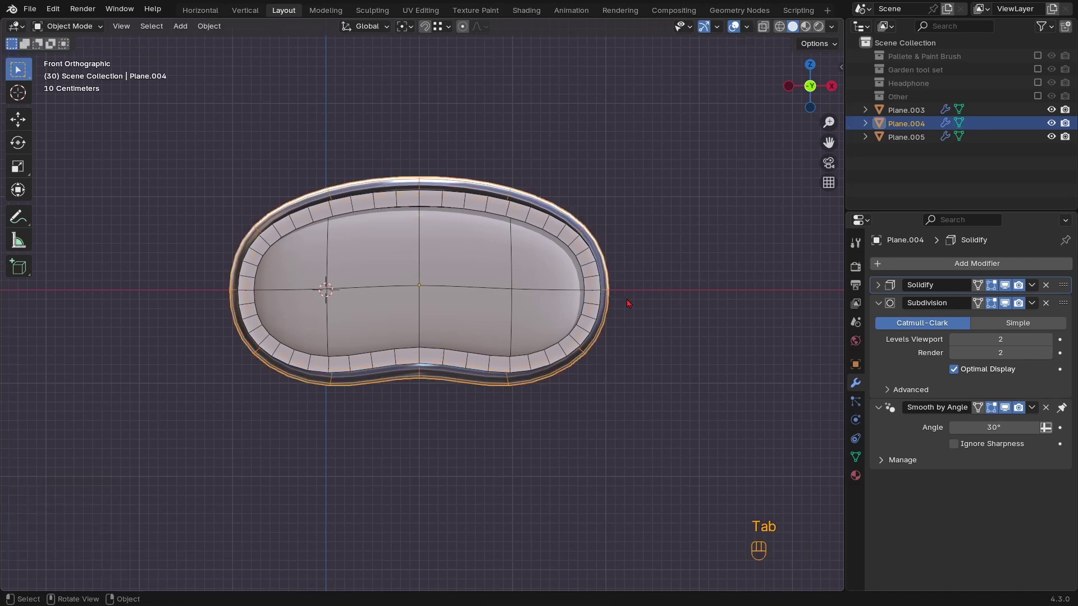
Move the lens rim's Solidify modifier above its Subdivision modifier, collapse it, and deselect the rim
middle_drag(666, 297, 329, 347)
click(329, 347)
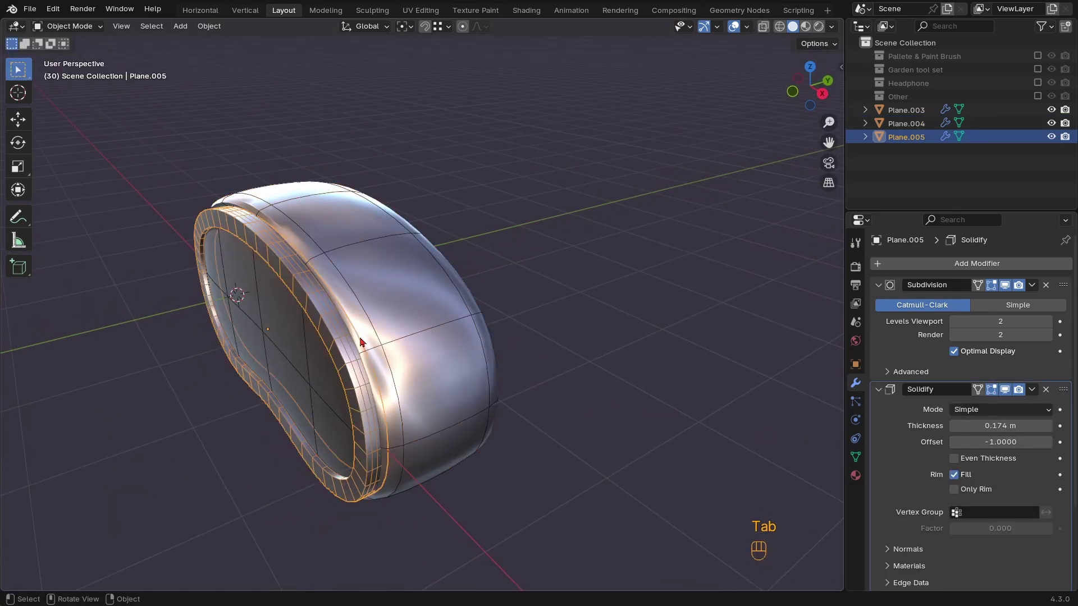
drag(1063, 389, 1061, 287)
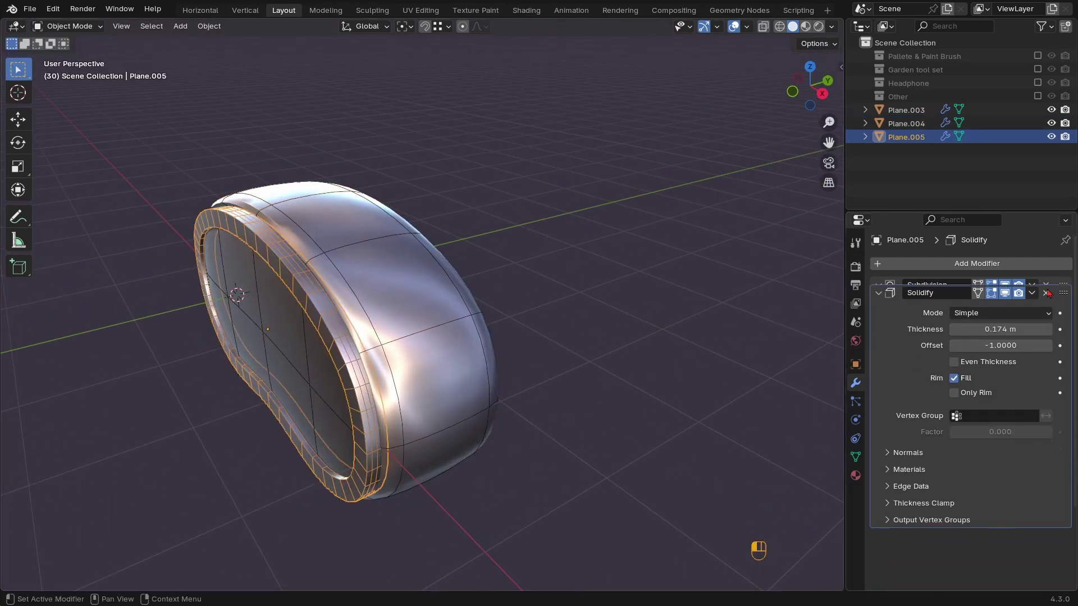
click(880, 287)
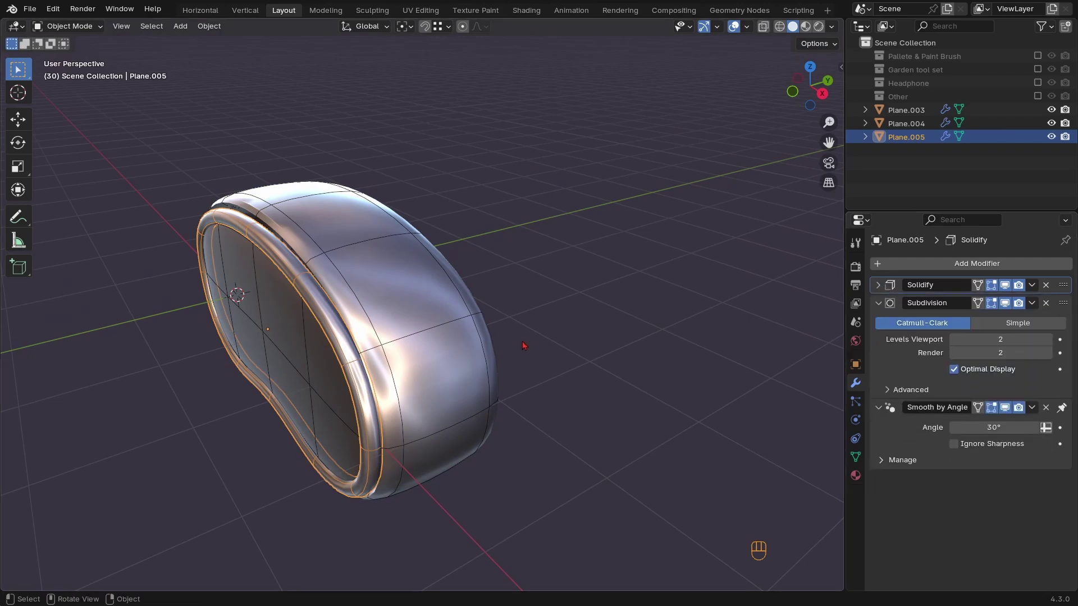
click(668, 336)
middle_drag(668, 337, 470, 281)
Enter Edit Mode on the deep frame and turn off the viewport display of its Solidify and Subdivision modifiers
click(450, 224)
middle_drag(450, 225, 481, 303)
ctrl+middle_drag(534, 327, 544, 365)
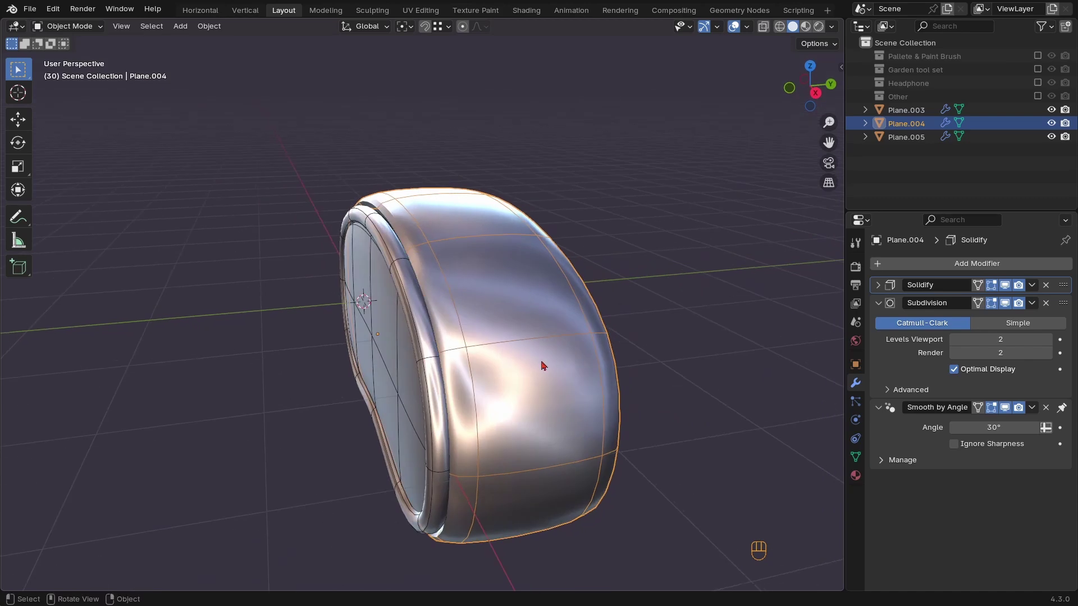
key(Tab)
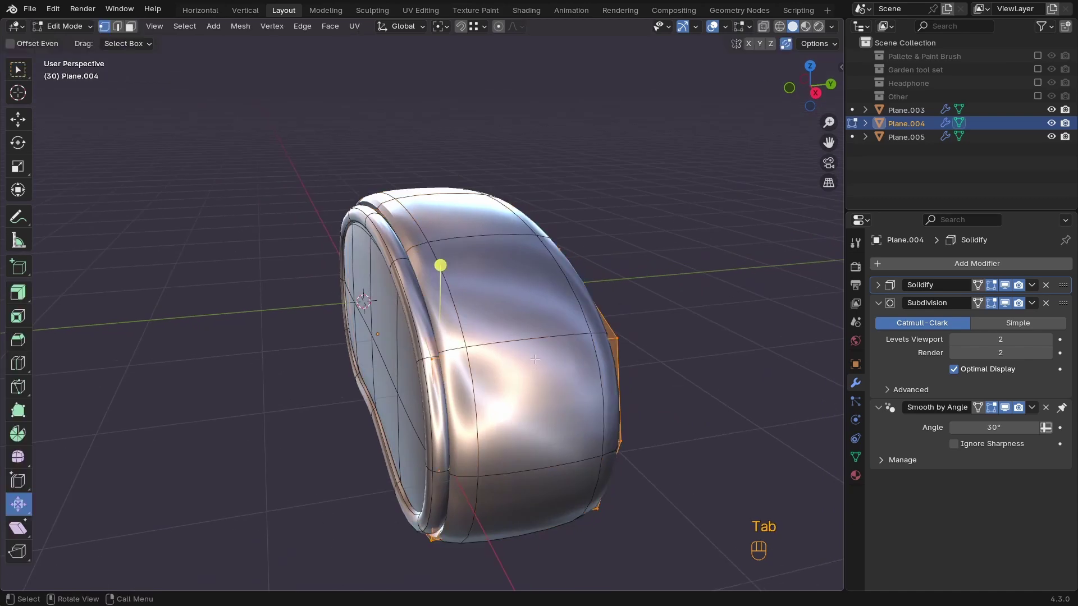
click(1005, 301)
Add two edge loops around the deep frame, slid to factors of about -0.766 near the front and 0.768 near the back
key(ctrl+r)
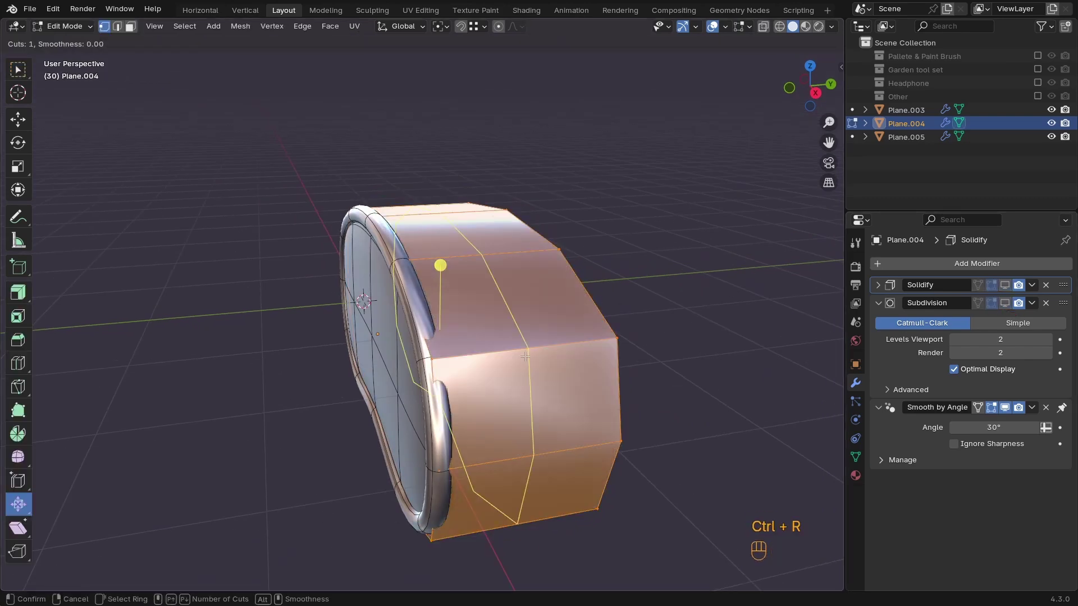
click(525, 356)
click(455, 371)
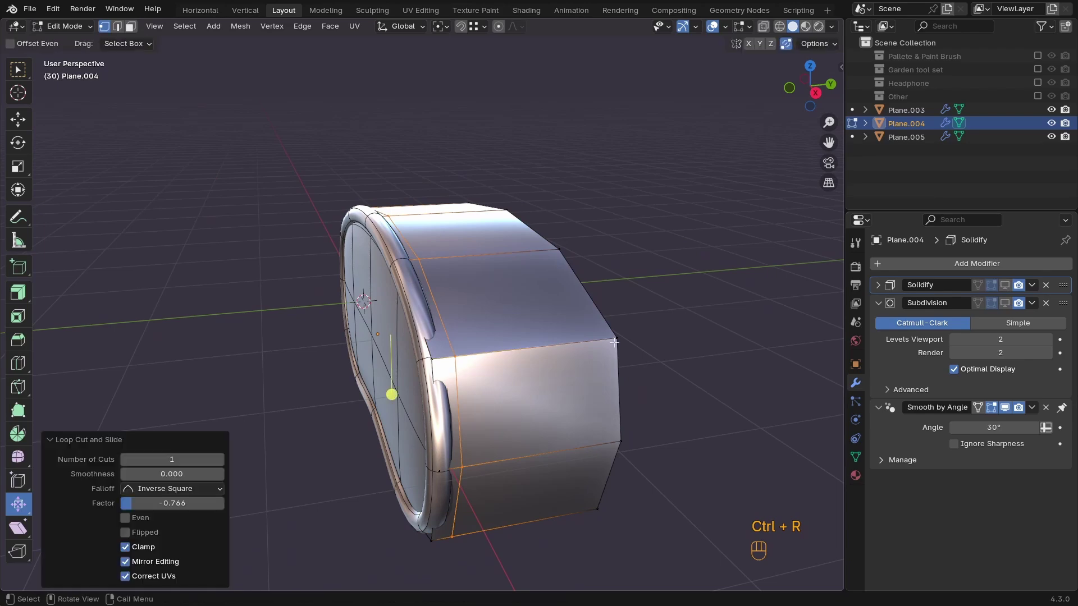
key(ctrl+r)
click(595, 338)
click(640, 337)
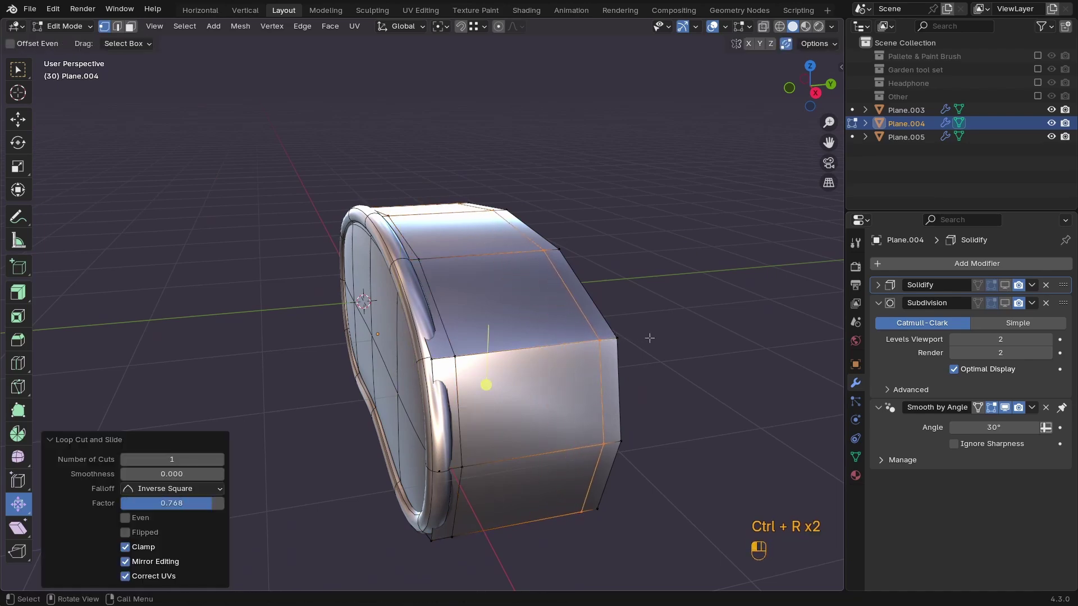
key(Tab)
Move the lens slightly inward along the Y axis so it sits deeper inside its rim
middle_drag(662, 315, 507, 320)
click(504, 327)
key(g)
key(y)
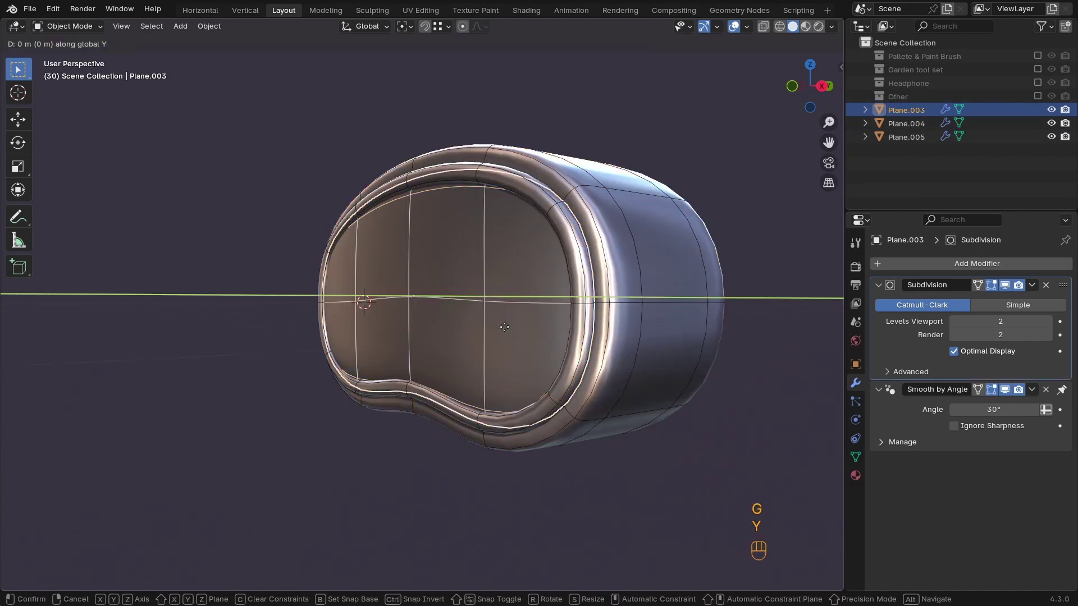
key(shift)
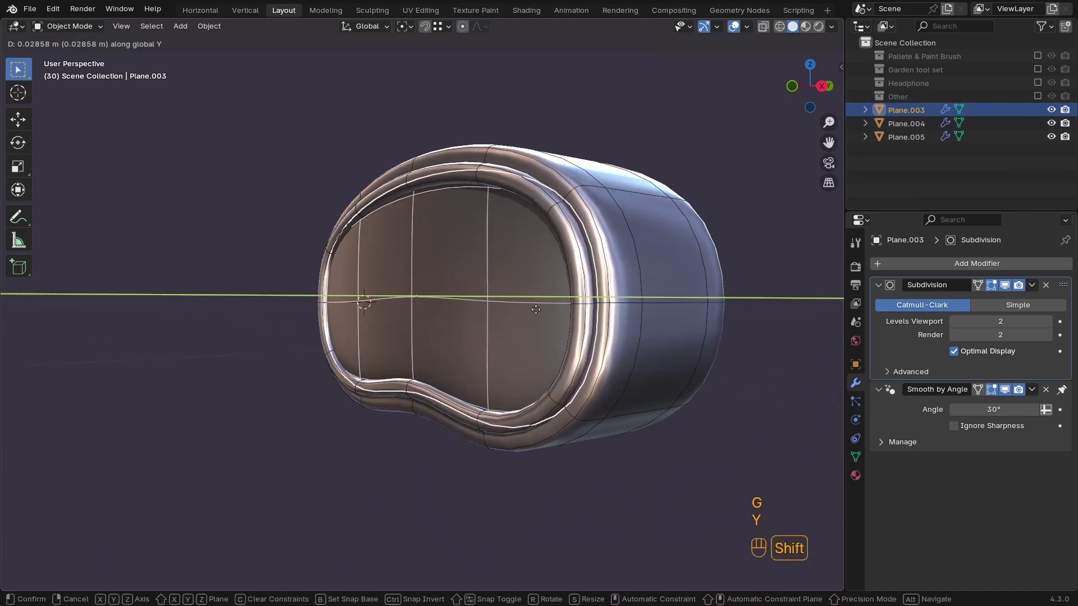
click(559, 301)
Add one edge loop around the lens rim in Edit Mode and return to Object Mode
middle_drag(559, 300, 540, 385)
click(527, 389)
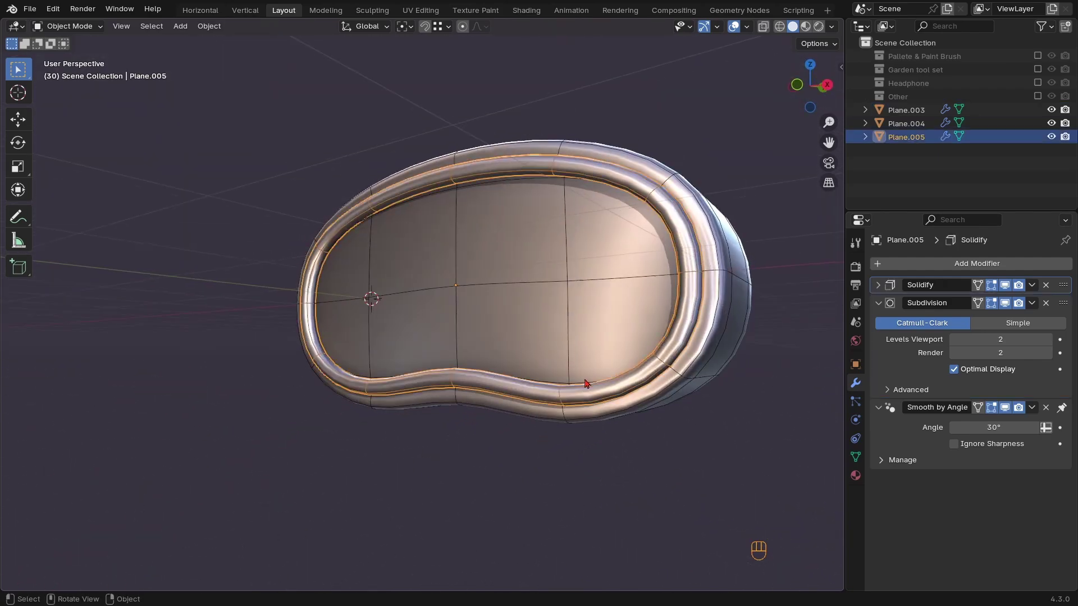
middle_drag(585, 385, 501, 340)
key(Tab)
key(ctrl+r)
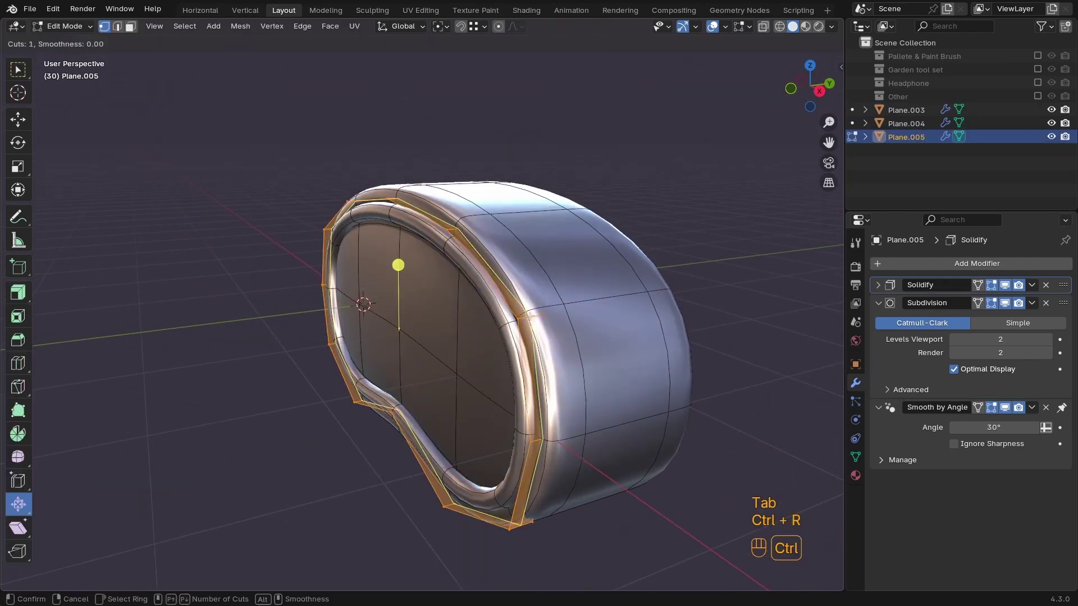
click(529, 316)
click(532, 314)
key(Tab)
Edit the deep frame's mesh with the viewport display of its Solidify and Subdivision modifiers turned off
middle_drag(498, 416, 587, 385)
ctrl+middle_drag(587, 385, 317, 367)
ctrl+middle_drag(523, 352, 486, 332)
click(423, 393)
key(Tab)
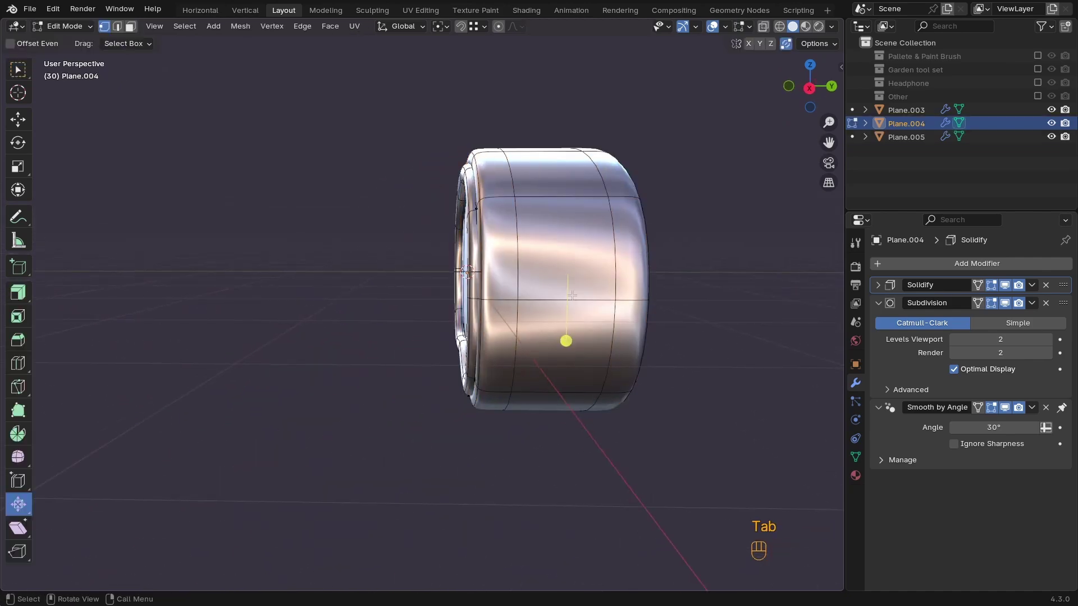
click(1005, 285)
click(1004, 303)
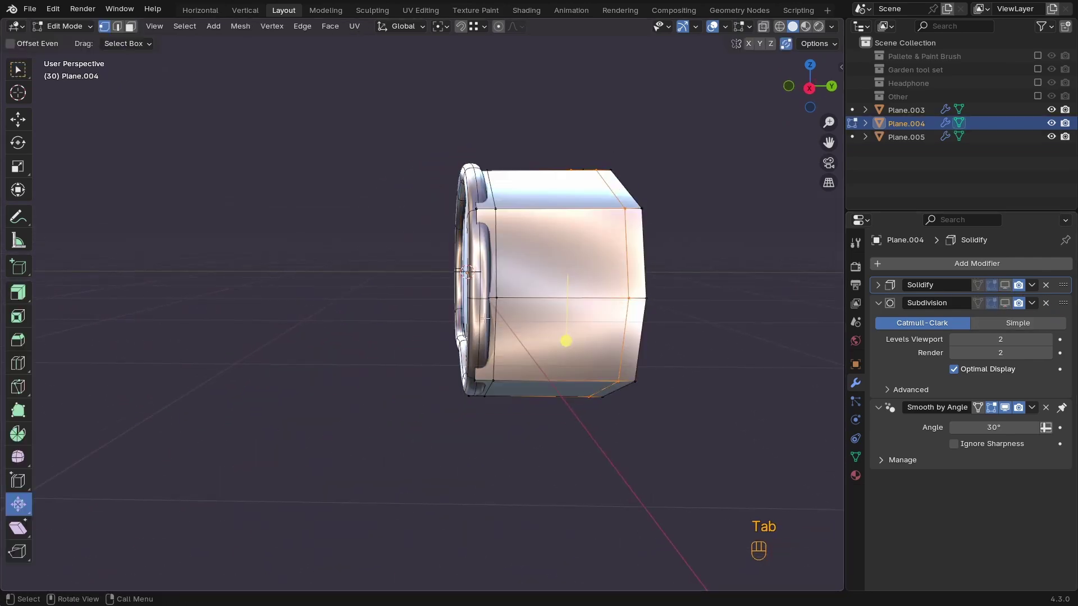
In face selection, duplicate the large upper side face of the deep frame and offset the copy about 0.064 m along X
middle_drag(572, 306, 540, 313)
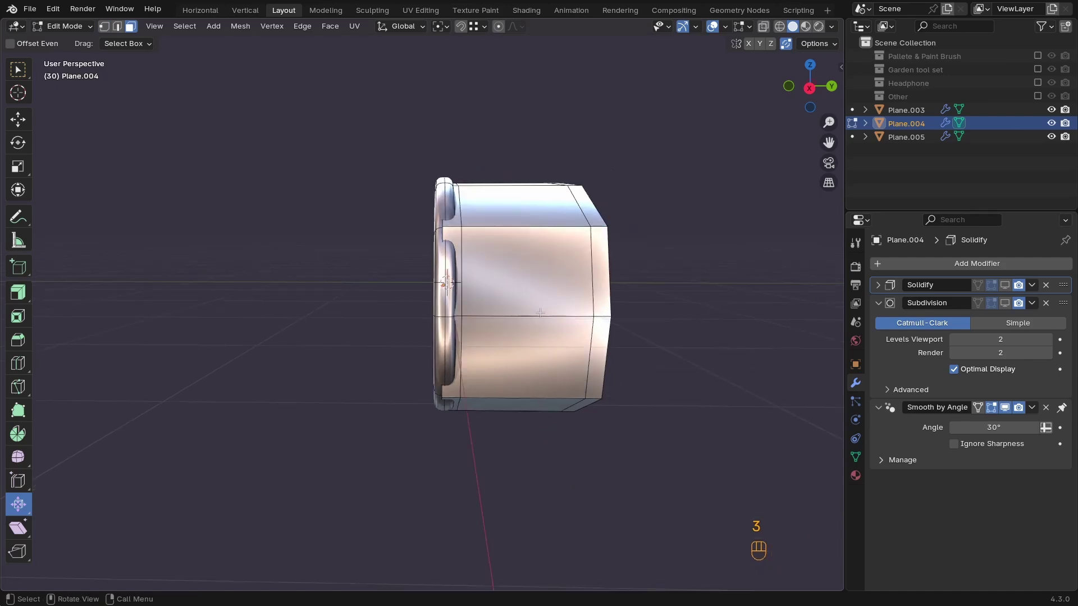
drag(525, 330, 534, 323)
mouse_move(533, 323)
middle_down()
mouse_move(622, 314)
mouse_move(562, 306)
mouse_move(524, 320)
middle_up()
click(580, 303)
middle_drag(525, 320, 556, 327)
key(shift+d)
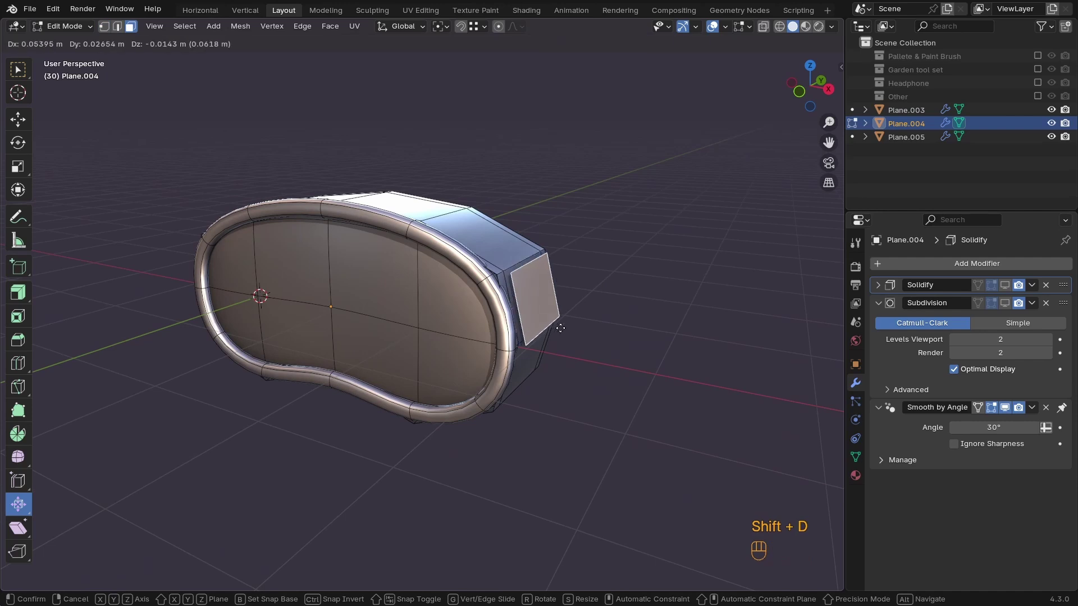
key(x)
click(560, 328)
Separate the duplicated side face into its own object and select it in Object Mode
key(p)
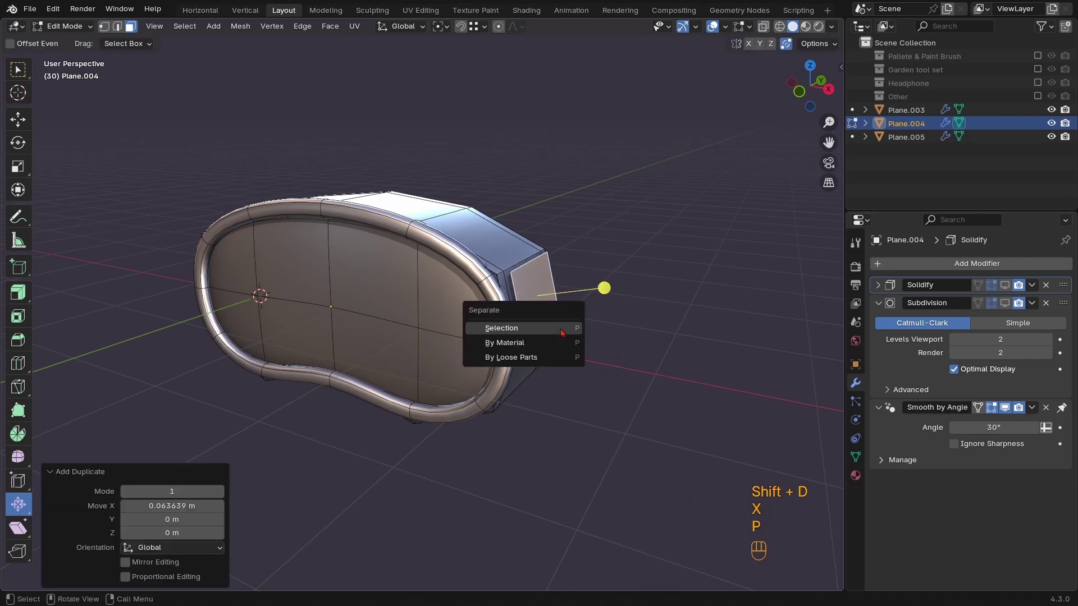
click(560, 328)
key(Tab)
click(462, 301)
In Edit Mode, scale the whole separated side face by about 0.618 along the Y axis
middle_drag(560, 327, 491, 313)
key(Tab)
key(a)
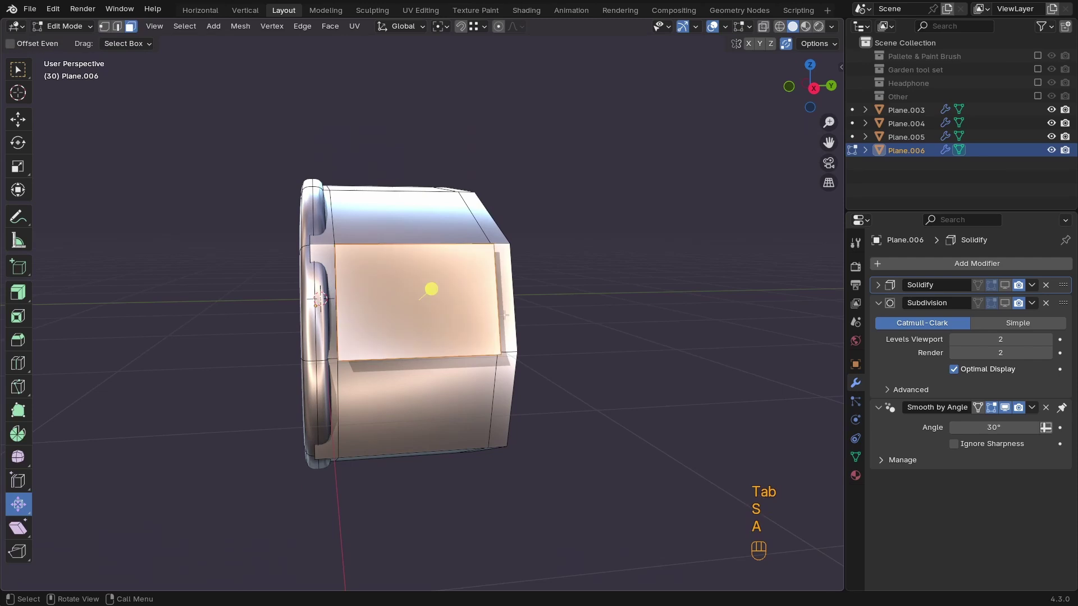
key(s)
key(x)
key(y)
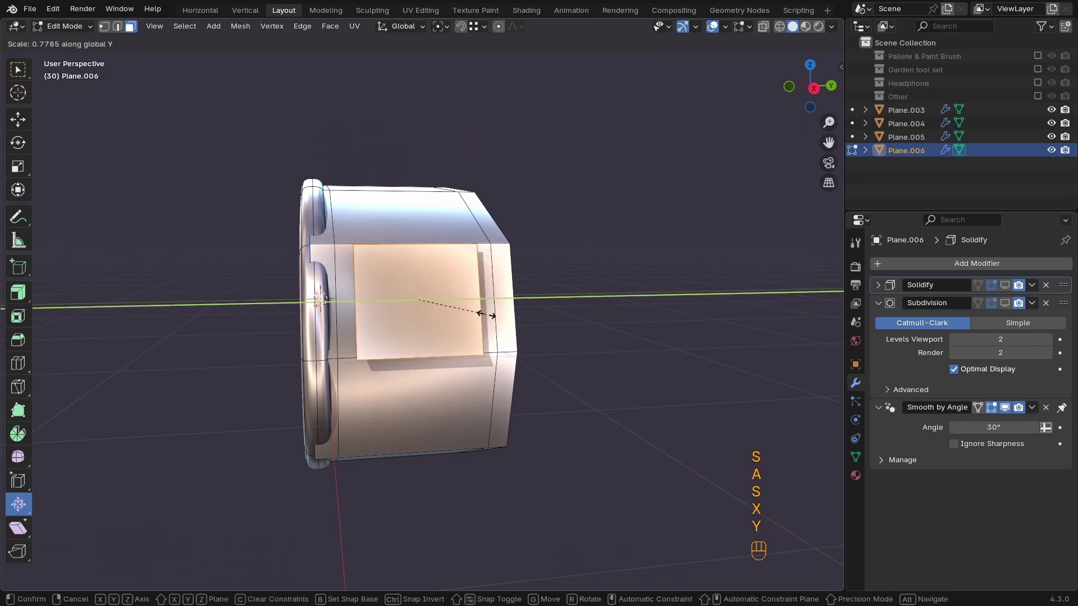
key(y)
key(y)
key(y)
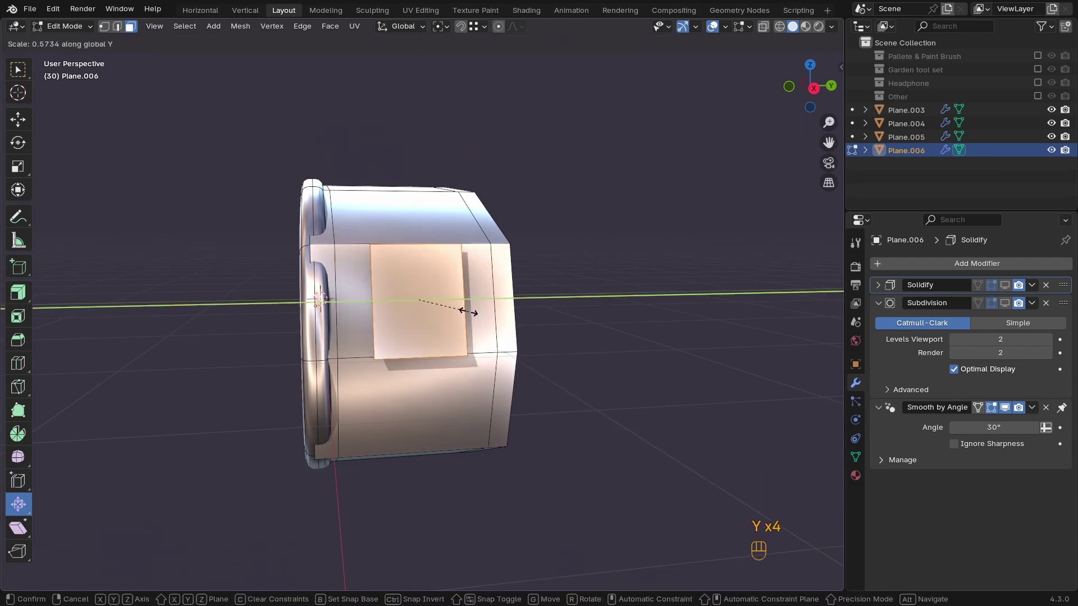
click(471, 312)
Scale the separated side face by about 0.763 along the Z axis
key(s)
key(x)
key(x)
key(z)
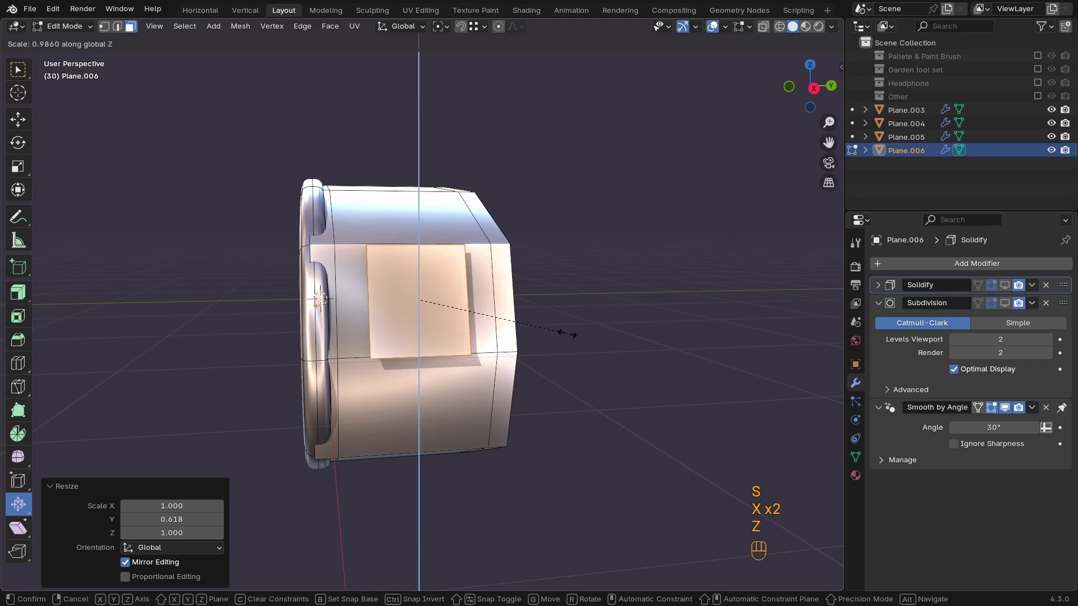
key(z)
key(z)
key(z)
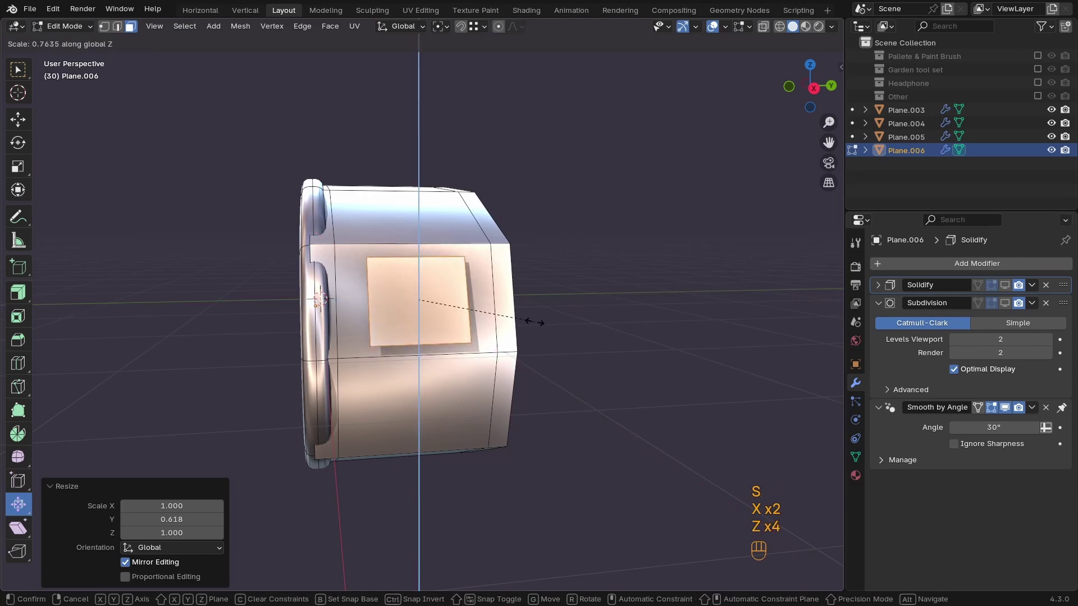
click(534, 322)
Rotate the side face towards upright in front view and lower it to the middle of the frame's side
key(KP_3)
key(KP_1)
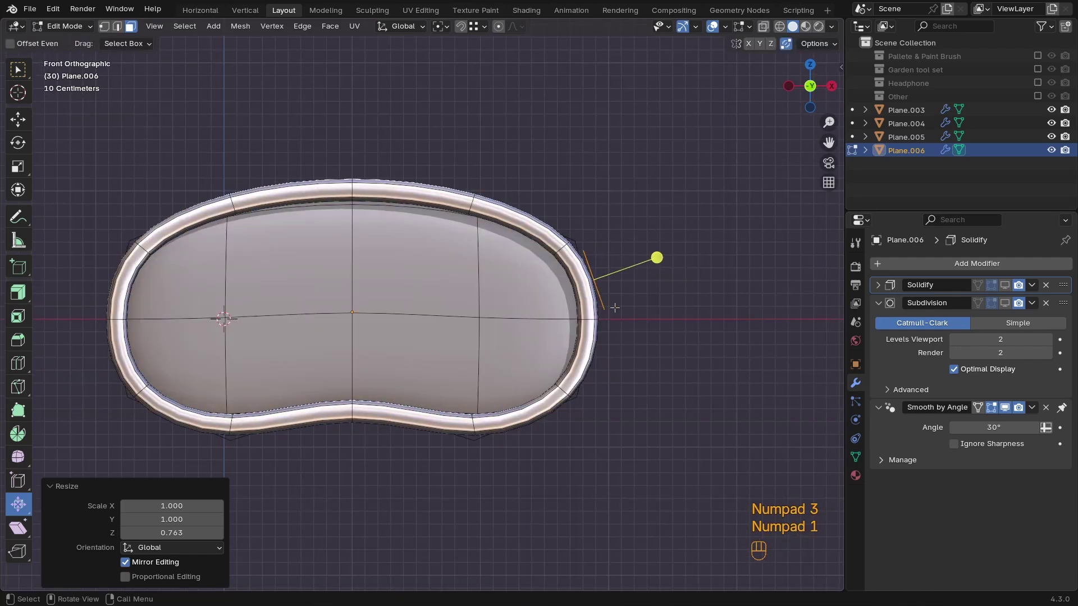
key(r)
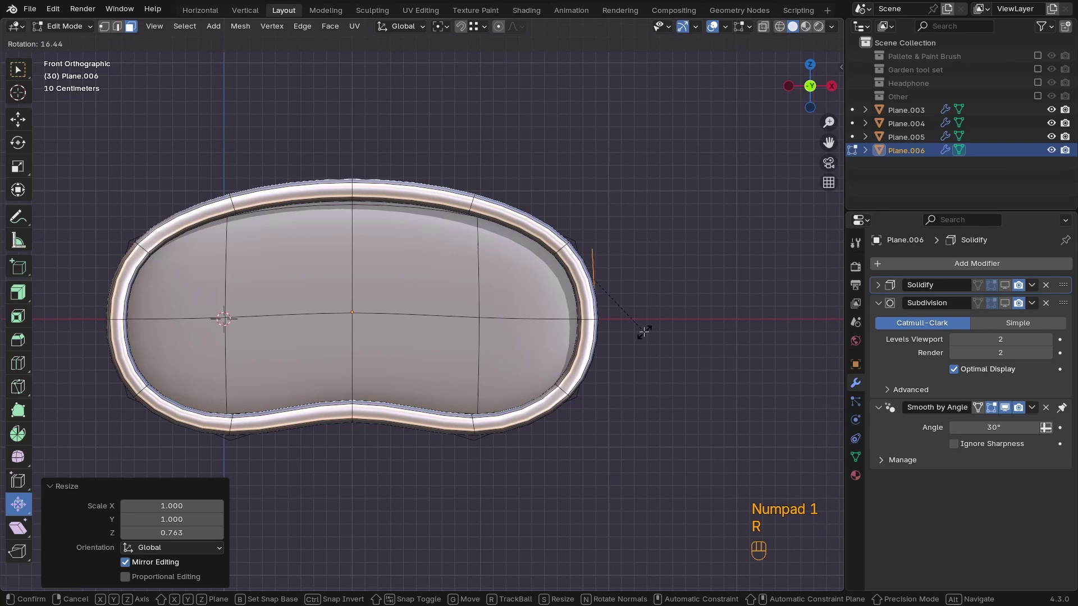
click(653, 376)
In the right view, scale the side face by about 1.085 along the Z axis
key(KP_3)
key(s)
shift+click(508, 293)
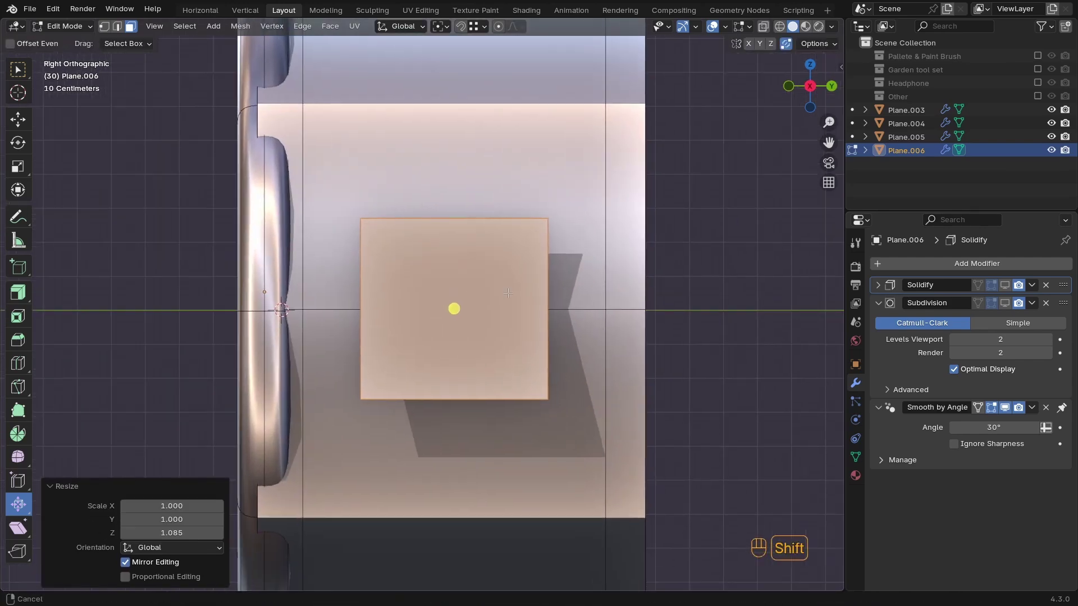
scroll(515, 291, down, 4)
shift+middle_drag(508, 293, 564, 295)
Return to Object Mode and turn on the viewport display of the deep frame's Solidify and Subdivision modifiers
key(Tab)
click(567, 250)
drag(1005, 285, 1006, 305)
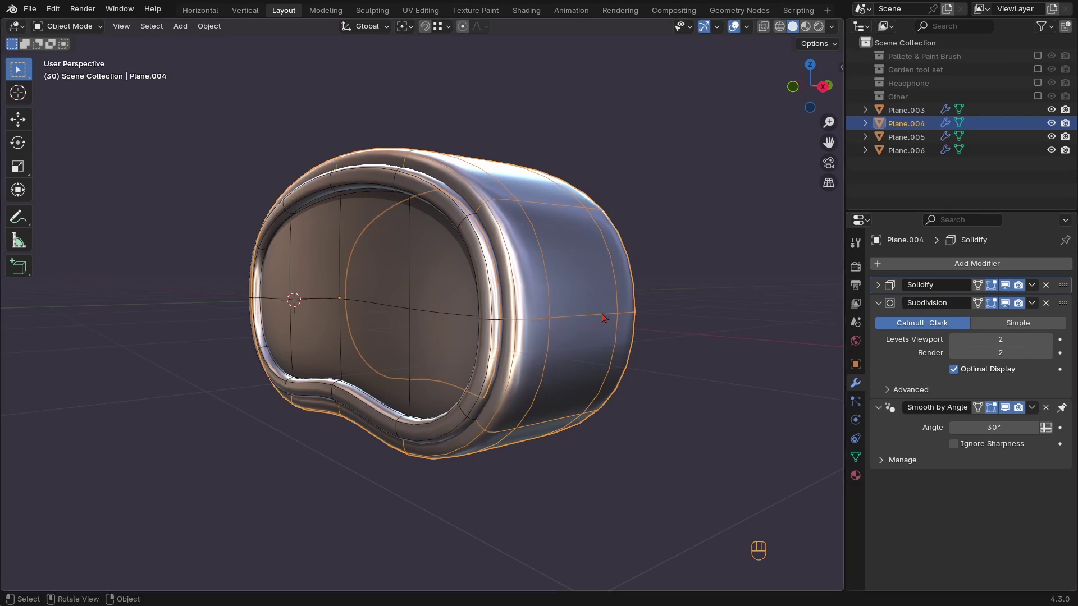
In wireframe shading, select the small side face object and move it about 0.203 m along X, outside the deep frame
middle_drag(603, 317, 279, 331)
key(shift+z)
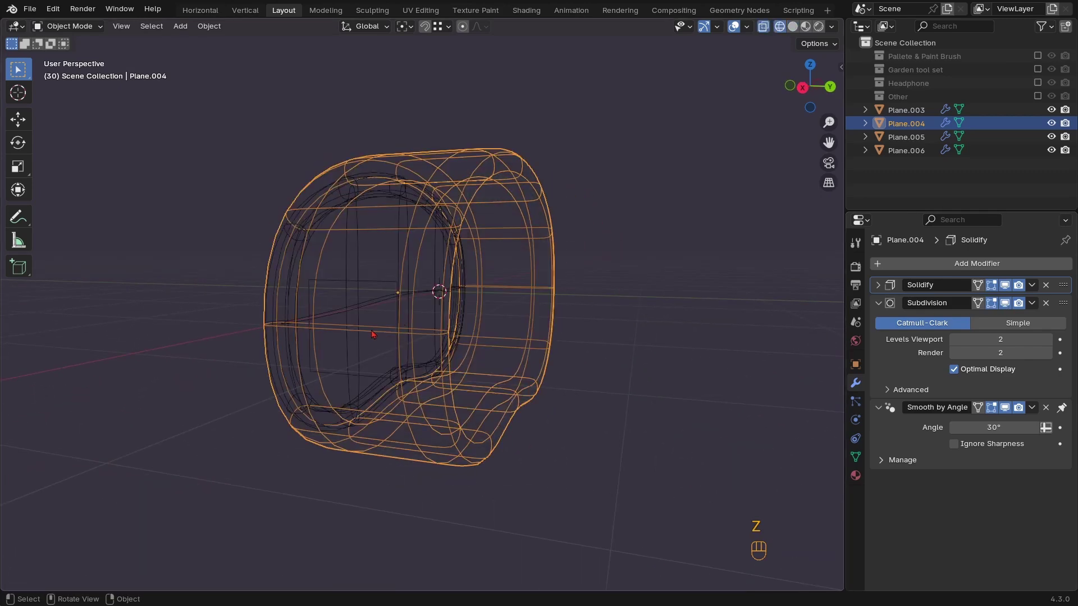
click(365, 288)
middle_drag(365, 288, 664, 352)
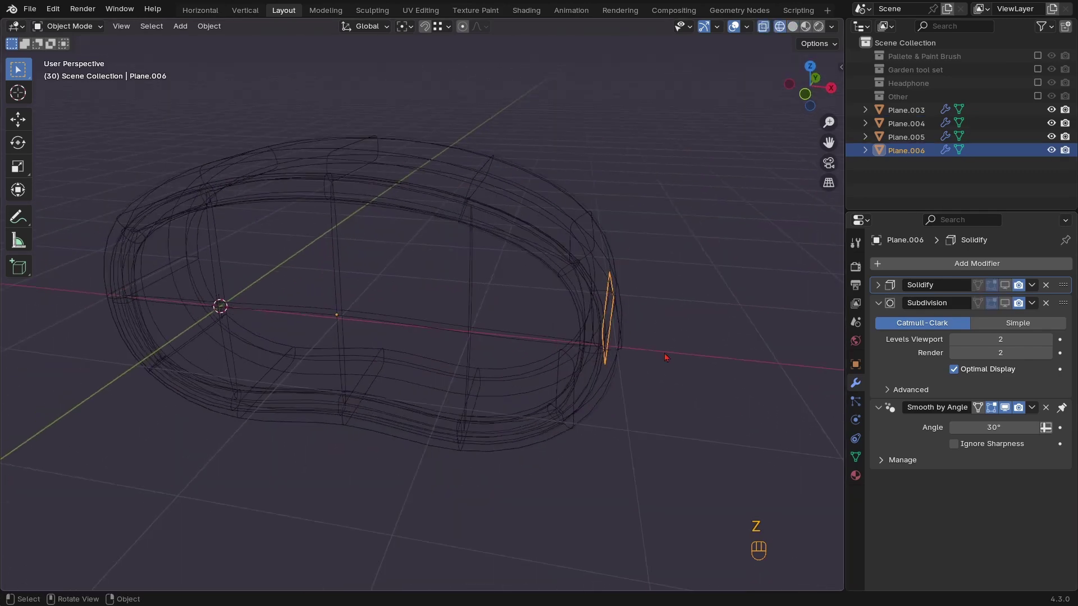
key(g)
key(x)
click(692, 362)
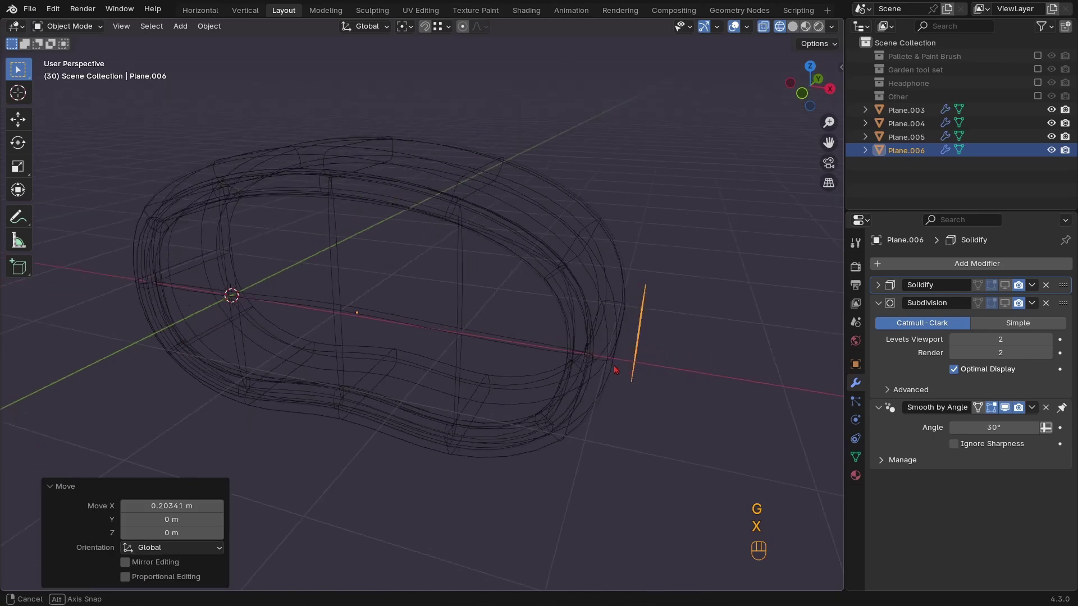
Return to solid shading and turn on the viewport display of the side piece's Solidify and Subdivision modifiers
key(shift+z)
mouse_move(618, 348)
middle_down()
mouse_move(508, 333)
mouse_move(469, 344)
mouse_move(498, 354)
middle_up()
key(KP_3)
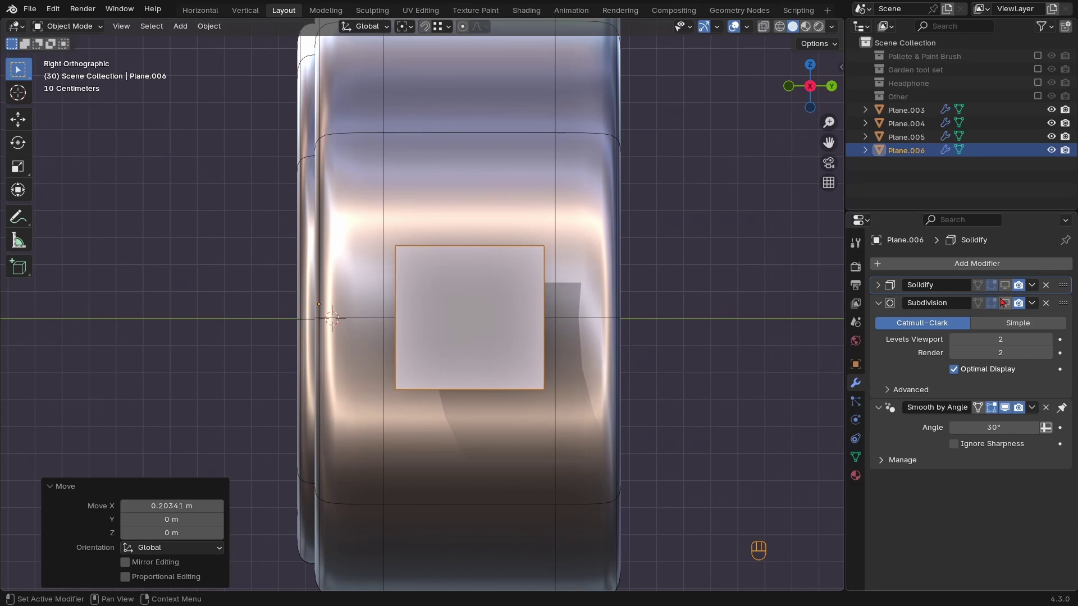
drag(1005, 285, 1006, 303)
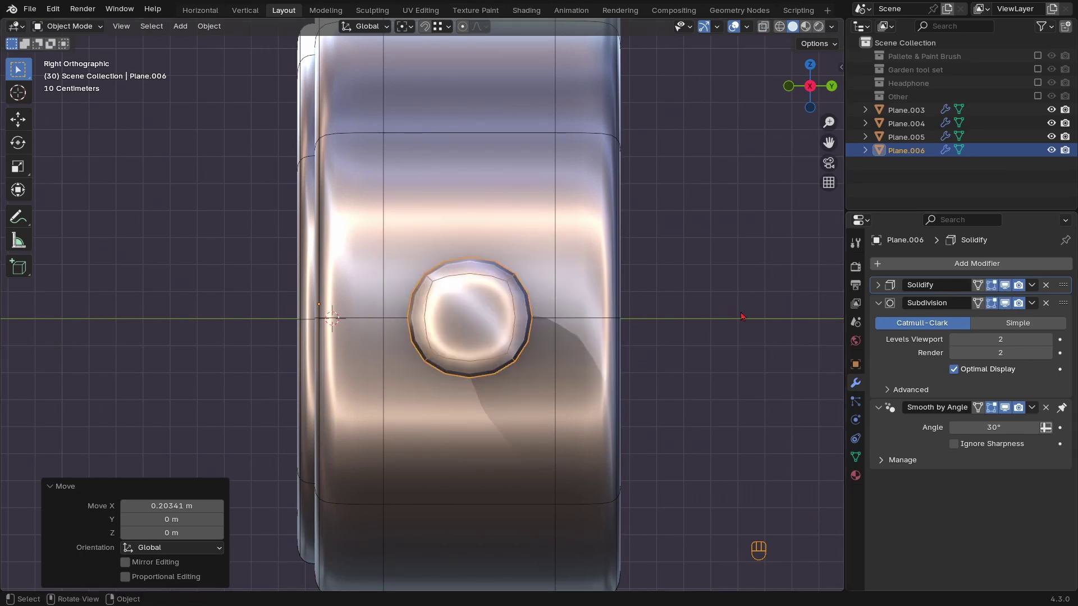
Turn off the side piece's Subdivision viewport display and apply its Solidify modifier in Object Mode
middle_drag(579, 318, 517, 346)
scroll(516, 346, up, 1)
key(Tab)
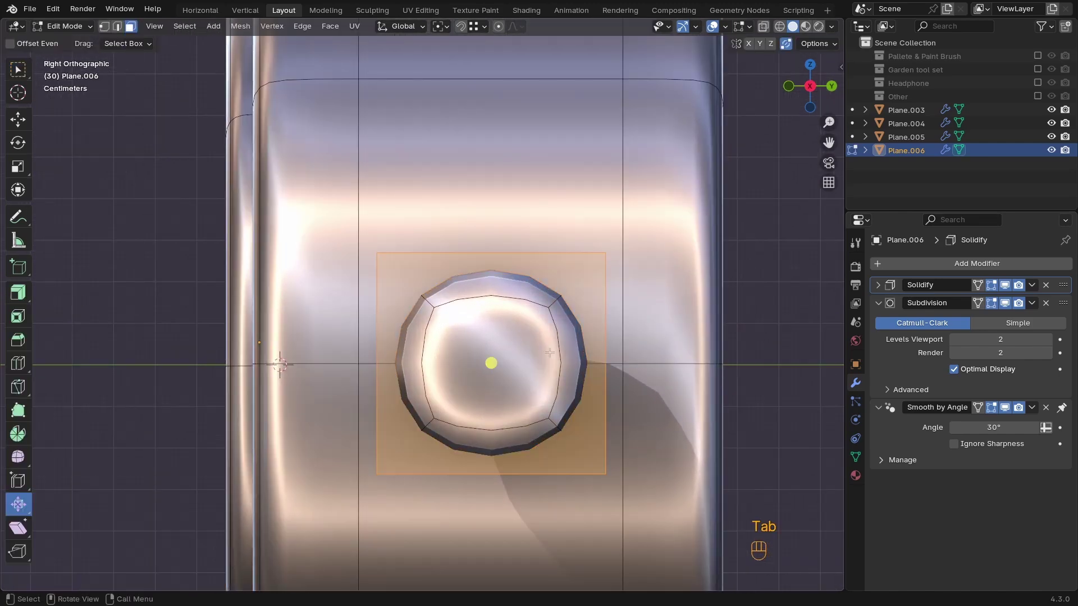
click(1004, 303)
middle_drag(526, 316, 617, 348)
scroll(617, 348, up, 2)
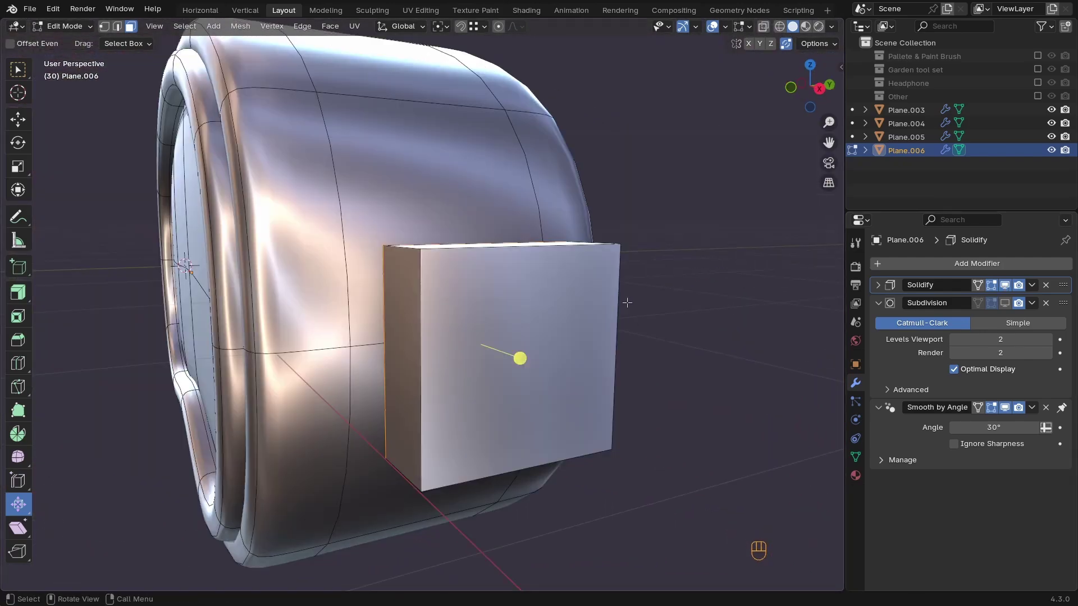
ctrl+middle_drag(489, 358, 404, 365)
scroll(404, 365, up, 3)
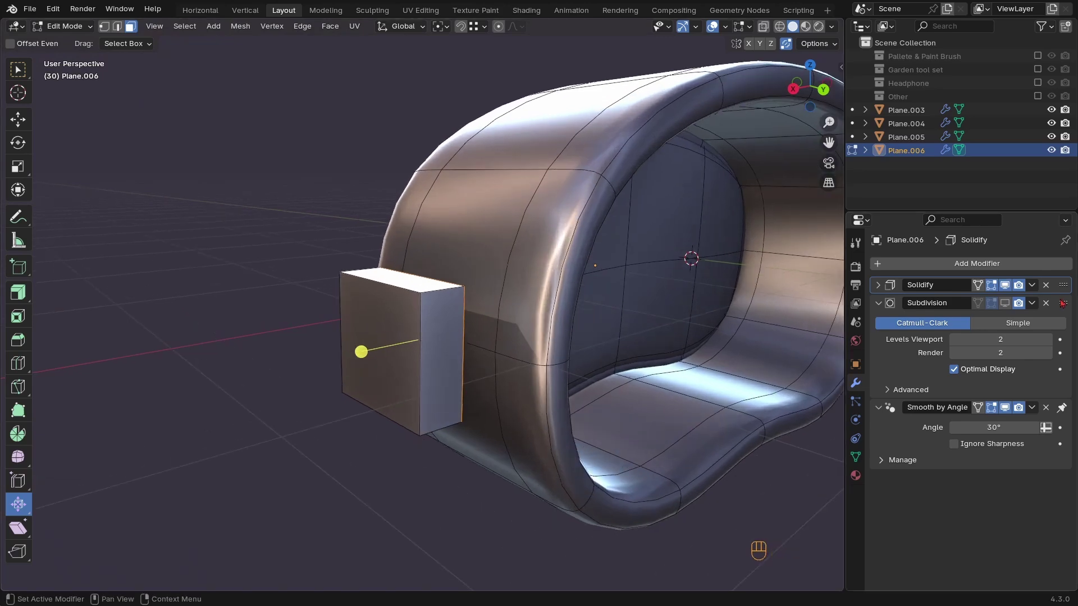
key(Tab)
key(ctrl+a)
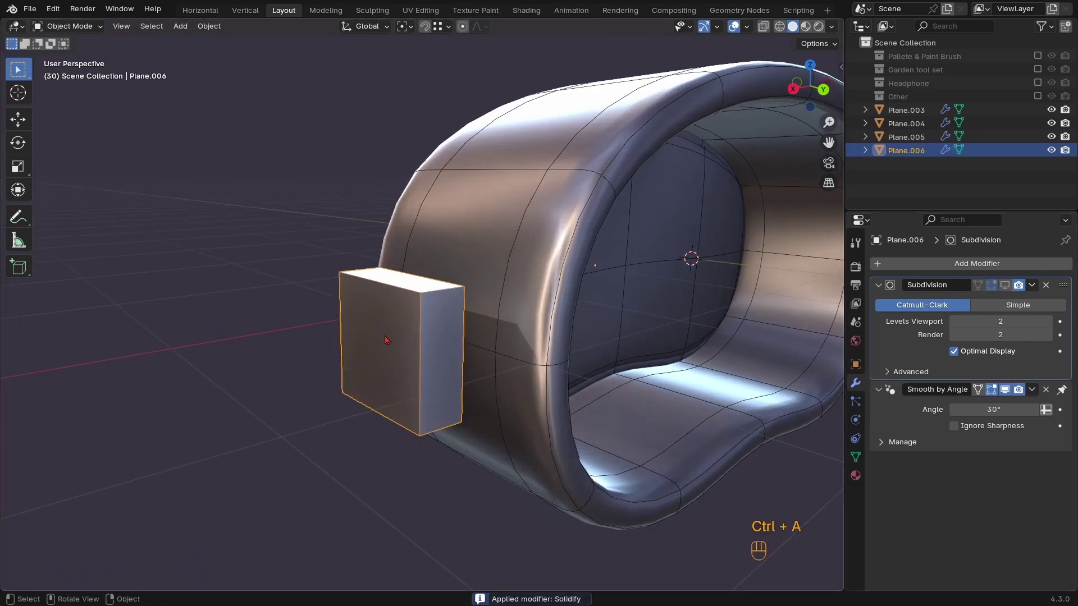
Delete the side block's rear face in Edit Mode, then turn its Subdivision viewport display back on in Object Mode
key(Tab)
middle_drag(387, 345, 414, 359)
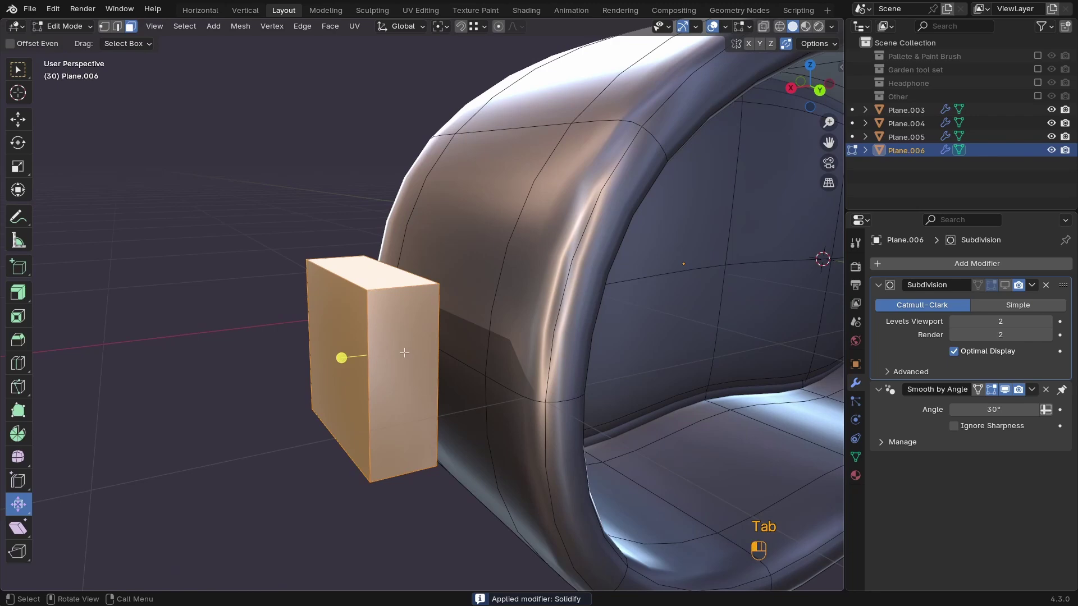
click(404, 353)
key(3)
key(x)
click(386, 396)
ctrl+middle_drag(389, 396, 582, 363)
key(Tab)
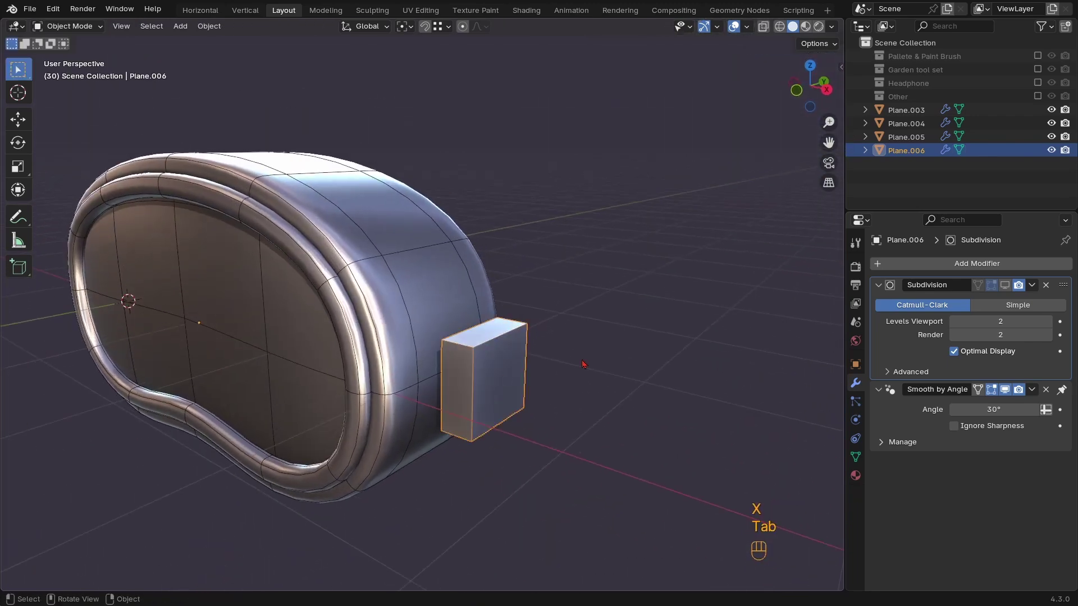
click(1005, 287)
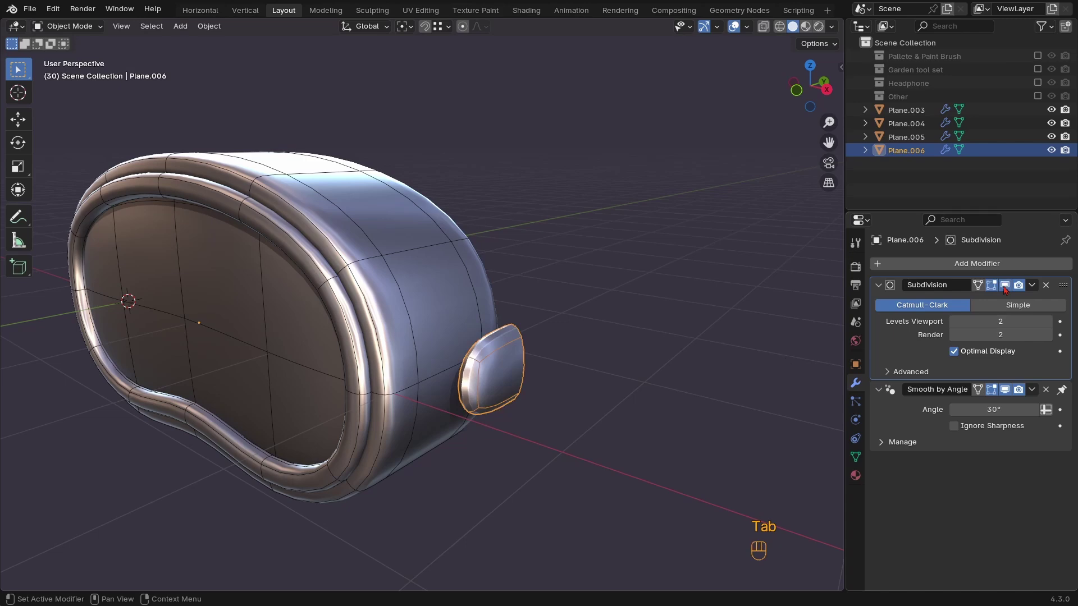
Add a vertical loop cut around the side block, slid towards its closed front end with a factor of about -0.316
middle_drag(562, 393, 433, 396)
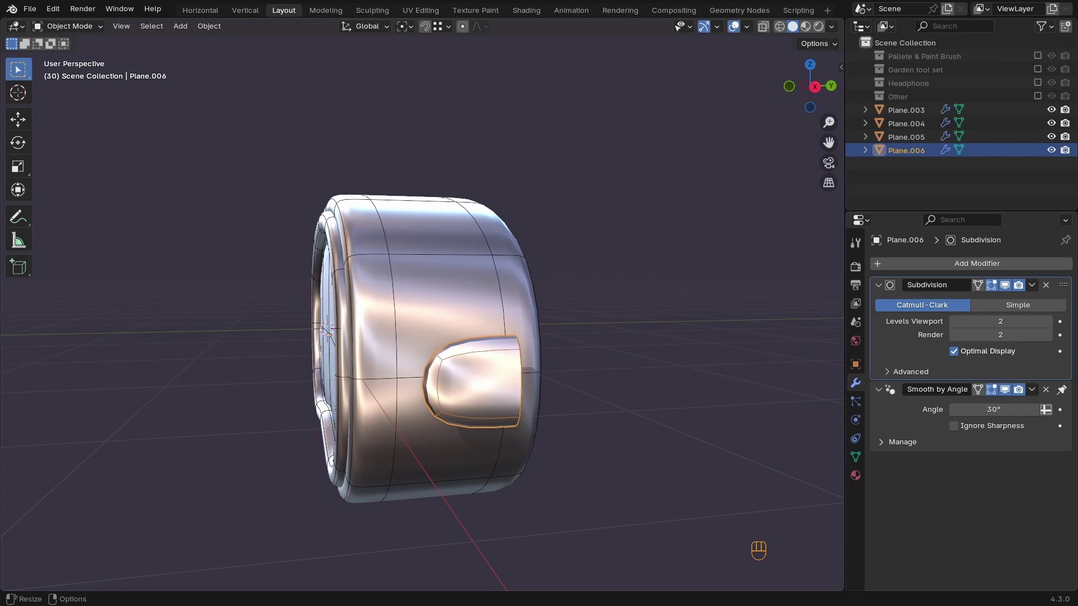
ctrl+middle_drag(476, 410, 486, 386)
key(Tab)
key(ctrl+r)
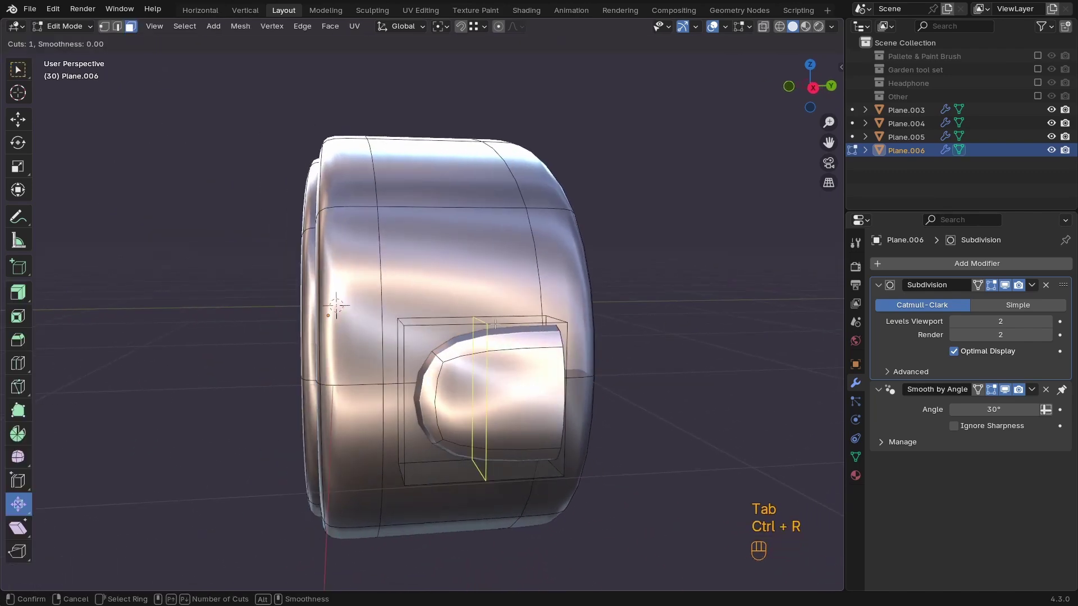
click(484, 328)
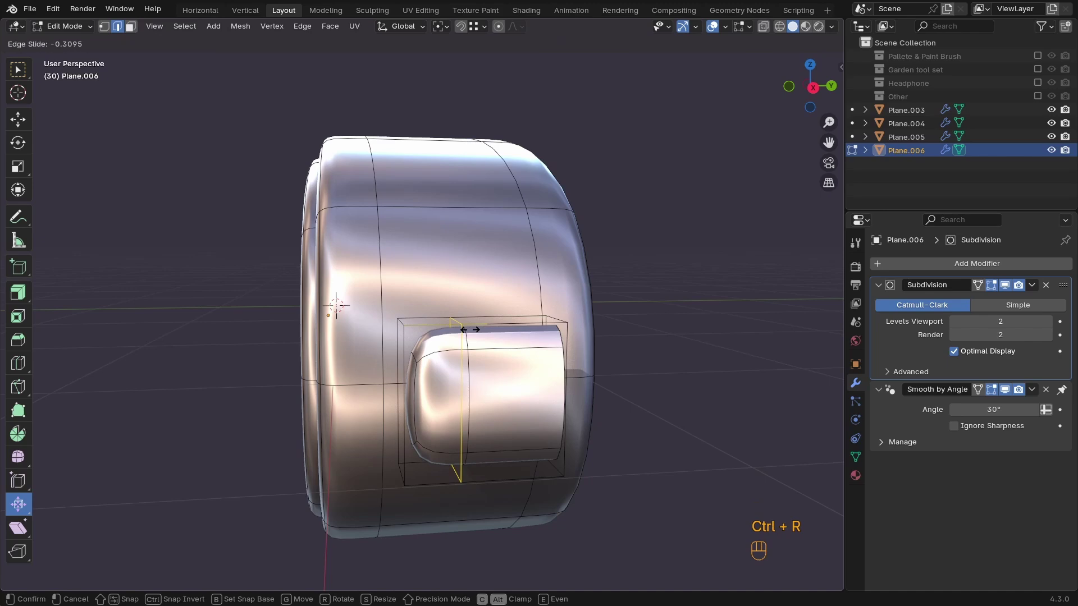
right_click(469, 329)
Add a centred horizontal loop cut around the side block at mid-height
key(ctrl+r)
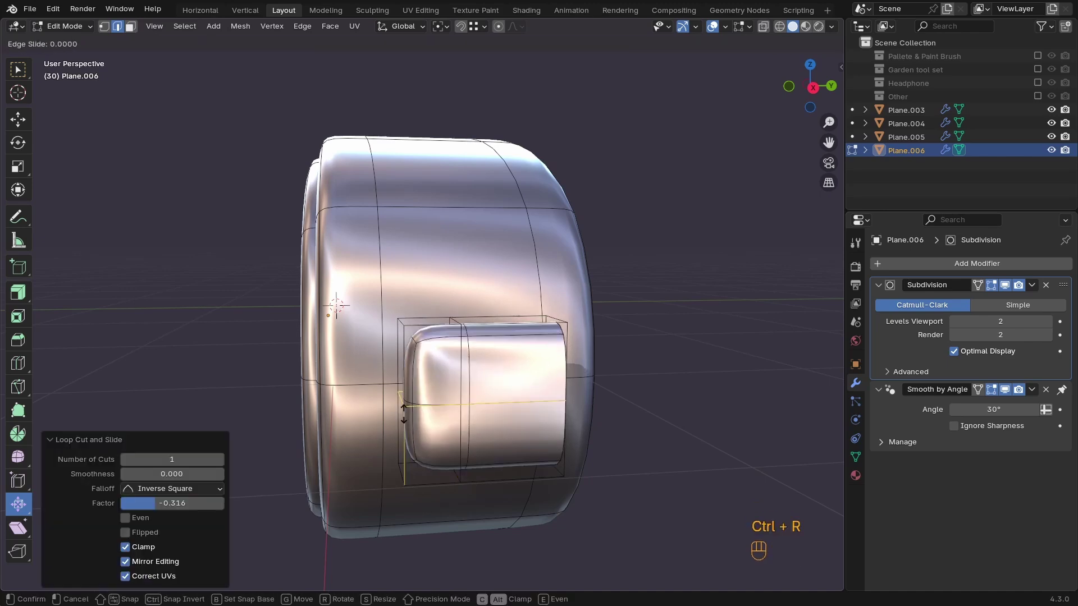
middle_drag(482, 375, 447, 352)
middle_drag(489, 387, 513, 391)
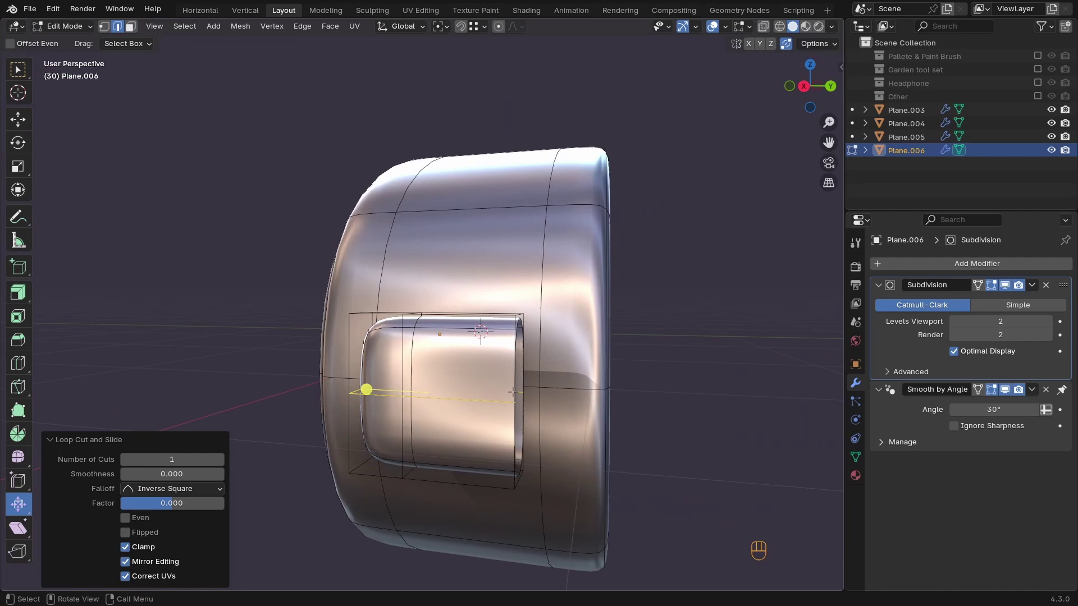
click(503, 358)
right_click(503, 358)
Select the edge loop at the side block's open rear end and scale it up slightly along Z
alt+click(516, 357)
key(s)
key(z)
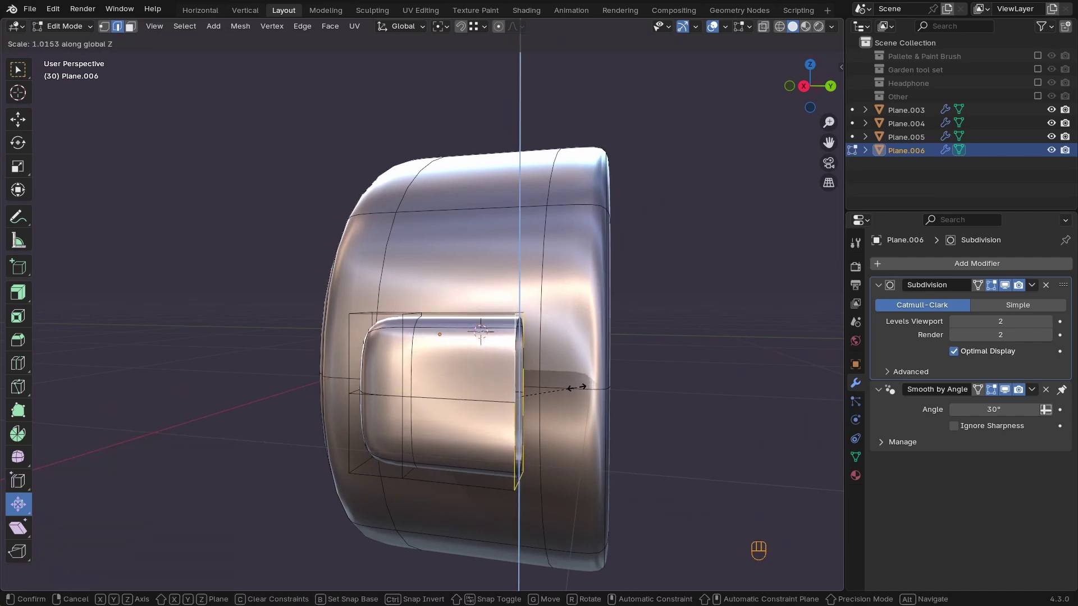
click(572, 387)
Move the open rear edge loop about -0.072 m along Y to shorten the side block, and return to Object Mode
scroll(572, 387, down, 2)
key(g)
key(y)
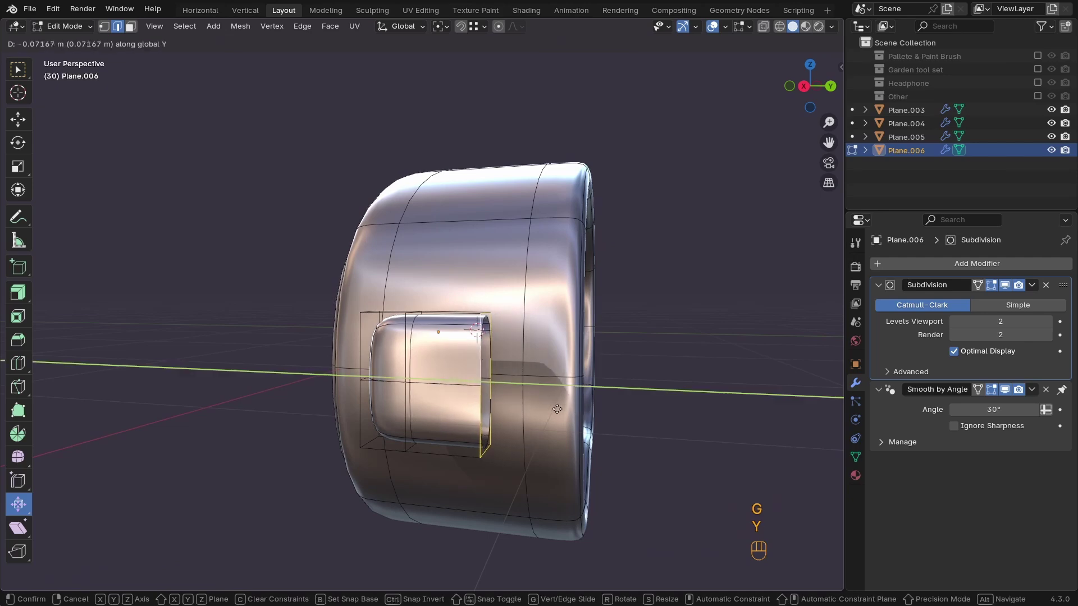
click(556, 408)
key(Tab)
In front view, move the side piece about -0.205 m along X so that it slightly overlaps the goggle frame
middle_drag(556, 408, 699, 421)
key(KP_3)
key(KP_1)
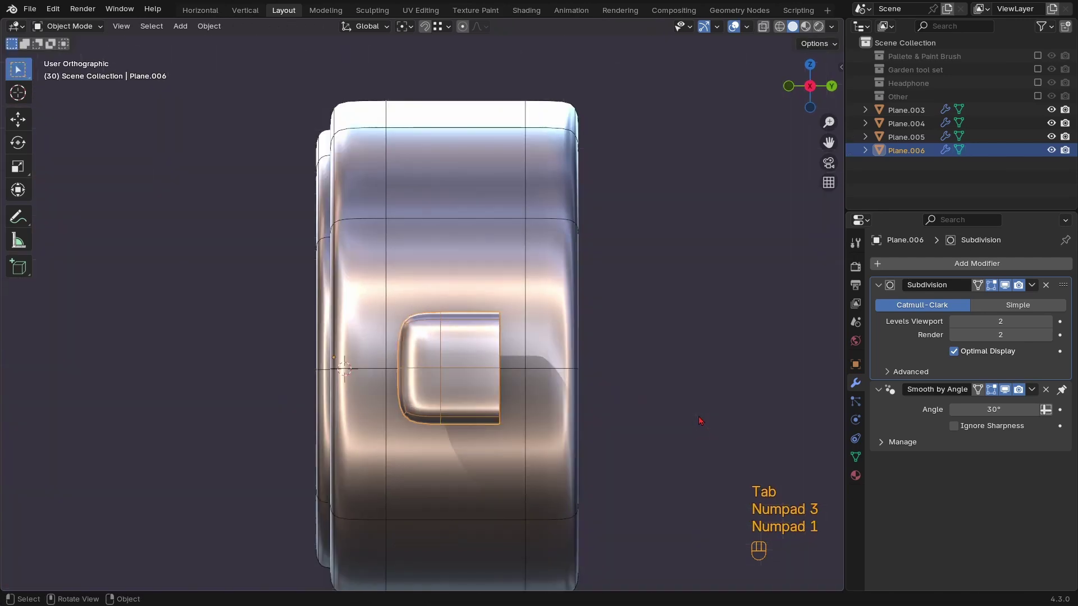
key(g)
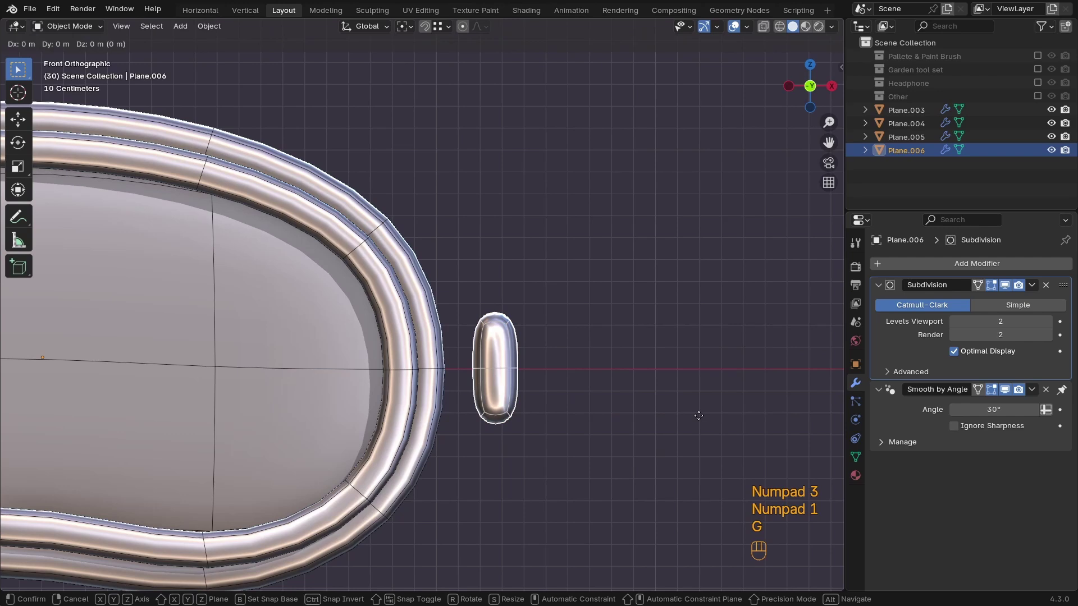
key(x)
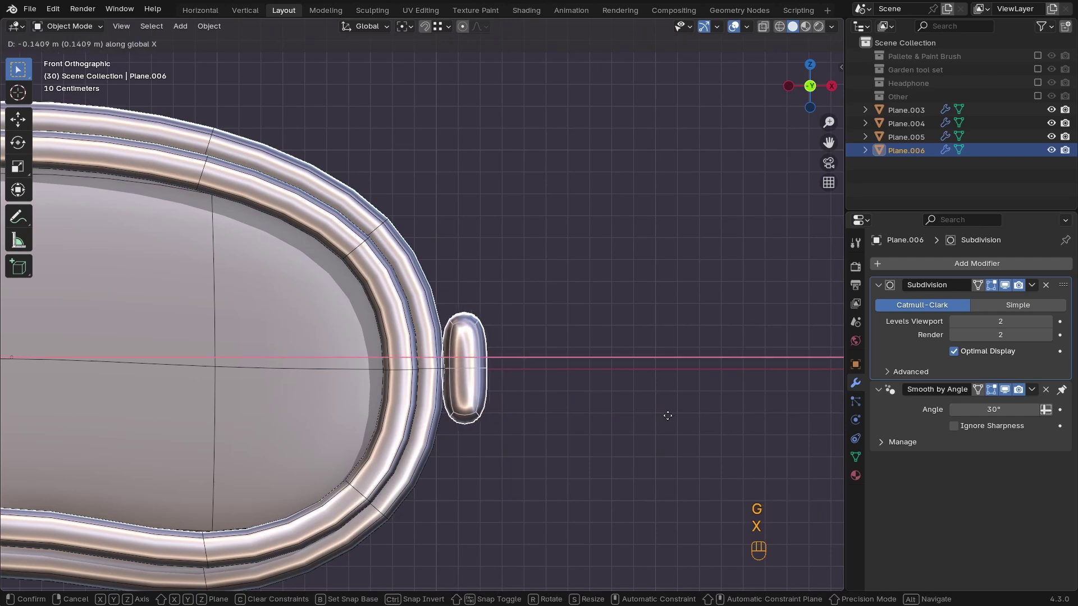
click(654, 417)
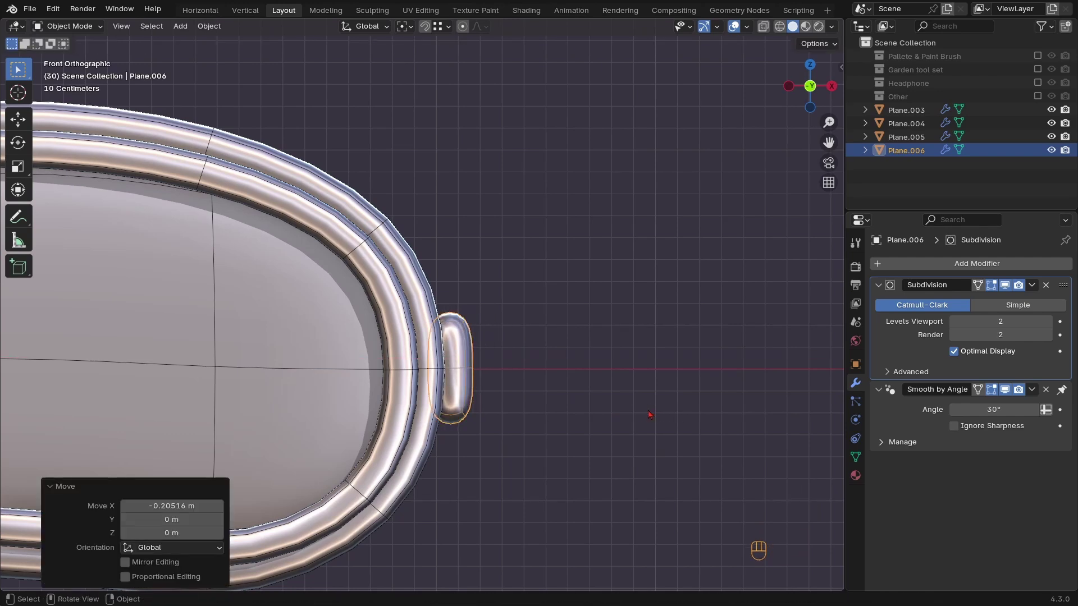
Add a Solidify modifier to the side piece, place it above Subdivision, and set its thickness to about 0.107 m
middle_drag(654, 416, 927, 303)
click(959, 264)
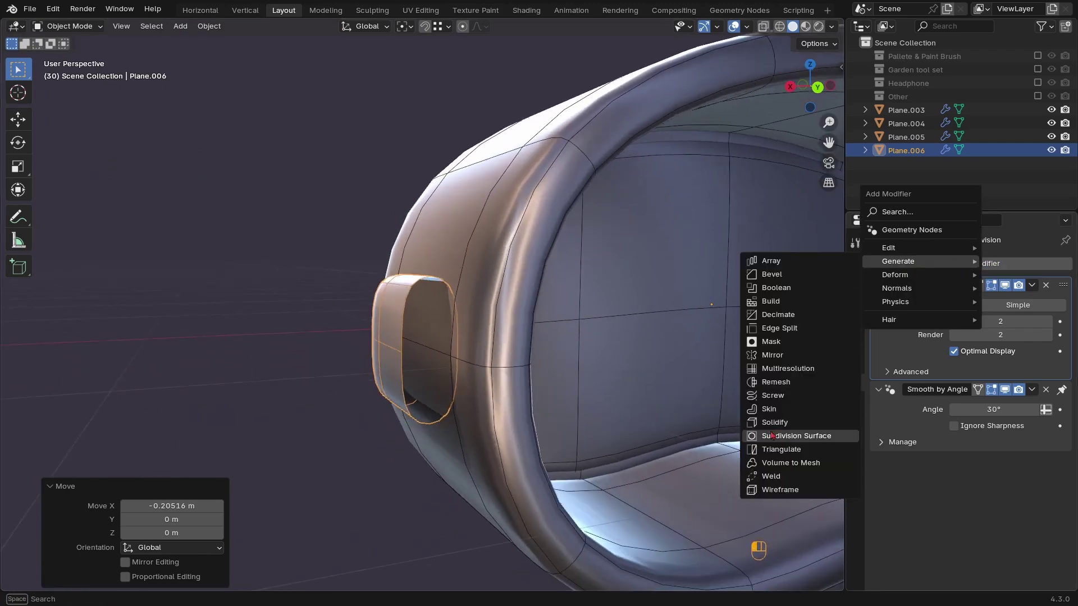
click(795, 422)
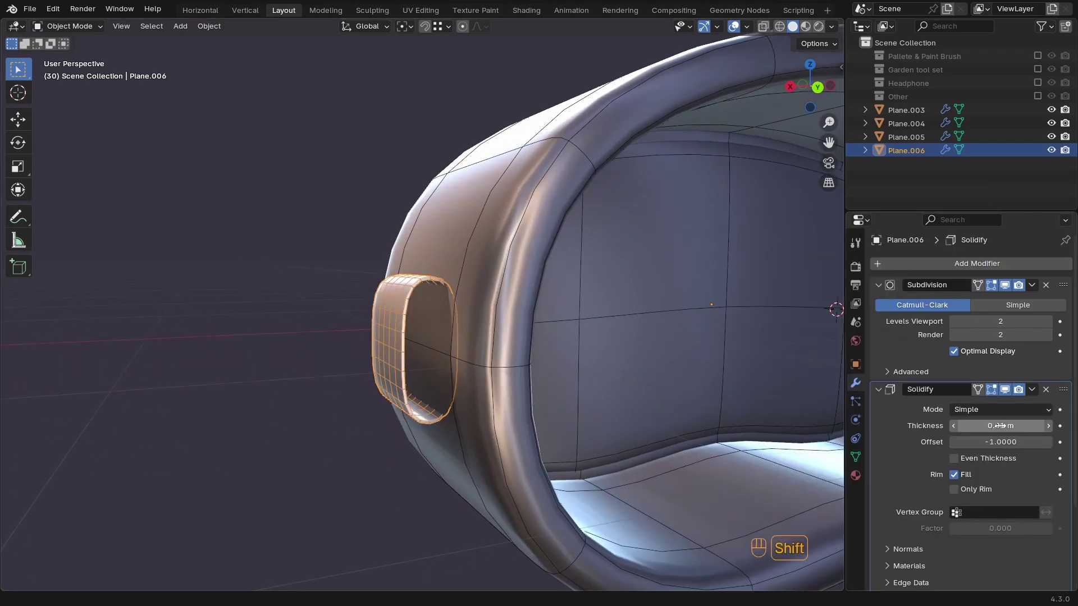
shift+drag(1000, 425, 877, 350)
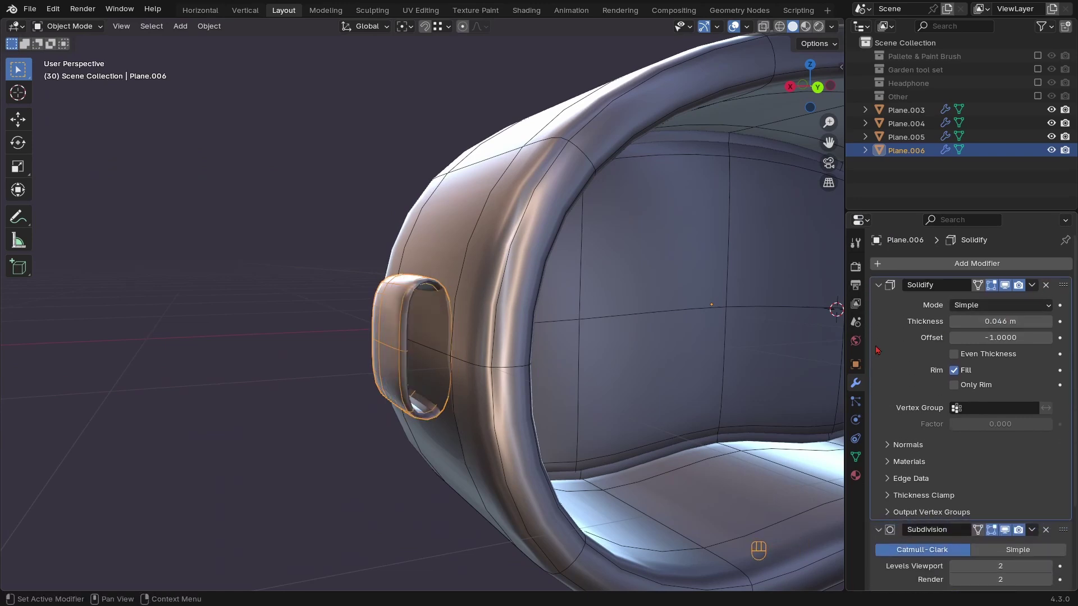
shift+drag(1003, 321, 1028, 321)
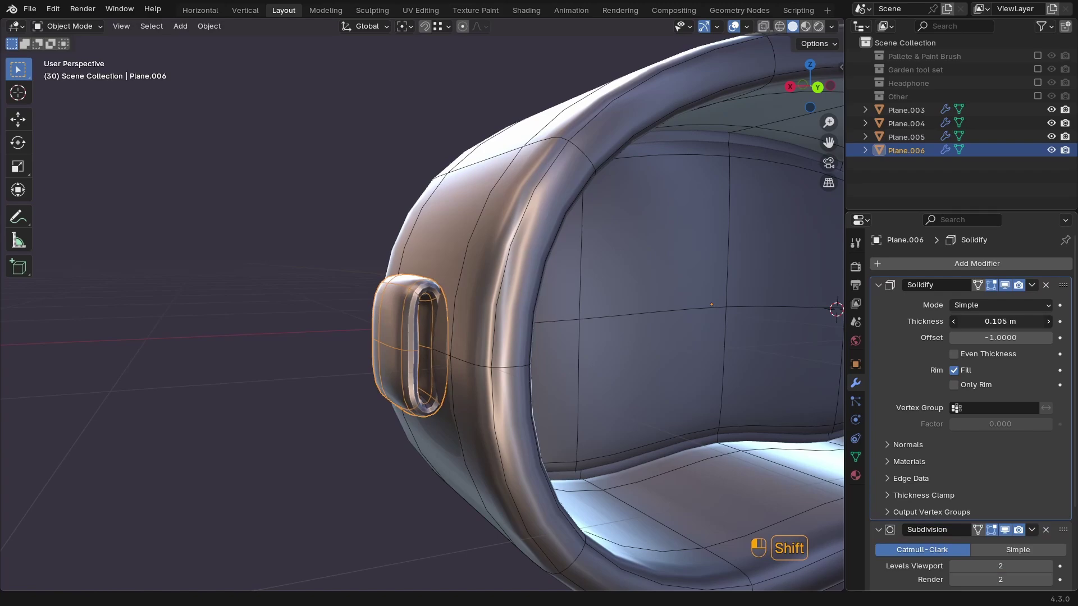
In wireframe shading, select the side piece's mid-height edge loop and scale it along X, then return to Object Mode
mouse_move(511, 380)
middle_down()
mouse_move(674, 373)
mouse_move(482, 382)
mouse_move(611, 356)
mouse_move(578, 361)
middle_up()
key(Tab)
key(z)
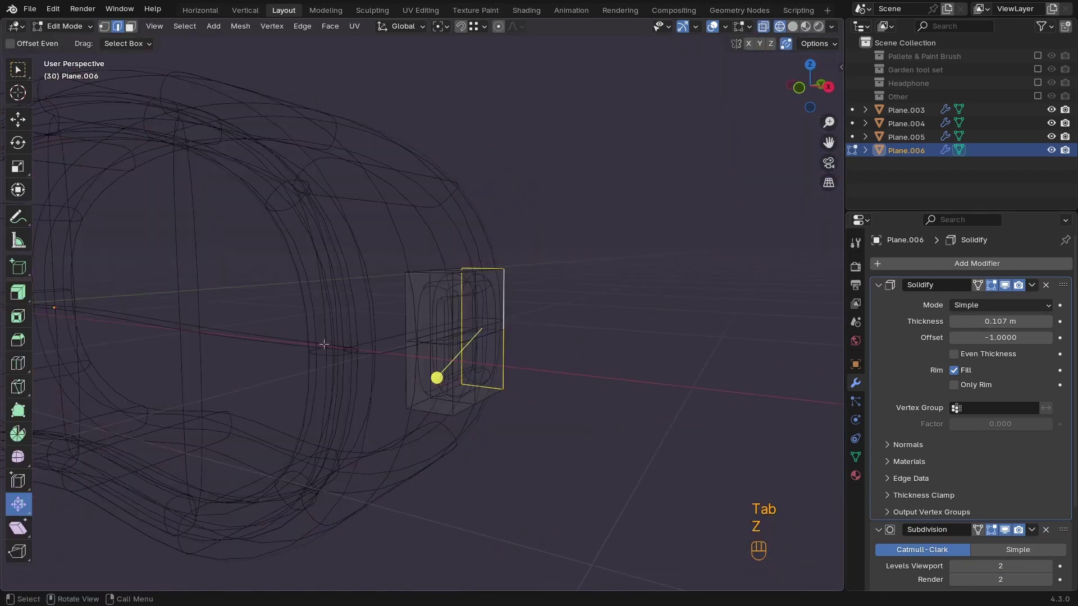
key(s)
key(x)
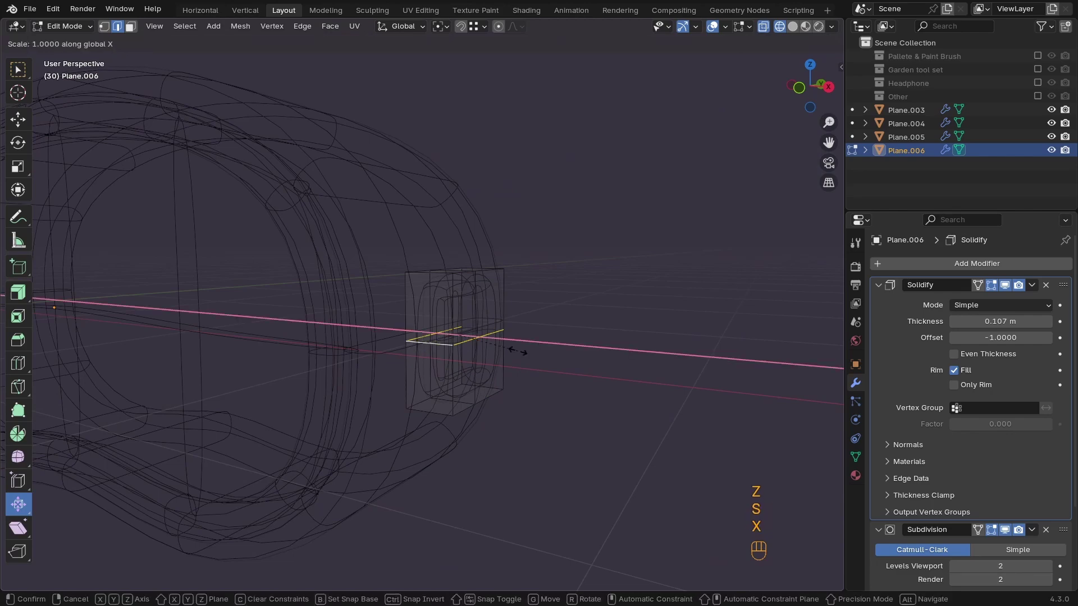
click(421, 344)
key(Tab)
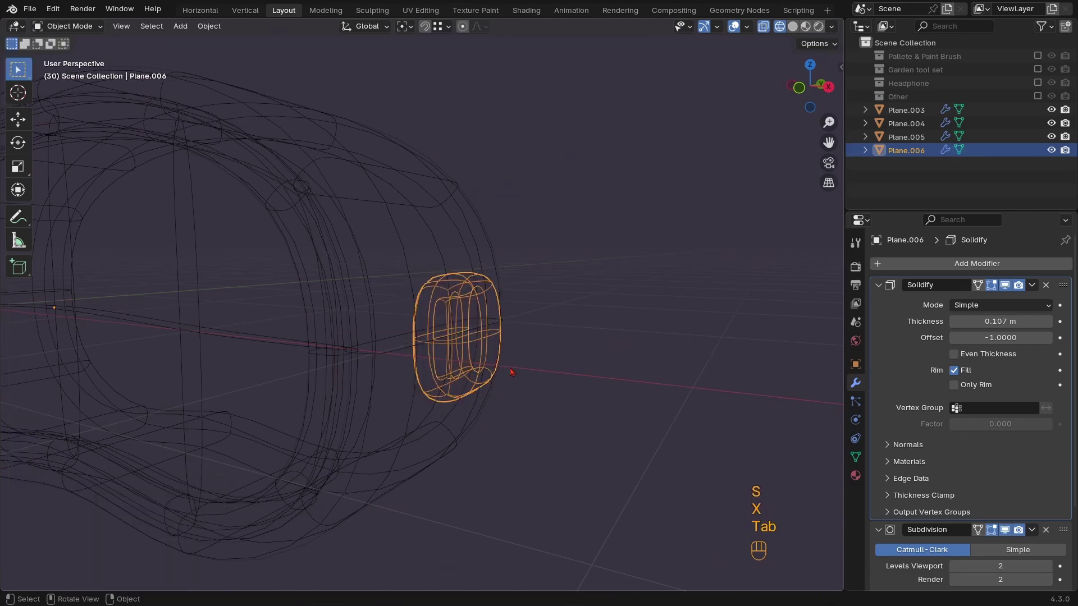
Back in solid shading, fine-tune the mid-height edge loop by scaling it slightly along X, and leave Edit Mode
key(z)
mouse_move(421, 344)
middle_down()
mouse_move(349, 360)
mouse_move(513, 361)
middle_up()
key(Tab)
key(s)
key(x)
key(shift)
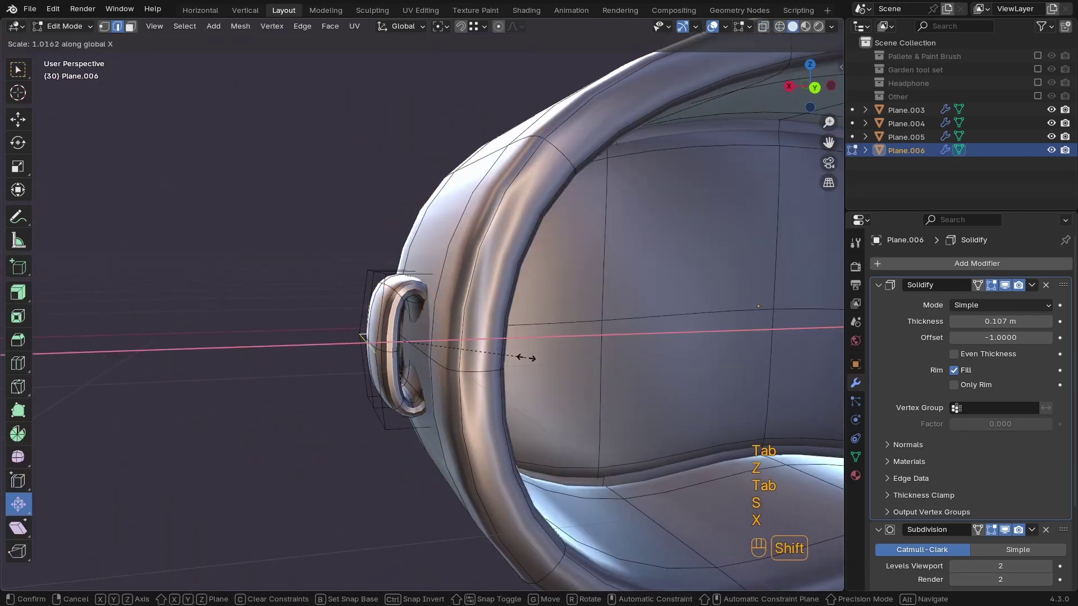
key(Return)
key(Tab)
Deselect the side piece and change the viewport shading from the metallic look to a plain white one
middle_drag(281, 359, 482, 392)
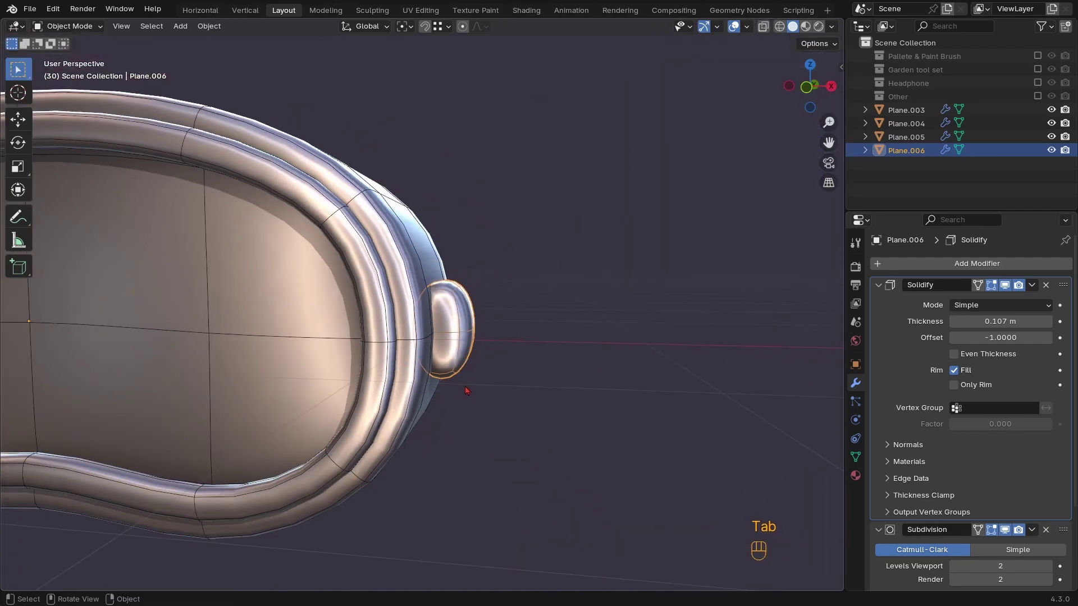
middle_drag(475, 385, 471, 299)
click(552, 300)
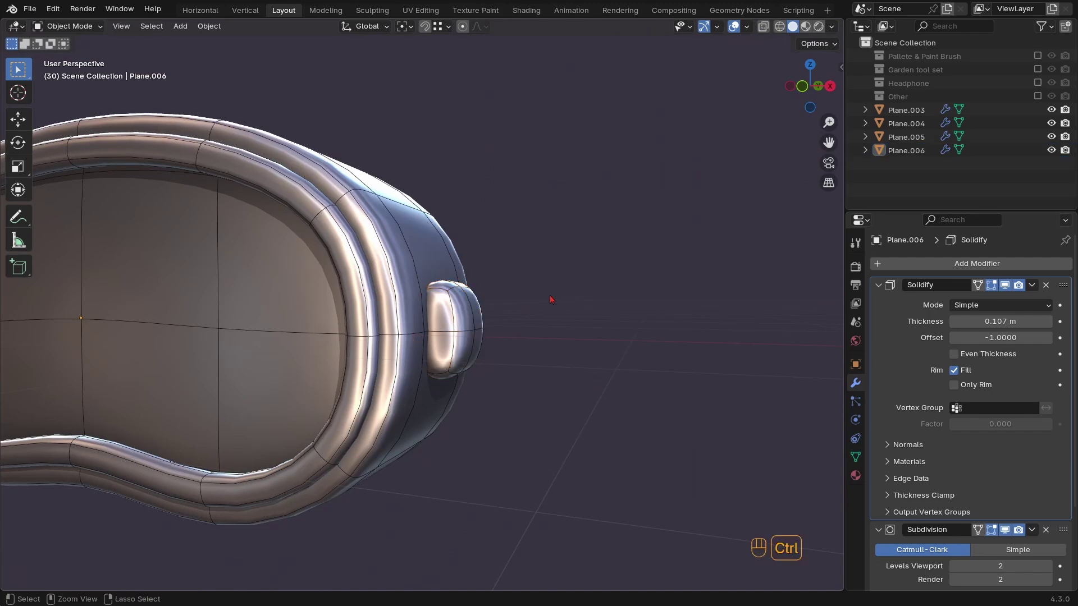
ctrl+middle_drag(552, 300, 662, 235)
middle_drag(674, 230, 598, 265)
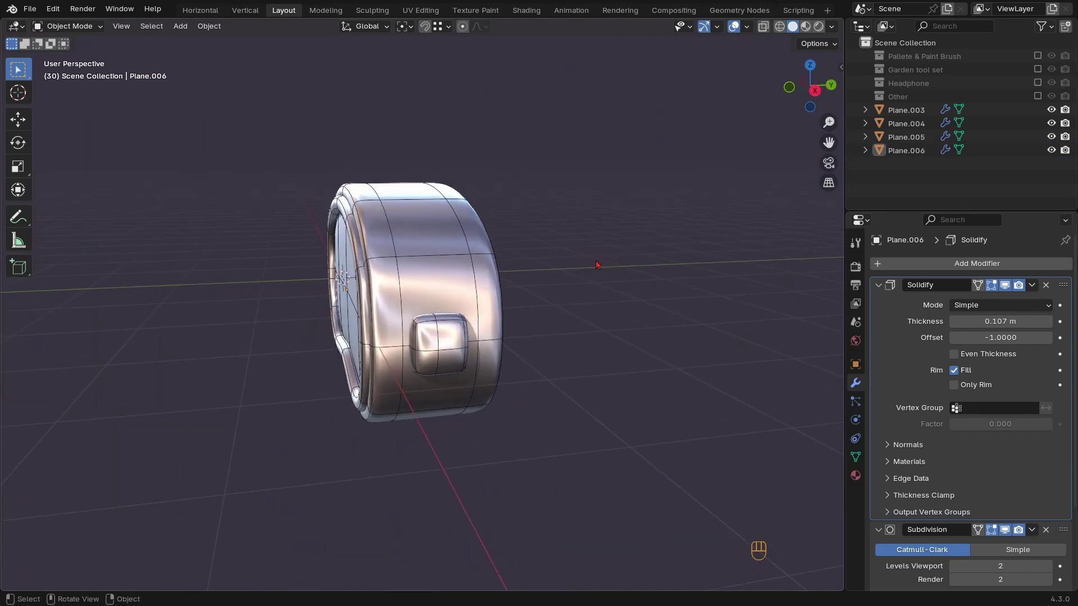
click(831, 26)
click(823, 89)
scroll(449, 323, up, 2)
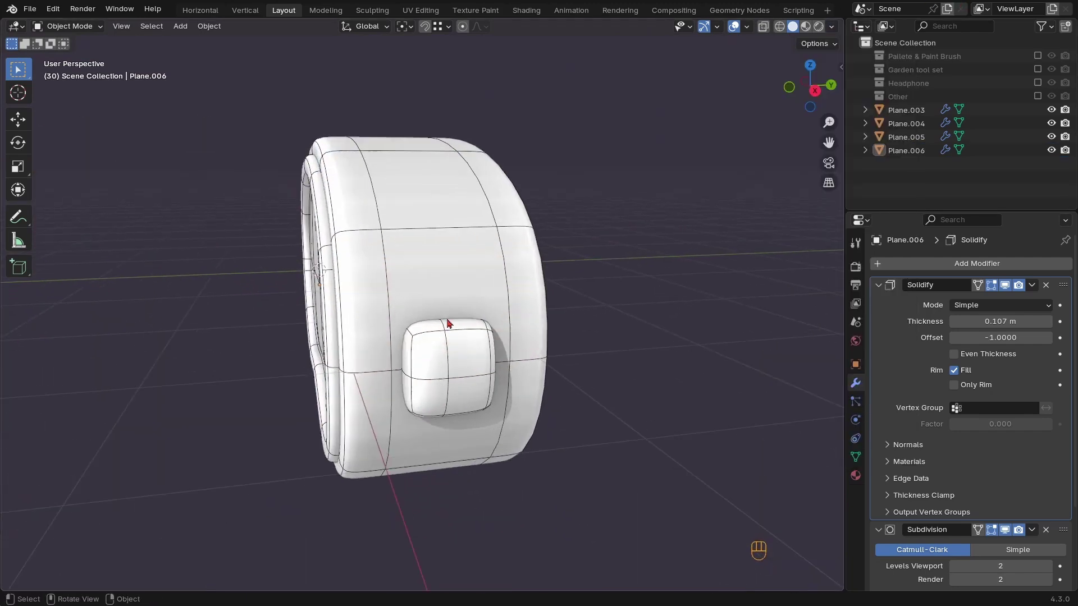
In front view, scale all of the side piece's geometry by about 1.28 along Z and return to Object Mode
mouse_move(449, 324)
middle_down()
mouse_move(481, 301)
mouse_move(541, 308)
mouse_move(387, 331)
mouse_move(397, 272)
mouse_move(445, 313)
middle_up()
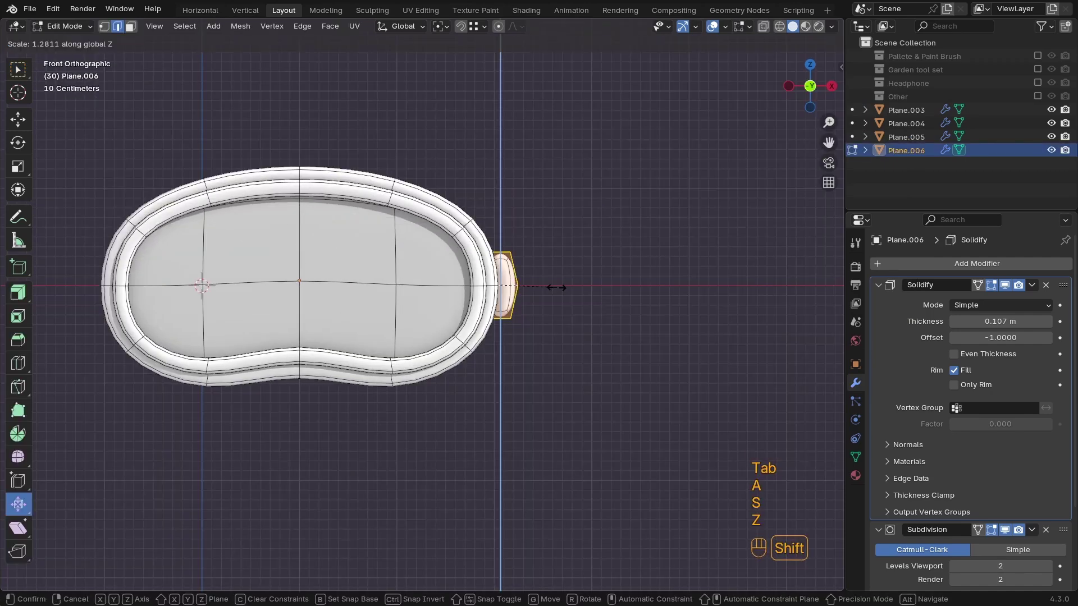
click(556, 287)
key(Tab)
Enter Edit Mode on the side piece and select its front end faces in face select mode
middle_drag(546, 325, 384, 294)
key(KP_7)
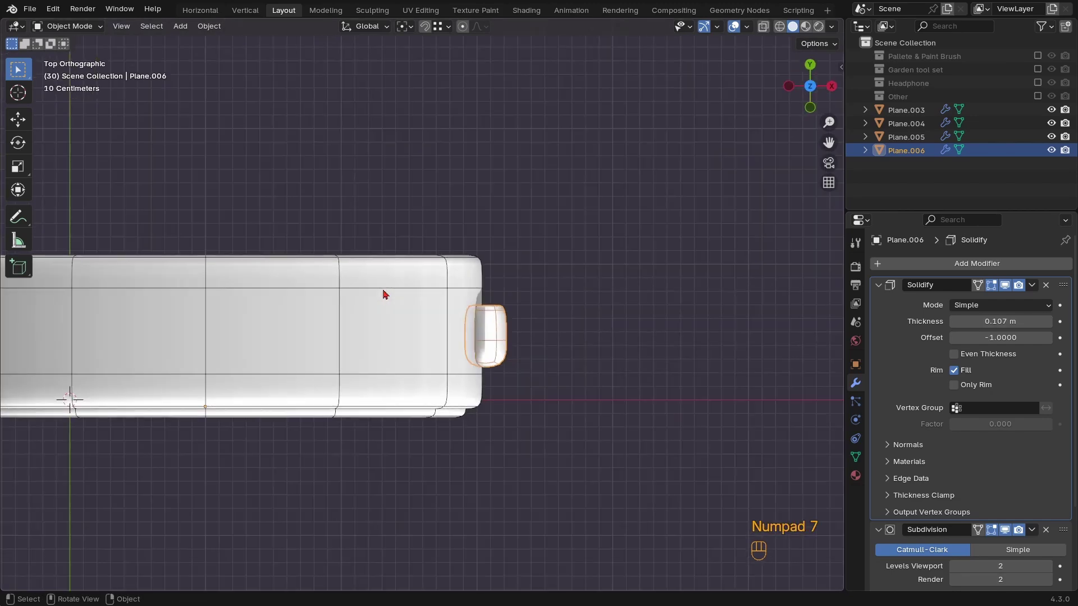
shift+middle_drag(491, 294, 513, 263)
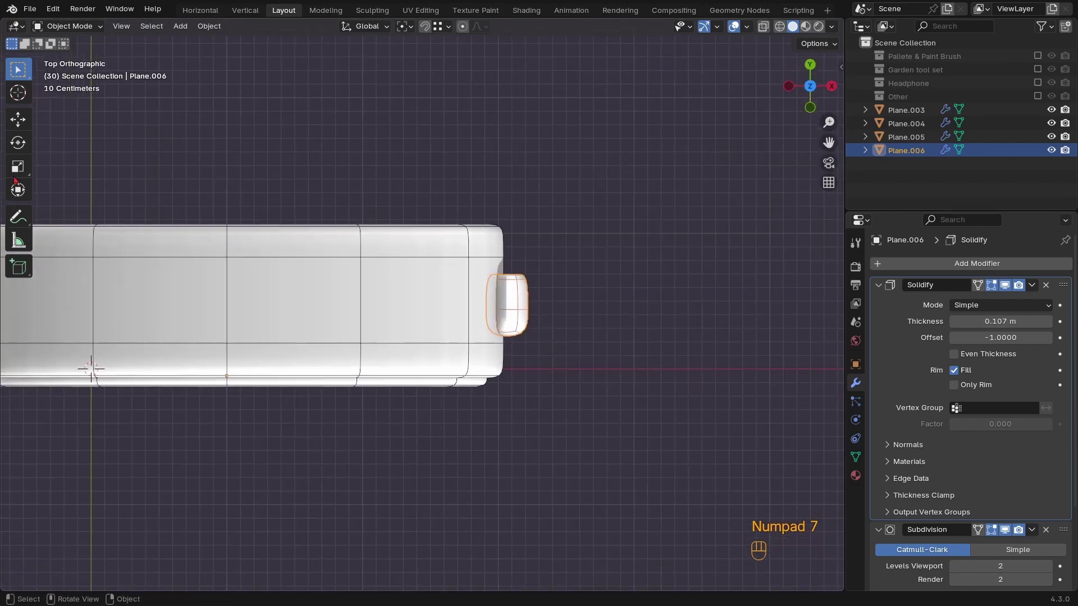
key(Tab)
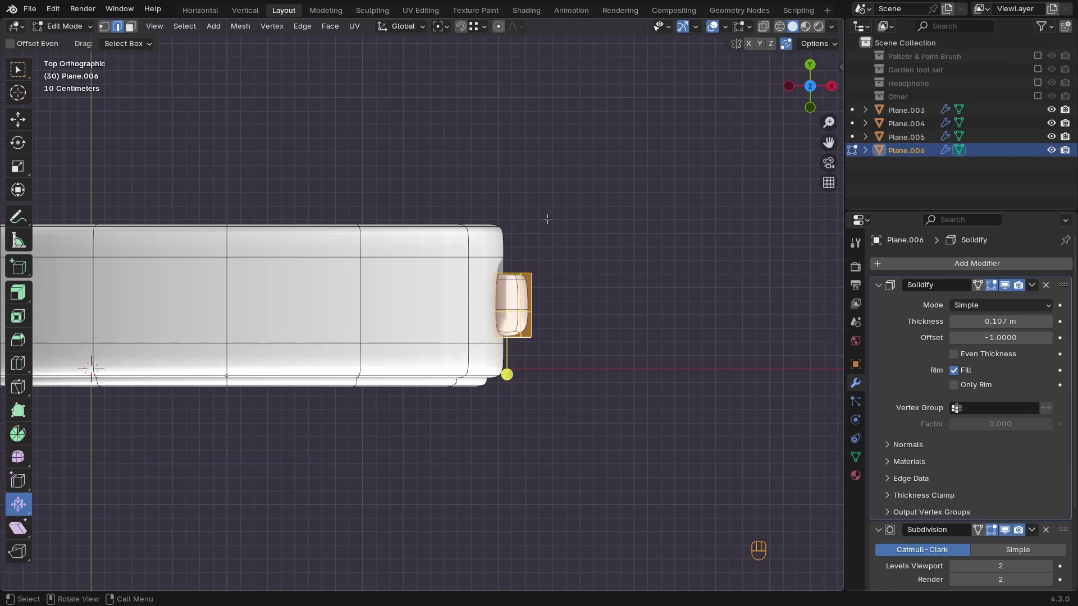
scroll(547, 218, up, 3)
key(Tab)
middle_drag(628, 298, 547, 314)
key(Tab)
shift+click(508, 298)
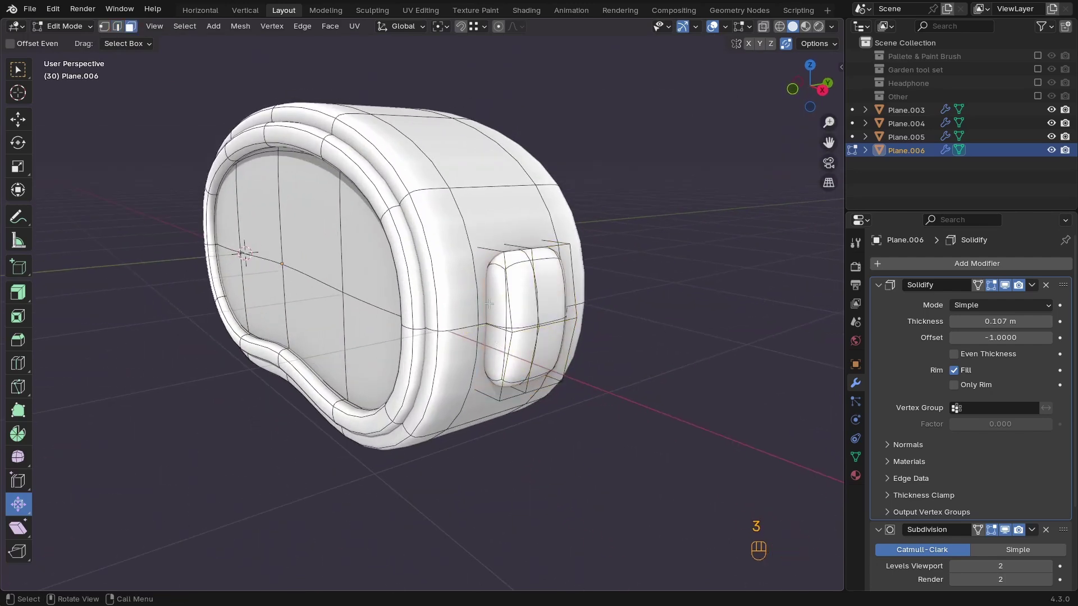
Duplicate the selected faces about 1.02 m along Y, separate the copy into its own object and return to Object Mode
key(shift+d)
key(x)
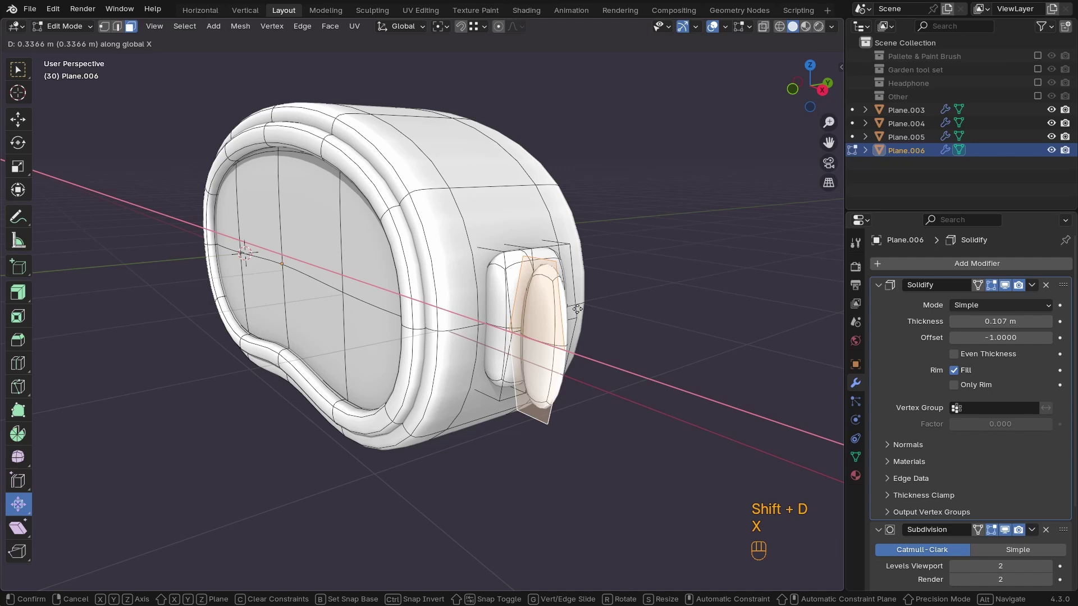
key(y)
click(567, 306)
key(p)
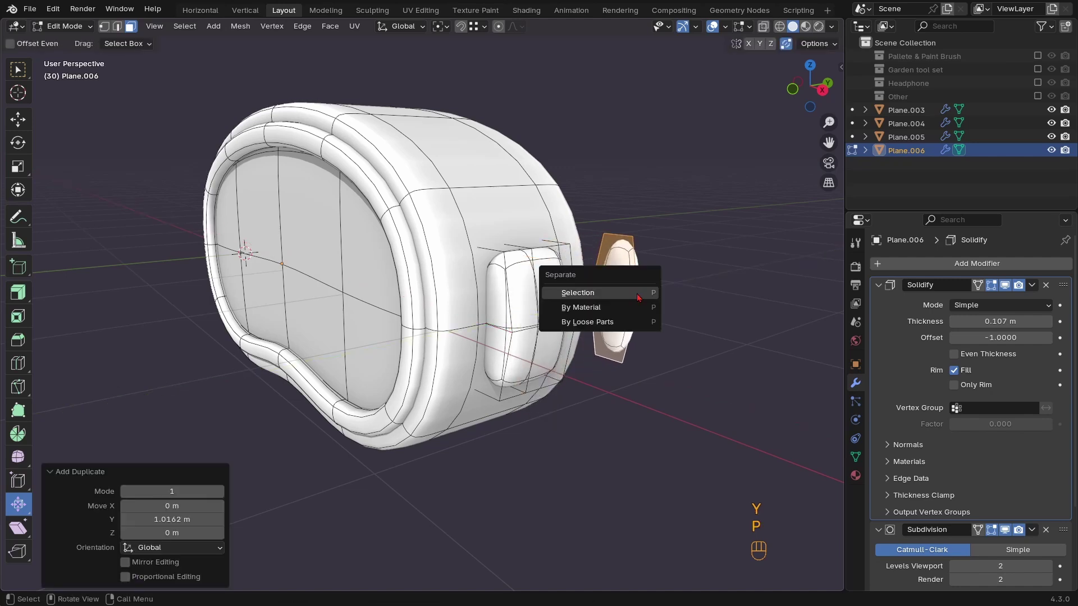
click(638, 293)
key(Tab)
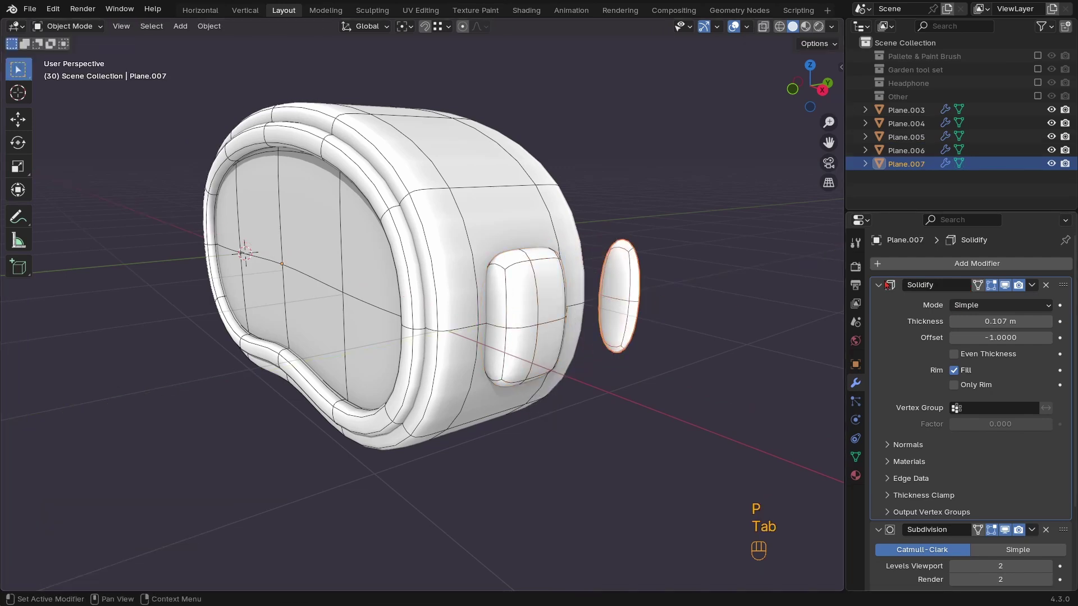
Remove the Solidify and Subdivision modifiers from the separated profile, keeping only Smooth by Angle
click(886, 286)
click(1046, 285)
click(1046, 285)
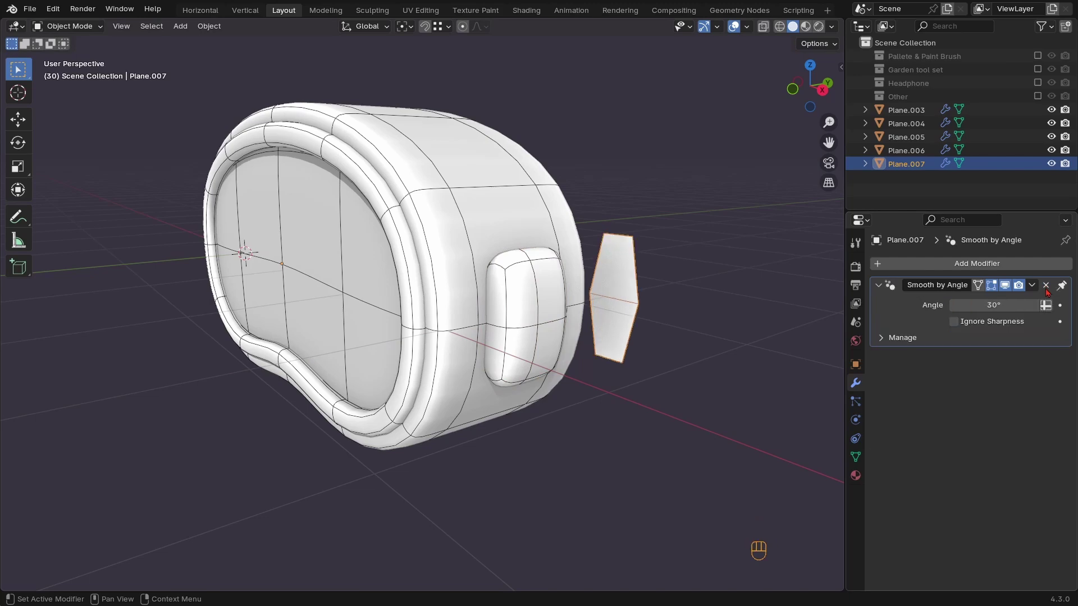
Scale all of the separated profile's geometry to about 0.455 along X and 0.76 along Z, then return to Object Mode
middle_drag(668, 312, 609, 351)
key(Tab)
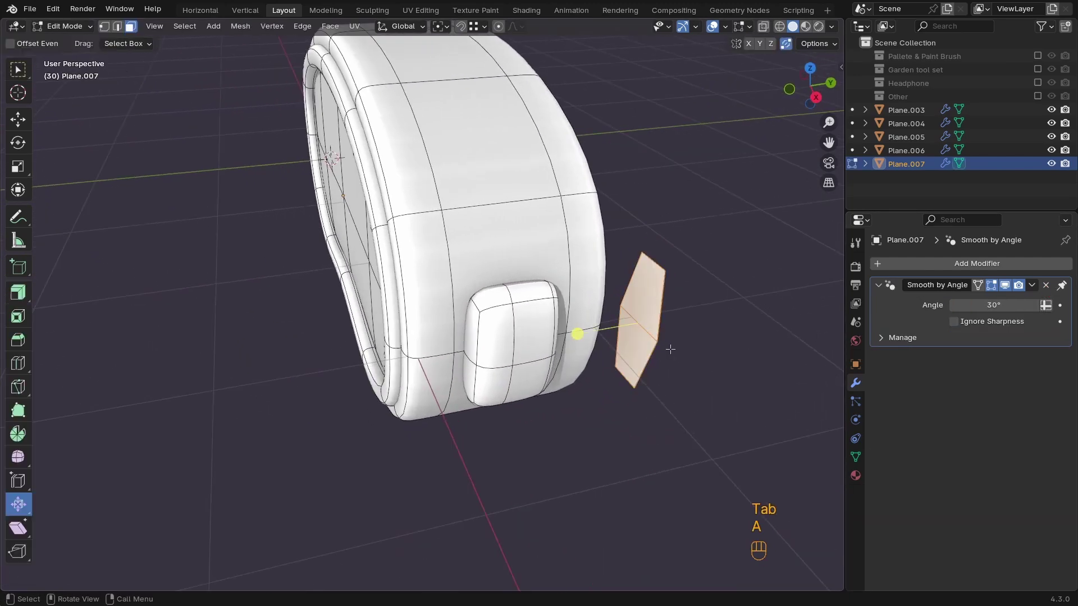
key(x)
key(s)
key(x)
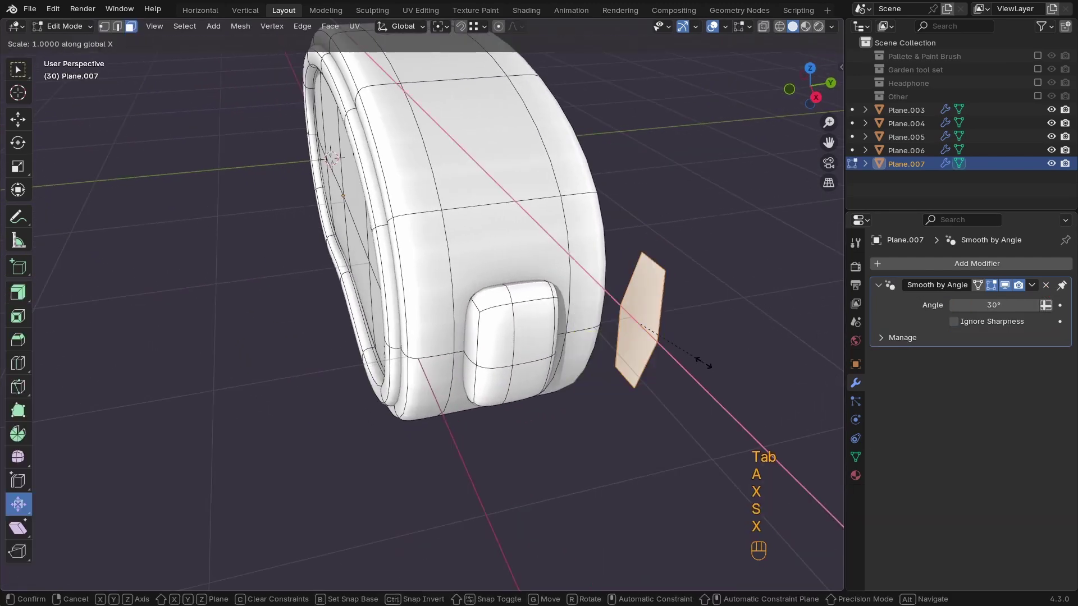
key(y)
key(x)
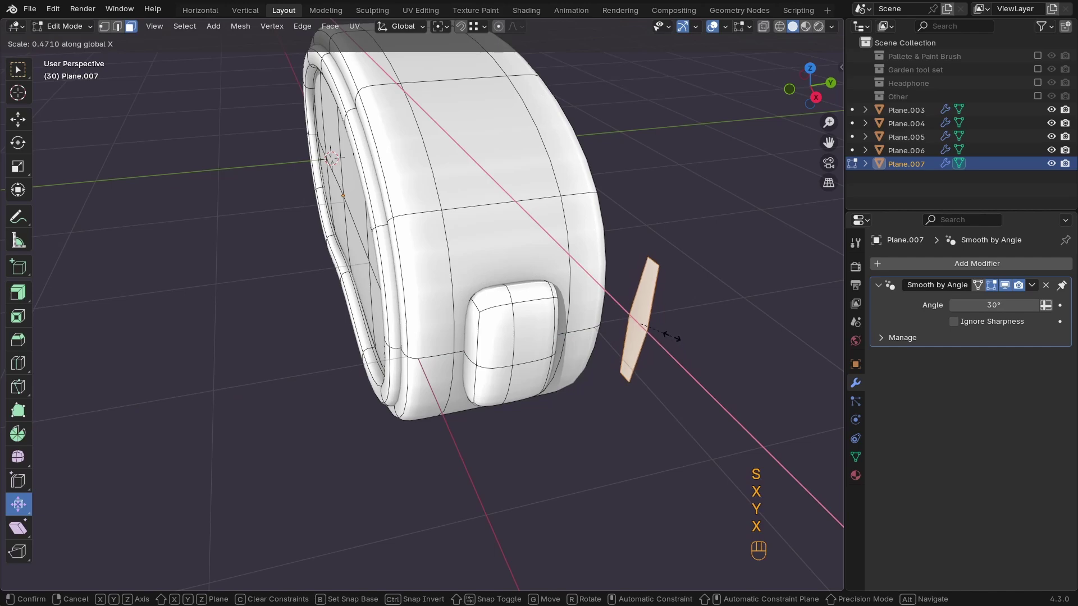
click(670, 336)
key(s)
key(z)
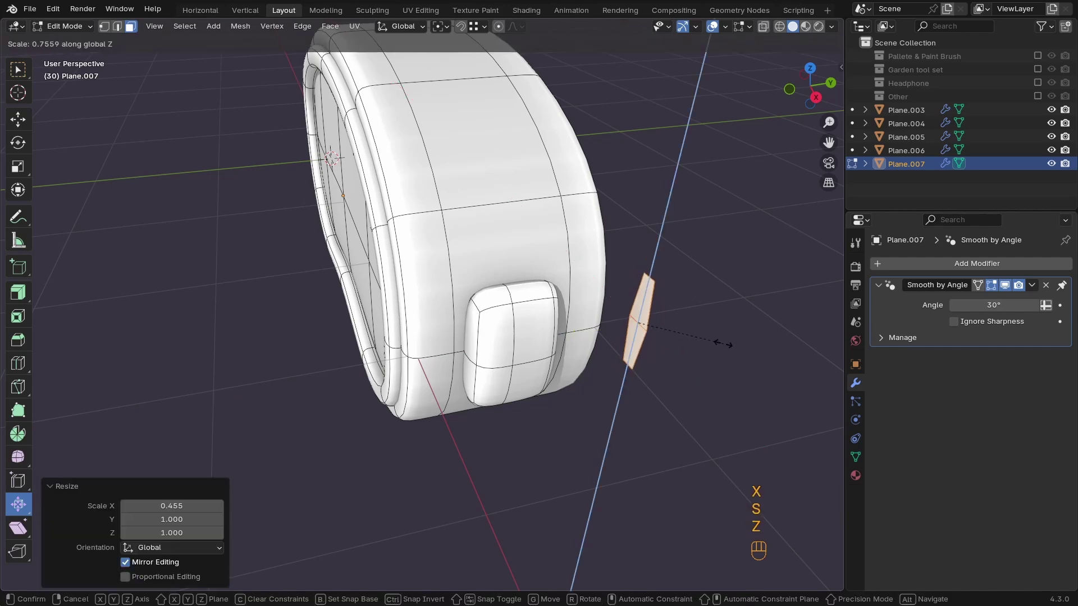
key(Tab)
In top view, select the deep goggle frame and snap the 3D cursor to its origin
key(KP_7)
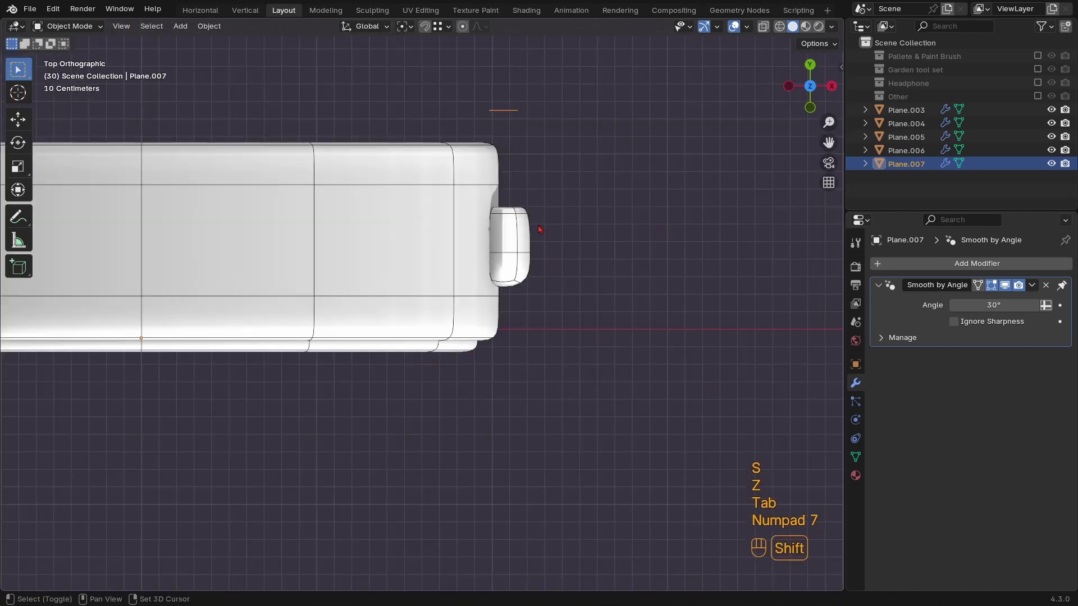
shift+middle_drag(539, 229, 712, 309)
click(449, 385)
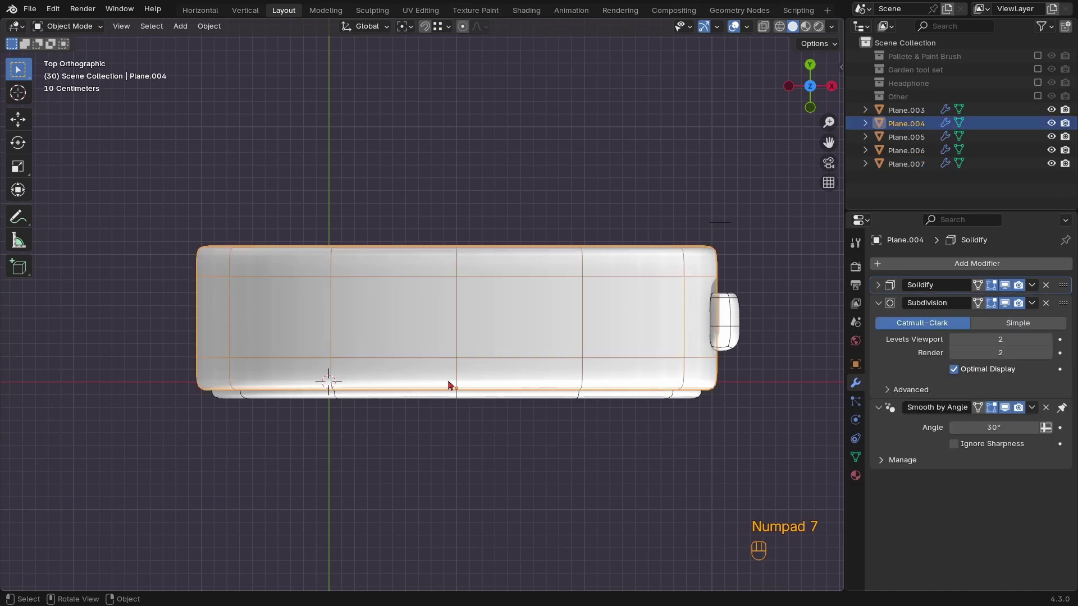
key(shift+s)
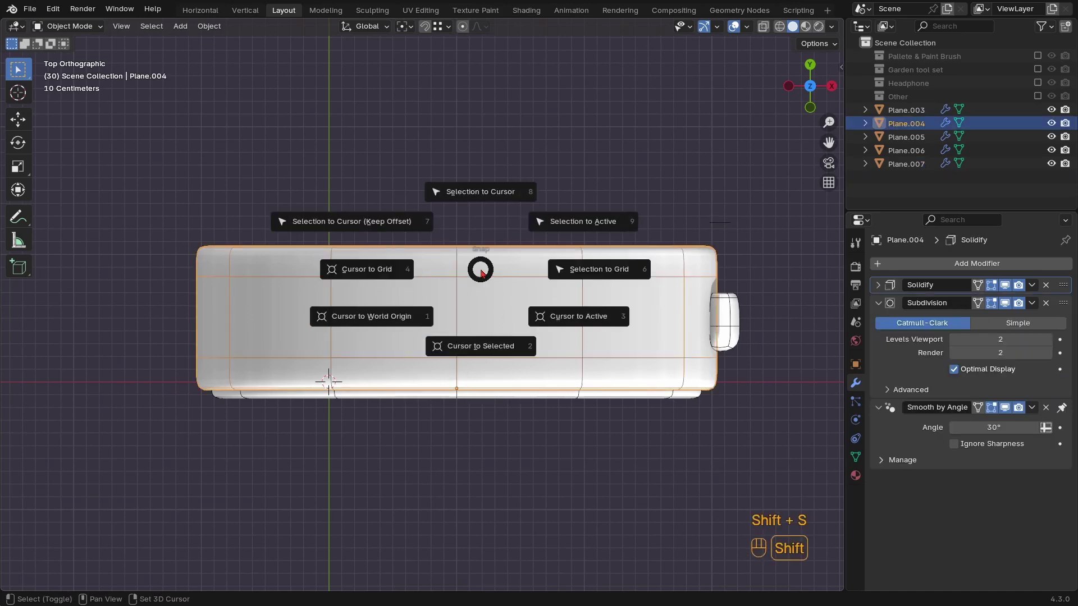
click(491, 358)
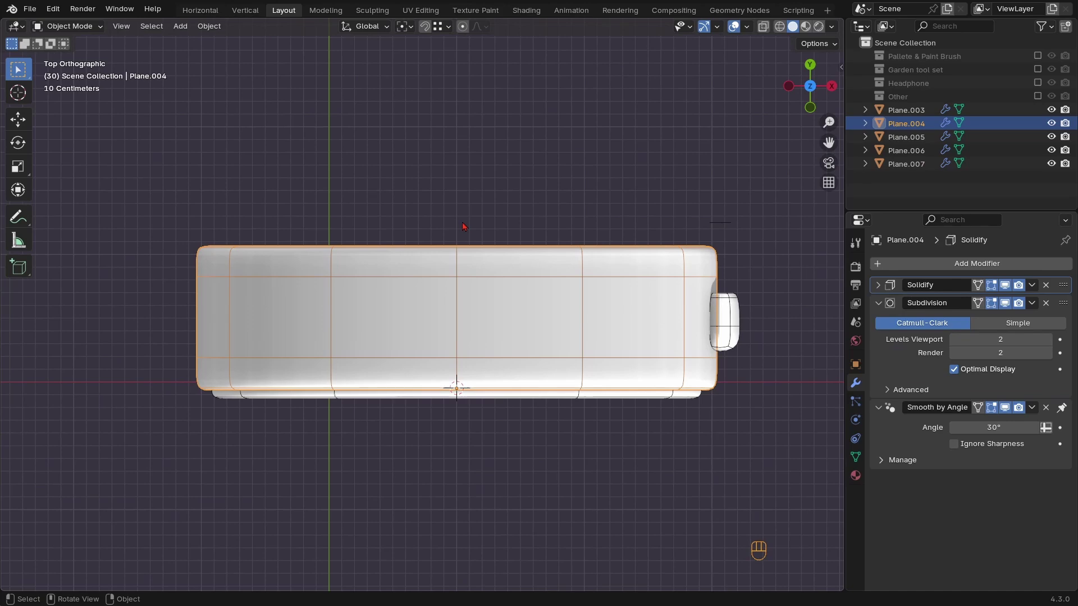
Add a sphere empty at the 3D cursor and move it about 1.32 m along Y behind the frame
key(shift+a)
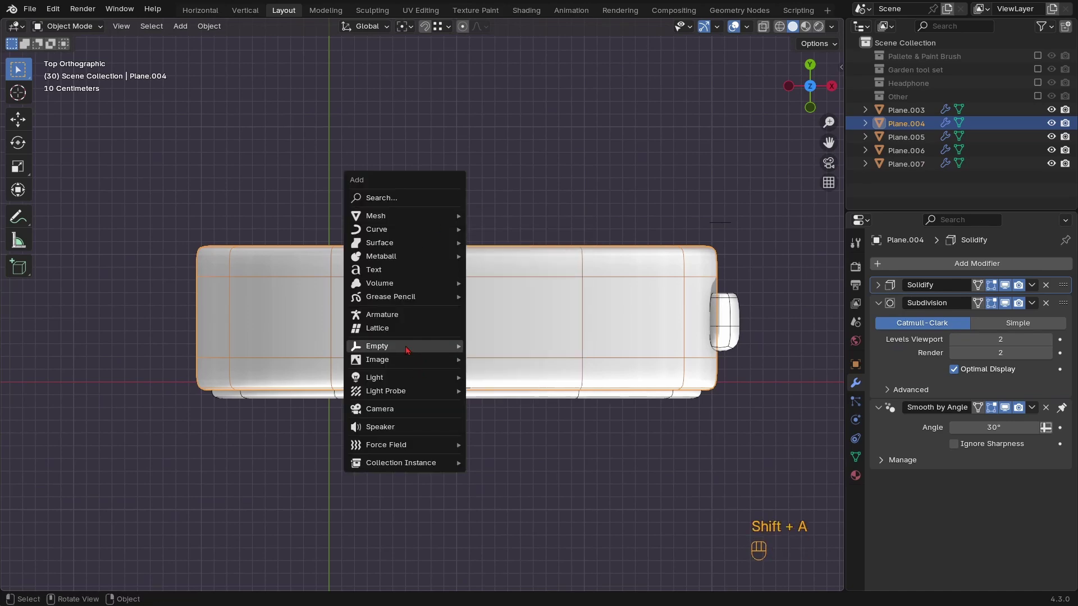
mouse_move(408, 348)
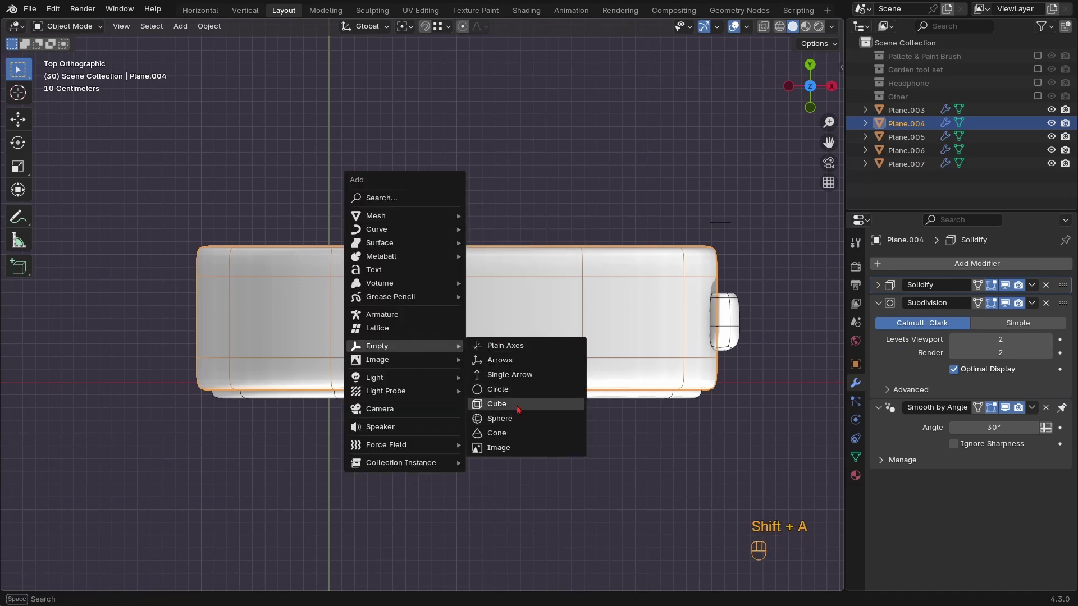
click(505, 418)
key(g)
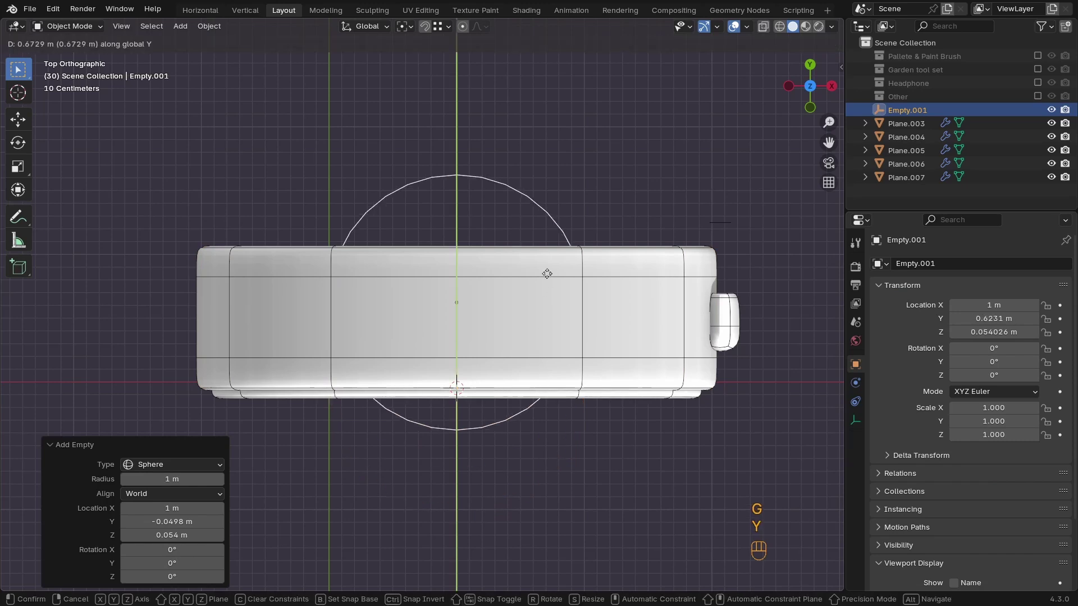
key(y)
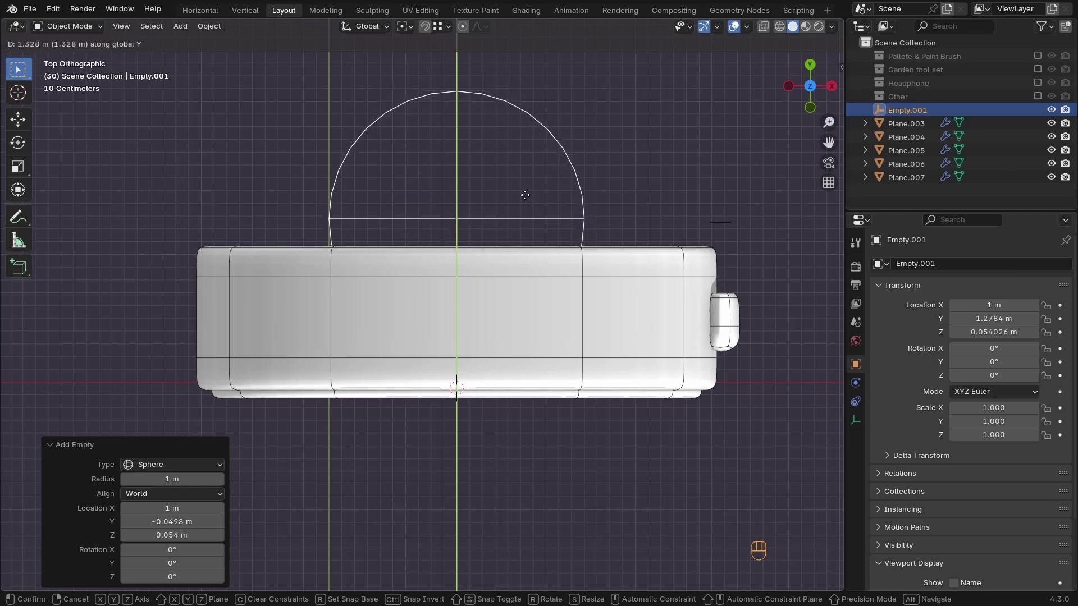
click(526, 197)
Select the separated strap profile, enter Edit Mode with all its faces selected and activate the Spin tool
shift+middle_drag(771, 238, 694, 286)
click(736, 273)
shift+middle_drag(692, 282, 691, 306)
key(Tab)
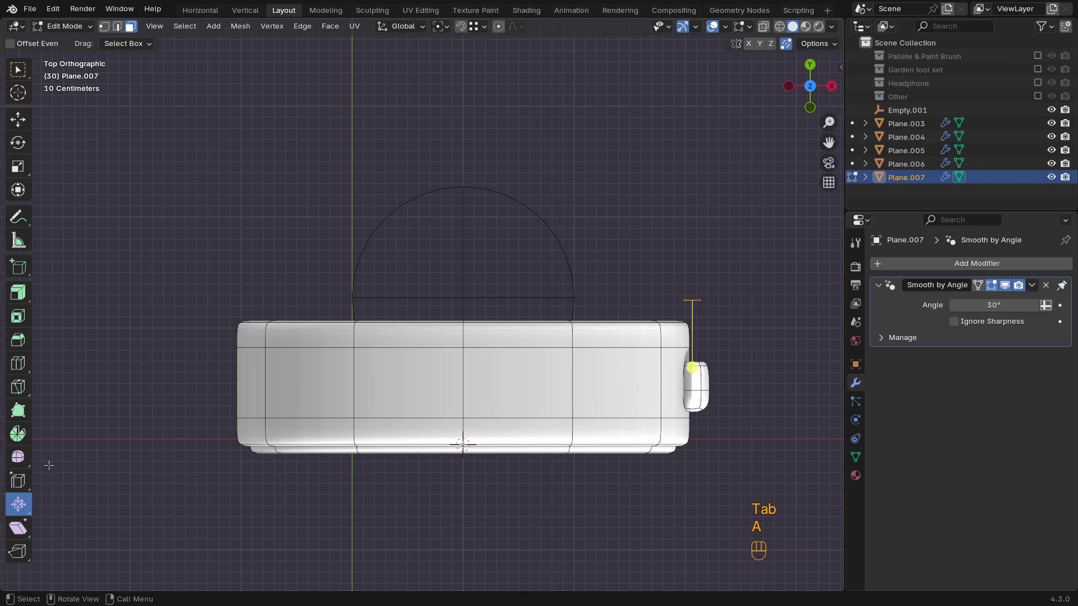
click(19, 433)
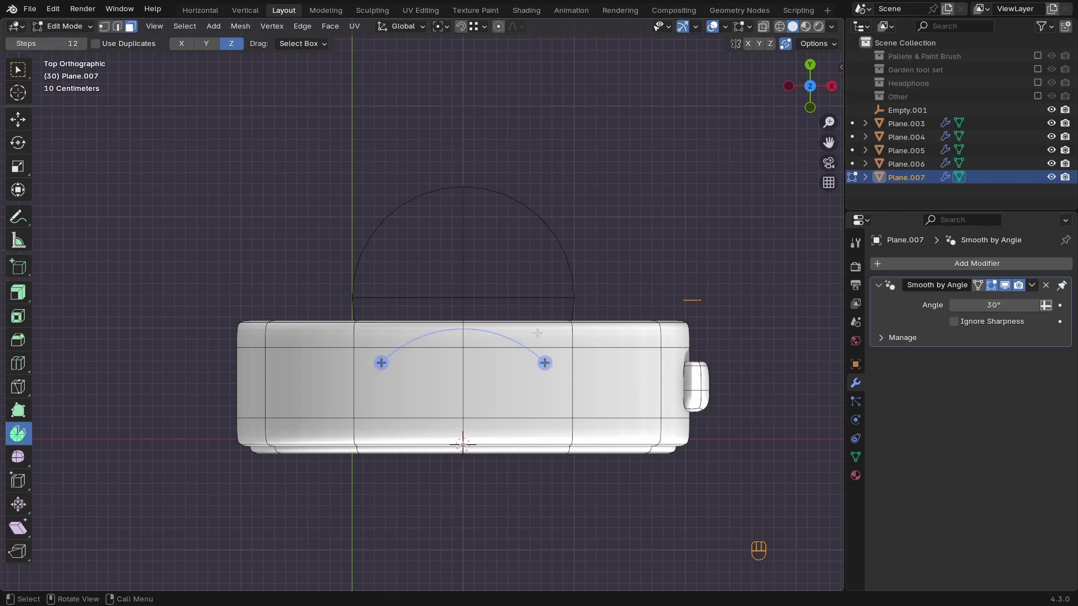
Try spinning the profile around the 3D cursor by about -104° in 12 steps, undo the spin and leave Edit Mode
drag(543, 363, 256, 330)
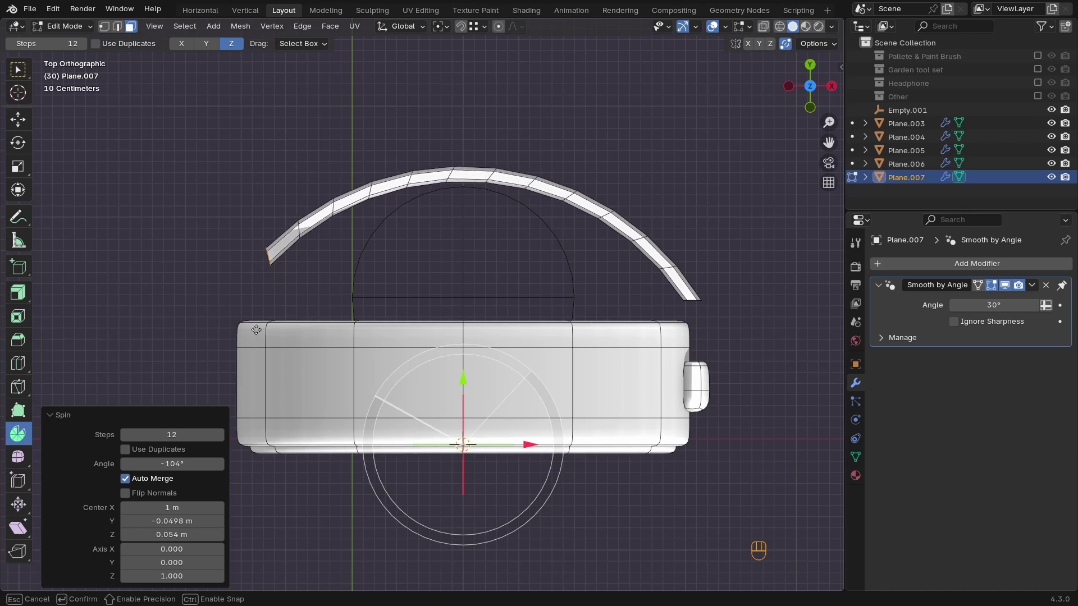
key(ctrl+z)
key(Tab)
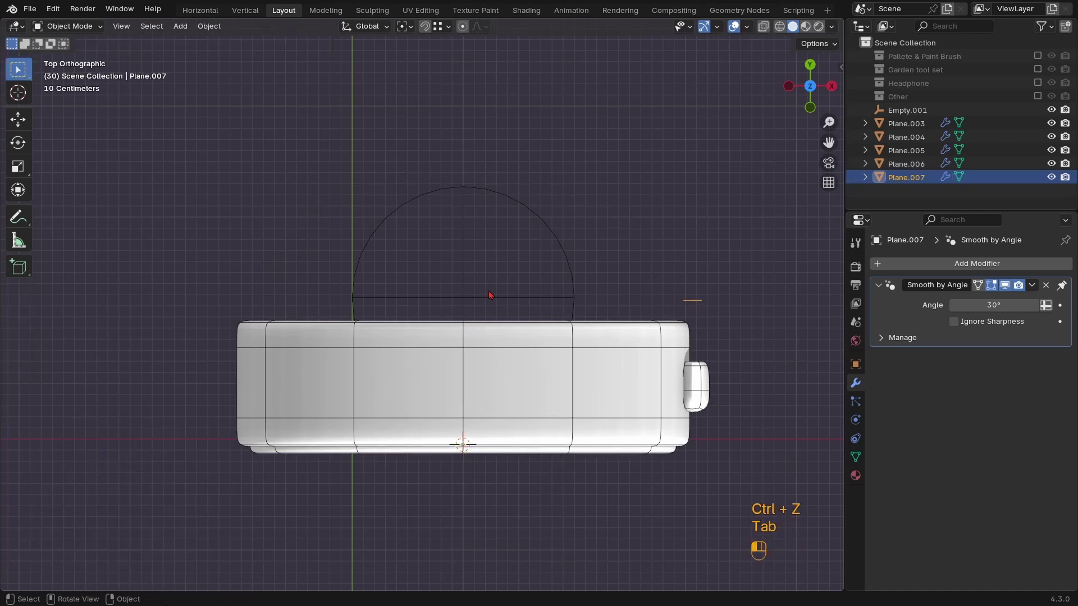
Move the sphere empty about 0.52 m further along Y and snap the 3D cursor to it
click(489, 298)
key(g)
key(y)
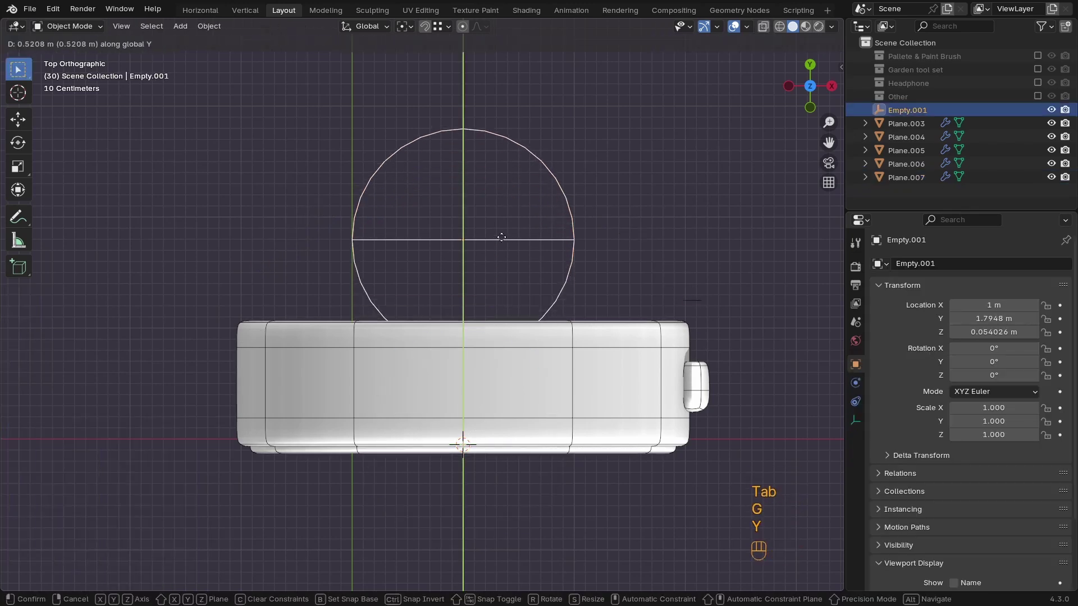
click(728, 307)
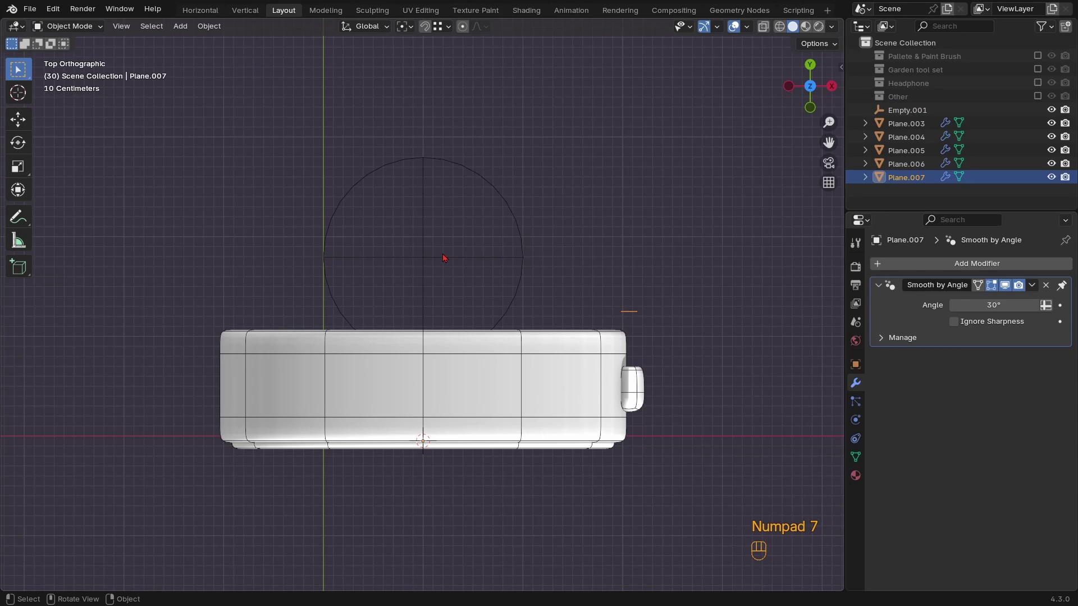
click(443, 258)
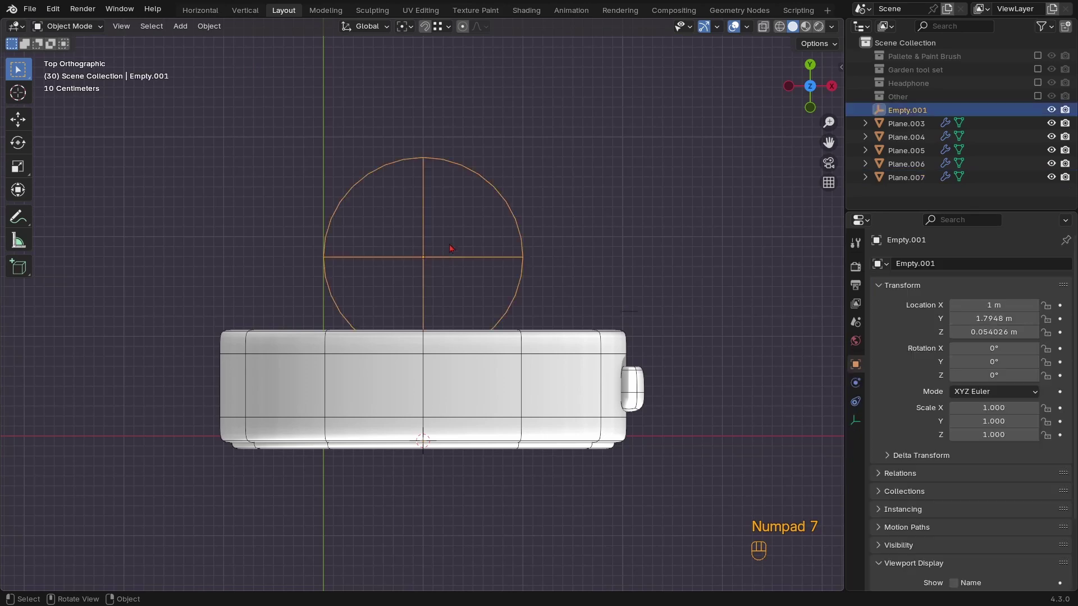
key(shift+s)
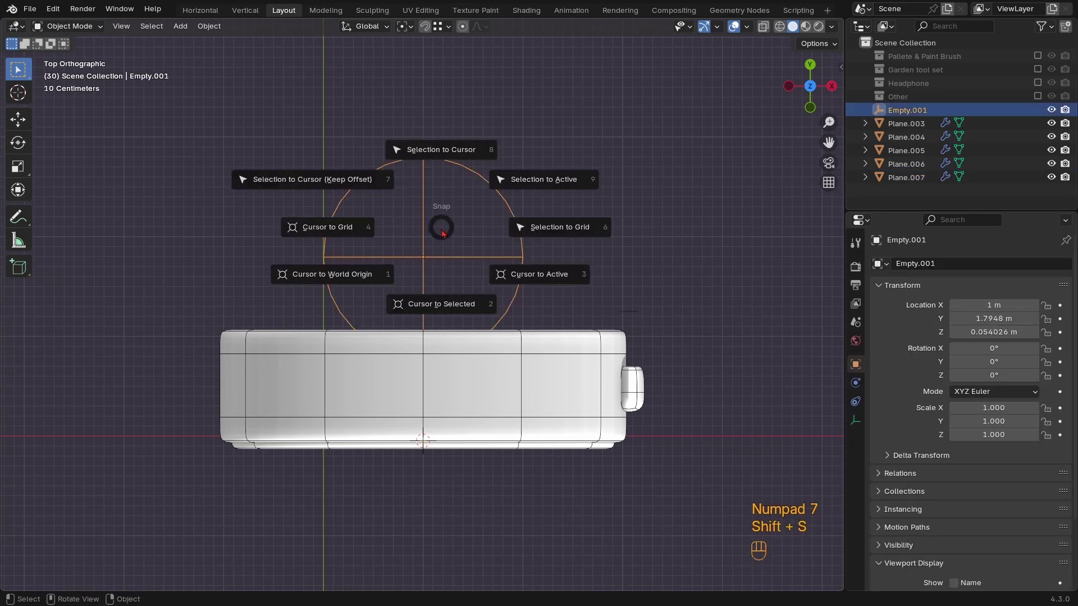
click(432, 305)
Spin the strap profile around the 3D cursor by about -211° in 12 steps to form the strap arc, then return to Object Mode
click(633, 312)
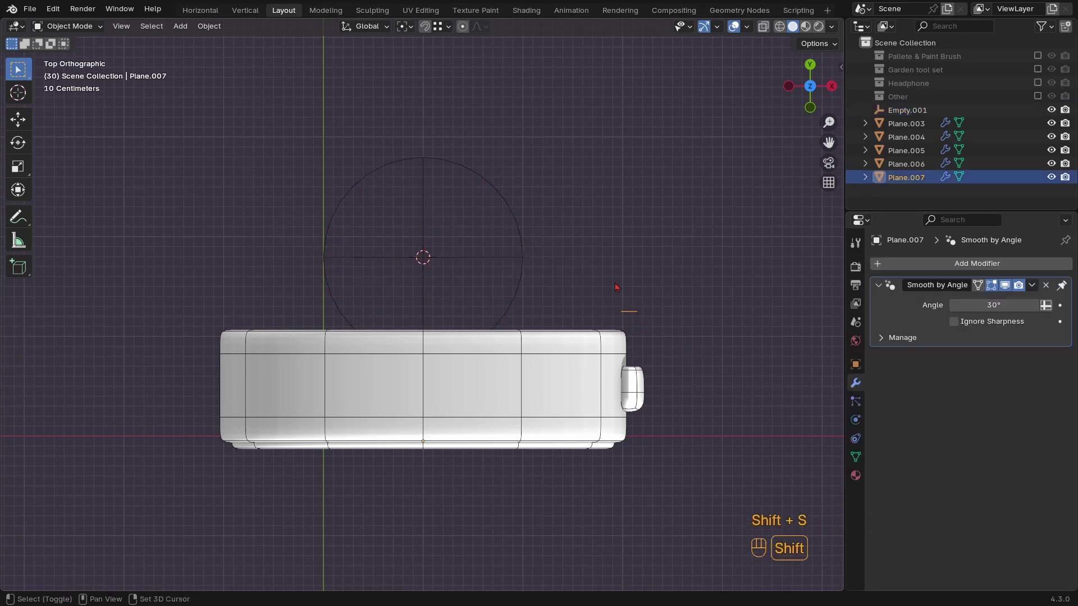
shift+middle_drag(620, 284, 642, 303)
key(Tab)
drag(509, 197, 379, 533)
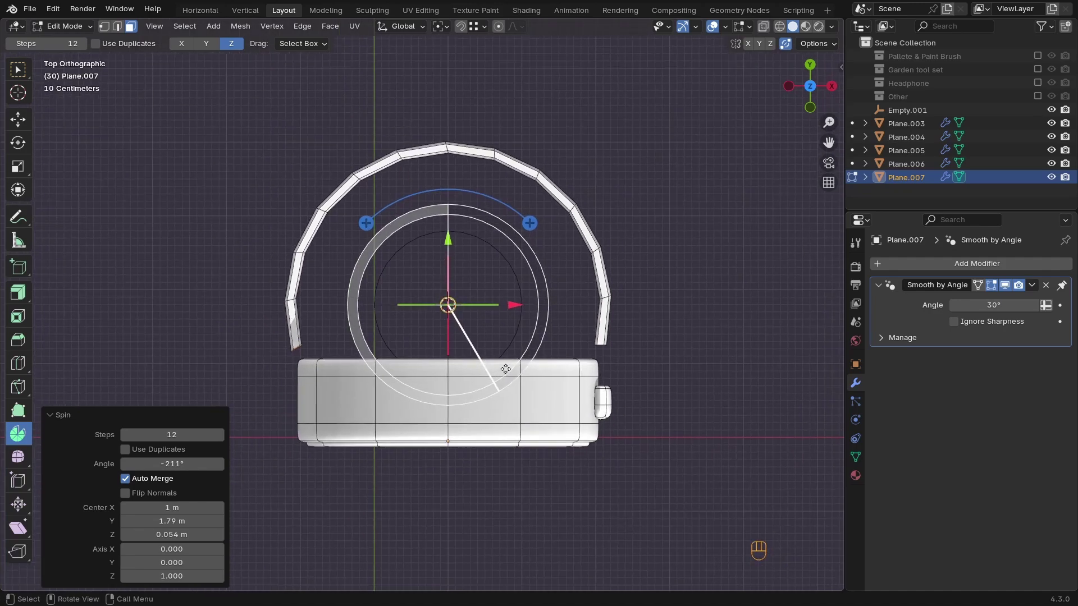
key(Tab)
In top view with wireframe shading, select the last segment at each end of the strap arc and delete both
middle_drag(462, 319, 625, 321)
key(KP_7)
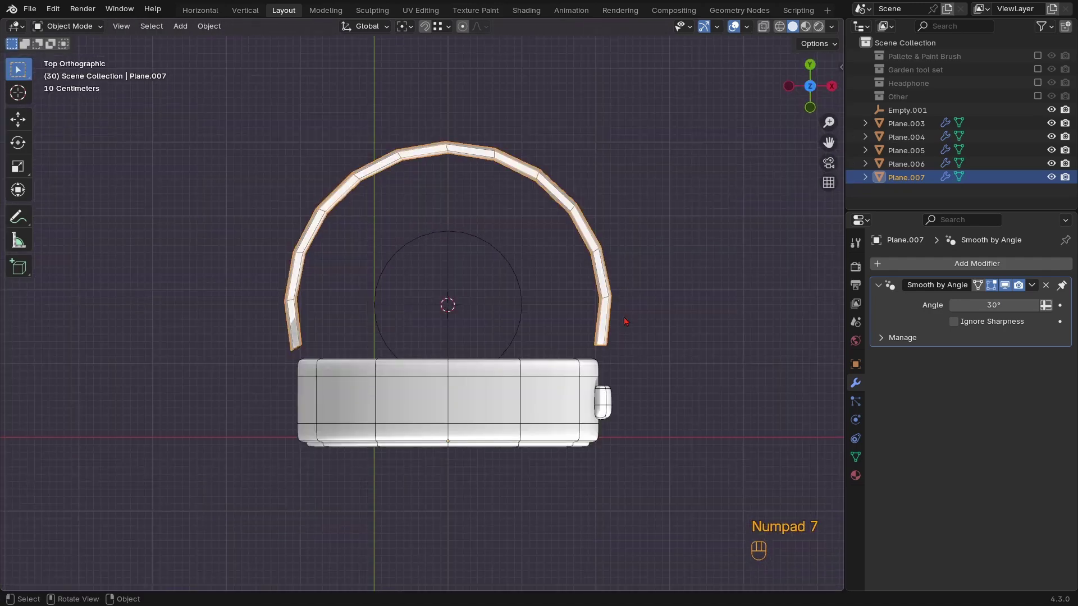
shift+middle_drag(604, 365, 621, 344)
key(Tab)
key(z)
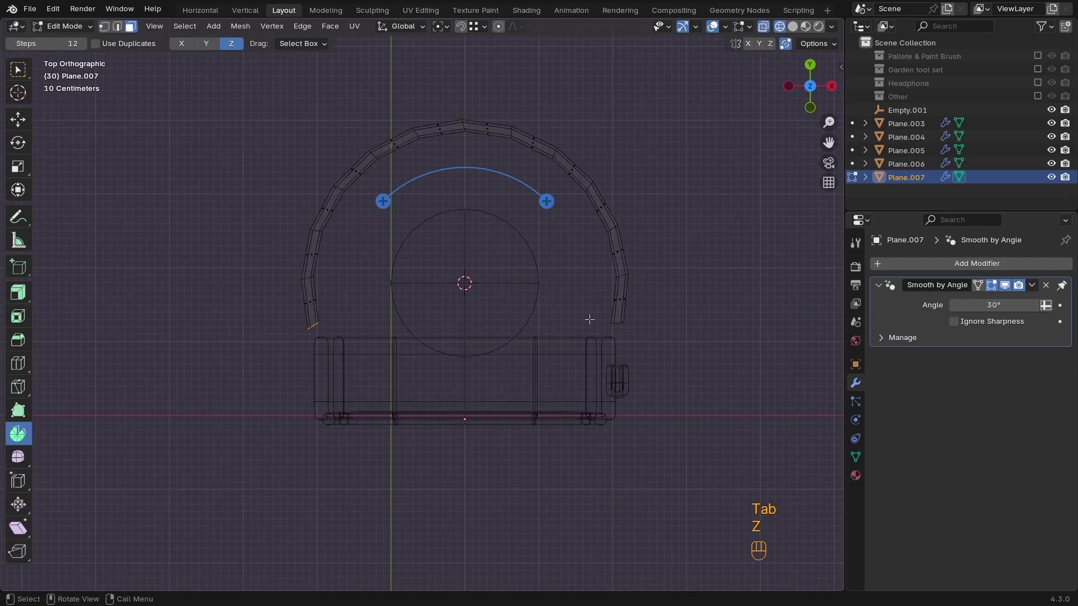
click(619, 299)
shift+click(310, 300)
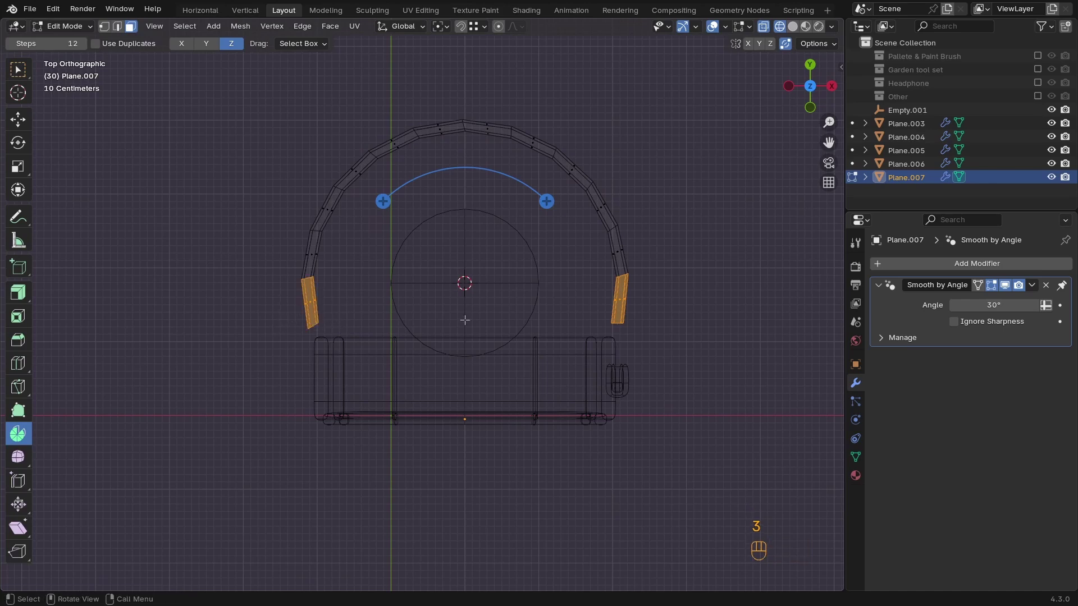
key(x)
click(471, 320)
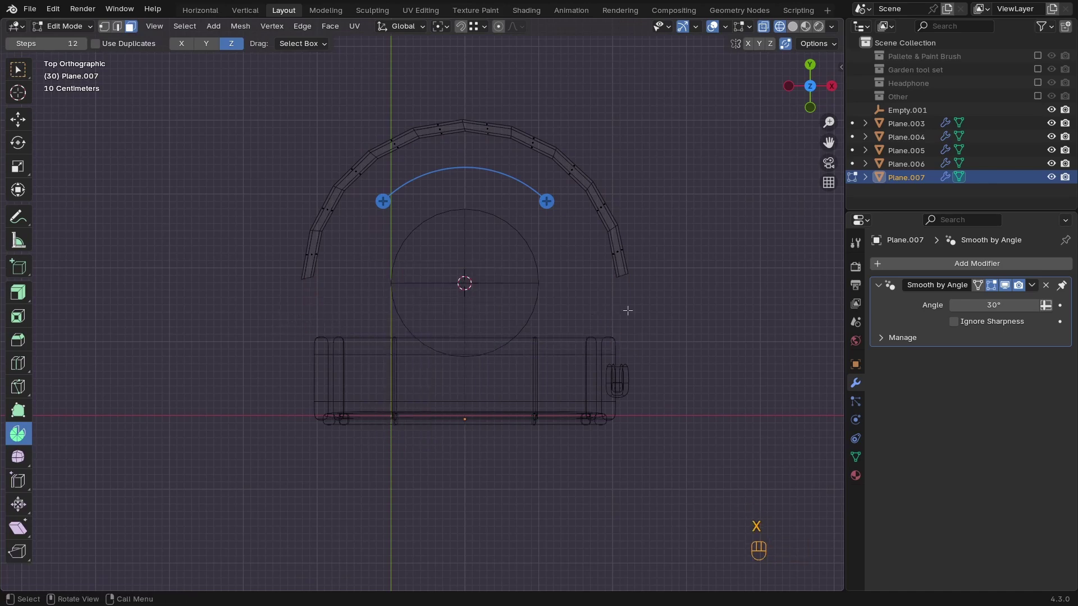
Flatten the end edges at both ends of the strap arc by scaling each set to 0 along Y
key(1)
drag(571, 258, 669, 300)
key(2)
key(s)
key(x)
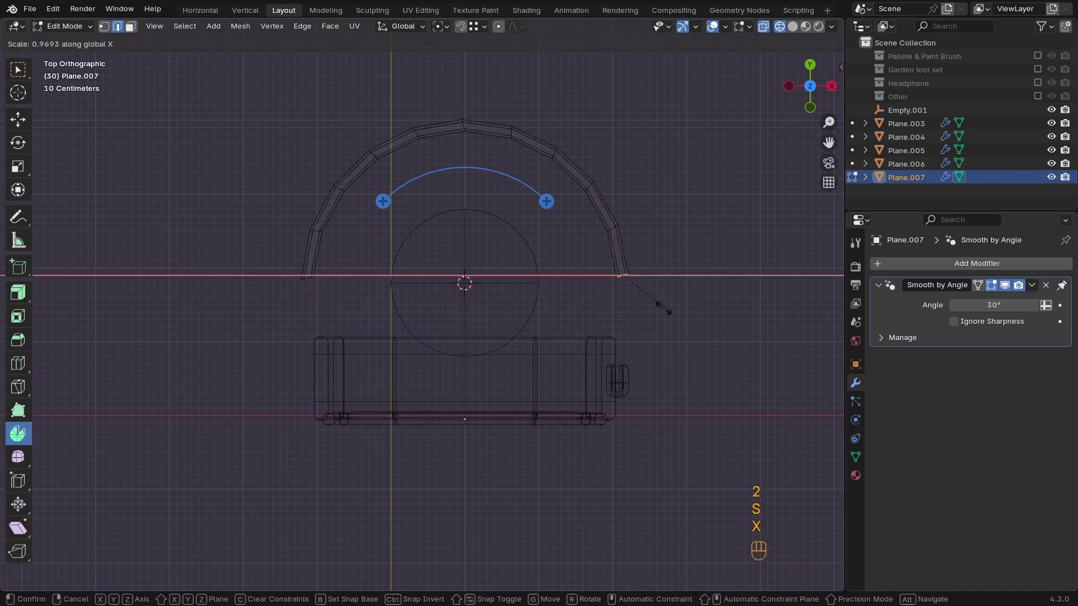
key(z)
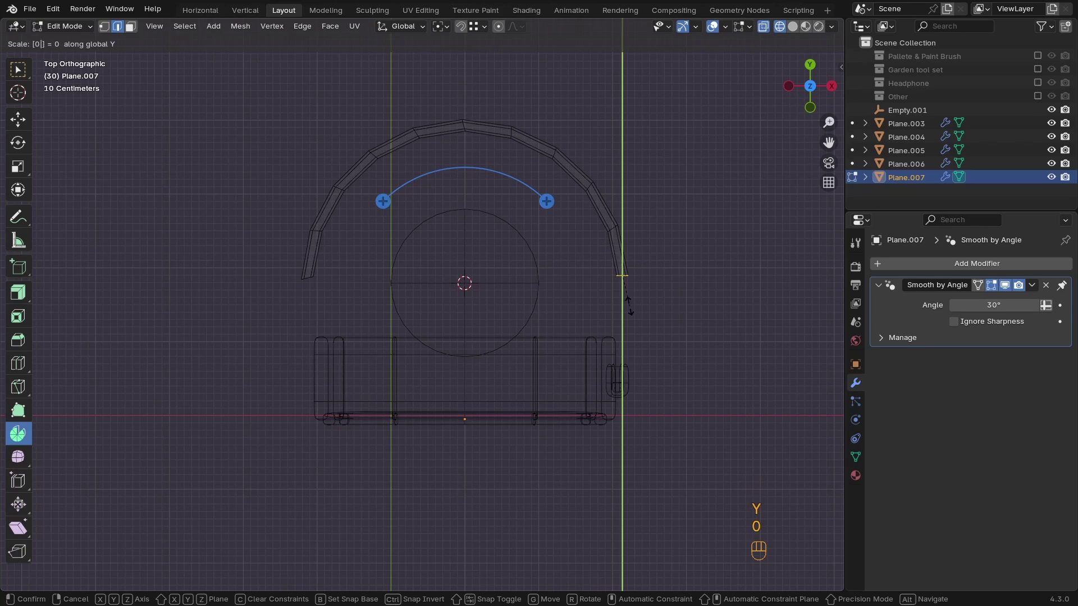
click(629, 306)
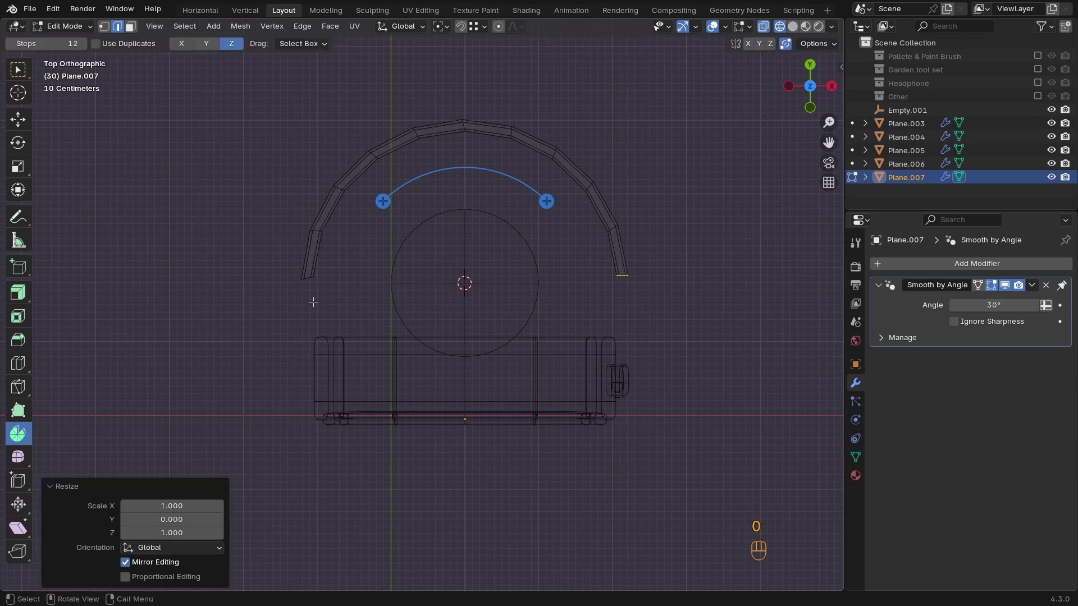
drag(275, 259, 333, 298)
key(s)
key(y)
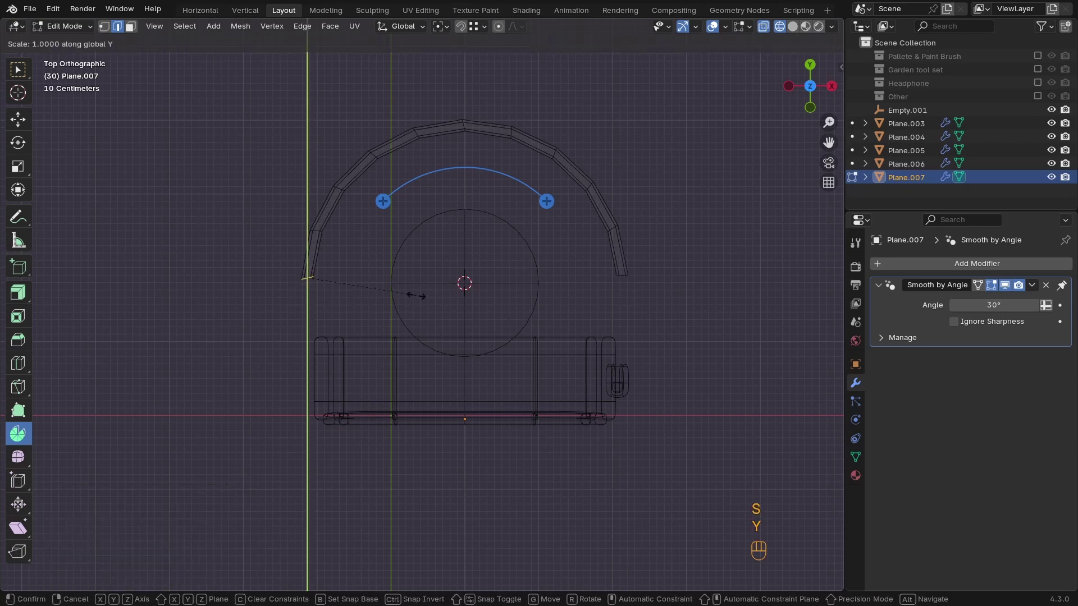
click(416, 296)
Extrude both strap ends straight along Y until they reach the side holder, then return to Object Mode with solid shading
shift+drag(664, 301, 582, 274)
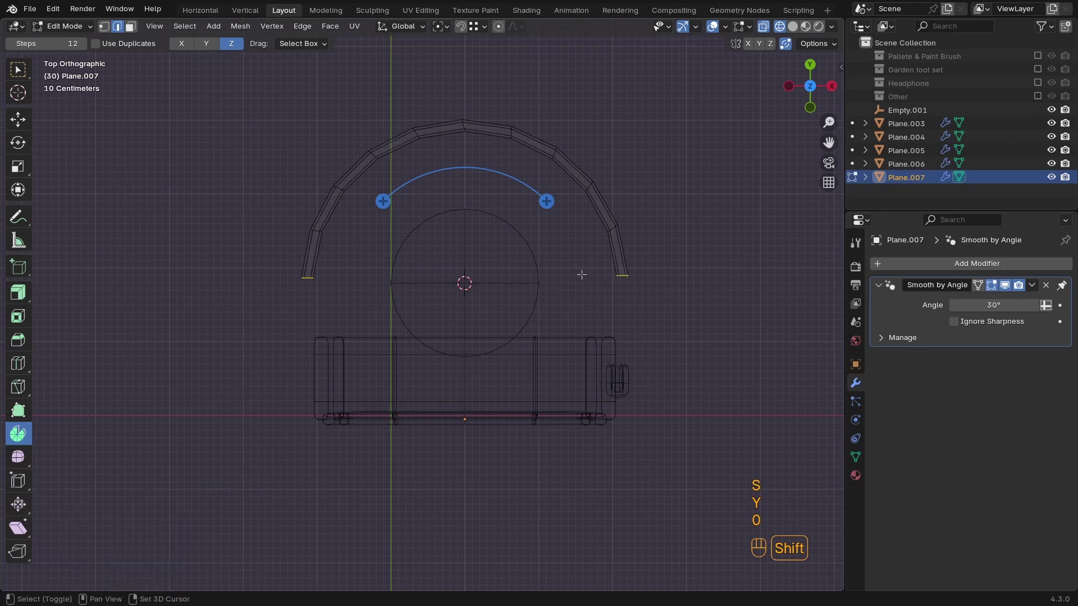
key(e)
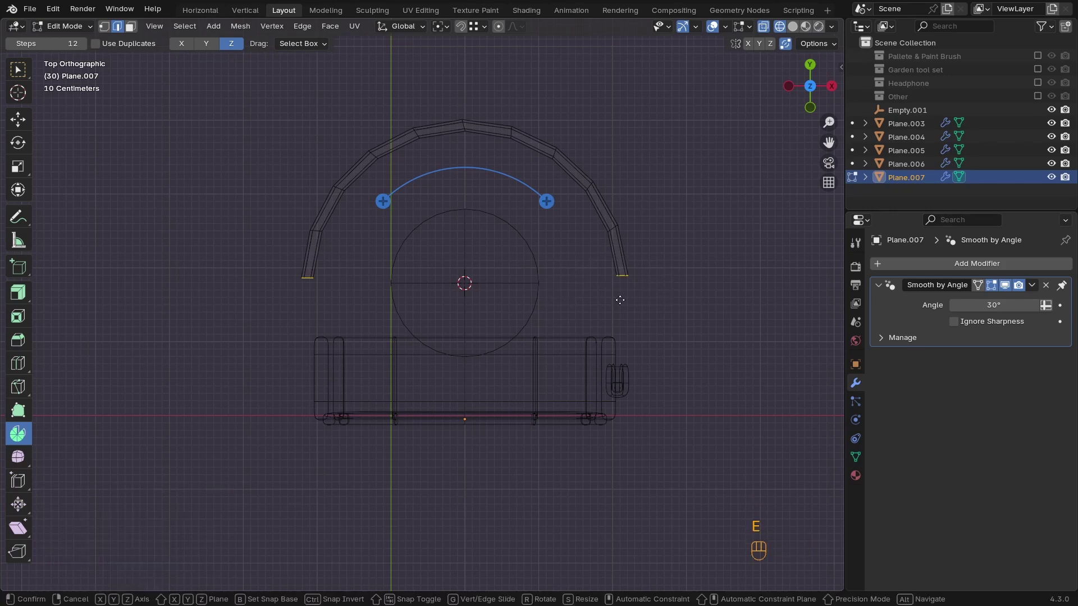
key(y)
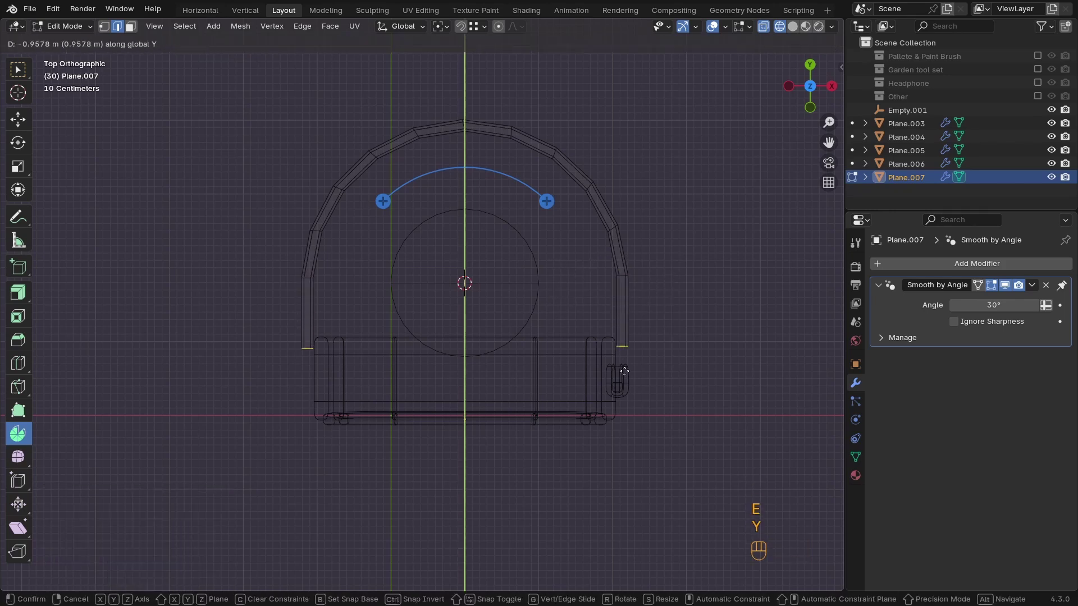
click(622, 401)
key(Tab)
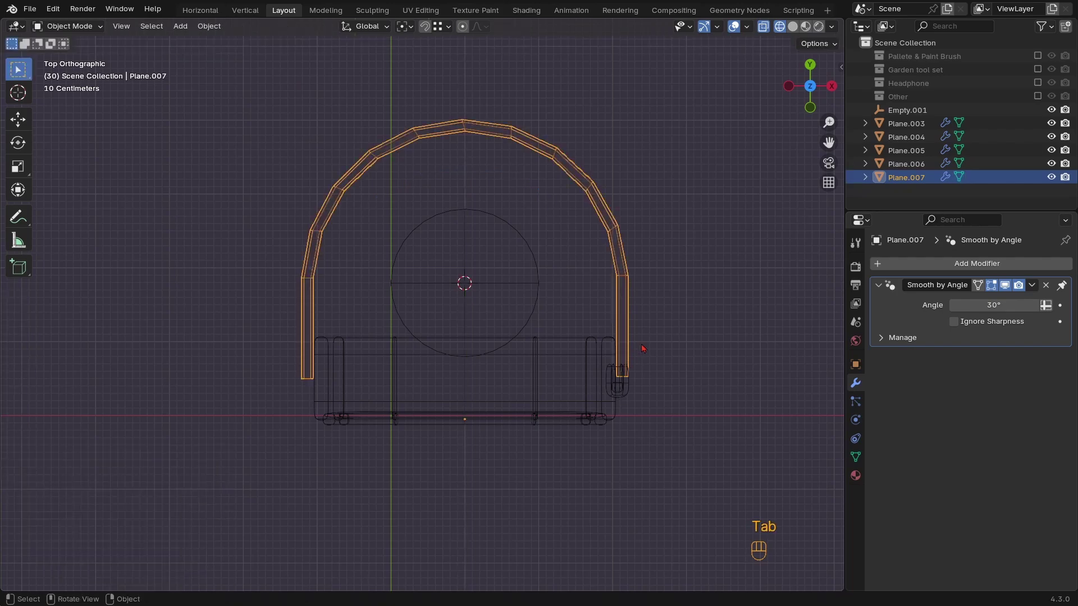
mouse_move(623, 362)
middle_down()
mouse_move(690, 337)
mouse_move(769, 344)
mouse_move(477, 331)
mouse_move(591, 354)
mouse_move(606, 315)
mouse_move(554, 361)
mouse_move(651, 415)
mouse_move(572, 396)
mouse_move(570, 440)
mouse_move(598, 421)
mouse_move(633, 423)
mouse_move(393, 396)
middle_up()
key(z)
key(s)
click(653, 408)
Scale the side holder's whole mesh along Y by about 1.24 and return to Object Mode
key(KP_7)
ctrl+middle_drag(393, 396, 375, 396)
click(376, 395)
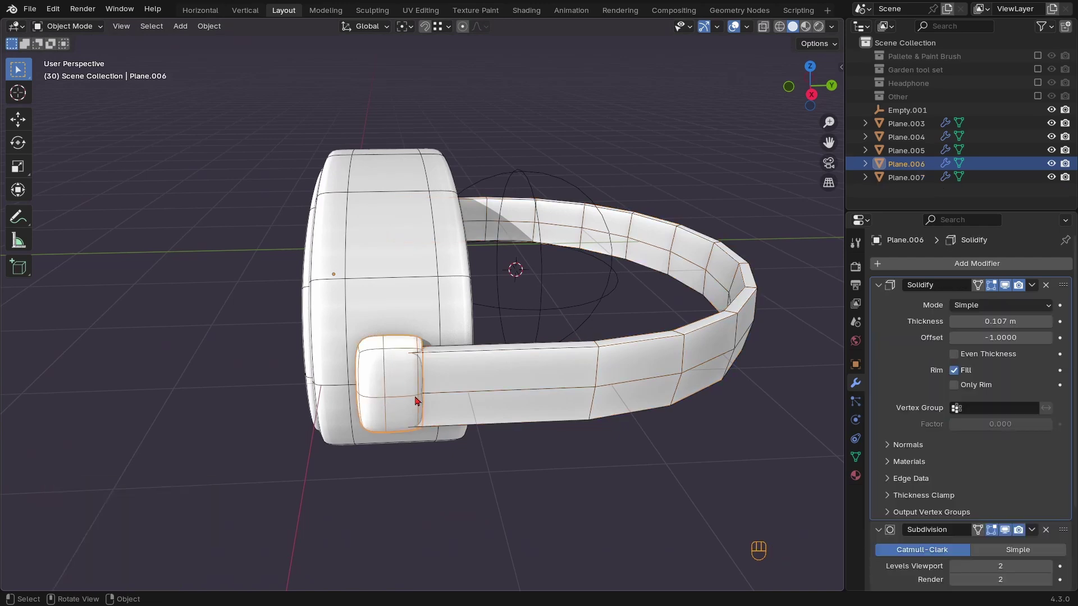
key(Tab)
key(a)
key(s)
key(x)
key(y)
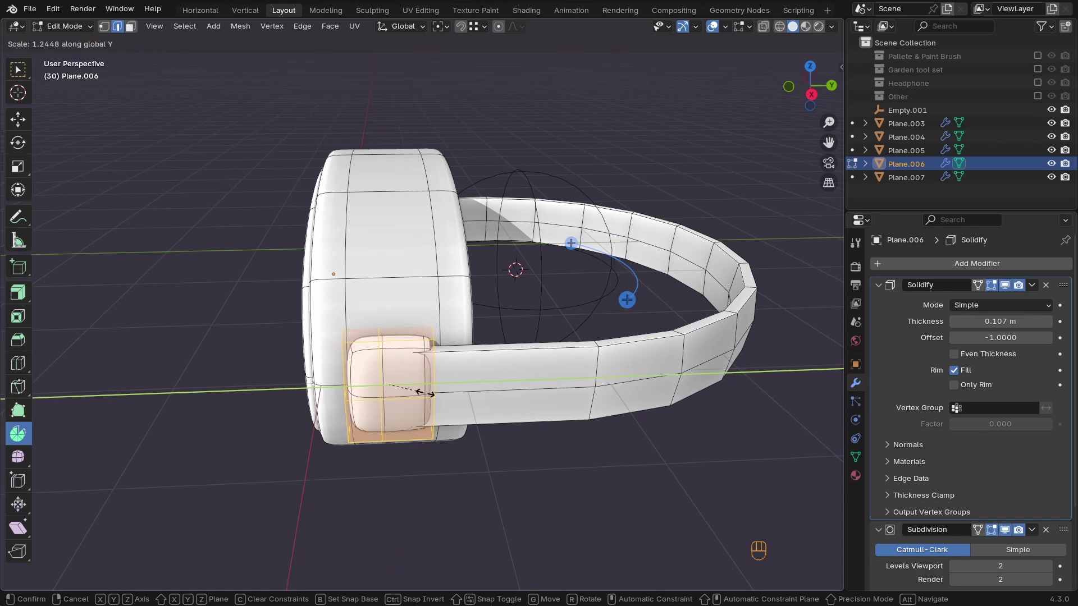
click(426, 393)
key(Tab)
In top view with wireframe shading, select the holder's outer side and move it outward along X past the strap
middle_drag(440, 377, 549, 389)
key(KP_7)
key(Tab)
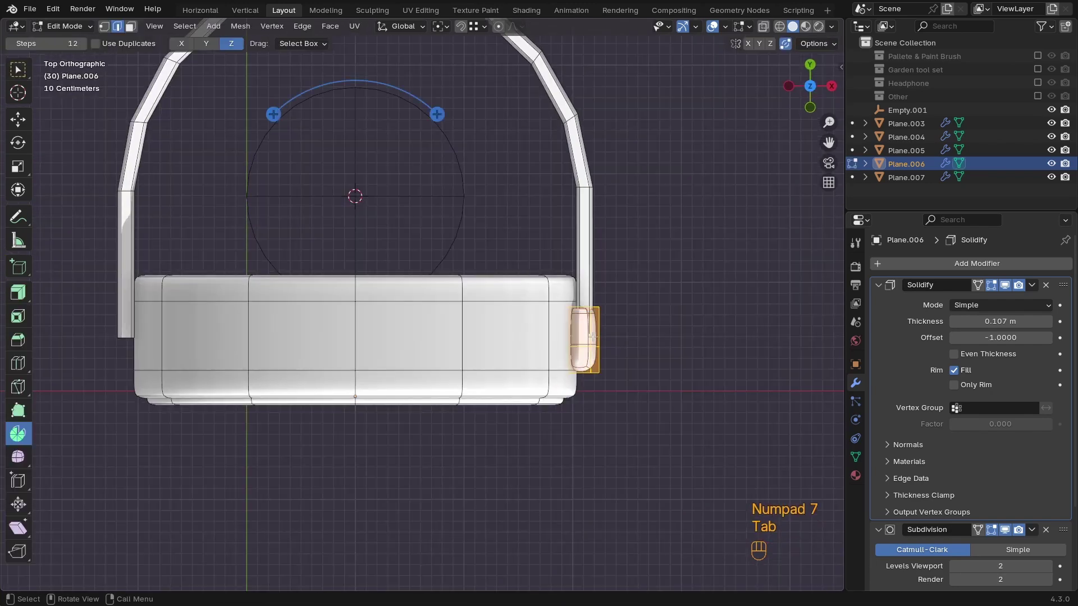
key(z)
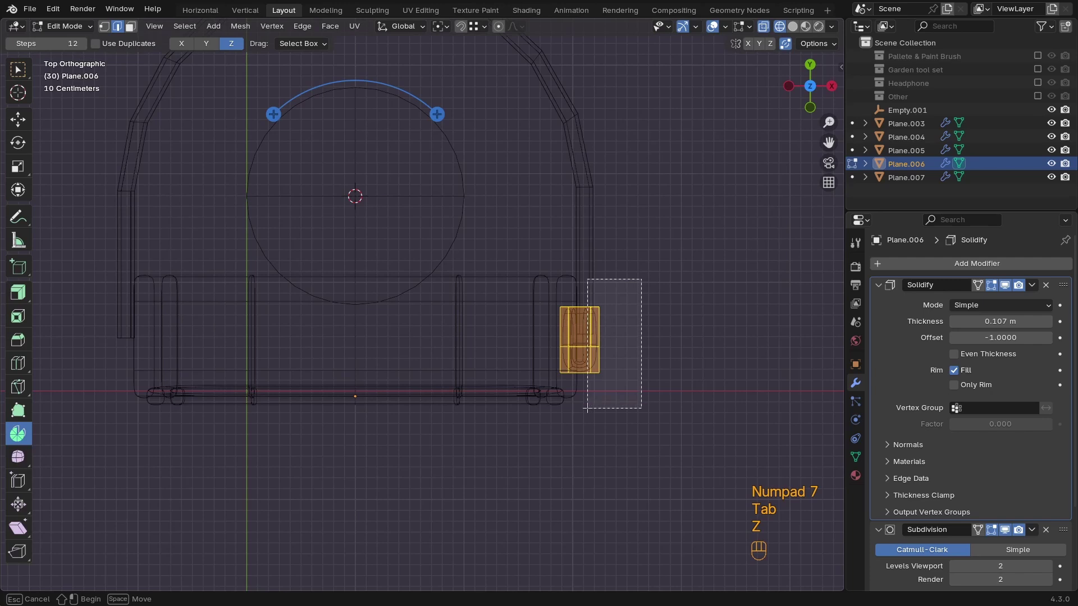
drag(587, 408, 587, 408)
key(a)
drag(620, 278, 595, 386)
key(g)
key(y)
key(x)
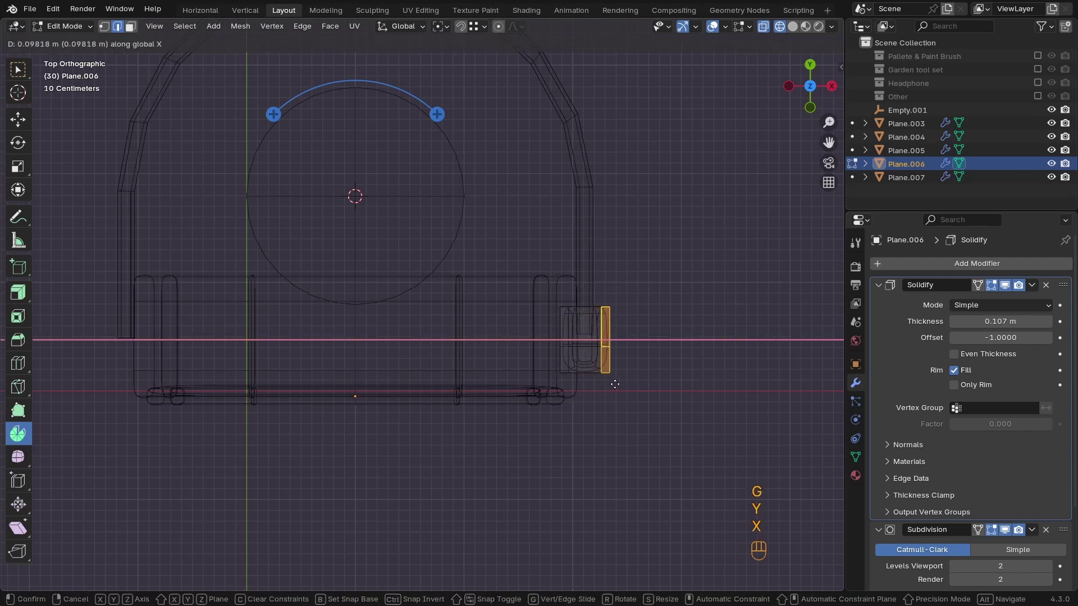
click(606, 385)
key(z)
click(650, 385)
key(Tab)
In top view with wireframe shading, select the holder's inner end inside the goggle frame and delete it
mouse_move(649, 385)
middle_down()
mouse_move(534, 309)
mouse_move(453, 231)
mouse_move(390, 235)
mouse_move(464, 339)
mouse_move(503, 308)
mouse_move(386, 346)
mouse_move(399, 336)
mouse_move(419, 344)
mouse_move(369, 337)
middle_up()
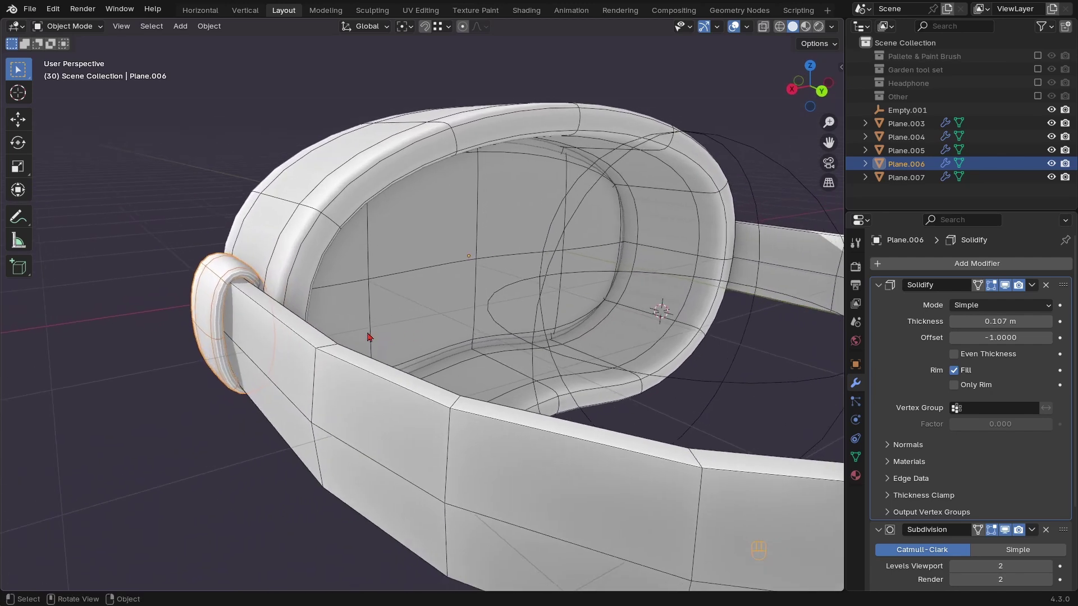
key(KP_7)
key(Tab)
key(z)
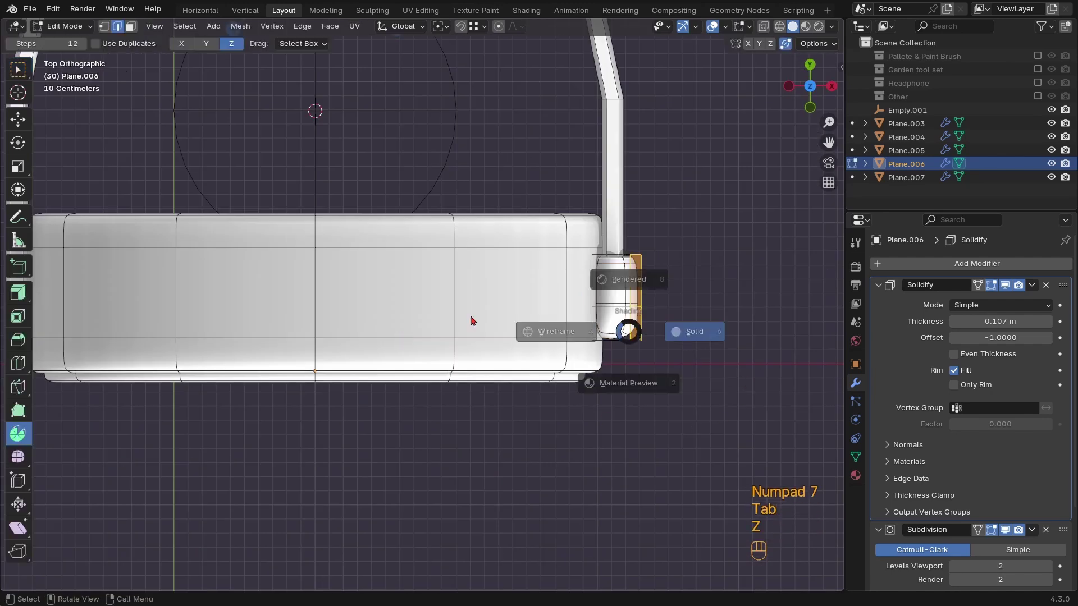
click(470, 321)
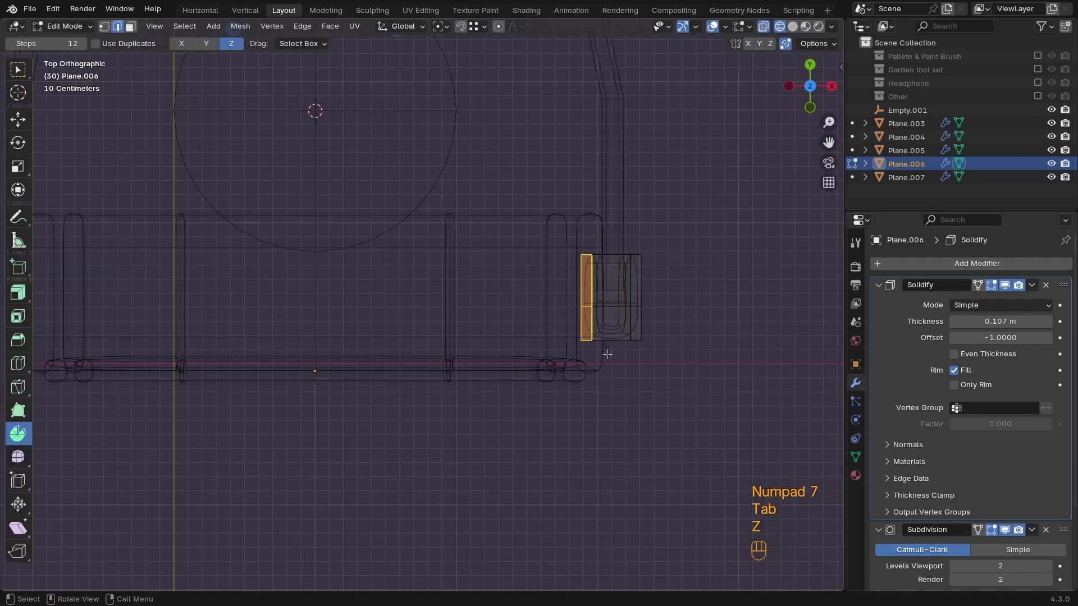
key(x)
click(609, 320)
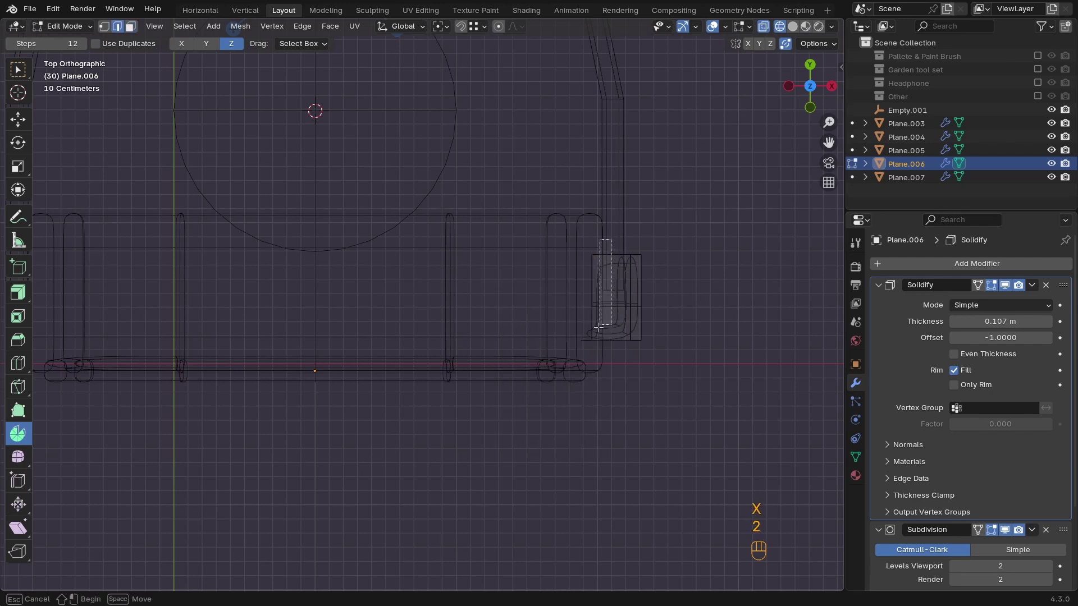
Flatten the holder's open inner edges to 0 along X and extrude them slightly along X into the frame
key(s)
key(x)
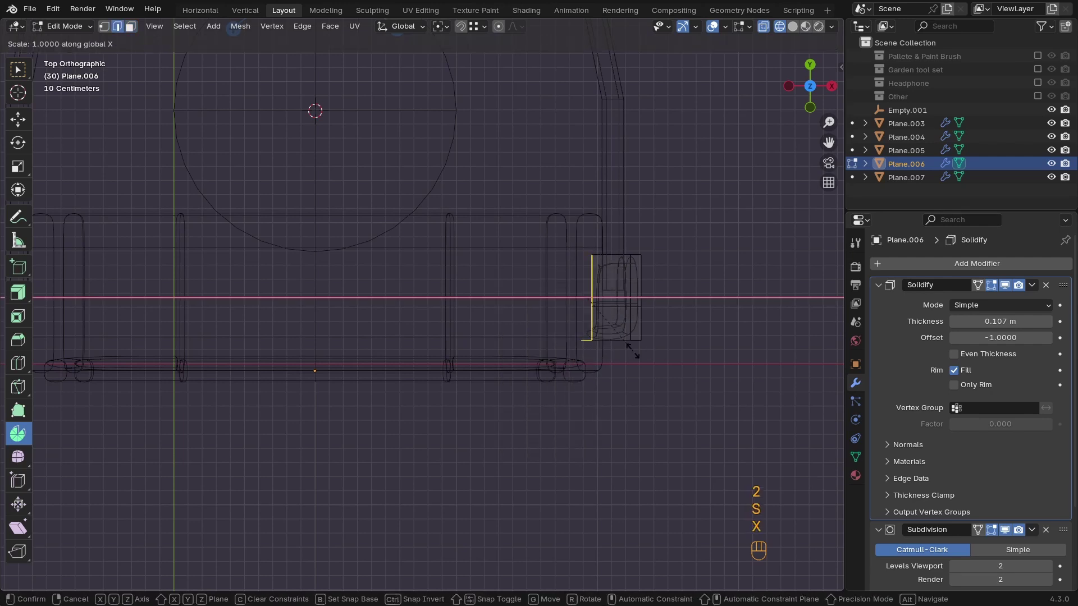
click(609, 325)
key(e)
key(x)
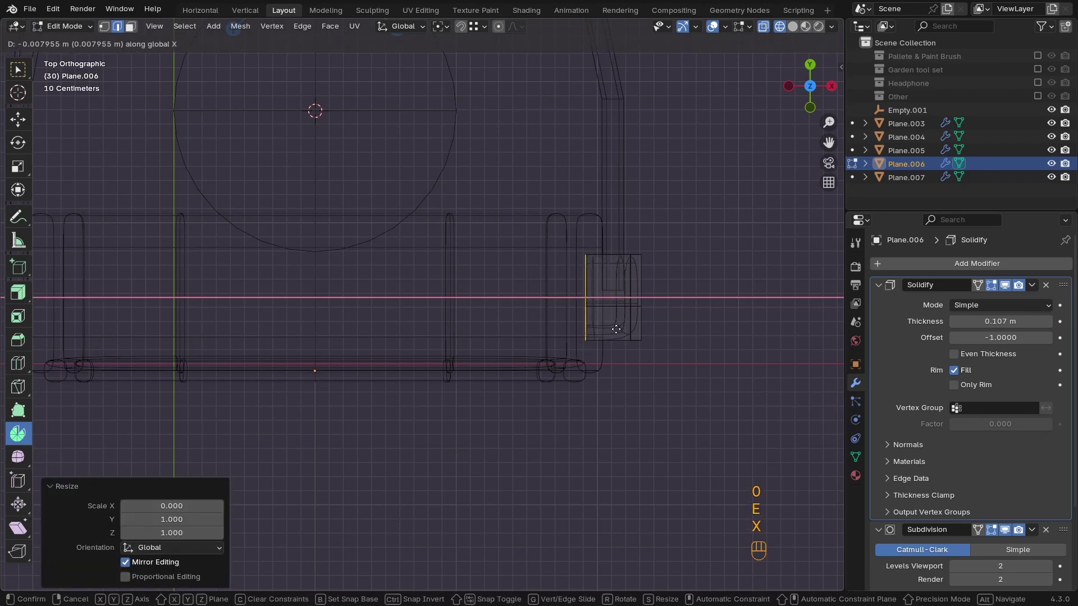
click(609, 329)
key(Tab)
key(z)
mouse_move(609, 328)
middle_down()
mouse_move(542, 215)
mouse_move(464, 257)
mouse_move(423, 241)
mouse_move(375, 241)
mouse_move(554, 253)
mouse_move(498, 337)
mouse_move(486, 385)
mouse_move(568, 365)
mouse_move(575, 383)
middle_up()
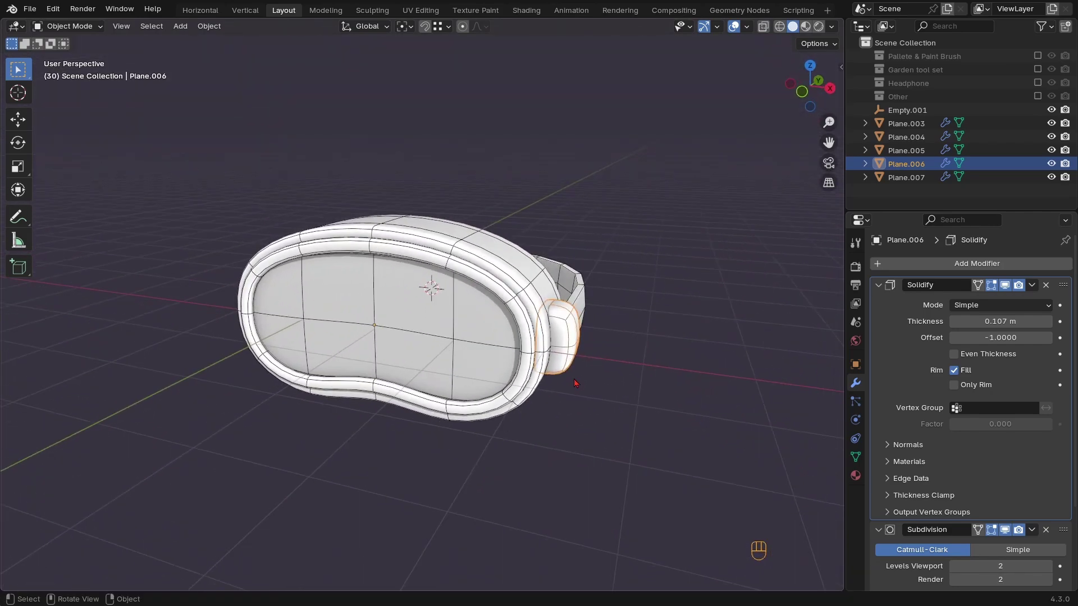
Add a Mirror modifier to the side holder on the X axis with the lens, Plane.003, as mirror object
click(886, 290)
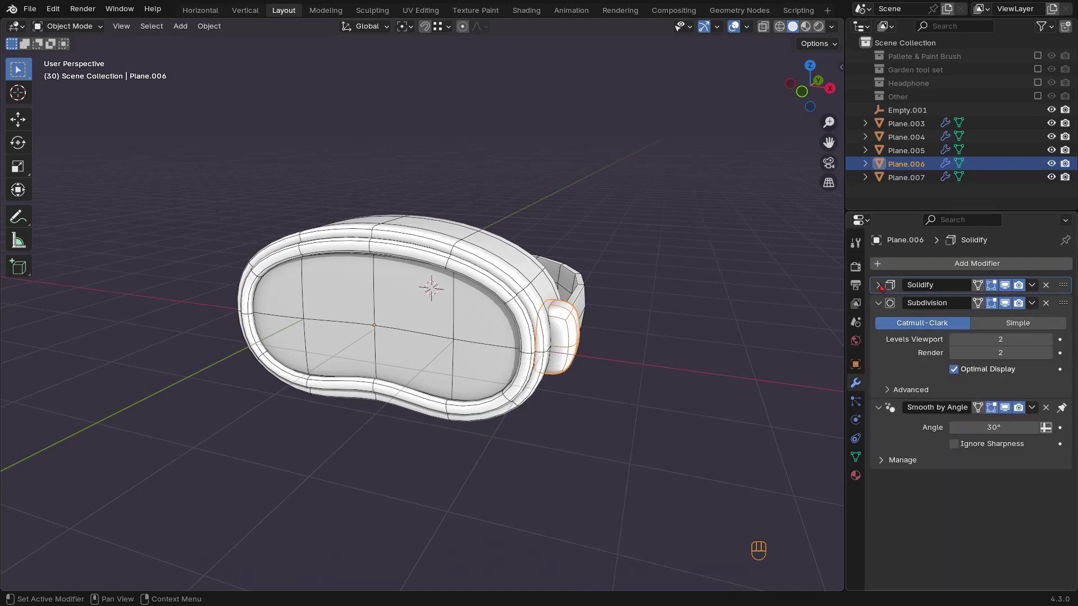
click(880, 303)
click(946, 264)
mouse_move(947, 268)
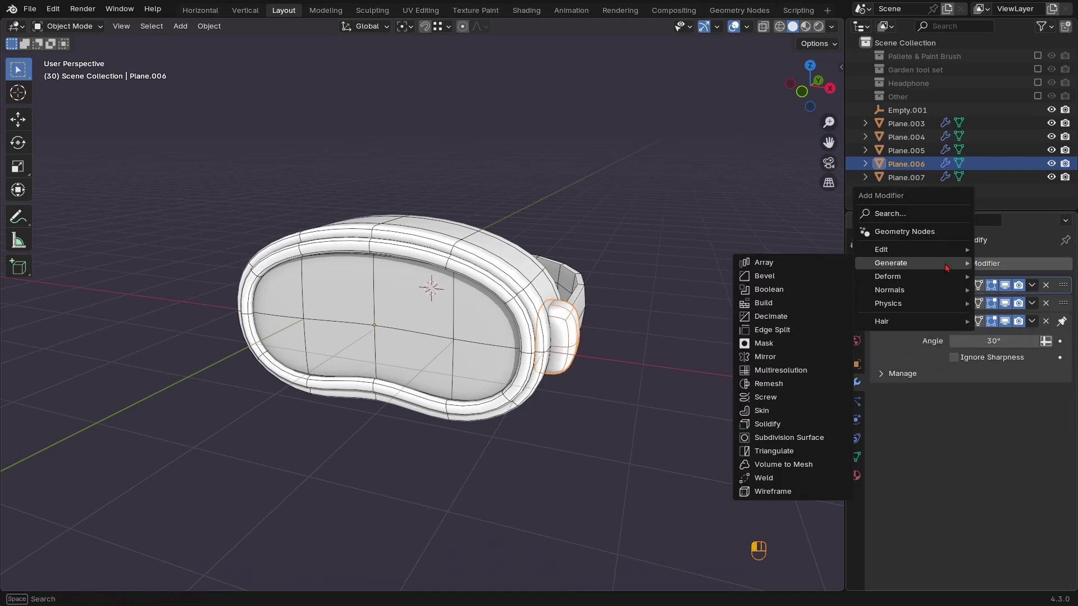
click(775, 357)
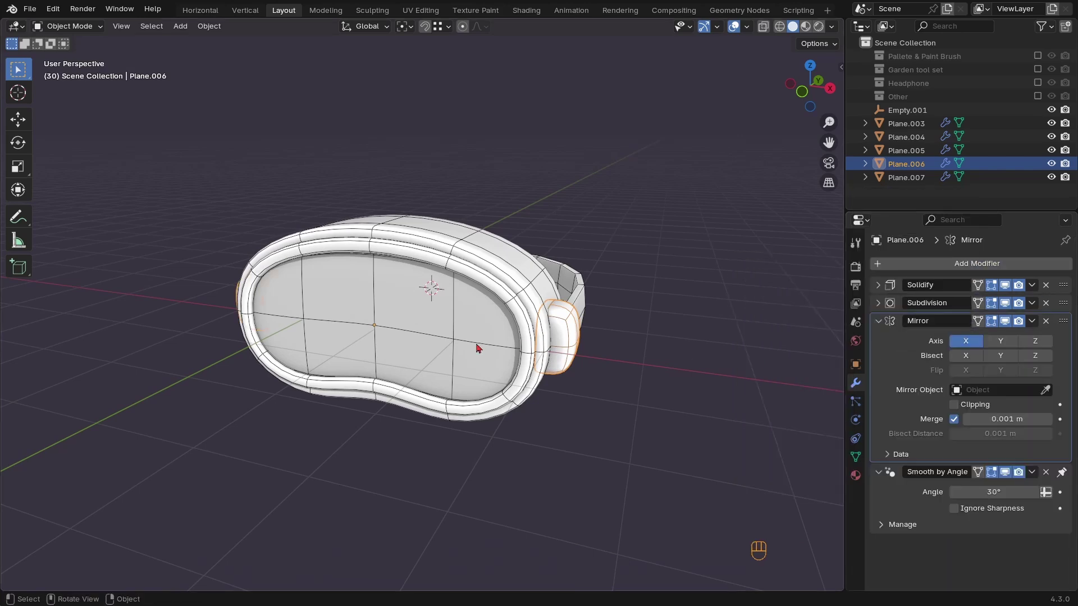
middle_drag(478, 348, 578, 372)
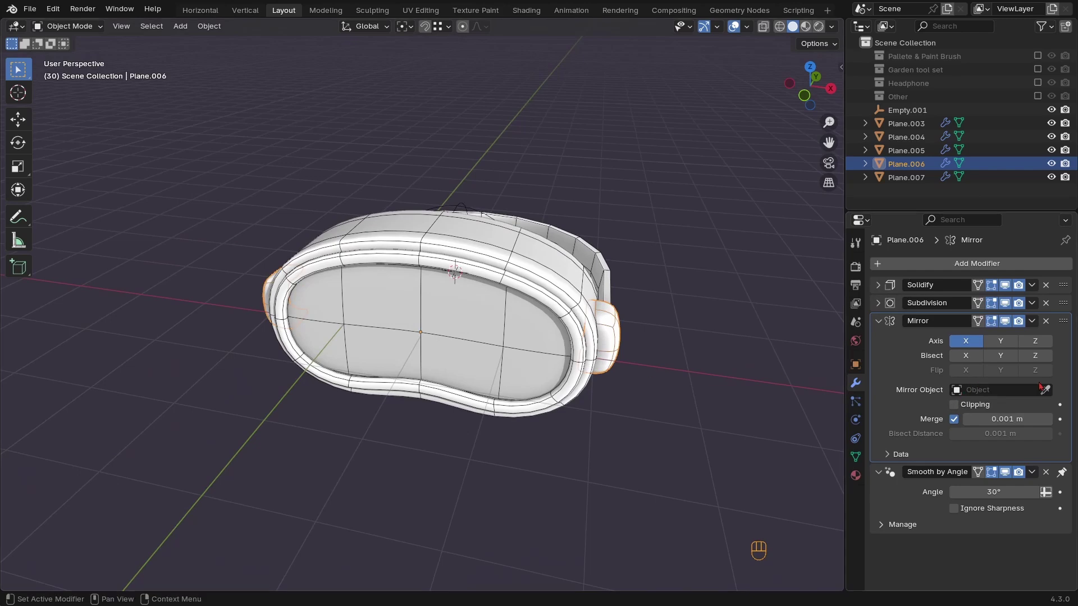
click(1045, 390)
click(470, 345)
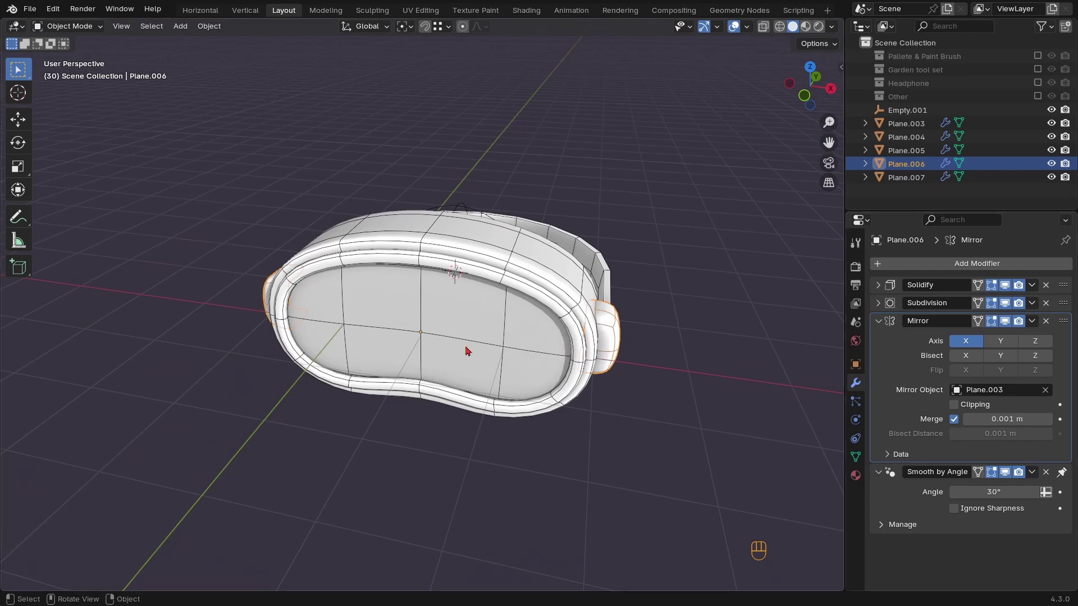
Try mirroring the side holder on the Z axis as well, then turn that axis off again
middle_drag(469, 351, 494, 286)
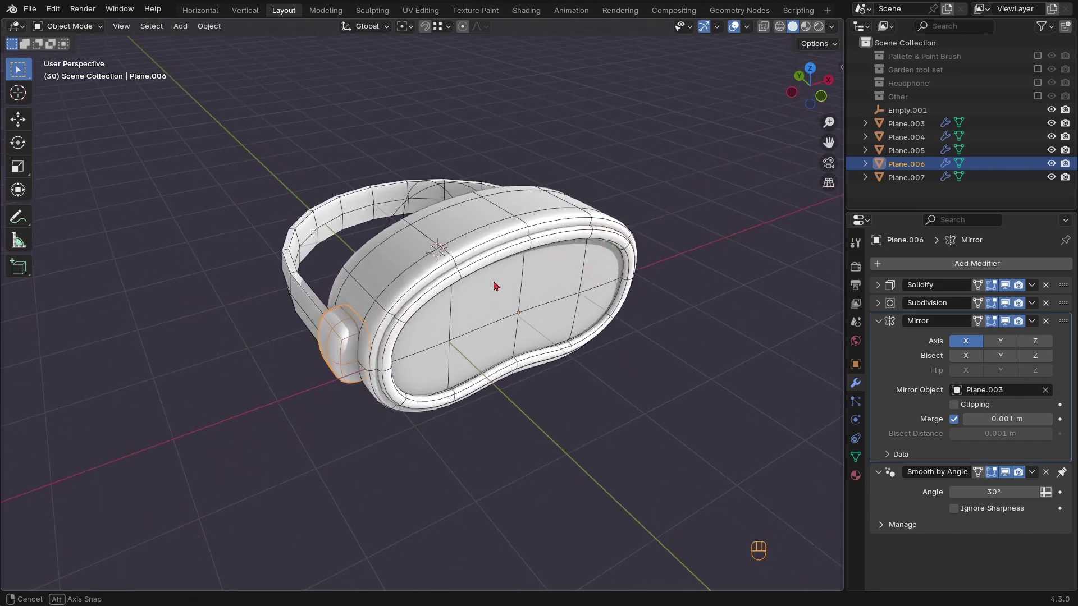
middle_drag(519, 320, 645, 345)
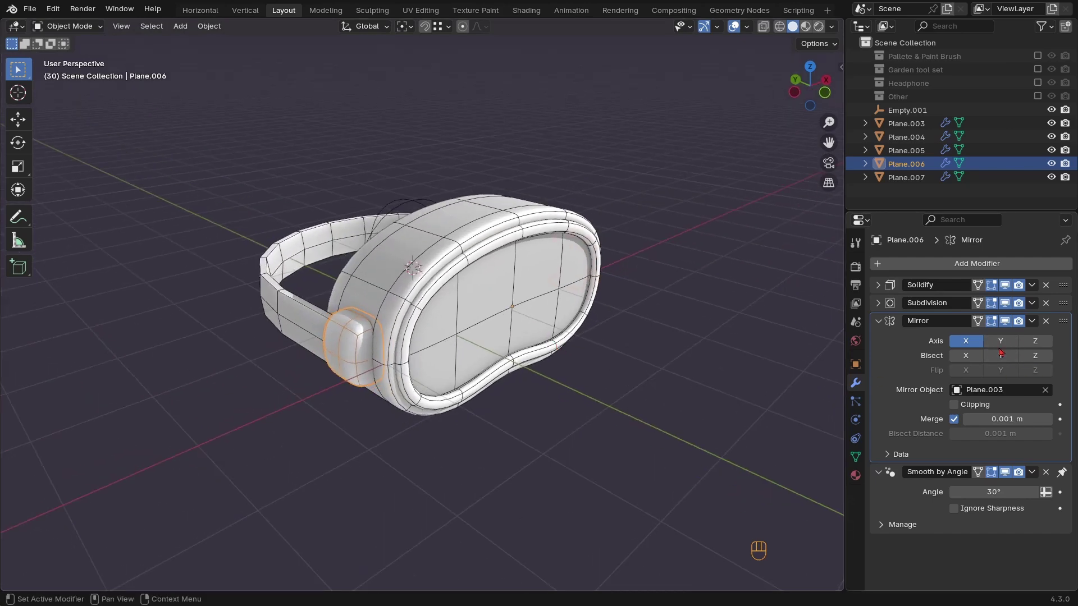
click(1035, 341)
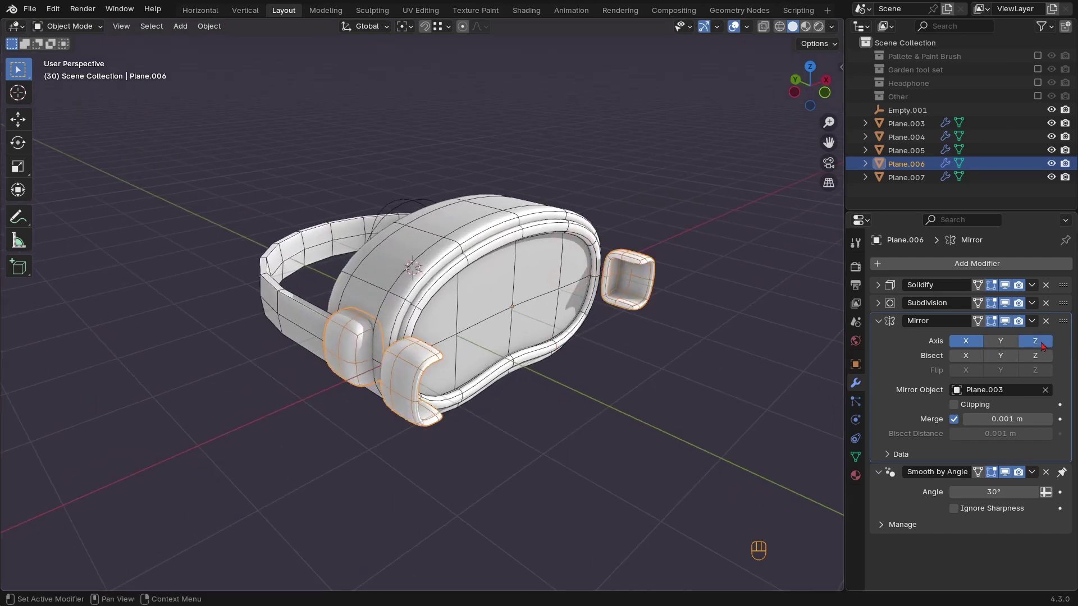
click(1035, 341)
middle_drag(494, 393, 355, 369)
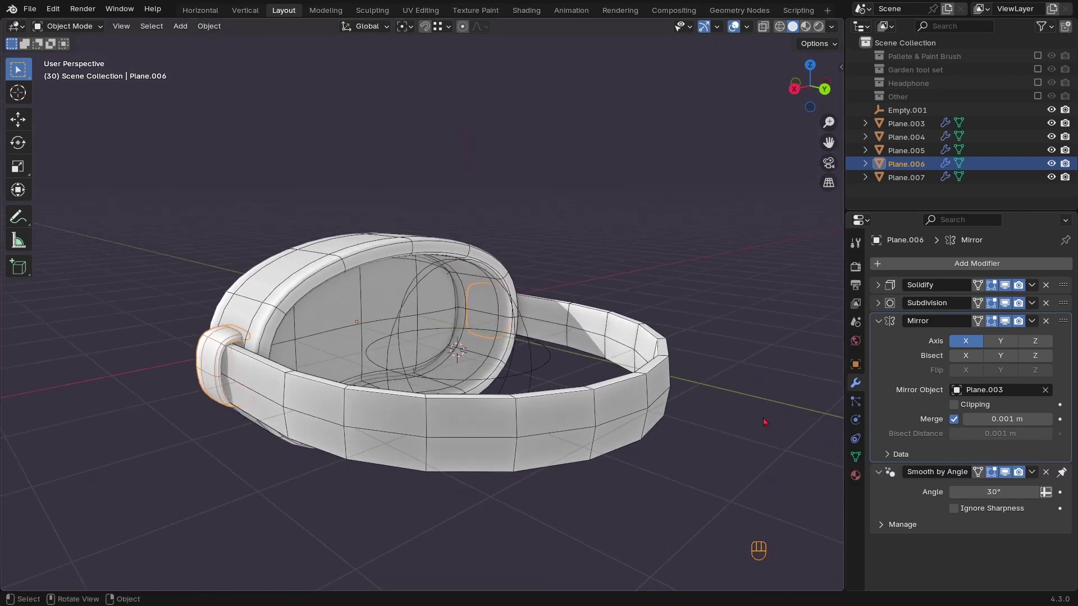
Select the strap and give it a Subdivision Surface modifier at level 2
middle_drag(764, 422, 335, 436)
click(423, 429)
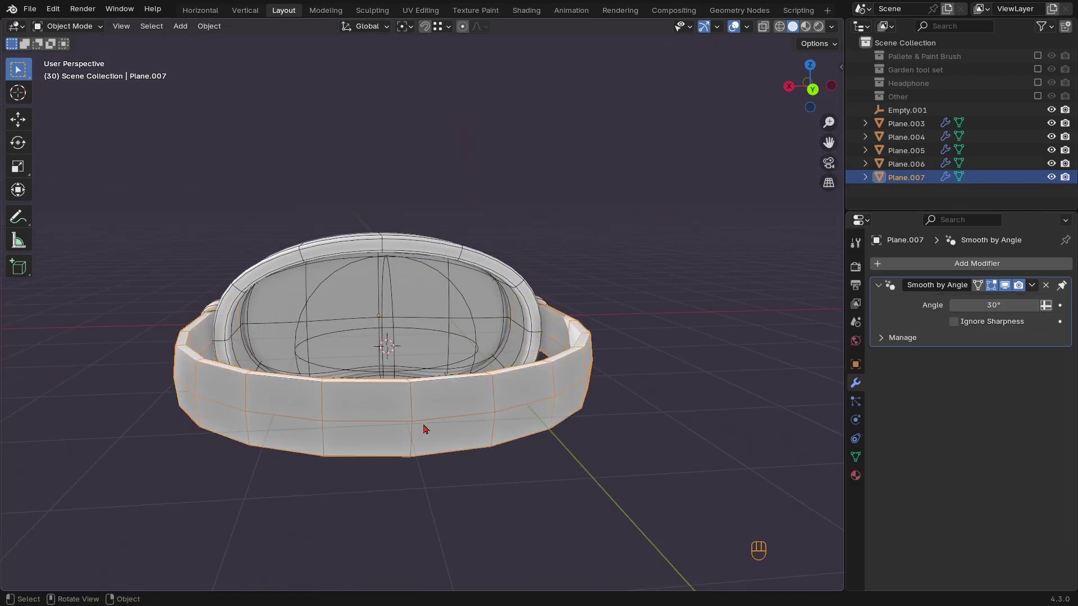
middle_drag(424, 430, 511, 369)
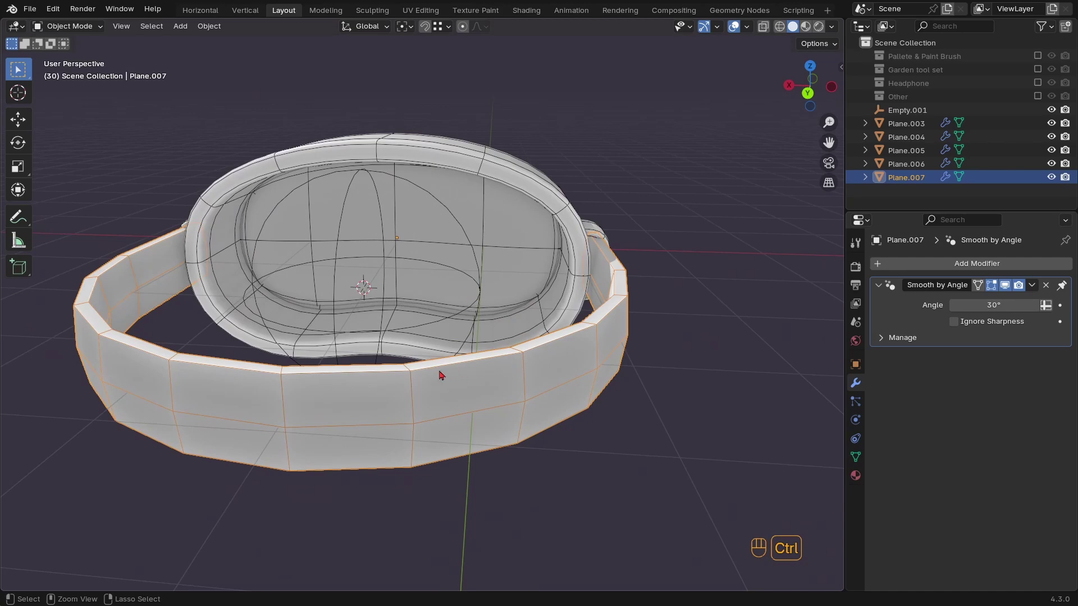
key(ctrl+2)
middle_drag(441, 372, 547, 341)
Scale the side holder's whole mesh along Z by about 0.904 to fit the strap height
ctrl+middle_drag(483, 332, 342, 317)
shift+middle_drag(342, 317, 414, 357)
click(412, 358)
key(Tab)
key(s)
key(z)
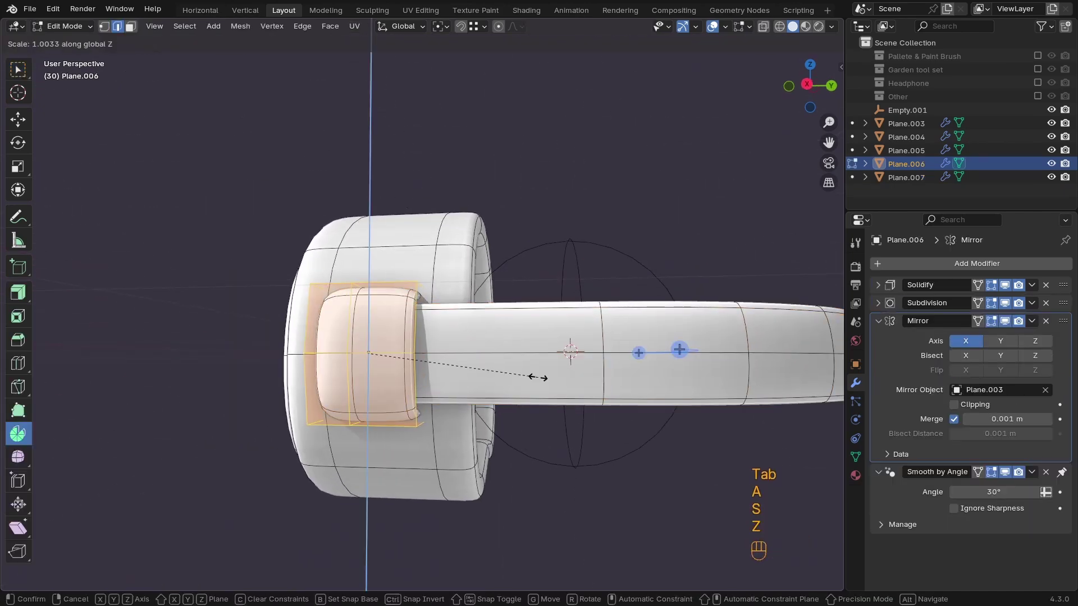
middle_drag(522, 371, 409, 424)
shift+middle_drag(337, 393, 387, 351)
shift+middle_drag(348, 346, 412, 341)
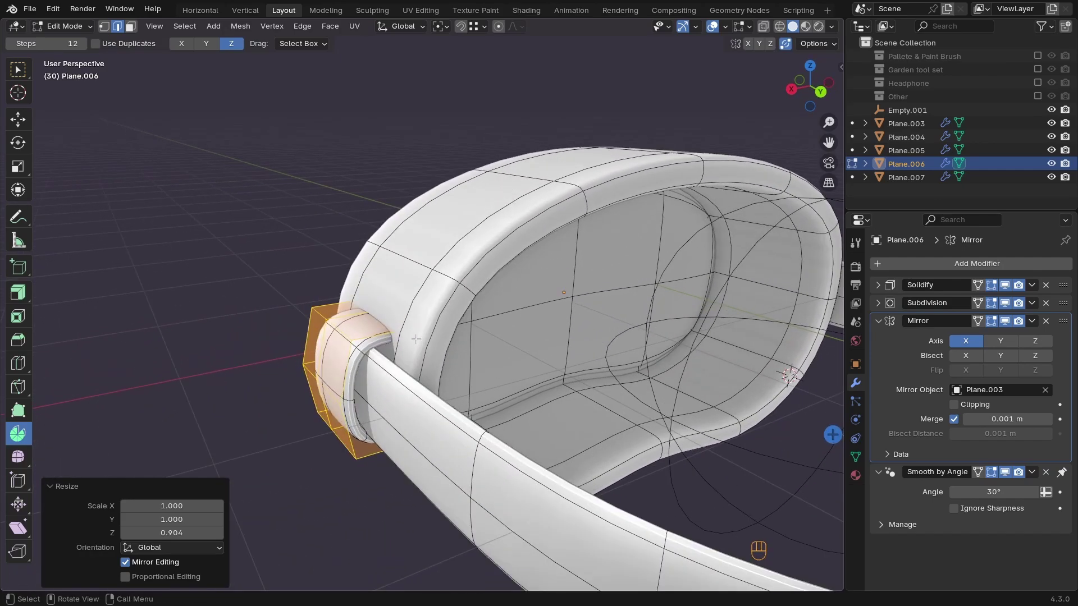
Move the outer faces of the side holder inward along X by about 0.024 m in the top view
key(KP_7)
key(z)
click(416, 257)
mouse_move(594, 251)
shift+middle_down()
mouse_move(594, 361)
mouse_move(686, 240)
shift+middle_up()
drag(686, 234, 612, 436)
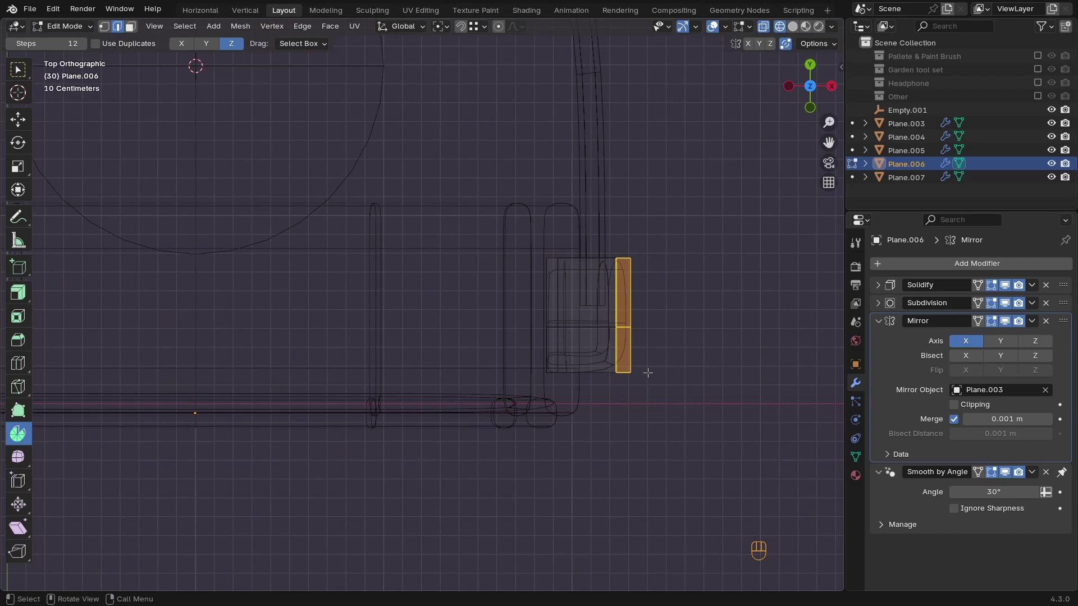
key(g)
key(x)
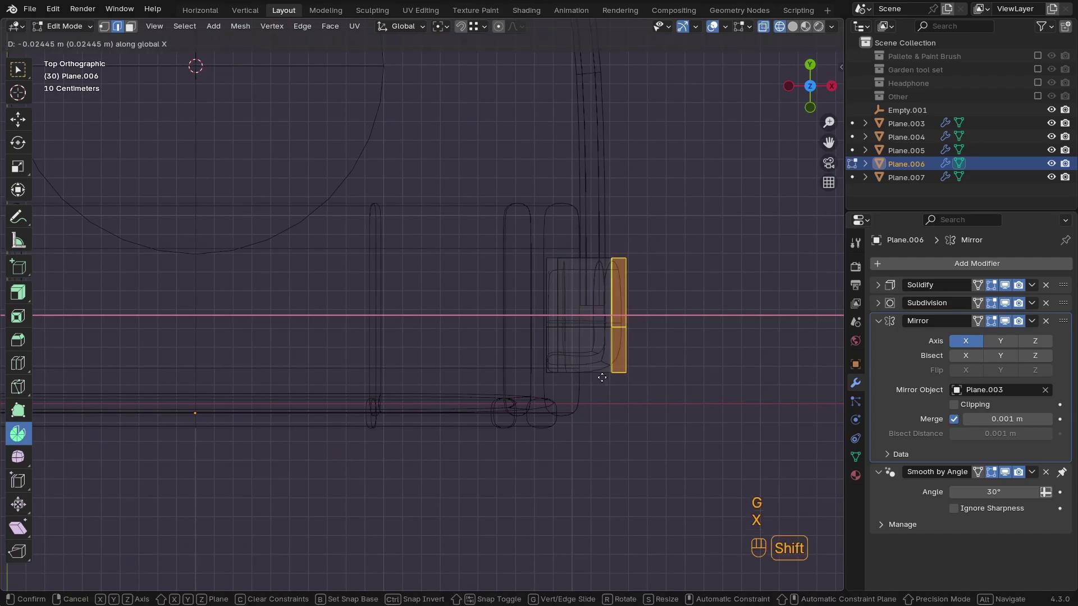
click(601, 377)
key(Tab)
key(z)
click(657, 342)
Bevel the side holder's middle edge loop with a width of about 0.189 m and reduce it to one segment
ctrl+middle_drag(661, 322, 594, 354)
mouse_move(539, 396)
middle_down()
mouse_move(410, 354)
mouse_move(329, 290)
mouse_move(295, 308)
mouse_move(303, 326)
mouse_move(477, 354)
middle_up()
ctrl+middle_drag(477, 354, 529, 332)
key(Tab)
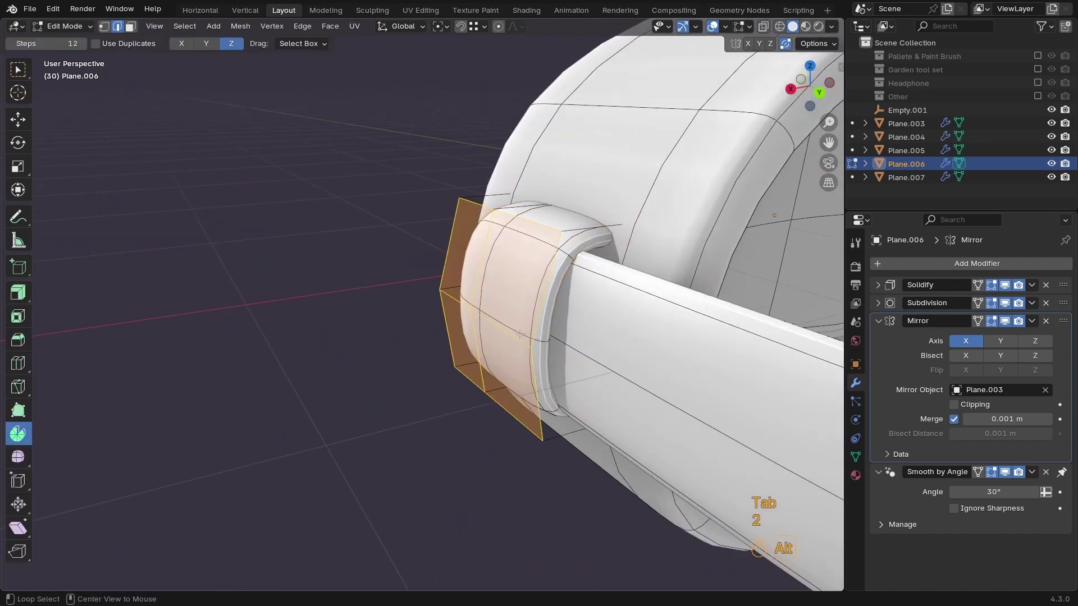
key(ctrl+b)
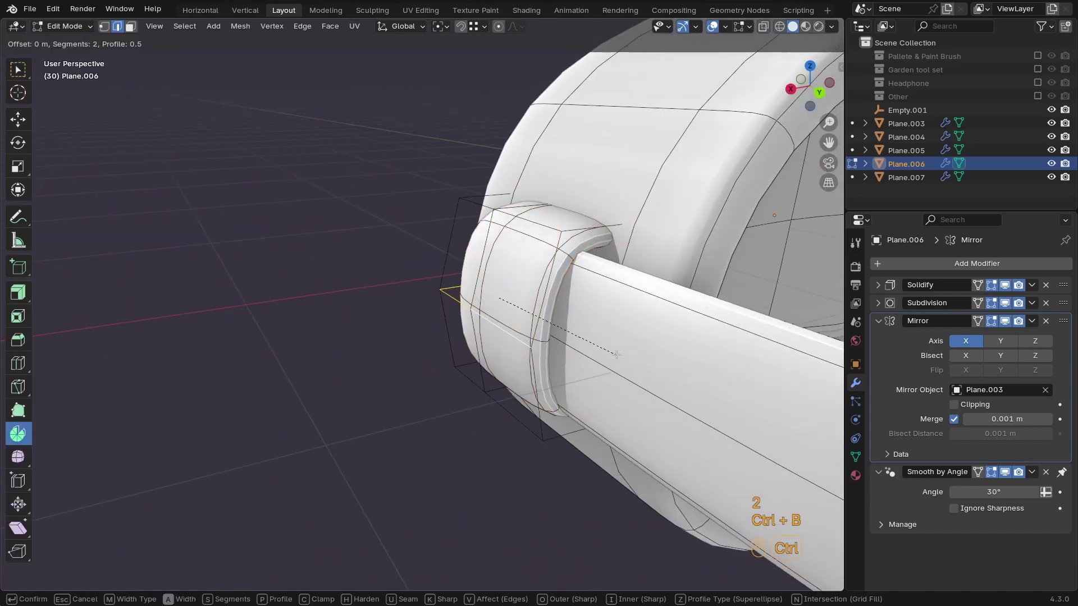
click(666, 373)
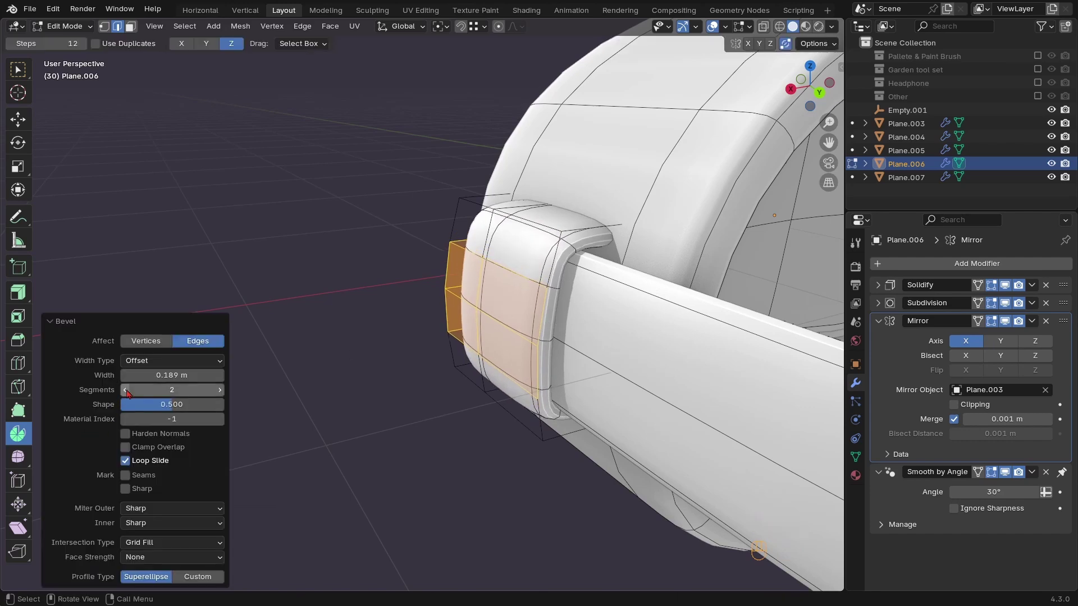
click(125, 390)
key(Tab)
Scale the strap object along X to adjust its width between the two side holders
middle_drag(561, 330, 696, 332)
scroll(696, 333, down, 3)
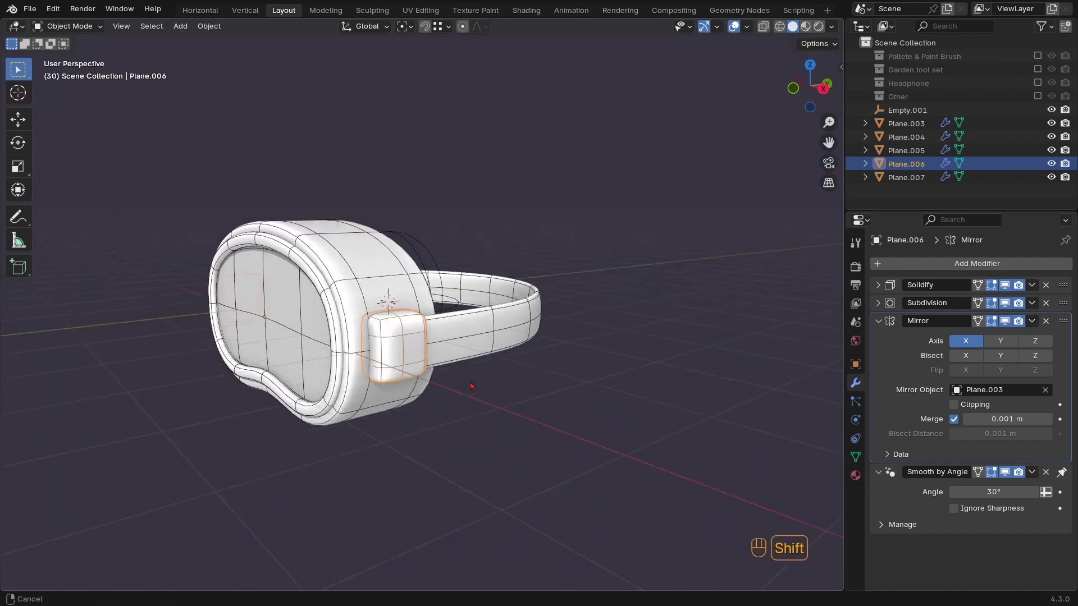
scroll(516, 380, down, 1)
shift+middle_drag(449, 382, 542, 365)
ctrl+middle_drag(542, 365, 500, 493)
scroll(328, 427, down, 3)
click(525, 484)
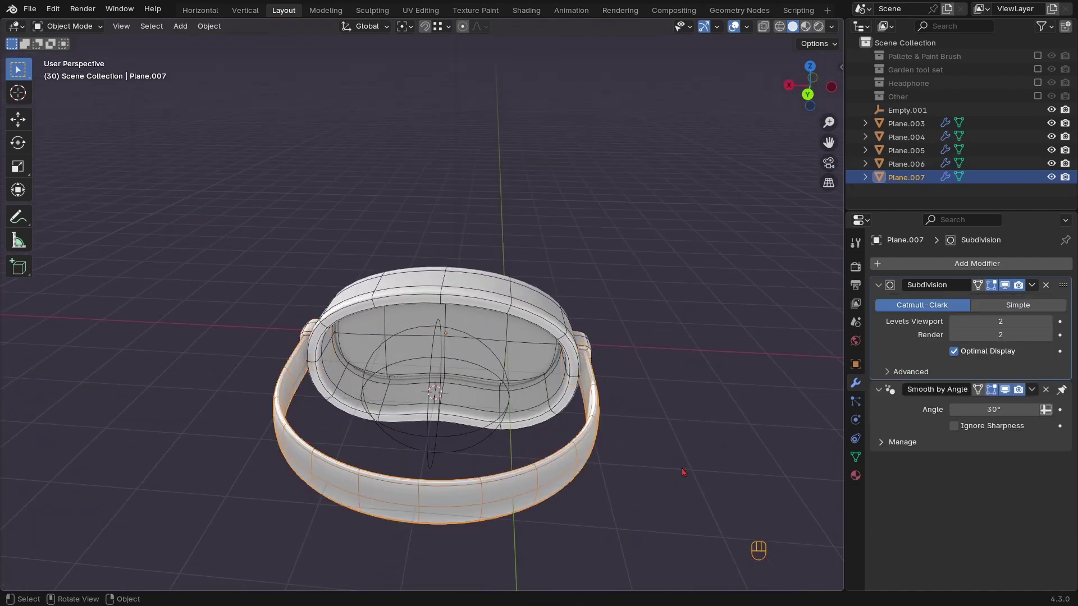
key(s)
key(x)
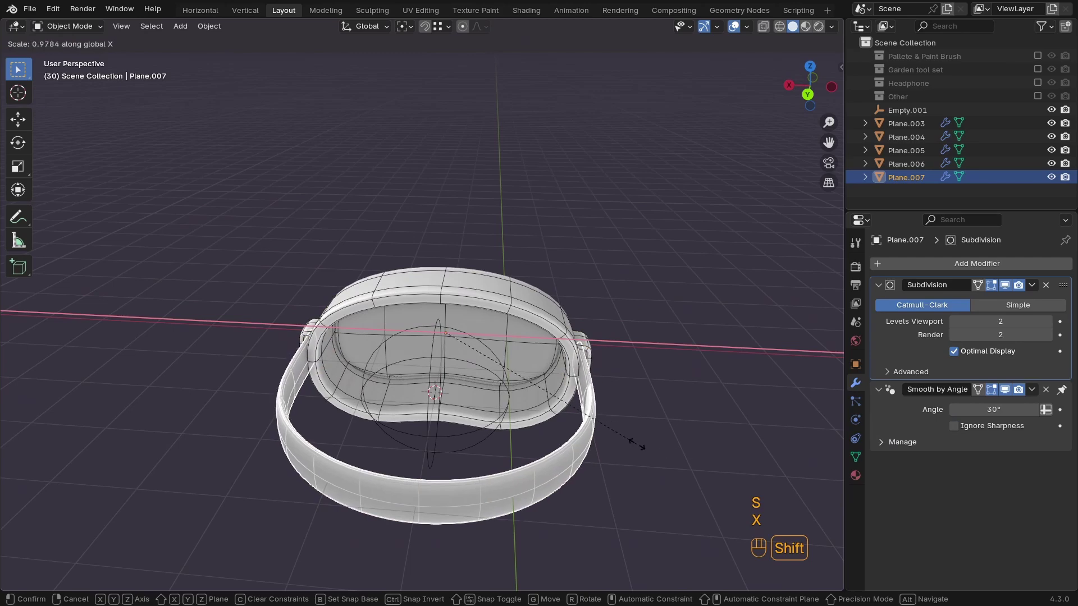
click(681, 438)
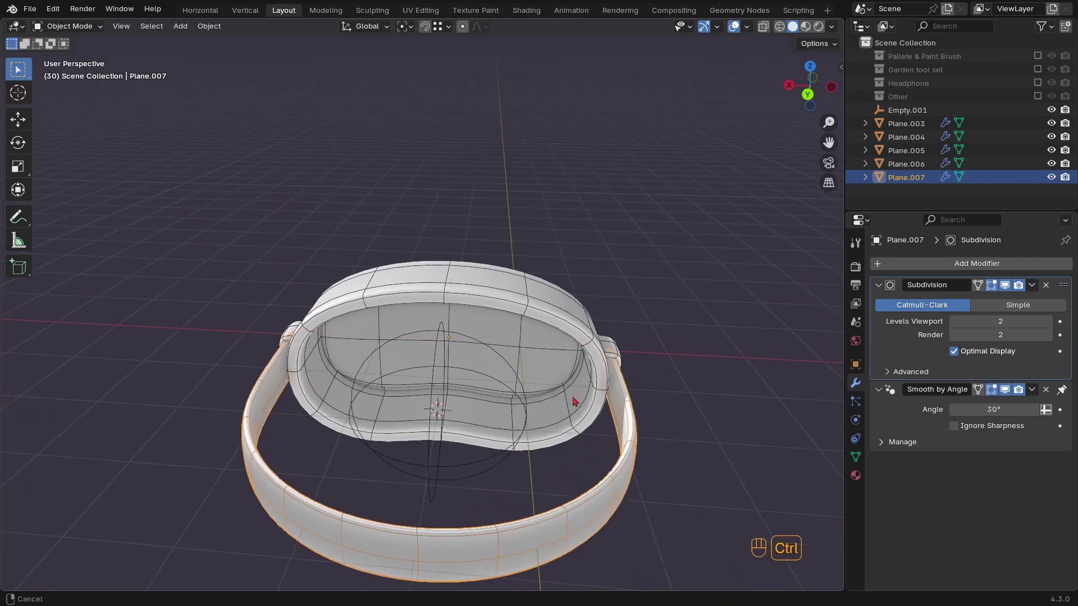
middle_drag(575, 399, 639, 403)
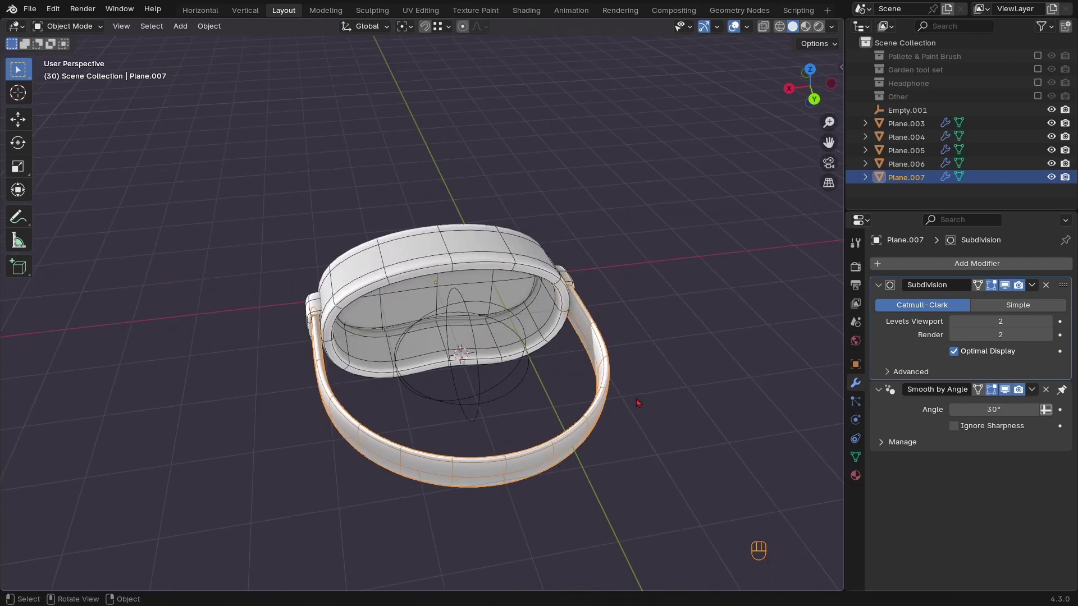
Turn off the strap's Subdivision modifier in the viewport and select the faces forming the rear arc of the strap
click(1005, 284)
key(KP_7)
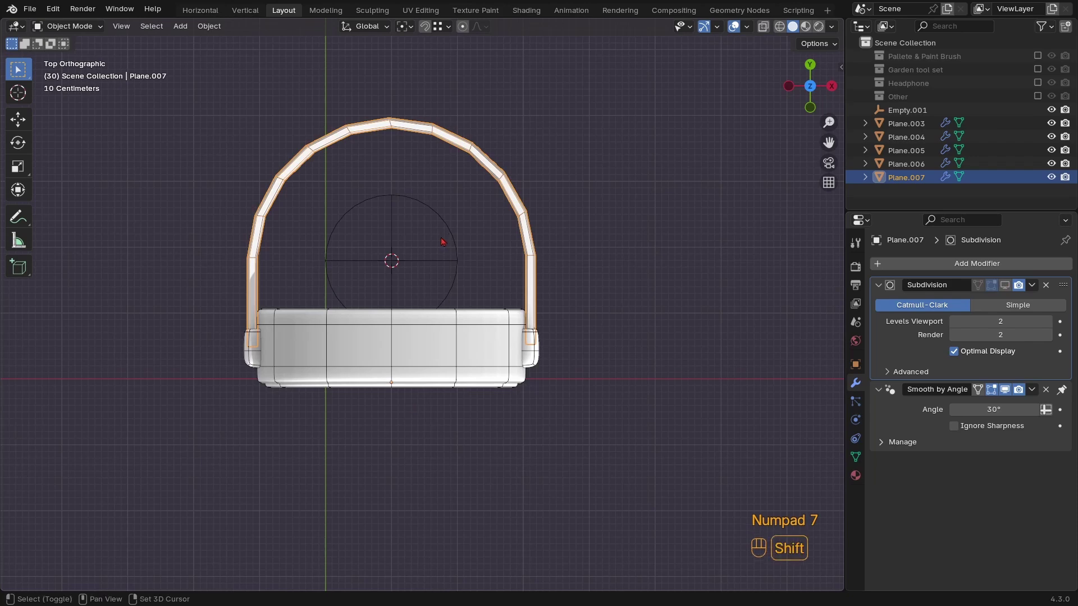
shift+middle_drag(442, 241, 464, 291)
key(Tab)
key(z)
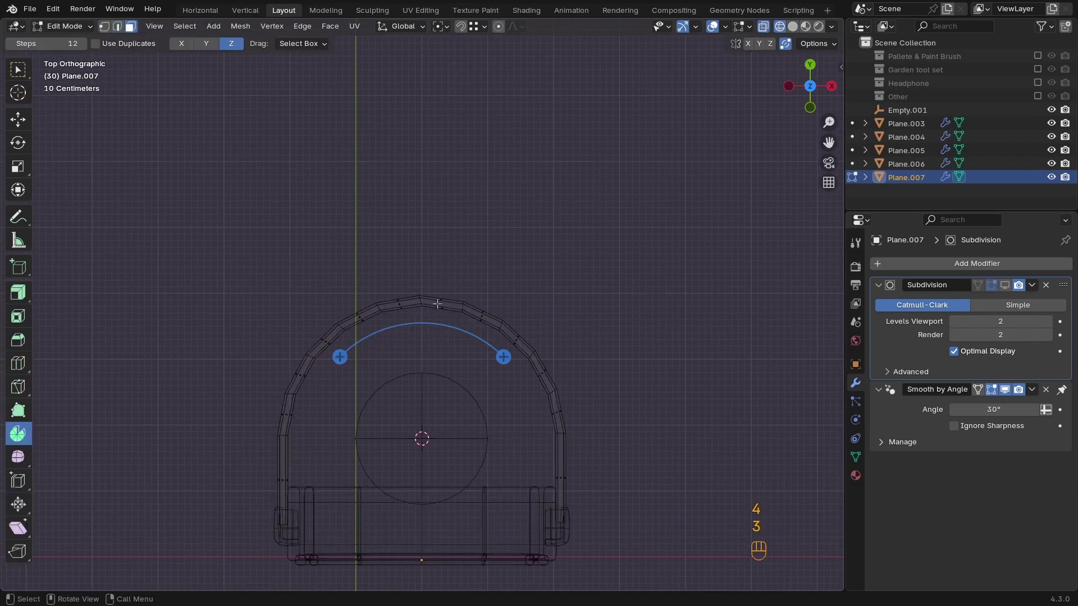
drag(435, 318, 388, 347)
key(ctrl+KP_Add)
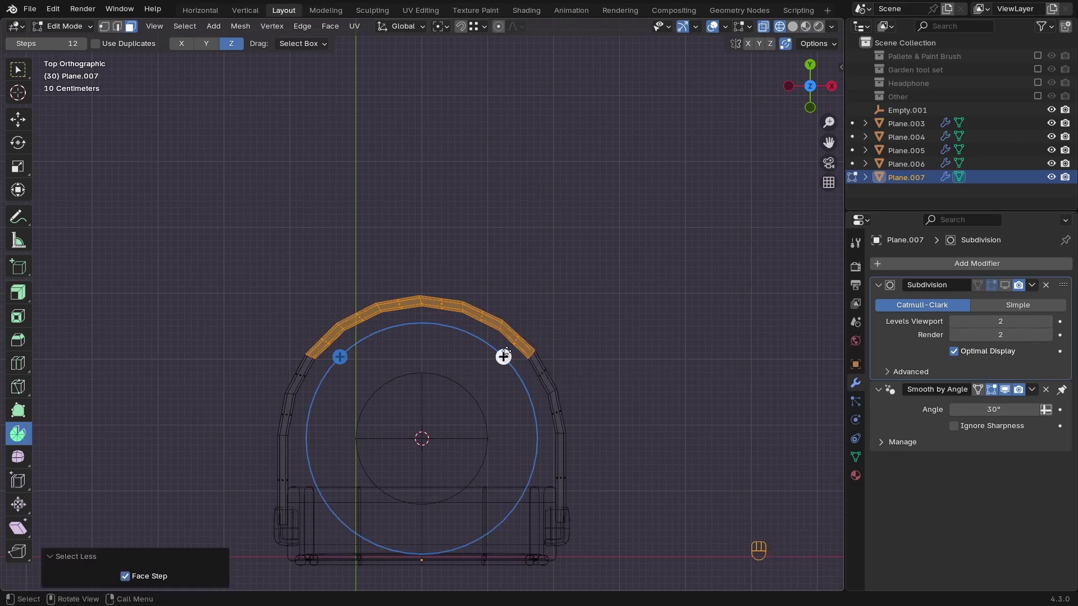
shift+middle_drag(351, 301, 363, 291)
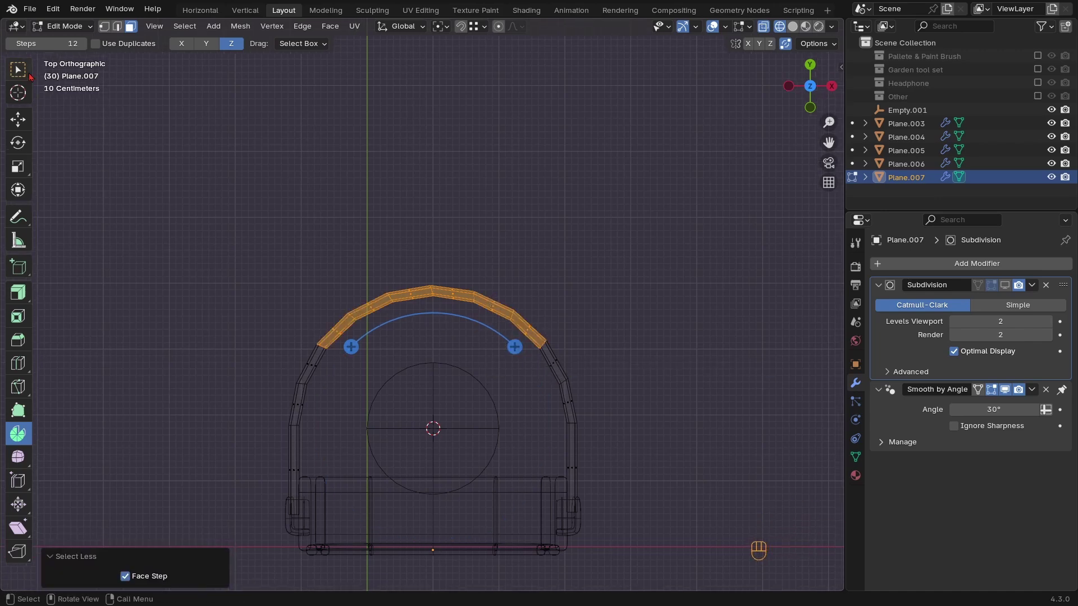
Duplicate the selected rear arc faces in place and separate the copy into its own object
click(28, 74)
key(shift+d)
right_click(526, 286)
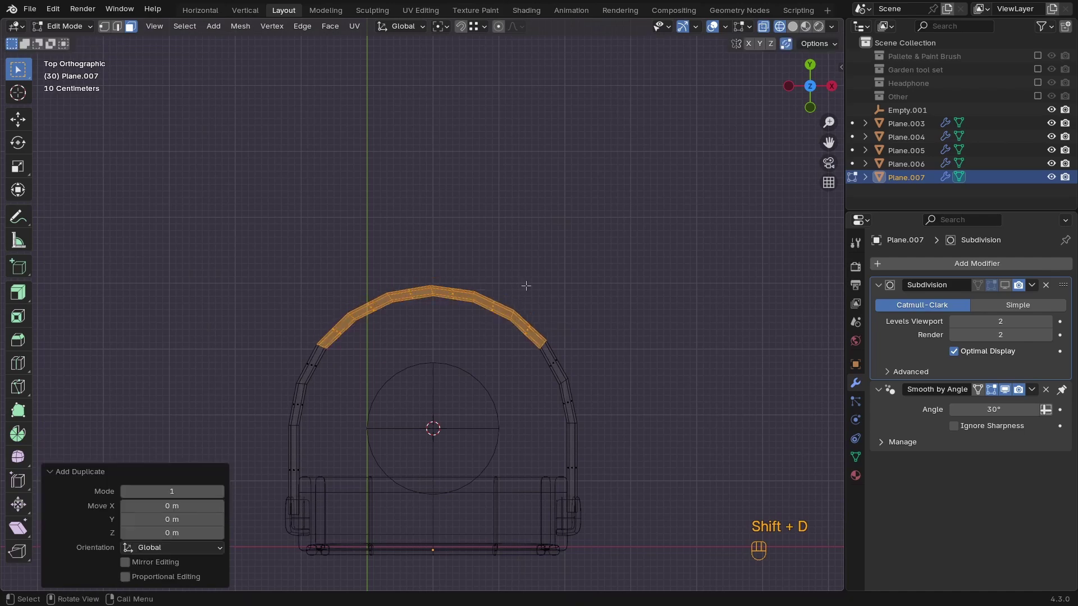
middle_drag(531, 348, 535, 356)
key(z)
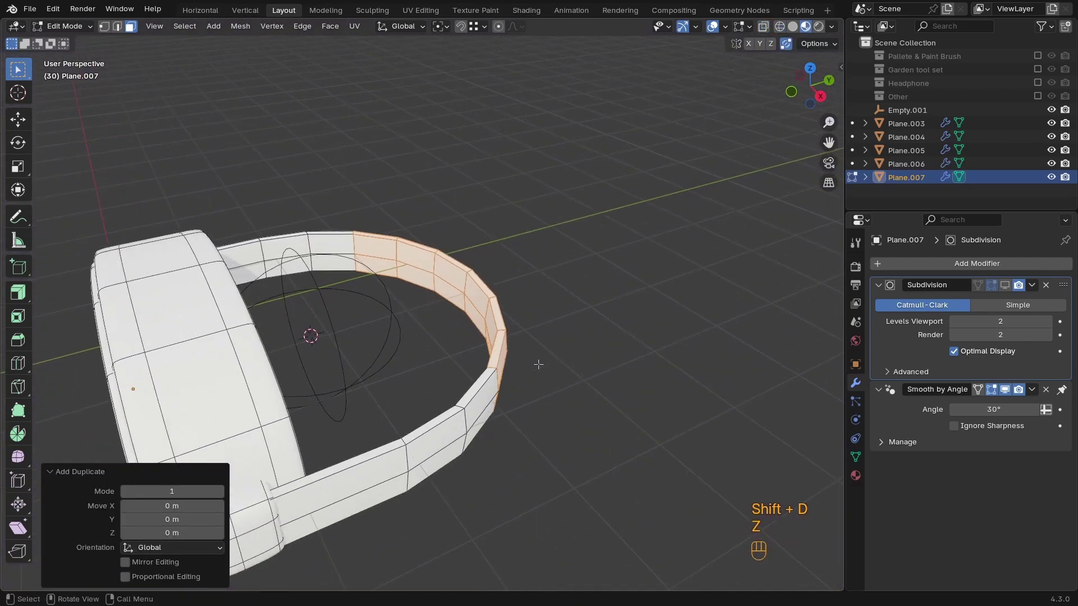
key(p)
click(508, 377)
key(Tab)
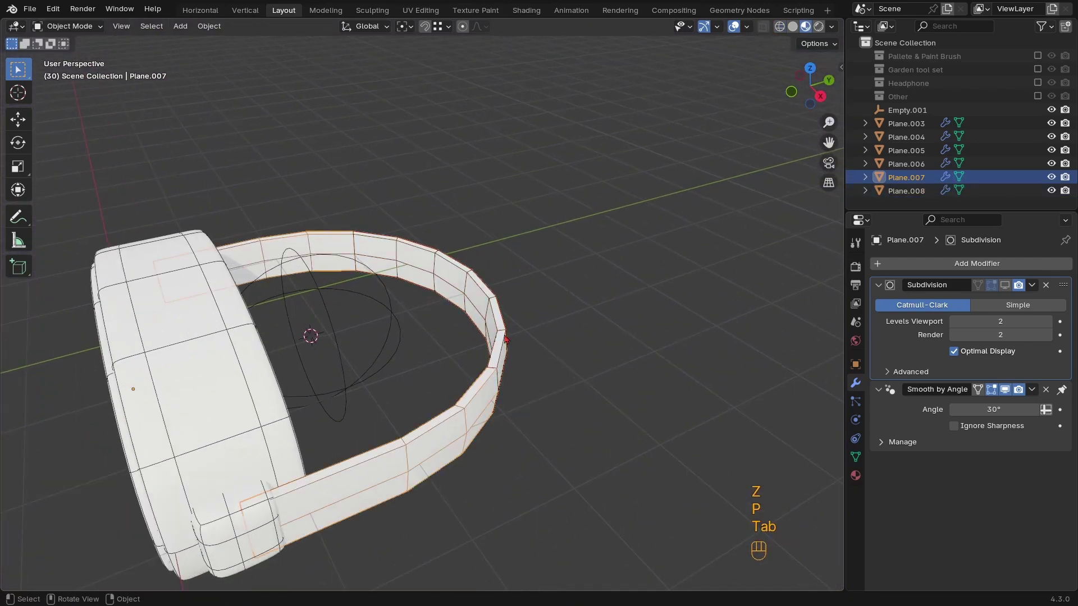
click(956, 263)
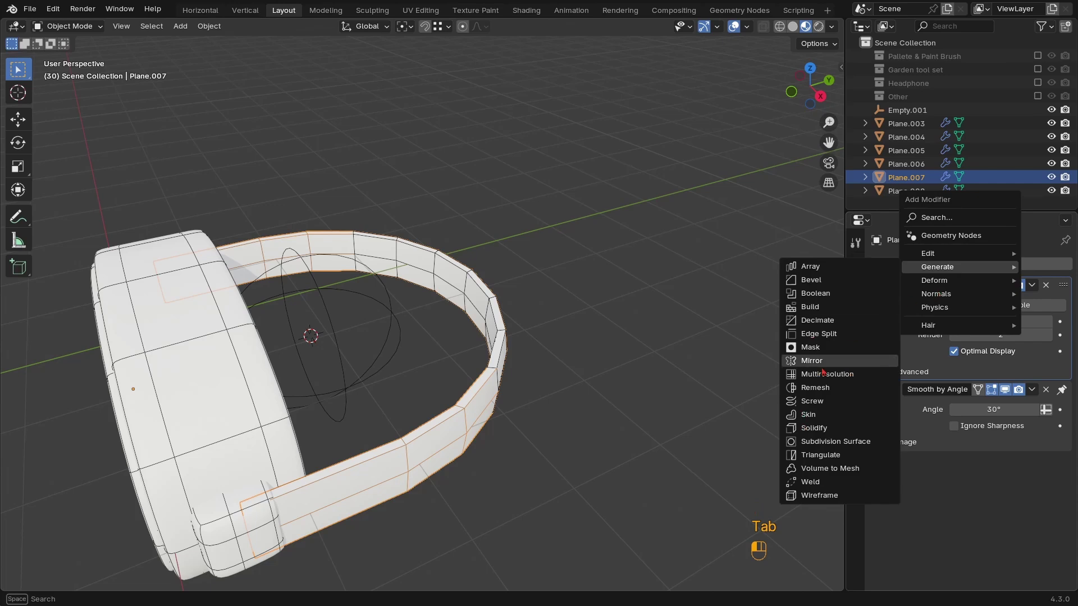
click(813, 428)
drag(1062, 391, 1063, 284)
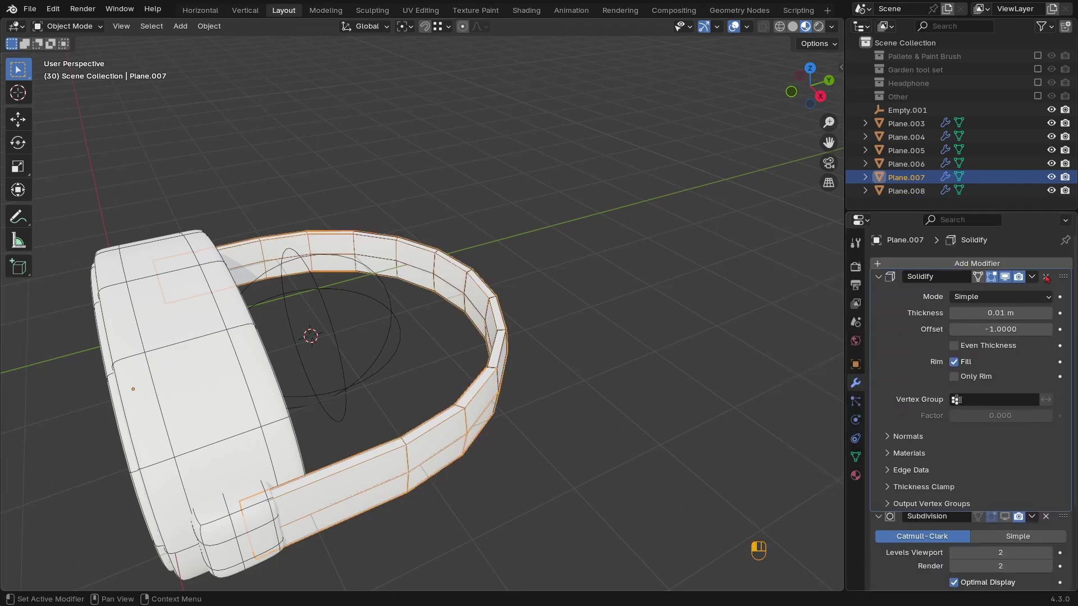
mouse_move(1000, 321)
shift+mouse_down()
mouse_move(1047, 321)
mouse_move(1005, 321)
shift+mouse_up()
key(ctrl+z)
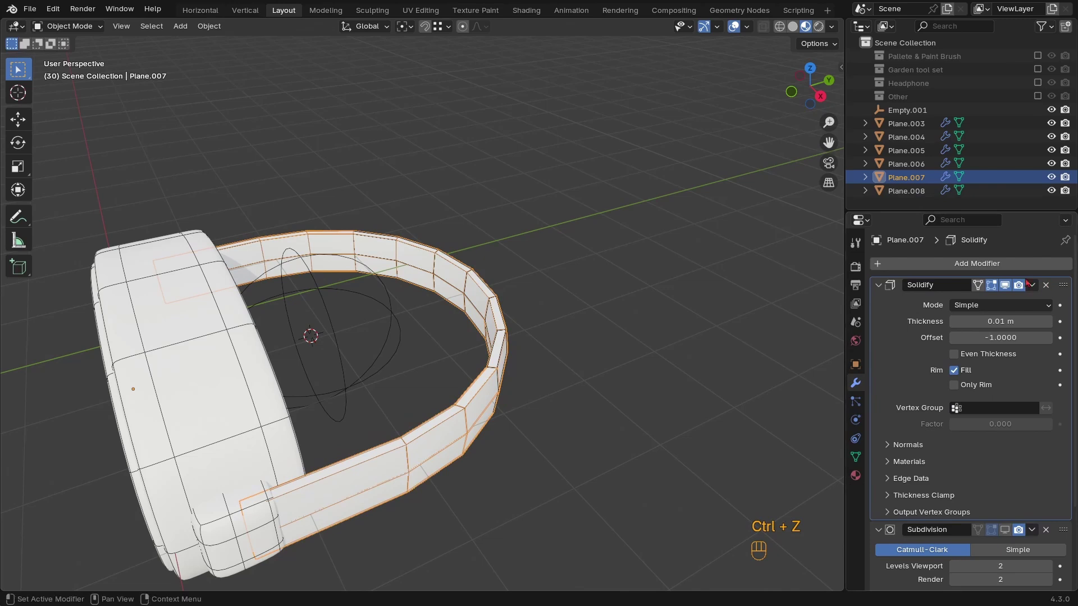
click(1048, 285)
Hide the original strap, select the separated rear arc and open the choice of Generate modifiers for it
key(h)
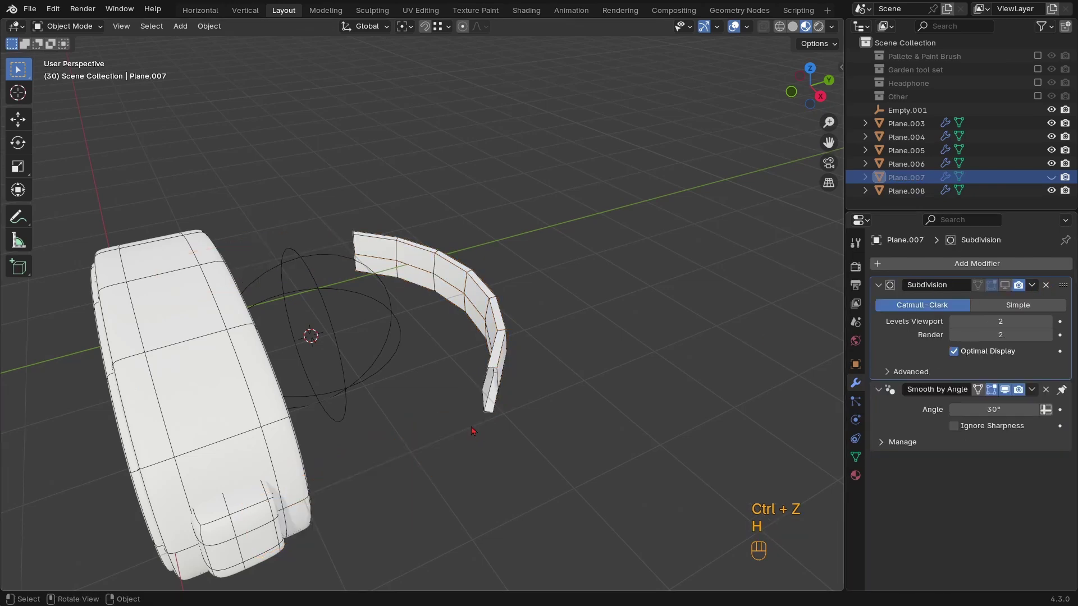
click(490, 377)
click(954, 263)
mouse_move(954, 263)
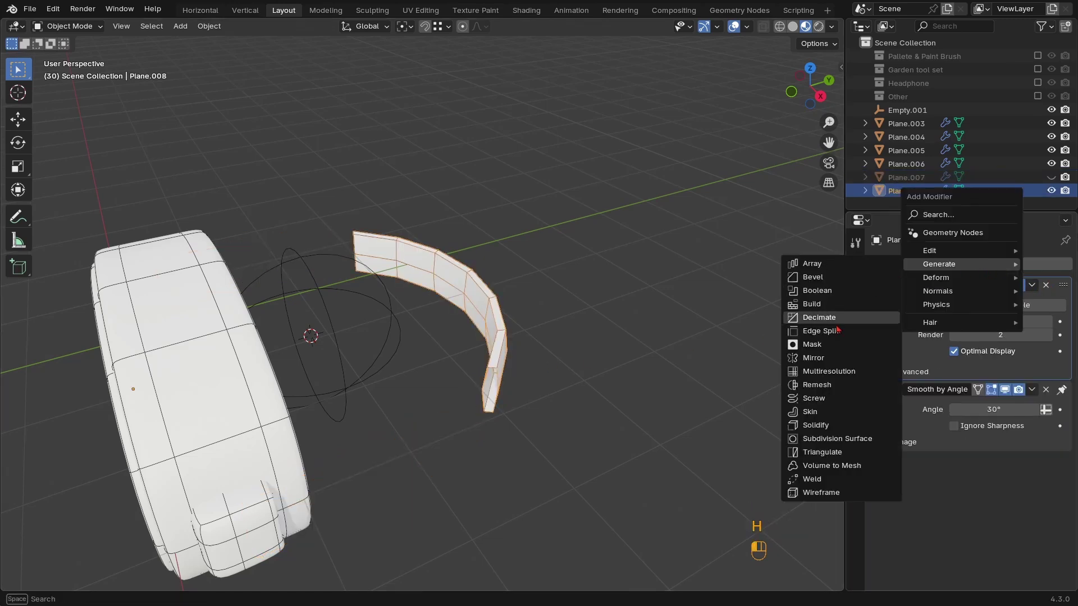
Add a Solidify modifier to the curved back strap piece, place it first in the modifier stack and set its thickness to 0.163 m
click(817, 426)
drag(1067, 393, 1062, 286)
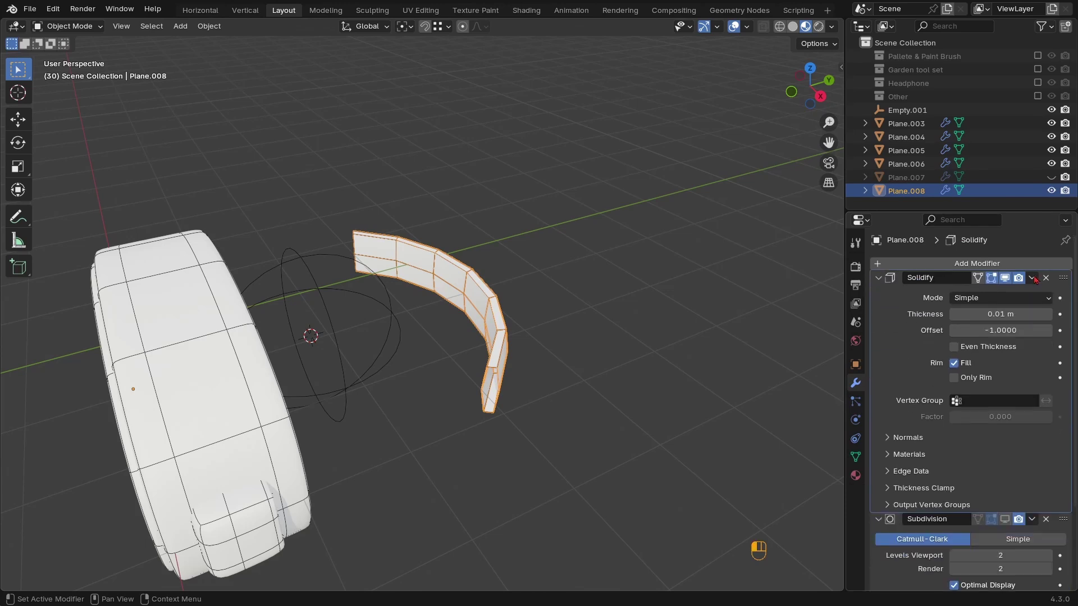
shift+drag(1000, 321, 1027, 321)
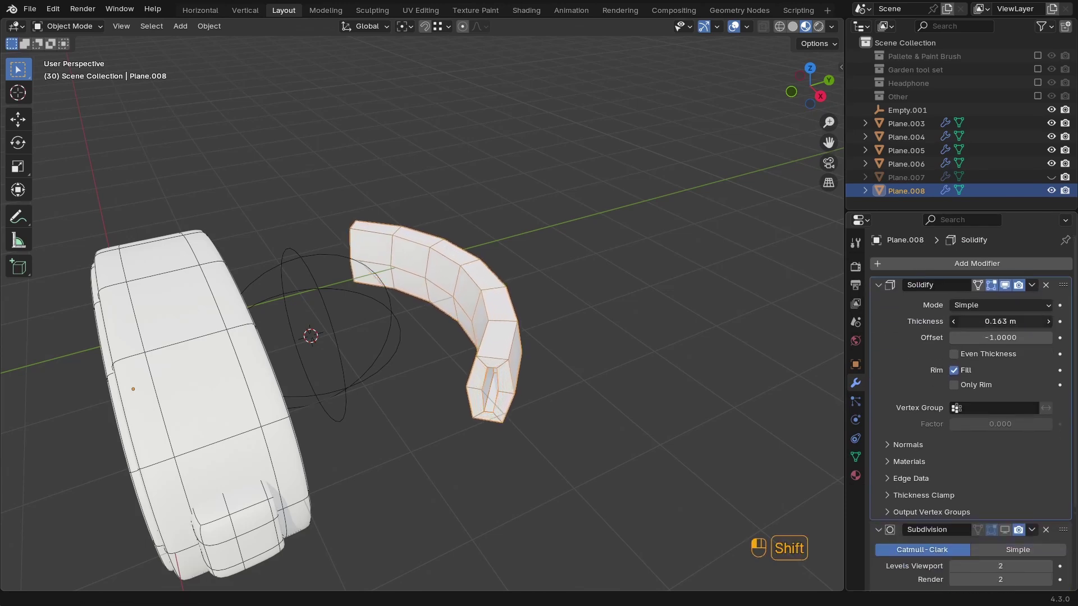
click(877, 286)
Unhide the side strap and turn on the Subdivision modifier's viewport display for both the back piece and the side strap
click(1004, 303)
middle_drag(393, 309, 452, 356)
key(alt+h)
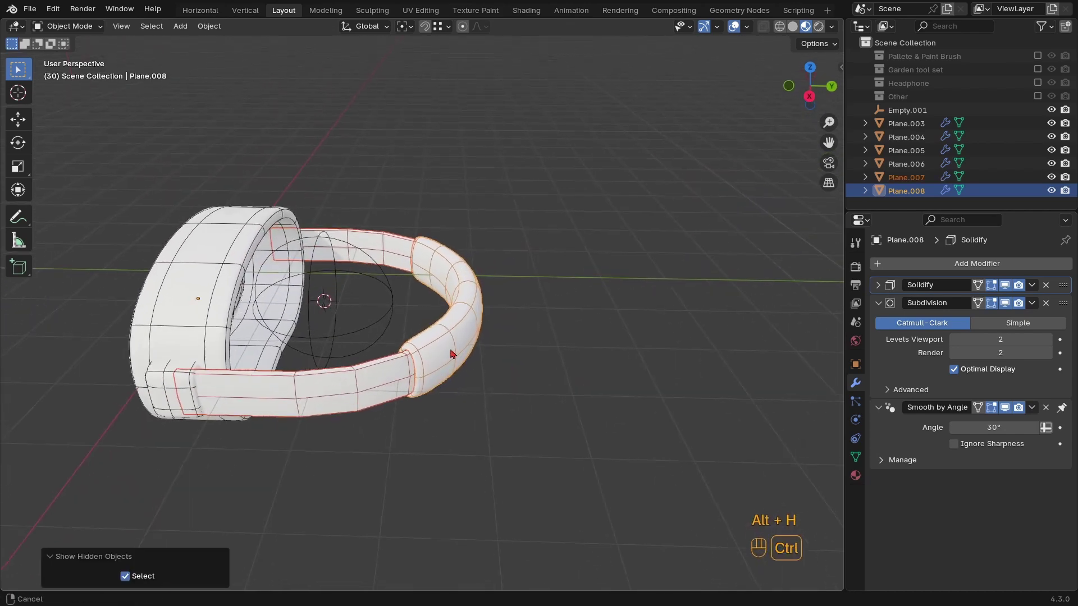
click(367, 379)
click(1005, 285)
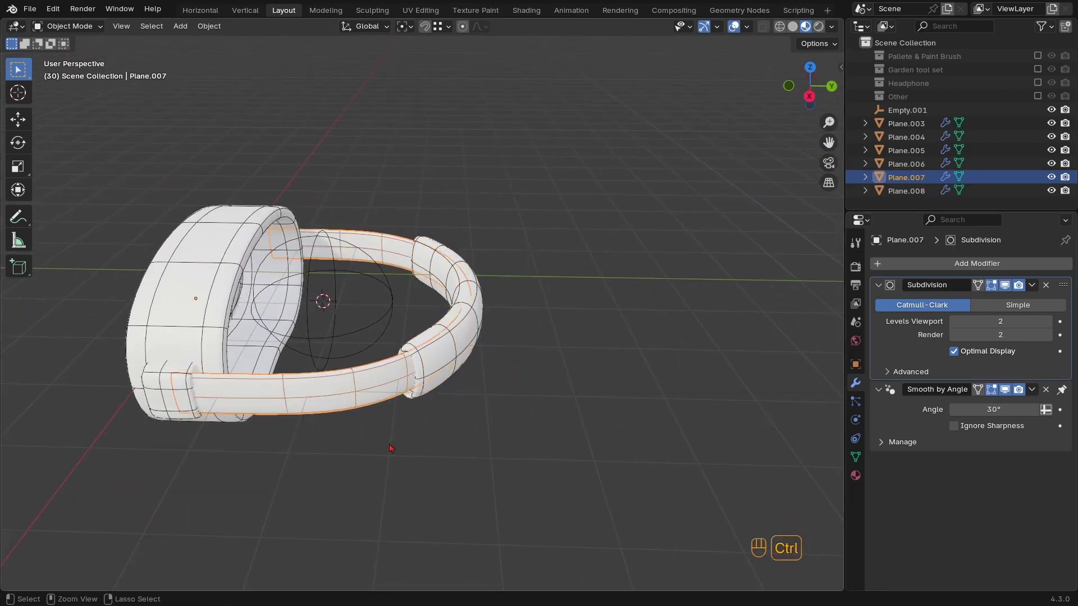
click(446, 435)
ctrl+middle_drag(445, 435, 564, 387)
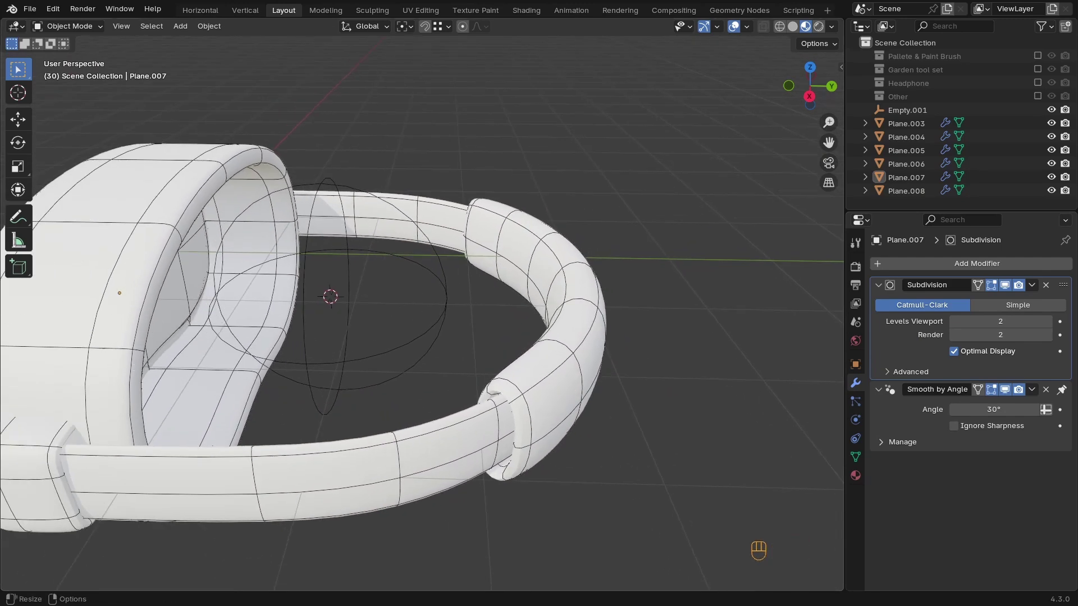
Set the Solidify thickness of the curved back strap piece to 0.111 m
ctrl+middle_drag(566, 393, 601, 367)
click(623, 368)
key(Tab)
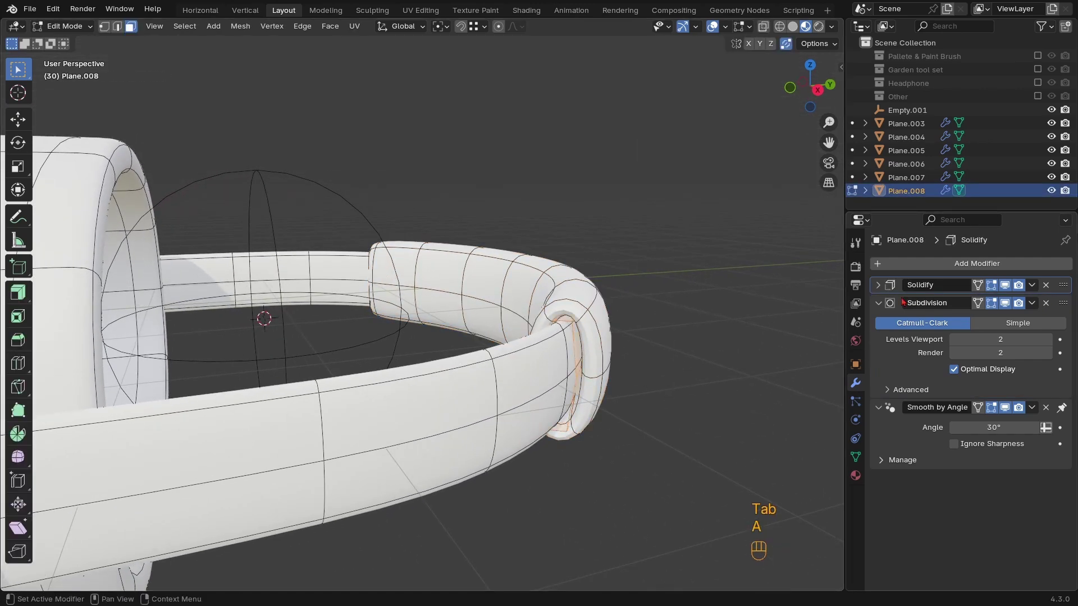
click(877, 285)
shift+drag(1000, 321, 986, 321)
middle_drag(393, 348, 468, 372)
Select the middle faces of the back strap piece in wireframe top view and scale them by about 1.3 along Z
key(Tab)
key(Tab)
key(z)
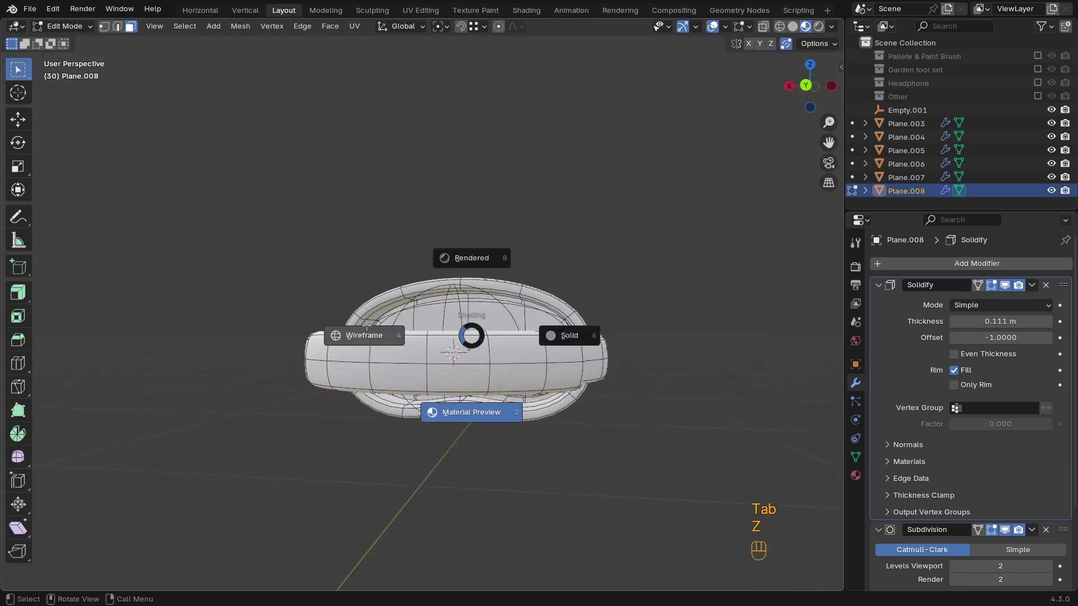
click(465, 312)
key(KP_7)
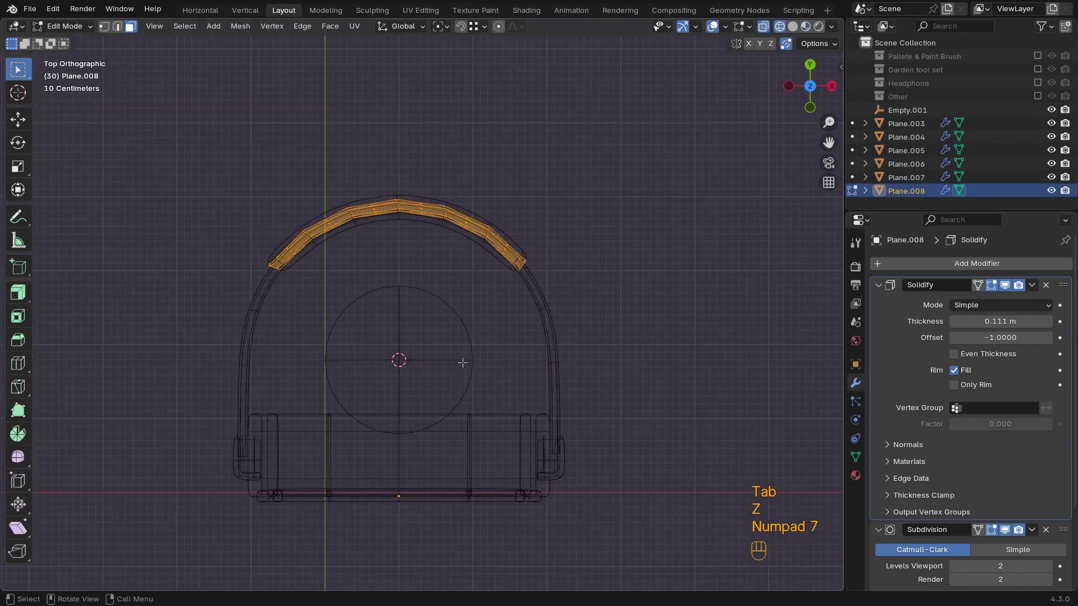
drag(439, 166, 338, 273)
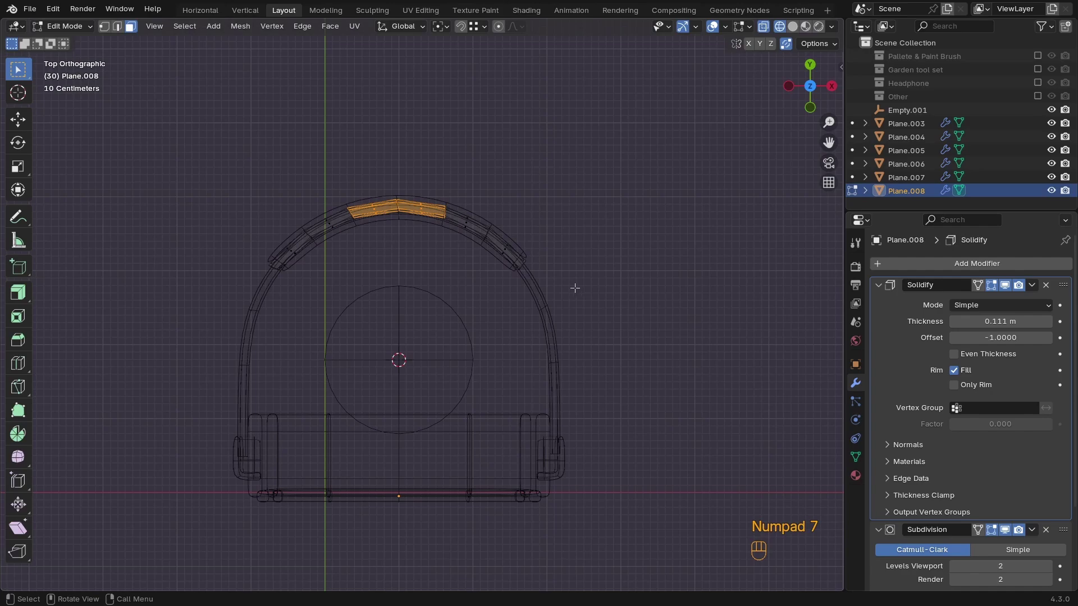
middle_drag(575, 288, 404, 113)
key(s)
key(z)
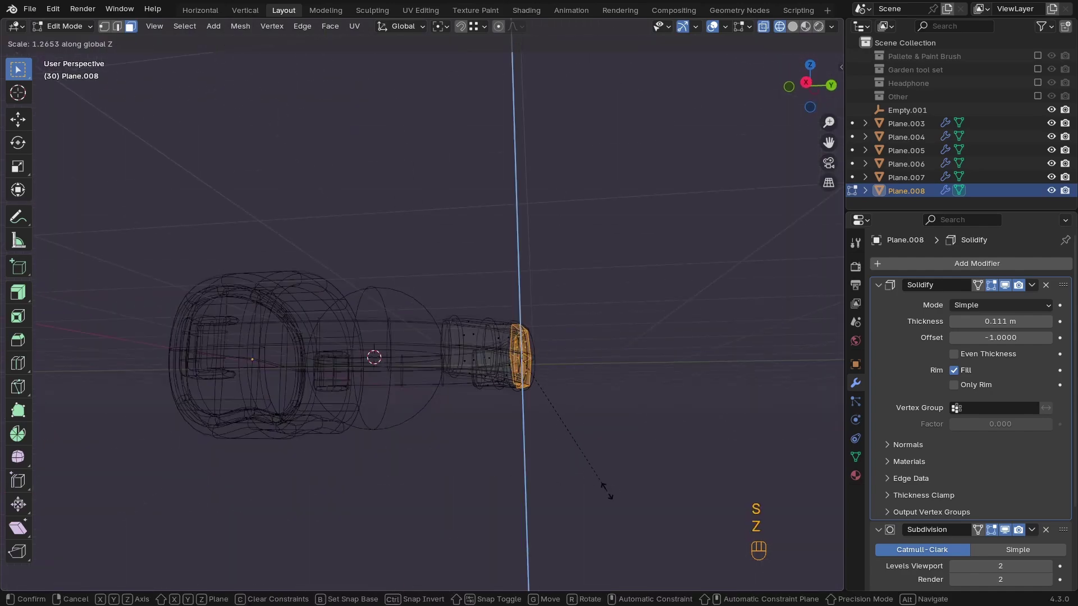
click(606, 490)
mouse_move(609, 492)
middle_down()
mouse_move(471, 460)
mouse_move(553, 428)
mouse_move(690, 435)
mouse_move(578, 433)
middle_up()
key(z)
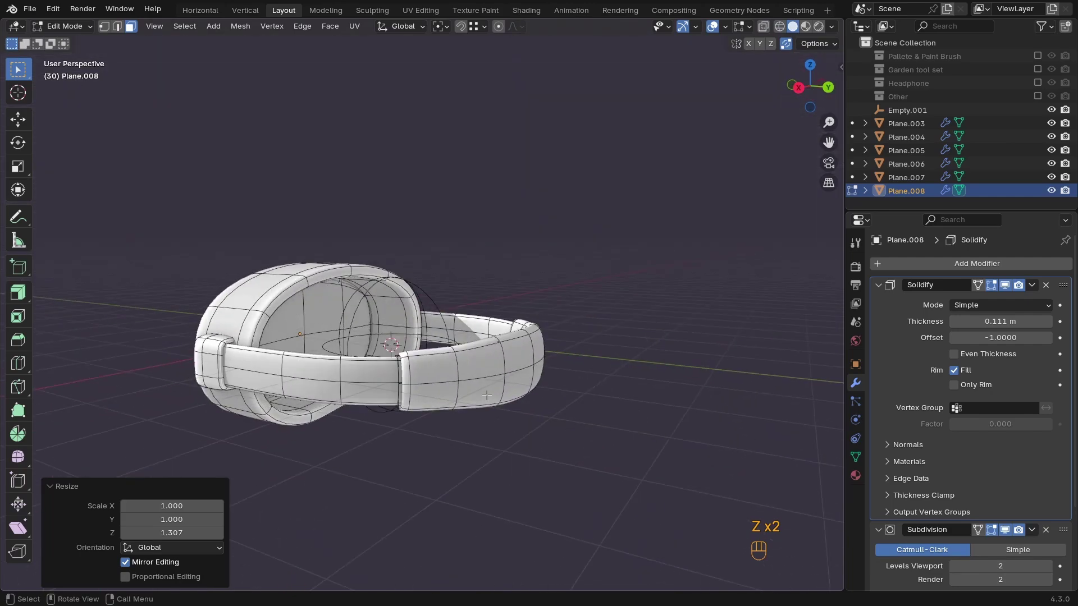
Scale the same middle faces of the back strap piece slightly further along Z and leave Edit Mode
key(s)
key(z)
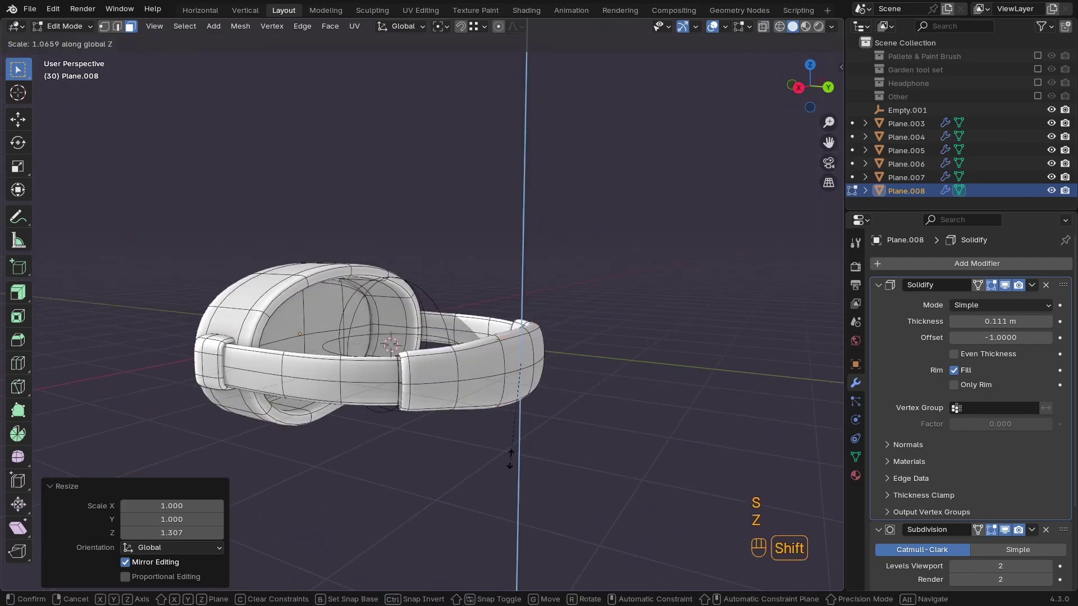
click(465, 513)
key(Tab)
middle_drag(625, 385, 489, 353)
Shorten the side strap by moving its two front end edges about 0.72 m along Y, away from the goggles frame
click(416, 376)
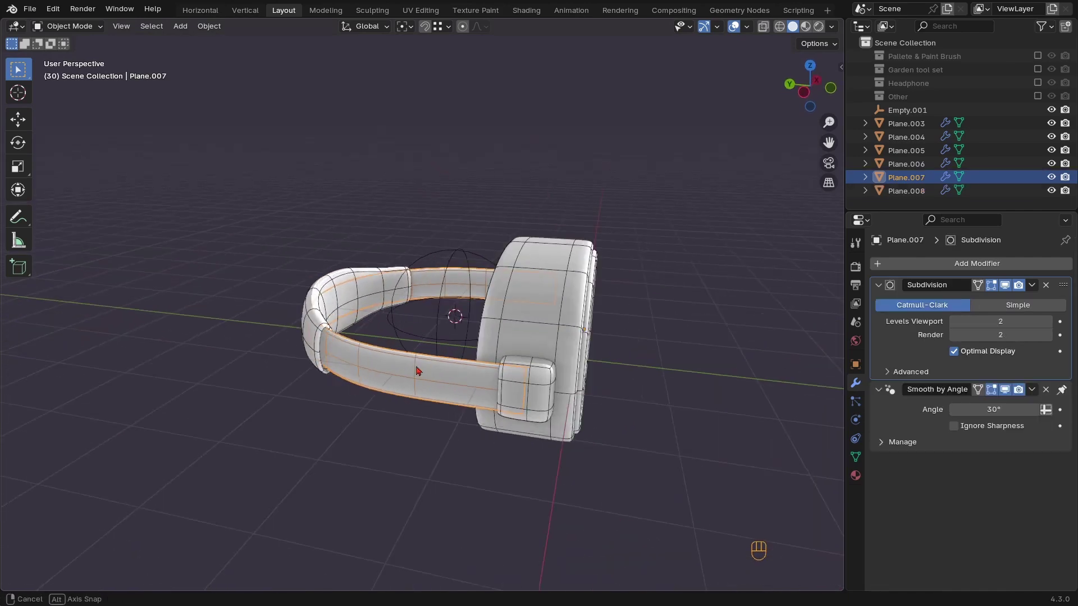
middle_drag(416, 377, 829, 349)
key(KP_7)
key(z)
key(z)
key(Tab)
key(z)
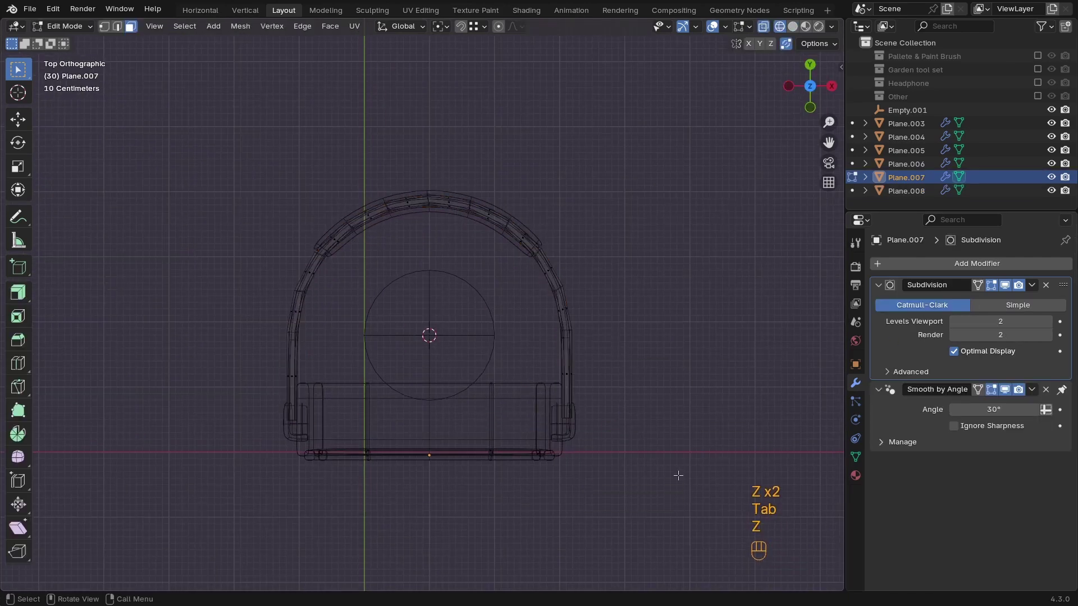
drag(660, 469, 221, 397)
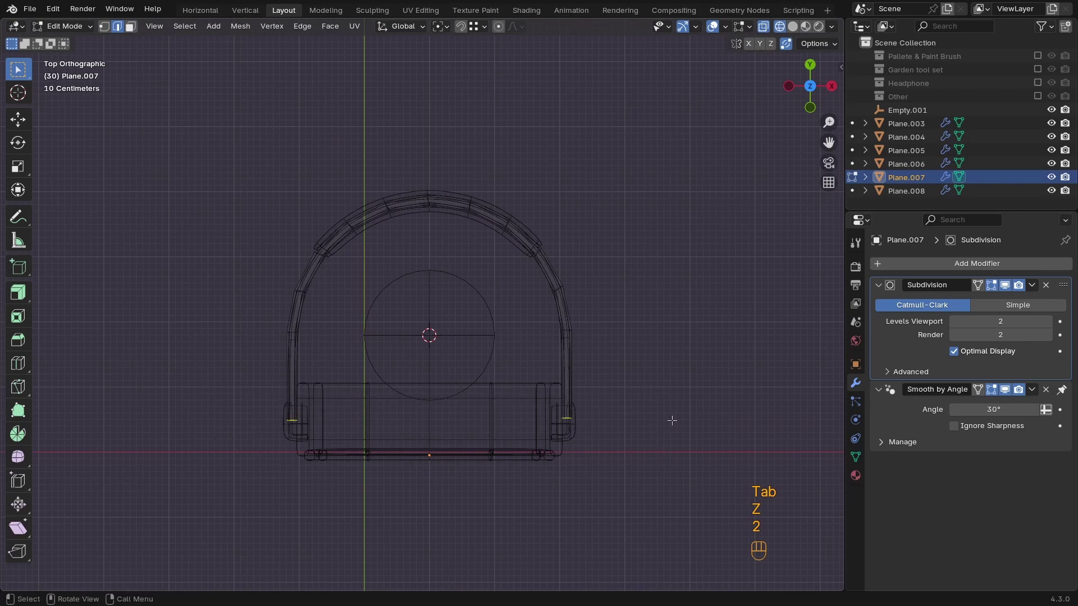
key(g)
key(y)
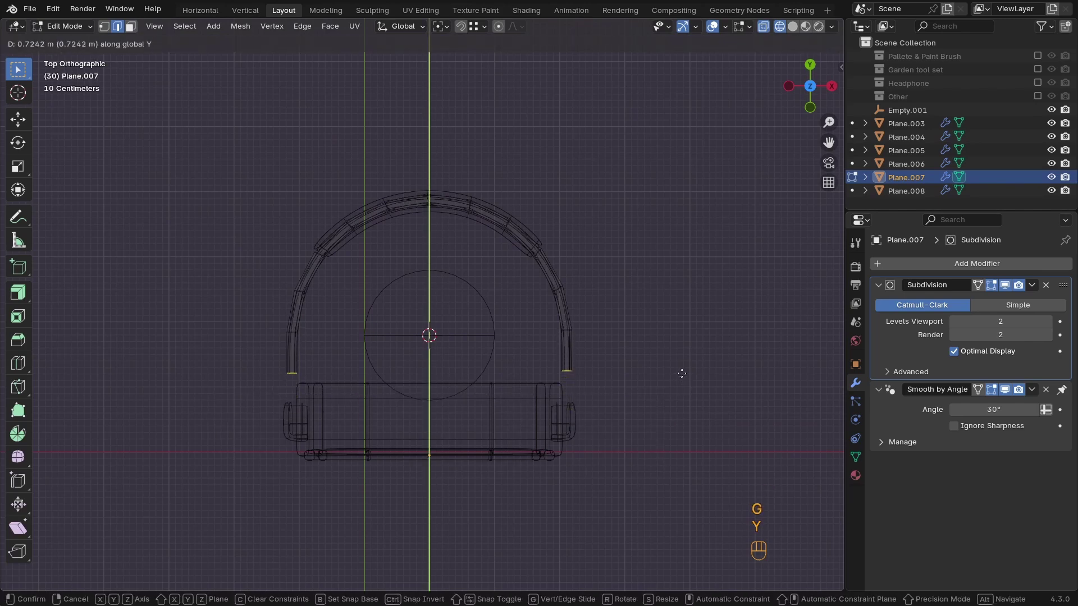
click(681, 373)
key(Tab)
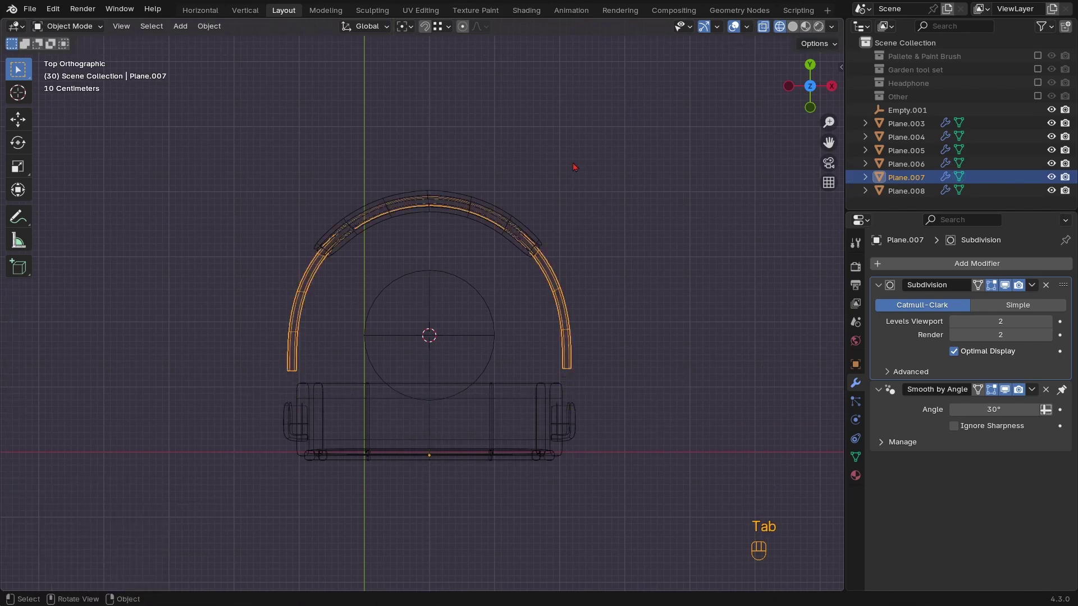
Move the side strap and back piece together along Y toward the goggles frame and save the file
drag(396, 155, 586, 274)
key(g)
key(y)
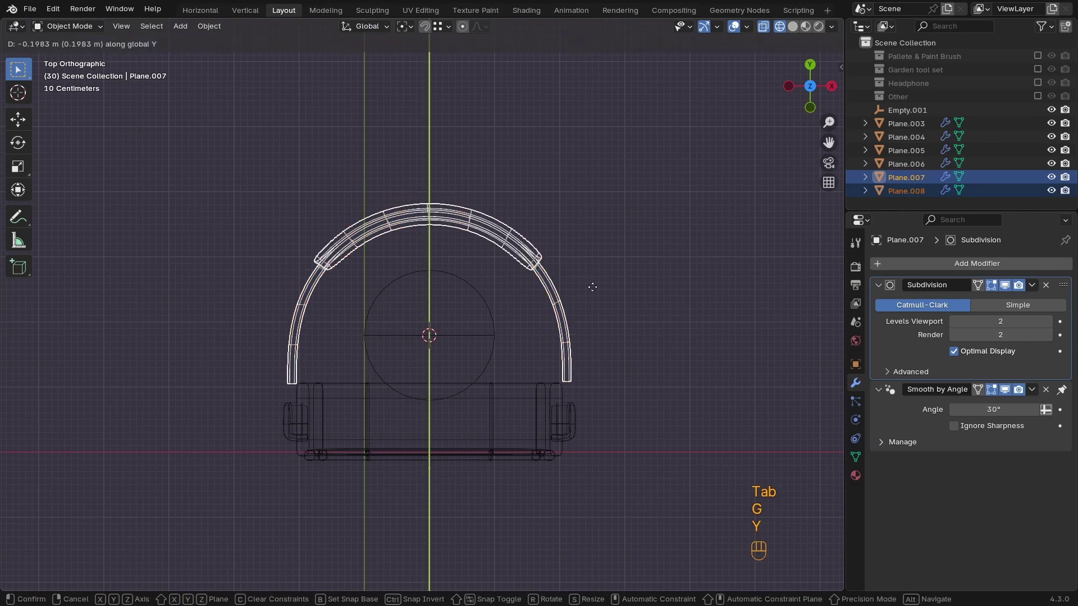
click(599, 328)
key(shift+z)
mouse_move(599, 327)
middle_down()
mouse_move(602, 314)
mouse_move(612, 321)
mouse_move(469, 368)
mouse_move(489, 351)
mouse_move(514, 359)
mouse_move(440, 330)
mouse_move(444, 352)
mouse_move(365, 344)
mouse_move(500, 330)
mouse_move(512, 354)
middle_up()
click(442, 332)
key(ctrl+s)
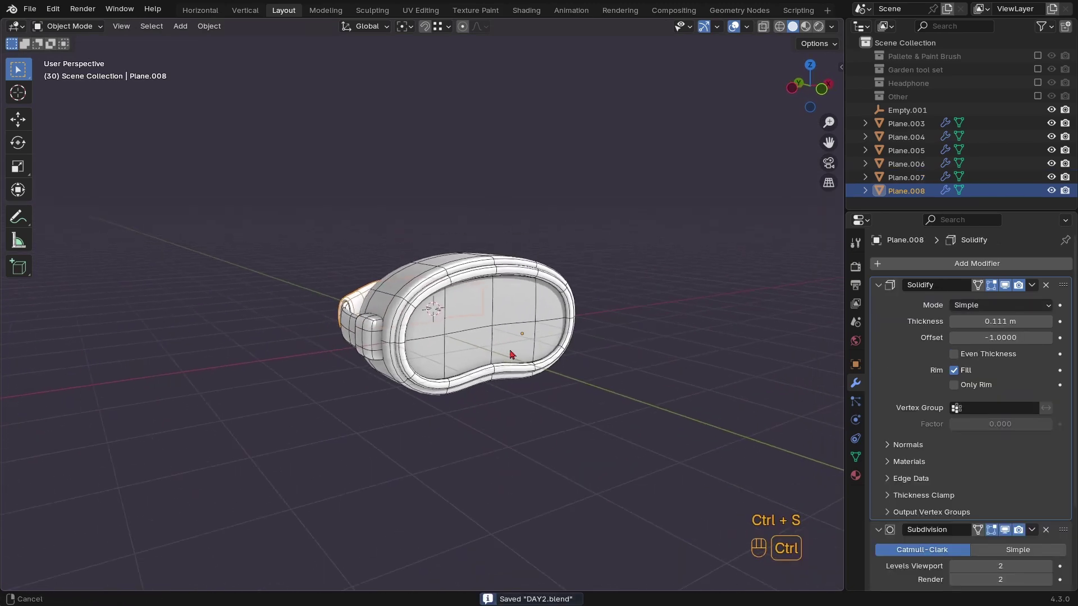
Move all goggles objects, including the empty, into a new collection named "Diving goggles" and exclude it from the view layer
click(735, 27)
middle_drag(393, 280, 369, 386)
key(KP_5)
key(KP_Decimal)
key(z)
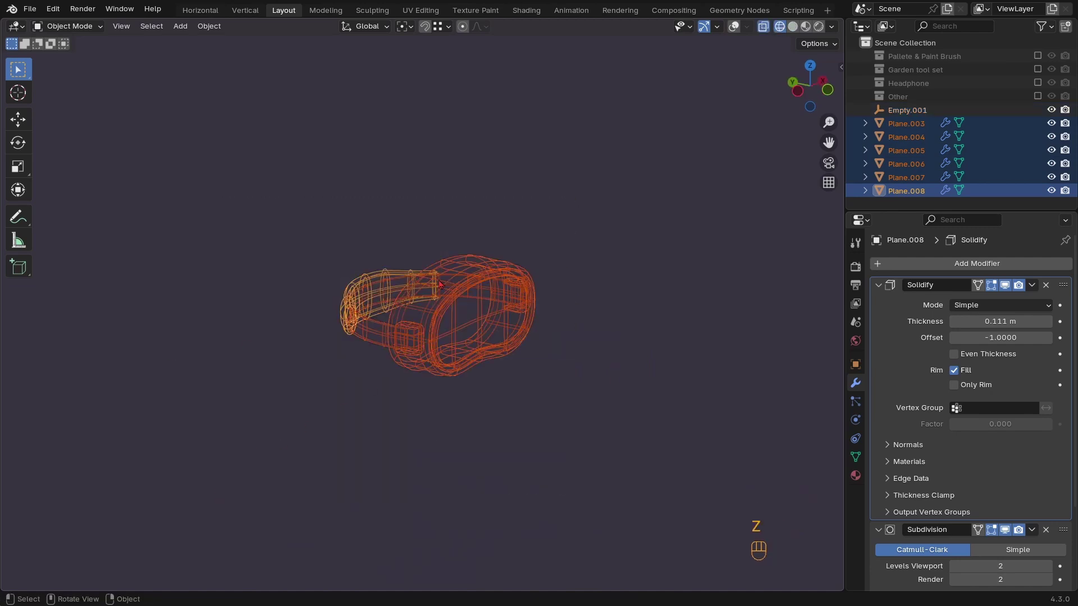
click(734, 27)
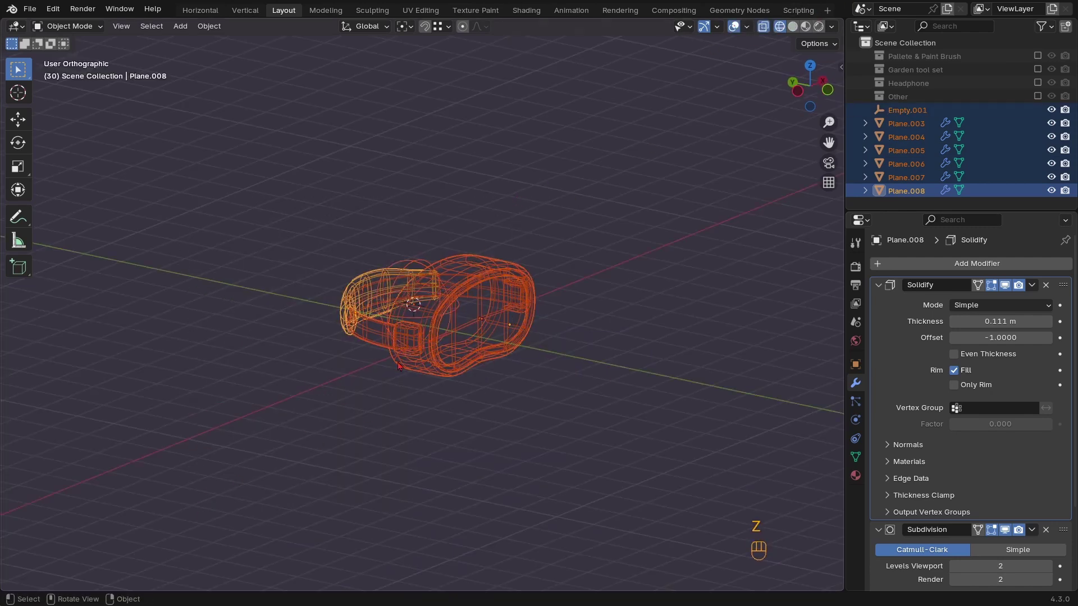
key(m)
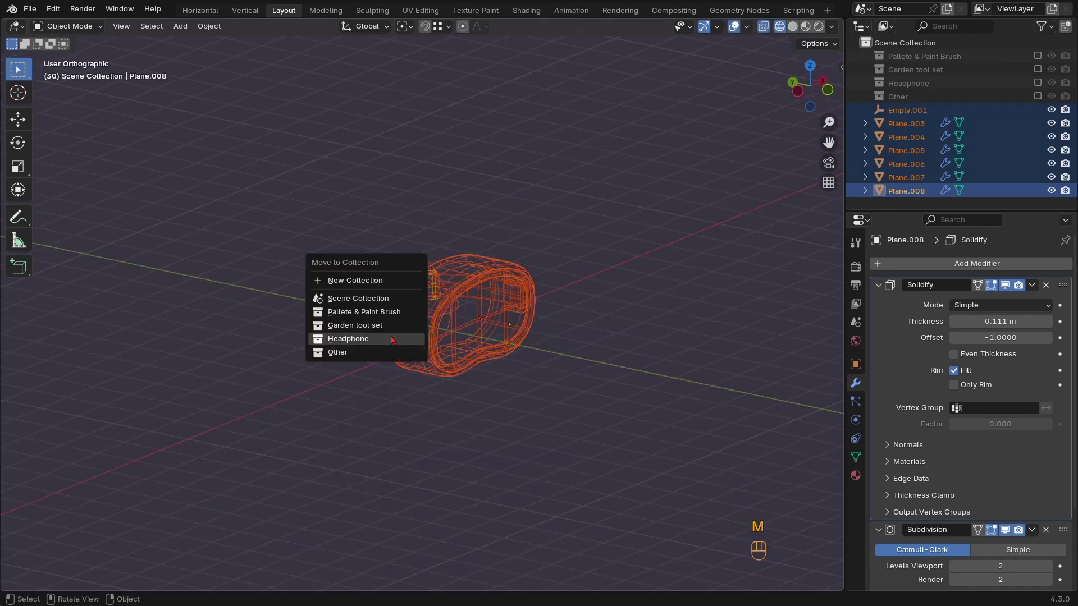
click(371, 279)
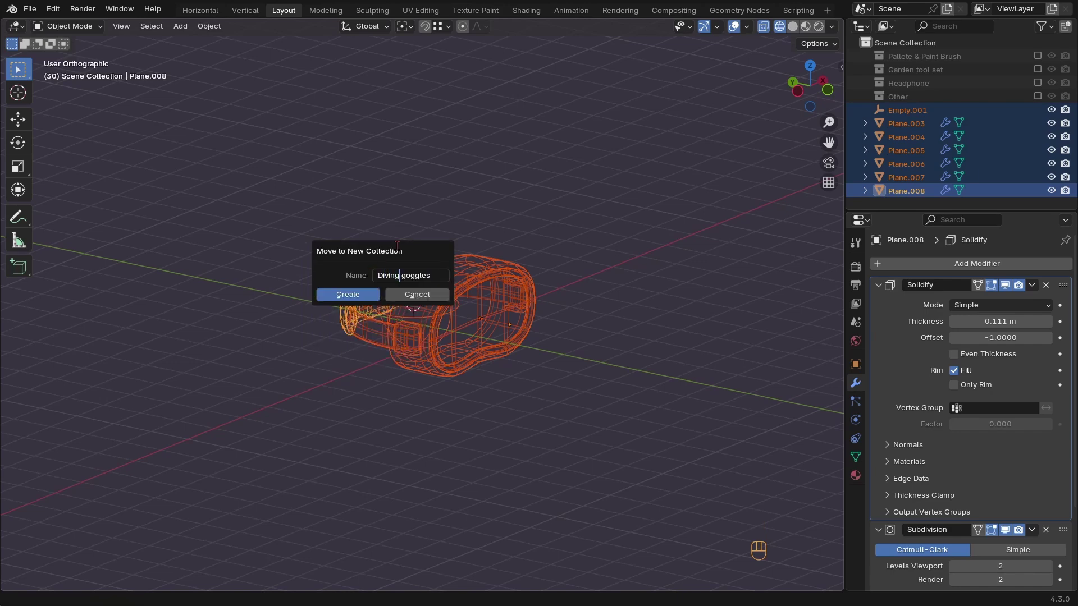
click(347, 295)
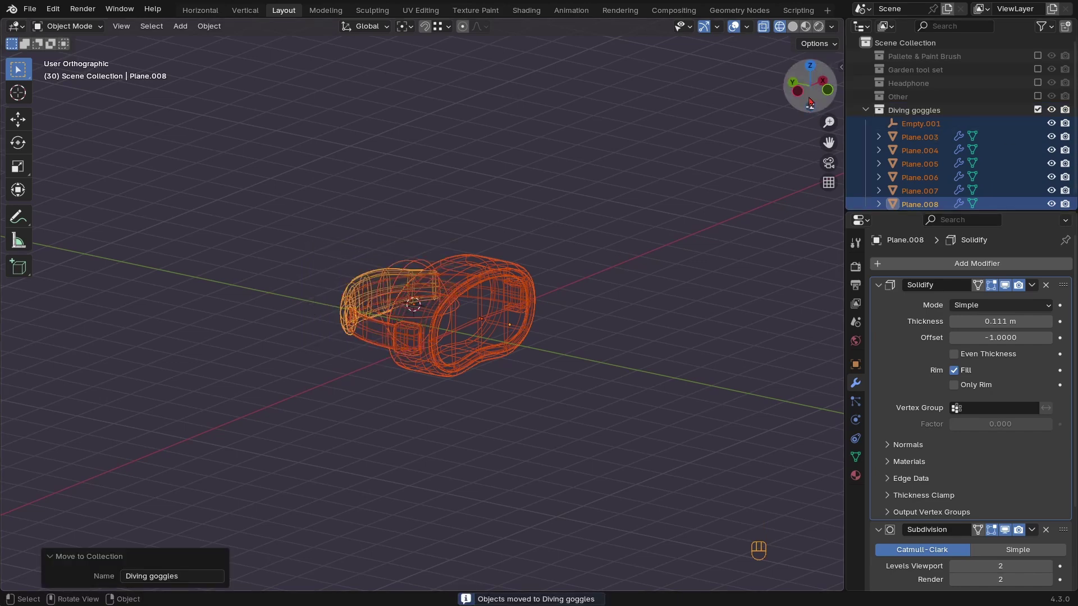
click(865, 110)
click(1037, 109)
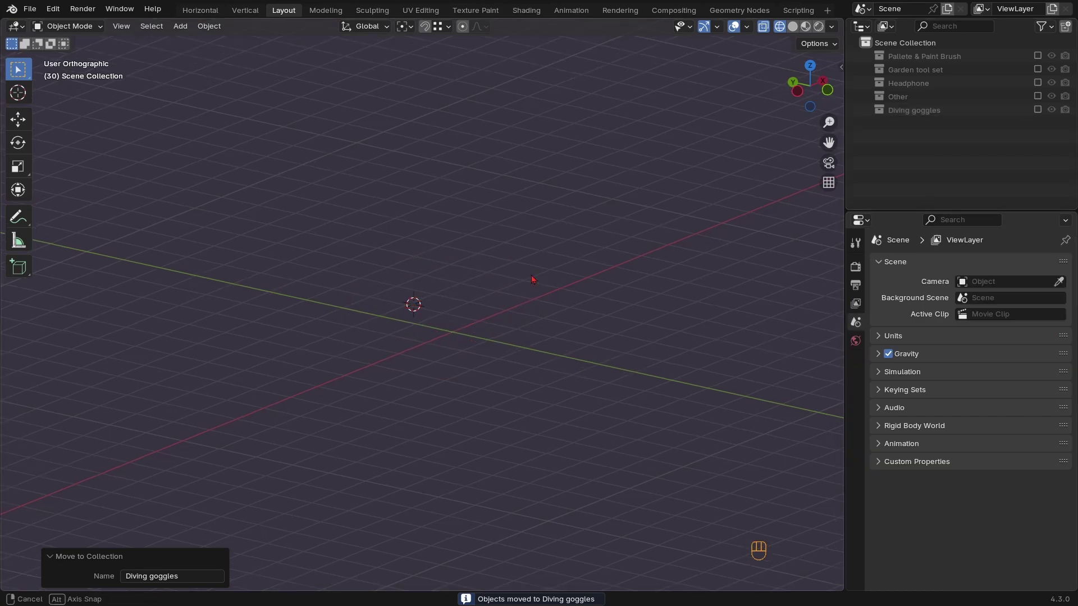
Reset the 3D cursor to the world origin and save the file
middle_drag(531, 279, 470, 319)
key(shift+s)
click(399, 333)
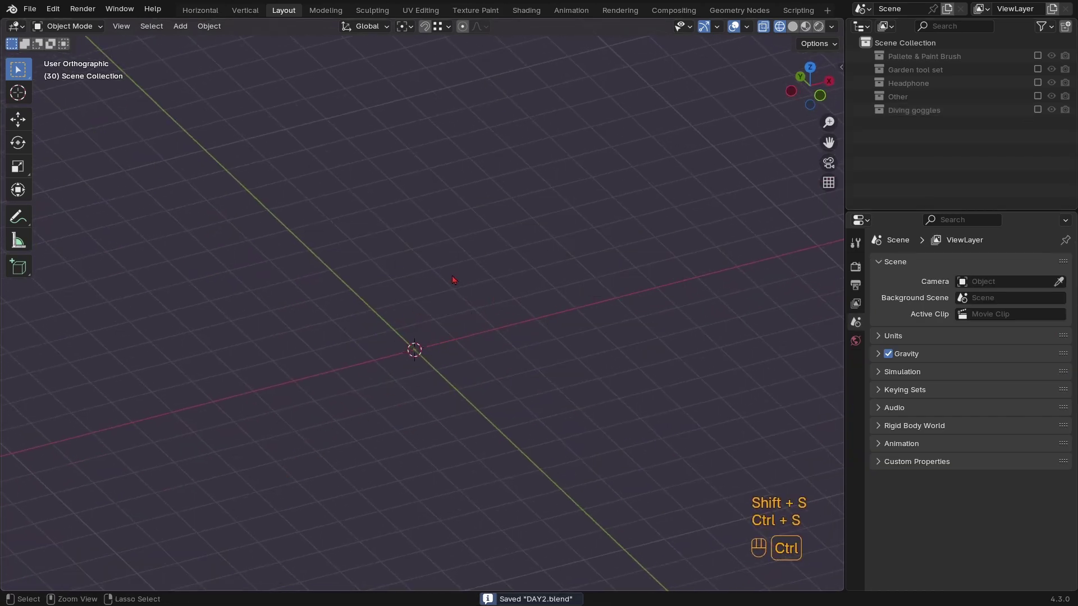
middle_drag(453, 279, 443, 284)
key(shift+s)
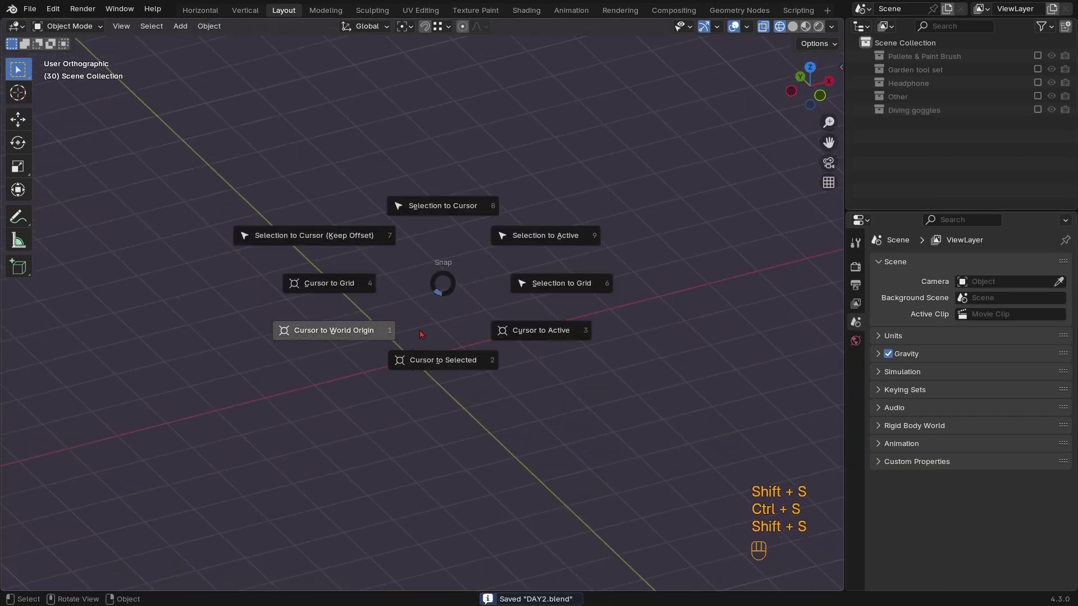
click(351, 333)
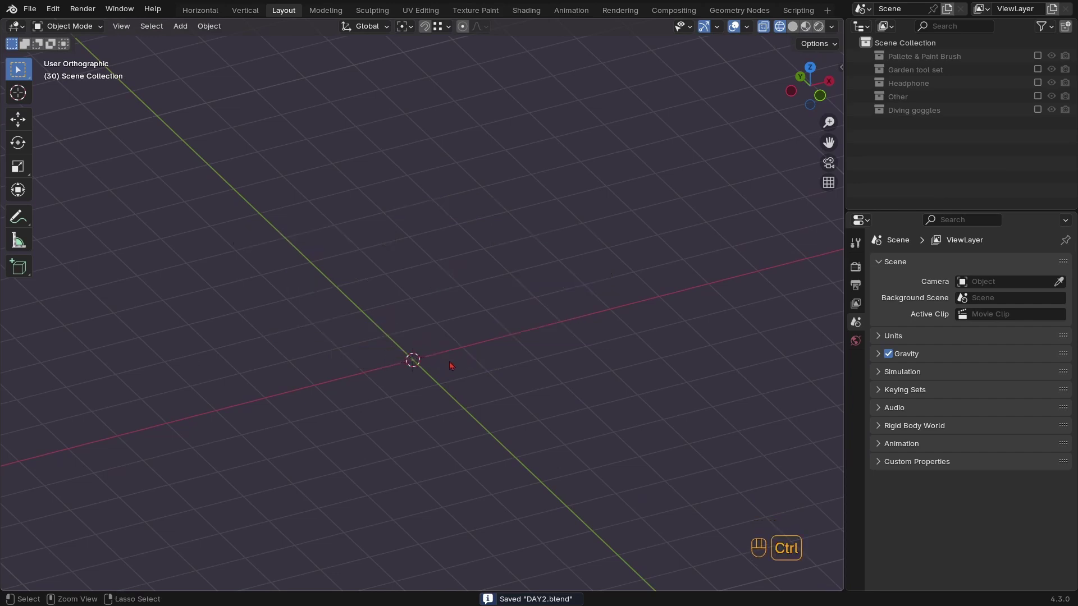
Add a UV sphere at the world origin with 12 segments and 8 rings, displayed in solid shading
shift+middle_drag(466, 342, 1072, 258)
key(KP_5)
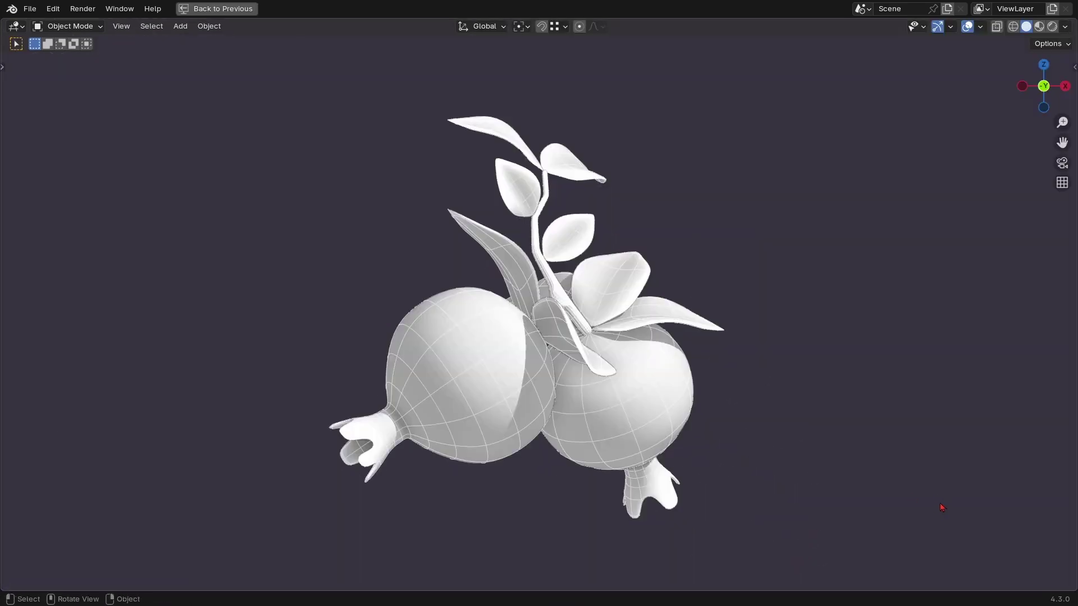
middle_drag(938, 507, 339, 546)
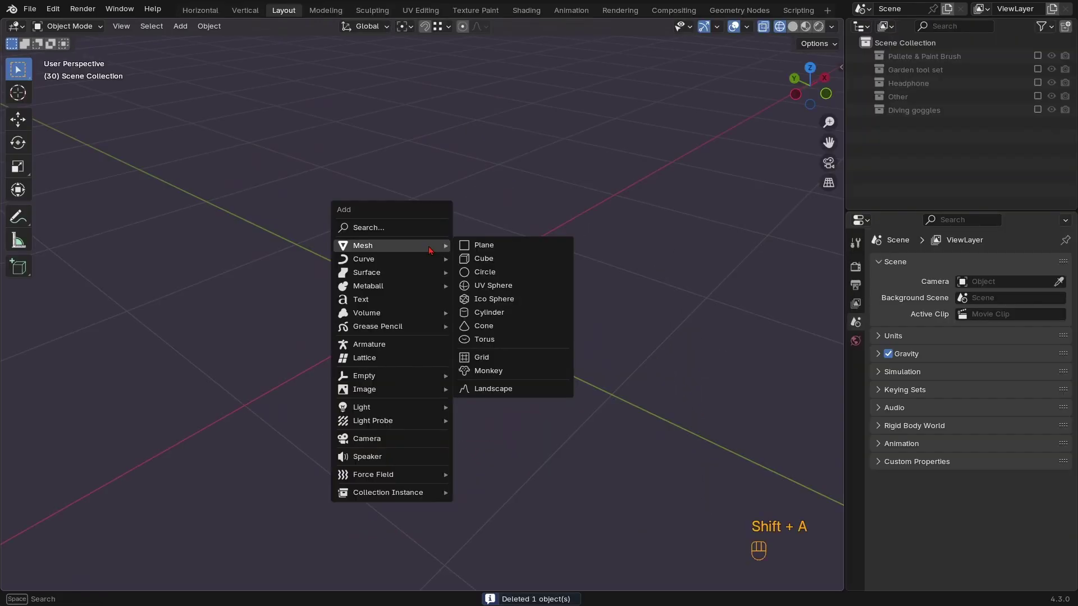
click(488, 286)
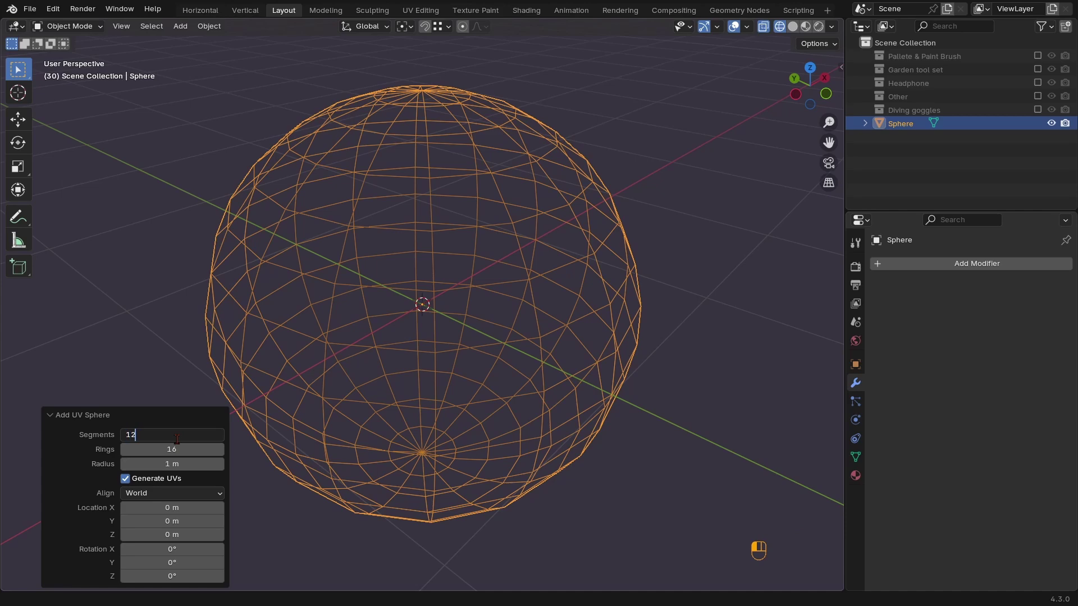
key(Return)
key(z)
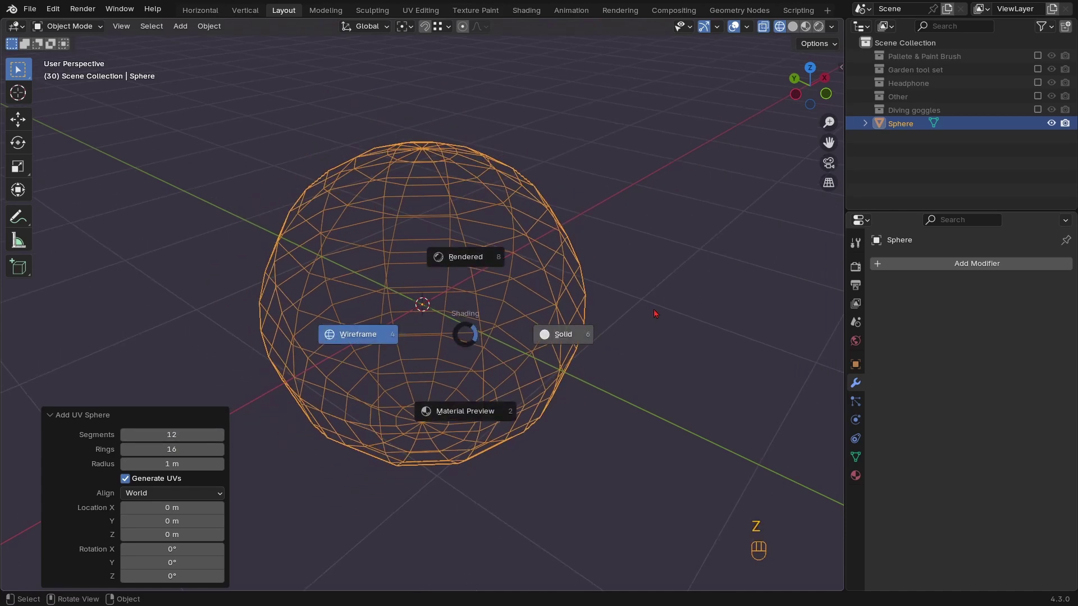
click(548, 284)
key(KP_1)
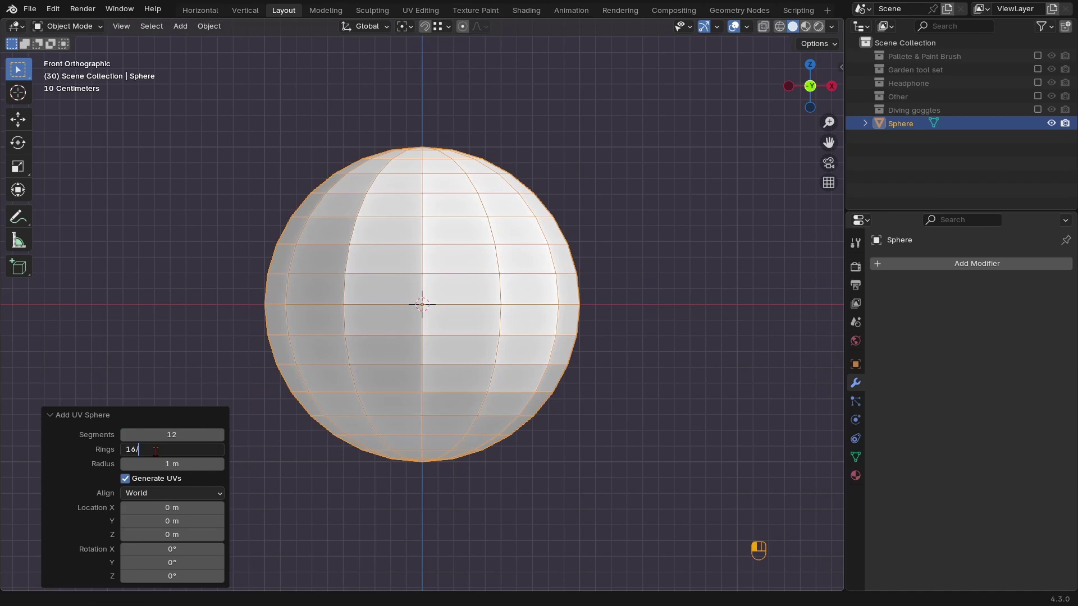
text(2)
key(Return)
Delete the ring of triangular faces around the sphere's top pole in Edit Mode
ctrl+middle_drag(387, 338, 398, 360)
key(Tab)
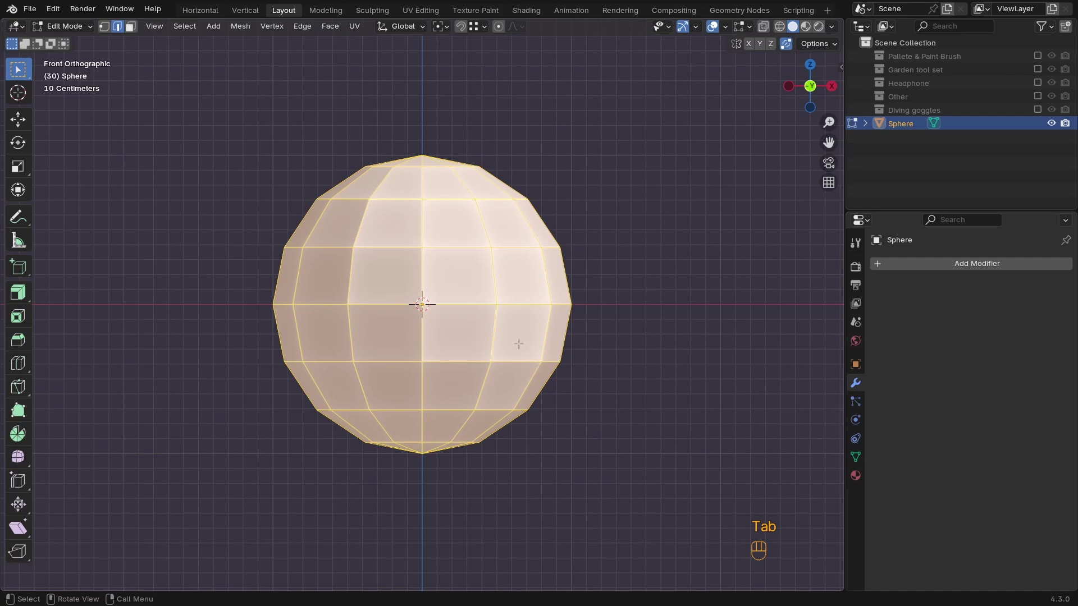
shift+middle_drag(518, 344, 511, 443)
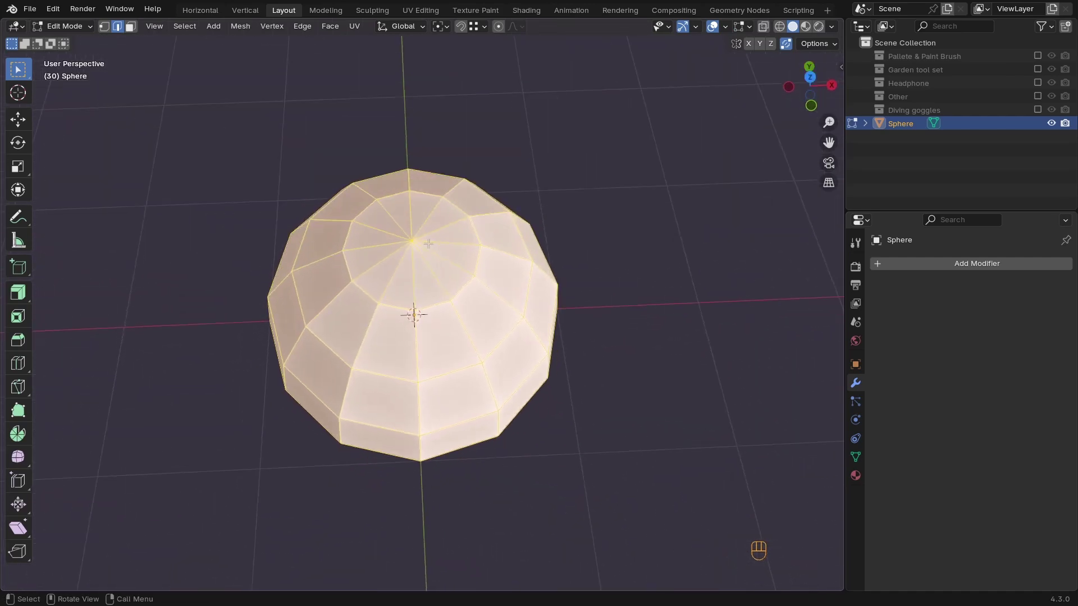
click(414, 228)
key(3)
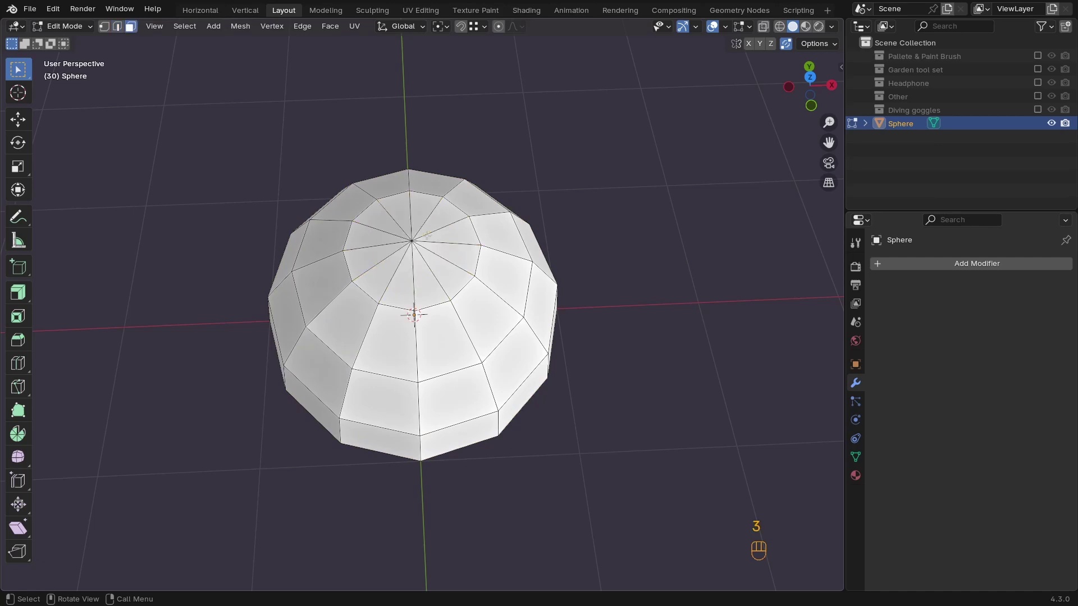
drag(413, 248, 418, 253)
key(x)
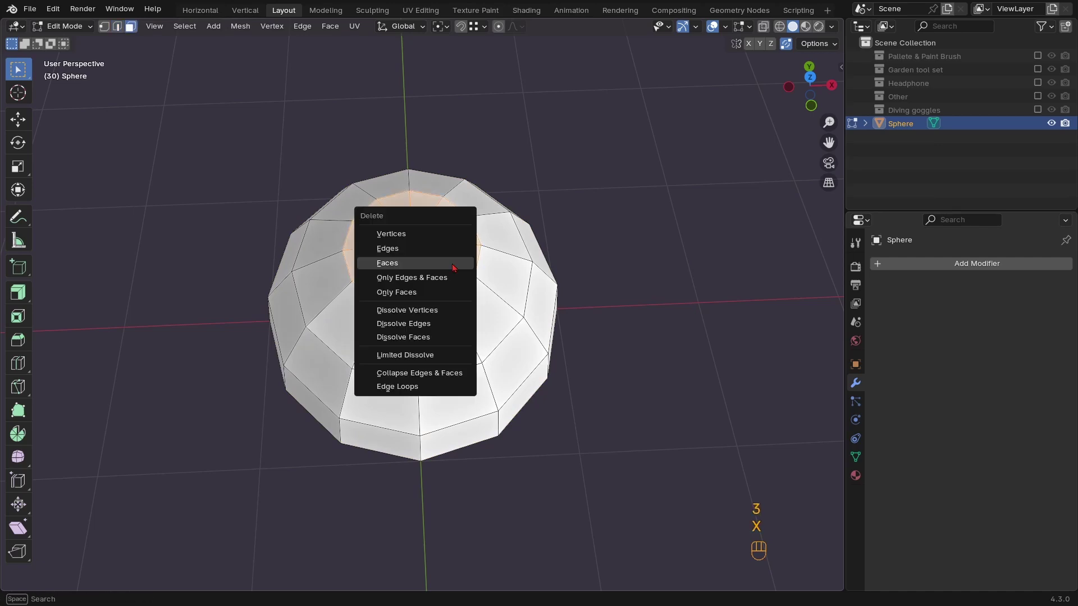
click(388, 262)
Extrude the rim of the top opening, scale it inward to about 0.671, and raise it about 0.093 m along Z
scroll(434, 355, up, 2)
middle_drag(427, 315, 421, 356)
key(2)
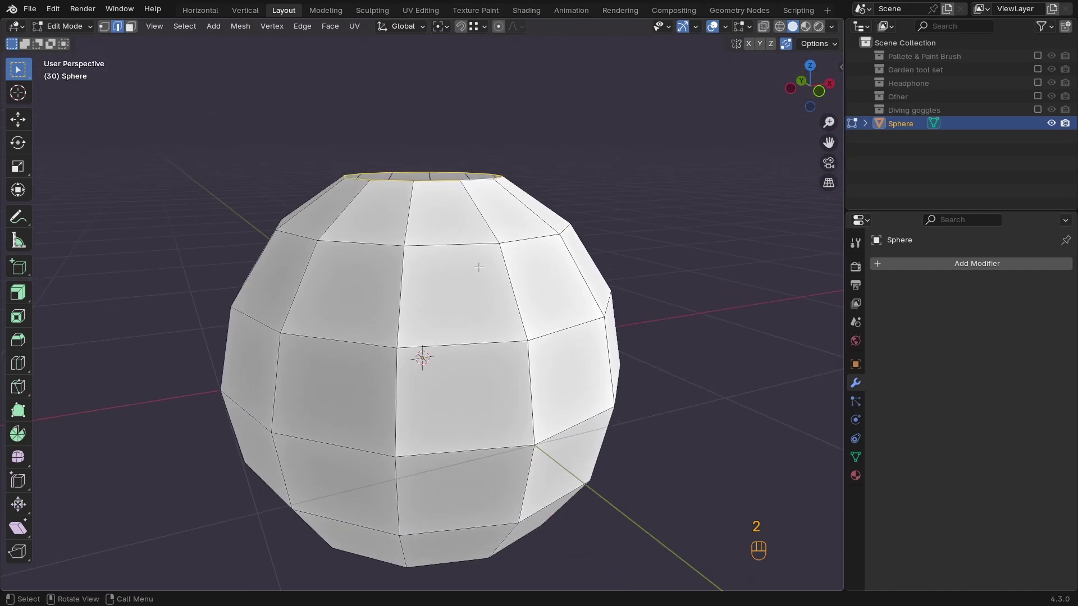
key(KP_1)
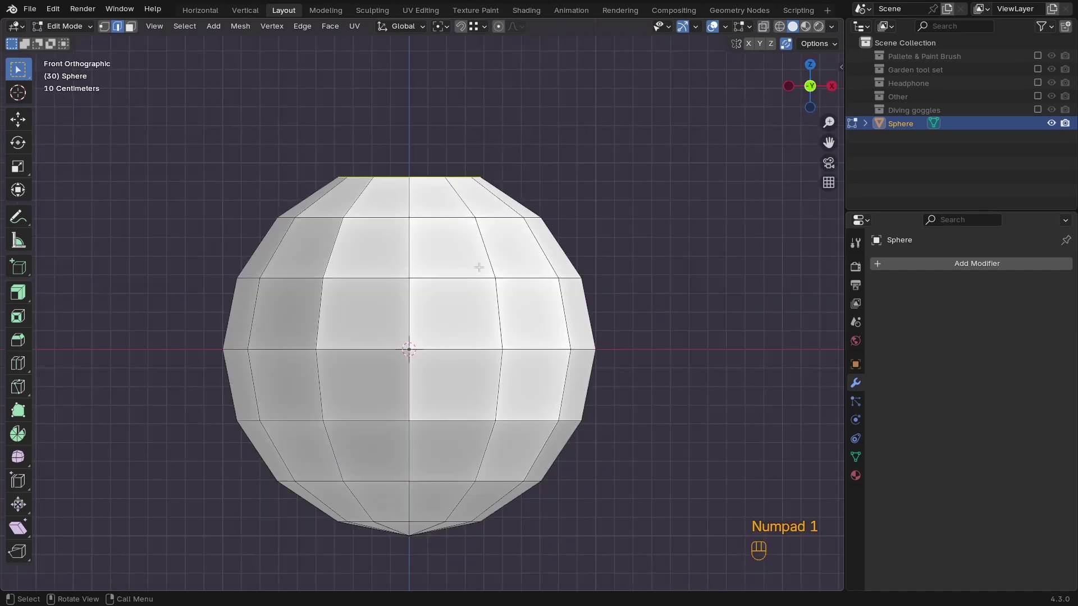
ctrl+middle_drag(478, 267, 488, 247)
scroll(528, 281, up, 2)
shift+middle_drag(553, 290, 564, 304)
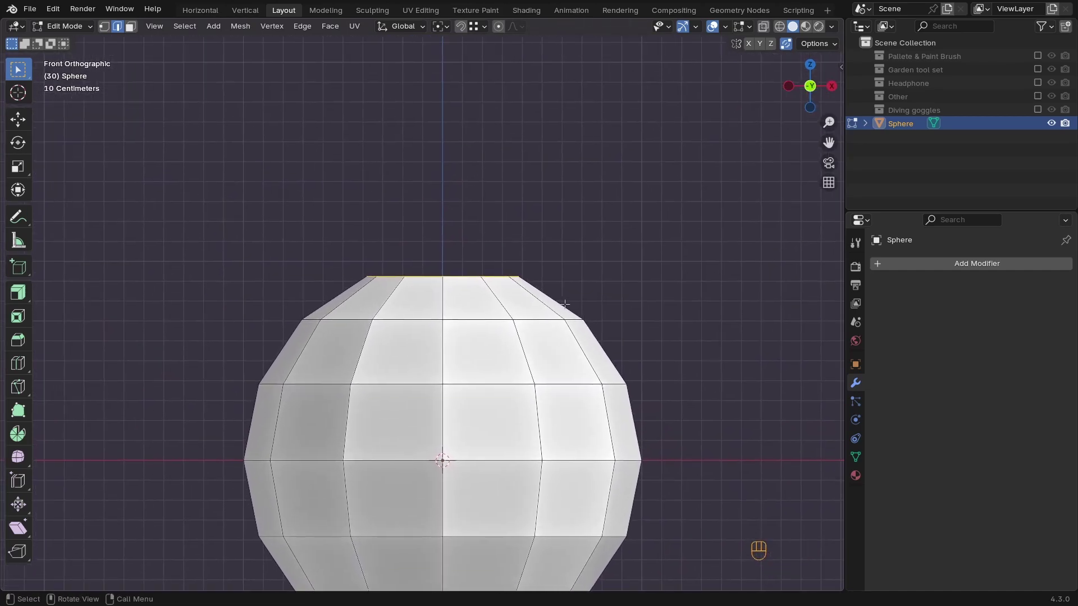
key(e)
right_click(617, 288)
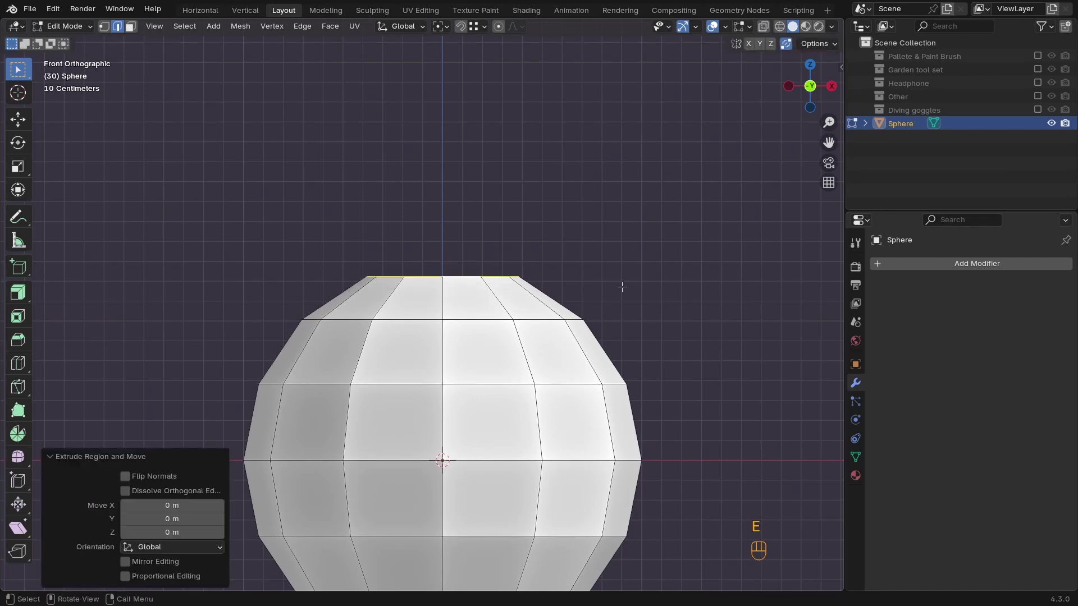
key(s)
click(589, 283)
key(g)
key(z)
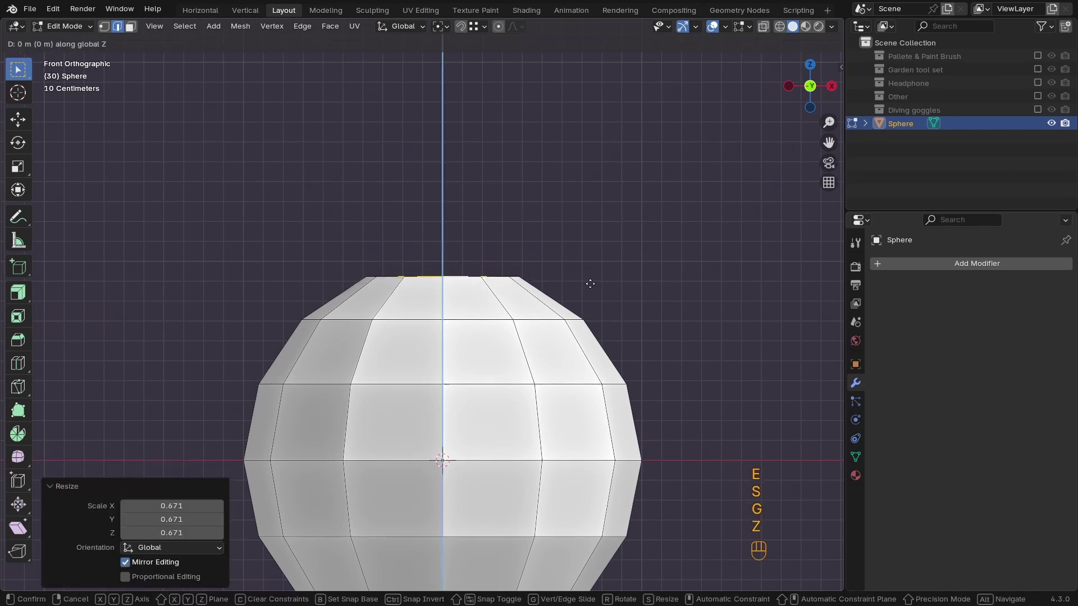
click(591, 266)
Narrow the extruded rim further by scaling it to about 0.806, and raise it about 0.029 m along Z
key(s)
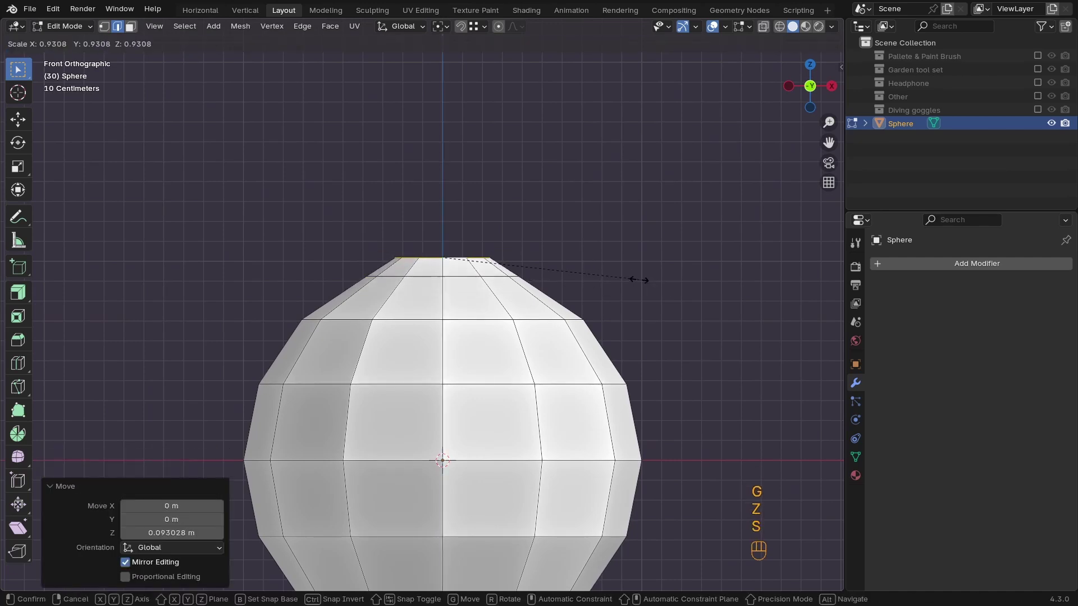
click(611, 277)
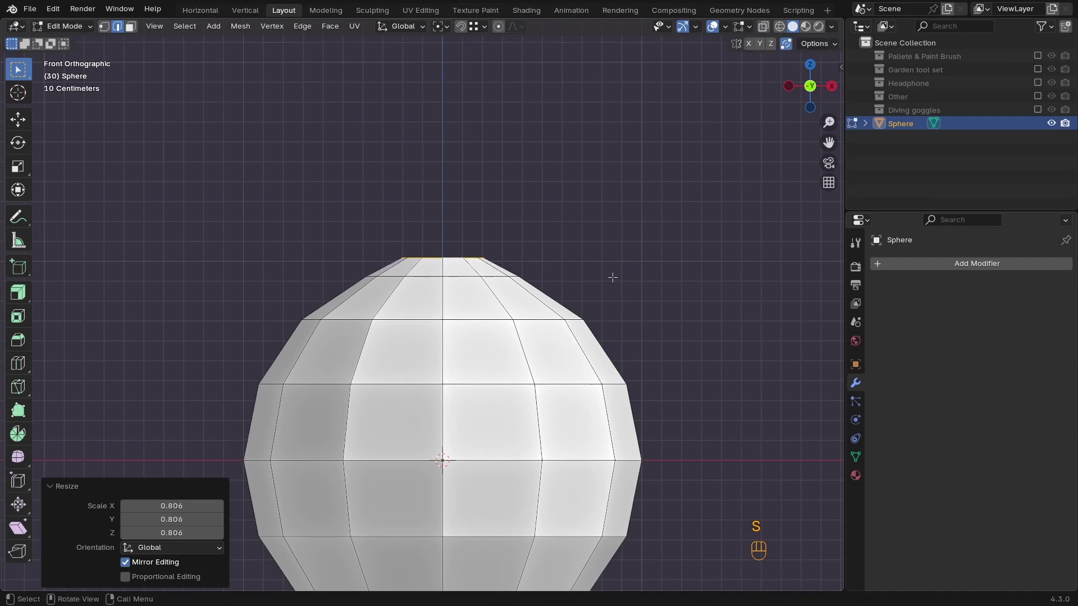
key(h)
key(ctrl+z)
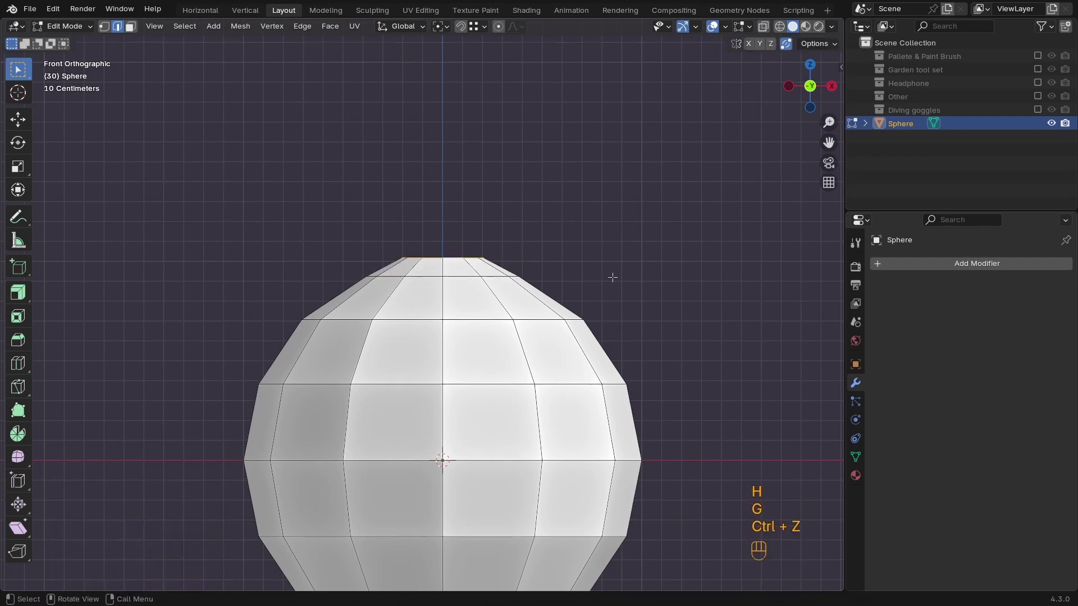
key(g)
key(z)
click(606, 231)
Extrude the rim up about 0.16 m and again about 0.175 m along Z, and flare the top edge outward to form the neck
key(e)
key(z)
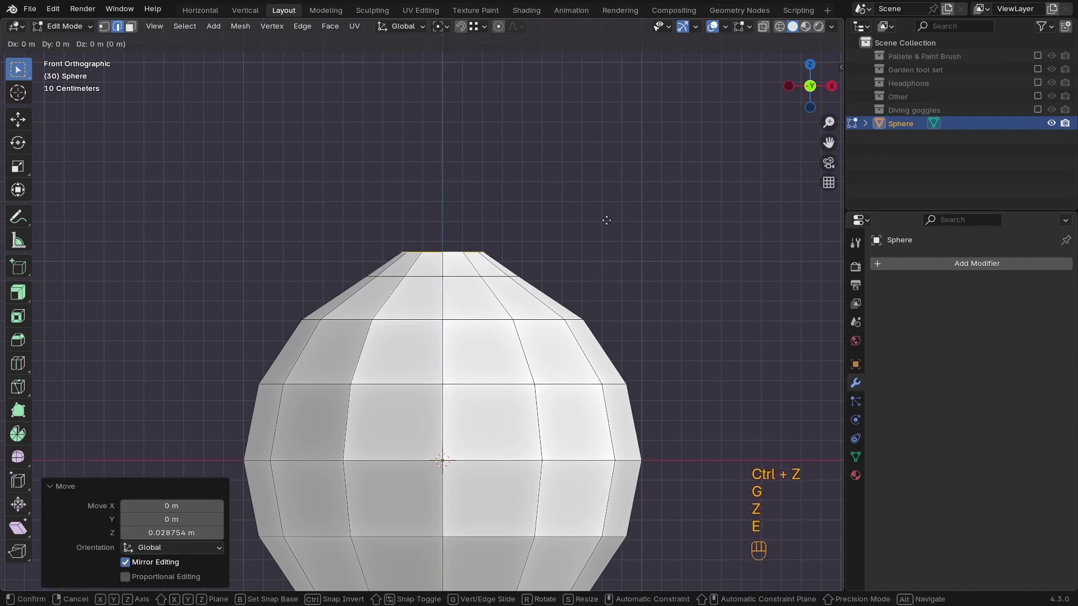
click(608, 188)
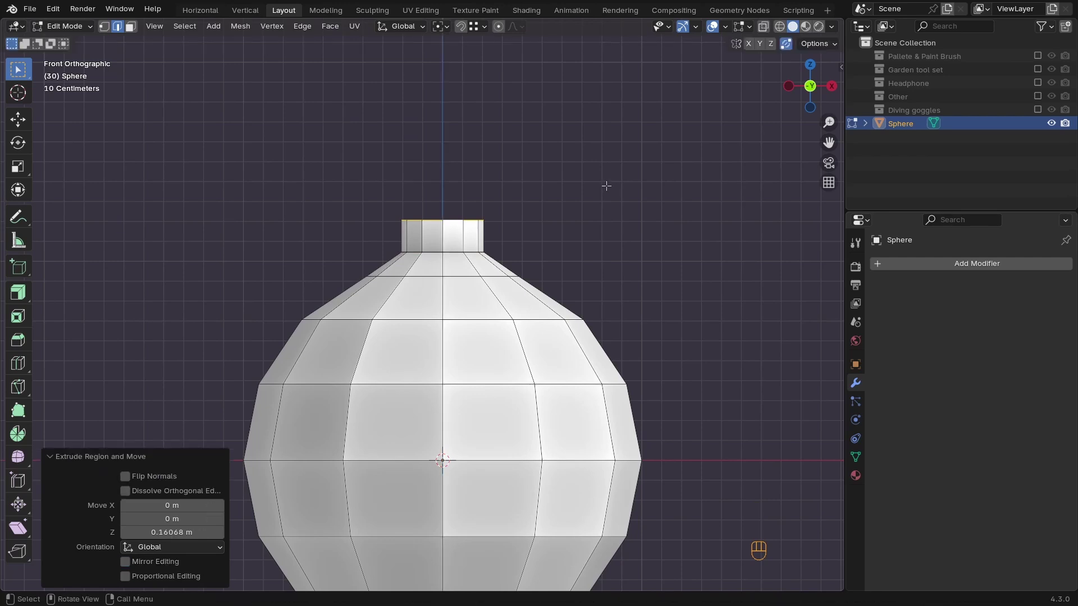
key(e)
key(z)
click(605, 155)
key(s)
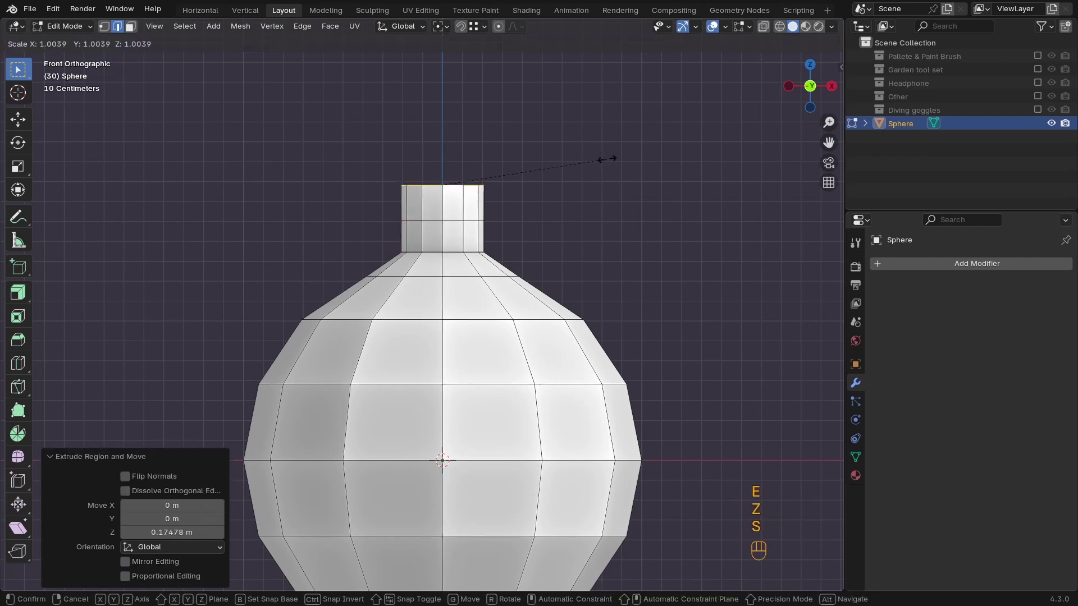
click(647, 168)
Widen the edge loop at the neck's base by scaling it to about 1.083
alt+click(450, 253)
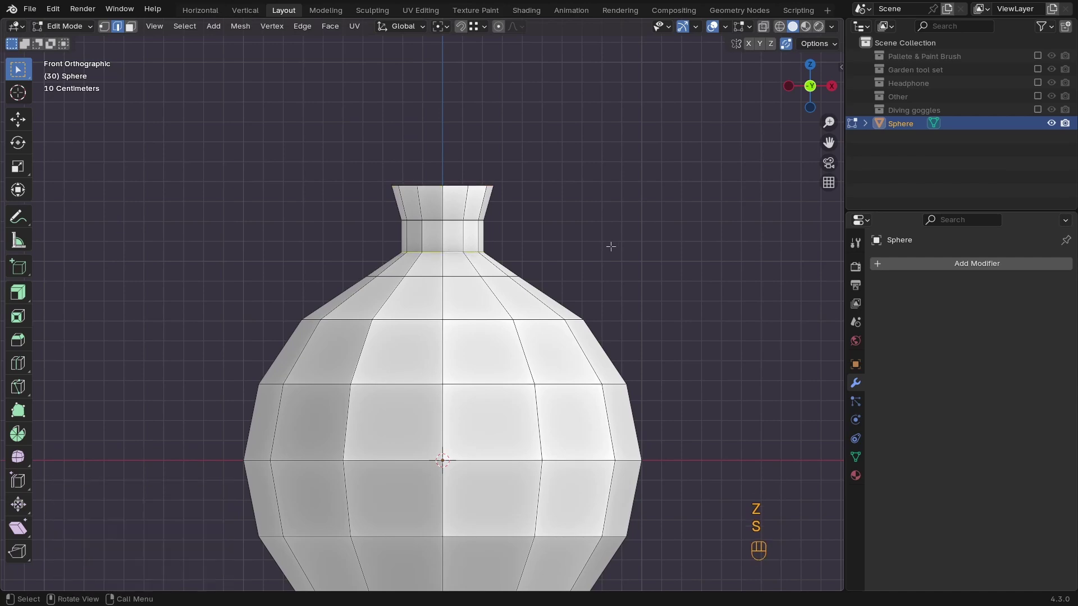
key(s)
click(625, 247)
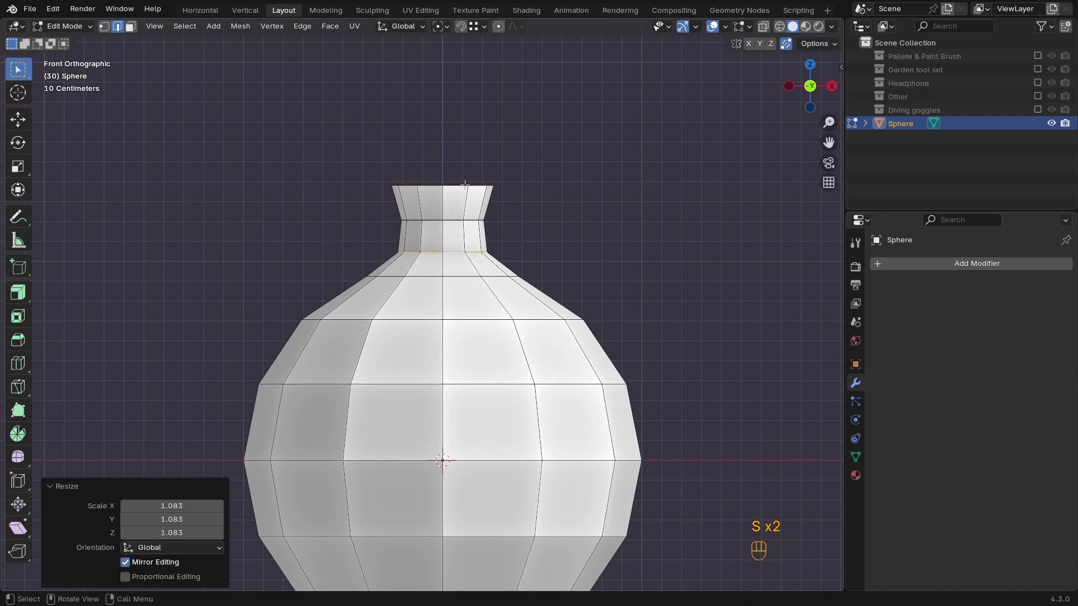
Extrude alternating pairs of edges around the neck's top rim about 0.224 m upward along Z to form the crown points
mouse_move(465, 184)
ctrl+middle_down()
mouse_move(466, 168)
mouse_move(465, 264)
mouse_move(449, 289)
mouse_move(461, 303)
mouse_move(465, 241)
mouse_move(531, 257)
mouse_move(387, 213)
ctrl+middle_up()
shift+click(531, 256)
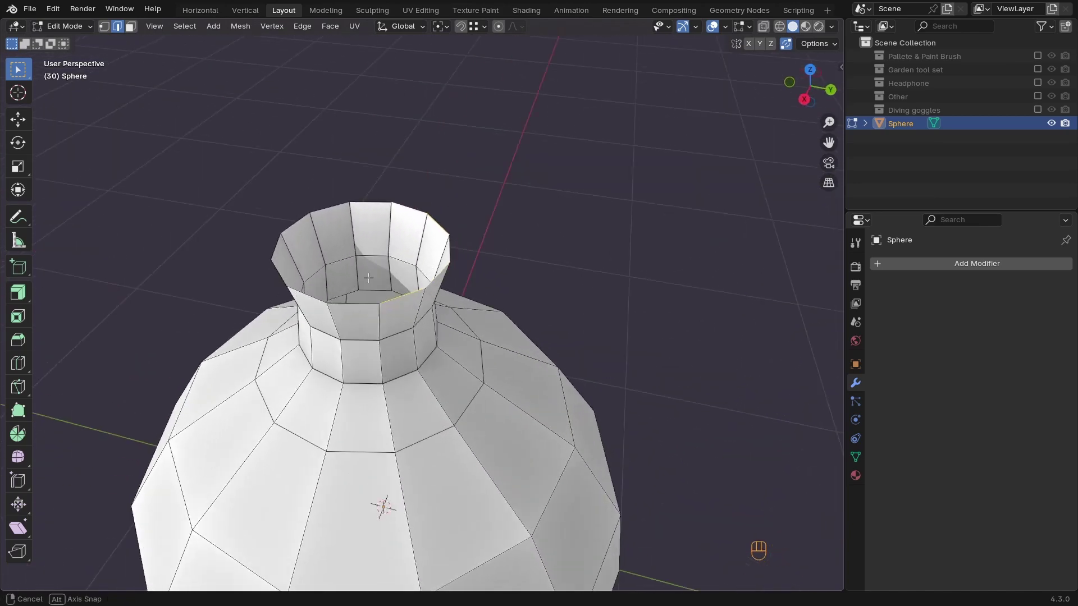
key(z)
key(shift+z)
mouse_move(439, 261)
middle_down()
mouse_move(414, 260)
mouse_move(435, 257)
middle_up()
ctrl+click(470, 230)
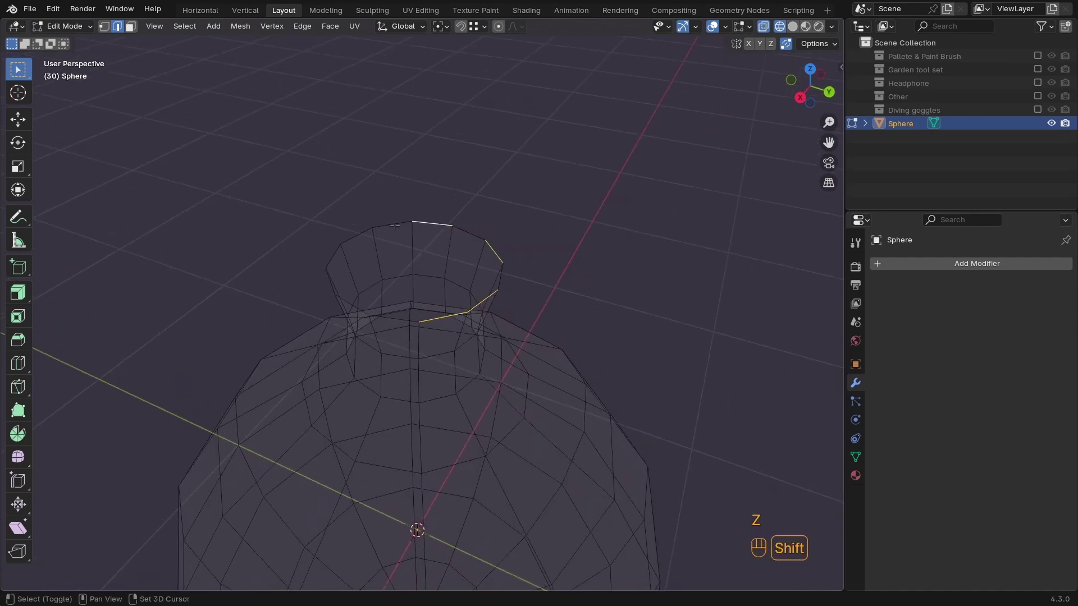
middle_drag(398, 226, 650, 230)
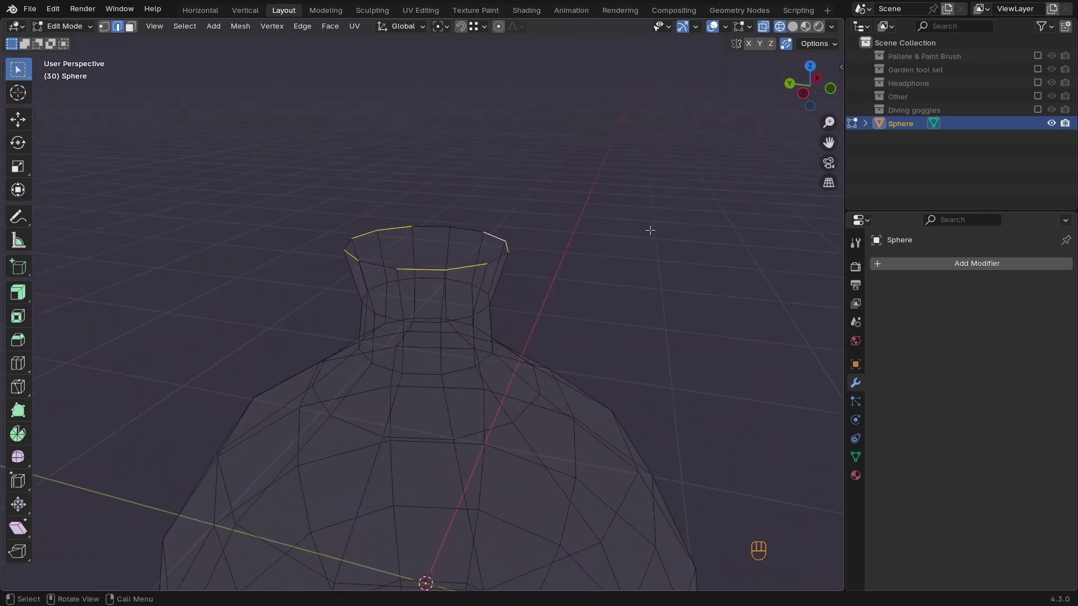
key(e)
key(z)
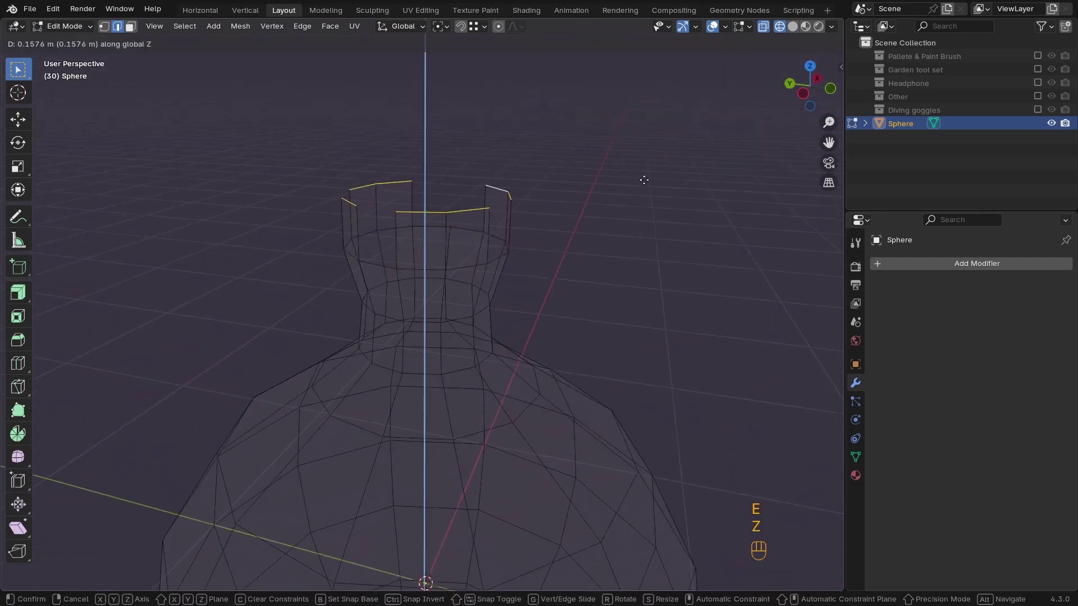
click(642, 160)
Set the transform pivot to Individual Origins and taper the crown points by scaling their tip edges to about 0.602
middle_drag(643, 160, 499, 90)
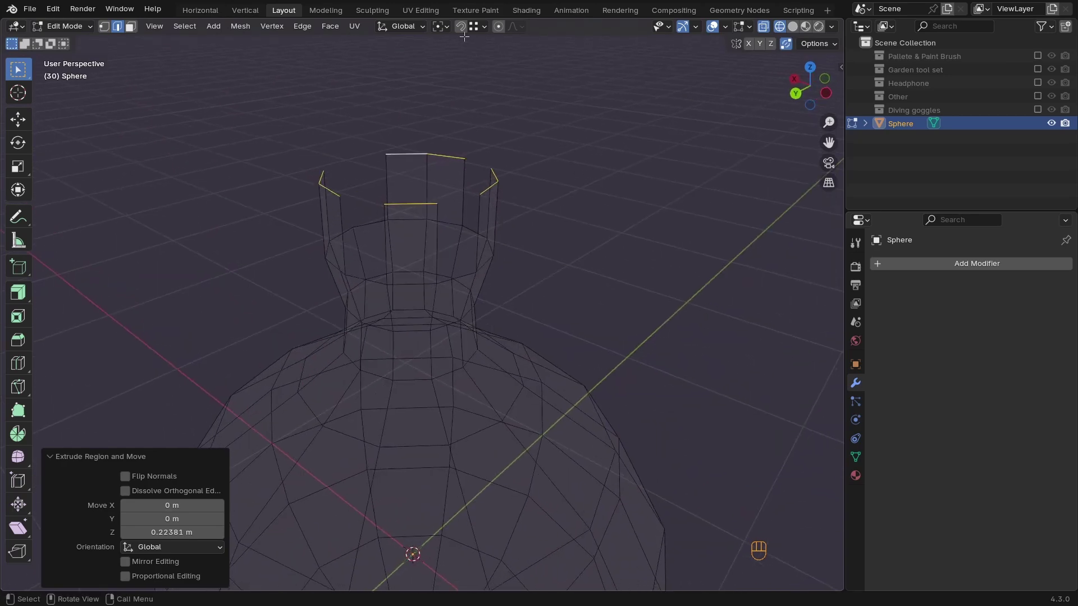
click(441, 26)
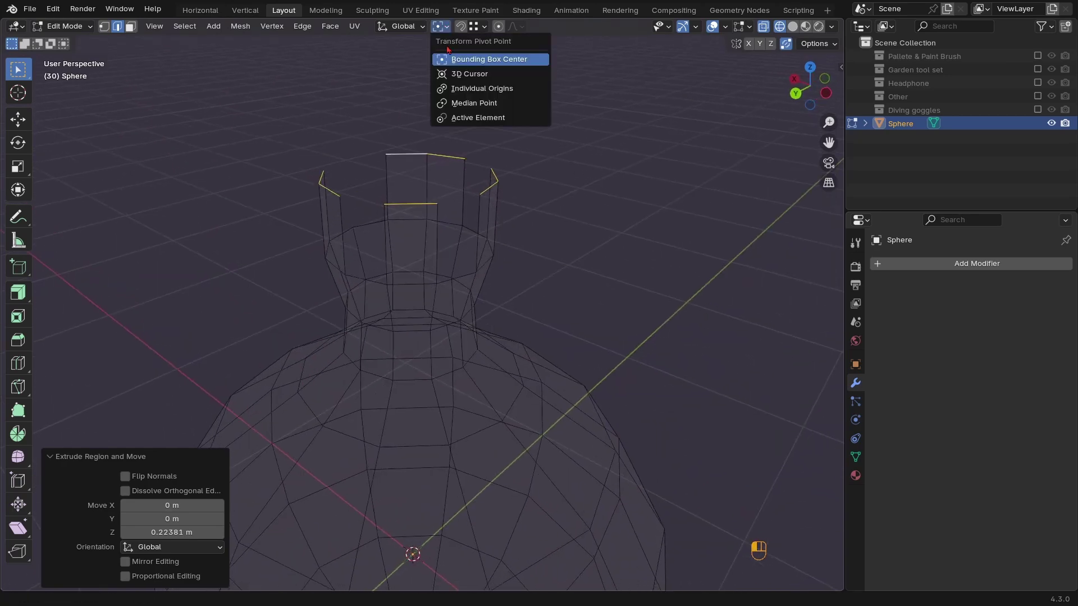
click(473, 89)
key(s)
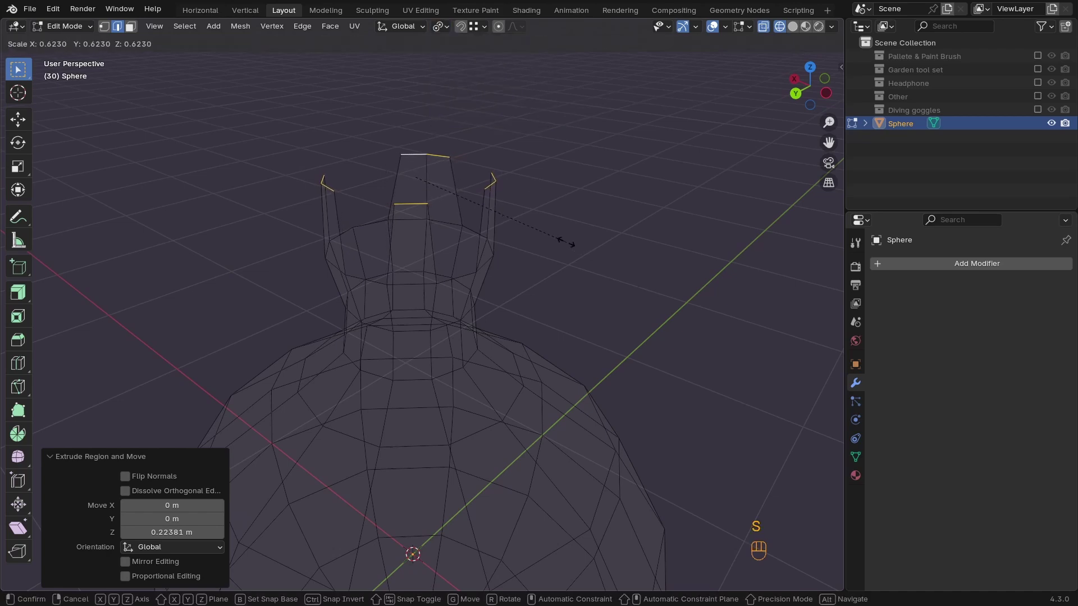
click(561, 241)
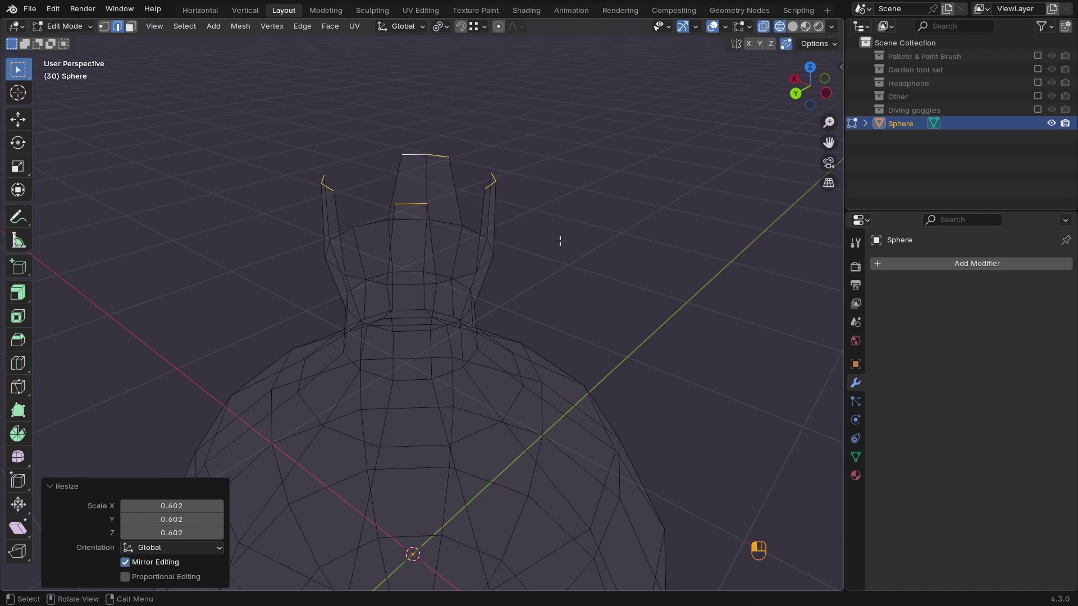
middle_drag(562, 241, 721, 231)
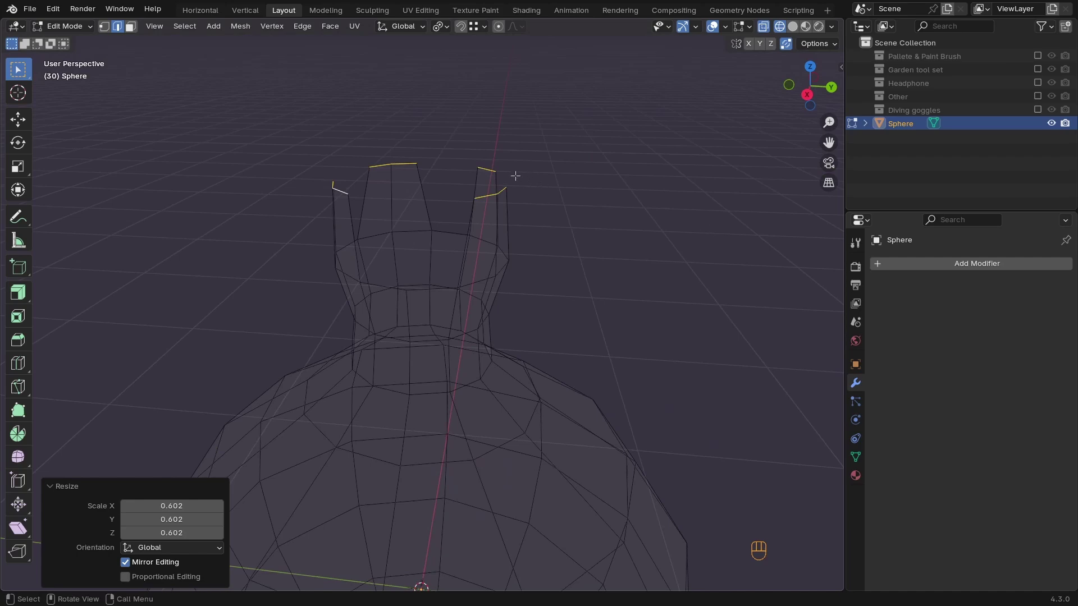
Return to Object Mode in solid shading and add a level 2 Subdivision Surface modifier to the pomegranate
key(Tab)
scroll(560, 241, down, 5)
key(z)
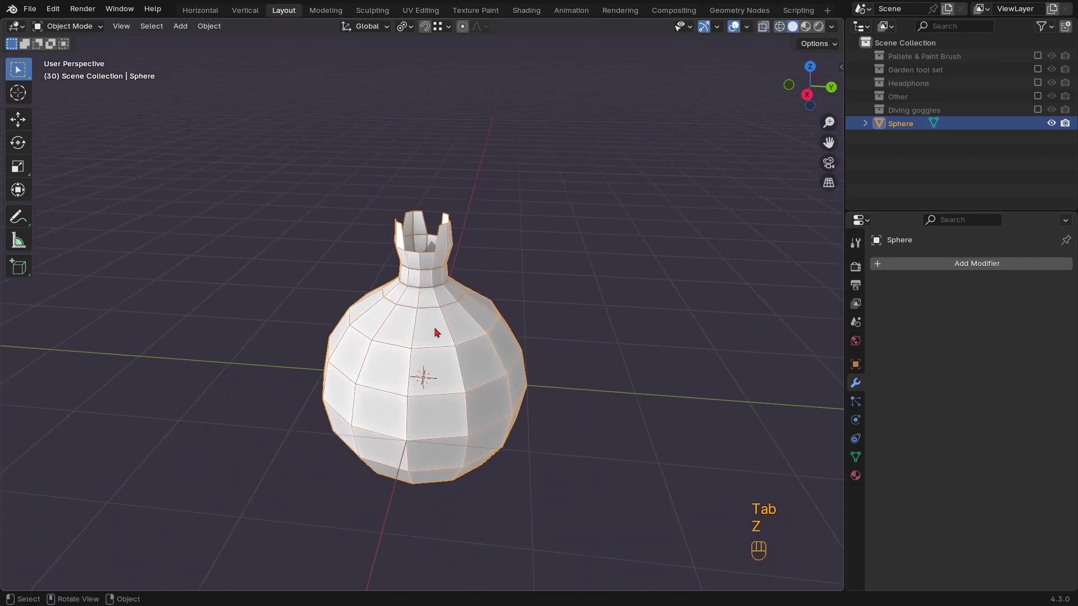
key(ctrl)
key(ctrl+2)
mouse_move(477, 339)
middle_down()
mouse_move(469, 294)
mouse_move(452, 320)
mouse_move(501, 385)
mouse_move(505, 344)
middle_up()
Shrink the bottom cap of the pomegranate's mesh by scaling it to about 0.791
key(KP_1)
key(Tab)
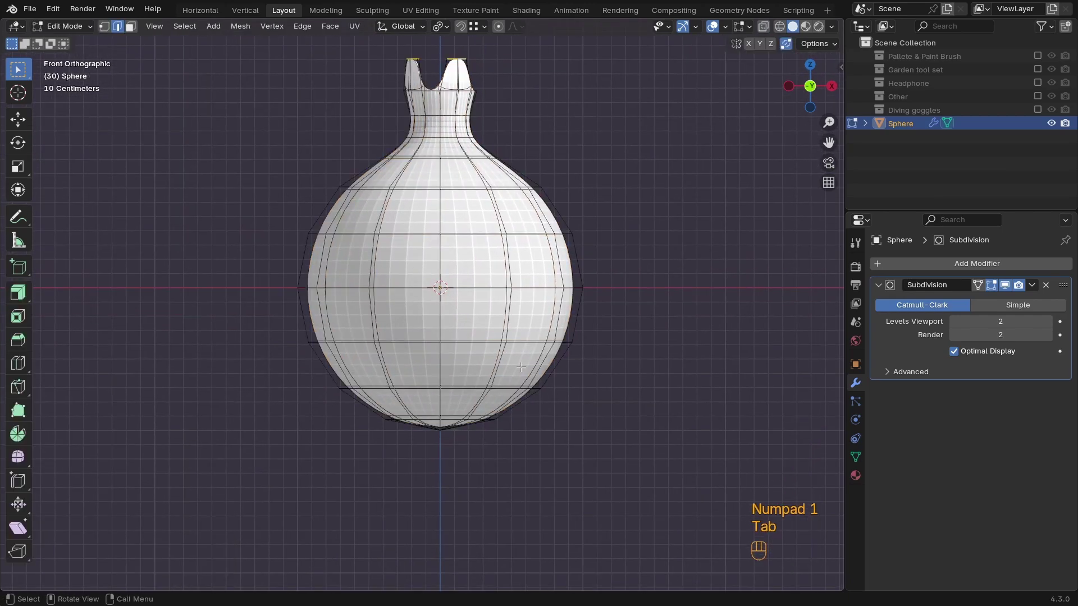
key(z)
click(548, 446)
key(s)
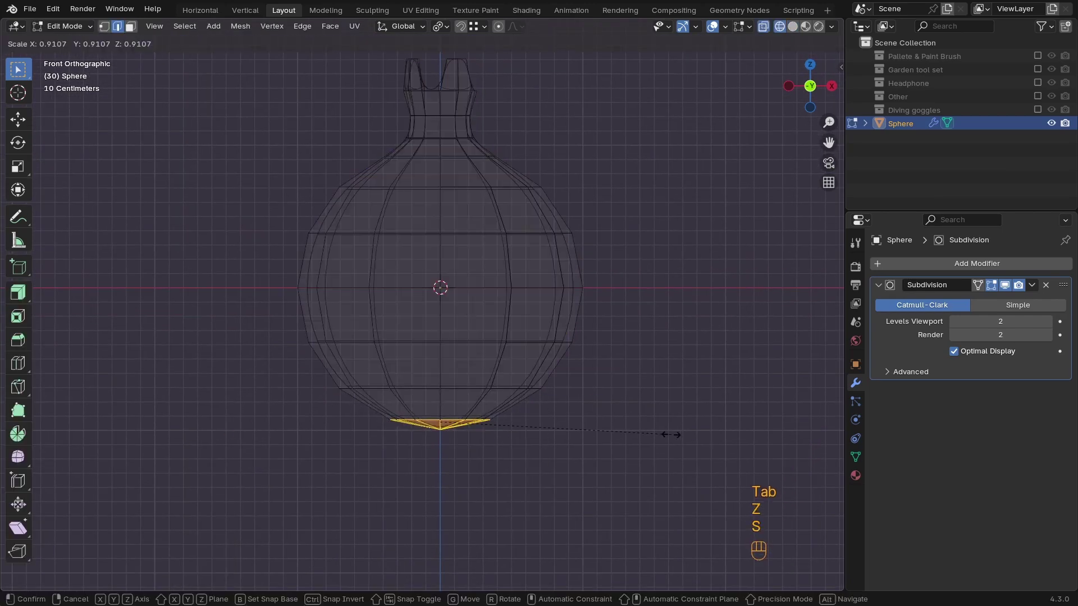
click(641, 434)
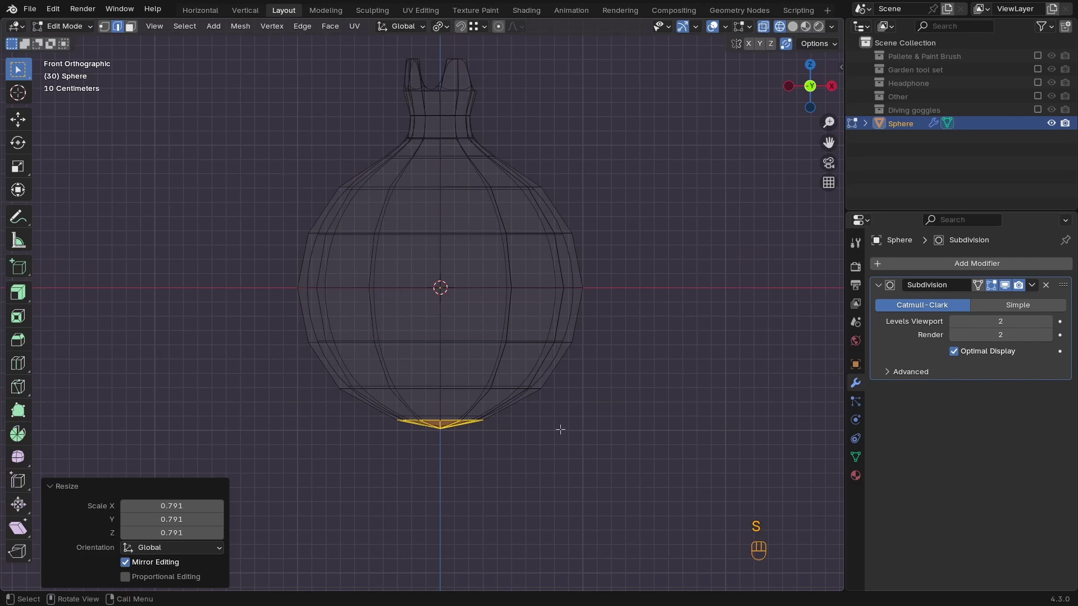
Set the transform pivot to Bounding Box Center and spread the crown's tip edges outward by scaling them to about 1.315
drag(615, 316, 50, 386)
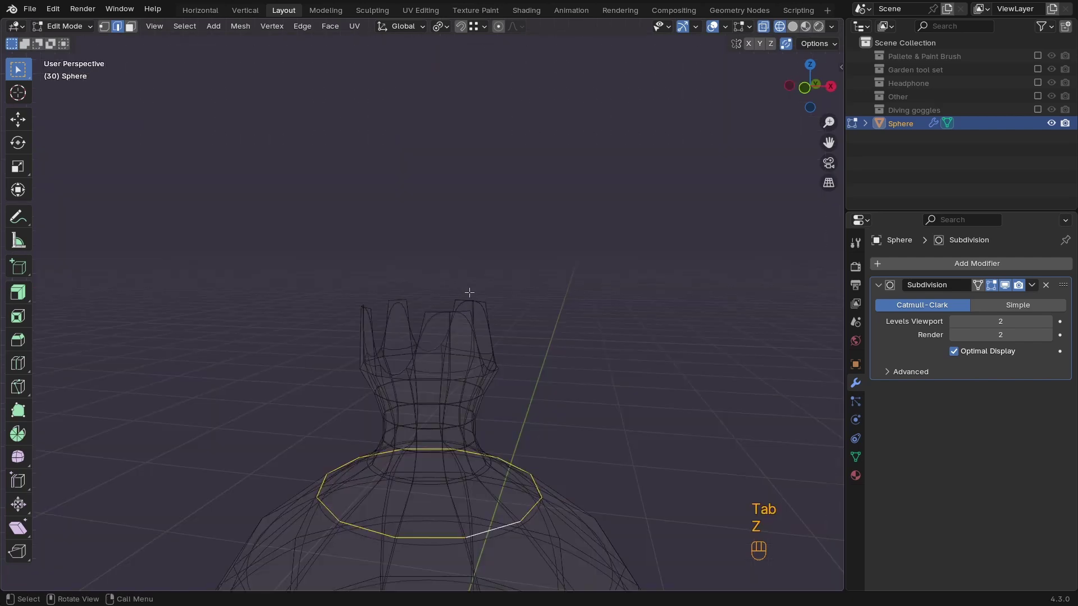
drag(532, 243, 330, 345)
click(446, 26)
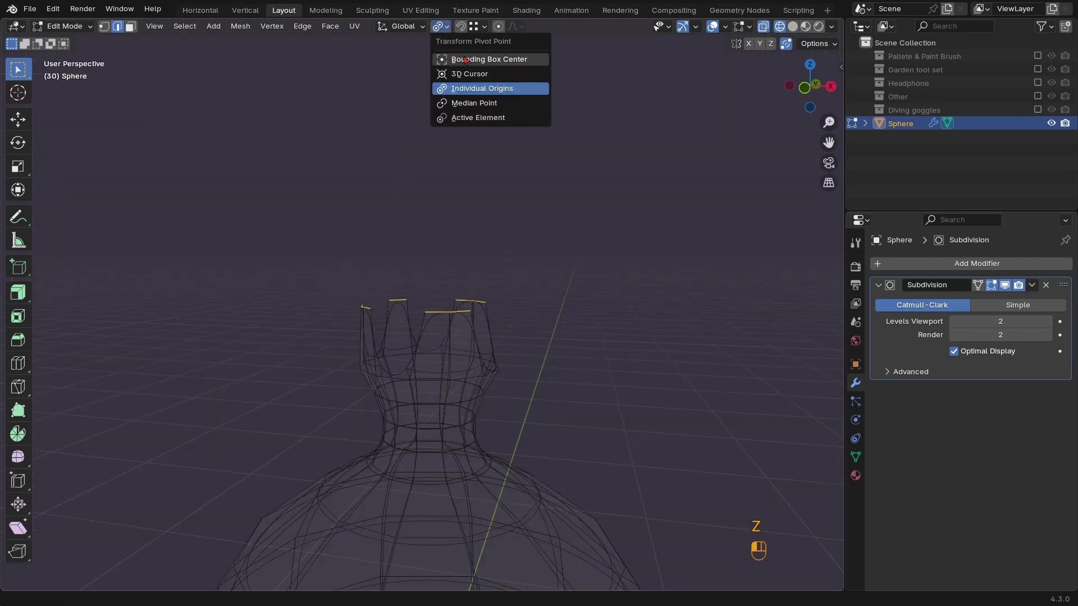
click(477, 52)
key(s)
click(646, 337)
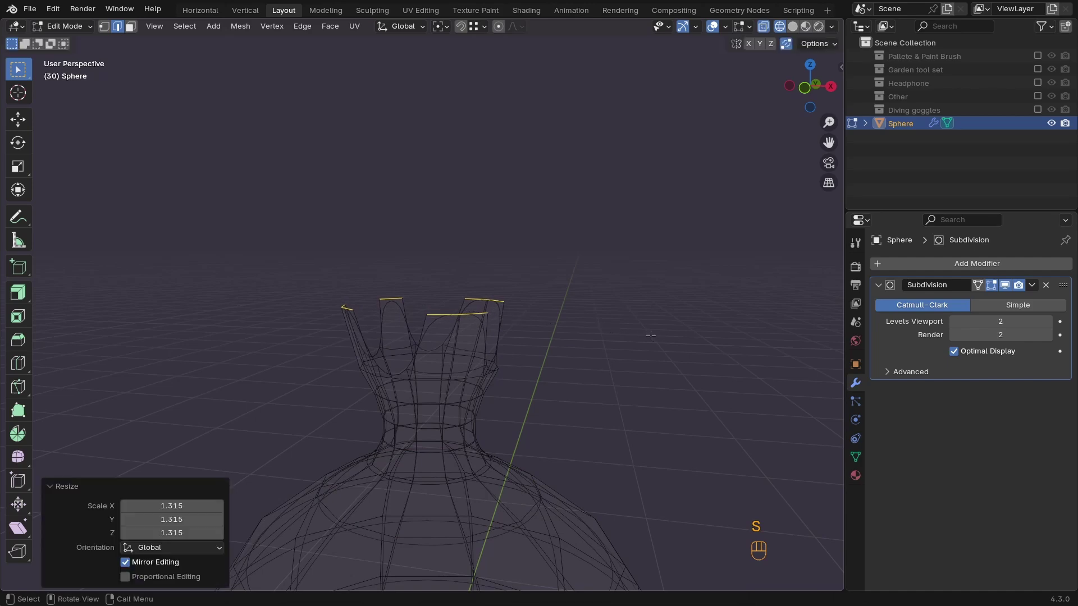
Raise the crown's tip edges about 0.138 m along Z and return to Object Mode in solid shading
key(g)
key(z)
click(649, 298)
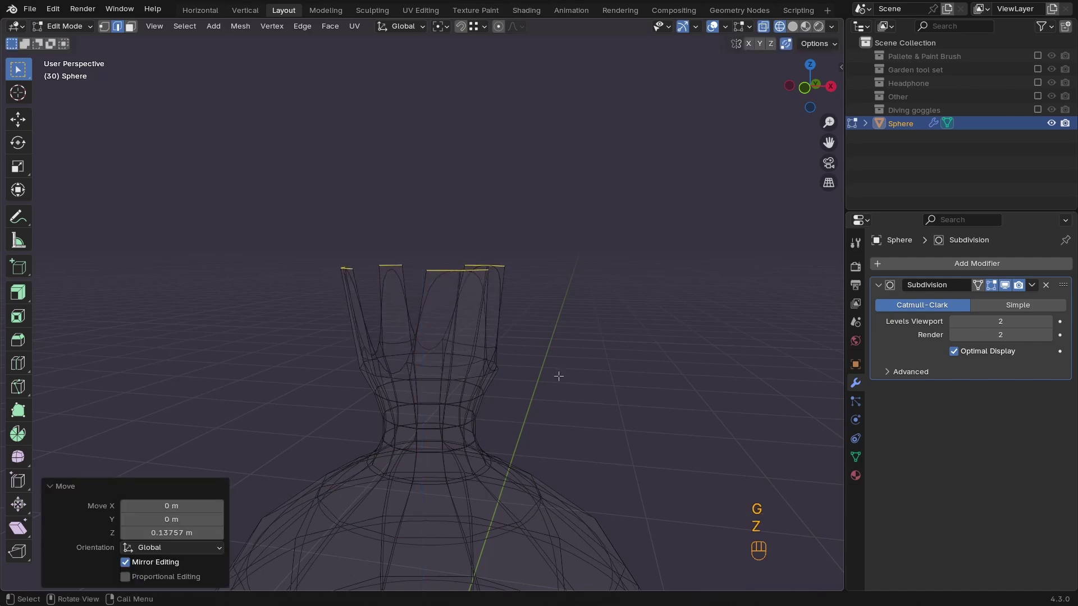
key(z)
key(Tab)
Add a Solidify modifier to the pomegranate, place it above the Subdivision modifier and set its thickness to 0.048 m
shift+middle_drag(455, 413, 447, 321)
click(967, 263)
mouse_move(967, 268)
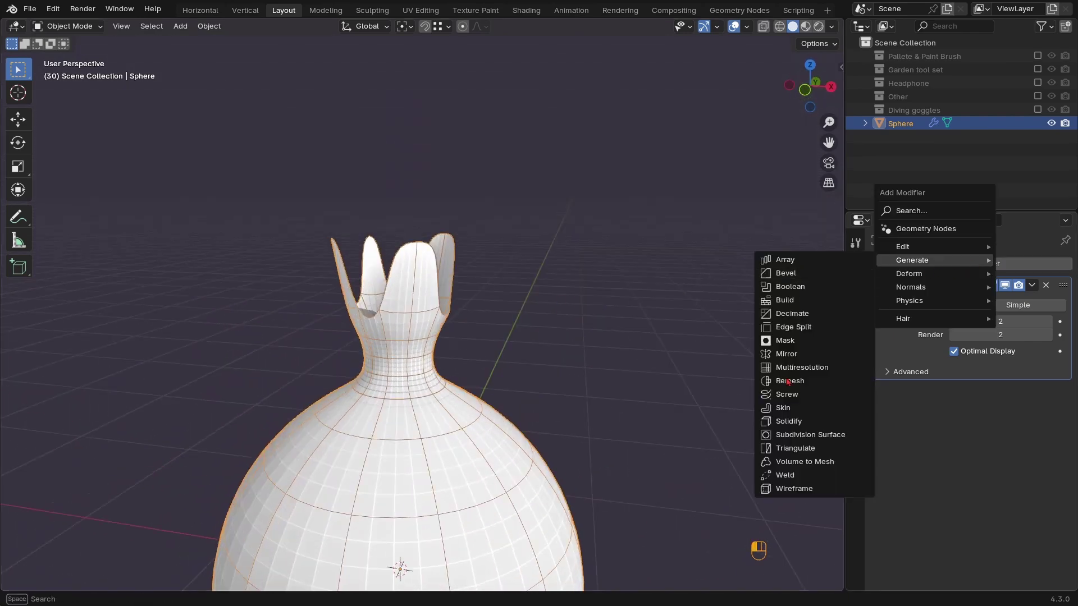
click(788, 421)
drag(1040, 406, 1038, 286)
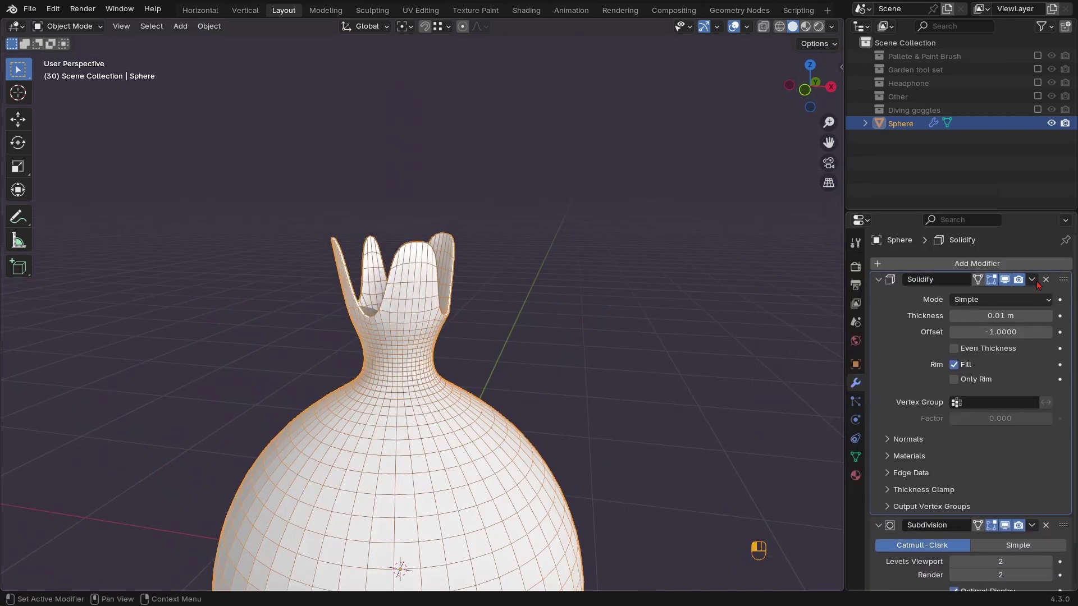
ctrl+middle_drag(387, 292, 433, 314)
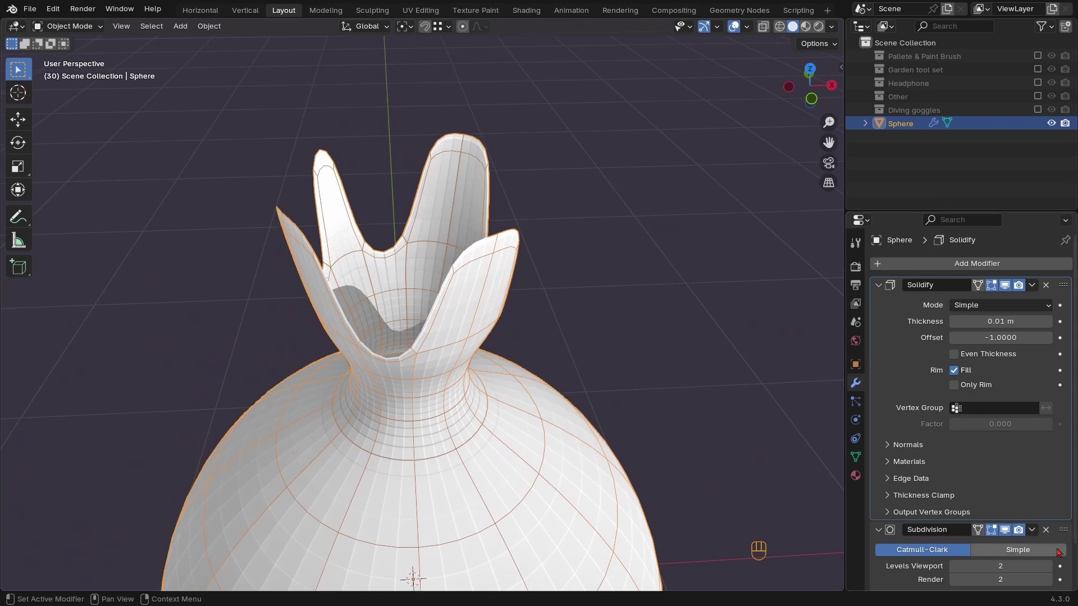
shift+drag(971, 321, 1015, 321)
scroll(440, 301, down, 3)
middle_drag(440, 301, 475, 258)
Snap the 3D cursor to the edge loop selected at the base of the pomegranate's neck and return to Object Mode
key(Tab)
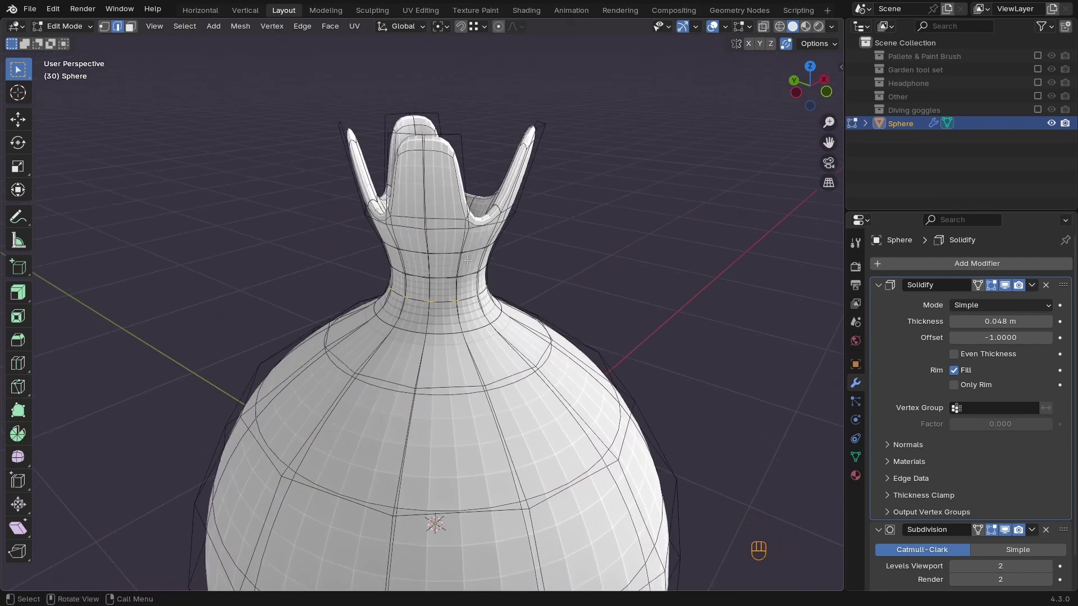
key(shift+s)
click(470, 398)
middle_drag(472, 269, 436, 319)
key(Tab)
Add a UV sphere at the 3D cursor inside the crown and scale it to 0.137
key(shift+a)
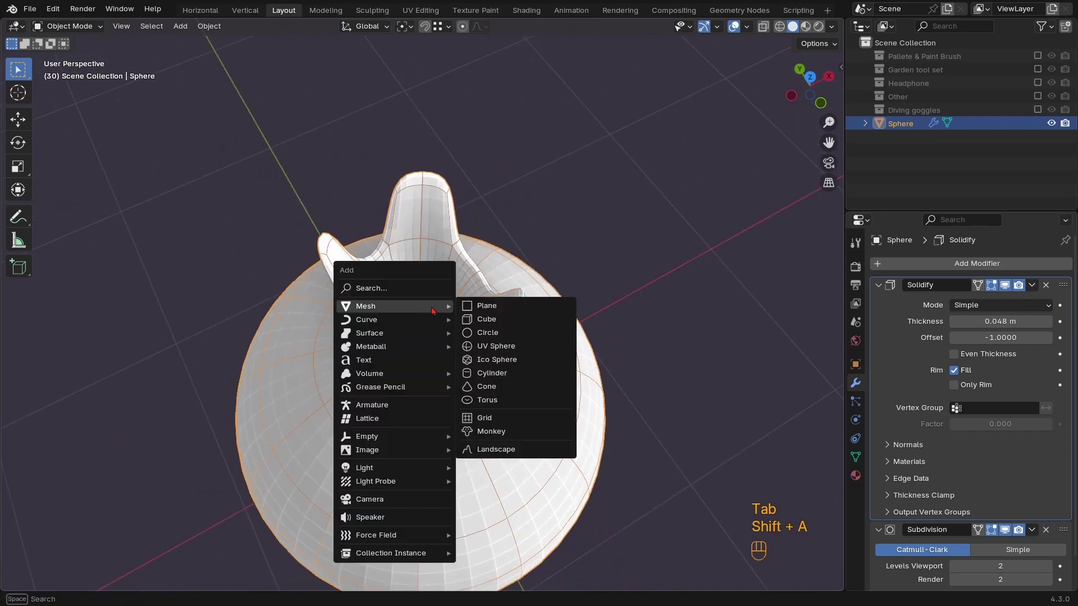
click(499, 350)
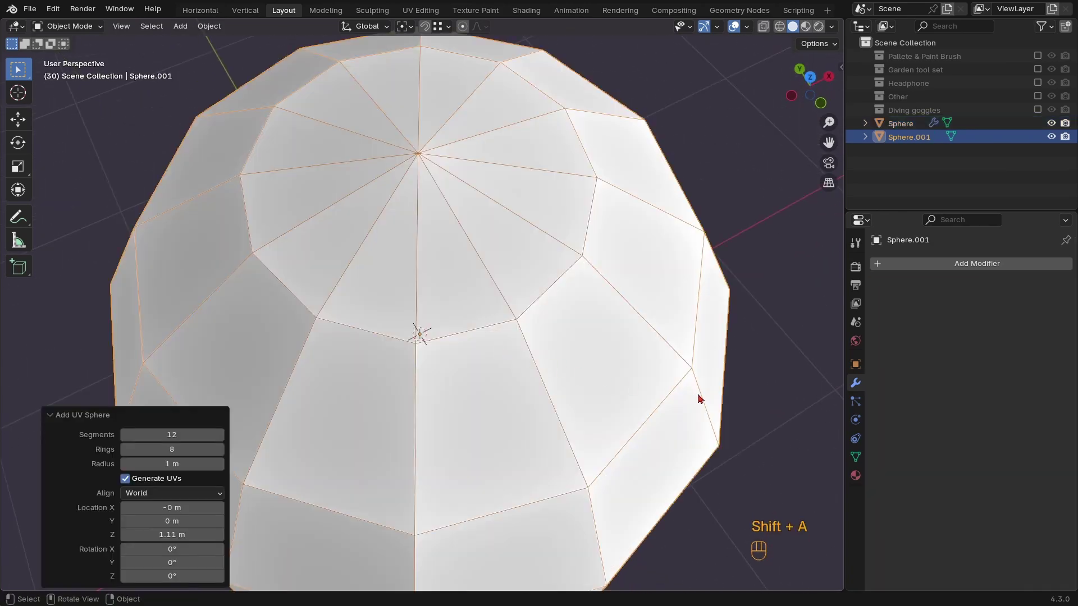
key(s)
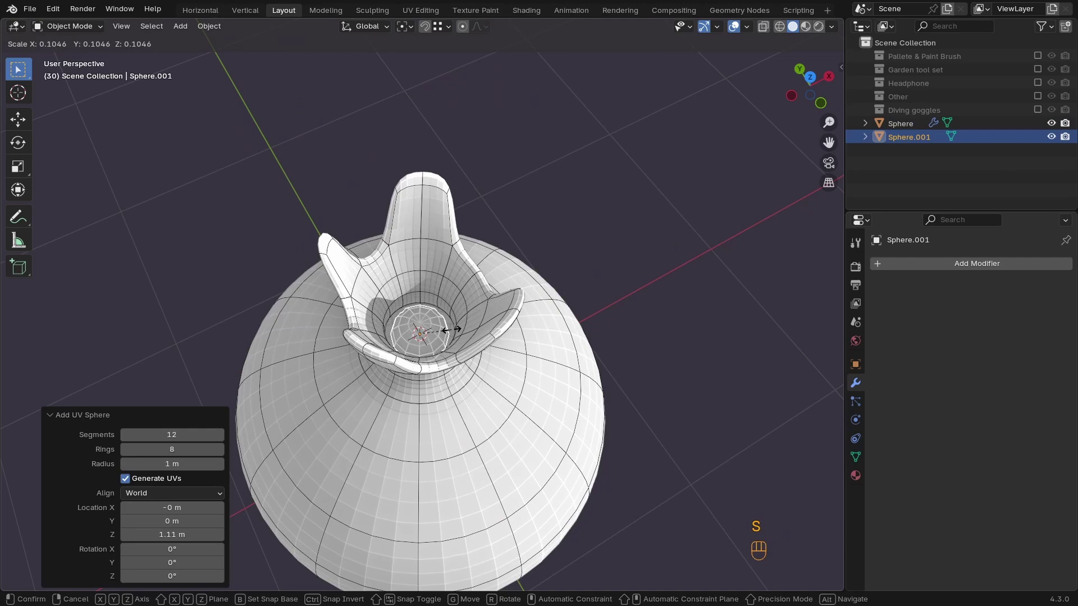
click(463, 336)
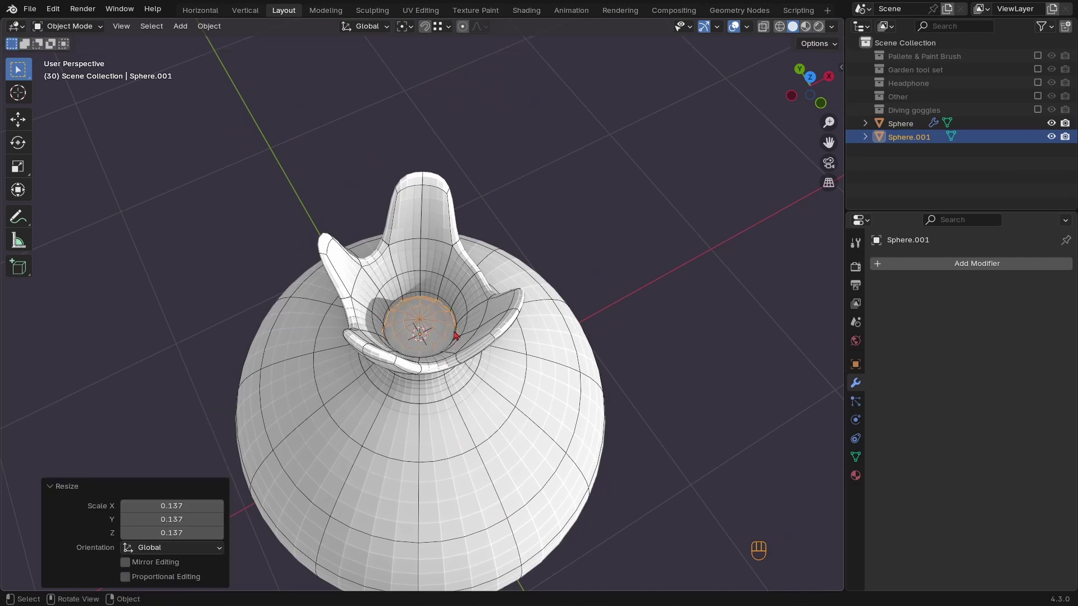
Try a level 1 subdivision on the small sphere and raise it along Z inside the neck, and delete the sphere
key(ctrl+1)
middle_drag(452, 333, 539, 471)
key(g)
key(z)
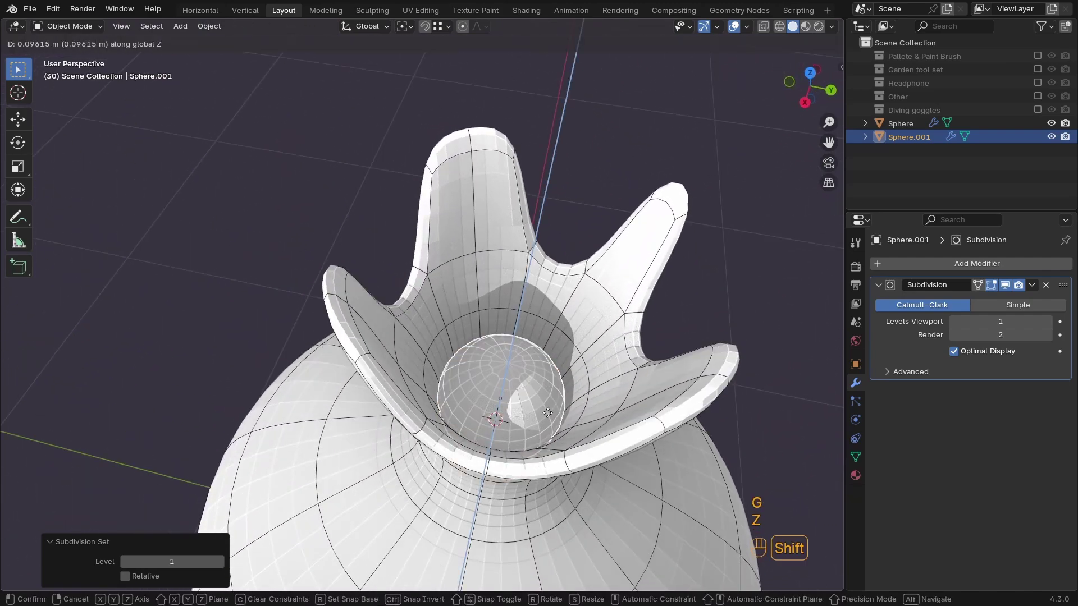
click(466, 431)
key(Delete)
Save the file
middle_drag(517, 402, 440, 372)
scroll(440, 373, down, 4)
key(ctrl+s)
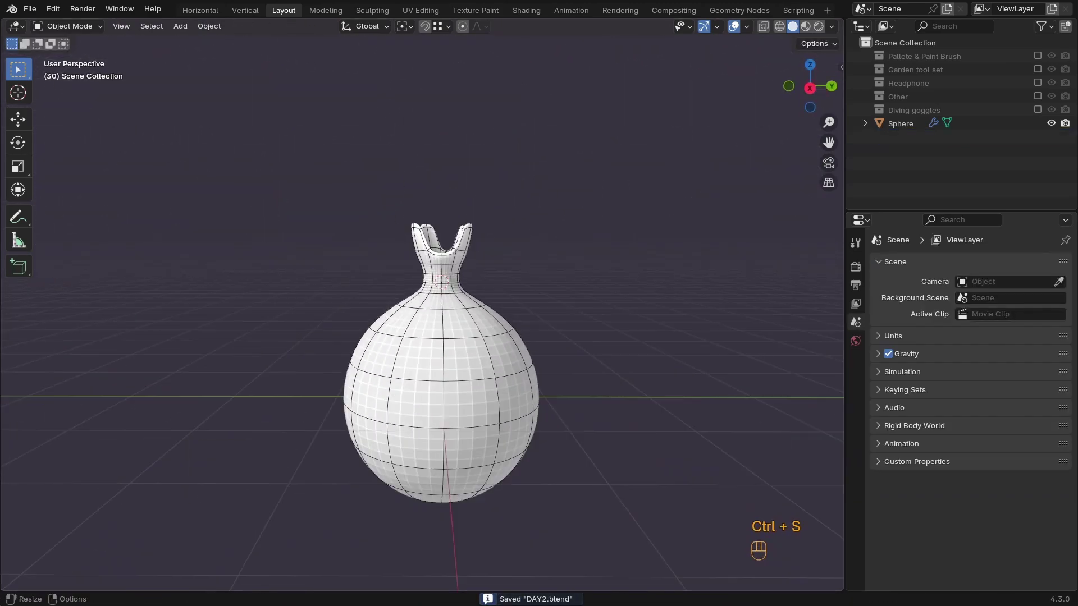
In front view wireframe Edit Mode, select the pomegranate's equator edge loop and scale it outward
key(KP_1)
click(460, 296)
middle_drag(460, 296, 497, 352)
key(KP_1)
key(Tab)
key(z)
drag(325, 359, 539, 384)
key(s)
click(584, 375)
Scale the edge loops directly above and below the equator outward and return to Object Mode in solid shading
drag(329, 333, 534, 354)
shift+drag(329, 389, 532, 410)
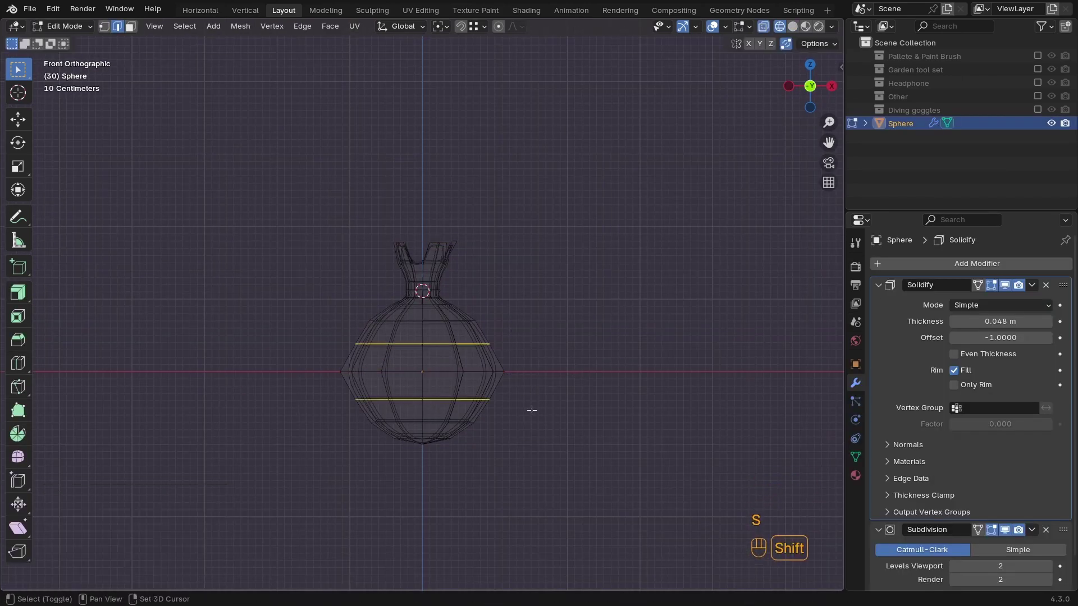
key(s)
key(Tab)
key(z)
click(675, 408)
Round out the body by scaling the edge loops near its shoulder and underside outward, and return to Object Mode
key(Tab)
alt+click(459, 371)
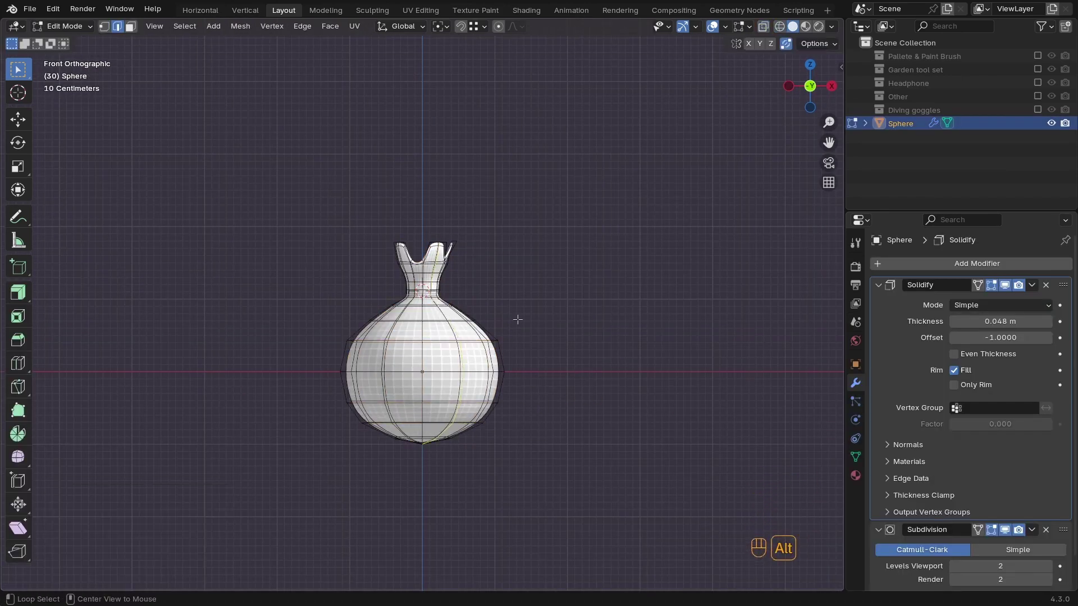
key(s)
key(s)
key(Tab)
key(z)
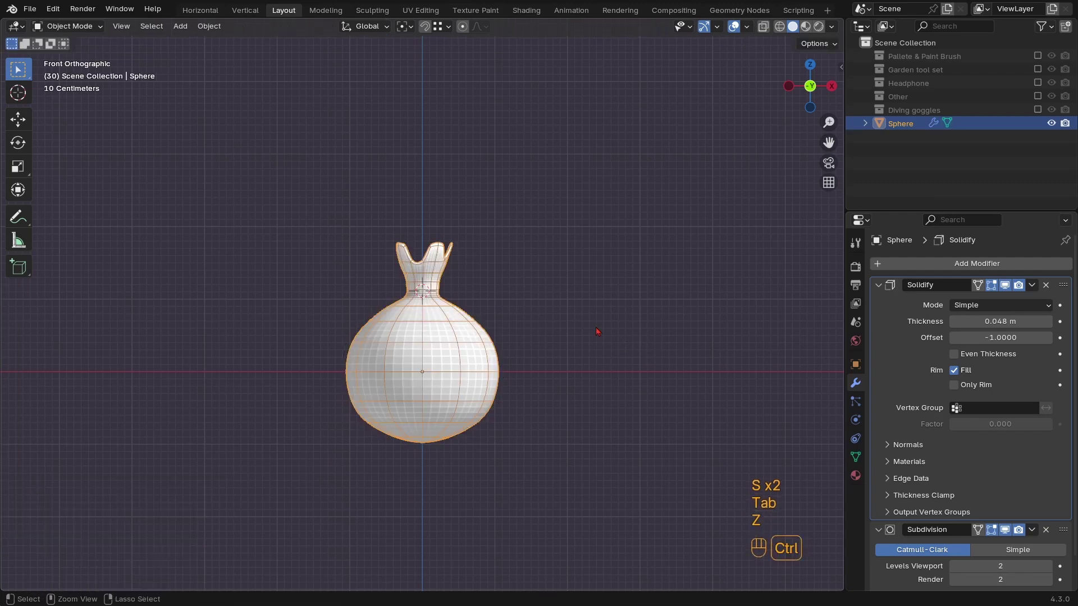
middle_drag(667, 354, 494, 317)
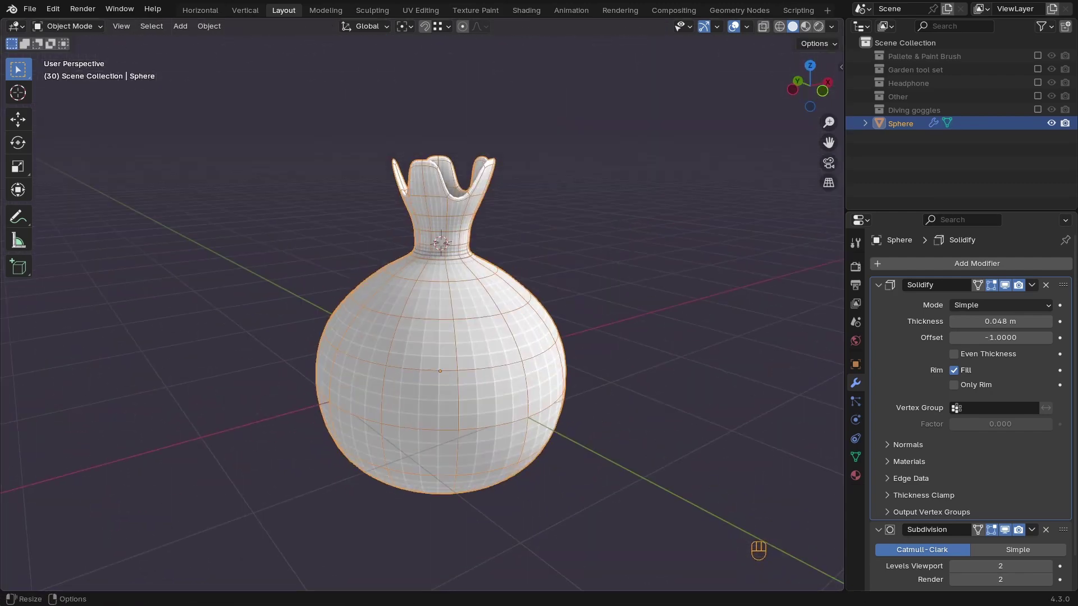
scroll(450, 330, up, 3)
key(Tab)
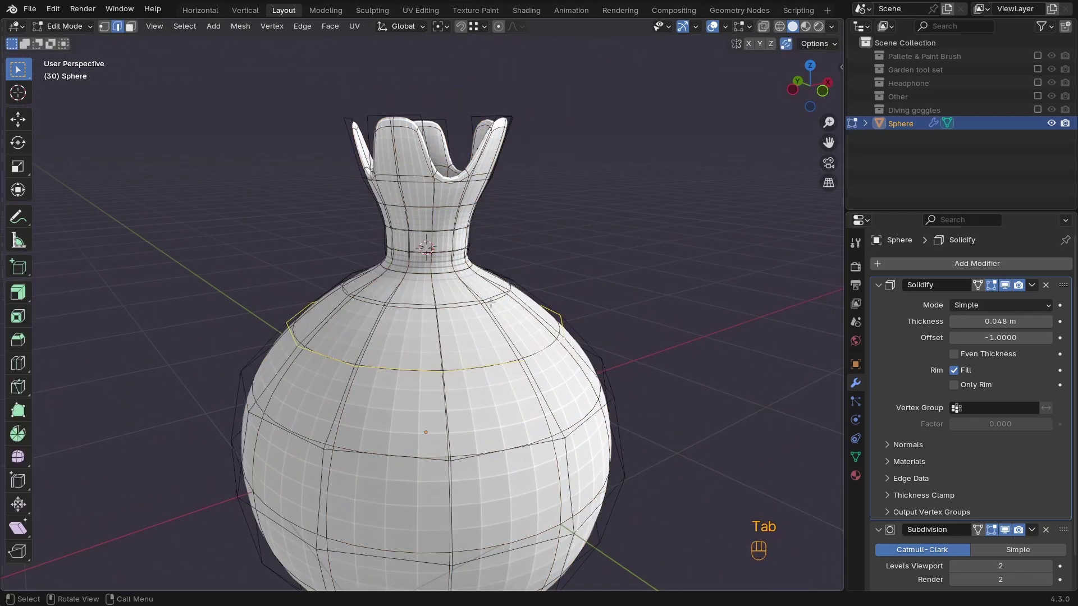
scroll(460, 343, down, 3)
key(Tab)
Add a 2 m plane at the 3D cursor and isolate it in local view from the top
key(shift+a)
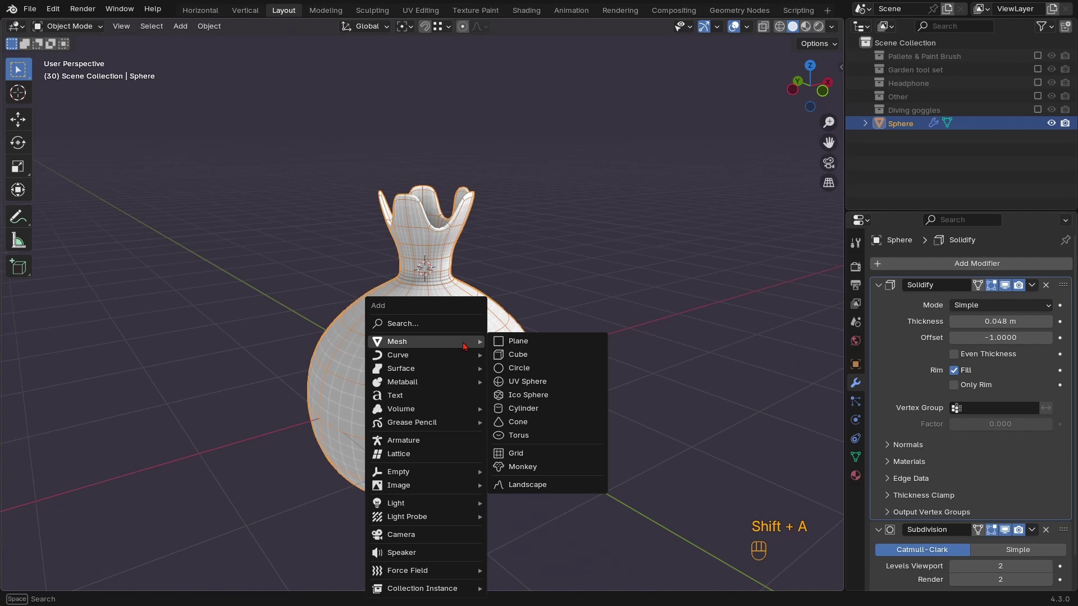
click(525, 342)
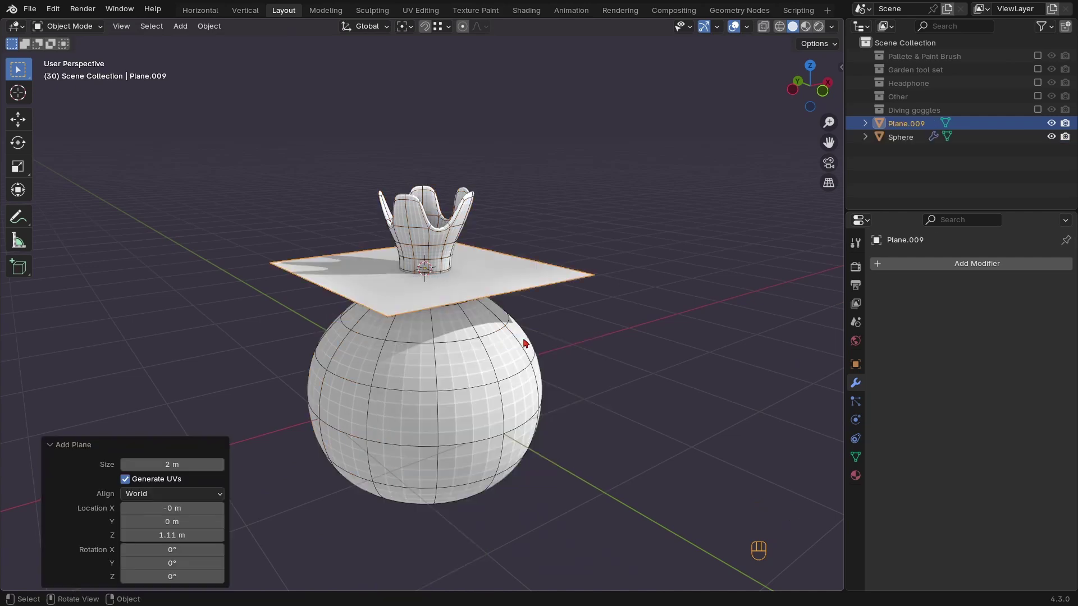
key(KP_Divide)
key(KP_7)
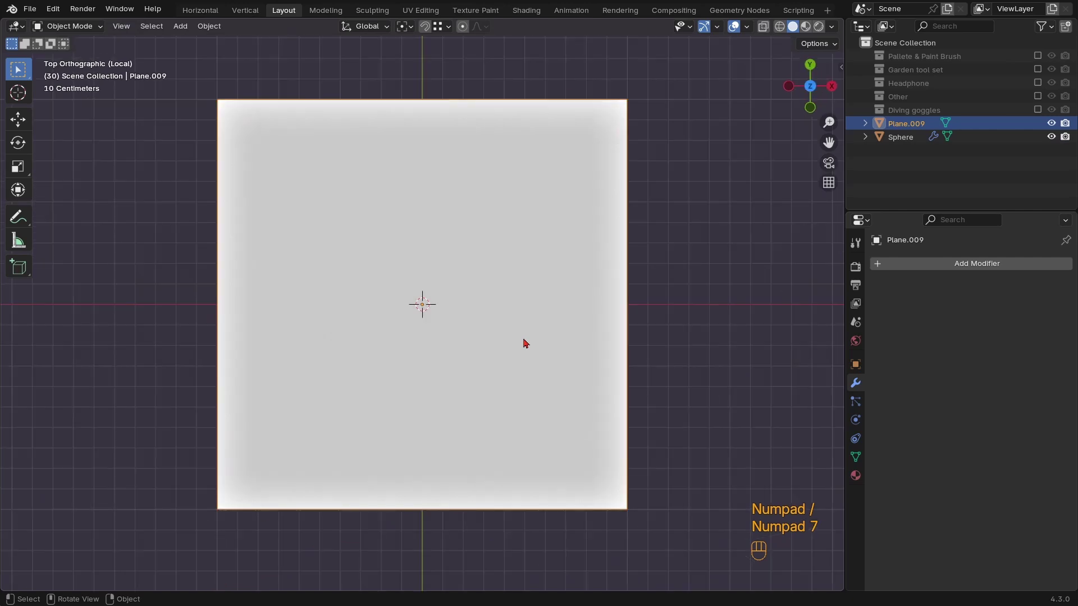
ctrl+middle_drag(525, 342, 505, 362)
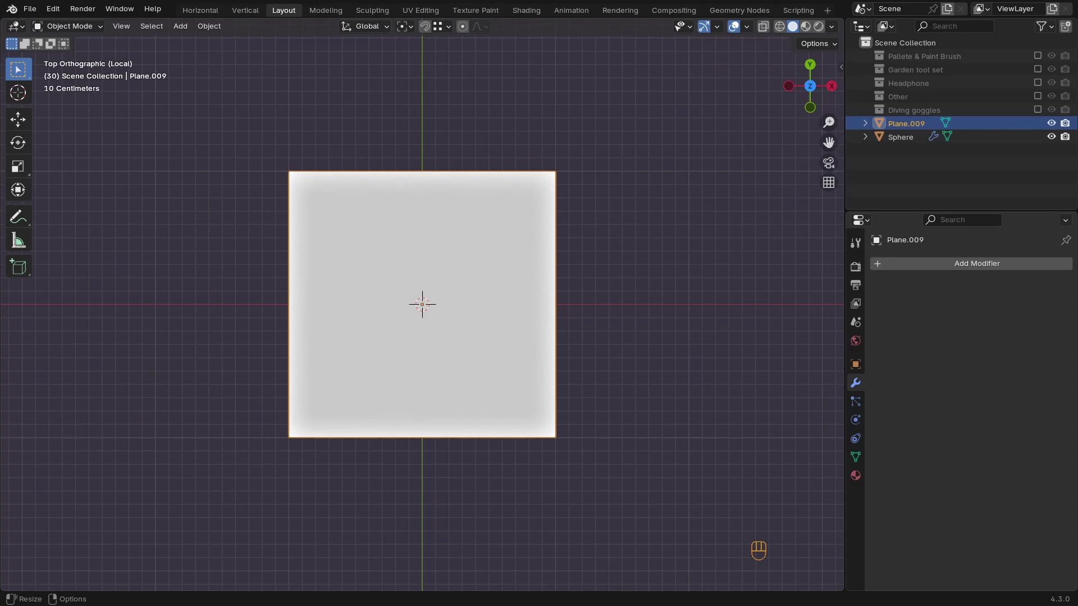
ctrl+middle_drag(544, 412, 476, 343)
Subdivide the plane with one cut in Edit Mode and narrow it along X to about 0.75
key(Tab)
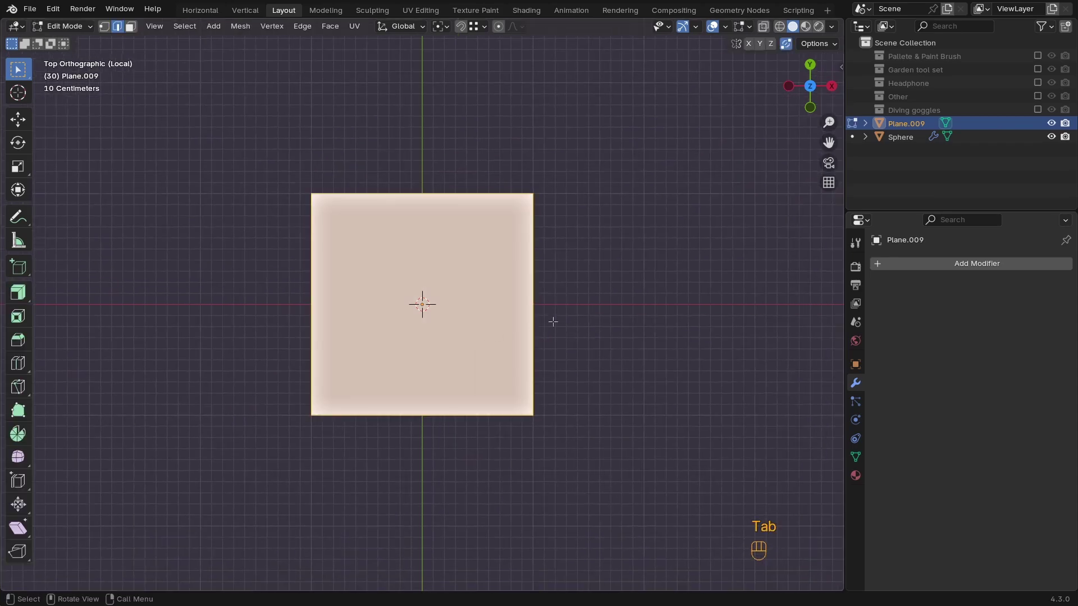
right_click(438, 303)
click(434, 201)
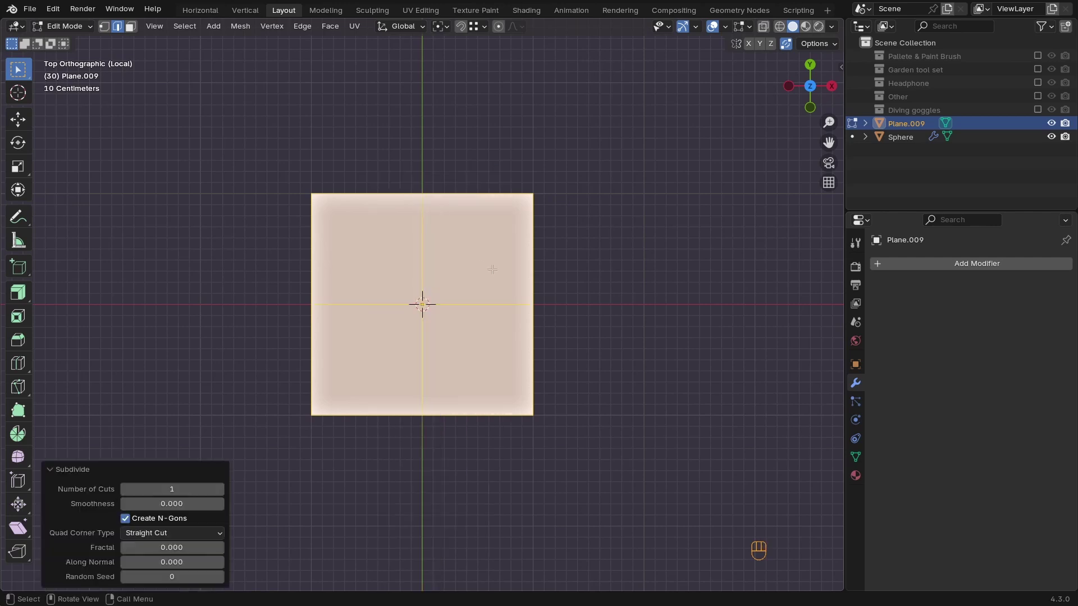
key(s)
key(x)
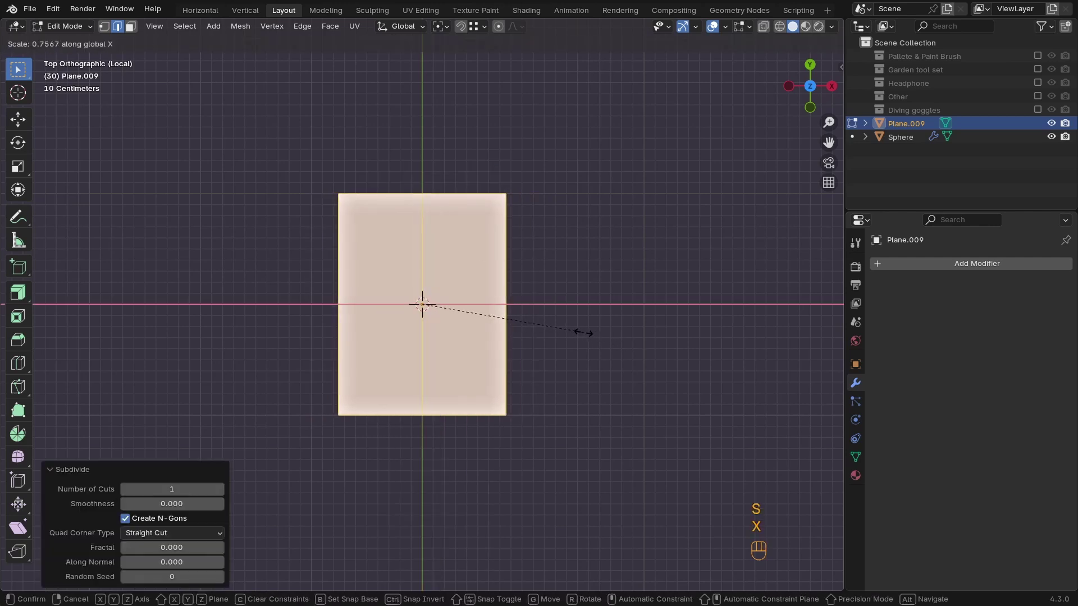
click(585, 332)
key(2)
alt+click(483, 303)
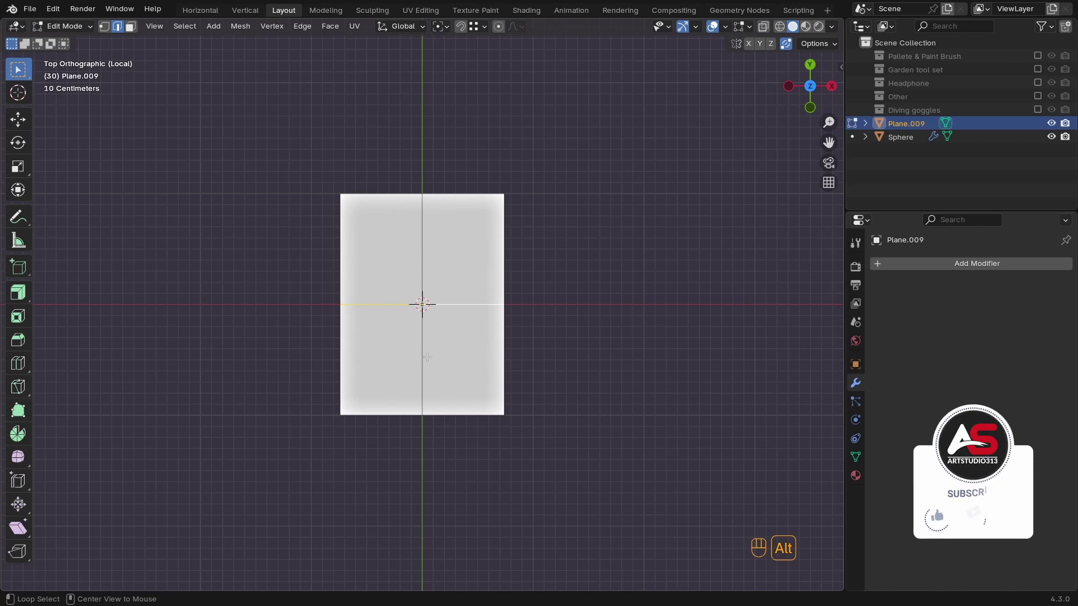
key(alt+z)
key(ctrl+z)
key(ctrl+z)
key(ctrl+z)
key(ctrl+z)
key(ctrl+z)
key(ctrl+z)
key(ctrl+z)
key(ctrl+shift+z)
Select the plane's two upper corner vertices and scale them toward each other to about a third of their spacing
key(1)
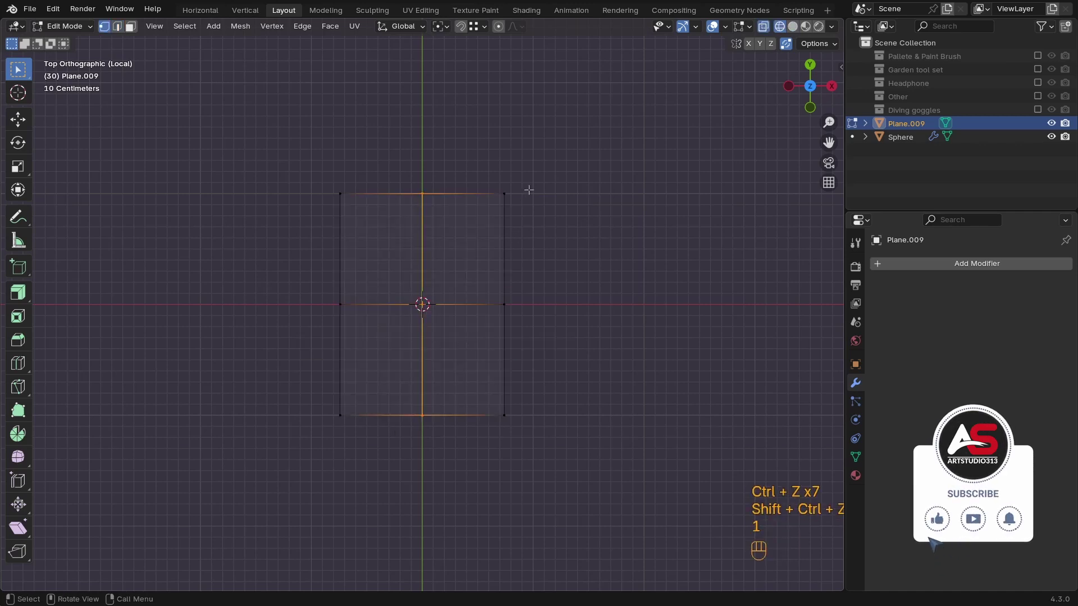
drag(534, 163, 462, 221)
shift+drag(364, 163, 308, 213)
key(s)
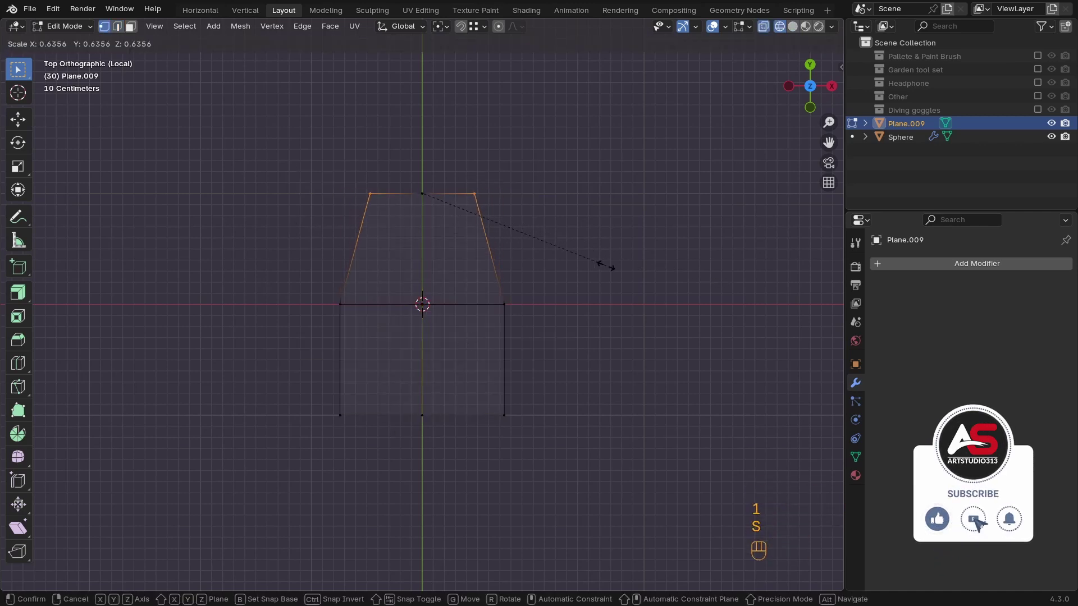
click(500, 234)
Move the upper middle vertex about 0.43 m along Y to form the leaf's pointed tip
drag(393, 172, 432, 225)
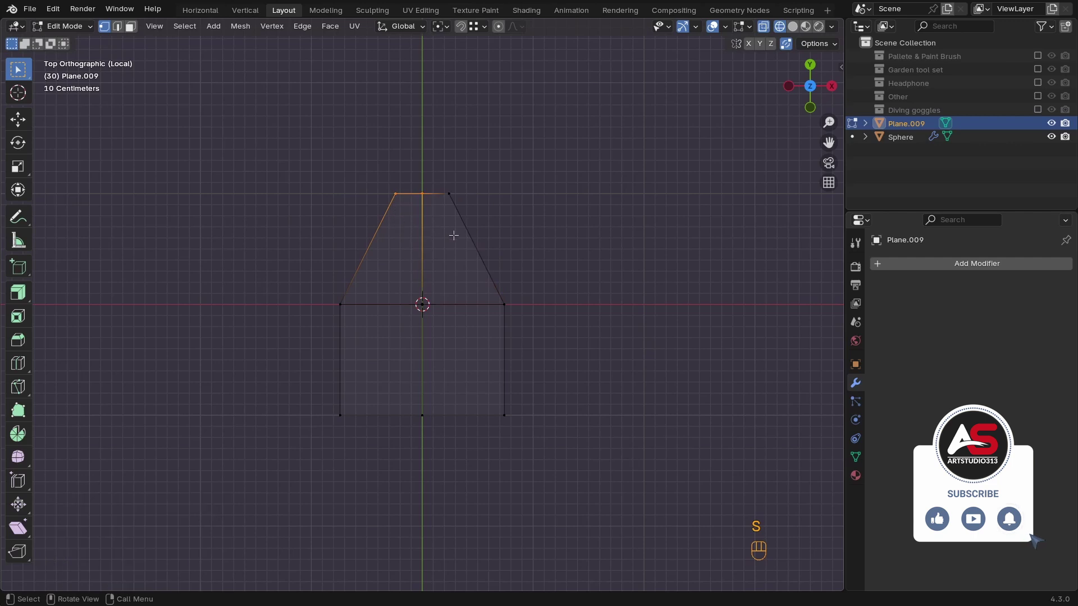
drag(436, 161, 401, 235)
key(g)
key(y)
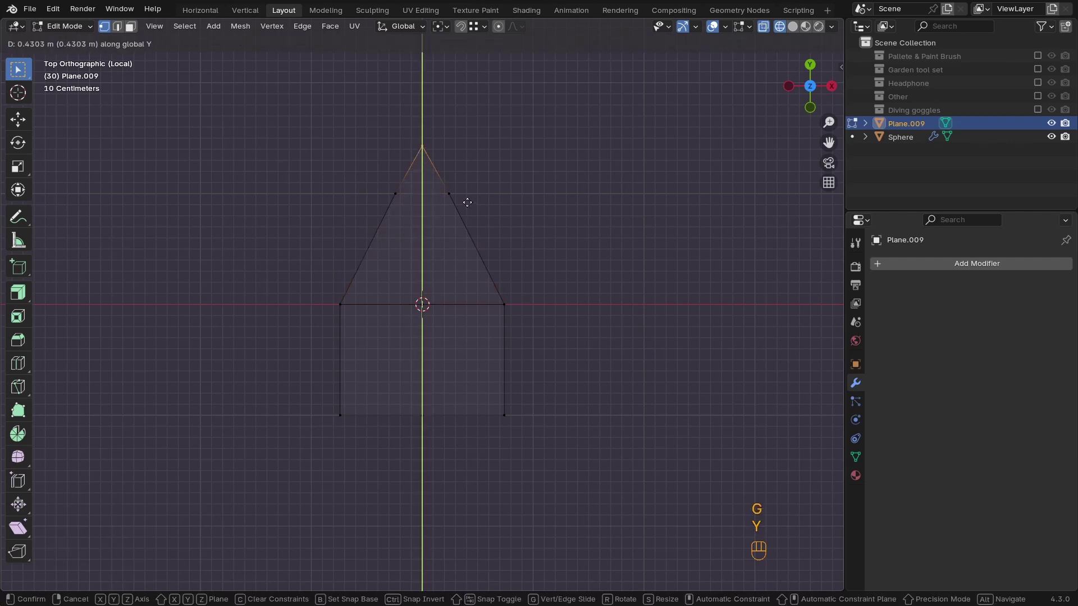
click(467, 202)
Move the plane's lower row of vertices about 0.4 m in the negative Y direction
drag(547, 394, 353, 442)
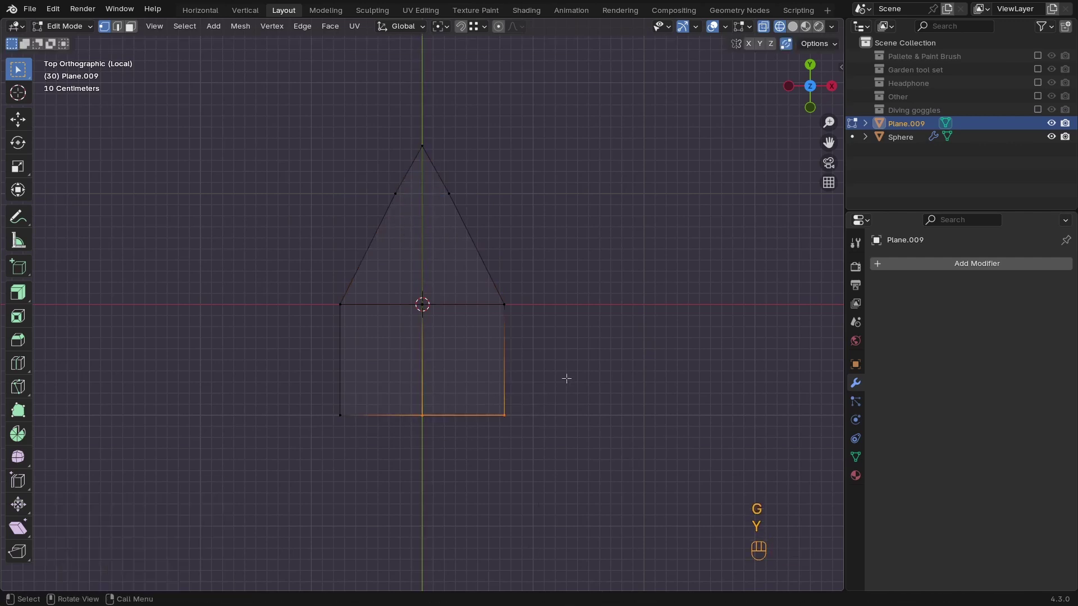
drag(551, 387, 181, 466)
key(g)
key(y)
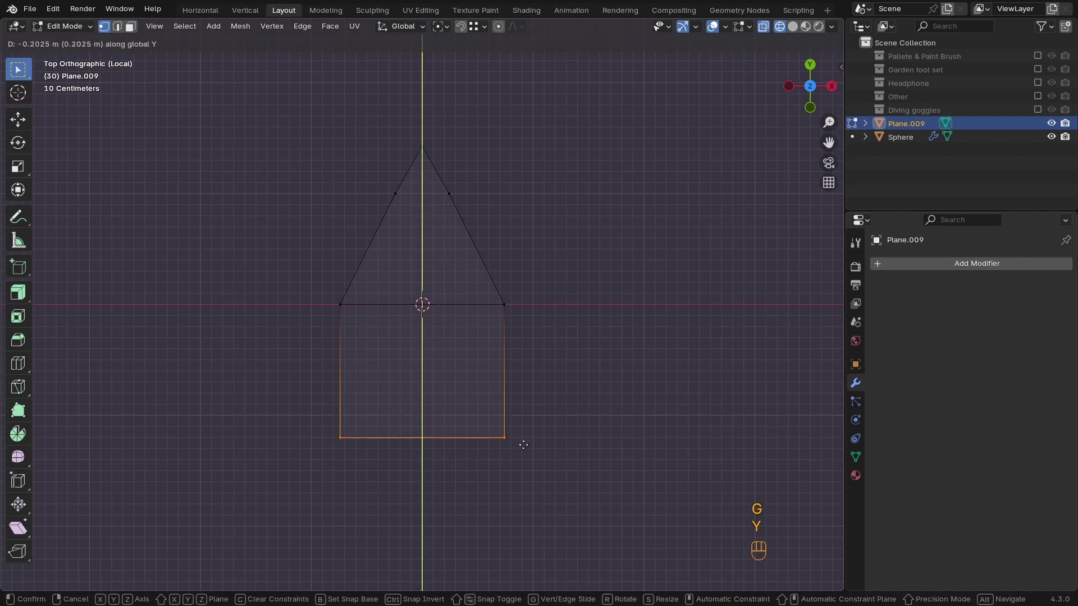
click(510, 459)
Move the lower middle vertex about 0.77 m in negative Y and scale the two lower corner vertices to 0.795
drag(433, 436, 367, 506)
key(g)
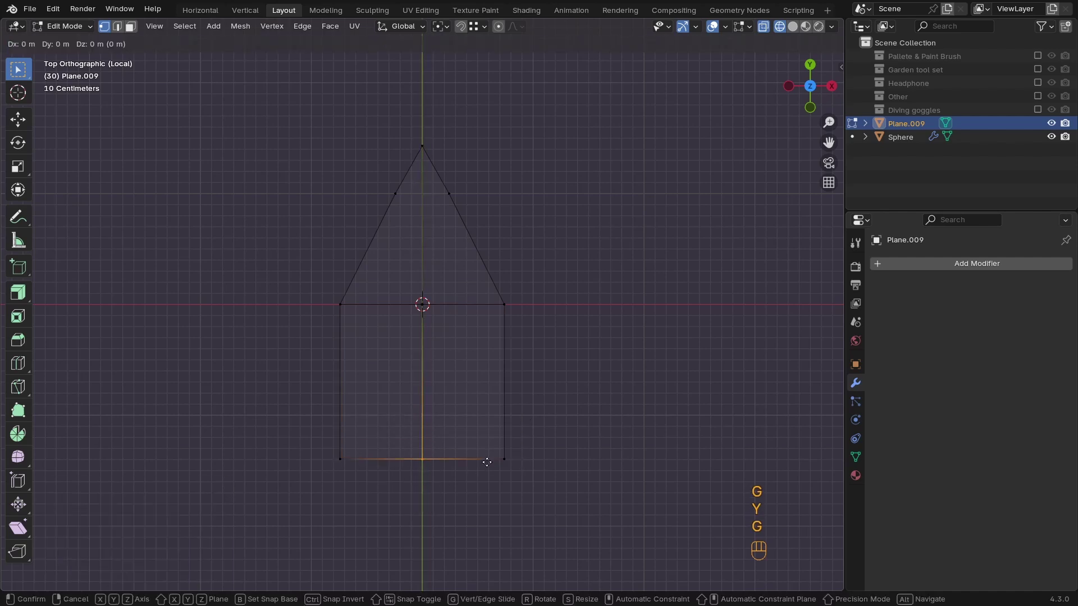
key(y)
click(499, 548)
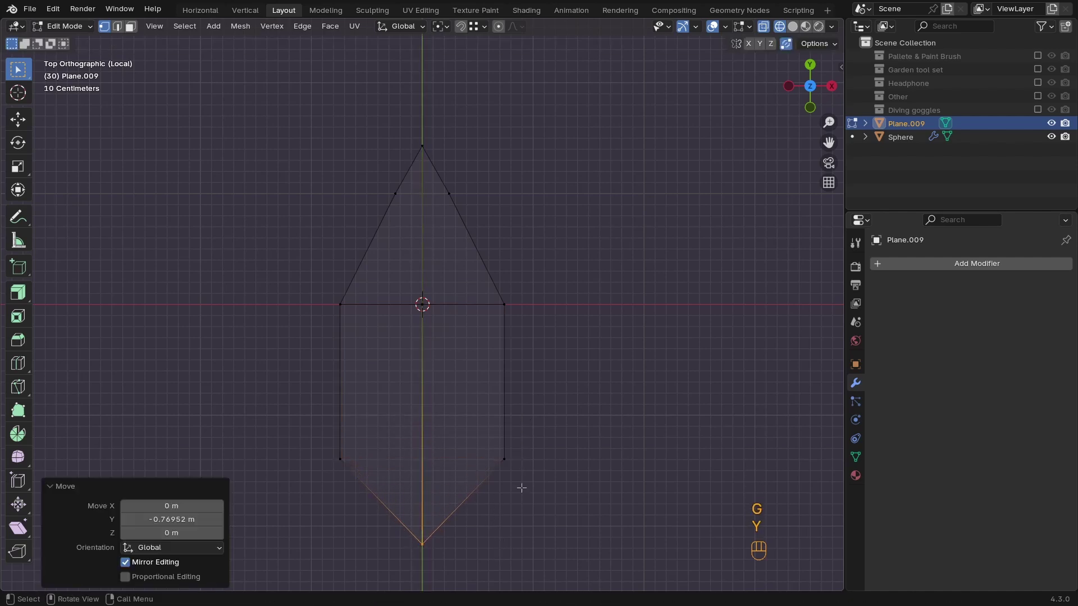
drag(536, 443, 320, 479)
key(s)
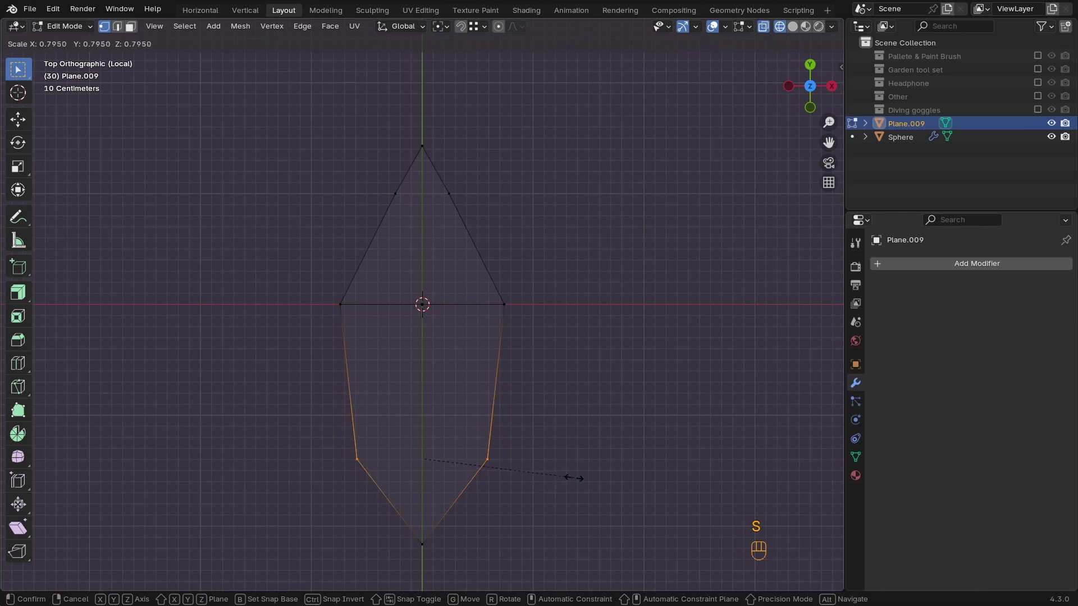
click(574, 478)
Add a centred lengthwise loop cut to each half of the leaf-shaped plane
key(ctrl+r)
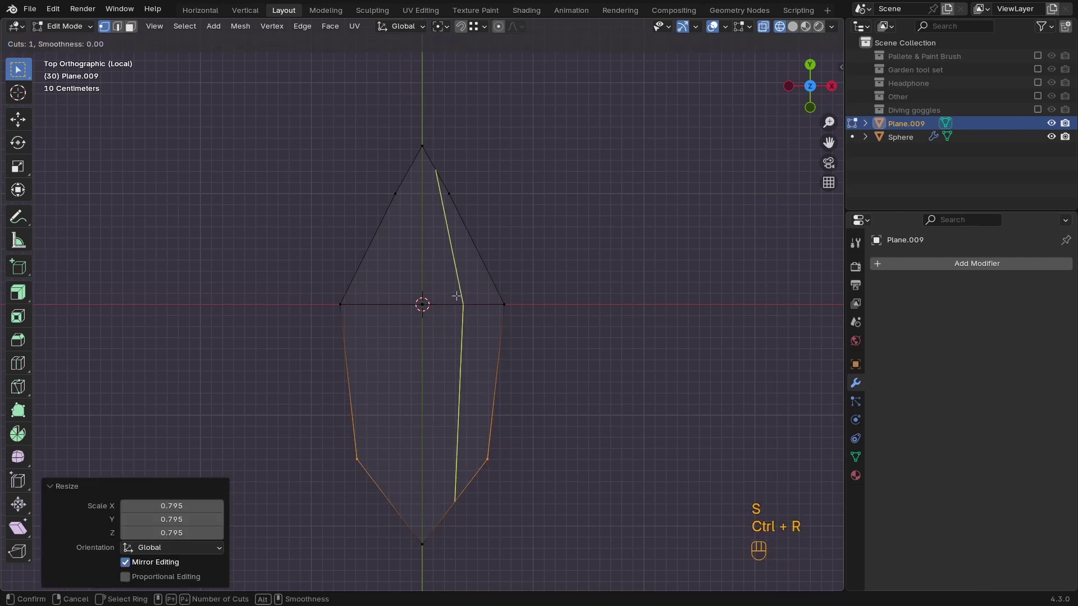
click(458, 314)
right_click(457, 314)
key(ctrl+r)
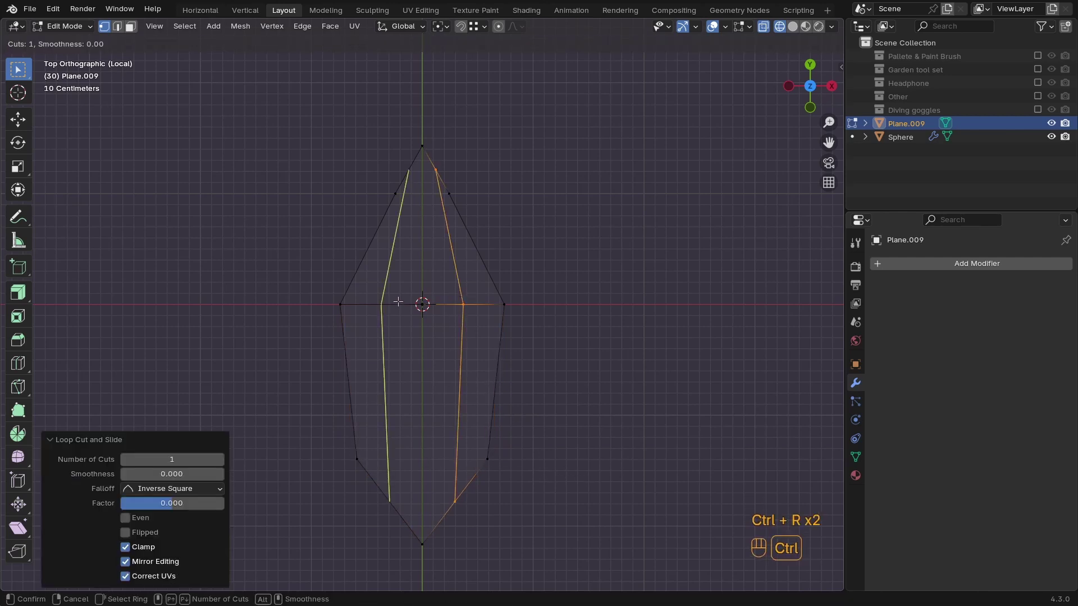
click(397, 304)
right_click(396, 303)
Move the leaf's lengthwise centre edge loop about 0.12 m in negative Z with smooth proportional editing enabled
middle_drag(464, 346, 562, 336)
key(ctrl+r)
click(561, 337)
key(g)
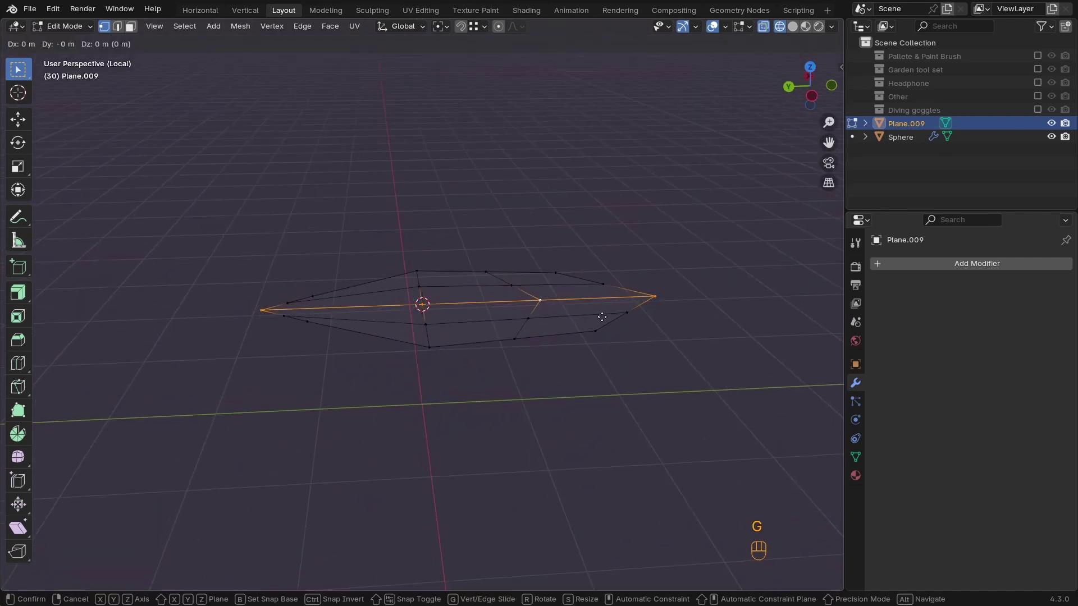
right_click(601, 174)
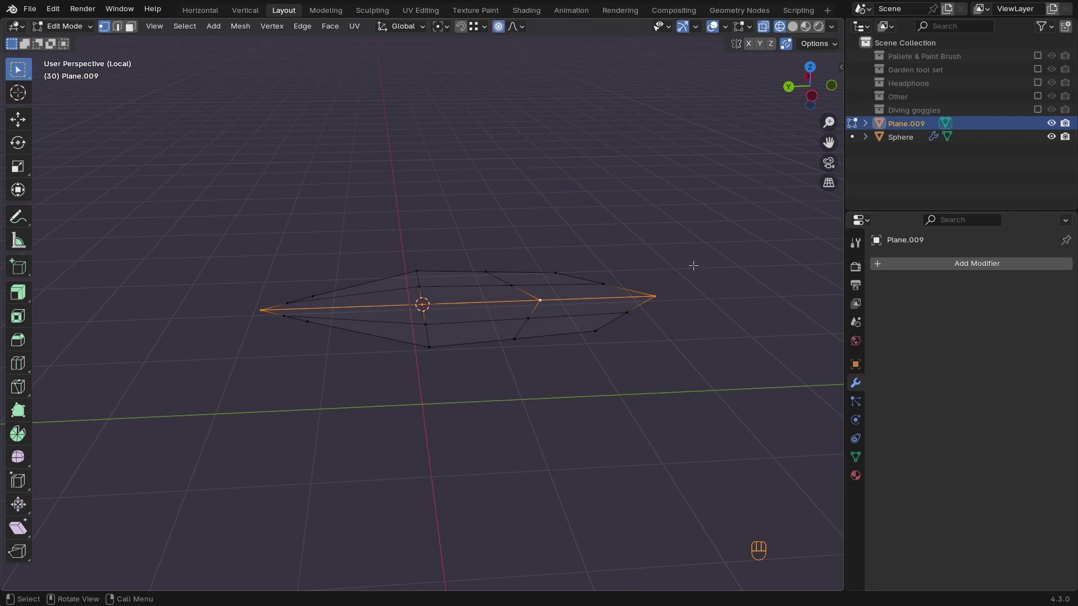
key(g)
key(z)
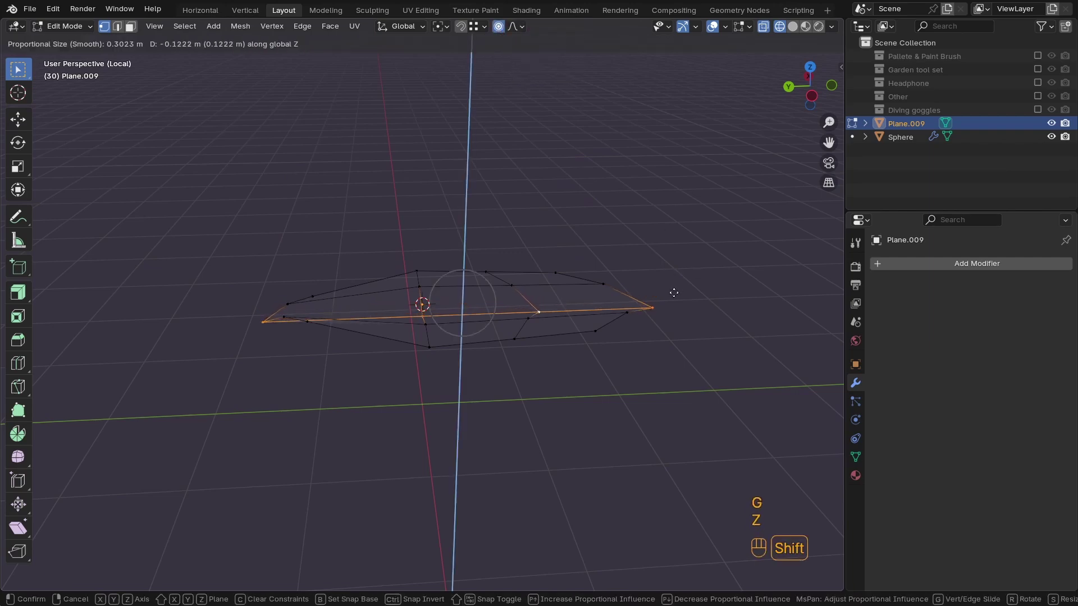
click(671, 294)
Raise the leaf's two outer side edge loops about 0.06 m along Z with proportional editing
mouse_move(671, 294)
middle_down()
mouse_move(659, 369)
mouse_move(591, 349)
mouse_move(572, 263)
middle_up()
key(z)
alt+click(539, 292)
alt+shift+click(521, 326)
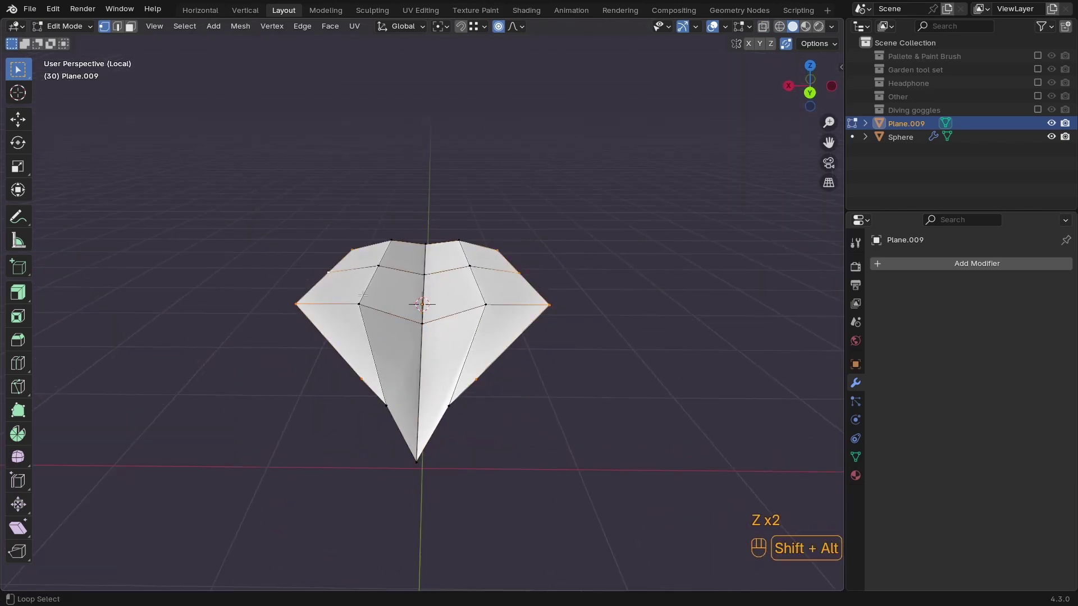
key(g)
key(z)
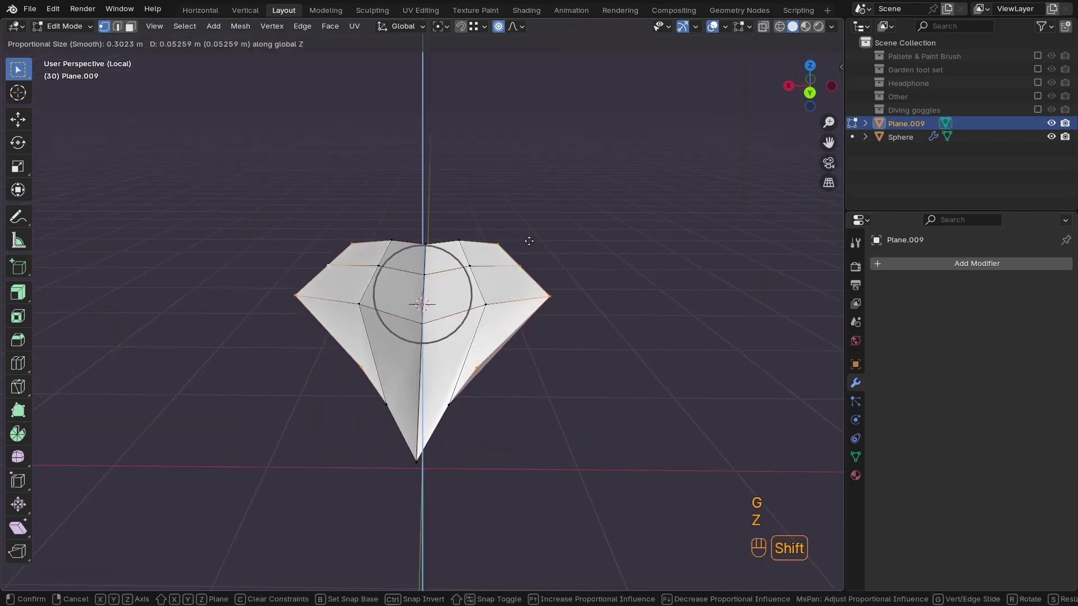
click(524, 284)
Slide the two outer side vertices near the leaf's upper tip along their edges toward the widest row by a factor of about 0.32
middle_drag(525, 283, 553, 414)
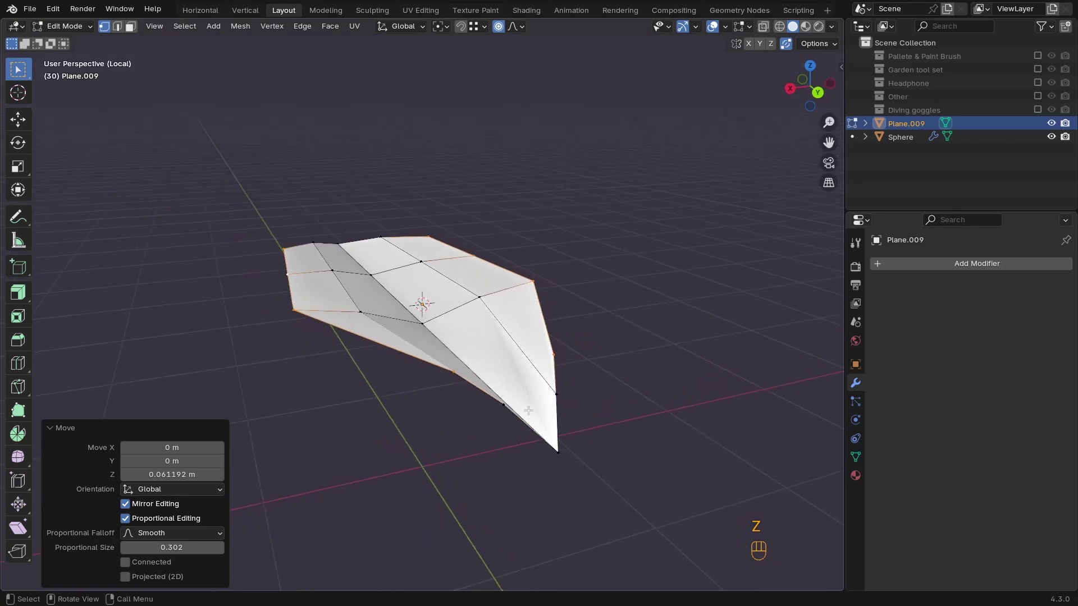
key(KP_7)
key(z)
shift+middle_drag(387, 231, 382, 304)
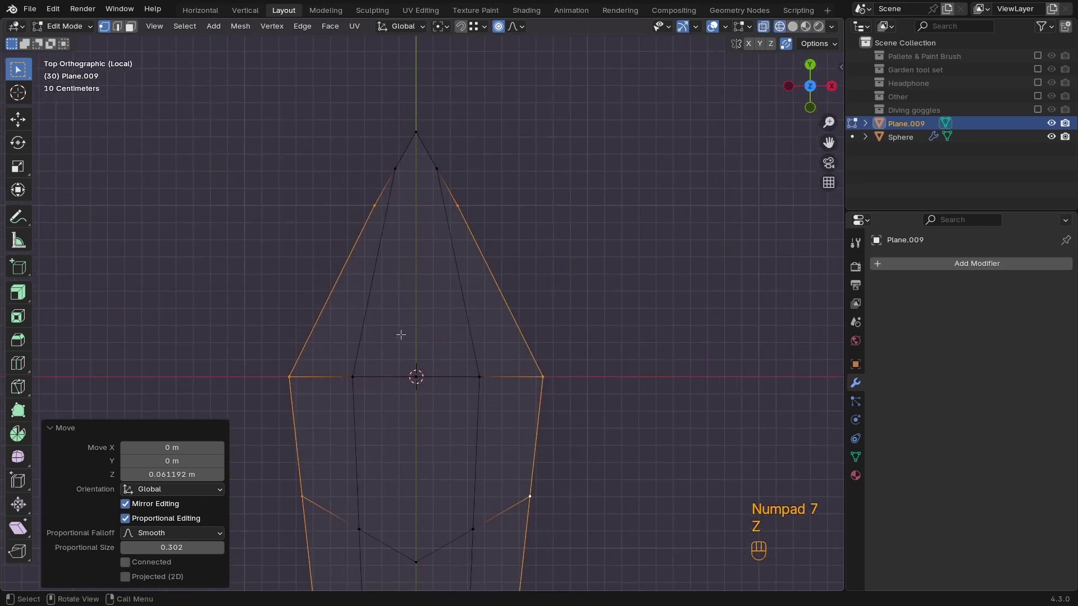
scroll(433, 281, up, 1)
shift+middle_drag(431, 276, 436, 311)
key(2)
key(1)
drag(500, 214, 353, 260)
key(g)
key(g)
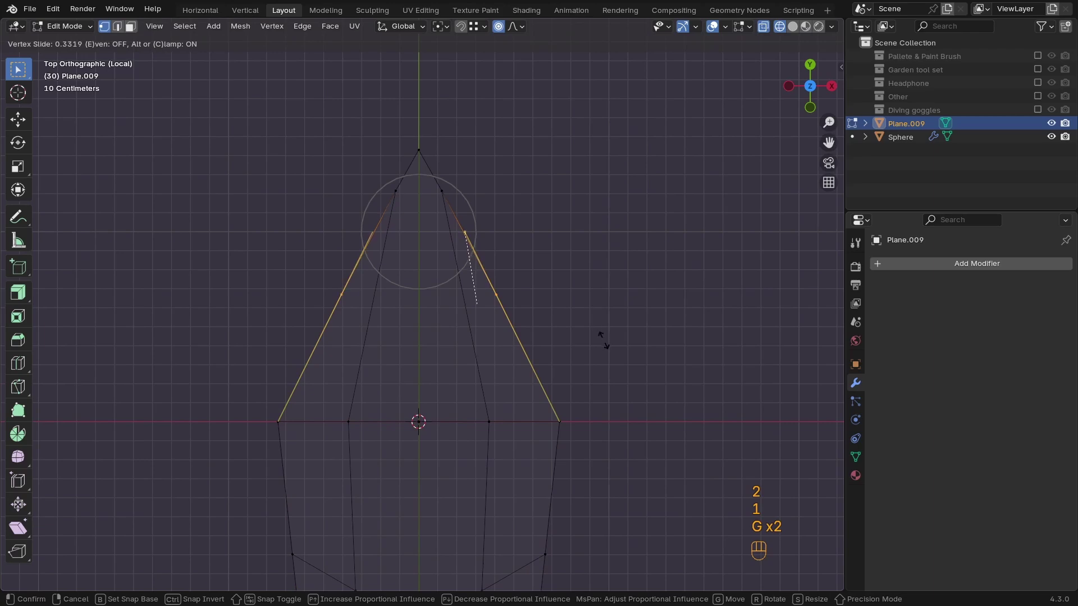
click(597, 343)
Lower the two vertices flanking the leaf's pointed tip about 0.1 m along Z
middle_drag(599, 339, 421, 270)
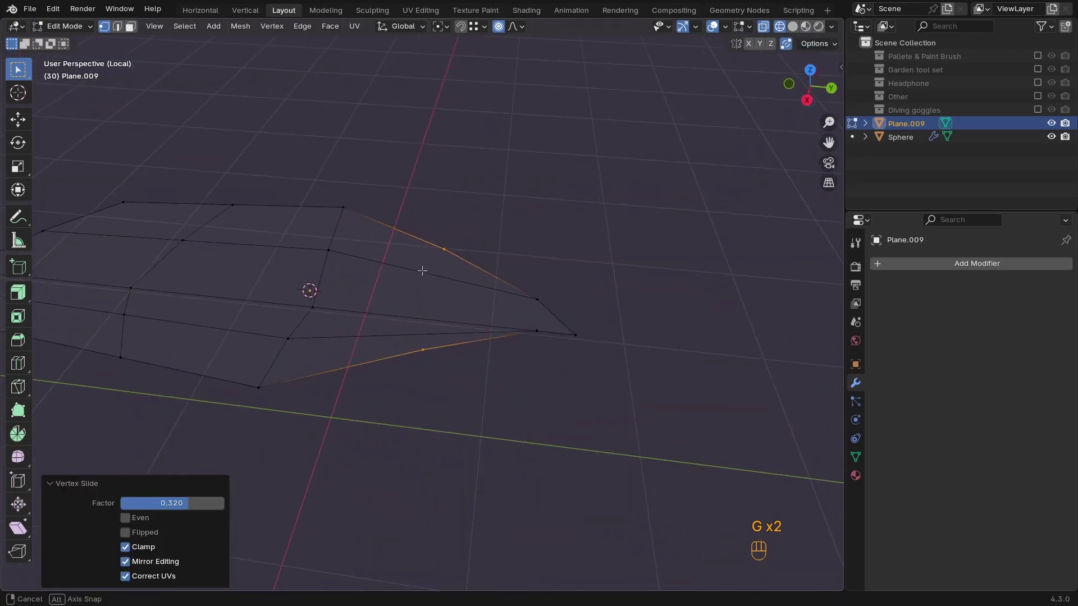
key(z)
click(538, 379)
middle_drag(539, 380, 498, 361)
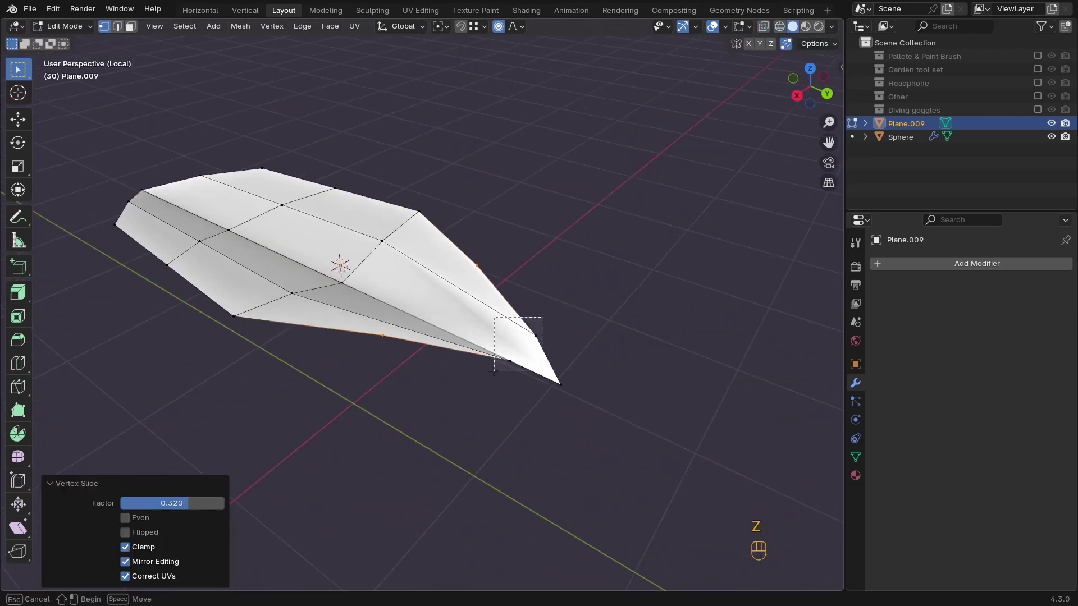
click(507, 366)
key(g)
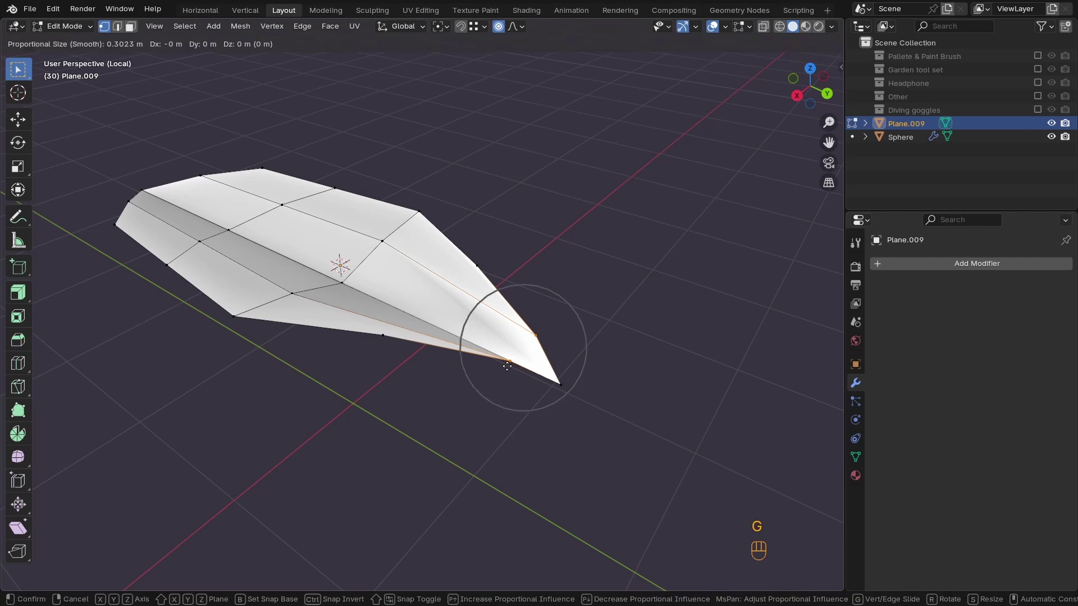
key(z)
shift+click(388, 508)
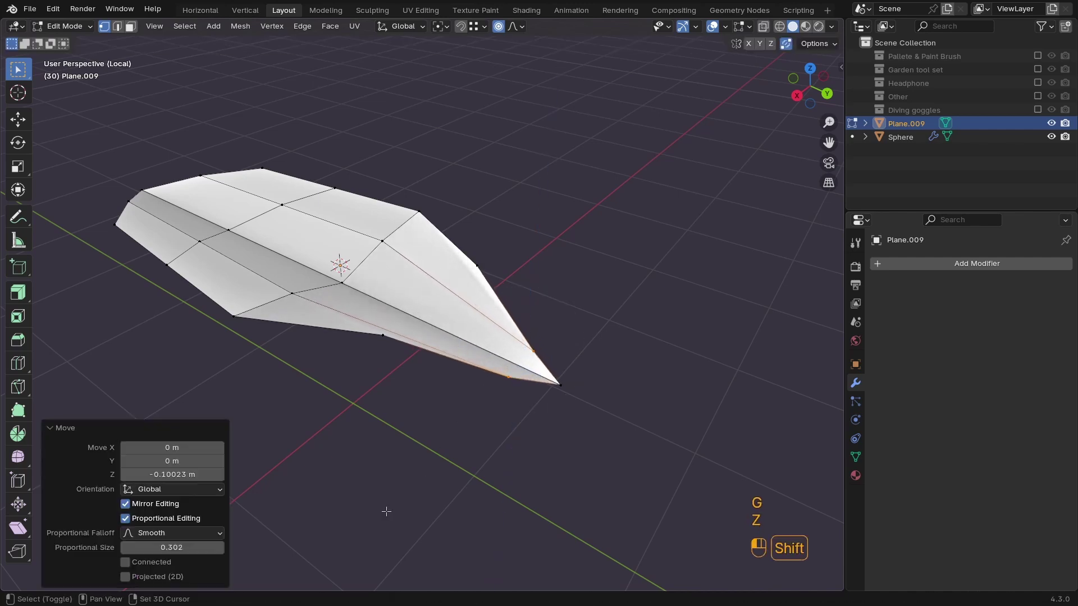
Lower the two outer side vertices behind the leaf's tip about 0.09 m along Z
click(479, 267)
shift+click(384, 337)
key(g)
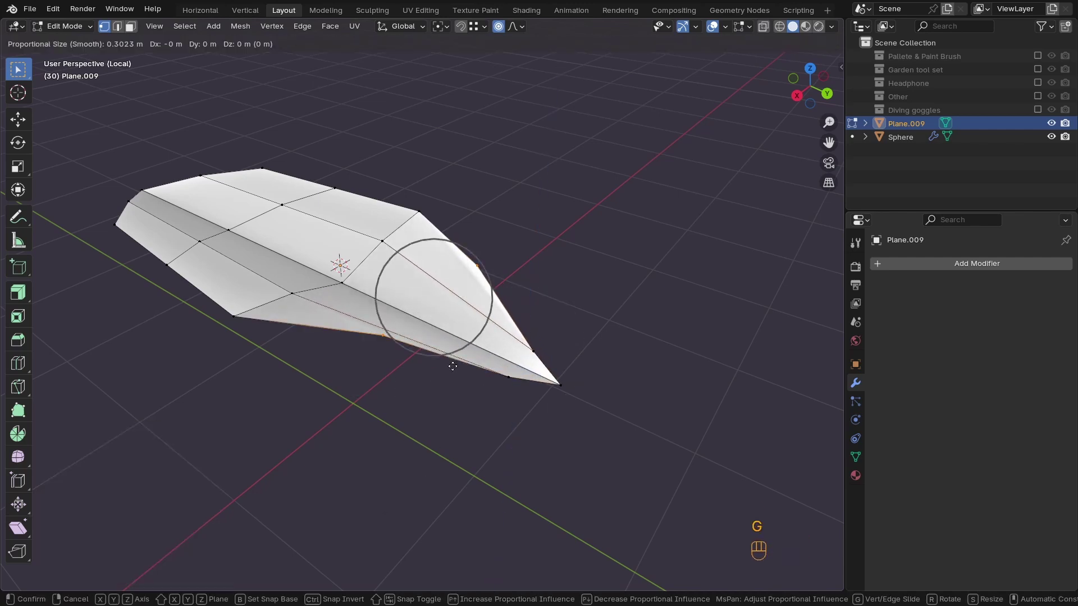
key(z)
click(395, 511)
Scale the four outer vertices of the leaf's two middle rows to about 1.13 to widen the leaf
middle_drag(394, 512, 414, 324)
key(KP_7)
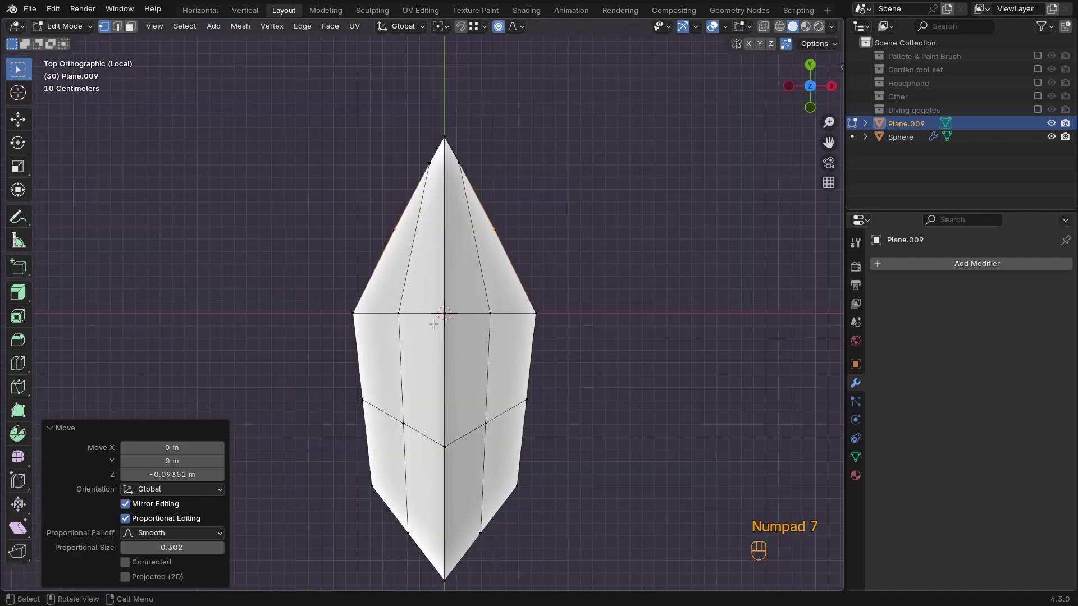
key(z)
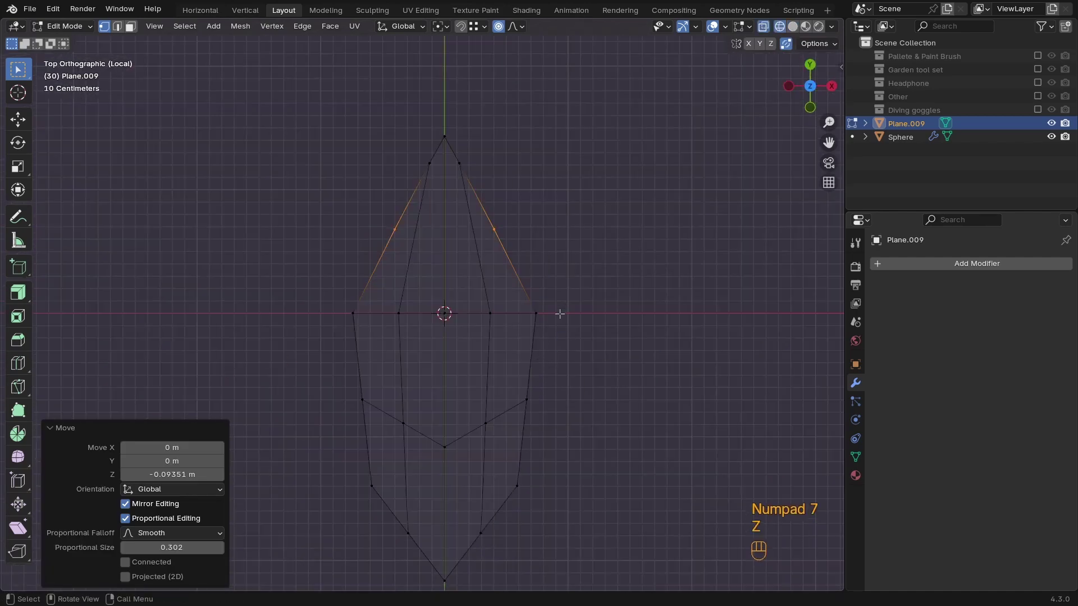
click(527, 400)
shift+drag(375, 309, 313, 457)
key(s)
click(651, 393)
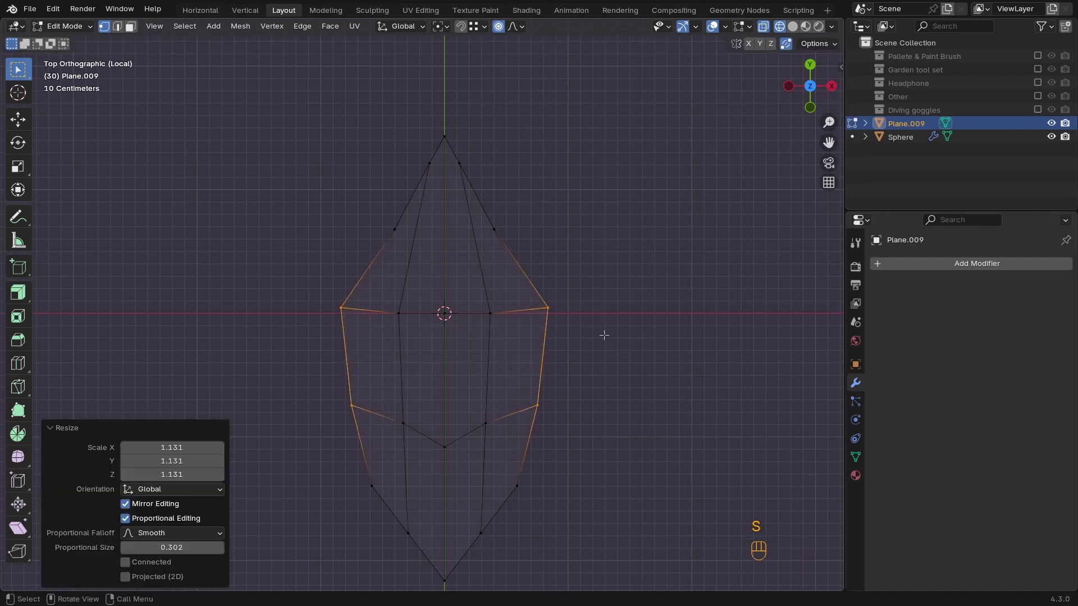
Scale the two outer vertices of the leaf's upper middle row to about 0.85
drag(572, 285, 510, 323)
shift+drag(334, 288, 360, 326)
key(s)
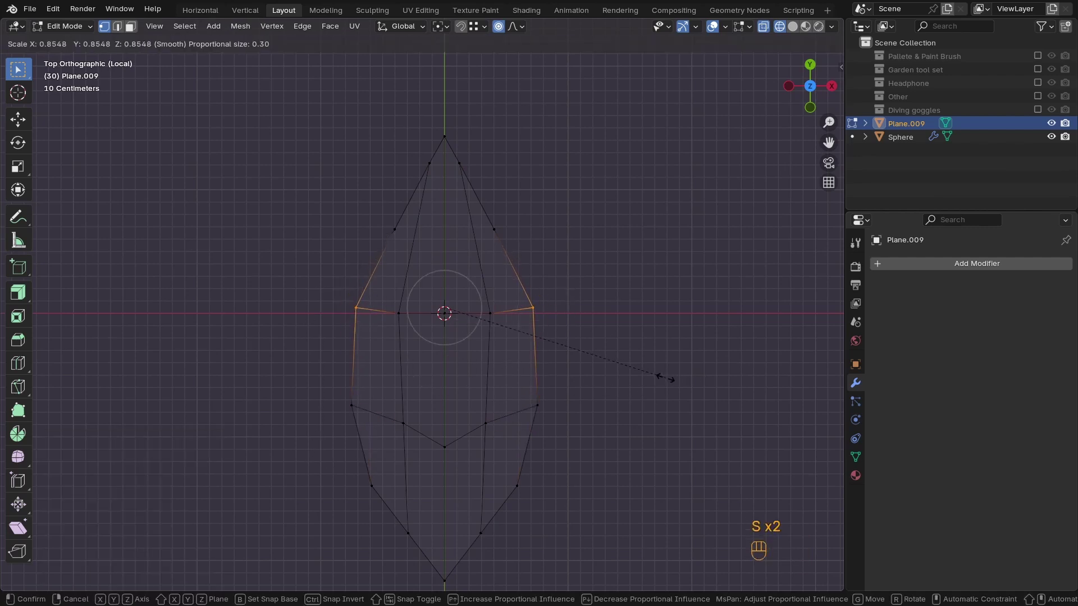
click(666, 377)
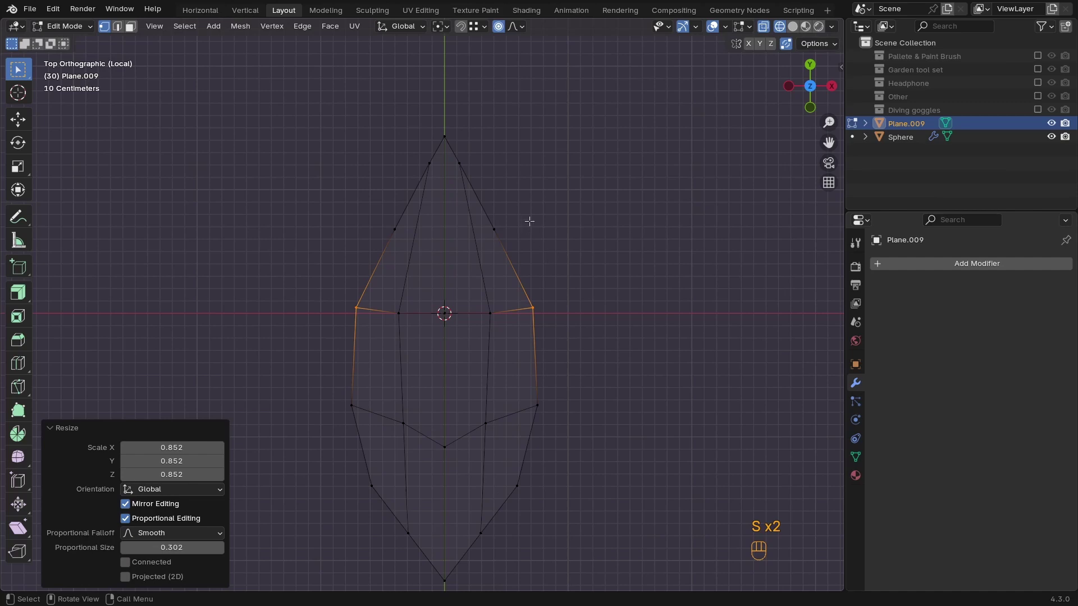
Return to Object Mode and add a level 2 Subdivision modifier to the leaf
key(Tab)
key(z)
mouse_move(676, 357)
middle_down()
mouse_move(650, 313)
mouse_move(668, 292)
middle_up()
ctrl+middle_drag(587, 336, 572, 347)
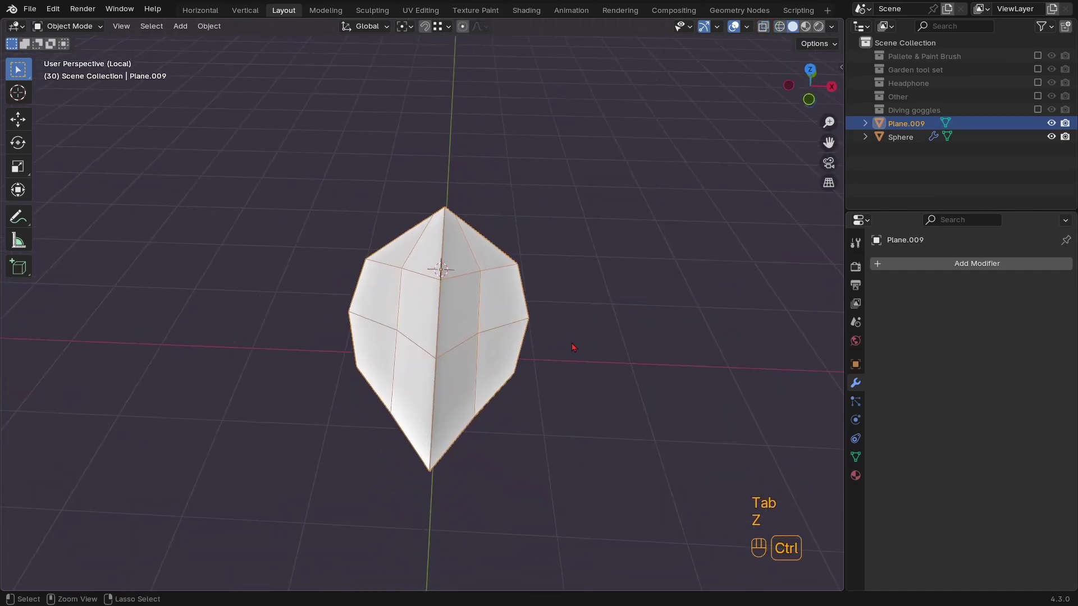
key(ctrl+2)
Raise all vertices of the leaf's two middle rows along Z in side view to arch the leaf
mouse_move(507, 345)
middle_down()
mouse_move(630, 355)
mouse_move(532, 320)
mouse_move(481, 356)
mouse_move(577, 298)
middle_up()
key(Tab)
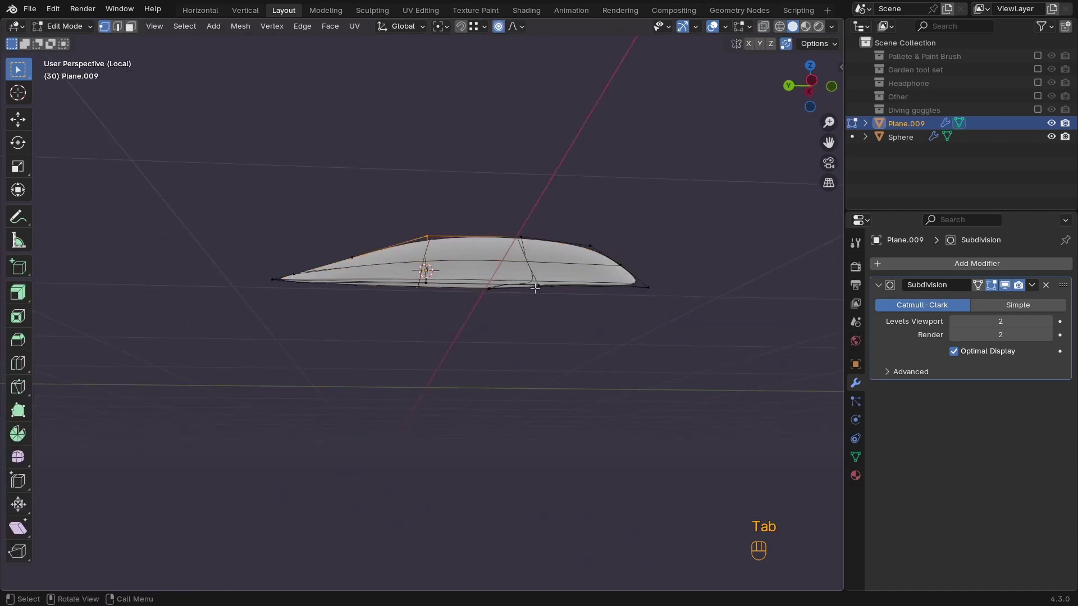
key(z)
key(KP_1)
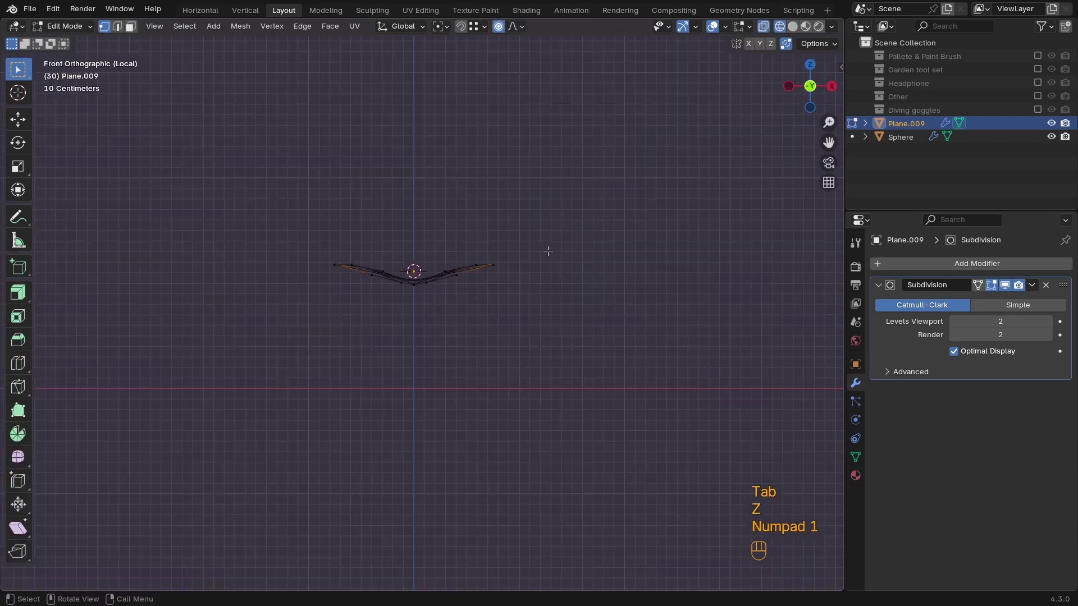
key(KP_3)
key(z)
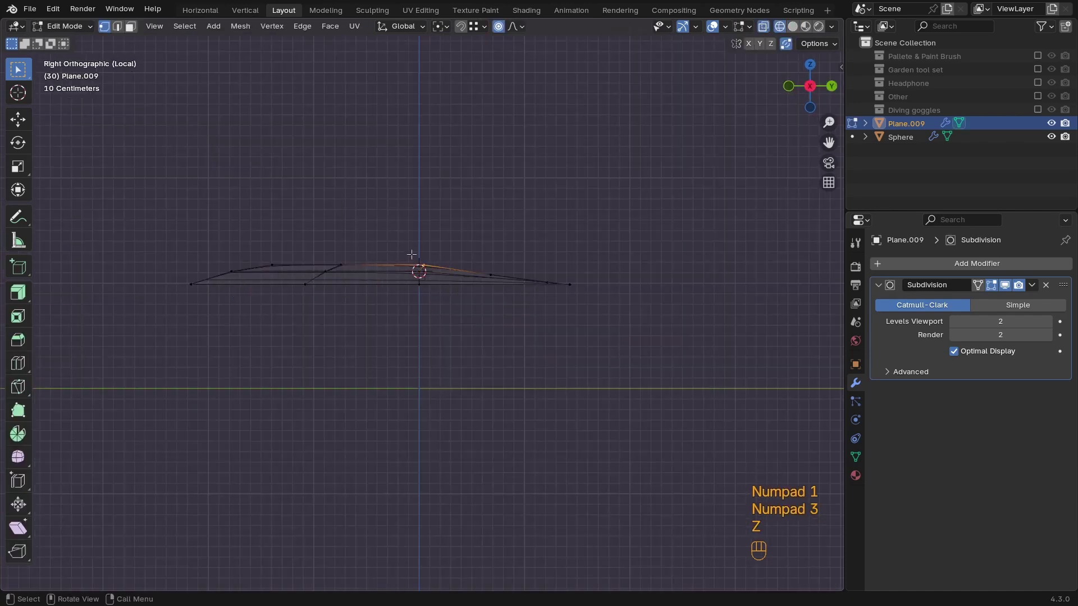
drag(456, 234, 279, 333)
key(g)
key(z)
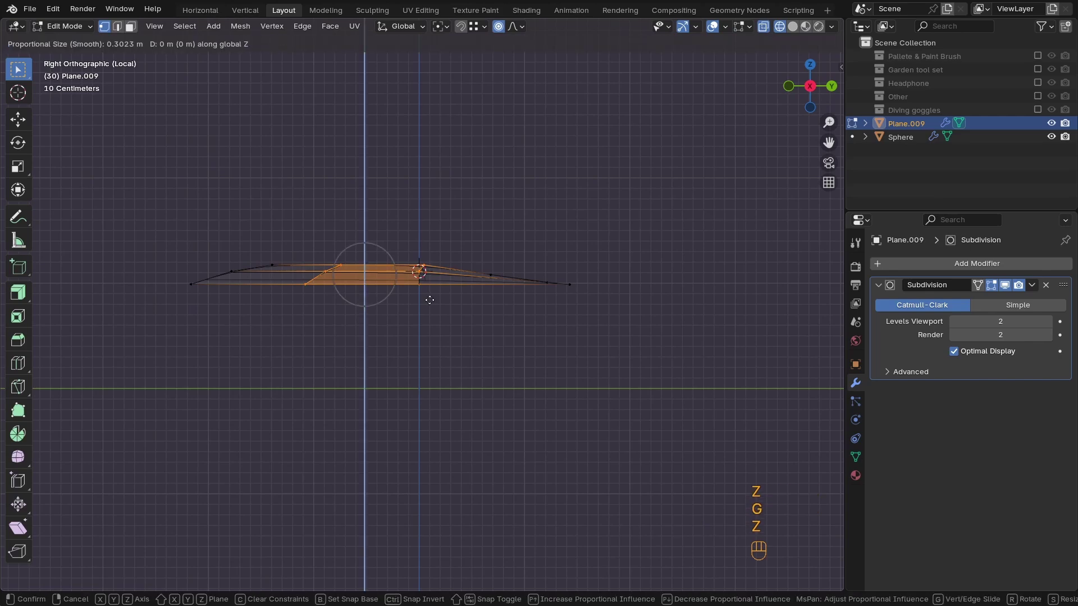
click(438, 281)
key(z)
click(534, 287)
mouse_move(534, 286)
middle_down()
mouse_move(493, 392)
mouse_move(547, 401)
mouse_move(561, 305)
middle_up()
key(Tab)
key(Tab)
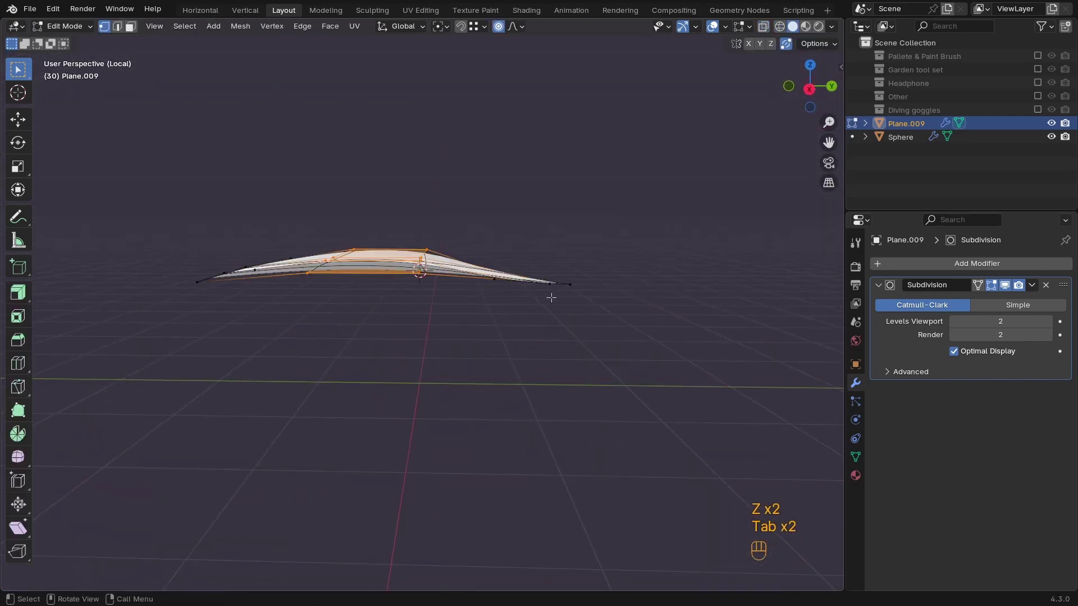
Raise the outer side vertices near the leaf's tip along Z to smooth the arch, and return to Object Mode in solid shading
key(z)
click(498, 289)
middle_drag(524, 274, 503, 257)
click(496, 278)
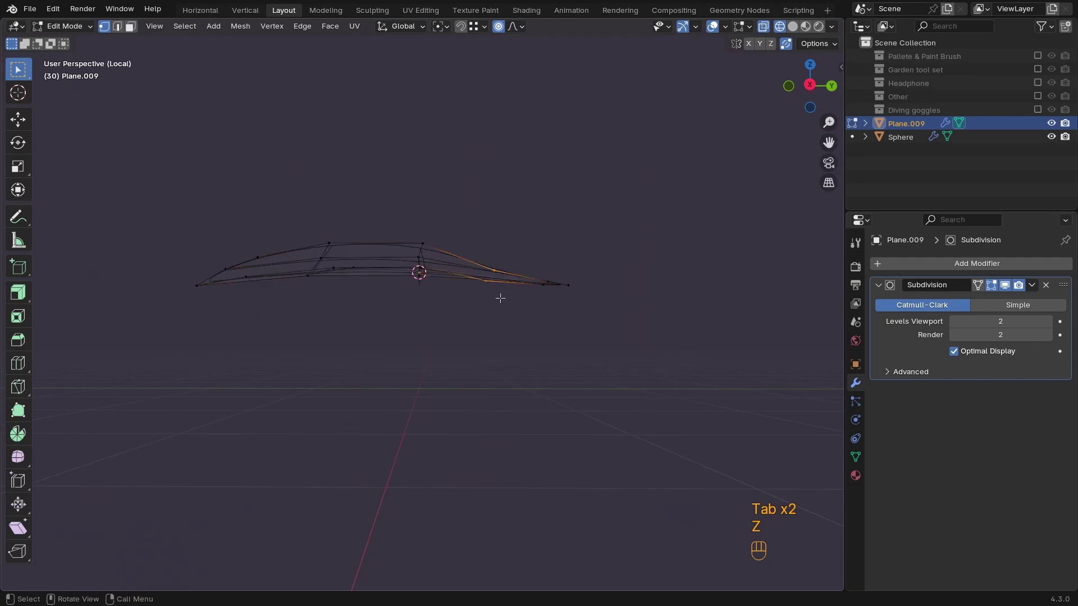
key(g)
key(z)
click(542, 215)
key(Tab)
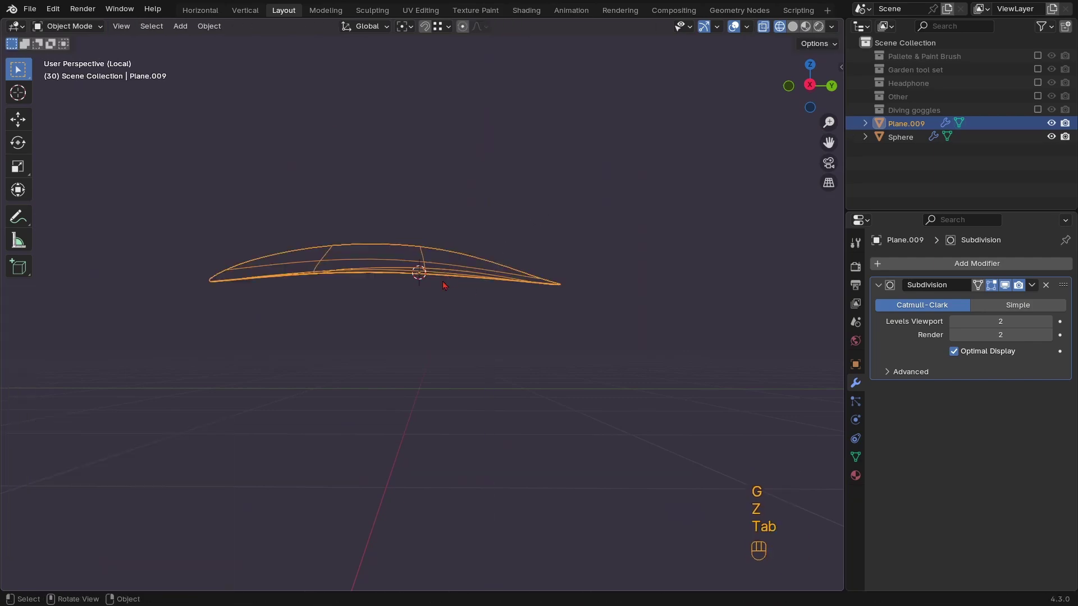
key(z)
click(595, 219)
mouse_move(595, 219)
middle_down()
mouse_move(507, 404)
mouse_move(446, 312)
mouse_move(447, 354)
mouse_move(441, 342)
middle_up()
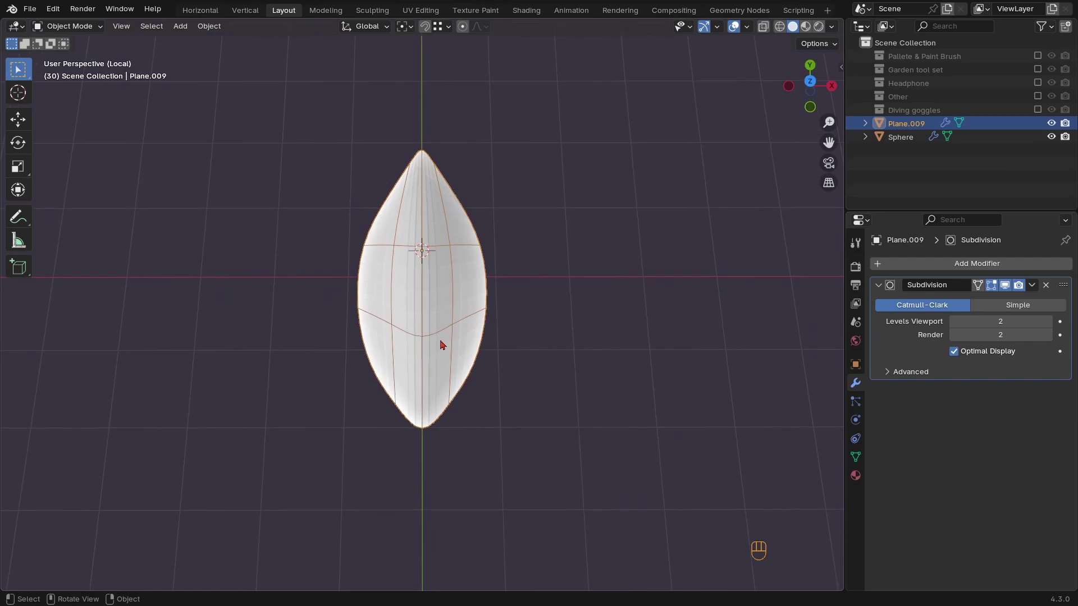
Duplicate the leaf's bottom end vertex and place the copy about 0.61 m along X and 0.04 m along Y
key(KP_7)
shift+scroll(461, 339, down, 3)
key(Tab)
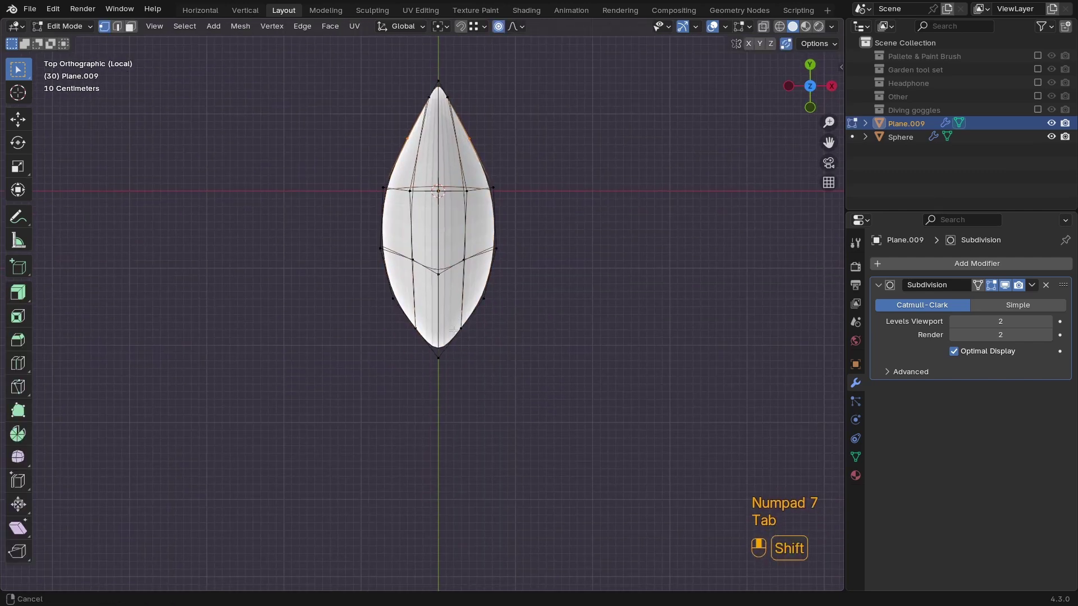
shift+scroll(449, 343, down, 1)
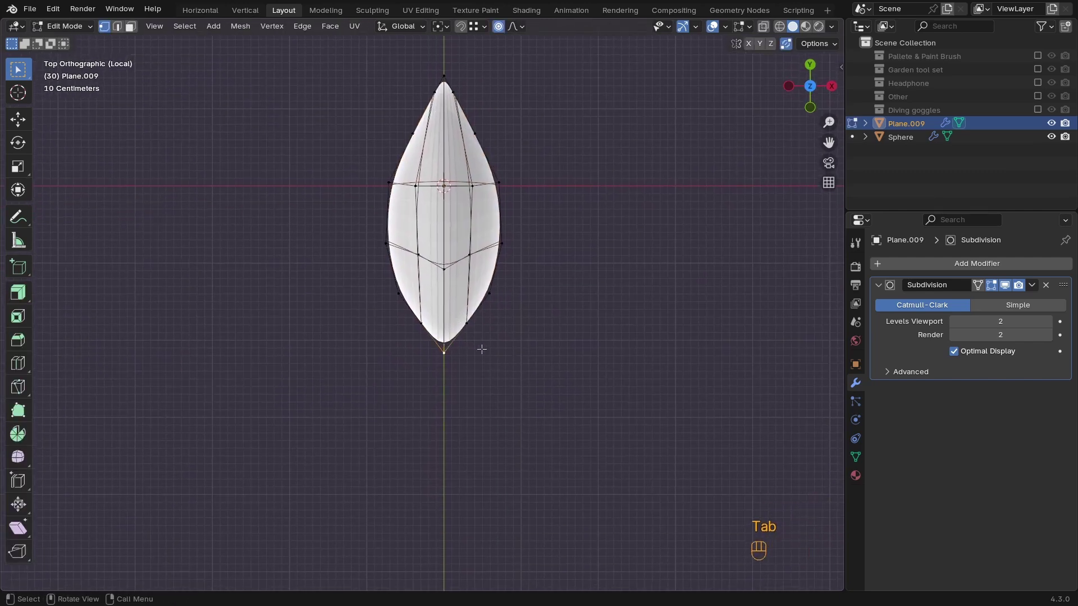
key(shift+d)
click(528, 348)
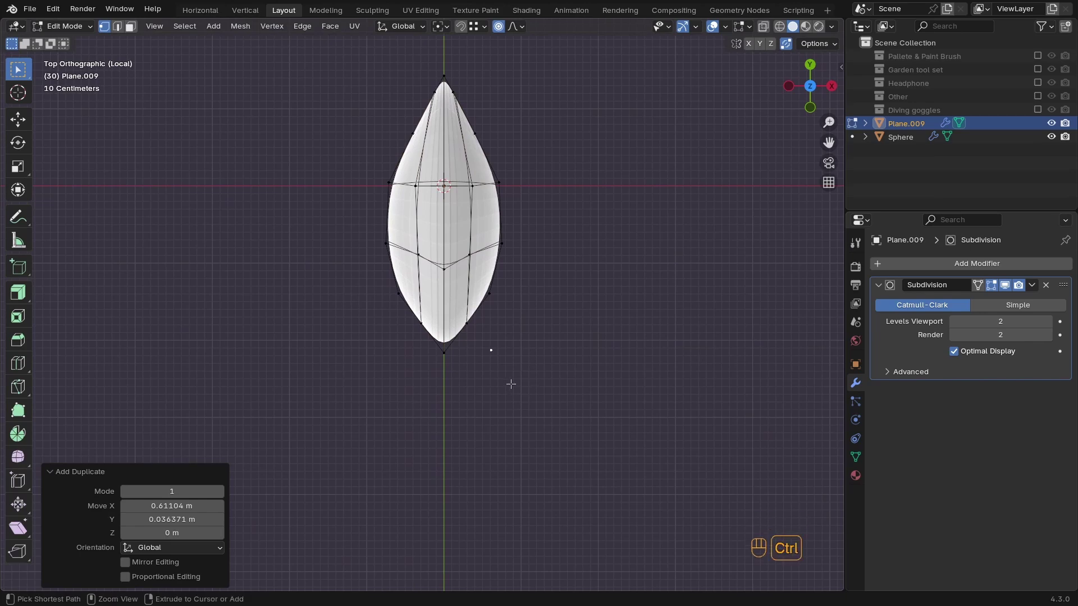
Extrude the duplicated vertex five times into a winding stem chain running down below the leaf
ctrl+right_click(511, 384)
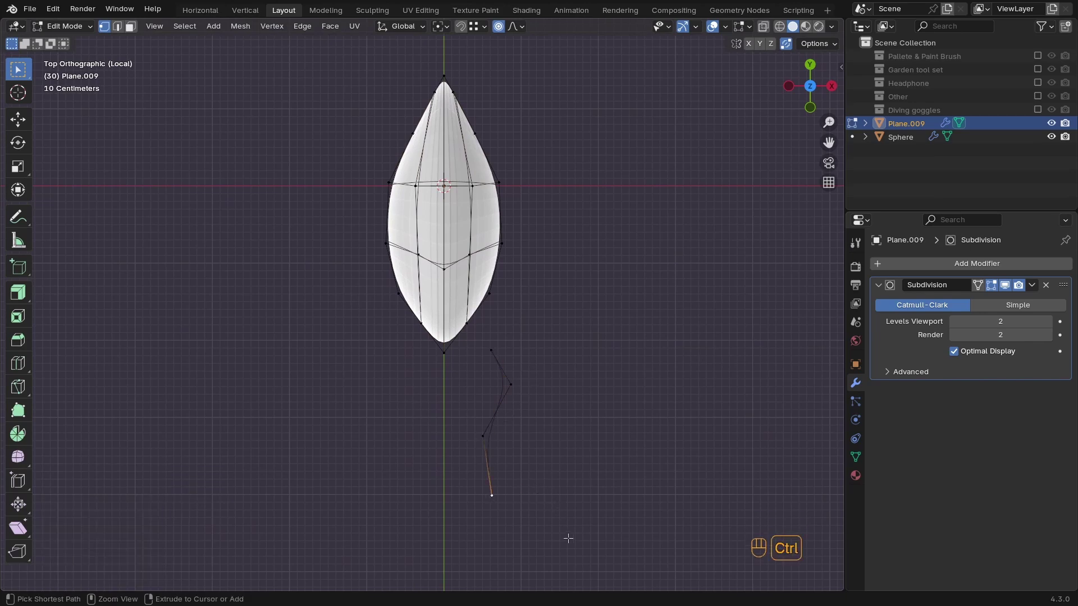
ctrl+right_click(568, 538)
shift+scroll(546, 455, down, 2)
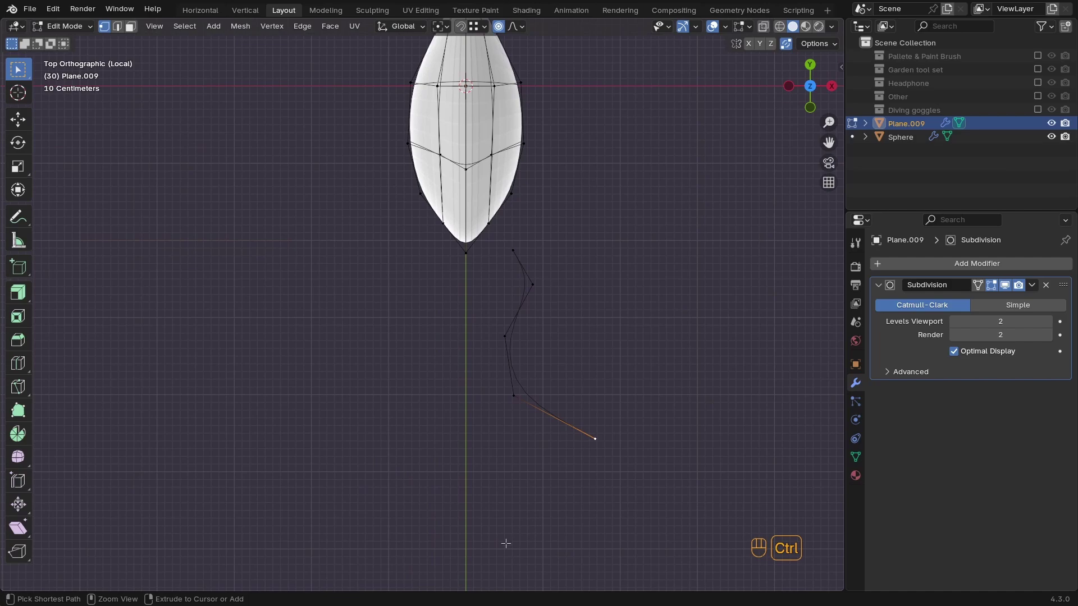
scroll(547, 387, down, 1)
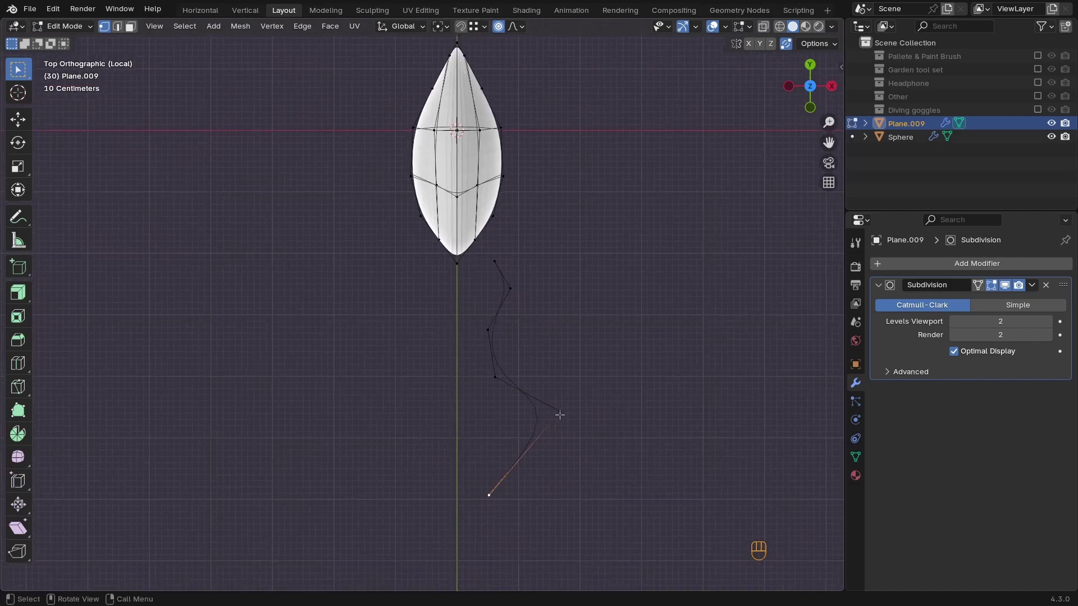
Reposition individual vertices of the stem chain in top and perspective views to bend it in depth
key(g)
click(529, 434)
middle_drag(530, 433, 471, 234)
key(g)
right_click(433, 330)
key(g)
click(435, 319)
key(g)
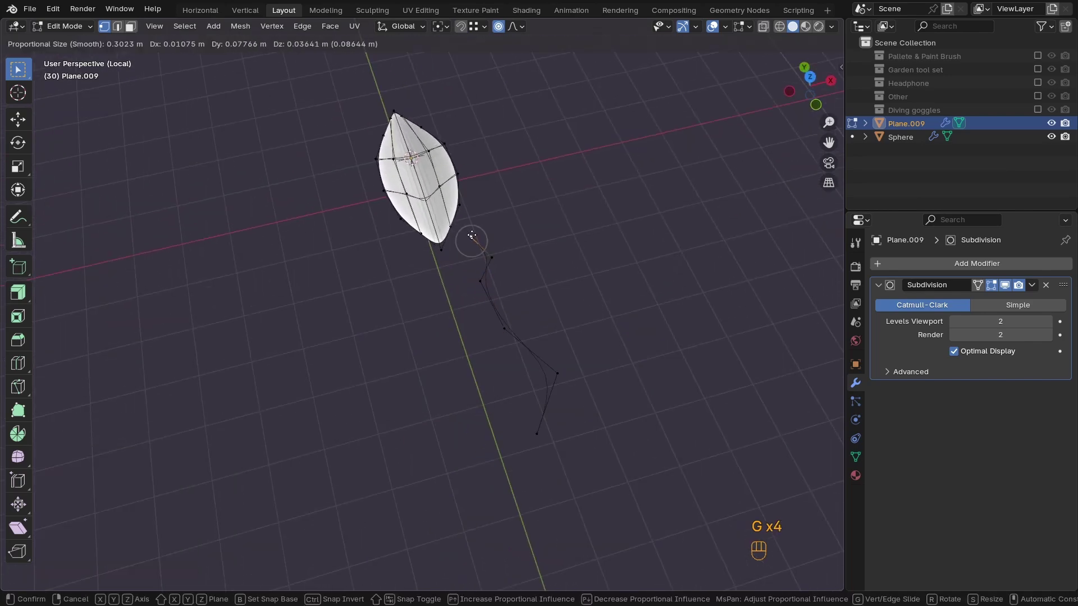
click(471, 230)
Separate the linked stem chain from the leaf into its own object and select it in Object Mode
key(l)
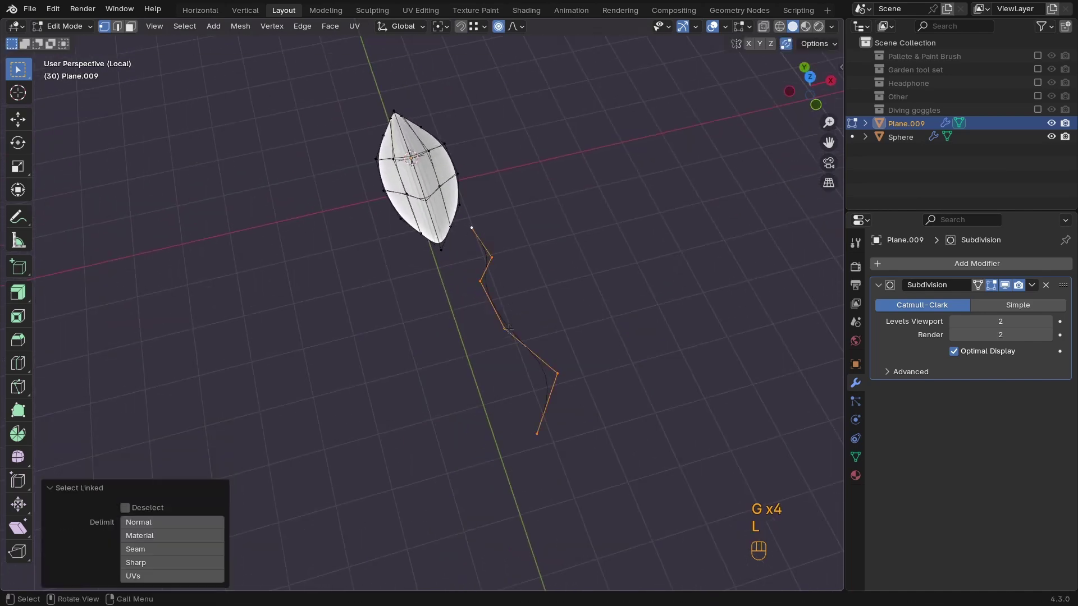
key(p)
click(542, 337)
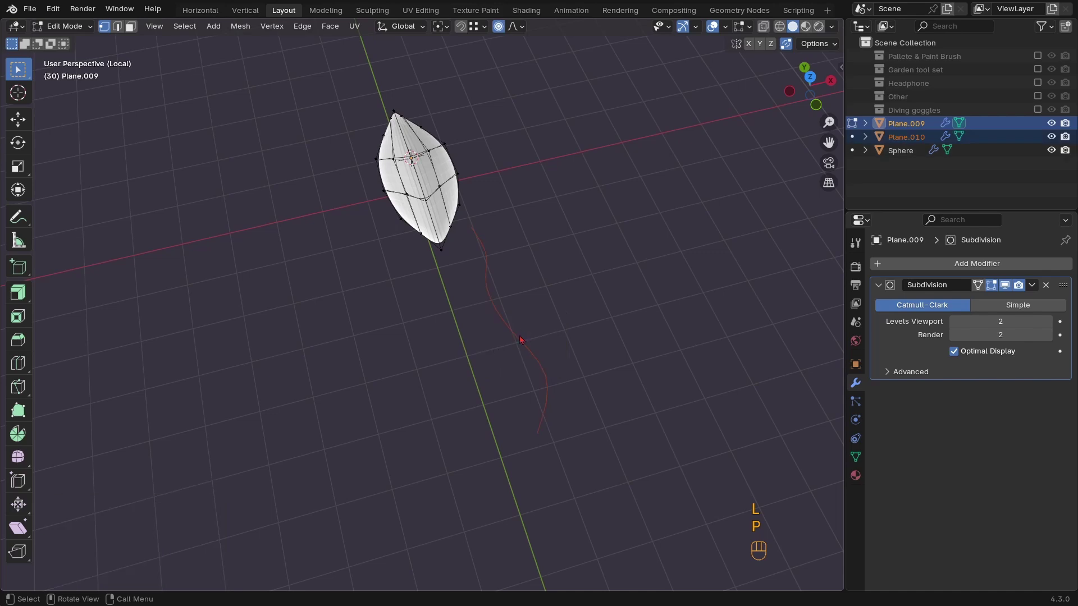
key(Tab)
click(528, 345)
scroll(557, 318, up, 2)
scroll(557, 319, down, 3)
middle_drag(557, 318, 696, 309)
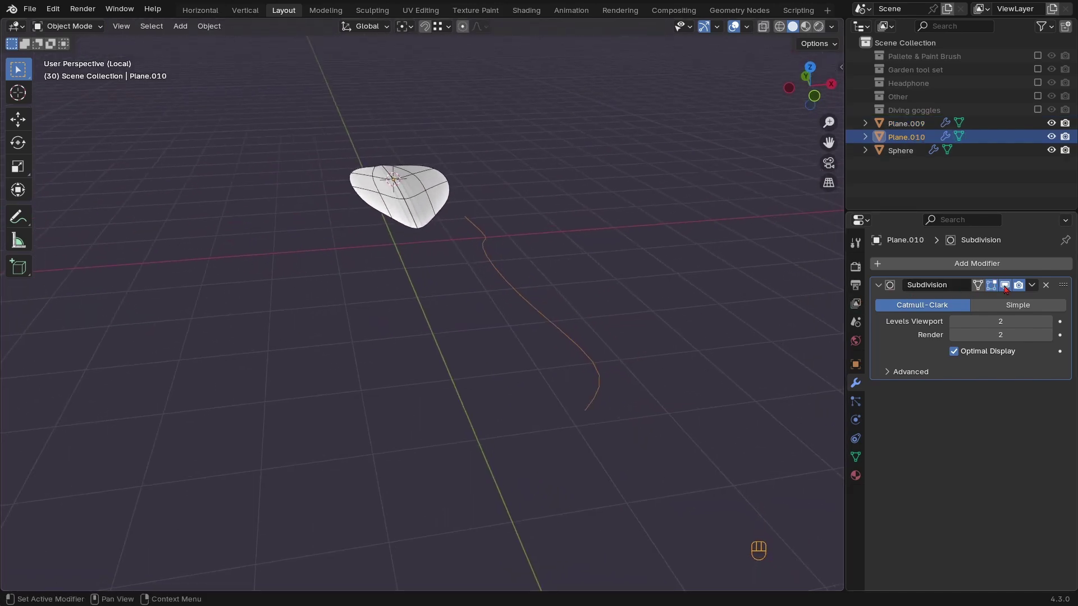
Add a Skin modifier to the stem above its Subdivision modifier and keep the subdivision shown in the viewport
click(997, 263)
mouse_move(997, 267)
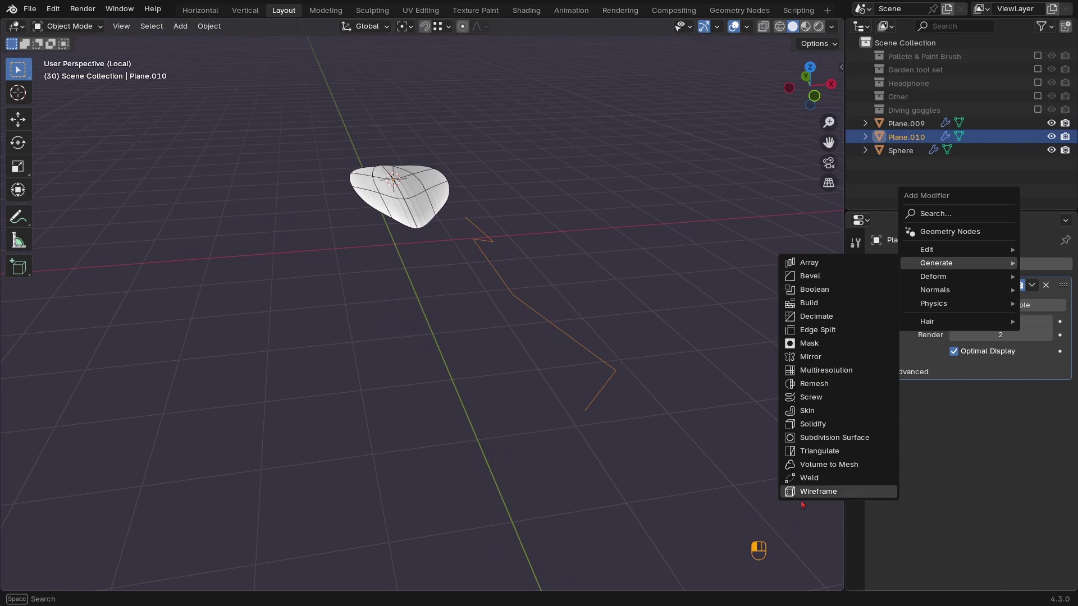
click(811, 412)
drag(1062, 389, 1053, 286)
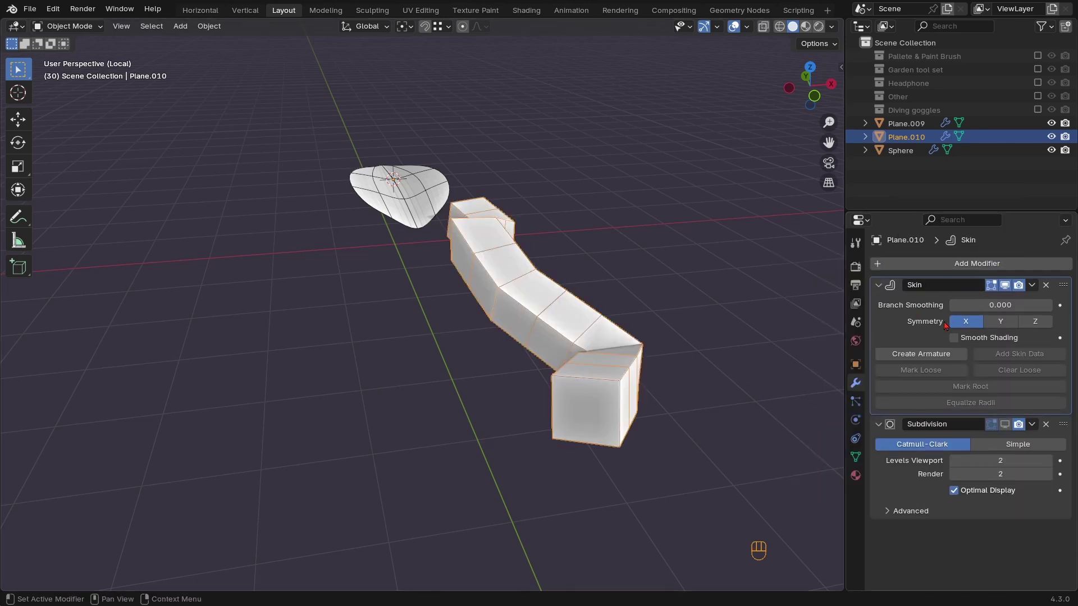
click(1005, 425)
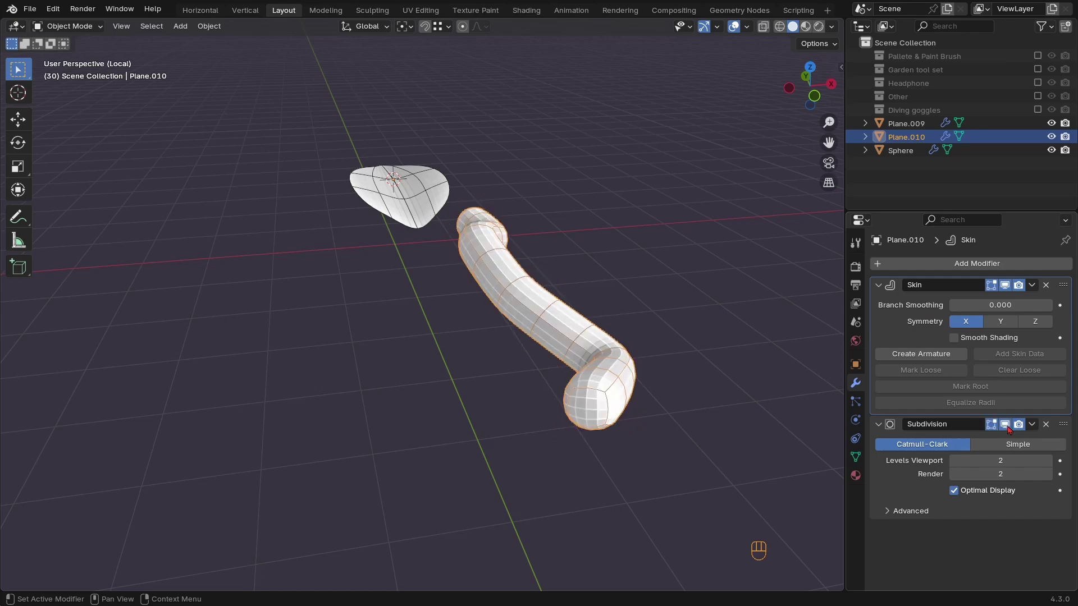
Edit the stem in wireframe top view and mark its lower end vertex as the skin root
middle_drag(505, 359, 459, 326)
key(KP_7)
scroll(498, 377, down, 1)
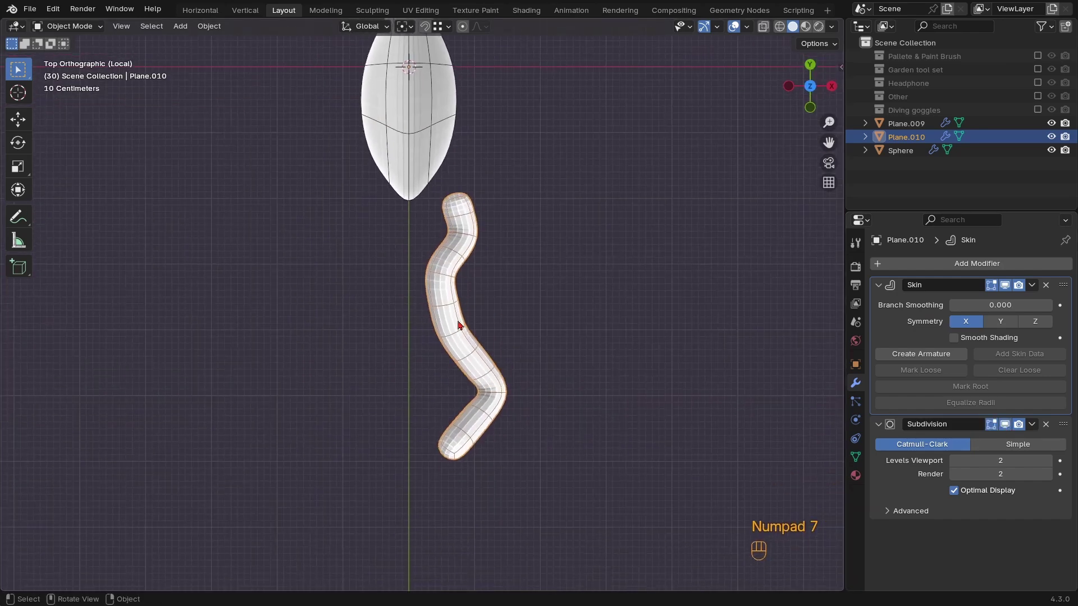
key(Tab)
key(z)
key(a)
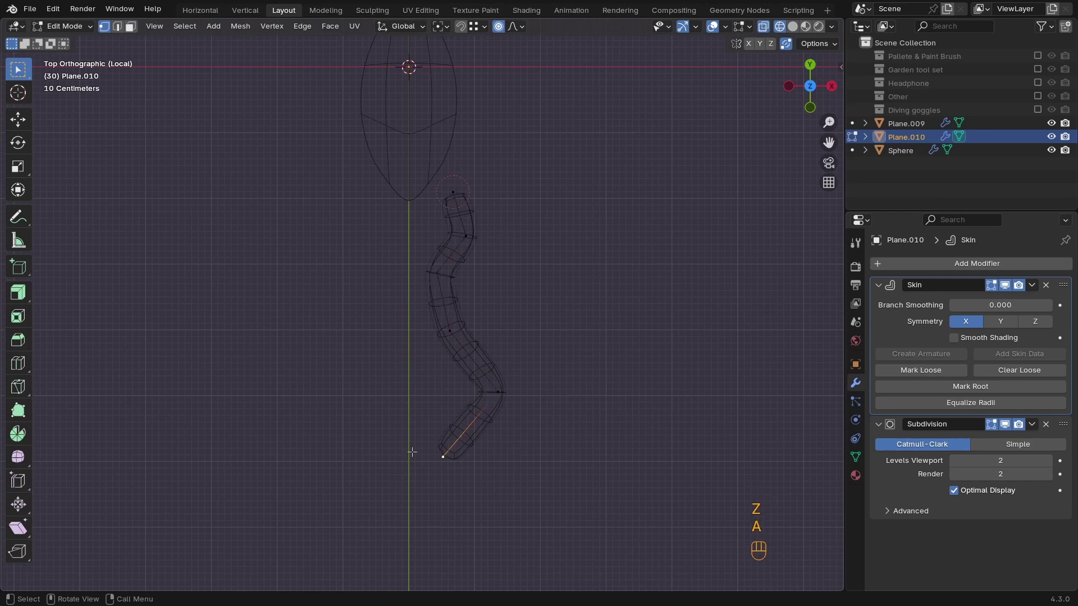
click(969, 387)
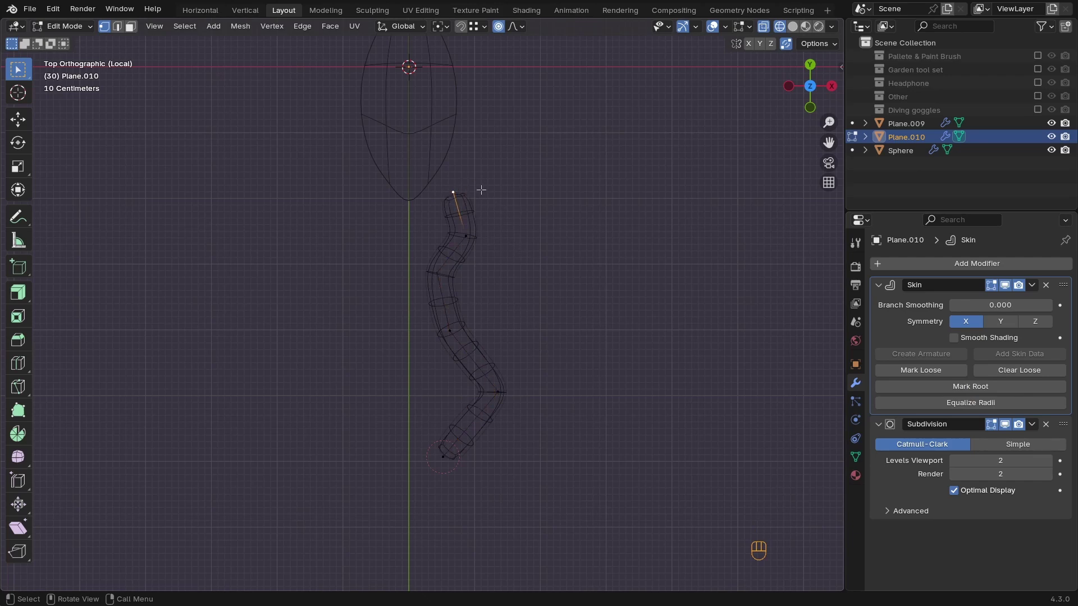
click(513, 26)
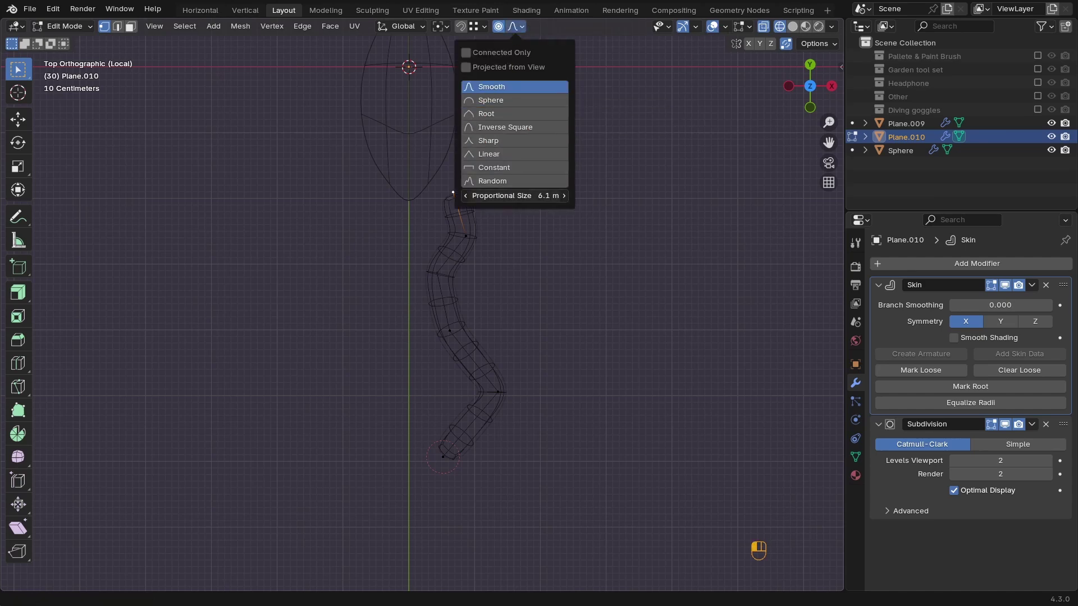
key(s)
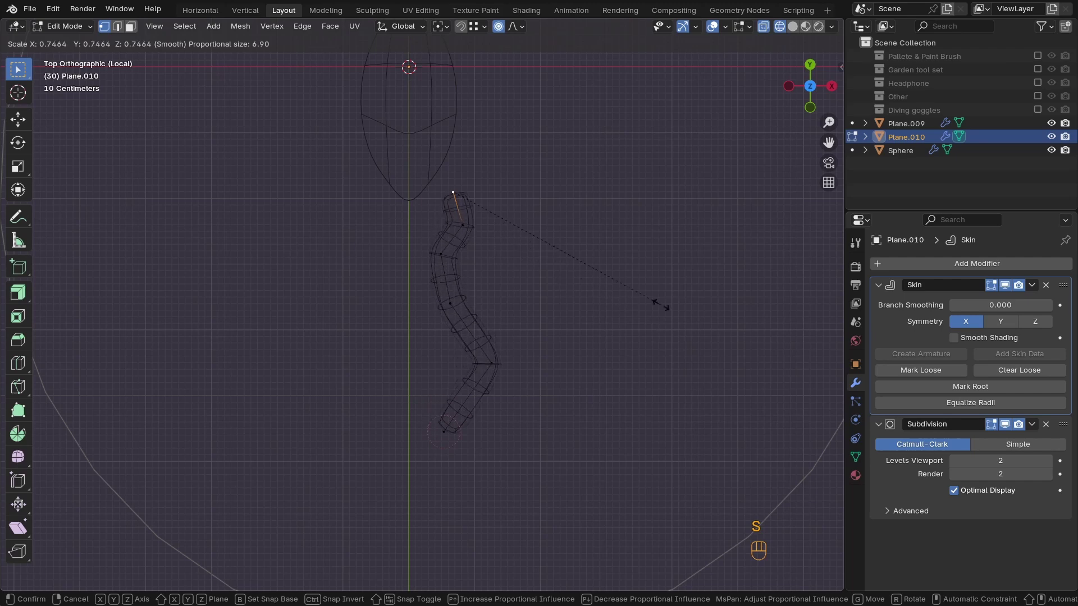
click(644, 280)
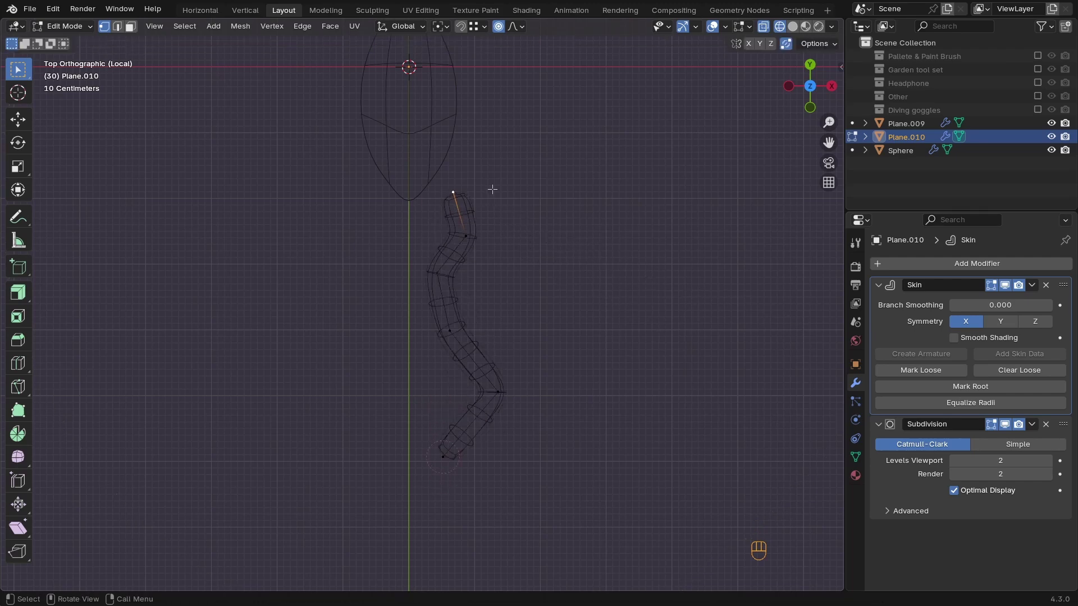
Set the proportional editing size to 4 m and resize the skin at the stem's upper end vertex to about 0.367
click(515, 26)
click(542, 195)
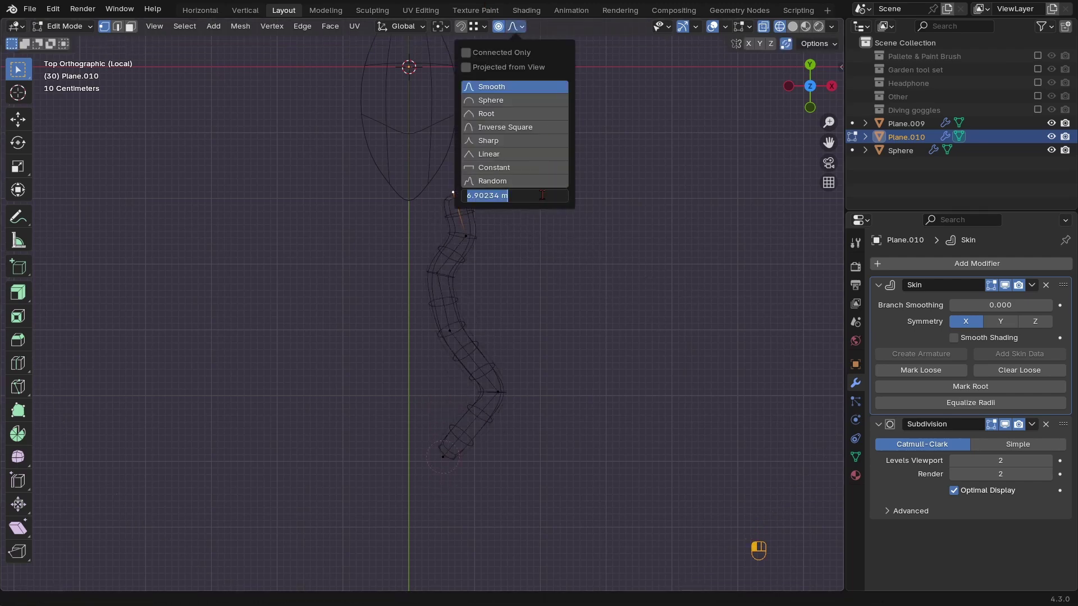
key(Escape)
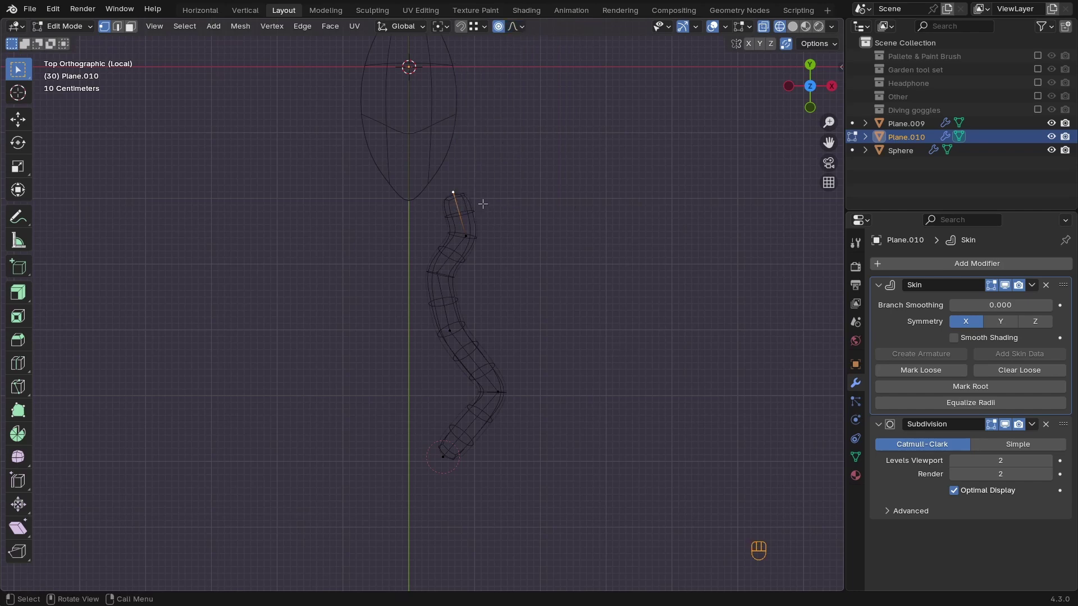
key(ctrl+a)
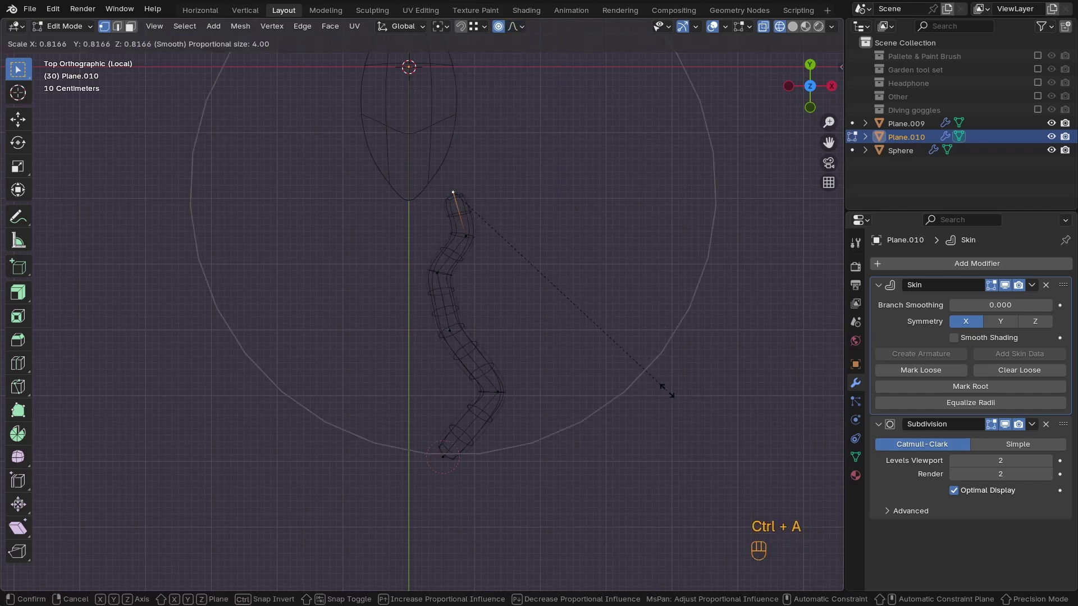
click(549, 281)
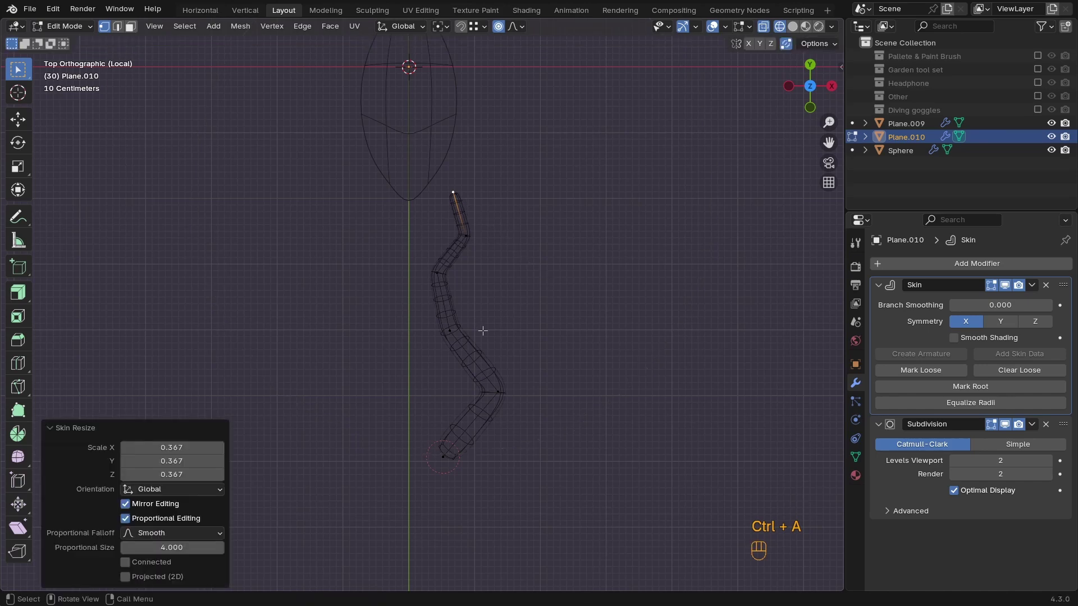
Shrink the skin thickness around the stem's middle vertex and its lower end vertex with proportional falloff
click(450, 331)
key(ctrl+a)
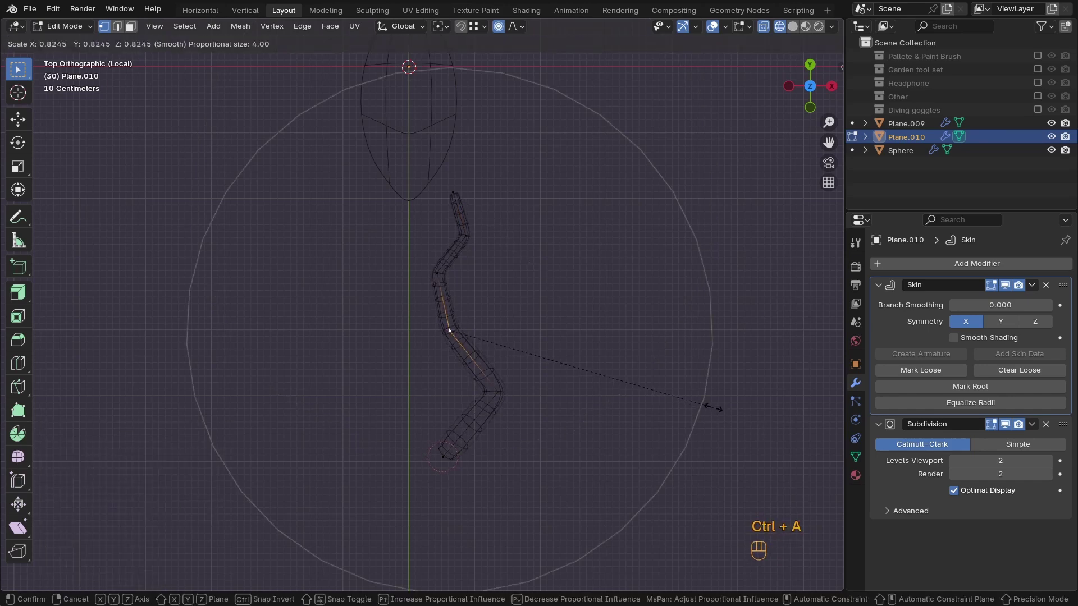
click(597, 423)
click(451, 445)
key(ctrl+a)
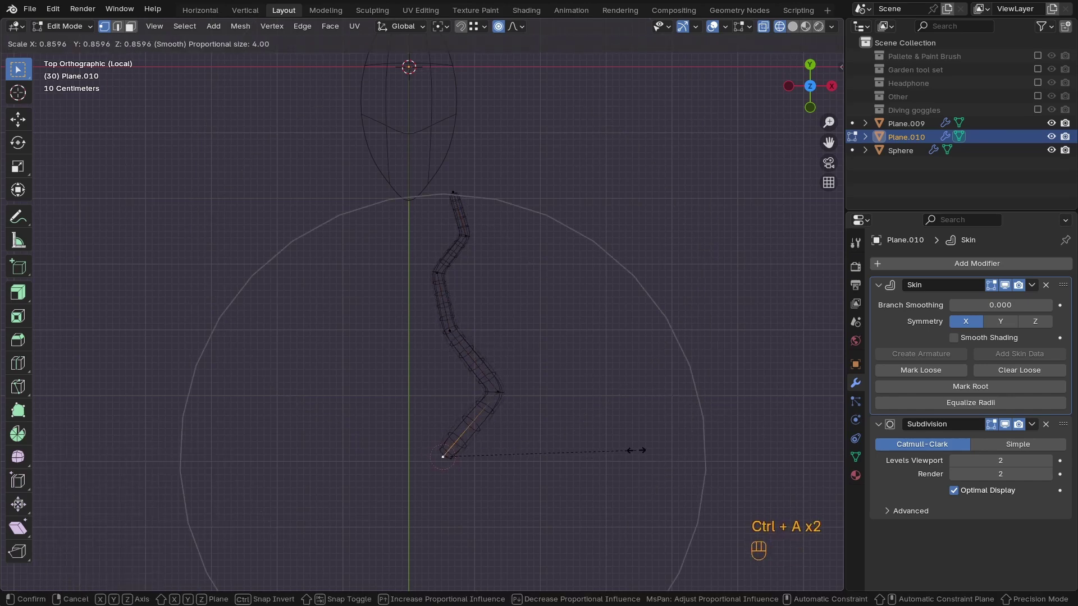
click(625, 445)
Resize the skin of the middle and lower bend vertices to about 0.946 and the upper end to about 0.857, then return to Object Mode
shift+click(499, 392)
ctrl+click(451, 331)
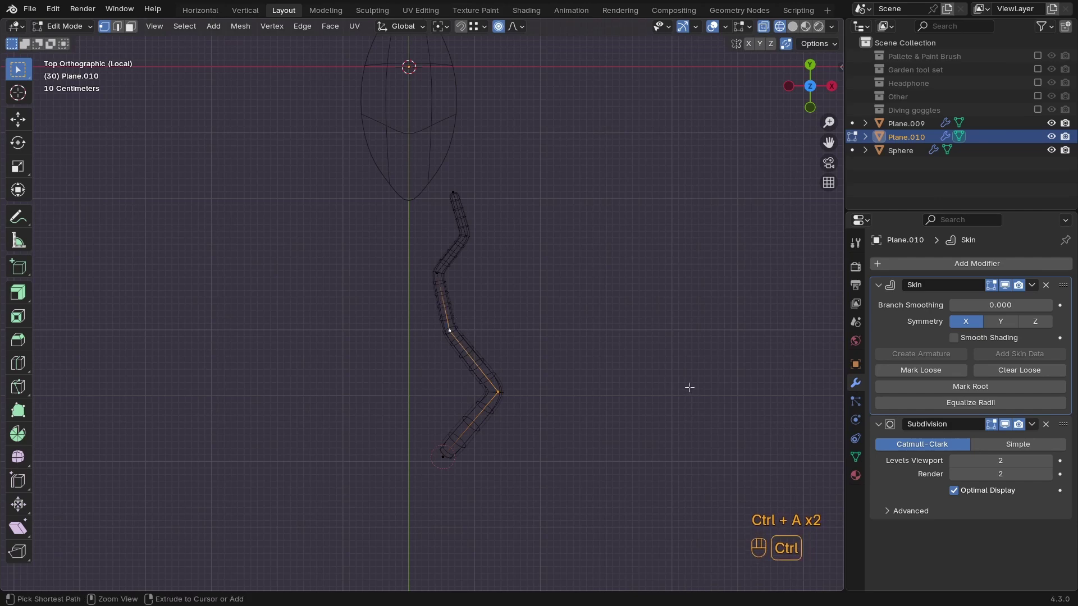
key(ctrl+a)
click(679, 382)
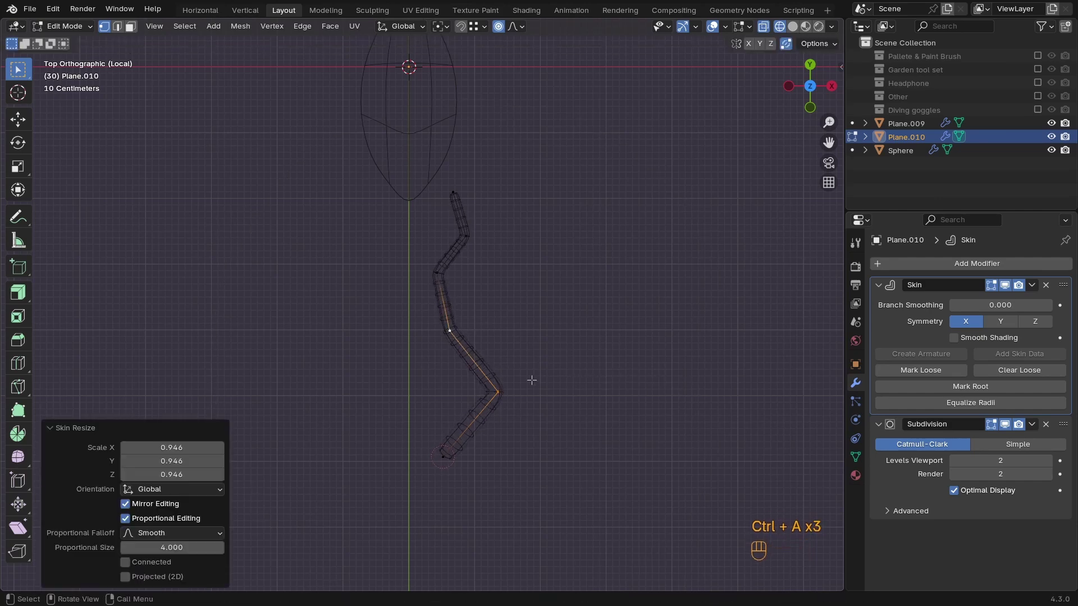
click(453, 193)
key(ctrl+a)
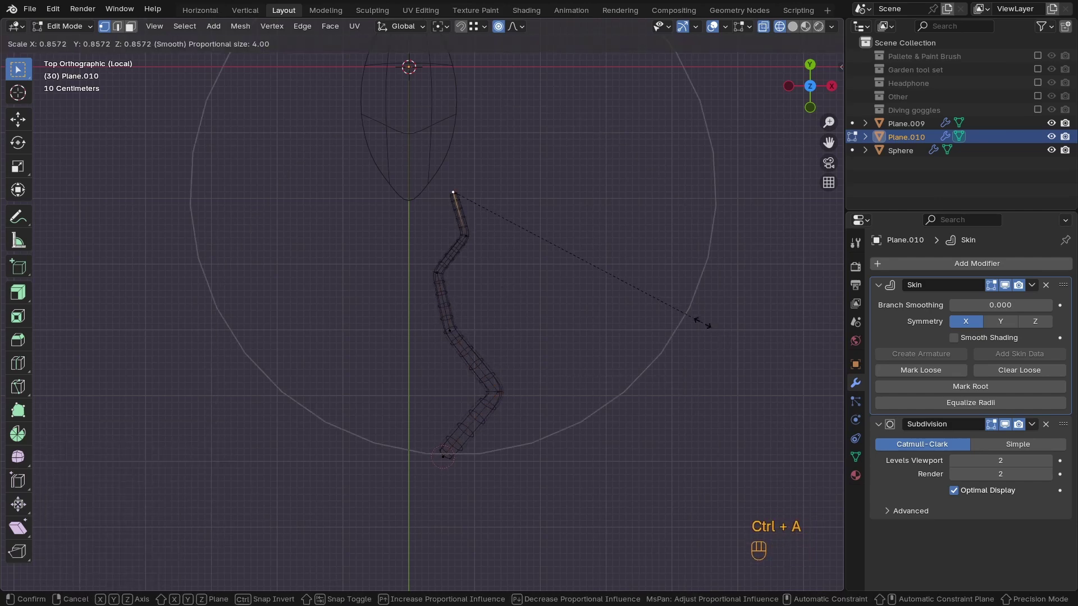
click(701, 323)
key(Tab)
ctrl+middle_drag(414, 371, 740, 327)
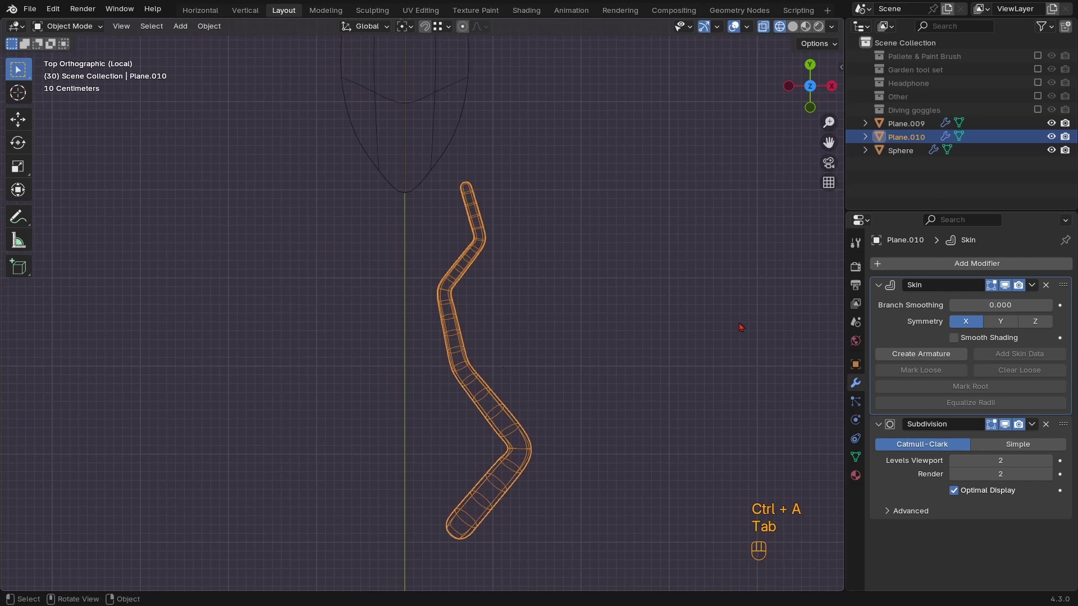
Turn off proportional editing and move the stem's middle, upper bend and lower bend vertices to soften its zigzag in top view
key(Tab)
key(g)
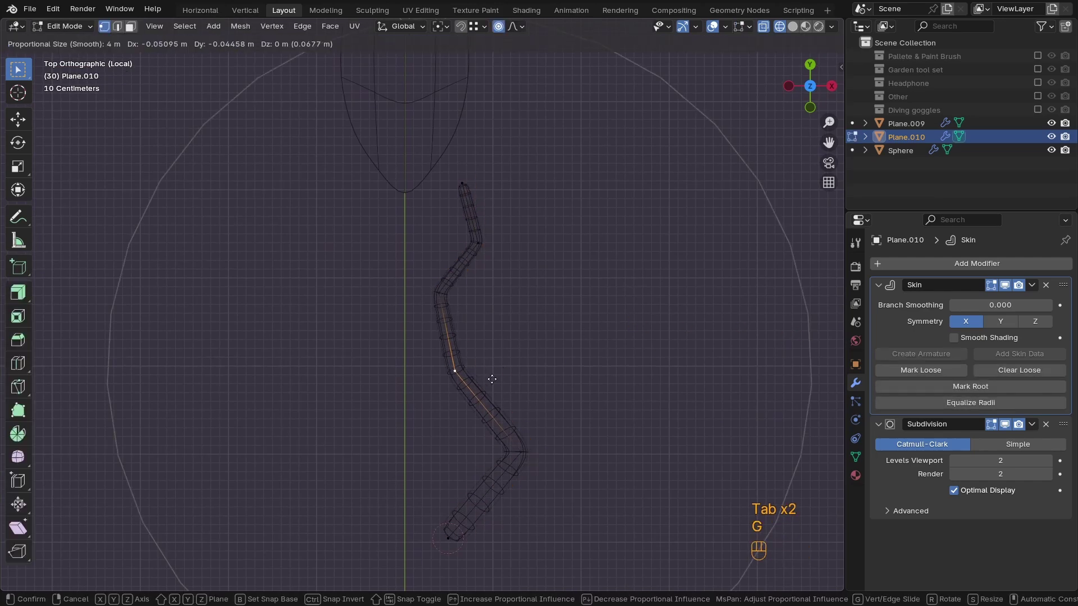
click(501, 372)
key(g)
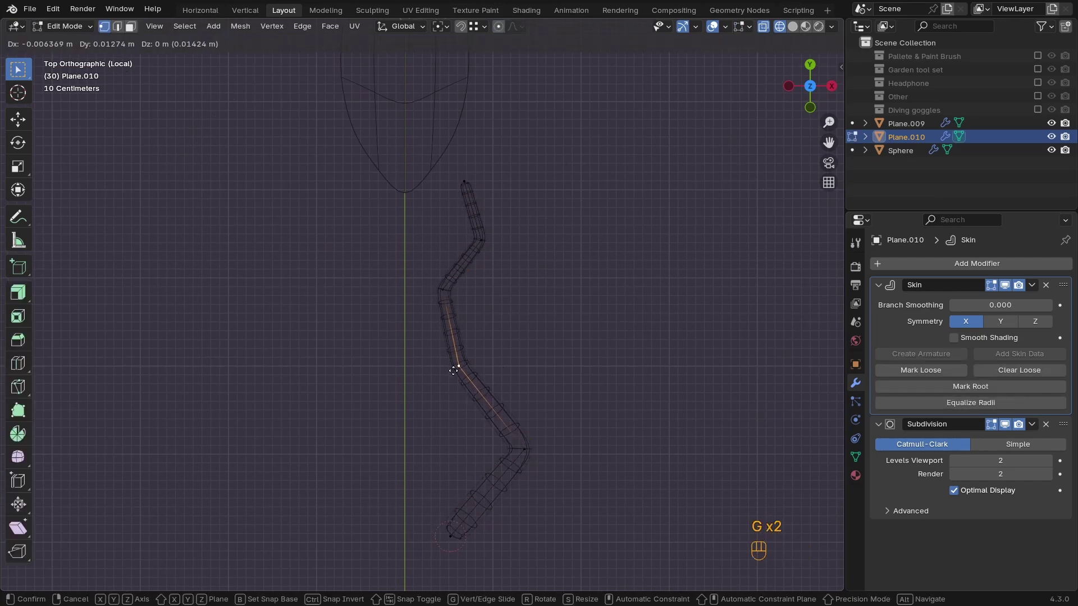
click(440, 361)
click(477, 241)
key(g)
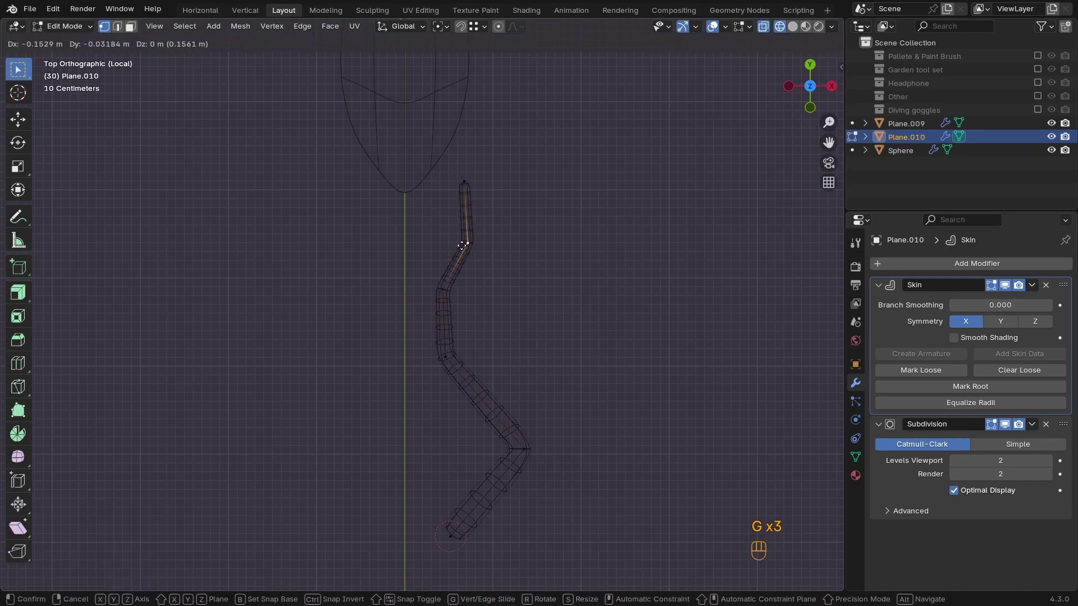
click(466, 242)
click(519, 449)
key(g)
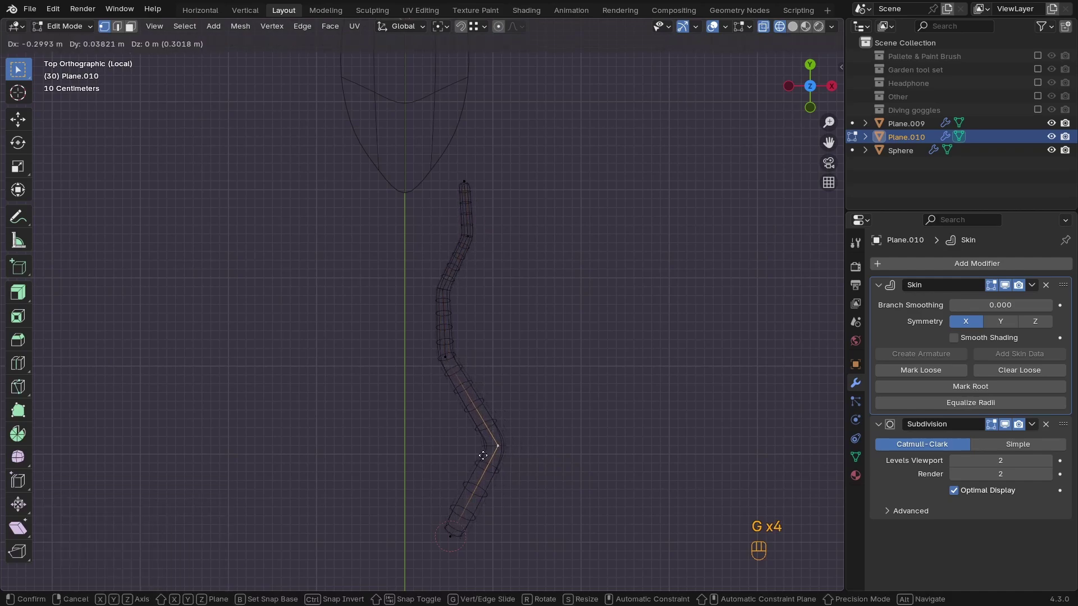
click(484, 450)
Switch to solid shading and snap the 3D cursor to the stem's leaf-side end vertex
mouse_move(484, 450)
middle_down()
mouse_move(484, 403)
mouse_move(440, 320)
mouse_move(633, 473)
mouse_move(397, 369)
mouse_move(498, 429)
mouse_move(501, 328)
middle_up()
key(Tab)
key(z)
key(Tab)
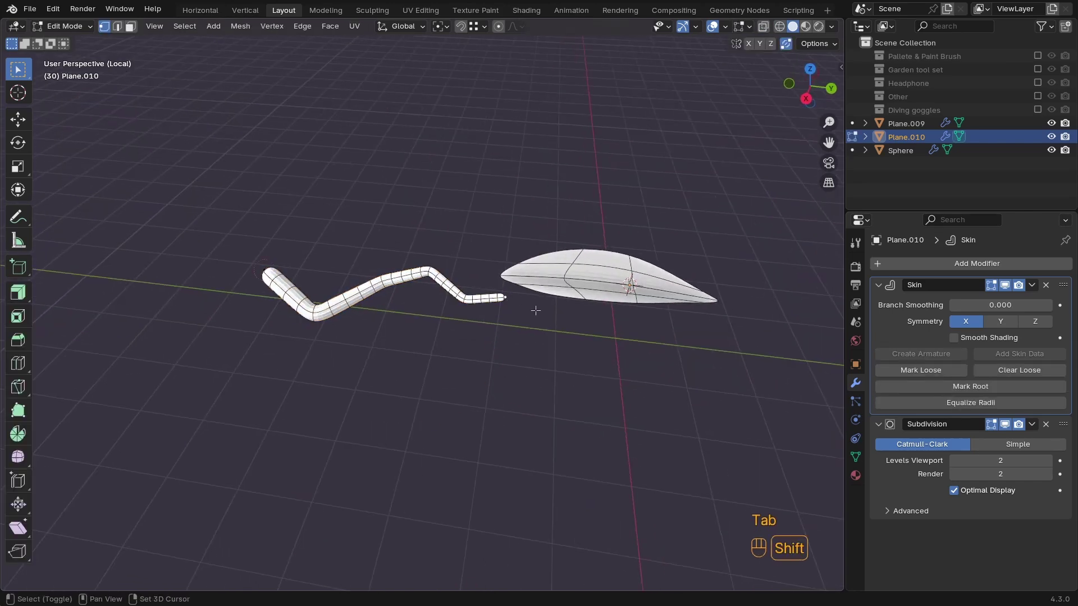
key(shift+s)
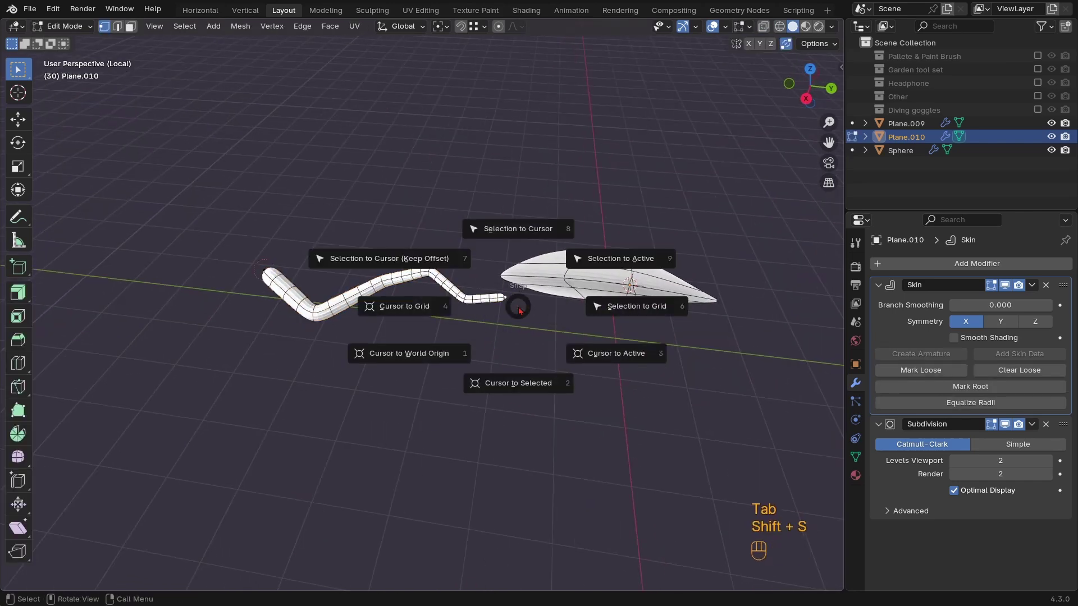
click(519, 384)
Select the leaf's base end vertex in Edit Mode and snap the 3D cursor to it
key(Tab)
click(581, 285)
key(Tab)
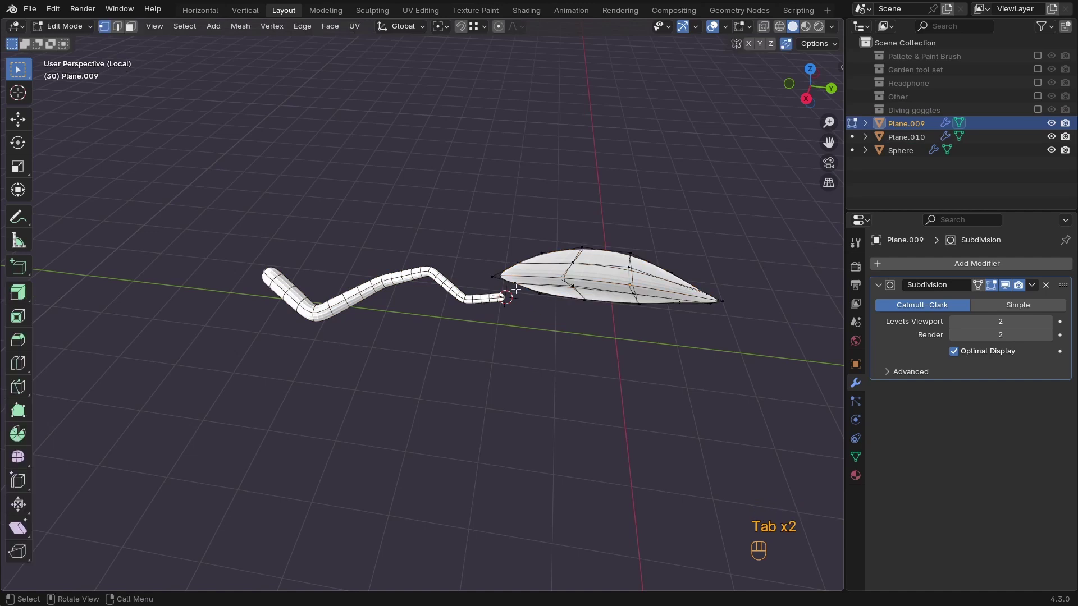
shift+click(492, 276)
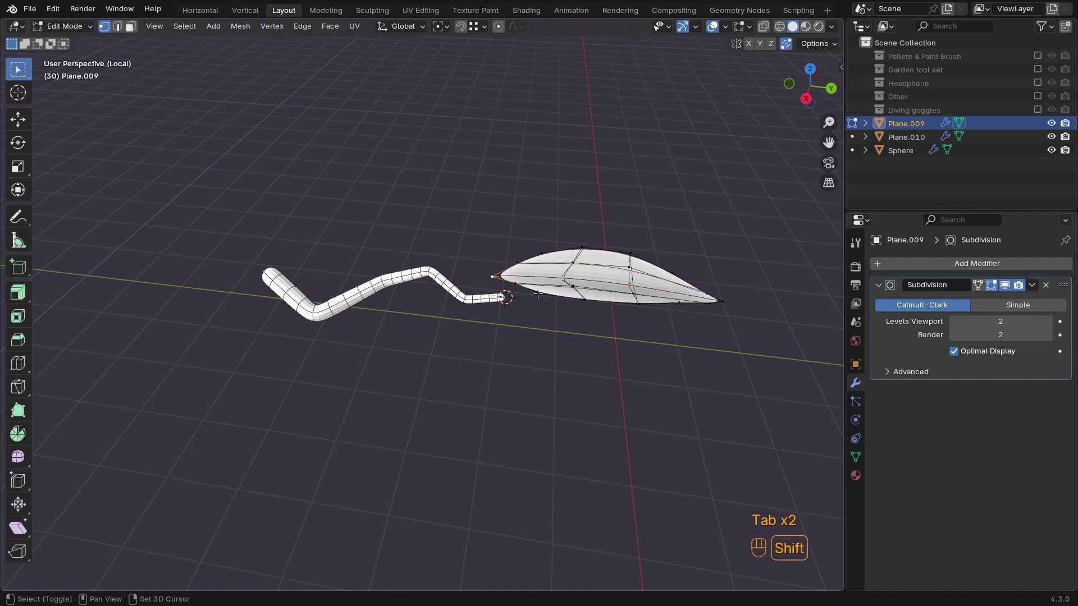
key(shift+s)
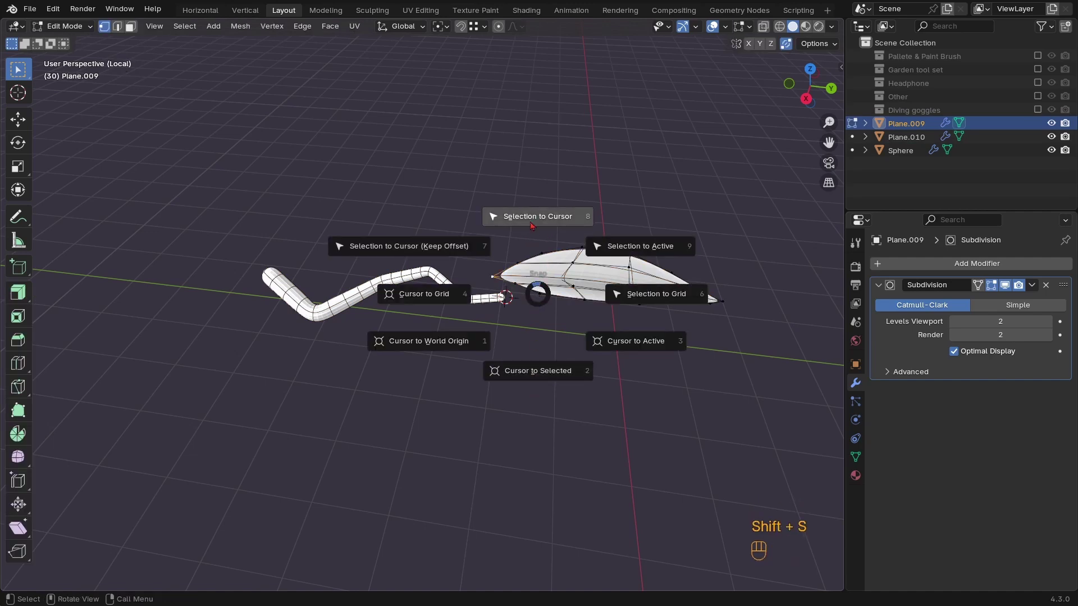
click(538, 371)
Set the leaf object's origin to the 3D cursor at its base
ctrl+middle_drag(533, 325, 433, 370)
key(Tab)
right_click(556, 363)
mouse_move(561, 364)
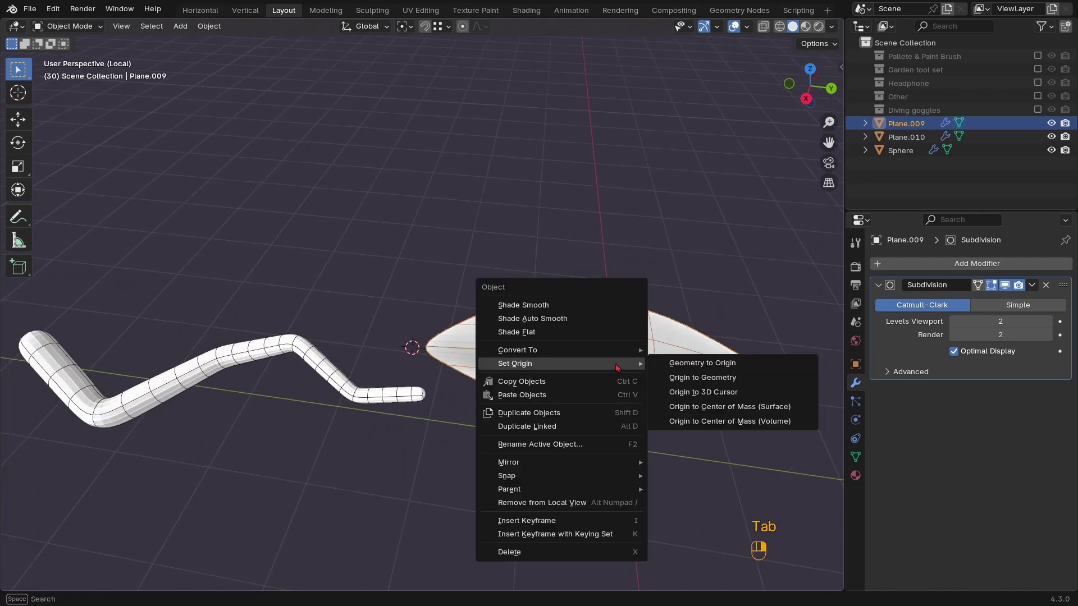
click(709, 393)
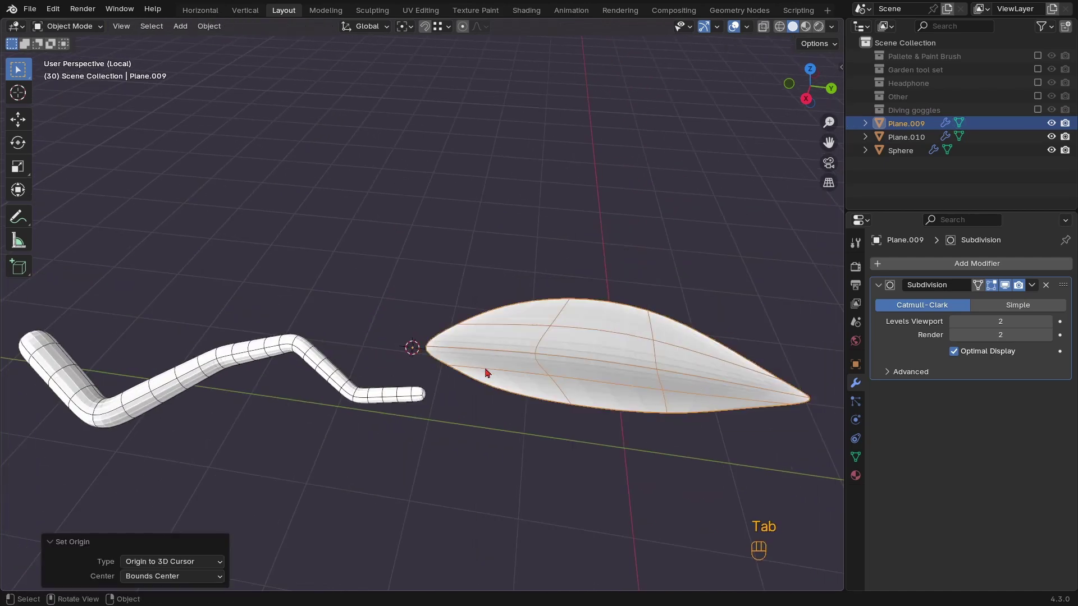
Snap the 3D cursor to the stem's upper end vertex in top view and return to Object Mode
key(KP_7)
ctrl+middle_drag(487, 373, 603, 323)
click(602, 302)
key(shift+s)
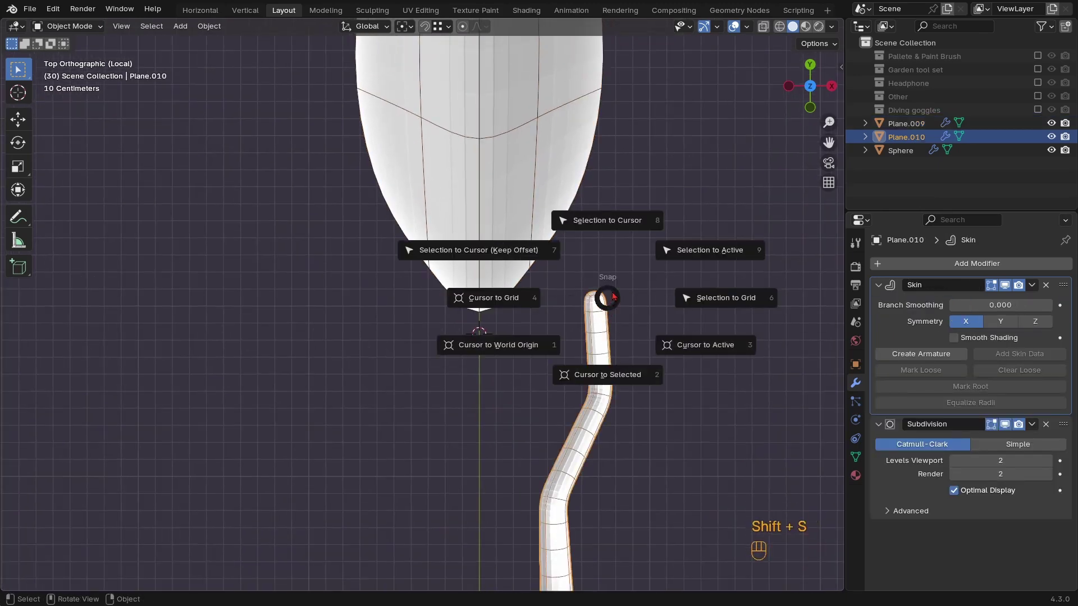
key(Tab)
key(shift+s)
click(618, 339)
key(Tab)
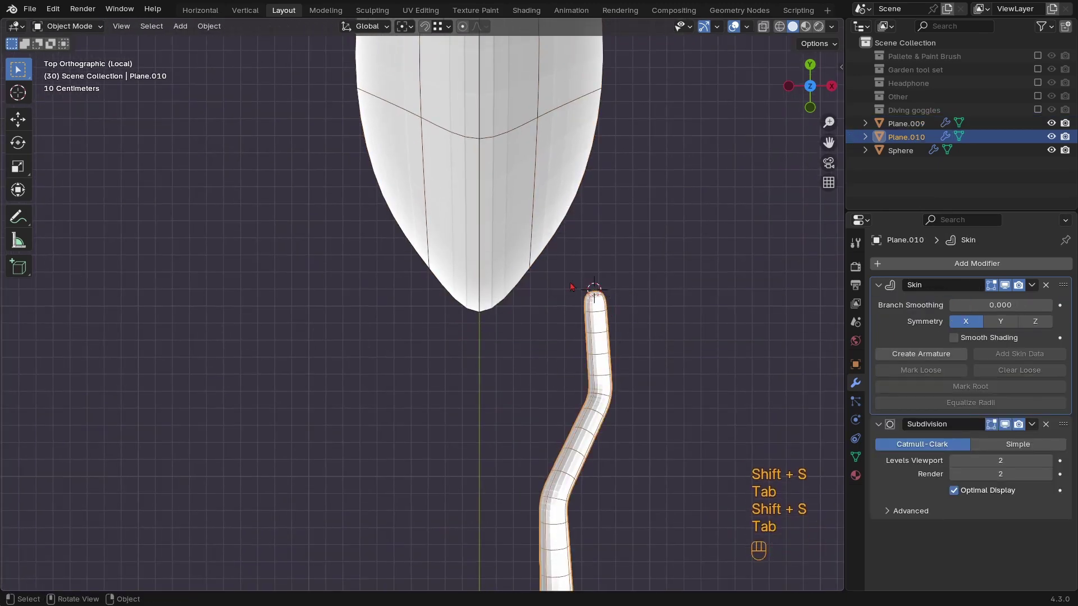
Snap the leaf object to the 3D cursor at the stem's upper end
click(525, 261)
key(shift+s)
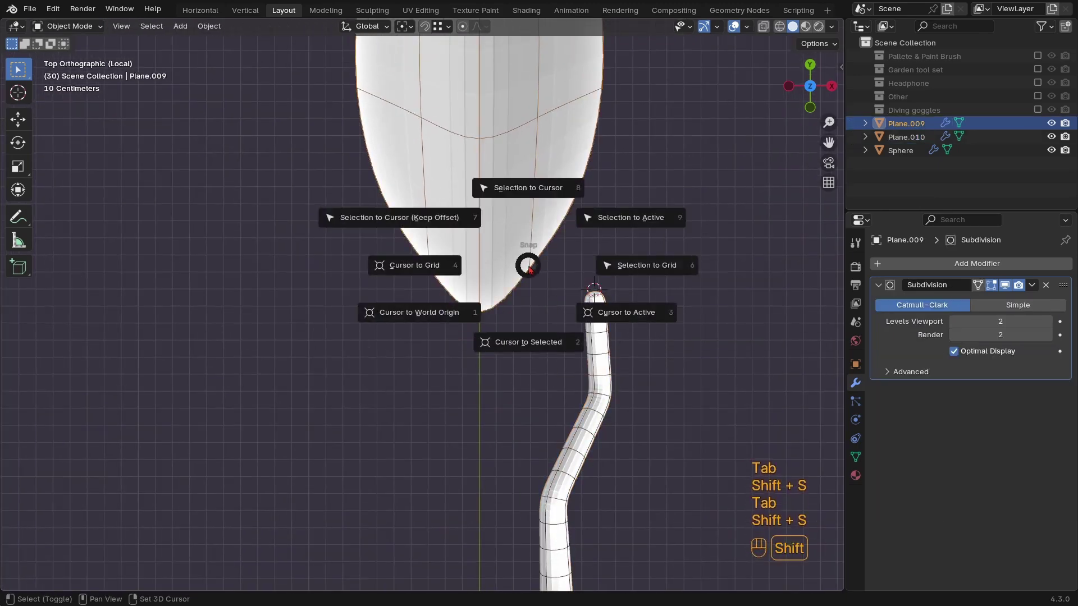
right_click(529, 196)
ctrl+middle_drag(536, 219, 559, 309)
middle_drag(567, 314, 523, 254)
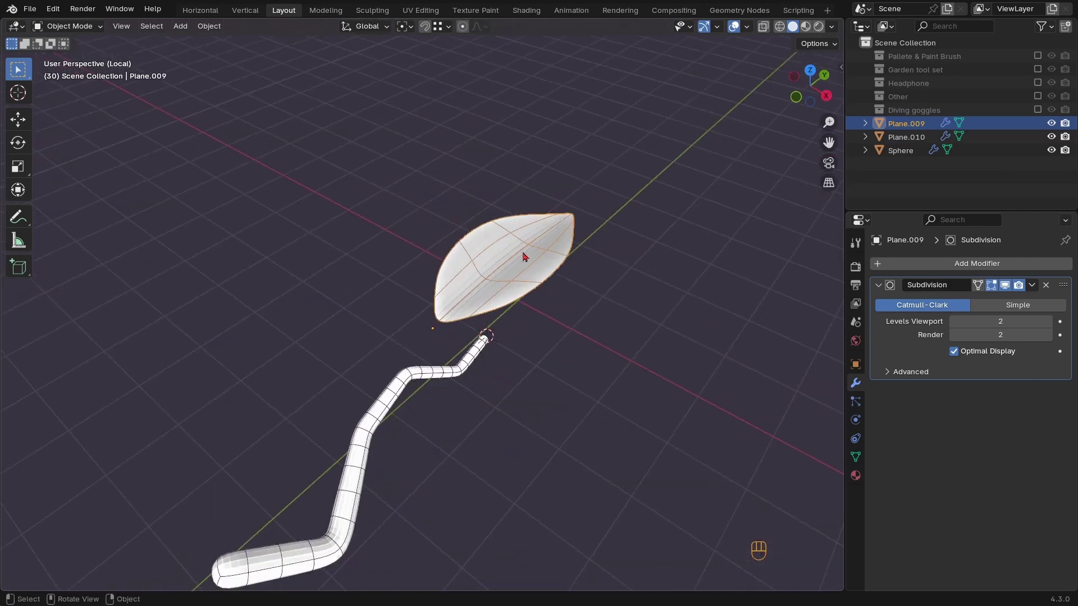
middle_drag(514, 427, 536, 334)
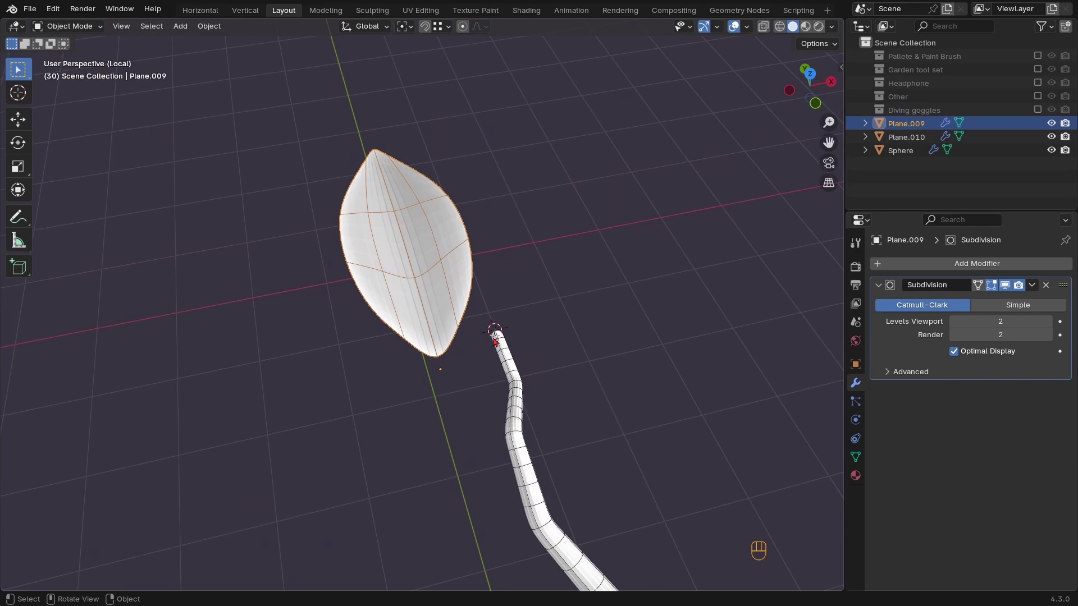
middle_drag(495, 342, 469, 303)
key(shift+s)
click(460, 286)
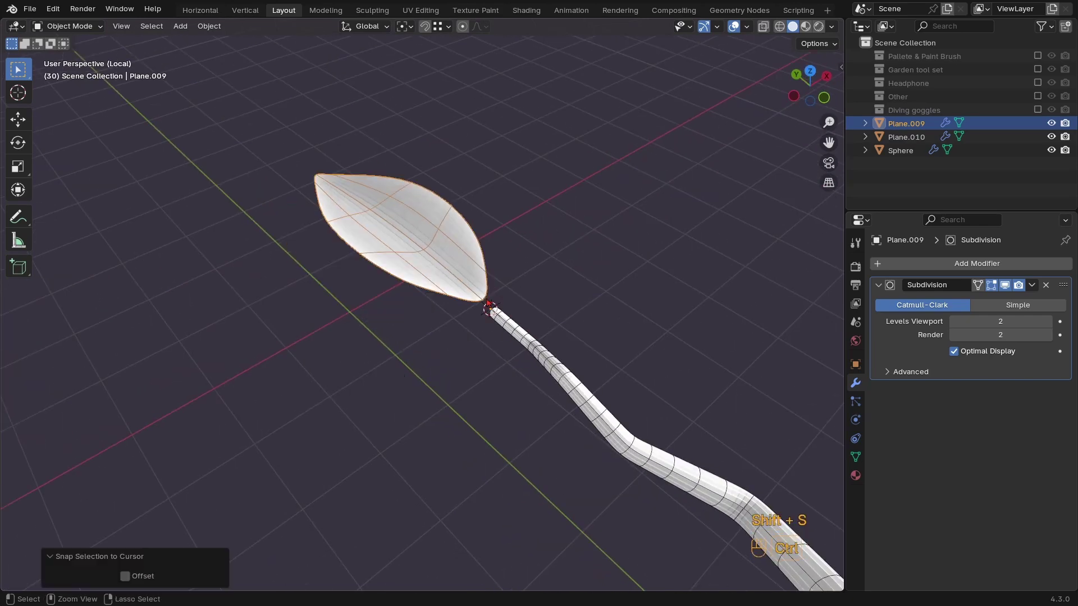
key(KP_7)
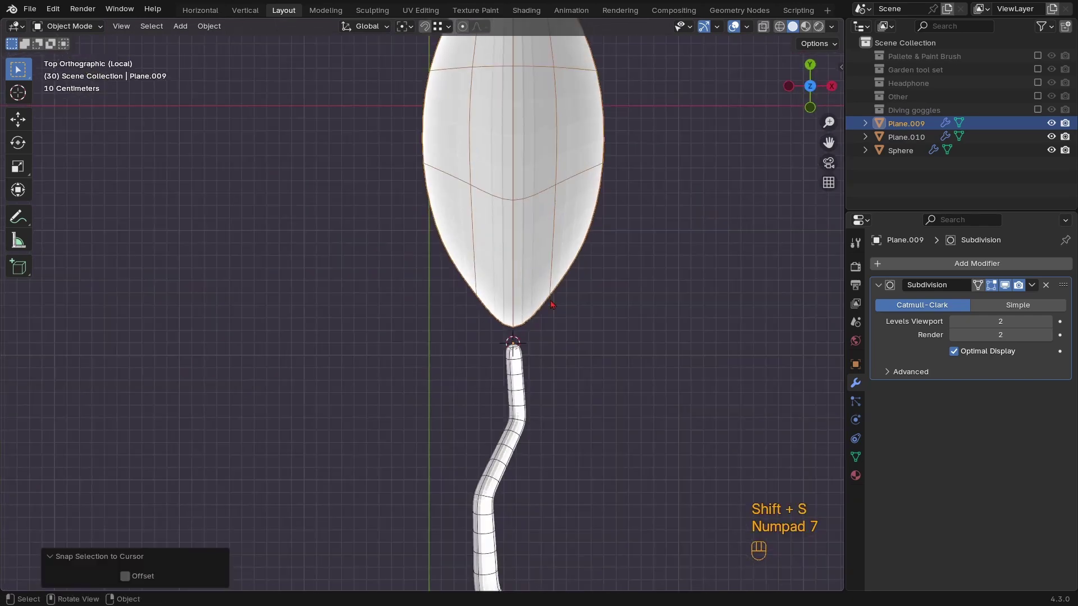
key(r)
key(r)
right_click(576, 313)
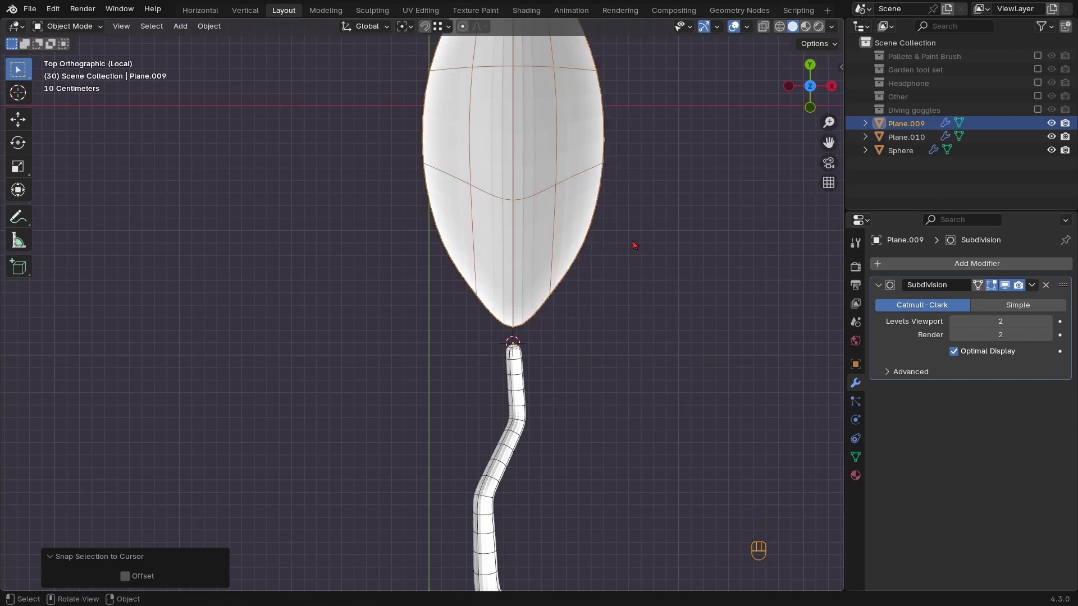
middle_drag(575, 354, 461, 373)
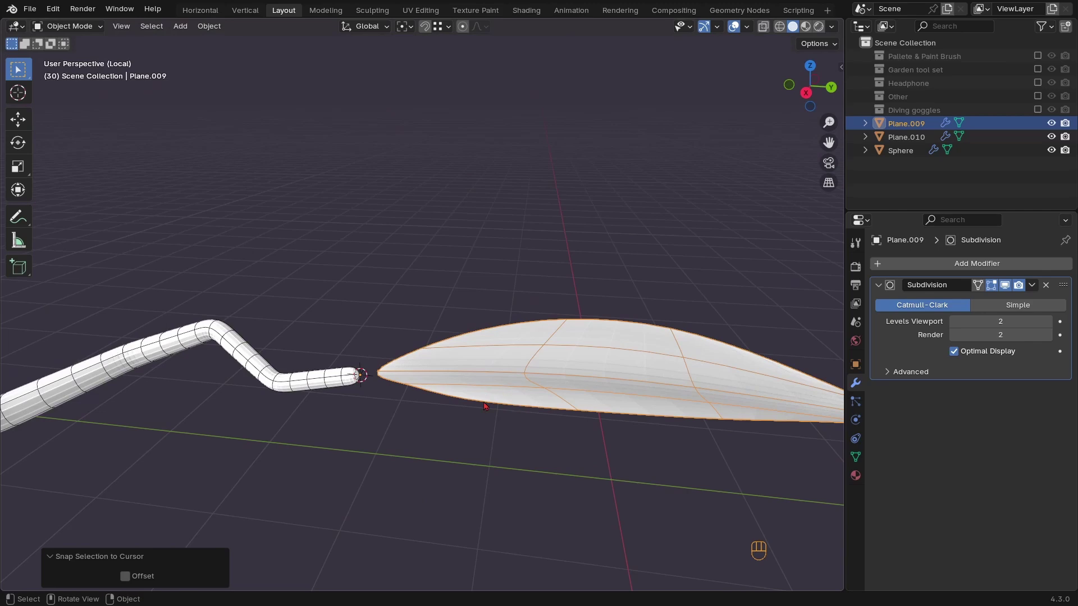
key(r)
key(r)
right_click(561, 402)
Move the leaf about -0.173 m along Y to meet the stem end, and set its origin to the 3D cursor
key(g)
key(x)
key(y)
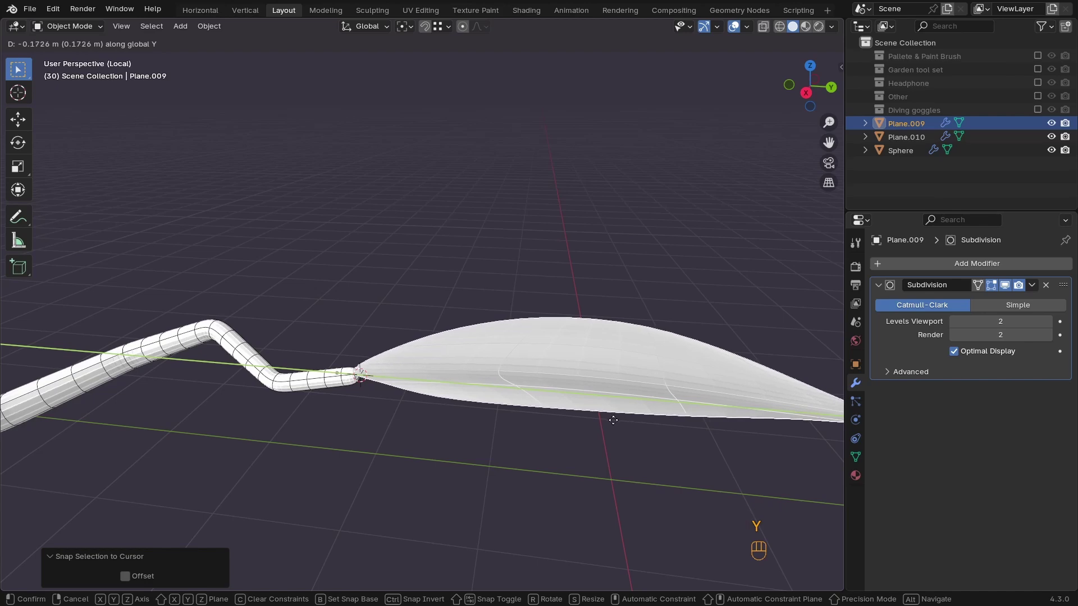
click(613, 420)
right_click(587, 394)
mouse_move(584, 392)
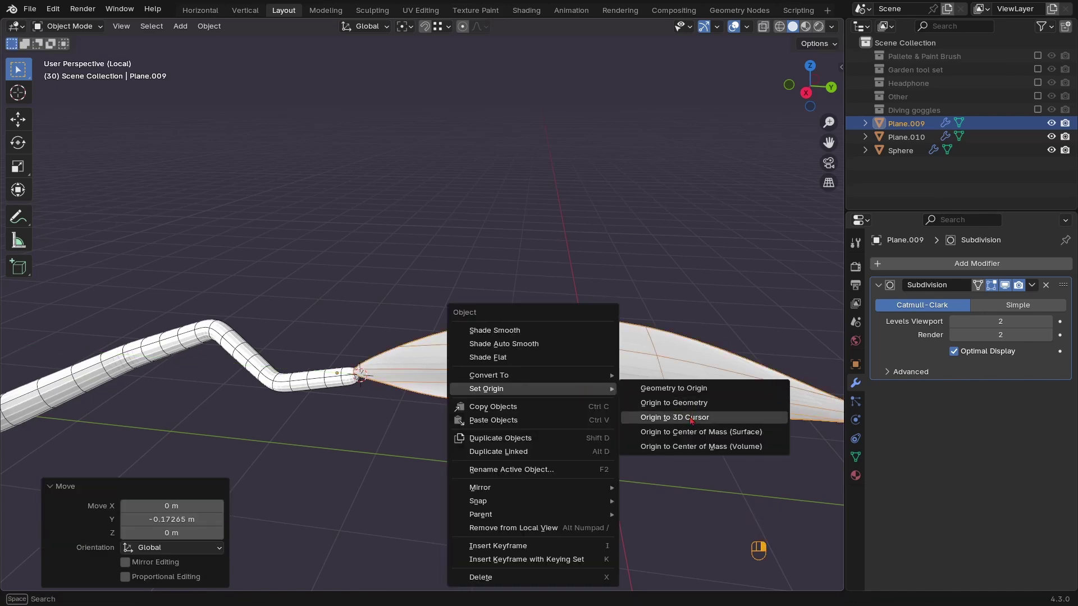
click(692, 417)
Widen the whole leaf mesh along X in Edit Mode and return to Object Mode
middle_drag(692, 421, 527, 439)
key(KP_7)
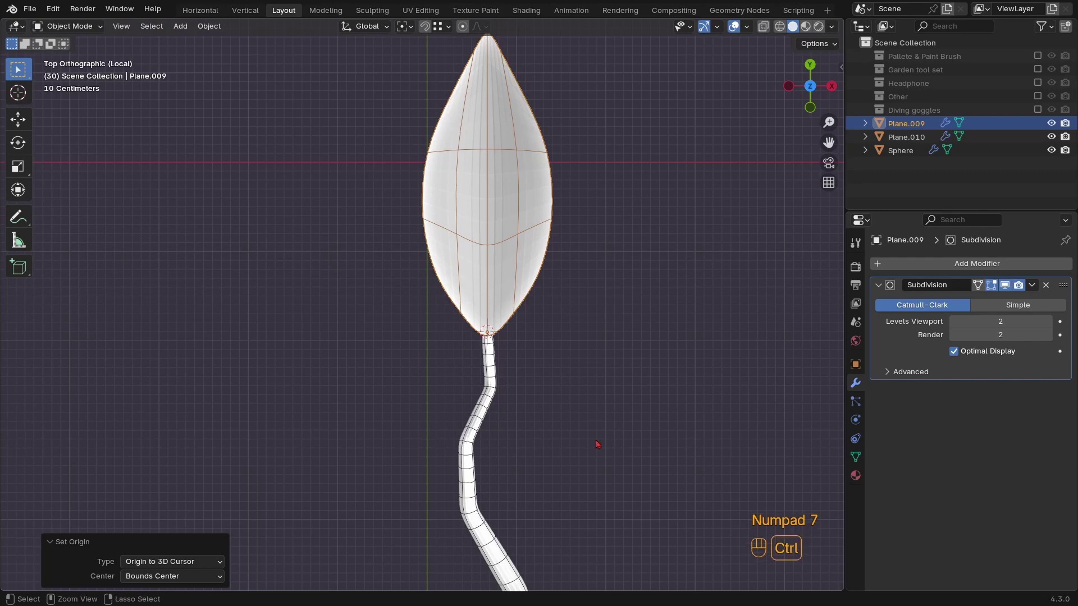
scroll(597, 444, down, 2)
key(Tab)
key(a)
key(s)
key(x)
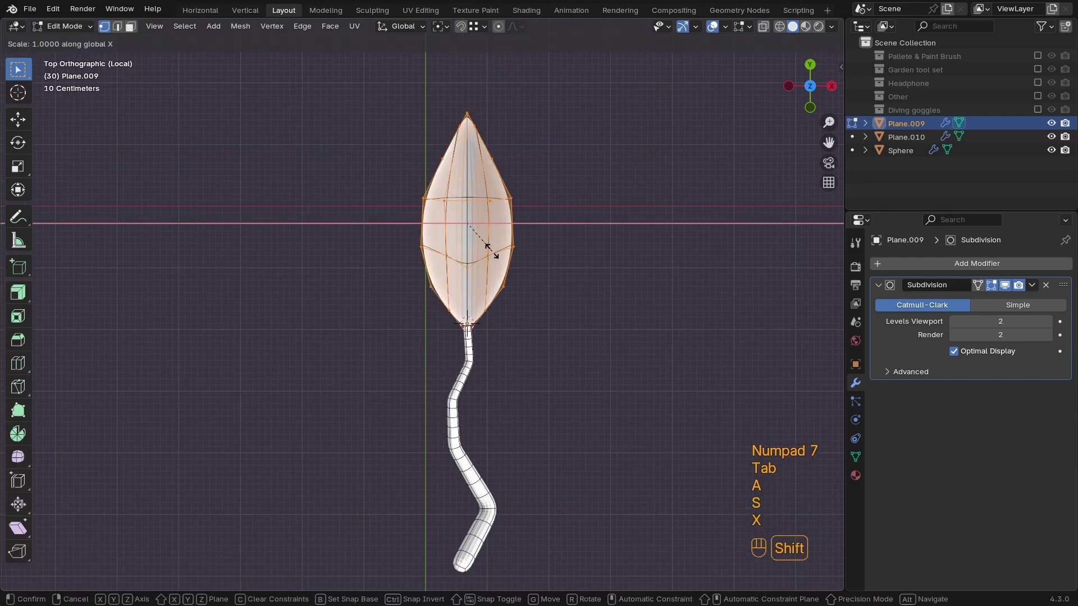
click(637, 259)
key(Tab)
Lower the leaf about 0.03 m along Z onto the stem end and set its origin to the 3D cursor again
middle_drag(635, 258, 543, 258)
ctrl+middle_drag(543, 259, 572, 253)
shift+middle_drag(572, 253, 452, 338)
key(g)
key(z)
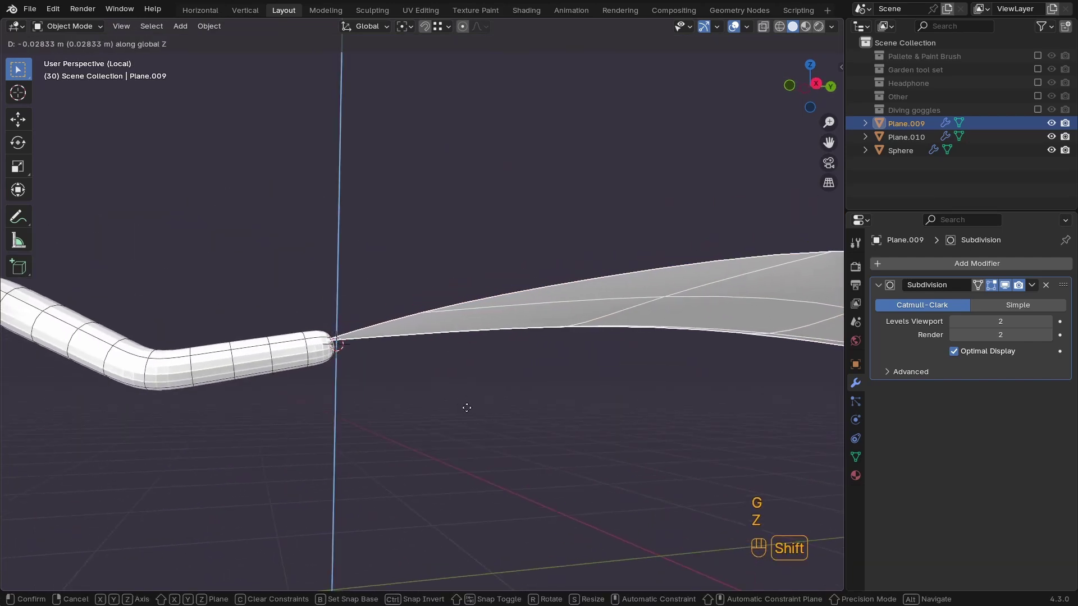
click(470, 416)
right_click(455, 385)
mouse_move(455, 382)
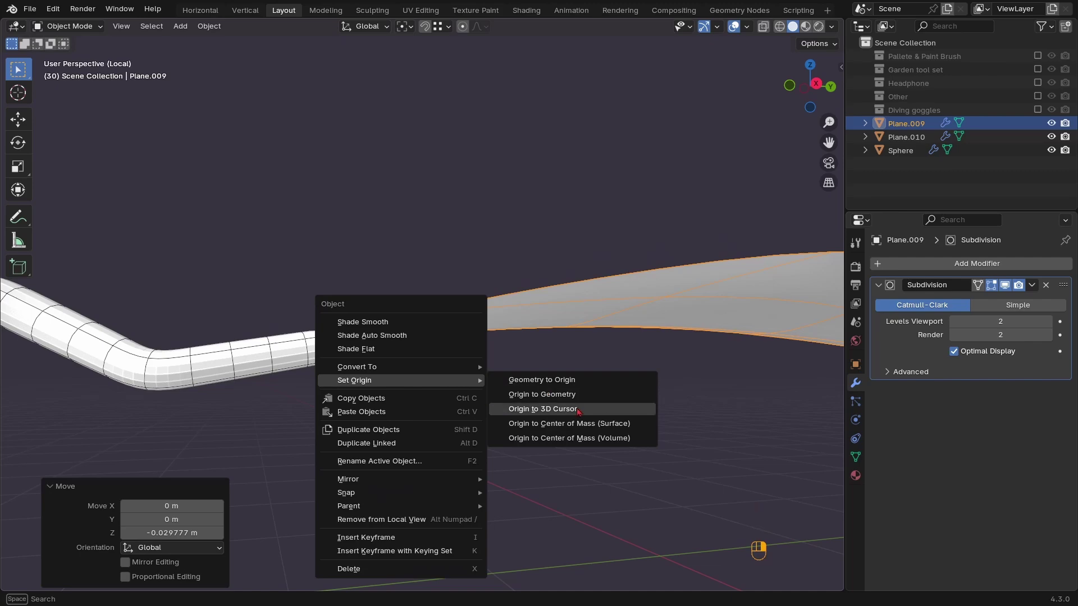
click(553, 409)
Add the stem to the leaf selection and leave Local View to bring back the pomegranate
ctrl+middle_drag(553, 409, 425, 366)
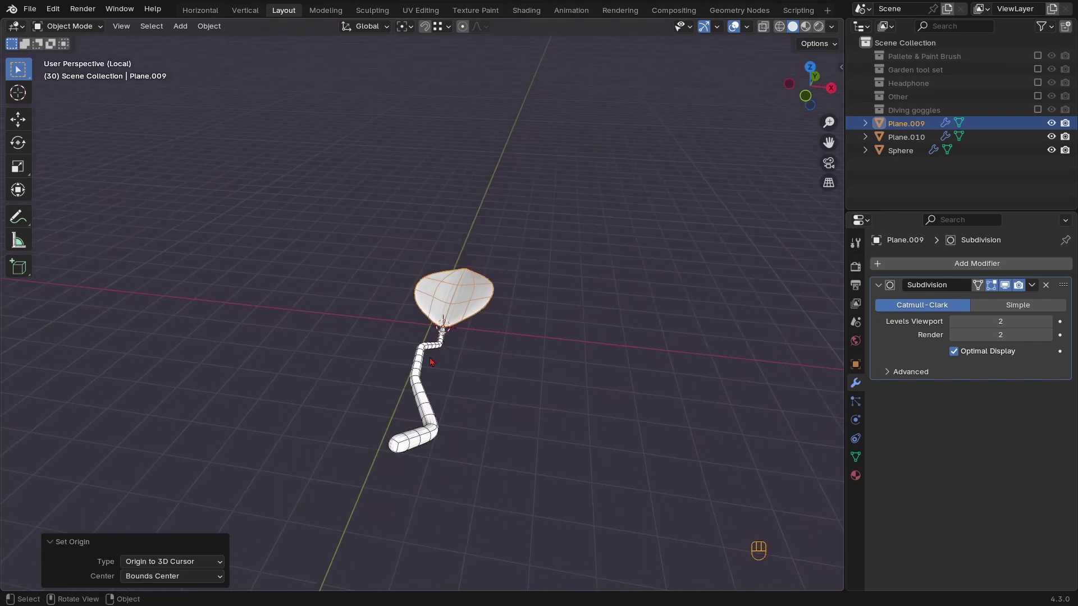
shift+click(425, 365)
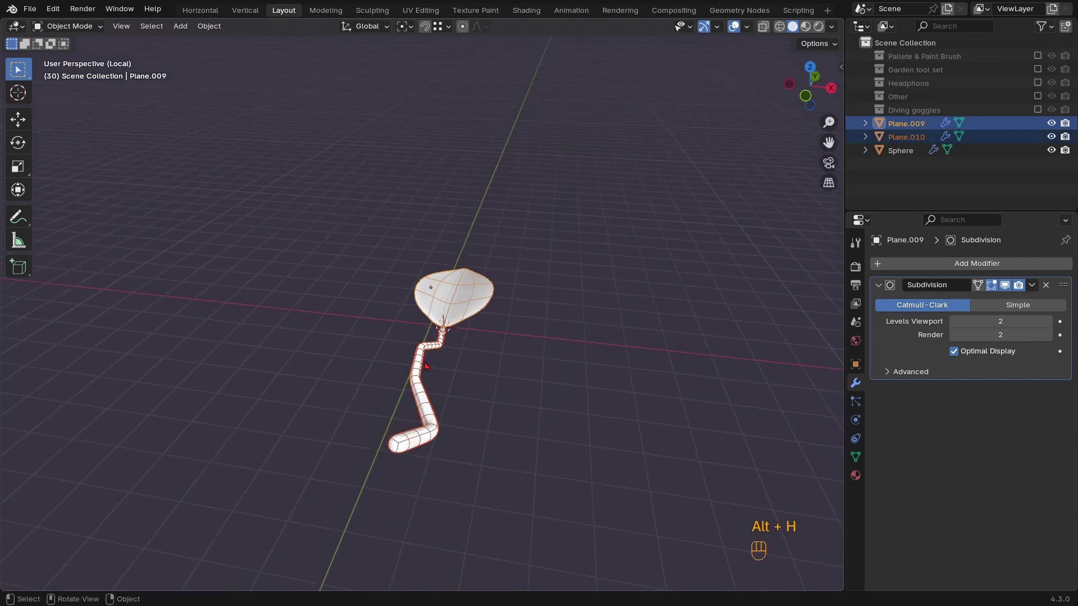
key(KP_Divide)
ctrl+middle_drag(445, 361, 489, 276)
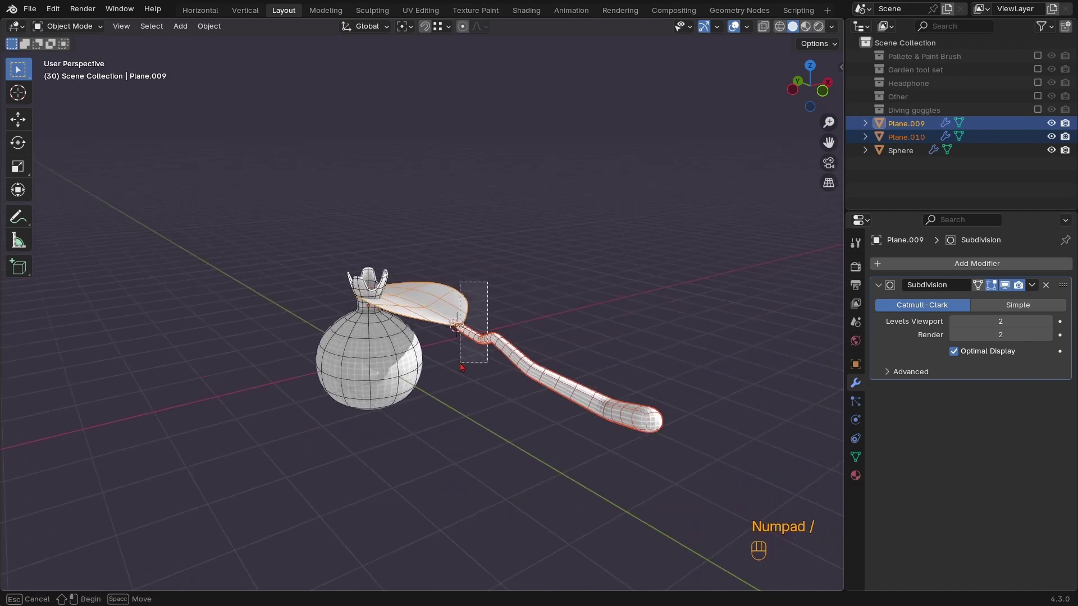
Rotate the leaf and stem 76.6° around X and scale them to 0.541
key(r)
key(x)
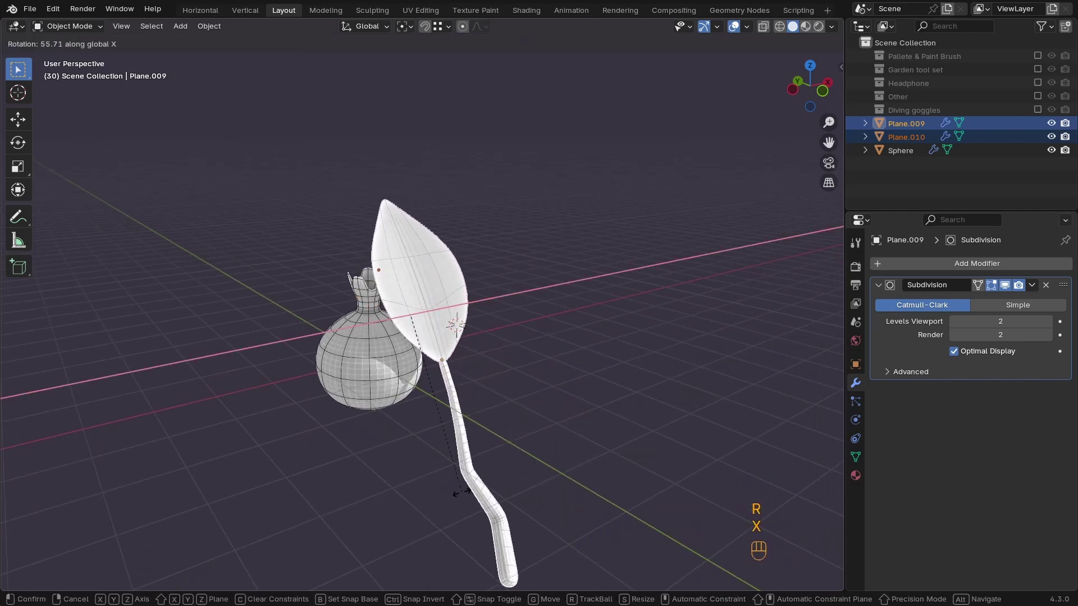
click(390, 551)
key(s)
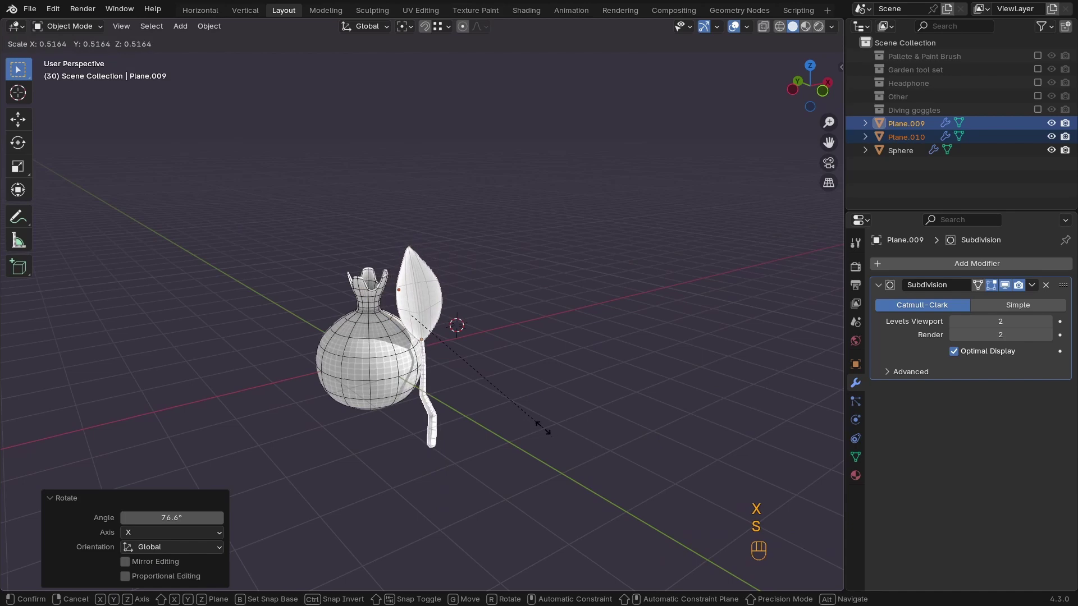
click(544, 430)
Select the pomegranate and switch to front view
shift+middle_drag(544, 429, 447, 337)
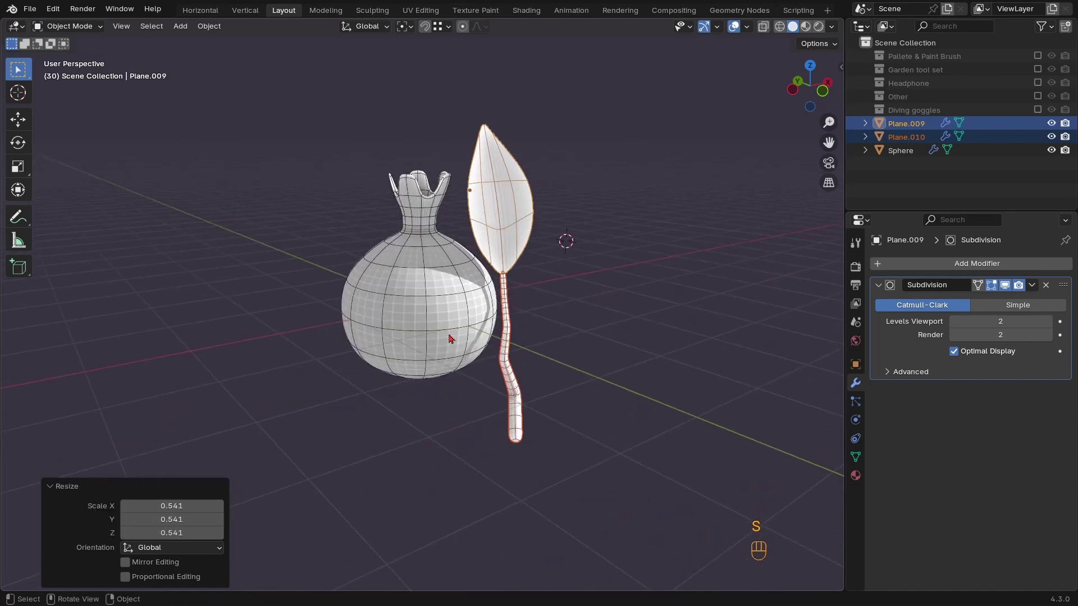
click(499, 352)
key(KP_1)
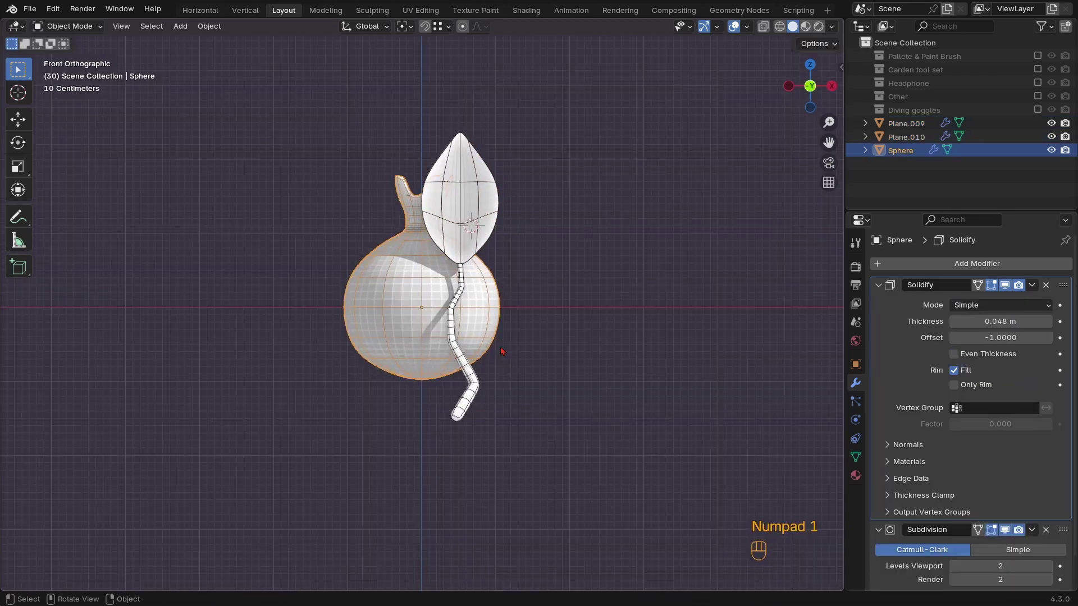
key(r)
key(r)
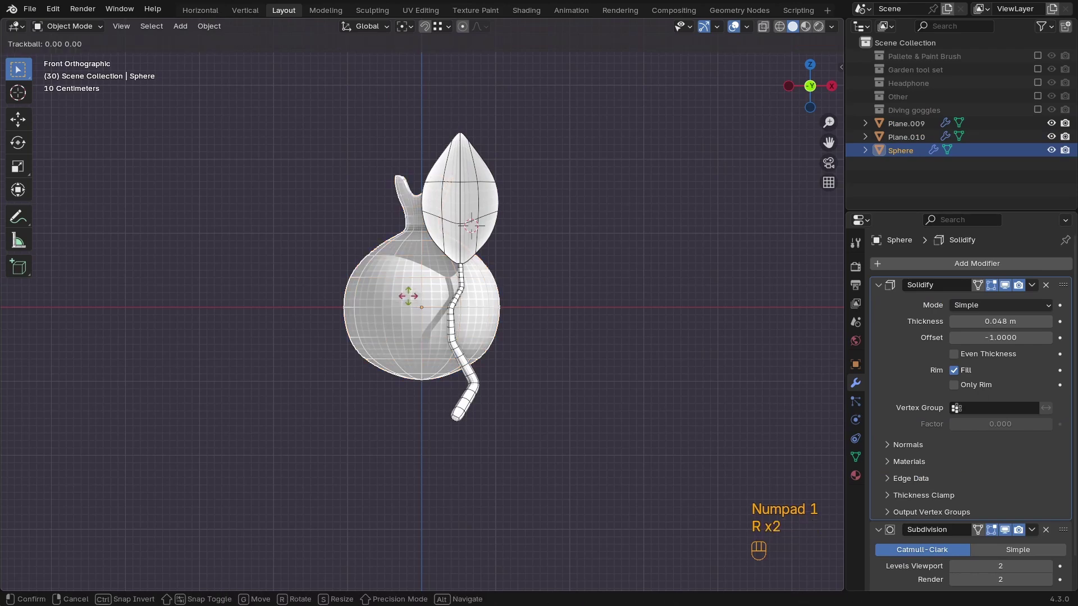
click(403, 462)
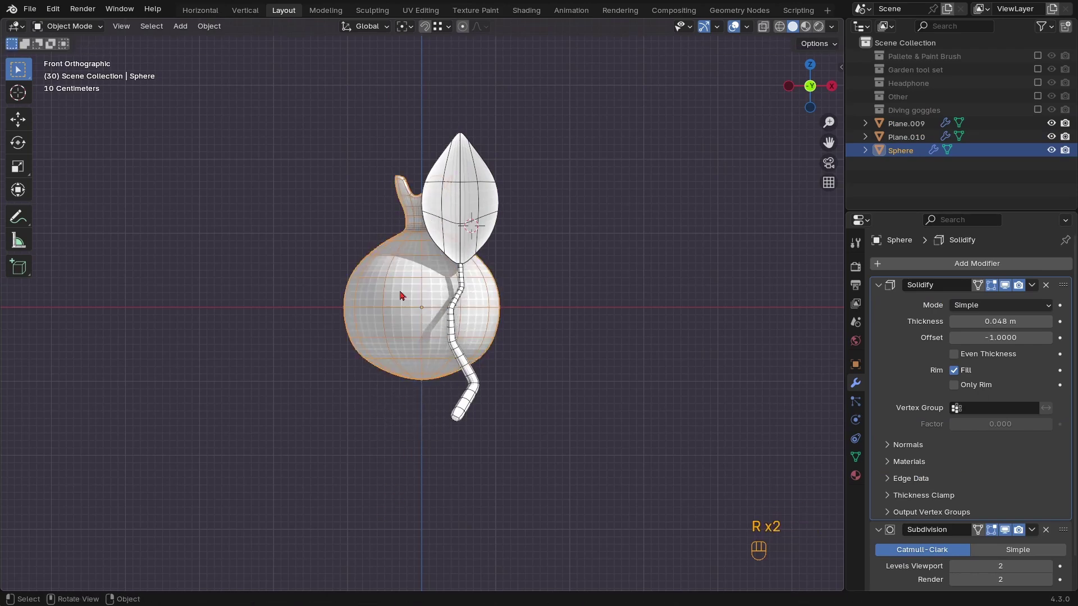
Select the pomegranate's bottom vertex in wireframe Edit Mode and snap the 3D cursor to it
shift+middle_drag(403, 462, 415, 426)
scroll(437, 360, up, 3)
key(Tab)
key(z)
click(381, 364)
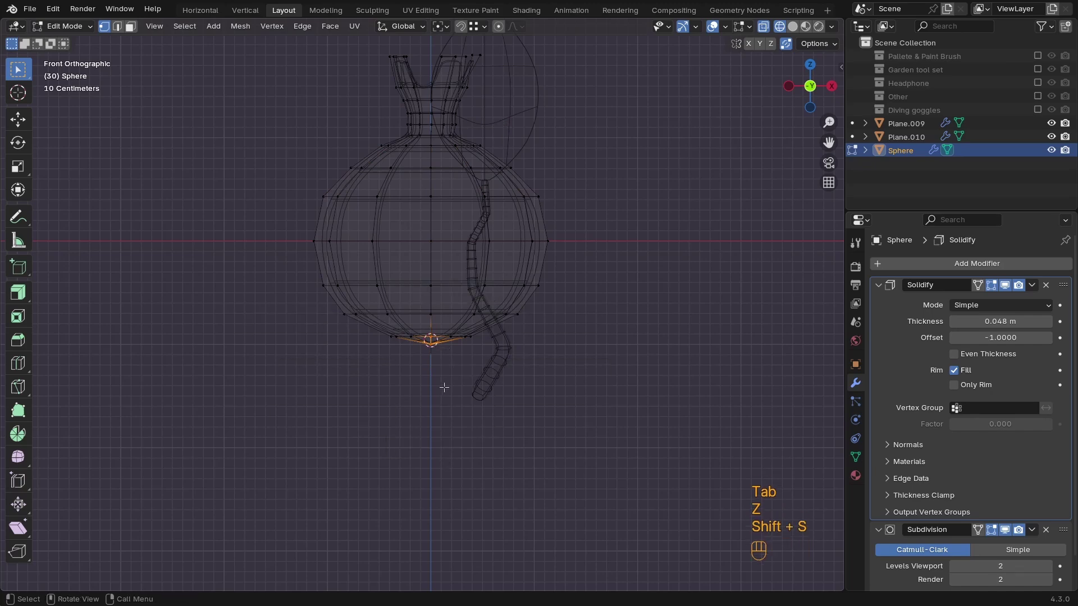
Return to Object Mode and set the pomegranate's origin to the 3D cursor at its bottom
key(Tab)
right_click(392, 308)
mouse_move(391, 308)
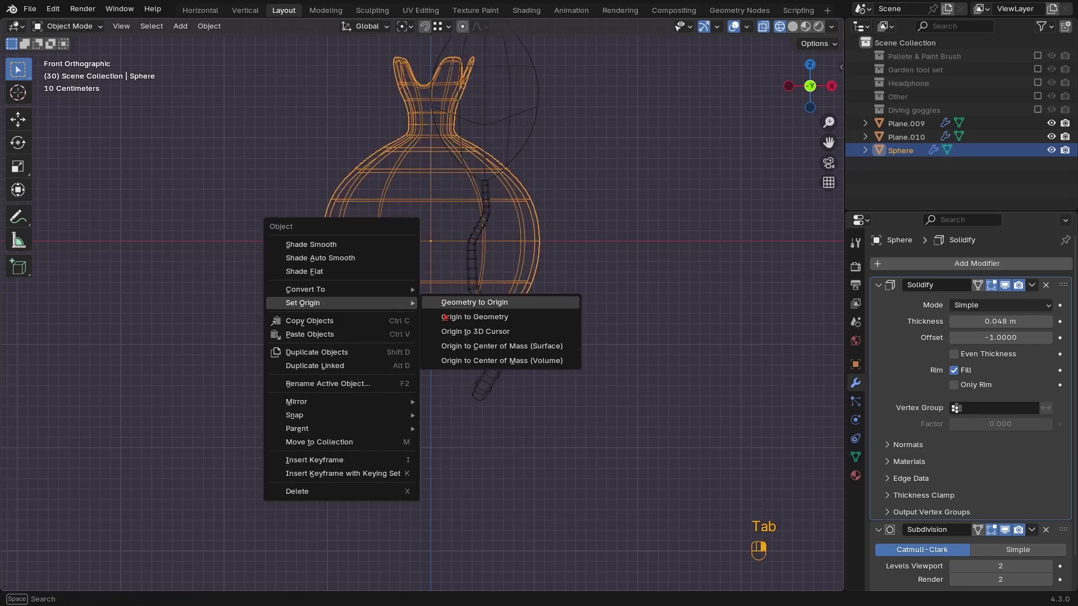
click(476, 332)
Trackball-rotate the pomegranate by about 151° and -55.6° so its crown points down, and restore solid shading
scroll(490, 309, down, 3)
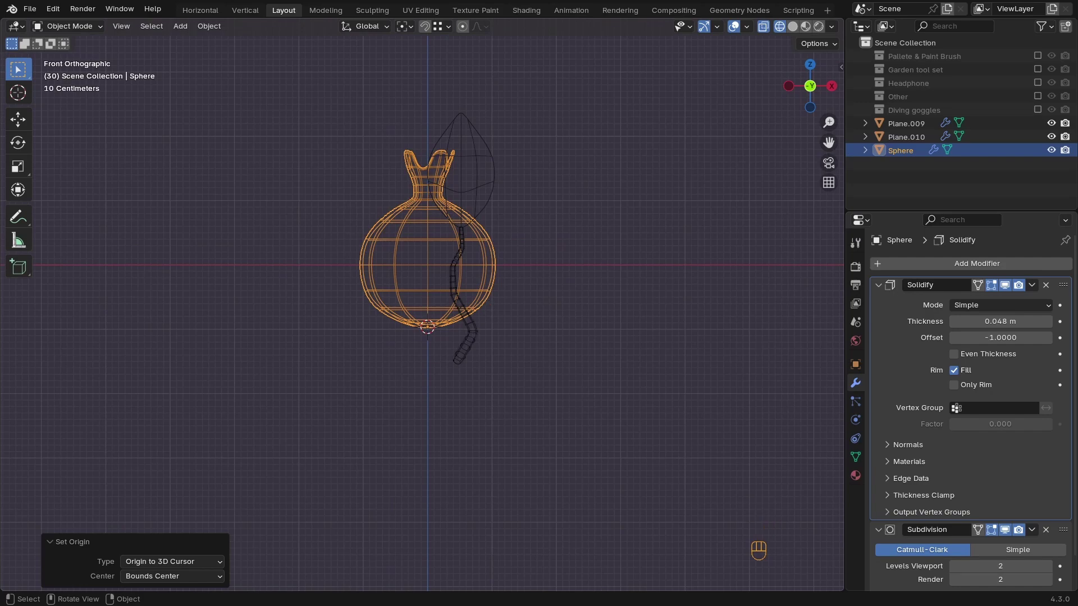
key(r)
key(r)
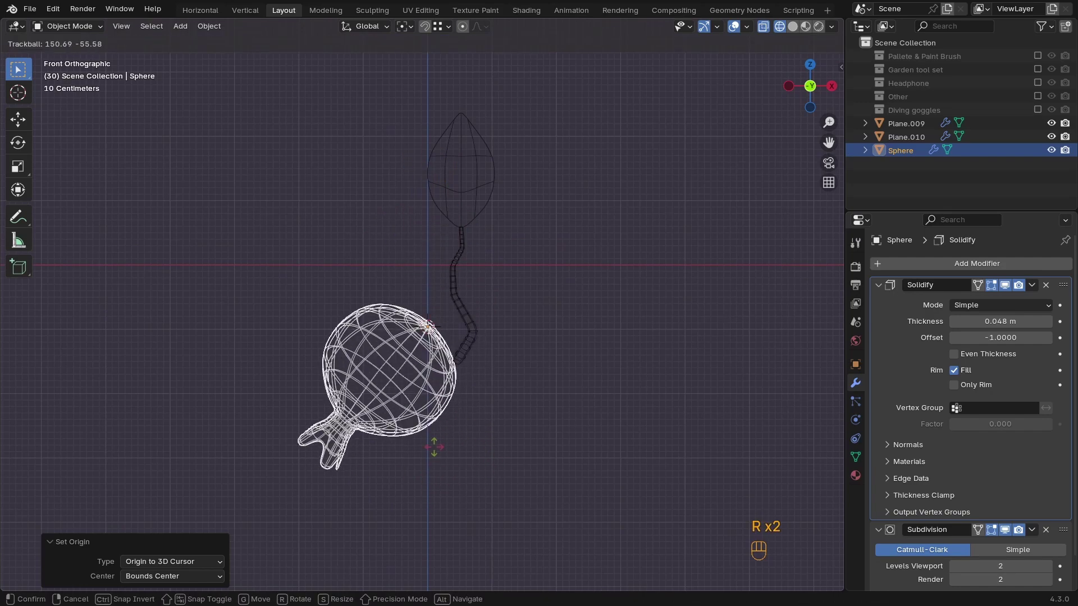
click(434, 447)
key(z)
click(517, 403)
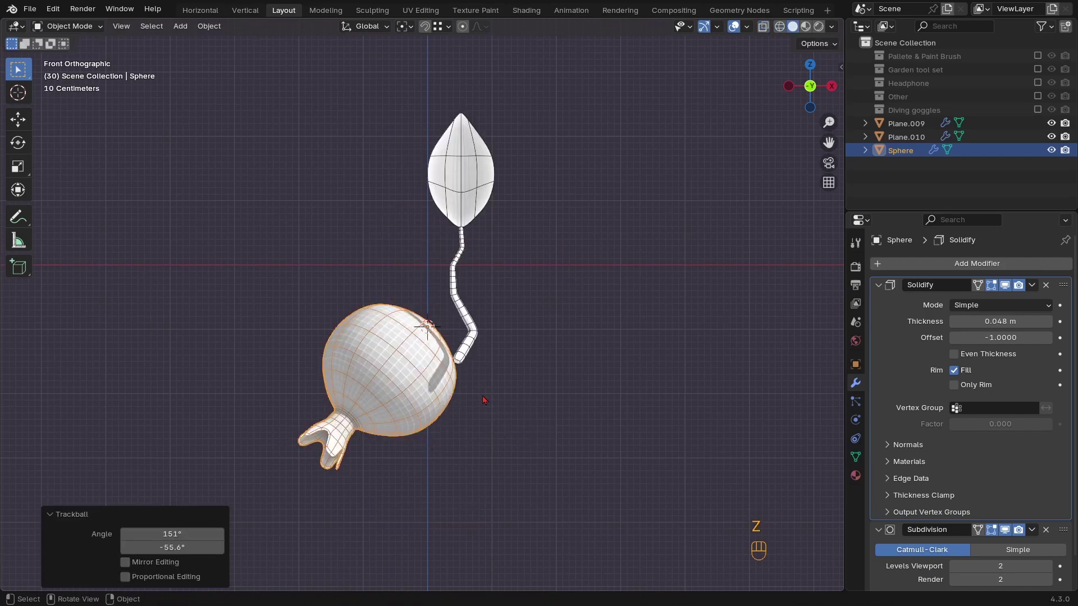
Snap the 3D cursor to the stem's thick lower end vertex and return to Object Mode
ctrl+middle_drag(480, 380, 499, 319)
click(480, 395)
ctrl+middle_drag(517, 279, 463, 311)
key(Tab)
key(Tab)
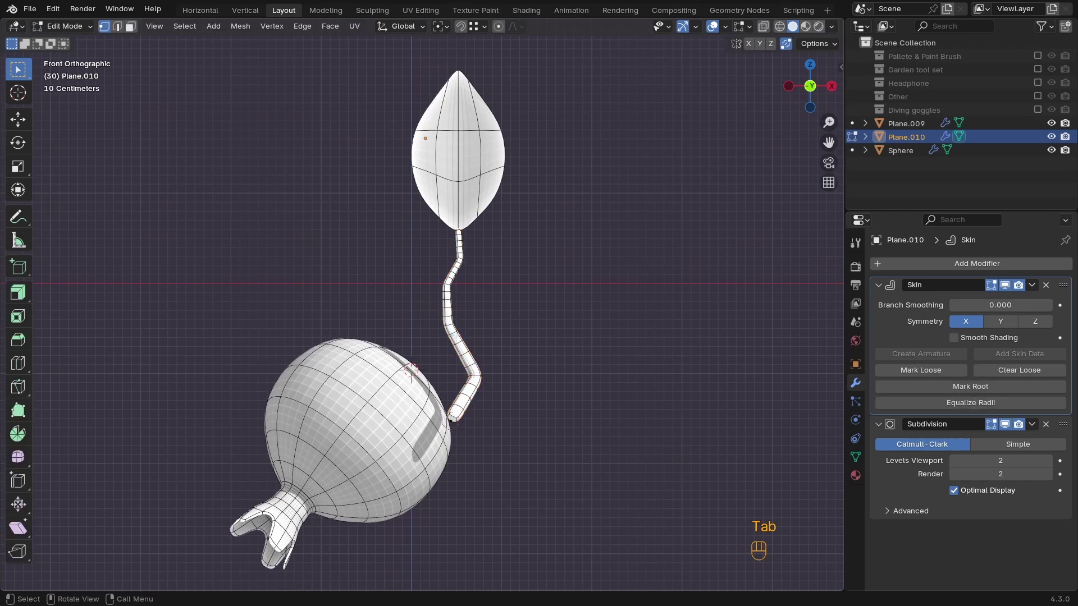
key(Tab)
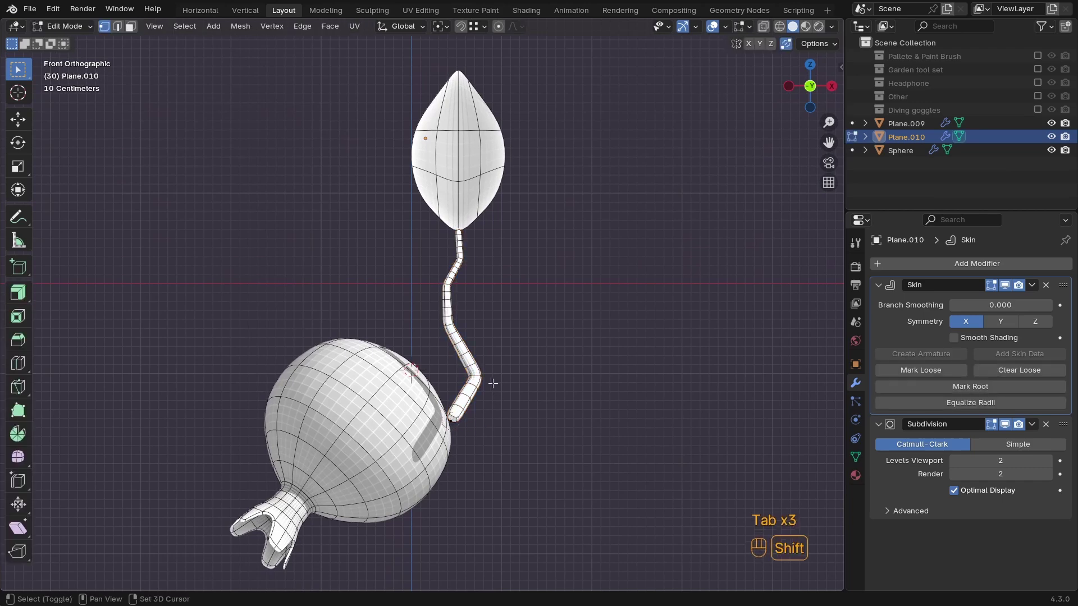
key(shift+s)
key(Tab)
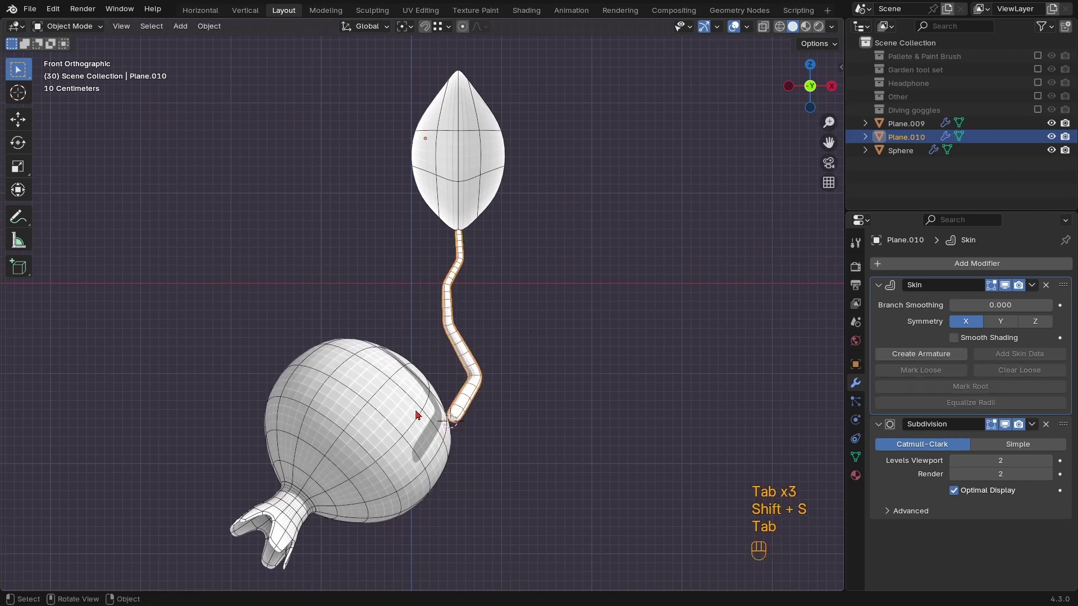
Snap the pomegranate to the 3D cursor at the stem's lower end
right_click(337, 399)
click(342, 447)
key(shift+s)
click(343, 393)
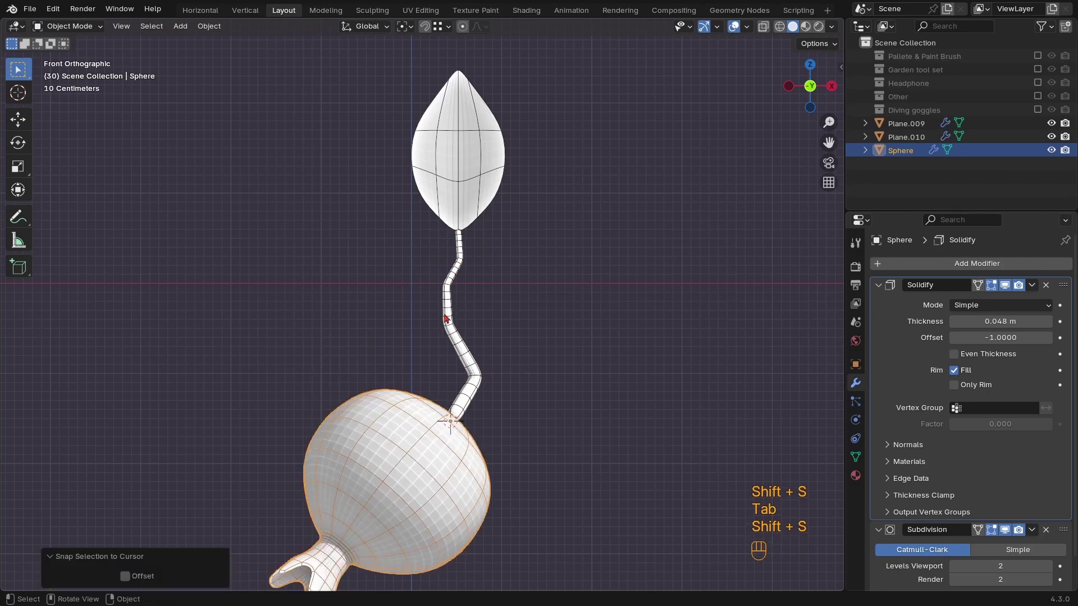
Trackball-rotate the pomegranate by about -39° and -40.1° around the stem end in front view
middle_drag(343, 393, 438, 384)
key(KP_1)
scroll(429, 377, down, 2)
scroll(436, 345, up, 1)
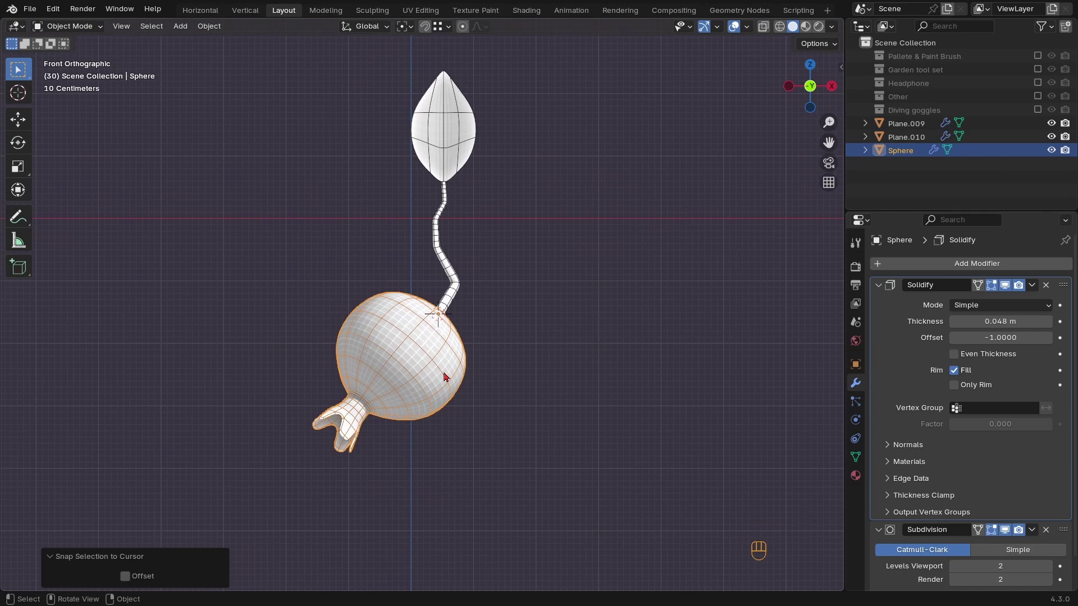
key(r)
key(r)
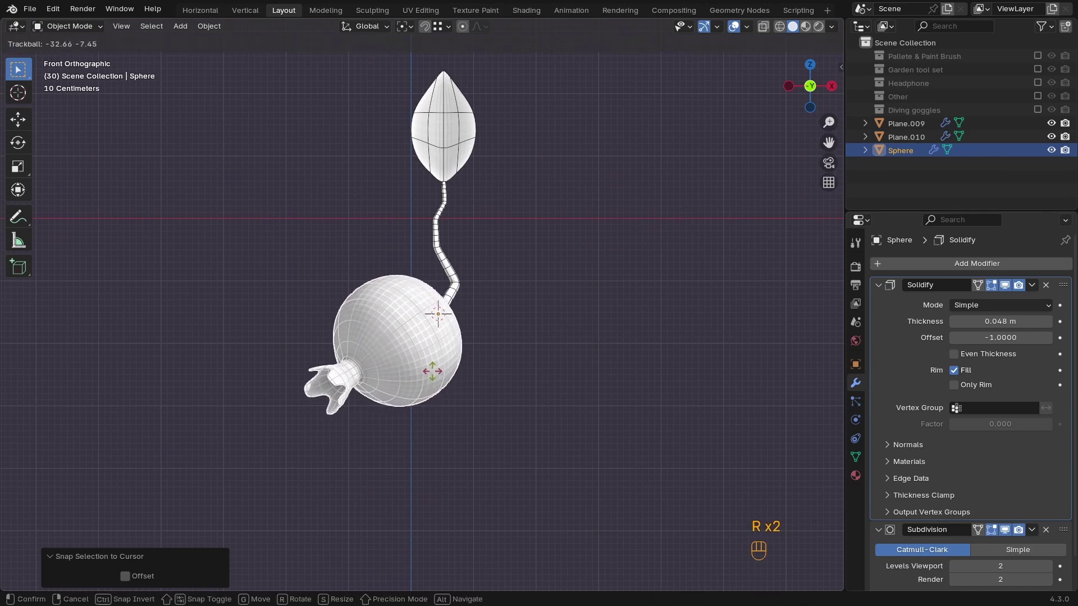
click(427, 362)
Duplicate the pomegranate in place and trackball-rotate the copy by about 33.8° and 176° around the stem end
key(shift+d)
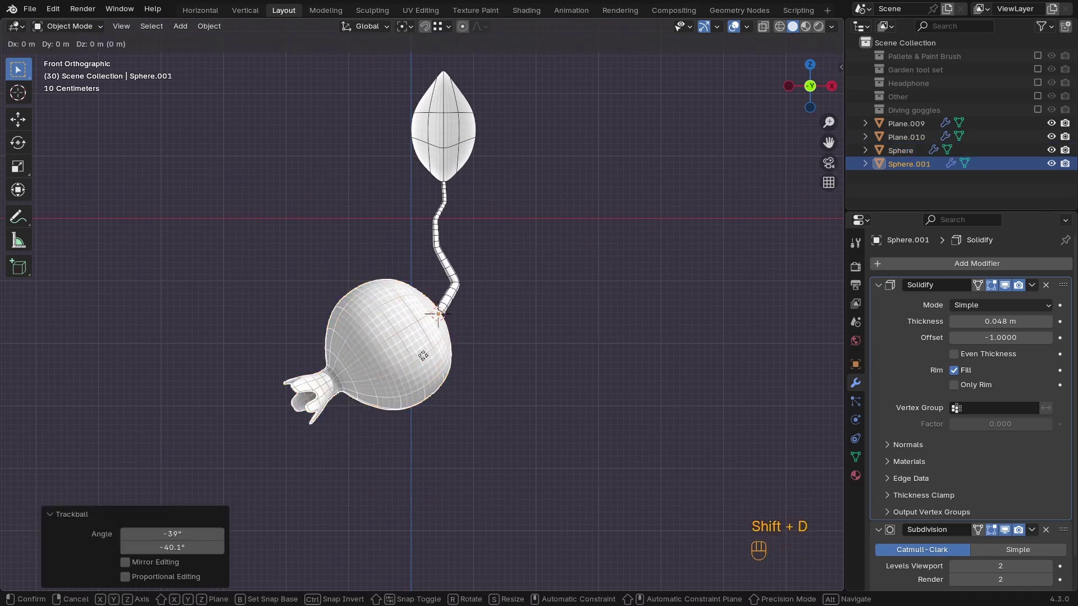
right_click(422, 355)
key(r)
key(r)
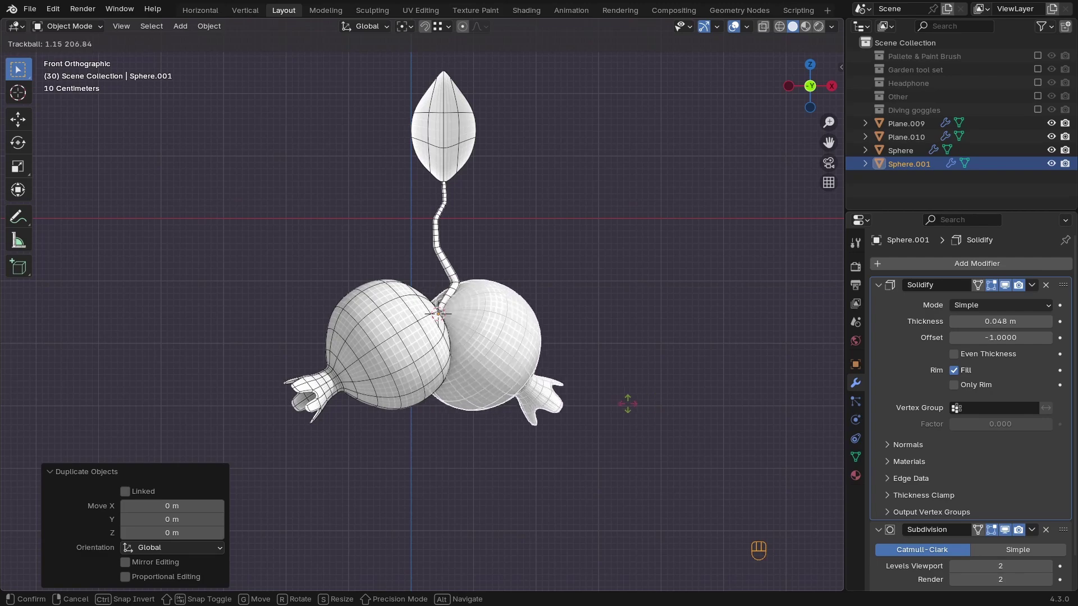
click(597, 435)
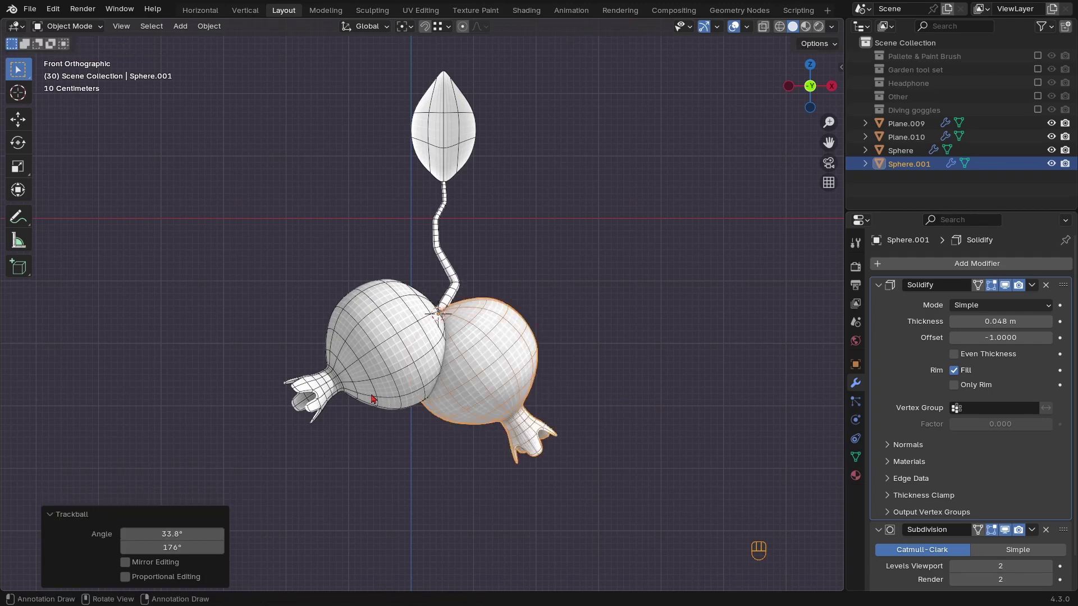
Rotate the duplicated pomegranate around the global Z axis so it spreads away from the first fruit
click(404, 390)
middle_drag(404, 389, 388, 444)
click(387, 444)
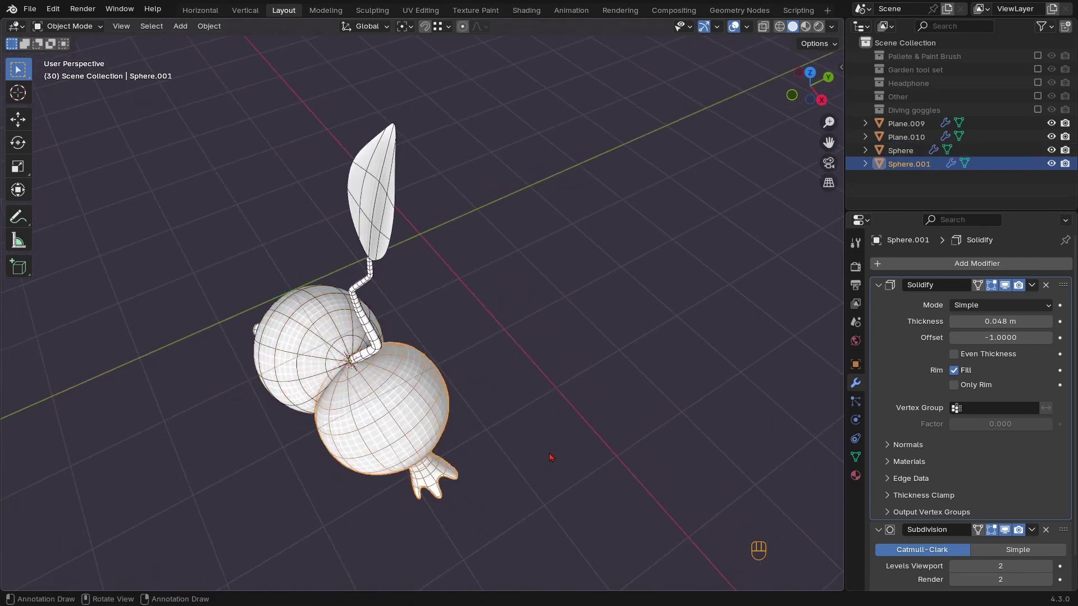
key(r)
key(r)
key(r)
key(z)
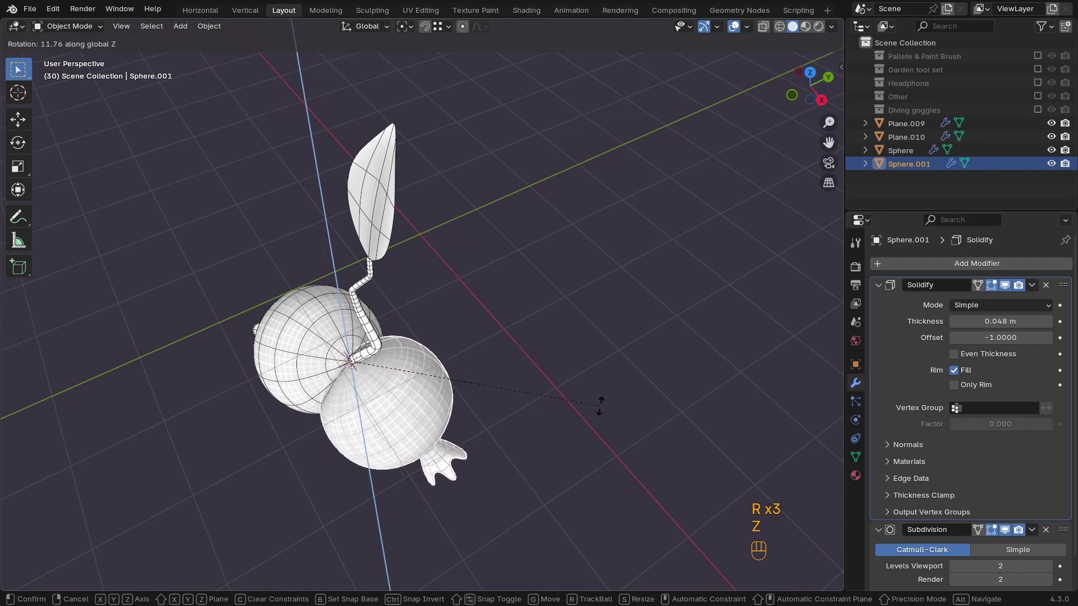
click(566, 290)
Scale the original pomegranate up slightly, by about 1.1, from its attachment point on the stem
middle_drag(301, 465, 388, 404)
key(KP_5)
click(388, 405)
key(s)
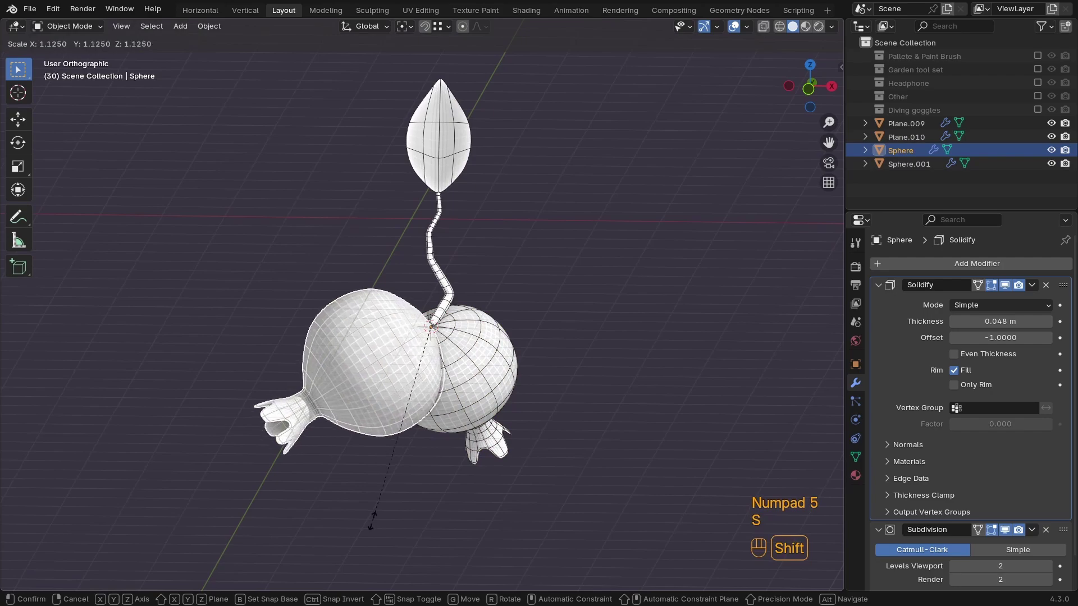
click(395, 502)
Extrude a second short branch from the stem's lower bend vertex toward the duplicated pomegranate in wireframe view
middle_drag(395, 502, 414, 330)
scroll(414, 329, up, 1)
click(413, 337)
key(Tab)
key(z)
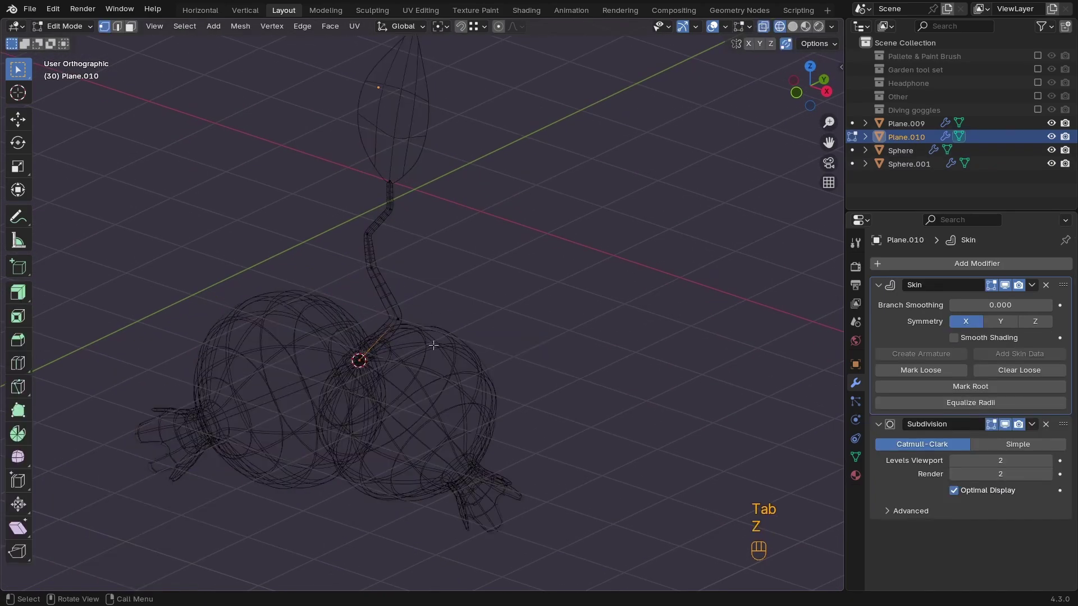
scroll(404, 320, up, 3)
click(406, 257)
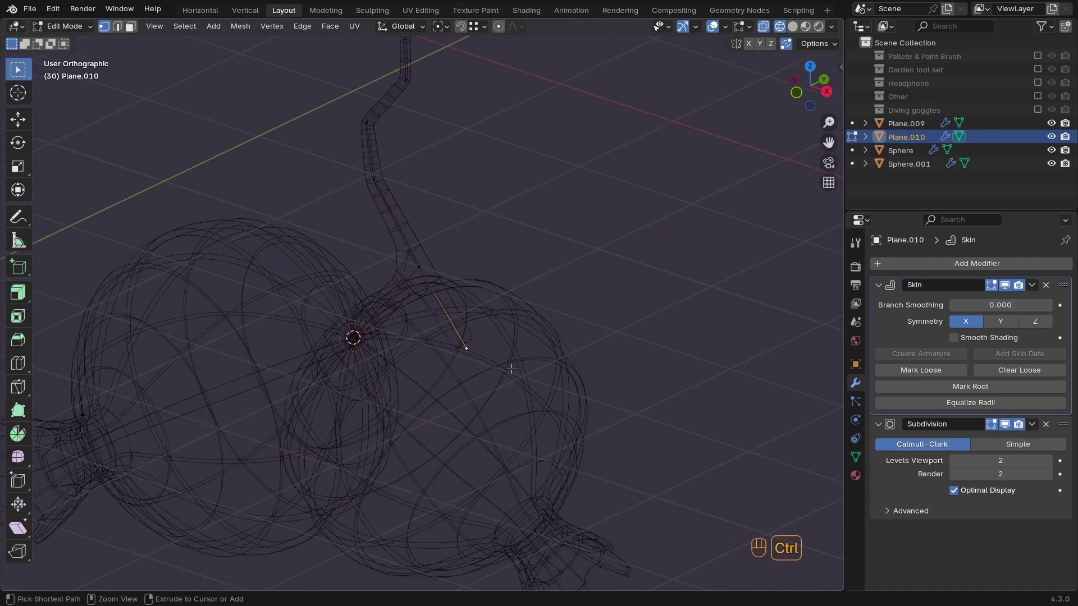
middle_drag(496, 368, 459, 419)
key(Tab)
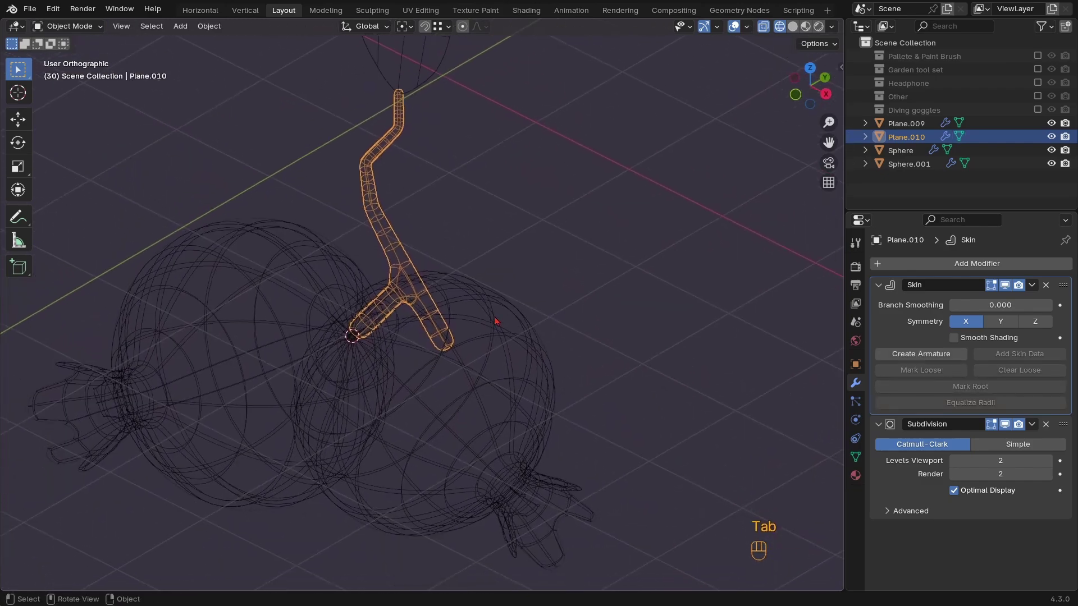
Snap the 3D cursor to the end vertex of the new stem branch and return to Object Mode
click(470, 397)
click(452, 349)
middle_drag(452, 350, 459, 320)
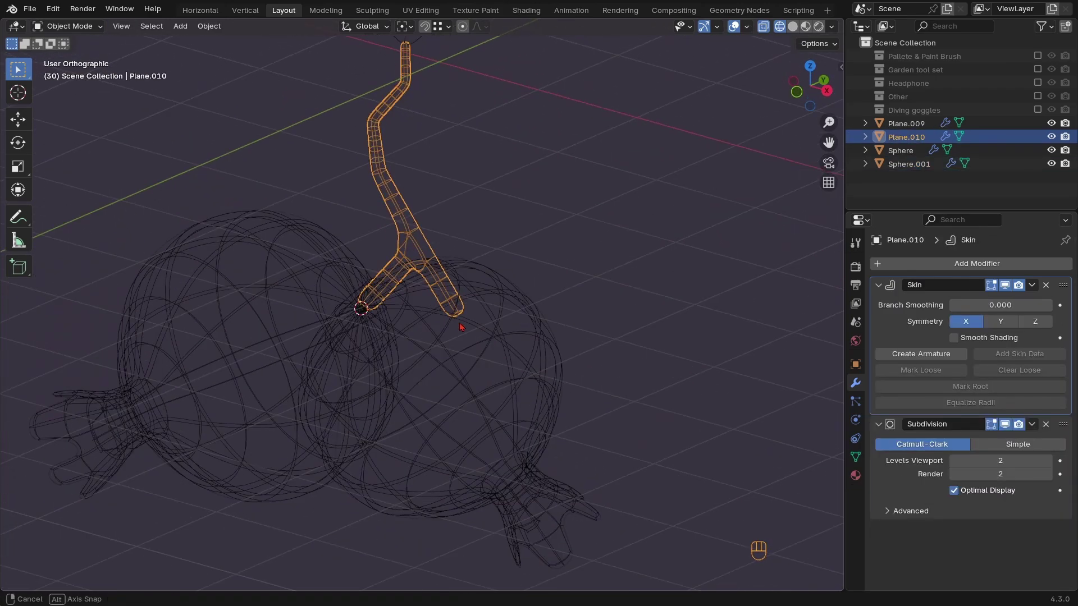
key(Tab)
key(shift+s)
click(463, 373)
key(Tab)
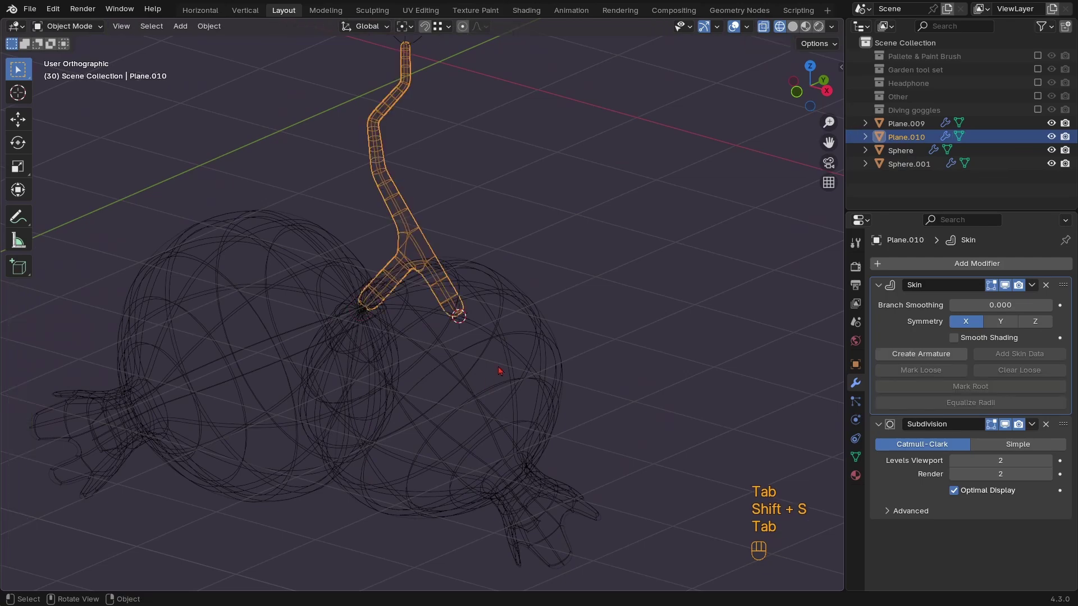
Snap the duplicated pomegranate to the 3D cursor at the new branch's end and restore solid shading
click(498, 374)
click(522, 350)
key(shift+s)
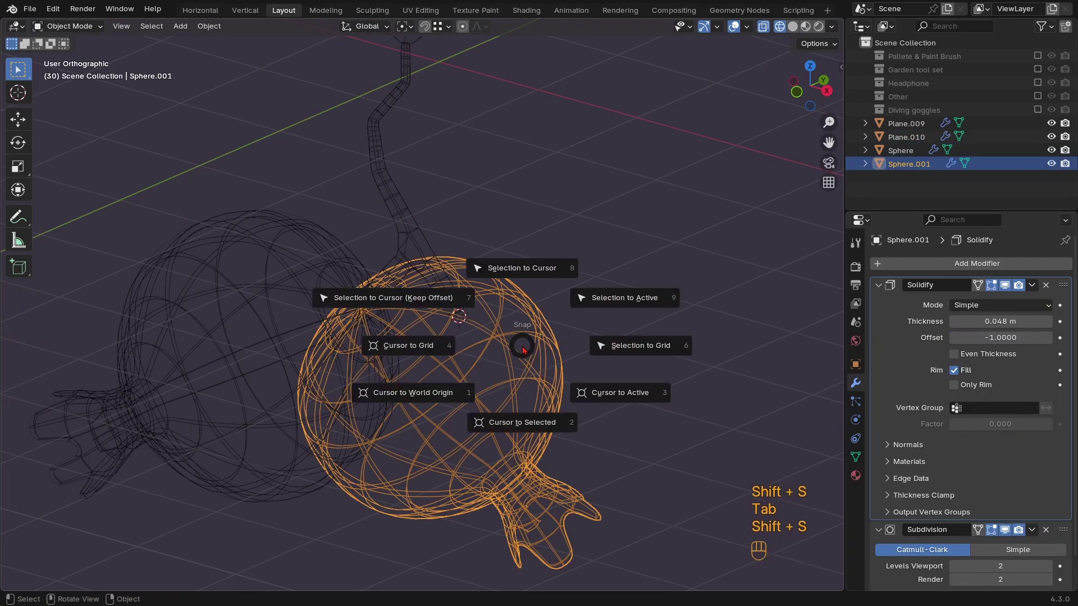
click(523, 269)
key(z)
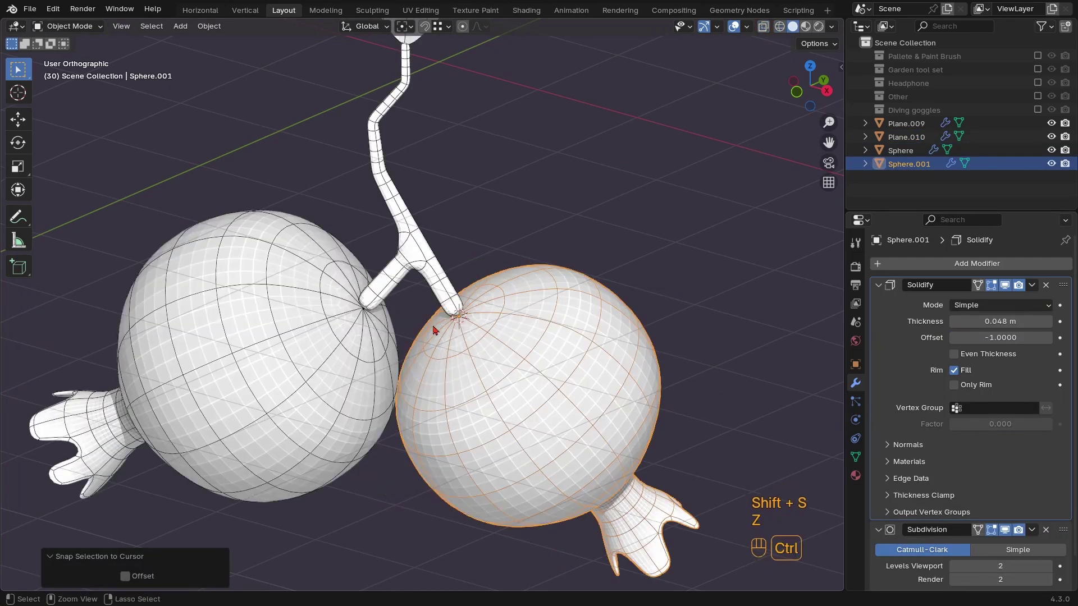
Try to place the 3D cursor at the stem's fork
mouse_move(435, 384)
middle_down()
mouse_move(492, 372)
mouse_move(503, 354)
mouse_move(428, 443)
mouse_move(443, 460)
mouse_move(485, 368)
mouse_move(368, 356)
mouse_move(401, 310)
mouse_move(353, 449)
mouse_move(445, 441)
mouse_move(433, 254)
mouse_move(416, 341)
mouse_move(429, 361)
mouse_move(492, 314)
middle_up()
click(433, 254)
scroll(416, 340, up, 3)
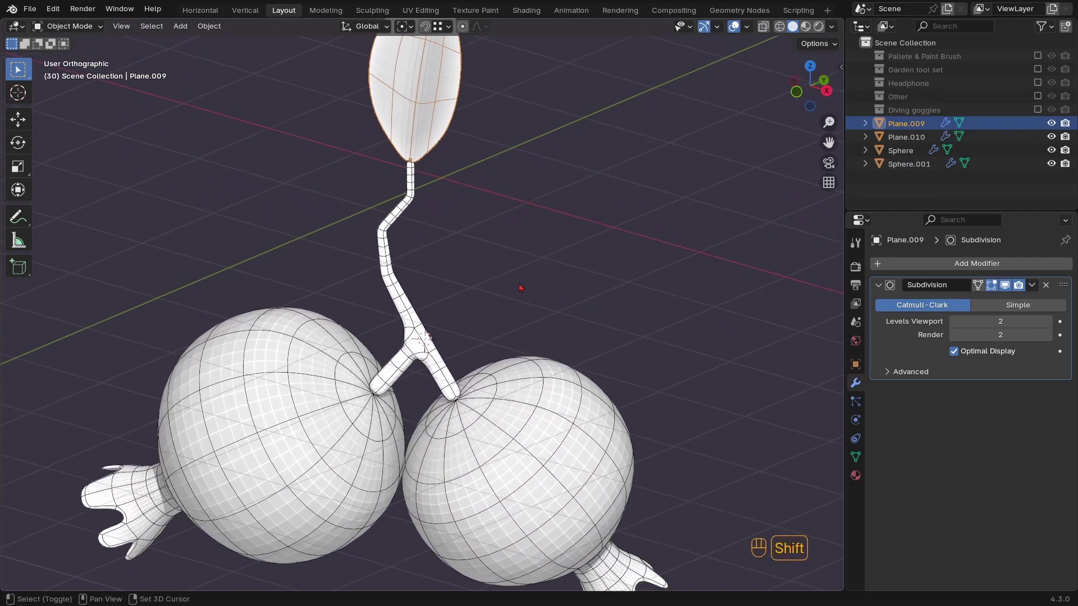
key(g)
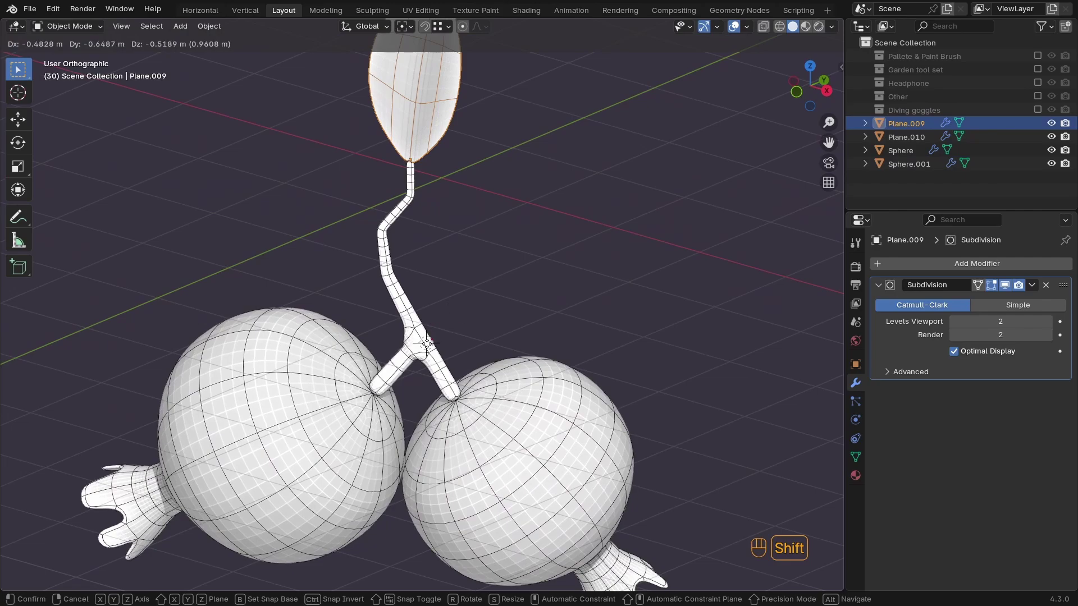
click(428, 356)
middle_drag(429, 356, 463, 378)
Duplicate the leaf and snap the copy to the 3D cursor at the second branch's end
click(412, 132)
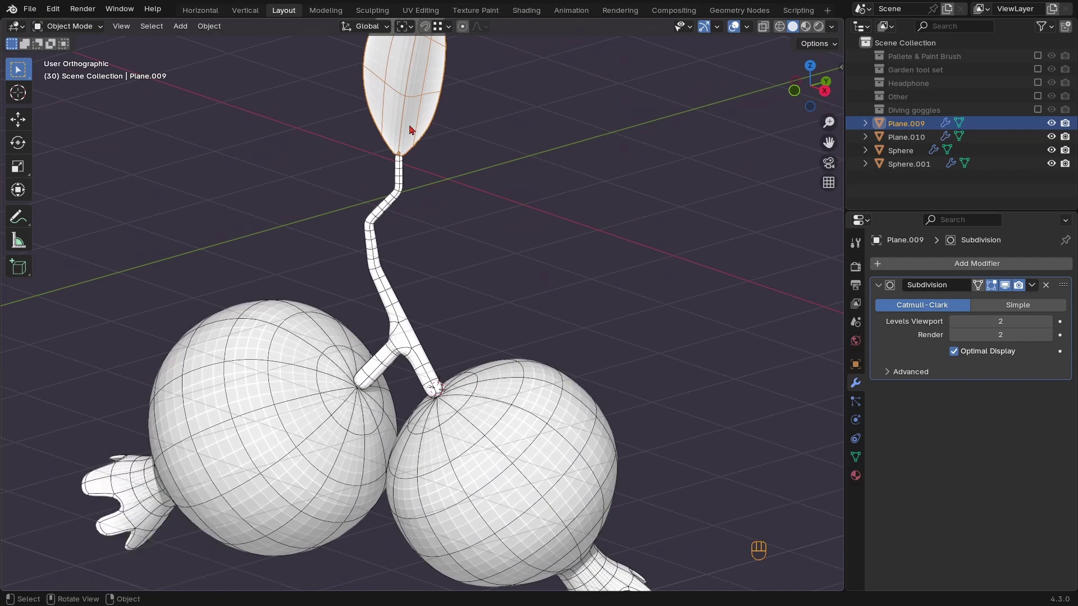
key(shift+d)
click(518, 266)
key(shift+s)
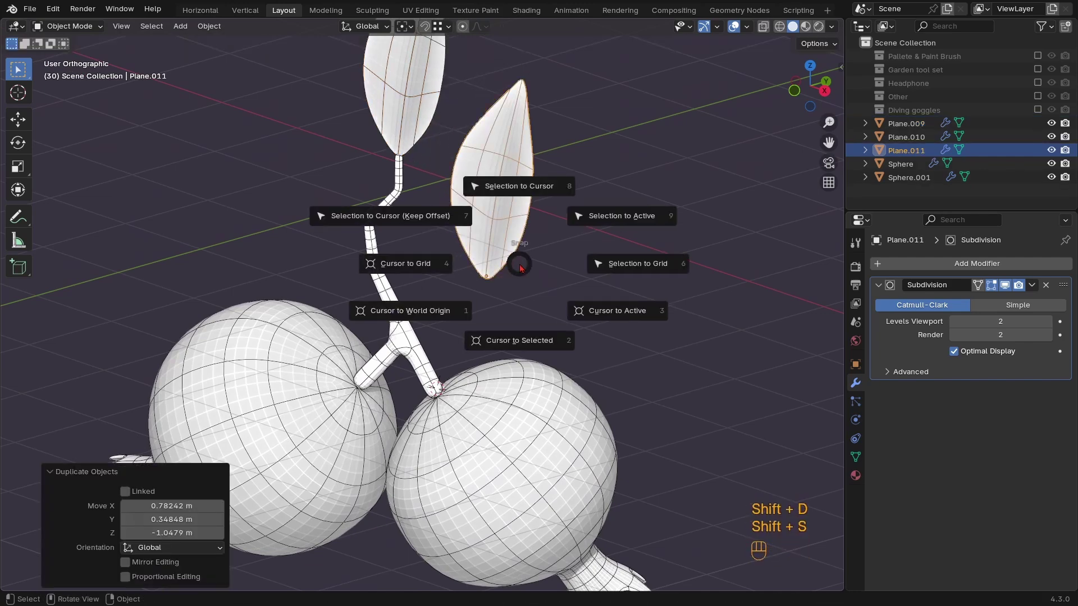
click(515, 192)
Trackball-rotate the leaf copy by about -69.9° and 2.29° so it lies back over the smaller pomegranate
middle_drag(514, 192, 534, 319)
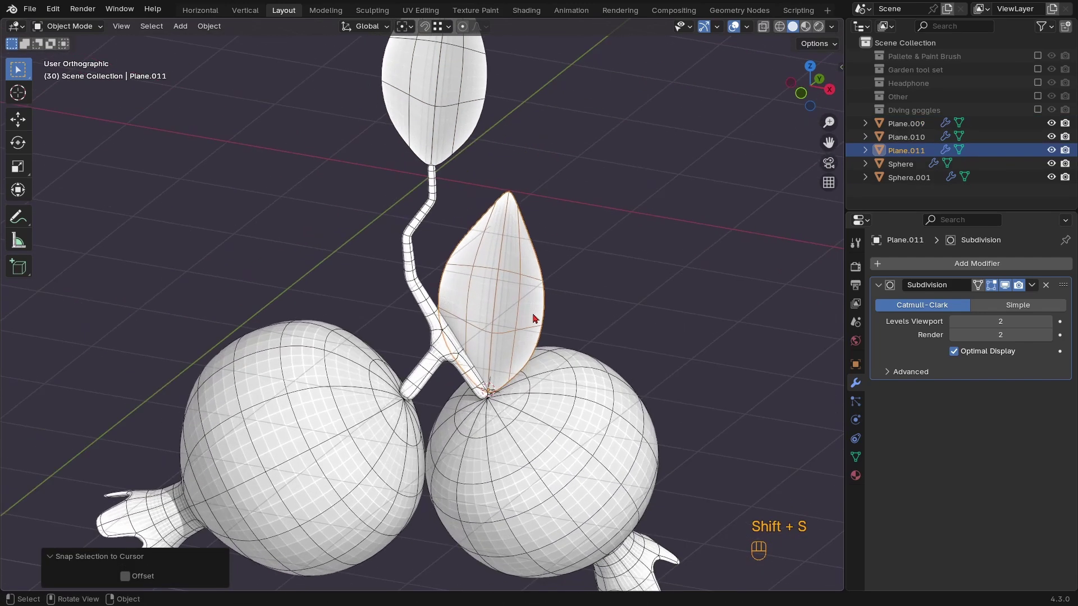
key(r)
key(r)
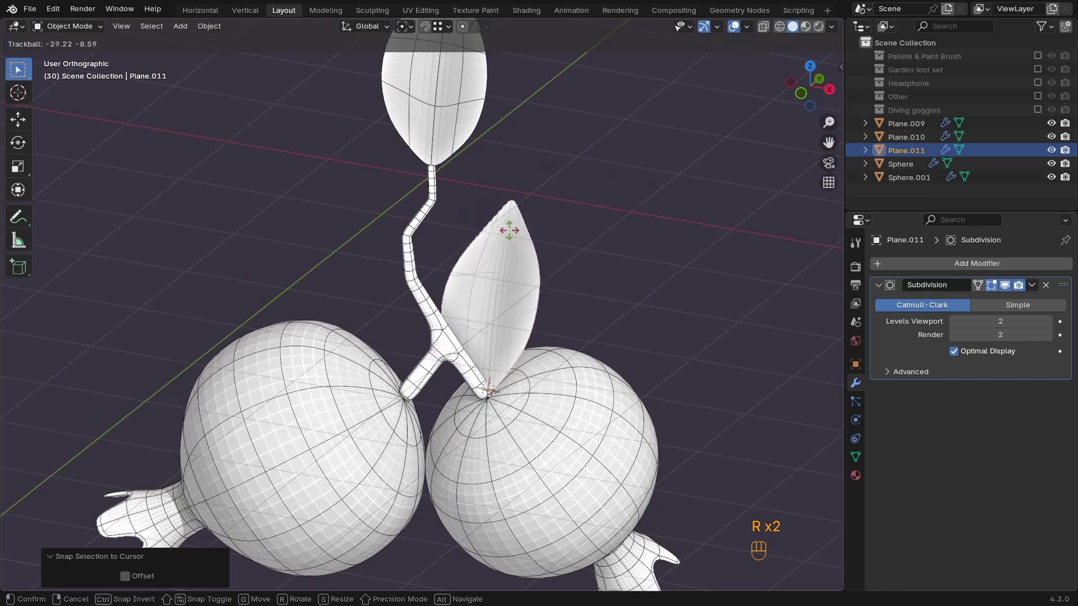
click(523, 191)
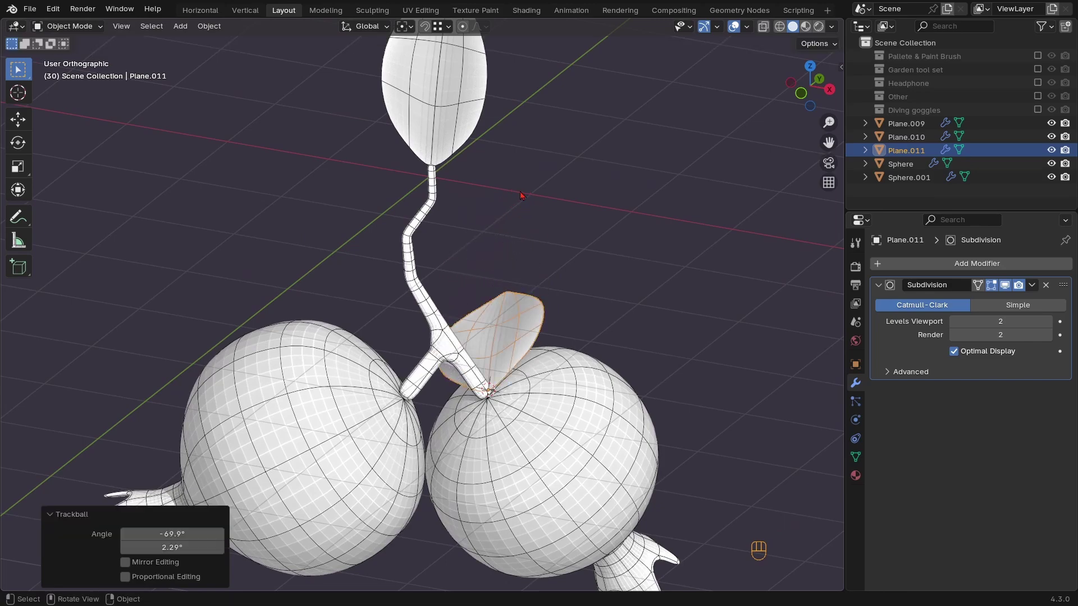
Enter Edit Mode on the leaf copy and select its crosswise middle face loop in wireframe view
mouse_move(522, 193)
middle_down()
mouse_move(463, 376)
mouse_move(421, 368)
middle_up()
key(Tab)
key(Tab)
key(z)
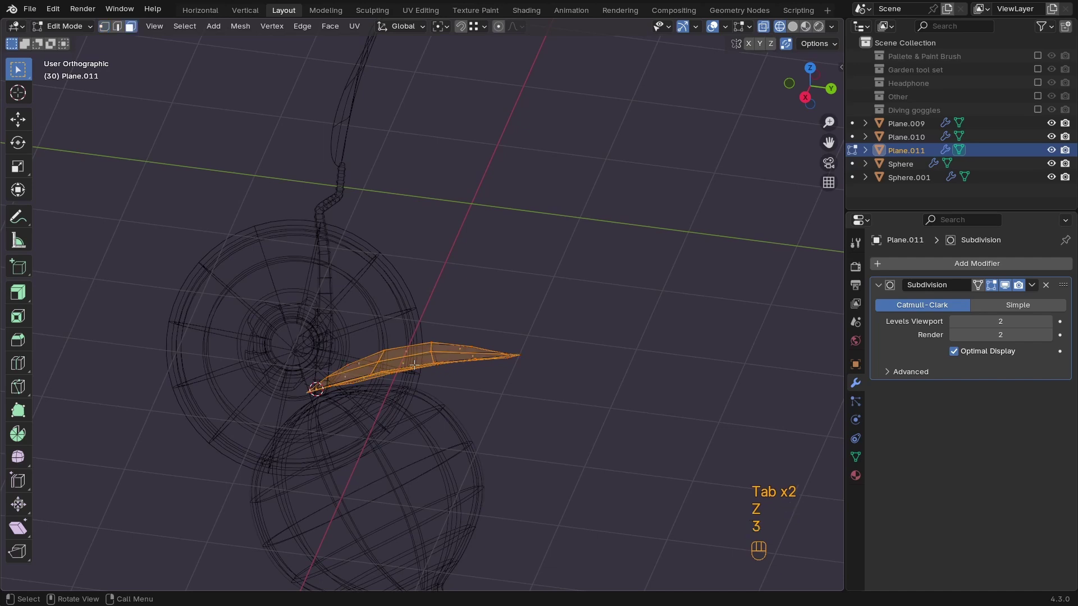
alt+click(414, 365)
key(g)
key(z)
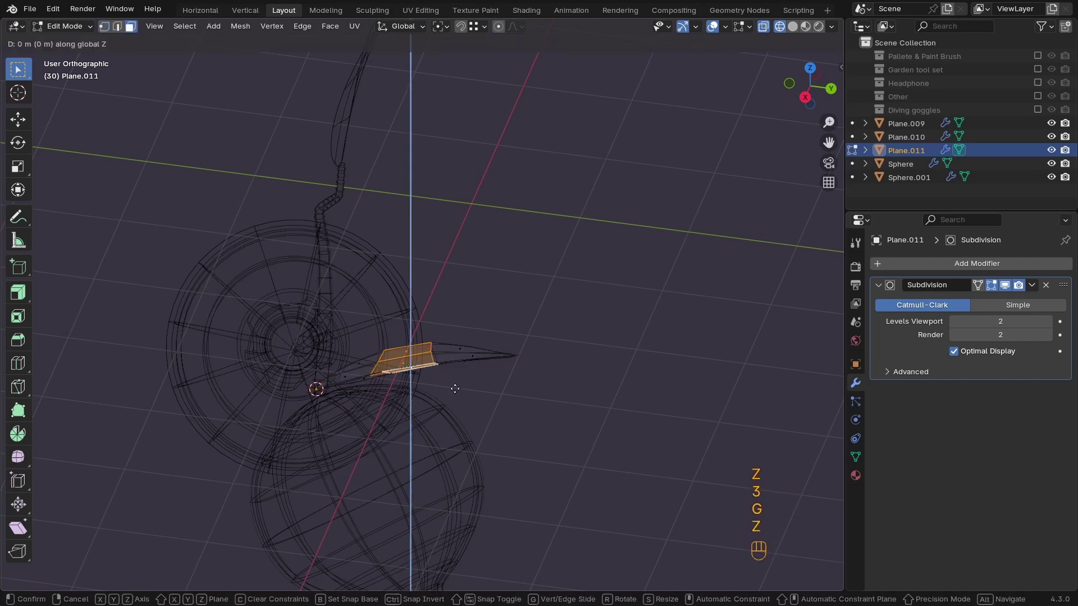
key(z)
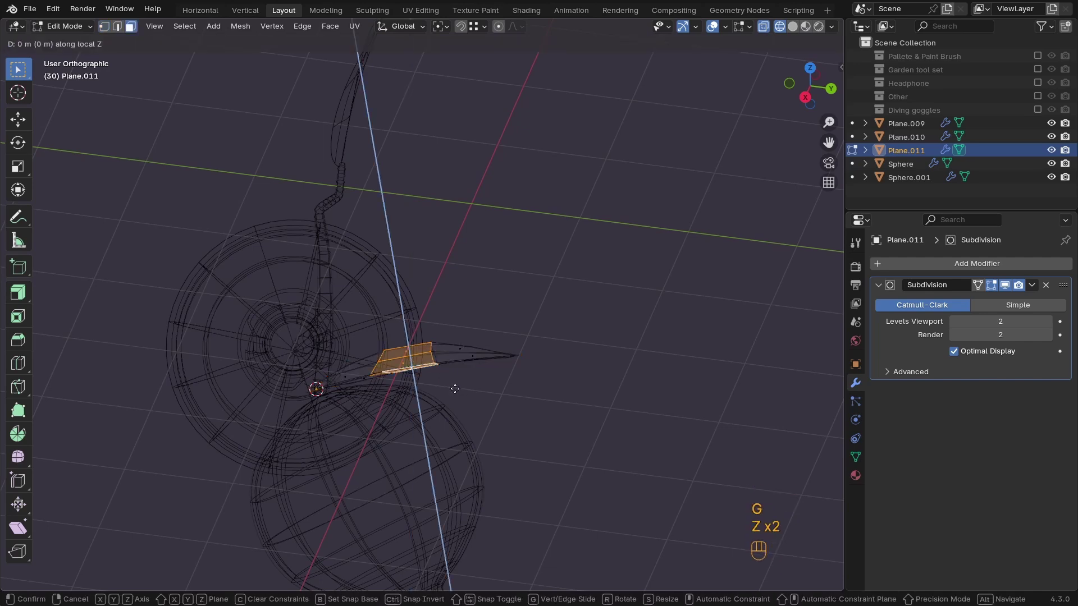
click(455, 388)
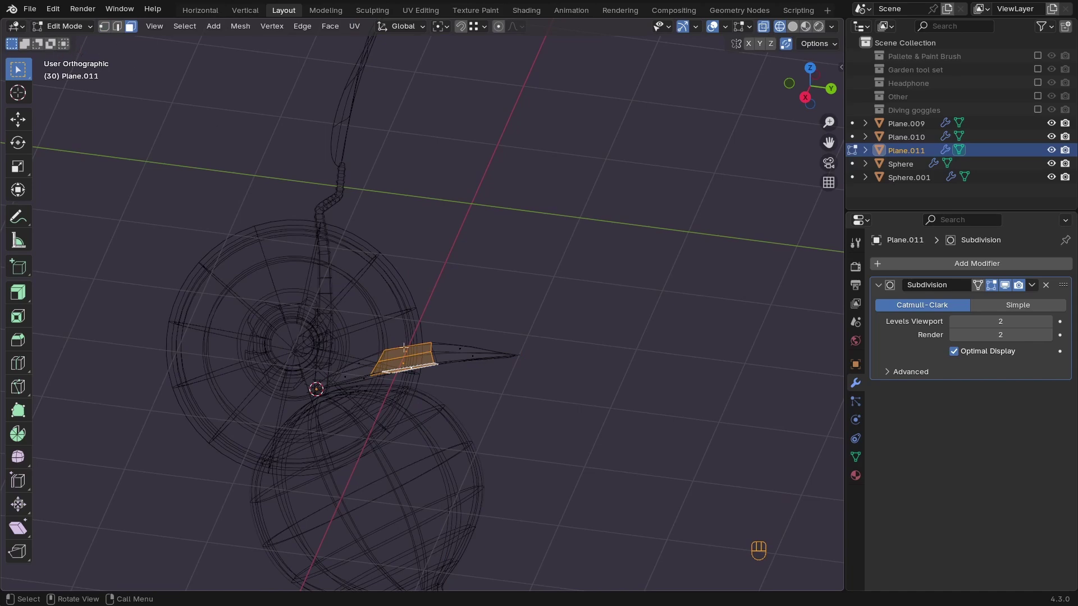
Move the leaf's middle face loop about 0.143 m along its local Z axis and restore solid shading
key(g)
key(z)
key(z)
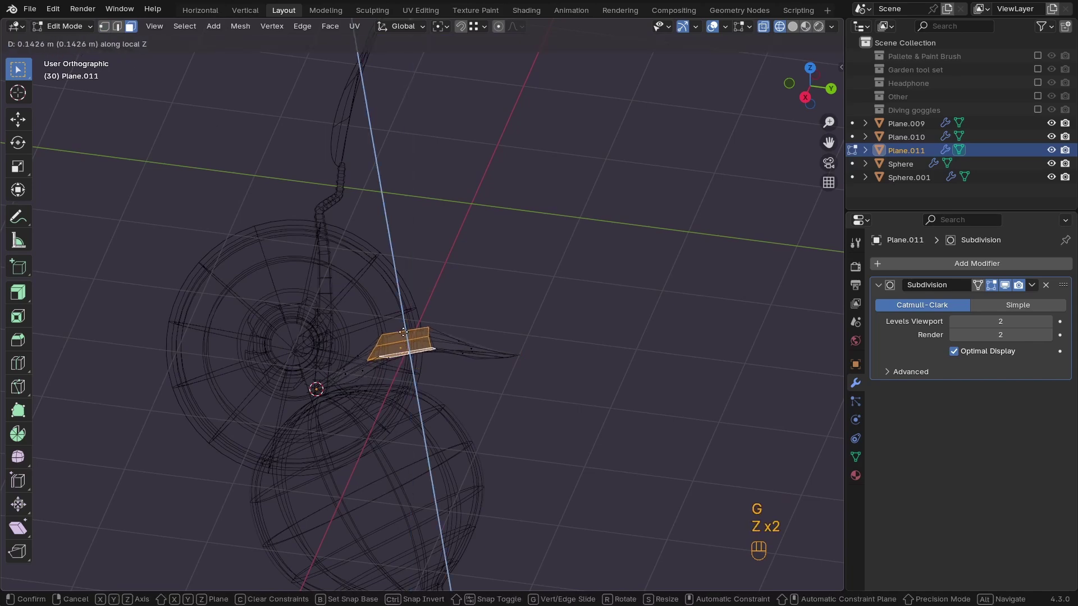
click(403, 332)
key(z)
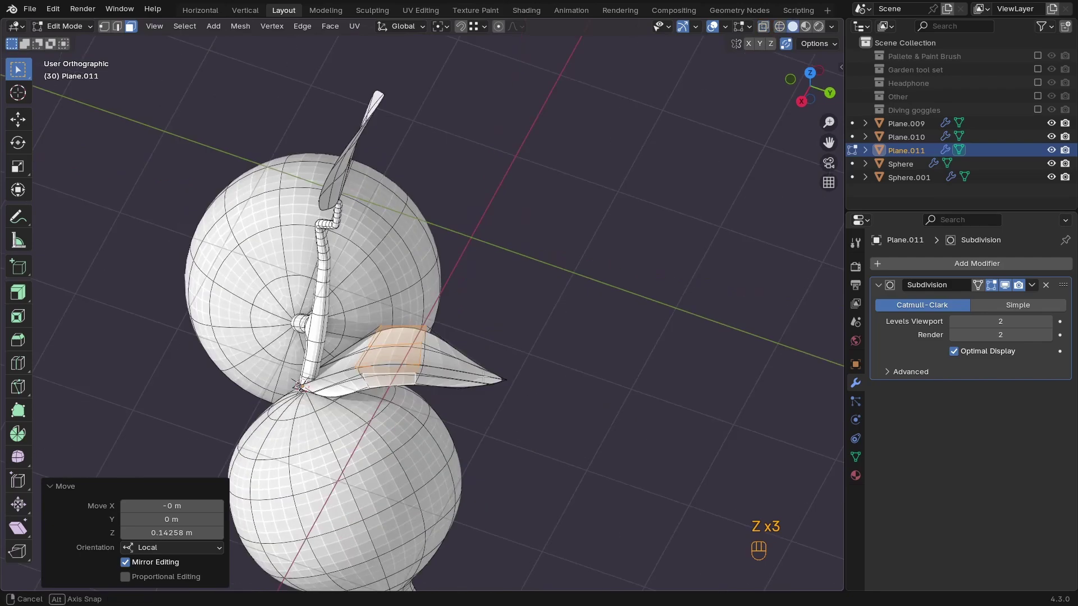
Move the leaf copy's lengthwise centre edge loop about -0.106 m along local Z and return to Object Mode
middle_drag(488, 335, 486, 347)
key(Tab)
key(Tab)
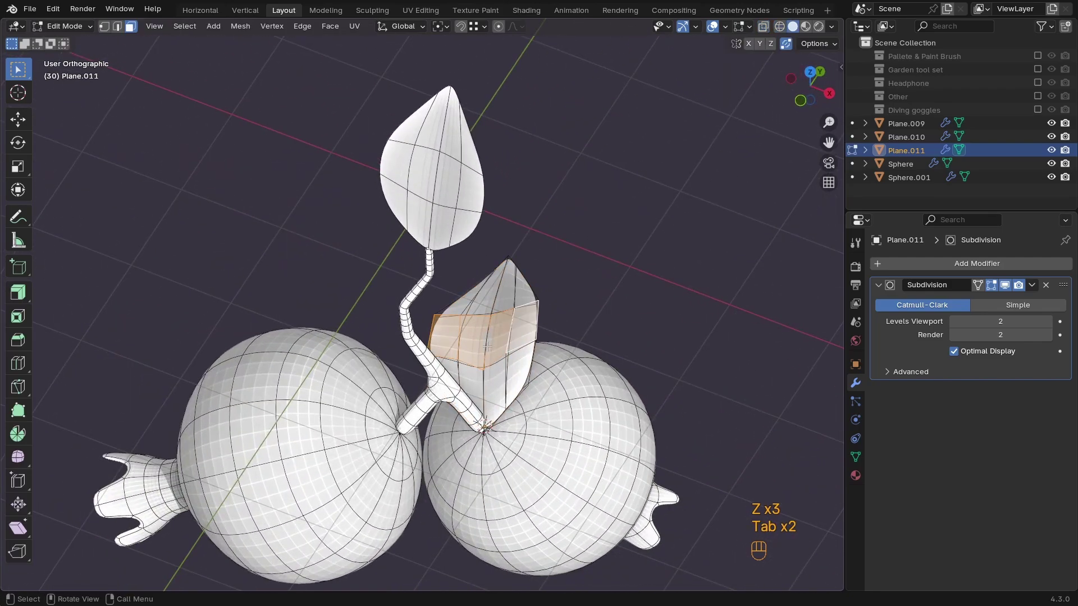
key(g)
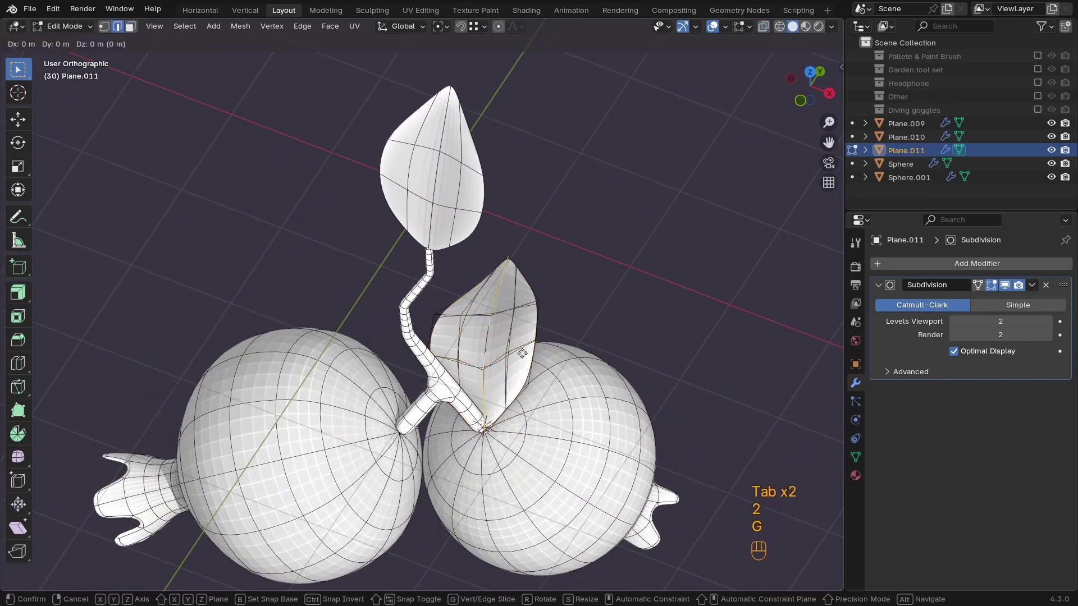
key(z)
key(z)
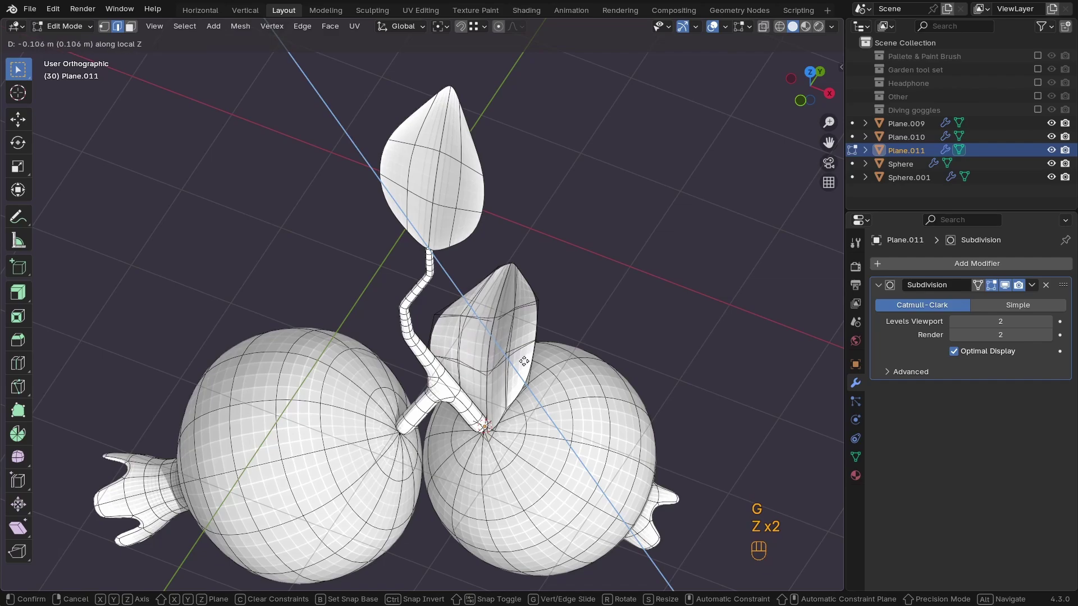
click(523, 361)
key(Tab)
Snap the 3D cursor to the larger pomegranate's origin at the first branch's end
middle_drag(523, 361, 439, 366)
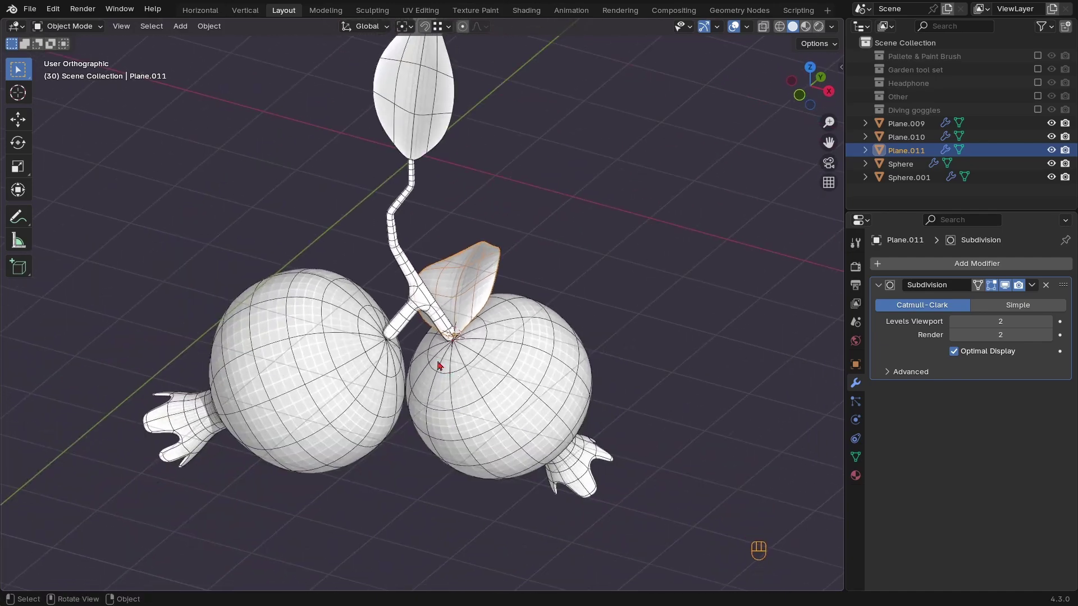
ctrl+middle_drag(352, 362, 367, 352)
click(375, 344)
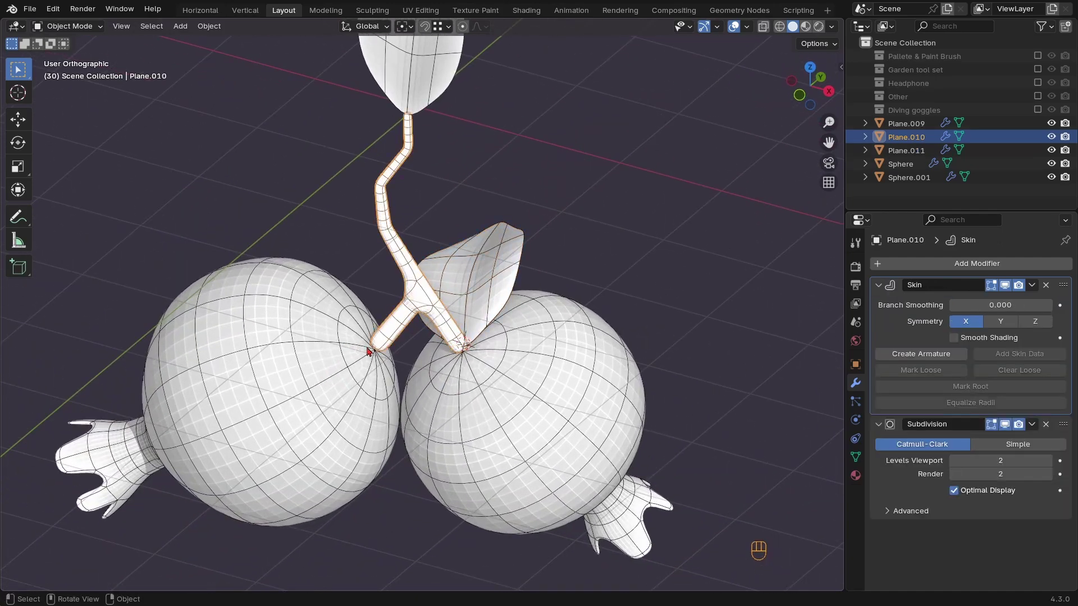
click(369, 356)
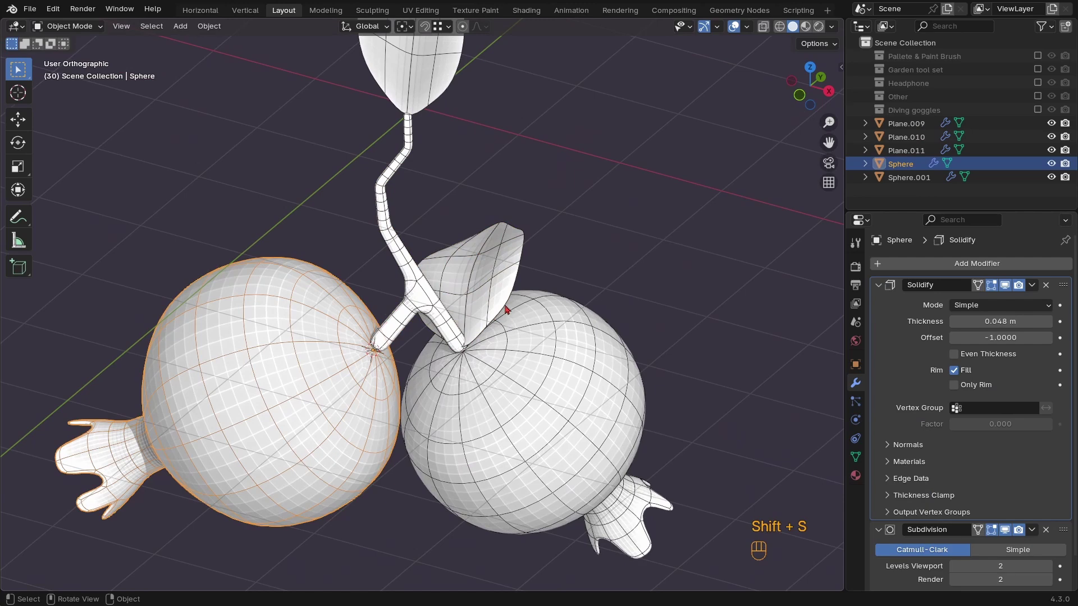
Duplicate the bent leaf and snap the copy to the 3D cursor on the larger pomegranate
click(483, 311)
click(576, 260)
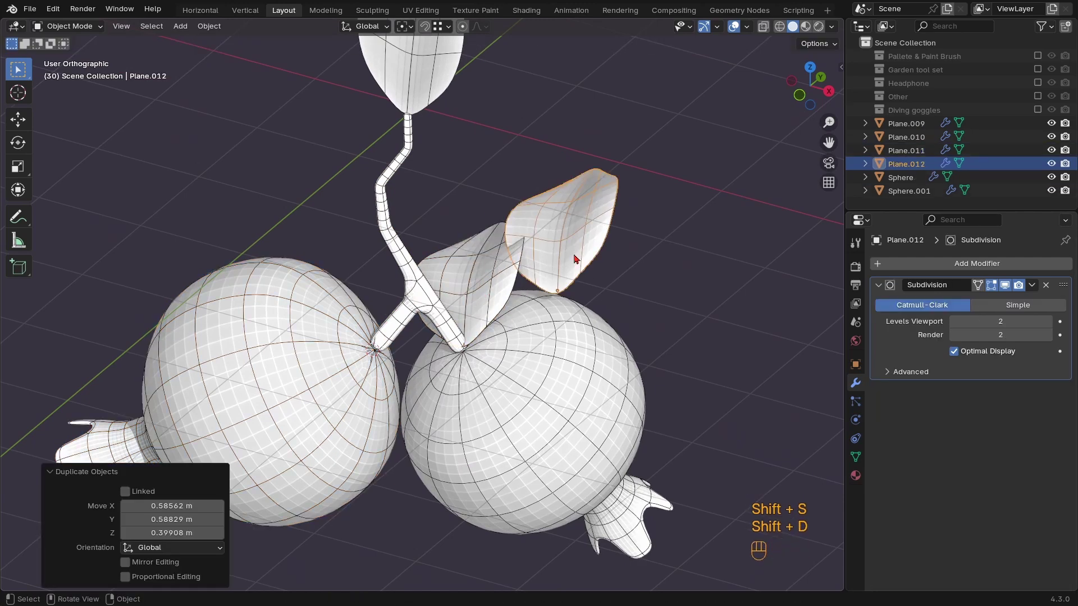
key(shift+s)
click(558, 187)
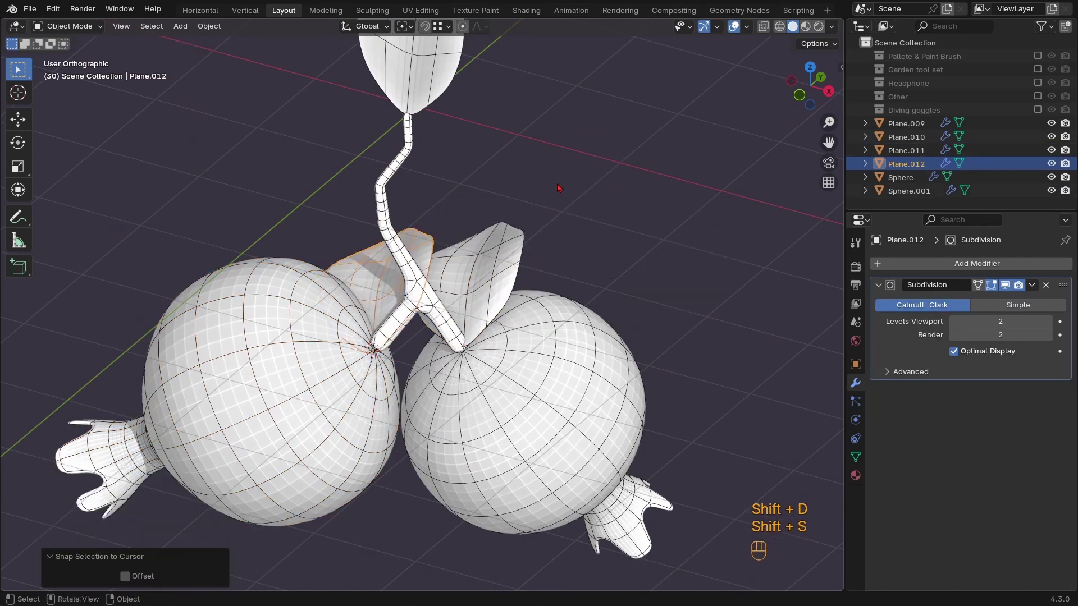
Trackball-rotate the leaf copy on the larger pomegranate by about 28° and 107° so that it points up and outward from the fruit
key(r)
key(r)
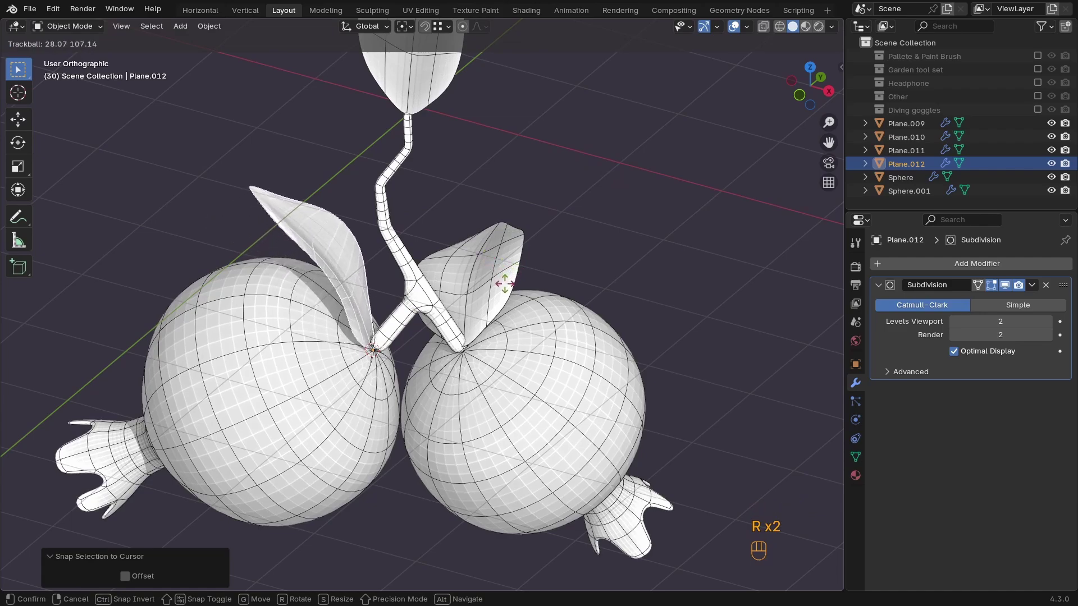
click(504, 284)
Add a Solidify modifier to the leaf at the stem's top and place it above the Subdivision modifier
ctrl+middle_drag(368, 319, 394, 255)
middle_drag(394, 256, 401, 306)
shift+middle_drag(397, 243, 375, 360)
click(400, 240)
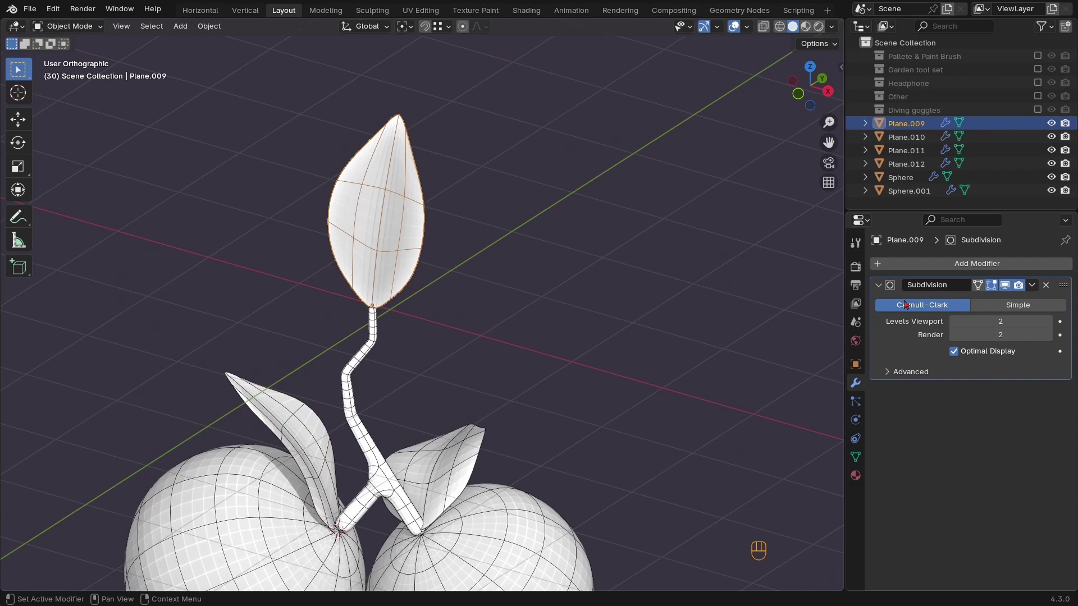
click(957, 271)
mouse_move(958, 264)
click(773, 423)
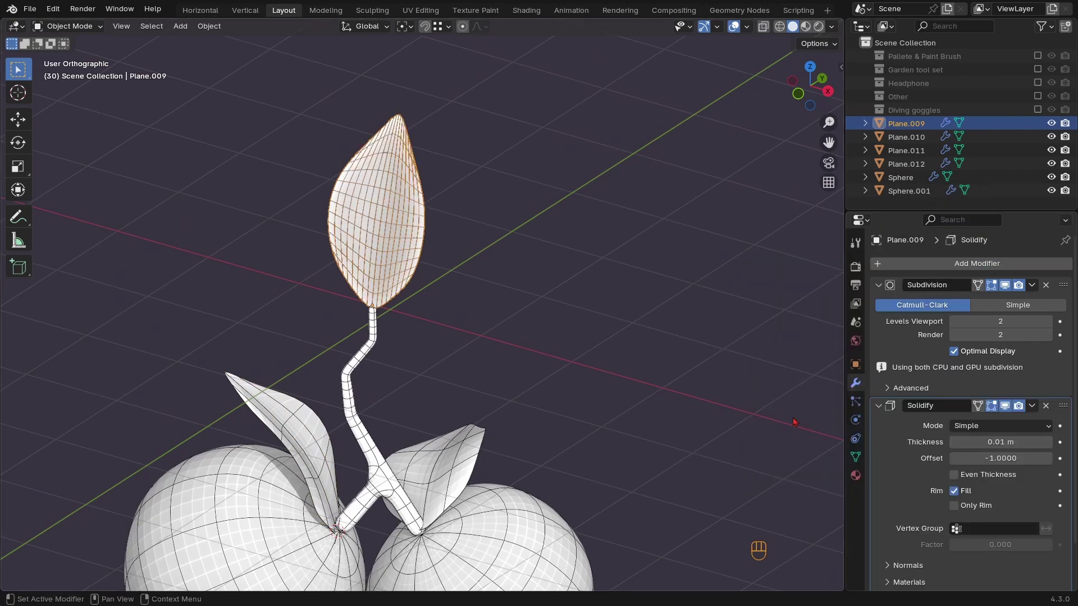
drag(1062, 406, 1061, 279)
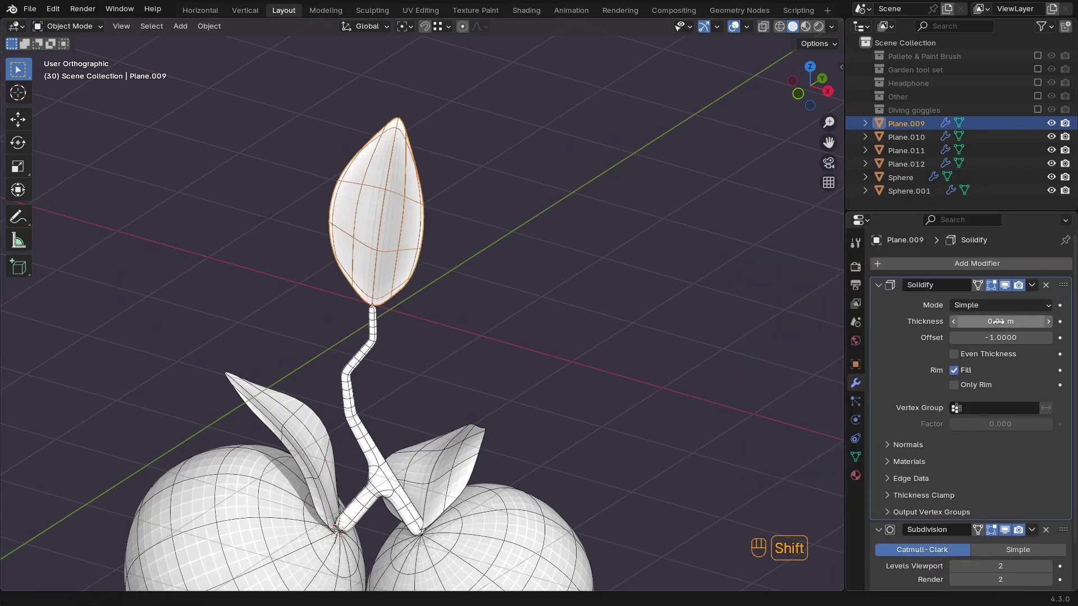
Set the top leaf's Solidify thickness to 0.073 m
shift+drag(1000, 321, 1010, 321)
middle_drag(367, 353, 497, 292)
shift+middle_drag(497, 292, 539, 377)
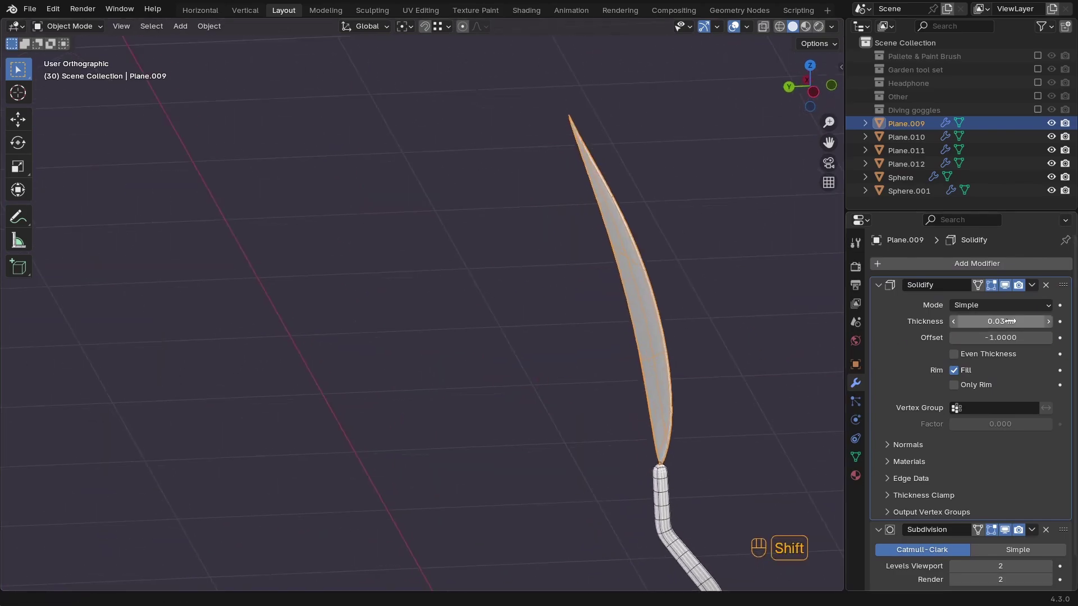
shift+drag(1010, 321, 1044, 322)
scroll(784, 332, down, 5)
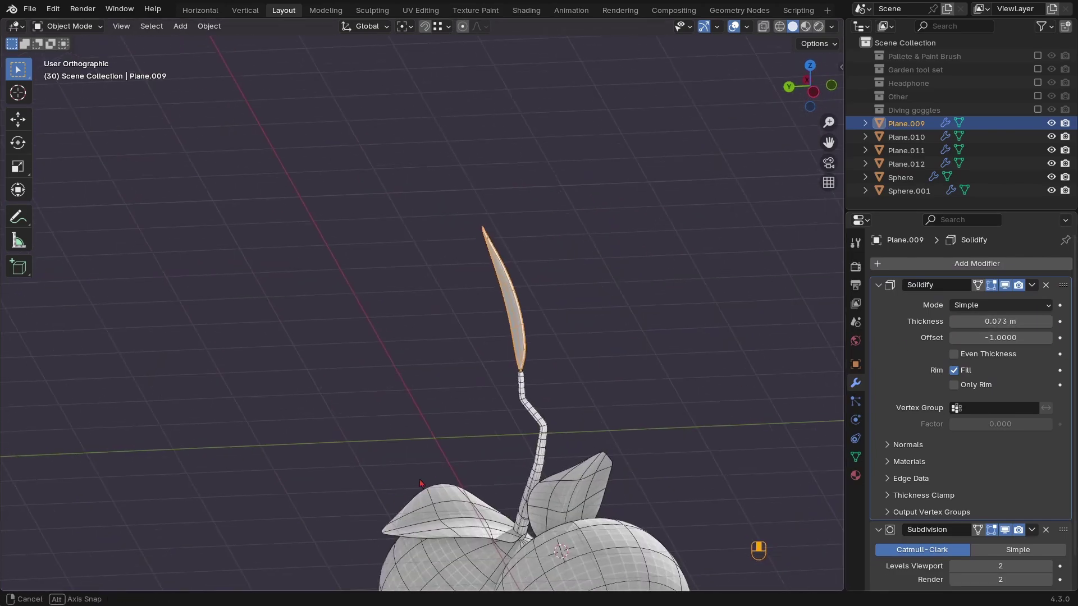
Copy the top leaf's modifiers to the two leaves attached to the pomegranates
middle_drag(781, 334, 634, 410)
shift+middle_drag(635, 409, 539, 393)
scroll(449, 415, up, 1)
middle_drag(427, 426, 411, 461)
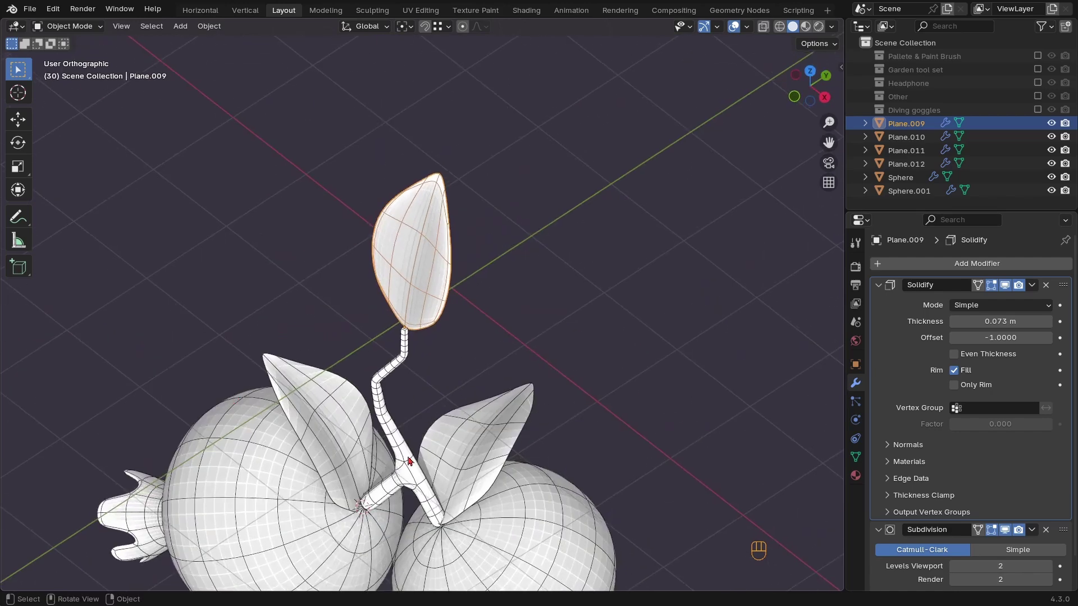
click(335, 445)
shift+middle_drag(501, 447, 470, 427)
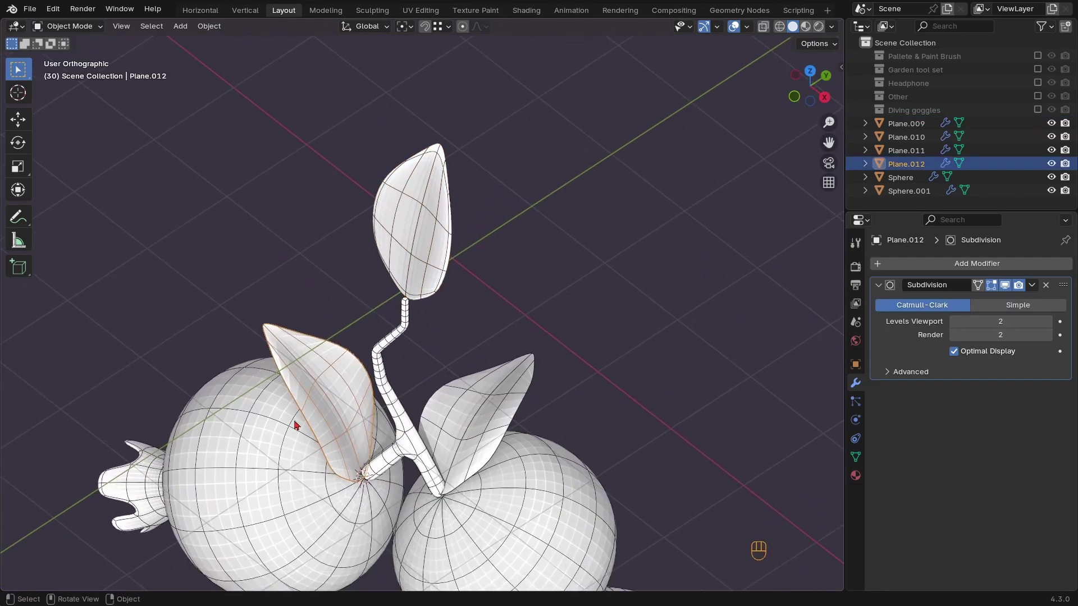
shift+click(488, 413)
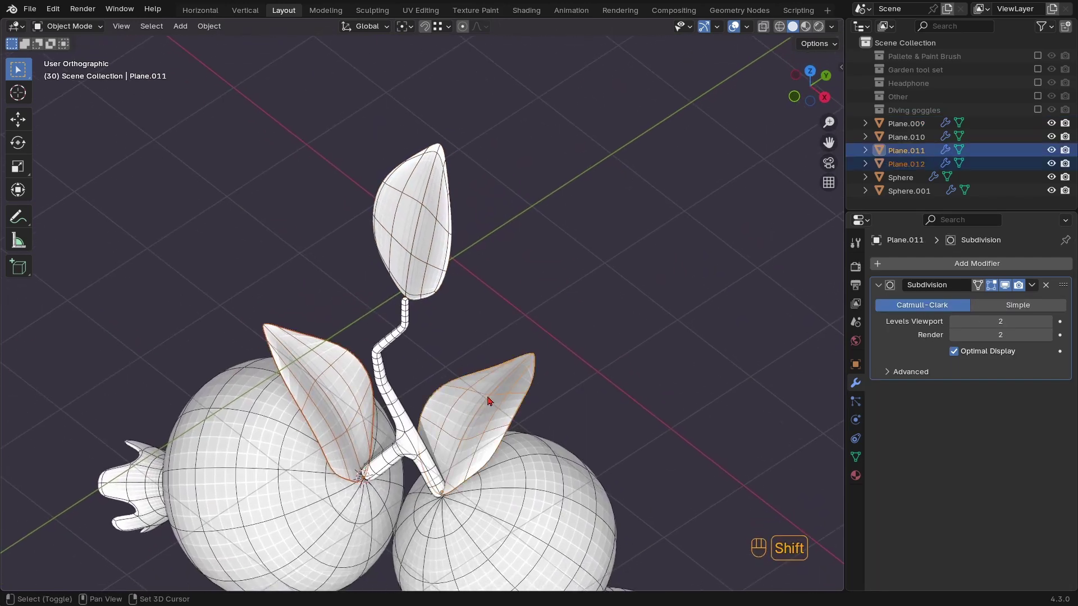
middle_drag(489, 401, 444, 308)
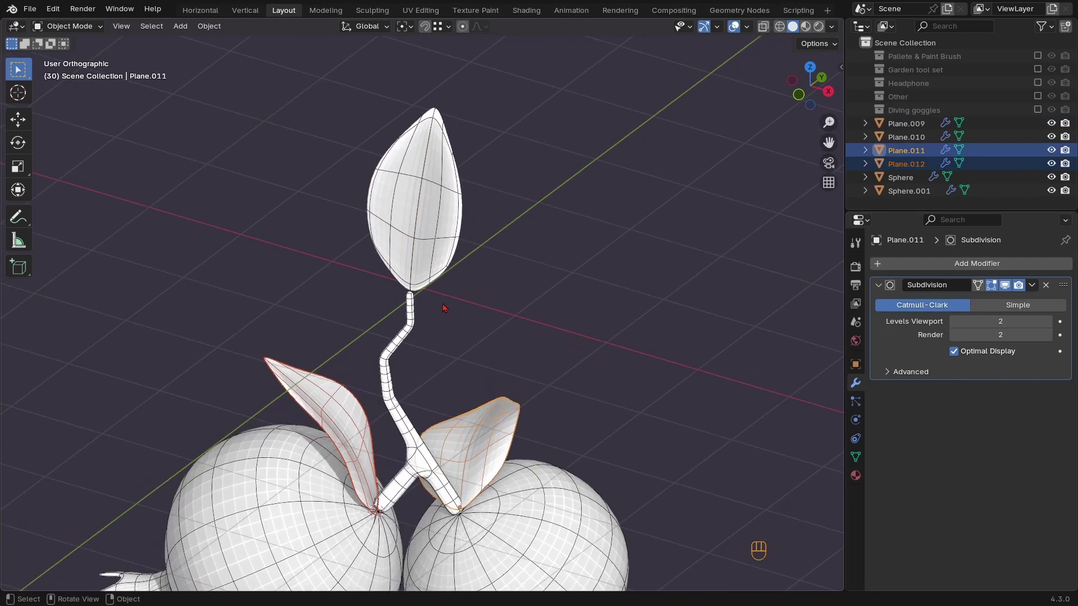
shift+click(439, 233)
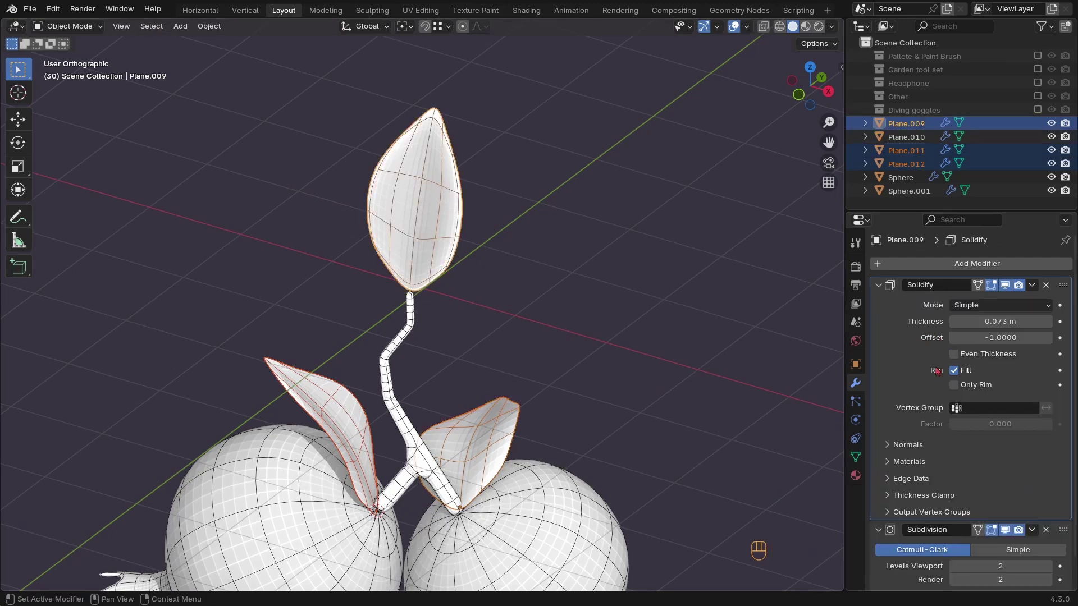
scroll(402, 346, up, 2)
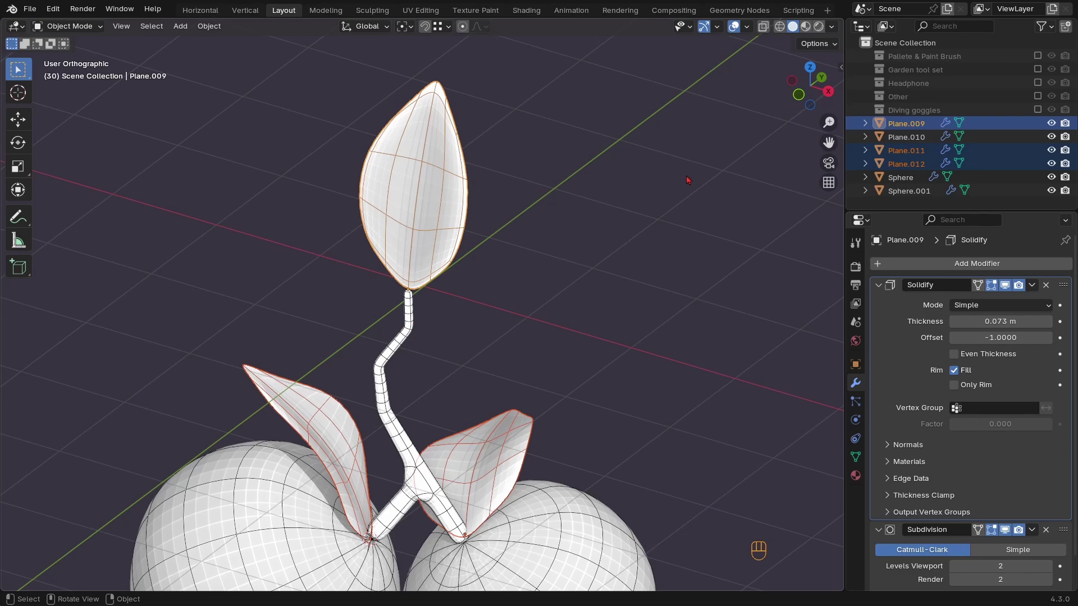
key(ctrl+l)
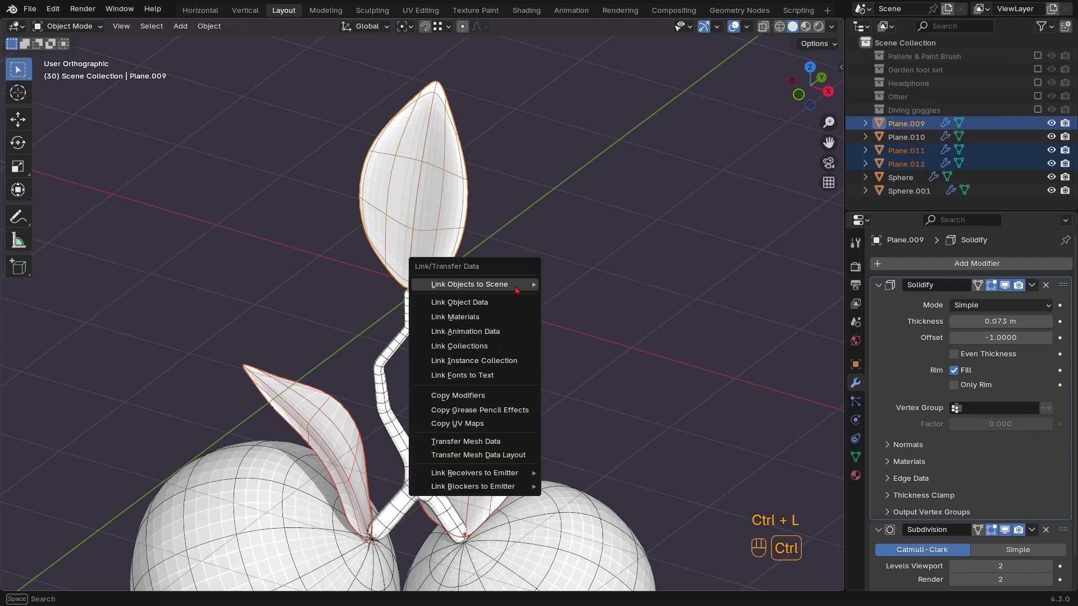
click(462, 396)
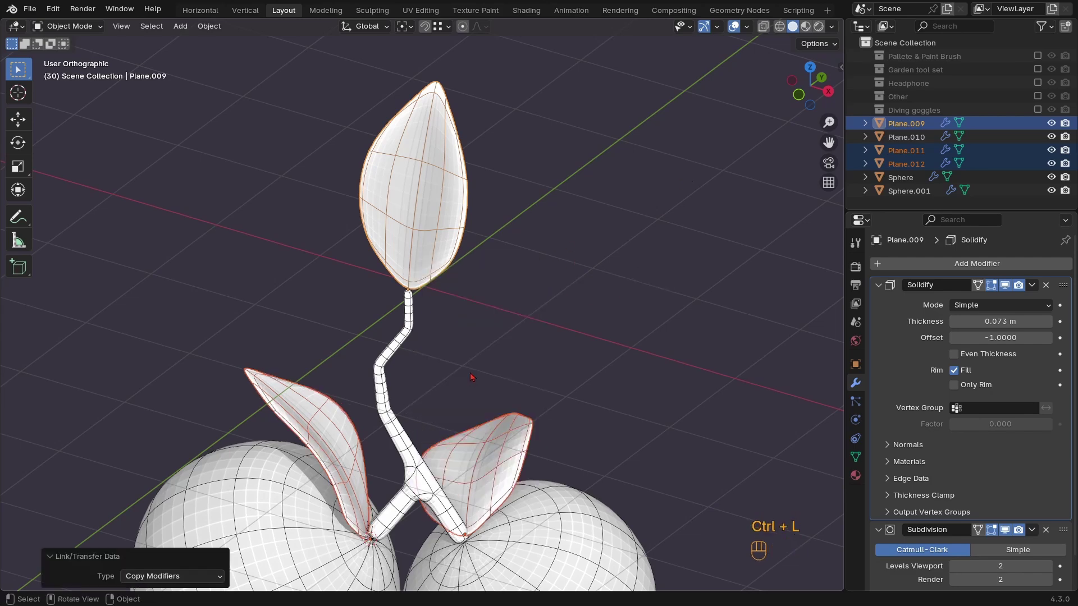
Rotate the smaller pomegranate's leaf about -15.6° around global Z and trackball-rotate it by about 17.8° and -10.9°
scroll(379, 412, up, 3)
click(380, 412)
middle_drag(379, 412, 341, 467)
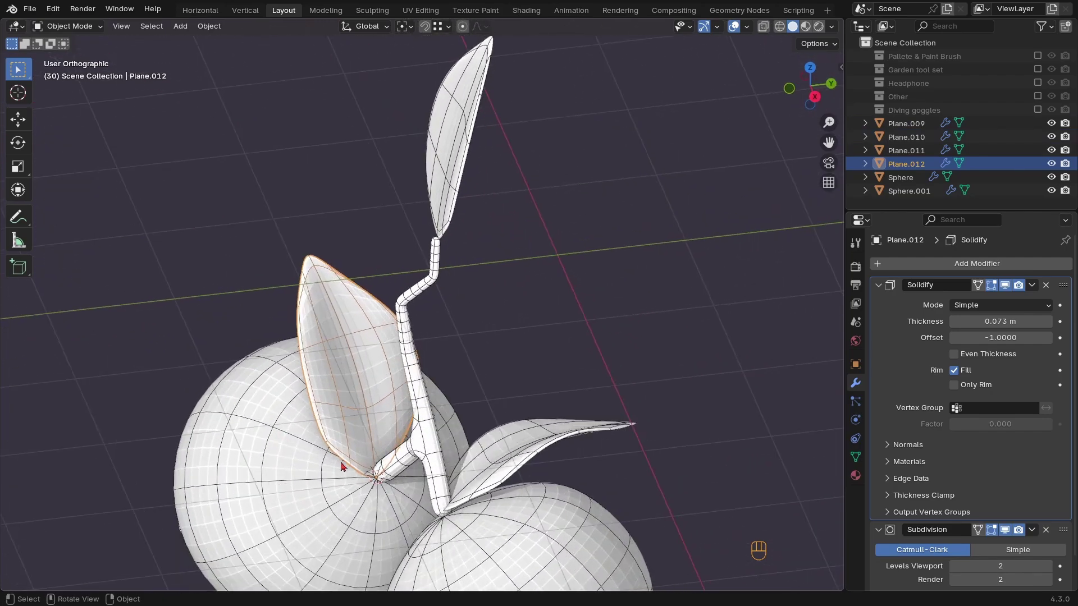
click(536, 448)
middle_drag(537, 448, 615, 459)
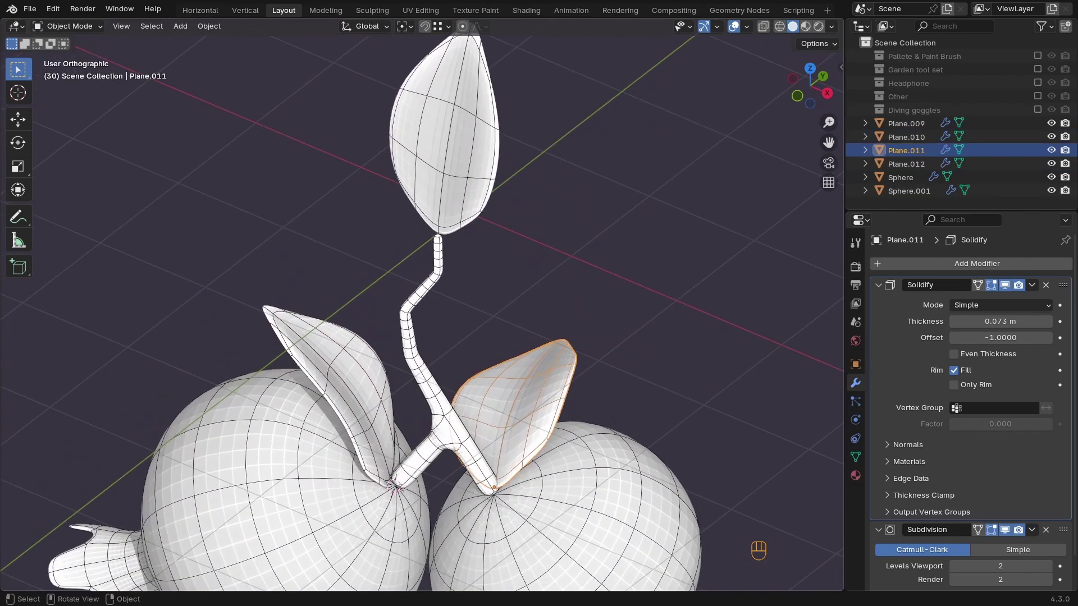
key(r)
key(z)
click(615, 449)
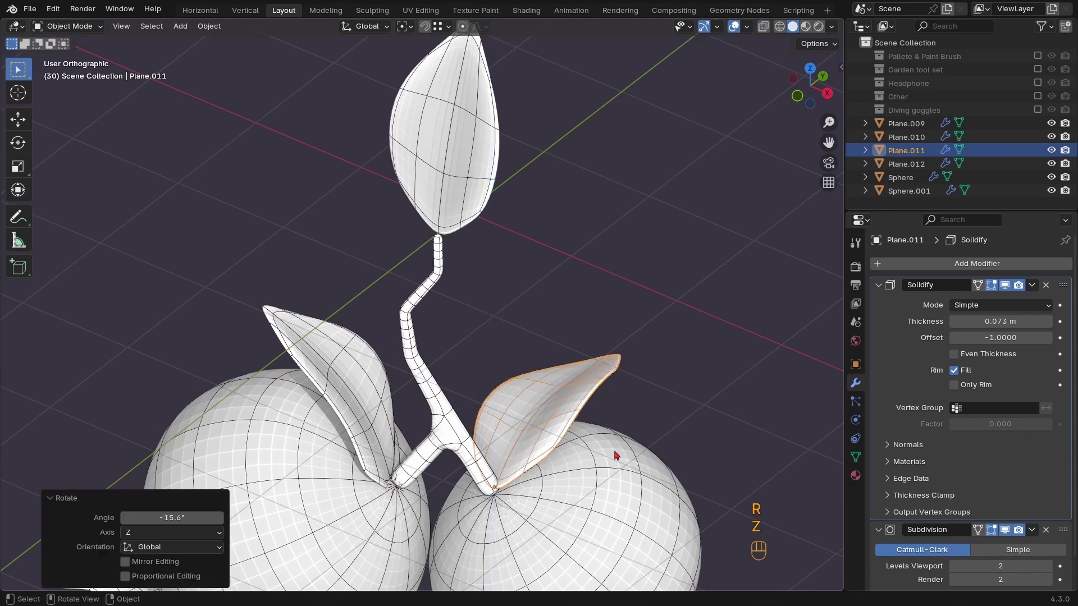
key(r)
key(r)
click(606, 472)
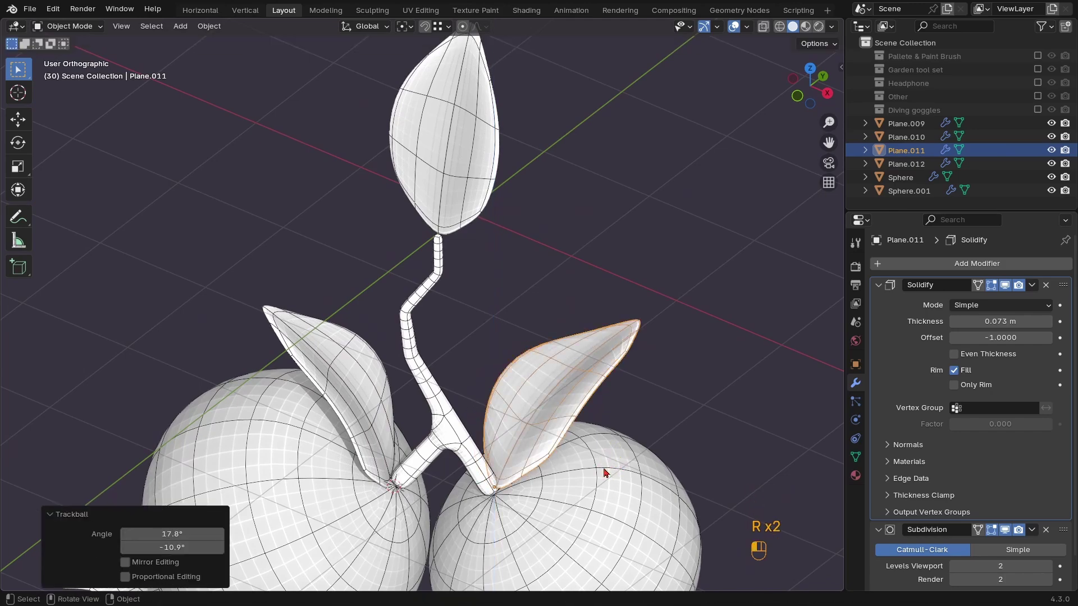
Move the smaller pomegranate about -0.027 m along its local Z axis
ctrl+middle_drag(561, 459, 473, 366)
middle_drag(444, 404, 506, 449)
middle_drag(499, 464, 494, 427)
click(557, 456)
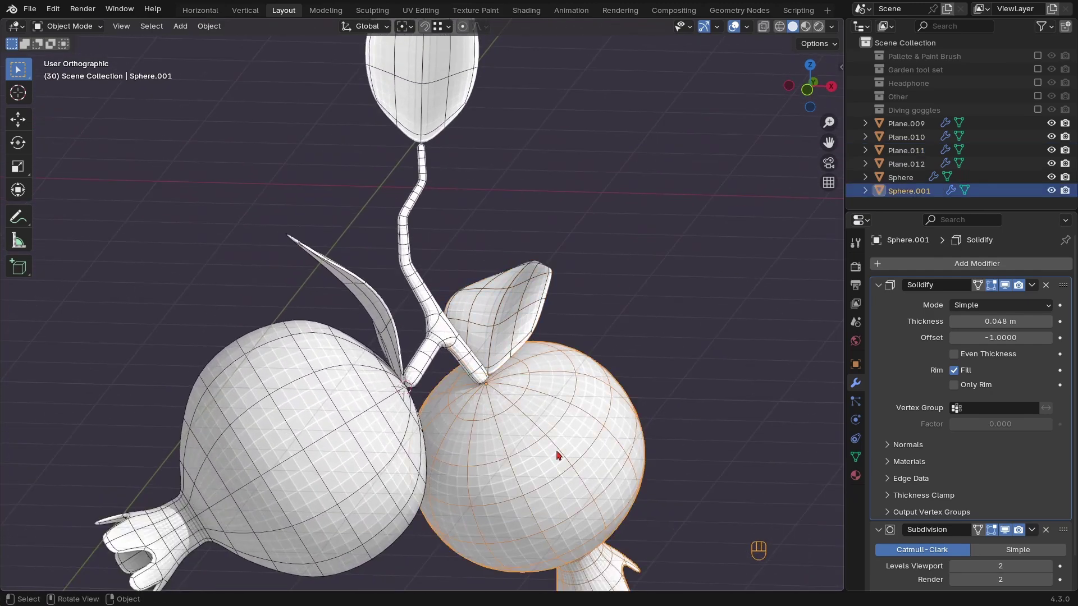
key(g)
key(z)
key(shift)
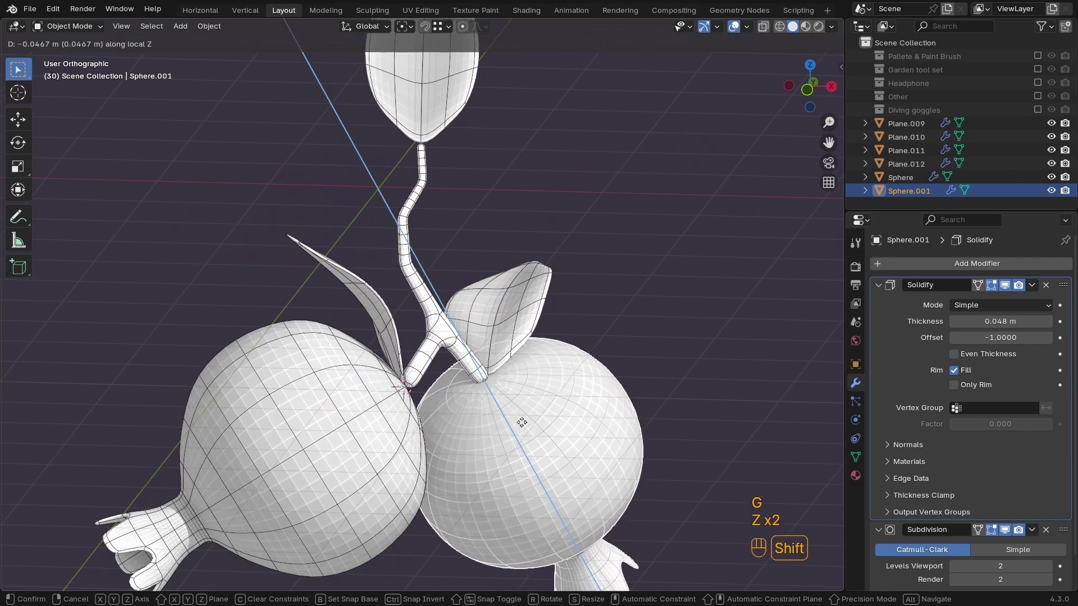
click(540, 434)
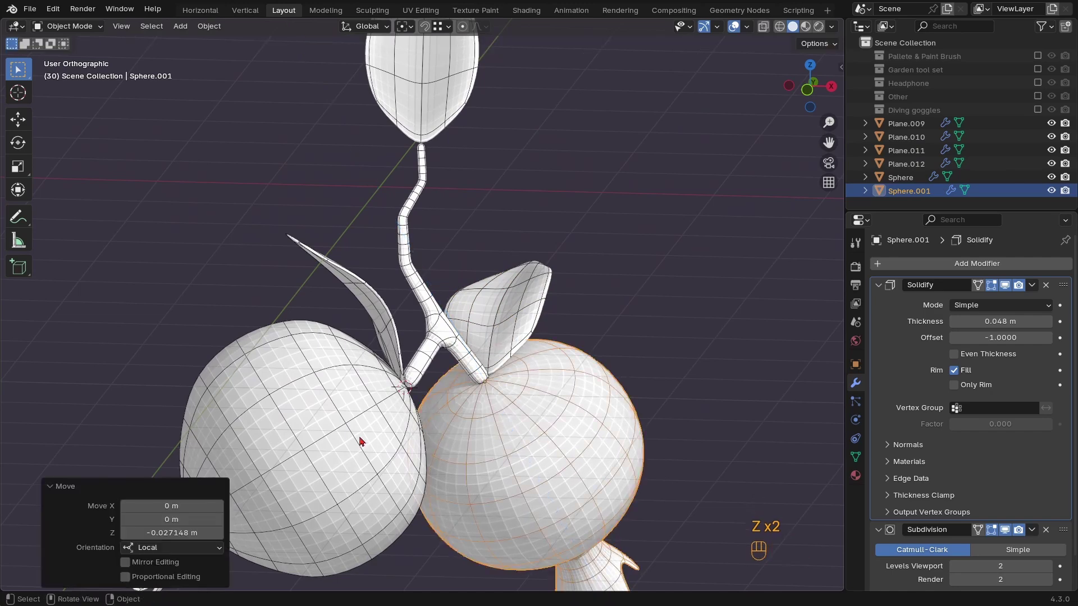
ctrl+click(361, 440)
Duplicate the larger pomegranate's leaf and rotate the copy about -278° around its local Z axis
scroll(387, 319, down, 2)
click(392, 318)
middle_drag(393, 318, 416, 357)
key(shift+d)
key(r)
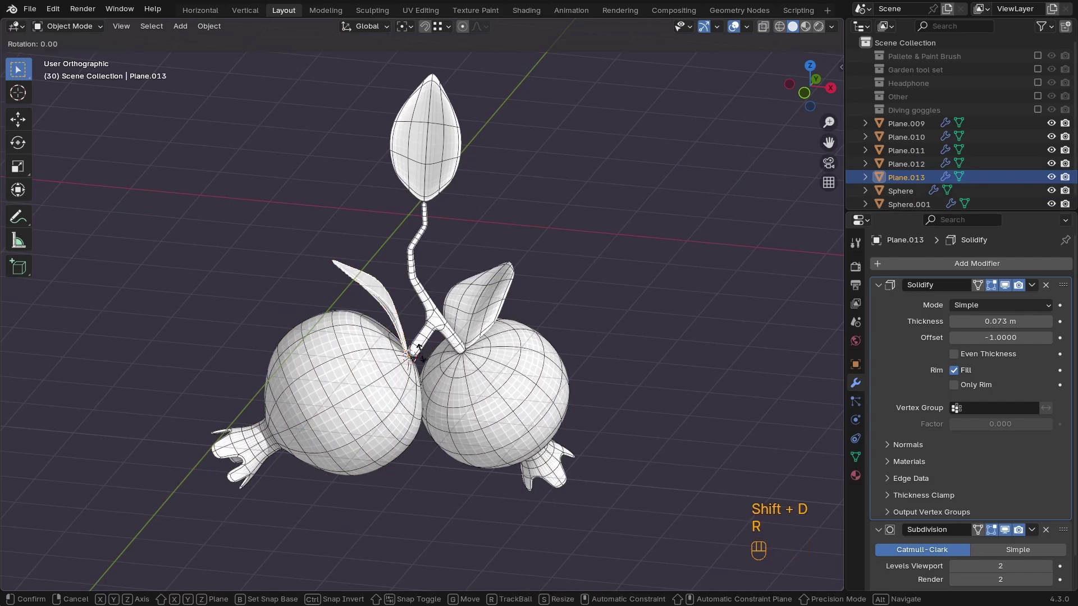
key(z)
key(z)
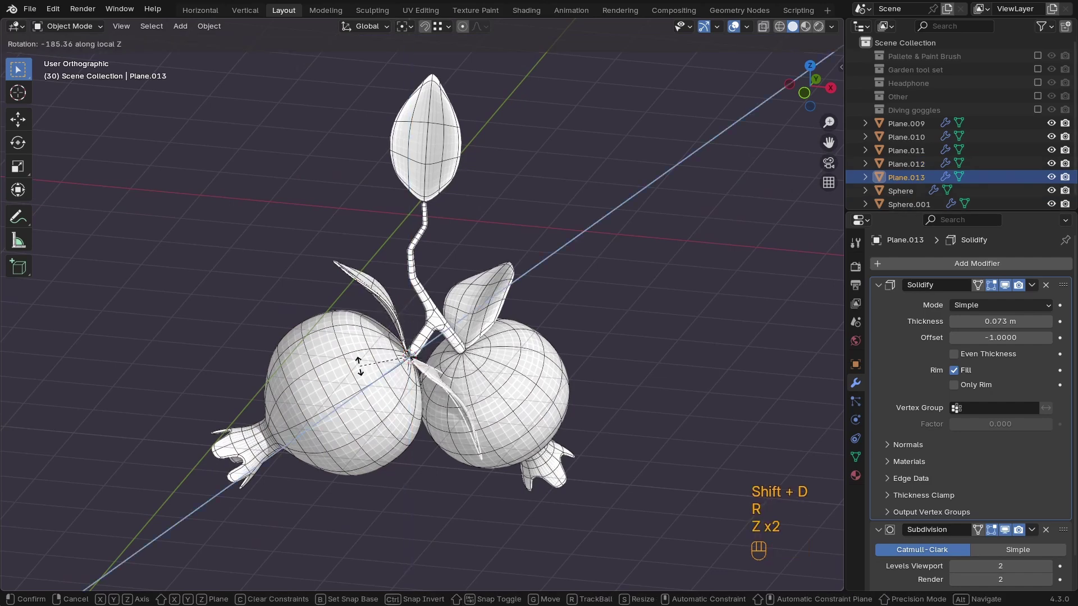
click(394, 244)
Rotate the larger pomegranate's new leaf copy about 24.8° around the global X axis
key(r)
key(y)
key(x)
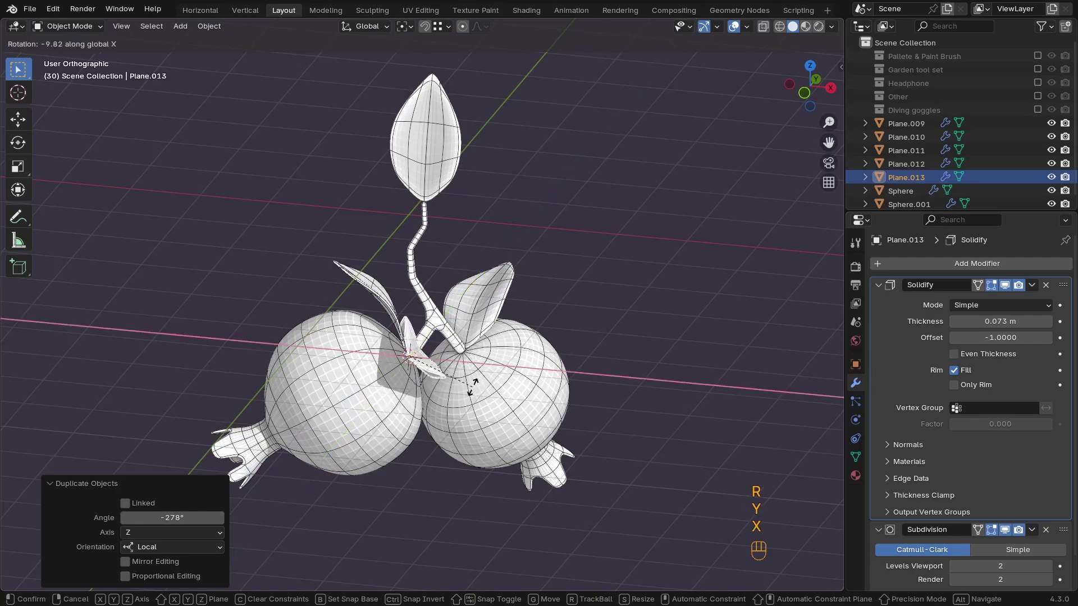
click(493, 349)
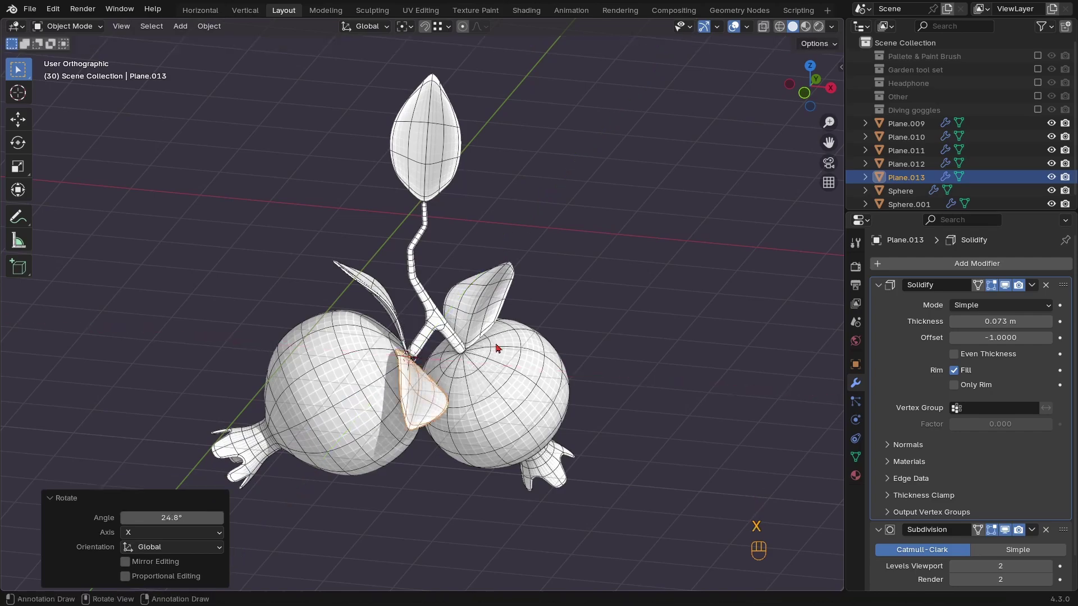
Rotate the smaller pomegranate's leaf about 44.2° around its local Z axis
middle_drag(497, 349, 472, 426)
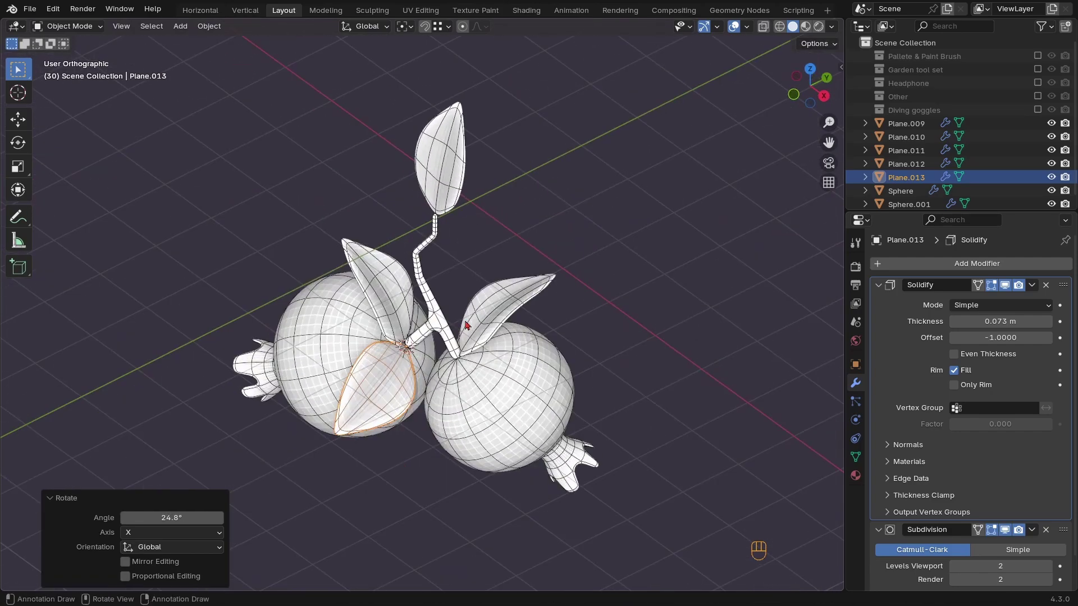
click(488, 292)
key(r)
key(z)
key(z)
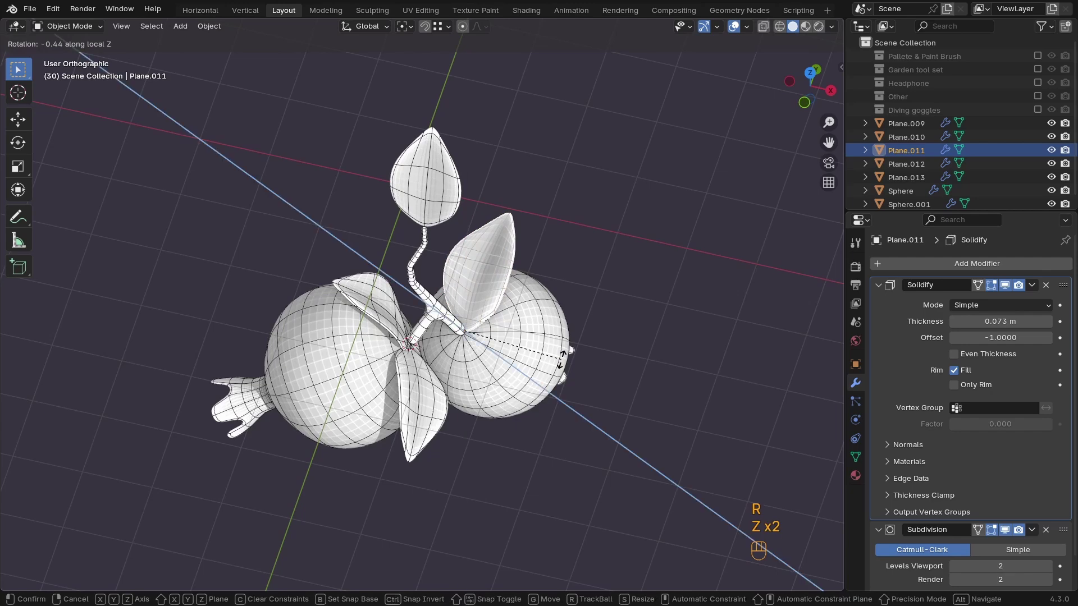
click(519, 299)
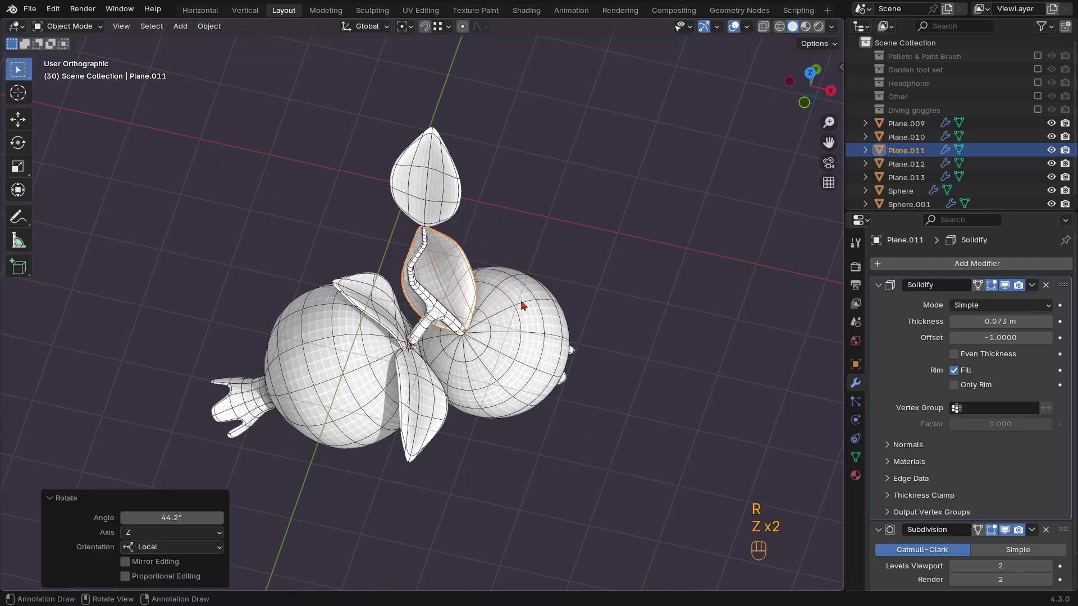
Duplicate the smaller pomegranate's leaf and rotate the copy about -115° around its local Z axis
key(shift+d)
key(r)
key(z)
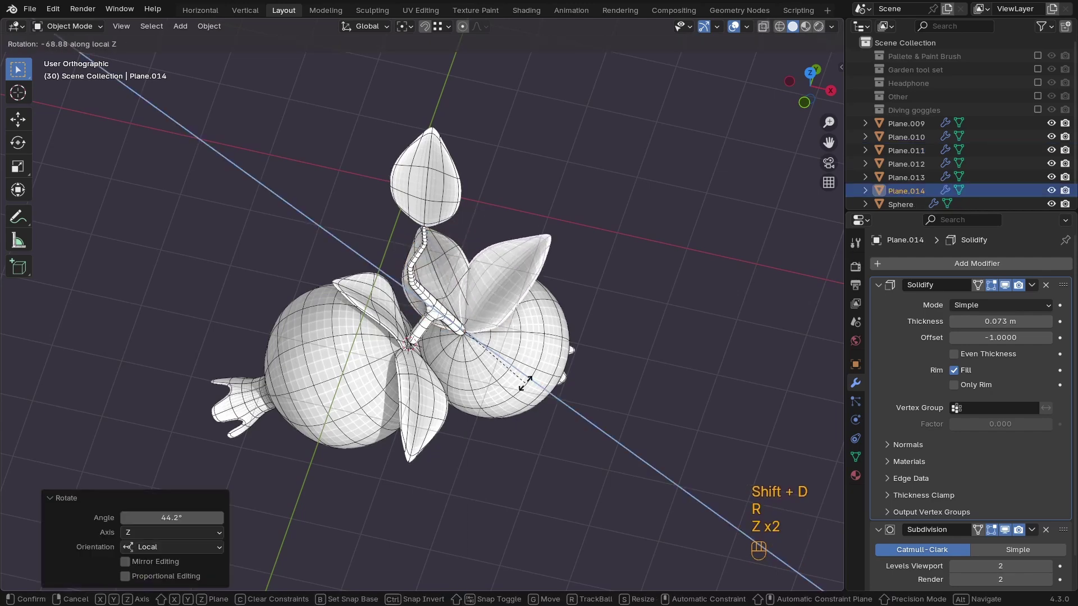
click(469, 478)
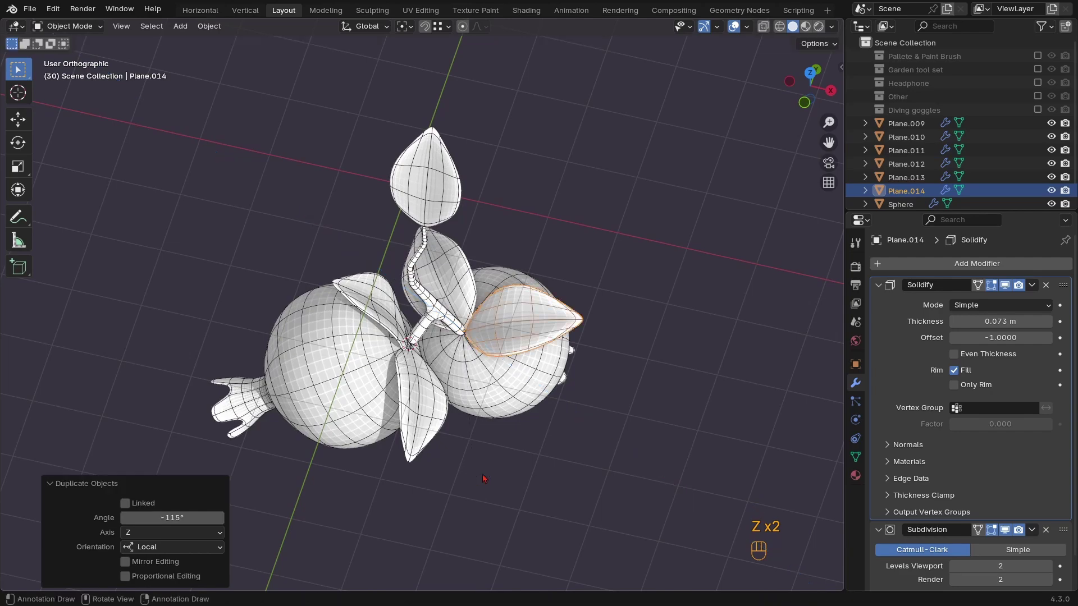
Tilt the smaller pomegranate's new leaf copy about -22.9° around its local X axis
middle_drag(469, 478, 617, 315)
key(r)
key(x)
key(x)
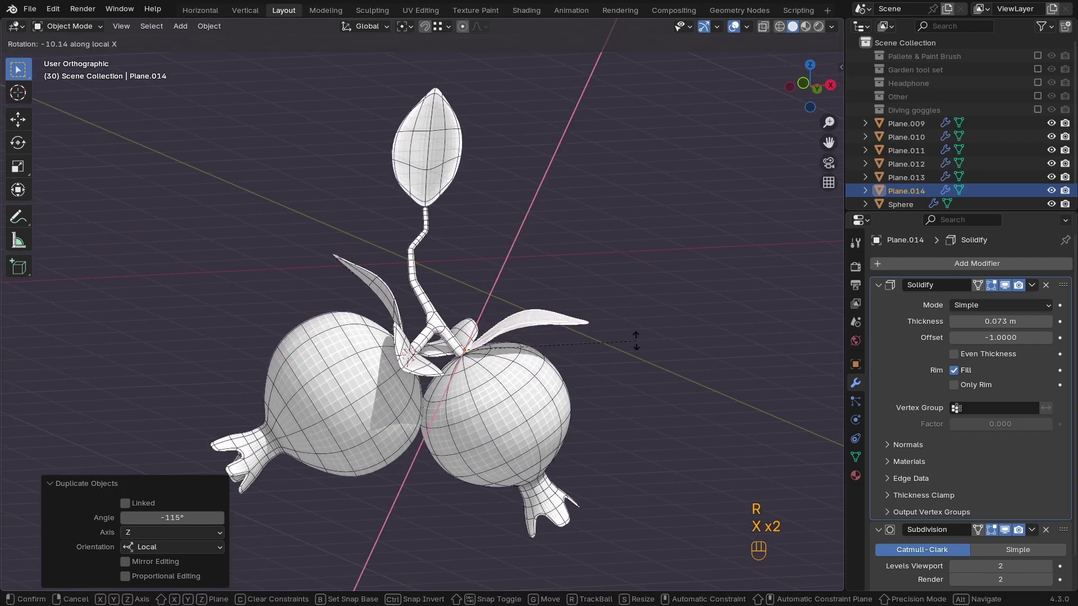
click(618, 382)
Duplicate the tilted leaf on the smaller pomegranate and rotate the copy about 57.5° around its local Z axis
middle_drag(617, 382, 560, 404)
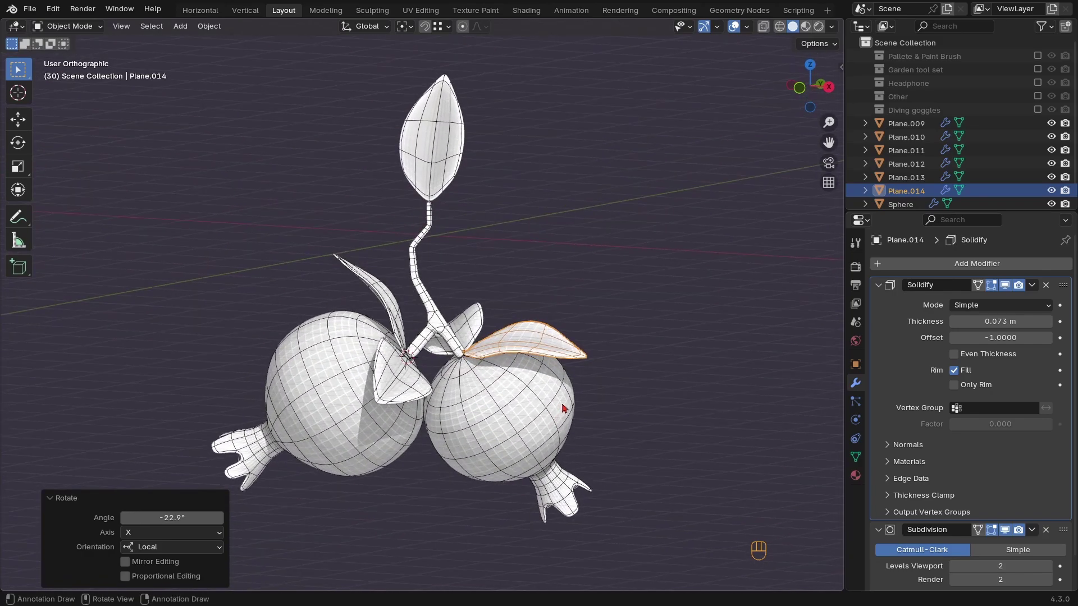
key(shift+d)
key(r)
key(z)
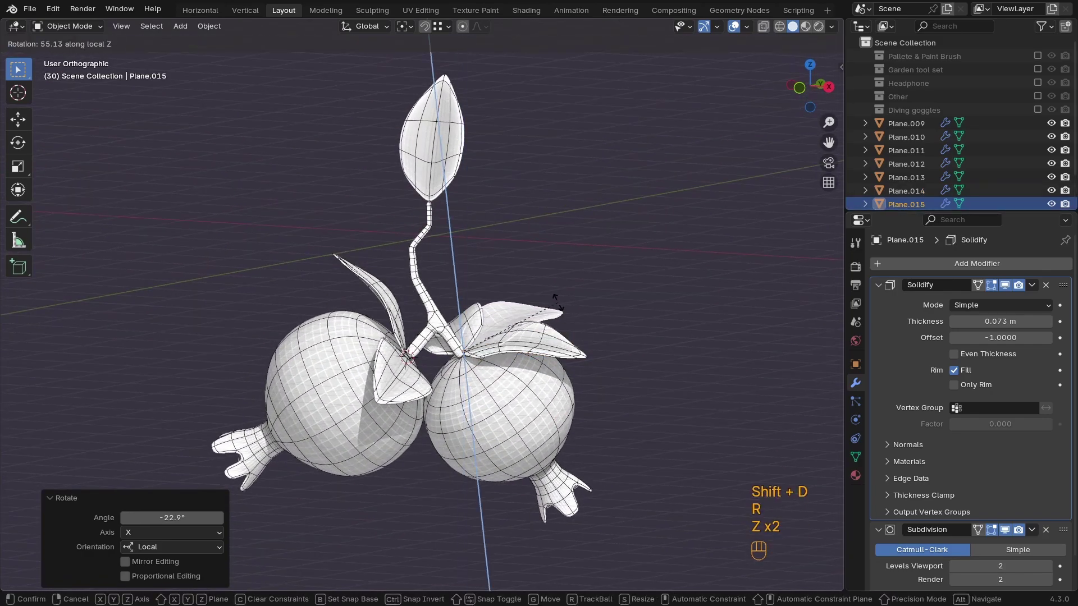
click(557, 302)
Tilt the smaller pomegranate's third leaf upward around its local X axis
key(r)
key(x)
key(x)
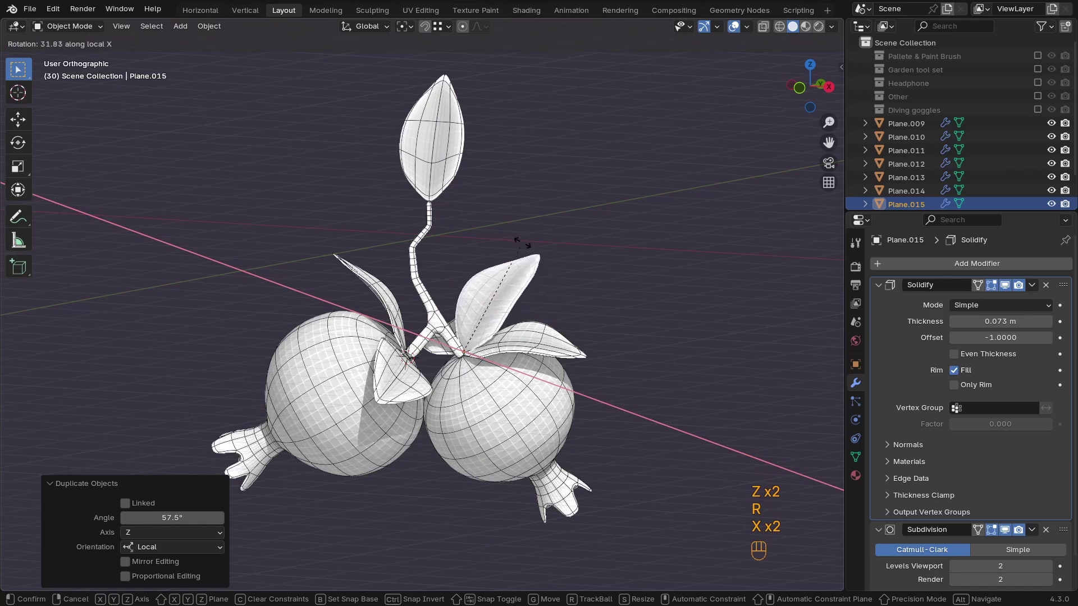
click(504, 241)
Rescale the smaller pomegranate's upright third leaf and enlarge its original leaf behind the stem by a factor of about 1.249
scroll(505, 241, down, 2)
middle_drag(504, 241, 434, 319)
key(s)
click(543, 351)
click(502, 303)
key(s)
click(507, 295)
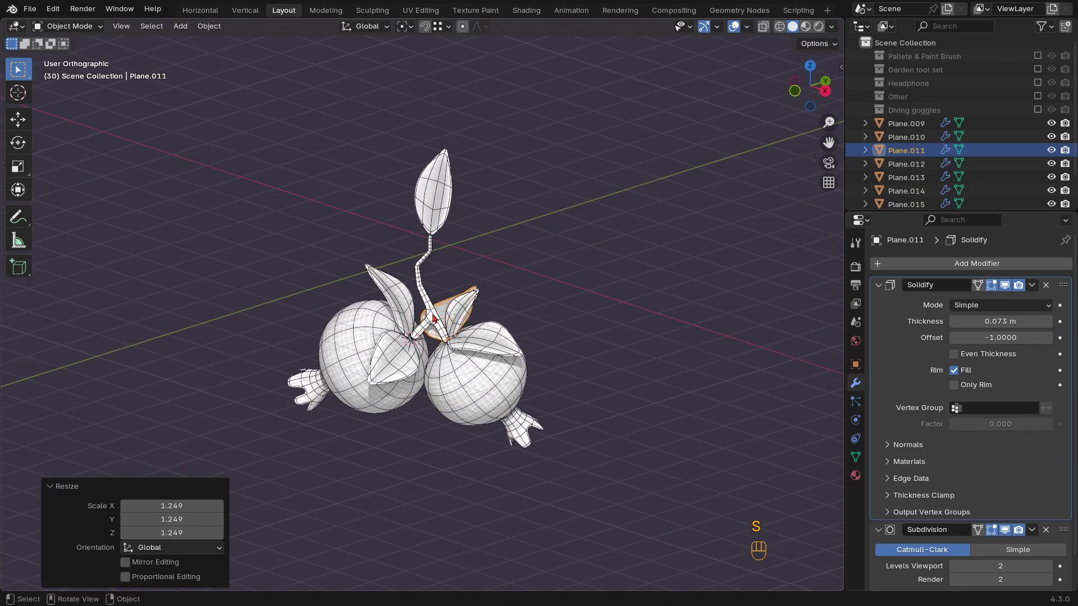
Enlarge the larger pomegranate's upright leaf by a factor of about 1.142 and the stem-tip leaf by about 1.121
click(396, 315)
key(s)
click(394, 306)
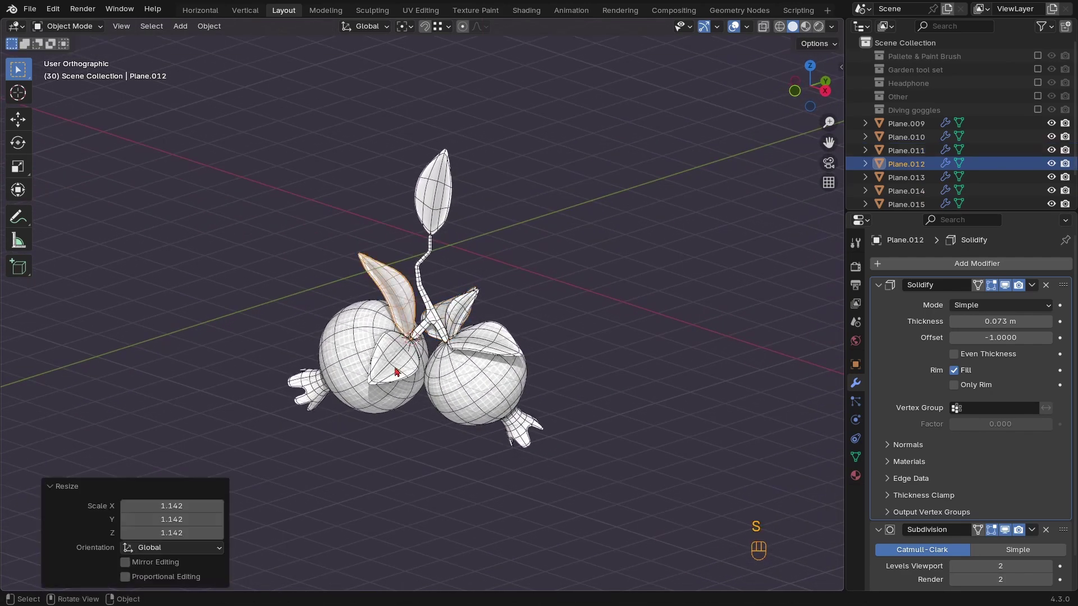
click(446, 227)
key(s)
click(460, 235)
Duplicate the stem-tip leaf, snap the copy to the 3D cursor on the middle of the stem, and trackball-rotate it about 14.9° and 32.7°
ctrl+middle_drag(460, 241, 494, 336)
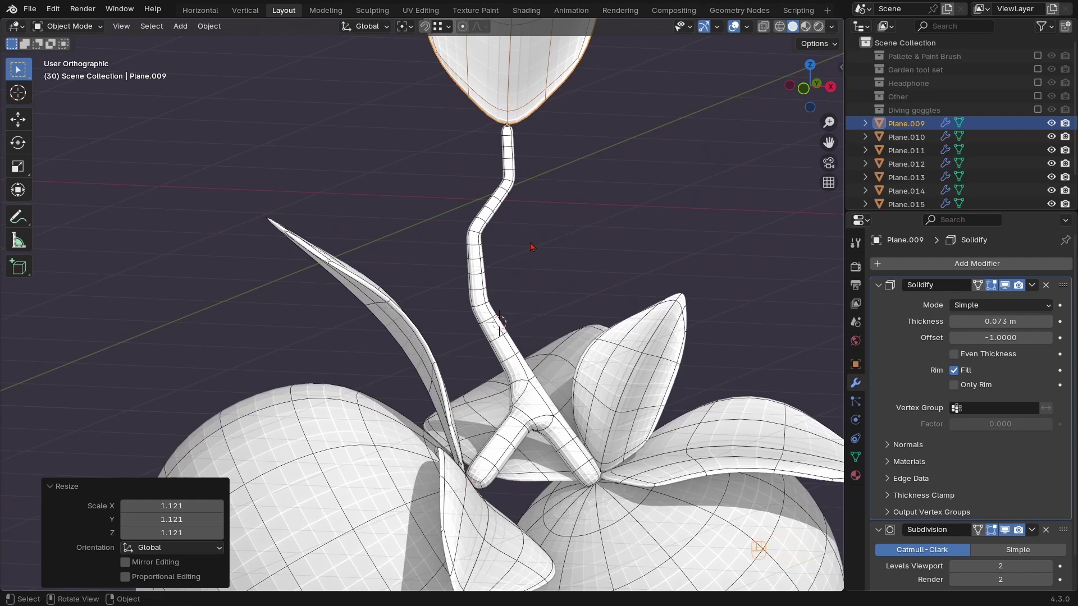
key(shift+d)
click(645, 239)
key(shift+s)
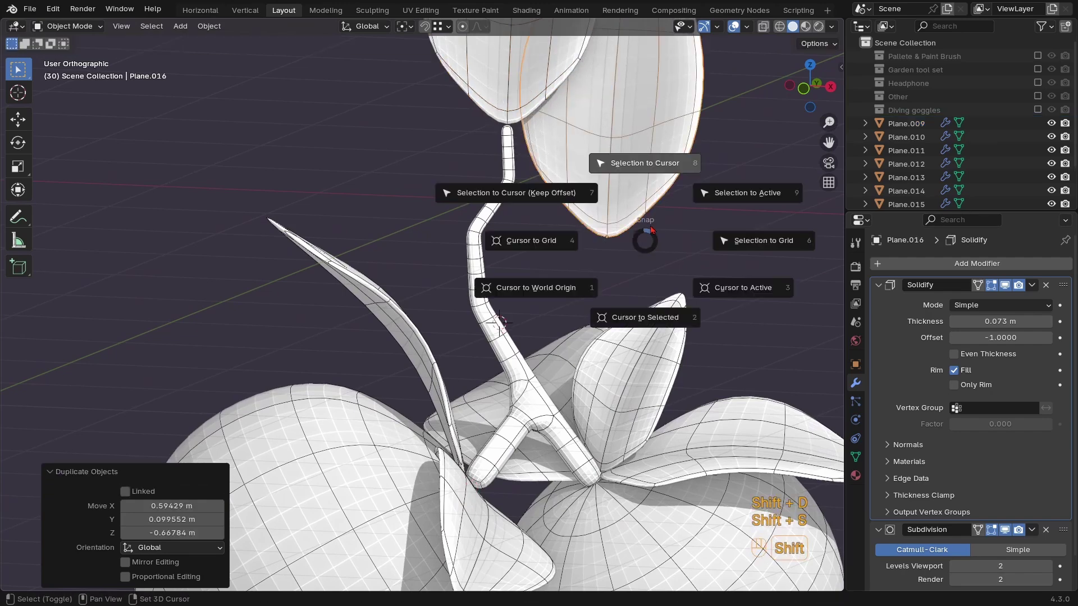
click(645, 164)
key(r)
key(r)
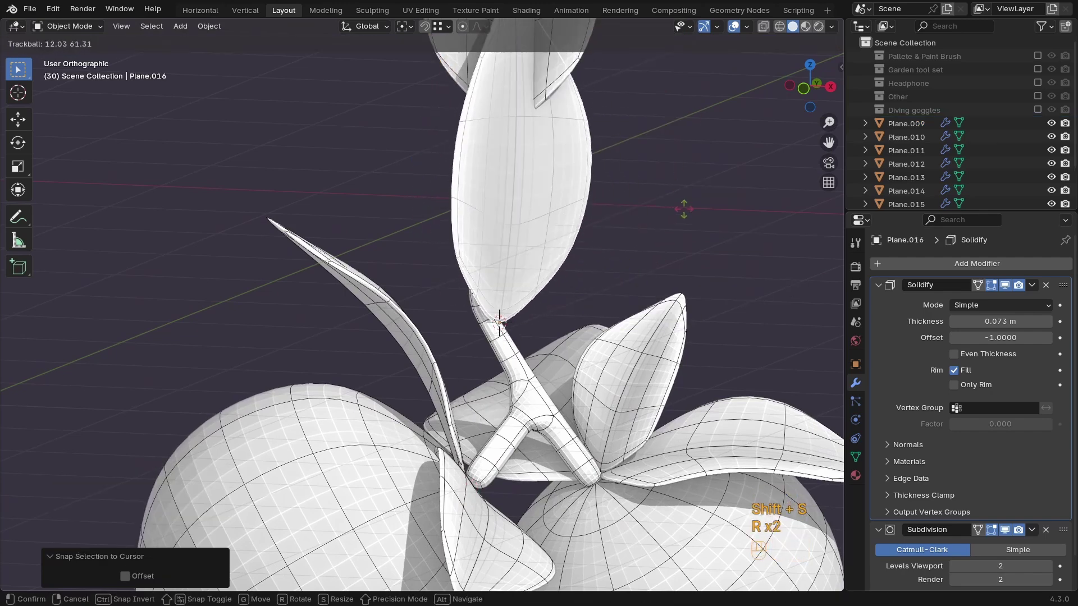
click(663, 216)
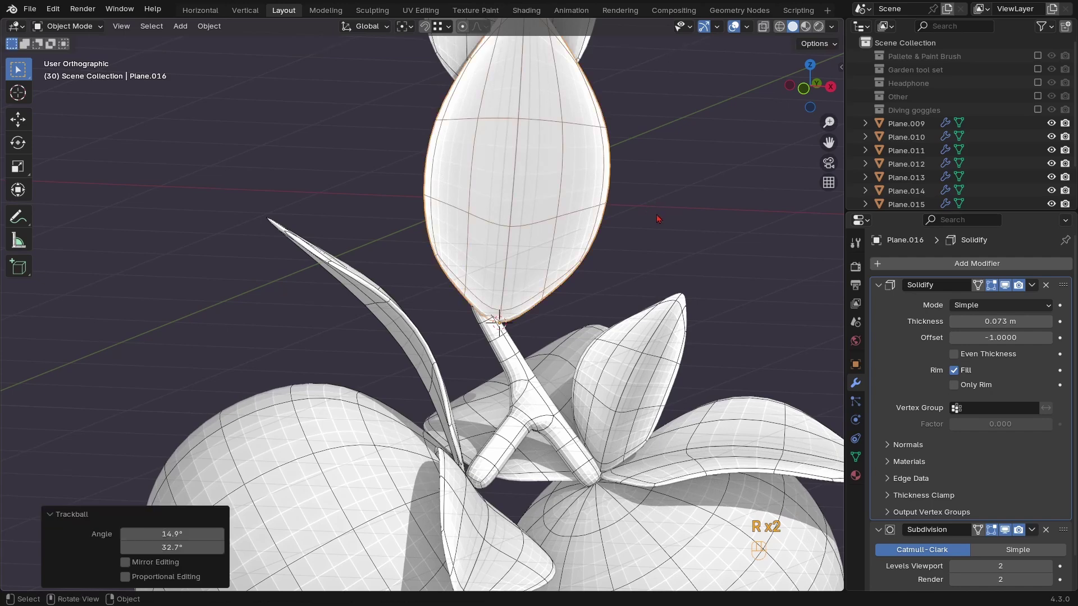
Scale the mid-stem leaf copy by about 0.424 and rotate it about -41.4° around its local Z axis
key(s)
click(566, 265)
key(r)
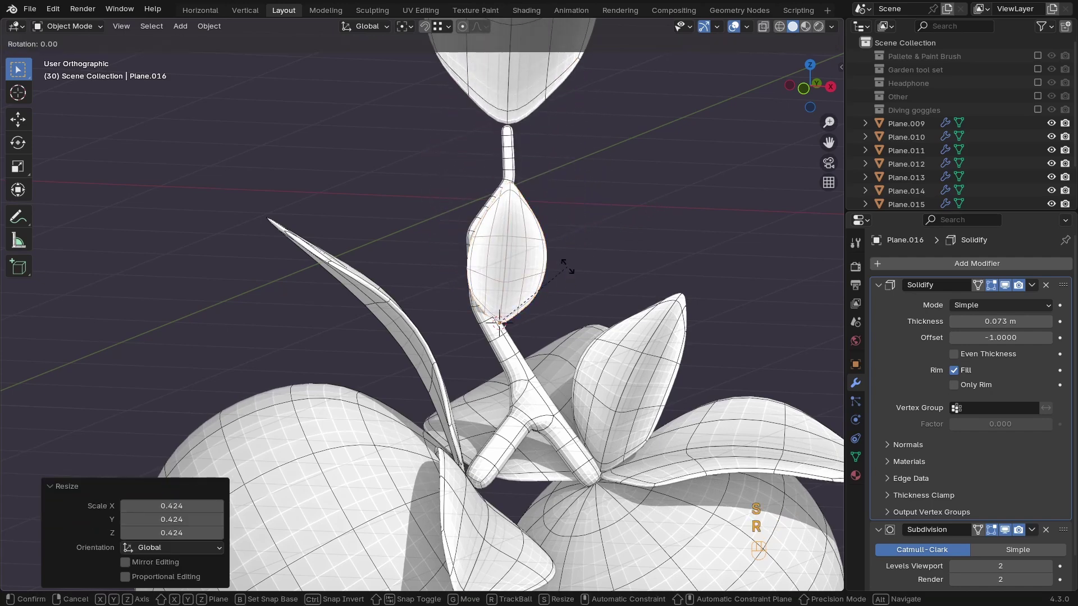
key(x)
key(x)
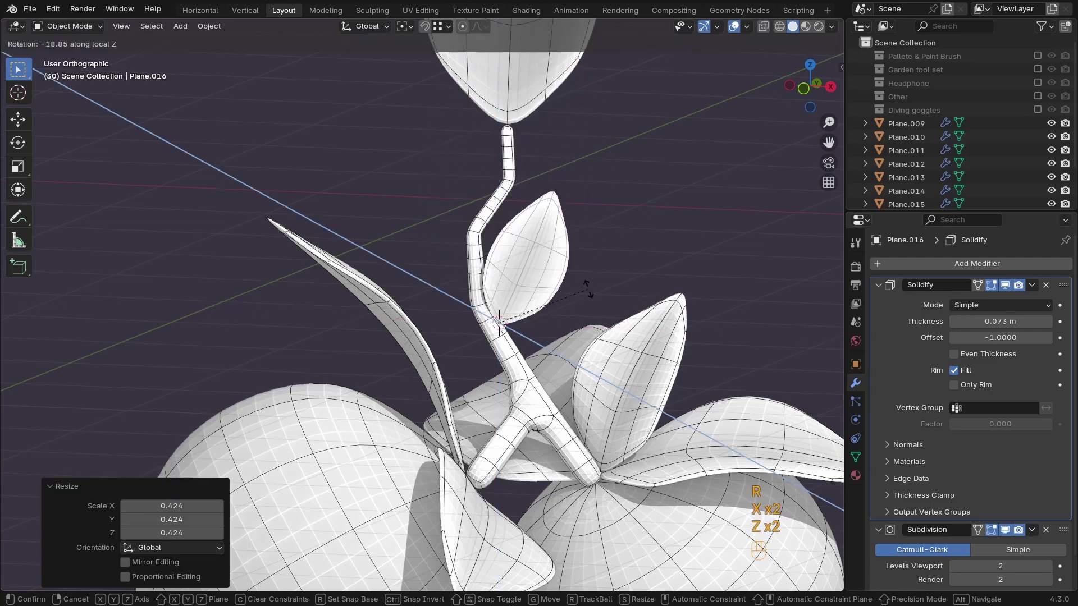
click(577, 324)
Trackball-rotate the small mid-stem leaf about -31.5° and -19.5° so it points away from the stem
key(r)
key(r)
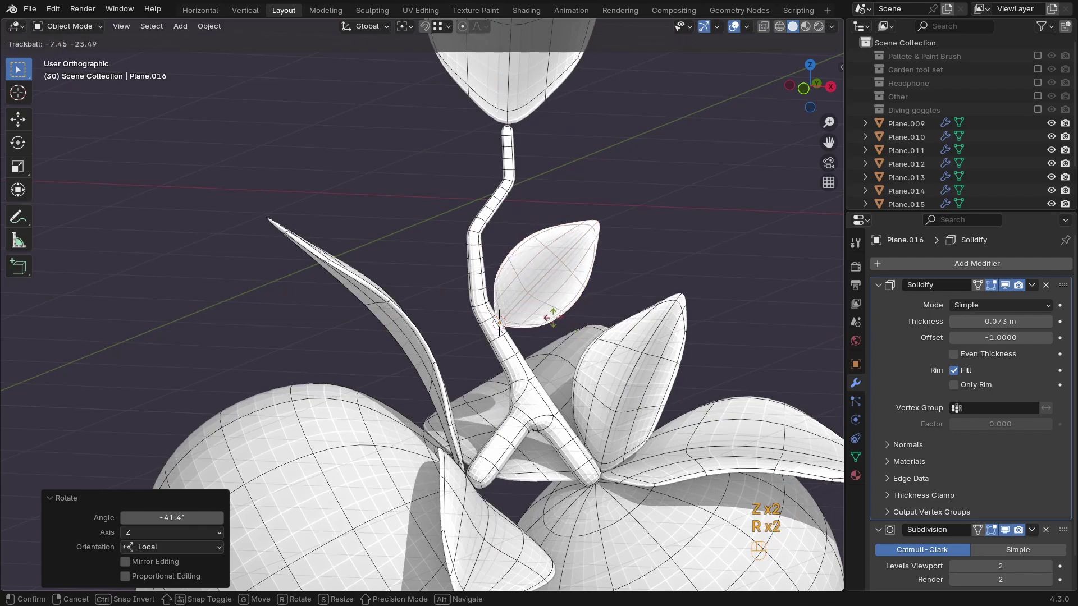
click(555, 294)
scroll(528, 377, down, 3)
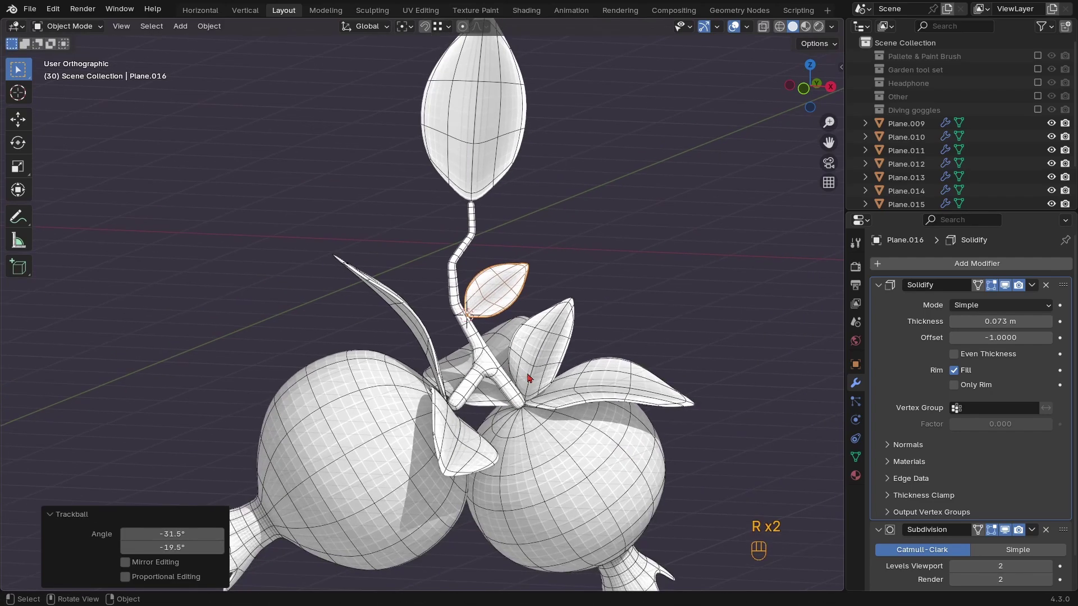
mouse_move(622, 270)
middle_down()
mouse_move(609, 223)
mouse_move(620, 283)
middle_up()
scroll(480, 209, up, 3)
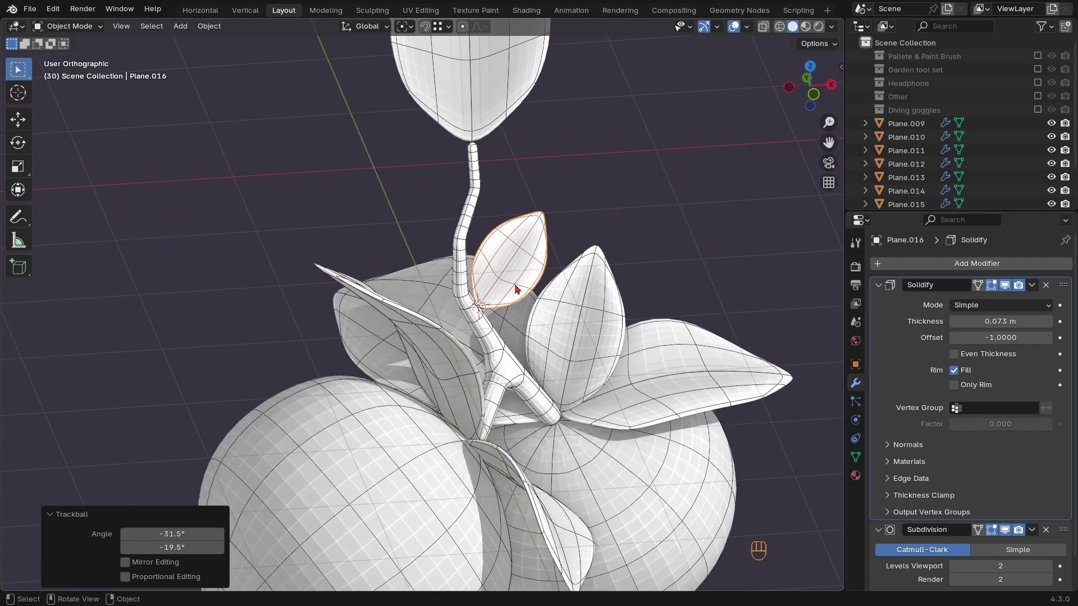
middle_drag(507, 236, 533, 247)
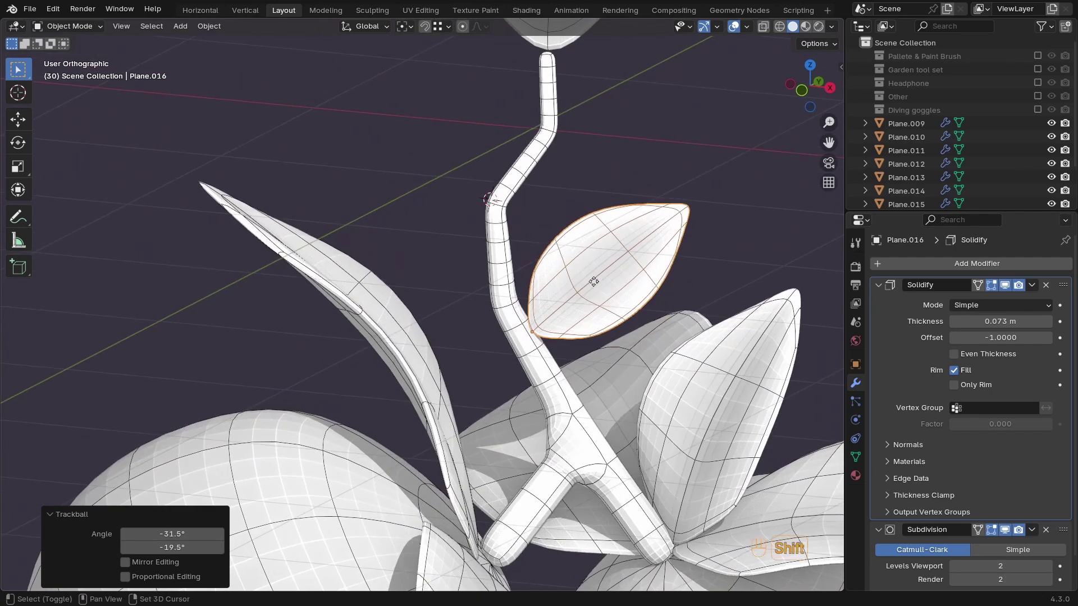
key(shift+d)
click(661, 273)
key(Delete)
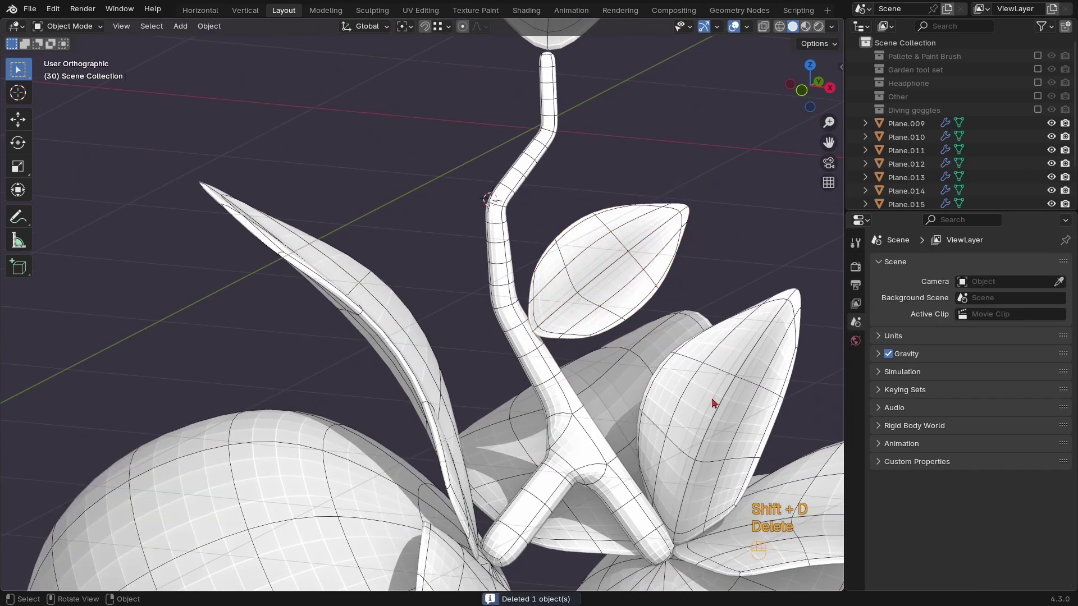
Duplicate the smaller pomegranate's upright leaf and snap the copy to the 3D cursor at the stem's upper bend
click(707, 415)
key(shift+d)
click(662, 282)
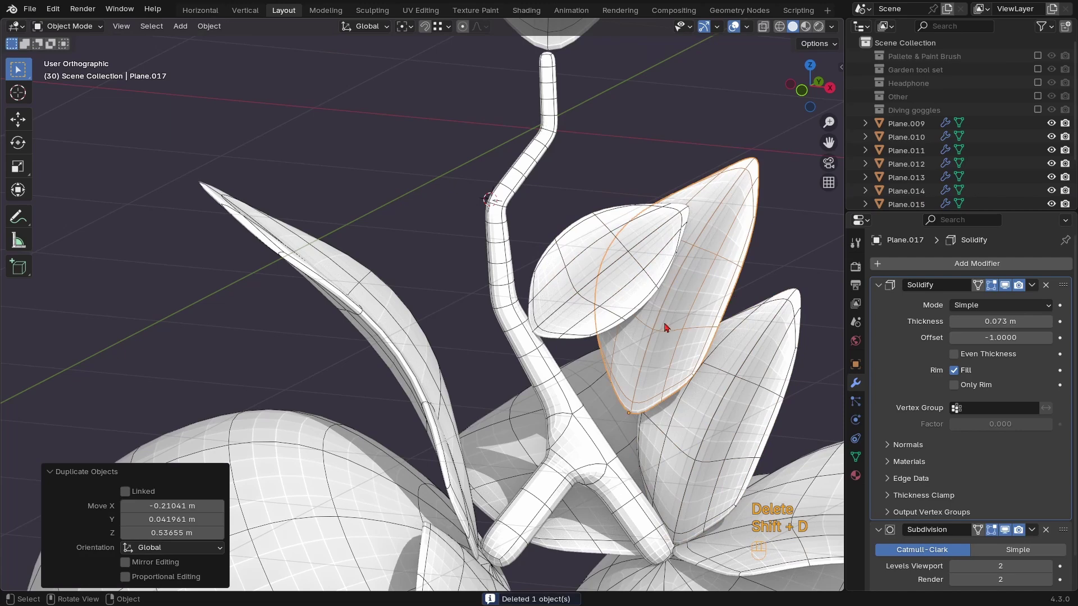
key(shift+s)
click(636, 201)
Scale the upper-bend leaf copy by about 0.717 and rotate it about 103° around the global Z axis
scroll(568, 242, down, 2)
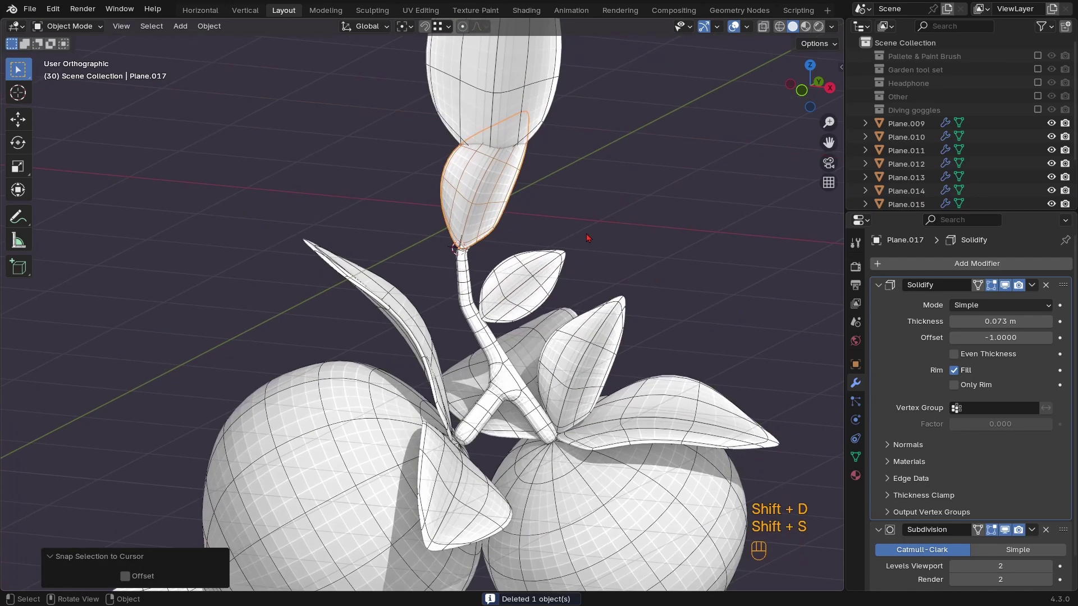
key(s)
click(544, 240)
key(r)
key(r)
key(x)
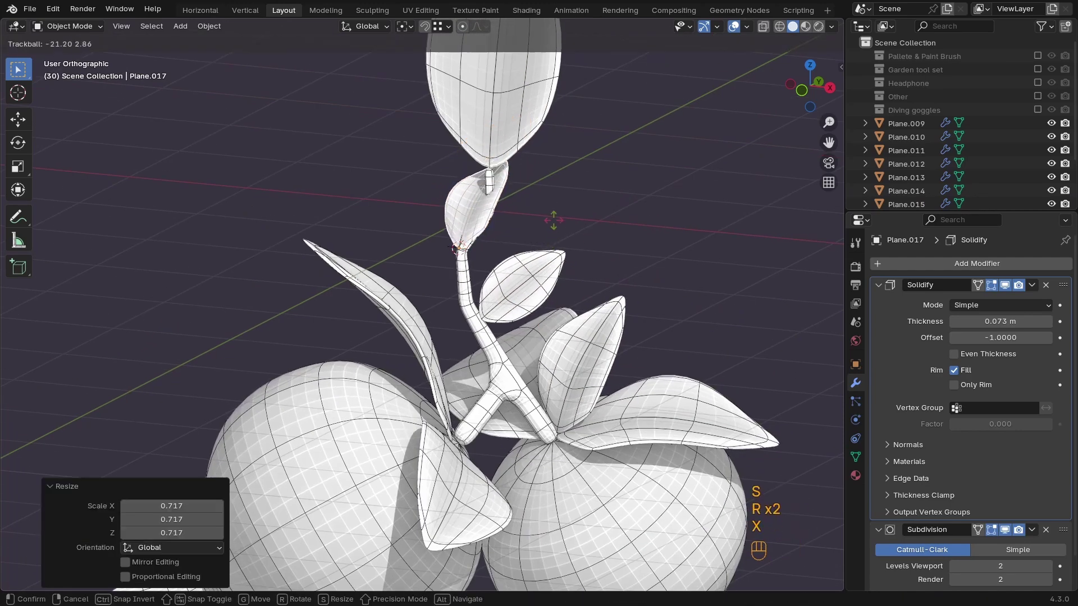
key(r)
key(x)
key(x)
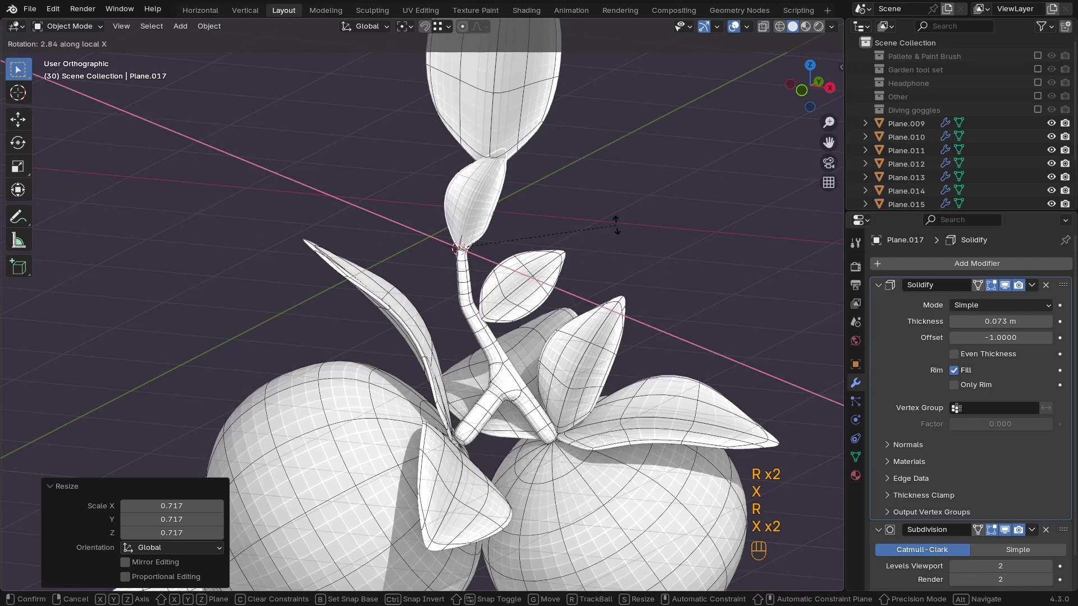
key(z)
key(z)
key(z)
key(z)
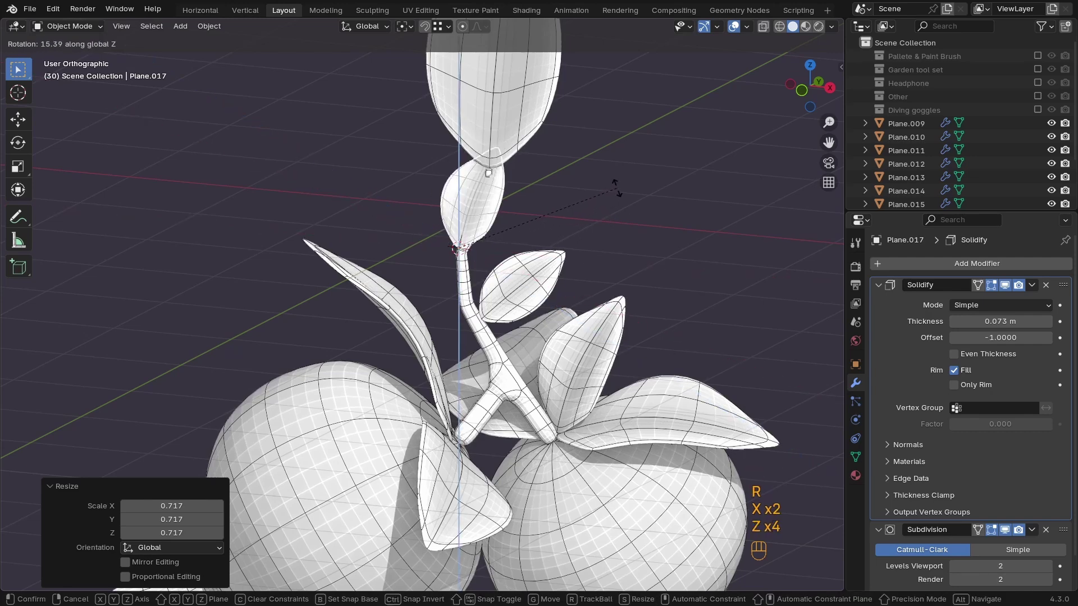
click(437, 167)
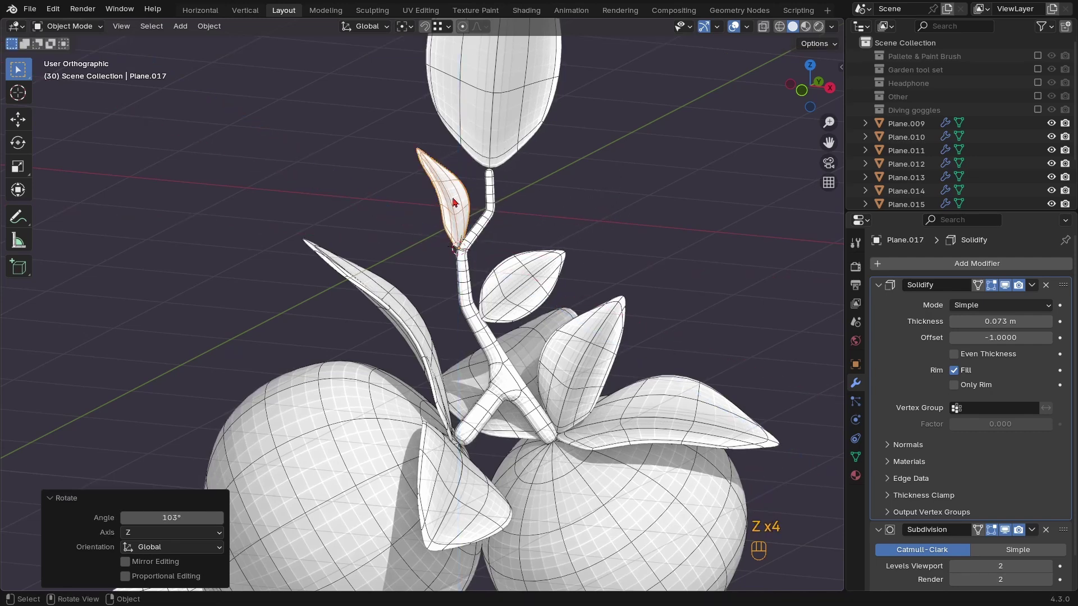
Rotate the upper-bend leaf about -29.9° in the view plane and about 44° around the global X axis
key(r)
key(r)
key(r)
click(437, 204)
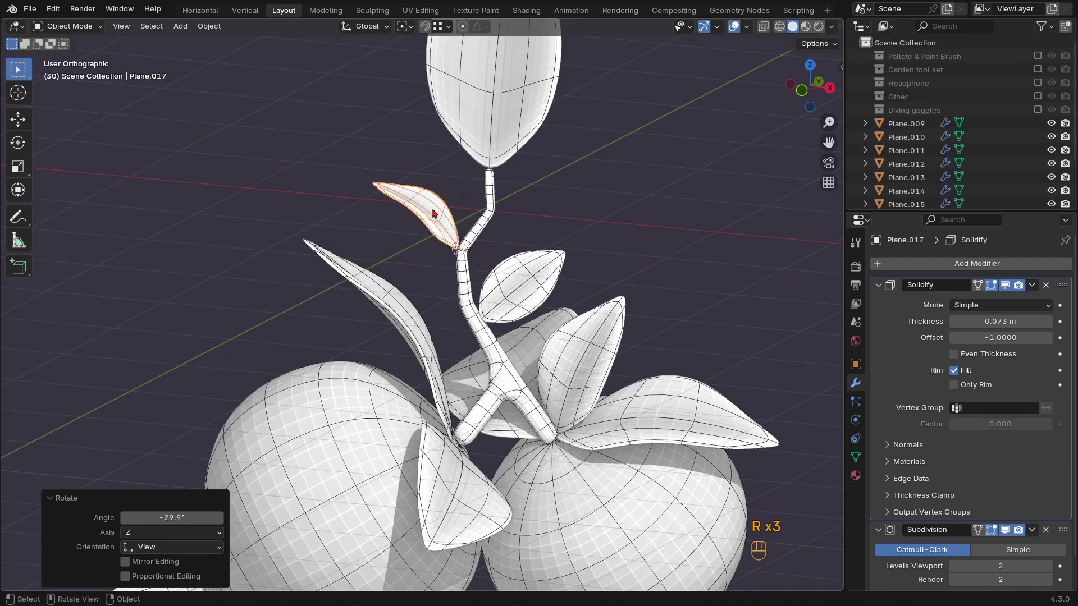
key(r)
key(x)
key(x)
key(x)
key(x)
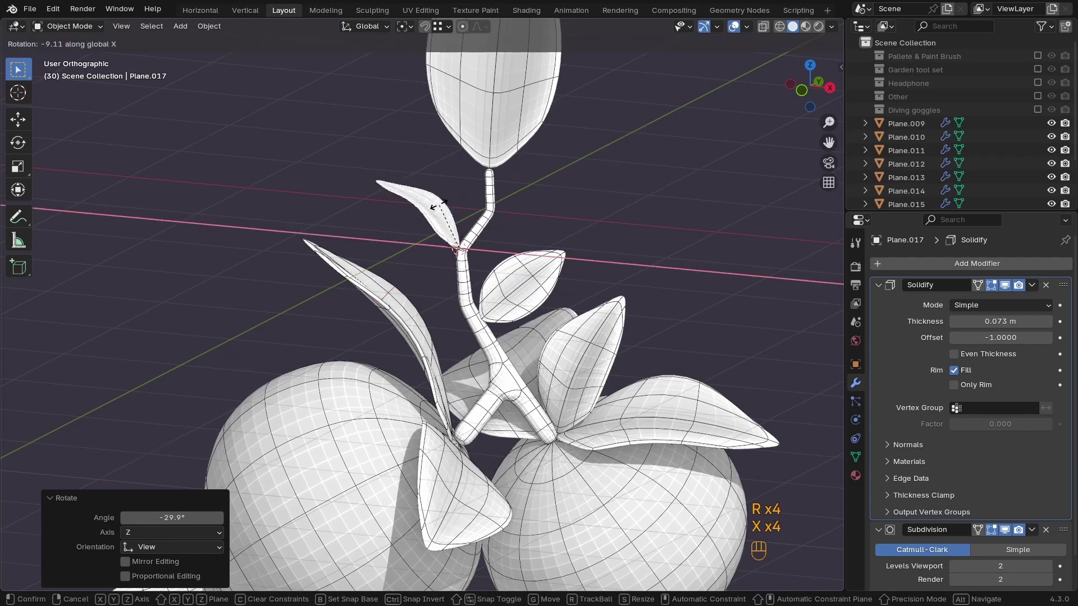
click(389, 237)
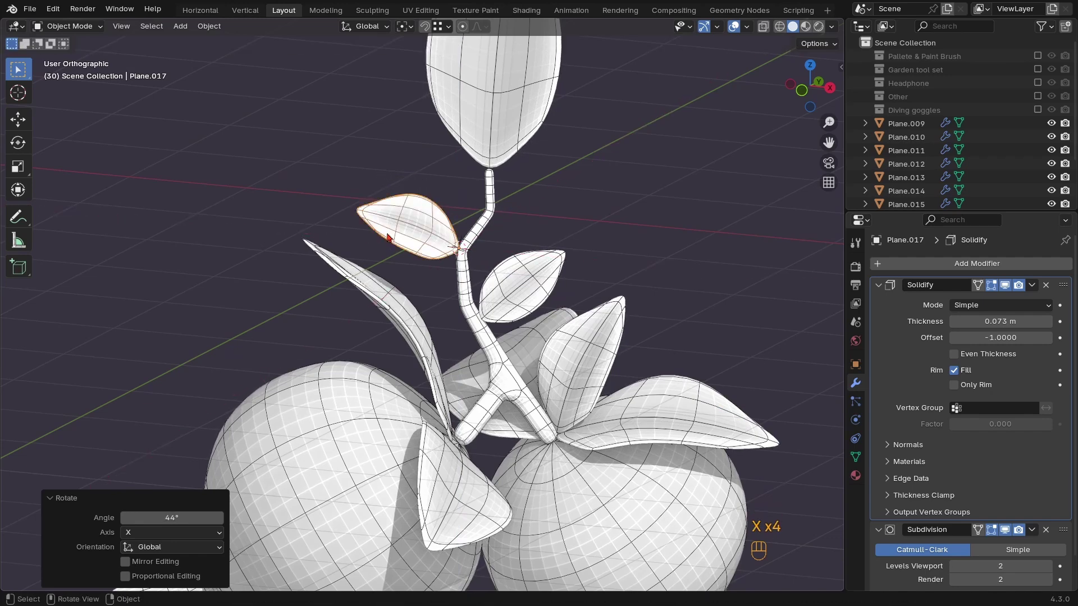
Rotate the upper-bend leaf about -32.7° around its local Y axis and about 32.3° around the global Y axis
key(r)
key(y)
key(y)
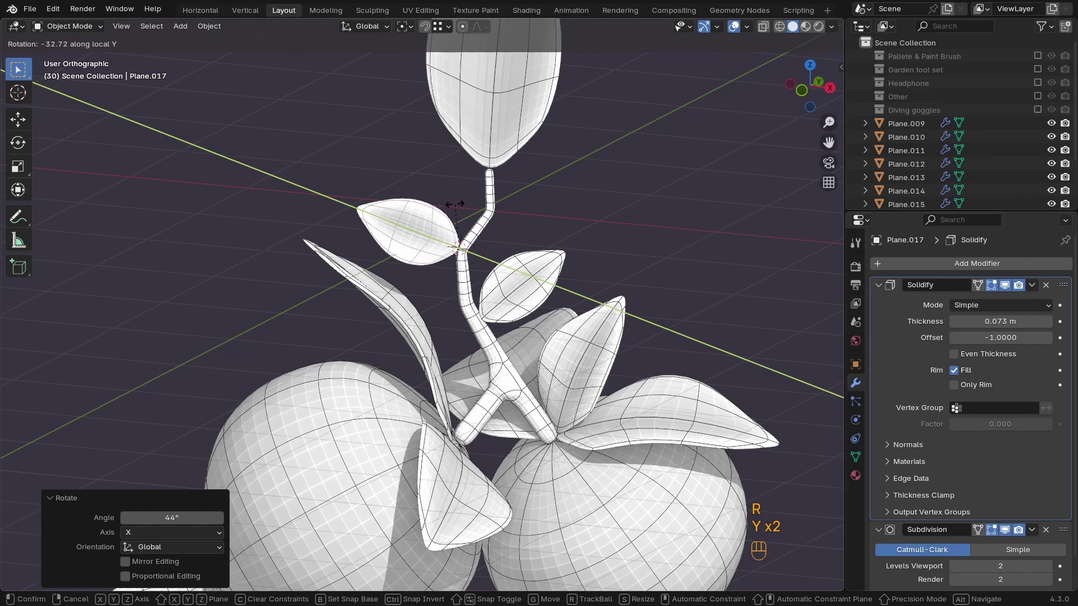
click(454, 204)
key(r)
key(y)
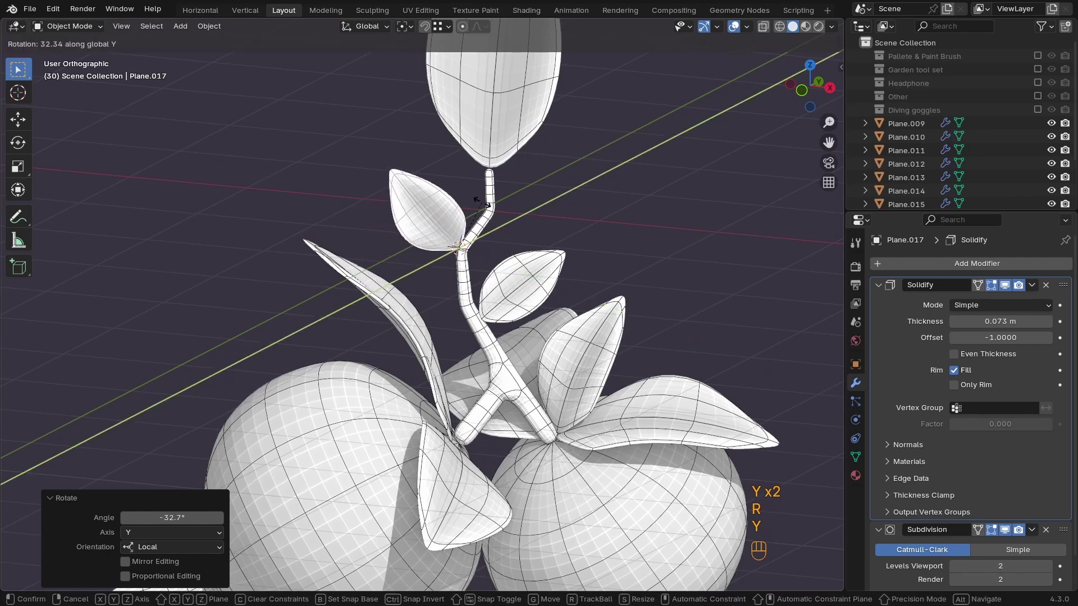
click(482, 203)
Enlarge the upper-bend leaf and the small mid-stem leaf, each scaled from its attachment point on the stem
scroll(482, 203, down, 4)
middle_drag(481, 204, 567, 292)
key(s)
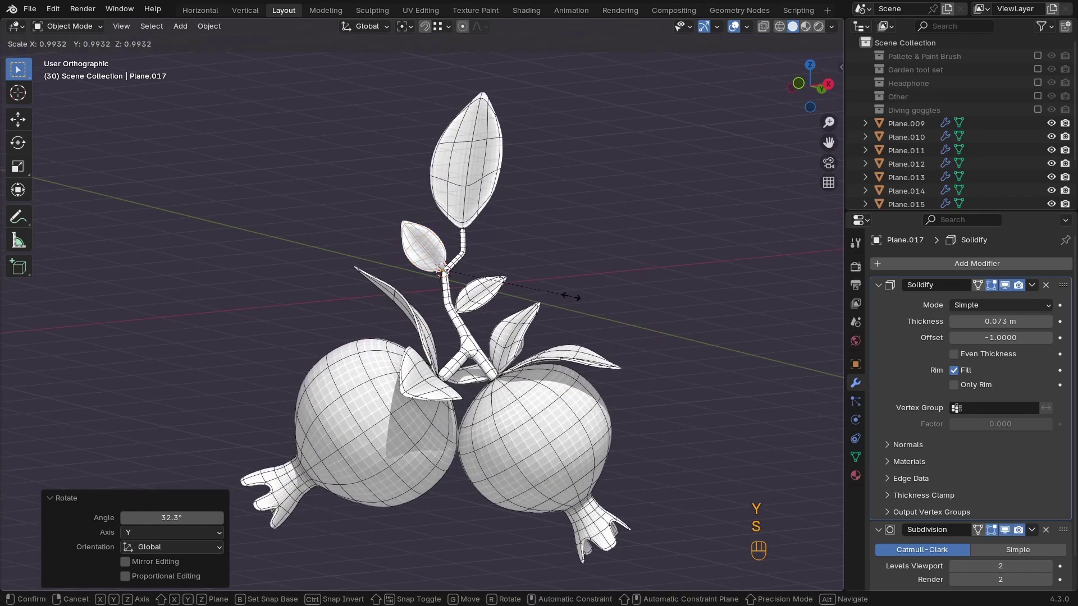
click(610, 295)
shift+click(487, 292)
key(s)
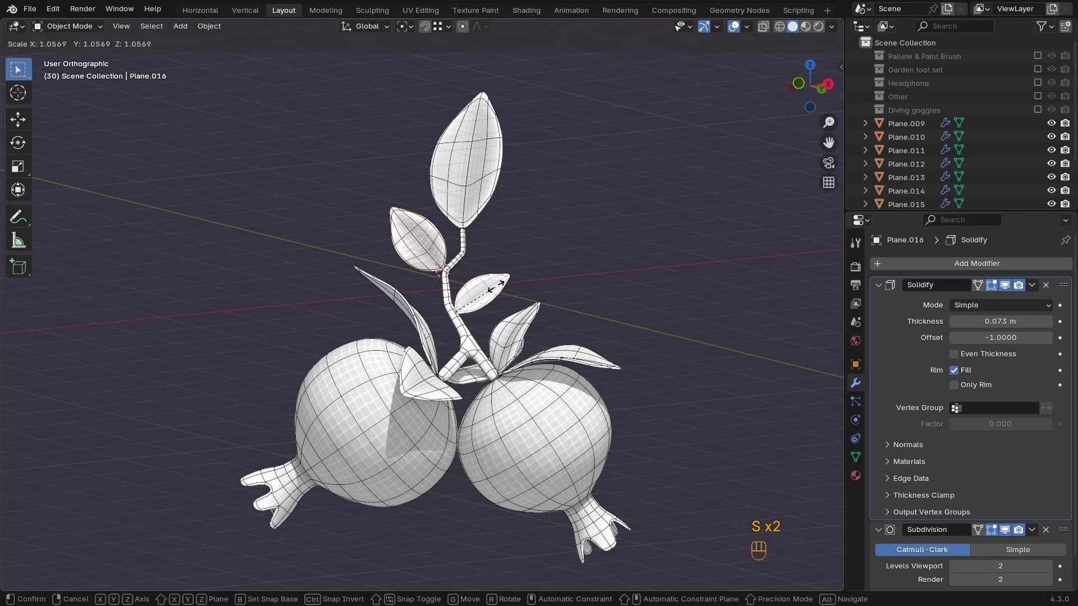
click(502, 286)
shift+click(400, 246)
key(s)
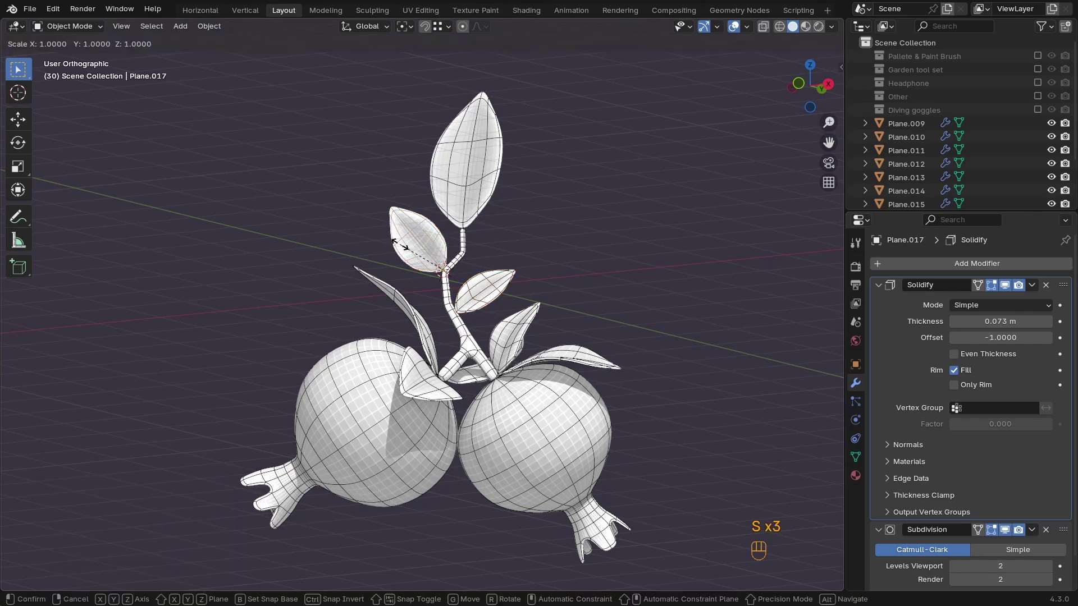
click(405, 253)
Try tilting the large stem-tip leaf with a free trackball rotation and a rotation around its local X axis
click(482, 205)
middle_drag(483, 209, 512, 245)
key(r)
key(r)
click(553, 183)
key(r)
key(x)
key(x)
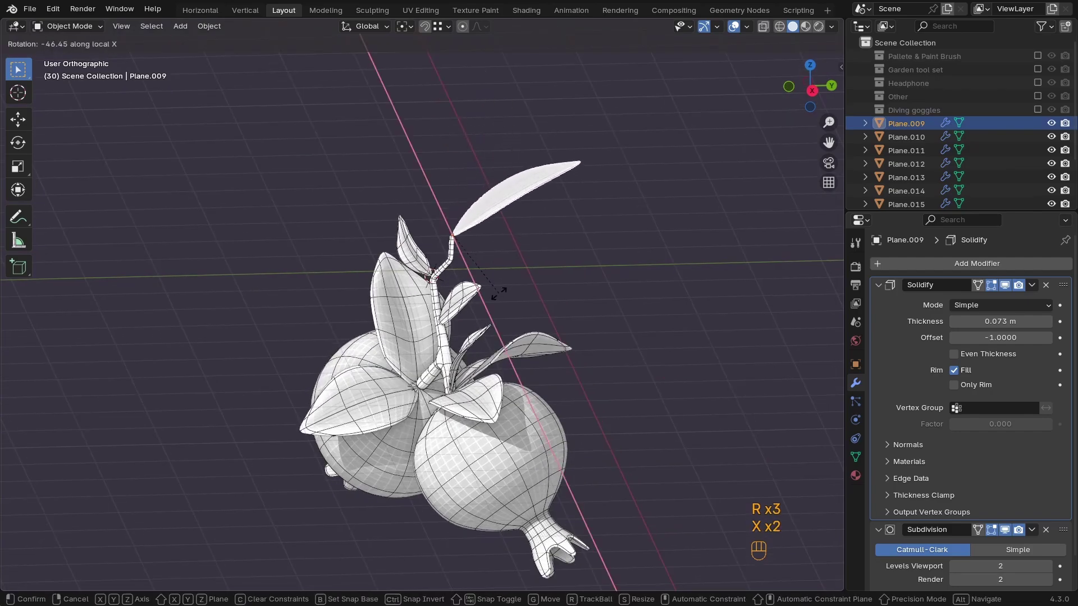
click(494, 309)
Delete the large leaf at the stem's tip and snap the 3D cursor to the stem's end vertex
middle_drag(494, 309, 533, 220)
key(Delete)
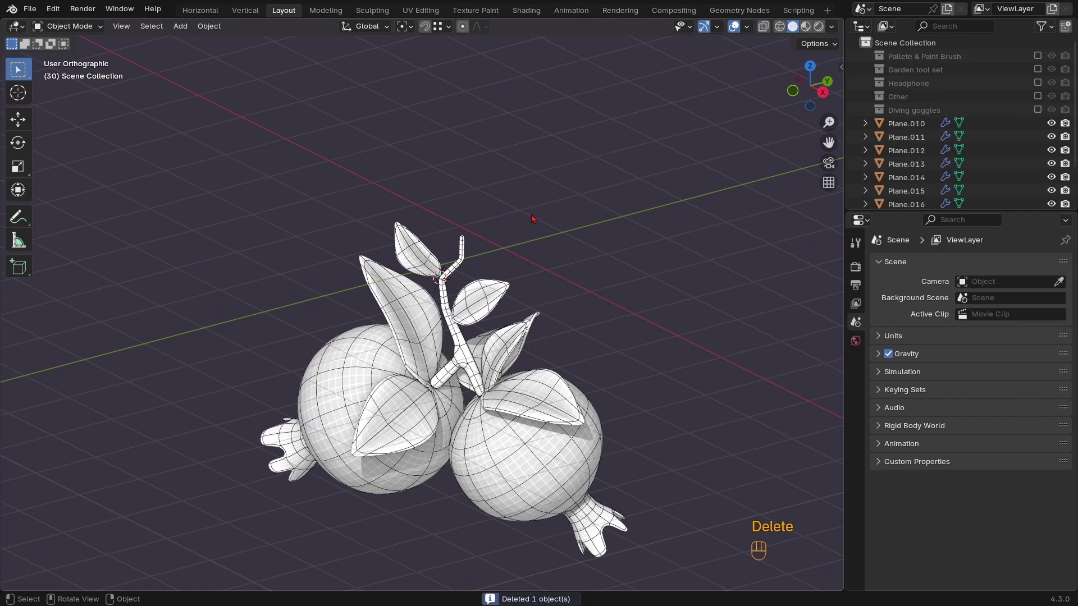
click(417, 274)
ctrl+middle_drag(417, 274, 494, 193)
click(494, 194)
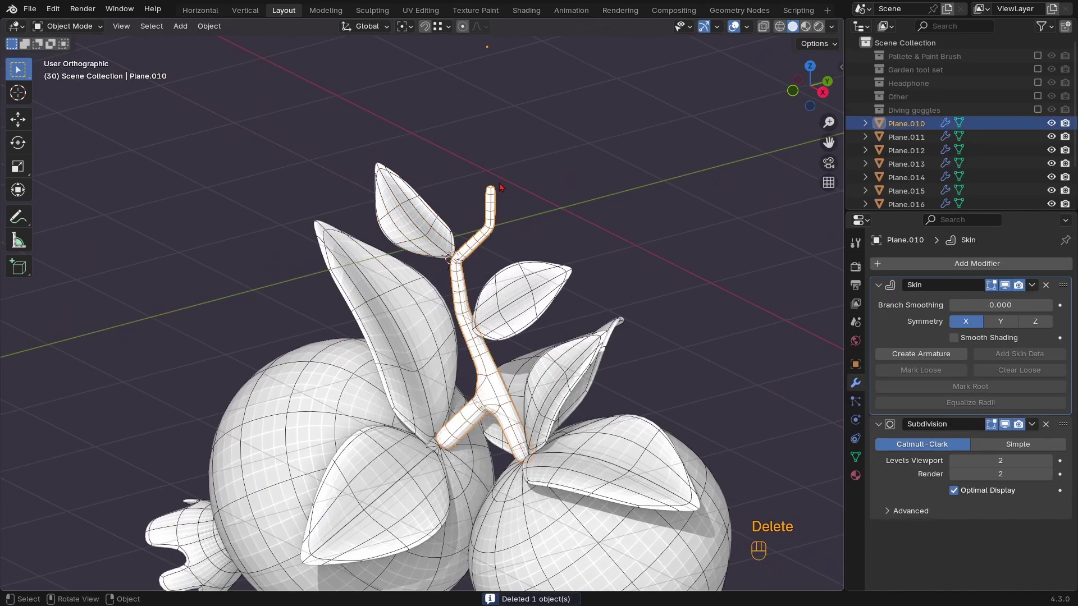
key(Tab)
key(z)
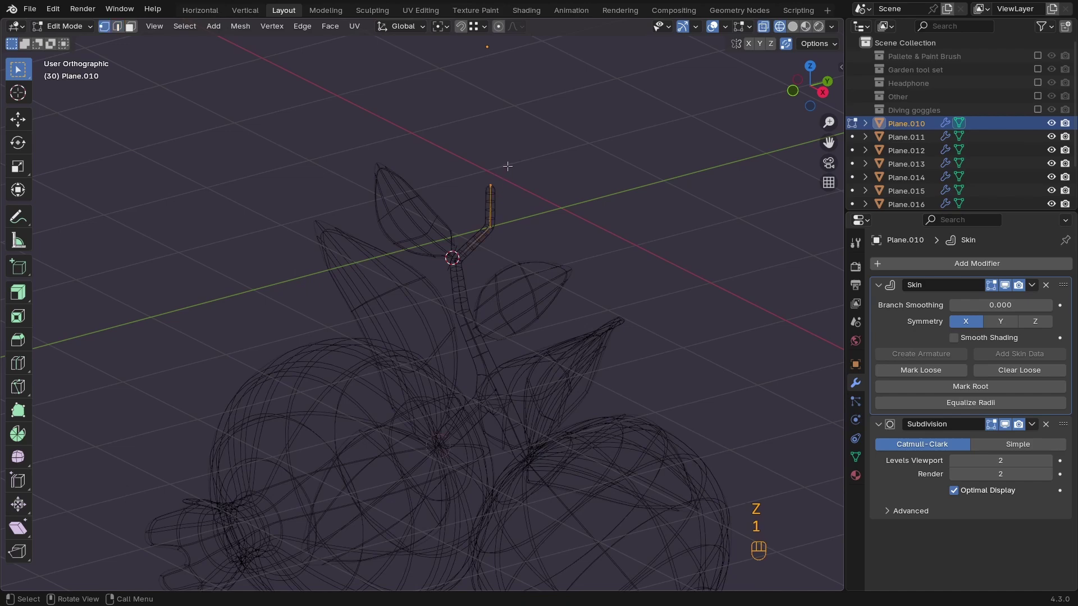
key(shift+s)
click(565, 243)
key(Tab)
Duplicate the upper-bend leaf and snap the copy to the 3D cursor at the stem's tip
click(455, 235)
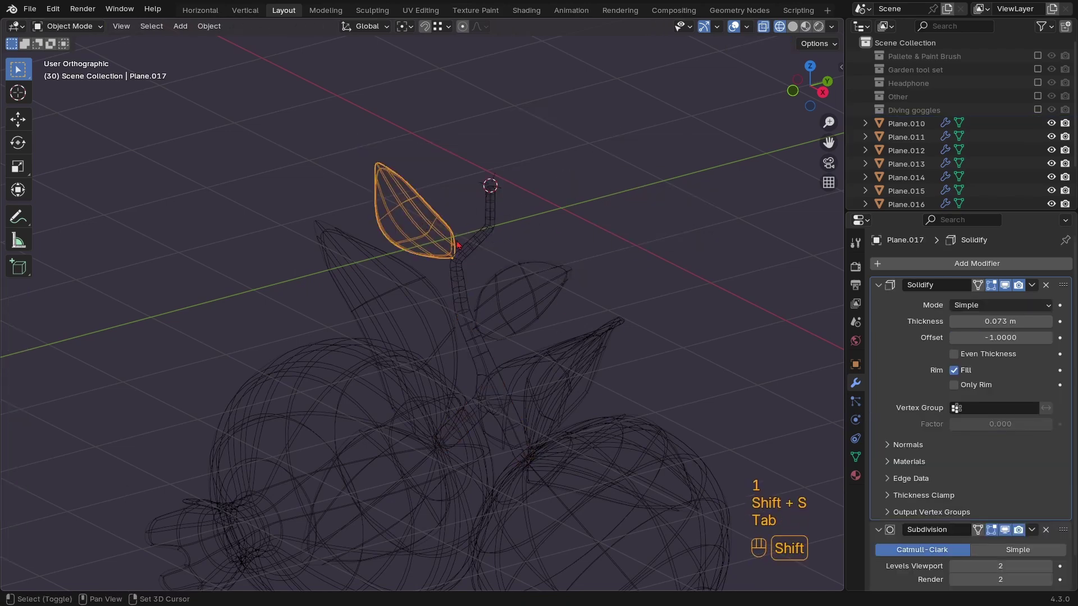
key(shift+d)
click(467, 214)
key(shift+s)
click(506, 165)
key(z)
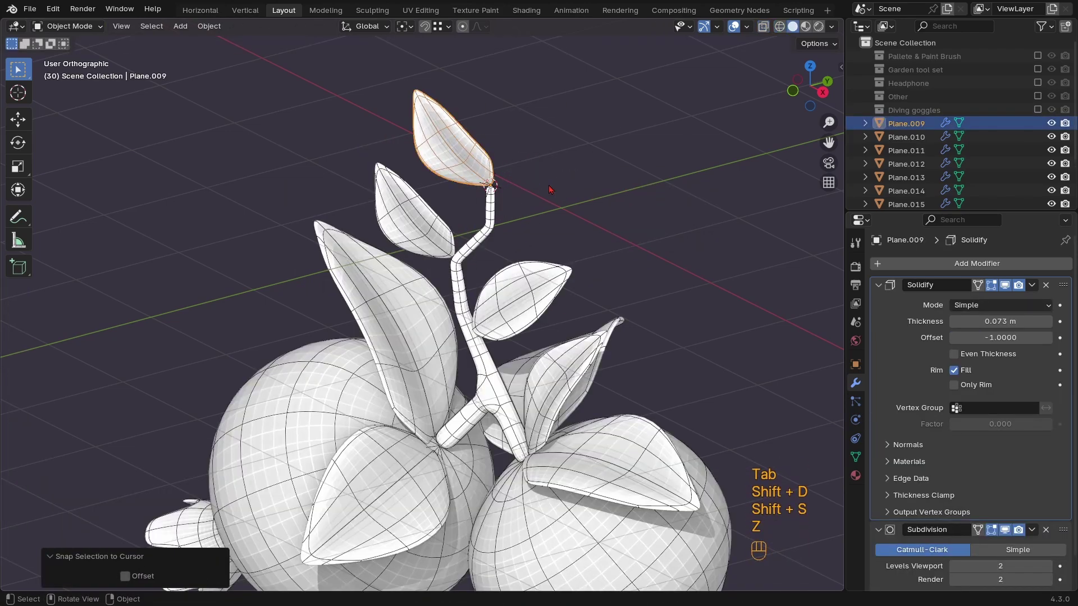
Trackball-rotate the new stem-tip leaf to face outward and enlarge it by a factor of about 1.509
key(r)
key(r)
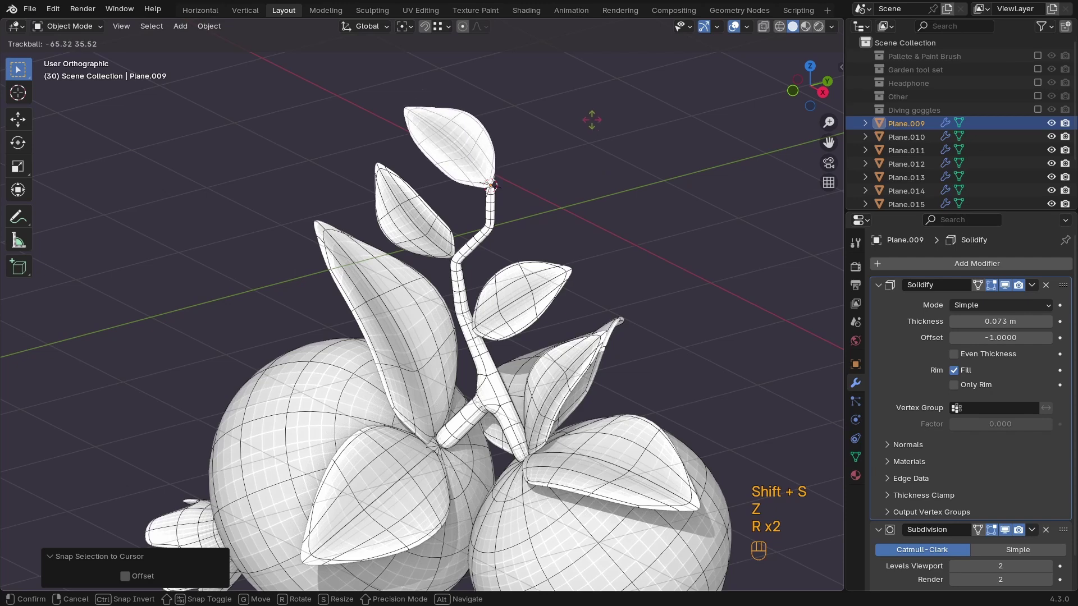
click(594, 124)
key(s)
click(648, 94)
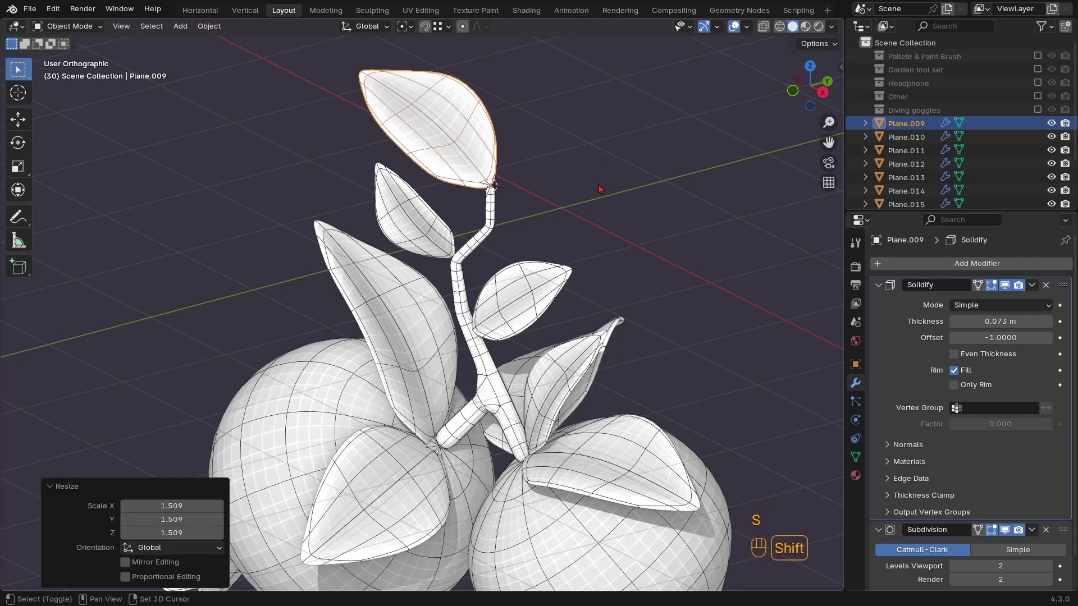
Duplicate the large leaf at the stem's tip and rotate the copy -132° around its local Z axis
key(shift+d)
key(r)
key(z)
key(z)
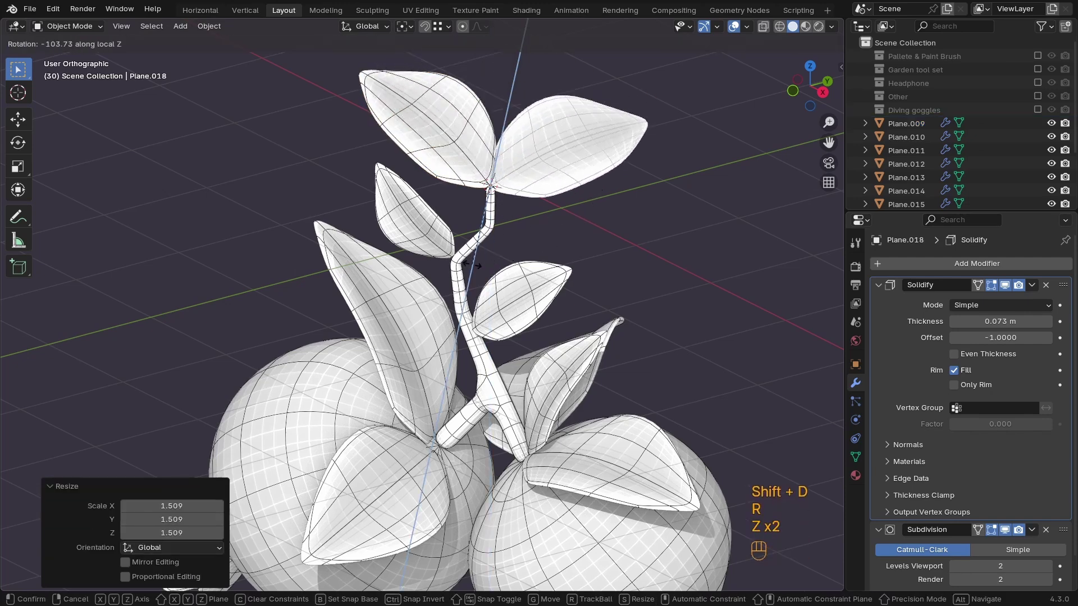
click(441, 263)
scroll(440, 262, down, 4)
middle_drag(561, 252, 668, 180)
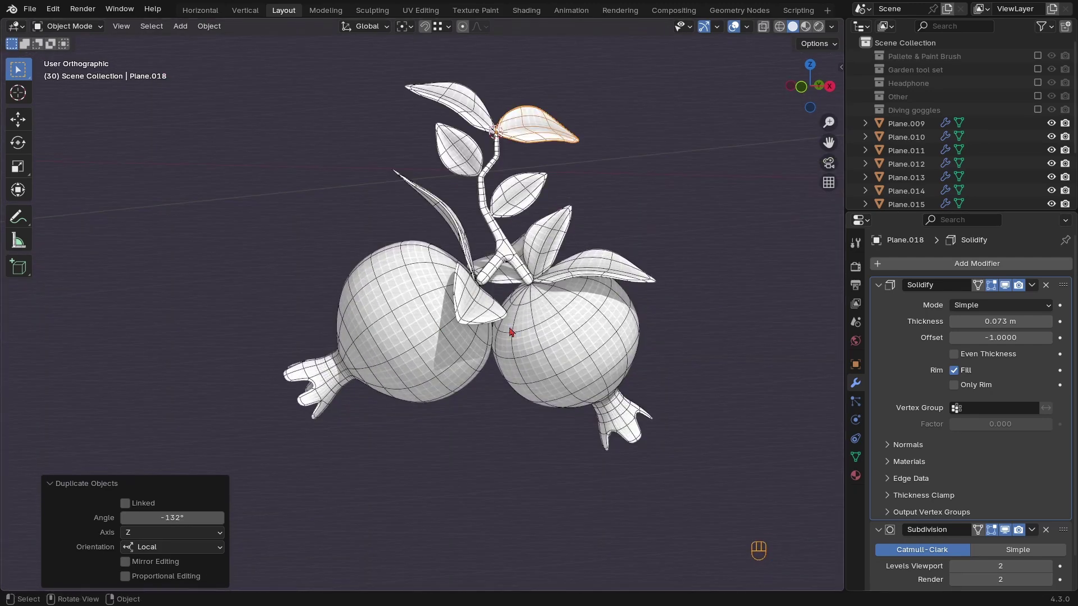
Enlarge the leaf draped over the front of the left pomegranate and save the file
ctrl+middle_drag(511, 331, 476, 357)
click(442, 335)
key(s)
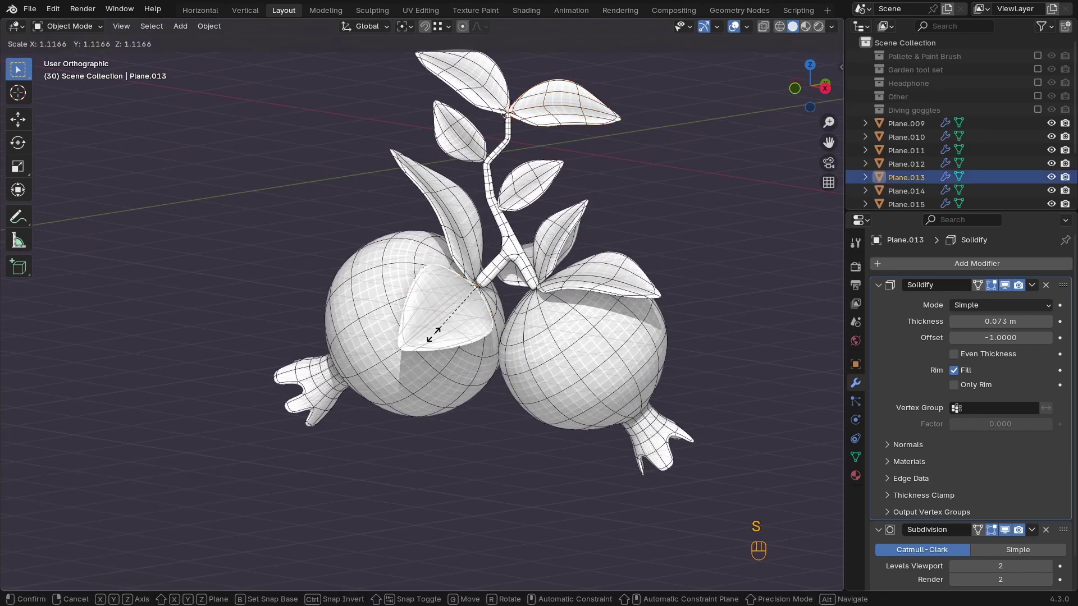
click(430, 344)
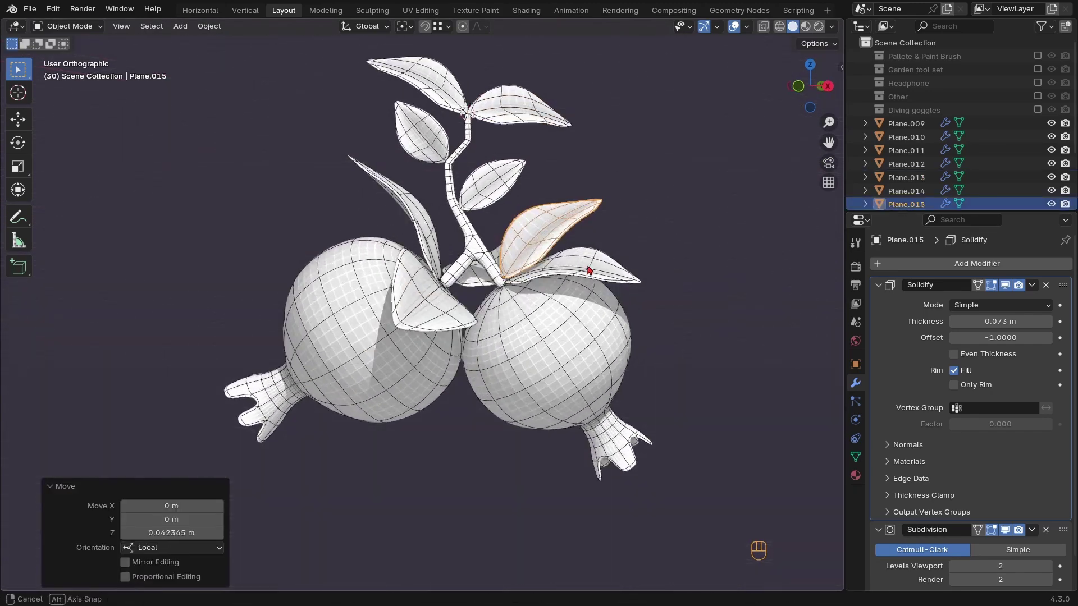
middle_drag(590, 270, 623, 264)
ctrl+middle_drag(623, 264, 522, 276)
key(ctrl+s)
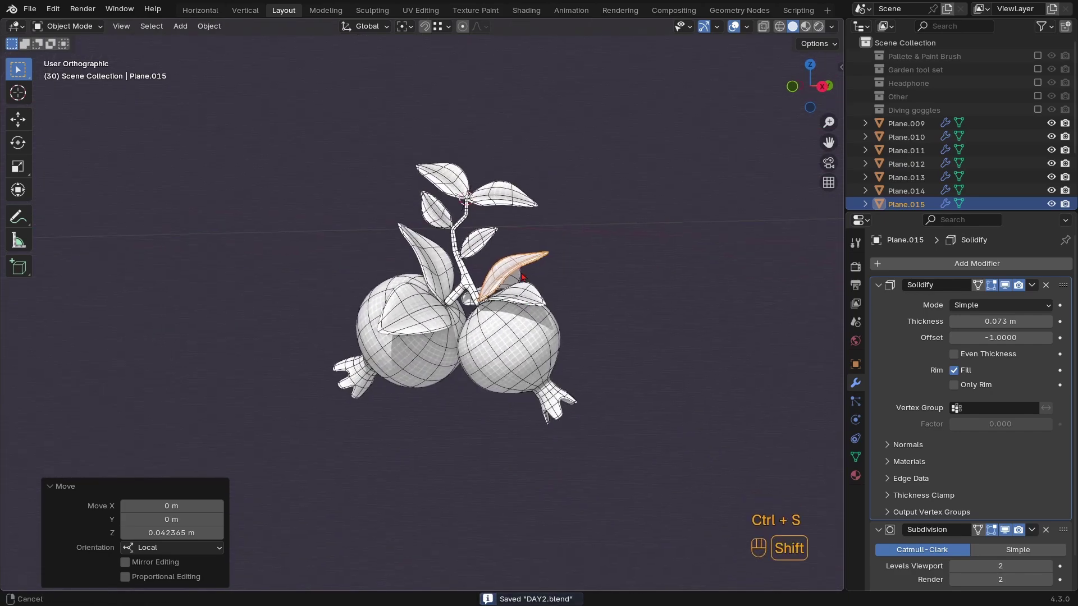
Move all the pomegranate cluster objects into a new collection named Pomegranate and exclude that collection from the view layer
drag(357, 138, 589, 462)
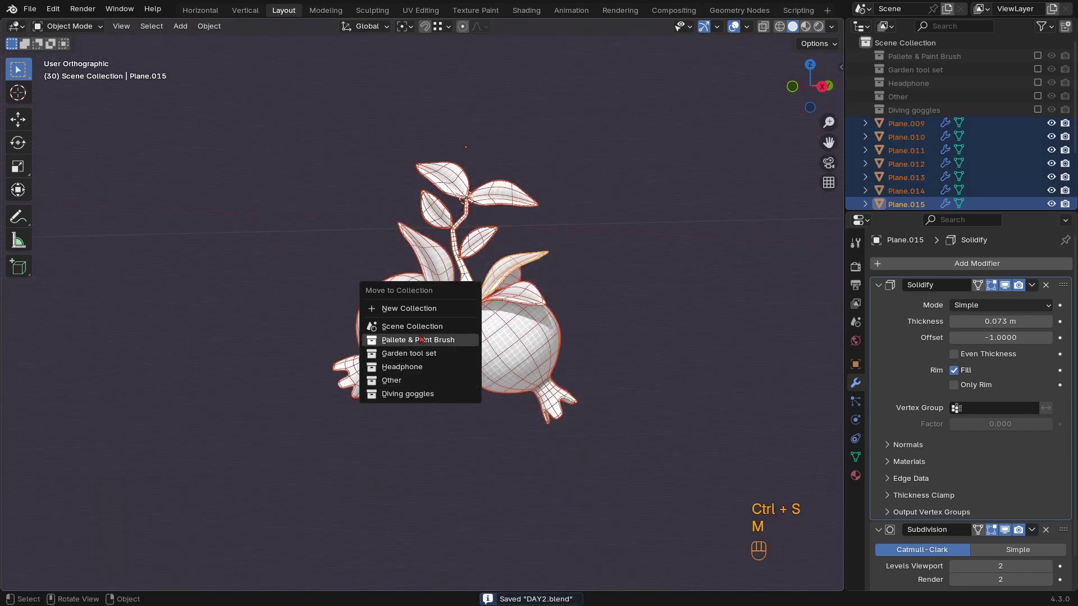
click(422, 308)
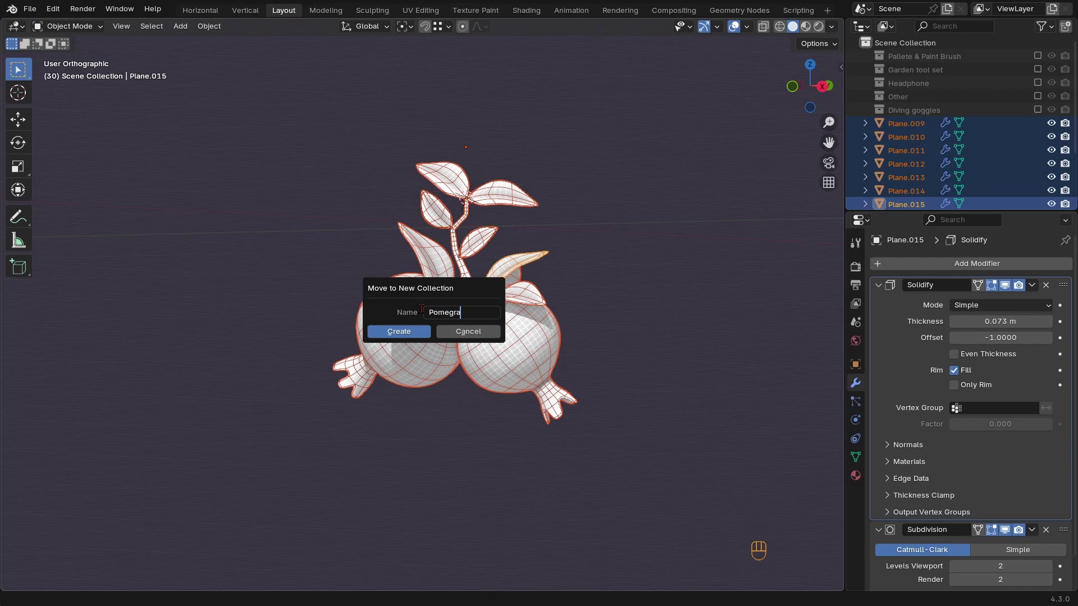
click(410, 336)
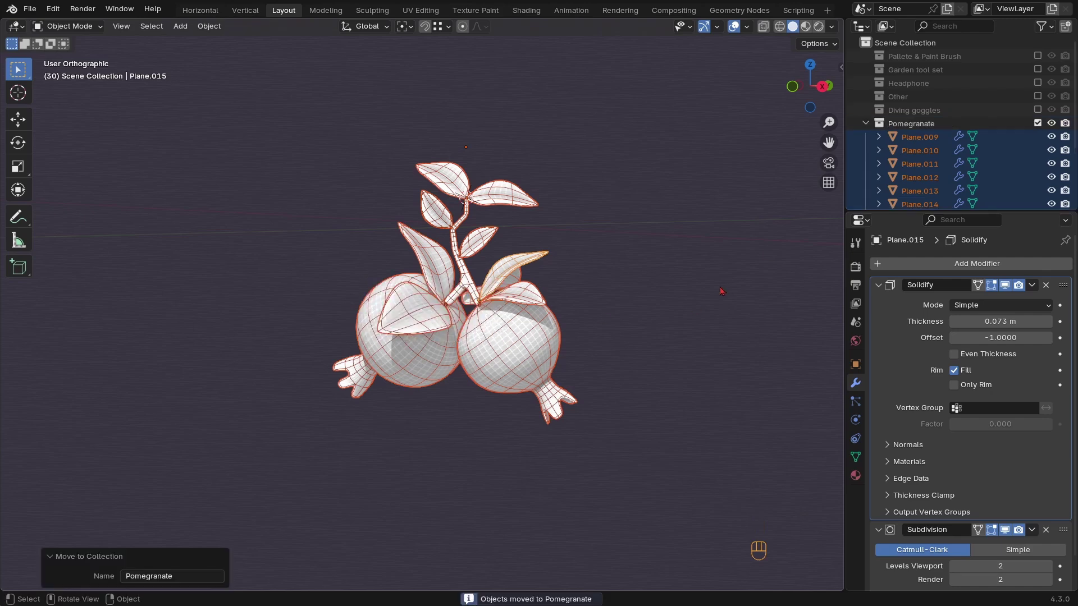
click(866, 123)
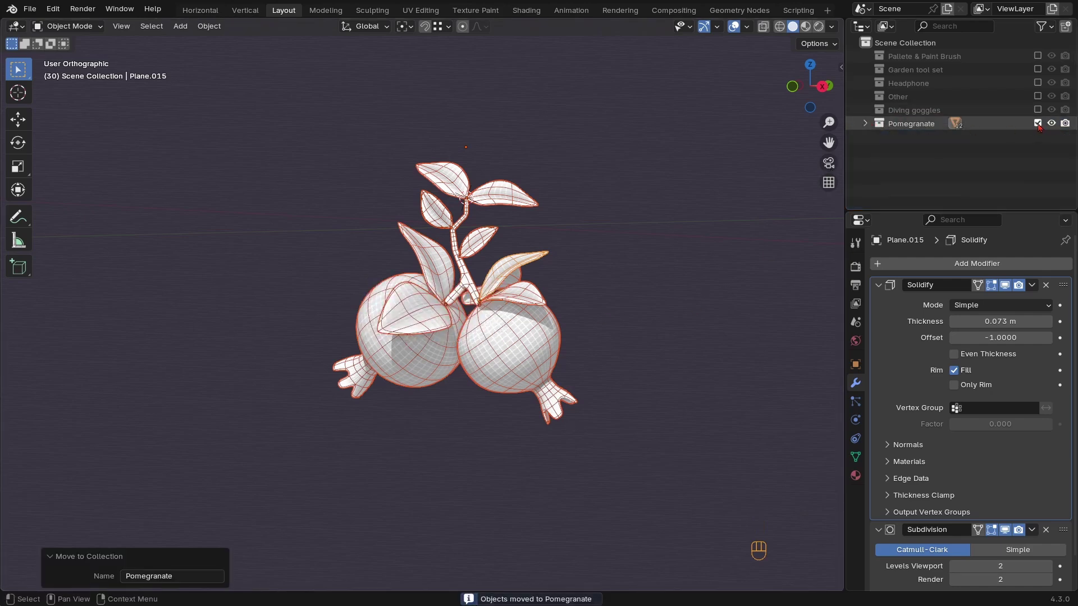
click(1037, 123)
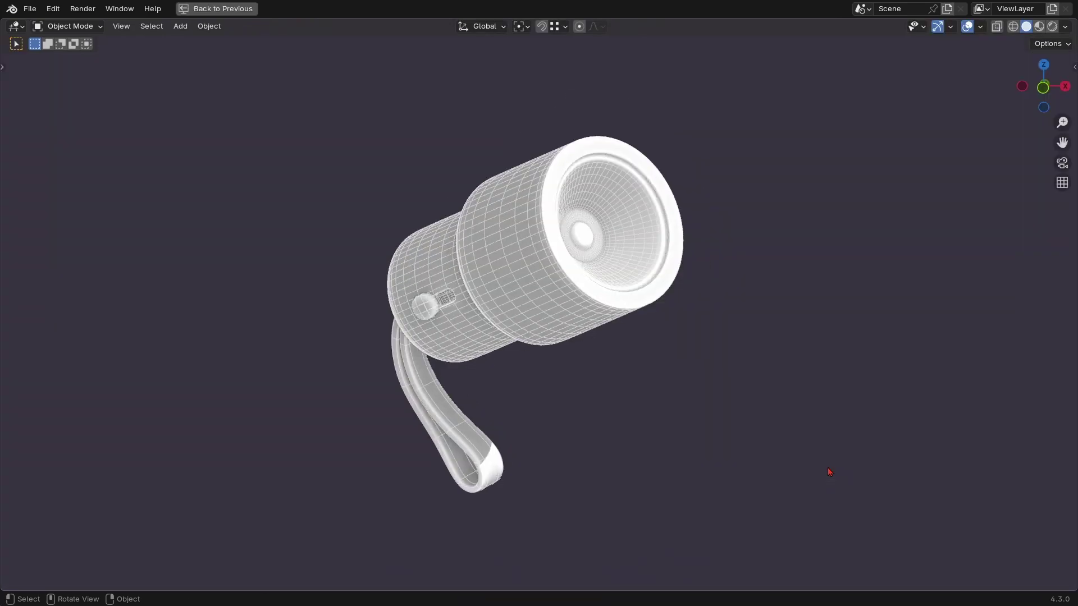
Add a 16-vertex cylinder with a 1 m radius and 2 m depth and display it in front-view wireframe
middle_drag(827, 467, 496, 508)
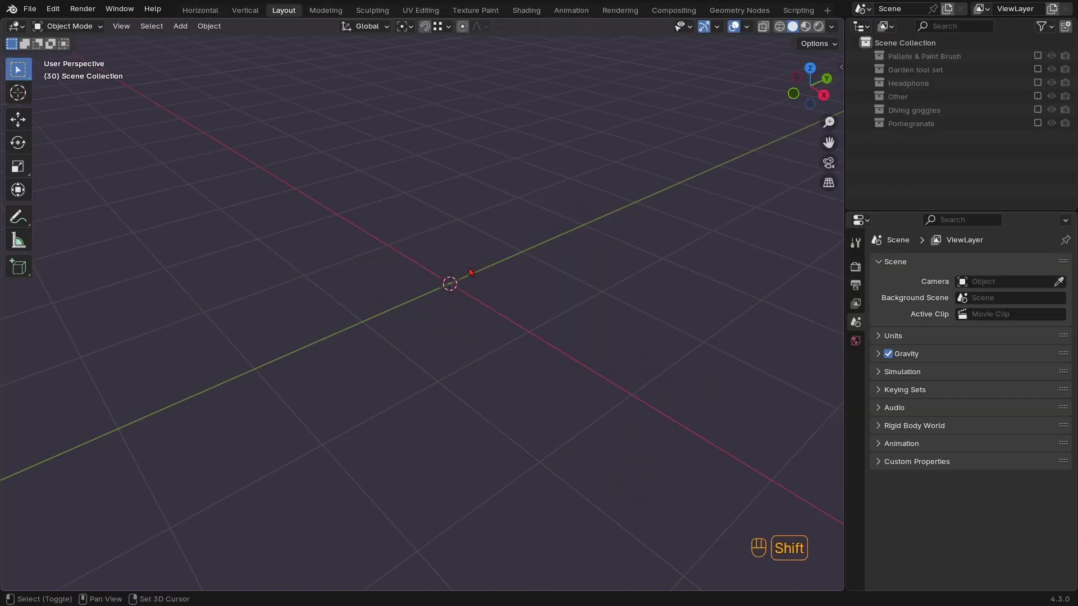
key(shift+a)
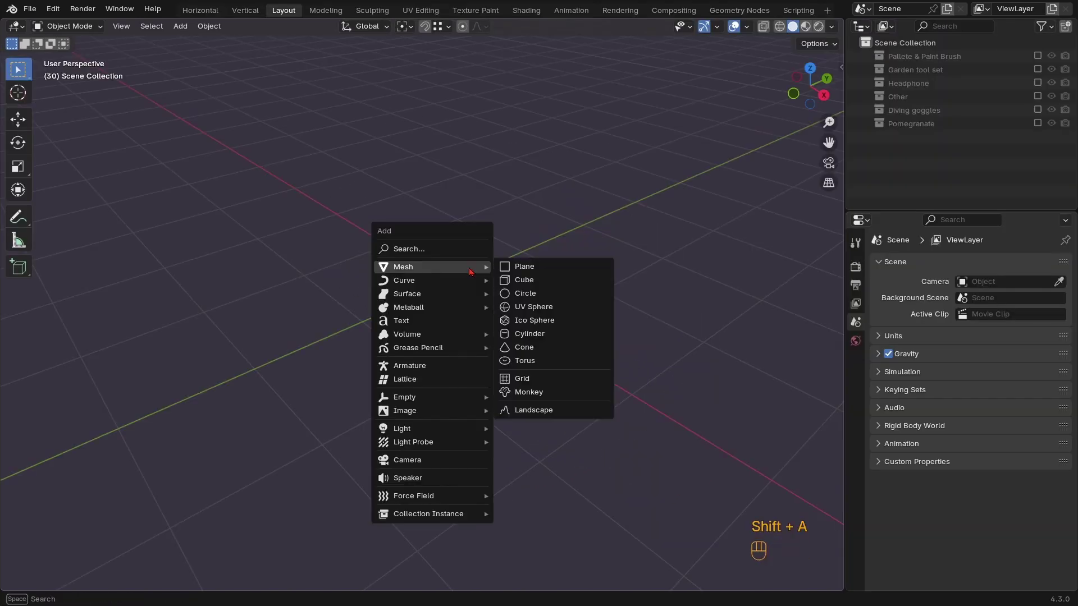
click(539, 335)
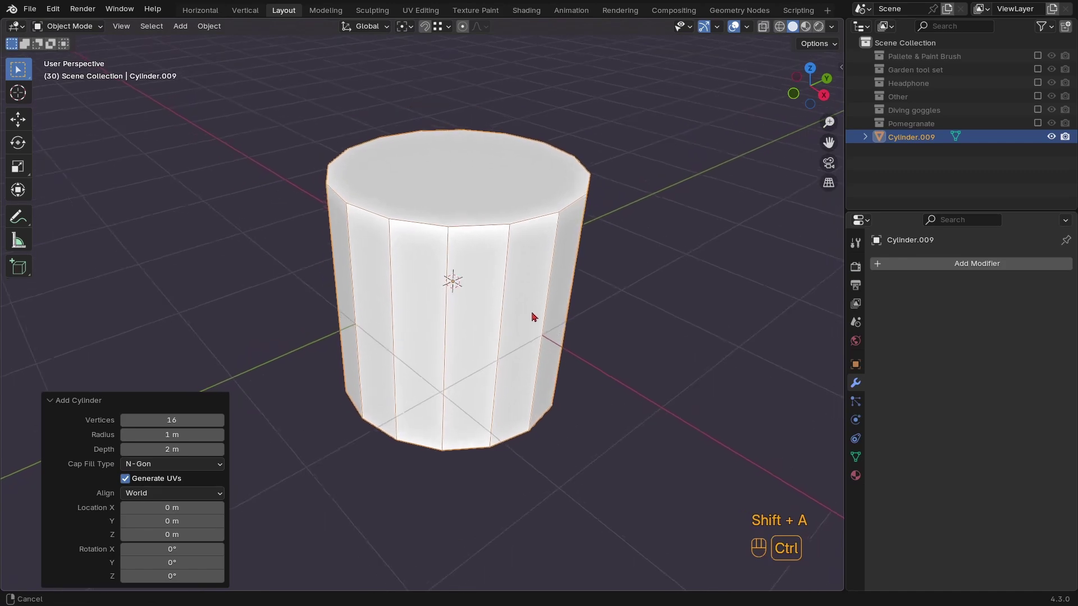
key(KP_1)
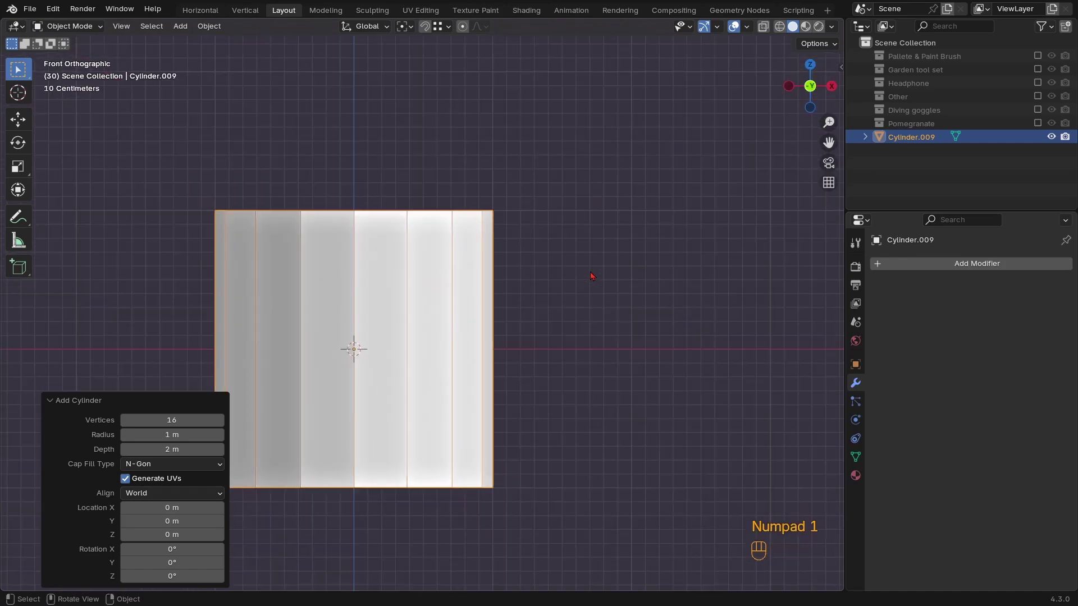
shift+middle_drag(523, 337, 585, 305)
key(z)
click(481, 300)
mouse_move(473, 296)
shift+middle_down()
mouse_move(528, 301)
mouse_move(524, 315)
shift+middle_up()
Extrude the cylinder's top face in place and scale it by about 1.273 to form an outward ledge
key(Tab)
shift+middle_drag(564, 245, 547, 304)
drag(625, 234, 309, 284)
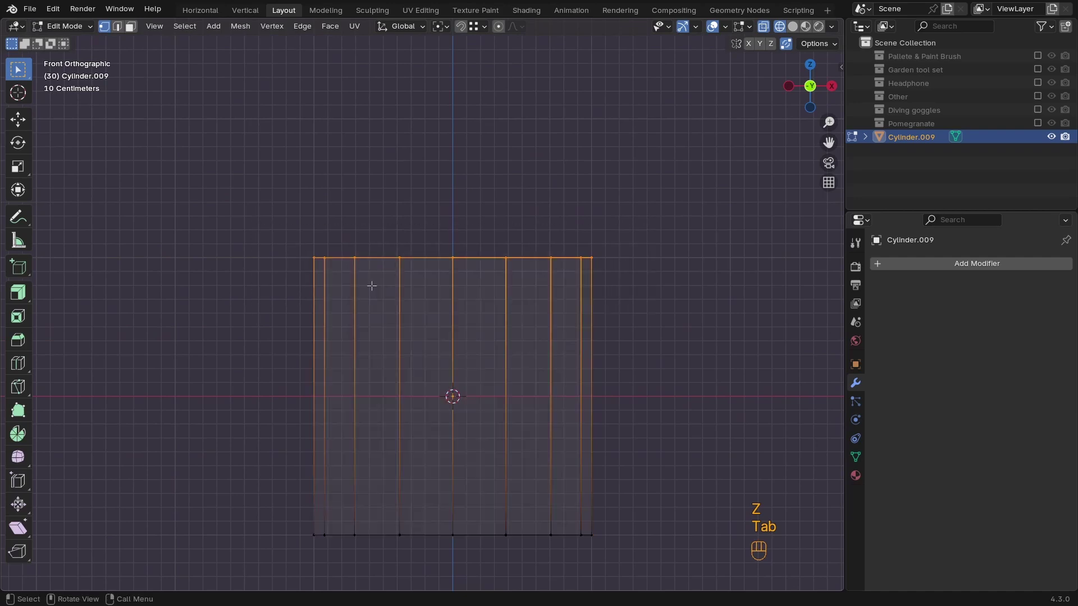
ctrl+middle_drag(370, 286, 487, 317)
key(e)
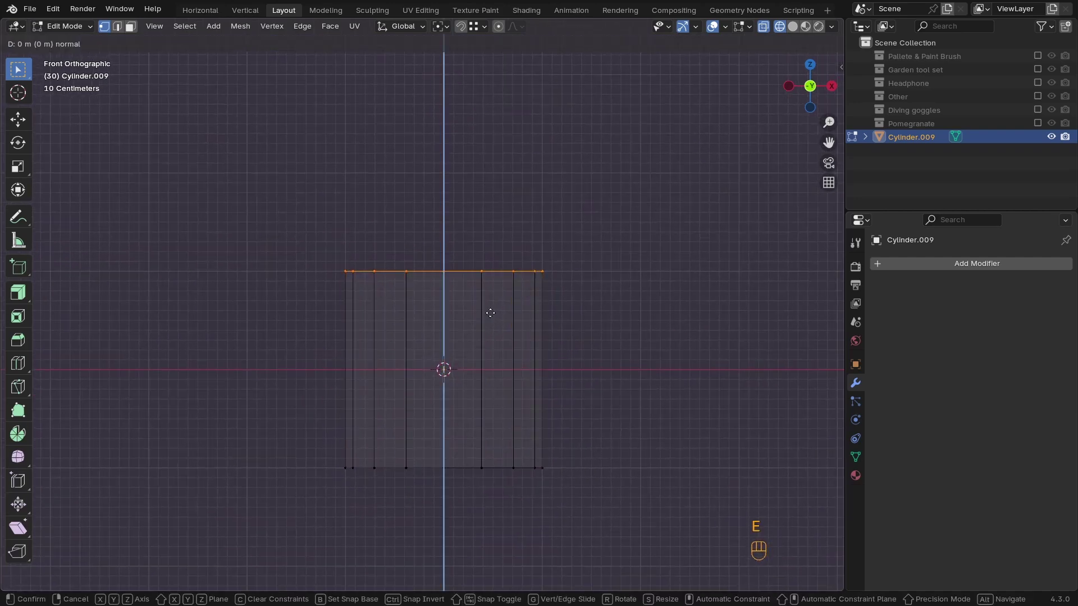
right_click(493, 288)
key(s)
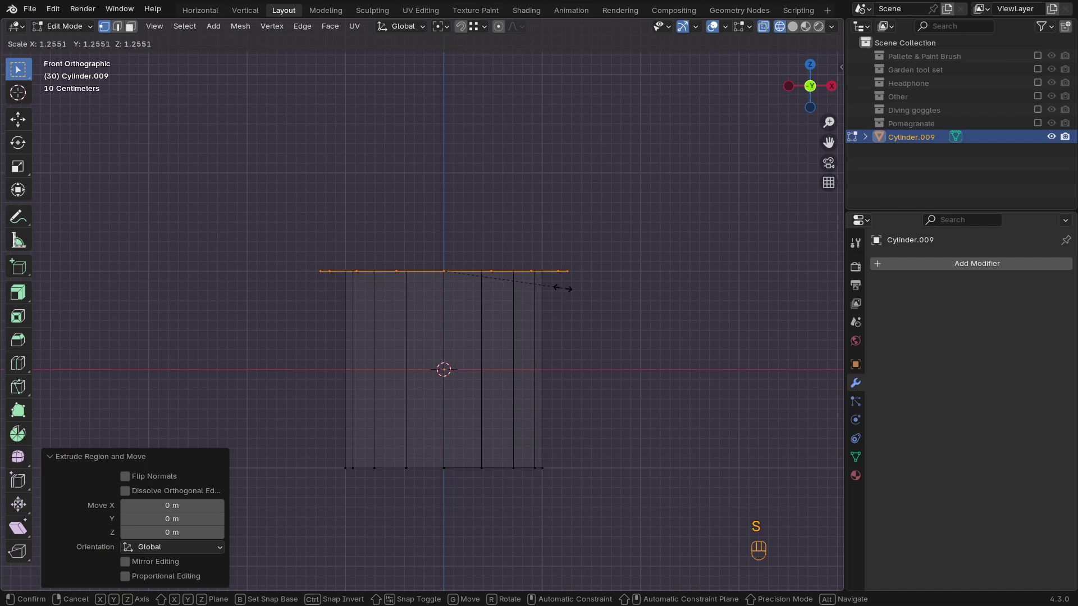
click(549, 280)
Extrude the widened top upward about 1.85 m and raise it another 0.397 m along Z to form the flashlight head
middle_drag(552, 287, 480, 296)
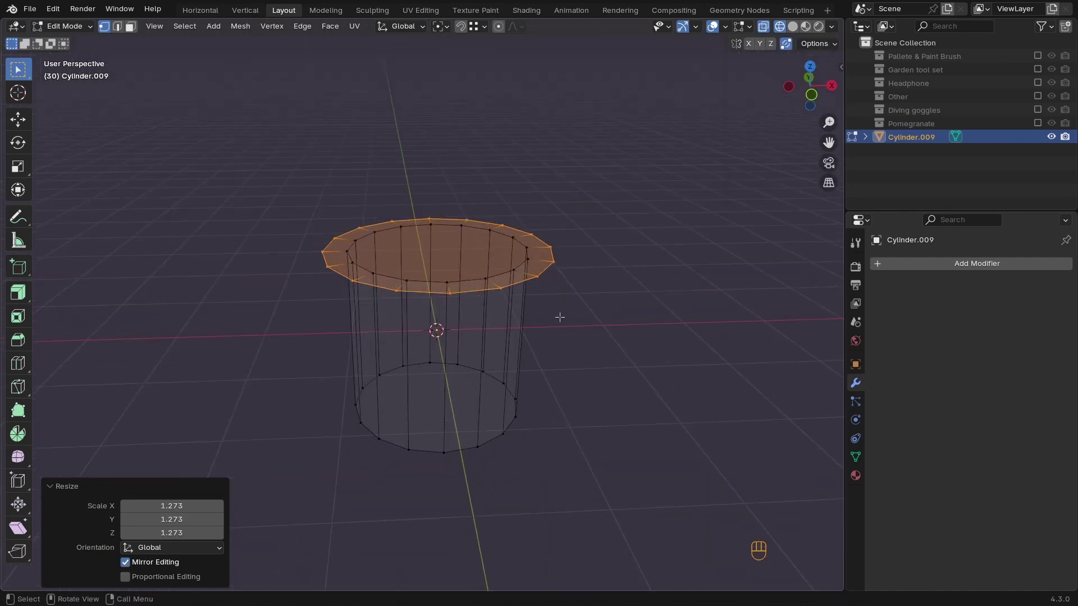
key(e)
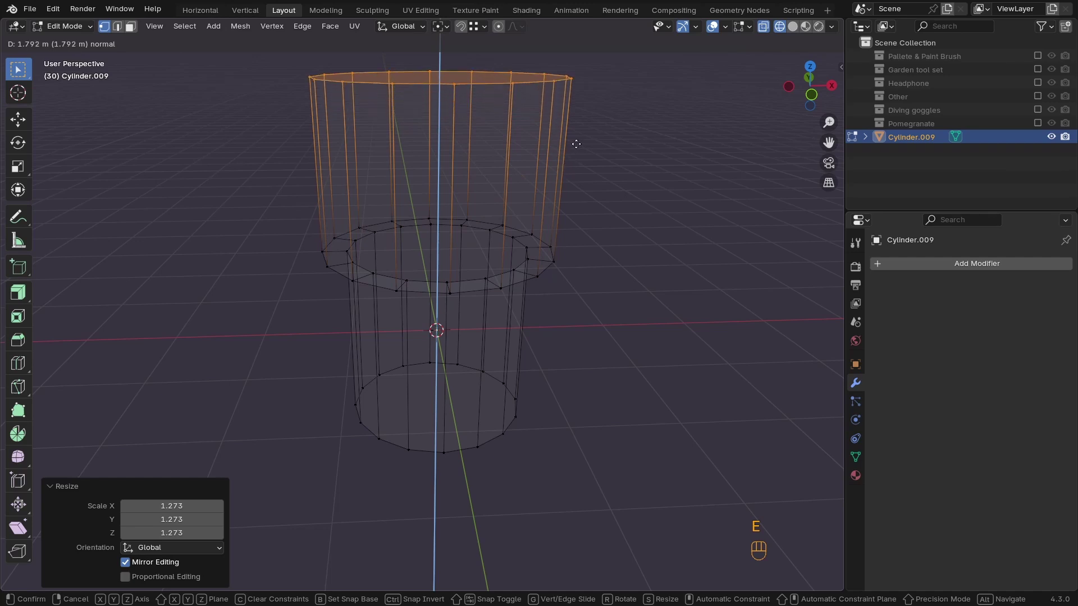
click(574, 139)
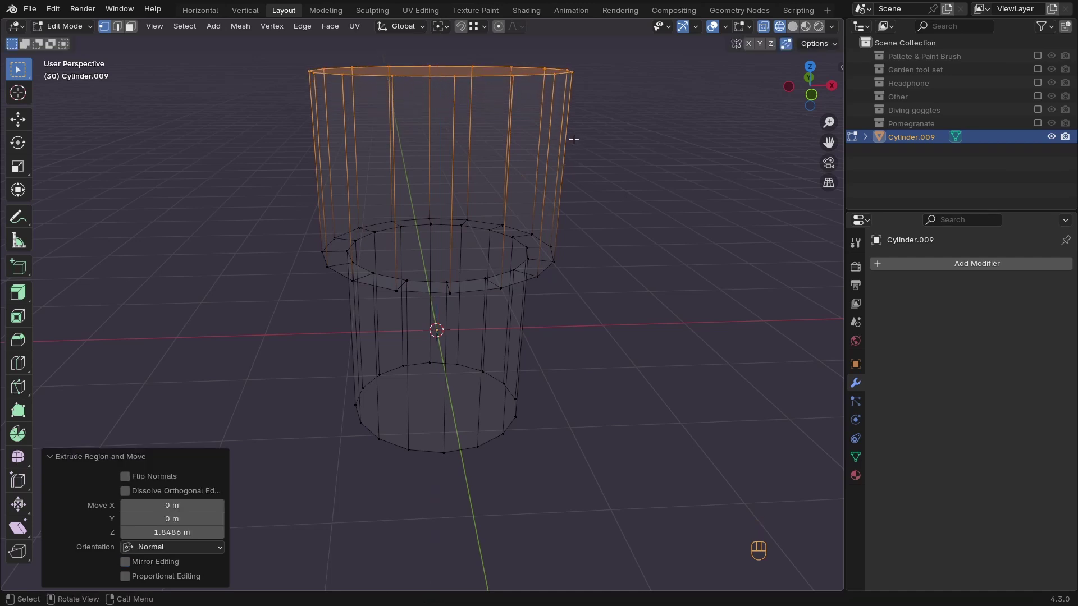
key(KP_1)
ctrl+middle_drag(573, 139, 544, 234)
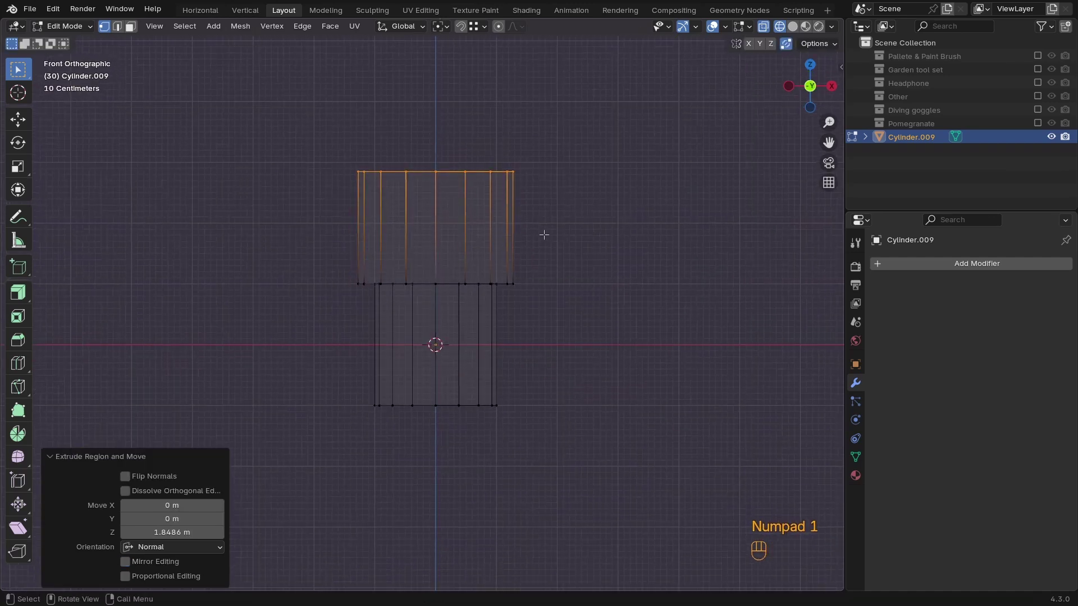
key(g)
key(z)
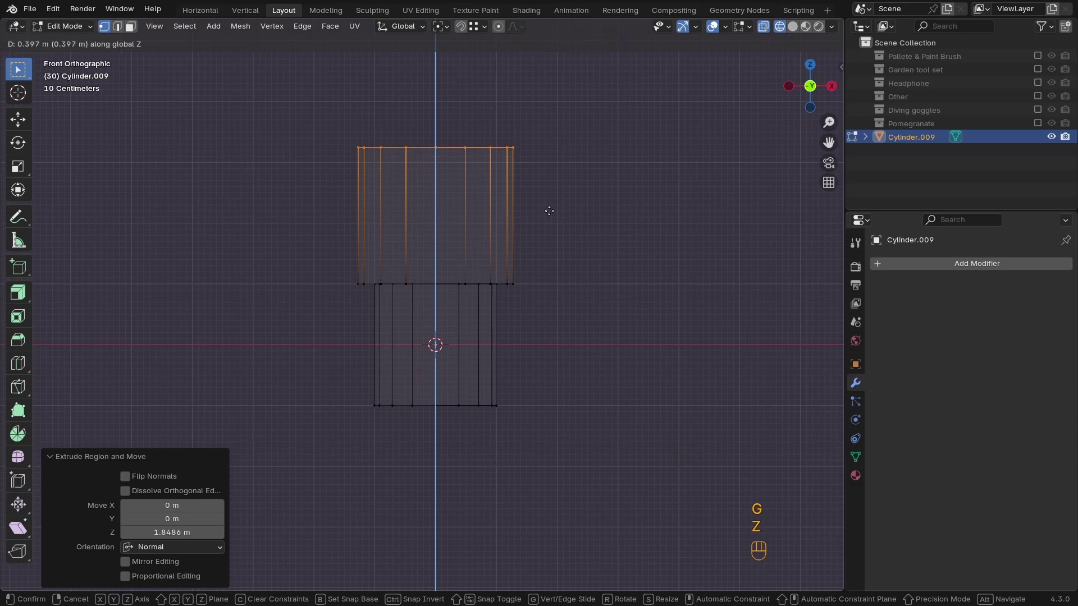
click(548, 211)
In solid shading, inset the head's top face about 0.366 m and extrude it about 0.059 m inward
ctrl+middle_drag(477, 288, 455, 285)
scroll(454, 285, up, 2)
key(z)
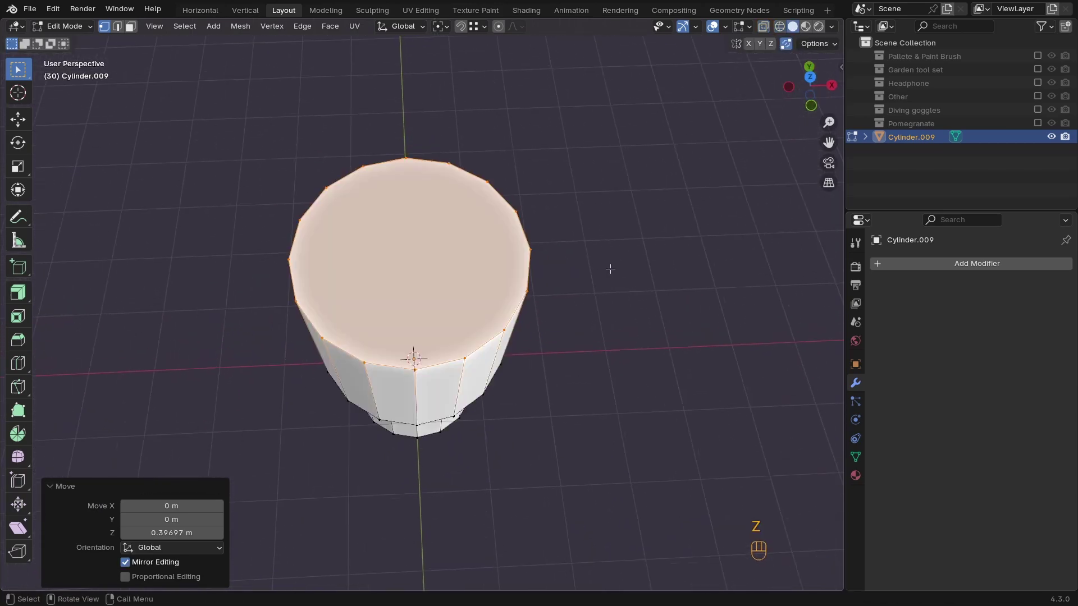
key(i)
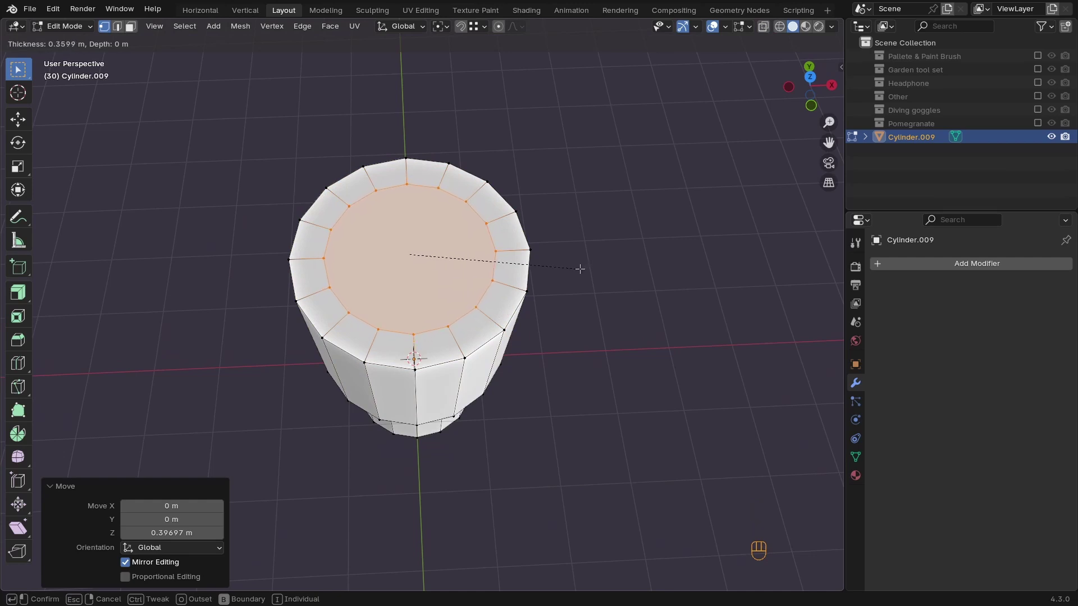
click(579, 269)
key(e)
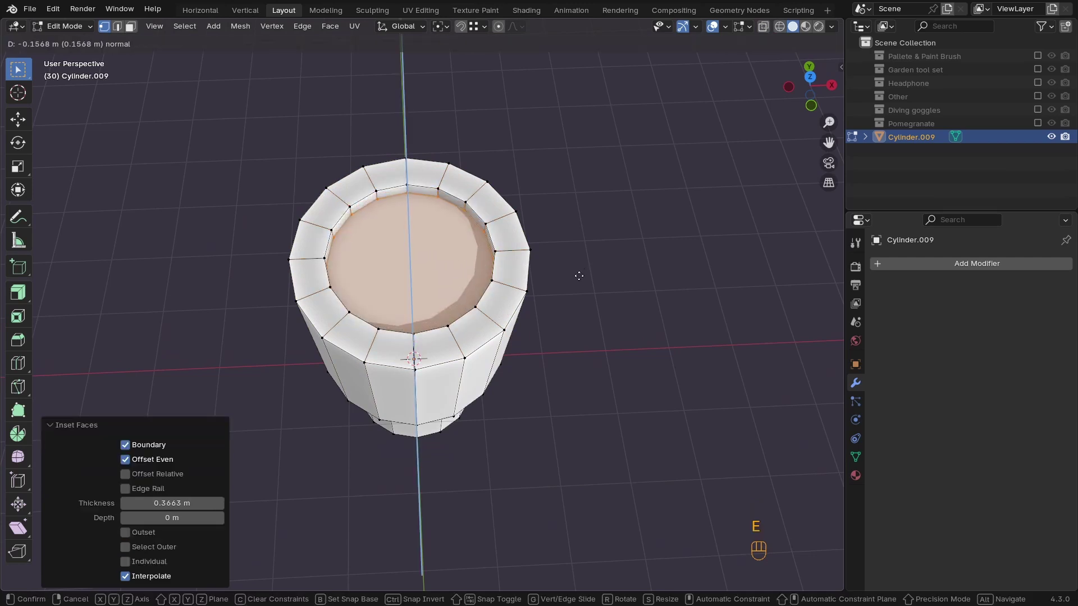
click(577, 265)
Inset the recessed face of the flashlight head by about 0.061 m
middle_drag(578, 264, 506, 269)
ctrl+middle_drag(505, 269, 494, 273)
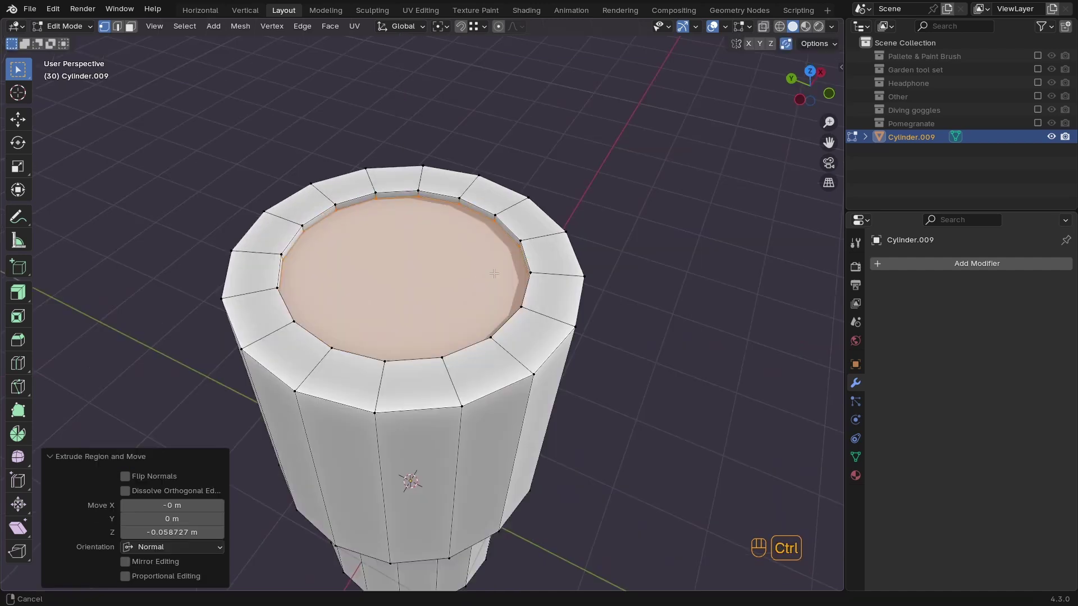
key(i)
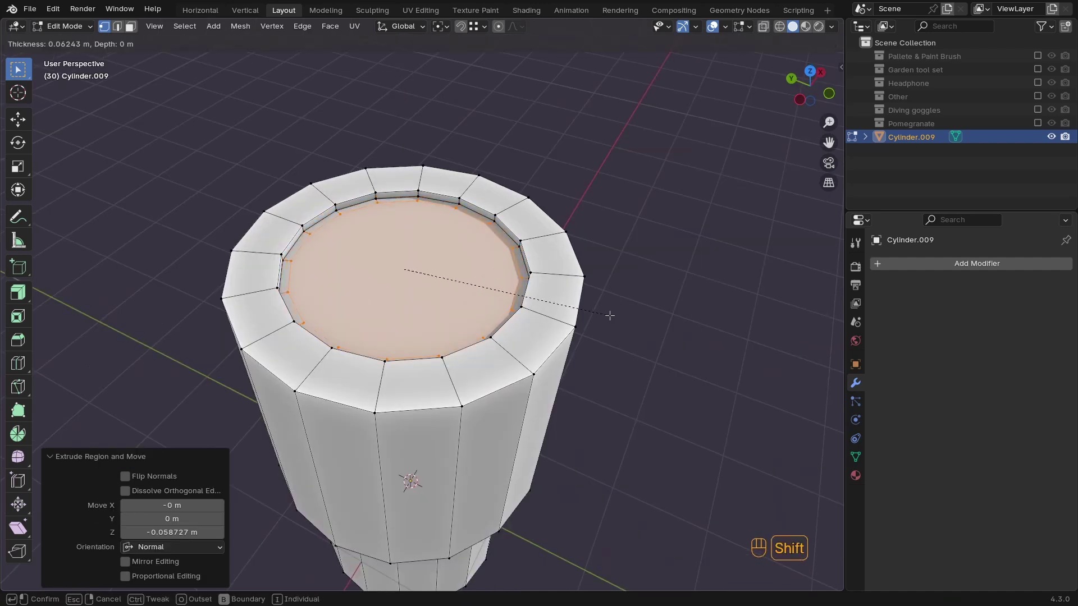
click(611, 315)
Extrude the inner face about 0.64 m down into the head and scale it to about 0.415 for a tapered reflector
key(e)
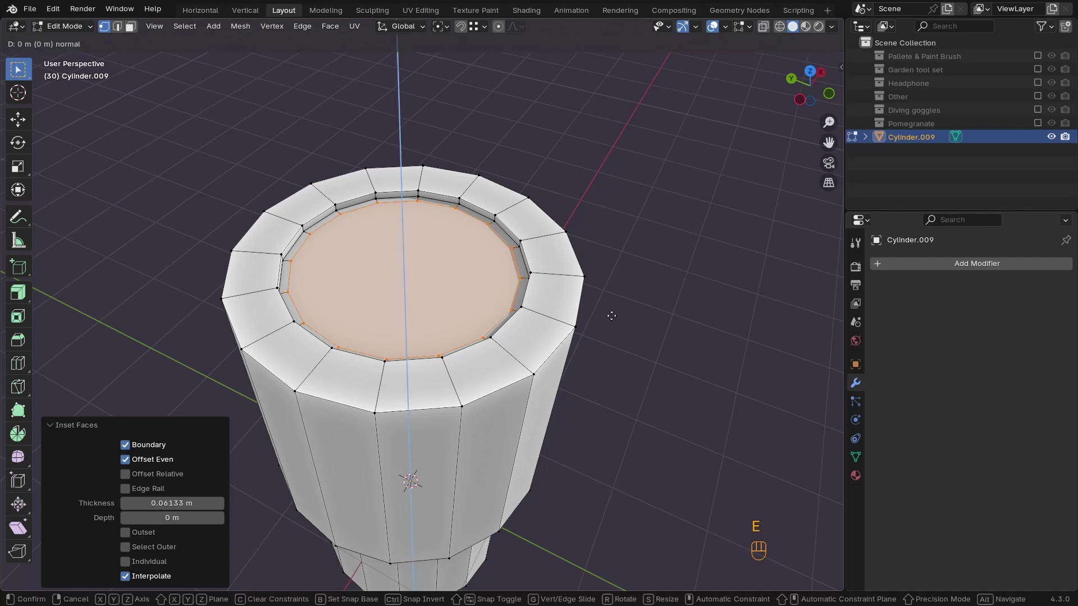
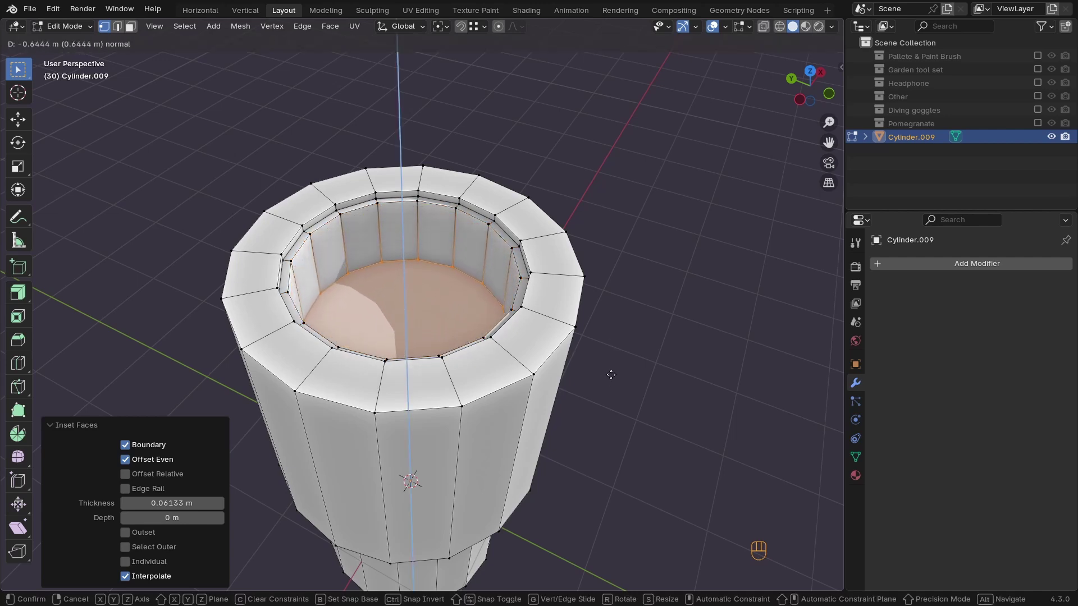
click(606, 375)
key(s)
click(509, 368)
Inset the small face at the reflector's base by about 0.166 m
middle_drag(509, 368, 508, 337)
key(i)
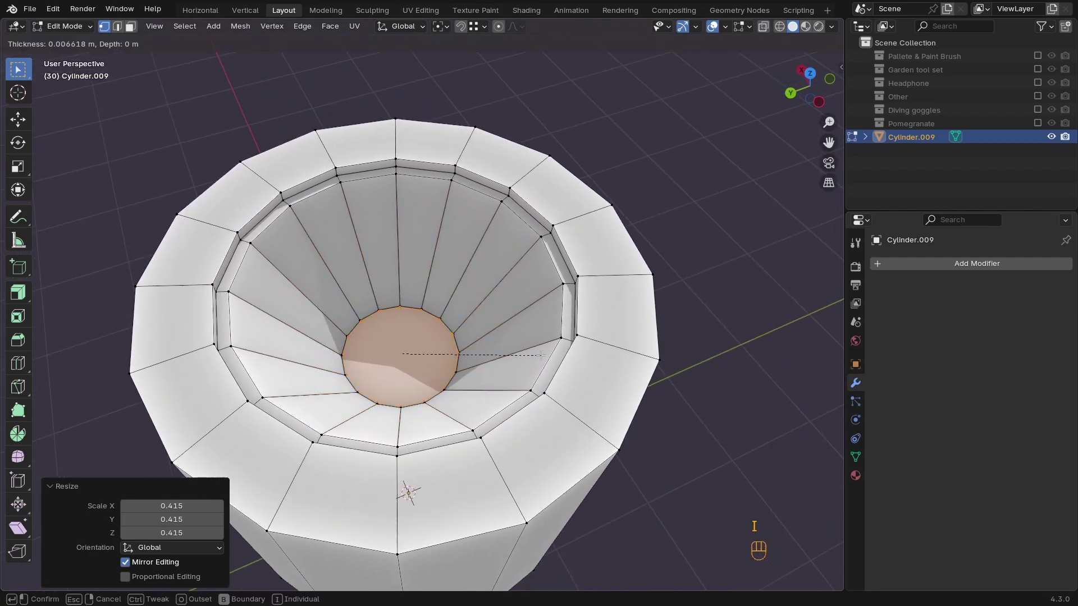
click(511, 353)
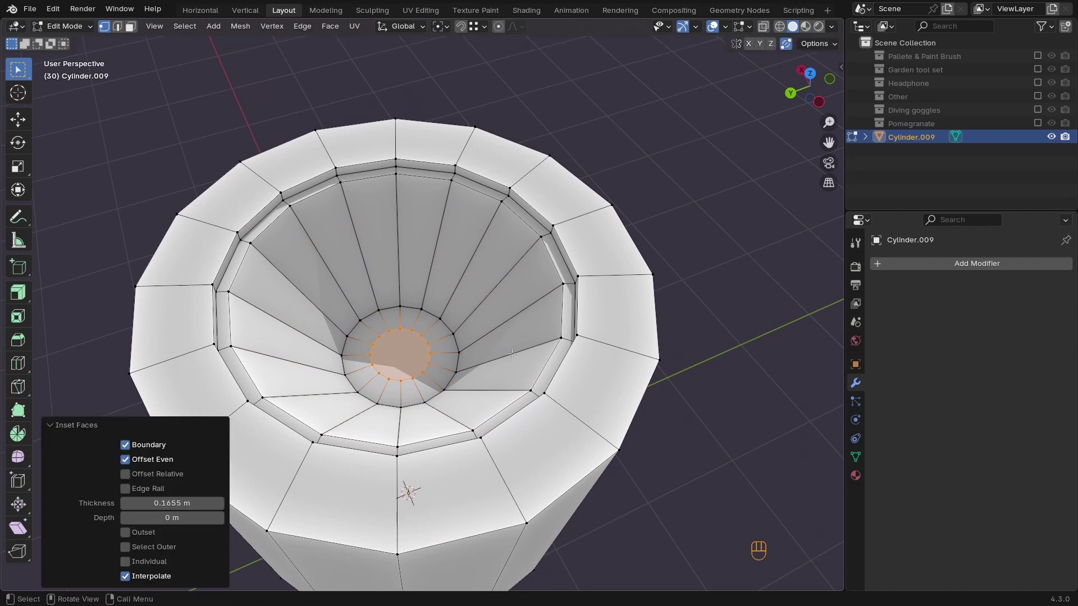
Extrude the reflector's center face about 0.093 m upward and shrink it into a bulb, finishing in Object Mode
key(e)
click(511, 345)
key(s)
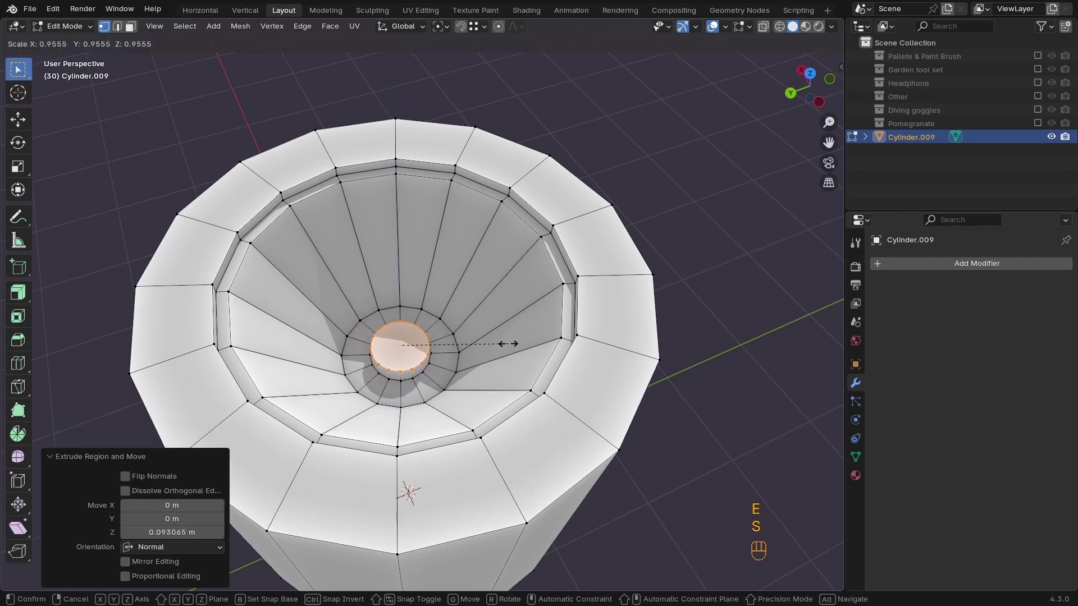
click(474, 345)
key(Tab)
scroll(426, 368, down, 6)
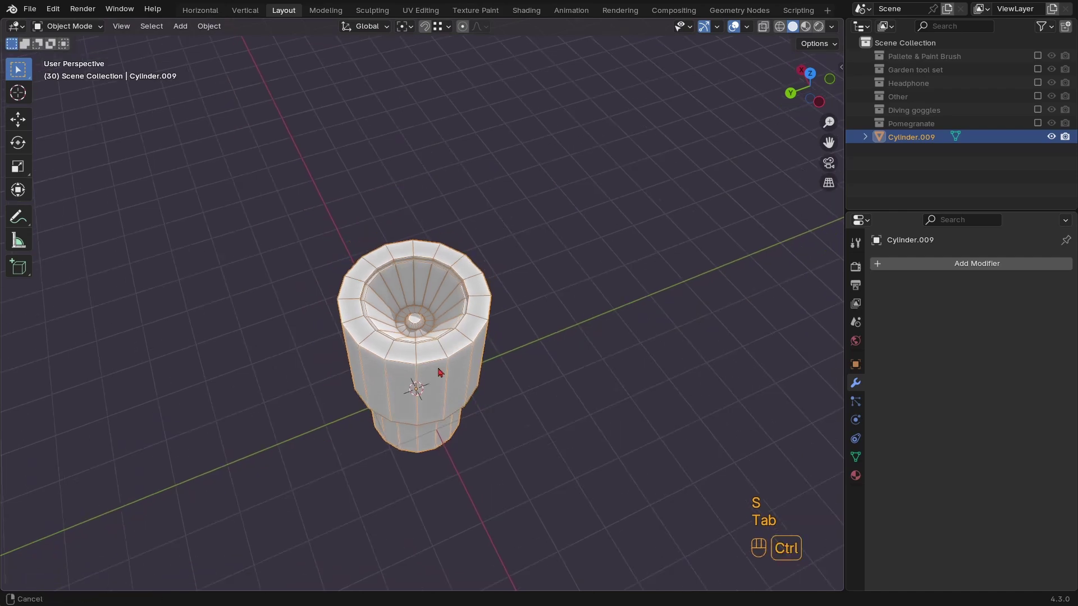
Bevel the edges of the flashlight body's closed end face with a width of about 0.318 m and 5 segments
middle_drag(440, 373, 556, 342)
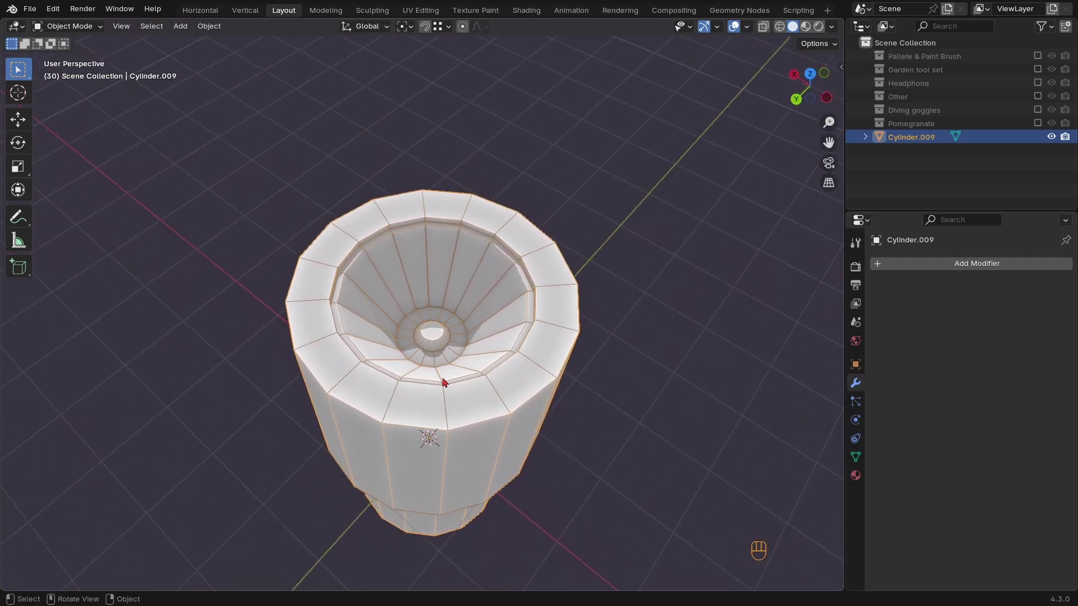
middle_drag(444, 383, 493, 390)
key(Tab)
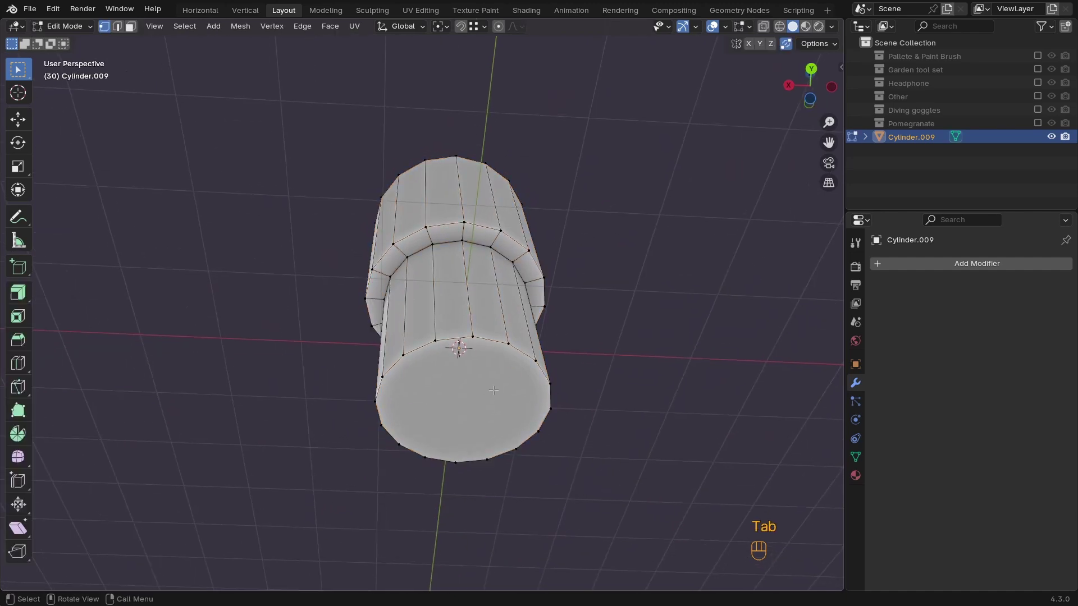
key(ctrl+b)
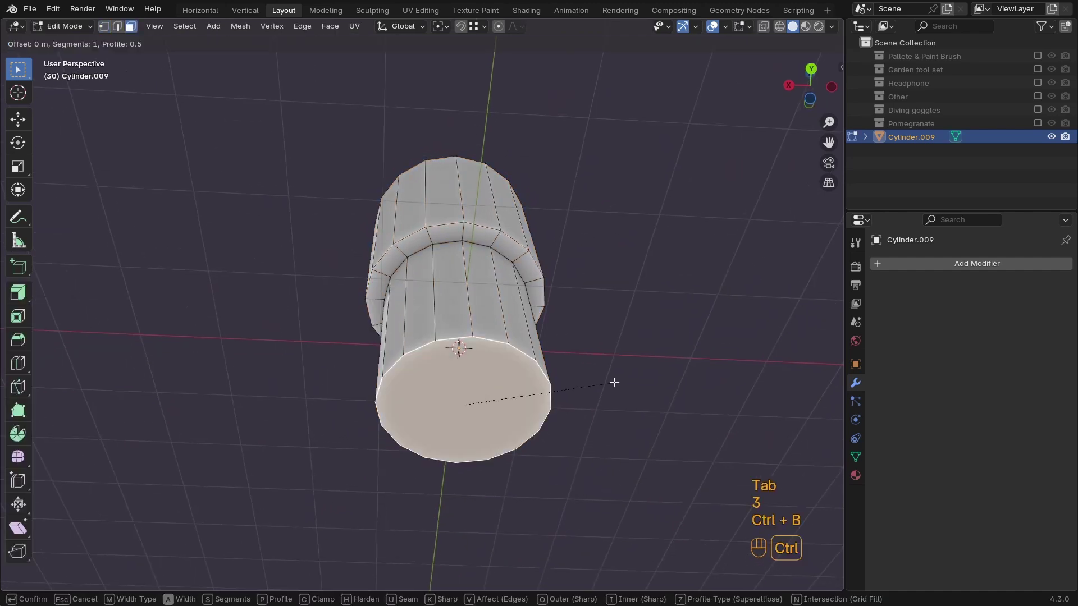
click(664, 369)
mouse_move(220, 392)
mouse_down()
mouse_move(242, 392)
mouse_move(220, 375)
mouse_up()
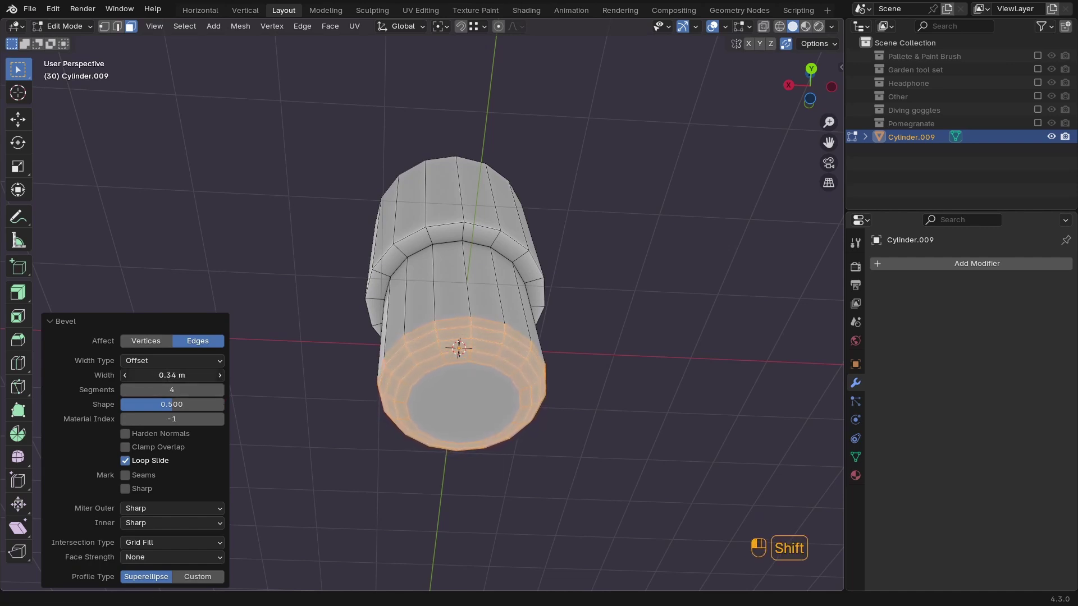
mouse_move(169, 375)
shift+mouse_down()
mouse_move(160, 387)
mouse_move(151, 384)
mouse_move(162, 375)
mouse_move(149, 375)
shift+mouse_up()
middle_drag(500, 356, 428, 428)
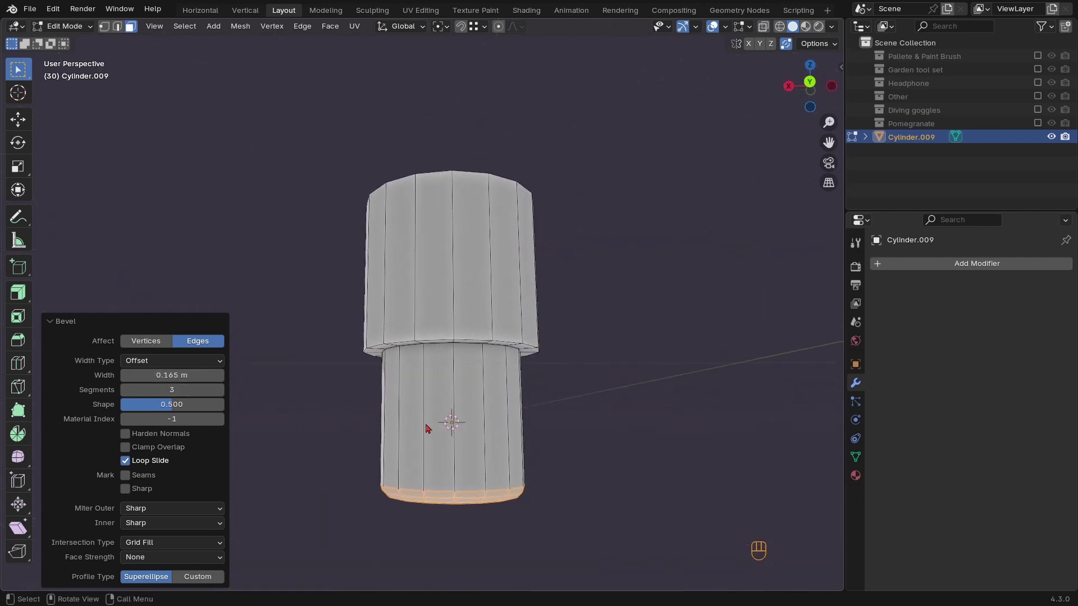
click(220, 389)
shift+drag(168, 375, 173, 375)
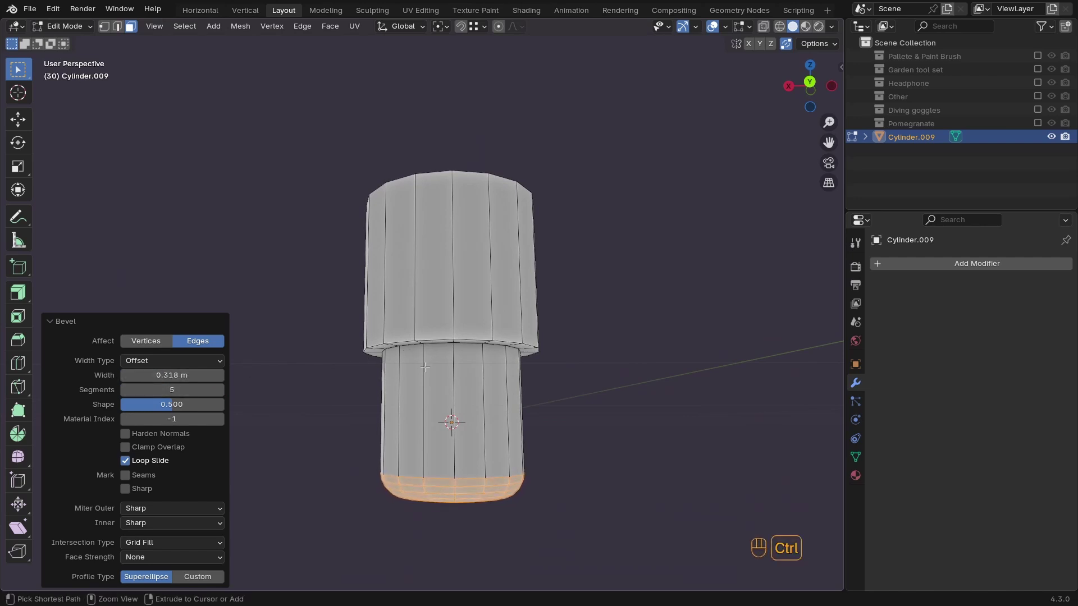
Bevel the outer edge loop where the flashlight head steps down to the body with 5 segments, finishing in Object Mode
scroll(460, 323, up, 3)
alt+click(461, 324)
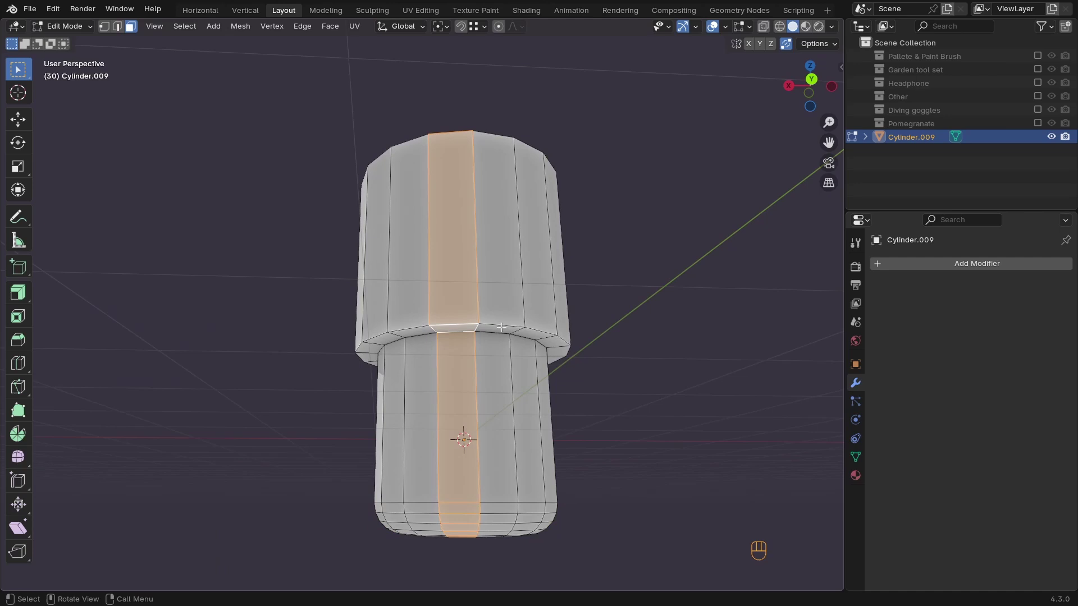
key(2)
alt+click(460, 324)
middle_drag(460, 325, 561, 319)
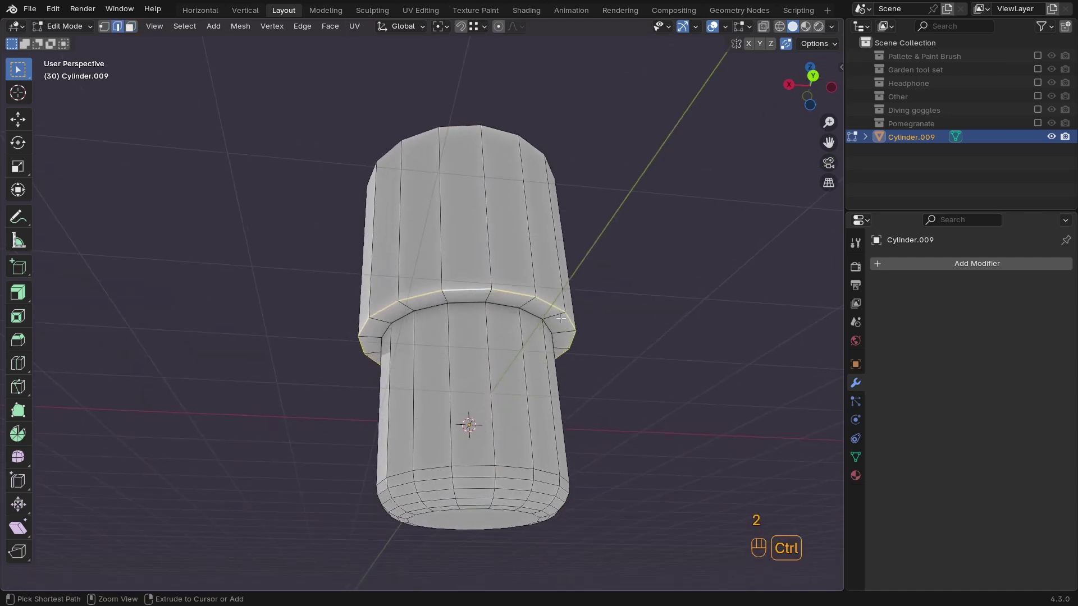
key(ctrl+b)
shift+scroll(686, 258, up, 4)
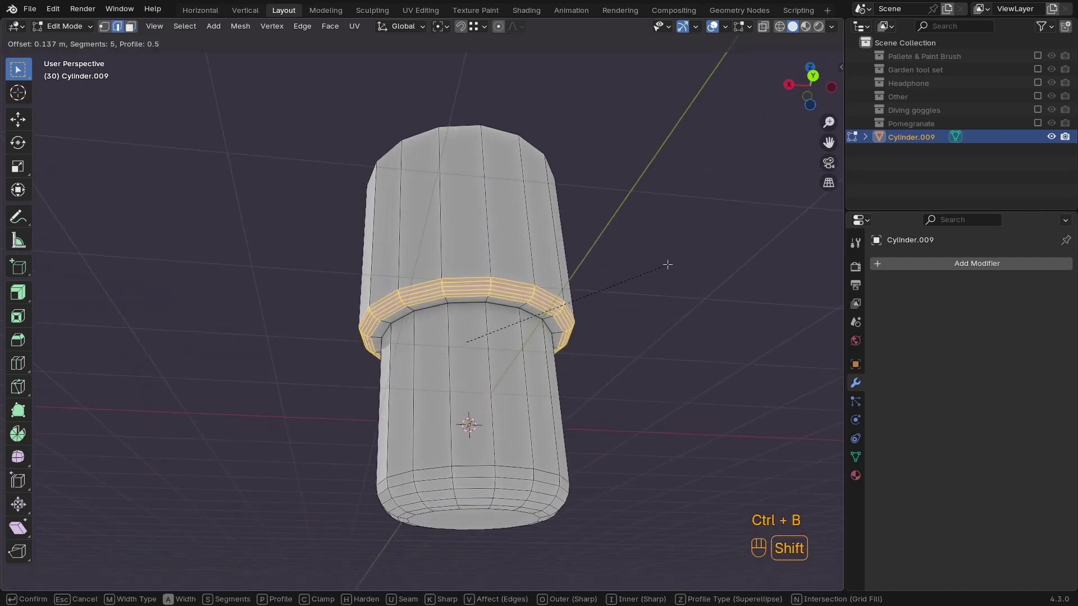
click(685, 258)
key(Tab)
Rotate the flashlight 90° about the global X axis and 90° about the global Z axis to lay it on its side
middle_drag(642, 279, 613, 362)
key(KP_1)
ctrl+middle_drag(444, 333, 531, 345)
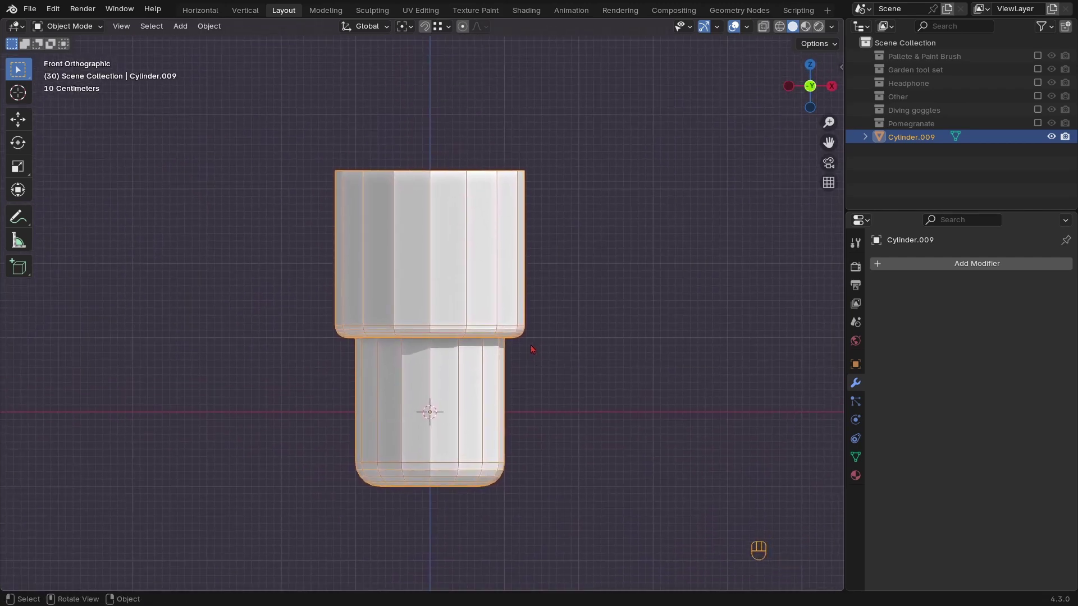
text(rx90)
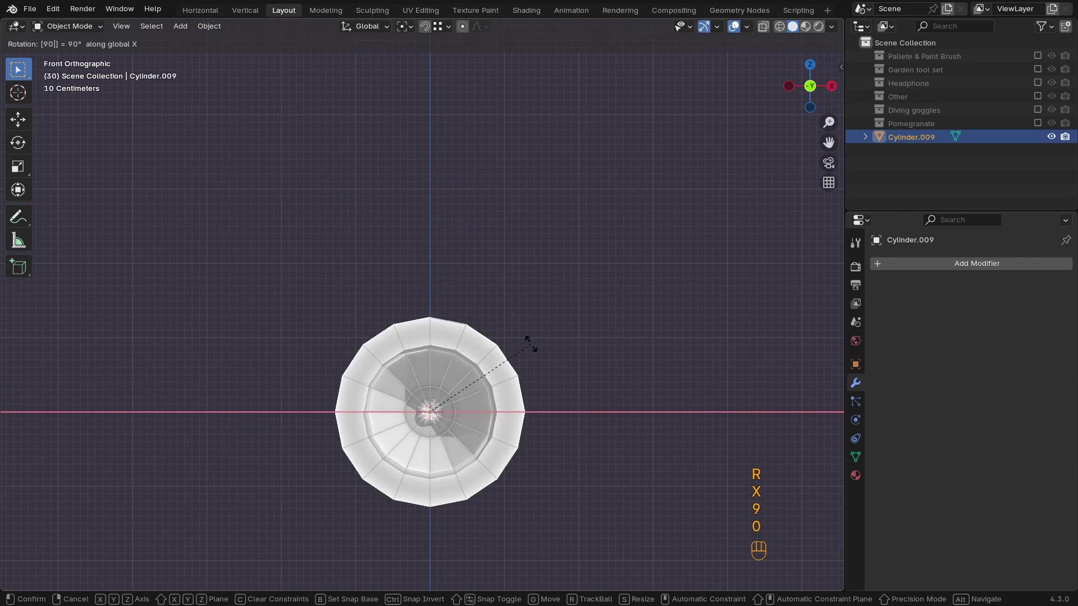
click(568, 393)
text(rz)
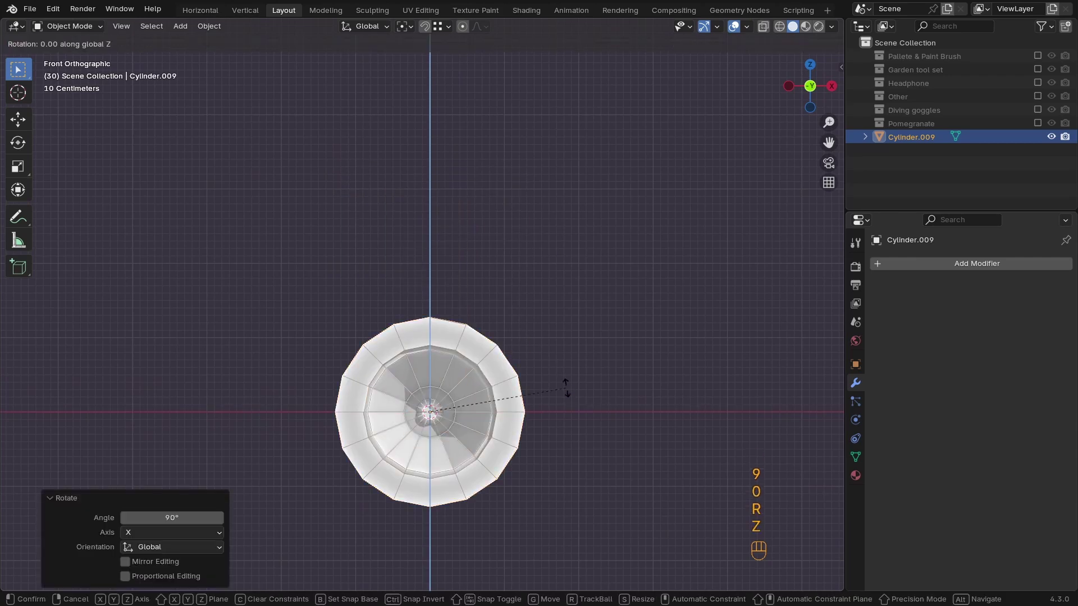
text(90)
click(568, 393)
shift+middle_drag(568, 393, 511, 313)
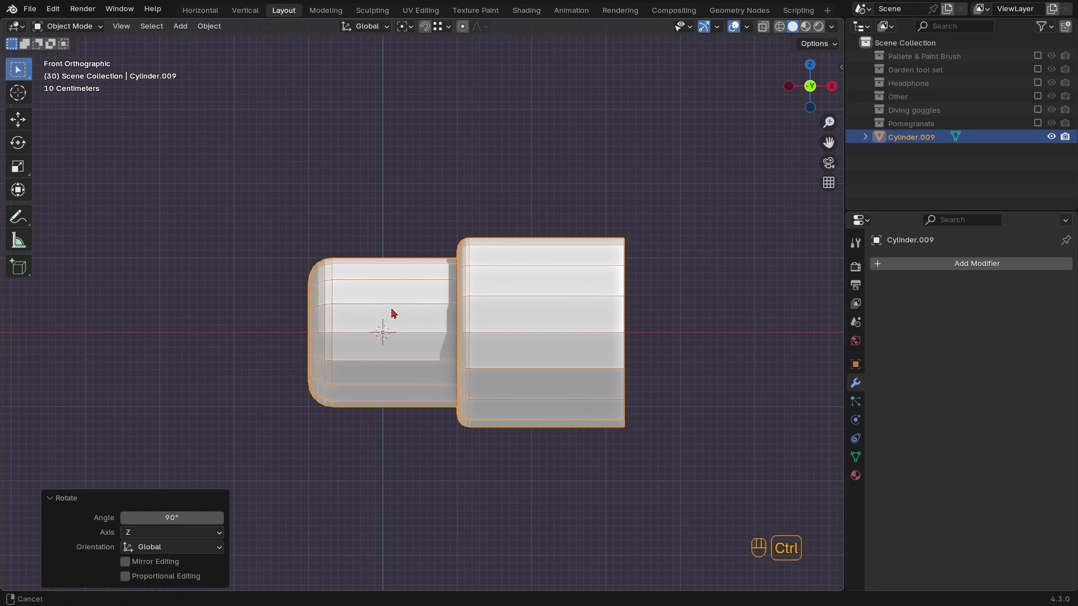
Add a level 2 Subdivision modifier to the flashlight
mouse_move(393, 313)
ctrl+middle_down()
mouse_move(433, 344)
mouse_move(464, 312)
mouse_move(462, 337)
mouse_move(519, 301)
mouse_move(594, 309)
mouse_move(387, 317)
mouse_move(377, 308)
ctrl+middle_up()
key(ctrl+2)
middle_drag(541, 303, 503, 318)
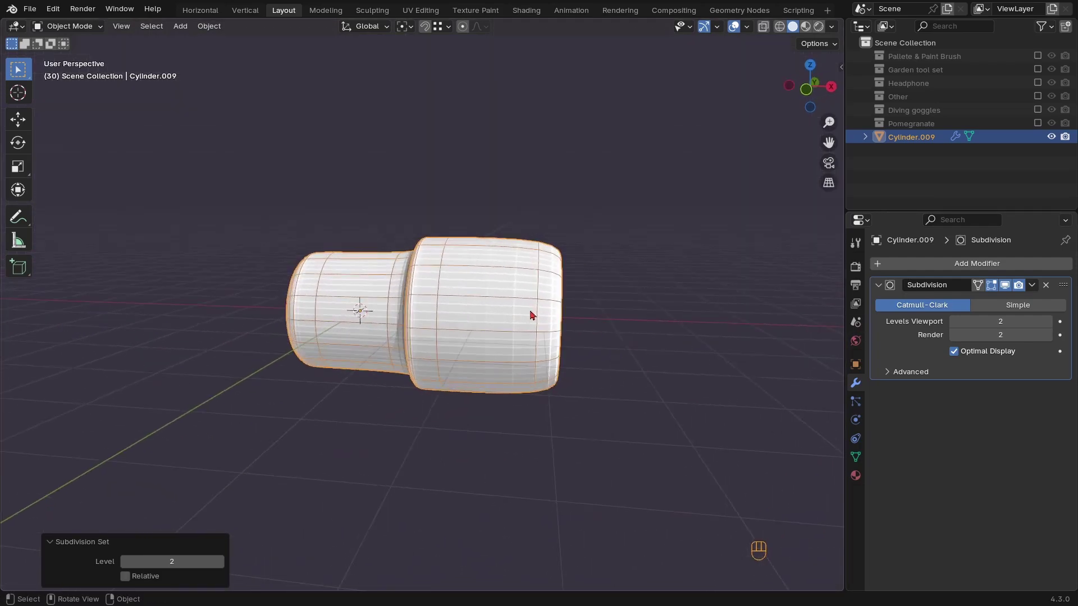
Add a loop cut around the flashlight head and slide it close to the front rim to sharpen that end
key(KP_1)
key(Tab)
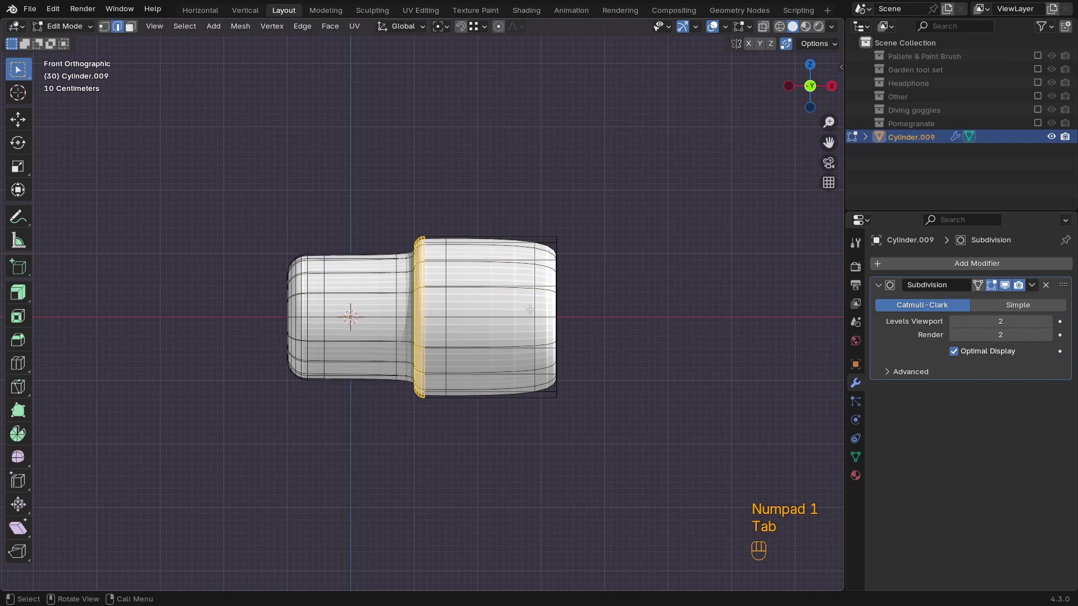
key(z)
key(ctrl+r)
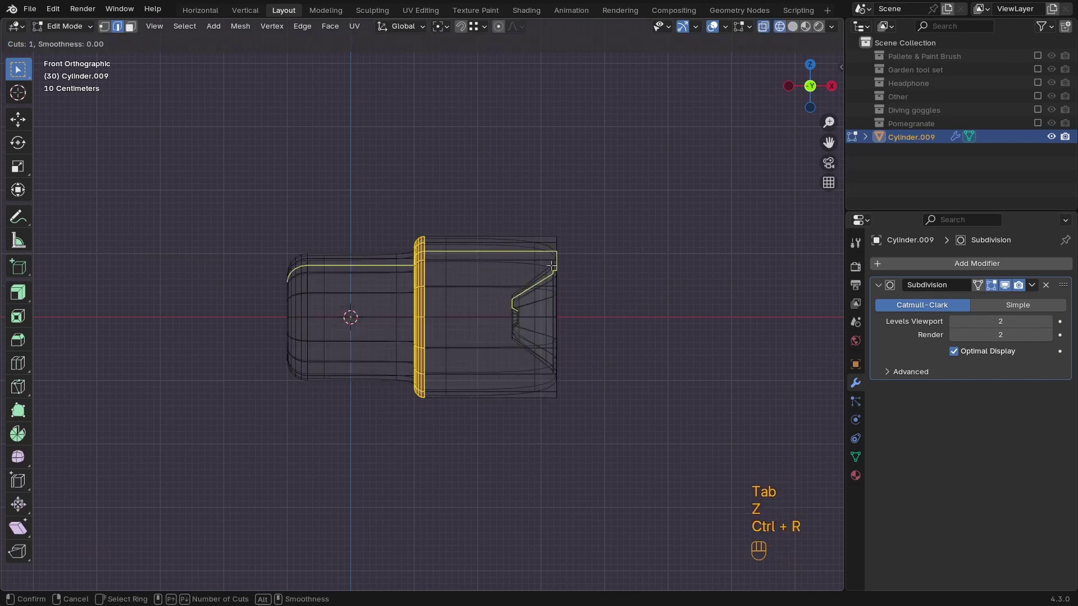
click(542, 265)
click(562, 265)
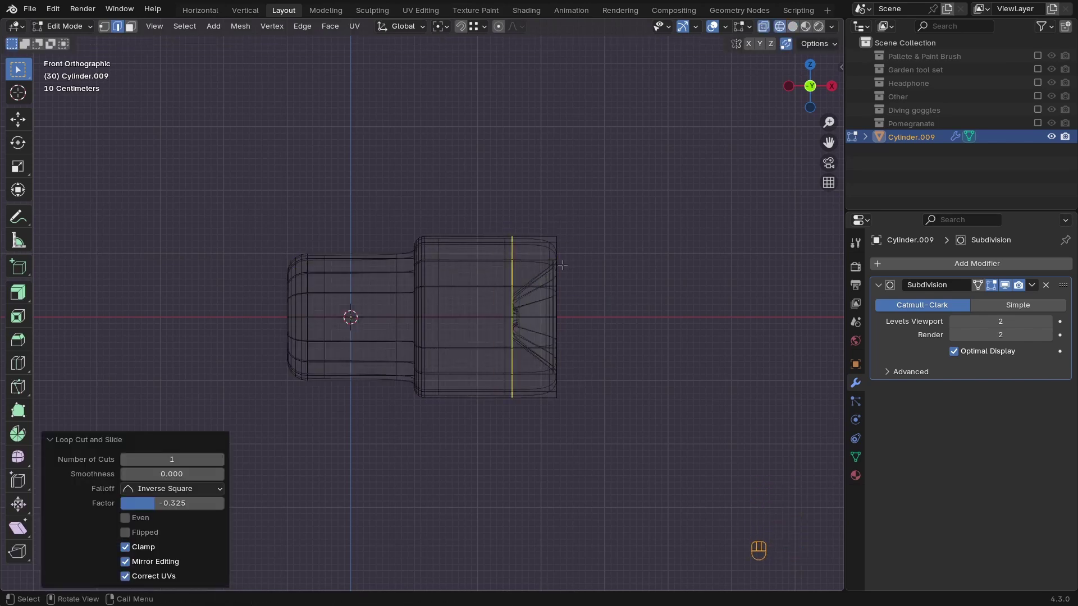
key(g)
key(g)
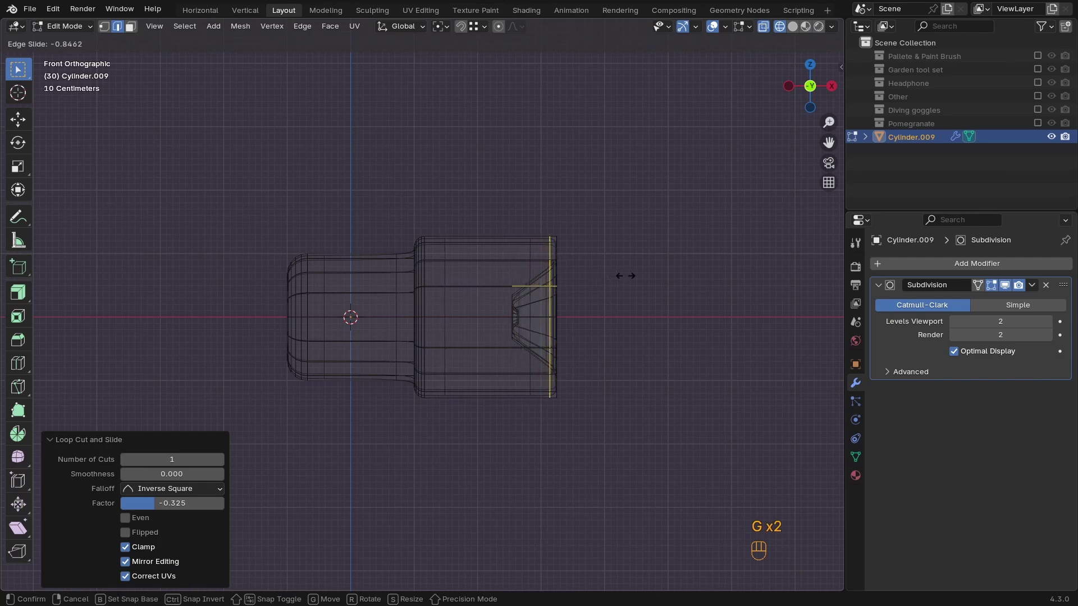
click(630, 275)
key(z)
mouse_move(629, 275)
middle_down()
mouse_move(465, 298)
mouse_move(566, 326)
mouse_move(578, 288)
mouse_move(440, 274)
middle_up()
key(Tab)
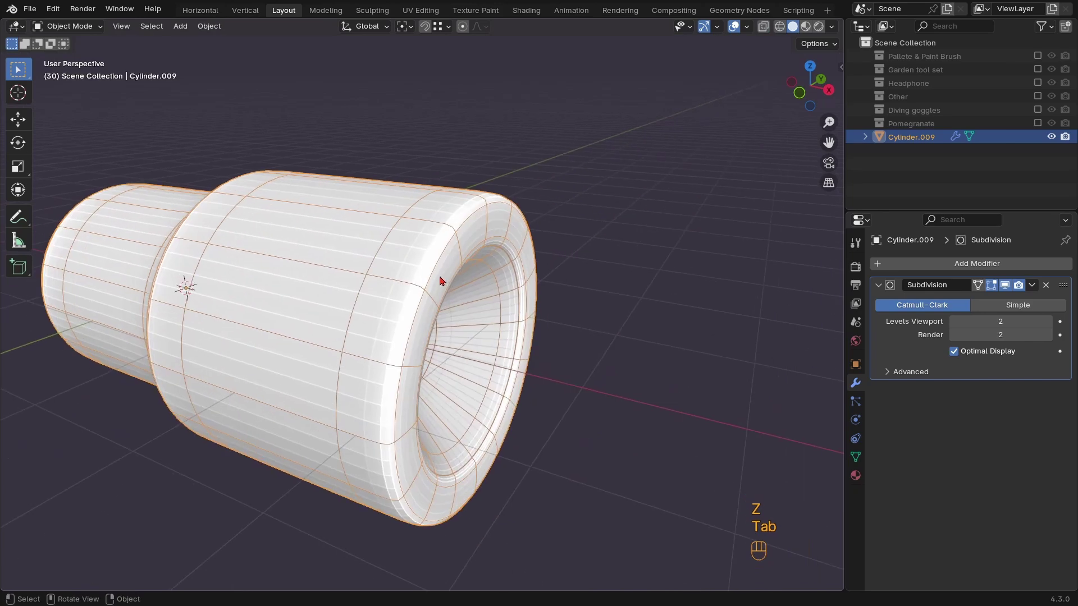
Turn off the Subdivision modifier's viewport display and slide the new head loop closer to the front rim by a factor of about -0.588
key(Tab)
click(1010, 286)
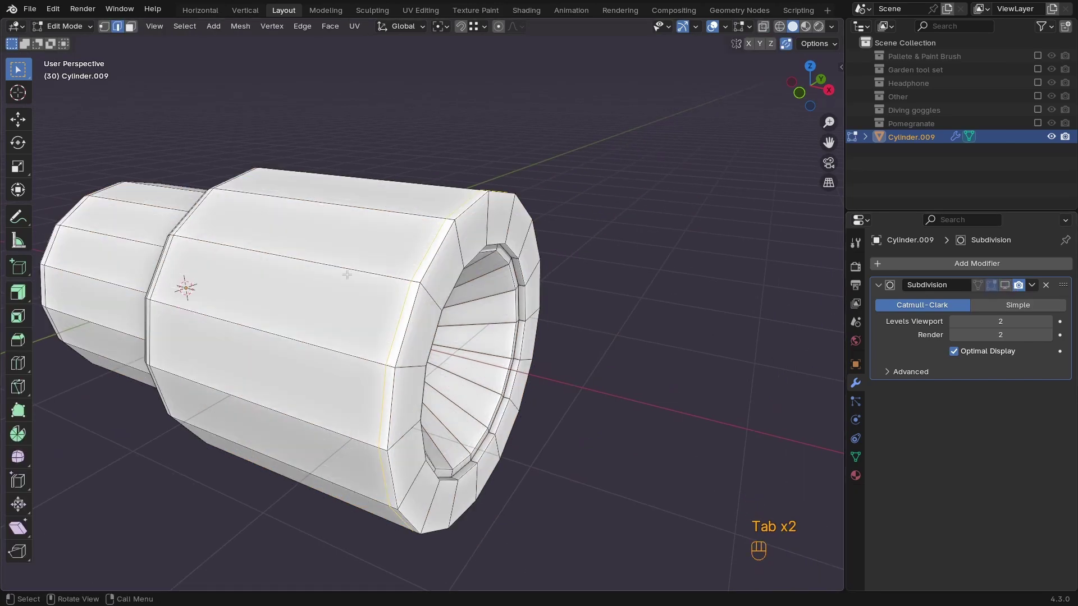
ctrl+middle_drag(359, 297, 479, 299)
key(g)
key(g)
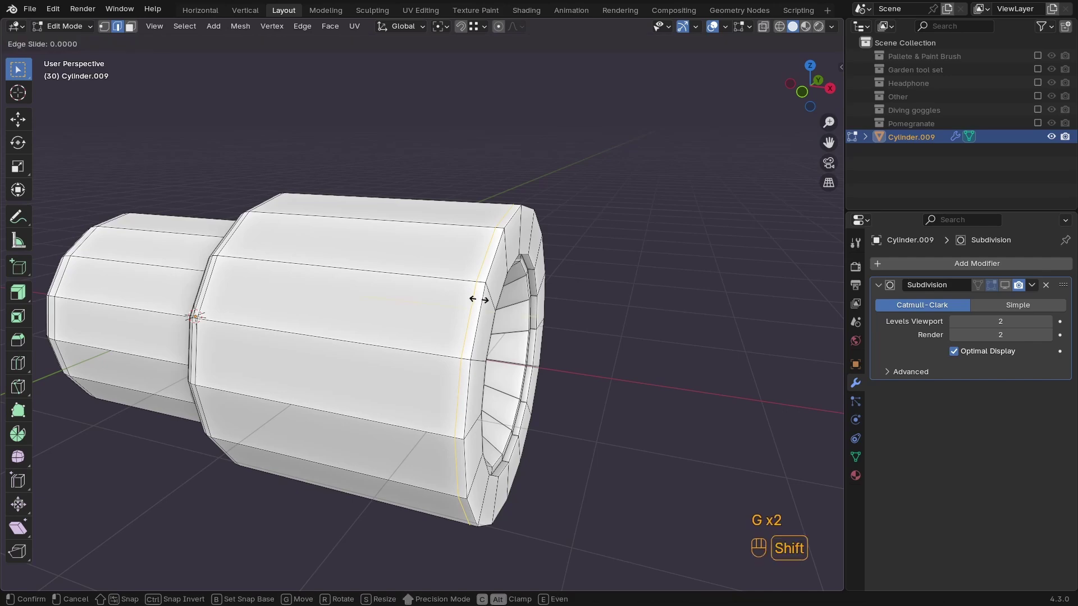
click(152, 321)
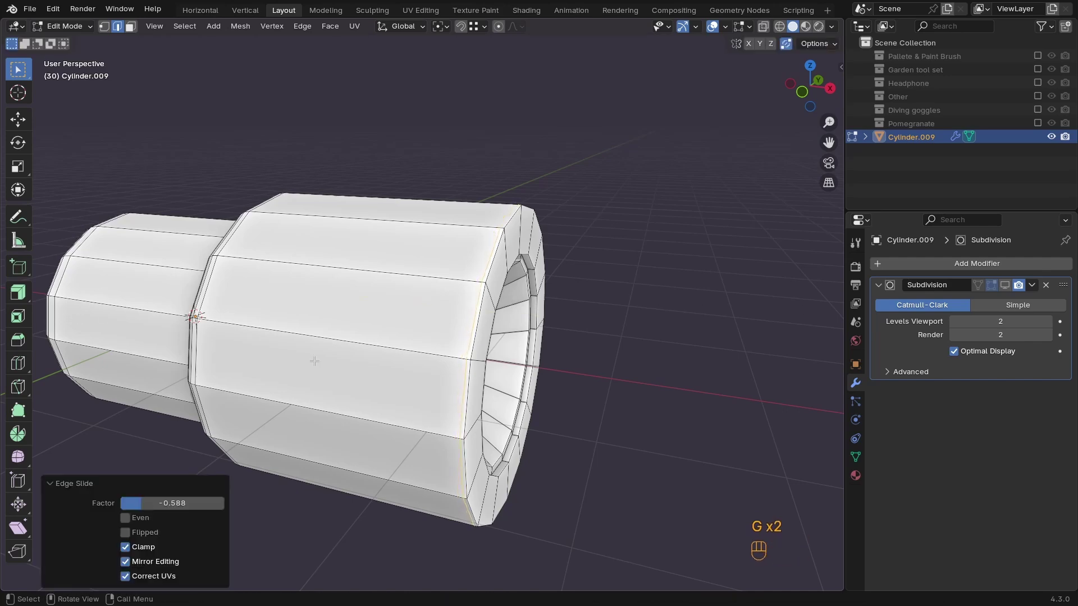
Add two loop cuts on the front rim ring, near its outer edge (factor about -0.899) and near its inner edge (about 0.906)
middle_drag(151, 320, 417, 250)
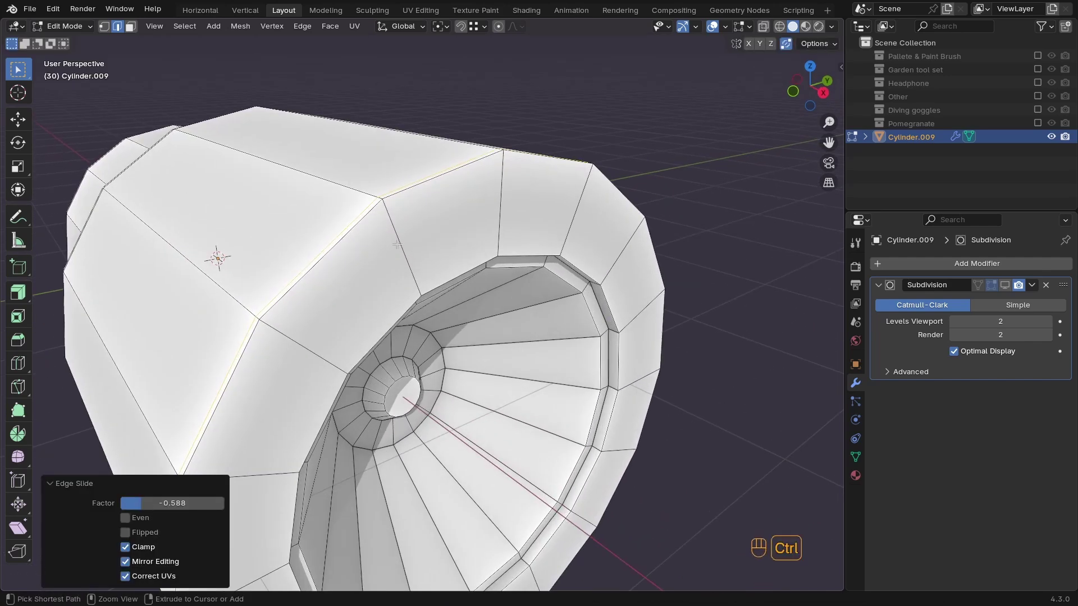
key(ctrl+r)
click(397, 243)
key(shift)
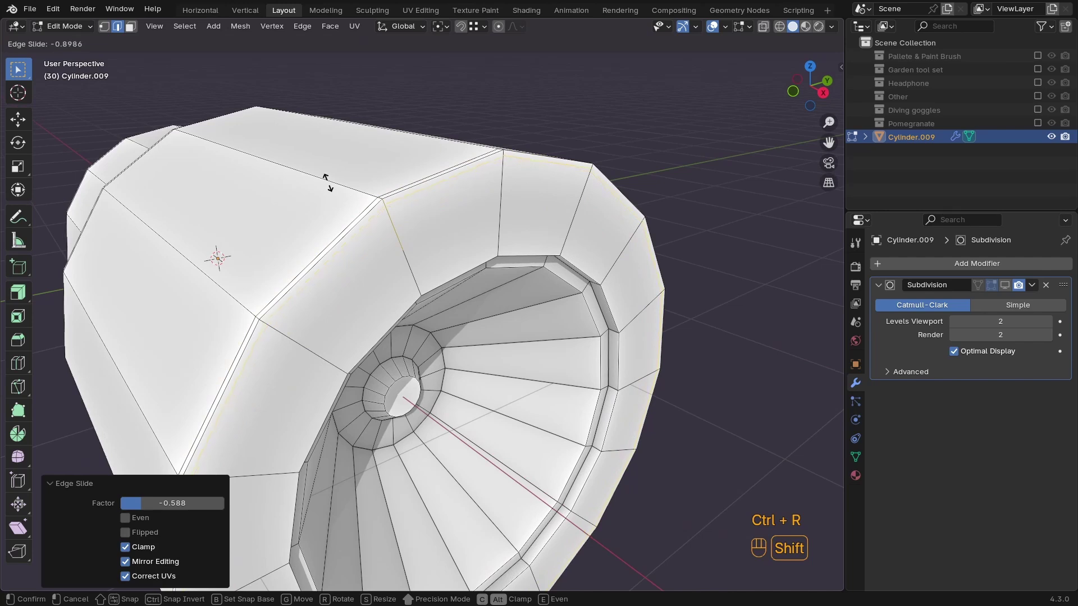
click(328, 182)
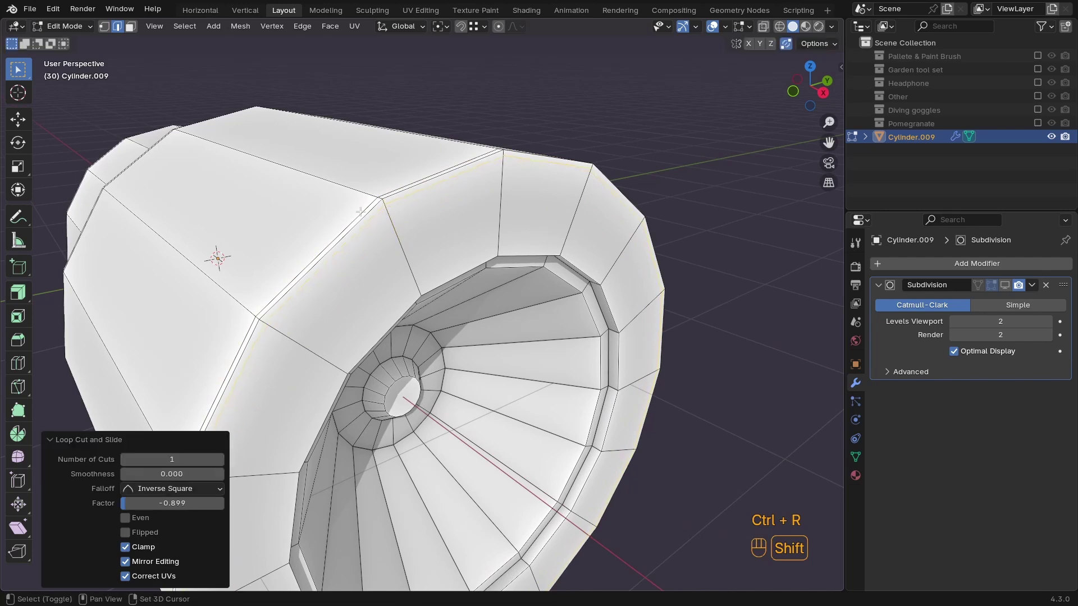
key(ctrl+r)
click(408, 255)
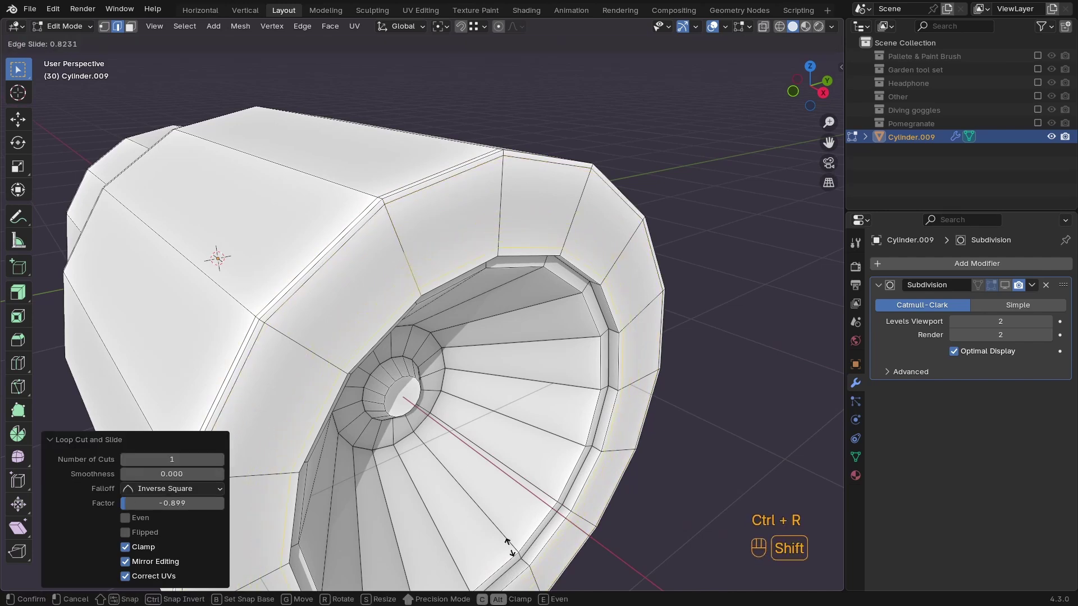
click(524, 574)
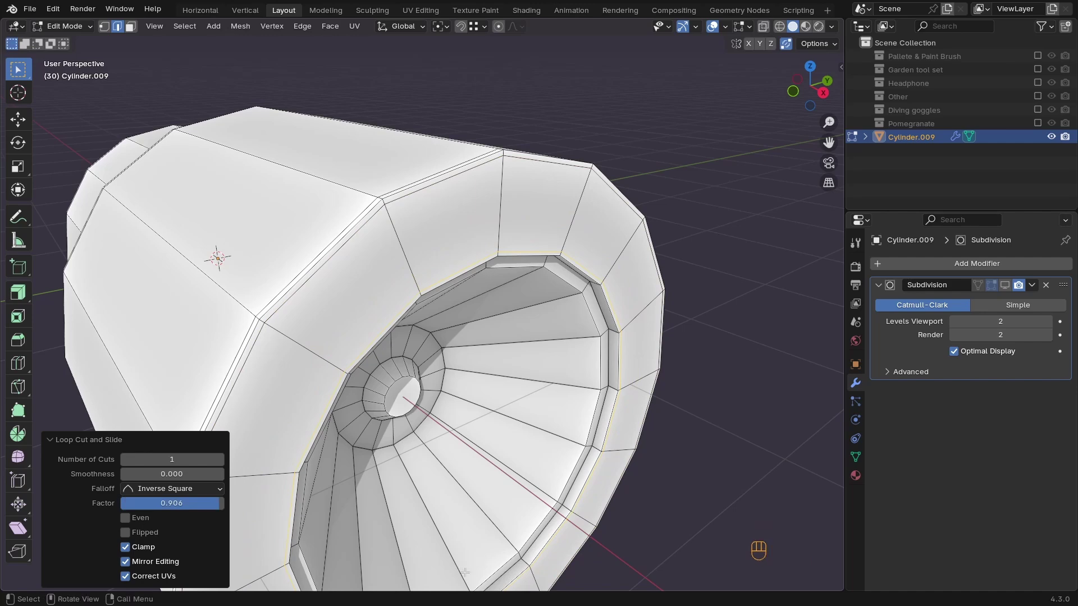
Add a centred loop cut to the narrow groove wall around the inner rim of the body's open end
middle_drag(597, 589, 522, 338)
key(ctrl+r)
click(553, 300)
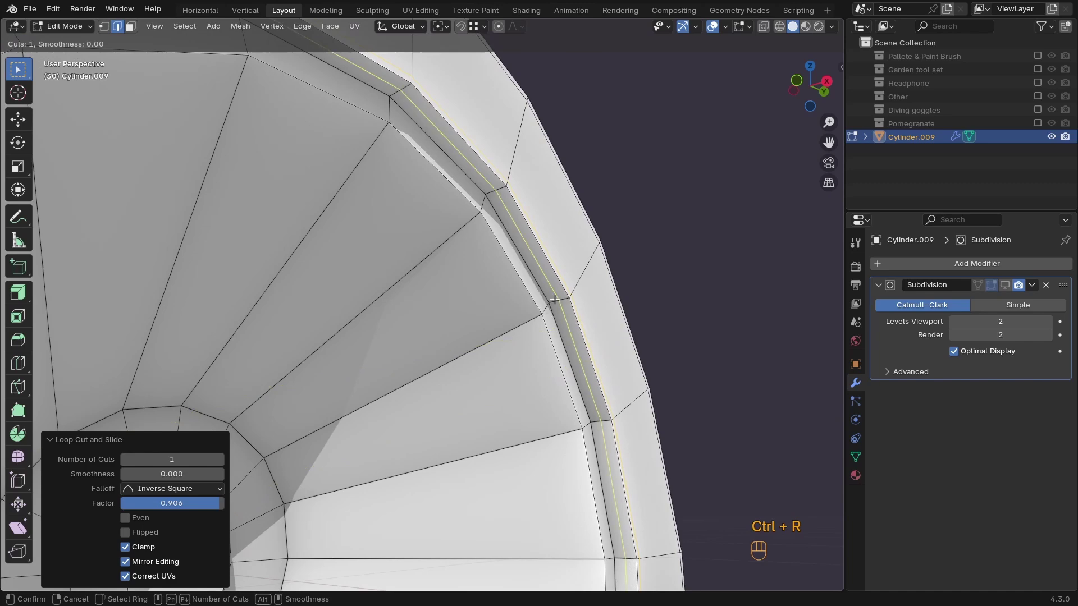
right_click(552, 300)
Add a loop cut around the conical recess and slide it to about 0.95, close to the cone's outer edge
key(ctrl+r)
ctrl+middle_drag(552, 412, 525, 398)
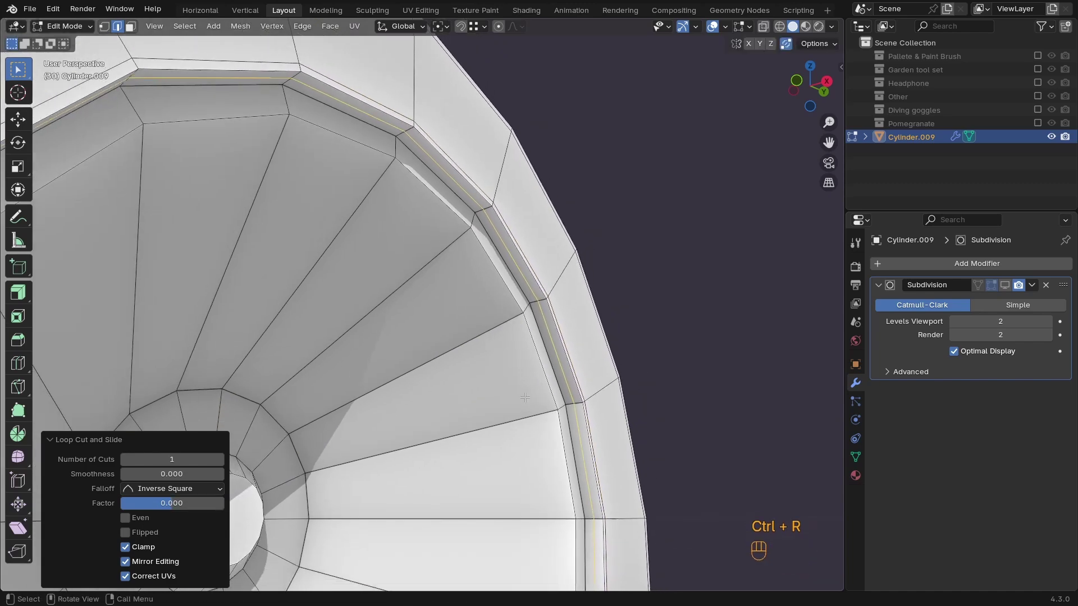
key(ctrl+r)
click(696, 242)
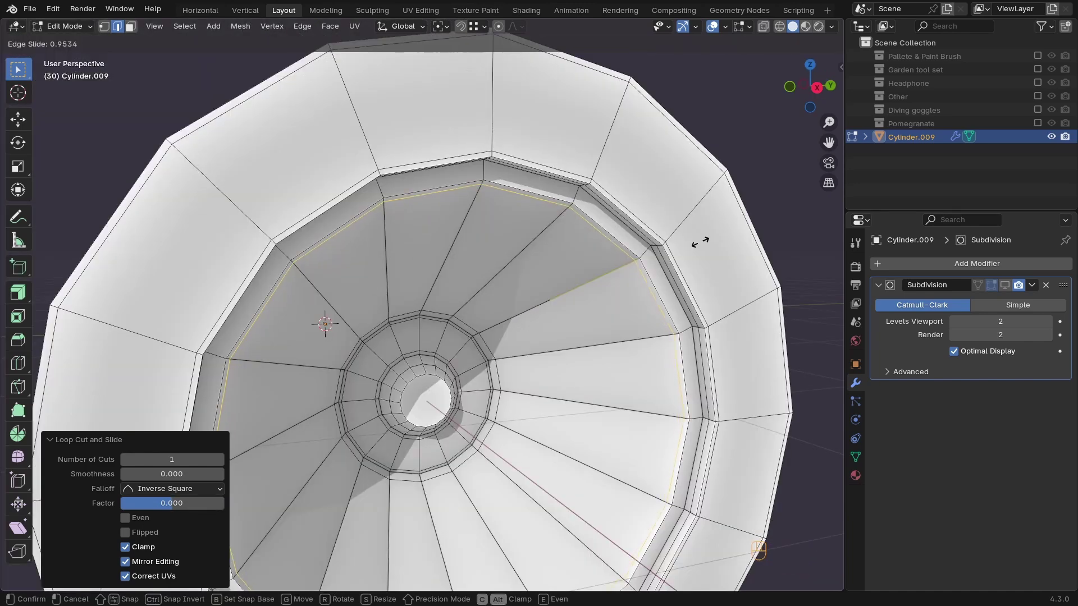
click(700, 242)
Return to Object Mode with the Subdivision modifier's viewport display turned on, and deselect the body
key(Tab)
key(Tab)
key(Tab)
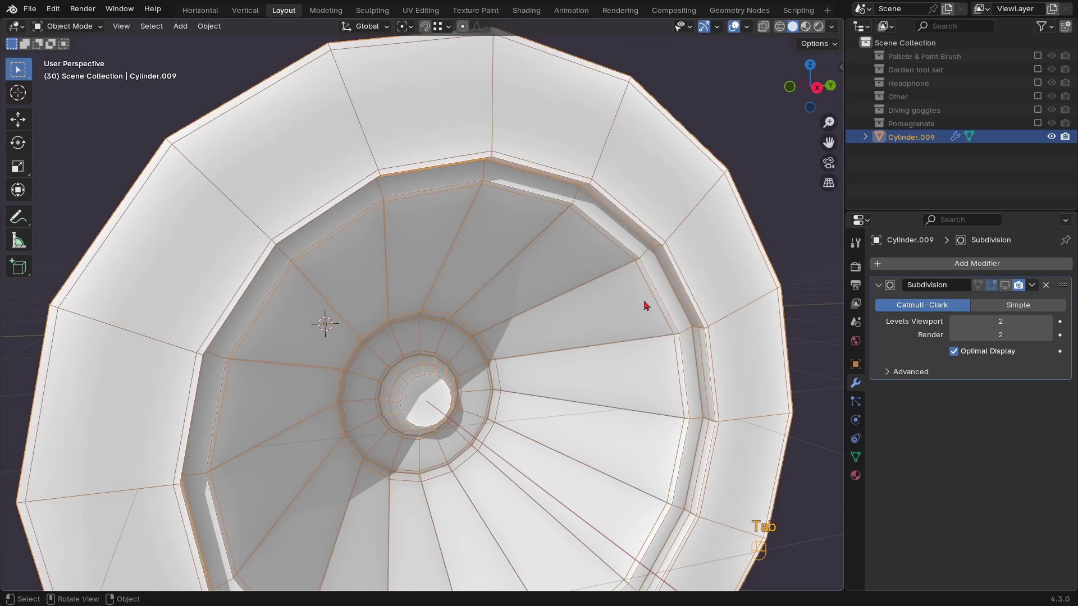
scroll(561, 337, down, 6)
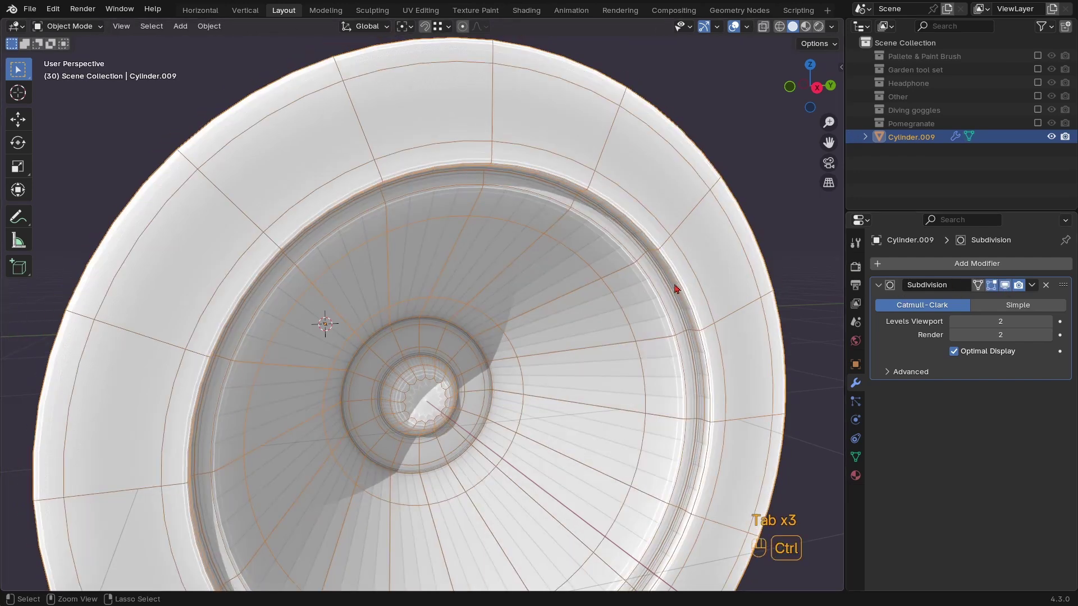
click(588, 366)
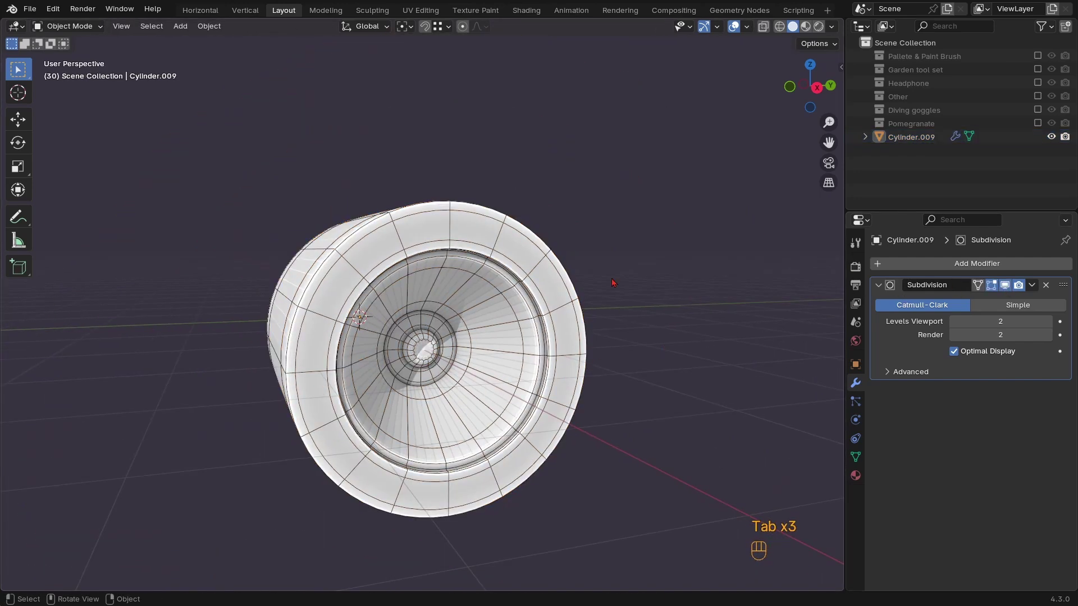
Hide the viewport overlays and apply Shade Auto Smooth to the cylindrical body
click(731, 30)
key(KP_3)
click(410, 373)
right_click(369, 319)
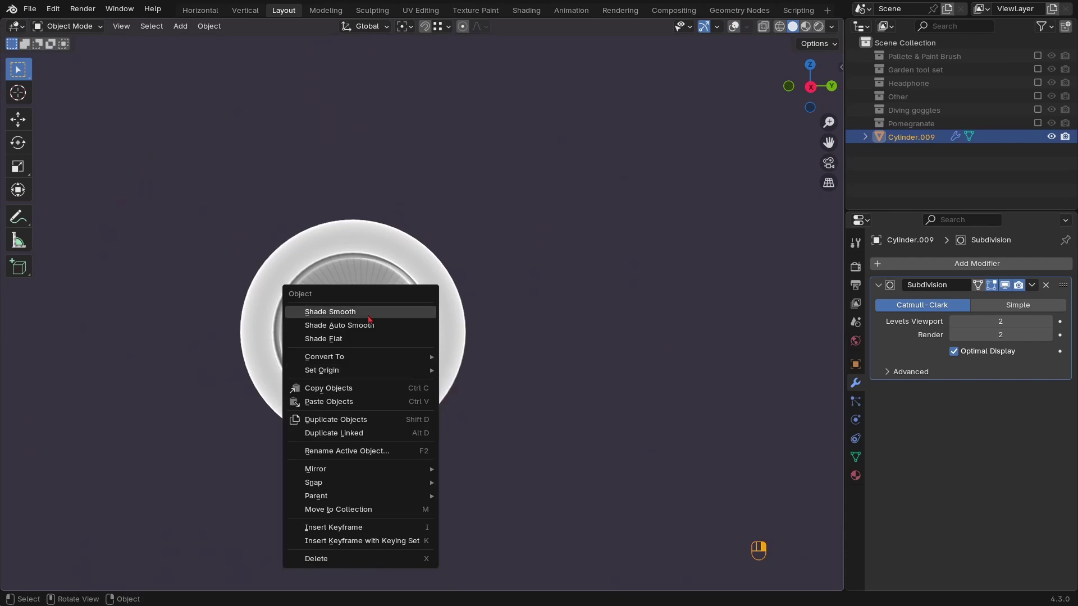
click(368, 325)
Shorten the wider section by moving its open end and conical recess slightly inward along X in wireframe front view
middle_drag(382, 361, 486, 355)
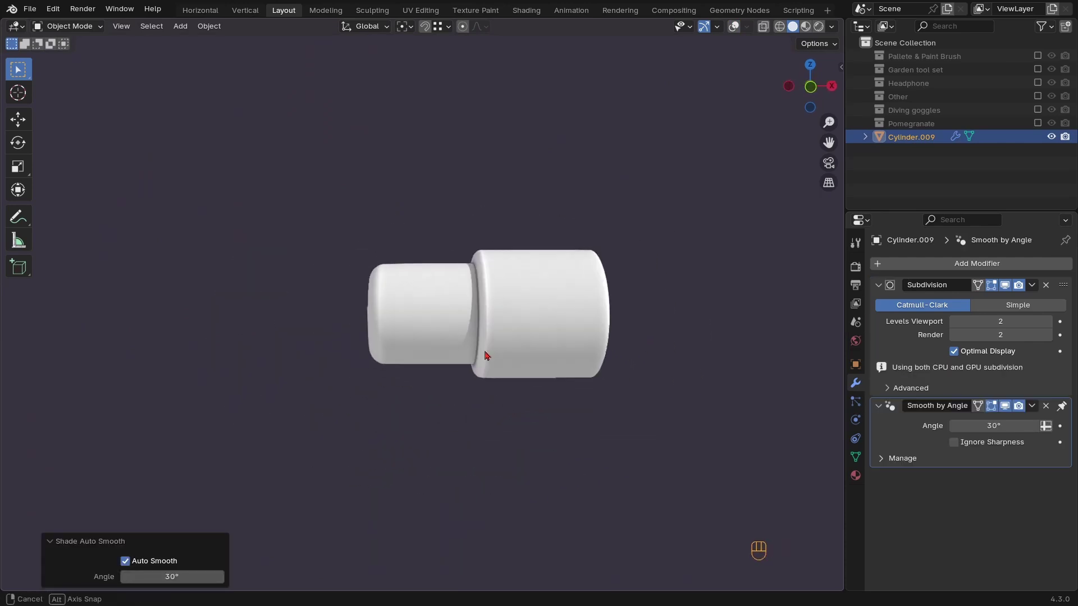
key(KP_3)
key(KP_1)
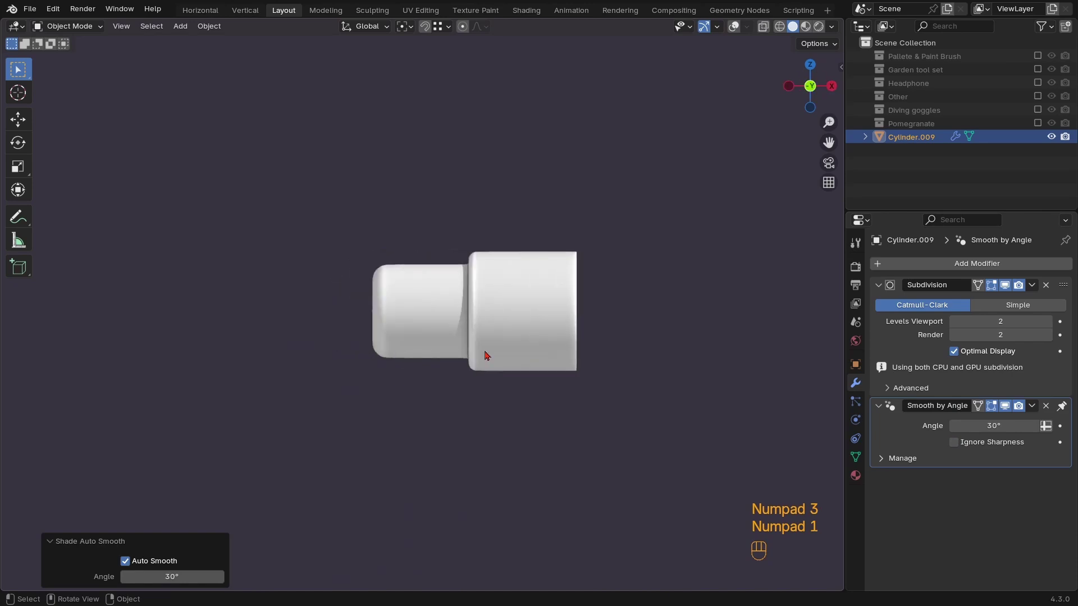
key(Tab)
key(z)
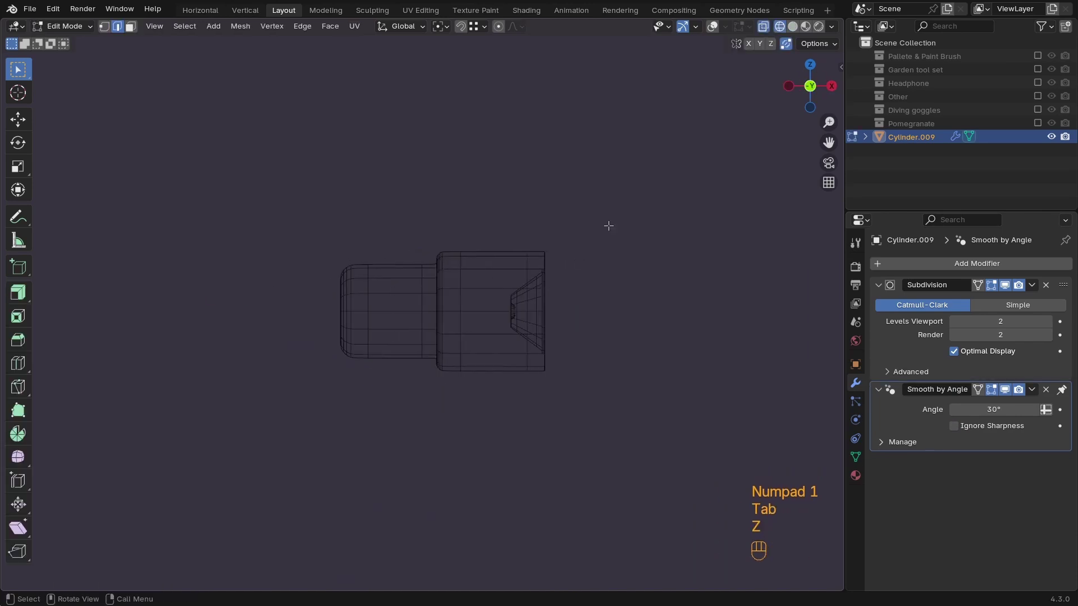
drag(616, 196, 509, 398)
key(g)
key(y)
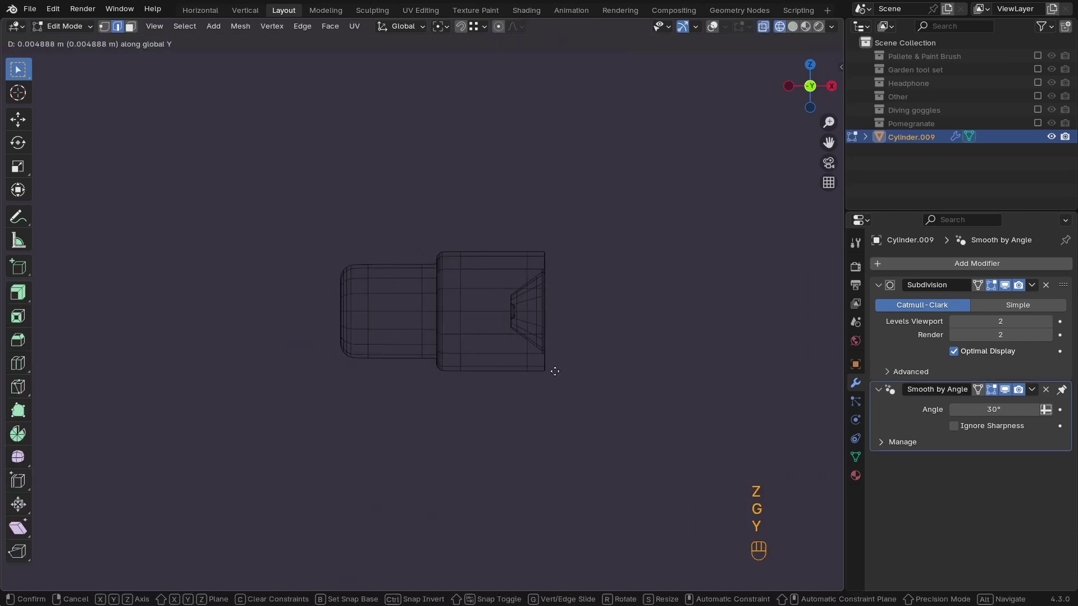
key(x)
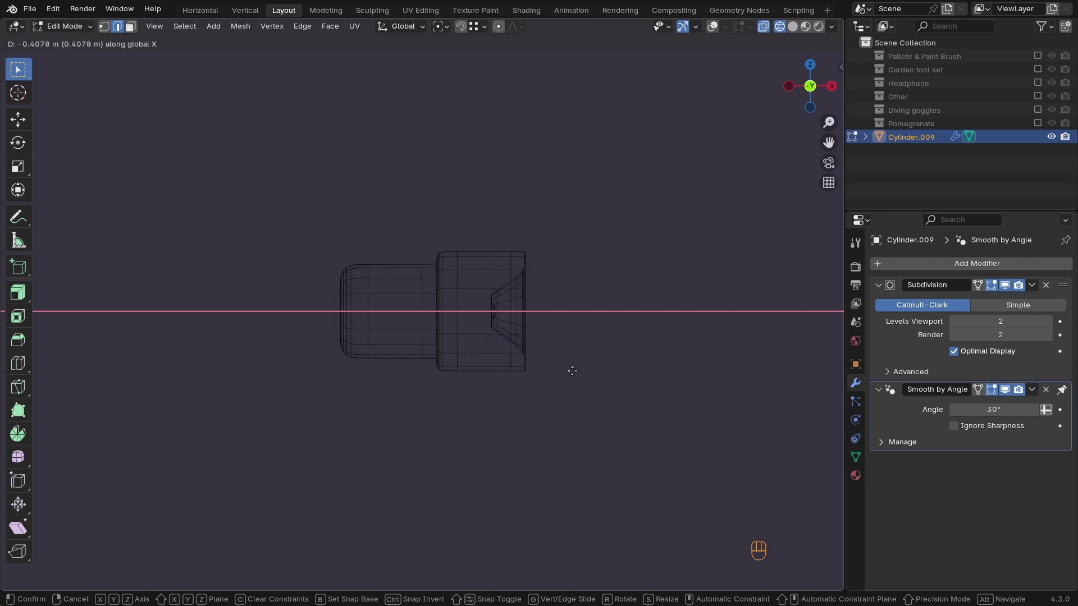
click(583, 369)
key(Tab)
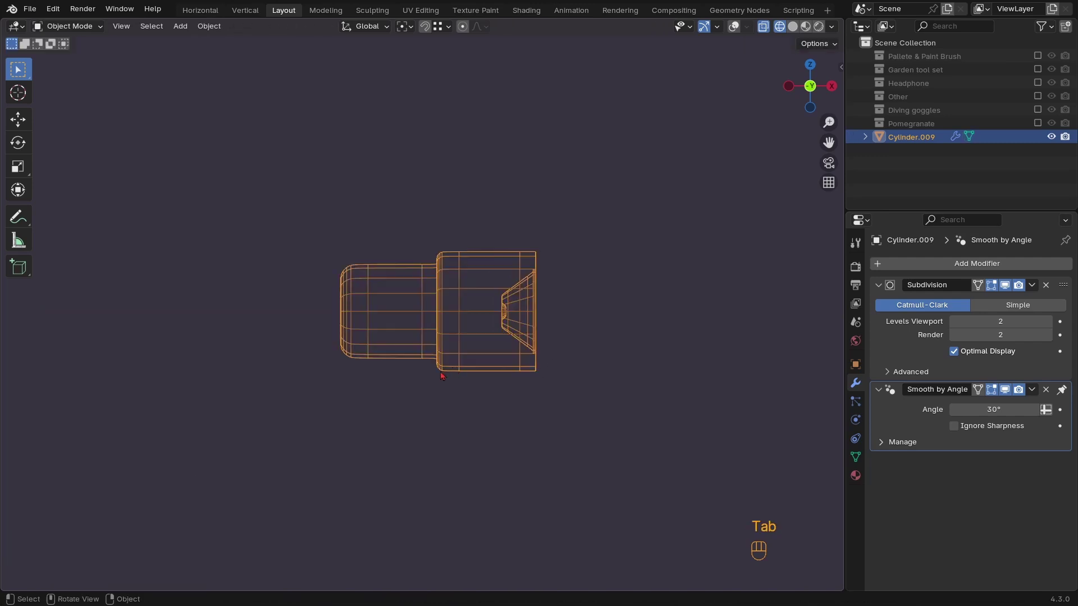
Show the viewport overlays again and set a solid-shaded right view facing the body's open end
key(z)
mouse_move(530, 362)
middle_down()
mouse_move(433, 373)
mouse_move(473, 377)
mouse_move(488, 361)
mouse_move(433, 342)
mouse_move(450, 344)
mouse_move(443, 353)
mouse_move(510, 334)
mouse_move(428, 352)
middle_up()
key(KP_3)
key(z)
click(734, 27)
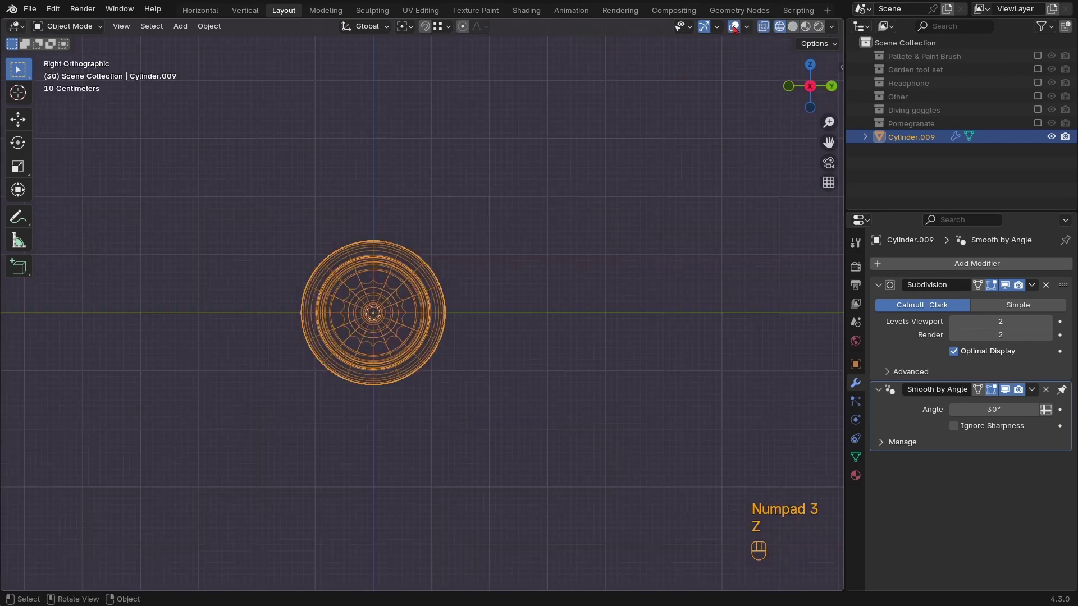
key(z)
ctrl+middle_drag(426, 393, 368, 342)
shift+middle_drag(367, 342, 462, 331)
Select the recess faces from the centre out to the groove and scale them up in Y and Z only to thin the rim
key(Tab)
key(z)
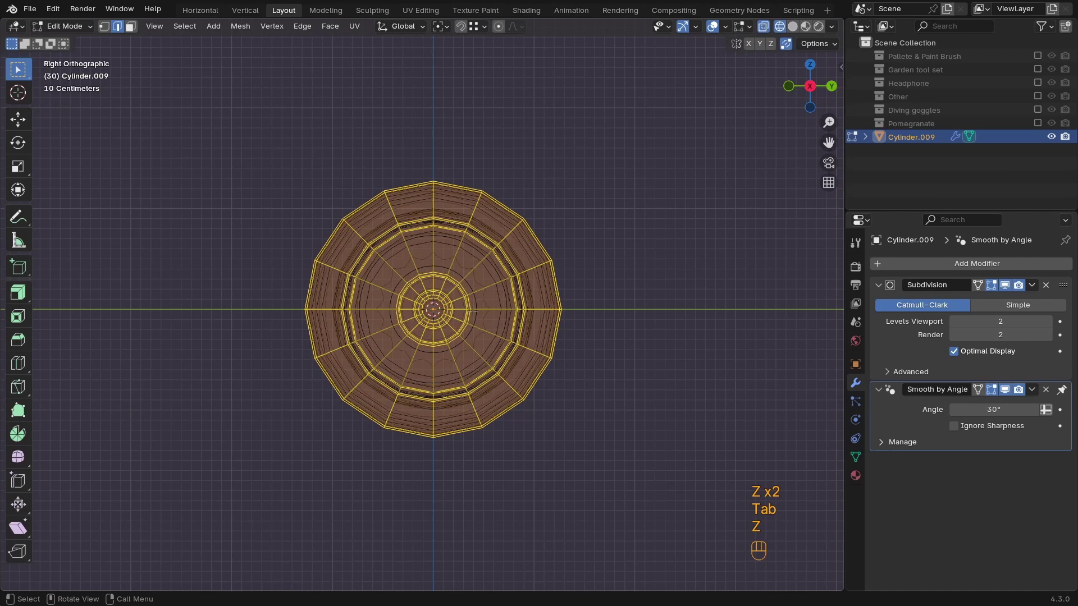
key(3)
key(z)
click(444, 318)
key(ctrl+KP_Add)
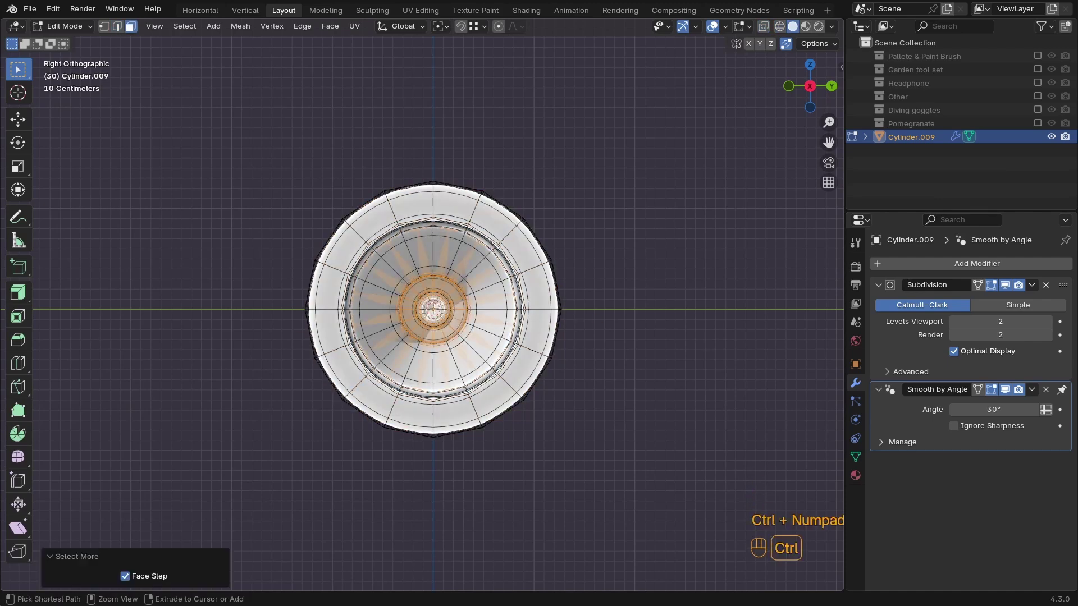
key(ctrl+KP_Add)
key(ctrl+KP_Add)
key(ctrl+KP_Subtract)
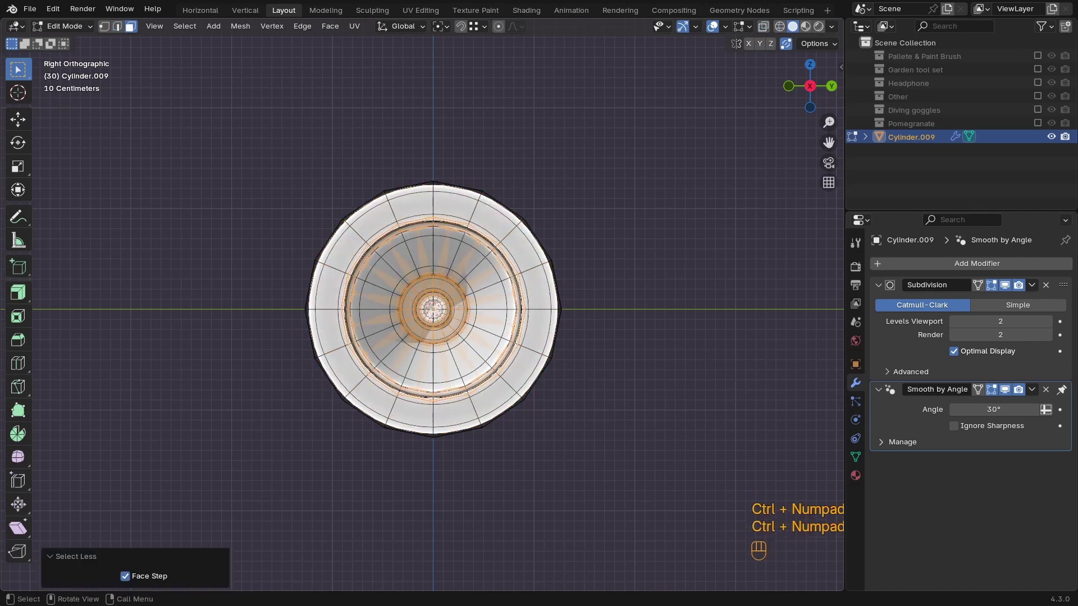
key(s)
key(shift+z)
key(shift+x)
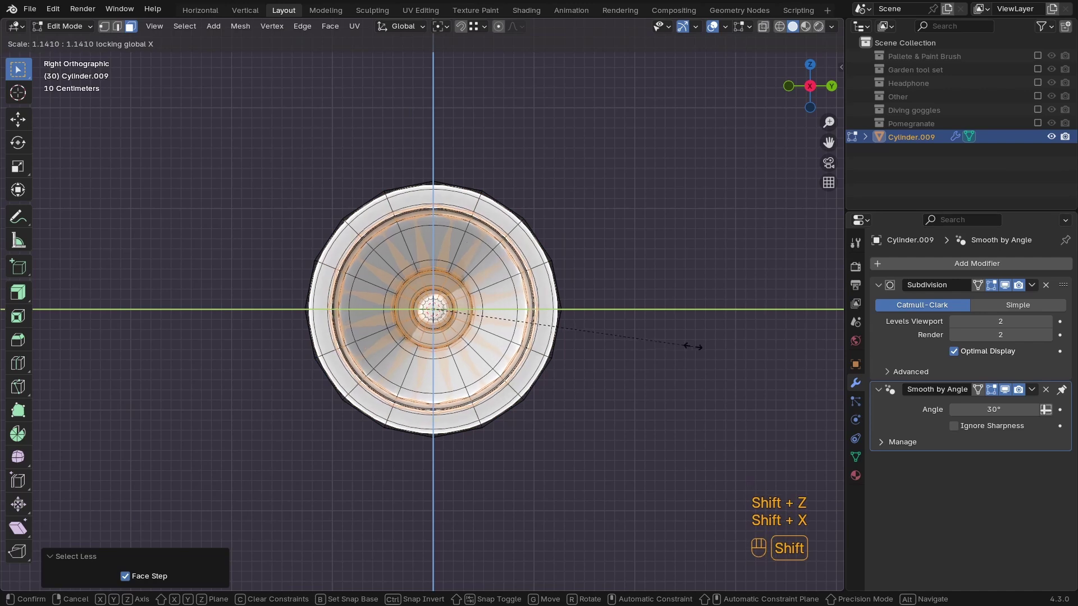
click(642, 348)
key(Tab)
Hide the overlays, inspect the smoothed body from the side, and save the file
middle_drag(642, 349, 423, 335)
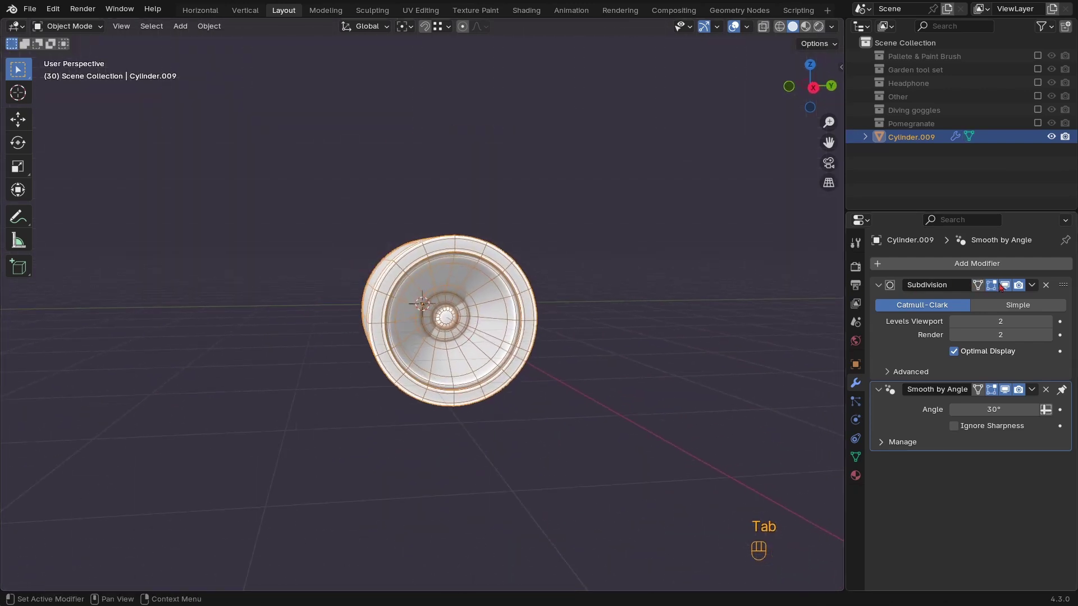
click(734, 27)
ctrl+middle_drag(504, 247, 496, 288)
middle_drag(496, 287, 520, 315)
key(ctrl+s)
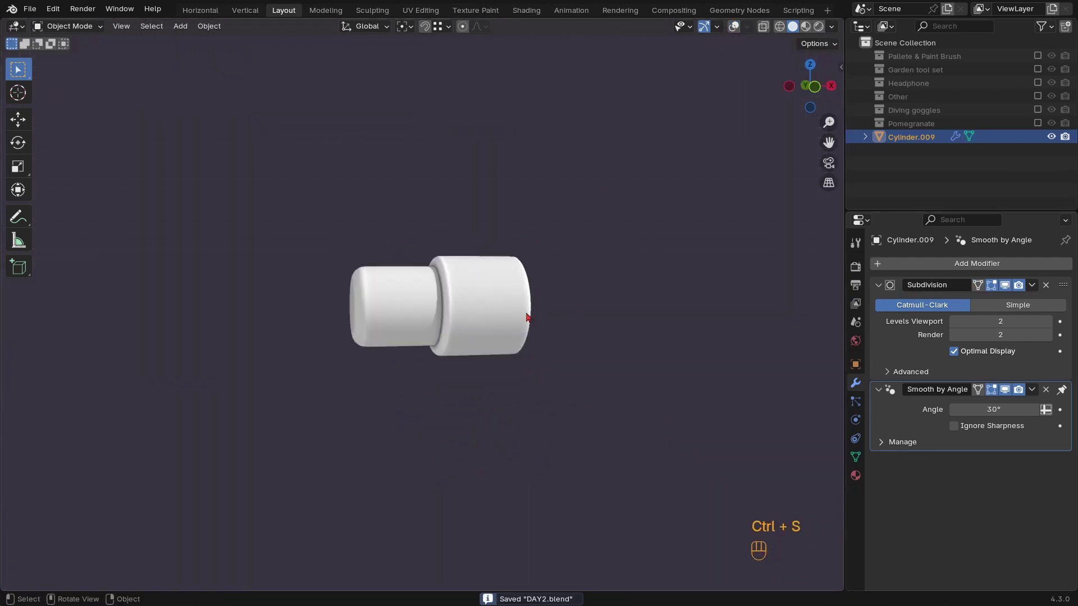
Edit the body in front view with overlays shown and the Subdivision modifier's viewport display turned off
key(KP_1)
ctrl+middle_drag(397, 344, 458, 305)
click(733, 27)
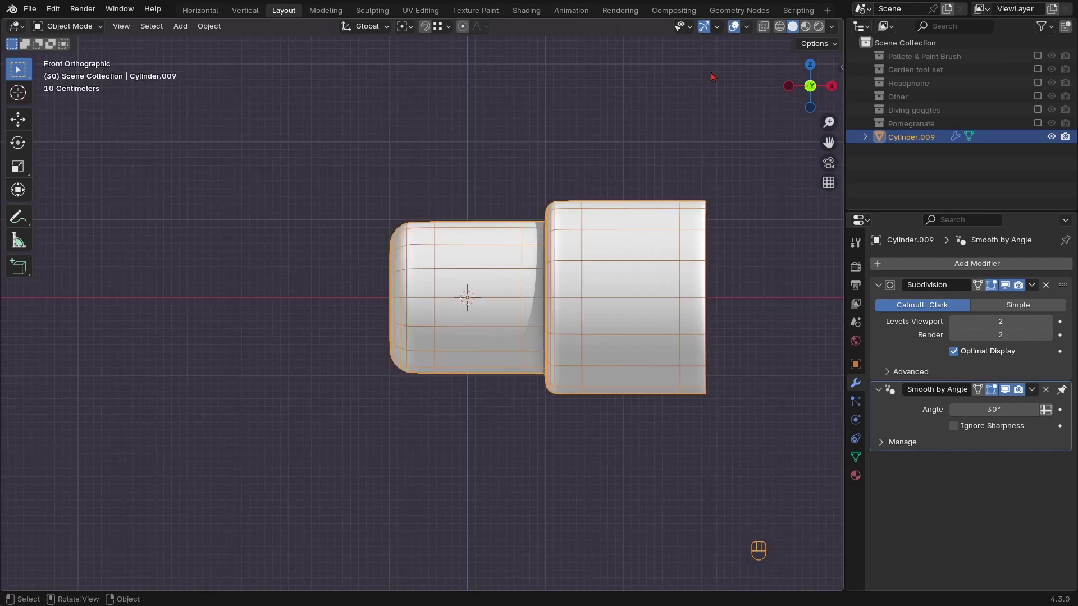
shift+middle_drag(506, 279, 459, 291)
key(Tab)
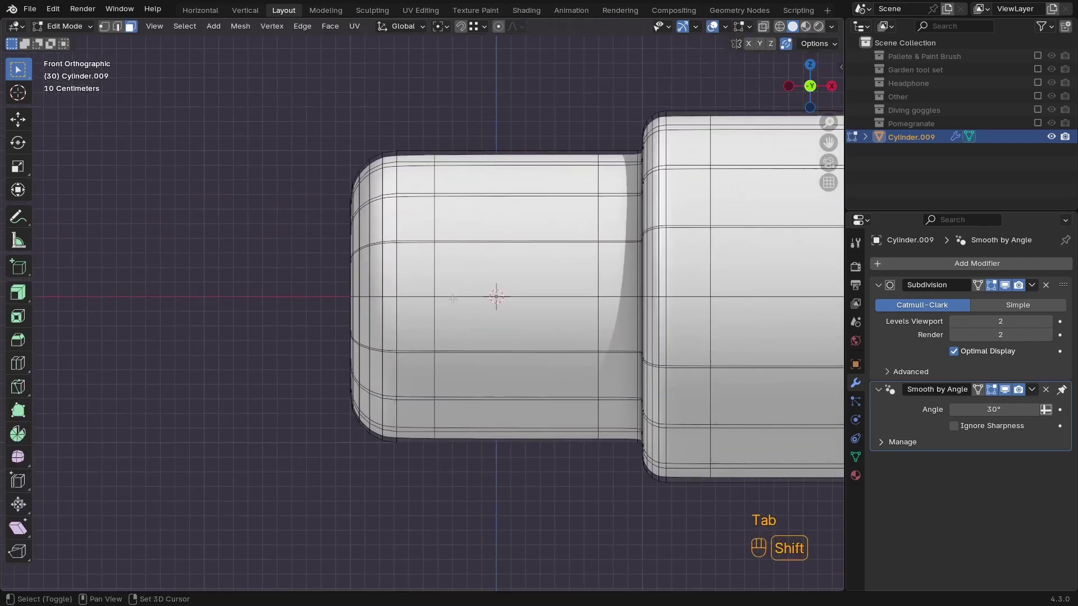
click(1006, 285)
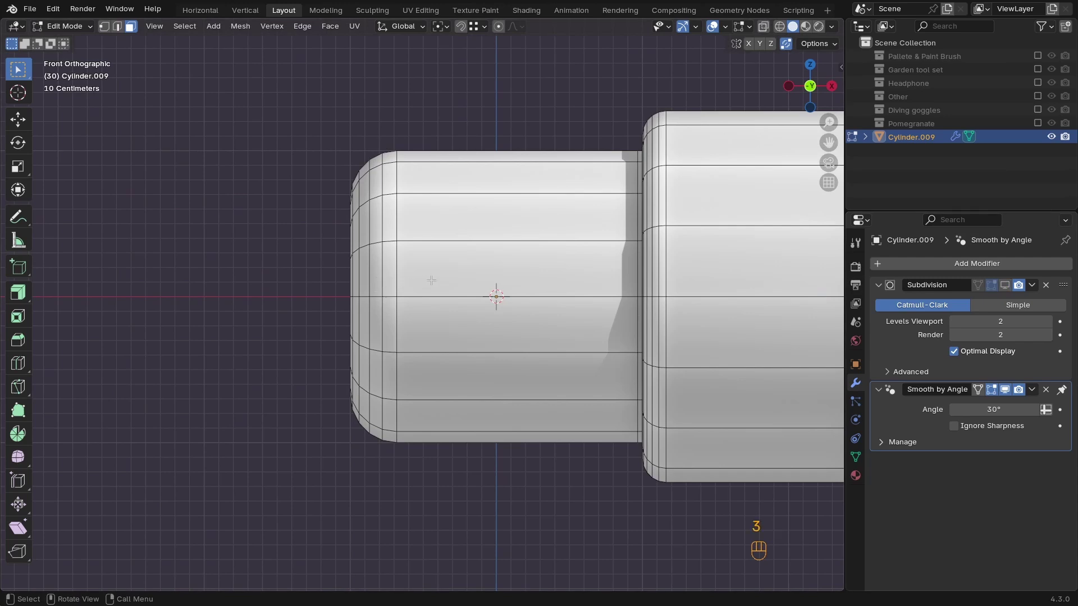
Duplicate the long side face just above the narrow section's centre line in place and separate it into its own object
click(451, 275)
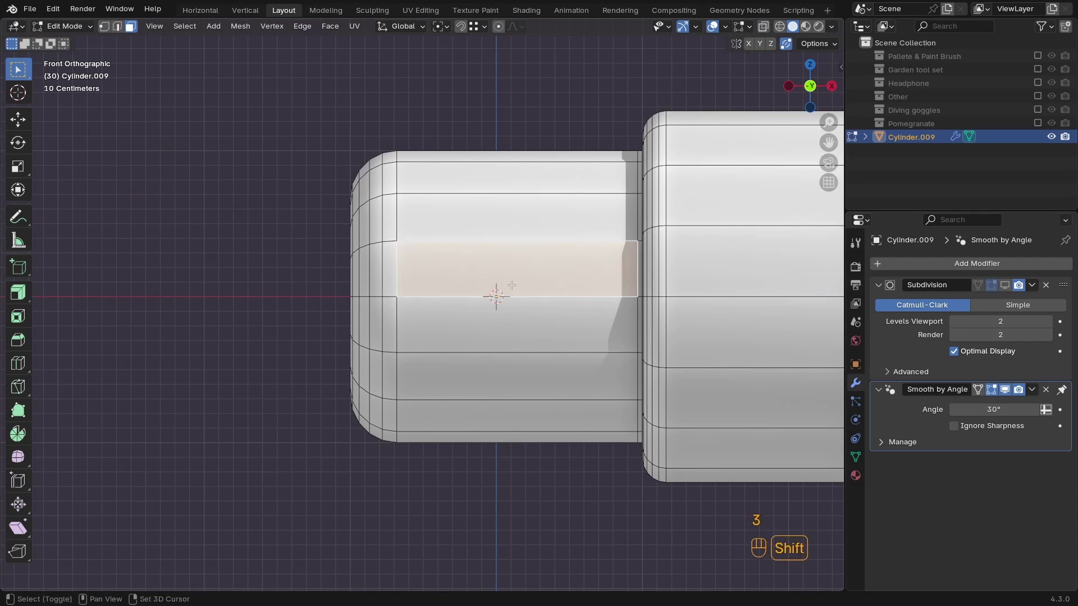
key(shift+d)
right_click(511, 286)
key(p)
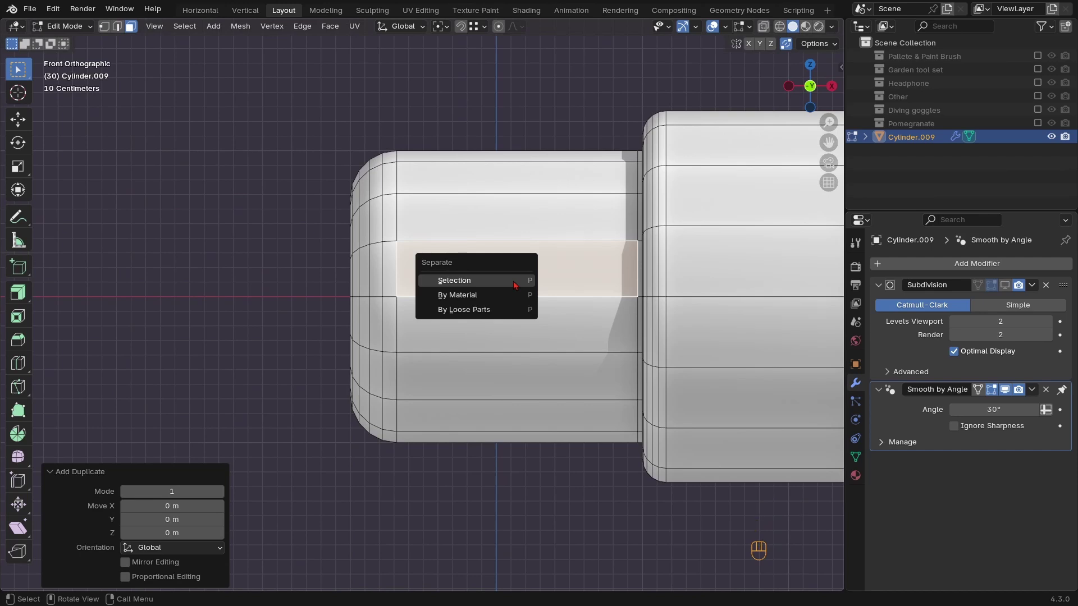
click(515, 281)
Shorten the separated face by edge-sliding the end nearest the wide section toward the rounded end, leaving a small near-square patch
key(Tab)
click(510, 272)
middle_drag(510, 271, 511, 358)
key(Tab)
key(a)
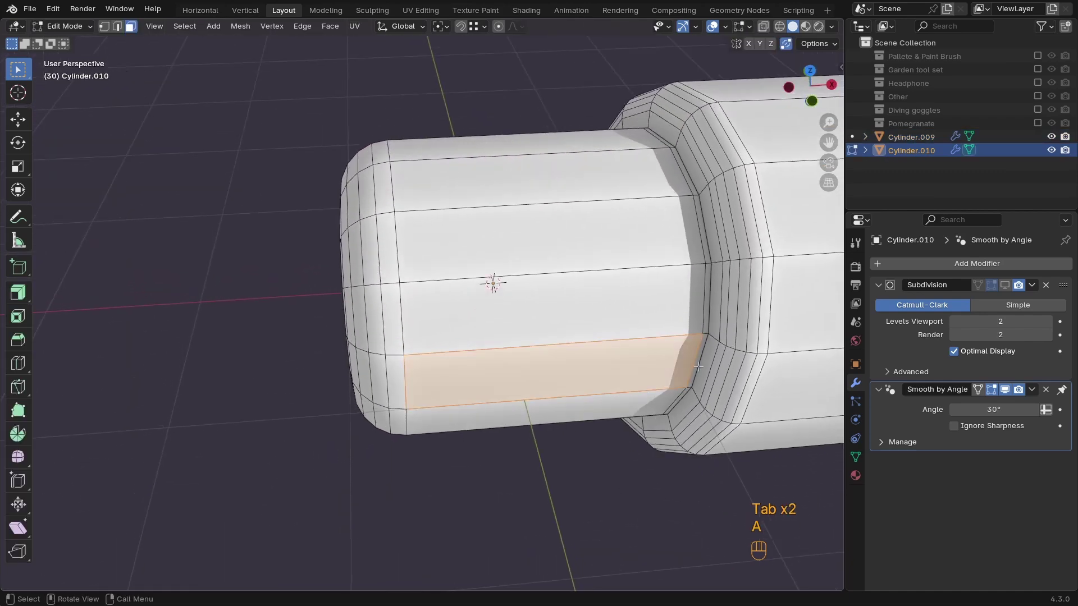
key(2)
click(695, 364)
key(g)
key(g)
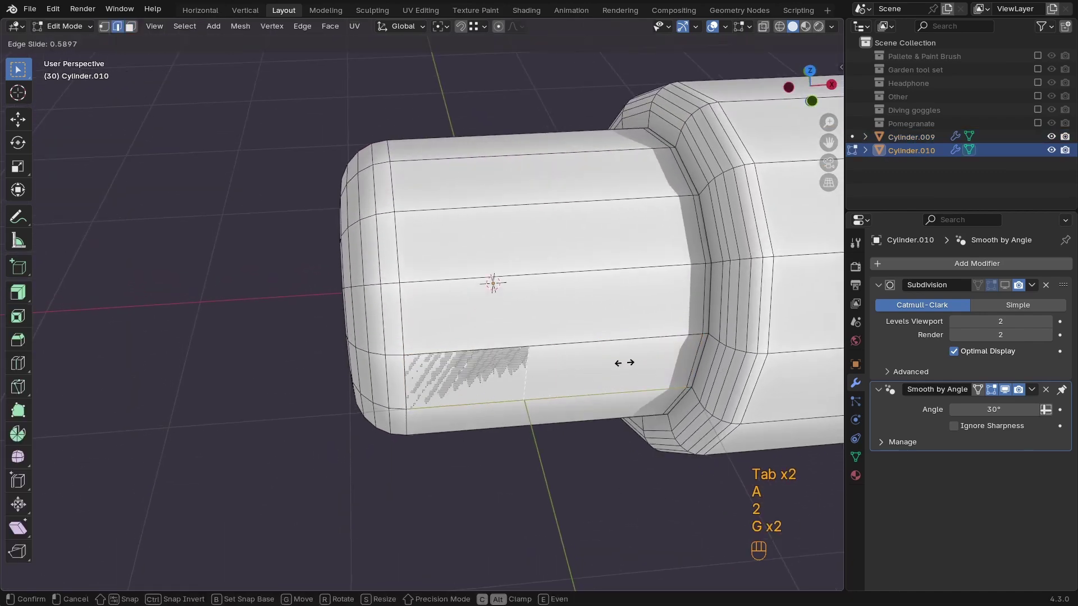
click(609, 365)
key(Tab)
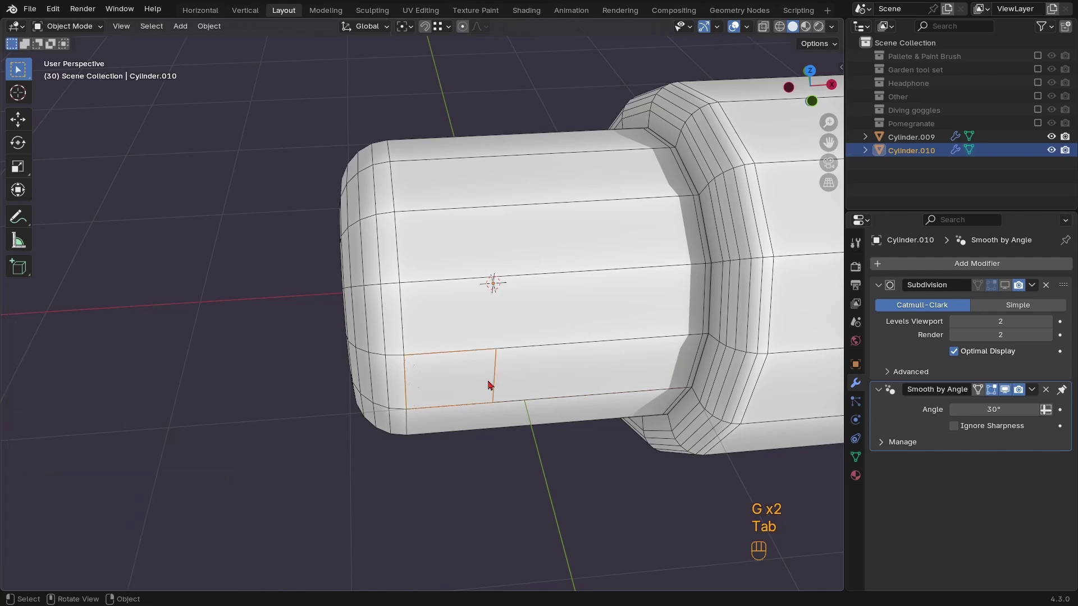
Move the small patch about 0.017 m outward from the body along negative Y
key(g)
key(y)
key(shift)
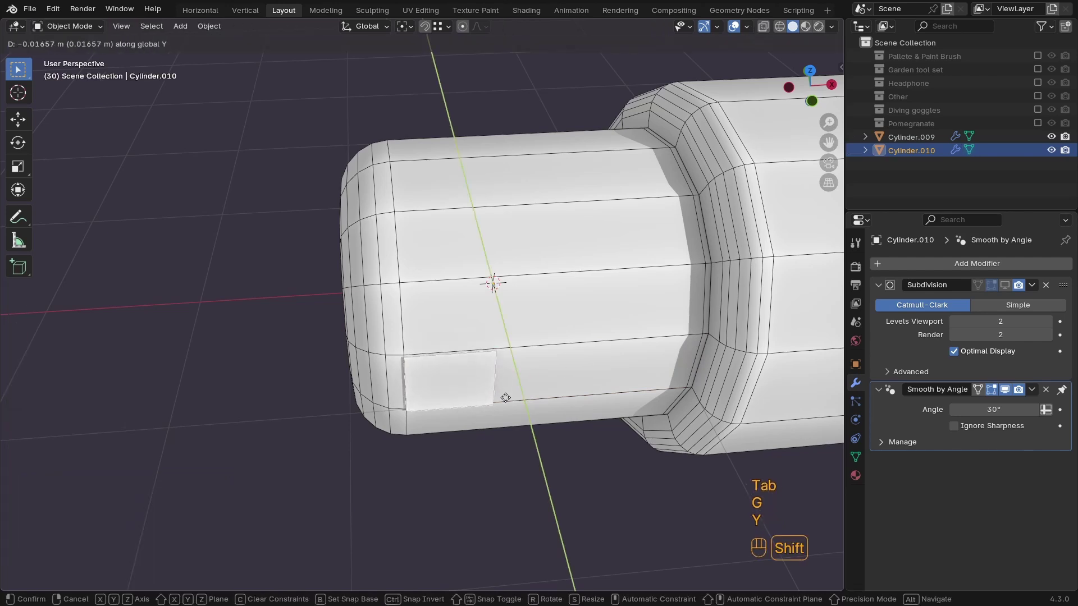
click(506, 400)
Extrude the whole patch about 0.13 m outward along its normal to form a raised block
key(Tab)
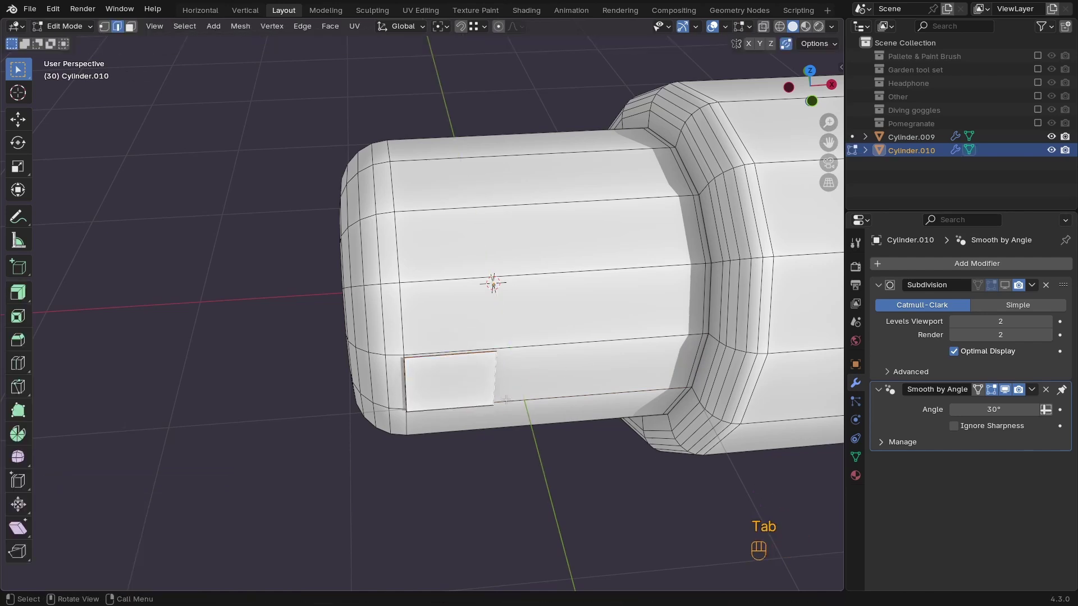
key(a)
key(e)
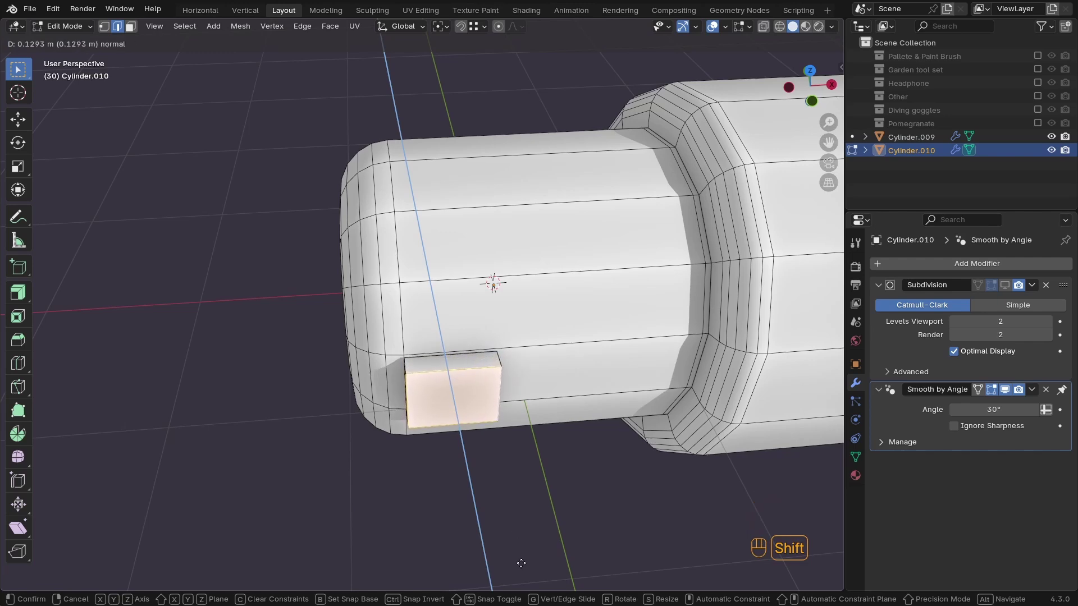
click(520, 563)
middle_drag(498, 528, 547, 373)
Turn on the small block's Subdivision viewport display and reopen its mesh for editing
key(Tab)
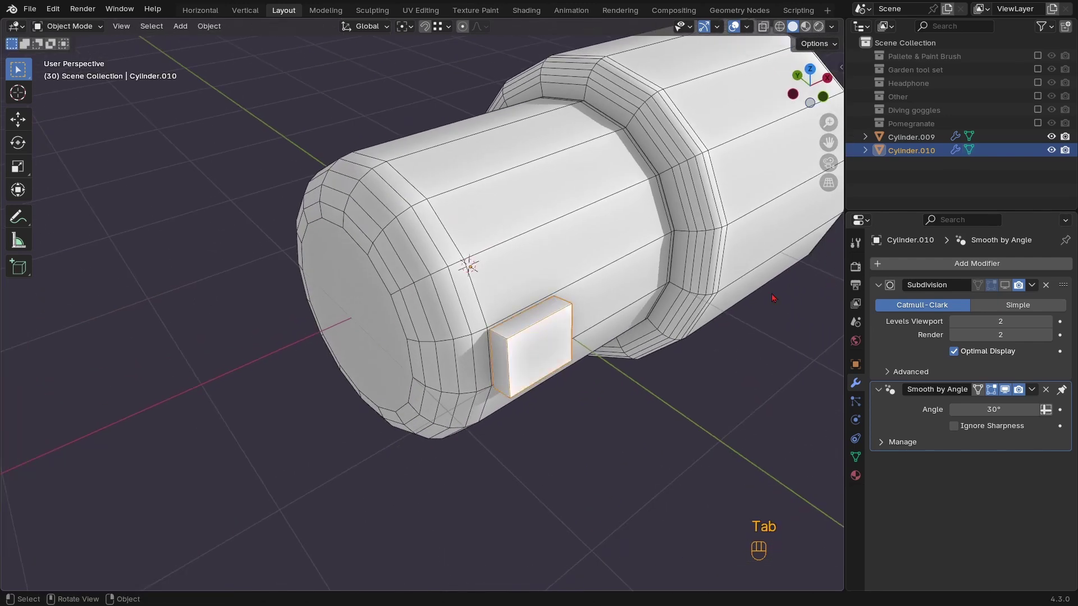
click(1005, 284)
middle_drag(477, 371, 460, 352)
key(Tab)
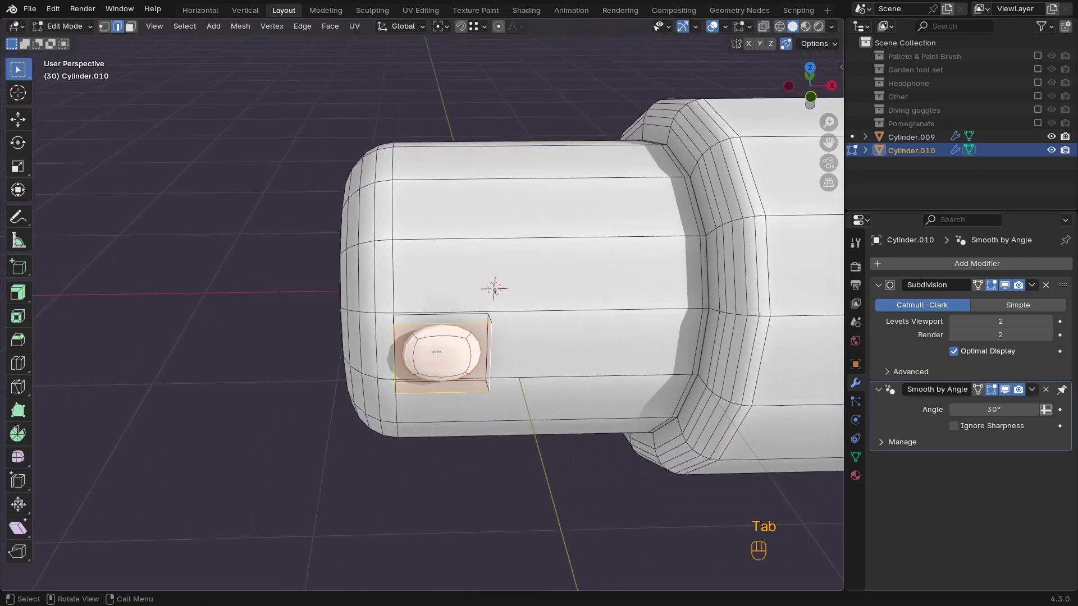
Add a centred loop cut across the small block and bevel it to a 0.123 m width with 5 segments
key(a)
key(ctrl+r)
click(442, 351)
right_click(441, 350)
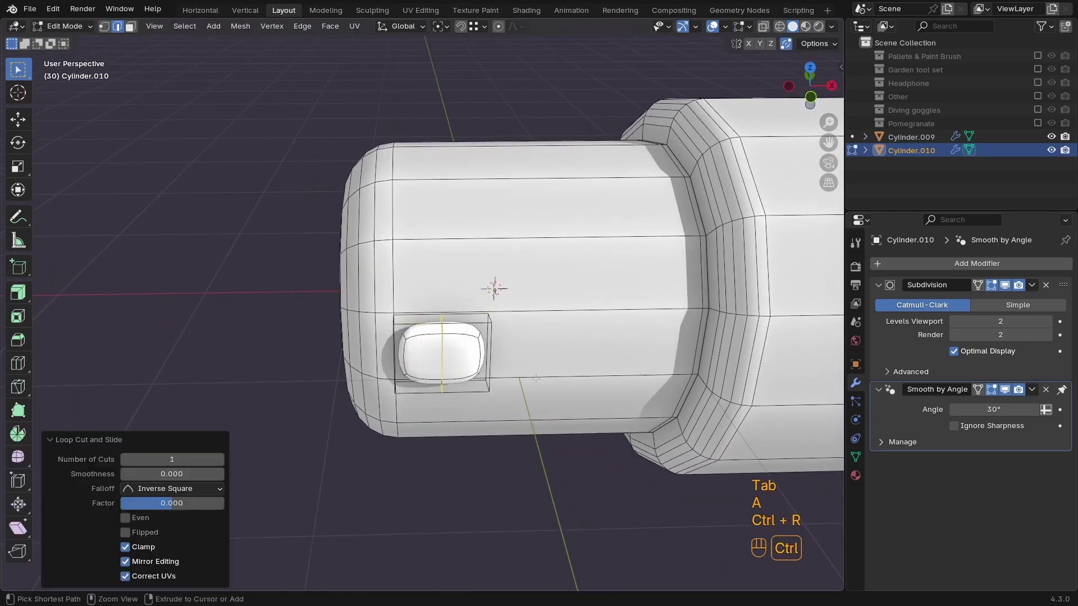
key(ctrl+b)
scroll(232, 453, up, 4)
click(233, 453)
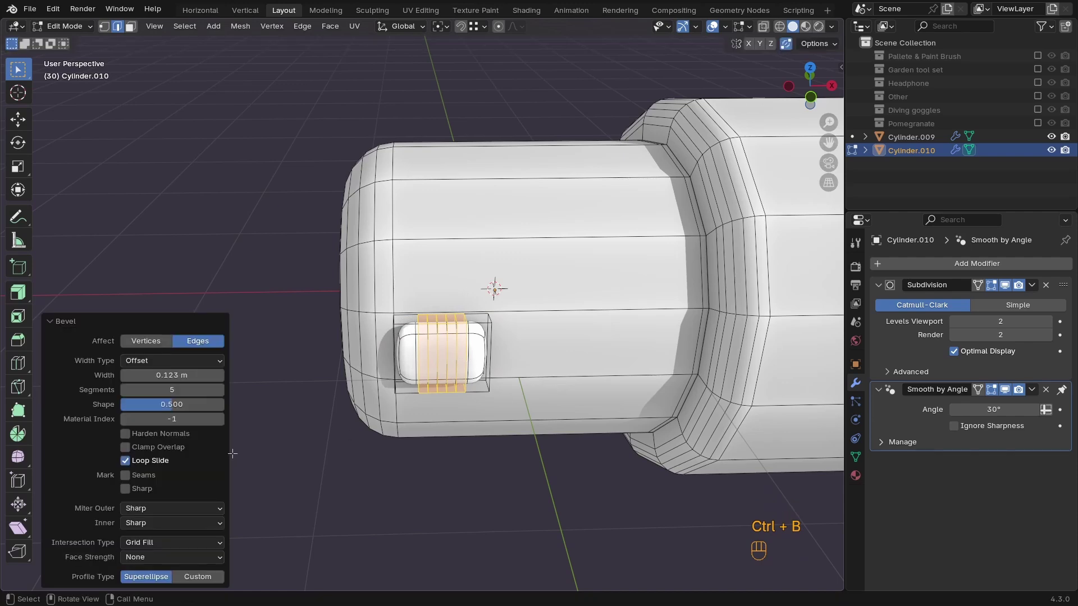
Reduce the loop bevel to 1 segment and add a centred lengthwise loop cut around the small block
drag(171, 390, 135, 389)
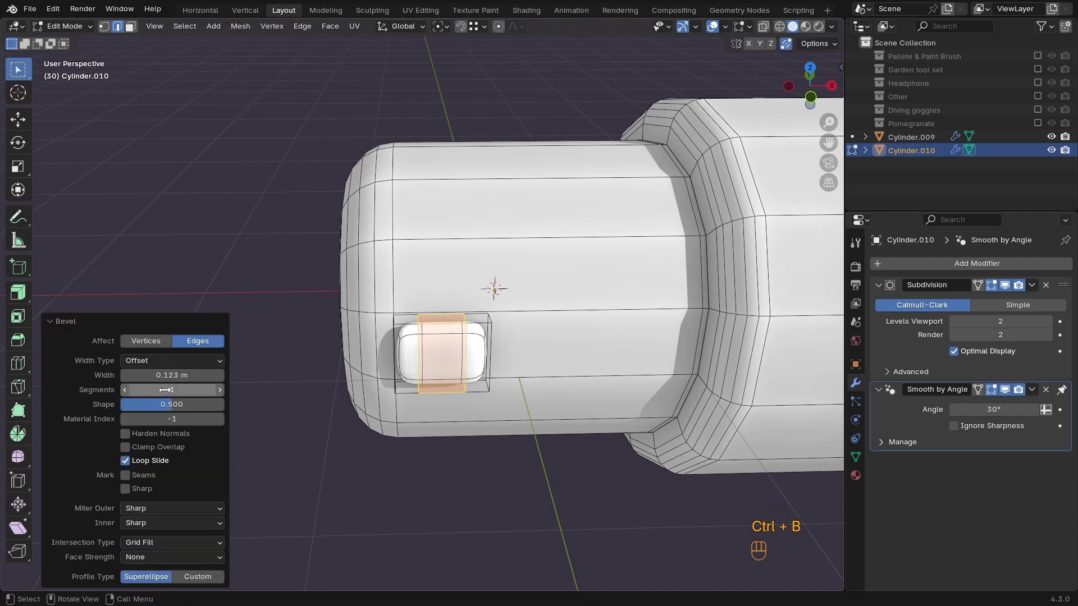
key(ctrl+r)
click(480, 357)
right_click(480, 358)
key(Tab)
middle_drag(480, 357, 539, 302)
key(KP_1)
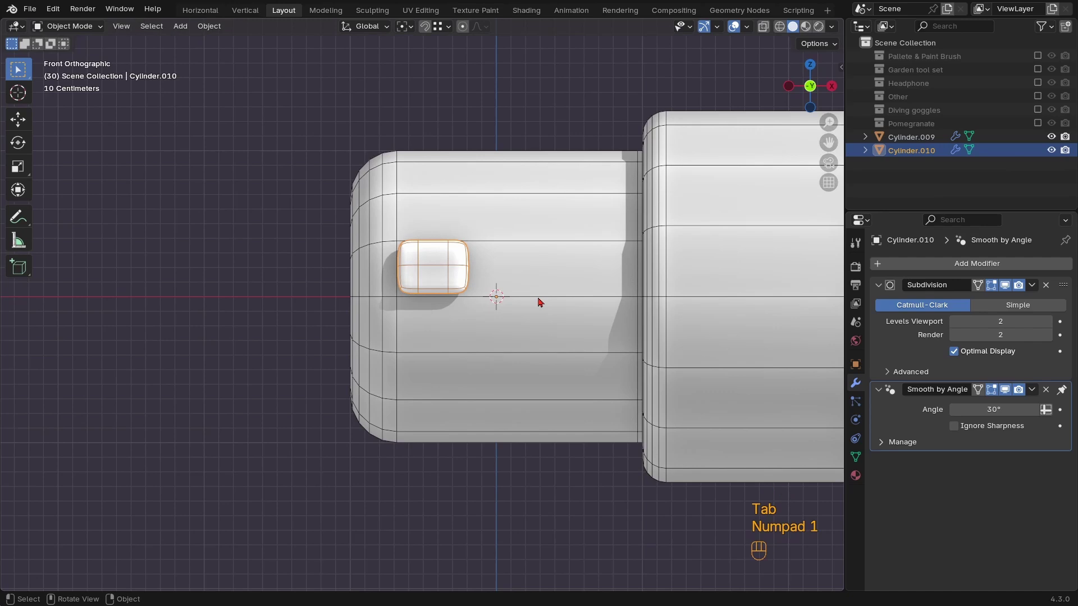
Bevel the lengthwise loop to a 0.136 m width with 1 segment and finish editing the block's mesh
key(Tab)
key(ctrl+b)
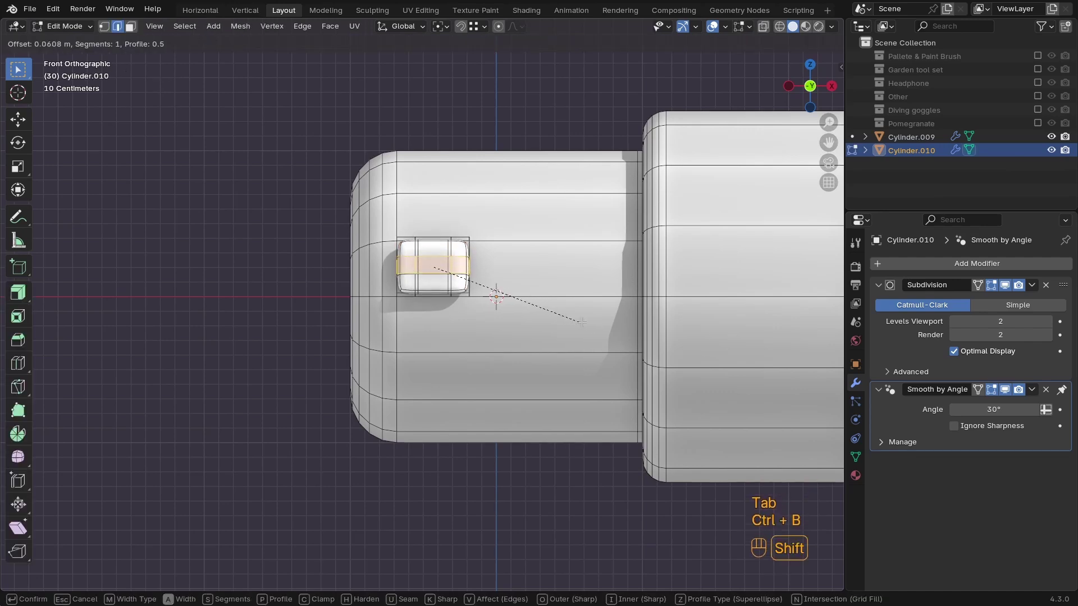
click(687, 342)
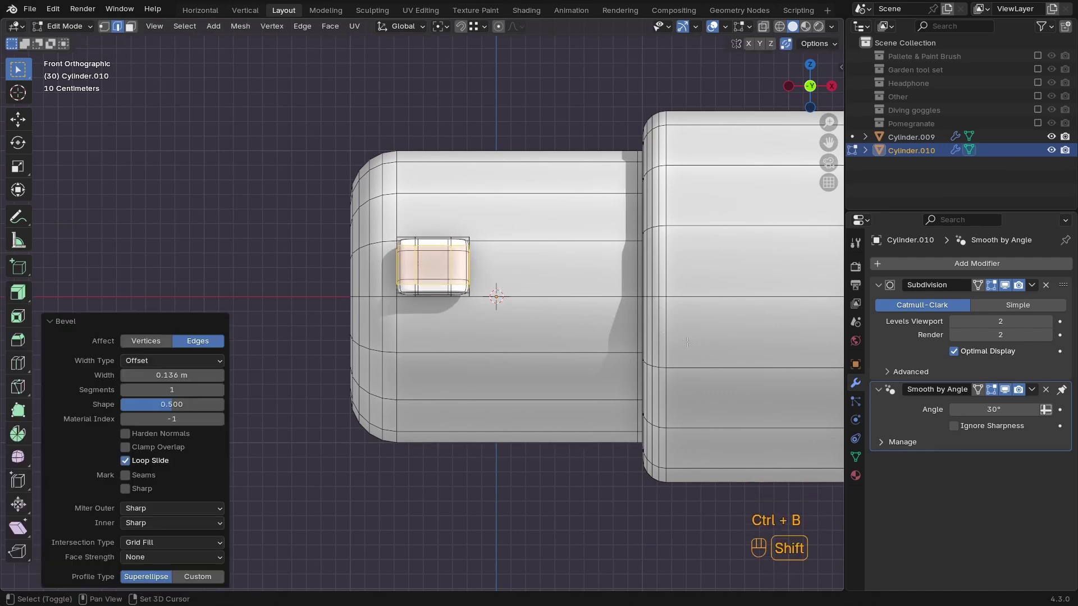
key(Tab)
Rotate the small block 9.33° about the global X axis, around the body's central axis
middle_drag(481, 294, 481, 326)
key(KP_3)
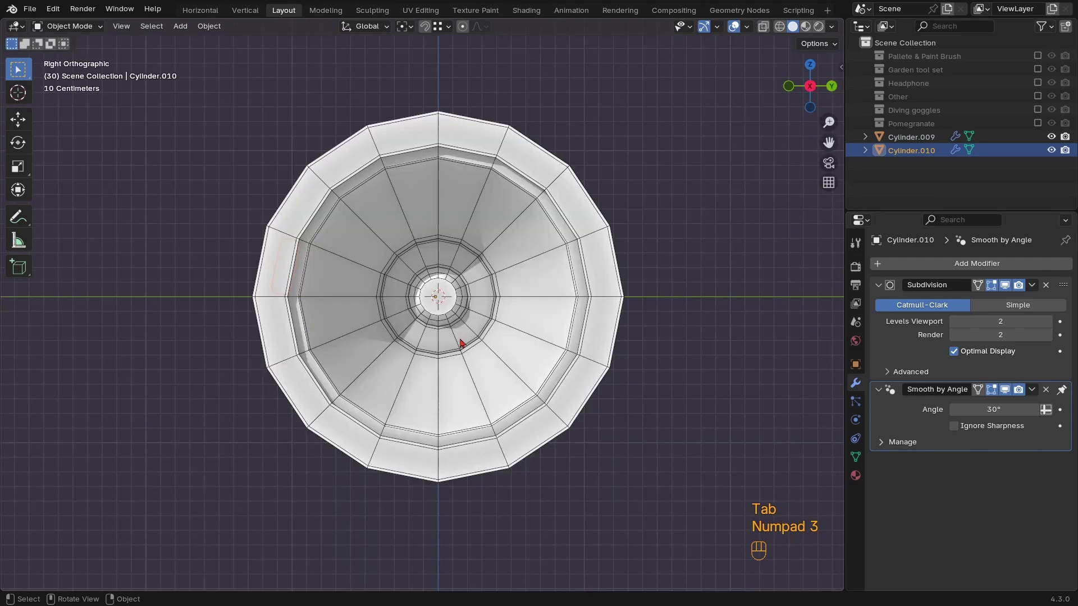
key(KP_1)
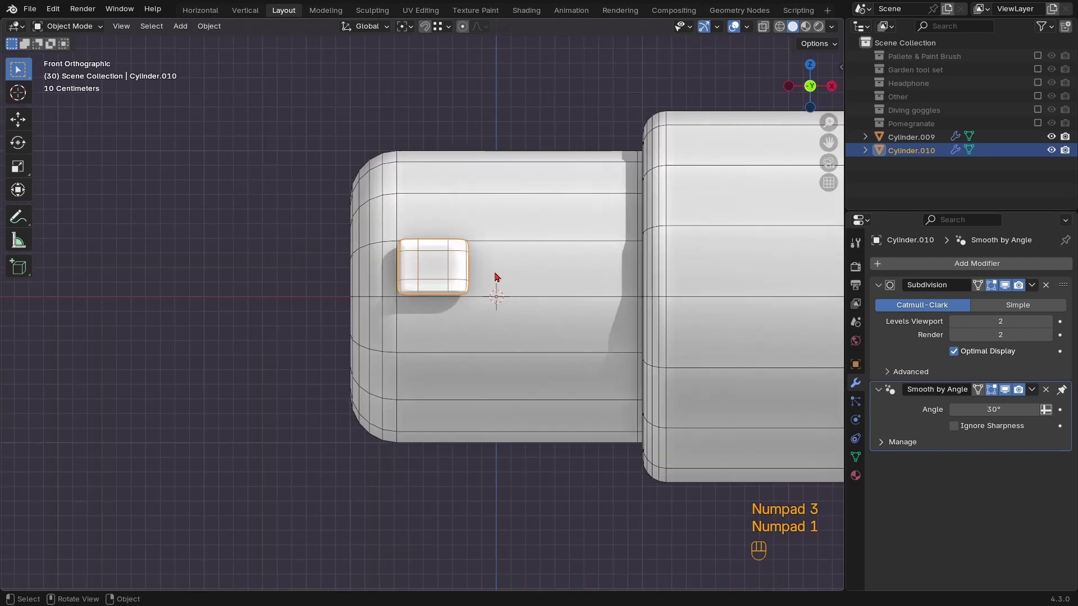
key(r)
key(x)
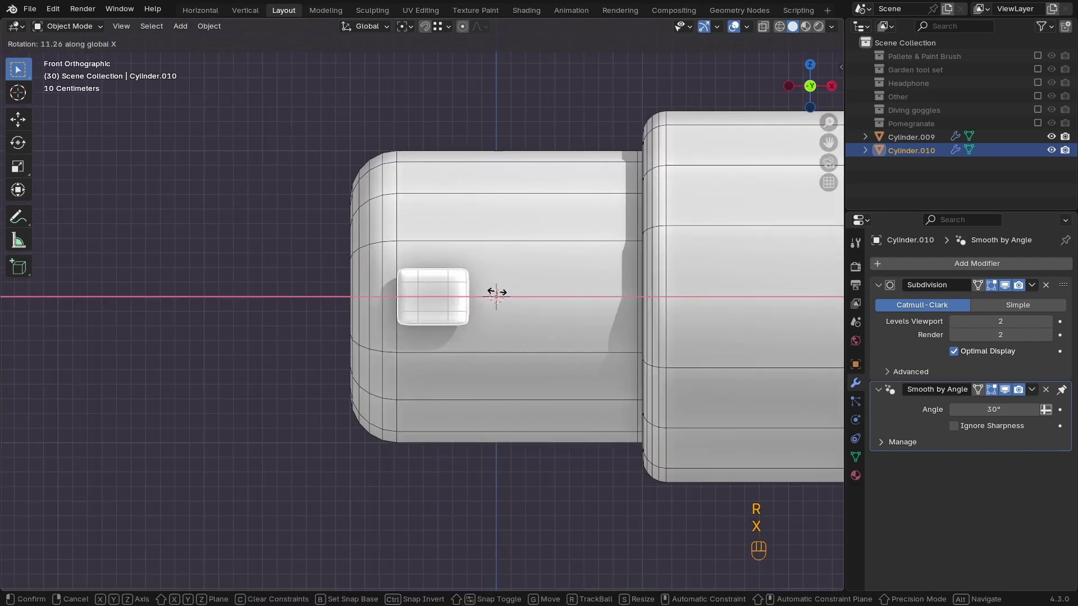
key(shift)
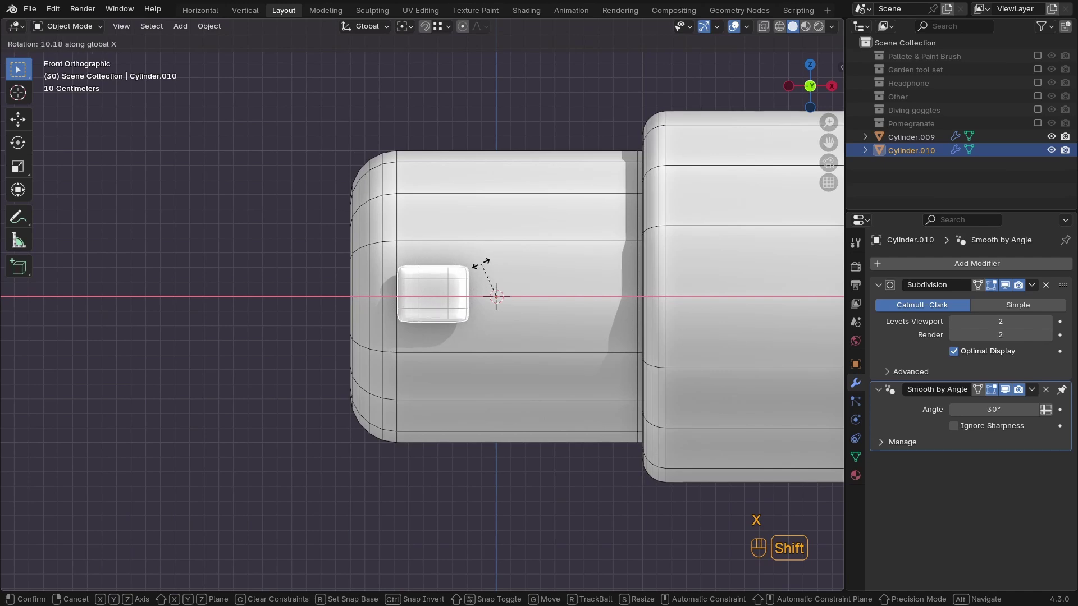
click(492, 293)
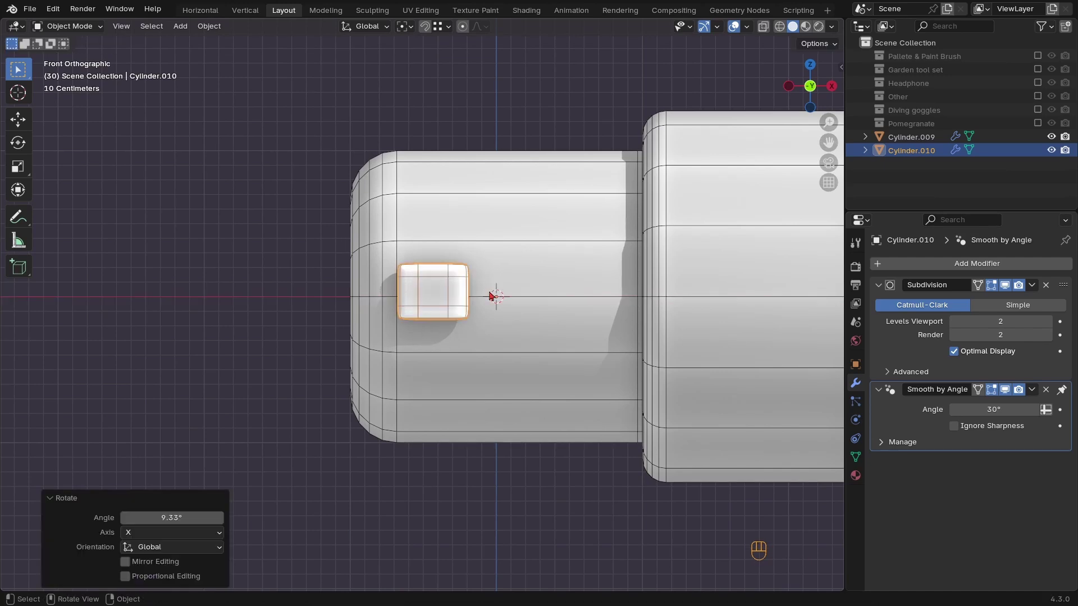
Move the small block 0.41853 m along X and set its origin to its geometry
key(g)
key(x)
key(shift)
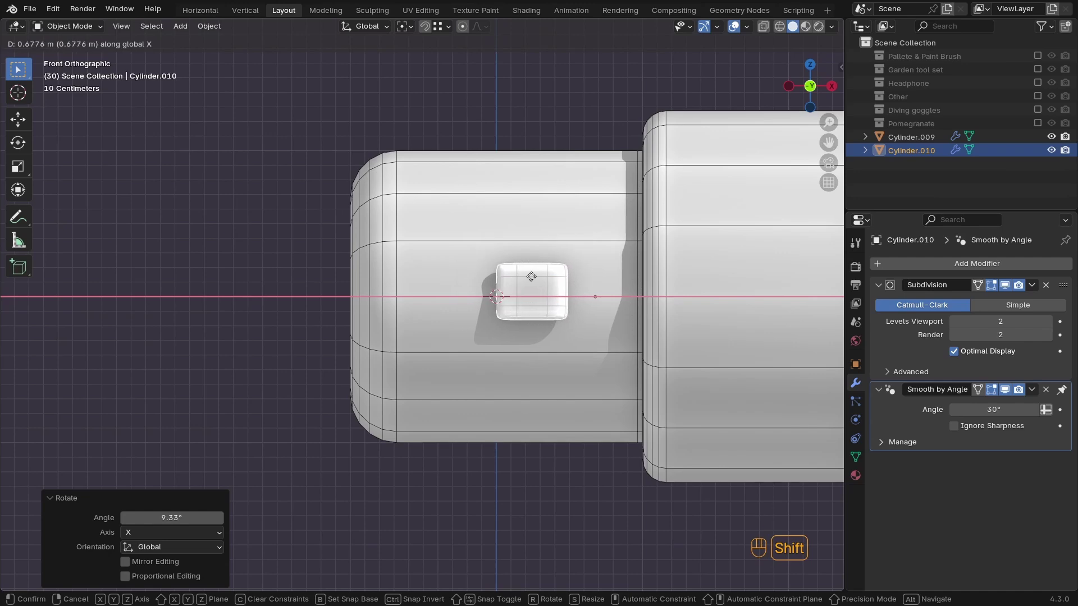
click(370, 297)
scroll(471, 279, up, 2)
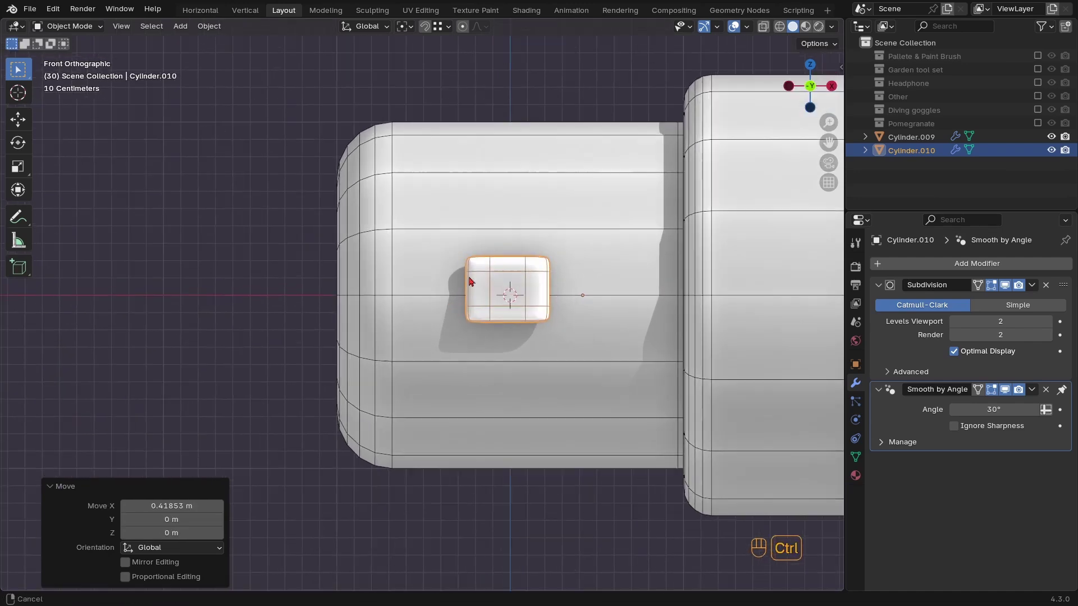
ctrl+scroll(477, 292, down, 2)
right_click(470, 305)
mouse_move(463, 349)
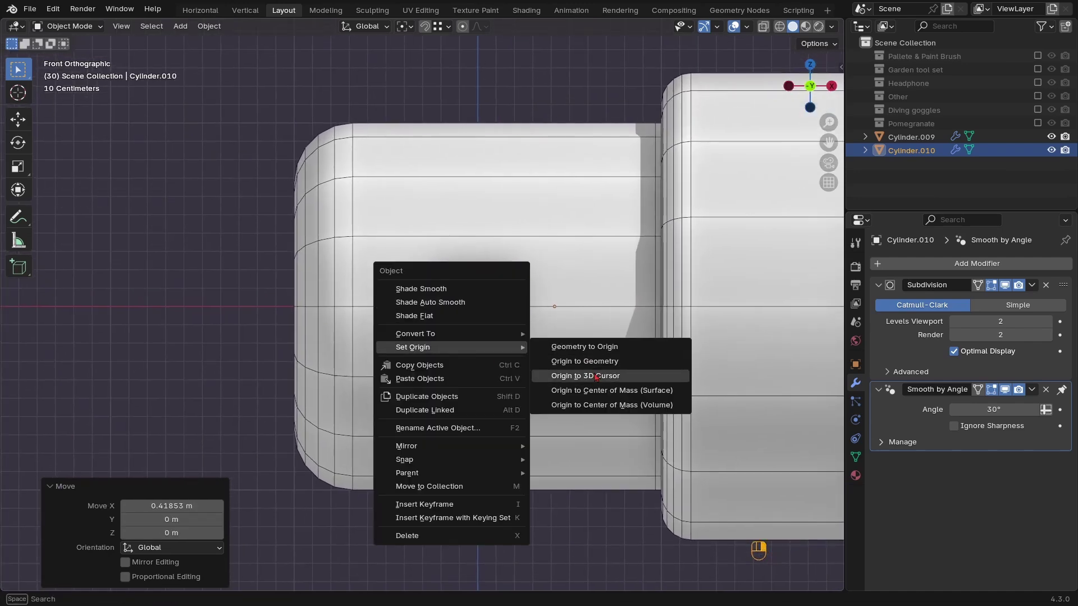
click(584, 361)
Turn on the large body's Subdivision viewport display and rotate the small block 1.41° in the left orthographic view
scroll(493, 341, down, 1)
key(KP_1)
key(KP_3)
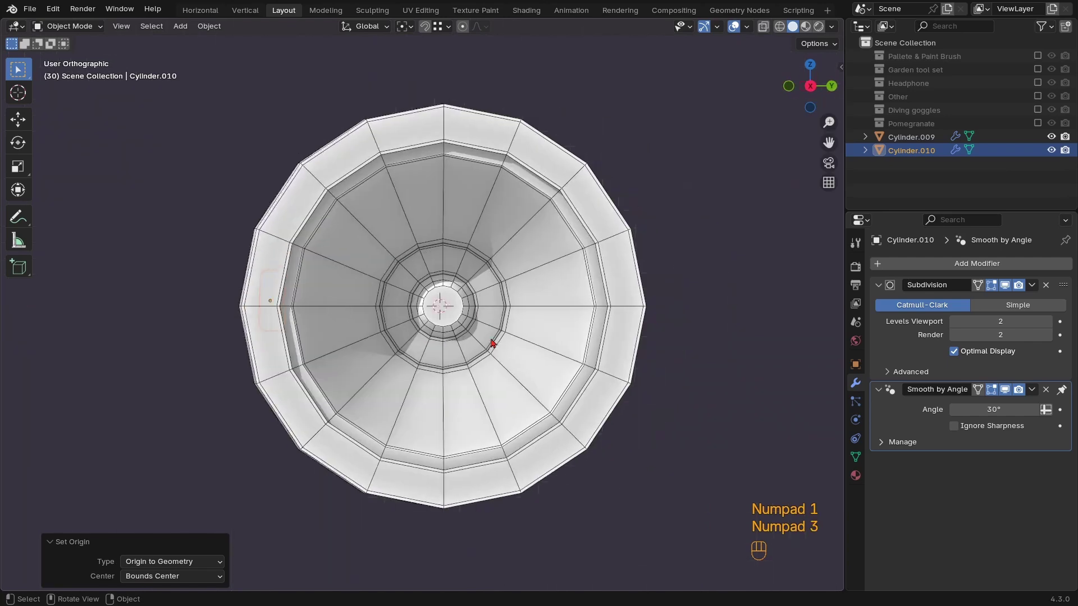
key(ctrl+KP_3)
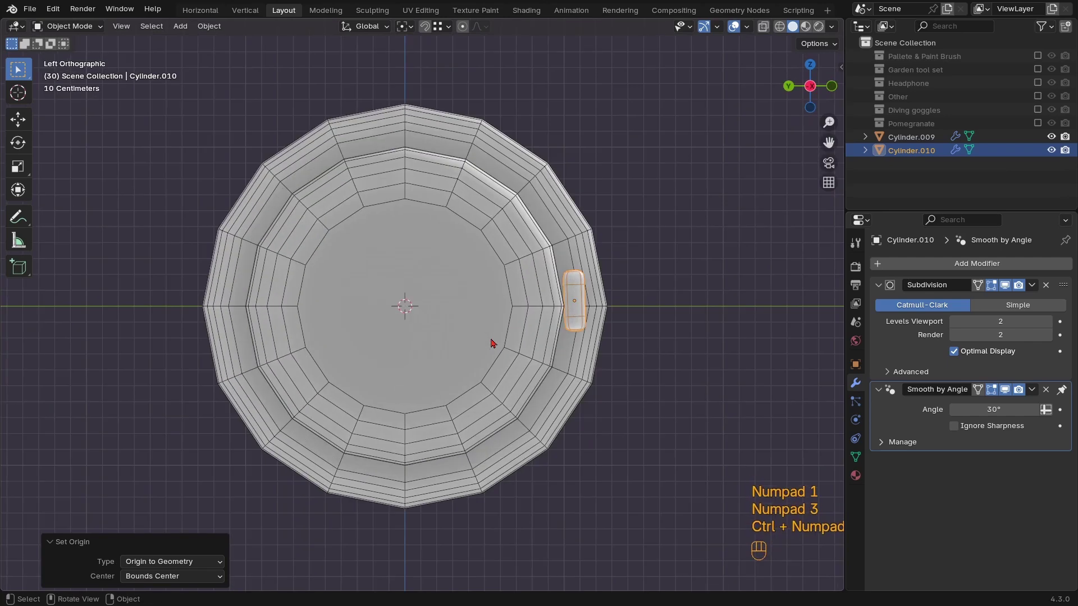
ctrl+middle_drag(493, 344, 614, 364)
key(r)
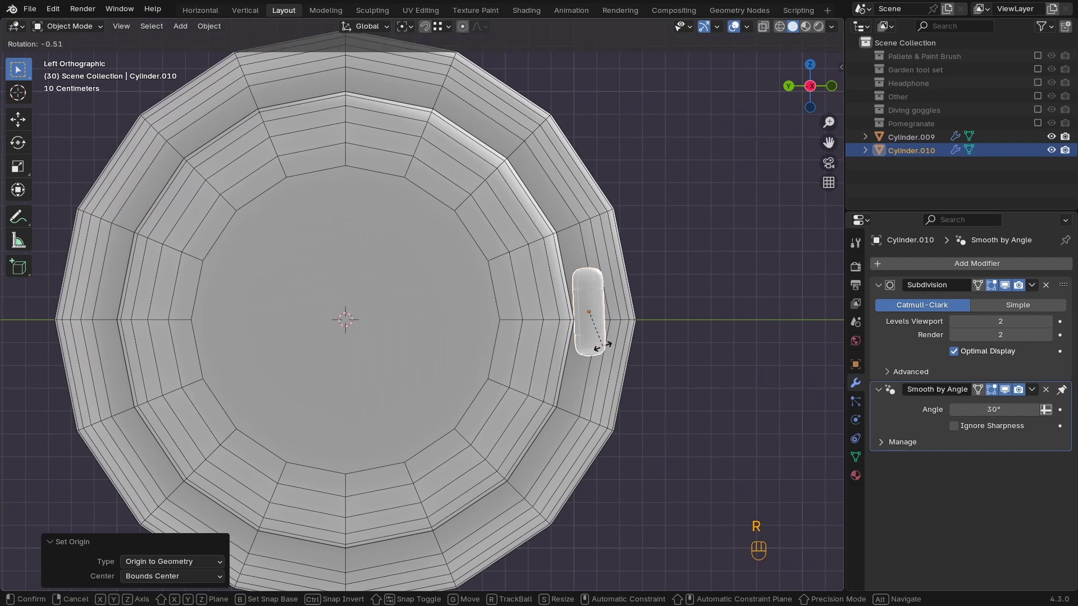
right_click(604, 345)
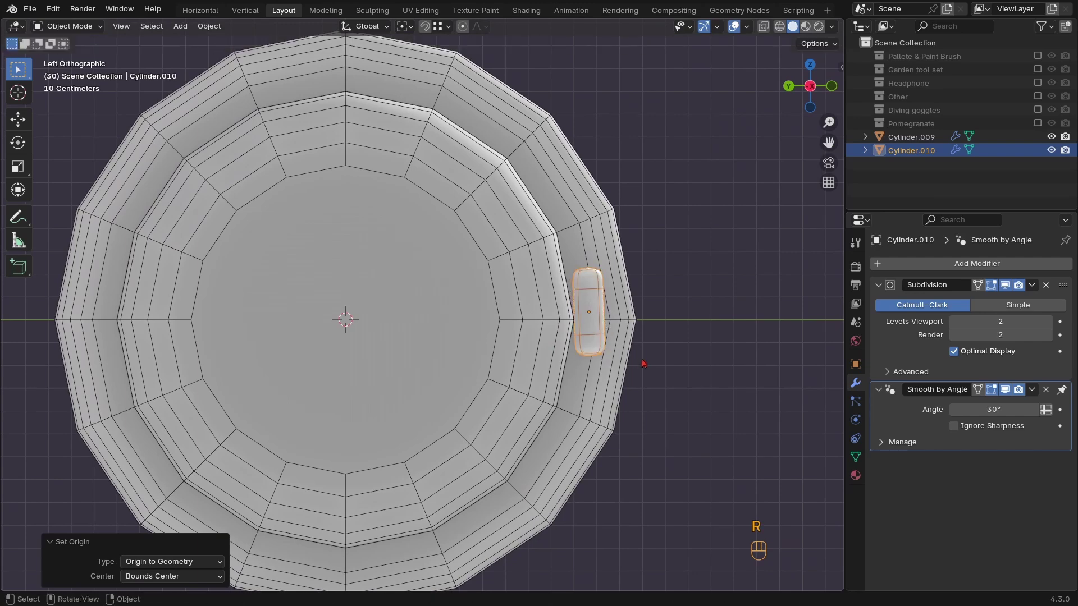
scroll(607, 378, down, 1)
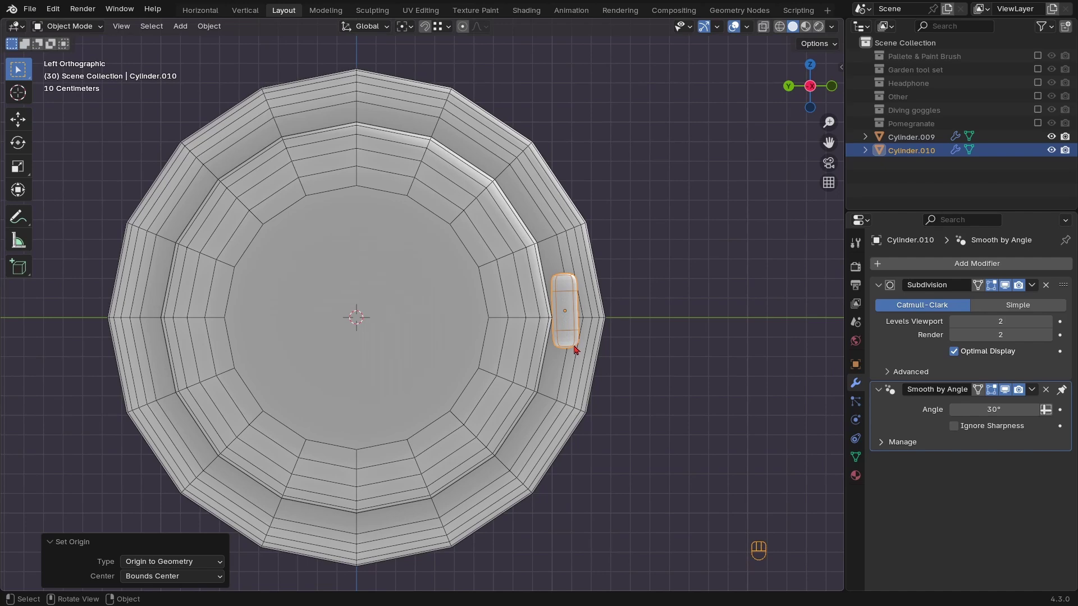
click(496, 281)
click(1004, 284)
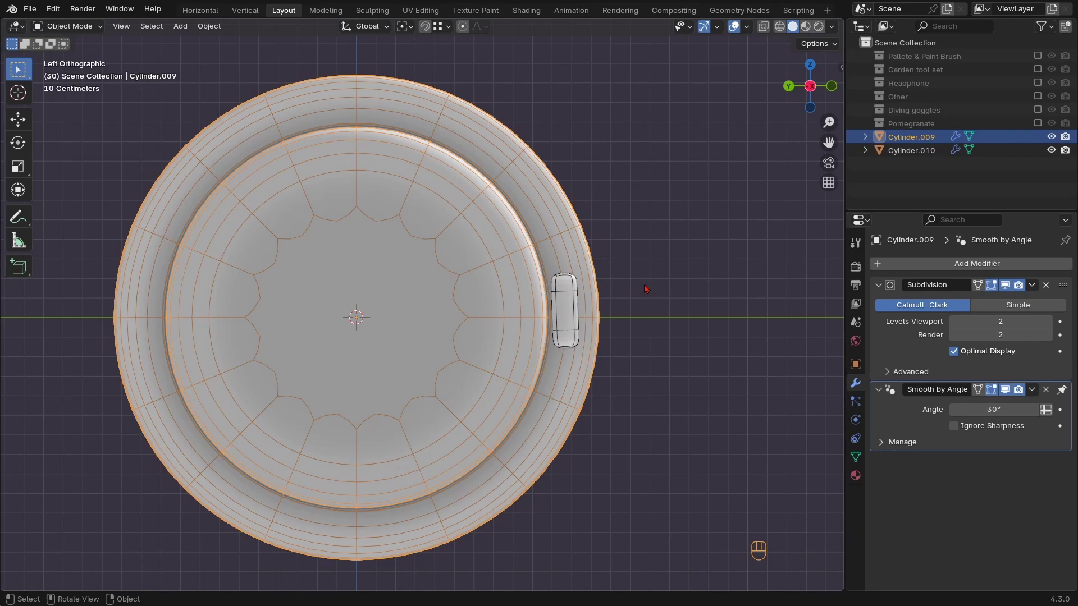
click(571, 309)
middle_drag(572, 309, 545, 397)
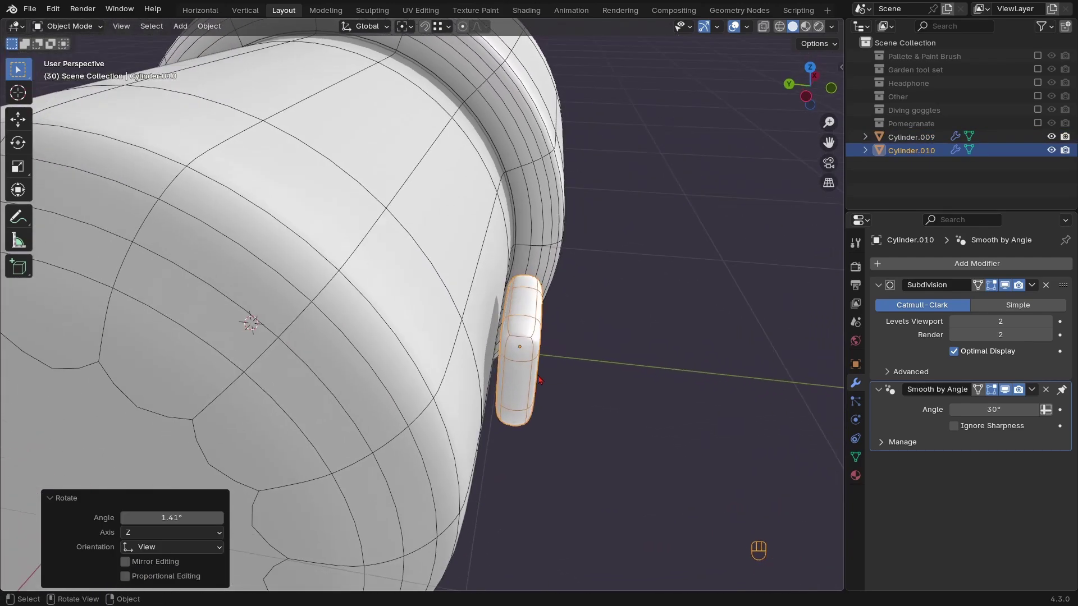
Isolate the small block and inset the central face on its body-facing side by 0.03375 m
key(KP_Divide)
scroll(440, 397, down, 3)
scroll(507, 348, up, 3)
key(Tab)
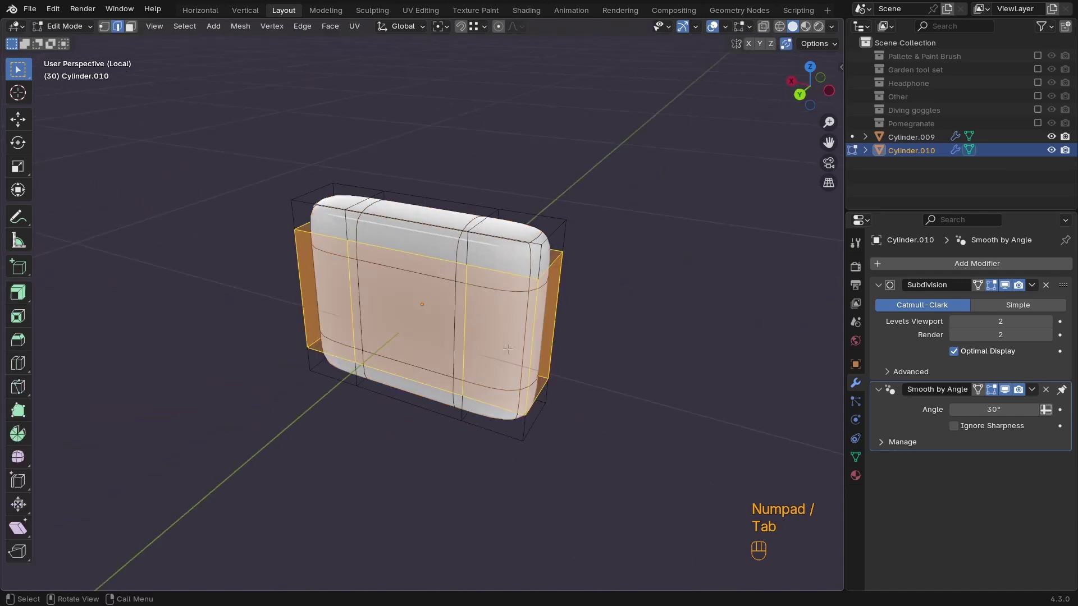
middle_drag(507, 348, 485, 327)
key(3)
click(439, 309)
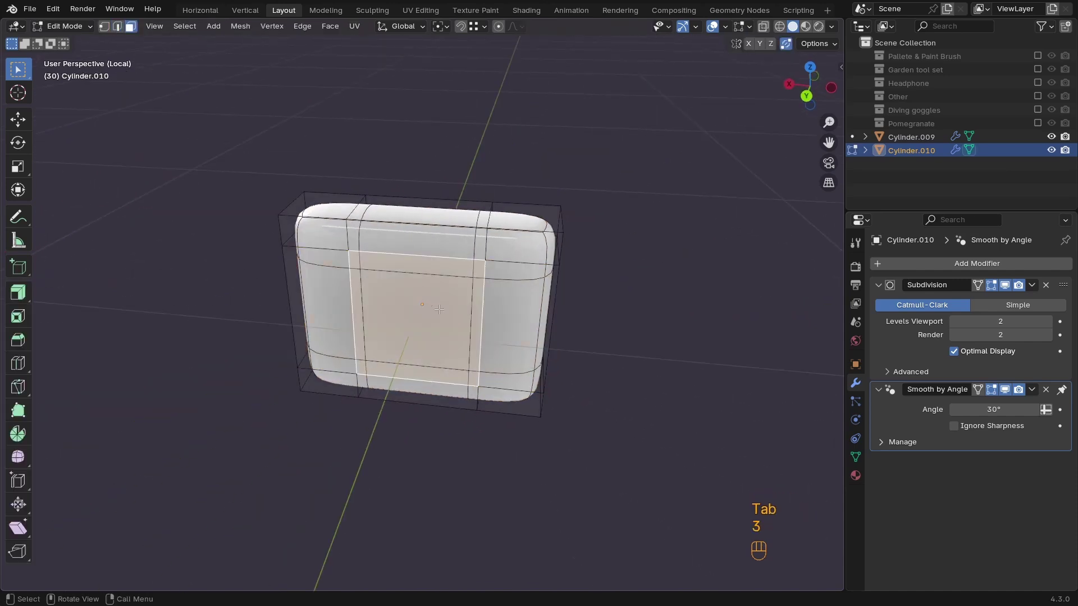
key(i)
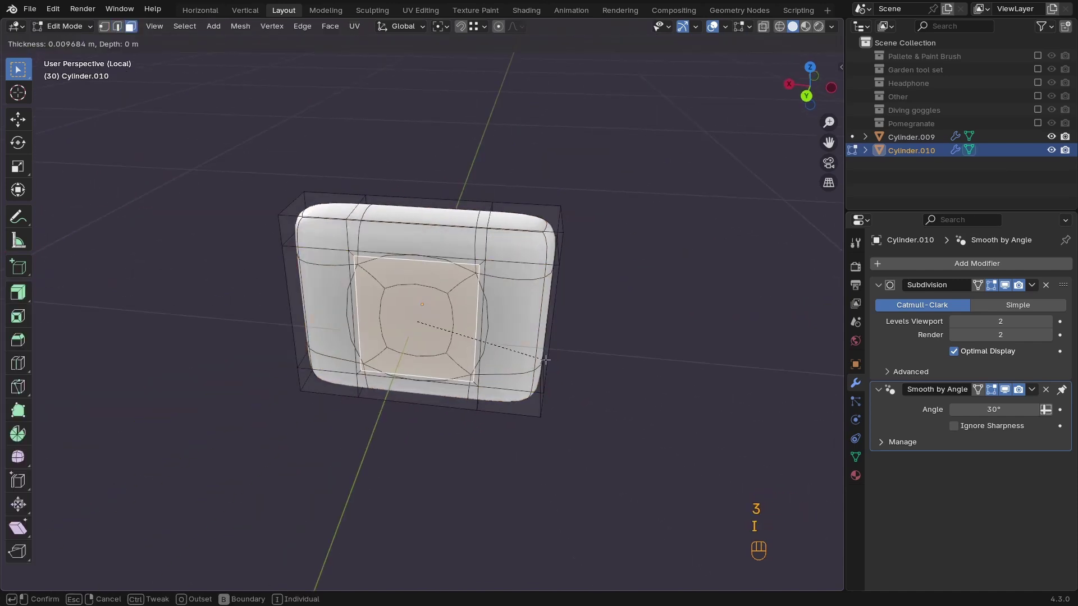
click(533, 359)
Extrude the inset face three times along its normal, about 0.05 m, 0.121 m and 0.036 m, to form a stem towards the body
key(e)
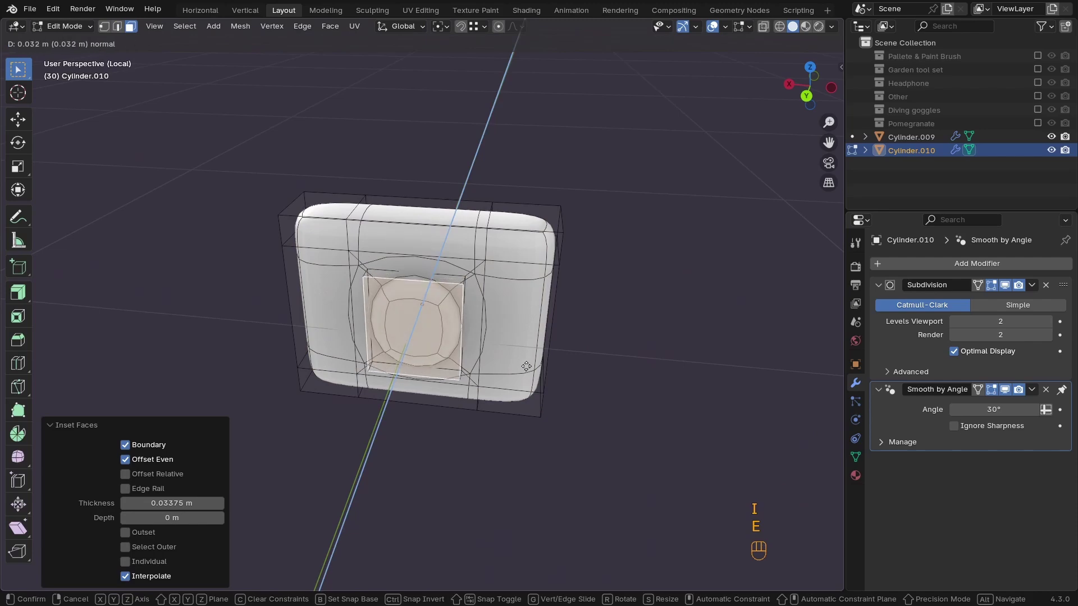
click(525, 369)
middle_drag(524, 370, 438, 365)
key(e)
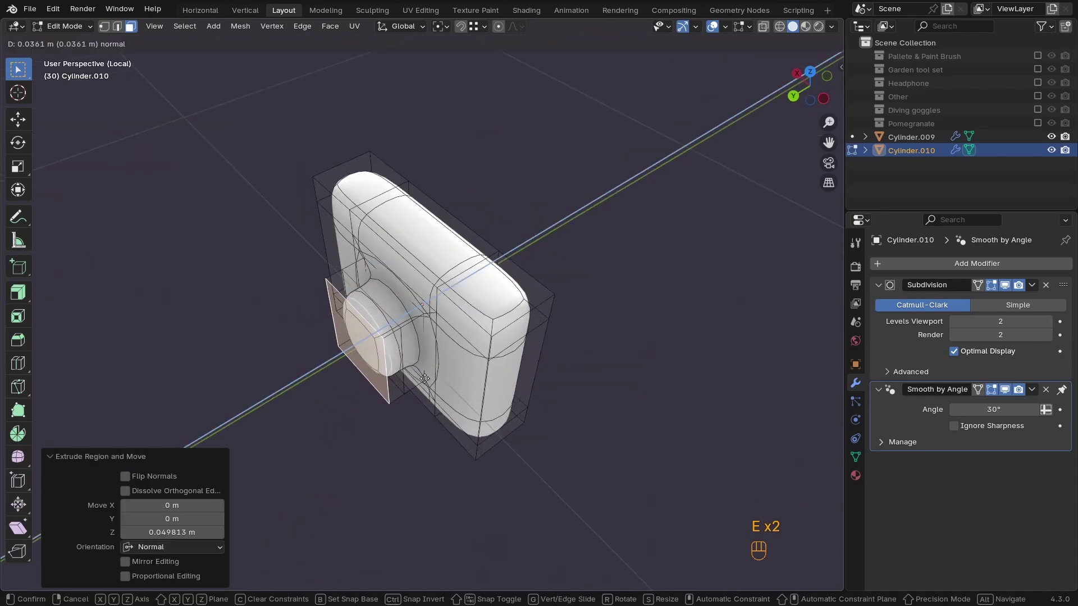
click(373, 415)
key(e)
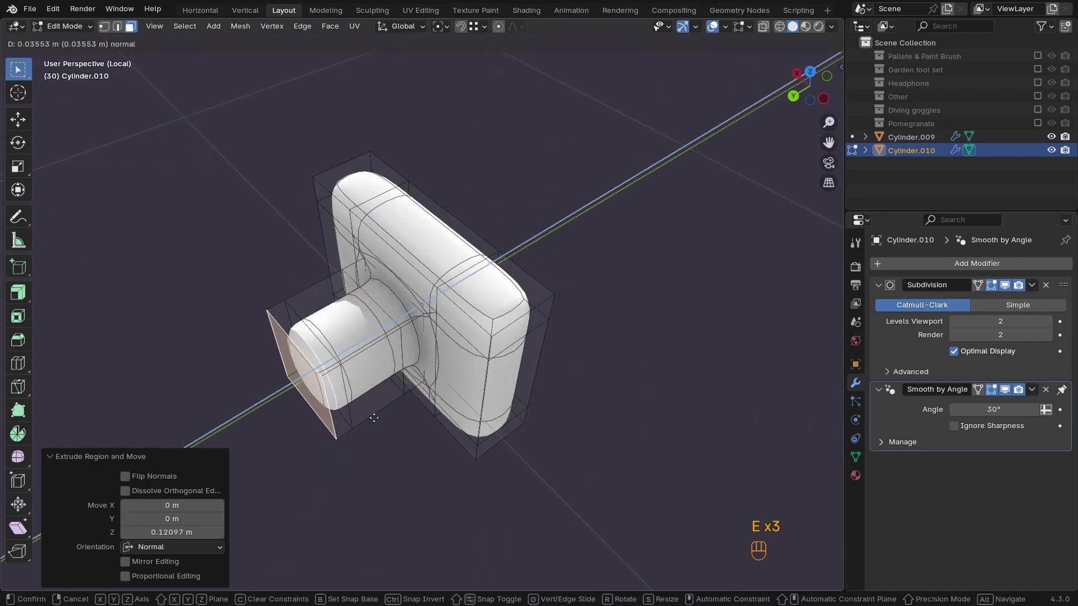
click(375, 416)
key(Tab)
middle_drag(448, 331, 486, 345)
key(KP_Divide)
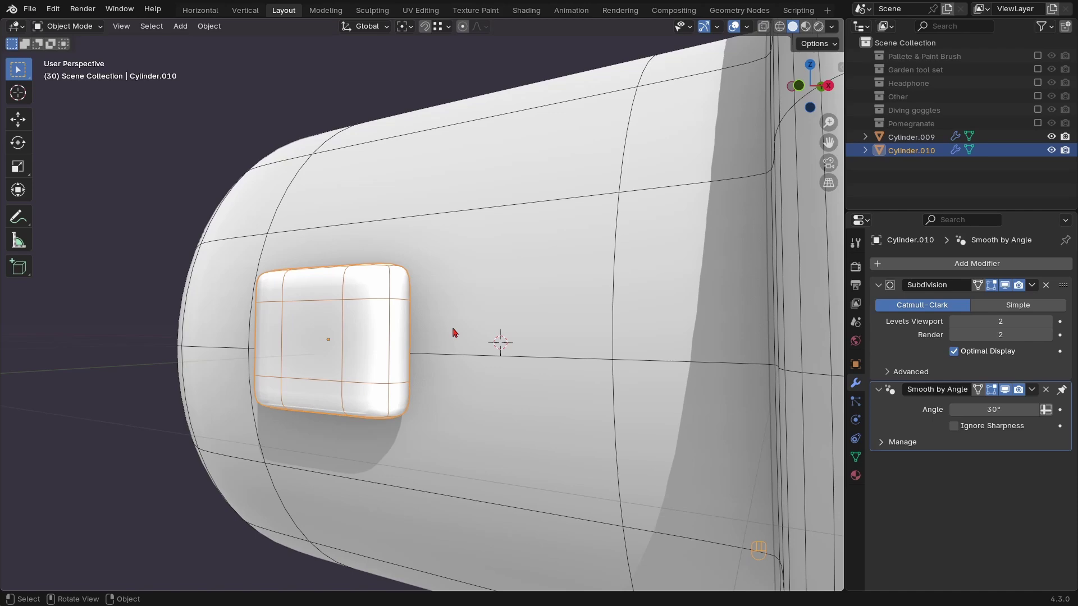
Isolate the block, duplicate the stem's end face in place and separate the copy into its own object
middle_drag(455, 333, 462, 407)
key(KP_Divide)
key(Tab)
key(shift+d)
right_click(435, 428)
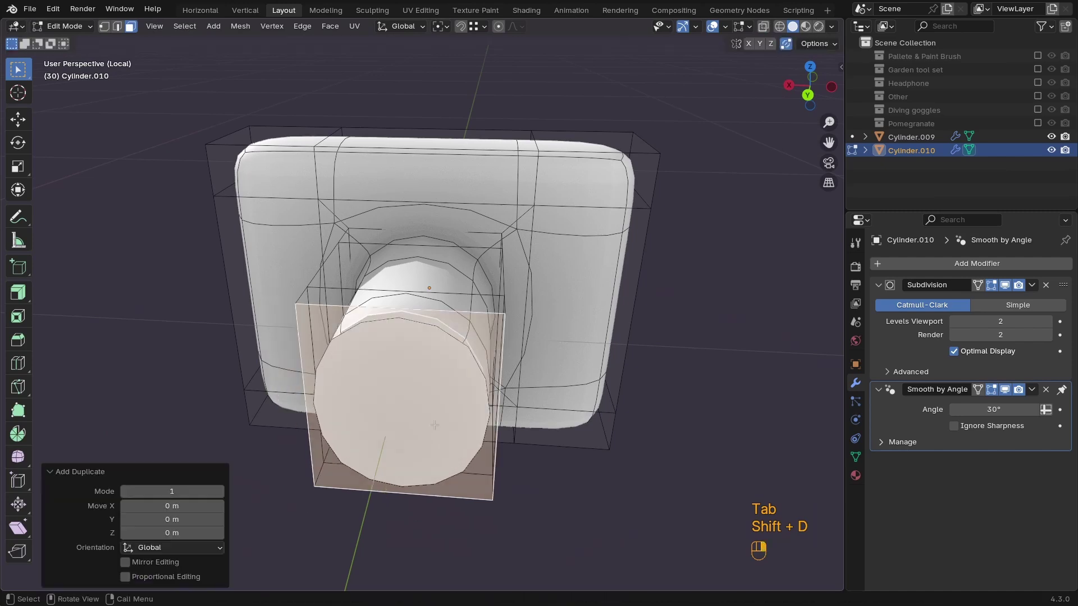
key(p)
click(435, 427)
key(Tab)
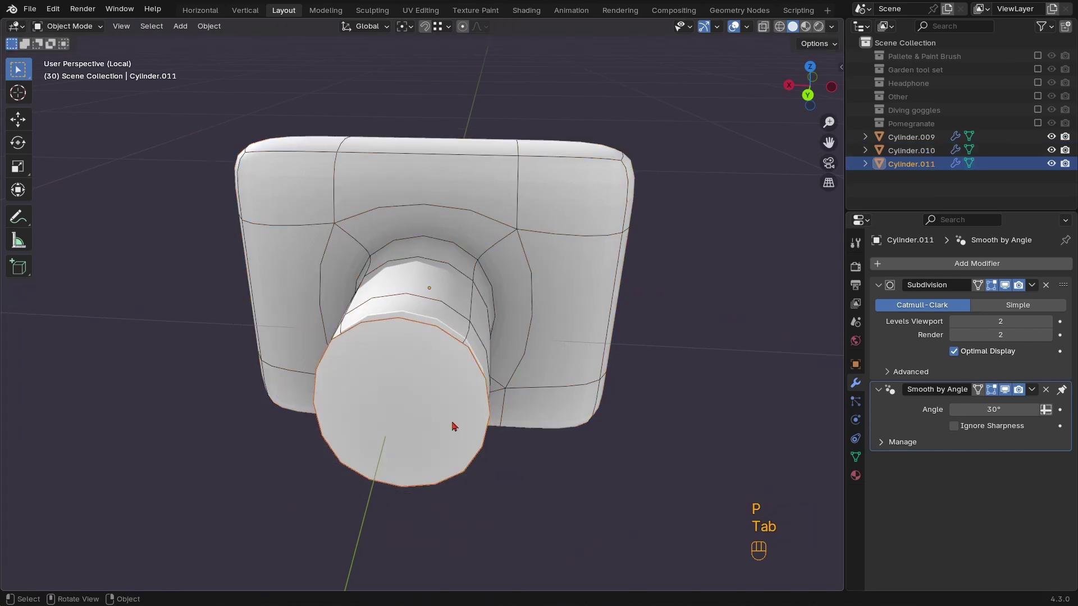
Scale the separated face's whole mesh by 2.449 along X
key(Tab)
key(a)
key(s)
key(x)
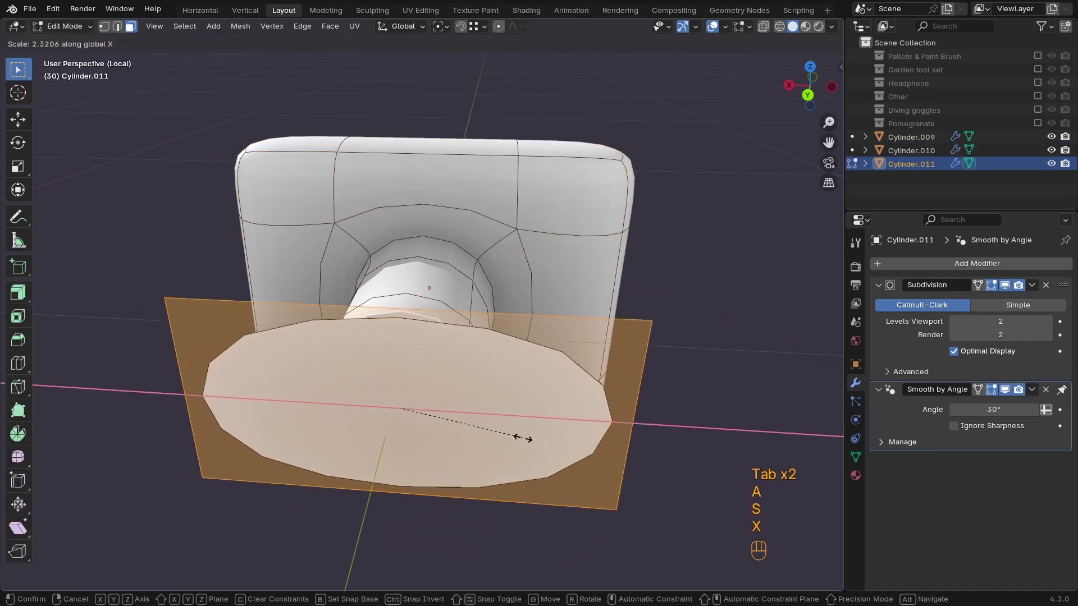
click(527, 442)
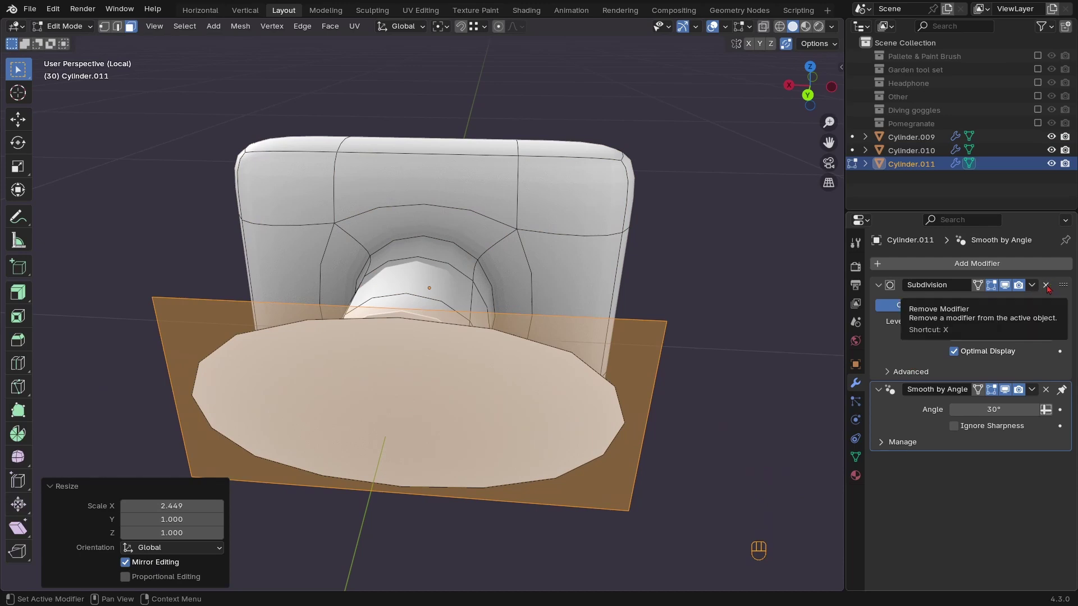
Remove the Subdivision modifier from the separated face and finish editing its mesh
click(1046, 285)
scroll(427, 337, down, 3)
key(Tab)
middle_drag(427, 336, 335, 354)
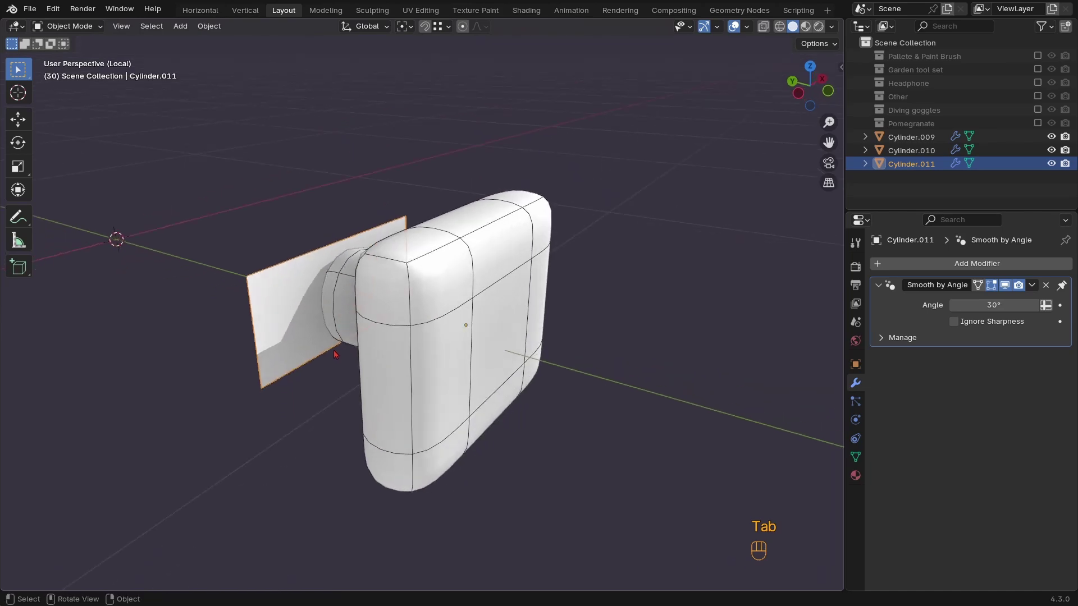
Show the full scene again, hide the small block and switch the viewport to wireframe shading
key(KP_Divide)
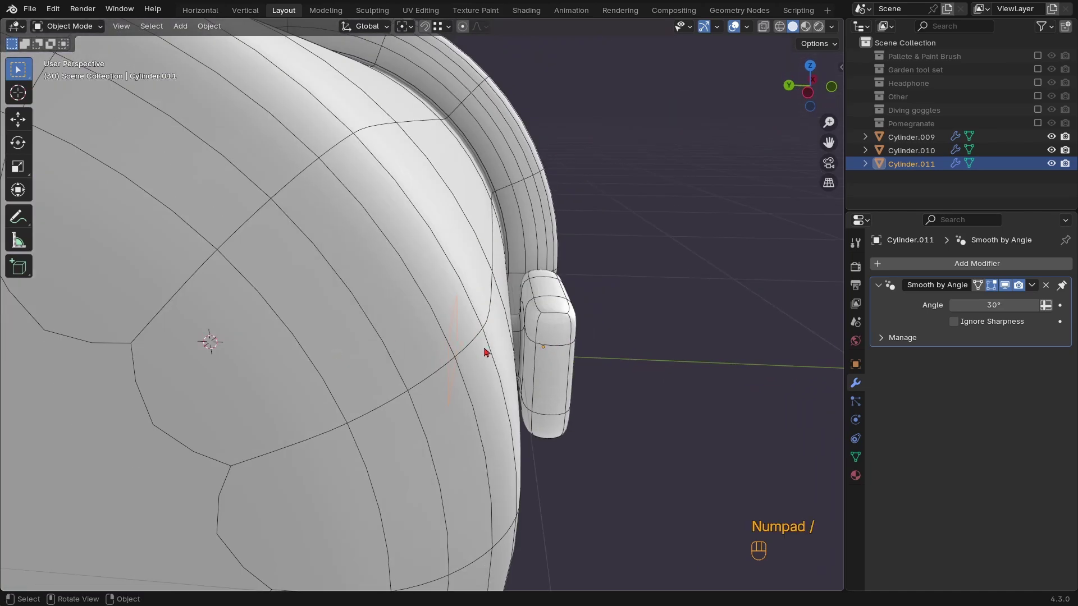
click(559, 341)
key(h)
key(z)
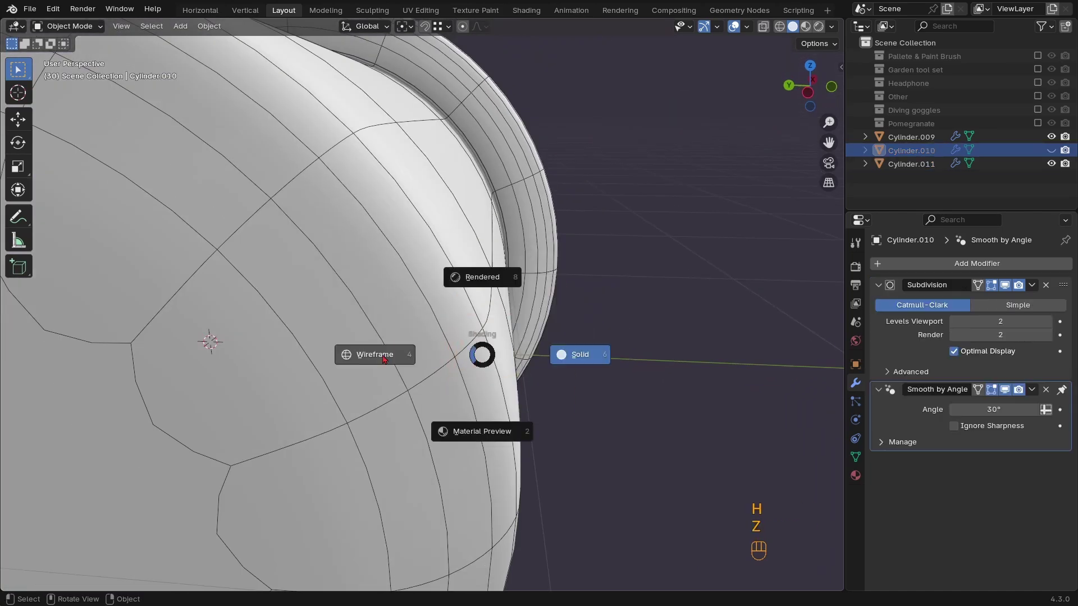
click(435, 370)
Move the separated flat face outward along negative Y to just outside the body, restore solid shading and open its mesh for editing
click(456, 379)
key(g)
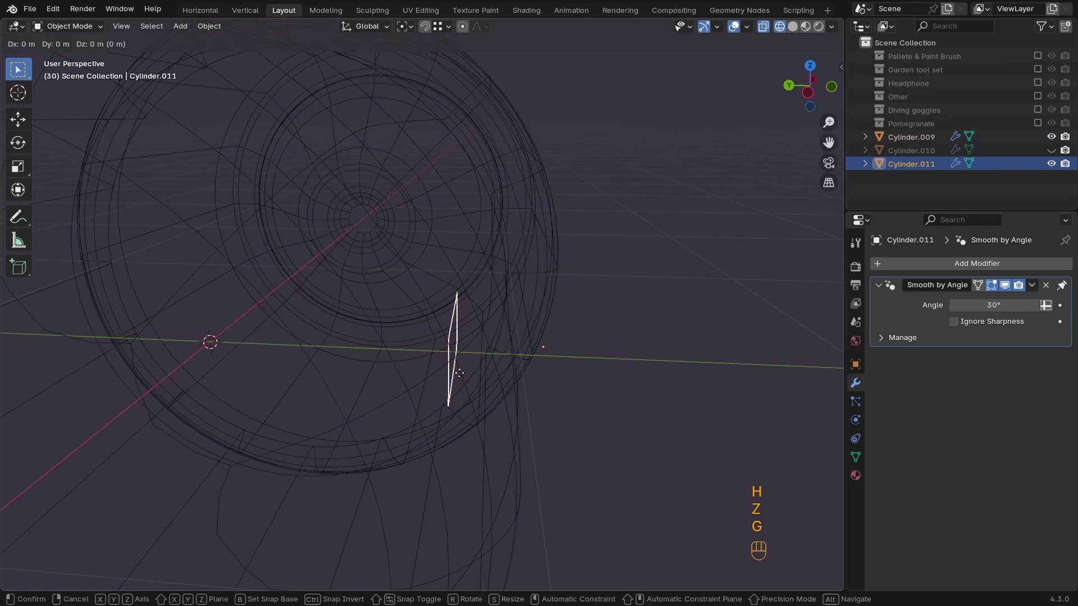
key(y)
click(573, 385)
key(z)
click(678, 385)
middle_drag(678, 385, 452, 399)
key(Tab)
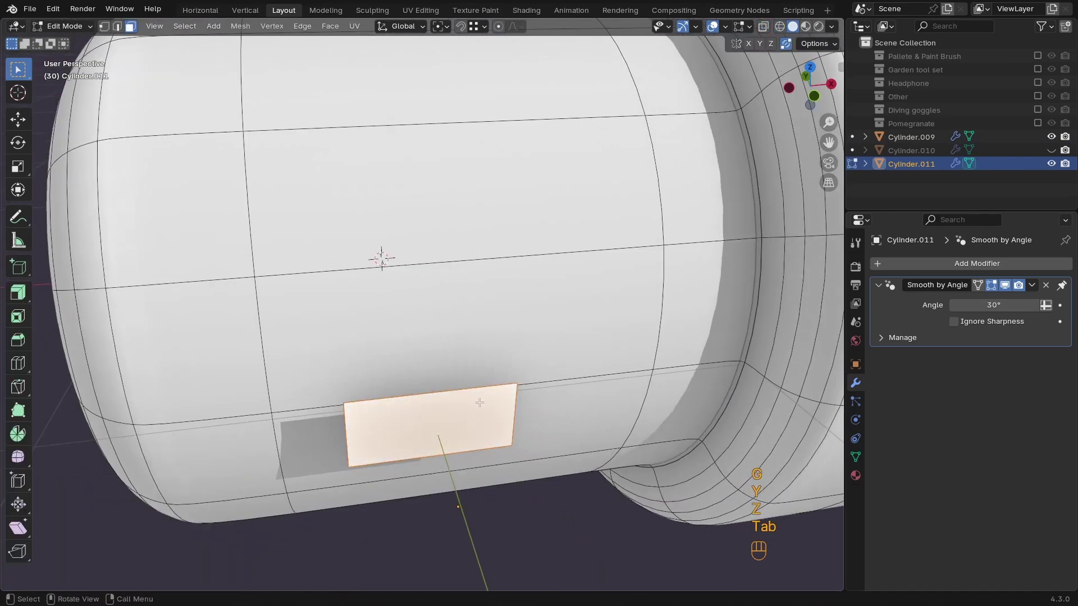
Extrude the separated flat face inward through the body's surface to form a rectangular block
key(e)
click(466, 335)
key(Tab)
key(z)
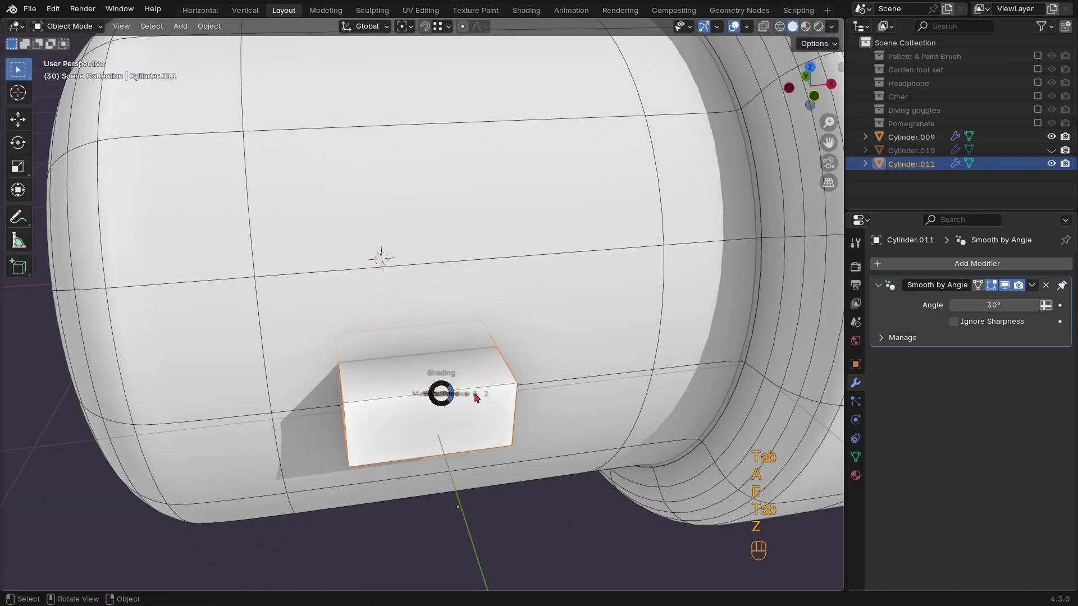
middle_drag(498, 388, 438, 346)
key(KP_3)
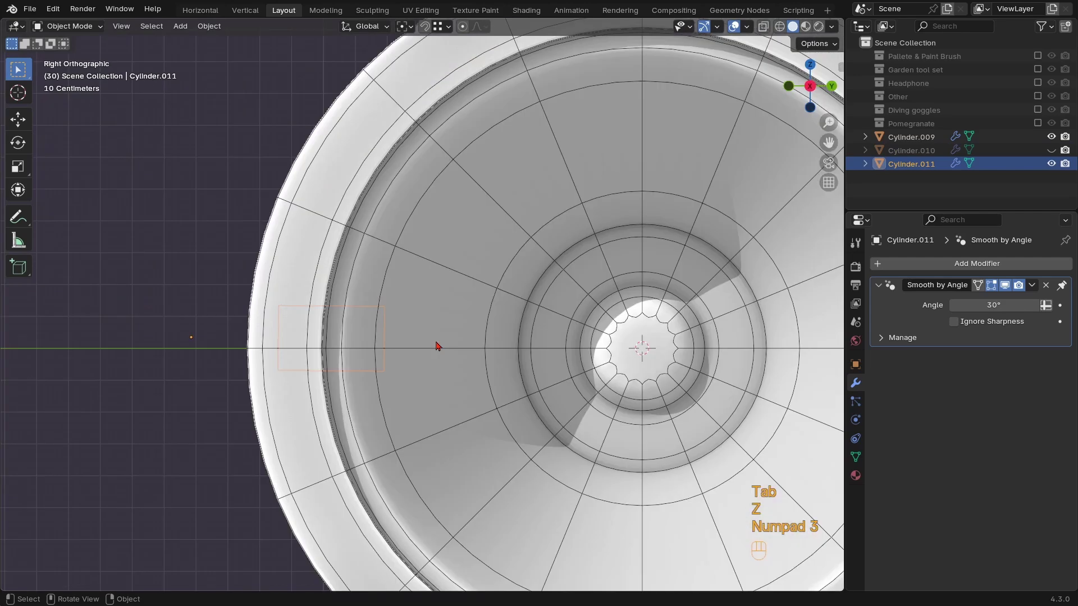
Unhide the button and move the block's +X end face about 0.23 m along X, past the button's edge
key(alt+h)
key(KP_1)
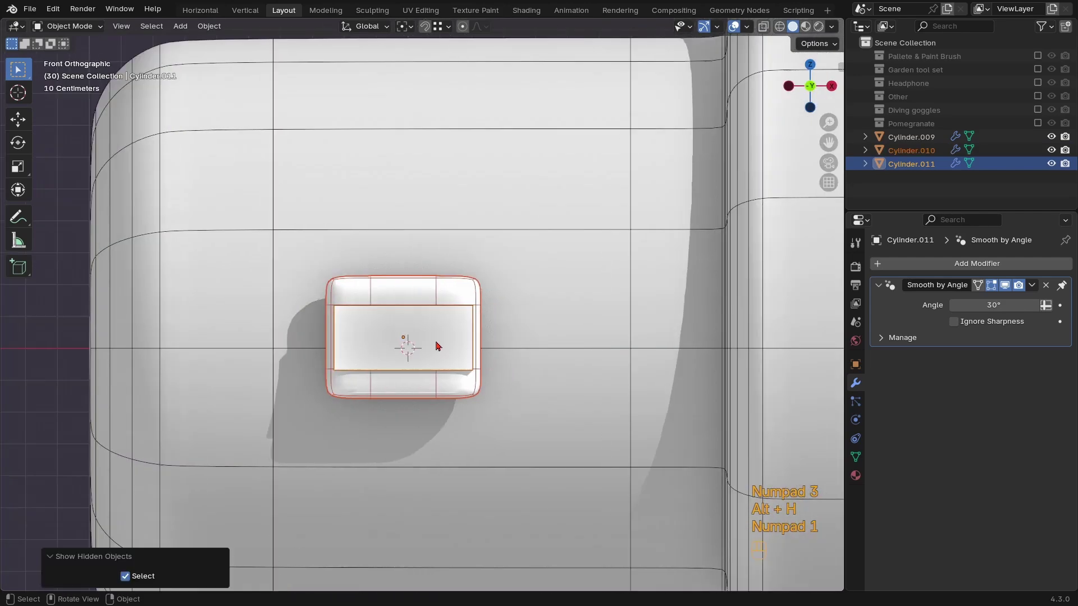
key(Tab)
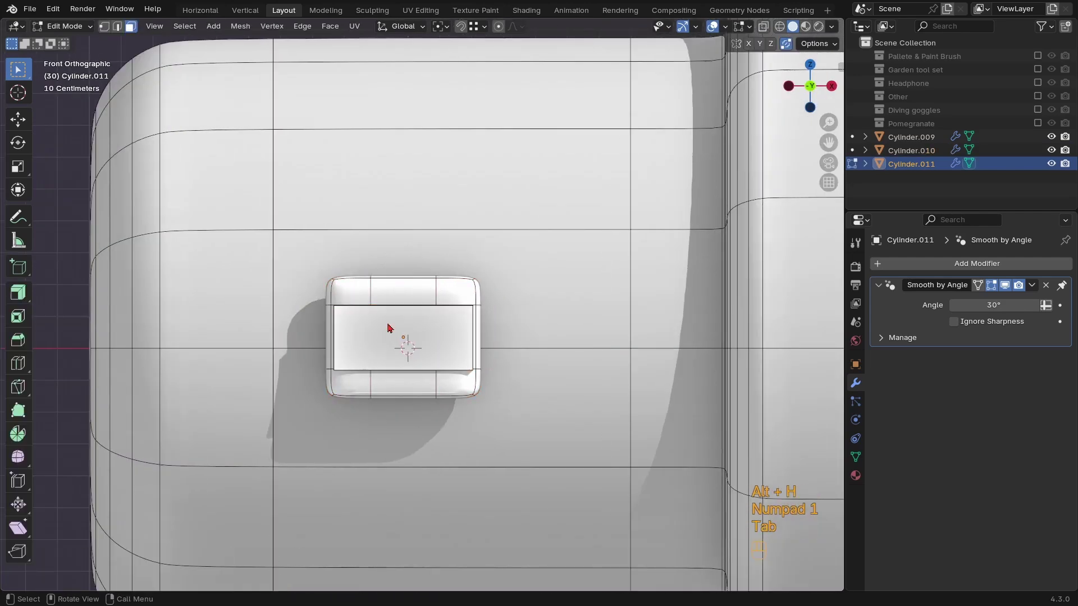
key(z)
click(532, 332)
drag(519, 301, 418, 398)
key(g)
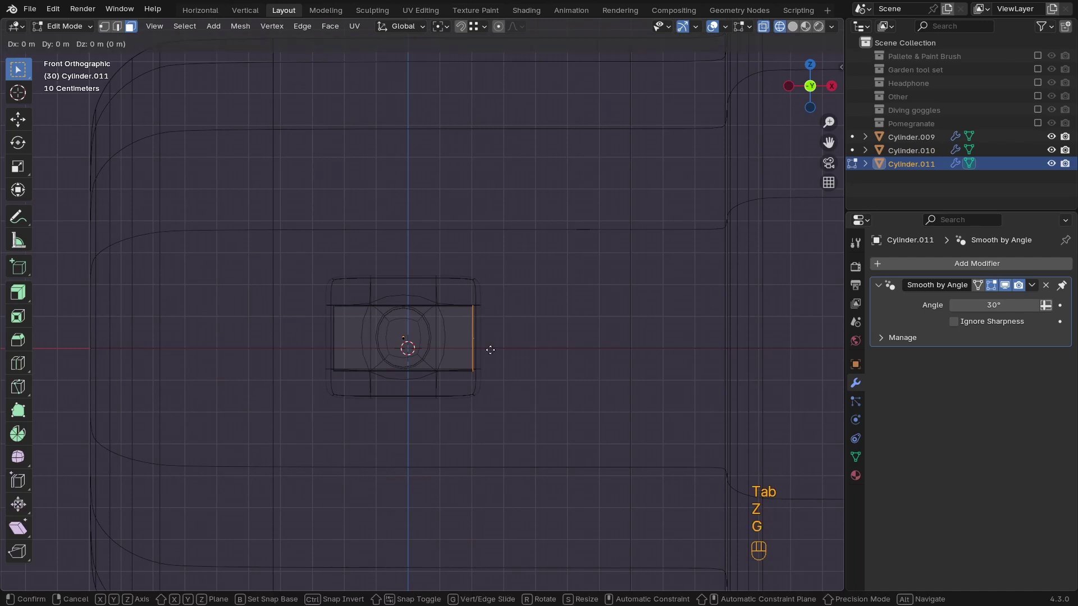
key(y)
key(x)
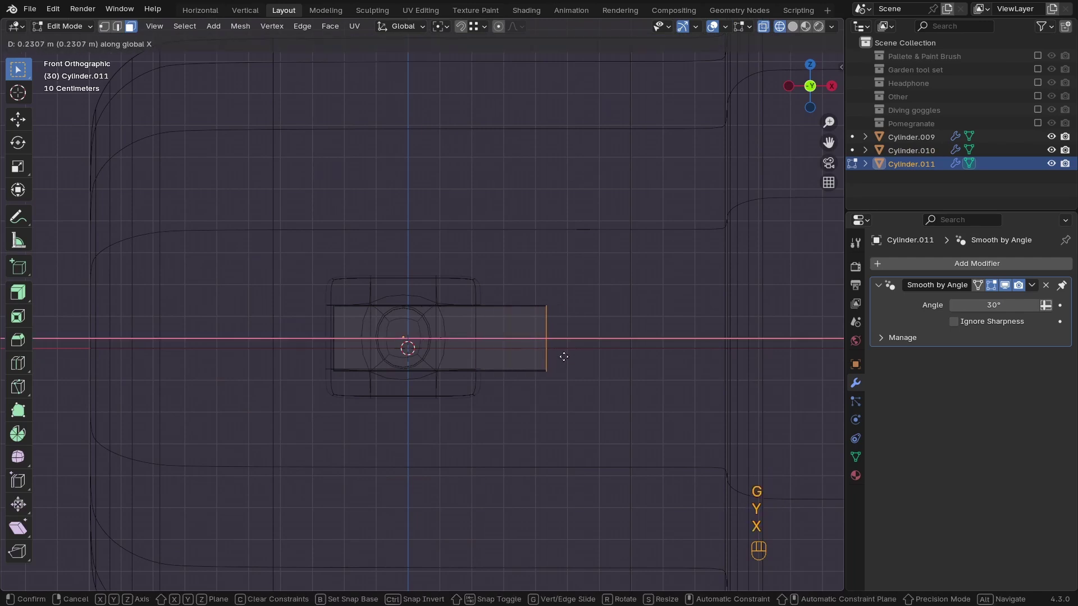
click(566, 356)
Move the block's opposite end face slightly inward along X within the button's outline, and return to object mode with solid shading
click(326, 338)
key(g)
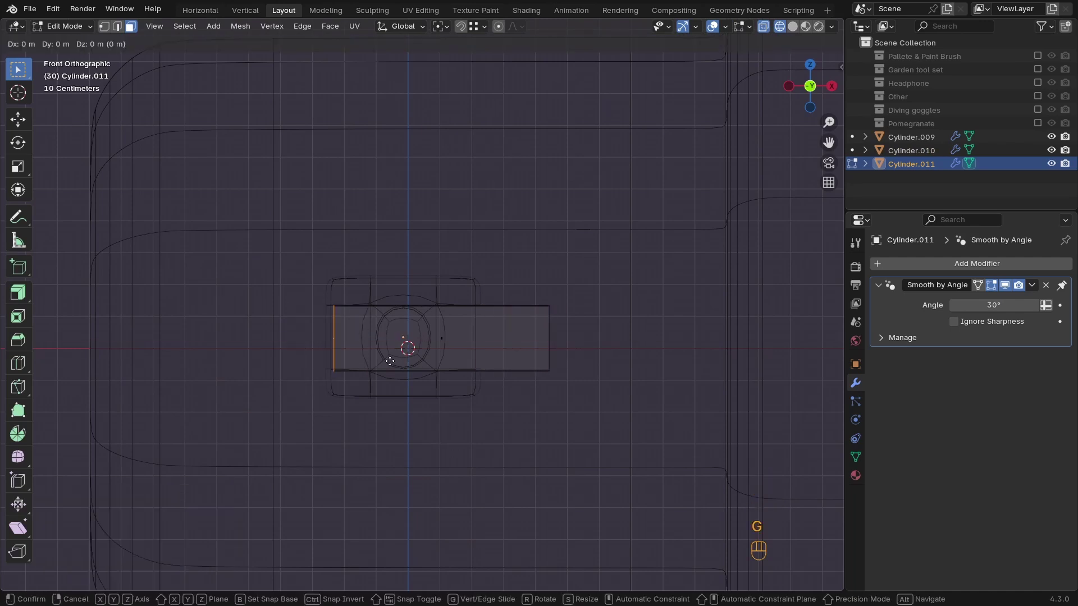
key(x)
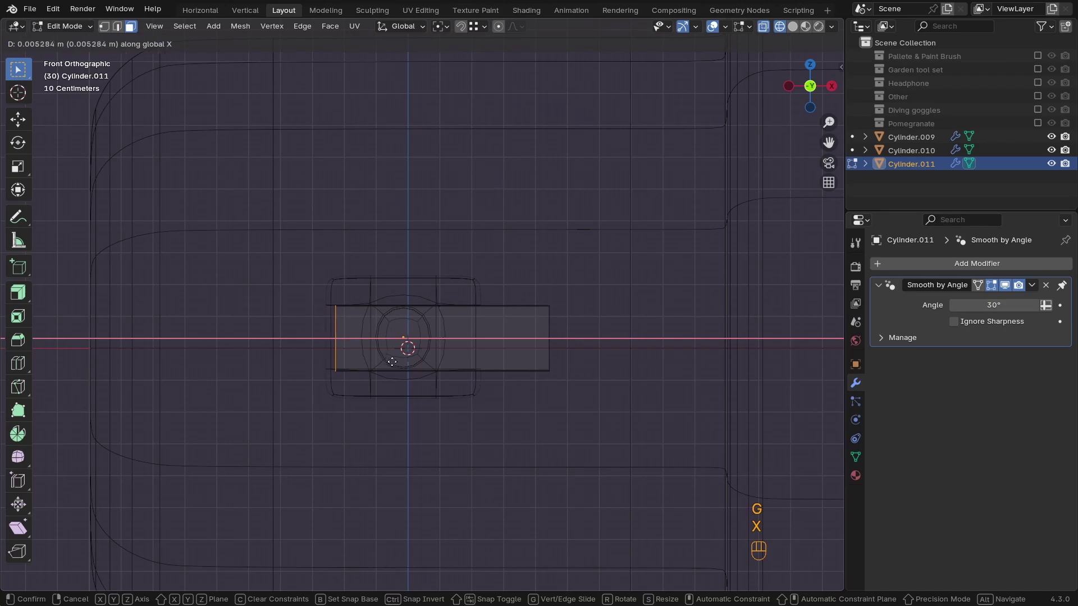
click(407, 360)
key(Tab)
key(z)
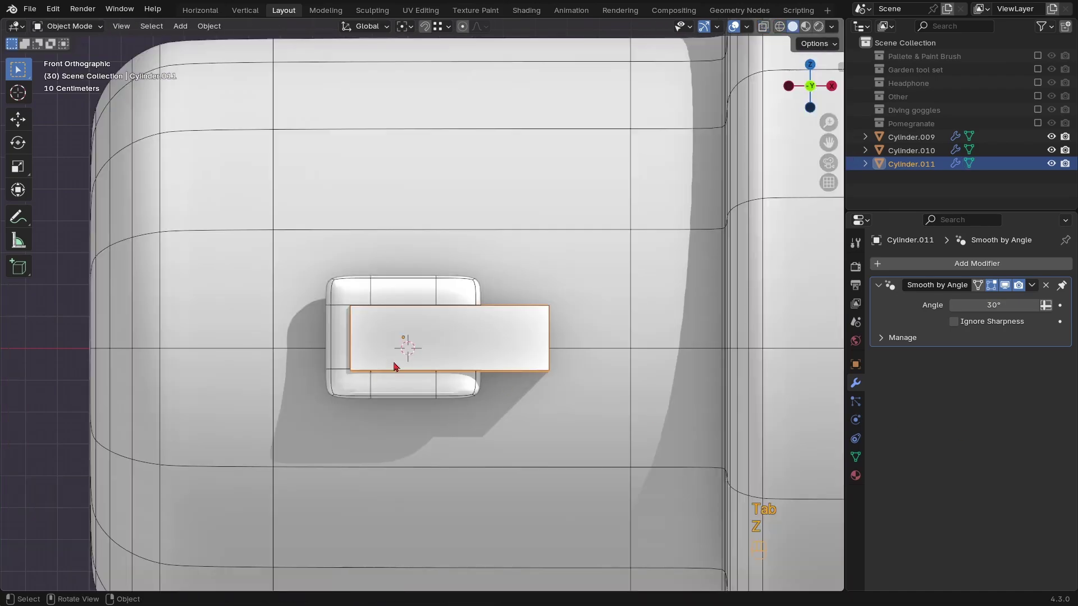
Add a level-2 Subdivision modifier to the block and bevel a centred loop cut about 0.28 m into supporting loops near both ends
mouse_move(407, 361)
middle_down()
mouse_move(498, 421)
mouse_move(344, 426)
mouse_move(493, 377)
mouse_move(433, 361)
mouse_move(396, 369)
middle_up()
key(ctrl+2)
key(Tab)
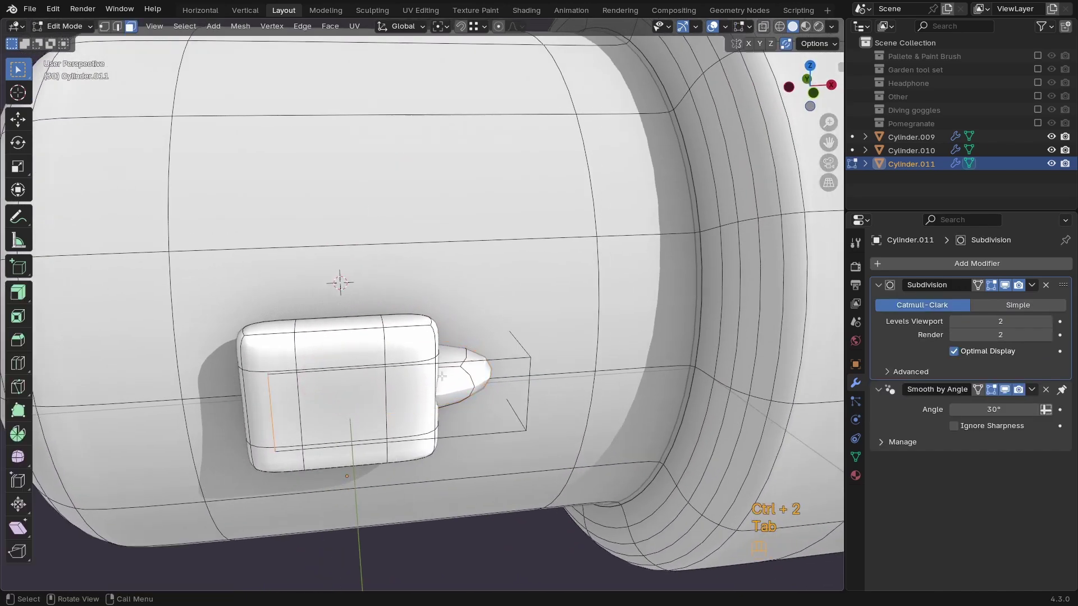
key(z)
key(ctrl+r)
click(424, 370)
right_click(460, 387)
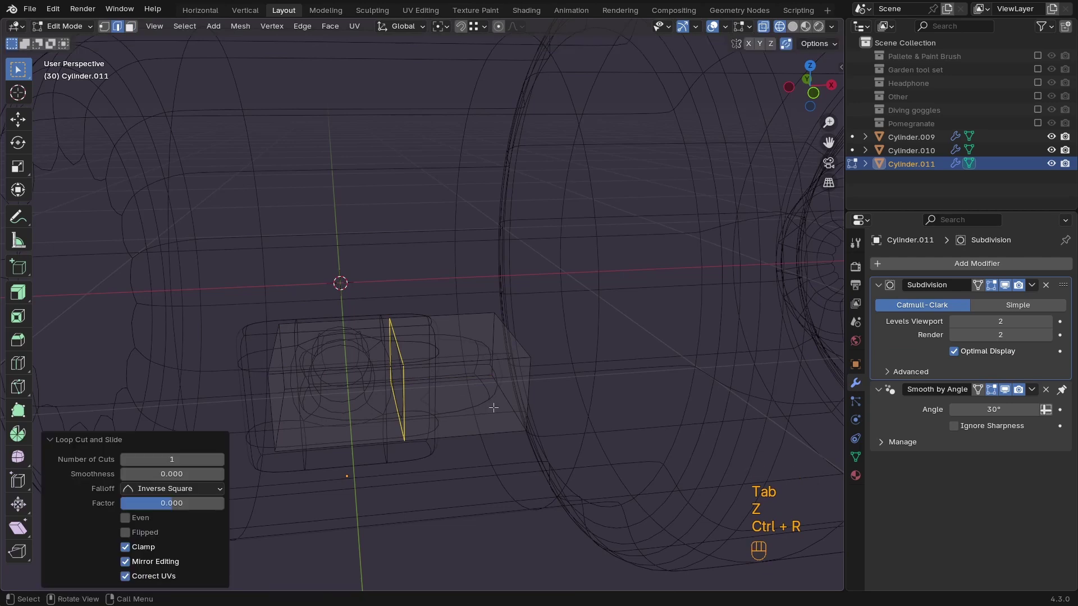
key(ctrl+b)
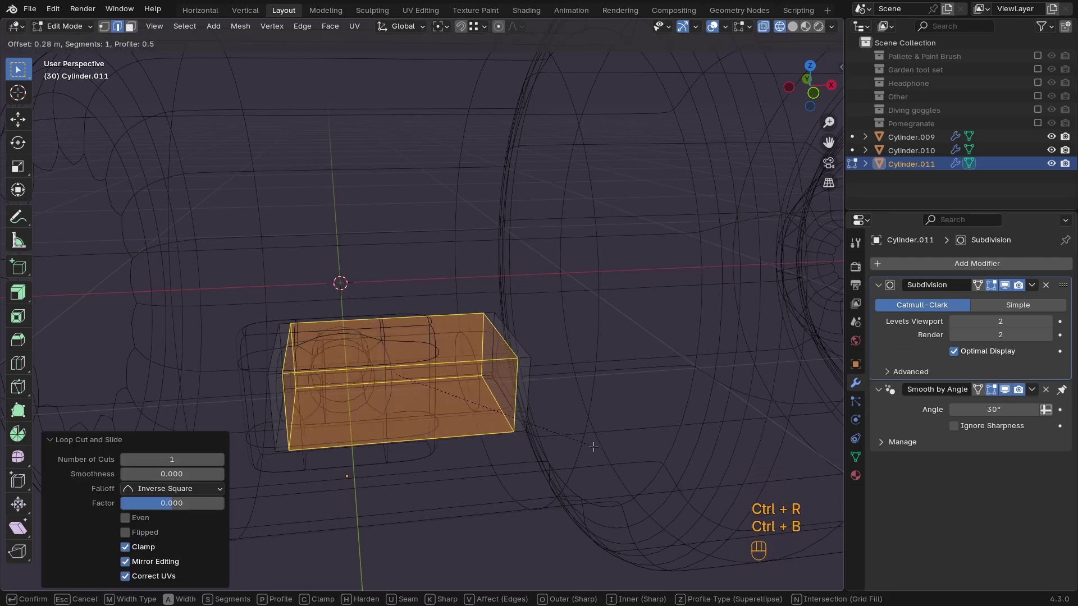
click(593, 446)
Cut a lengthwise loop around the block's mid-height and bevel it into supporting loops near the upper and lower sides
key(ctrl+z)
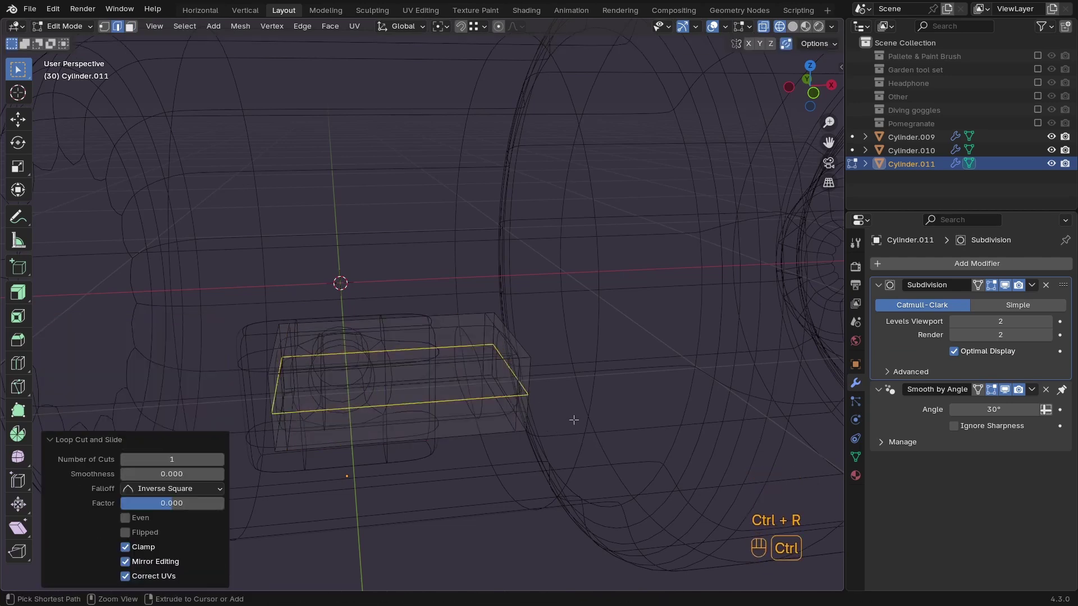
key(ctrl+b)
click(608, 462)
key(Tab)
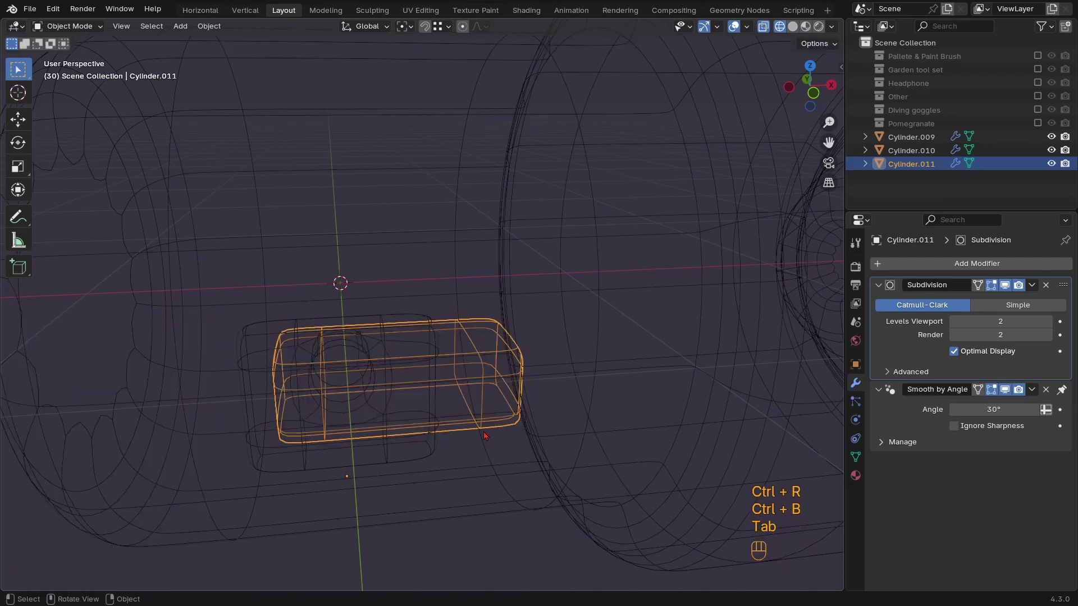
key(z)
Add a Boolean modifier in Difference mode to the flashlight body with the elongated block as its cutter object
mouse_move(366, 337)
middle_down()
mouse_move(434, 375)
mouse_move(471, 368)
mouse_move(315, 373)
mouse_move(264, 432)
mouse_move(295, 402)
mouse_move(445, 313)
mouse_move(354, 433)
mouse_move(409, 393)
mouse_move(330, 438)
mouse_move(329, 399)
mouse_move(348, 421)
mouse_move(351, 404)
mouse_move(441, 318)
mouse_move(474, 315)
mouse_move(489, 331)
mouse_move(508, 323)
mouse_move(501, 357)
mouse_move(528, 298)
middle_up()
click(529, 297)
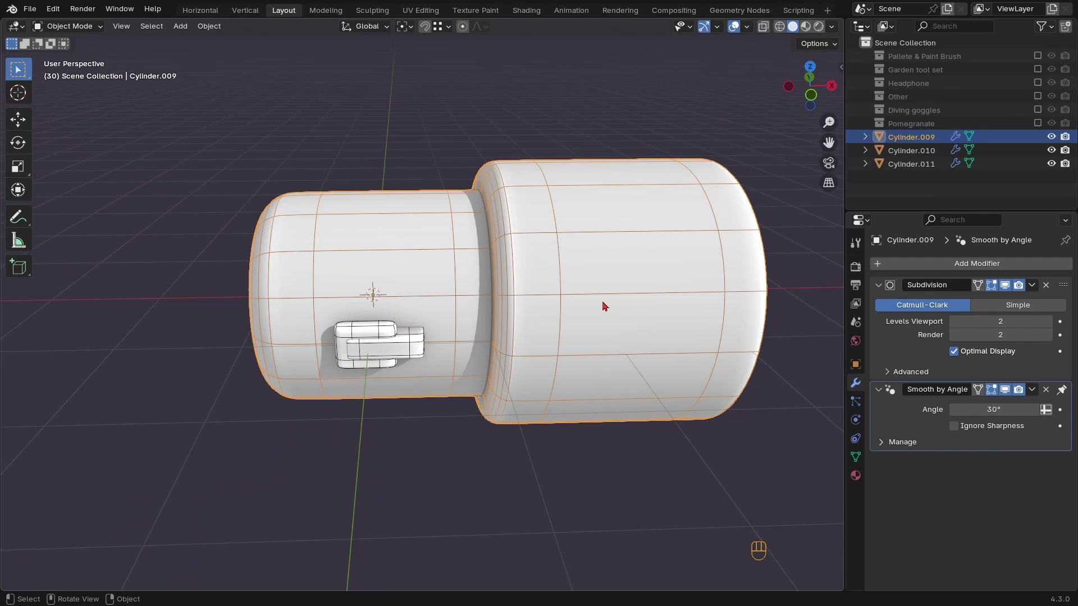
click(929, 267)
mouse_move(926, 268)
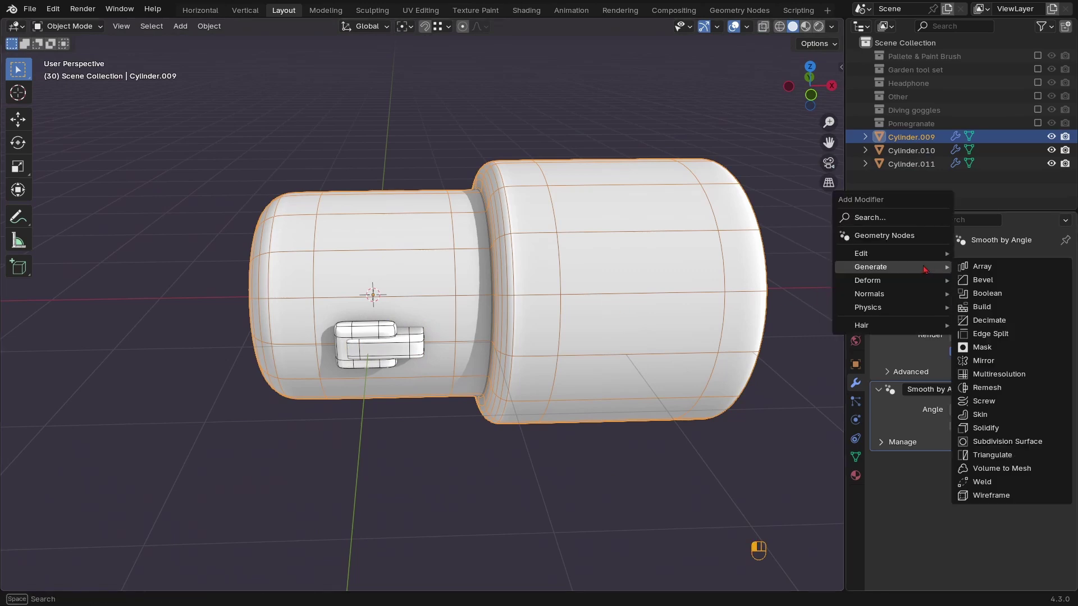
click(996, 295)
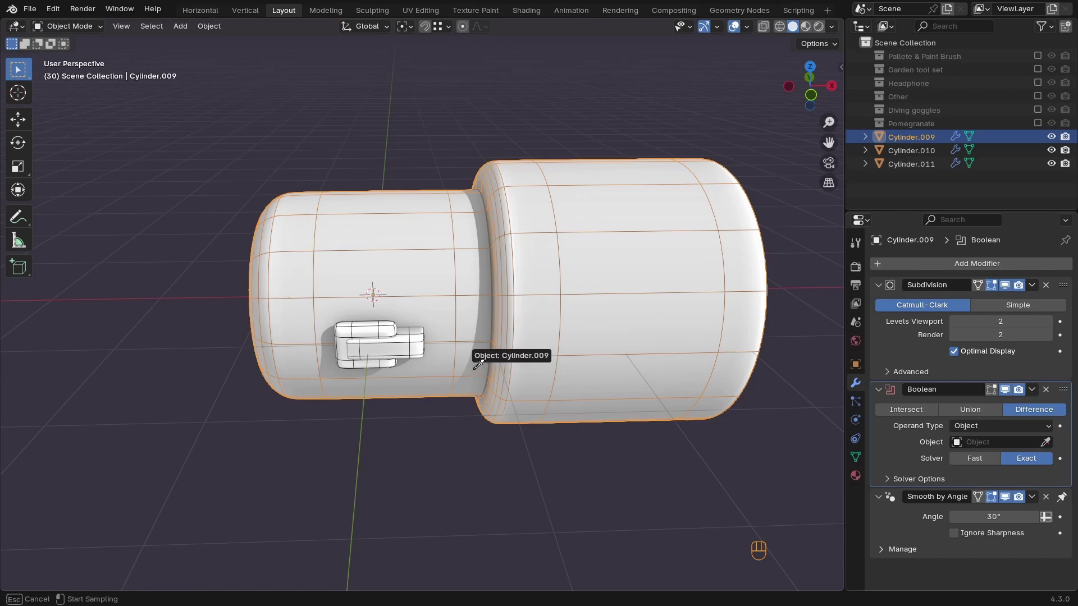
click(431, 348)
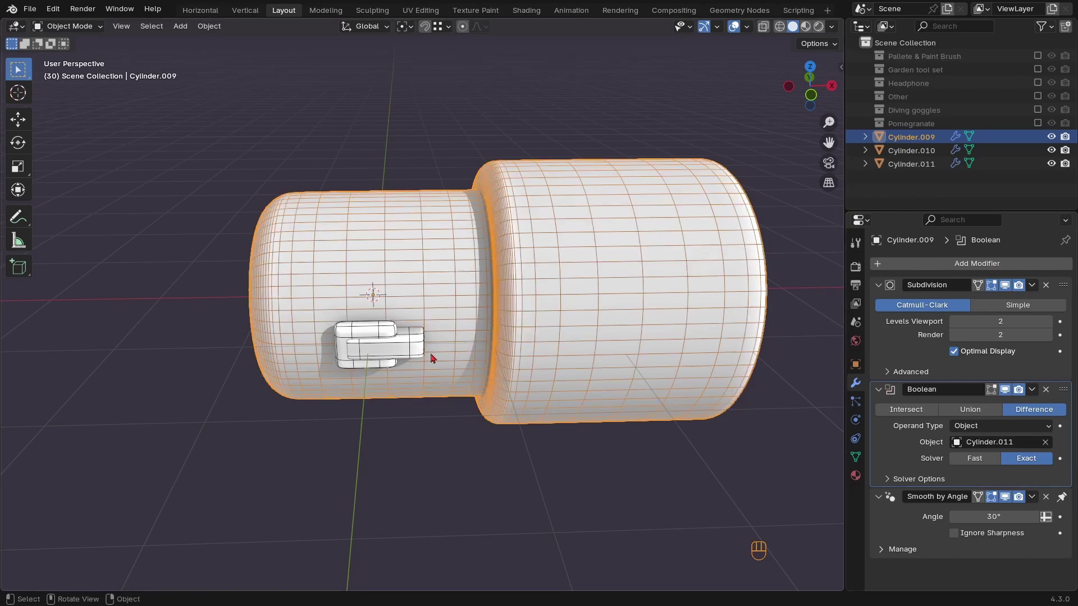
key(z)
mouse_move(460, 359)
middle_down()
mouse_move(409, 360)
mouse_move(435, 404)
mouse_move(439, 383)
middle_up()
key(z)
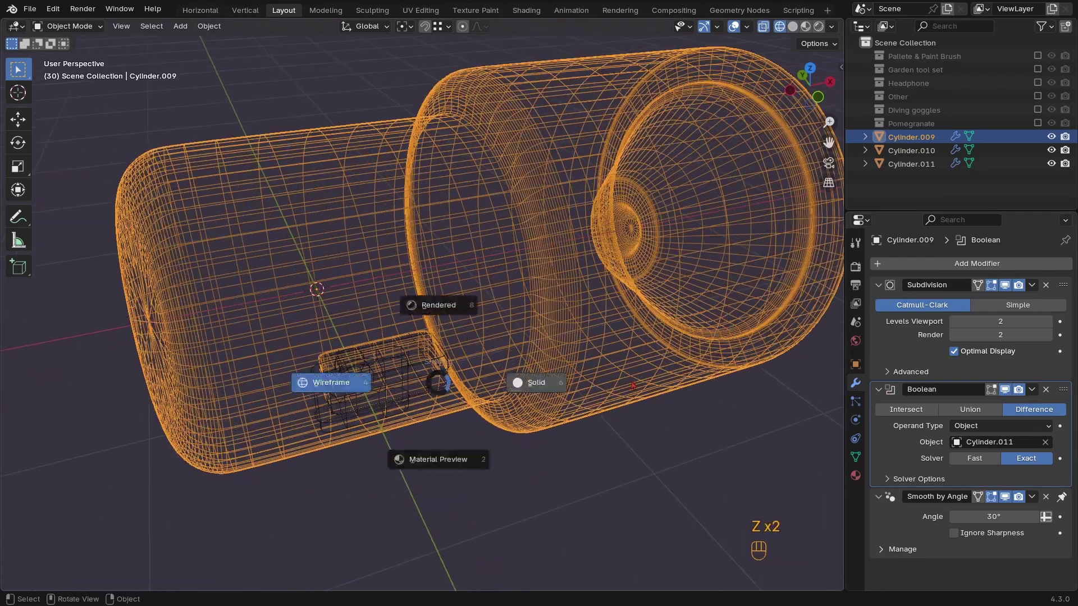
click(633, 385)
Set the cutter block's viewport display to Wire
click(440, 429)
click(854, 365)
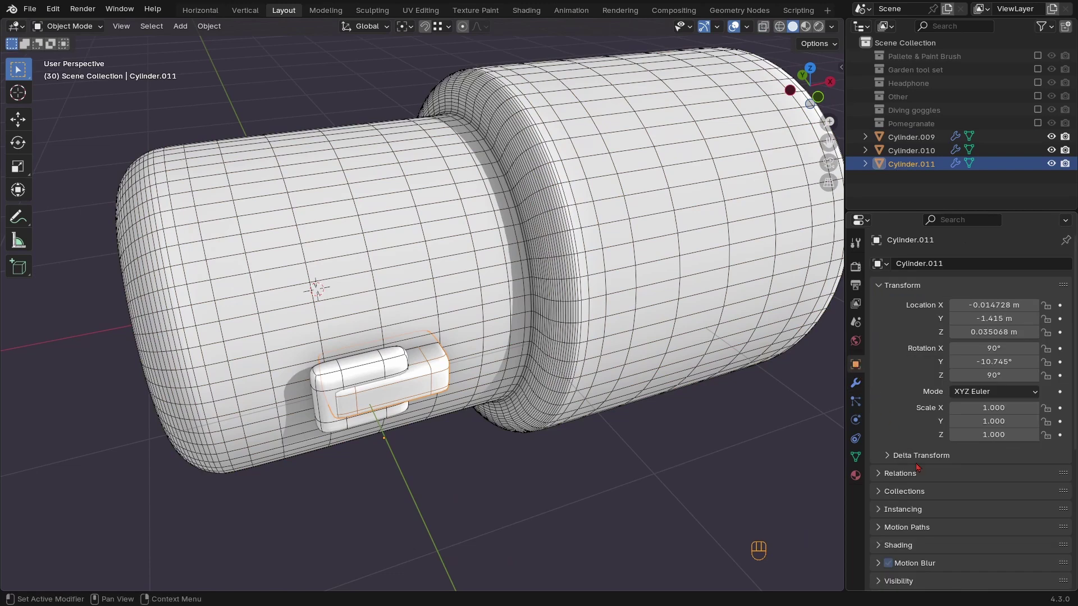
scroll(920, 480, down, 4)
scroll(913, 518, down, 2)
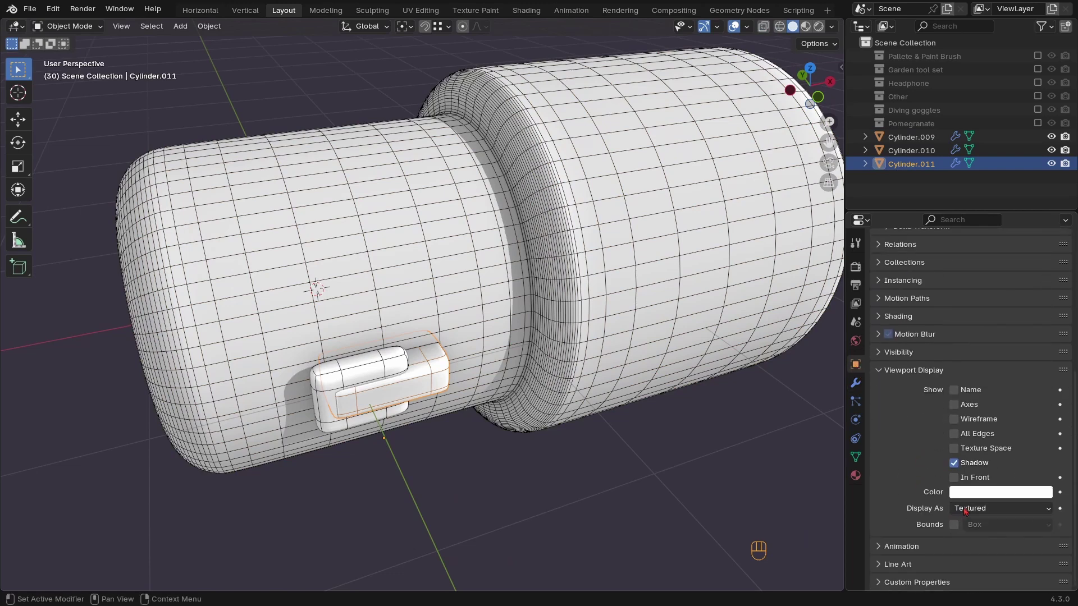
click(965, 512)
click(973, 534)
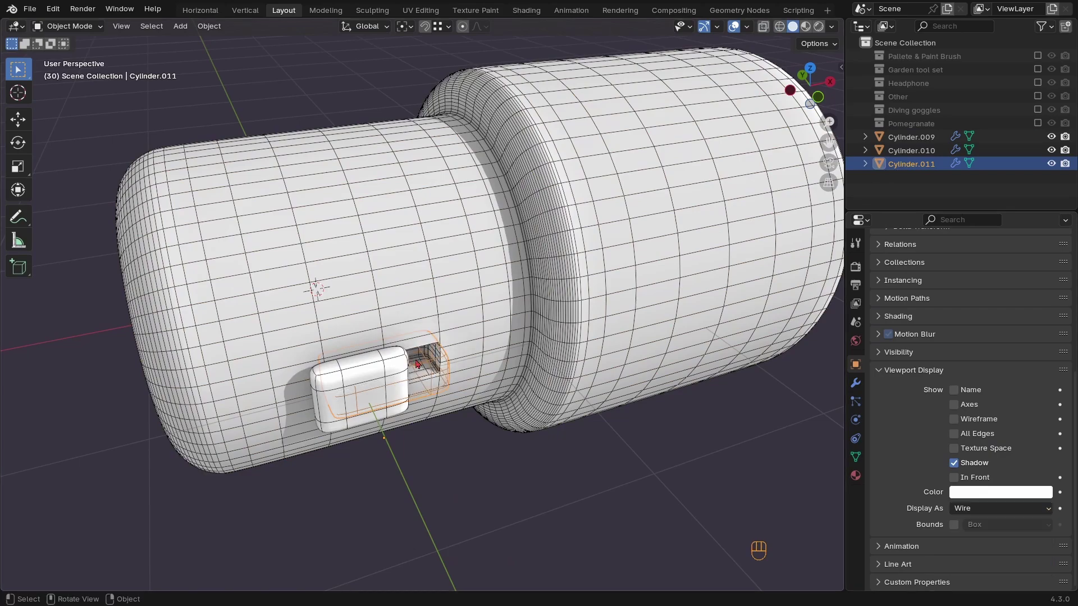
Move the cutter's +X end face about 0.1024 m outward along X to lengthen the slot
middle_drag(419, 364, 390, 414)
click(335, 352)
click(384, 368)
key(Tab)
key(KP_1)
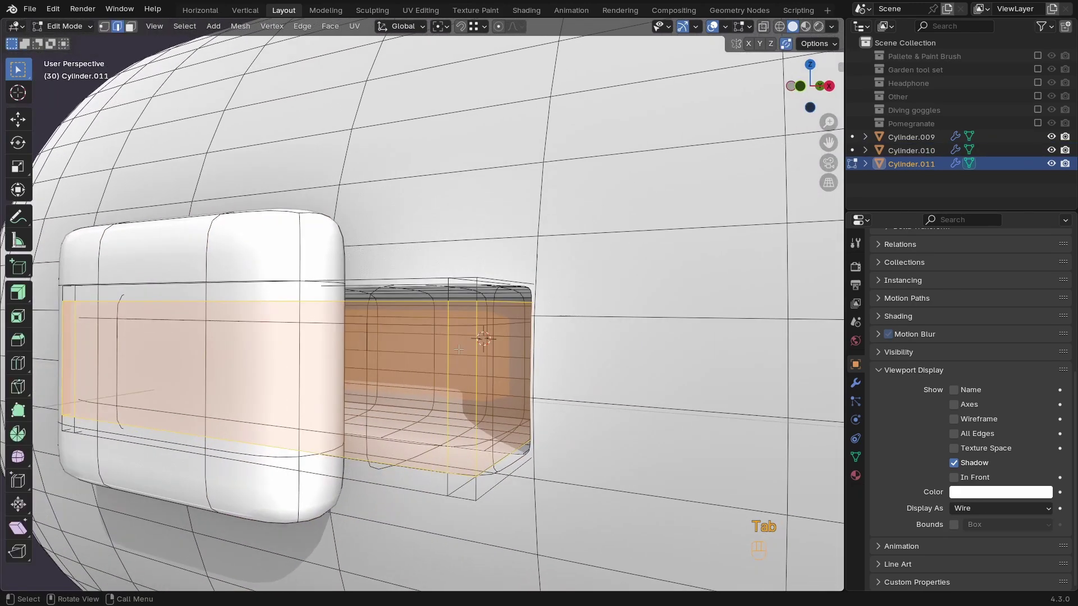
key(z)
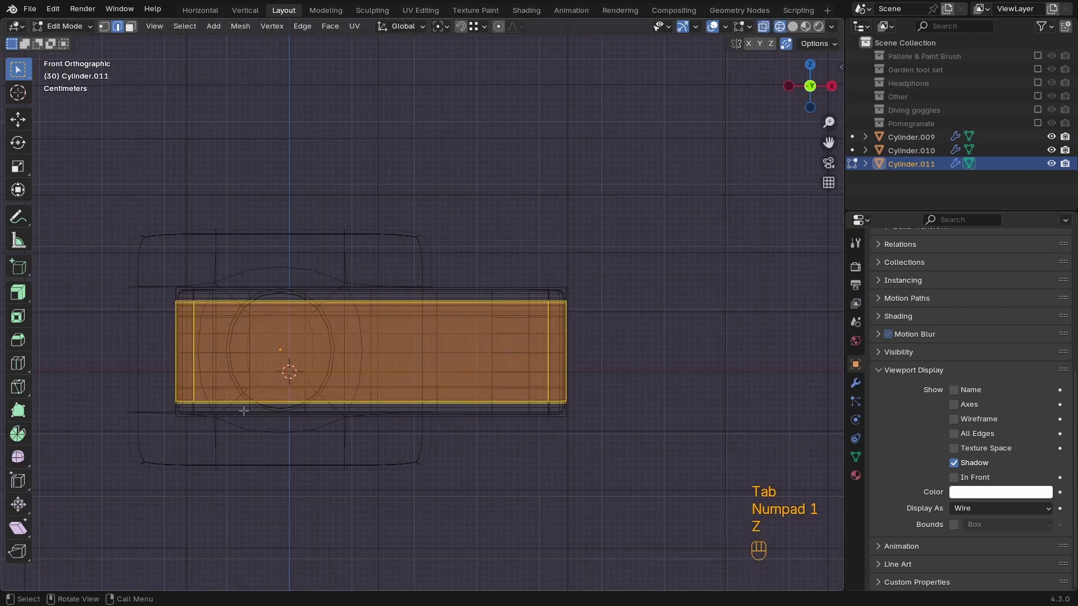
drag(619, 331, 550, 364)
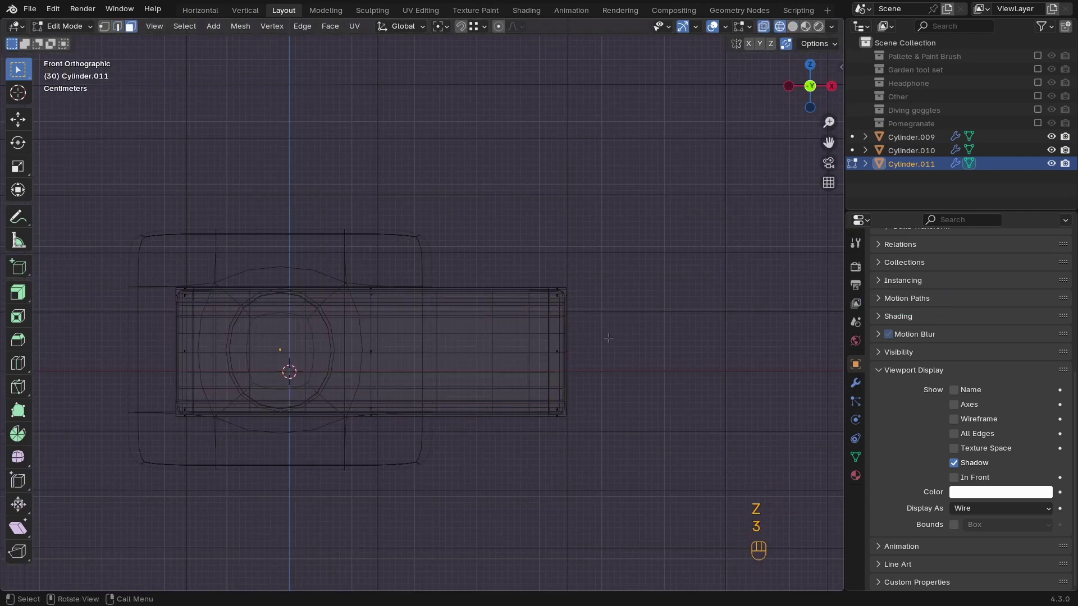
drag(608, 338, 531, 370)
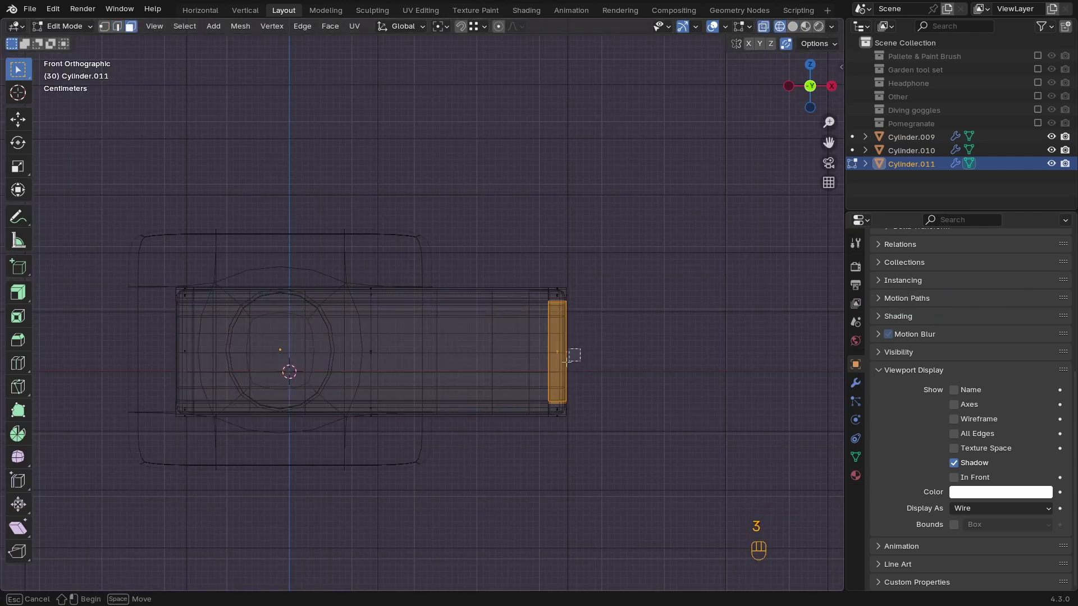
key(g)
key(y)
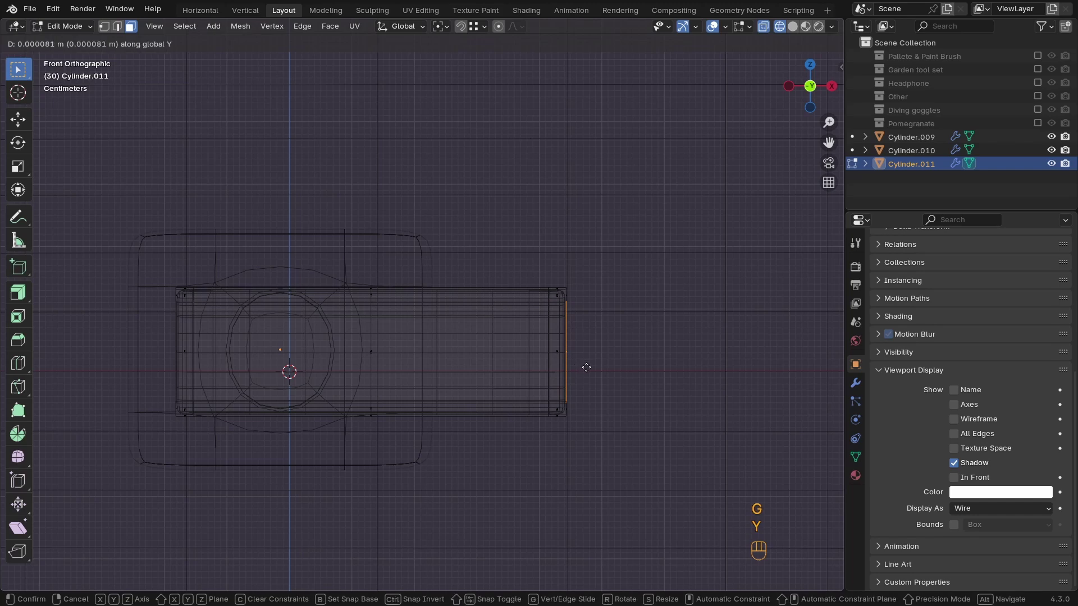
key(x)
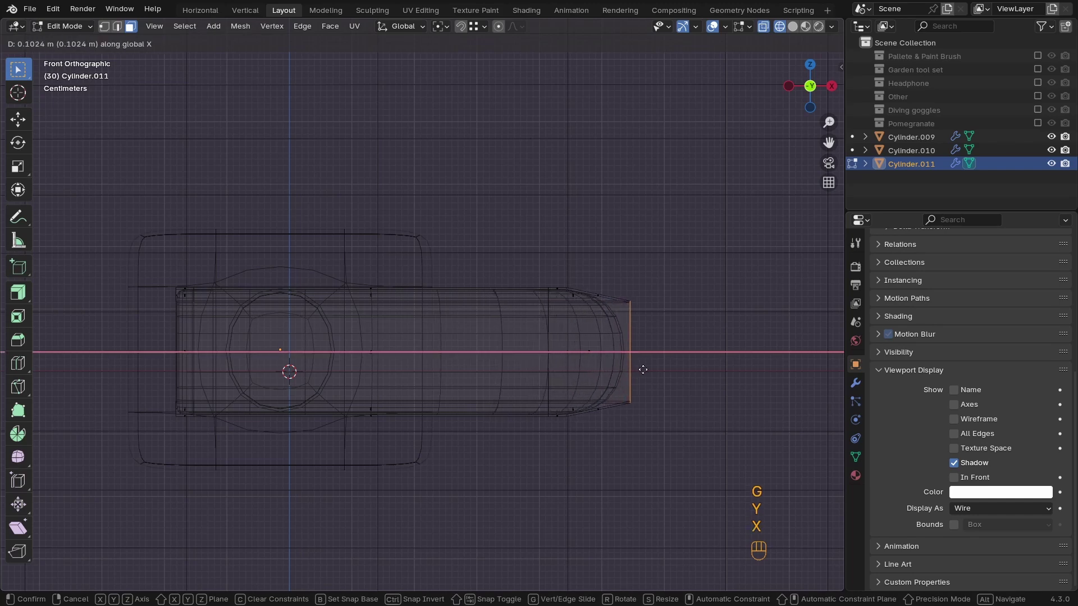
click(639, 367)
Scale the cutter's extended end face to about 0.6 along Z to round that end, and return to solid object view
key(s)
key(z)
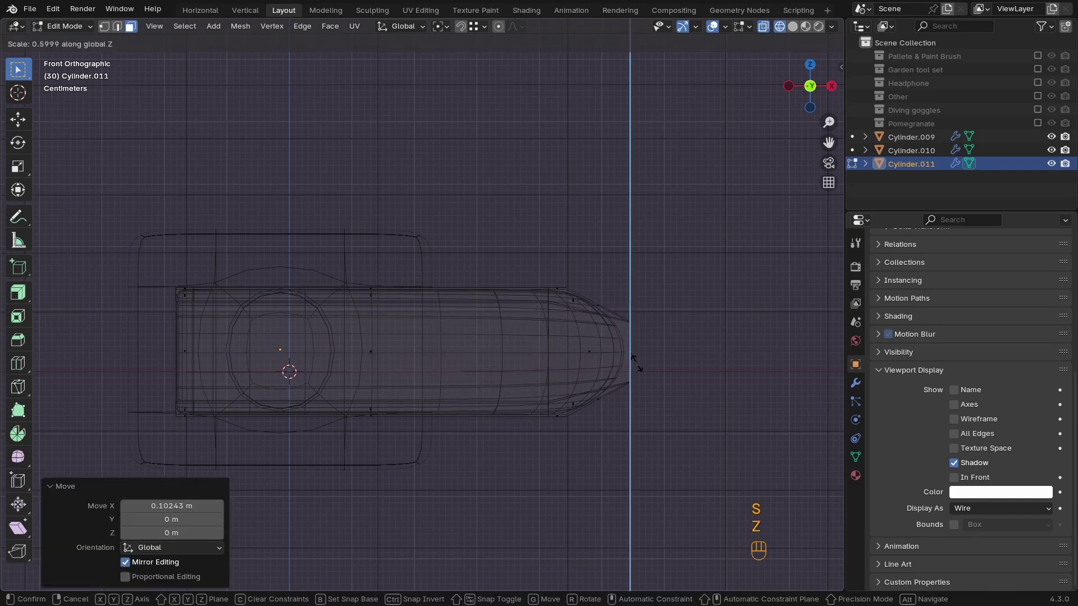
click(637, 367)
key(Tab)
key(z)
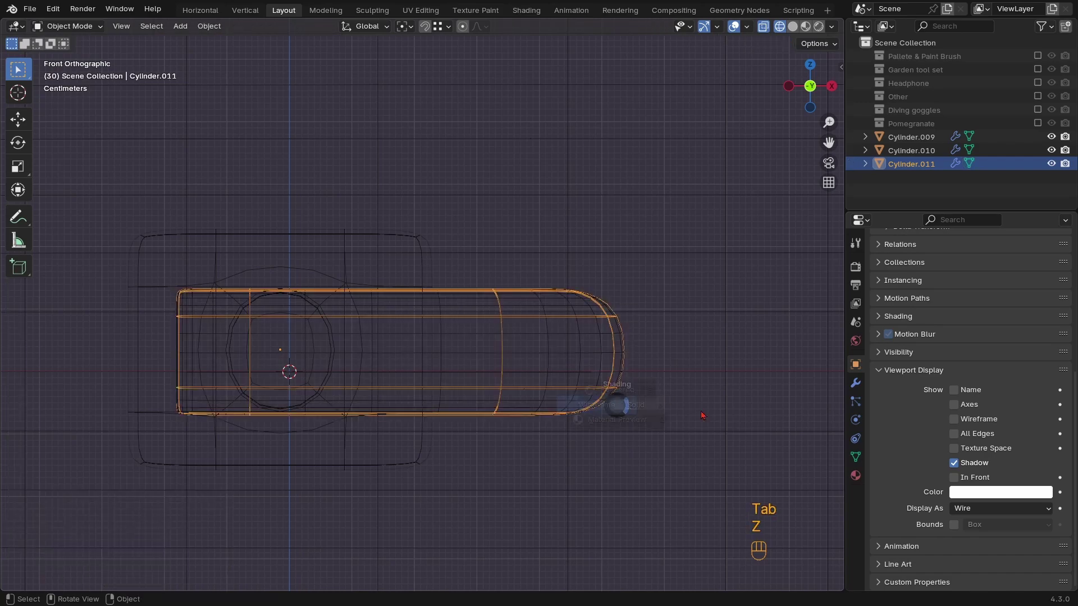
click(623, 393)
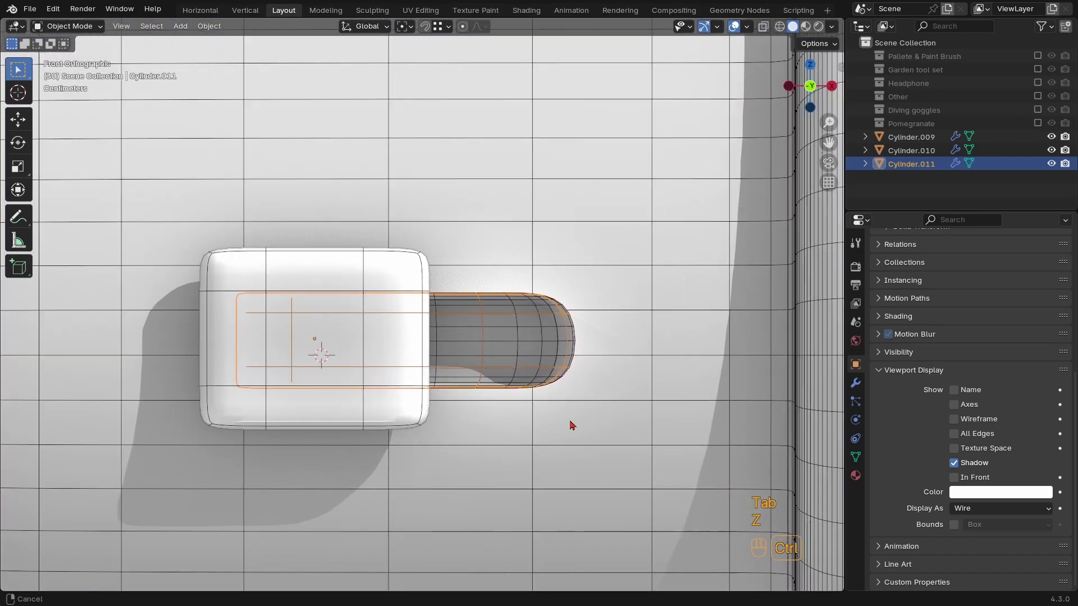
Move the slot cutter's -X end face about 0.12 m outward along X to form the opposite rounded end
key(z)
click(535, 382)
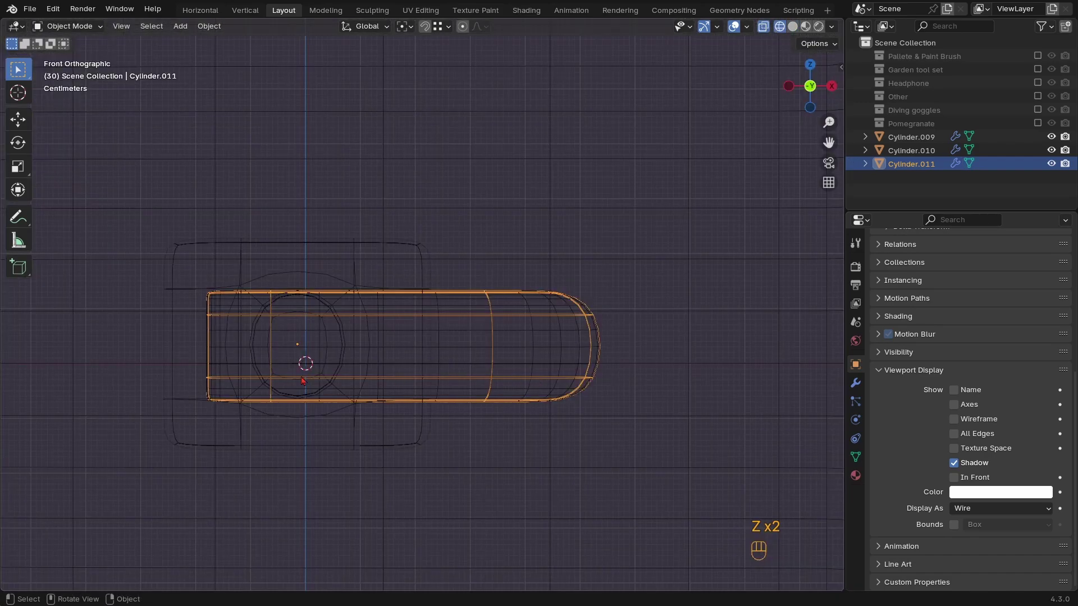
key(Tab)
click(204, 353)
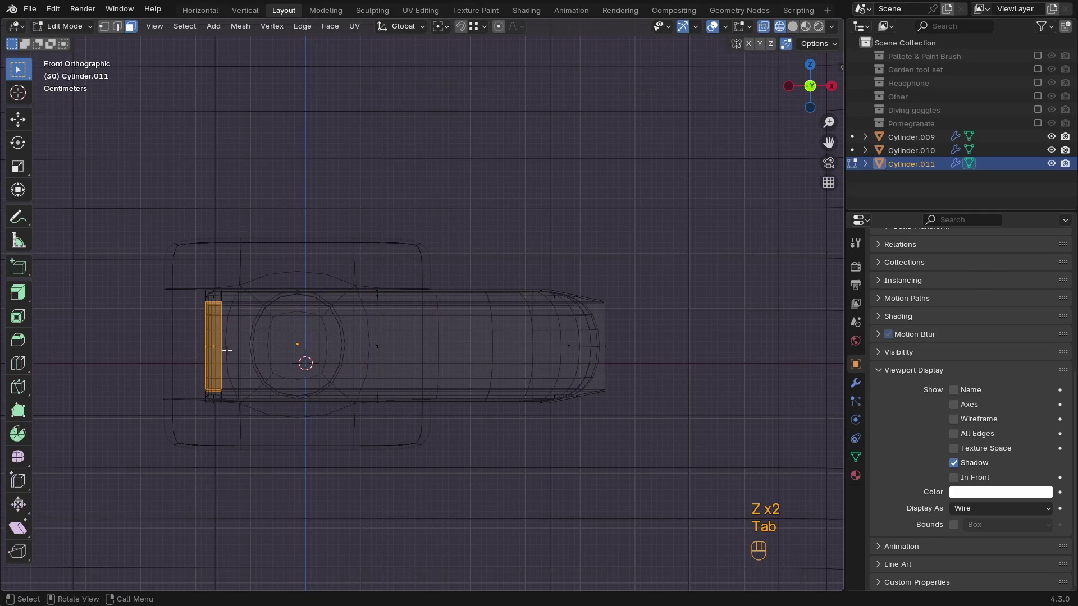
middle_drag(227, 350, 323, 378)
key(KP_3)
key(KP_1)
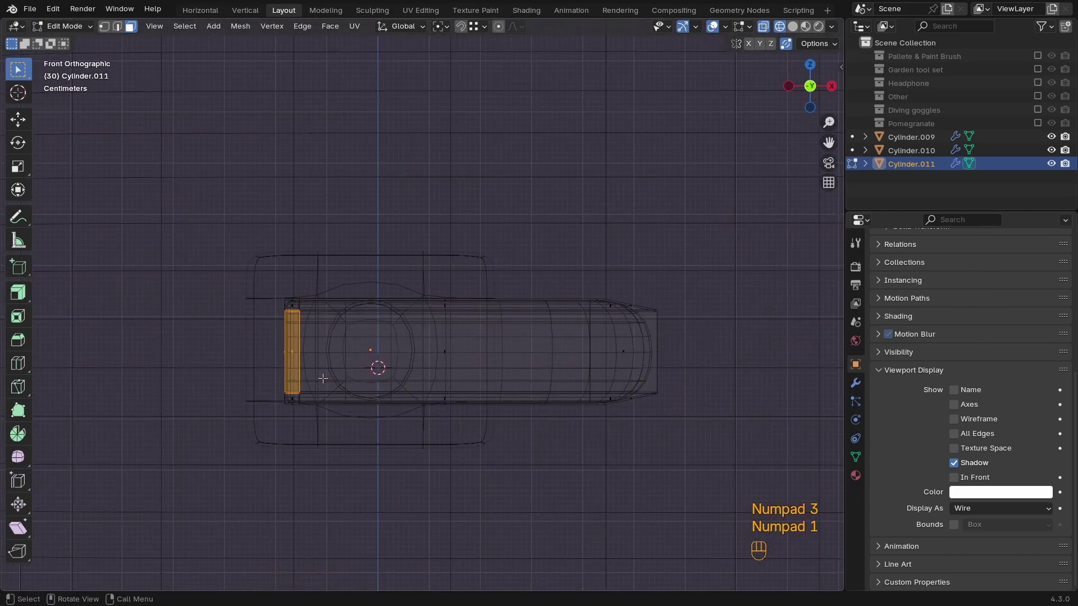
ctrl+drag(327, 302, 290, 415)
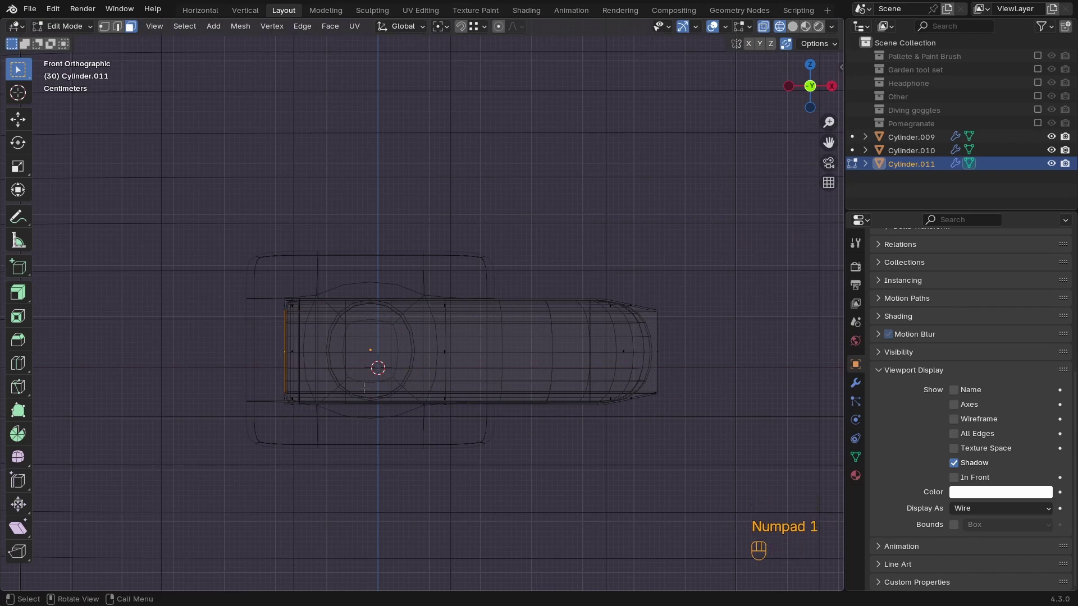
key(g)
key(x)
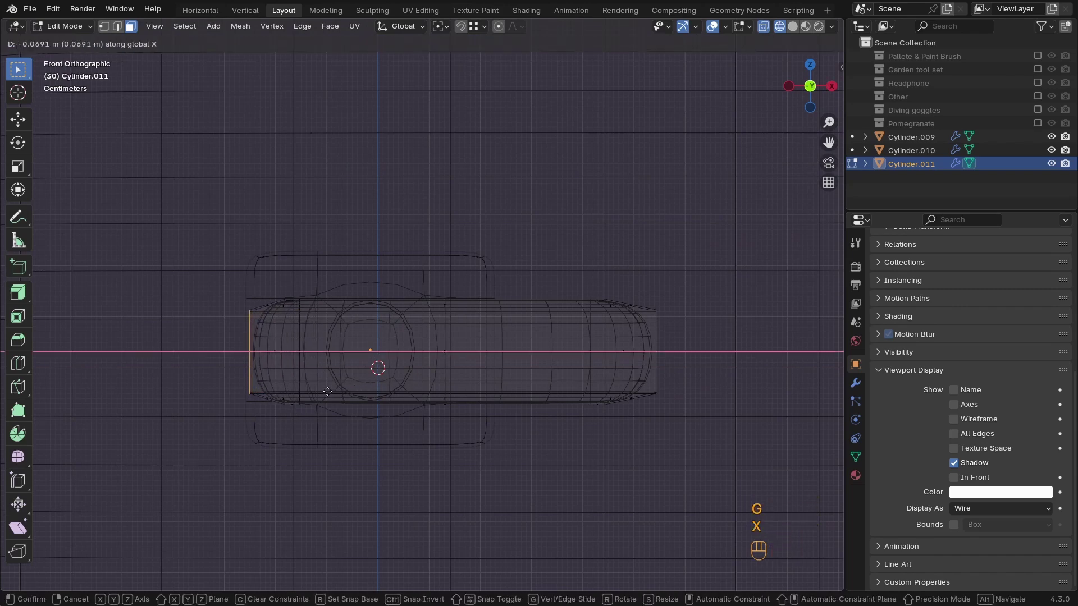
click(302, 394)
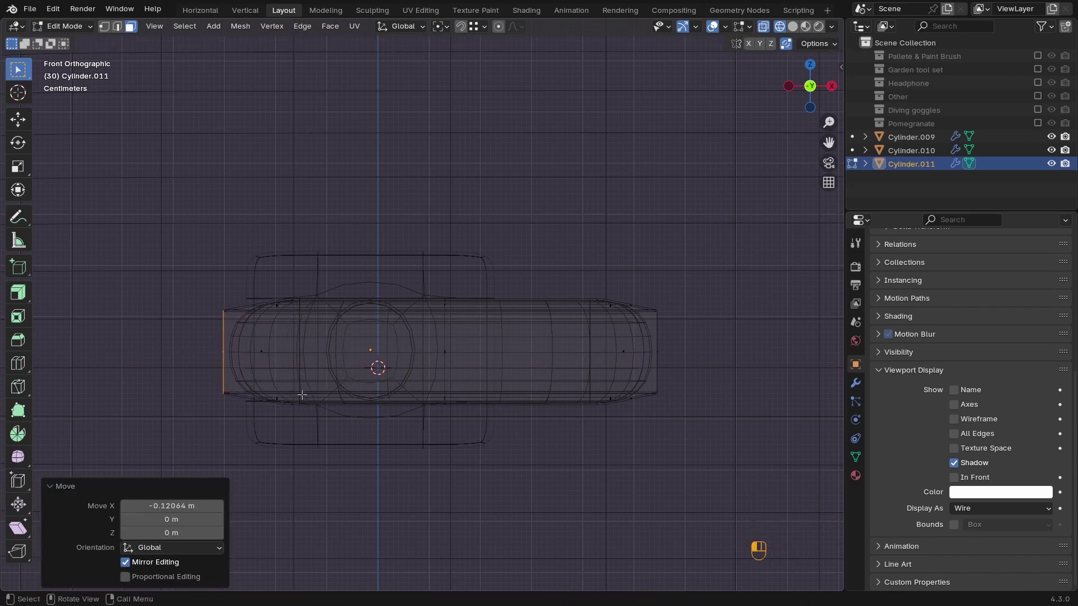
Shift the cutter's whole -X end section inward along X to shorten the slot, and return to solid object view
key(a)
drag(710, 262, 584, 437)
drag(324, 266, 171, 470)
key(g)
key(x)
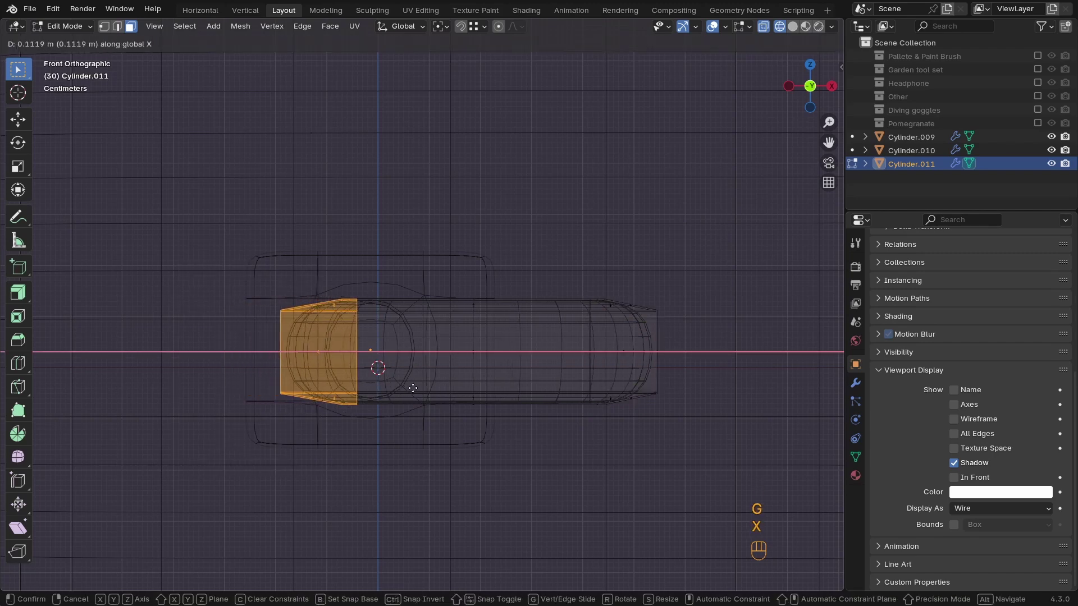
click(441, 386)
key(Tab)
key(z)
click(571, 396)
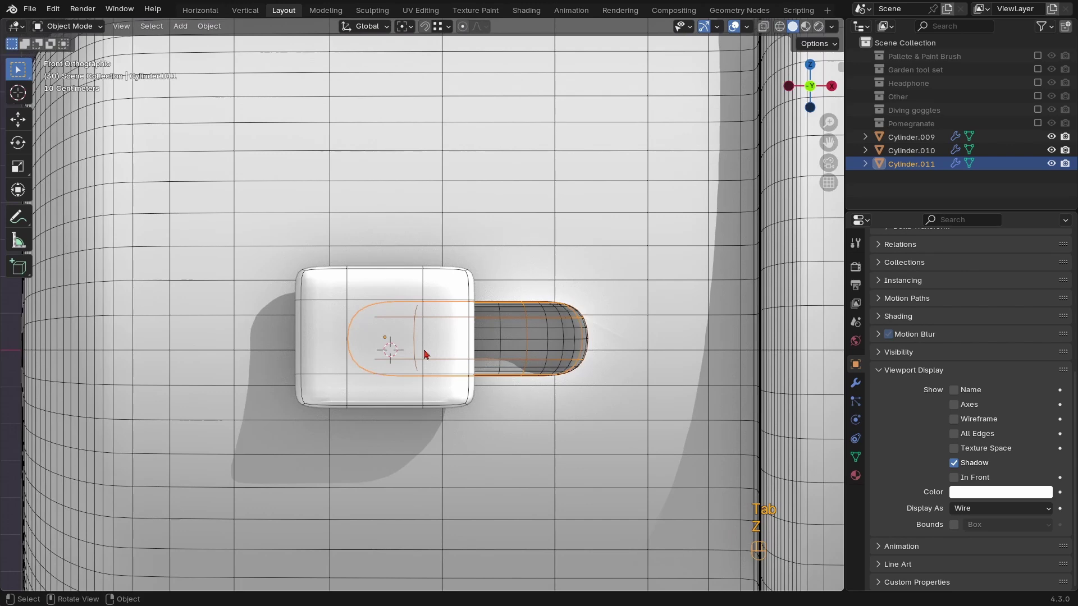
Slide the button's two vertical edge loops toward its centre with factors of about 0.238 and 0.292
click(441, 352)
key(Tab)
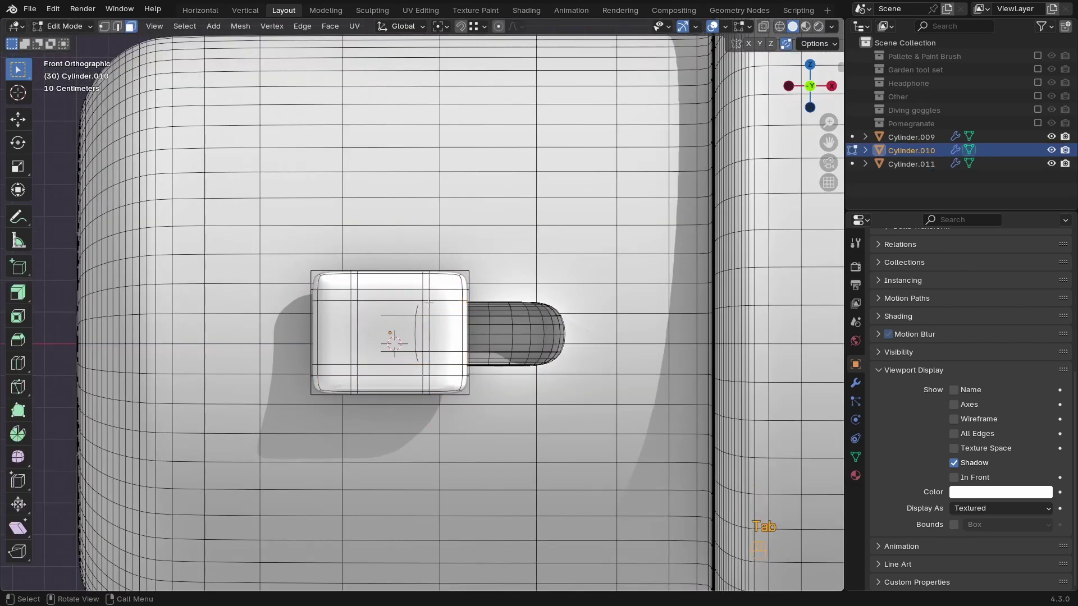
alt+click(428, 318)
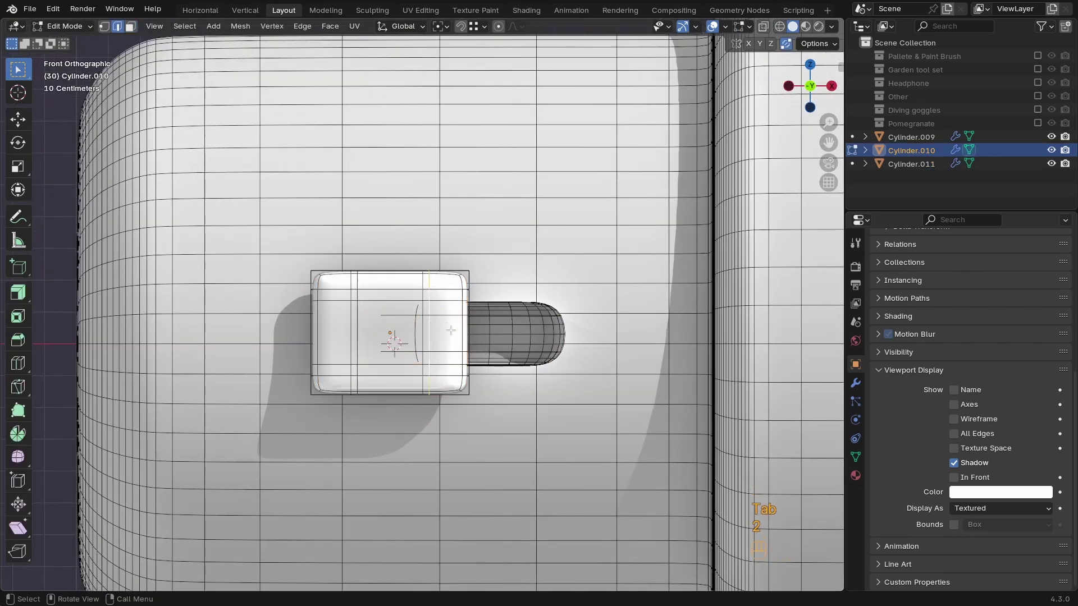
key(g)
key(g)
click(383, 347)
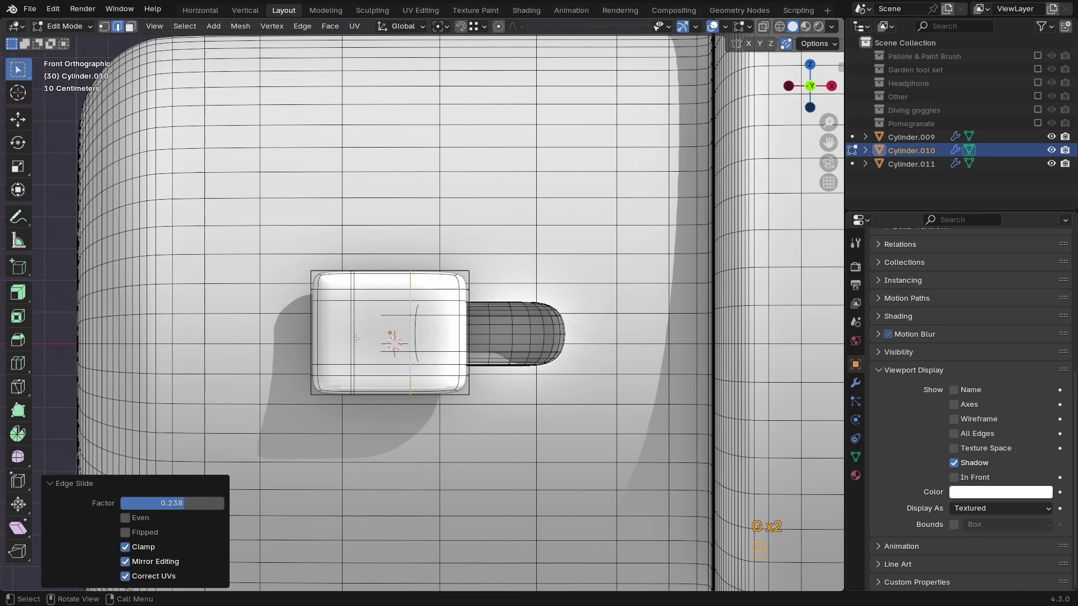
key(g)
key(g)
click(387, 347)
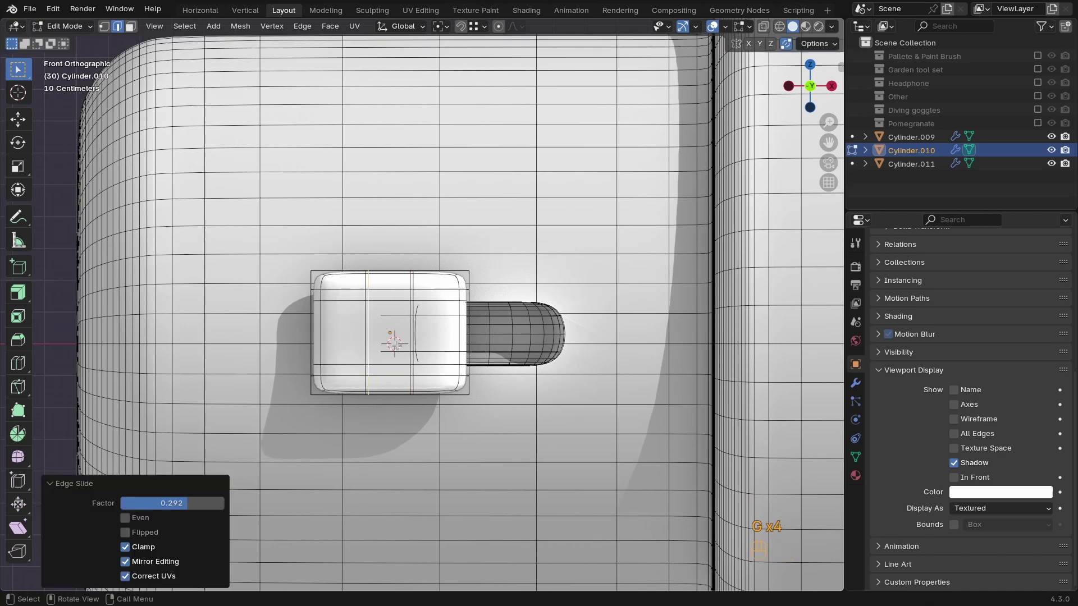
Slide the button's two horizontal edge loops toward its centre, the upper one with a factor of about 0.366
alt+click(387, 303)
key(g)
key(g)
click(414, 357)
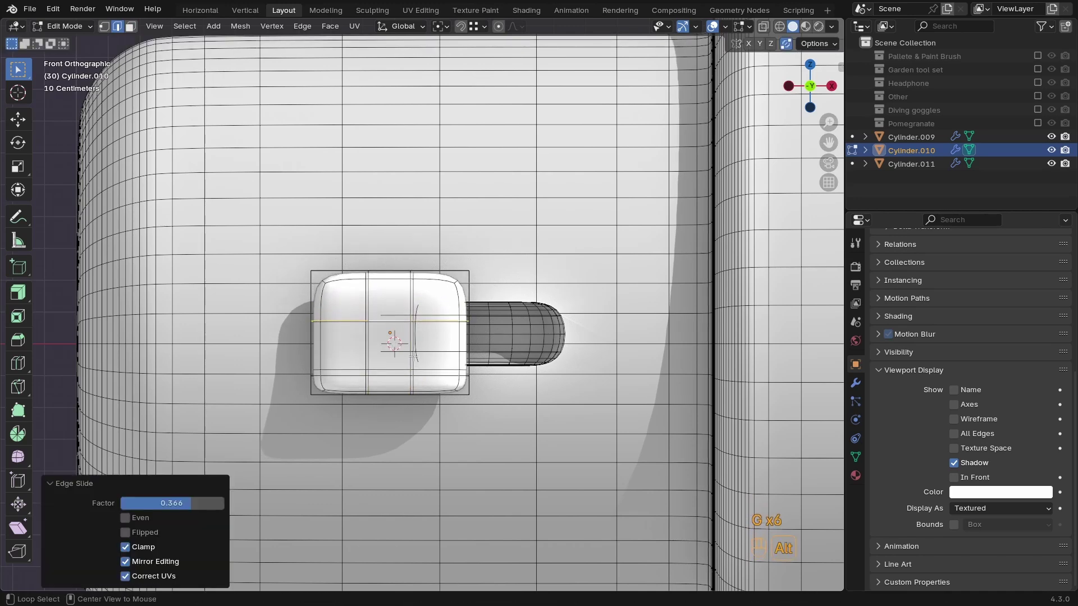
key(g)
key(g)
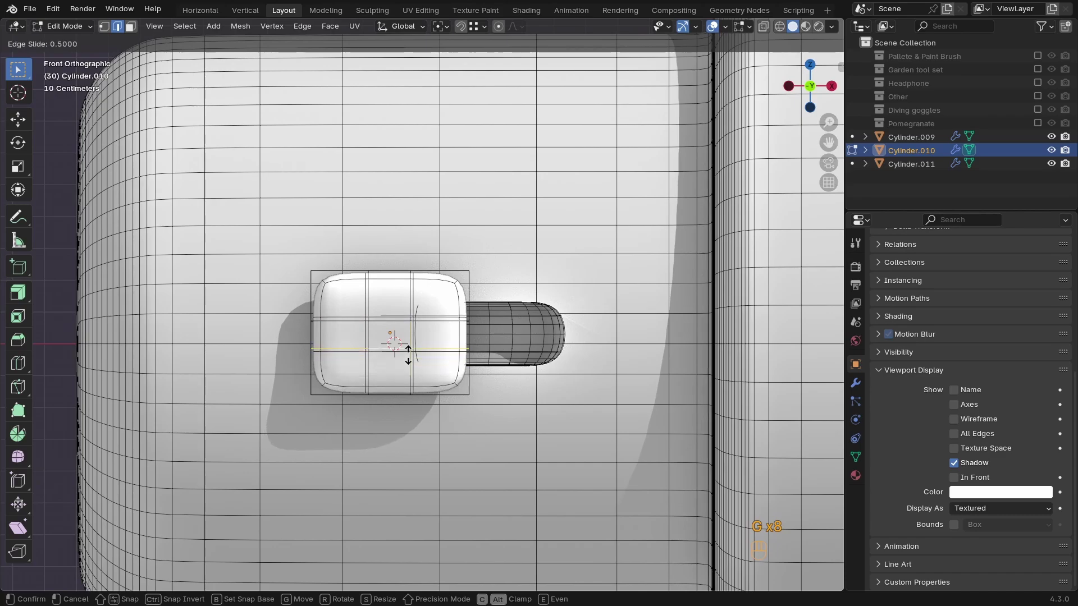
click(481, 404)
key(Tab)
mouse_move(462, 366)
ctrl+middle_down()
mouse_move(428, 433)
mouse_move(458, 350)
ctrl+middle_up()
Scale the button's four corner vertices to about 0.743 in X and Z, excluding Y, to round its outline
key(Tab)
key(z)
click(346, 333)
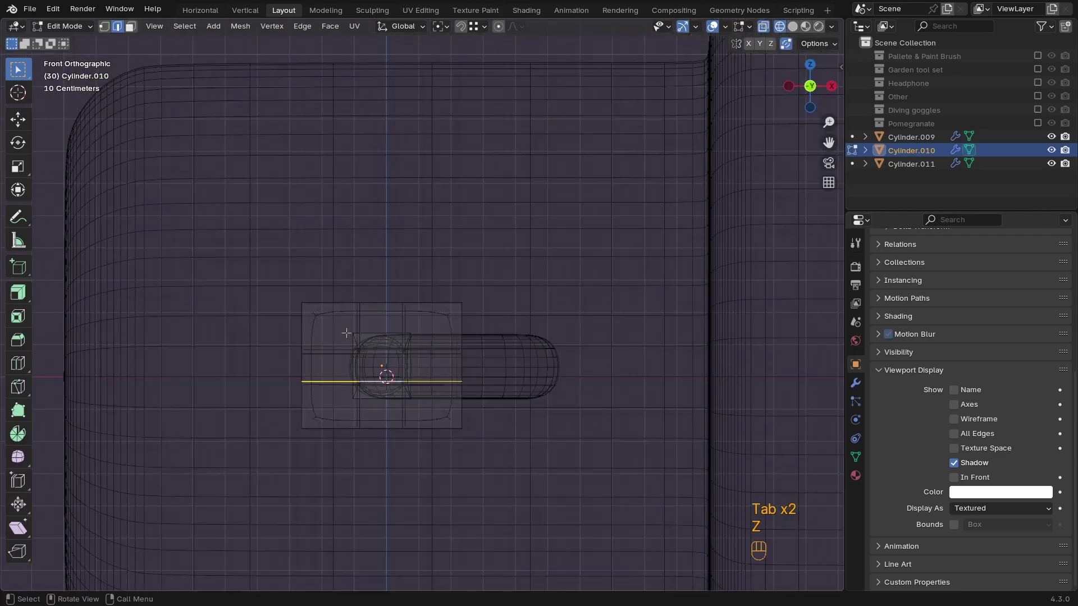
key(1)
click(463, 303)
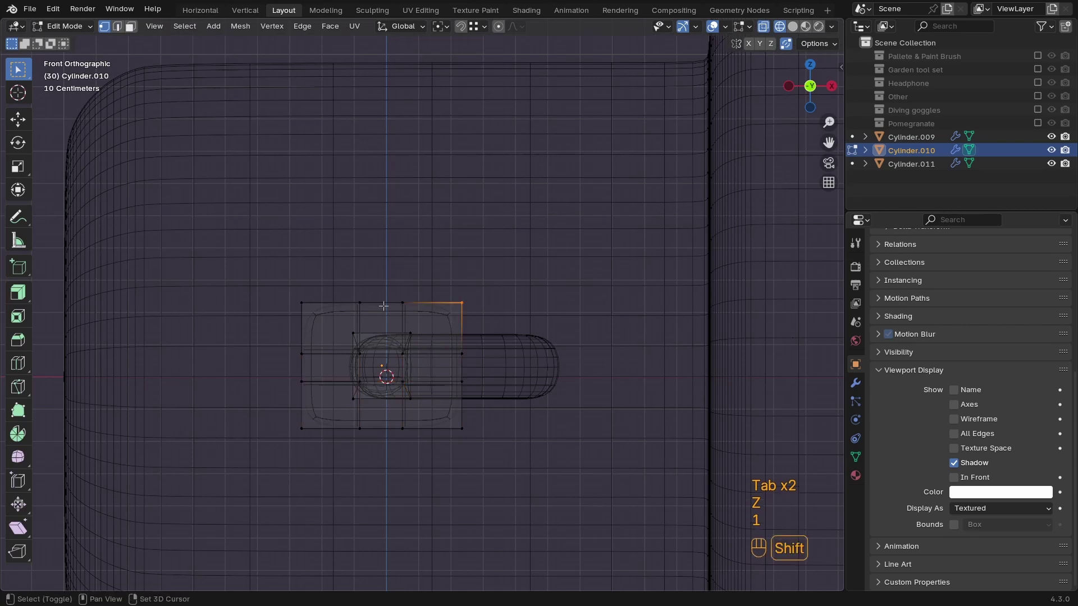
shift+click(302, 303)
shift+click(463, 428)
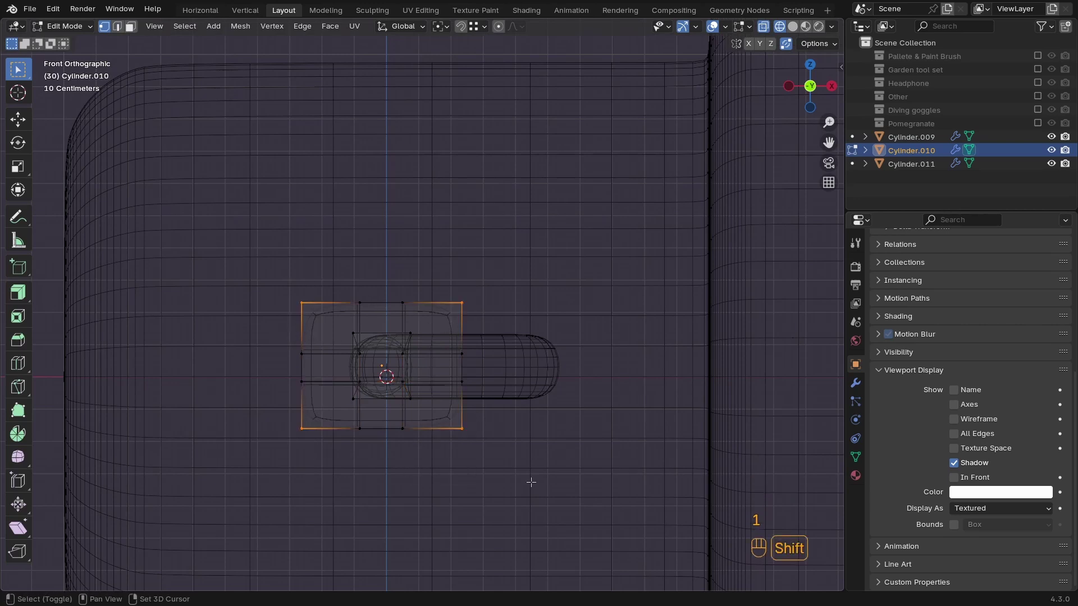
key(s)
key(shift+z)
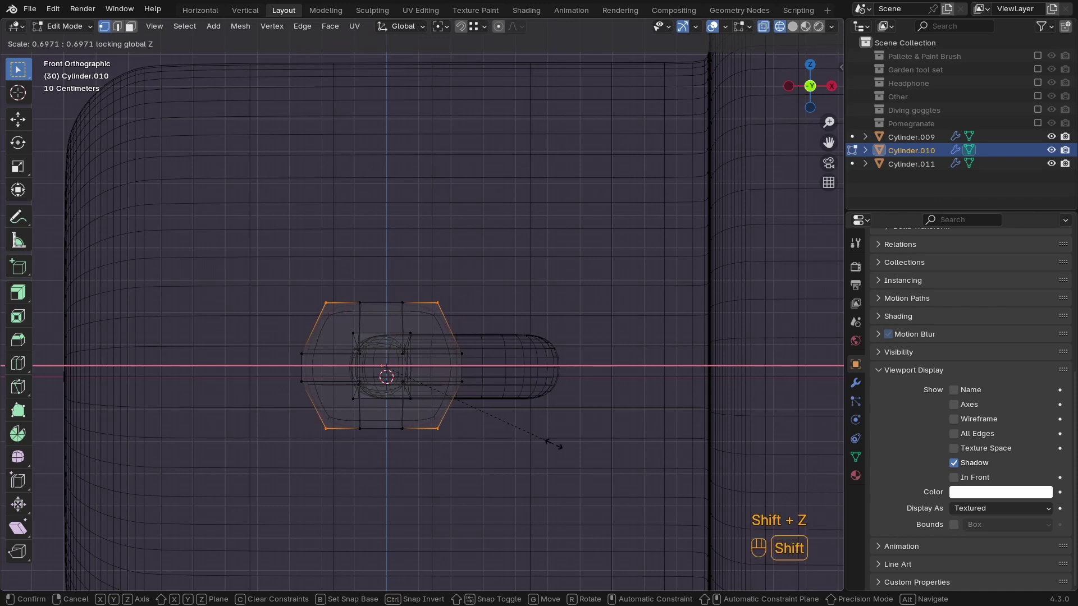
key(shift+x)
key(shift+y)
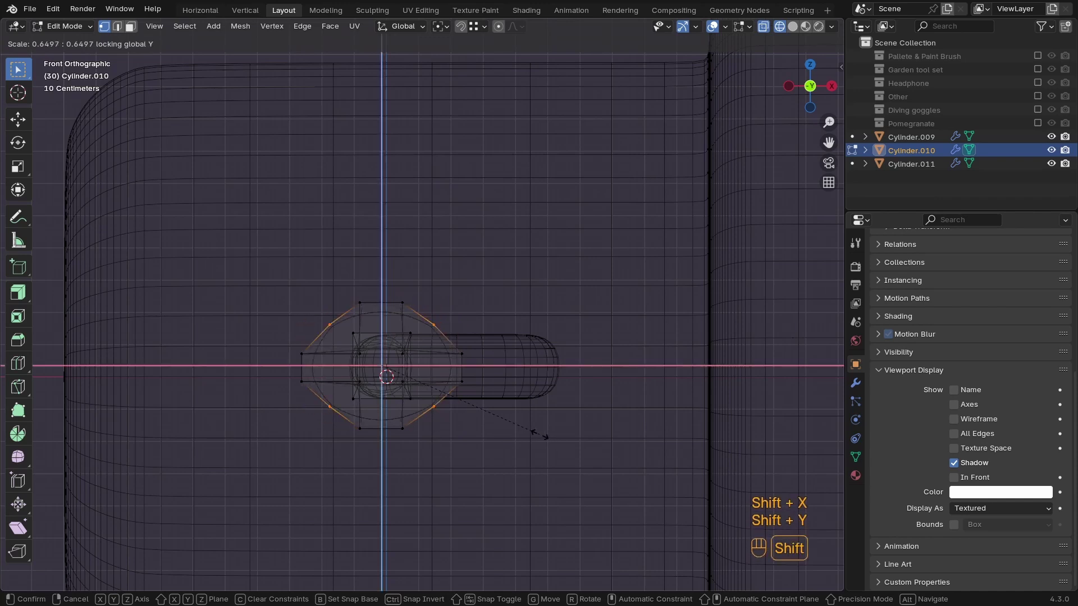
click(562, 450)
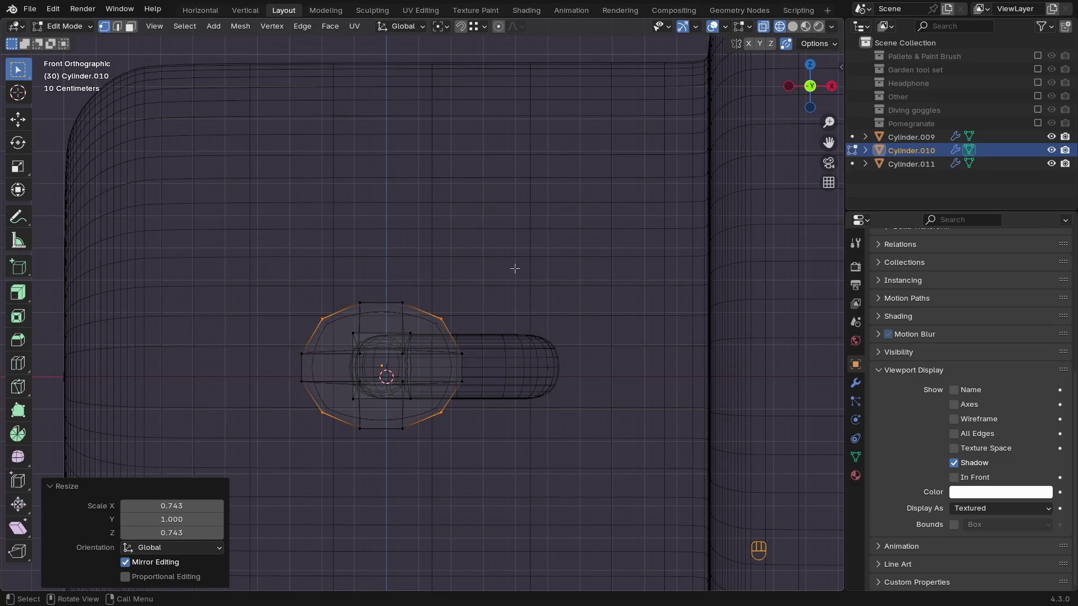
key(a)
key(s)
key(x)
click(540, 383)
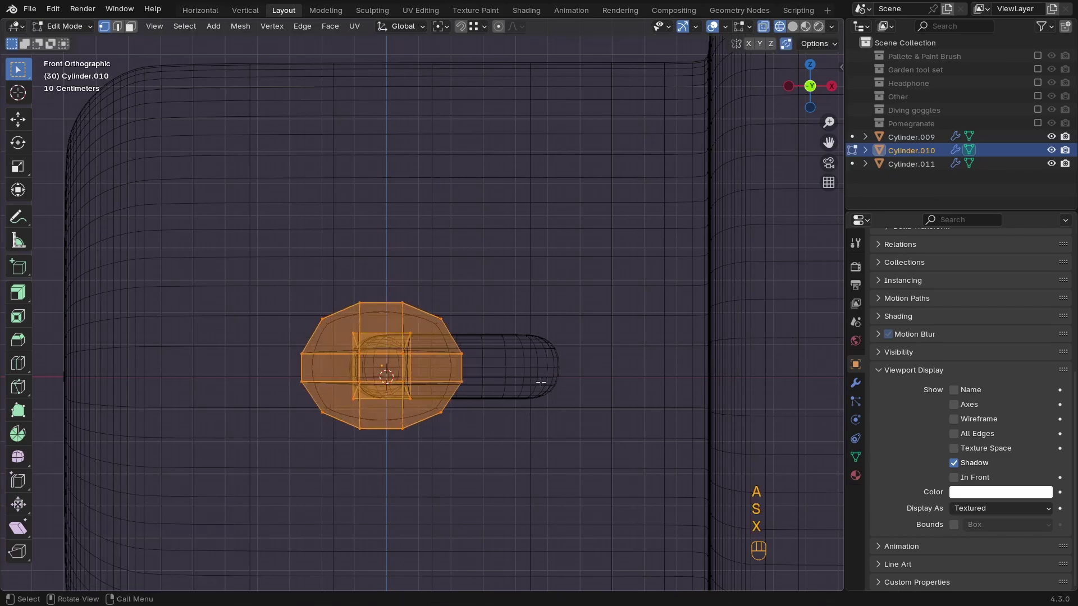
Return to solid object view and hide the viewport overlays to examine the flashlight's shape
middle_drag(541, 383, 472, 337)
key(Tab)
key(z)
mouse_move(460, 417)
ctrl+middle_down()
mouse_move(378, 409)
mouse_move(311, 385)
mouse_move(362, 437)
mouse_move(444, 386)
mouse_move(158, 365)
mouse_move(281, 355)
mouse_move(326, 304)
mouse_move(293, 293)
mouse_move(589, 384)
mouse_move(411, 320)
ctrl+middle_up()
click(734, 27)
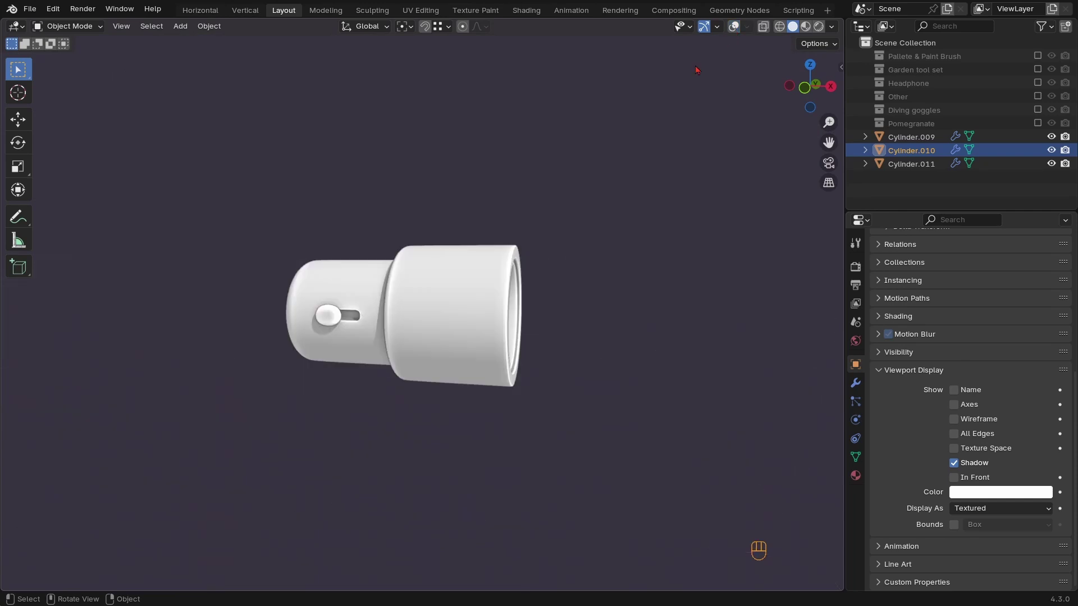
ctrl+middle_drag(562, 264, 414, 342)
Try sliding the button along X within its slot
key(g)
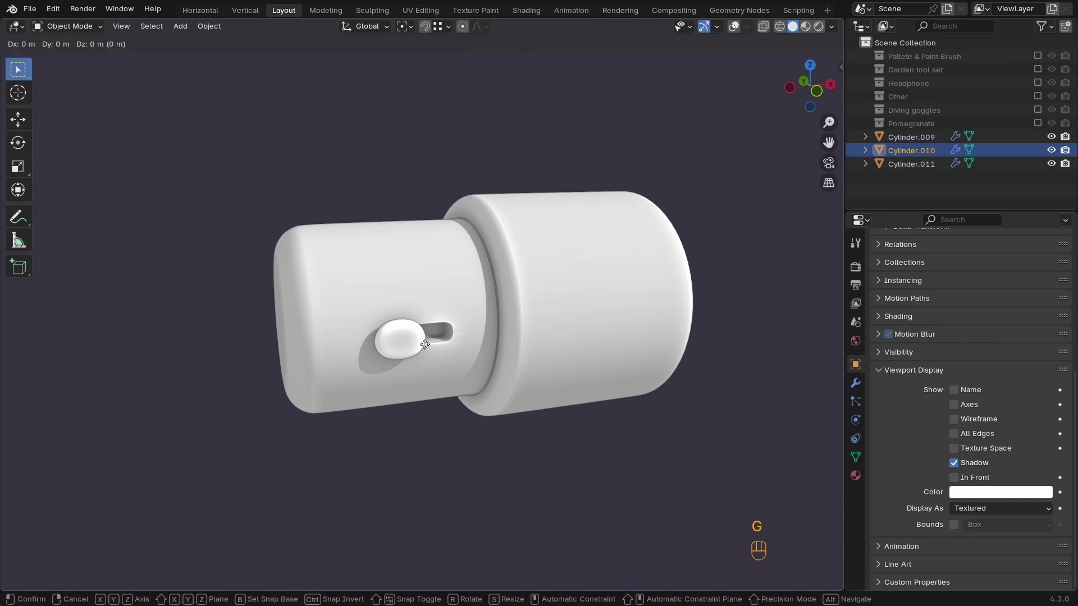
key(y)
key(x)
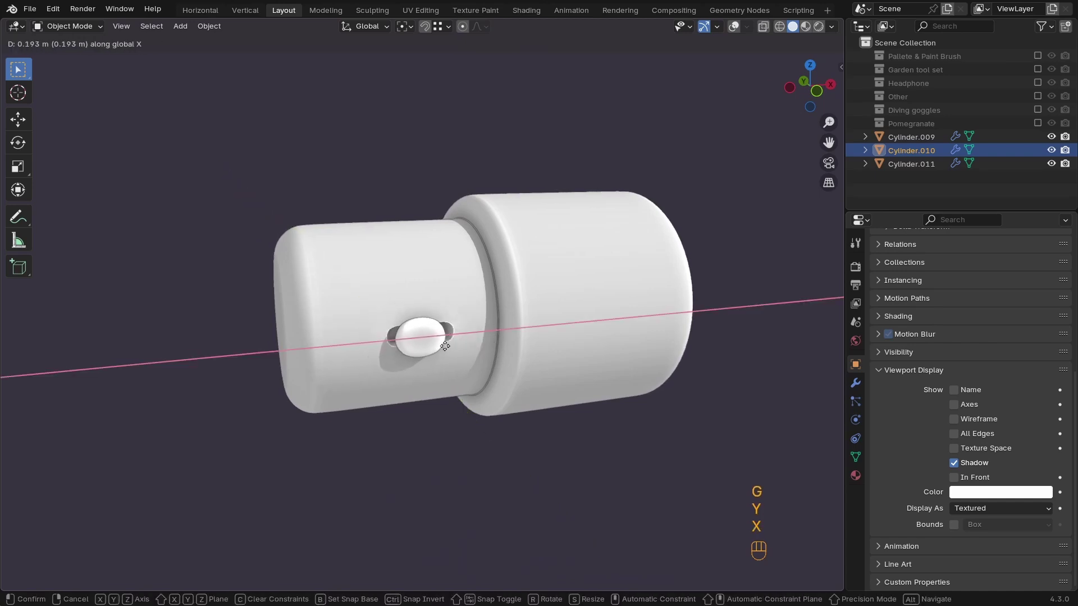
click(429, 361)
Save the Blender file
middle_drag(428, 361, 469, 361)
key(ctrl+s)
middle_drag(368, 366, 387, 345)
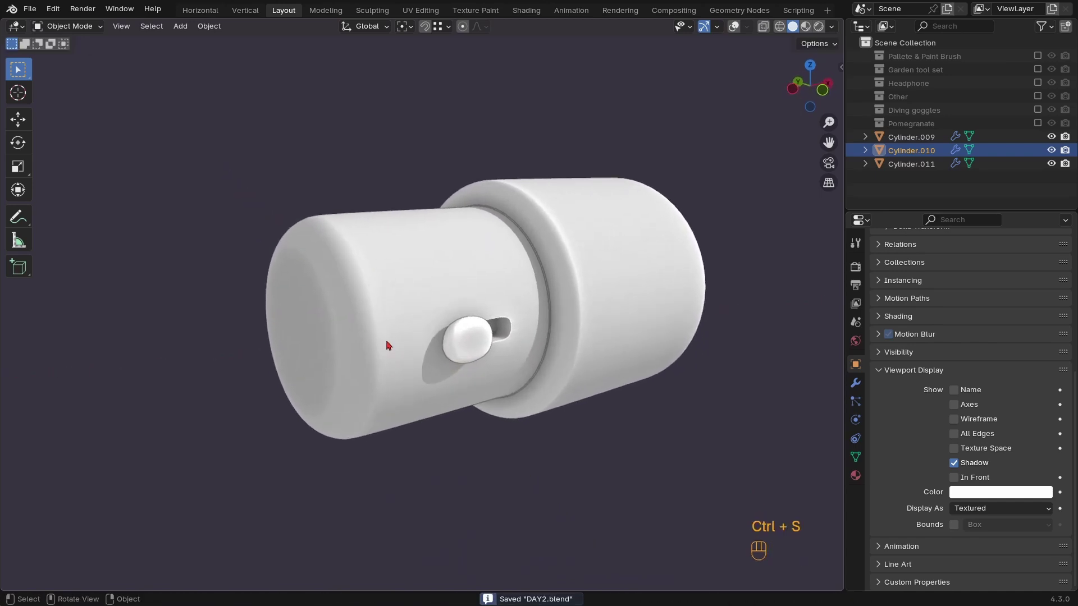
Show the overlays again and inset the flashlight body's flat rear end face by about 0.383 m
middle_drag(373, 391, 470, 354)
click(417, 365)
key(Tab)
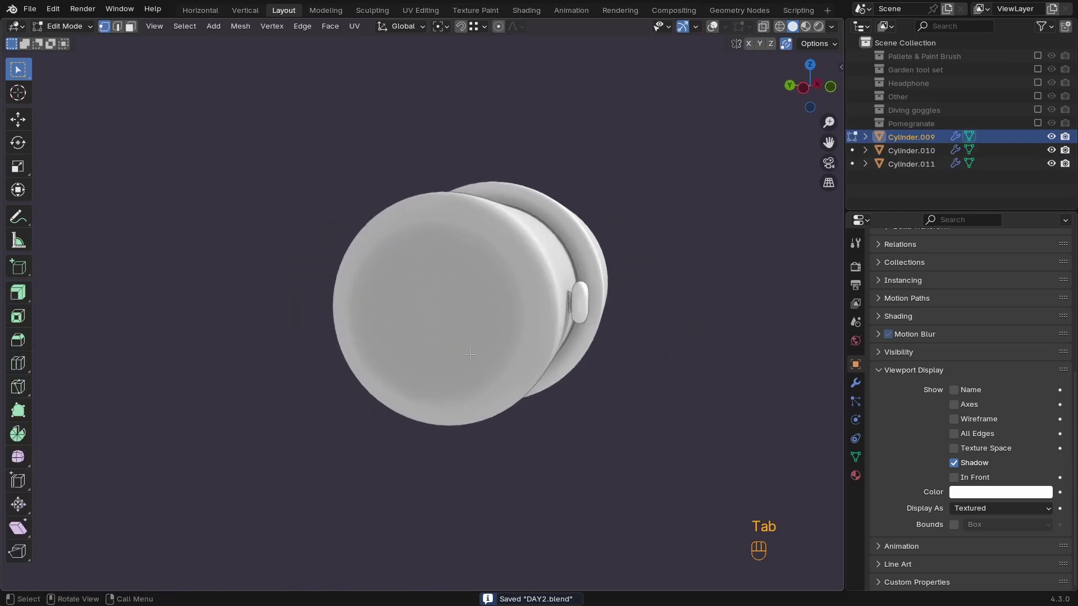
key(Tab)
click(733, 27)
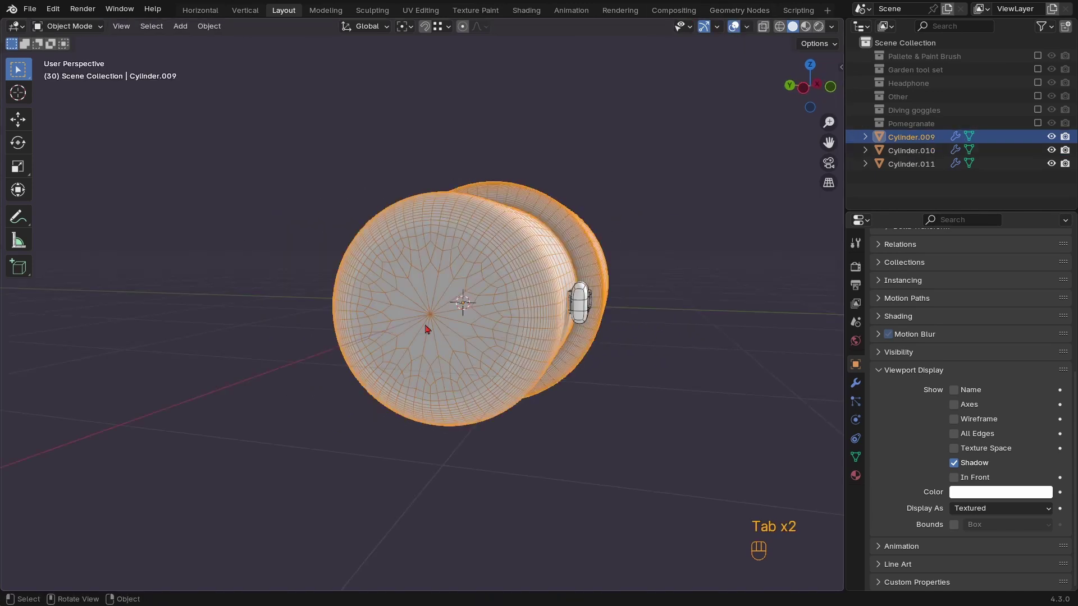
key(Tab)
key(3)
click(455, 311)
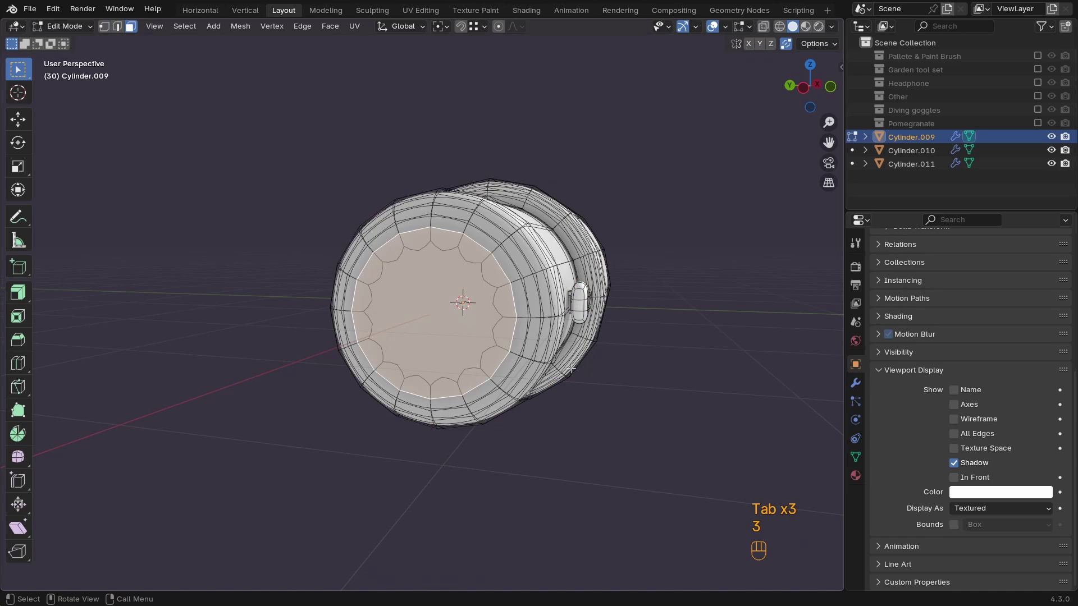
key(i)
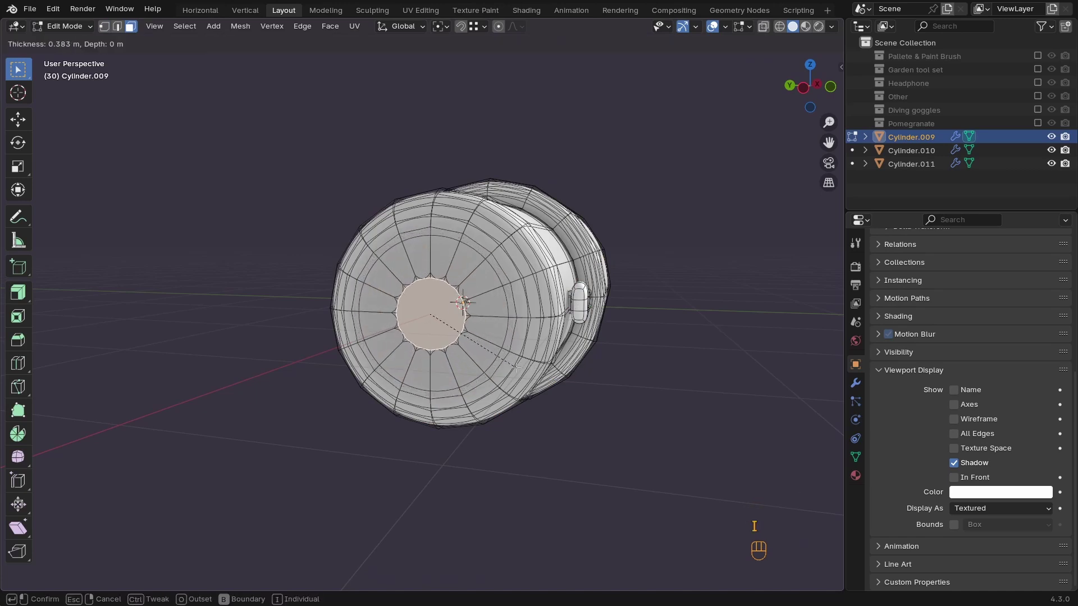
click(516, 368)
Extrude the inset rear face outward about 0.15 m and again about 0.287 m, and inset its end cap
key(e)
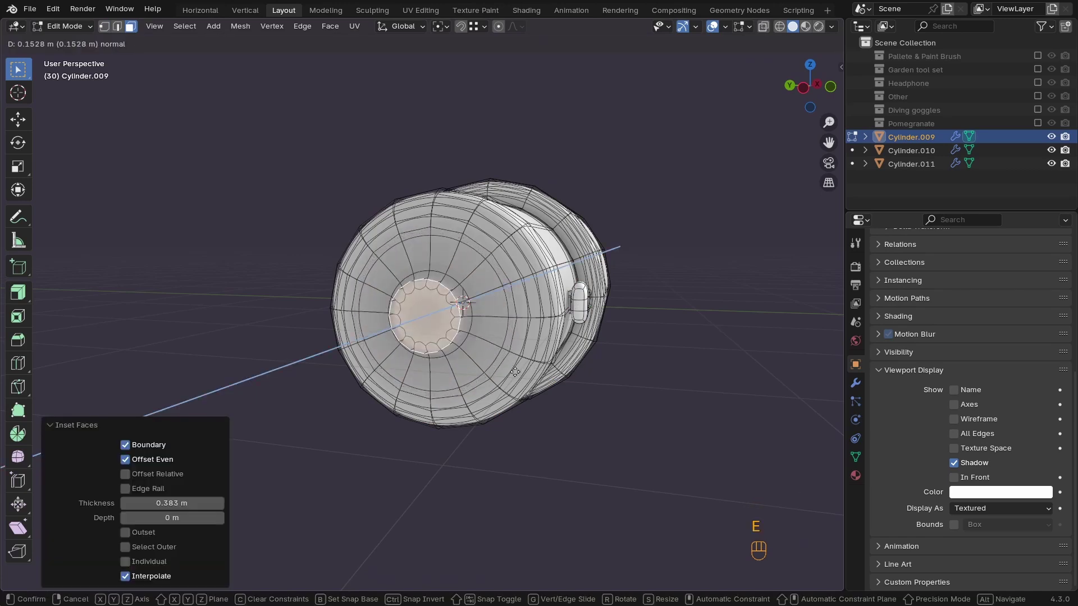
click(514, 372)
key(e)
click(502, 376)
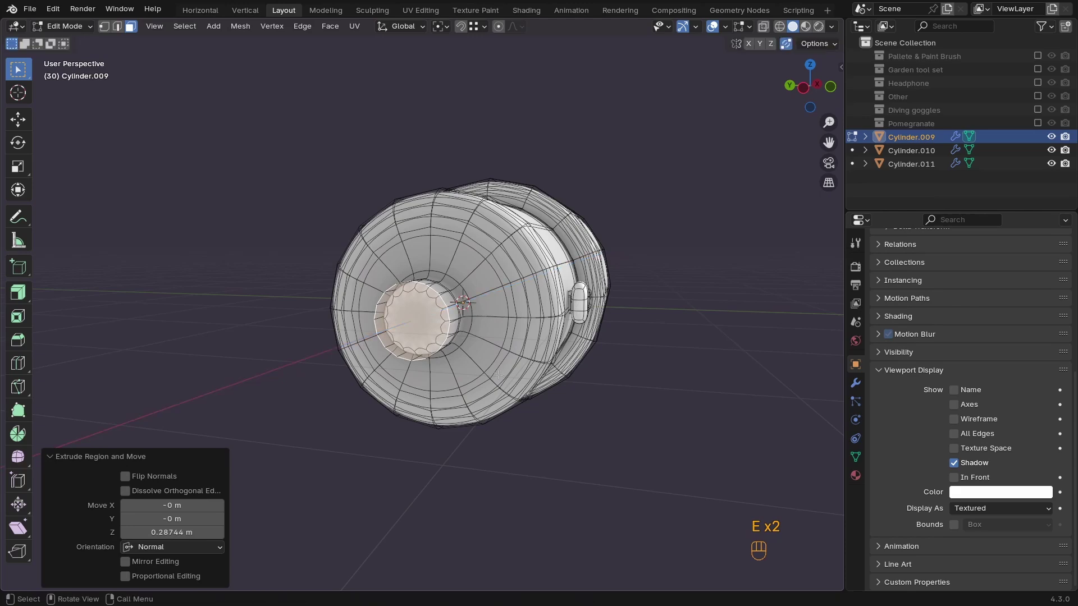
key(i)
click(567, 382)
key(Tab)
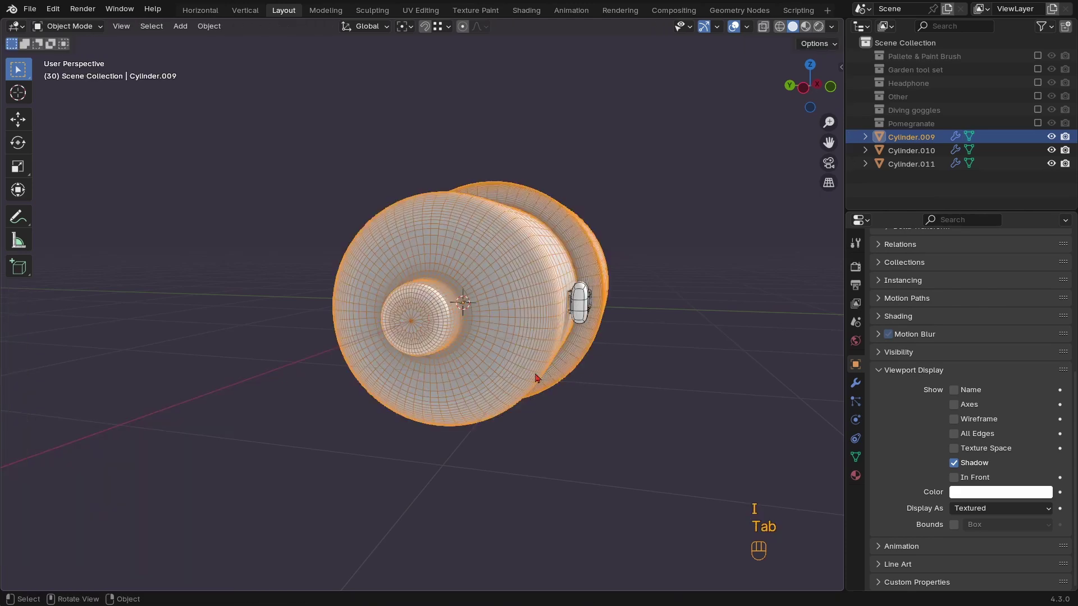
Add a loop cut around the rear stub and slide it toward the stub's base to sharpen that junction
mouse_move(534, 373)
middle_down()
mouse_move(392, 387)
mouse_move(397, 339)
mouse_move(505, 348)
mouse_move(538, 365)
middle_up()
key(Tab)
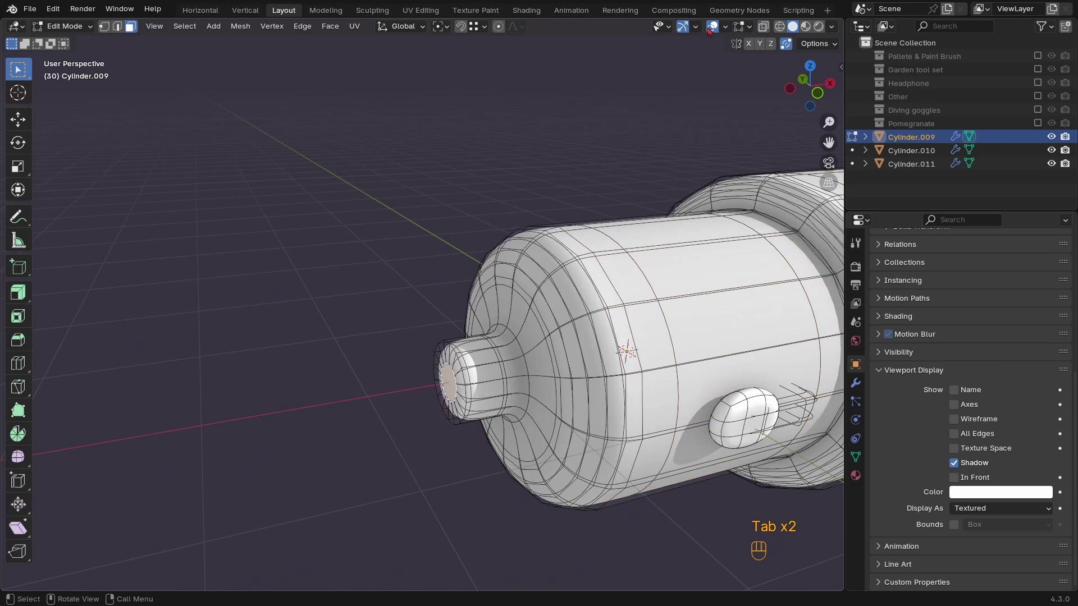
key(ctrl+r)
click(512, 369)
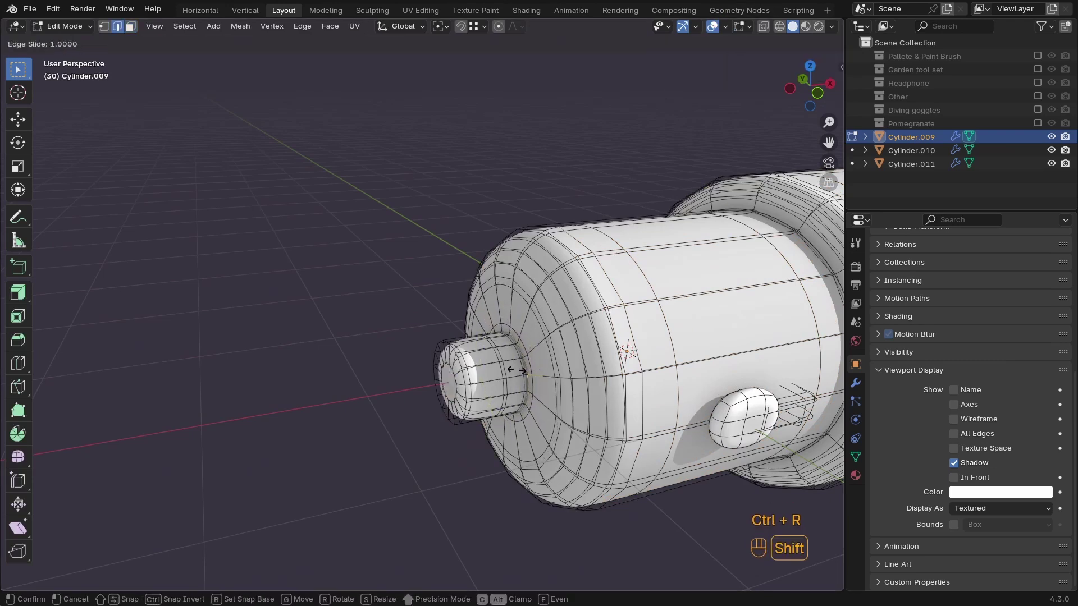
click(531, 370)
key(Tab)
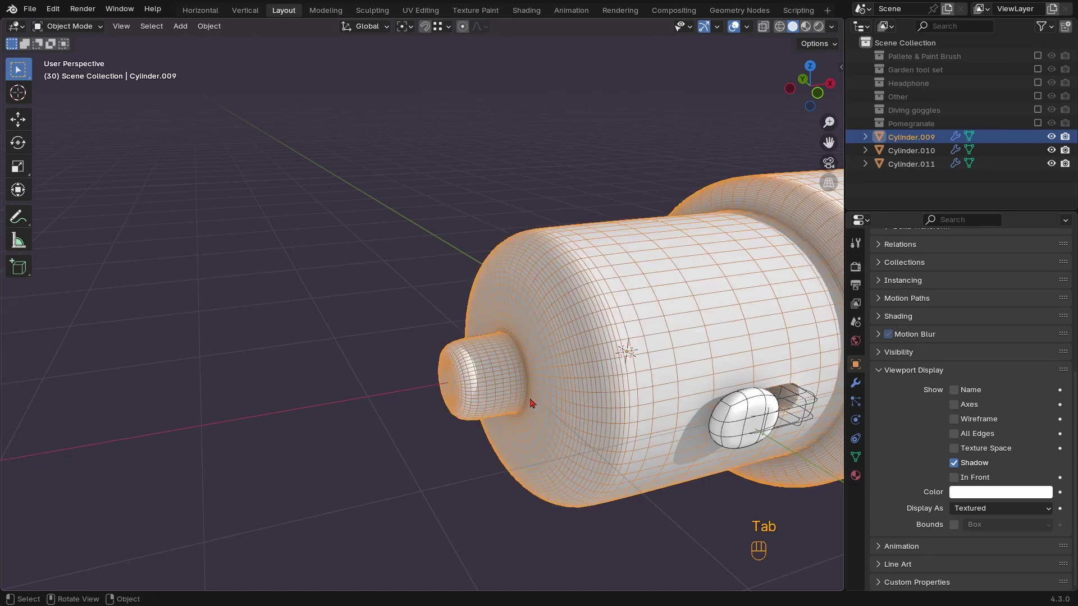
Add another loop cut at the base of the rear stub, edge-slid by about 0.25
key(Tab)
key(ctrl+r)
click(516, 388)
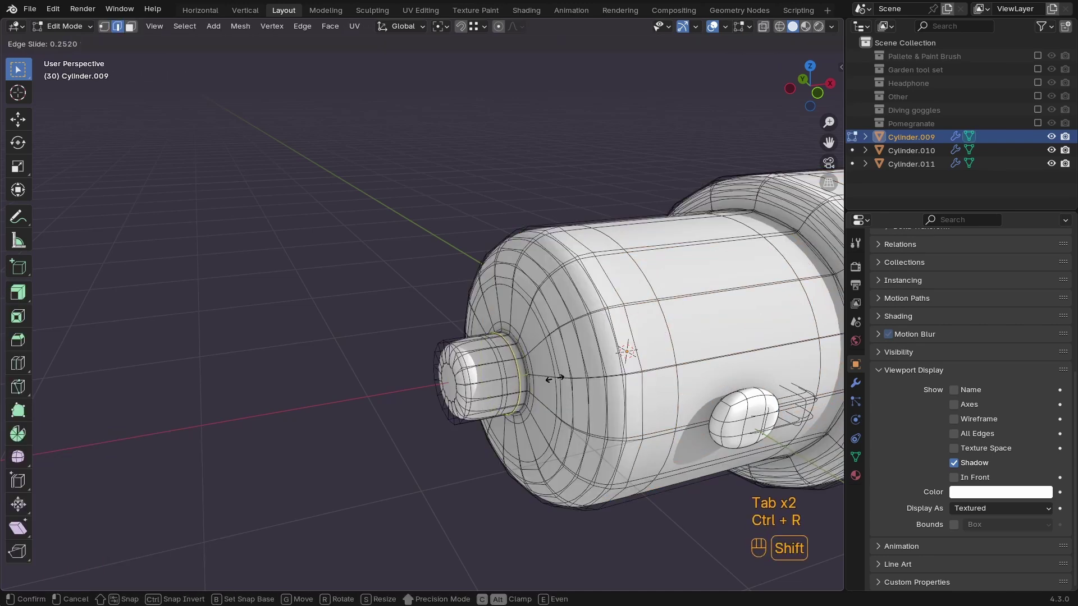
shift+click(561, 379)
key(Tab)
ctrl+middle_drag(562, 379, 538, 318)
Snap the 3D cursor to the centre face of the rear stub's end cap
key(Tab)
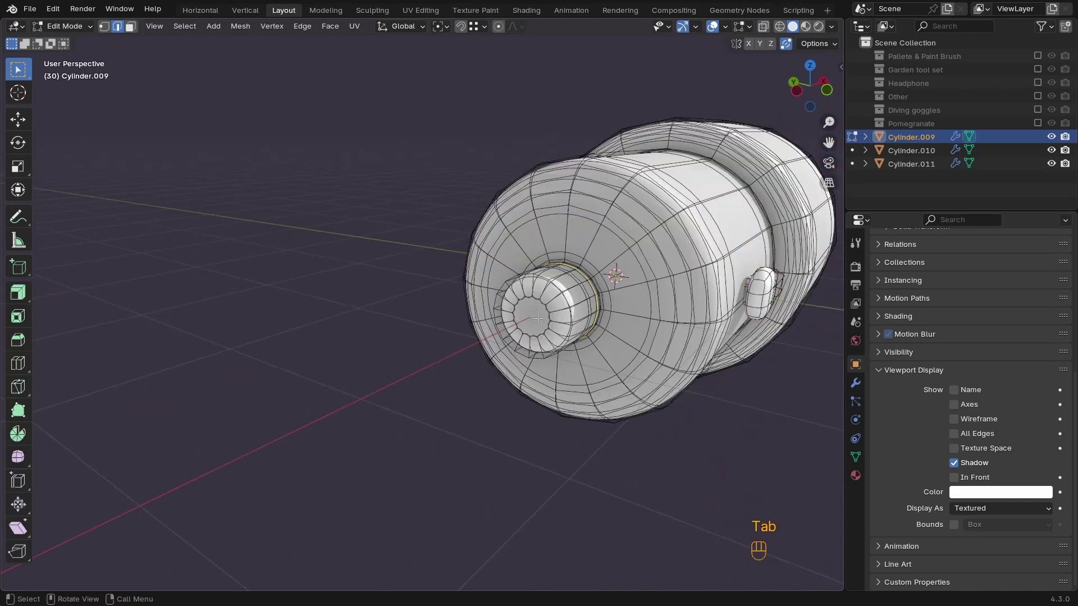
key(shift+s)
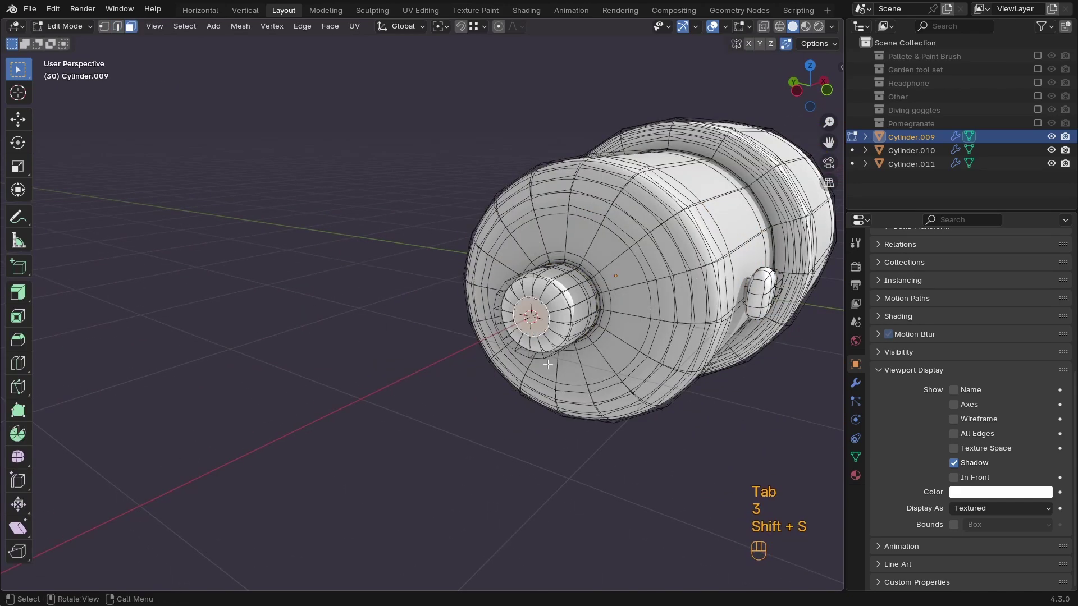
key(Tab)
ctrl+middle_drag(562, 243, 522, 277)
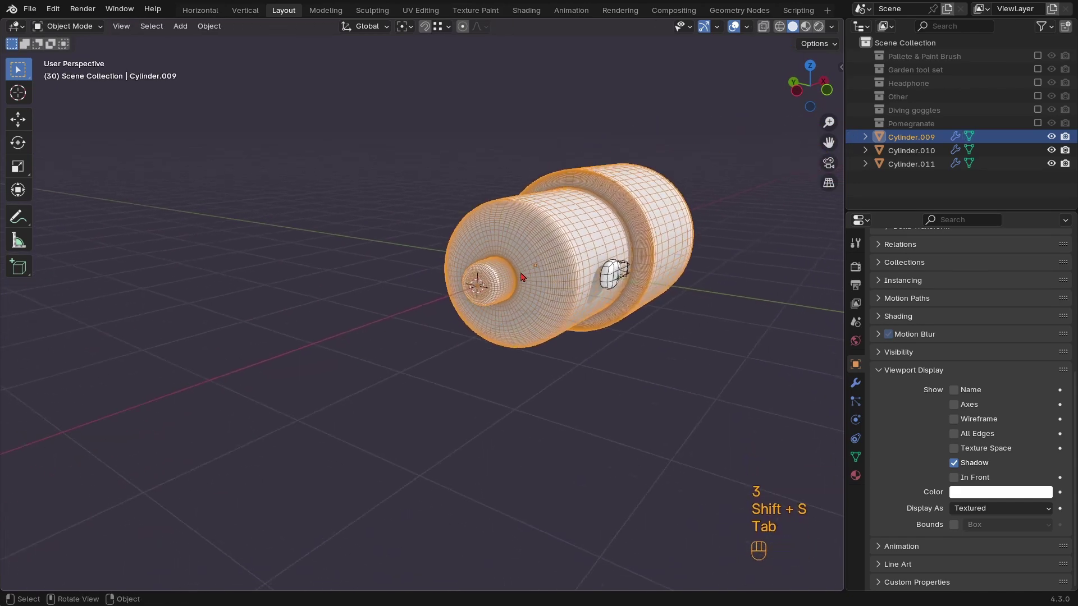
Add a plane at the 3D cursor and scale it to about 0.182
key(shift+a)
mouse_move(469, 281)
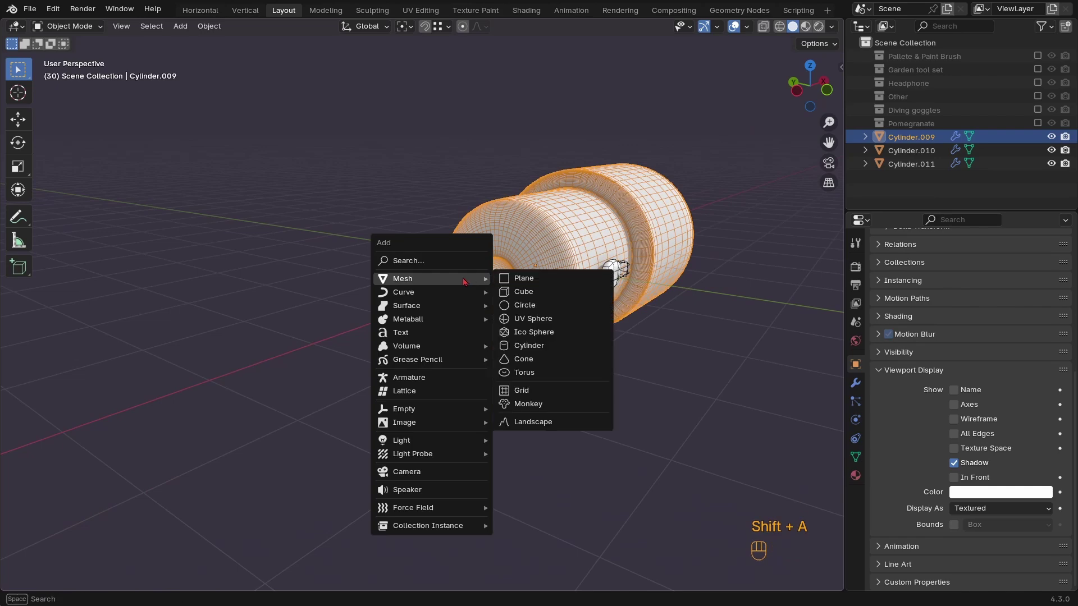
click(520, 279)
key(s)
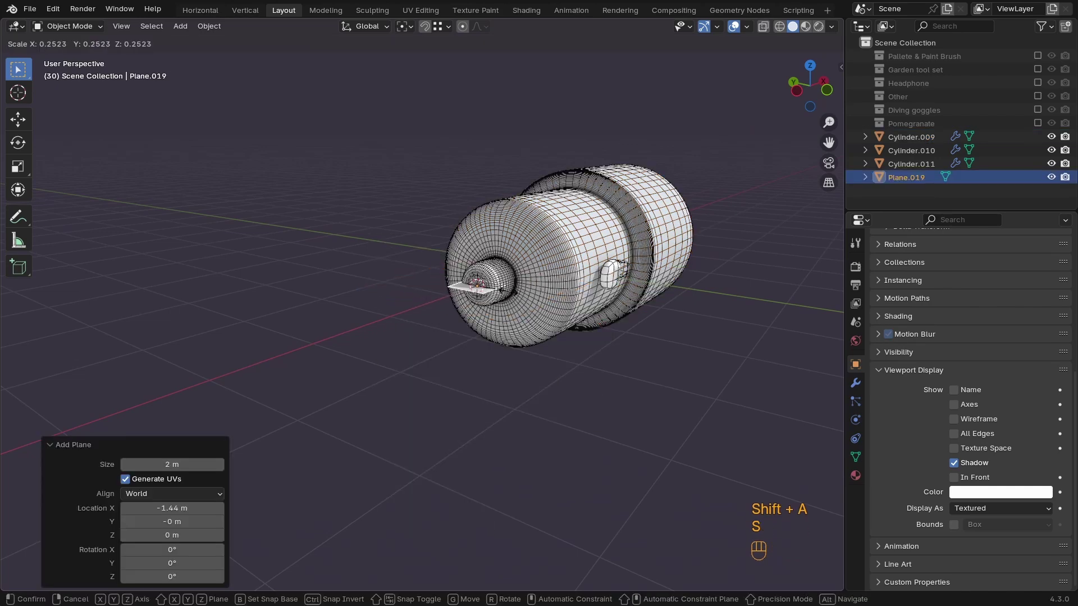
click(506, 296)
Move the plane outward along the X axis, clear of the rear stub
key(g)
key(y)
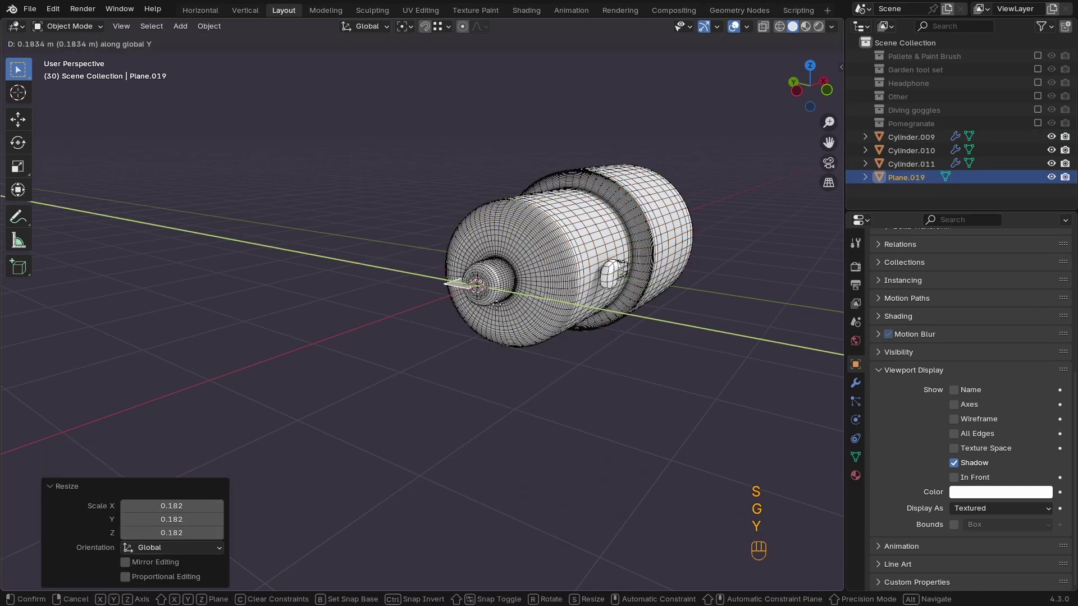
key(x)
click(449, 297)
ctrl+middle_drag(449, 298, 450, 387)
Reduce the plane to a single vertex by deleting its other vertices
key(Tab)
key(ctrl)
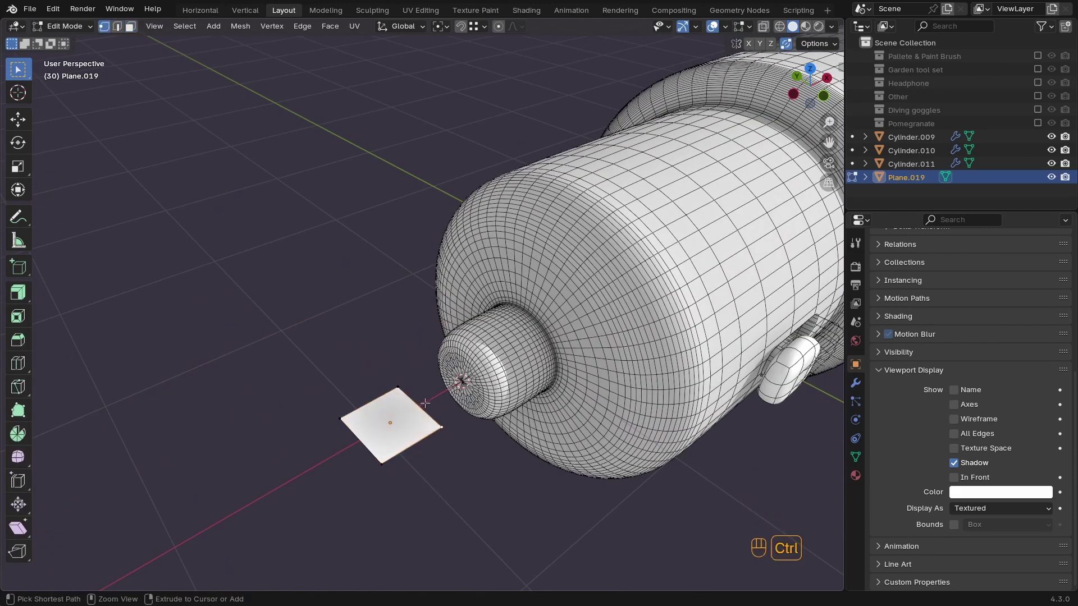
key(ctrl+i)
key(x)
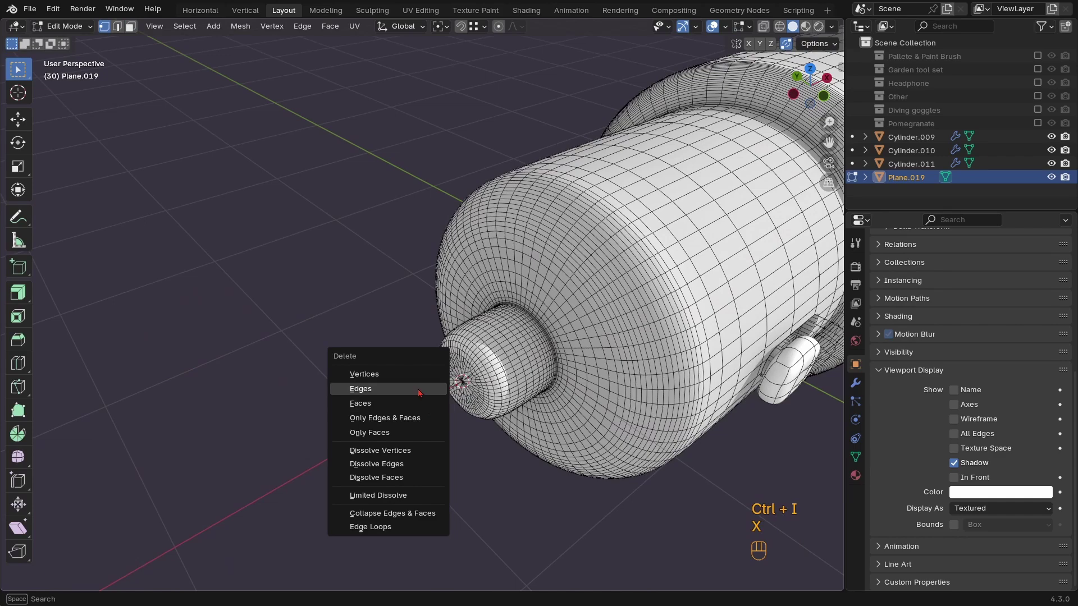
click(410, 375)
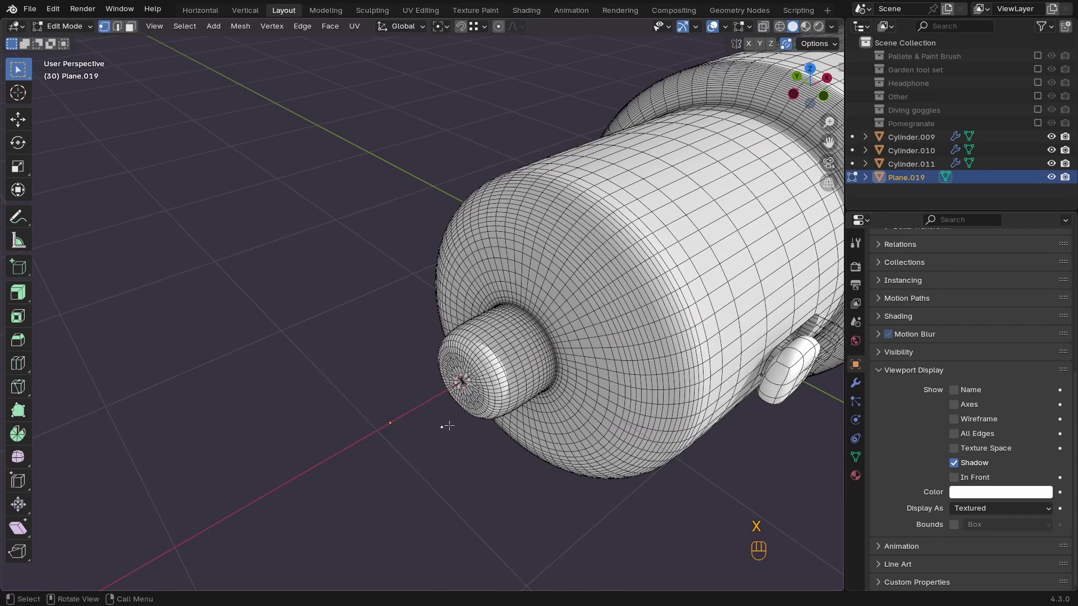
In front view, move the vertex about 0.273 m to the stub's tip and extrude it point by point into a hanging loop outline
key(KP_3)
key(KP_1)
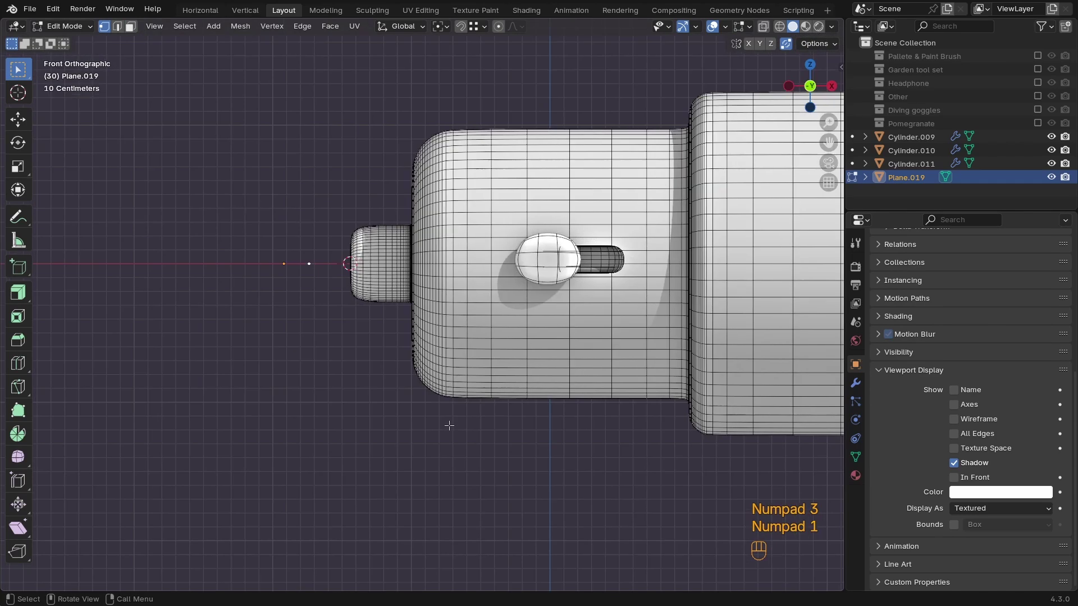
shift+middle_drag(442, 417, 564, 404)
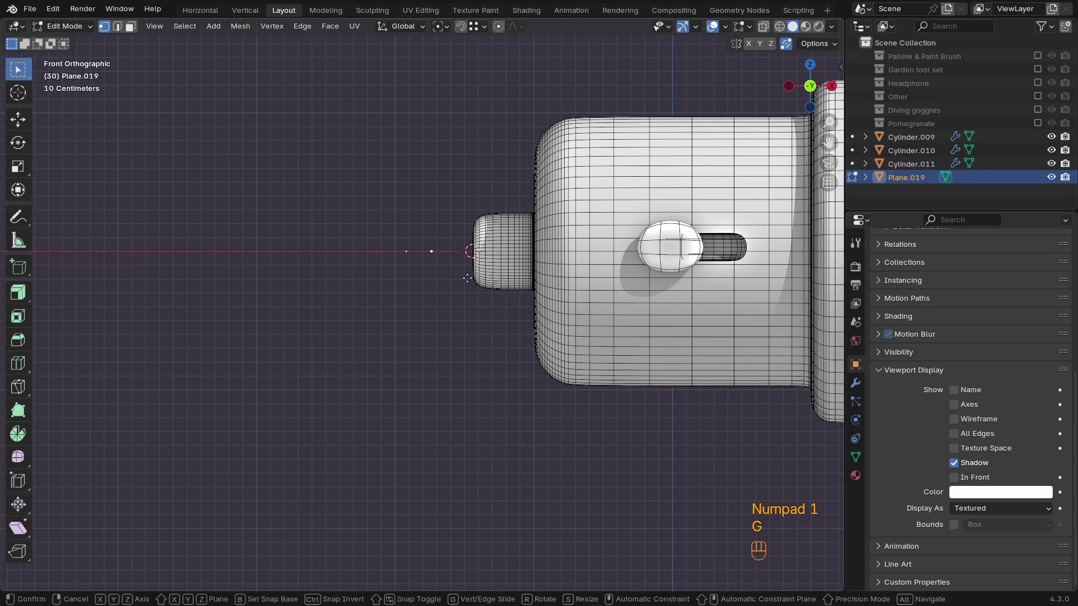
key(g)
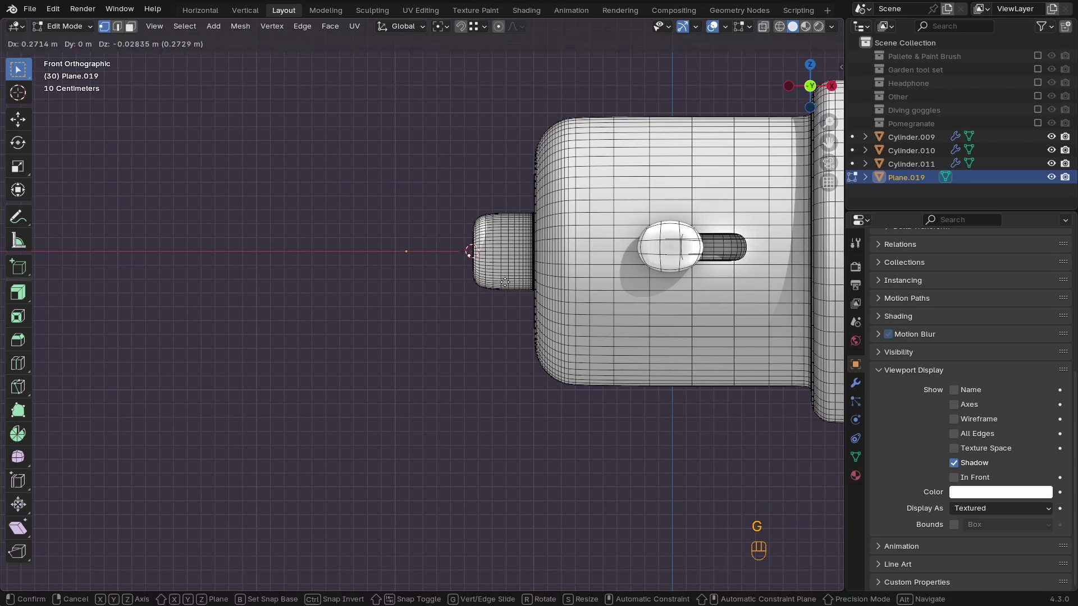
click(505, 282)
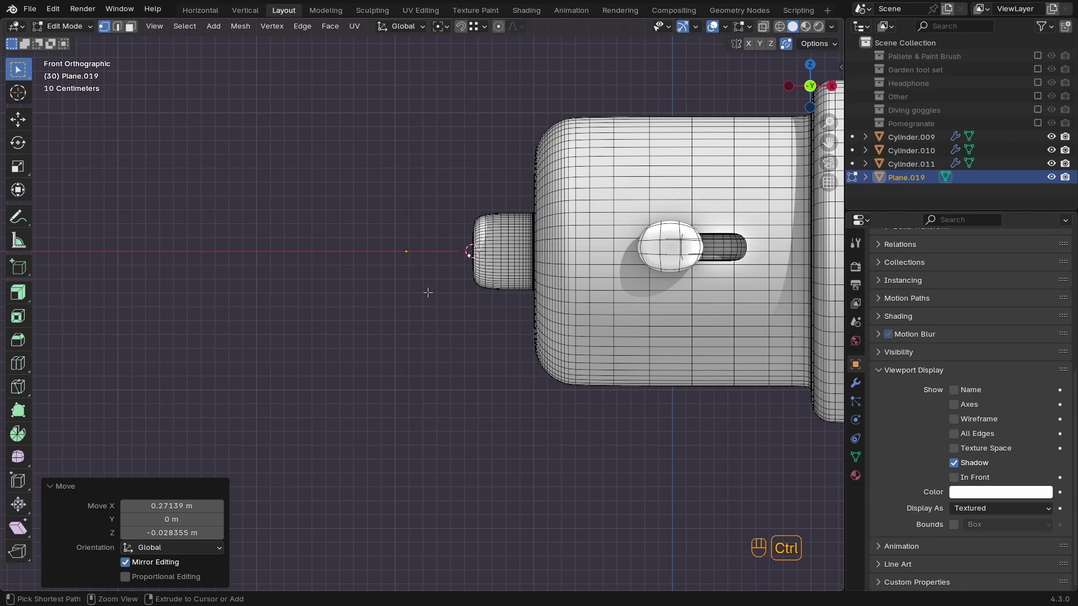
ctrl+right_click(422, 312)
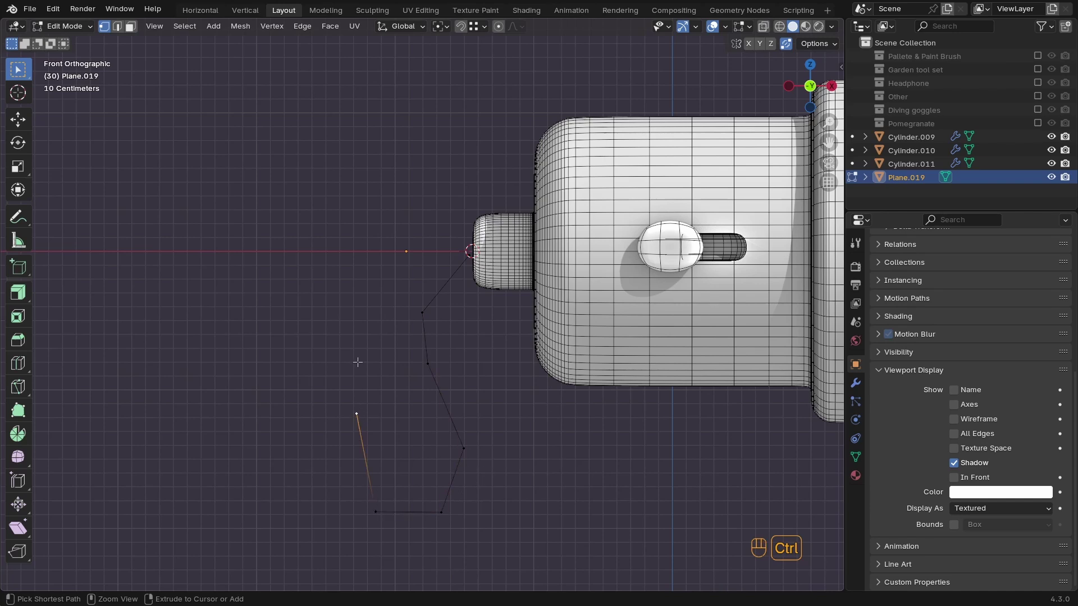
shift+middle_drag(469, 247, 481, 225)
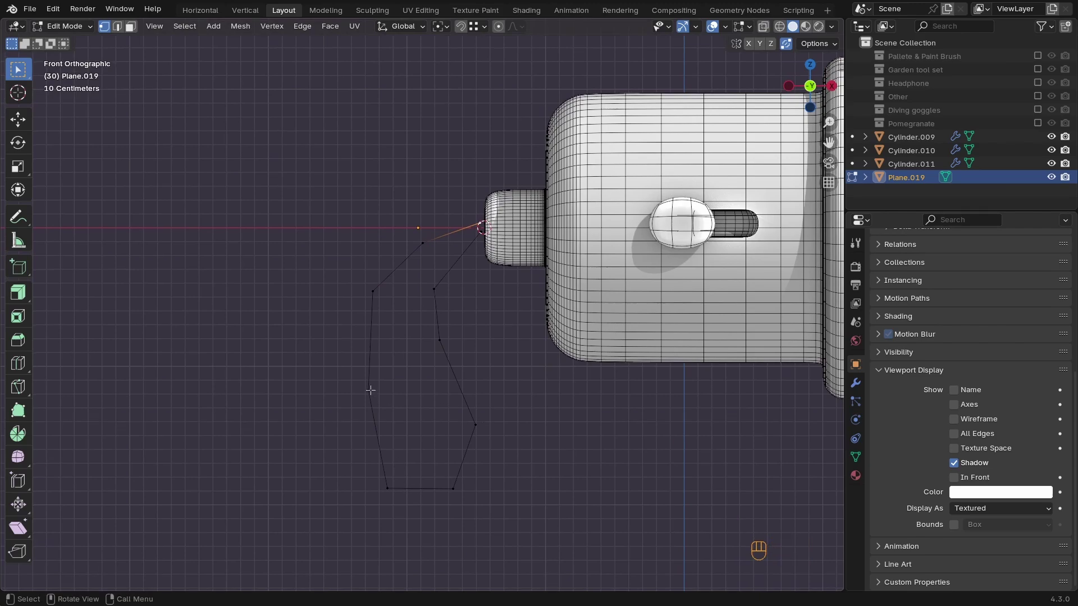
Reposition the vertices on the loop outline's outer side inward to make the hanging loop narrower
click(373, 292)
key(g)
key(g)
click(411, 284)
click(421, 247)
key(g)
click(439, 251)
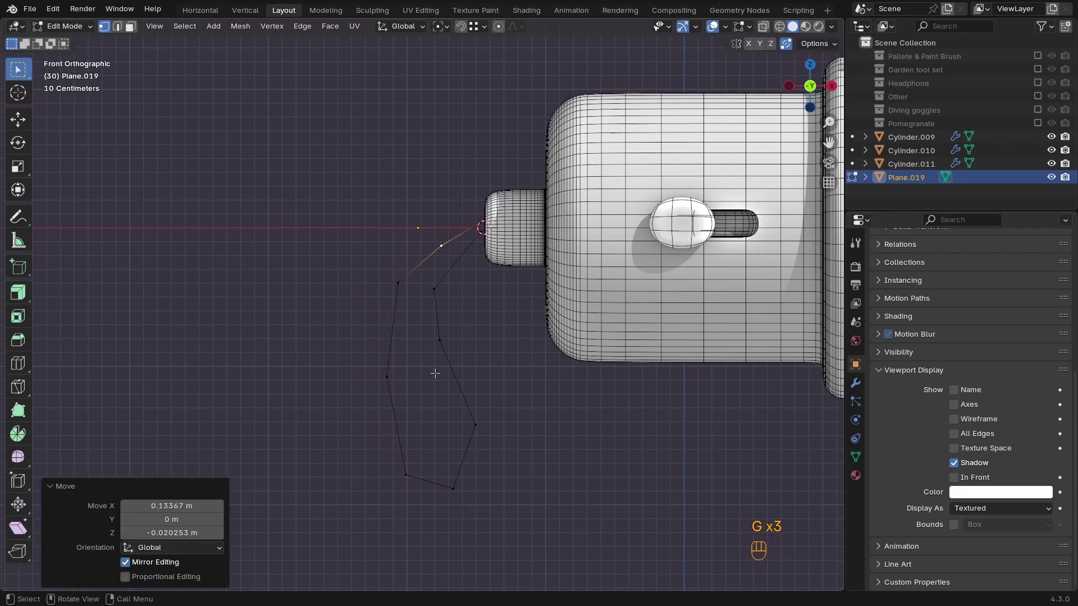
Raise the loop outline's bottom vertices slightly and lower the middle vertex on its inner side
click(408, 476)
key(g)
click(410, 456)
click(454, 477)
key(g)
click(433, 365)
key(Tab)
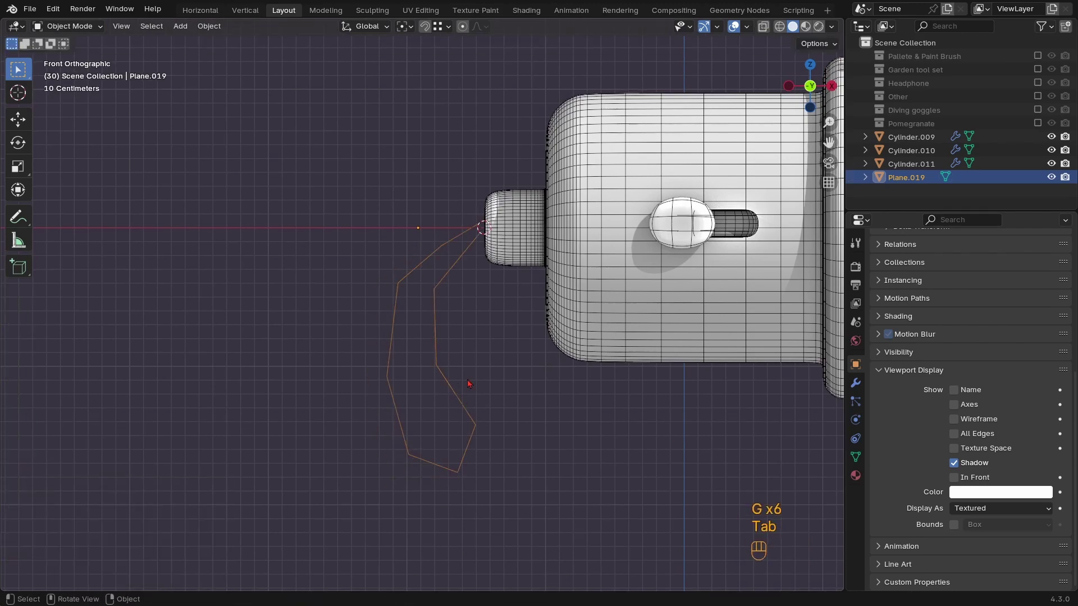
Extrude the whole loop outline along the Y axis by about 0.25 m into a flat strap
middle_drag(457, 385, 553, 392)
key(a)
key(Tab)
key(a)
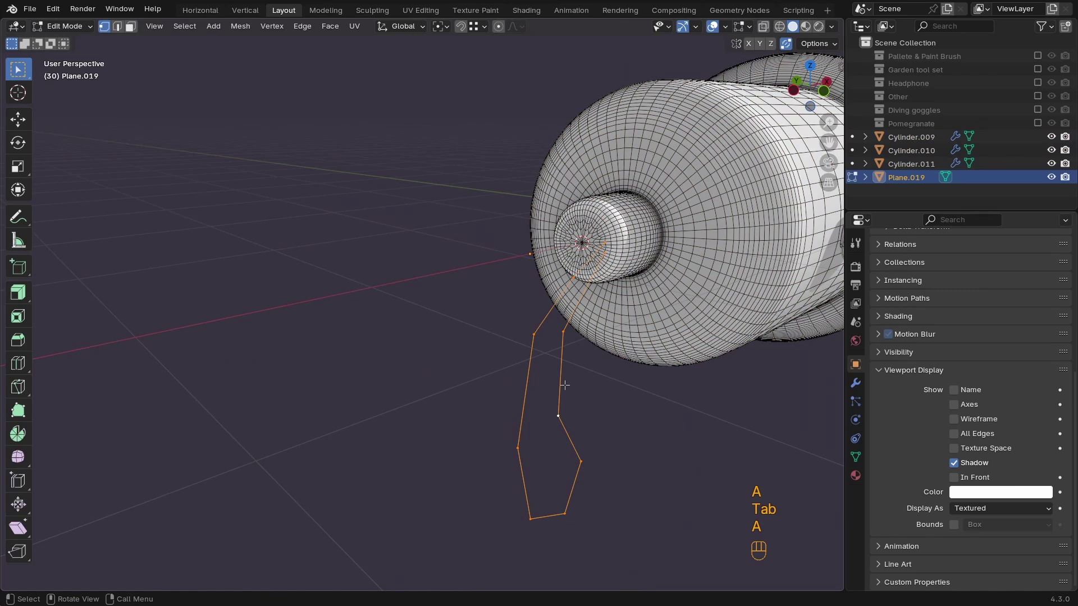
key(e)
key(x)
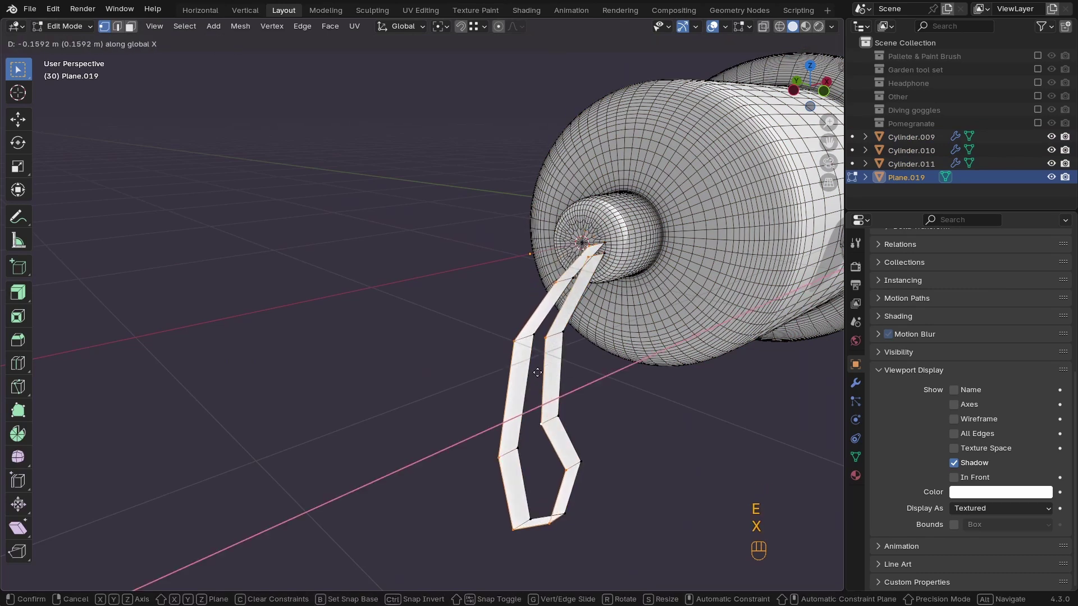
key(y)
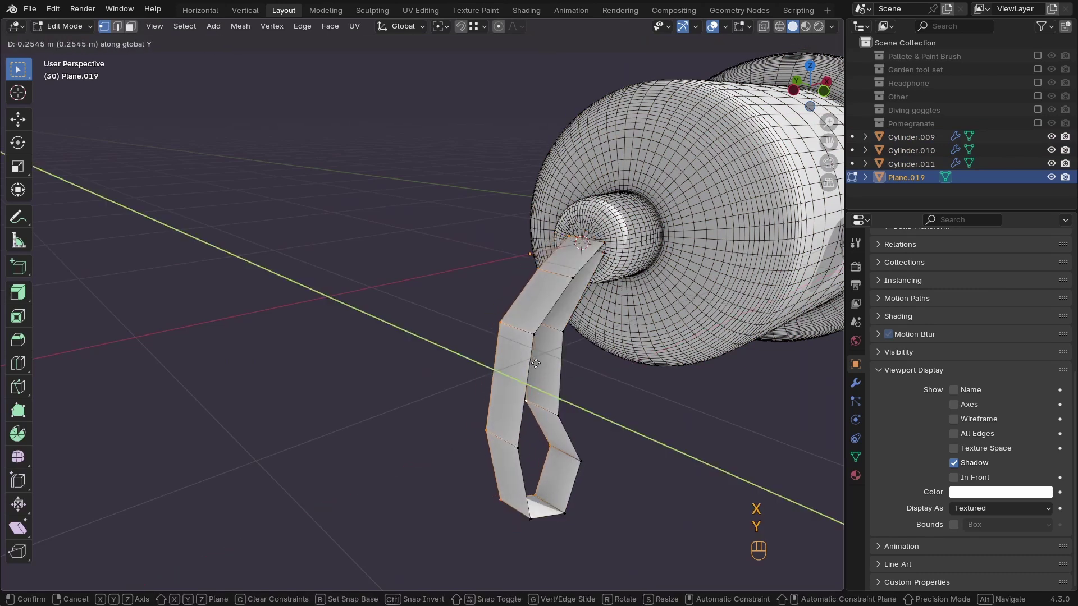
click(539, 365)
key(Tab)
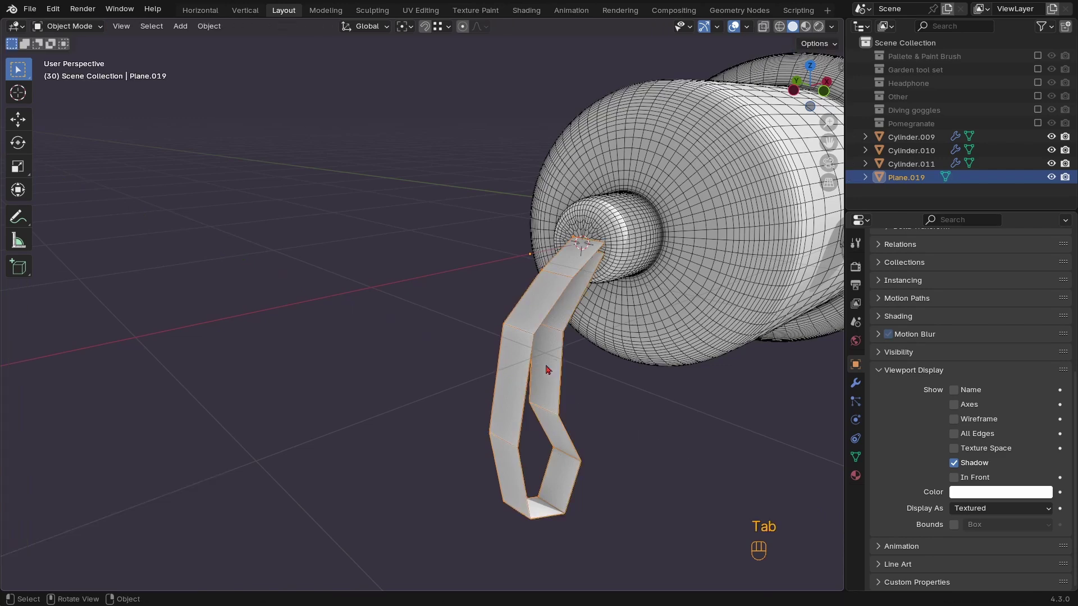
Add a Solidify modifier to the strap with a thickness of 0.47 m
click(856, 382)
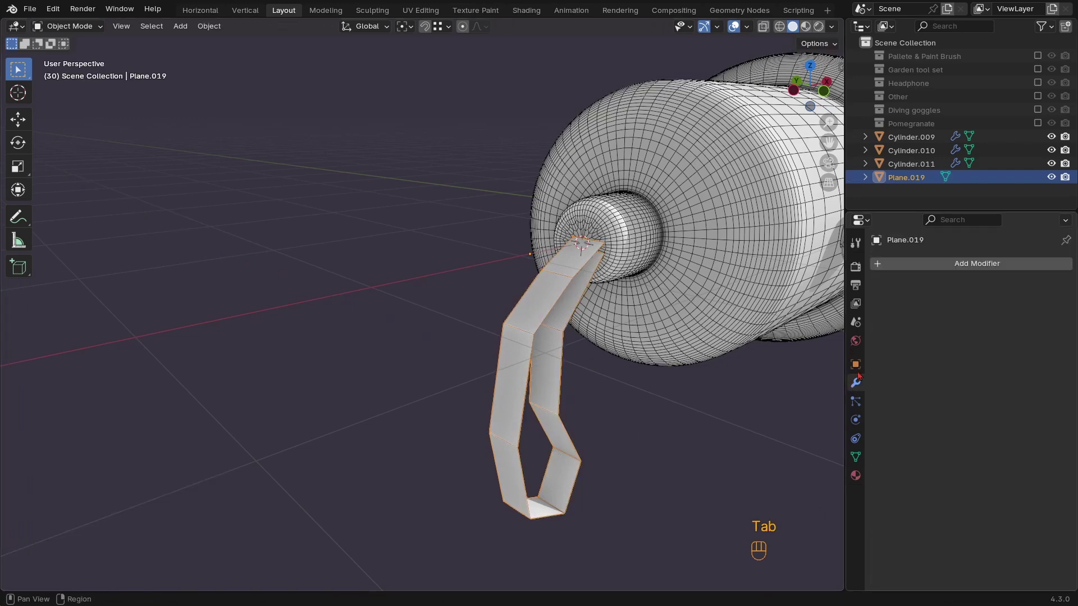
click(962, 264)
mouse_move(955, 257)
click(778, 417)
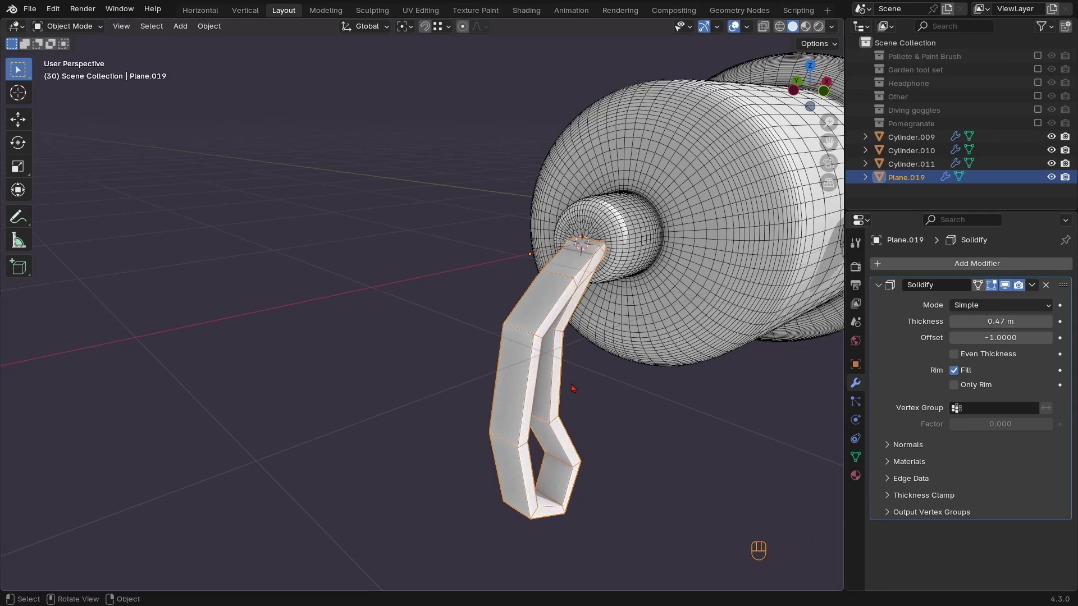
In front wireframe view, raise the strap's upper outer-side vertices toward the upper part of the stub's end
mouse_move(571, 389)
middle_down()
mouse_move(507, 290)
mouse_move(506, 376)
middle_up()
key(KP_3)
key(KP_1)
key(Tab)
key(z)
click(463, 277)
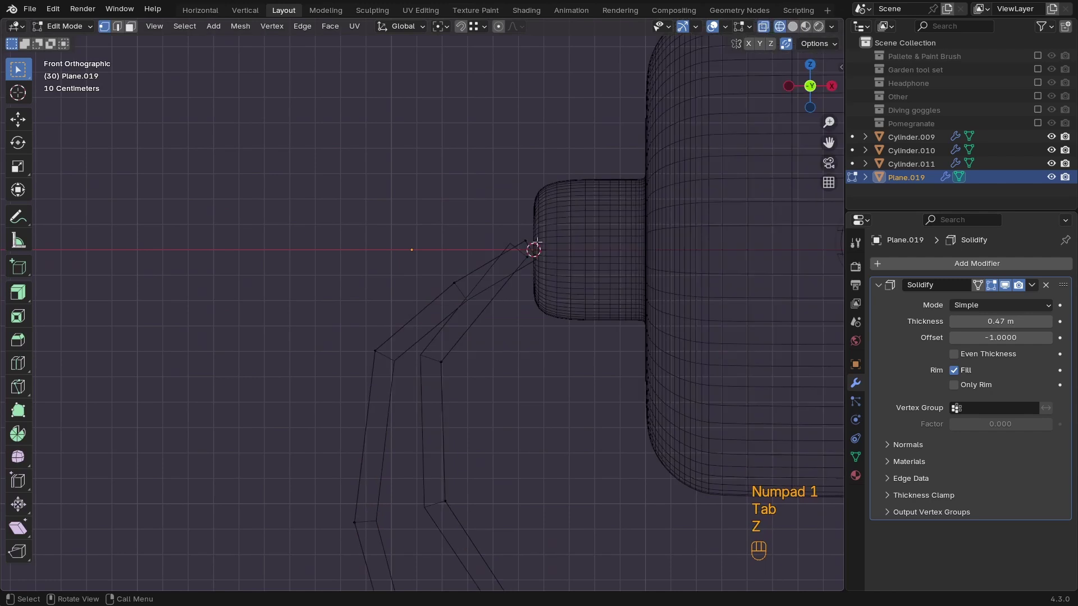
key(g)
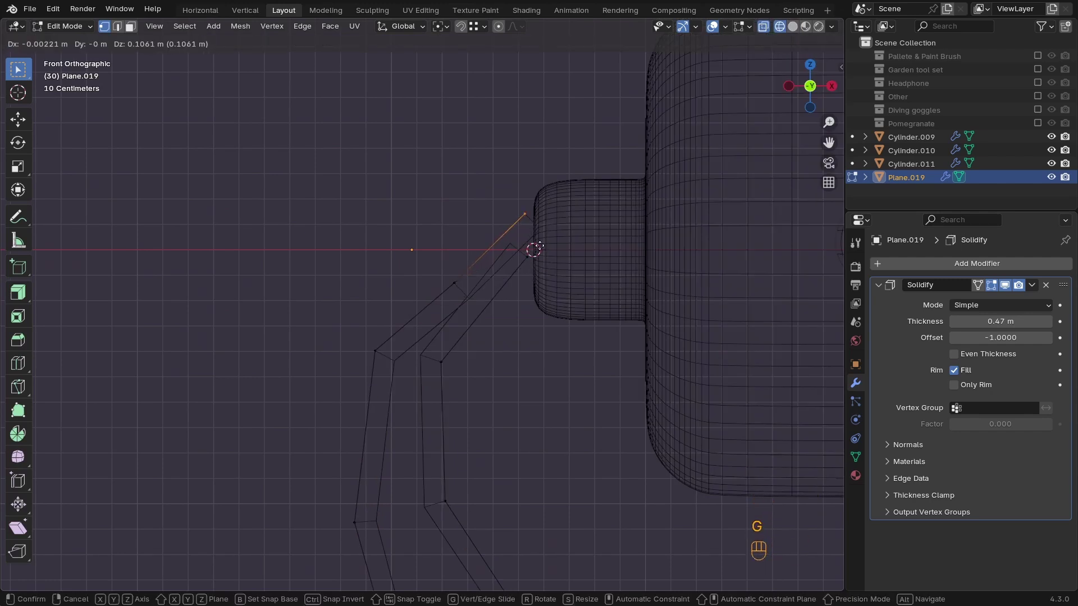
click(441, 257)
Move the strap's upper inner-side vertices up toward the stub, embedding the top one in the stub's end
click(441, 362)
key(g)
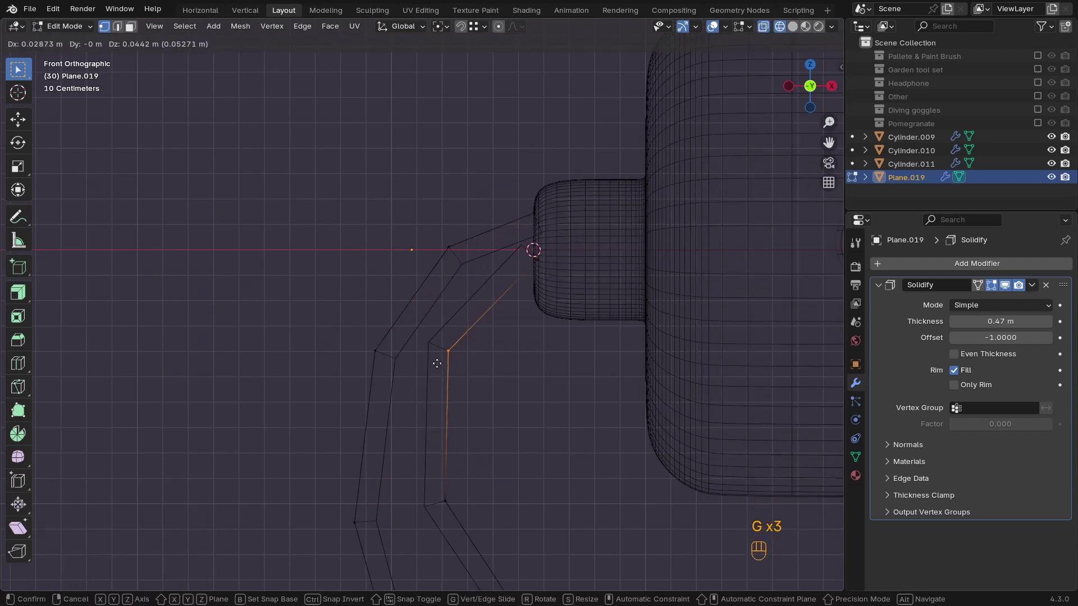
click(477, 302)
click(530, 276)
key(g)
click(549, 268)
key(g)
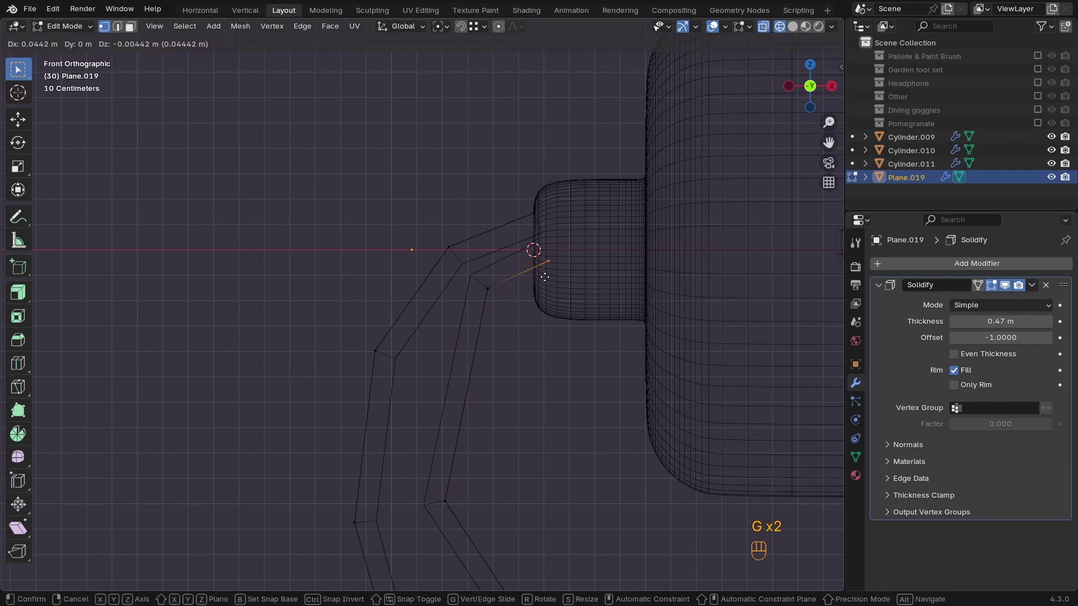
click(542, 274)
Add a loop cut on the strap's inner side and move it about 0.108 m toward negative X and 0.071 m up
key(ctrl+r)
double_click(472, 405)
key(g)
click(488, 378)
ctrl+middle_drag(487, 377, 461, 508)
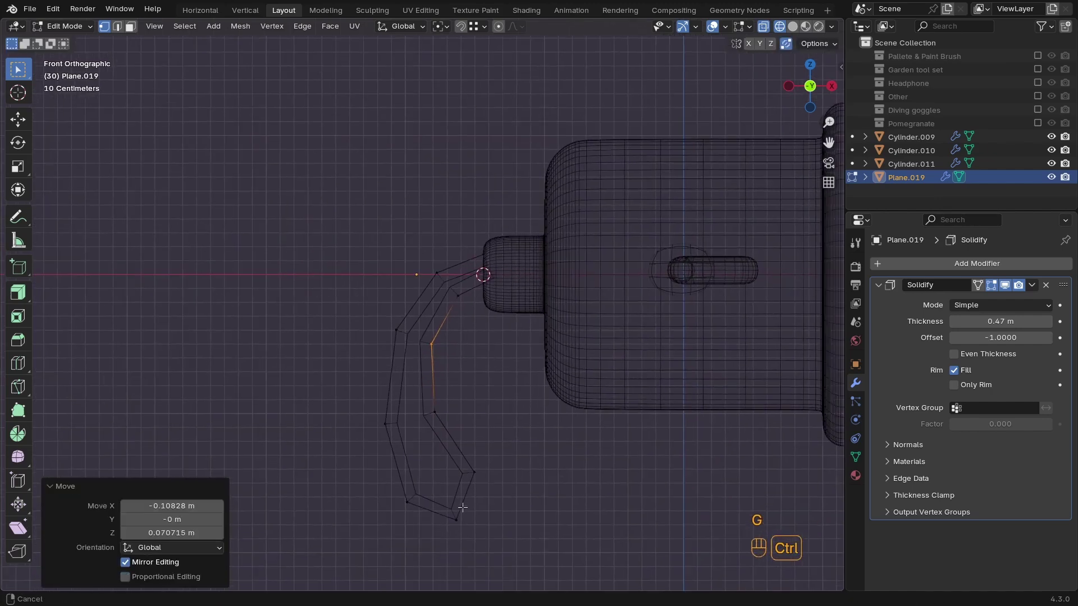
Scale the strap's lower vertices, adjust their X width, and move them down about 0.194 m
ctrl+middle_drag(472, 456, 479, 561)
mouse_move(485, 354)
shift+middle_down()
mouse_move(463, 324)
mouse_move(477, 340)
shift+middle_up()
drag(450, 346, 367, 447)
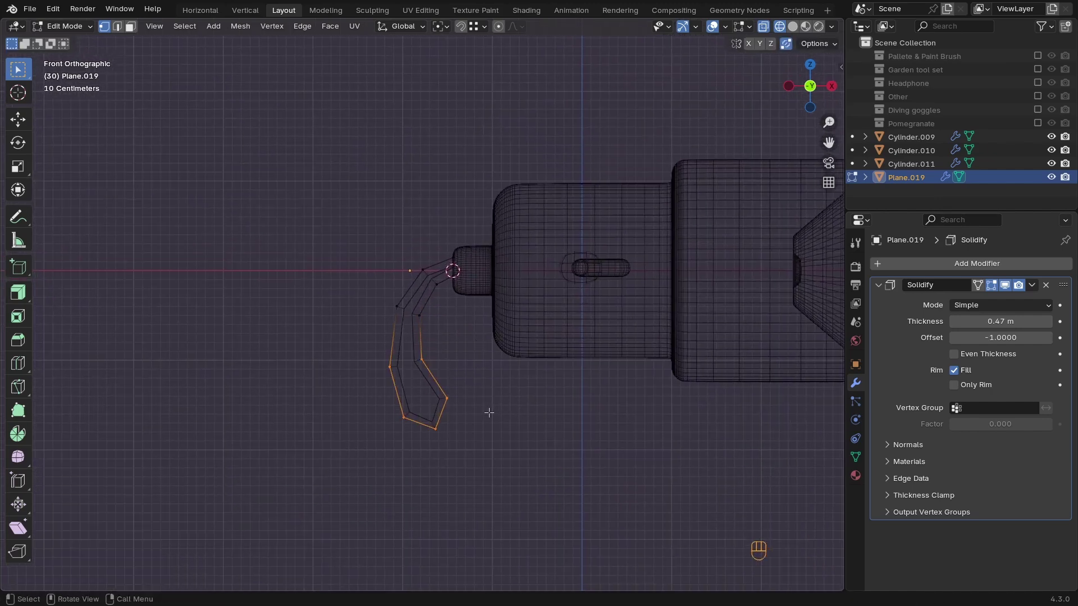
key(g)
right_click(496, 423)
key(s)
click(504, 429)
key(s)
key(x)
click(494, 422)
key(g)
click(497, 437)
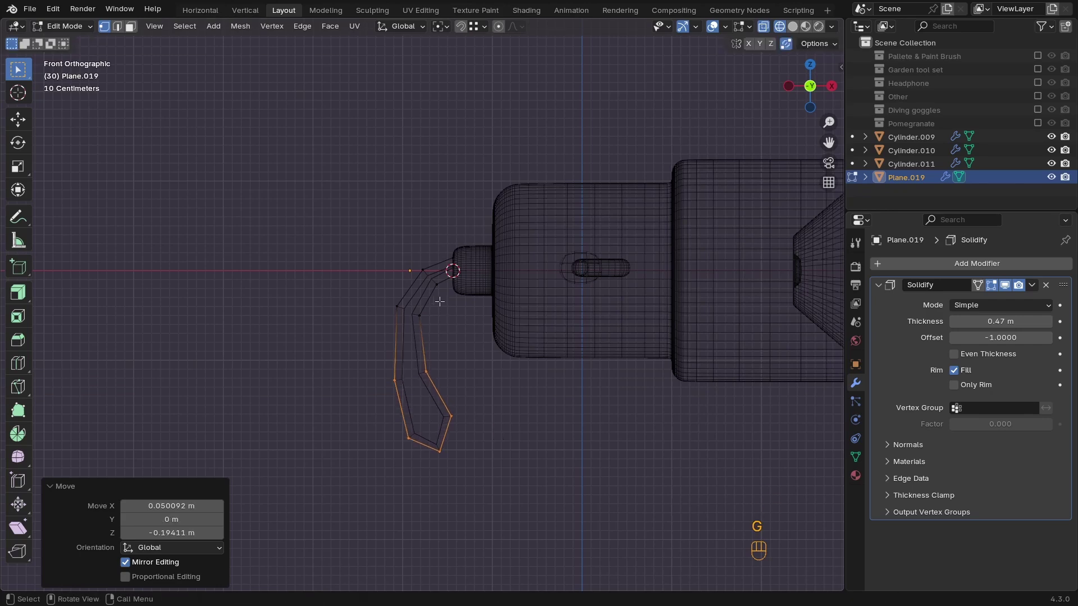
Move and rescale the vertices in the upper bend of the strap
drag(438, 300, 385, 335)
key(g)
click(431, 356)
key(s)
click(434, 361)
key(s)
click(462, 313)
Reposition the strap's upper outer vertices, and shift the middle and lower vertices about 0.138 m down and 0.075 m along X
drag(416, 302, 384, 347)
key(g)
click(462, 321)
shift+drag(475, 368, 328, 505)
key(g)
click(488, 440)
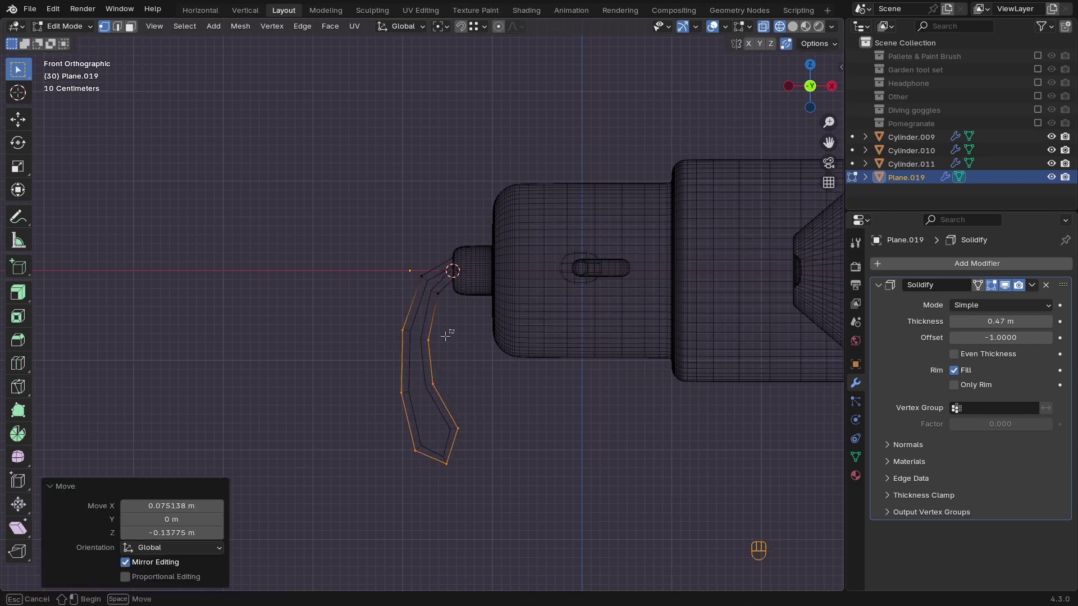
Move the strap's bottom vertices down about 0.094 m and scale them up by about 1.08
drag(499, 413, 405, 473)
key(g)
click(508, 471)
key(s)
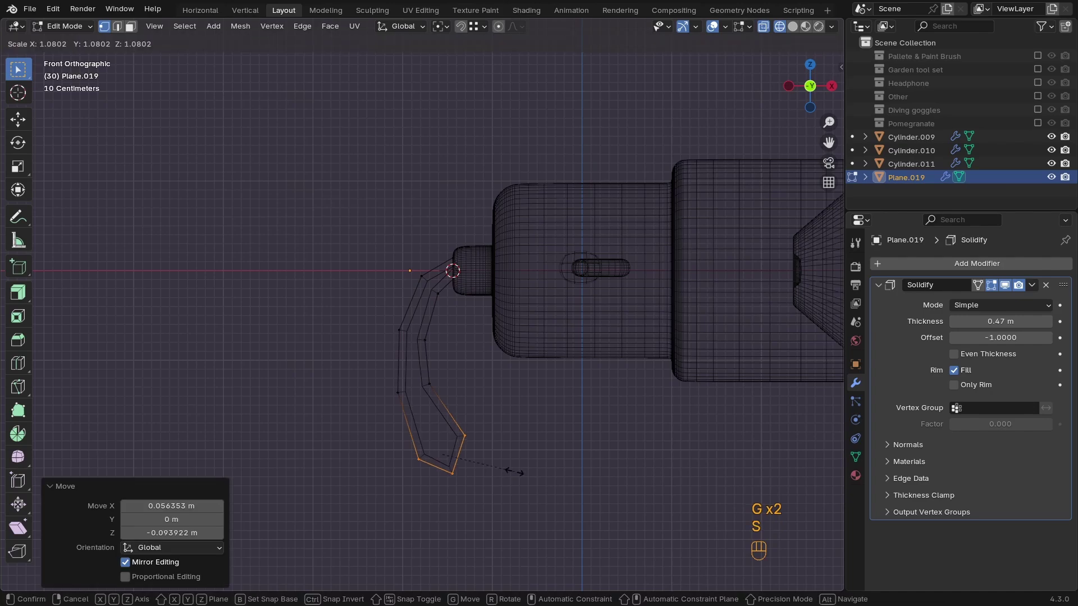
click(516, 471)
Adjust the position of the strap's bottom corner vertices and leave mesh editing
shift+click(454, 475)
key(g)
click(469, 447)
click(481, 457)
key(Tab)
key(z)
key(z)
Move the strap mesh along the Y axis to centre it on the rear stub
mouse_move(481, 456)
middle_down()
mouse_move(452, 370)
mouse_move(546, 373)
mouse_move(517, 393)
mouse_move(517, 418)
middle_up()
key(z)
key(Tab)
key(g)
key(y)
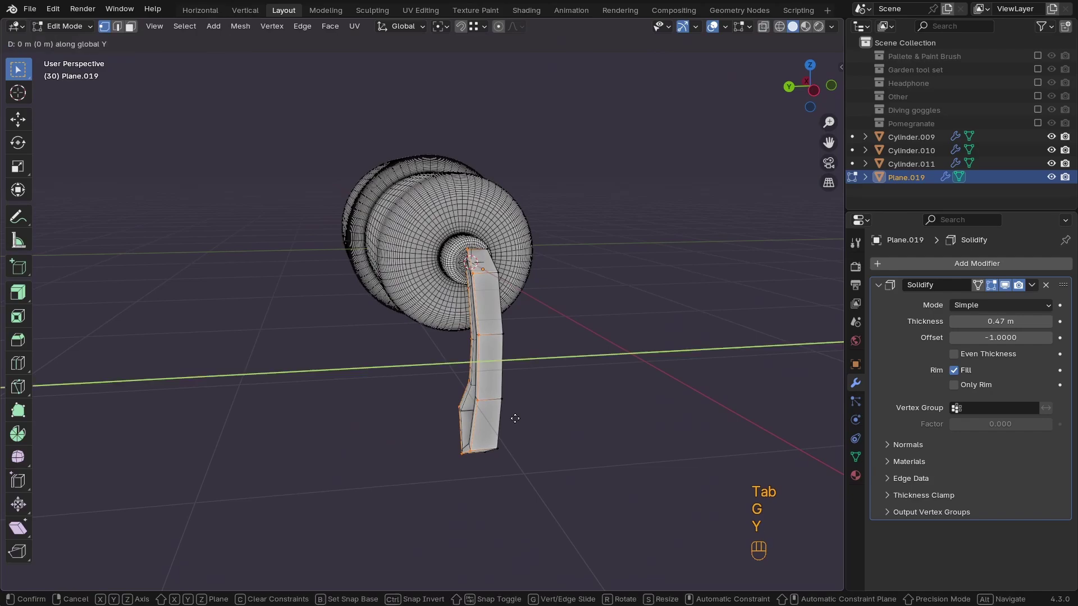
click(505, 418)
key(Tab)
Scale the strap's top end vertices along Y by about 0.79 to narrow them inside the rear stub
mouse_move(506, 418)
middle_down()
mouse_move(480, 371)
mouse_move(574, 273)
middle_up()
key(z)
key(Tab)
key(s)
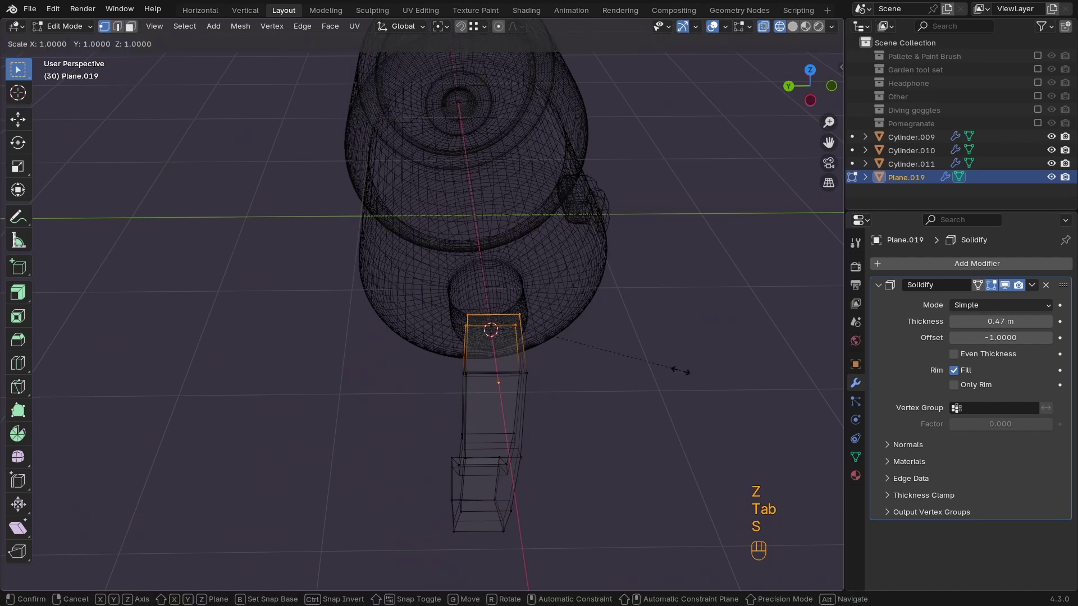
key(x)
key(y)
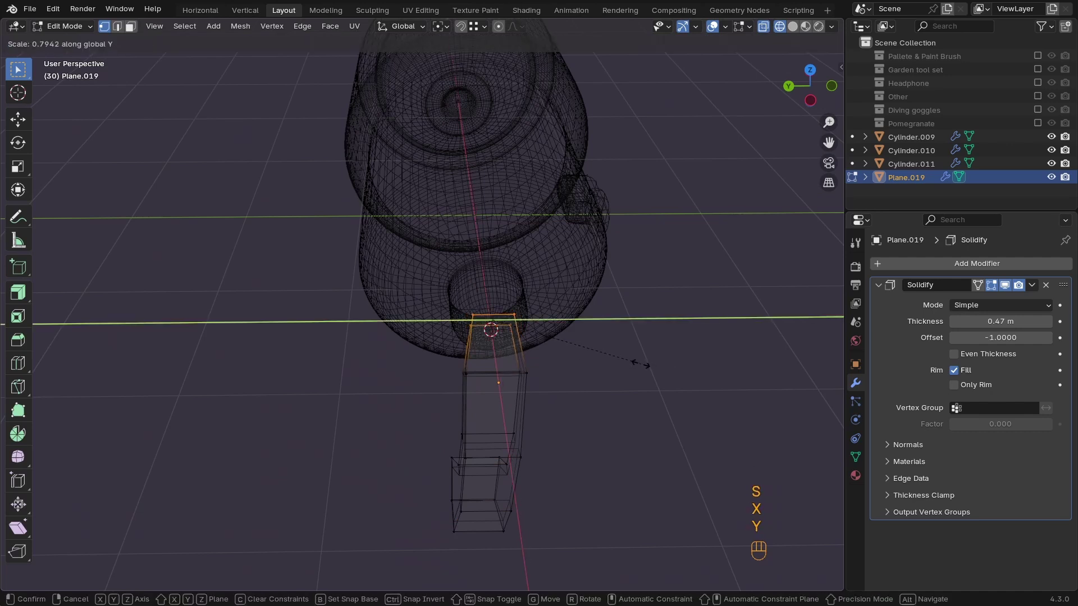
click(639, 364)
Narrow the strap's next row of vertices along Y, leave mesh editing and return to solid shading
key(s)
key(y)
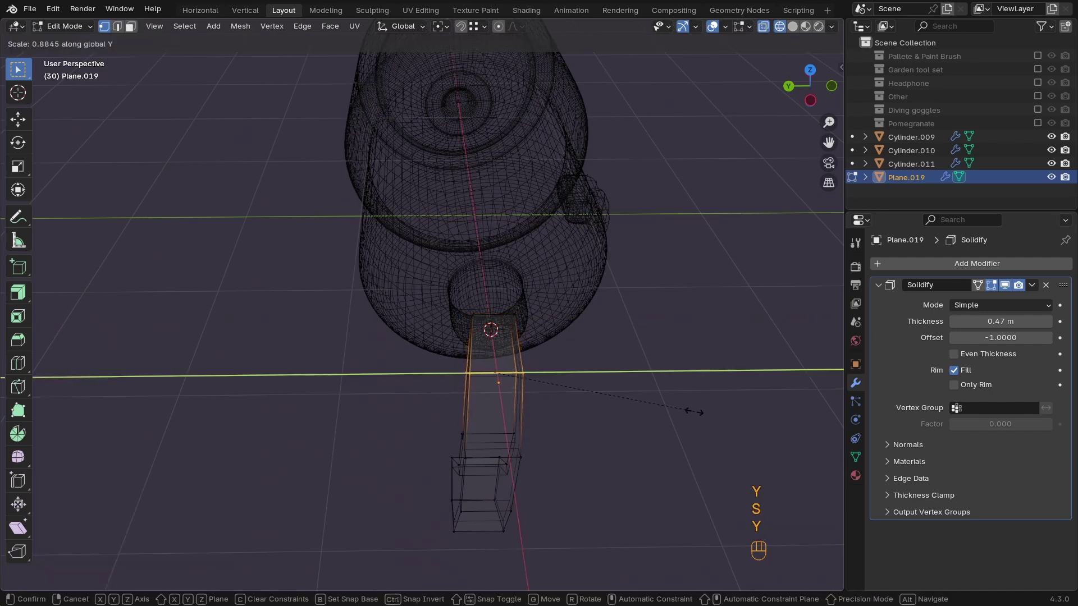
click(671, 412)
key(Tab)
key(Tab)
key(z)
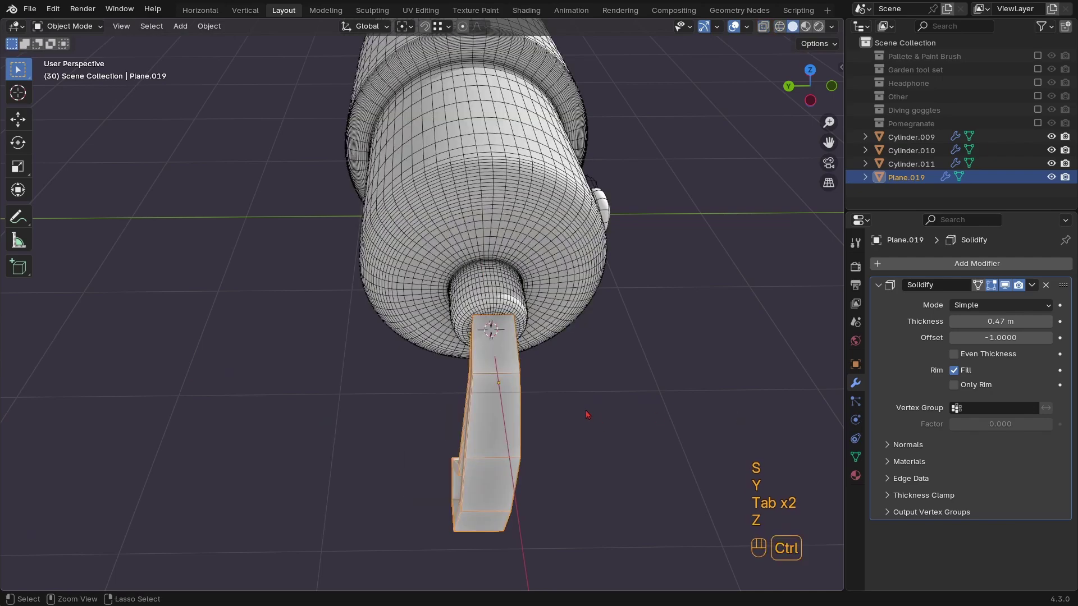
Add a level 2 Subdivision modifier to the strap
mouse_move(505, 393)
middle_down()
mouse_move(428, 384)
mouse_move(381, 363)
mouse_move(429, 350)
middle_up()
key(ctrl+2)
key(KP_3)
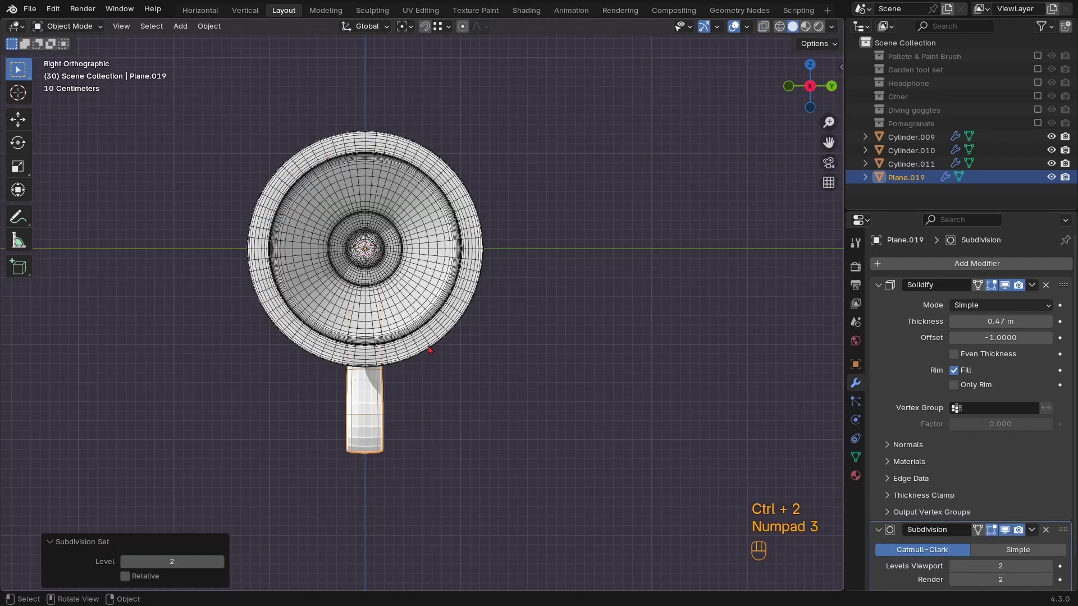
key(KP_1)
middle_drag(393, 391, 495, 413)
Add one centred loop cut running lengthwise along the strap and leave mesh editing
key(Tab)
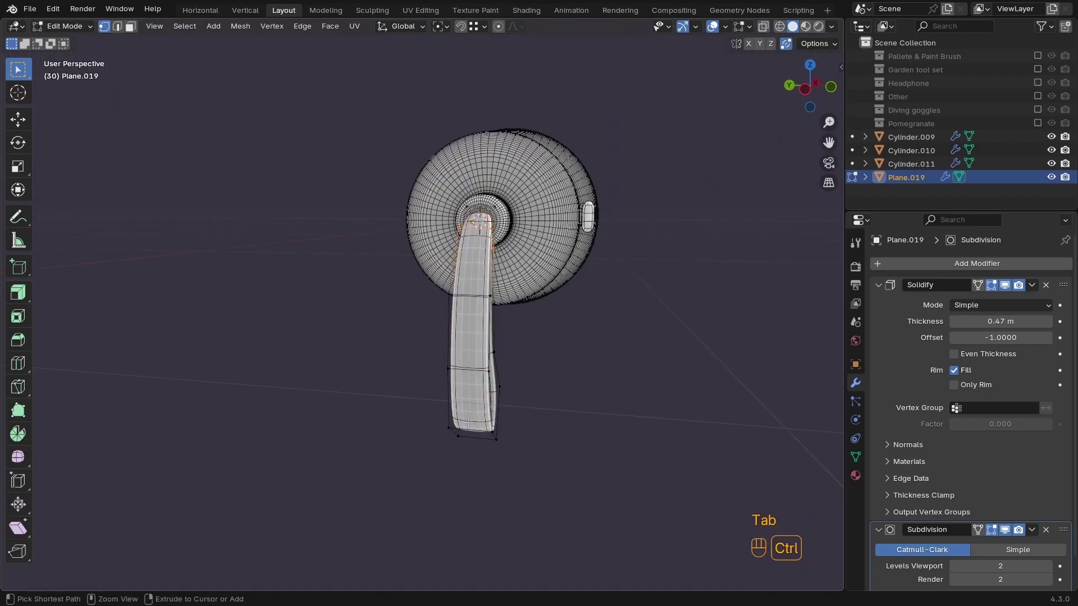
key(ctrl+r)
click(471, 425)
right_click(508, 436)
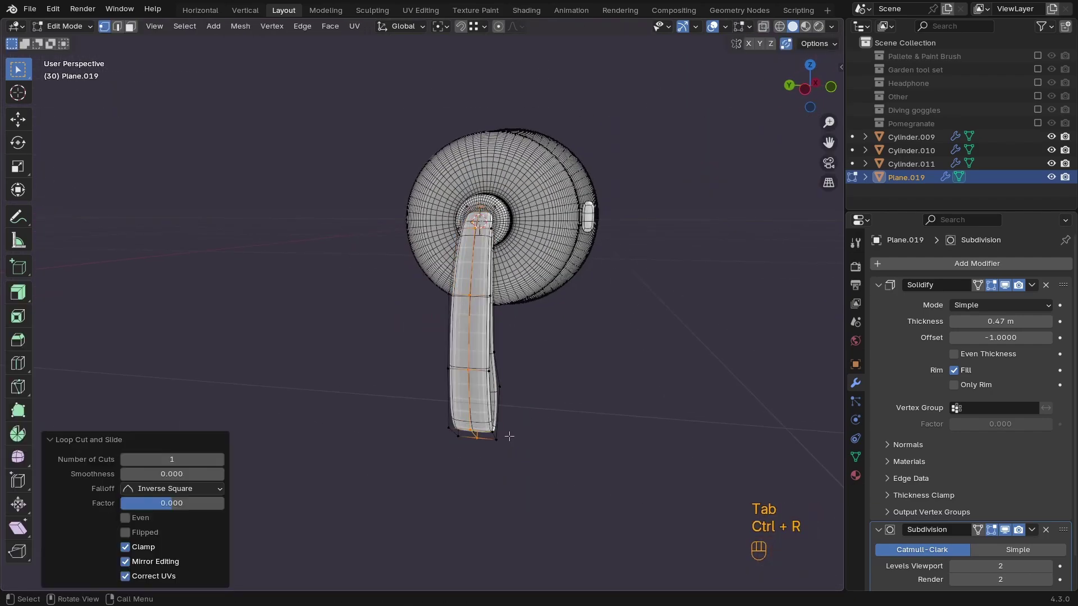
key(Tab)
Set the strap's Solidify thickness to 0.597 m
middle_drag(508, 436, 941, 329)
key(KP_3)
key(KP_1)
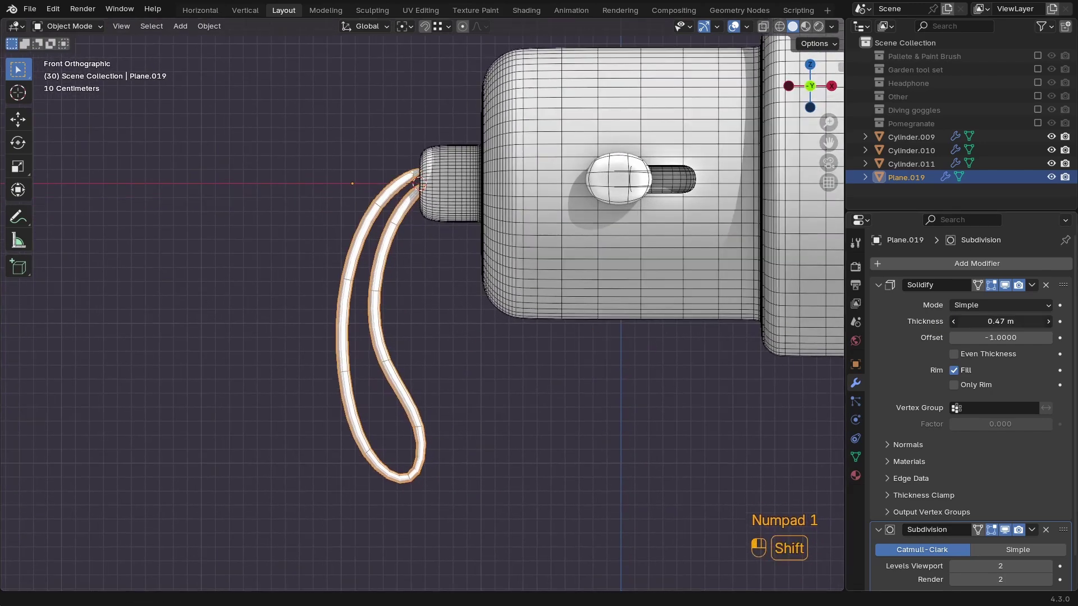
shift+drag(1000, 321, 1011, 321)
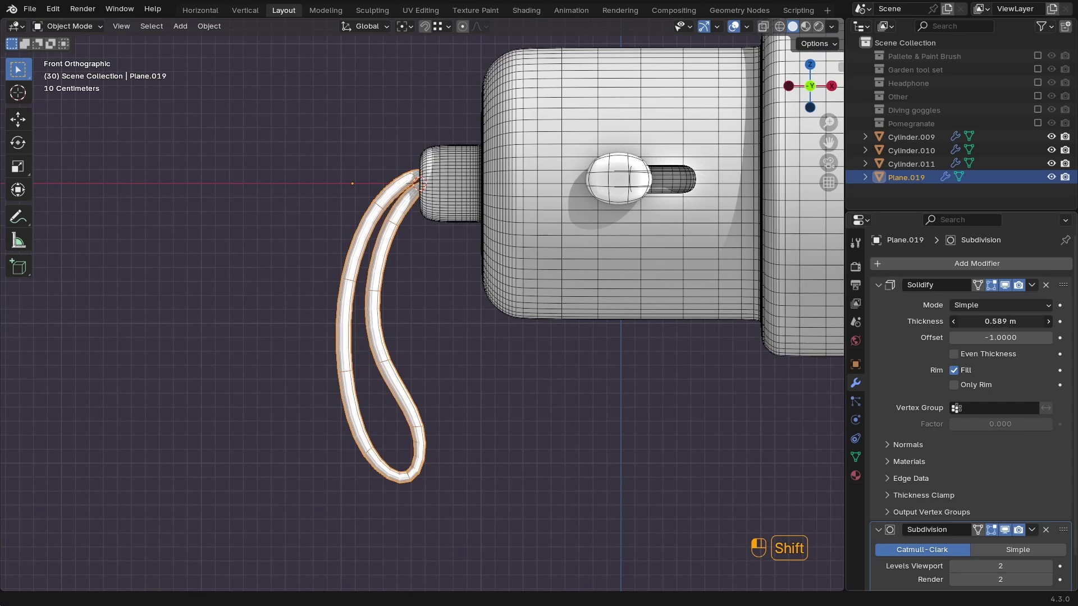
Move the strap's bottom corner vertices about 0.13 m up and 0.044 m along negative X
key(Tab)
key(z)
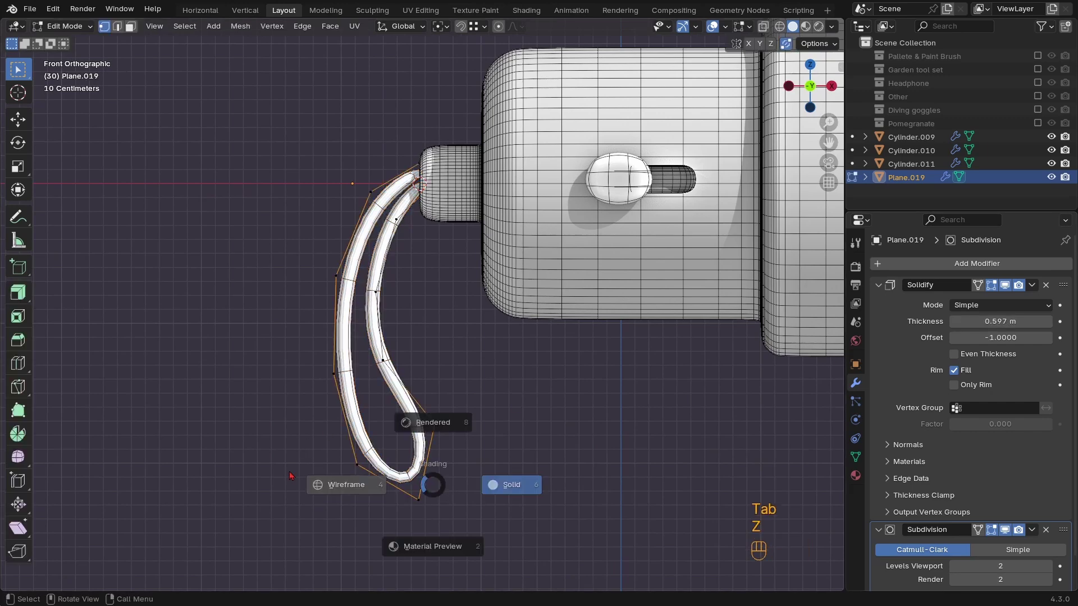
key(g)
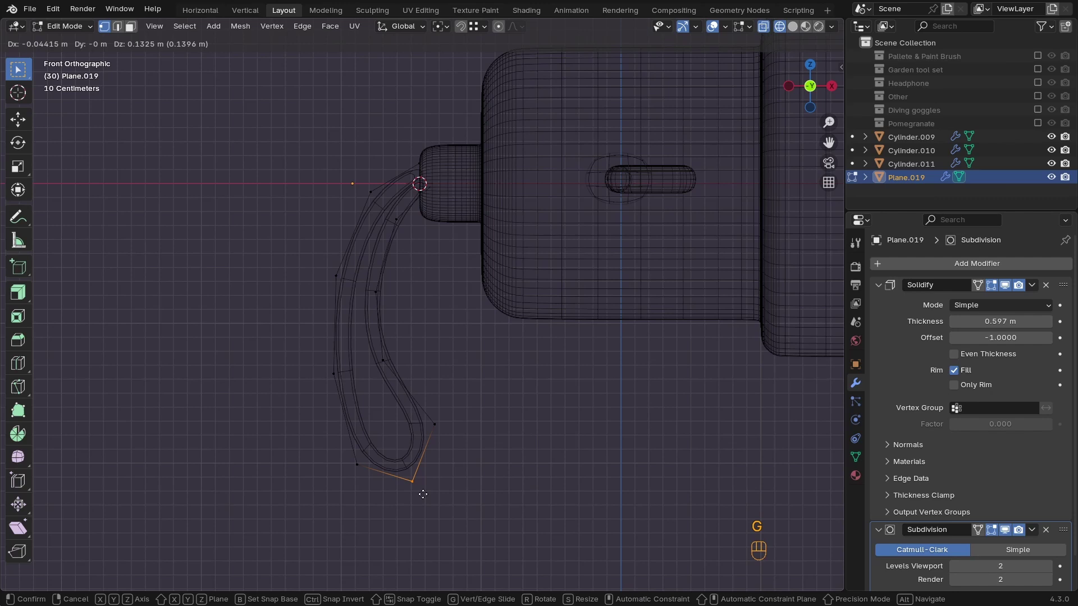
click(422, 494)
Reposition the strap's inner bend vertices, shifting the lowest ones about 0.080 m along X and 0.056 m down
key(g)
drag(359, 377, 468, 442)
click(351, 389)
key(g)
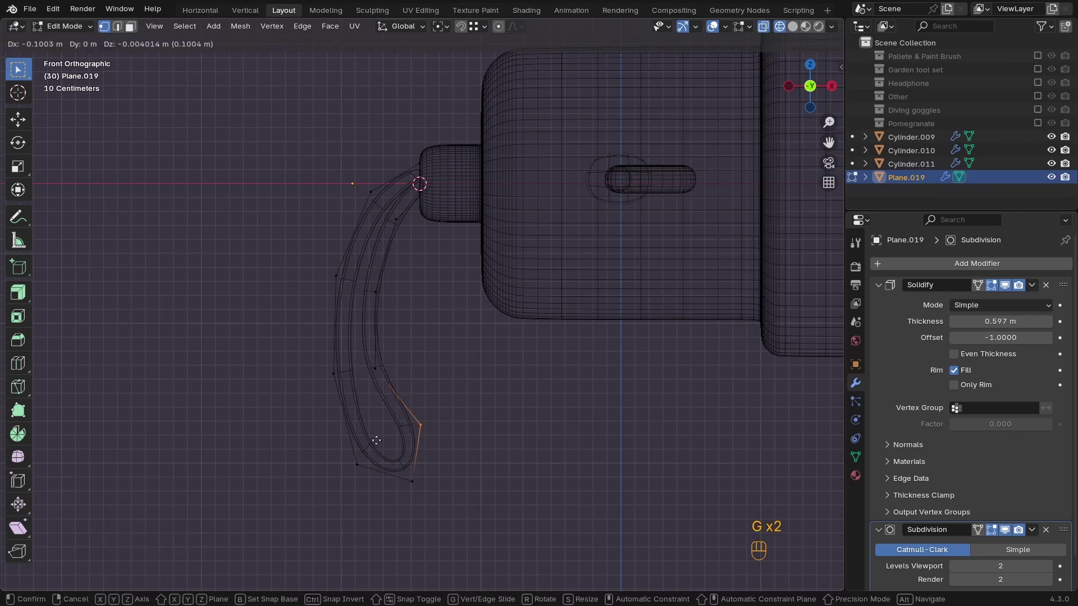
click(402, 446)
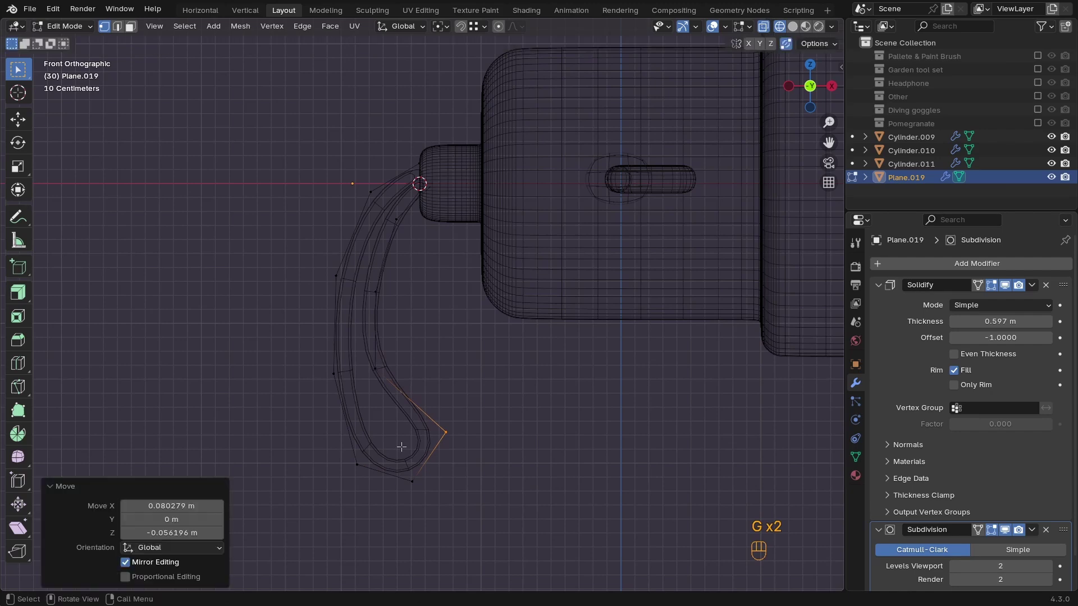
key(Tab)
Extrude the strap's upper end edges along X into the rear stub and return to solid shading
ctrl+middle_drag(399, 446, 577, 308)
scroll(435, 397, up, 3)
key(Tab)
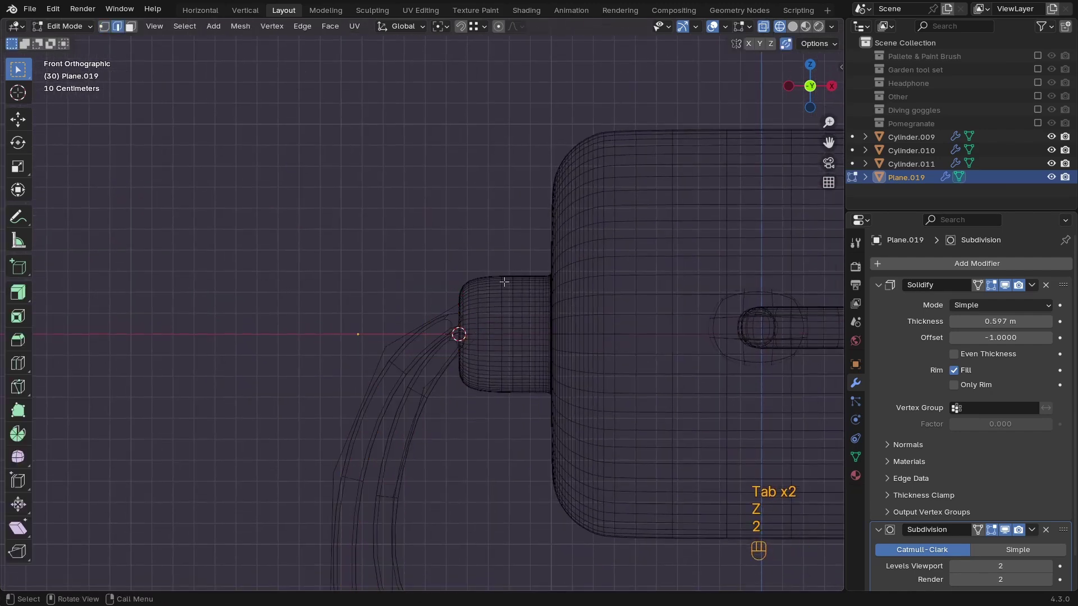
mouse_move(504, 282)
mouse_down()
mouse_move(458, 364)
mouse_move(505, 357)
mouse_up()
drag(507, 270, 392, 397)
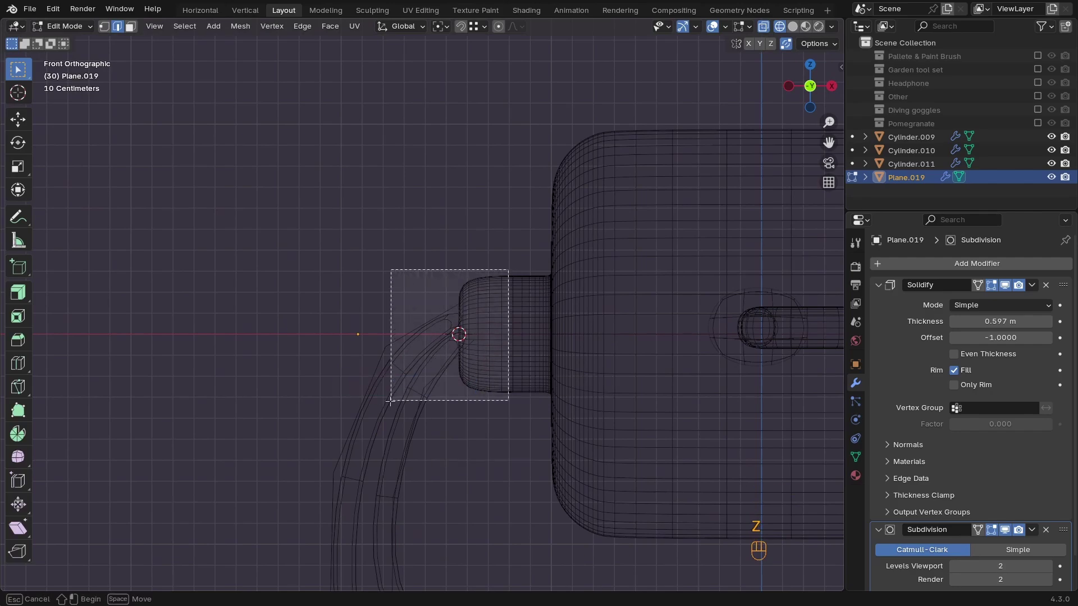
click(457, 364)
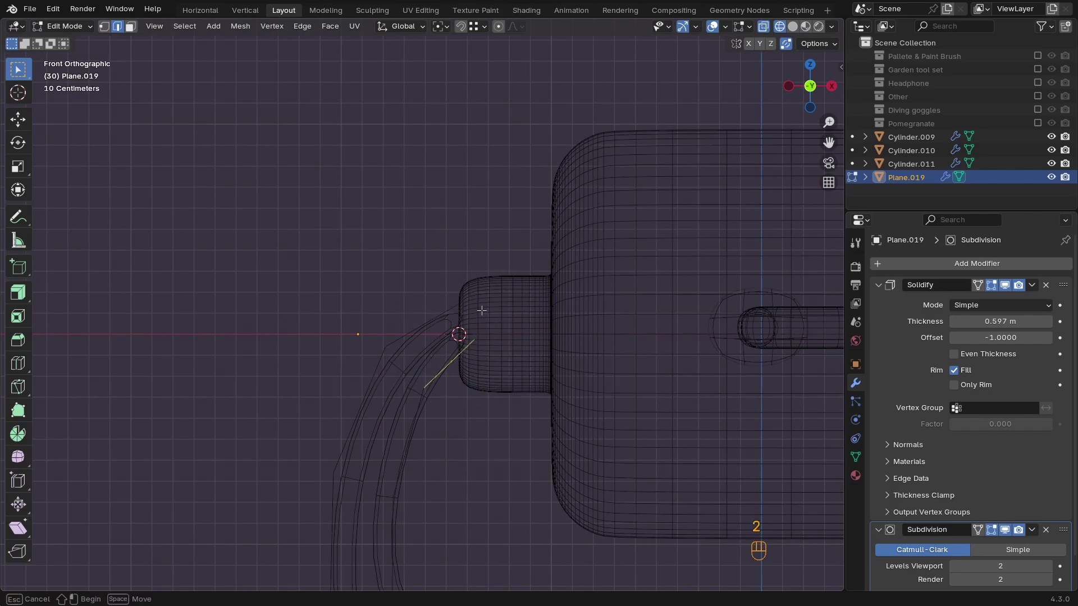
middle_drag(482, 310, 444, 373)
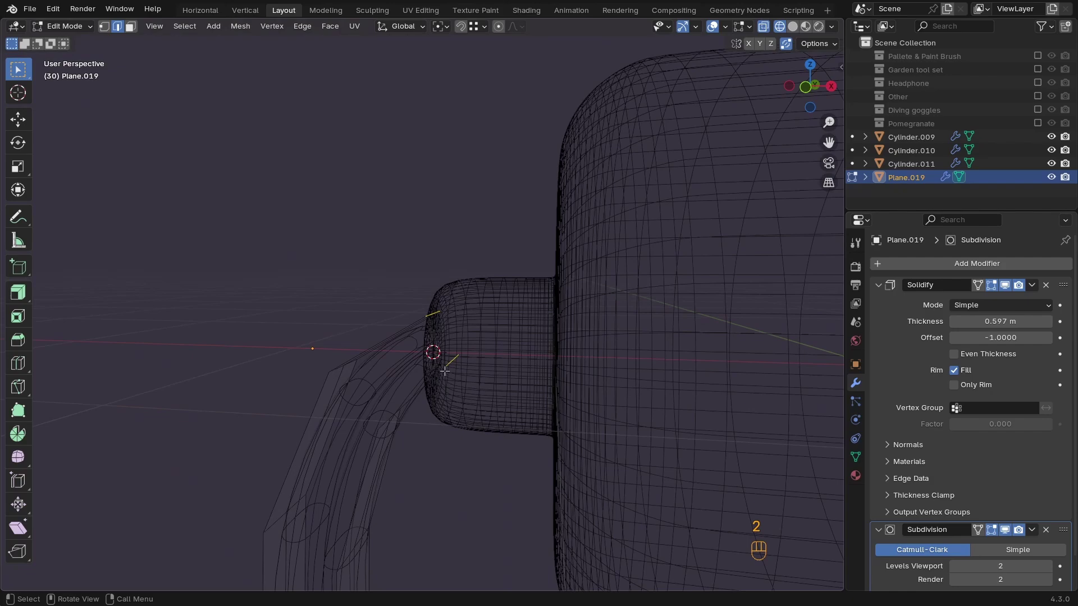
key(KP_1)
key(e)
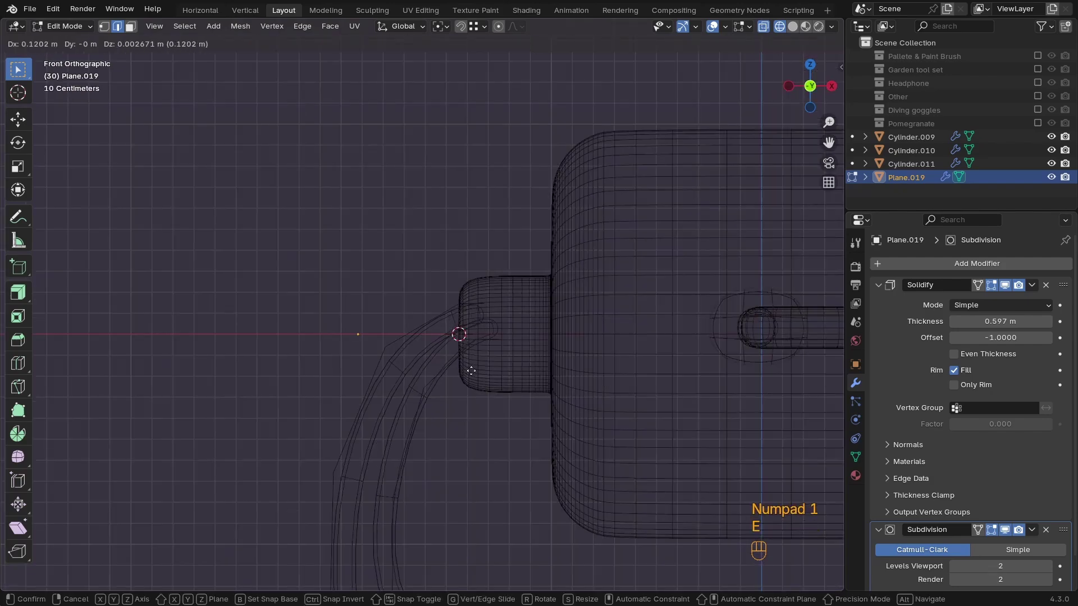
key(x)
click(494, 373)
key(Tab)
key(z)
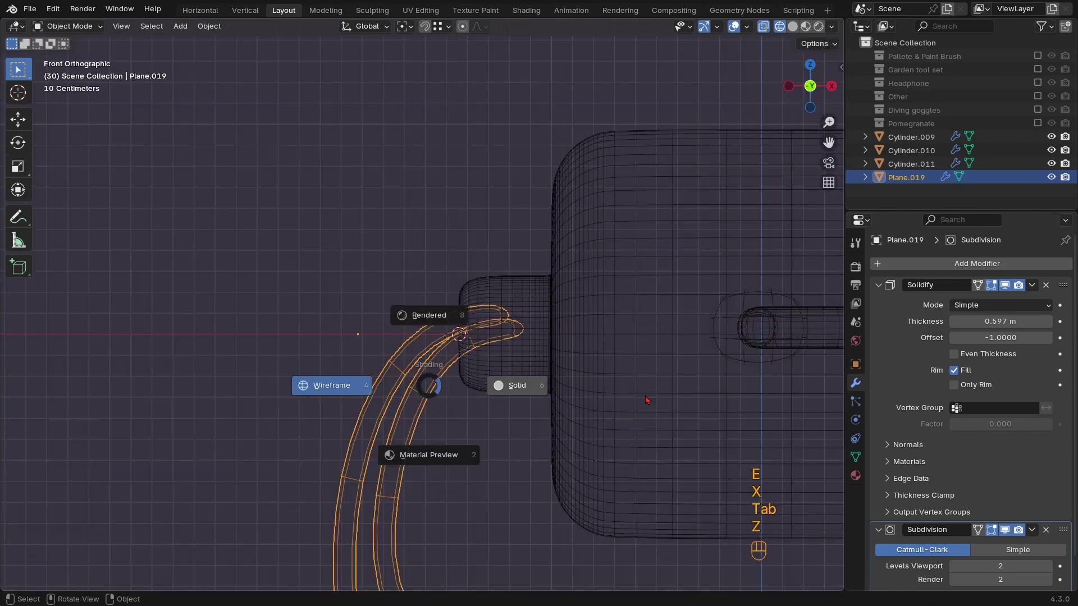
click(510, 383)
Adjust the position of the strap's extruded end edges inside the rear stub and leave mesh editing
mouse_move(510, 383)
ctrl+middle_down()
mouse_move(461, 437)
mouse_move(368, 378)
ctrl+middle_up()
click(461, 437)
key(KP_3)
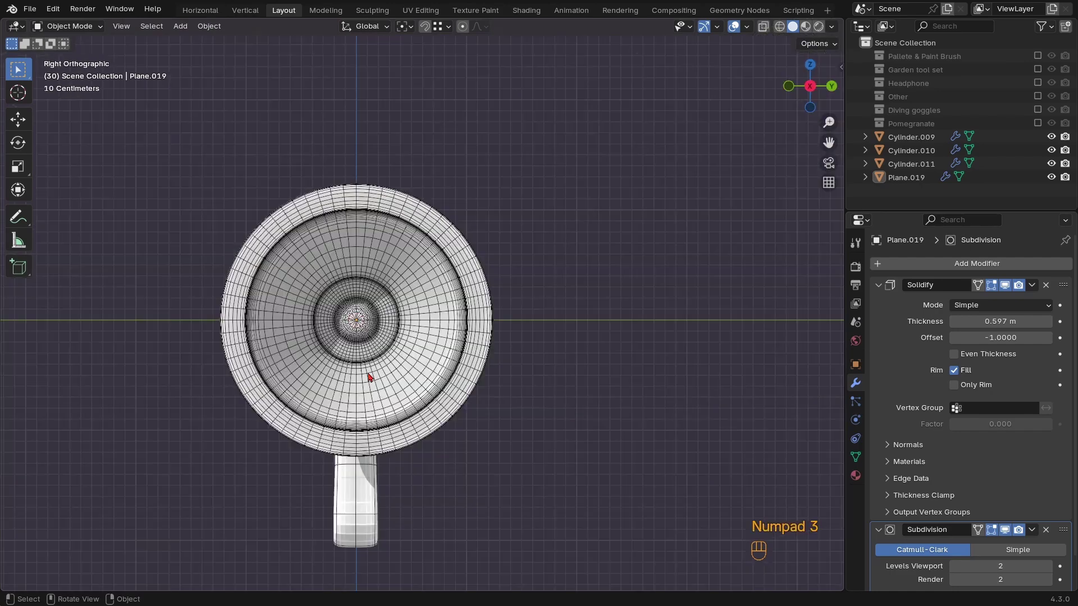
key(KP_1)
scroll(422, 363, up, 2)
key(Tab)
key(z)
click(368, 375)
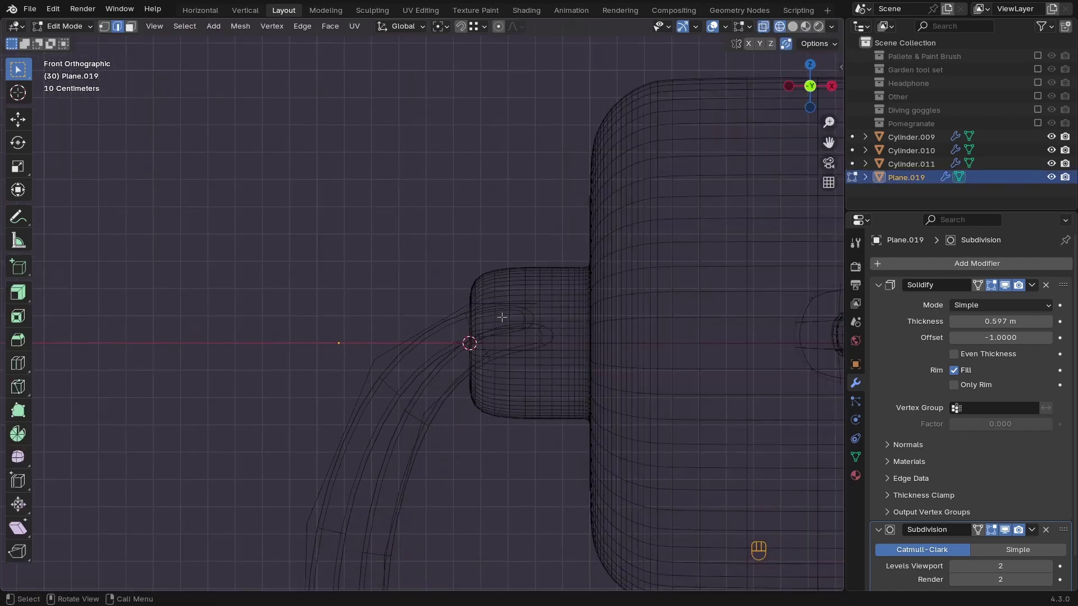
key(g)
key(g)
key(g)
click(348, 413)
key(Tab)
scroll(461, 416, down, 3)
key(z)
middle_drag(498, 466, 585, 422)
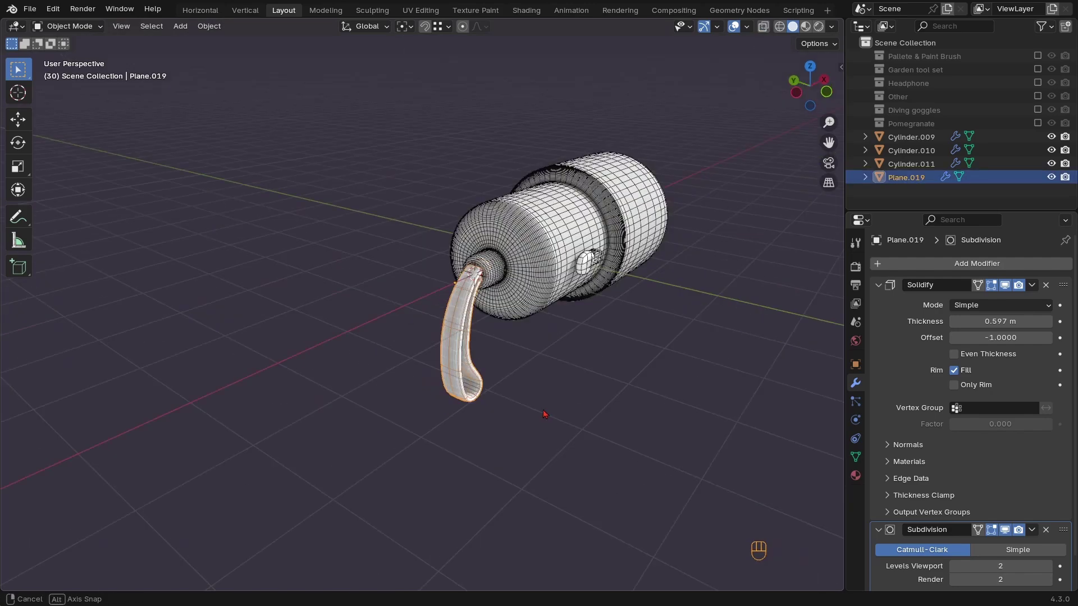
key(s)
key(x)
click(585, 422)
Snap the 3D cursor to the strap's end edges and set the strap's origin to the 3D cursor
key(Tab)
key(z)
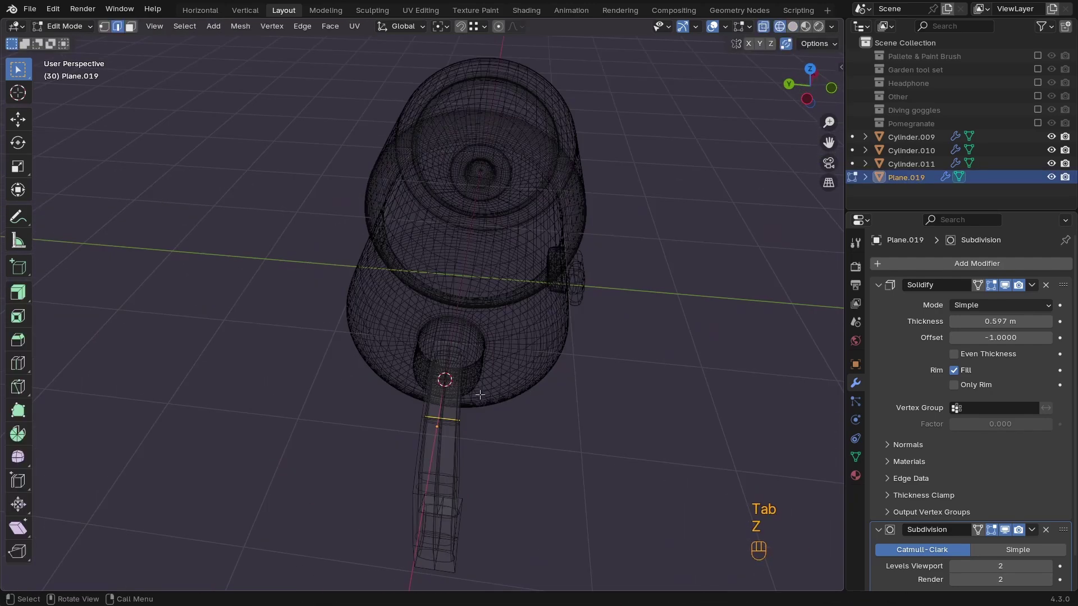
key(KP_7)
middle_drag(452, 250, 472, 385)
key(shift+s)
ctrl+scroll(452, 436, down, 2)
shift+scroll(450, 435, down, 2)
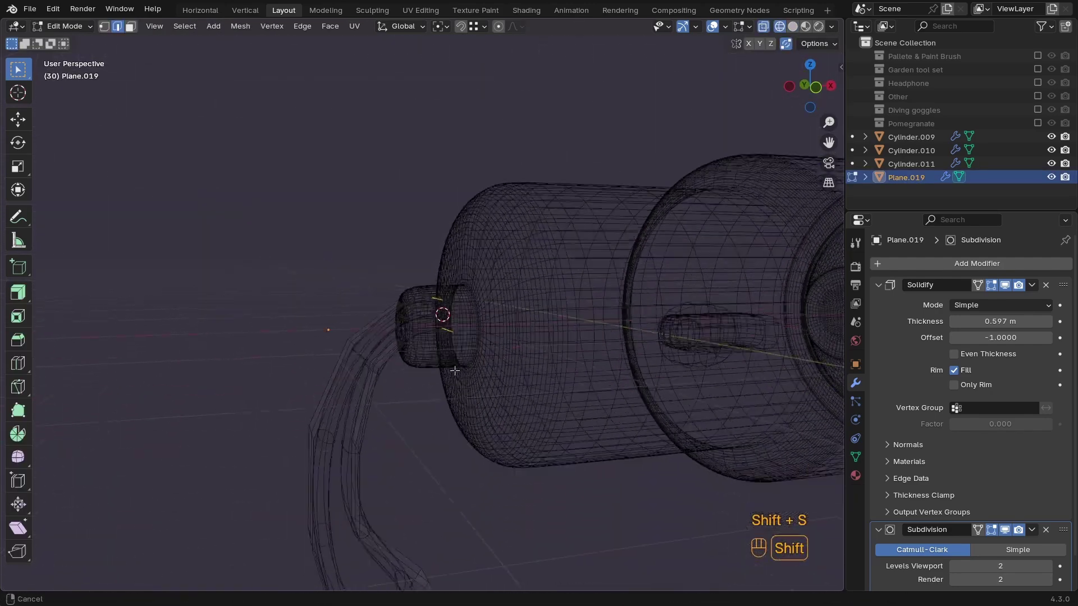
key(Tab)
right_click(474, 333)
mouse_move(477, 333)
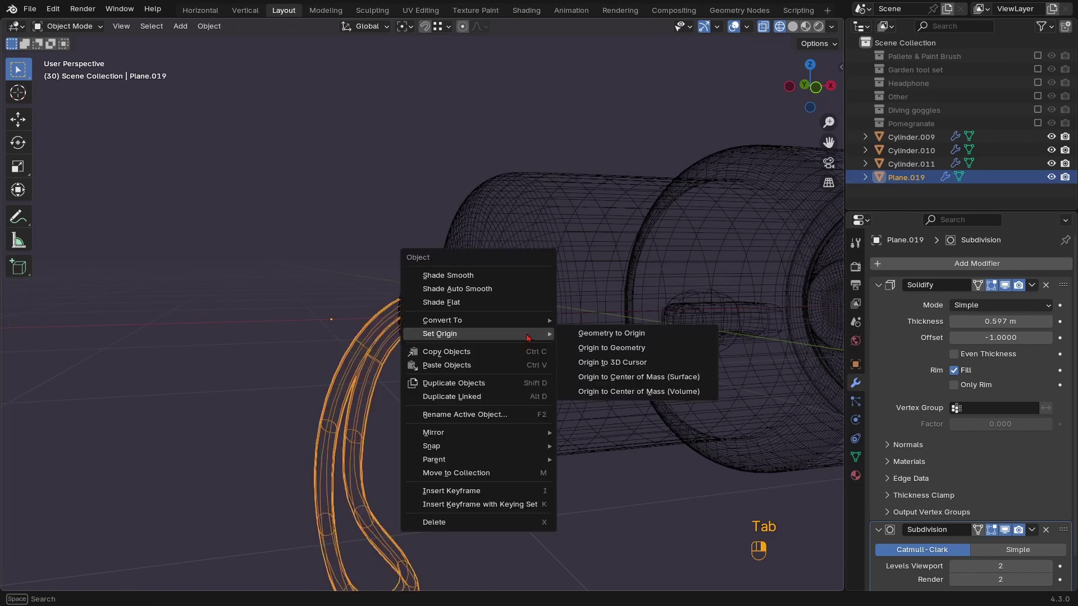
click(620, 362)
Scale the whole strap uniformly by 1.277 from its origin in the stub and return to solid shading
ctrl+scroll(620, 362, down, 2)
key(s)
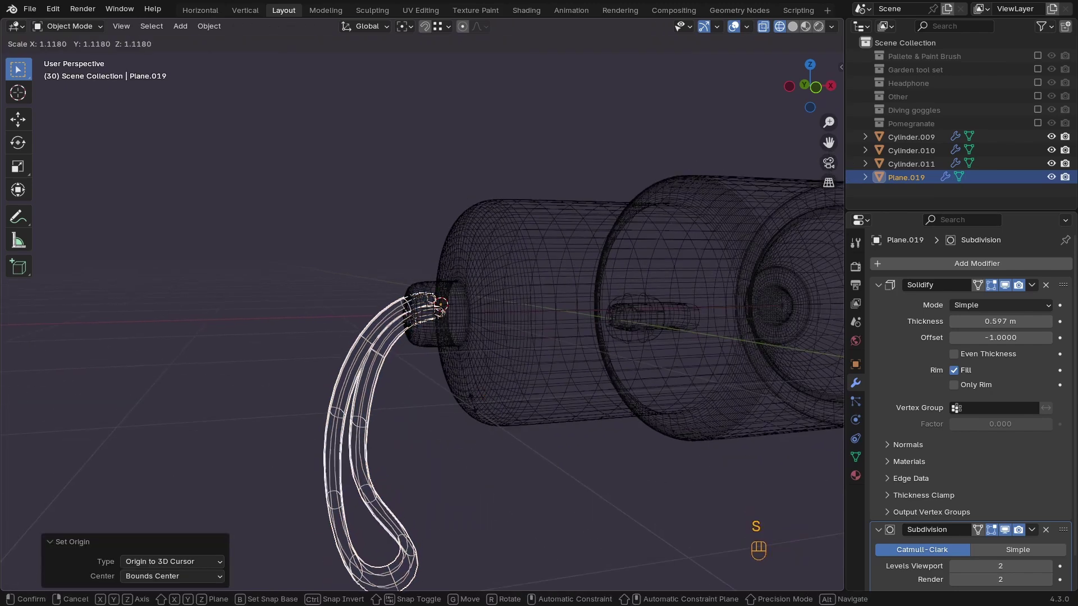
click(472, 419)
key(g)
key(z)
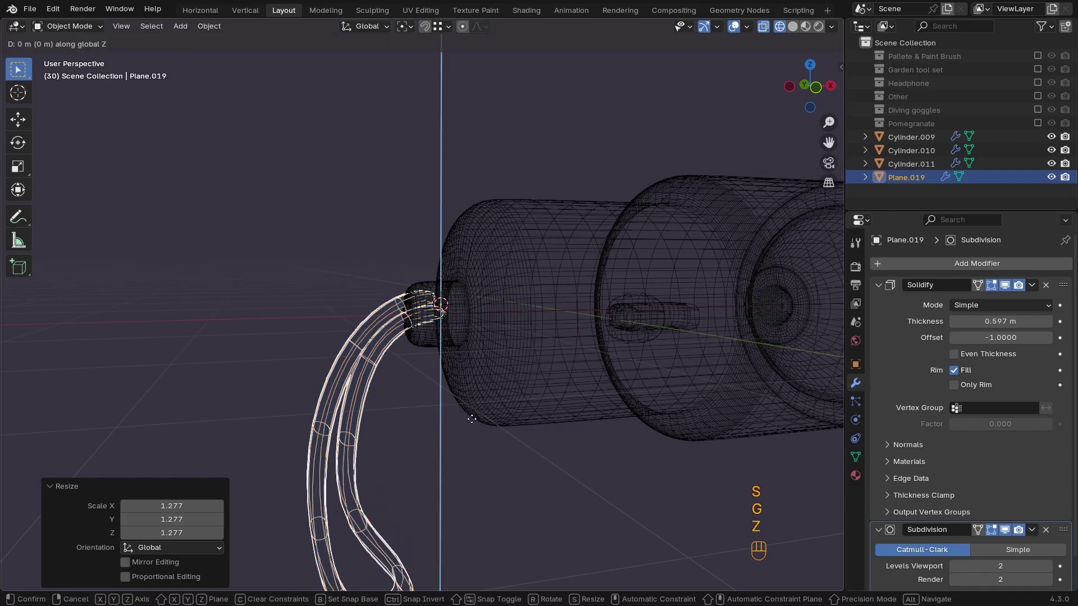
click(472, 419)
key(z)
click(476, 386)
mouse_move(476, 386)
middle_down()
mouse_move(487, 353)
mouse_move(516, 343)
mouse_move(505, 365)
mouse_move(449, 404)
mouse_move(385, 433)
mouse_move(522, 433)
mouse_move(428, 413)
mouse_move(428, 392)
middle_up()
click(522, 432)
click(430, 394)
Bevel the strap's lengthwise centre edge loop with a width of 0.72 m and leave mesh editing
key(Tab)
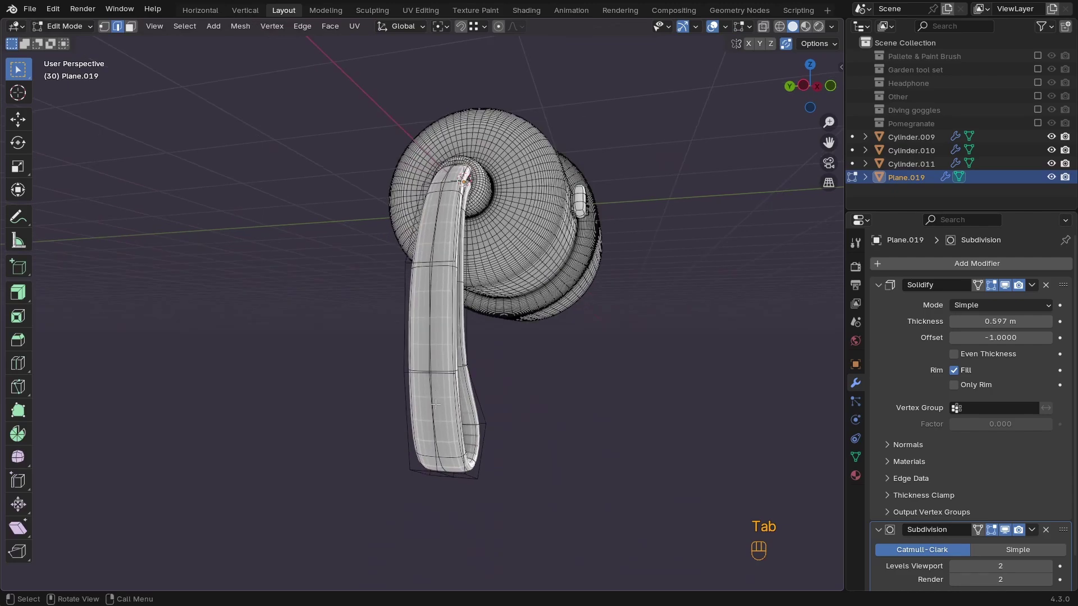
key(ctrl+b)
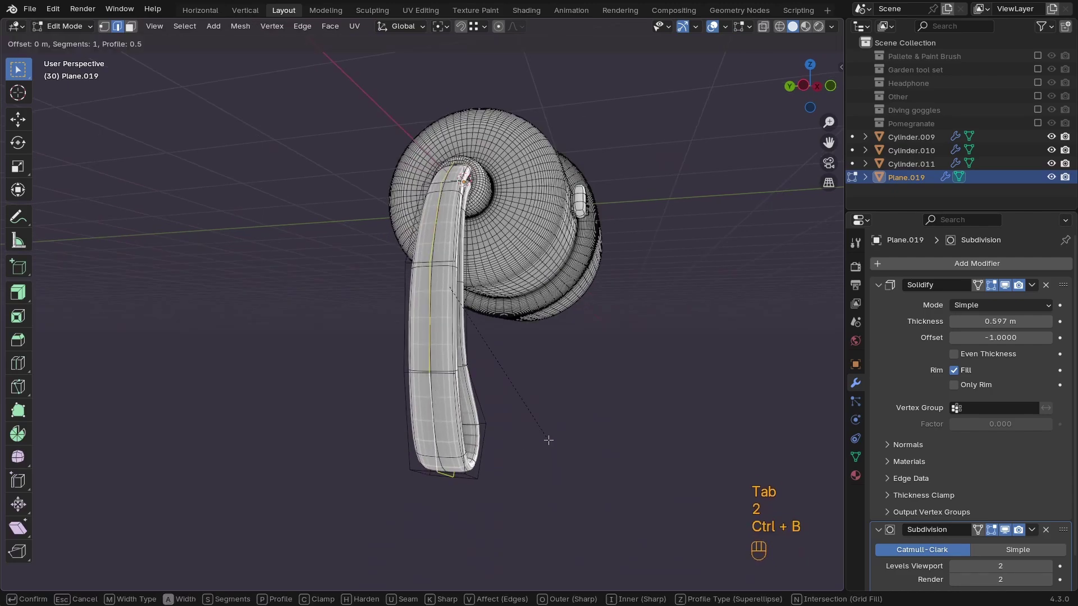
click(673, 552)
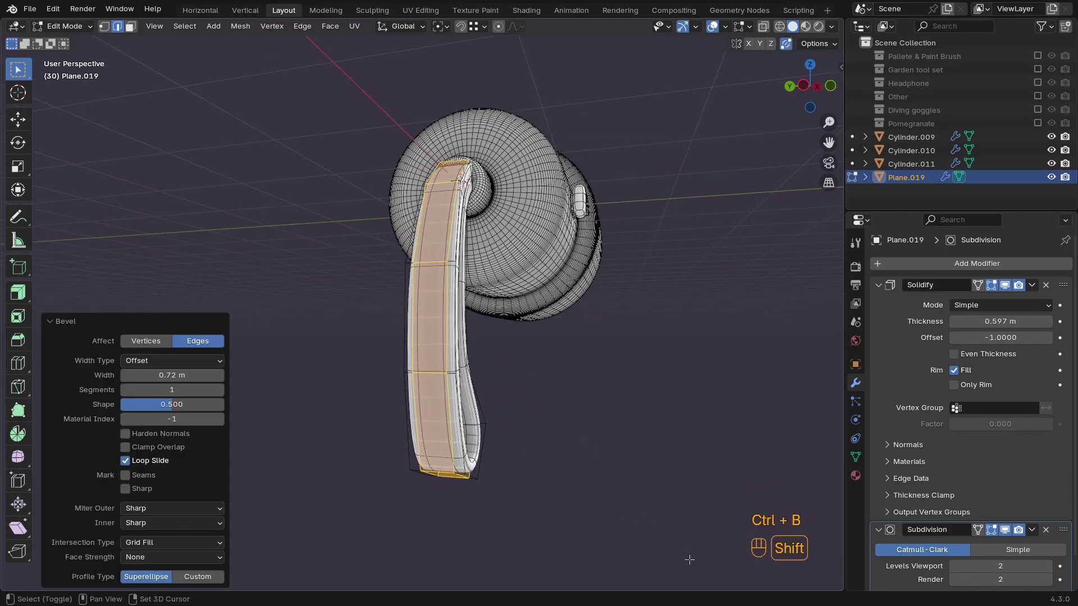
key(Tab)
middle_drag(674, 552, 472, 414)
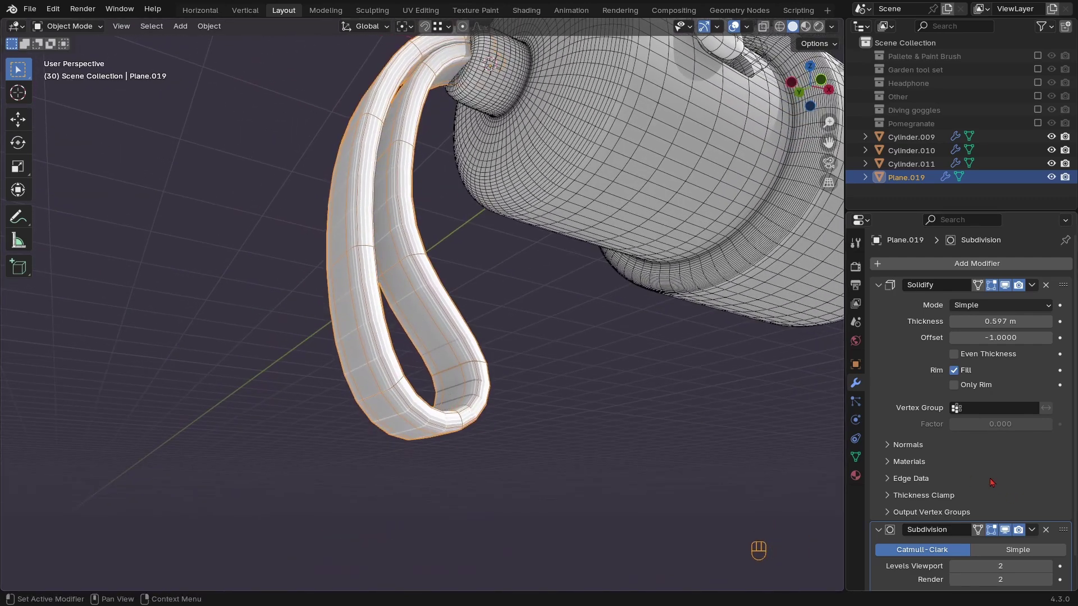
Set the strap's Subdivision levels to 3 for both viewport and render
click(1048, 567)
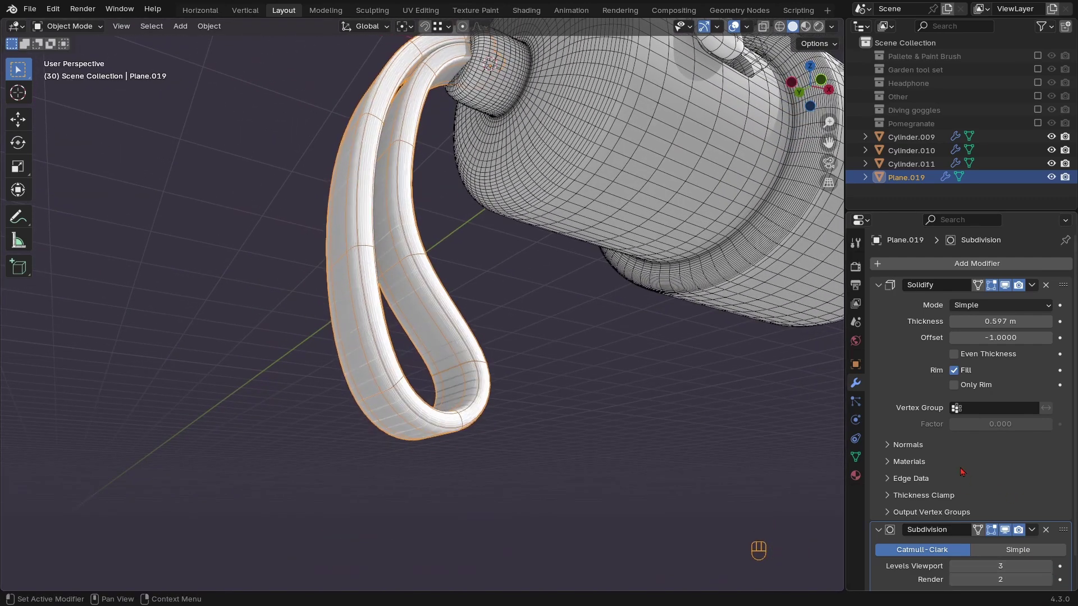
click(878, 286)
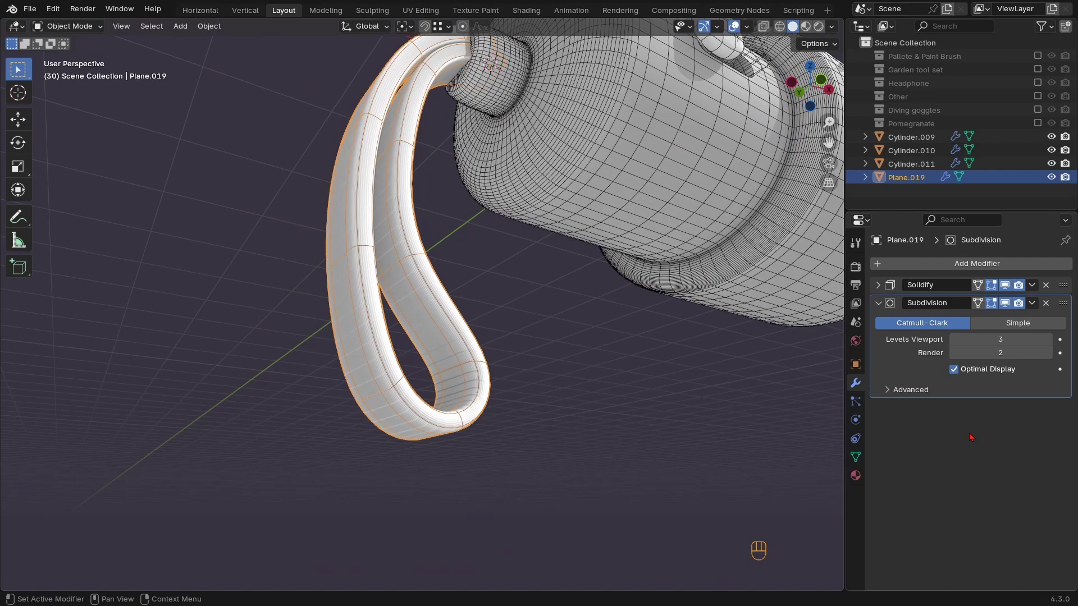
click(1048, 358)
Hide the viewport overlays, show the flashlight from the front and save the file
ctrl+middle_drag(618, 343, 526, 296)
key(shift+alt+z)
key(KP_3)
key(KP_1)
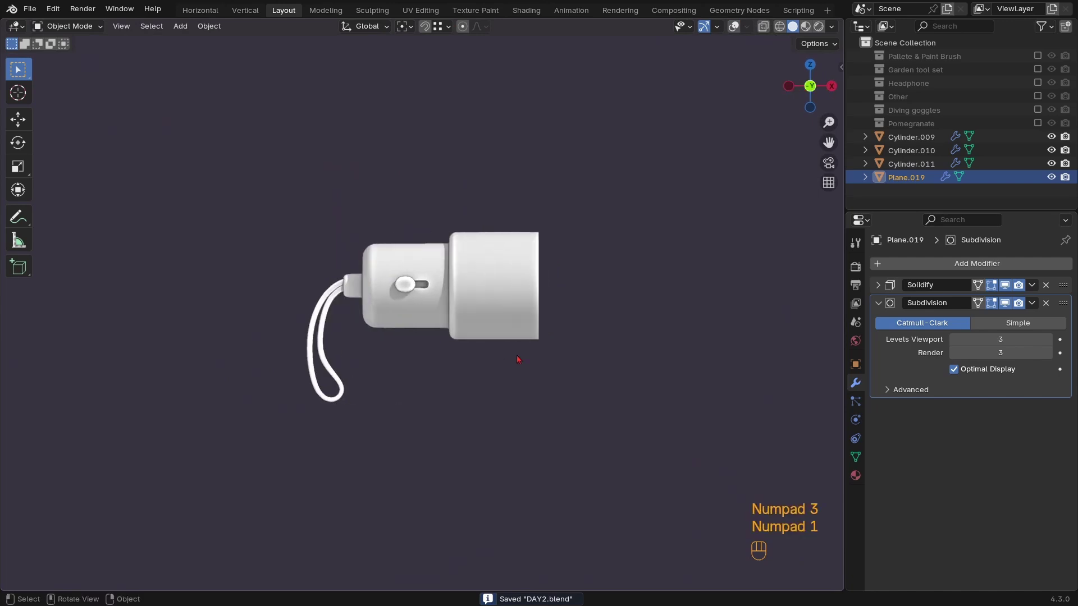
Select all flashlight parts and apply Shade Auto Smooth at 30°
middle_drag(312, 395, 449, 348)
right_click(454, 361)
click(376, 298)
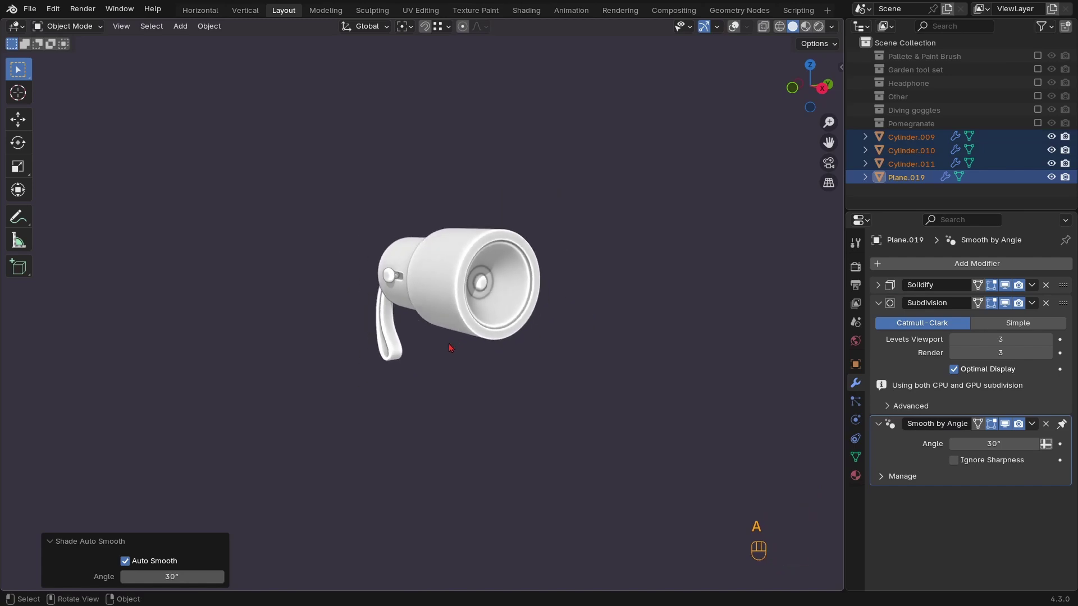
In front wireframe view, move the middle section of the strap loop about 0.27 m along X and -0.015 m along Z, finishing in solid shading
key(KP_3)
key(KP_1)
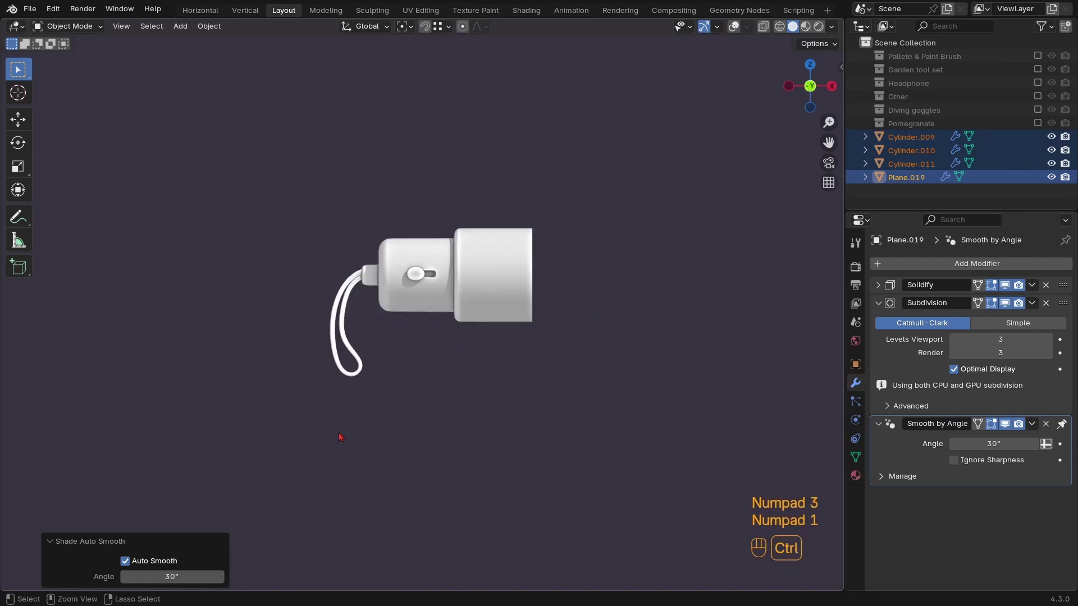
ctrl+middle_drag(339, 437, 369, 354)
key(z)
click(289, 339)
ctrl+middle_drag(289, 339, 348, 343)
click(352, 340)
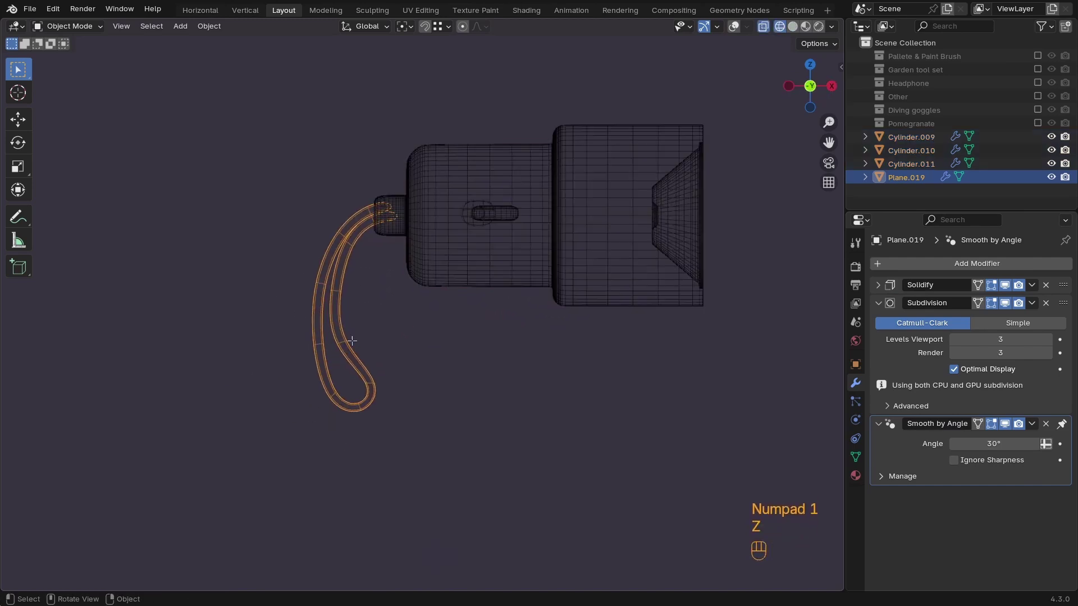
key(Tab)
key(z)
click(157, 356)
drag(271, 320, 366, 378)
key(g)
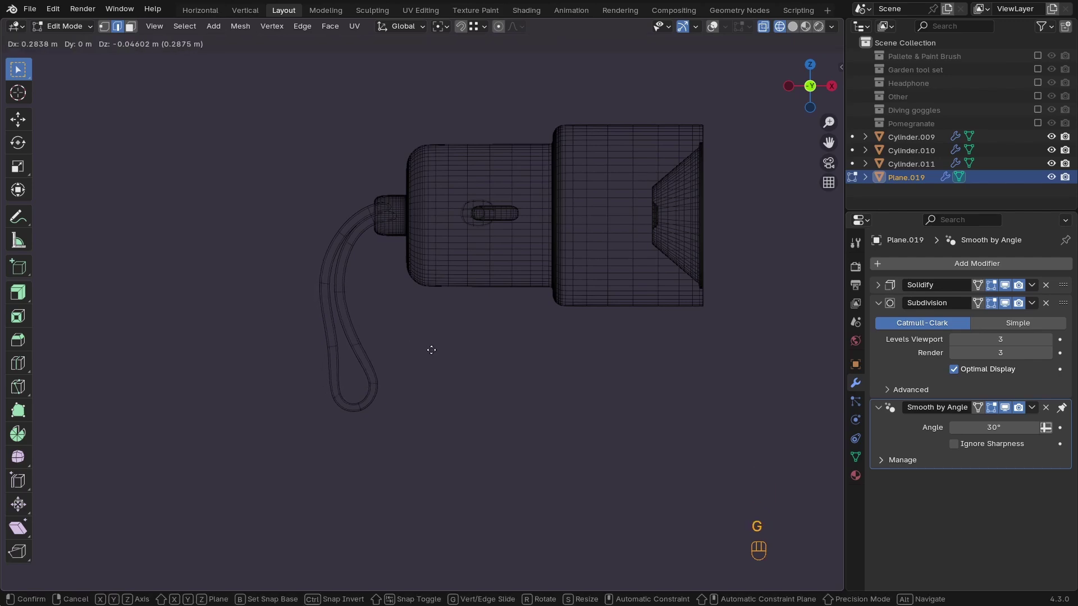
click(430, 347)
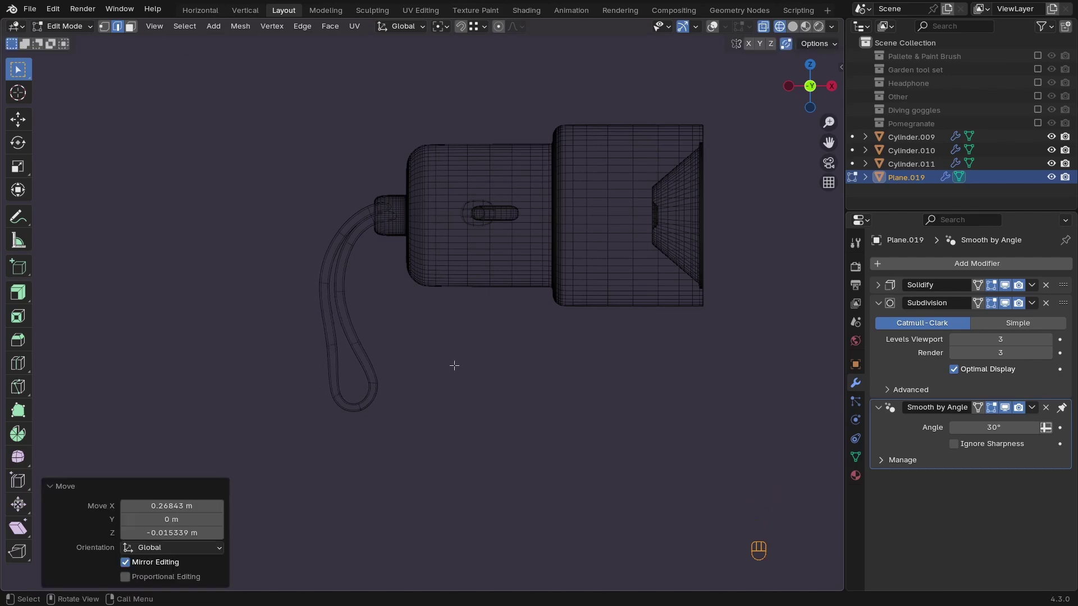
key(Tab)
mouse_move(474, 365)
middle_down()
mouse_move(608, 356)
mouse_move(472, 368)
mouse_move(550, 433)
mouse_move(488, 421)
mouse_move(522, 360)
mouse_move(352, 375)
mouse_move(438, 373)
mouse_move(456, 339)
mouse_move(504, 363)
mouse_move(482, 325)
mouse_move(668, 266)
middle_up()
key(z)
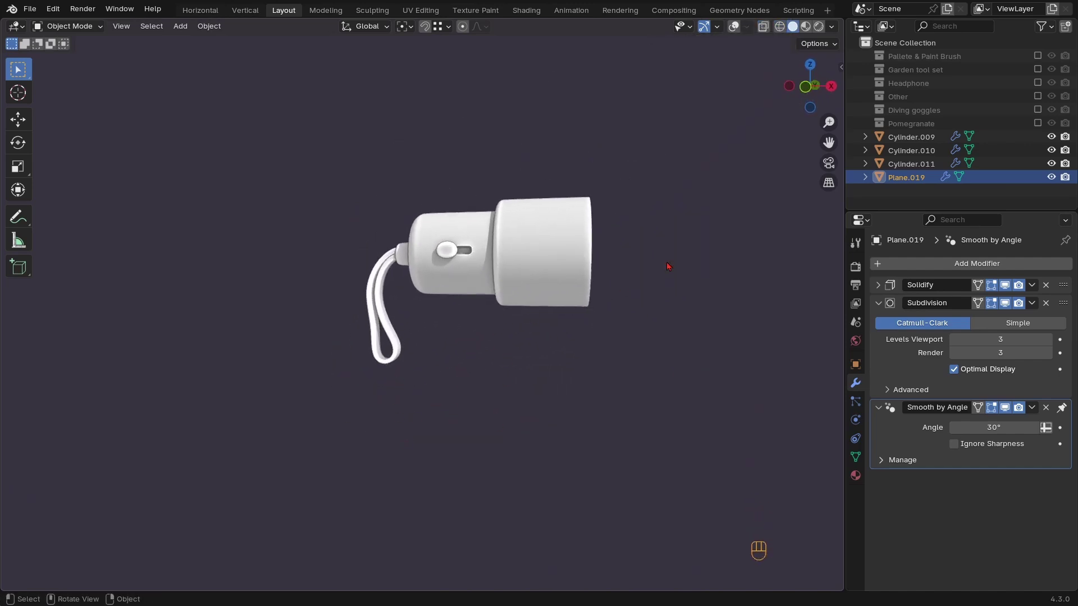
Turn the viewport overlays back on and move all the flashlight parts into a new collection named Flashlight
click(734, 27)
key(a)
key(z)
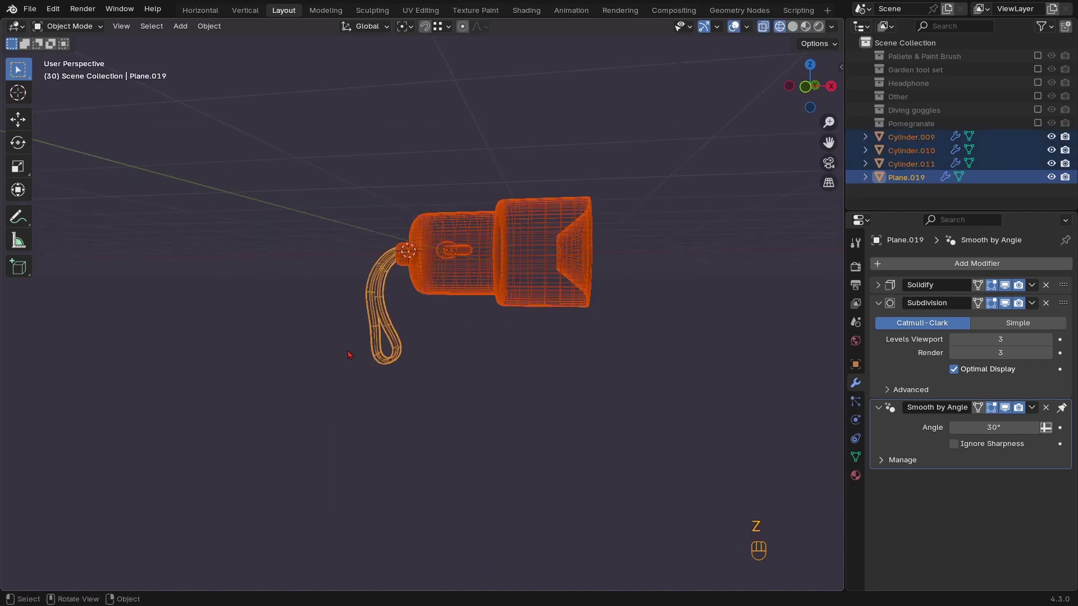
key(m)
click(418, 354)
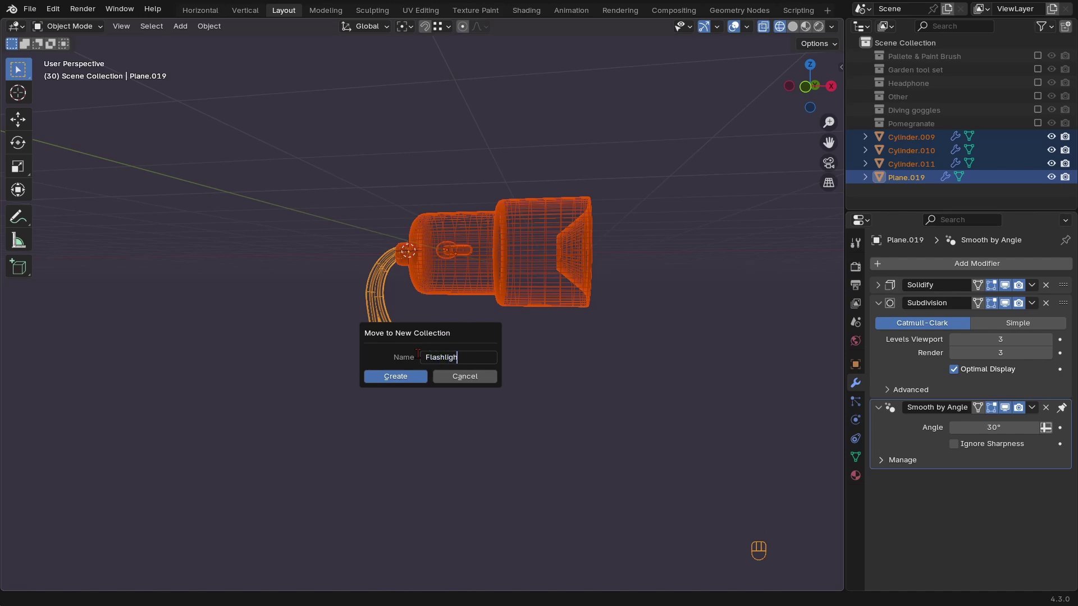
key(Return)
middle_drag(418, 355, 460, 280)
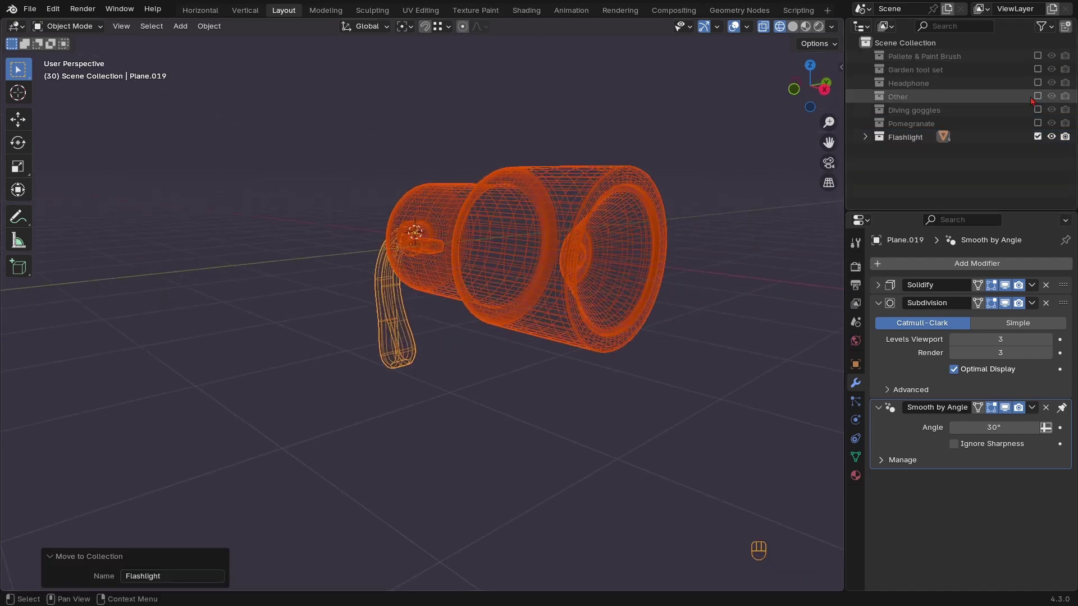
Enable all the excluded collections, display the whole scene in solid shading with nothing selected, and save the file
drag(1038, 56, 1037, 124)
key(shift+z)
scroll(753, 277, down, 4)
mouse_move(754, 277)
middle_down()
mouse_move(581, 298)
mouse_move(620, 296)
mouse_move(574, 319)
mouse_move(604, 306)
middle_up()
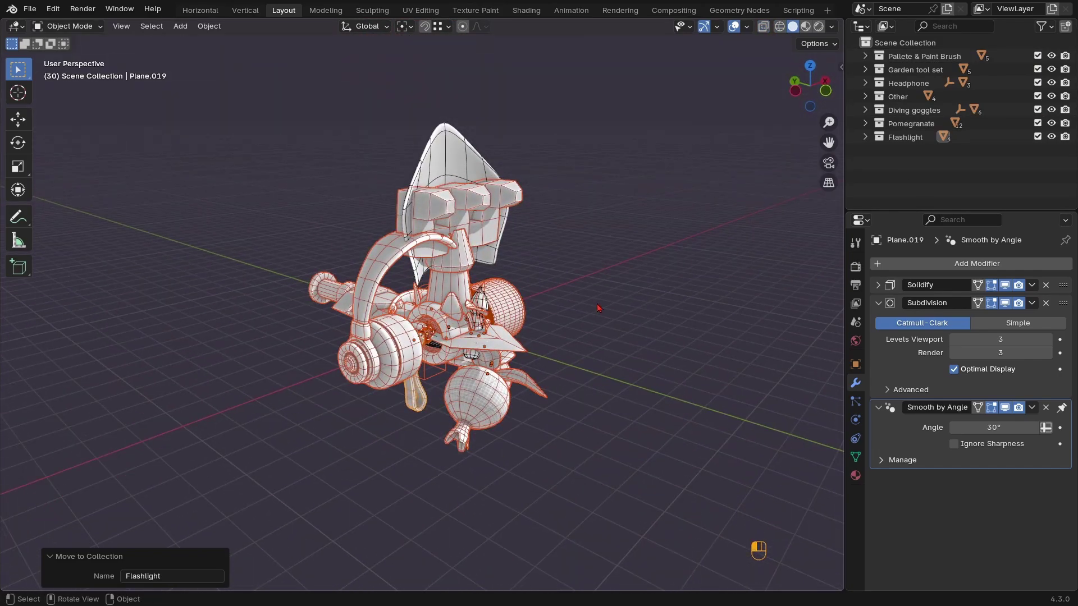
click(604, 306)
scroll(604, 306, up, 3)
middle_drag(483, 343, 441, 314)
middle_drag(439, 335, 427, 317)
key(ctrl+s)
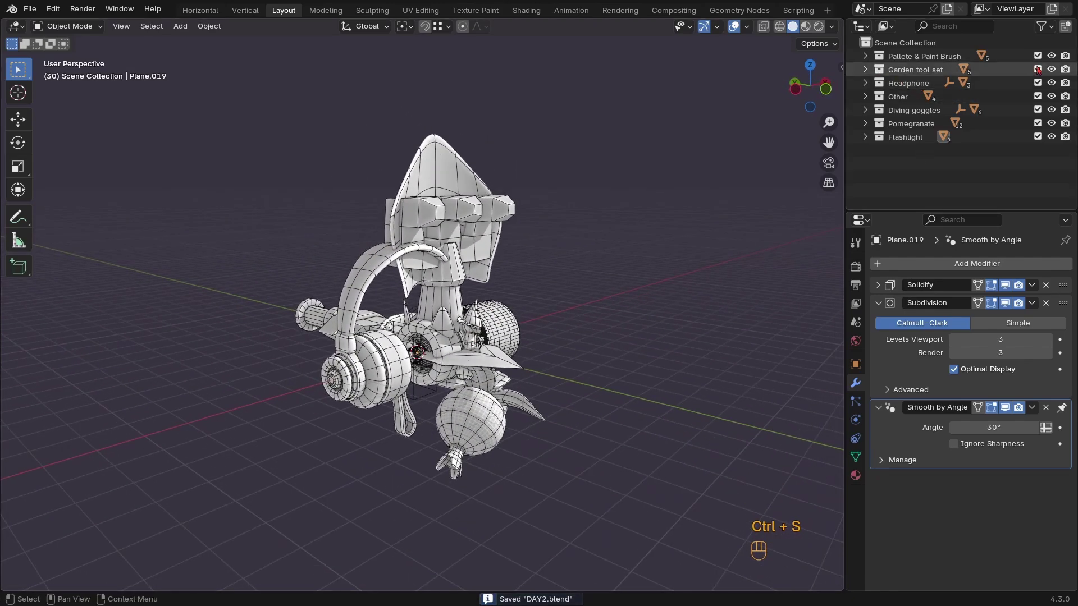
Exclude every collection except Pallete & Paint Brush, expand that collection, and add a 2 m cube to the scene
drag(1038, 70, 1038, 137)
click(865, 56)
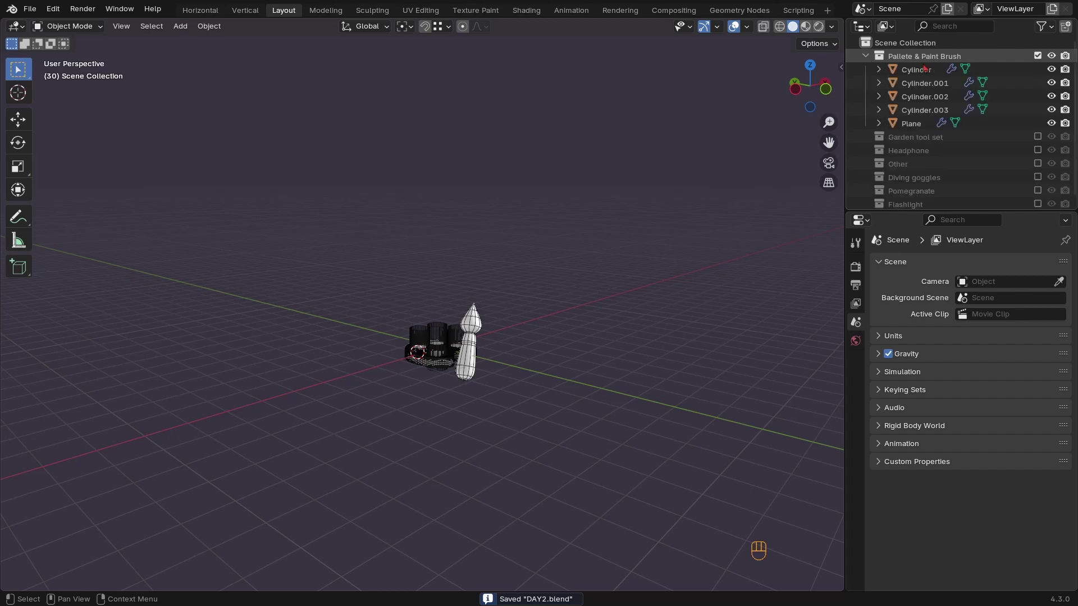
key(shift+a)
mouse_move(464, 320)
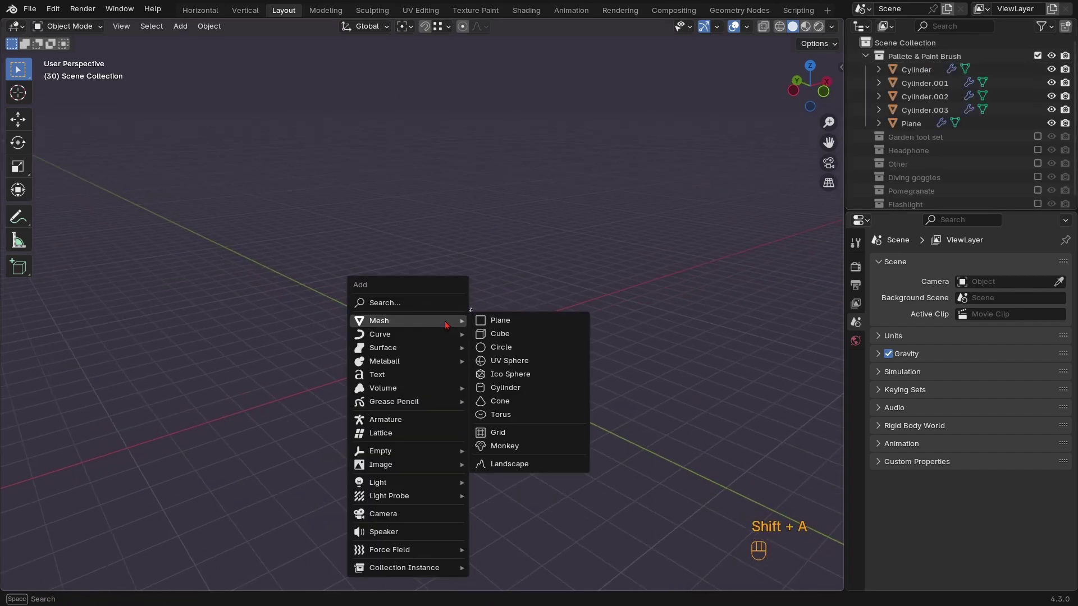
click(484, 336)
ctrl+middle_drag(484, 335, 513, 183)
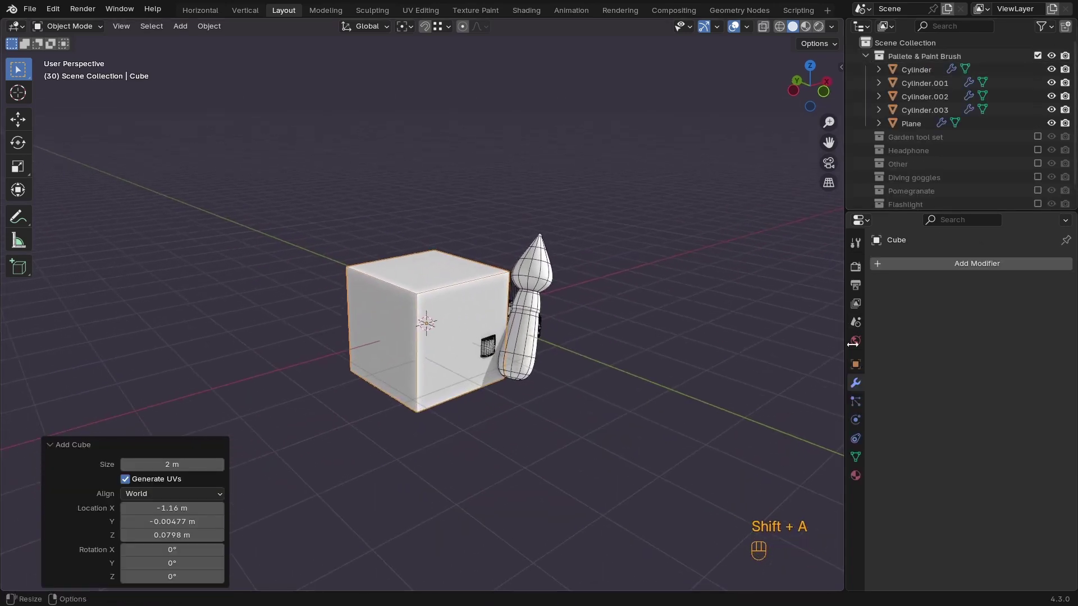
Set the cube's viewport display to Wire
click(856, 365)
scroll(898, 539, down, 7)
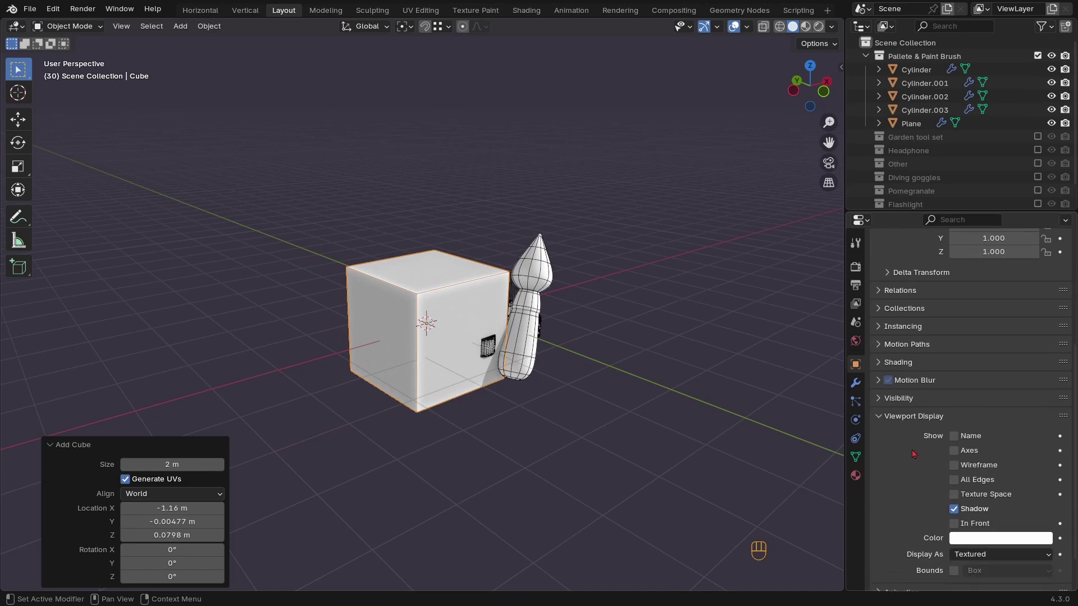
click(984, 554)
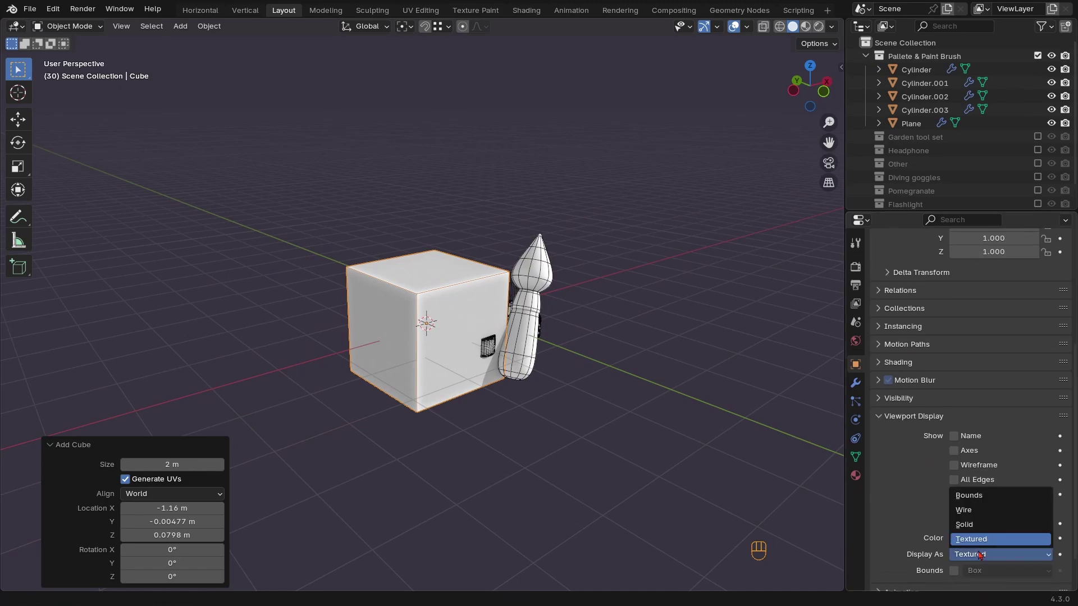
click(976, 510)
scroll(482, 380, down, 2)
Snap the 3D cursor to the world origin and move the wire cube to the cursor
key(KP_7)
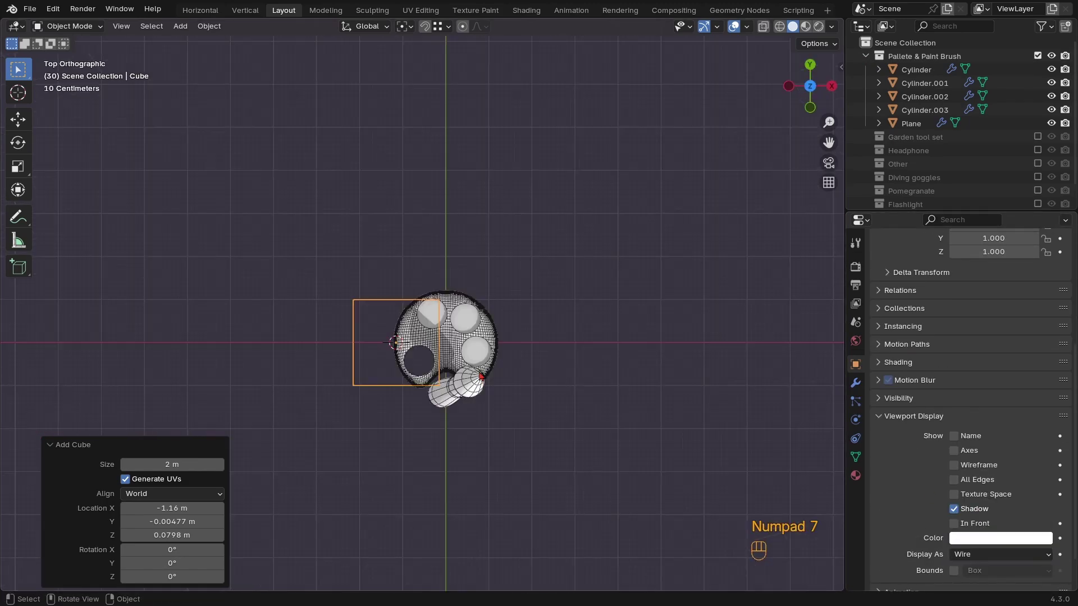
key(shift+s)
click(407, 435)
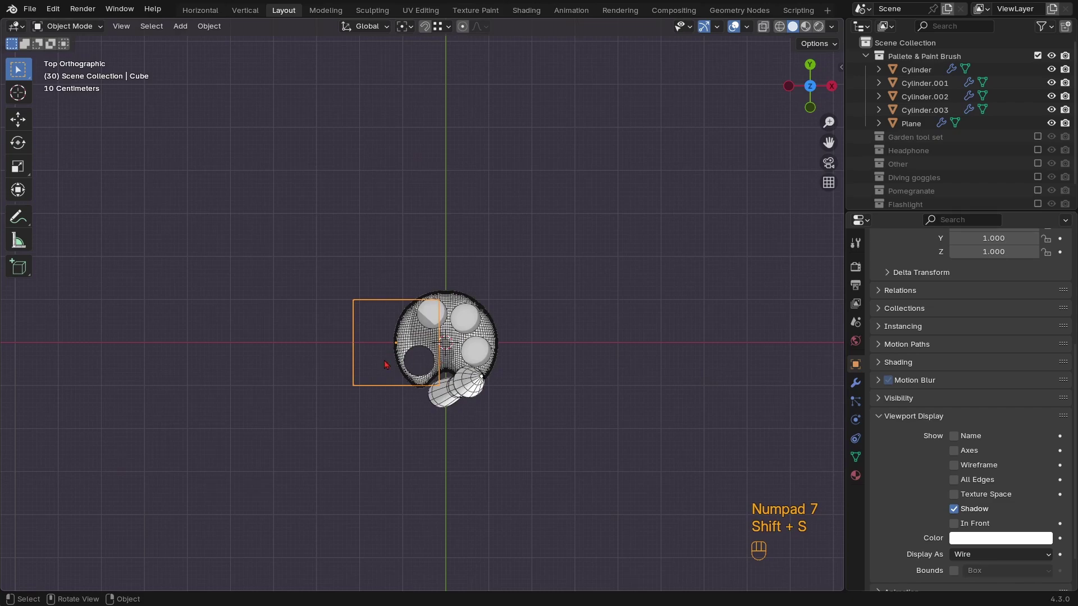
key(shift+s)
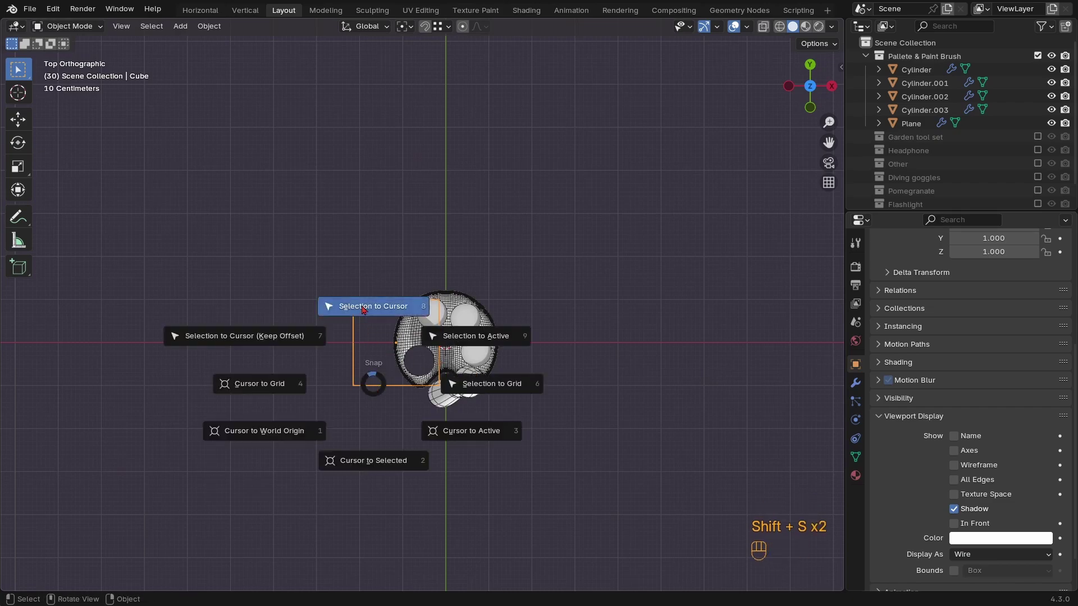
click(374, 365)
ctrl+middle_drag(519, 366, 553, 323)
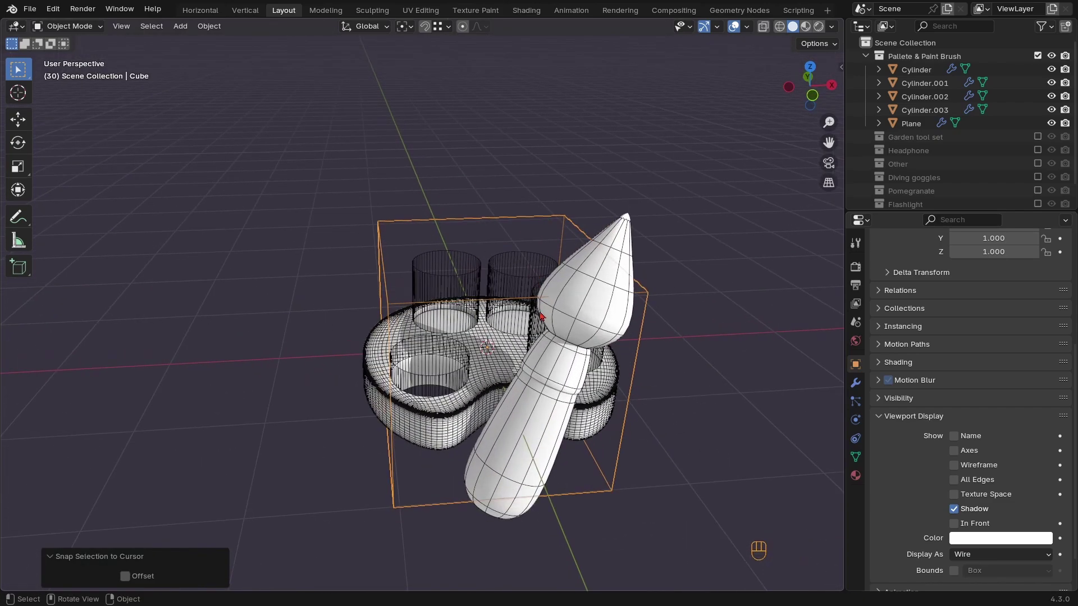
middle_drag(552, 362, 583, 345)
ctrl+middle_drag(547, 373, 466, 330)
Select the palette, save the current file, and save a separate version as "DAY2 Apply modifiers.blend"
click(540, 386)
scroll(629, 316, down, 4)
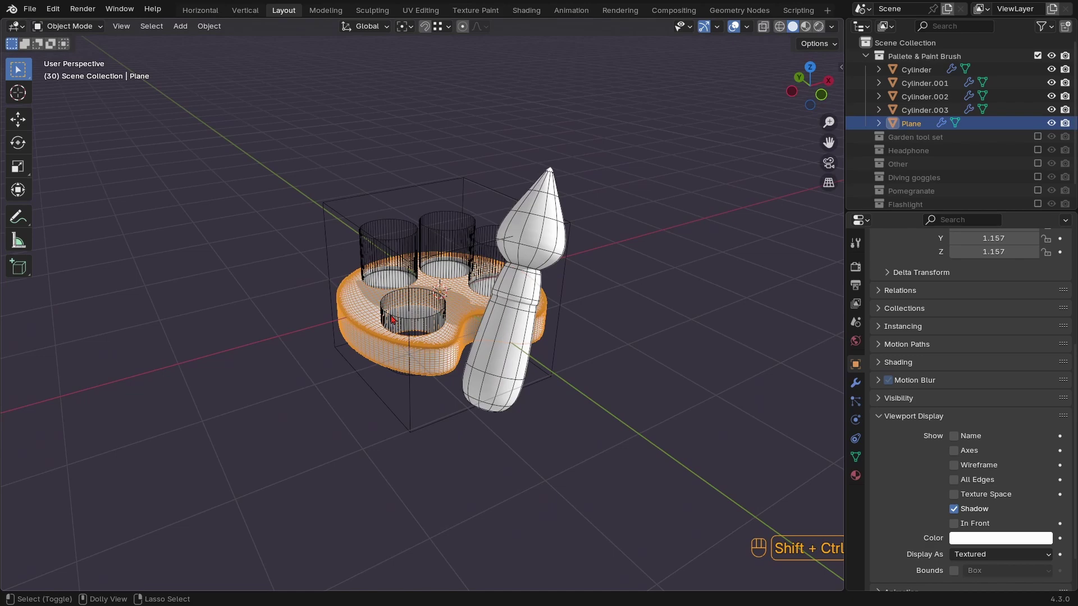
key(ctrl+shift+s)
click(877, 469)
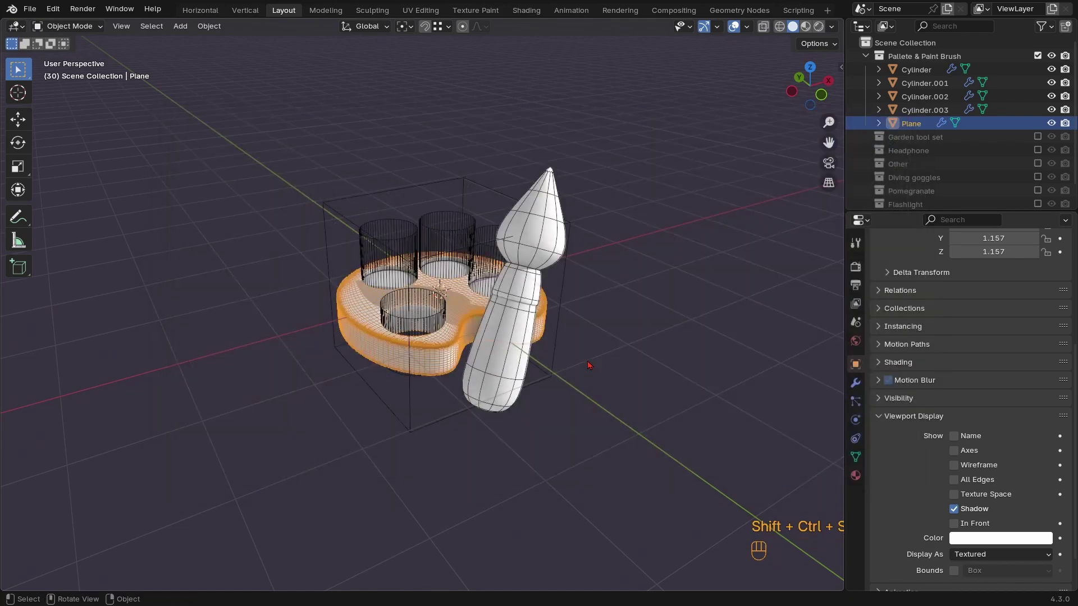
key(ctrl+s)
key(ctrl+shift+s)
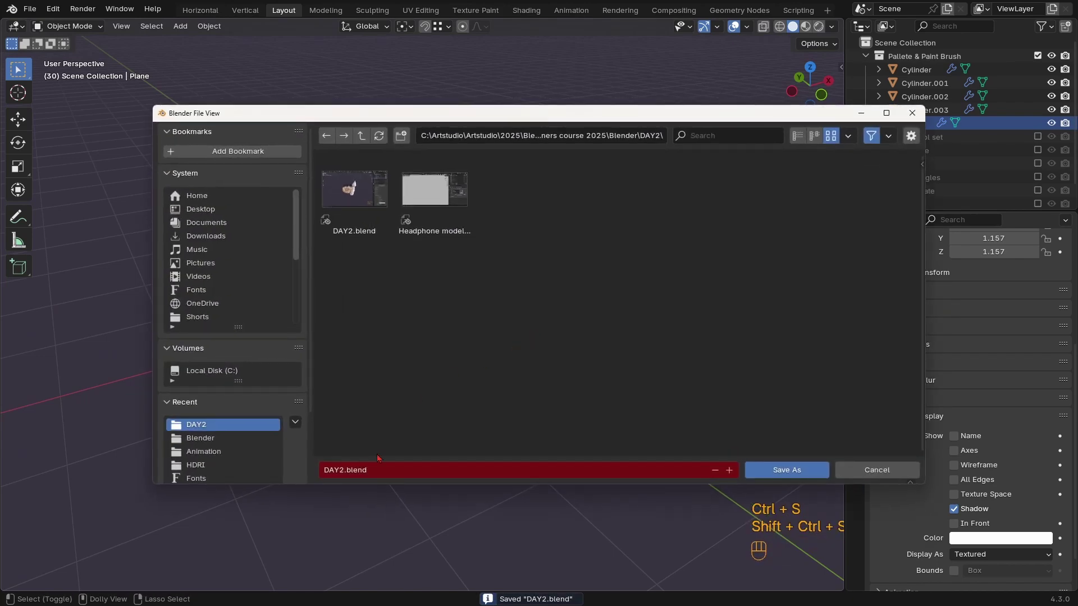
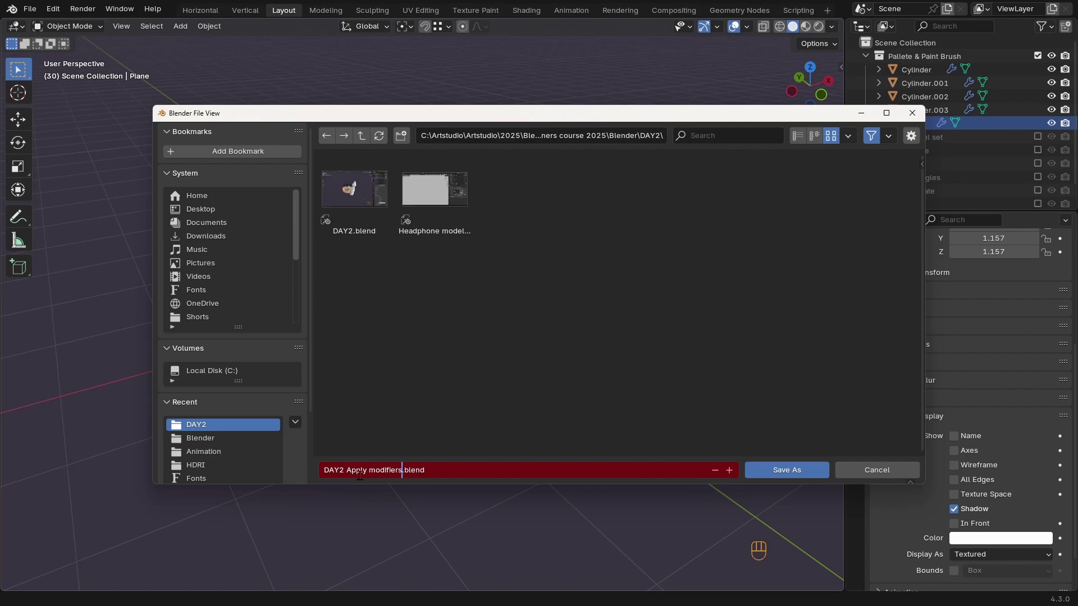
click(774, 476)
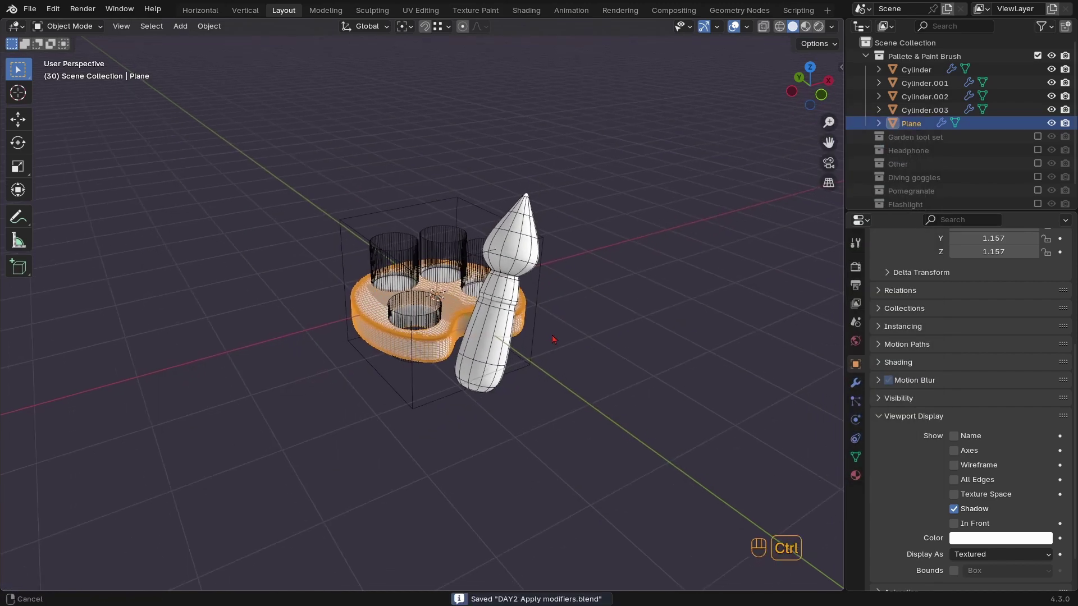
Apply the palette's Subdivision and Boolean modifiers, keeping only Smooth by Angle
scroll(435, 330, up, 4)
middle_drag(435, 330, 929, 354)
click(854, 386)
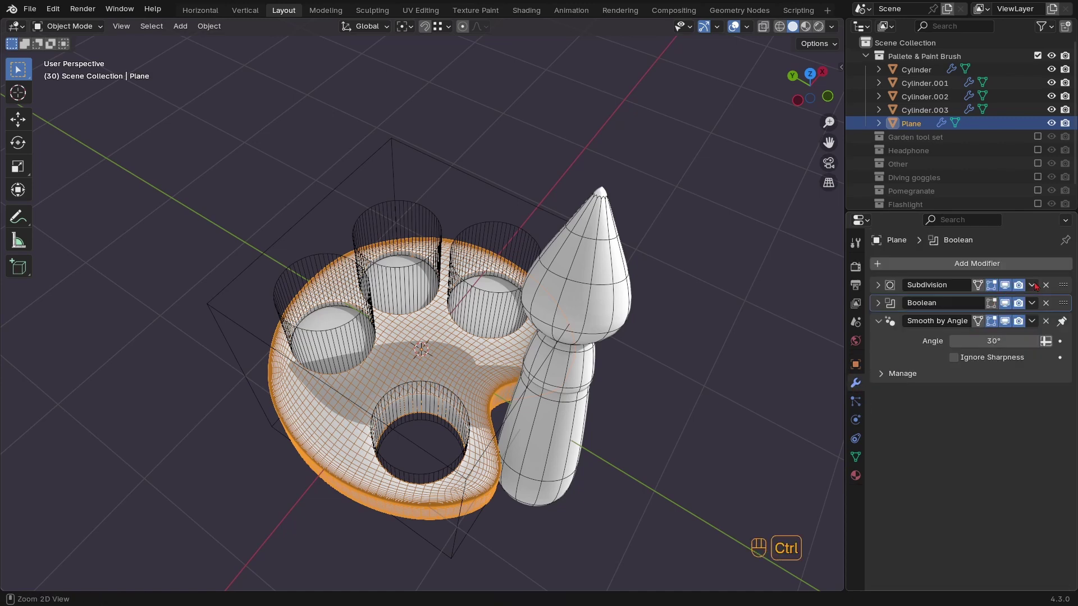
key(ctrl+a)
key(ctrl+a)
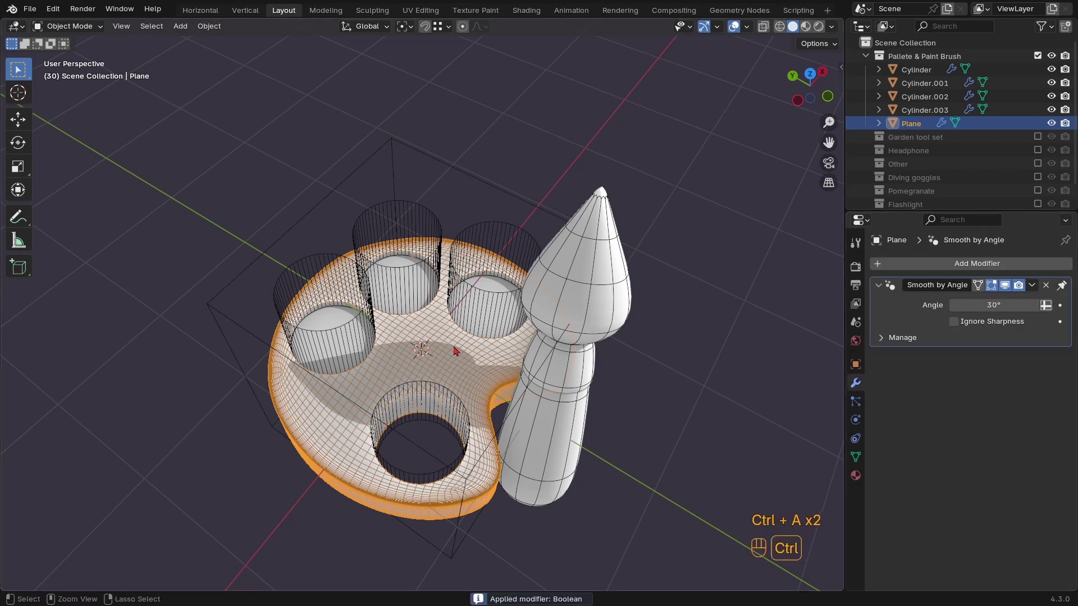
Delete the wireframe cylinder cutters standing over the palette's holes
middle_drag(457, 349, 443, 298)
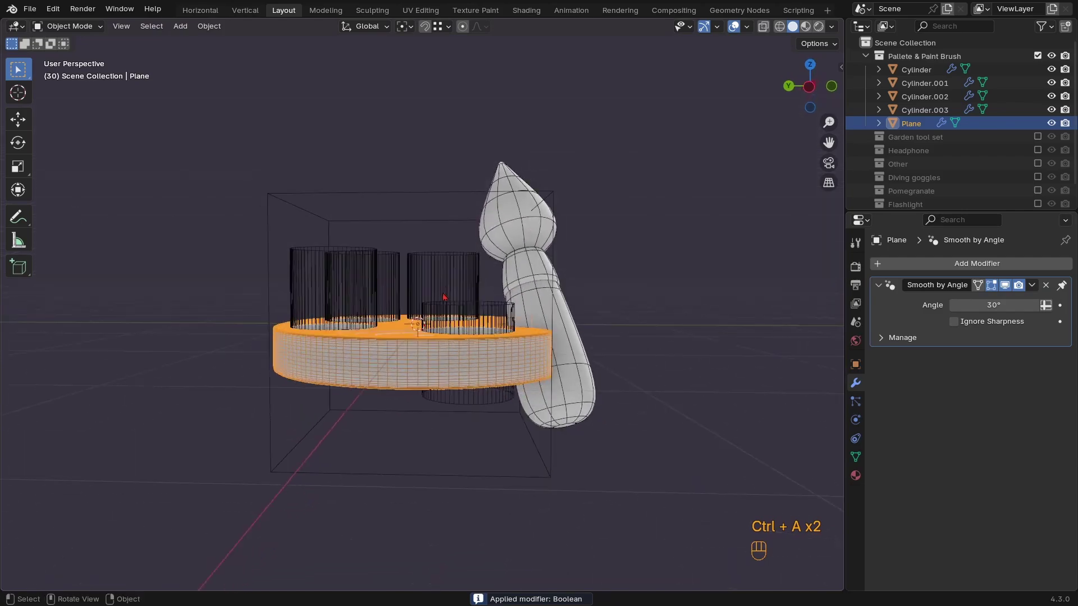
drag(458, 273, 402, 322)
key(Delete)
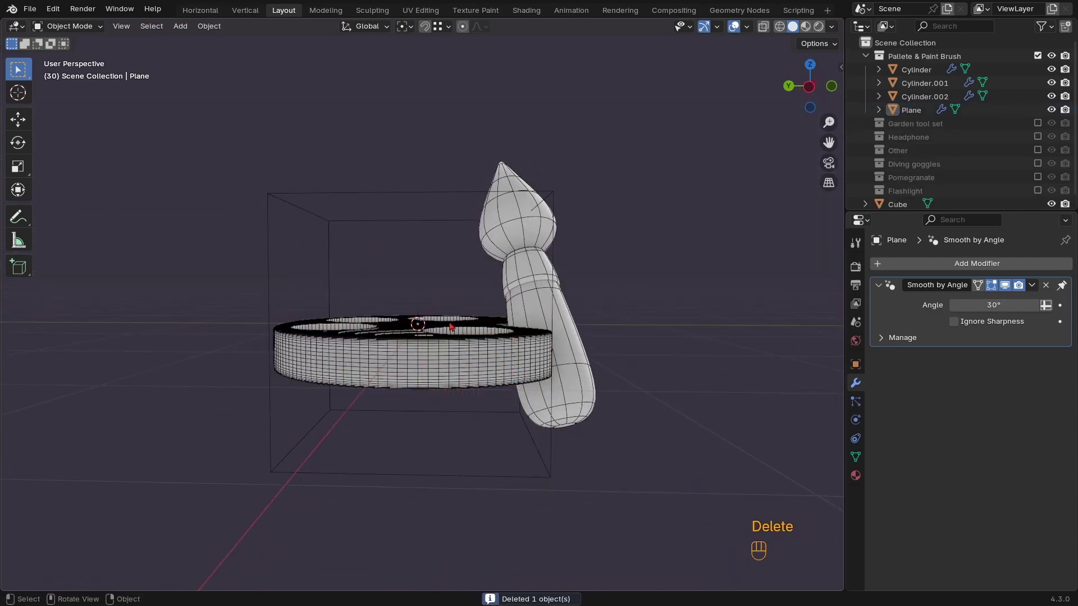
key(z)
mouse_move(476, 321)
middle_down()
mouse_move(461, 337)
mouse_move(436, 337)
mouse_move(473, 330)
mouse_move(488, 354)
mouse_move(493, 312)
mouse_move(474, 297)
middle_up()
Apply the Subdivision modifier on the paintbrush's tip, its middle collar and its handle
click(500, 248)
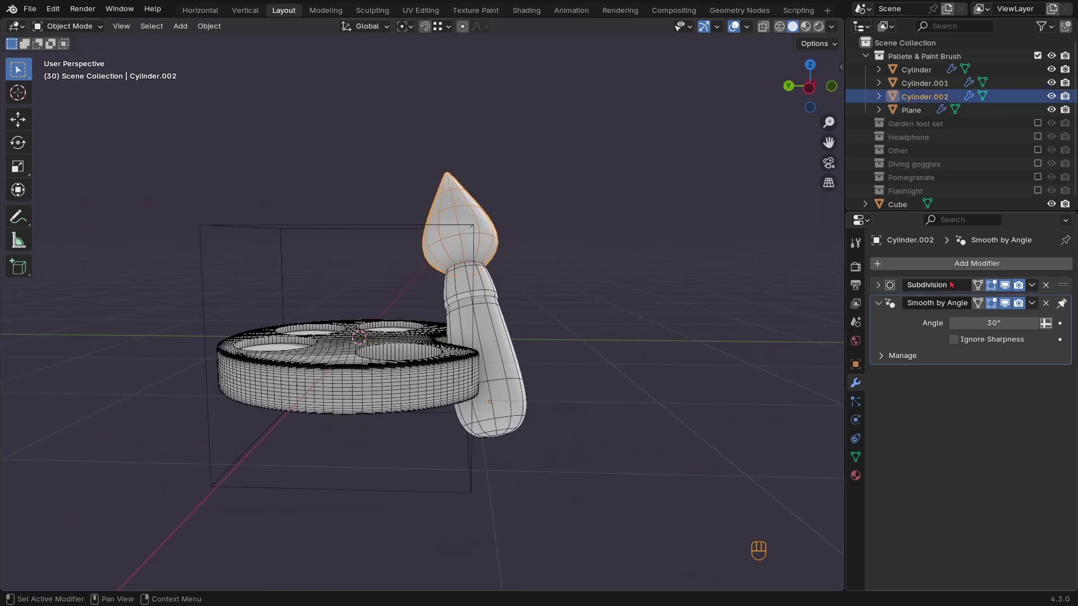
key(ctrl+a)
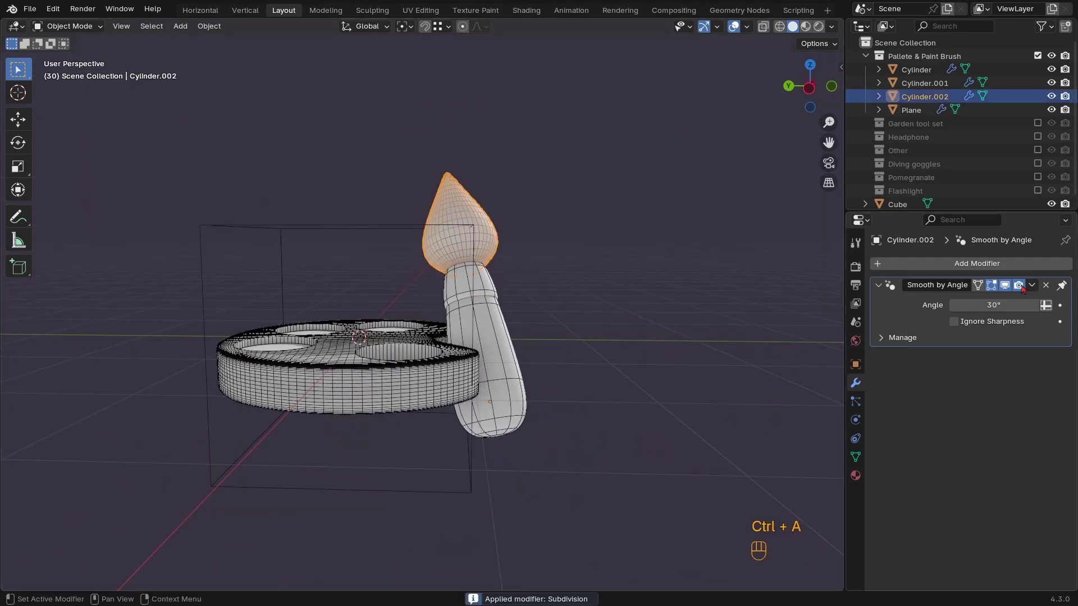
click(486, 297)
key(ctrl+a)
key(ctrl+a)
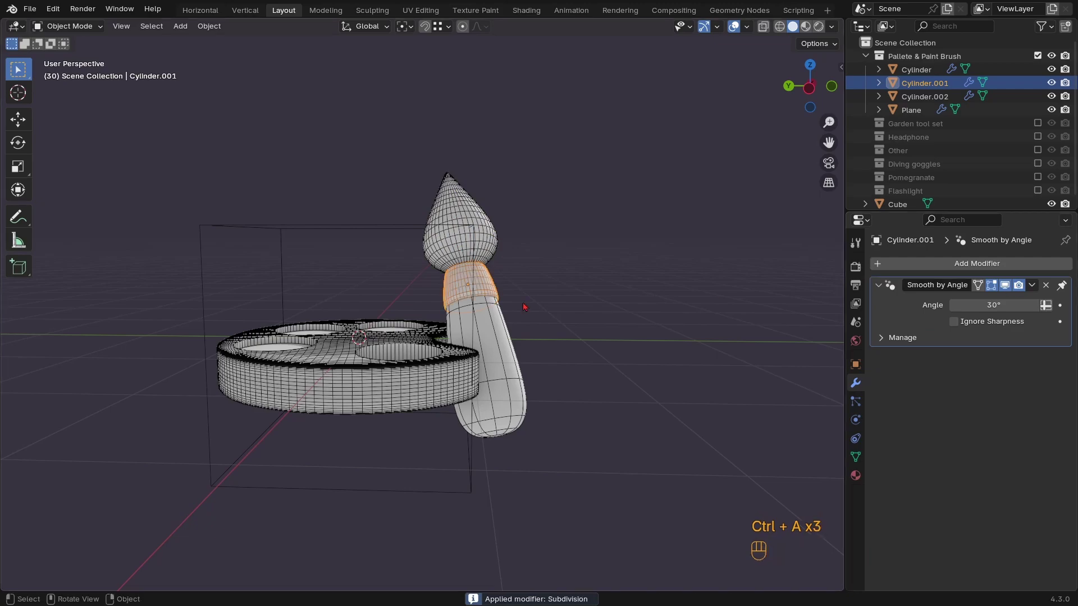
click(507, 342)
key(ctrl+a)
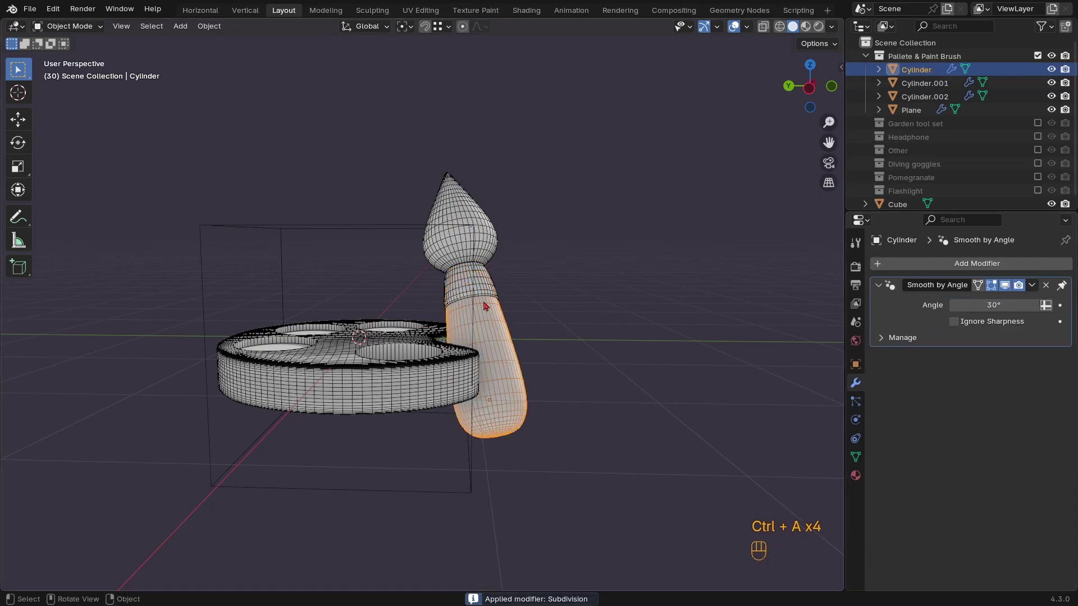
Join the paintbrush's handle, collar and tip into a single object, with the tip as the active object
mouse_move(484, 305)
middle_down()
mouse_move(427, 368)
mouse_move(443, 359)
middle_up()
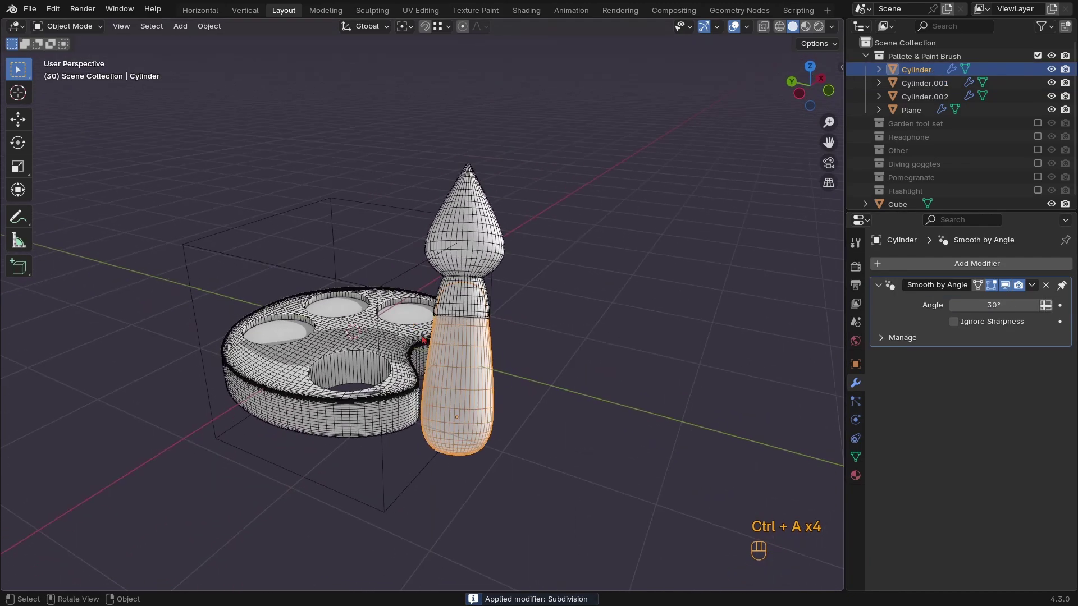
click(466, 289)
shift+click(476, 269)
shift+click(477, 349)
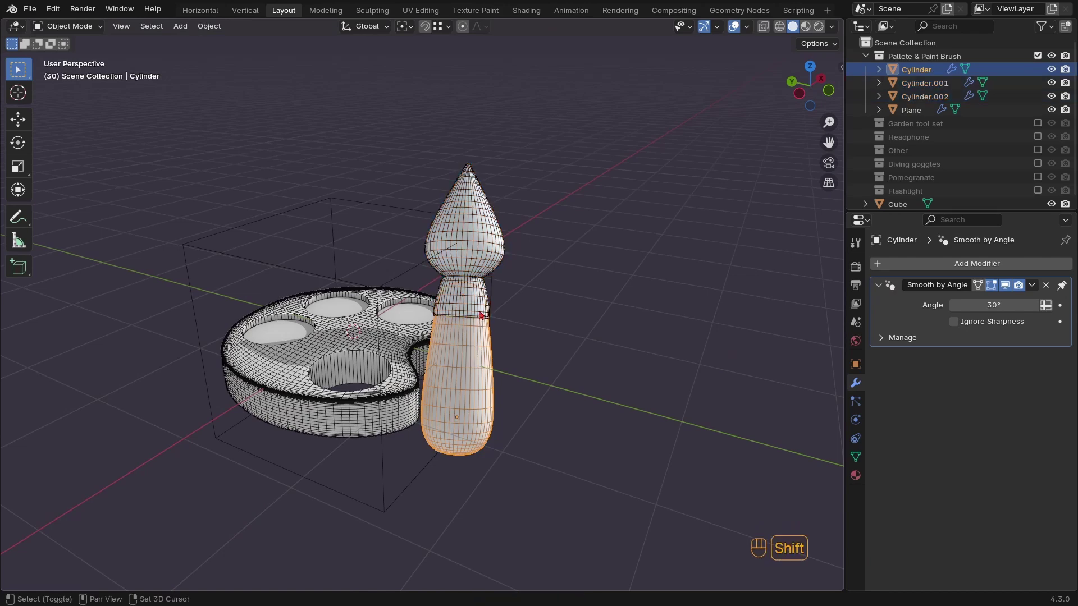
shift+click(482, 314)
shift+click(474, 267)
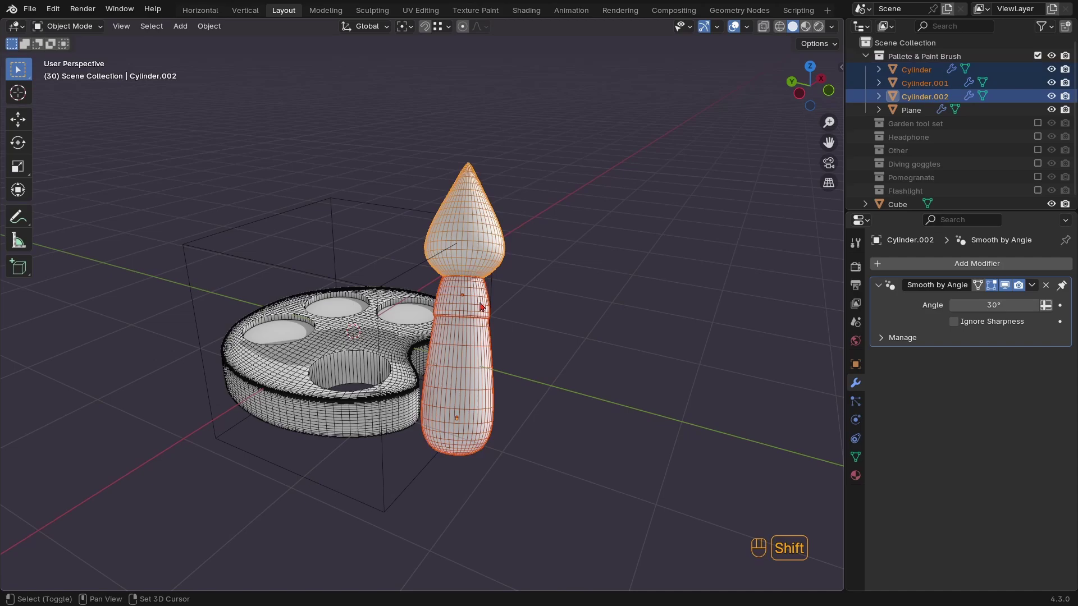
key(ctrl+j)
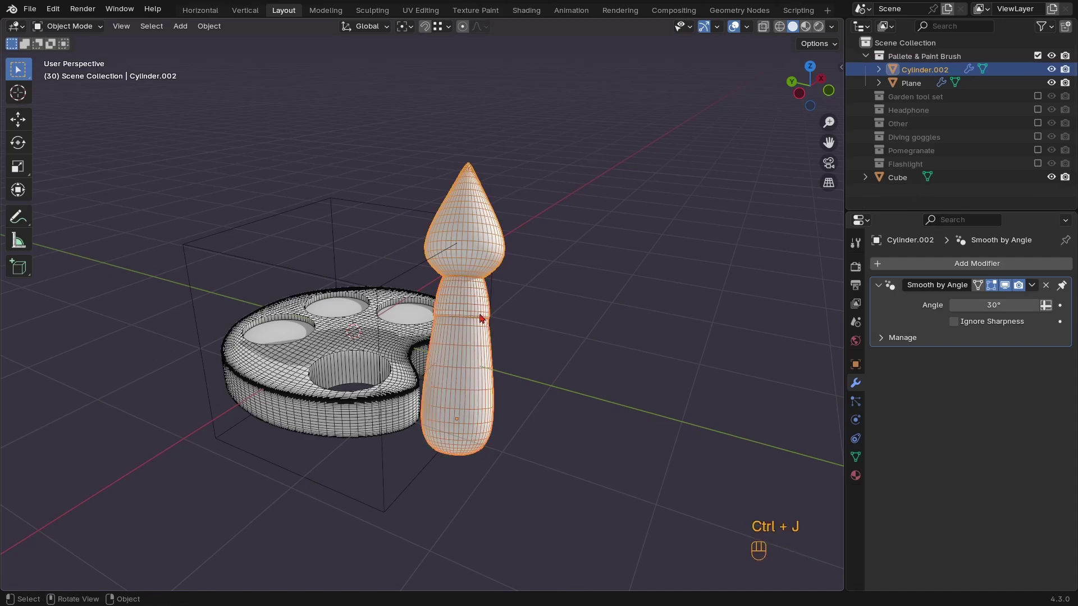
click(400, 372)
middle_drag(400, 373, 480, 321)
click(486, 304)
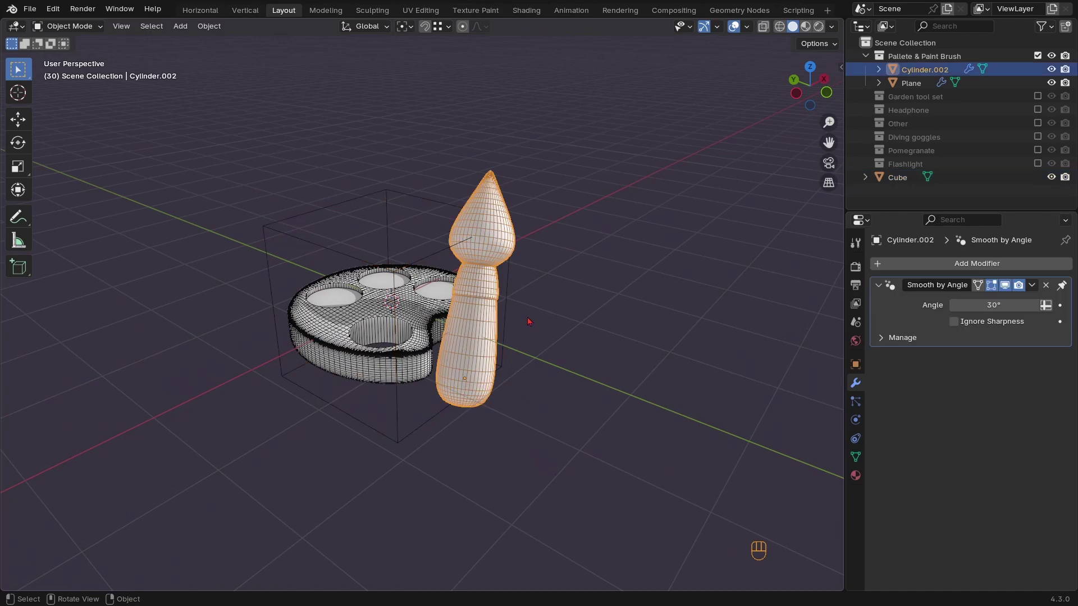
key(r)
key(r)
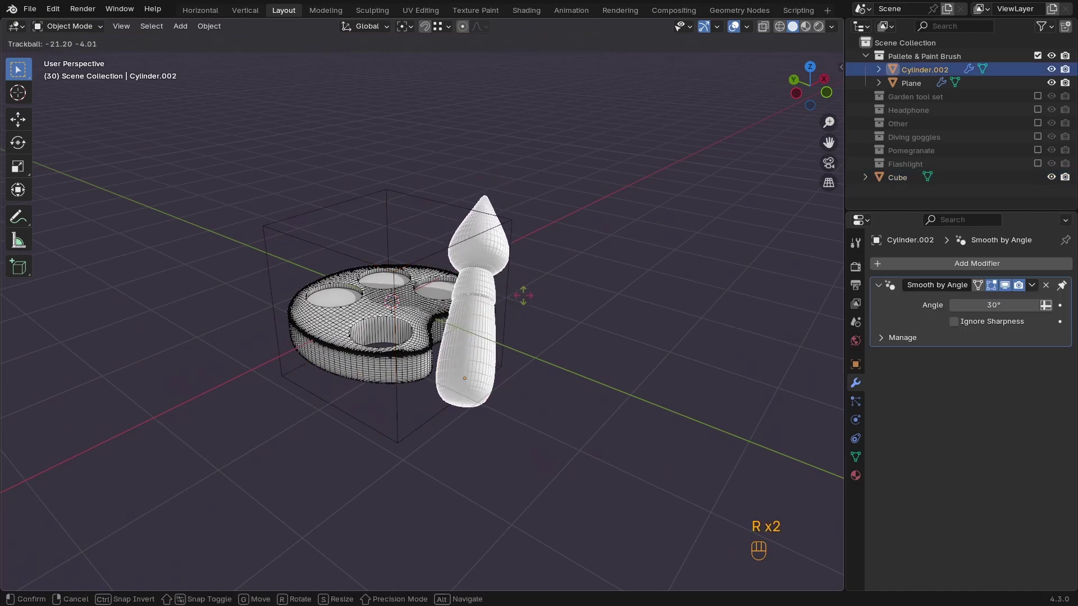
click(528, 378)
Rotate the palette about 55.5° around the global X axis so it stands up behind the paintbrush
click(402, 318)
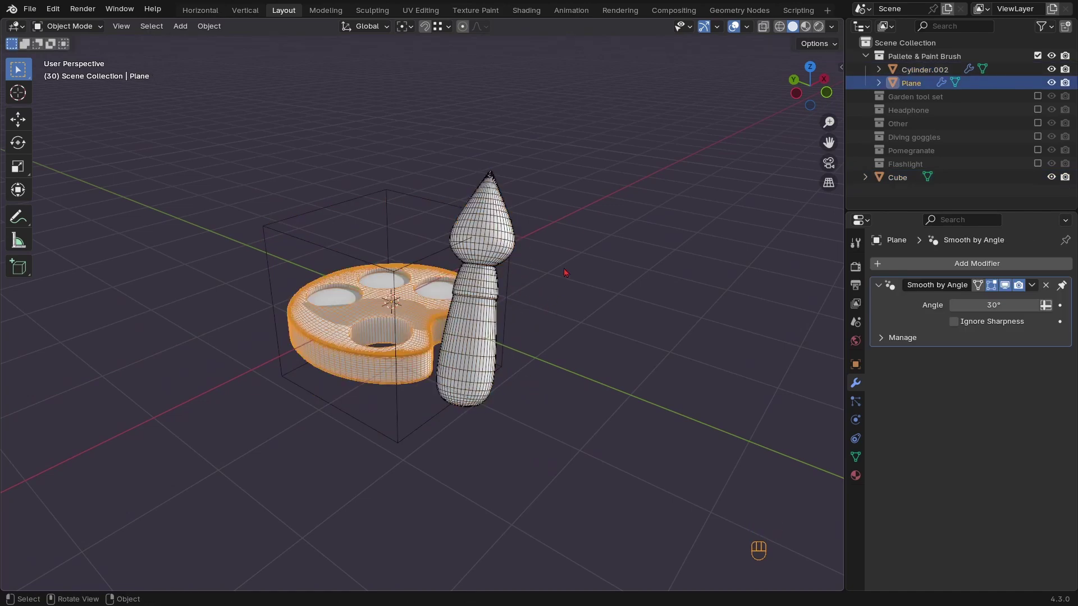
key(r)
key(r)
key(x)
right_click(595, 297)
key(r)
key(x)
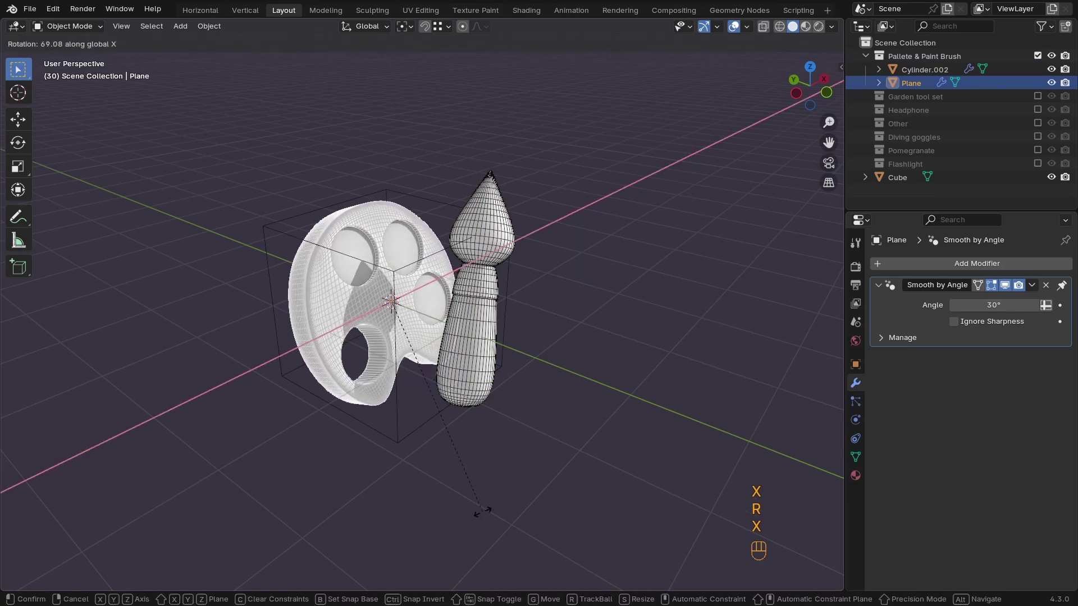
click(476, 407)
Move the palette about -0.343 m along the global Y axis, closer to the paintbrush
key(g)
key(y)
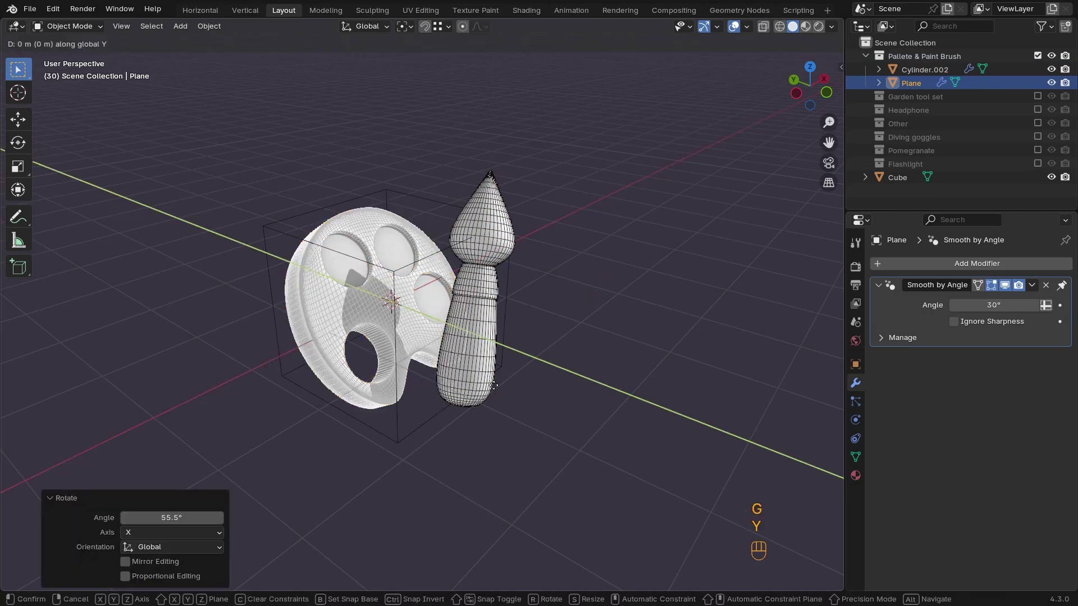
key(x)
key(y)
click(482, 393)
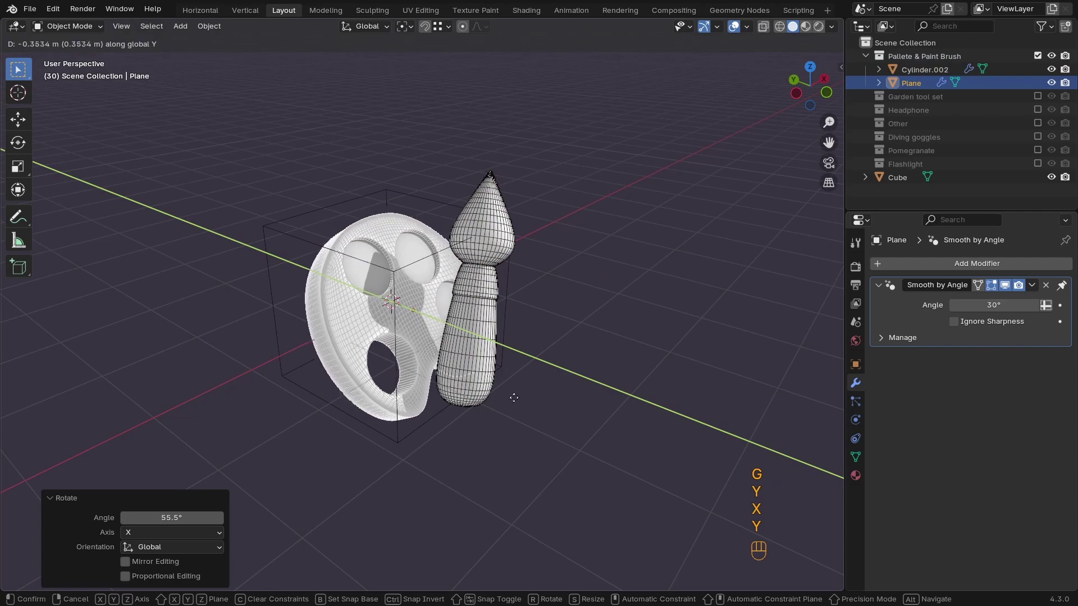
mouse_move(483, 393)
middle_down()
mouse_move(385, 385)
mouse_move(355, 340)
mouse_move(393, 393)
mouse_move(409, 339)
mouse_move(464, 305)
mouse_move(423, 326)
mouse_move(465, 292)
middle_up()
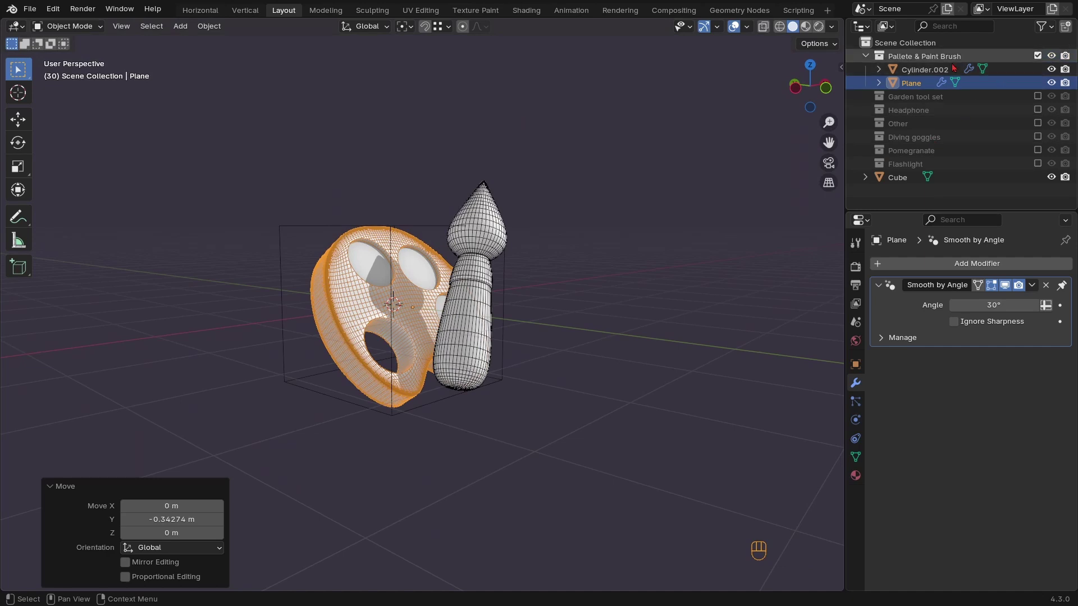
middle_drag(476, 218, 612, 227)
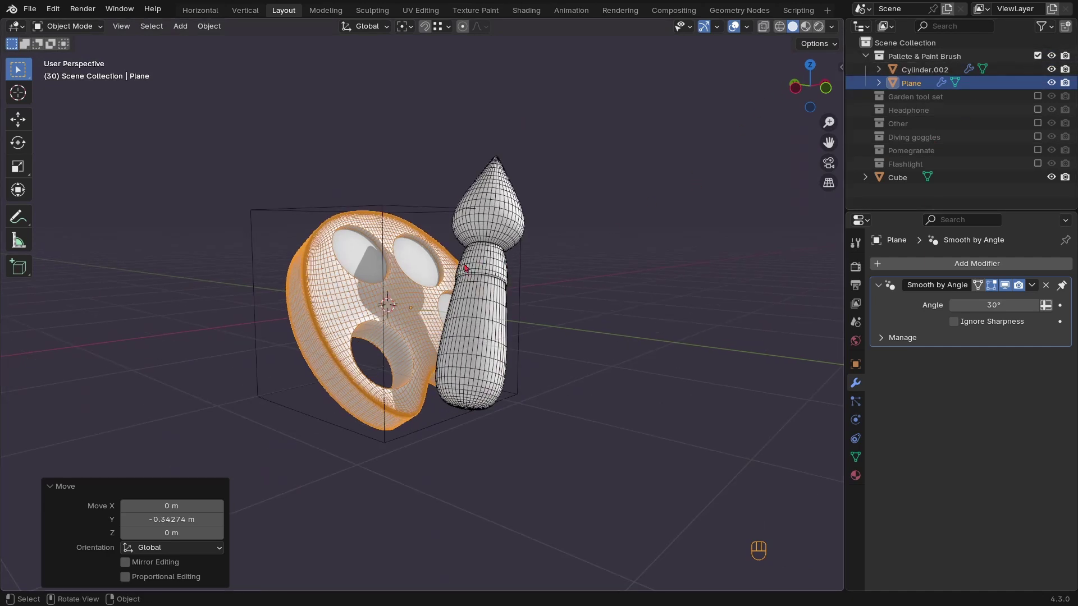
Add a sphere empty at the origin and scale it to about 1.214 around the palette and paintbrush
key(shift+a)
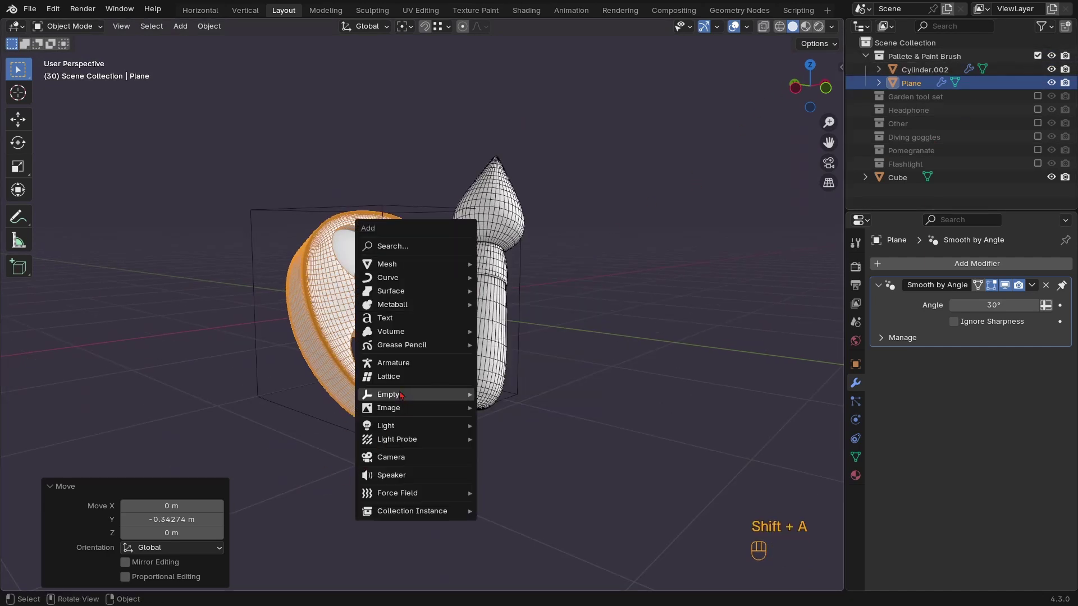
mouse_move(404, 395)
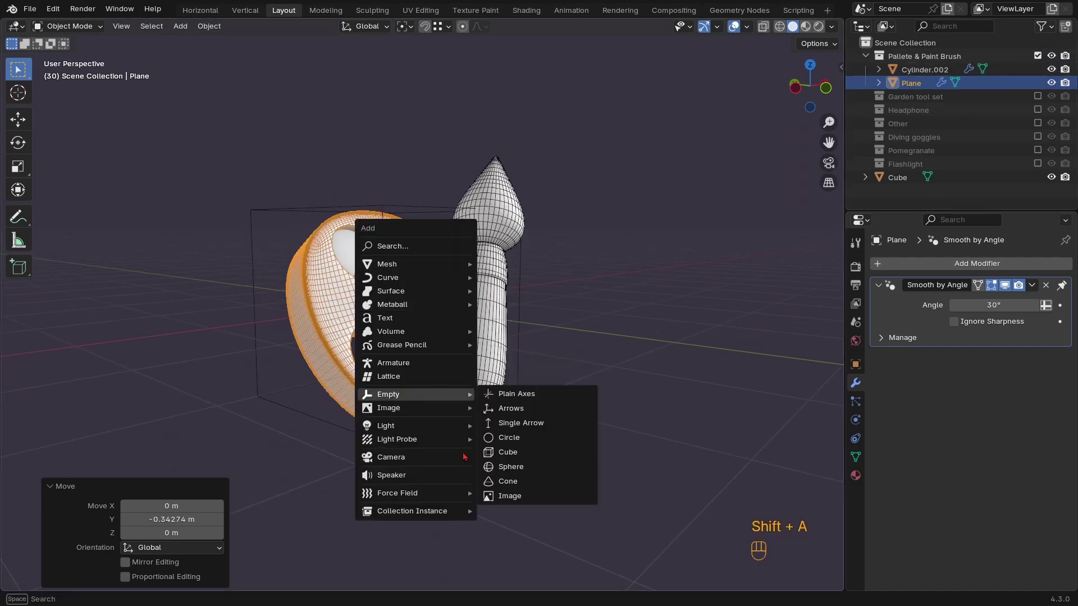
click(514, 466)
key(s)
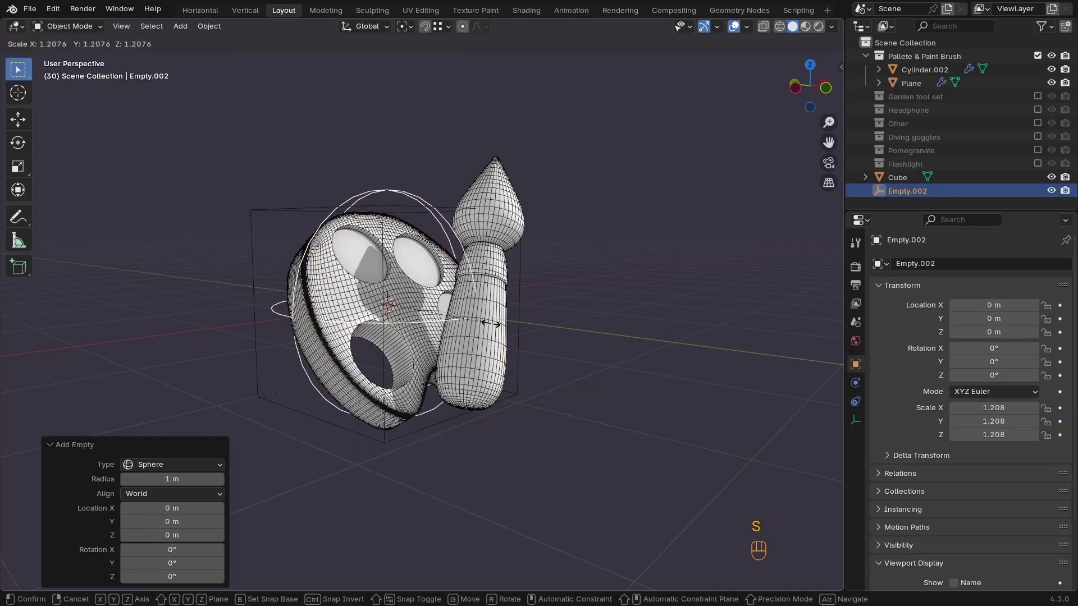
click(488, 331)
Parent the paintbrush and palette to the sphere empty as Object with Keep Transform
click(490, 333)
shift+click(400, 368)
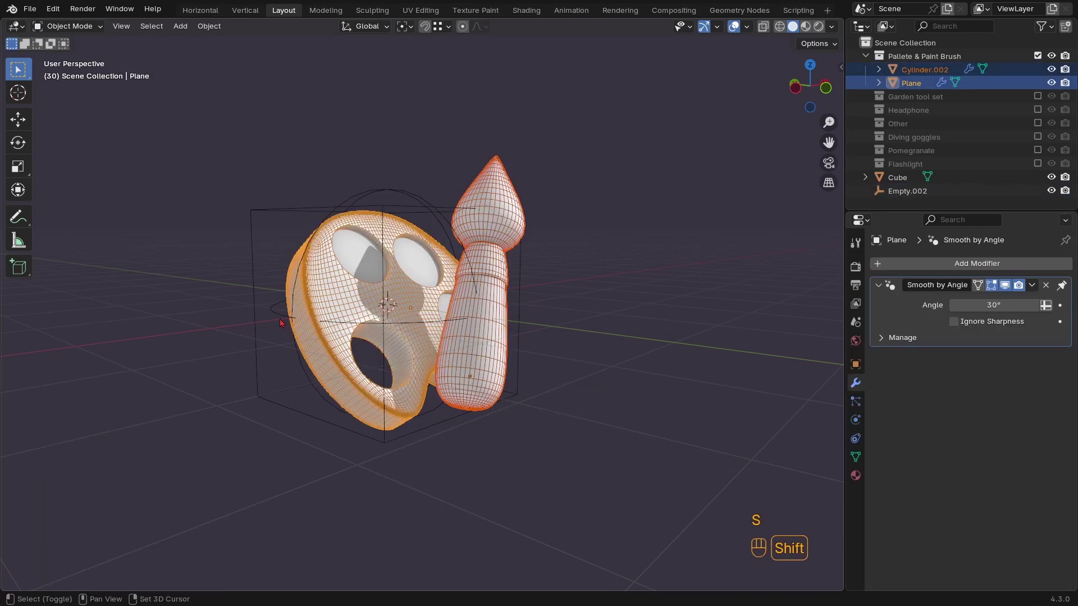
shift+click(282, 322)
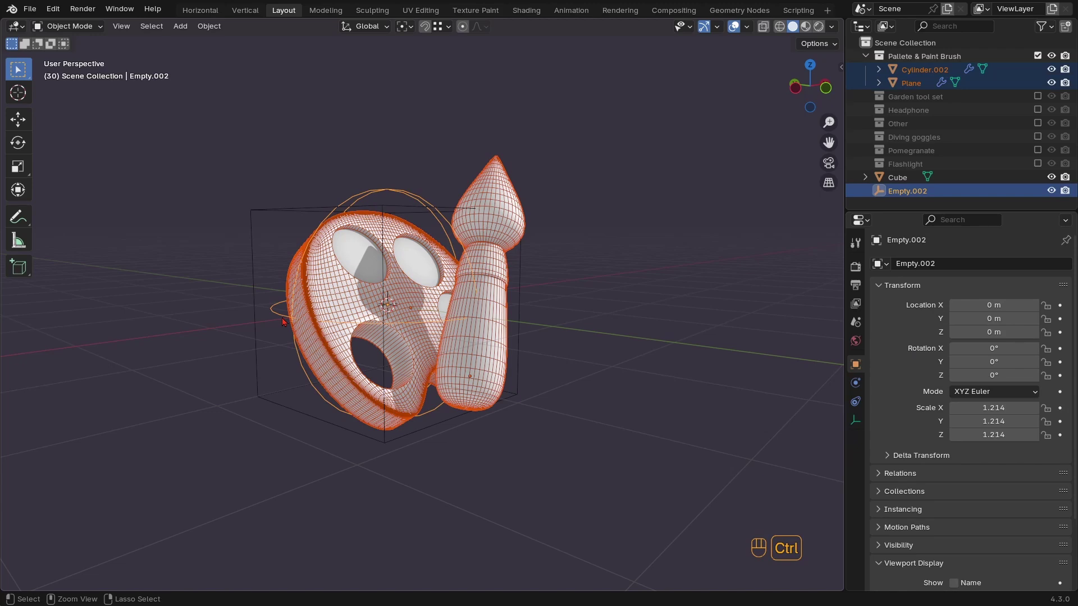
key(ctrl+p)
click(283, 319)
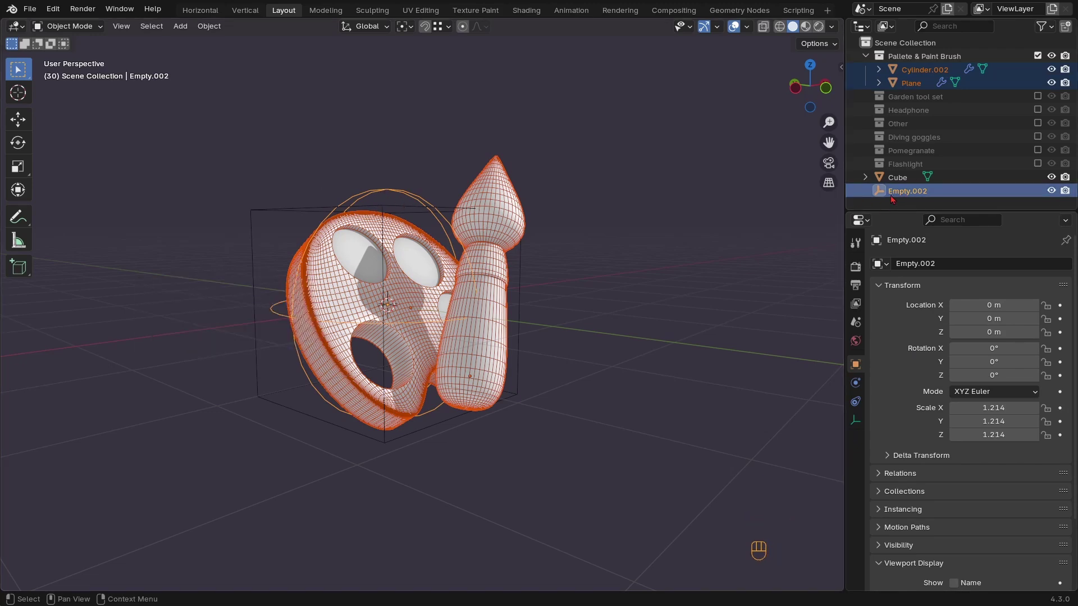
middle_drag(351, 289, 362, 299)
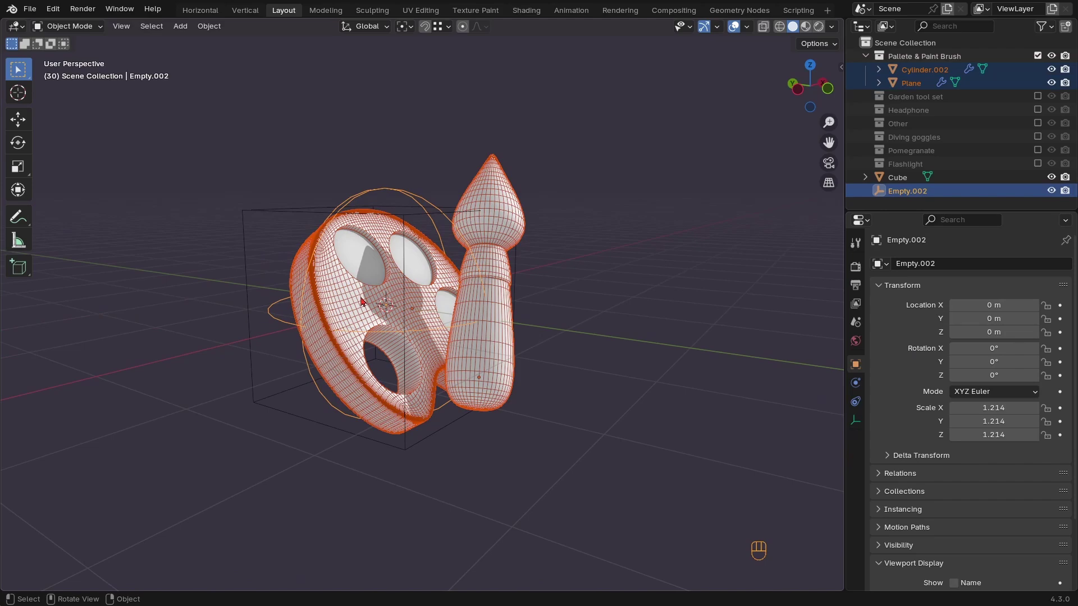
key(ctrl+p)
click(362, 302)
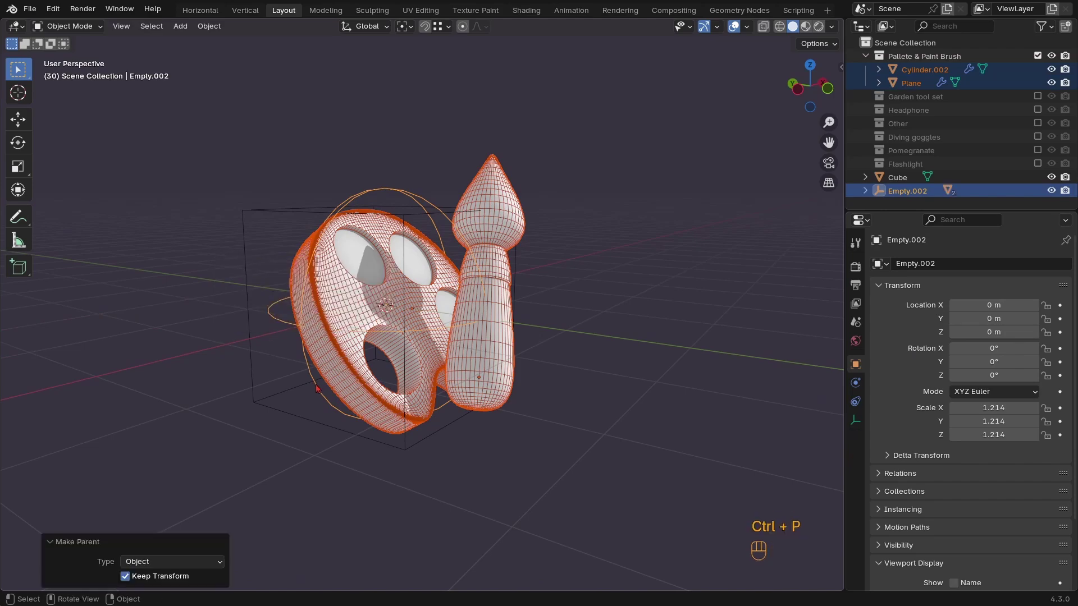
click(382, 381)
key(r)
key(r)
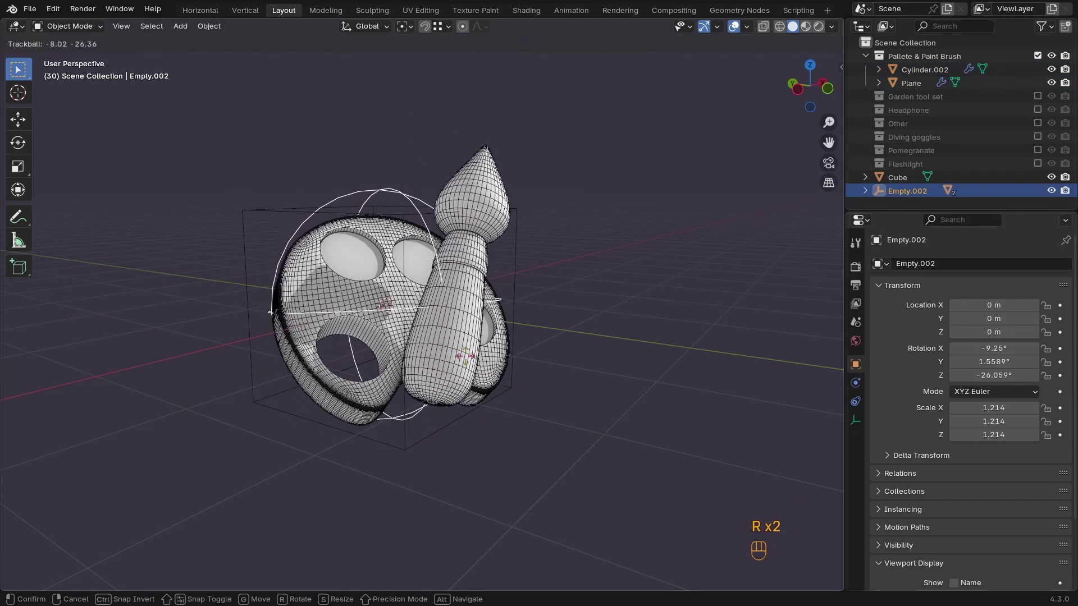
right_click(493, 370)
In the front view, move the palette-and-brush empty up and to the right of the world origin
ctrl+middle_drag(493, 370, 495, 384)
key(KP_1)
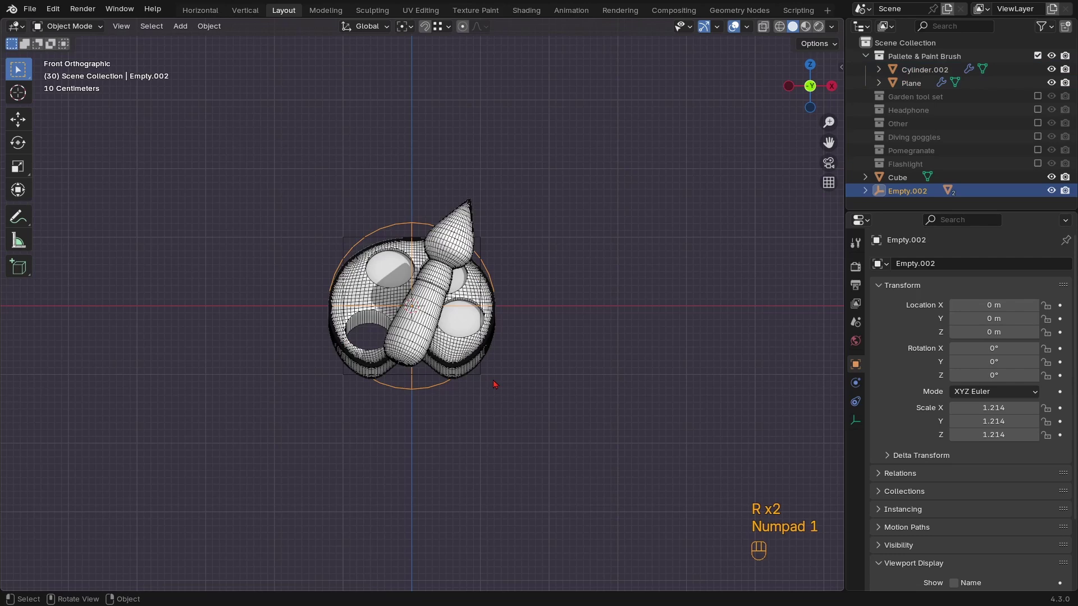
drag(493, 384, 629, 218)
scroll(385, 380, down, 3)
Delete the wireframe cube at the origin and add a sphere empty there, scaled to about 2.243
click(385, 380)
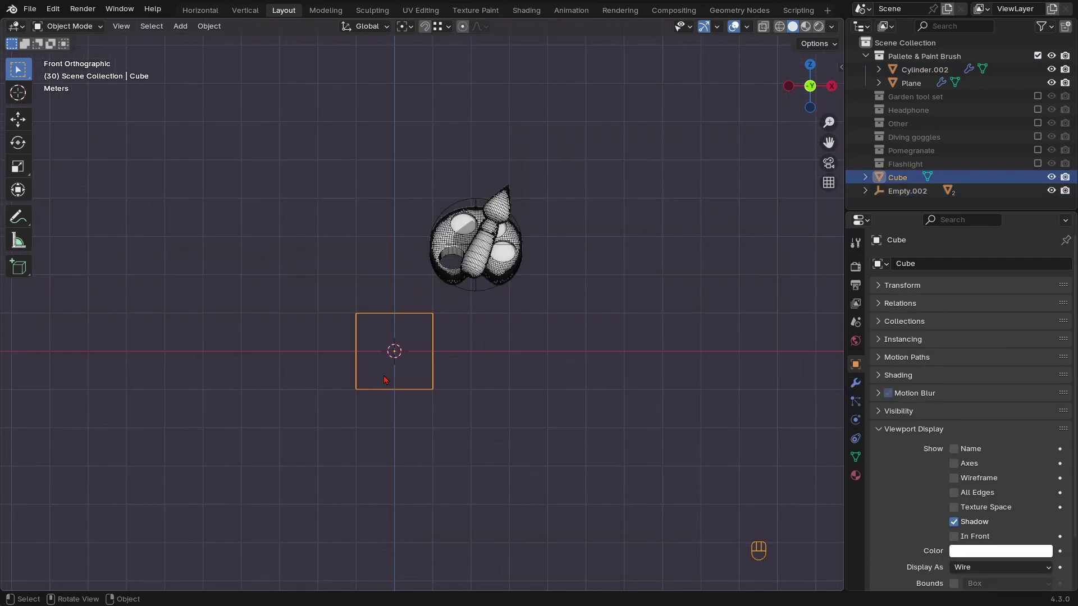
key(Delete)
key(shift+a)
mouse_move(407, 350)
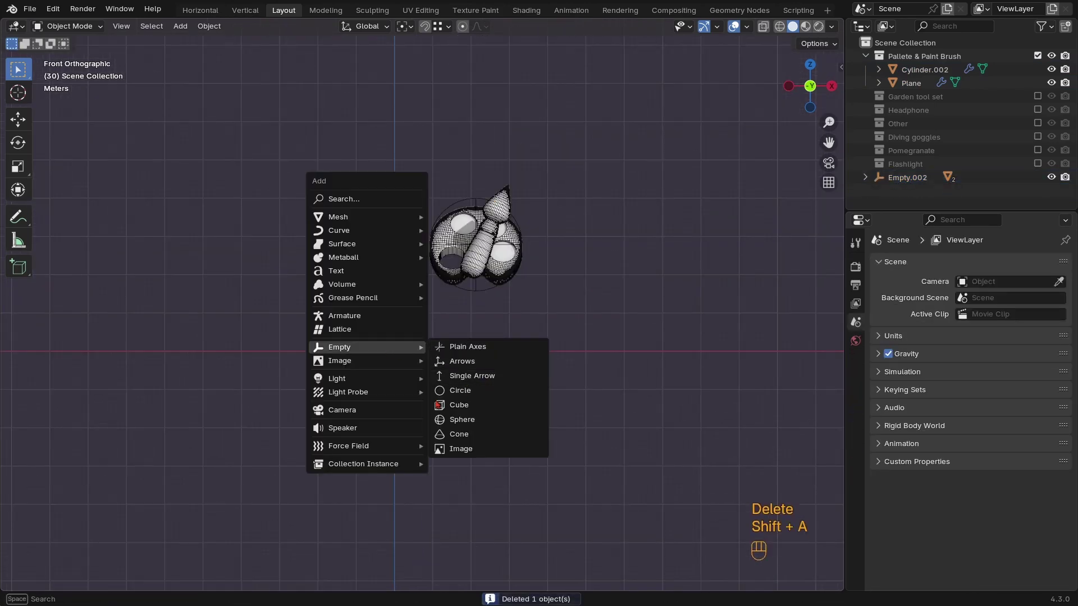
click(459, 421)
key(s)
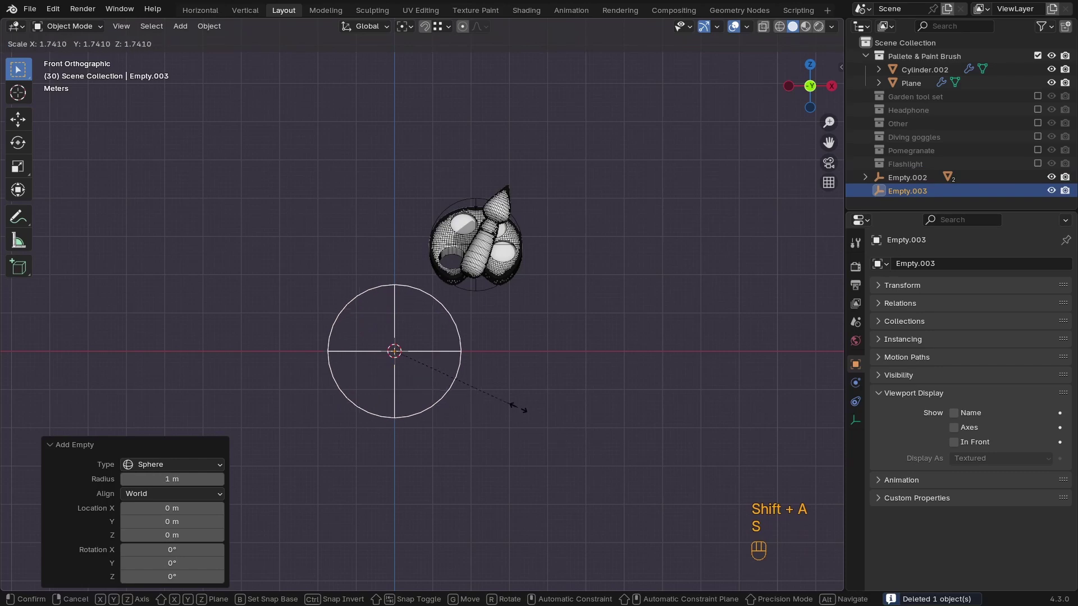
click(555, 413)
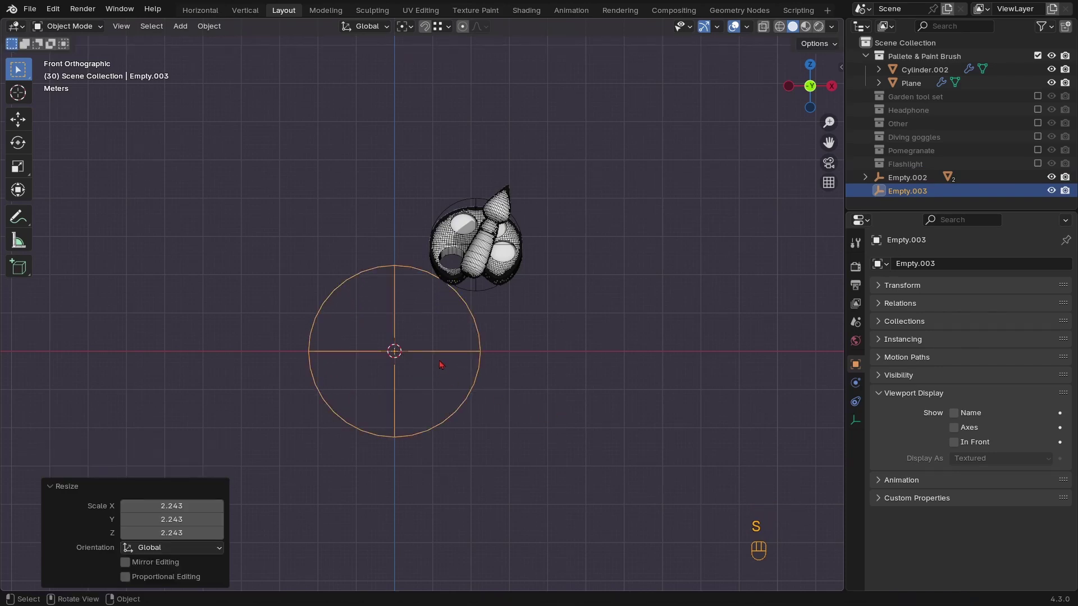
Turn off the viewport's wireframe overlay and save the file
ctrl+middle_drag(391, 372, 409, 337)
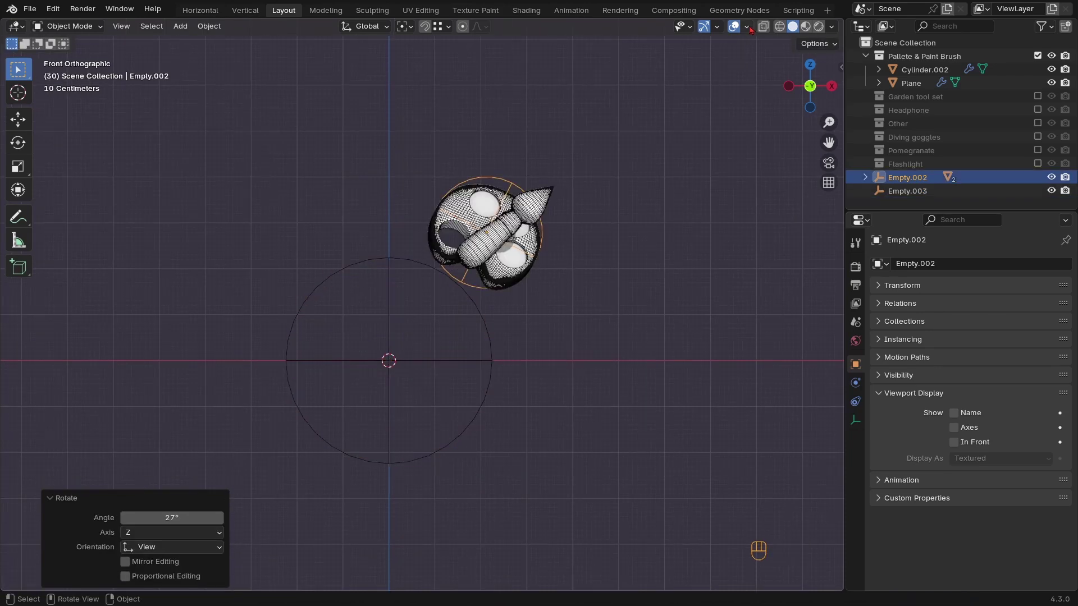
click(747, 26)
click(664, 249)
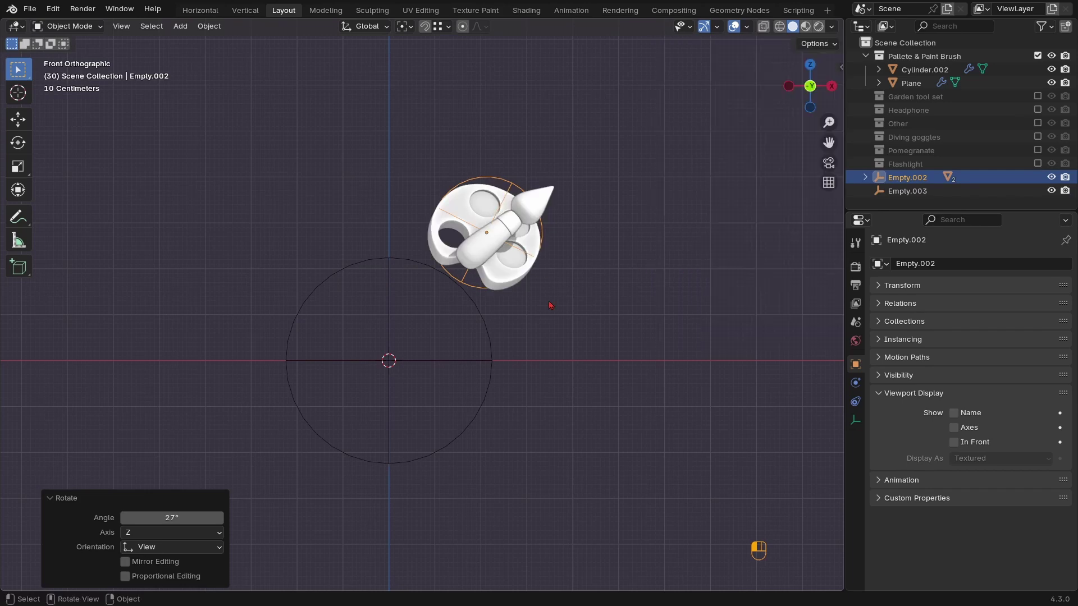
ctrl+middle_drag(548, 305, 442, 292)
key(ctrl+s)
scroll(415, 331, up, 2)
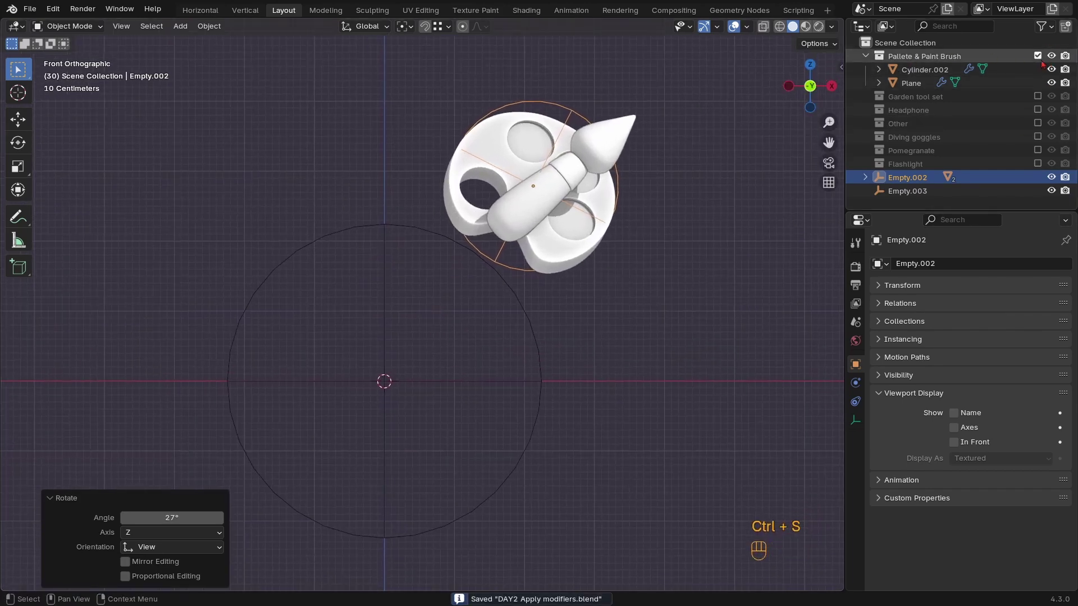
Collapse the Pallete & Paint Brush collection, then enable and expand the Garden tool set collection
click(864, 56)
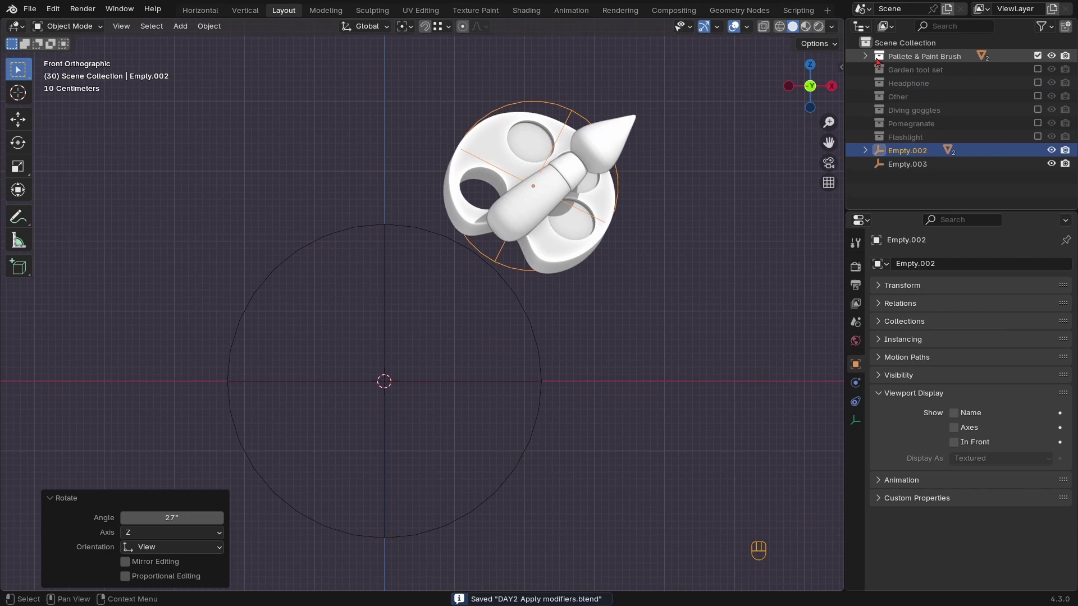
click(1037, 70)
click(865, 70)
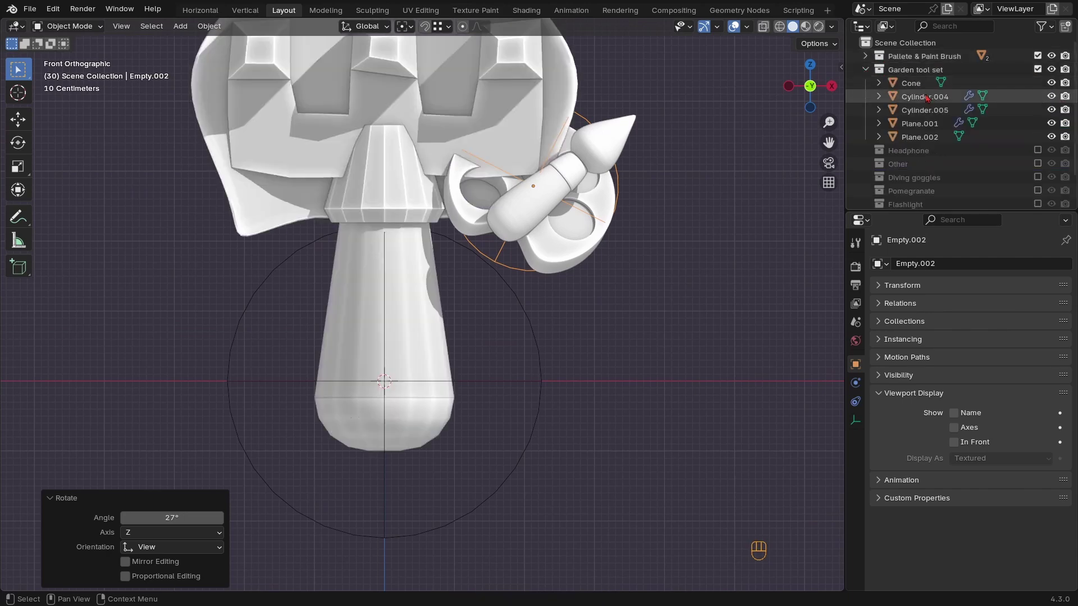
scroll(440, 279, down, 2)
Check the garden tool's cone collar for modifiers and enable the handle's Subdivision modifier in the viewport
click(394, 198)
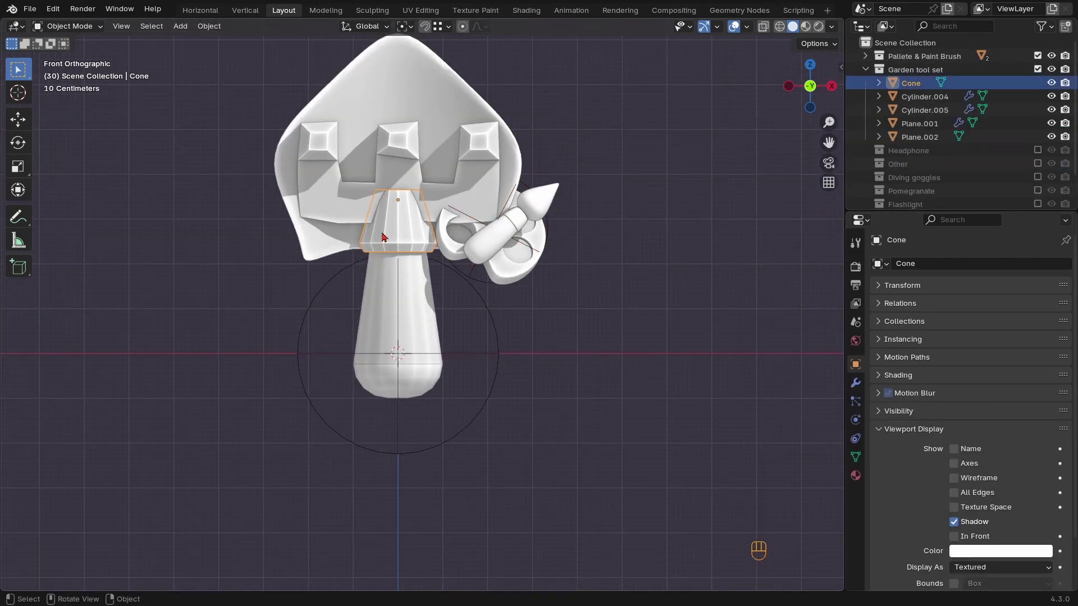
click(854, 382)
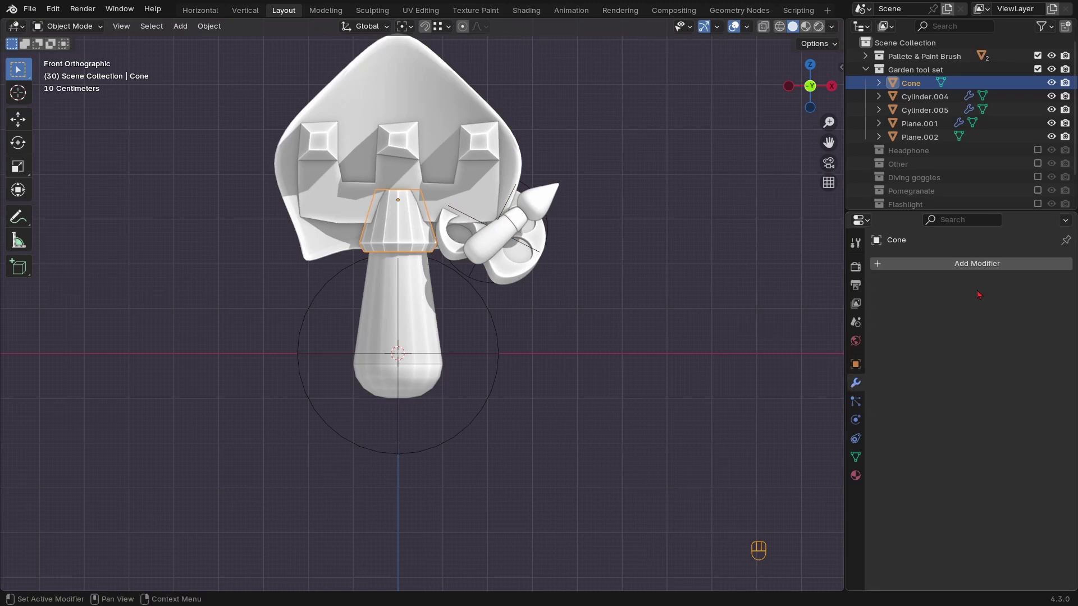
click(388, 286)
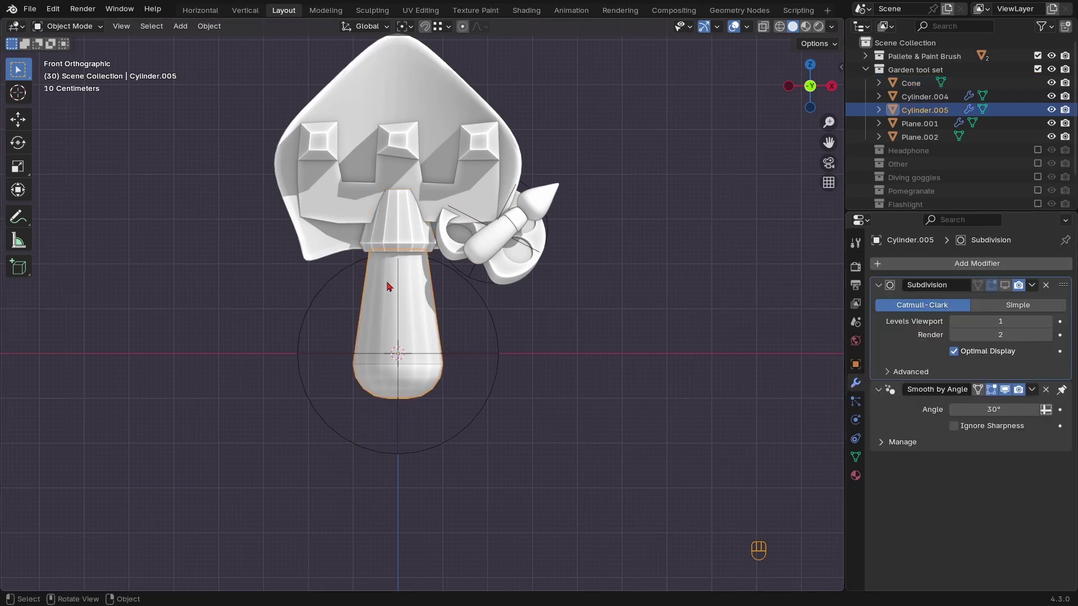
click(1003, 286)
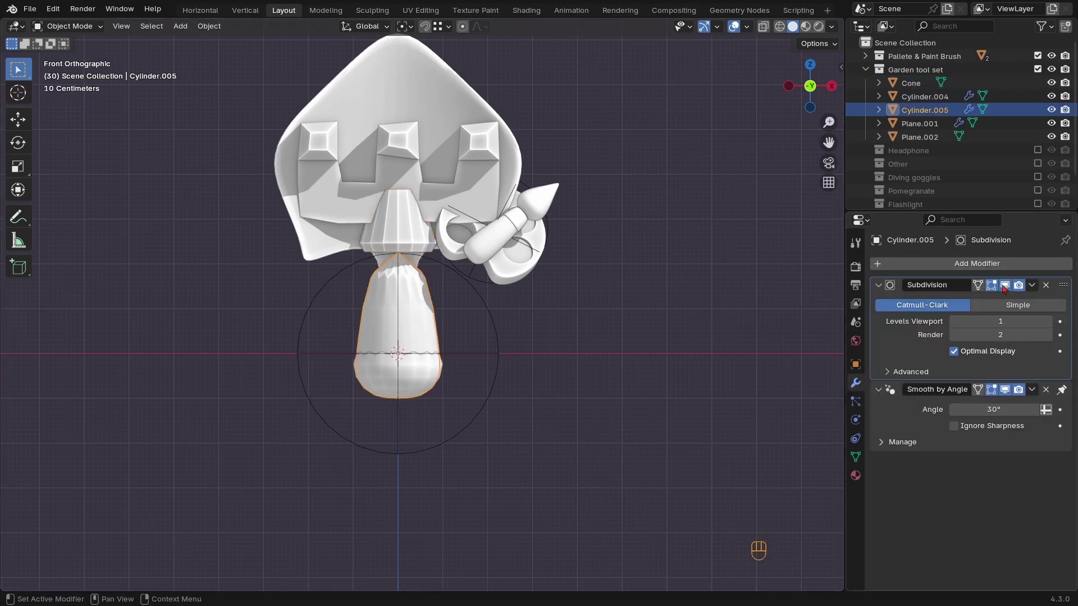
Remove the fork handle's Subdivision modifier and delete the face closing the handle's upper end
scroll(350, 213, up, 4)
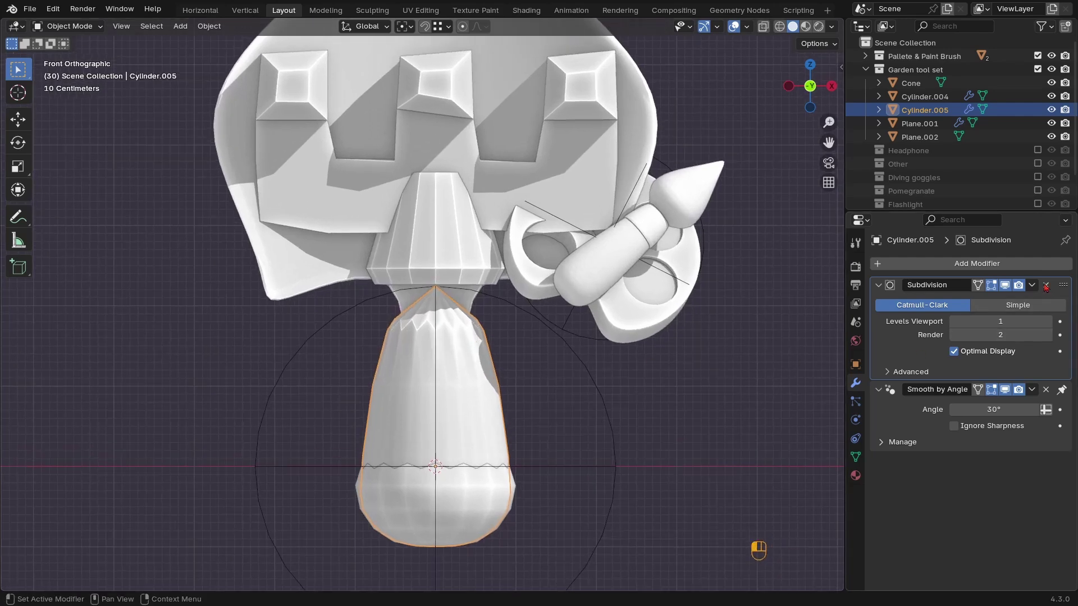
click(1045, 285)
ctrl+middle_drag(474, 377, 456, 390)
key(Tab)
key(z)
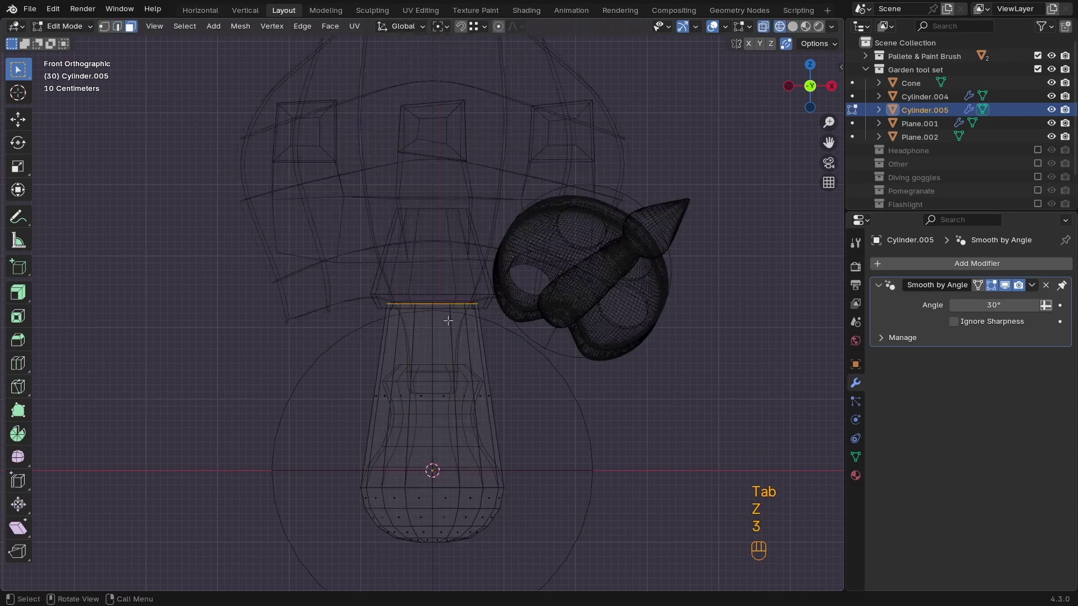
key(x)
click(420, 364)
key(Tab)
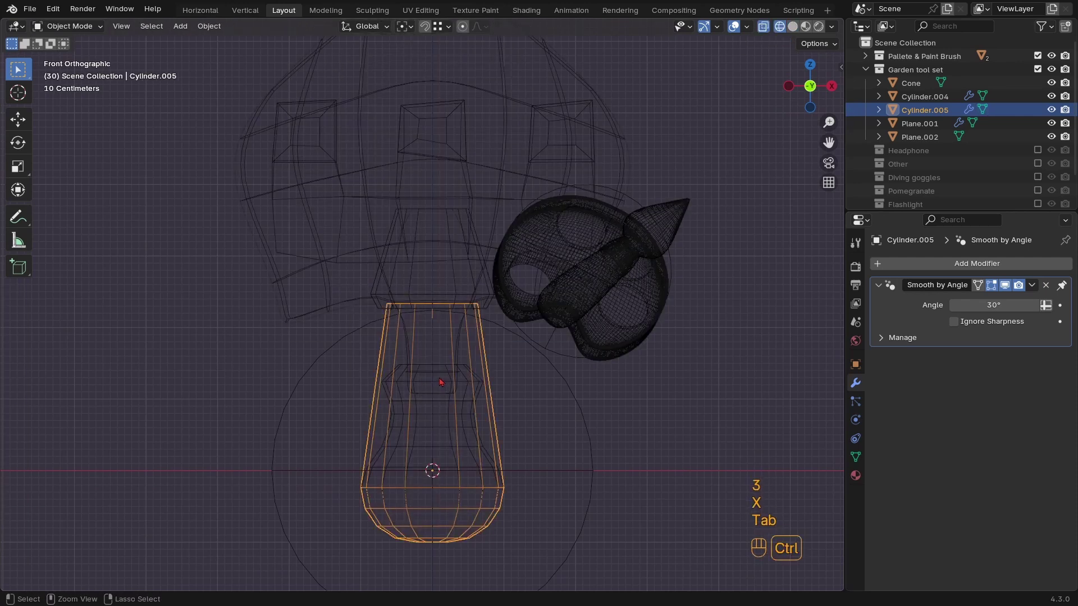
Give the opened fork handle a level 1 Subdivision modifier and apply it
key(ctrl+1)
key(z)
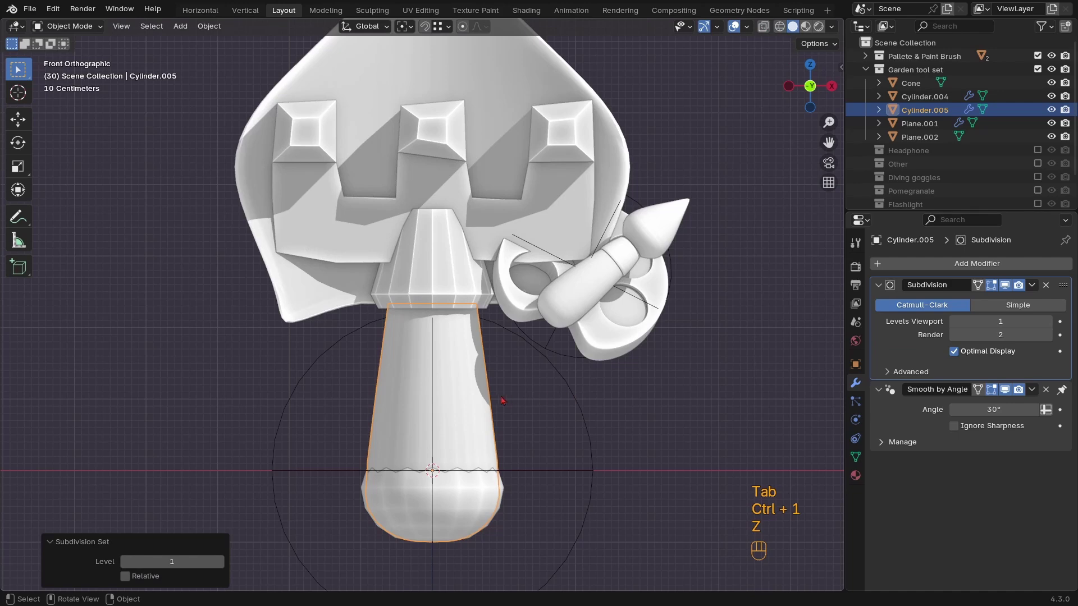
key(ctrl)
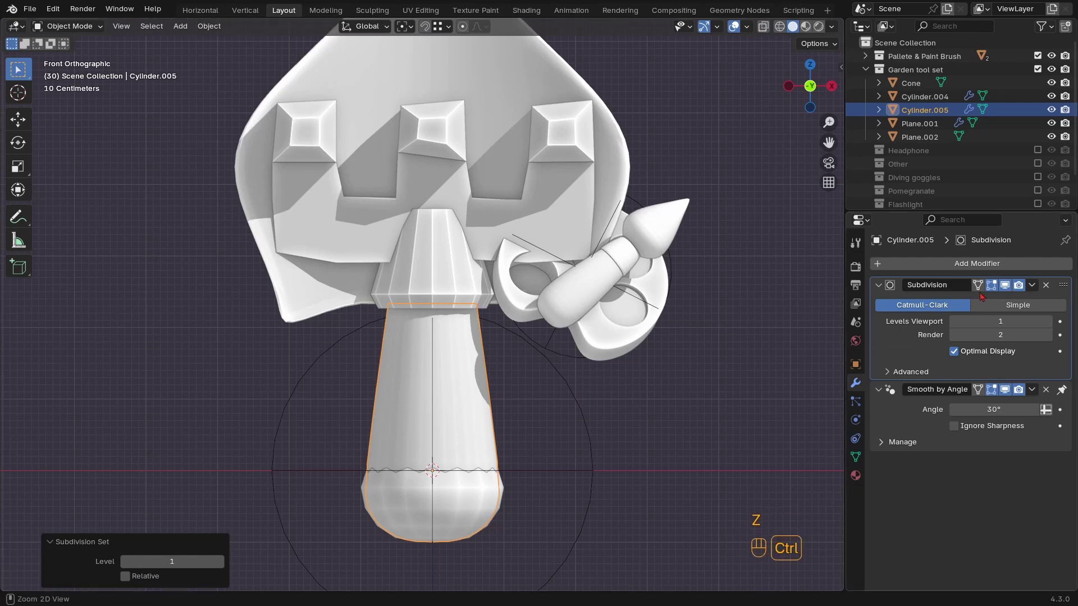
shift+click(464, 306)
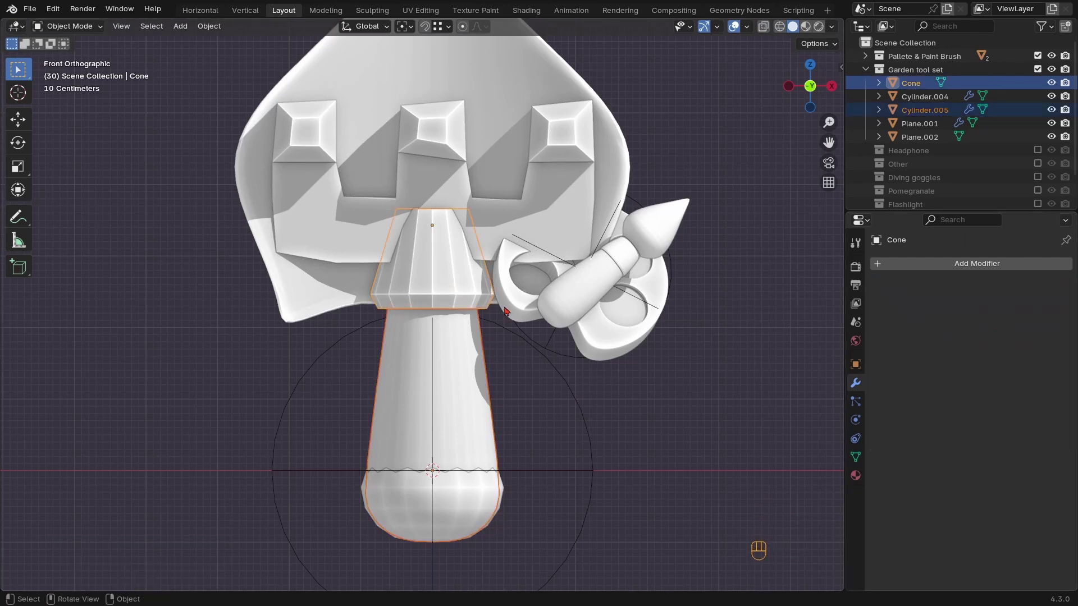
click(439, 339)
key(ctrl+a)
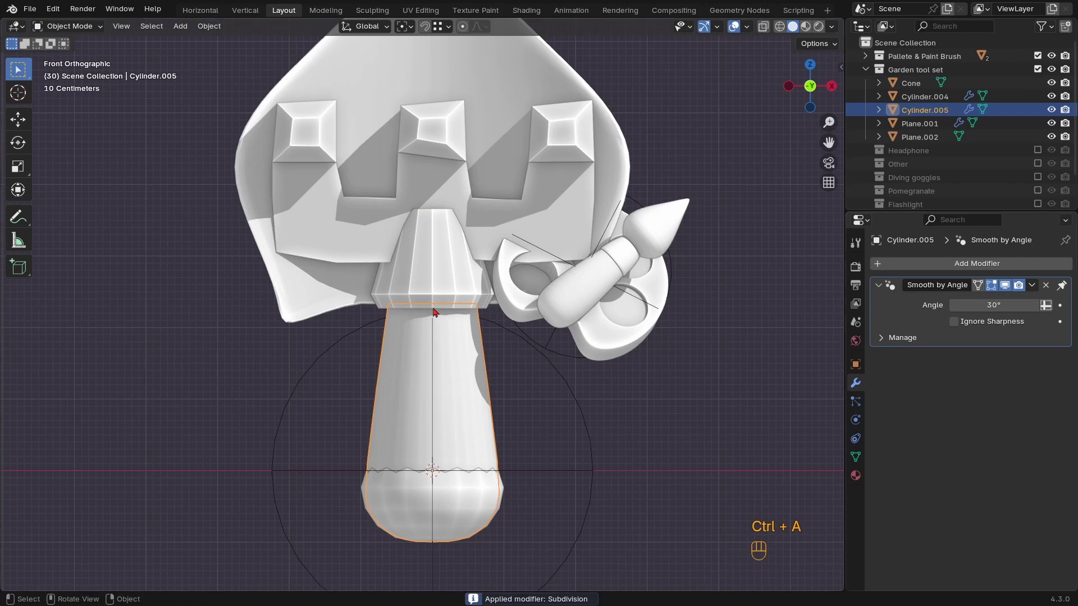
Join the fork handle, the cone collar and the three-pronged head into one object
shift+click(445, 294)
key(ctrl+j)
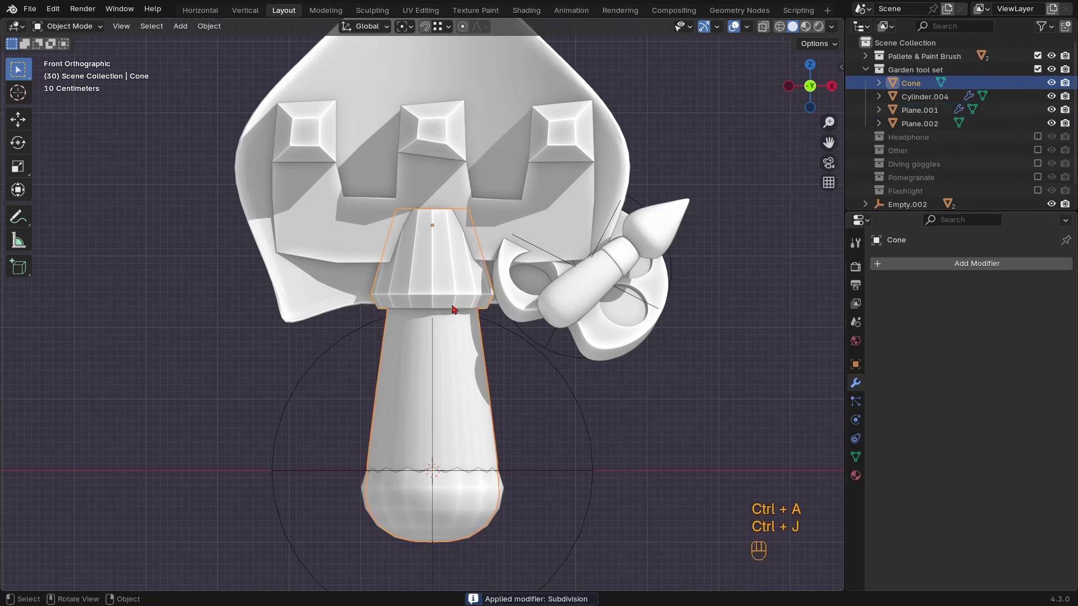
shift+click(453, 201)
key(ctrl+j)
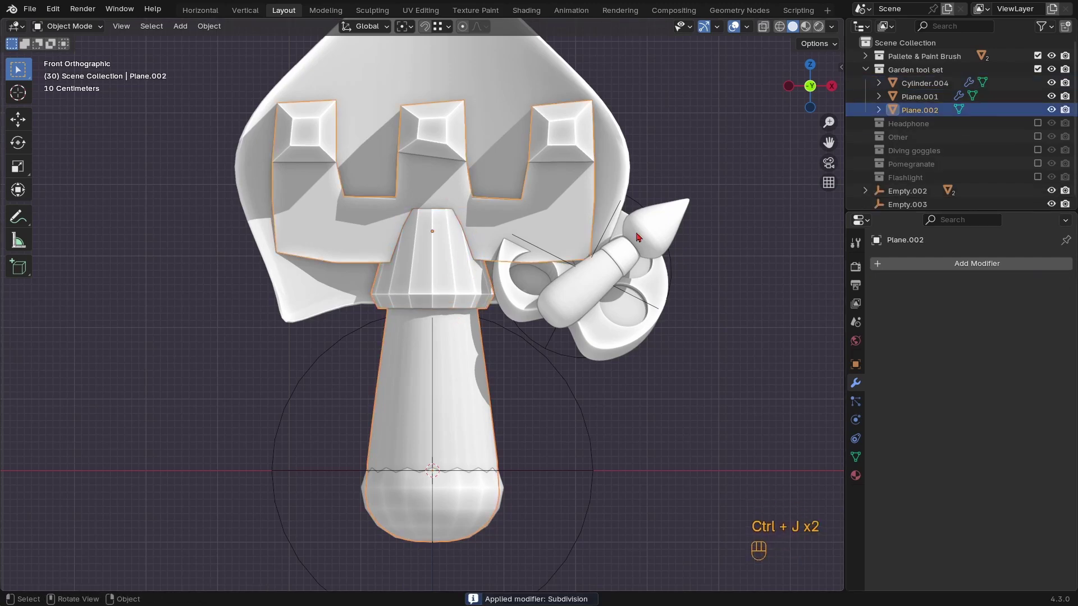
Scale the joined garden fork to 0.351 and move it about 3.8 m along X and -2.4 m along Z
key(s)
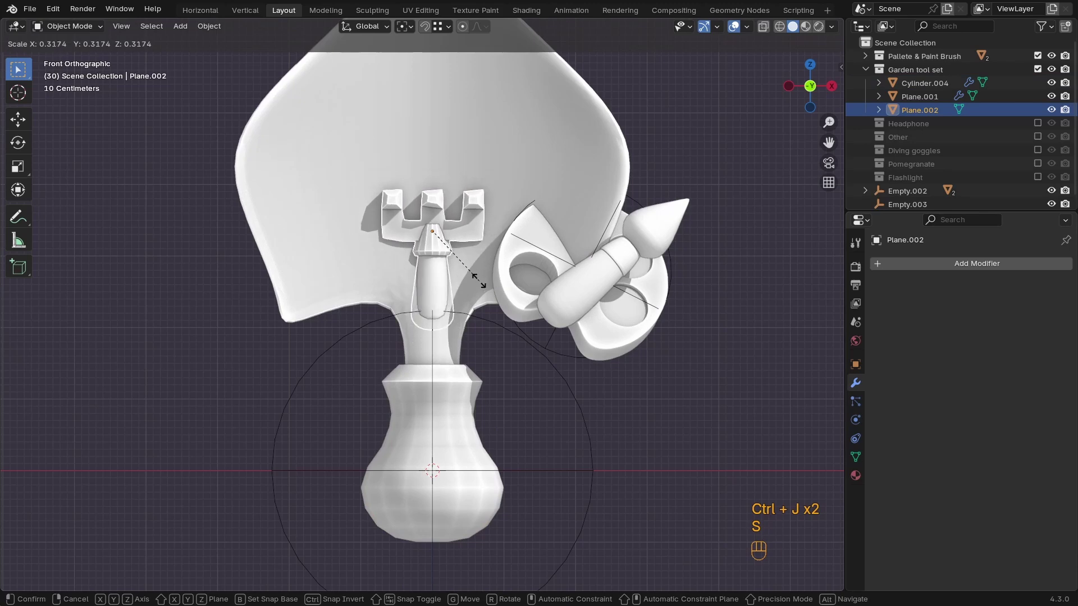
click(494, 285)
key(g)
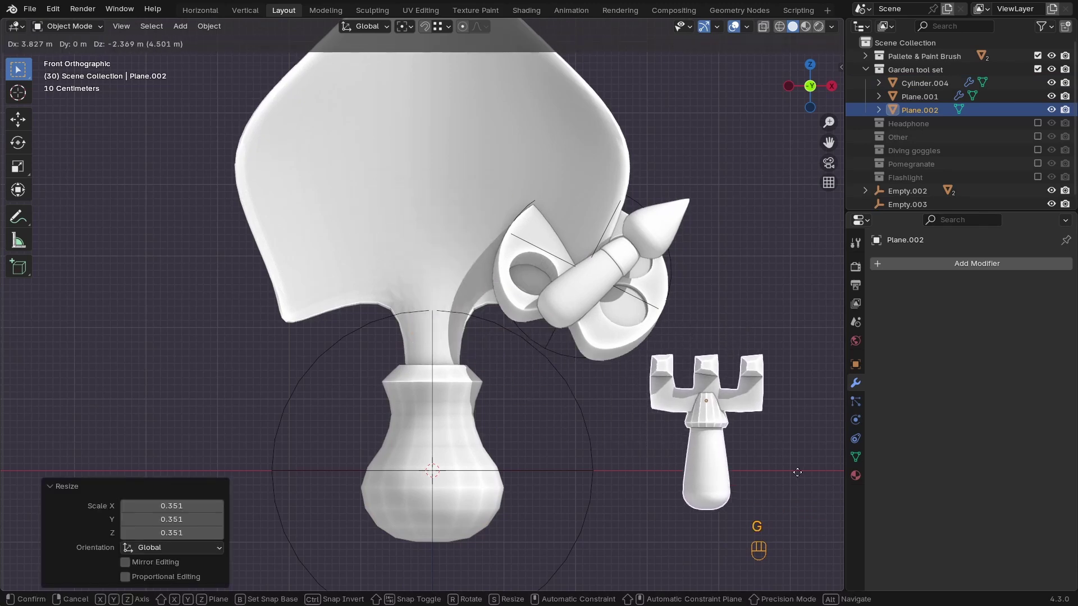
click(796, 480)
Apply the trowel blade's Solidify and Subdivision modifiers and enable the trowel handle's Subdivision in the viewport
click(434, 314)
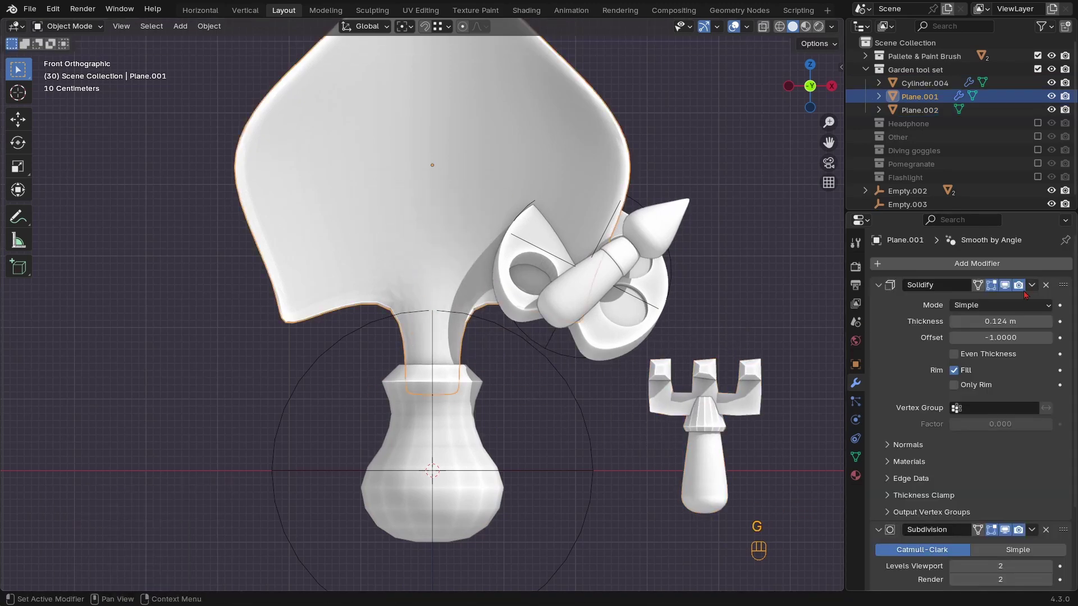
key(ctrl+a)
key(ctrl+a)
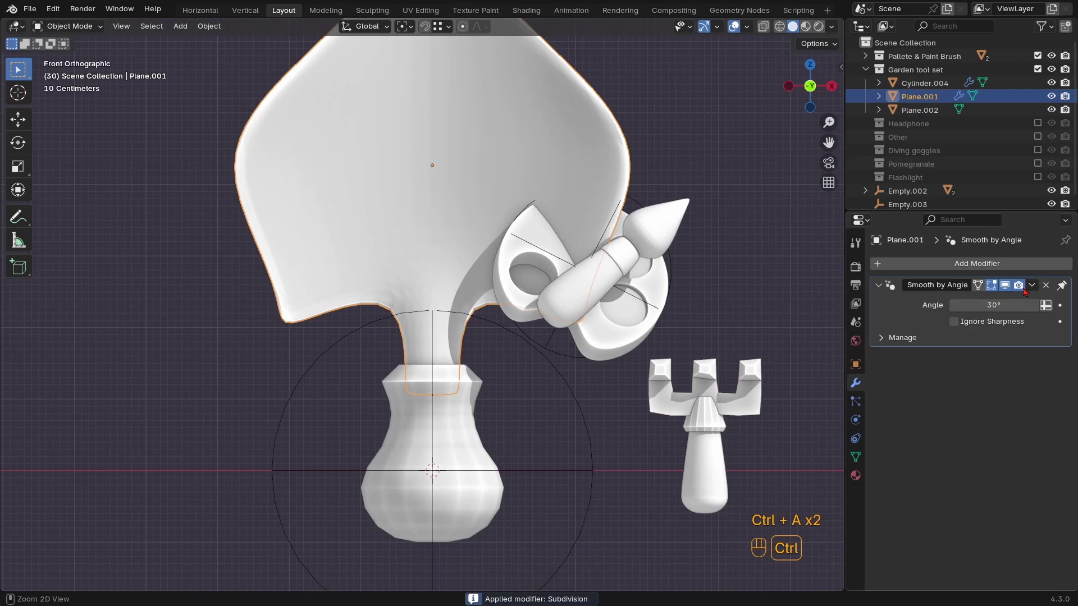
click(466, 414)
click(1005, 286)
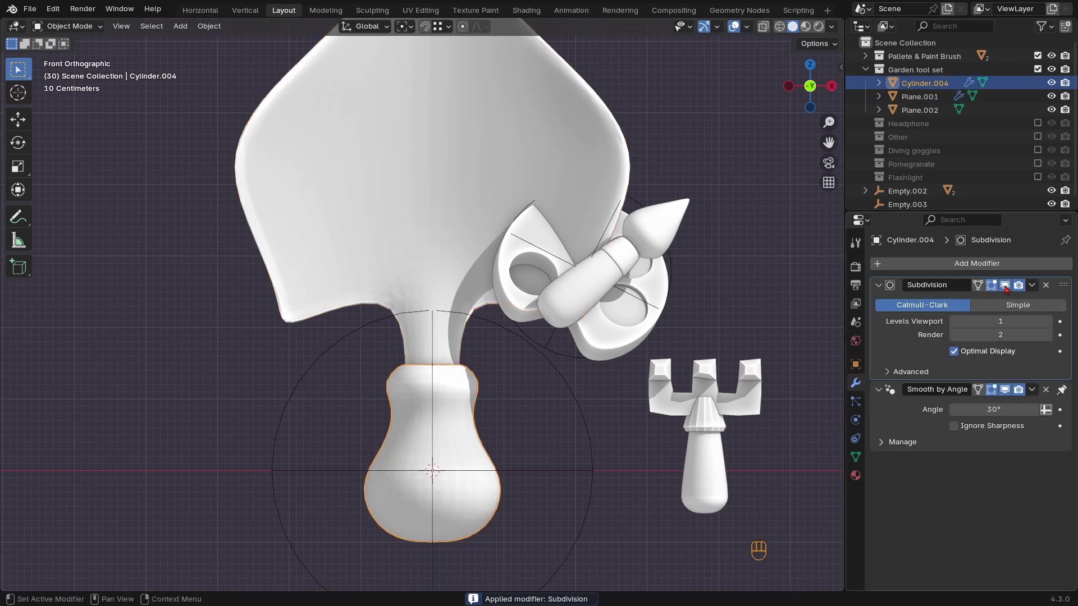
click(1005, 285)
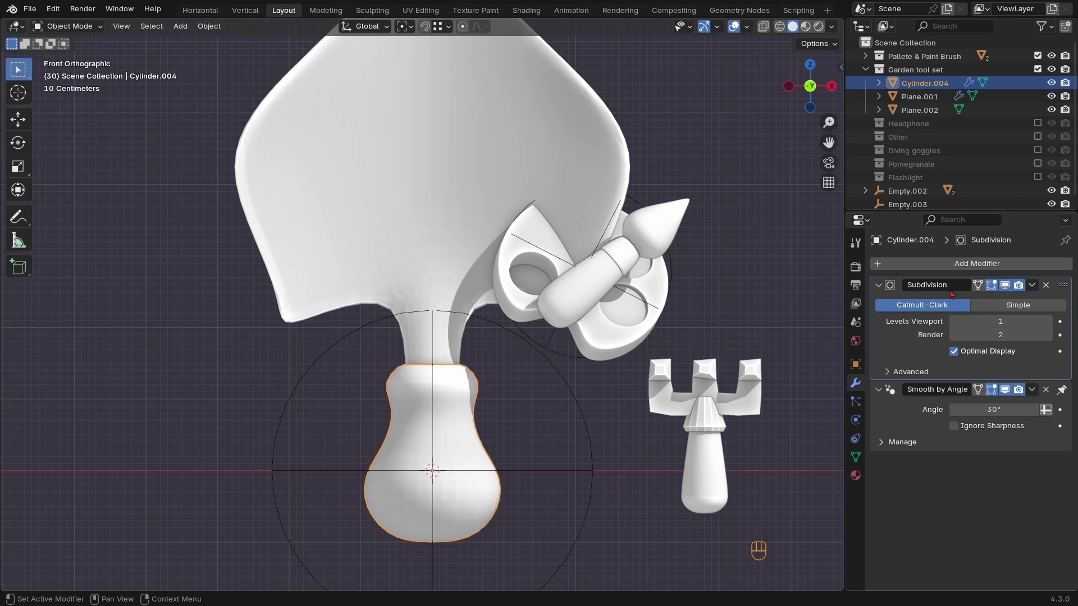
Add two supporting loop cuts to the trowel handle, one just below and one just above its widest collar edge
ctrl+middle_drag(404, 337, 388, 417)
key(Tab)
key(z)
key(ctrl+r)
click(387, 417)
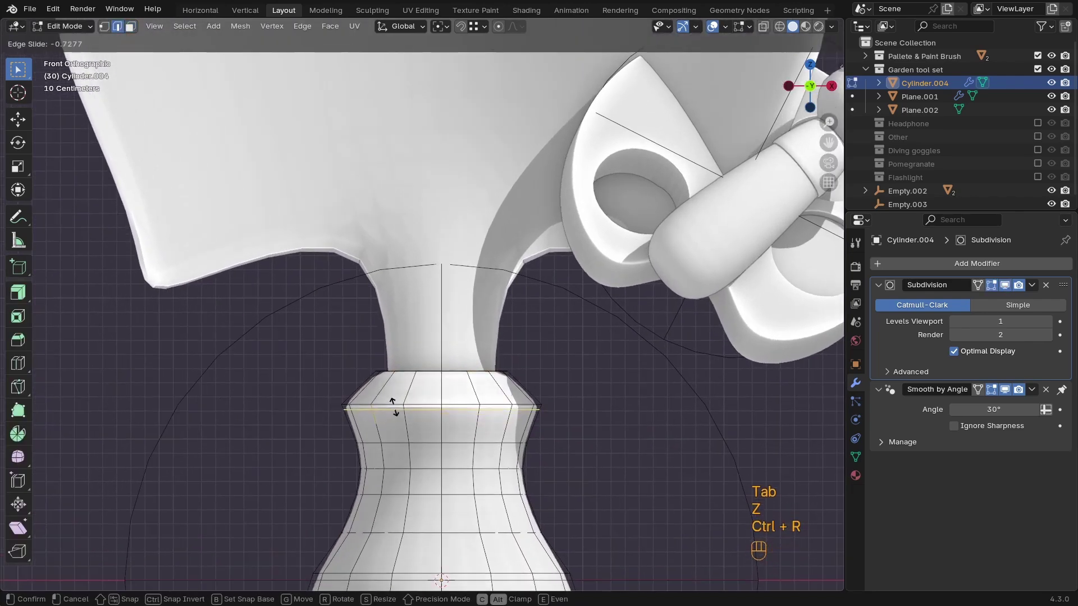
click(395, 409)
key(ctrl+r)
click(400, 402)
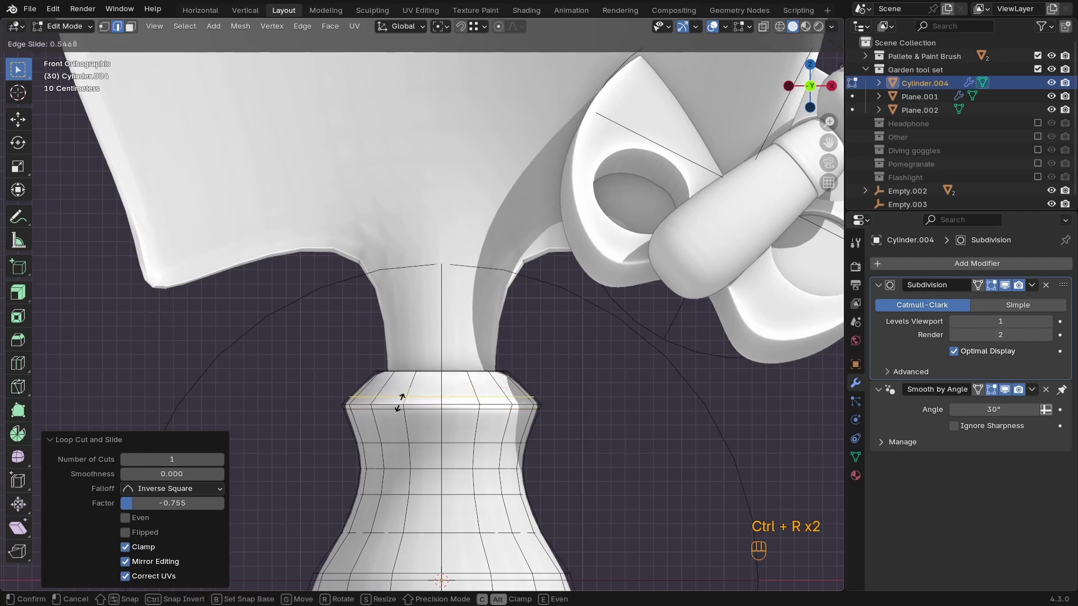
key(Tab)
ctrl+middle_drag(491, 421, 482, 483)
shift+middle_drag(479, 473, 465, 453)
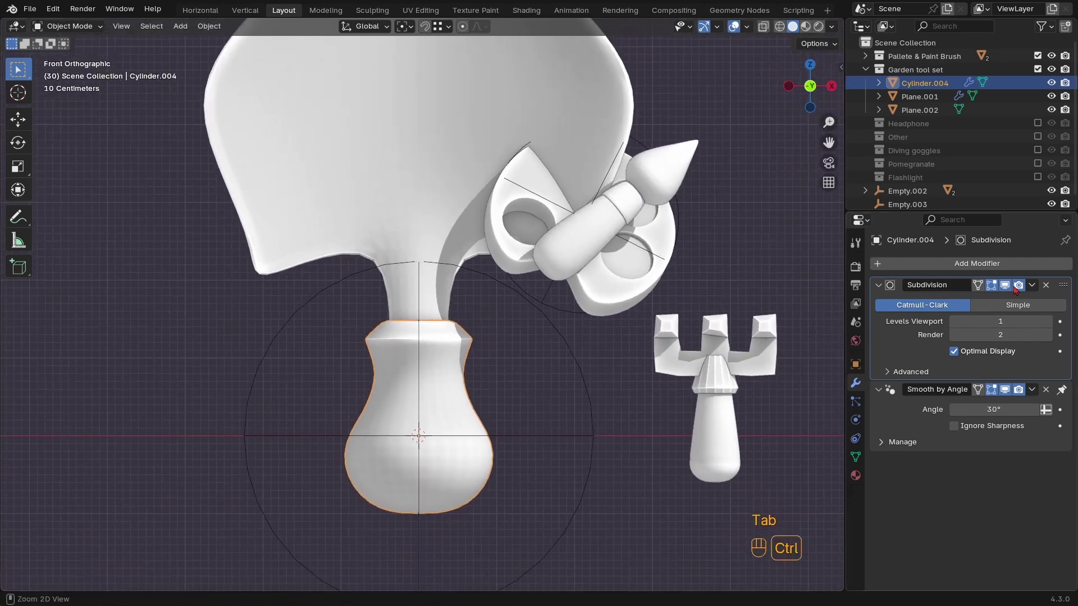
Apply the trowel handle's Subdivision modifier and join the blade to the handle
key(ctrl+a)
scroll(436, 349, down, 2)
shift+click(438, 314)
shift+click(443, 348)
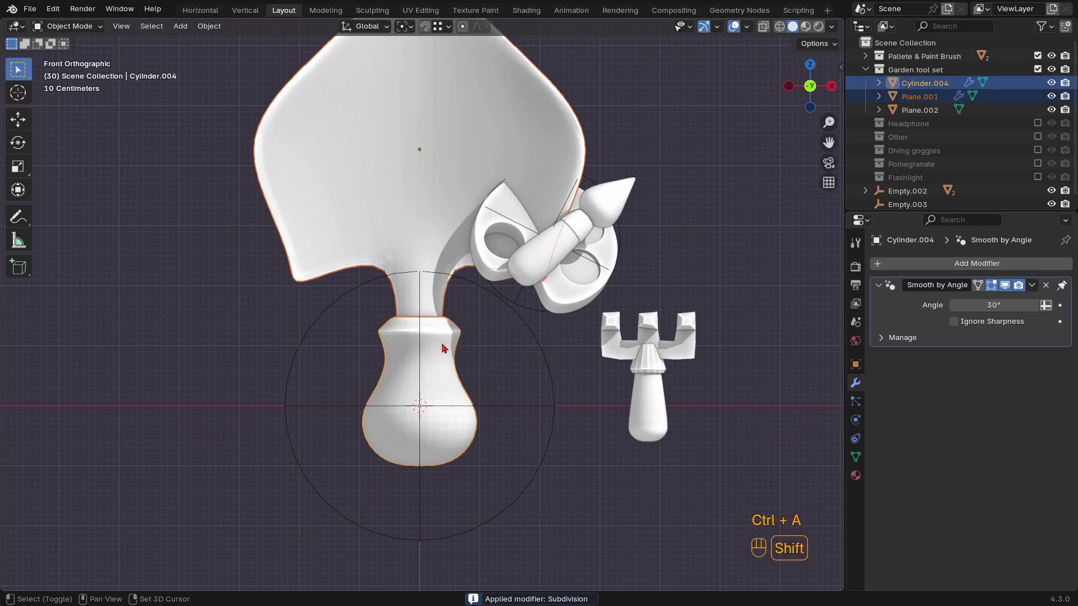
Scale the trowel down to about 0.3 and move it beside the garden fork, on the side away from the sphere empty
key(s)
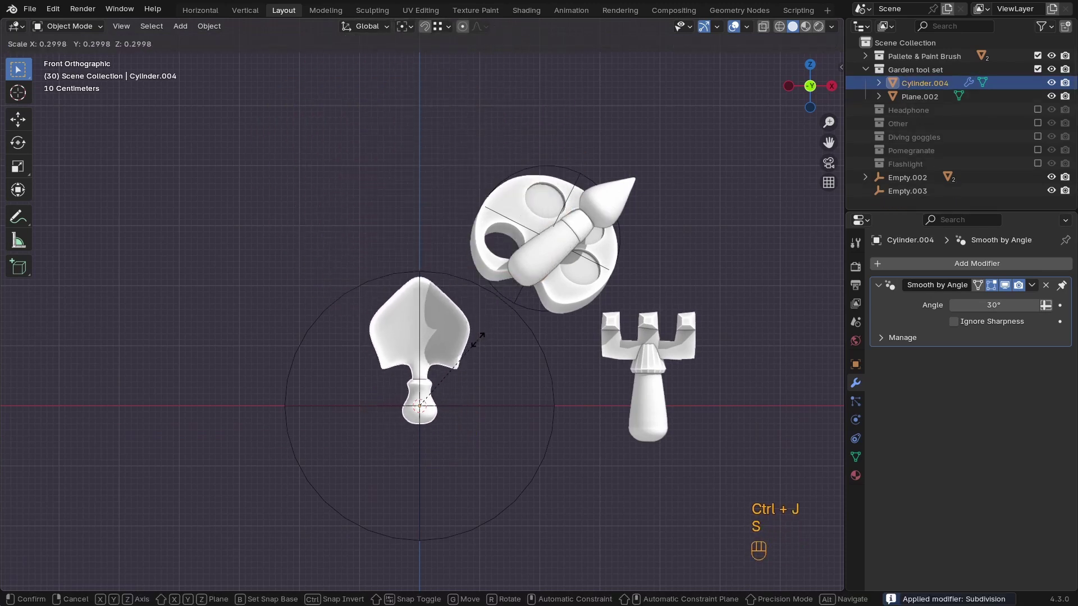
shift+middle_drag(716, 424, 660, 437)
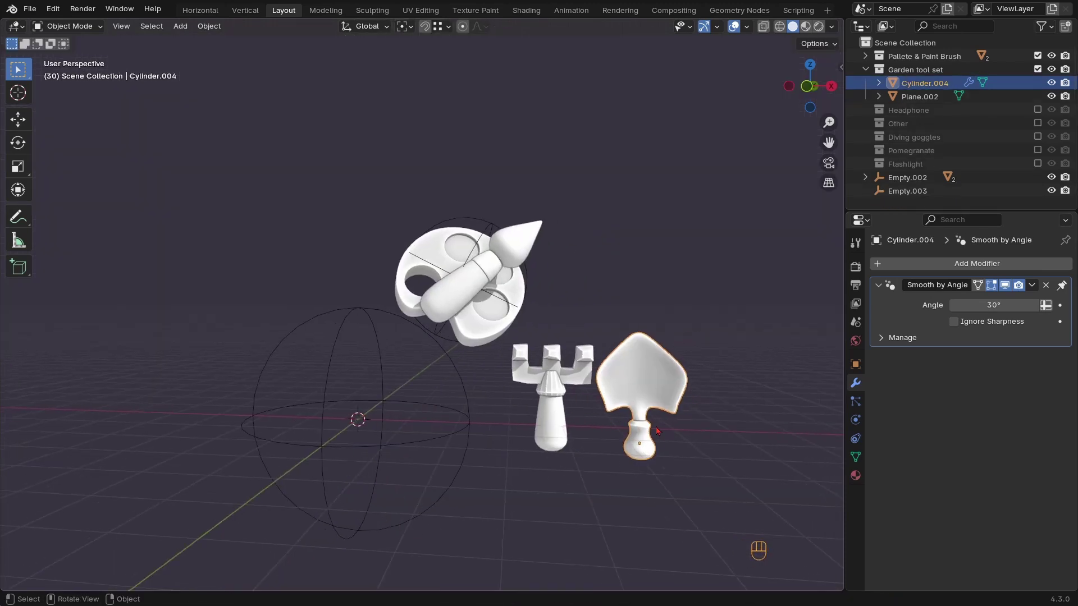
key(r)
key(r)
Set the origins of the trowel and the garden fork to their geometry
right_click(657, 429)
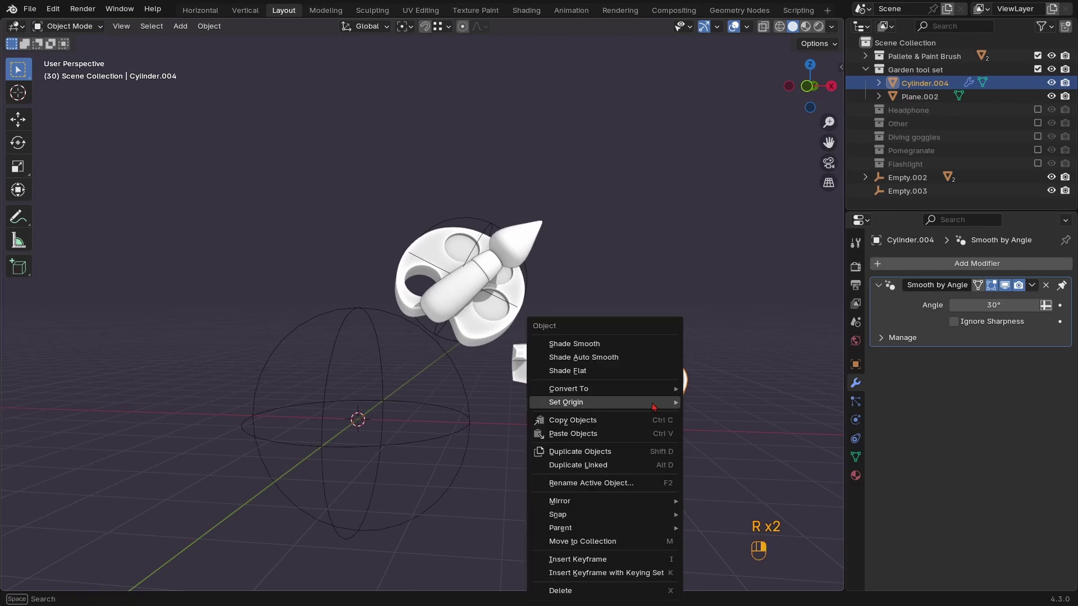
mouse_move(670, 401)
click(742, 415)
click(651, 382)
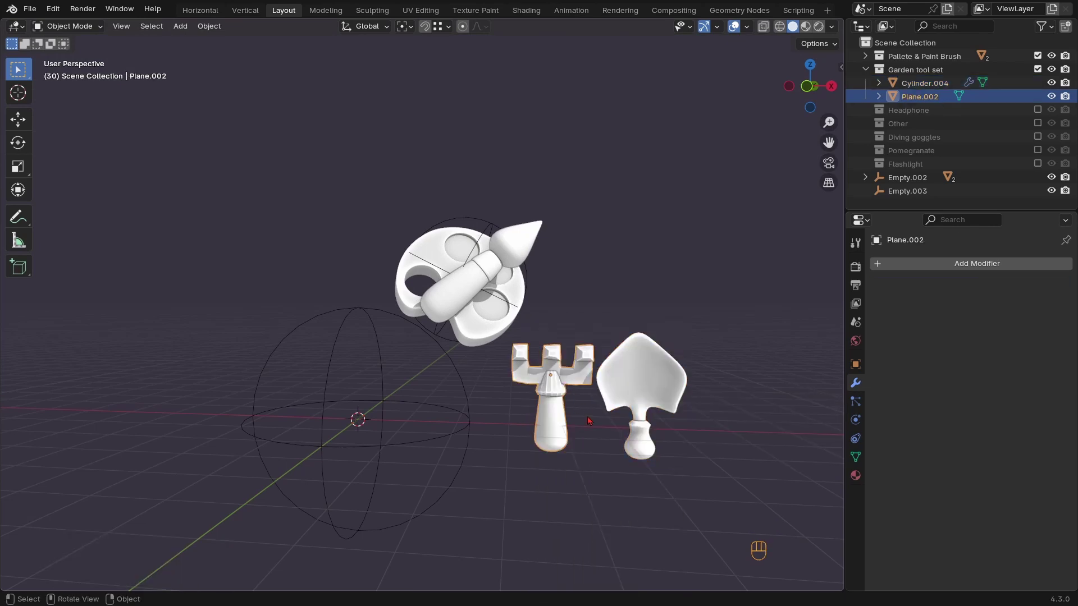
right_click(589, 421)
click(677, 416)
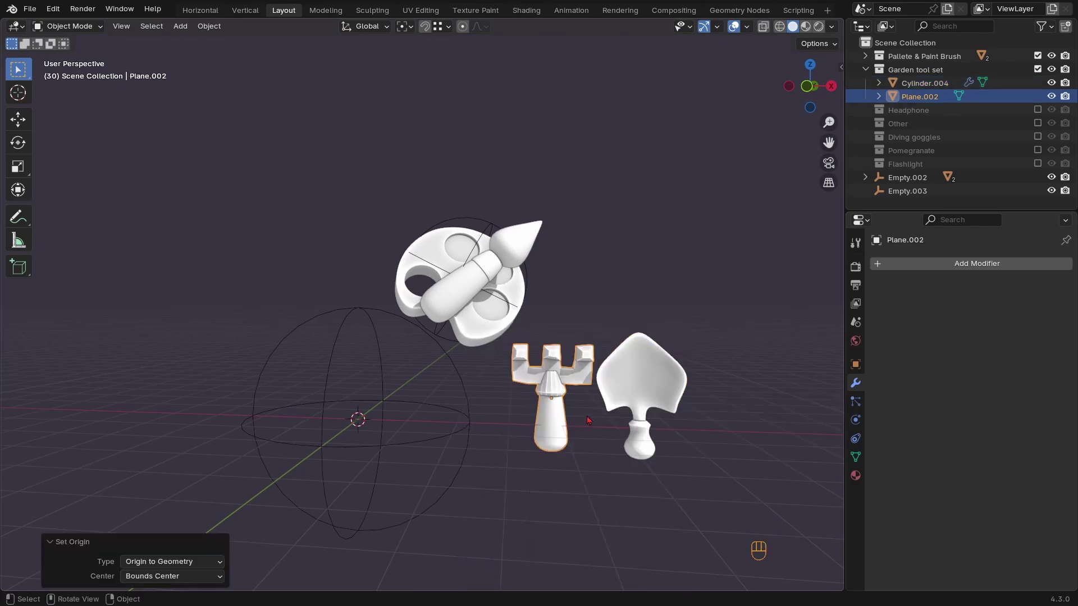
Tilt the garden fork with a trackball rotation of about -42.4° and 19.5°
key(r)
key(r)
click(603, 372)
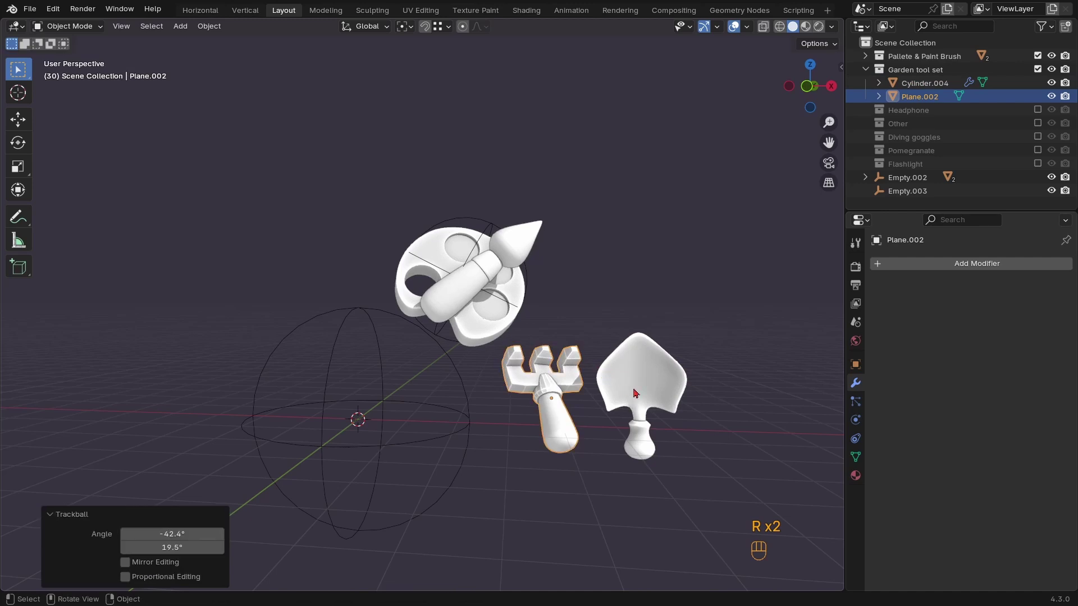
Rotate the trowel with a trackball turn of about -16° and 4.58° and a further rotation around the global Y axis
click(640, 376)
key(r)
key(r)
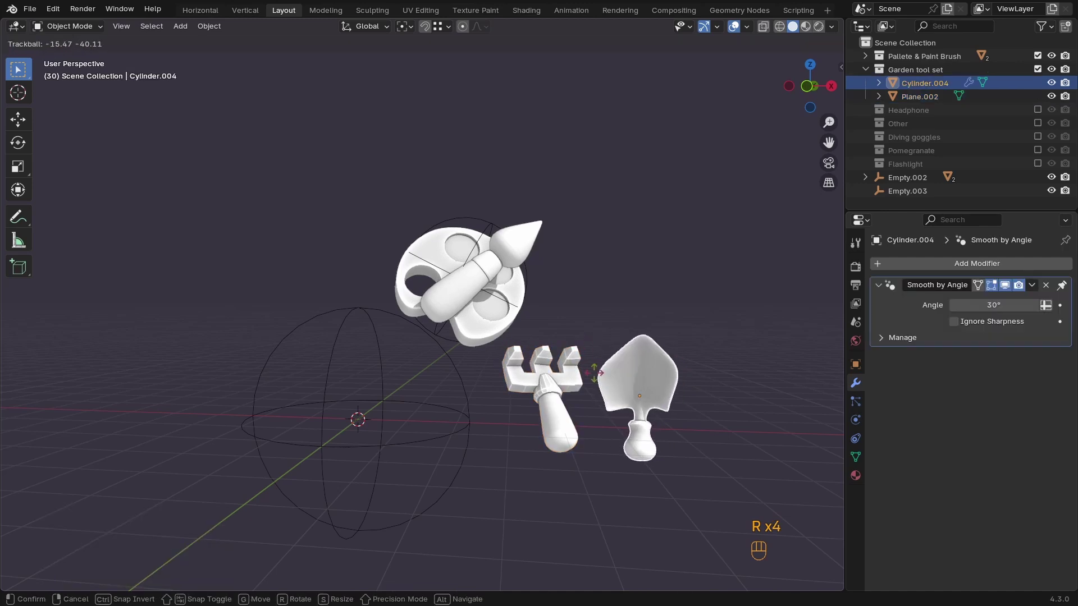
click(609, 372)
key(r)
key(z)
key(x)
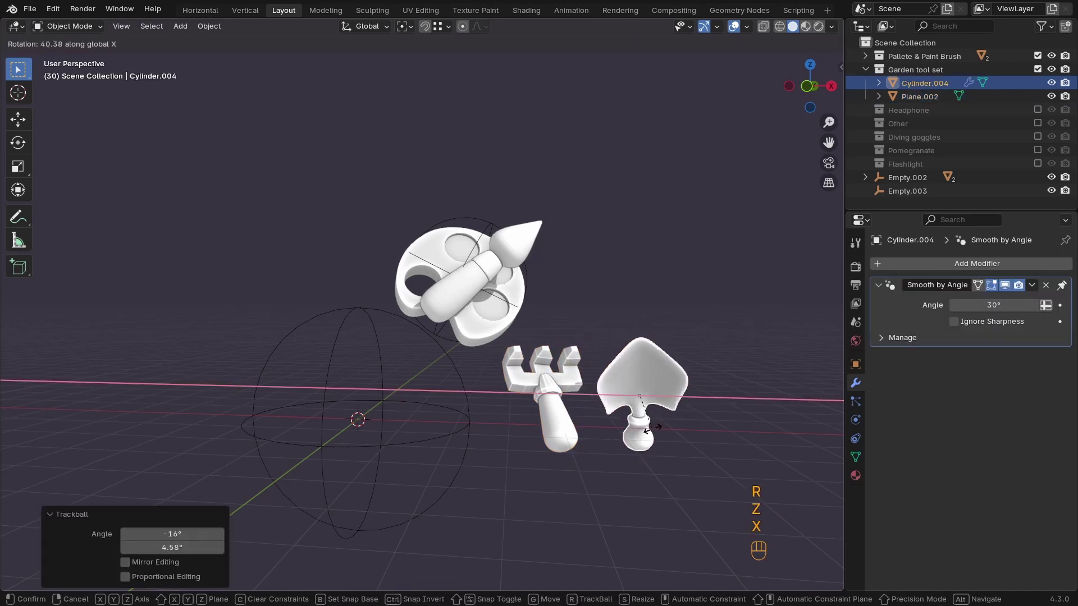
key(y)
click(661, 418)
Move the trowel along the X axis so its handle crosses the fork's handle
key(g)
key(y)
key(x)
click(615, 410)
Rotate the garden fork freely by a trackball turn of about 25° and 26°
scroll(561, 387, up, 2)
click(564, 443)
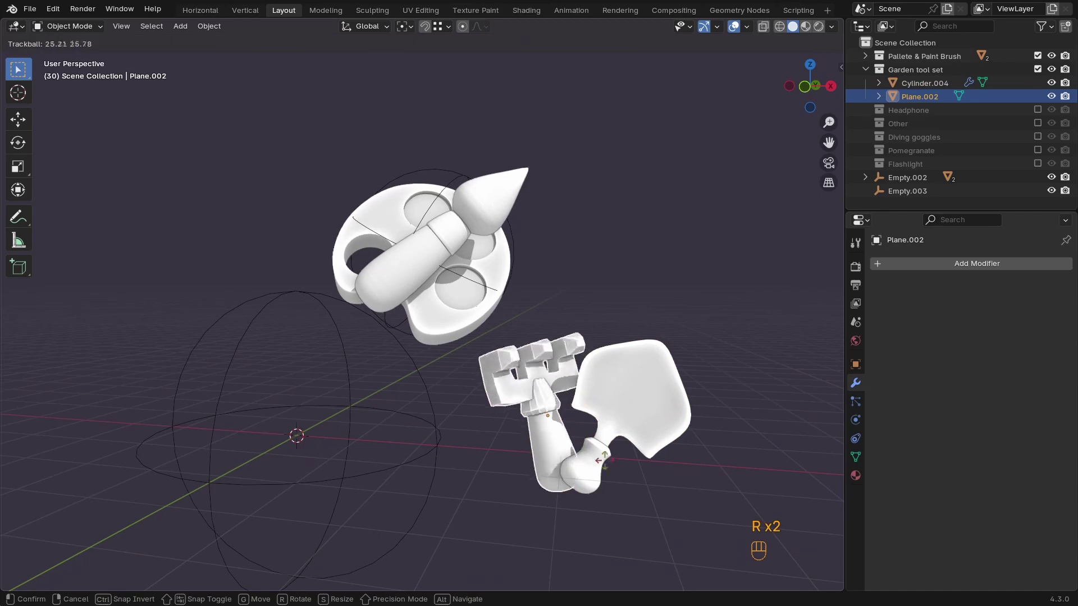
click(599, 459)
Try a level 1 Subdivision on the whole garden fork and undo it
key(KP_7)
middle_drag(601, 393, 595, 287)
ctrl+middle_drag(547, 426, 505, 409)
key(ctrl+1)
key(ctrl+z)
Separate the linked three-pronged head from the garden fork into its own object
key(Tab)
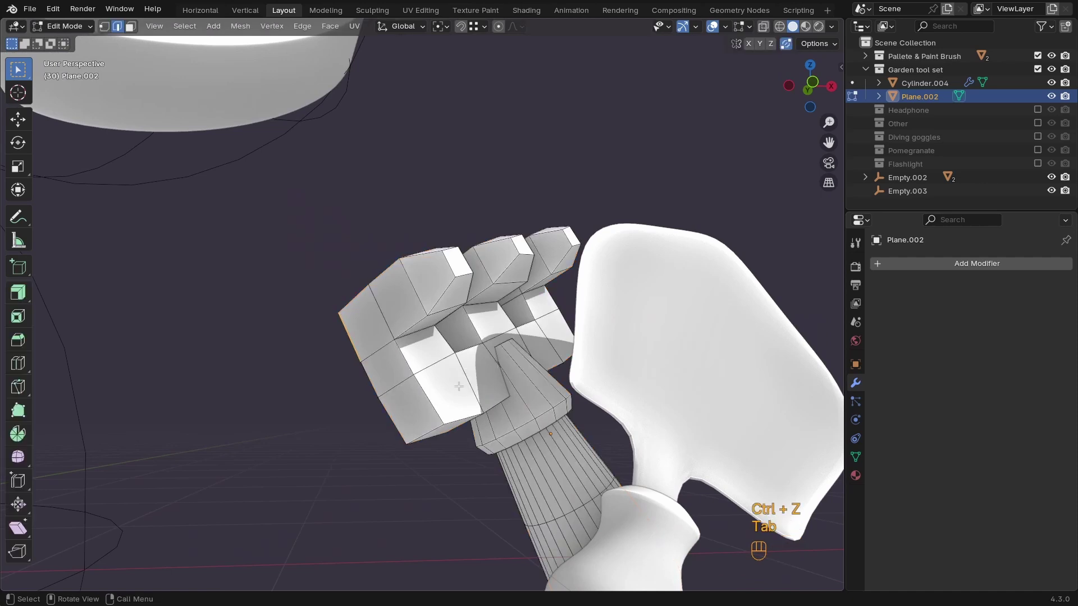
key(l)
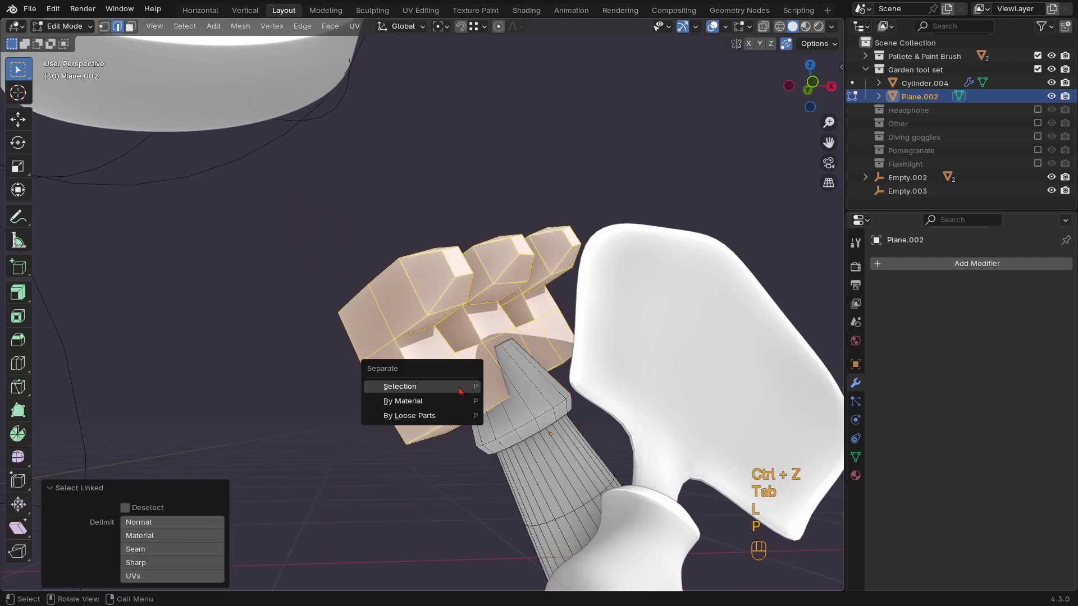
click(403, 387)
key(Tab)
Add a level 2 Subdivision modifier to the pronged head and shade it auto smooth at 30°
key(ctrl+2)
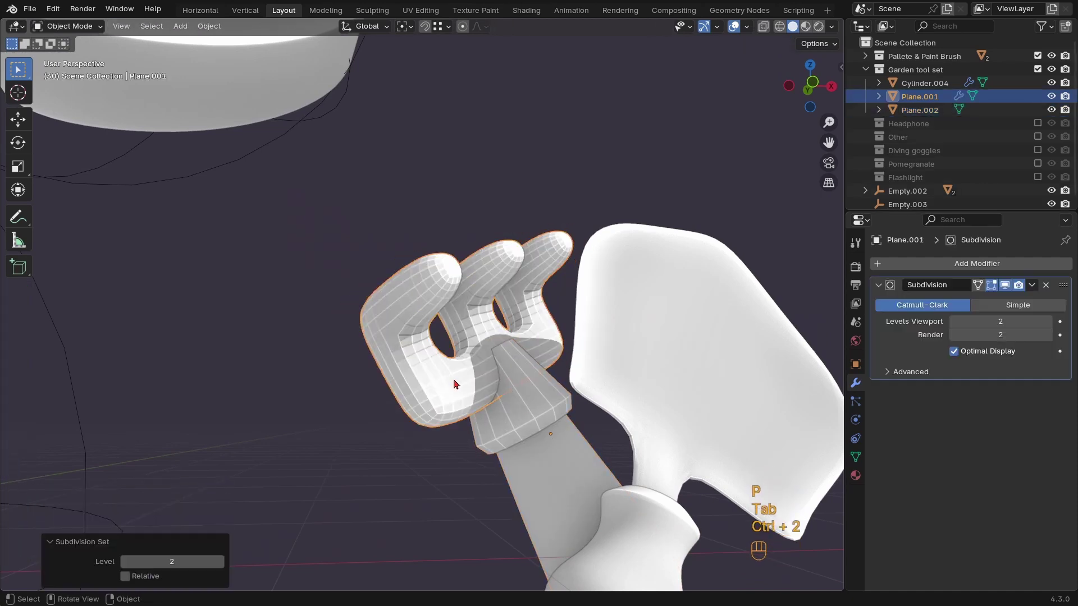
ctrl+middle_drag(455, 384, 443, 359)
right_click(439, 344)
click(456, 320)
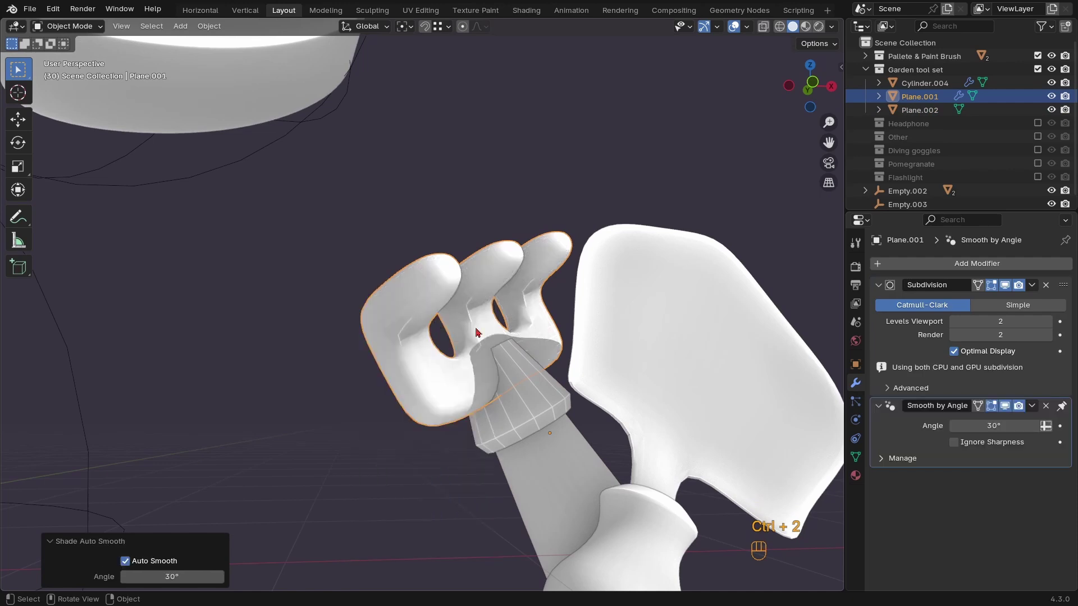
Apply the pronged head's Subdivision modifier and join the head back to the collar and handle
key(ctrl+a)
shift+click(542, 407)
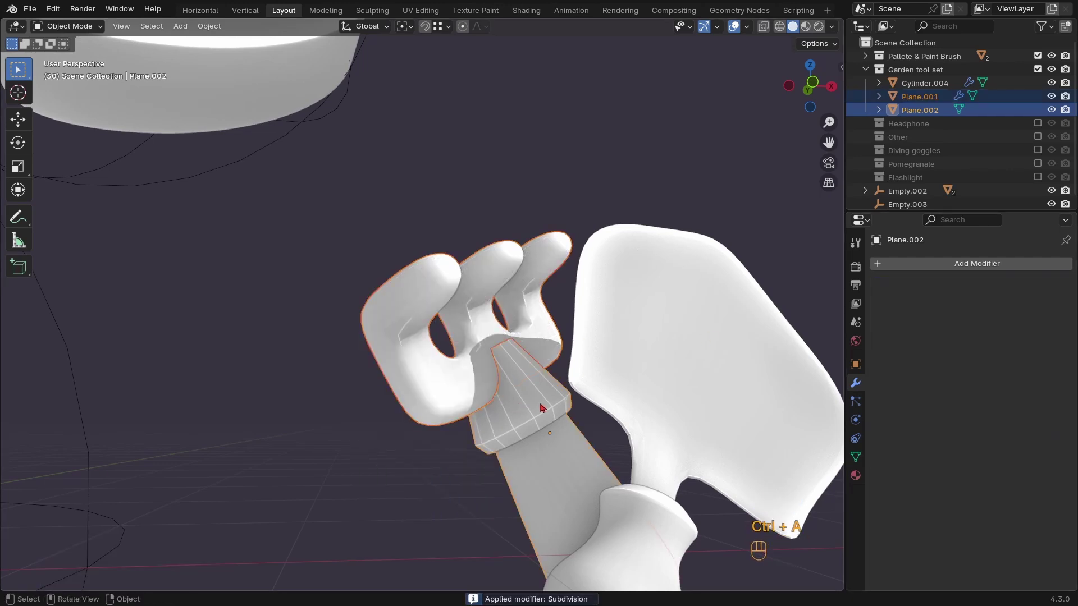
key(ctrl+j)
scroll(527, 398, down, 2)
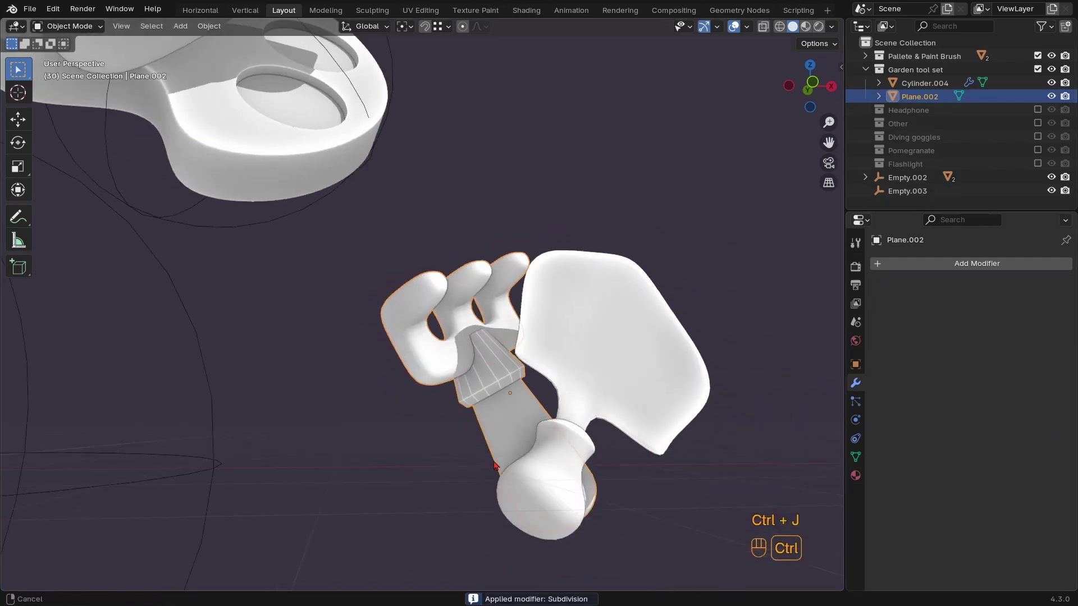
Scale the collar's upper edge loop by about 0.78 where it meets the garden fork's pronged head
scroll(533, 393, up, 3)
shift+middle_drag(539, 382, 466, 417)
key(Tab)
ctrl+middle_drag(465, 416, 457, 377)
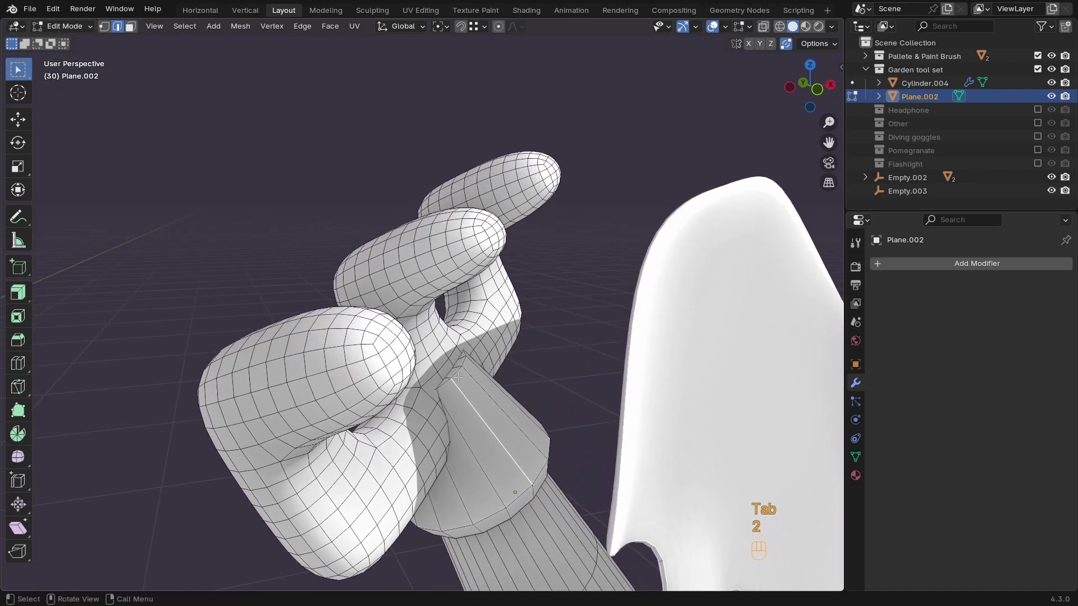
key(s)
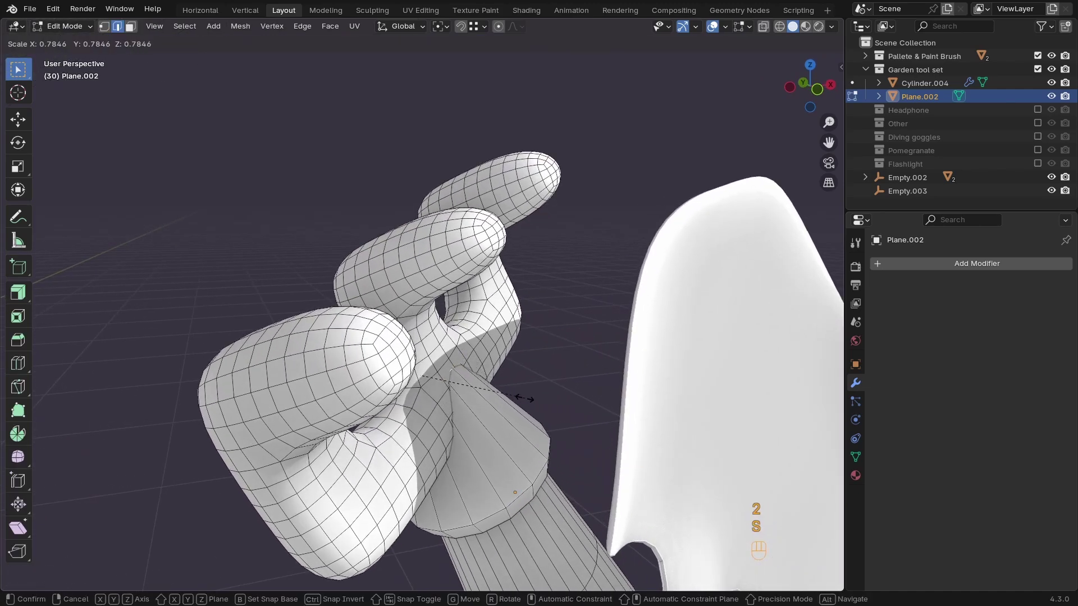
click(524, 398)
key(Tab)
ctrl+middle_drag(517, 397, 505, 445)
scroll(443, 384, up, 2)
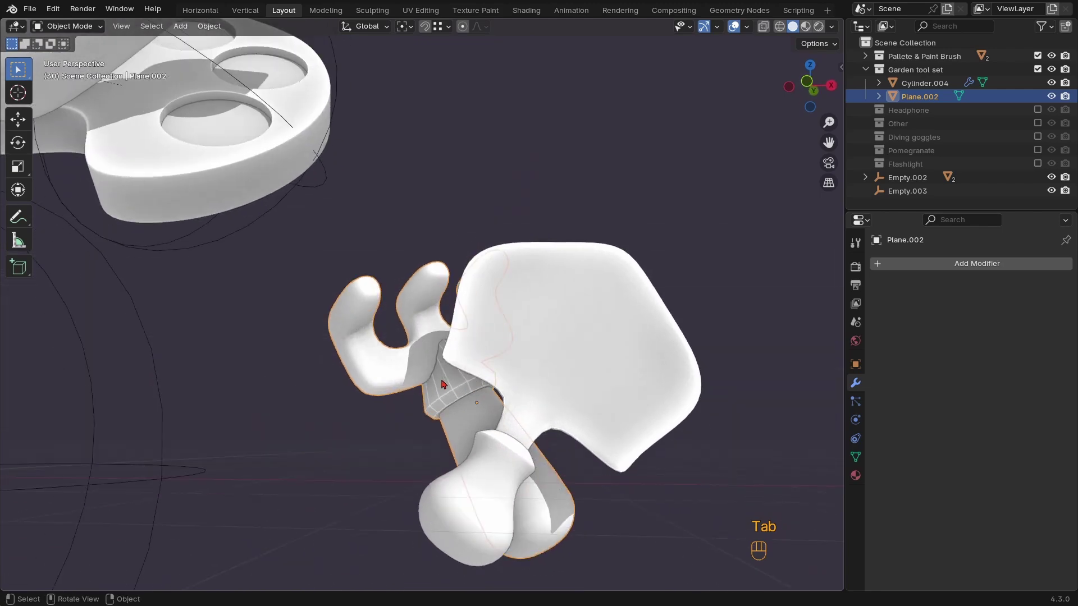
Shade the garden fork auto smooth at 30° and move the trowel along the X axis away from it
right_click(456, 395)
click(428, 363)
ctrl+middle_drag(428, 363, 487, 378)
click(487, 378)
key(g)
key(x)
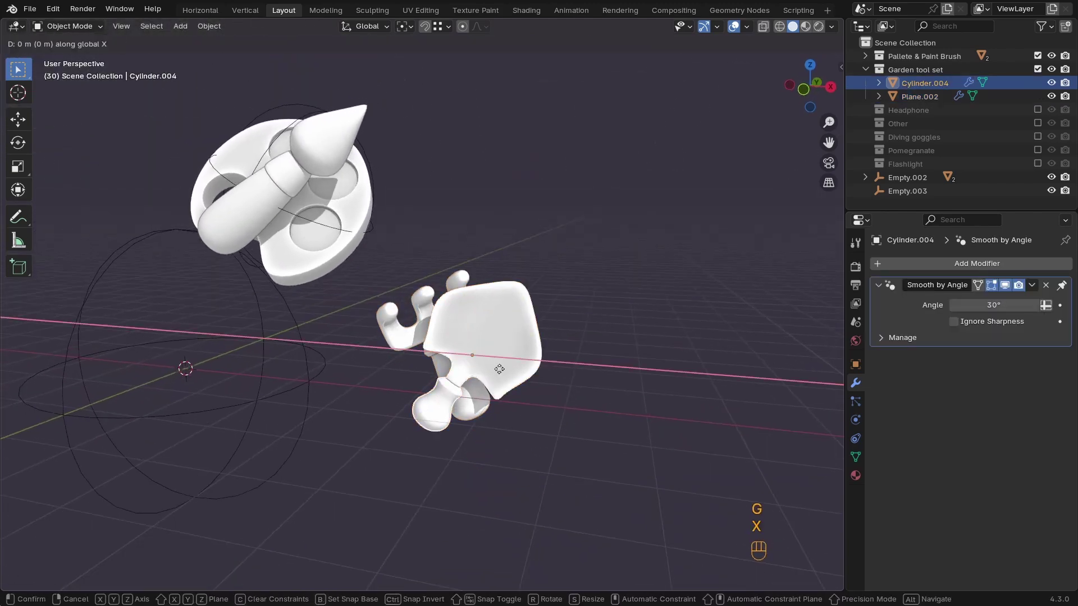
click(530, 375)
Place the 3D cursor between the selected fork and trowel and add a 1 m sphere empty there
middle_drag(529, 375, 446, 373)
shift+click(446, 400)
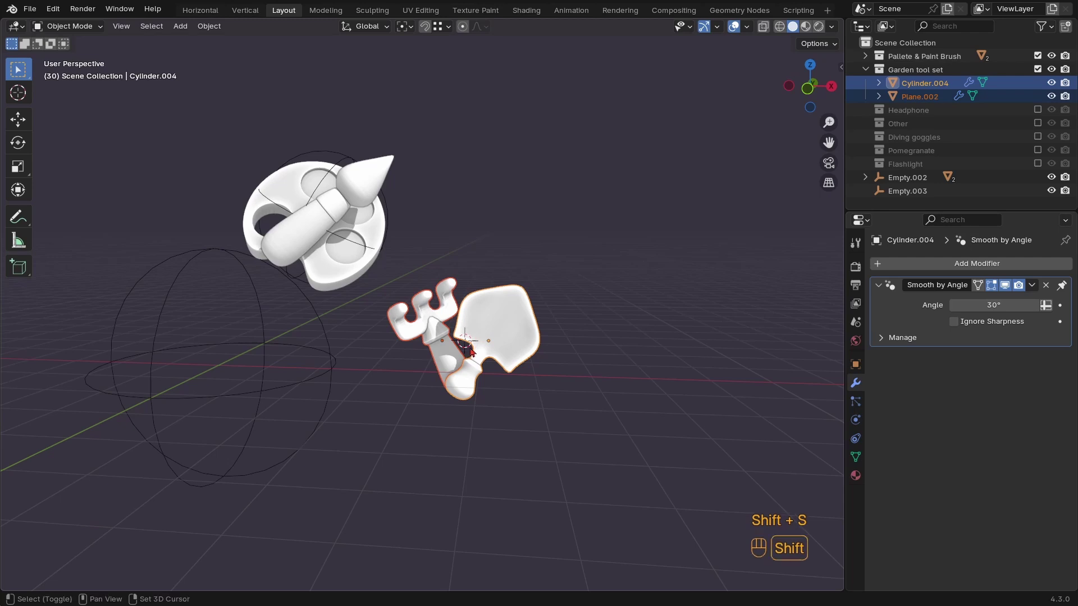
key(shift+a)
click(545, 425)
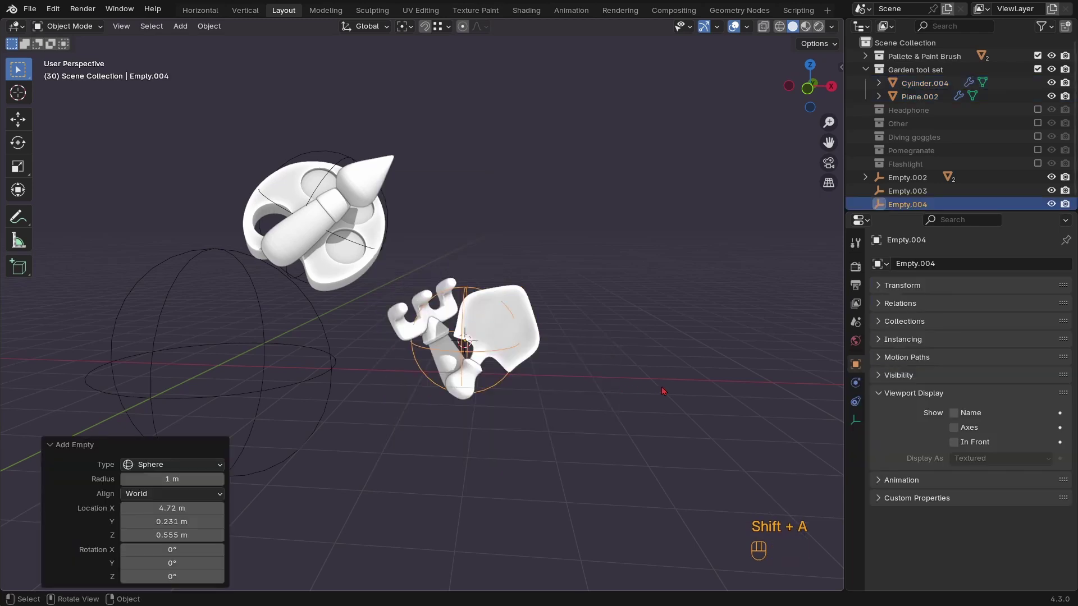
Parent the fork and trowel to the new sphere empty, keeping their transforms
click(503, 332)
shift+click(426, 301)
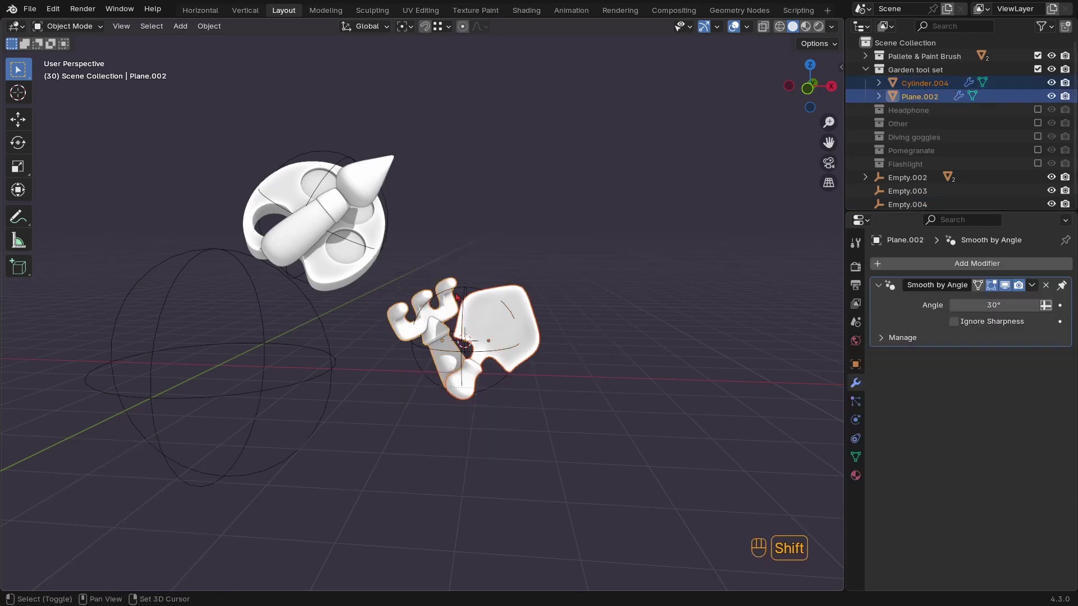
shift+click(470, 292)
key(ctrl+p)
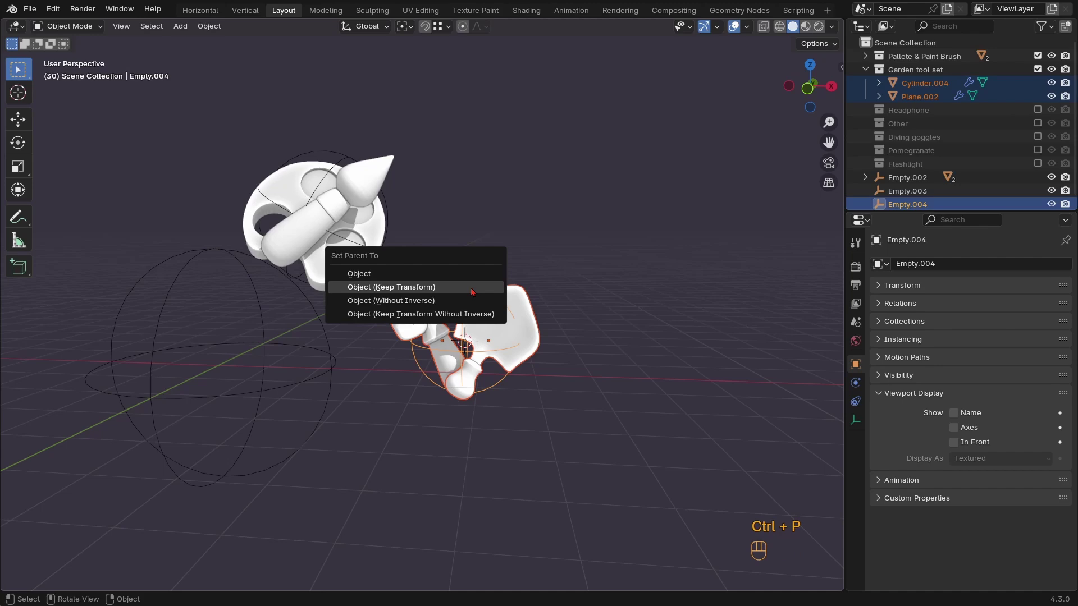
click(471, 290)
In front view, move the garden tools' empty close to the central sphere below the palette and scale it by 1.114
ctrl+middle_drag(477, 387, 527, 381)
key(KP_1)
key(g)
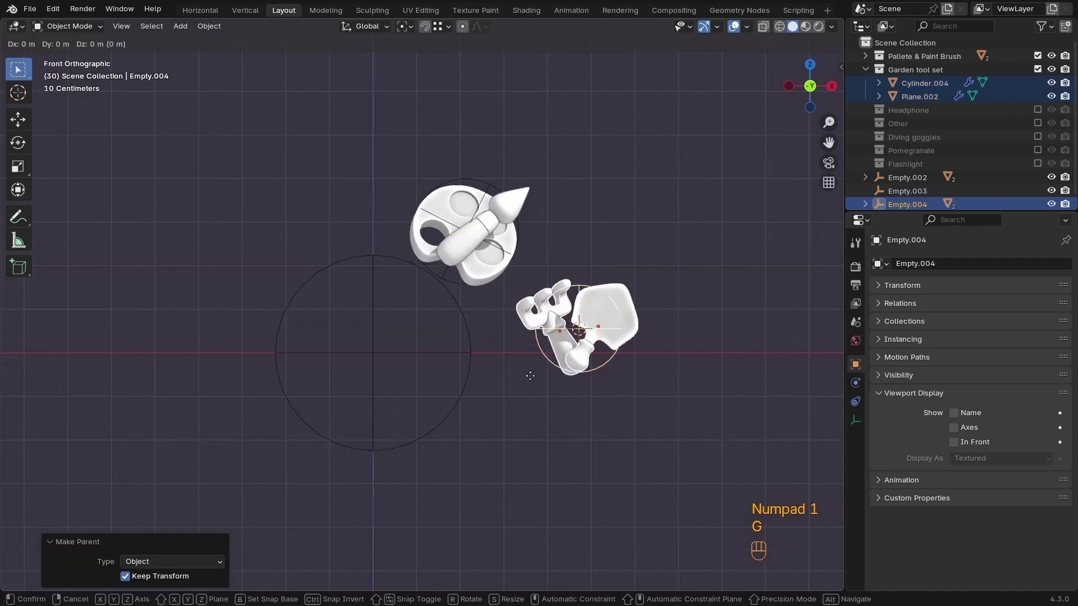
key(g)
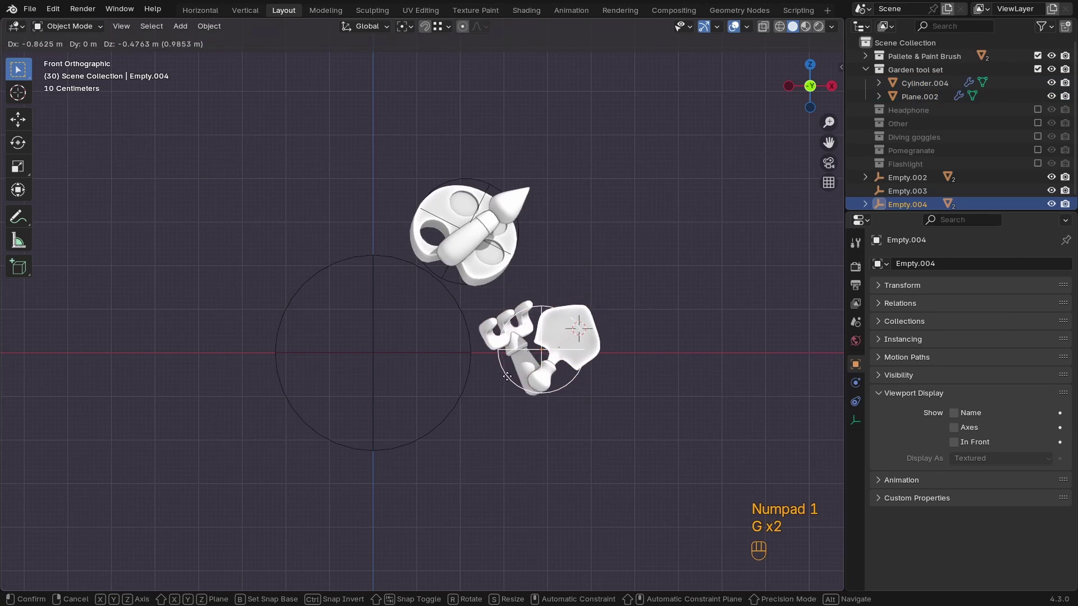
click(503, 371)
key(s)
click(411, 364)
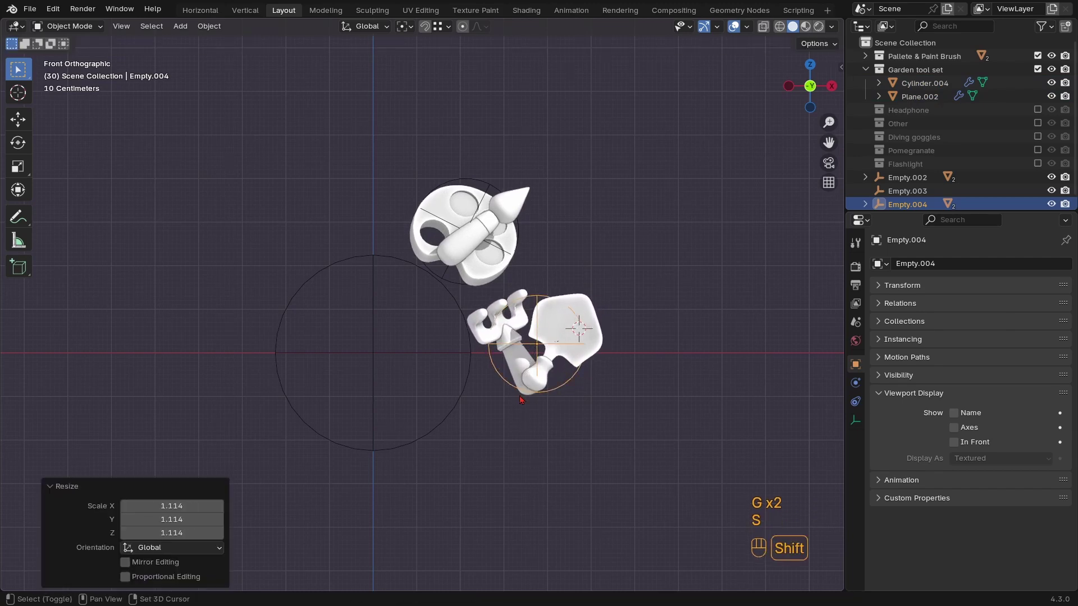
shift+middle_drag(410, 364, 480, 358)
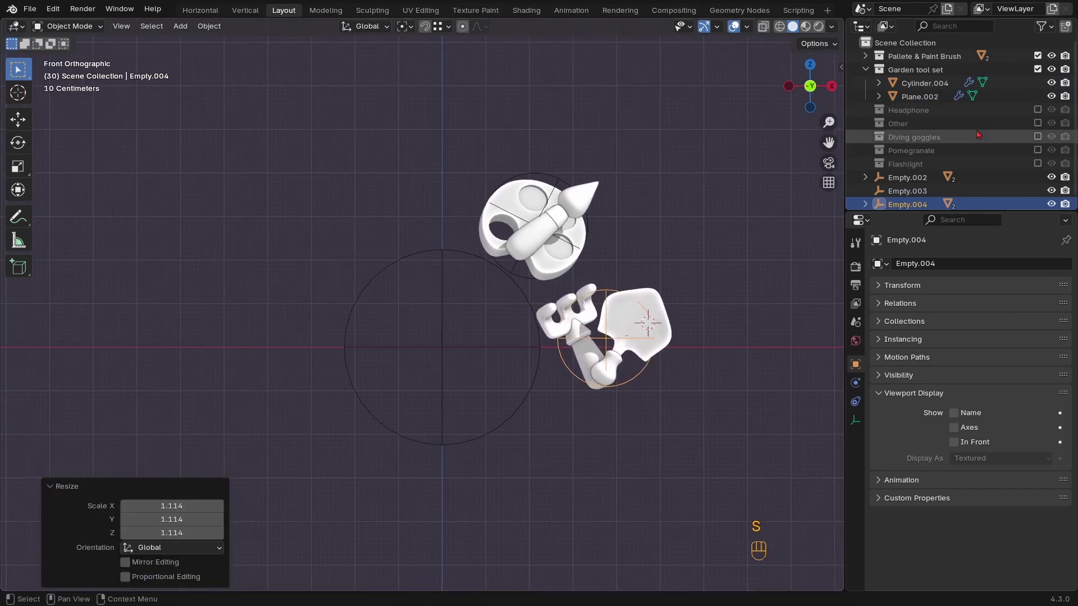
Show the Headphone collection and hide the finished sets and their empties
click(865, 70)
click(1037, 83)
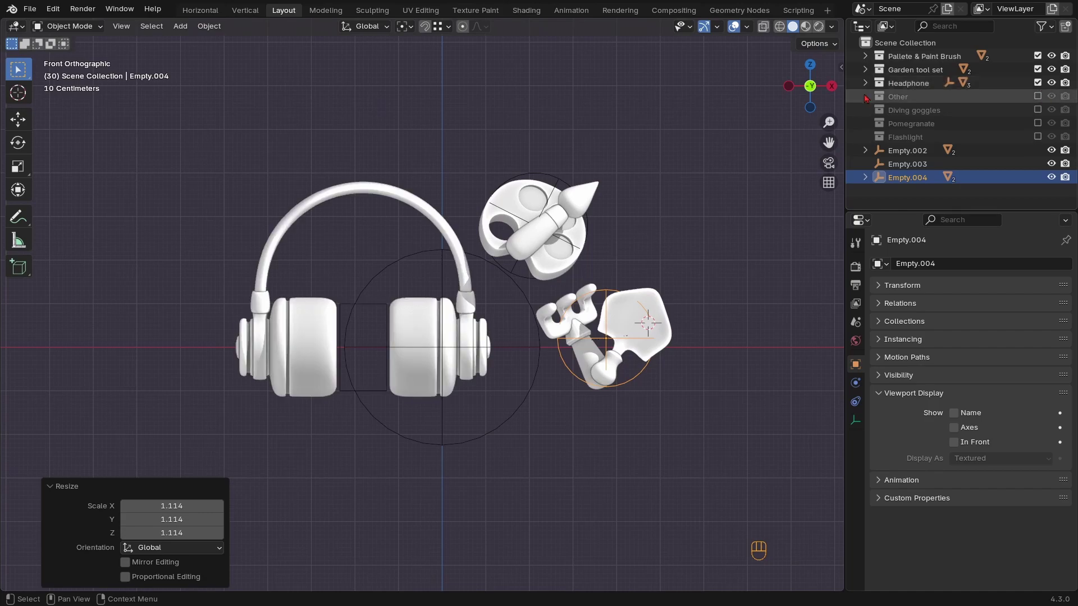
click(866, 83)
key(h)
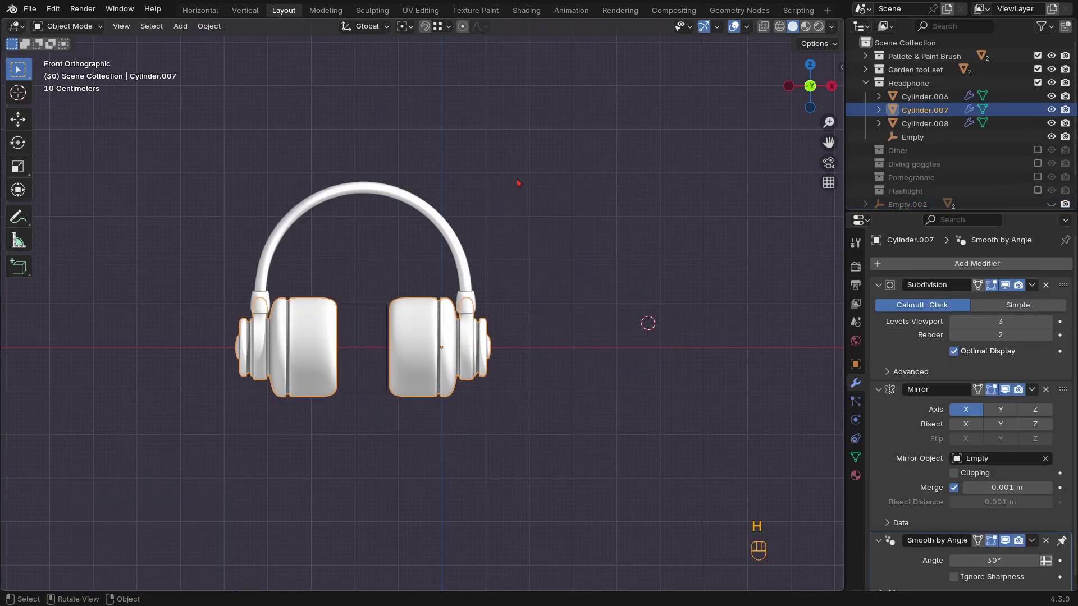
Add a sphere empty around the headphones and parent the headphone parts to it
key(shift+s)
key(shift+s)
key(shift+a)
click(432, 356)
key(s)
key(alt+z)
key(ctrl+p)
Try to scale down the headphones' empty, move it above the central sphere and rotate it freely
key(s)
key(alt+h)
key(g)
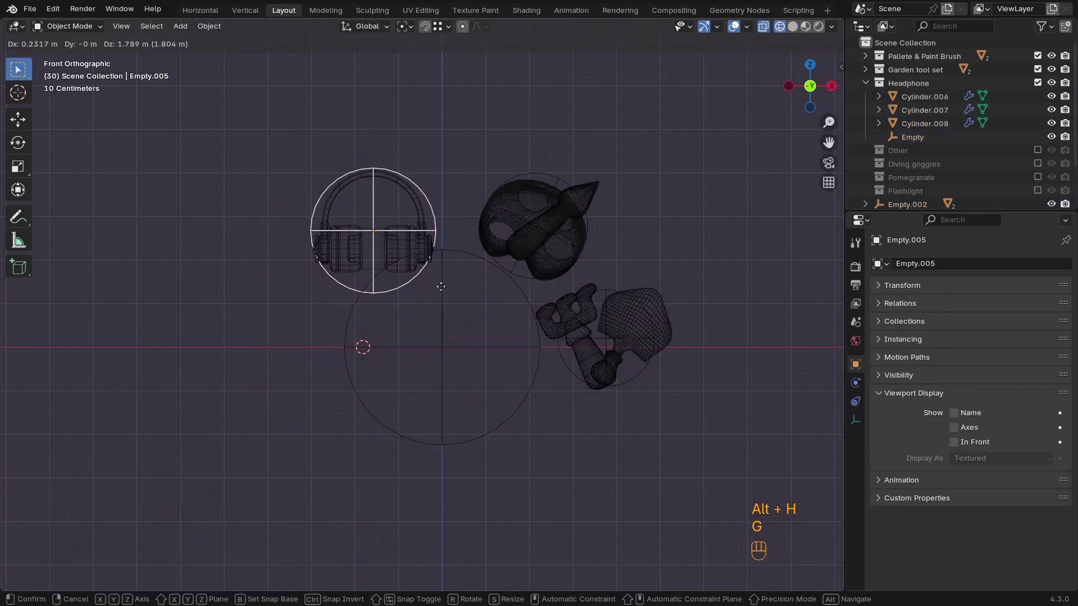
key(r)
key(r)
key(z)
key(r)
key(r)
click(446, 309)
Undo the headphones' rotation, move and scaling
mouse_move(449, 309)
middle_down()
mouse_move(494, 348)
mouse_move(440, 325)
middle_up()
scroll(887, 113, down, 1)
key(ctrl+z)
key(ctrl+z)
key(ctrl+z)
key(ctrl+z)
key(ctrl+z)
key(ctrl+z)
Unhide the other sets and place the scaled-down headphones outside the central sphere, opposite the palette in front view
click(359, 163)
key(Tab)
key(Tab)
click(365, 469)
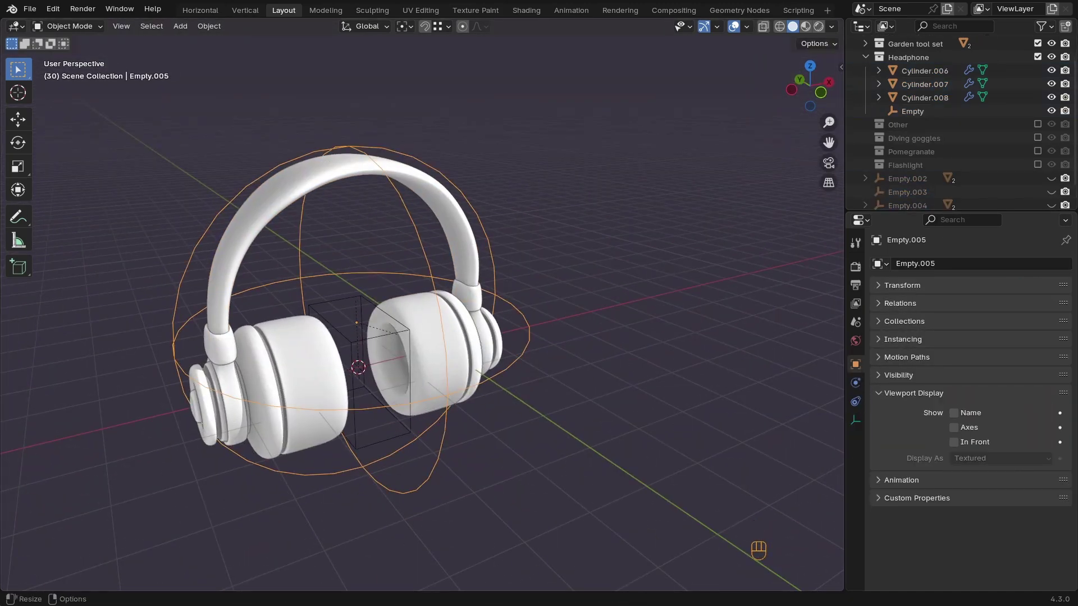
key(KP_Divide)
key(KP_1)
key(KP_Divide)
key(alt+h)
key(KP_1)
Rotate the headphones' empty freely by -24.6° and 39° and save the file
key(r)
key(r)
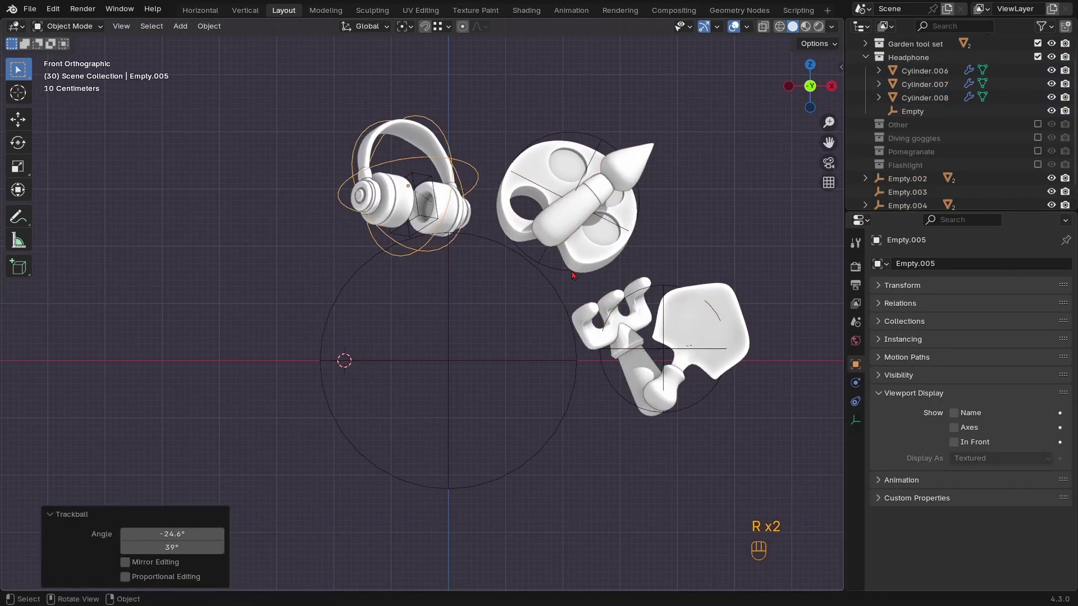
key(ctrl+s)
Show the Other collection, then move the basketball beside the headphones and rotate it freely
click(1038, 97)
click(505, 359)
key(g)
key(r)
key(r)
click(527, 362)
Move the crown down along the Z axis, clear of the coin
click(483, 357)
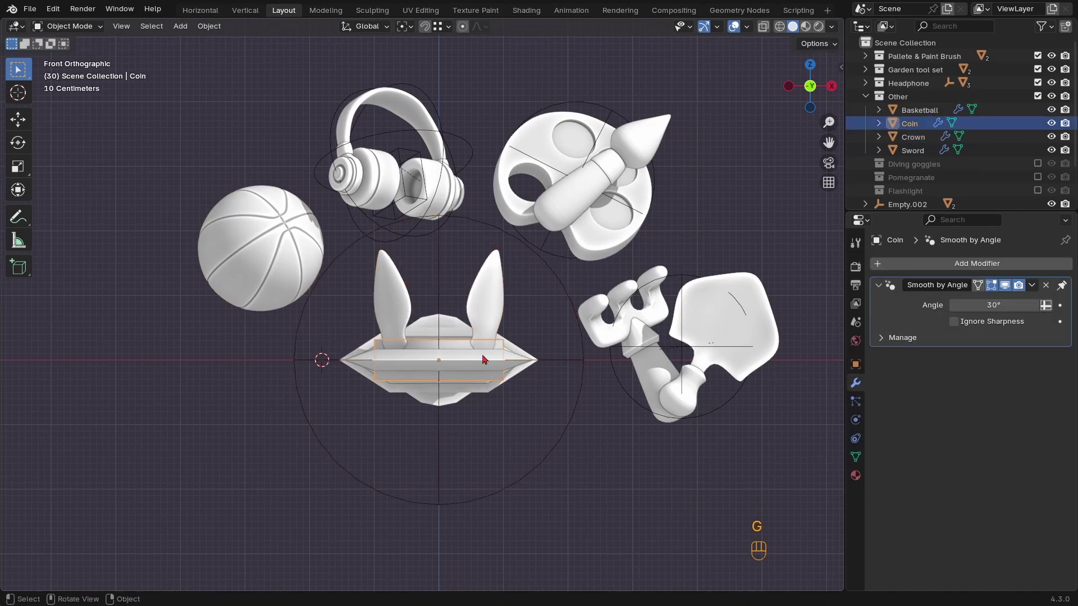
key(g)
key(z)
click(472, 375)
Rotate the sword freely by 77.9° and -29.2° and move it below the basketball in front view
middle_drag(472, 378, 721, 397)
key(r)
key(r)
click(562, 393)
key(KP_1)
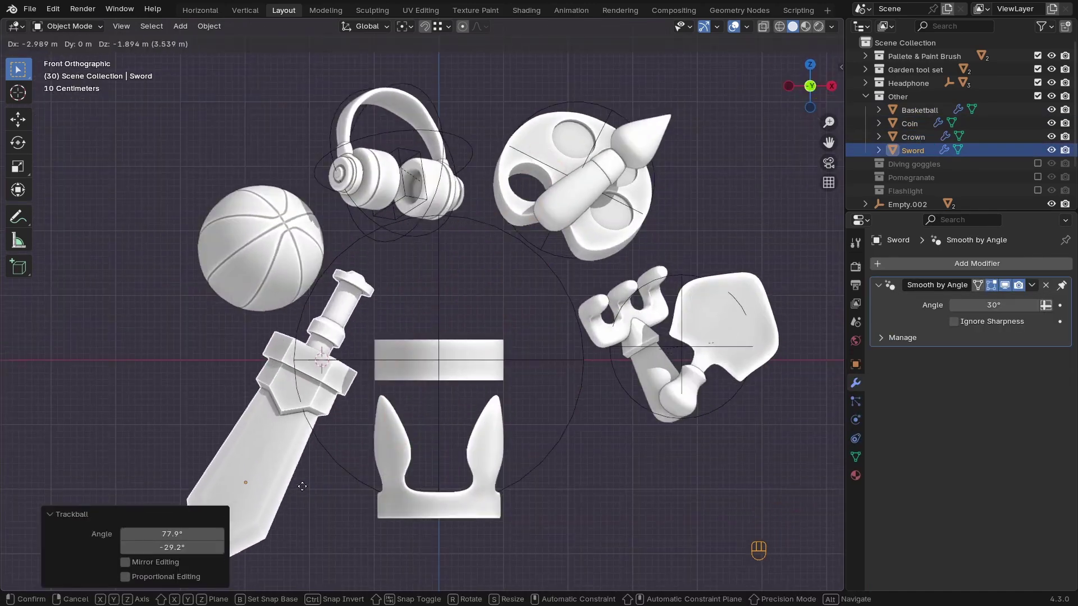
Tilt the crown freely so its opening faces the front and place it inside the central sphere
click(474, 426)
key(r)
key(r)
click(509, 397)
Place the coin below the garden tools and duplicate it, rotating the copy freely by -76.8° and 37.2°
click(435, 348)
key(shift+d)
click(578, 449)
scroll(578, 438, up, 2)
Duplicate the coin once more beside the other two and rotate the new copy freely
key(shift+d)
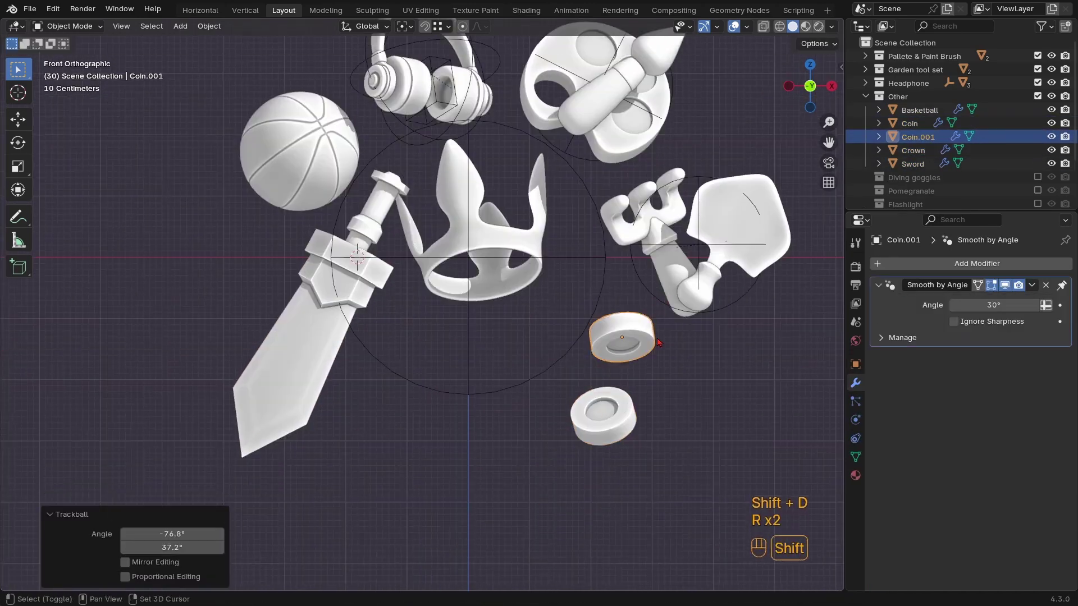
click(595, 404)
key(r)
key(r)
click(582, 396)
Move the crown about 0.539 m along the Y axis
click(483, 258)
key(g)
key(y)
key(KP_1)
Show only the Diving goggles collection and isolate all its parts together with their empty
click(1037, 191)
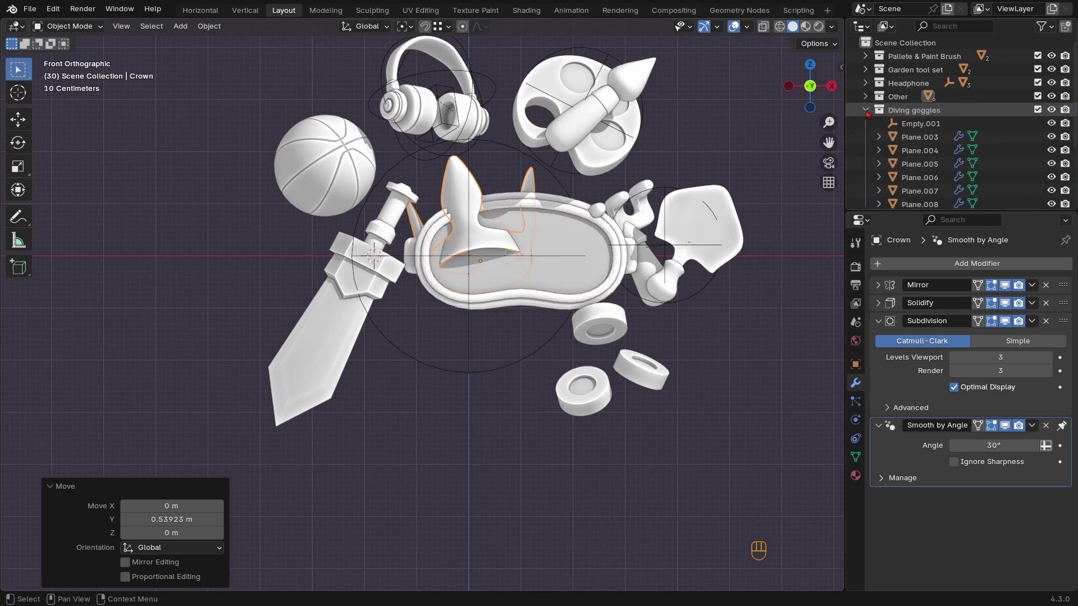
click(921, 123)
middle_drag(561, 280, 614, 242)
ctrl+click(1037, 109)
key(g)
key(z)
key(KP_Divide)
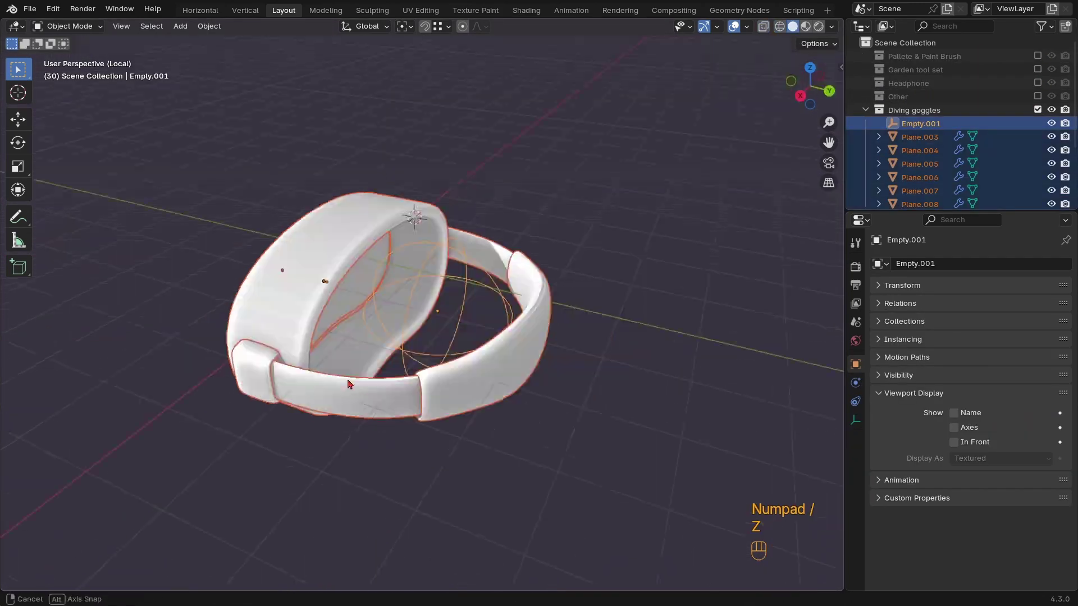
Resize the goggles' sphere empty to surround them and parent all goggle parts to it
key(s)
click(452, 323)
key(KP_7)
key(z)
key(ctrl+p)
Scale the goggles' empty with its parts by 0.678 in front view
key(s)
key(KP_1)
key(s)
click(633, 341)
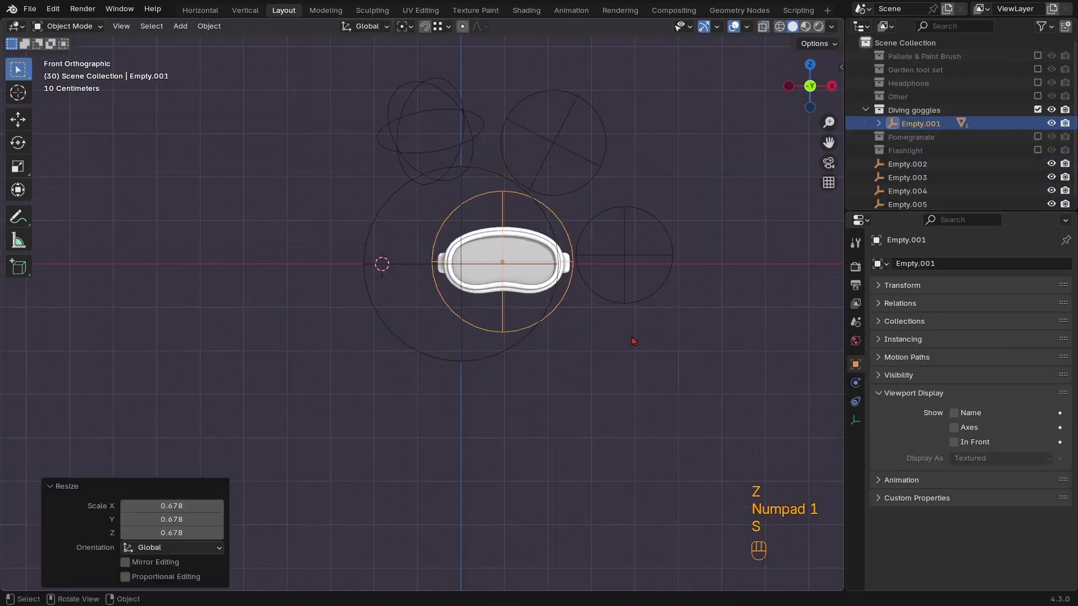
Place the goggles tilted below the central sphere, duplicate them with their empty alongside, and rotate the copy freely
click(556, 485)
drag(392, 385, 842, 469)
key(shift+d)
key(r)
key(r)
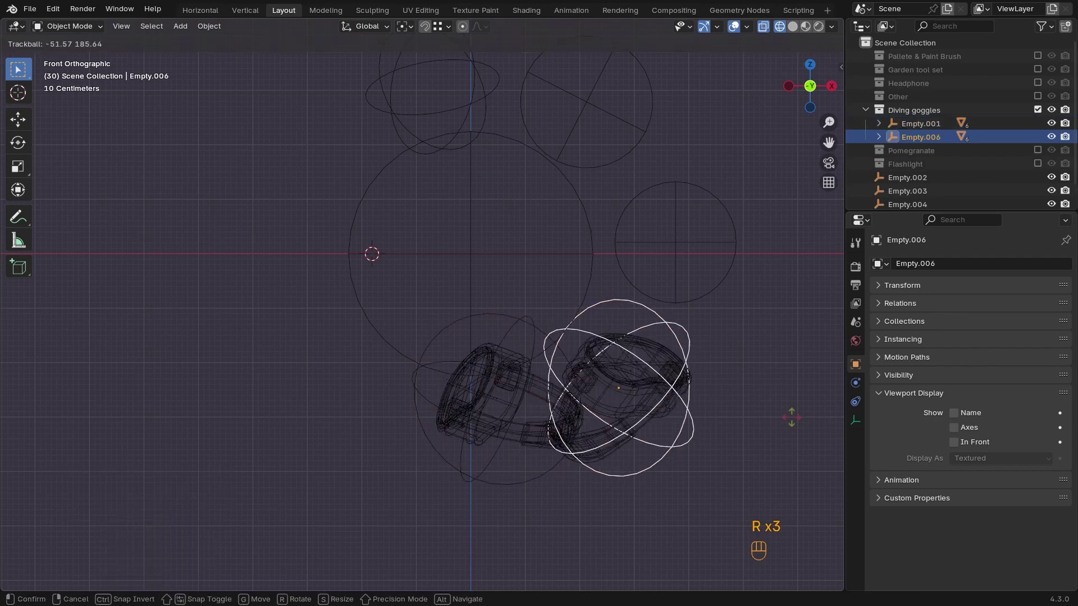
click(522, 459)
Move the goggles copy about 0.176 m along X and -0.059 m along Z next to the original pair
key(g)
click(572, 416)
middle_drag(573, 417, 647, 426)
key(KP_1)
click(618, 409)
Rotate the goggles copy freely so its strap sits around the original pair's strap
key(r)
key(r)
click(630, 413)
key(r)
key(r)
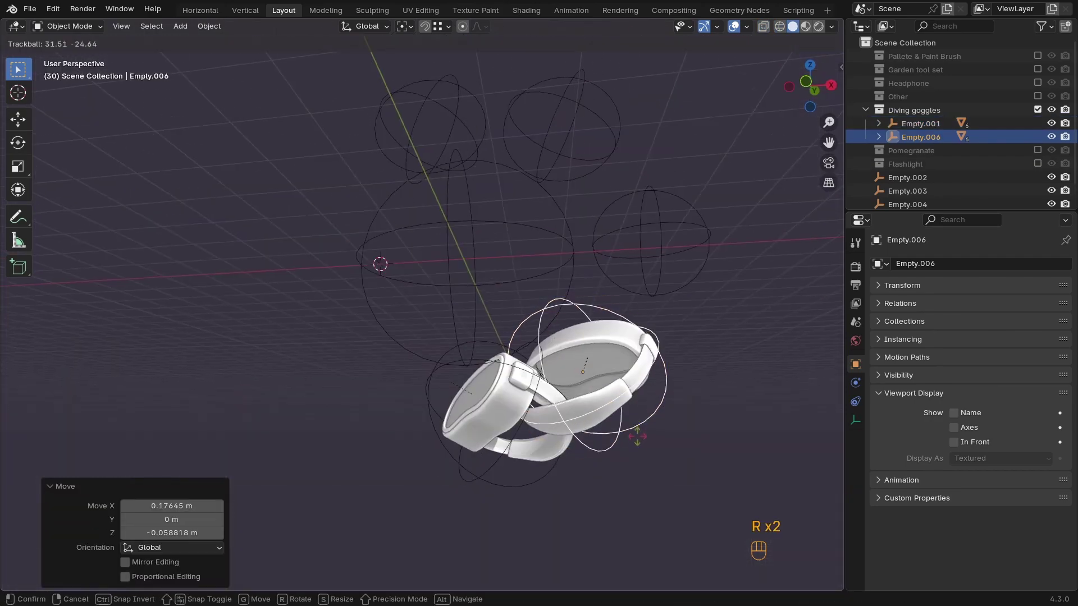
click(527, 489)
key(KP_1)
Rotate both goggles together by -25.5° in the view and lower them beneath the central sphere
ctrl+middle_drag(432, 519, 477, 449)
shift+click(578, 490)
key(r)
key(r)
key(r)
click(617, 443)
scroll(645, 432, down, 2)
key(g)
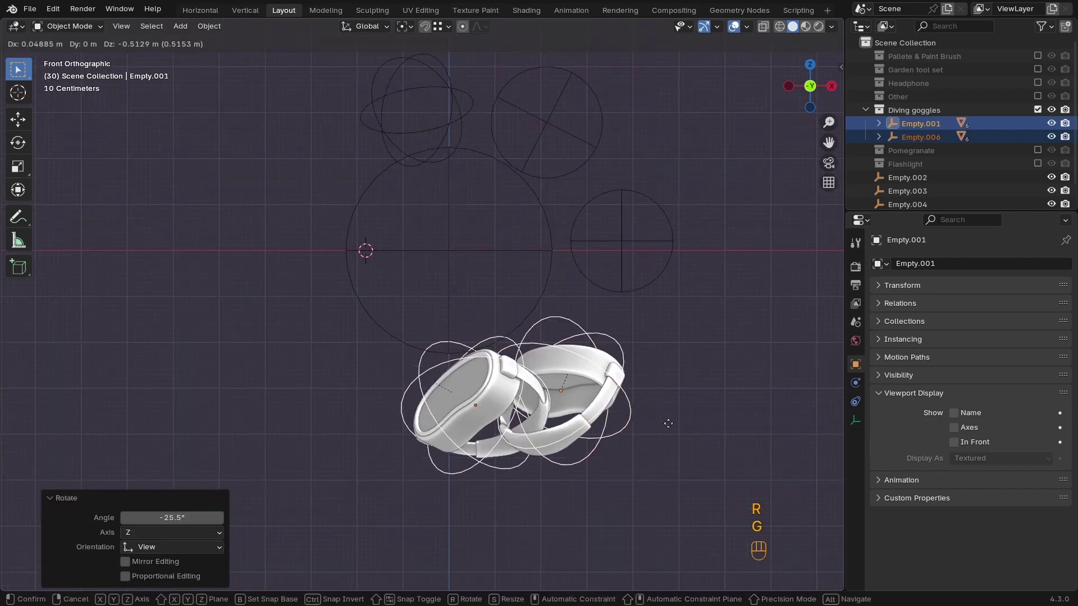
Show the Pomegranate collection, select all its parts and move them beside the goggles
click(865, 151)
click(921, 53)
shift+click(923, 147)
key(g)
Add a sphere empty scaled by 1.387 for the pomegranates and place the set below the central sphere beside the goggles
key(shift+s)
key(shift+a)
key(s)
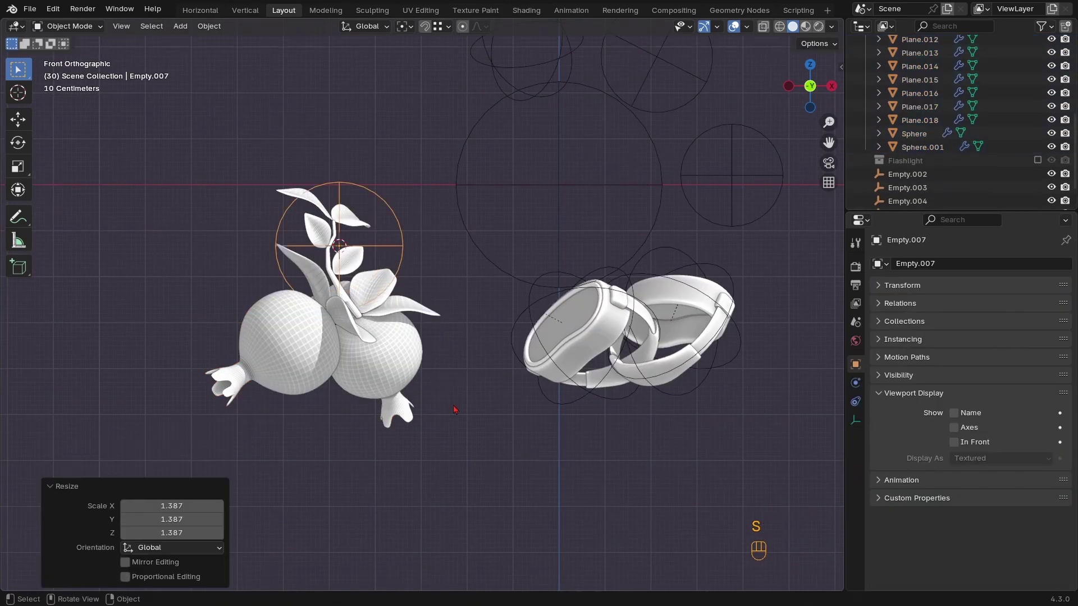
key(z)
click(336, 312)
Show the Flashlight collection and parent all its parts to a new cube empty placed at the flashlight
click(1038, 160)
key(shift+s)
key(shift+a)
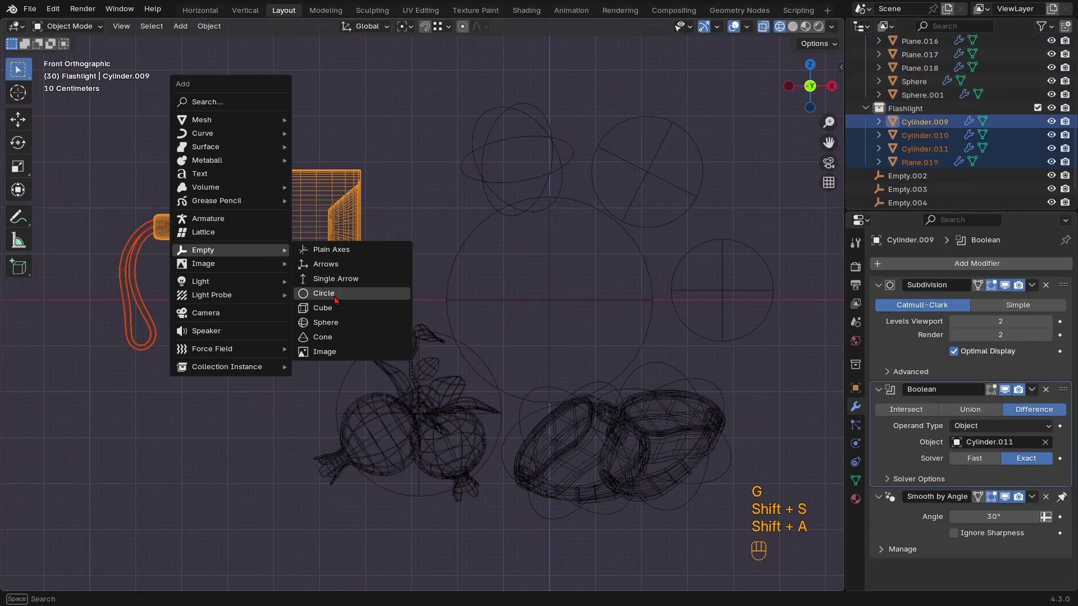
click(350, 383)
key(g)
key(x)
click(258, 236)
key(ctrl+p)
Rotate the flashlight freely so its lens faces forward, and move it about 0.81 m in X and -0.22 m in Z
key(r)
key(r)
click(269, 224)
key(z)
key(r)
key(x)
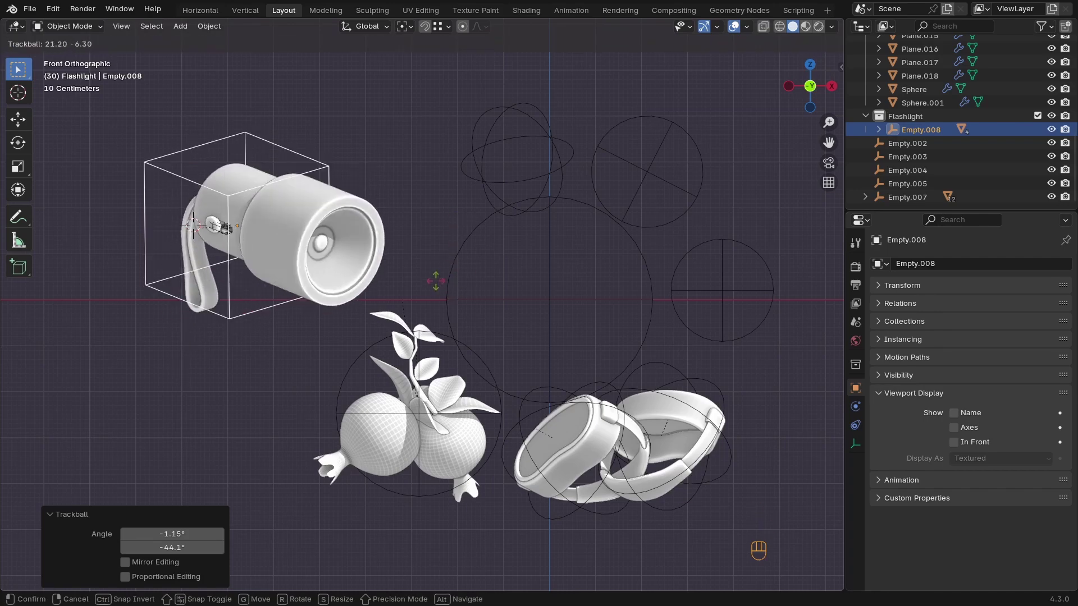
key(y)
click(337, 185)
key(g)
key(s)
click(405, 252)
Show the Pallete & Paint Brush, Garden tool set, Headphone and Other collections
scroll(977, 116, up, 9)
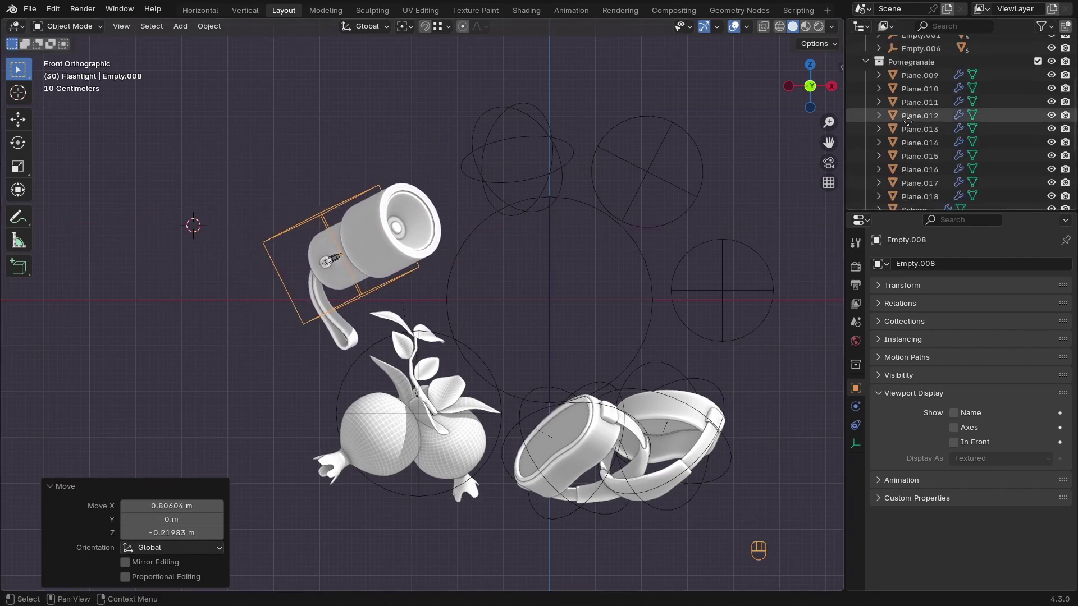
drag(1037, 56, 1037, 97)
click(414, 373)
click(623, 241)
scroll(623, 242, up, 2)
Scale the three coins by 0.769 and place them between the crown and the goggles
click(505, 408)
click(525, 345)
key(g)
click(529, 340)
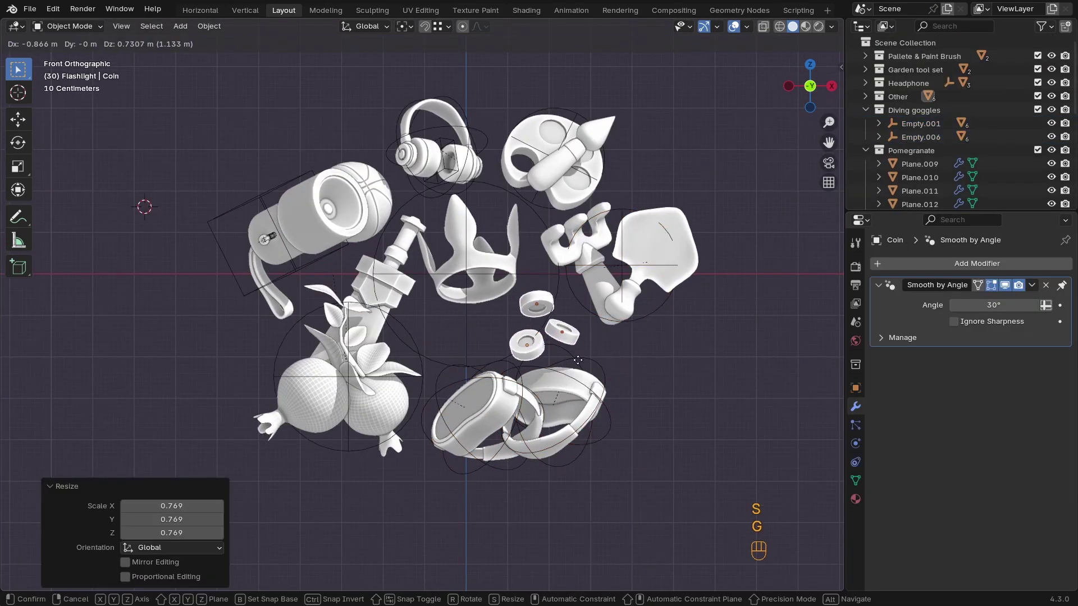
key(s)
click(578, 335)
Spread the flashlight, basketball, pomegranates and sword apart around the crown so that they do not overlap
click(337, 225)
key(g)
click(315, 146)
click(343, 376)
key(g)
key(s)
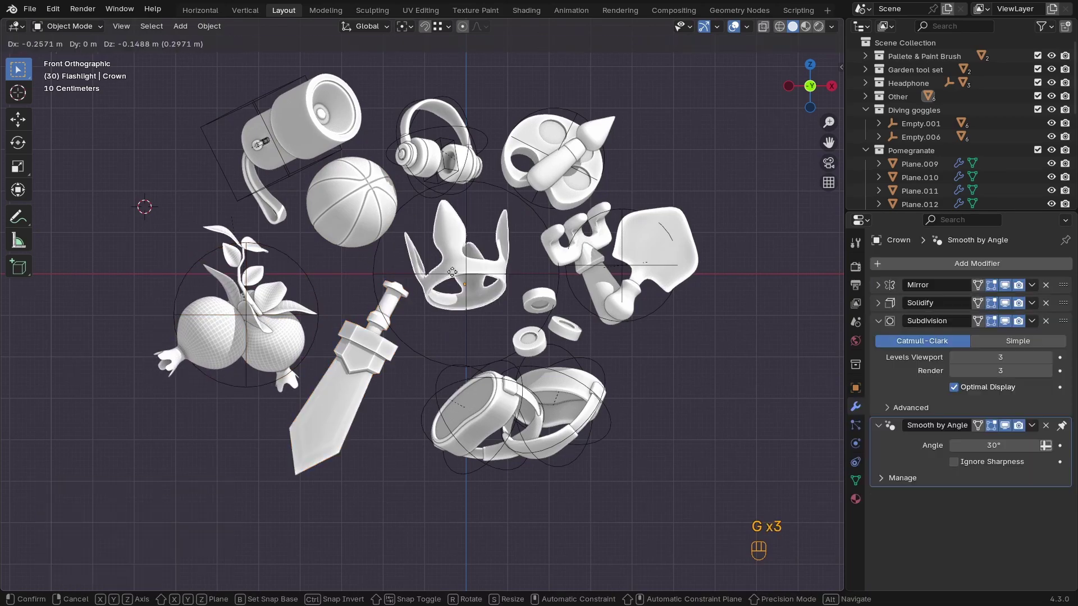
Enlarge the headphones and reposition them above the crown
click(438, 140)
key(g)
click(524, 150)
scroll(529, 340, up, 1)
Duplicate a coin to both sides of the sword and rotate the copies freely
click(529, 340)
key(shift+d)
click(337, 247)
key(r)
key(r)
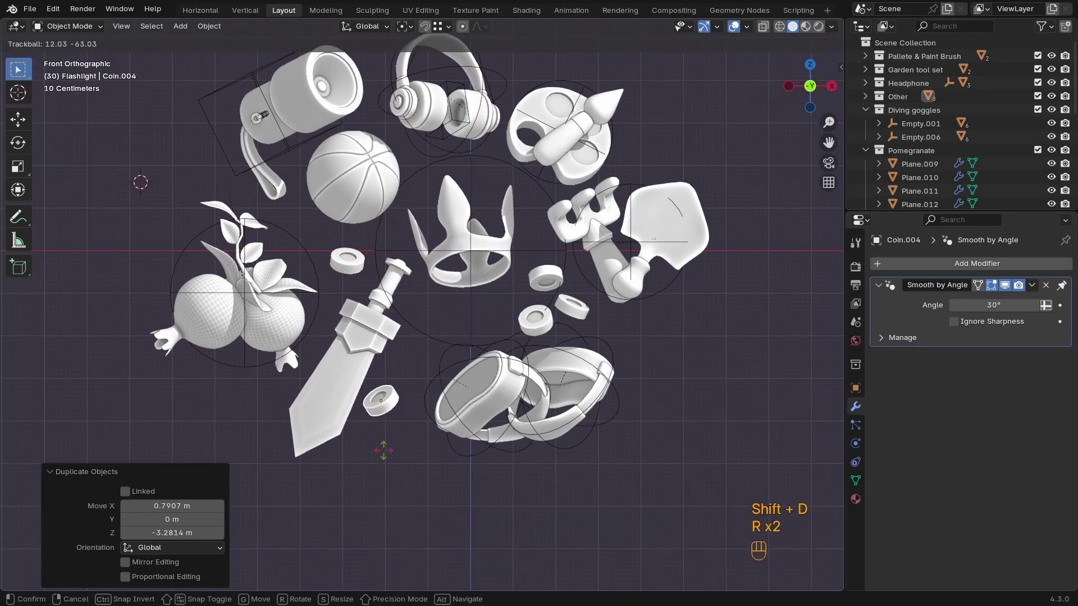
click(379, 111)
Delete the central guide sphere empty and save the file
click(472, 344)
key(g)
key(Delete)
middle_drag(427, 281, 538, 322)
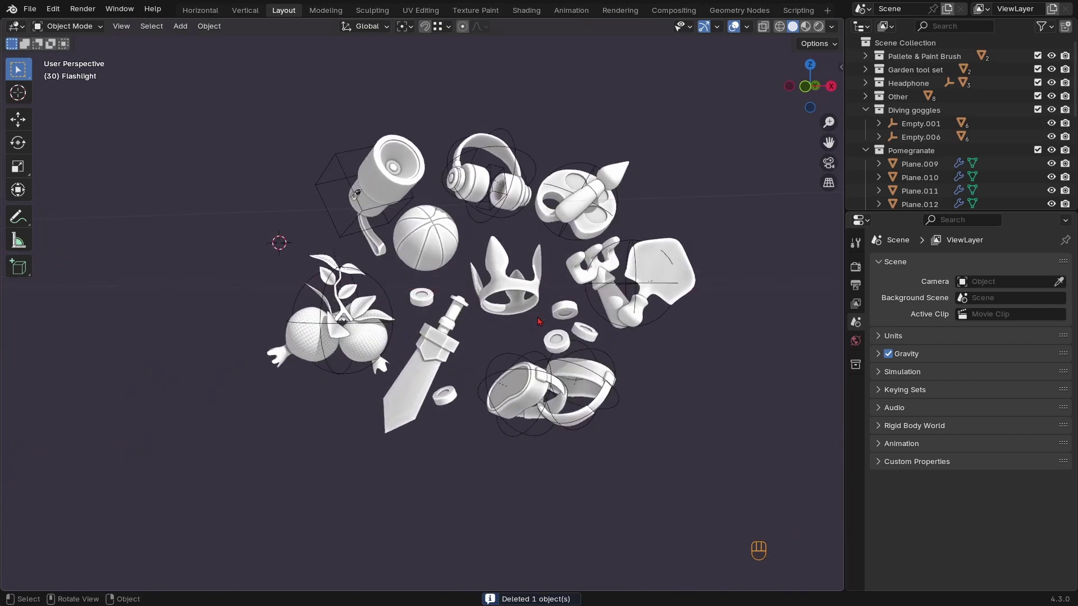
mouse_move(452, 353)
ctrl+middle_down()
mouse_move(460, 337)
mouse_move(483, 349)
mouse_move(473, 367)
mouse_move(471, 352)
ctrl+middle_up()
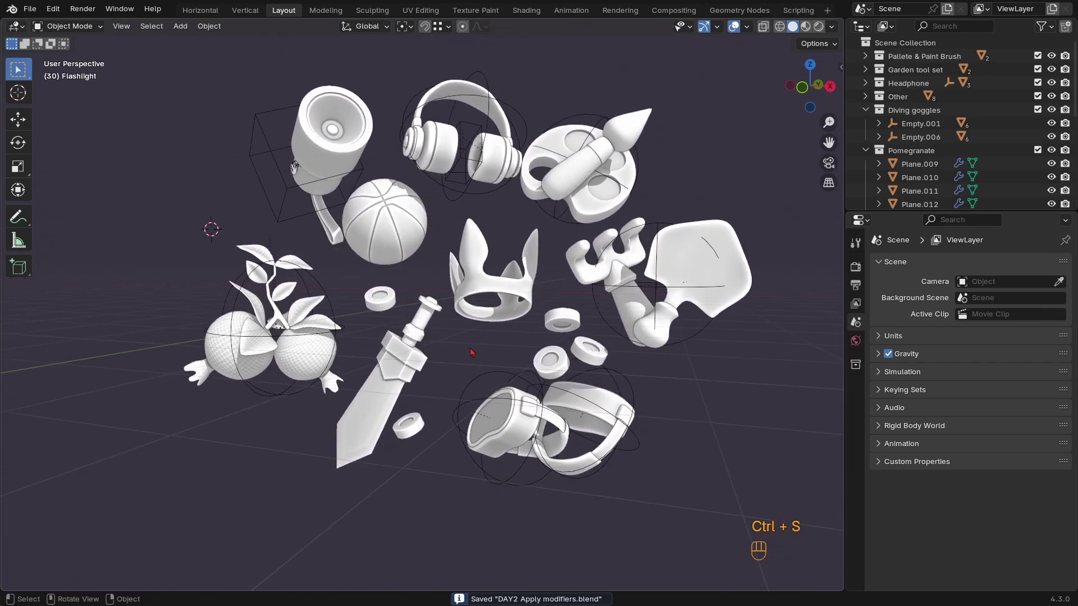
Select all objects with a pomegranate as the active one and apply Shade Auto Smooth at 30°
key(a)
right_click(476, 348)
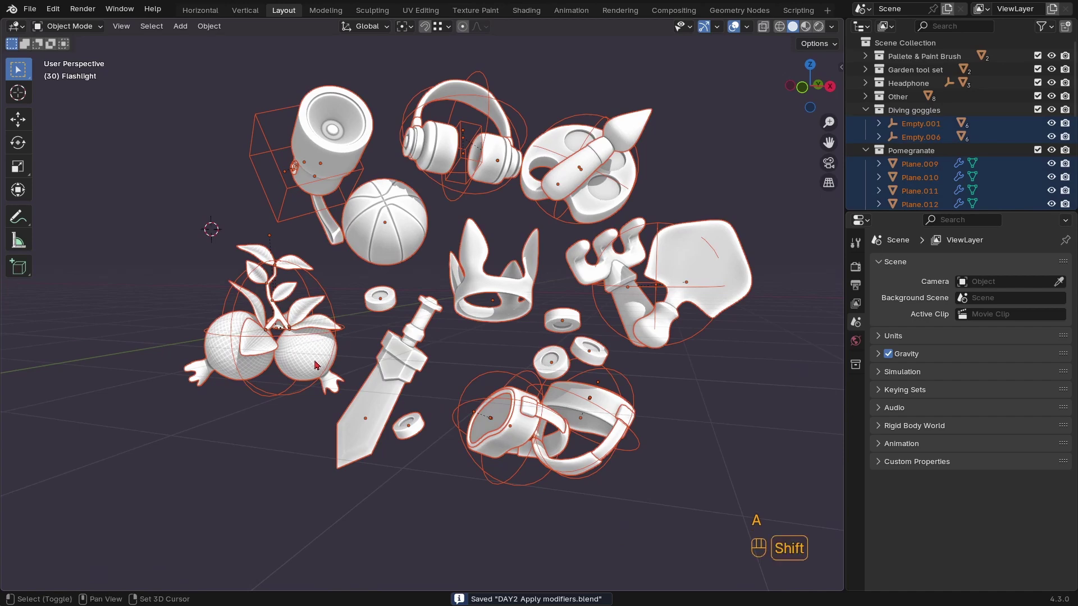
shift+click(317, 366)
right_click(472, 291)
click(435, 288)
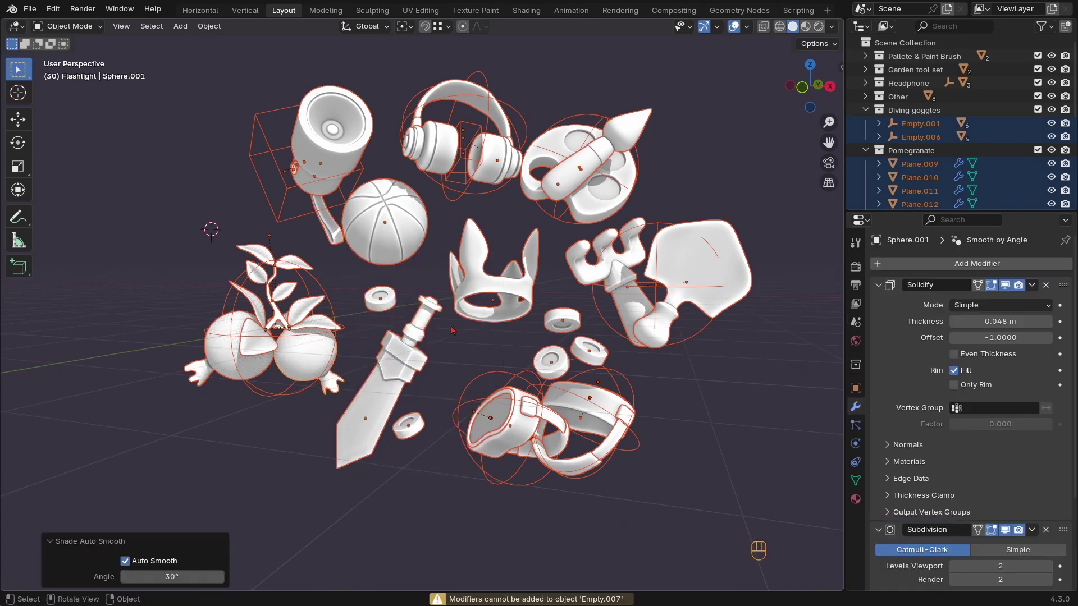
mouse_move(449, 337)
ctrl+middle_down()
mouse_move(543, 293)
mouse_move(505, 283)
mouse_move(466, 292)
mouse_move(444, 328)
ctrl+middle_up()
ctrl+click(543, 293)
click(466, 292)
key(g)
key(y)
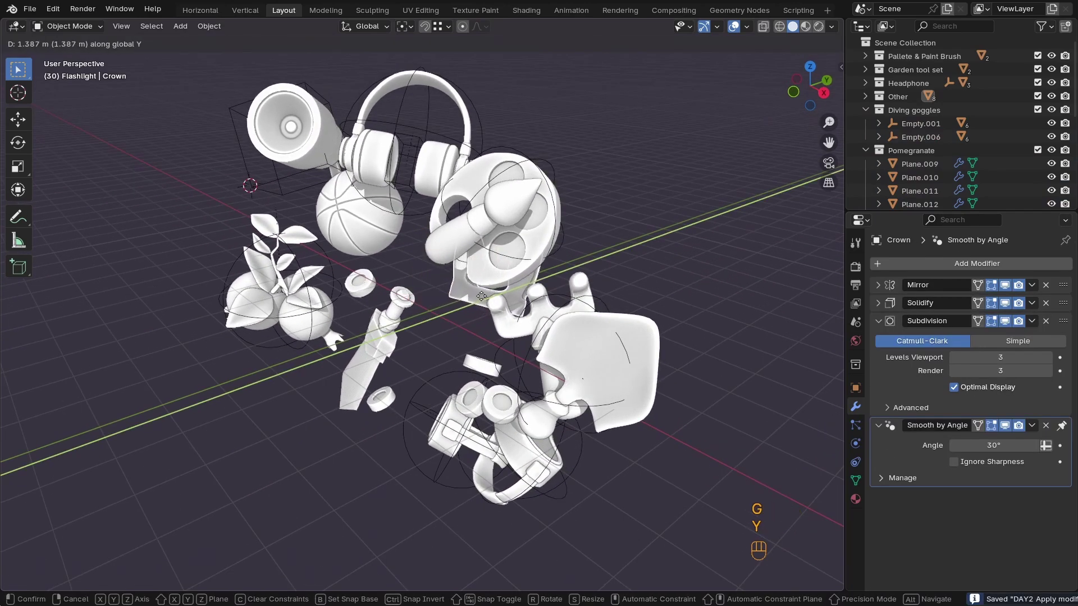
right_click(482, 294)
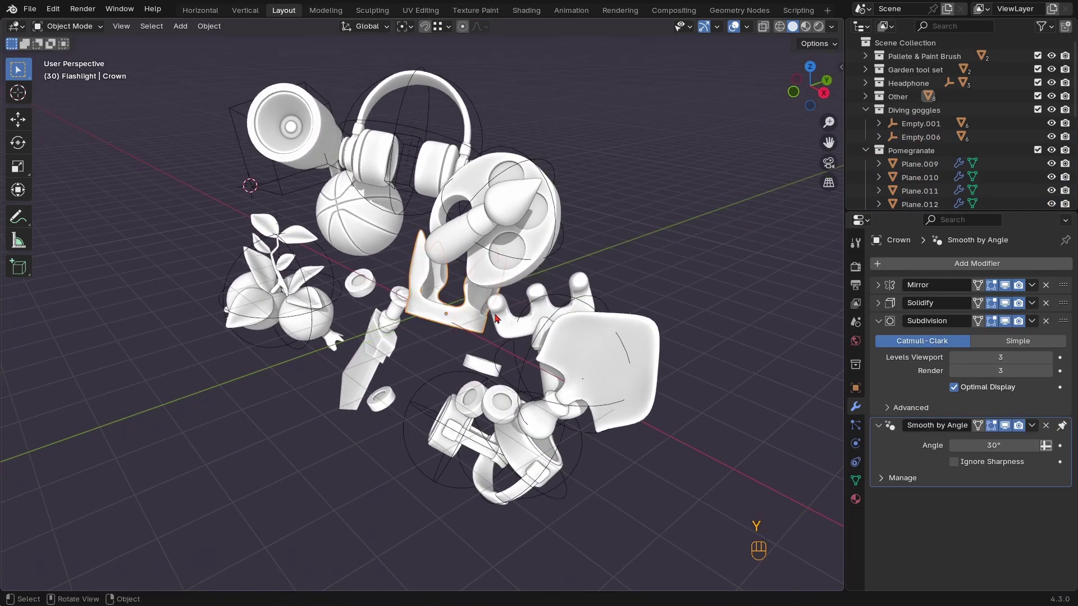
Move the sword, basketball, paint palette set and the three grouped coins together about 1.99 m along Y
middle_drag(497, 319, 486, 485)
click(557, 482)
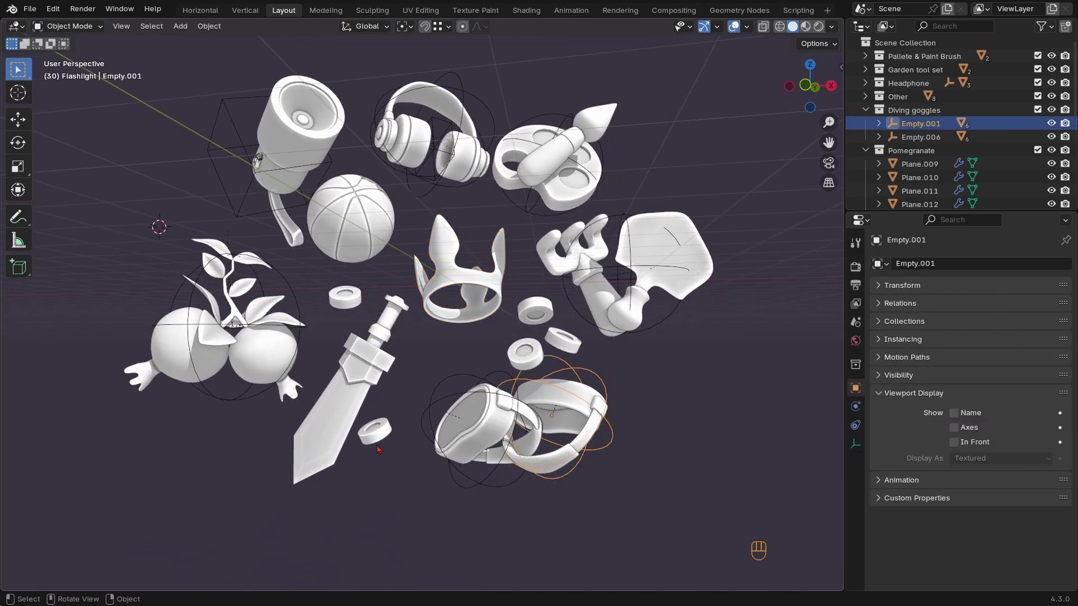
click(355, 380)
shift+middle_drag(355, 380, 343, 425)
shift+click(353, 278)
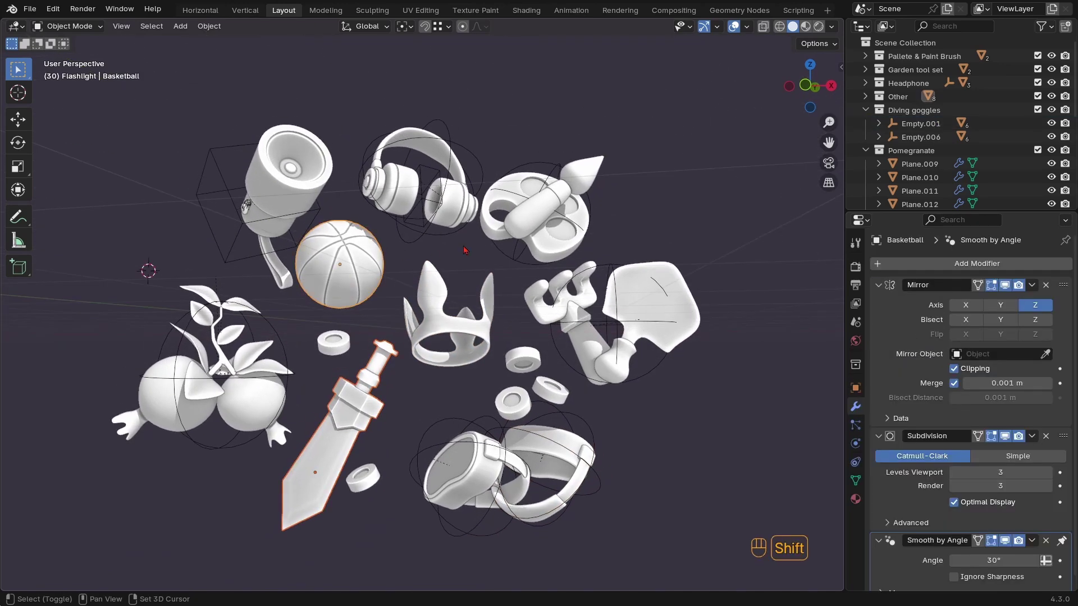
shift+click(519, 264)
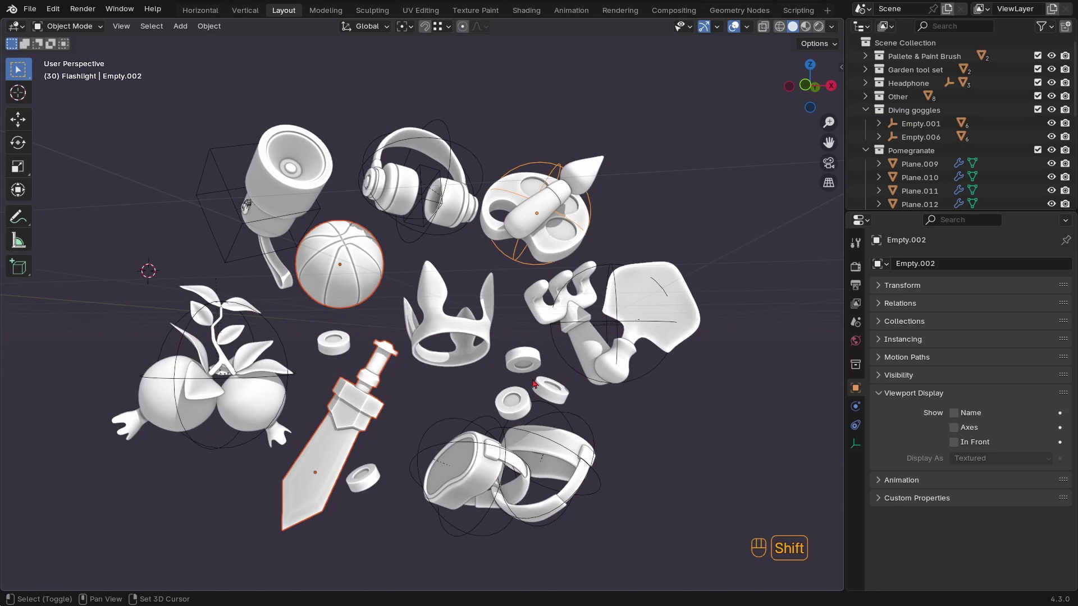
key(g)
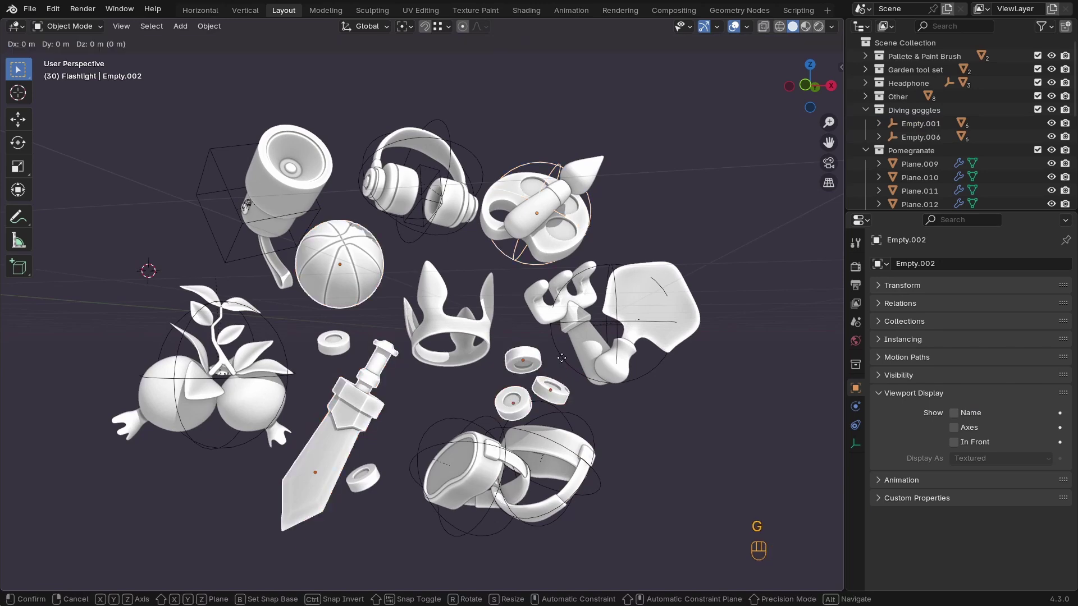
key(y)
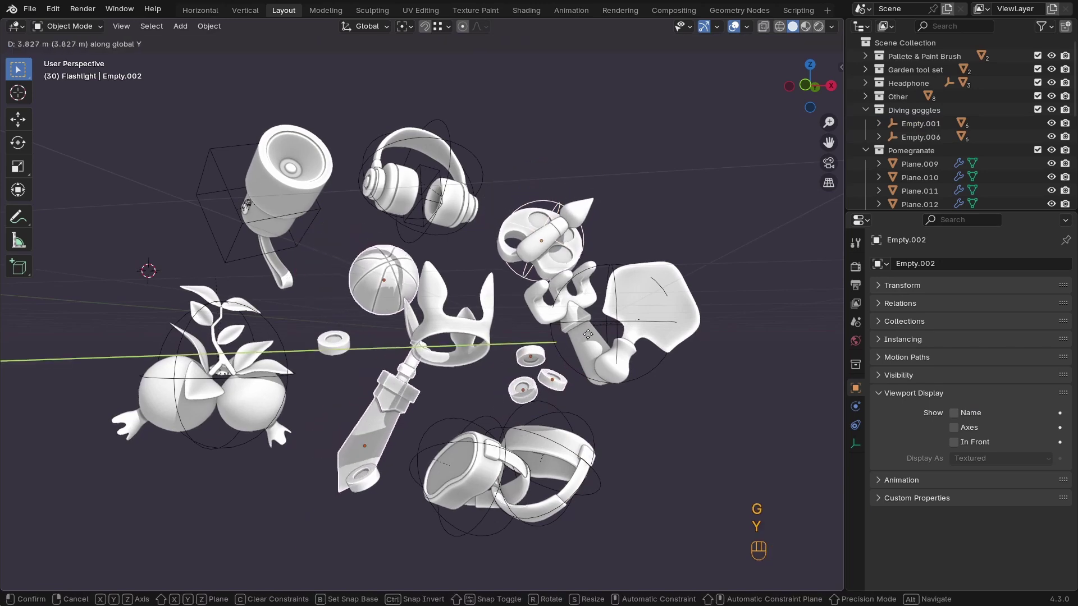
mouse_move(571, 319)
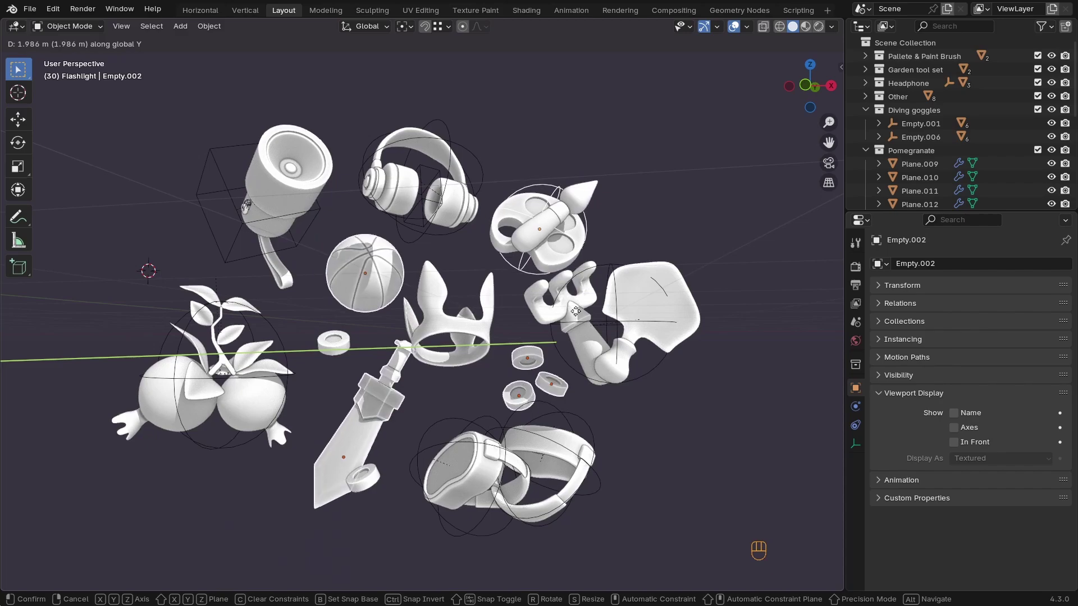
click(508, 337)
Move the garden tool set and the pomegranates together about -0.81 m along Y
ctrl+middle_drag(508, 337, 542, 367)
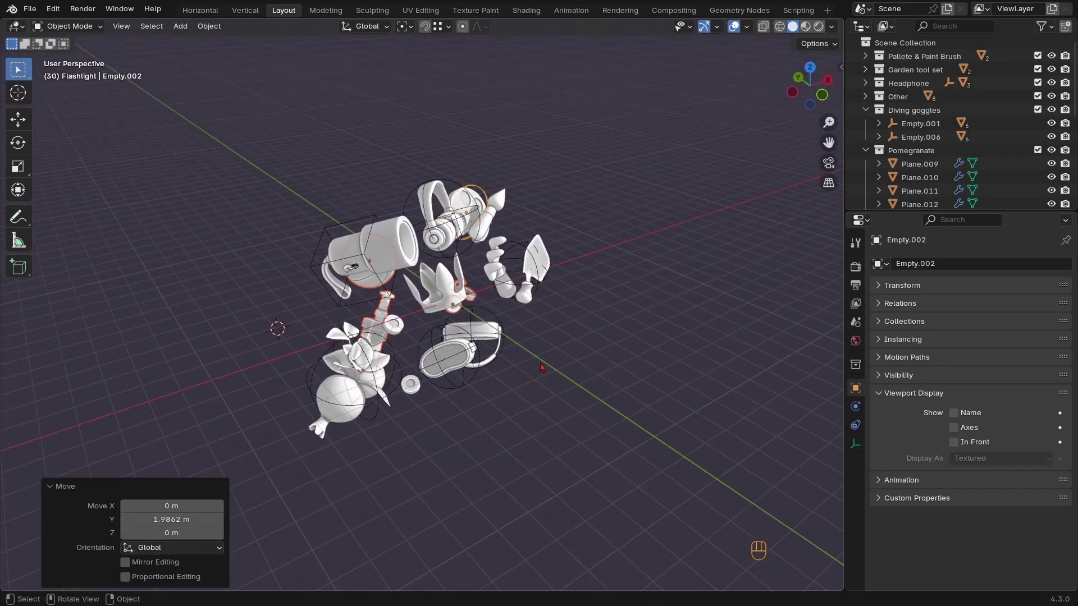
click(522, 292)
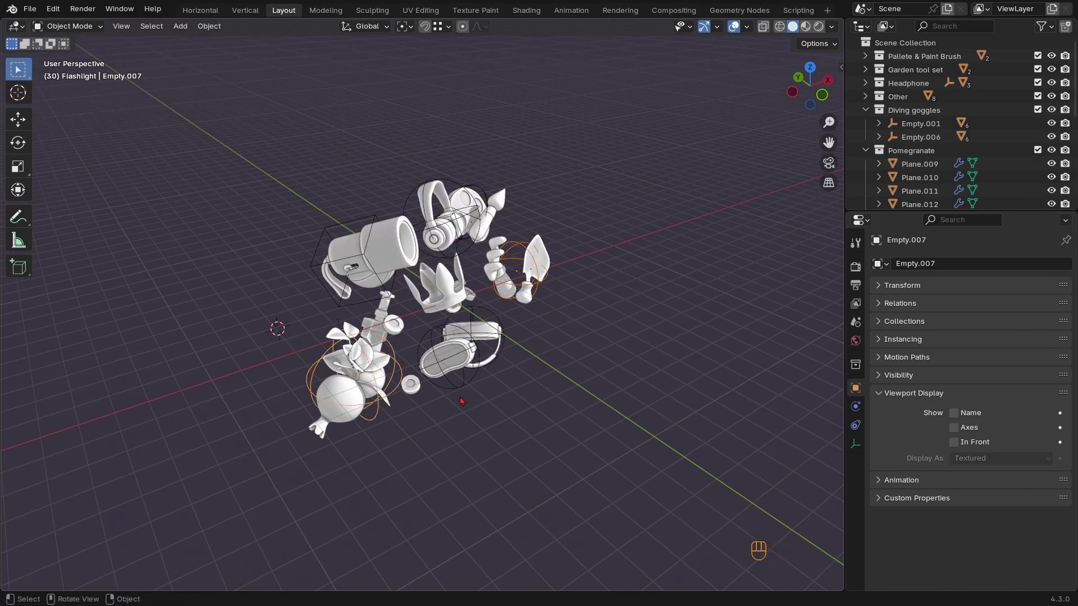
key(g)
key(y)
click(502, 384)
middle_drag(502, 383, 447, 333)
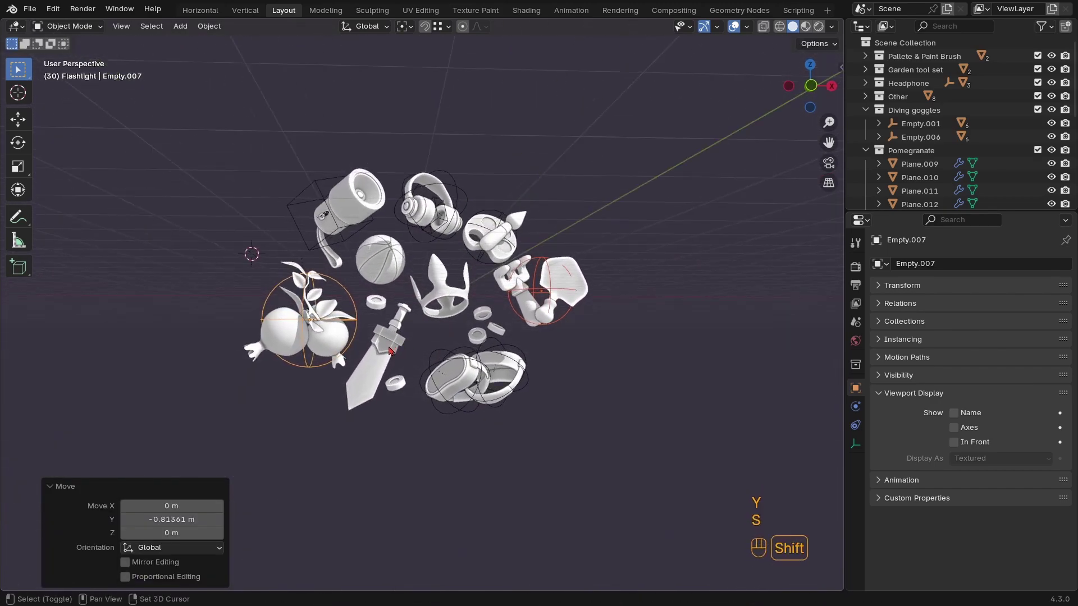
Scale the sword by 1.268 and move it about -0.45 m in X and -0.9 m in Z
click(366, 386)
click(364, 398)
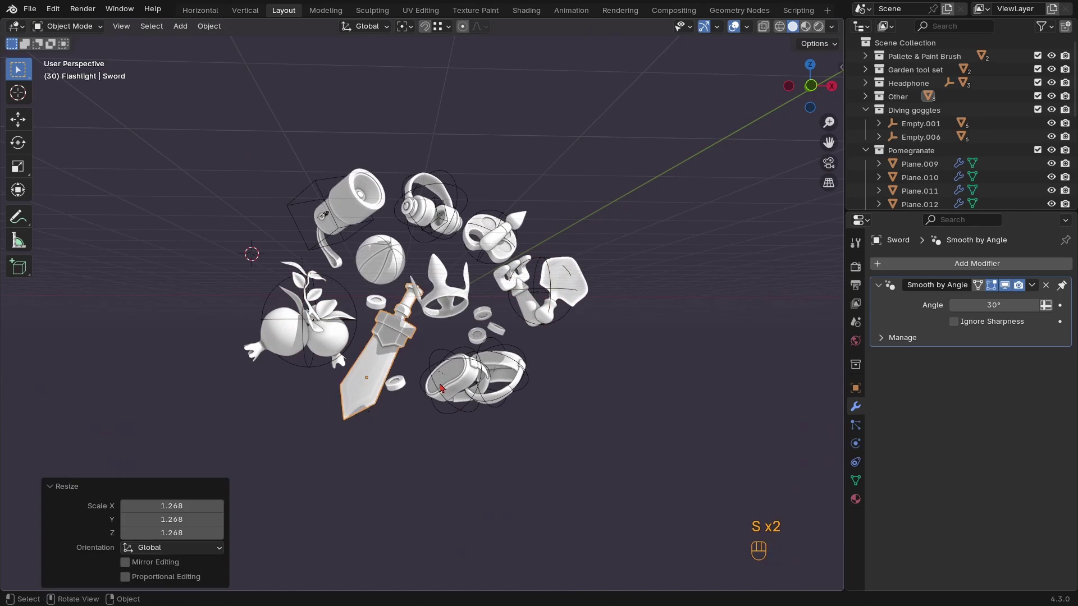
key(KP_1)
key(g)
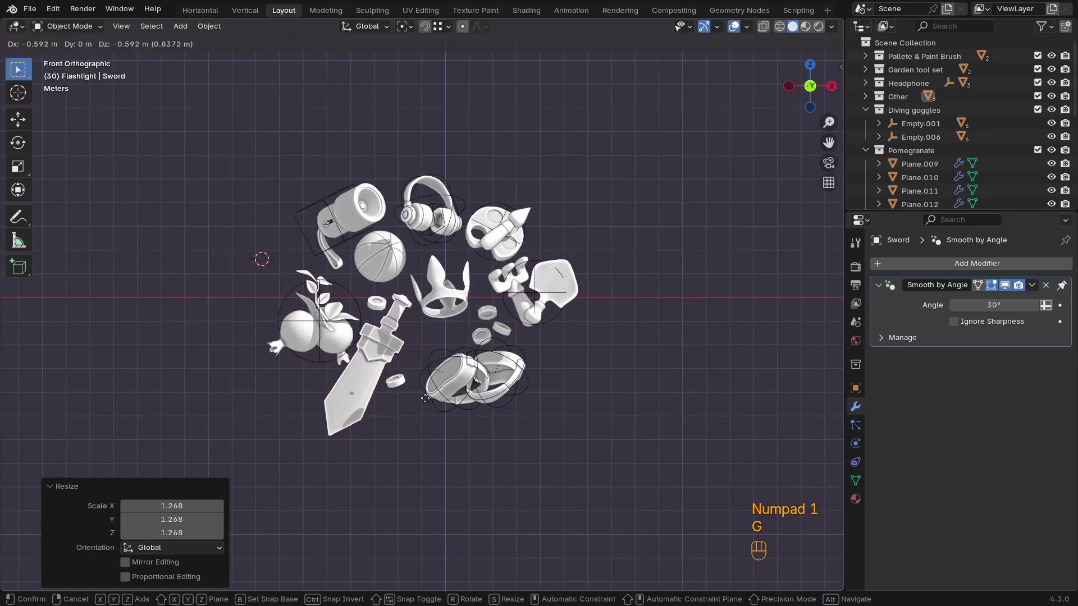
click(429, 404)
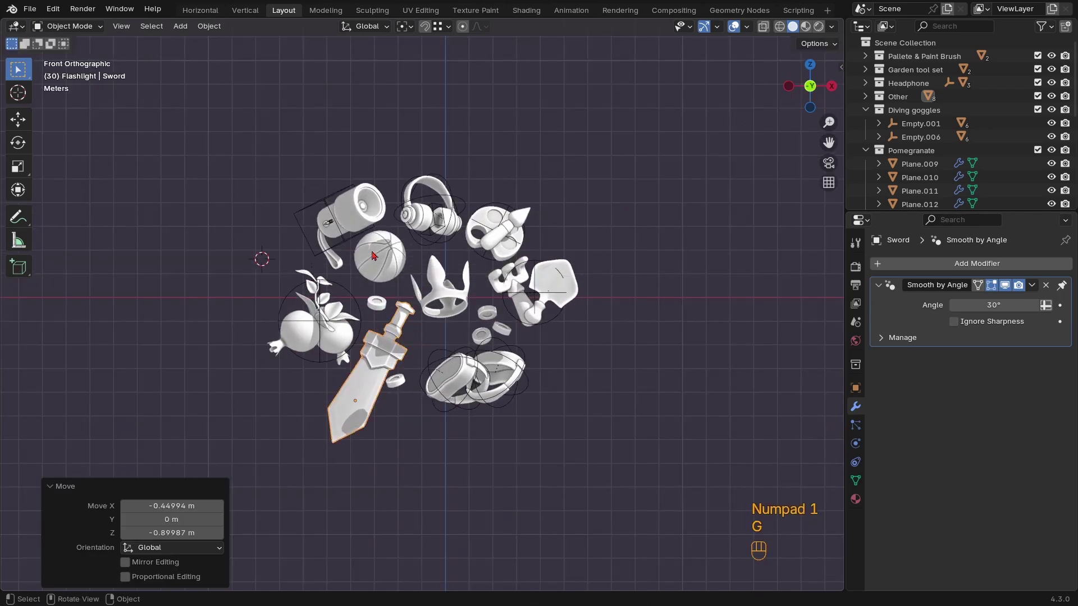
Enlarge the flashlight slightly and move it about -0.47 m in X and -0.05 m in Z
click(340, 245)
key(s)
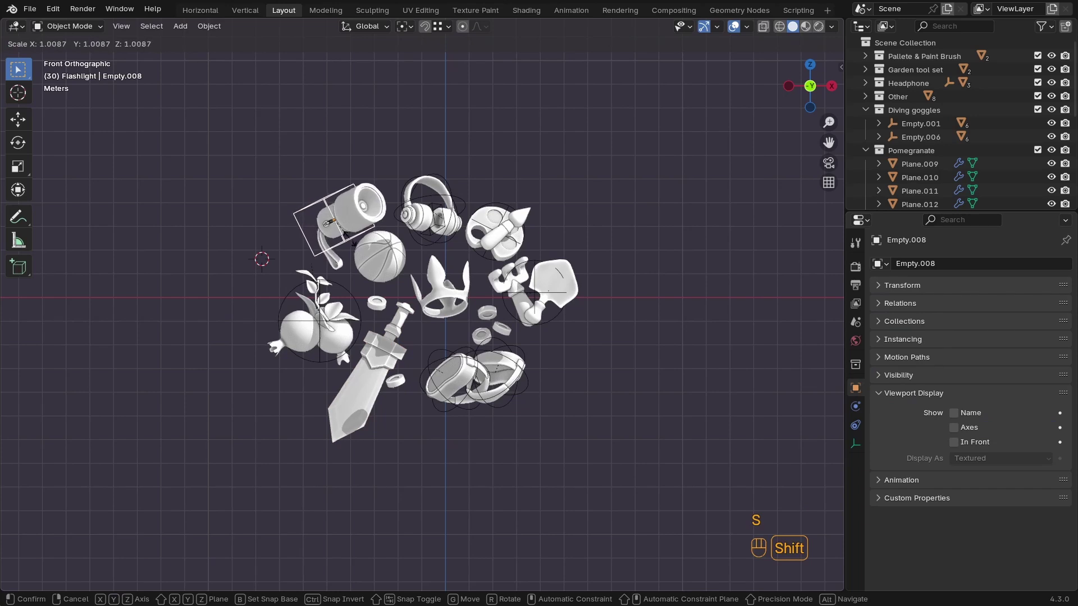
click(381, 269)
key(g)
click(369, 270)
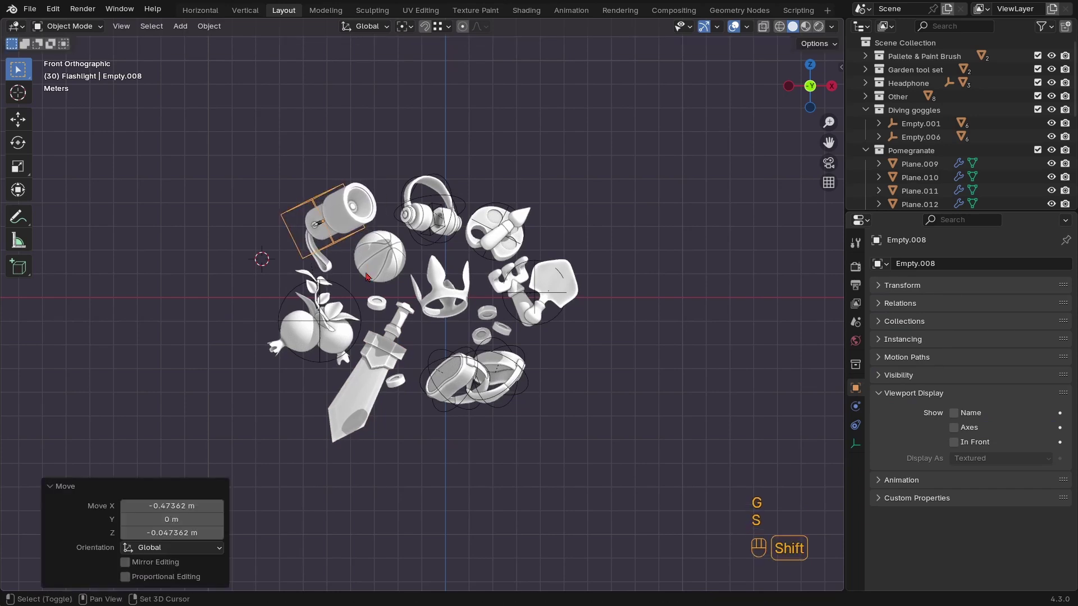
Scale the basketball by 1.1, and move both goggles about -0.54 m in X and -0.45 m in Z, enlarging them slightly
click(371, 278)
click(372, 293)
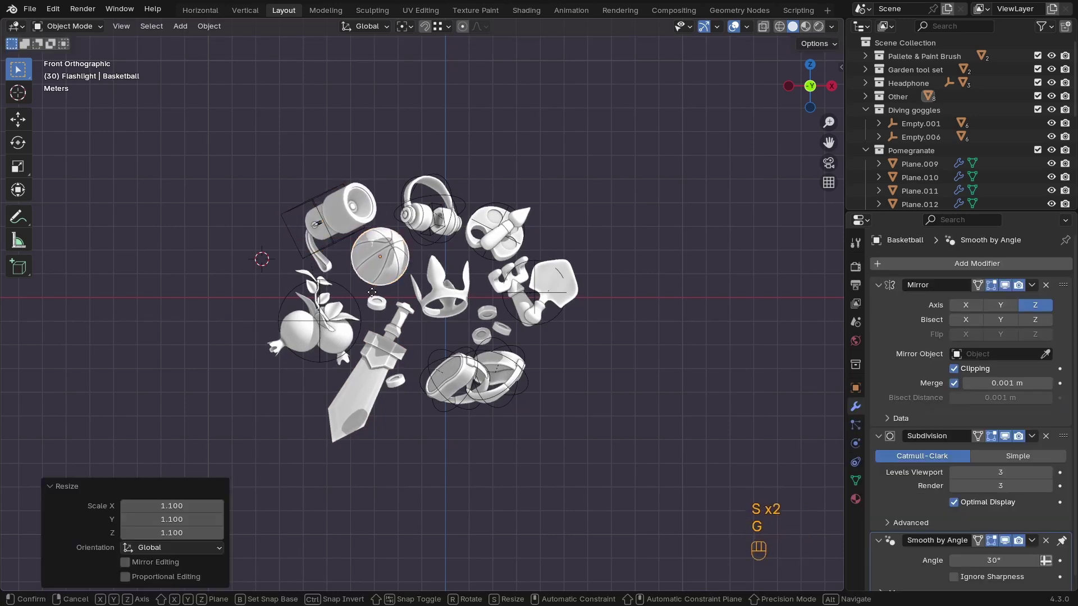
click(368, 293)
scroll(417, 298, up, 1)
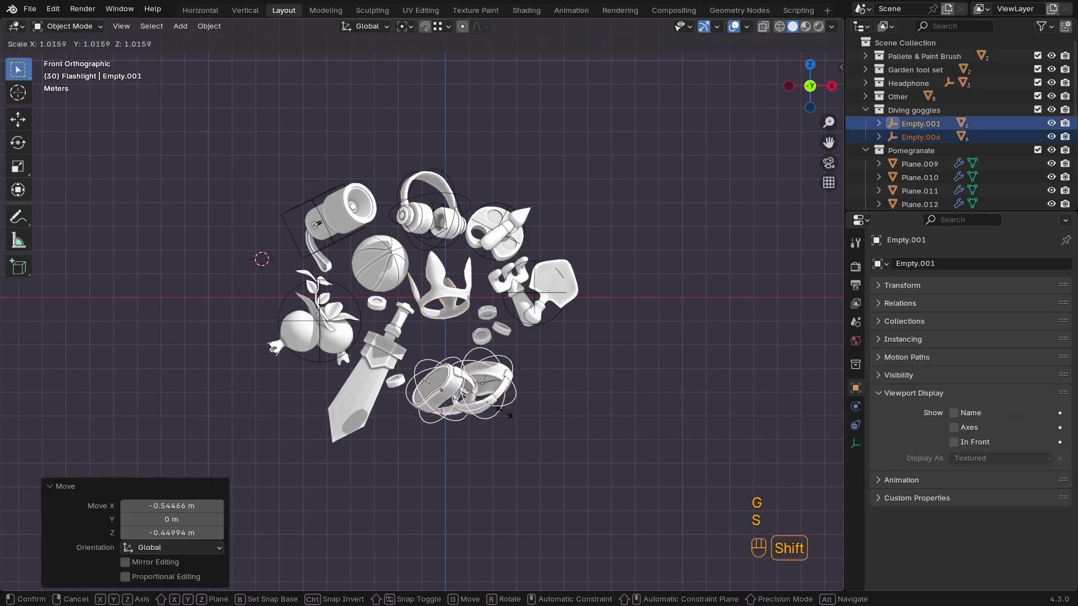
click(565, 322)
Move the crown about 0.18 m in X and -0.23 m in Z and save the file
click(449, 280)
key(g)
click(566, 304)
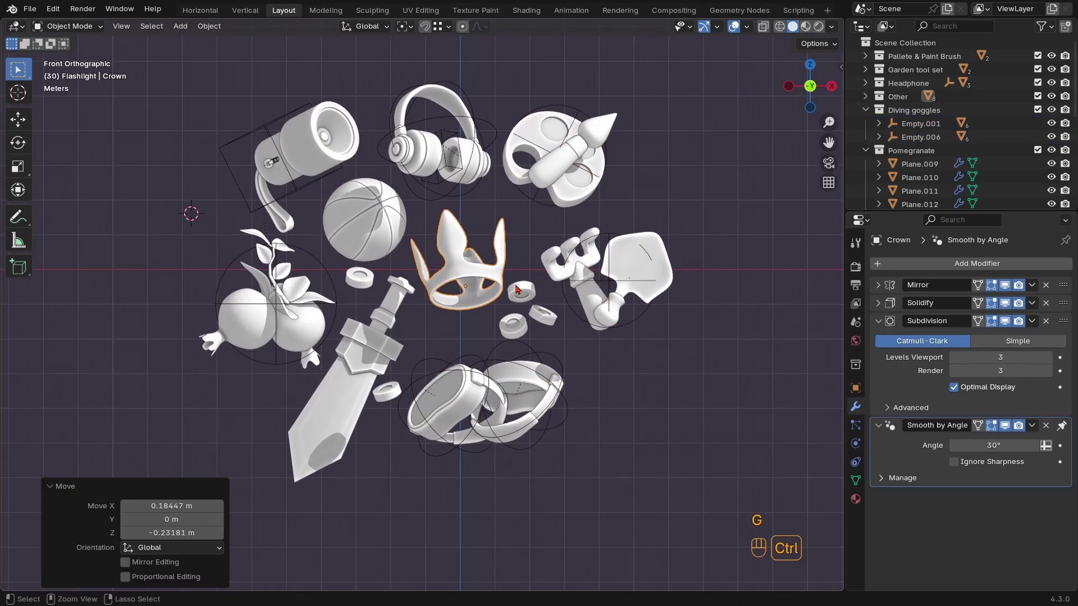
key(ctrl+s)
Show the viewport full screen and examine the arrangement of all models from several angles
middle_drag(566, 304, 623, 325)
key(ctrl+alt+space)
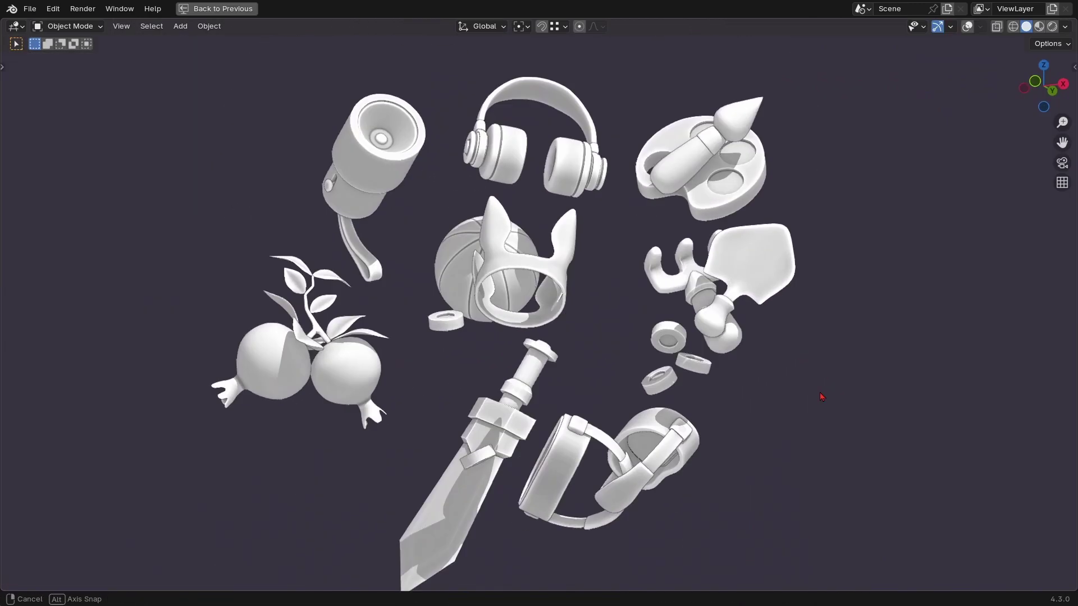
middle_drag(831, 393, 857, 425)
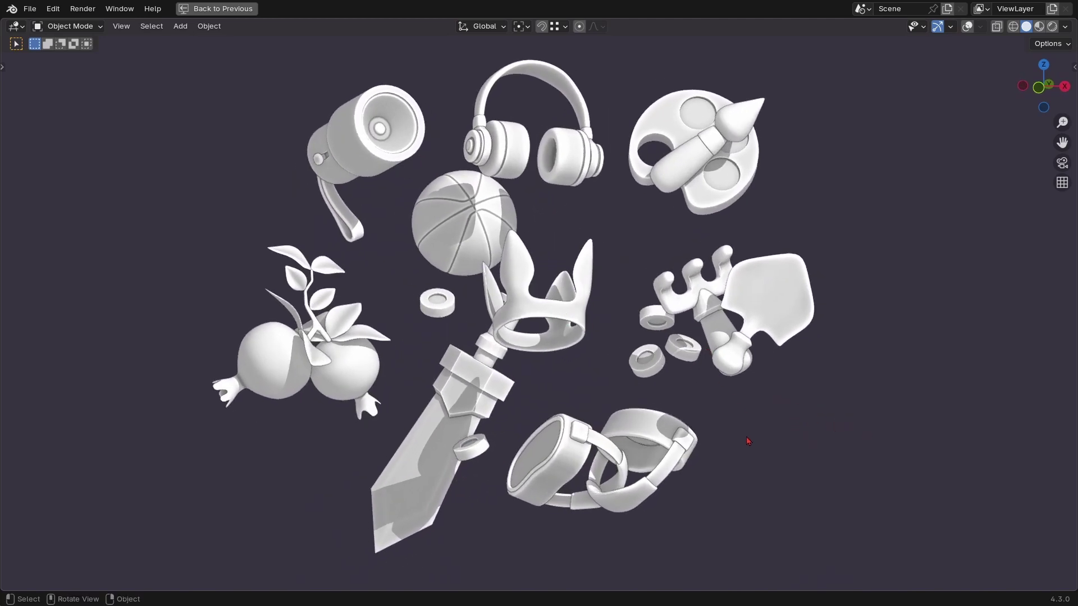
middle_drag(769, 417, 700, 230)
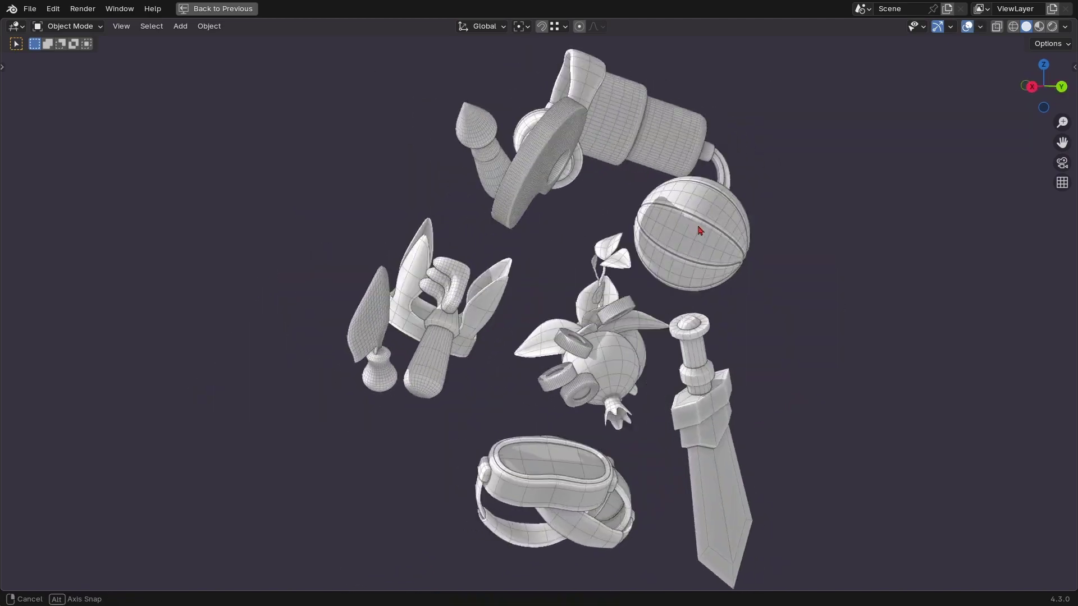